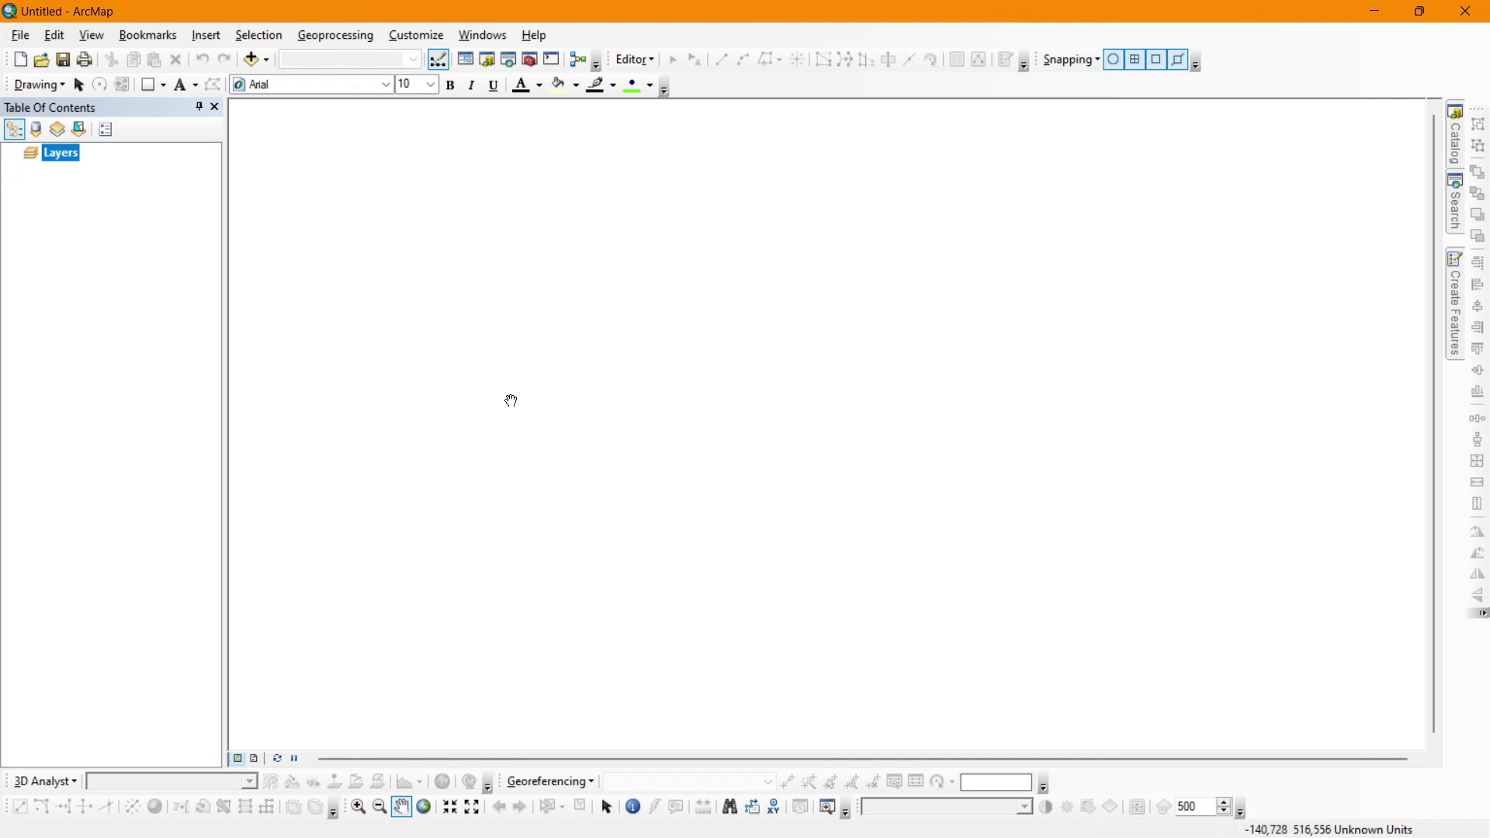
Set the data frame to Projected > UTM > WGS 1984 > Southern Hemisphere > Zone 49S.
{"action": "double_click", "coordinate": [73, 152]}
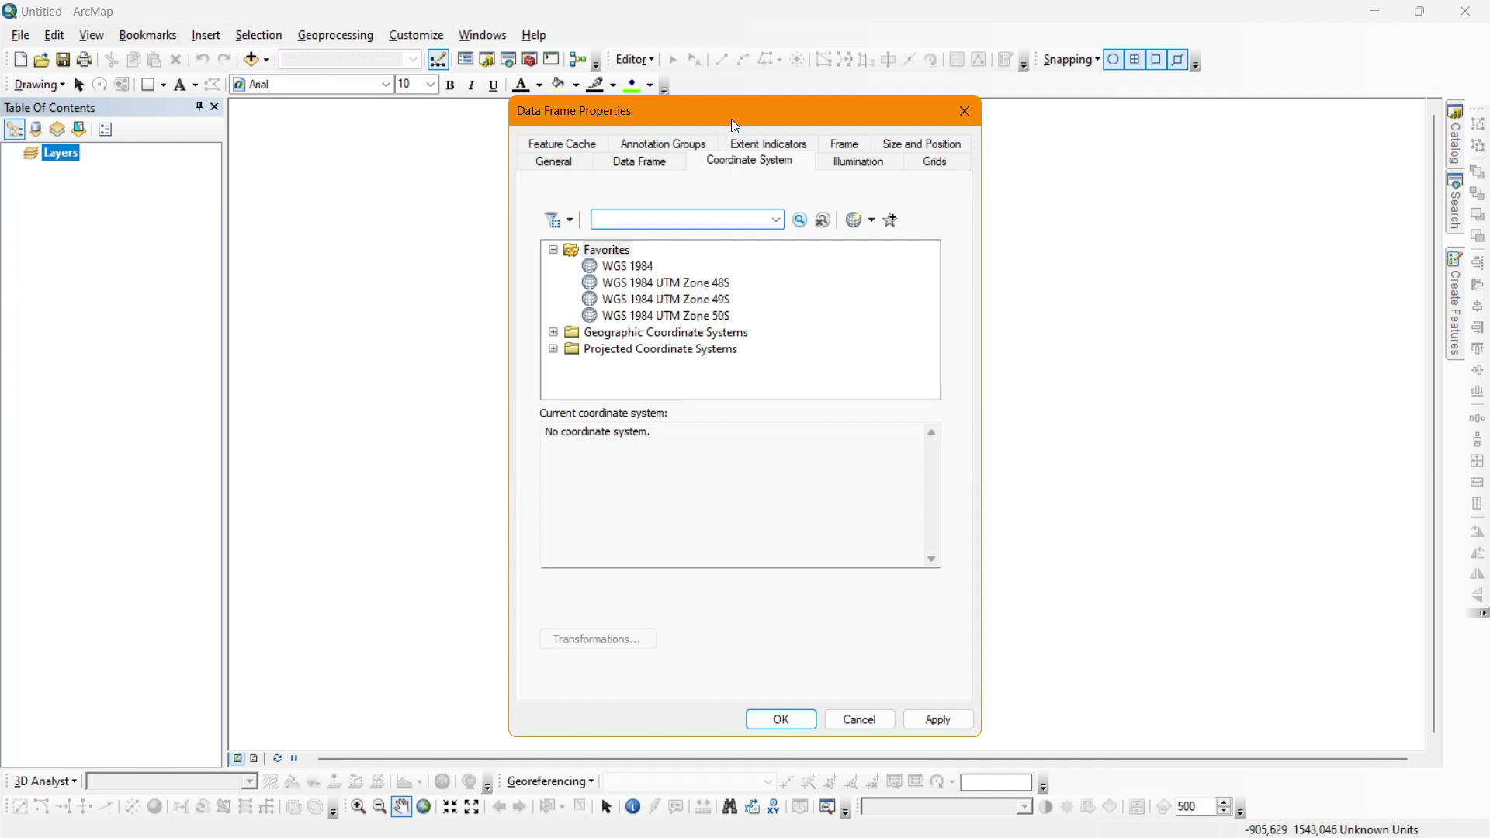
{"action": "left_click_drag", "start_coordinate": [735, 117], "coordinate": [740, 97]}
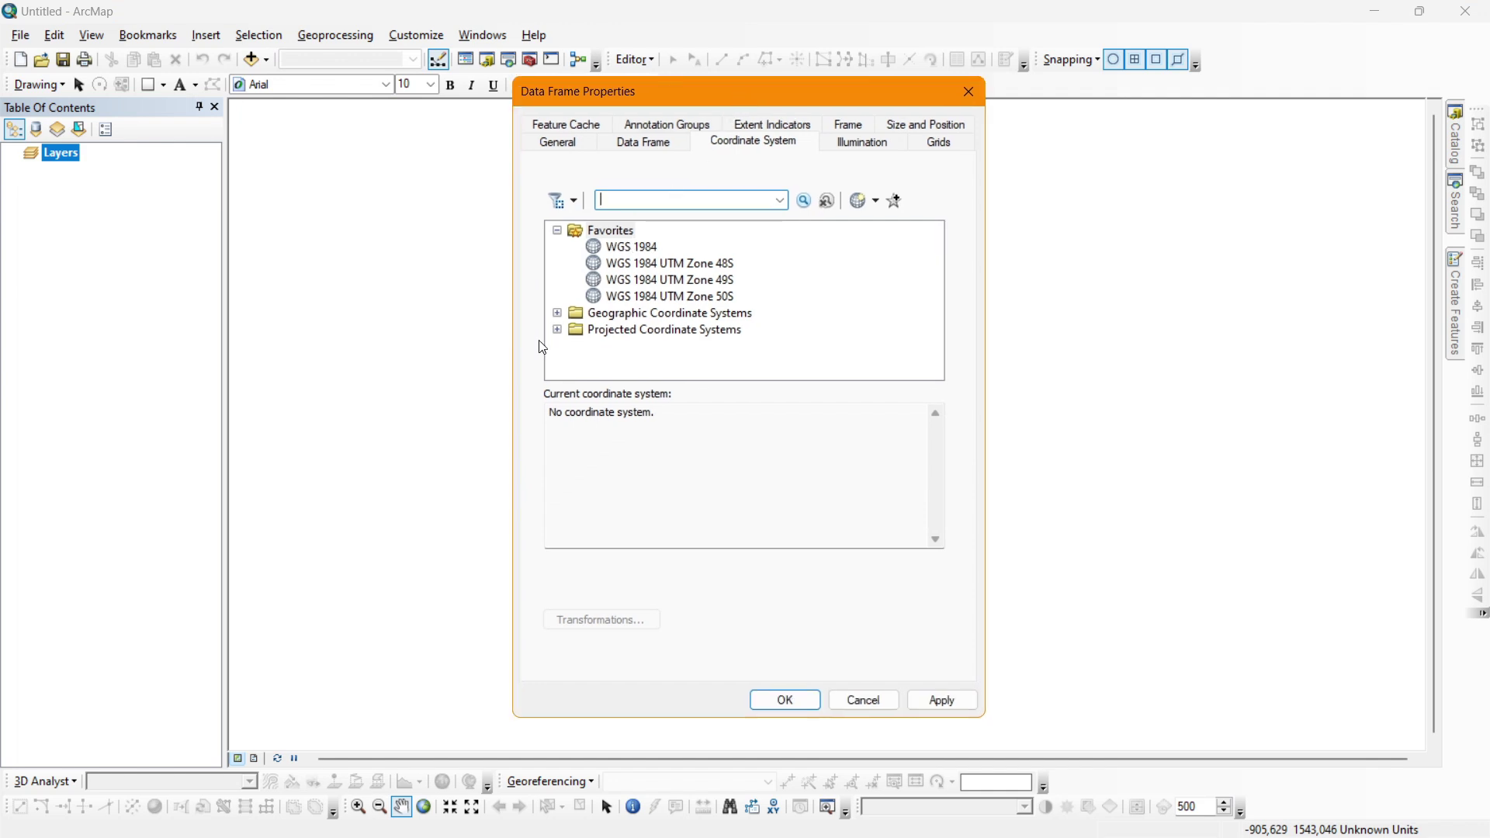
{"action": "left_click", "coordinate": [668, 333]}
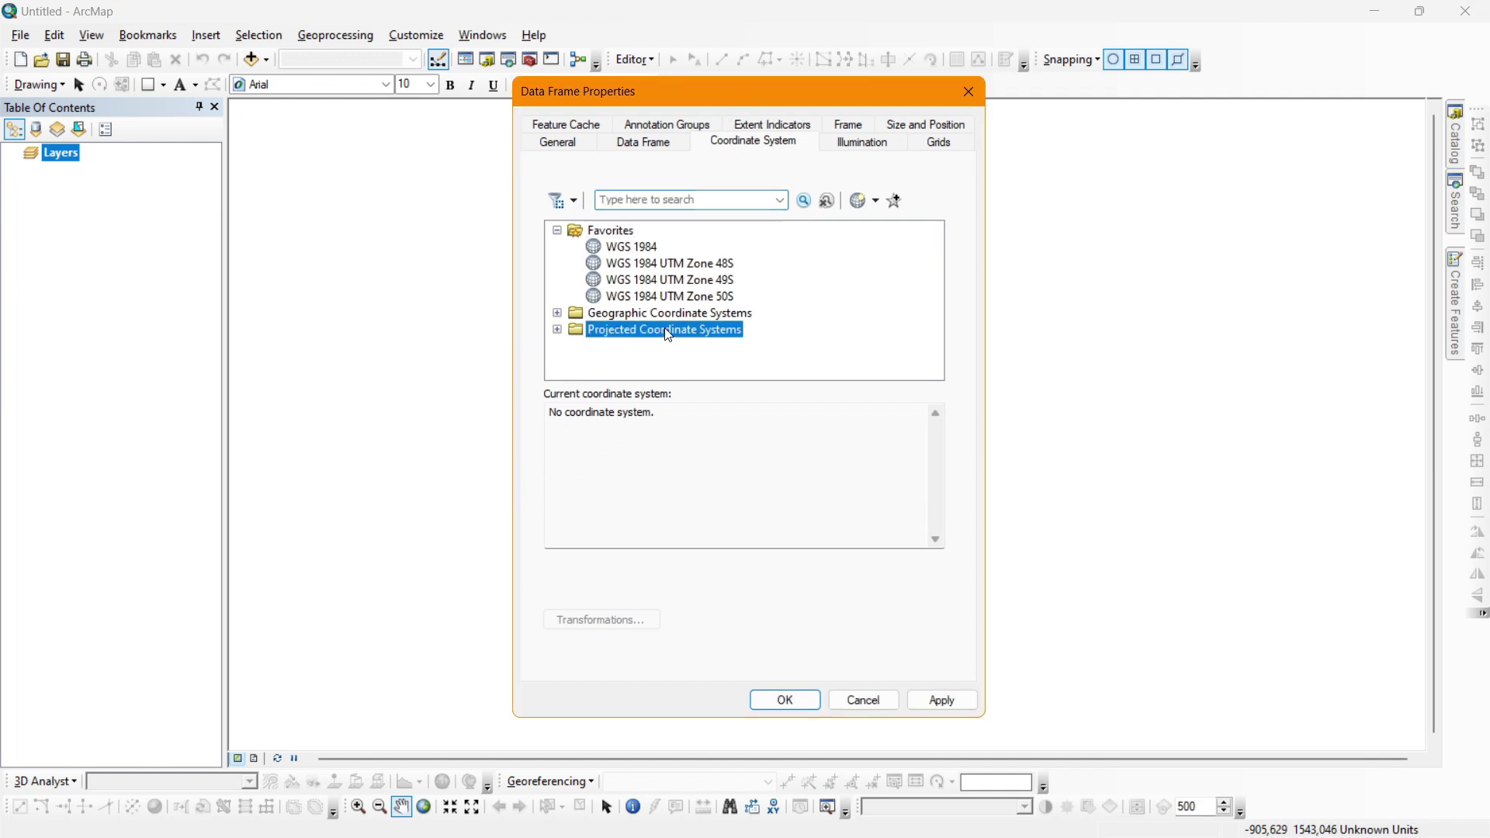
{"action": "double_click", "coordinate": [669, 335]}
{"action": "scroll", "coordinate": [622, 343], "scroll_direction": "down", "scroll_amount": 2}
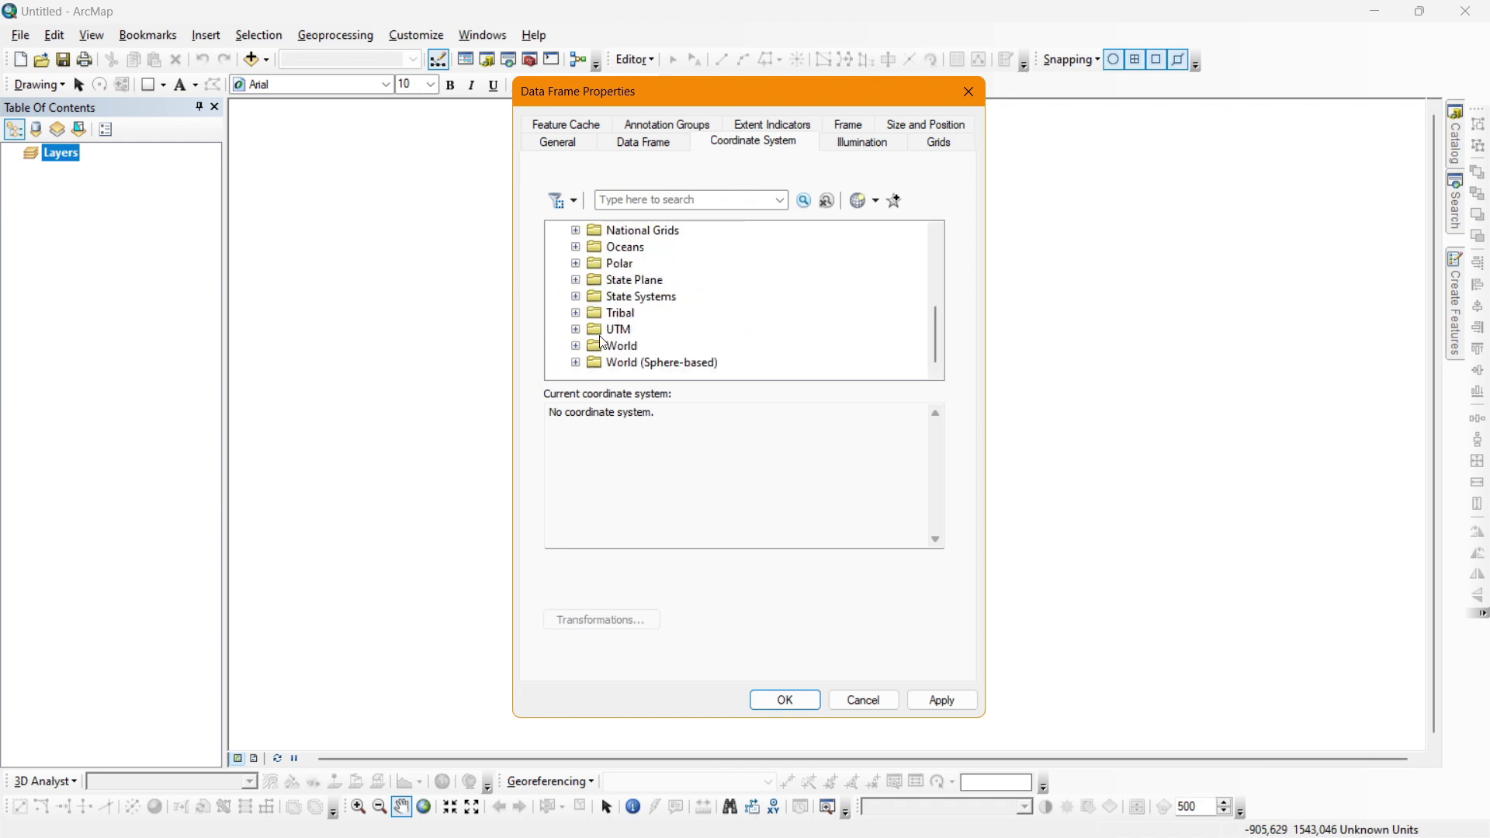
{"action": "left_click", "coordinate": [613, 329]}
{"action": "double_click", "coordinate": [613, 329]}
{"action": "scroll", "coordinate": [642, 319], "scroll_direction": "down", "scroll_amount": 3}
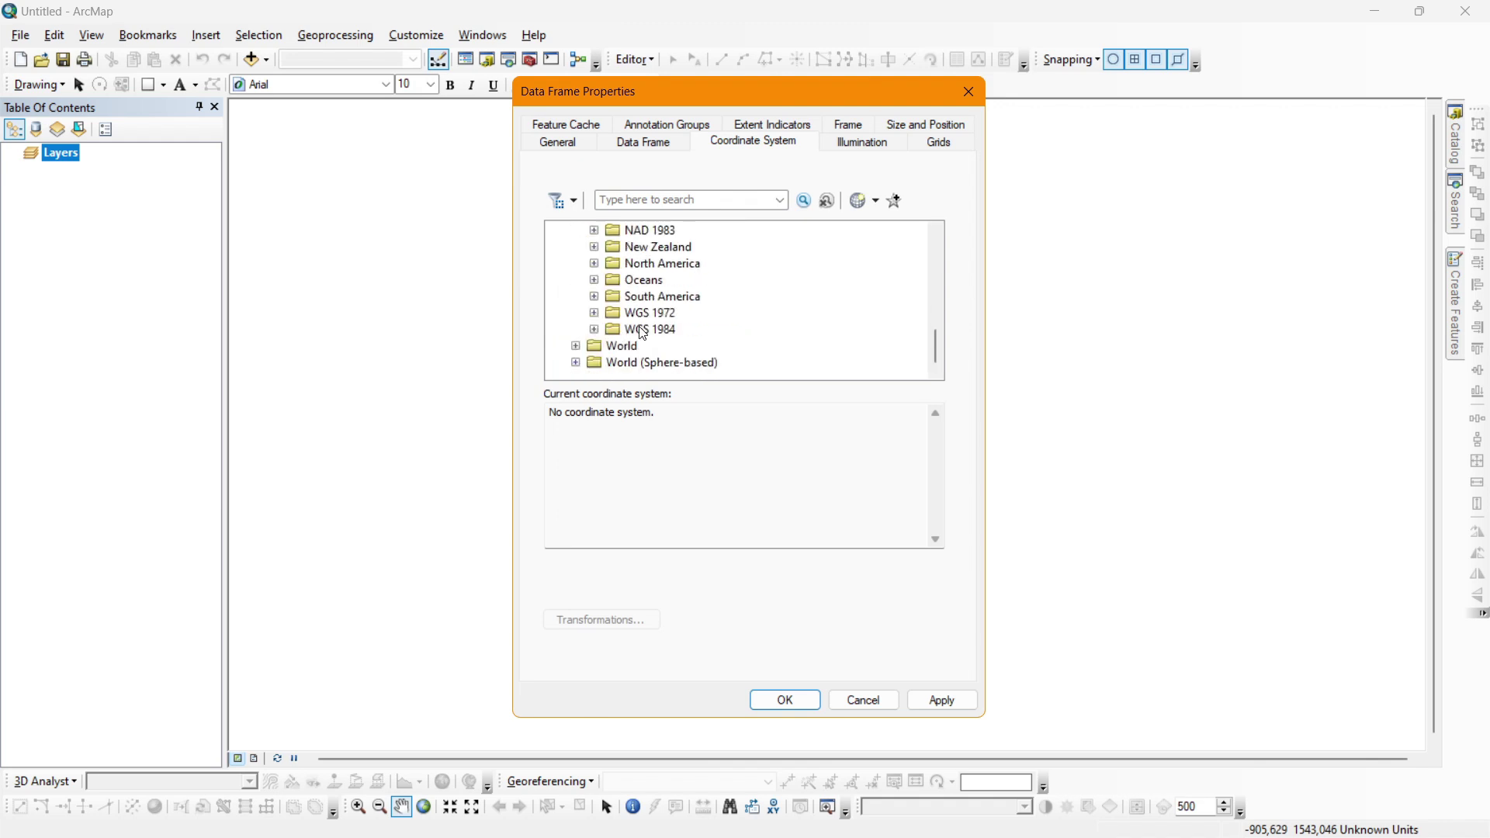
{"action": "double_click", "coordinate": [644, 331]}
{"action": "double_click", "coordinate": [672, 364]}
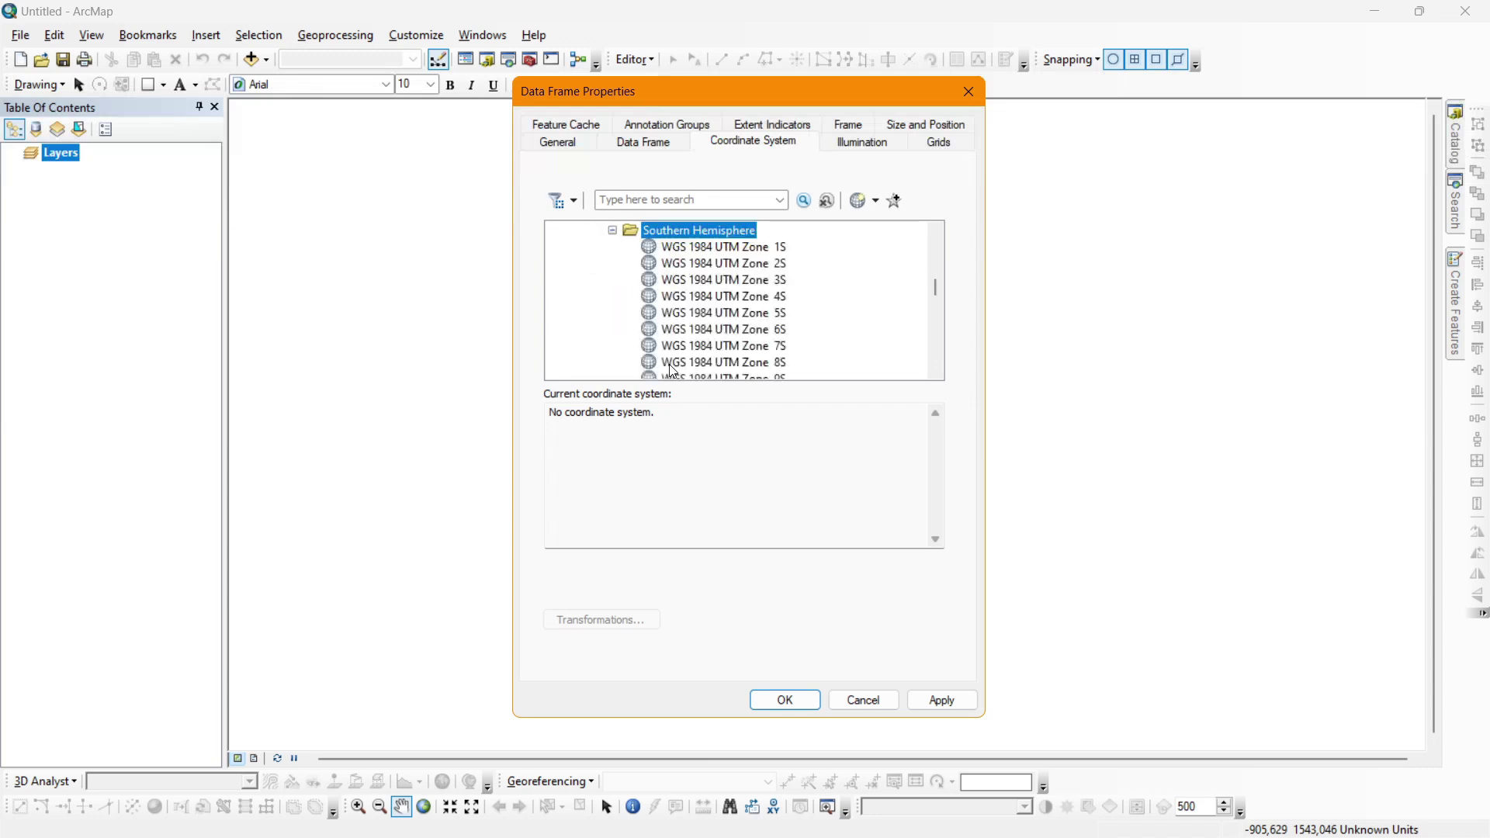
{"action": "scroll", "coordinate": [660, 334], "scroll_direction": "down", "scroll_amount": 18}
{"action": "scroll", "coordinate": [659, 334], "scroll_direction": "up", "scroll_amount": 3}
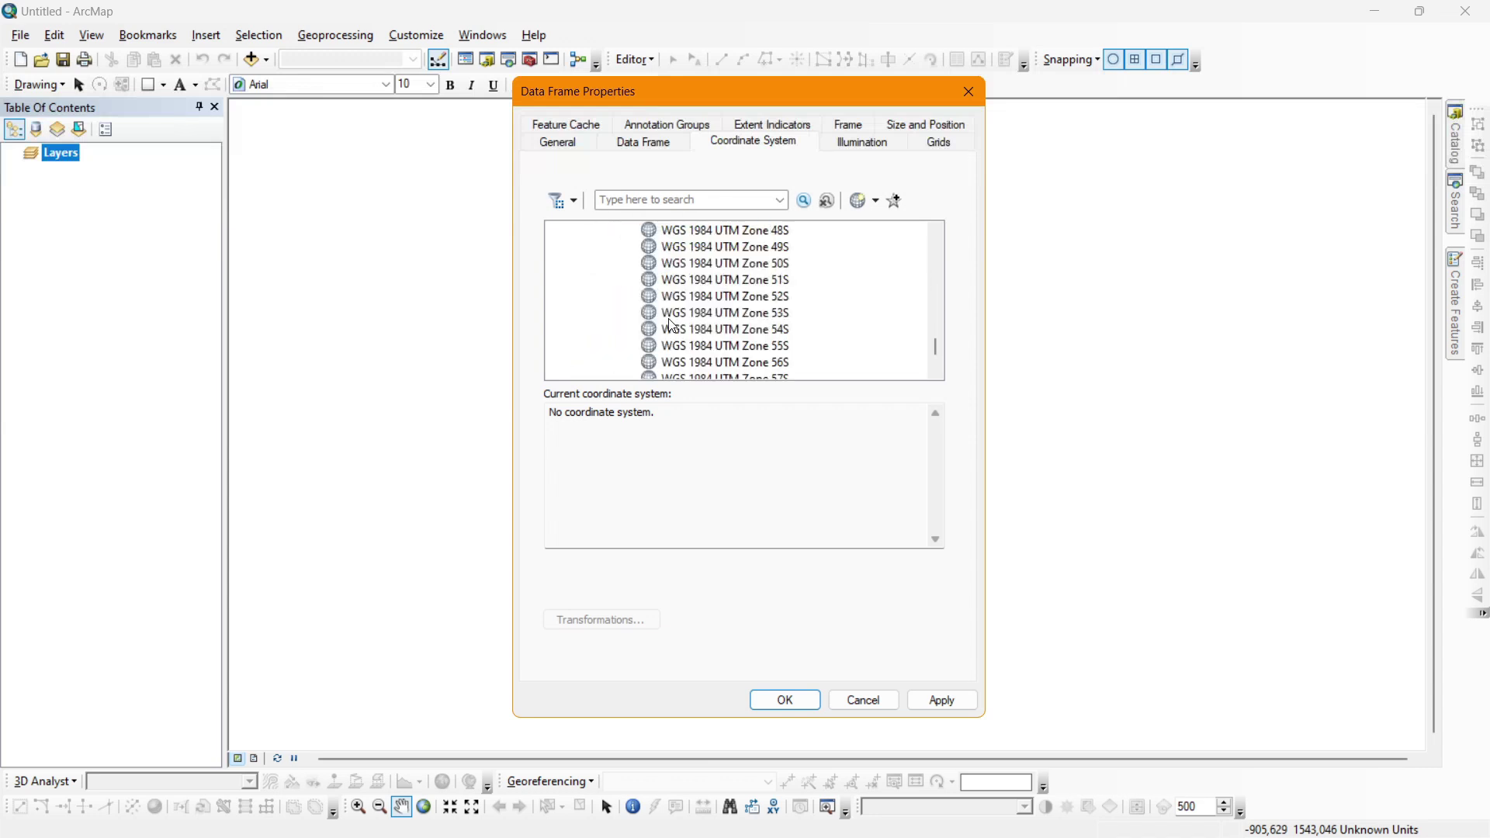
{"action": "left_click", "coordinate": [708, 297]}
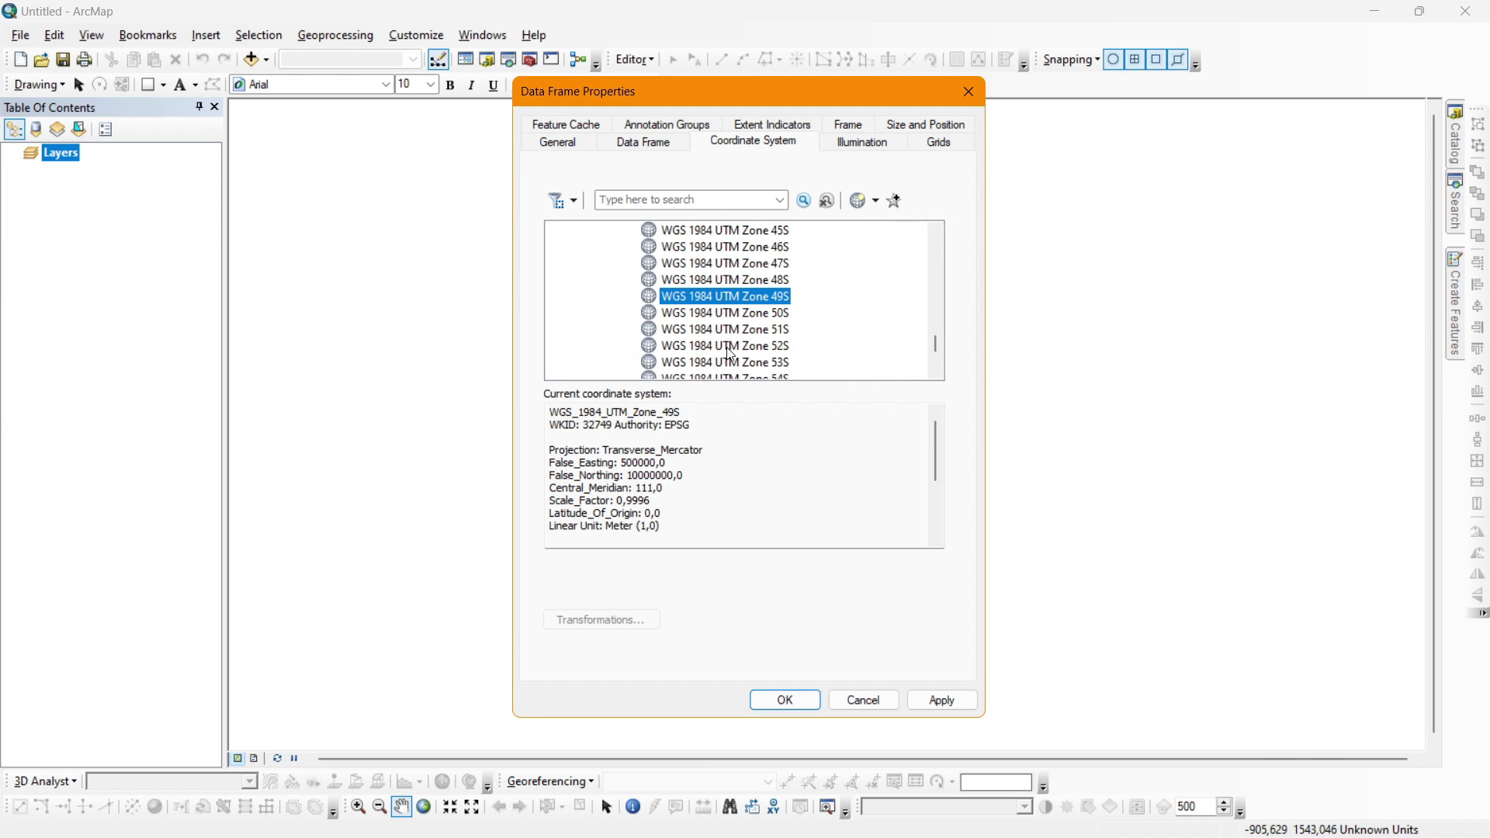
{"action": "left_click", "coordinate": [785, 700]}
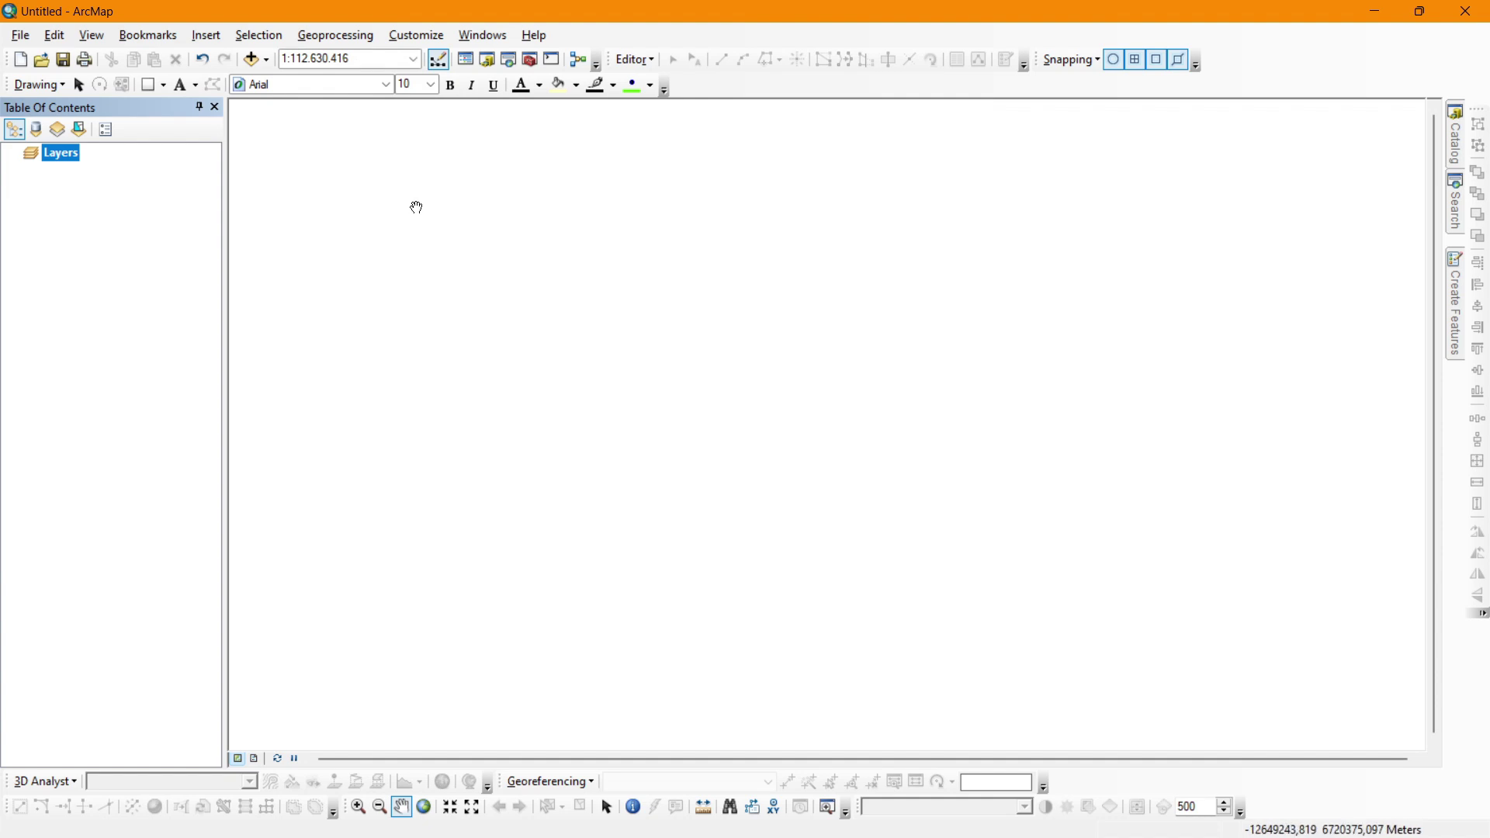
Add the DEMNAS_1308-62_v1.0.tif raster to the map through Add Data.
{"action": "left_click", "coordinate": [266, 62]}
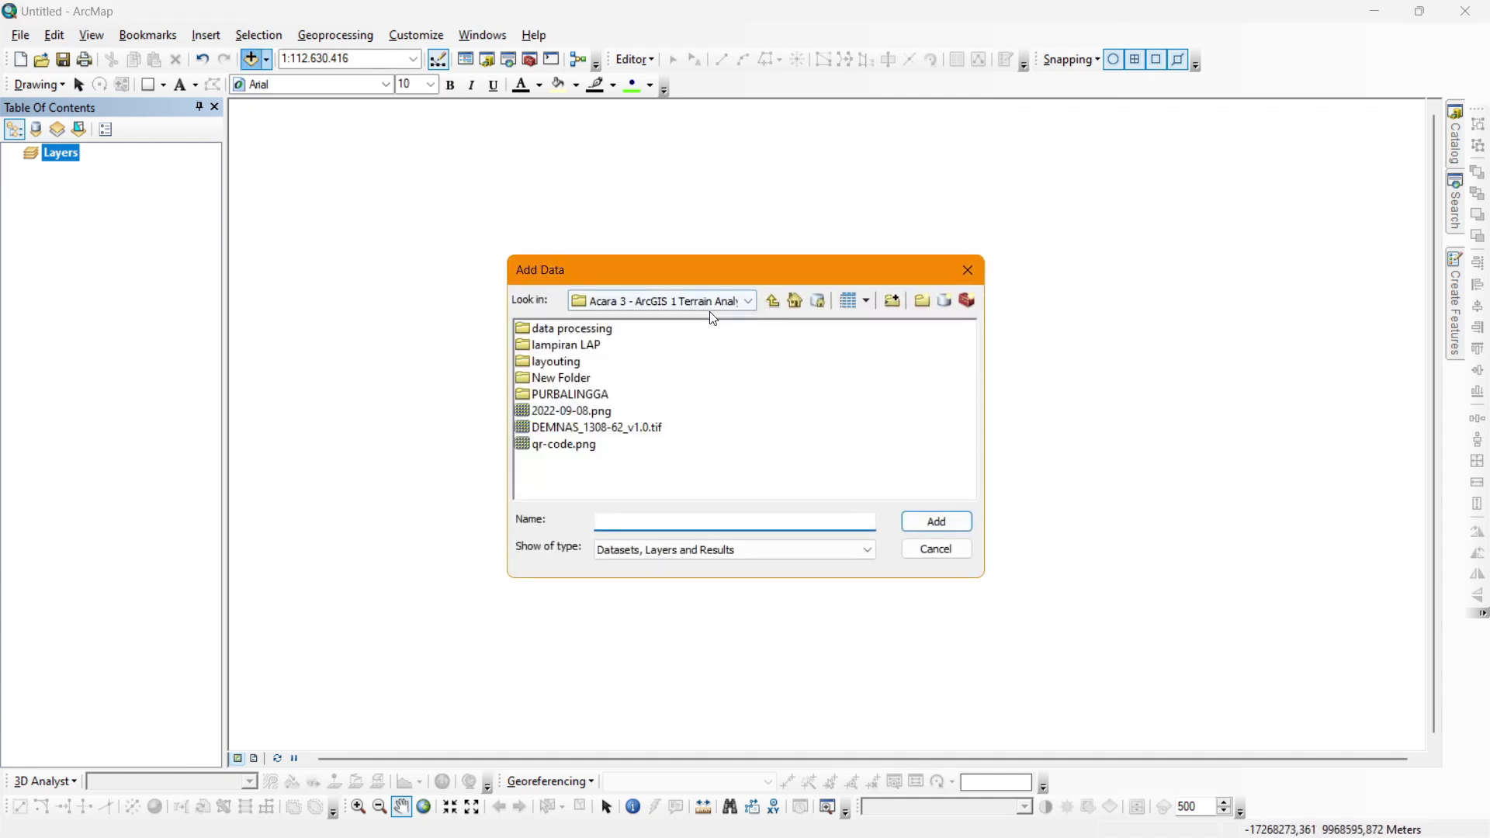
{"action": "left_click", "coordinate": [603, 431]}
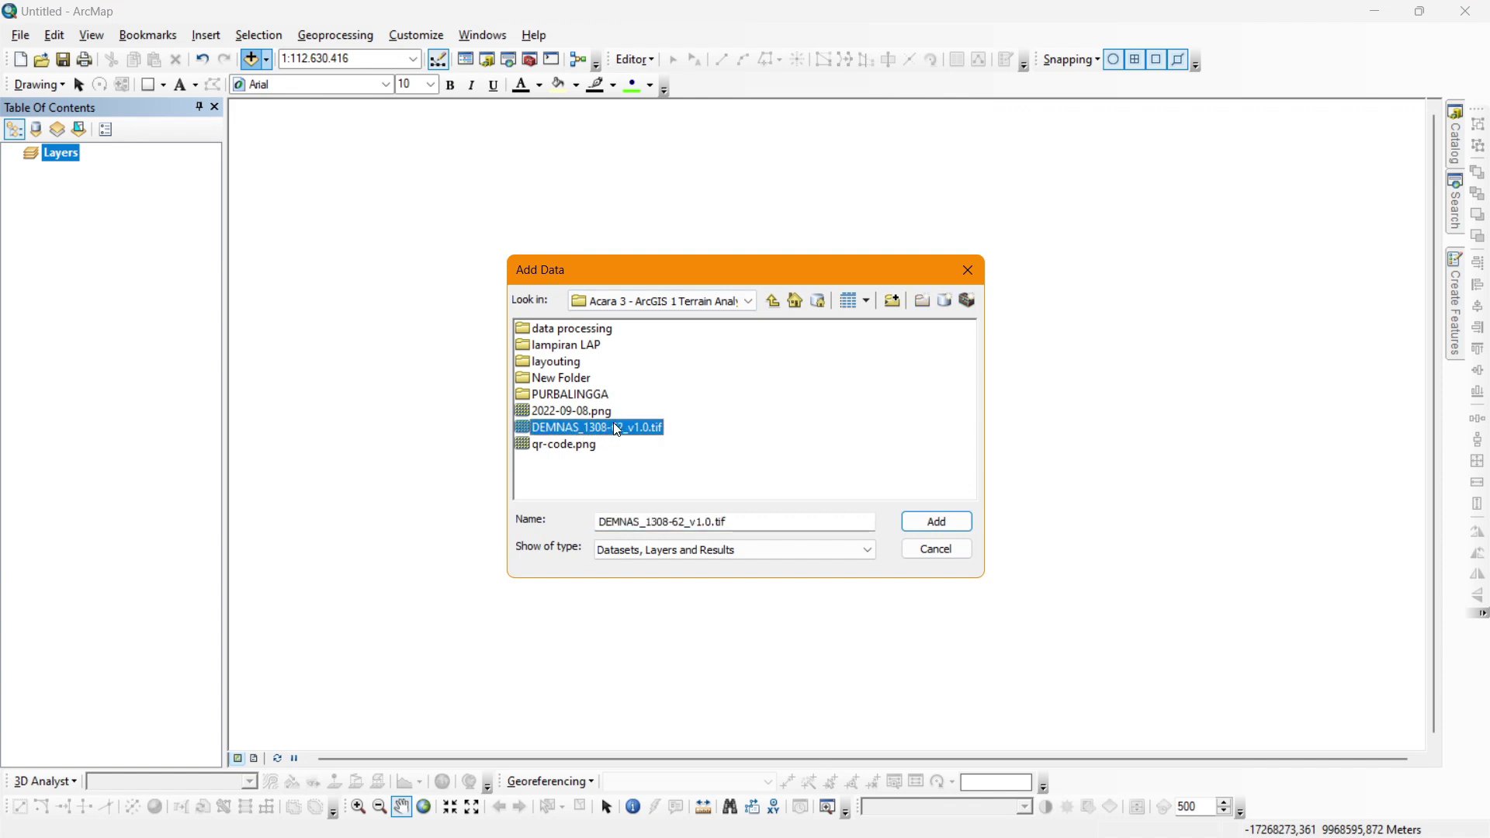
{"action": "left_click", "coordinate": [918, 520]}
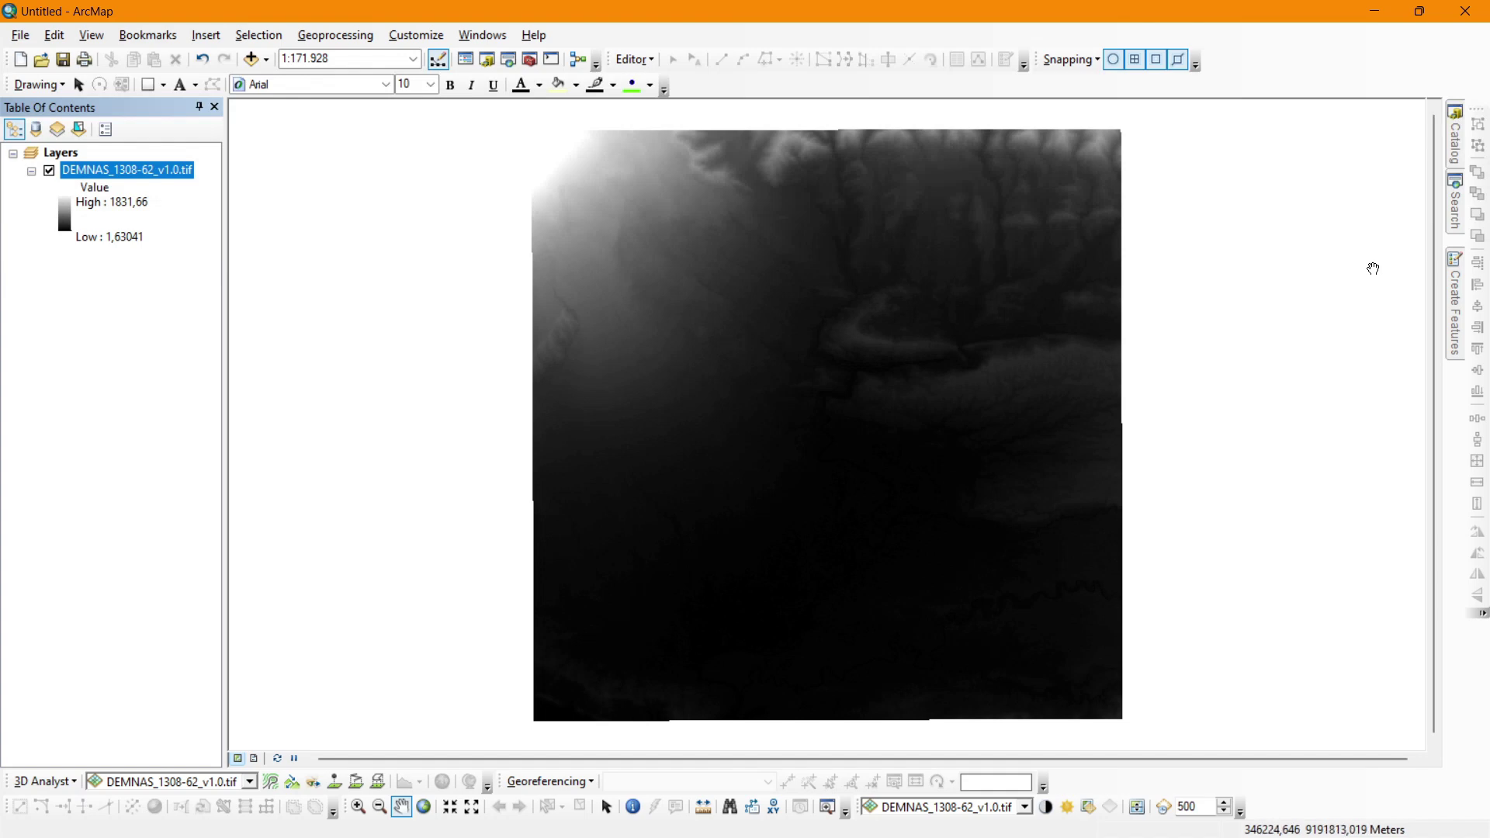
Search for define projection and open the Define Projection (Data Management) tool.
{"action": "left_click", "coordinate": [1455, 204]}
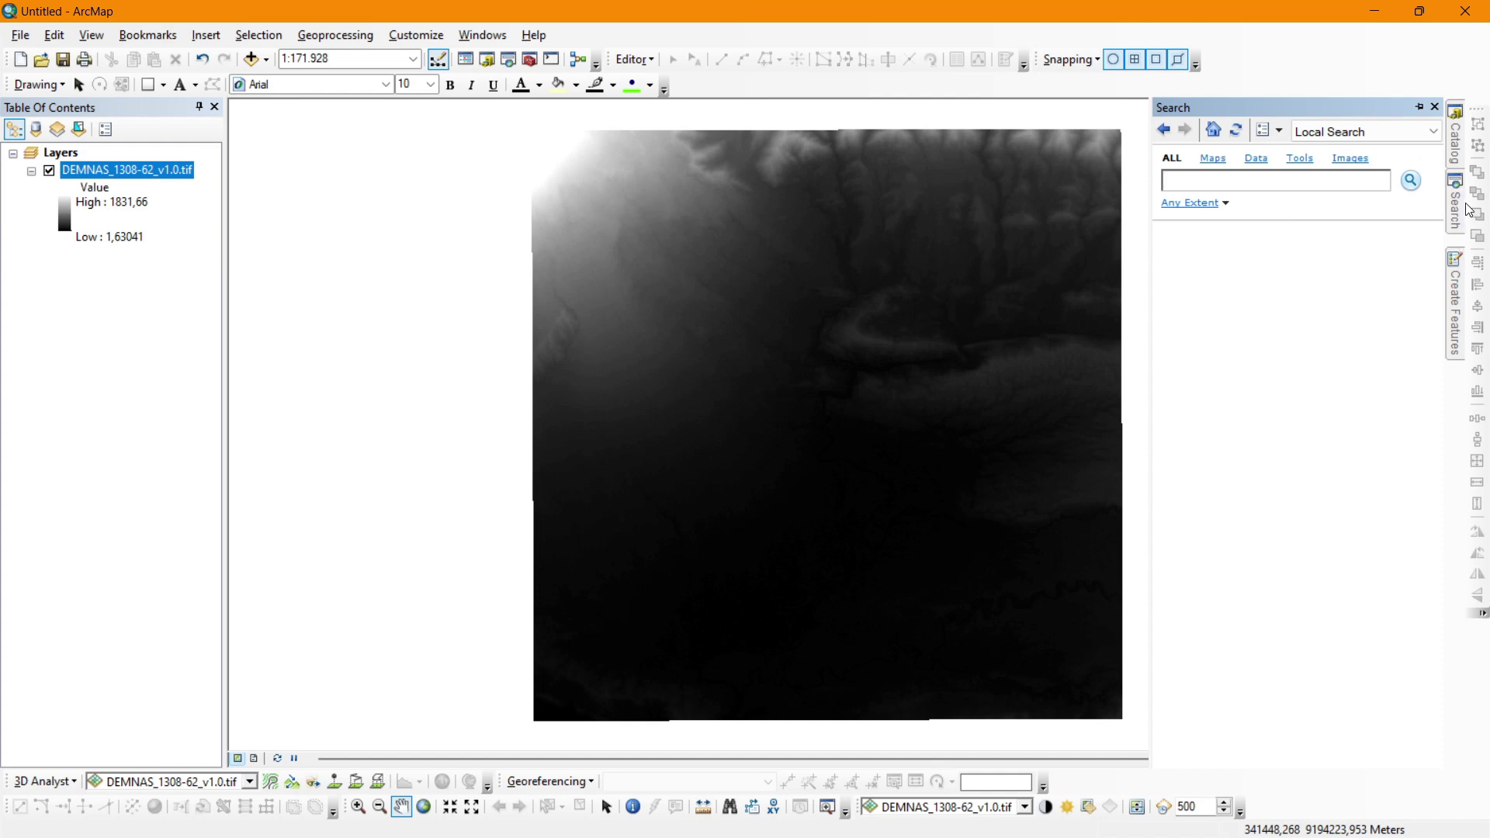
{"action": "left_click", "coordinate": [482, 35]}
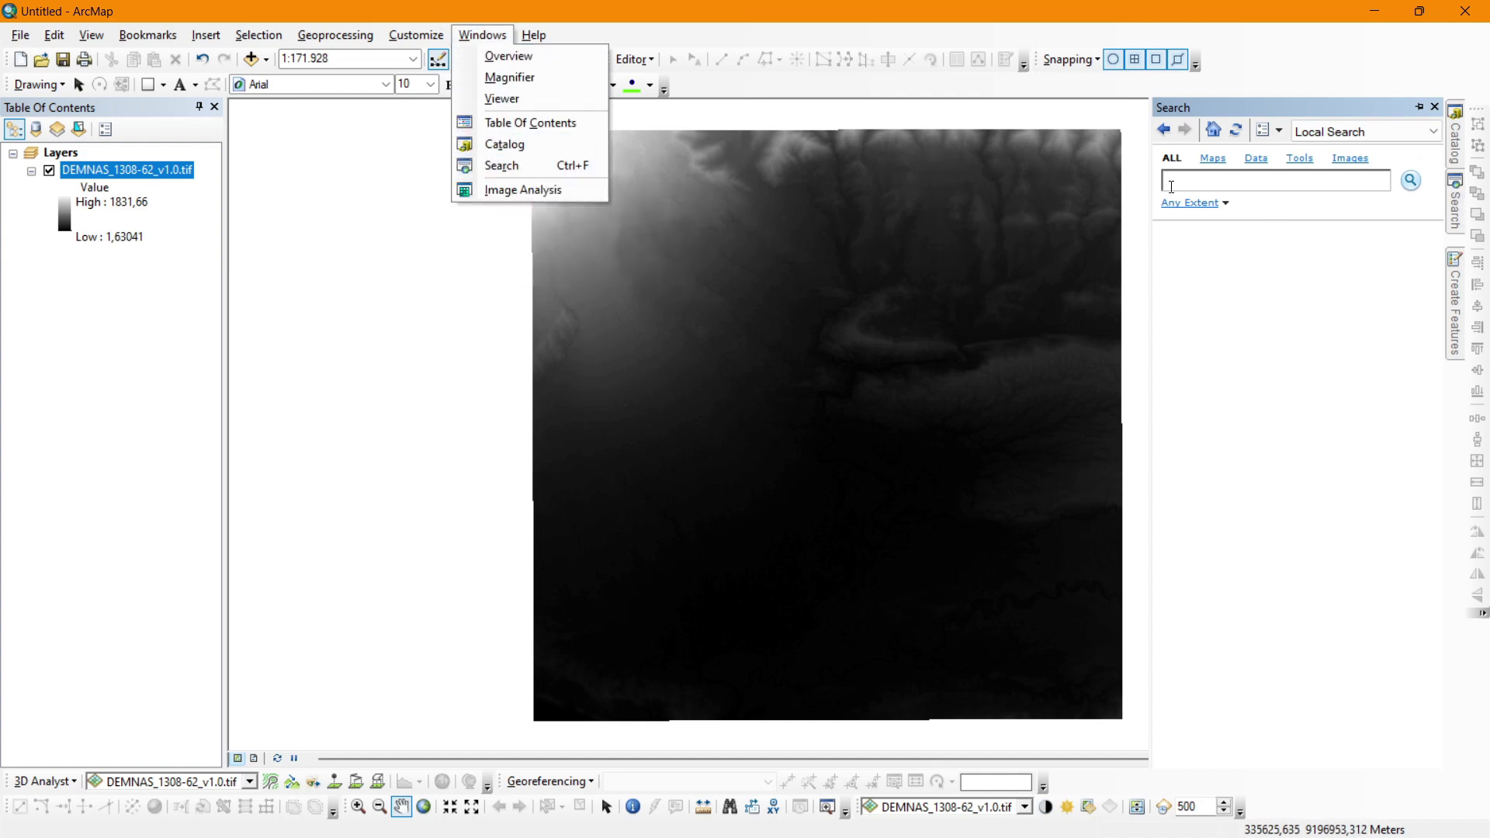
{"action": "left_click", "coordinate": [1172, 184]}
{"action": "type", "text": "define projection"}
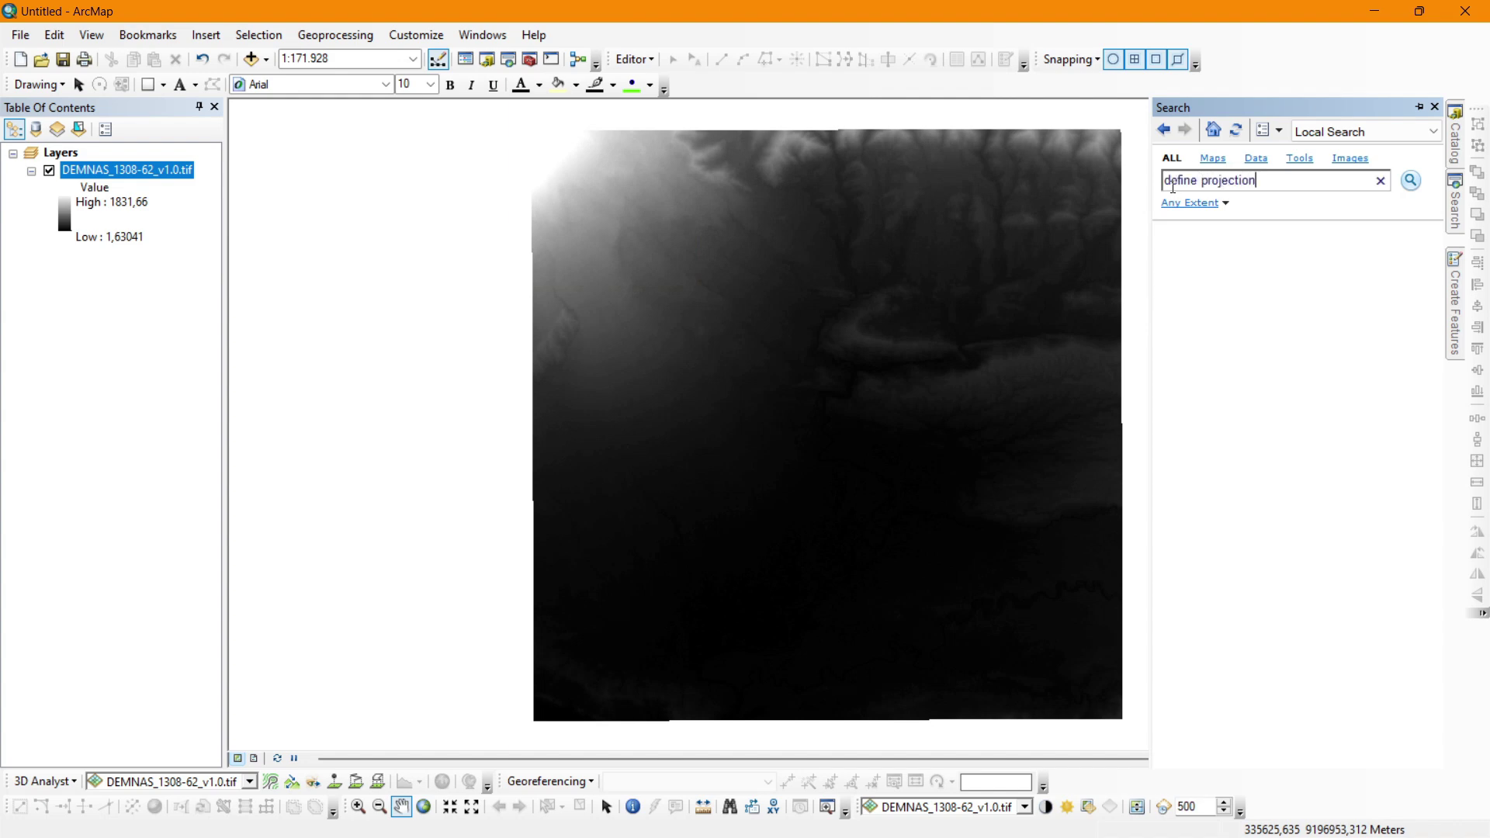
{"action": "key", "text": "Return"}
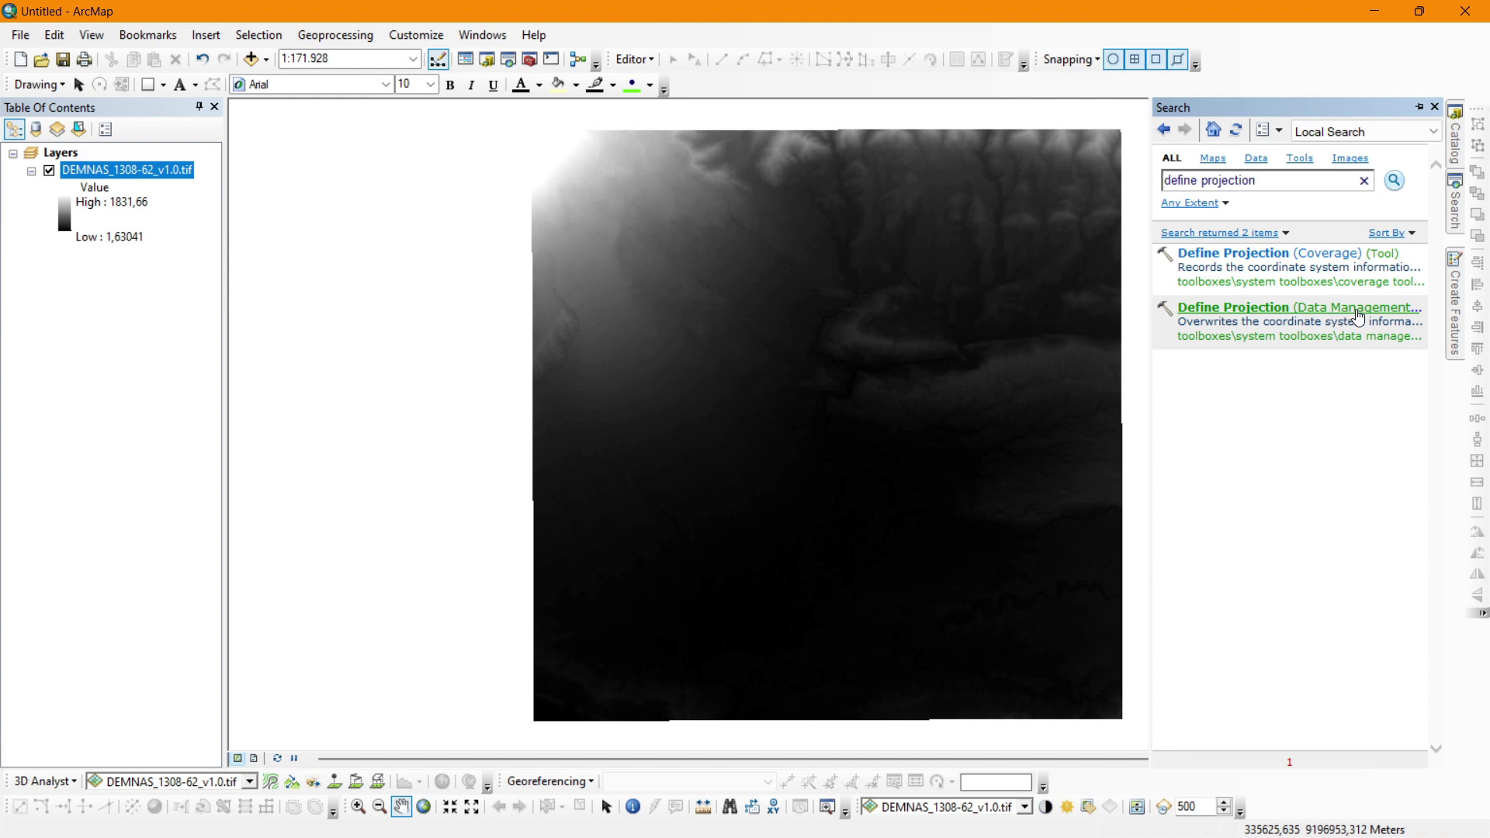
{"action": "left_click", "coordinate": [1357, 316]}
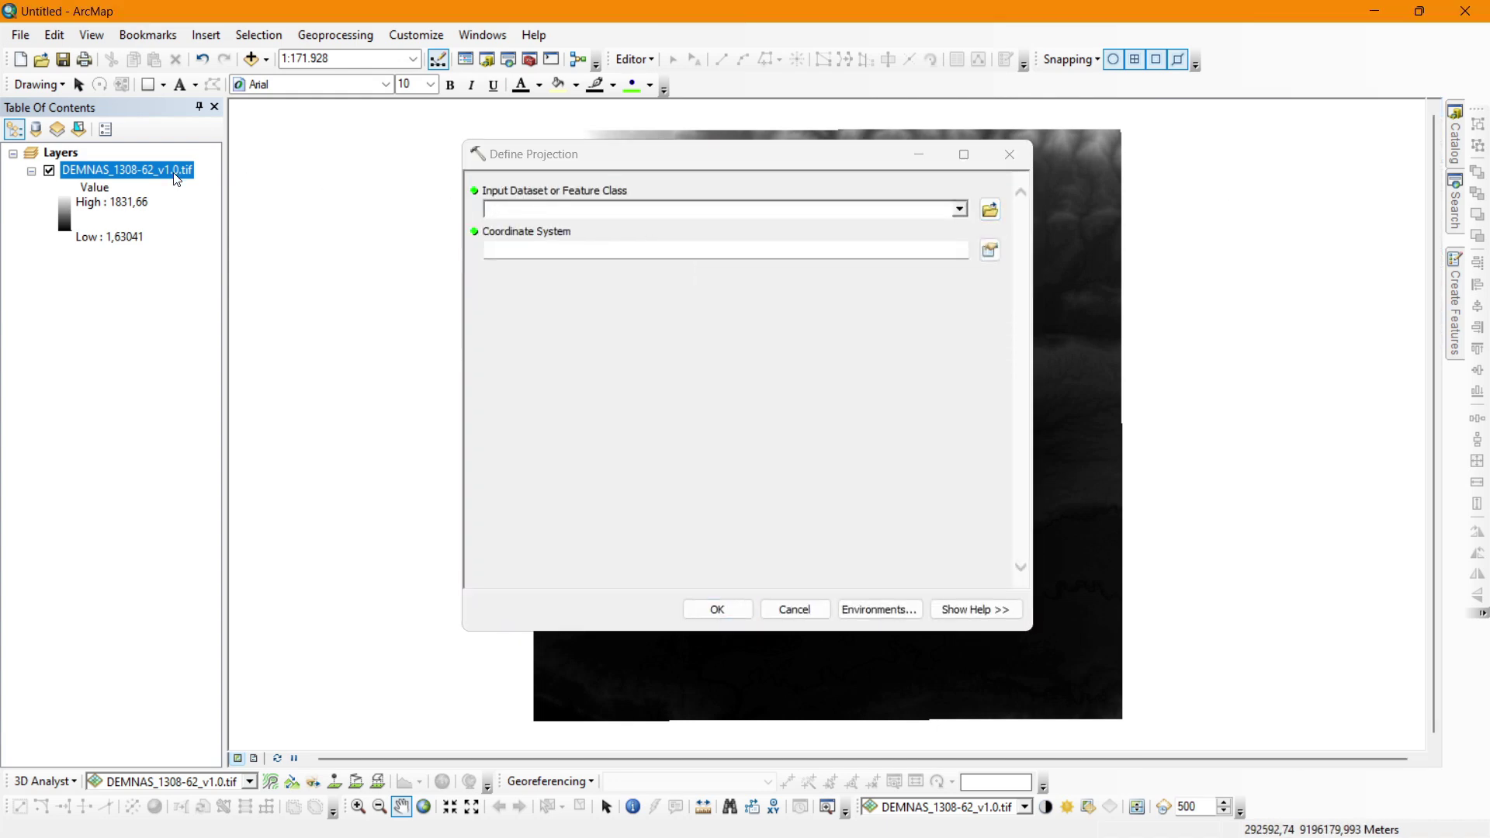
Run Define Projection on the DEMNAS raster with the GCS WGS 1984 geographic system.
{"action": "left_click_drag", "start_coordinate": [155, 172], "coordinate": [953, 211]}
{"action": "left_click", "coordinate": [960, 211]}
{"action": "left_click", "coordinate": [632, 233]}
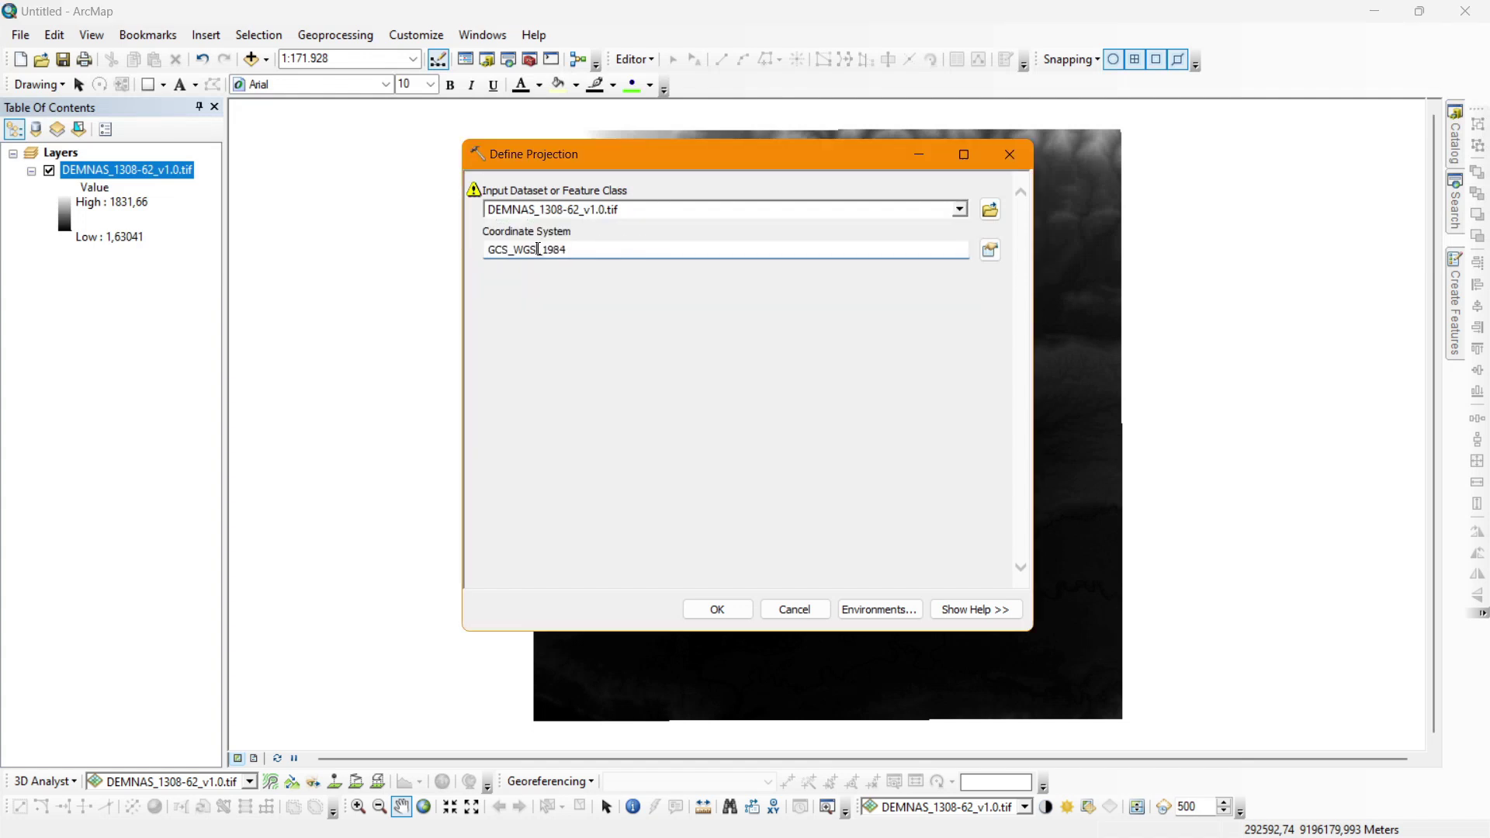
{"action": "left_click", "coordinate": [990, 250]}
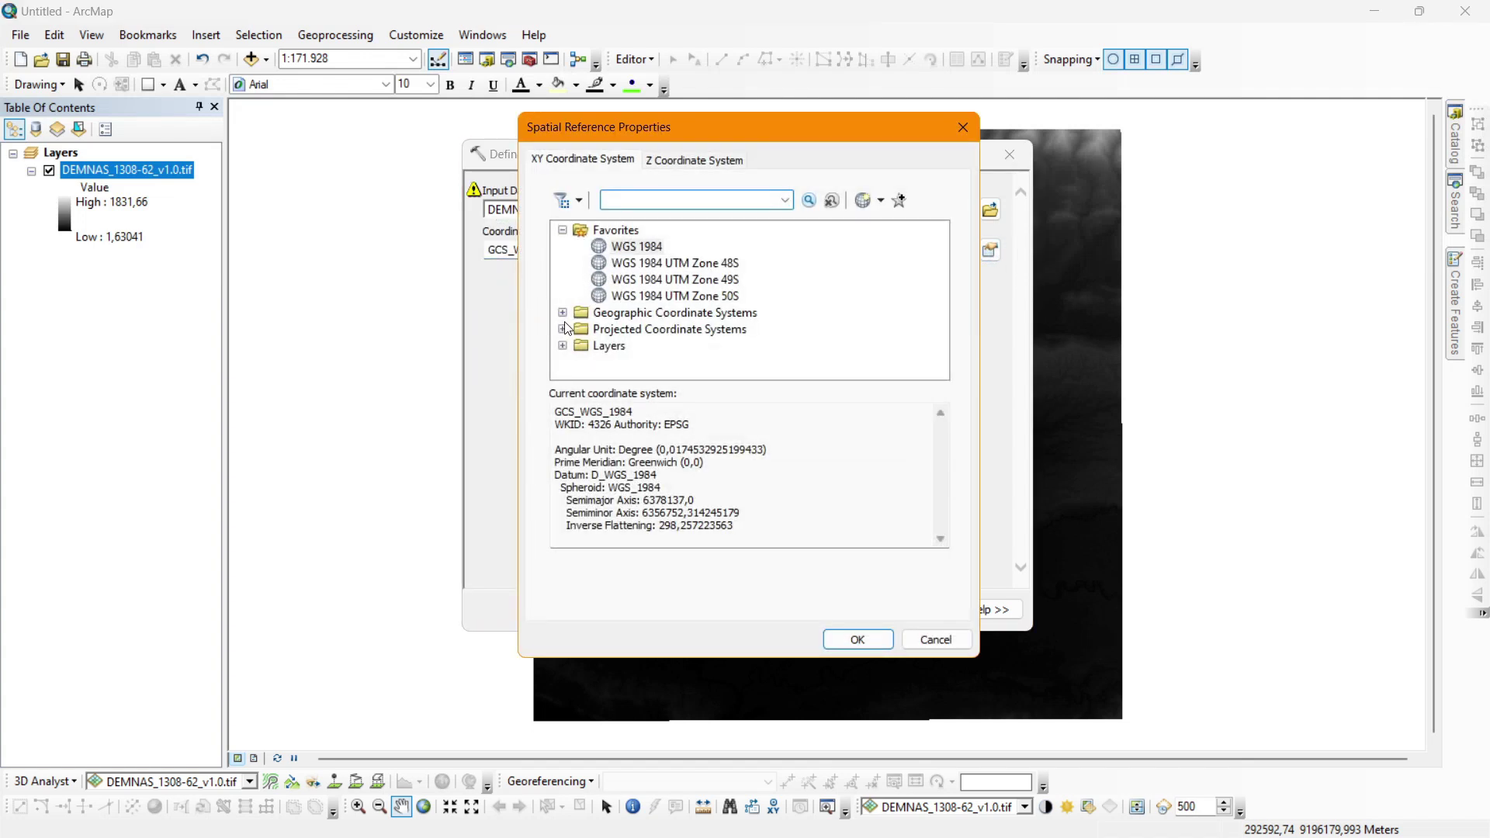
{"action": "double_click", "coordinate": [604, 312]}
{"action": "scroll", "coordinate": [604, 319], "scroll_direction": "down", "scroll_amount": 4}
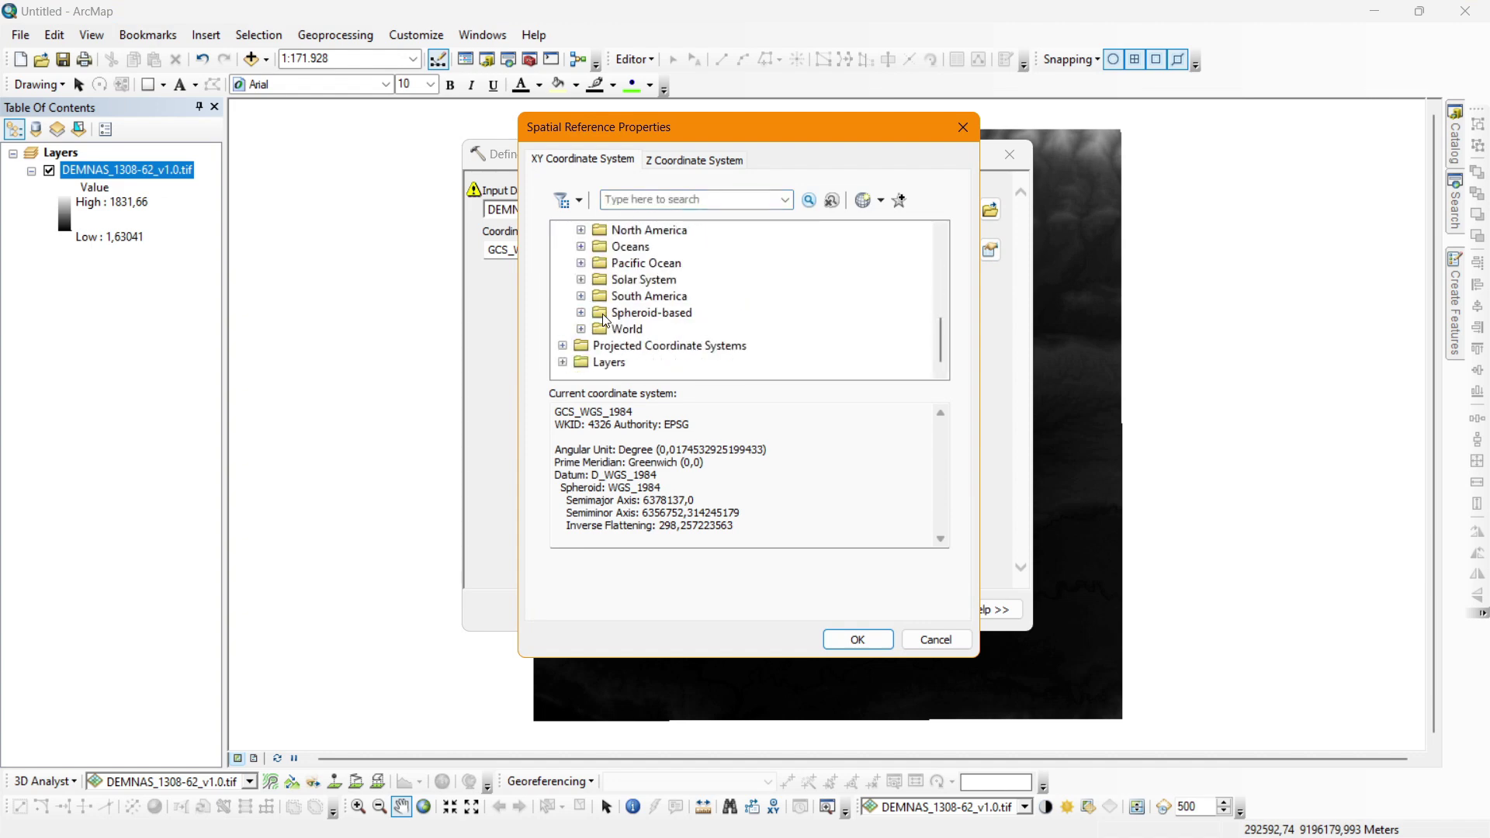
{"action": "double_click", "coordinate": [614, 334]}
{"action": "scroll", "coordinate": [618, 337], "scroll_direction": "down", "scroll_amount": 5}
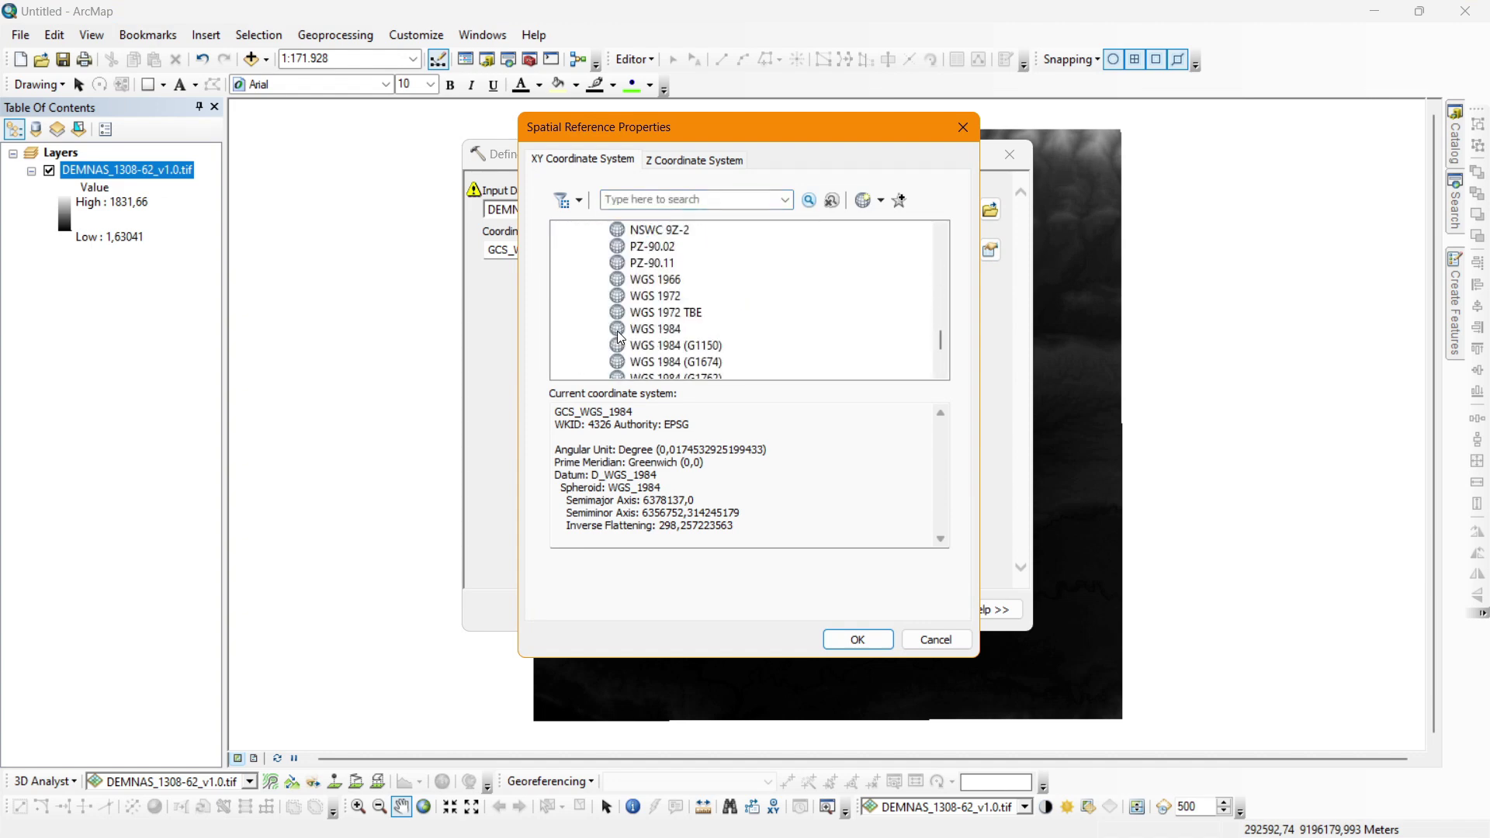
{"action": "left_click", "coordinate": [656, 329]}
{"action": "left_click", "coordinate": [855, 638]}
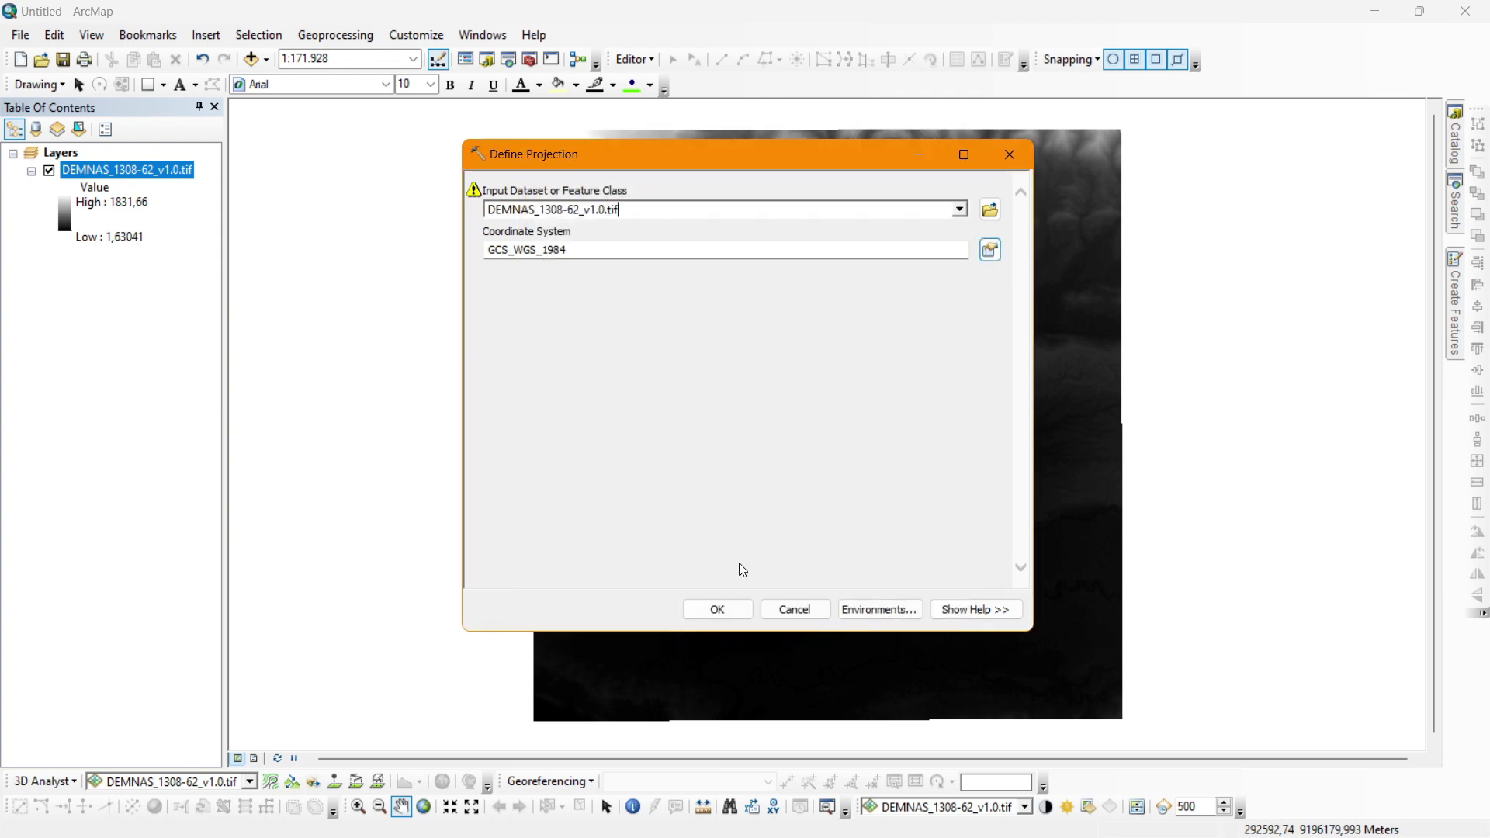
{"action": "left_click", "coordinate": [717, 609]}
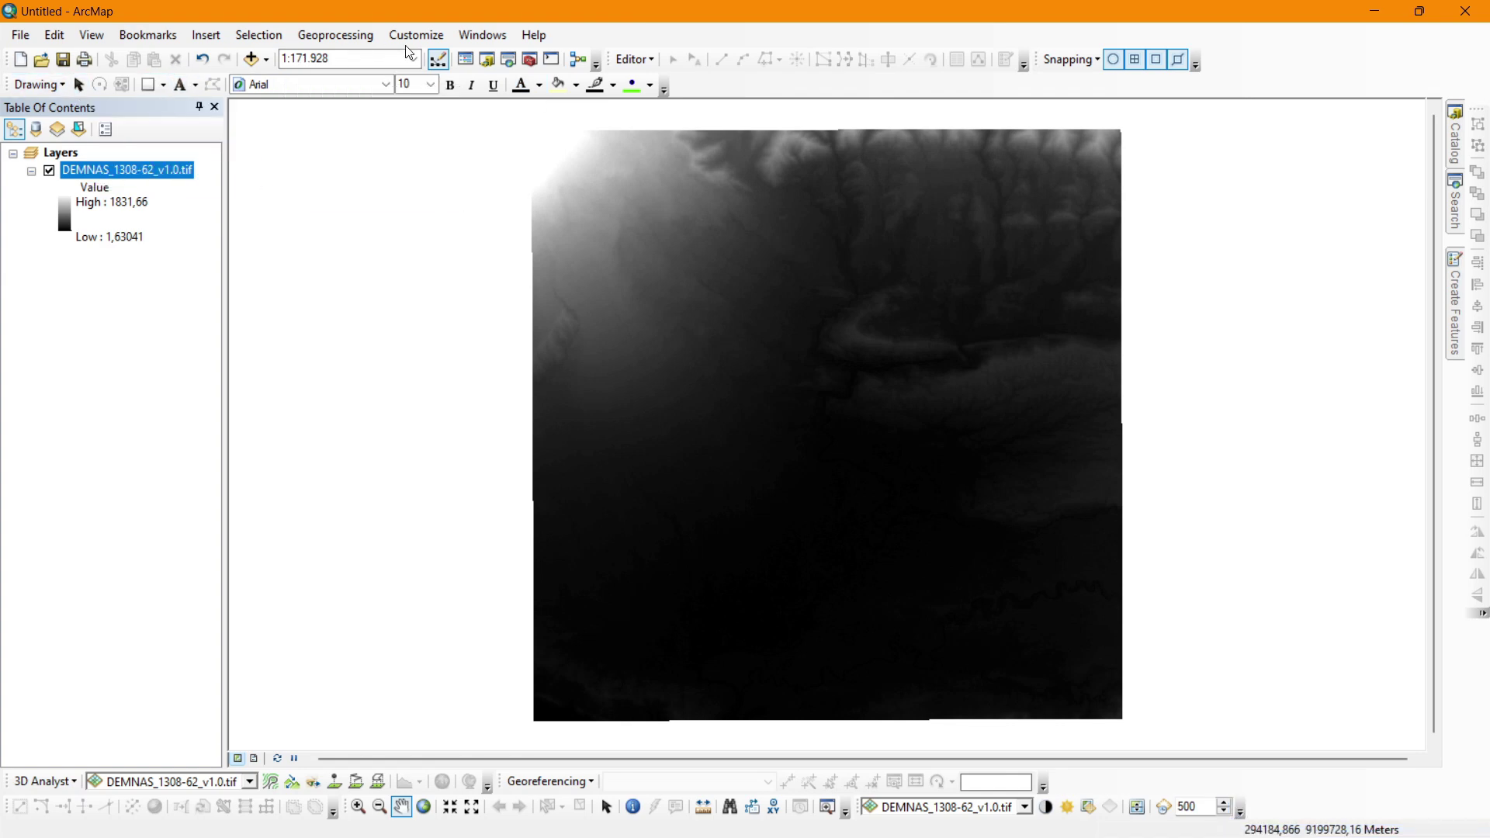
Check the toolbar list and close it without changes.
{"action": "left_click", "coordinate": [436, 37]}
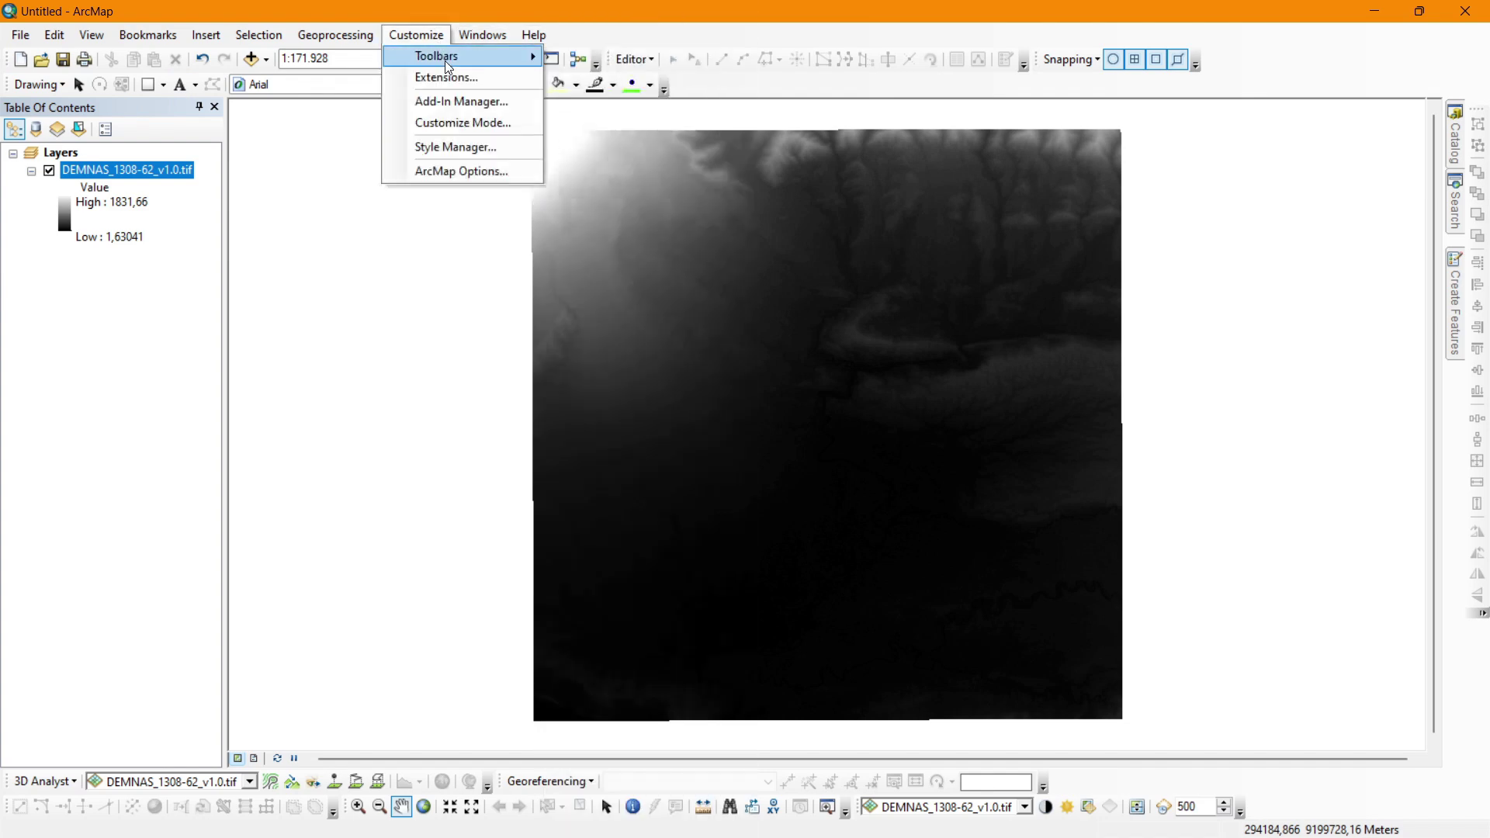
{"action": "mouse_move", "coordinate": [444, 59]}
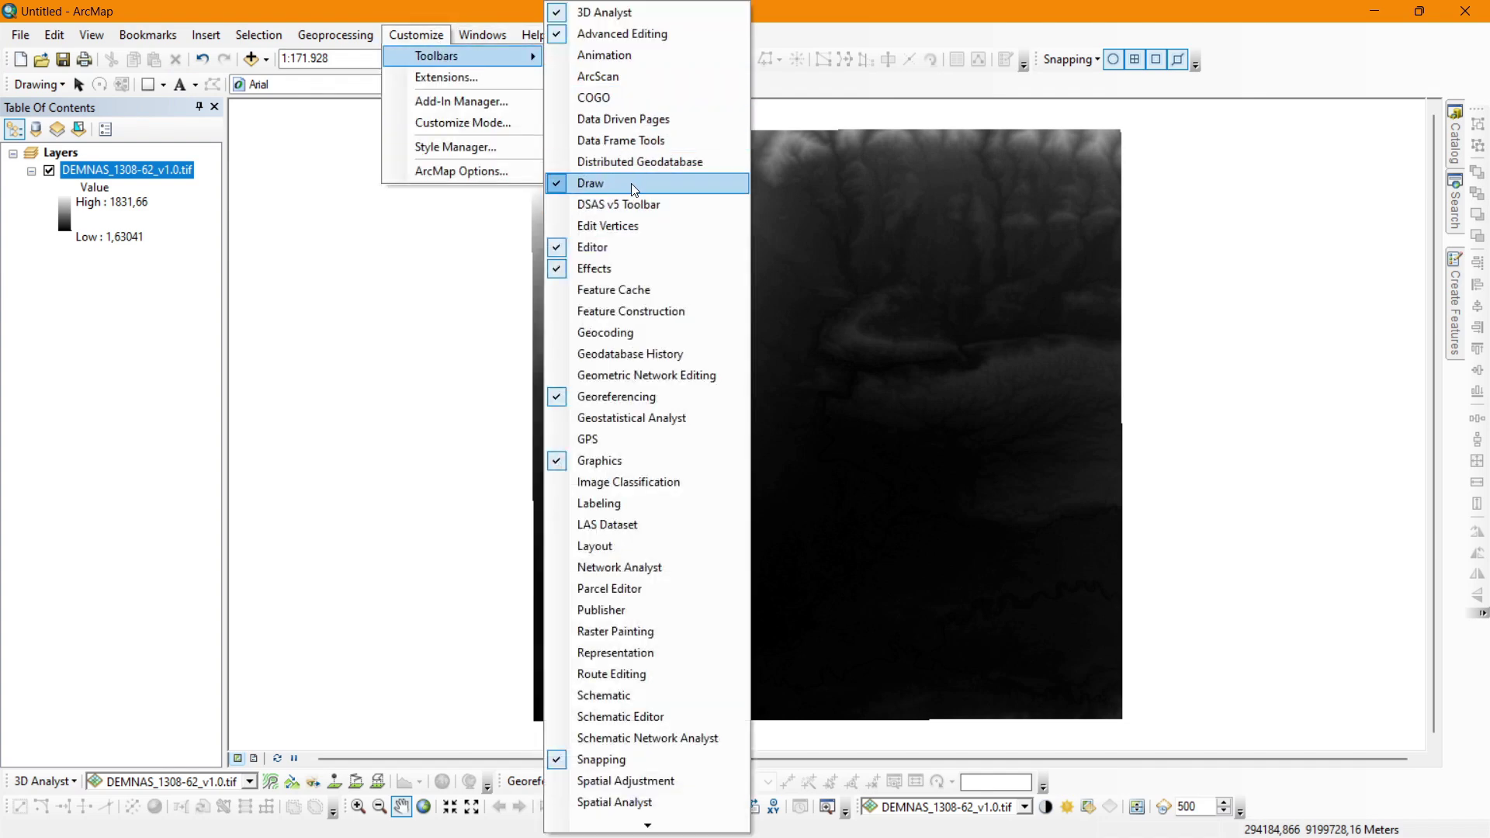
{"action": "left_click", "coordinate": [414, 4]}
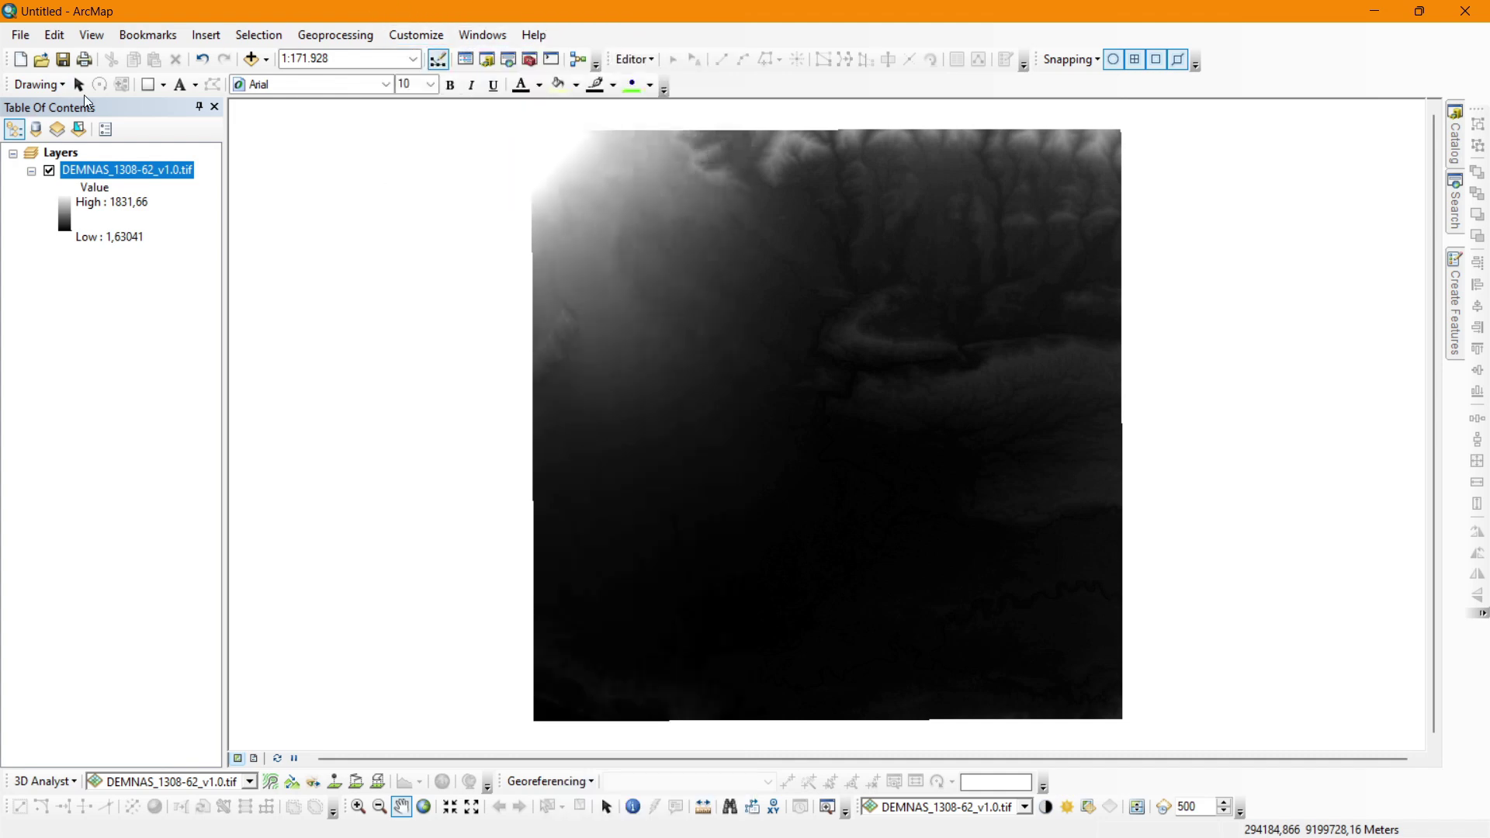
Draw a rectangle over the raster's upper-left area and open its Size and Position properties.
{"action": "left_click", "coordinate": [163, 84]}
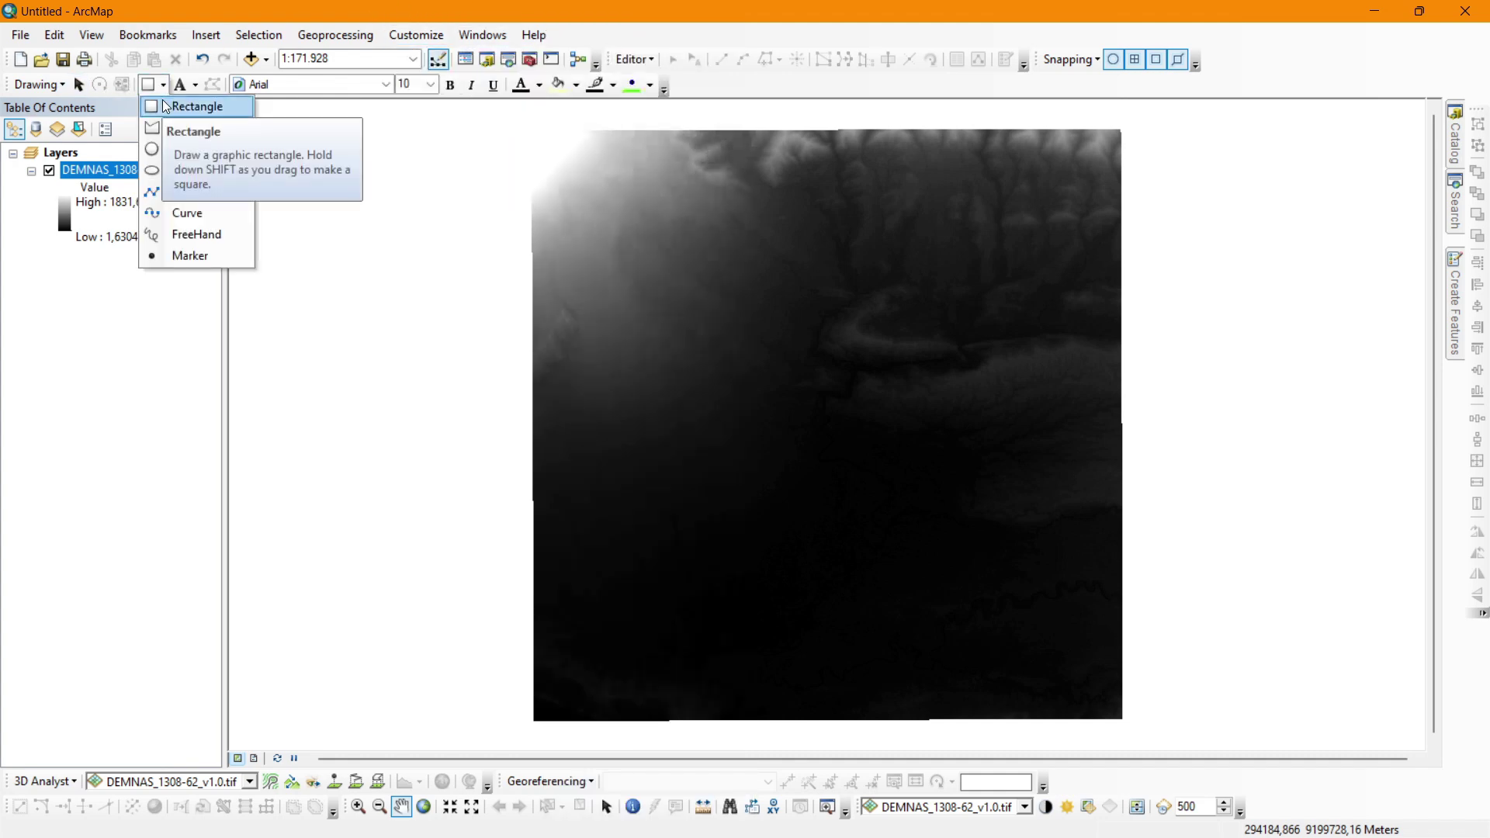
{"action": "left_click", "coordinate": [164, 107]}
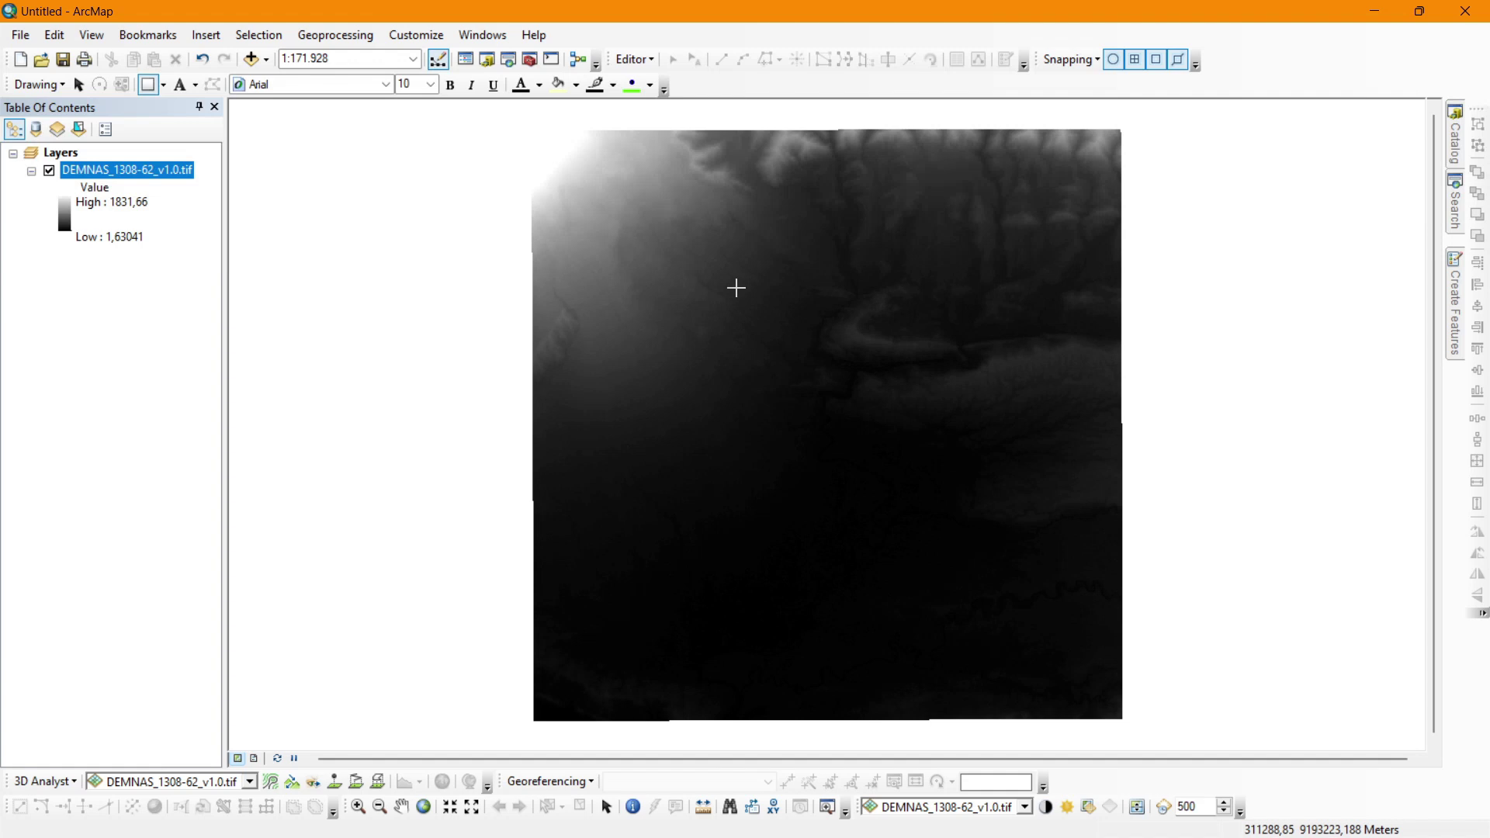
{"action": "left_click_drag", "start_coordinate": [628, 238], "coordinate": [746, 294]}
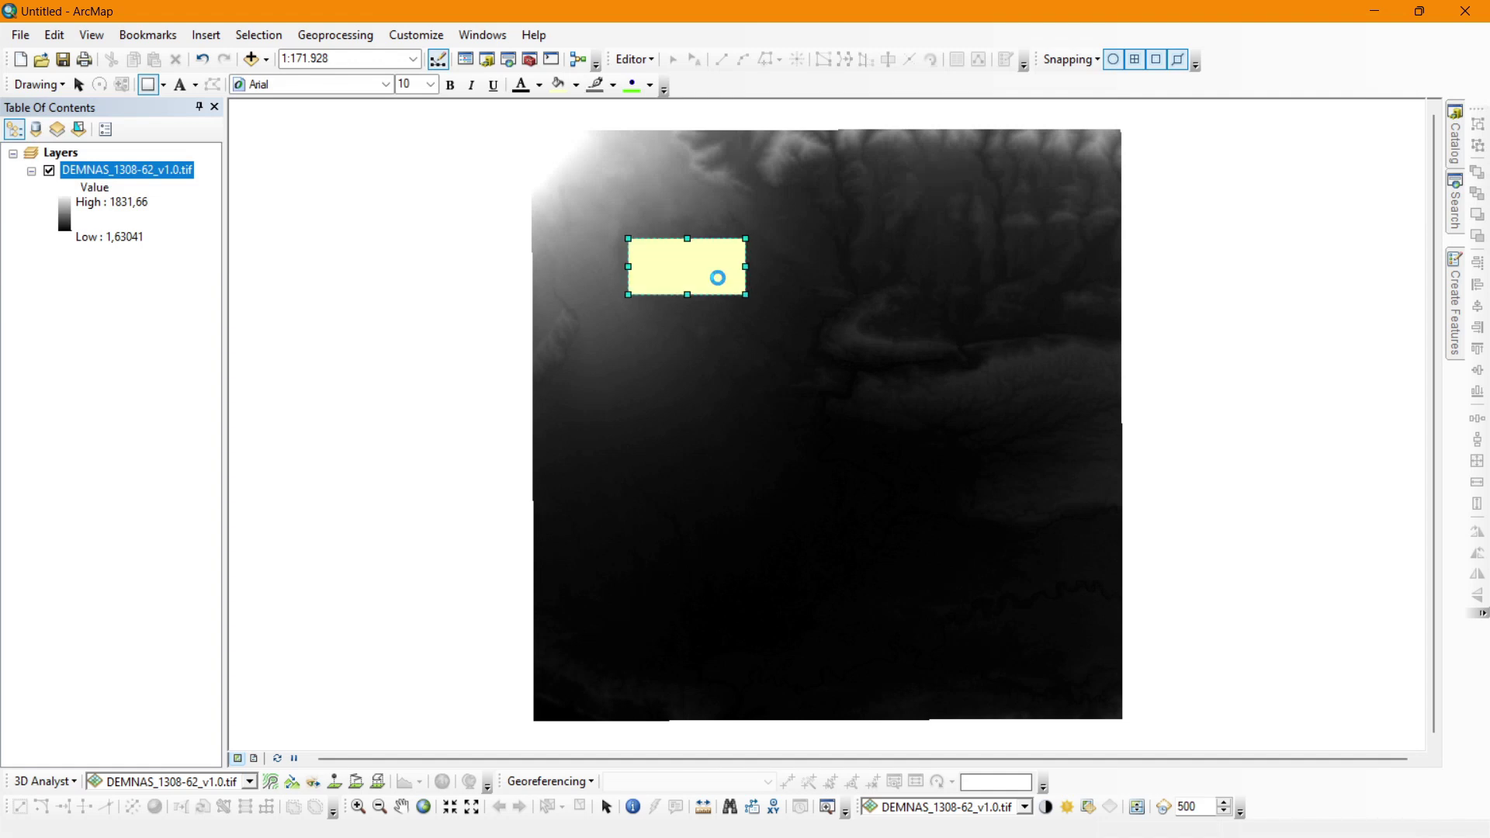
{"action": "right_click", "coordinate": [700, 284]}
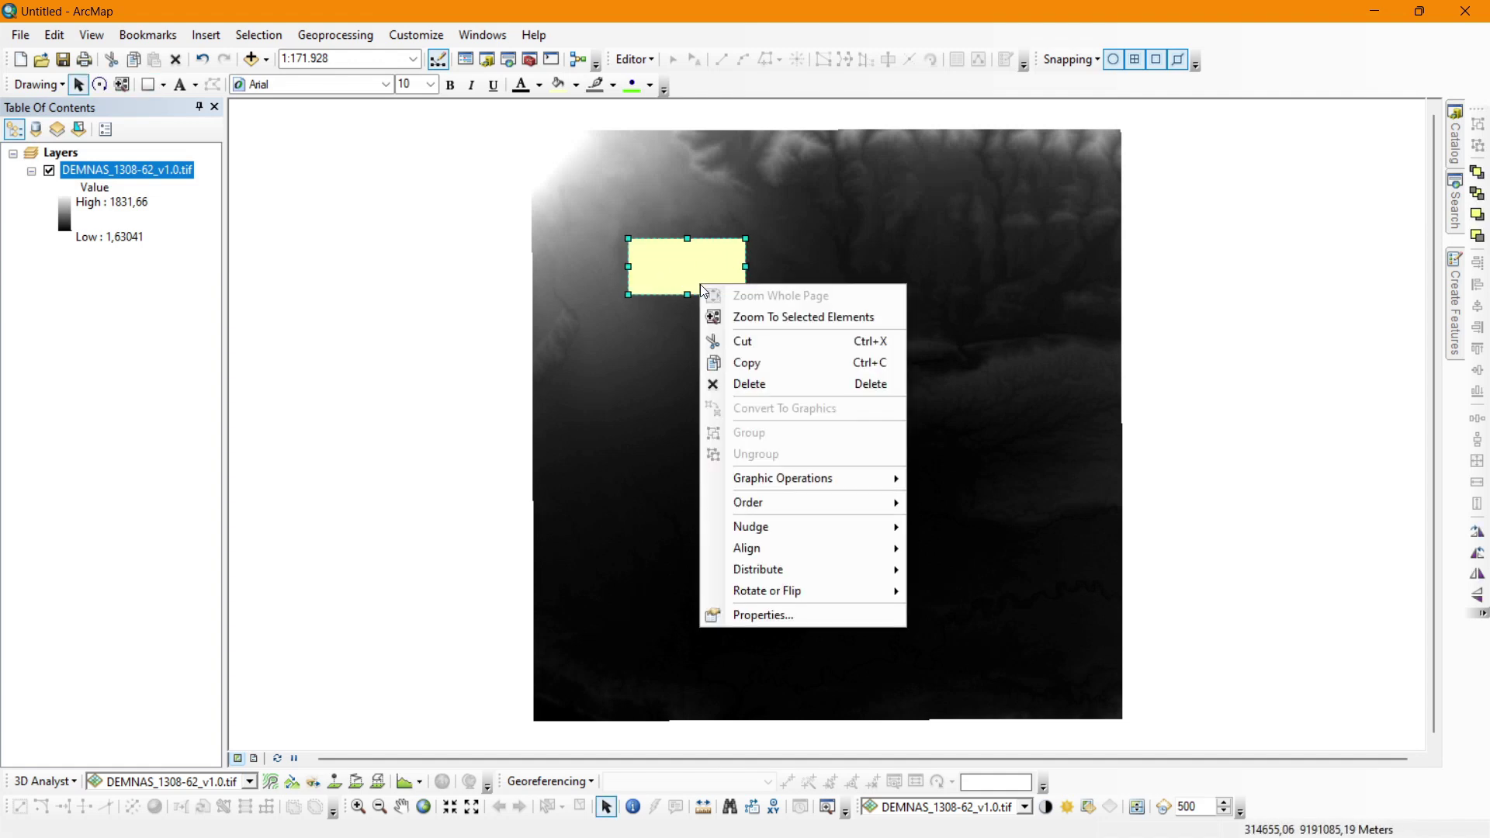
{"action": "left_click", "coordinate": [804, 614]}
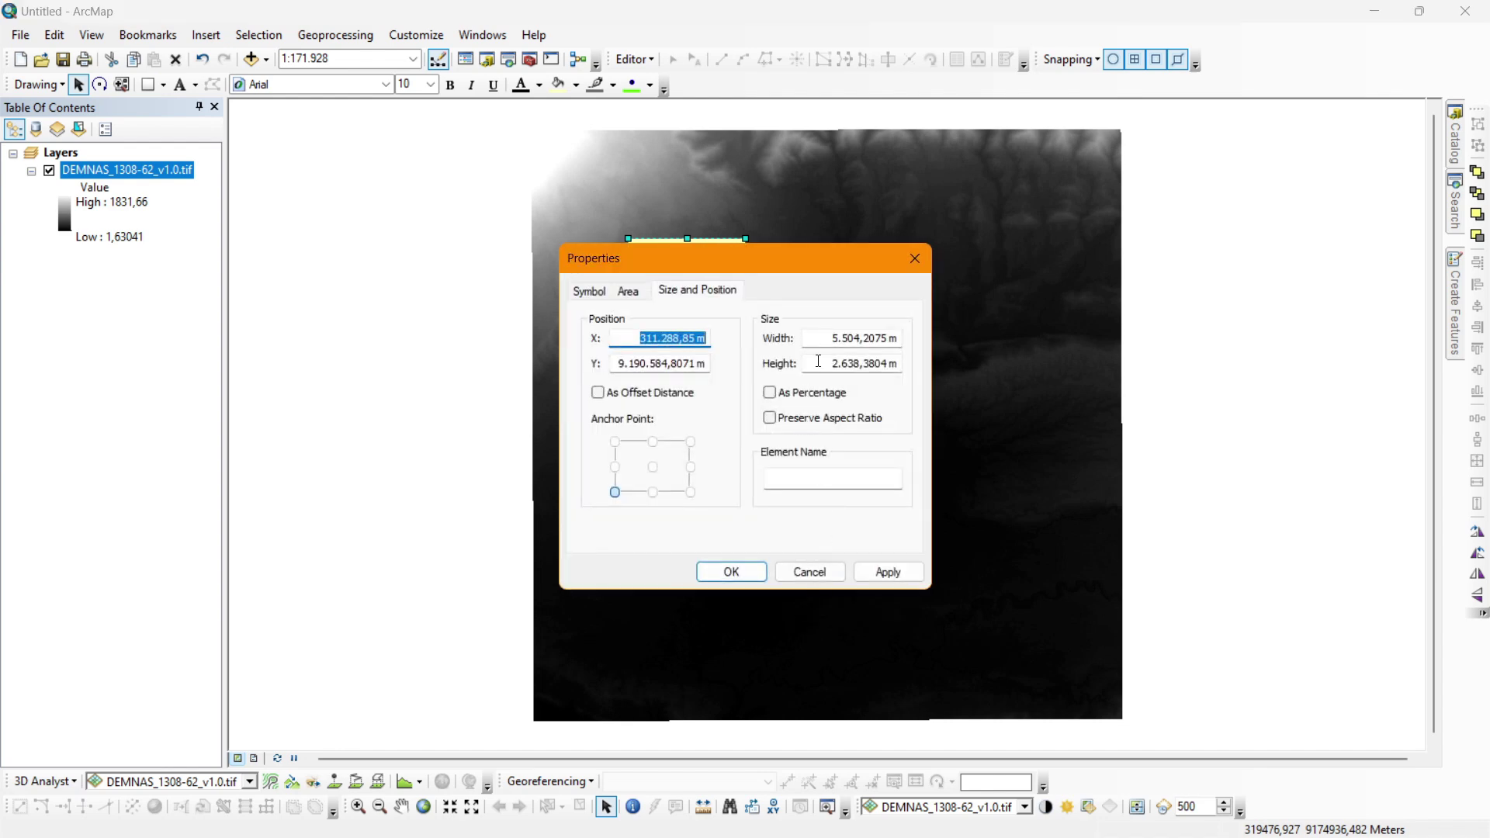
Set the rectangle's width and height to 5000 with a centre anchor.
{"action": "double_click", "coordinate": [847, 340]}
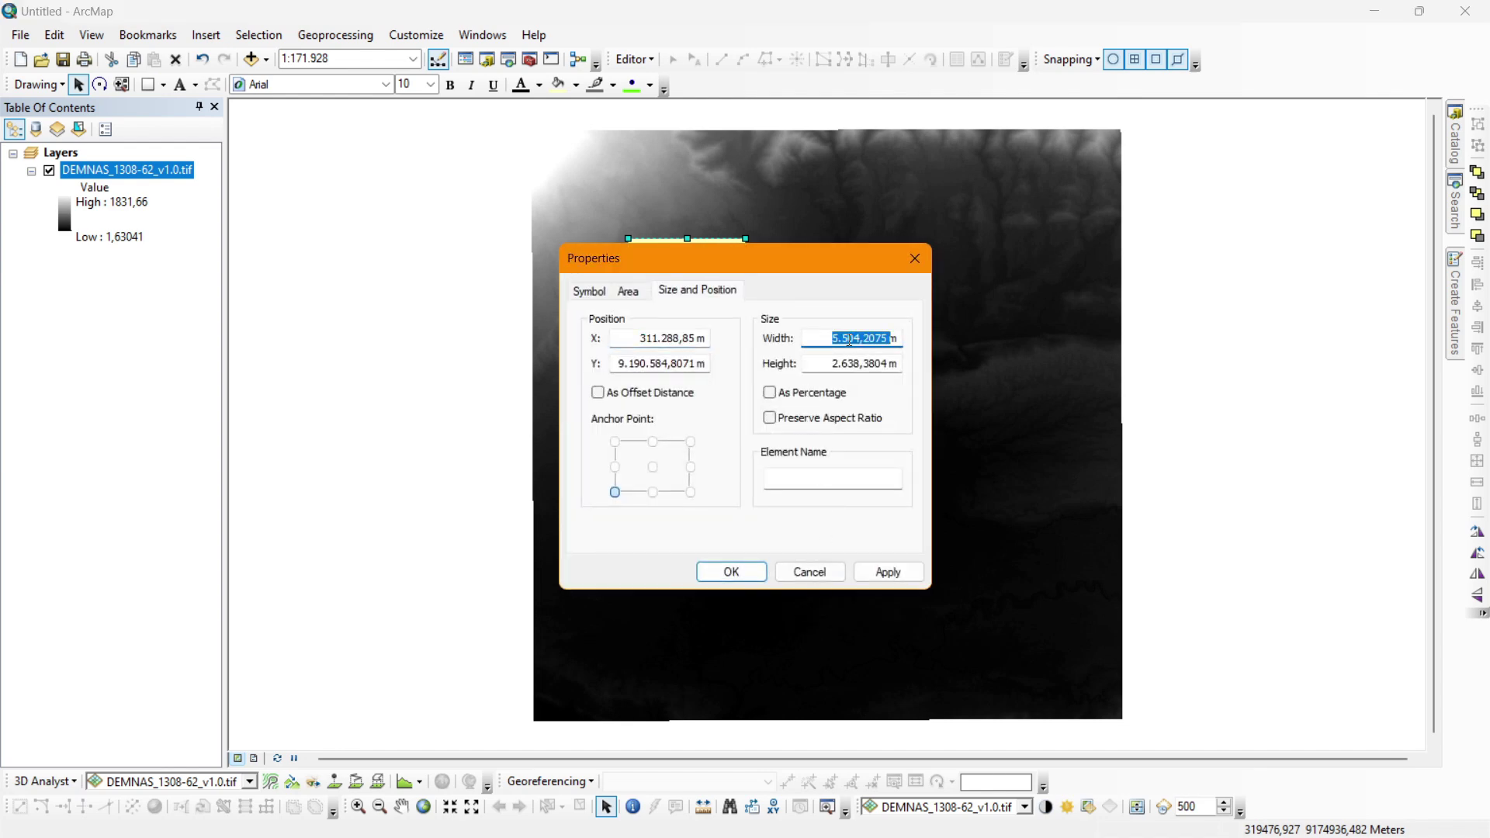
{"action": "type", "text": "5000m"}
{"action": "key", "text": "Tab"}
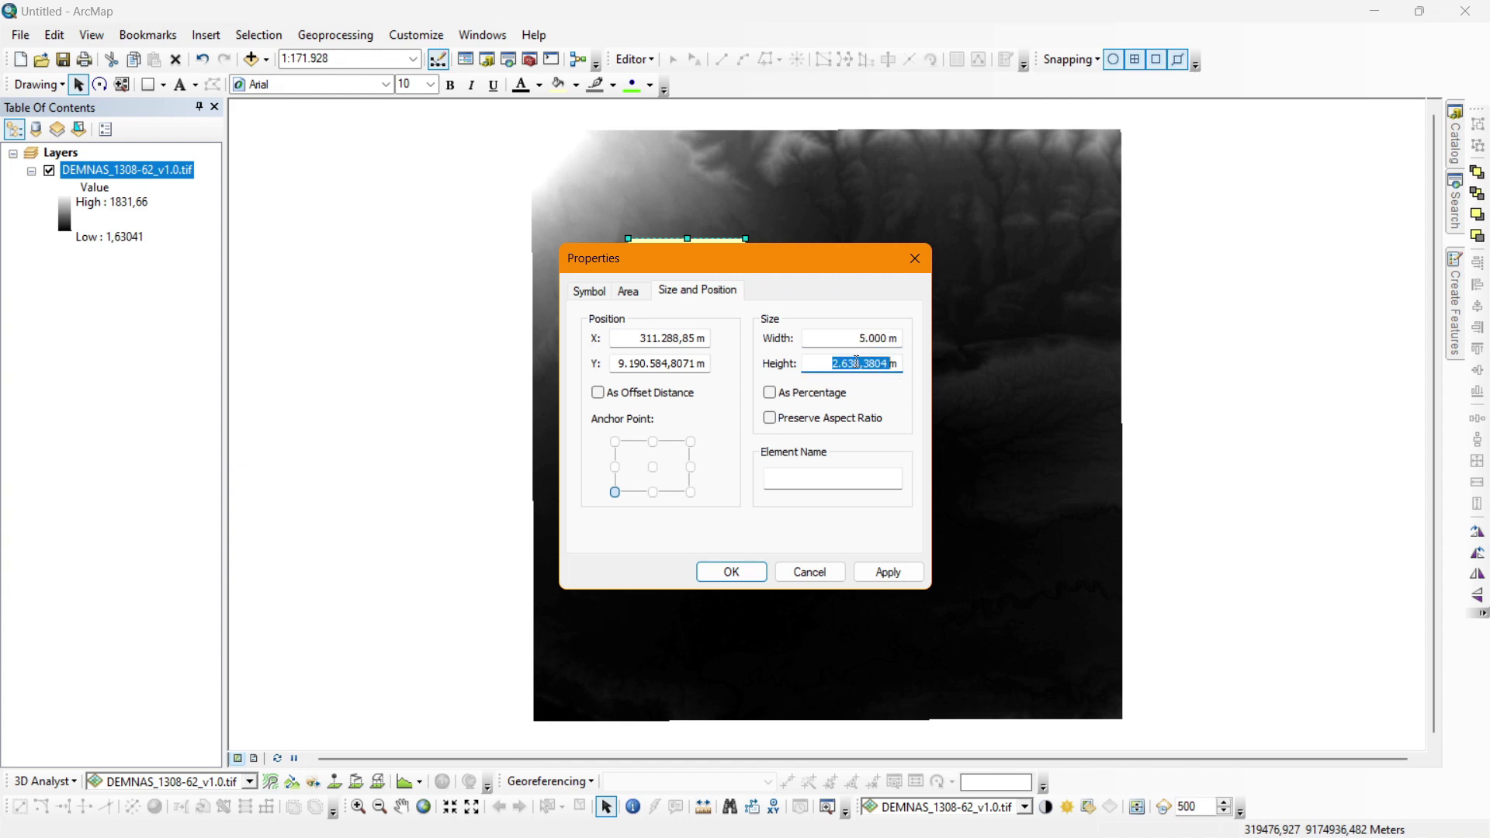
{"action": "type", "text": "5000m"}
{"action": "left_click", "coordinate": [652, 467]}
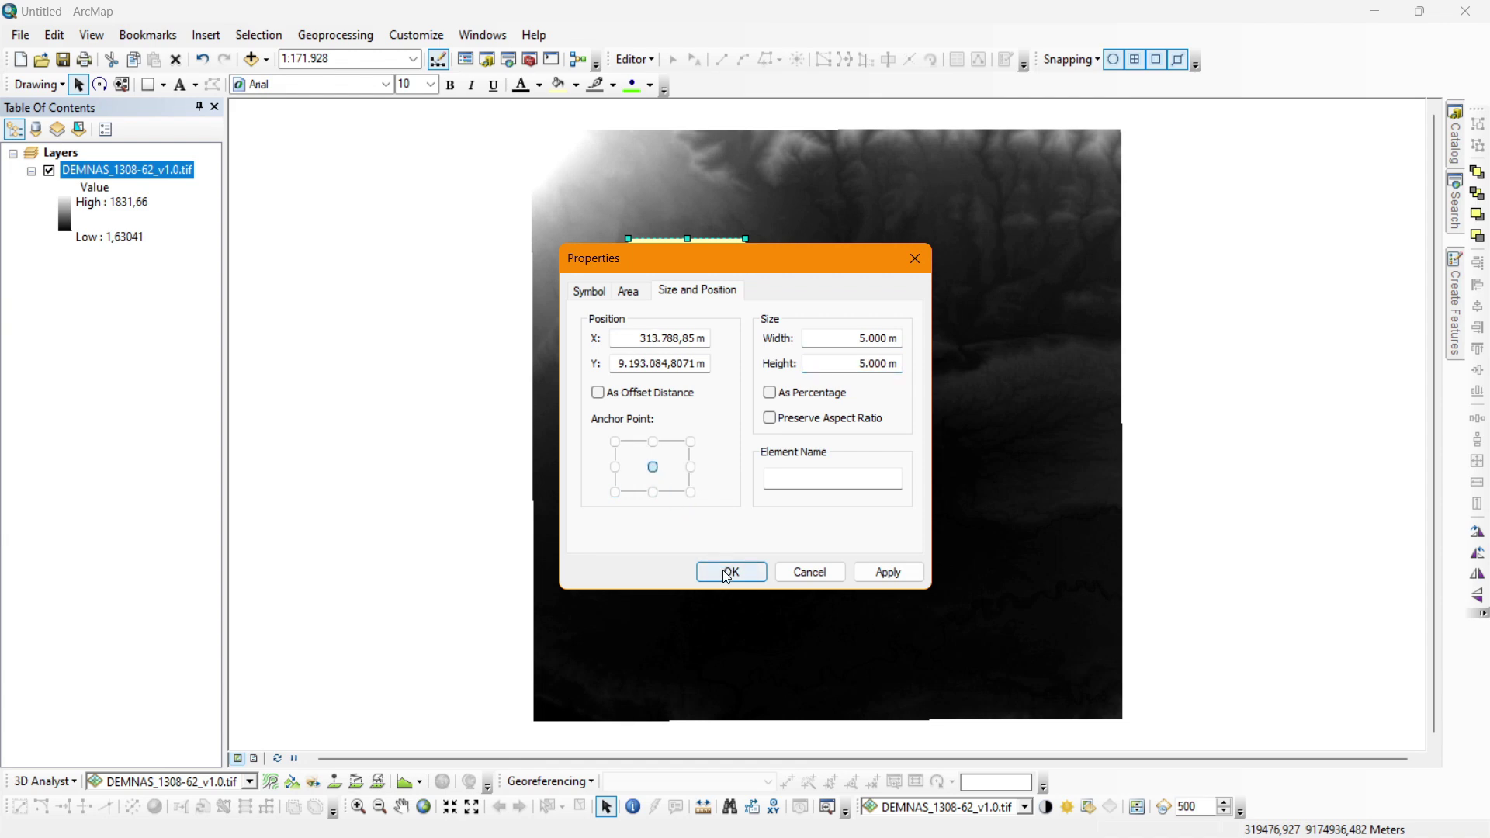
Give the rectangle a white fill and a red outline of width 2.
{"action": "left_click", "coordinate": [587, 292]}
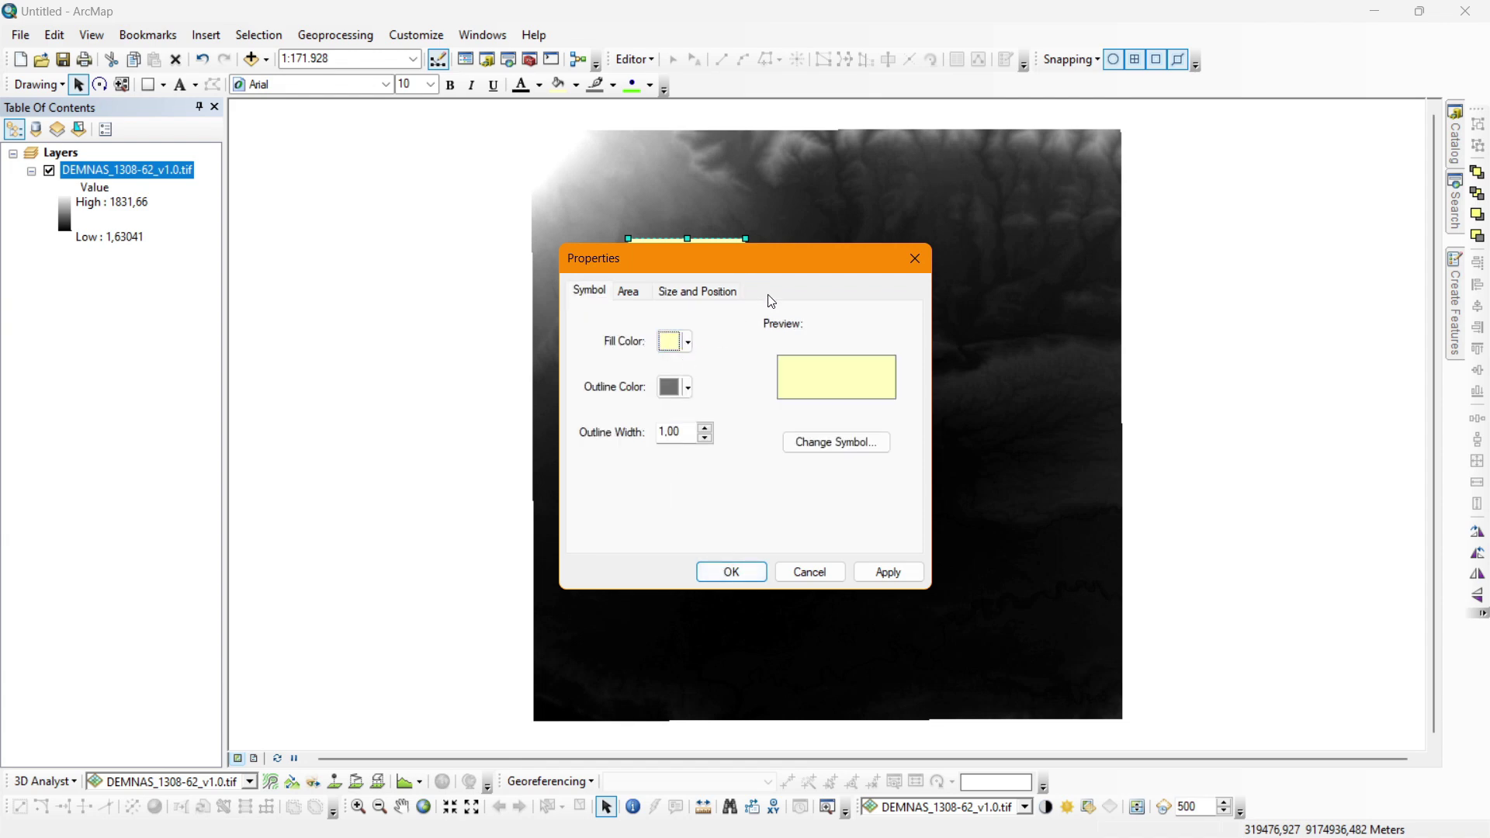
{"action": "left_click", "coordinate": [688, 343]}
{"action": "left_click", "coordinate": [672, 397]}
{"action": "left_click", "coordinate": [671, 389]}
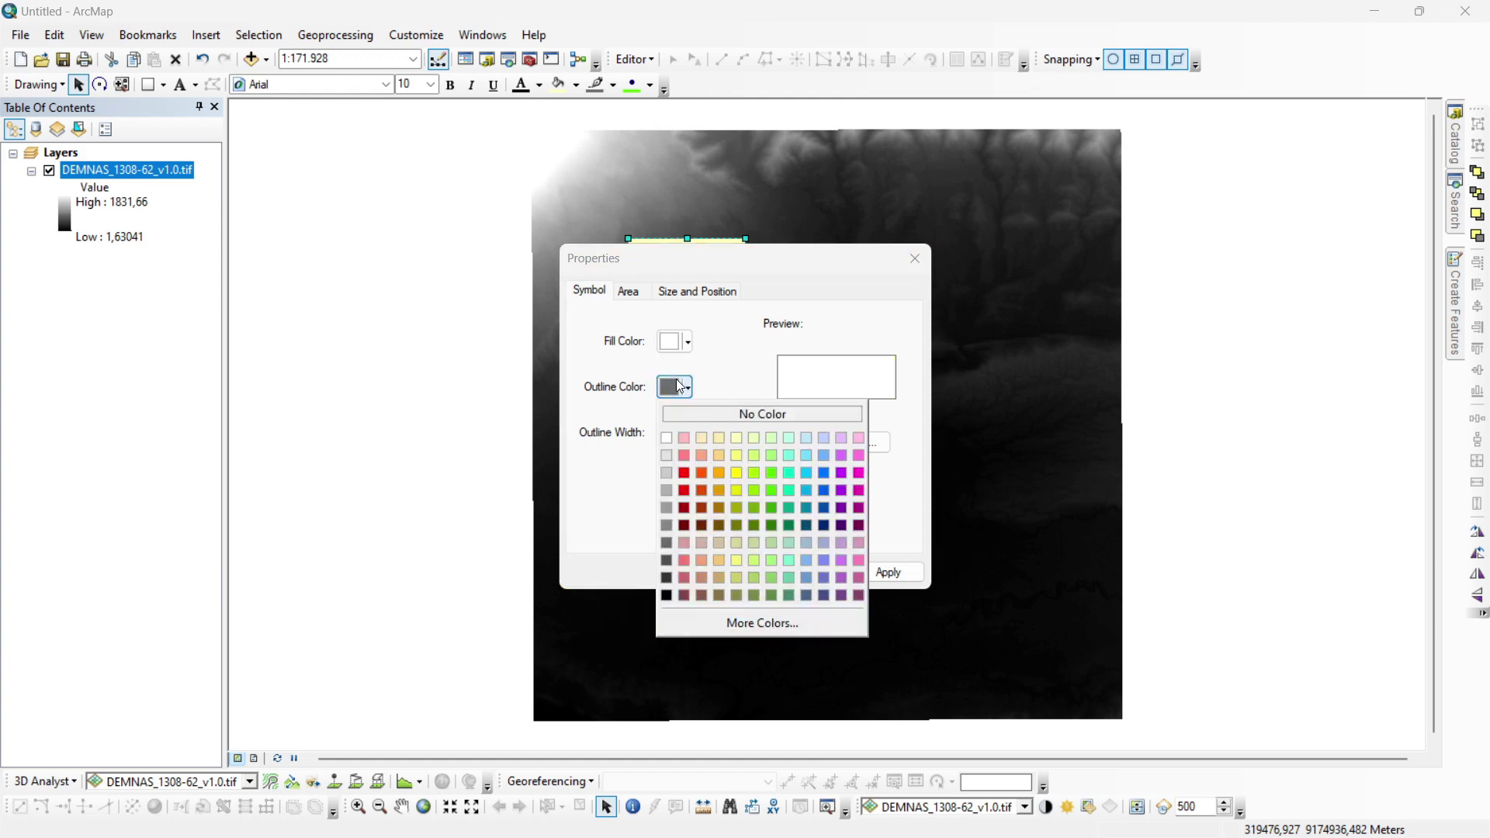
{"action": "left_click", "coordinate": [684, 472]}
{"action": "left_click", "coordinate": [705, 427]}
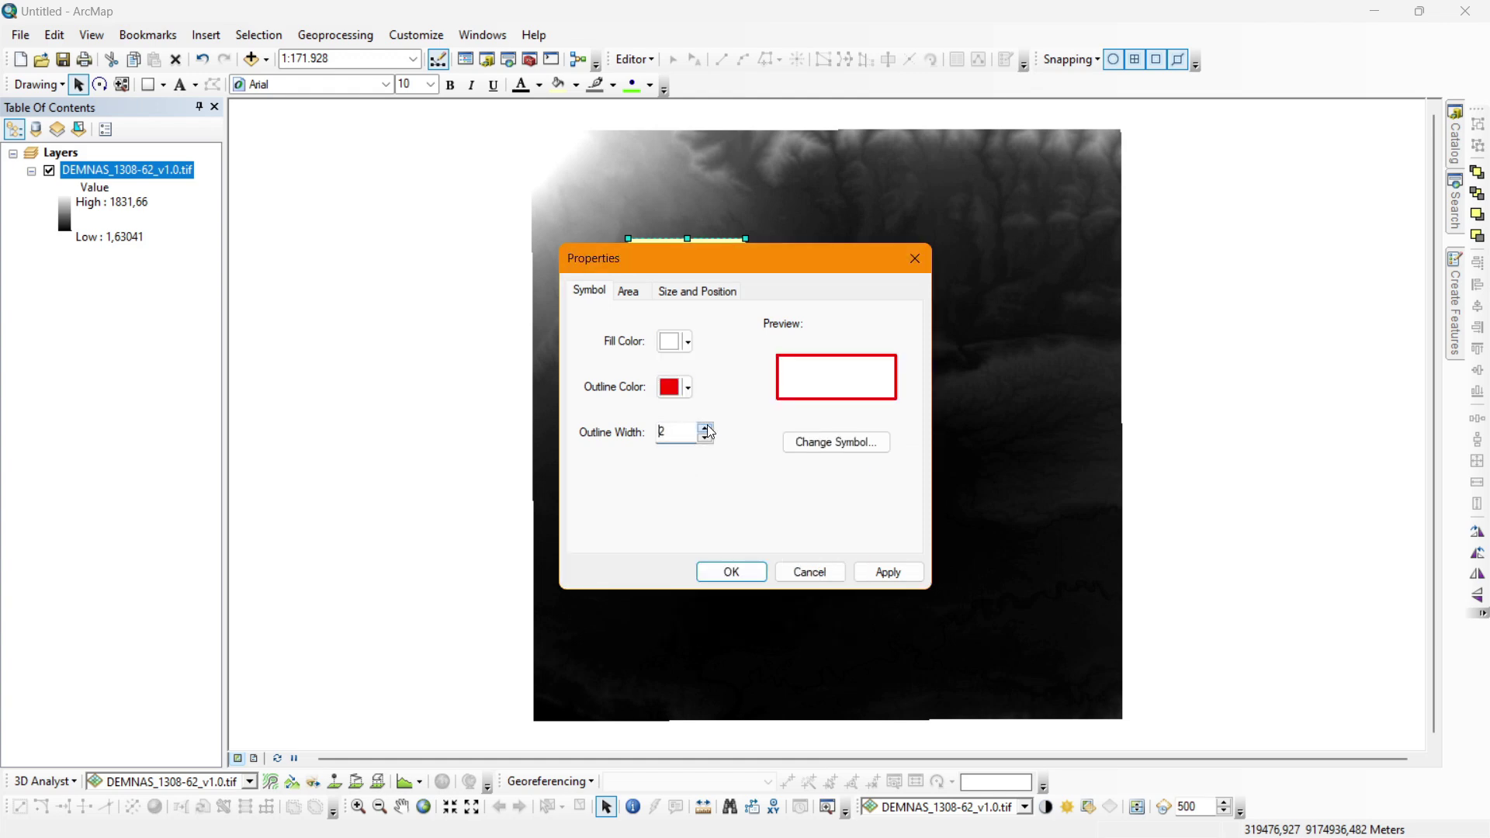
{"action": "left_click", "coordinate": [729, 572]}
Move the square further right and change its fill to No Color so it is hollow.
{"action": "left_click_drag", "start_coordinate": [691, 249], "coordinate": [835, 262]}
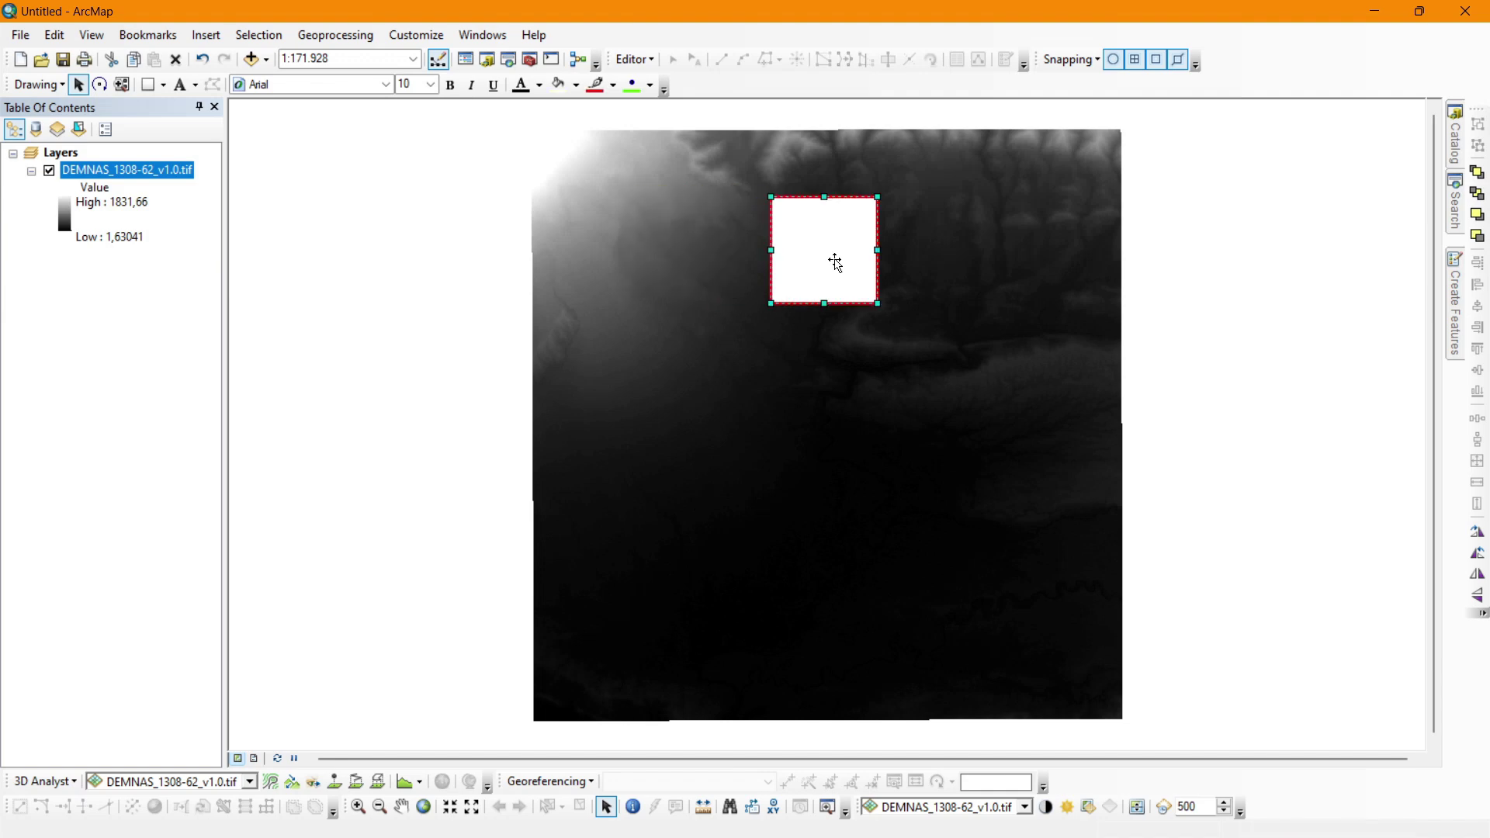
{"action": "right_click", "coordinate": [835, 262]}
{"action": "left_click", "coordinate": [896, 588]}
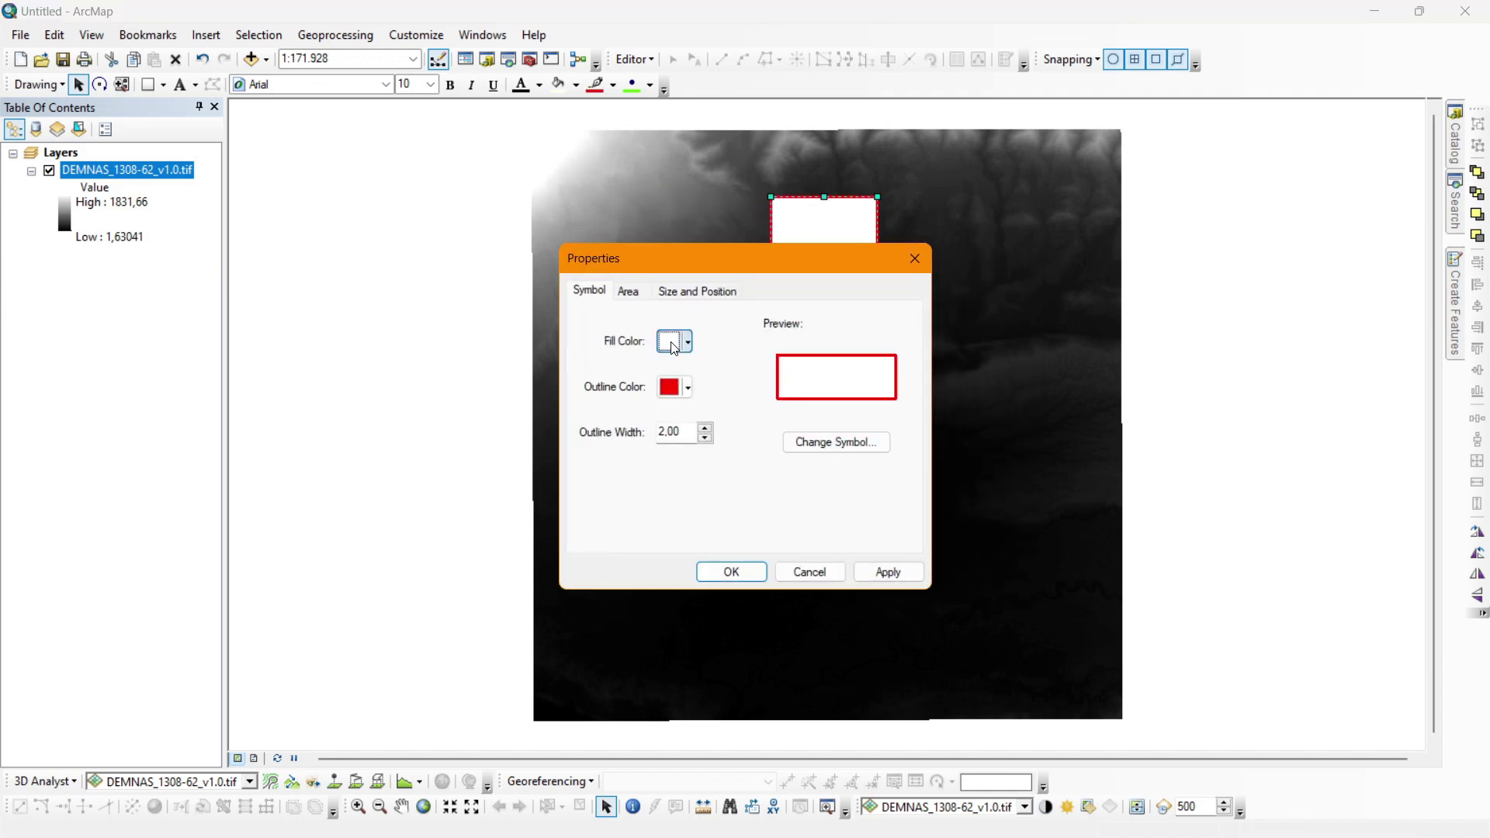
{"action": "left_click", "coordinate": [673, 347]}
{"action": "left_click", "coordinate": [687, 370]}
{"action": "left_click", "coordinate": [731, 572]}
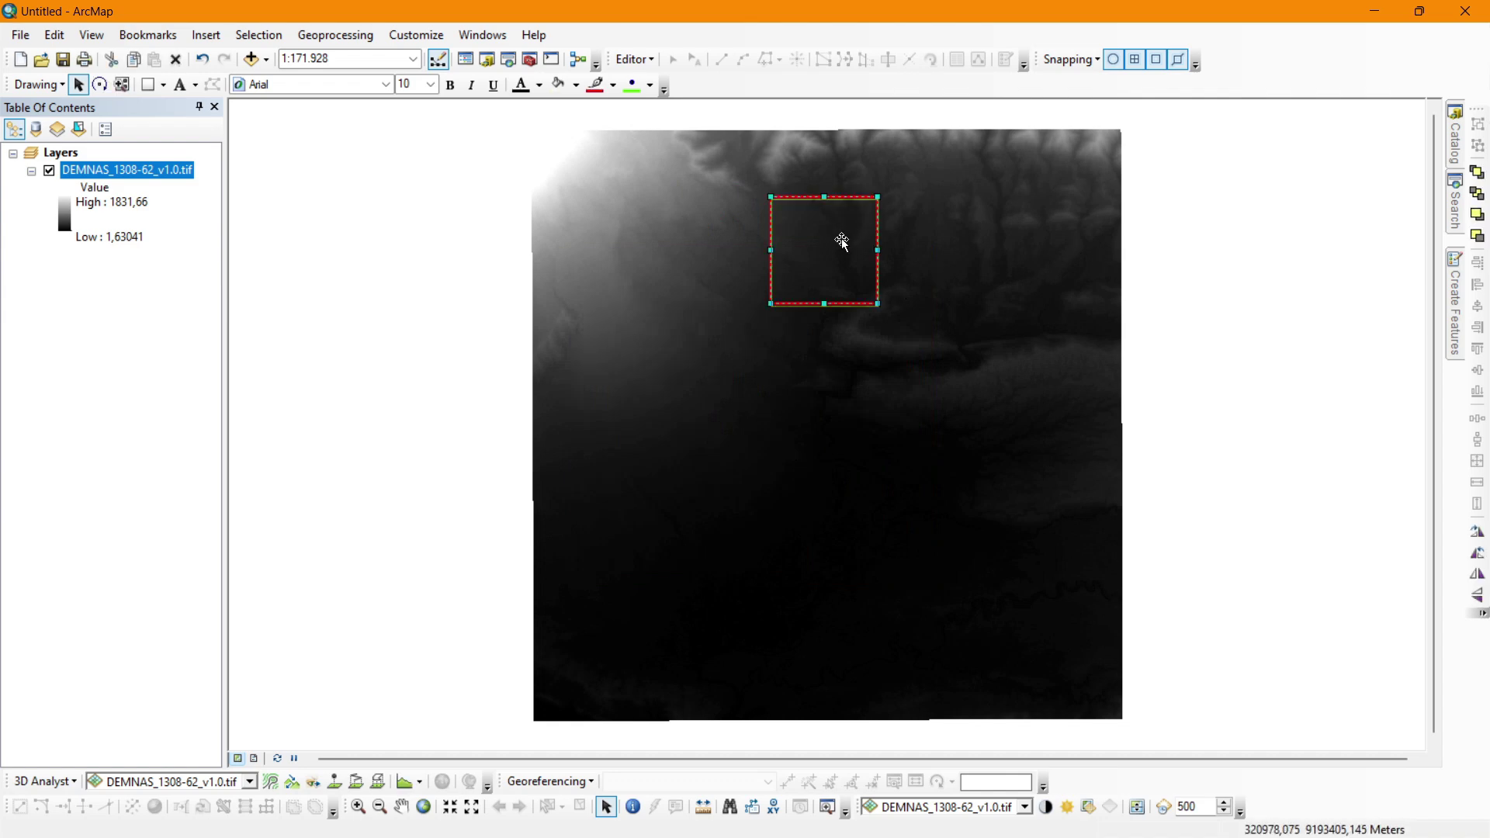
Drag the red square into the raster's top-right corner, then reselect it.
{"action": "left_click_drag", "start_coordinate": [842, 242], "coordinate": [849, 202]}
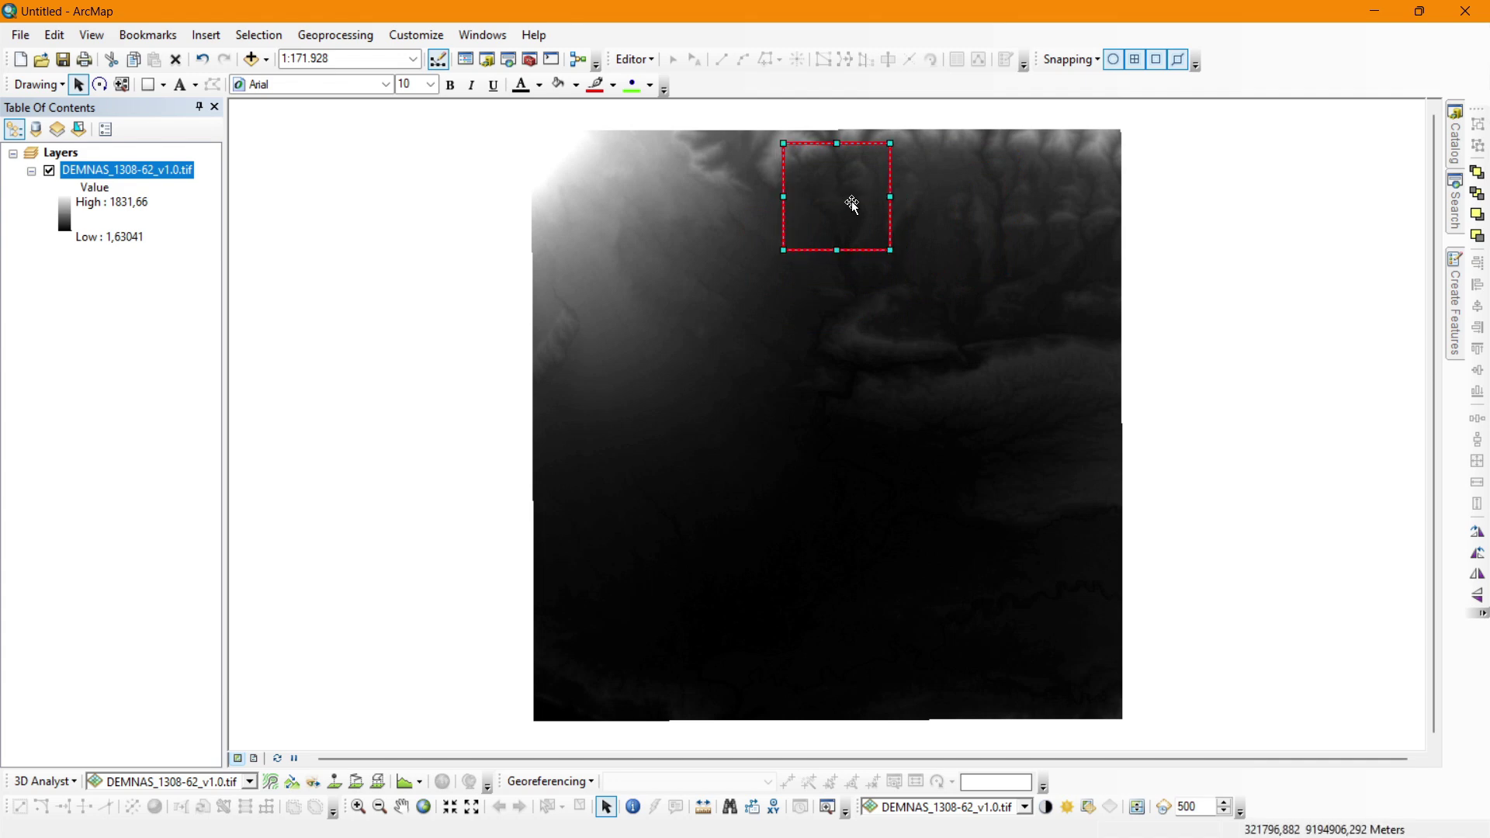
{"action": "left_click_drag", "start_coordinate": [850, 201], "coordinate": [1083, 189]}
{"action": "left_click", "coordinate": [1151, 164]}
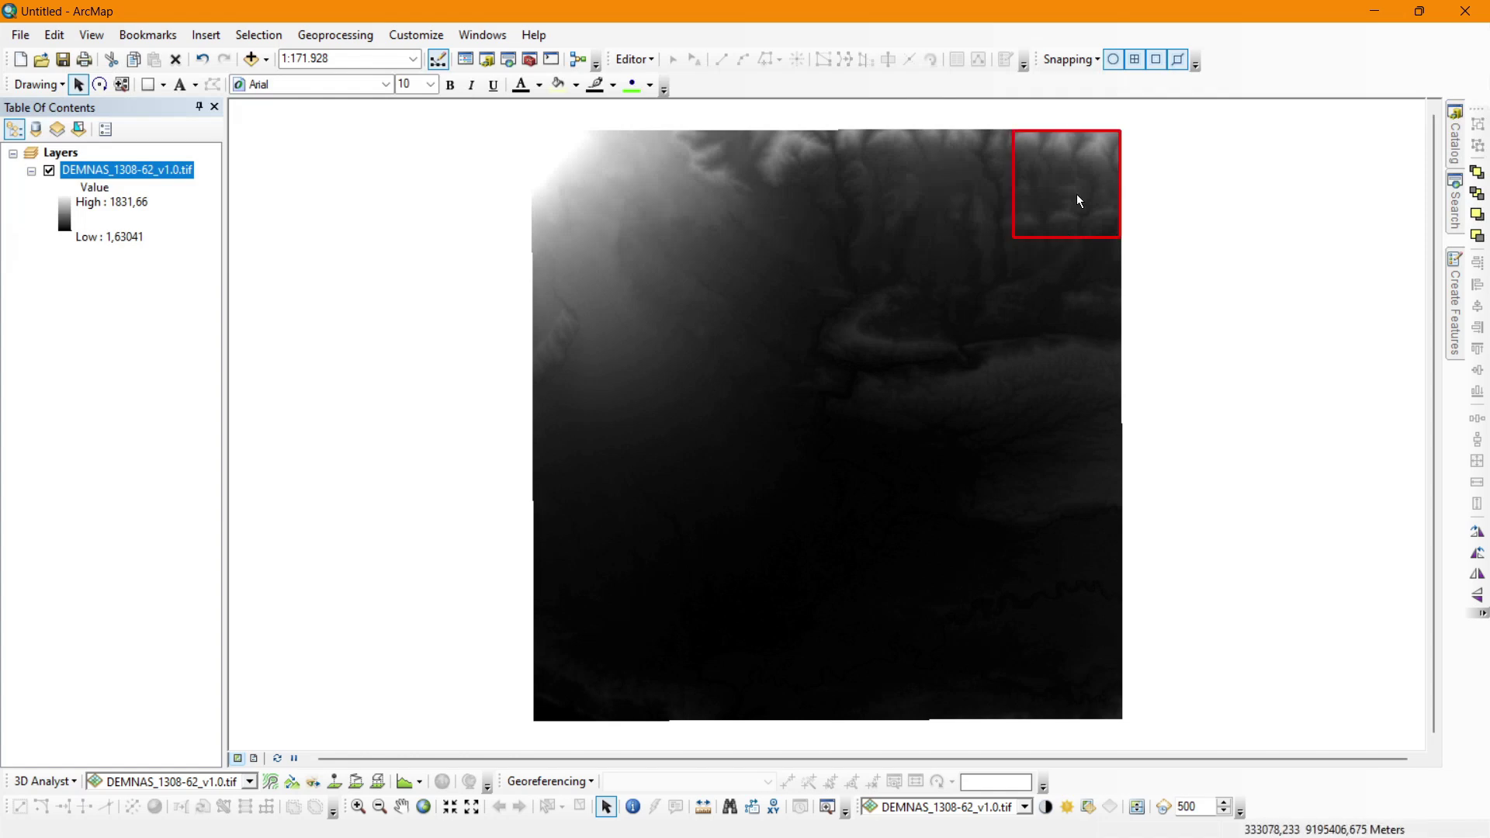
{"action": "left_click", "coordinate": [1037, 188]}
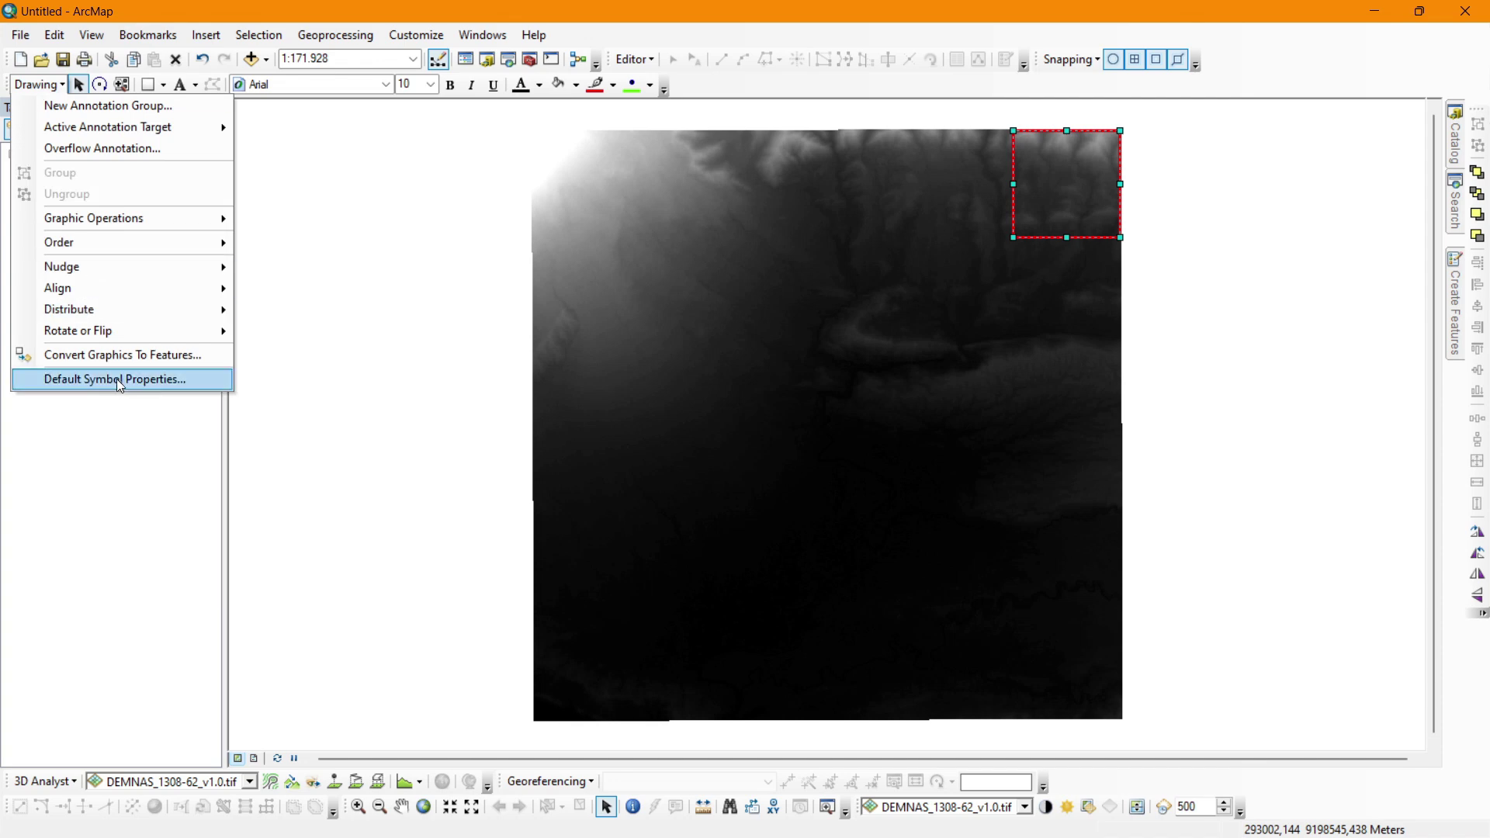
Convert the square graphic to polygon features and add Converted_Graphics_3 to the map.
{"action": "left_click", "coordinate": [124, 356]}
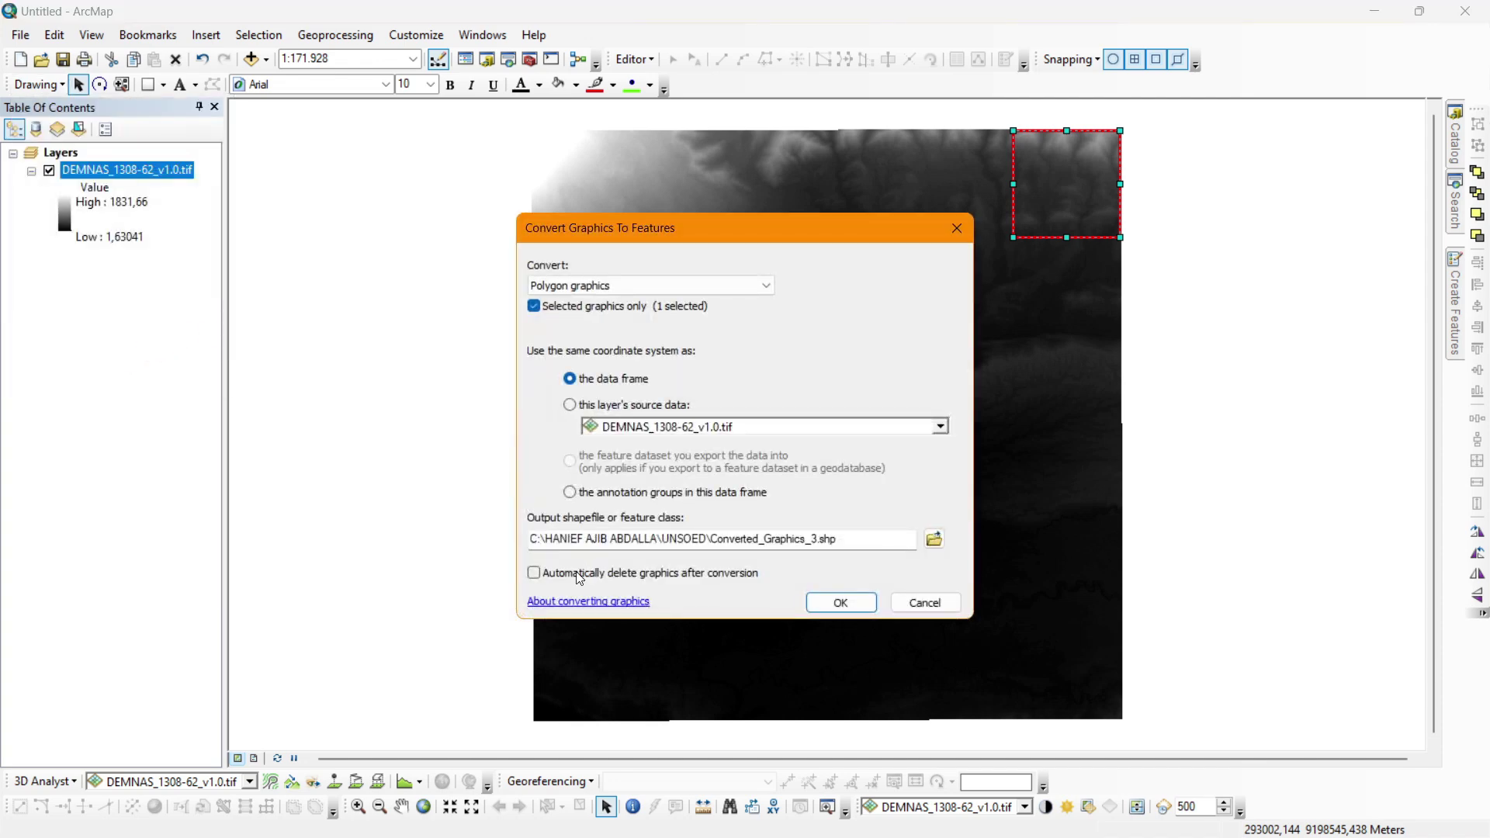
{"action": "left_click", "coordinate": [829, 603]}
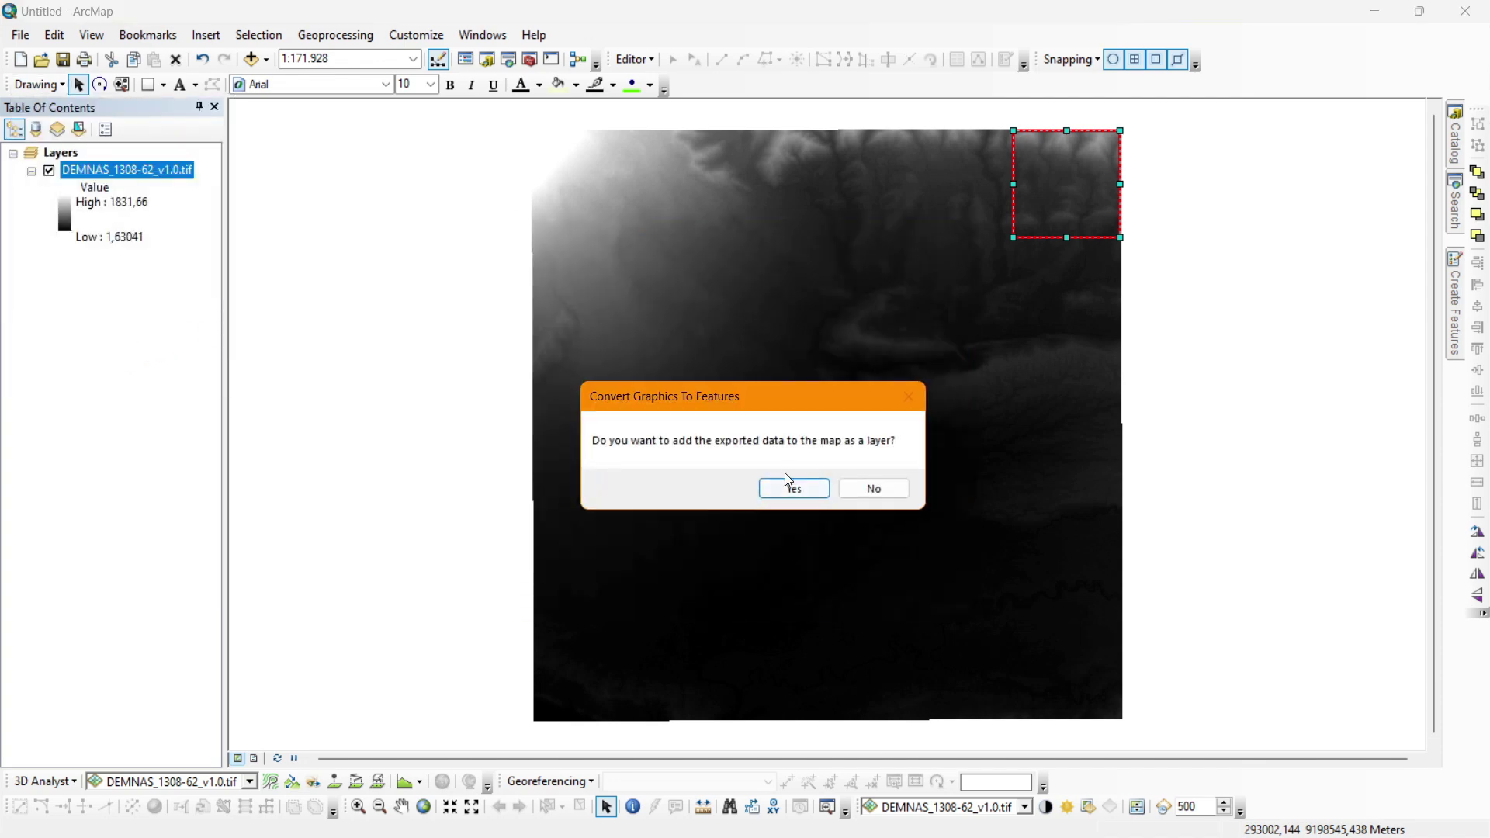
{"action": "left_click", "coordinate": [793, 489]}
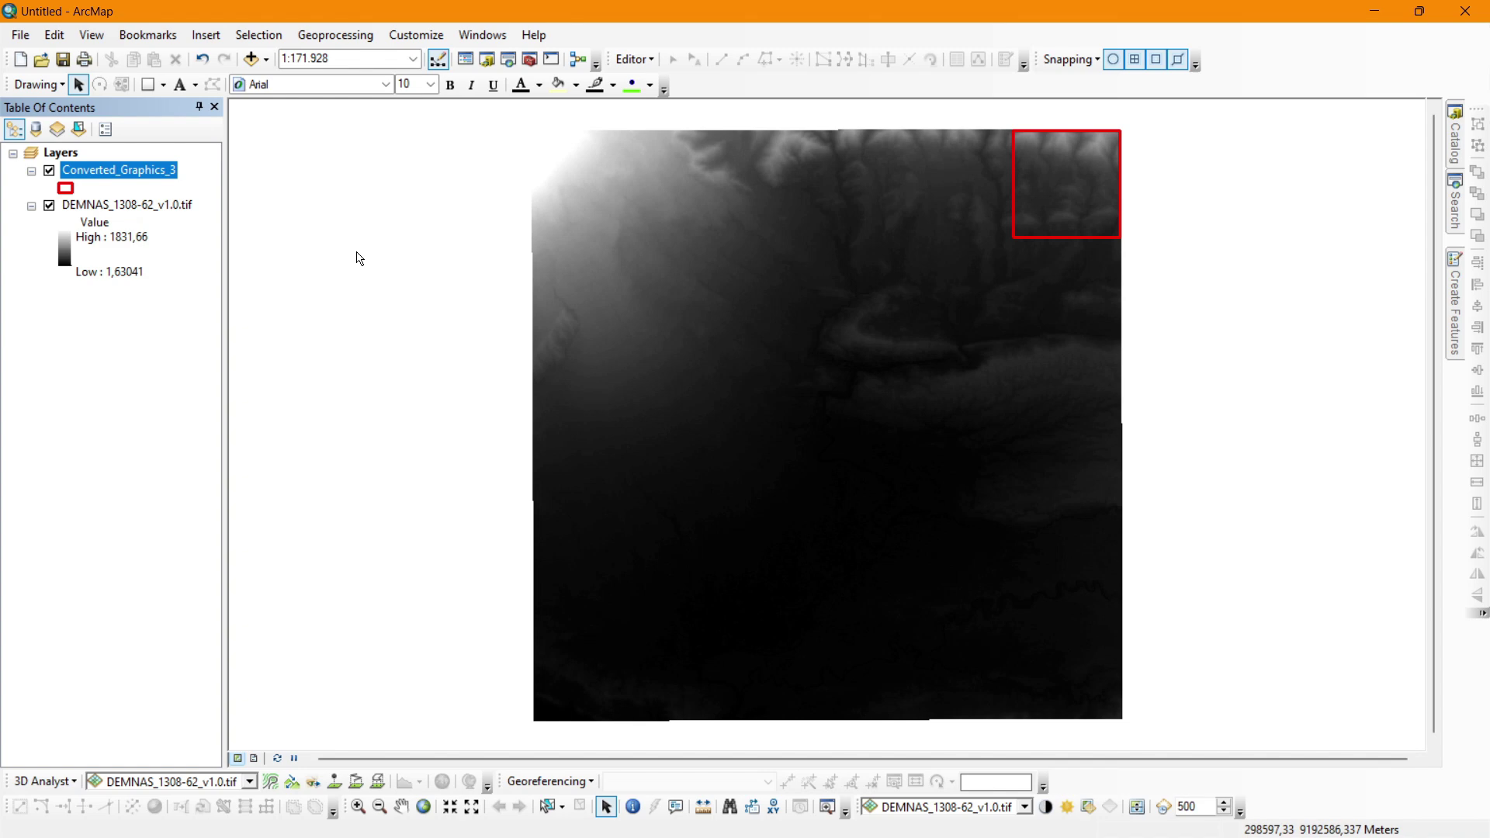
Rename the Converted_Graphics_3 layer to 'Kavling'.
{"action": "double_click", "coordinate": [86, 177]}
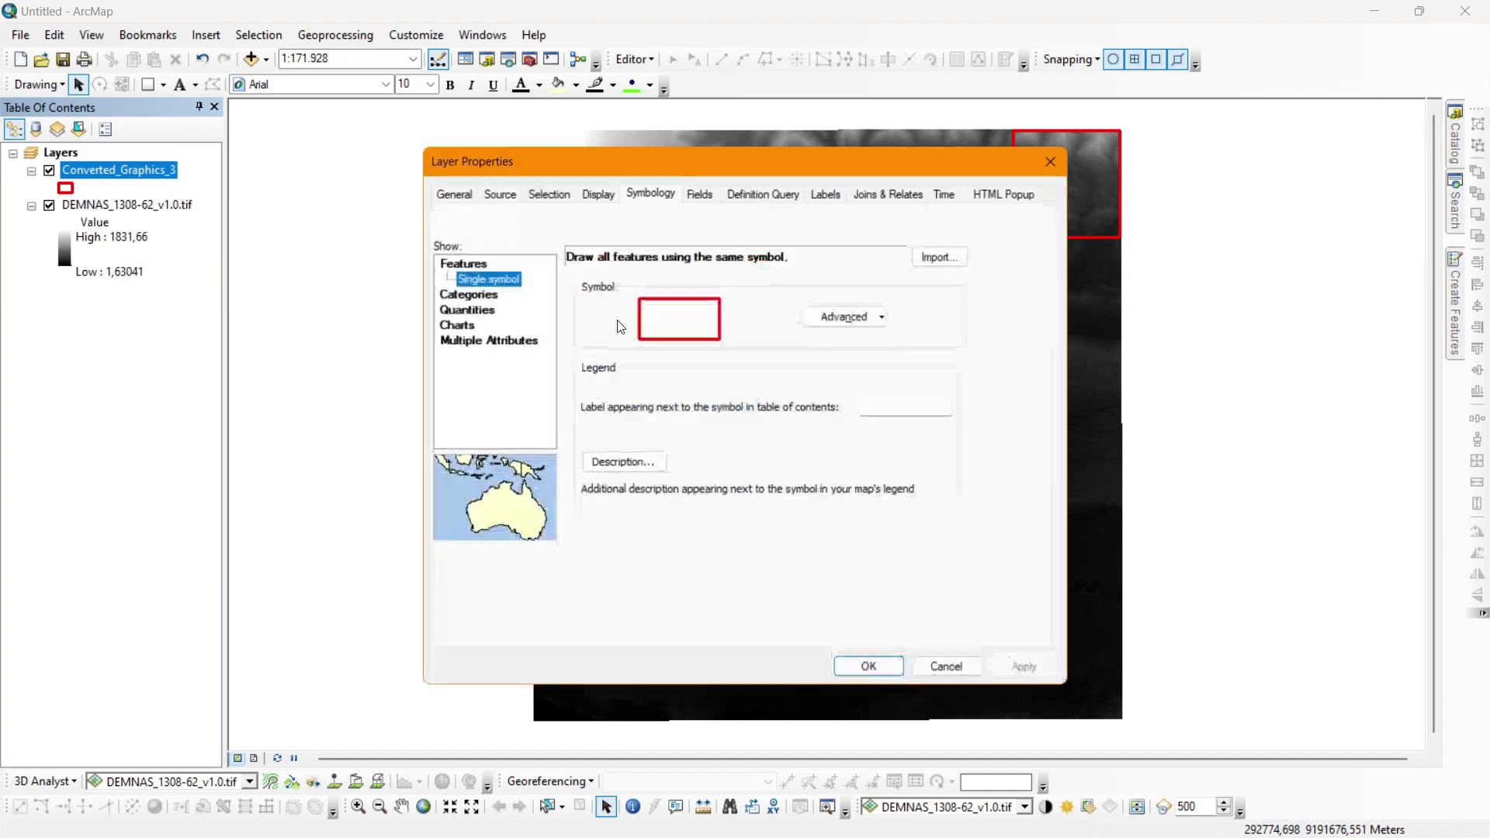
{"action": "left_click", "coordinate": [464, 194]}
{"action": "key", "text": "BackSpace"}
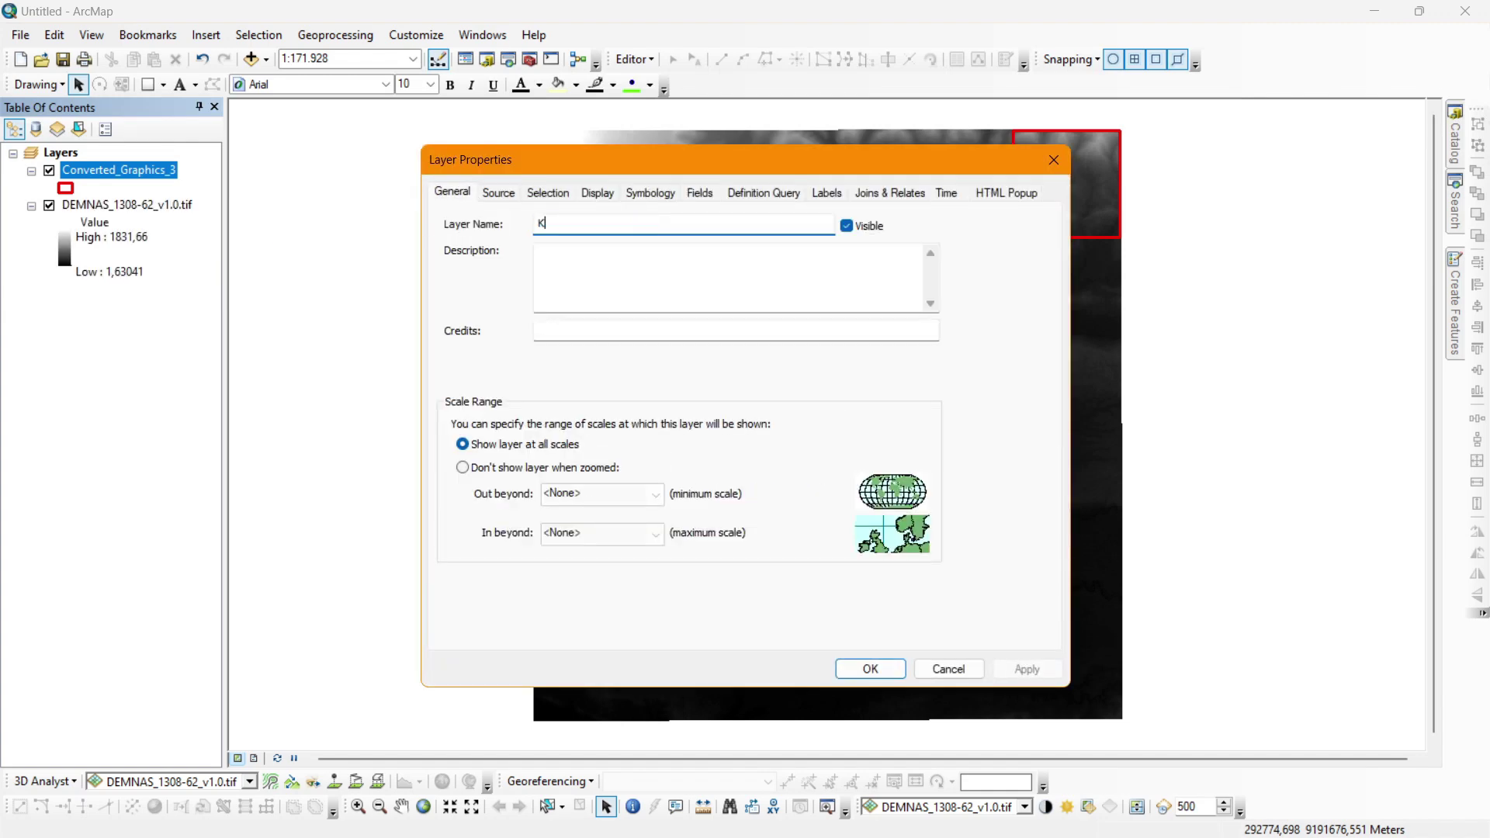
{"action": "type", "text": "Kavling"}
{"action": "key", "text": "Return"}
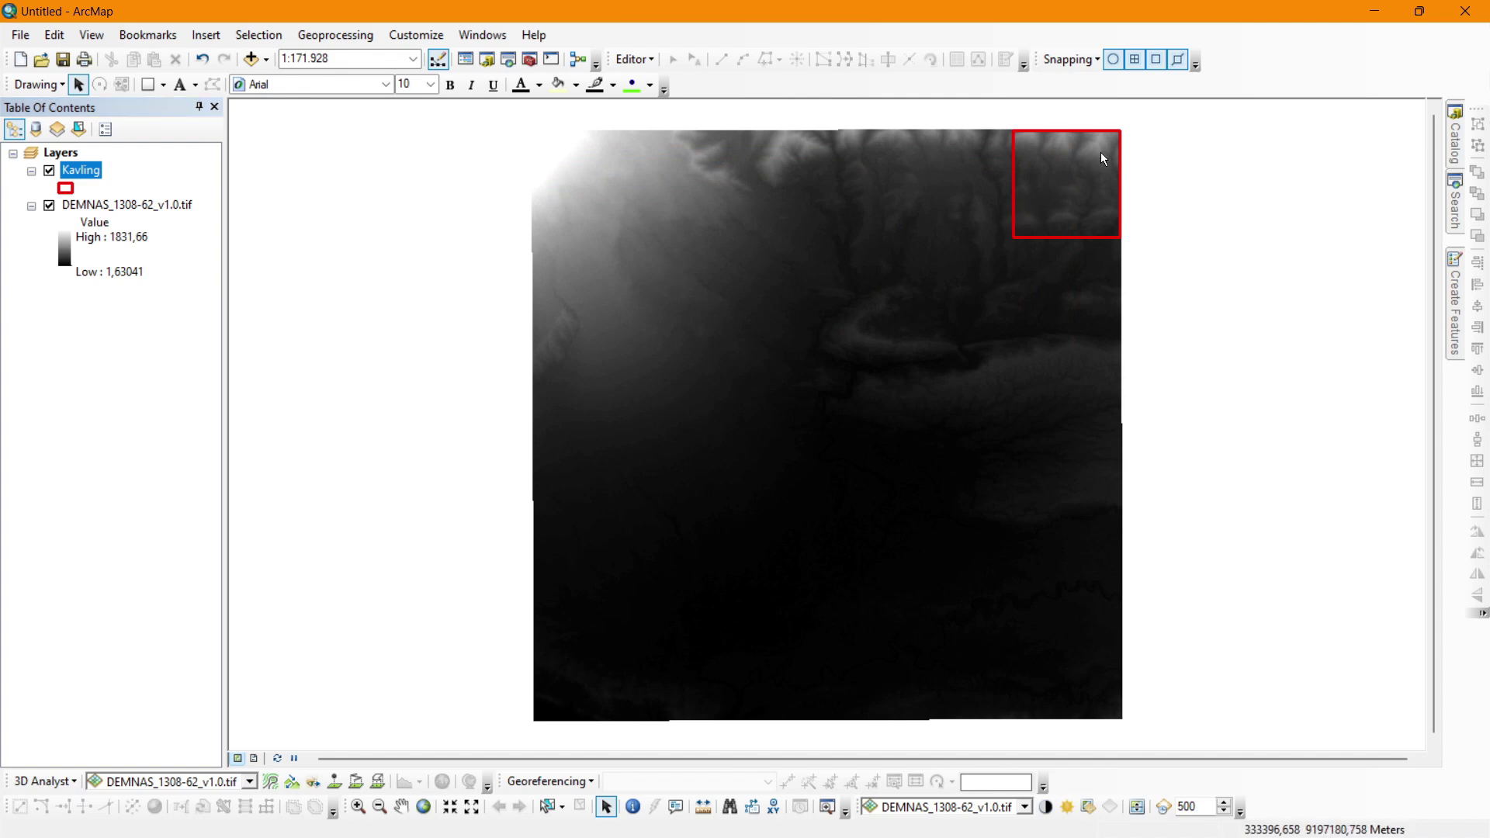
Clear the map selection and zoom the view to about 1:125.000.
{"action": "left_click_drag", "start_coordinate": [987, 268], "coordinate": [1133, 111]}
{"action": "left_click_drag", "start_coordinate": [1151, 124], "coordinate": [1077, 167]}
{"action": "scroll", "coordinate": [1091, 156], "scroll_direction": "up", "scroll_amount": 1}
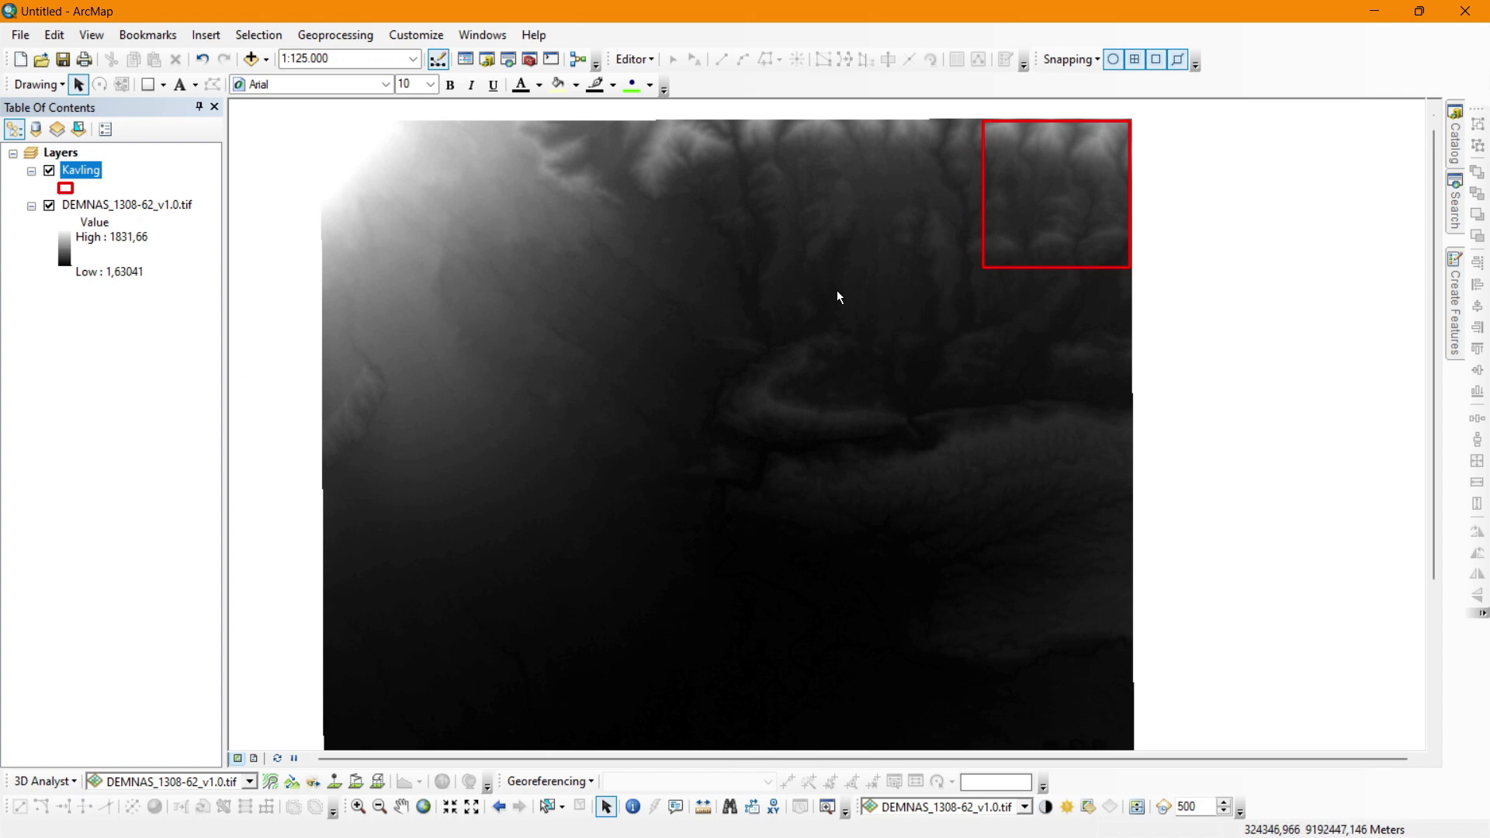
{"action": "scroll", "coordinate": [836, 296], "scroll_direction": "up", "scroll_amount": 1}
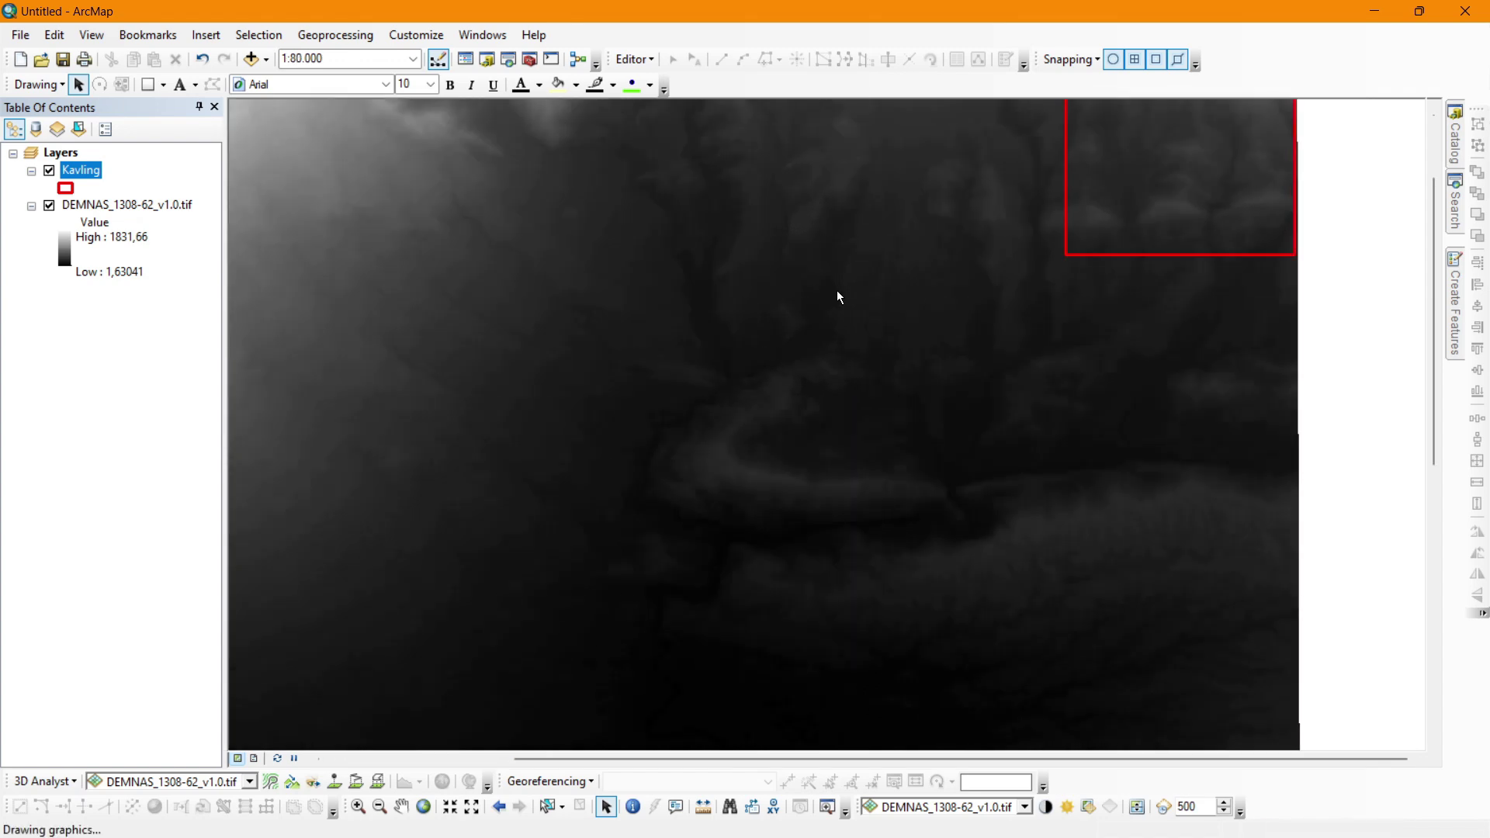
{"action": "scroll", "coordinate": [837, 292], "scroll_direction": "down", "scroll_amount": 1}
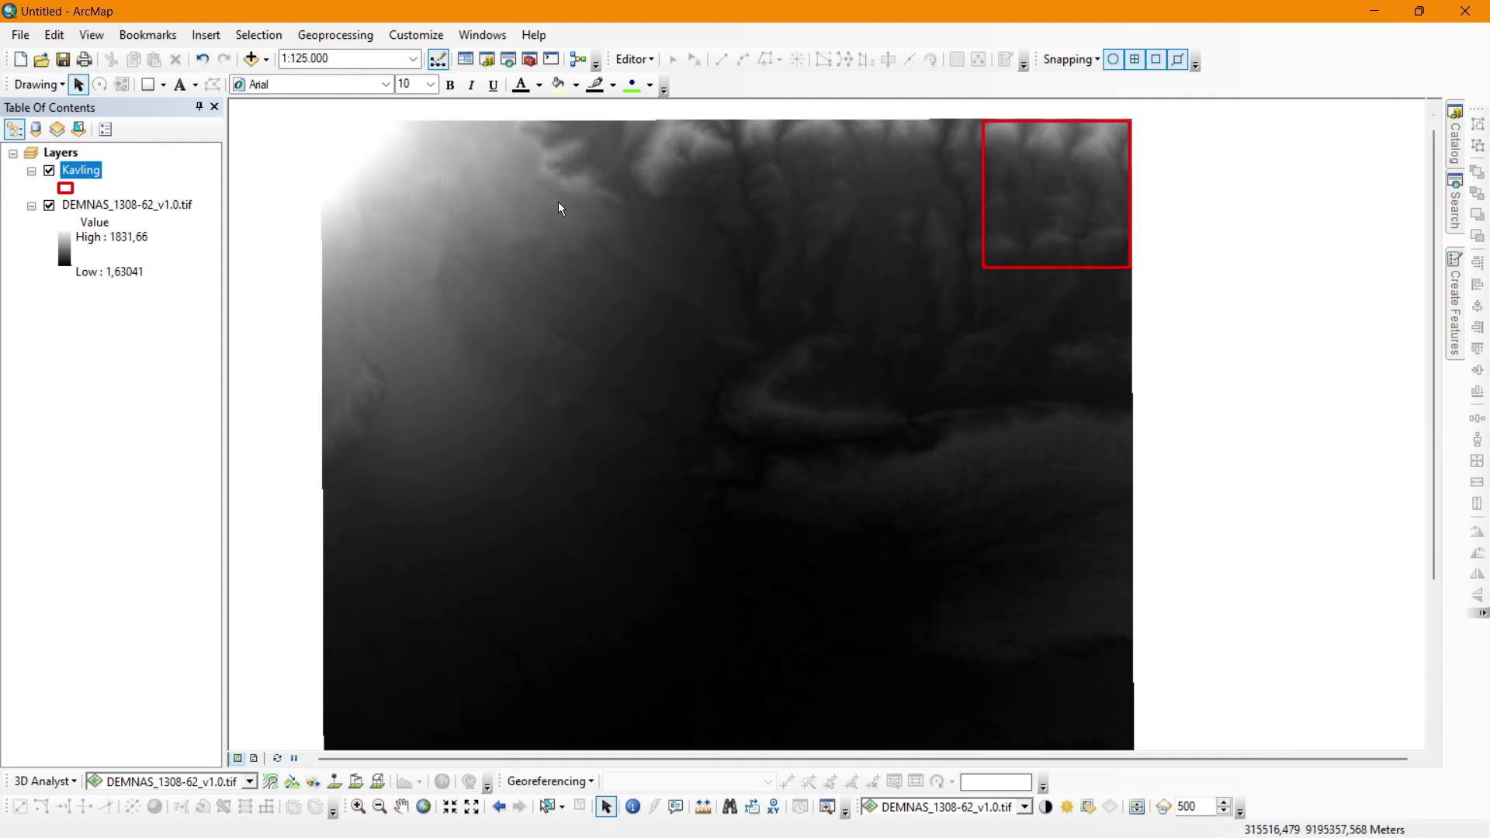
Open the ArcMap Options dialog and close it unchanged.
{"action": "left_click", "coordinate": [417, 37]}
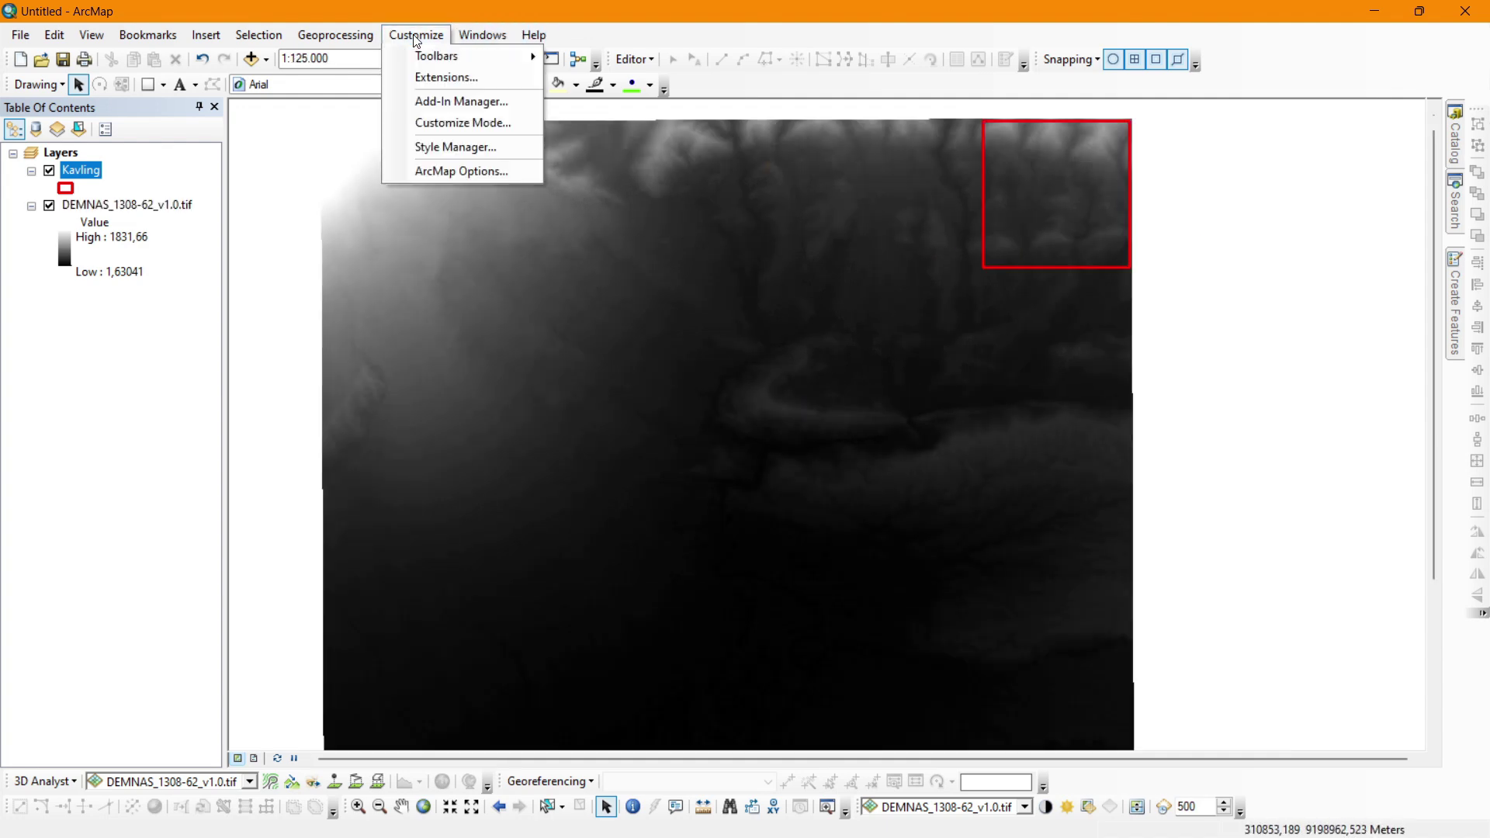
{"action": "left_click", "coordinate": [439, 171]}
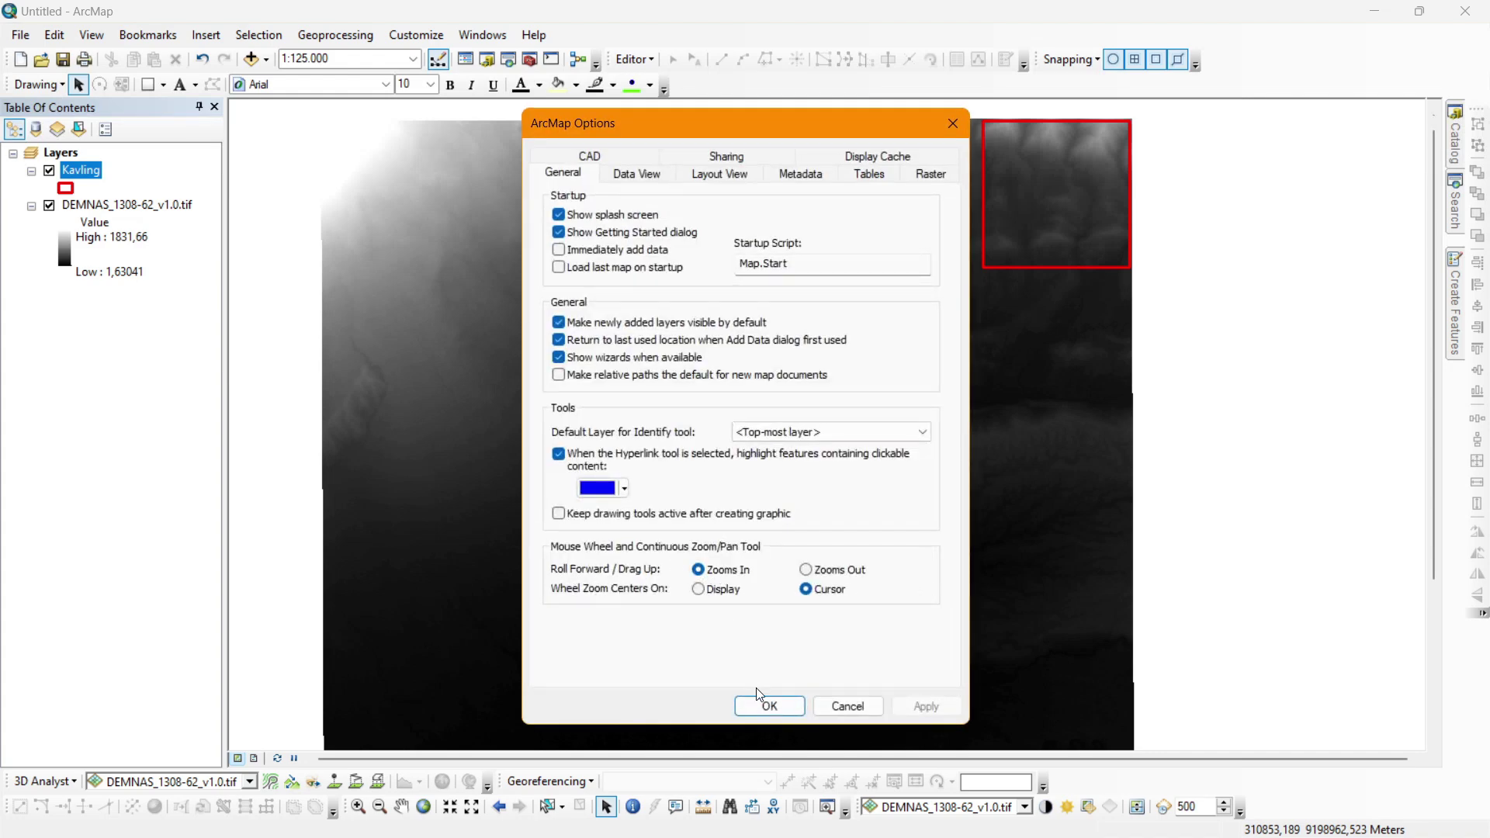
{"action": "left_click", "coordinate": [768, 705]}
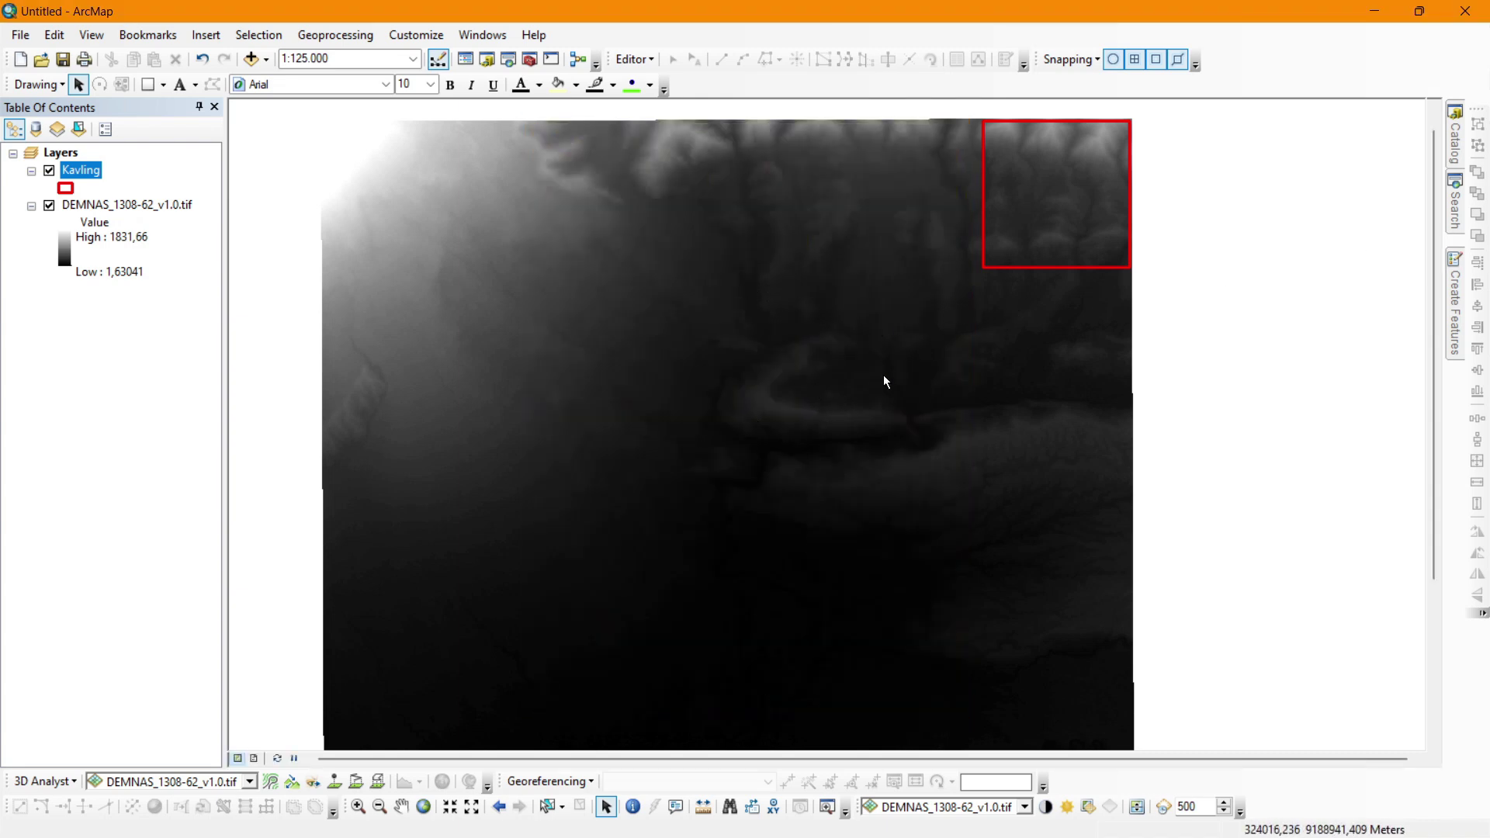
Search for clip and open the Clip (Data Management) raster tool.
{"action": "left_click", "coordinate": [1454, 203]}
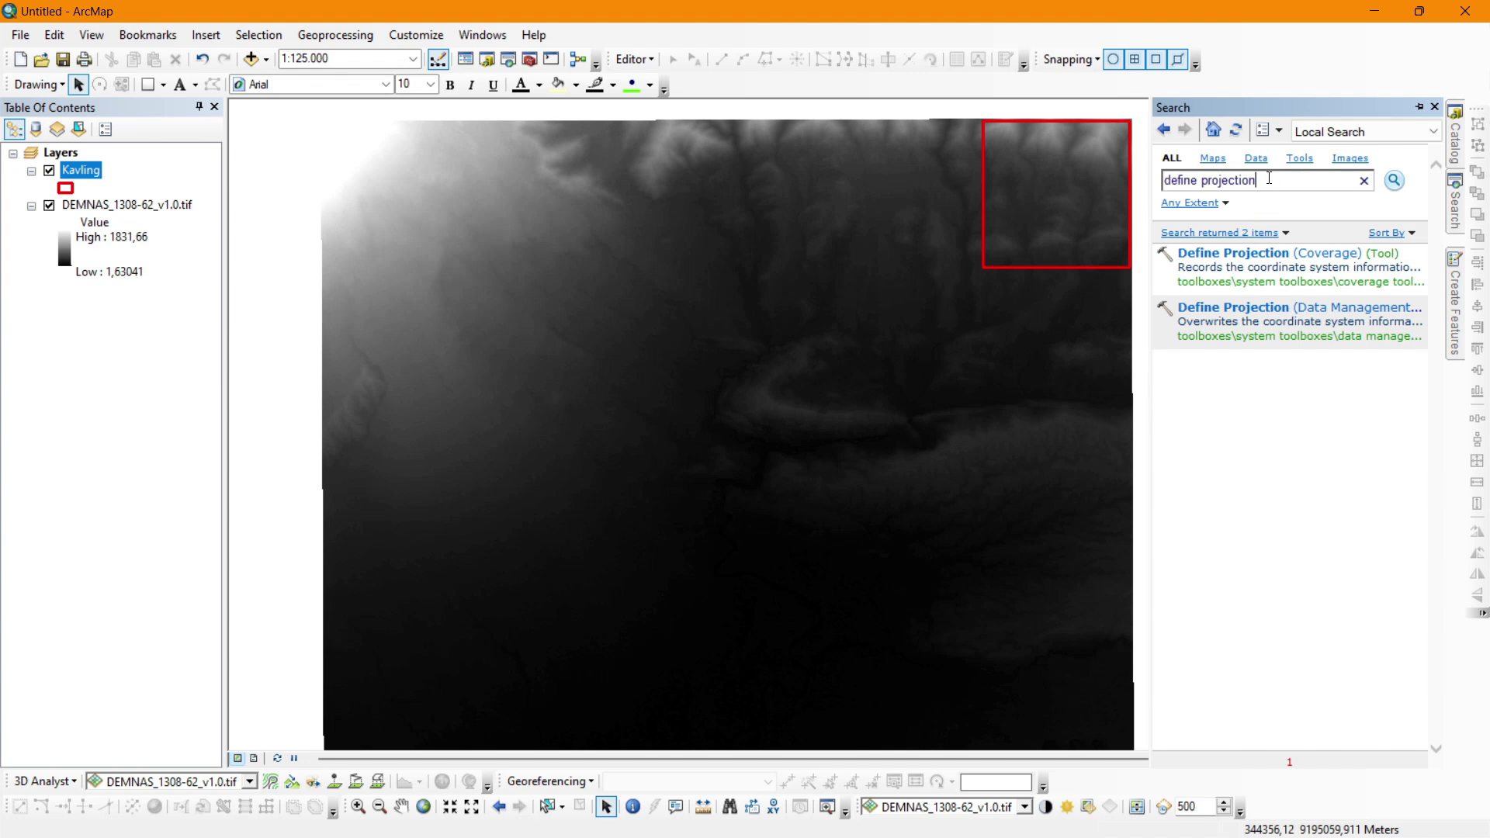
{"action": "key", "text": "ctrl+a"}
{"action": "type", "text": "clip"}
{"action": "key", "text": "Return"}
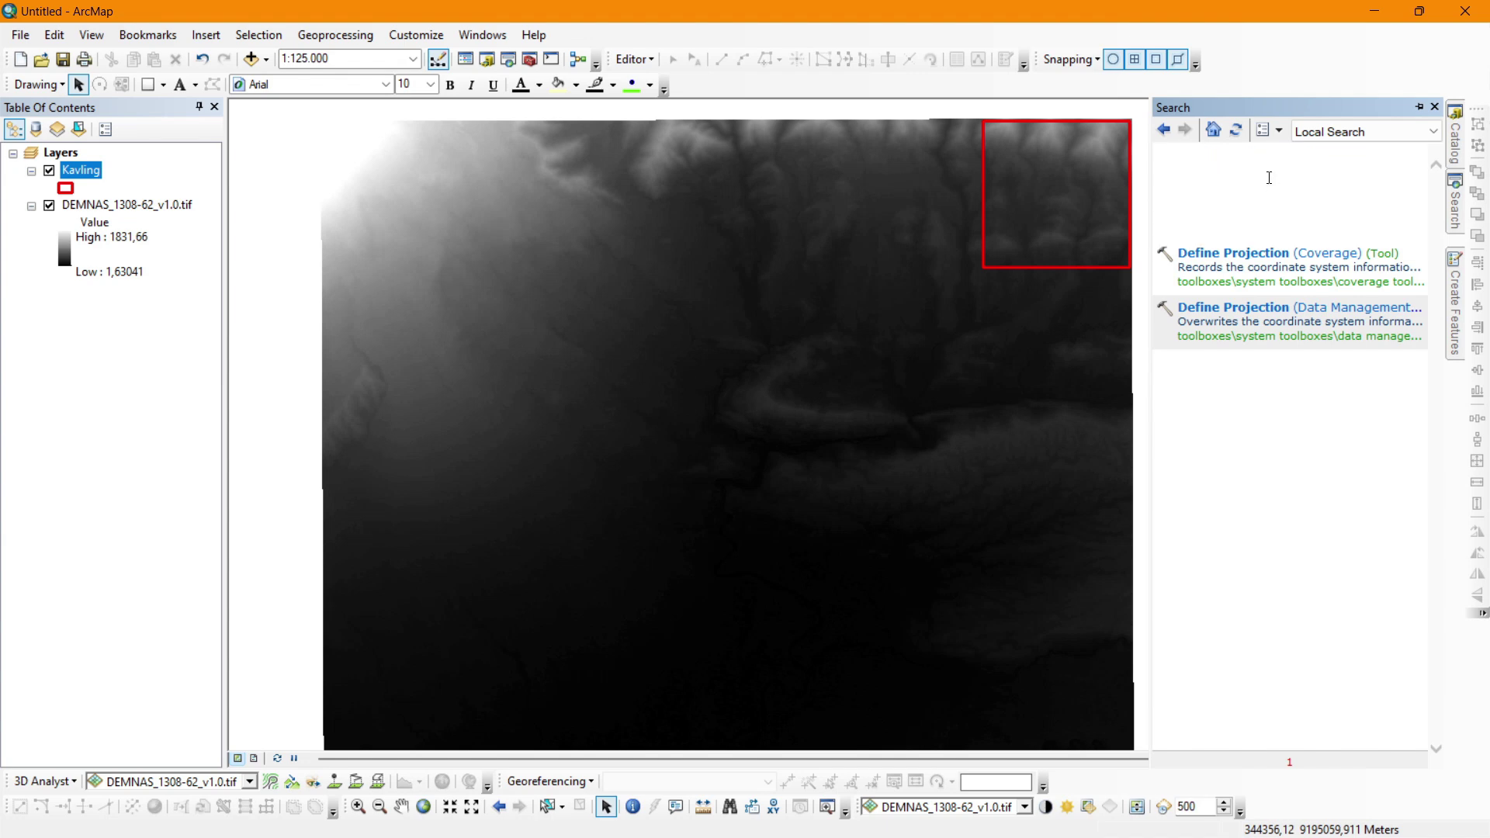
{"action": "left_click", "coordinate": [1260, 363]}
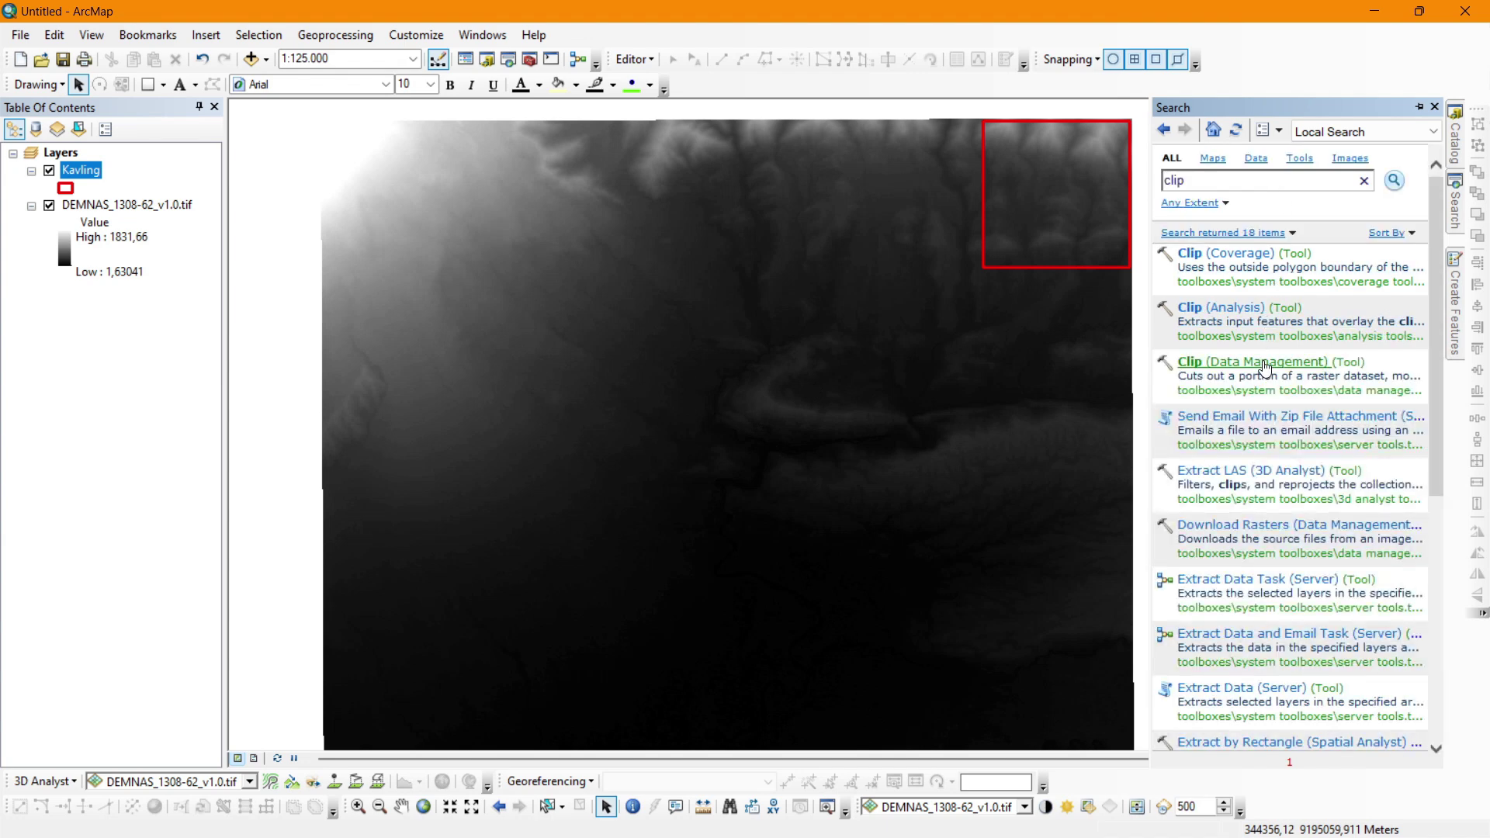
Clip DEMNAS_1308-62_v1.0.tif to the Kavling extent, producing c0_Clip35.
{"action": "left_click", "coordinate": [101, 205]}
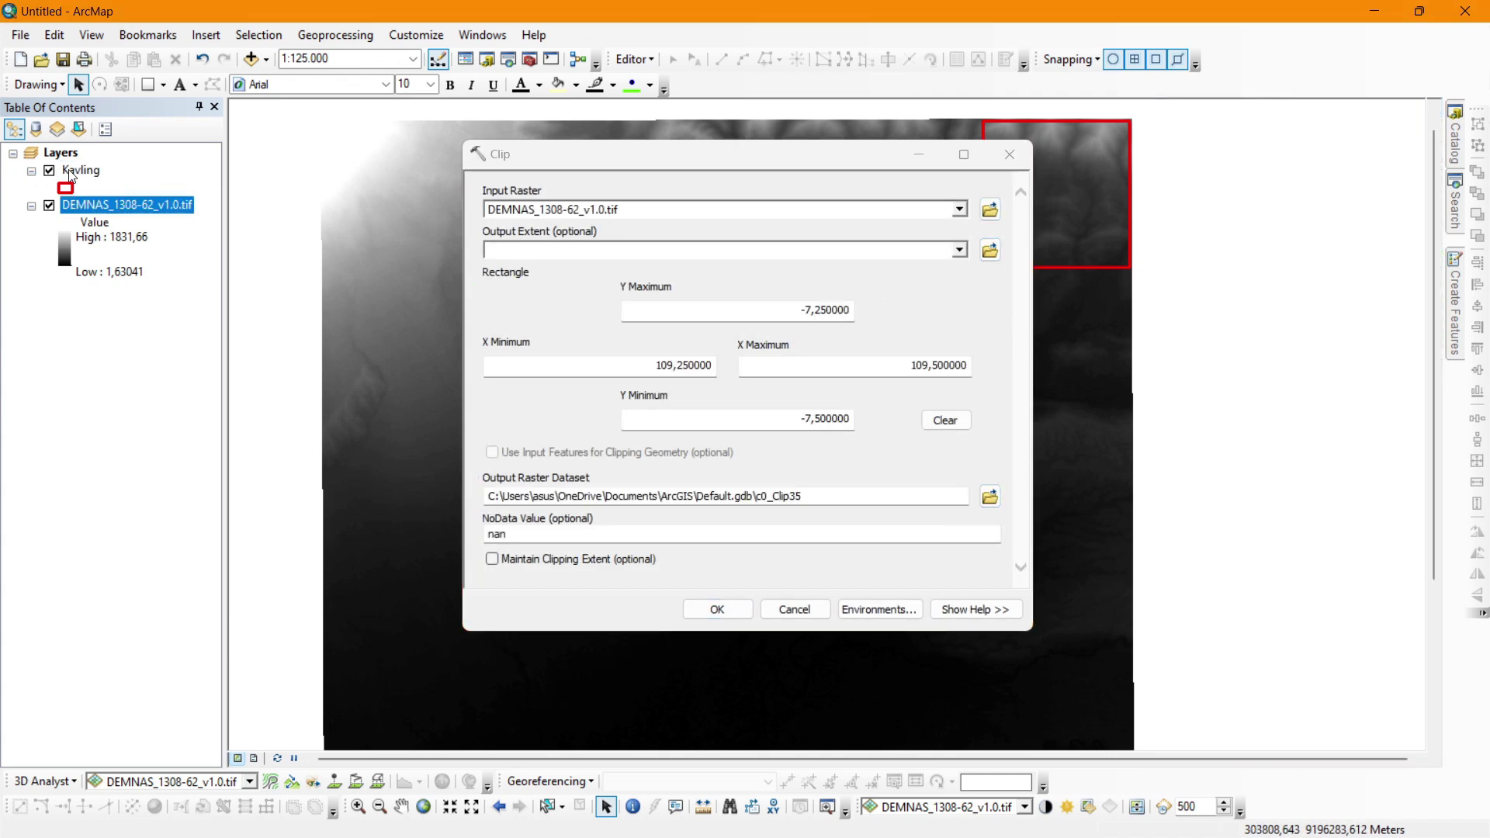
{"action": "left_click_drag", "start_coordinate": [70, 170], "coordinate": [564, 206]}
{"action": "left_click_drag", "start_coordinate": [499, 249], "coordinate": [510, 250]}
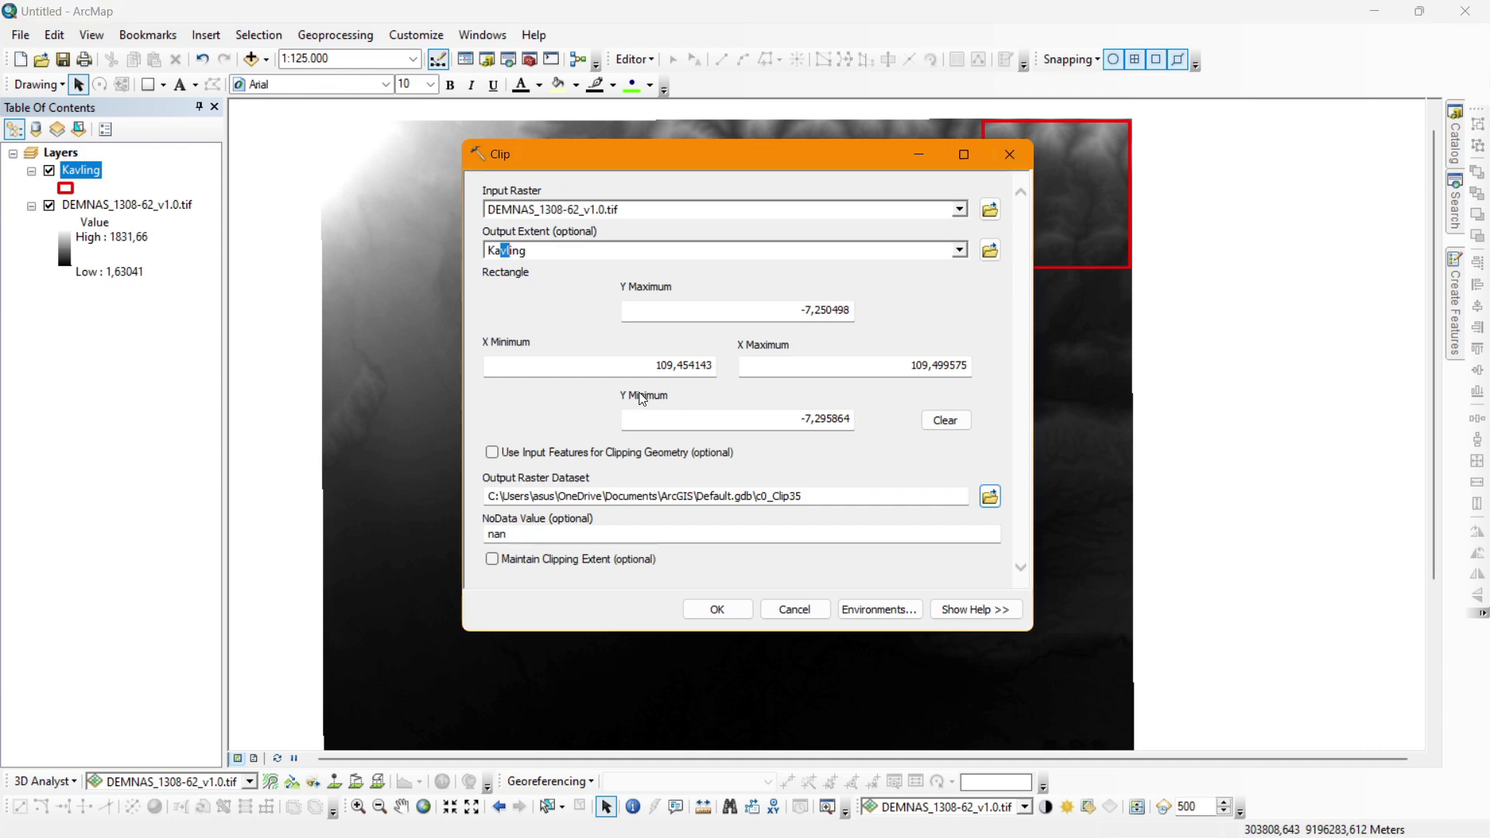
{"action": "left_click", "coordinate": [722, 610]}
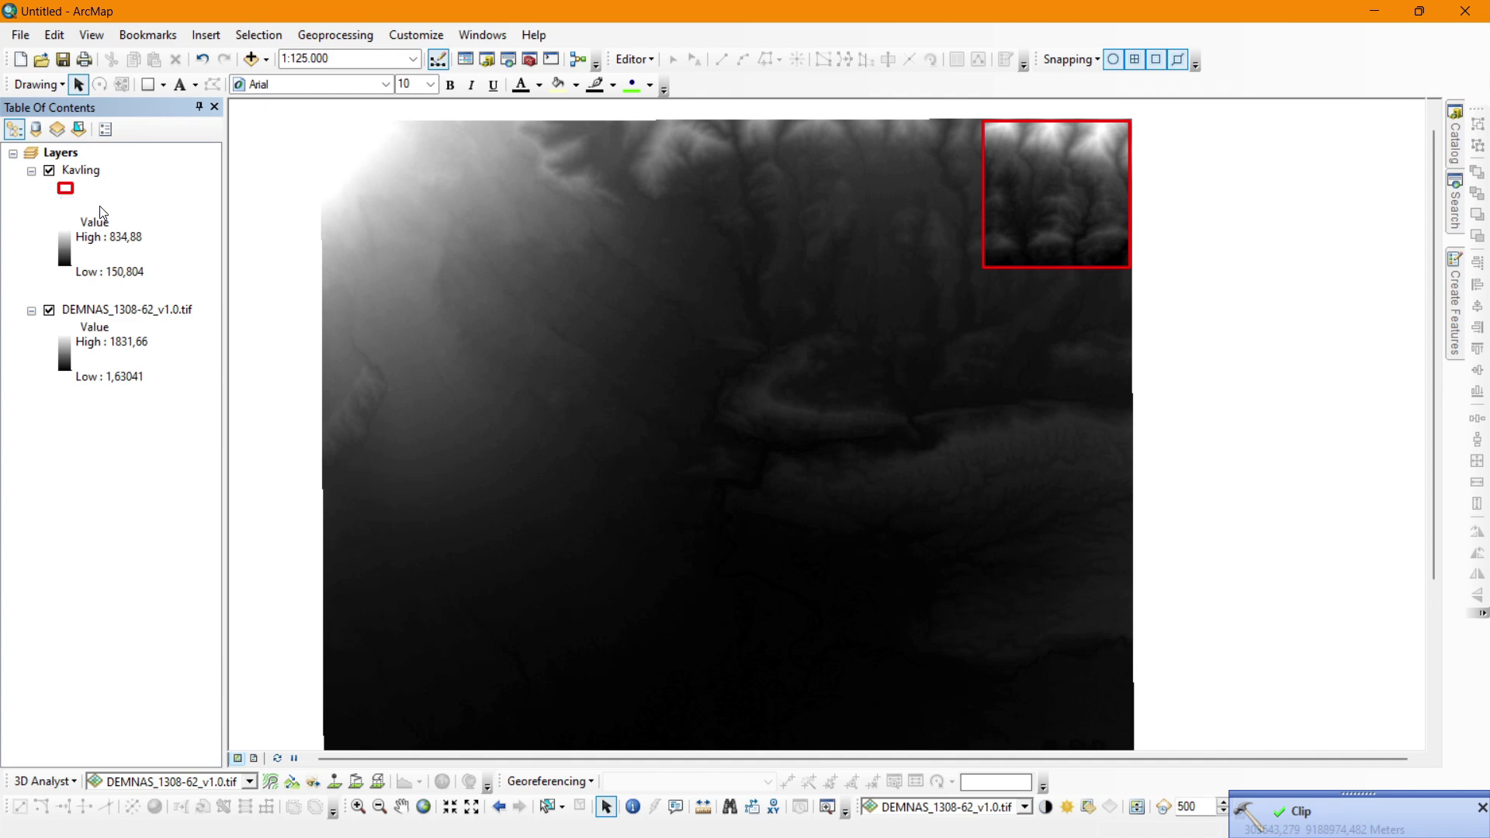
Rename the c0_Clip35 layer to 'DEMclip'.
{"action": "double_click", "coordinate": [57, 206]}
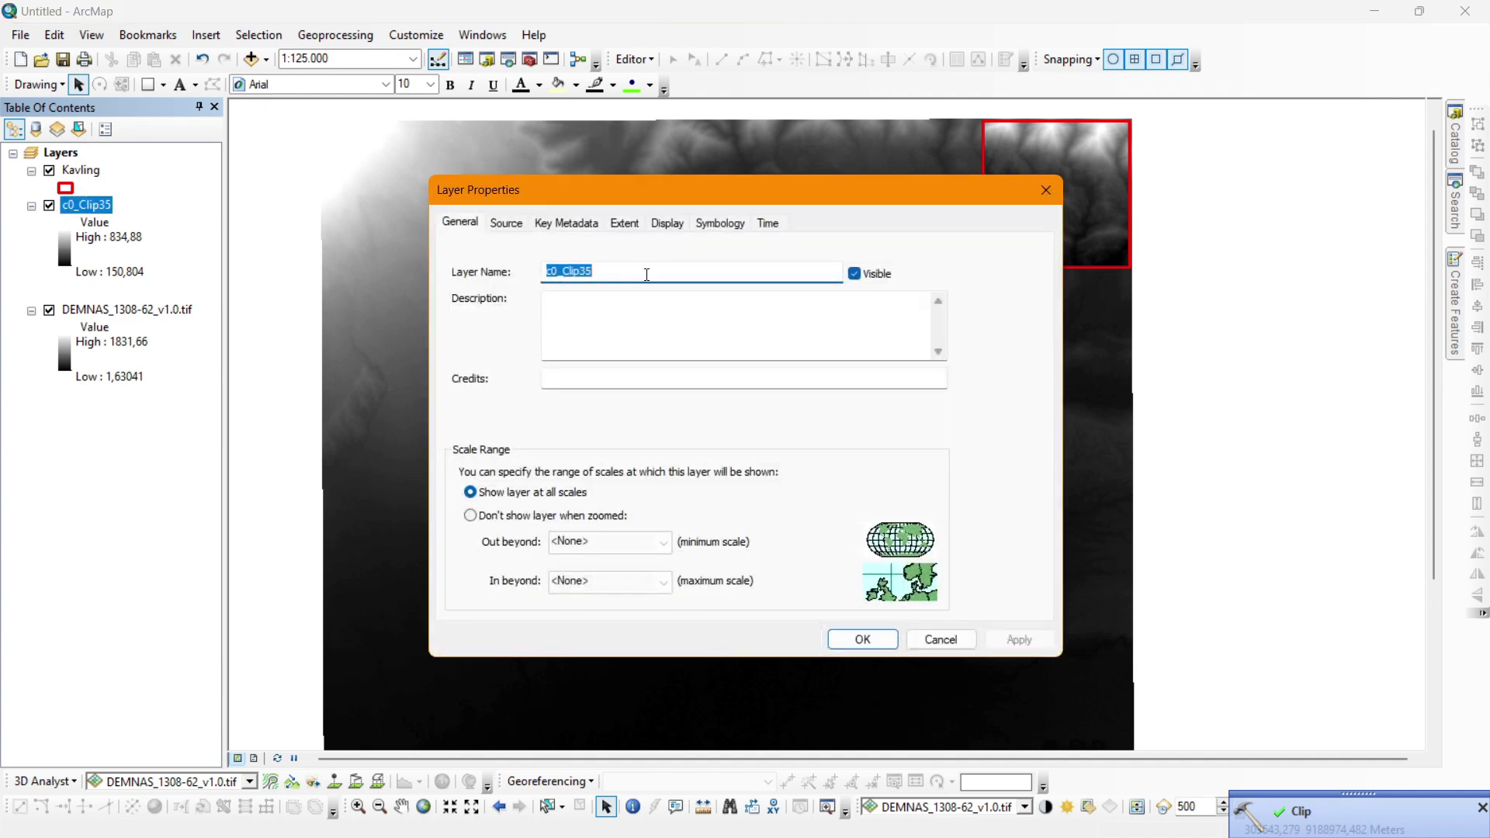
{"action": "type", "text": "DeMclip"}
{"action": "key", "text": "Return"}
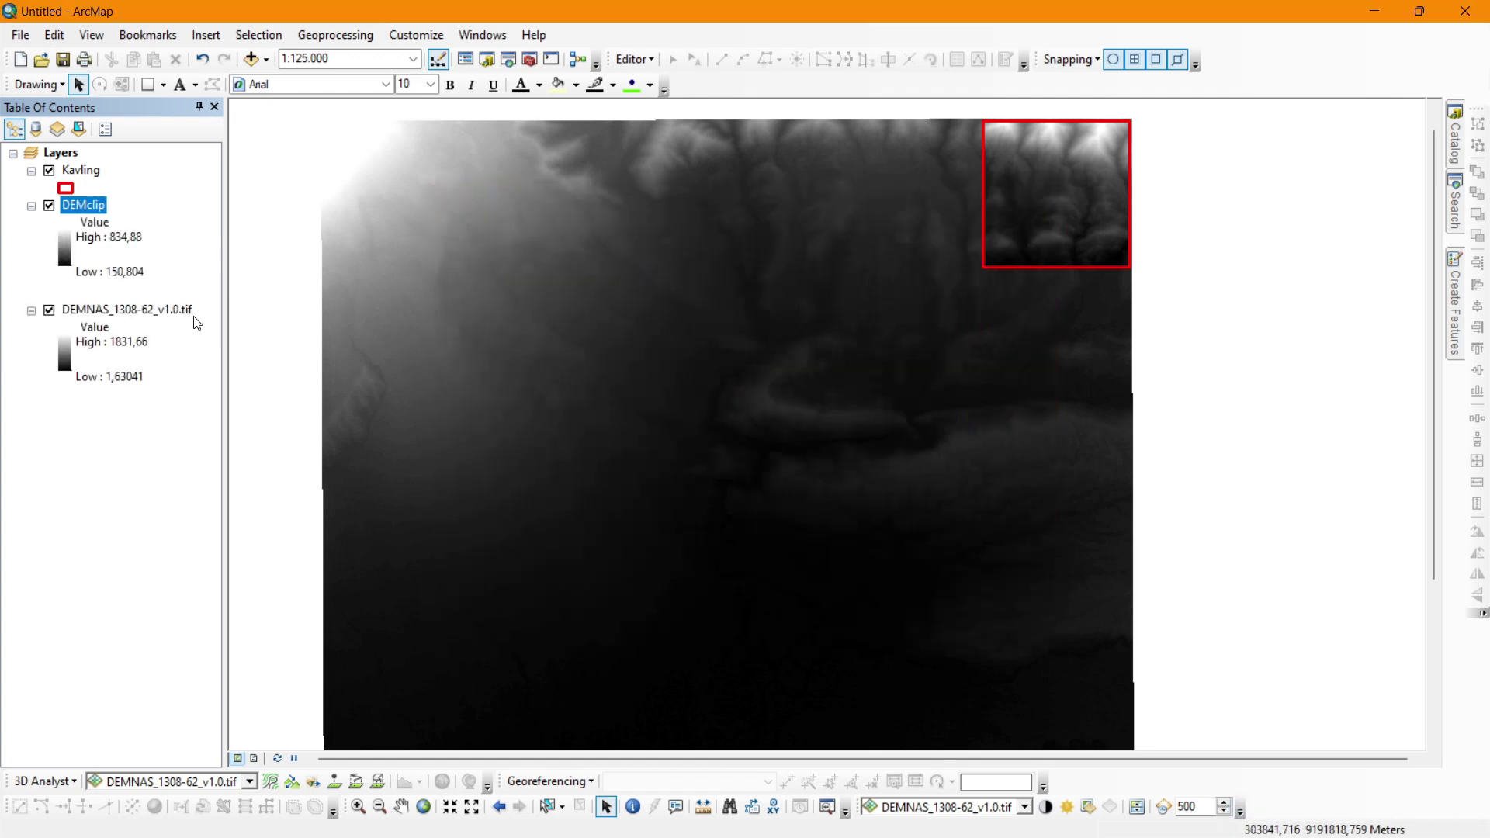
Collapse and hide the original DEMNAS_1308-62_v1.0.tif layer.
{"action": "left_click", "coordinate": [168, 310]}
{"action": "left_click", "coordinate": [31, 311]}
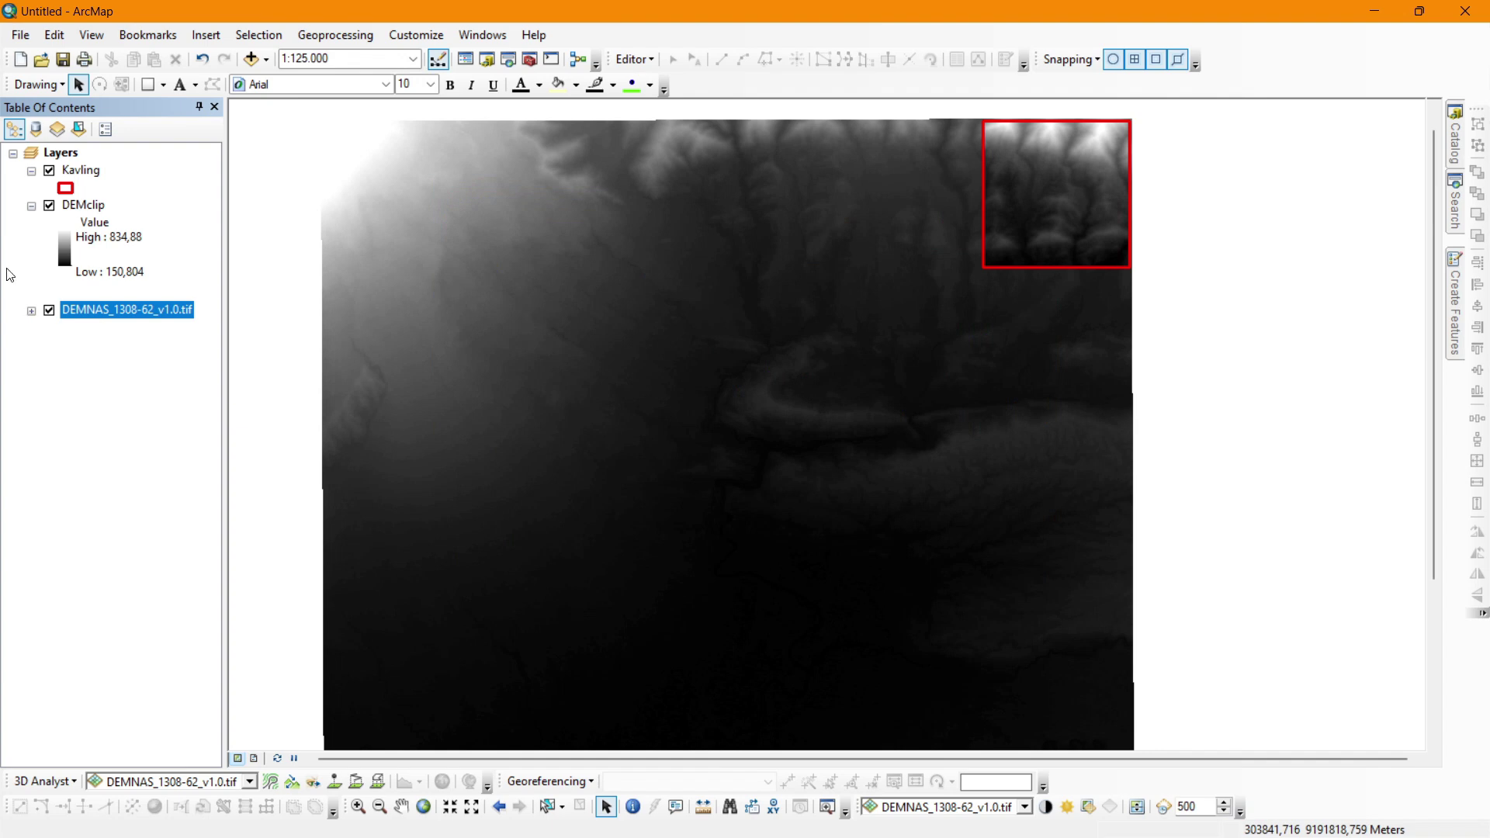
{"action": "left_click", "coordinate": [49, 312]}
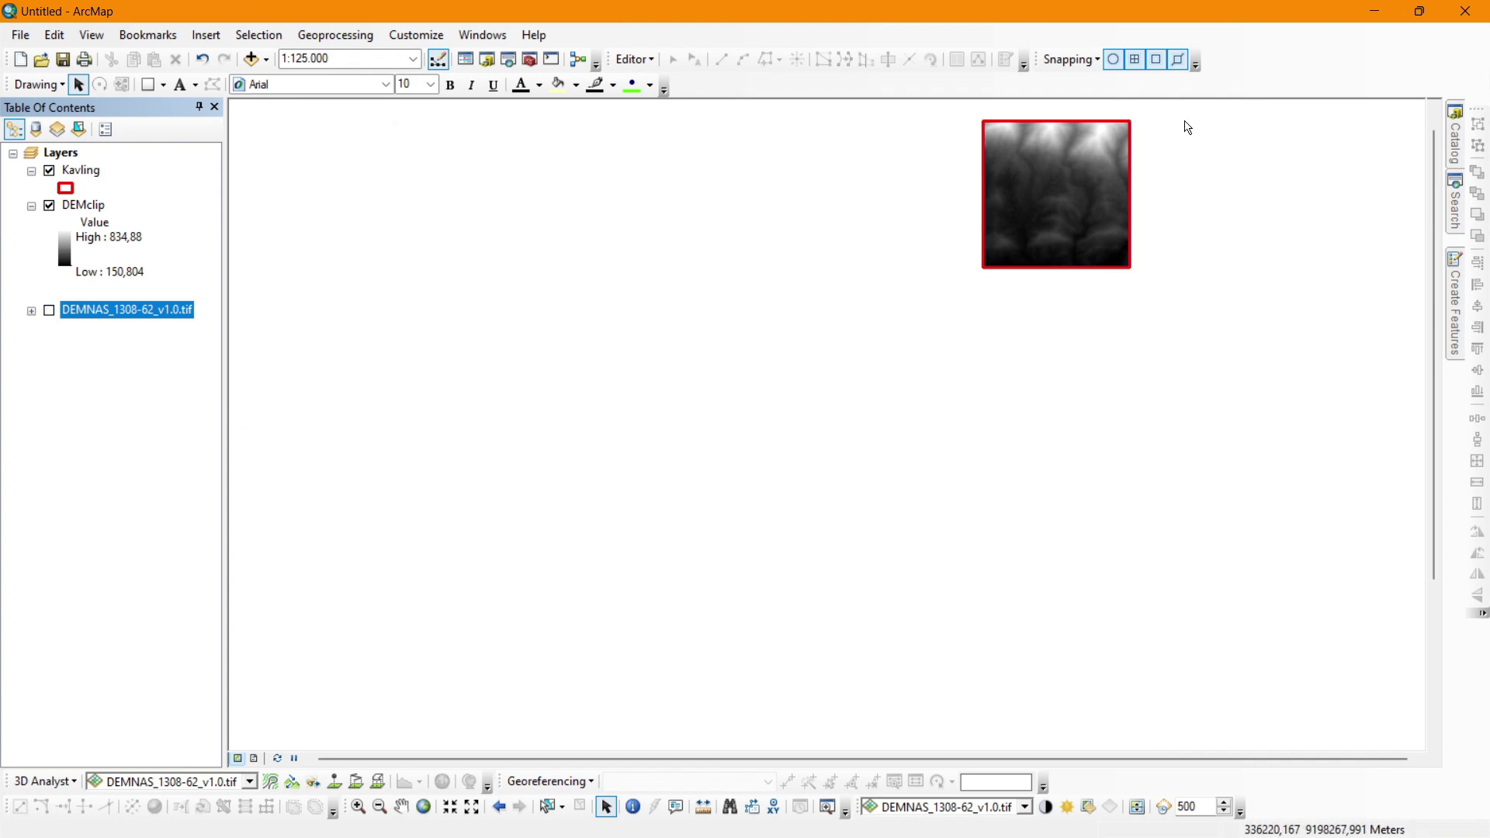
Zoom the map to the Kavling layer.
{"action": "scroll", "coordinate": [1184, 124], "scroll_direction": "down", "scroll_amount": 1}
{"action": "right_click", "coordinate": [90, 170]}
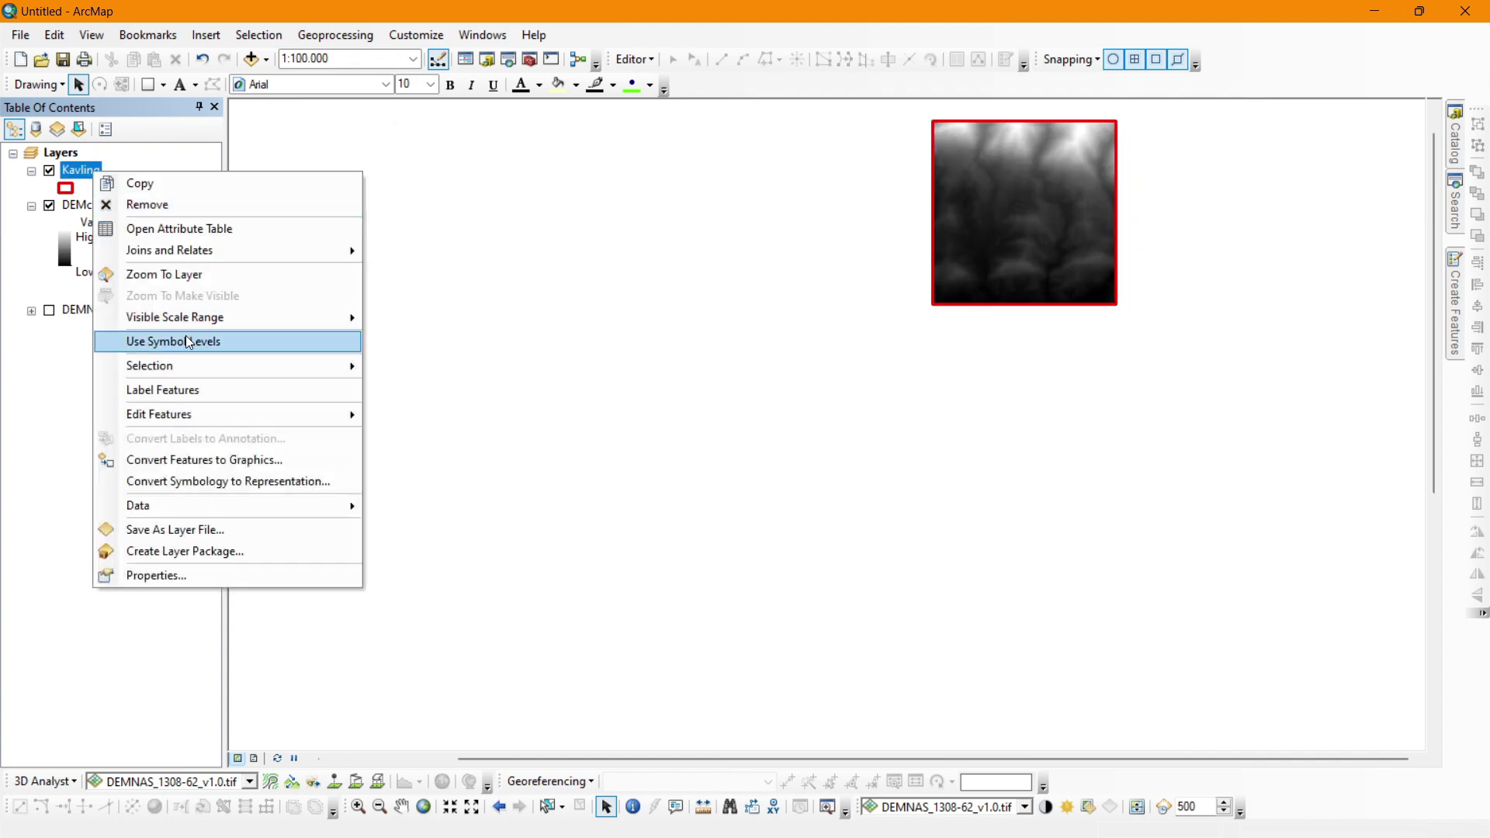
{"action": "left_click", "coordinate": [210, 275]}
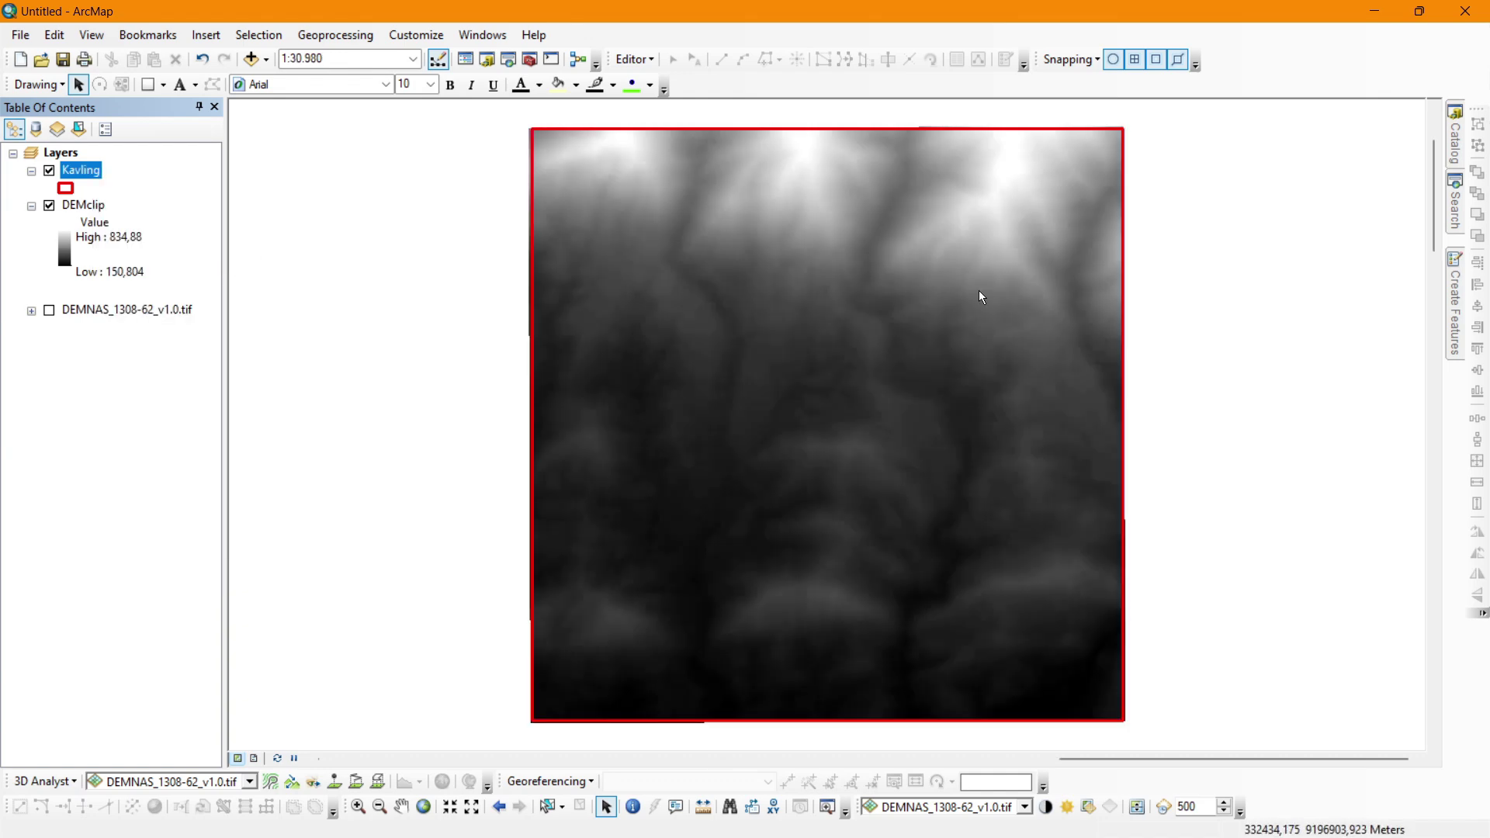
Search the tools for 'co' and open Contour with Barriers.
{"action": "left_click", "coordinate": [1462, 226]}
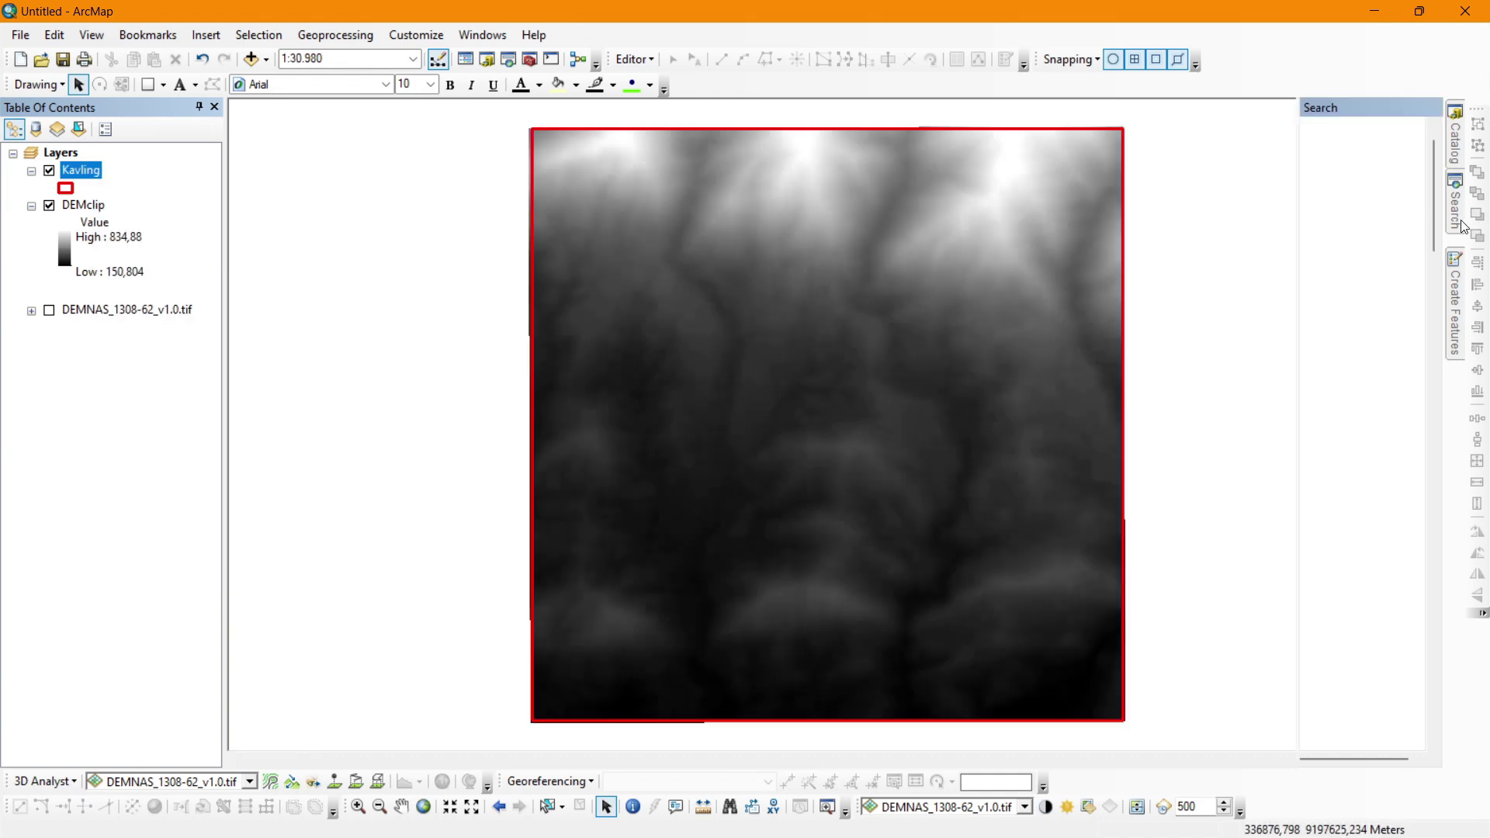
{"action": "double_click", "coordinate": [1227, 184]}
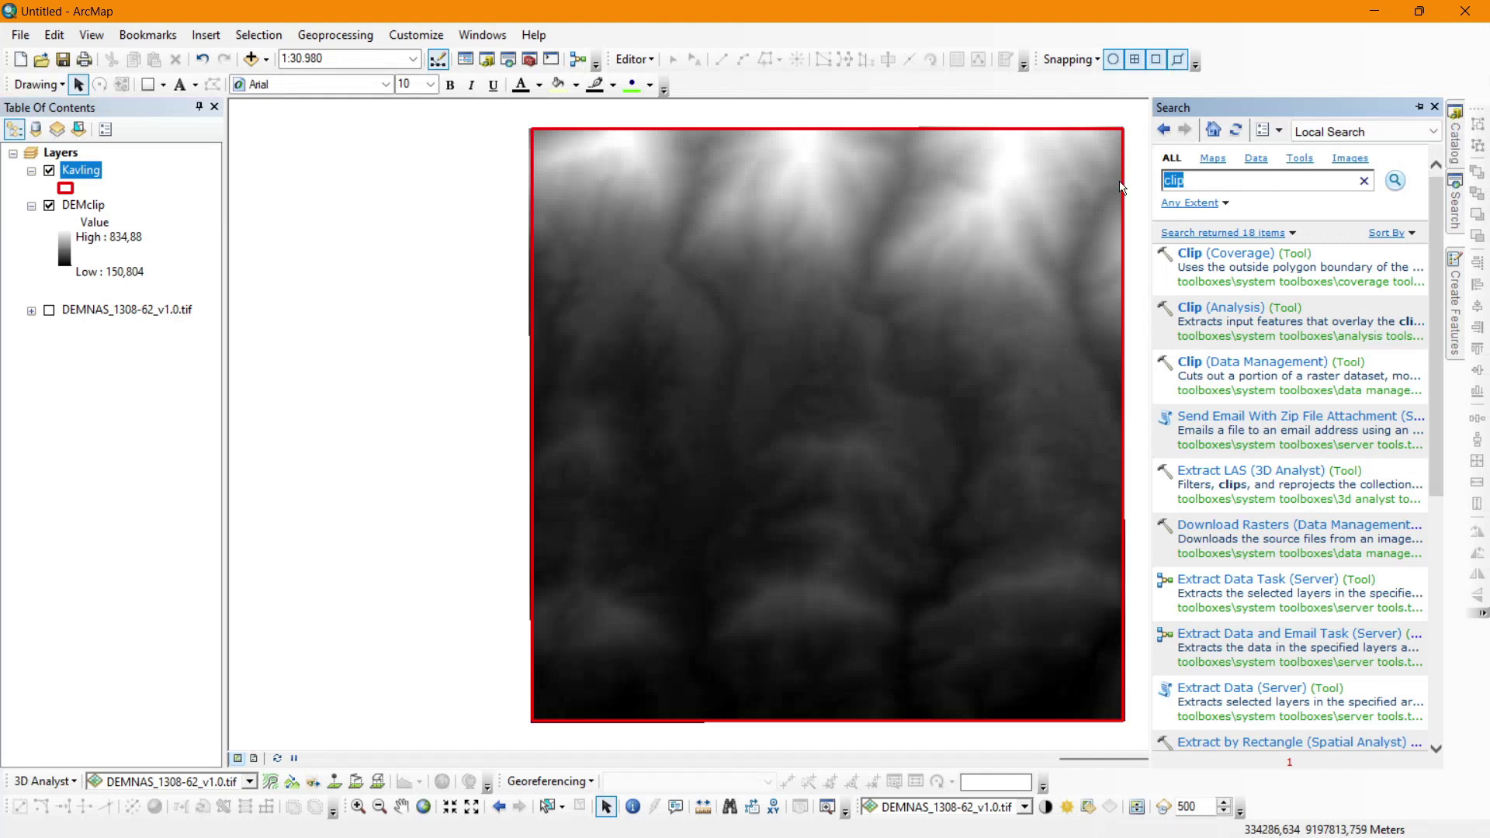
{"action": "type", "text": "contour withh"}
{"action": "key", "text": "Return"}
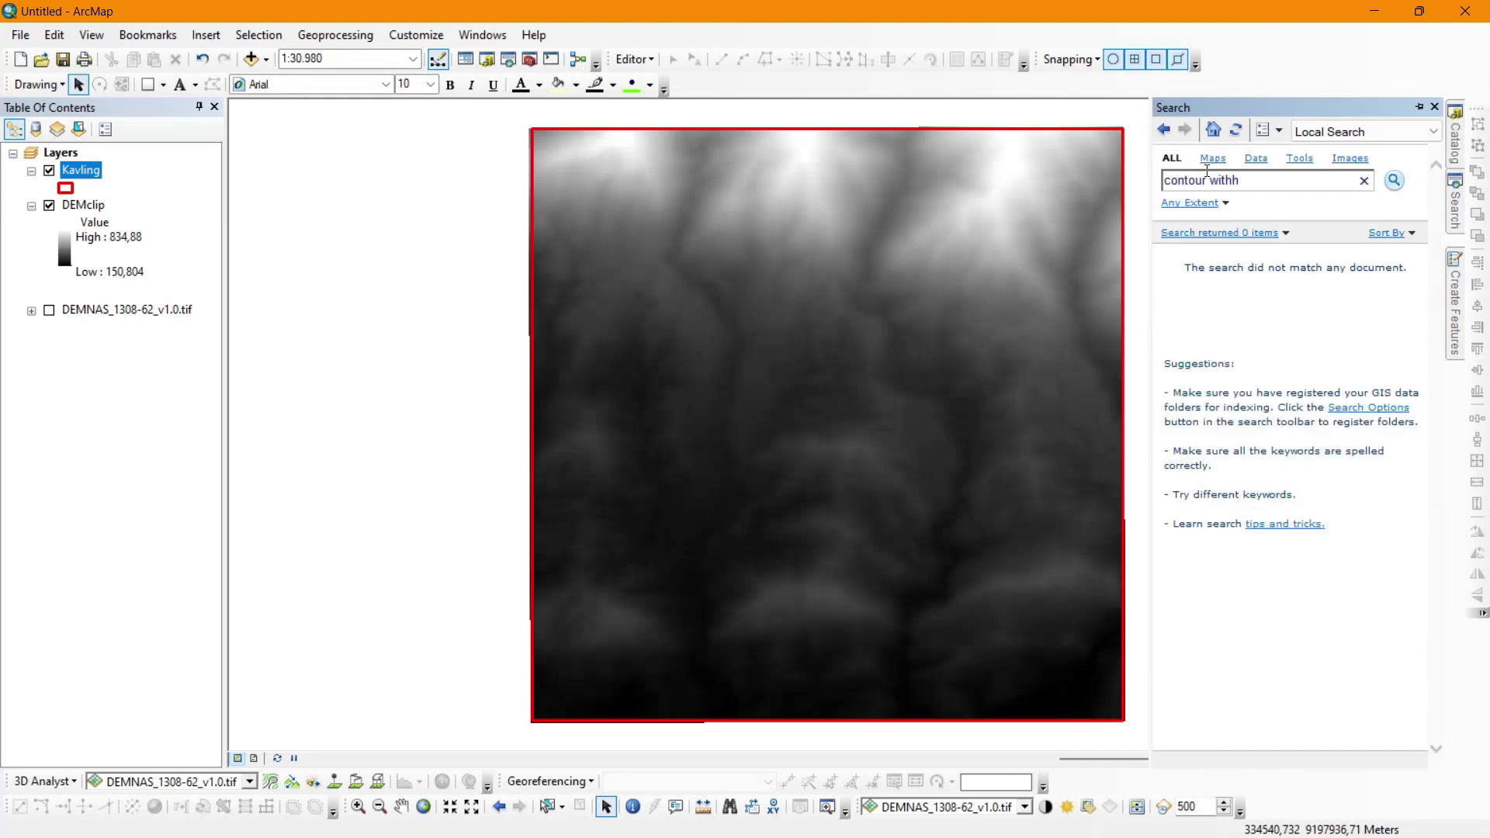
{"action": "key", "text": "Return"}
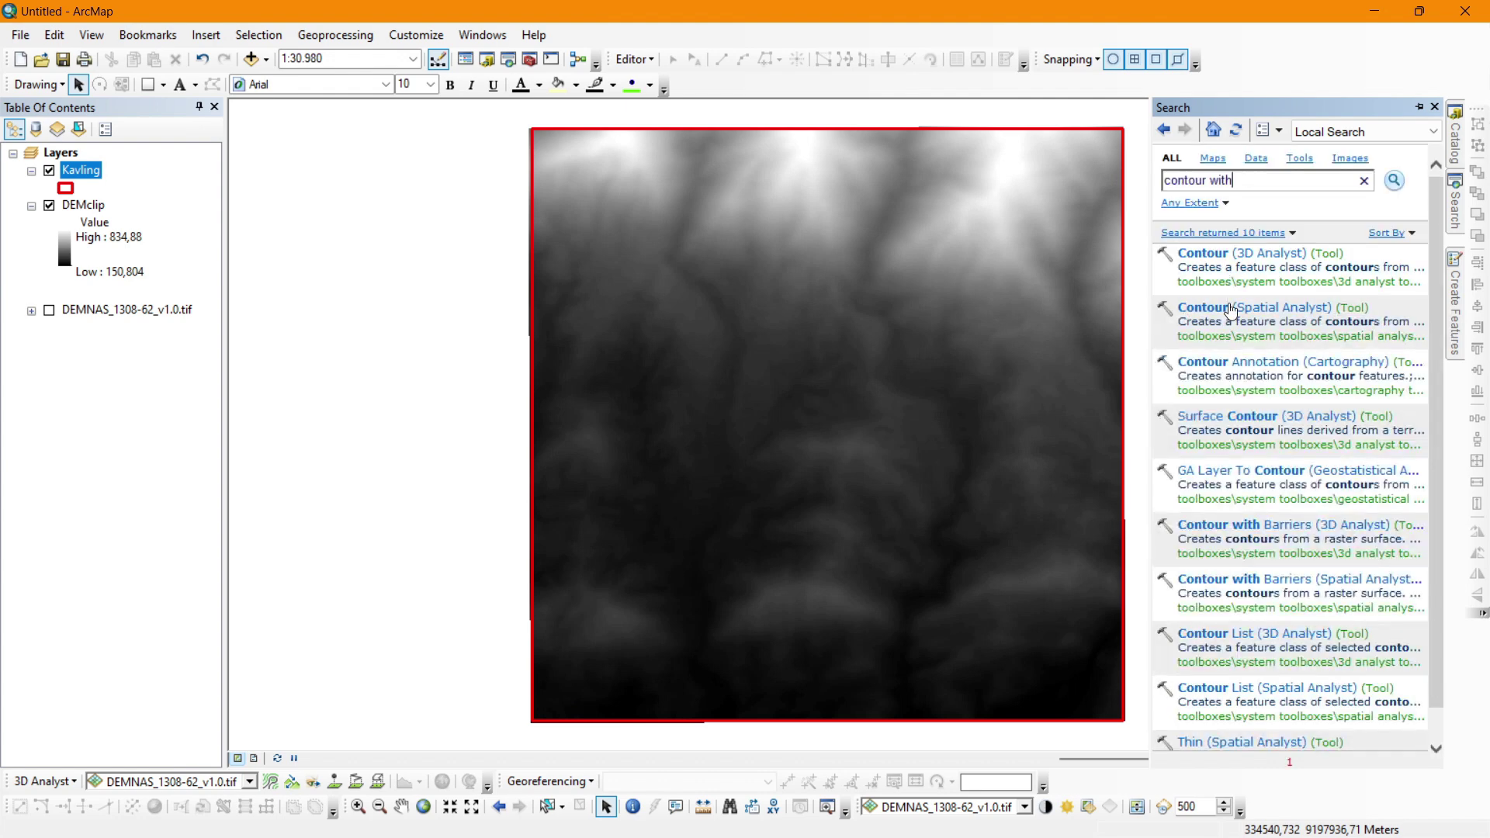
{"action": "left_click", "coordinate": [1270, 580]}
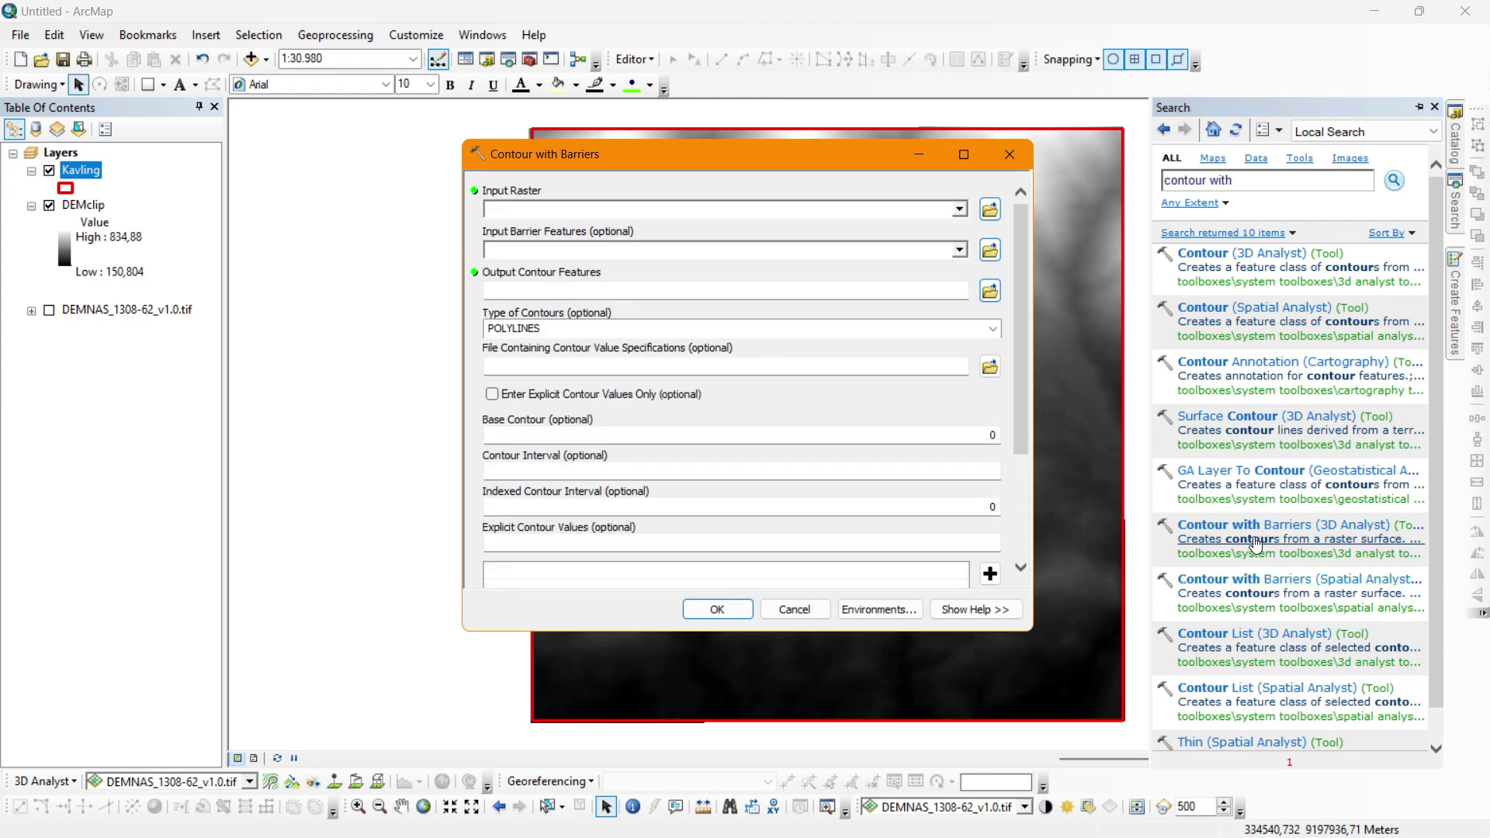
Generate contours from DEMclip with Kavling as barrier, interval 12.5 and index interval 75.
{"action": "left_click", "coordinate": [960, 209]}
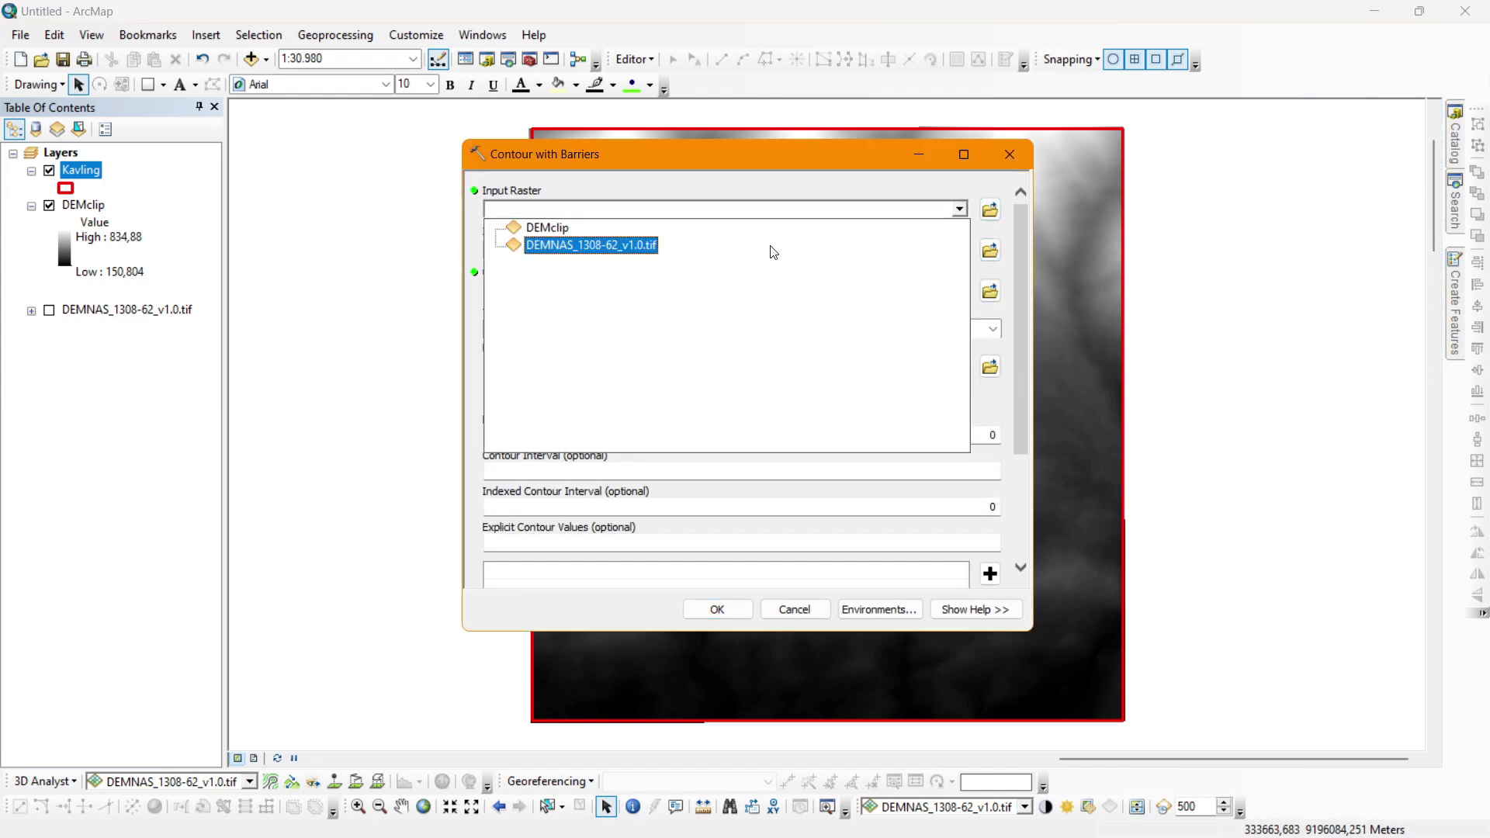
{"action": "left_click", "coordinate": [548, 227]}
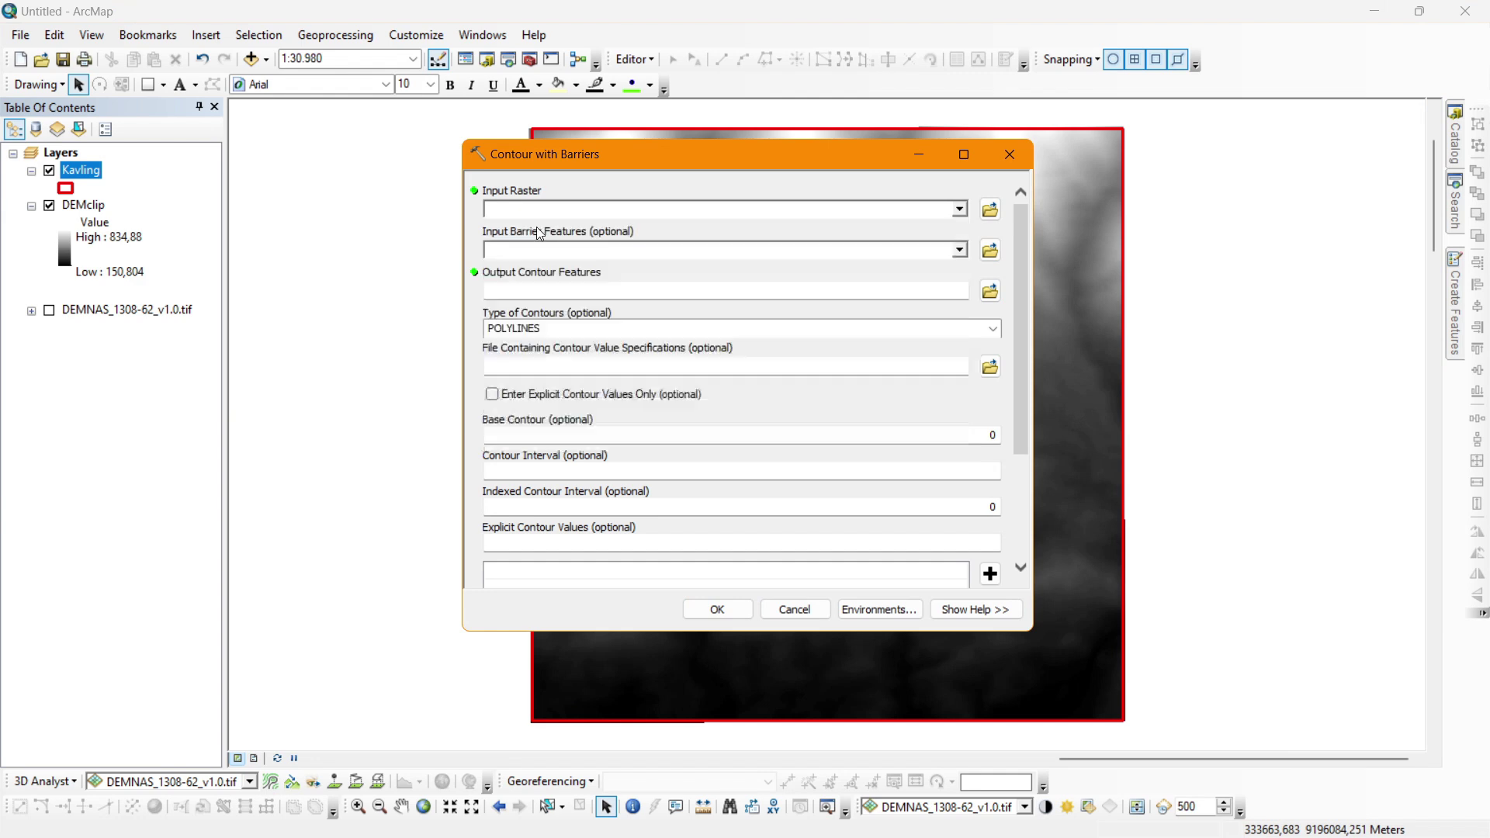
{"action": "left_click", "coordinate": [960, 250]}
{"action": "left_click", "coordinate": [534, 267]}
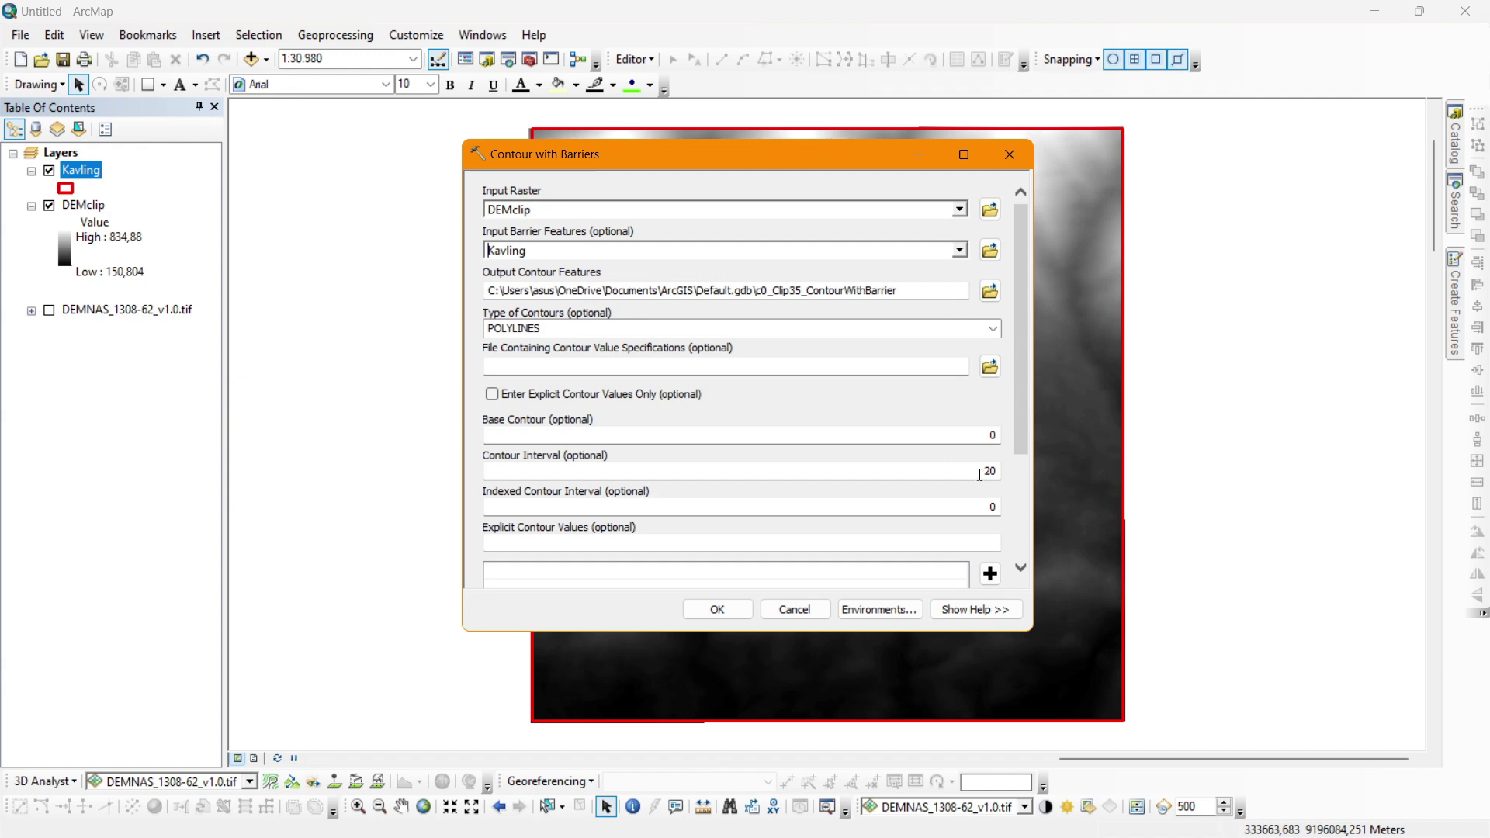
{"action": "left_click_drag", "start_coordinate": [976, 473], "coordinate": [1030, 462]}
{"action": "left_click_drag", "start_coordinate": [841, 164], "coordinate": [1102, 190]}
{"action": "scroll", "coordinate": [605, 254], "scroll_direction": "up", "scroll_amount": 1}
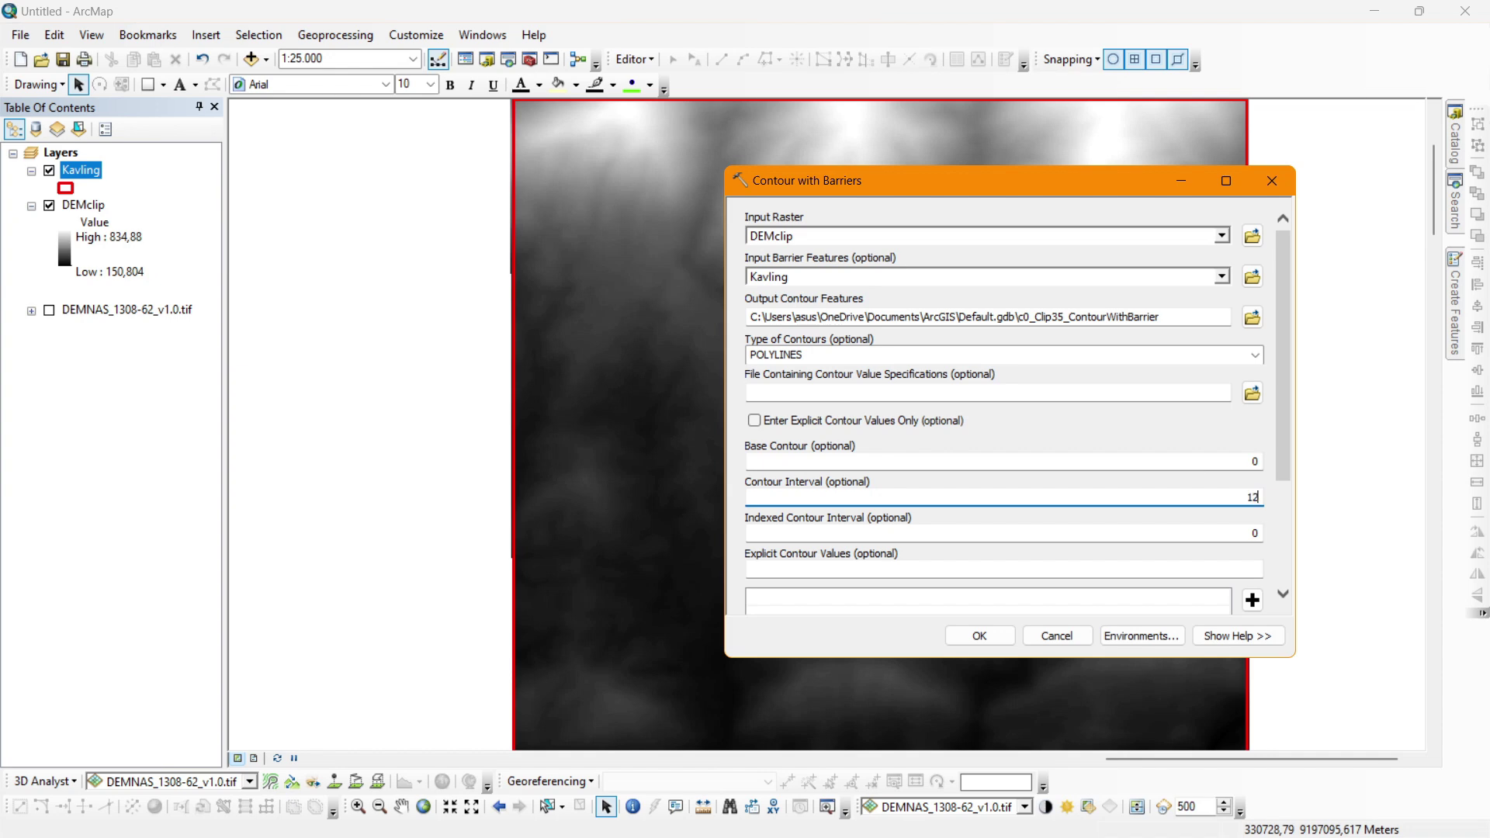
{"action": "key", "text": "Tab"}
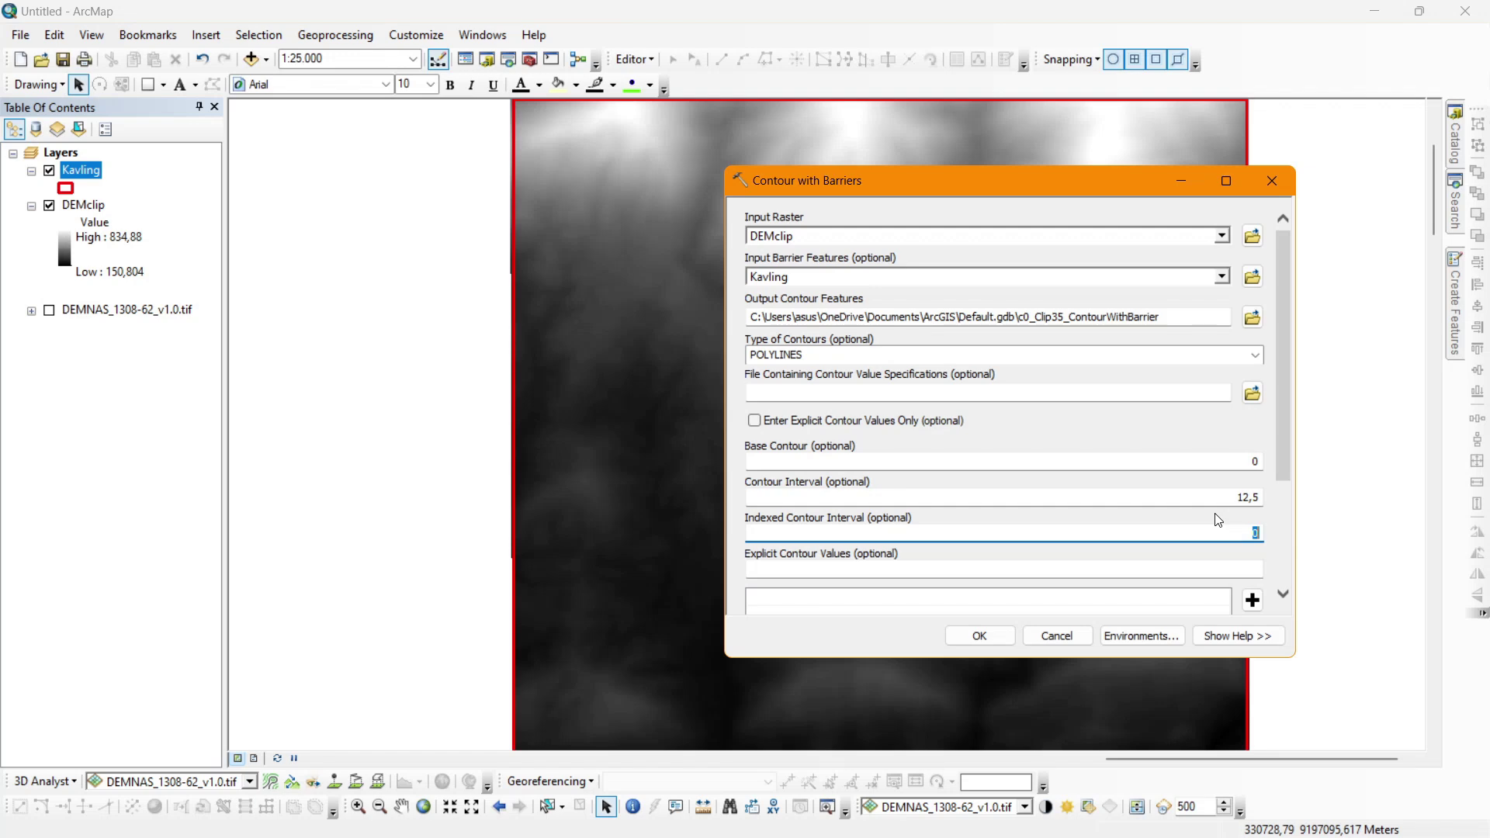
{"action": "type", "text": "75"}
{"action": "left_click_drag", "start_coordinate": [1292, 447], "coordinate": [1290, 557]}
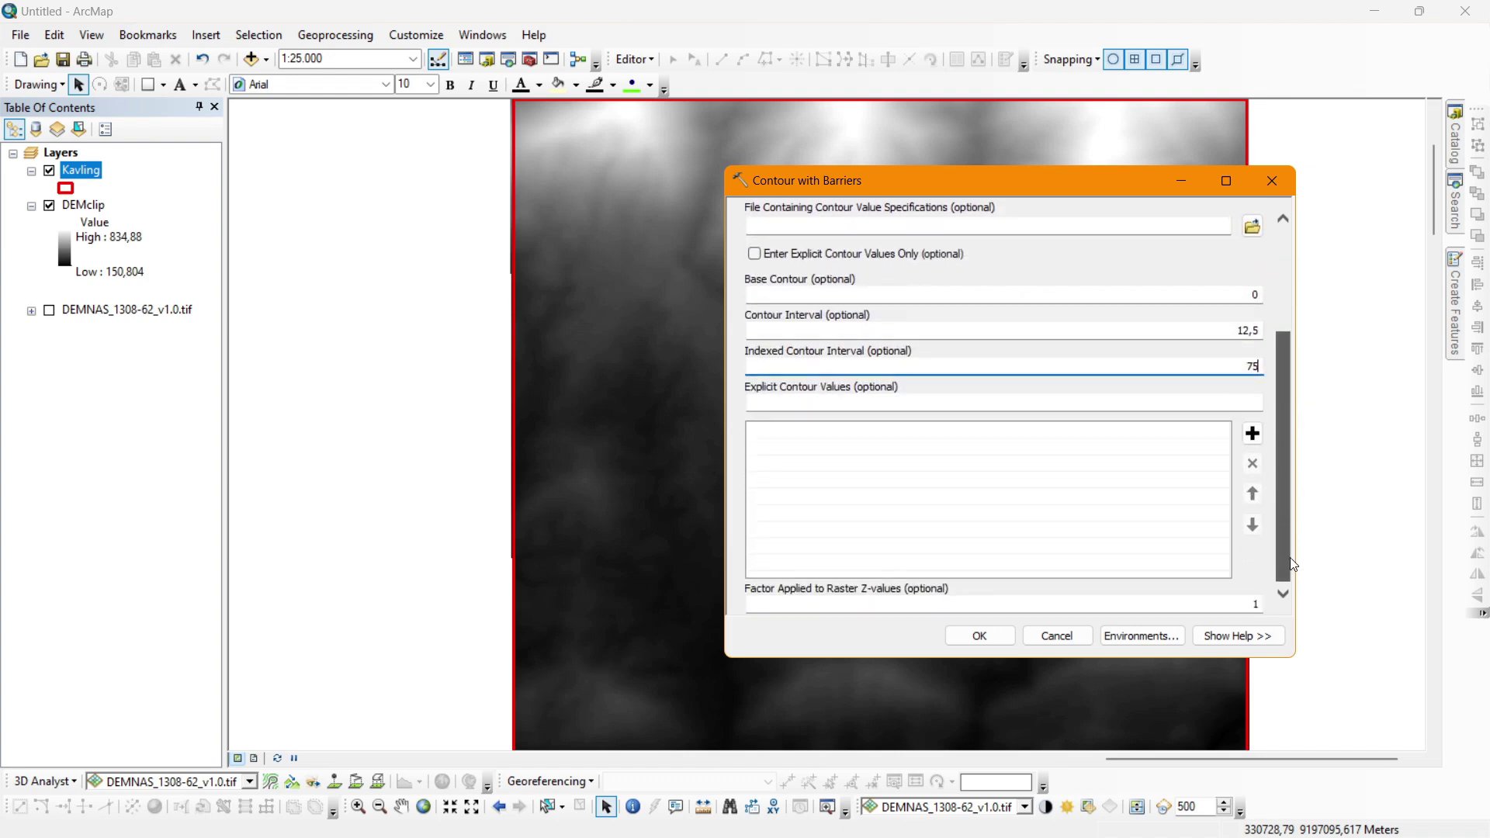
{"action": "left_click", "coordinate": [1004, 636]}
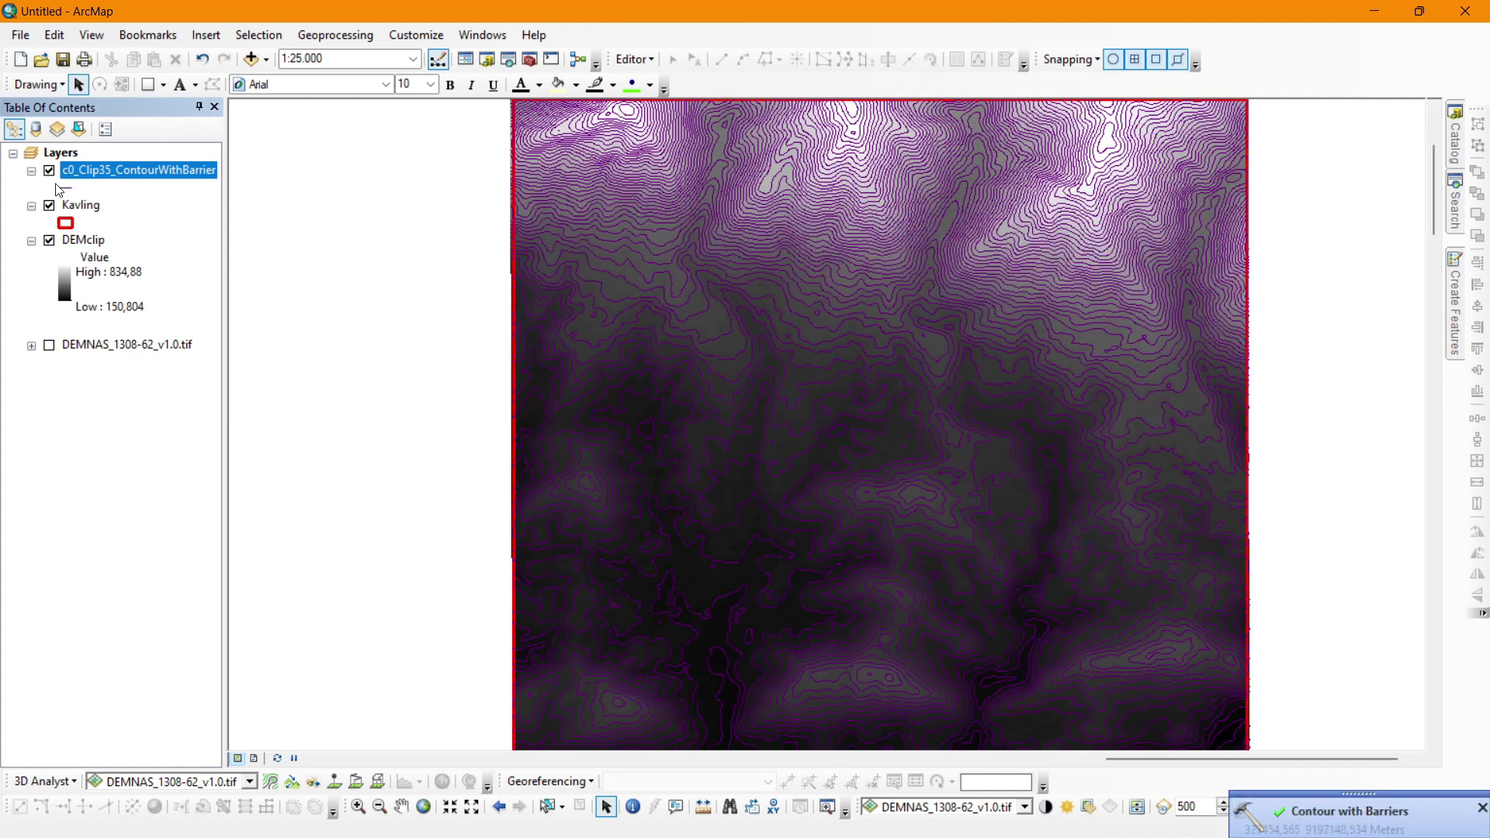
Hide DEMclip, rename the contour layer to Kontur, and categorize it by Type values.
{"action": "left_click", "coordinate": [49, 240]}
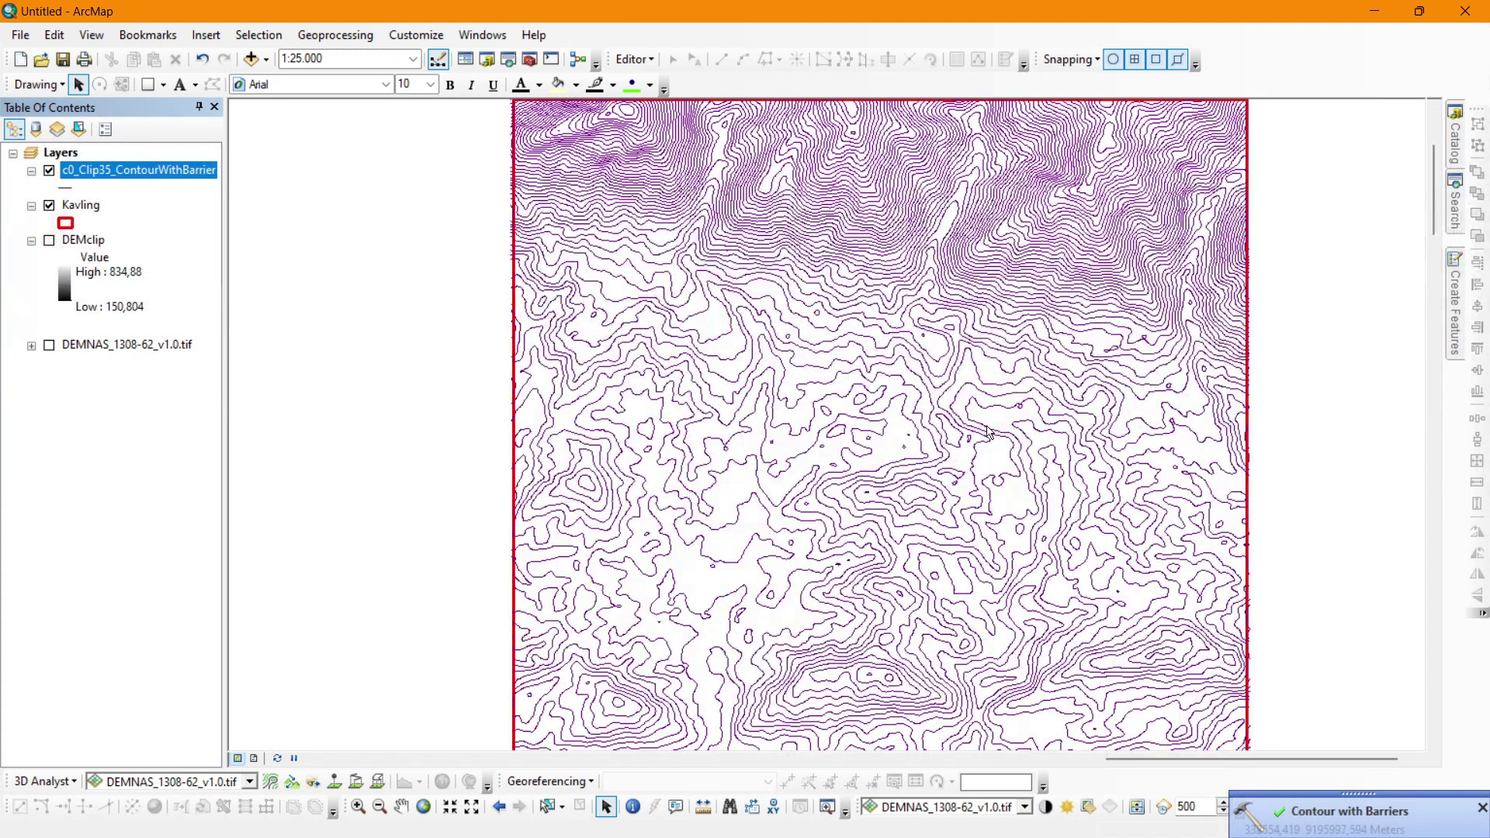
{"action": "double_click", "coordinate": [87, 174]}
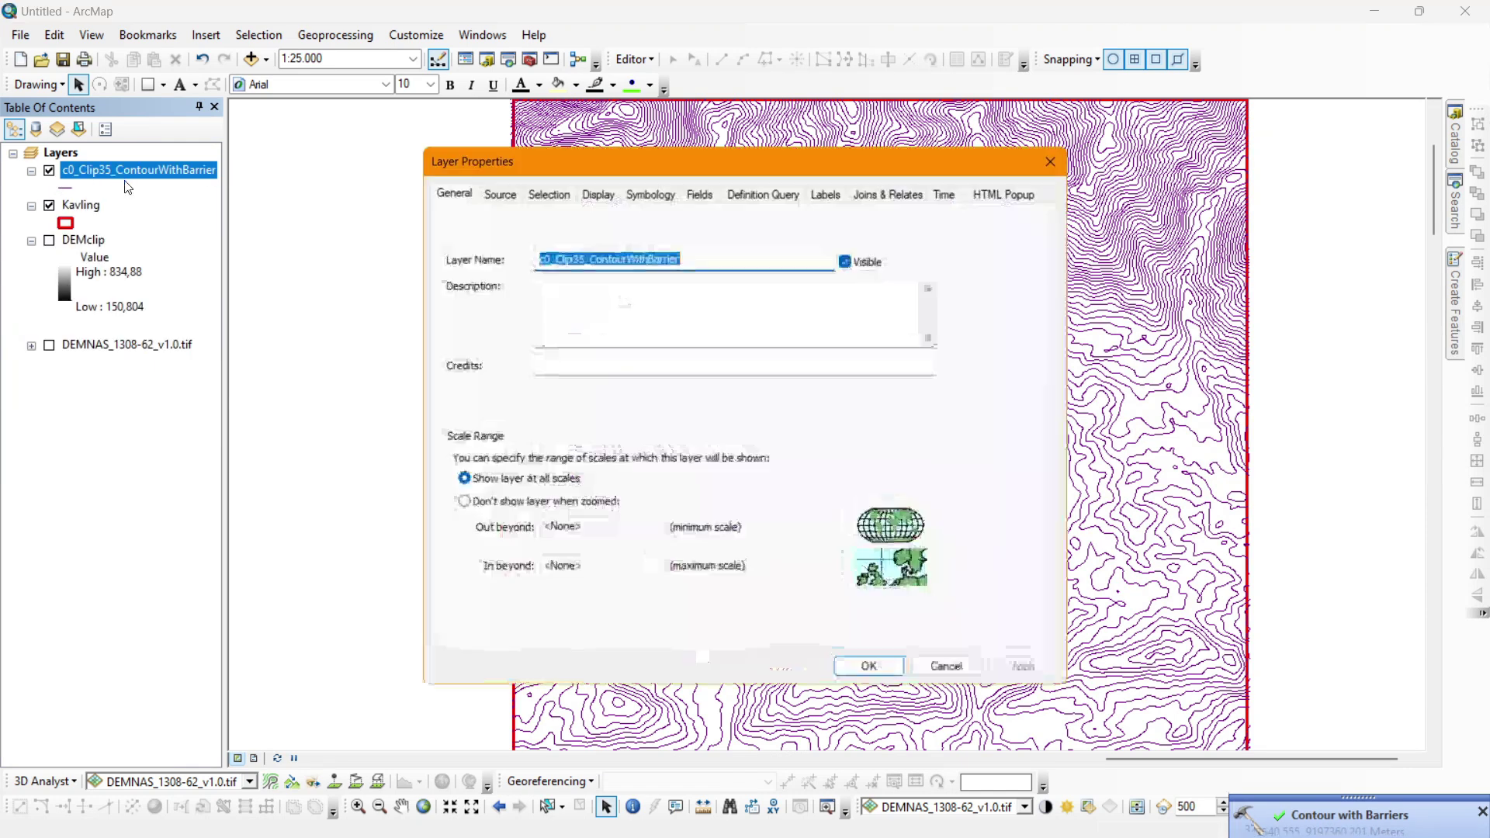
{"action": "type", "text": "Kontur"}
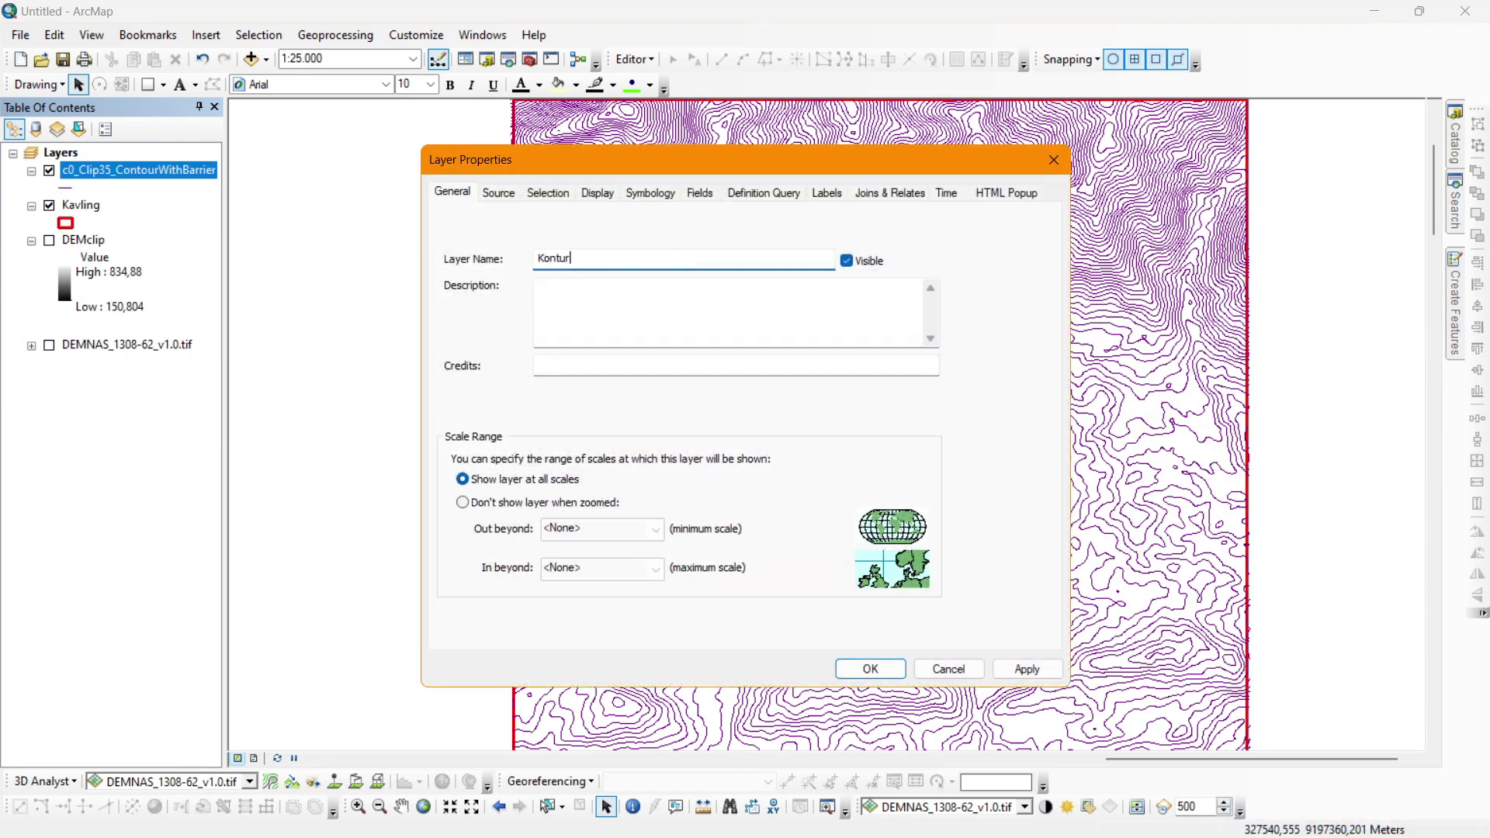
{"action": "left_click", "coordinate": [656, 189]}
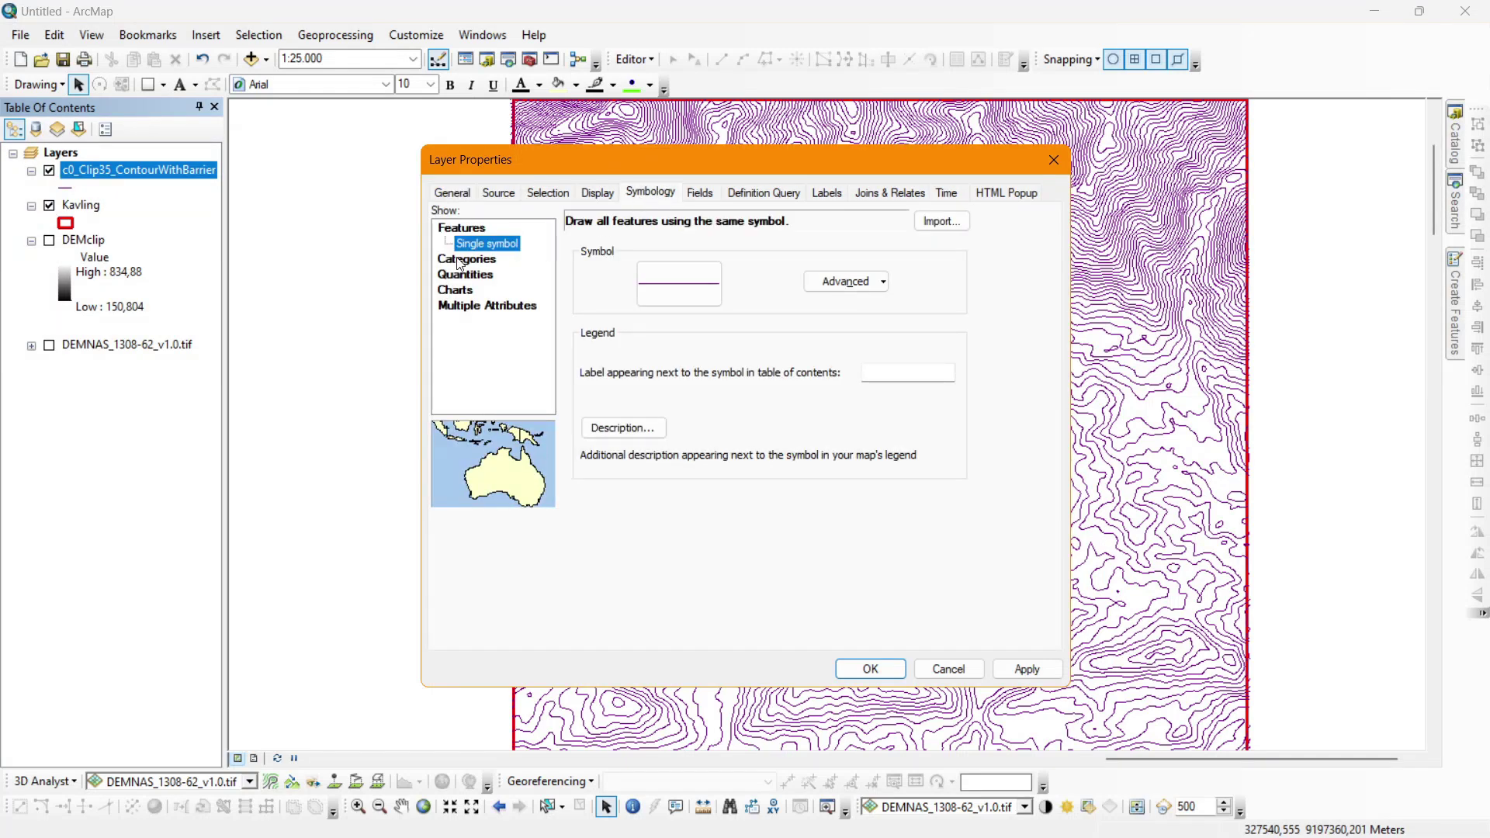
{"action": "left_click", "coordinate": [463, 259]}
{"action": "left_click", "coordinate": [576, 260]}
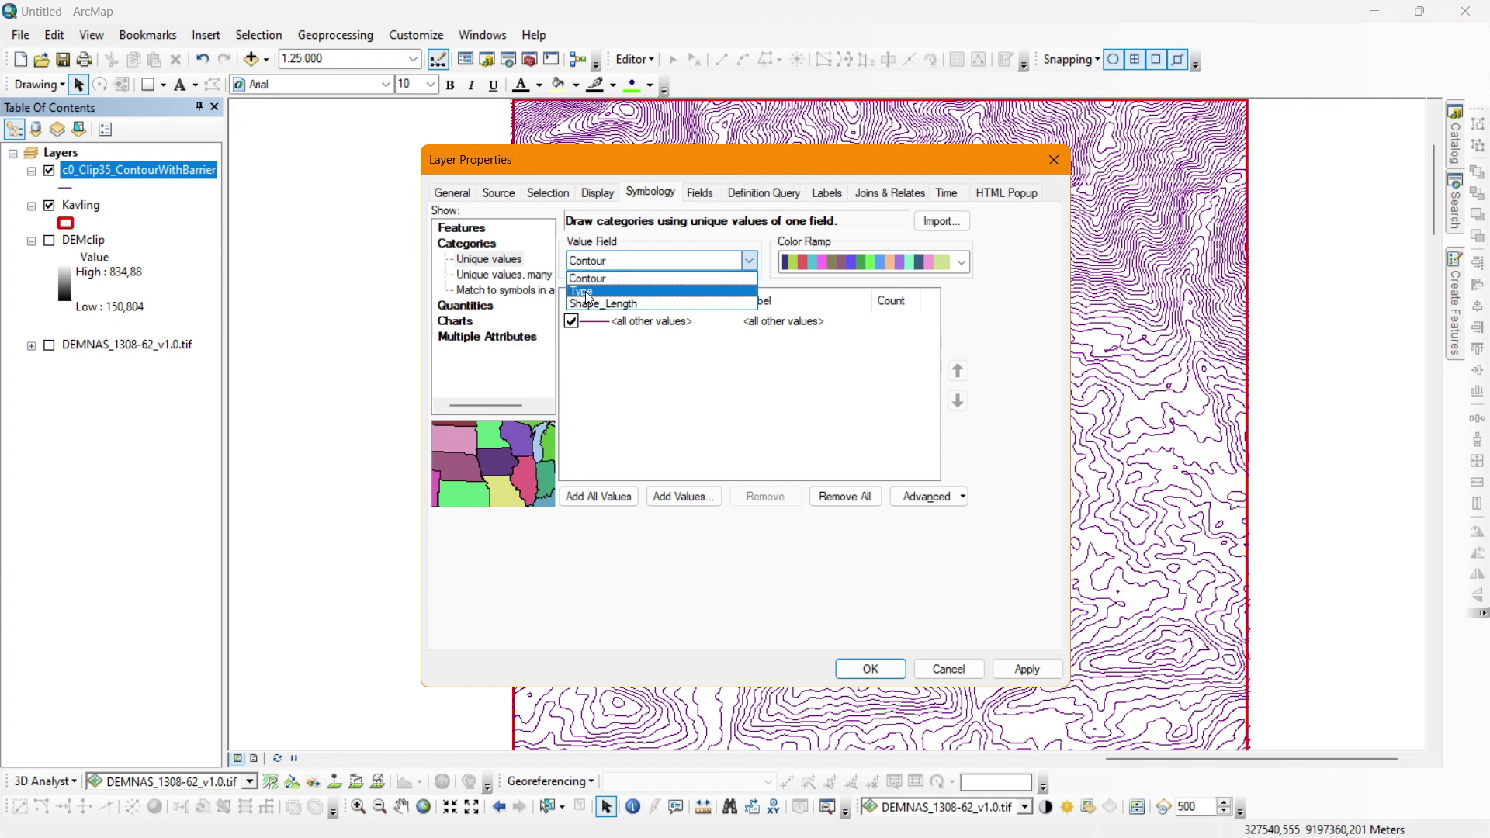
{"action": "left_click", "coordinate": [587, 291]}
{"action": "left_click", "coordinate": [598, 496]}
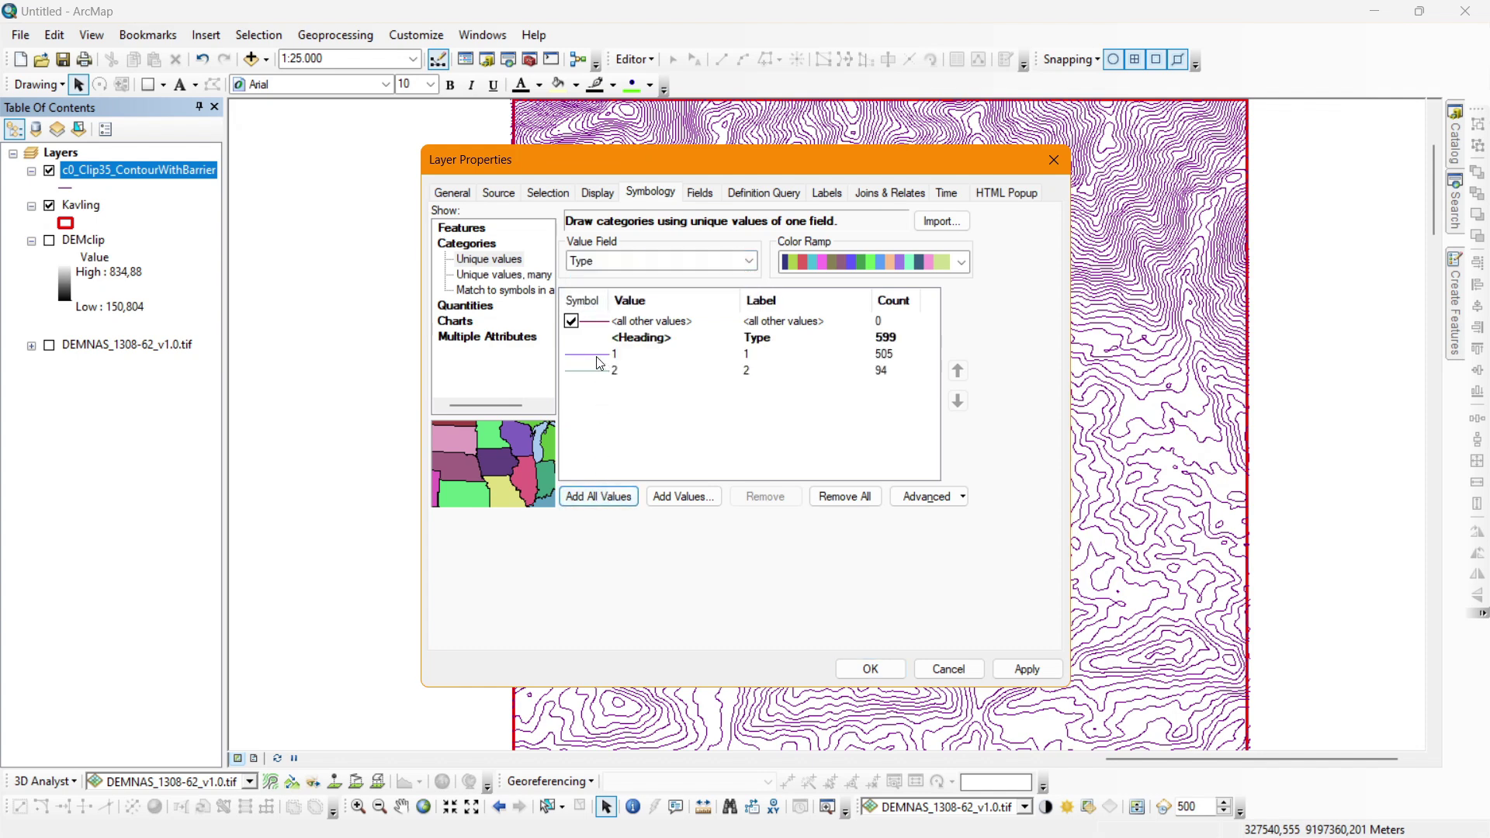
Give Type 1 contours the Contour, Bathymetric, Primary line symbol.
{"action": "left_click", "coordinate": [885, 359]}
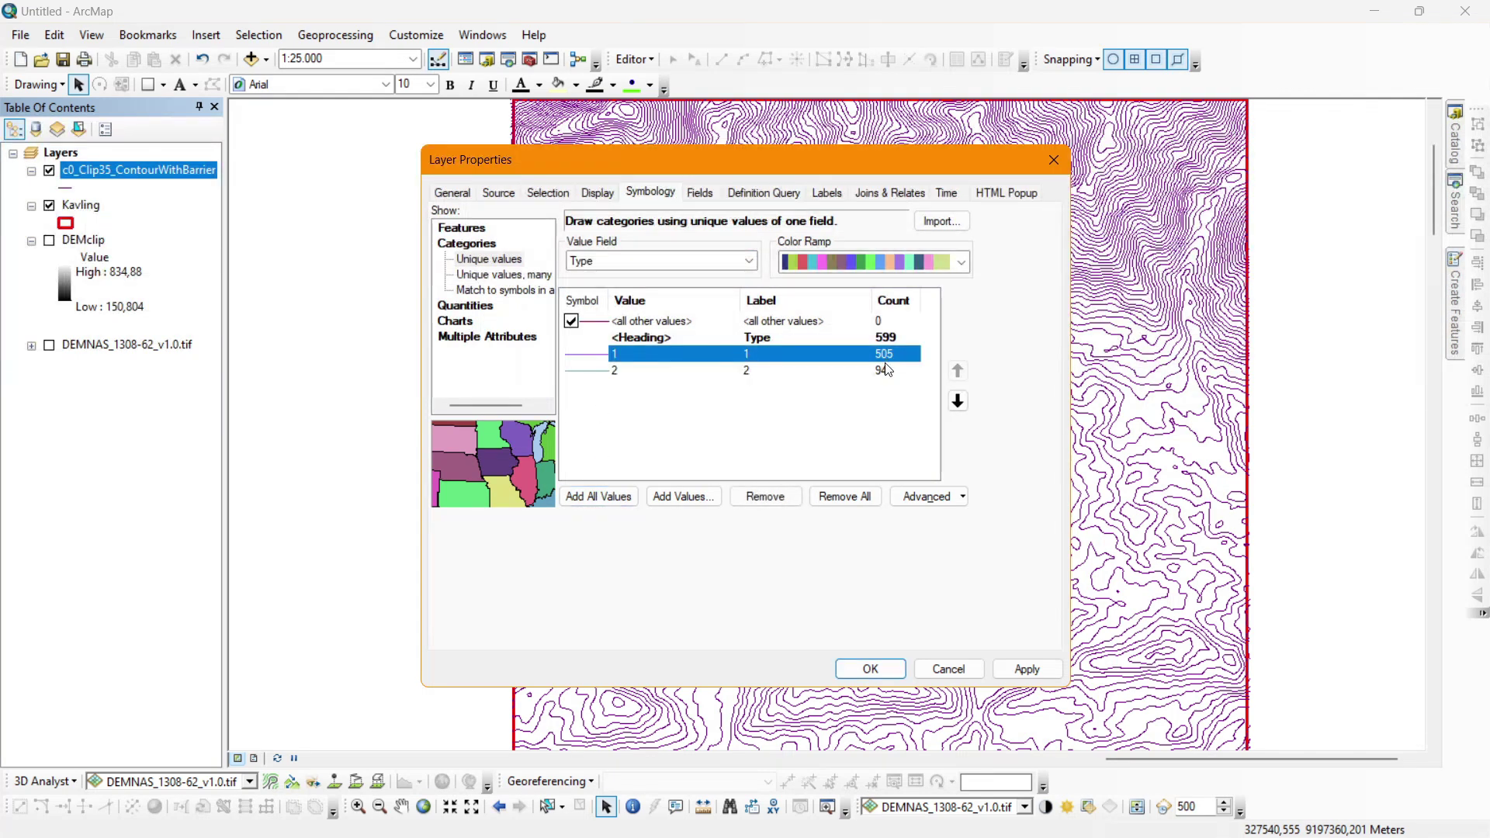
{"action": "left_click", "coordinate": [888, 369]}
{"action": "left_click", "coordinate": [893, 355]}
{"action": "left_click", "coordinate": [880, 377]}
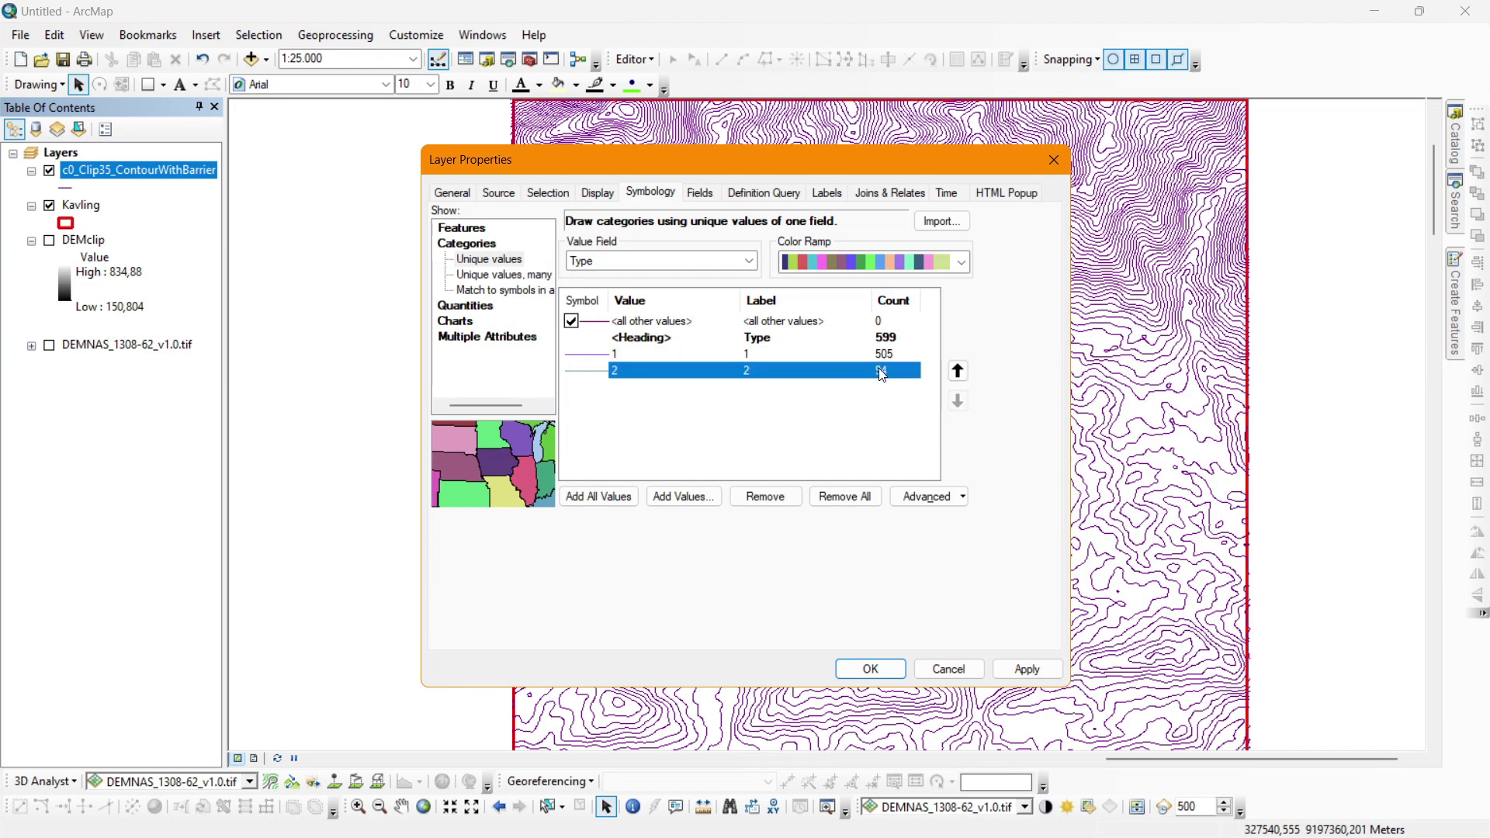
{"action": "double_click", "coordinate": [598, 355]}
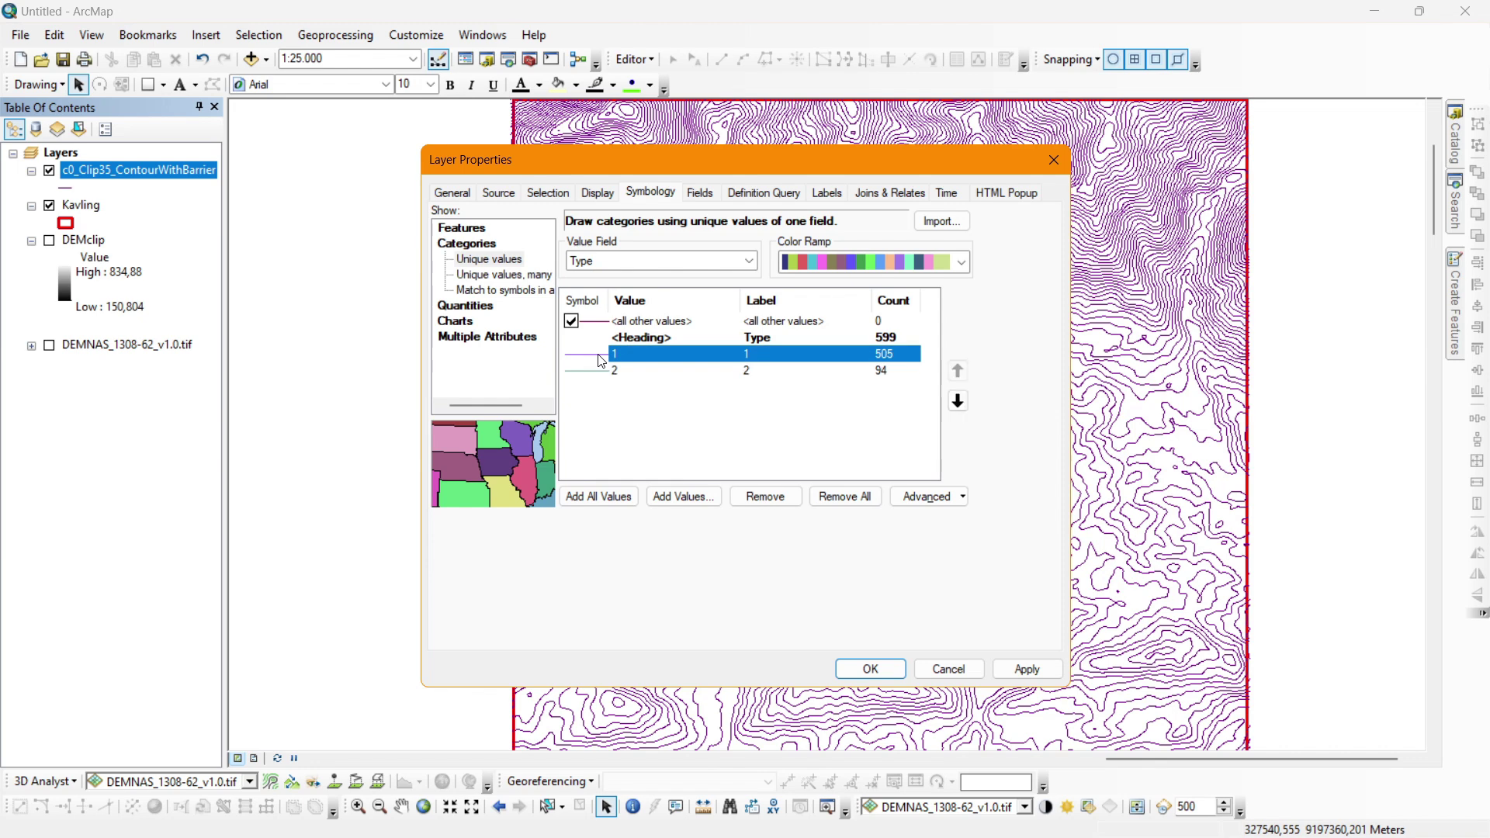
{"action": "scroll", "coordinate": [433, 393], "scroll_direction": "down", "scroll_amount": 5}
{"action": "scroll", "coordinate": [433, 393], "scroll_direction": "up", "scroll_amount": 3}
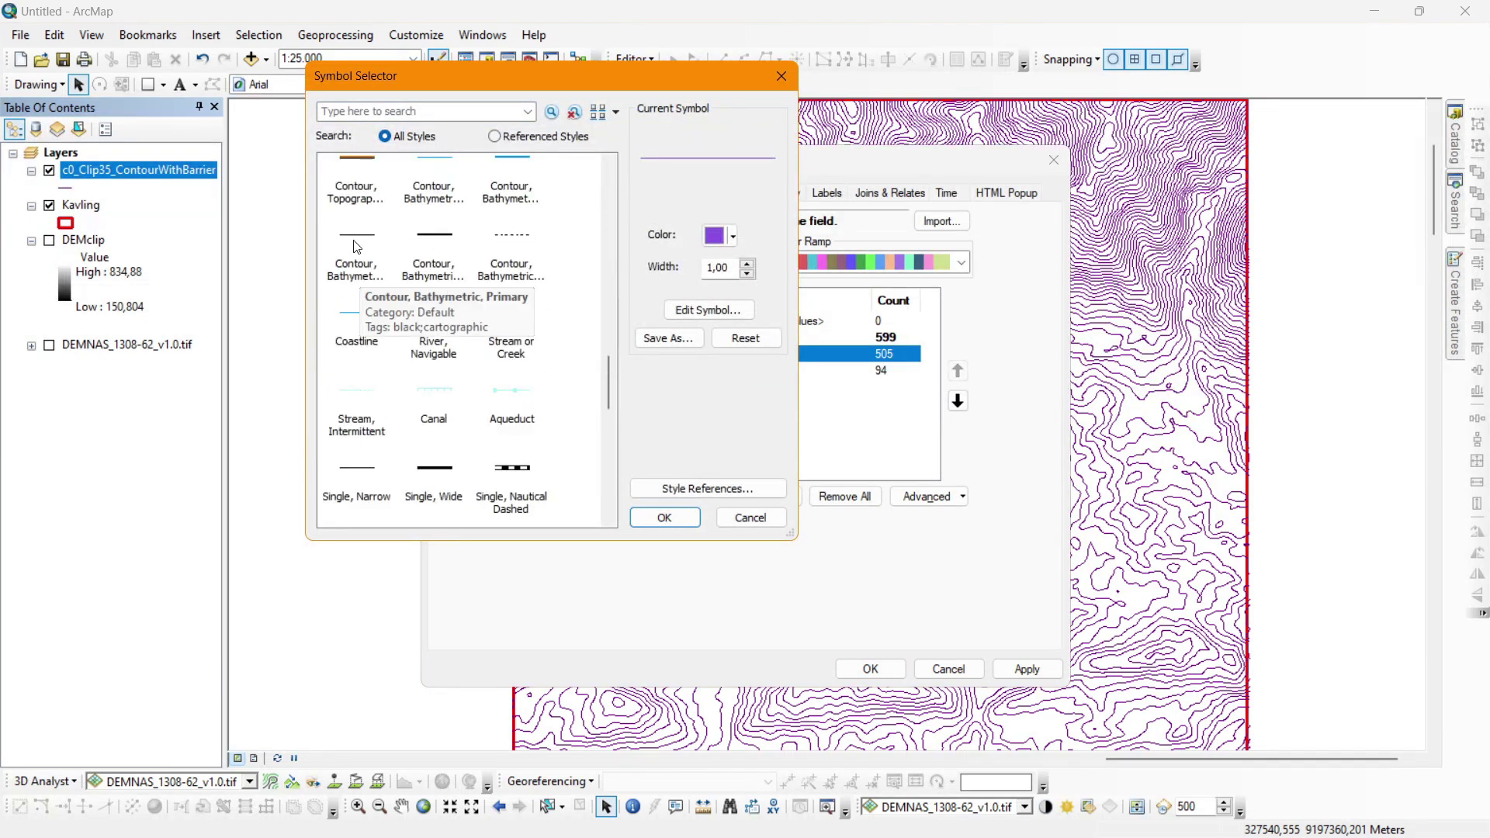
{"action": "double_click", "coordinate": [356, 247]}
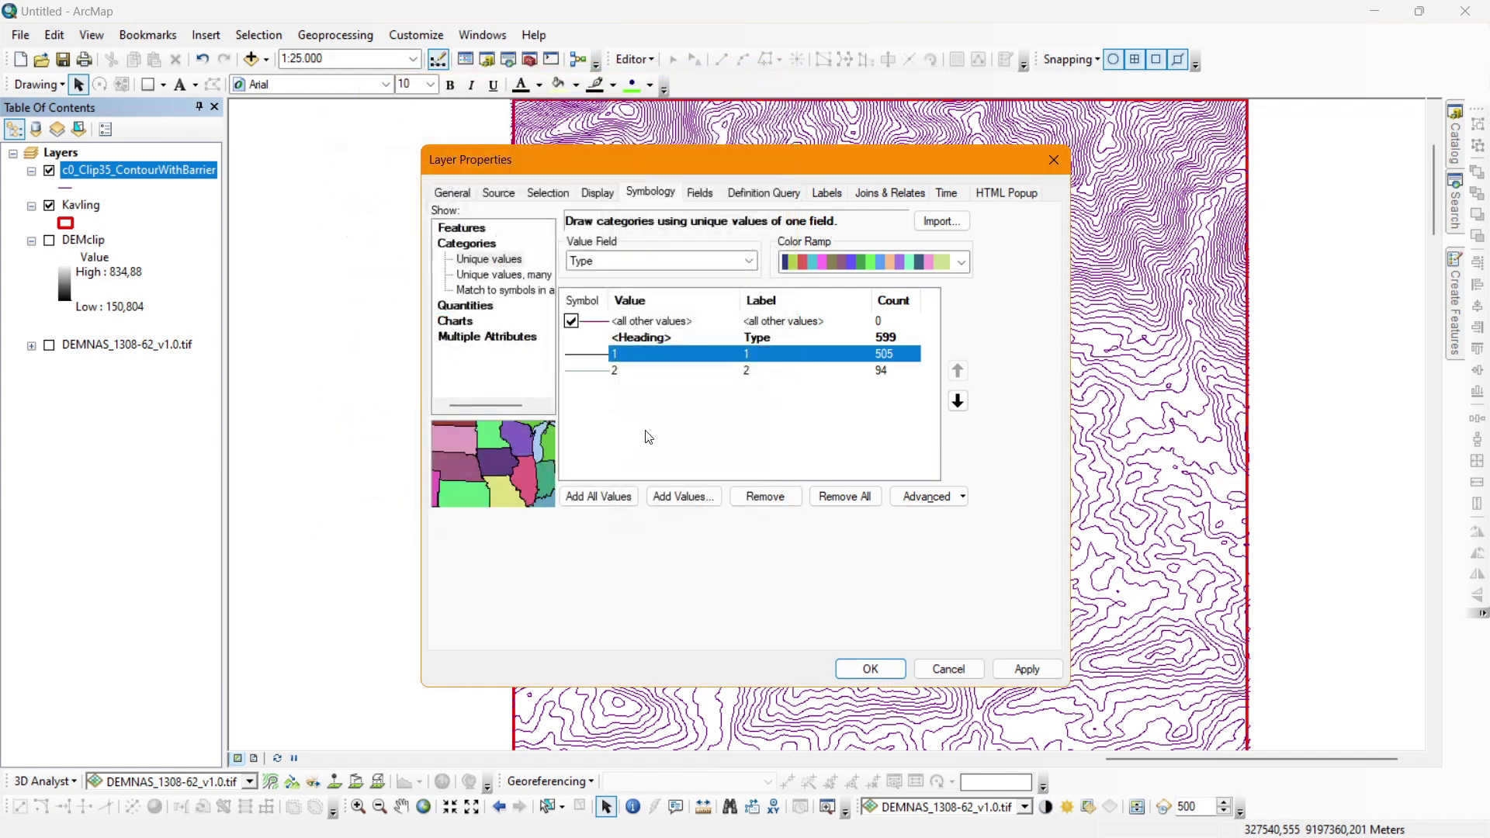
Make Type 2 contours a thick Contour, Bathymetric, Index Primary line and apply.
{"action": "double_click", "coordinate": [599, 371]}
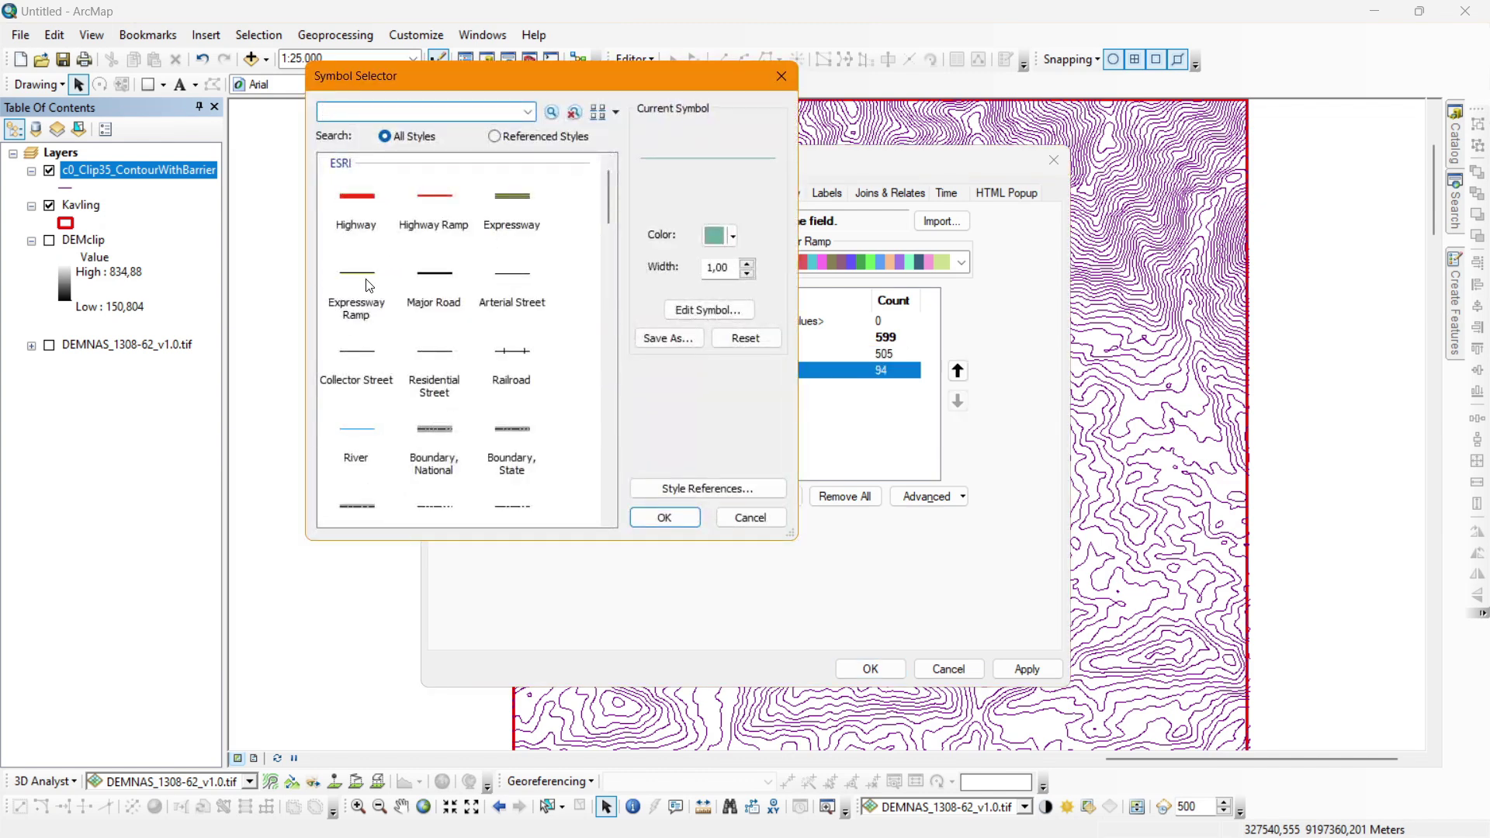
{"action": "scroll", "coordinate": [369, 287], "scroll_direction": "down", "scroll_amount": 3}
{"action": "scroll", "coordinate": [369, 287], "scroll_direction": "down", "scroll_amount": 4}
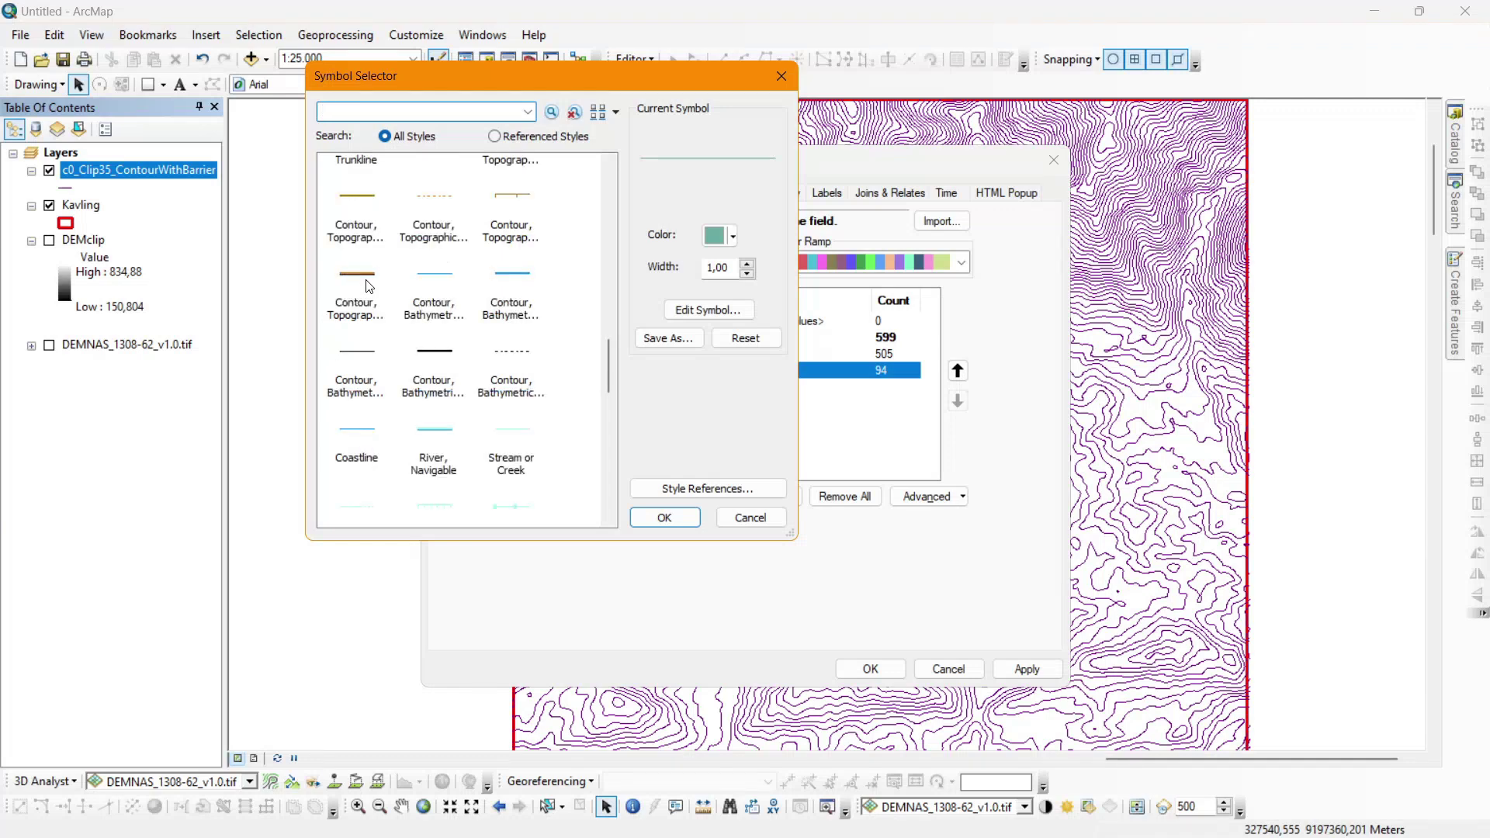
{"action": "double_click", "coordinate": [434, 356]}
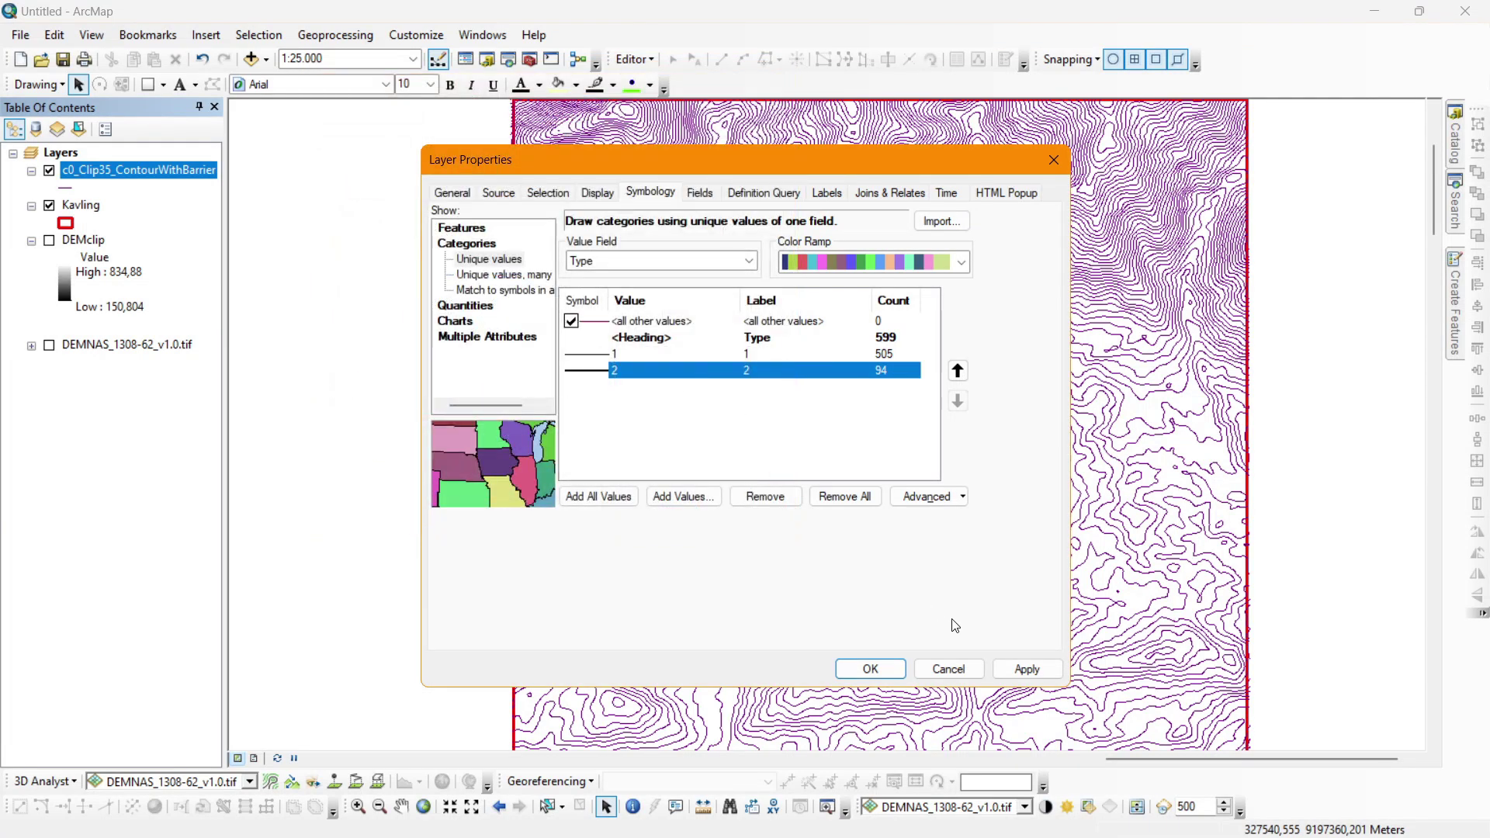
{"action": "left_click", "coordinate": [1027, 669]}
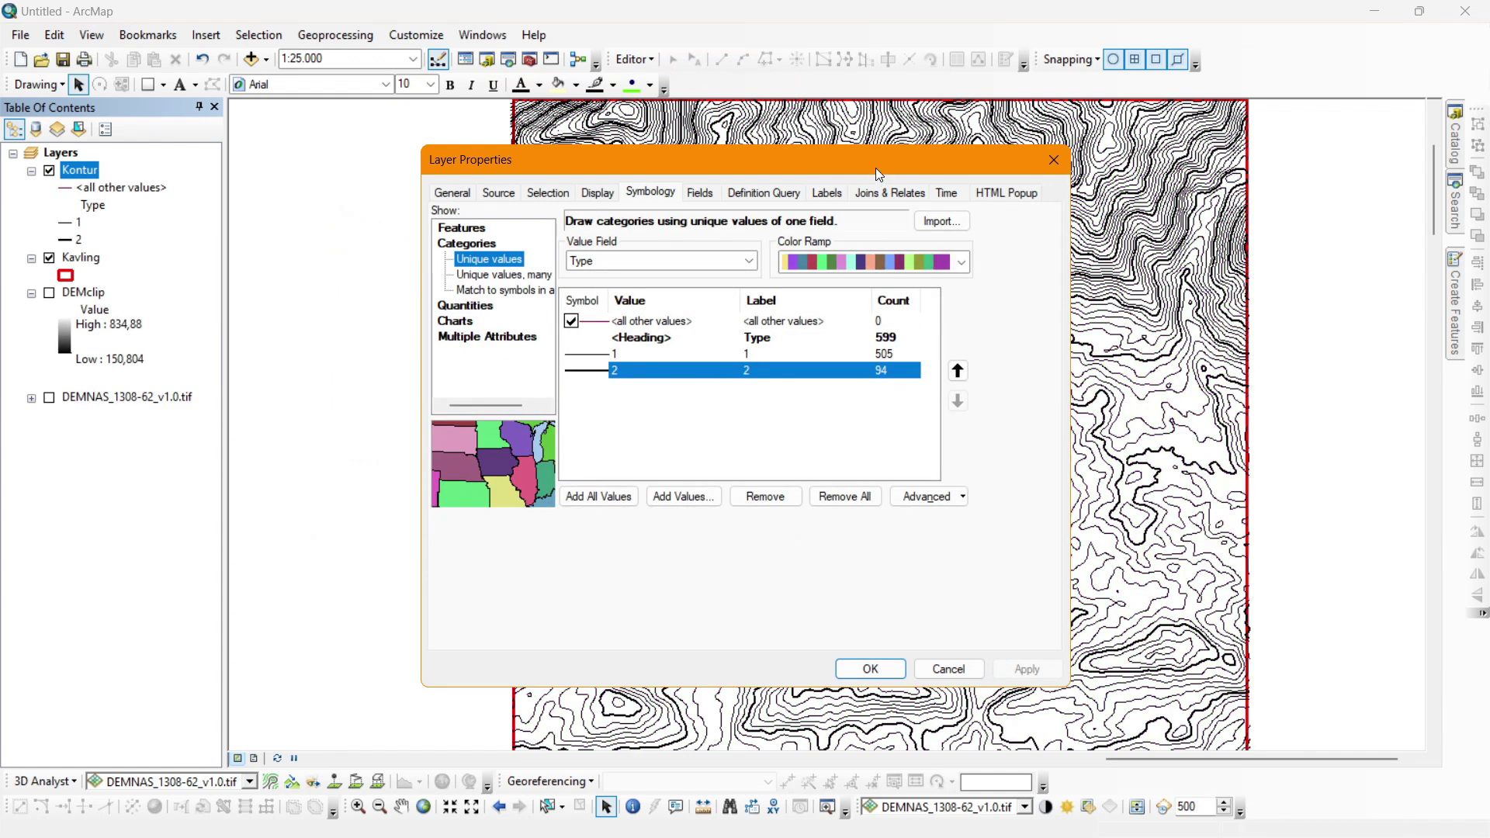
{"action": "left_click_drag", "start_coordinate": [875, 168], "coordinate": [617, 292]}
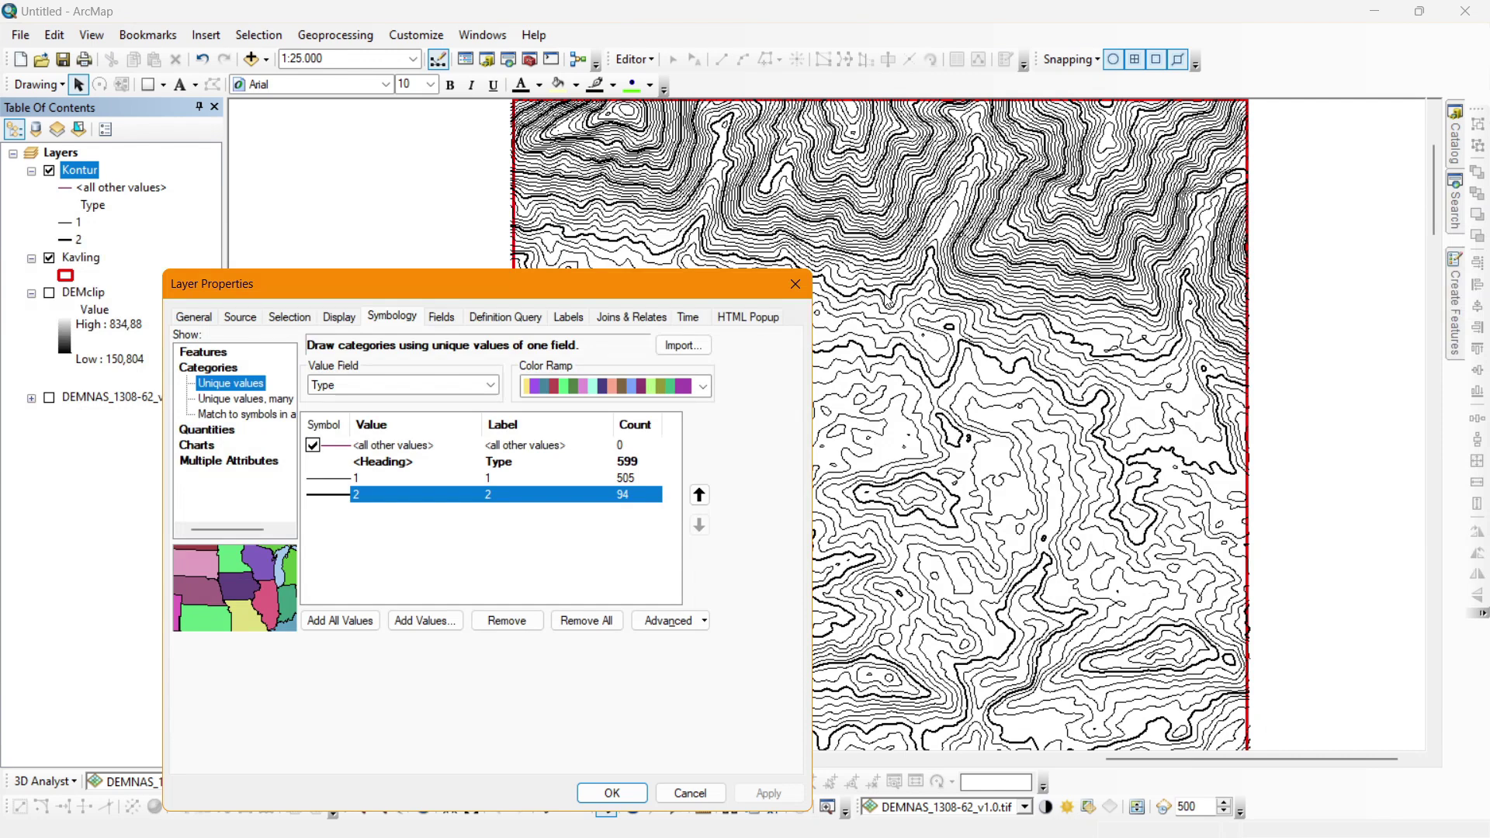
{"action": "left_click_drag", "start_coordinate": [654, 279], "coordinate": [789, 180]}
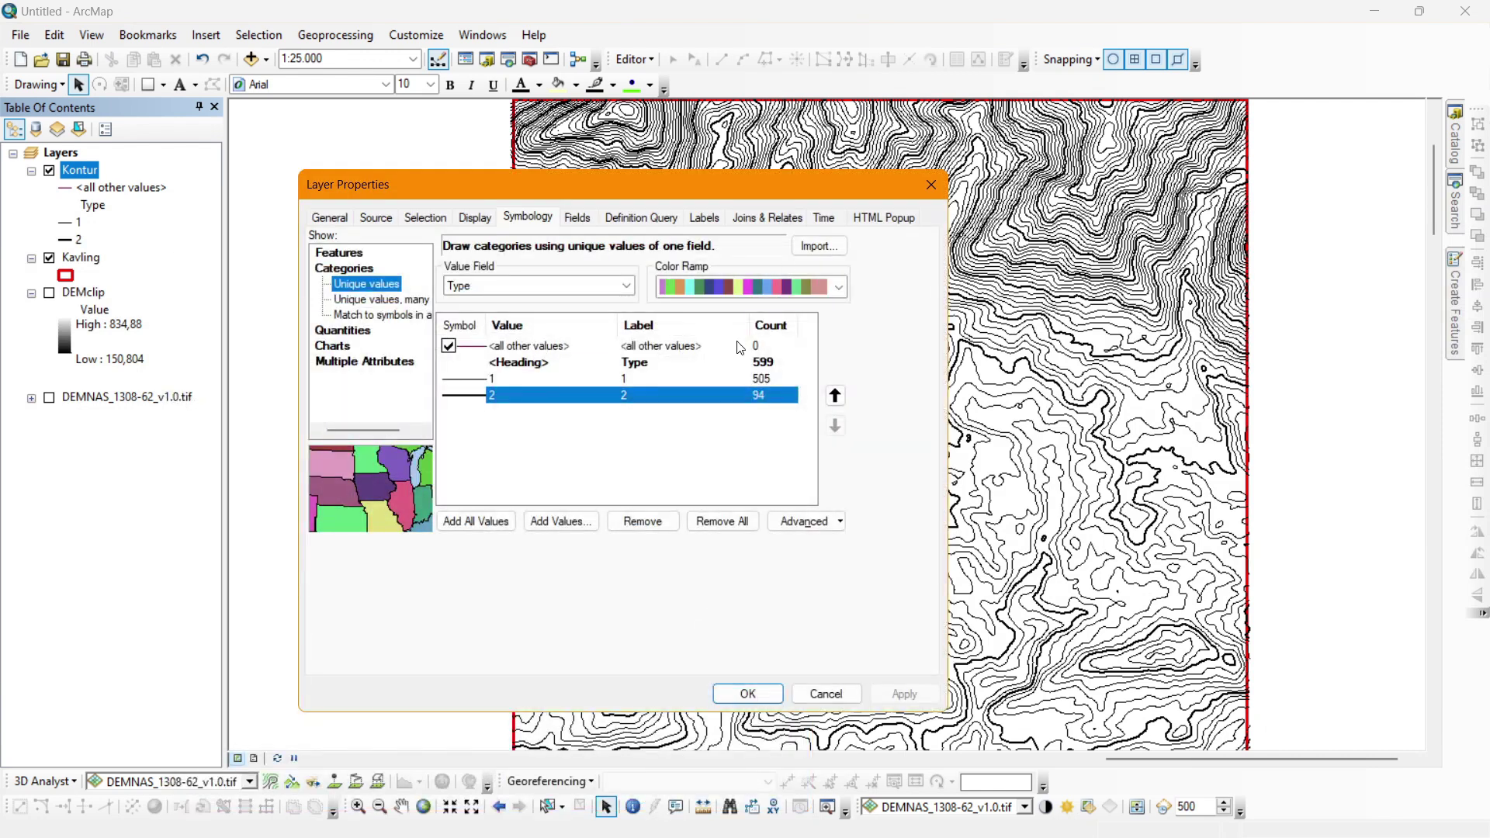
{"action": "scroll", "coordinate": [712, 226], "scroll_direction": "down", "scroll_amount": 3}
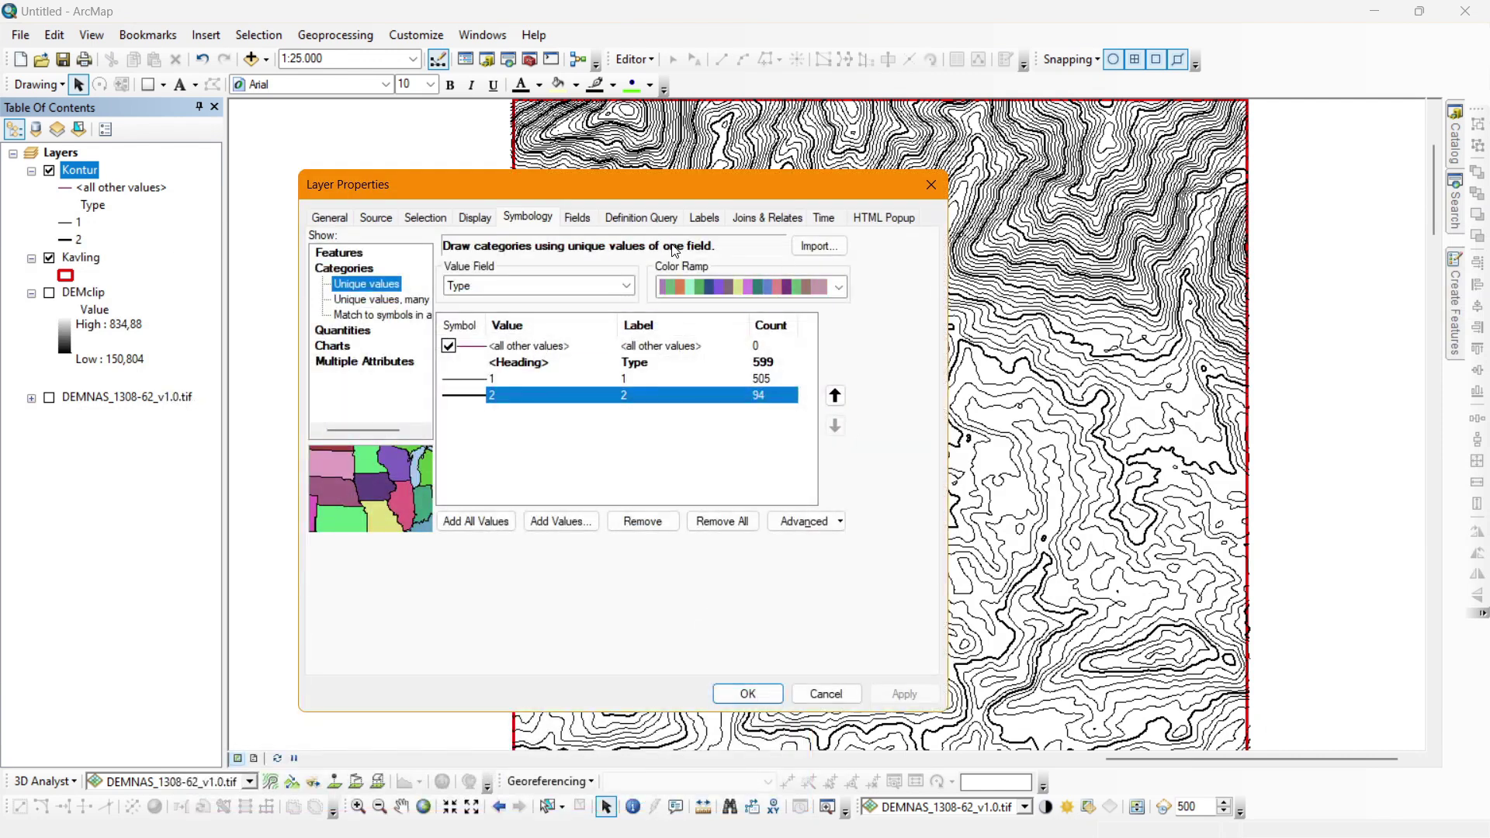
Turn on Kontur labels using the Define classes labeling method.
{"action": "left_click", "coordinate": [706, 219]}
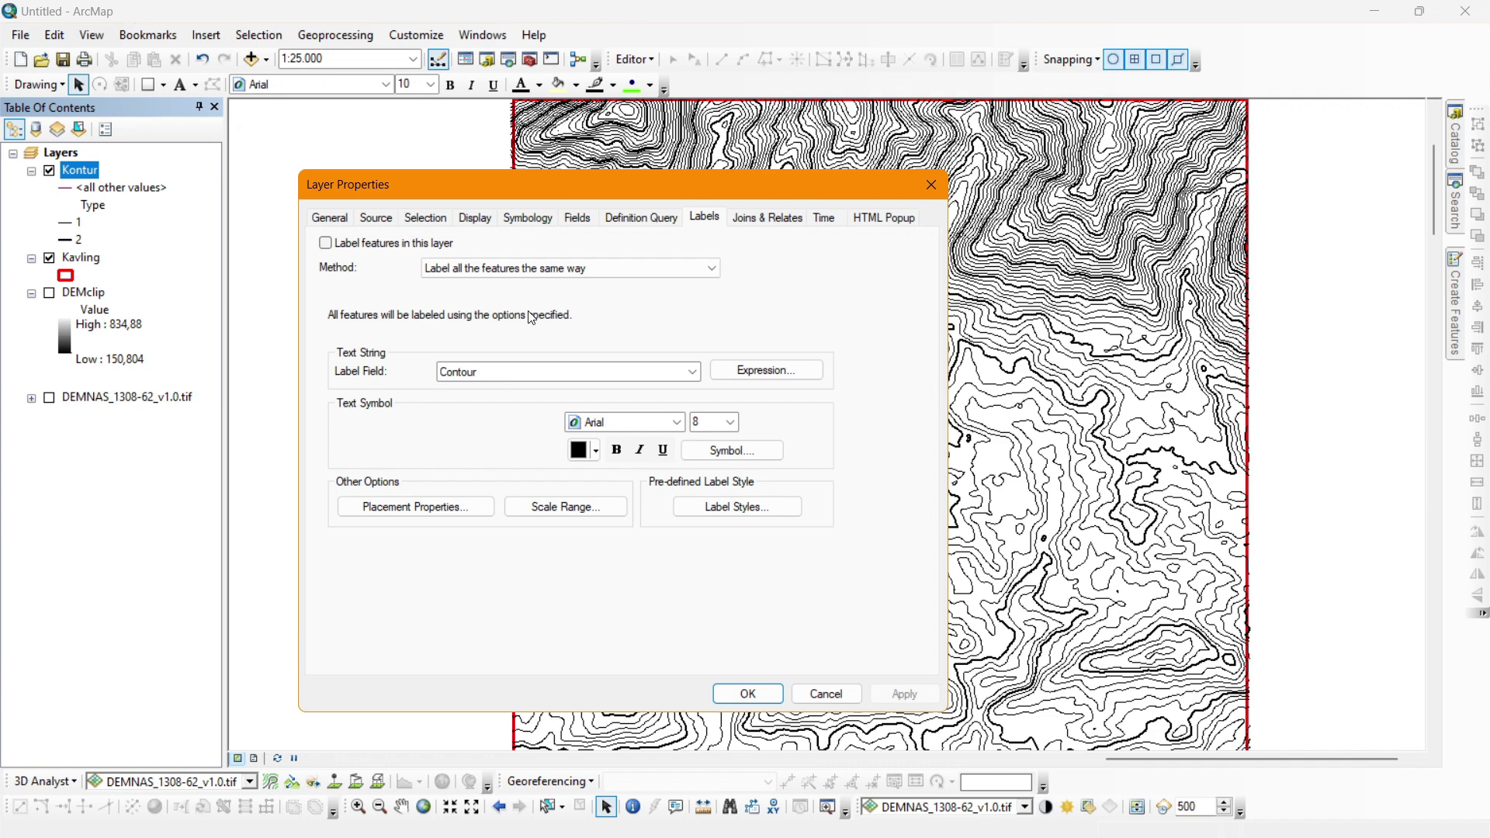
{"action": "left_click_drag", "start_coordinate": [516, 193], "coordinate": [524, 175]}
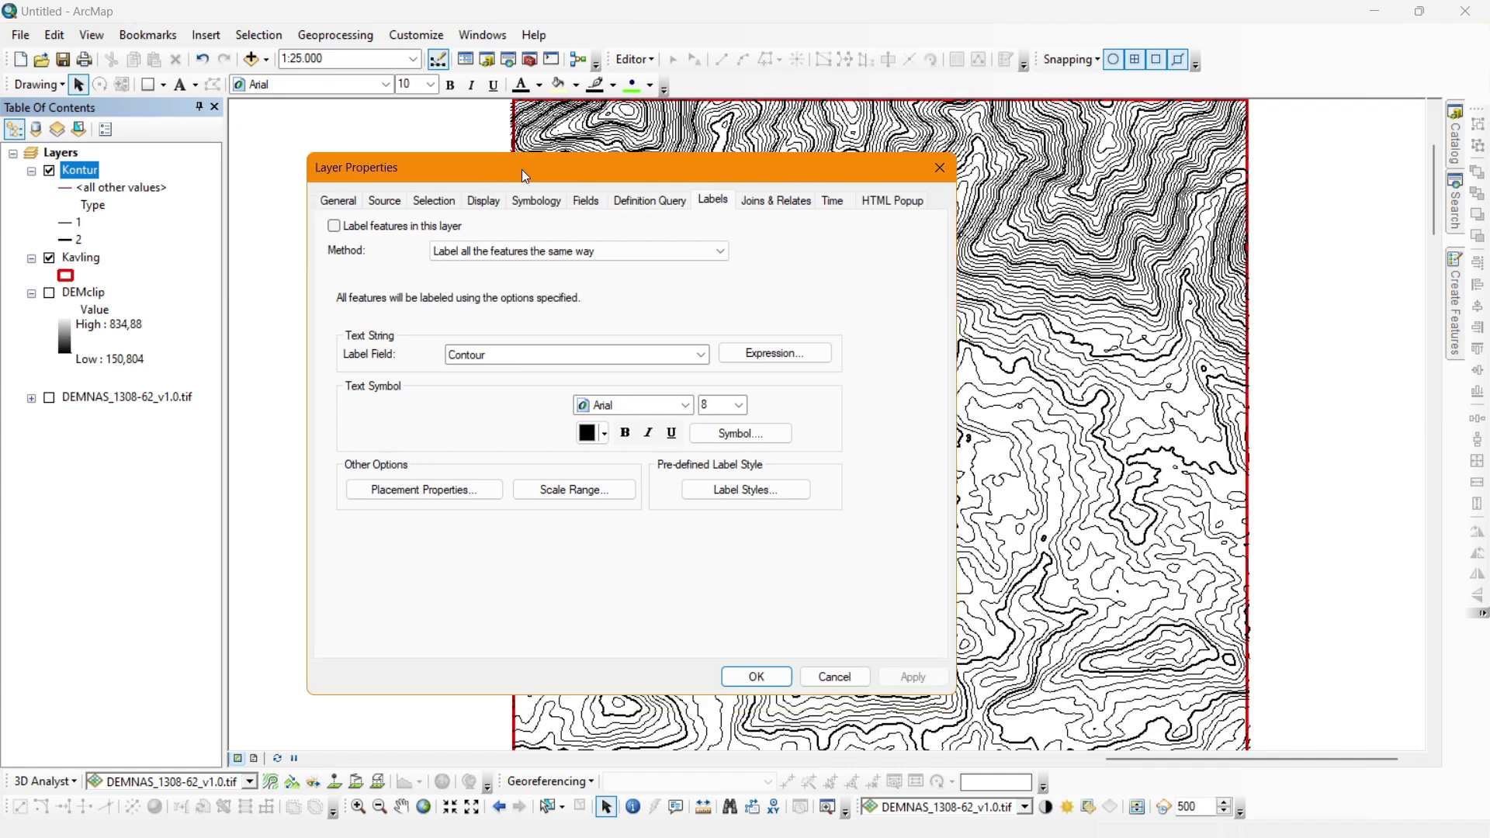
{"action": "left_click", "coordinate": [334, 226]}
{"action": "left_click", "coordinate": [506, 252]}
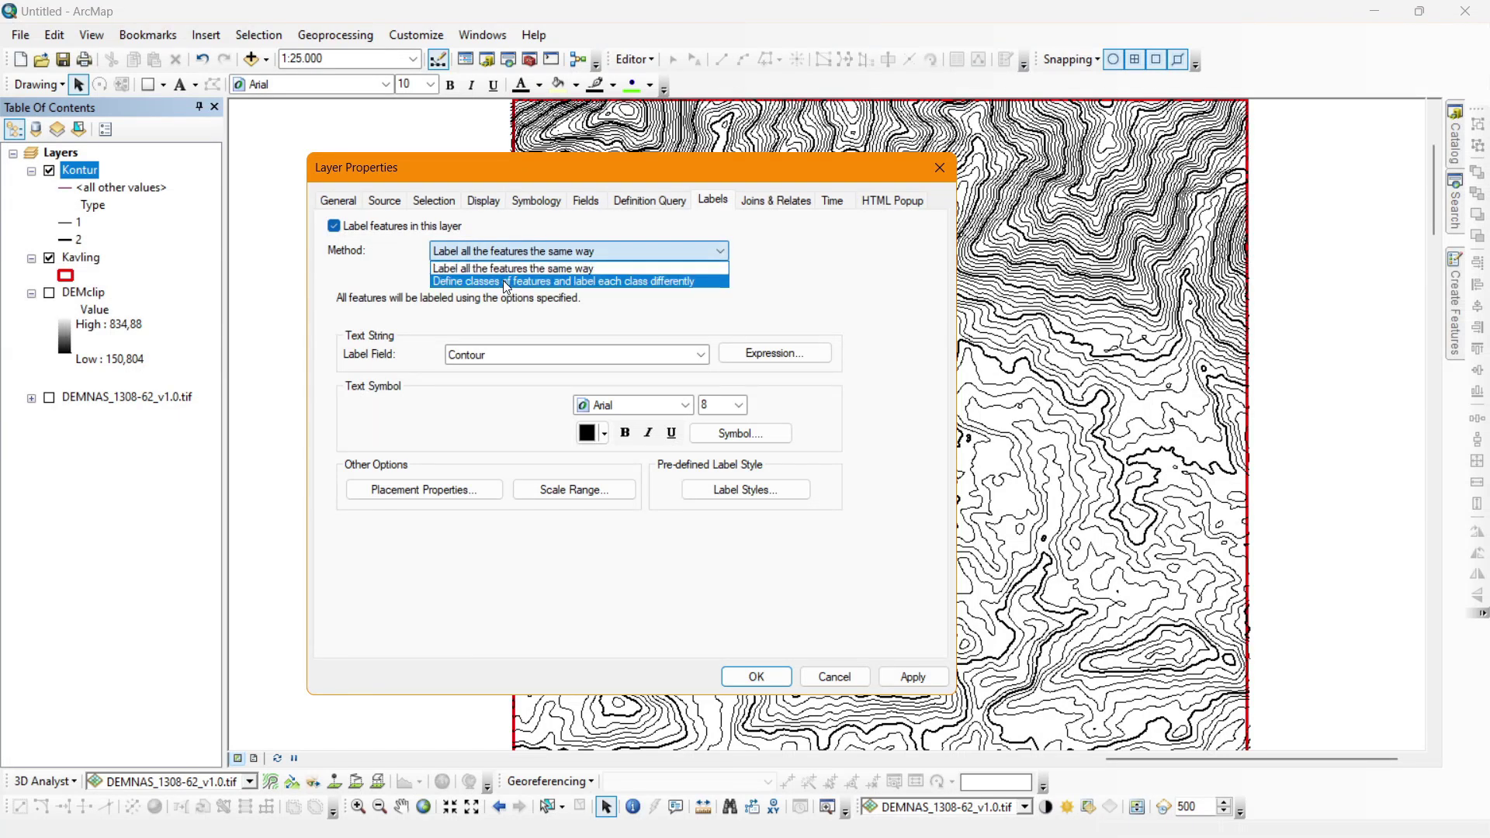
{"action": "left_click", "coordinate": [503, 281]}
Restrict the label class with the SQL query Type = 2.
{"action": "left_click", "coordinate": [613, 309]}
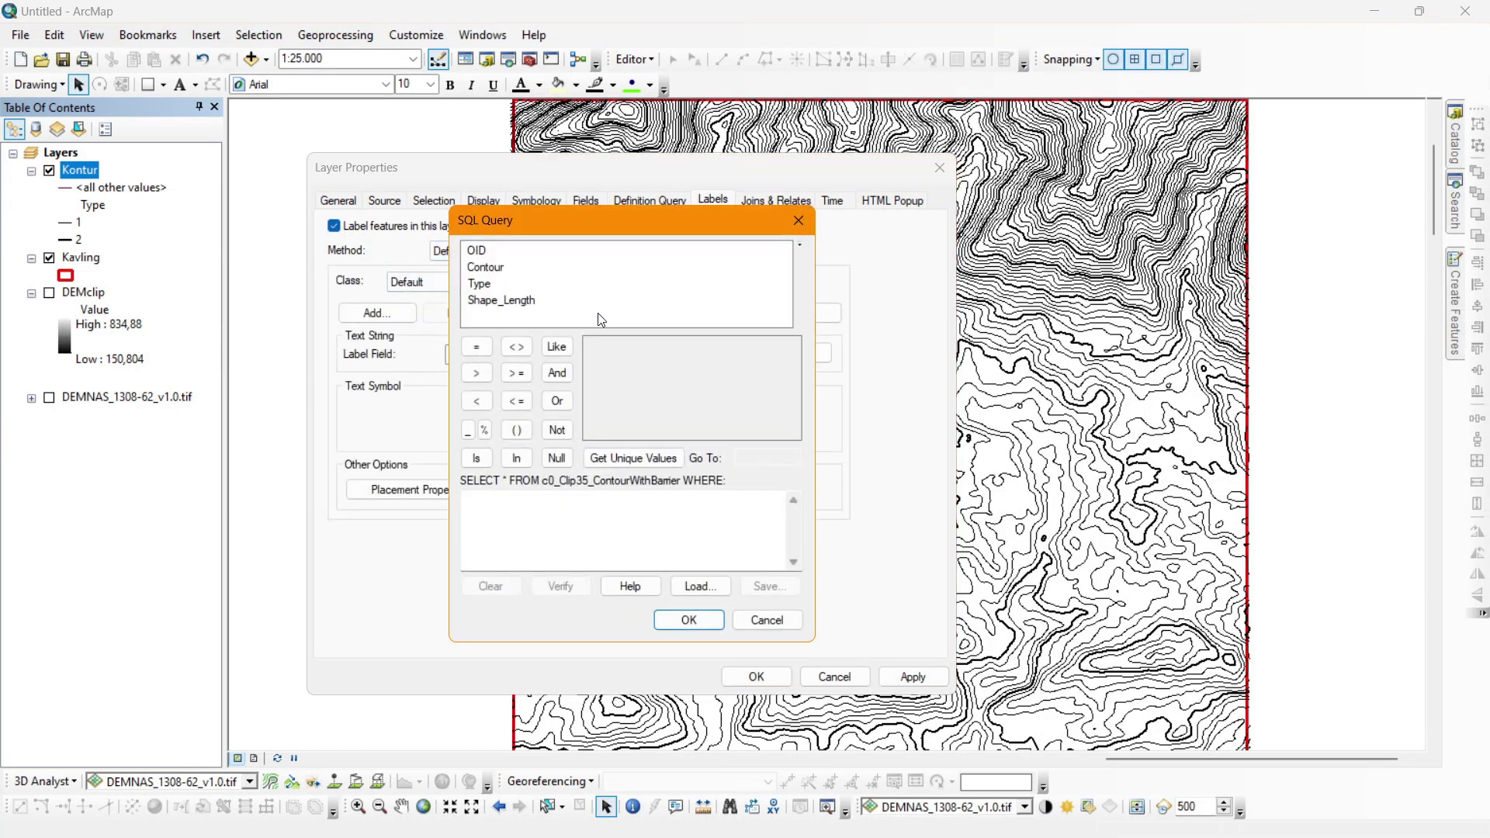
{"action": "double_click", "coordinate": [488, 284]}
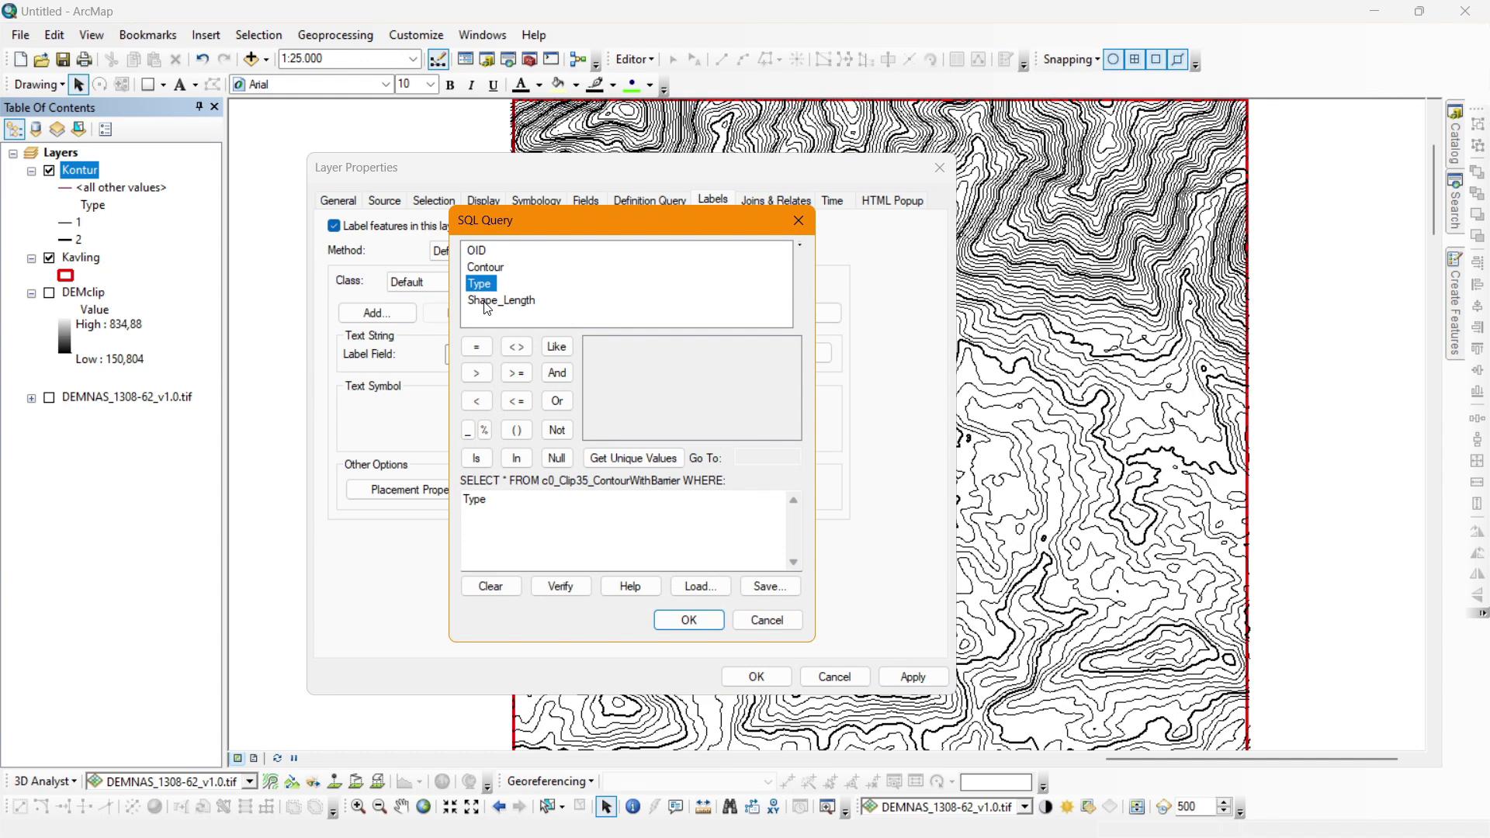
{"action": "left_click", "coordinate": [476, 347]}
{"action": "left_click", "coordinate": [632, 458]}
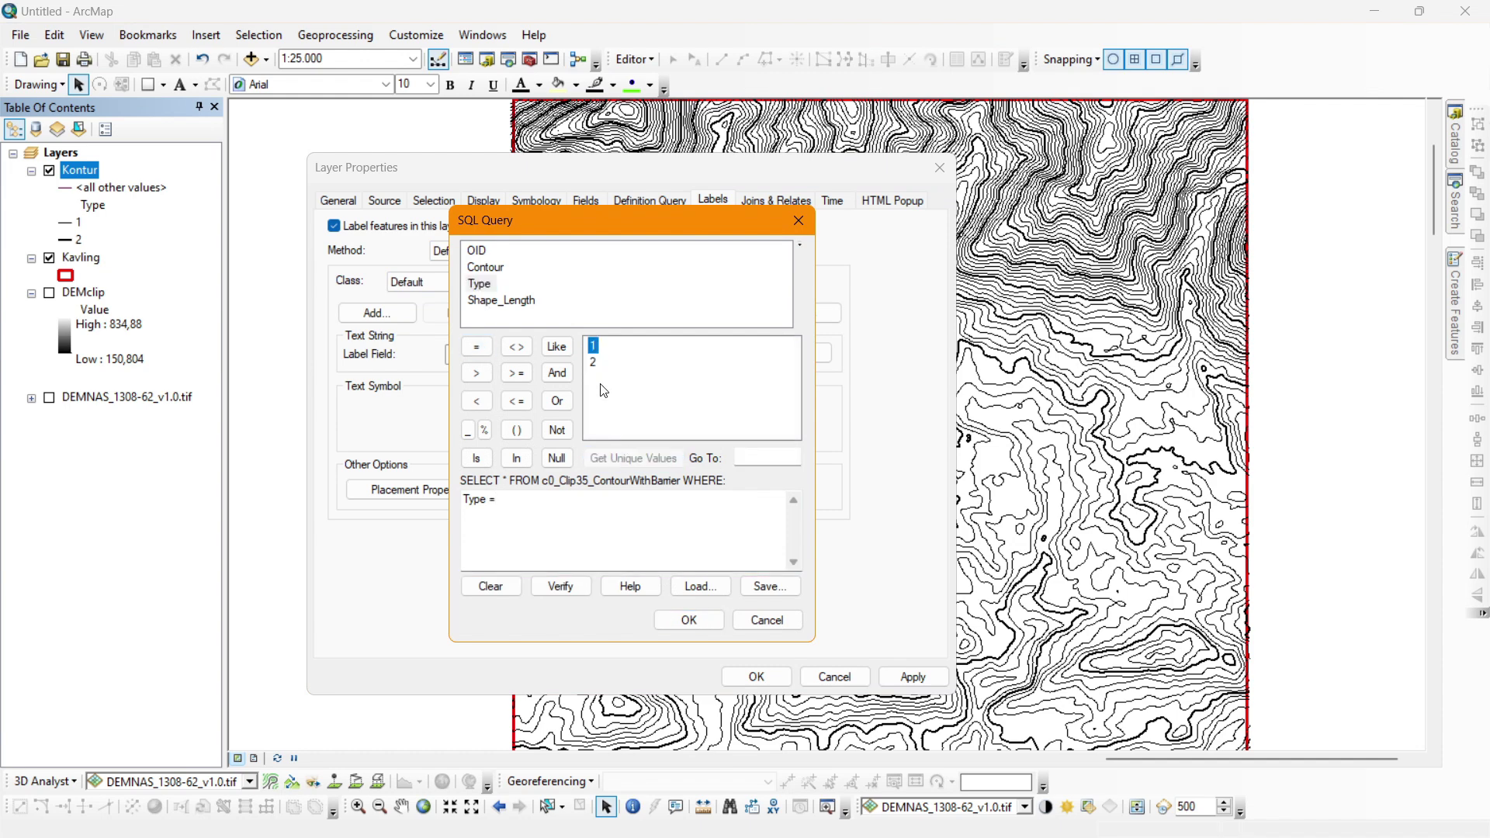
{"action": "double_click", "coordinate": [593, 364]}
{"action": "left_click", "coordinate": [512, 501]}
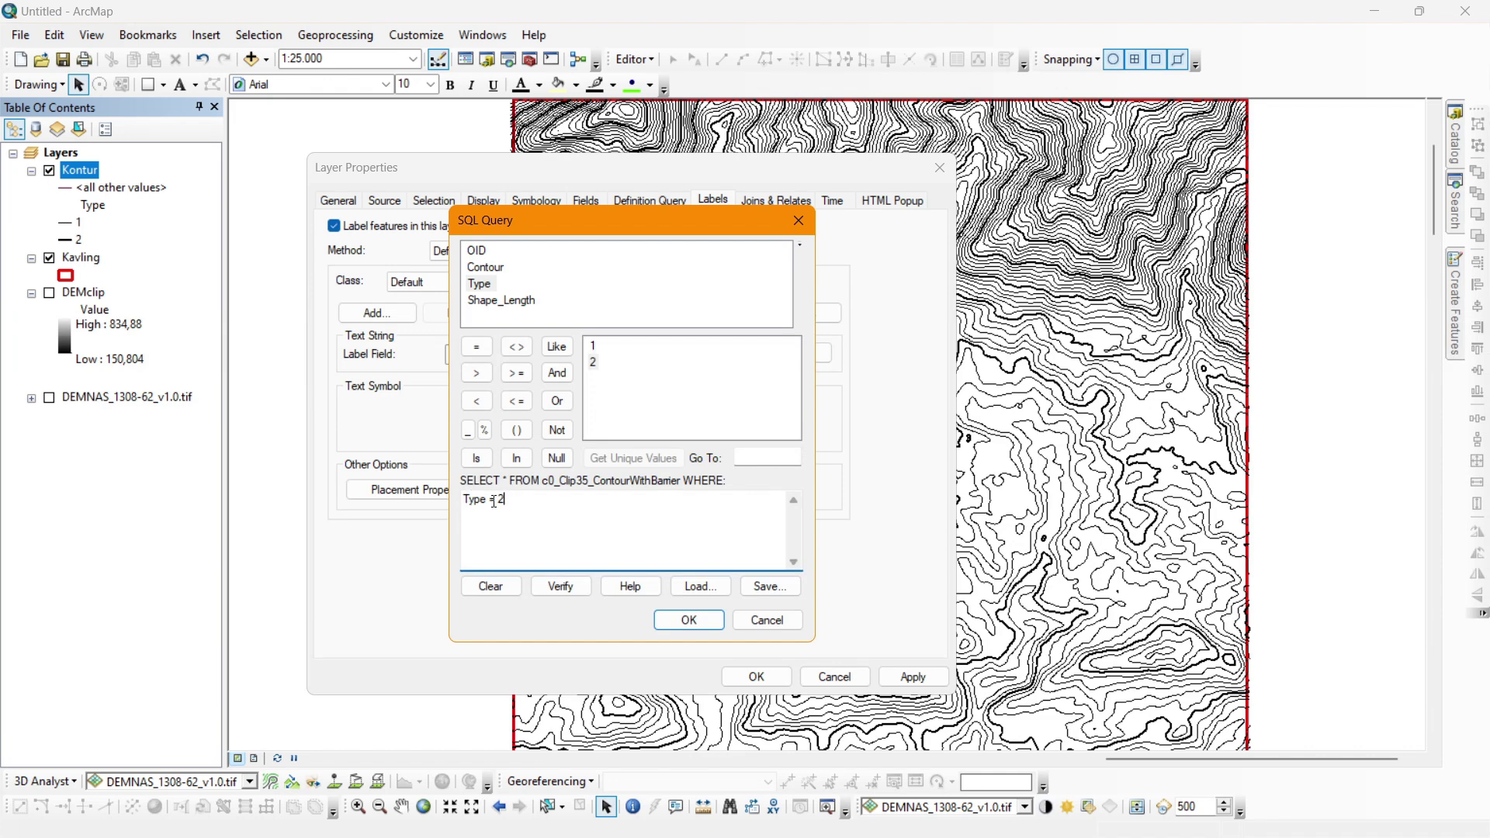
{"action": "left_click_drag", "start_coordinate": [504, 500], "coordinate": [466, 506]}
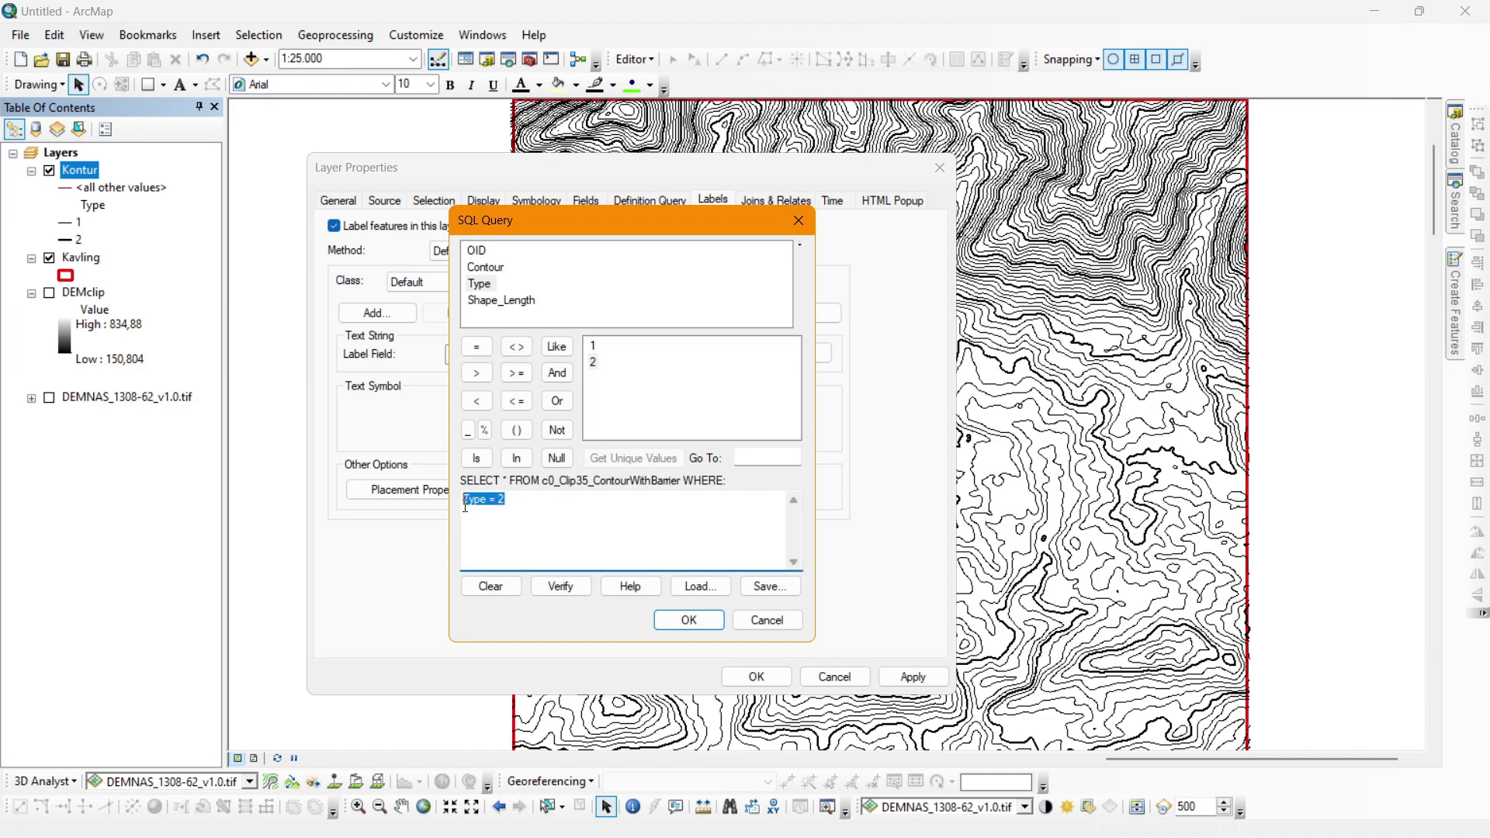
{"action": "double_click", "coordinate": [518, 502]}
{"action": "left_click", "coordinate": [684, 626]}
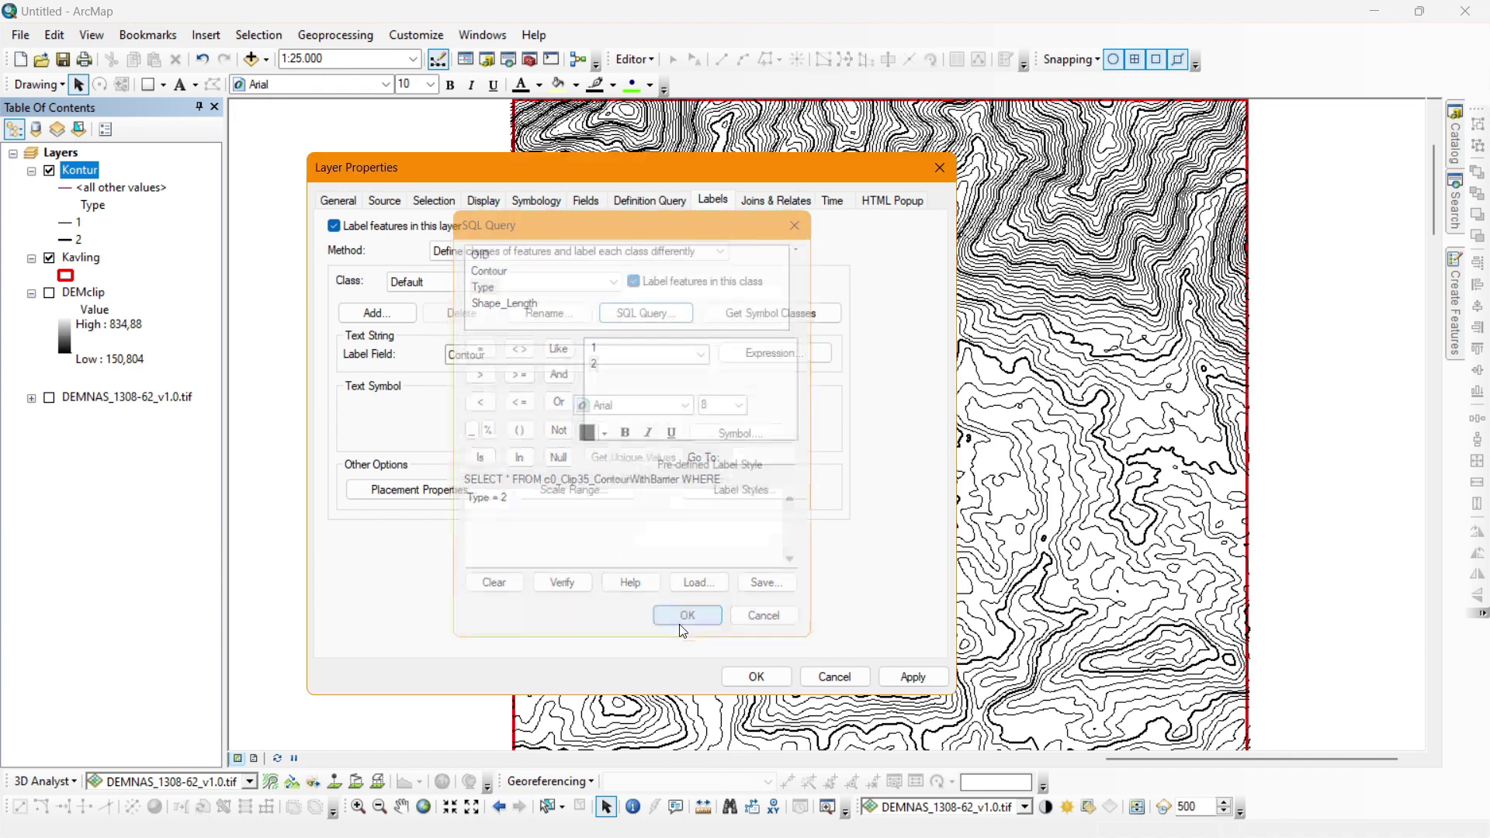
Uncheck the Above option in the label placement properties.
{"action": "left_click", "coordinate": [449, 485]}
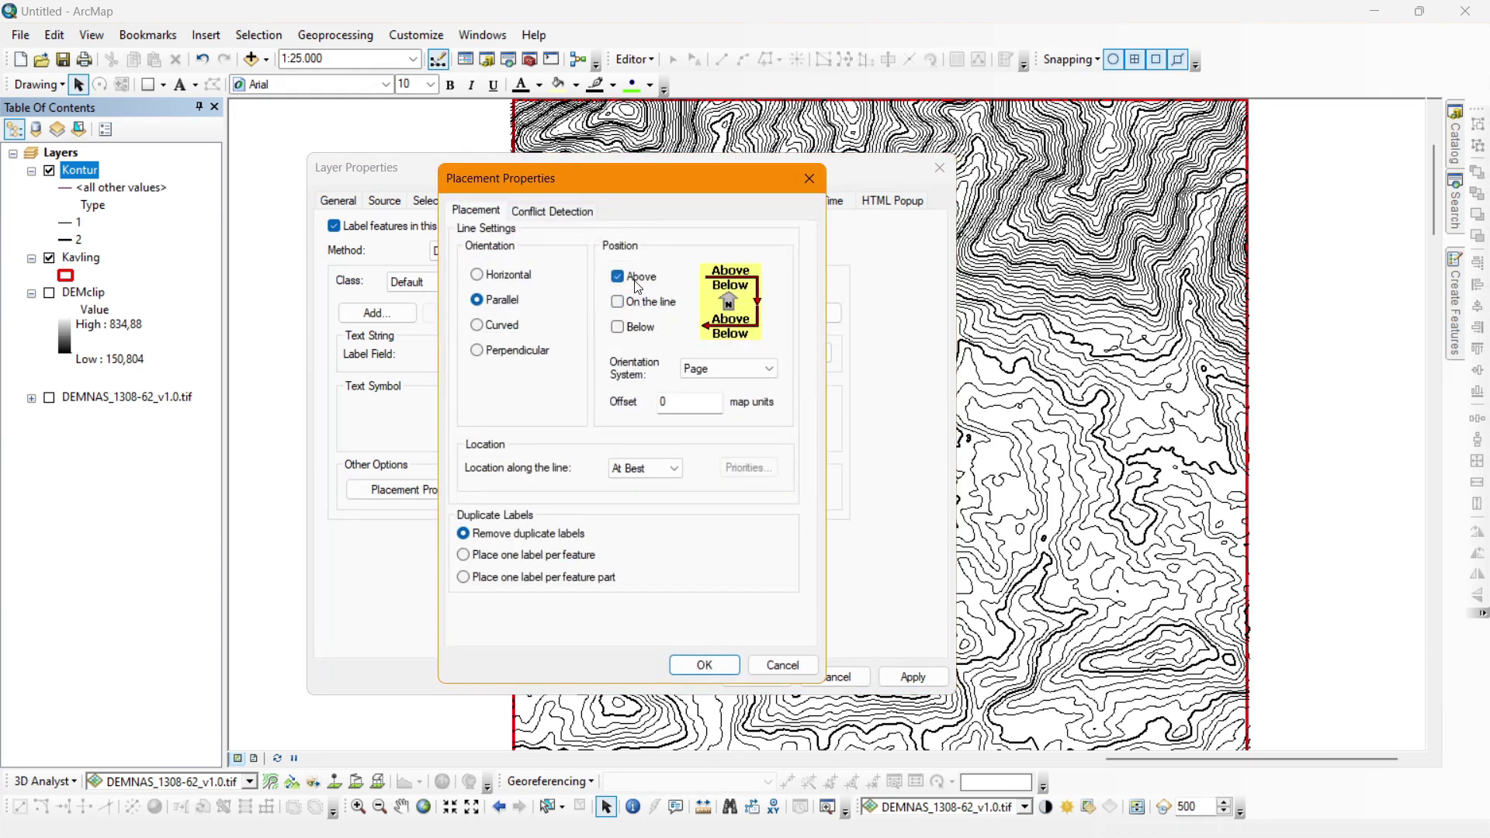
{"action": "left_click", "coordinate": [635, 287]}
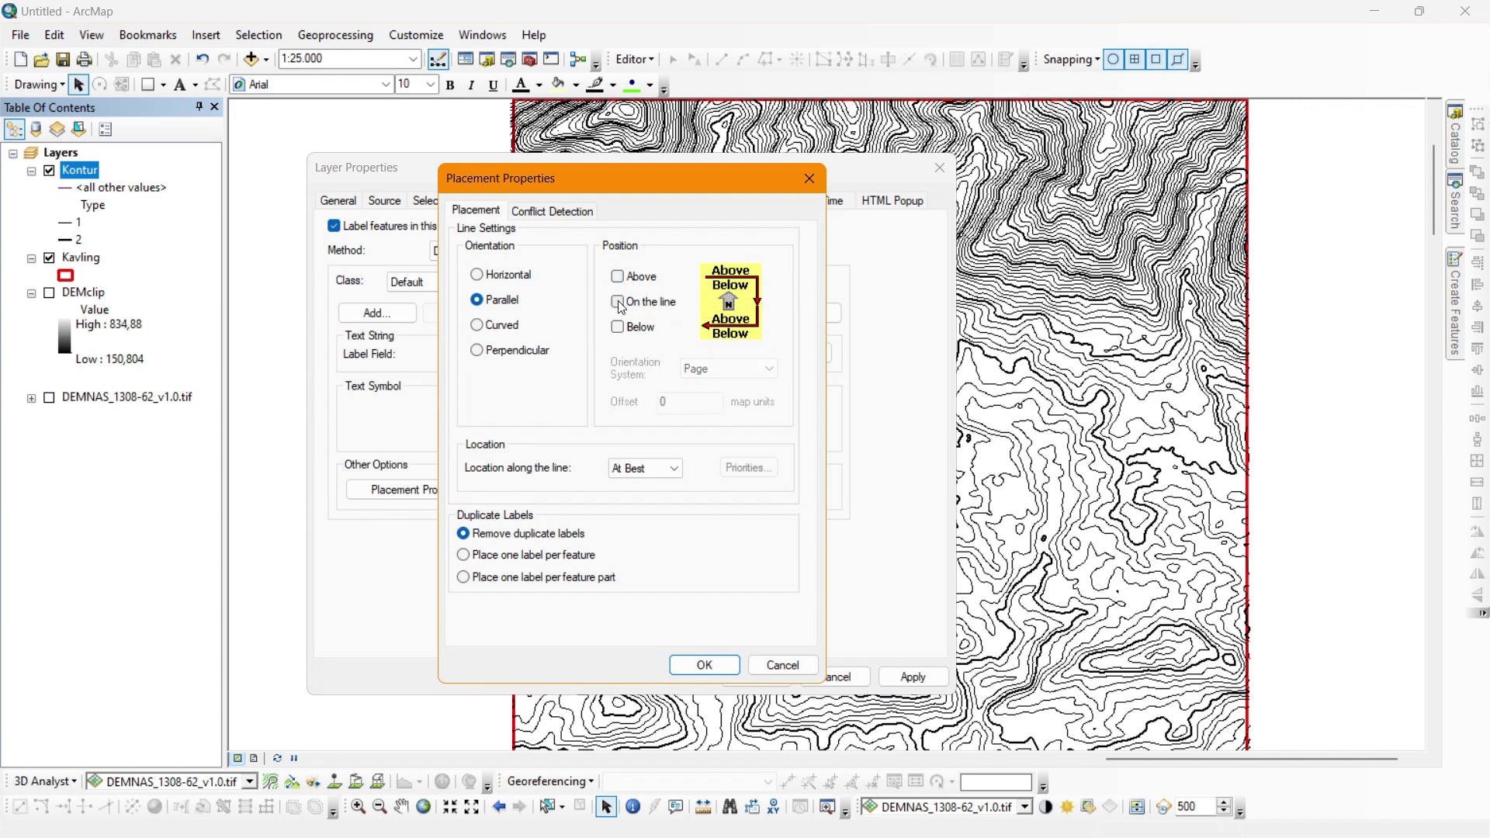
{"action": "left_click", "coordinate": [704, 665]}
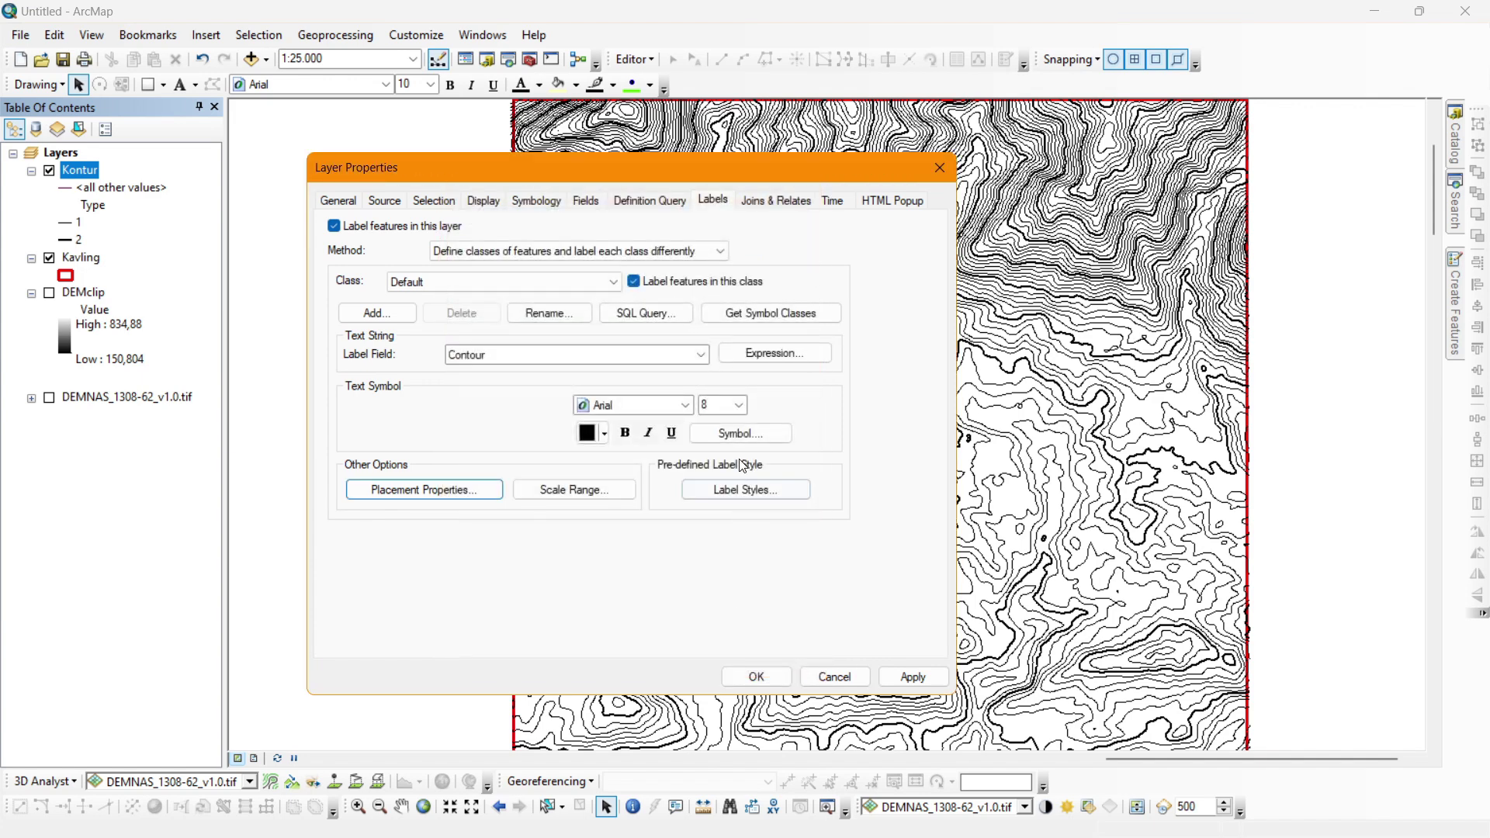
Give the contour label text a Halo mask of size 1 and apply.
{"action": "left_click", "coordinate": [765, 436]}
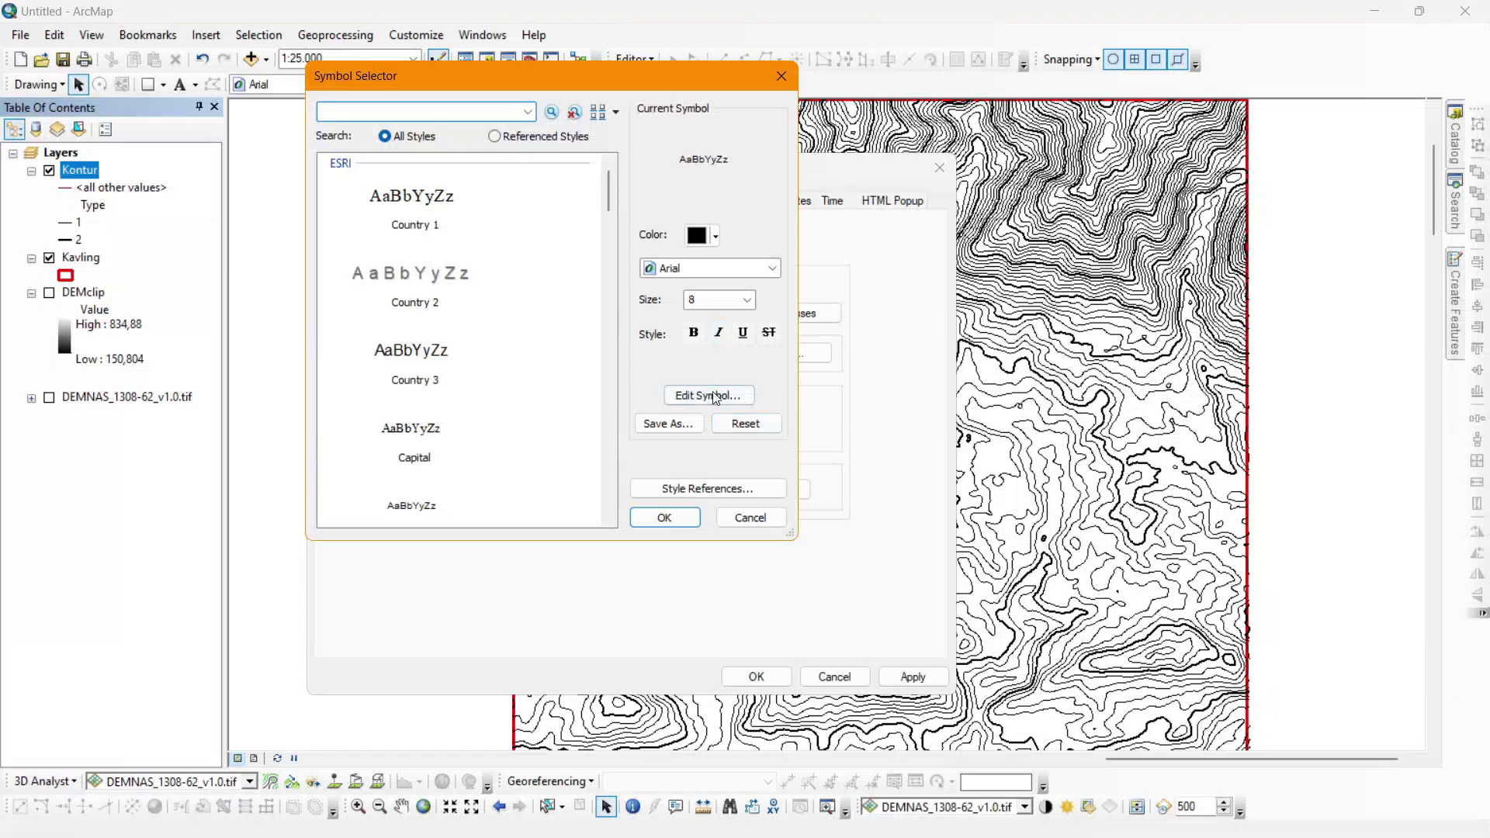
{"action": "left_click", "coordinate": [709, 395]}
{"action": "left_click", "coordinate": [712, 164]}
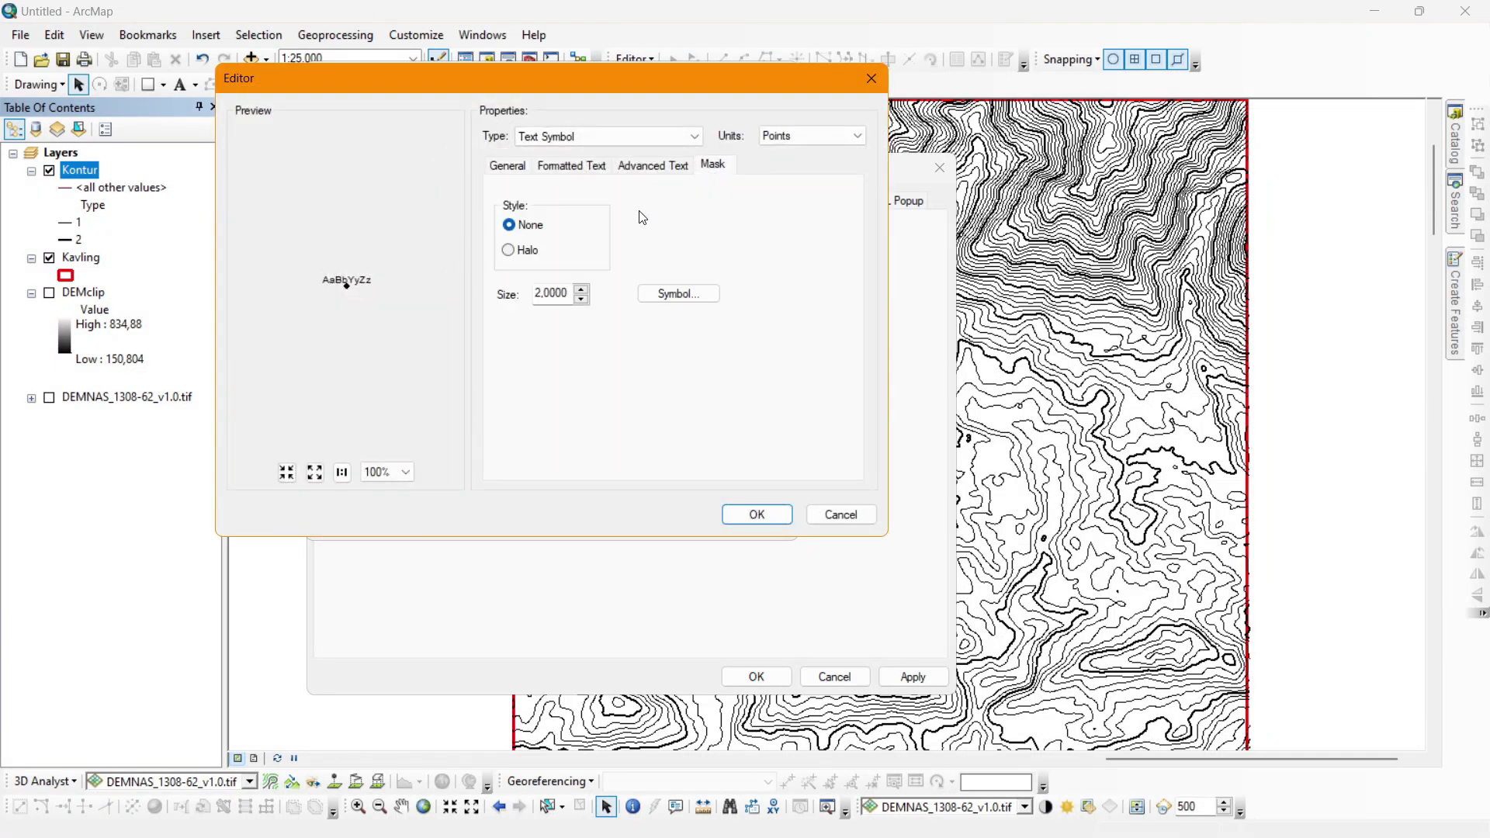
{"action": "left_click", "coordinate": [525, 254]}
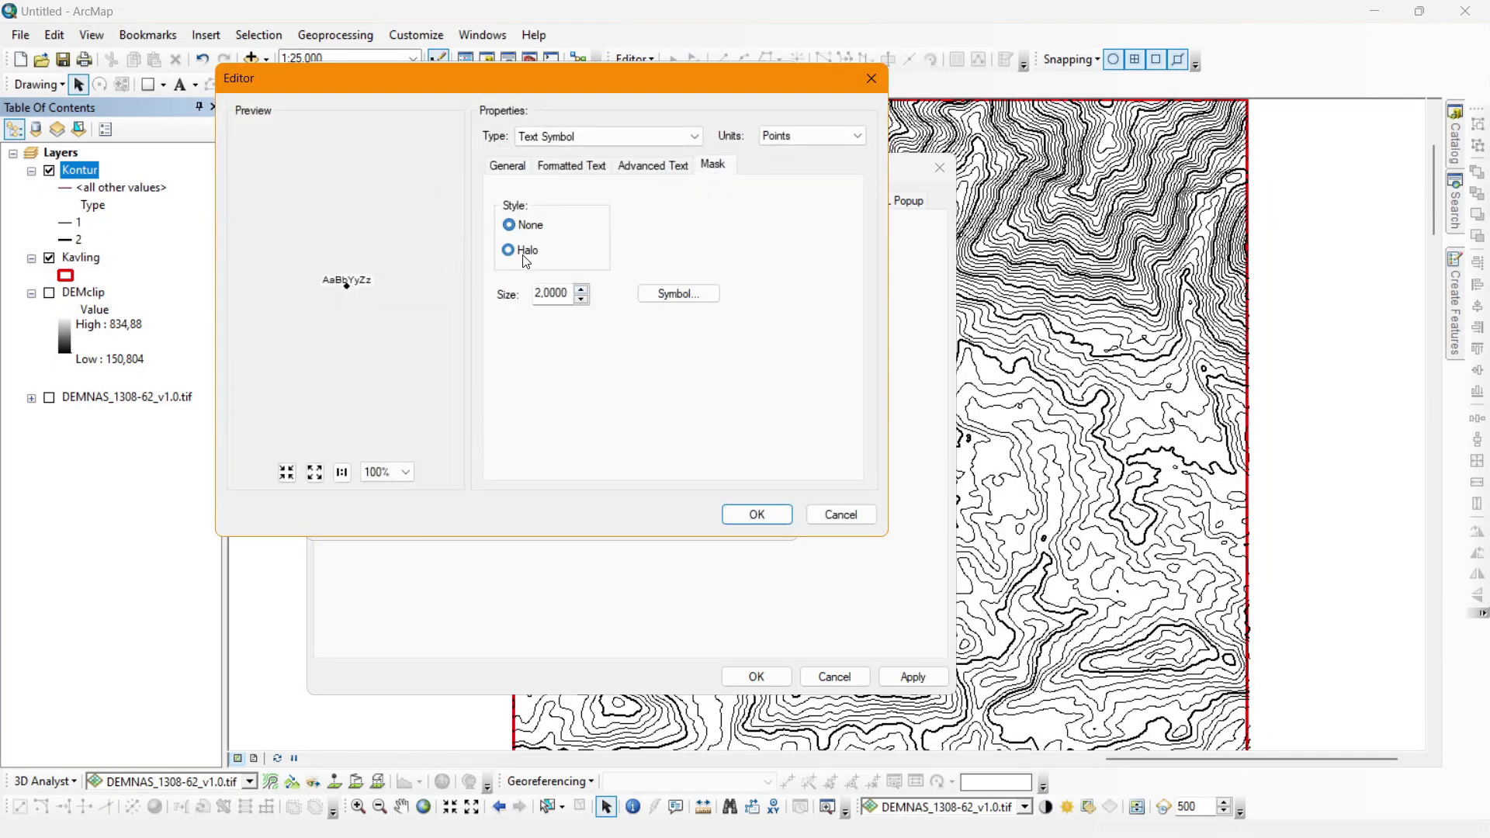
{"action": "left_click", "coordinate": [580, 300]}
{"action": "left_click", "coordinate": [756, 518]}
{"action": "left_click", "coordinate": [664, 518]}
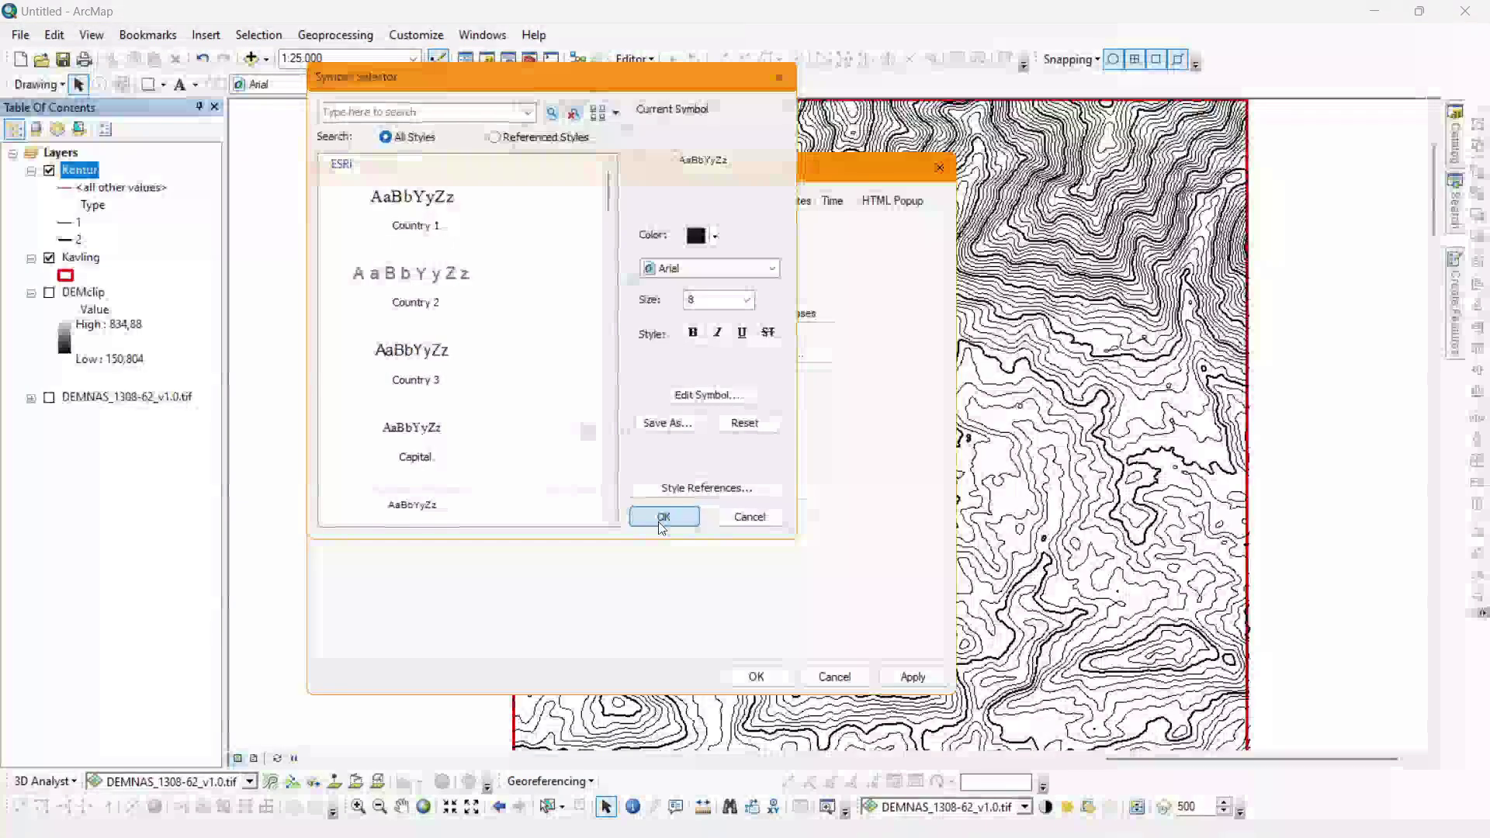
{"action": "left_click", "coordinate": [765, 680]}
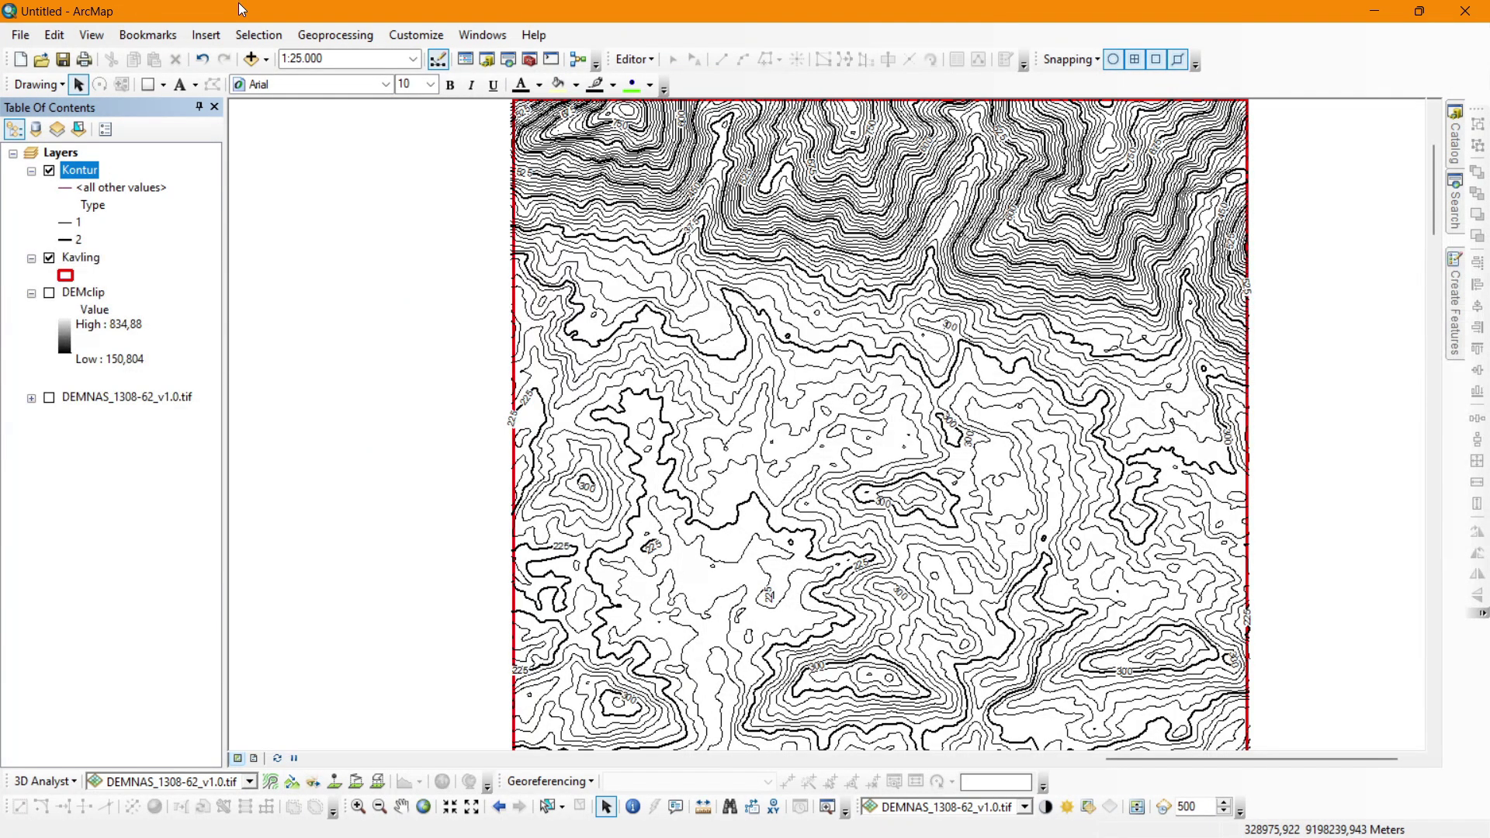
Add JALAN_LN_25K, SUNGAI_LN_25K, ADMINISTRASIDESA_AR_25K and SUNGAI_AR_25K from the PURBALINGGA folder.
{"action": "left_click", "coordinate": [267, 60]}
{"action": "left_click", "coordinate": [270, 78]}
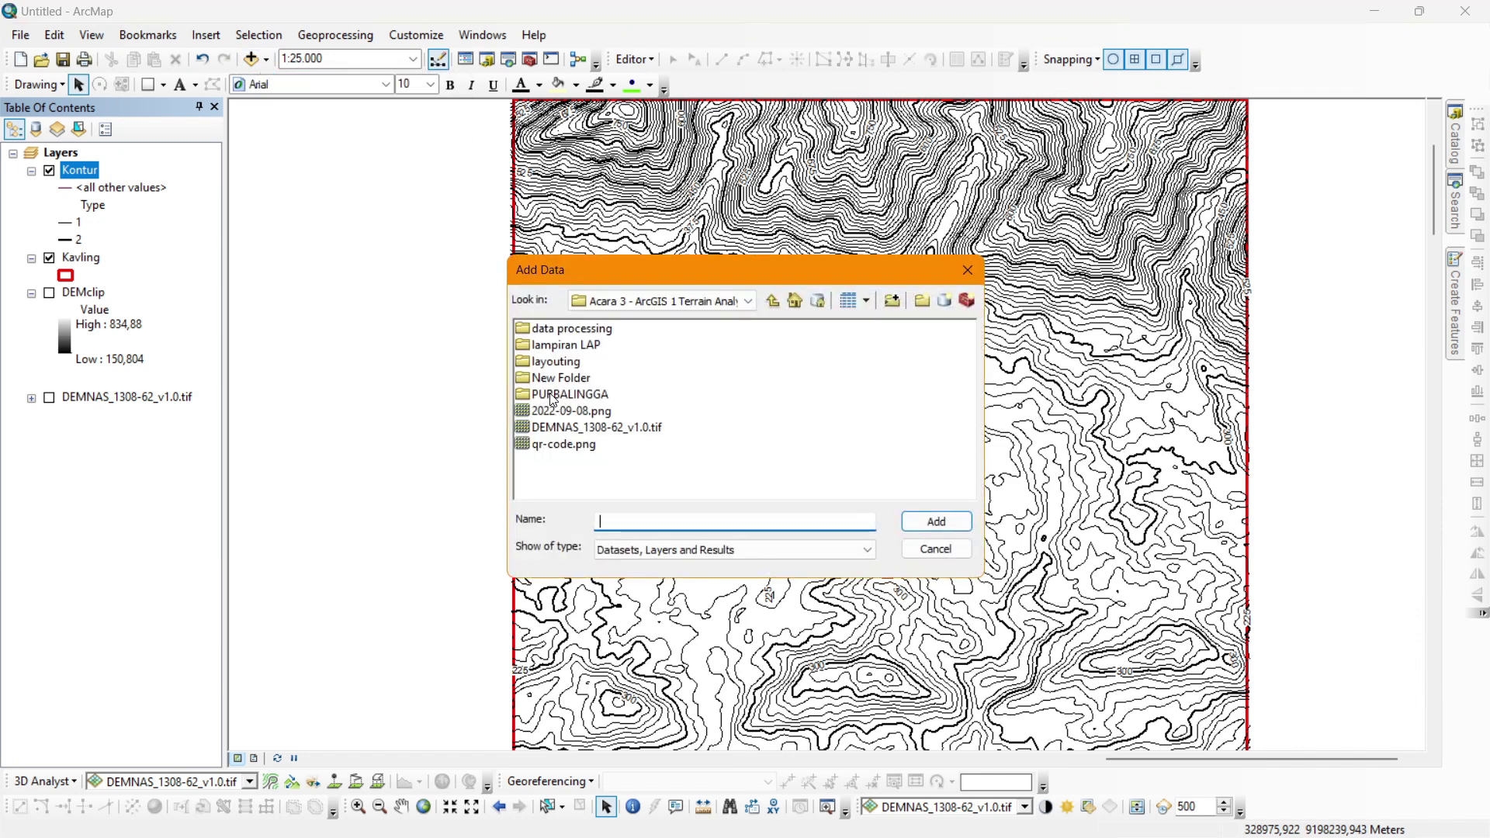
{"action": "double_click", "coordinate": [551, 396]}
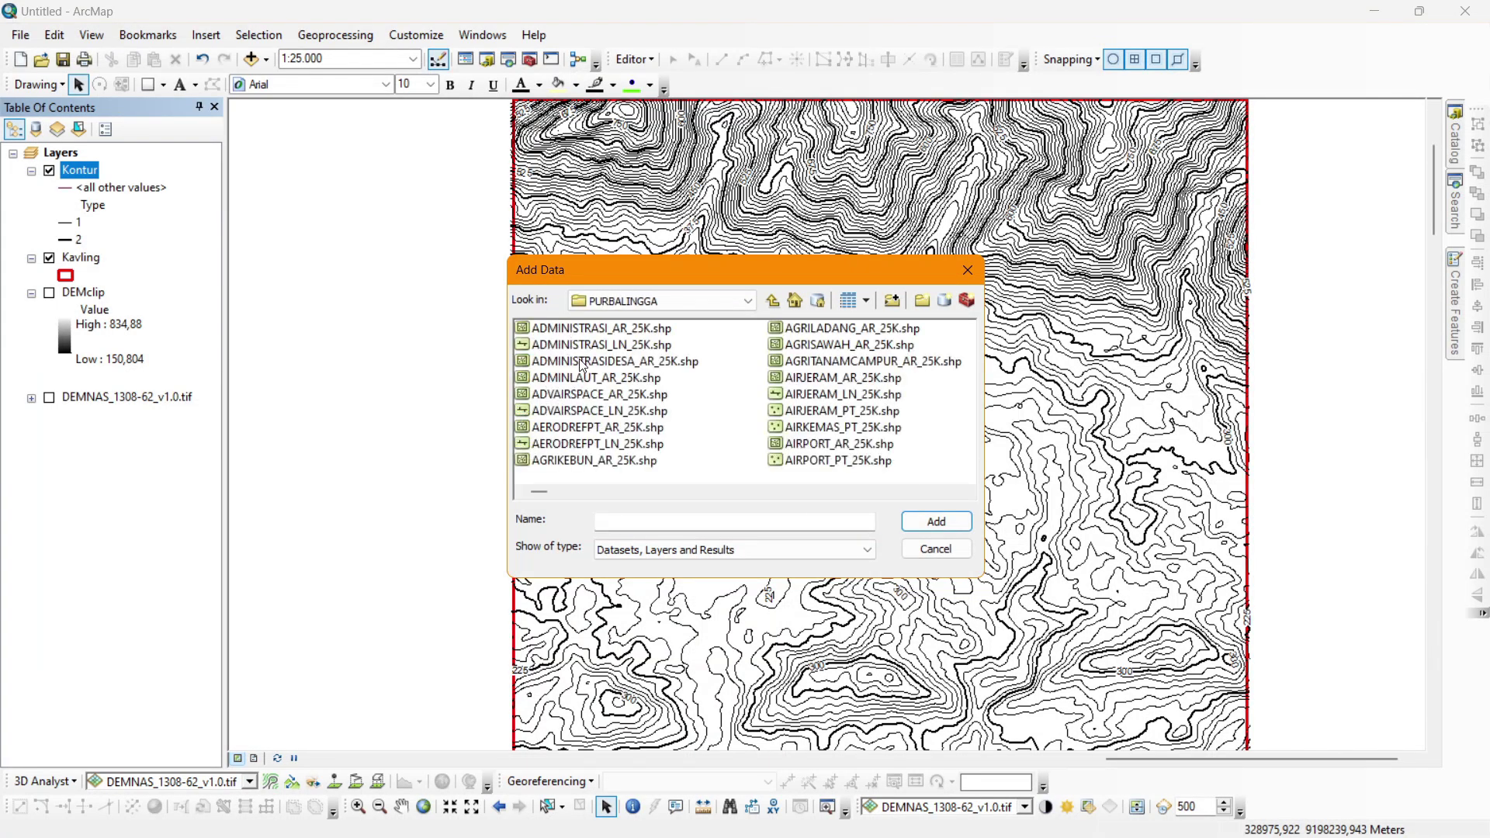
{"action": "left_click", "coordinate": [586, 362]}
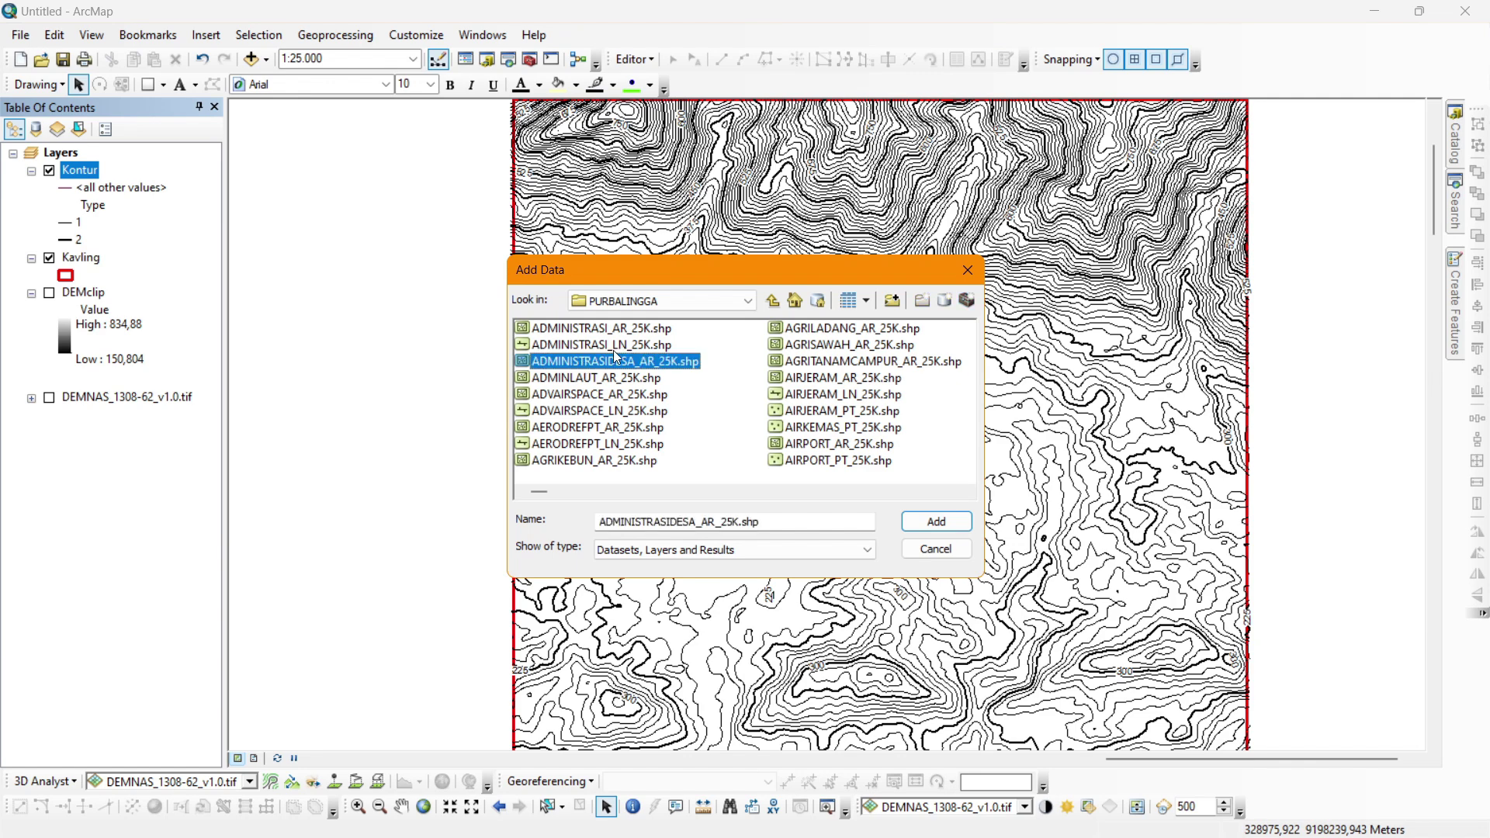
{"action": "left_click_drag", "start_coordinate": [544, 492], "coordinate": [678, 496]}
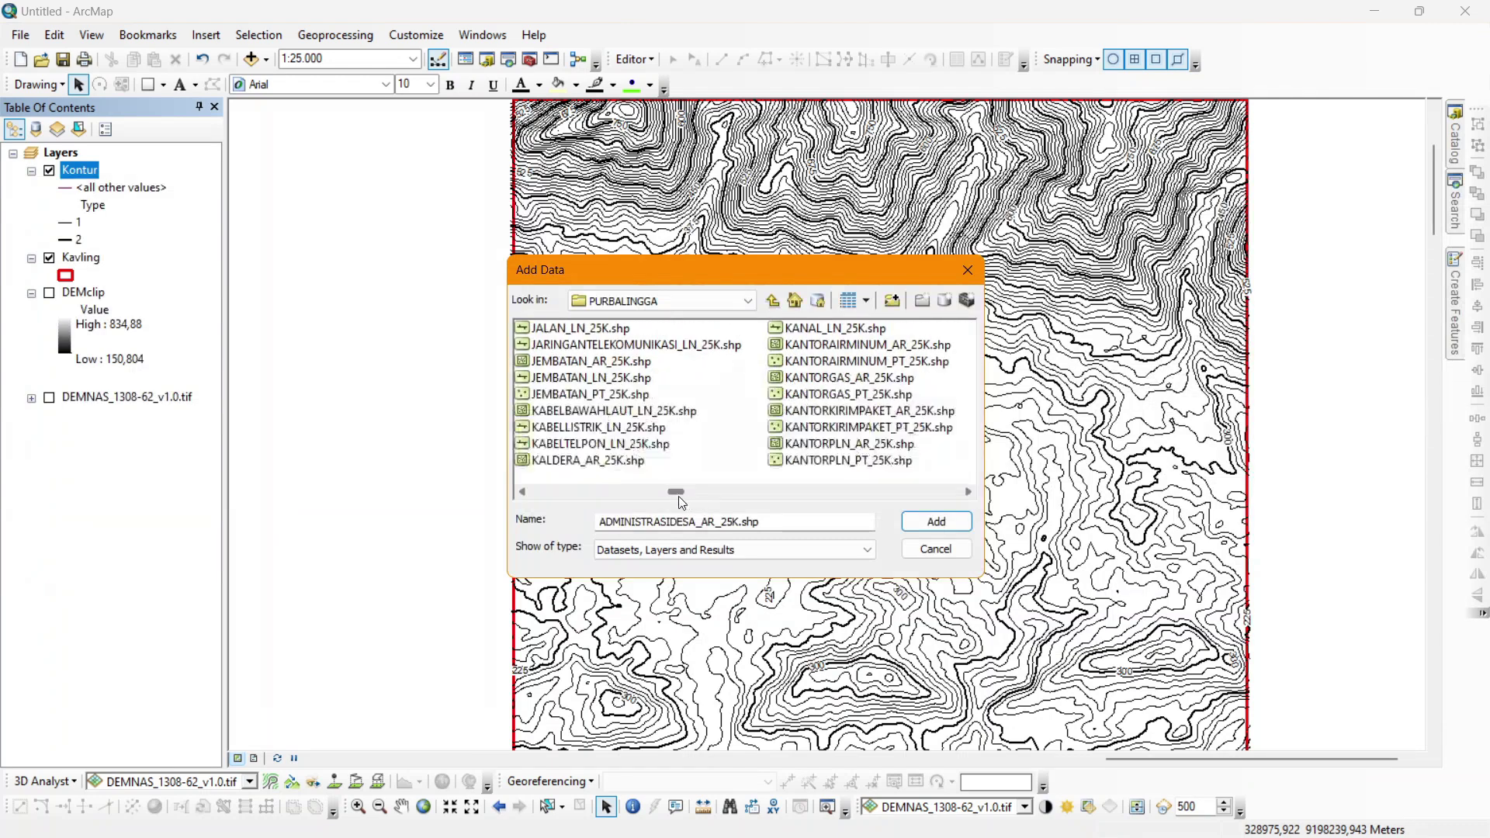
{"action": "left_click", "coordinate": [609, 328], "text": "ctrl"}
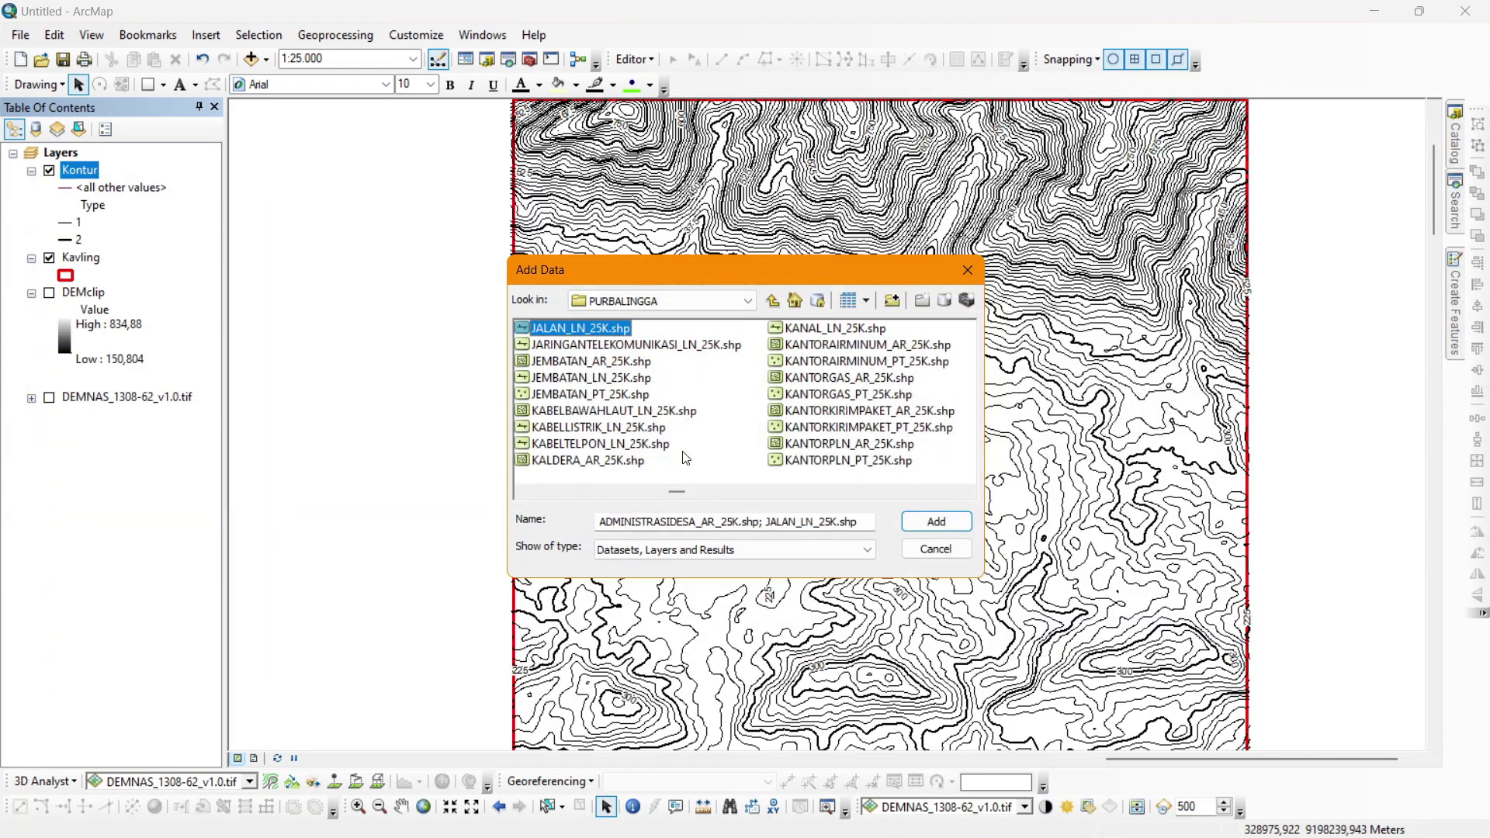
{"action": "left_click_drag", "start_coordinate": [674, 495], "coordinate": [885, 507]}
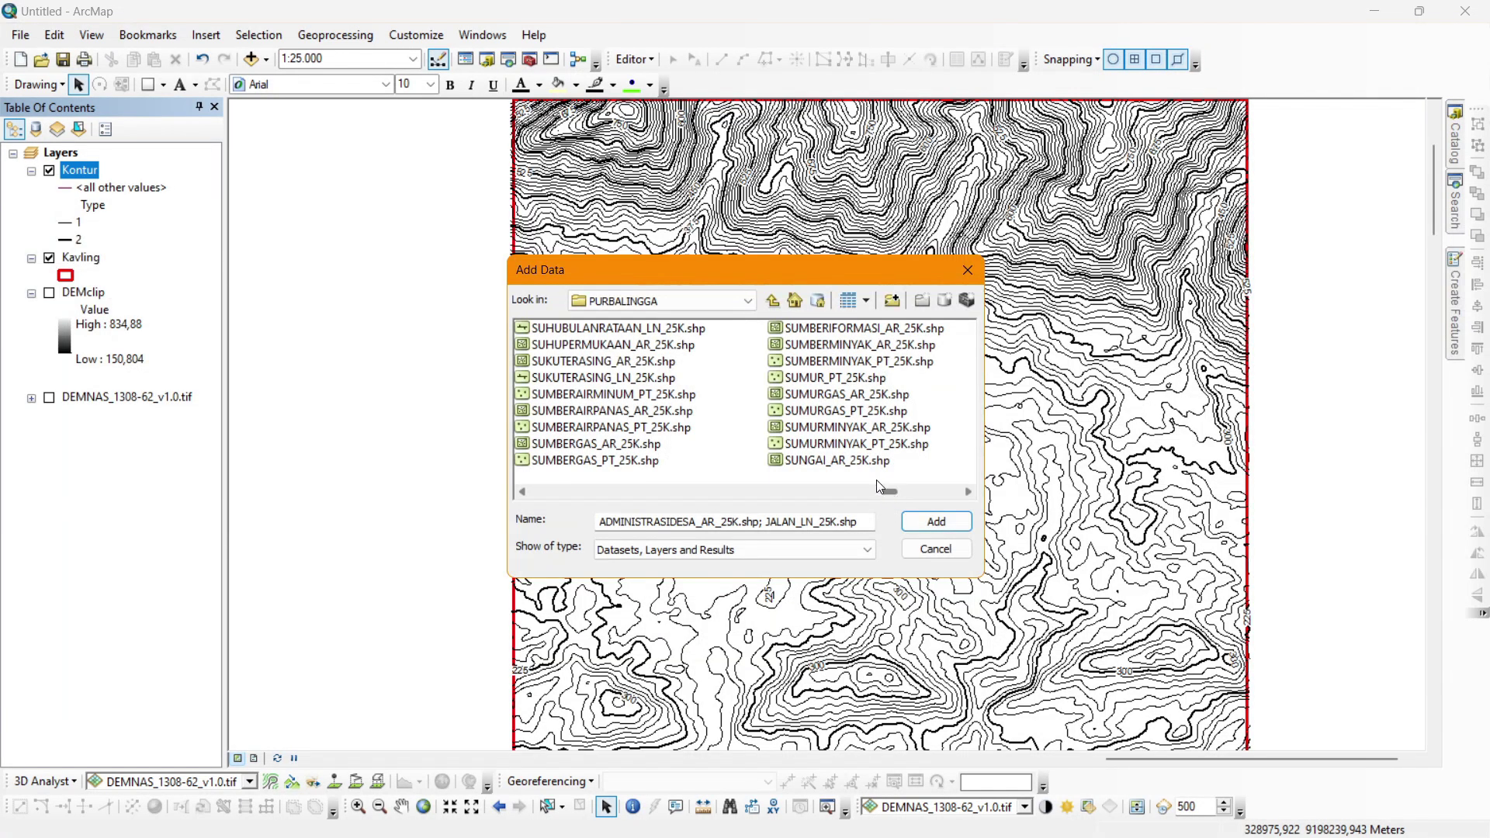
{"action": "left_click", "coordinate": [846, 459], "text": "ctrl"}
{"action": "left_click", "coordinate": [968, 492]}
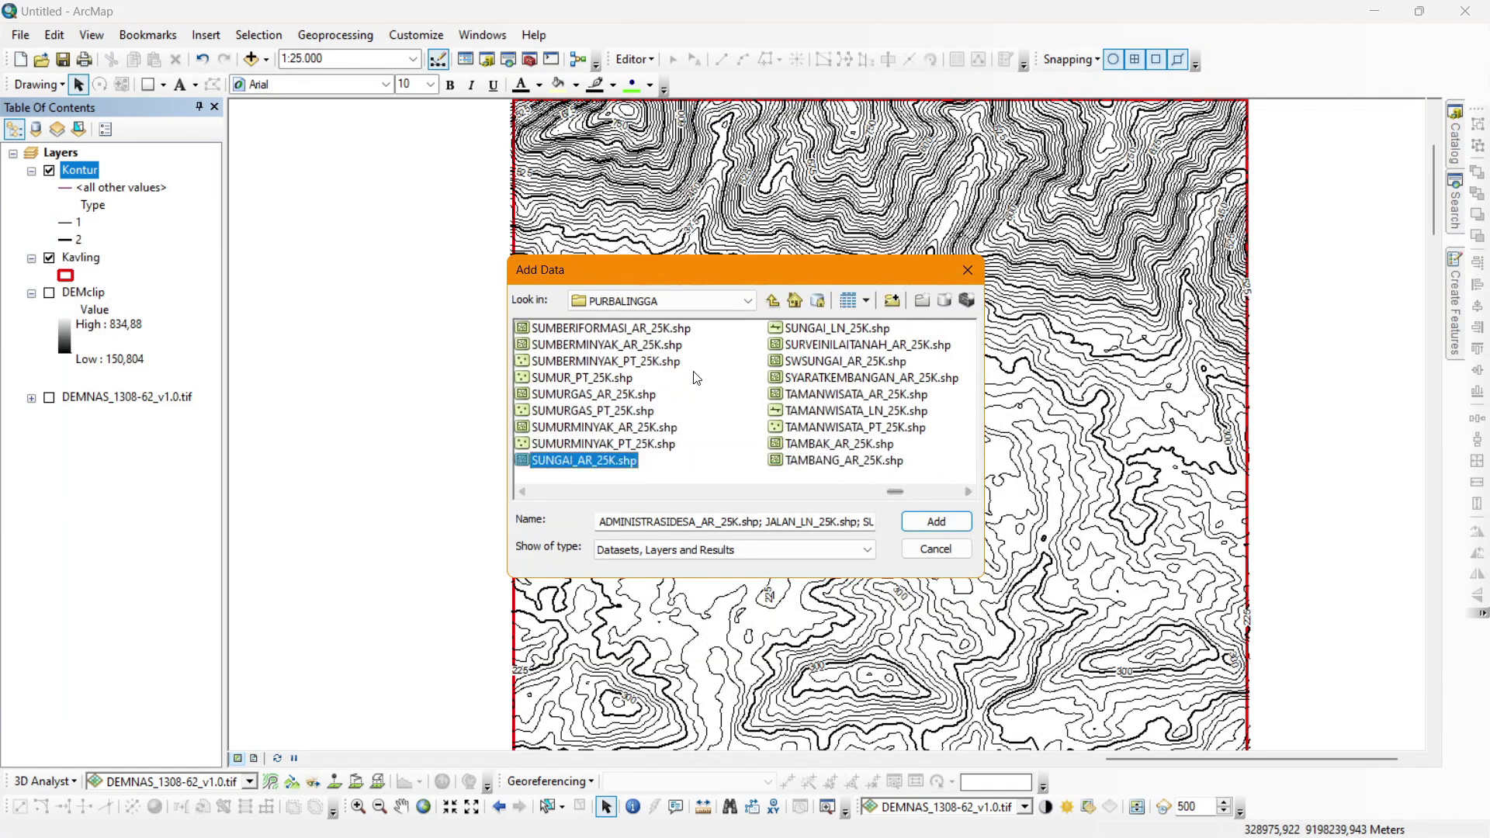
{"action": "left_click", "coordinate": [789, 327], "text": "ctrl"}
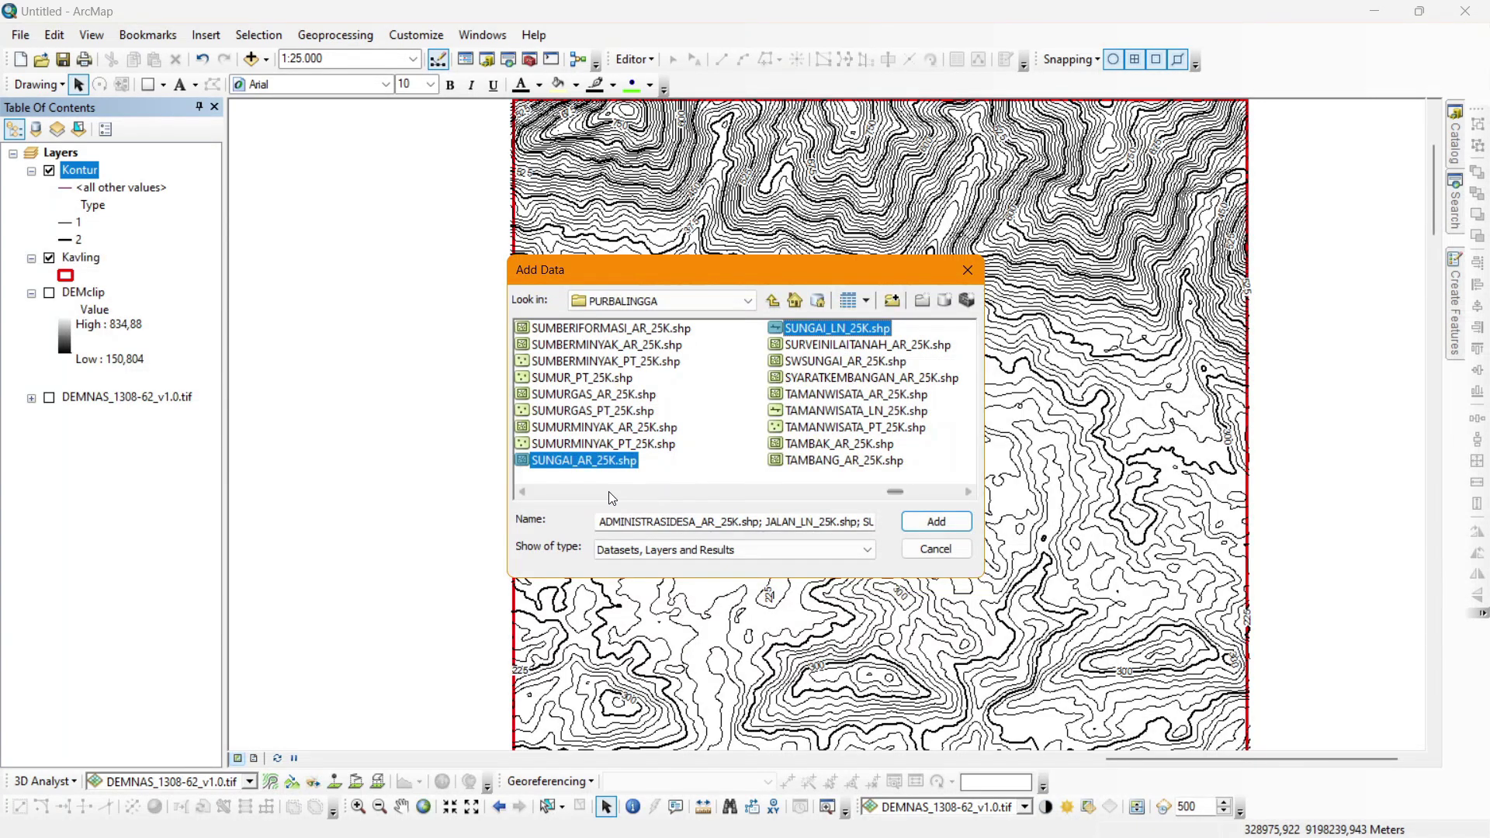
{"action": "left_click", "coordinate": [936, 527]}
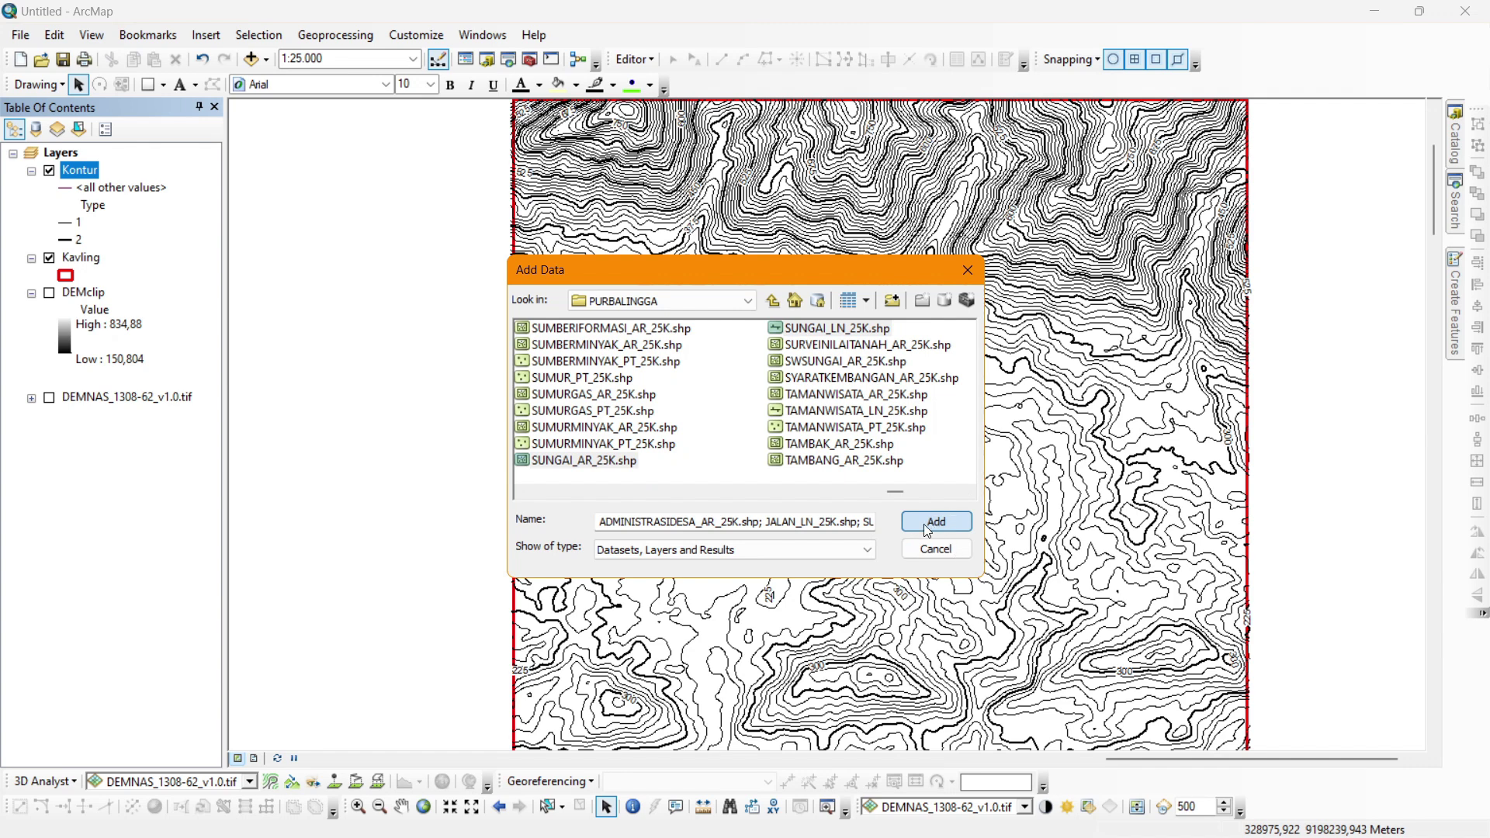
{"action": "left_click", "coordinate": [907, 524]}
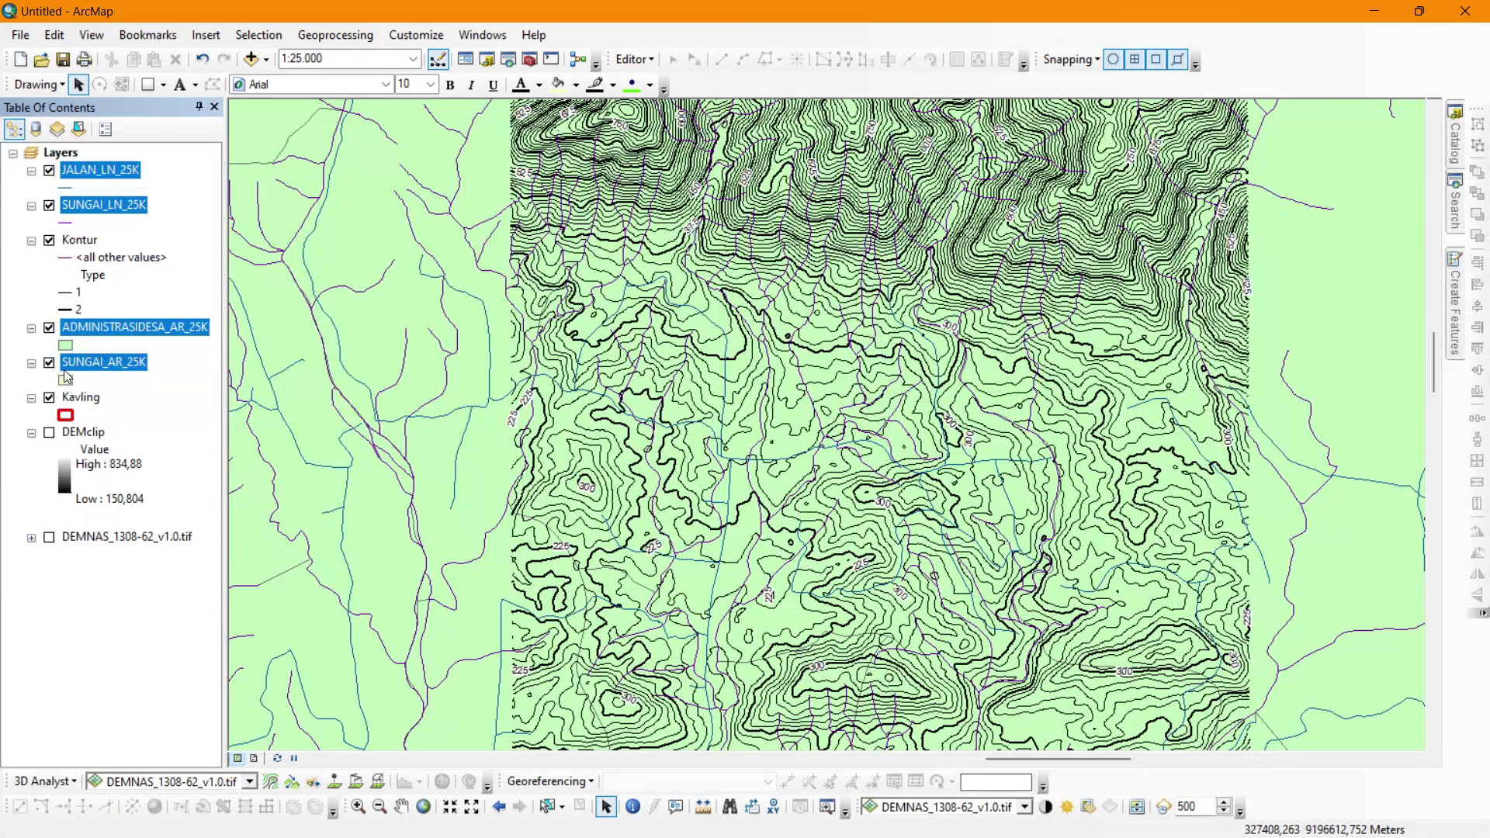
Move SUNGAI_AR_25K and Kavling to the top and ADMINISTRASIDESA_AR_25K above Kontur.
{"action": "left_click", "coordinate": [65, 367]}
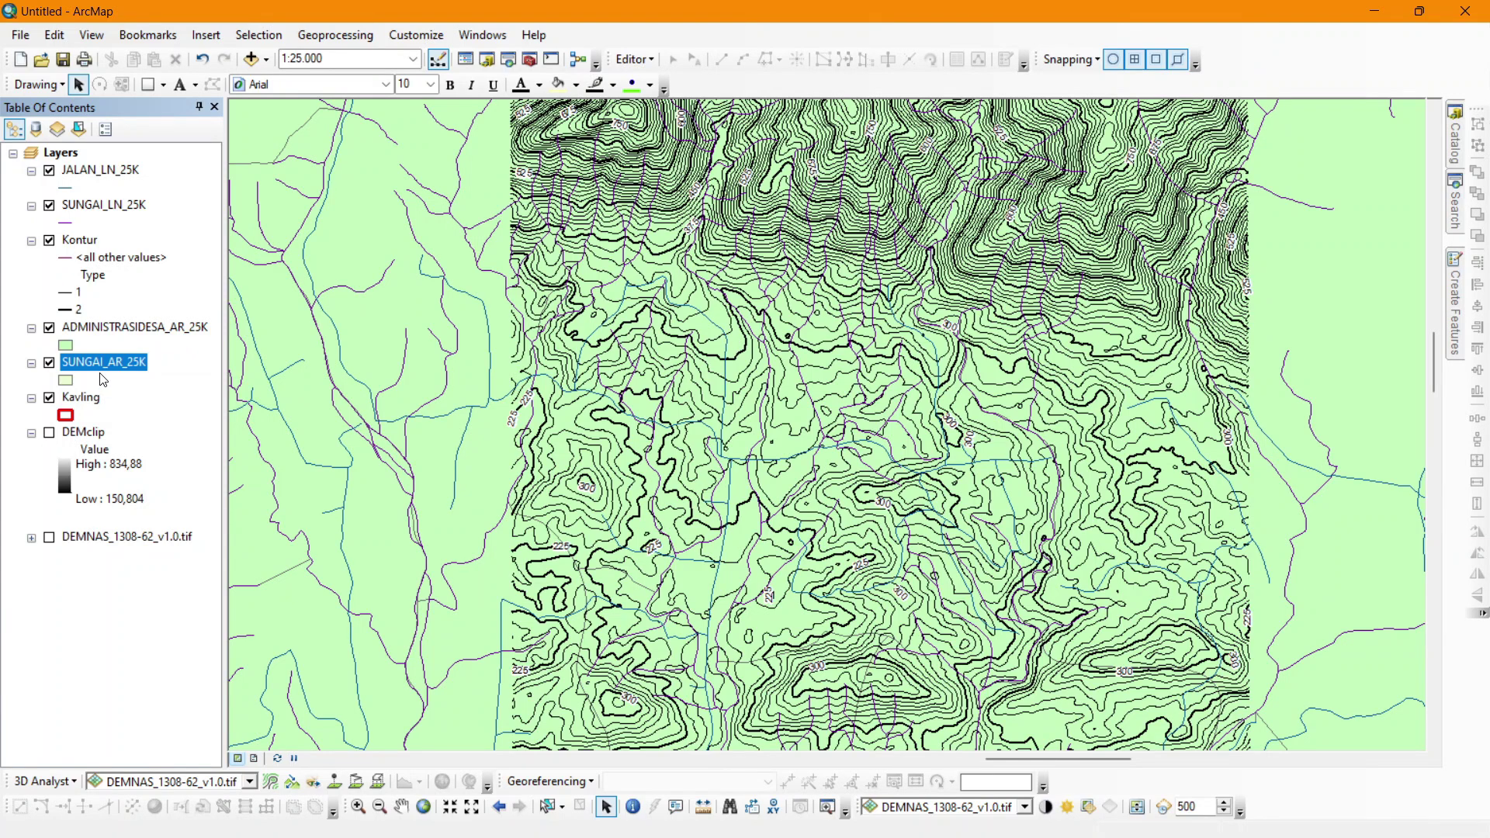
{"action": "left_click_drag", "start_coordinate": [106, 367], "coordinate": [101, 164]}
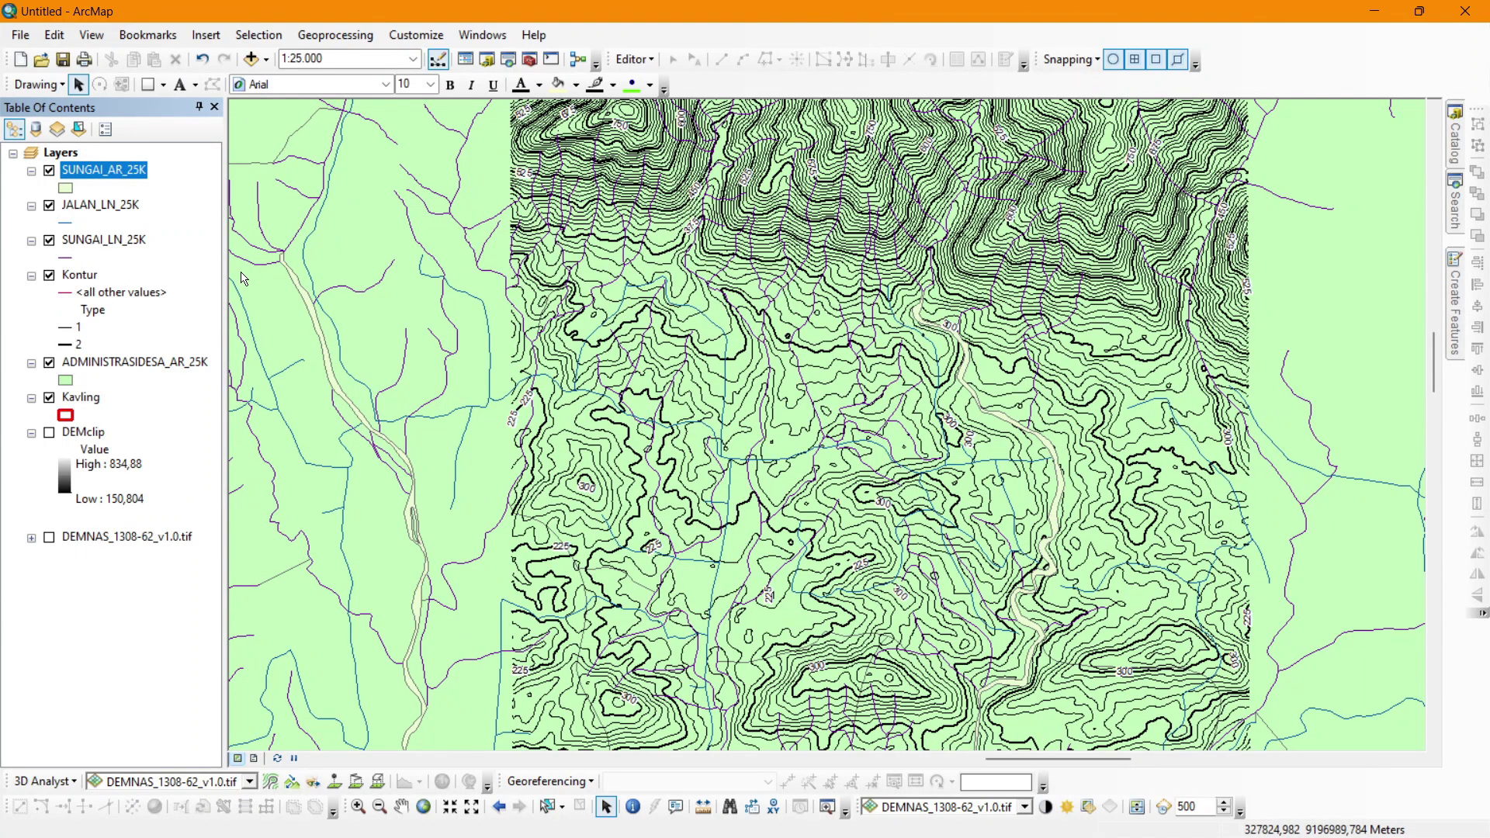
{"action": "double_click", "coordinate": [104, 364]}
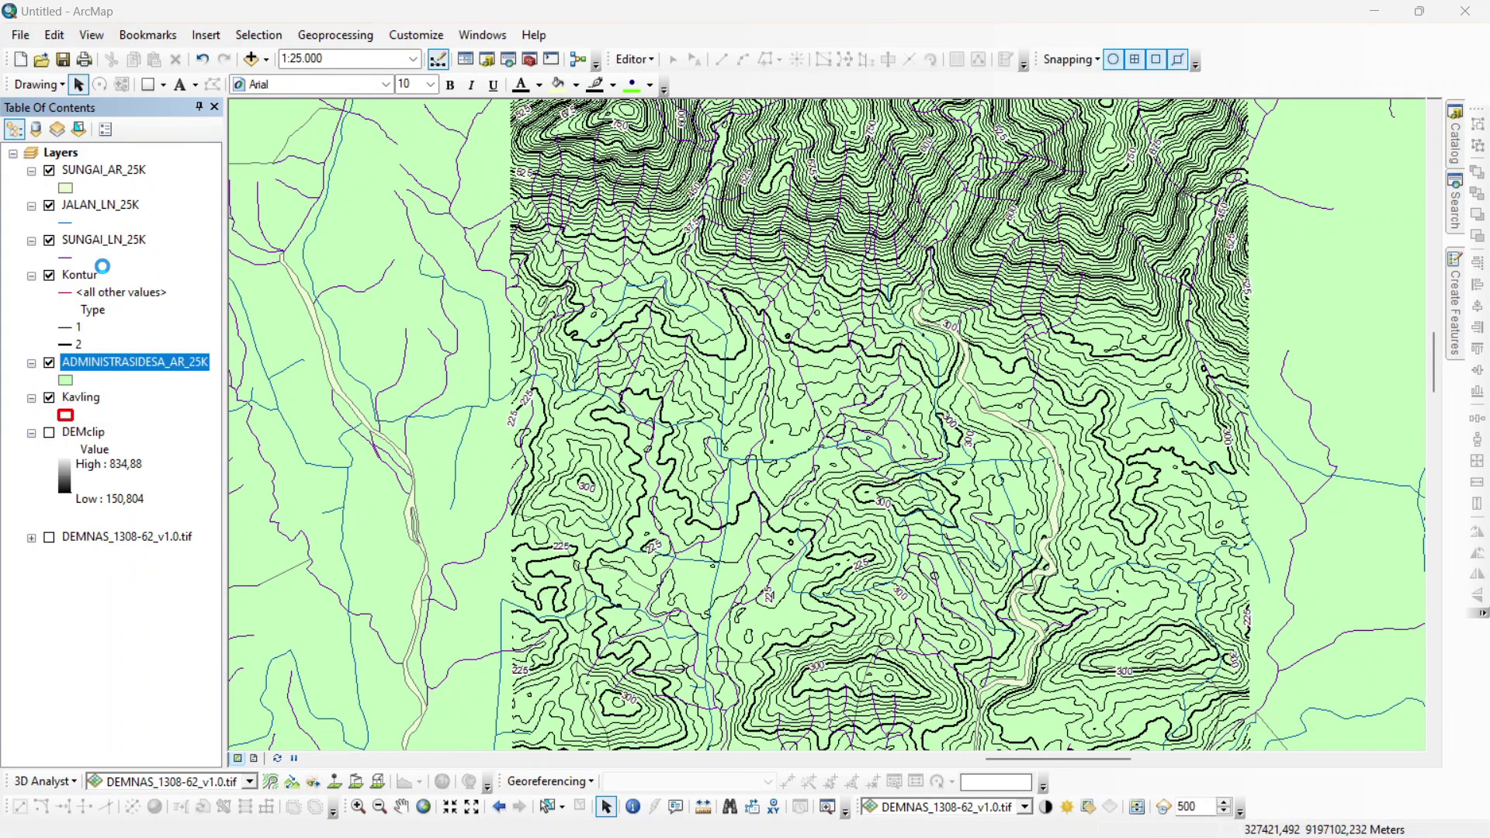
{"action": "left_click", "coordinate": [1053, 159]}
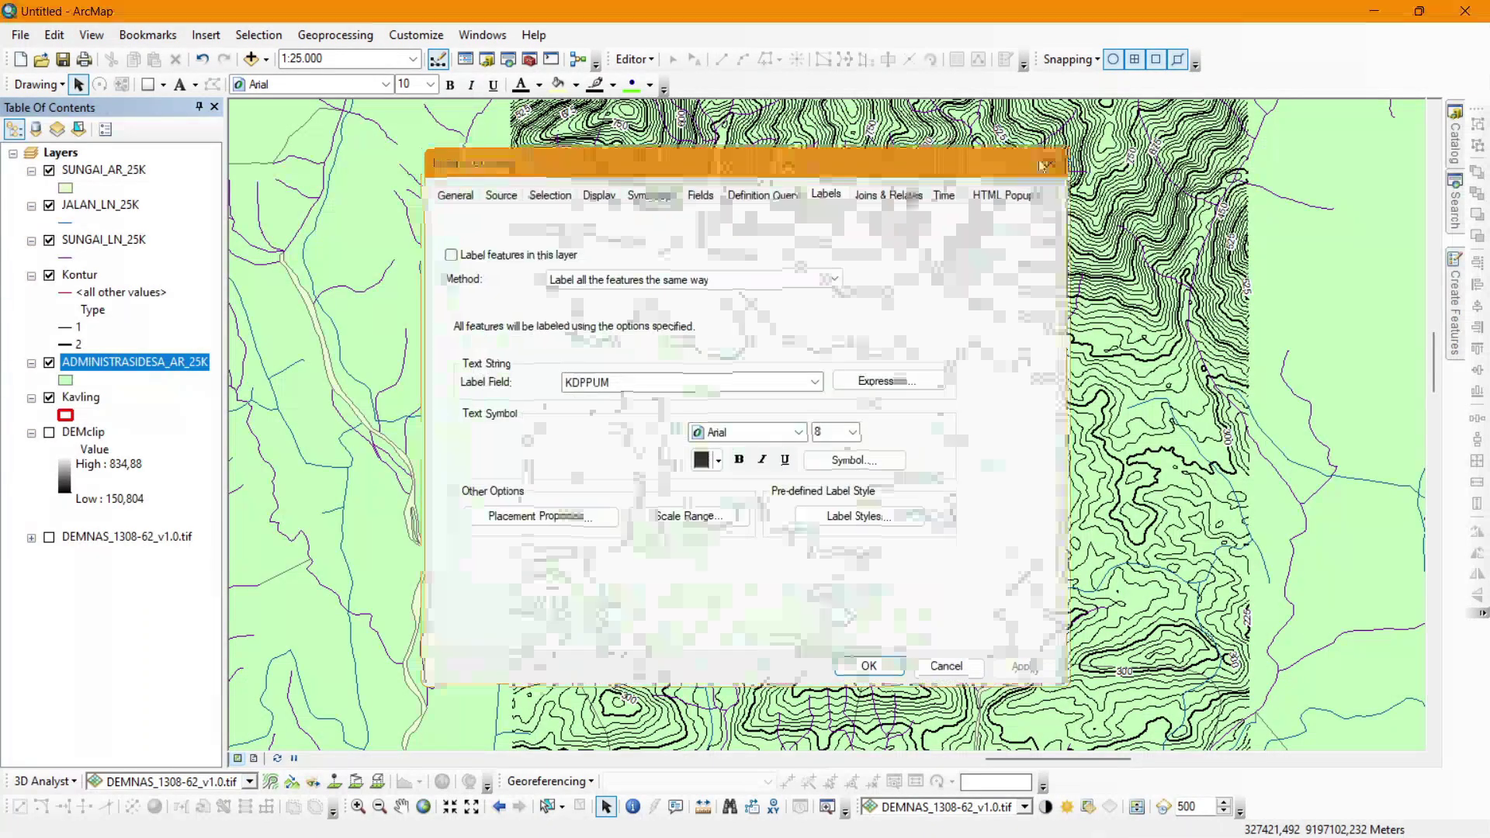
{"action": "left_click_drag", "start_coordinate": [157, 368], "coordinate": [139, 264]}
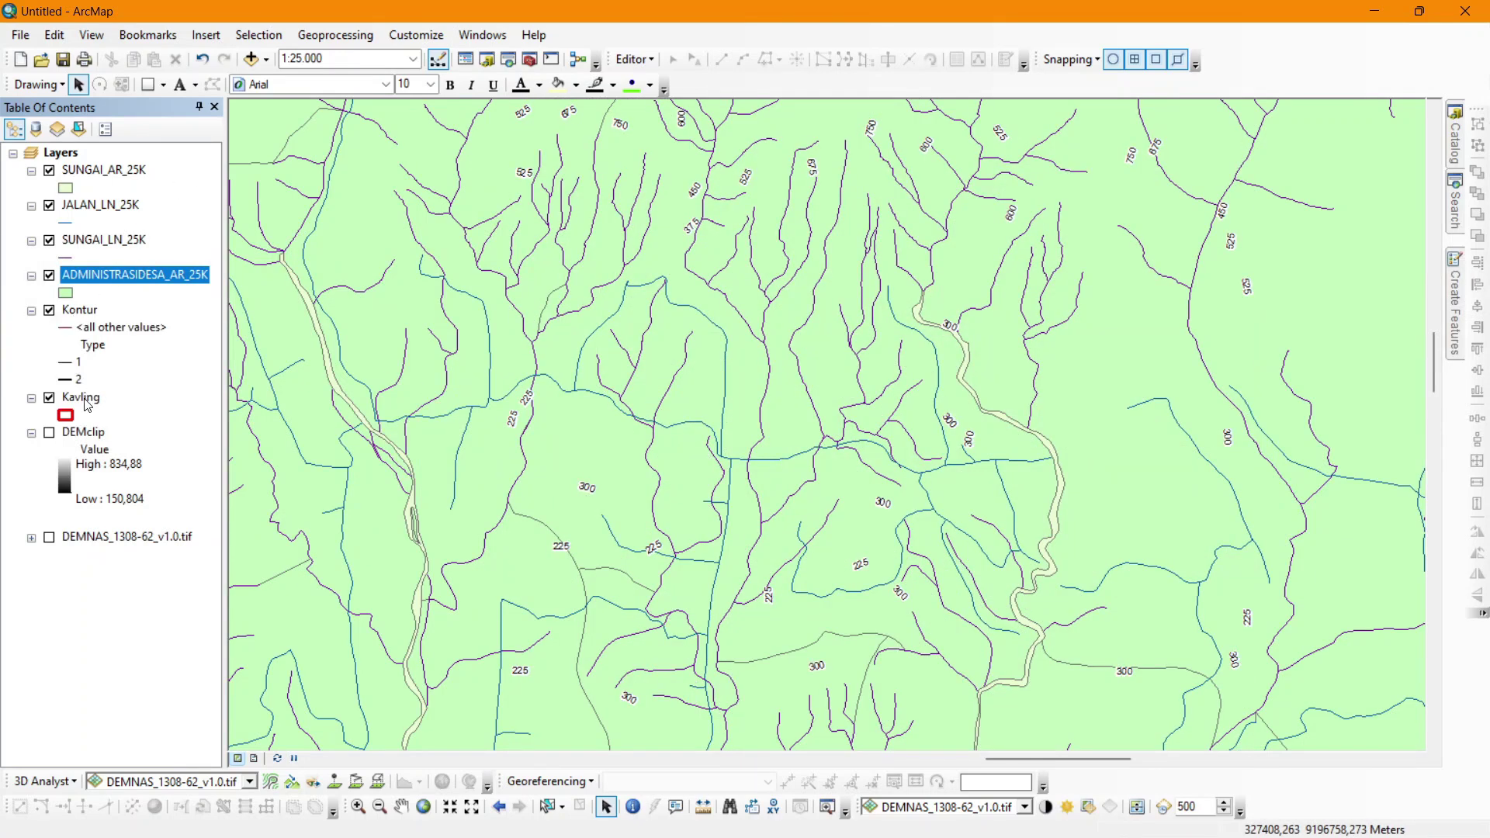
{"action": "left_click_drag", "start_coordinate": [87, 403], "coordinate": [112, 157]}
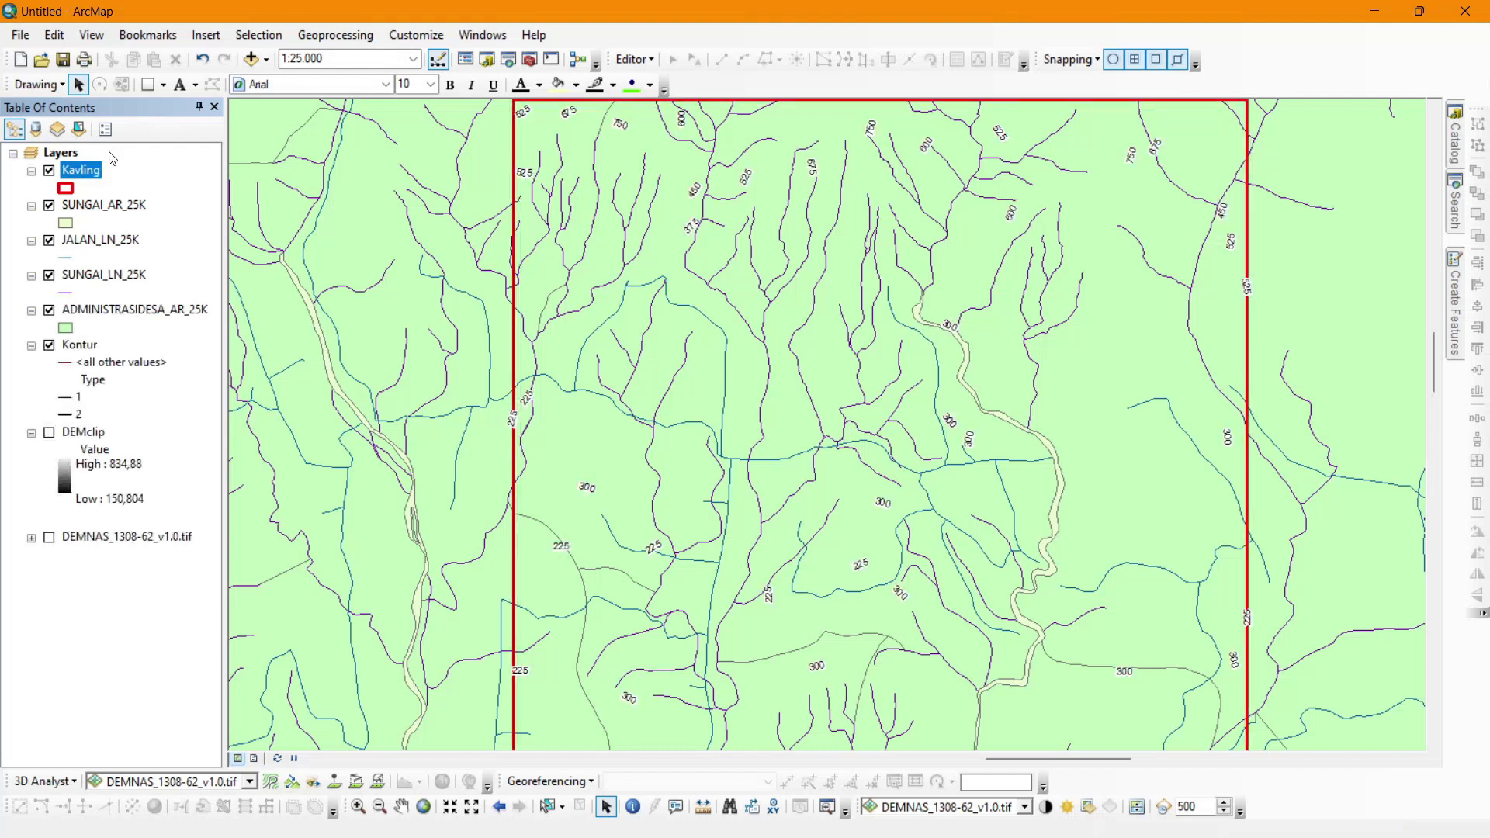
{"action": "left_click", "coordinate": [317, 35]}
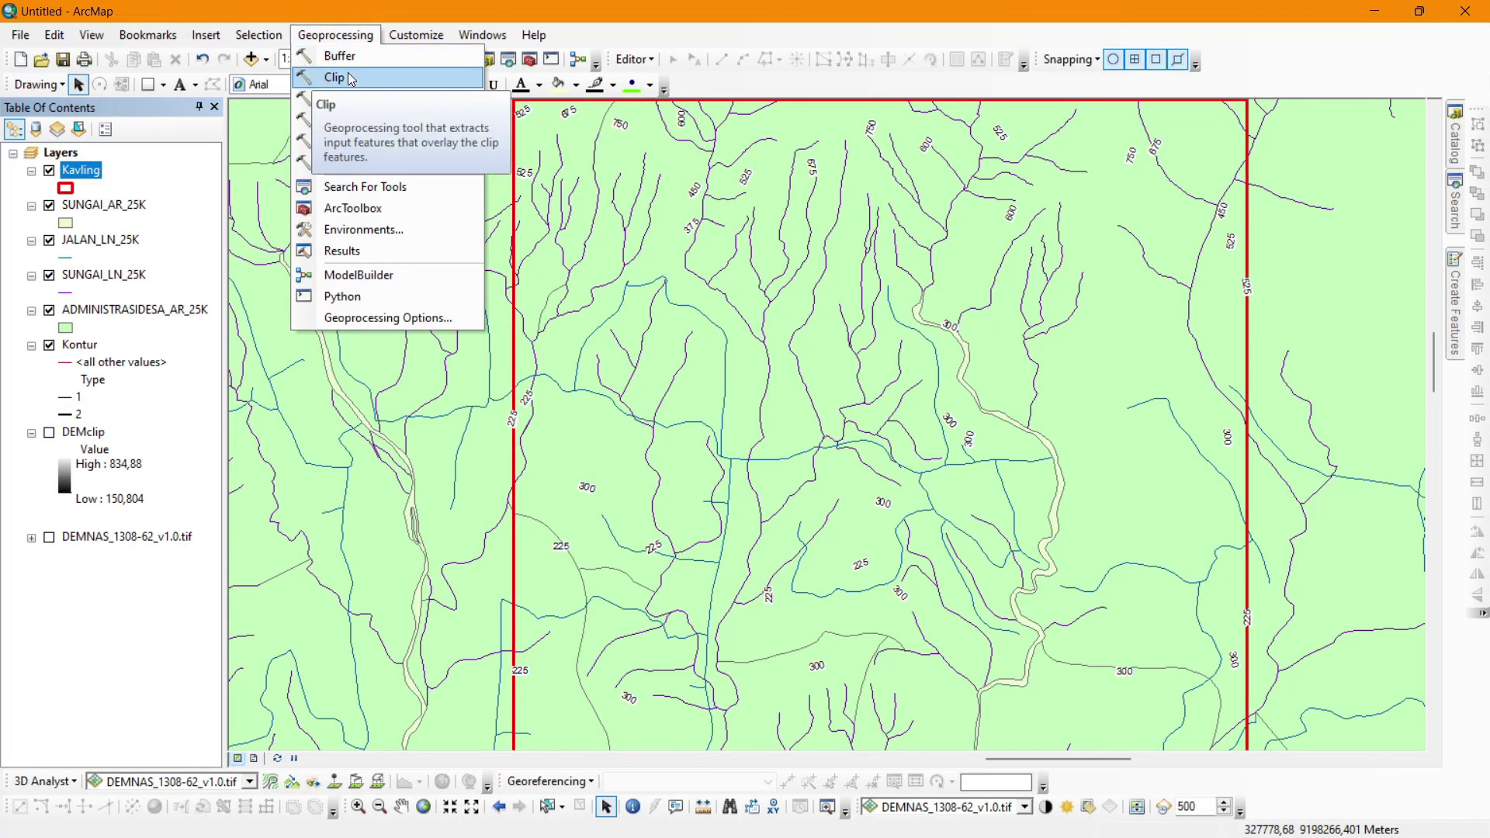
Clip SUNGAI_AR_25K to Kavling and remove the original river-area layer.
{"action": "left_click", "coordinate": [1452, 221]}
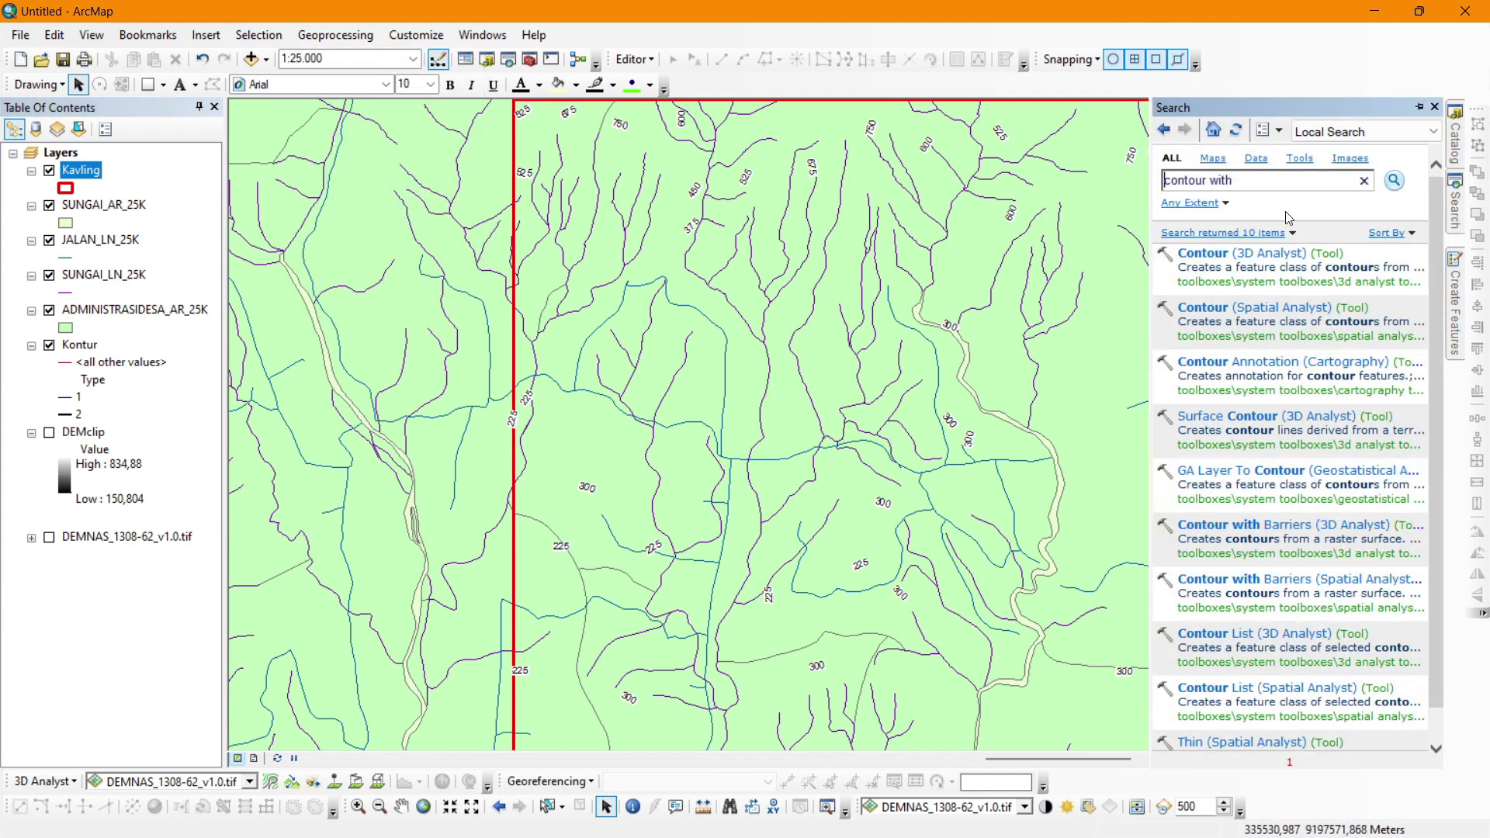
{"action": "key", "text": "ctrl+a"}
{"action": "type", "text": "clip"}
{"action": "key", "text": "Return"}
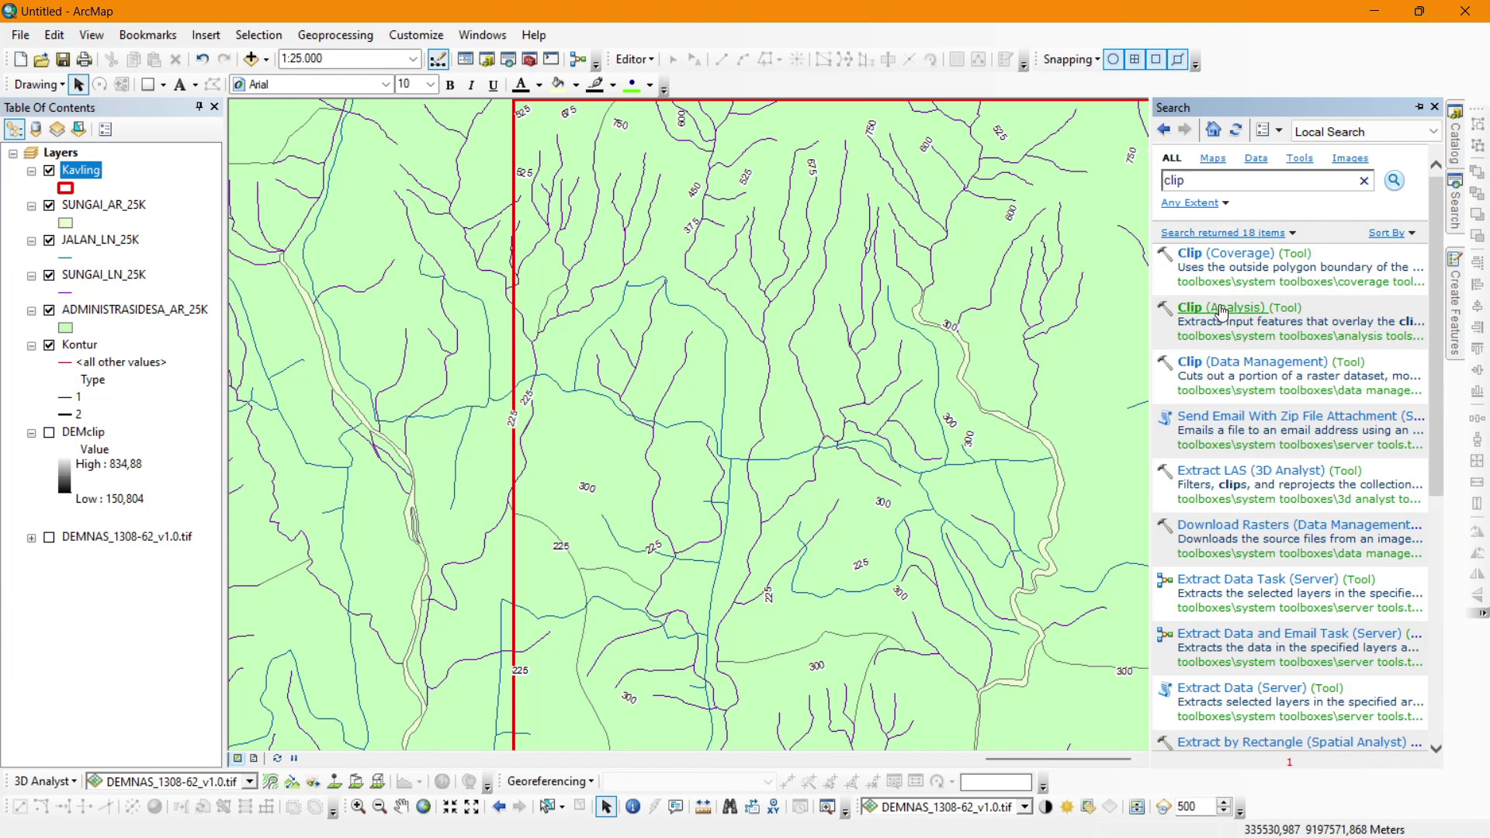
{"action": "left_click", "coordinate": [336, 35]}
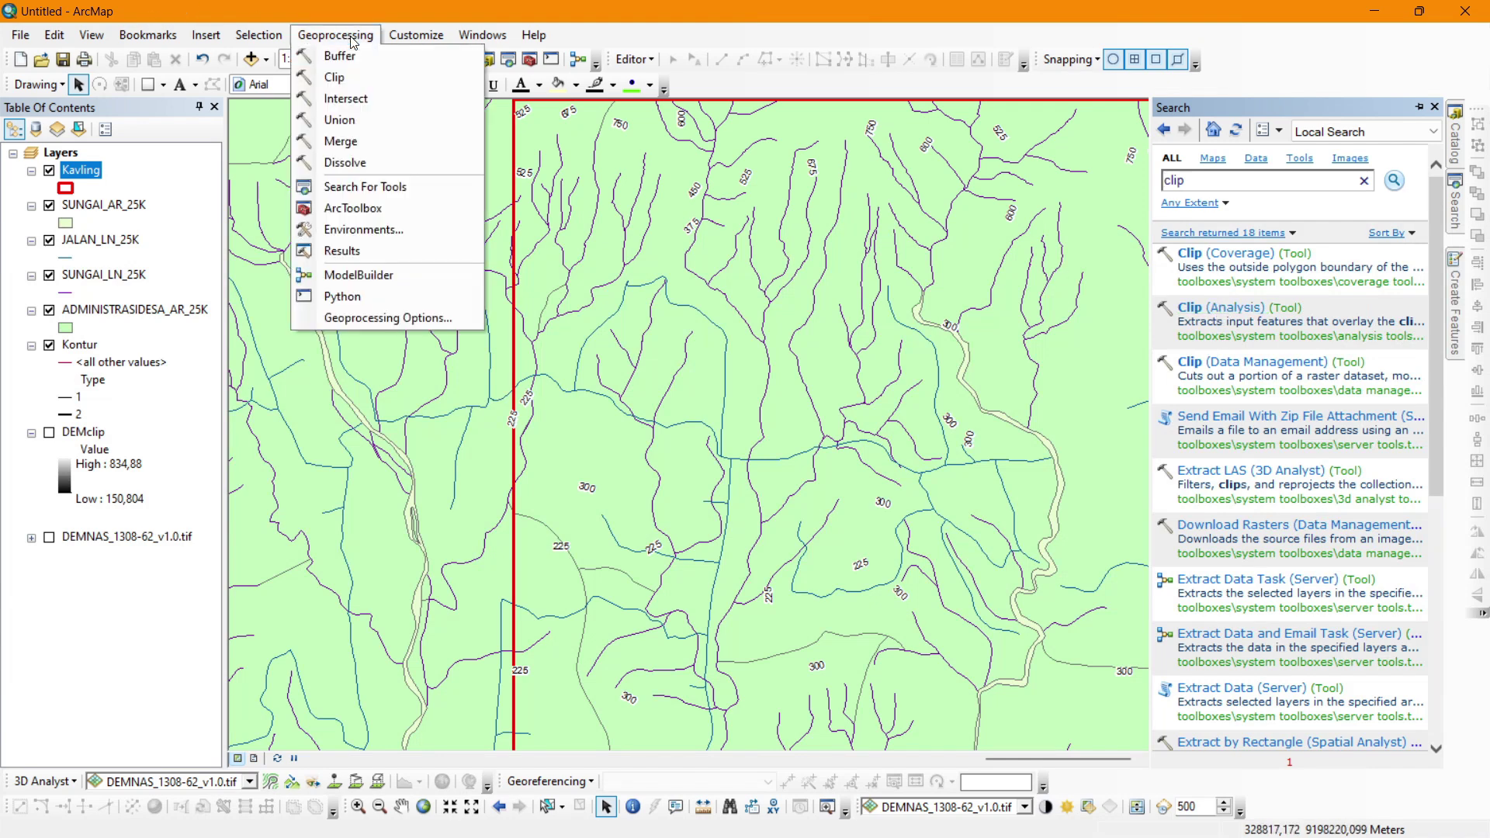
{"action": "left_click", "coordinate": [346, 79]}
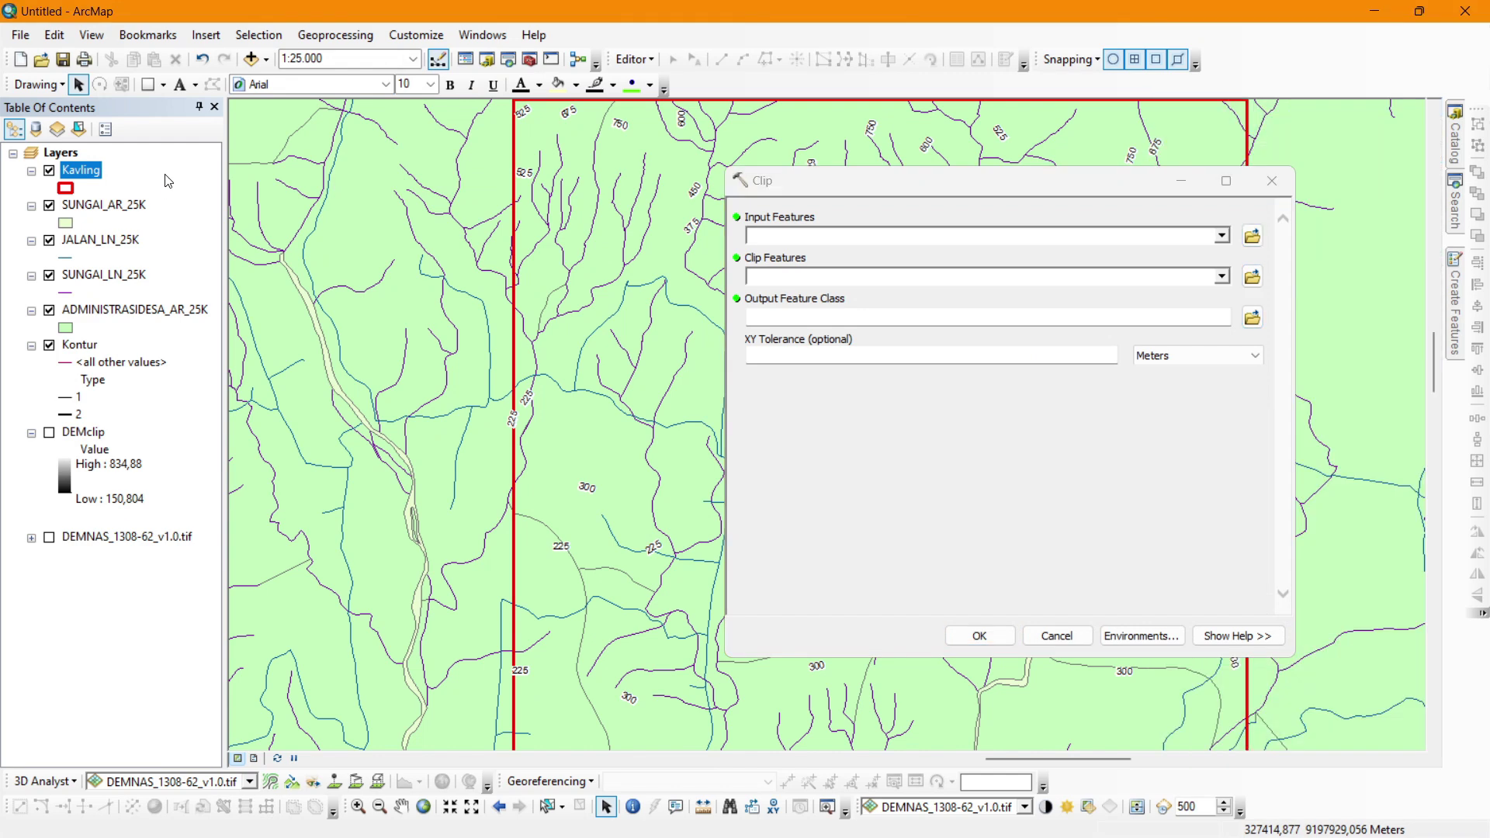
{"action": "left_click_drag", "start_coordinate": [90, 205], "coordinate": [733, 219]}
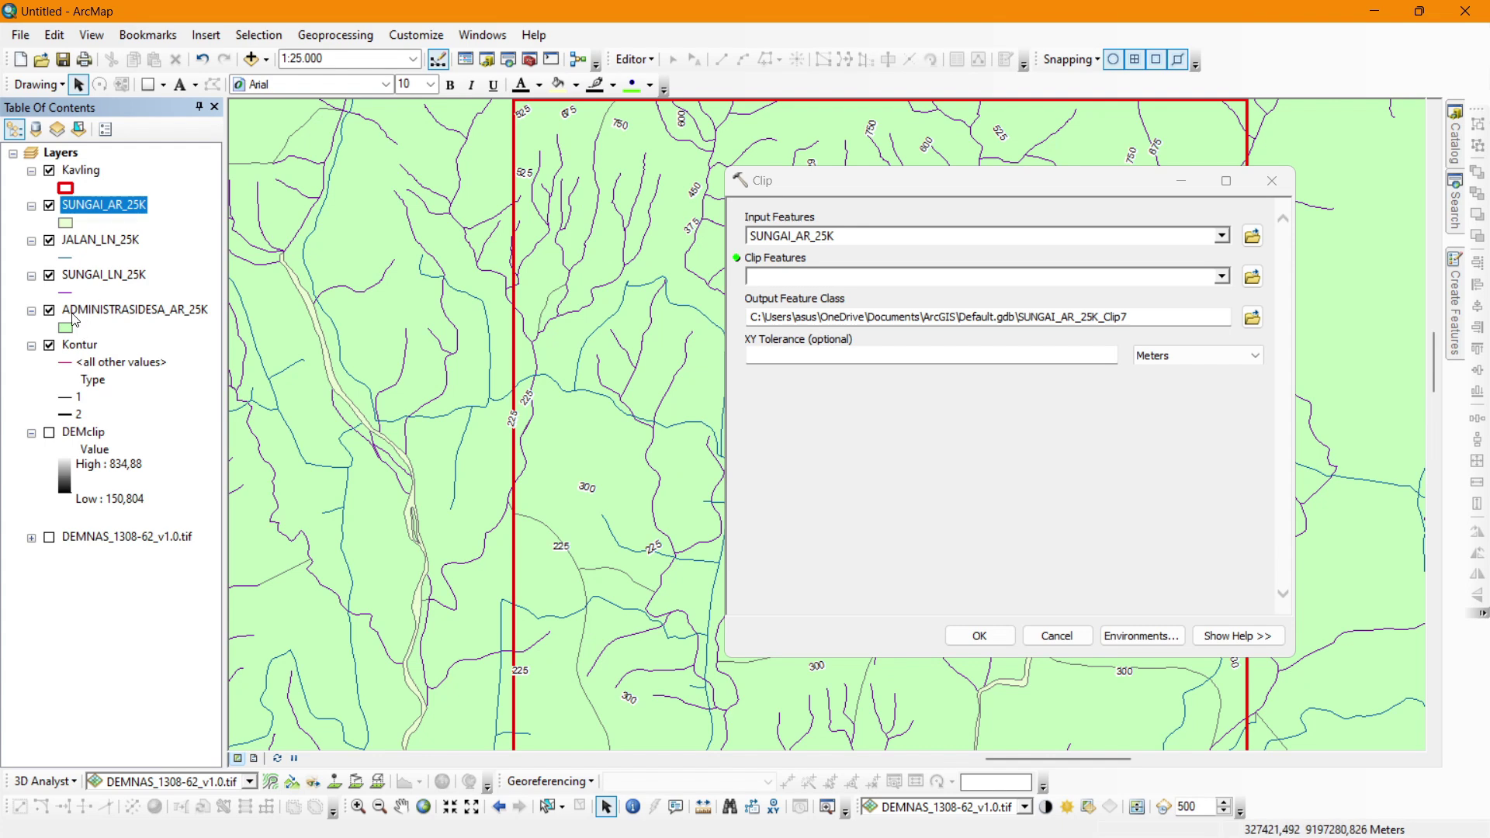
{"action": "left_click_drag", "start_coordinate": [77, 172], "coordinate": [780, 279]}
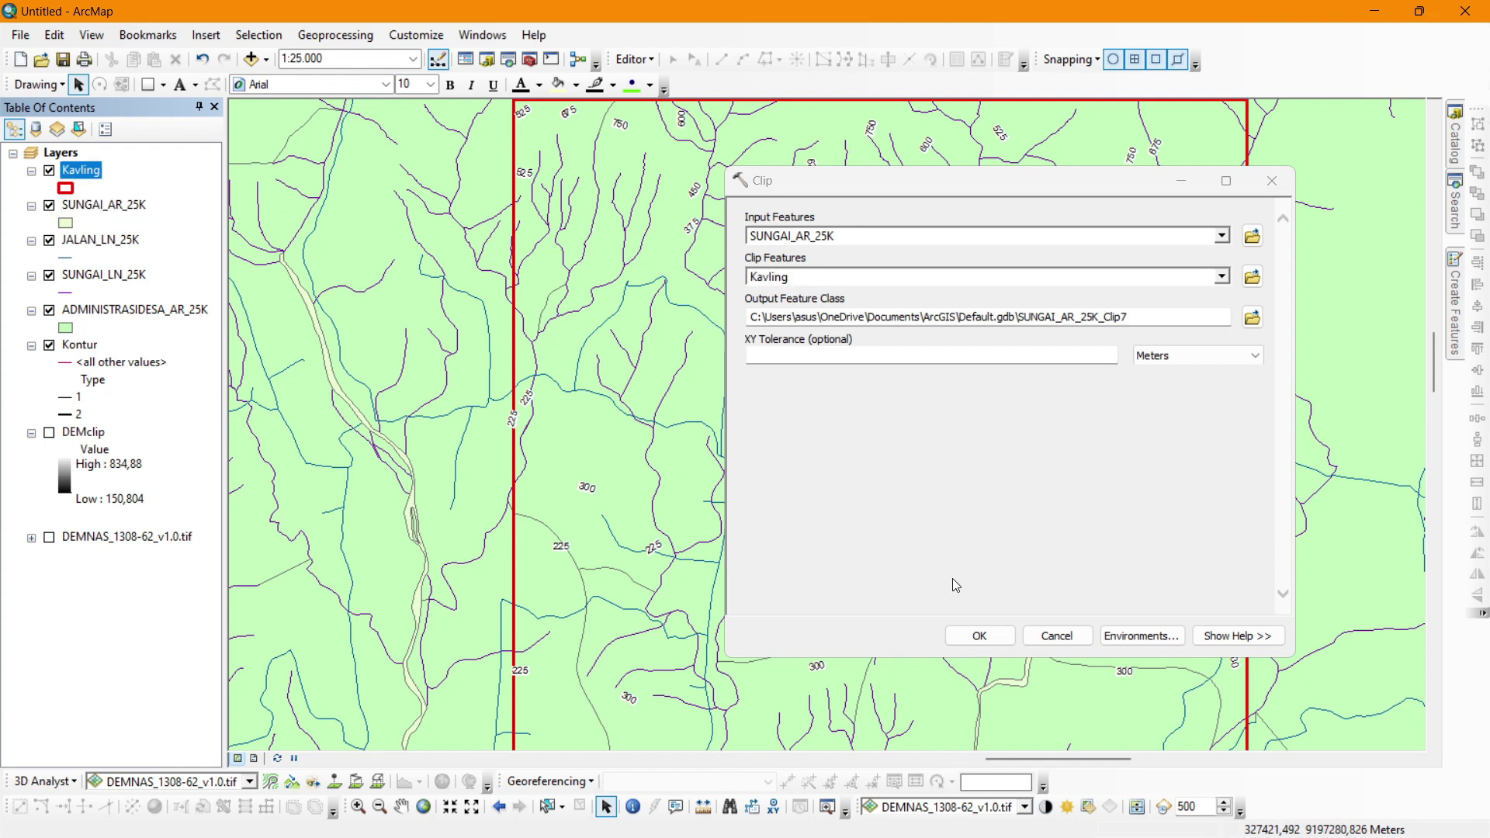
{"action": "left_click", "coordinate": [979, 636]}
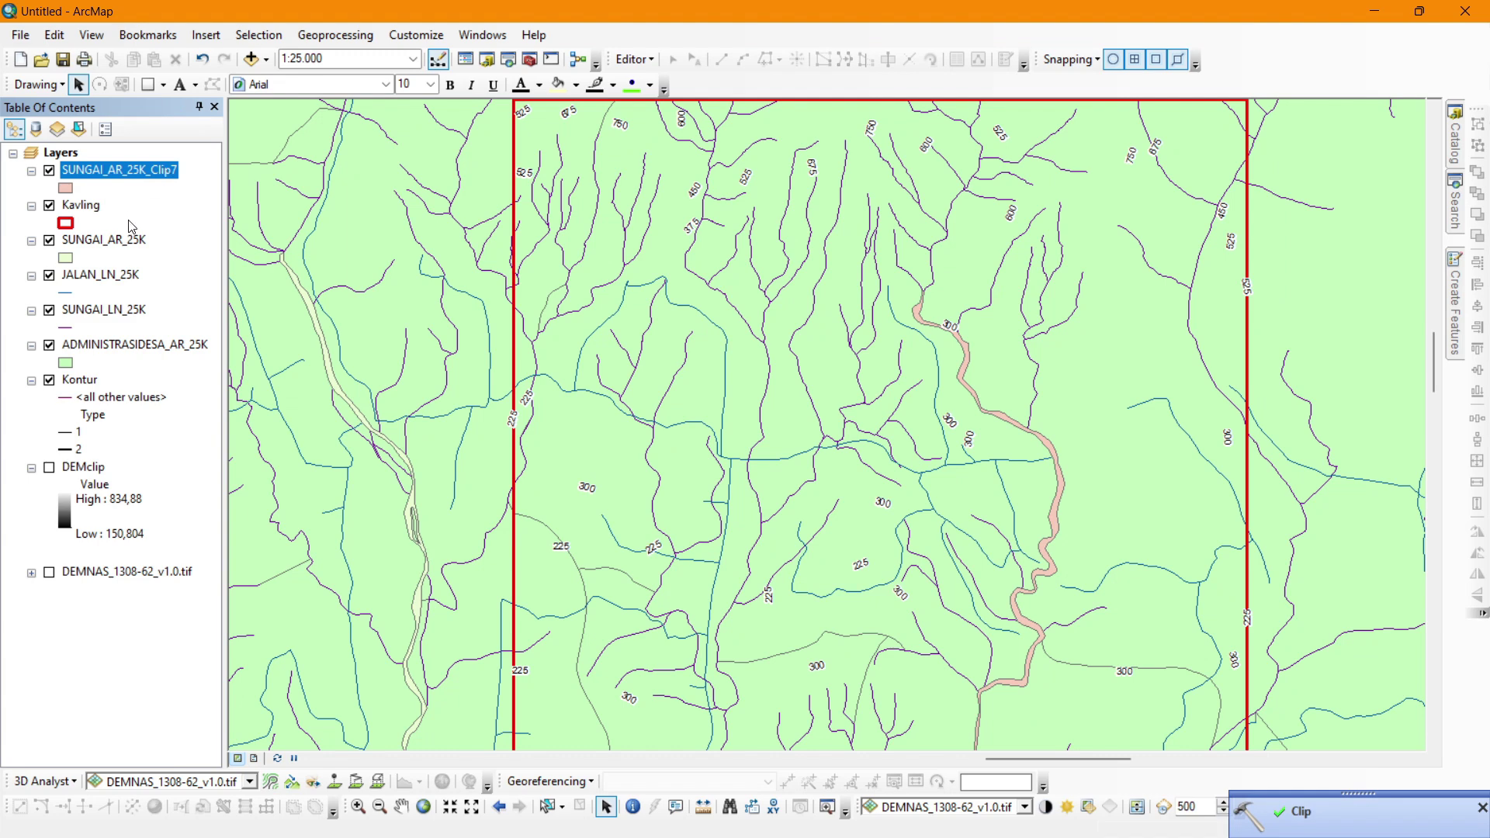
{"action": "right_click", "coordinate": [130, 243]}
{"action": "left_click", "coordinate": [167, 269]}
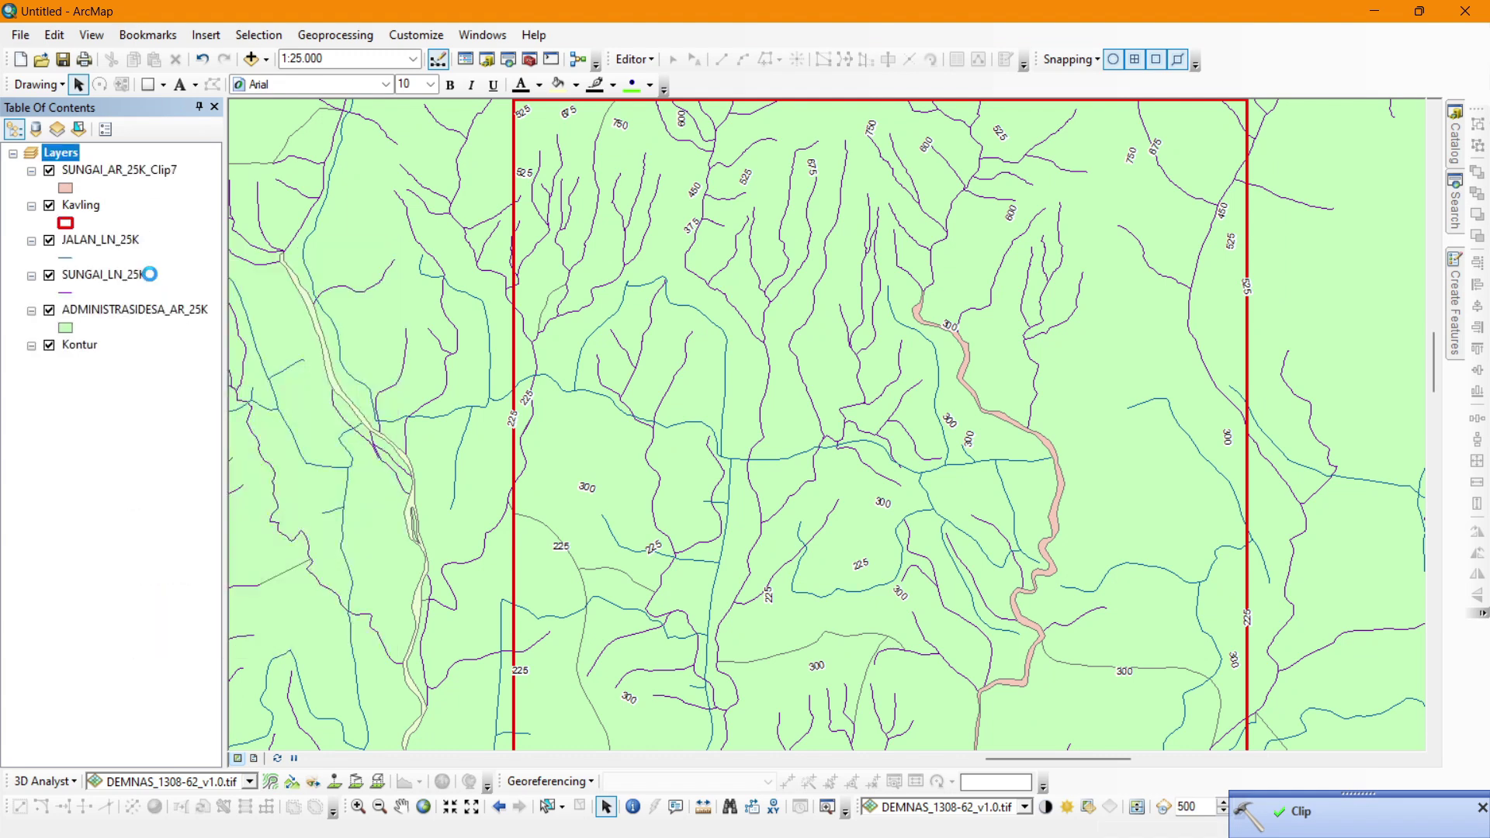
Clip JALAN_LN_25K to Kavling and remove the original roads layer.
{"action": "left_click", "coordinate": [1456, 203]}
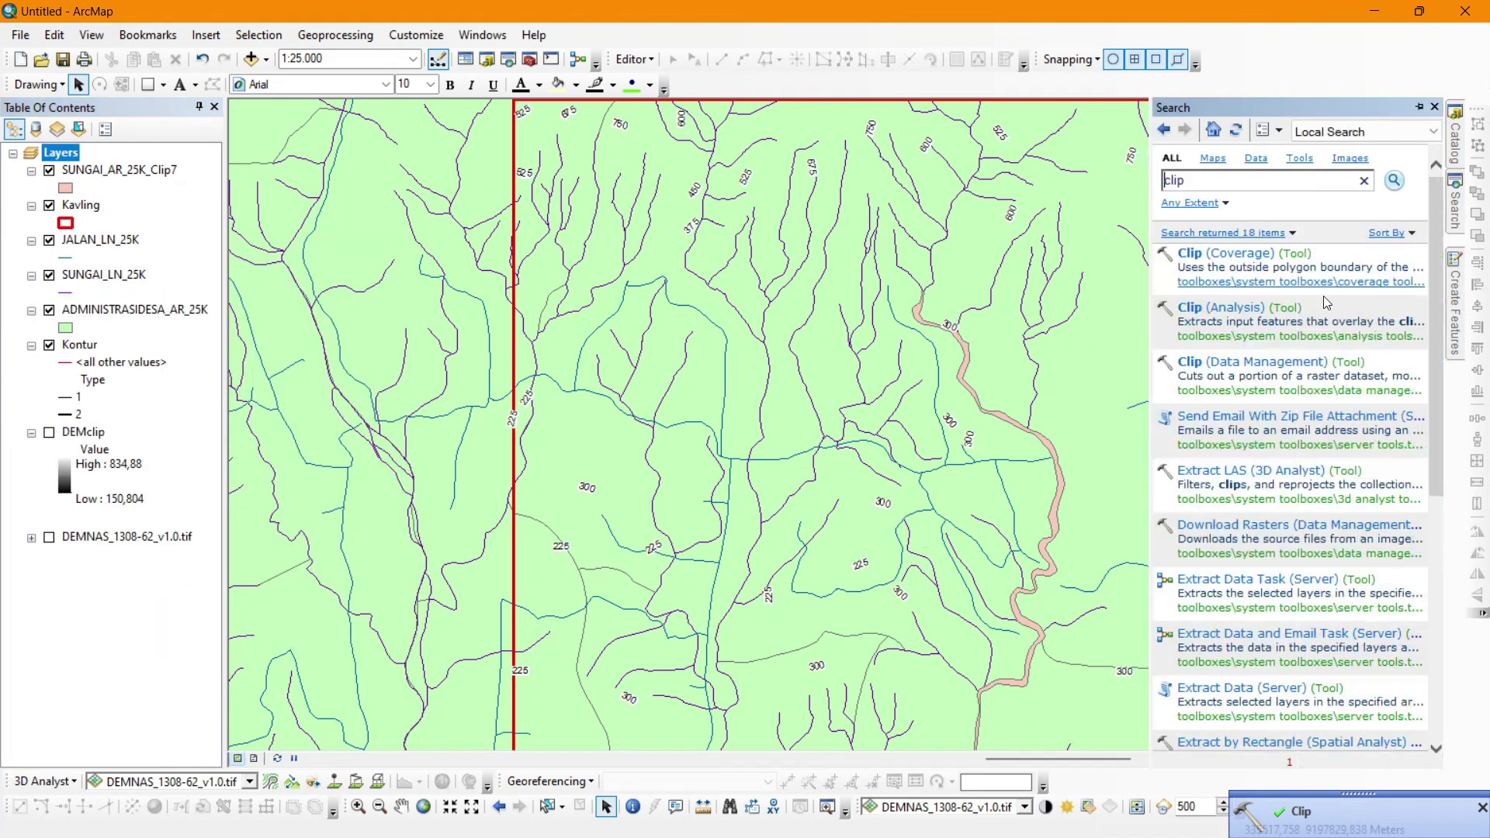
{"action": "left_click", "coordinate": [1255, 321]}
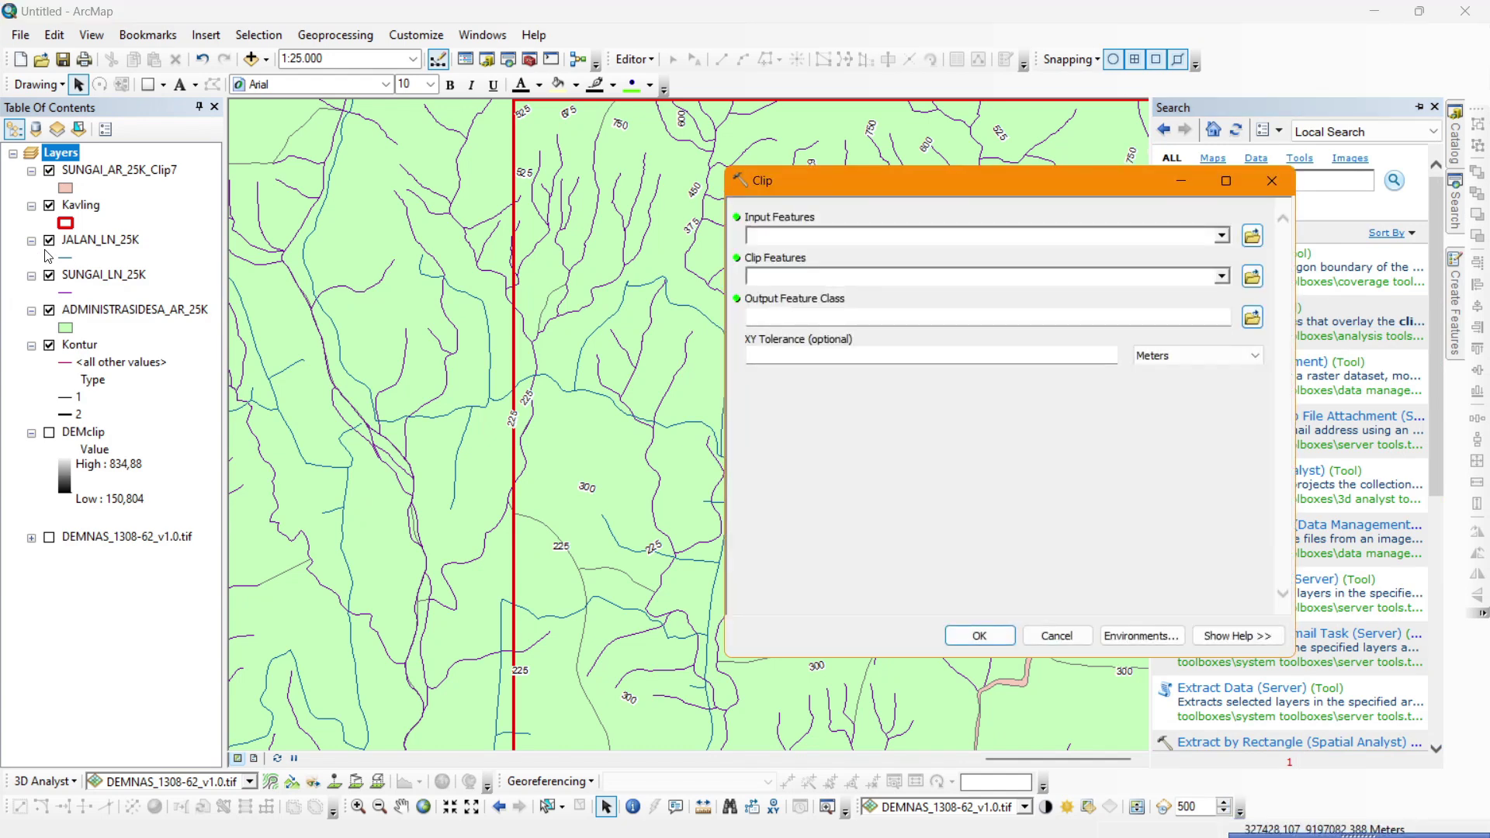
{"action": "left_click", "coordinate": [1222, 236]}
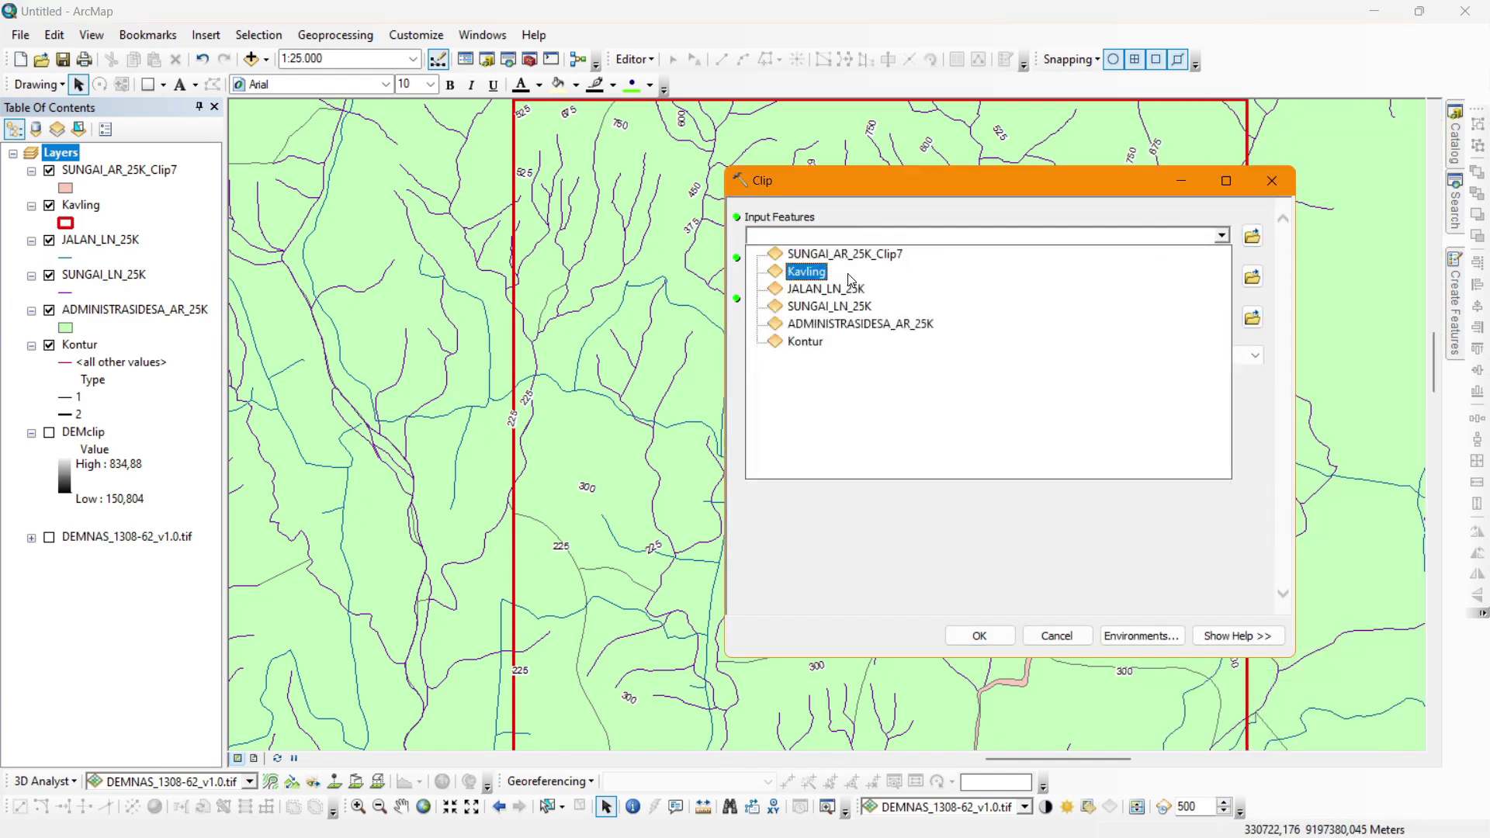
{"action": "left_click", "coordinate": [811, 287]}
{"action": "left_click", "coordinate": [1178, 276]}
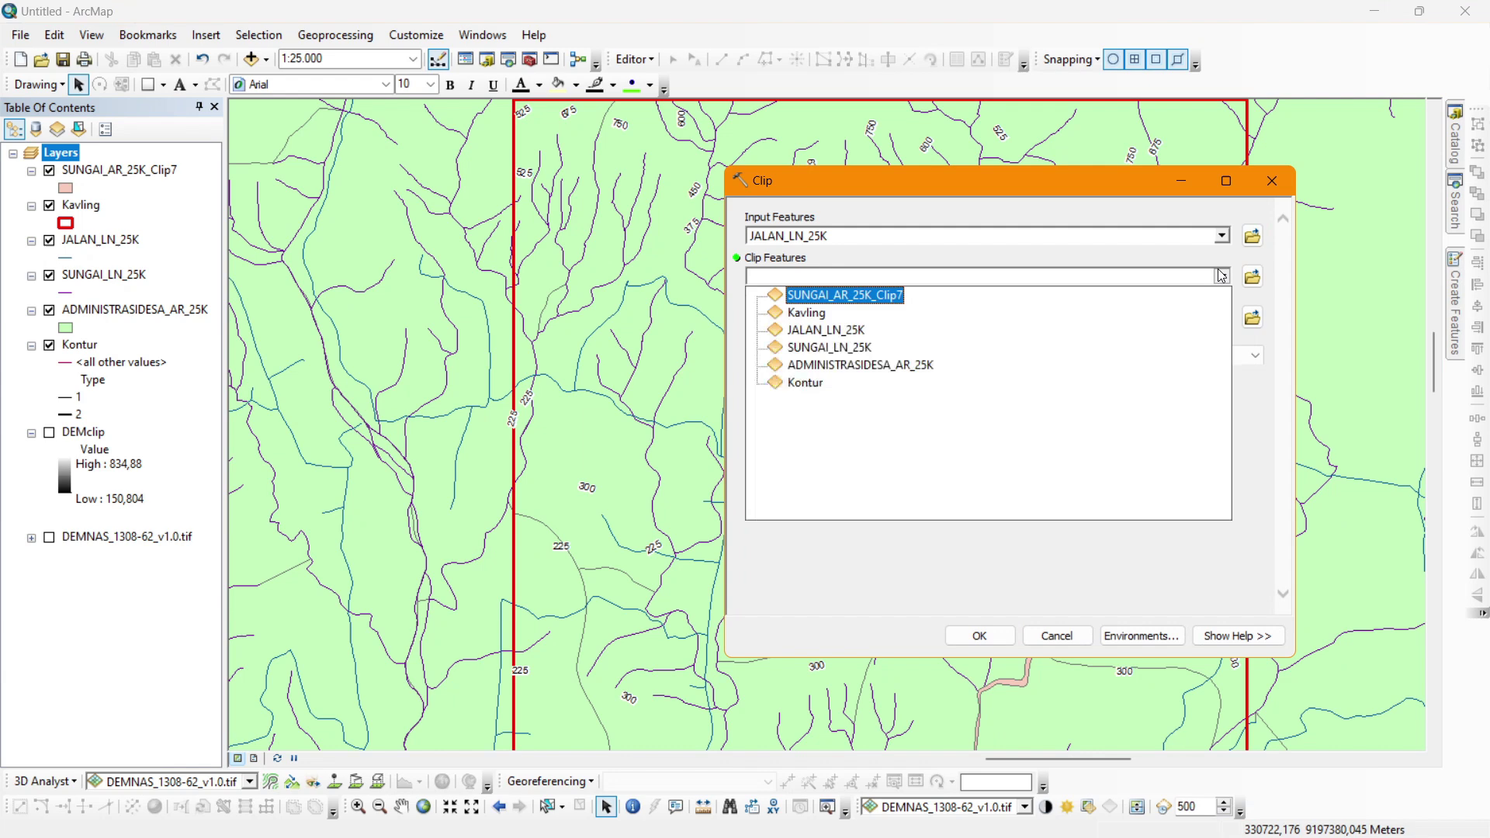
{"action": "left_click", "coordinate": [834, 310]}
{"action": "left_click", "coordinate": [970, 634]}
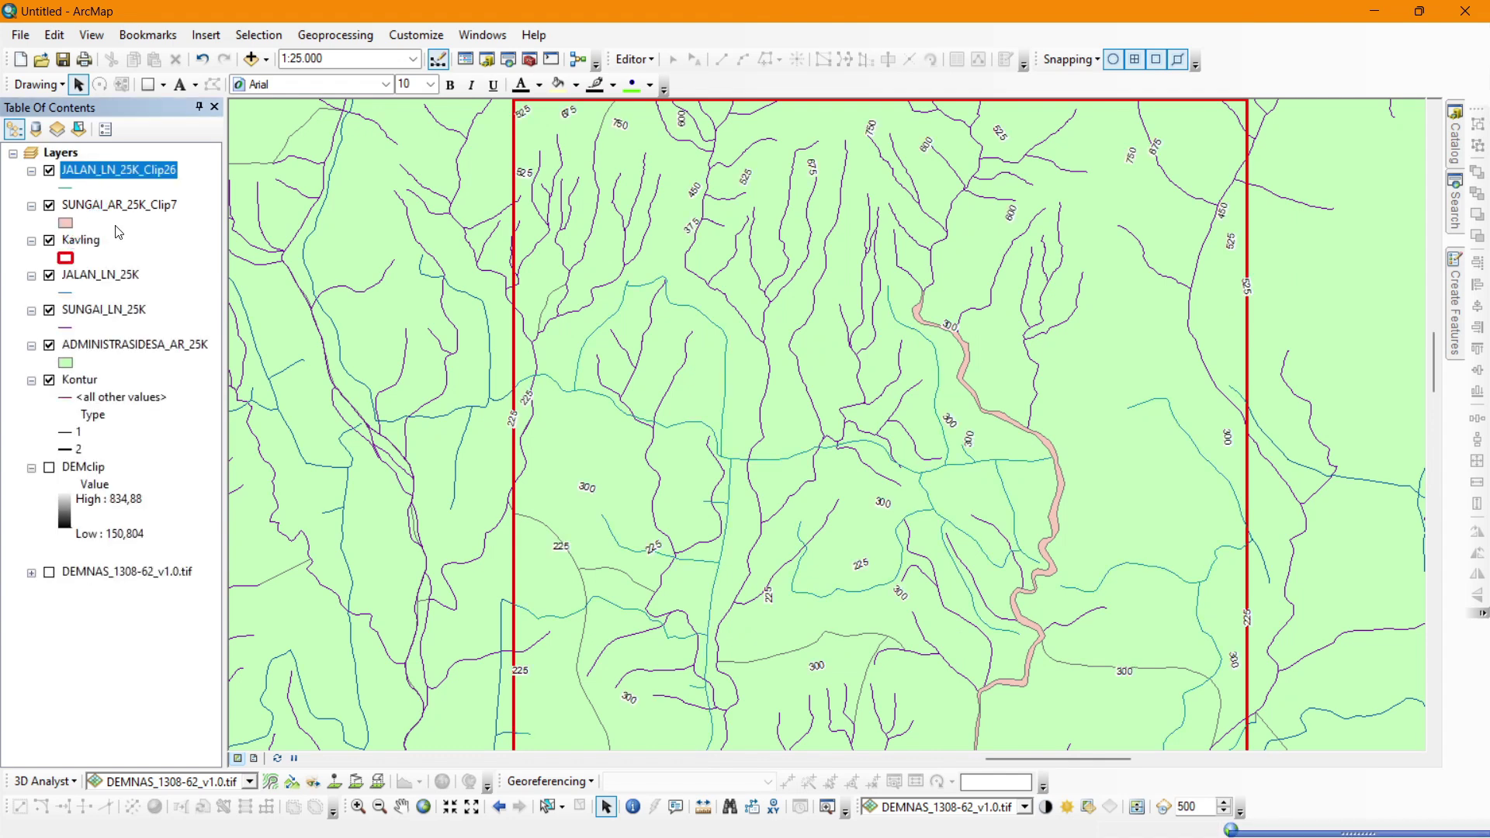
{"action": "right_click", "coordinate": [101, 273]}
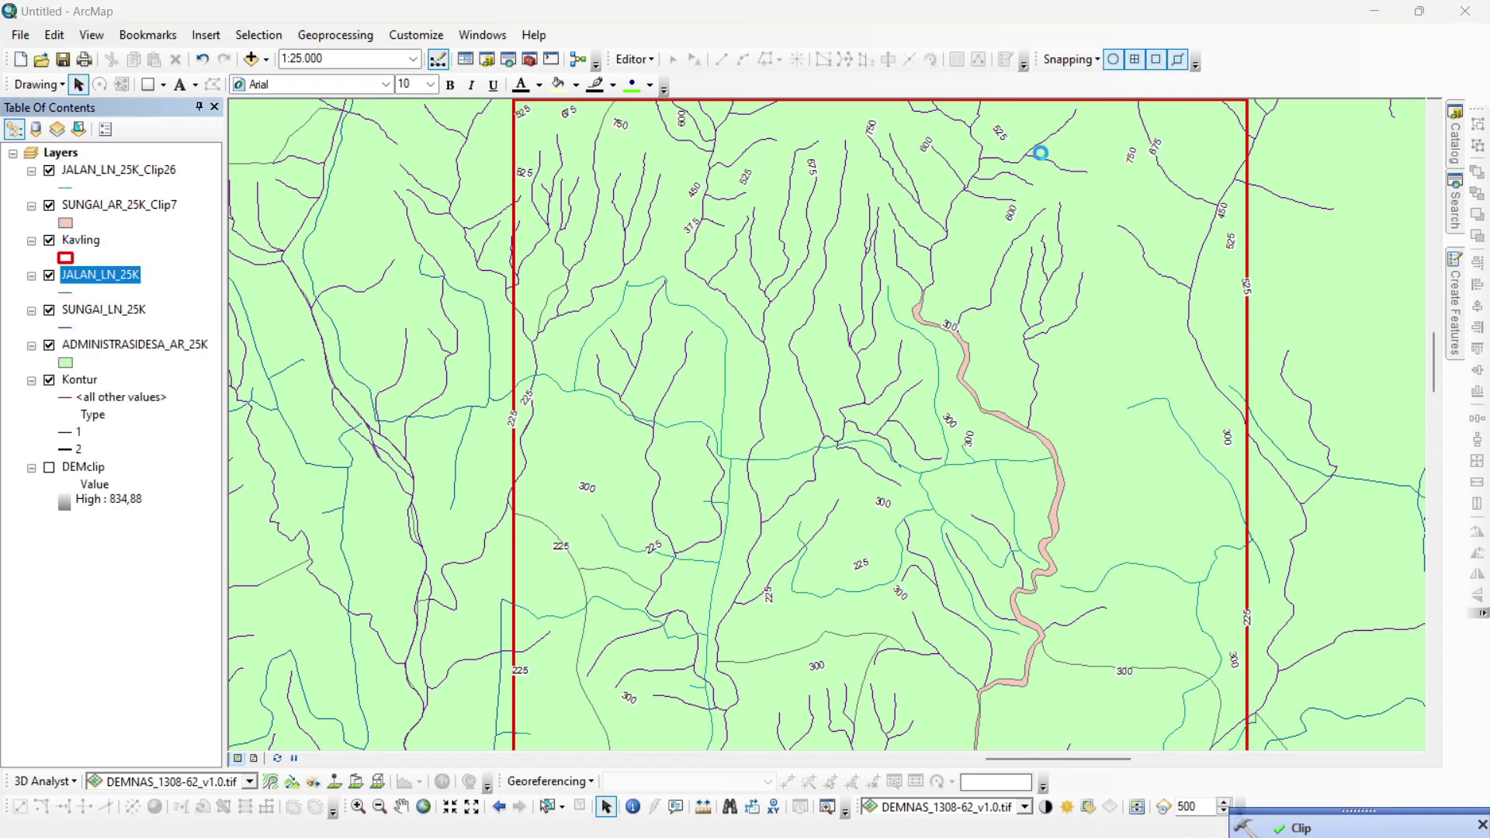
{"action": "left_click", "coordinate": [1055, 160]}
{"action": "right_click", "coordinate": [73, 276]}
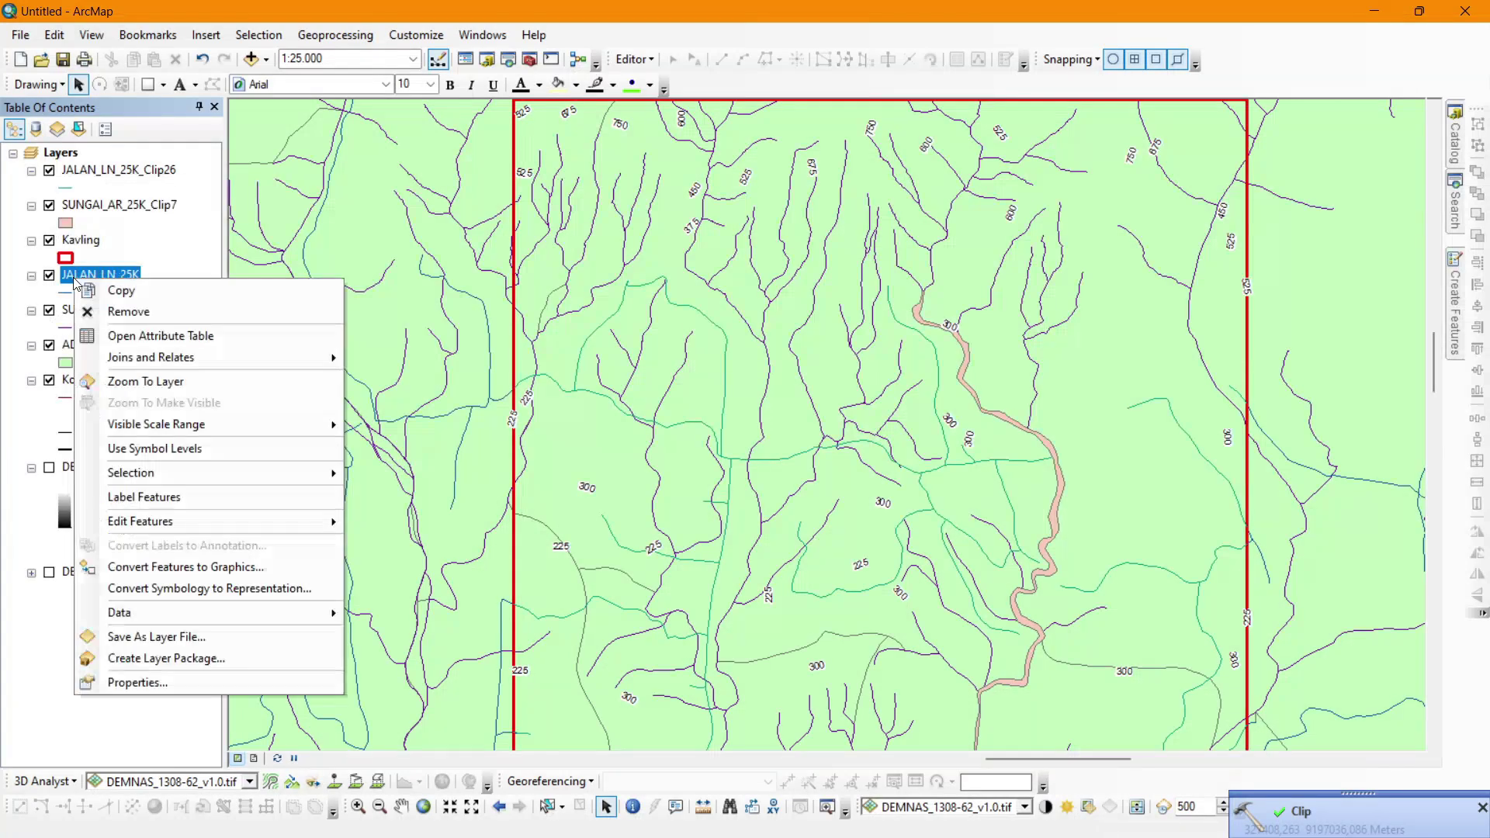
{"action": "left_click", "coordinate": [127, 314]}
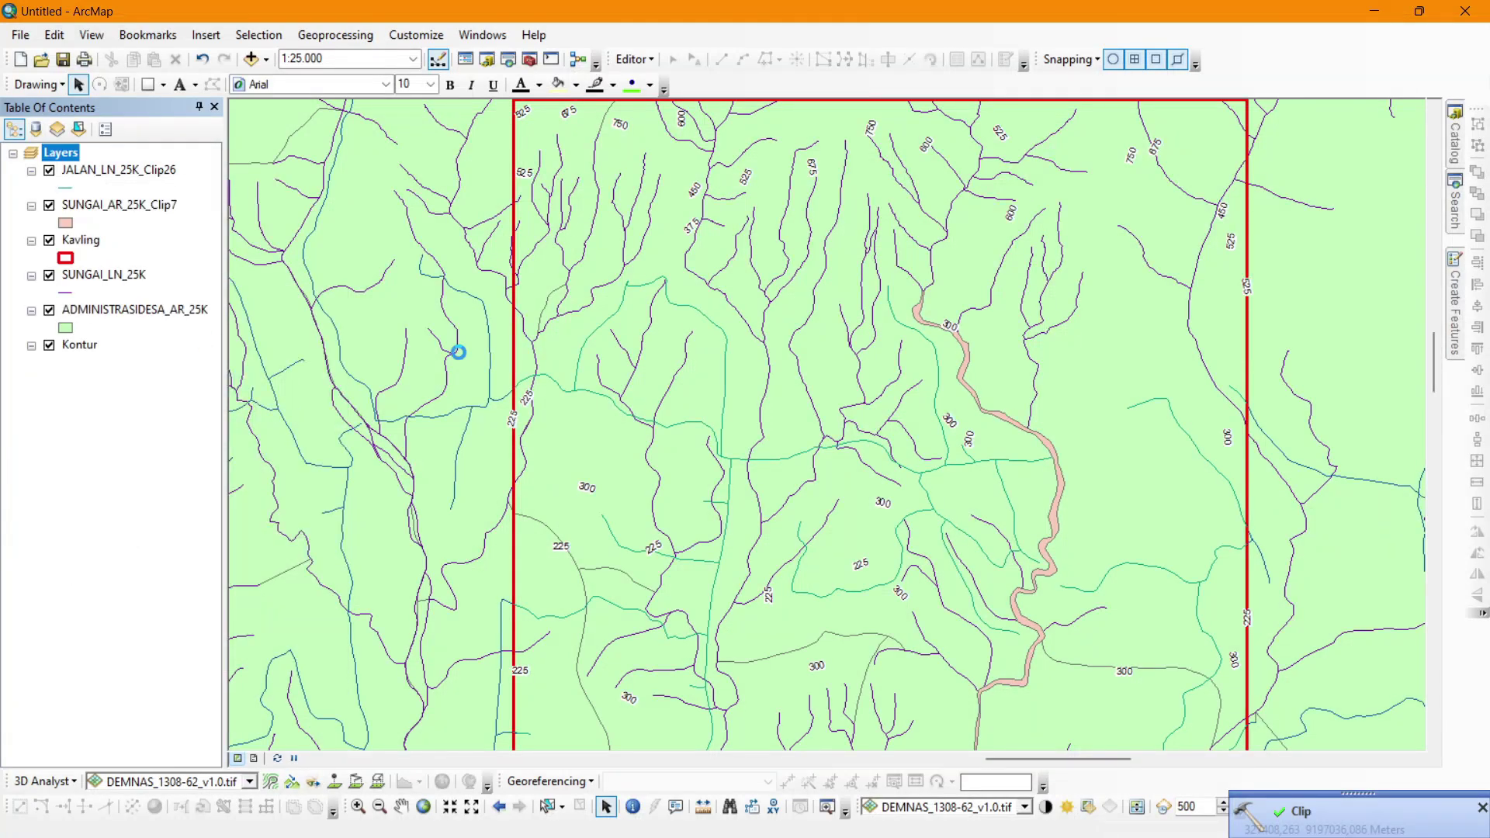
{"action": "left_click", "coordinate": [1455, 203]}
{"action": "left_click", "coordinate": [1214, 324]}
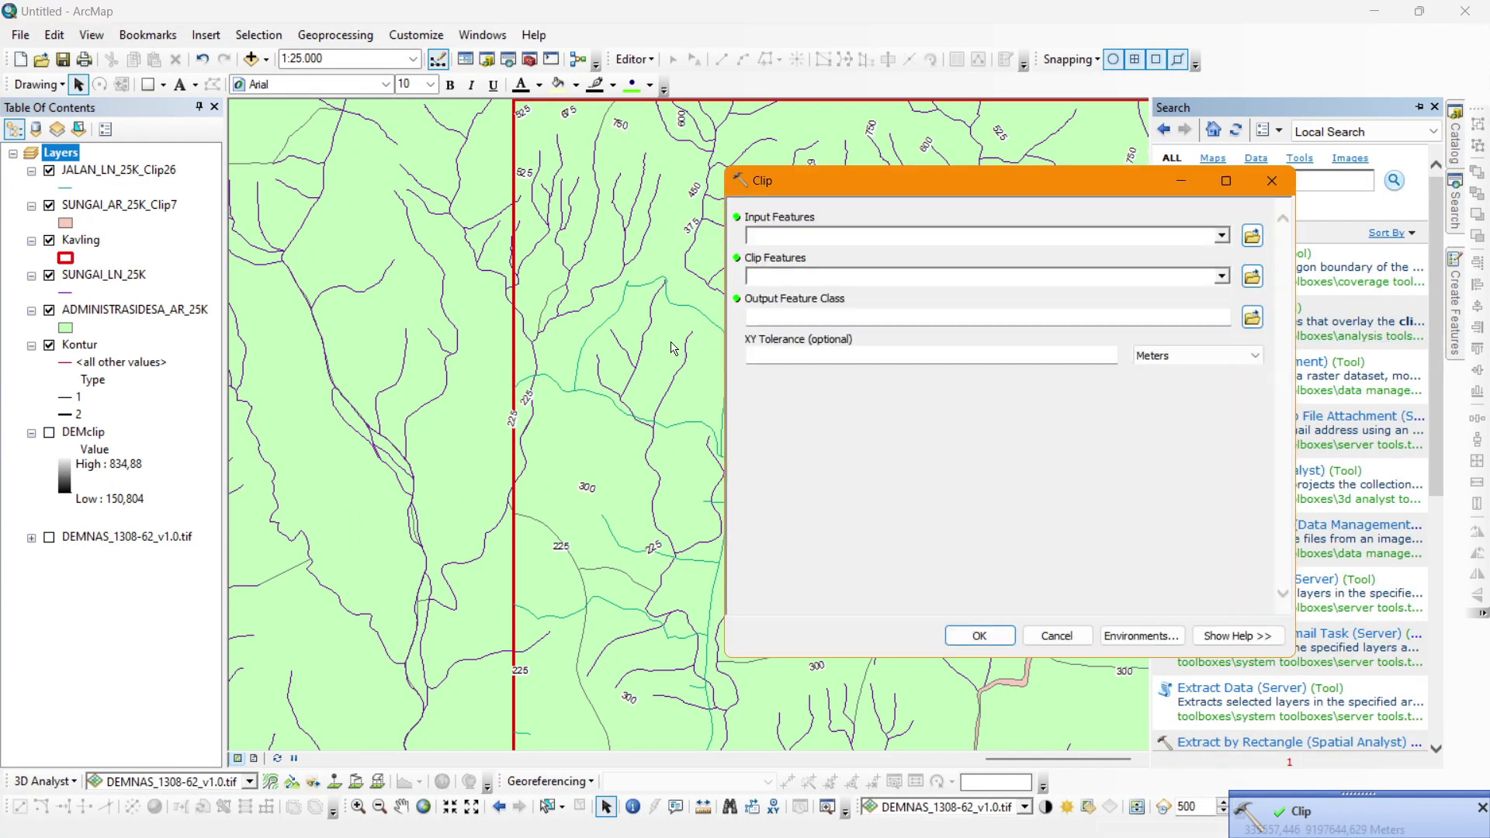
Clip SUNGAI_LN_25K river lines to the Kavling boundary.
{"action": "left_click", "coordinate": [1222, 236]}
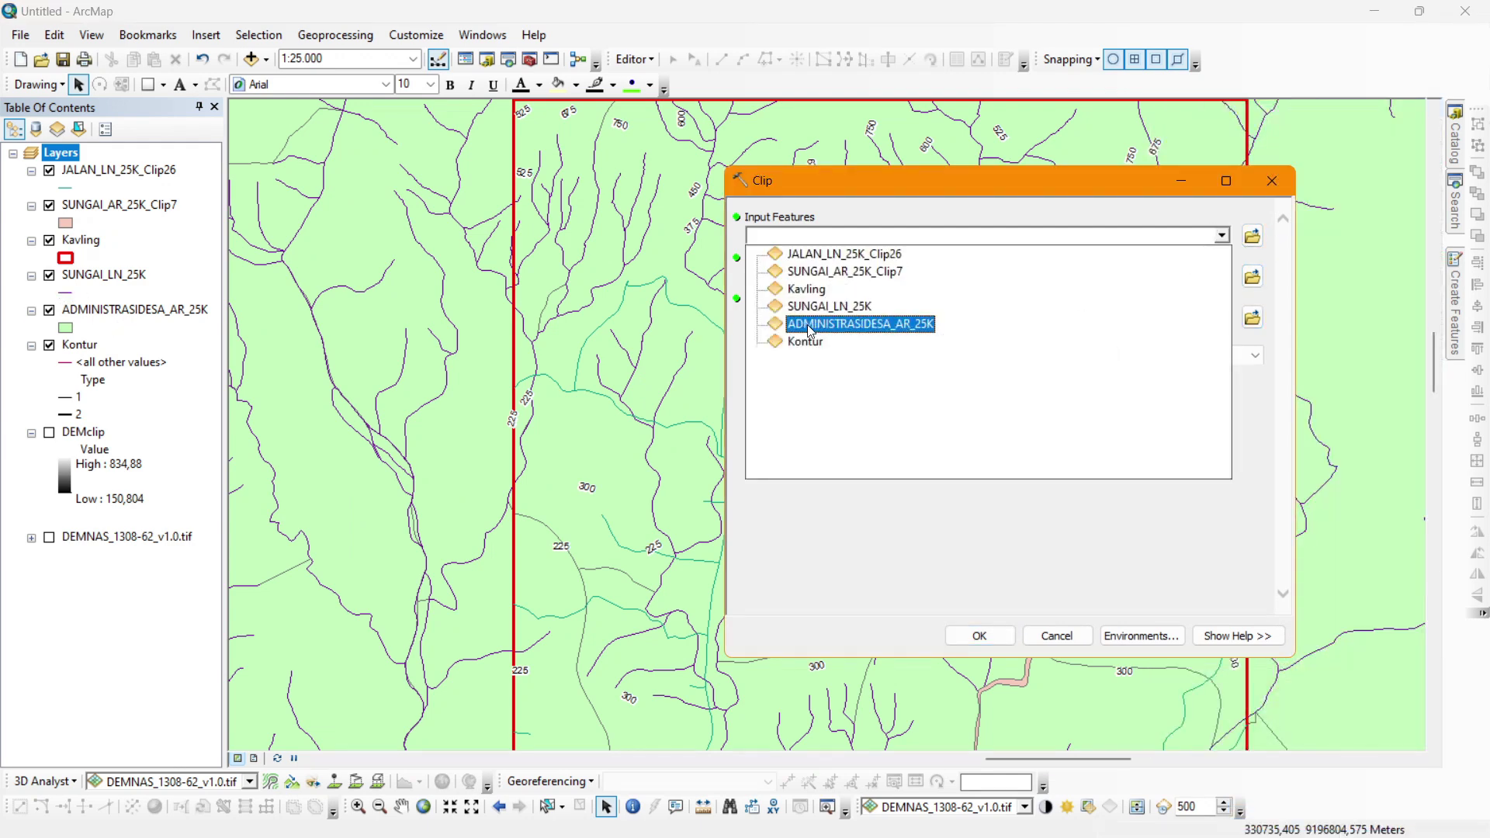
{"action": "left_click", "coordinate": [848, 306]}
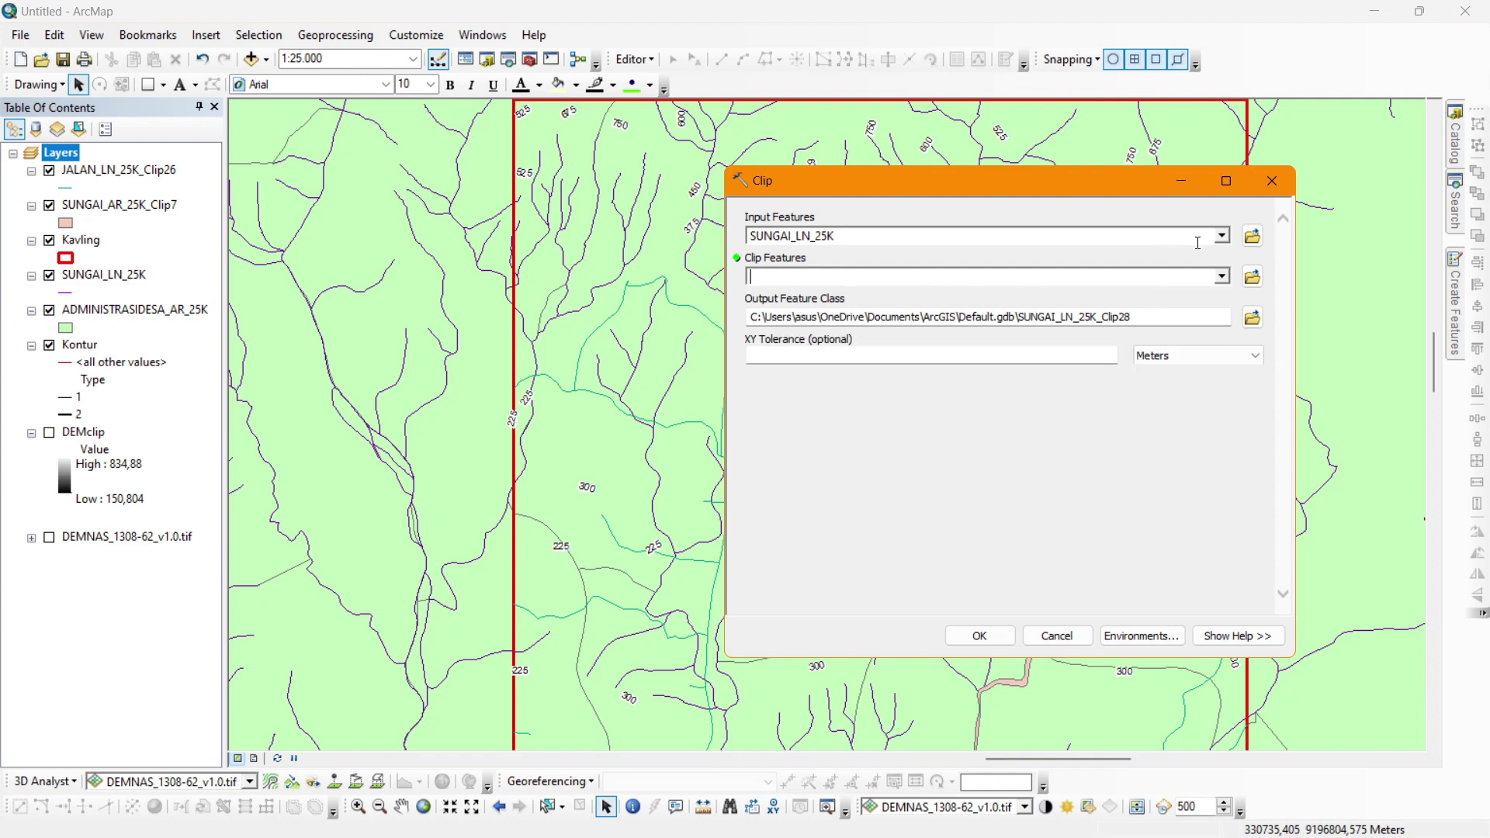
{"action": "left_click", "coordinate": [1226, 278]}
{"action": "left_click", "coordinate": [815, 330]}
{"action": "key", "text": "Return"}
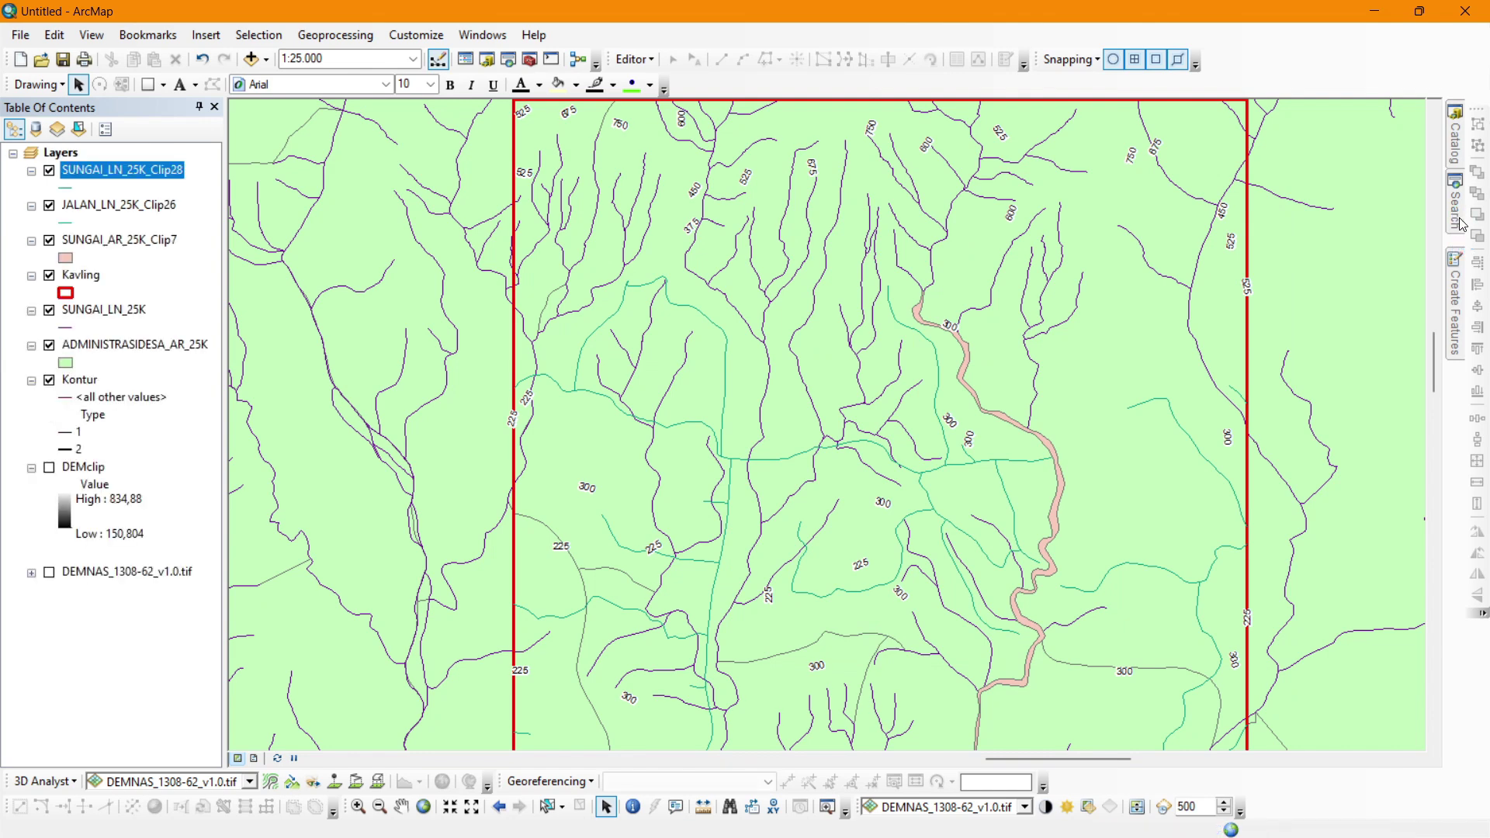
Clip ADMINISTRASIDESA_AR_25K village areas to the Kavling boundary.
{"action": "mouse_move", "coordinate": [1462, 225]}
{"action": "left_click", "coordinate": [1217, 313]}
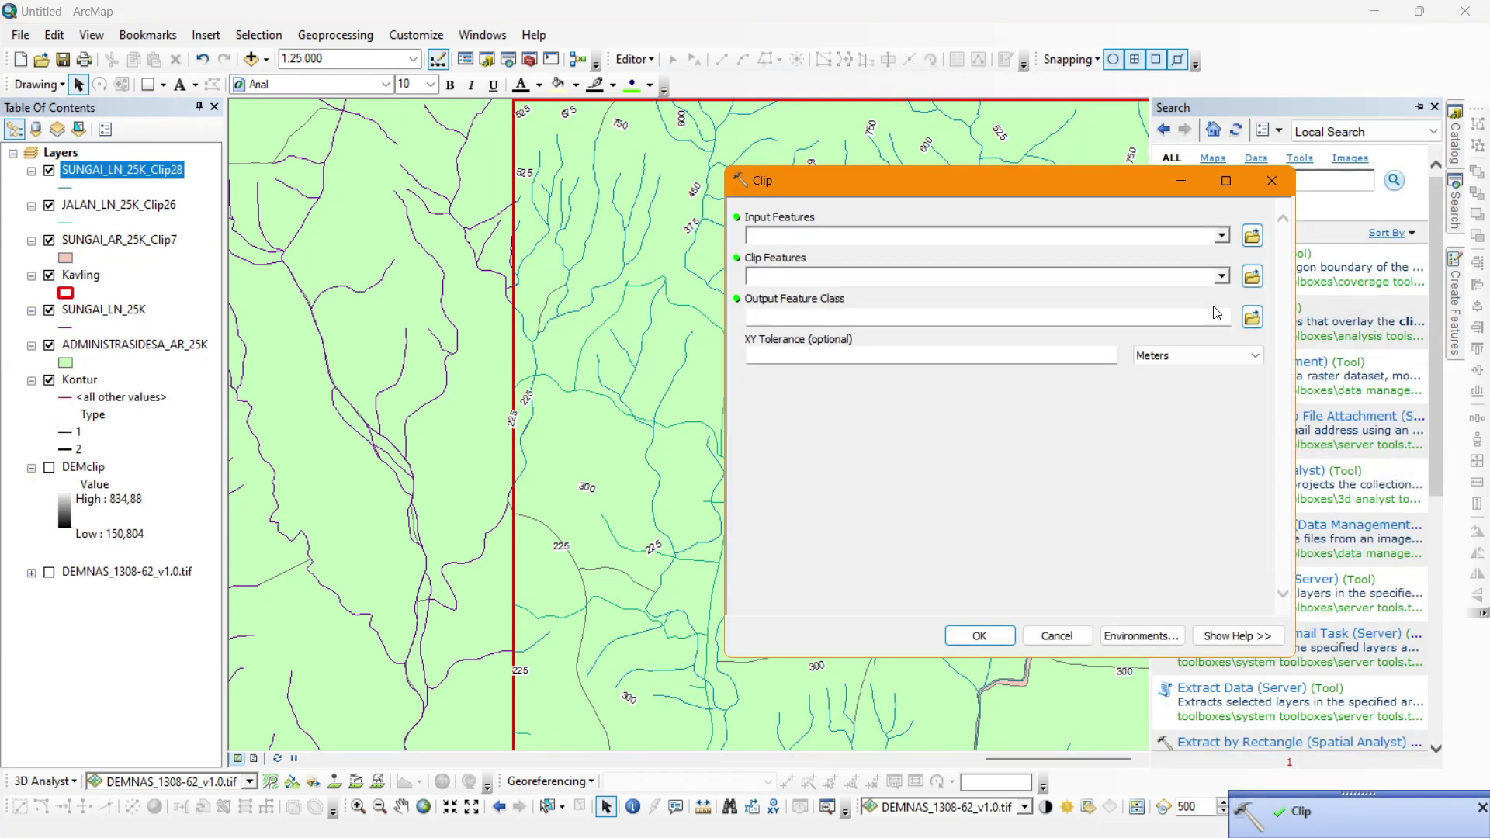
{"action": "left_click", "coordinate": [1222, 236]}
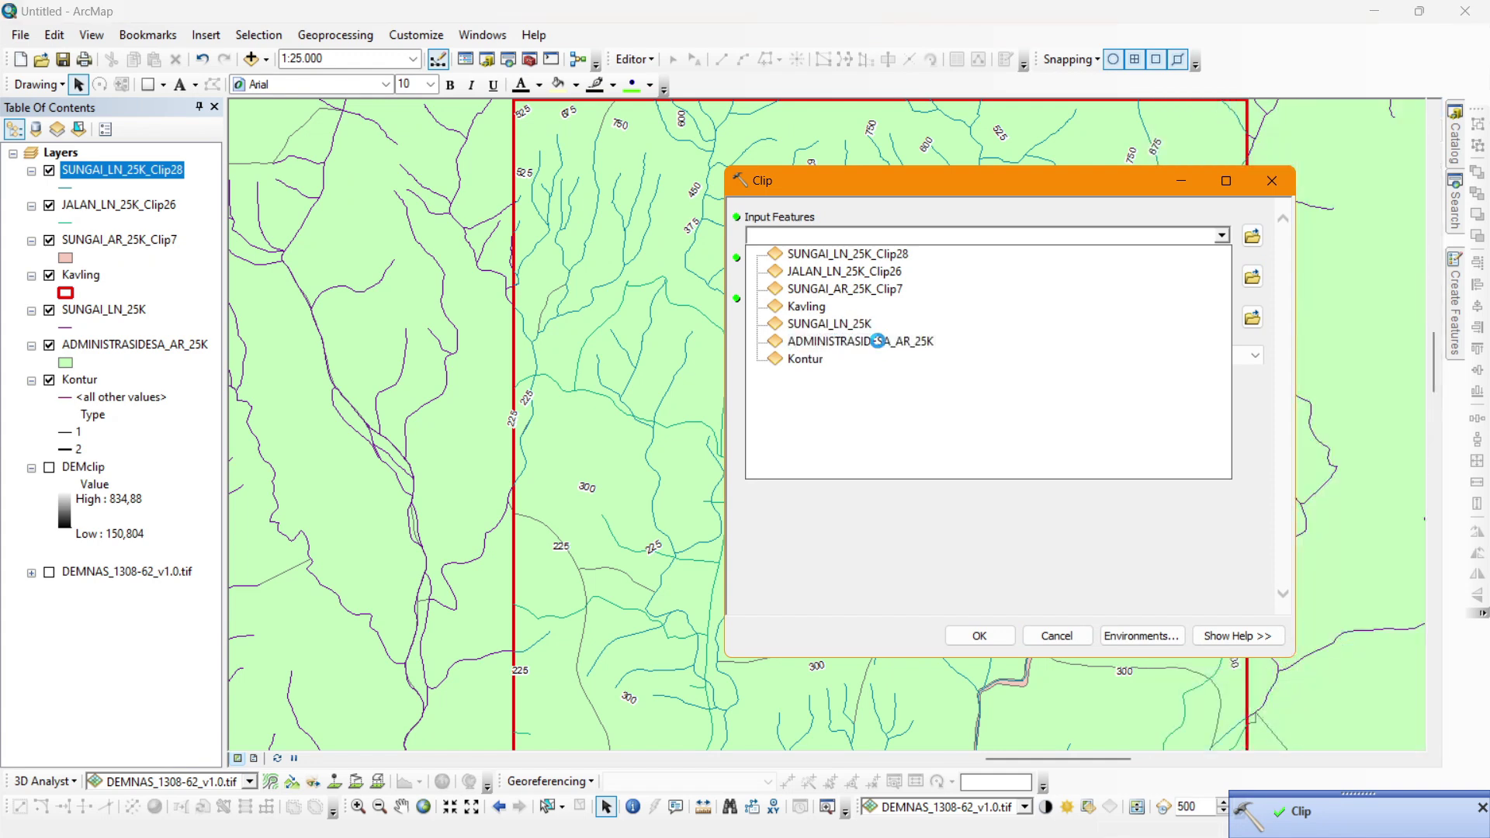
{"action": "left_click", "coordinate": [974, 344]}
{"action": "left_click", "coordinate": [1222, 276]}
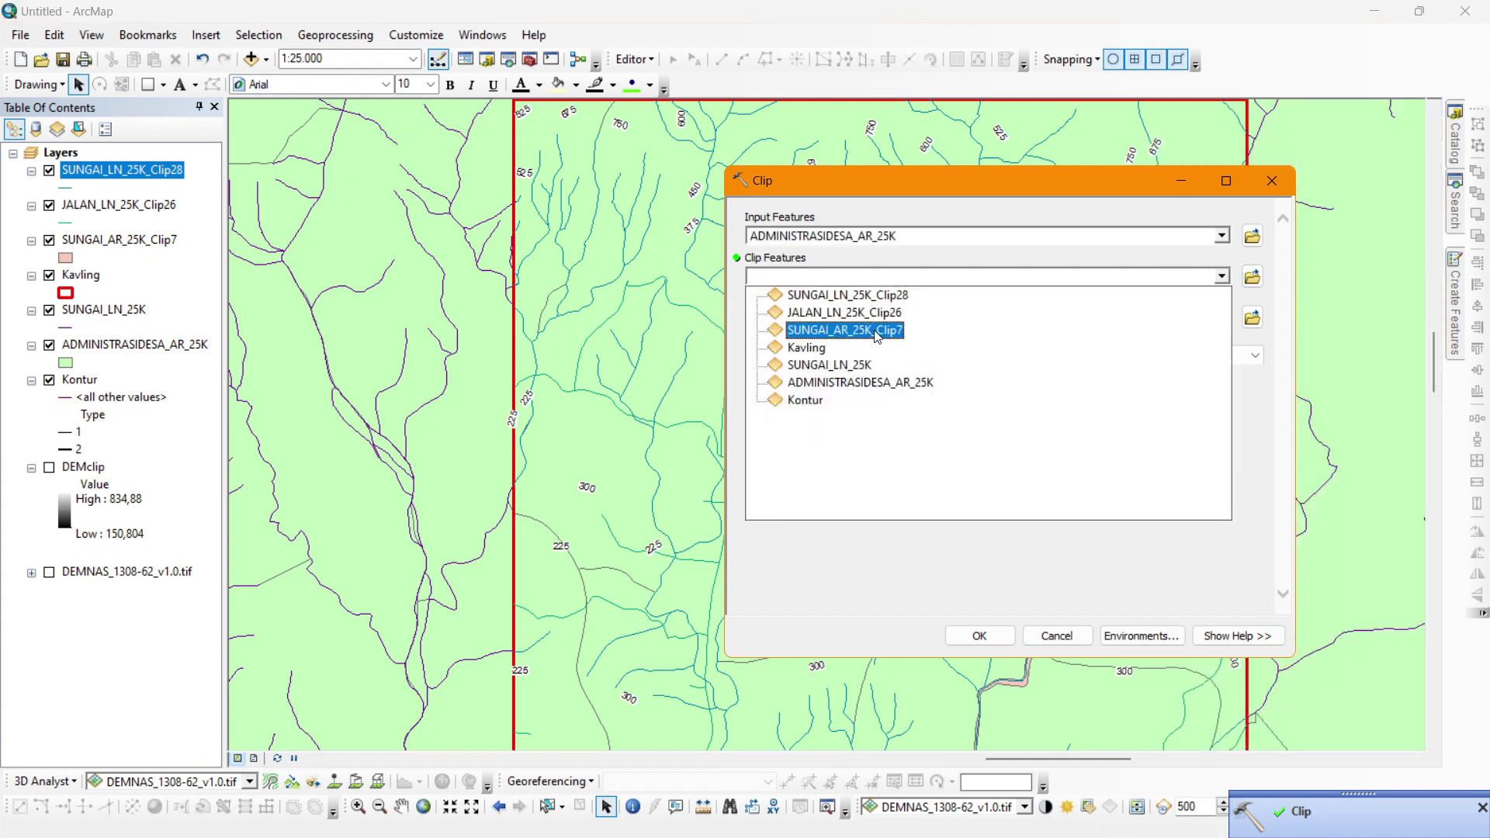
{"action": "left_click", "coordinate": [842, 355]}
{"action": "key", "text": "Return"}
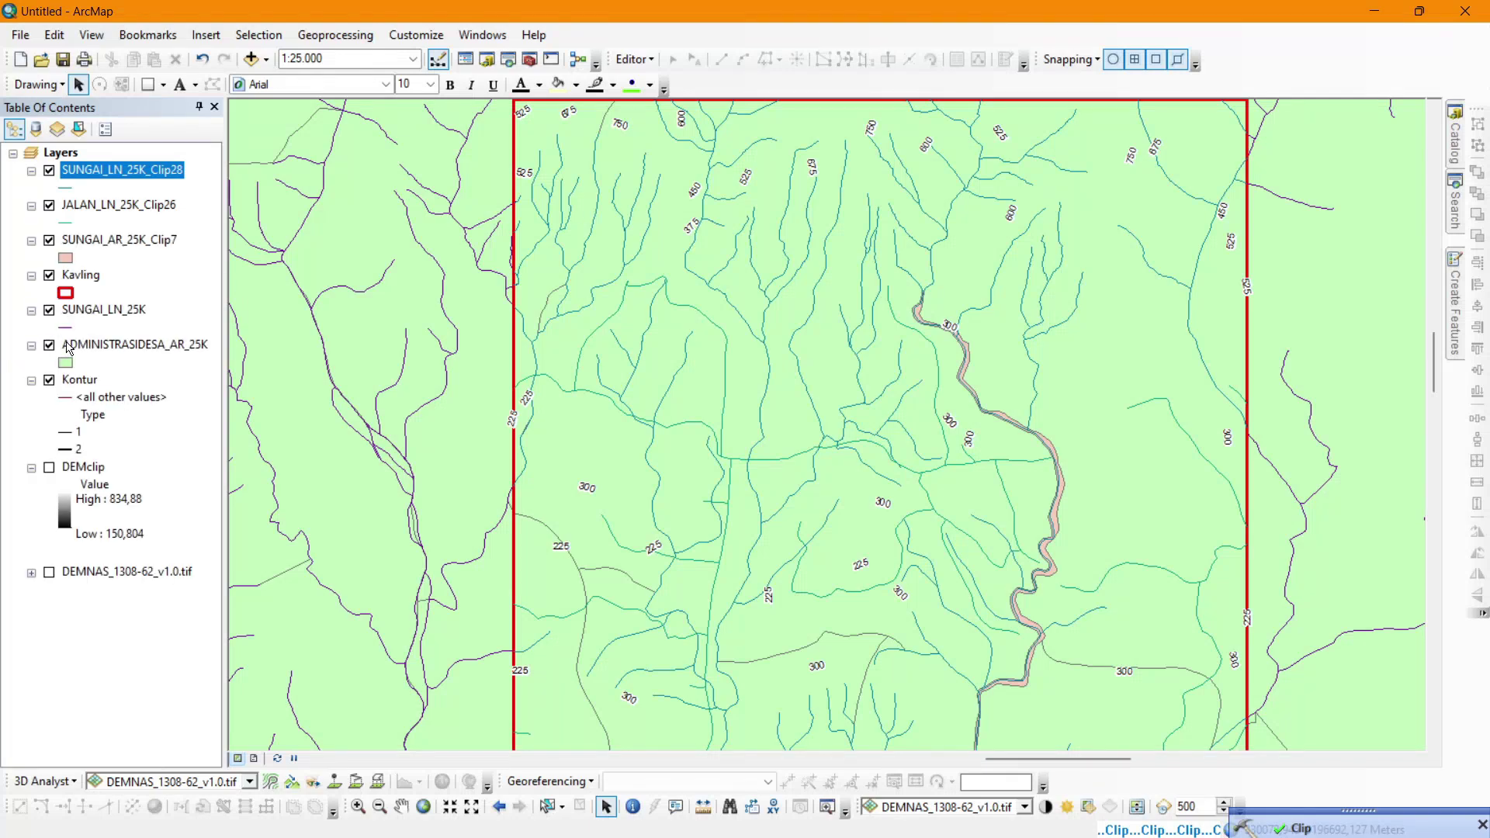
Remove the unclipped SUNGAI_LN_25K and ADMINISTRASIDESA_AR_25K layers.
{"action": "left_click", "coordinate": [101, 344]}
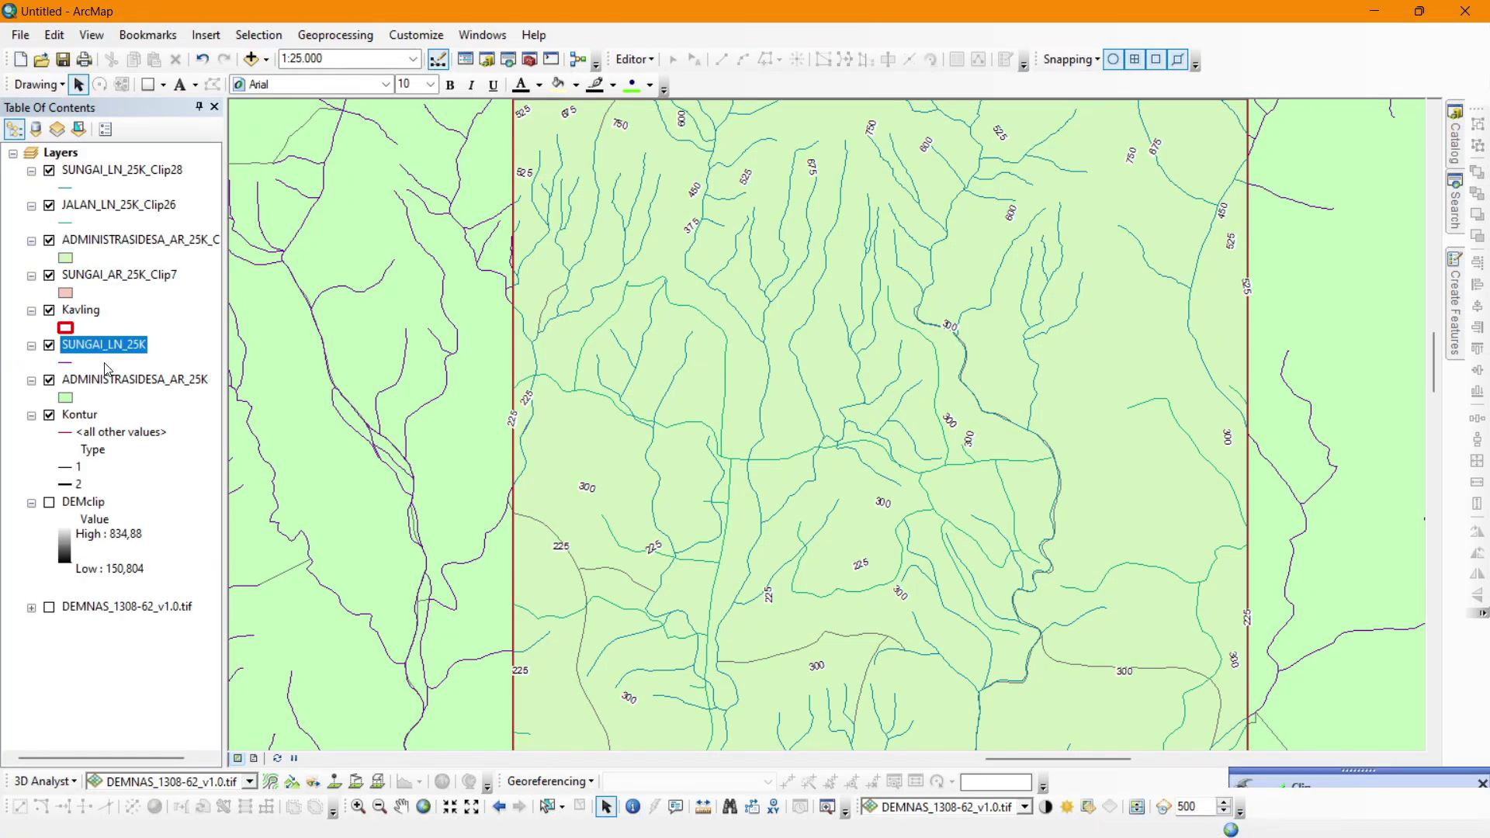
{"action": "left_click", "coordinate": [109, 379], "text": "ctrl"}
{"action": "right_click", "coordinate": [112, 378]}
{"action": "left_click", "coordinate": [156, 406]}
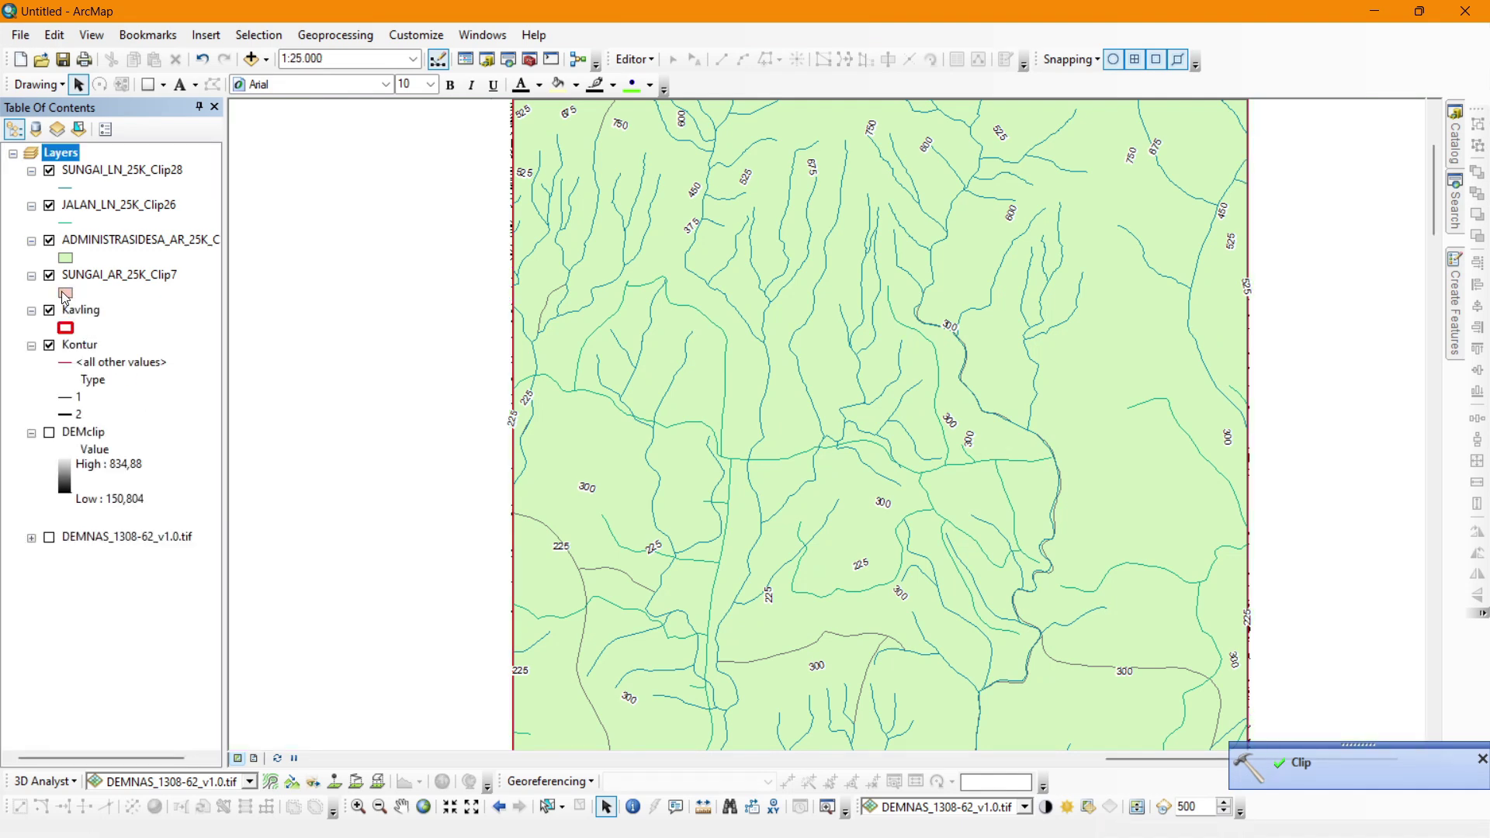
Give the SUNGAI_AR river areas the Lake fill and move the village area layer to the top.
{"action": "left_click", "coordinate": [66, 294]}
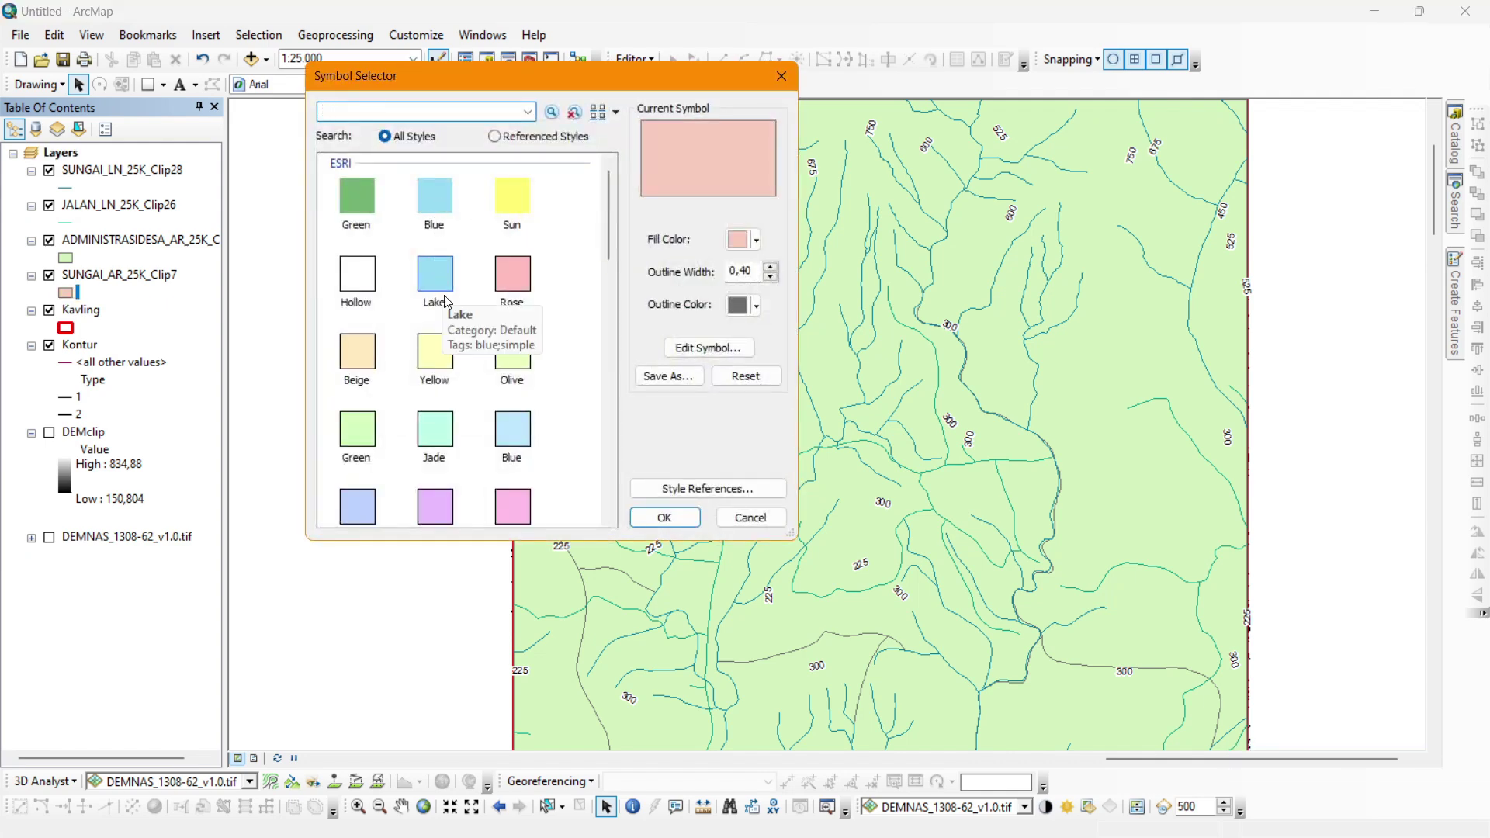
{"action": "double_click", "coordinate": [435, 272]}
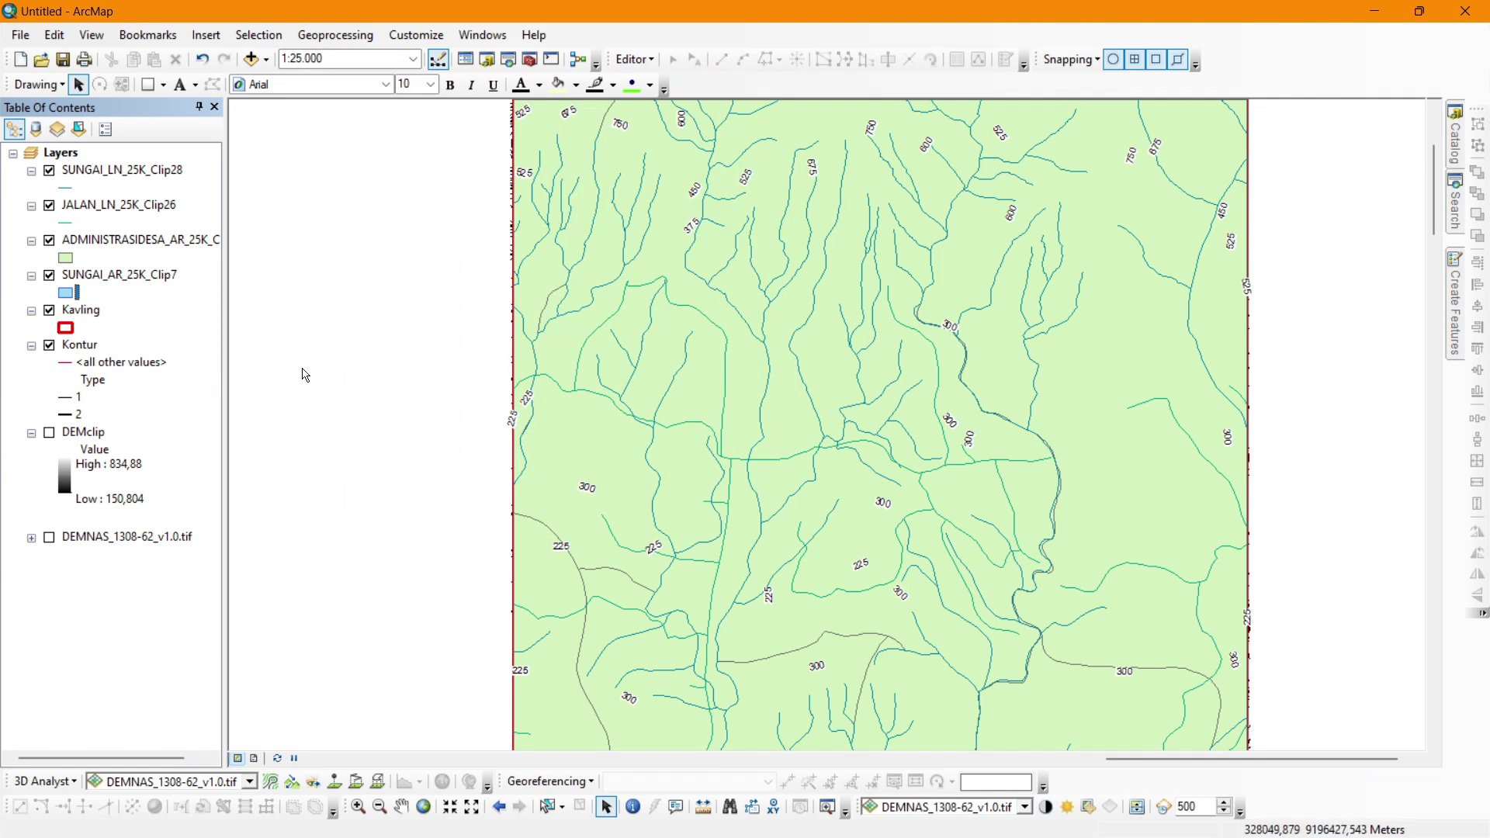
{"action": "left_click", "coordinate": [91, 241]}
{"action": "left_click_drag", "start_coordinate": [118, 244], "coordinate": [124, 159]}
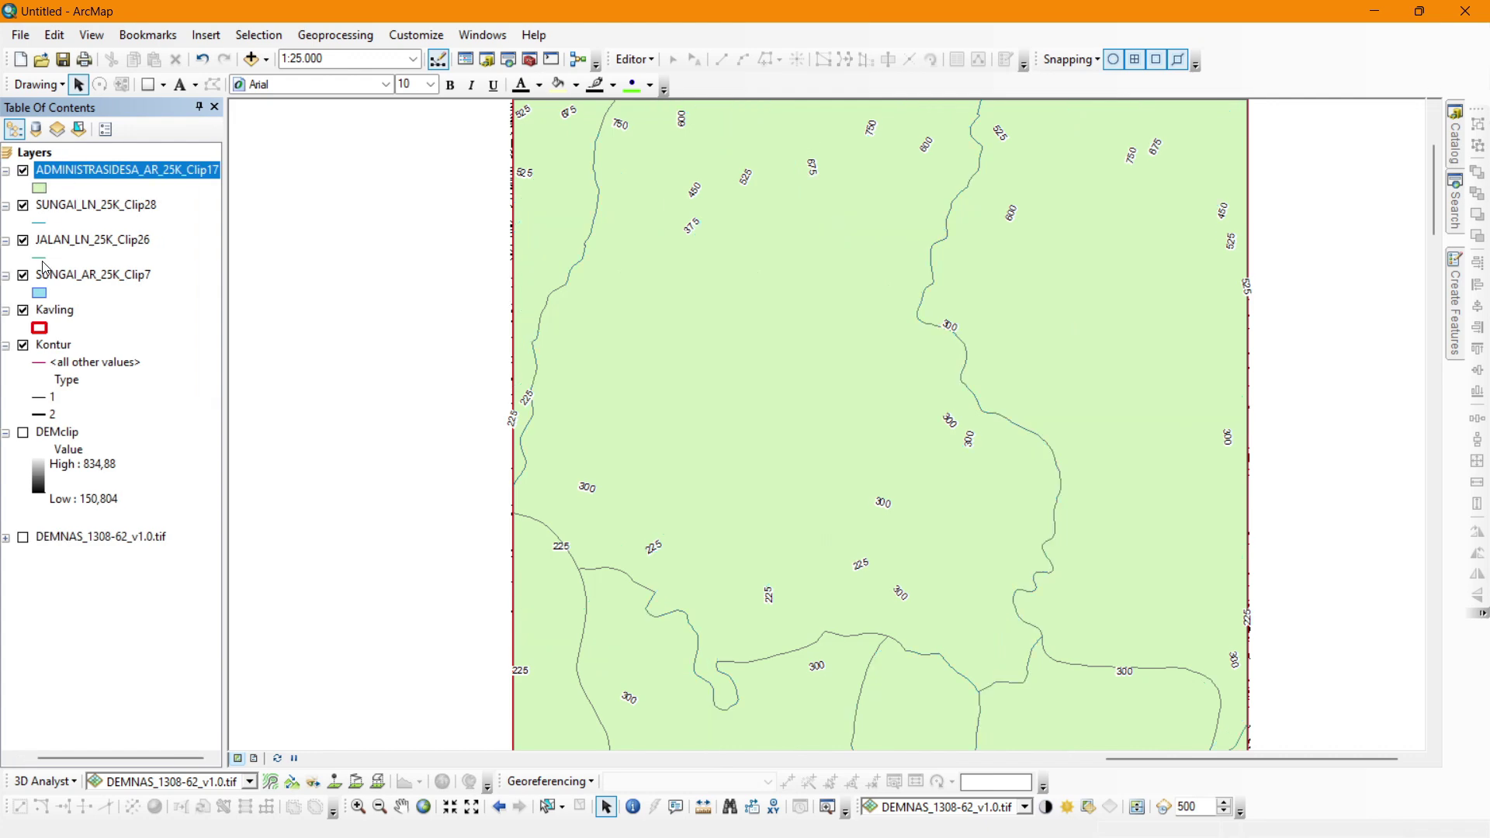
Make the JALAN road lines red and give the SUNGAI_LN stream lines the River style.
{"action": "left_click", "coordinate": [40, 258]}
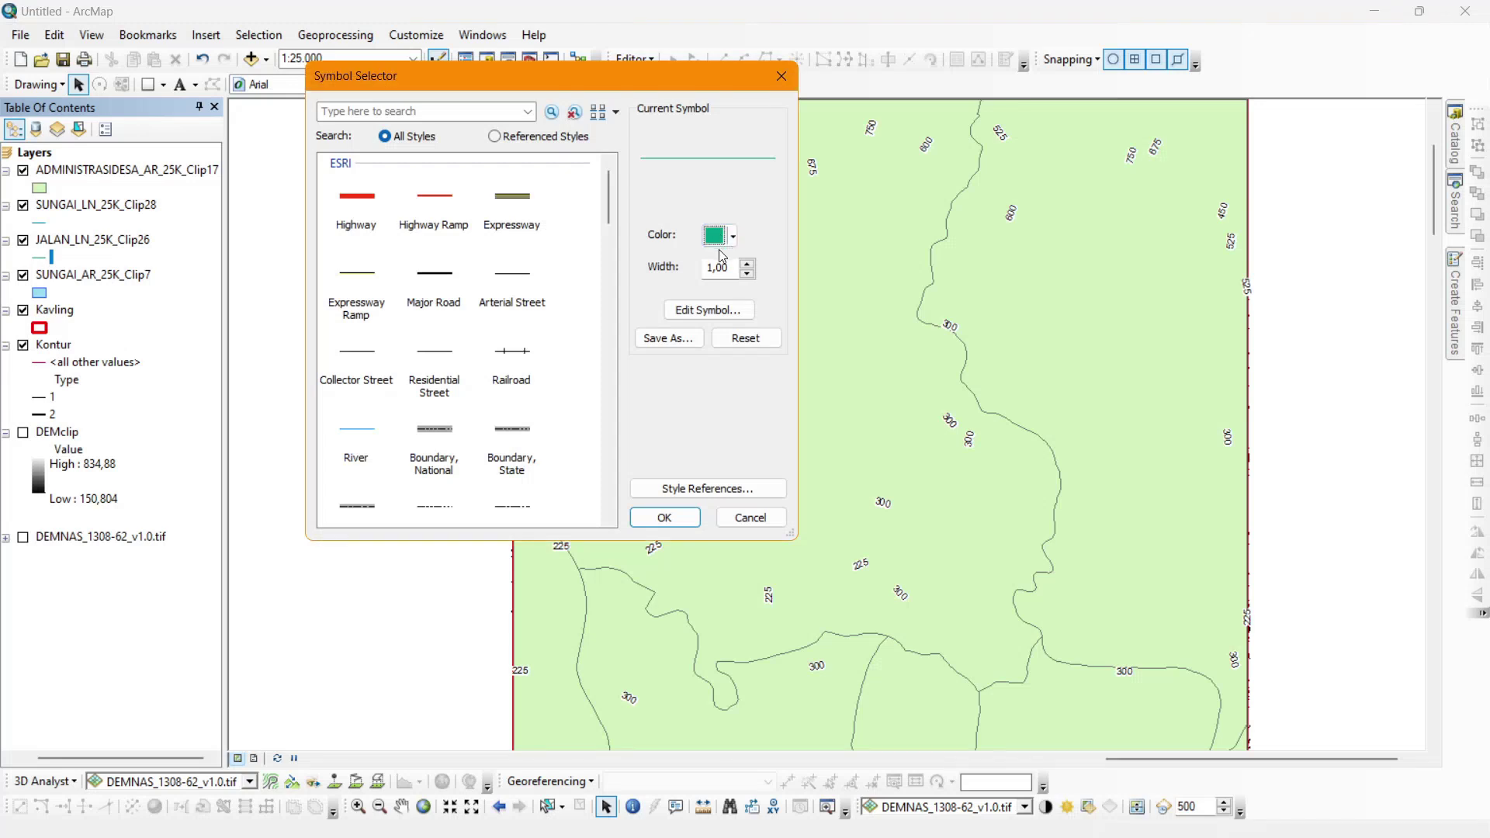
{"action": "left_click", "coordinate": [723, 240]}
{"action": "left_click", "coordinate": [730, 324]}
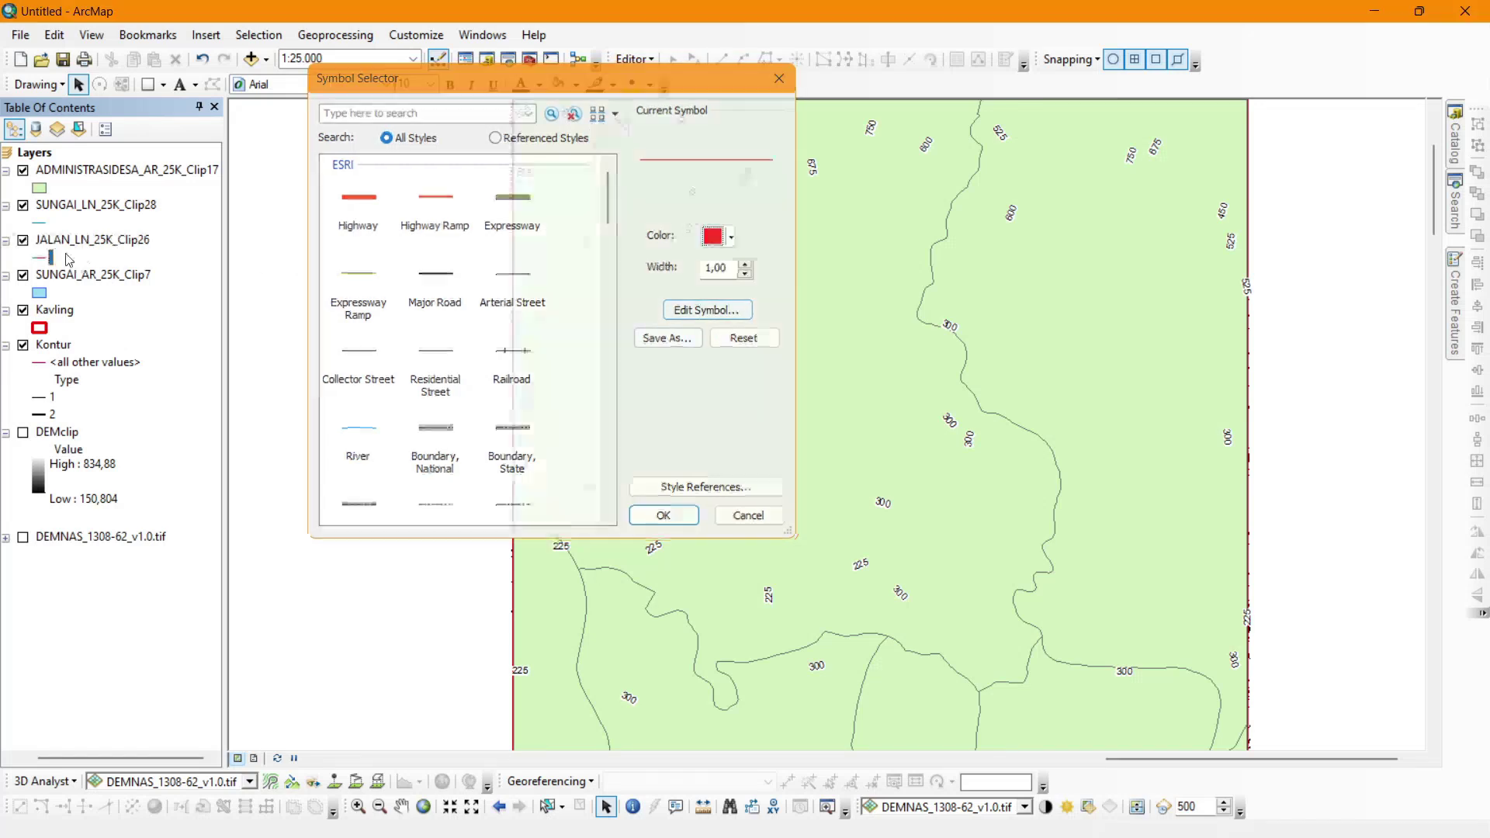
{"action": "left_click", "coordinate": [664, 518]}
{"action": "left_click", "coordinate": [40, 223]}
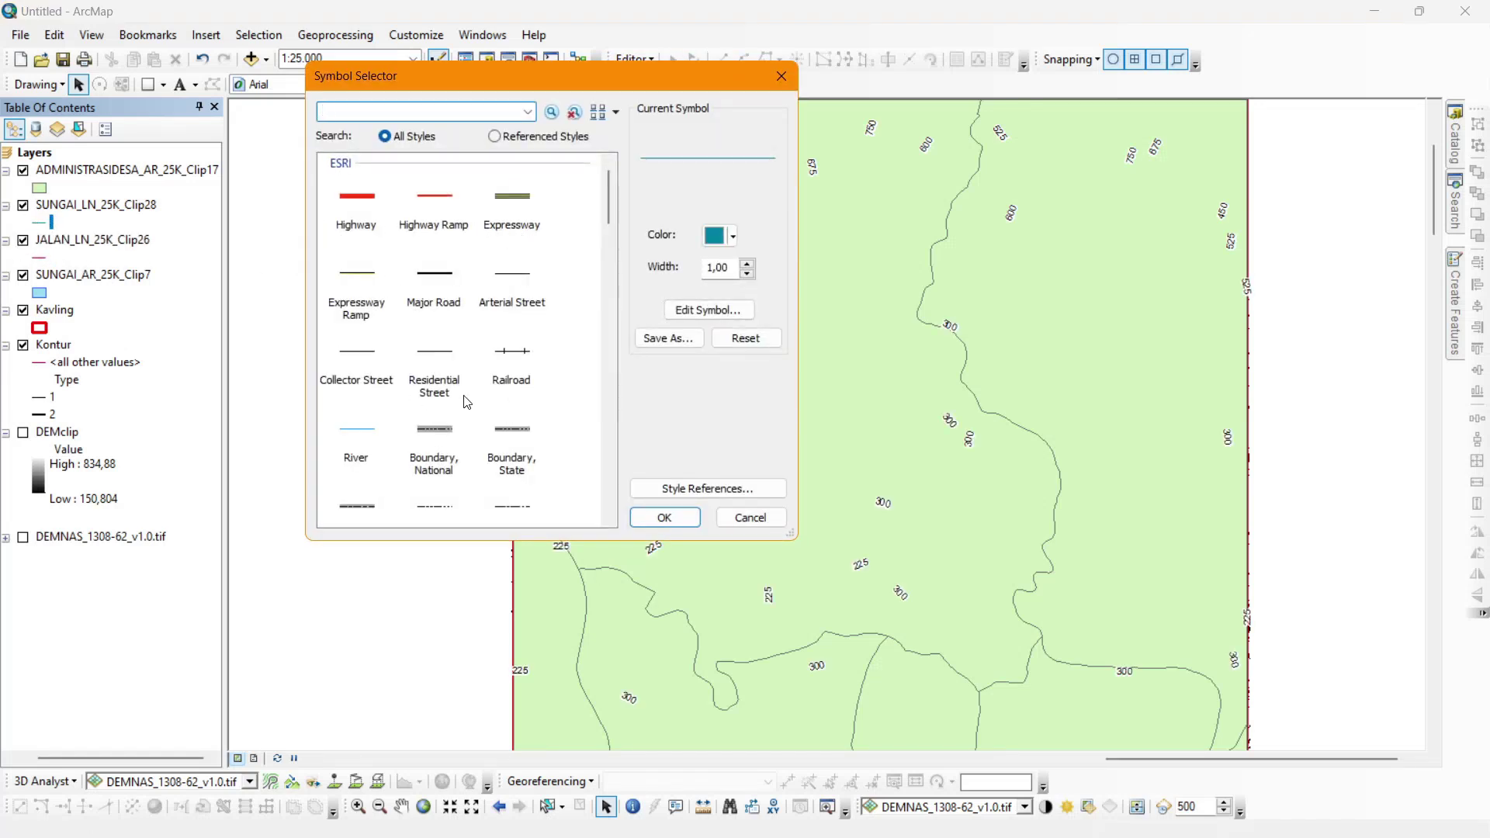
{"action": "double_click", "coordinate": [359, 433]}
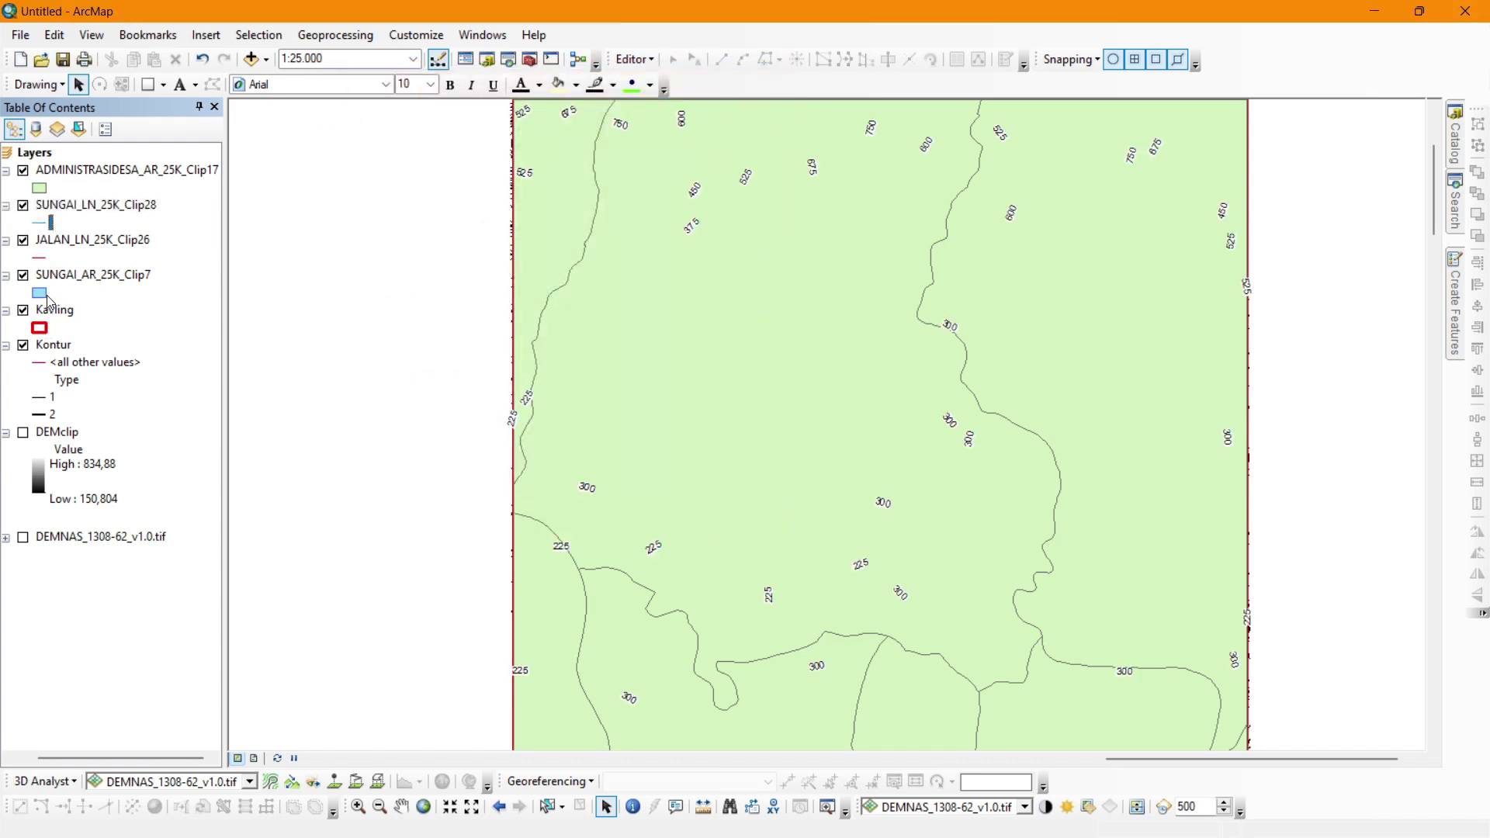
Make the ADMINISTRASIDESA village areas hollow with a green outline of width 2.
{"action": "left_click", "coordinate": [40, 190]}
{"action": "left_click", "coordinate": [742, 239]}
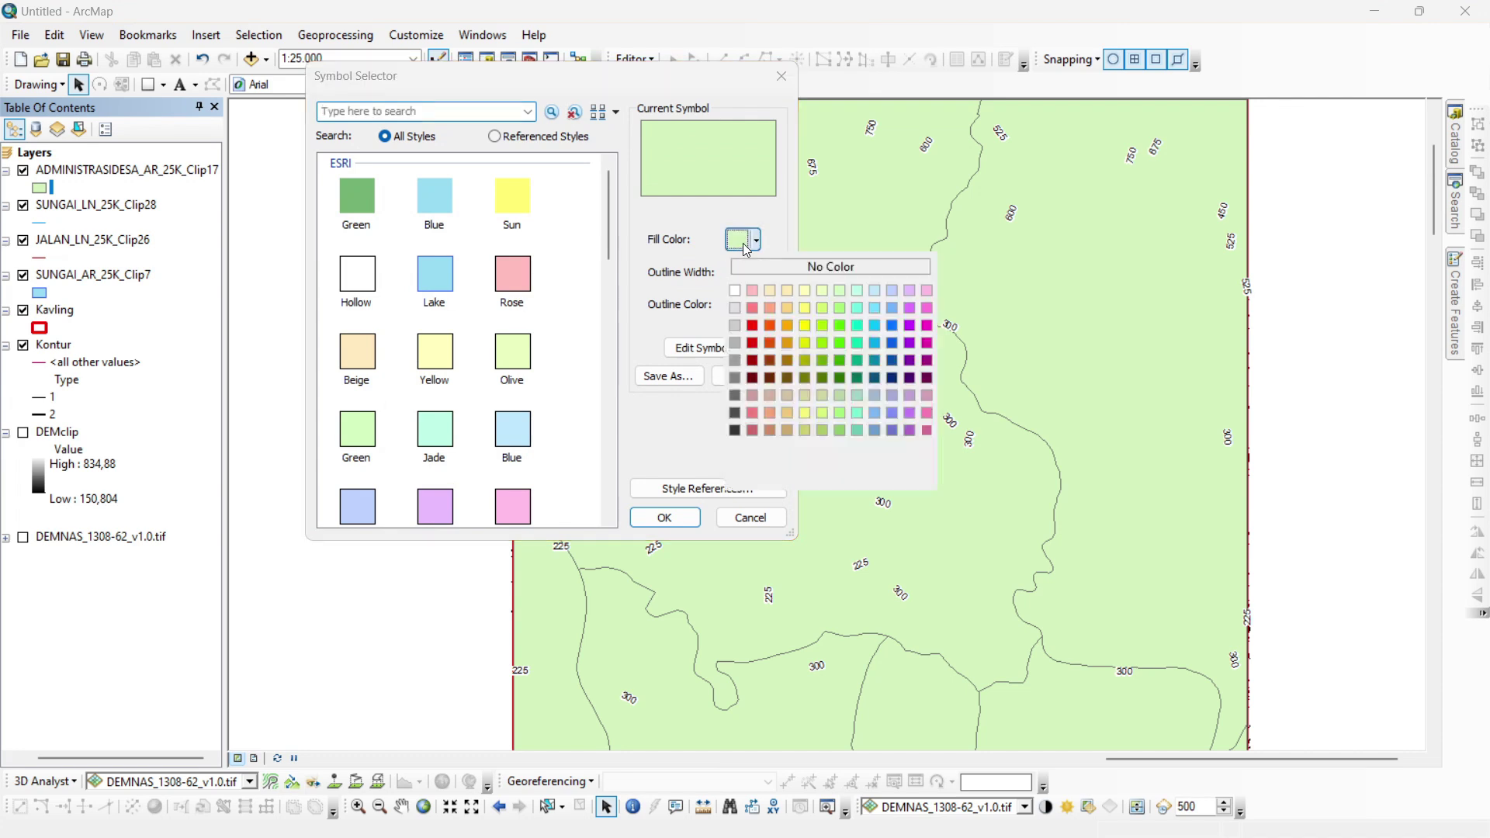
{"action": "left_click", "coordinate": [830, 266]}
{"action": "left_click", "coordinate": [742, 305]}
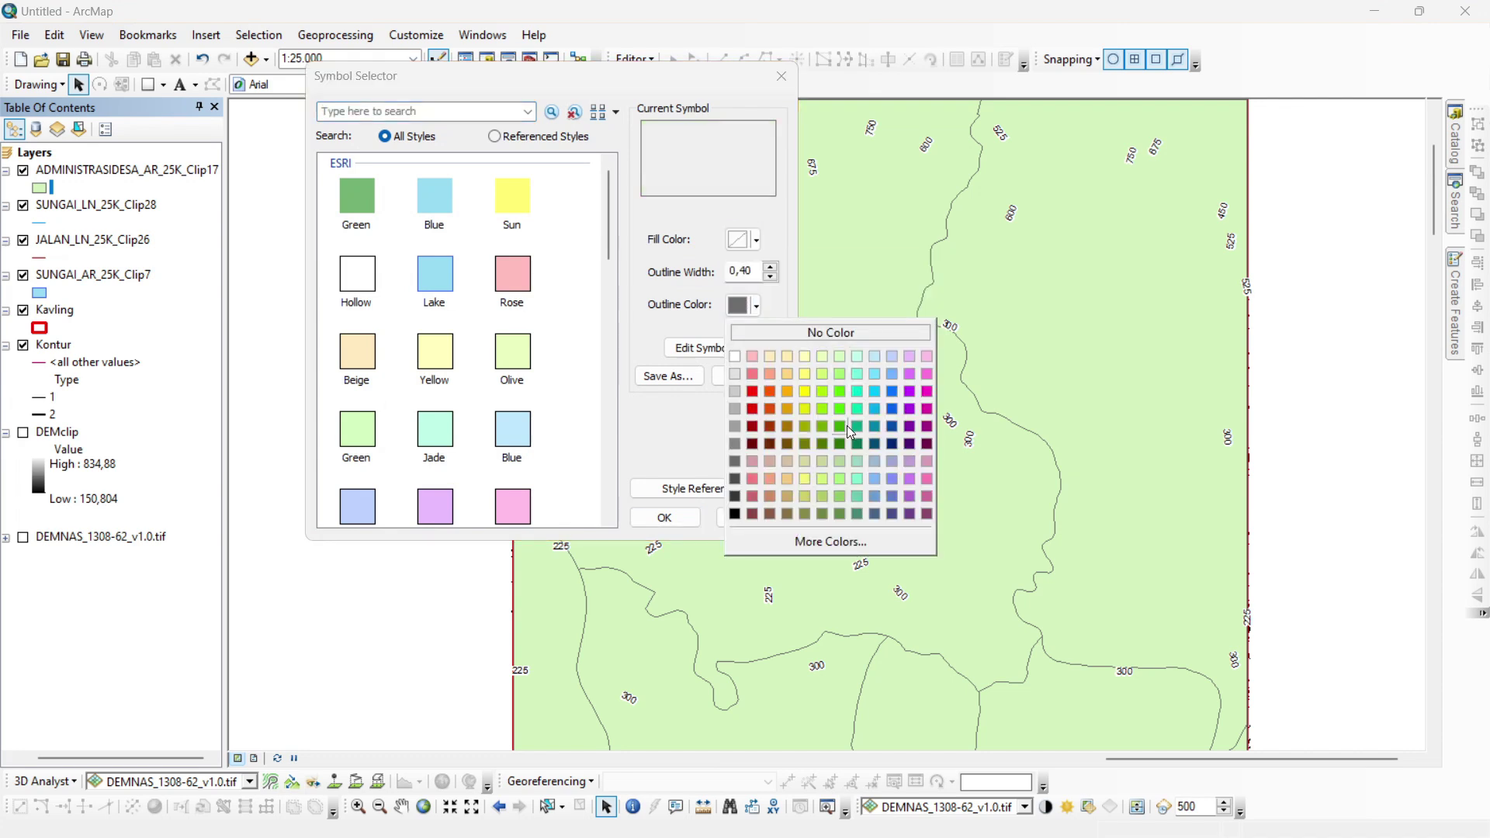
{"action": "left_click", "coordinate": [844, 425]}
{"action": "left_click", "coordinate": [774, 276]}
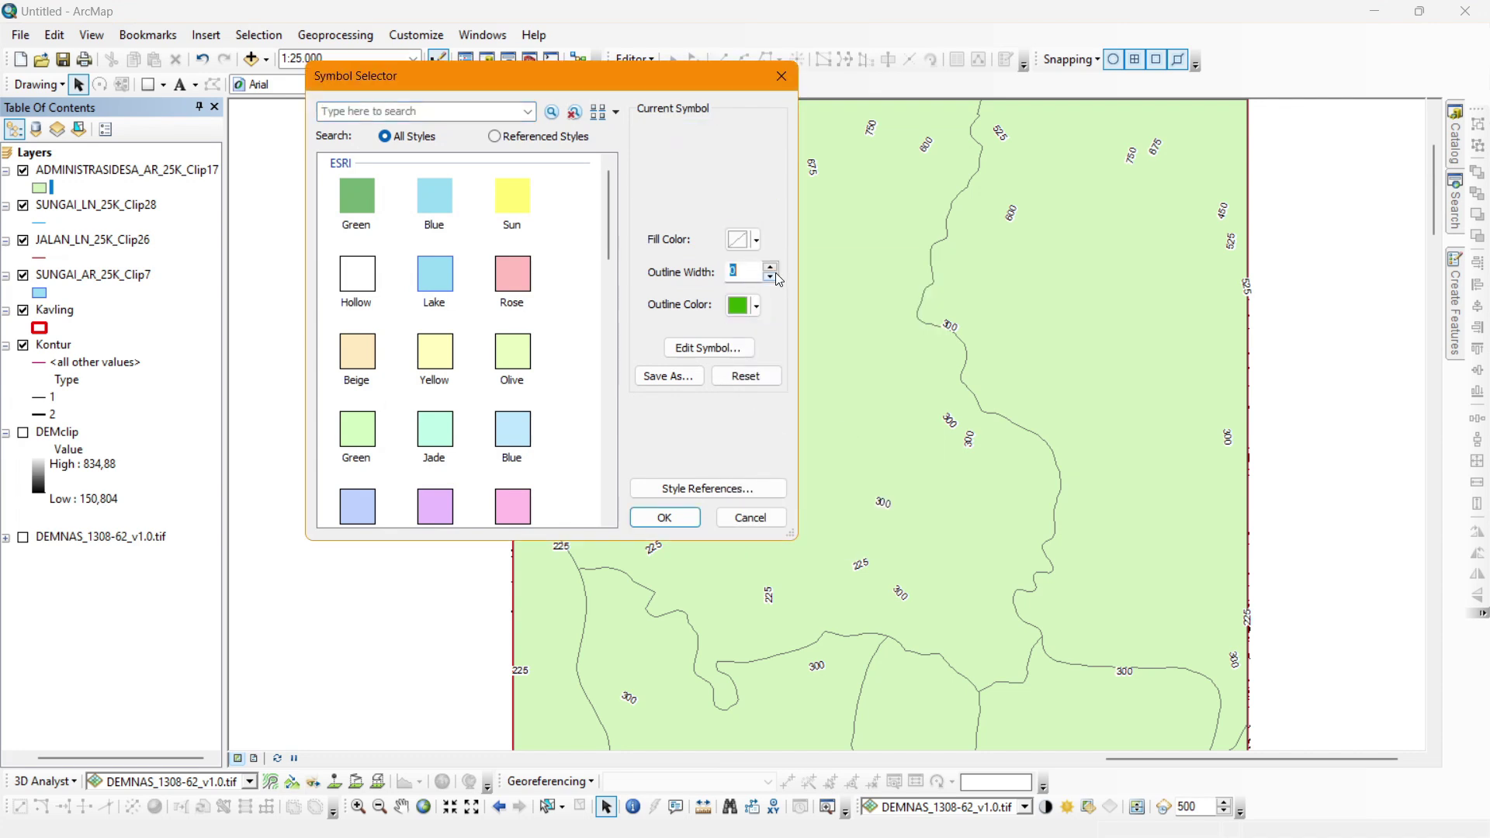
{"action": "type", "text": "2"}
{"action": "key", "text": "Return"}
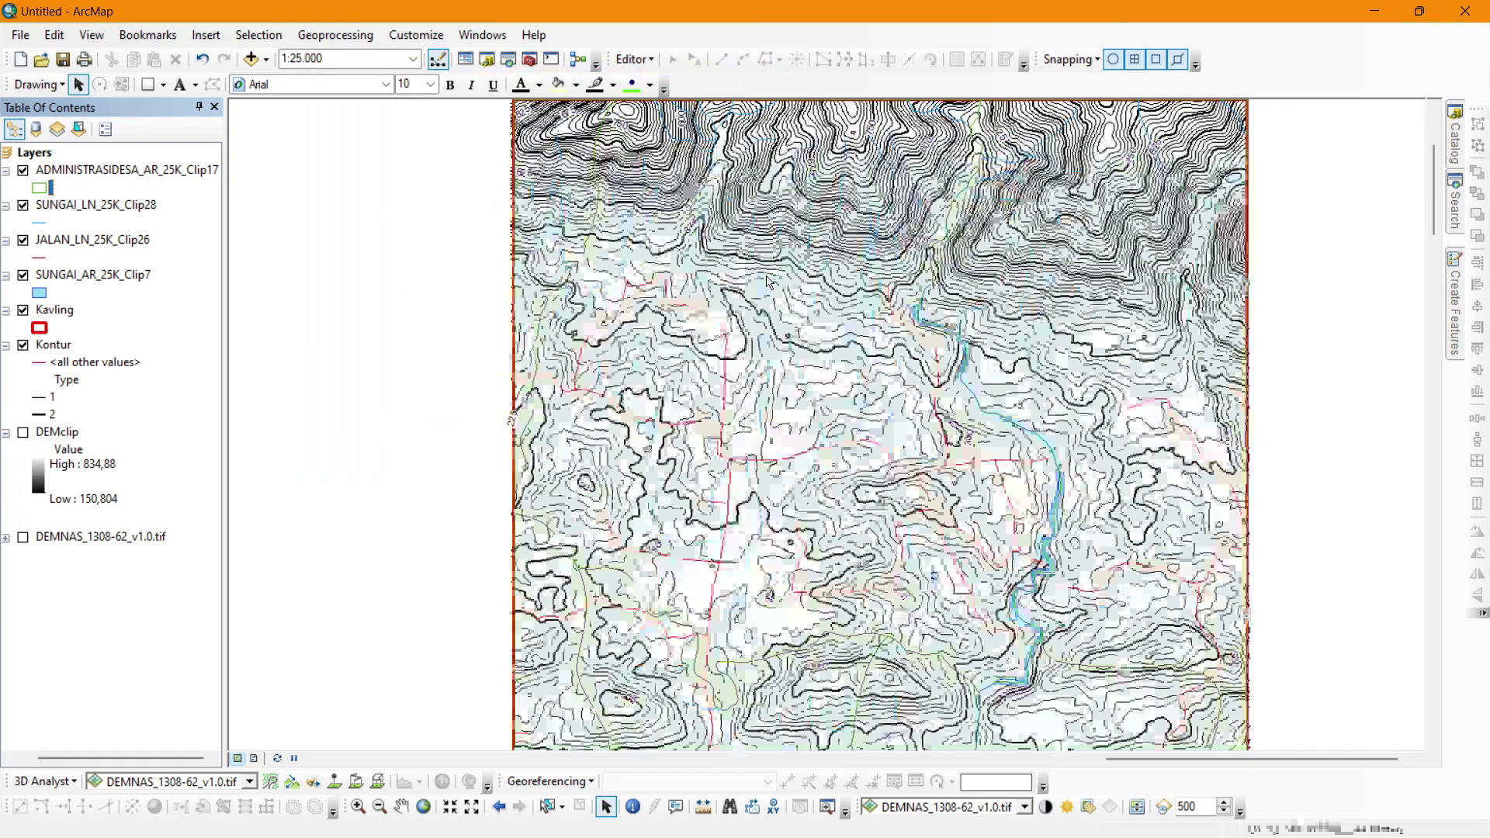
Give the SUNGAI_AR_25K_Clip7 river areas a bright cyan fill with no outline.
{"action": "left_click", "coordinate": [35, 295]}
{"action": "left_click", "coordinate": [734, 314]}
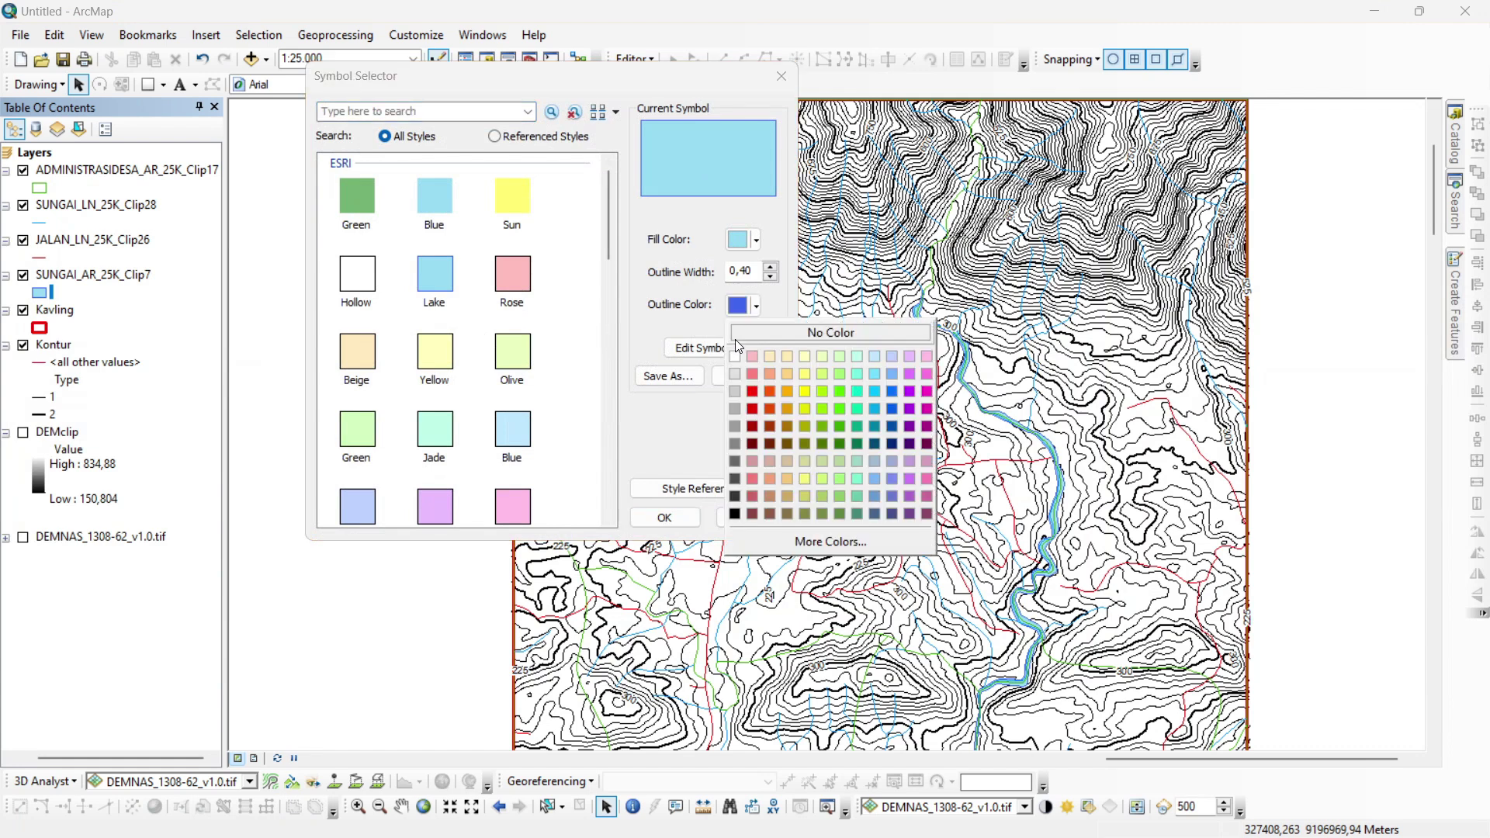
{"action": "left_click", "coordinate": [747, 332]}
{"action": "left_click", "coordinate": [754, 249]}
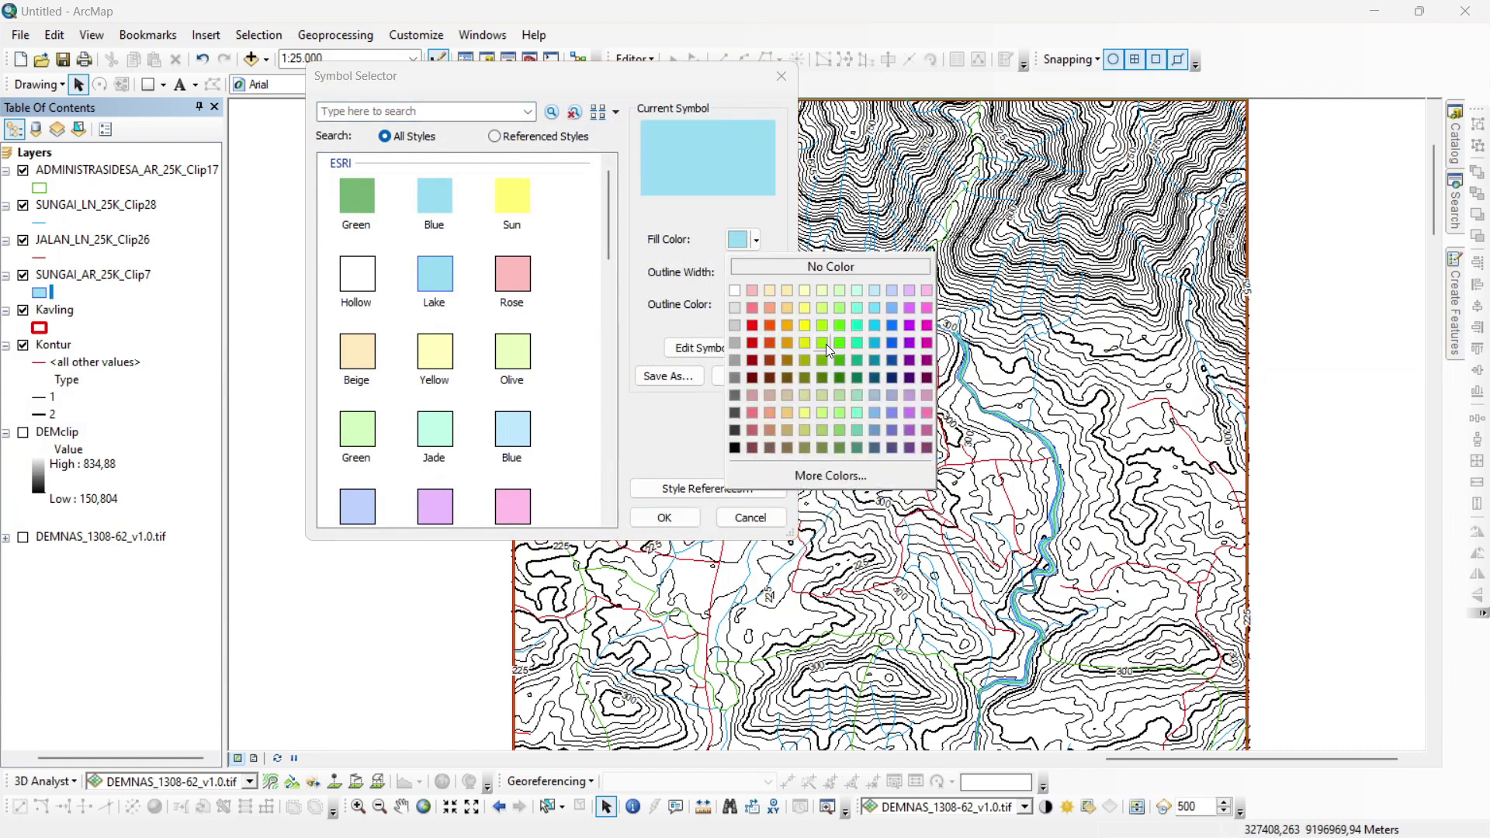
{"action": "left_click", "coordinate": [538, 271]}
{"action": "left_click", "coordinate": [432, 194]}
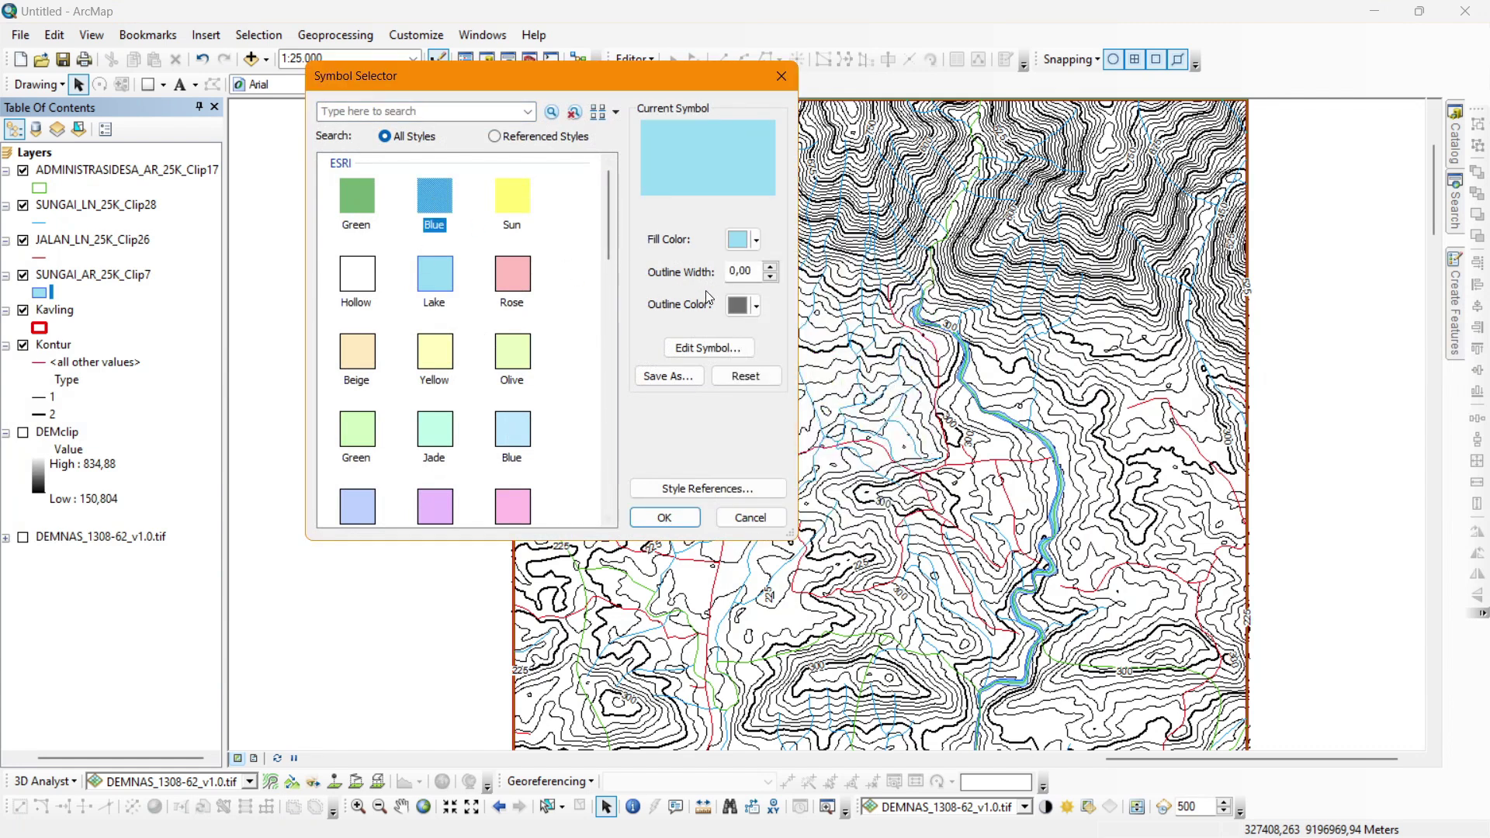
{"action": "left_click", "coordinate": [748, 307]}
{"action": "left_click", "coordinate": [751, 332]}
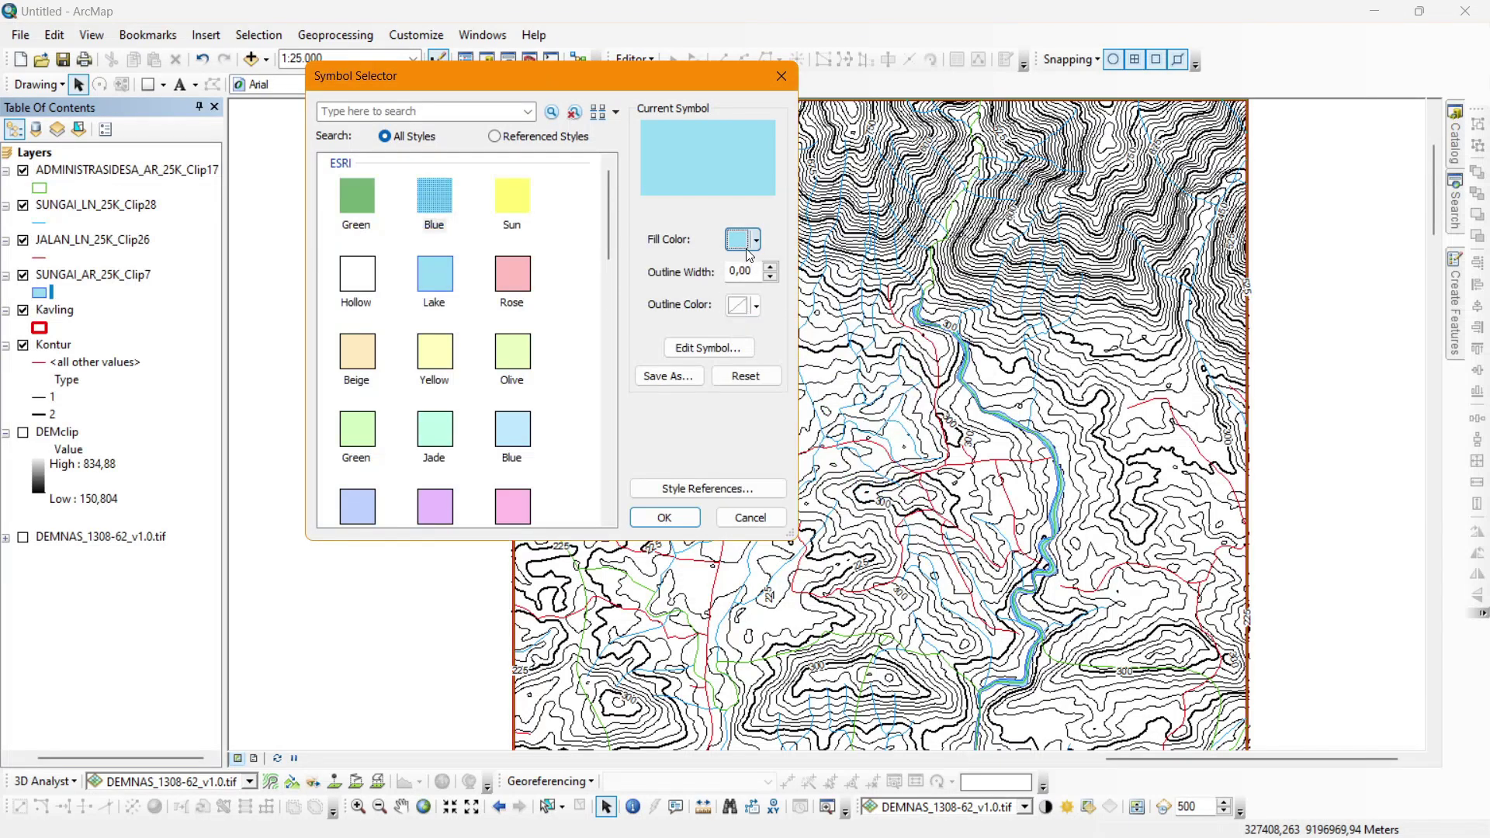
{"action": "left_click", "coordinate": [755, 240]}
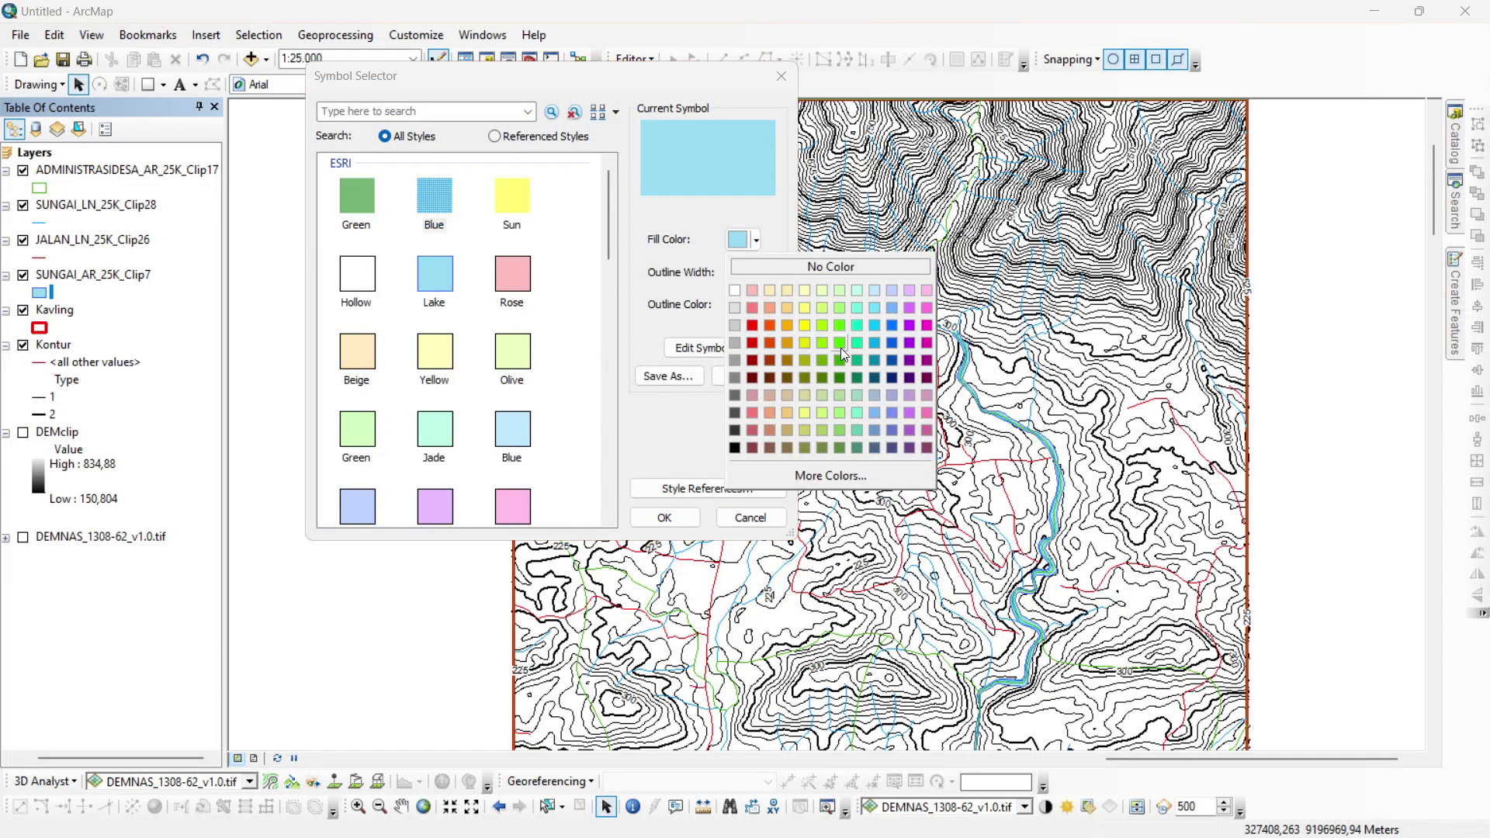
{"action": "left_click", "coordinate": [873, 320]}
{"action": "left_click", "coordinate": [665, 516]}
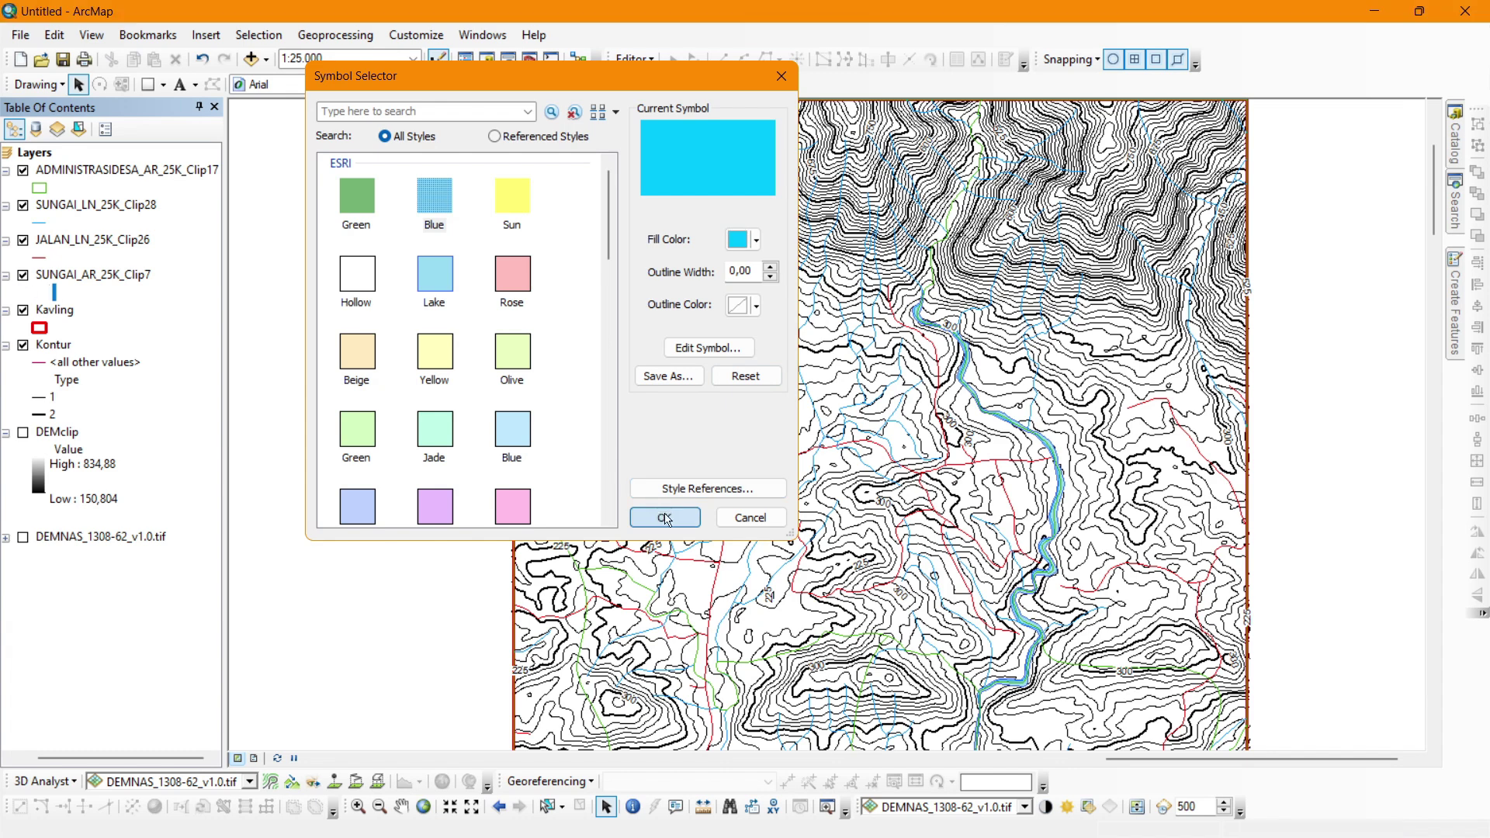
Set the SUNGAI_LN_25K_Clip28 river line colour to cyan.
{"action": "left_click", "coordinate": [39, 223]}
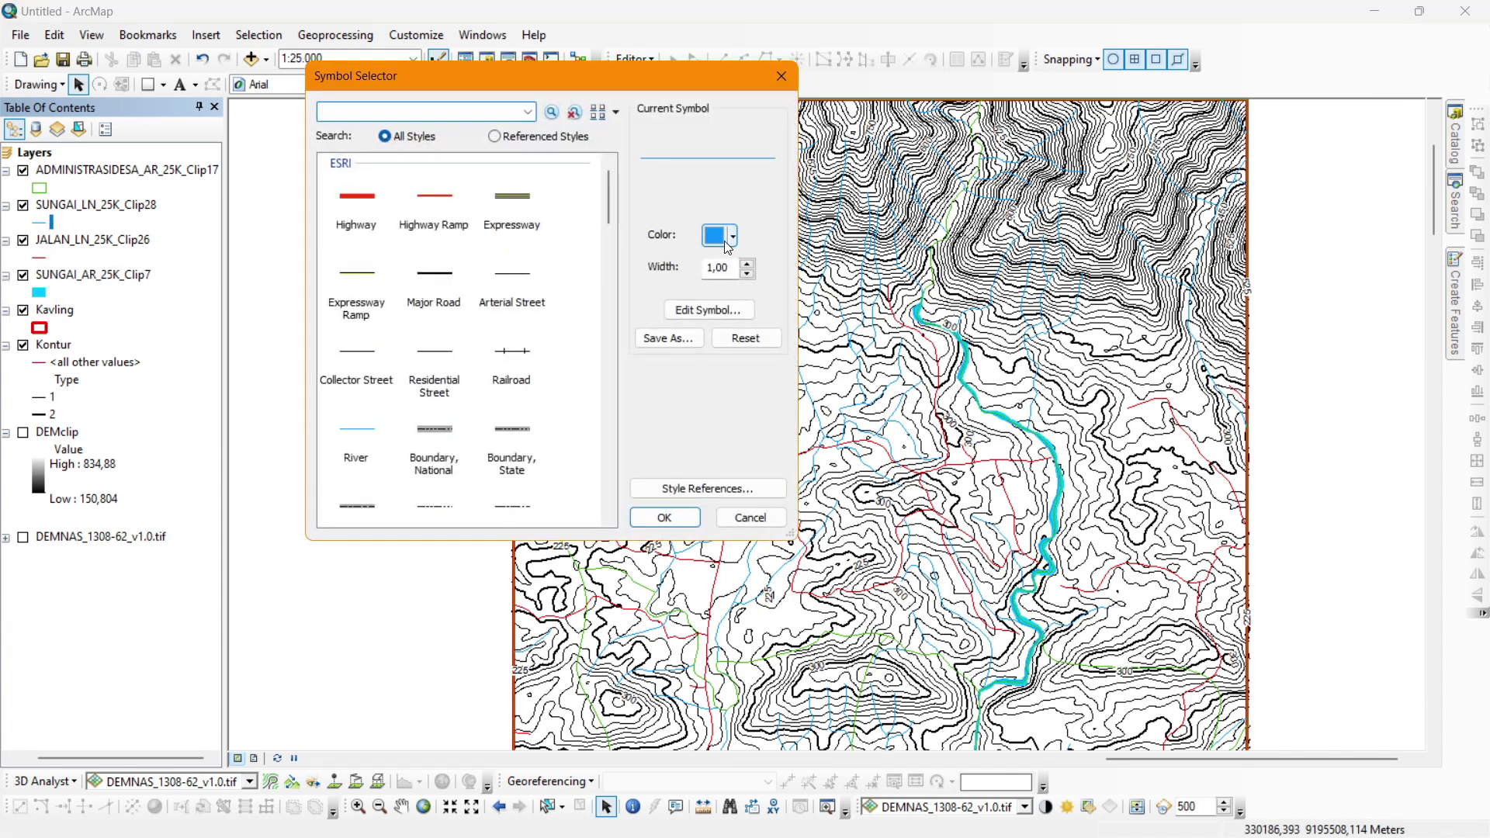
{"action": "left_click", "coordinate": [732, 235]}
{"action": "left_click", "coordinate": [858, 324]}
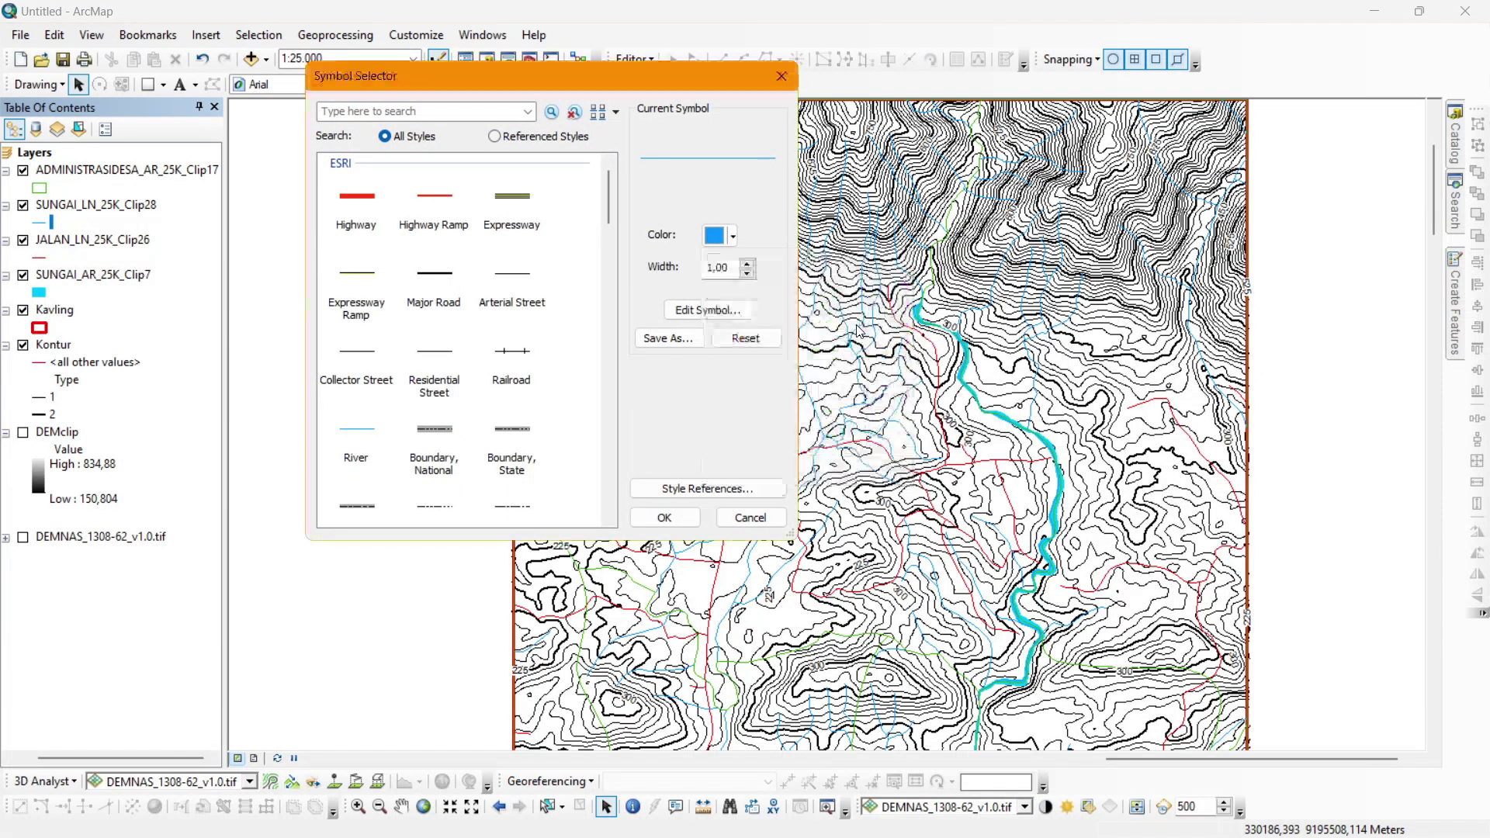
{"action": "left_click", "coordinate": [695, 520]}
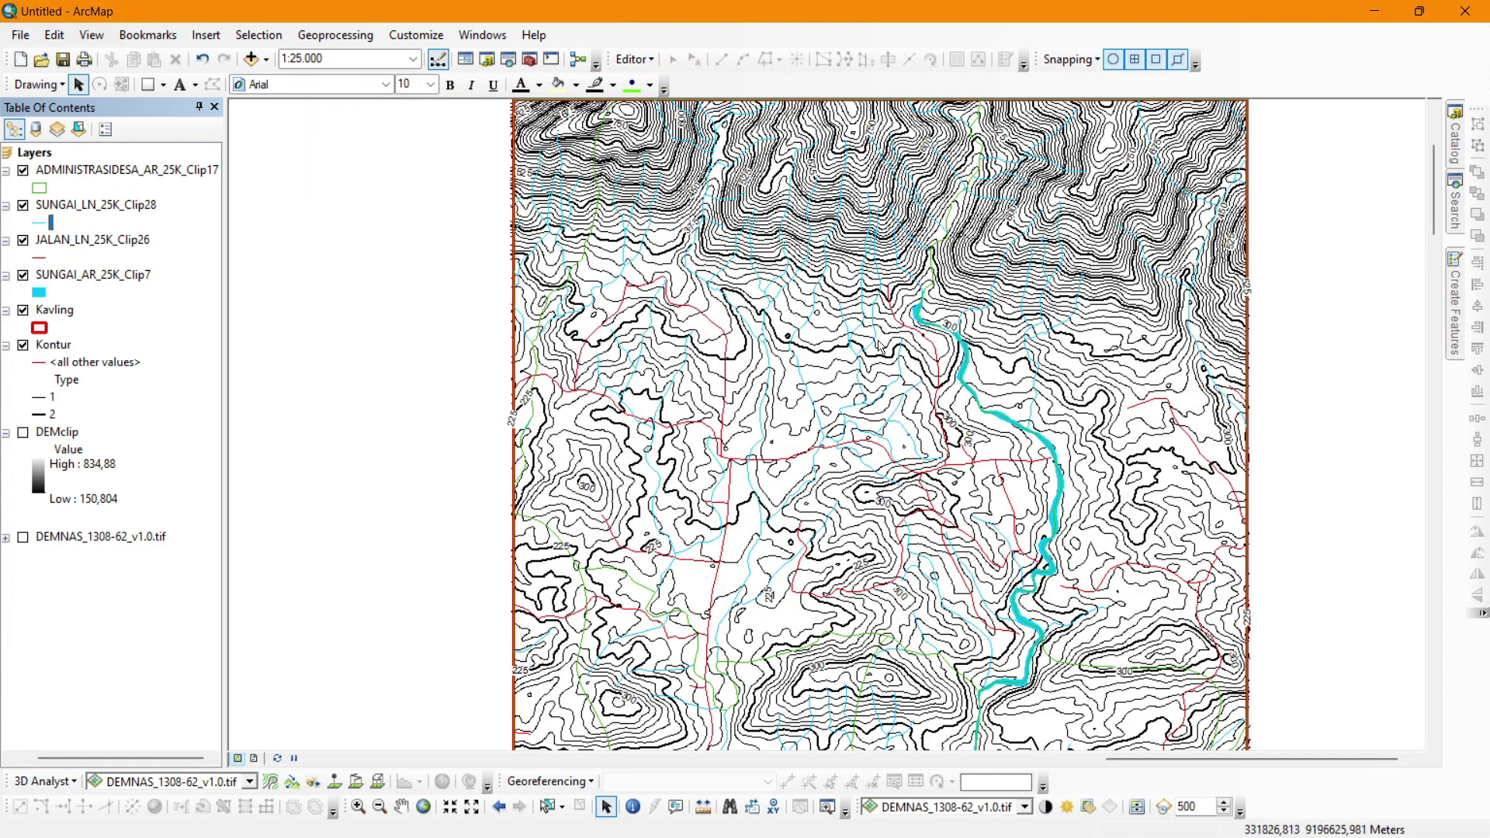
Rename SUNGAI_AR_25K_Clip7 to Sungai and JALAN_LN_25K_Clip26 to Jalan.
{"action": "scroll", "coordinate": [879, 345], "scroll_direction": "up", "scroll_amount": 1}
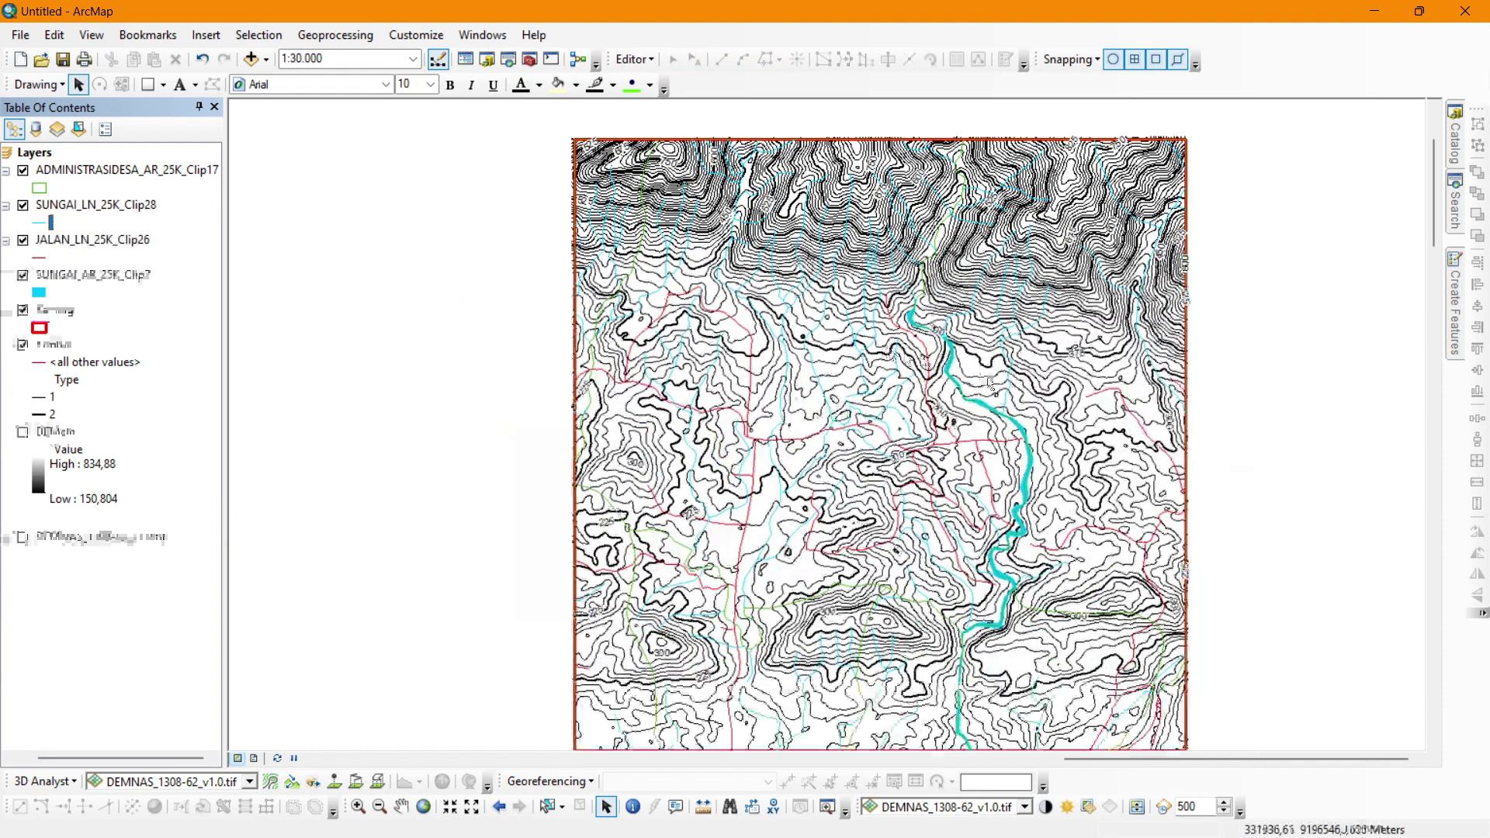
{"action": "left_click_drag", "start_coordinate": [1433, 233], "coordinate": [1433, 236]}
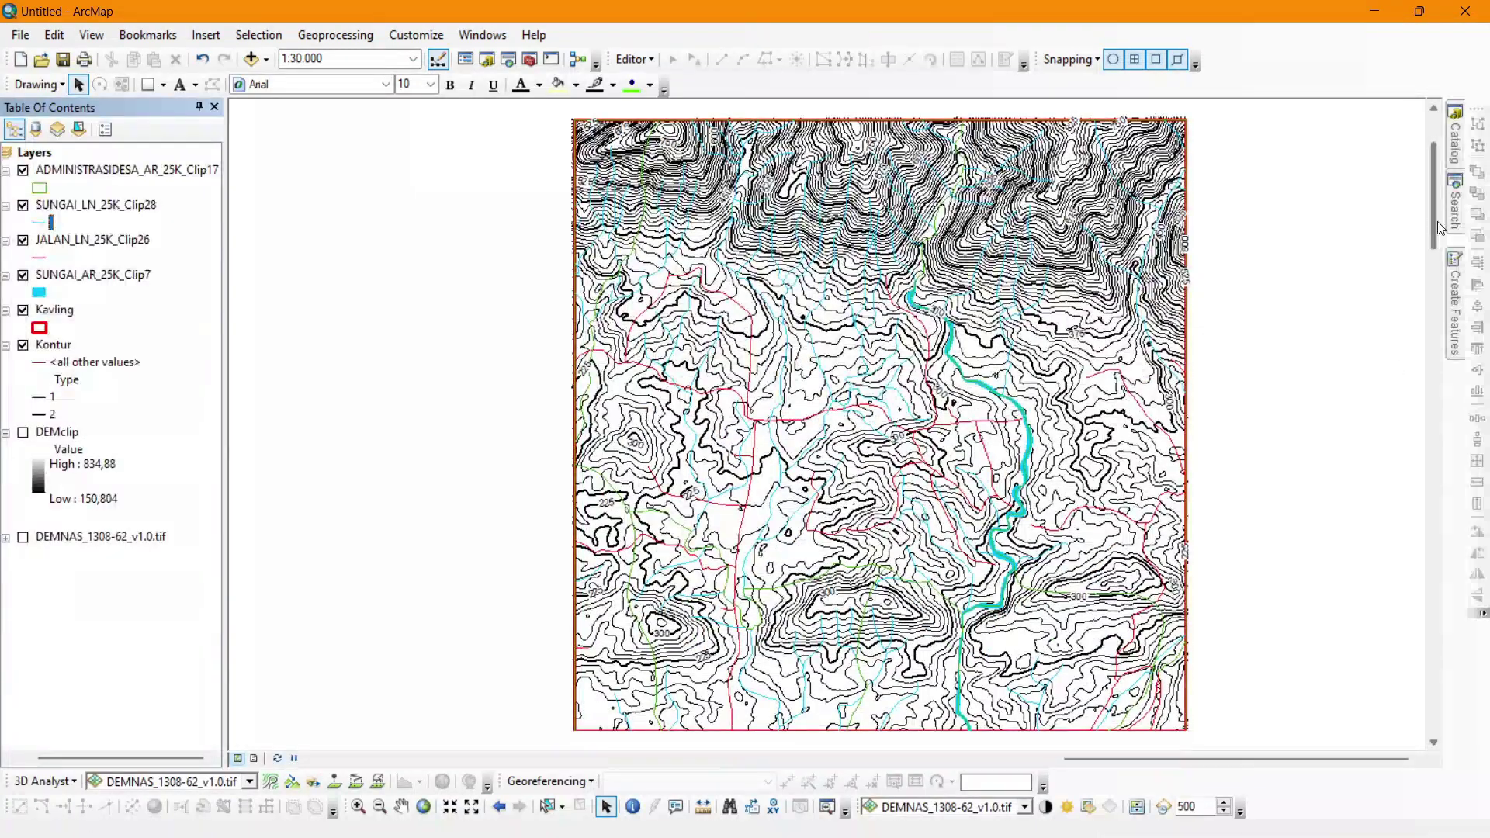
{"action": "left_click_drag", "start_coordinate": [117, 758], "coordinate": [59, 759]}
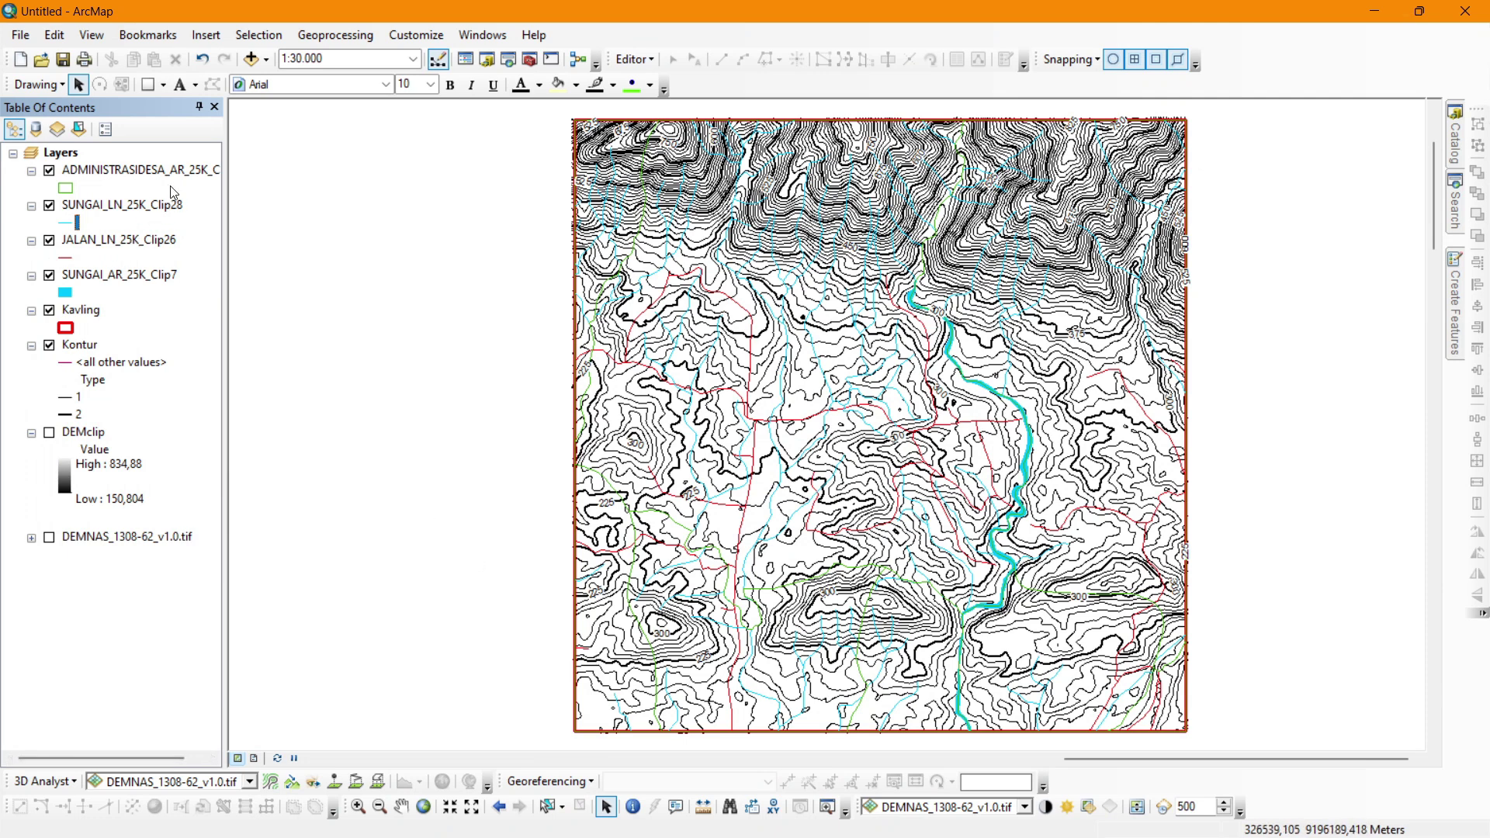
{"action": "left_click", "coordinate": [138, 275]}
{"action": "left_click", "coordinate": [136, 272]}
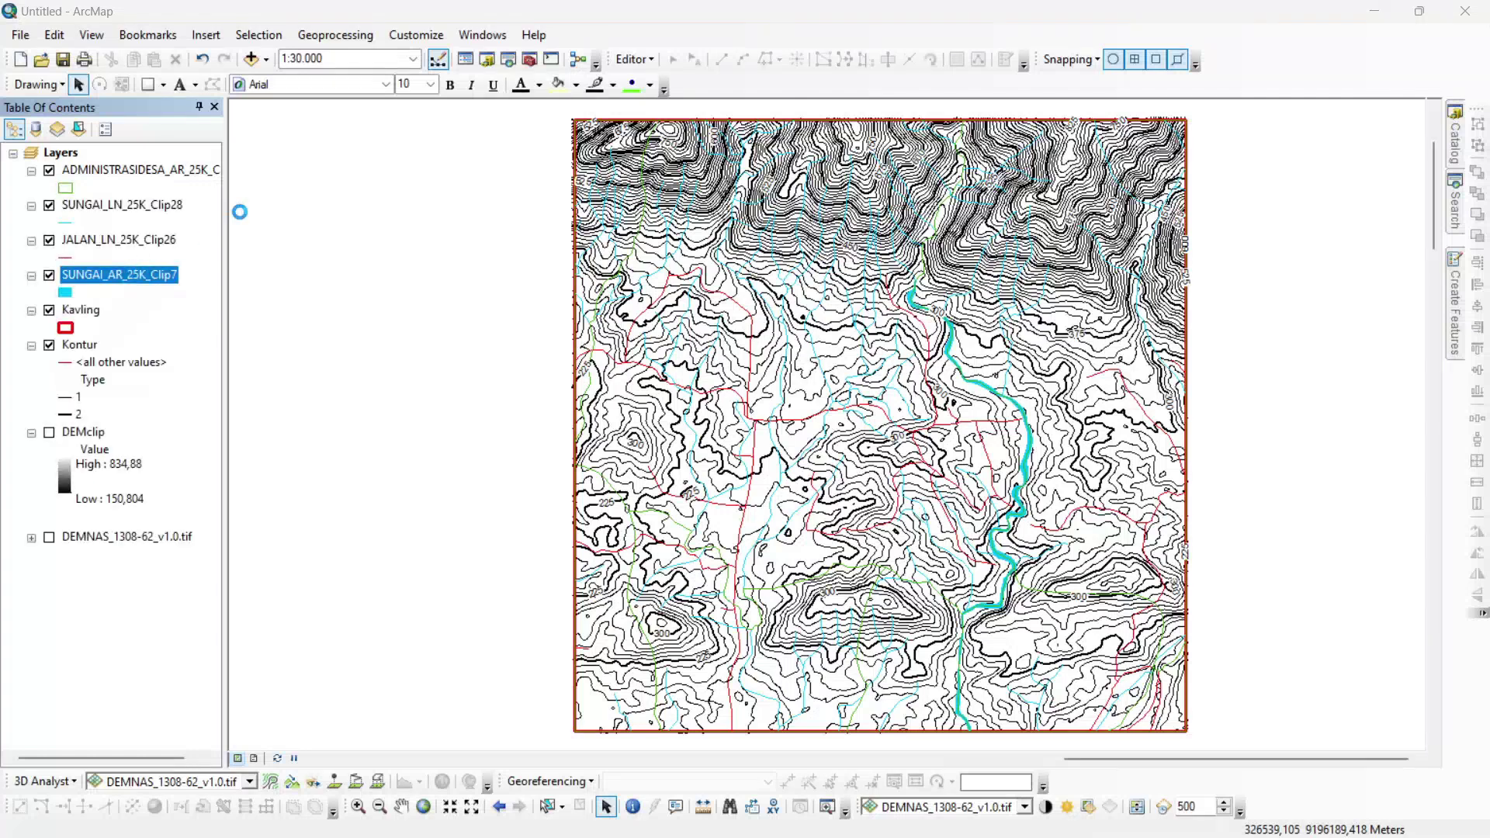
{"action": "left_click", "coordinate": [453, 193]}
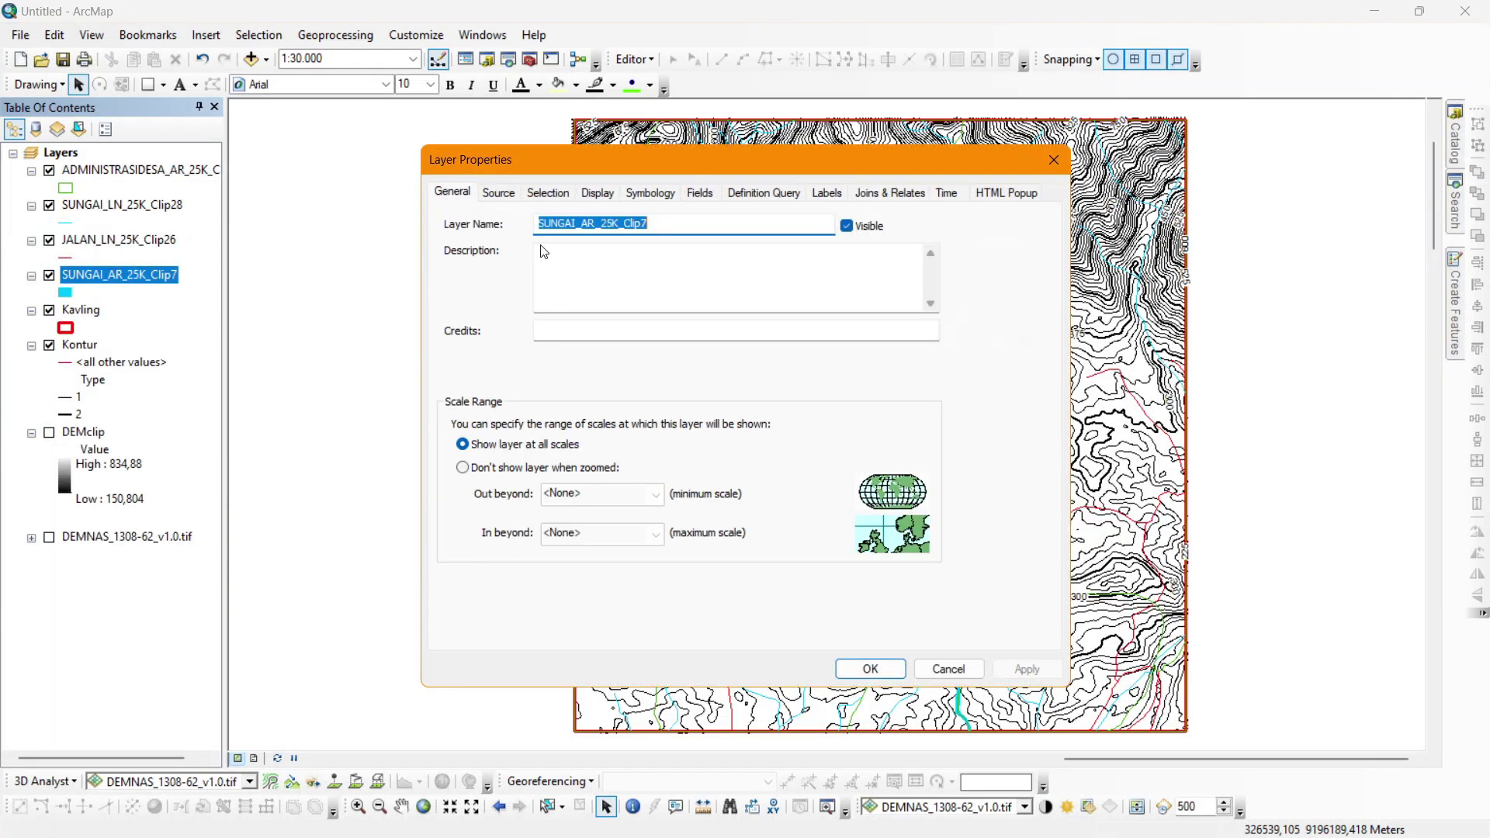
{"action": "type", "text": "Sungai"}
{"action": "key", "text": "Return"}
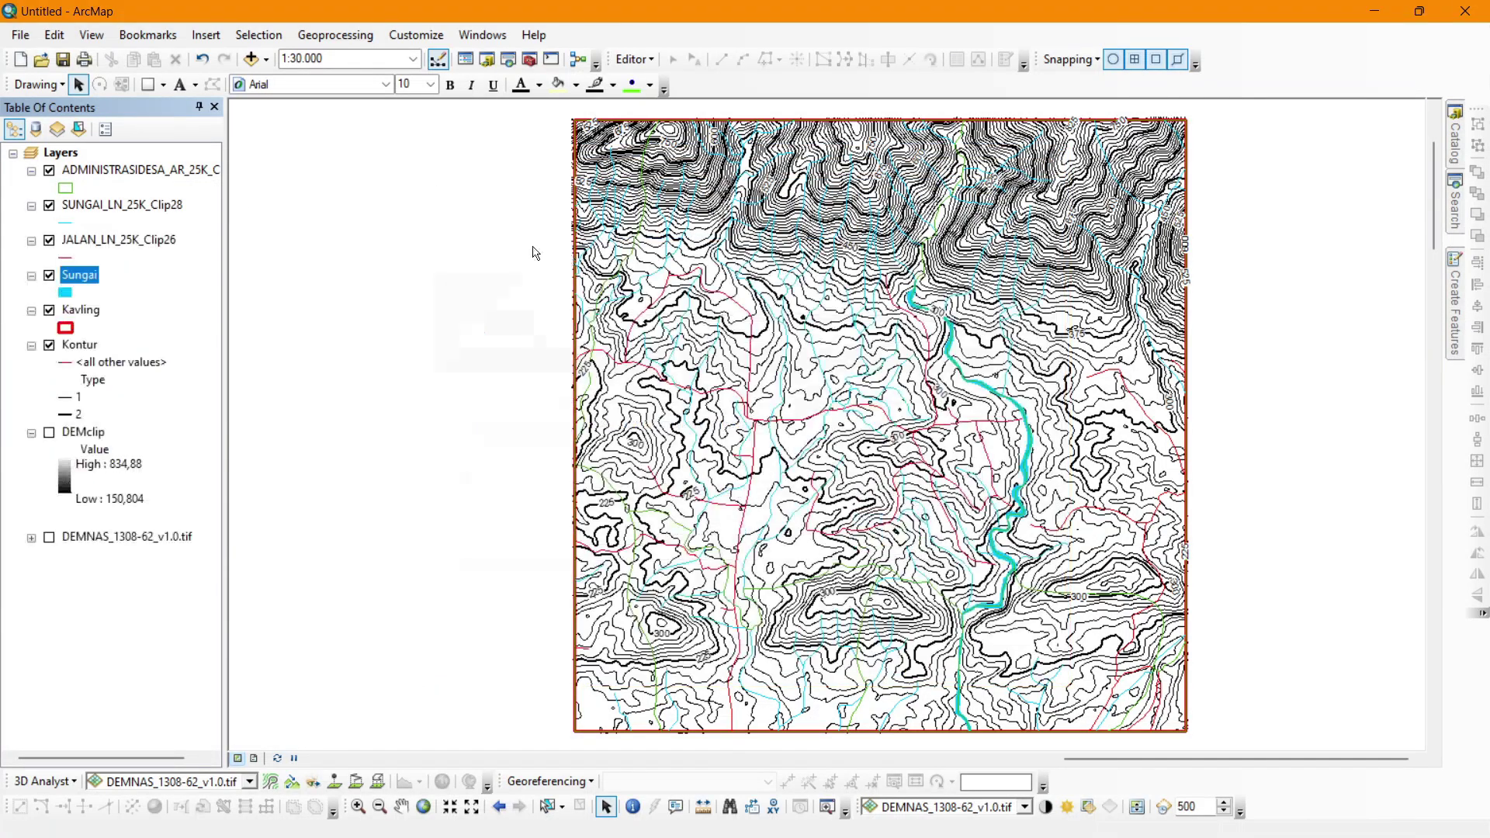
{"action": "double_click", "coordinate": [146, 239]}
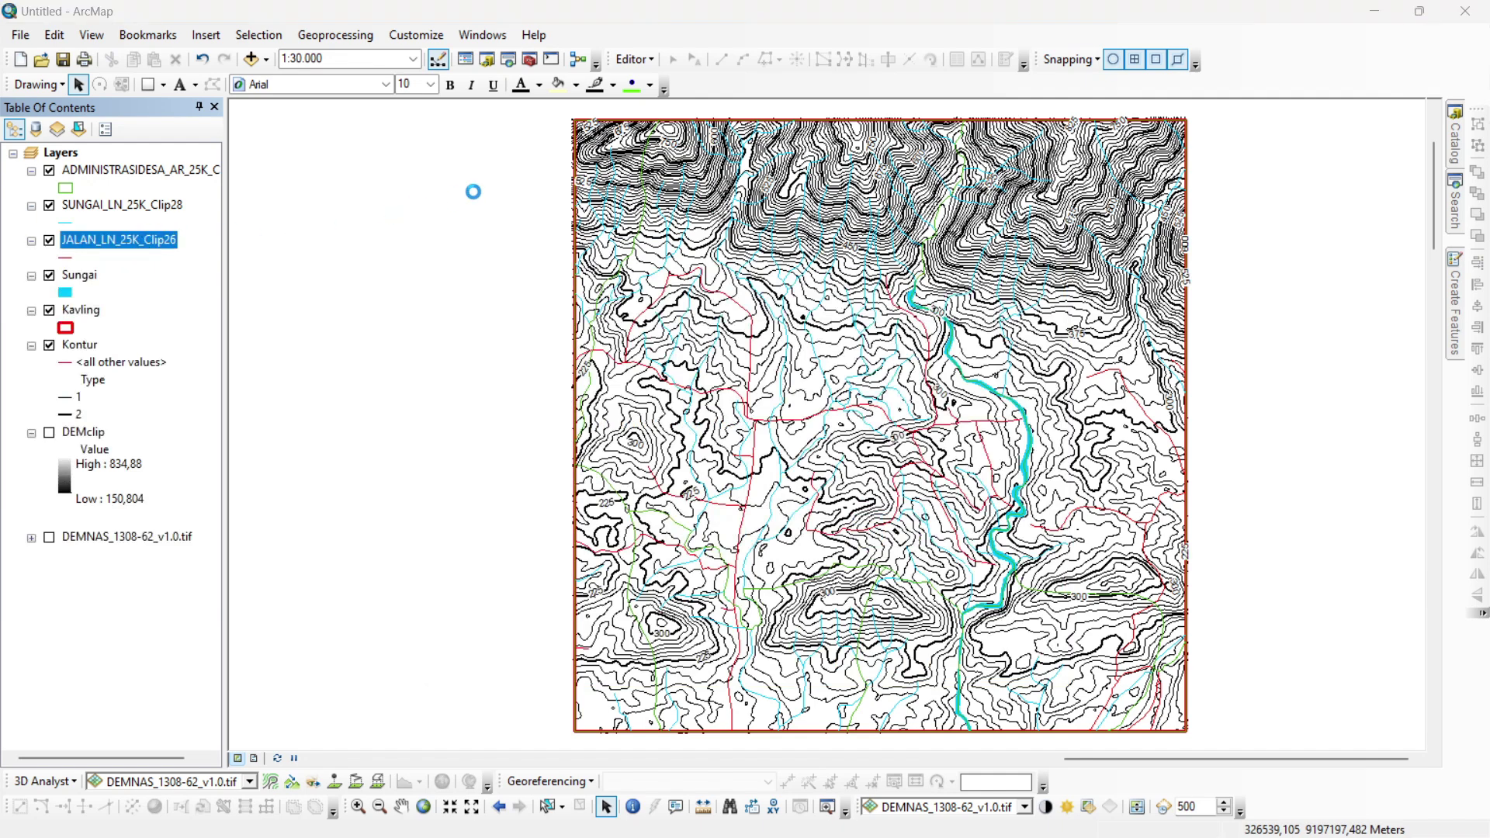
{"action": "type", "text": "Jalan"}
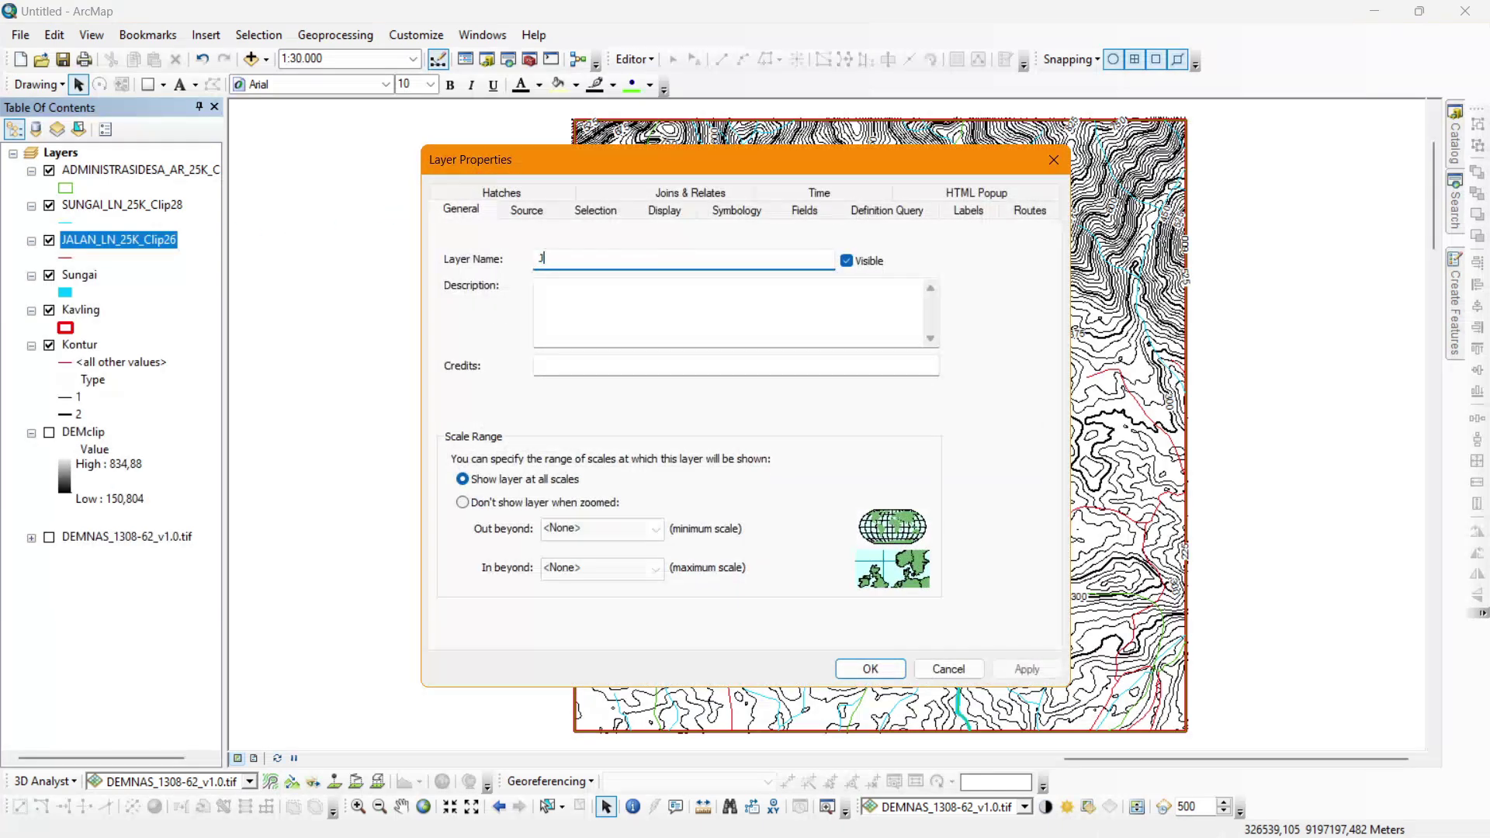
{"action": "key", "text": "Return"}
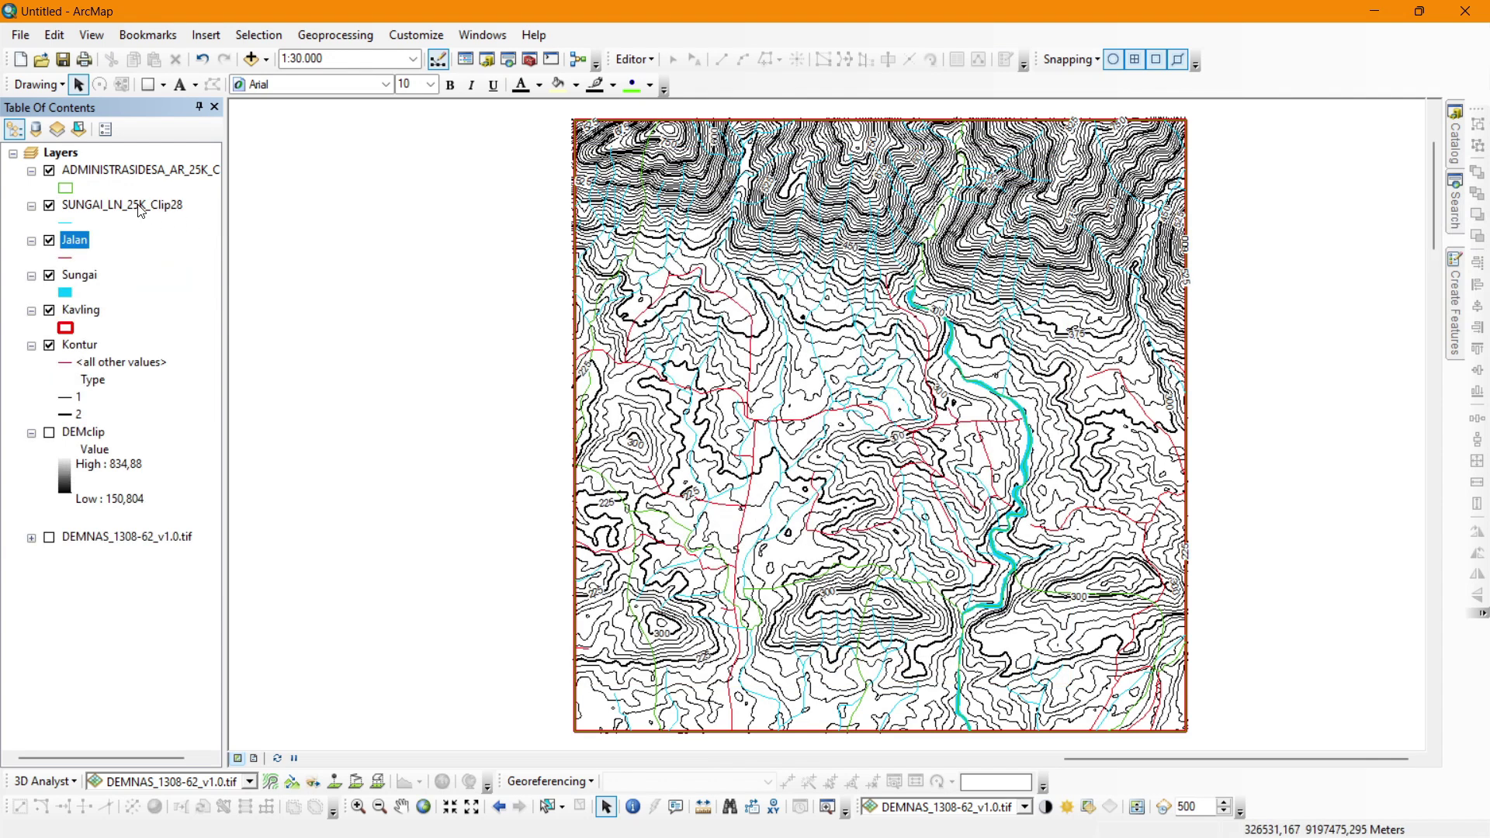
Rename SUNGAI_LN_25K_Clip28 to Sungai and ADMINISTRASIDESA_AR_25K_Clip17 to Administrasi Desa.
{"action": "double_click", "coordinate": [138, 205]}
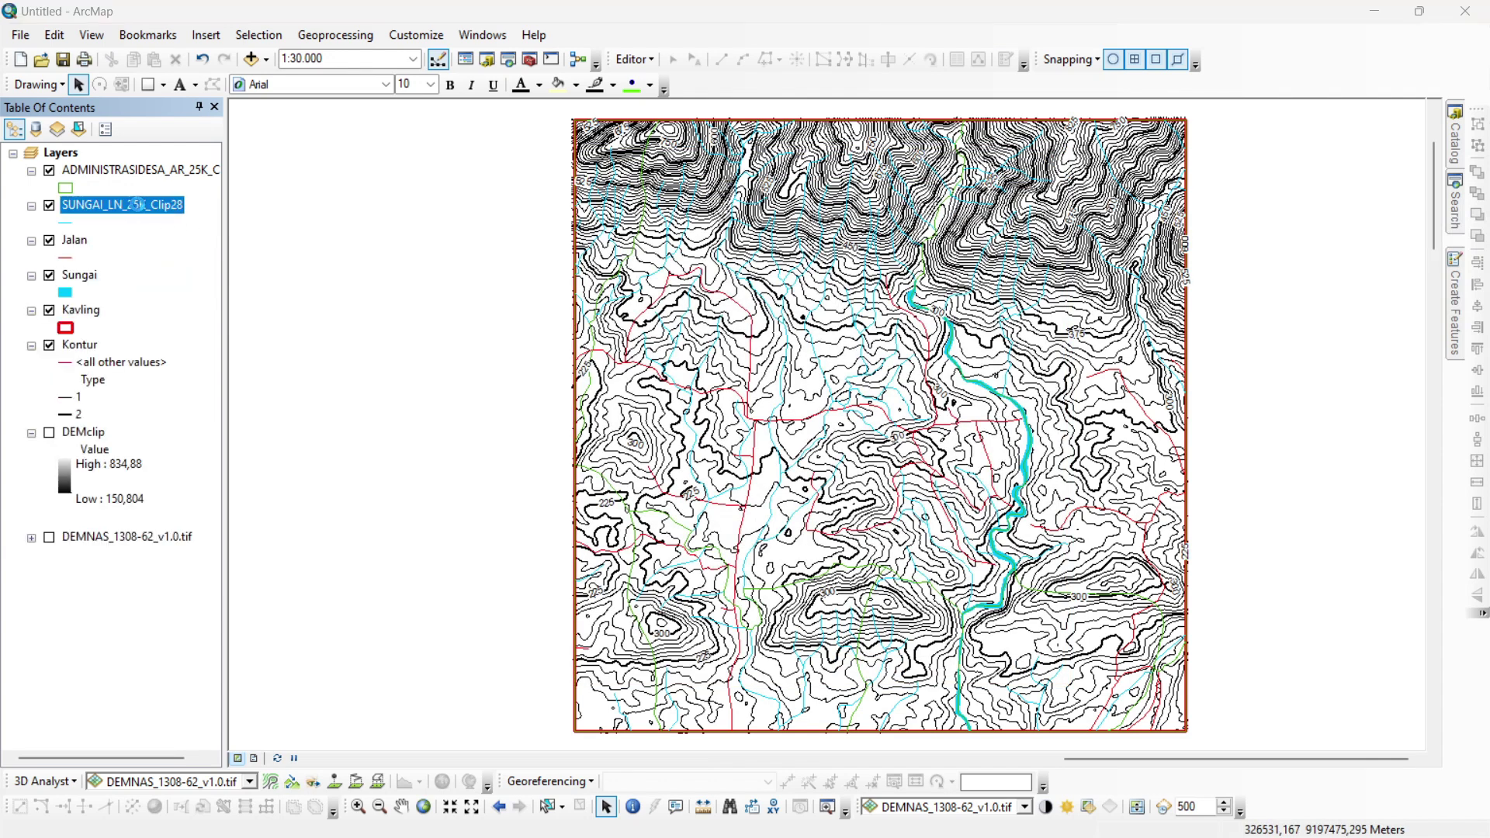
{"action": "type", "text": "Sung"}
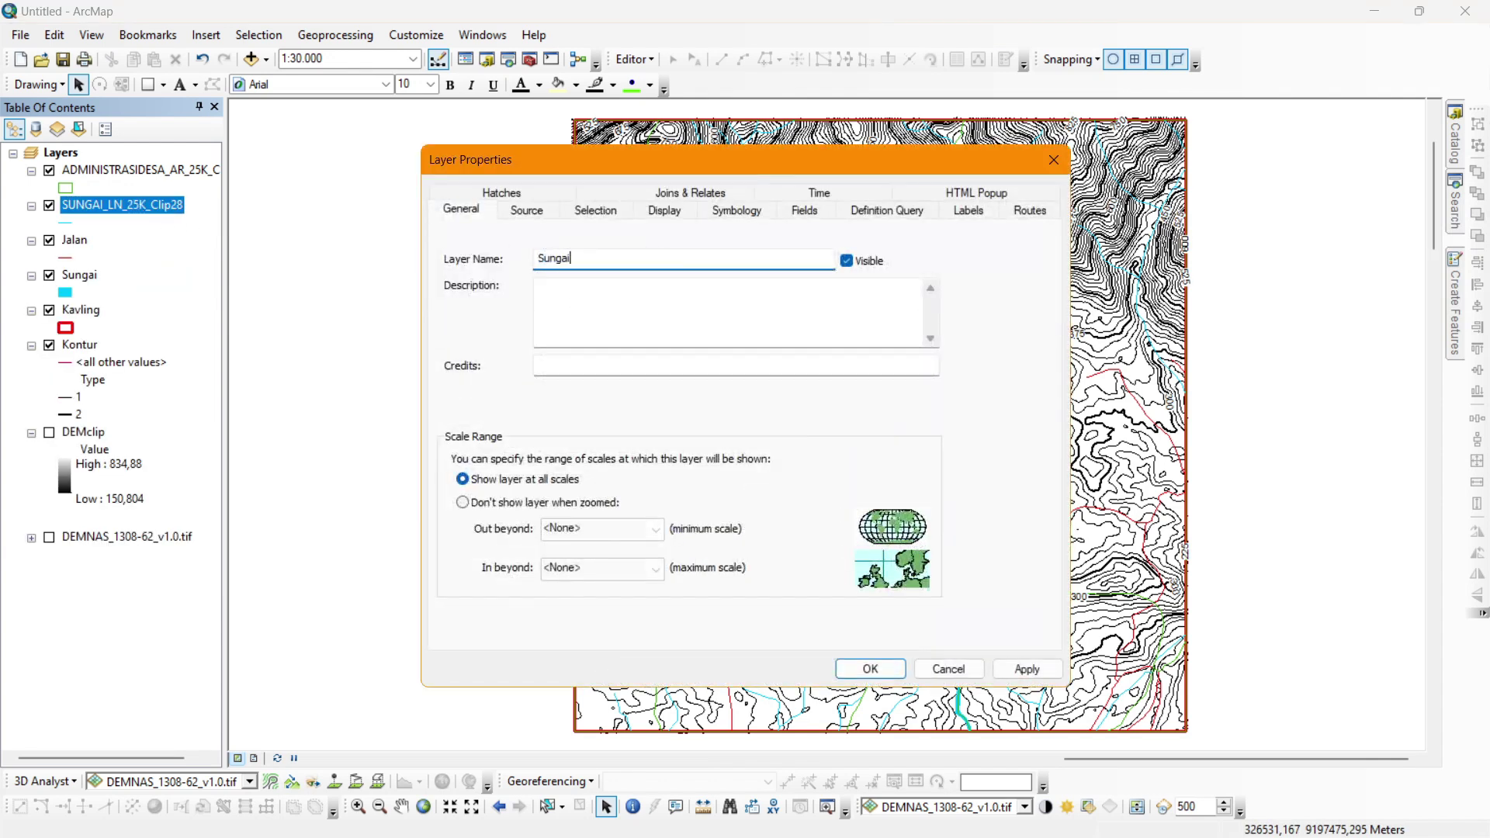
{"action": "type", "text": "ai"}
{"action": "key", "text": "Return"}
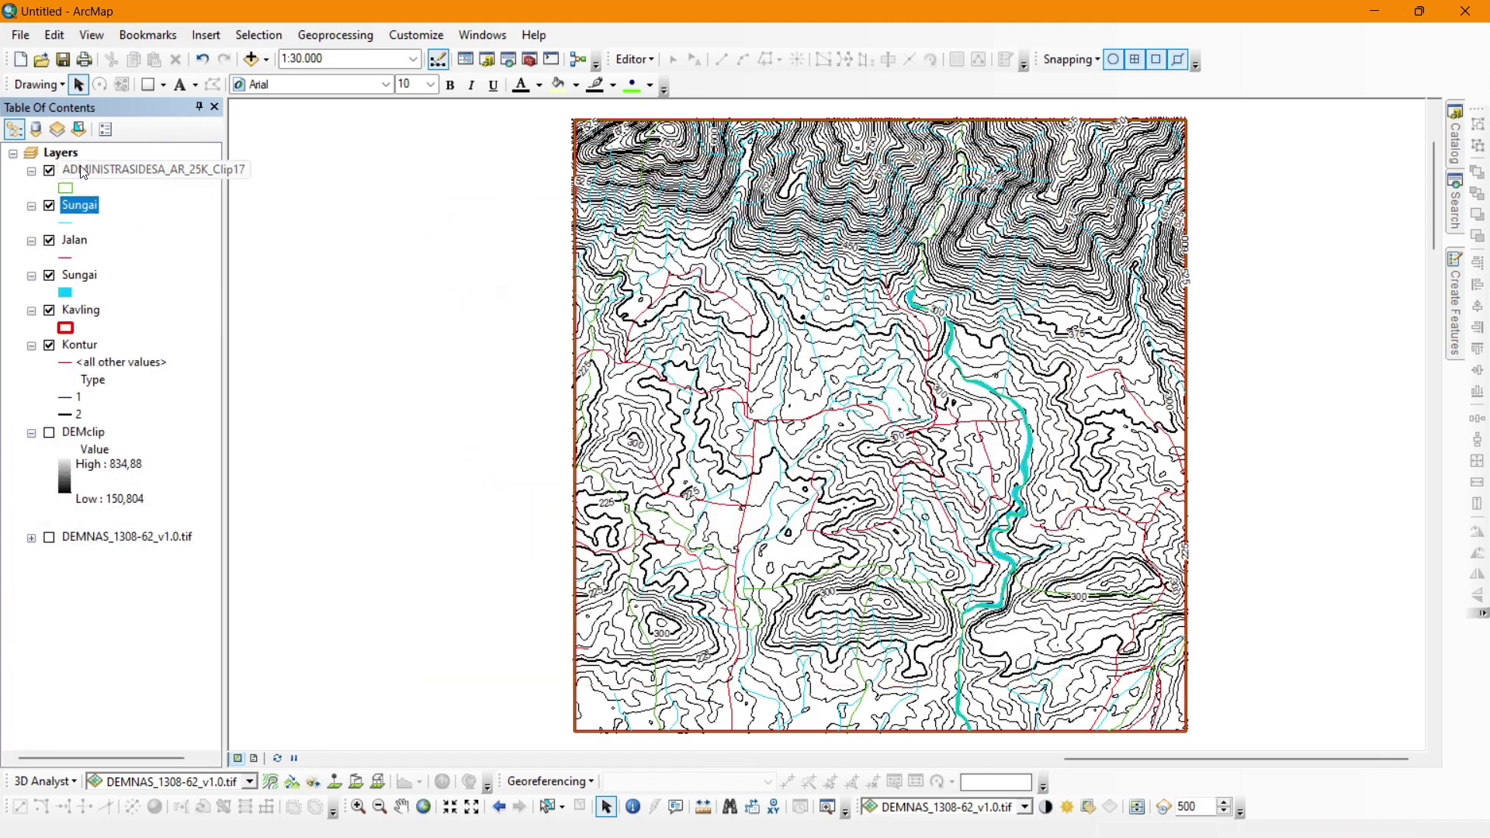
{"action": "double_click", "coordinate": [84, 170]}
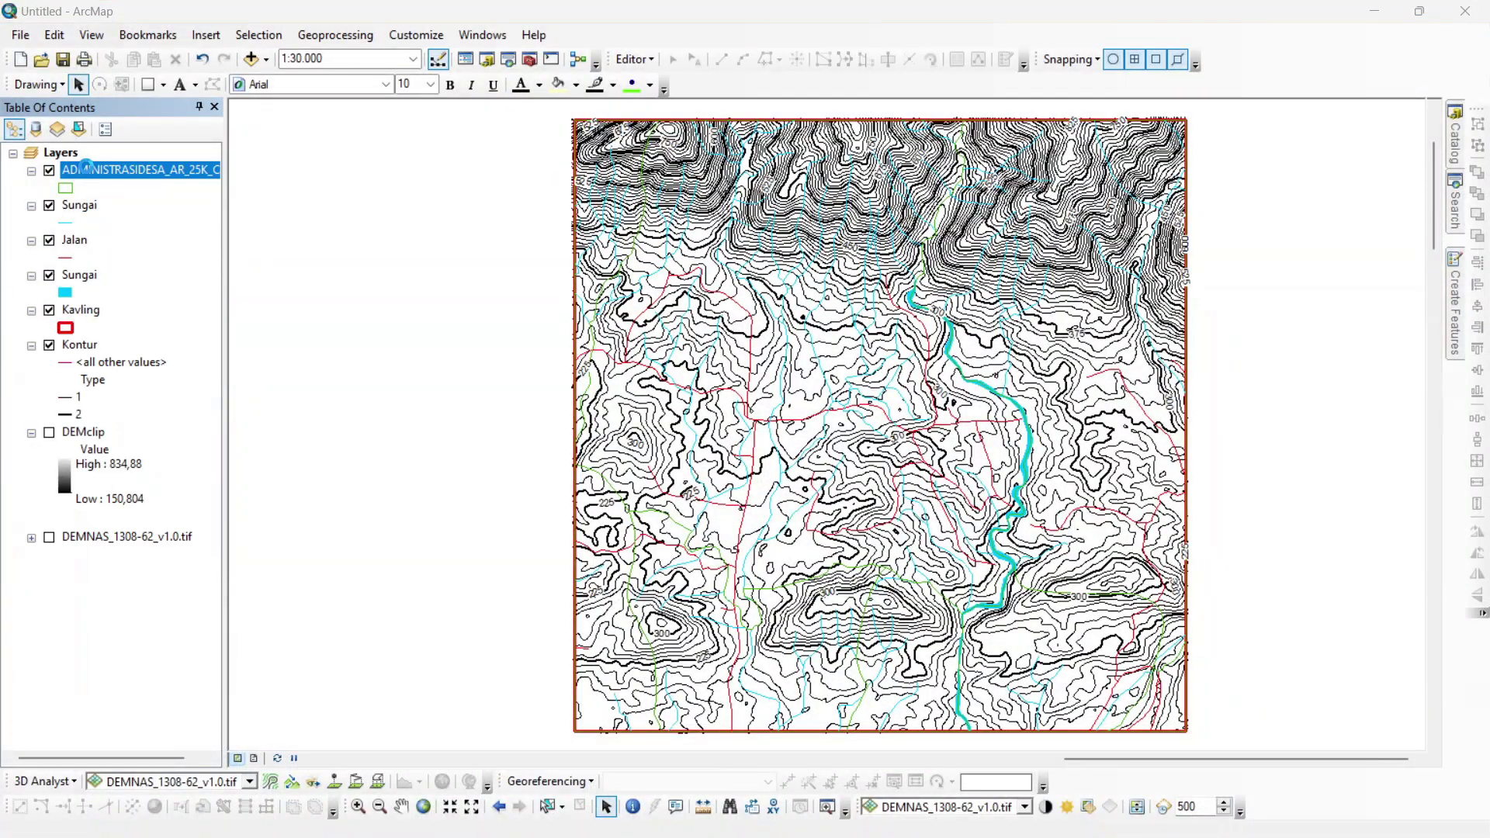
{"action": "type", "text": "Bata"}
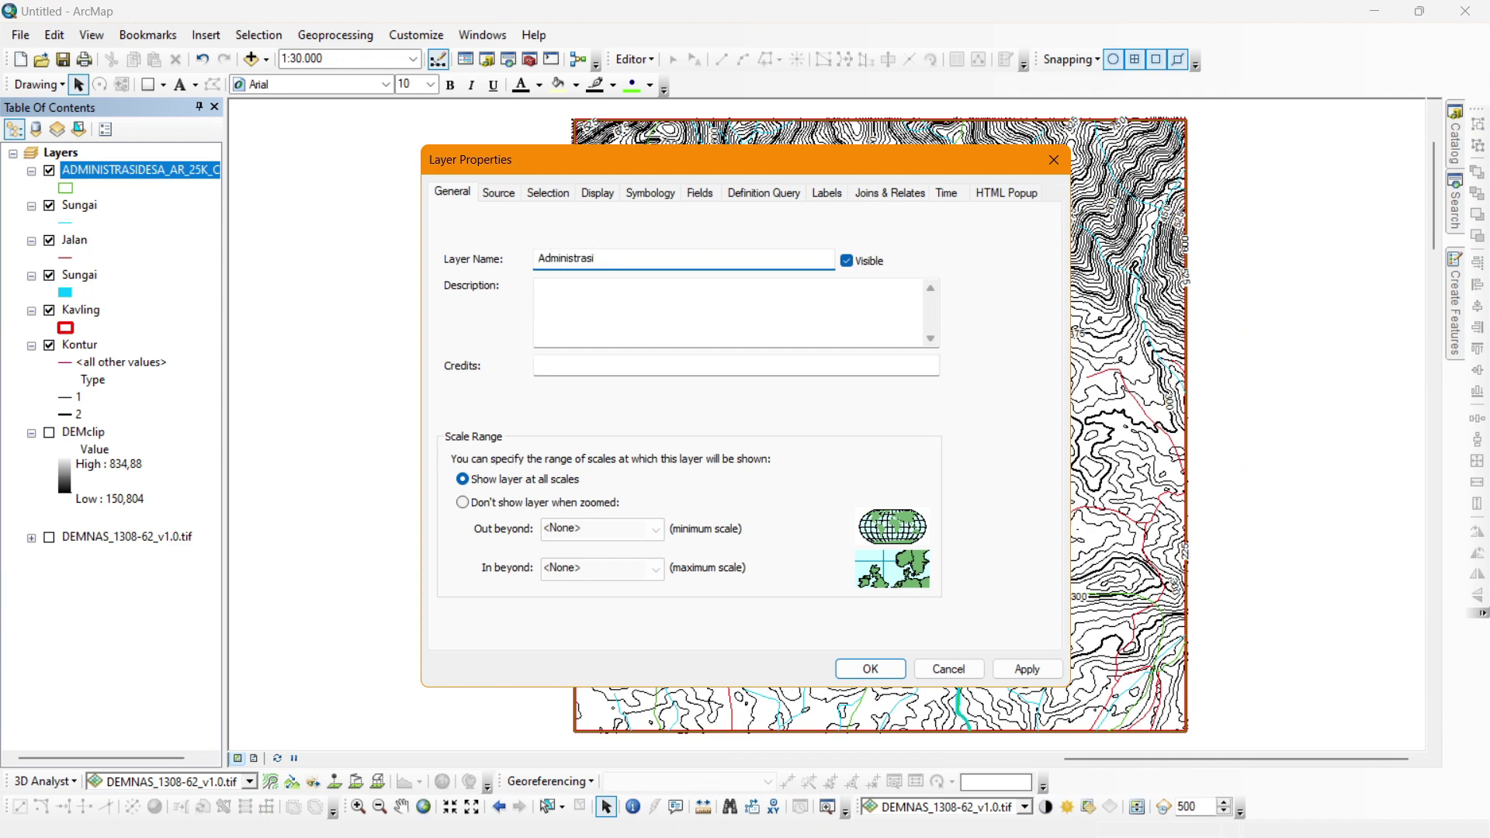
{"action": "type", "text": "sa"}
{"action": "key", "text": "Return"}
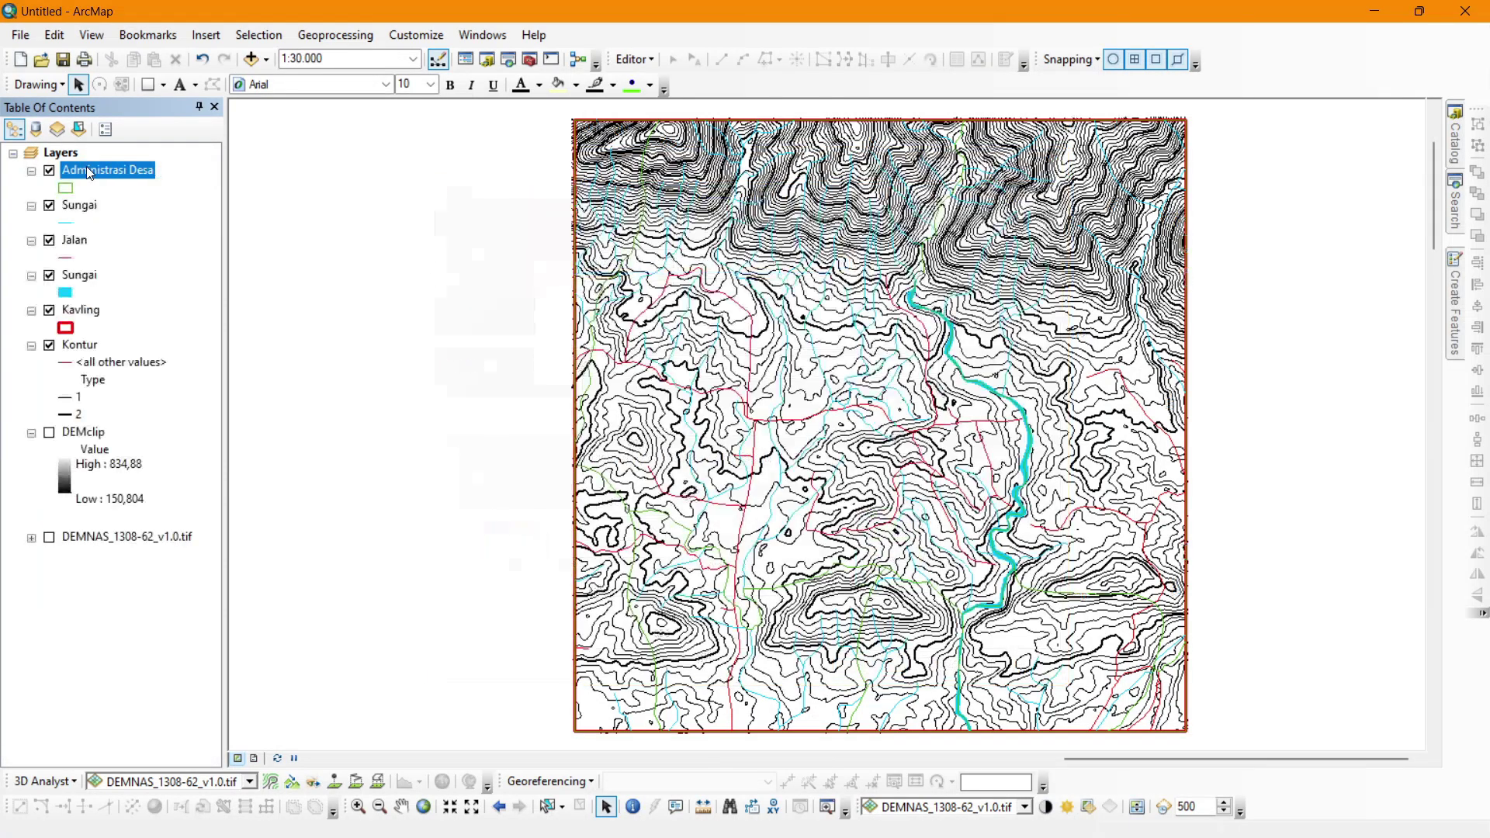
{"action": "left_click", "coordinate": [87, 287]}
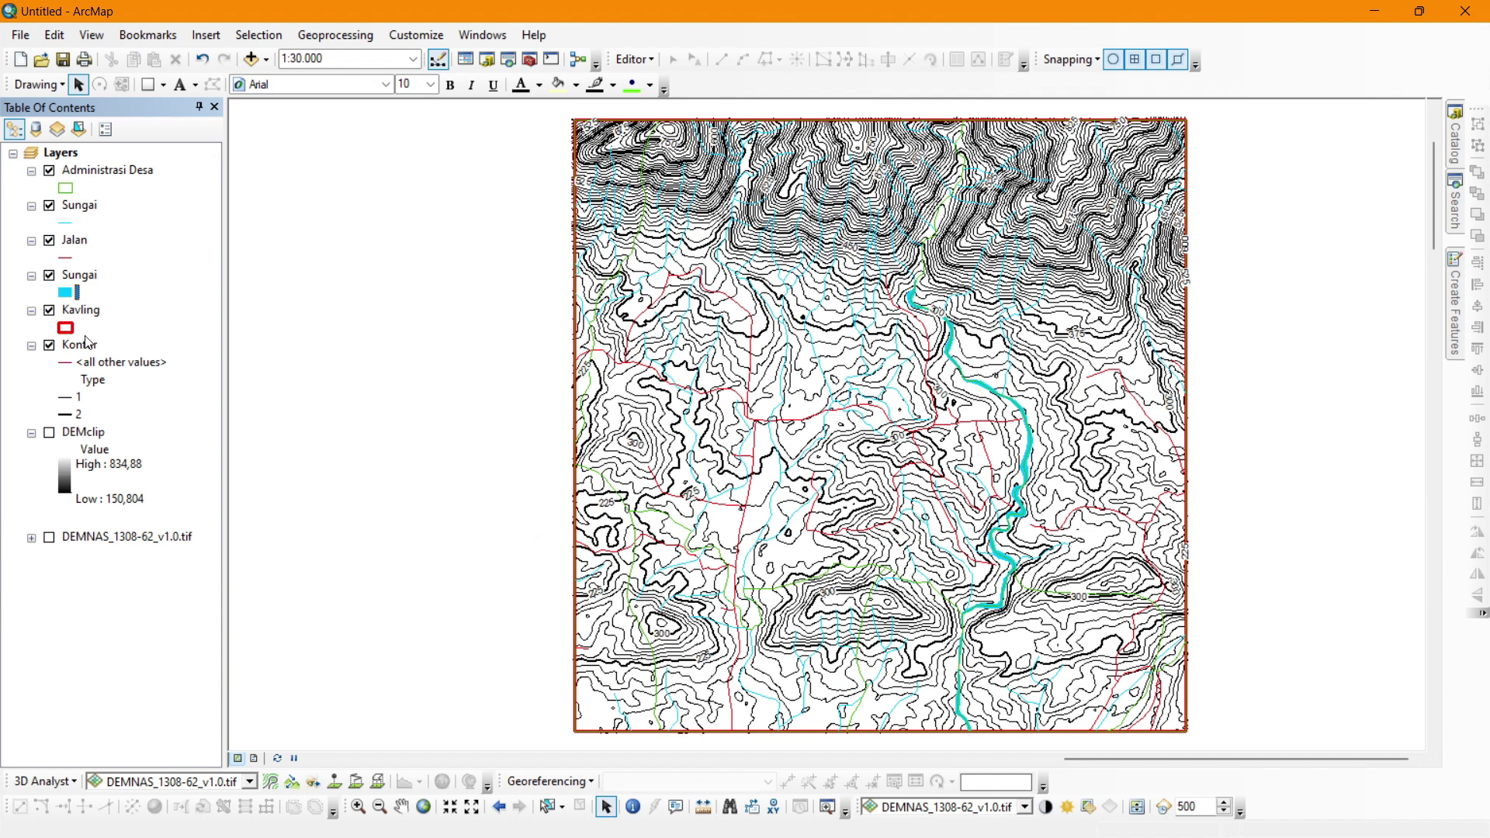
Drag Kavling to the top of the list and move the upper Sungai river lines below Jalan.
{"action": "left_click_drag", "start_coordinate": [88, 315], "coordinate": [97, 161]}
{"action": "left_click", "coordinate": [92, 170]}
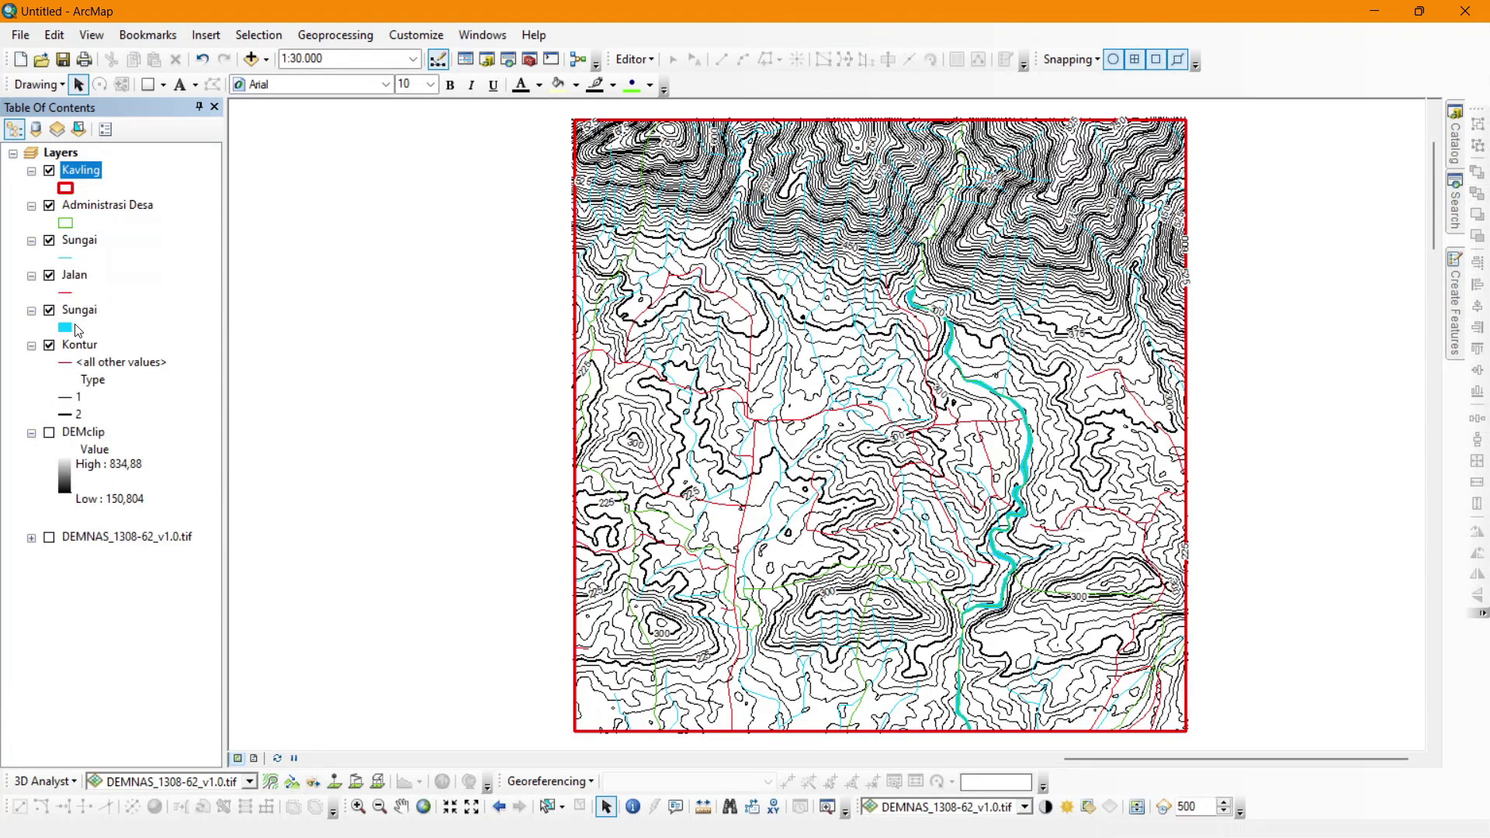
{"action": "left_click", "coordinate": [72, 243]}
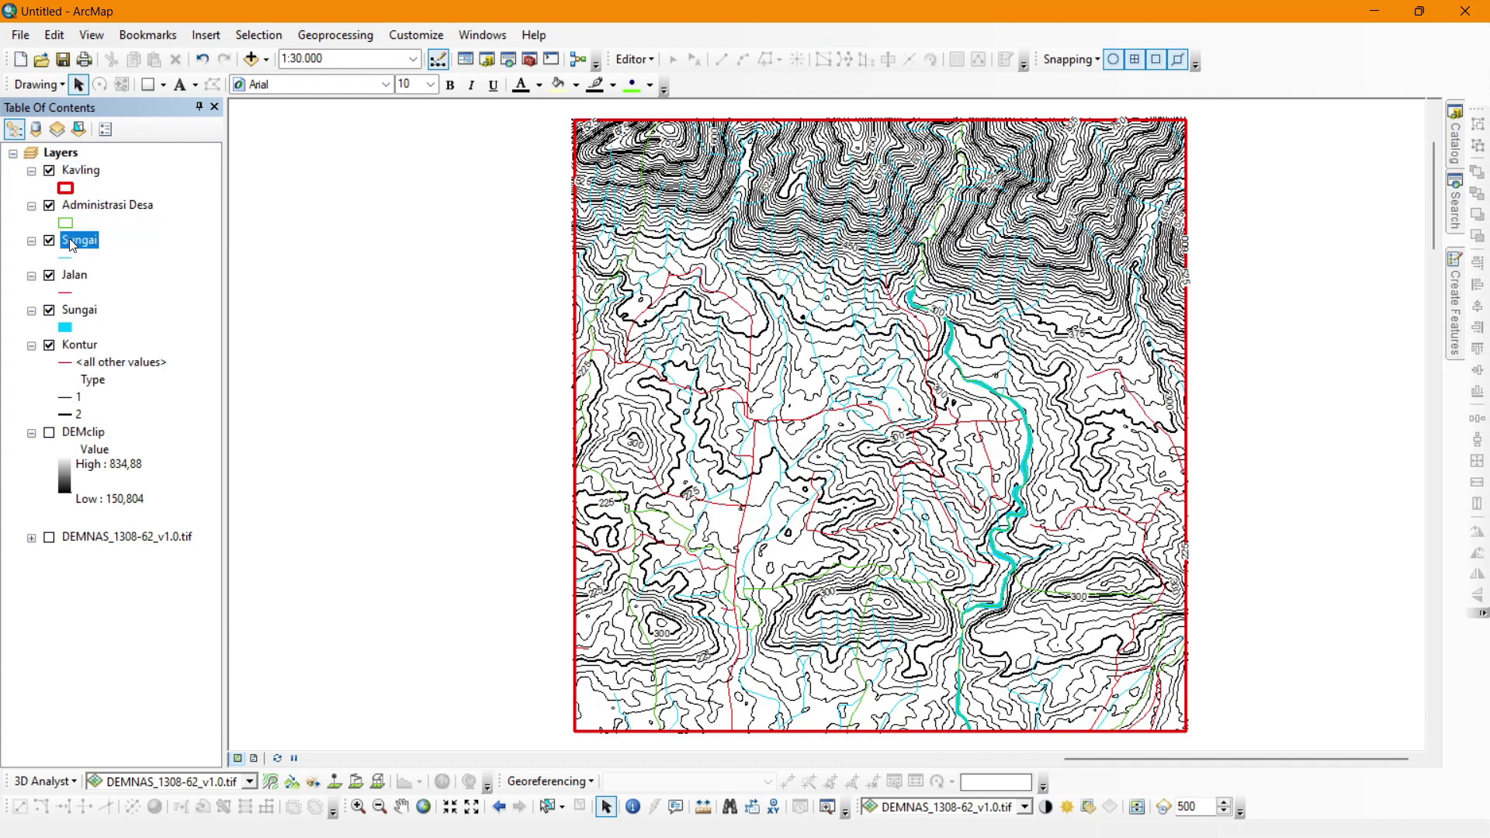
{"action": "left_click_drag", "start_coordinate": [72, 250], "coordinate": [68, 305]}
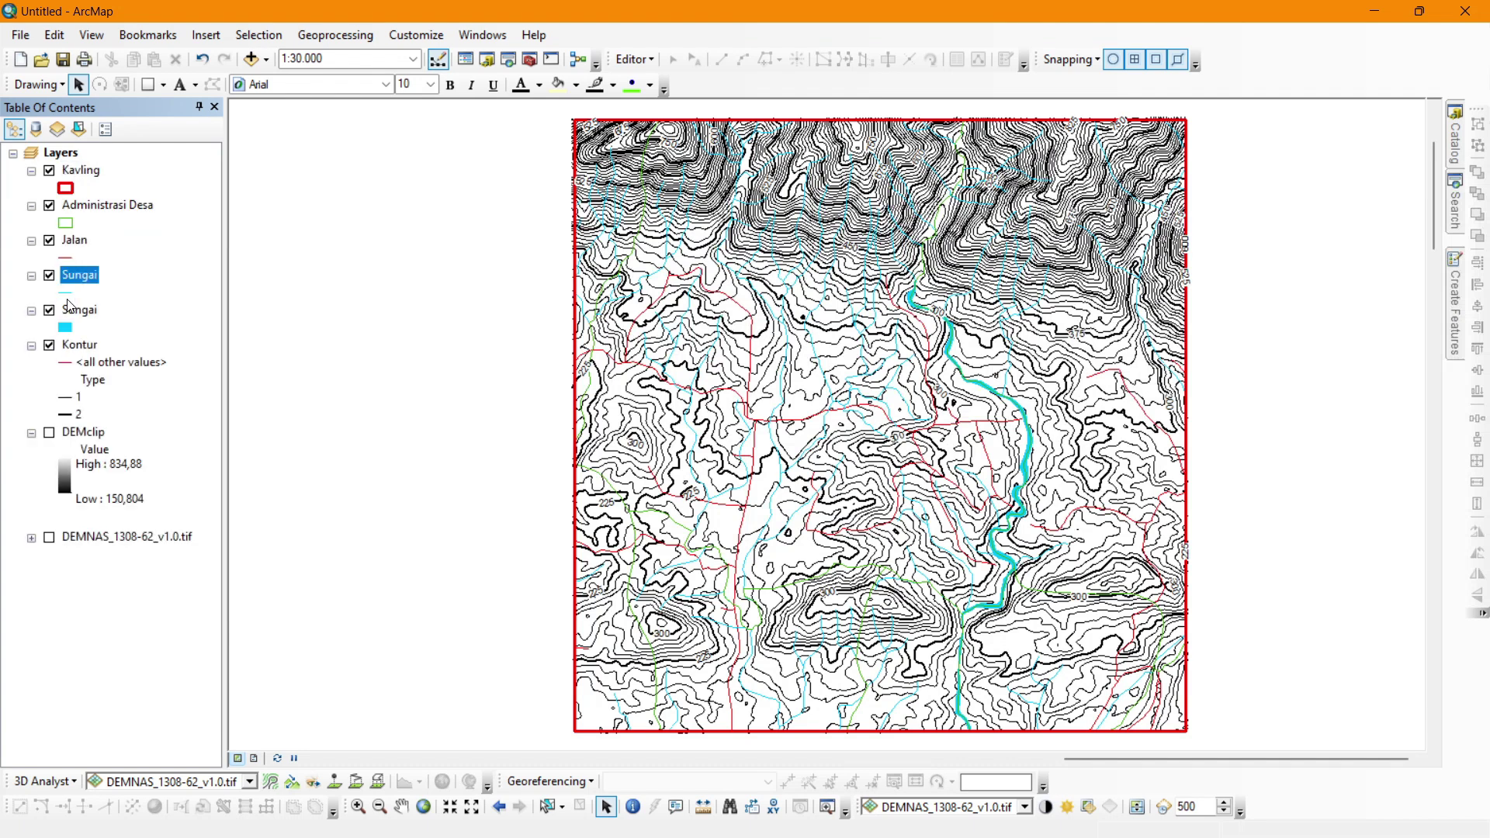
{"action": "left_click", "coordinate": [81, 247]}
{"action": "left_click", "coordinate": [75, 208]}
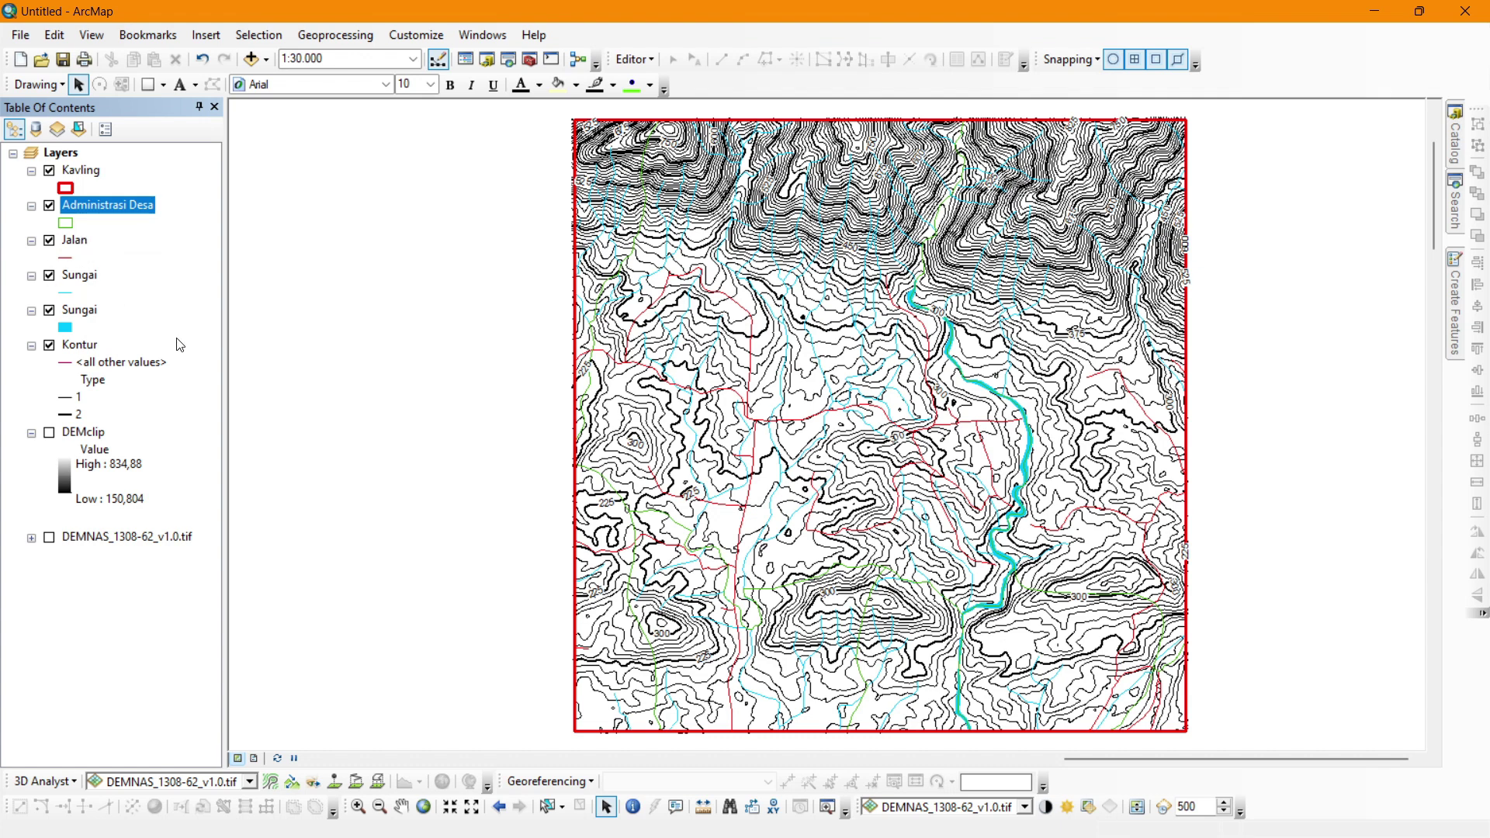
Turn on Administrasi Desa labels using the NAMOBJ field.
{"action": "right_click", "coordinate": [109, 211]}
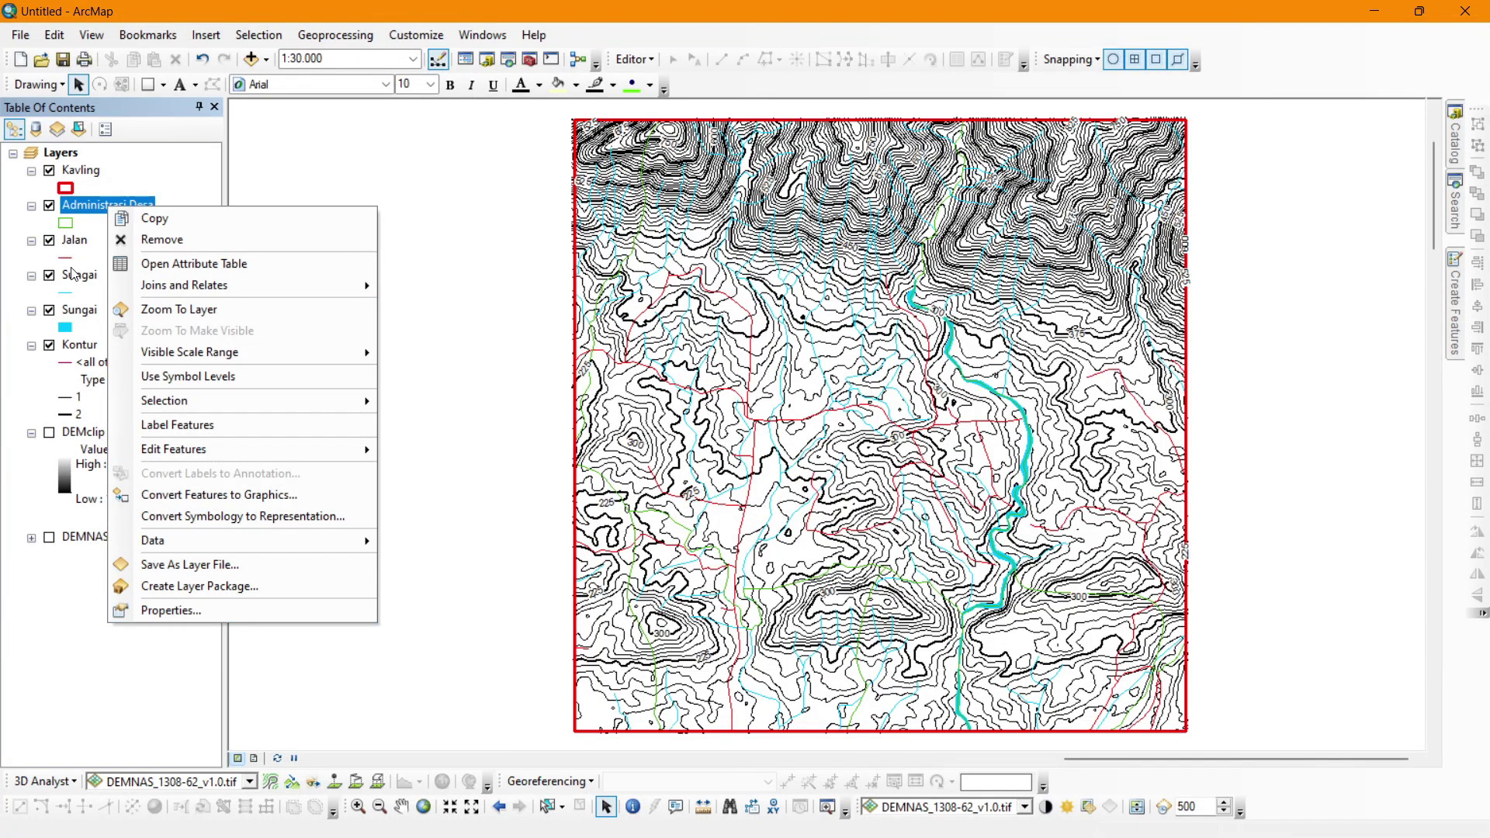
{"action": "left_click", "coordinate": [205, 594]}
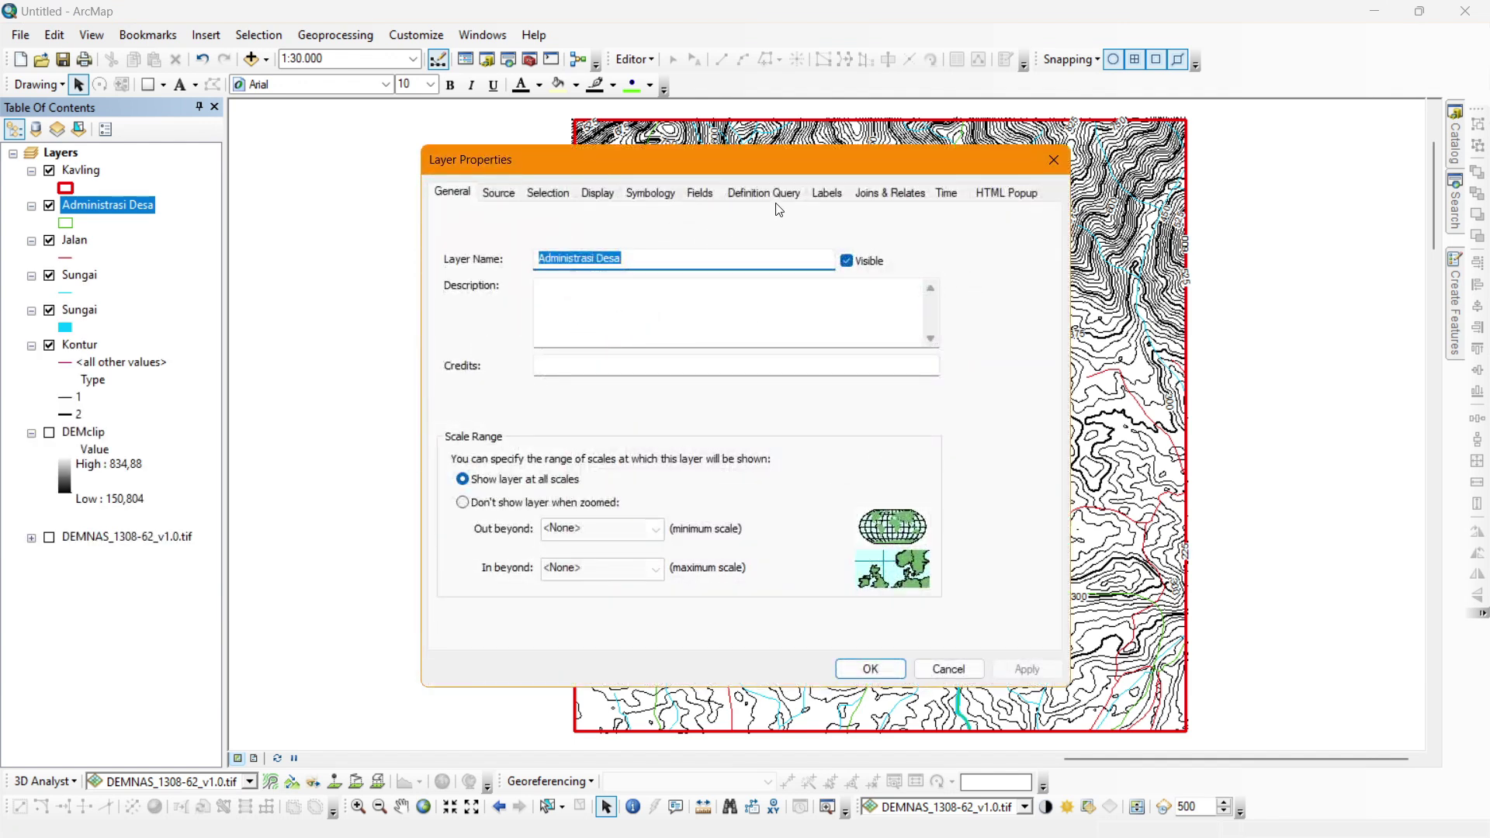
{"action": "left_click", "coordinate": [825, 194]}
{"action": "left_click", "coordinate": [478, 220]}
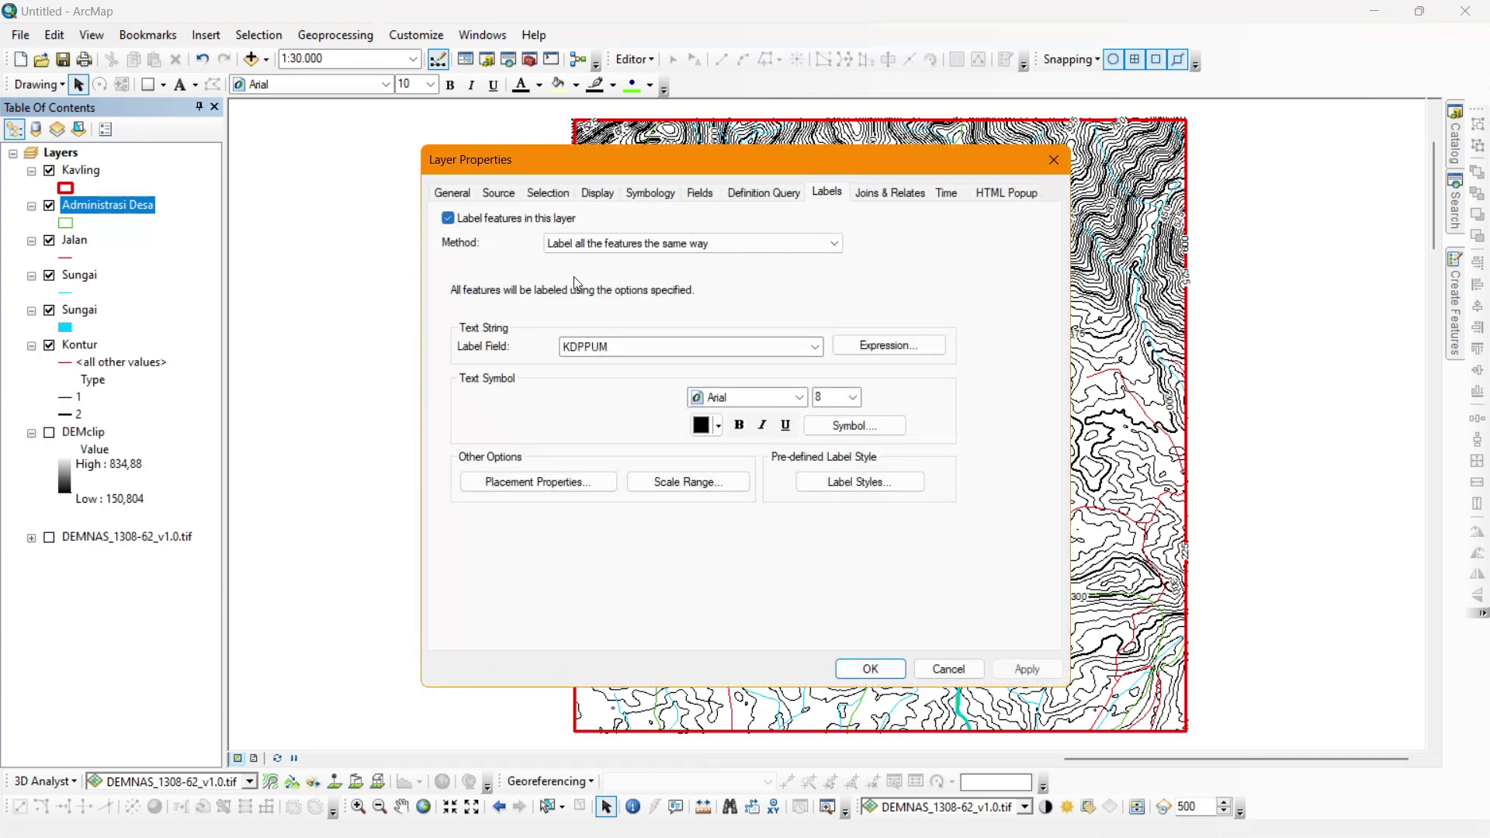
{"action": "left_click", "coordinate": [624, 346]}
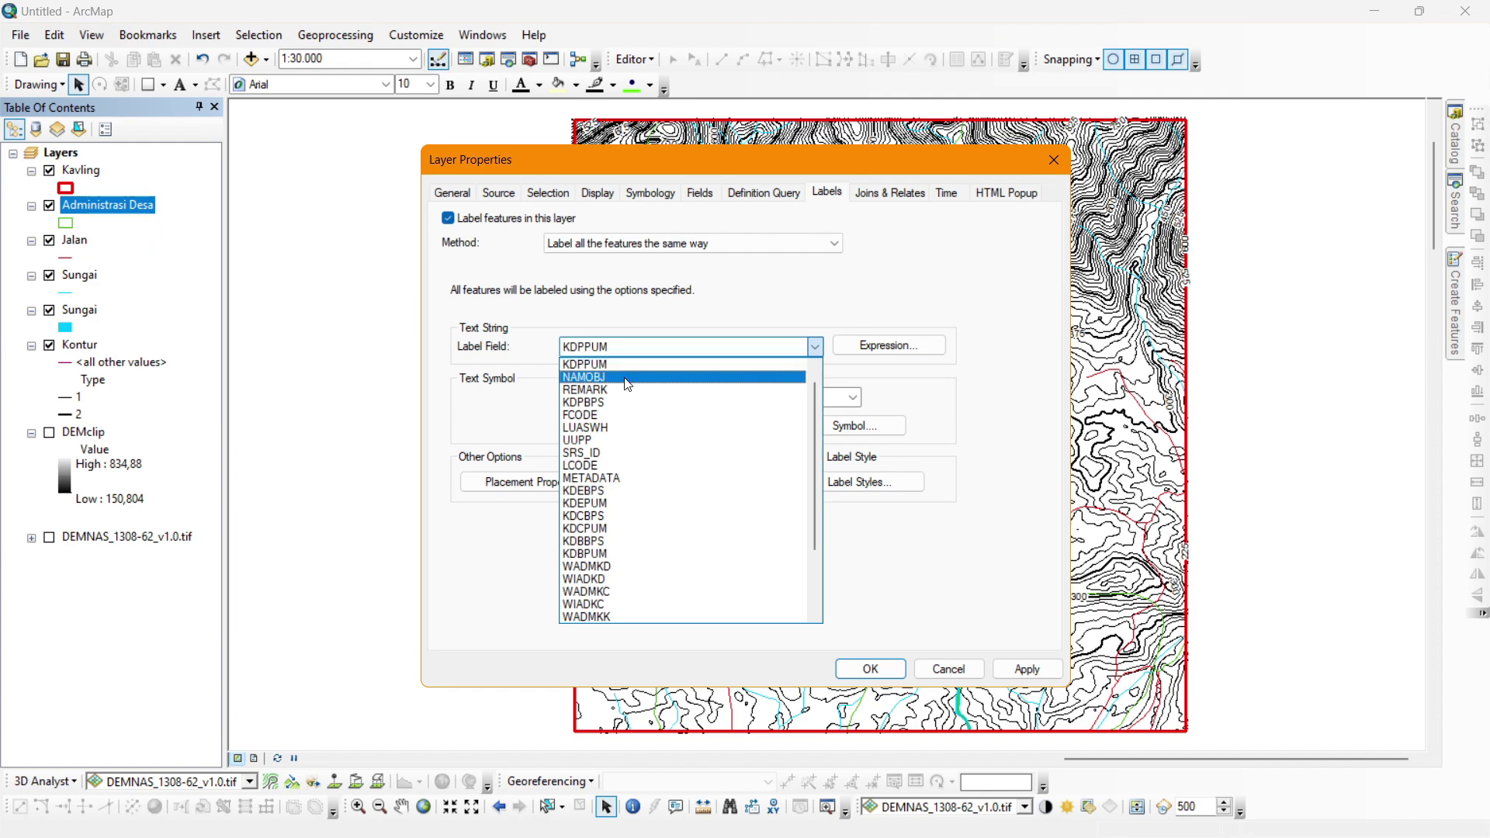
{"action": "left_click", "coordinate": [613, 368]}
{"action": "left_click", "coordinate": [1026, 669]}
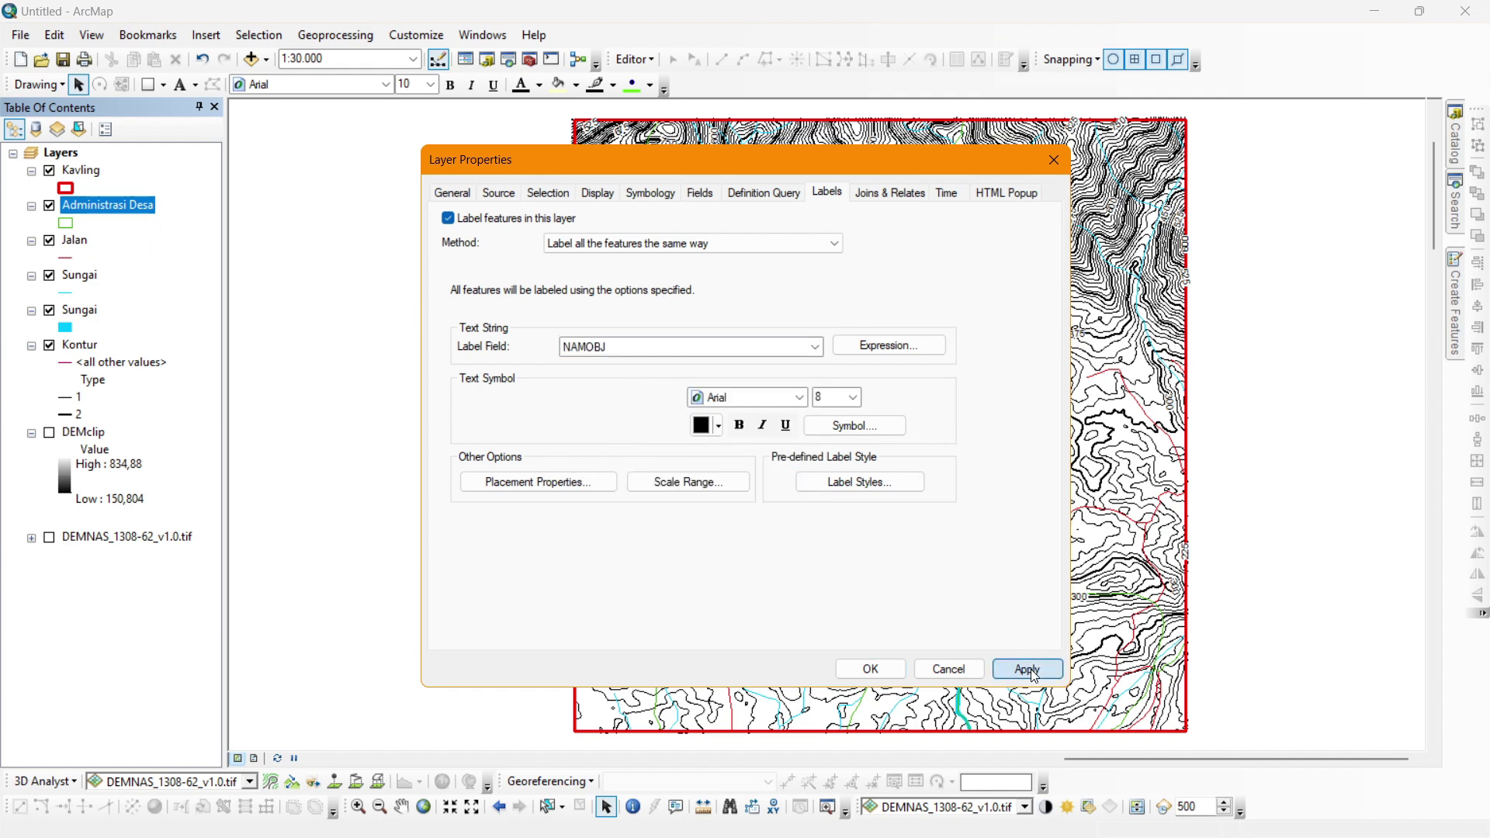
{"action": "left_click_drag", "start_coordinate": [850, 160], "coordinate": [530, 127]}
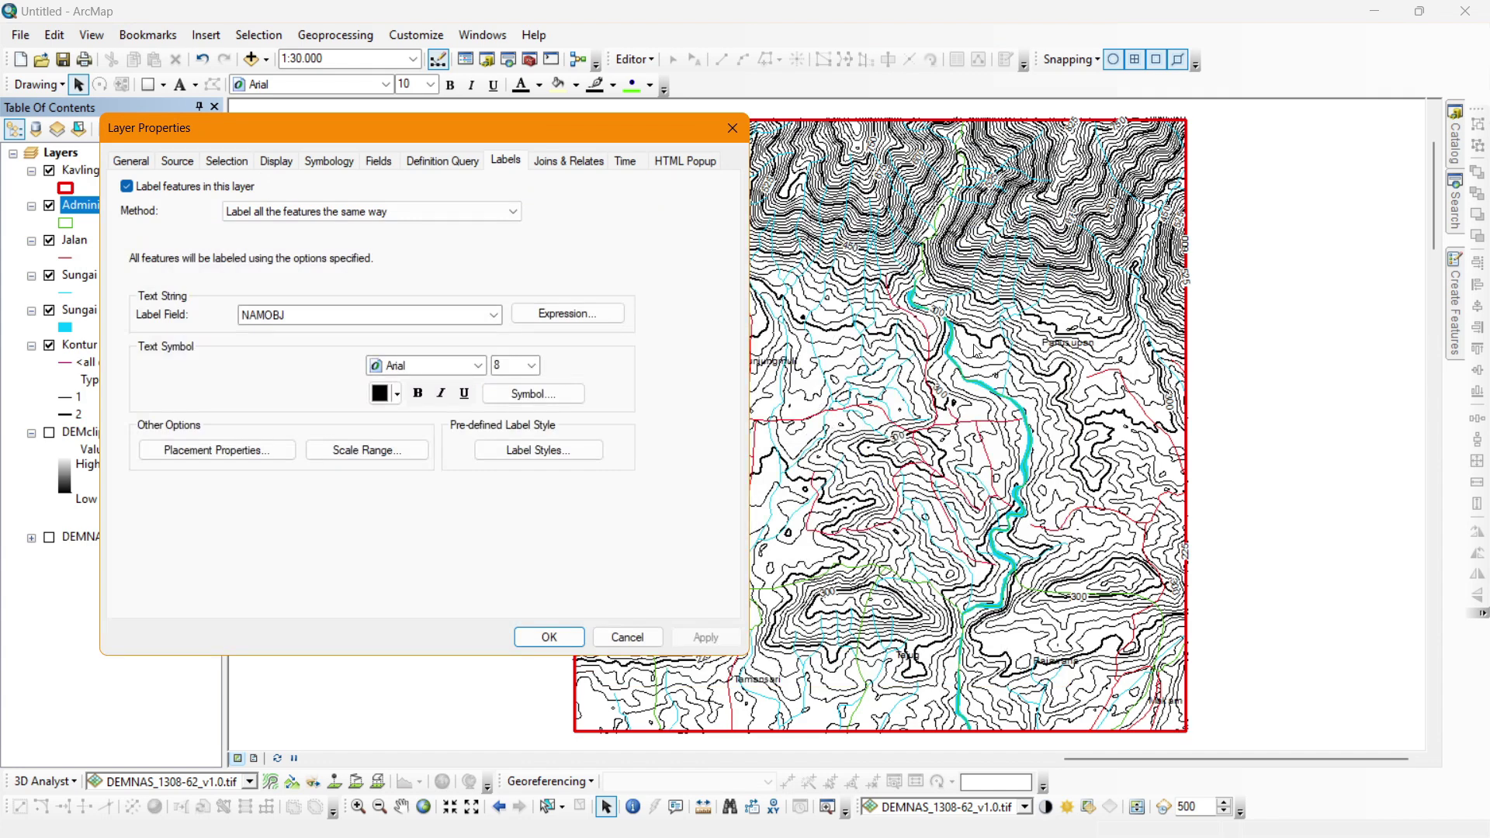
{"action": "left_click_drag", "start_coordinate": [599, 130], "coordinate": [533, 133]}
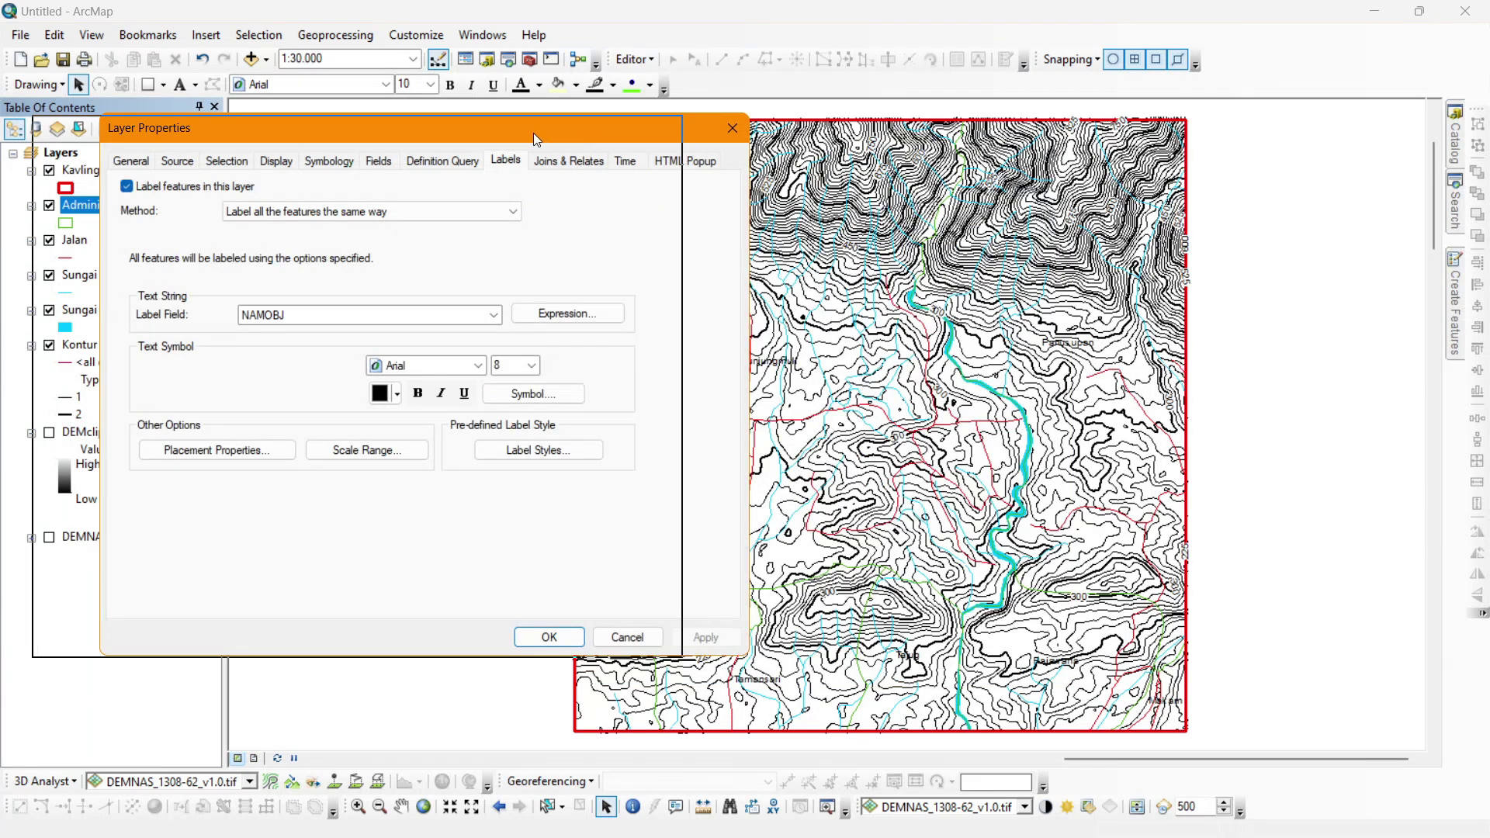
Give the village labels a green halo of size 1.
{"action": "left_click", "coordinate": [506, 396]}
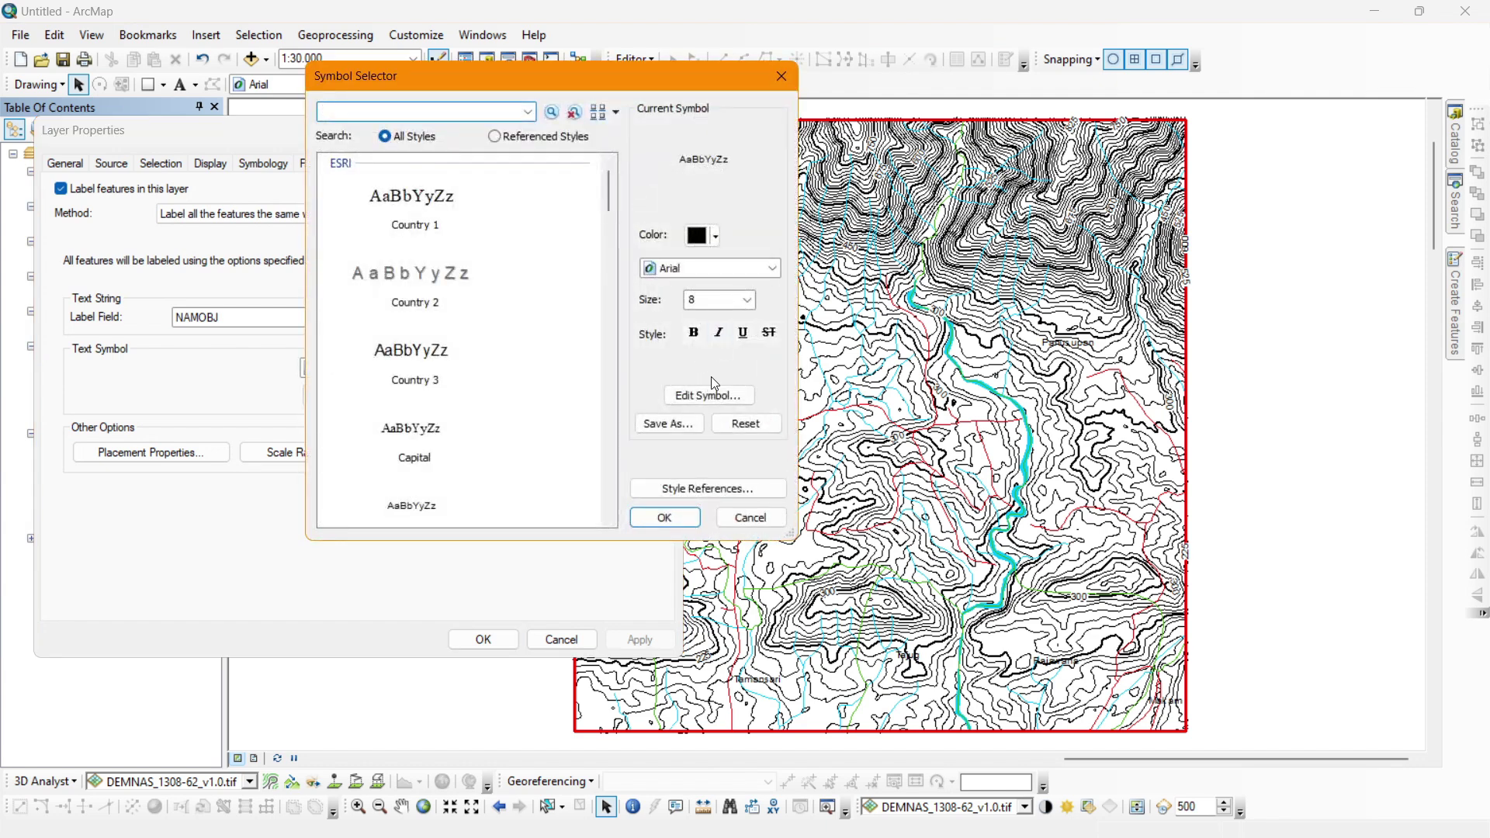
{"action": "left_click", "coordinate": [708, 396]}
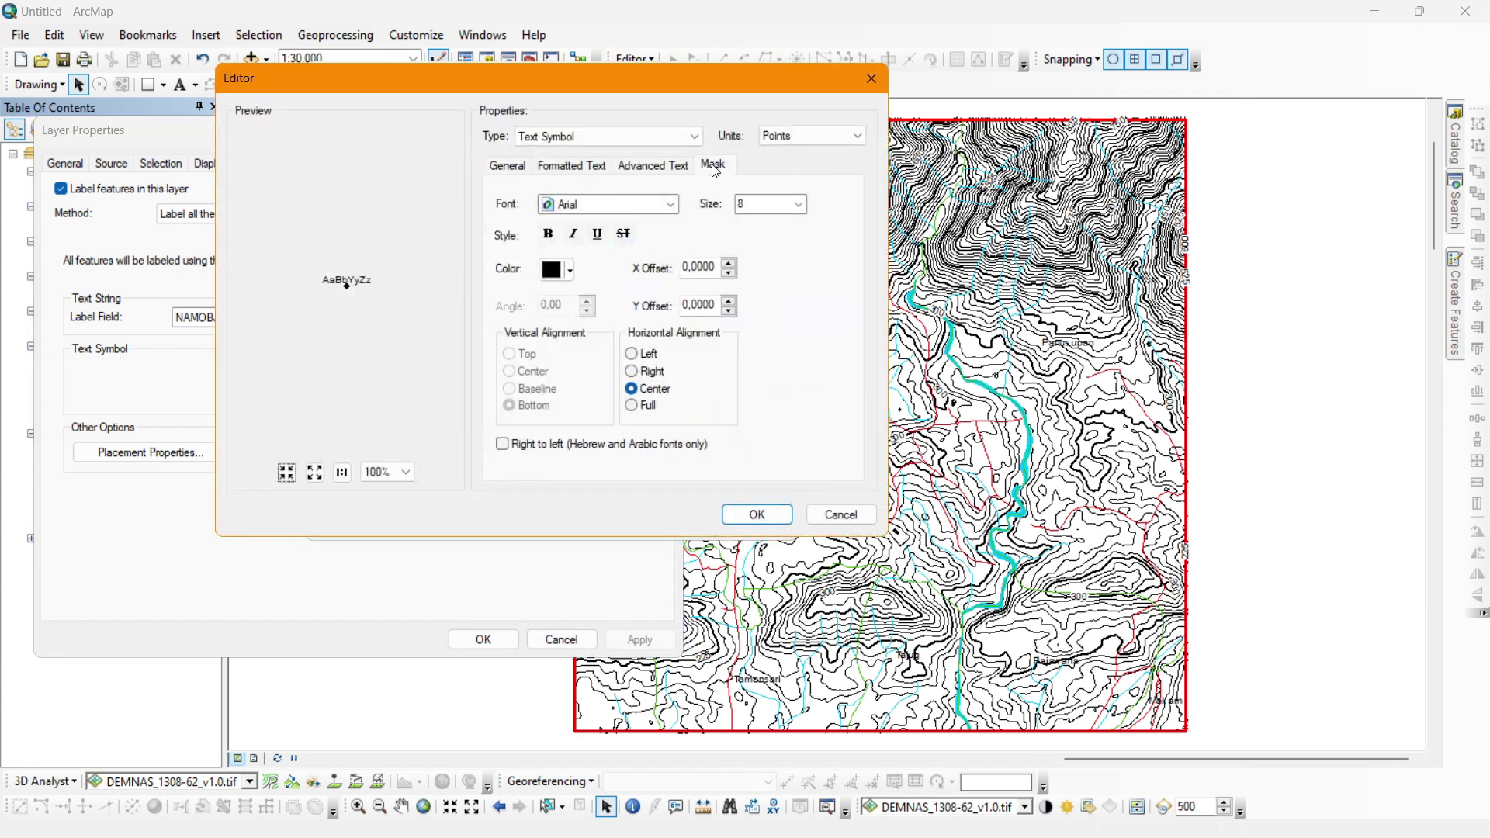
{"action": "left_click", "coordinate": [713, 166]}
{"action": "left_click", "coordinate": [522, 249]}
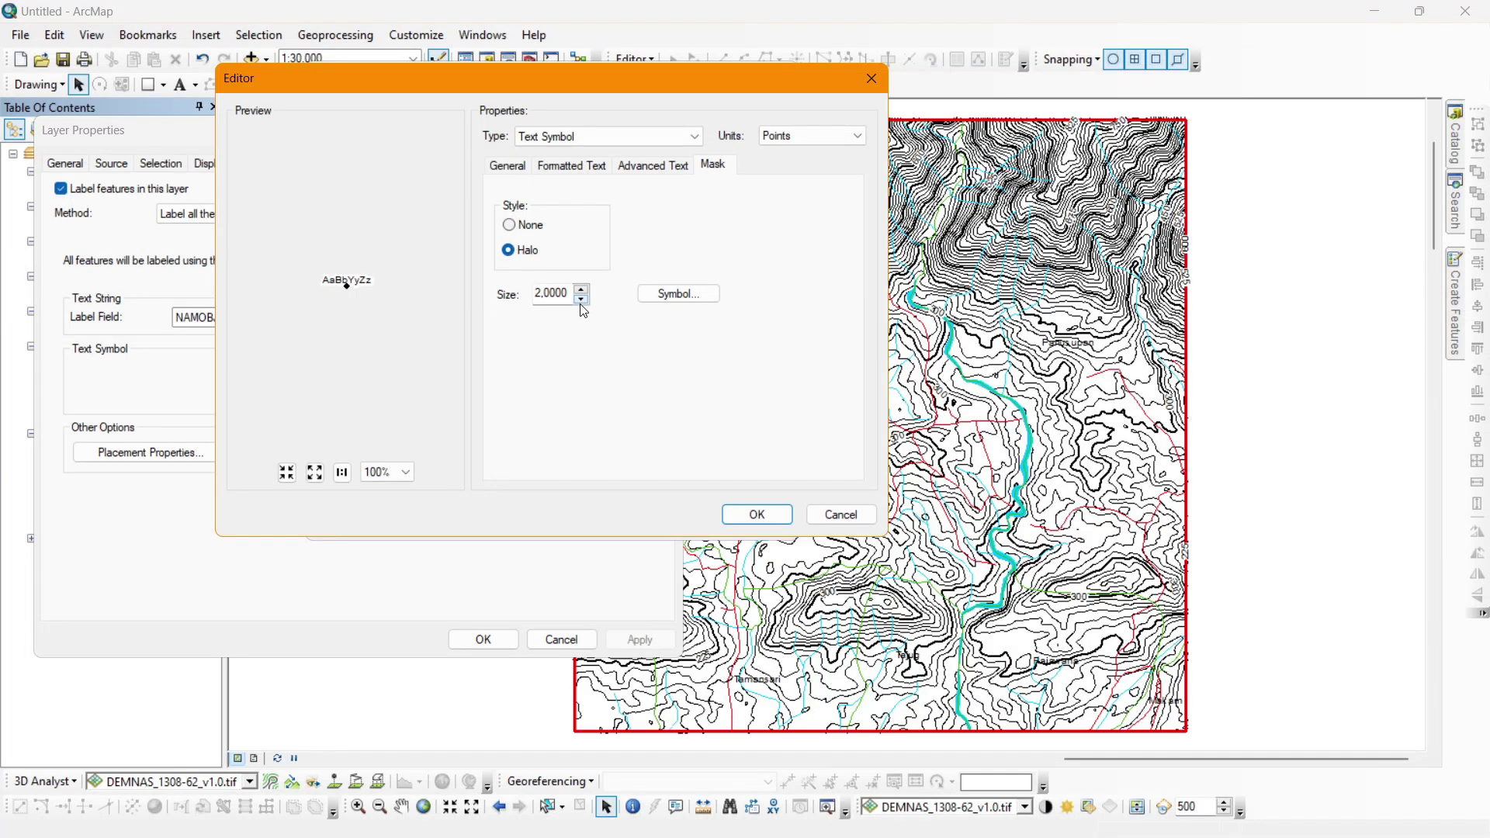
{"action": "left_click", "coordinate": [581, 300]}
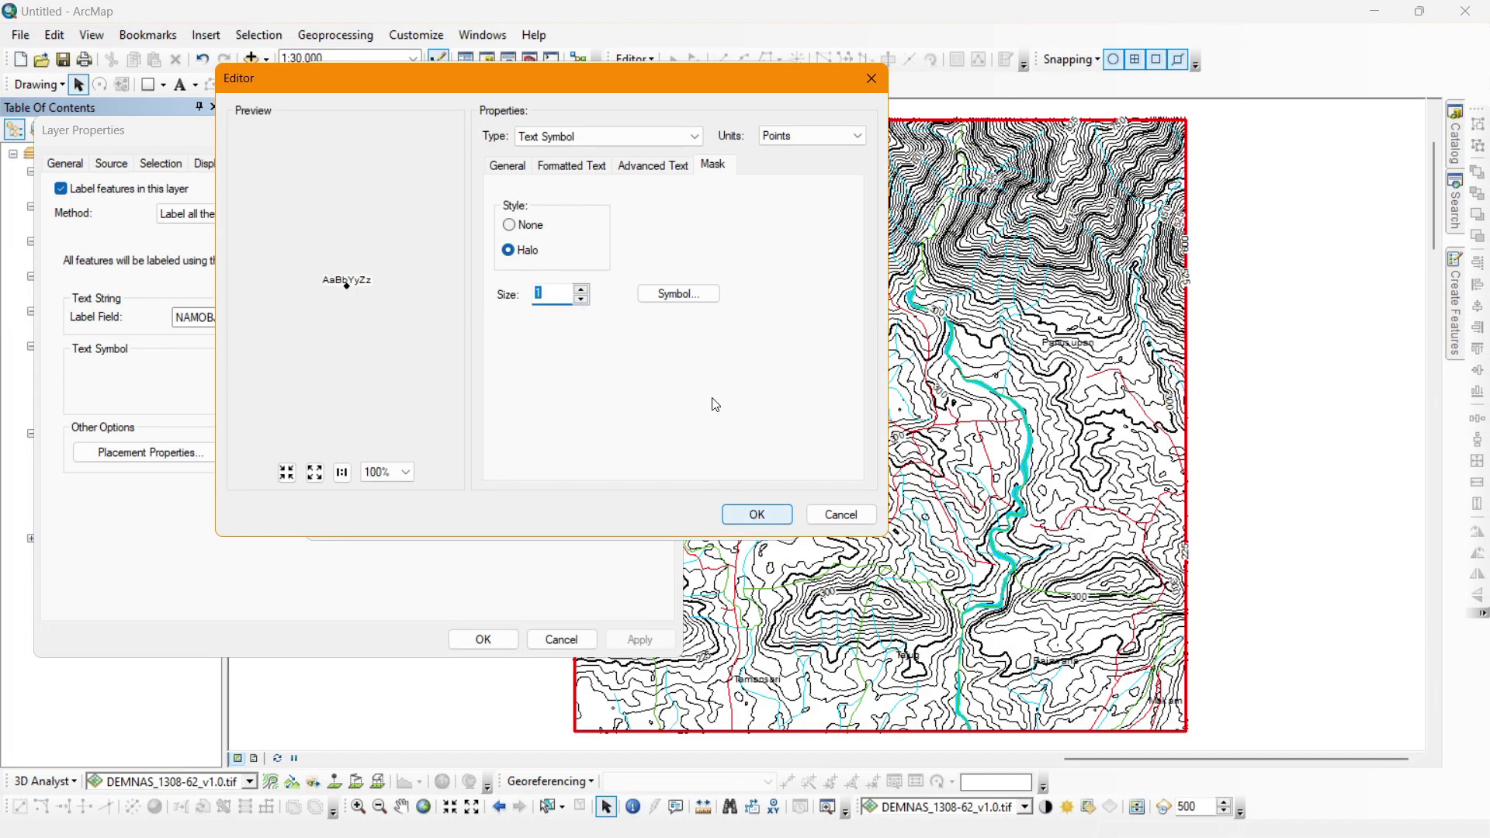
{"action": "left_click", "coordinate": [678, 293]}
{"action": "left_click", "coordinate": [752, 241]}
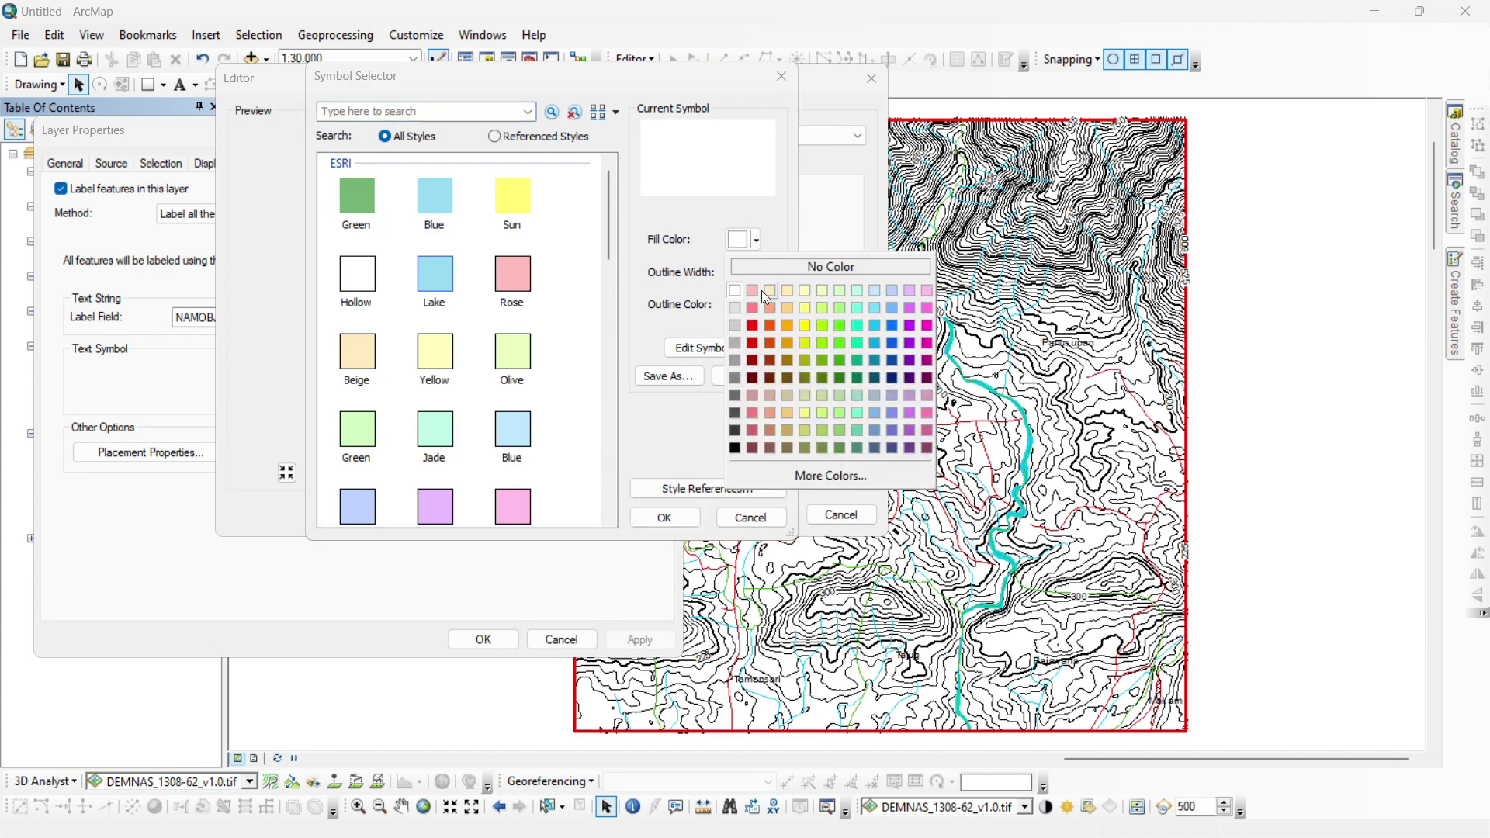
{"action": "left_click", "coordinate": [841, 346]}
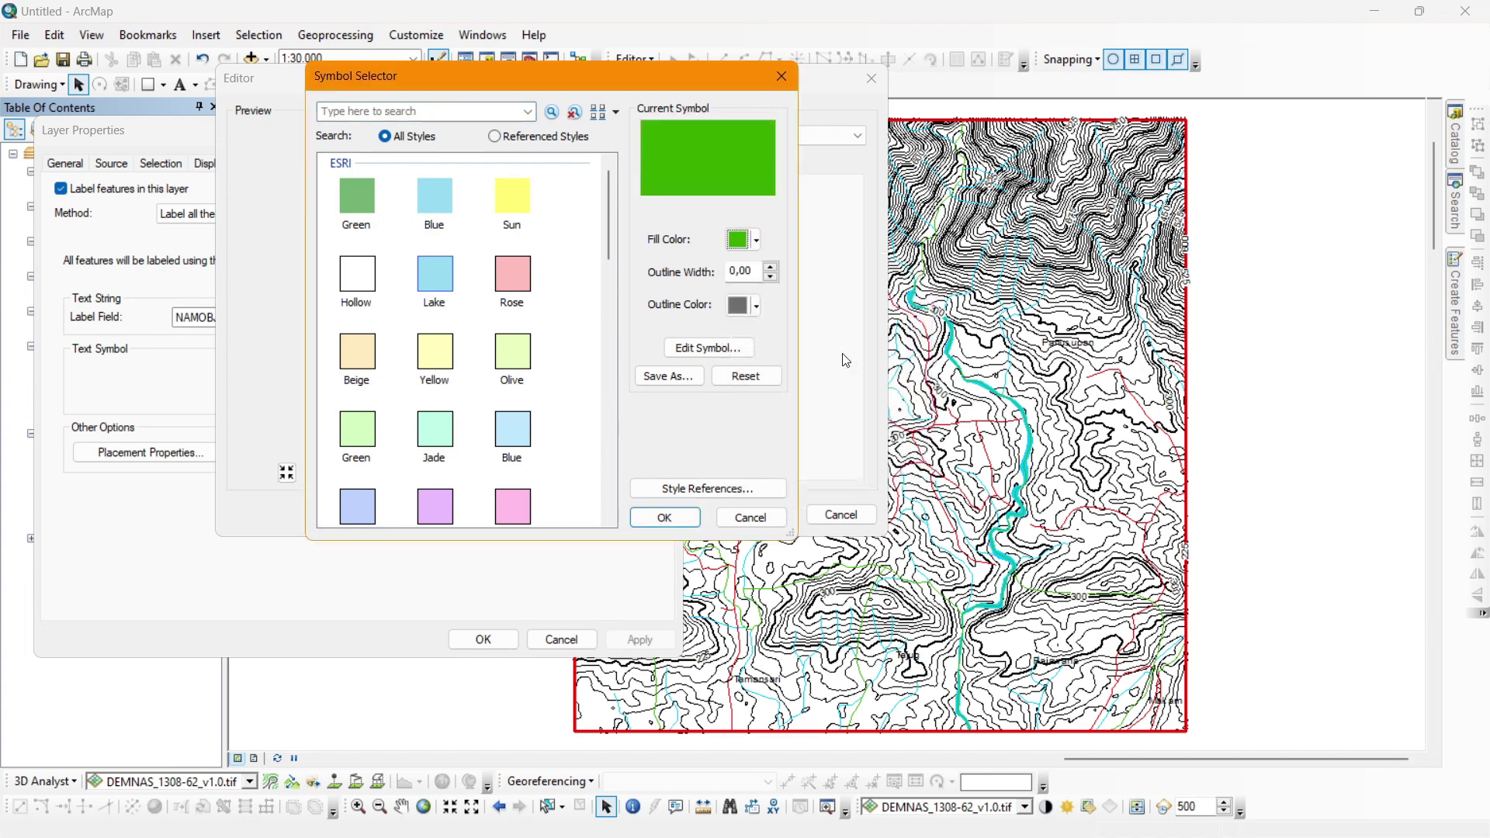
{"action": "left_click", "coordinate": [675, 515]}
{"action": "left_click", "coordinate": [756, 515]}
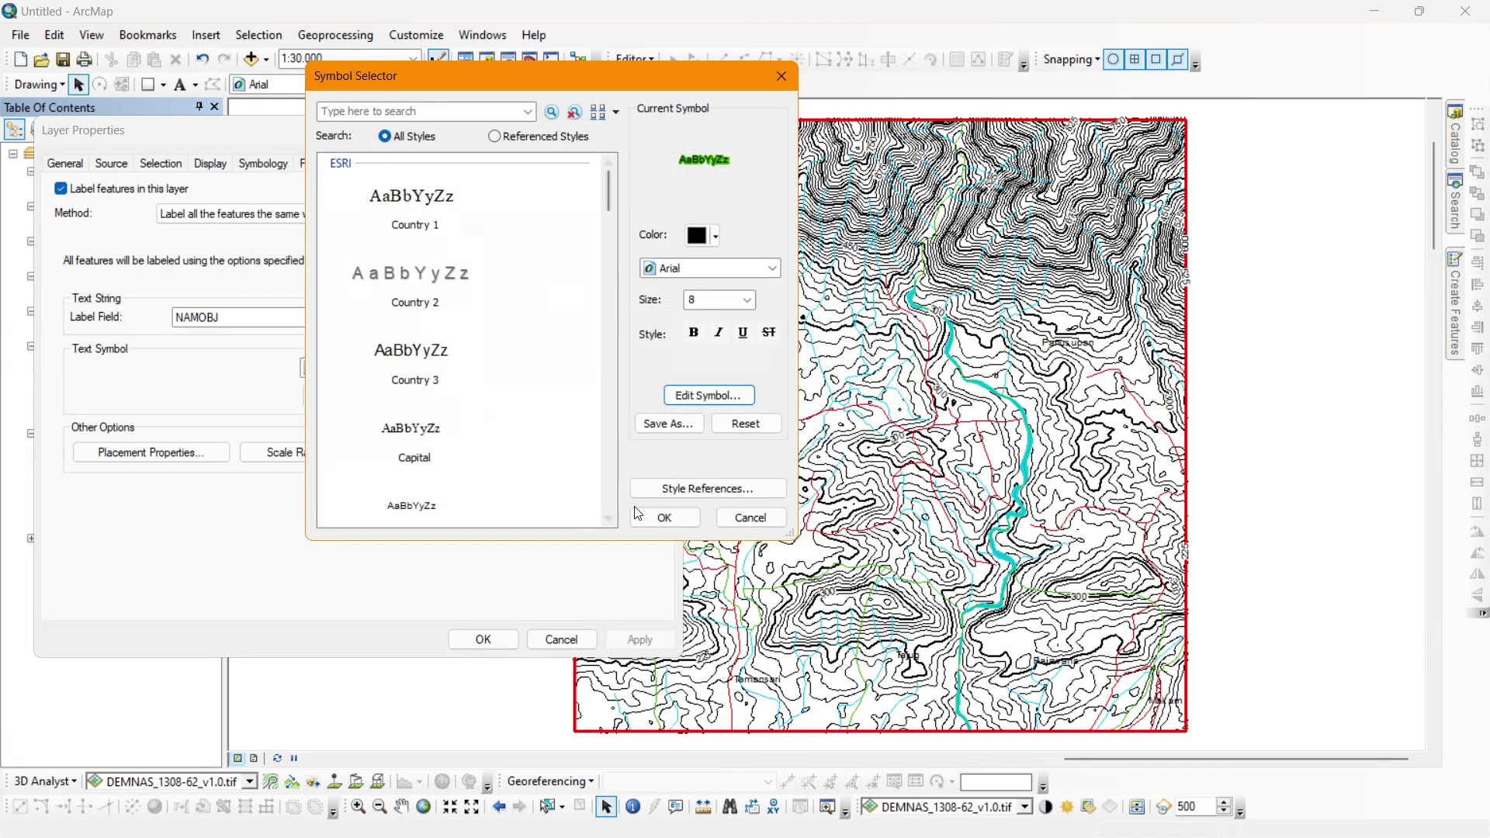
{"action": "left_click", "coordinate": [662, 515]}
{"action": "left_click", "coordinate": [658, 644]}
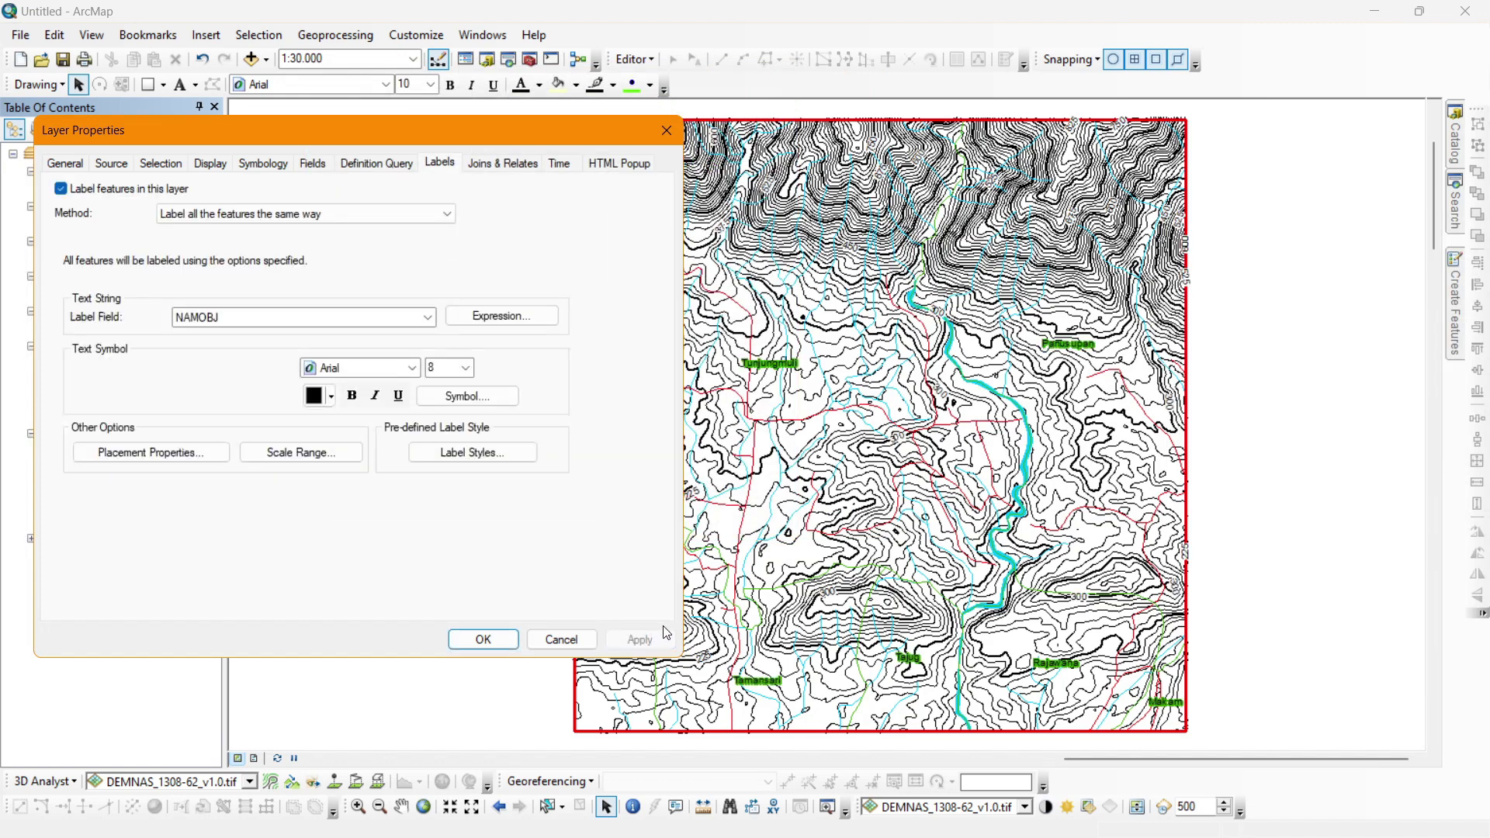
Change the label halo fill from green to white and apply the label settings.
{"action": "left_click", "coordinate": [465, 397]}
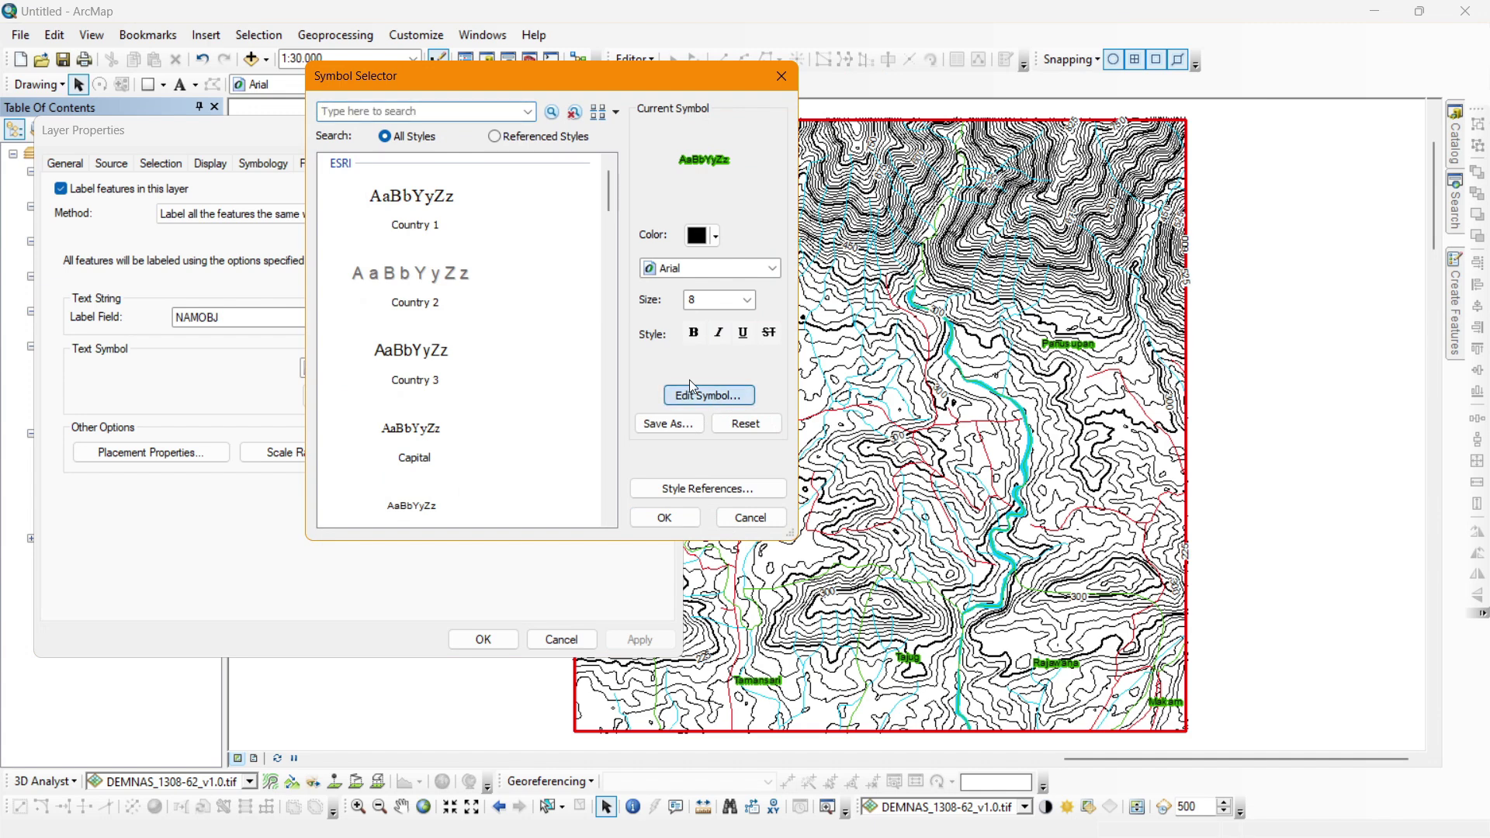
{"action": "left_click", "coordinate": [708, 395]}
{"action": "left_click", "coordinate": [712, 165]}
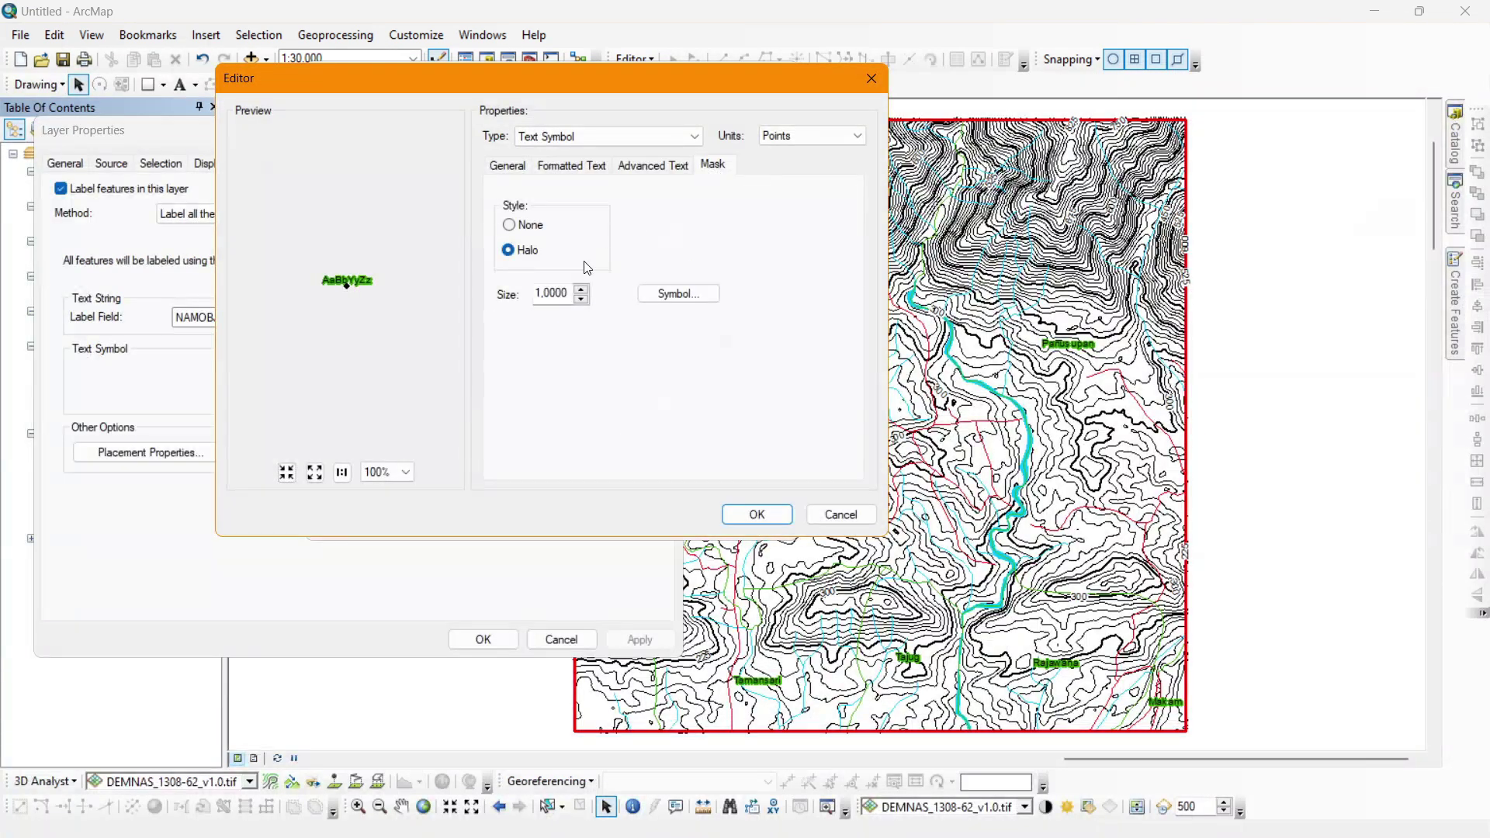
{"action": "left_click", "coordinate": [658, 293]}
{"action": "left_click", "coordinate": [744, 240]}
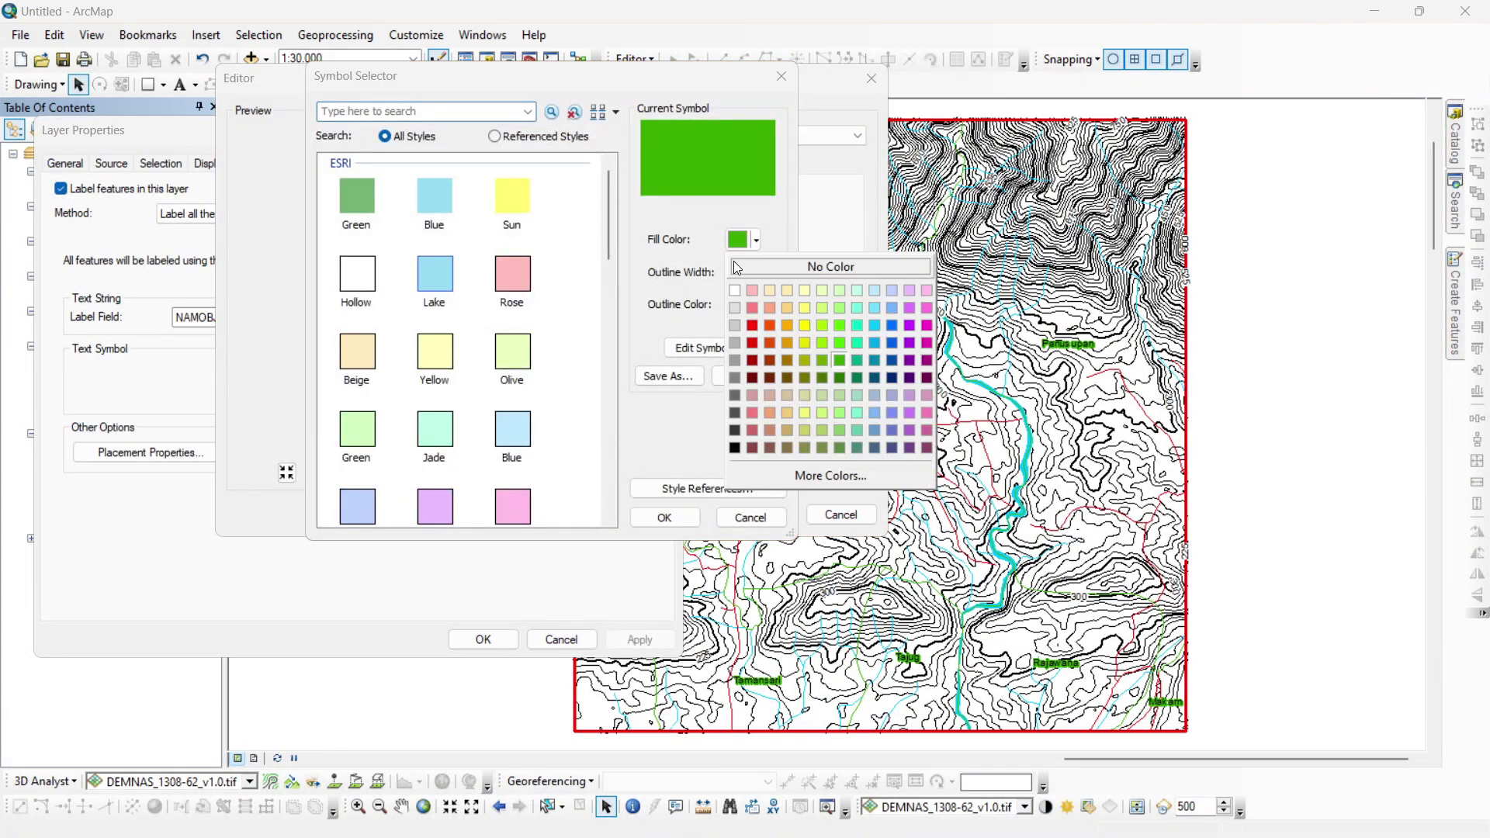
{"action": "left_click", "coordinate": [734, 291]}
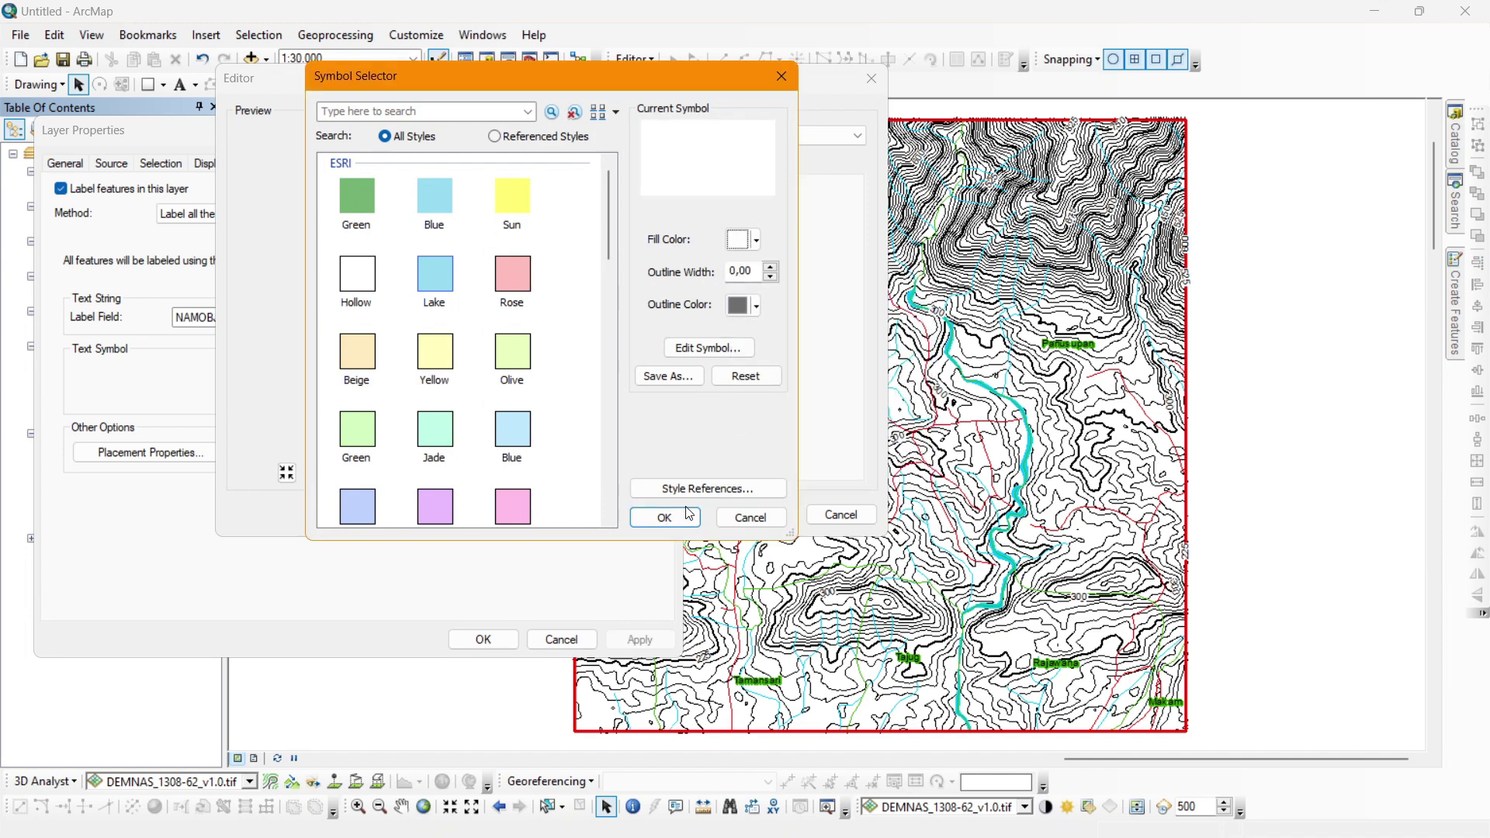
{"action": "left_click", "coordinate": [658, 516]}
{"action": "left_click", "coordinate": [756, 514]}
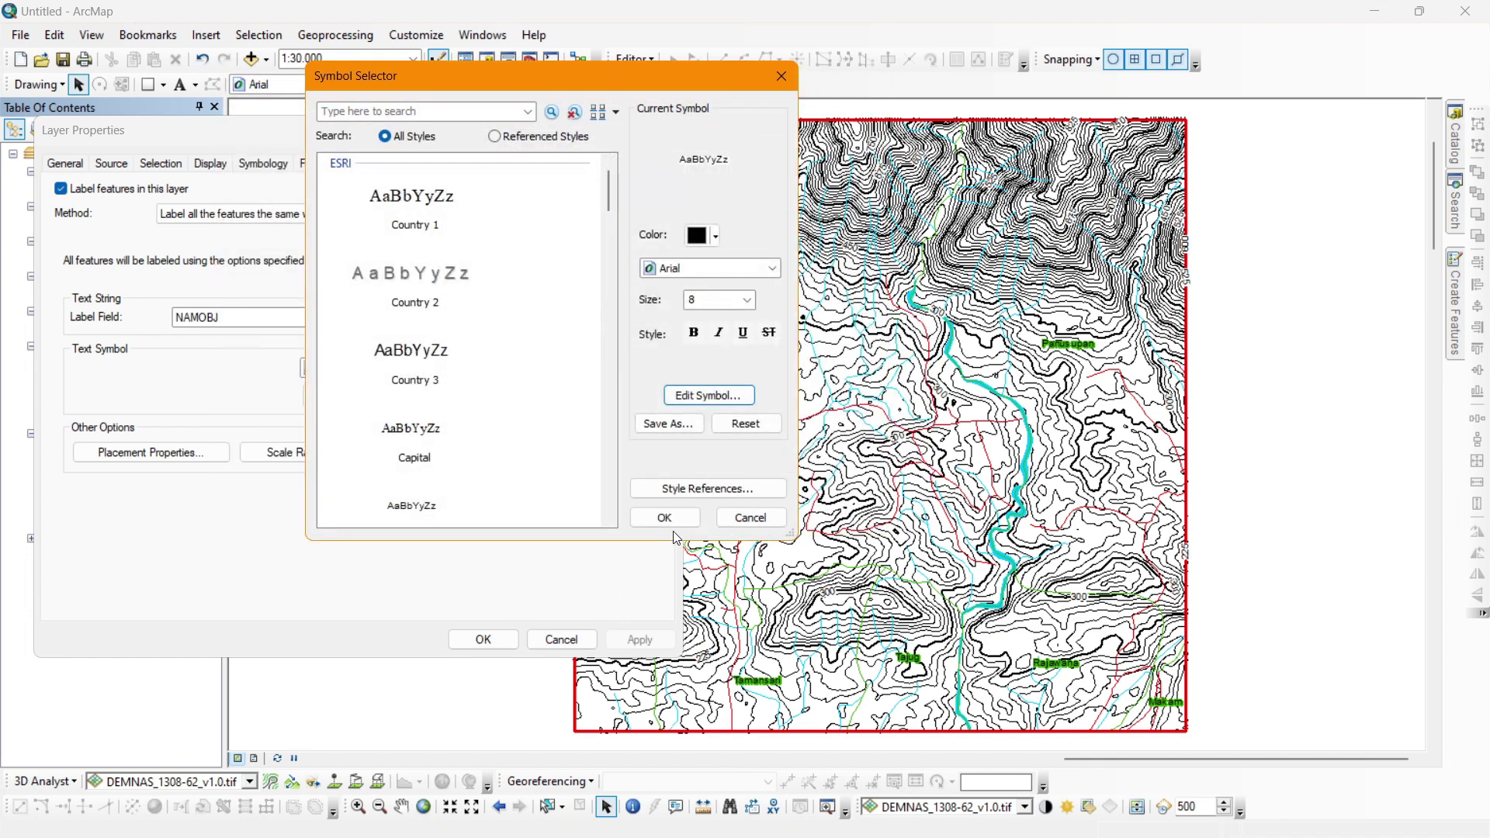
{"action": "left_click", "coordinate": [662, 513]}
{"action": "left_click", "coordinate": [483, 638]}
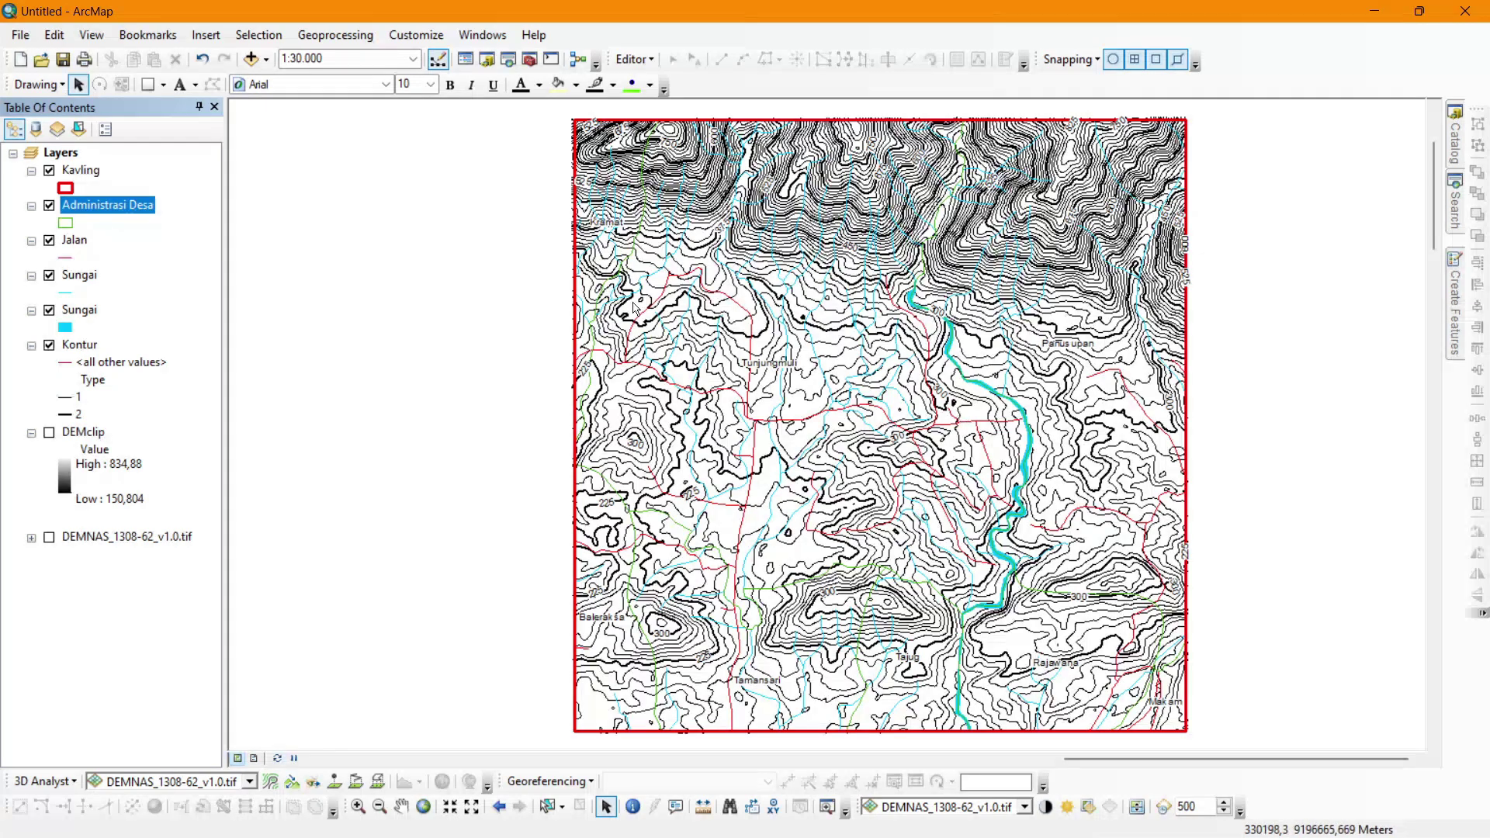
Select the four layers from Administrasi Desa down through the lower Sungai layer.
{"action": "left_click", "coordinate": [81, 310]}
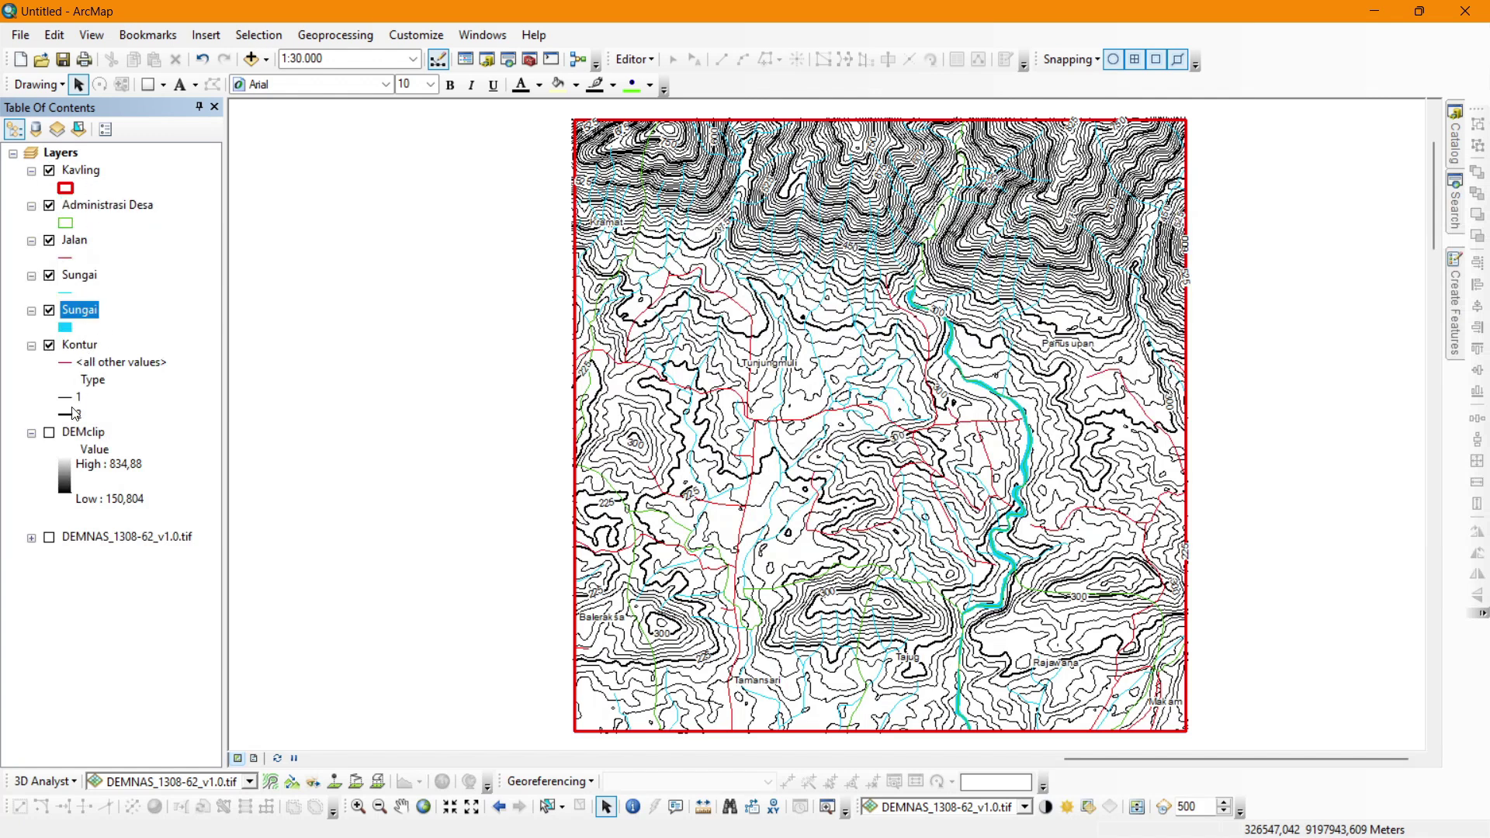
{"action": "left_click", "coordinate": [76, 352]}
{"action": "left_click", "coordinate": [80, 316]}
{"action": "left_click", "coordinate": [70, 206], "text": "shift"}
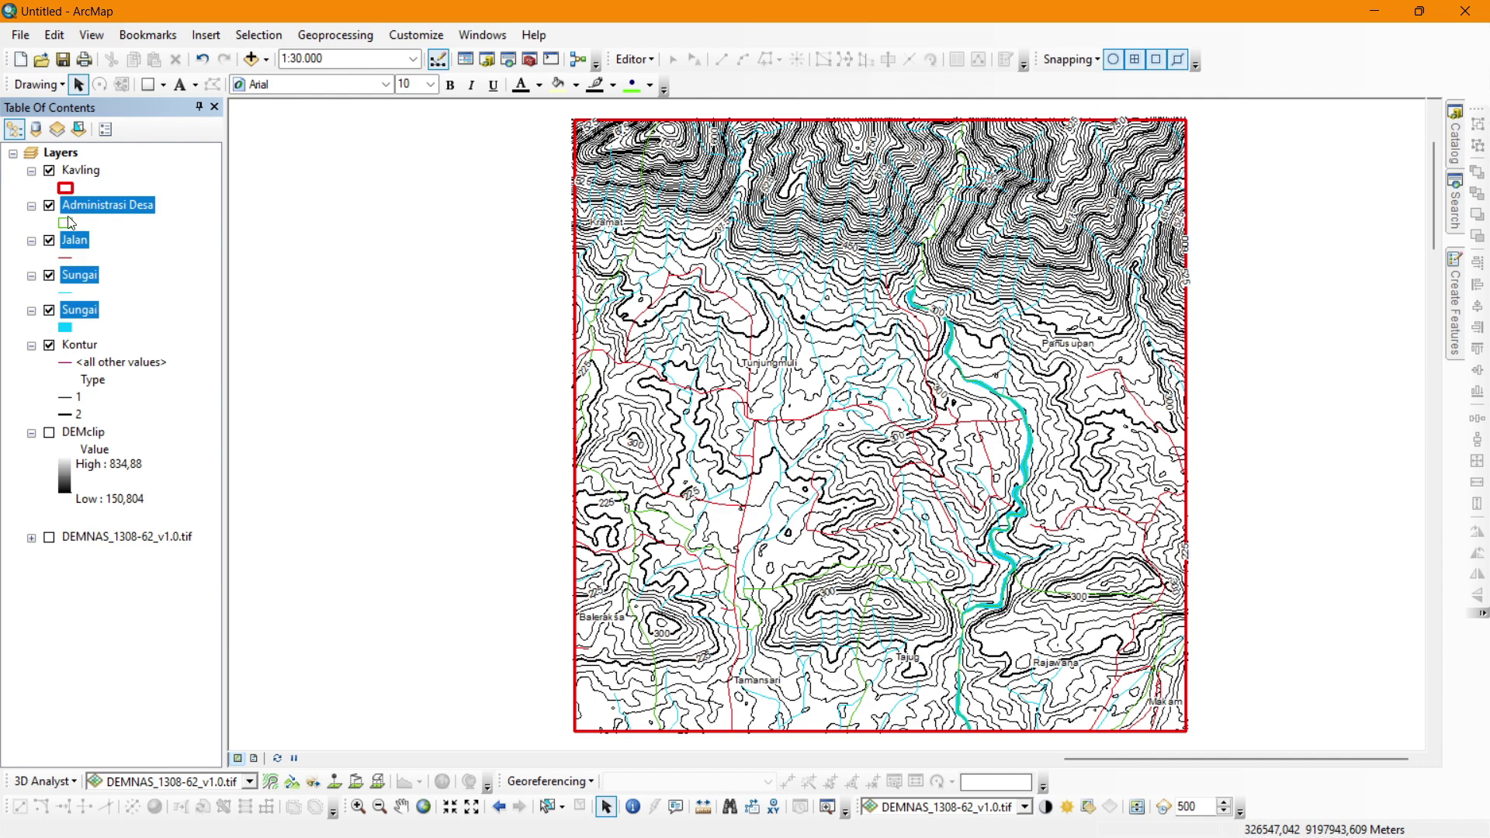
{"action": "left_click", "coordinate": [70, 210]}
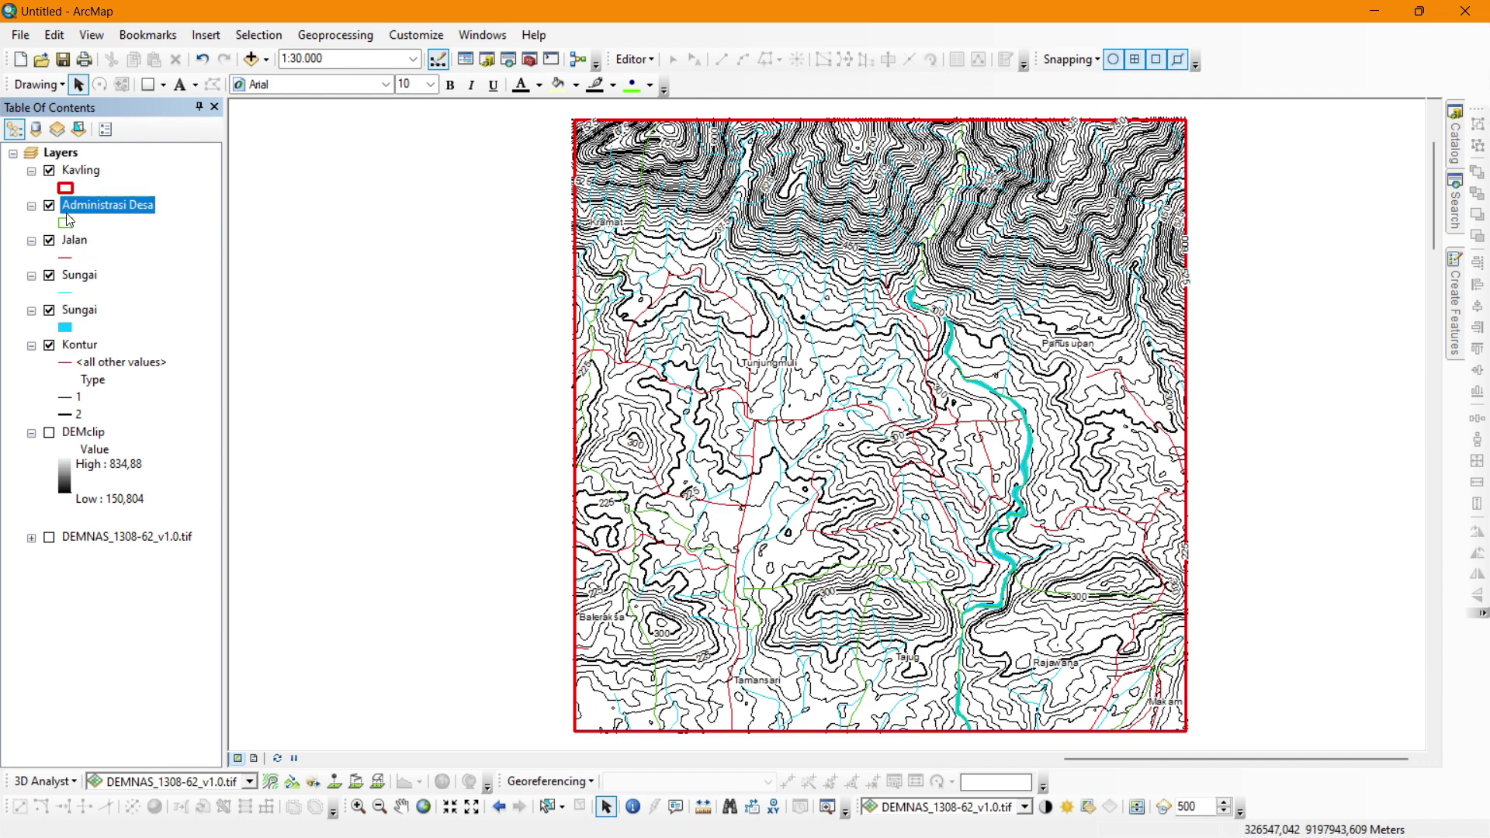
{"action": "left_click", "coordinate": [82, 311], "text": "shift"}
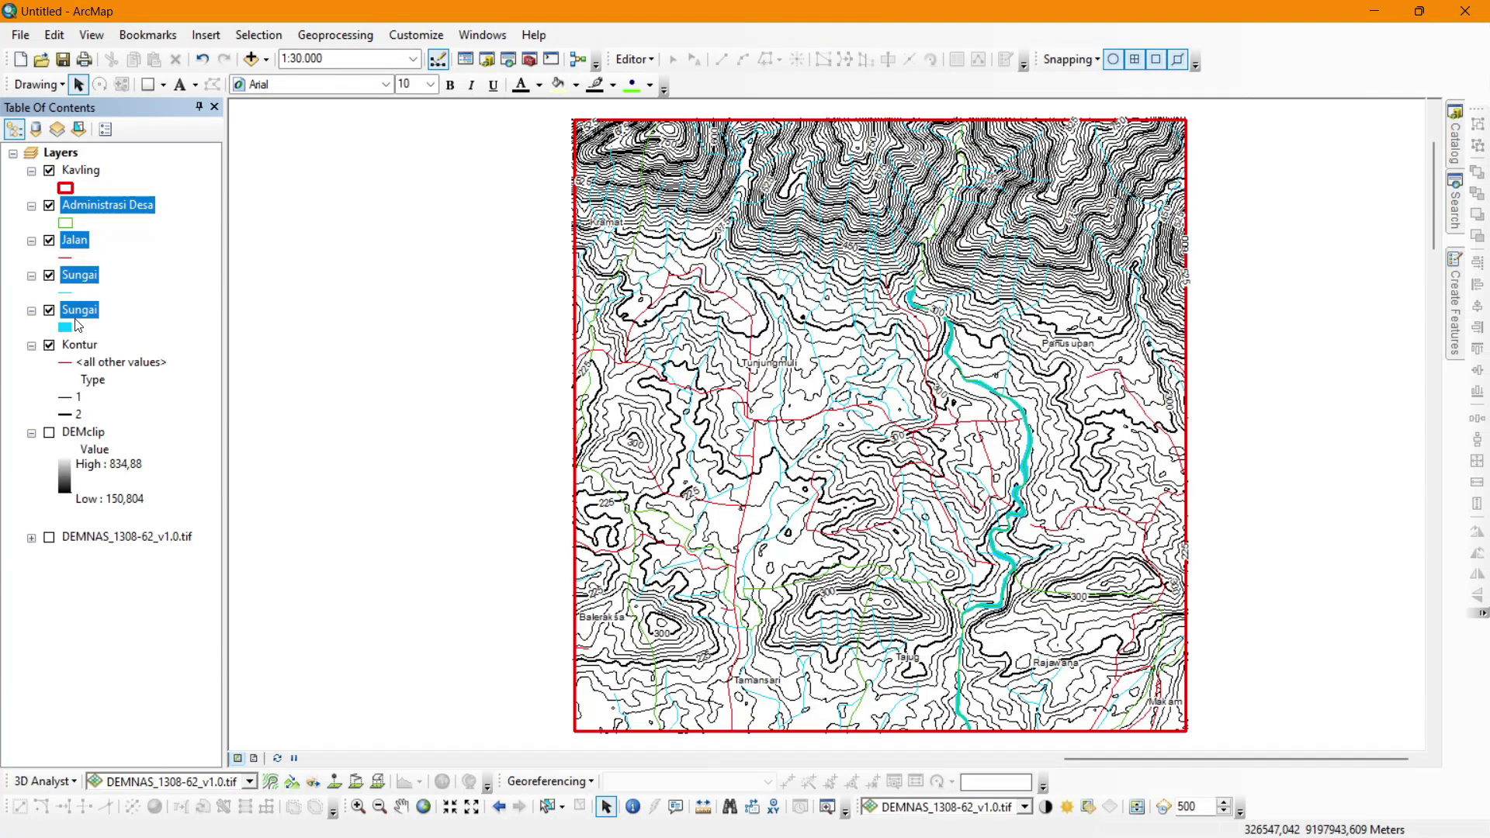
Group Administrasi Desa, Jalan and both Sungai layers into a group layer named Data Dasar.
{"action": "right_click", "coordinate": [80, 319]}
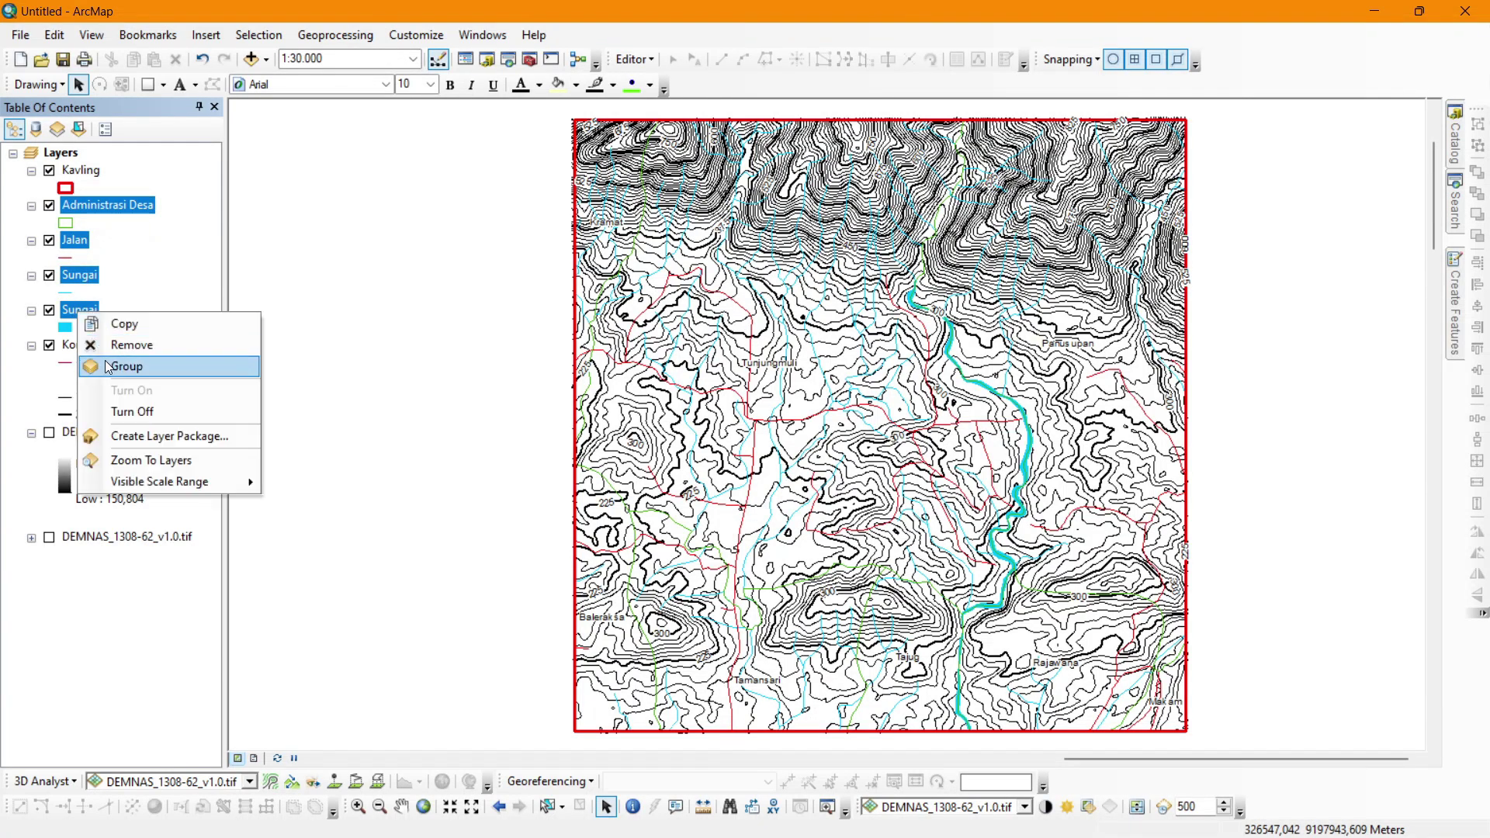
{"action": "left_click", "coordinate": [120, 368]}
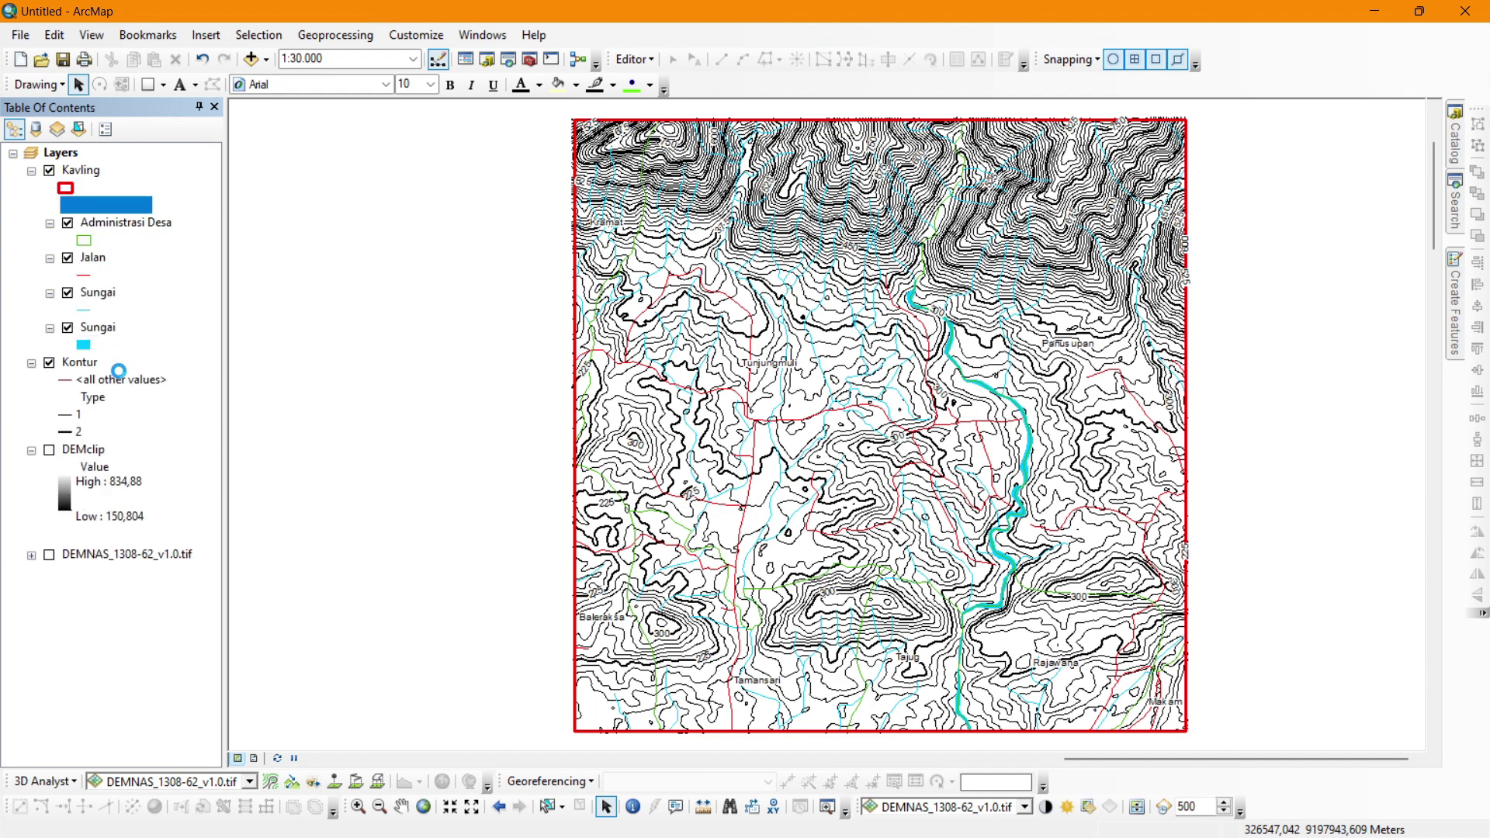
{"action": "double_click", "coordinate": [115, 209]}
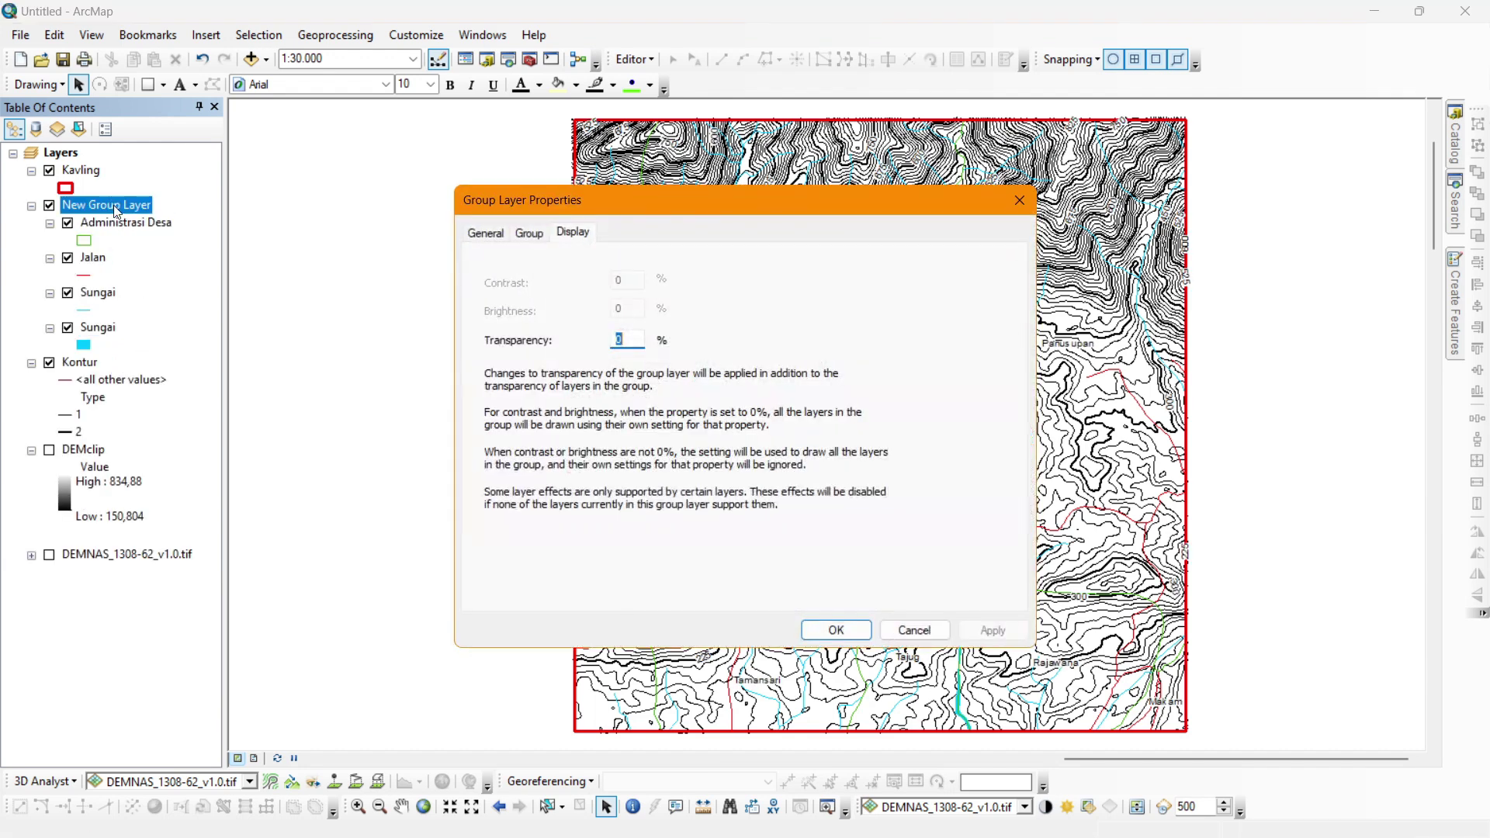
{"action": "left_click", "coordinate": [502, 240]}
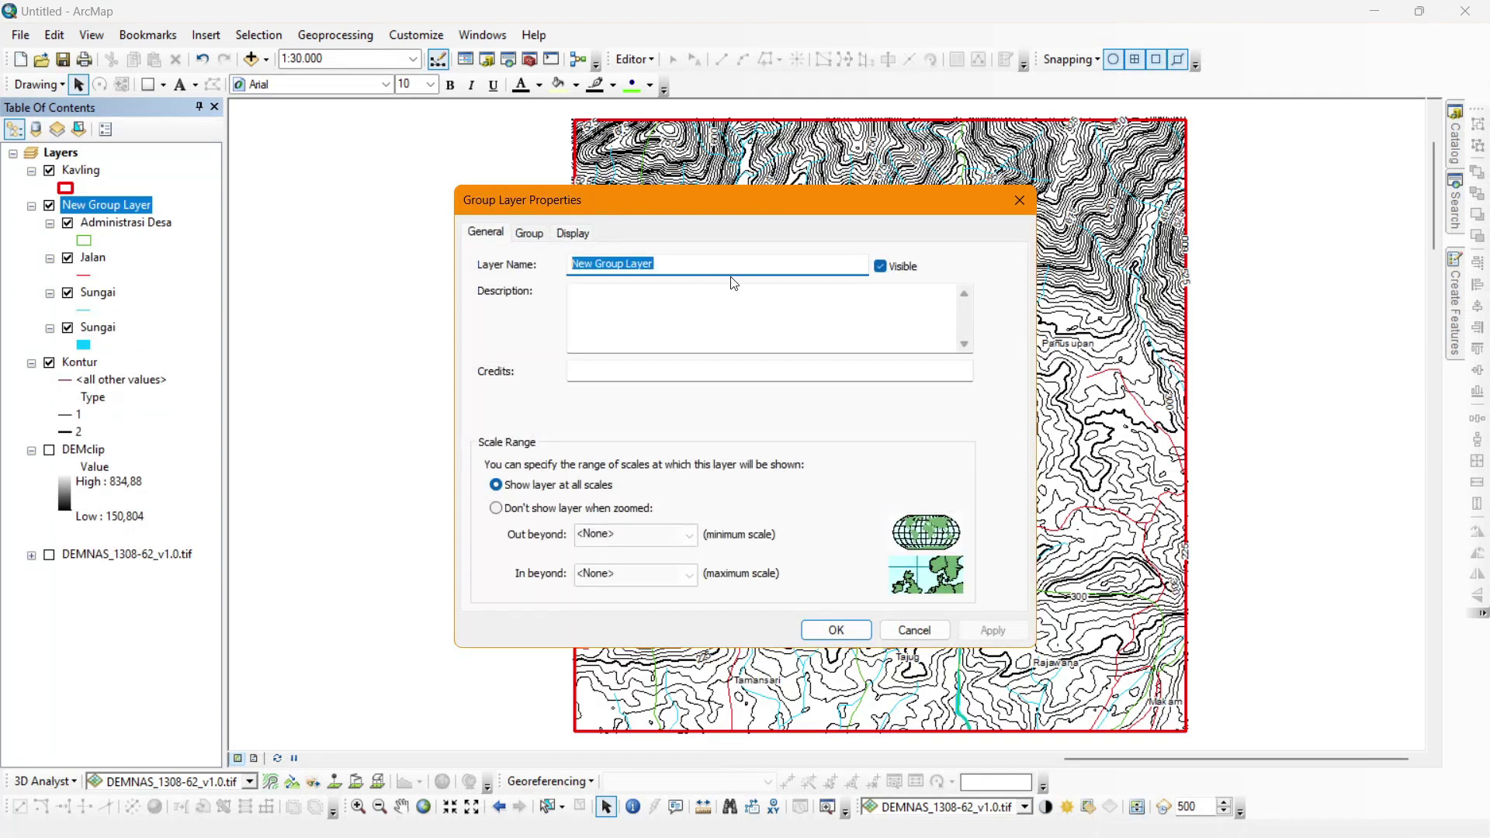
{"action": "type", "text": "Data Dasar"}
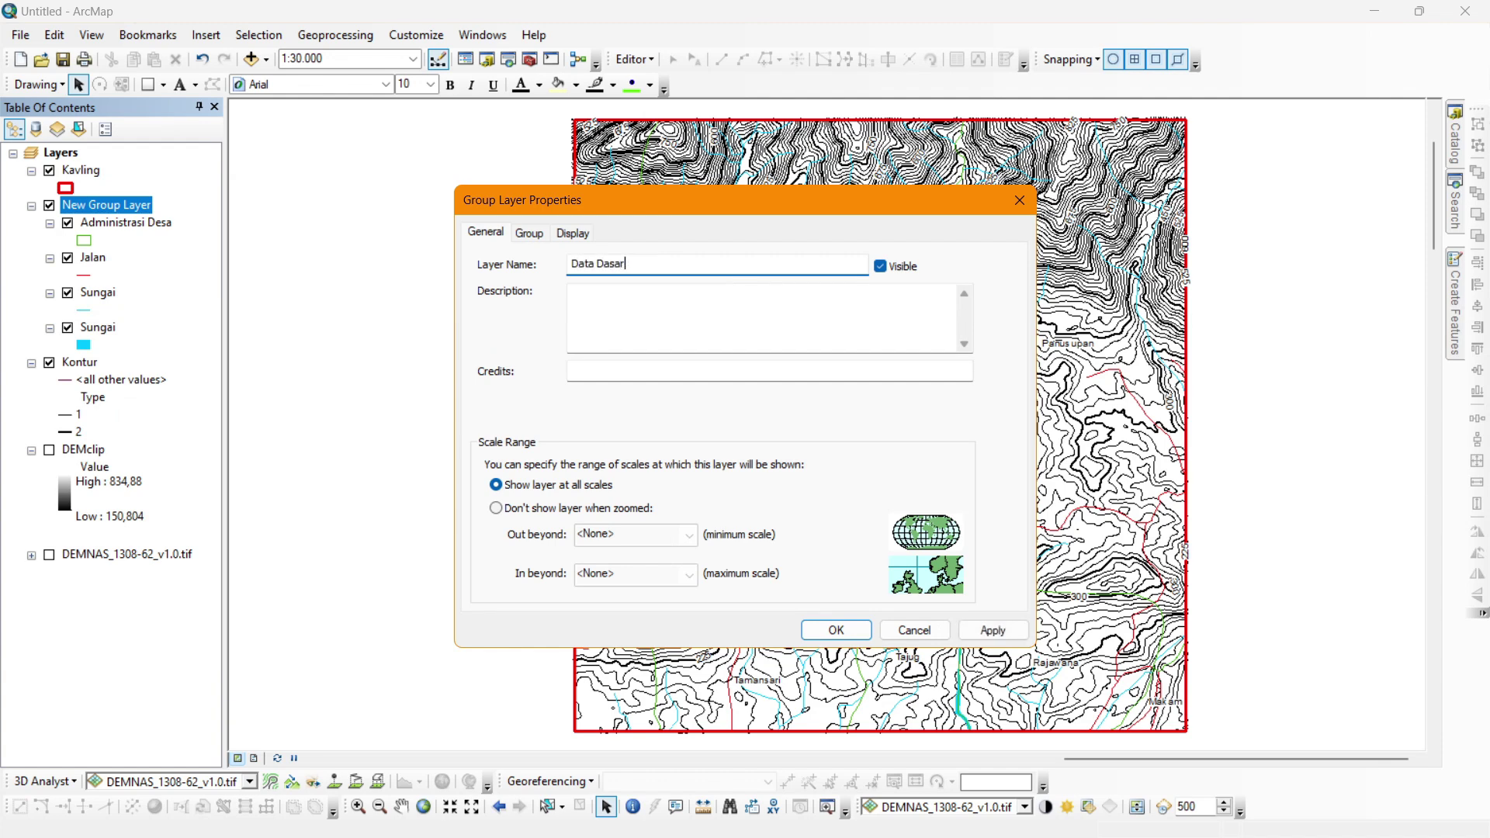
{"action": "key", "text": "Return"}
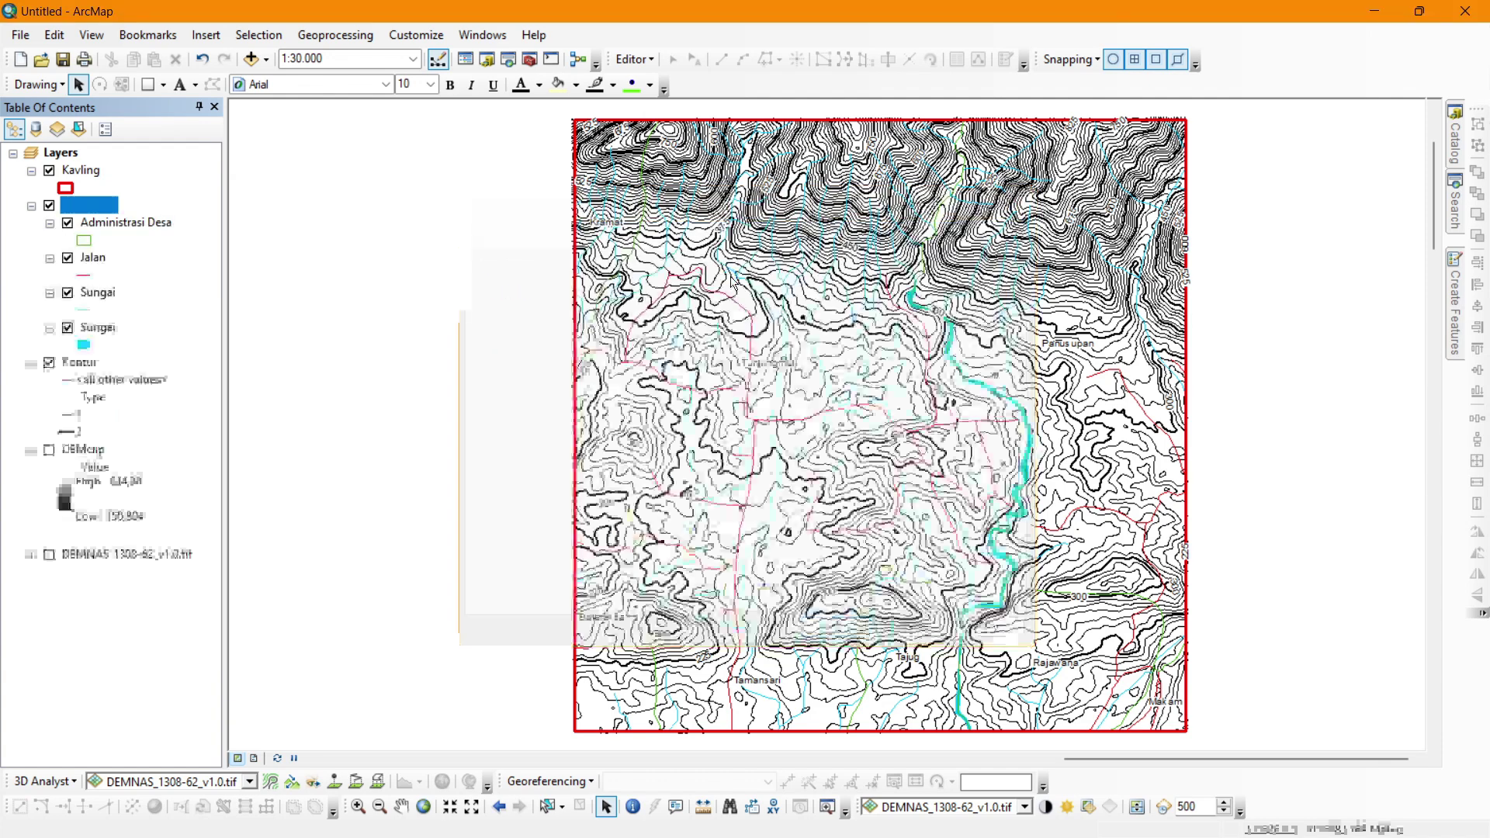
{"action": "left_click", "coordinate": [31, 206]}
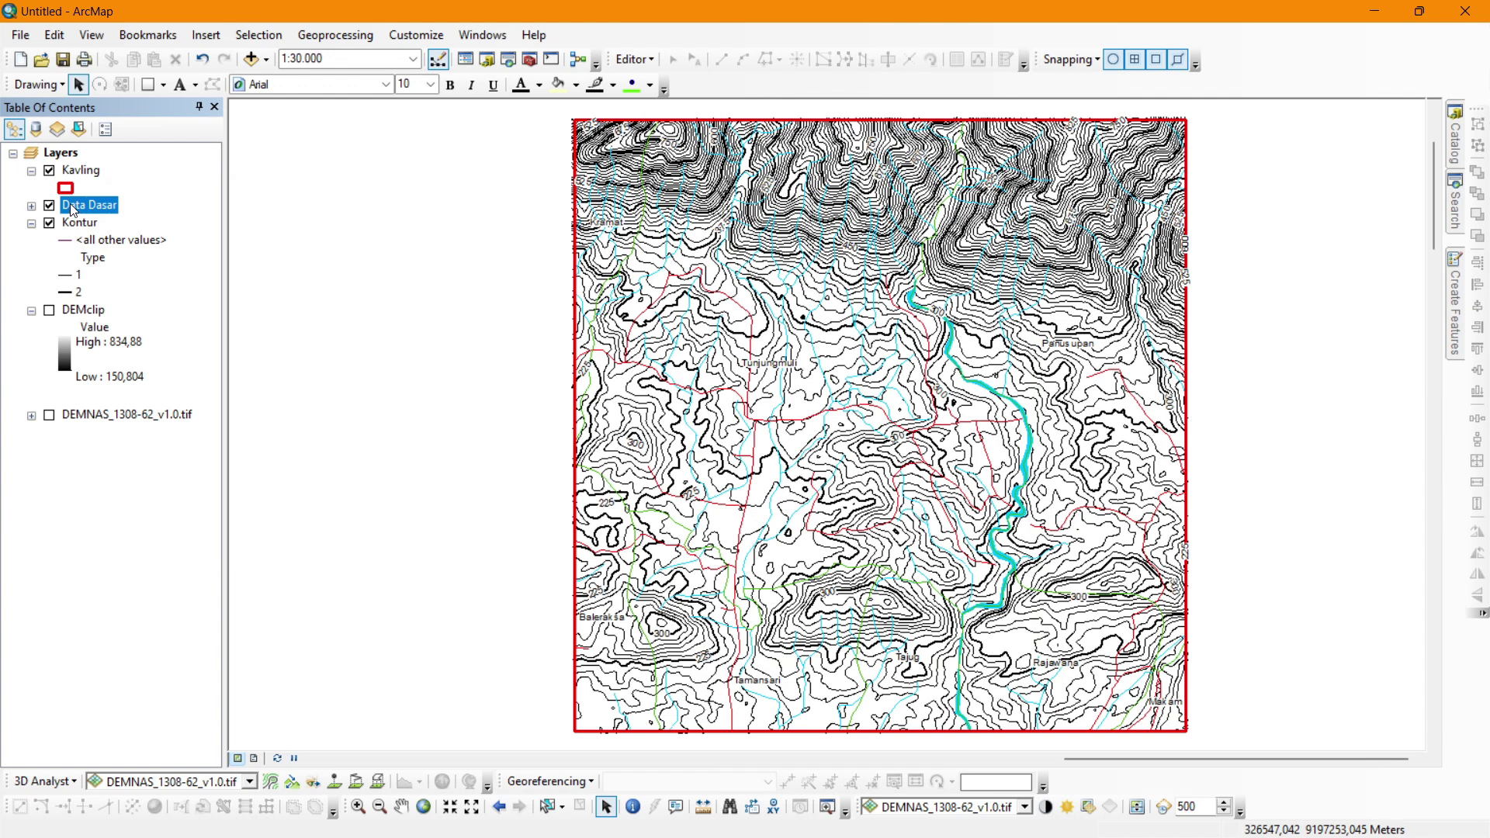
{"action": "left_click", "coordinate": [70, 225]}
Open Windows > Image Analysis and select DEMclip in its layer list.
{"action": "left_click", "coordinate": [1461, 213]}
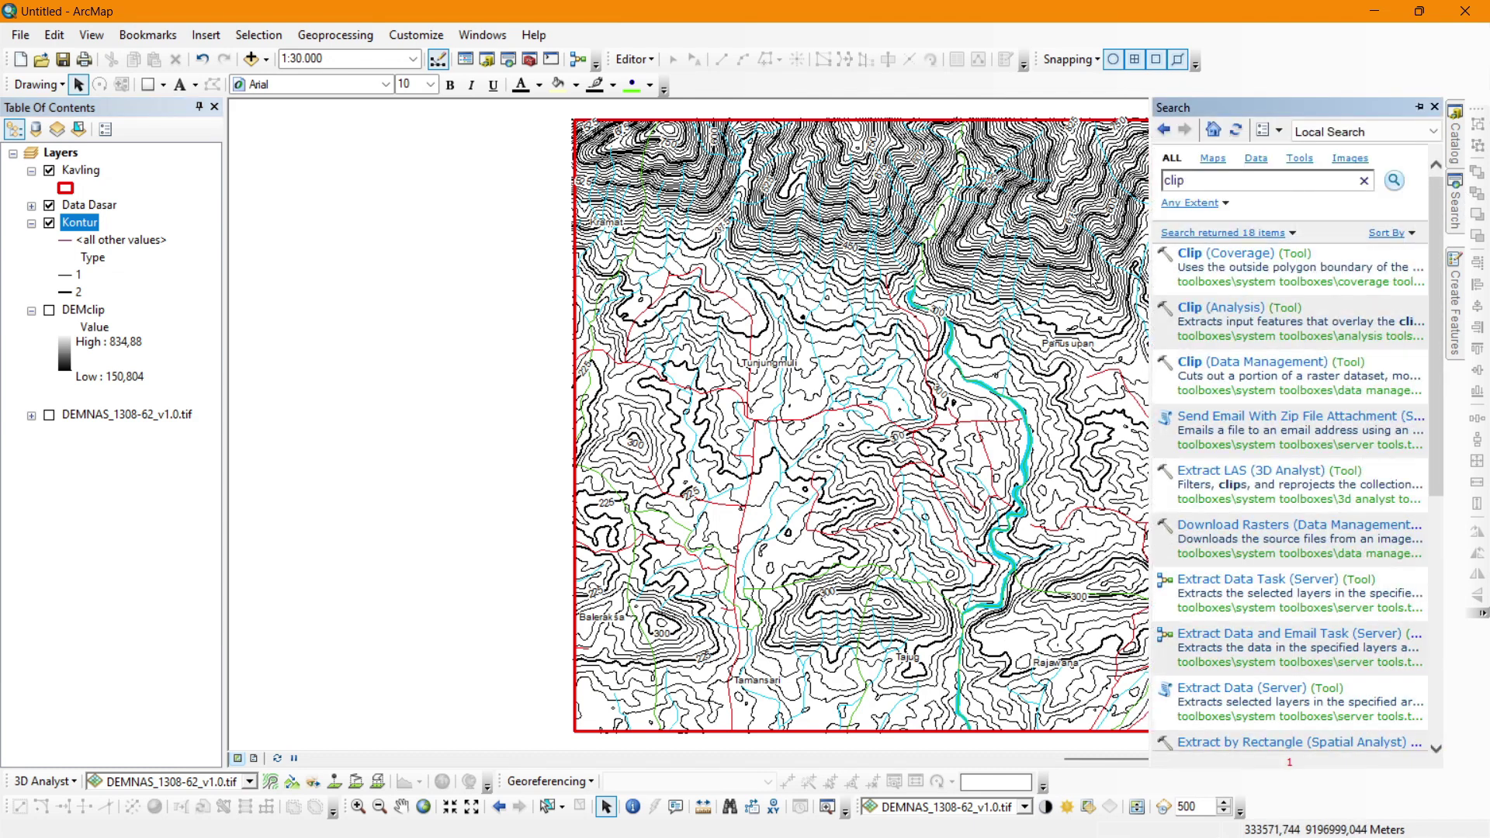
{"action": "left_click", "coordinate": [1419, 107]}
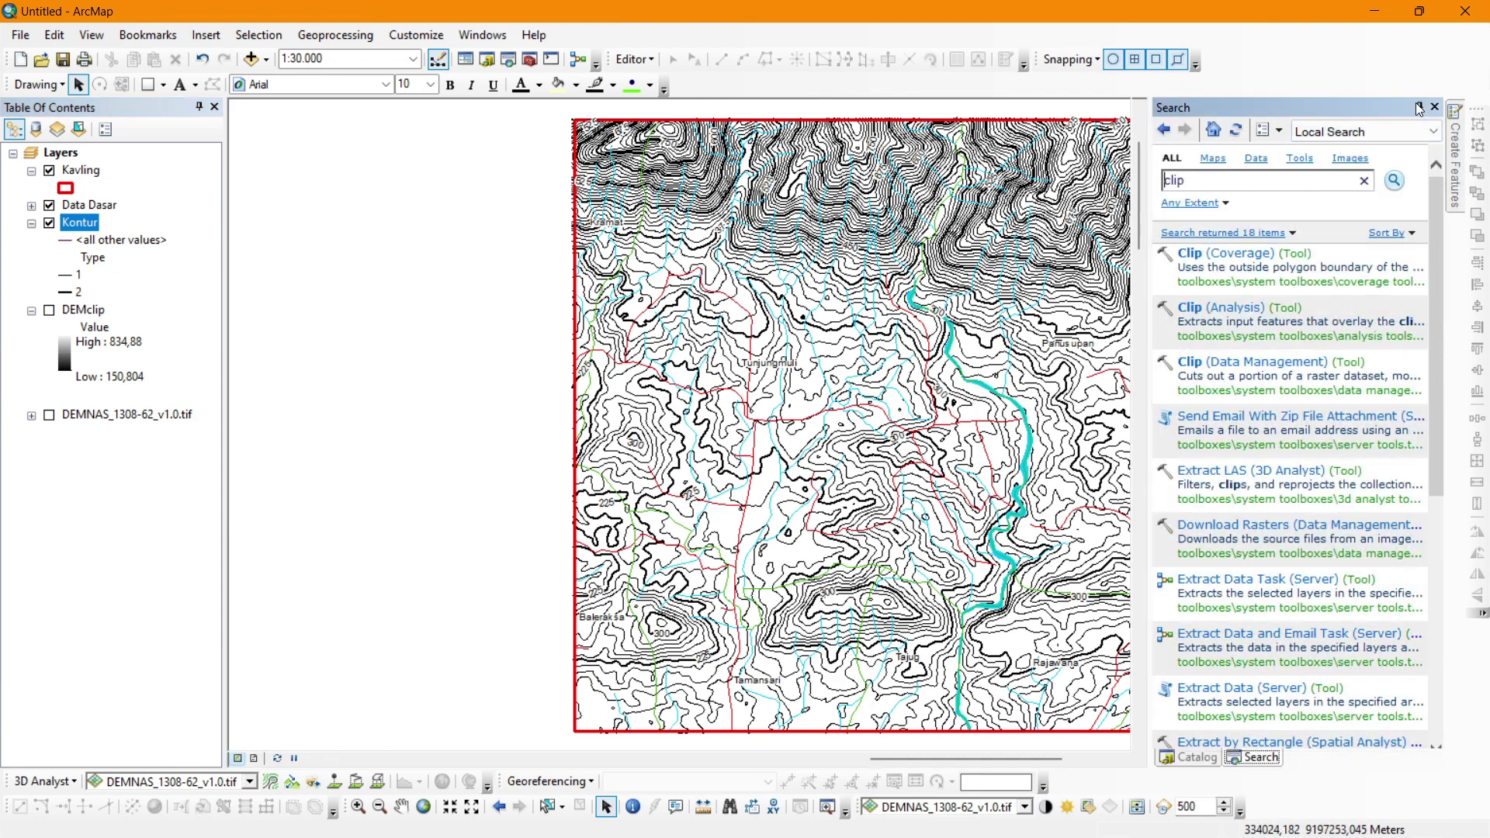
{"action": "left_click", "coordinate": [1419, 107]}
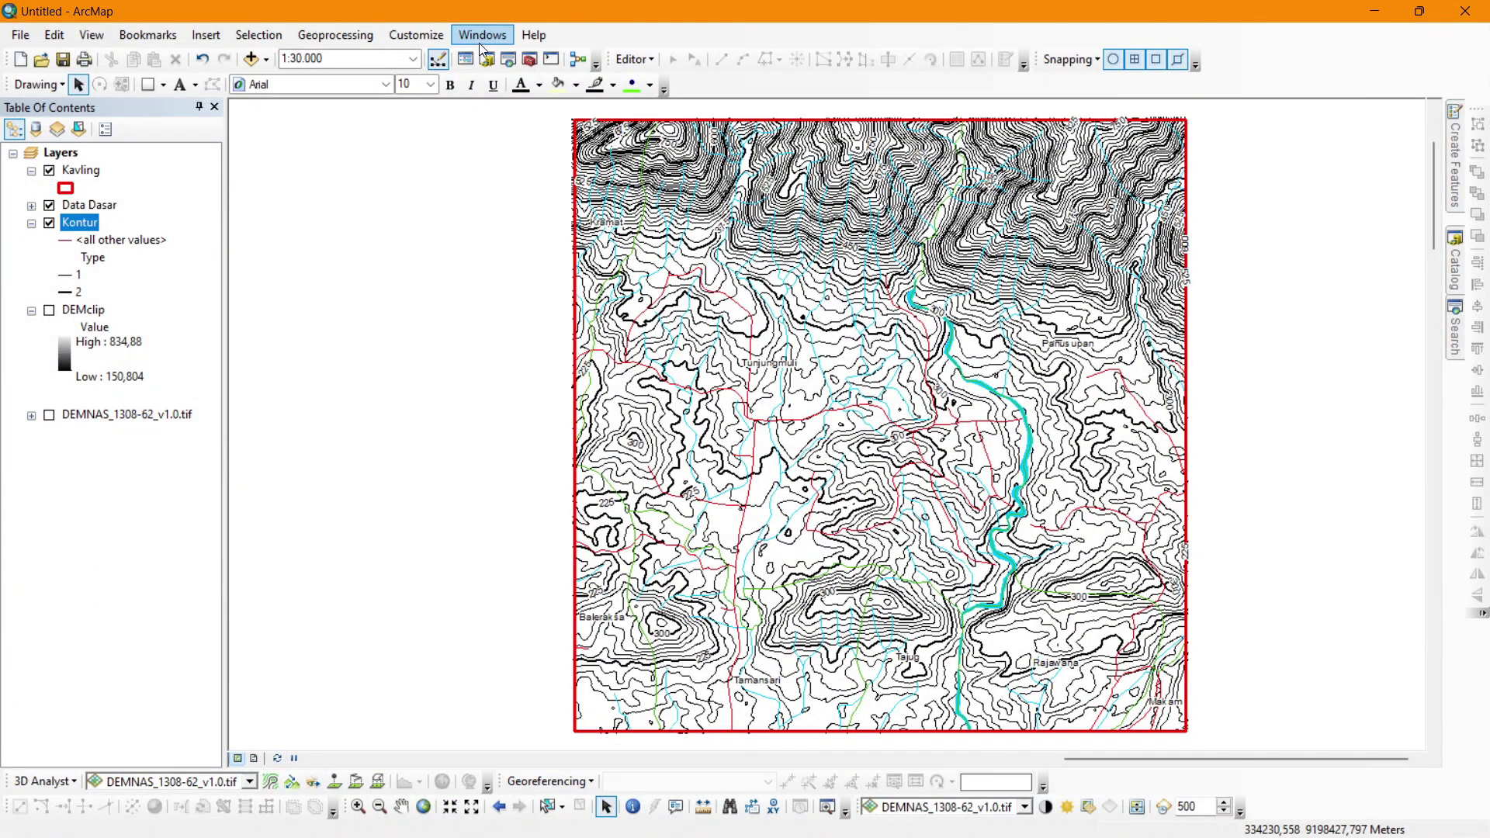
{"action": "left_click", "coordinate": [482, 35]}
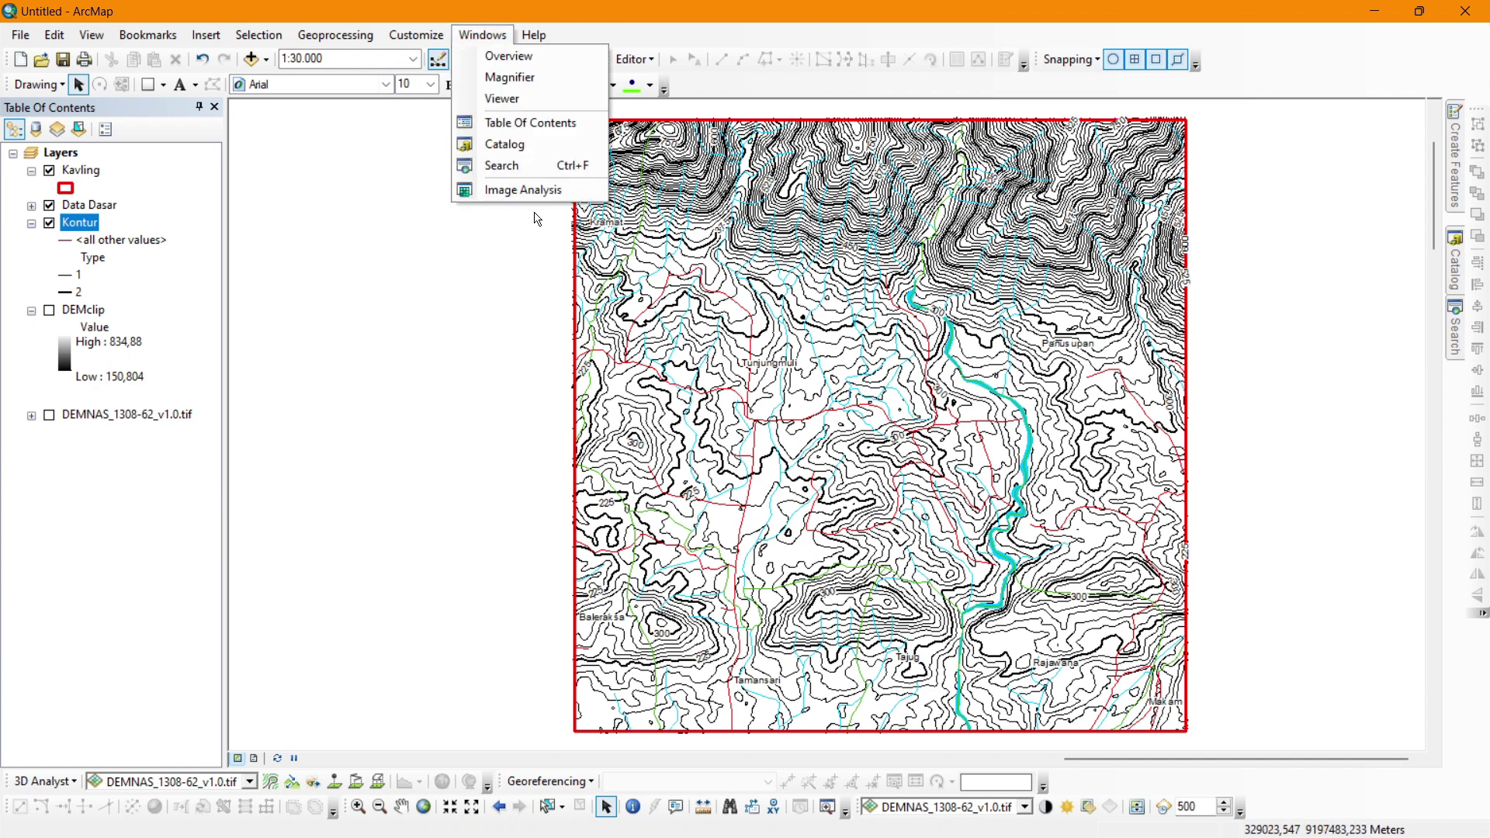
{"action": "left_click", "coordinate": [522, 189]}
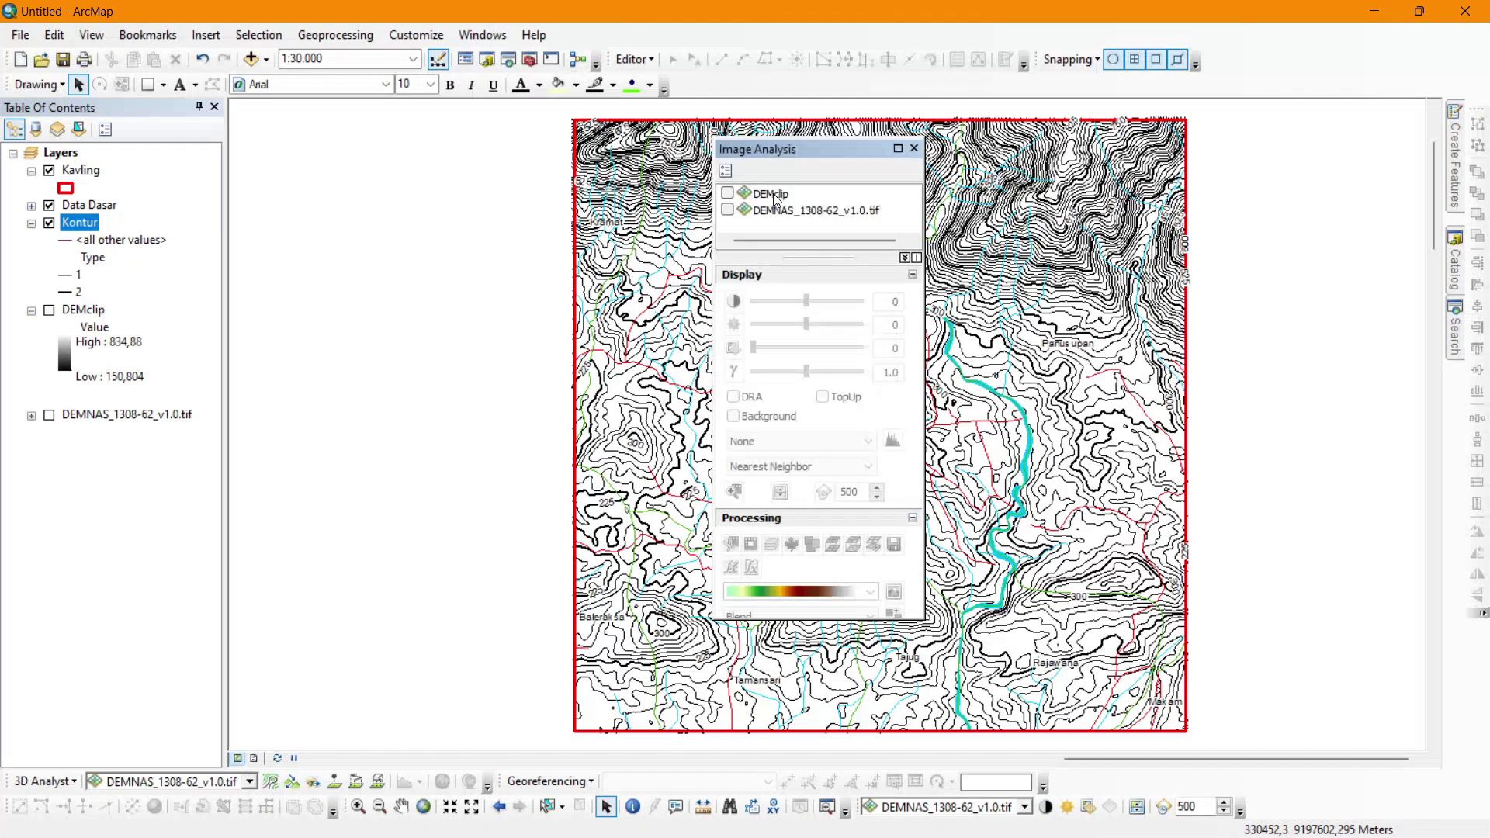
{"action": "left_click", "coordinate": [776, 196]}
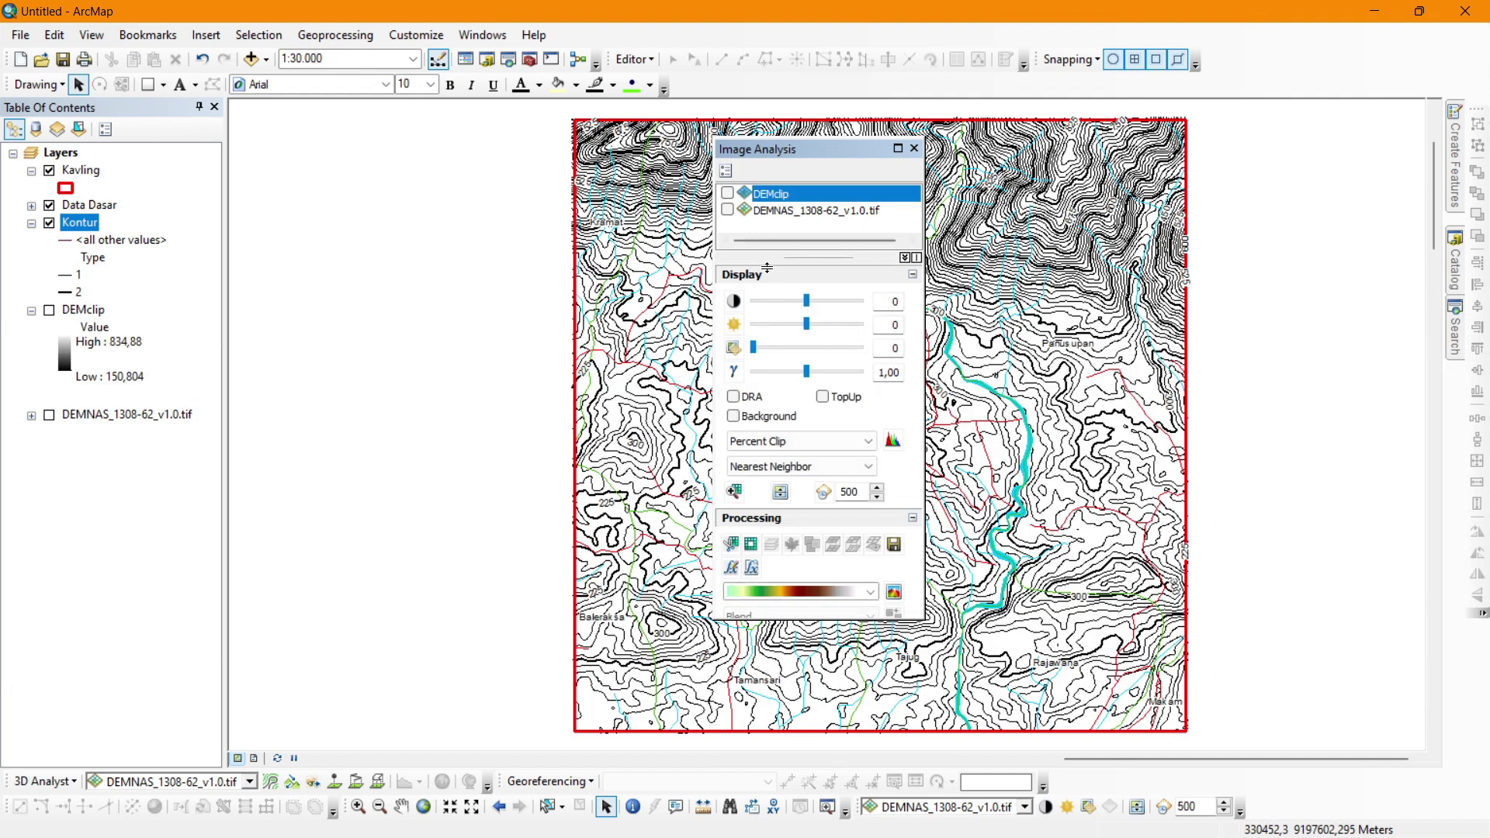
Insert a Multidirectional Hillshade function on c0_Clip35 to create the Func_DEMclip layer.
{"action": "left_click", "coordinate": [732, 571]}
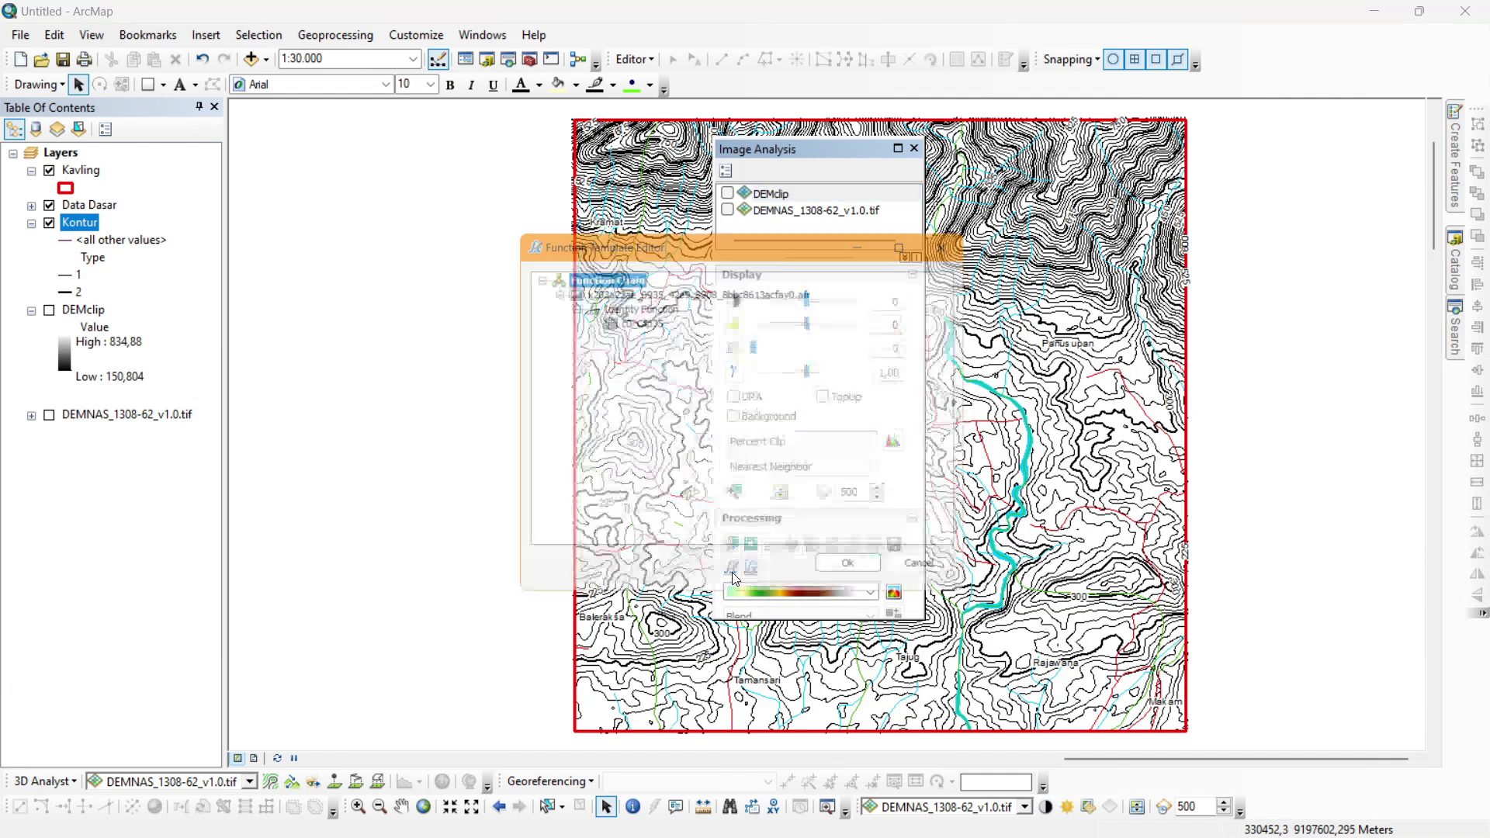
{"action": "left_click", "coordinate": [648, 322]}
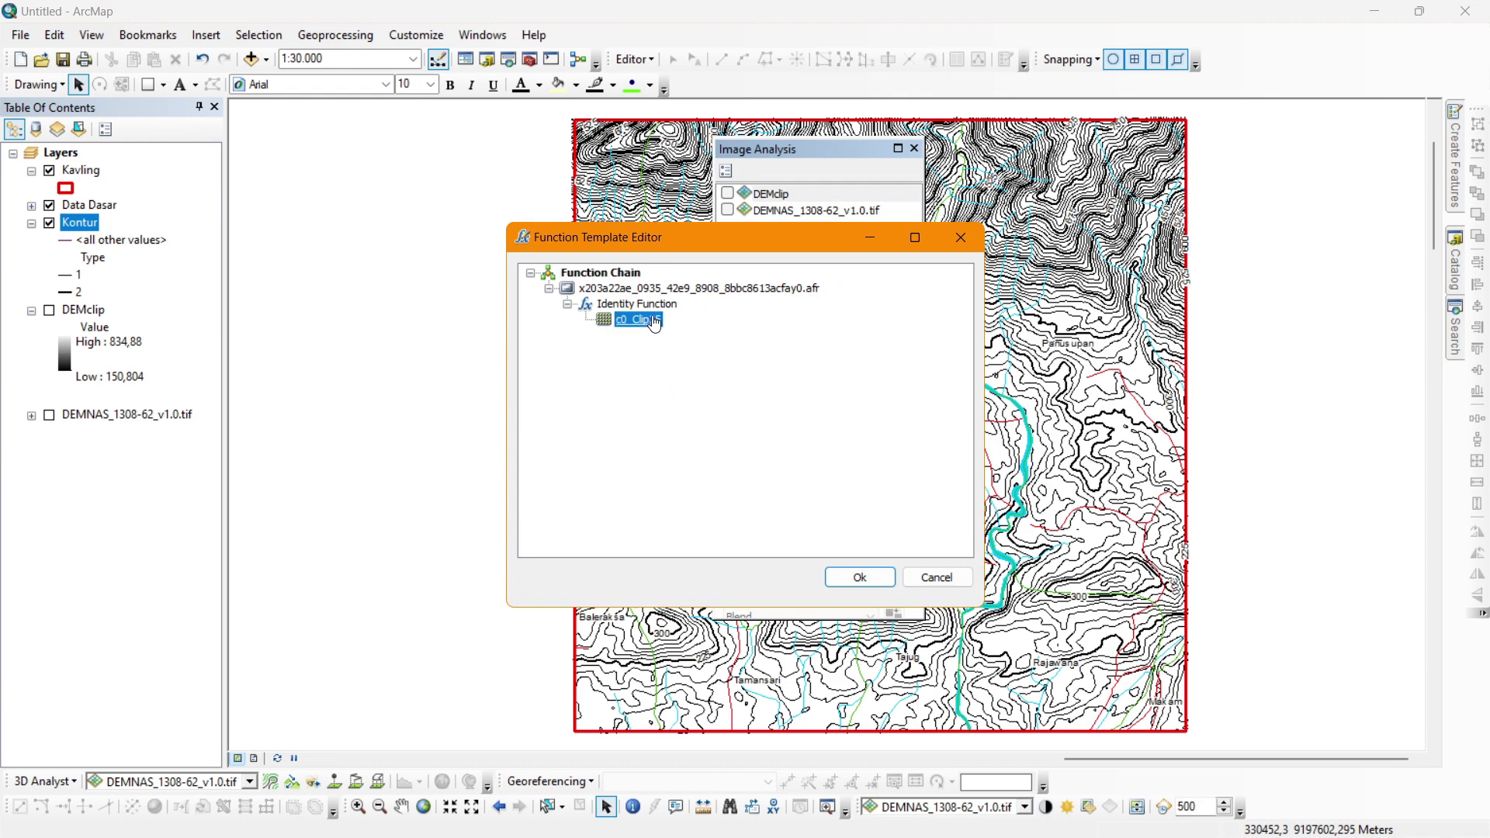
{"action": "right_click", "coordinate": [650, 319]}
{"action": "mouse_move", "coordinate": [685, 329]}
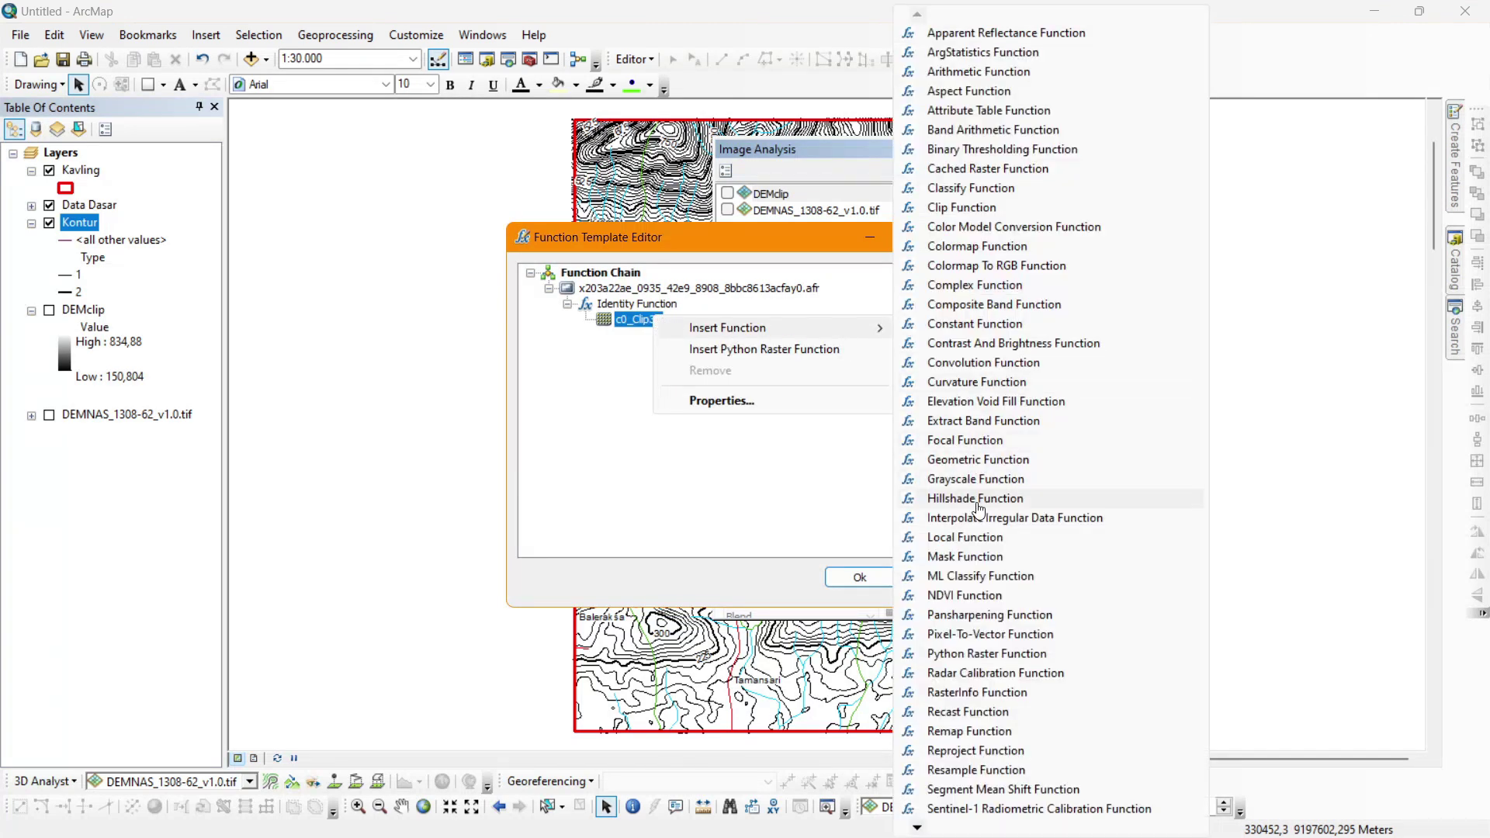
{"action": "left_click", "coordinate": [948, 498]}
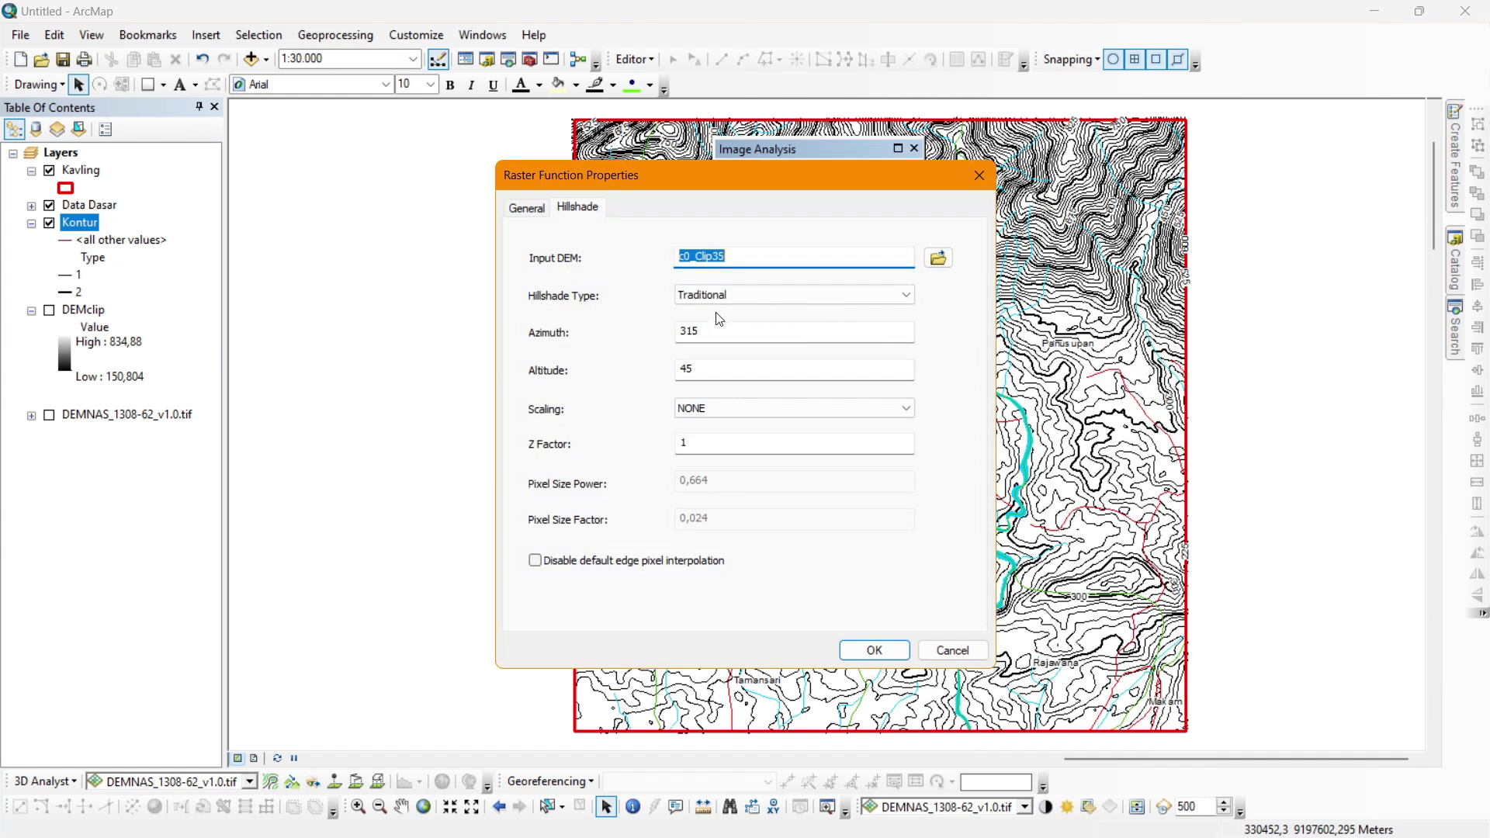
{"action": "left_click", "coordinate": [742, 302]}
{"action": "left_click", "coordinate": [728, 318]}
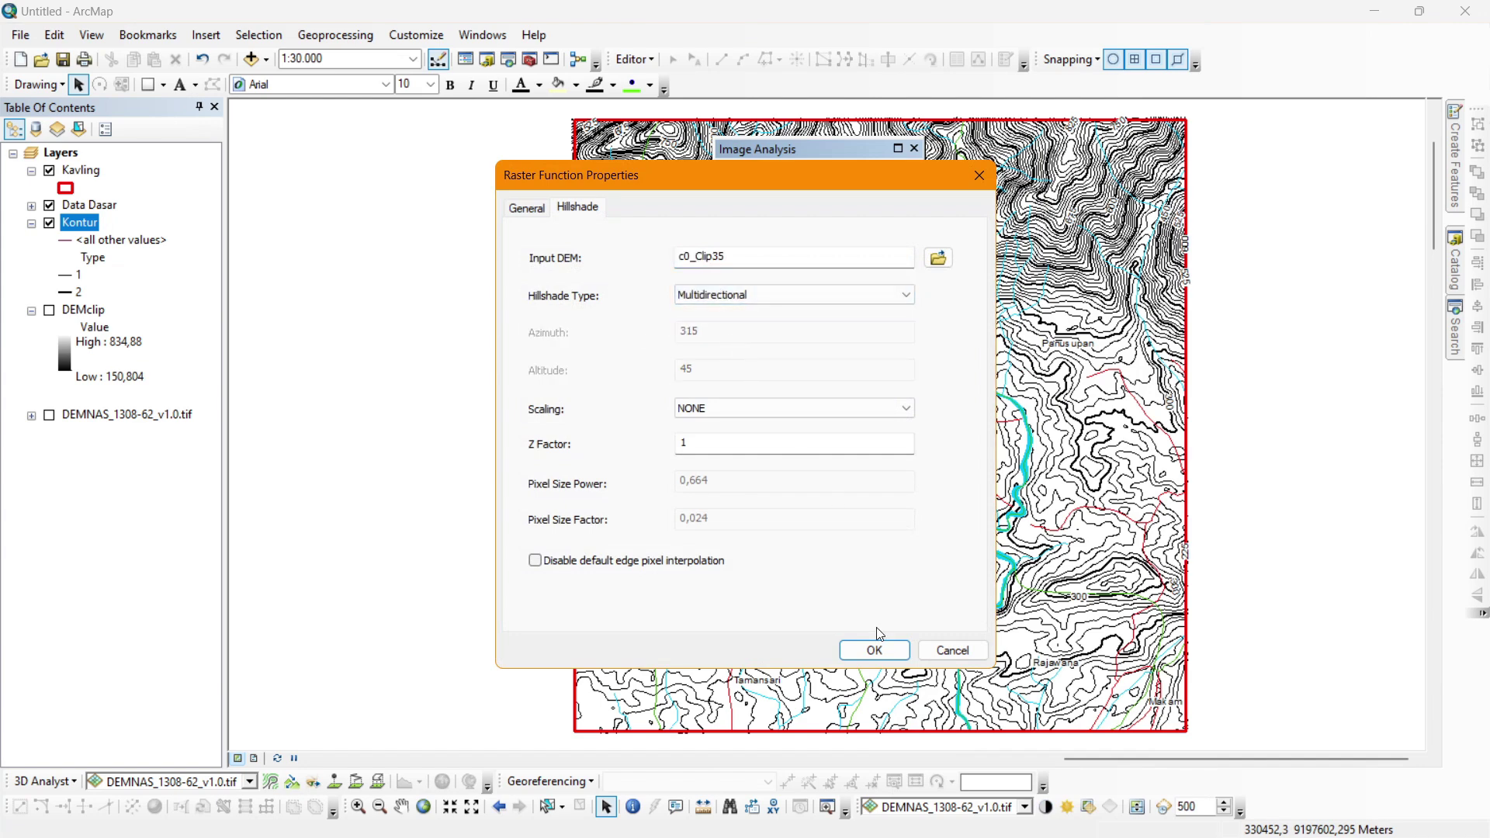
{"action": "left_click", "coordinate": [884, 652]}
{"action": "left_click", "coordinate": [860, 578]}
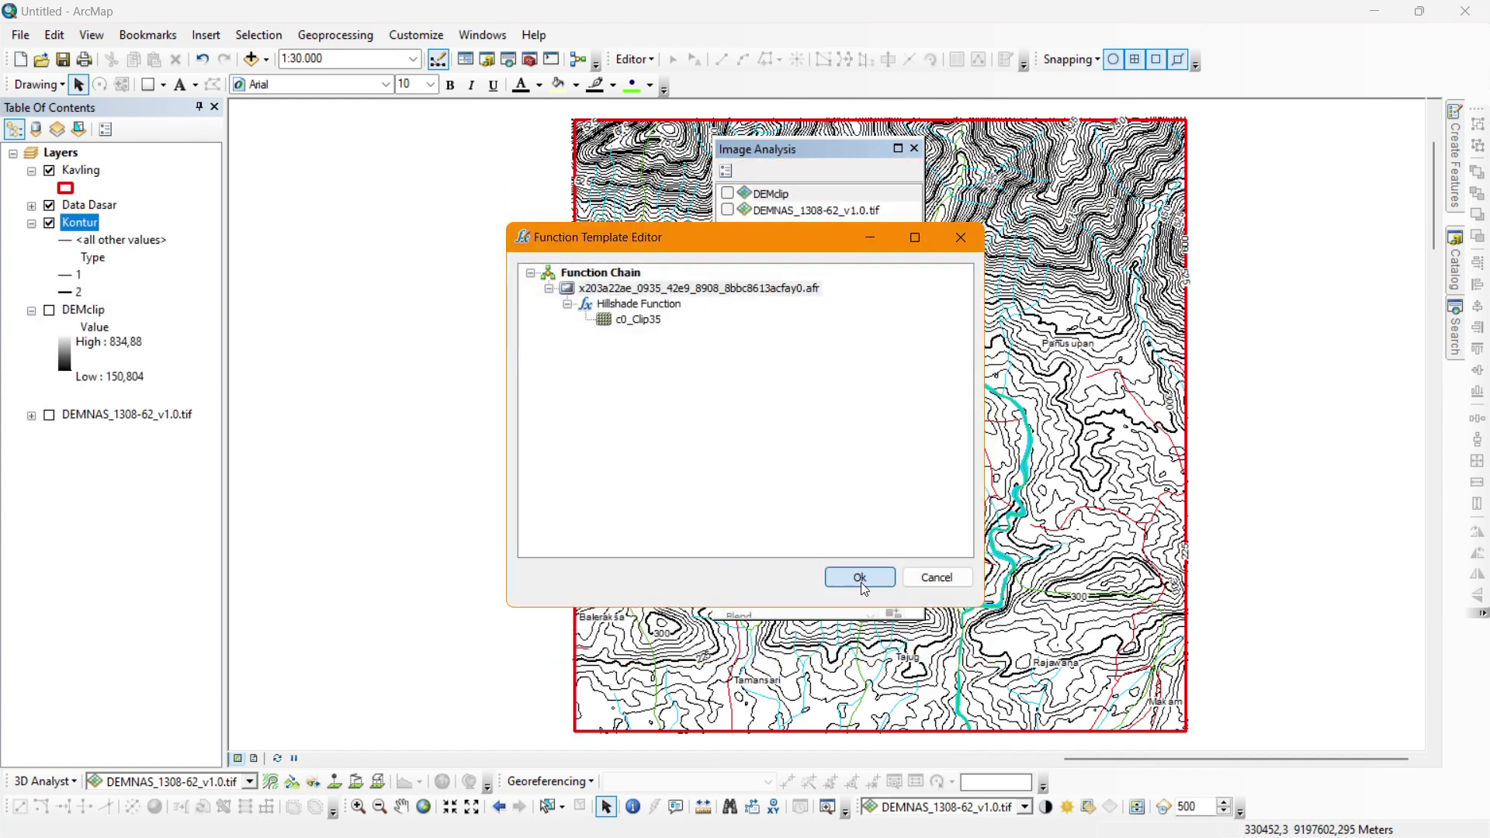
{"action": "left_click", "coordinate": [914, 148]}
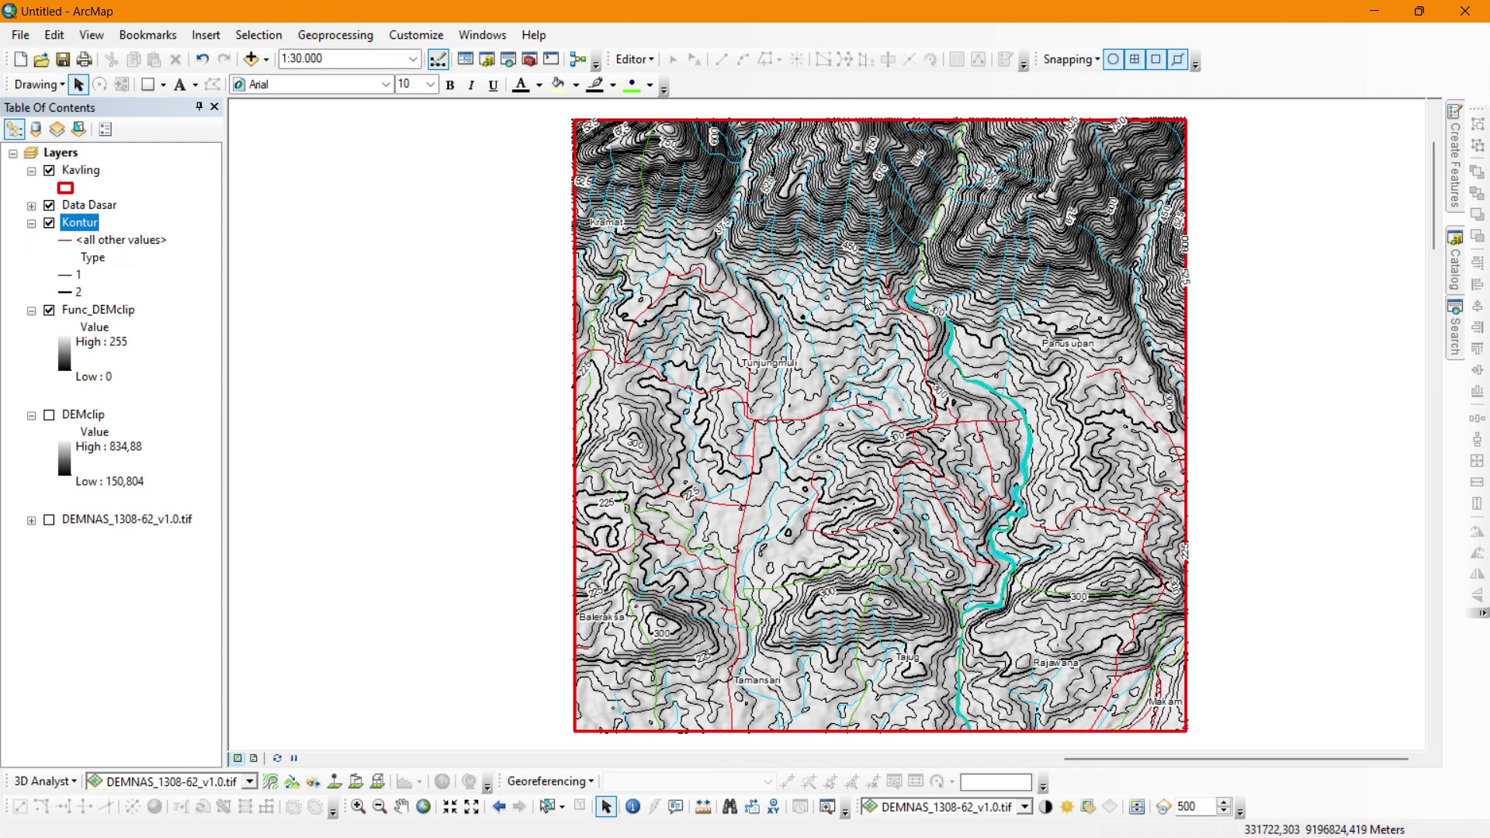
Rename Func_DEMclip to 'Hill. multi' and drag it just below Kavling.
{"action": "double_click", "coordinate": [115, 311]}
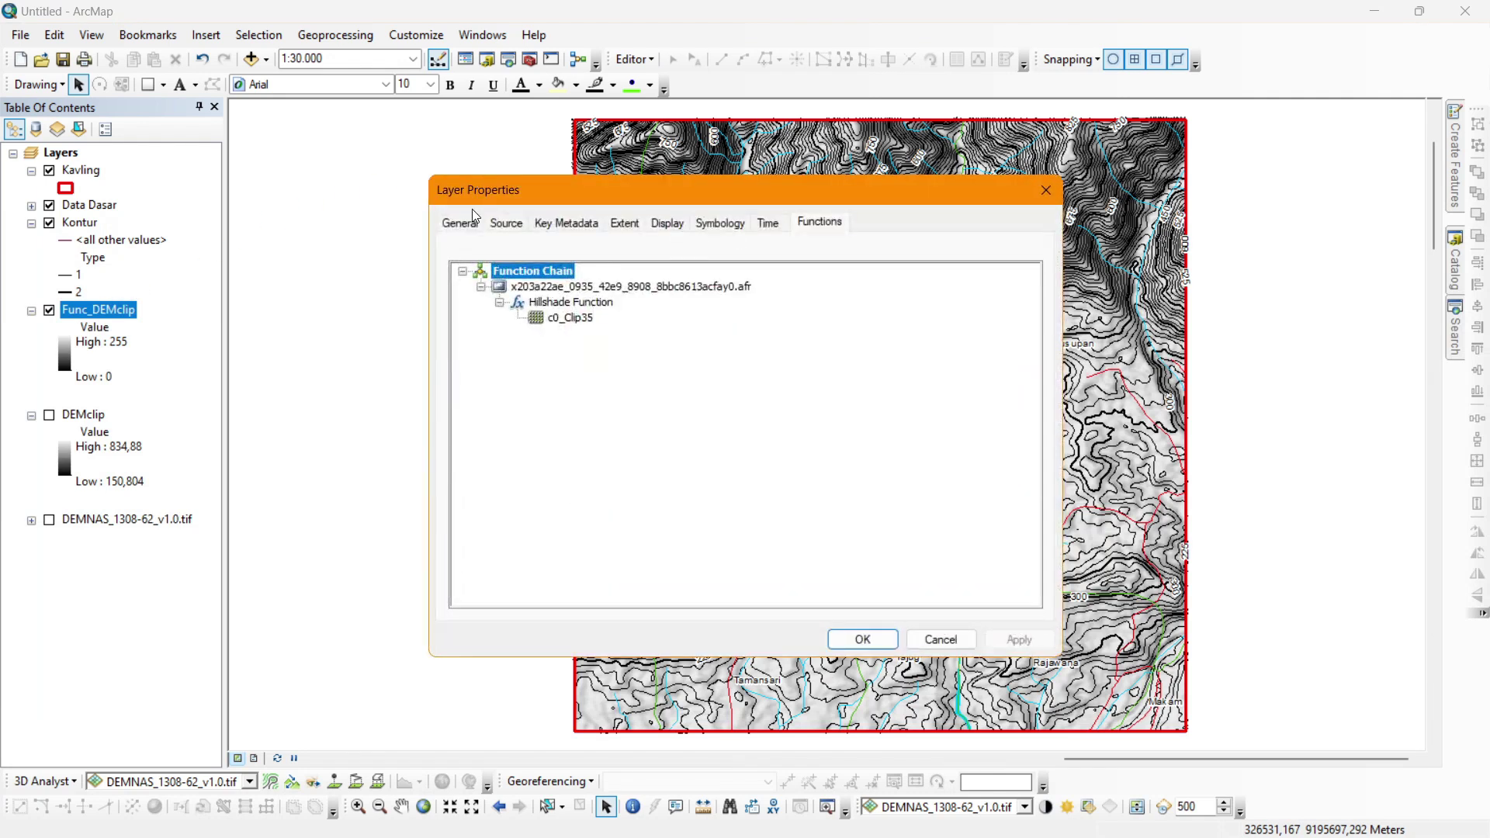
{"action": "left_click", "coordinate": [469, 217]}
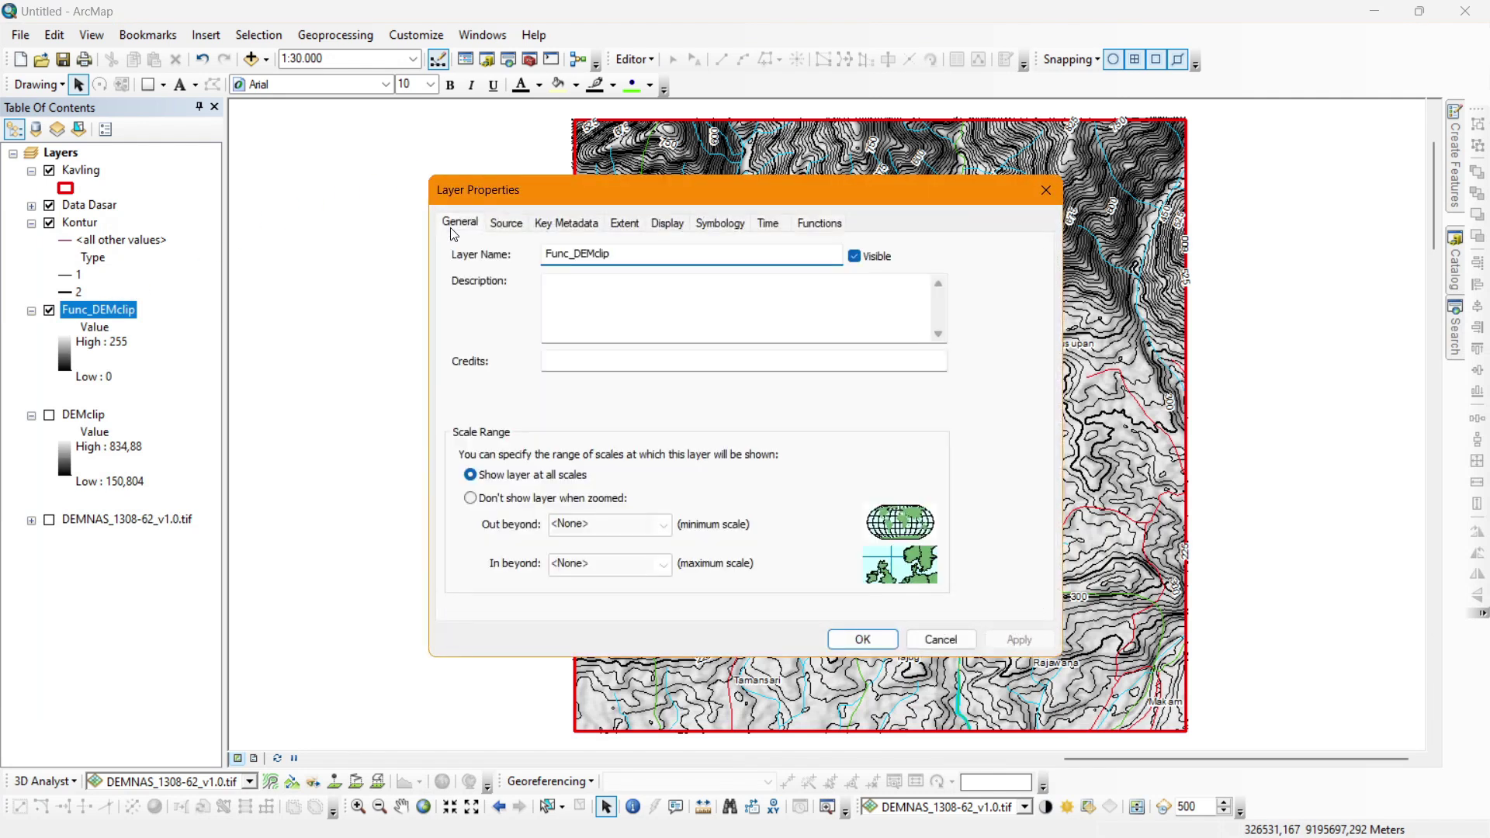
{"action": "double_click", "coordinate": [580, 256]}
{"action": "type", "text": "hi"}
{"action": "key", "text": "Return"}
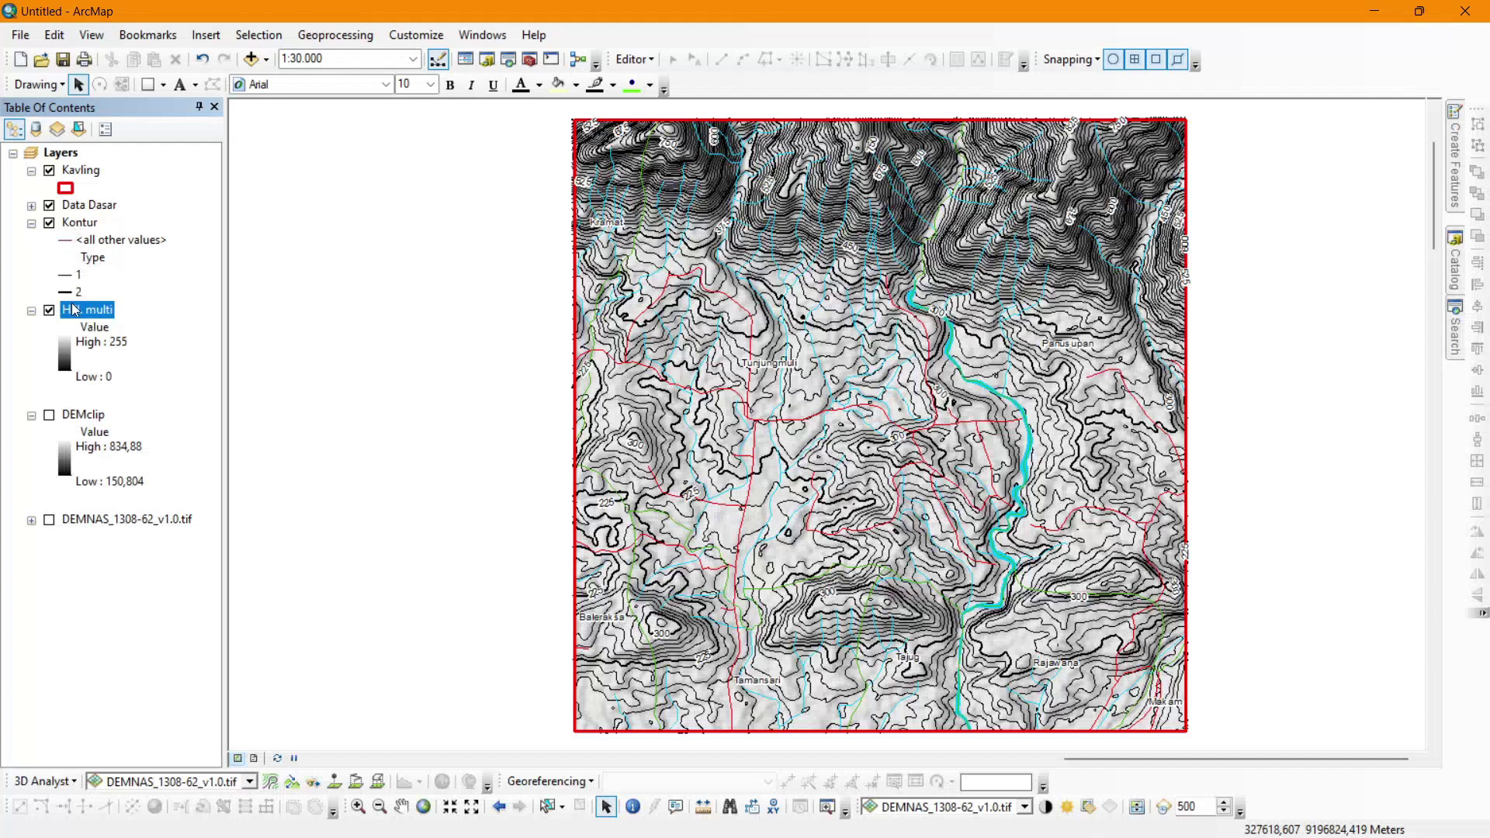
{"action": "left_click_drag", "start_coordinate": [90, 313], "coordinate": [81, 204]}
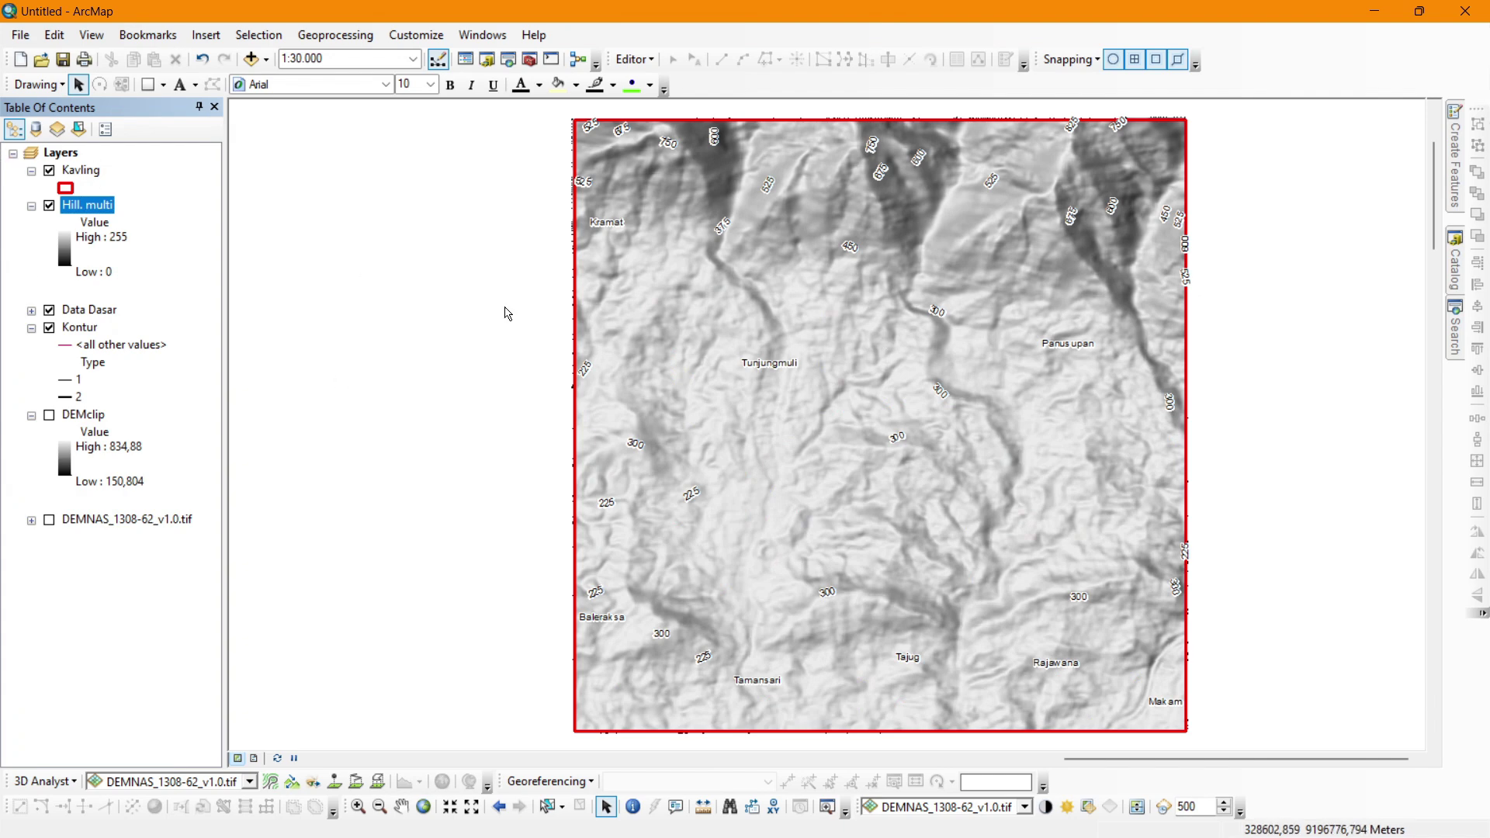
Set the Hill. multi layer's display transparency to 50%.
{"action": "double_click", "coordinate": [79, 206]}
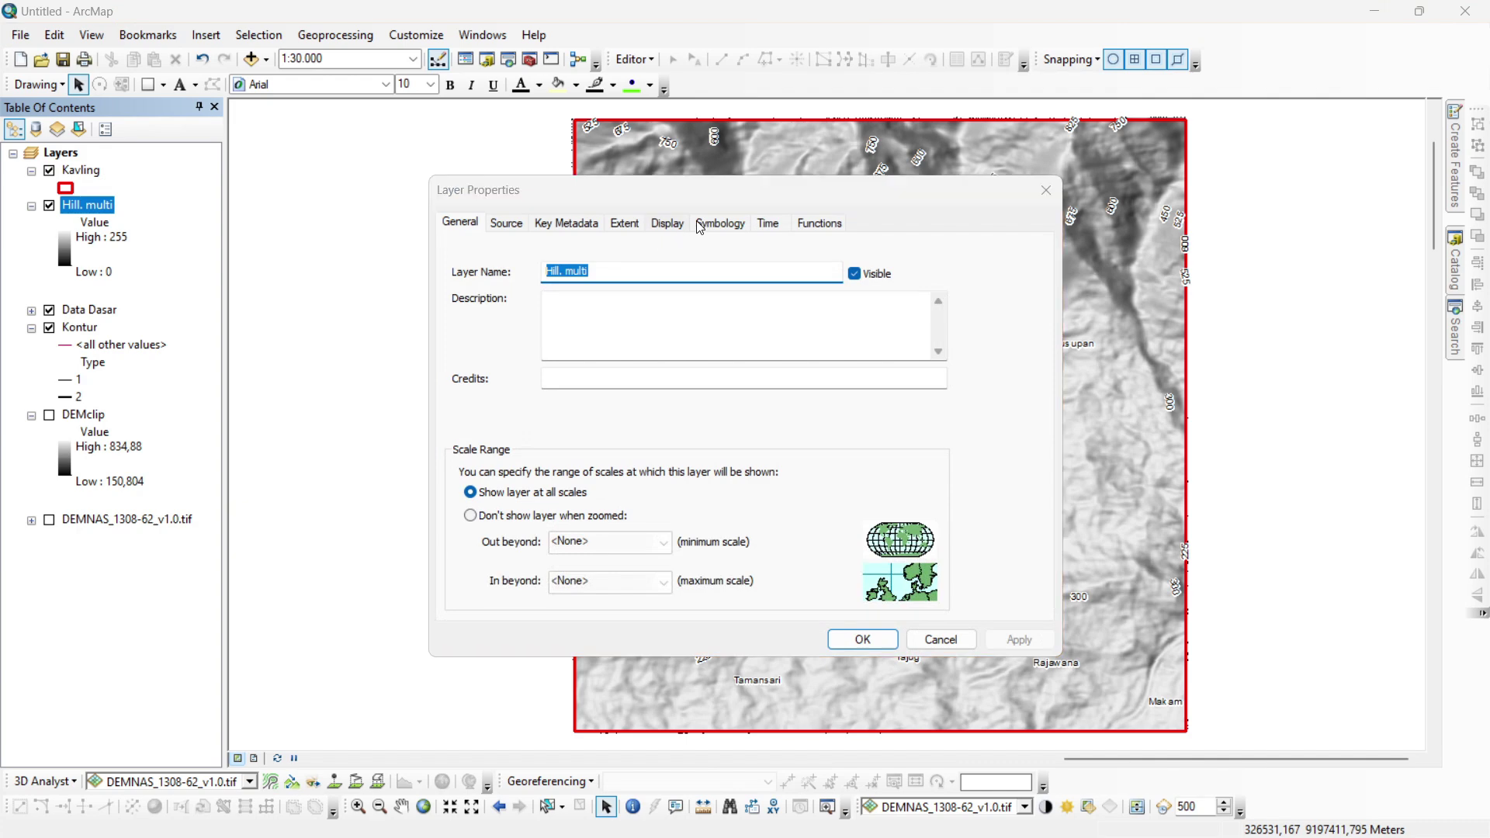
{"action": "left_click", "coordinate": [676, 224]}
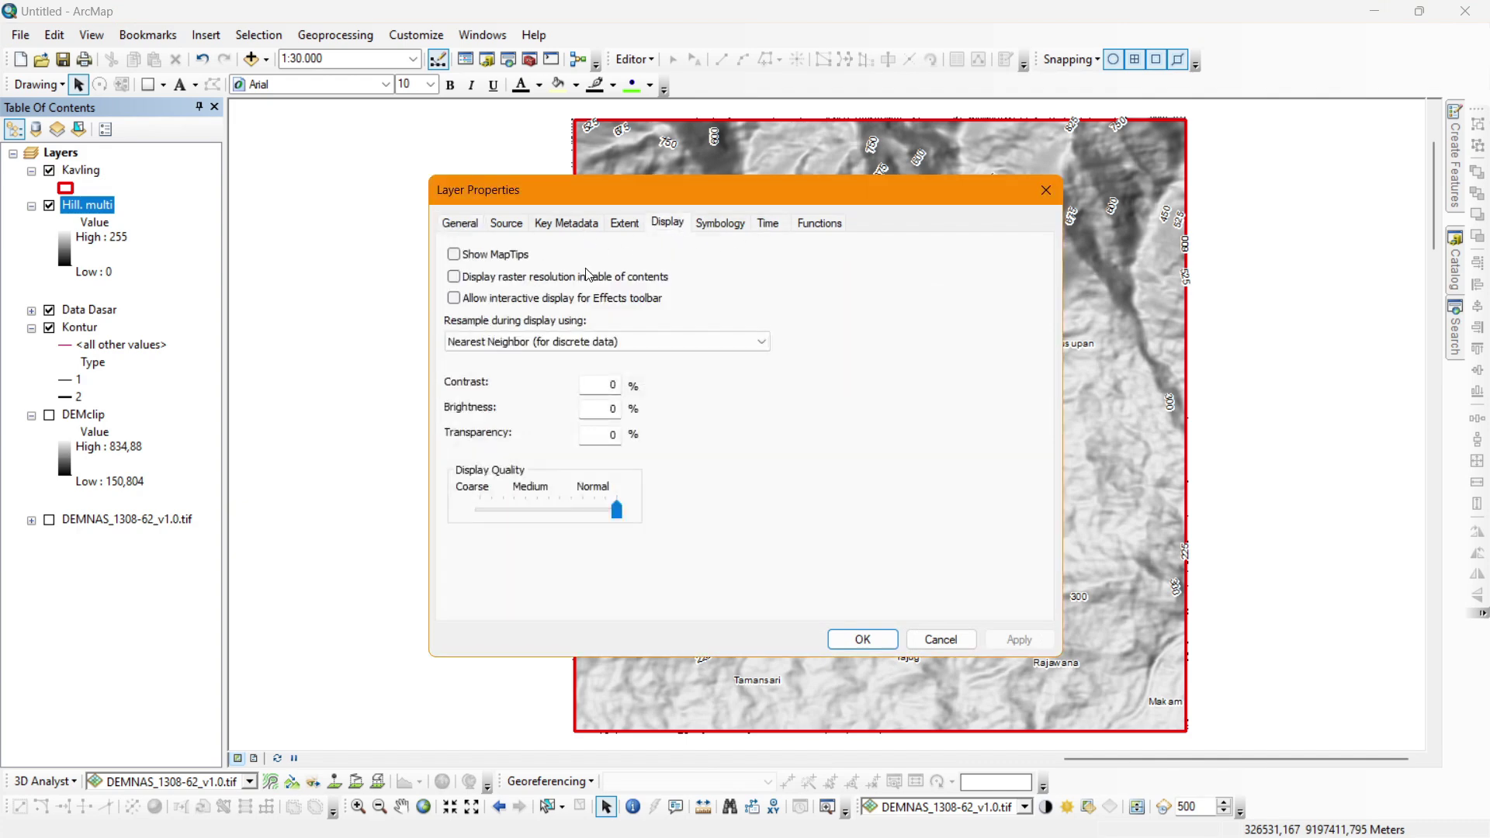
{"action": "double_click", "coordinate": [607, 435]}
{"action": "type", "text": "50"}
{"action": "key", "text": "Return"}
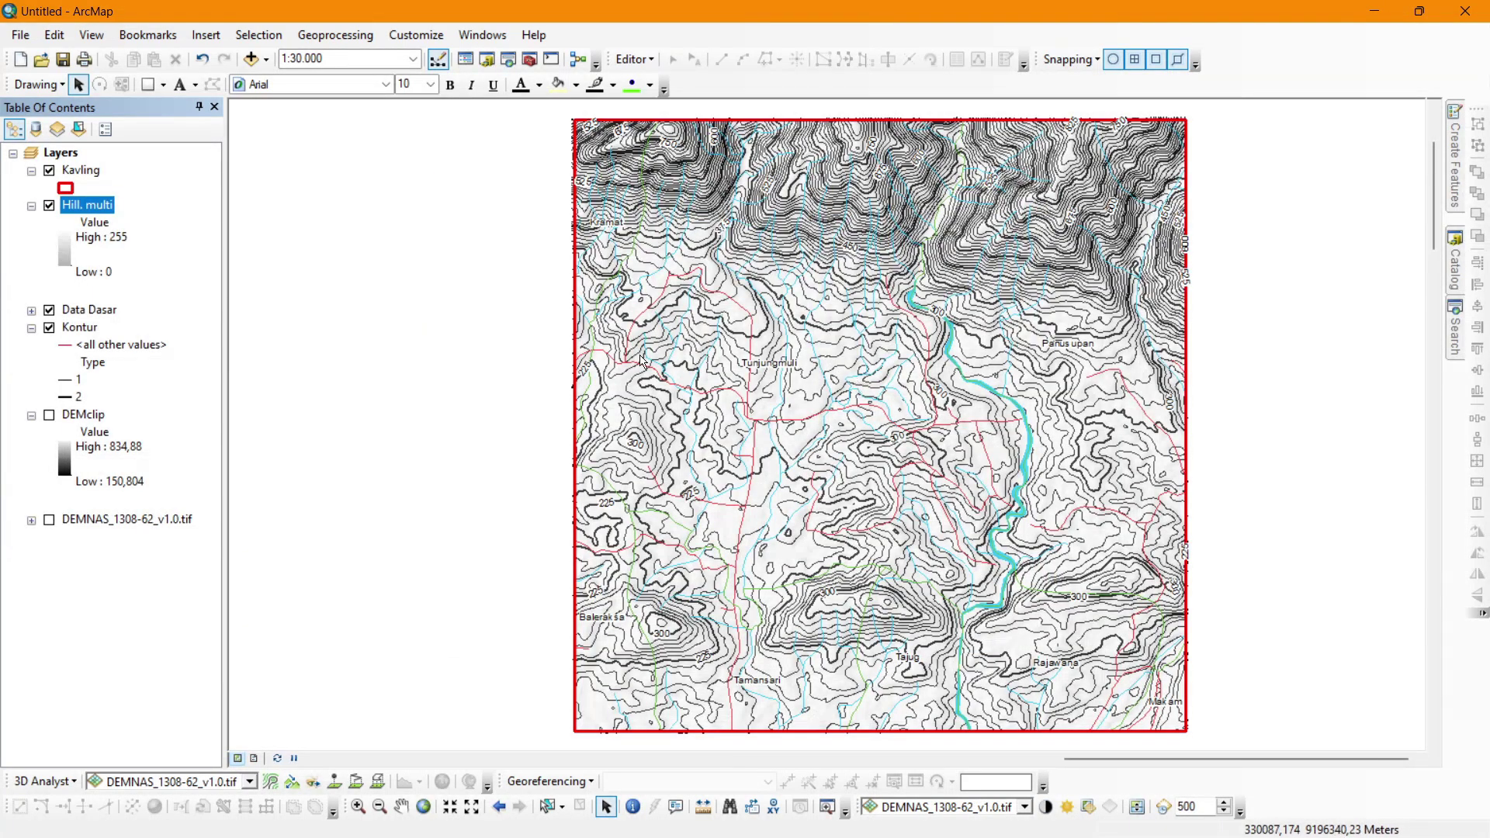
{"action": "double_click", "coordinate": [78, 207]}
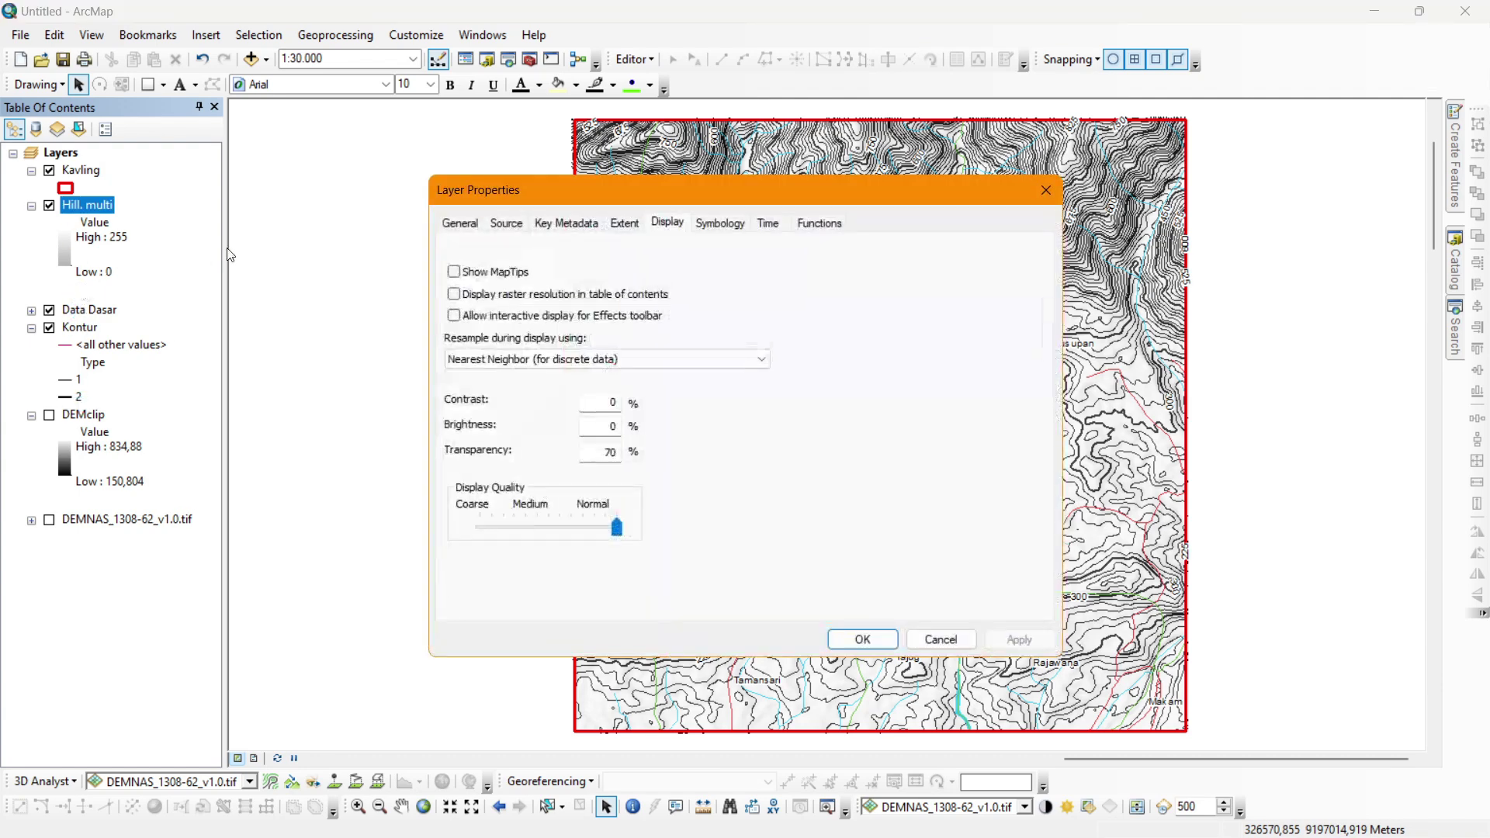
{"action": "left_click", "coordinate": [1046, 191]}
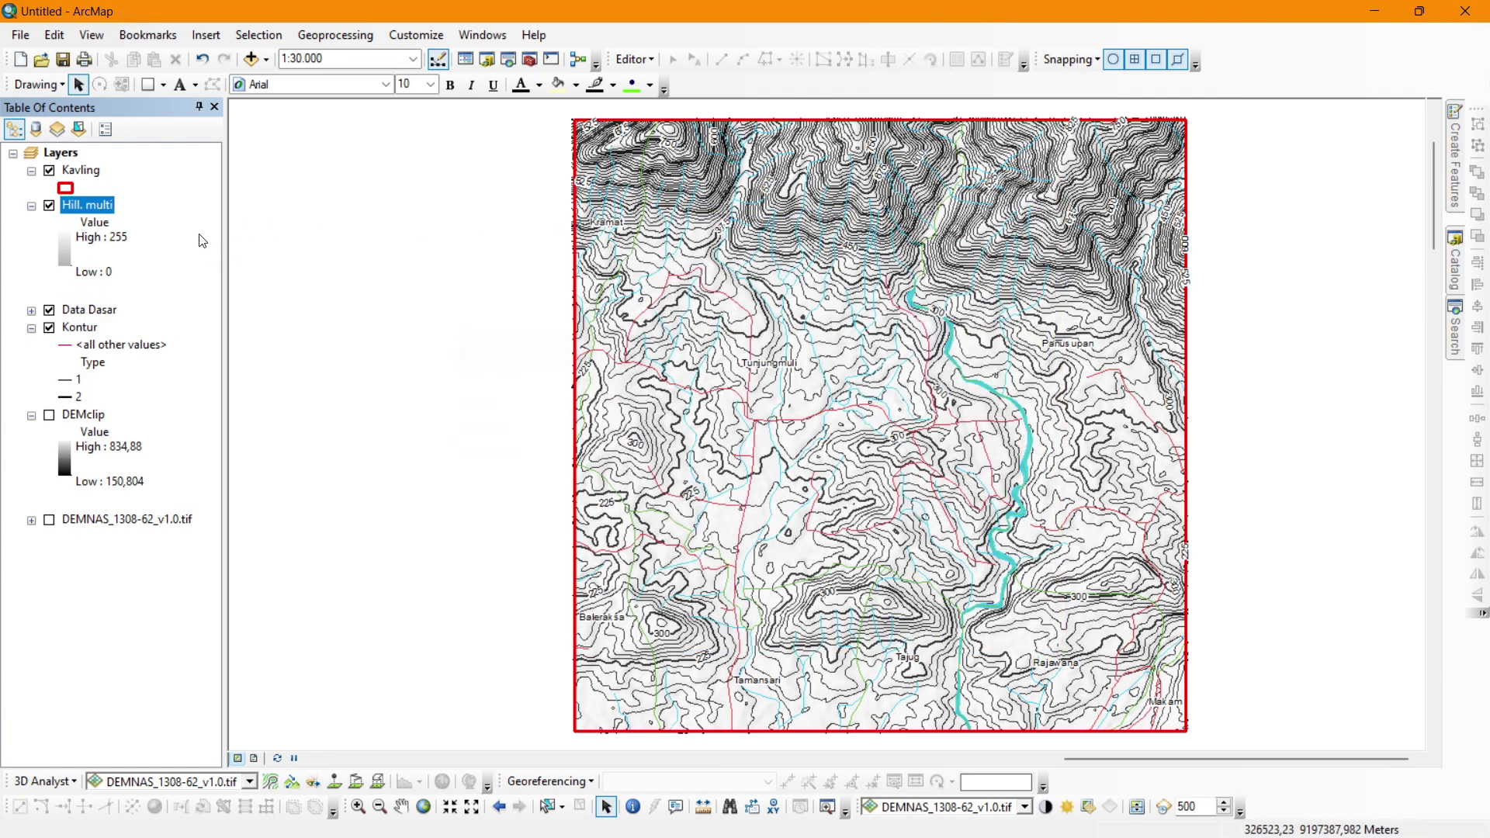
Move Hill. multi below Kontur and change its transparency to 40%.
{"action": "left_click_drag", "start_coordinate": [74, 207], "coordinate": [81, 388]}
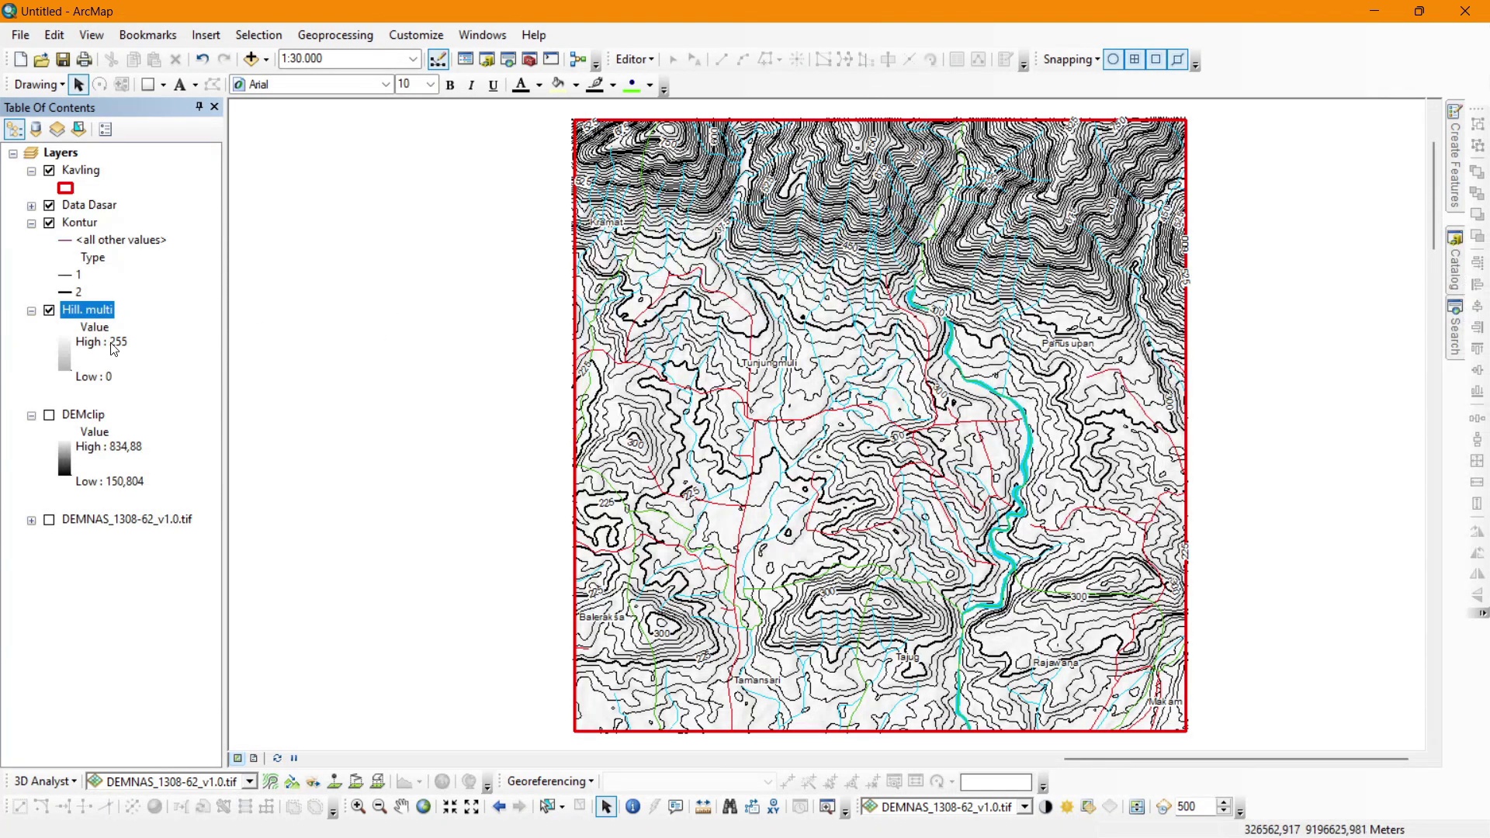
{"action": "double_click", "coordinate": [101, 309]}
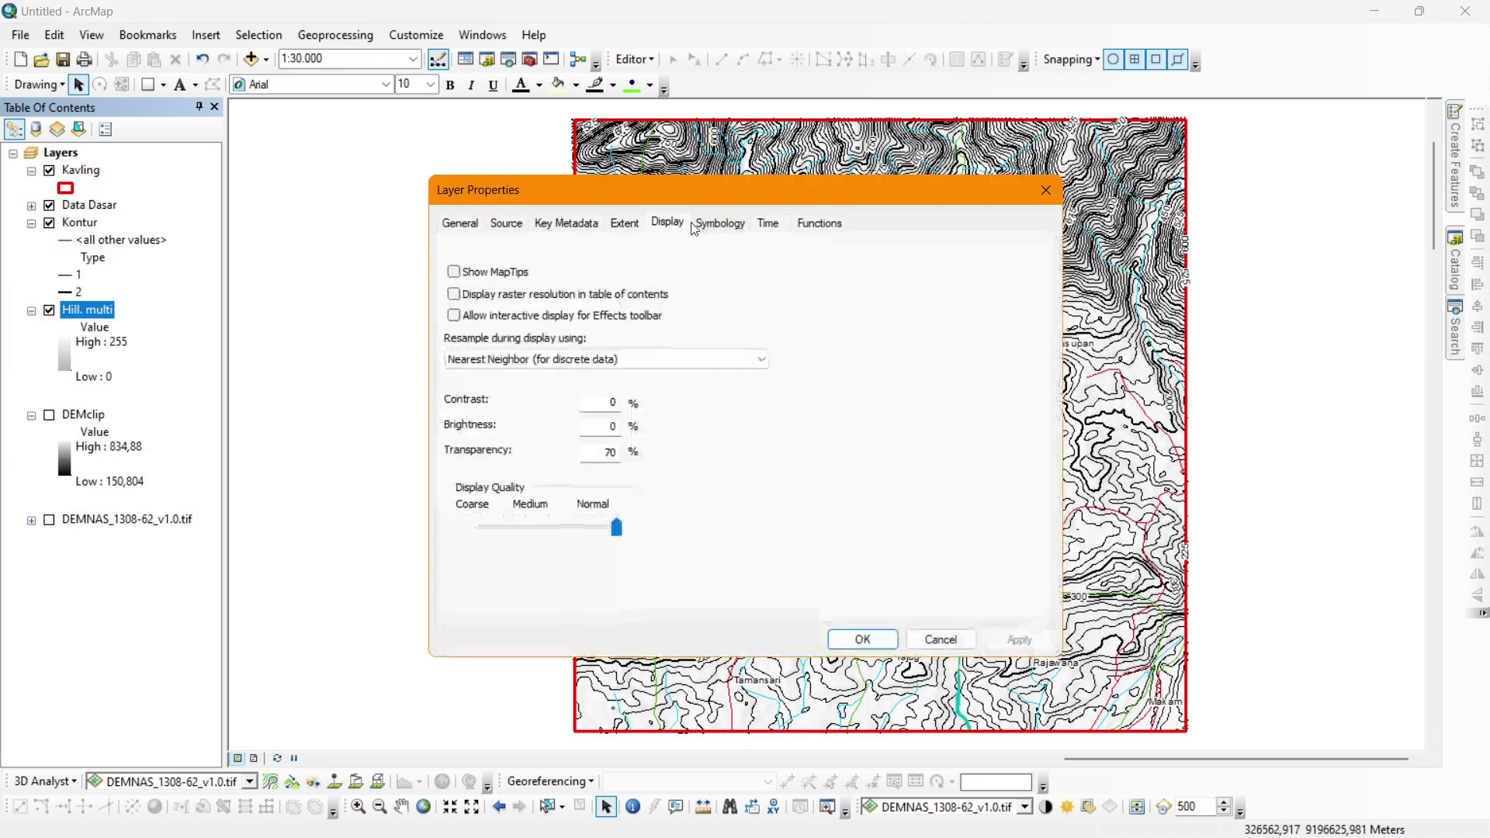
{"action": "double_click", "coordinate": [591, 452]}
{"action": "type", "text": "40"}
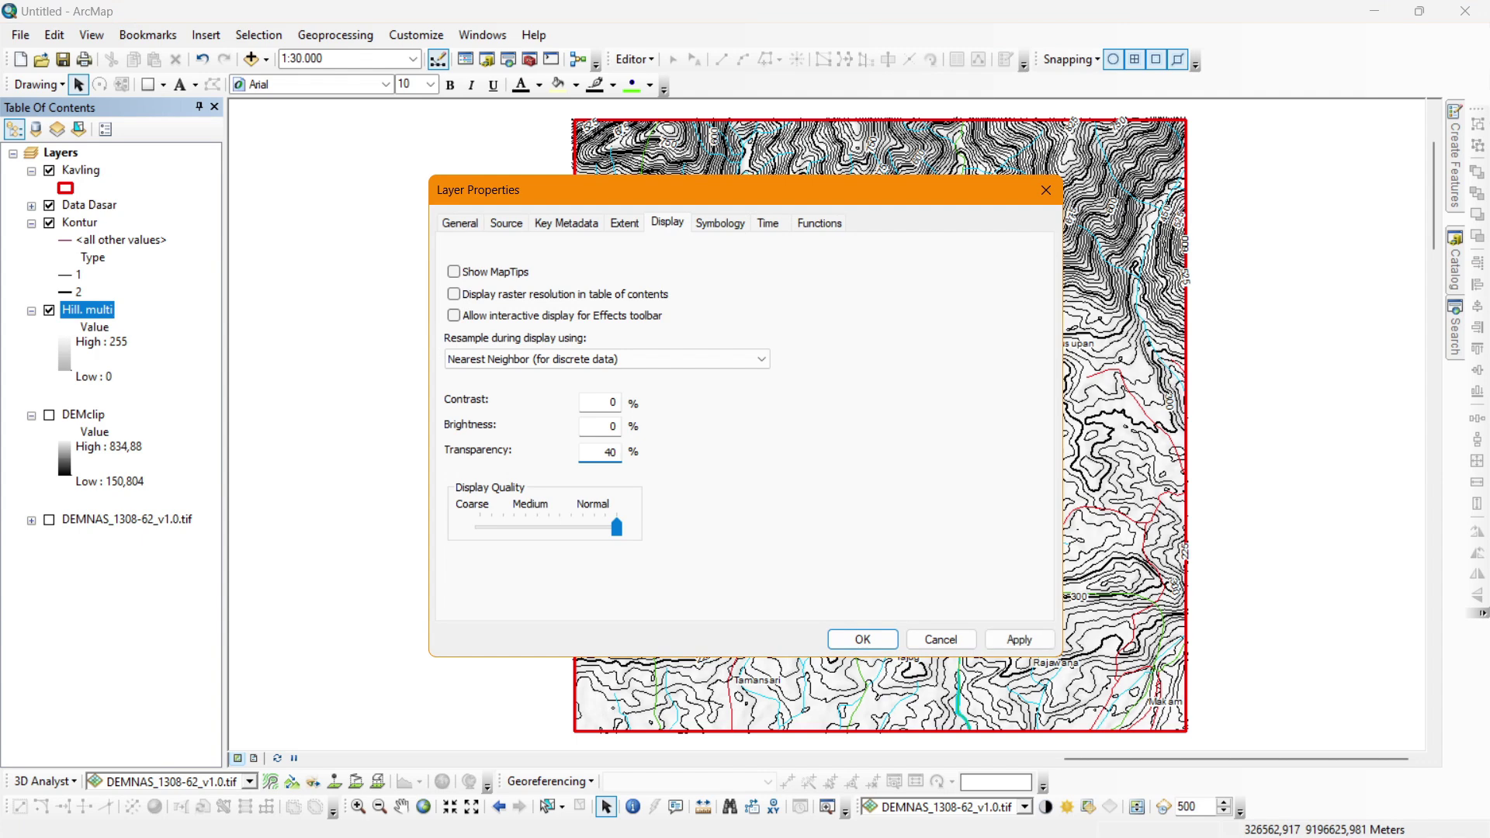
{"action": "key", "text": "Return"}
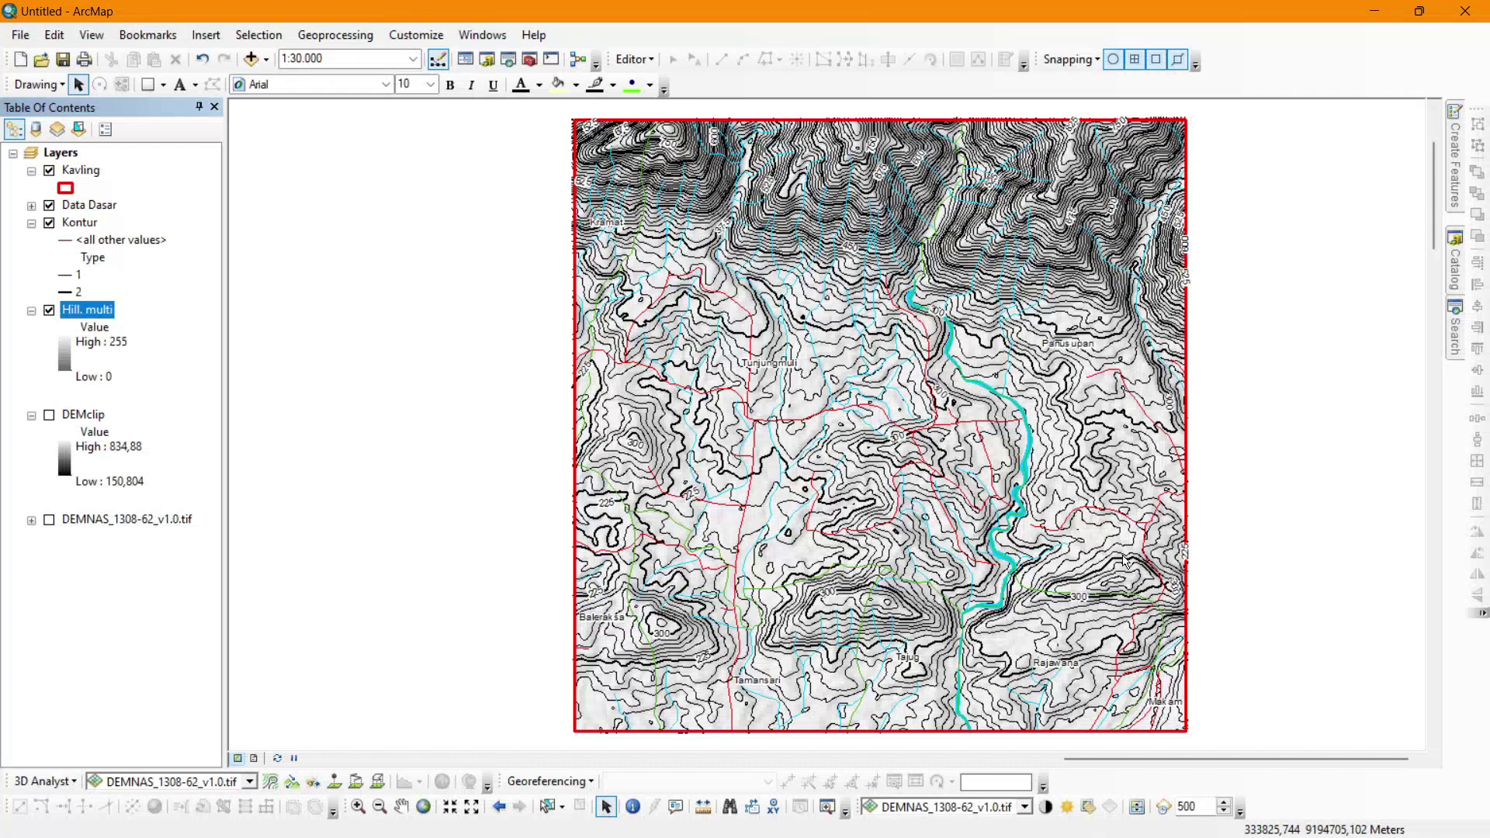
Hide the Hill. multi layer and search the tools for 'hillshade'.
{"action": "left_click", "coordinate": [48, 309]}
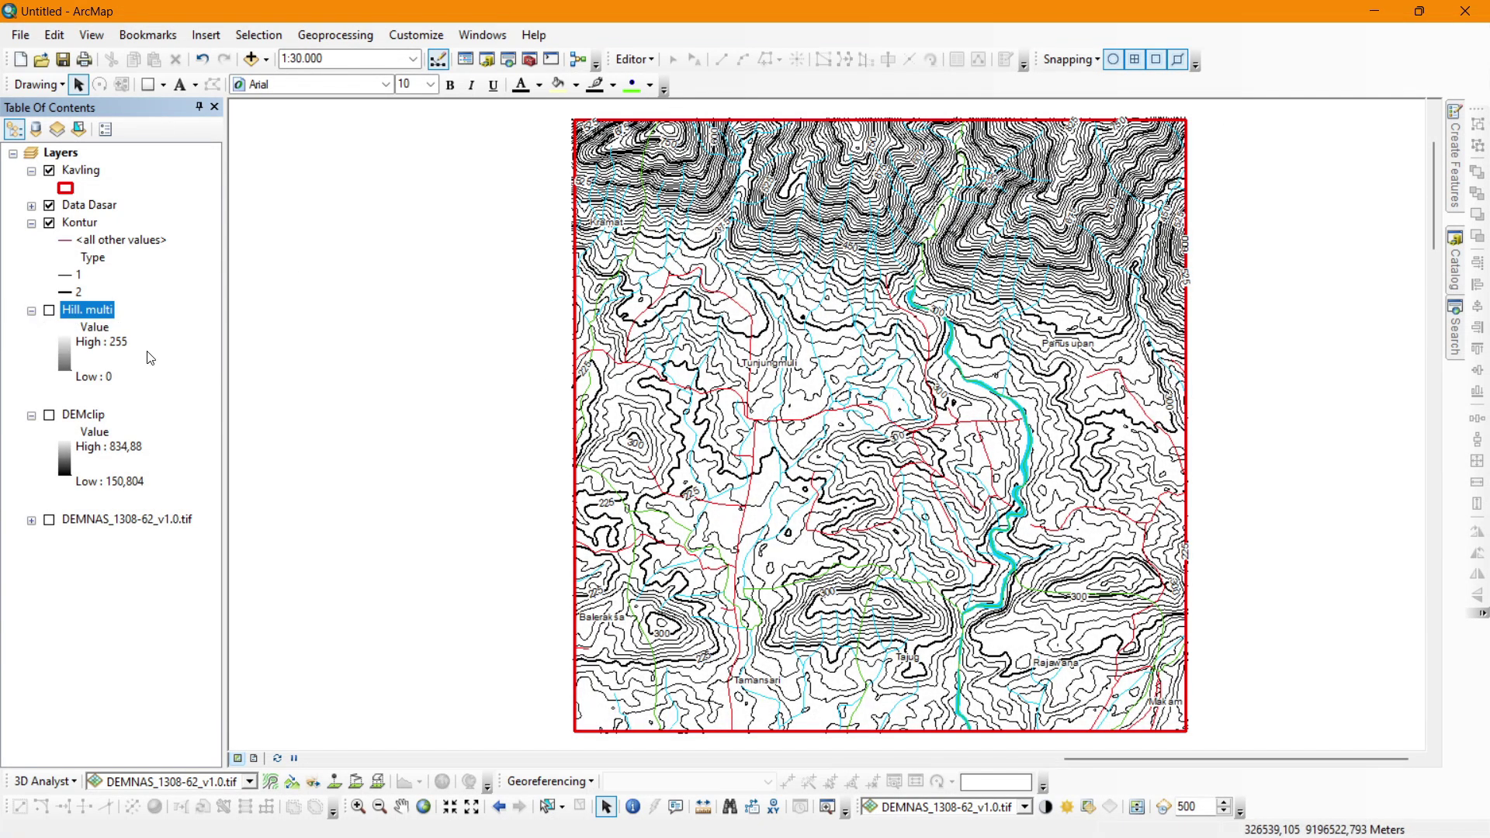
{"action": "mouse_move", "coordinate": [1460, 335]}
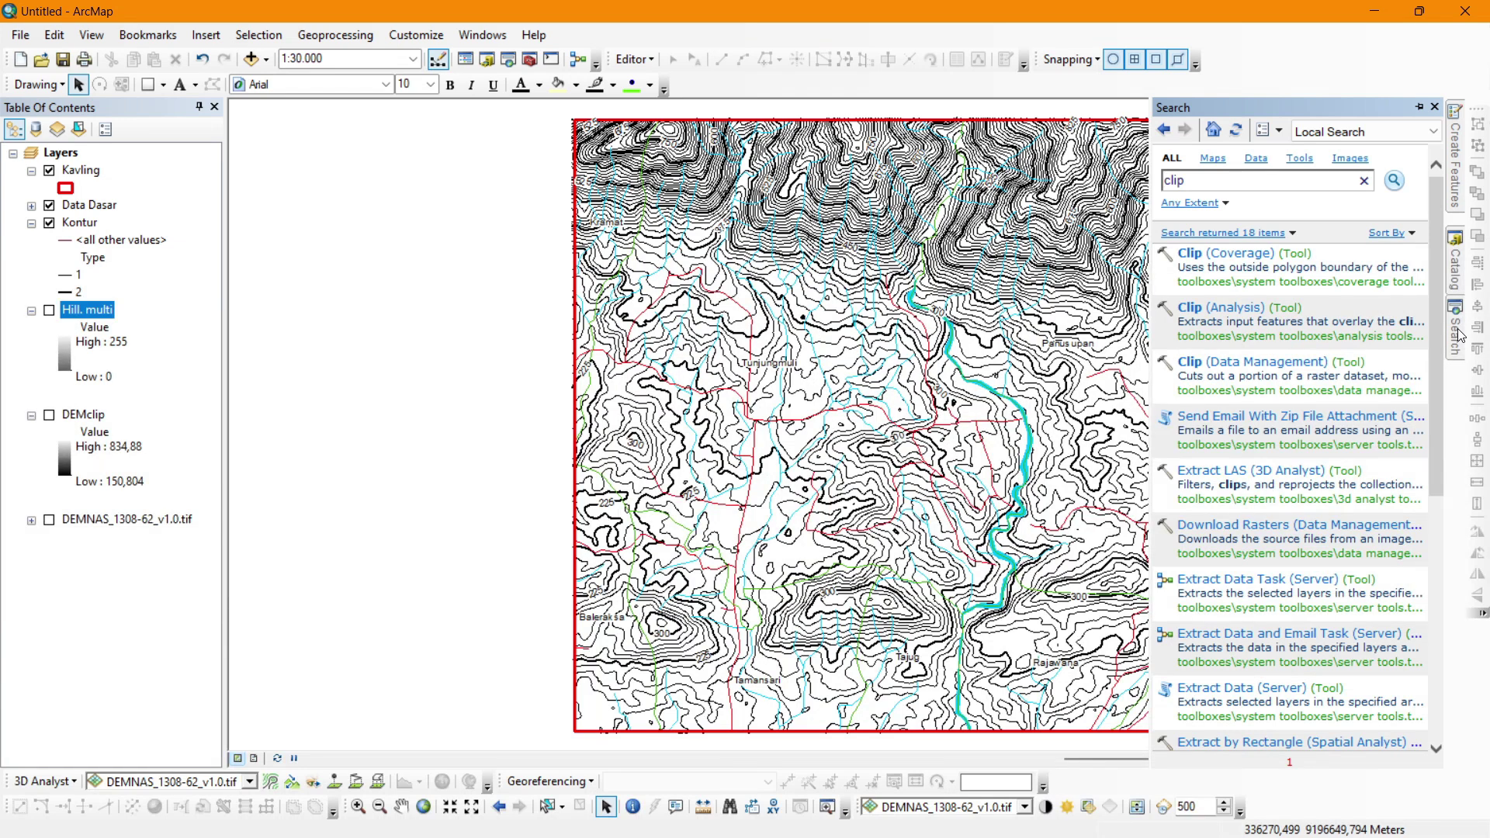
{"action": "double_click", "coordinate": [1318, 180]}
{"action": "type", "text": "hillshade"}
{"action": "key", "text": "Return"}
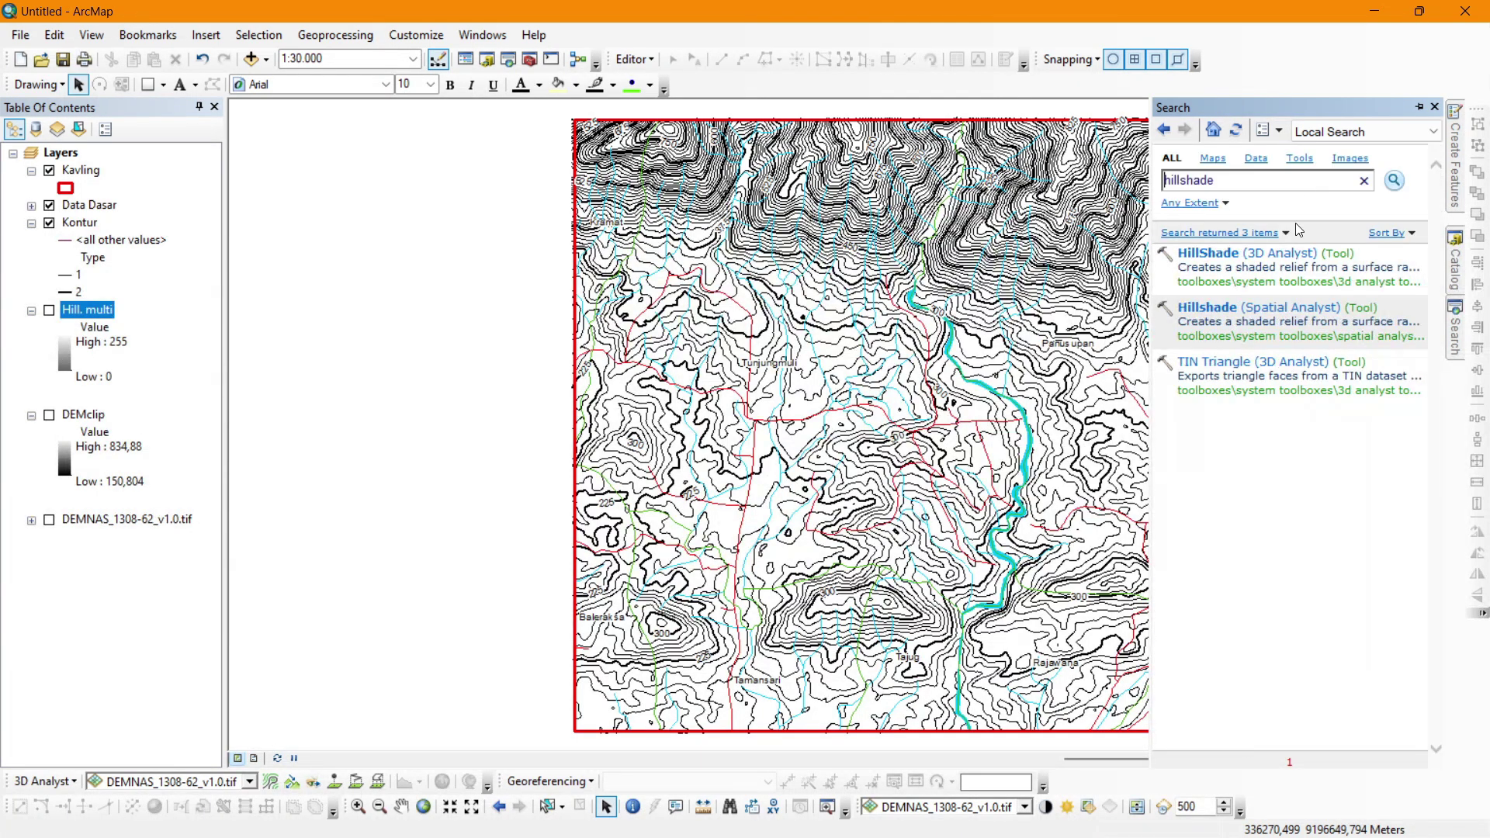
Run Spatial Analyst Hillshade on DEMclip with azimuth 0, altitude 45 and Z factor 1.
{"action": "left_click", "coordinate": [1259, 310]}
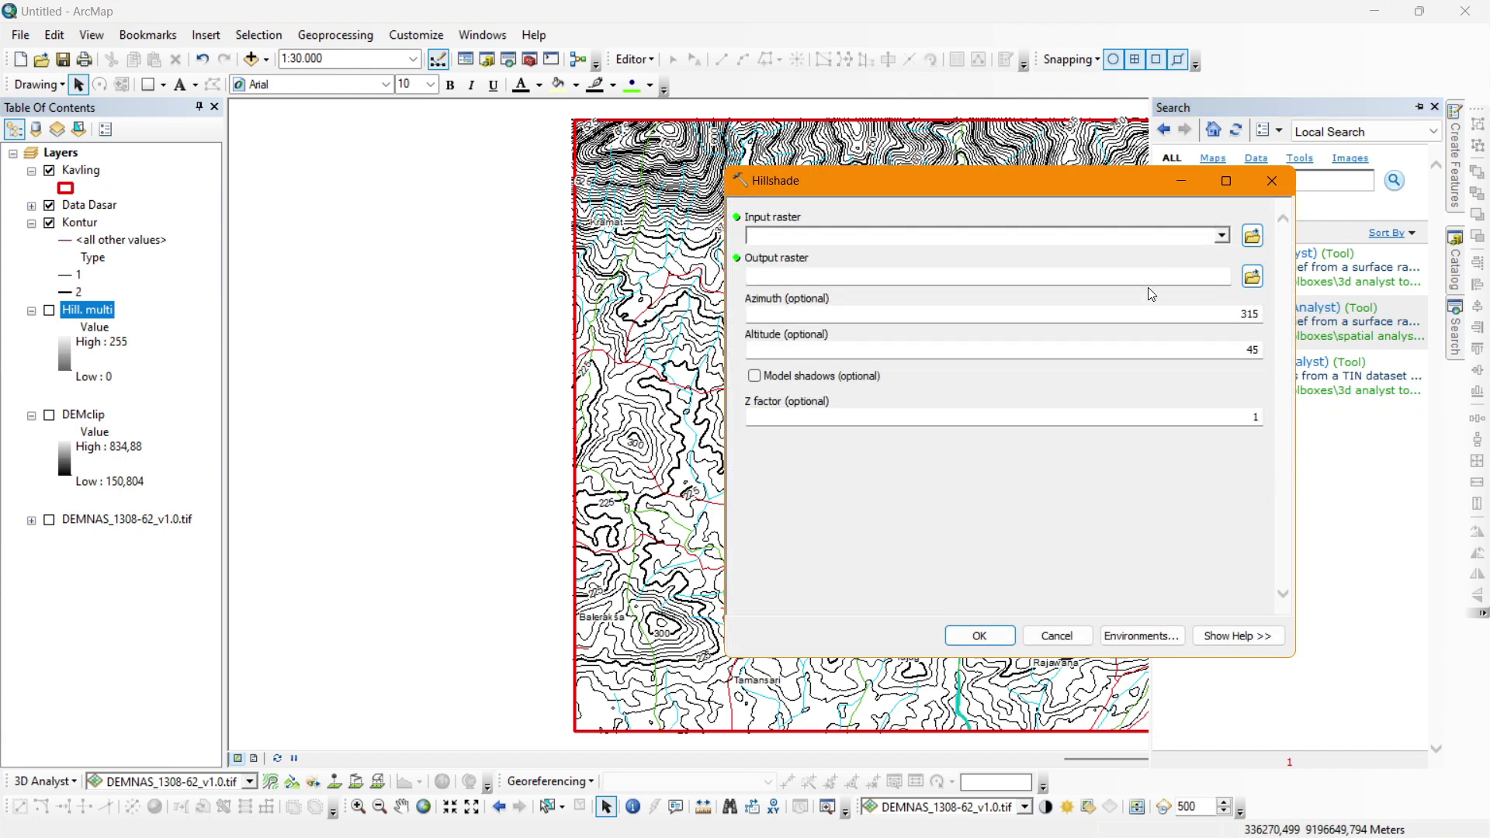
{"action": "left_click", "coordinate": [1221, 236]}
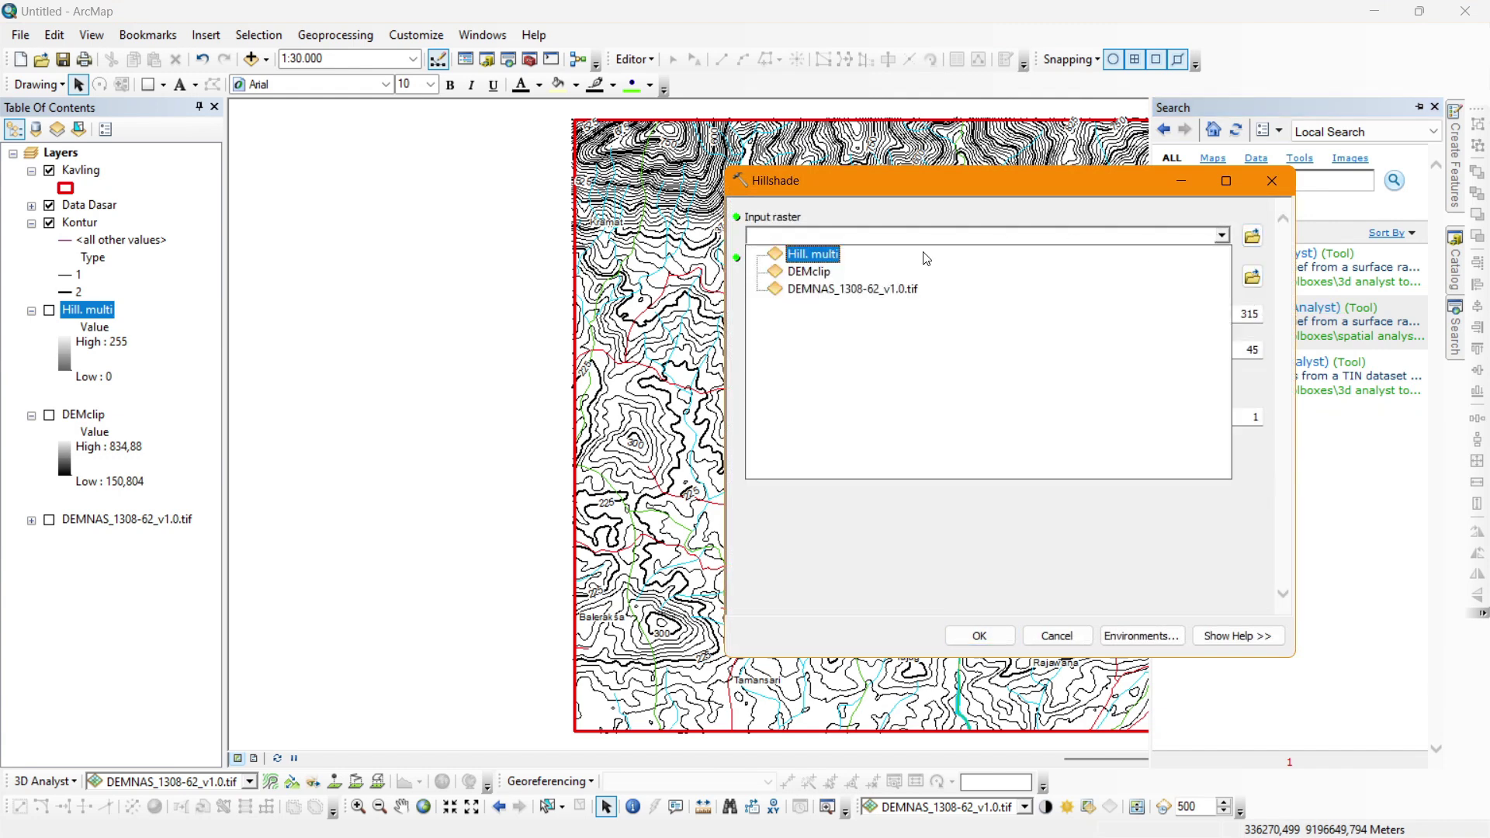
{"action": "left_click", "coordinate": [803, 287]}
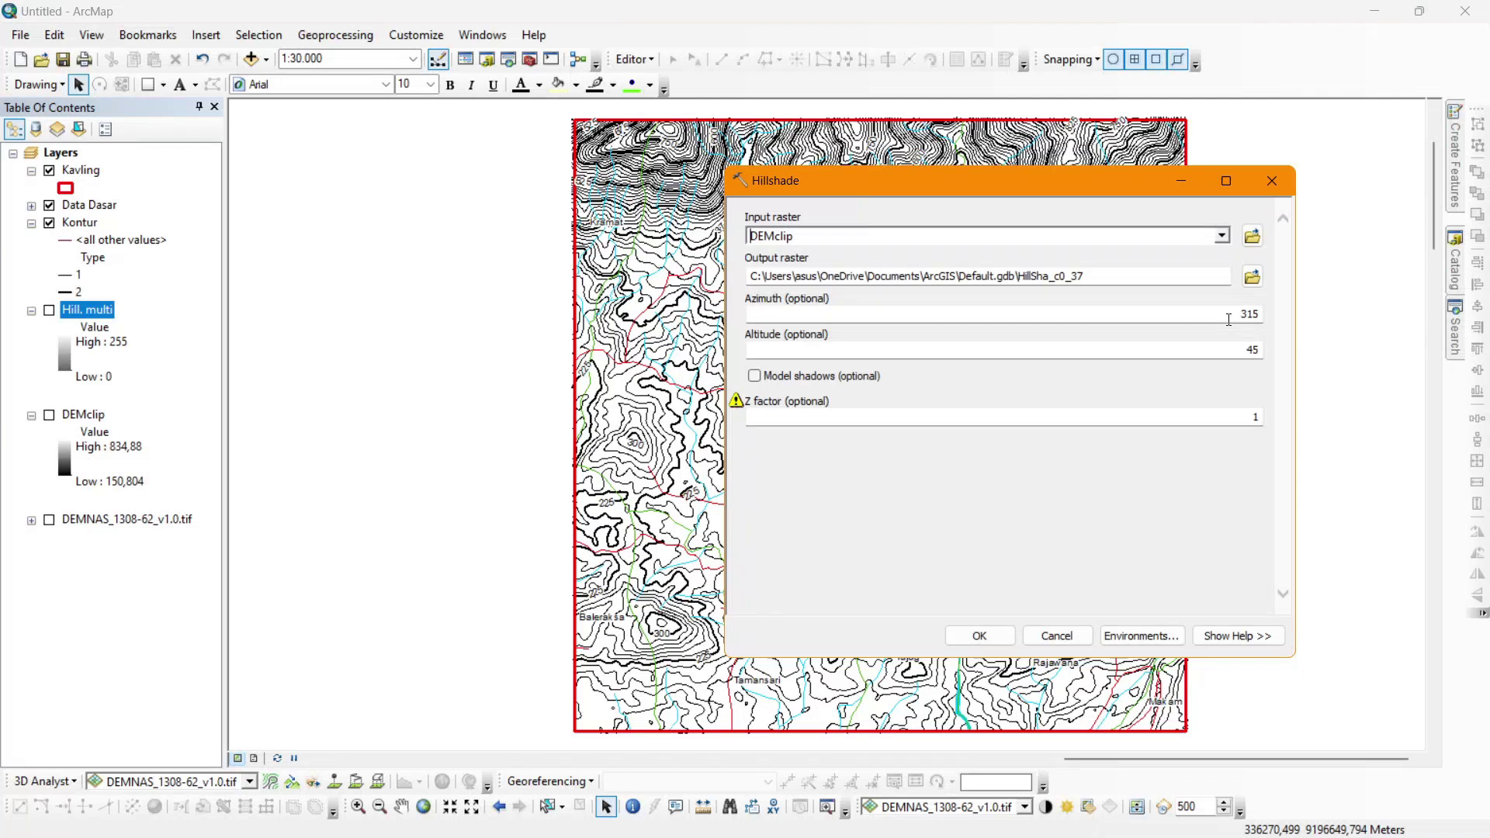
{"action": "left_click_drag", "start_coordinate": [1228, 319], "coordinate": [1297, 313]}
{"action": "left_click_drag", "start_coordinate": [1119, 183], "coordinate": [1008, 211]}
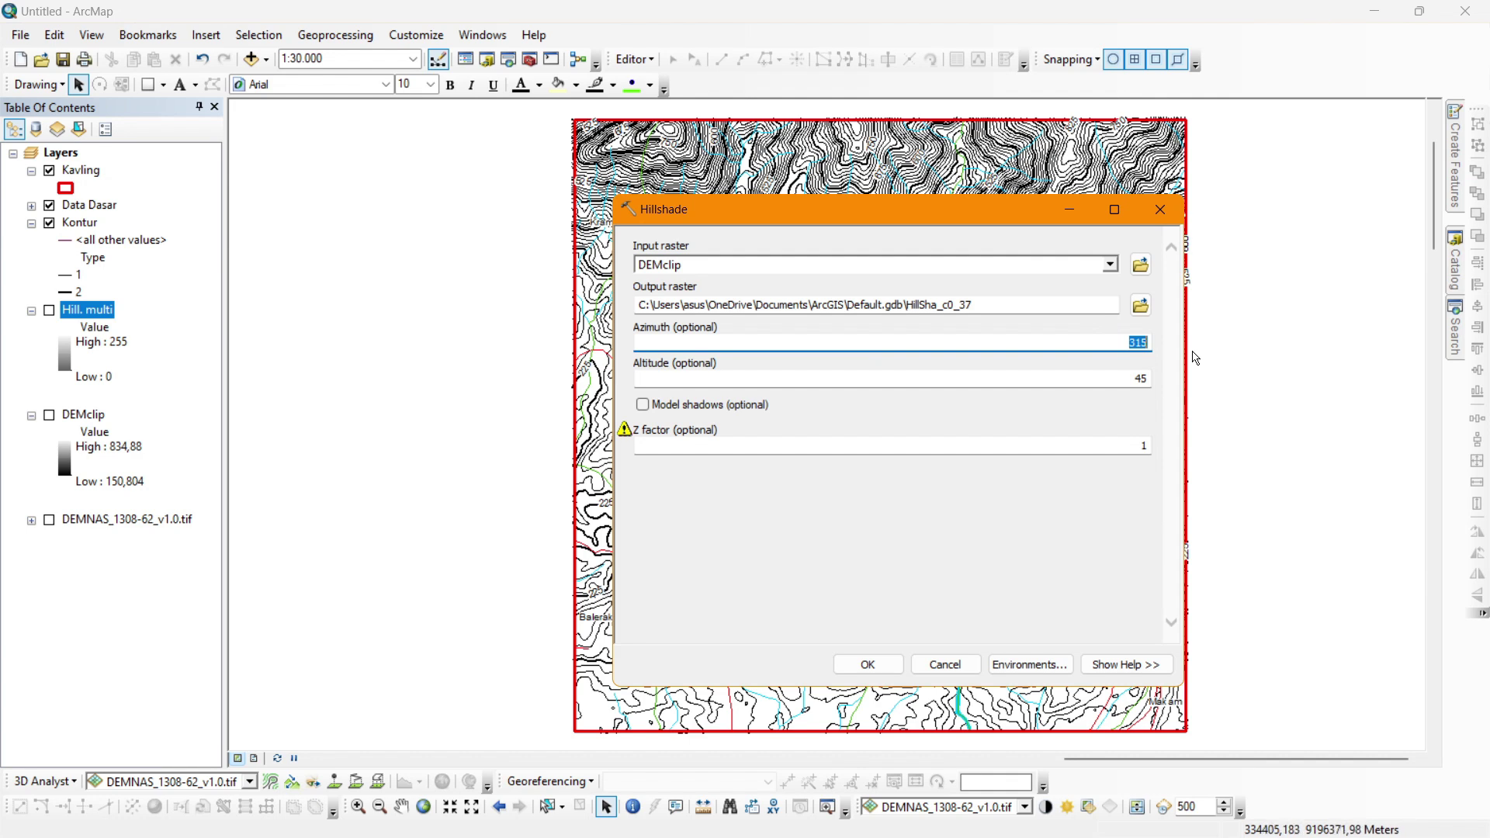
{"action": "type", "text": "0"}
{"action": "left_click", "coordinate": [1082, 383]}
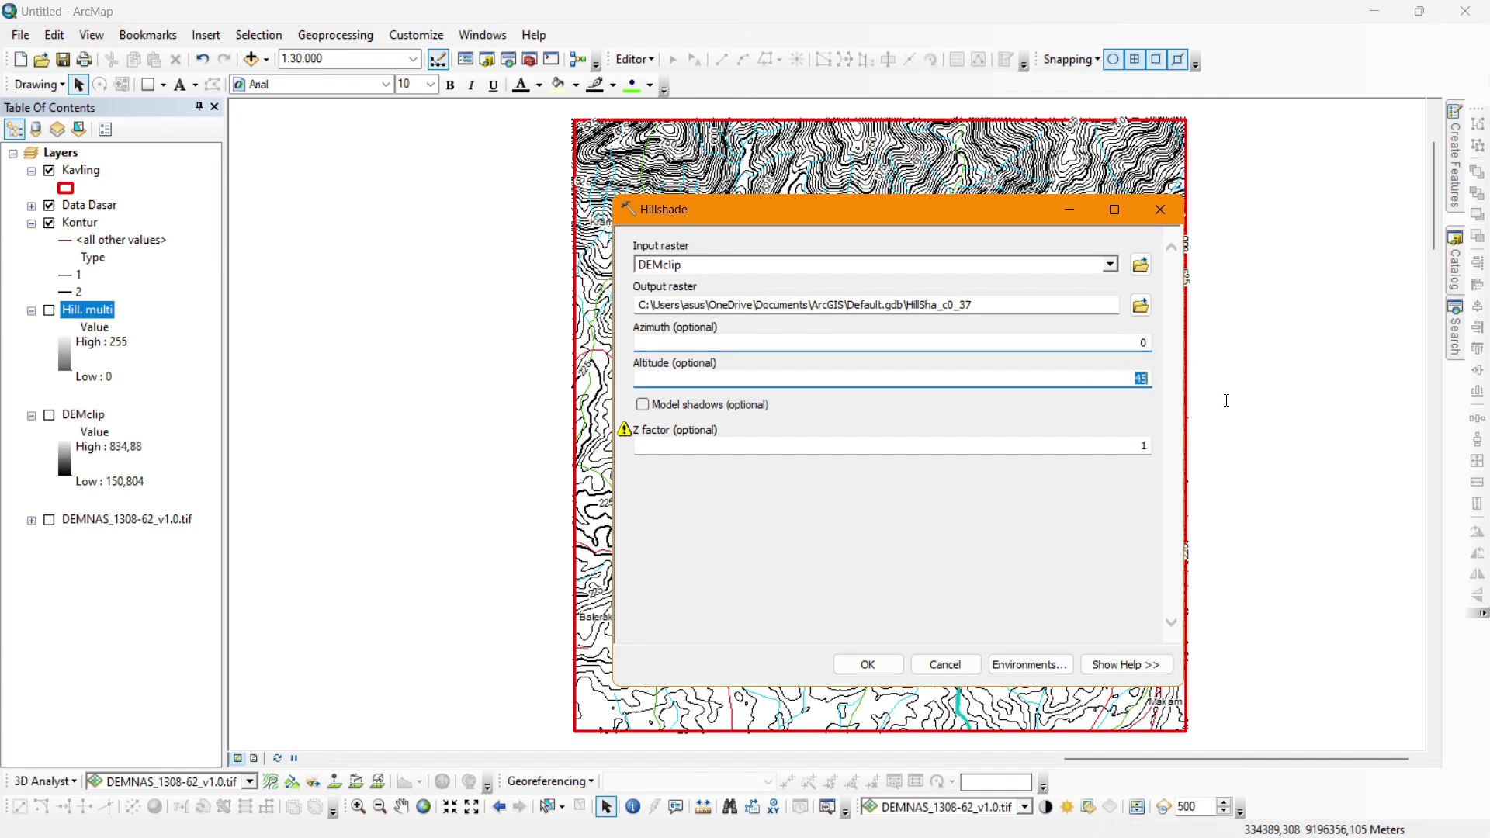
{"action": "left_click", "coordinate": [1133, 449]}
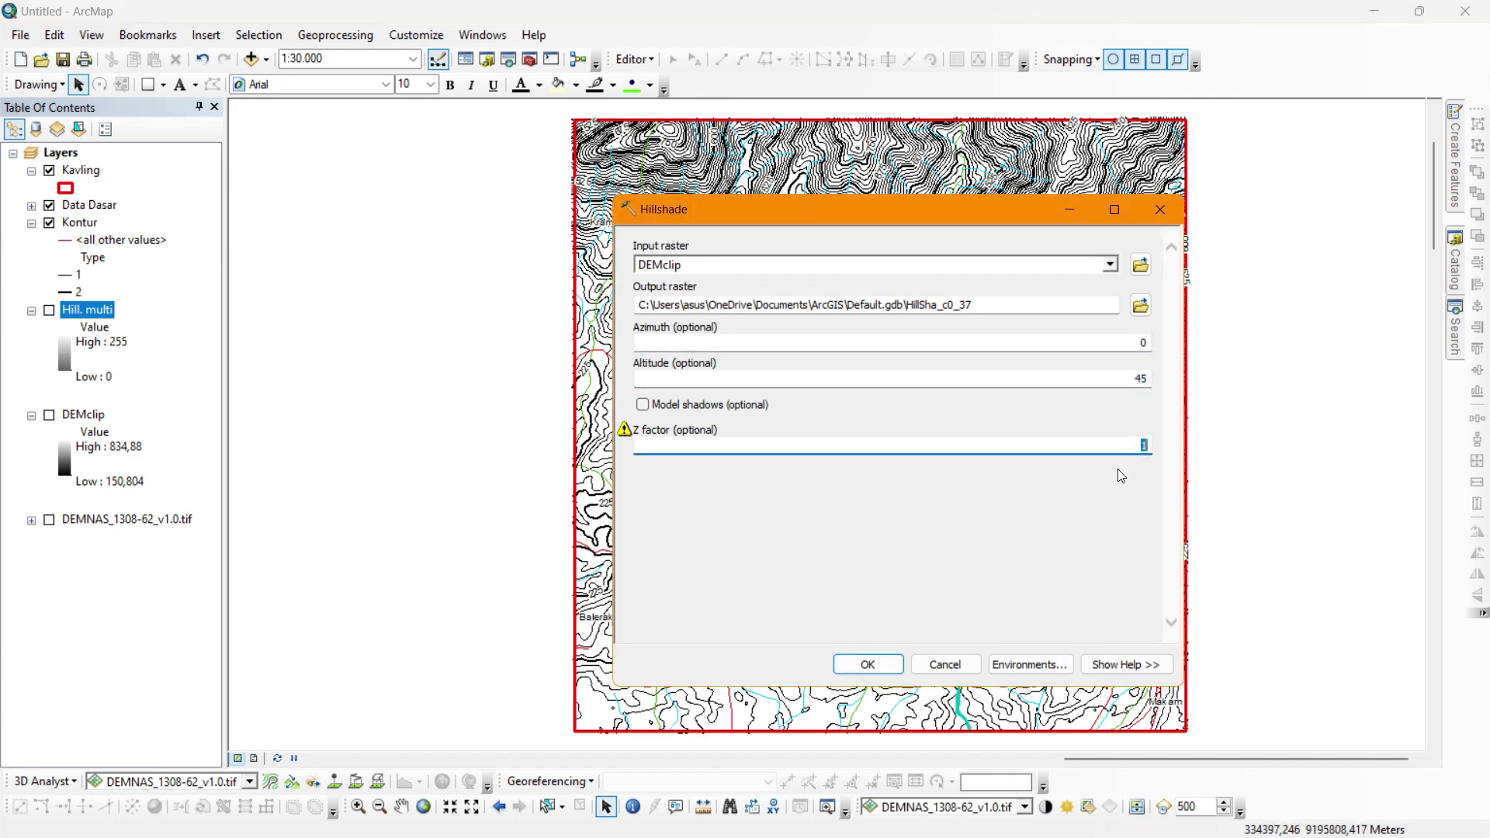
{"action": "left_click", "coordinate": [1083, 491]}
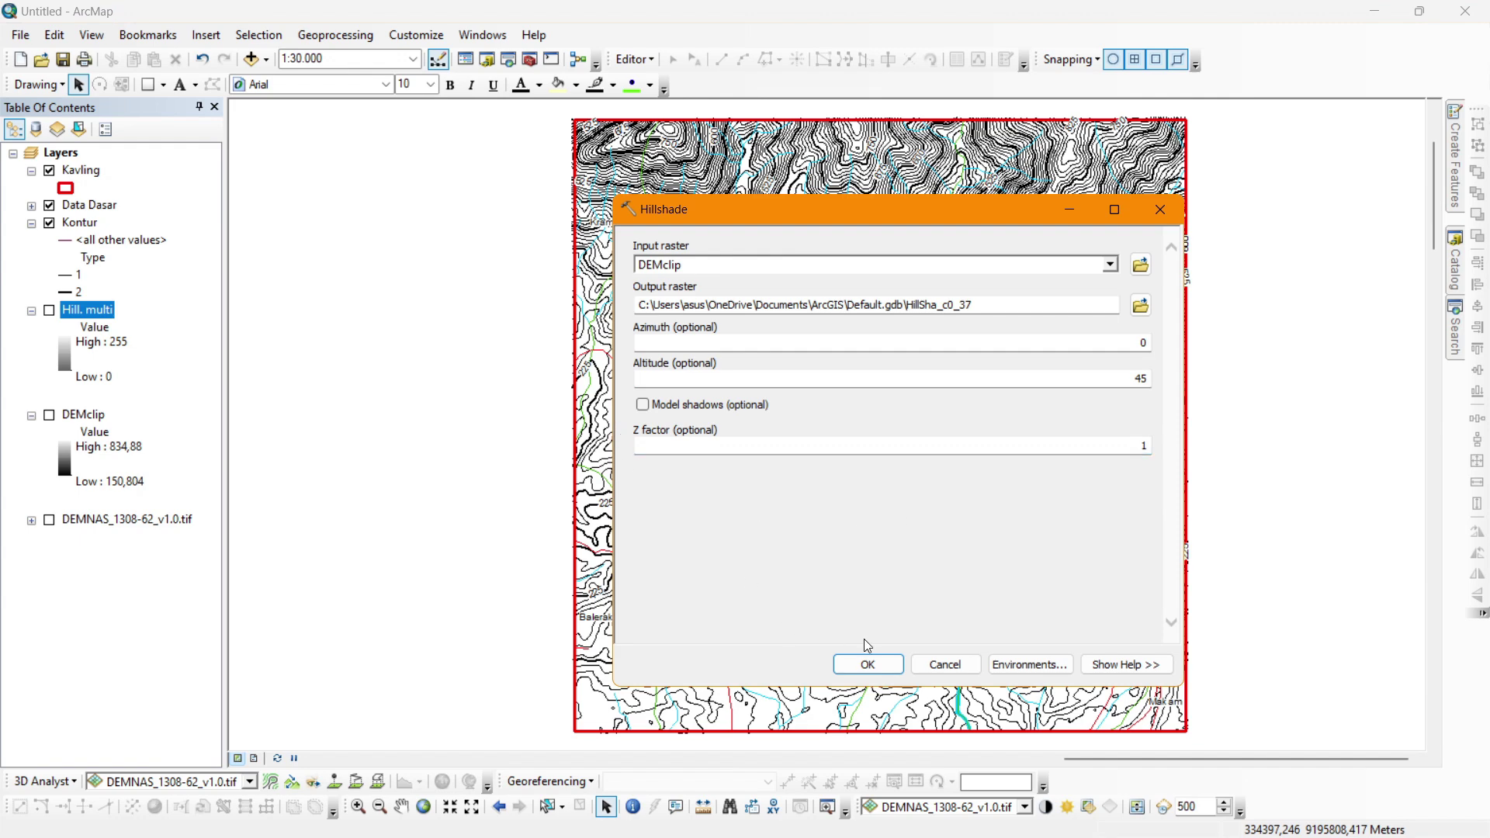
{"action": "left_click", "coordinate": [867, 663]}
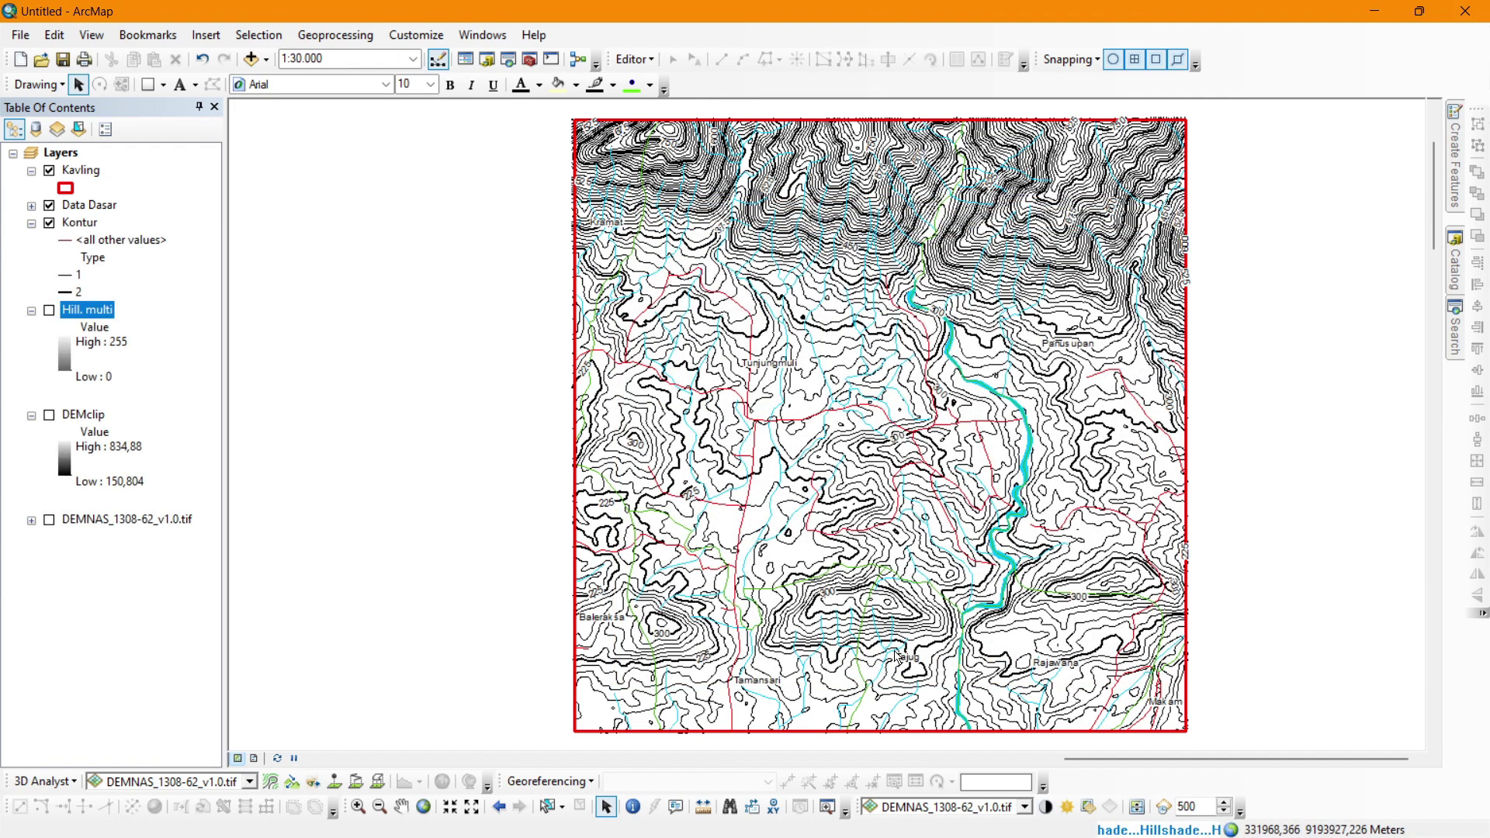
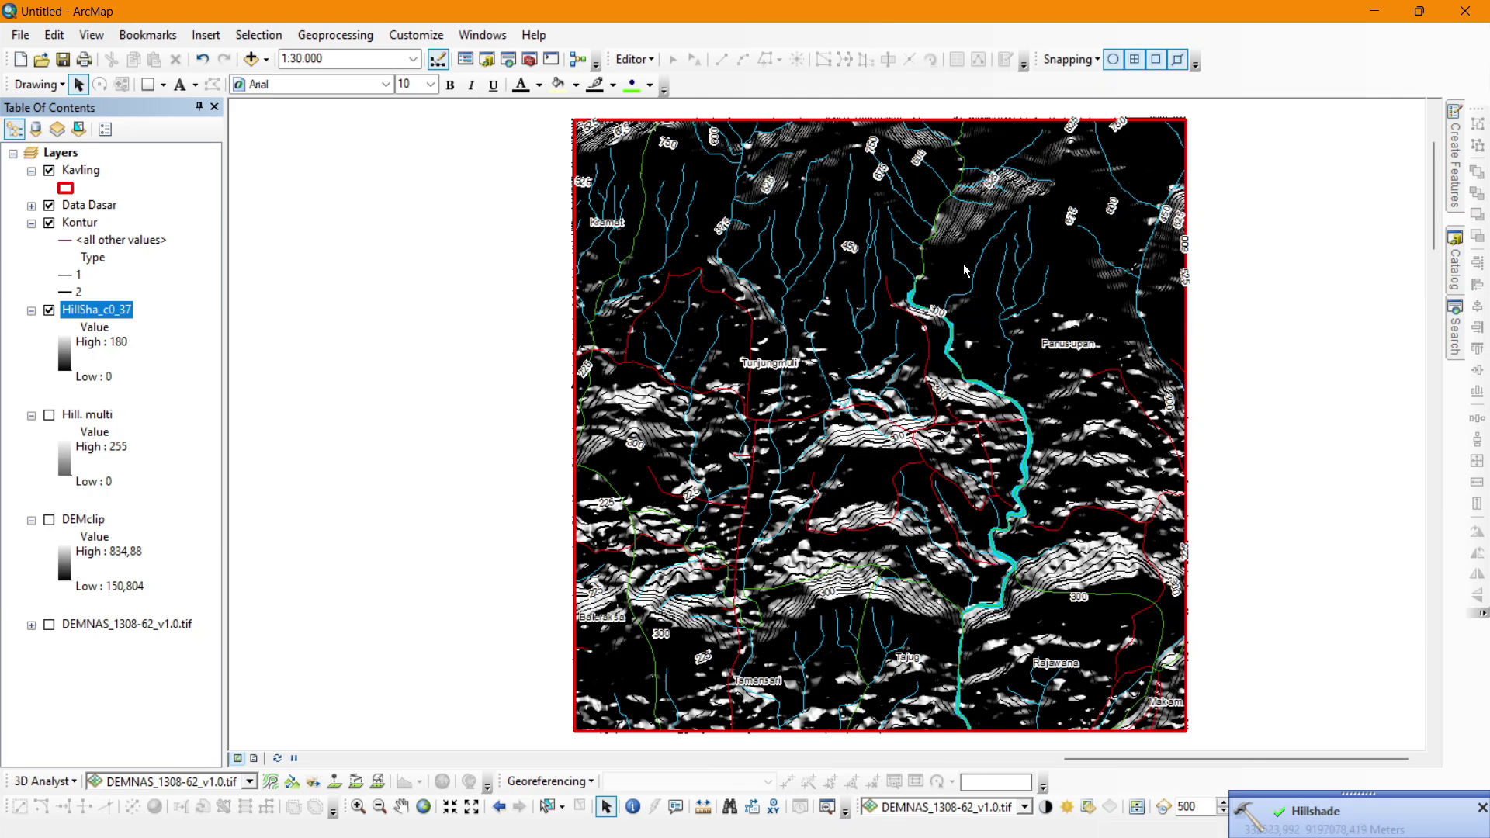
Rename the HillSha_c0_37 hillshade layer to 0 in its Layer Properties.
{"action": "double_click", "coordinate": [115, 311]}
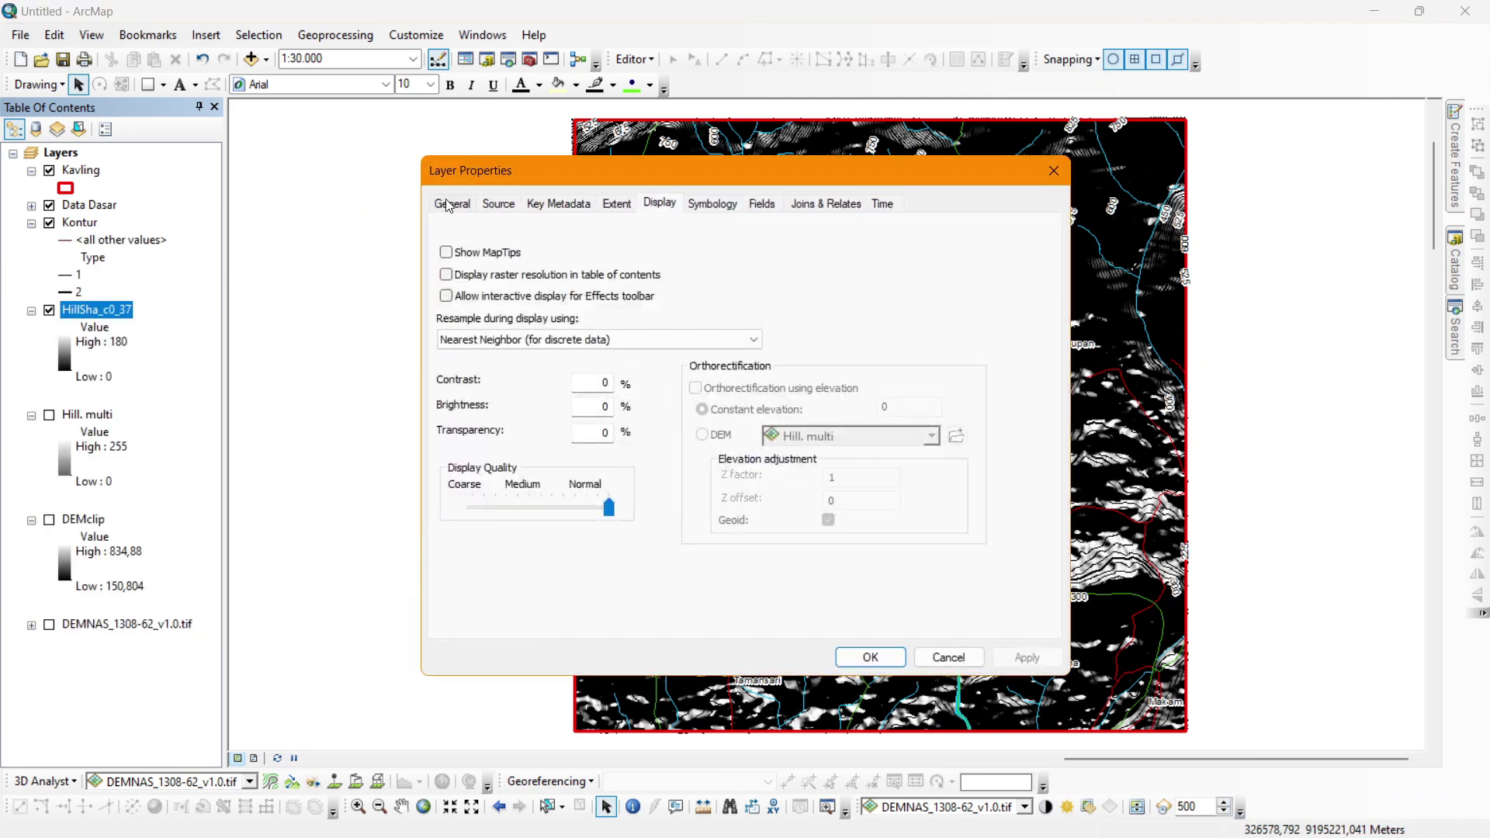
{"action": "left_click", "coordinate": [450, 204]}
{"action": "type", "text": "0"}
{"action": "key", "text": "Return"}
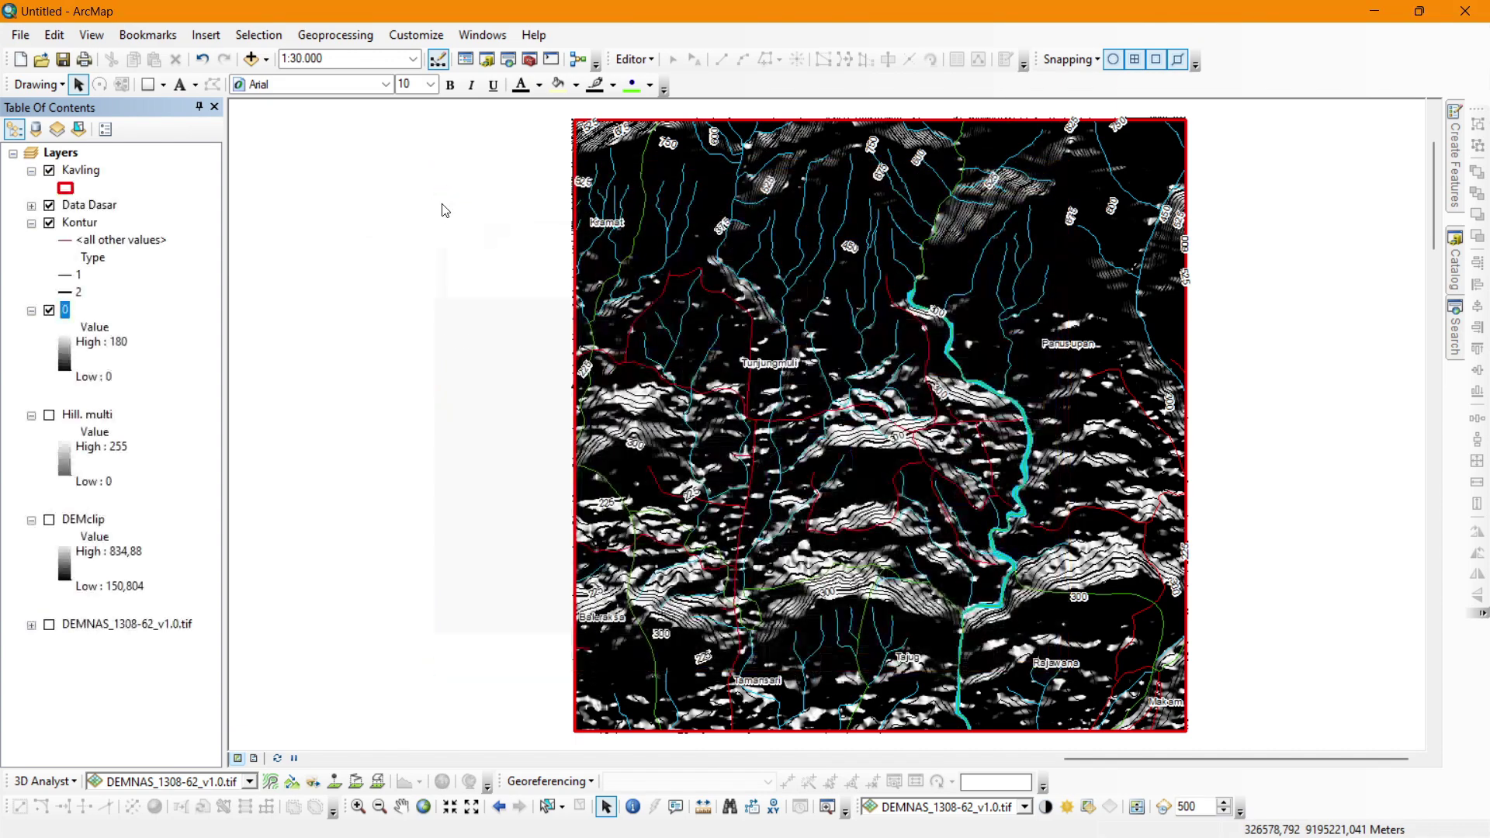
Run Spatial Analyst Hillshade on DEMclip with azimuth 35 and altitude 45.
{"action": "left_click", "coordinate": [1455, 330]}
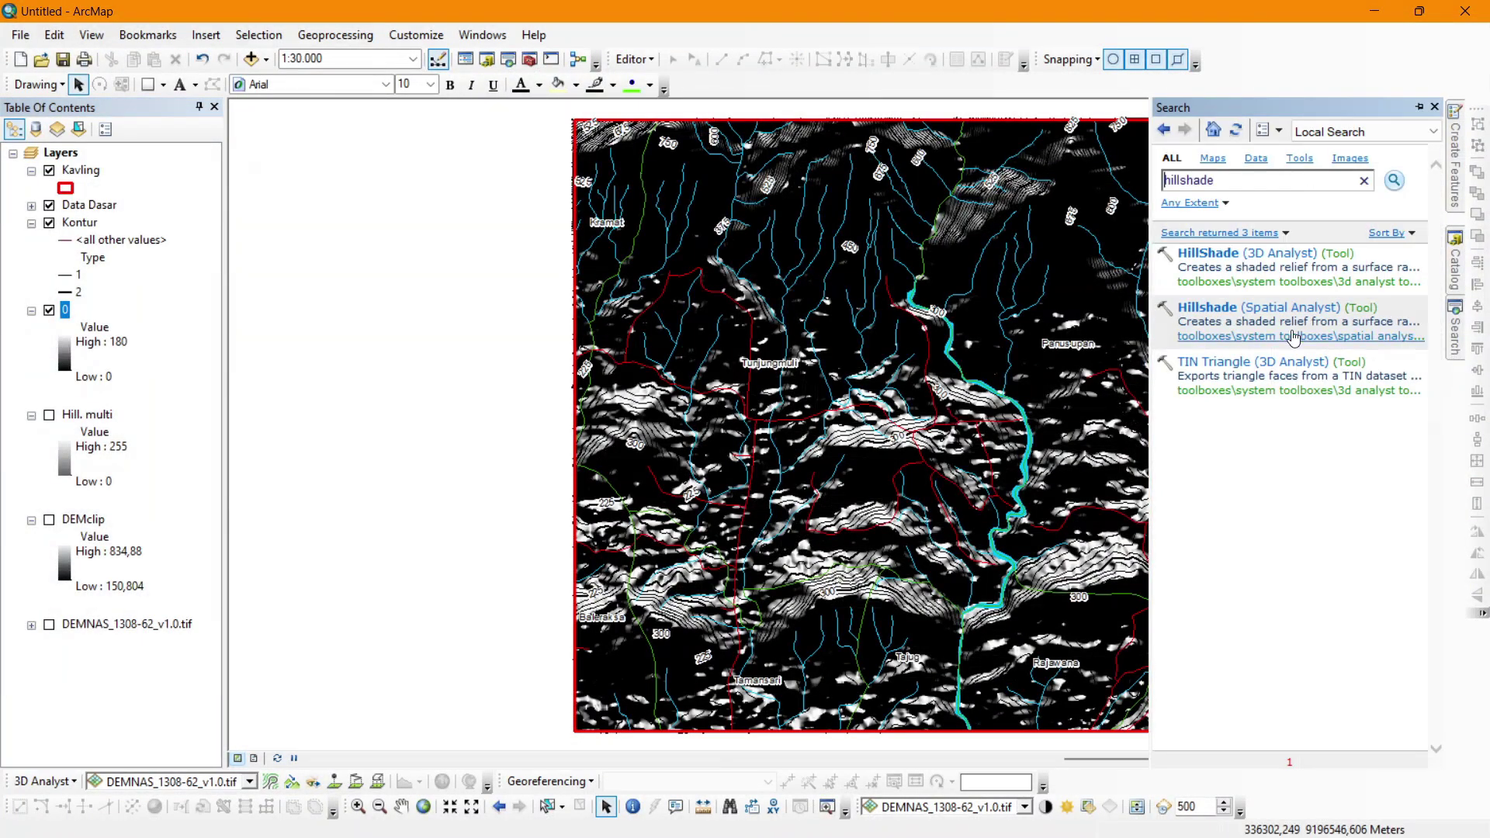
{"action": "left_click", "coordinate": [1292, 318]}
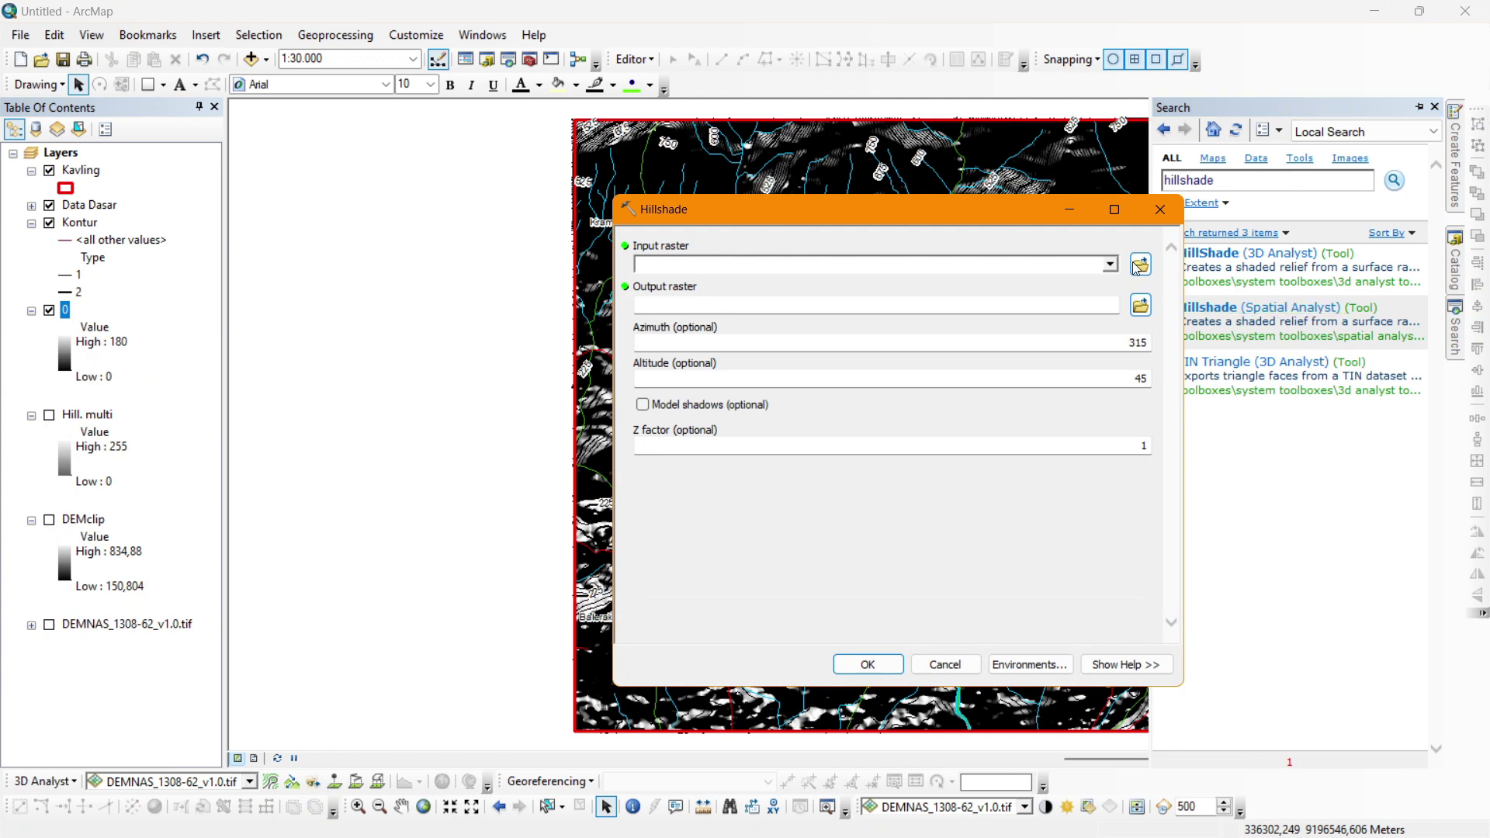
{"action": "left_click", "coordinate": [1110, 264]}
{"action": "left_click", "coordinate": [699, 321]}
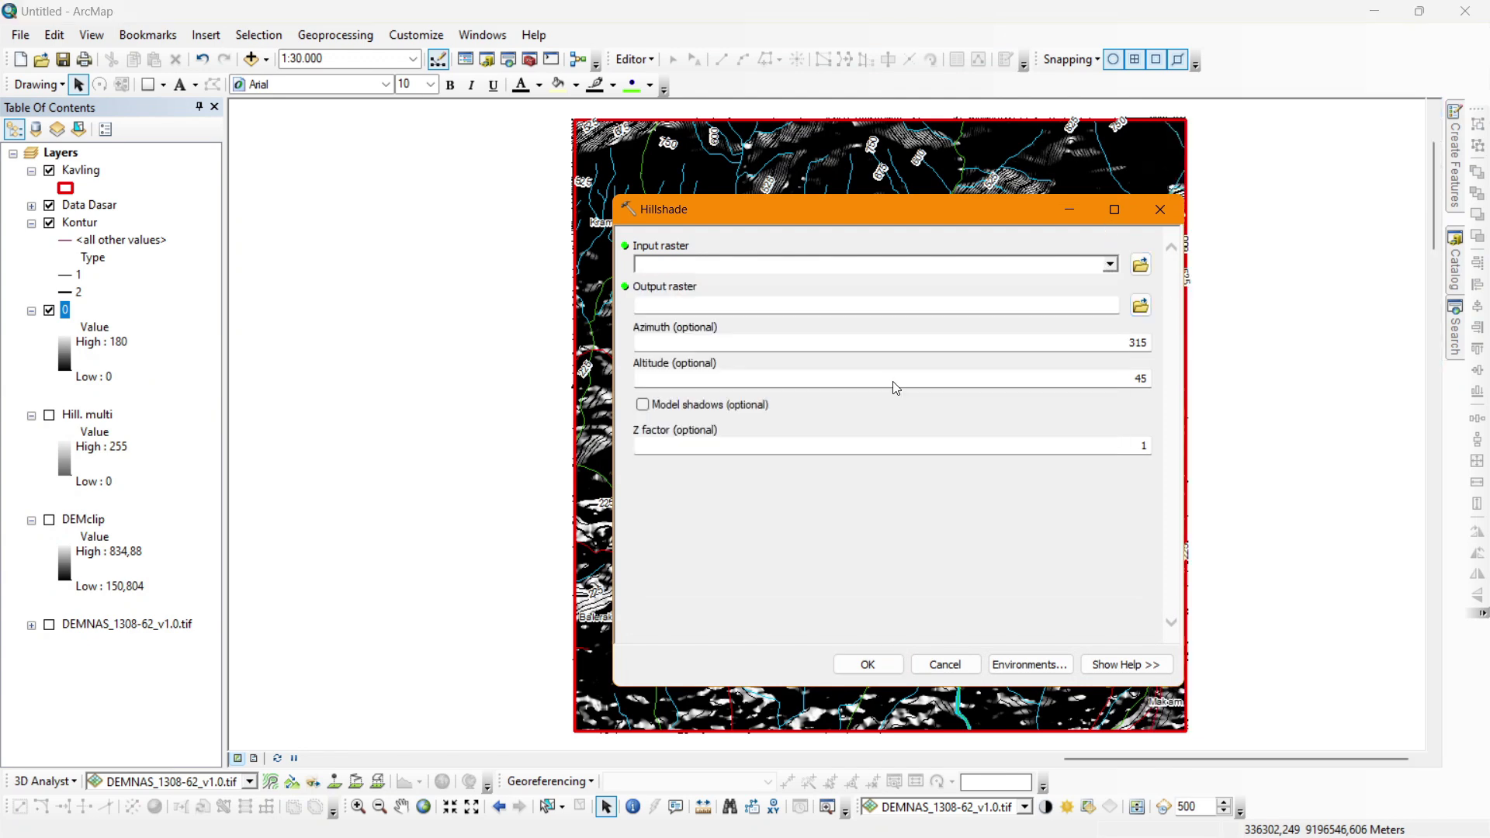
{"action": "left_click", "coordinate": [1082, 343]}
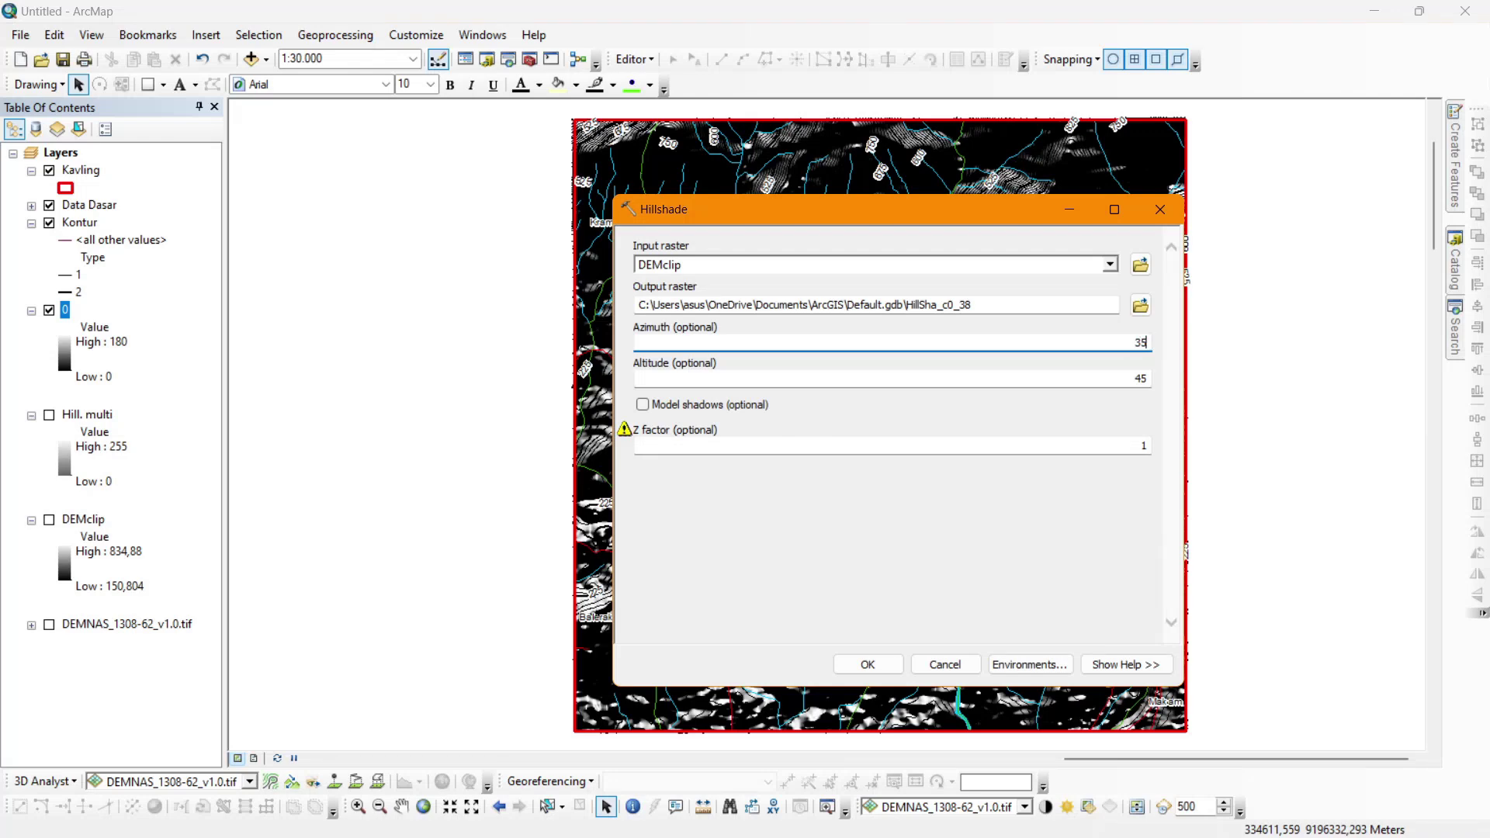
{"action": "key", "text": "Return"}
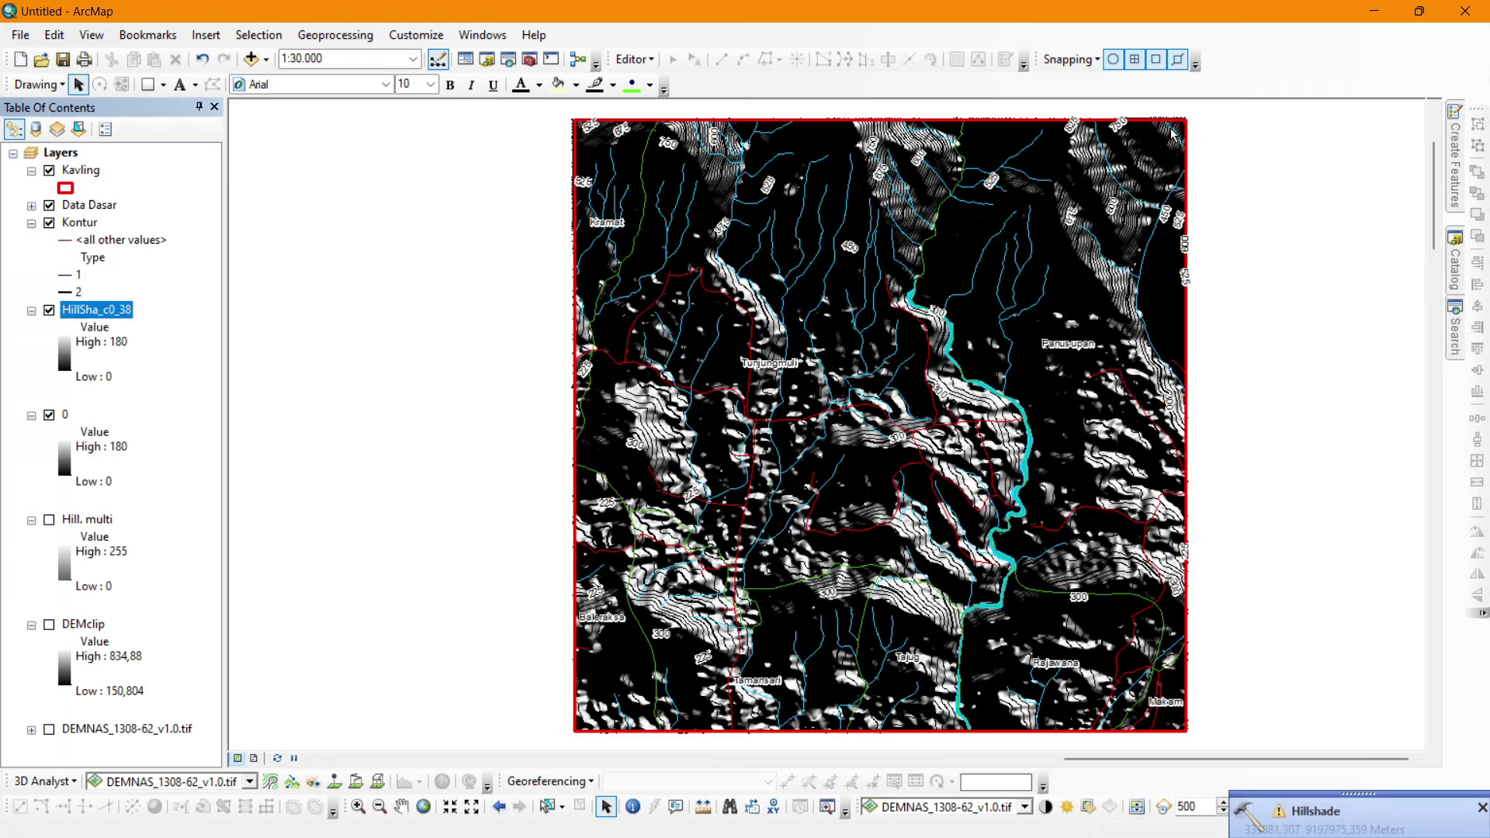
Rename the new HillSha_c0_38 layer to 45.
{"action": "double_click", "coordinate": [128, 309]}
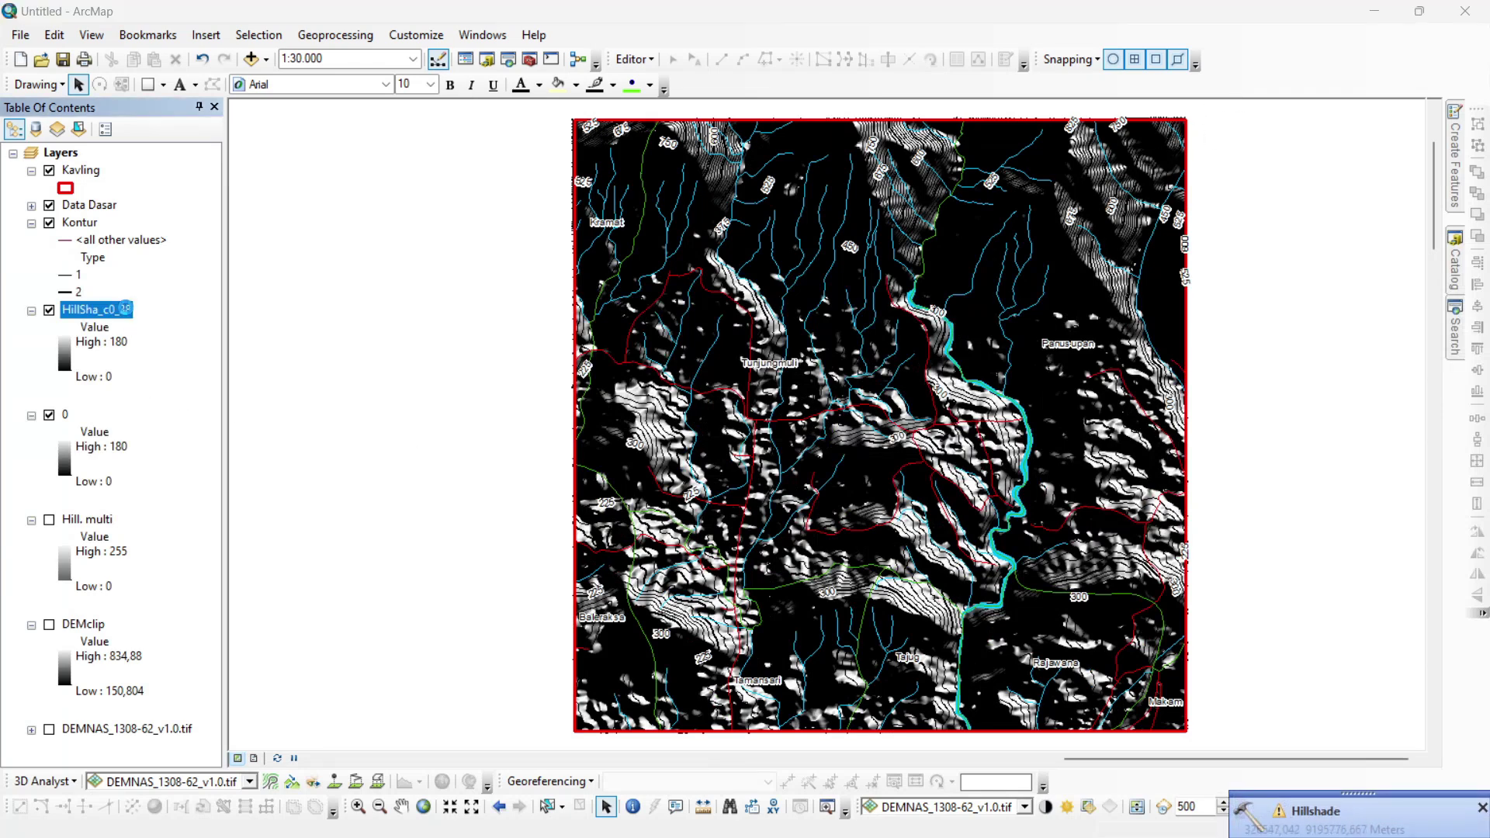
{"action": "type", "text": "45"}
{"action": "key", "text": "Return"}
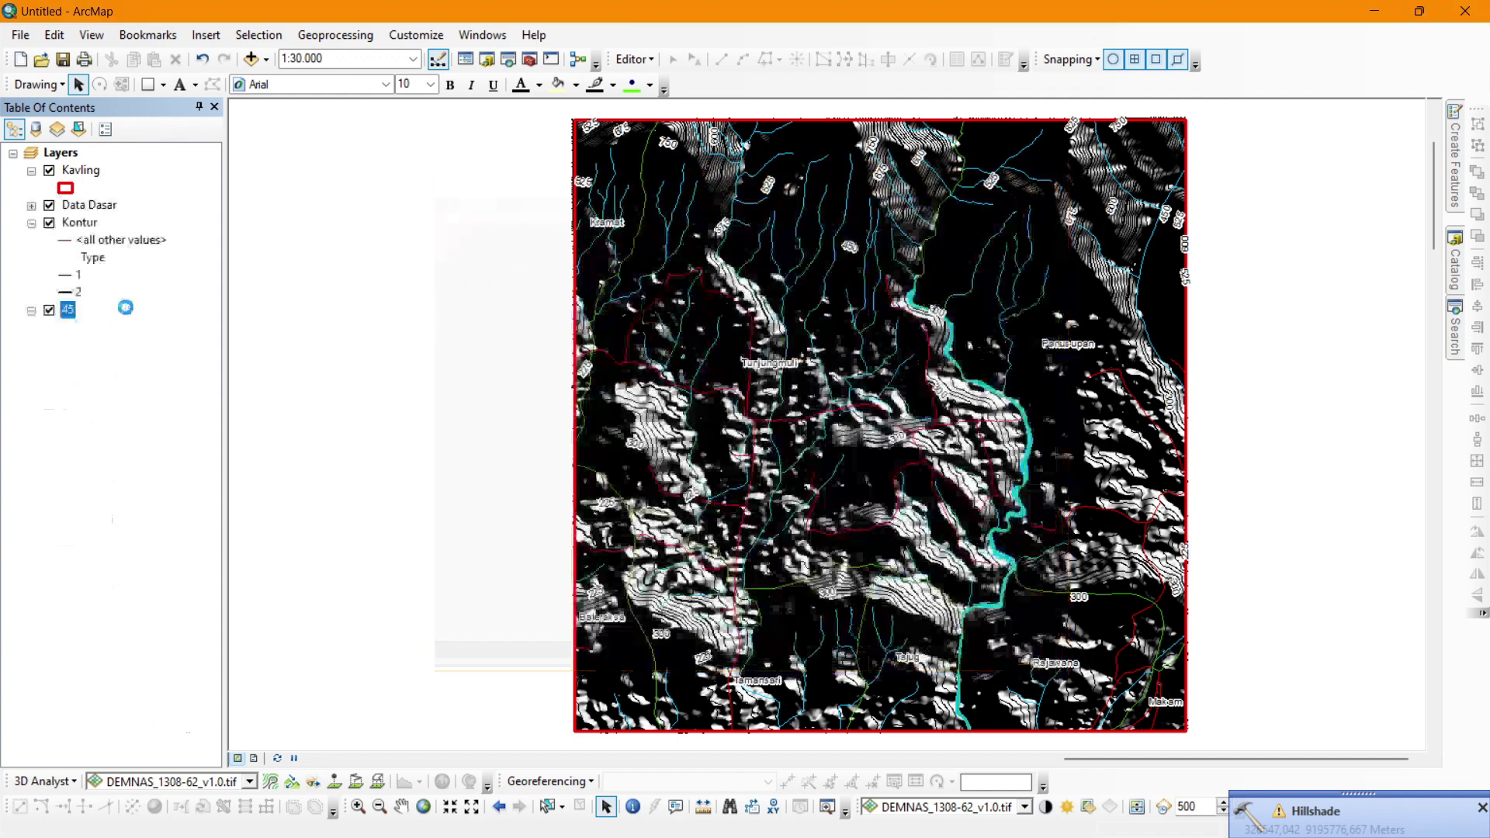
Run Hillshade on DEMclip with azimuth 90 and altitude 45.
{"action": "left_click", "coordinate": [1454, 333]}
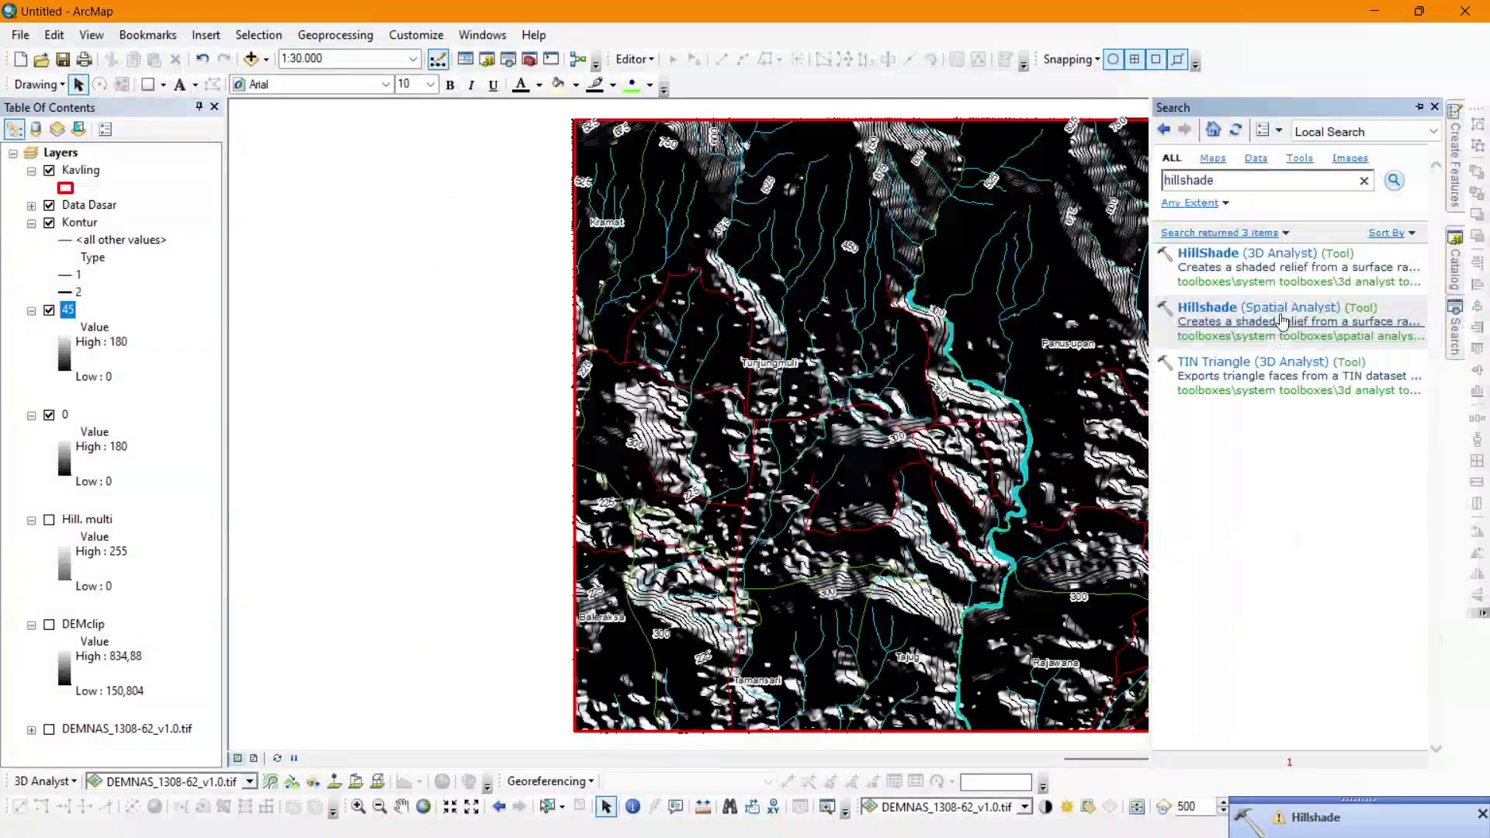
{"action": "left_click", "coordinate": [1232, 310]}
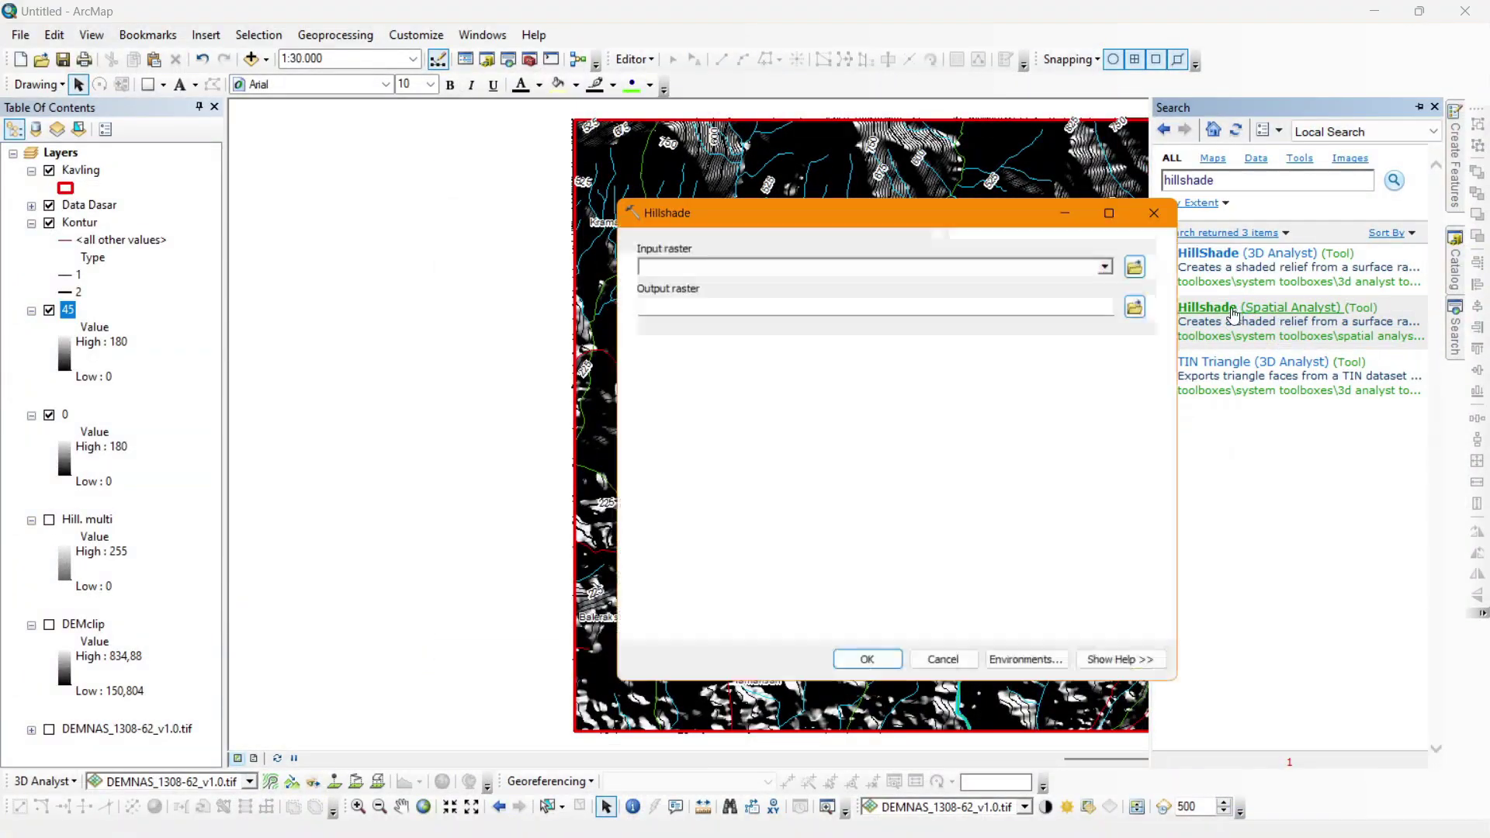
{"action": "left_click", "coordinate": [1110, 265]}
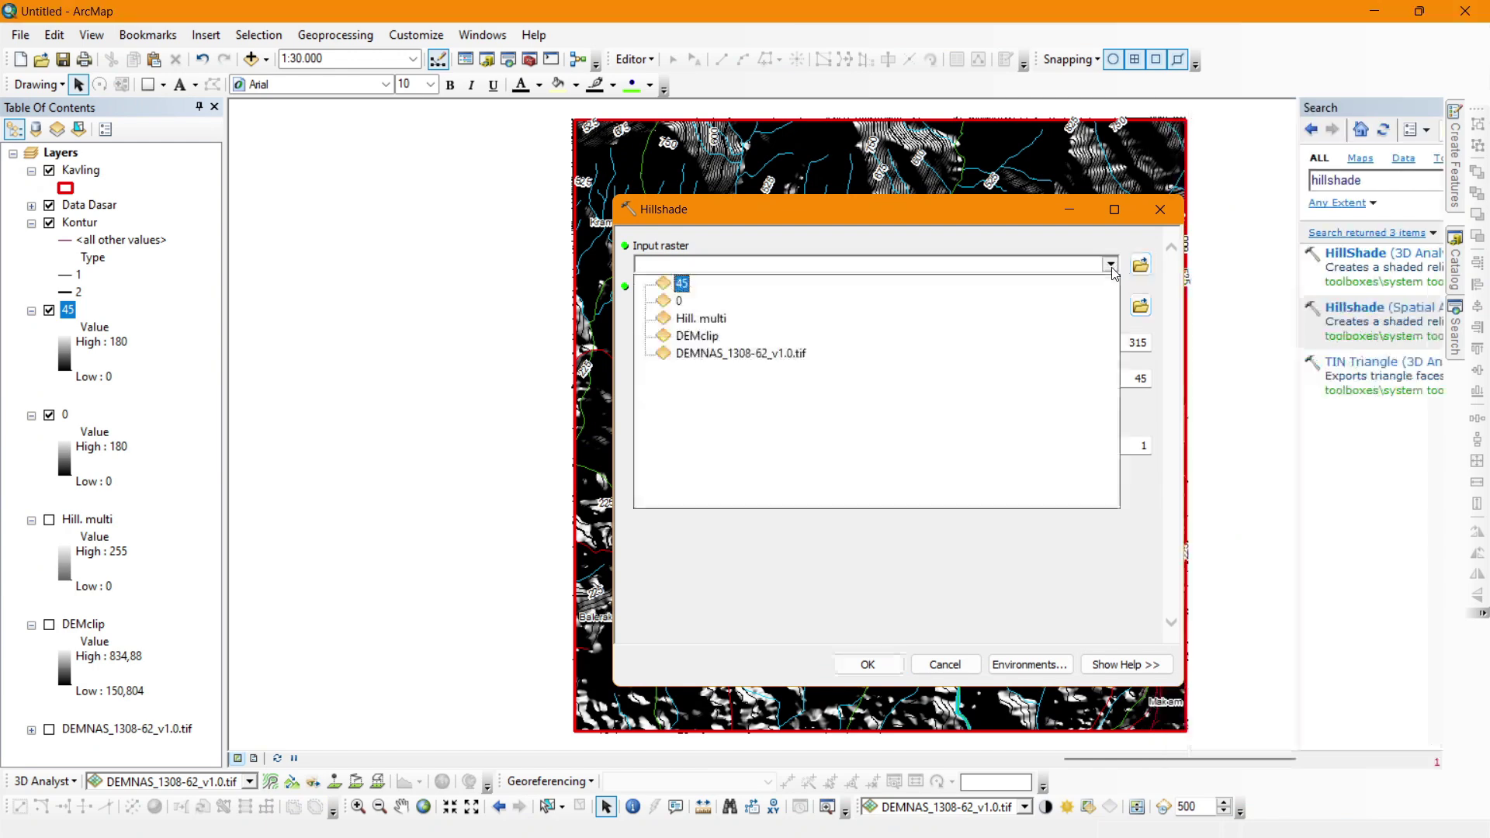
{"action": "left_click", "coordinate": [683, 336]}
{"action": "left_click", "coordinate": [1120, 342]}
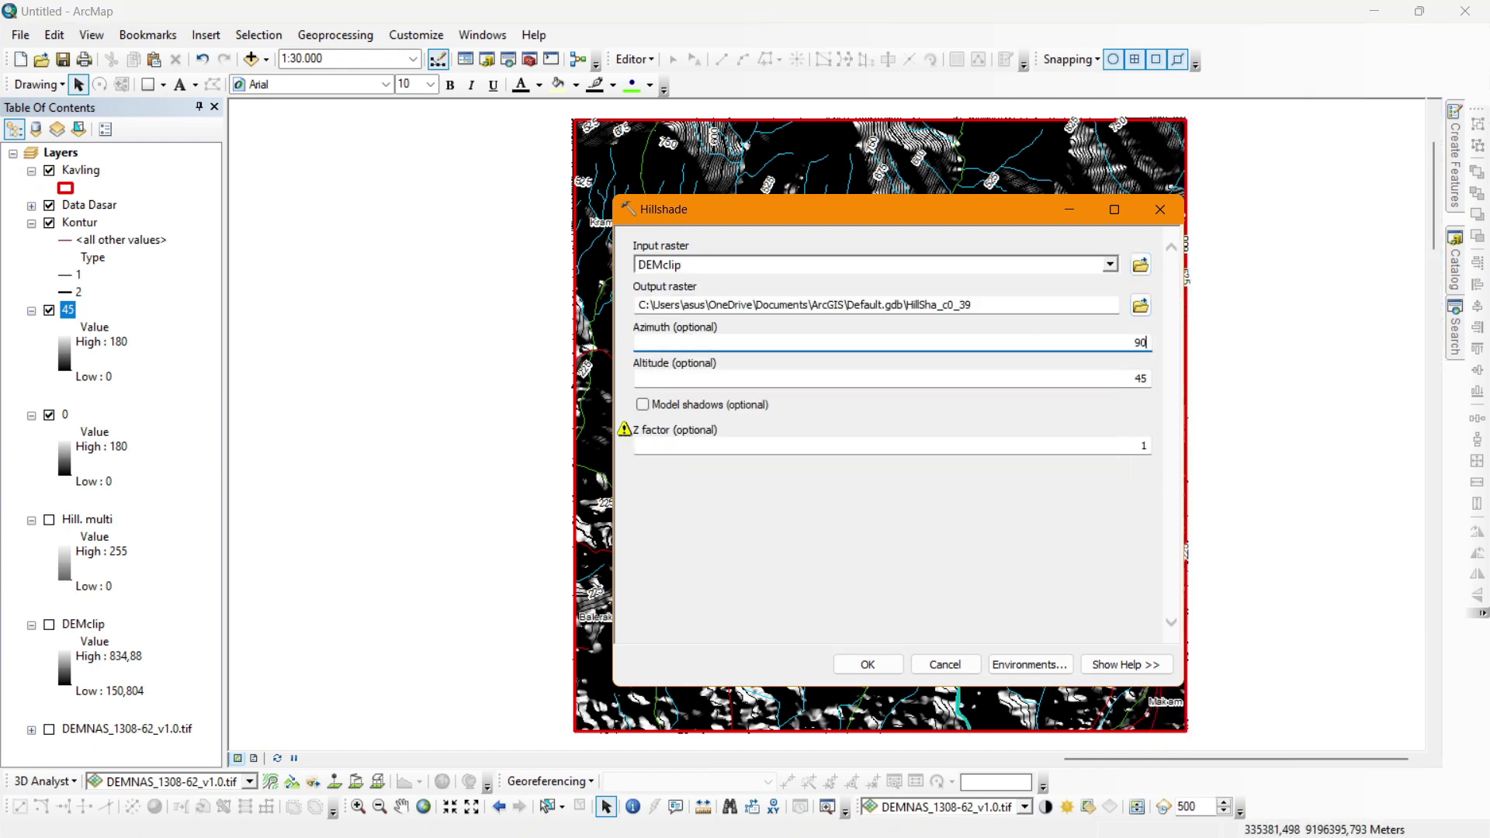
{"action": "left_click", "coordinate": [1141, 444]}
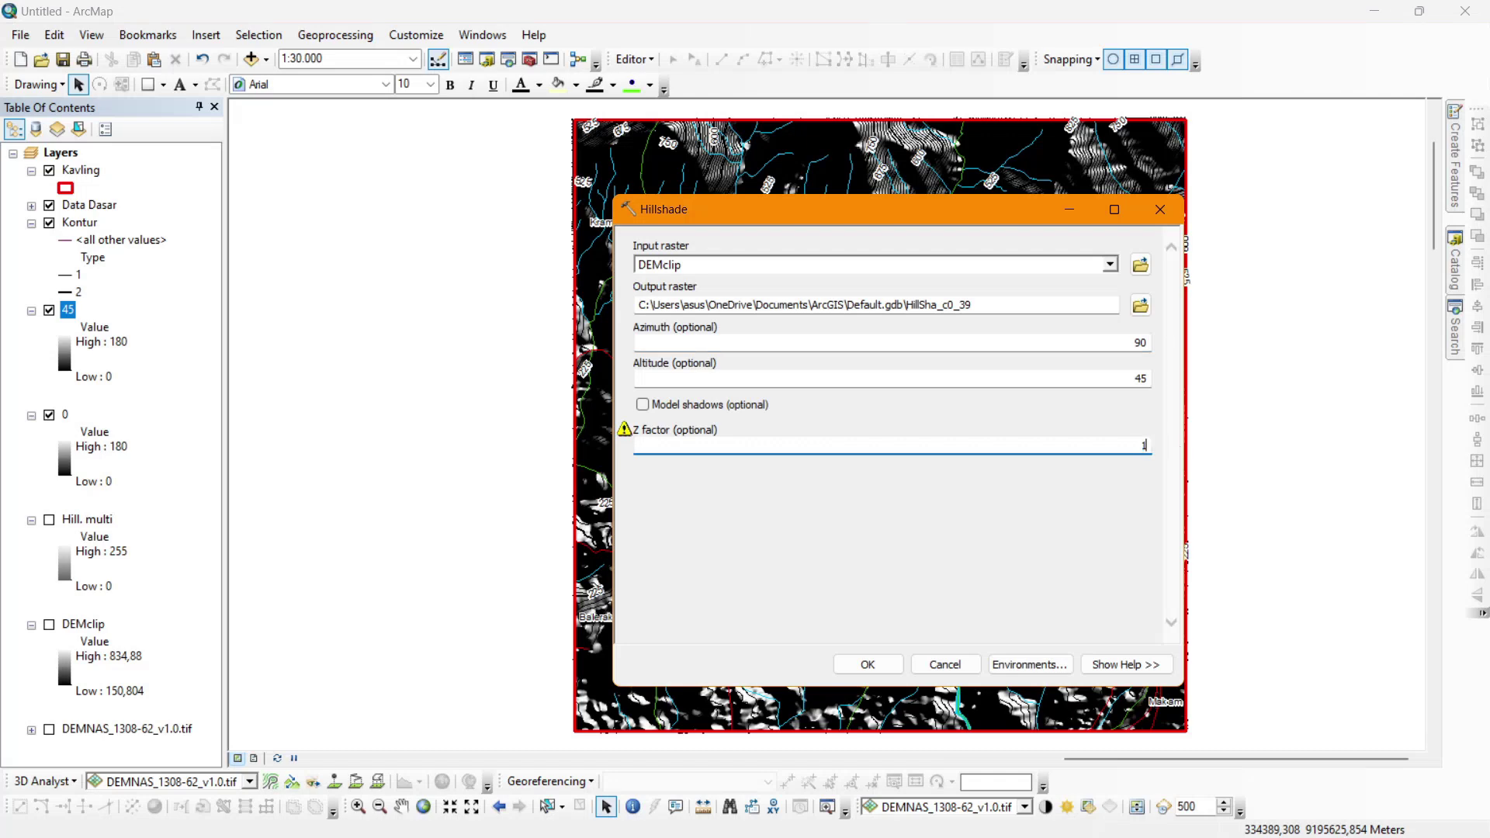
{"action": "key", "text": "Return"}
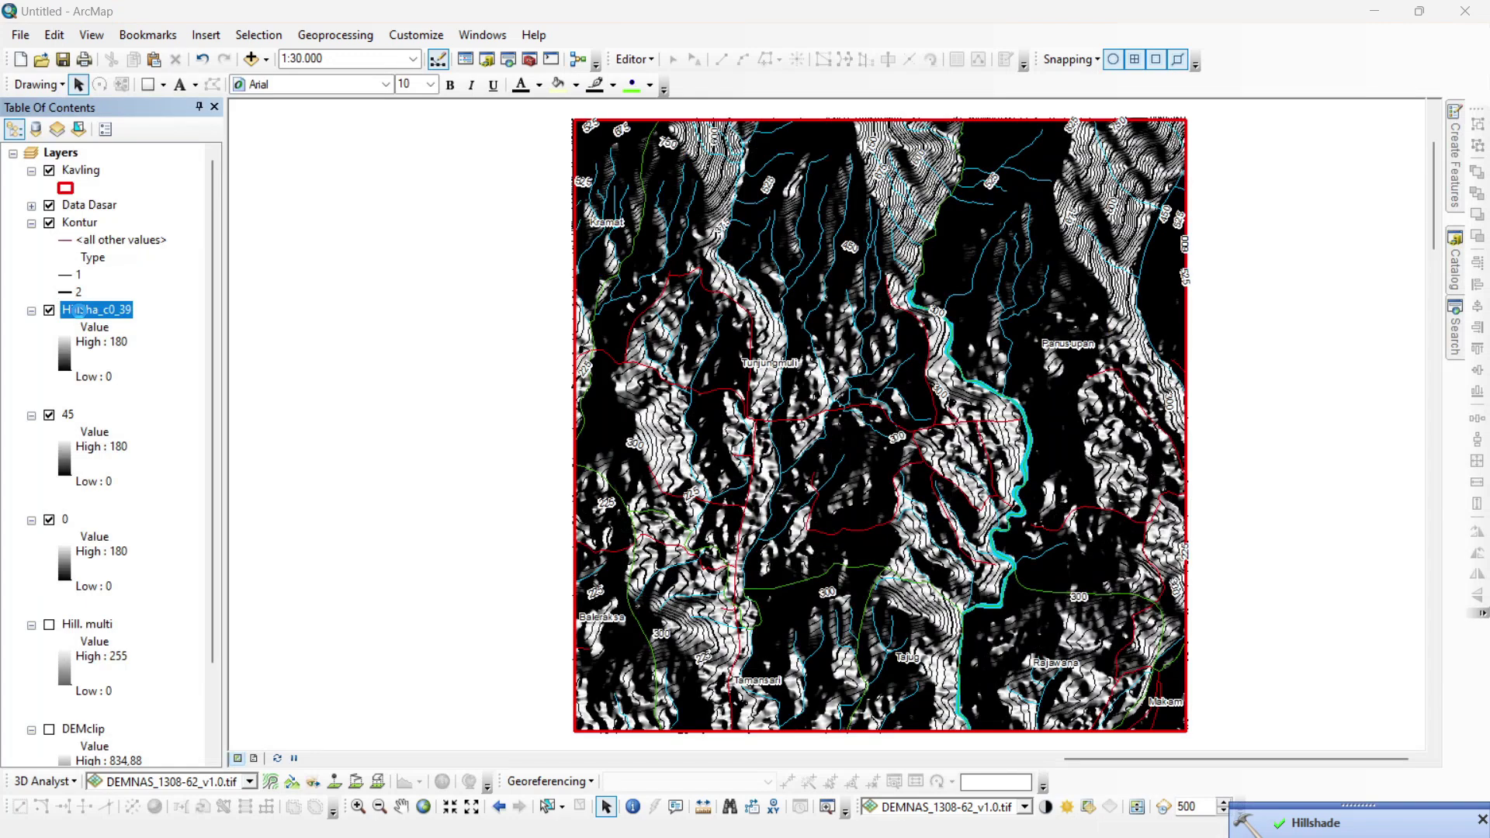
Rename the resulting HillSha_c0_39 layer to 90.
{"action": "double_click", "coordinate": [79, 310]}
{"action": "type", "text": "90"}
{"action": "key", "text": "Return"}
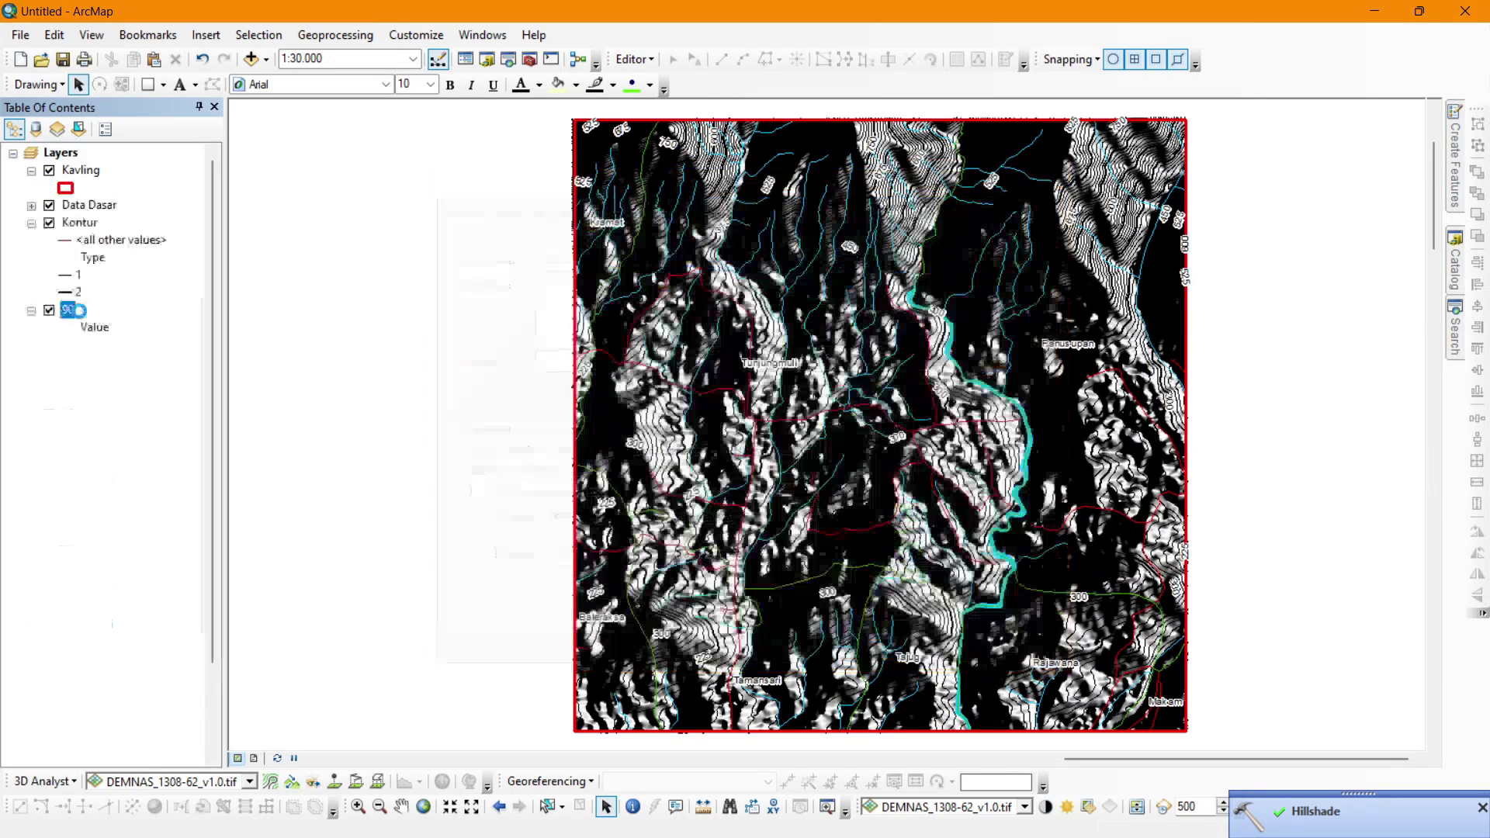
Run Hillshade on DEMclip with azimuth 135.
{"action": "left_click", "coordinate": [1454, 330]}
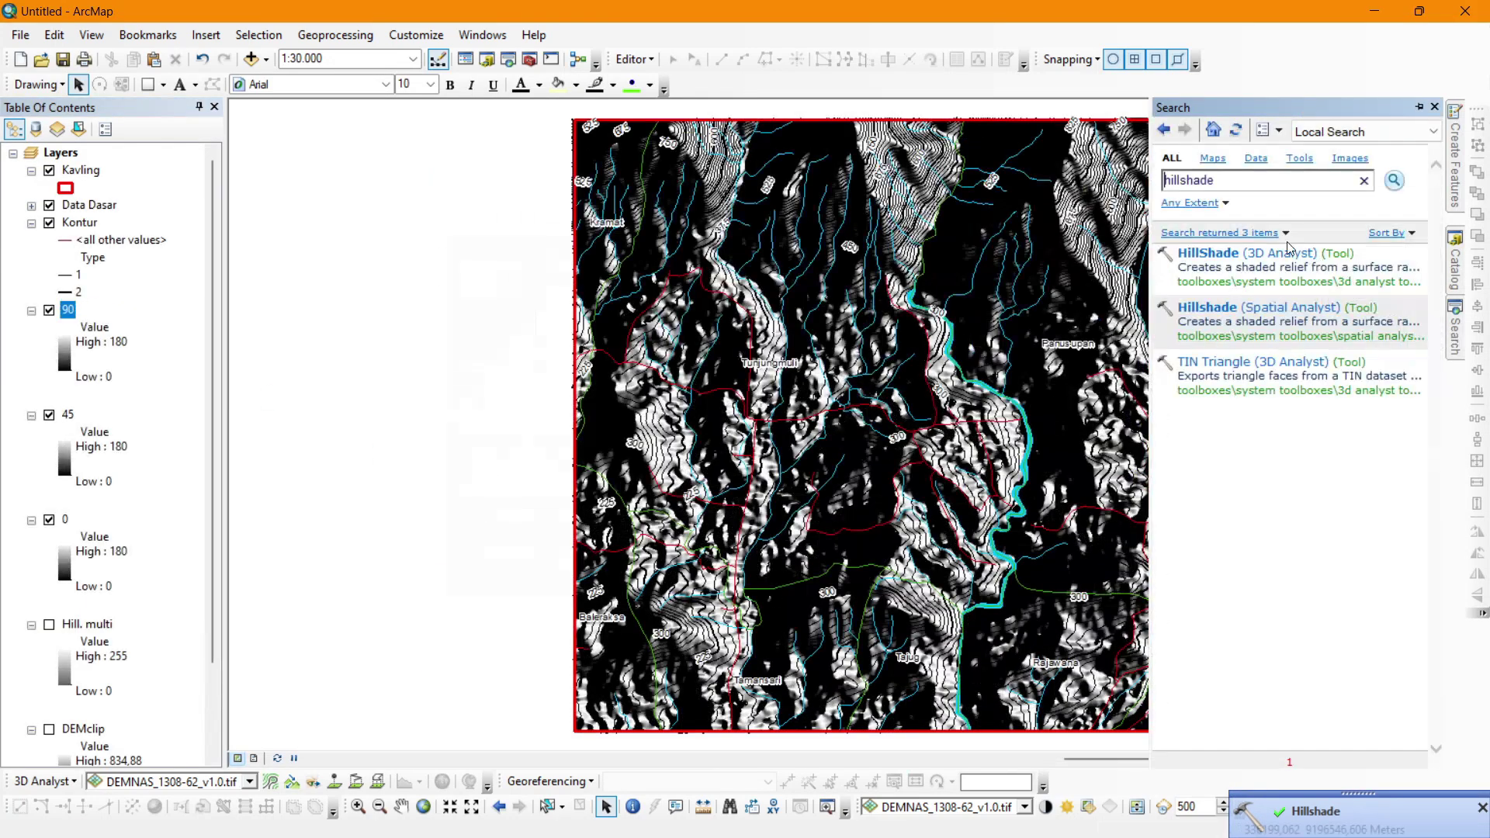
{"action": "left_click", "coordinate": [1284, 312]}
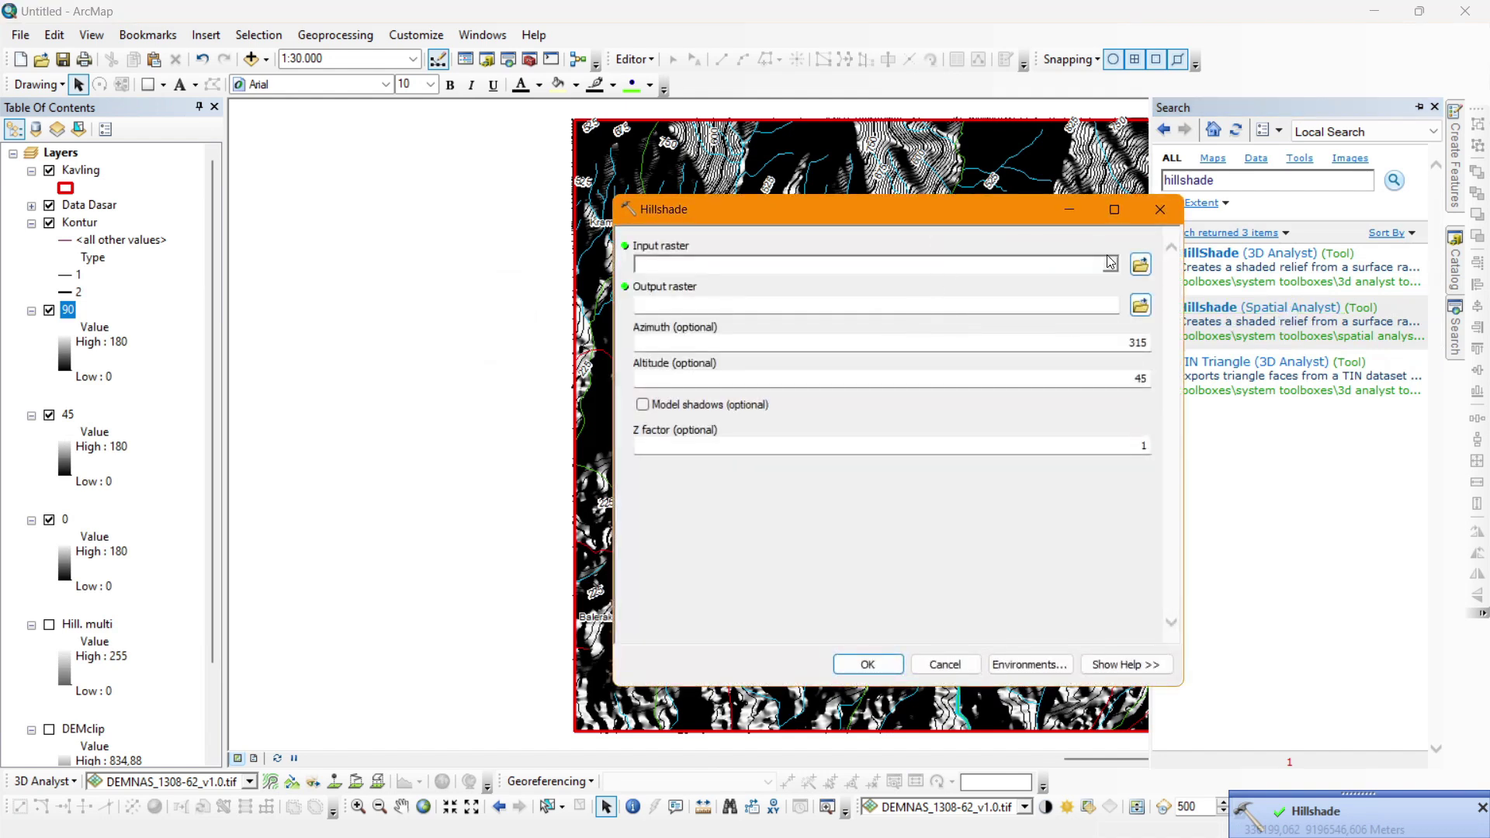
{"action": "left_click", "coordinate": [1110, 264]}
{"action": "left_click", "coordinate": [714, 353]}
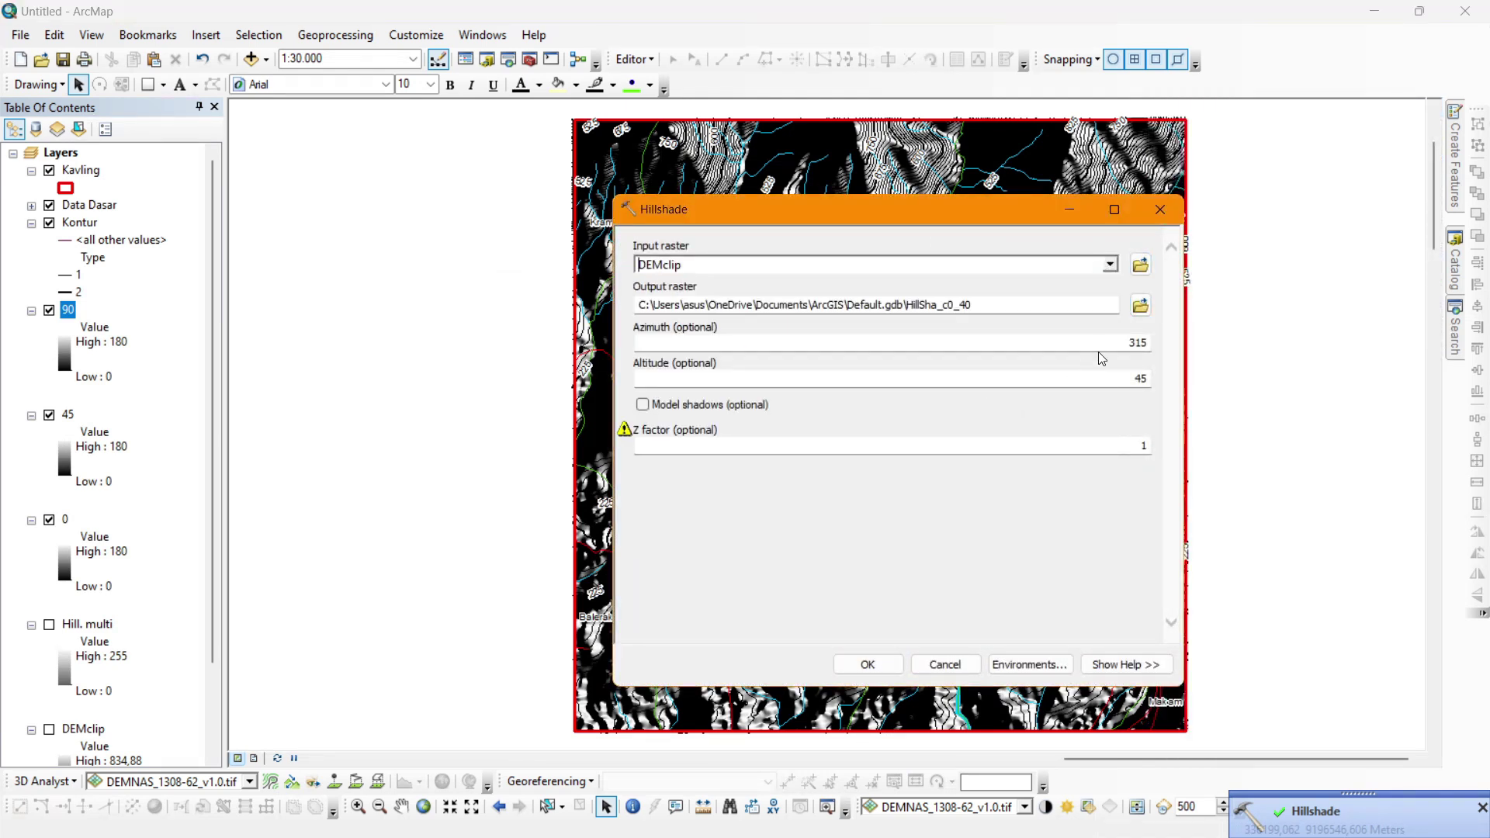
{"action": "double_click", "coordinate": [1097, 346]}
{"action": "type", "text": "13"}
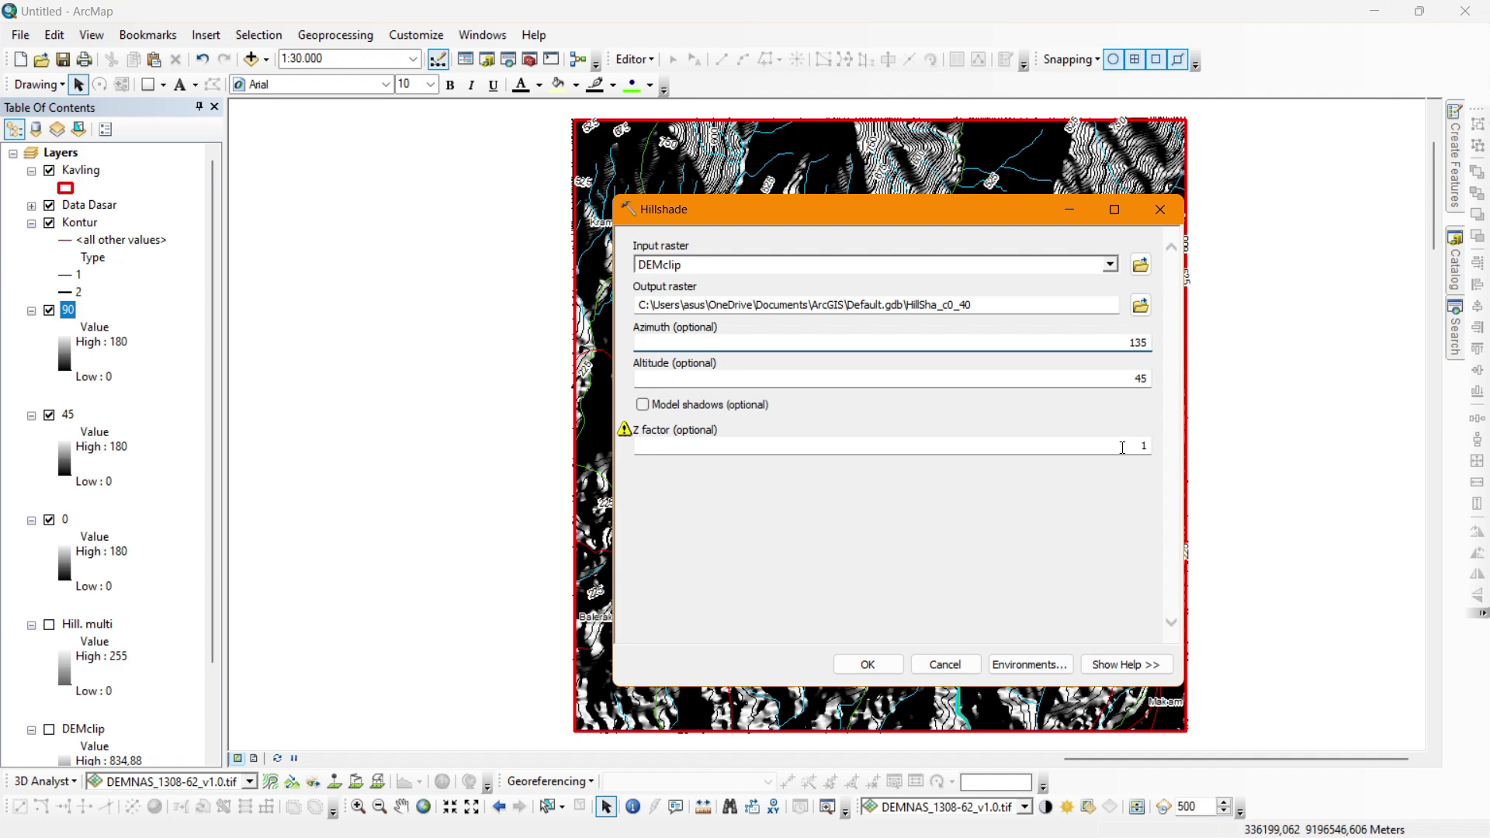
{"action": "left_click", "coordinate": [1122, 447]}
{"action": "left_click", "coordinate": [875, 664]}
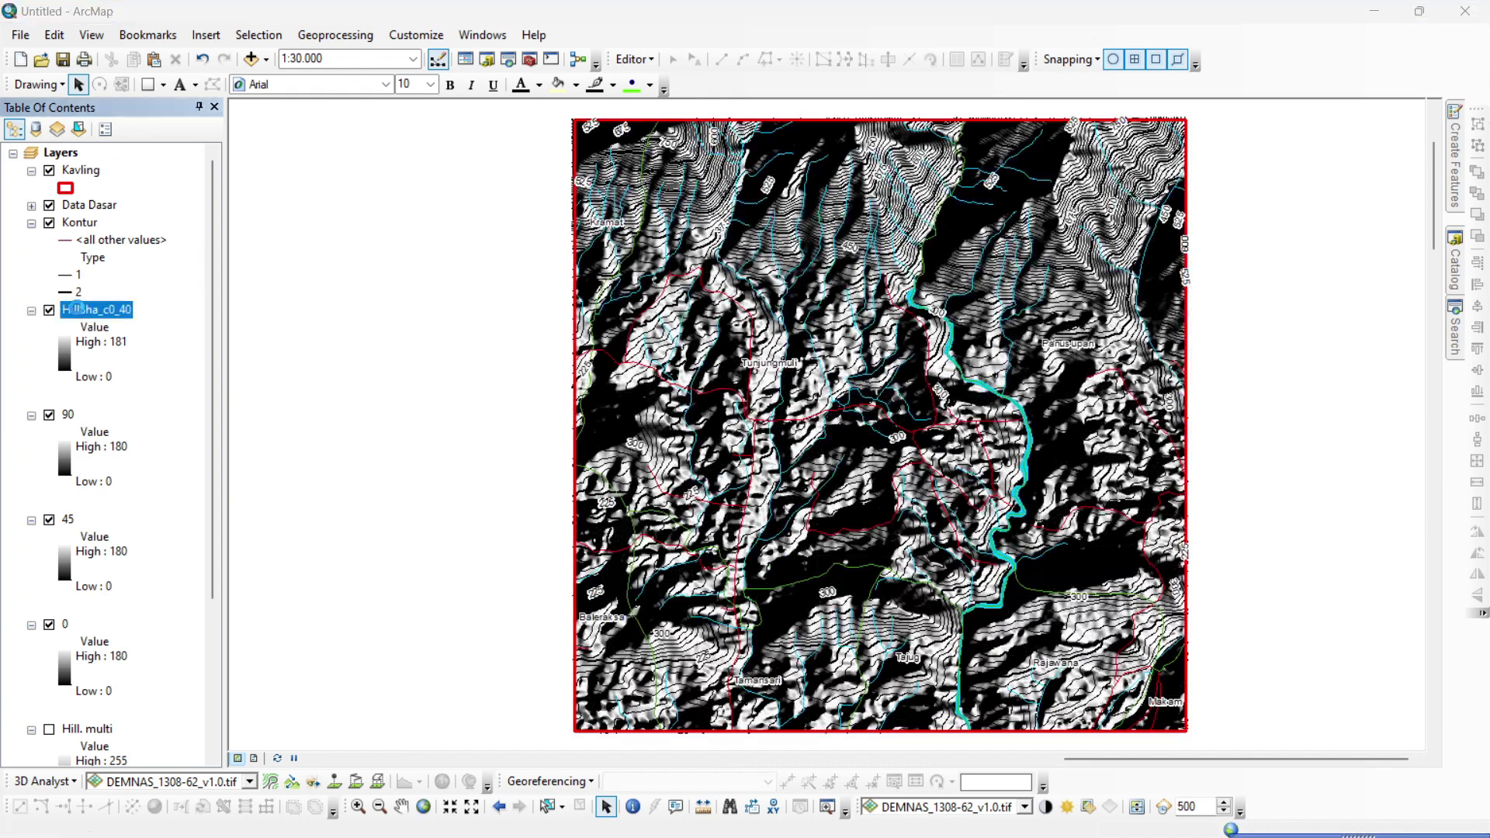
Rename the newest hillshade layer to 135.
{"action": "double_click", "coordinate": [78, 309]}
{"action": "type", "text": "13"}
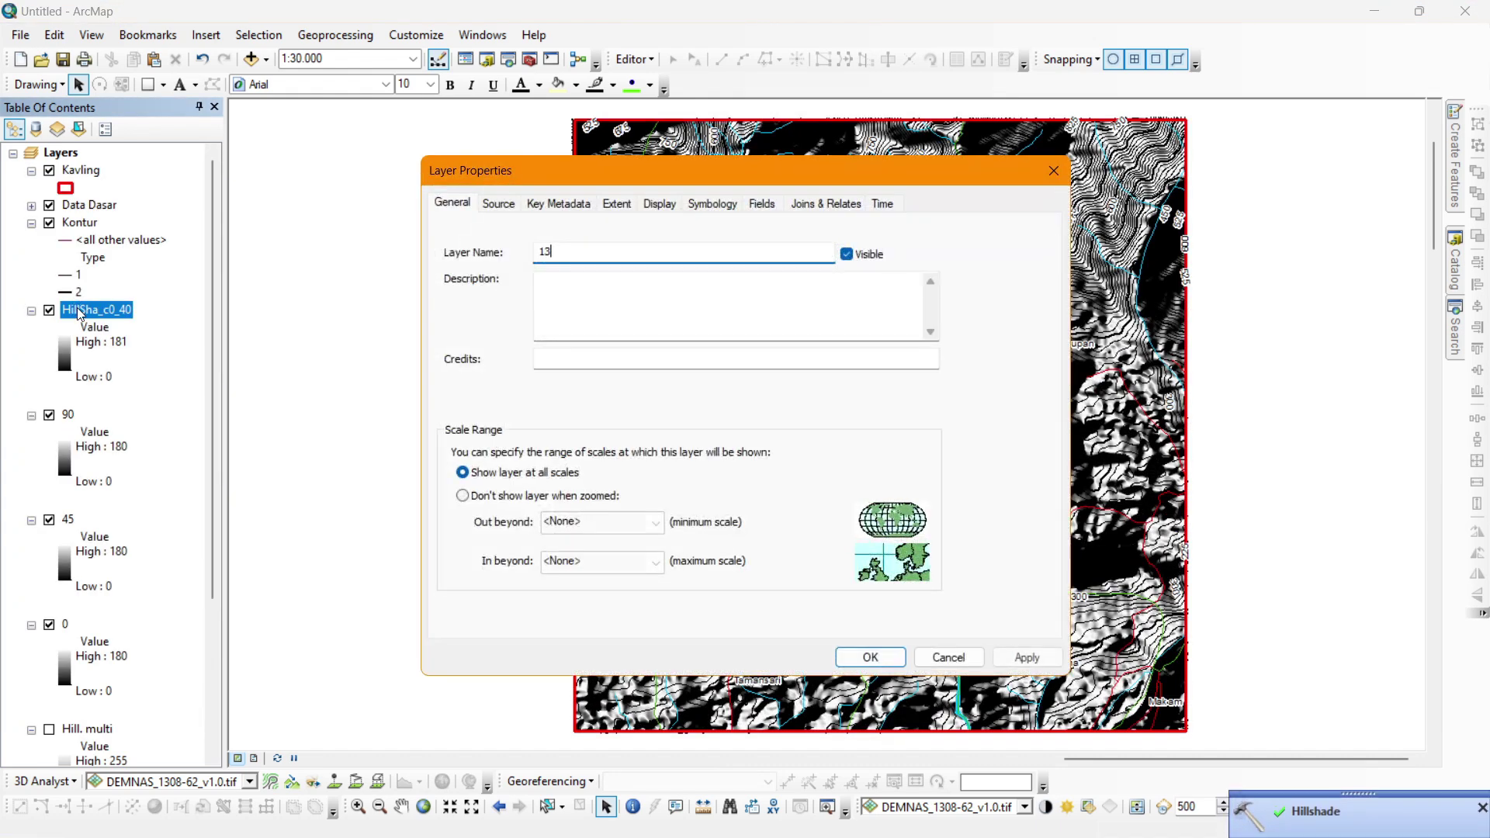
{"action": "type", "text": "5"}
{"action": "key", "text": "Return"}
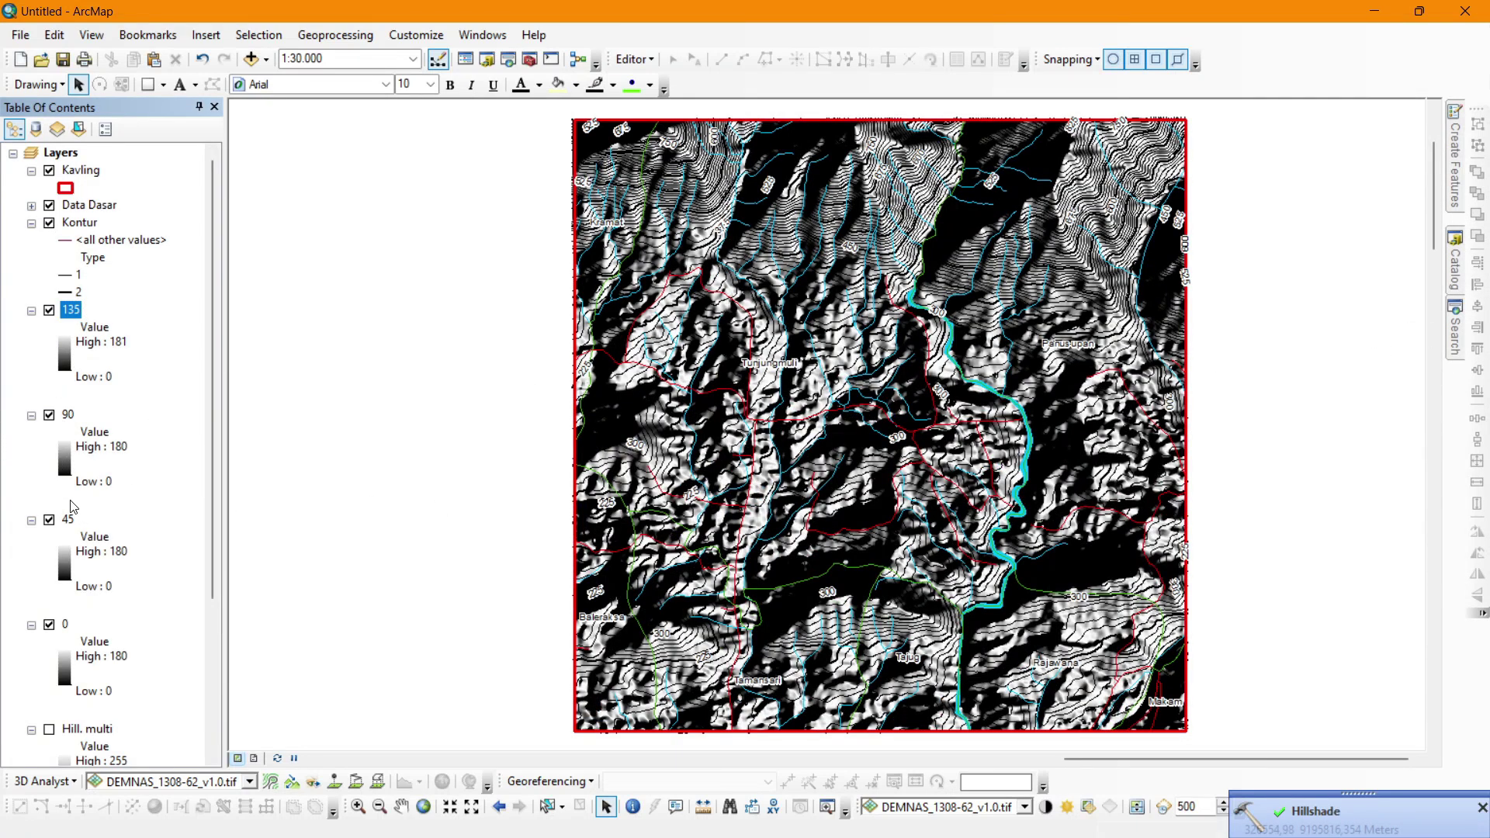
Search for 'raster calculator', open it, and resize its window so the map shows.
{"action": "left_click", "coordinate": [1455, 330]}
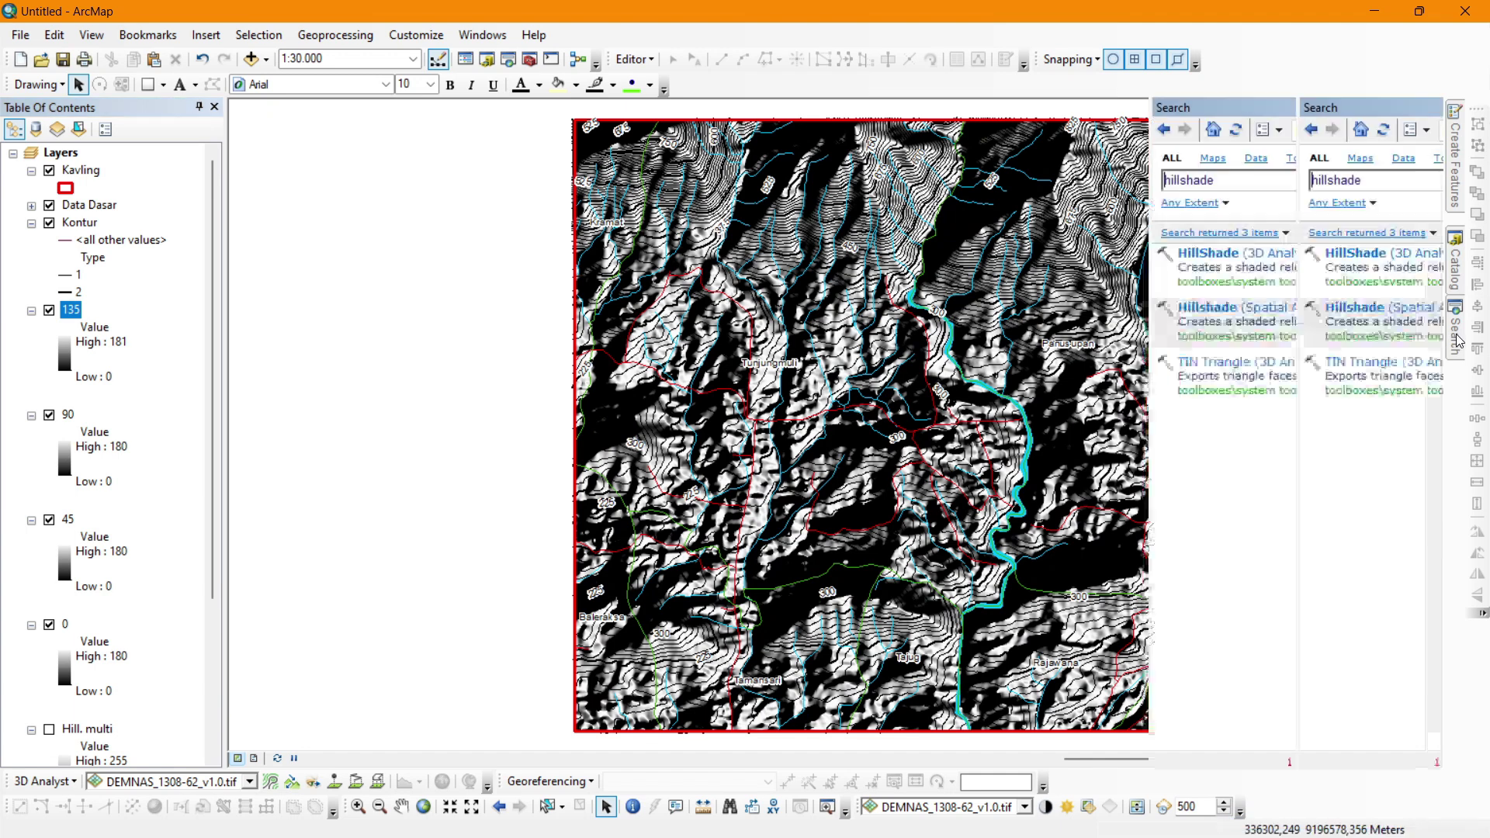
{"action": "double_click", "coordinate": [1255, 183]}
{"action": "type", "text": "raster calcul"}
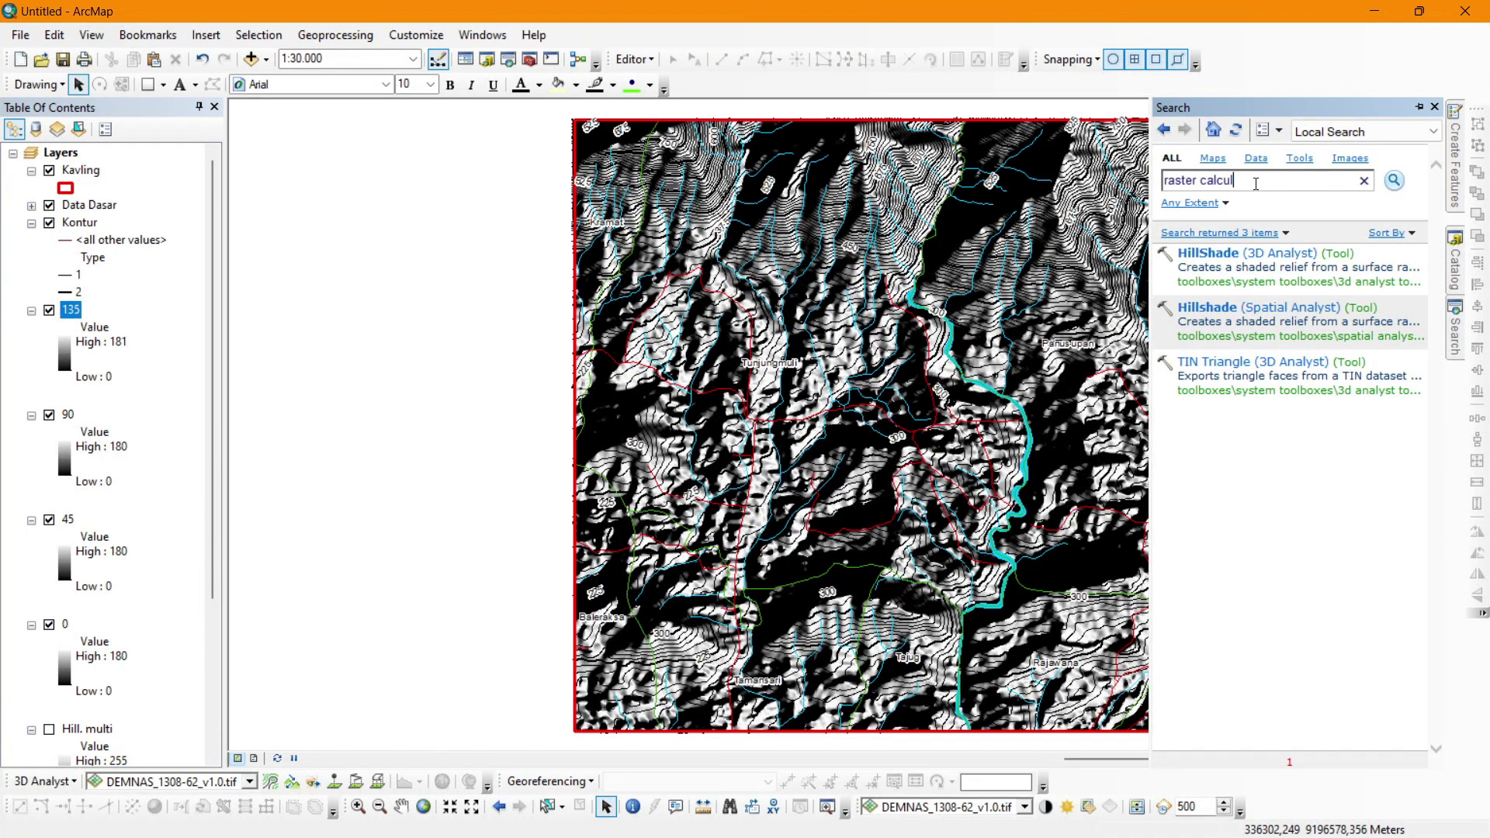
{"action": "type", "text": "ator"}
{"action": "key", "text": "Return"}
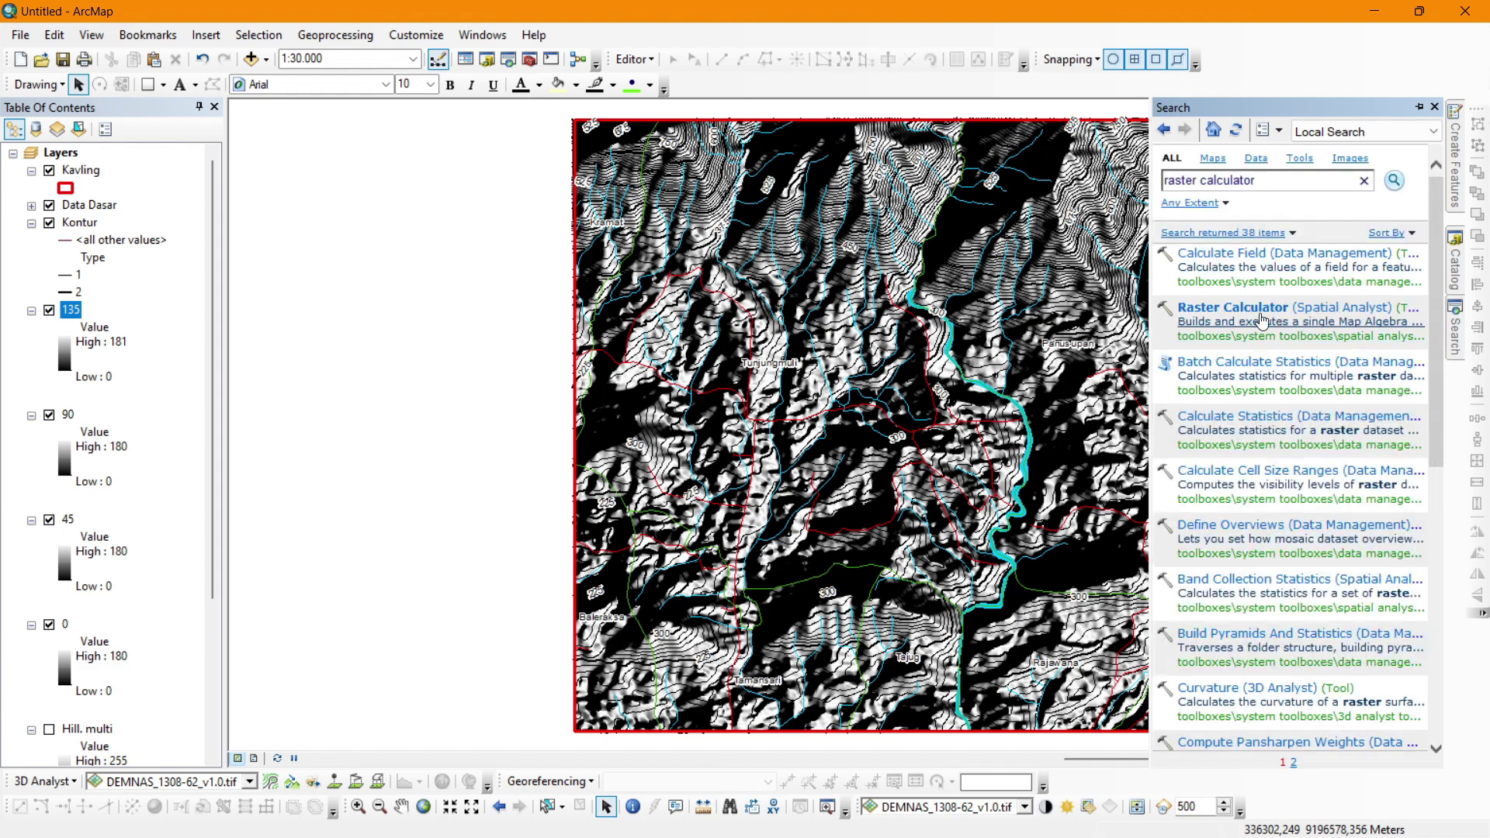
{"action": "left_click", "coordinate": [1261, 308]}
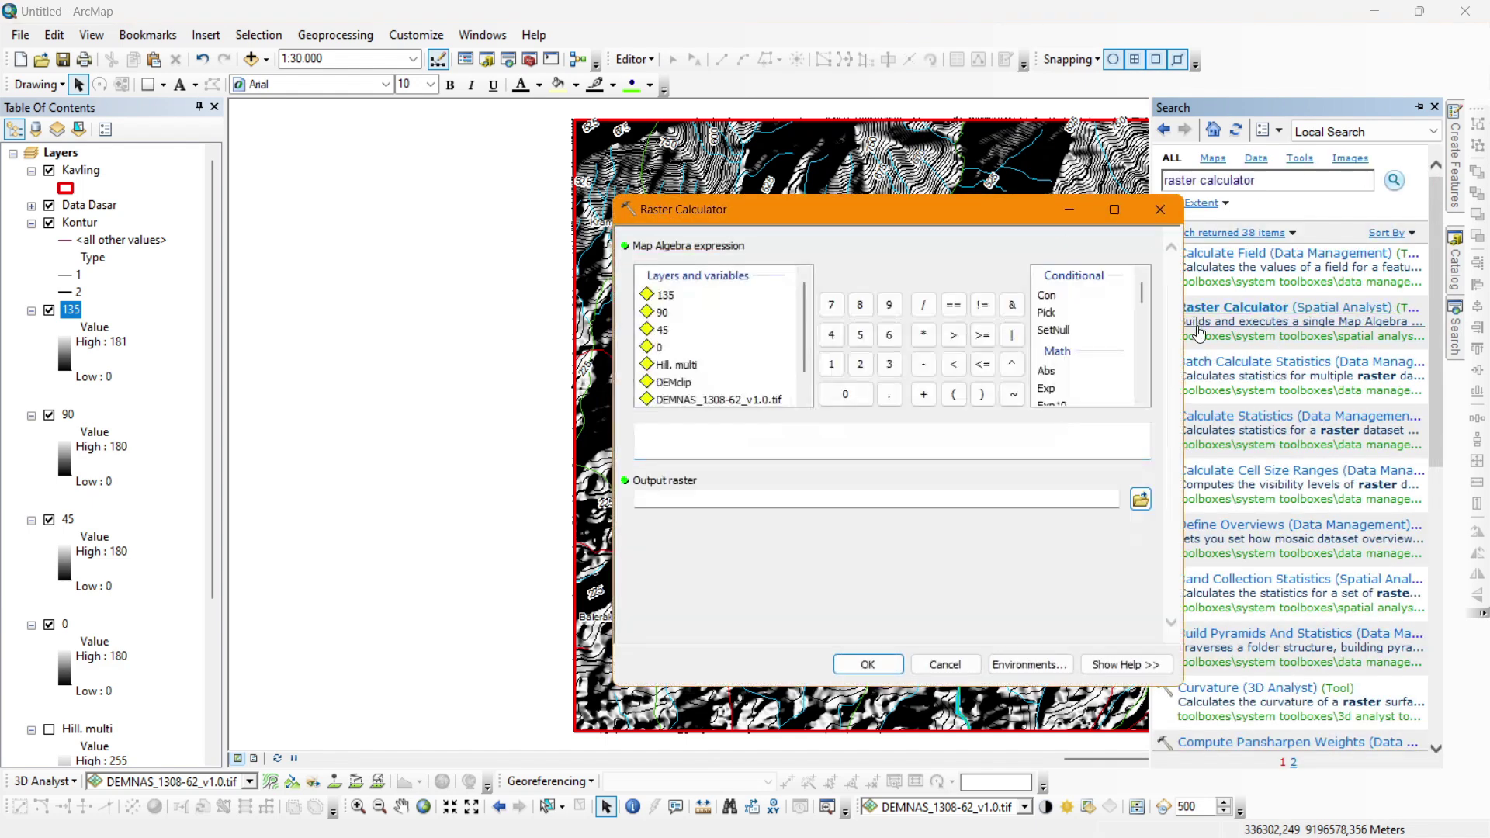
{"action": "double_click", "coordinate": [906, 208]}
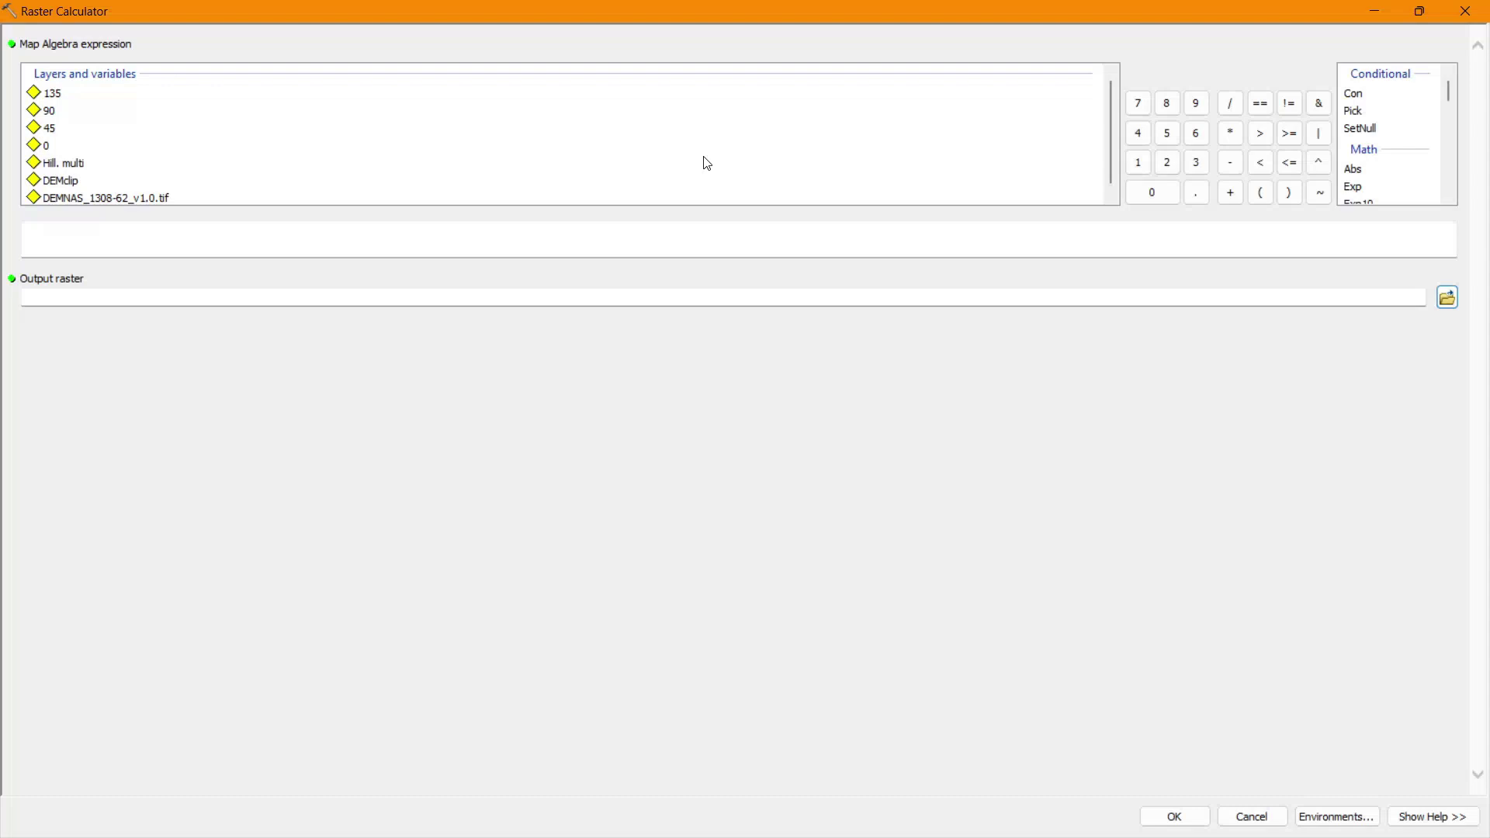
{"action": "double_click", "coordinate": [780, 17]}
{"action": "left_click_drag", "start_coordinate": [768, 179], "coordinate": [590, 153]}
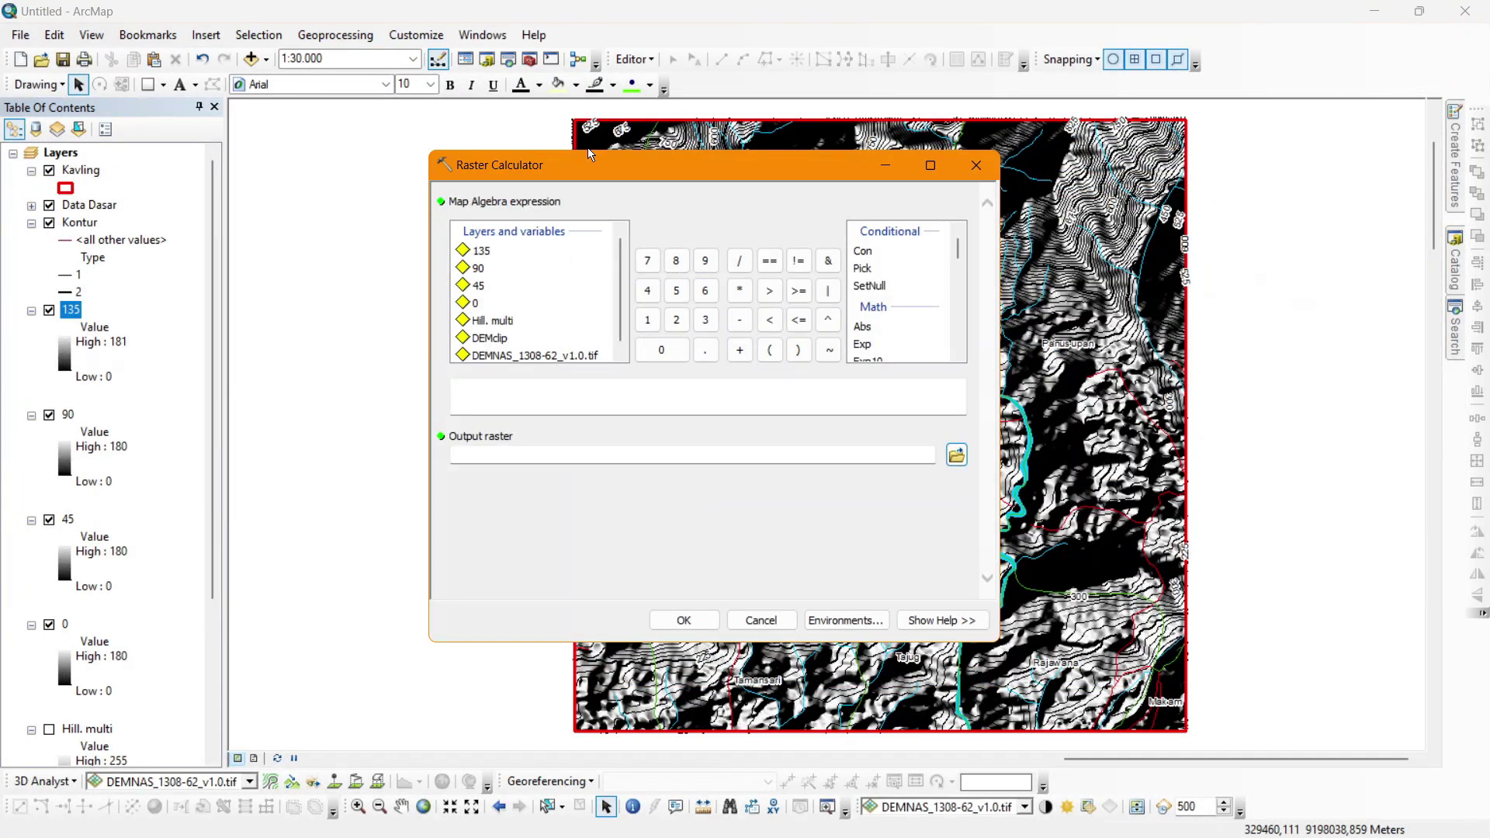
Enter the first two terms: ("0" * 0.25) + ("45" * 0.25) +.
{"action": "left_click", "coordinate": [769, 353]}
{"action": "double_click", "coordinate": [475, 302]}
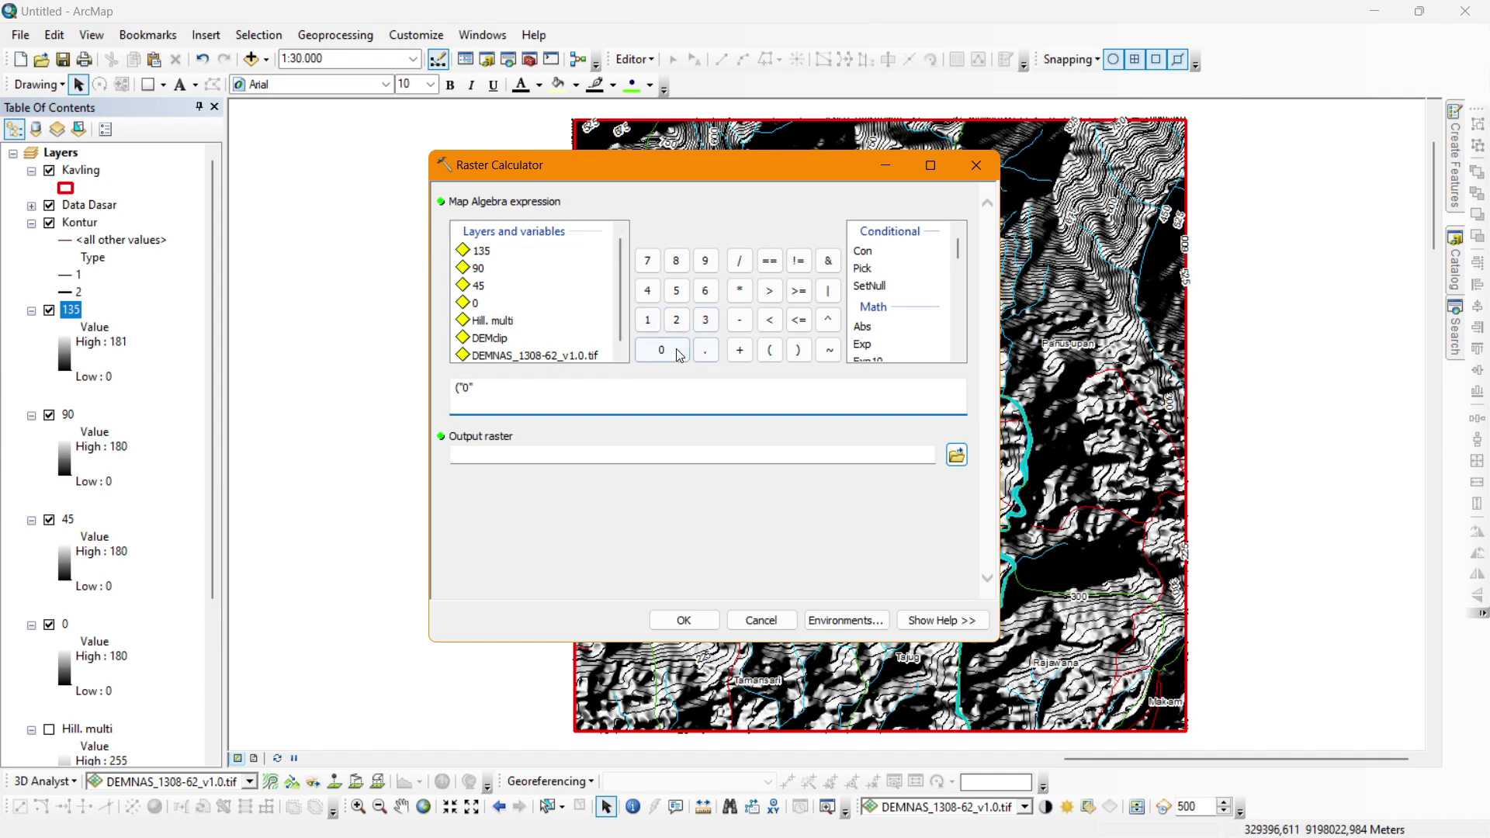
{"action": "left_click", "coordinate": [739, 290]}
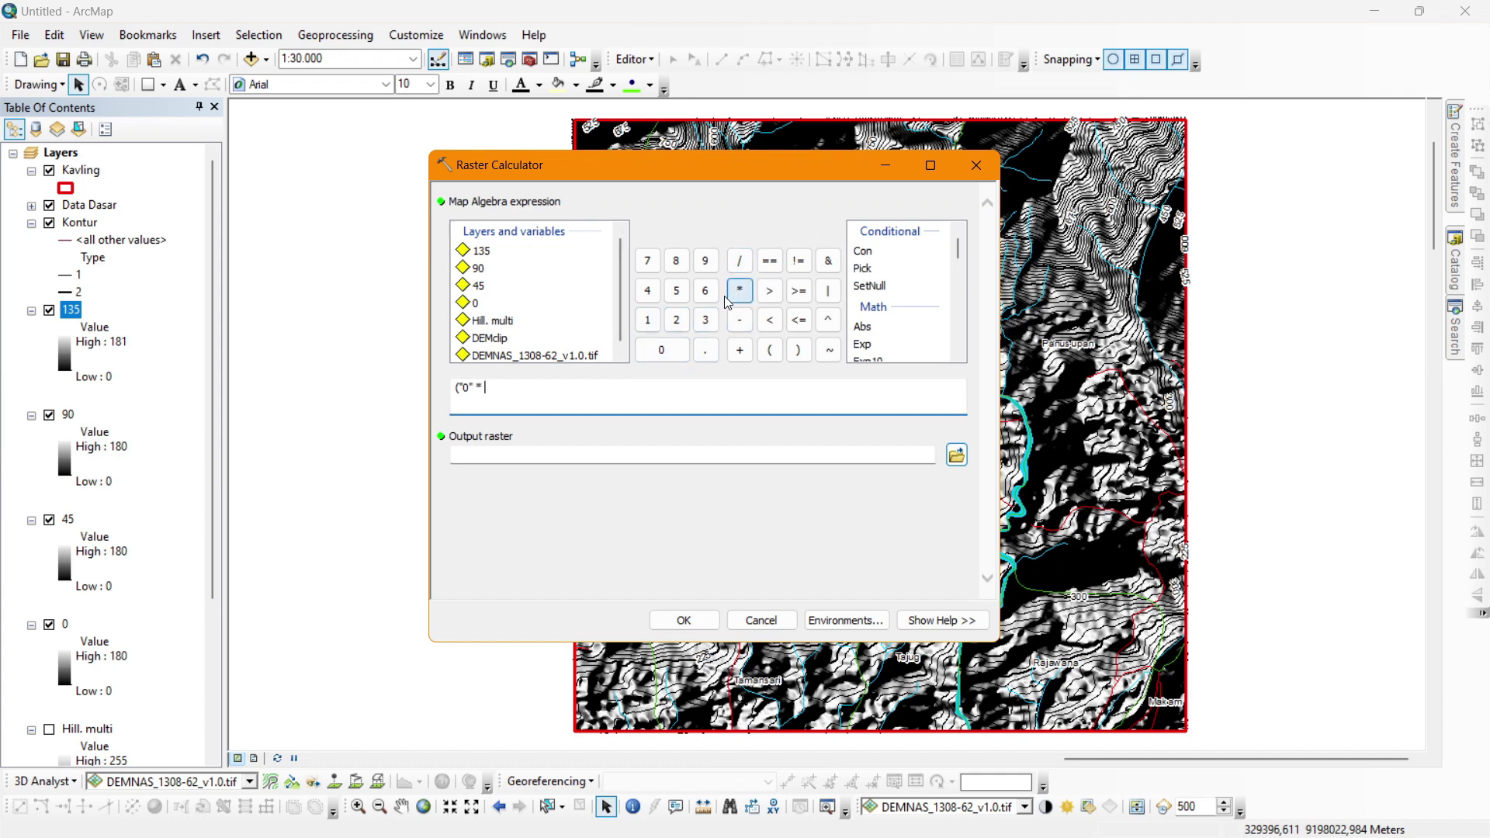
{"action": "left_click", "coordinate": [662, 355]}
{"action": "left_click", "coordinate": [704, 349]}
{"action": "left_click", "coordinate": [676, 319]}
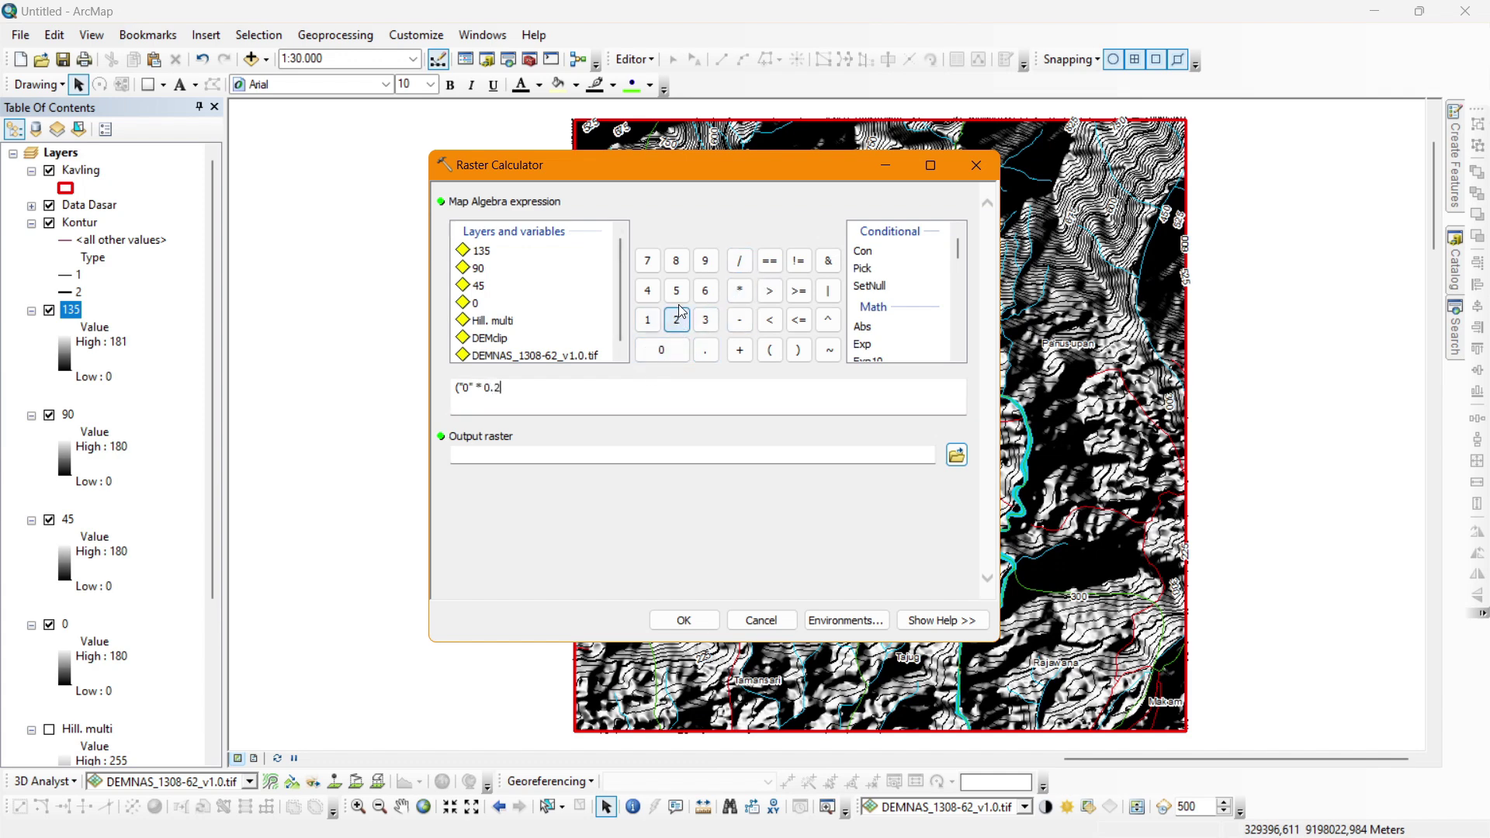
{"action": "left_click", "coordinate": [675, 291]}
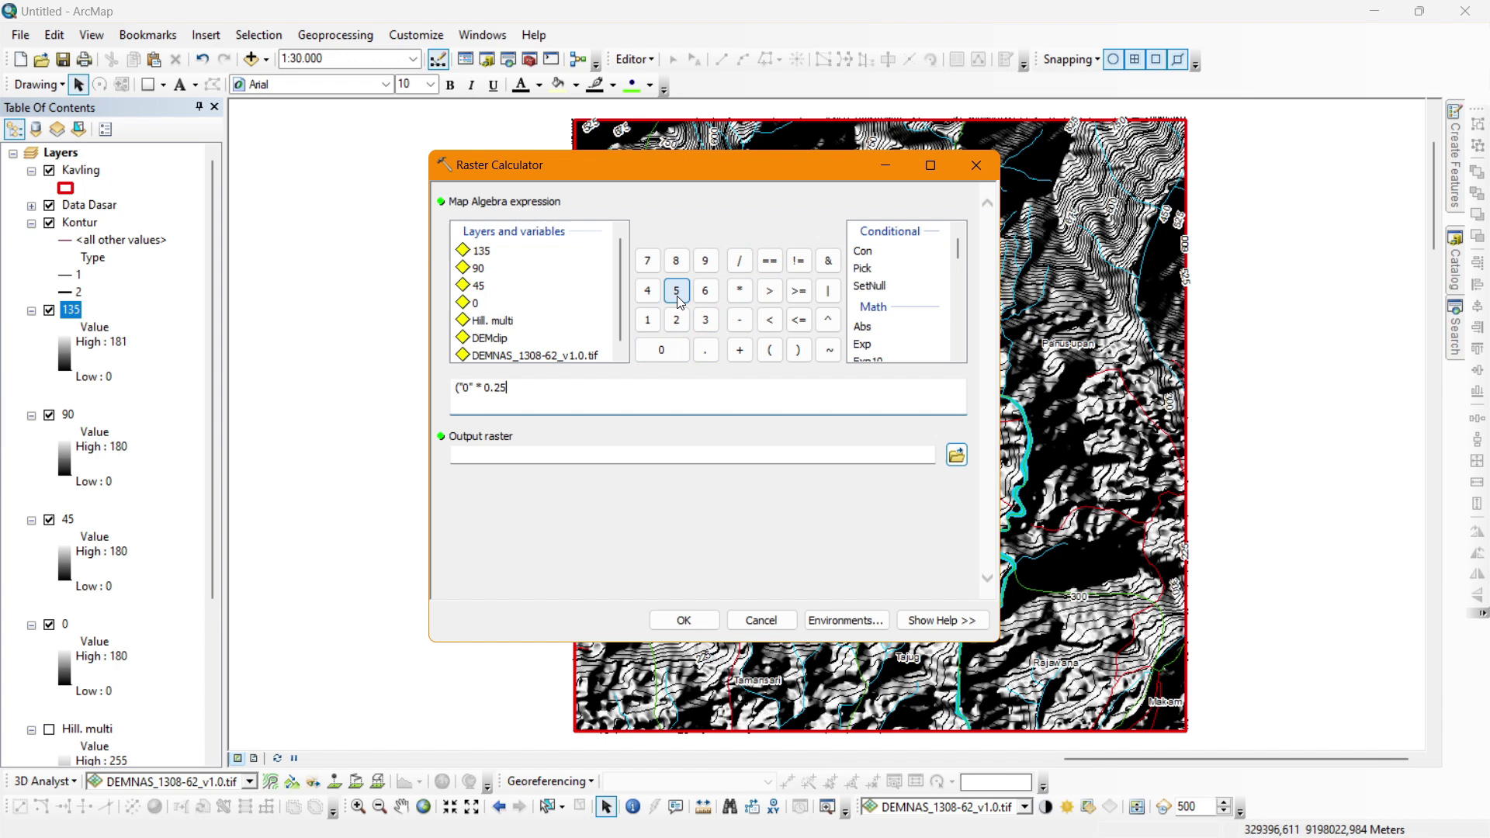
{"action": "left_click", "coordinate": [806, 356]}
{"action": "left_click", "coordinate": [739, 350]}
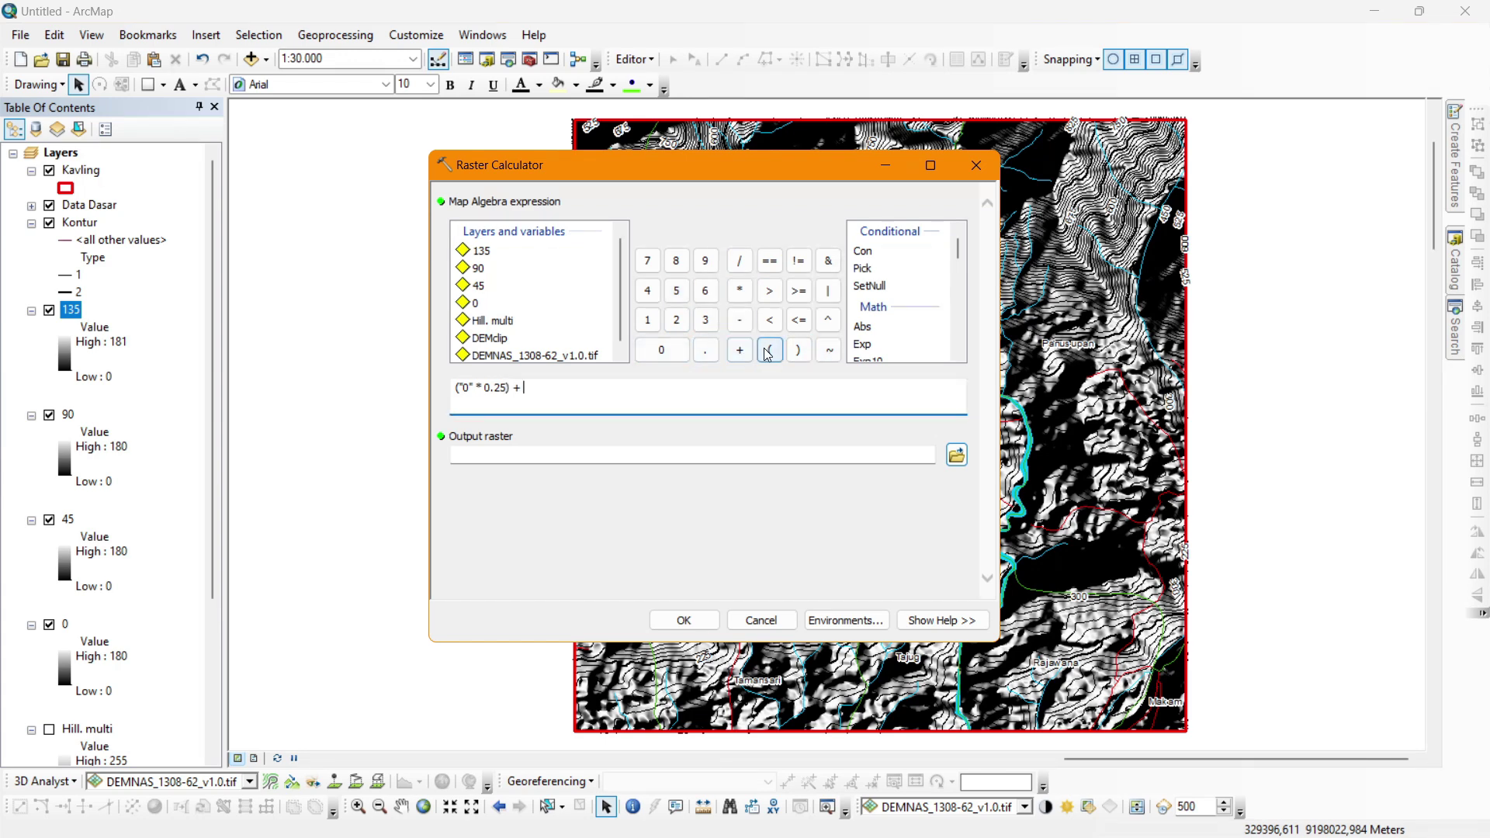
{"action": "double_click", "coordinate": [481, 286]}
{"action": "left_click", "coordinate": [740, 290]}
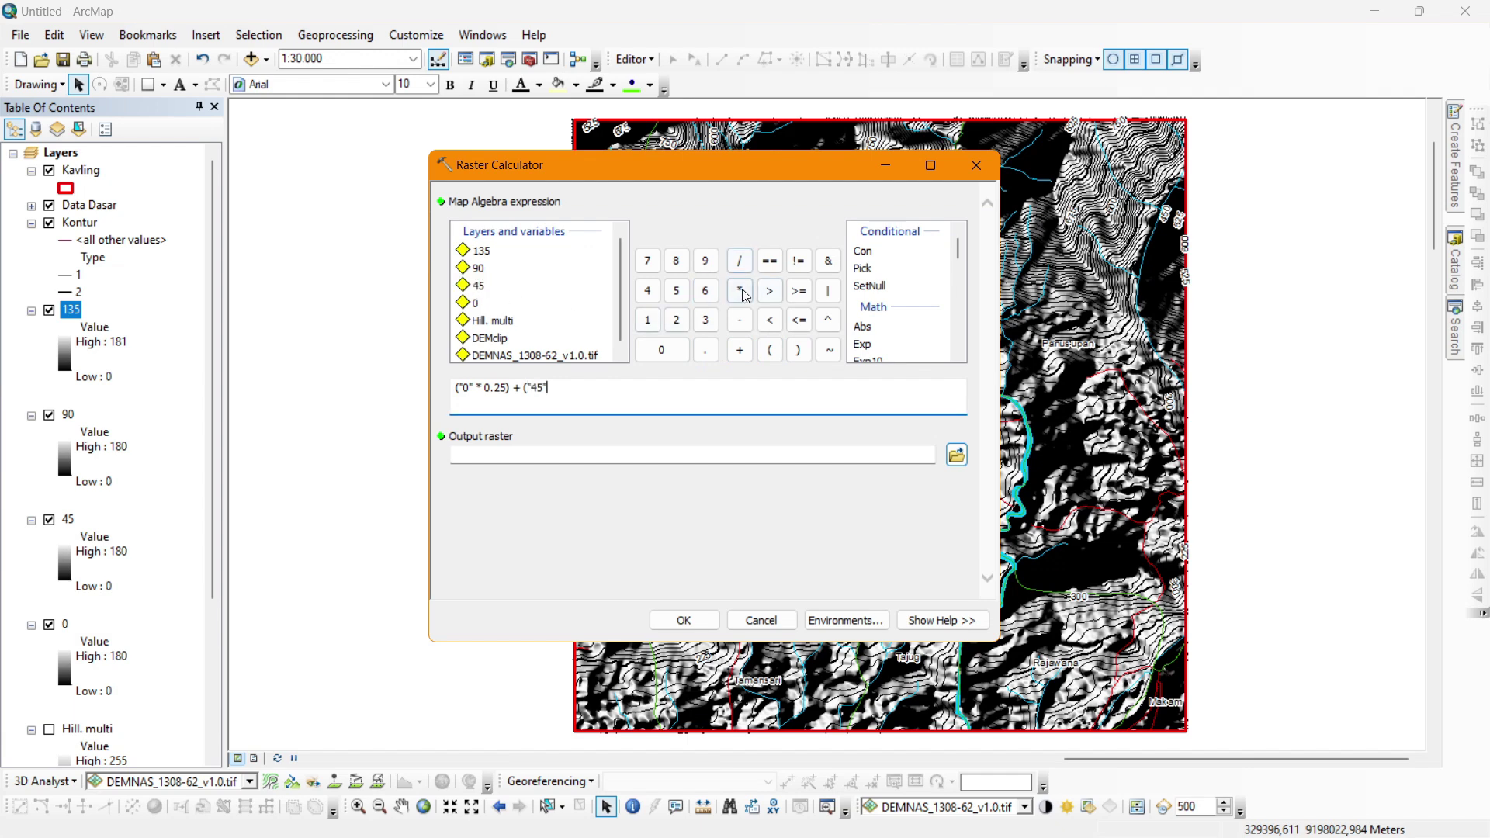
{"action": "left_click", "coordinate": [704, 350]}
{"action": "left_click", "coordinate": [676, 320]}
{"action": "left_click", "coordinate": [676, 290]}
{"action": "left_click", "coordinate": [798, 350]}
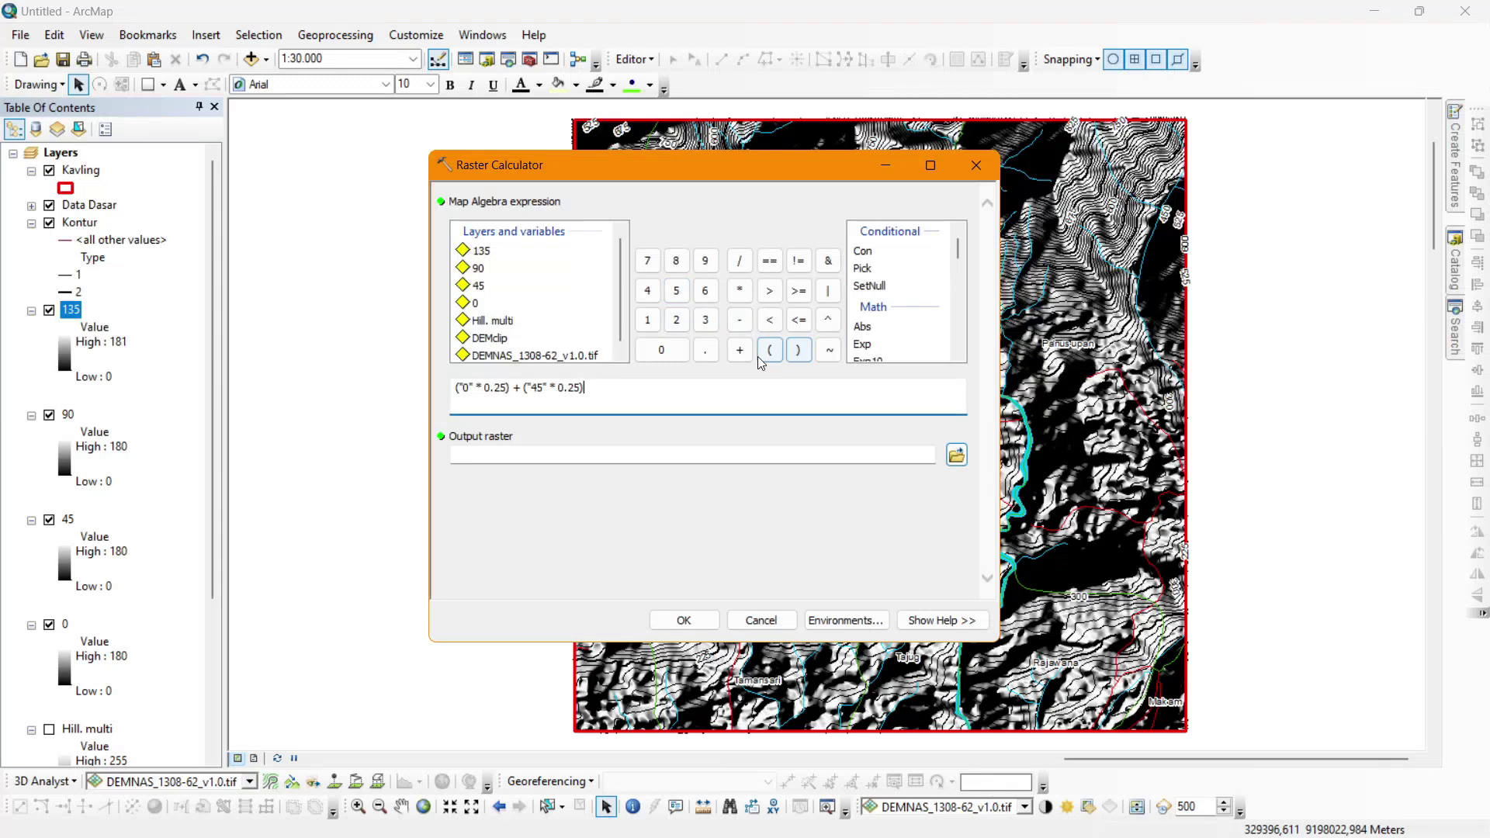
{"action": "left_click", "coordinate": [739, 350]}
Add the terms ("90" * 0.25) + ("135" * 0.25) to the expression.
{"action": "left_click", "coordinate": [768, 350]}
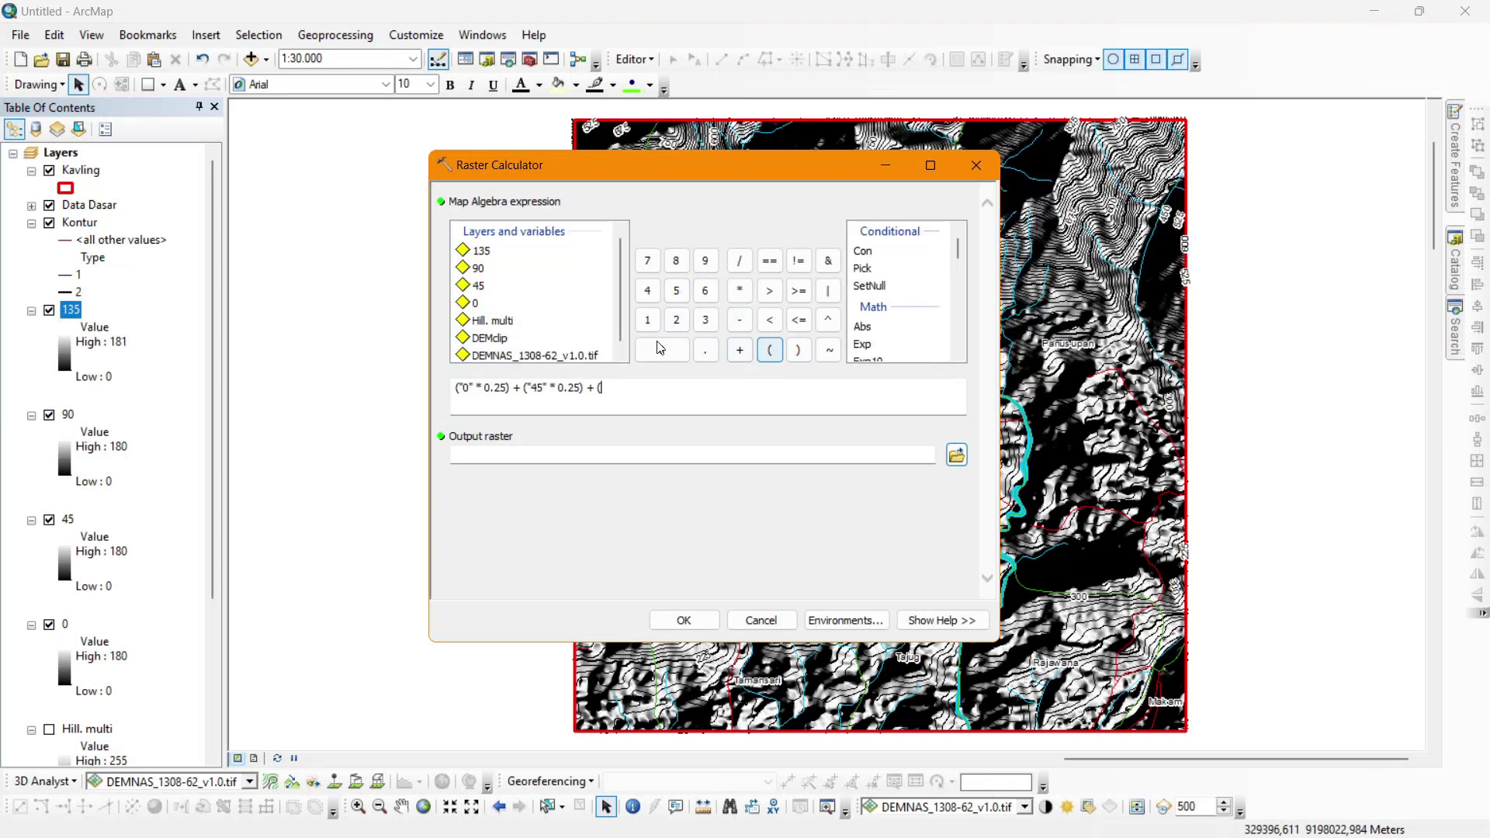
{"action": "double_click", "coordinate": [481, 269]}
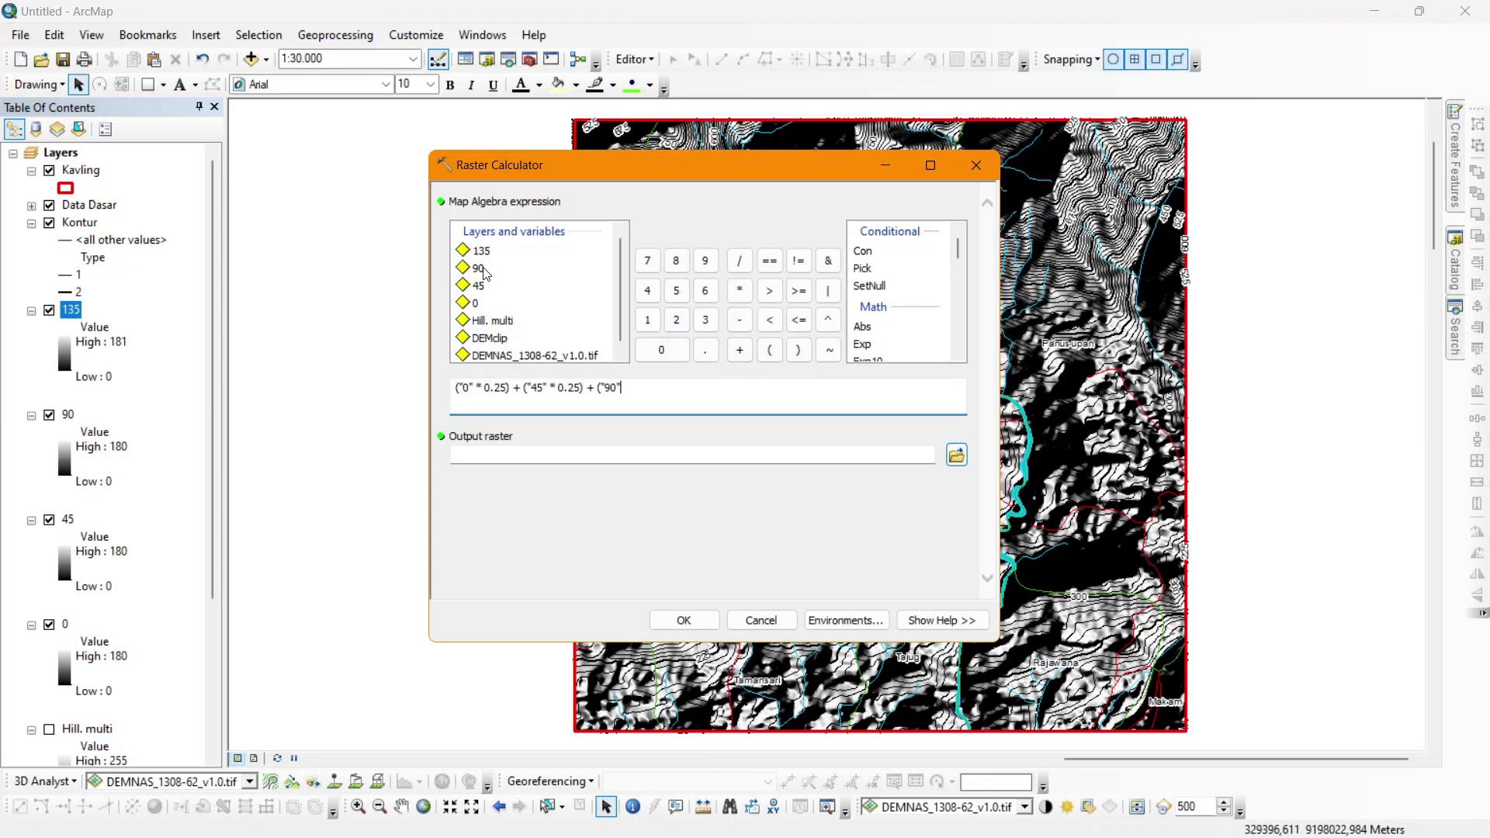
{"action": "left_click", "coordinate": [738, 291]}
{"action": "left_click", "coordinate": [661, 350]}
{"action": "left_click", "coordinate": [705, 350]}
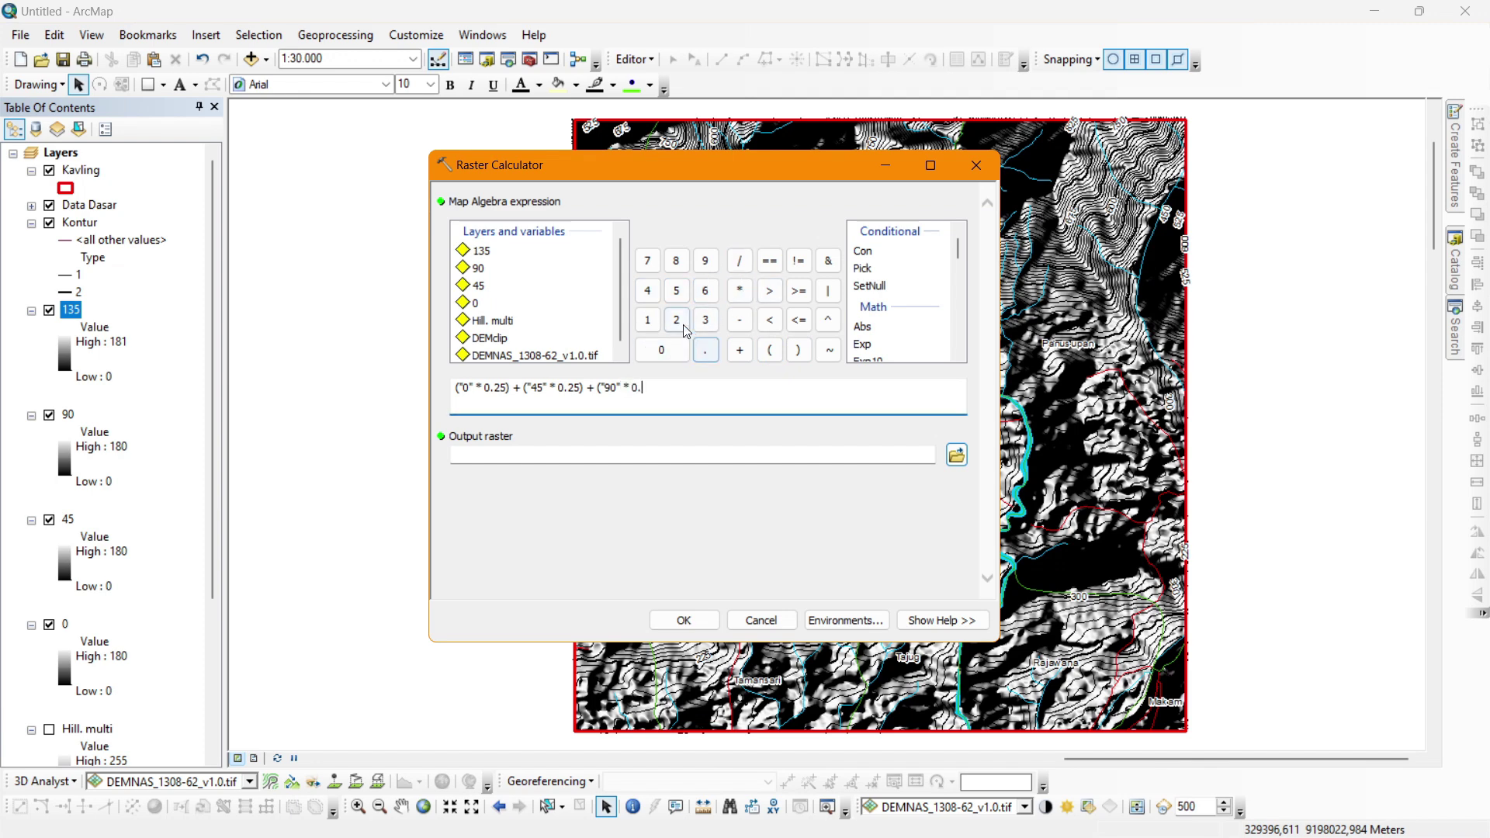
{"action": "left_click", "coordinate": [675, 320]}
{"action": "left_click", "coordinate": [676, 292]}
{"action": "left_click", "coordinate": [798, 350]}
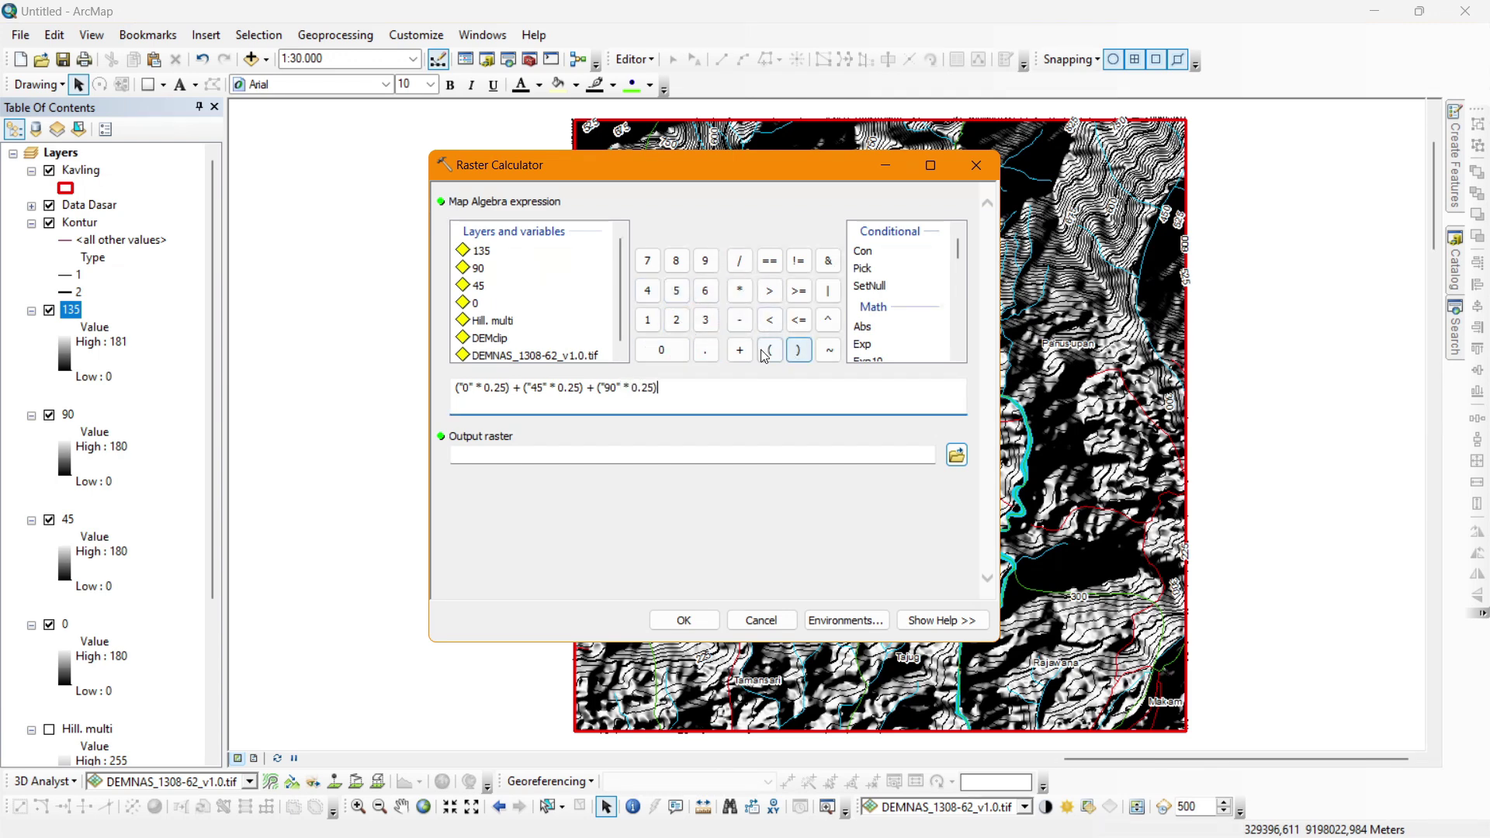
{"action": "left_click", "coordinate": [741, 352]}
{"action": "left_click", "coordinate": [769, 350]}
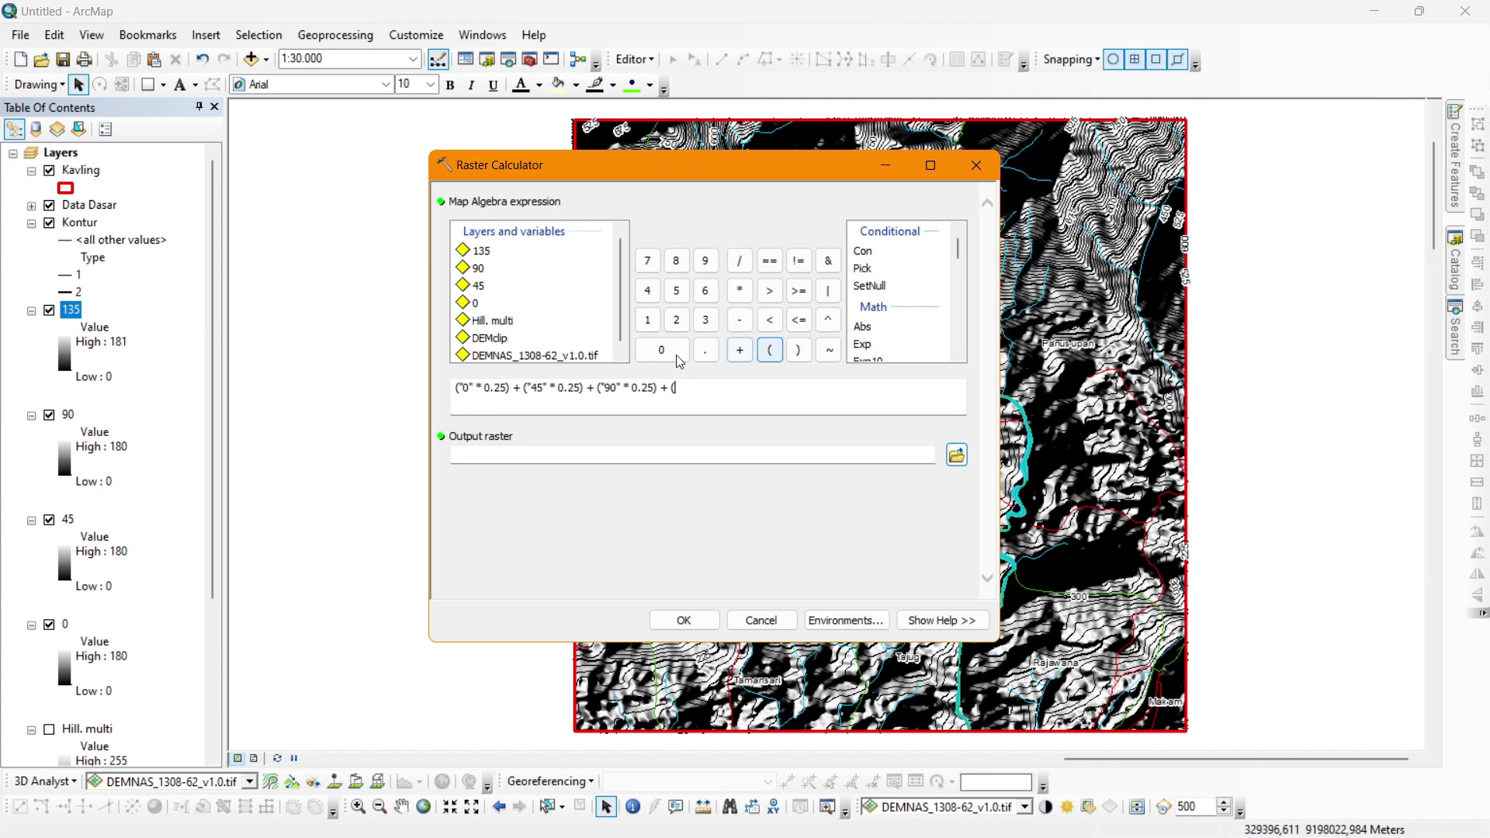
{"action": "double_click", "coordinate": [481, 251]}
{"action": "left_click", "coordinate": [739, 290]}
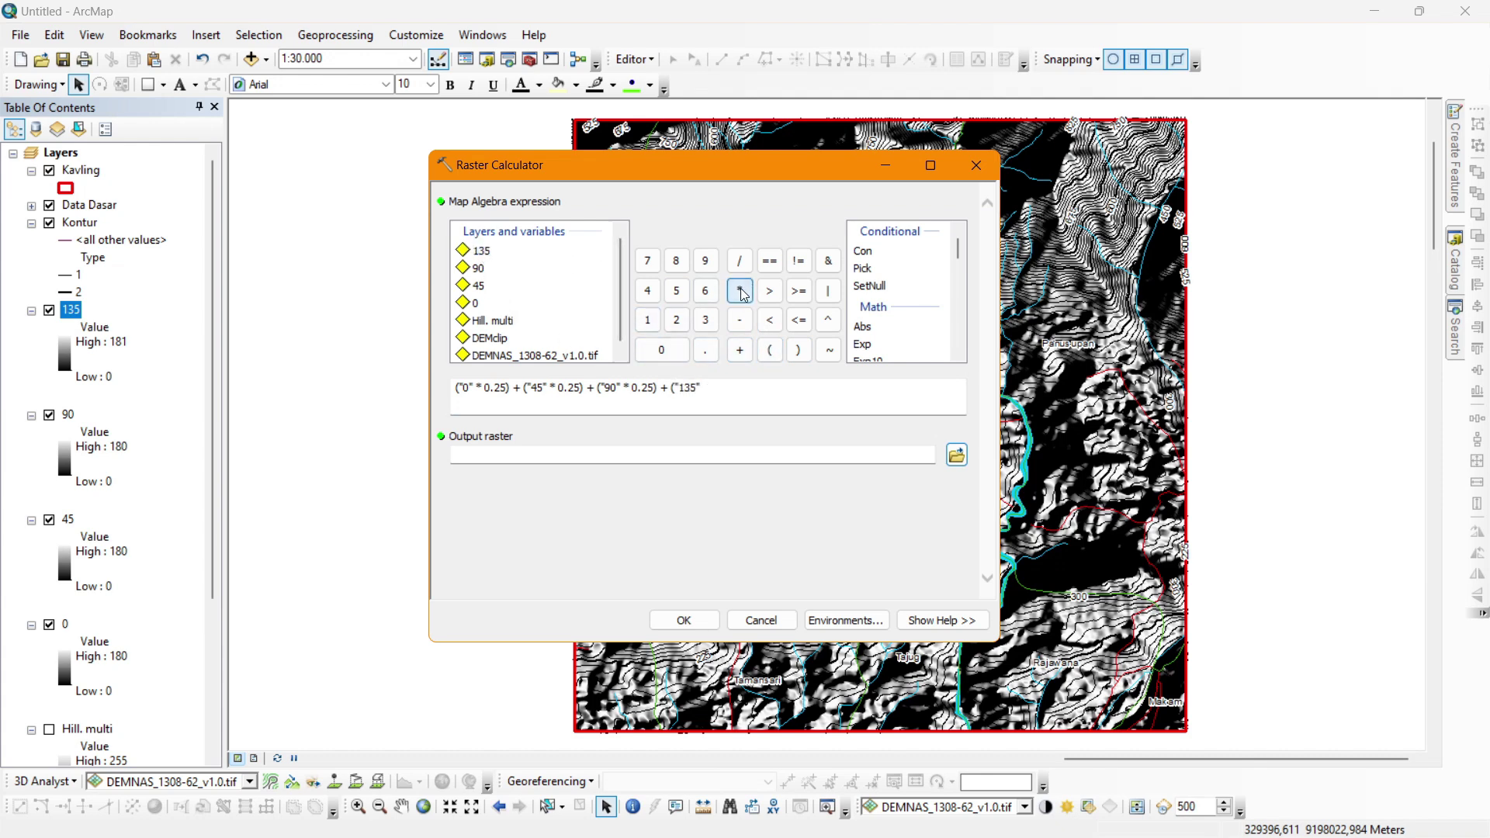
{"action": "left_click", "coordinate": [681, 354]}
{"action": "left_click", "coordinate": [705, 350]}
{"action": "left_click", "coordinate": [676, 320]}
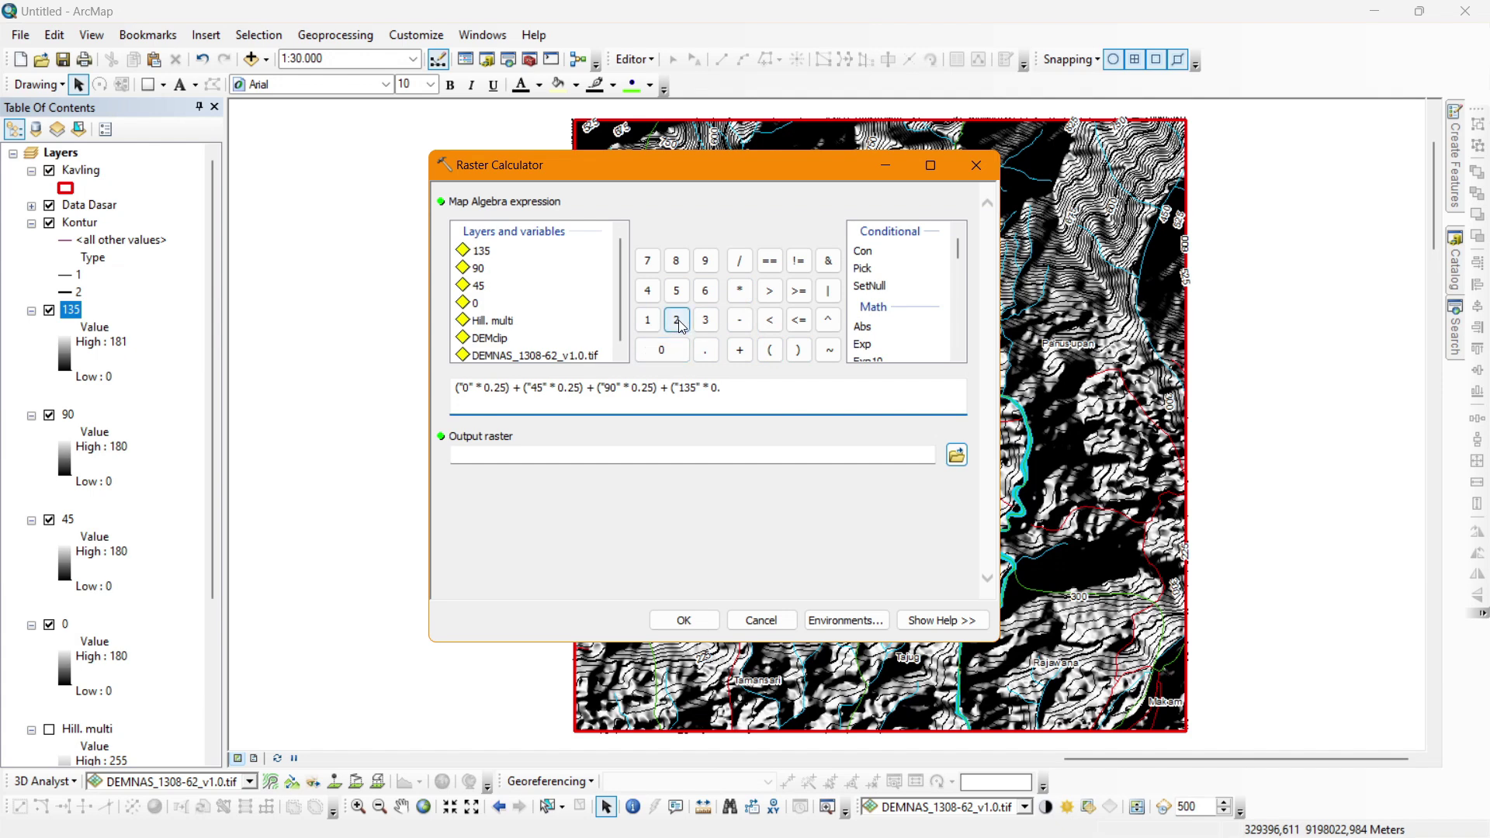
{"action": "left_click", "coordinate": [676, 290]}
{"action": "left_click", "coordinate": [797, 350]}
Correct the expression text and run the weighted hillshade calculation.
{"action": "left_click_drag", "start_coordinate": [739, 387], "coordinate": [442, 389]}
{"action": "left_click", "coordinate": [505, 388]}
{"action": "left_click_drag", "start_coordinate": [584, 388], "coordinate": [442, 379]}
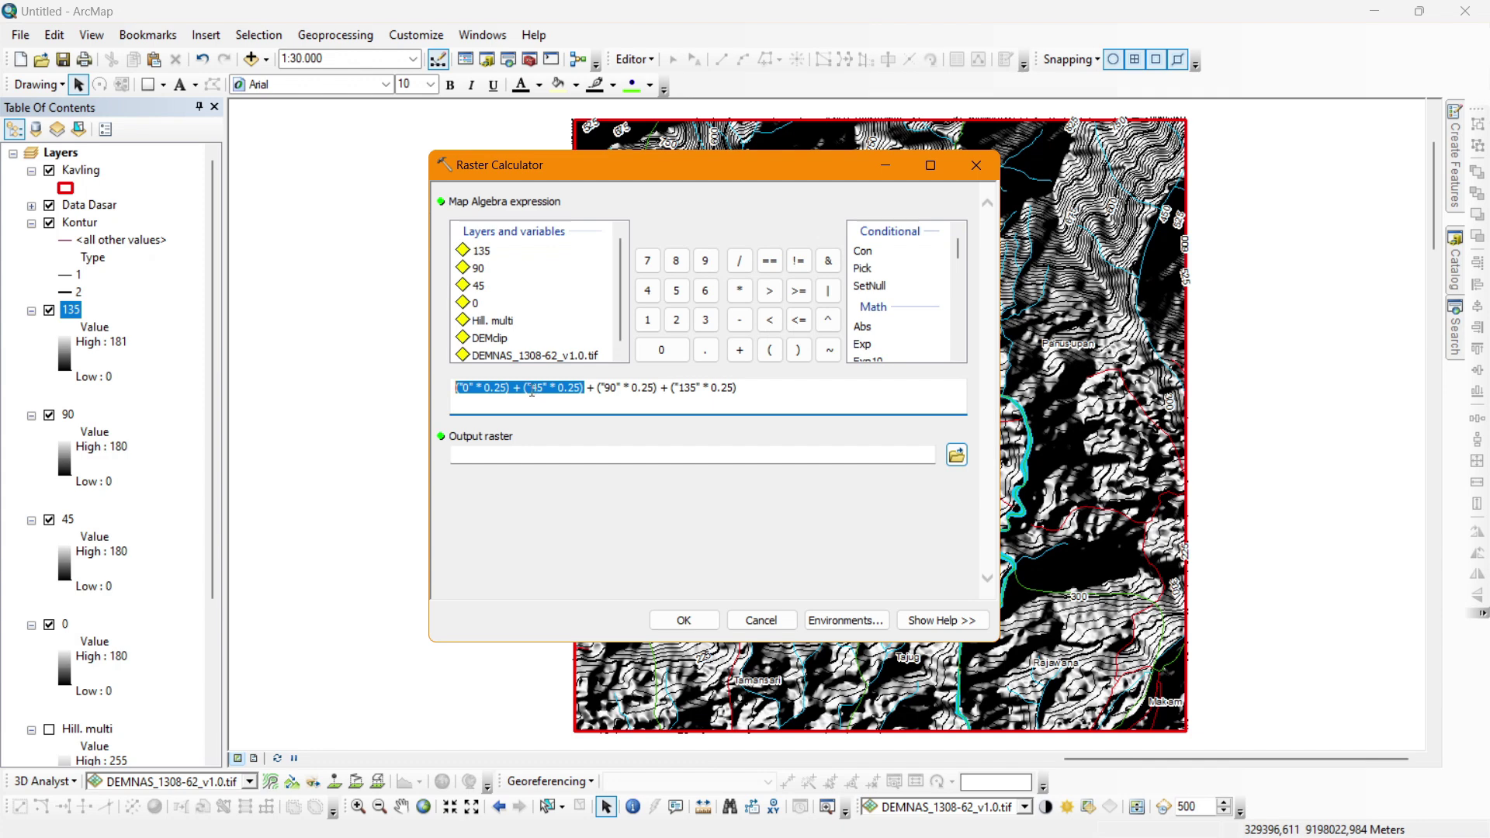
{"action": "left_click", "coordinate": [494, 388]}
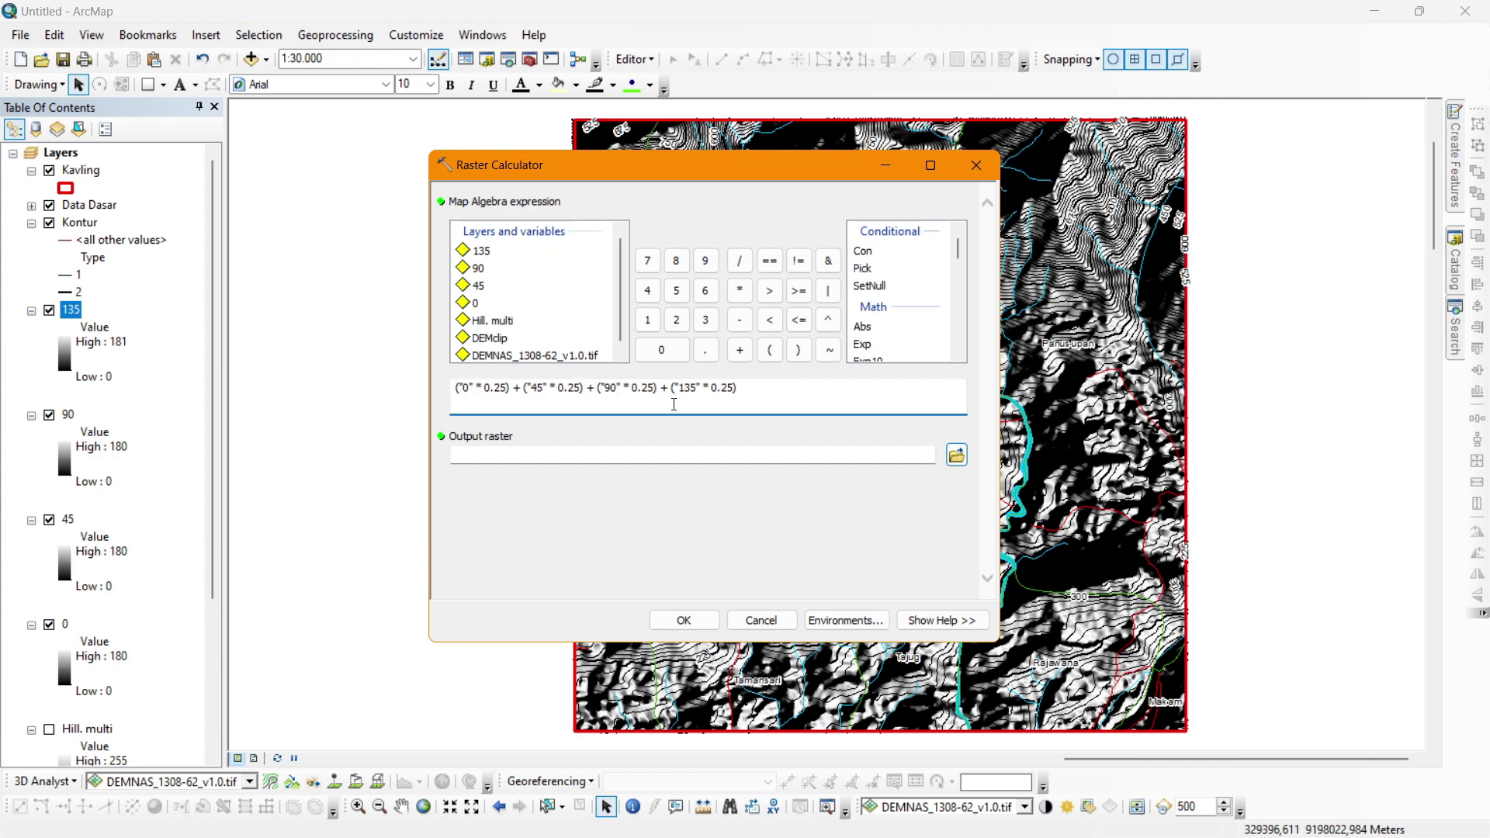
{"action": "left_click_drag", "start_coordinate": [786, 399], "coordinate": [315, 382]}
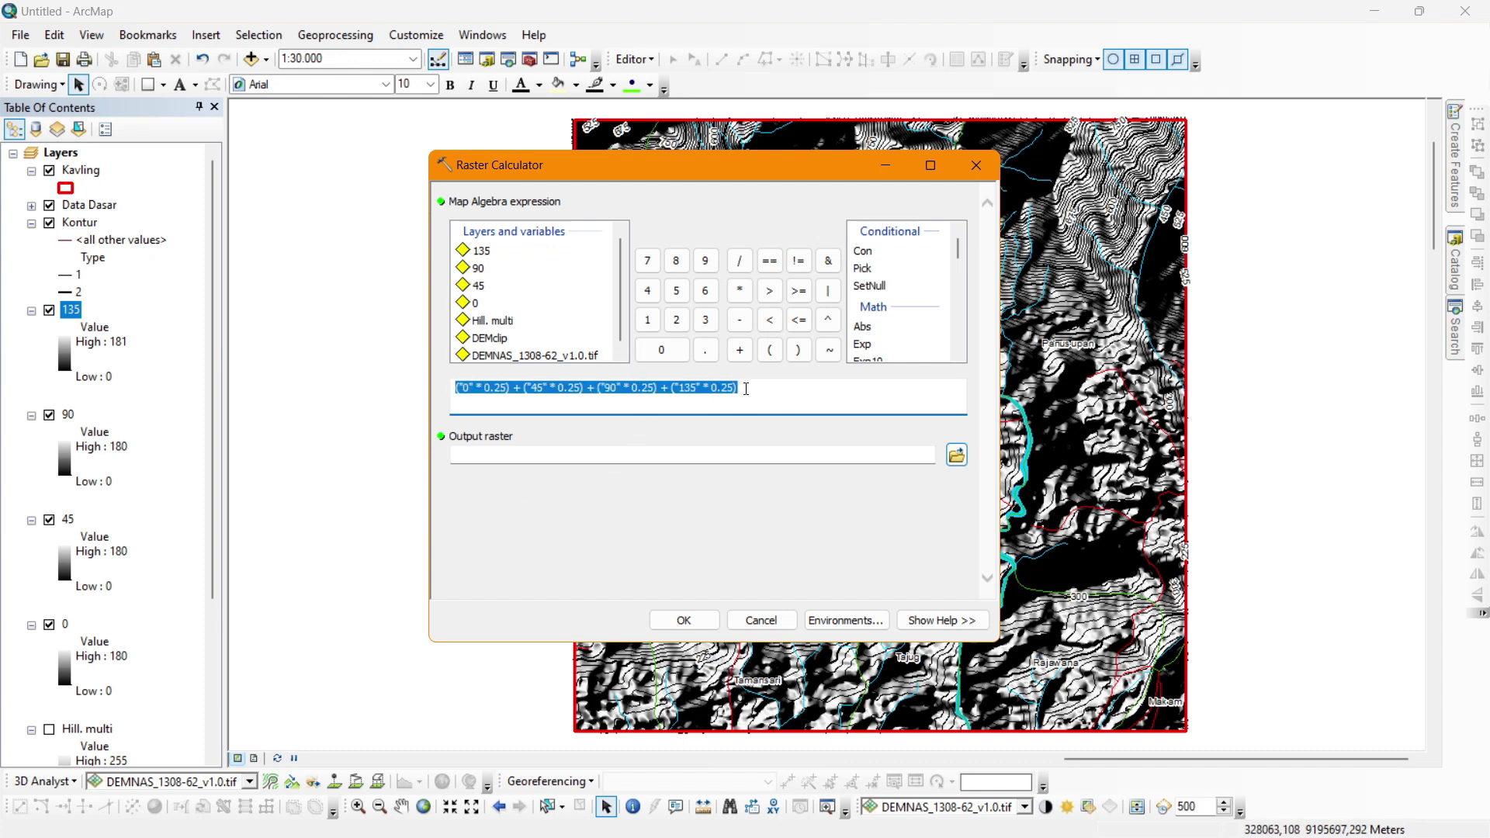
{"action": "left_click_drag", "start_coordinate": [745, 389], "coordinate": [483, 404]}
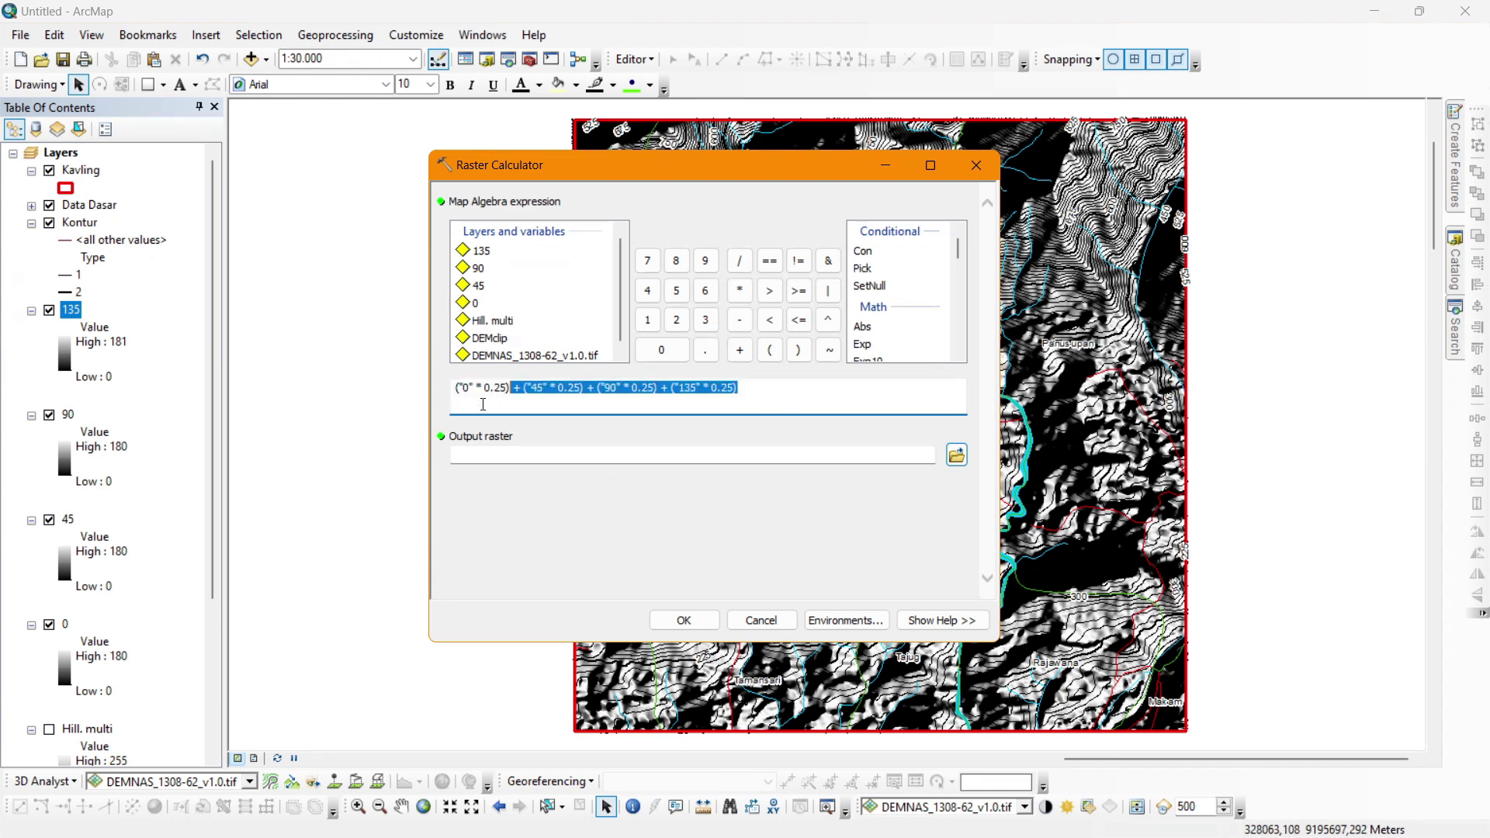
{"action": "left_click", "coordinate": [666, 623]}
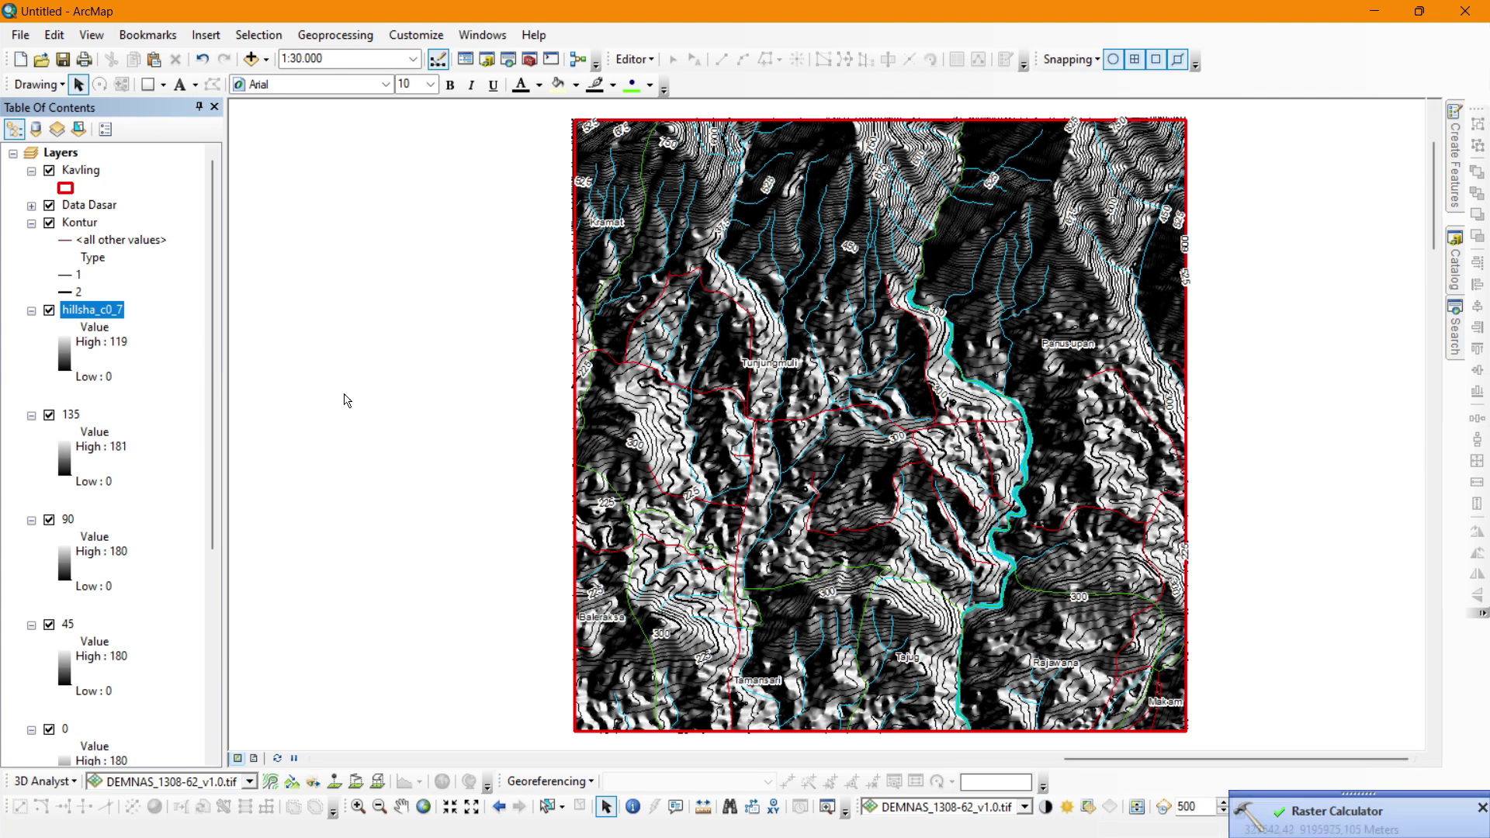
Rename the averaged hillshade layer to Hill. tradi.
{"action": "left_click", "coordinate": [81, 311]}
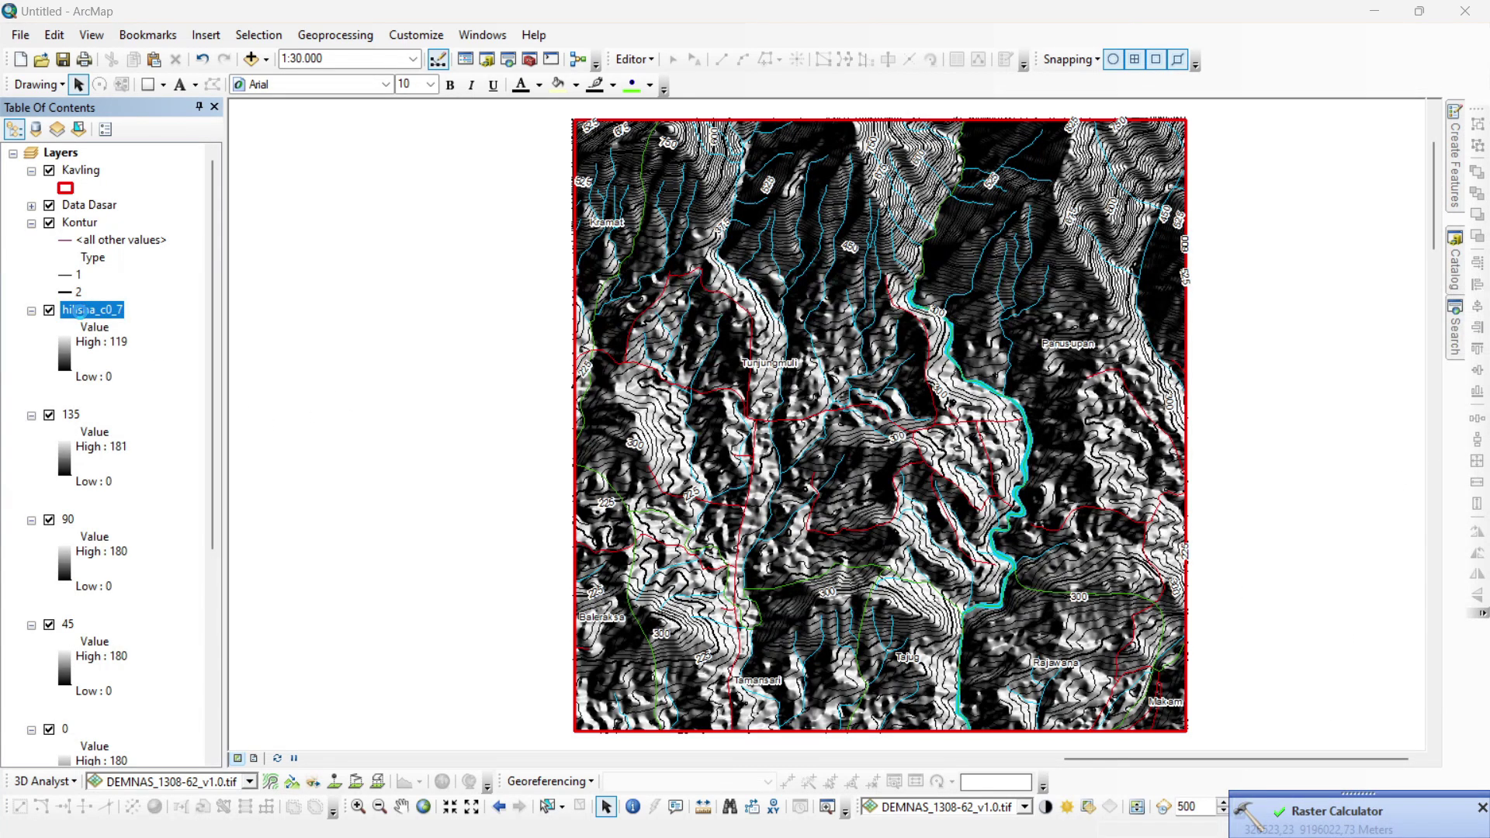
{"action": "double_click", "coordinate": [80, 311]}
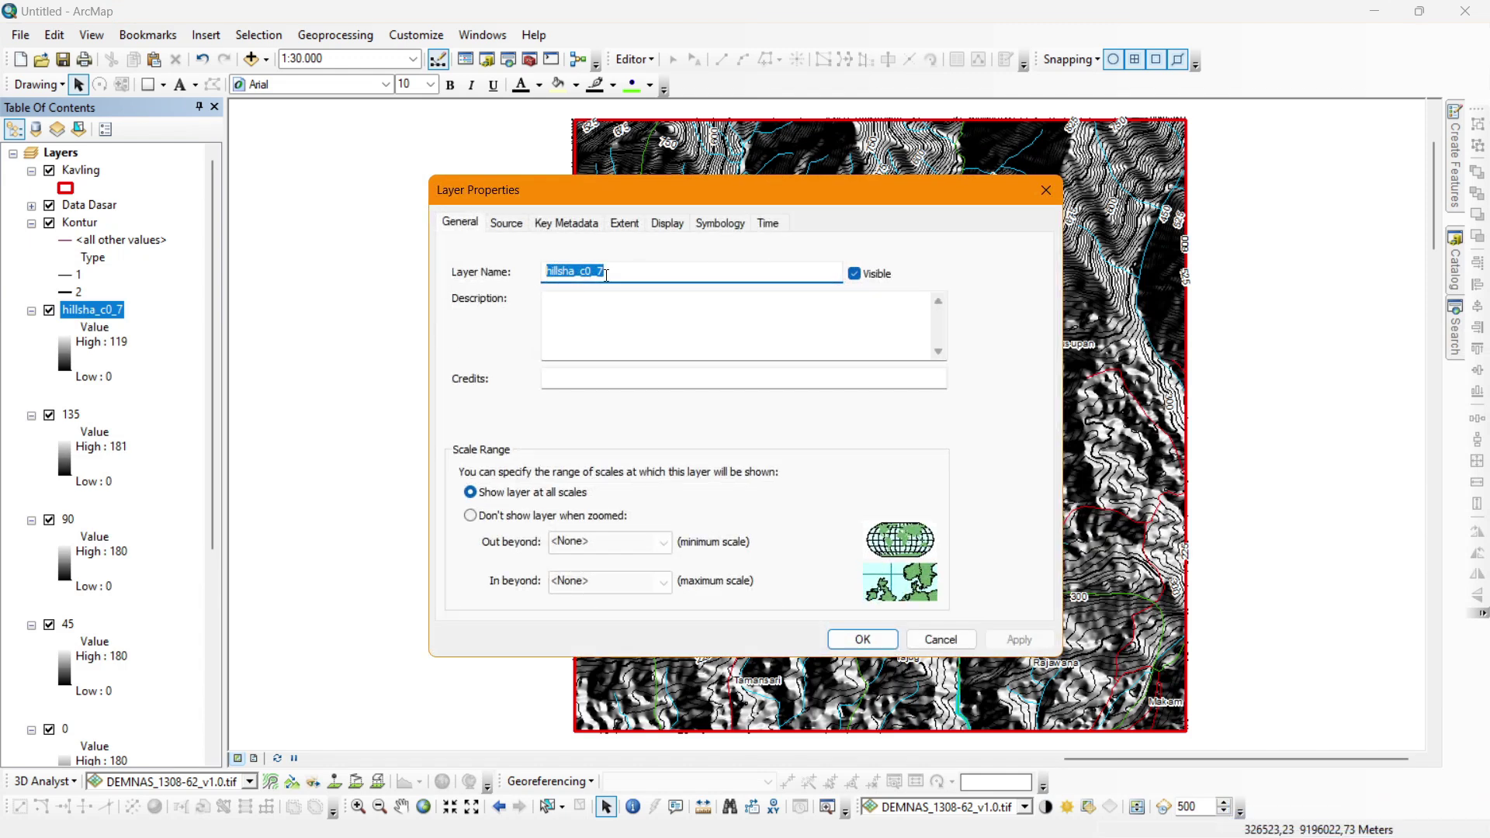
{"action": "type", "text": "Hill. tradi"}
{"action": "key", "text": "Return"}
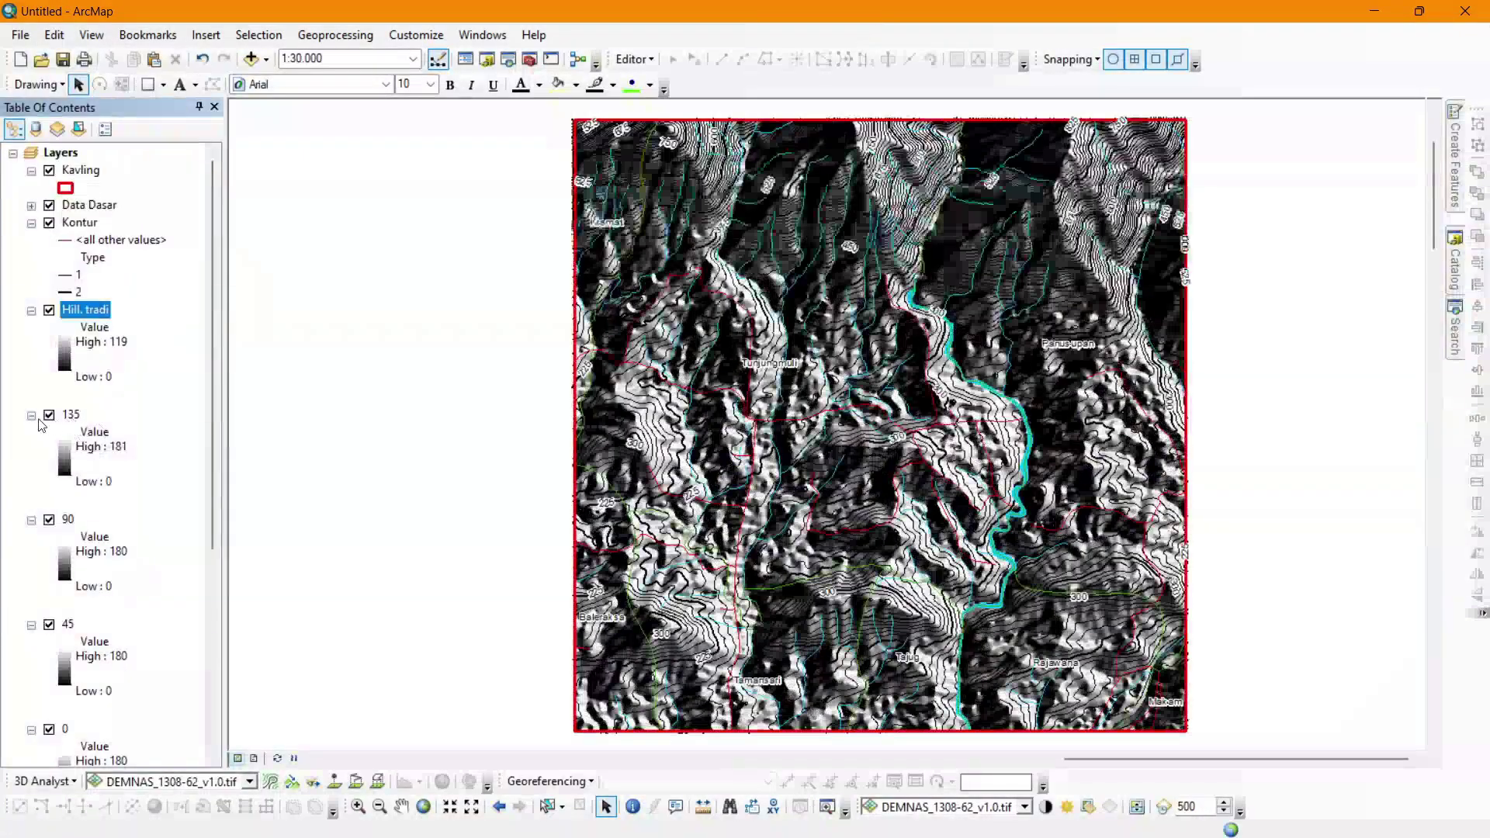
Collapse the 135, 90, 45 and 0 layers and group them together.
{"action": "left_click", "coordinate": [32, 415]}
{"action": "left_click", "coordinate": [31, 432]}
{"action": "left_click", "coordinate": [31, 450]}
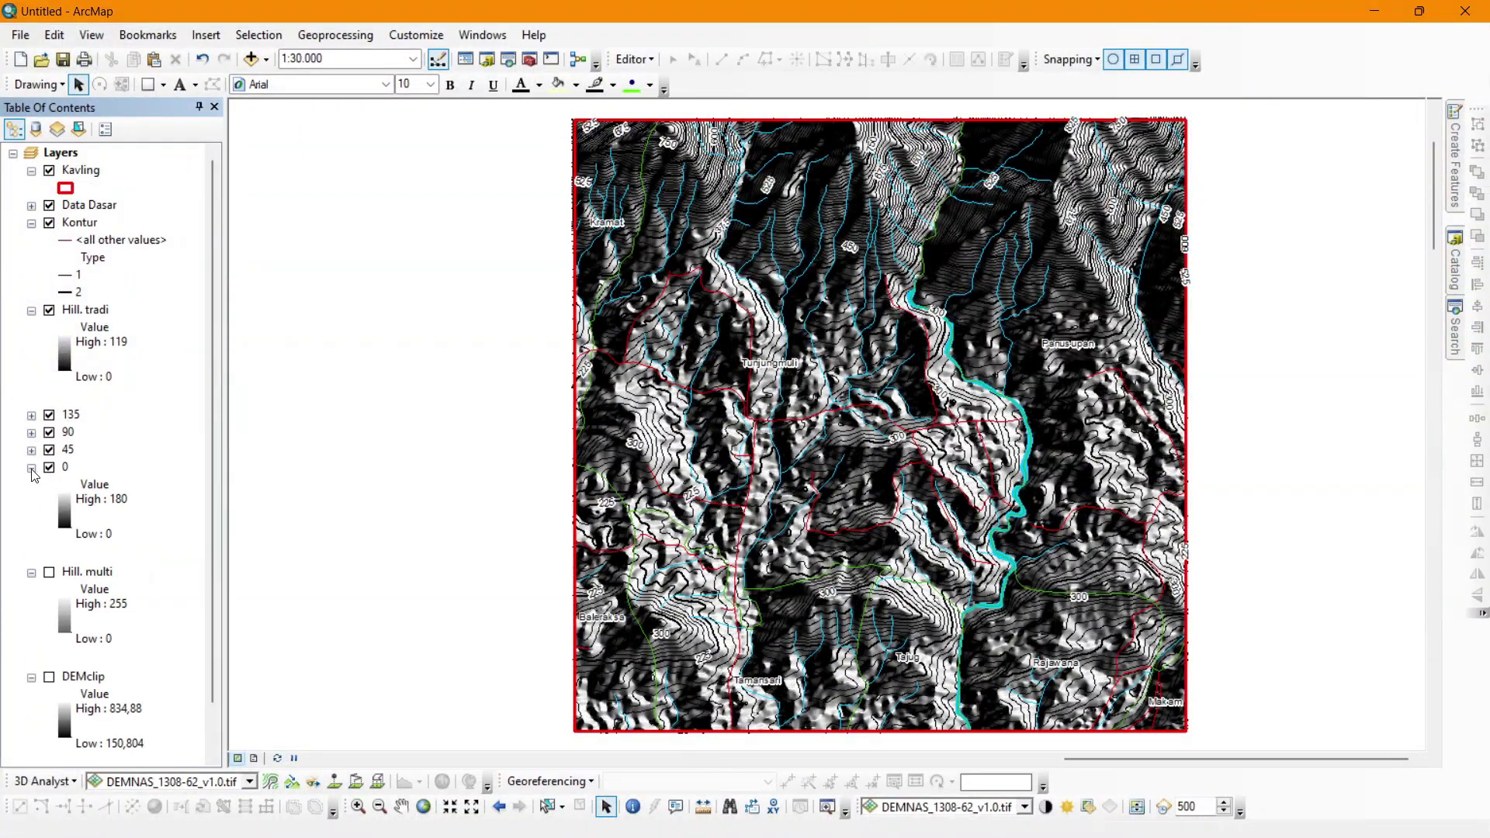
{"action": "left_click", "coordinate": [31, 468]}
{"action": "left_click", "coordinate": [63, 418]}
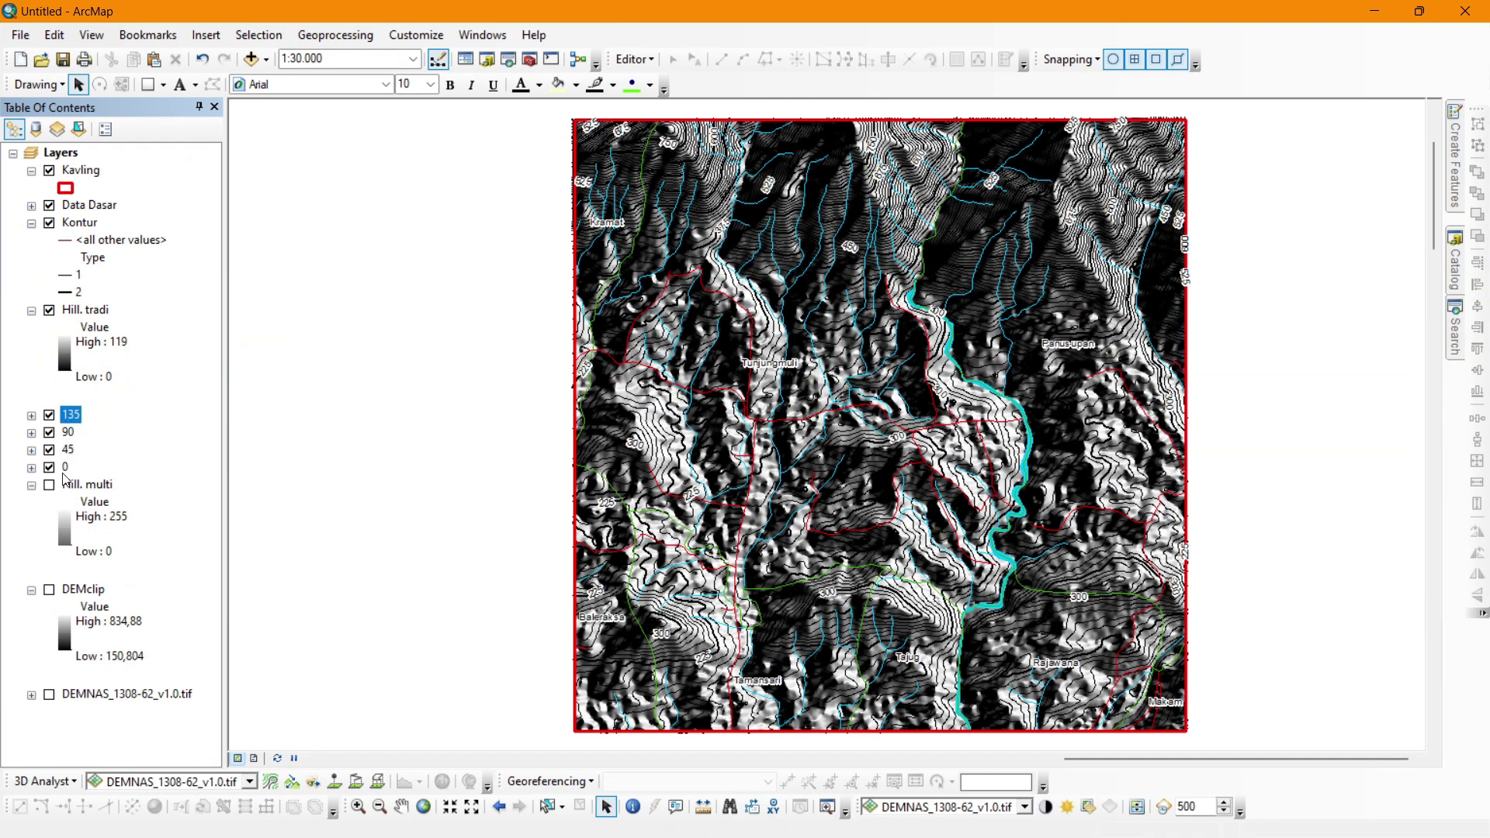
{"action": "right_click", "coordinate": [69, 475]}
{"action": "left_click", "coordinate": [107, 523]}
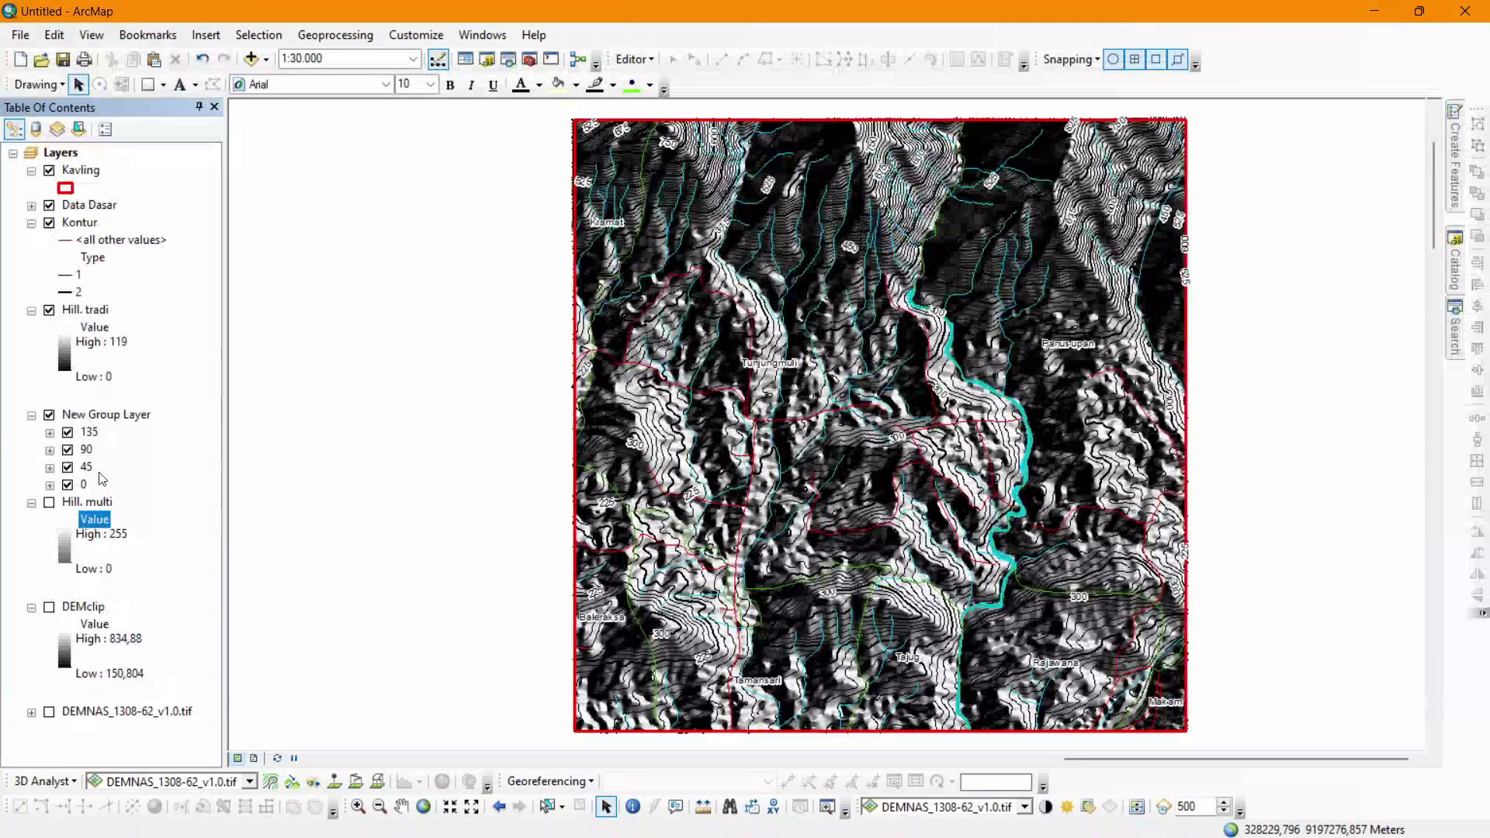
Name the group data hill. tradi, hide it, and move it above DEMNAS_1308-62_v1.0.tif.
{"action": "left_click", "coordinate": [118, 417]}
{"action": "double_click", "coordinate": [119, 417]}
{"action": "type", "text": "adi"}
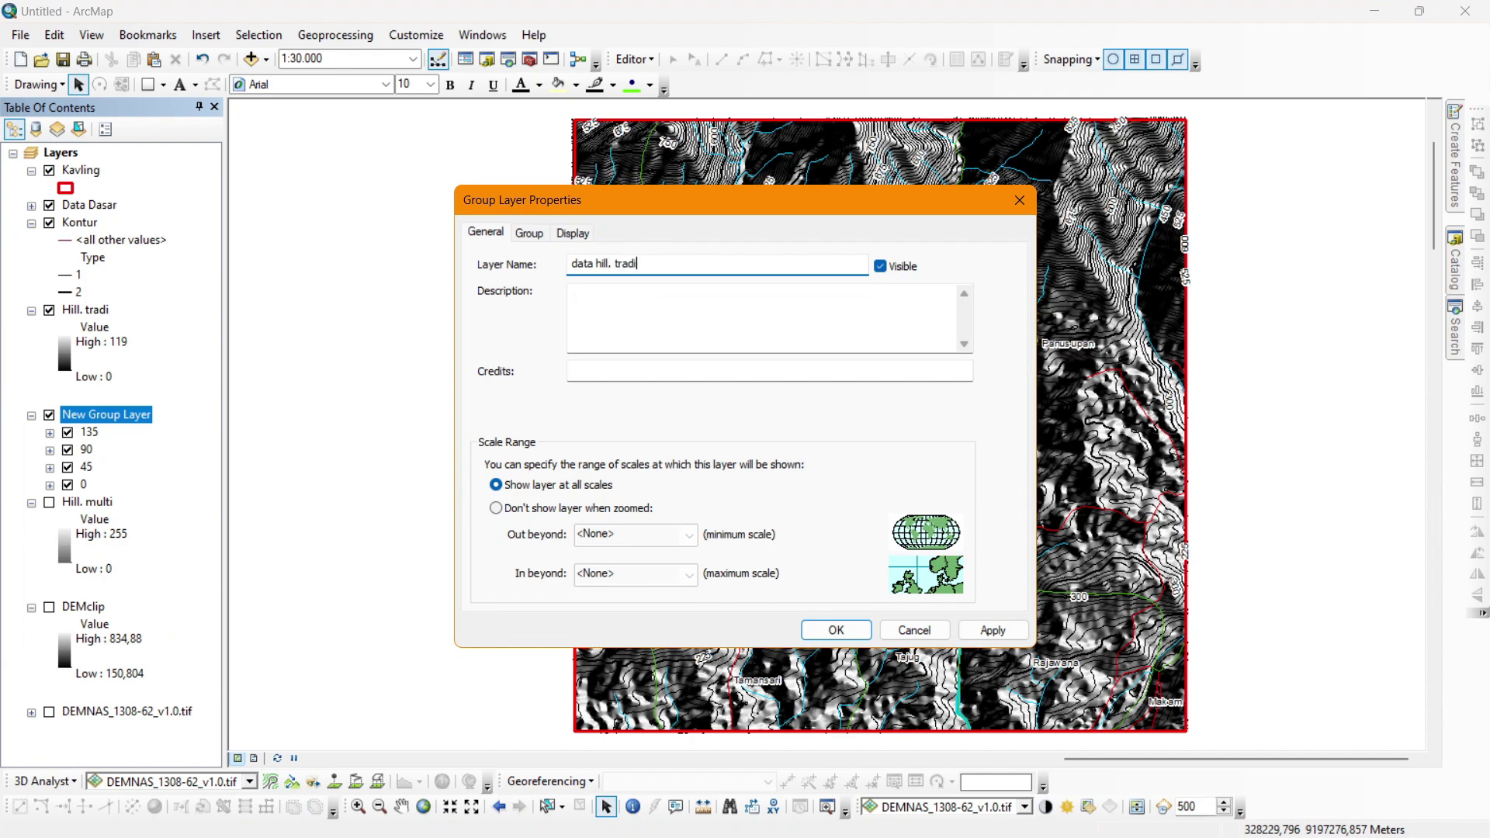
{"action": "type", "text": "ta hill. tradi"}
{"action": "key", "text": "Return"}
{"action": "left_click", "coordinate": [32, 415]}
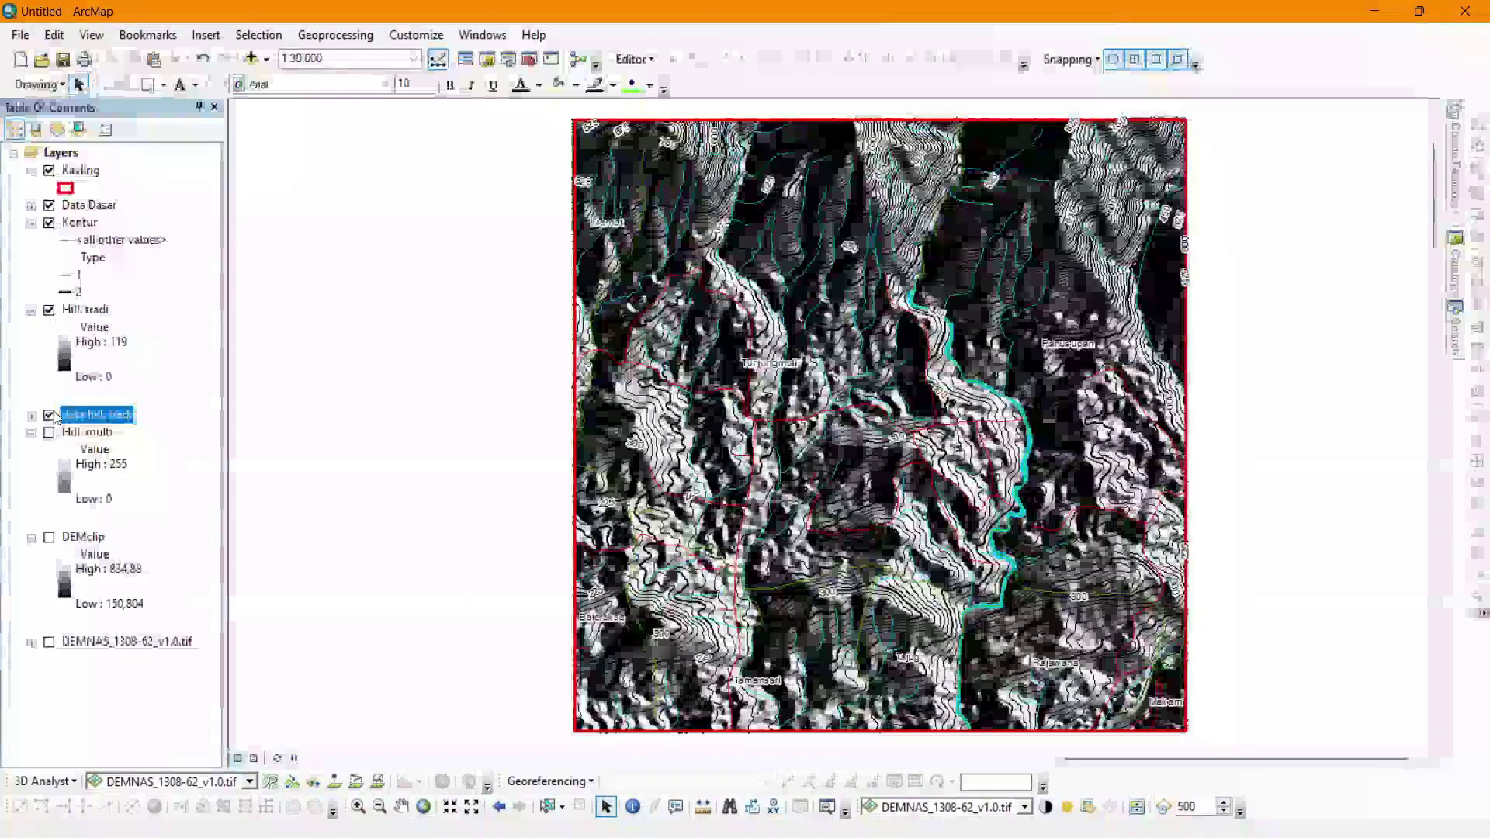
{"action": "left_click", "coordinate": [50, 416]}
{"action": "left_click_drag", "start_coordinate": [84, 536], "coordinate": [81, 632]}
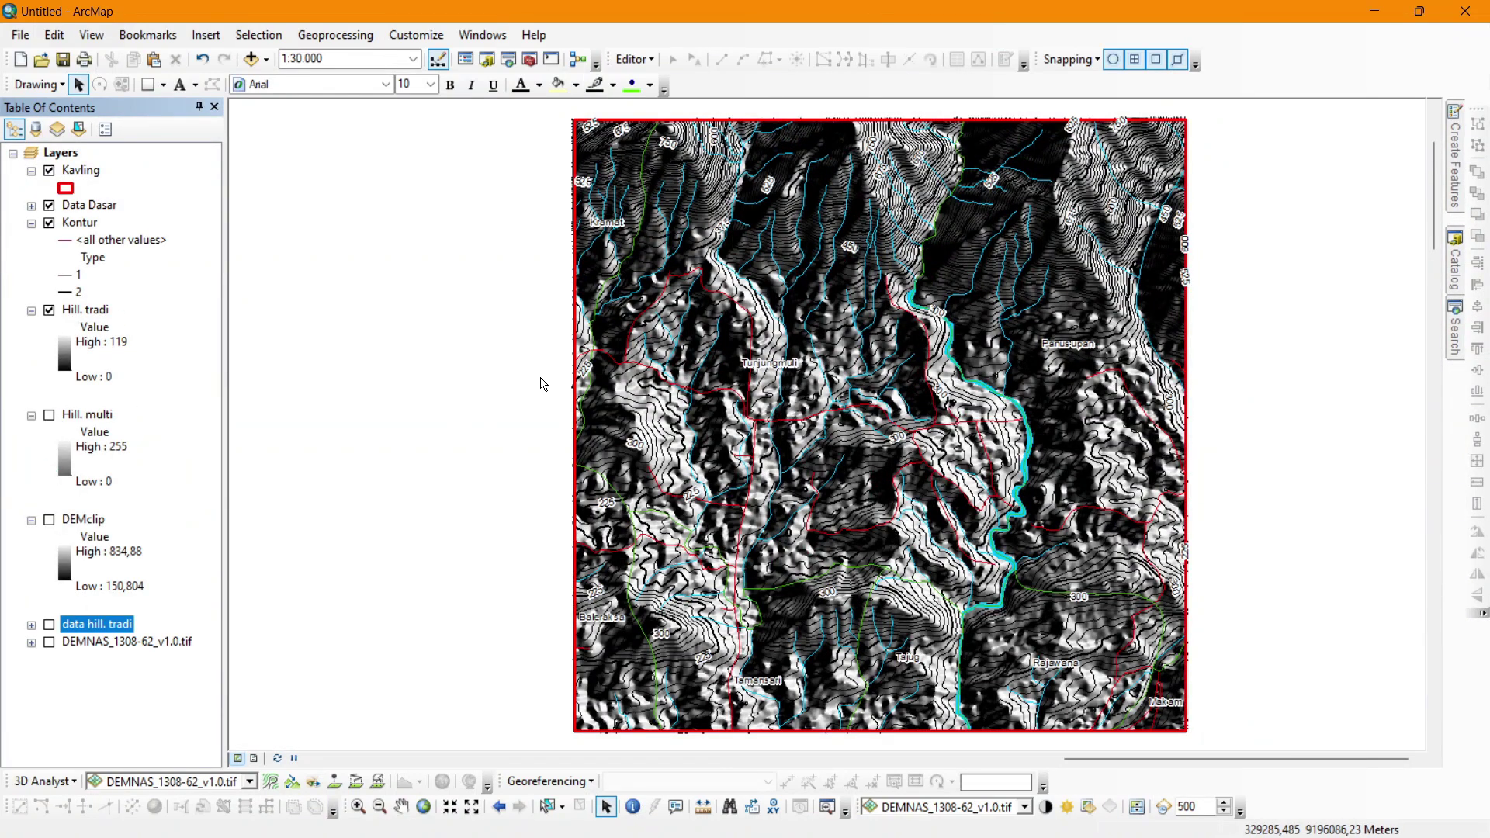
{"action": "left_click", "coordinate": [91, 310]}
Move Hill. tradi to the top, show Hill. multi above it, and compare both.
{"action": "left_click_drag", "start_coordinate": [91, 310], "coordinate": [112, 154]}
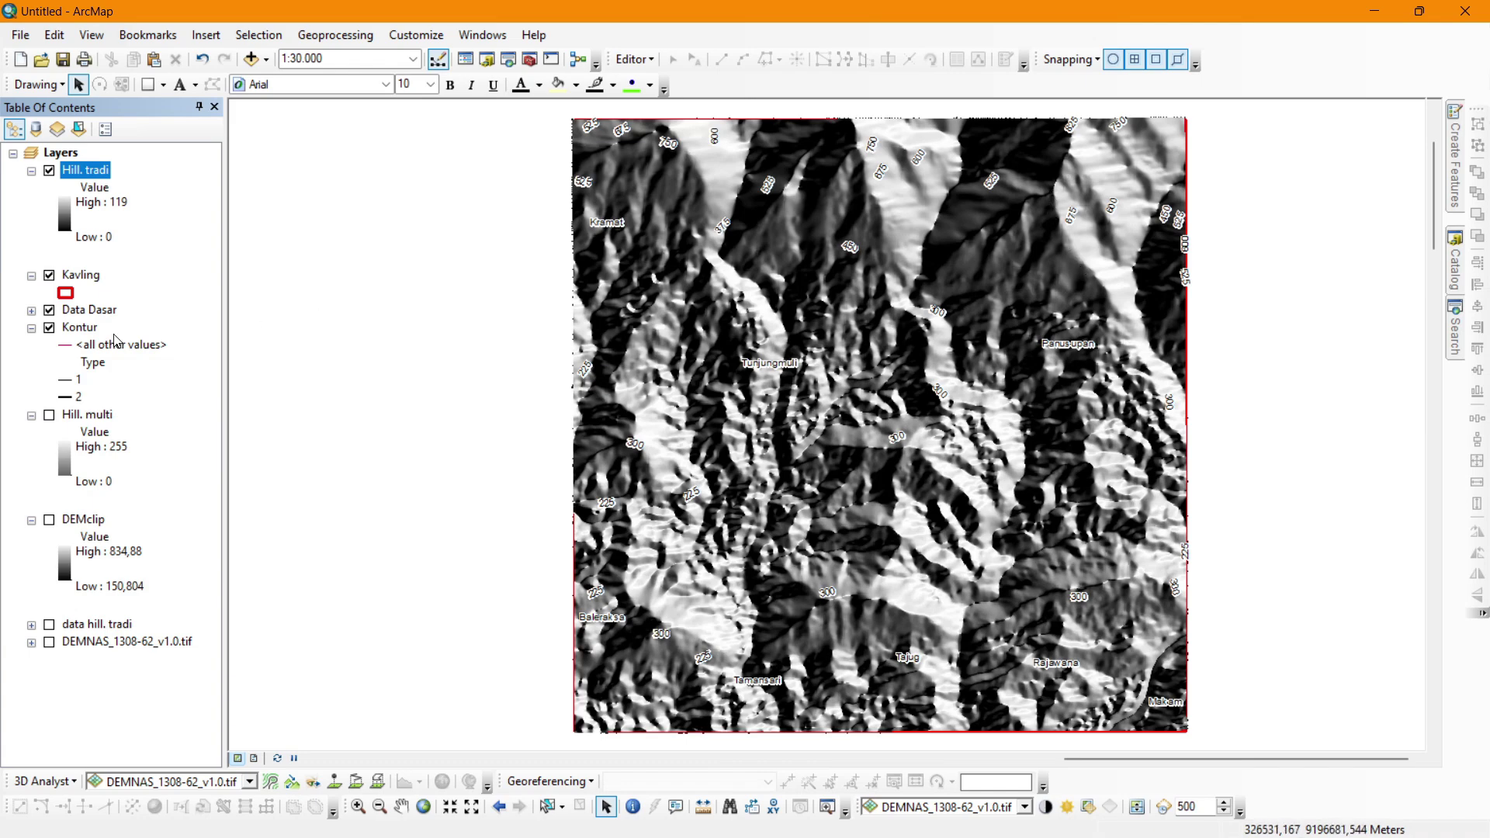
{"action": "left_click", "coordinate": [49, 415]}
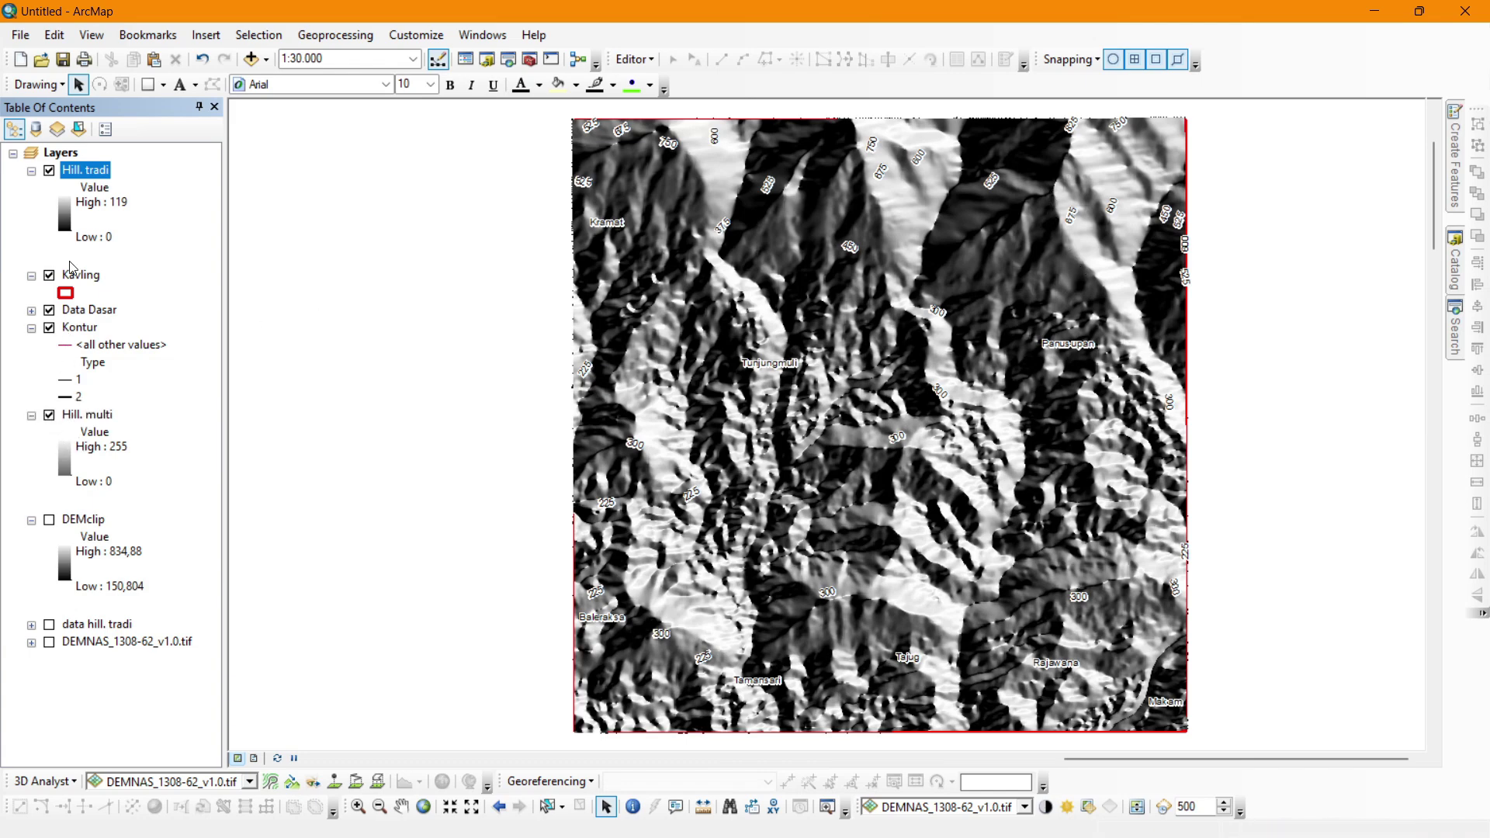
{"action": "left_click_drag", "start_coordinate": [82, 420], "coordinate": [153, 171]}
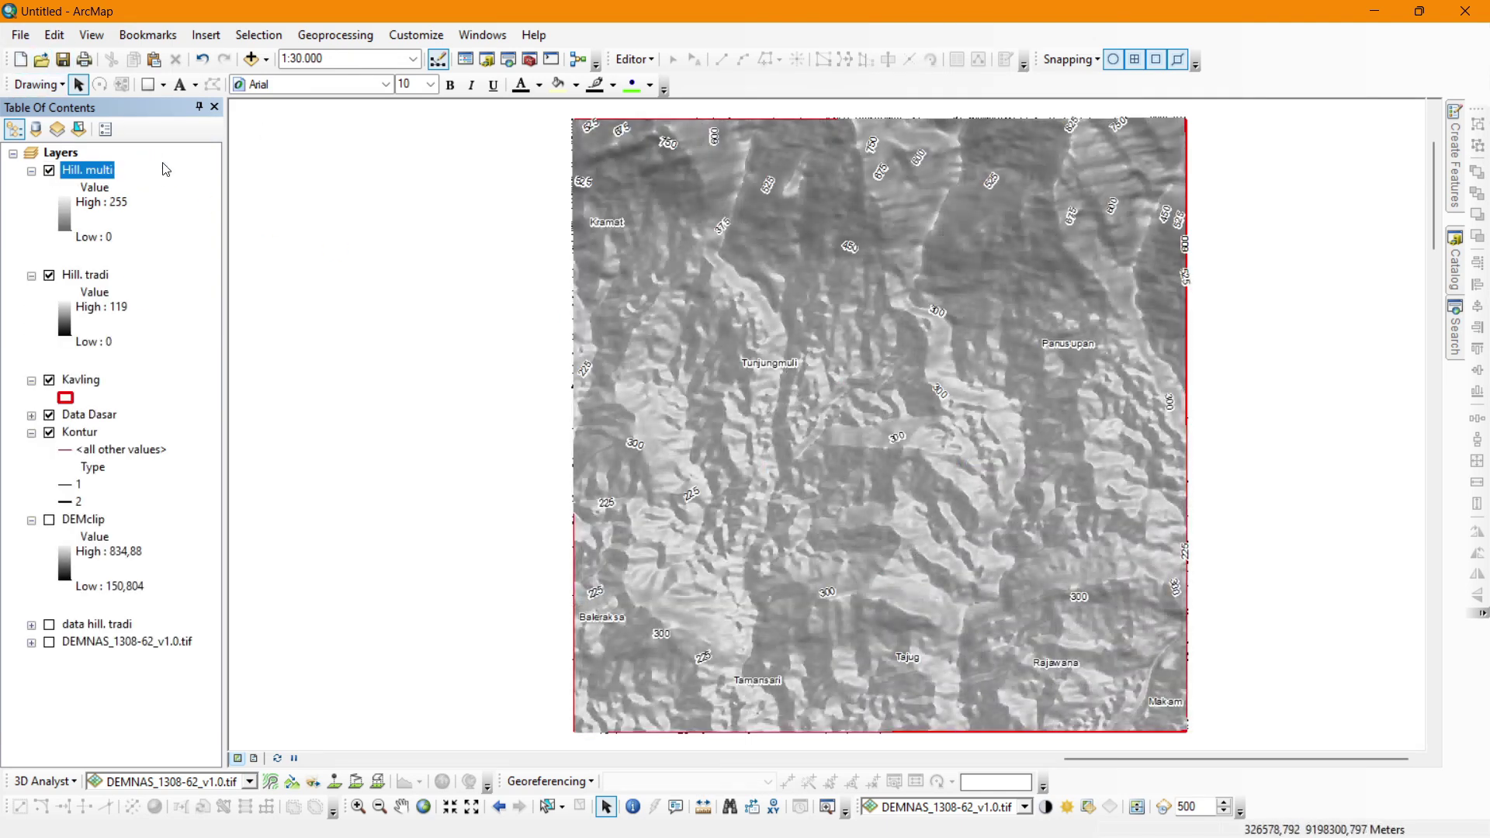
{"action": "left_click", "coordinate": [51, 279]}
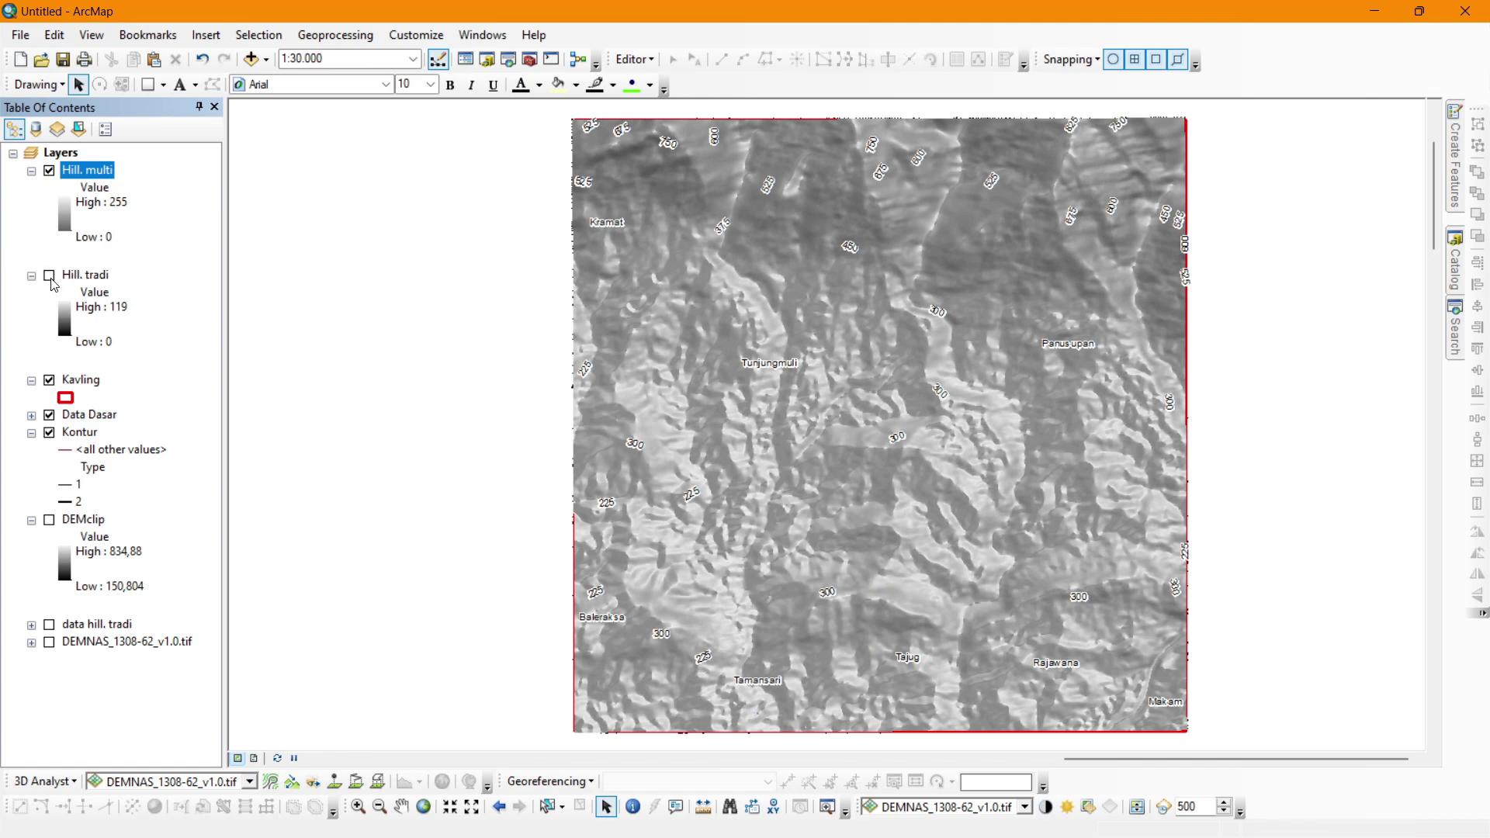
{"action": "left_click", "coordinate": [50, 277]}
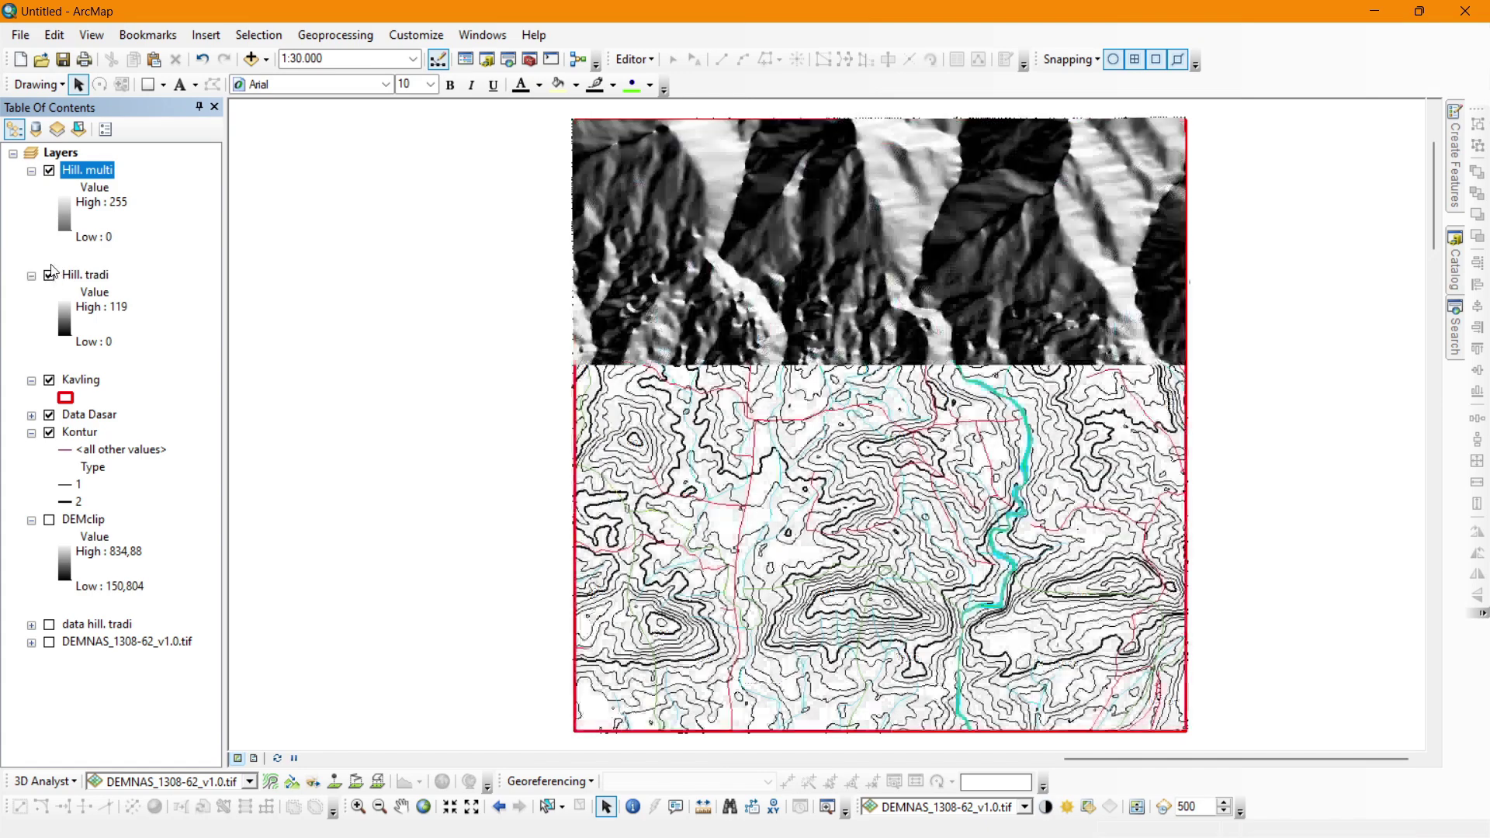
Drag Hill. multi, then the hidden Hill. tradi, below the Kontur layer.
{"action": "left_click_drag", "start_coordinate": [81, 170], "coordinate": [90, 490]}
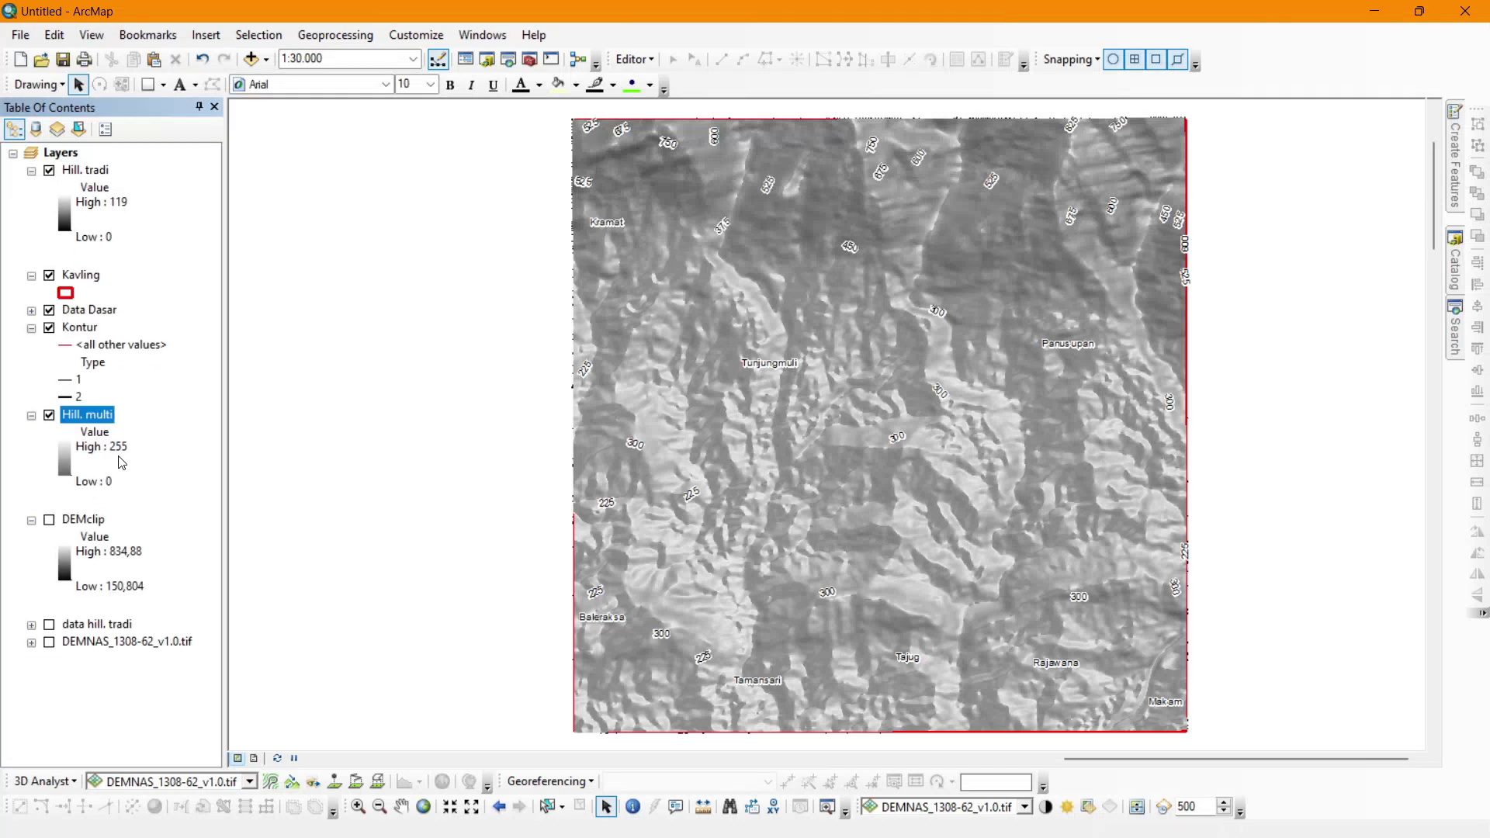
{"action": "left_click", "coordinate": [49, 170]}
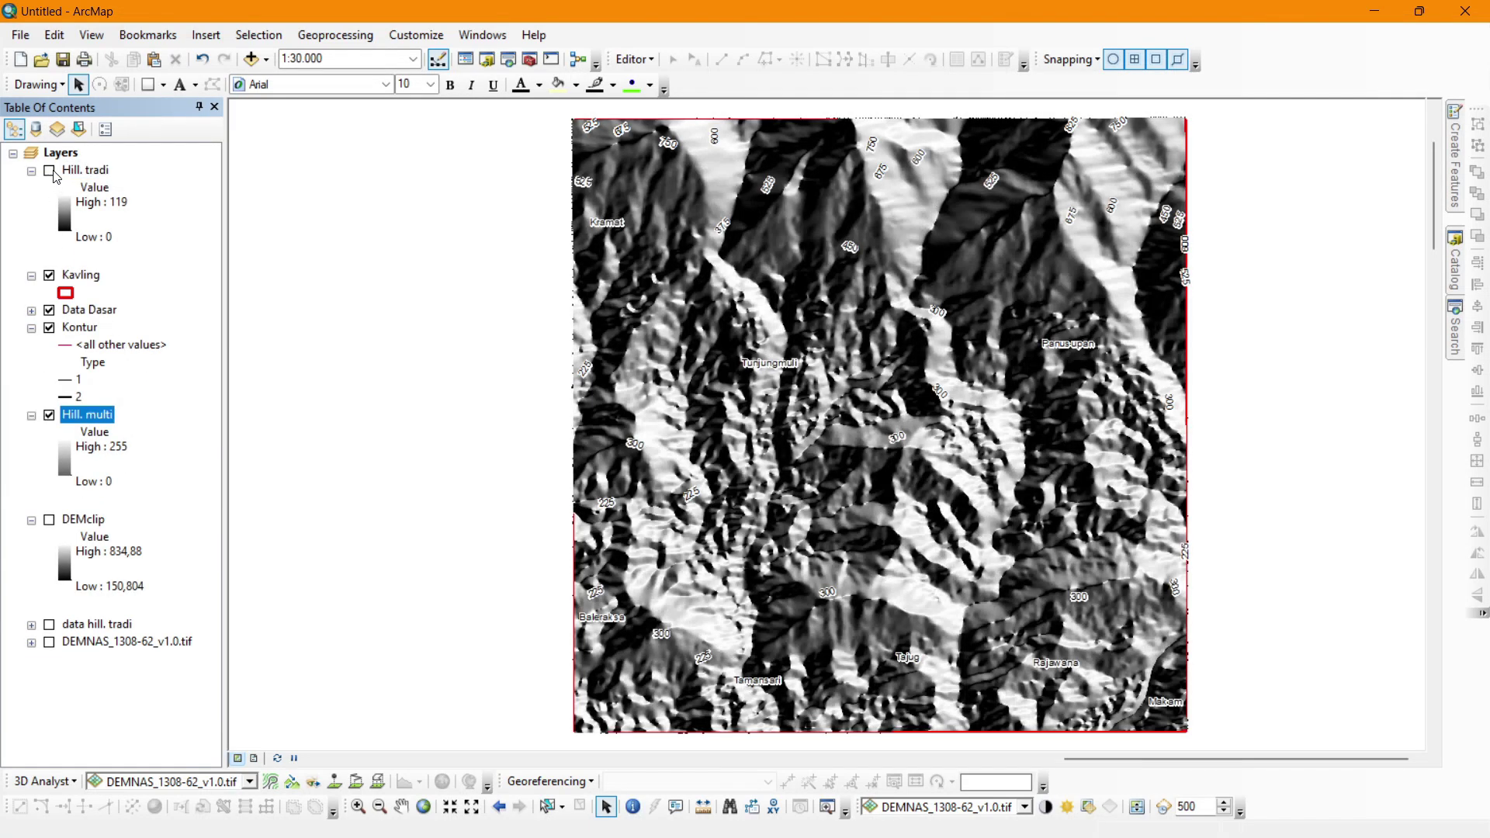
{"action": "left_click_drag", "start_coordinate": [59, 169], "coordinate": [62, 457]}
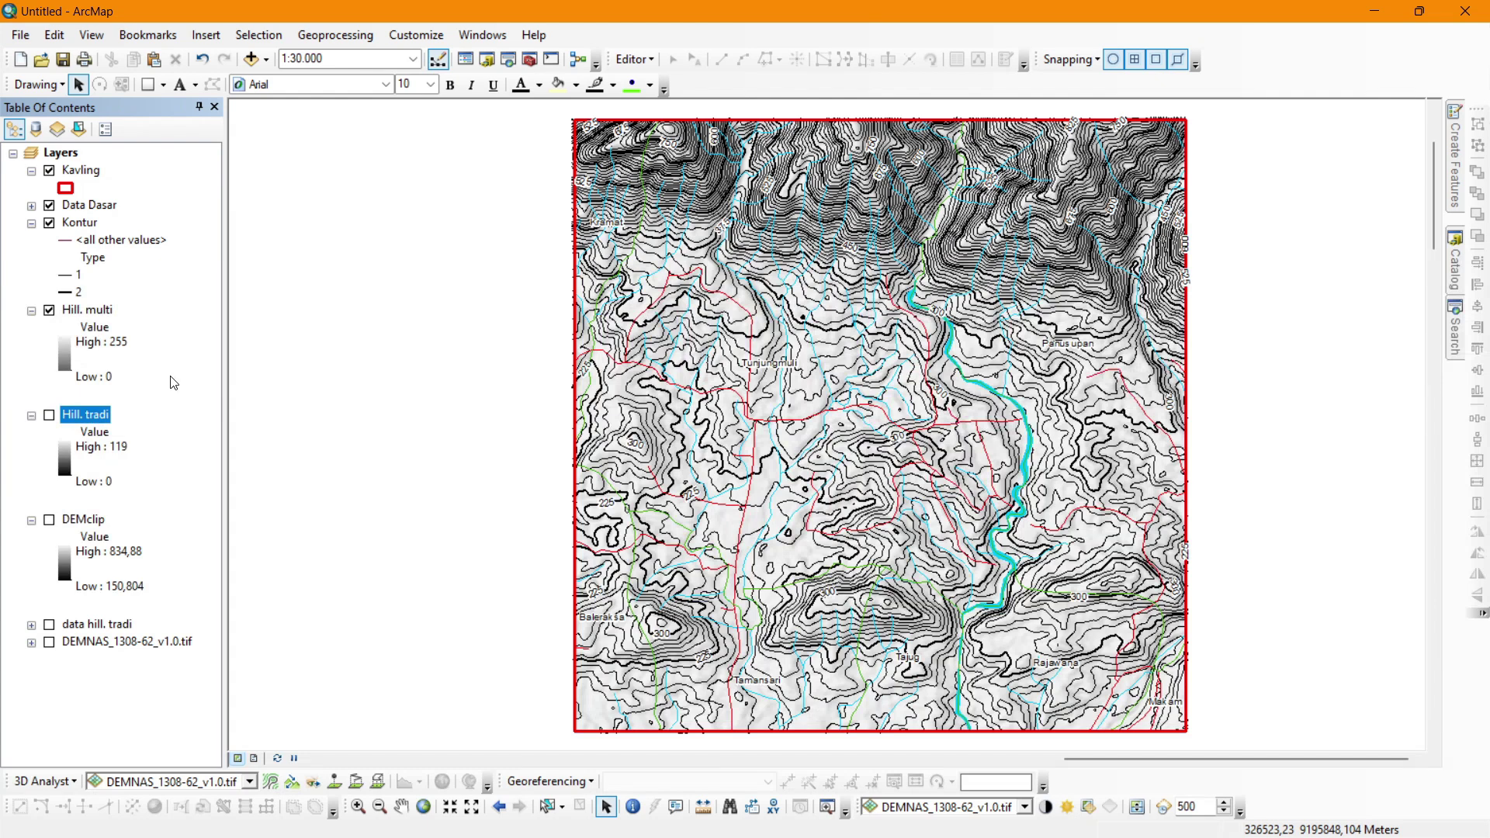
Hide Hill. multi, then search 'slope' to open the Slope (3D Analyst) tool.
{"action": "left_click", "coordinate": [48, 310]}
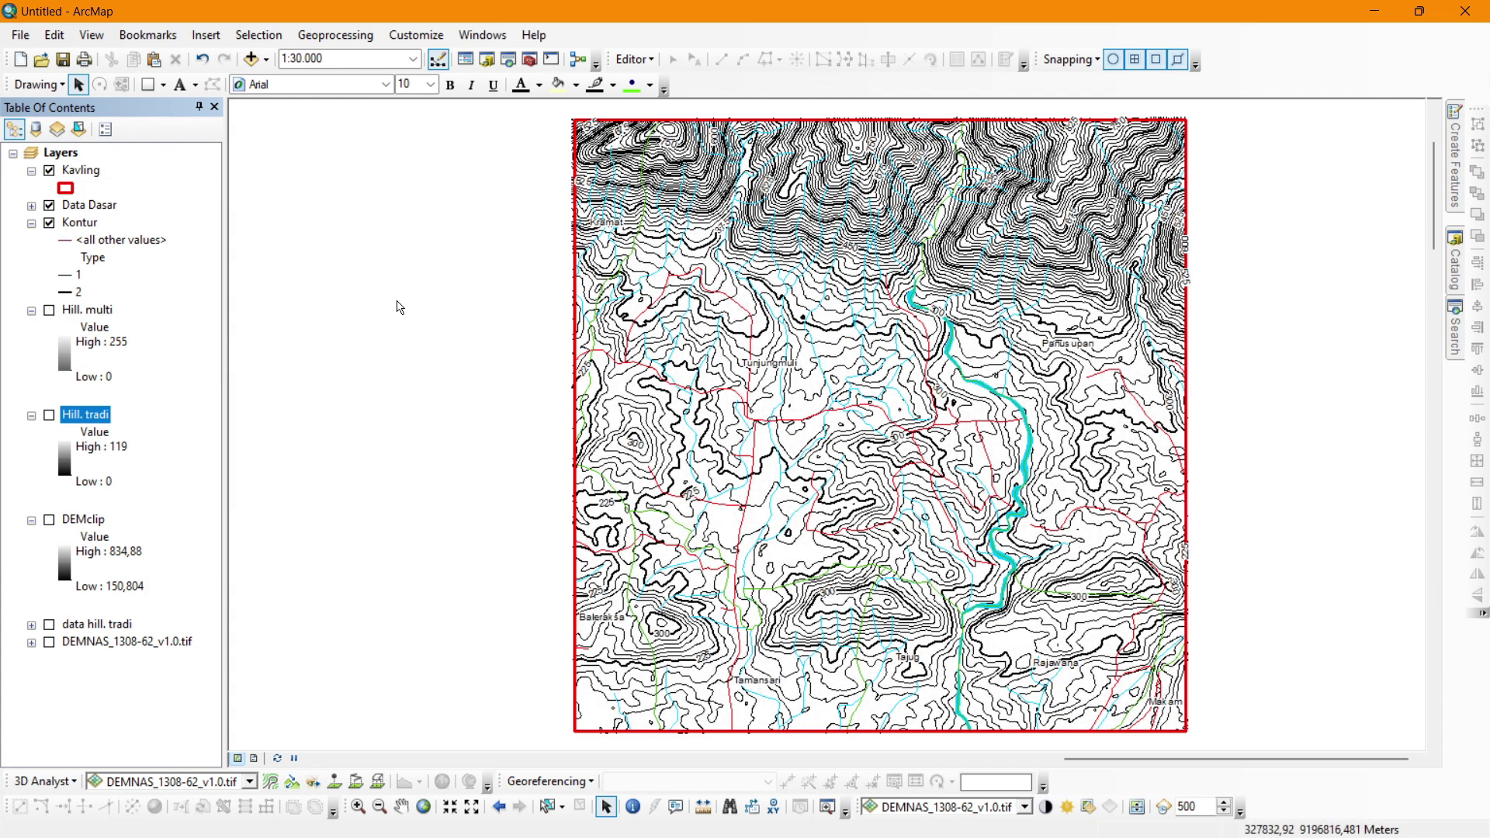
{"action": "left_click", "coordinate": [1457, 337]}
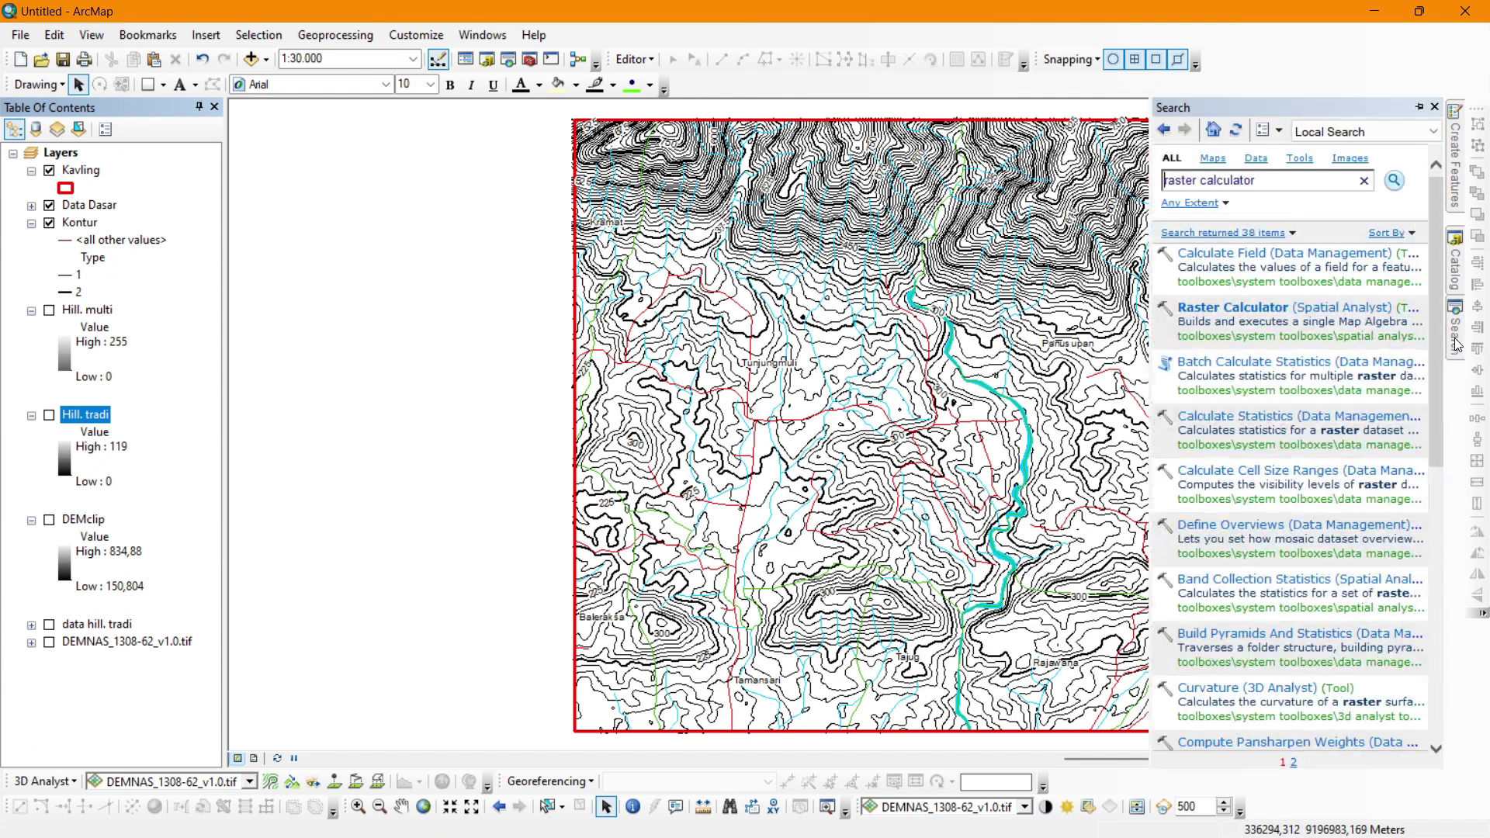
{"action": "triple_click", "coordinate": [1252, 183]}
{"action": "type", "text": "sl"}
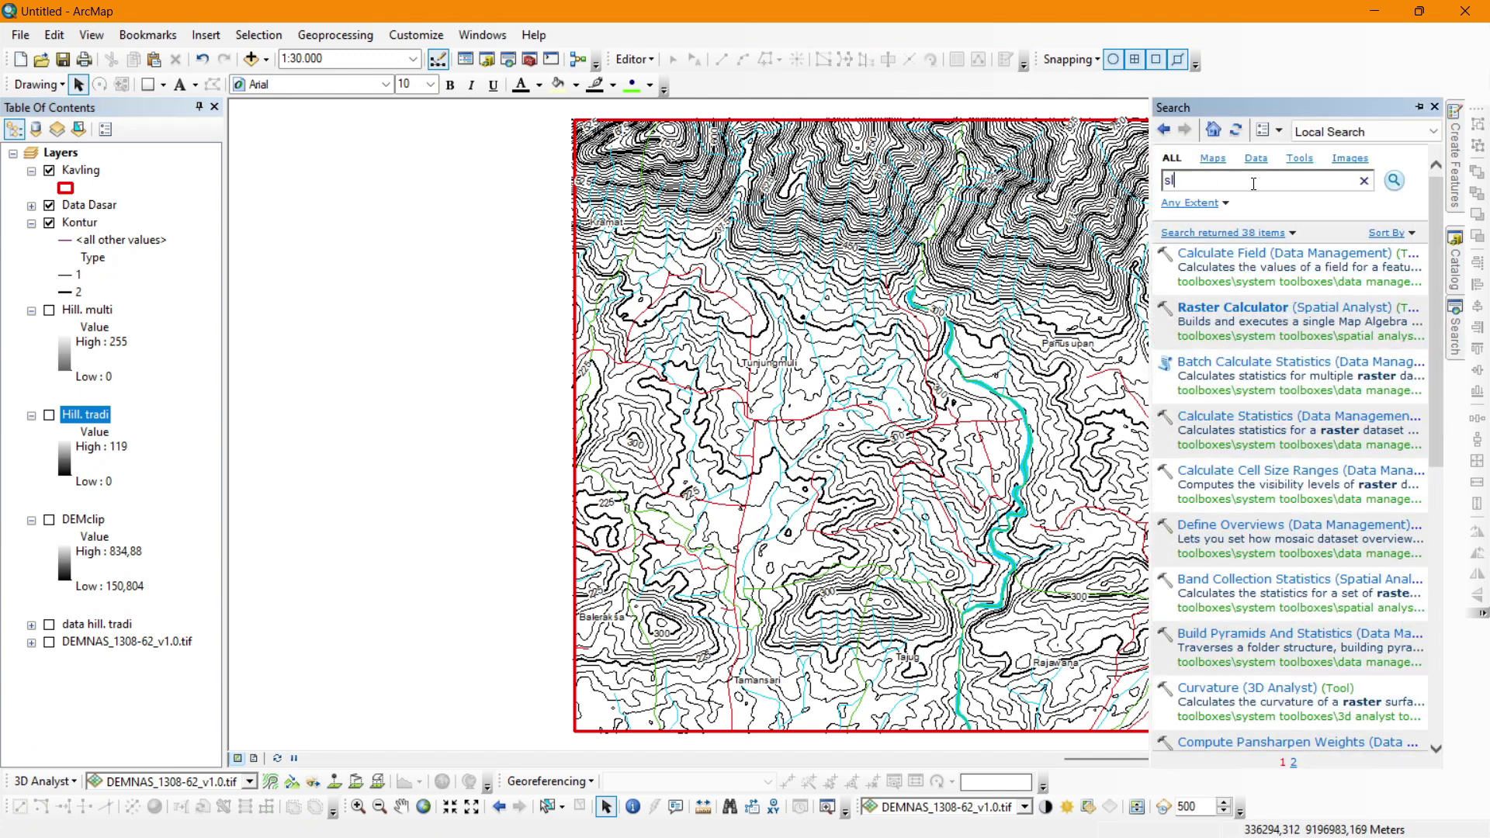
{"action": "type", "text": "ope"}
{"action": "key", "text": "Return"}
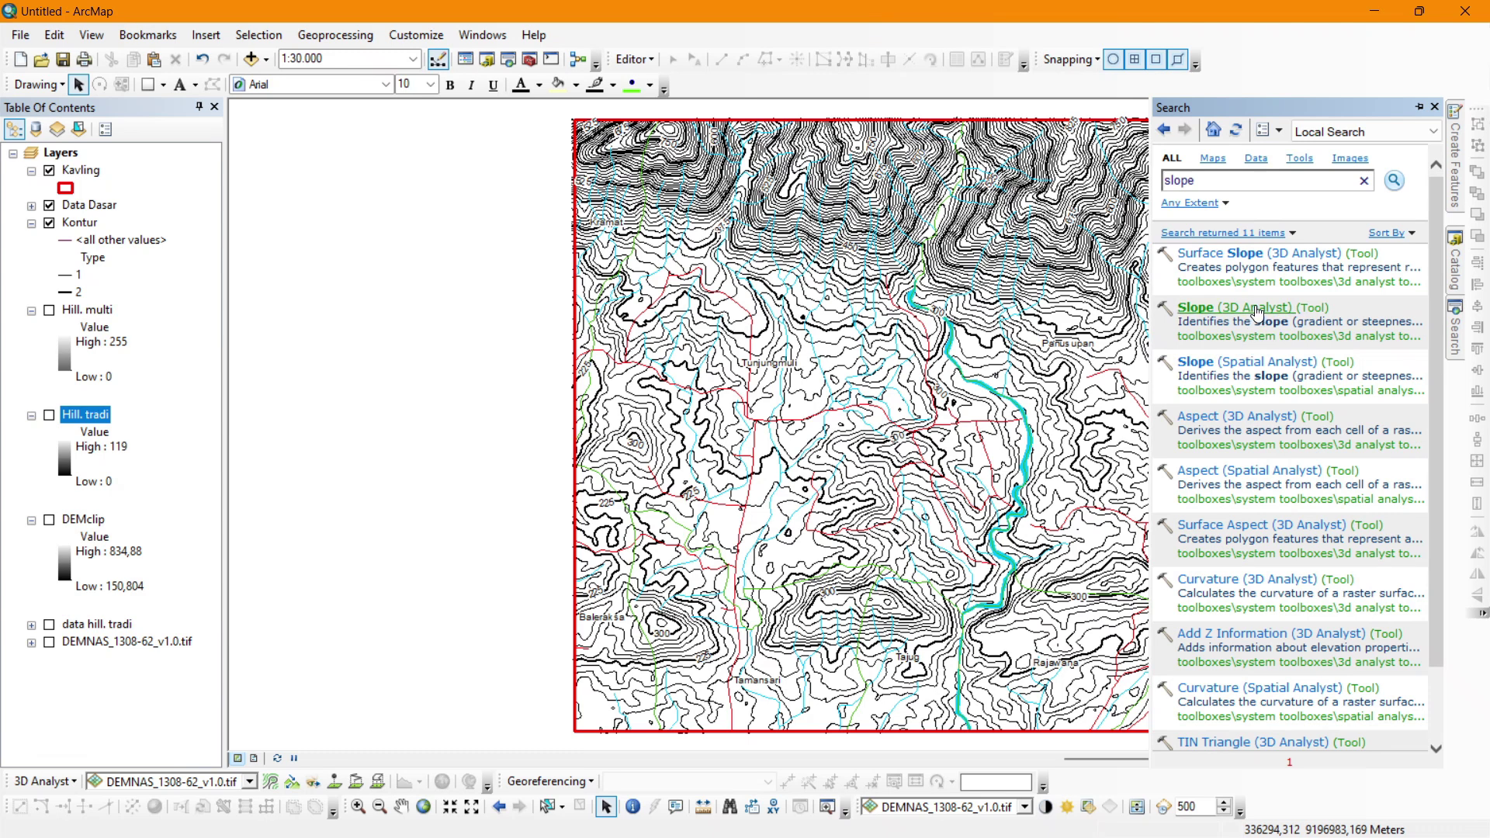
{"action": "left_click", "coordinate": [1255, 308]}
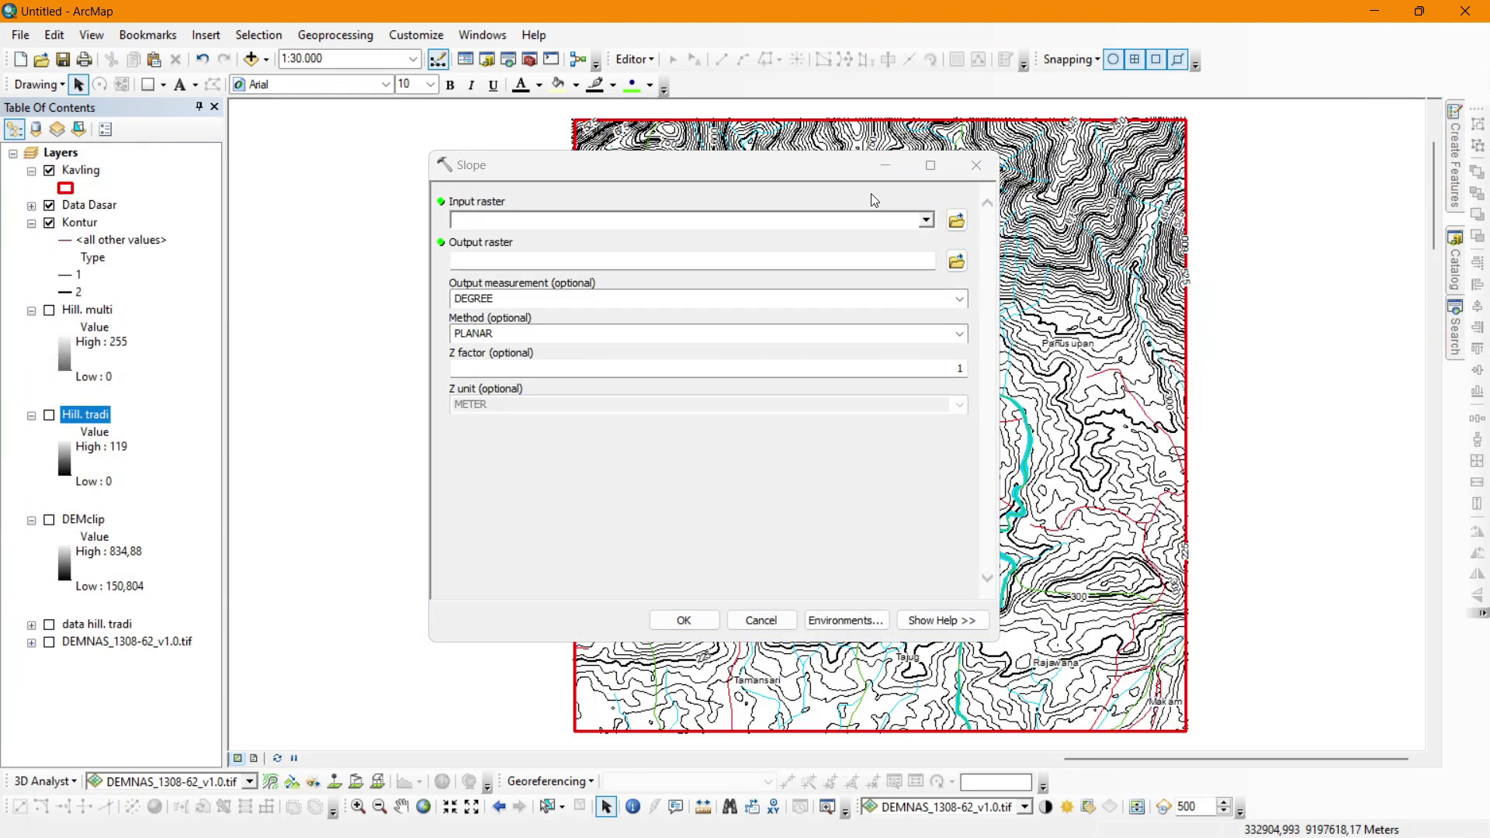
Compute DEMclip slope as PERCENT_RISE with PLANAR method and Z factor 1.
{"action": "left_click", "coordinate": [927, 222]}
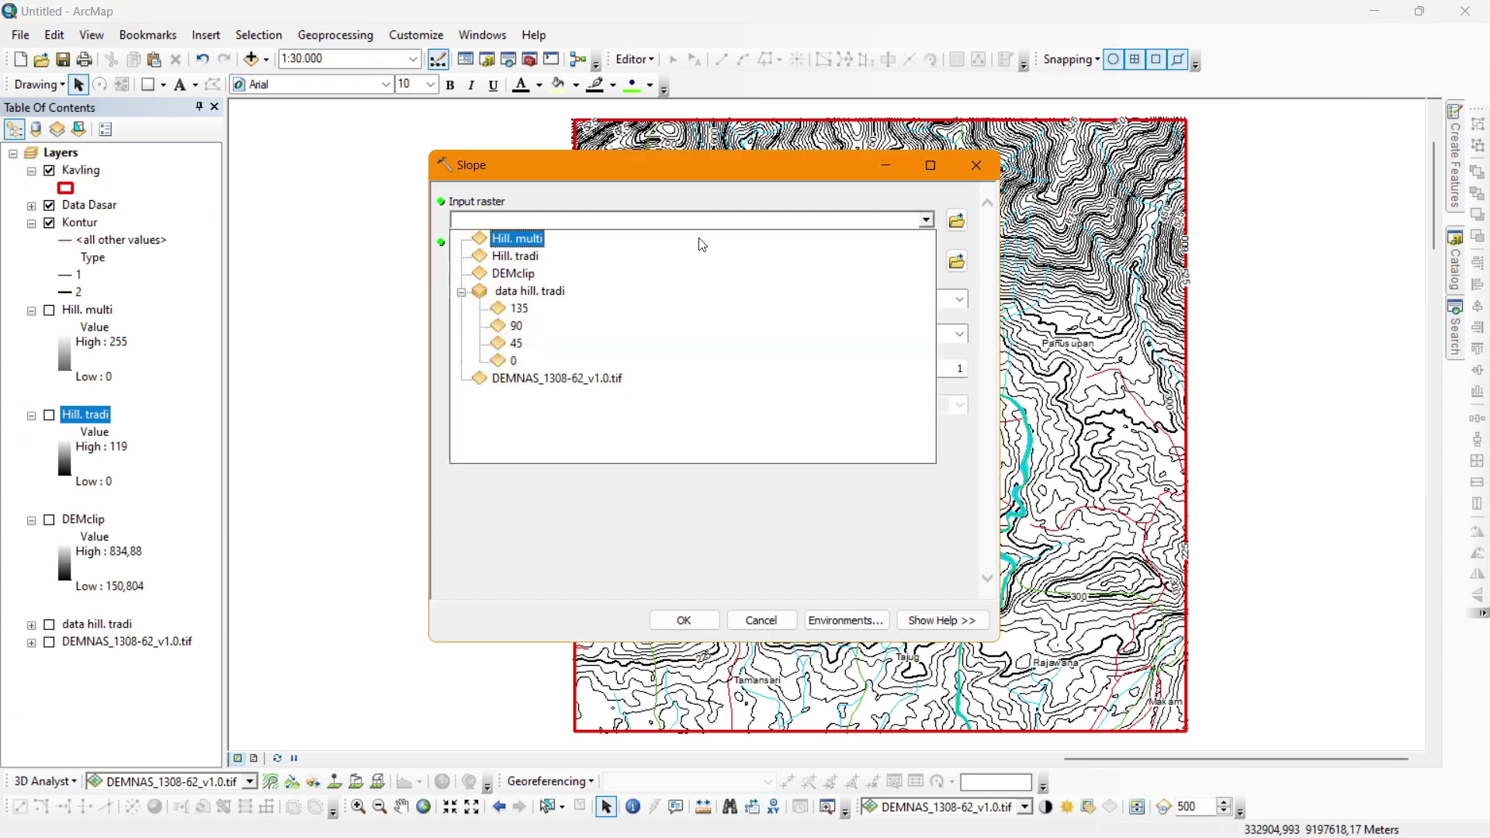
{"action": "left_click", "coordinate": [509, 282]}
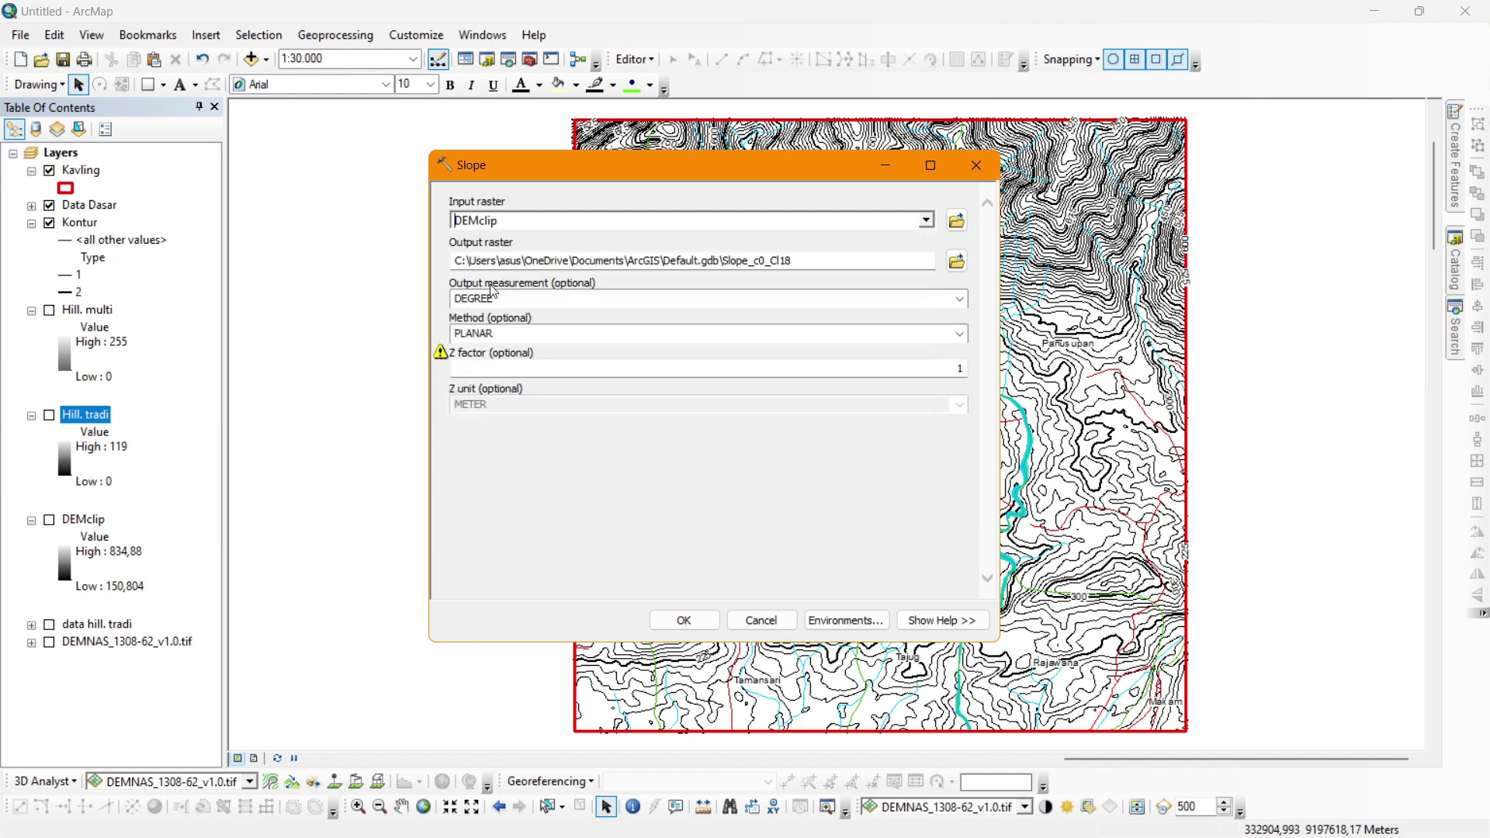
{"action": "left_click", "coordinate": [959, 299]}
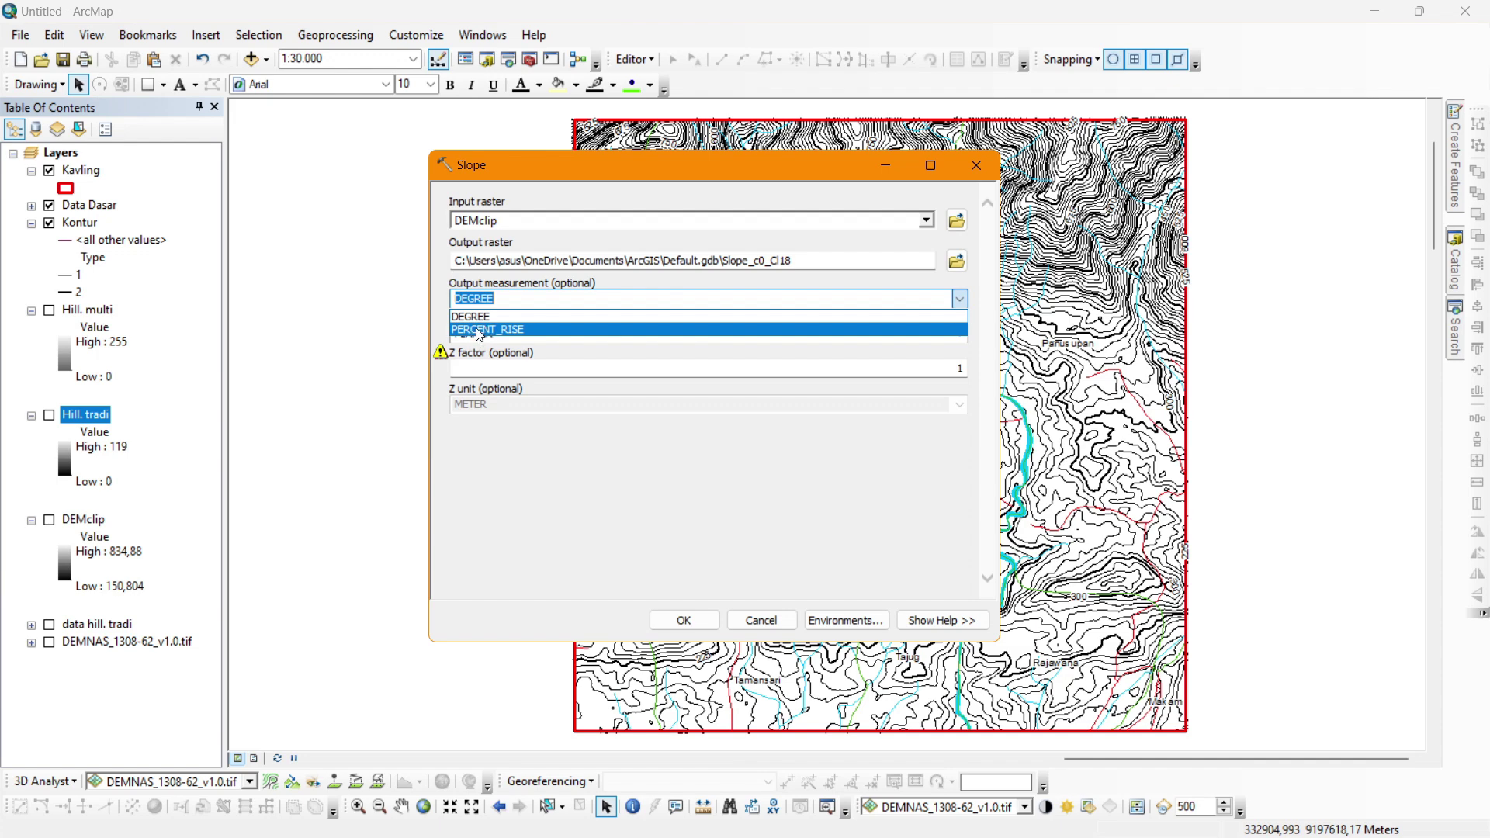
{"action": "left_click", "coordinate": [479, 332]}
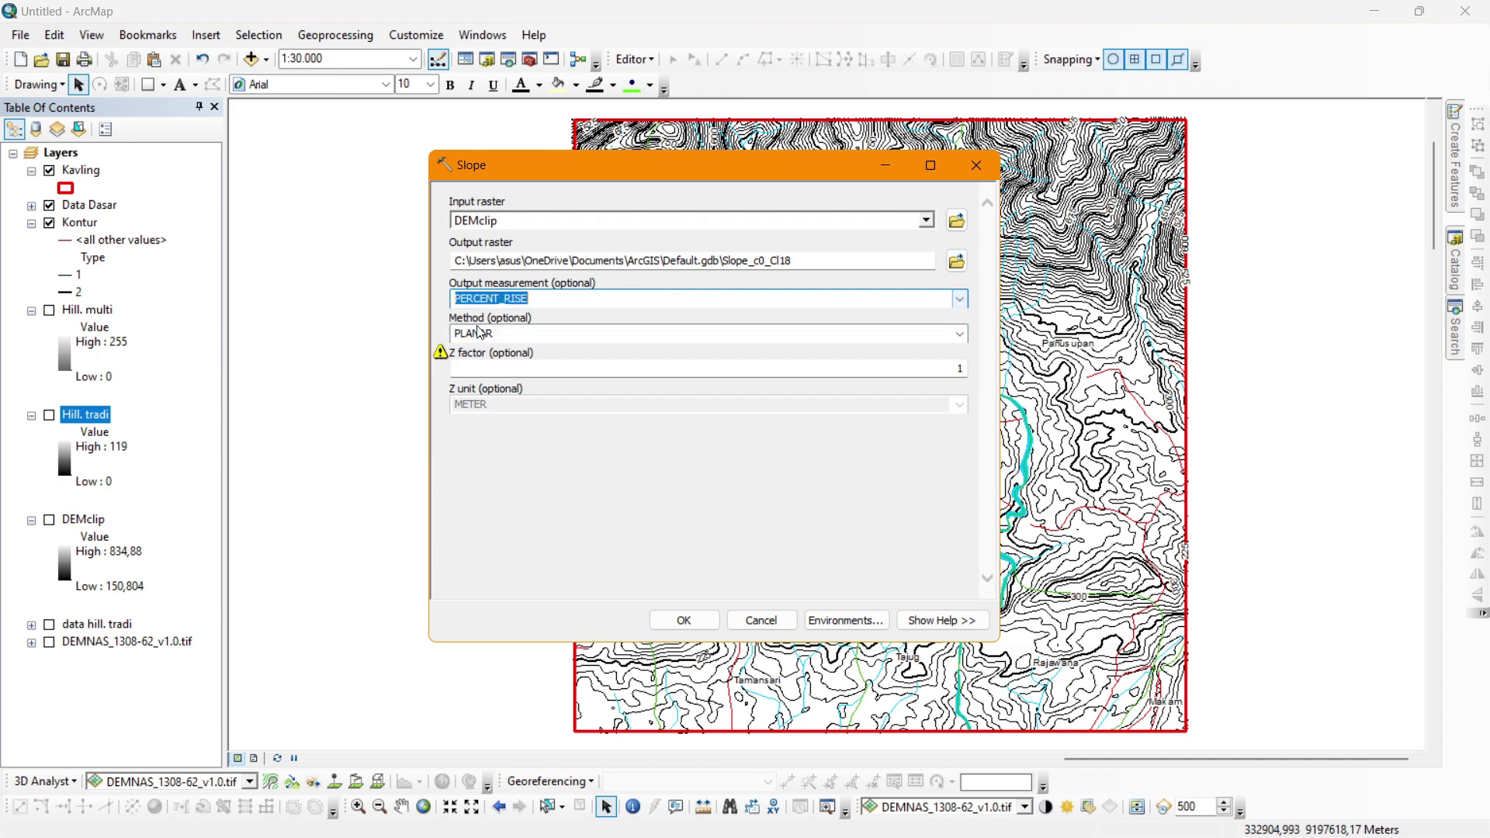
{"action": "left_click", "coordinate": [959, 334]}
{"action": "left_click", "coordinate": [957, 336]}
{"action": "left_click", "coordinate": [961, 370]}
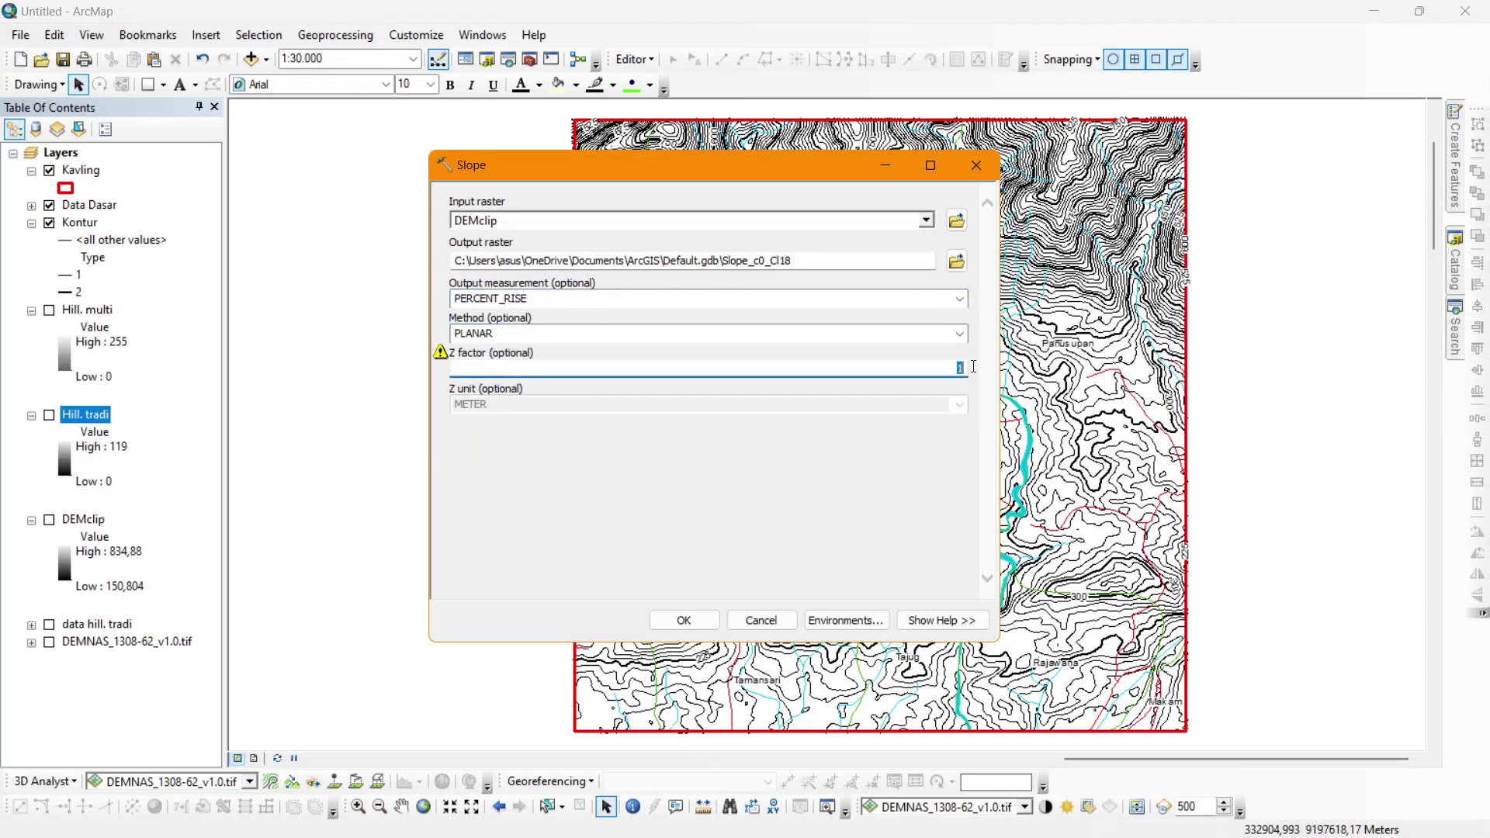
{"action": "left_click", "coordinate": [924, 464]}
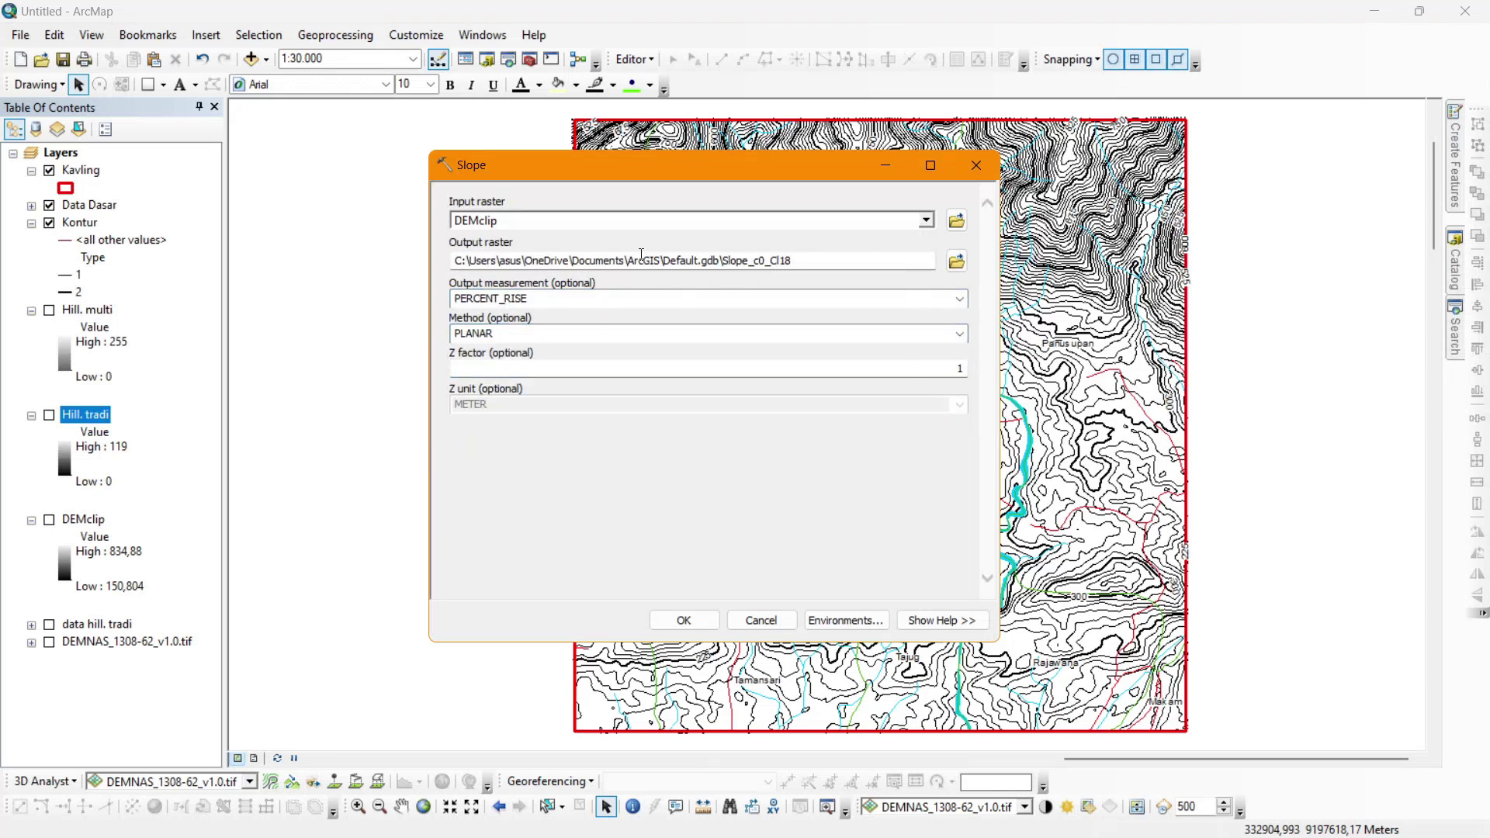
{"action": "left_click", "coordinate": [676, 619]}
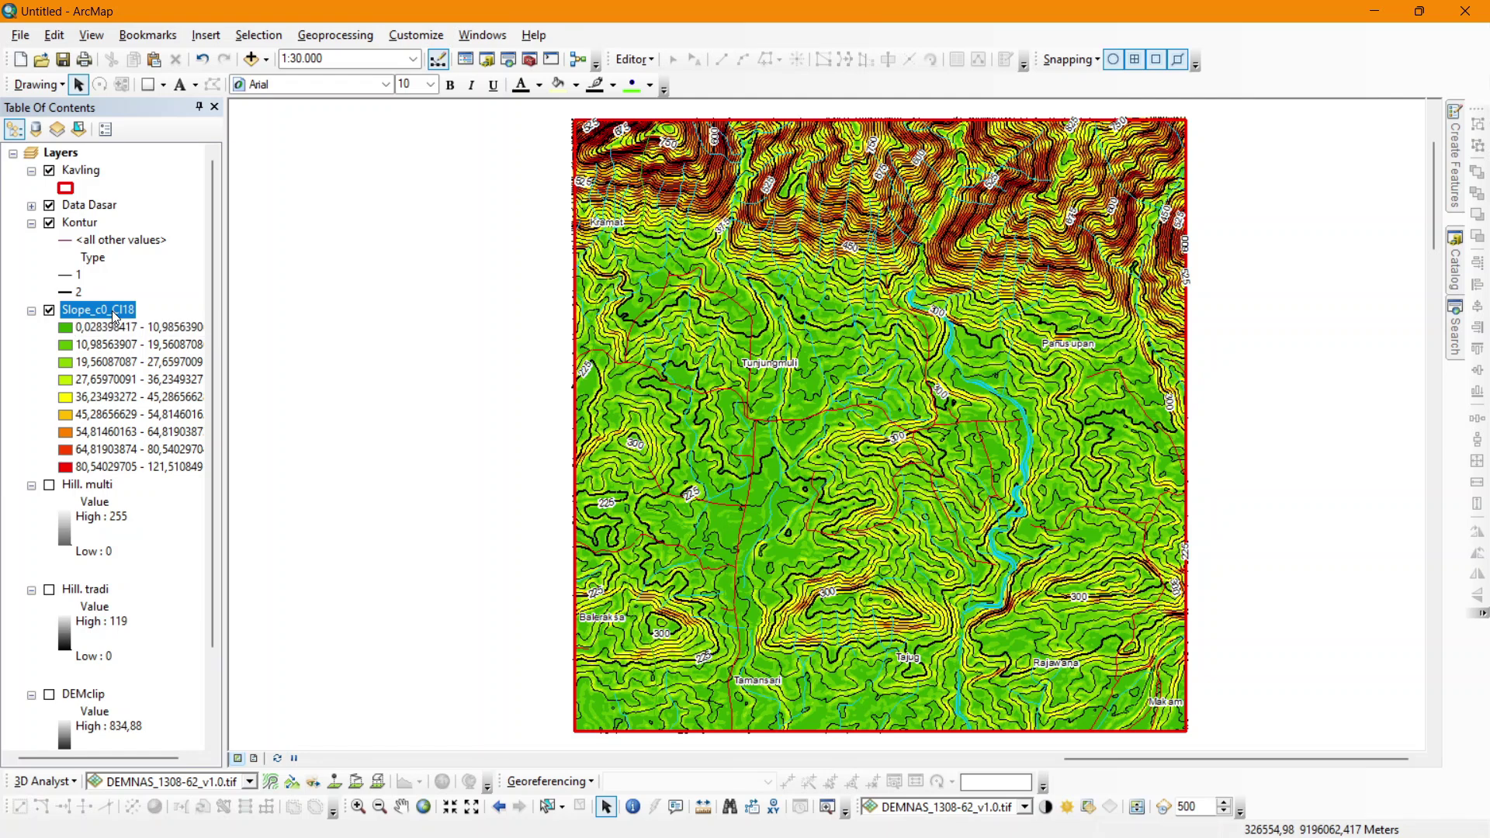
Set the Slope_c0_Cl18 layer's symbology to 8 classes.
{"action": "left_click", "coordinate": [112, 311]}
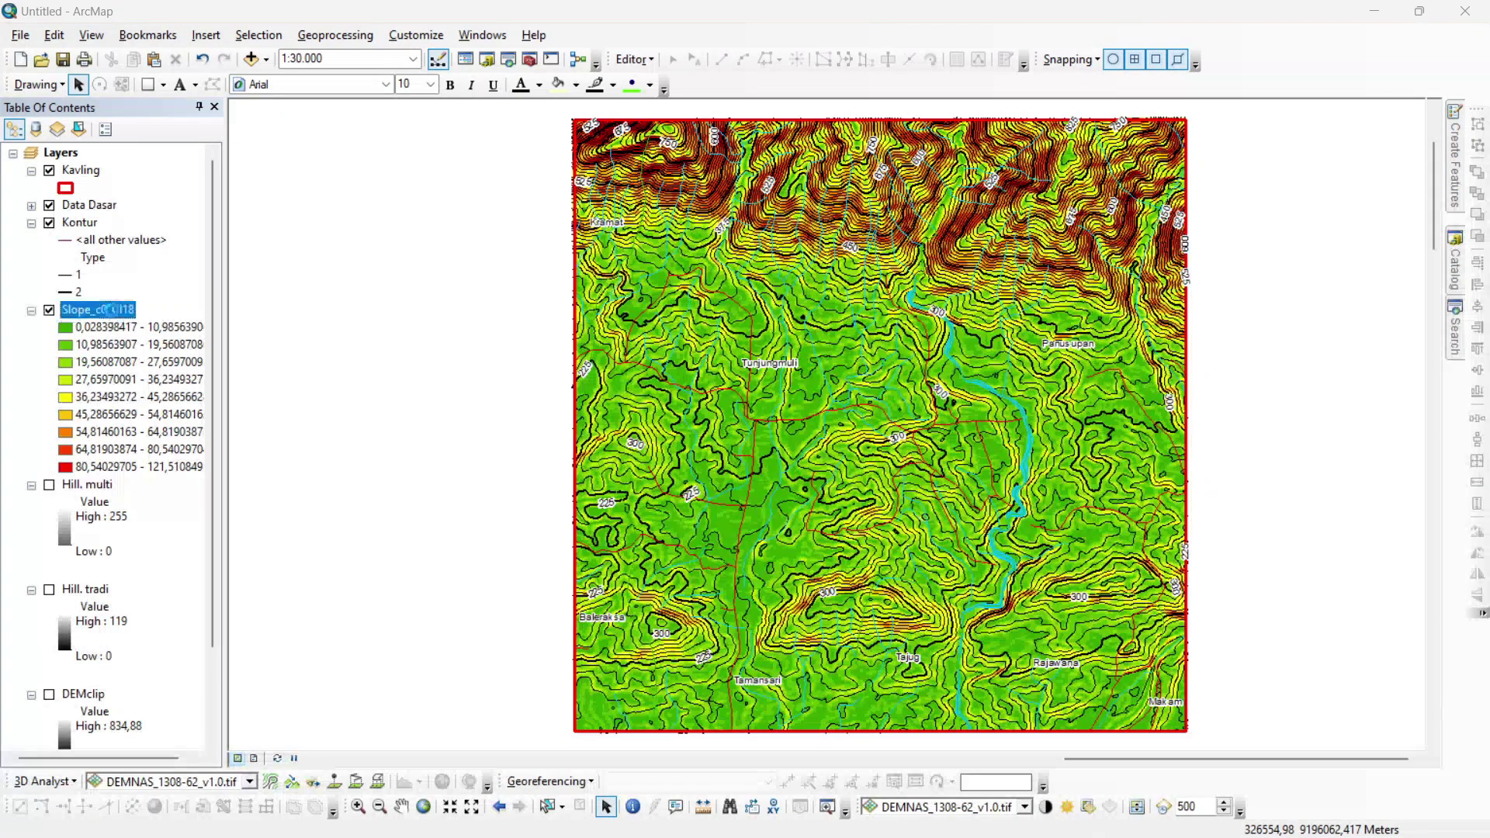
{"action": "double_click", "coordinate": [113, 310]}
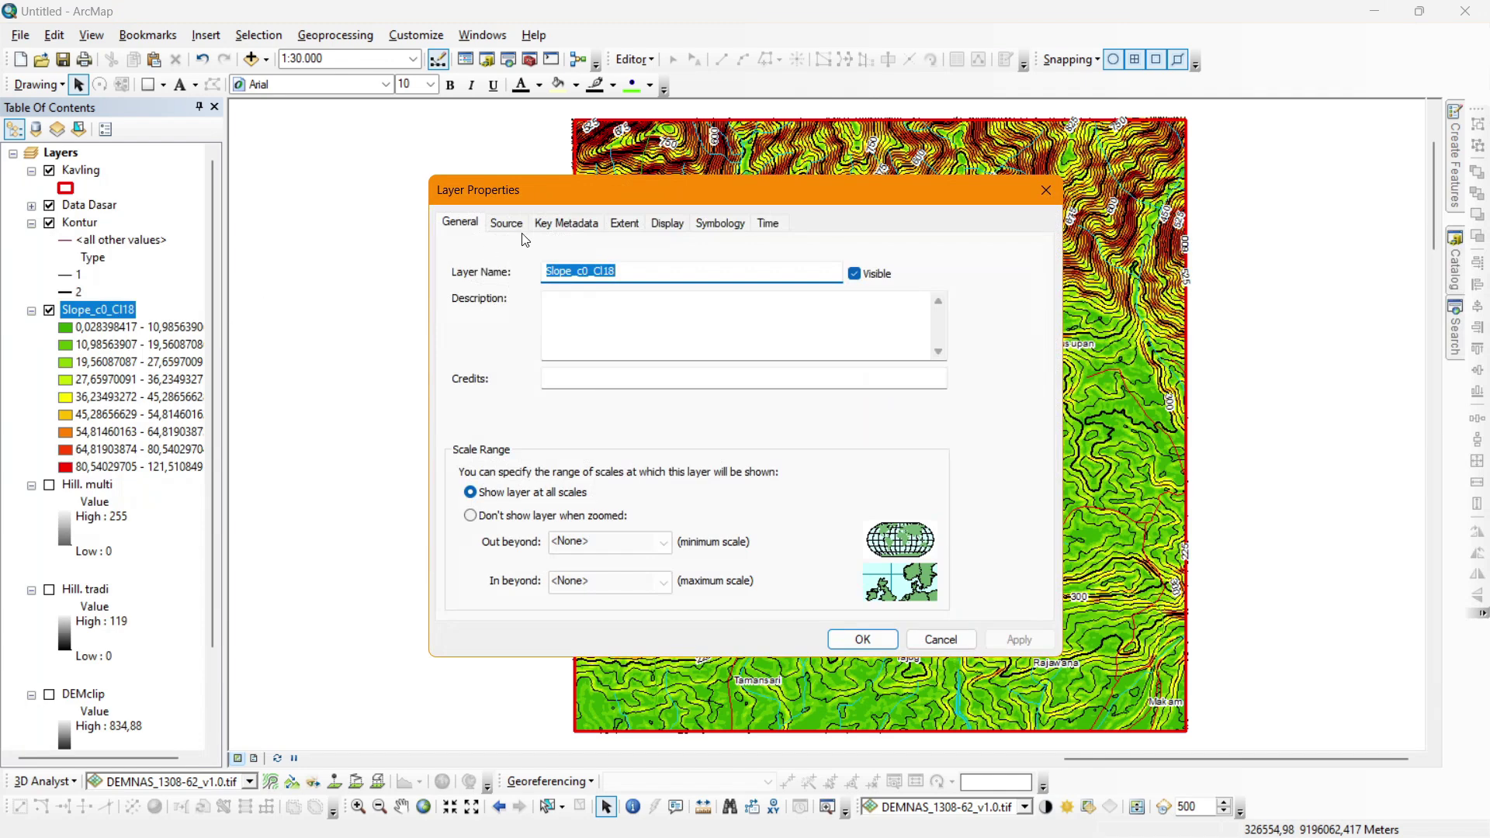
{"action": "left_click", "coordinate": [720, 225]}
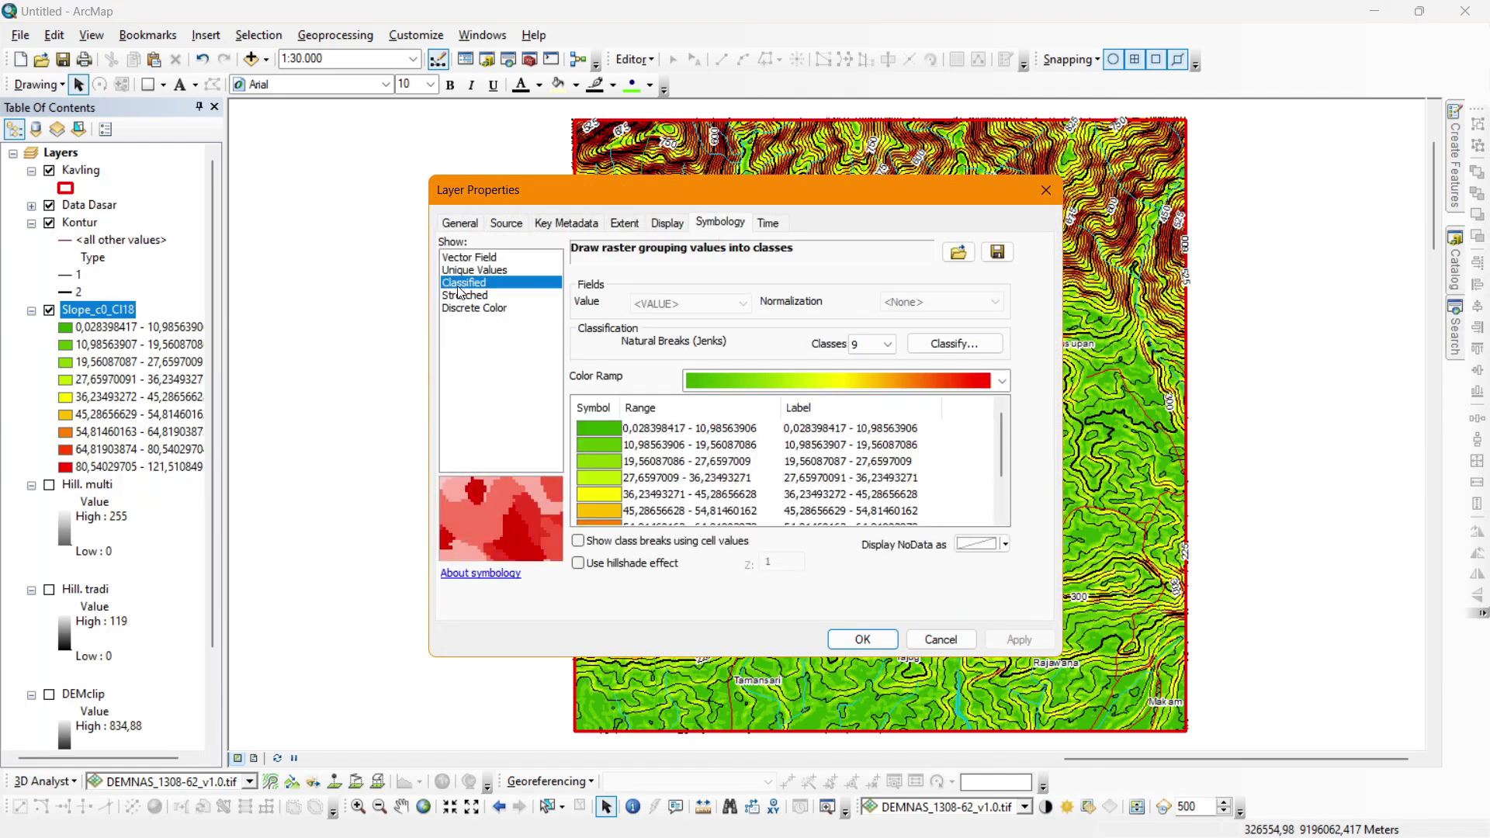
{"action": "left_click", "coordinate": [873, 344]}
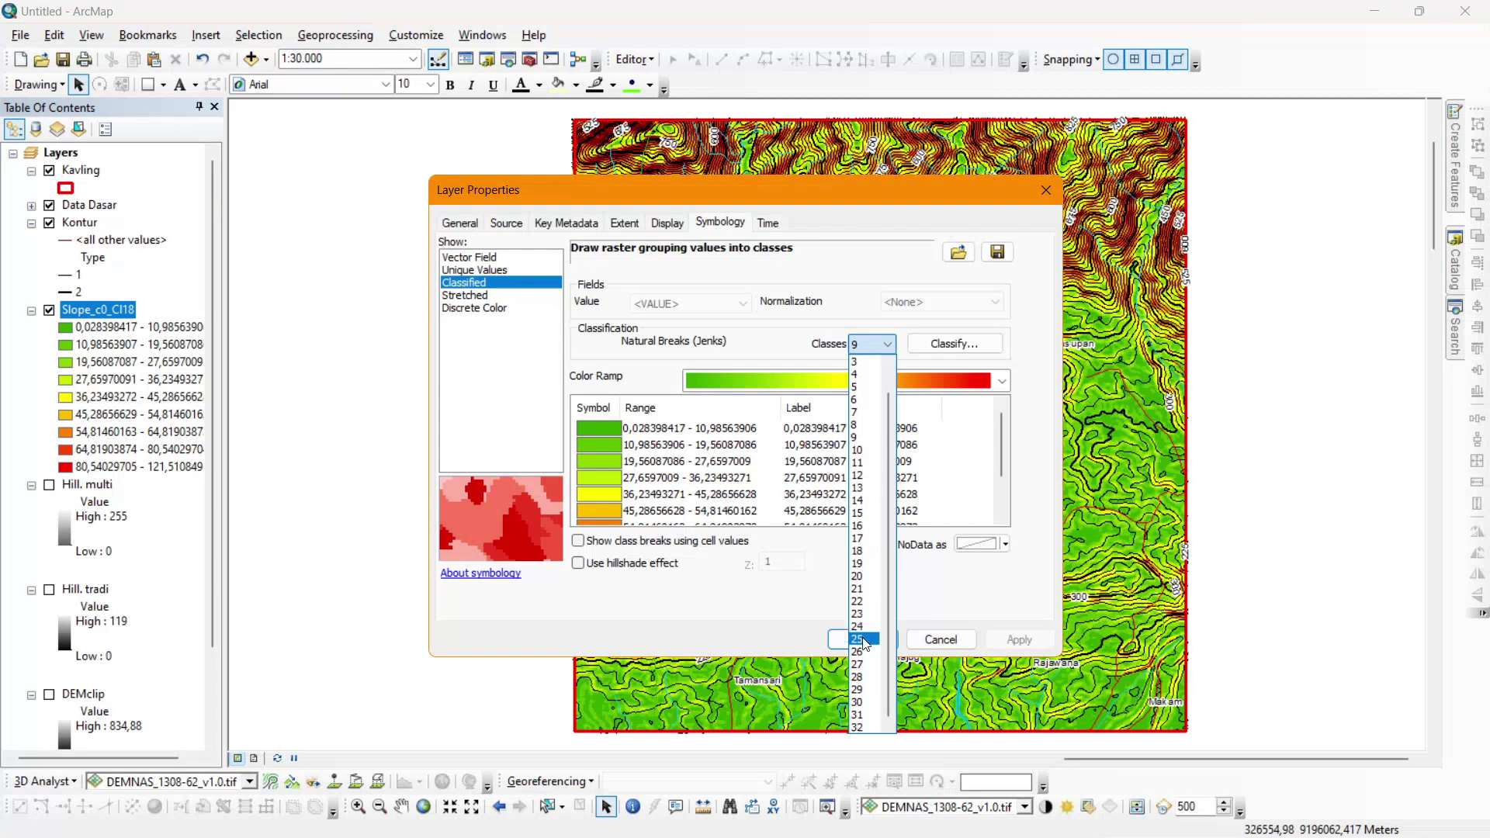
{"action": "scroll", "coordinate": [863, 427], "scroll_direction": "up", "scroll_amount": 1}
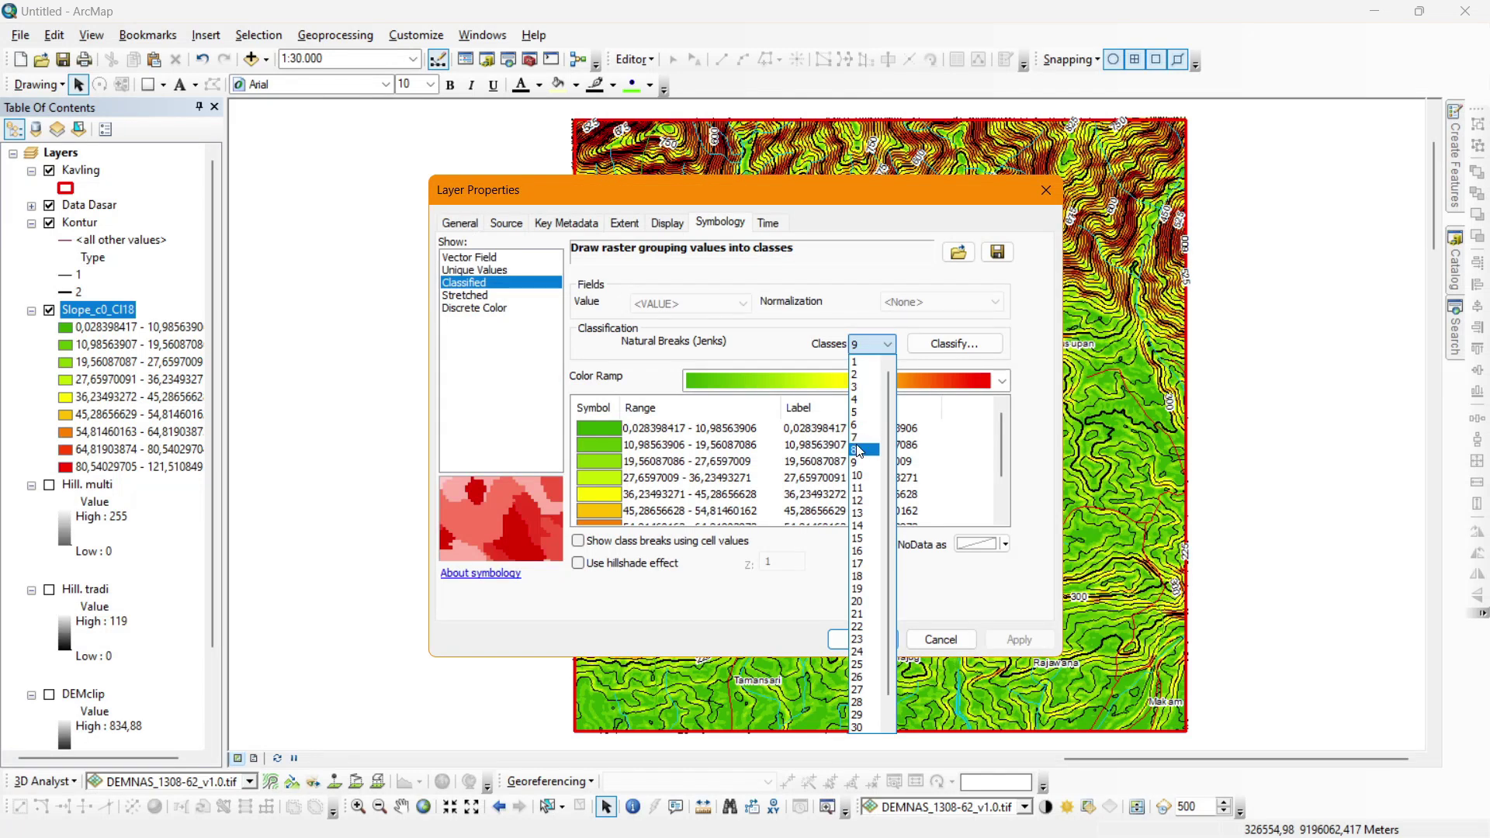
{"action": "left_click", "coordinate": [854, 450]}
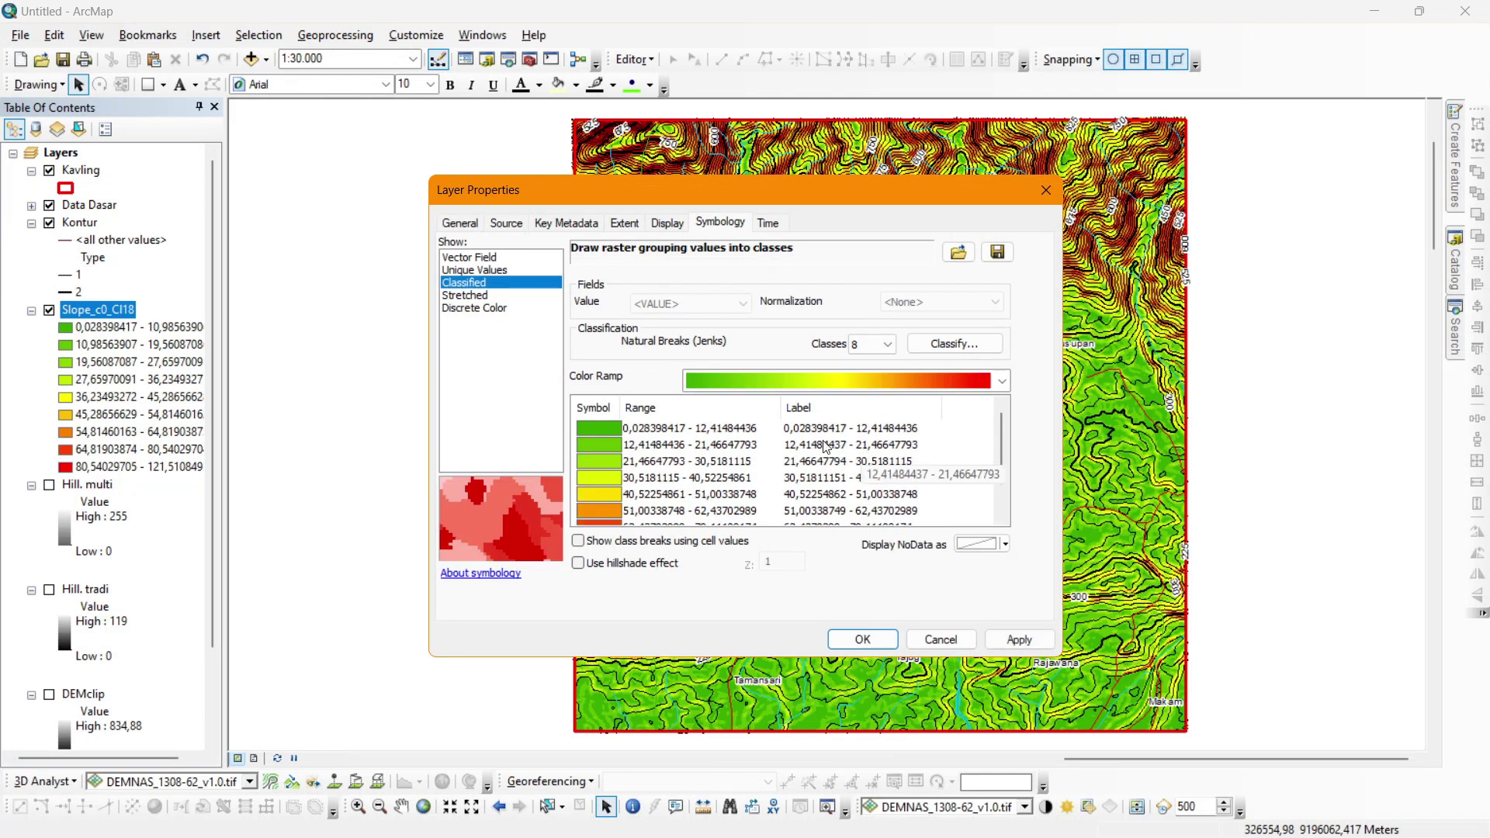
Enter manual class breaks 2, 7, 15 and 30 for the slope raster.
{"action": "left_click", "coordinate": [939, 345]}
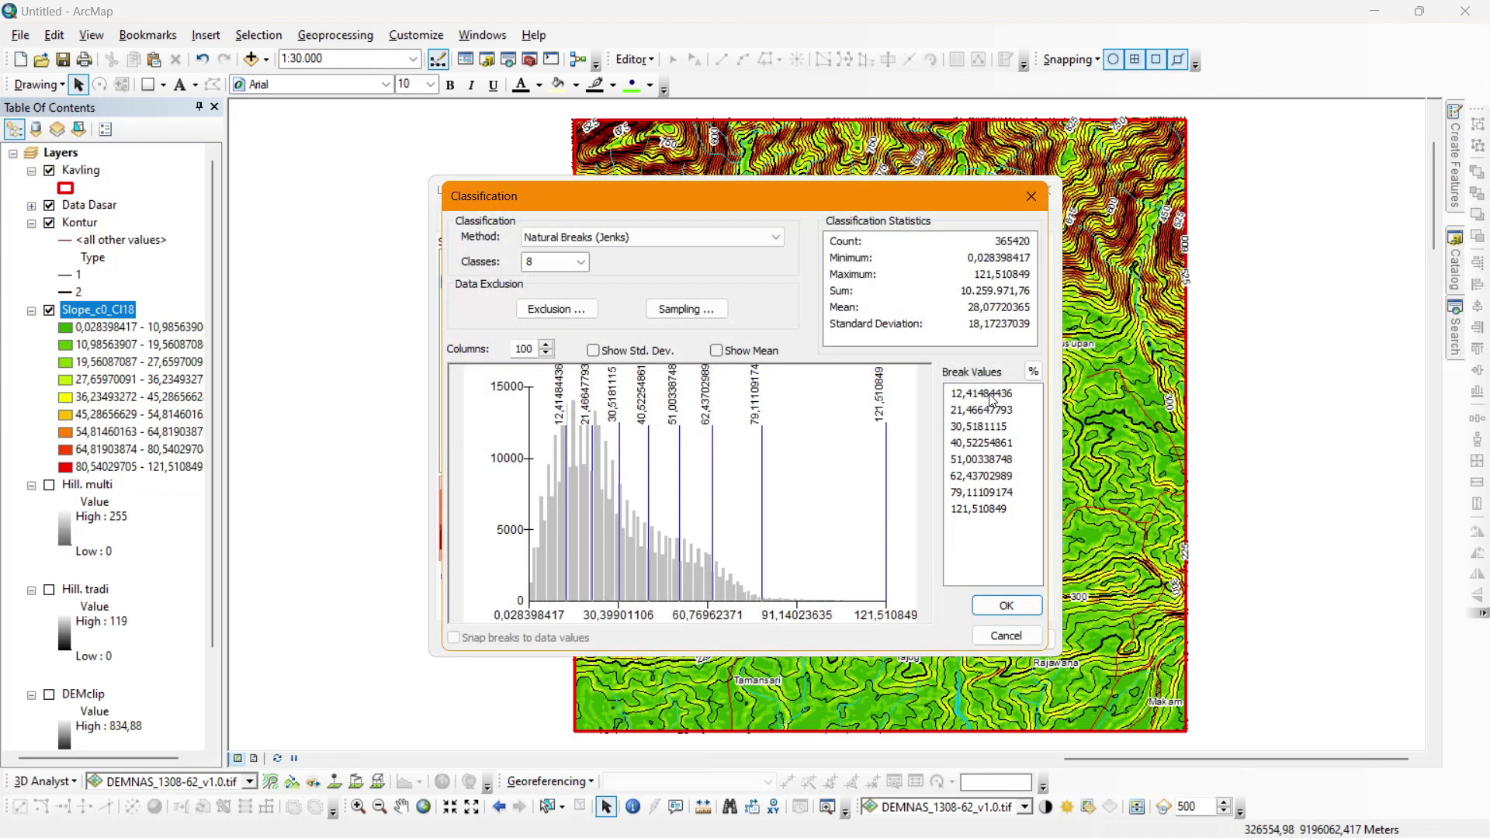
{"action": "double_click", "coordinate": [992, 395]}
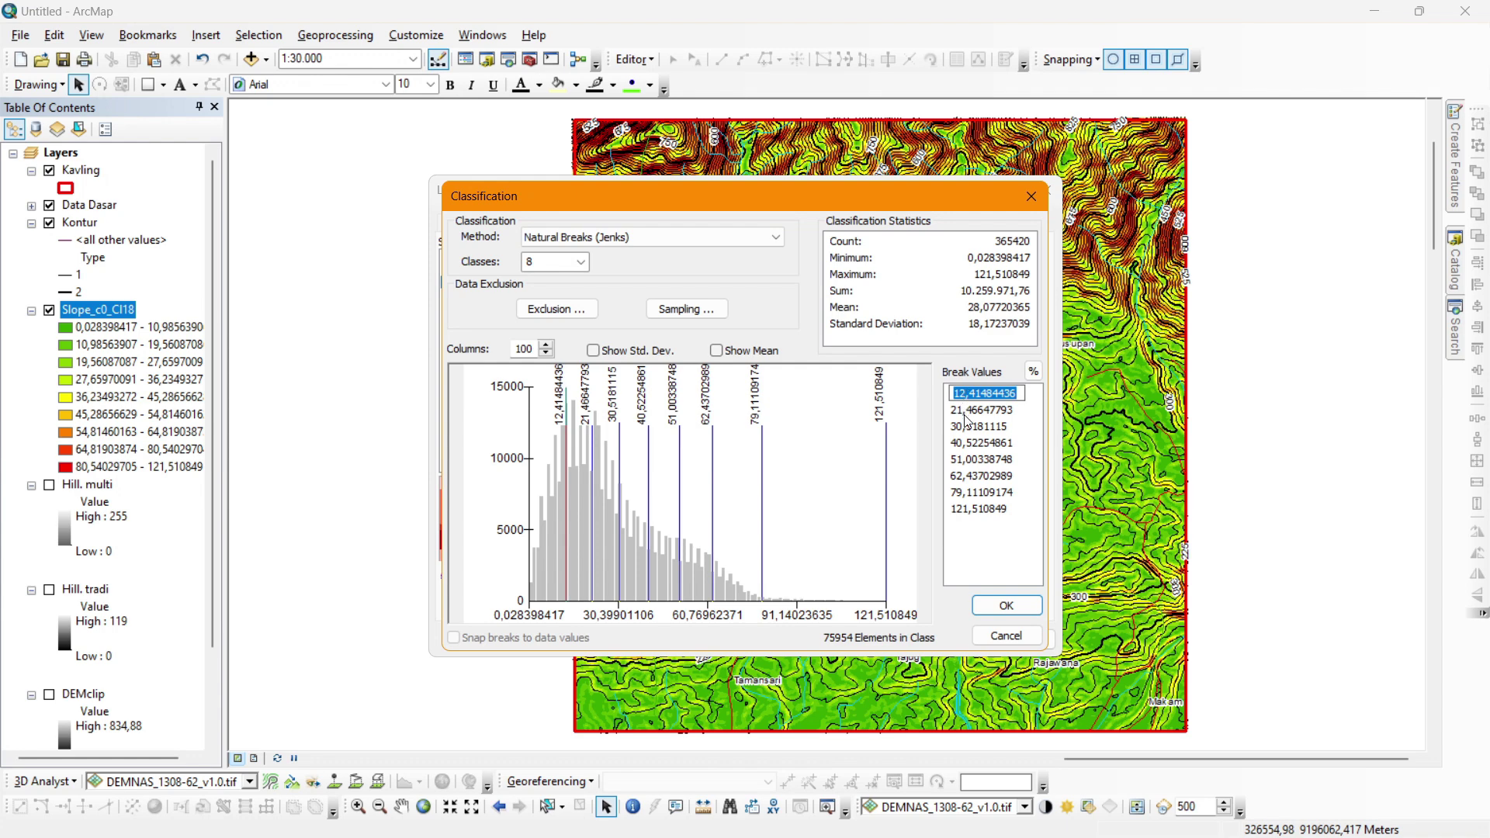
{"action": "type", "text": "2"}
{"action": "key", "text": "Return"}
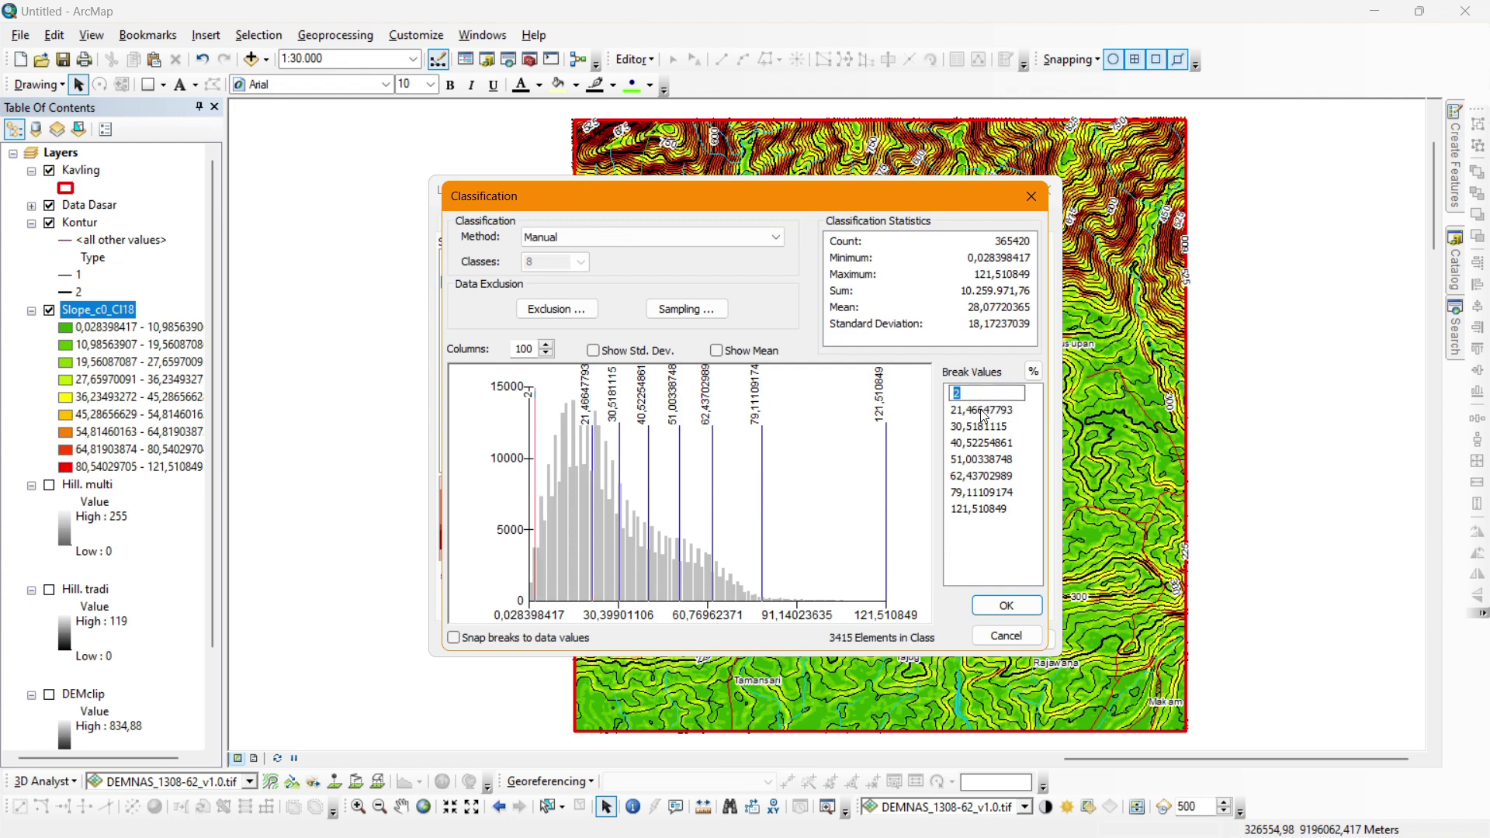
{"action": "left_click", "coordinate": [986, 410]}
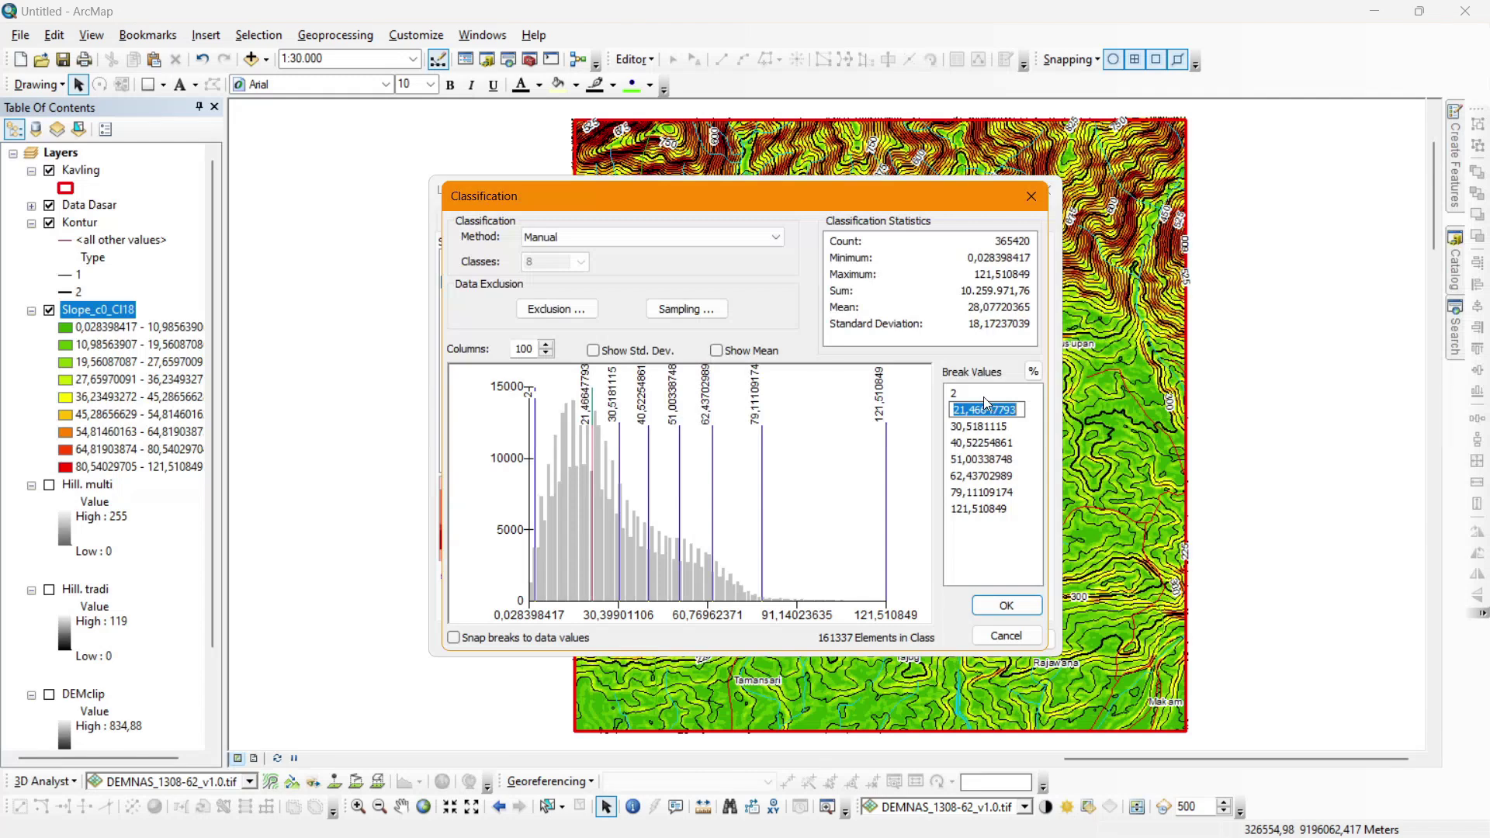
{"action": "type", "text": "7"}
{"action": "left_click", "coordinate": [981, 425]}
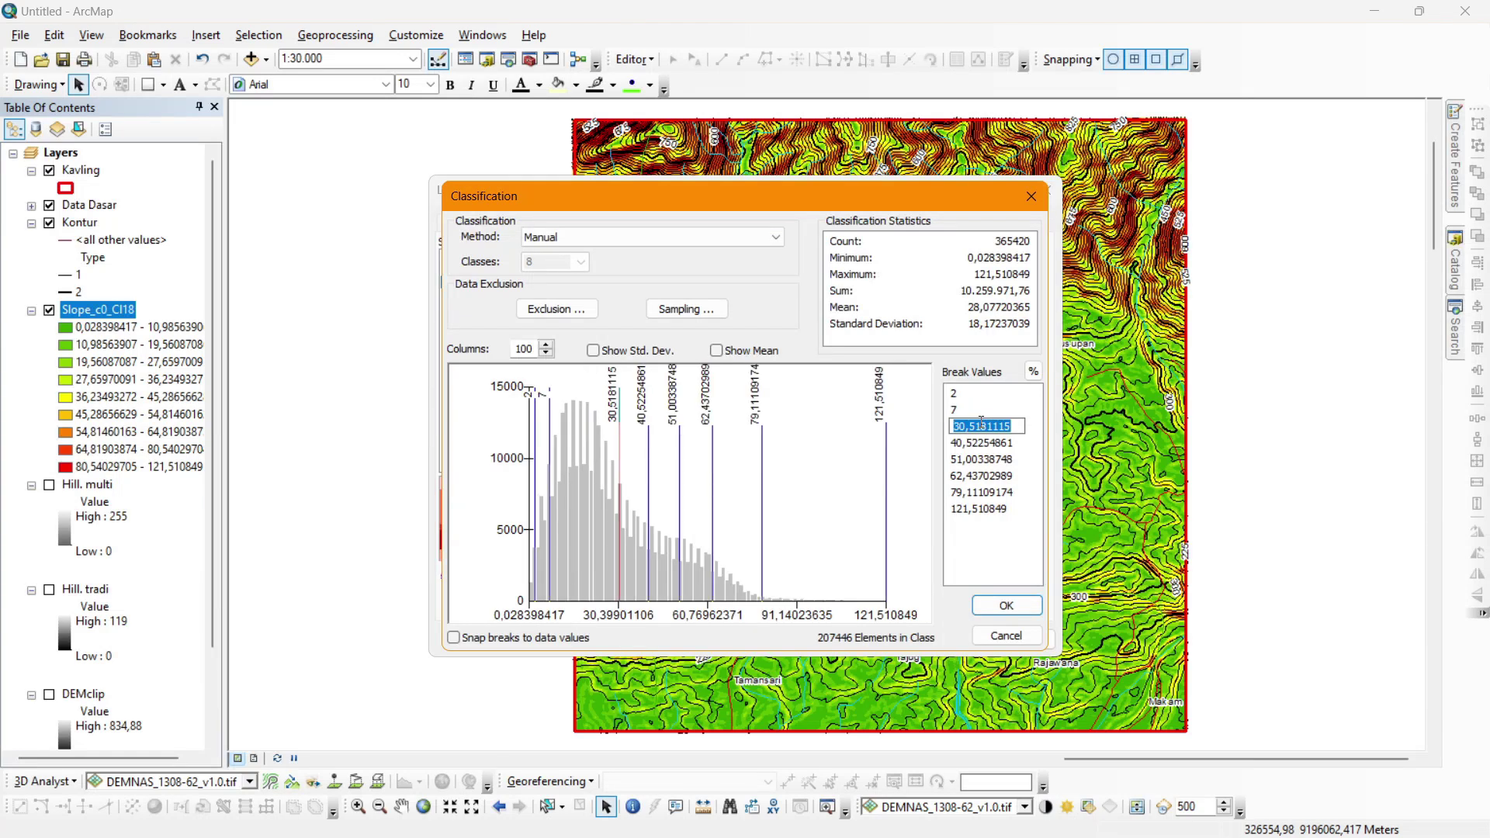
{"action": "type", "text": "15"}
{"action": "left_click", "coordinate": [987, 444]}
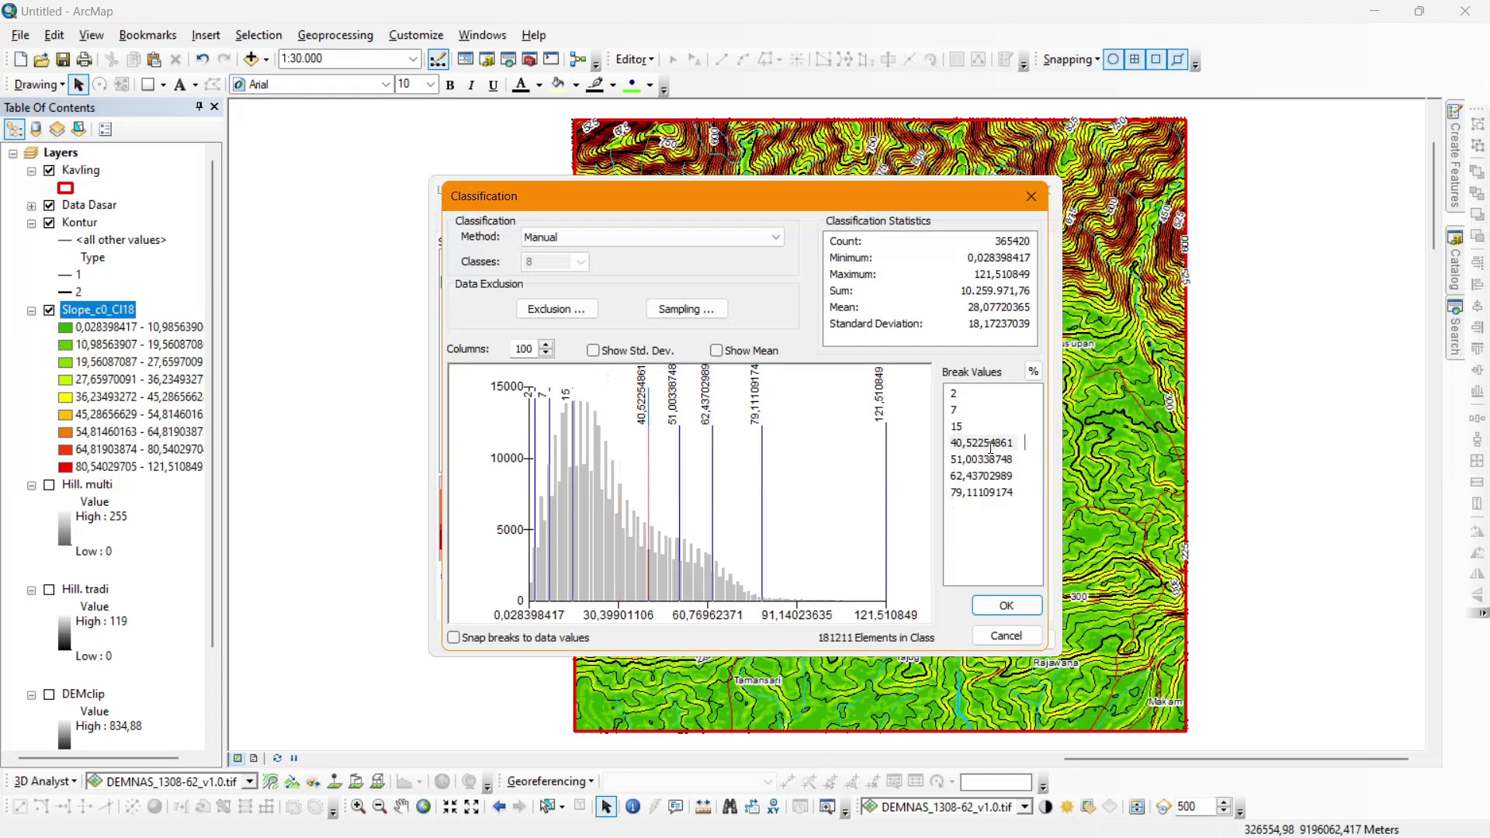
{"action": "type", "text": "30"}
{"action": "left_click", "coordinate": [999, 459]}
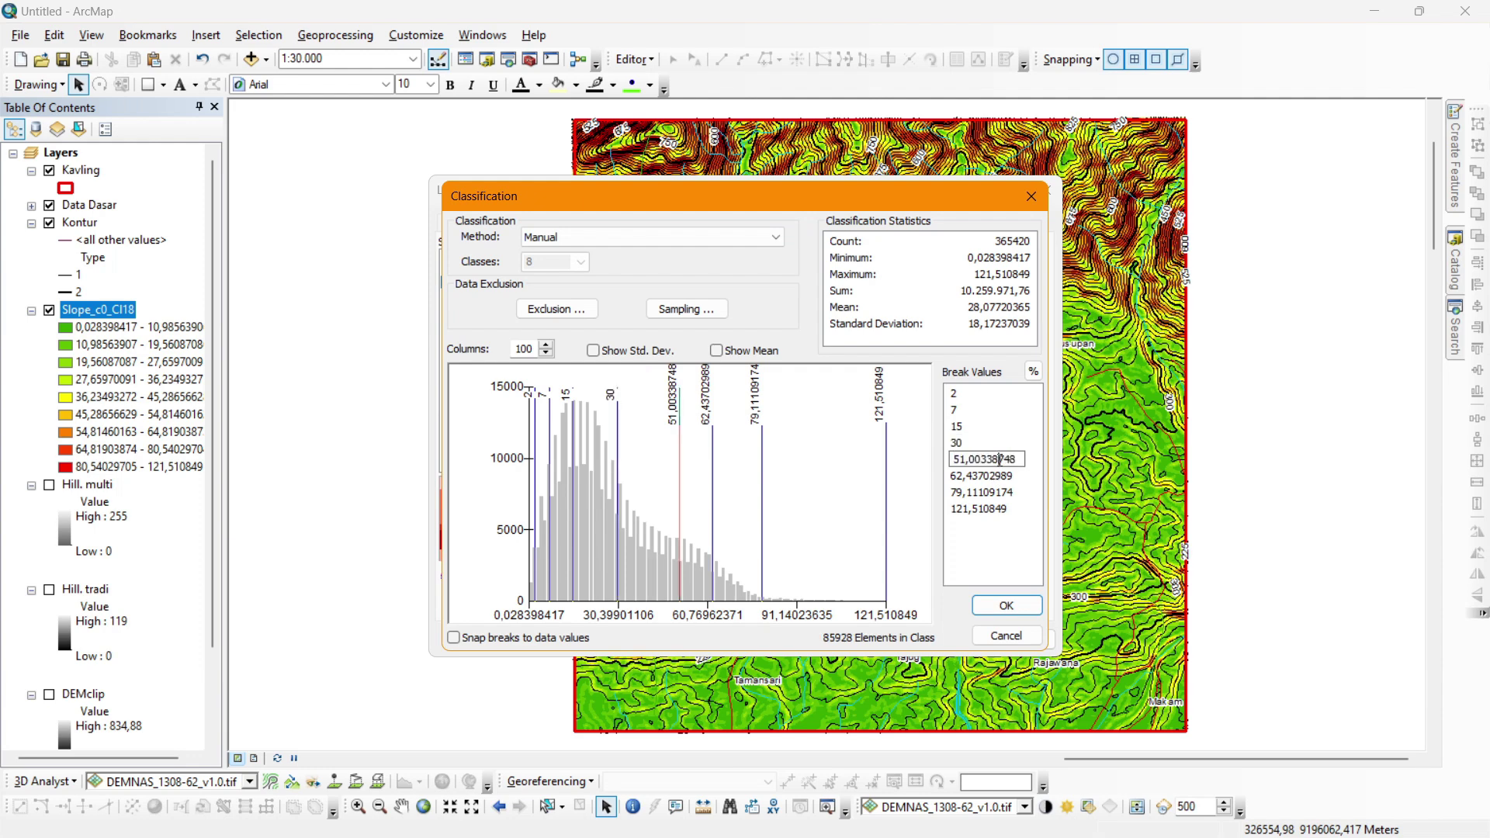
Make the fifth break 70, replacing the 51,00 and 62,44 automatic values.
{"action": "double_click", "coordinate": [999, 459]}
{"action": "type", "text": "70"}
{"action": "left_click", "coordinate": [1007, 475]}
{"action": "double_click", "coordinate": [1006, 475]}
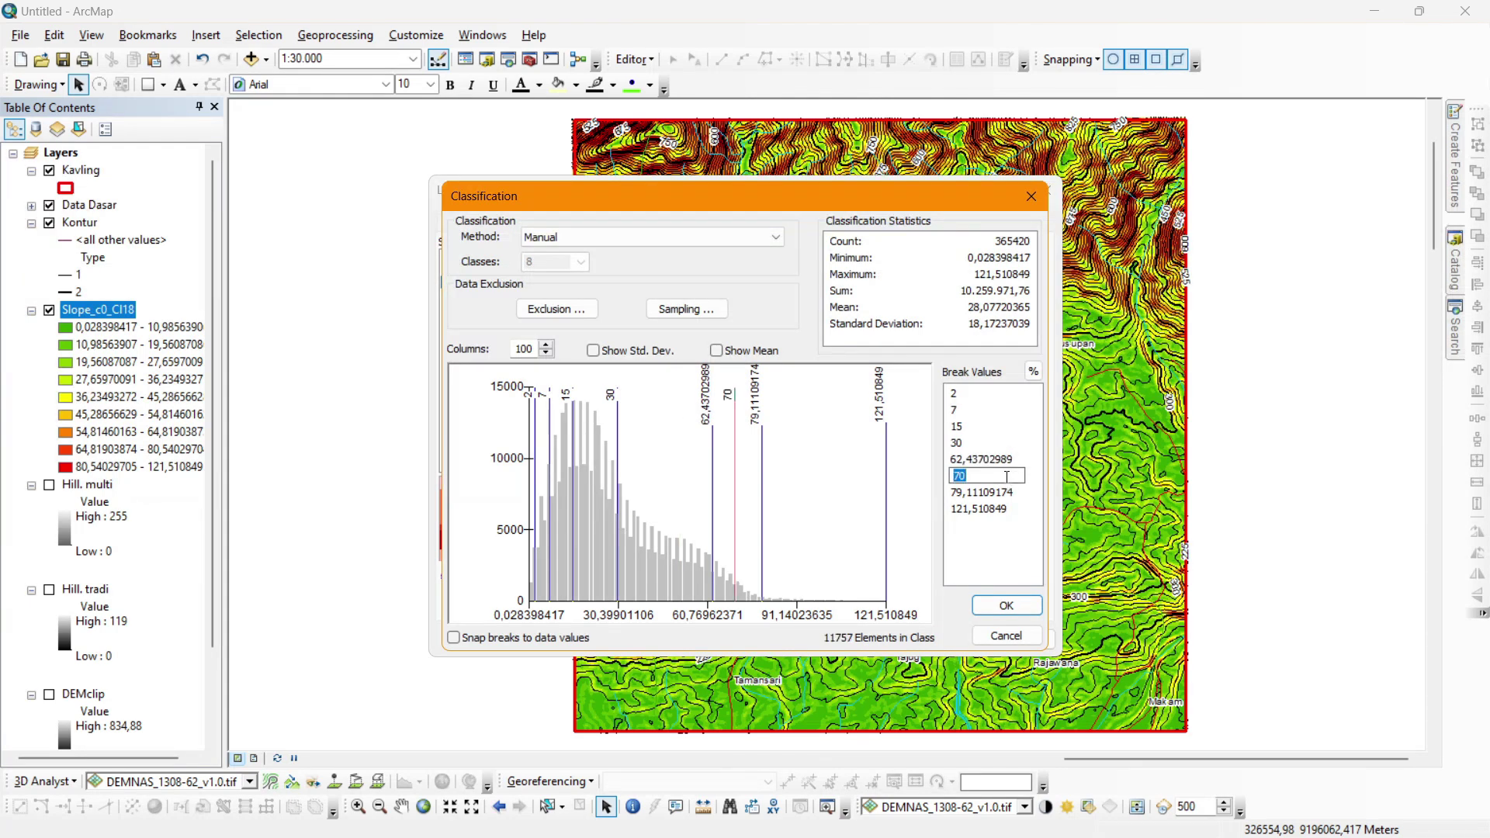
{"action": "left_click", "coordinate": [1001, 458]}
{"action": "double_click", "coordinate": [1001, 459]}
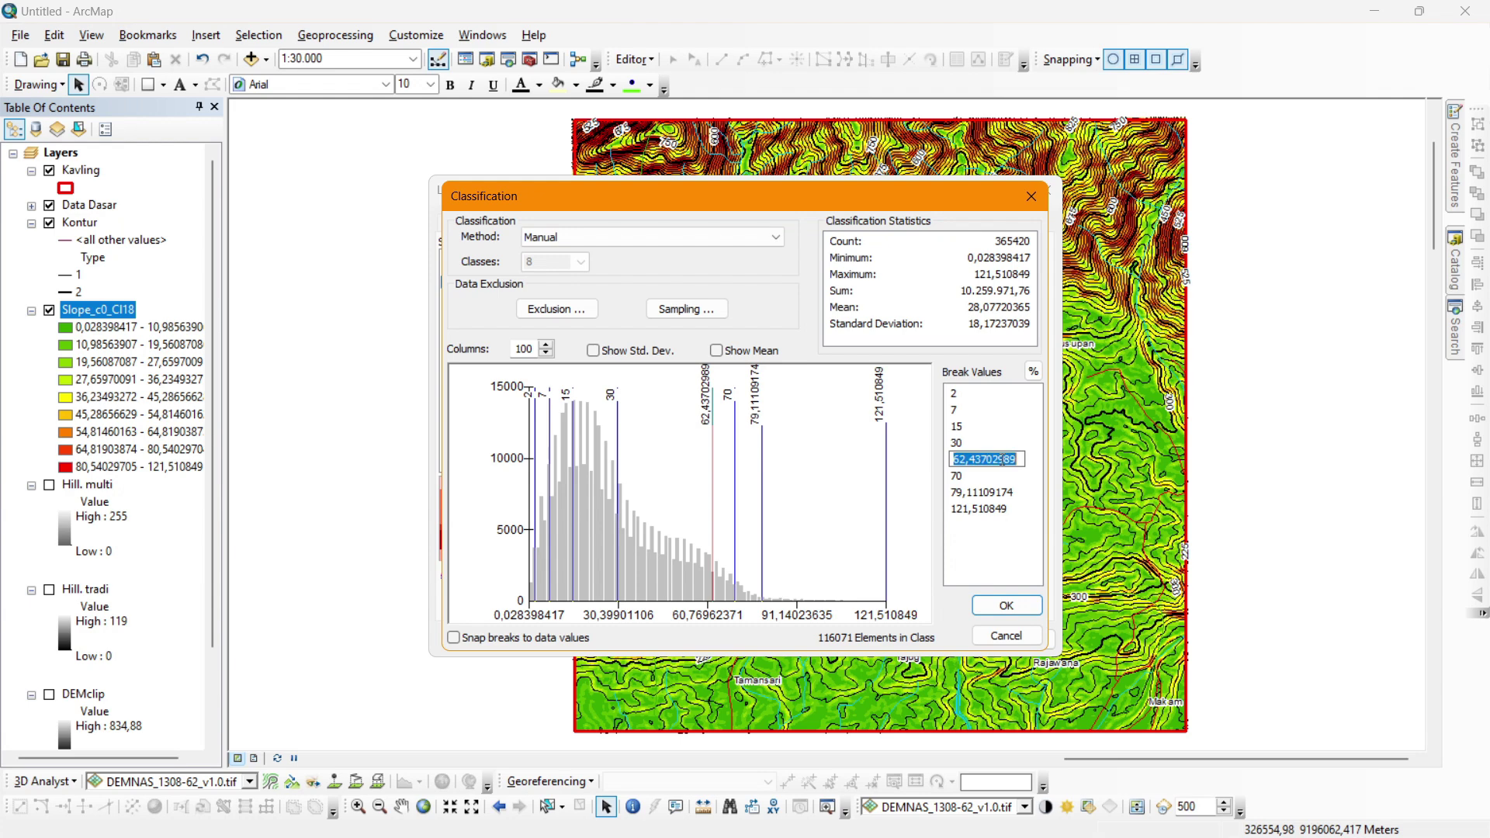
{"action": "type", "text": "70"}
Overwrite the remaining automatic breaks (79,11 and 121,51) with 140-level upper values.
{"action": "double_click", "coordinate": [966, 475]}
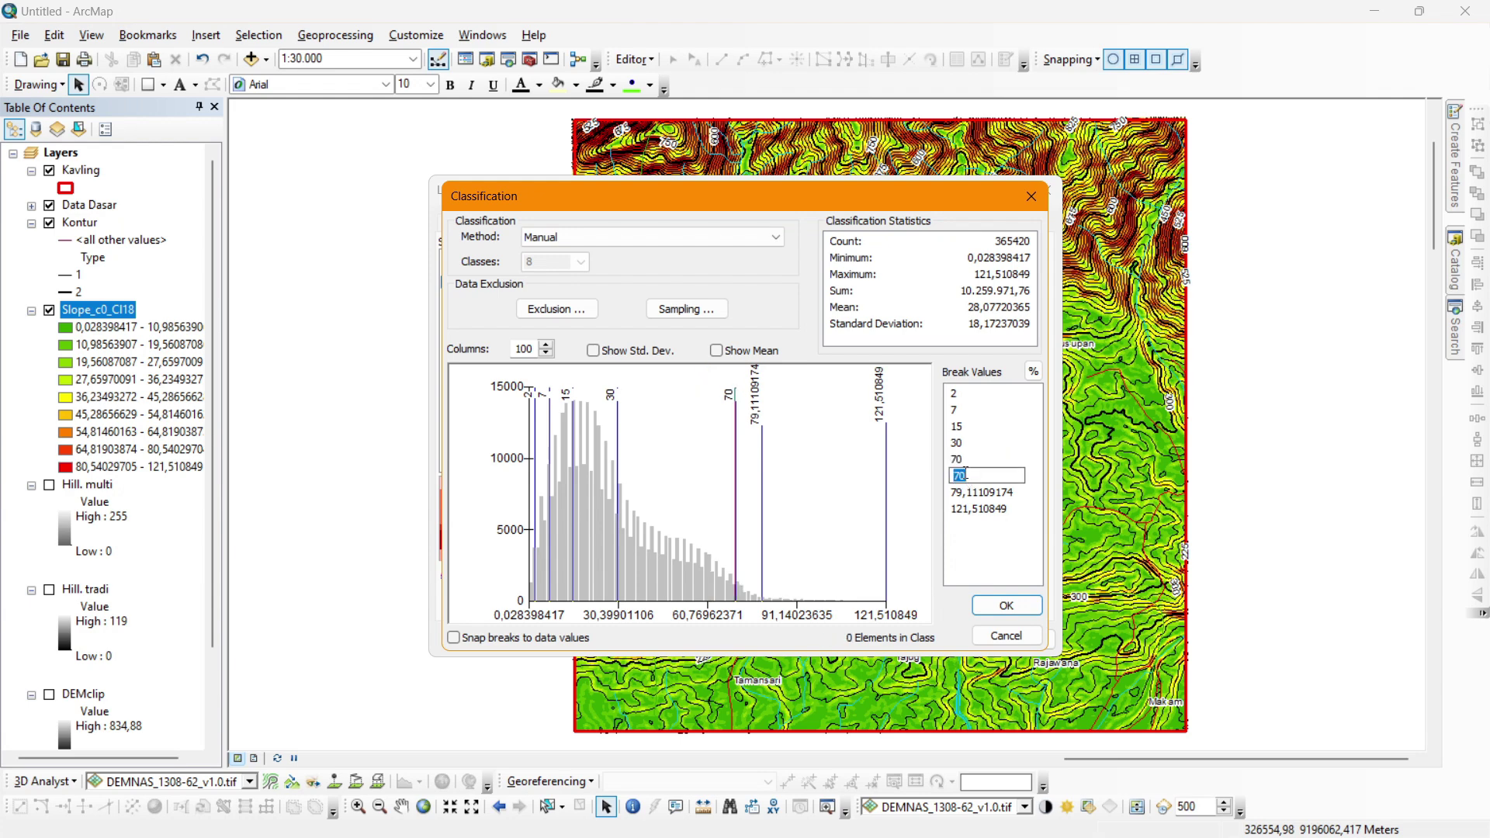
{"action": "type", "text": "140"}
{"action": "left_click", "coordinate": [1002, 491]}
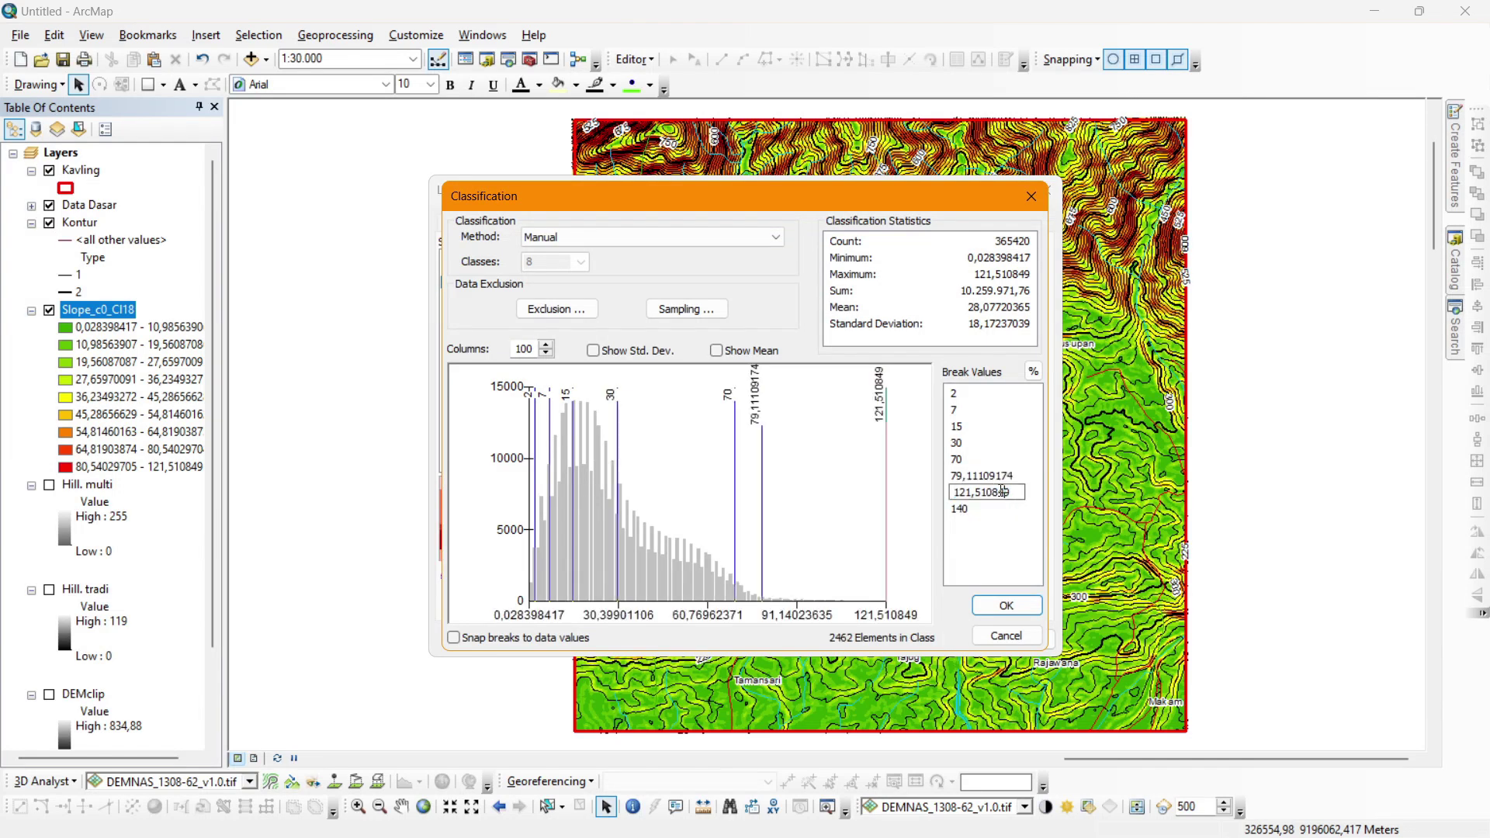
{"action": "left_click", "coordinate": [998, 475]}
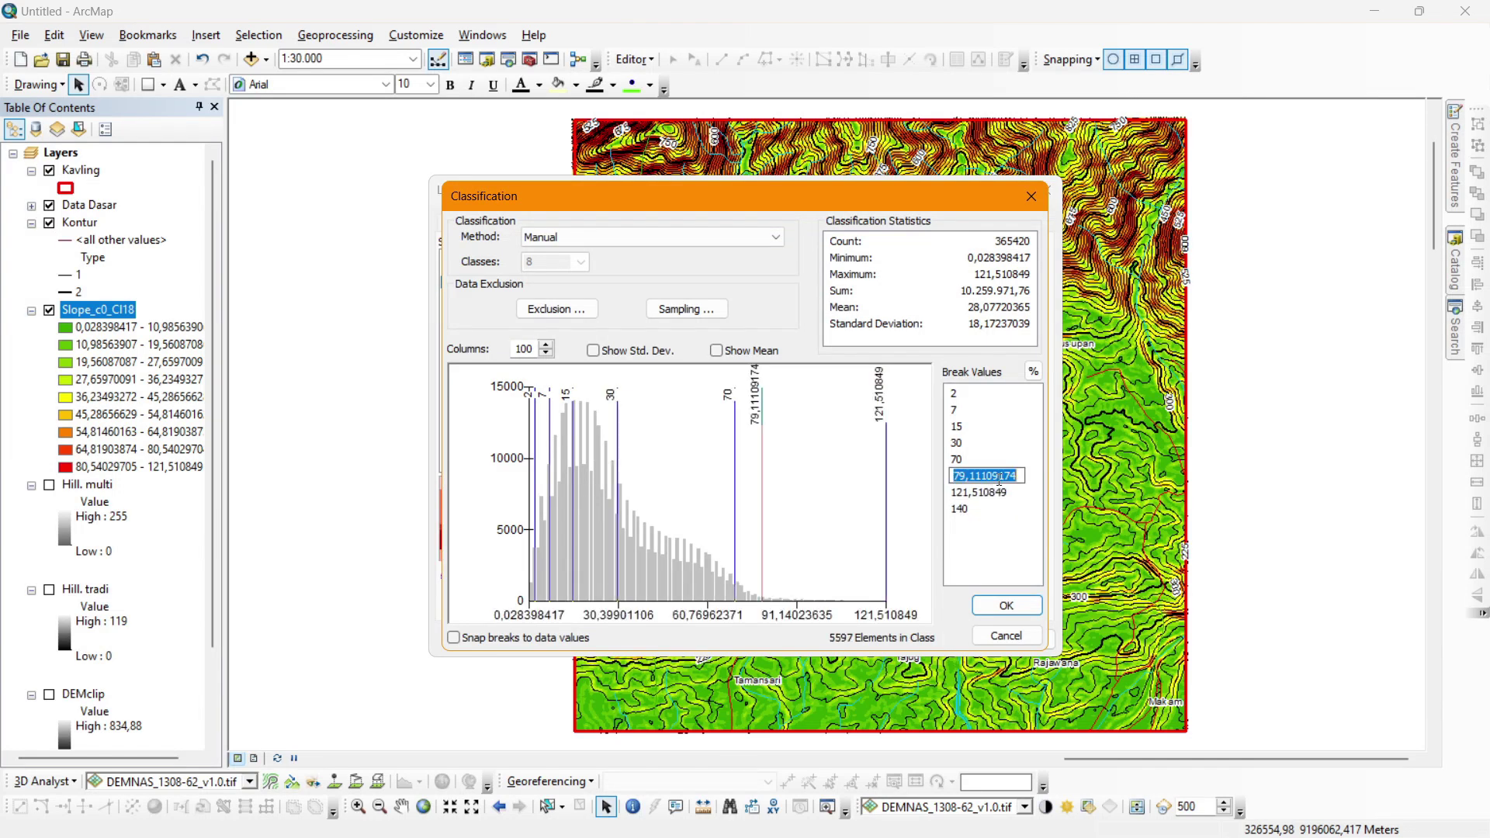
{"action": "type", "text": "140"}
{"action": "left_click", "coordinate": [972, 493]}
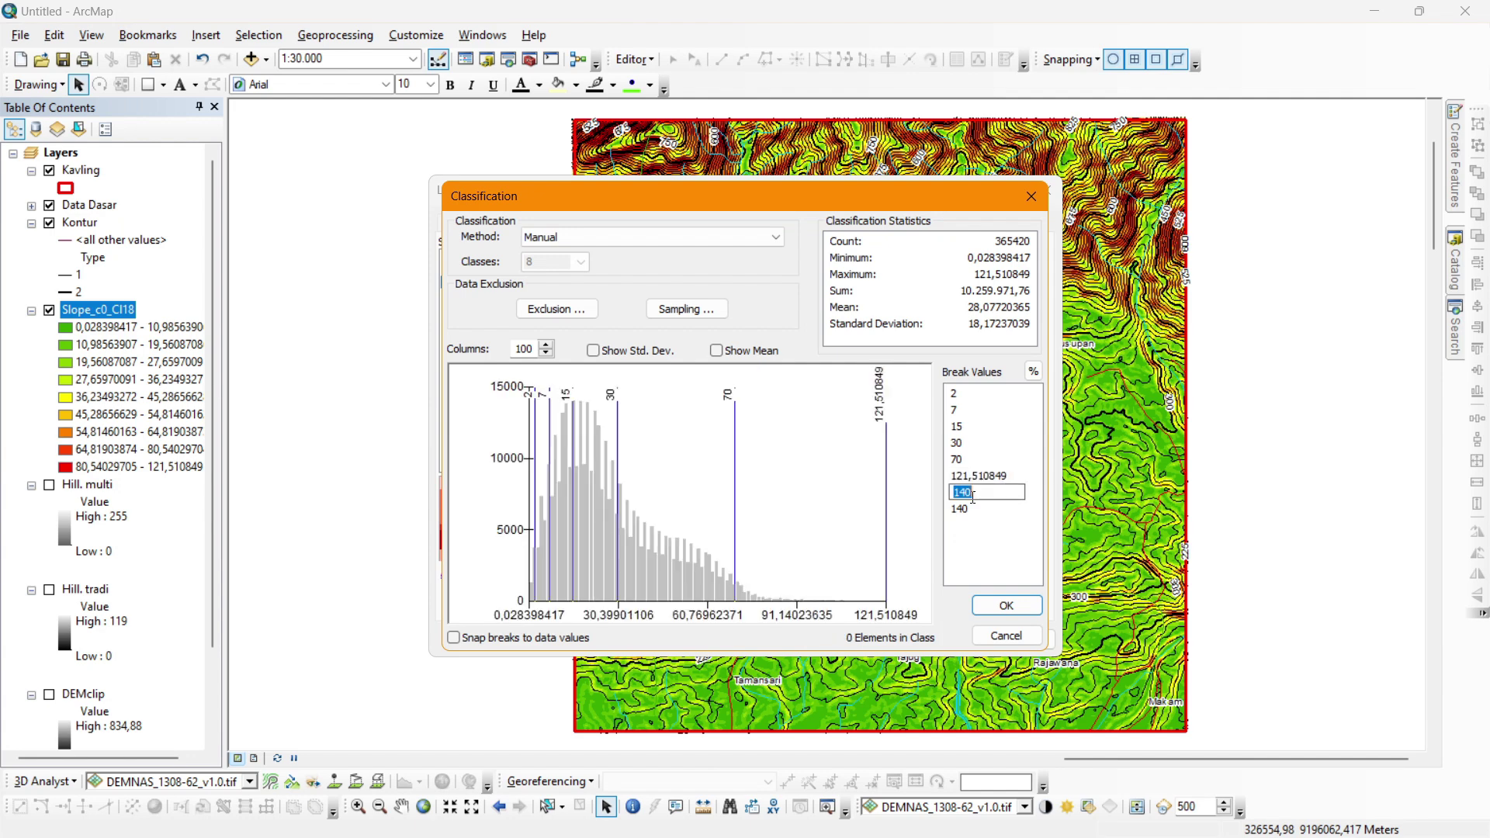
{"action": "left_click", "coordinate": [980, 475]}
{"action": "type", "text": "140"}
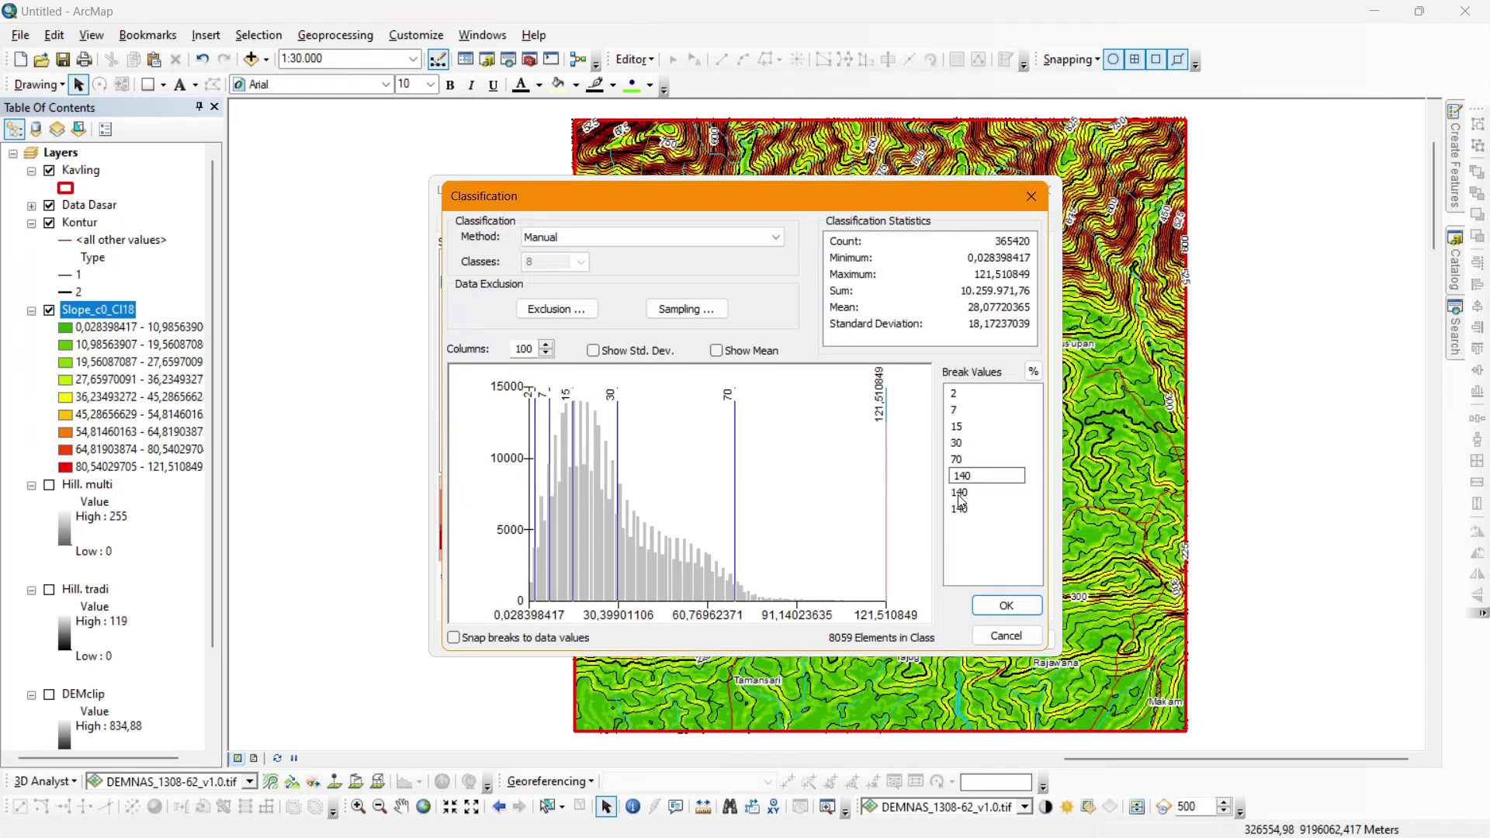
{"action": "left_click", "coordinate": [960, 494]}
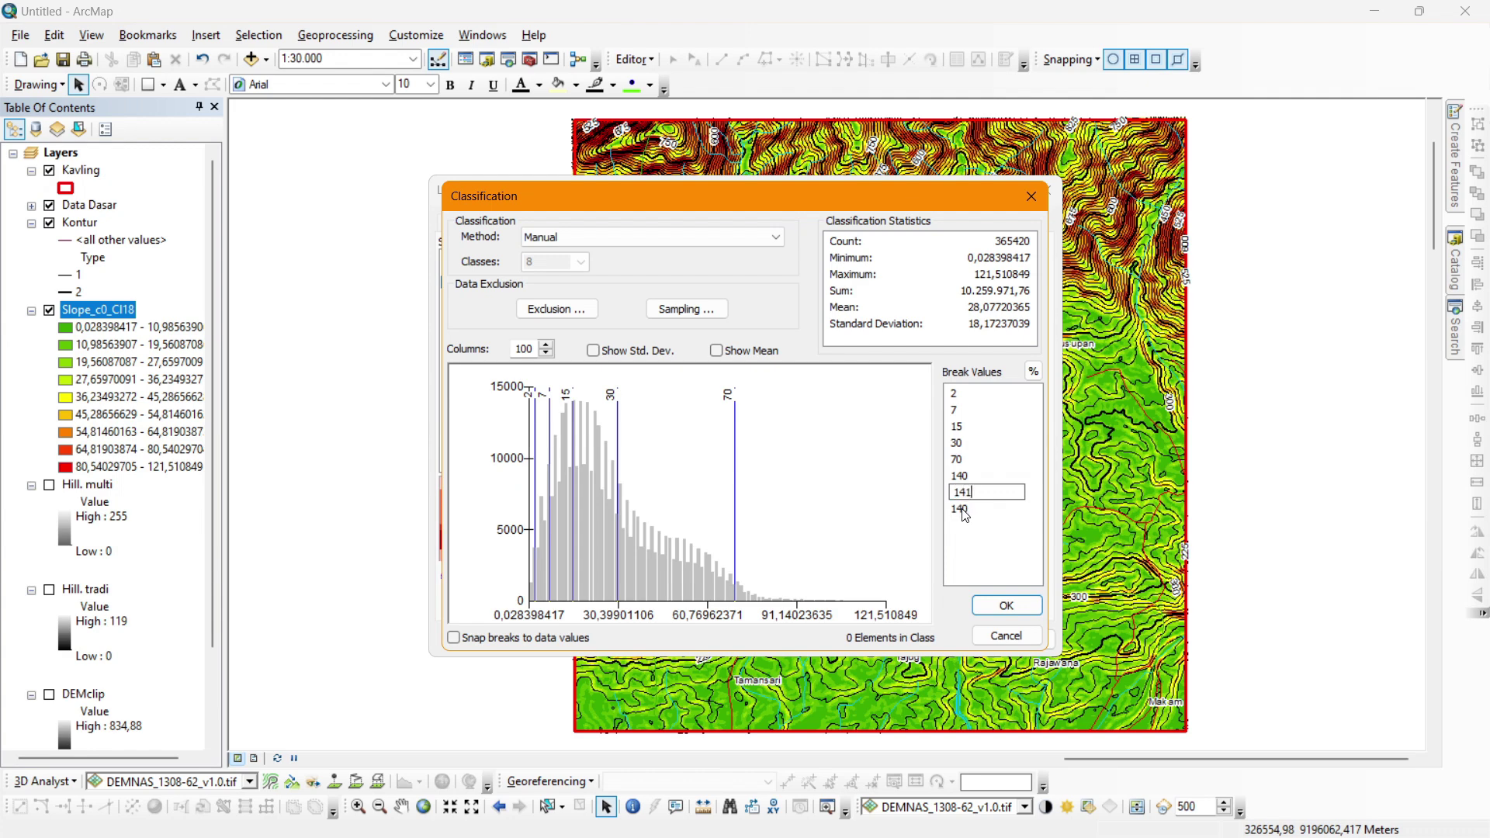
{"action": "left_click", "coordinate": [964, 511]}
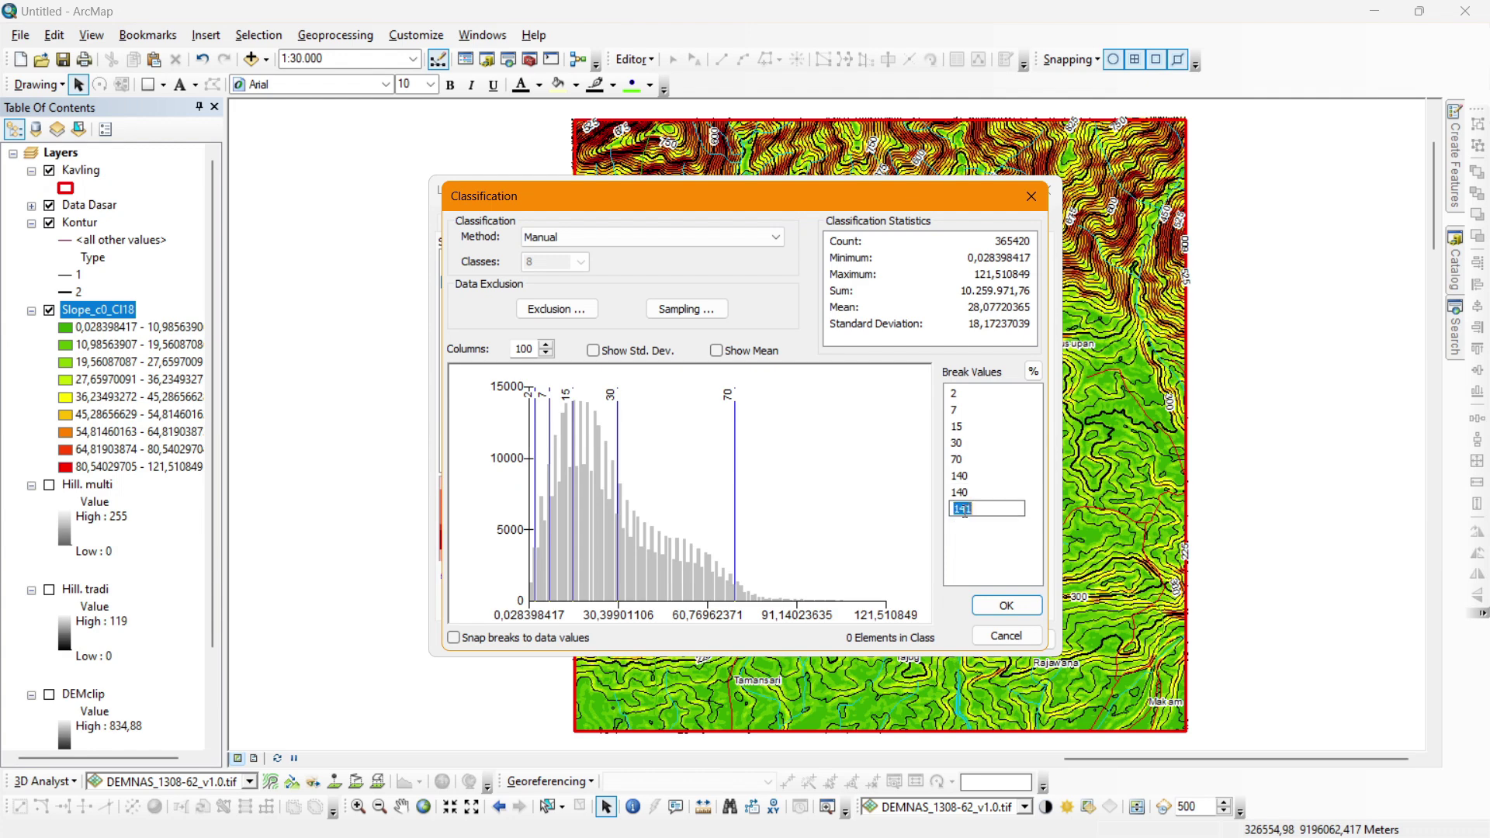
Set the first two breaks to the minimum 0,028398417 and 2.
{"action": "left_click", "coordinate": [956, 394]}
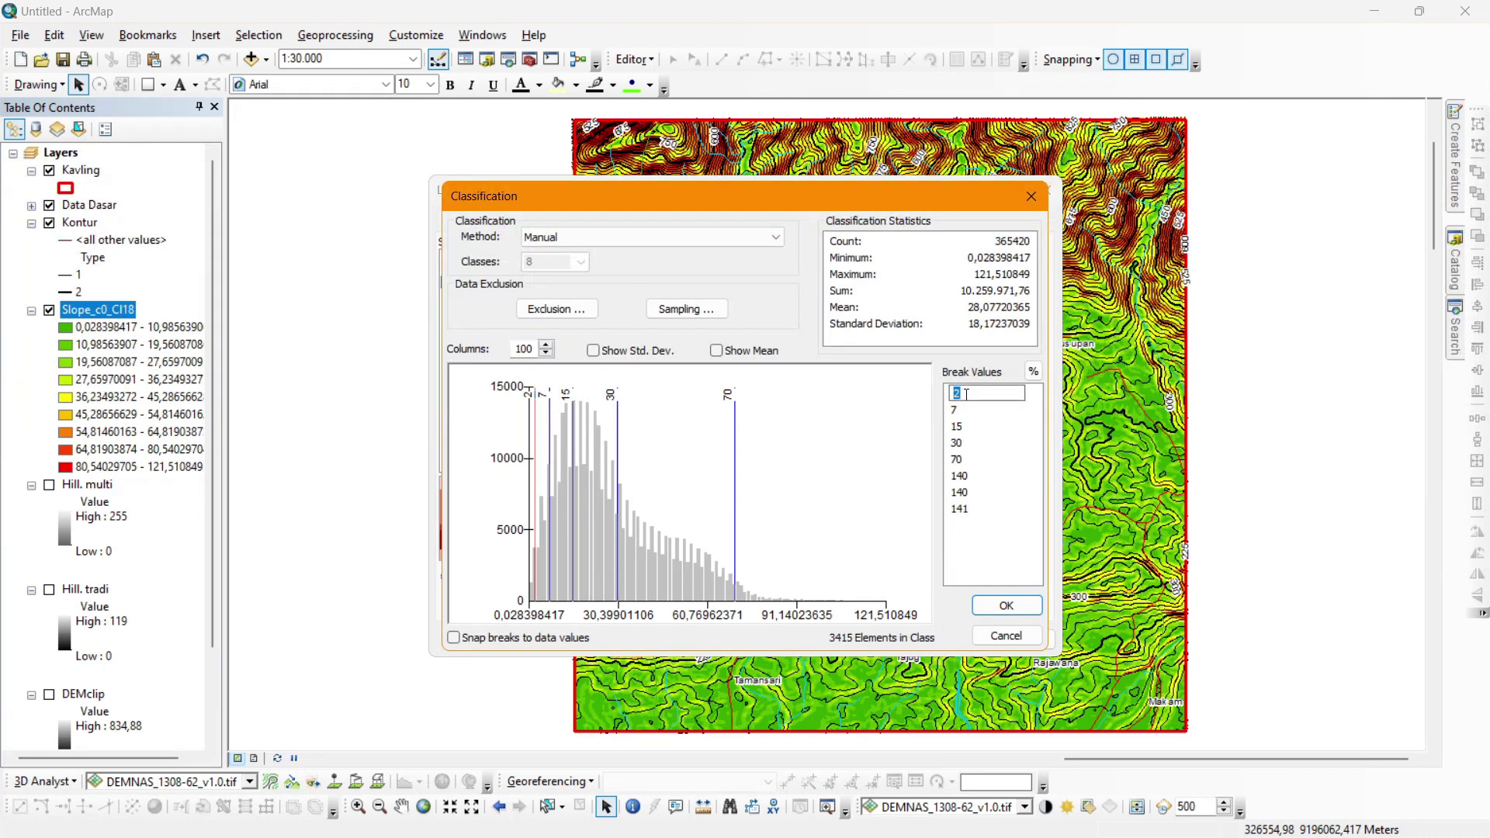
{"action": "type", "text": "0"}
{"action": "left_click", "coordinate": [952, 410]}
{"action": "left_click", "coordinate": [972, 395]}
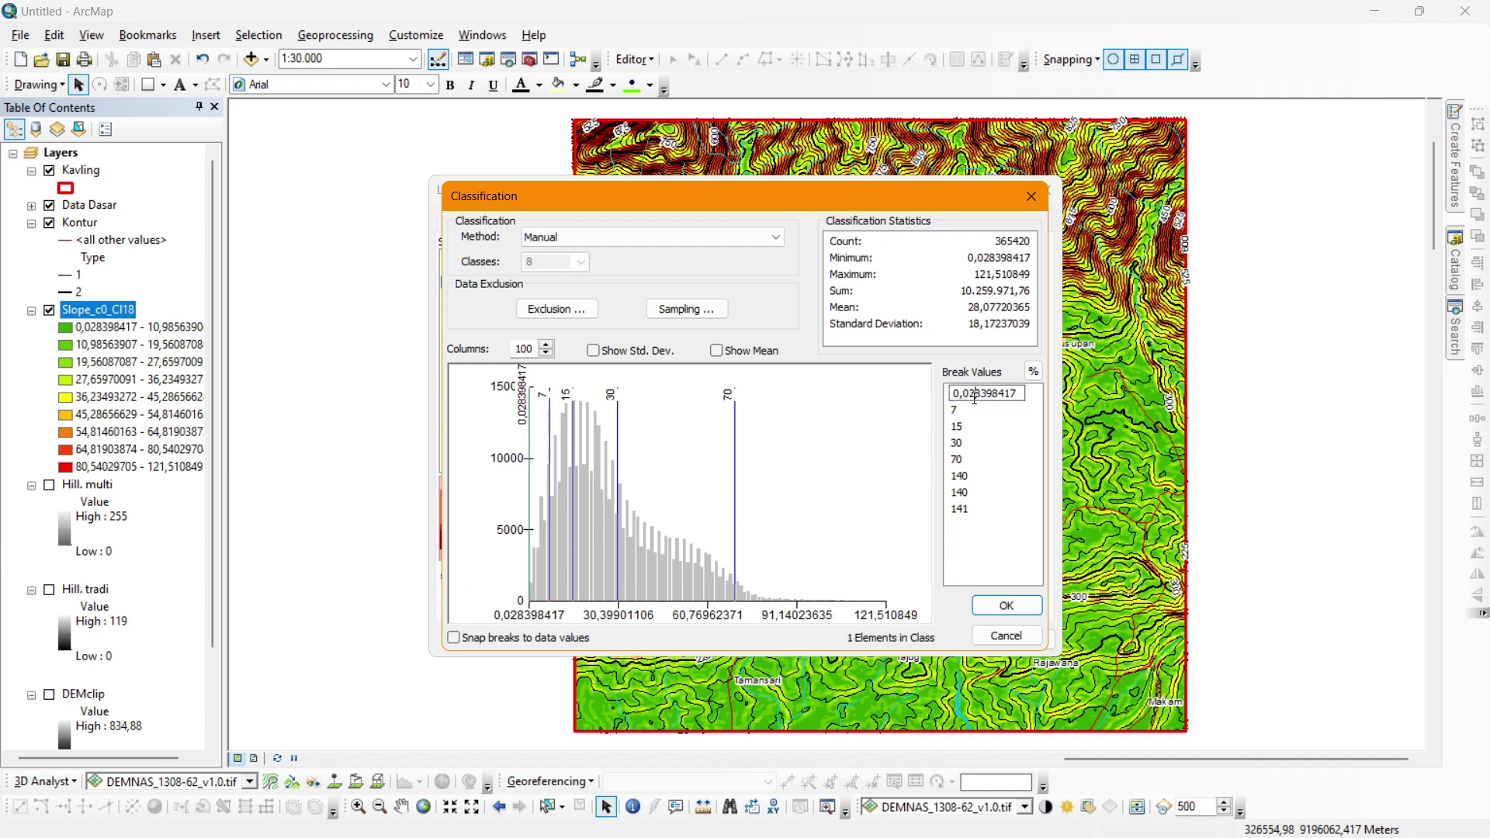
{"action": "left_click", "coordinate": [964, 411]}
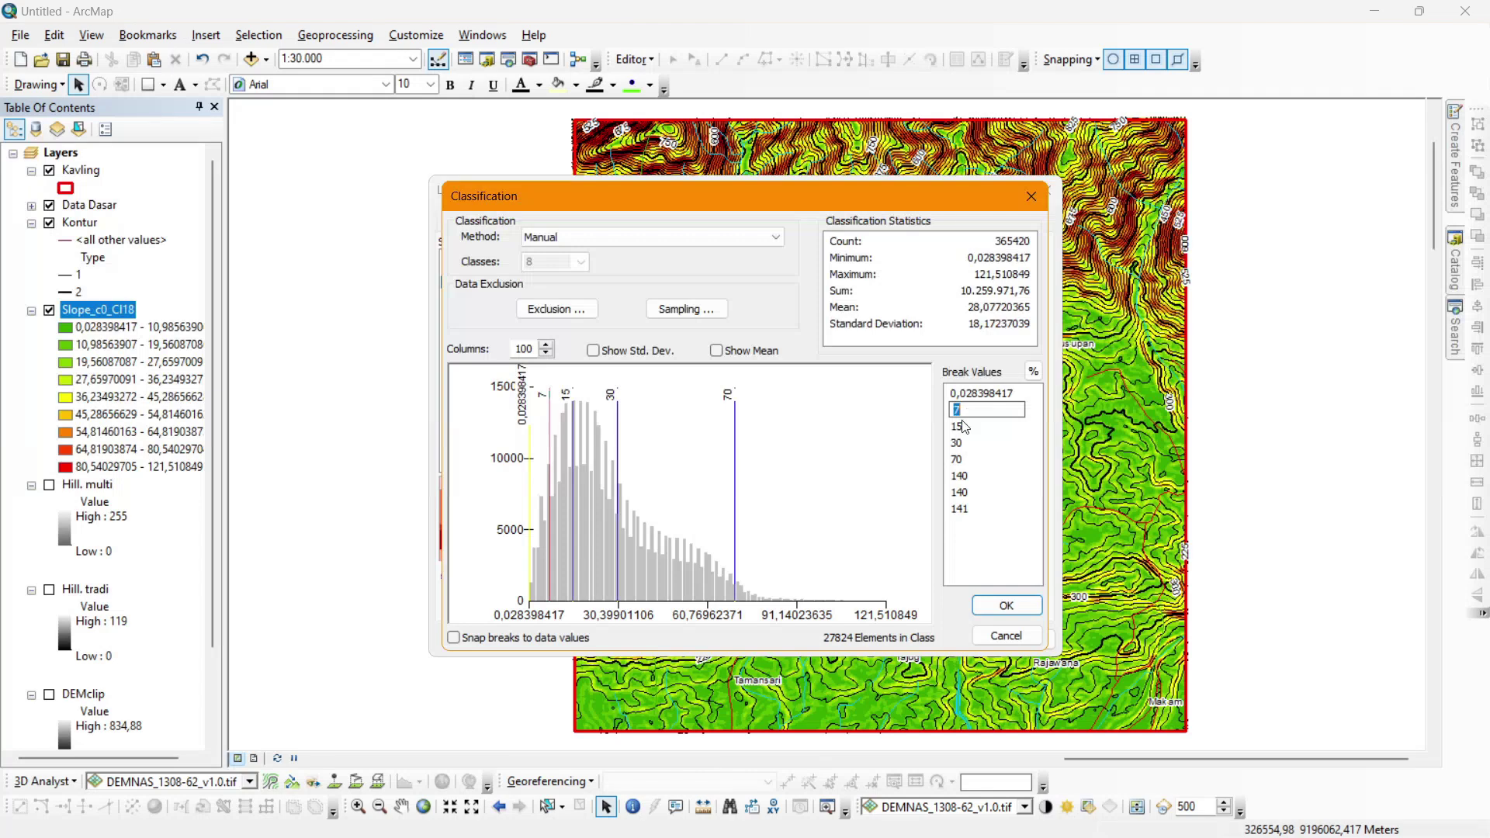
{"action": "type", "text": "2"}
{"action": "left_click", "coordinate": [966, 426]}
Re-enter 7, 15, 30 and 70 as the following breaks, keeping 140 and 141 last.
{"action": "type", "text": "7"}
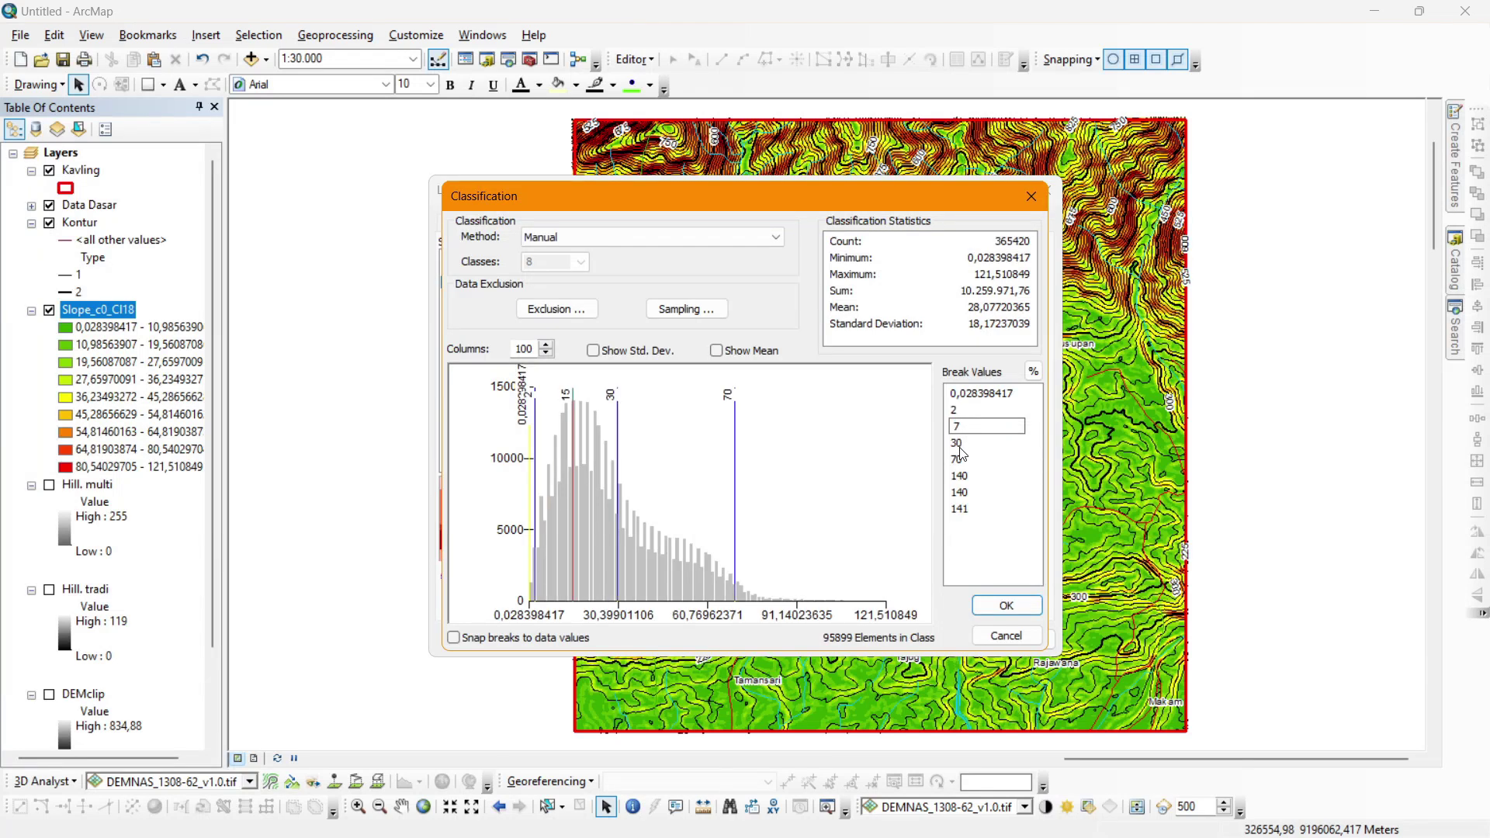
{"action": "left_click", "coordinate": [960, 445]}
{"action": "type", "text": "151"}
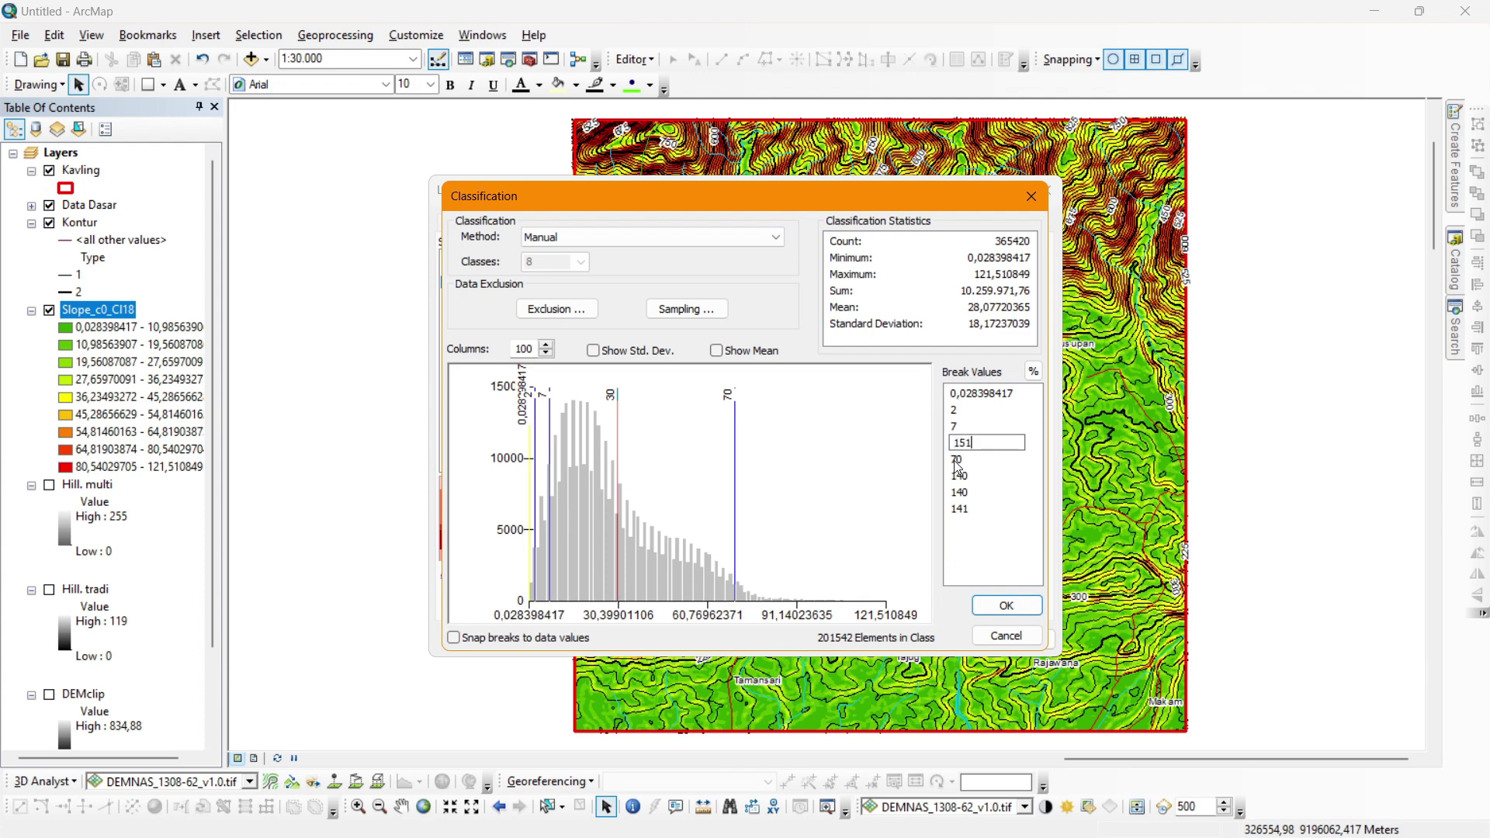
{"action": "left_click", "coordinate": [966, 459]}
{"action": "type", "text": "30"}
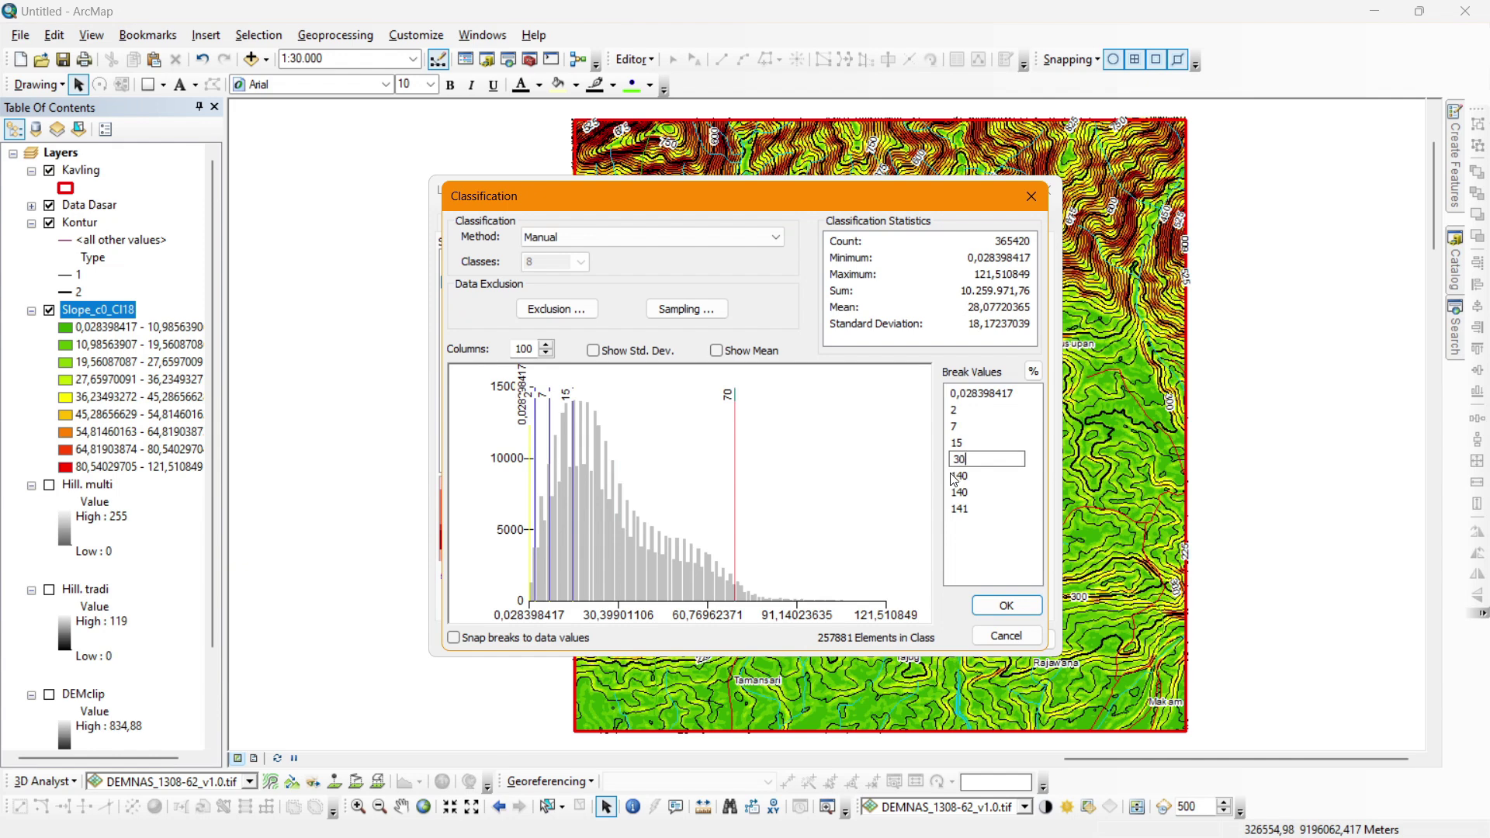
{"action": "left_click", "coordinate": [961, 475]}
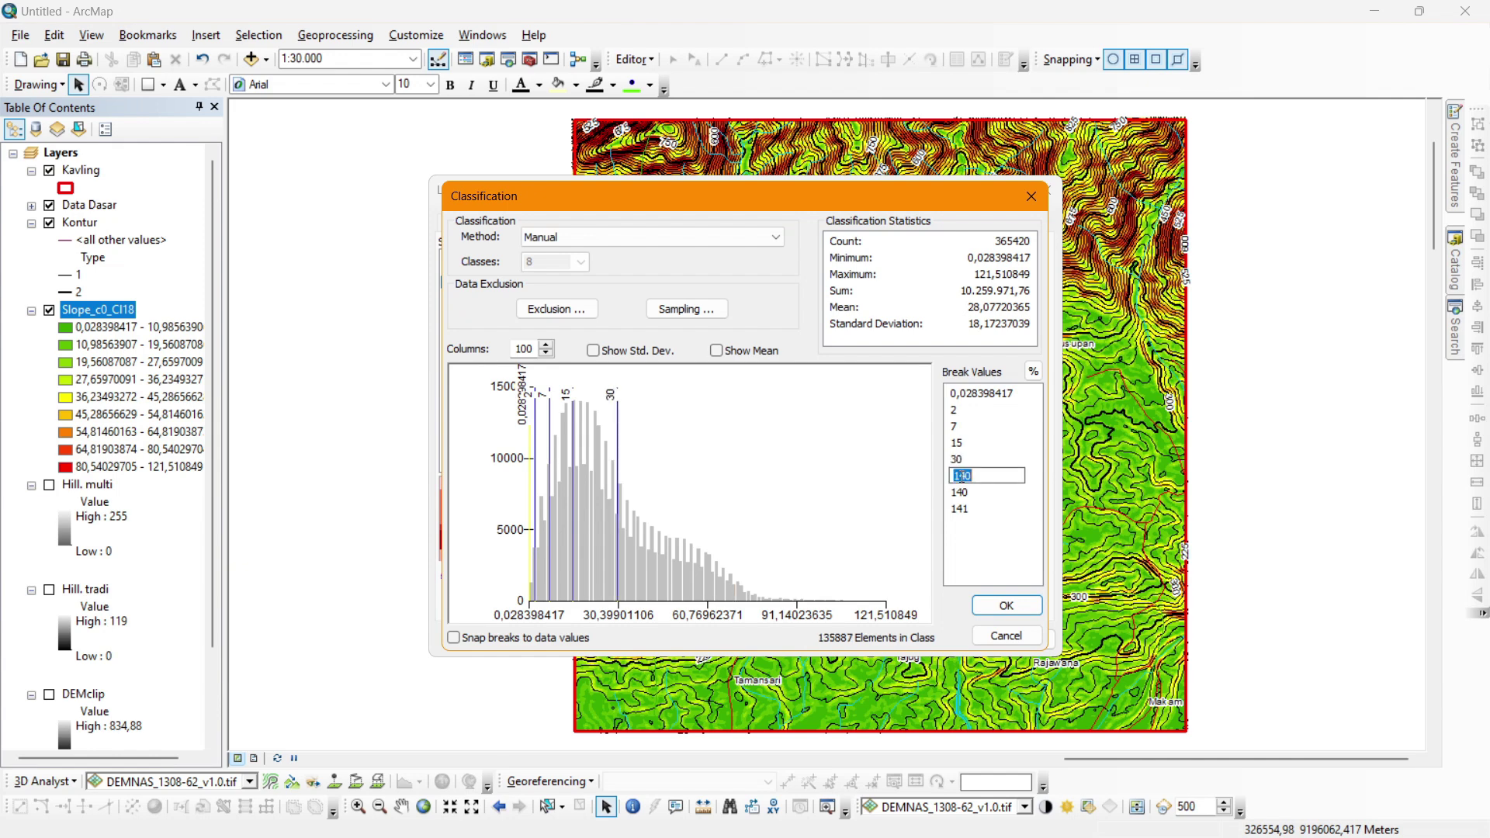
{"action": "type", "text": "70"}
{"action": "left_click", "coordinate": [959, 491]}
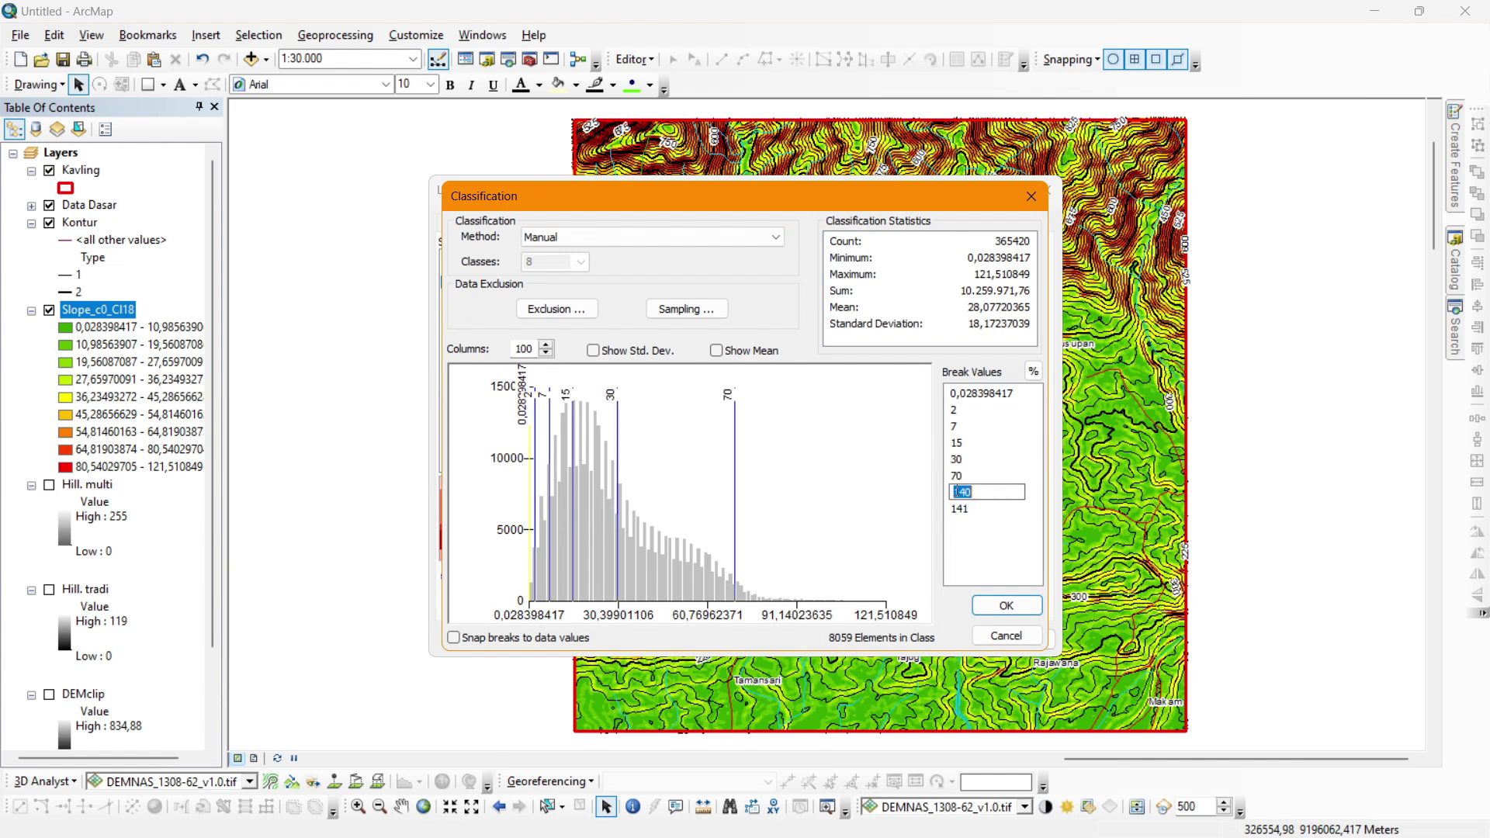
{"action": "left_click", "coordinate": [959, 509]}
{"action": "left_click", "coordinate": [964, 535]}
Colour the four lowest slope classes in leaf green, green, brighter green and bright yellow.
{"action": "left_click", "coordinate": [1007, 605]}
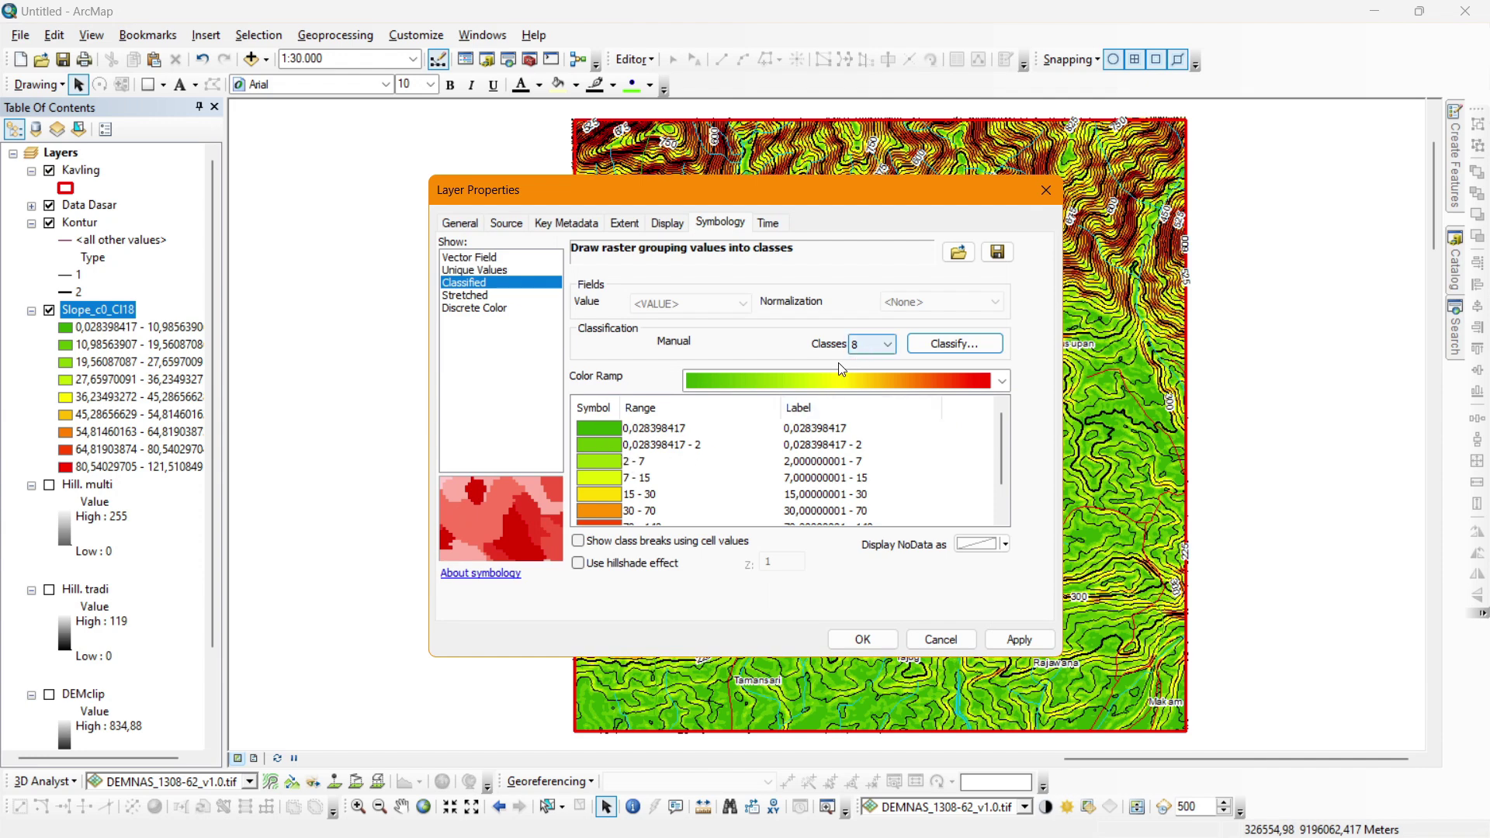
{"action": "left_click", "coordinate": [594, 428]}
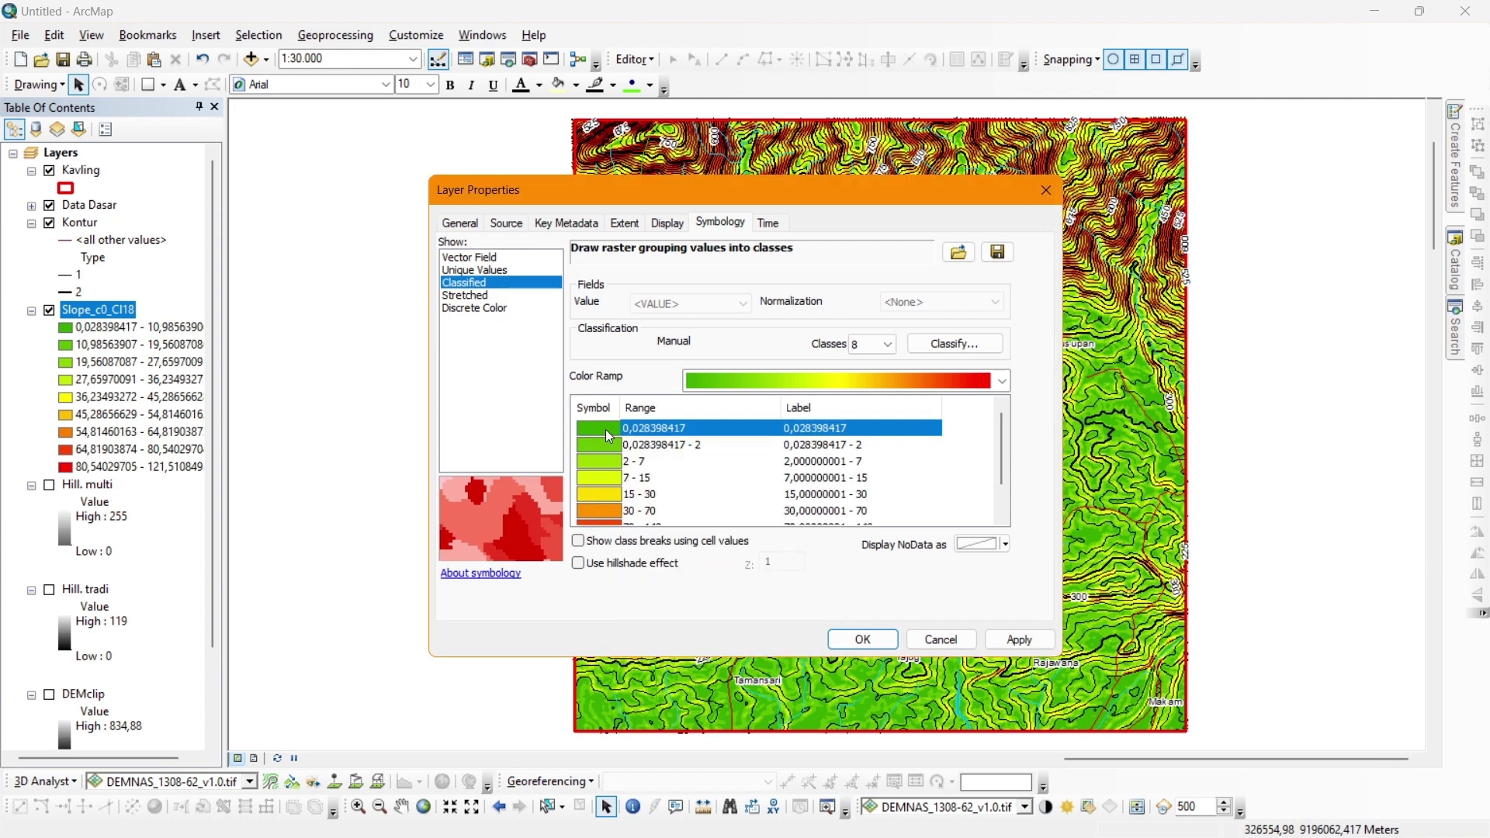
{"action": "left_click", "coordinate": [605, 430]}
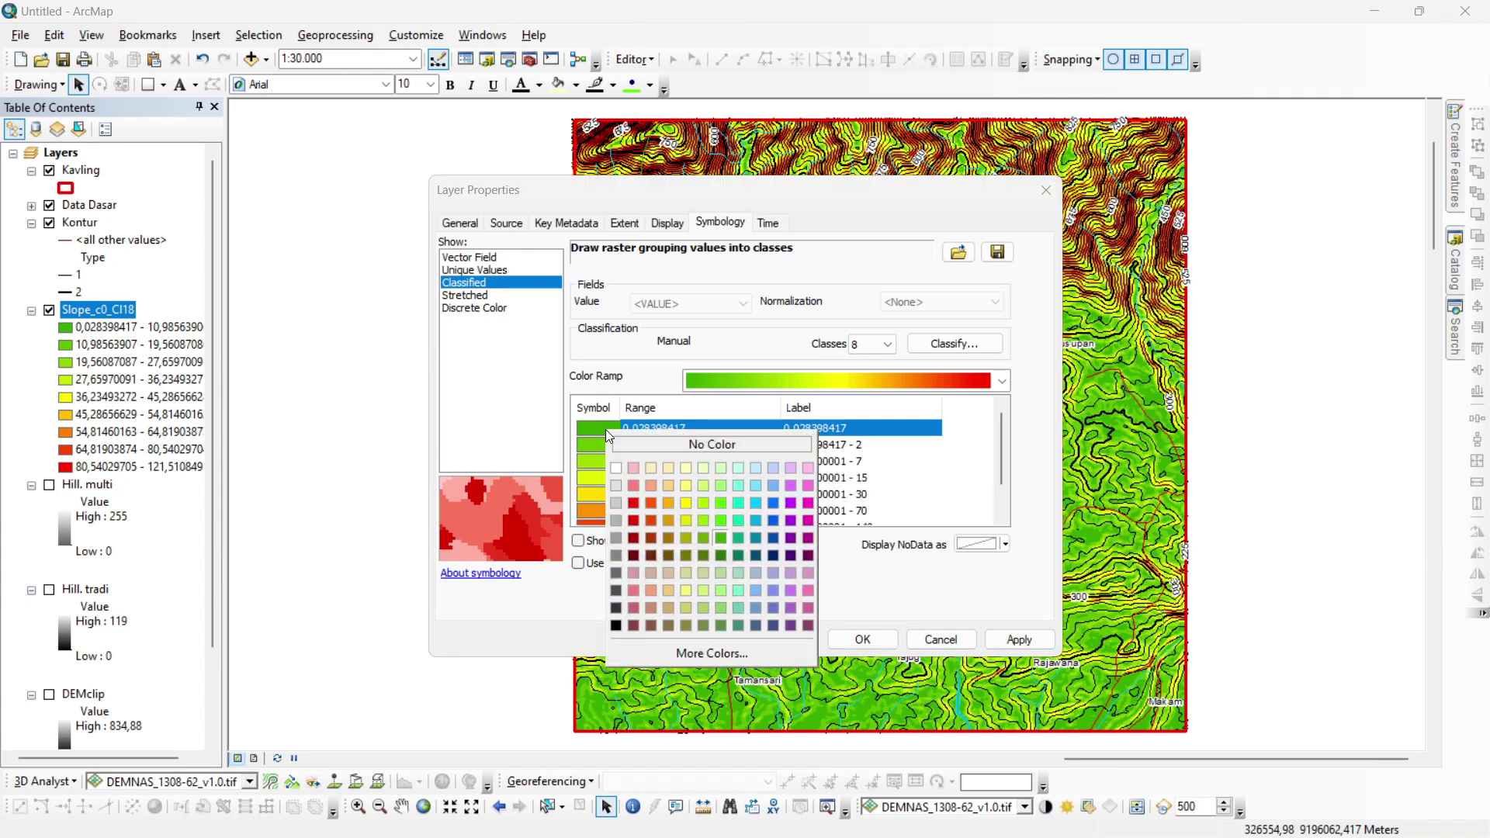
{"action": "left_click", "coordinate": [720, 541]}
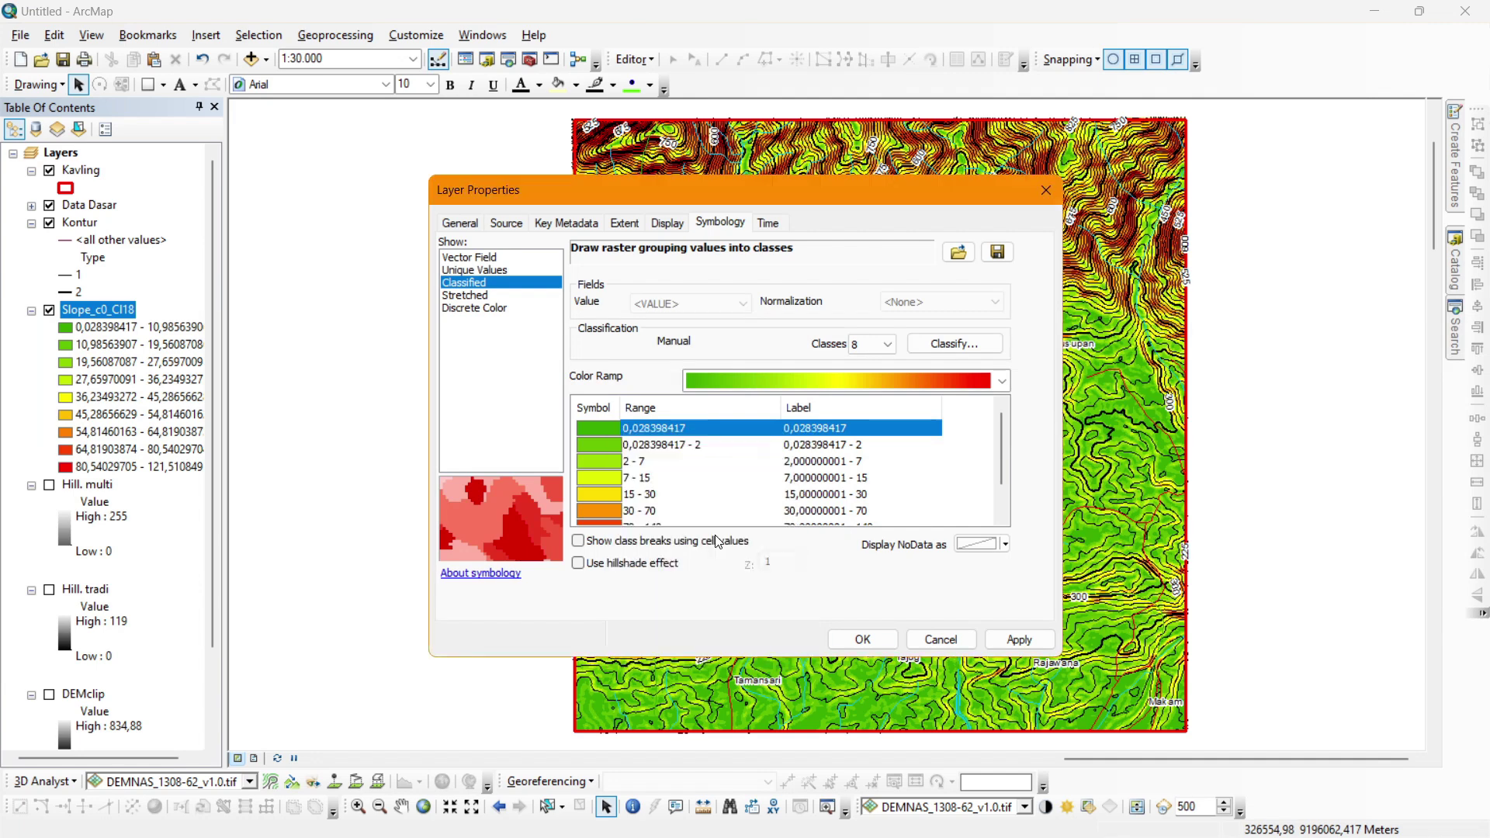
{"action": "left_click", "coordinate": [602, 446]}
{"action": "left_click", "coordinate": [603, 448]}
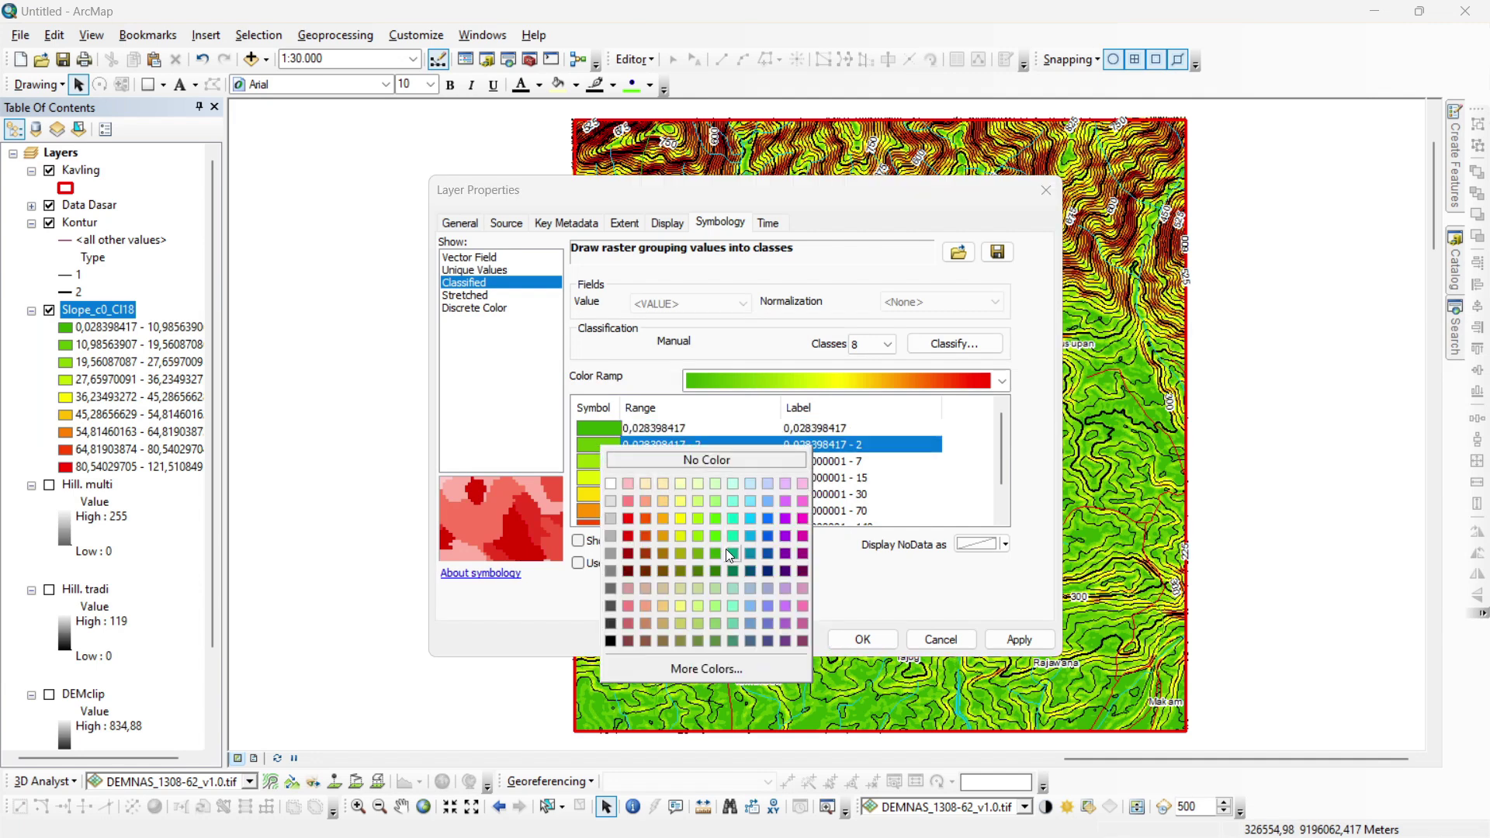
{"action": "left_click", "coordinate": [719, 551]}
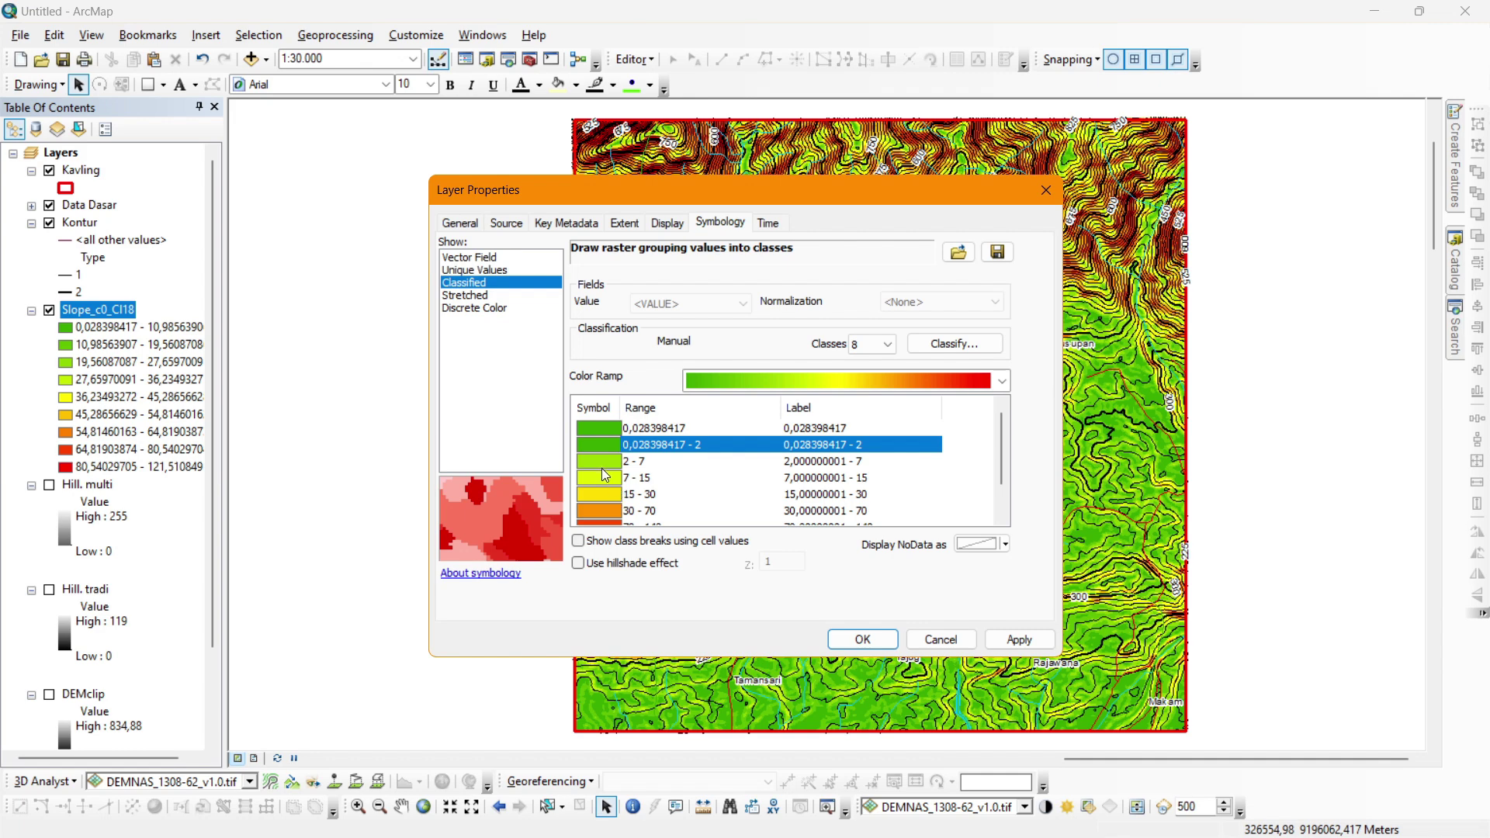
{"action": "left_click", "coordinate": [603, 464]}
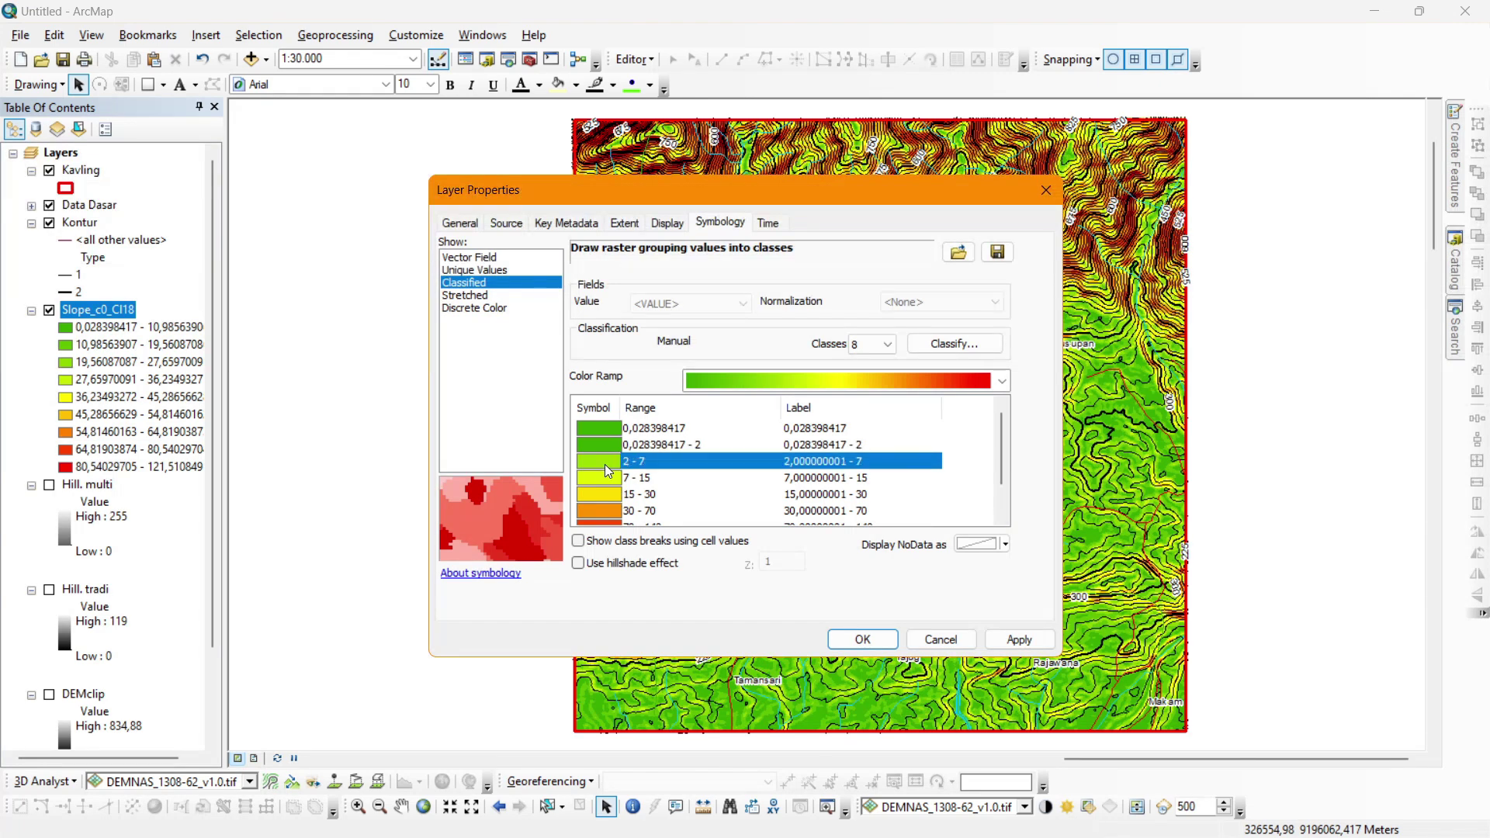
{"action": "left_click", "coordinate": [604, 464]}
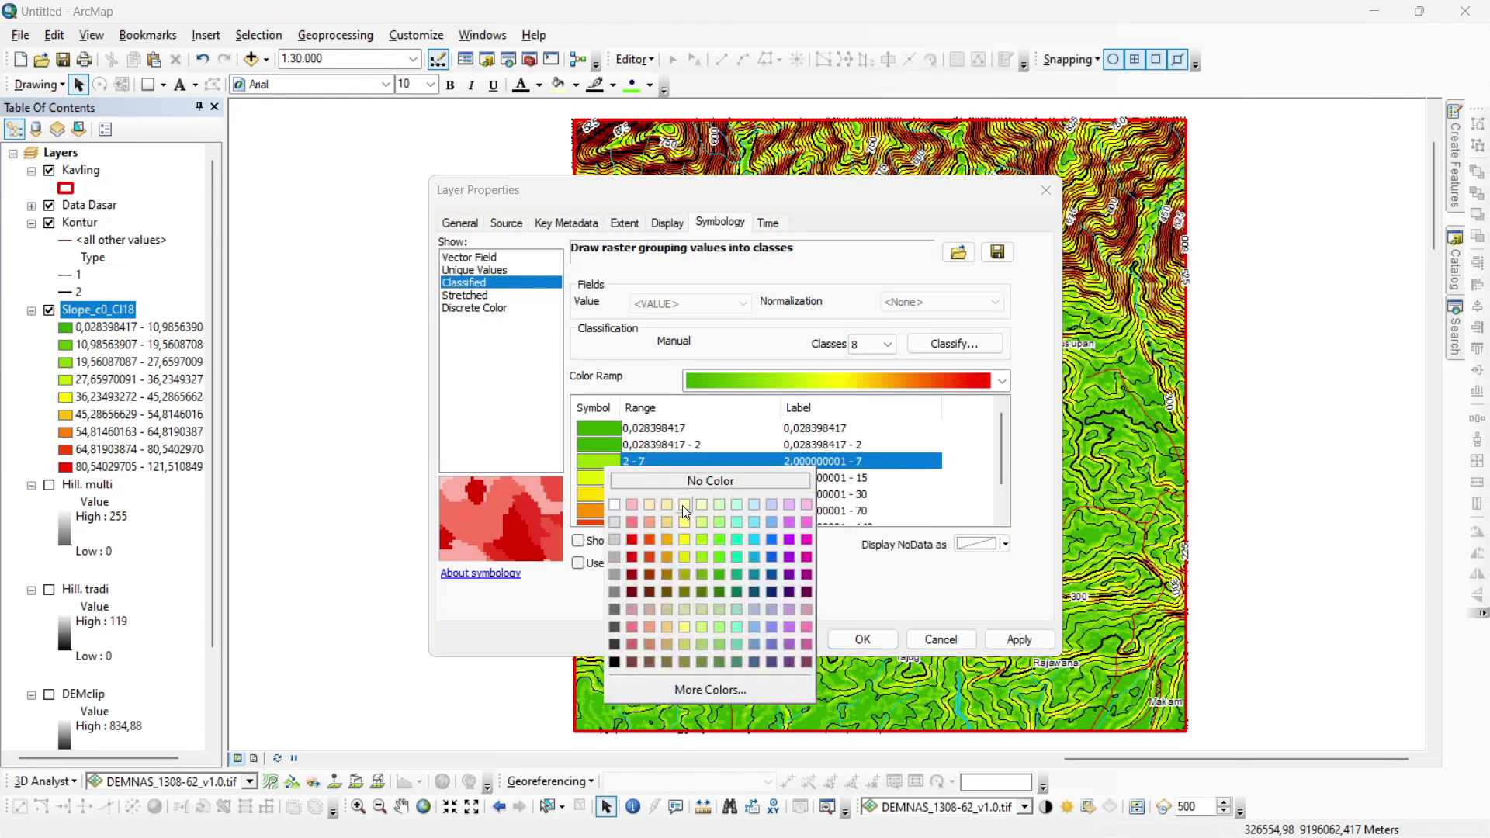
{"action": "left_click", "coordinate": [721, 553]}
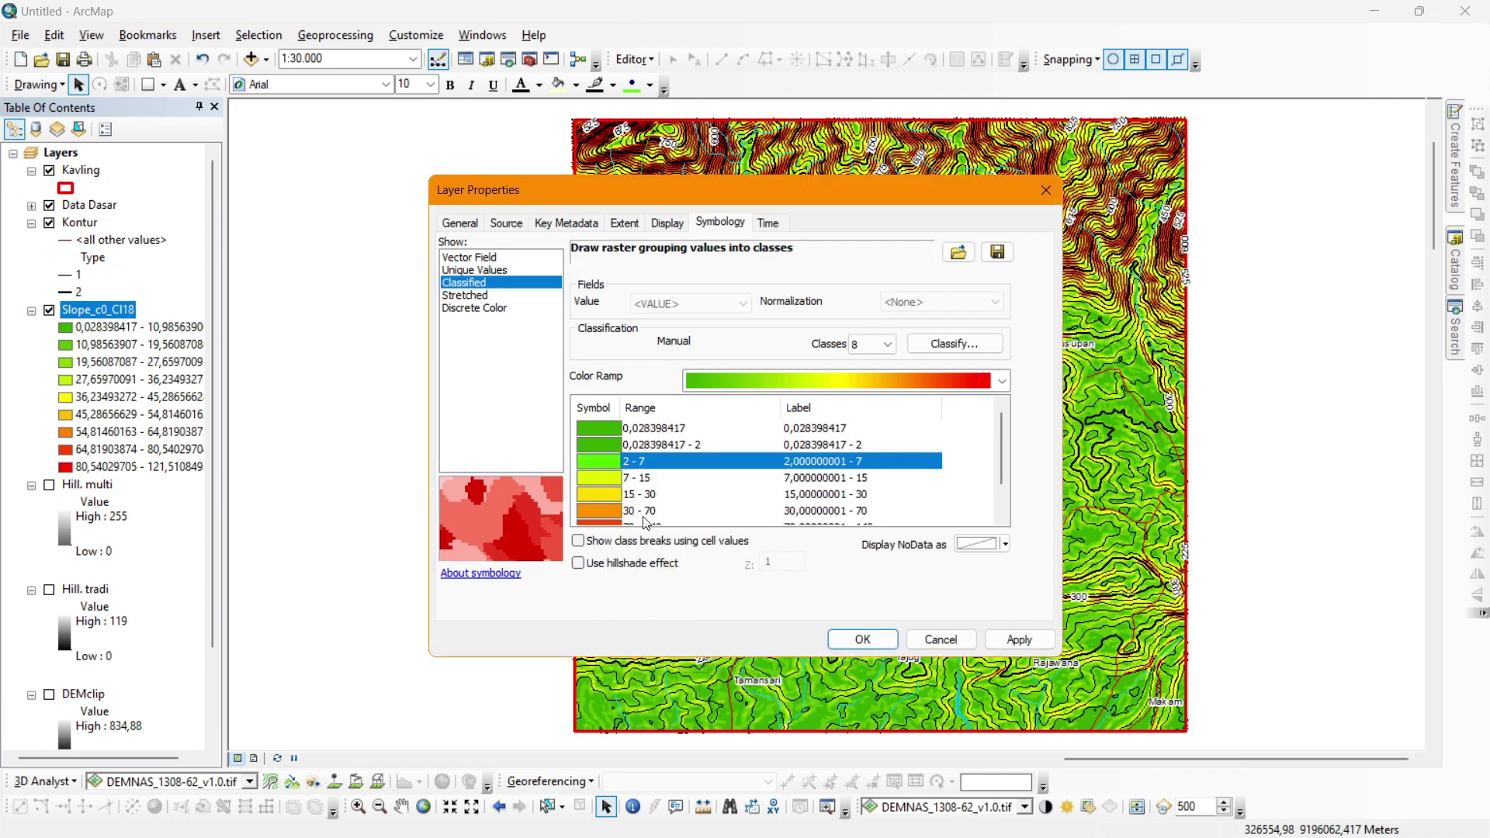
{"action": "left_click", "coordinate": [603, 479]}
{"action": "left_click", "coordinate": [603, 479]}
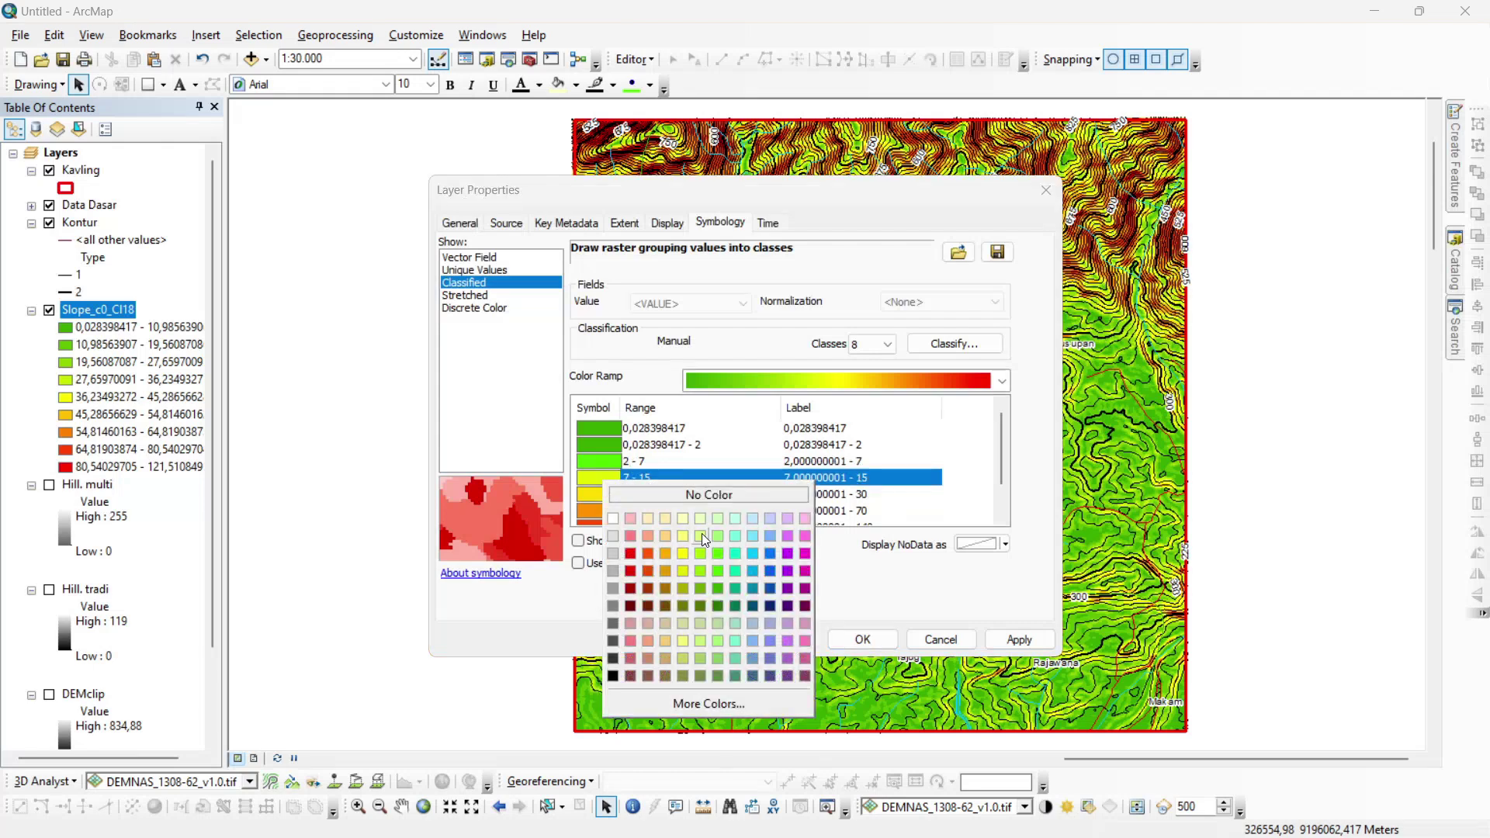
{"action": "left_click", "coordinate": [701, 533]}
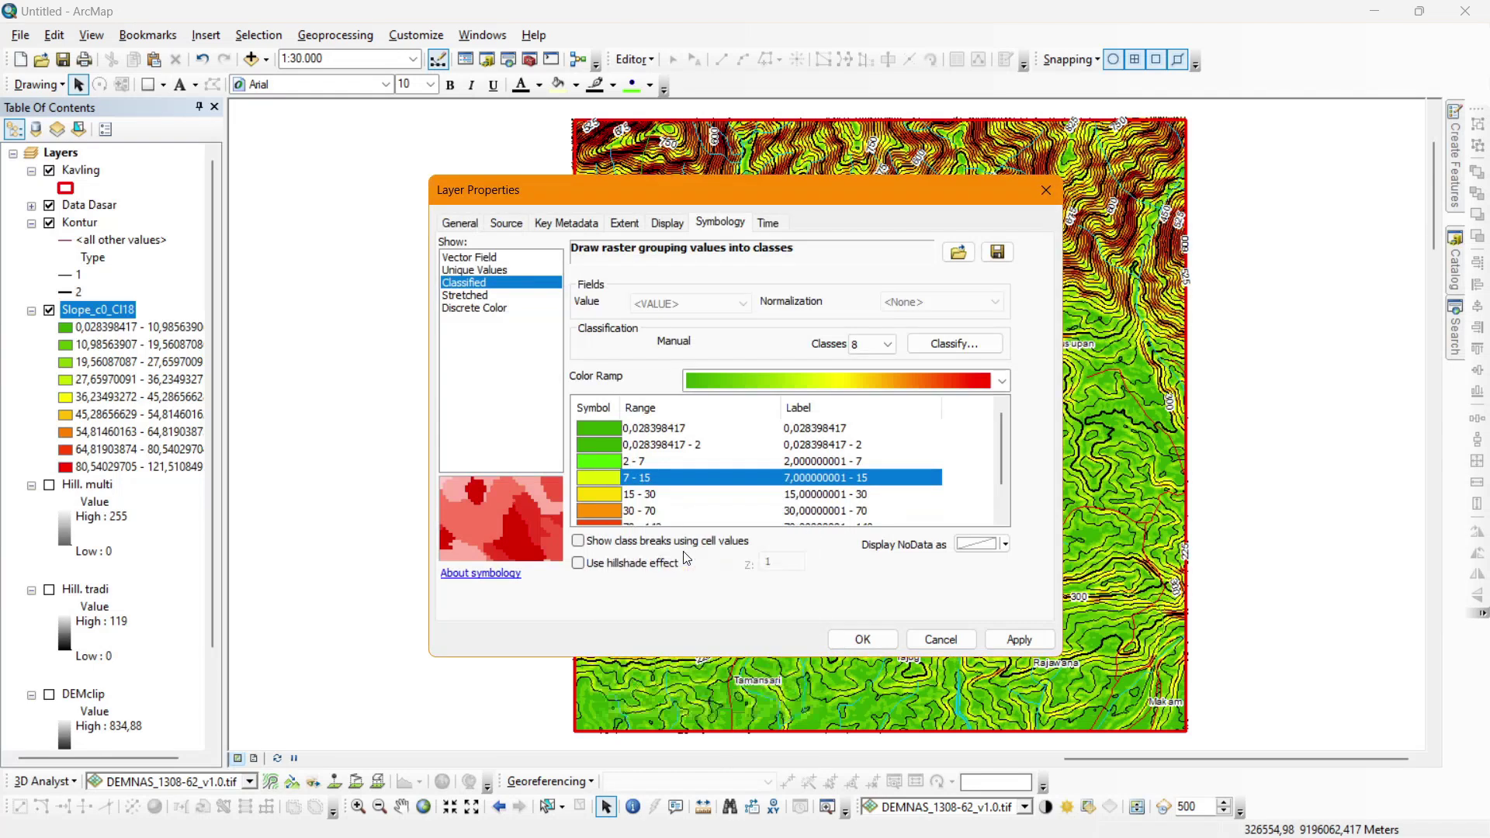
Colour 15–30 magenta, 30–70 light pink, 70–140 red and 140–141 purple.
{"action": "left_click", "coordinate": [613, 494]}
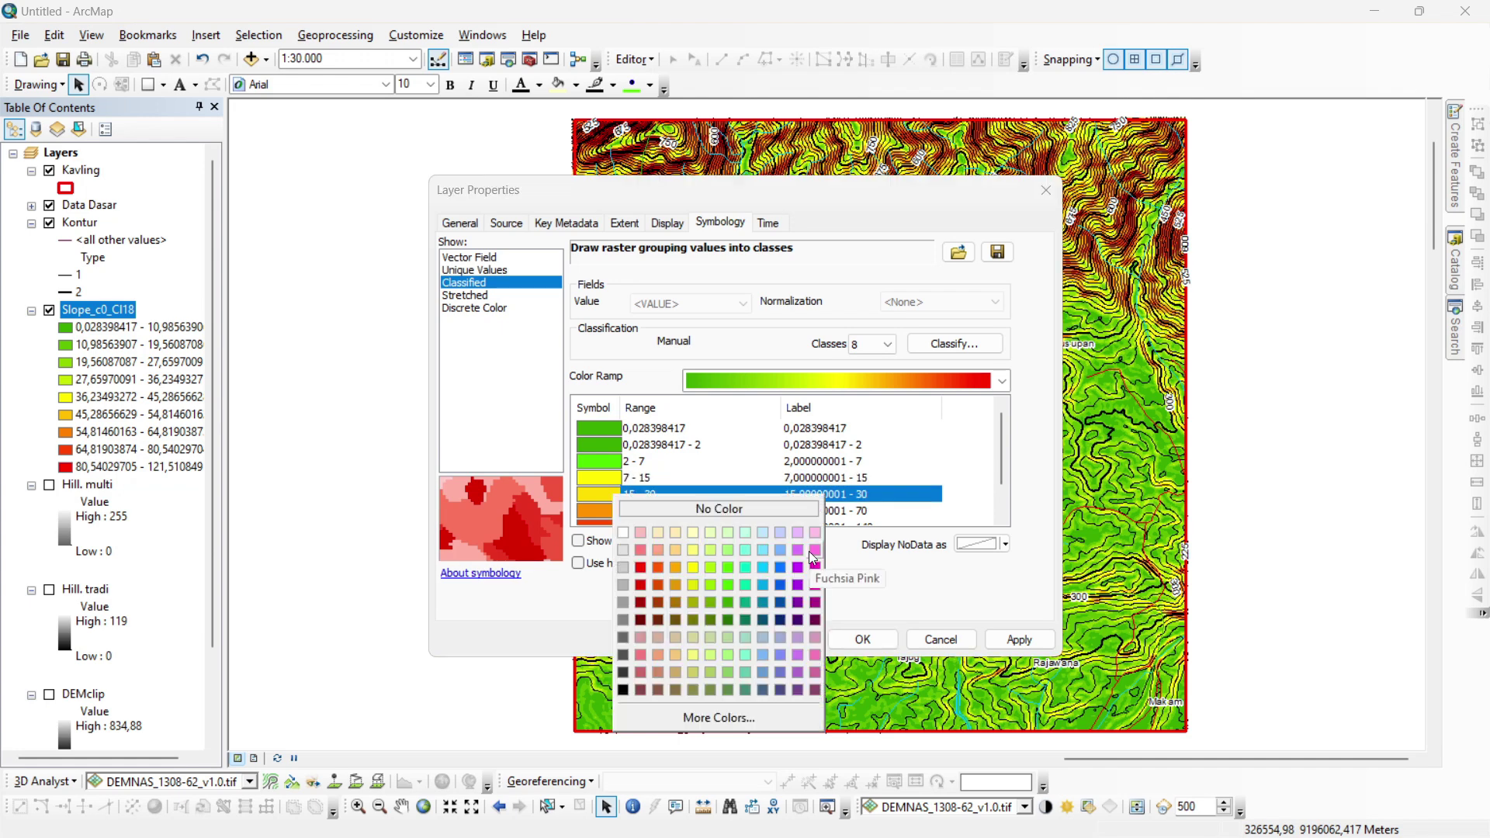
{"action": "left_click", "coordinate": [813, 551]}
{"action": "scroll", "coordinate": [613, 469], "scroll_direction": "down", "scroll_amount": 1}
{"action": "left_click", "coordinate": [607, 464]}
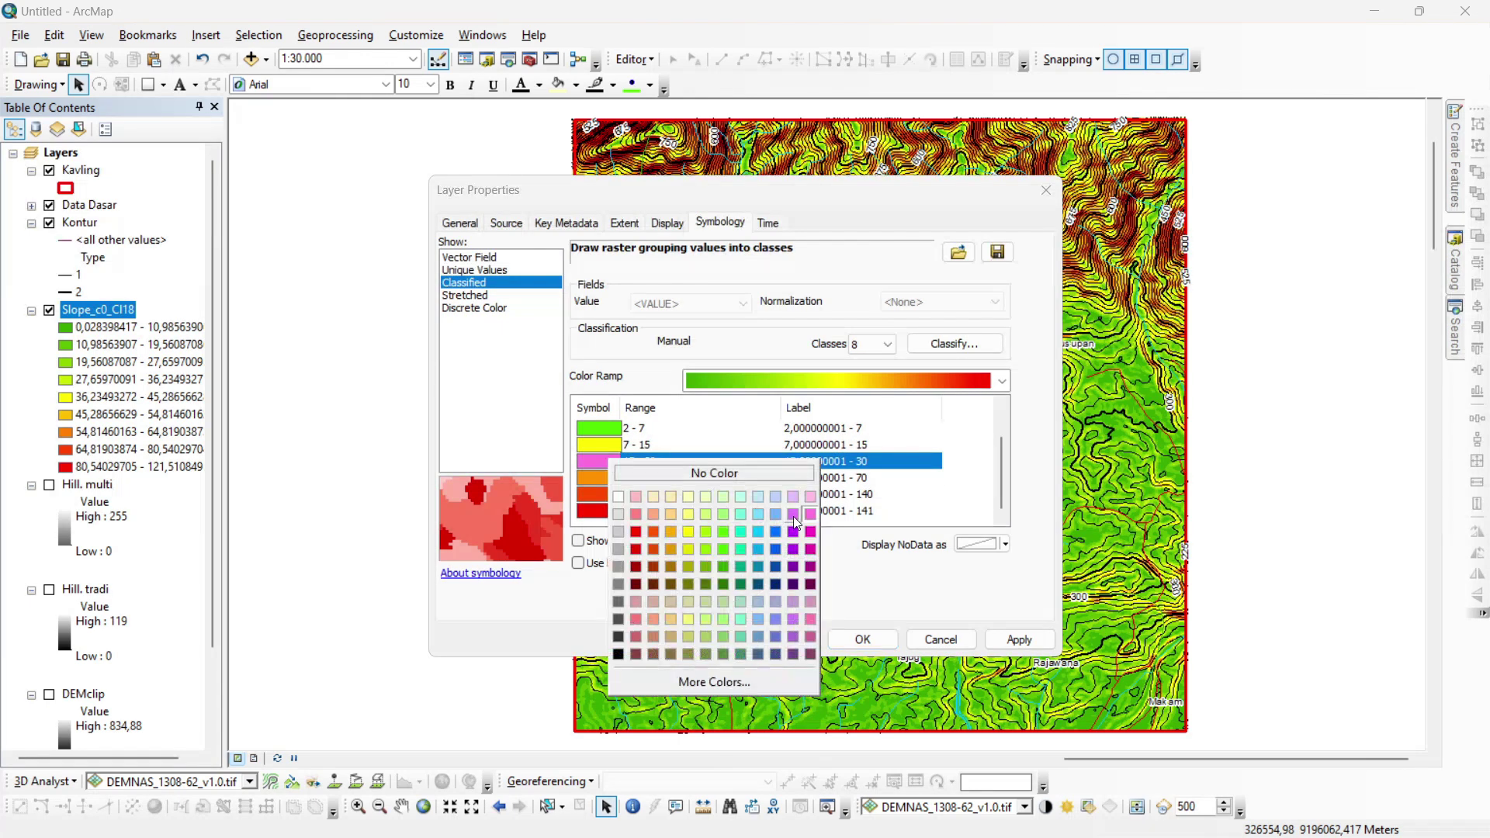
{"action": "left_click", "coordinate": [805, 532]}
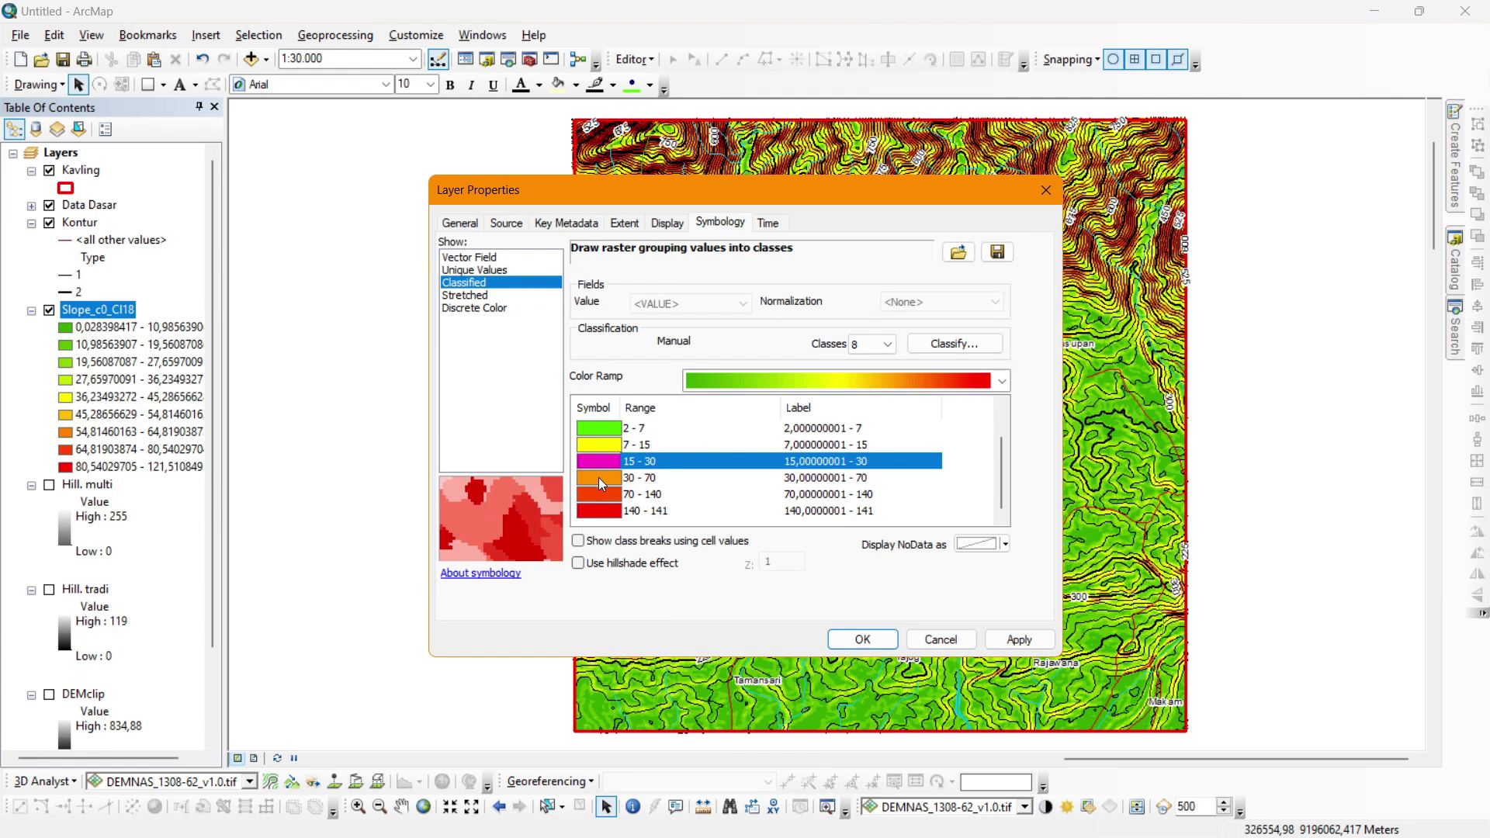
{"action": "left_click", "coordinate": [599, 477]}
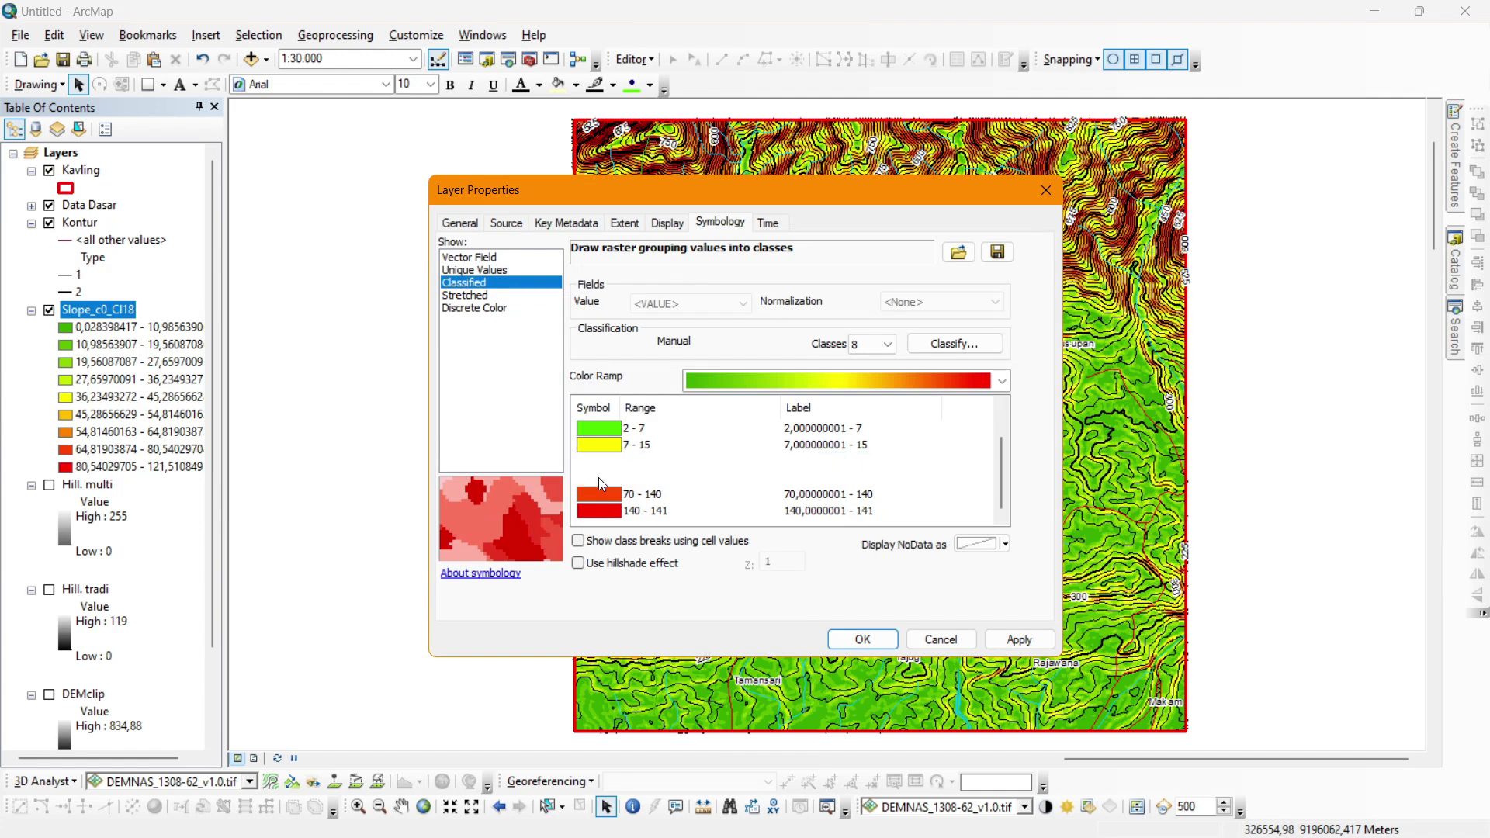
{"action": "left_click", "coordinate": [625, 517]}
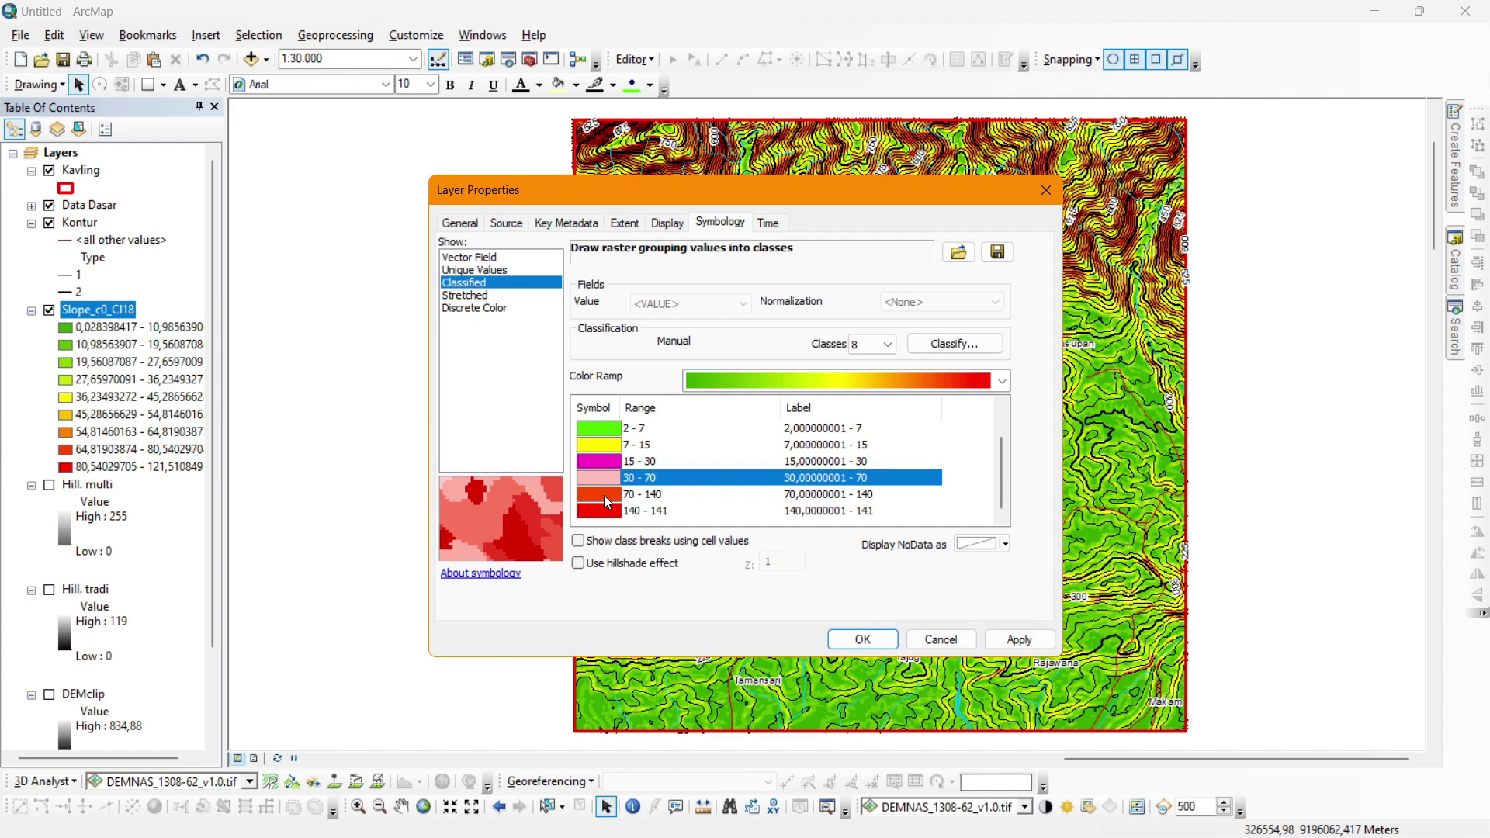
{"action": "left_click", "coordinate": [604, 495]}
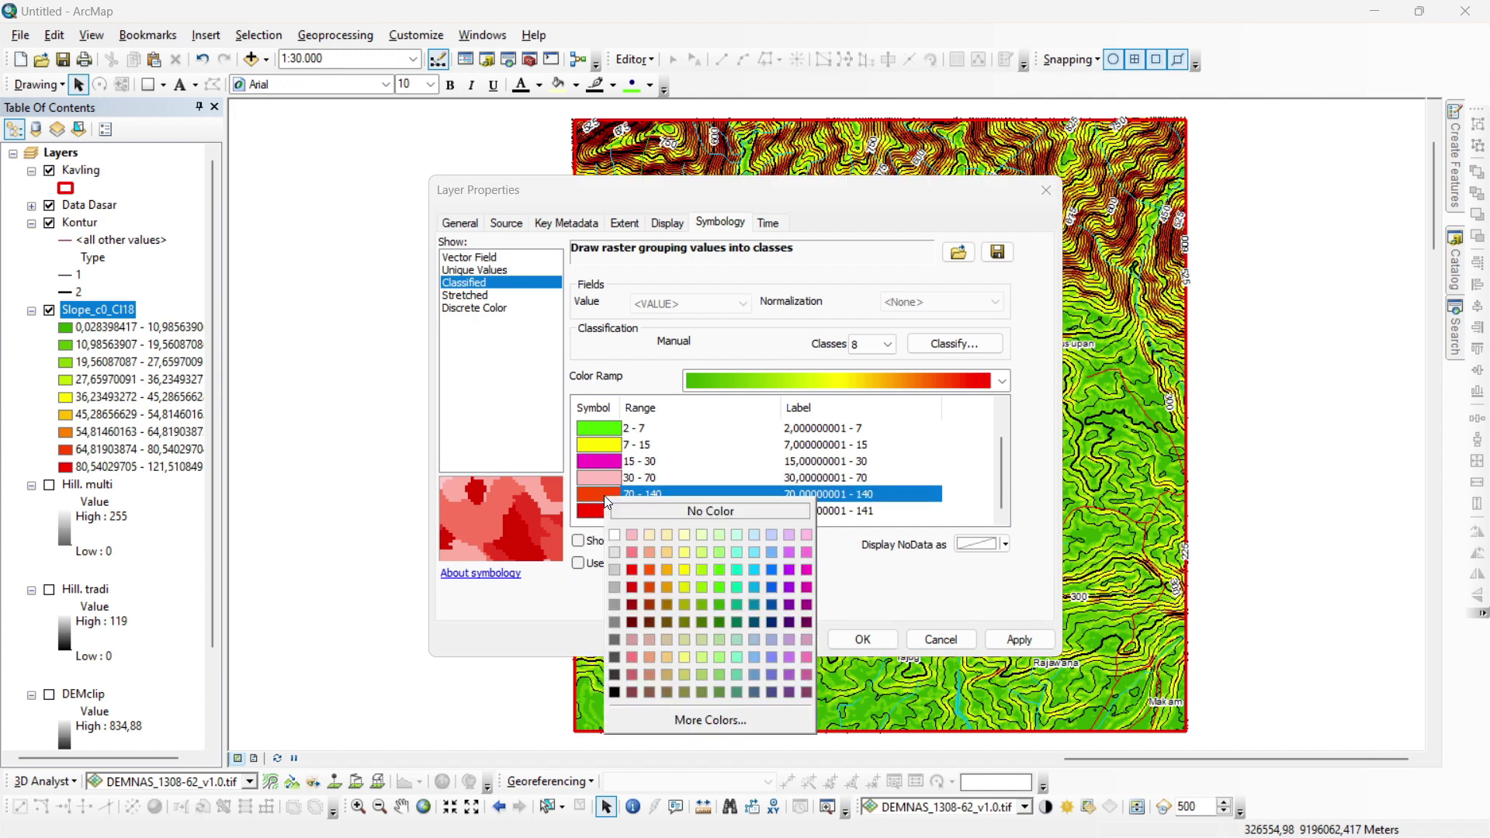
{"action": "left_click", "coordinate": [631, 569]}
{"action": "left_click", "coordinate": [610, 515]}
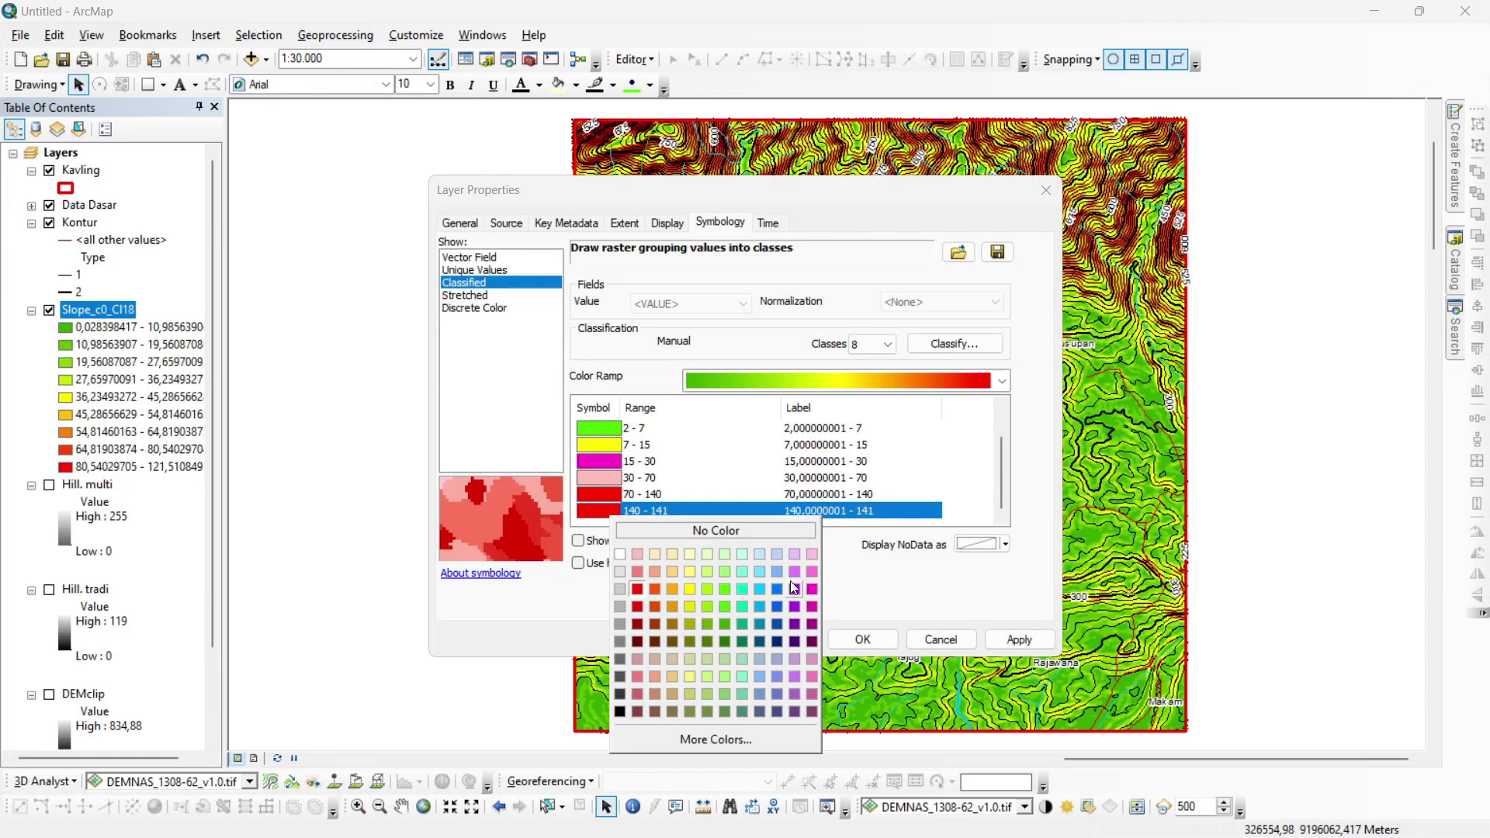
{"action": "left_click", "coordinate": [795, 607]}
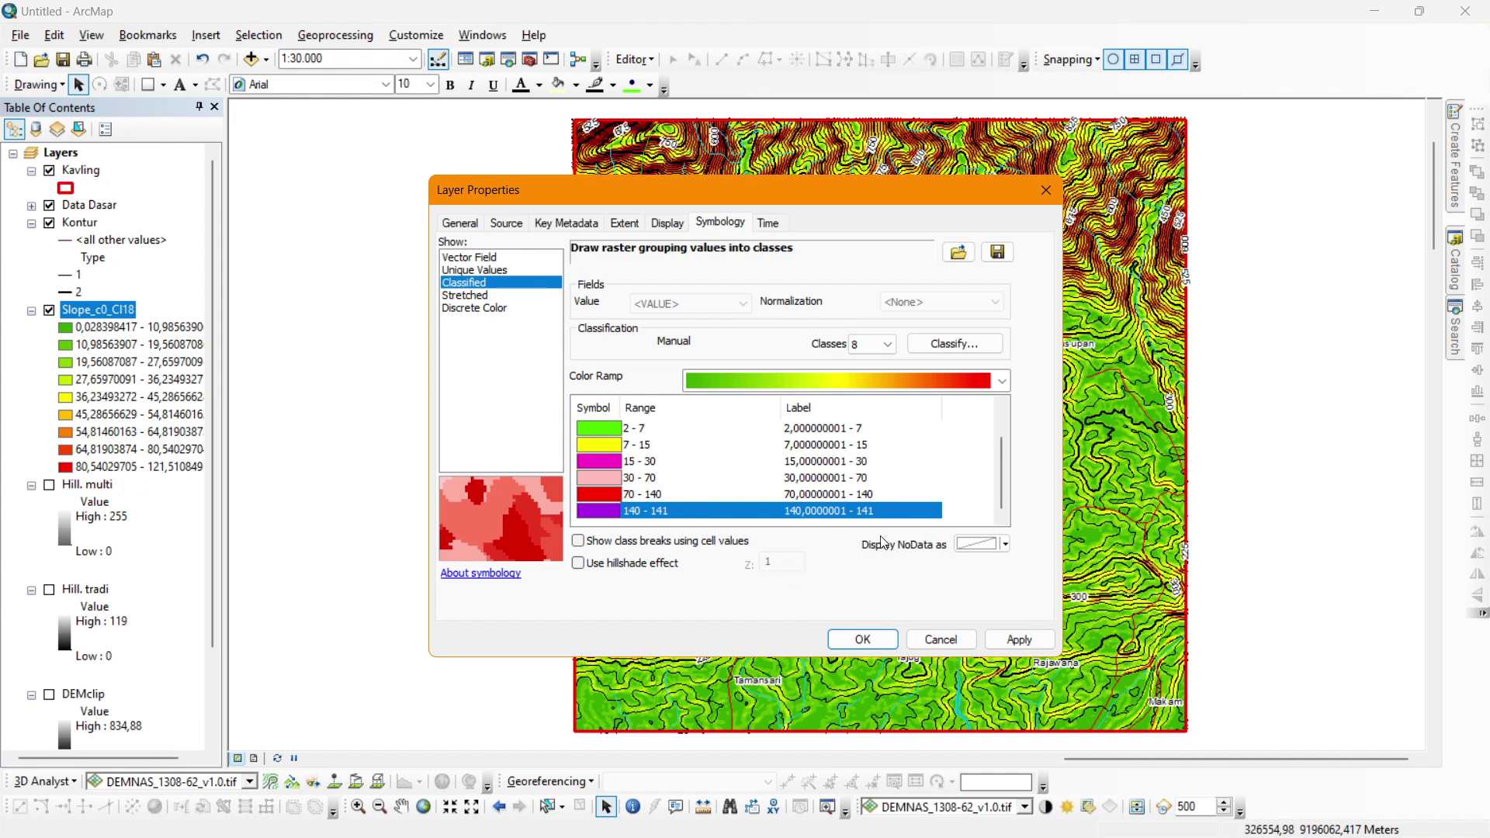
Apply the new class colours to the map and close the layer properties.
{"action": "scroll", "coordinate": [1005, 471], "scroll_direction": "up", "scroll_amount": 1}
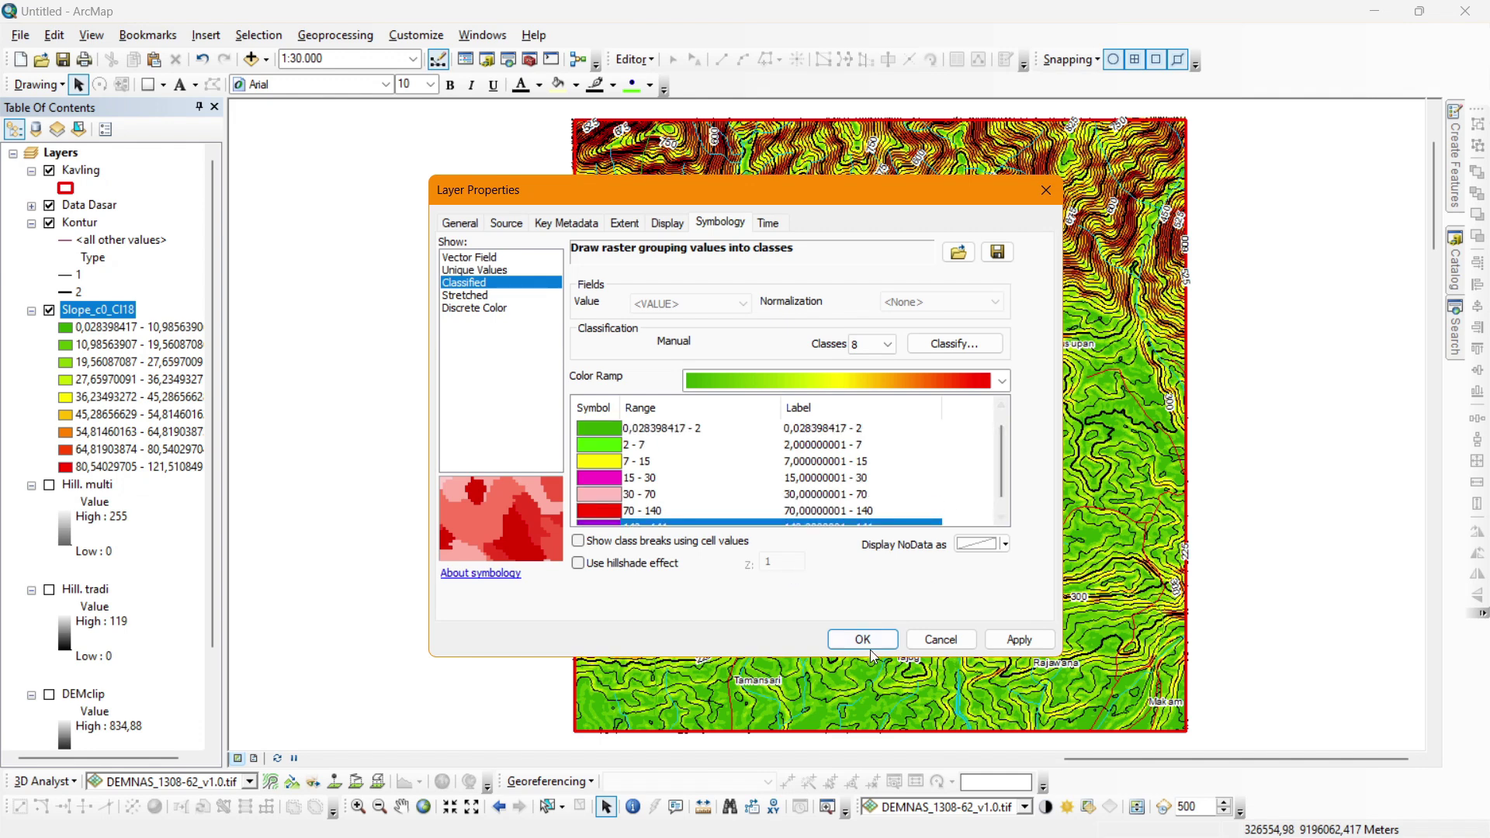
{"action": "left_click", "coordinate": [1018, 640]}
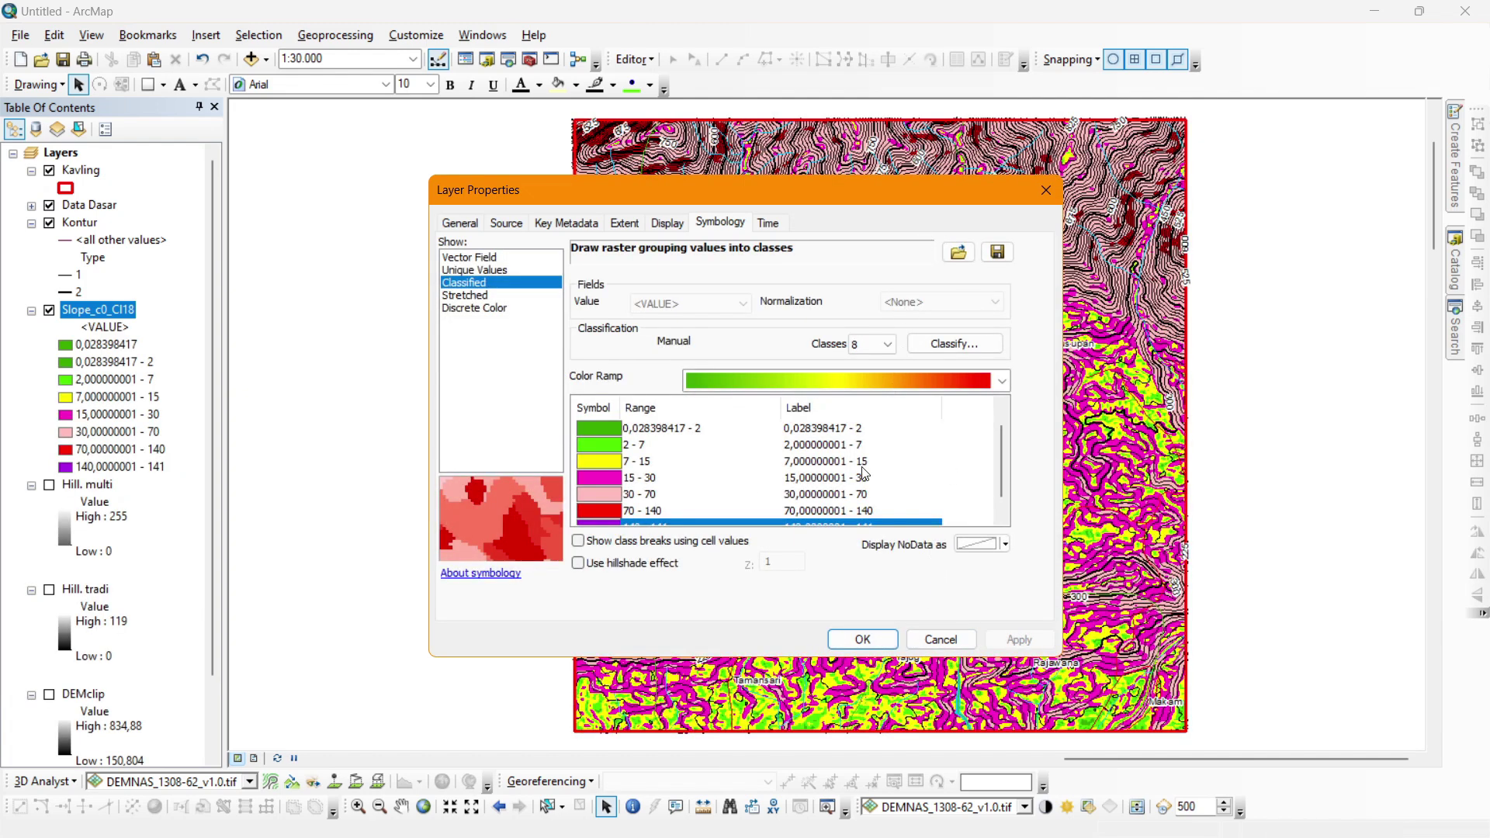
{"action": "scroll", "coordinate": [1001, 472], "scroll_direction": "down", "scroll_amount": 1}
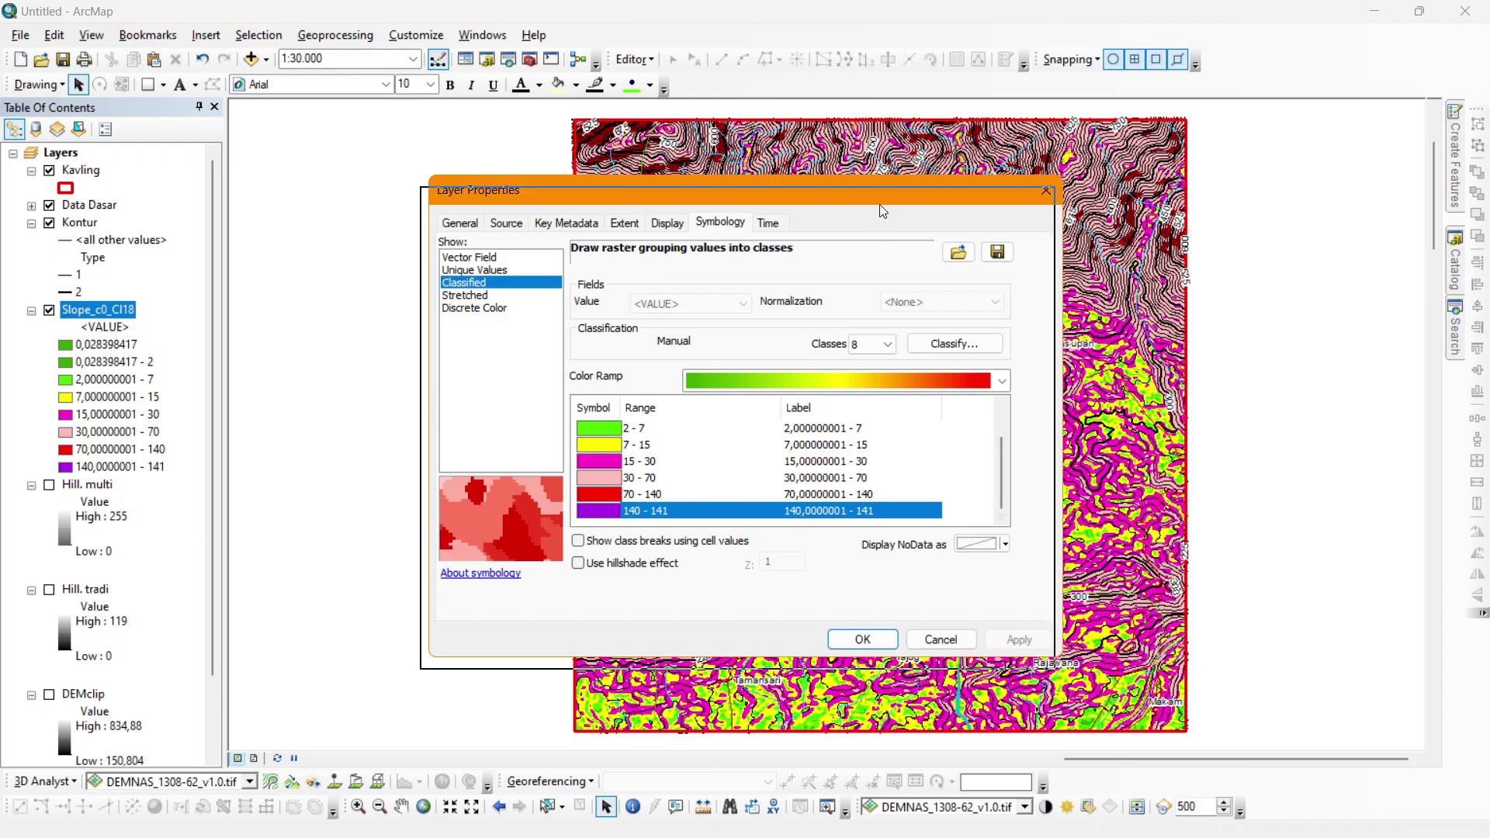
{"action": "left_click_drag", "start_coordinate": [887, 201], "coordinate": [815, 192]}
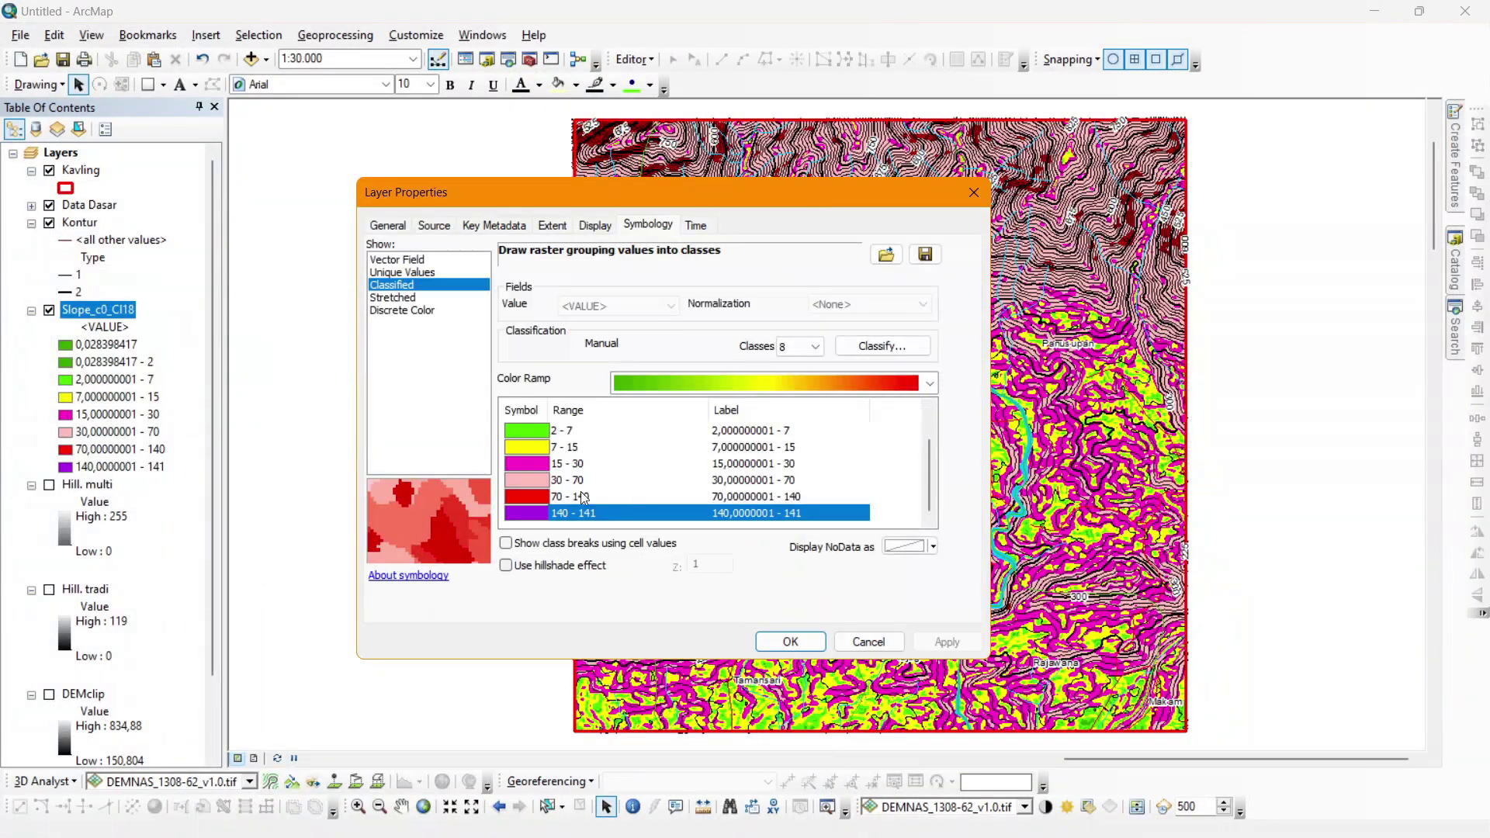
{"action": "left_click", "coordinate": [790, 641]}
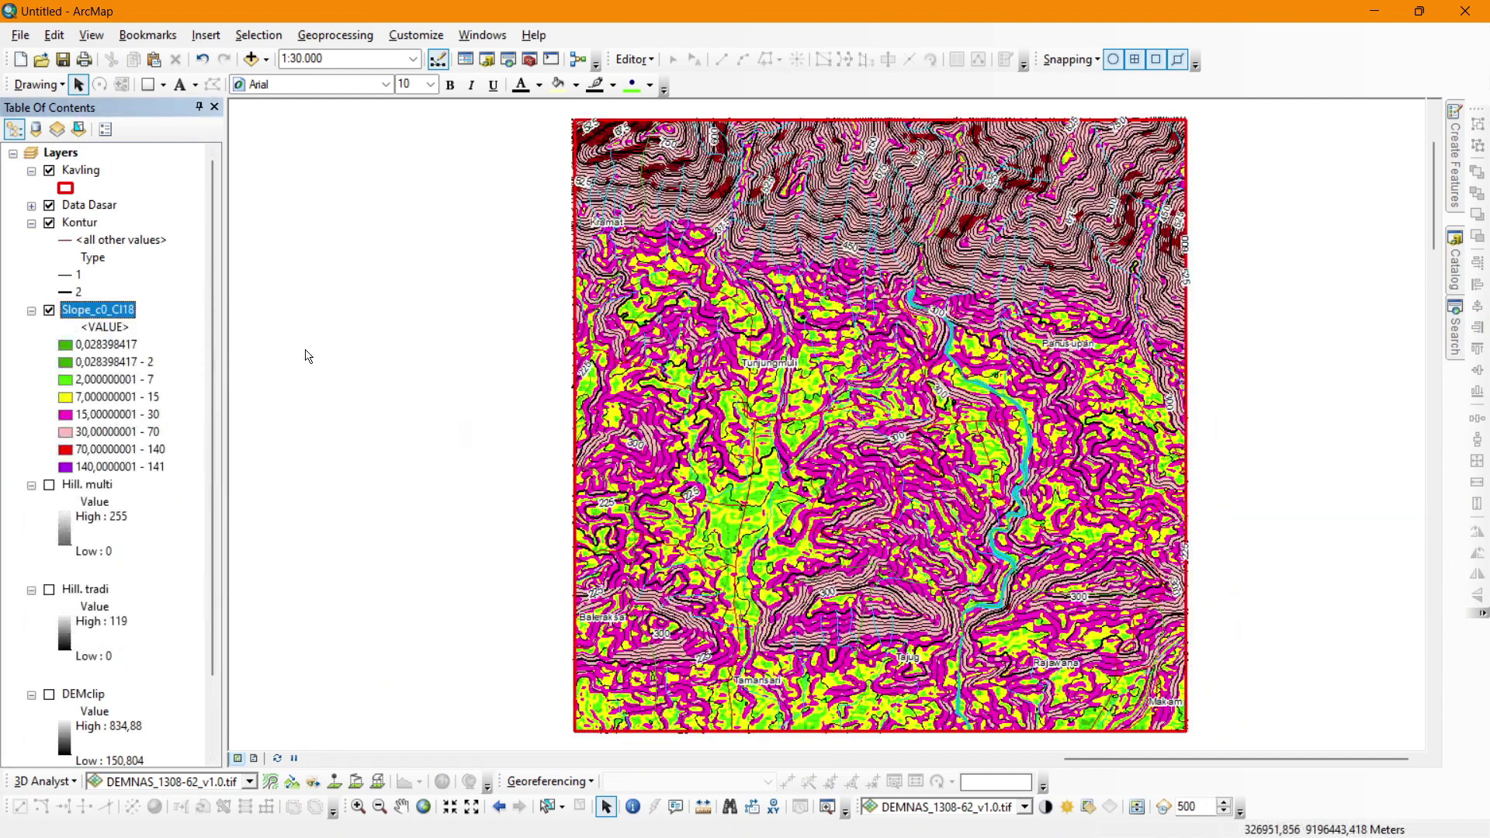
{"action": "left_click", "coordinate": [120, 312]}
Rename the classified slope layer to 'Slope %' and switch it off in the Table of Contents.
{"action": "double_click", "coordinate": [120, 310]}
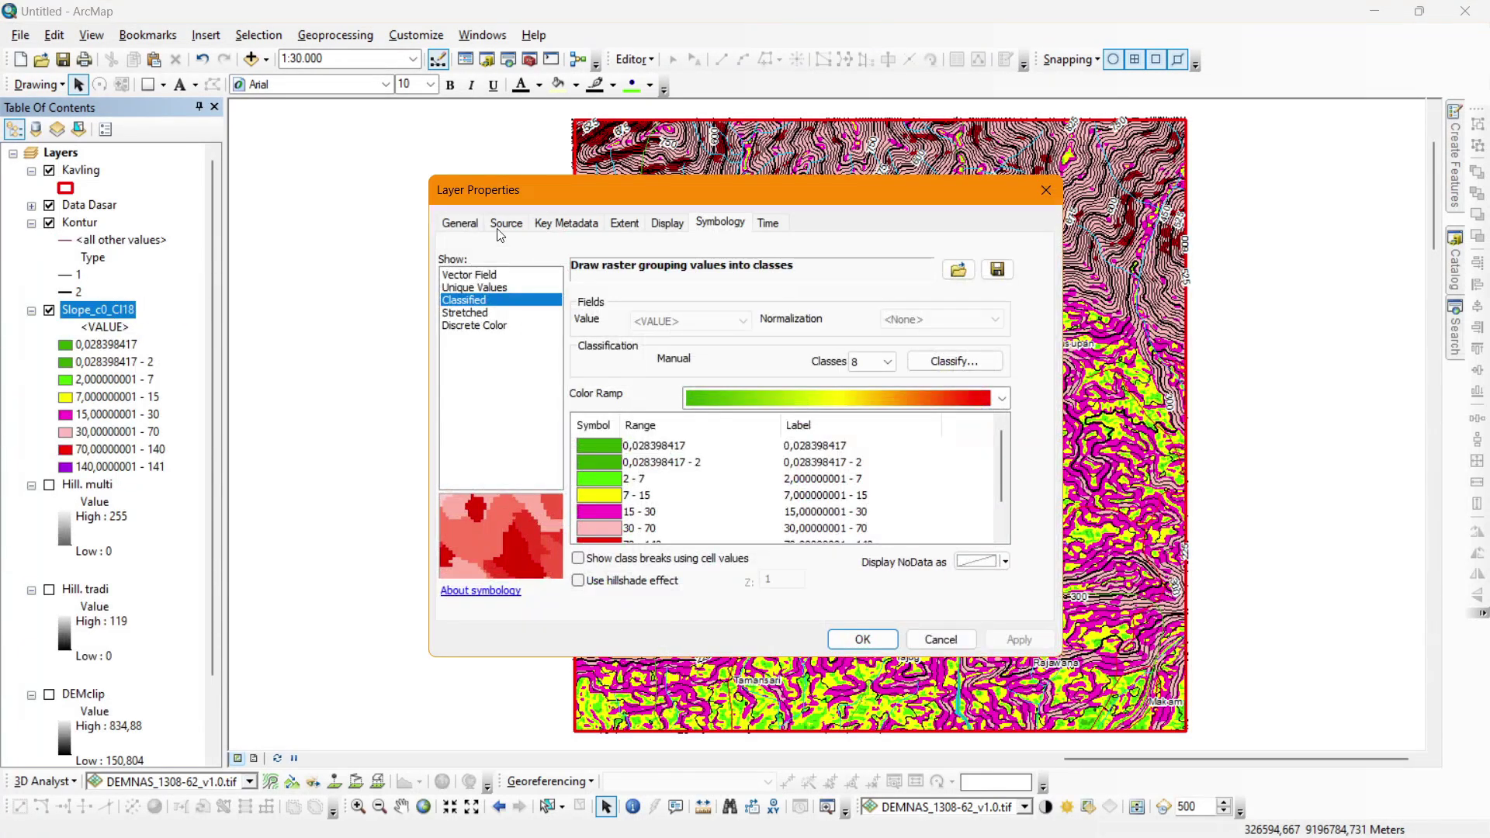
{"action": "left_click", "coordinate": [472, 225]}
{"action": "type", "text": "Slope"}
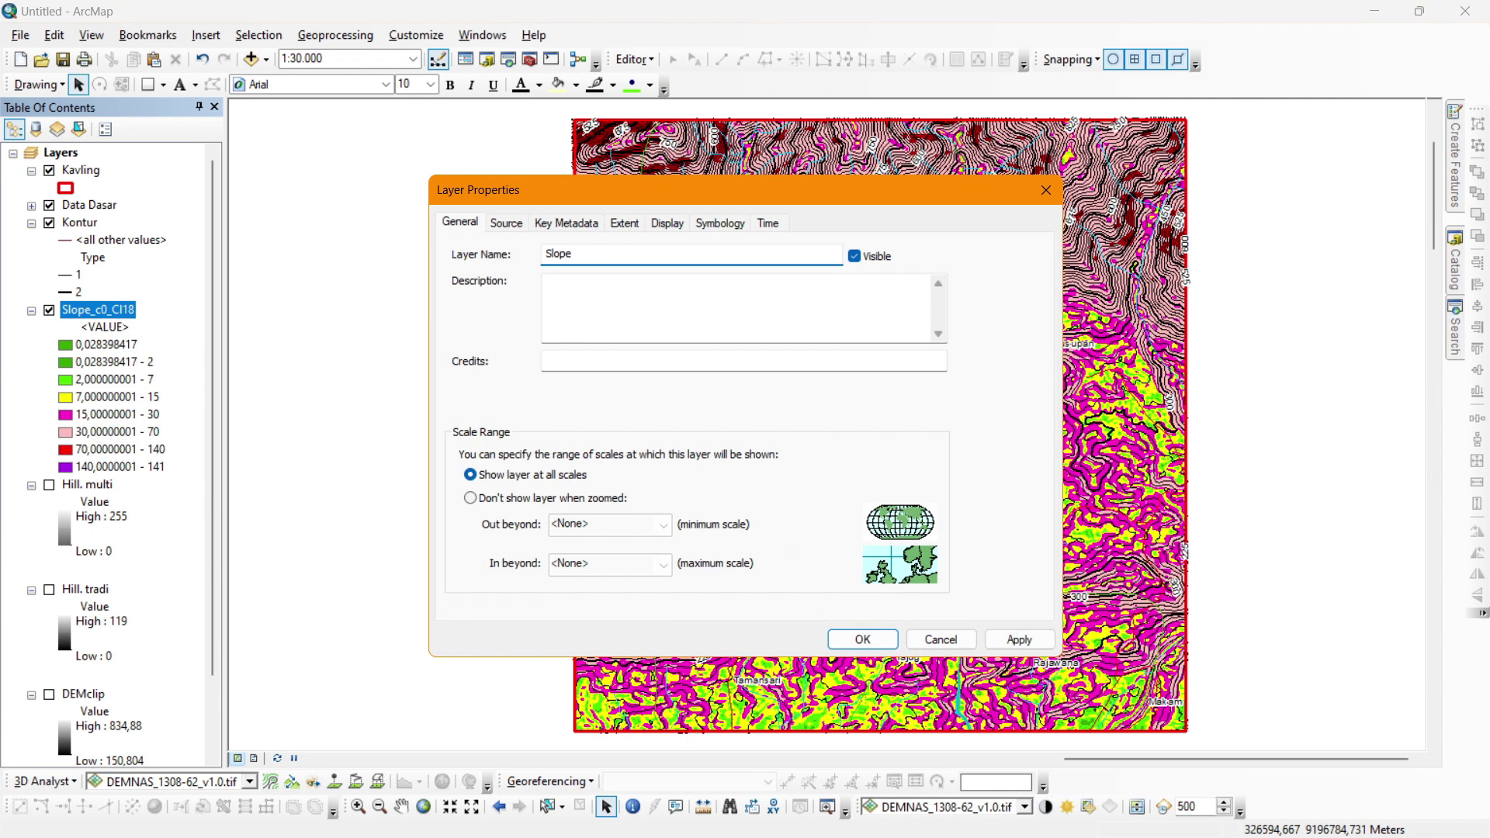
{"action": "type", "text": " Vz"}
{"action": "key", "text": "Return"}
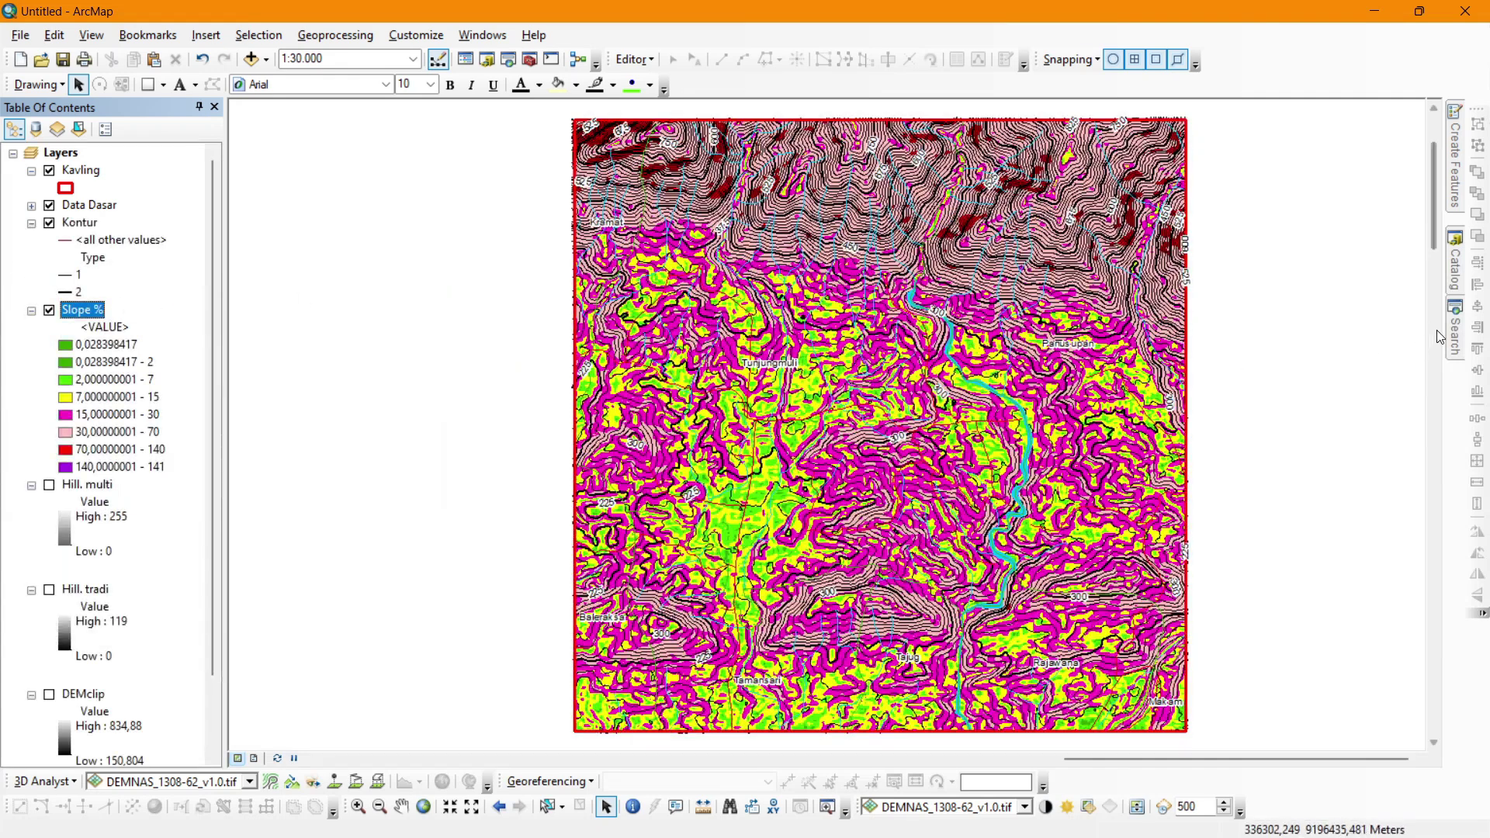
{"action": "left_click", "coordinate": [50, 311]}
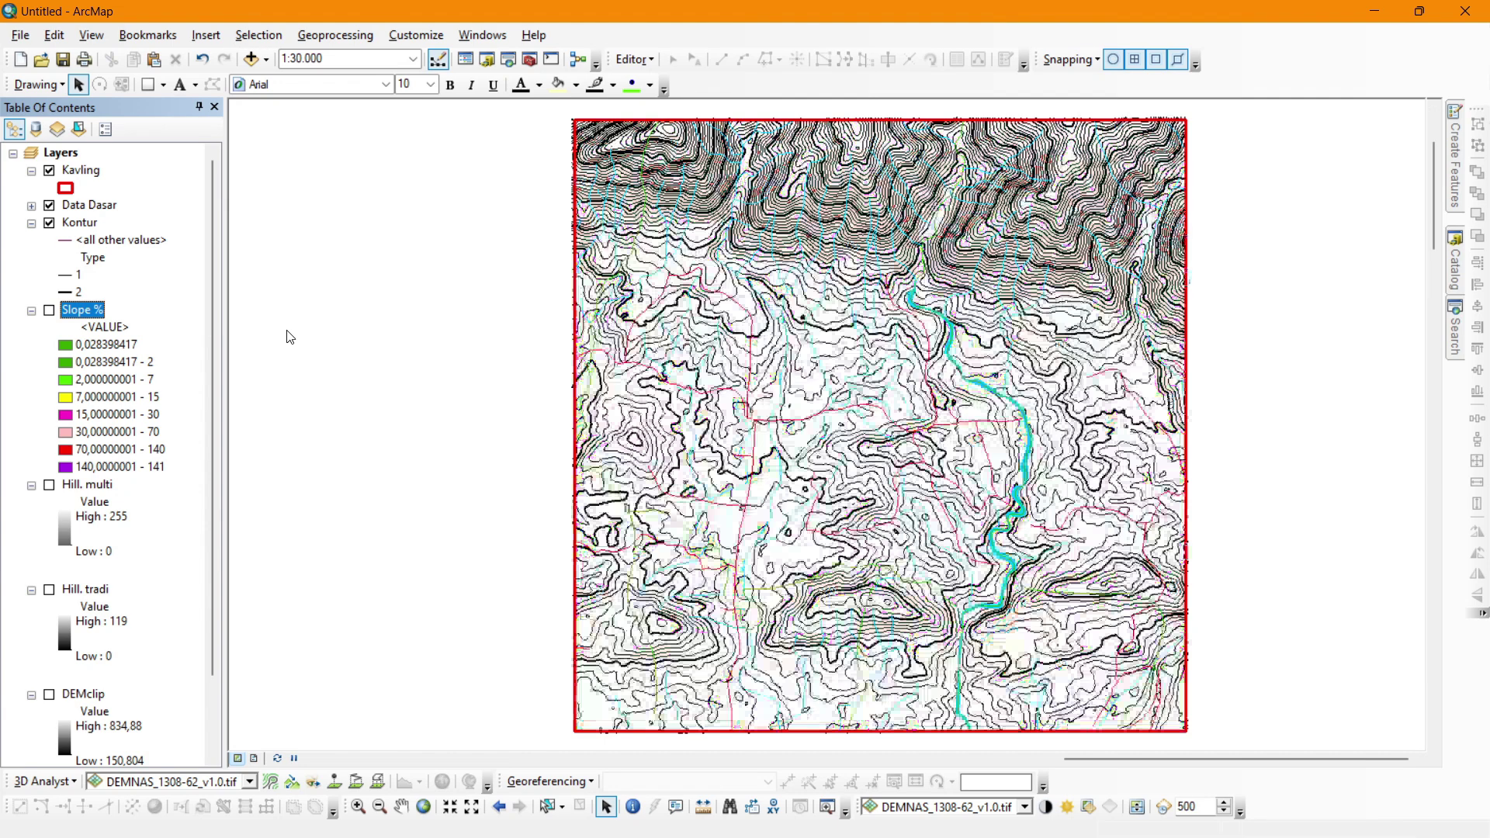
Run 3D Analyst Slope on DEMclip in DEGREE and display the resulting Slope_c0_Cl19 layer.
{"action": "left_click", "coordinate": [1454, 326]}
{"action": "left_click", "coordinate": [1231, 324]}
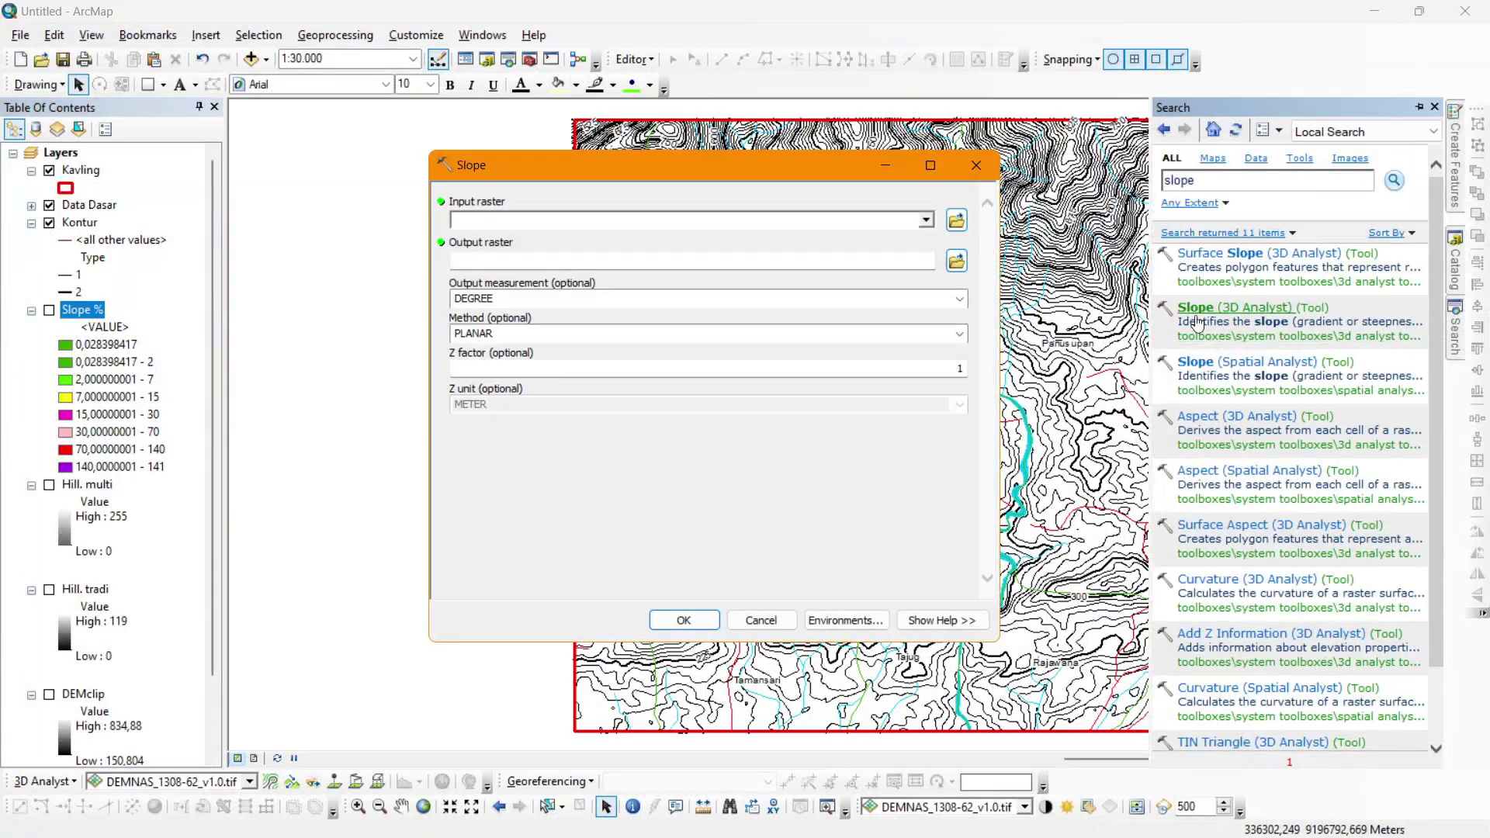
{"action": "left_click", "coordinate": [925, 220]}
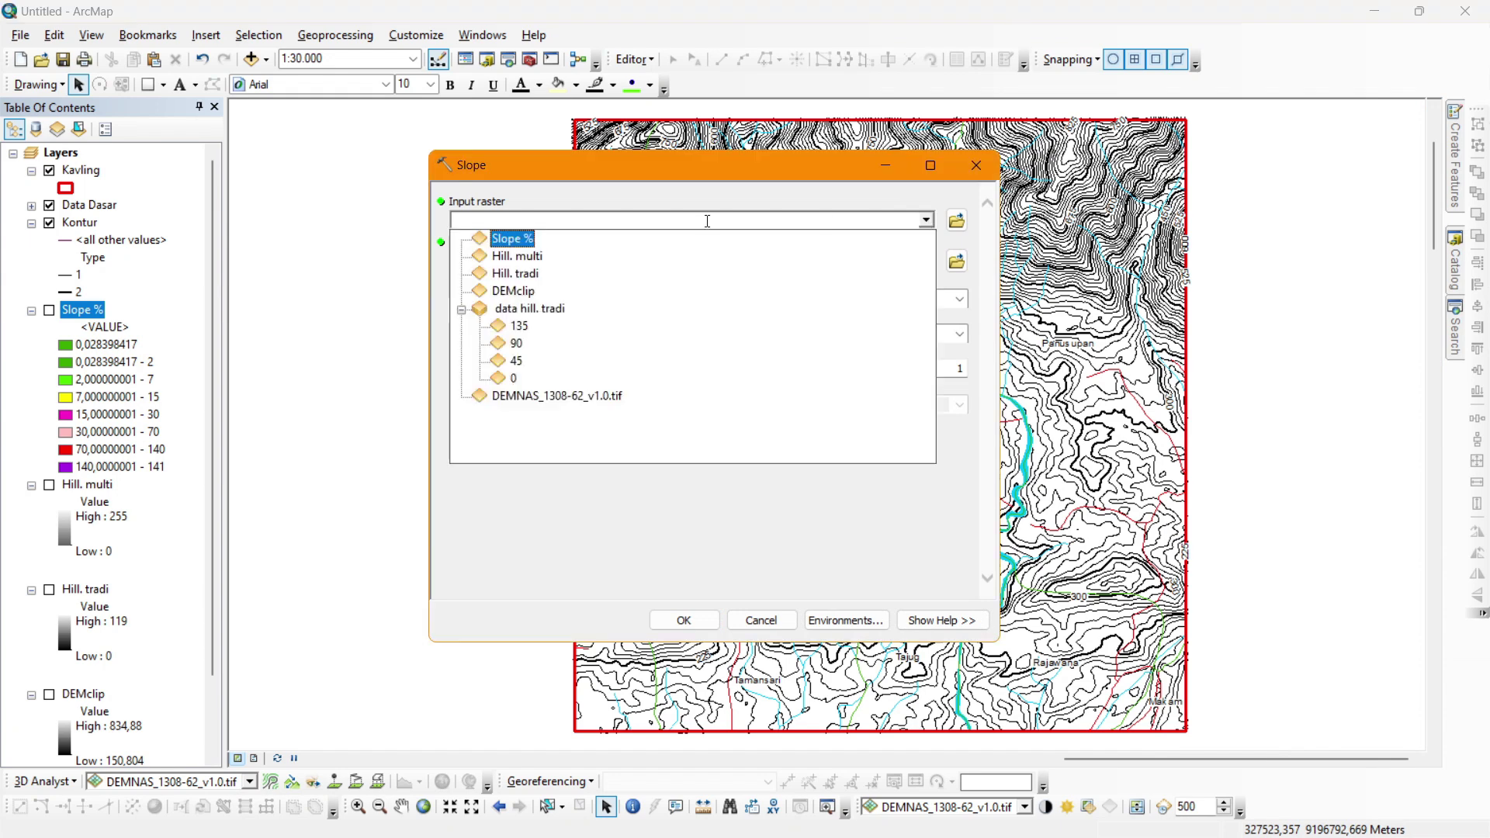
{"action": "left_click", "coordinate": [528, 286]}
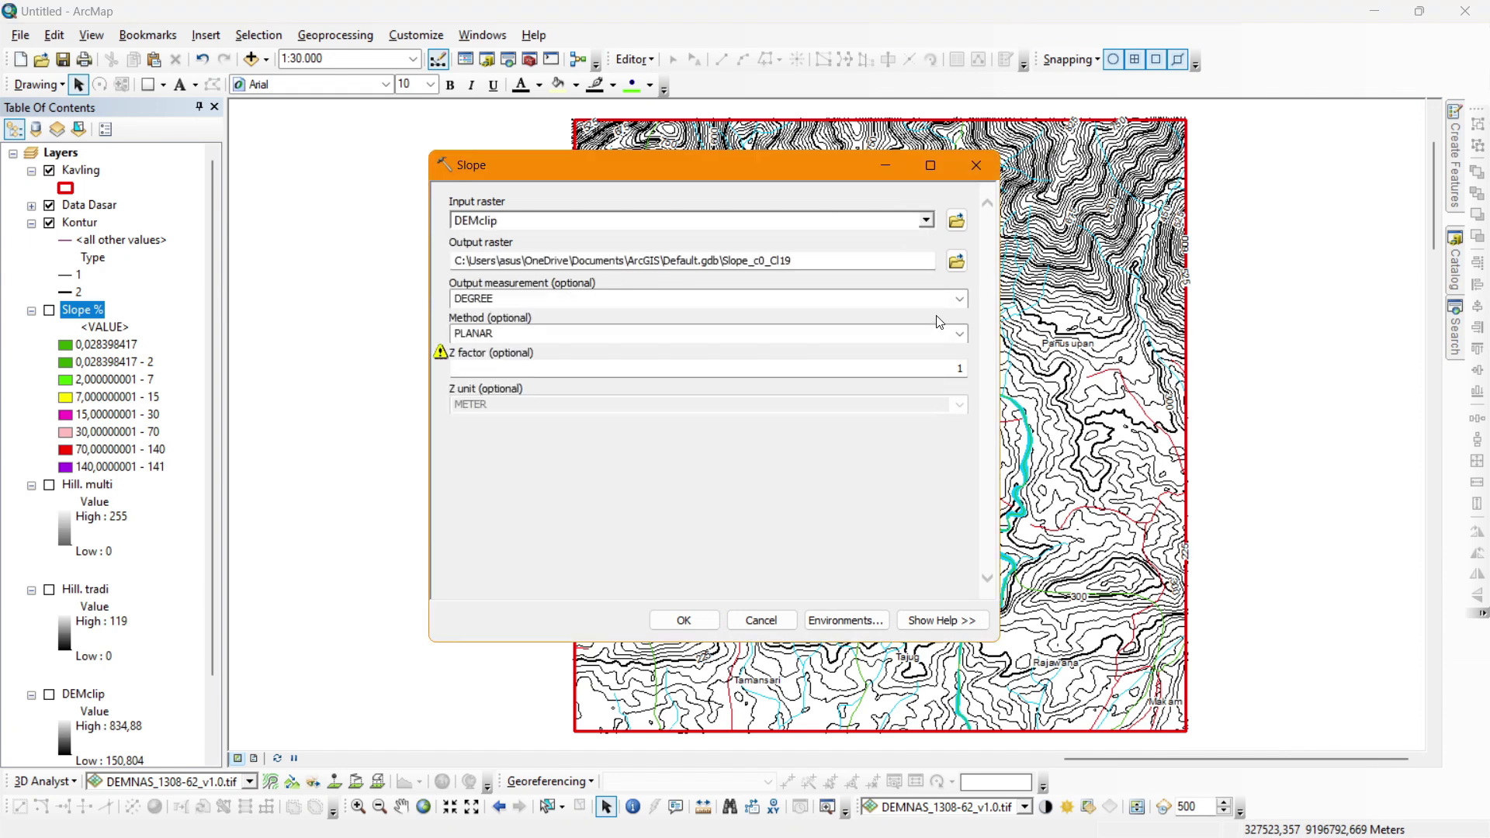
{"action": "left_click", "coordinate": [959, 300]}
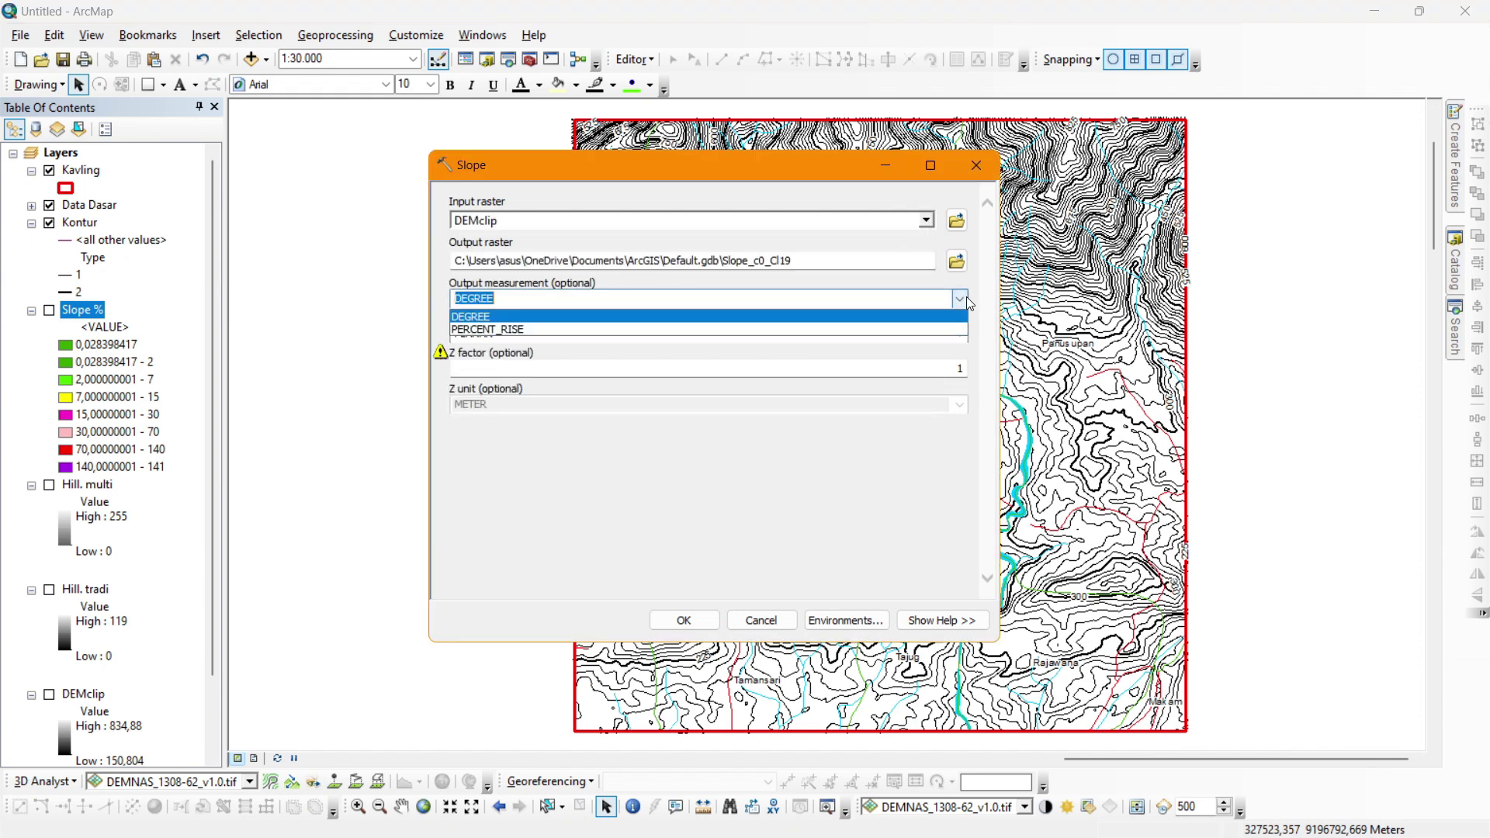
{"action": "left_click", "coordinate": [476, 318]}
{"action": "left_click", "coordinate": [925, 369]}
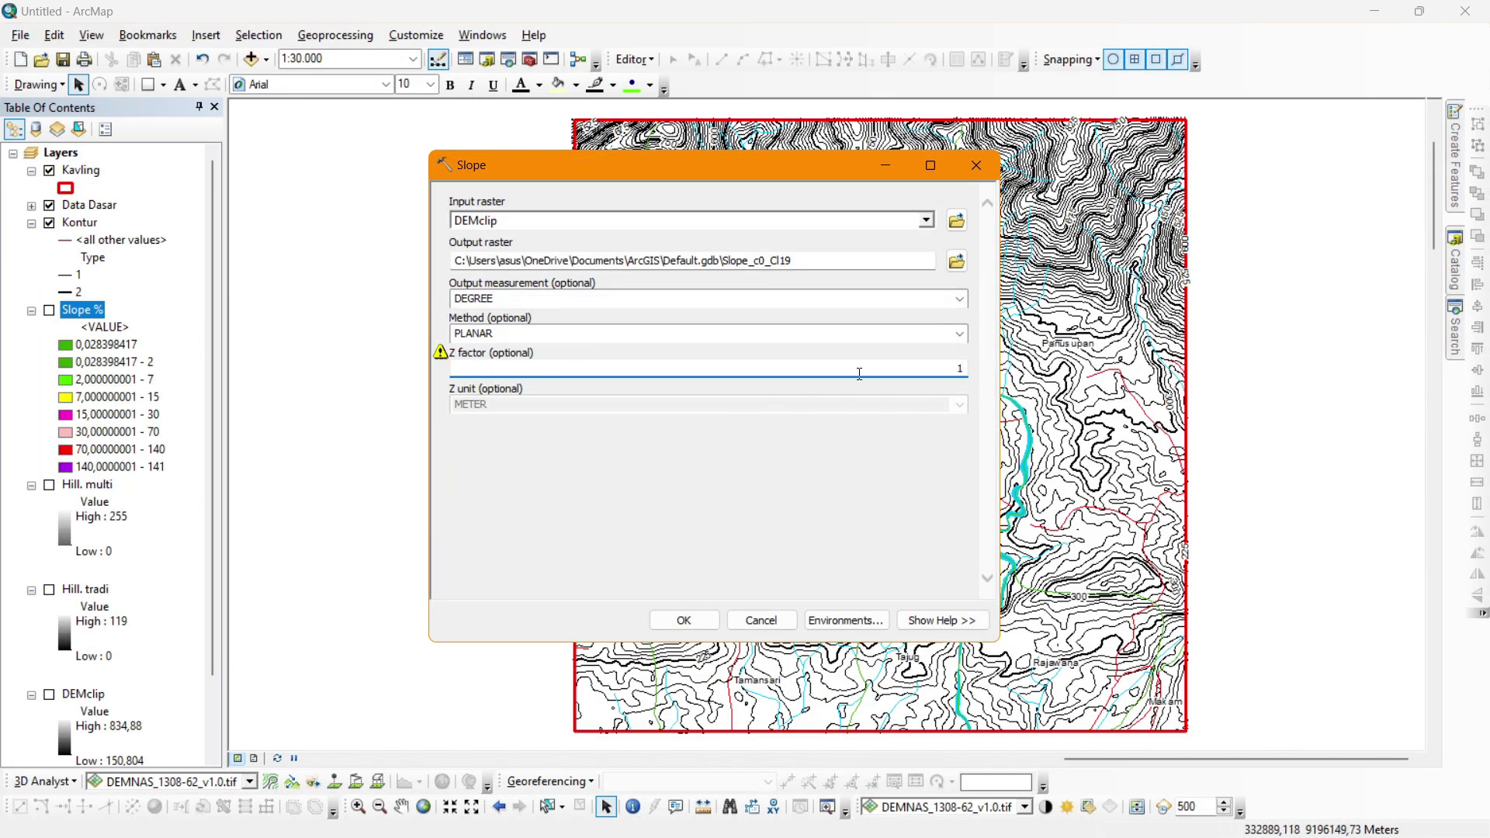
{"action": "left_click", "coordinate": [677, 619]}
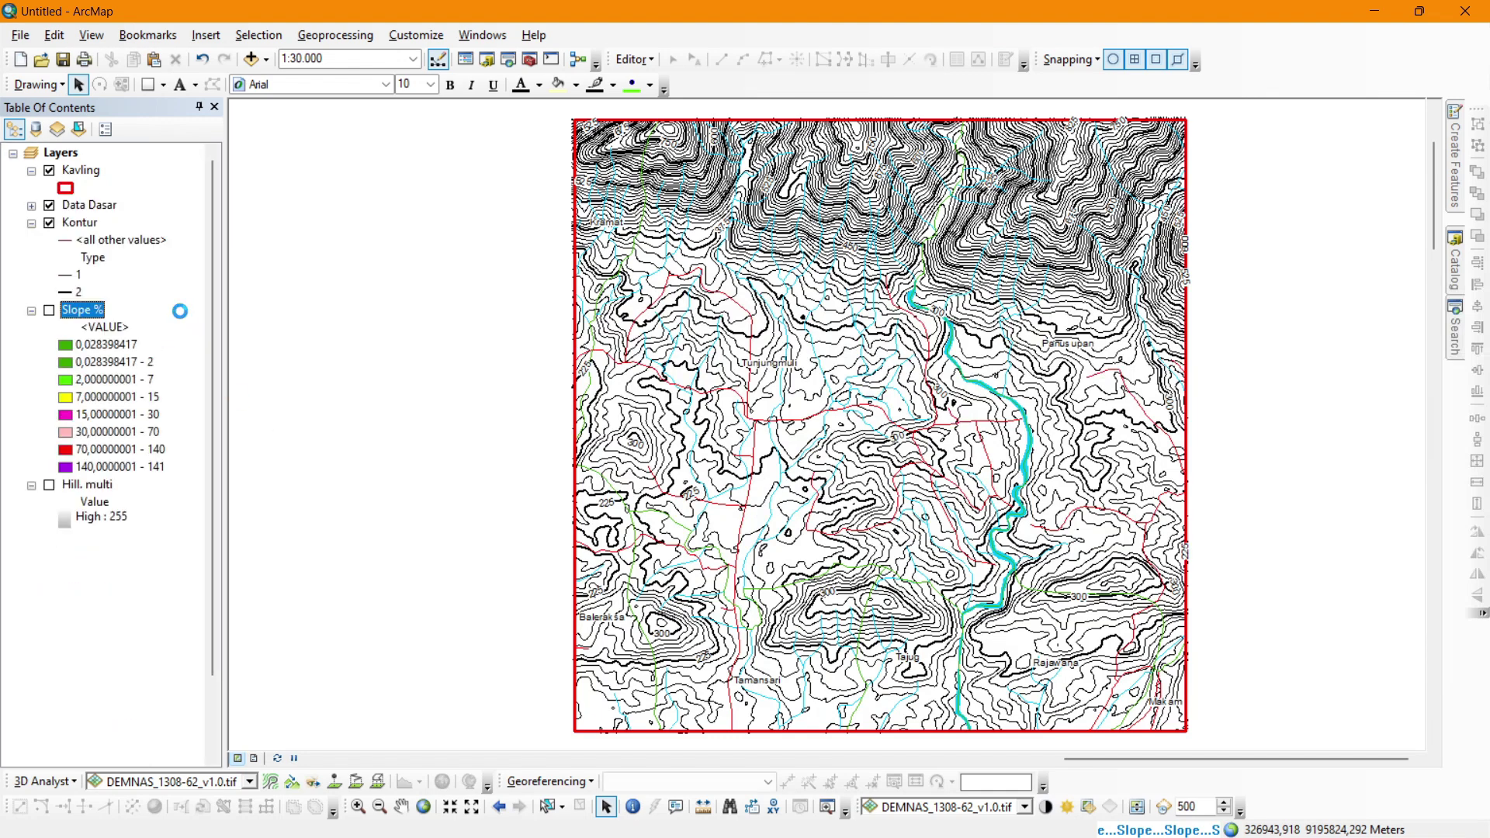
{"action": "left_click", "coordinate": [100, 309]}
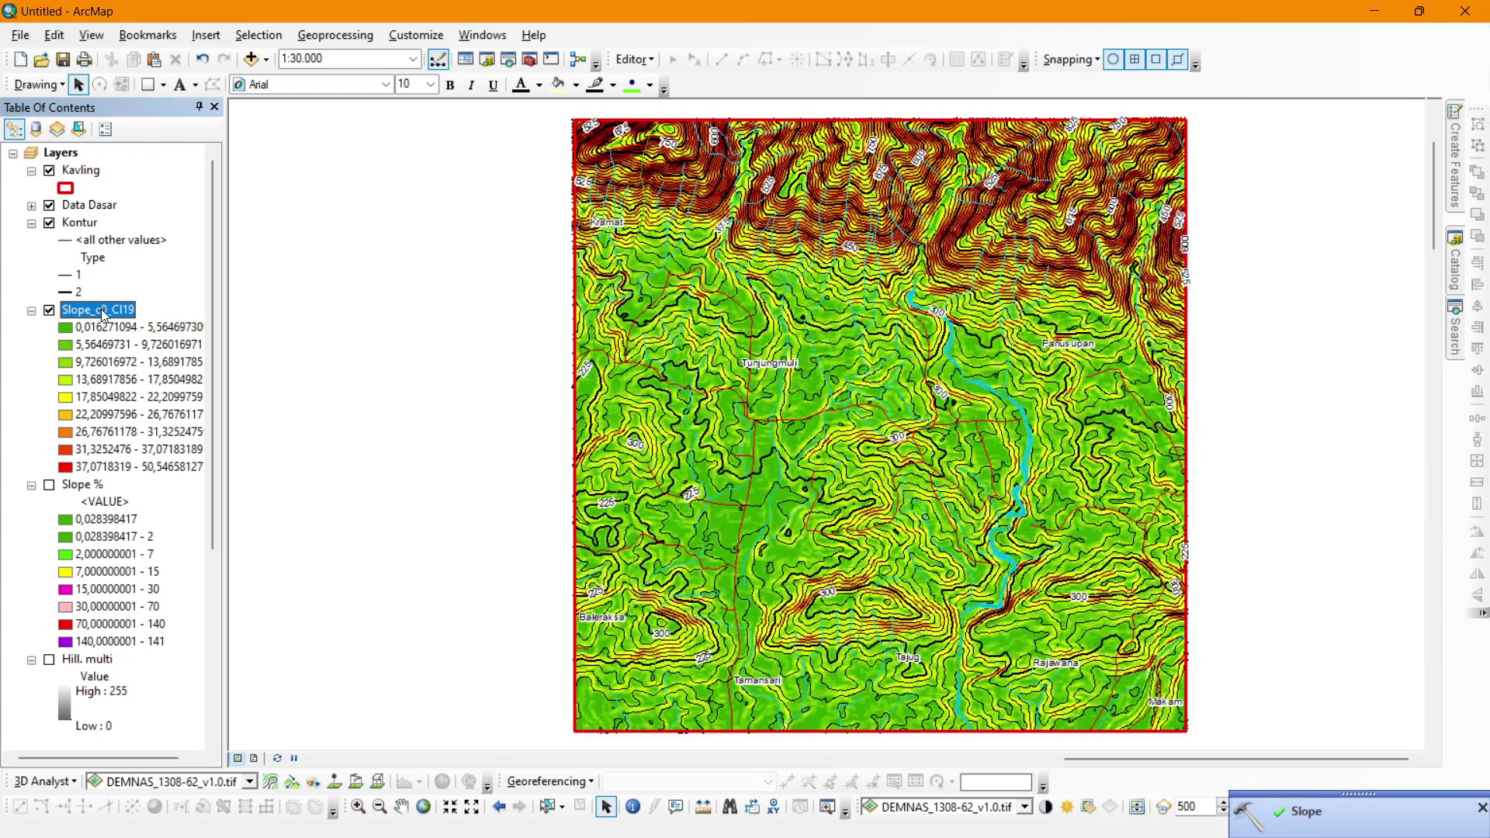
Set the Slope_c0_Cl19 layer's symbology to 7 classes.
{"action": "double_click", "coordinate": [103, 309]}
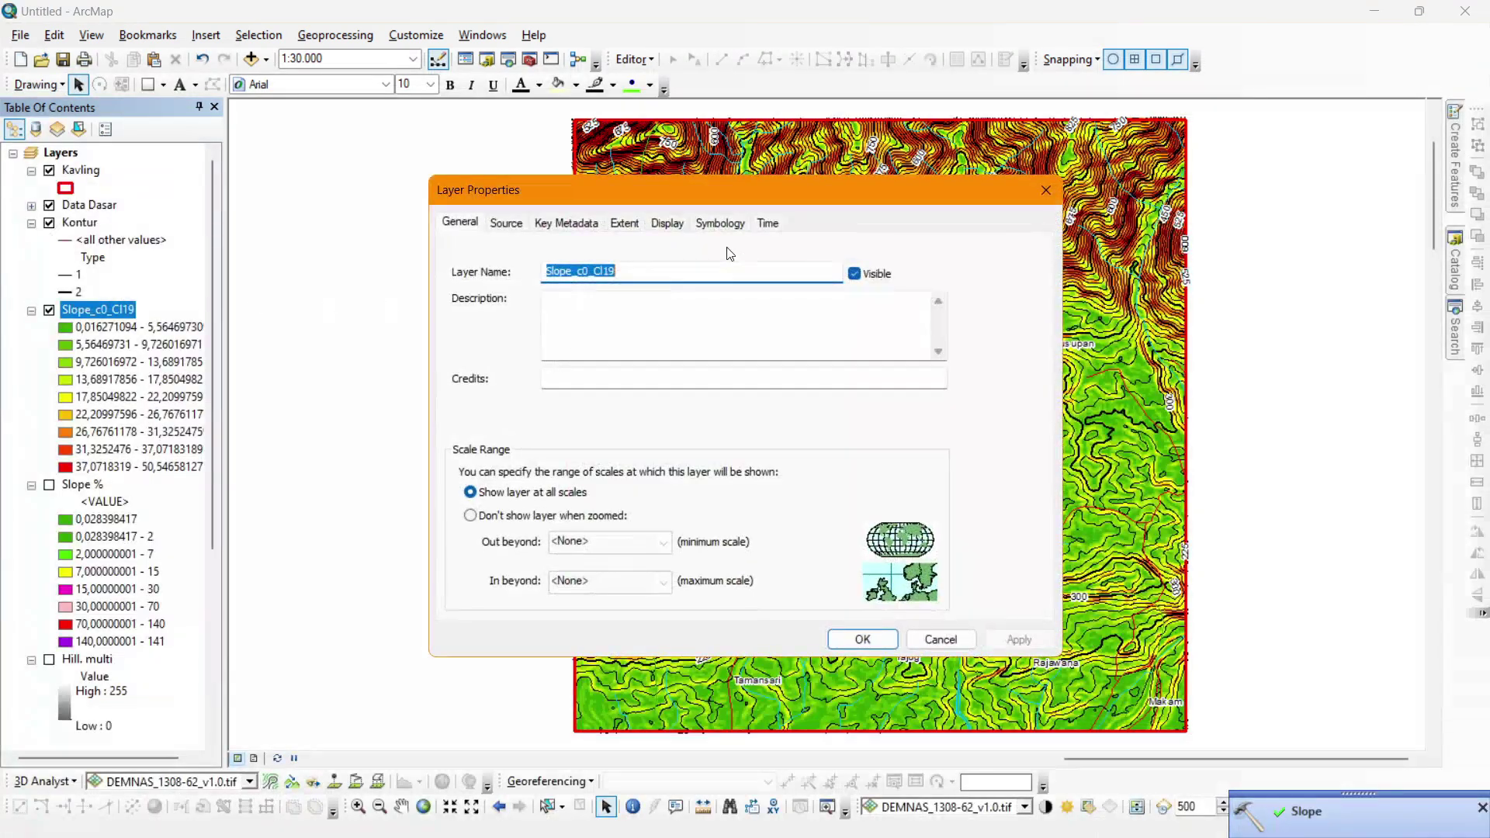
{"action": "left_click", "coordinate": [720, 223]}
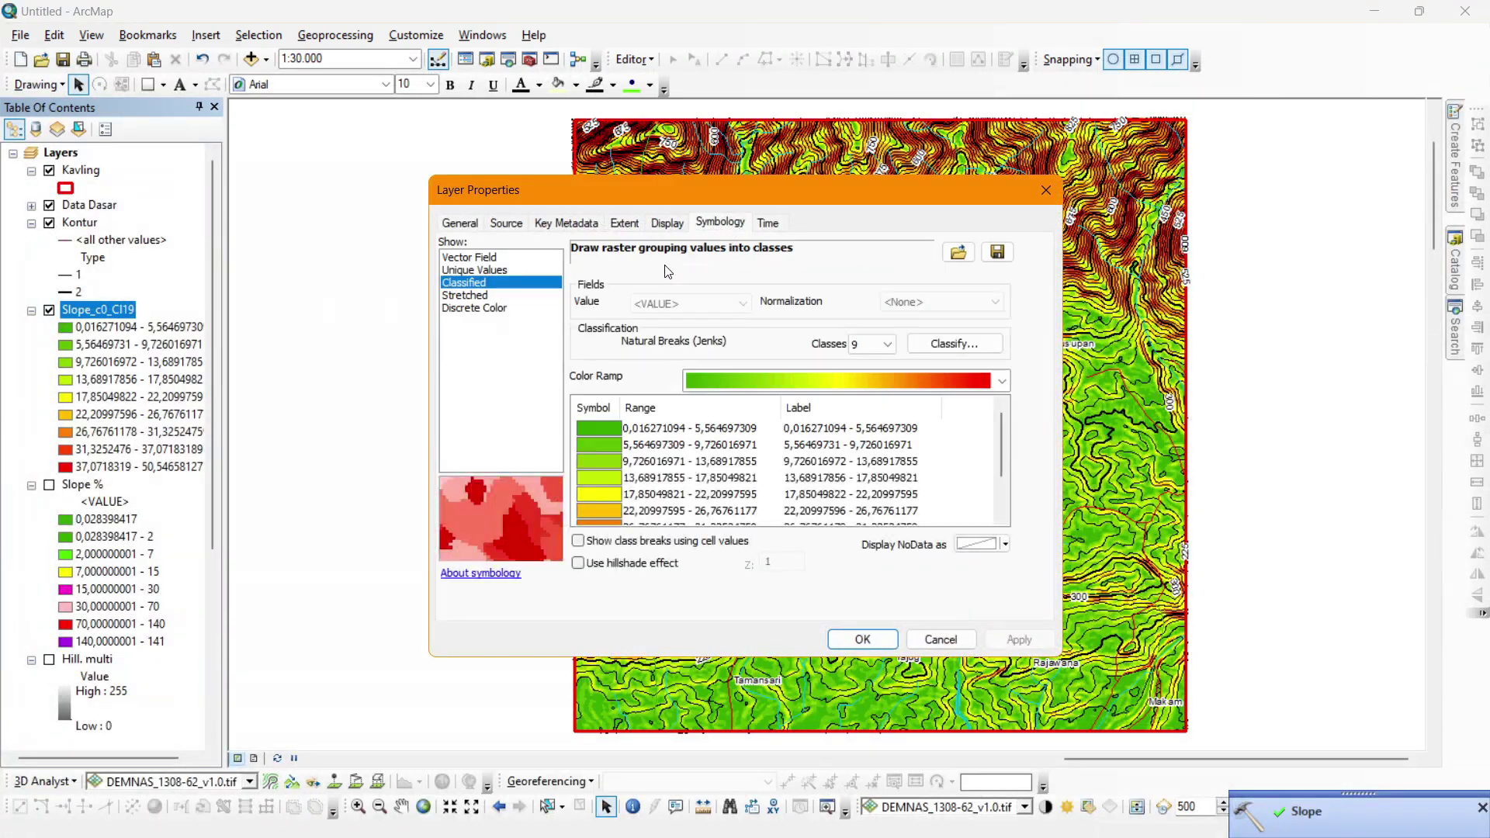
{"action": "left_click", "coordinate": [886, 344]}
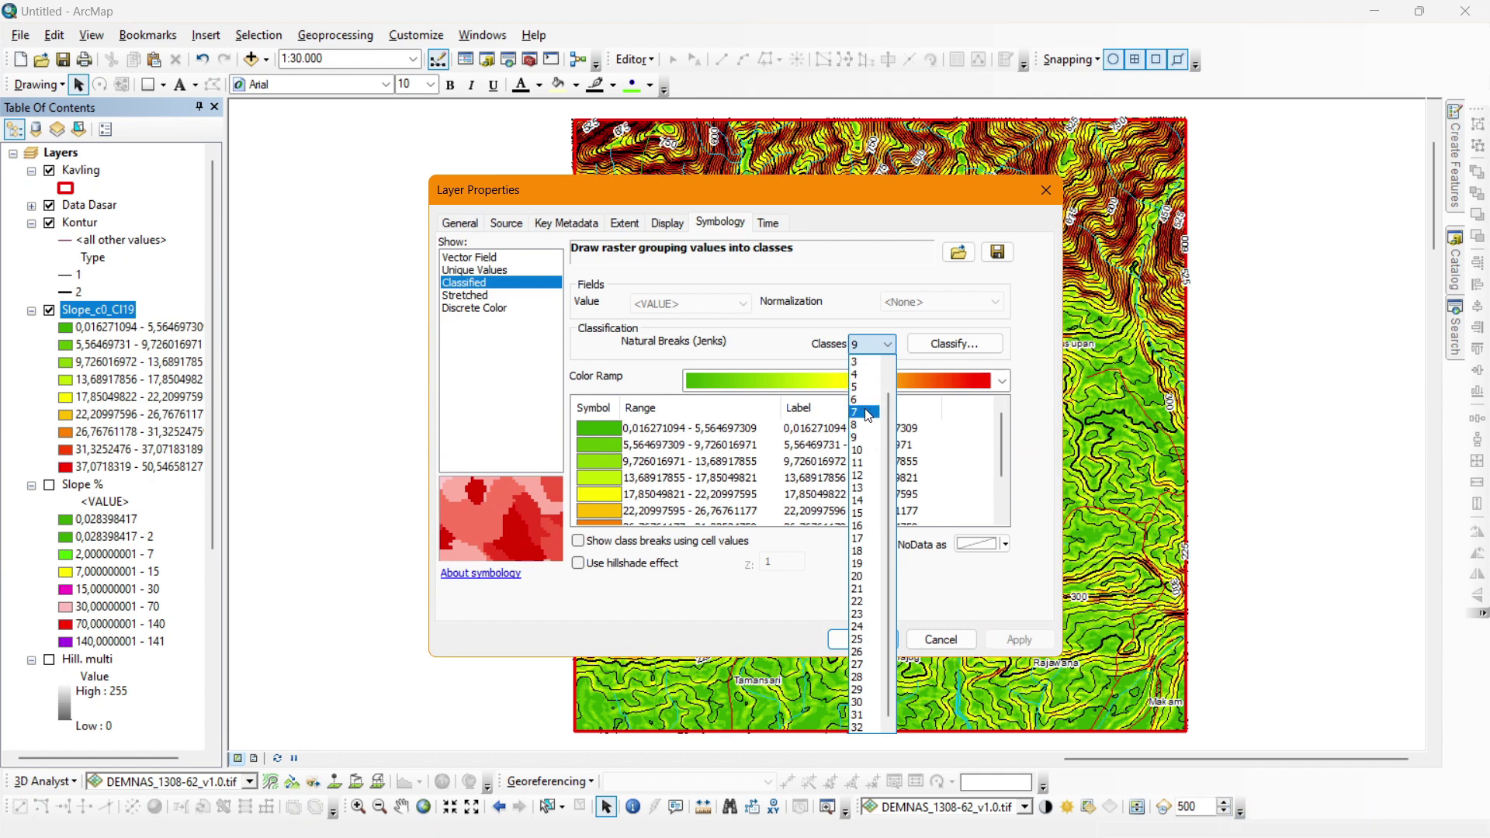
{"action": "left_click", "coordinate": [867, 415]}
{"action": "left_click", "coordinate": [868, 415]}
{"action": "left_click", "coordinate": [868, 343]}
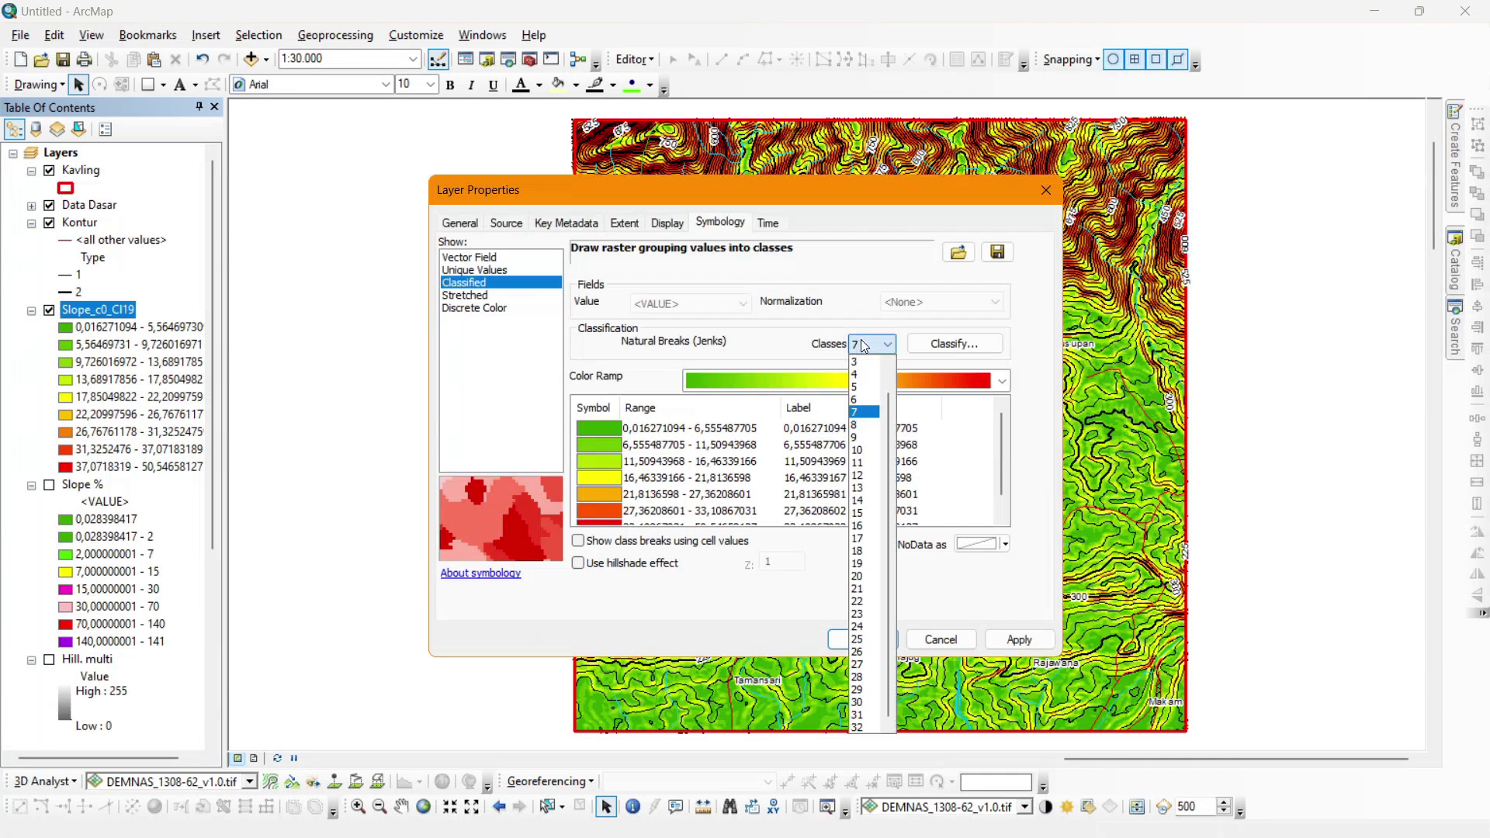
{"action": "left_click", "coordinate": [864, 411]}
Enter manual class breaks 2, 4, 8, 16 and 35.
{"action": "left_click", "coordinate": [954, 344]}
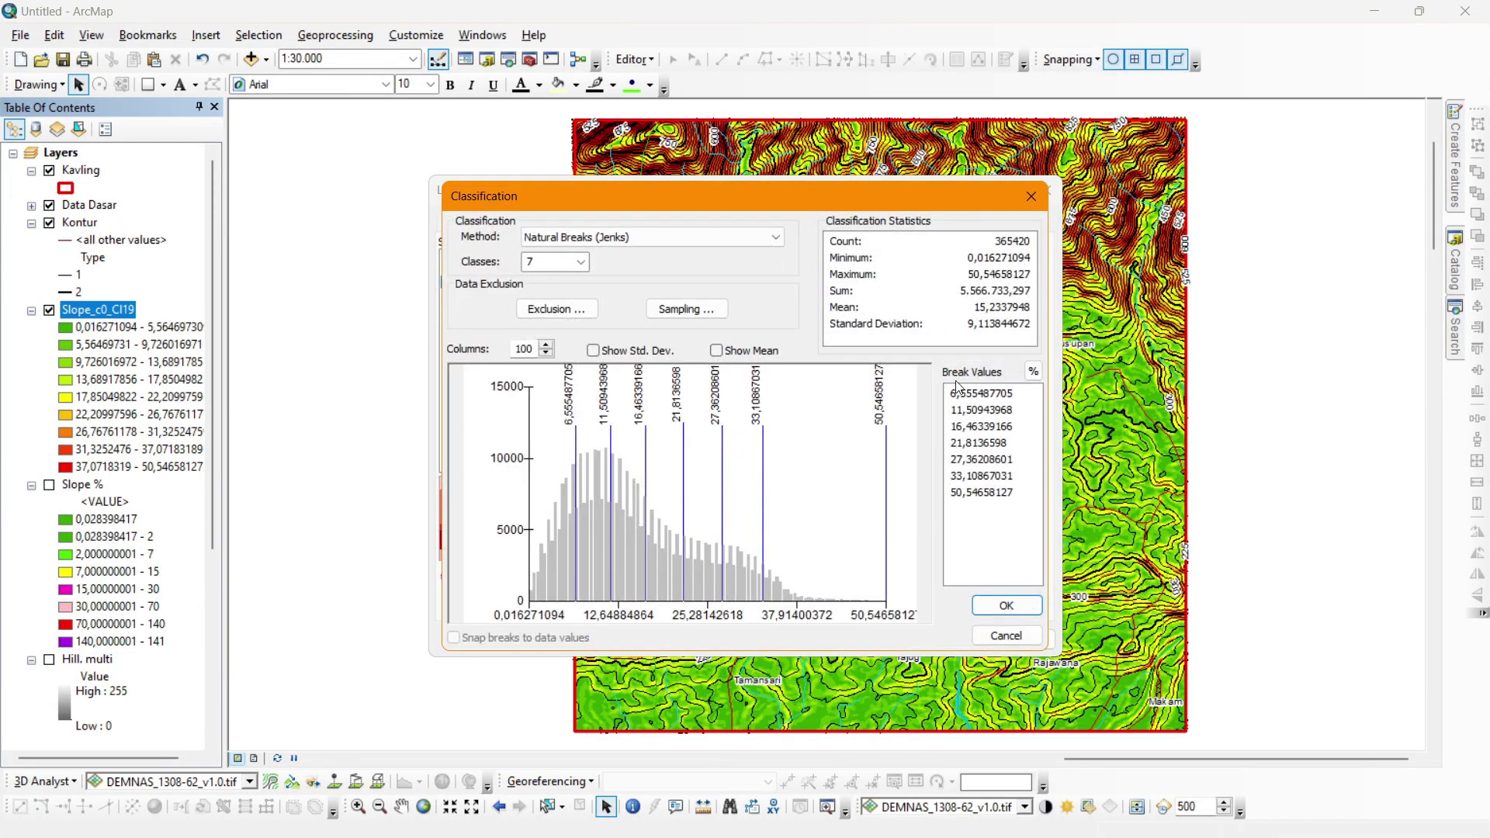
{"action": "left_click", "coordinate": [979, 393]}
{"action": "double_click", "coordinate": [978, 393]}
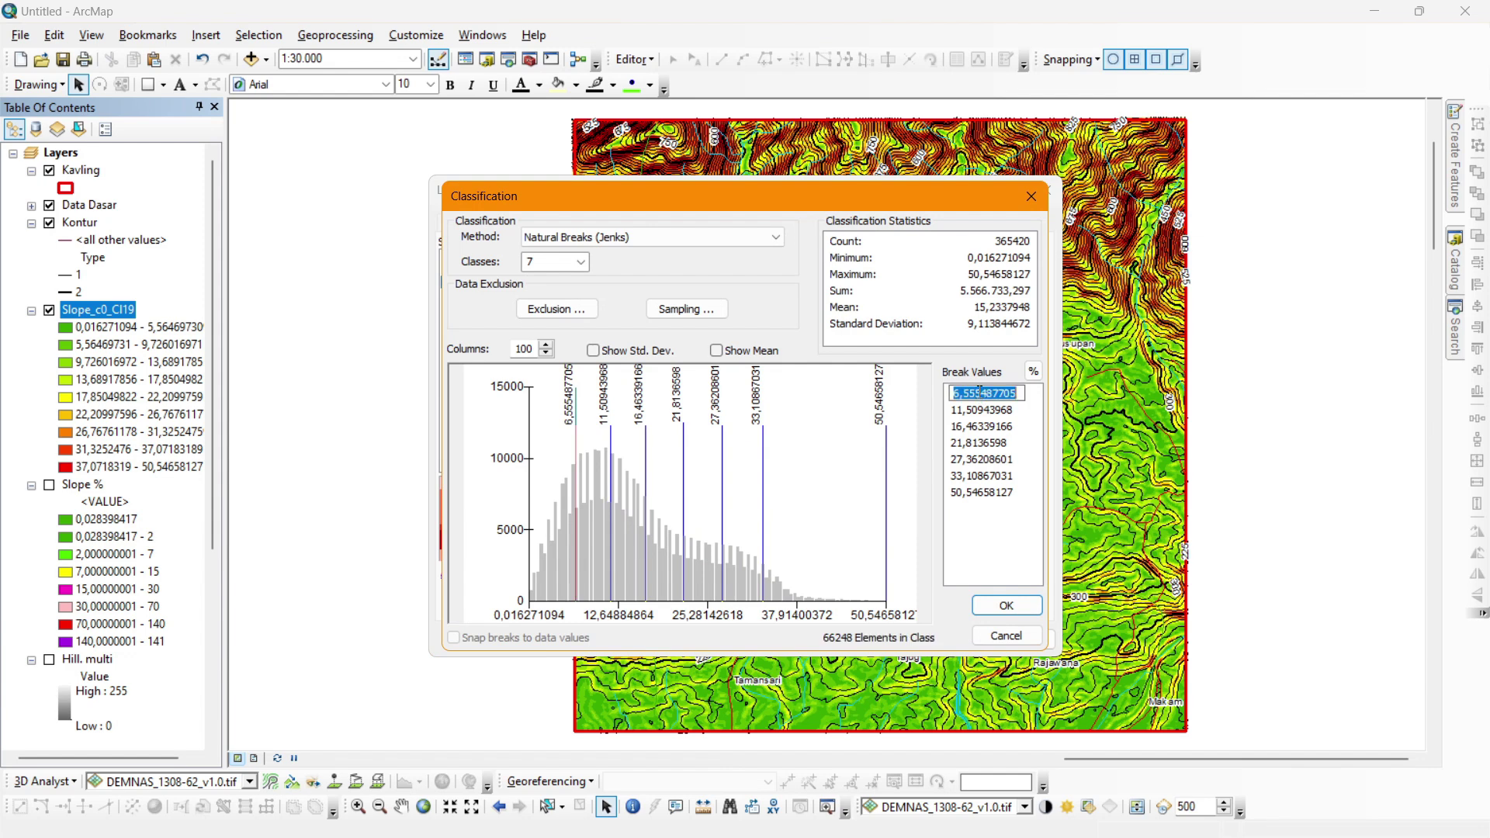
{"action": "type", "text": "2"}
{"action": "left_click", "coordinate": [971, 410]}
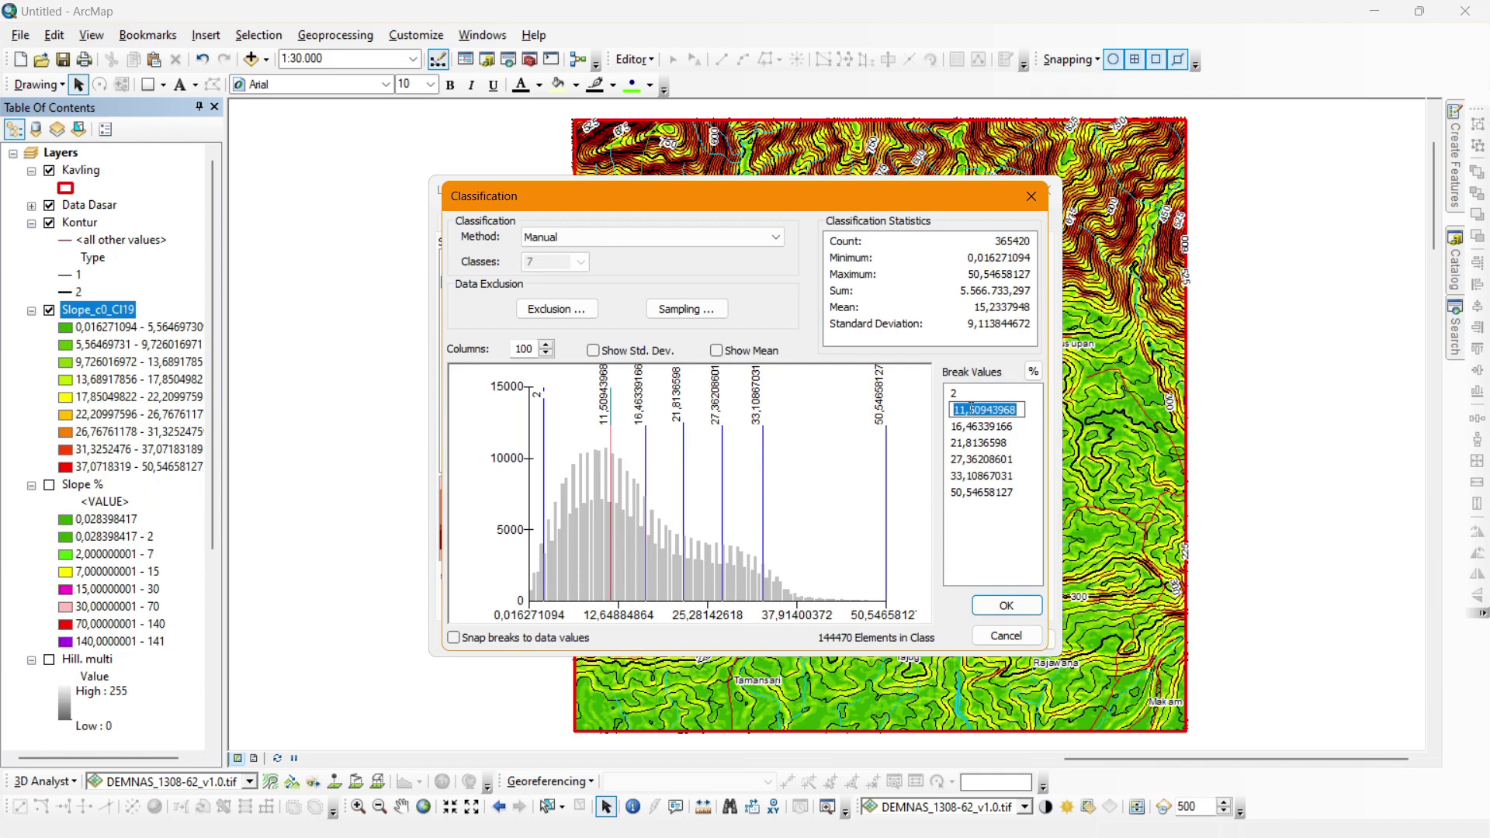
{"action": "type", "text": "4"}
{"action": "left_click", "coordinate": [971, 425]}
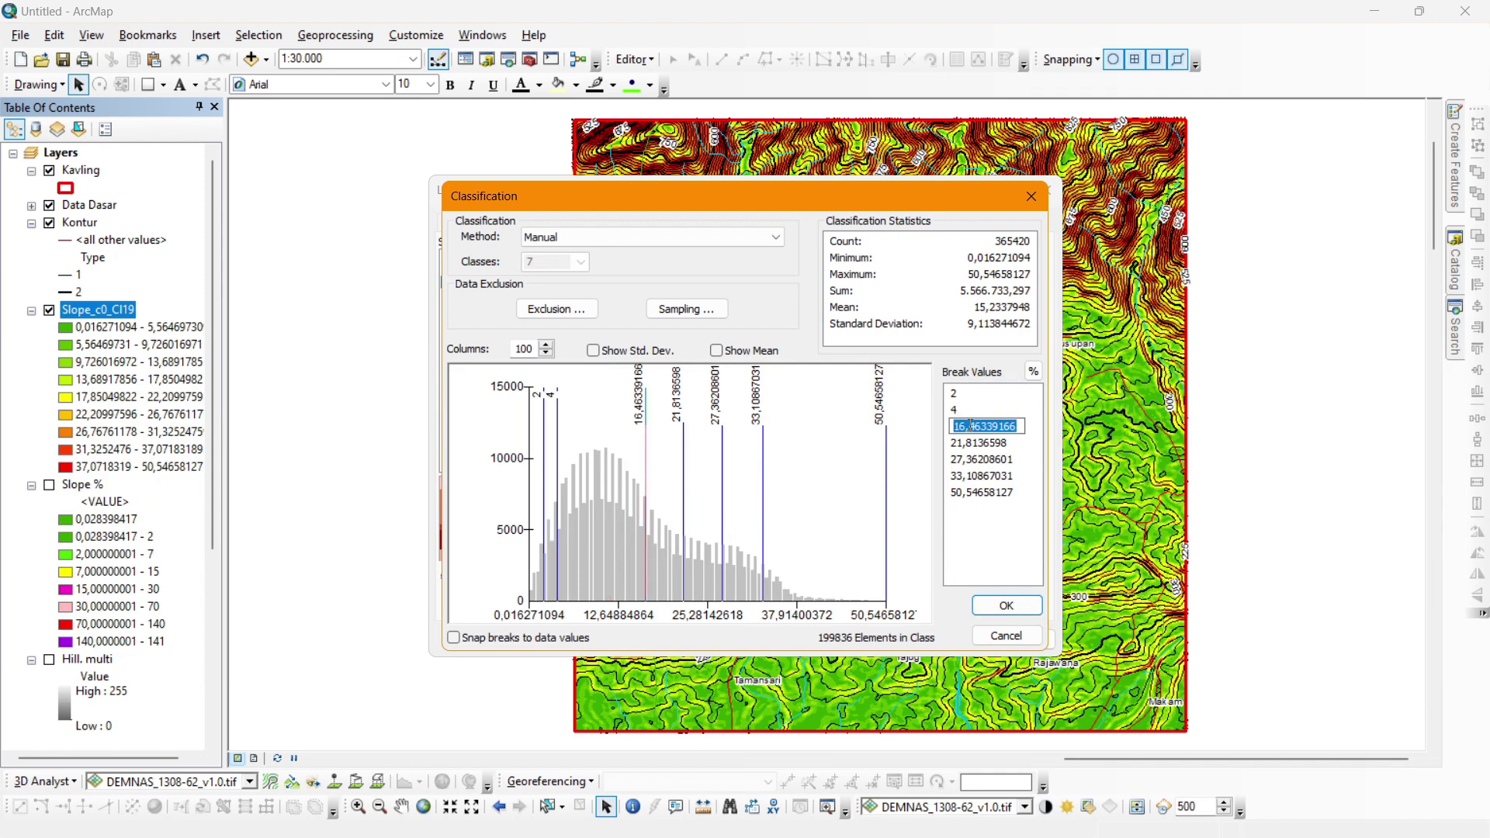
{"action": "type", "text": "8"}
{"action": "left_click", "coordinate": [977, 444]}
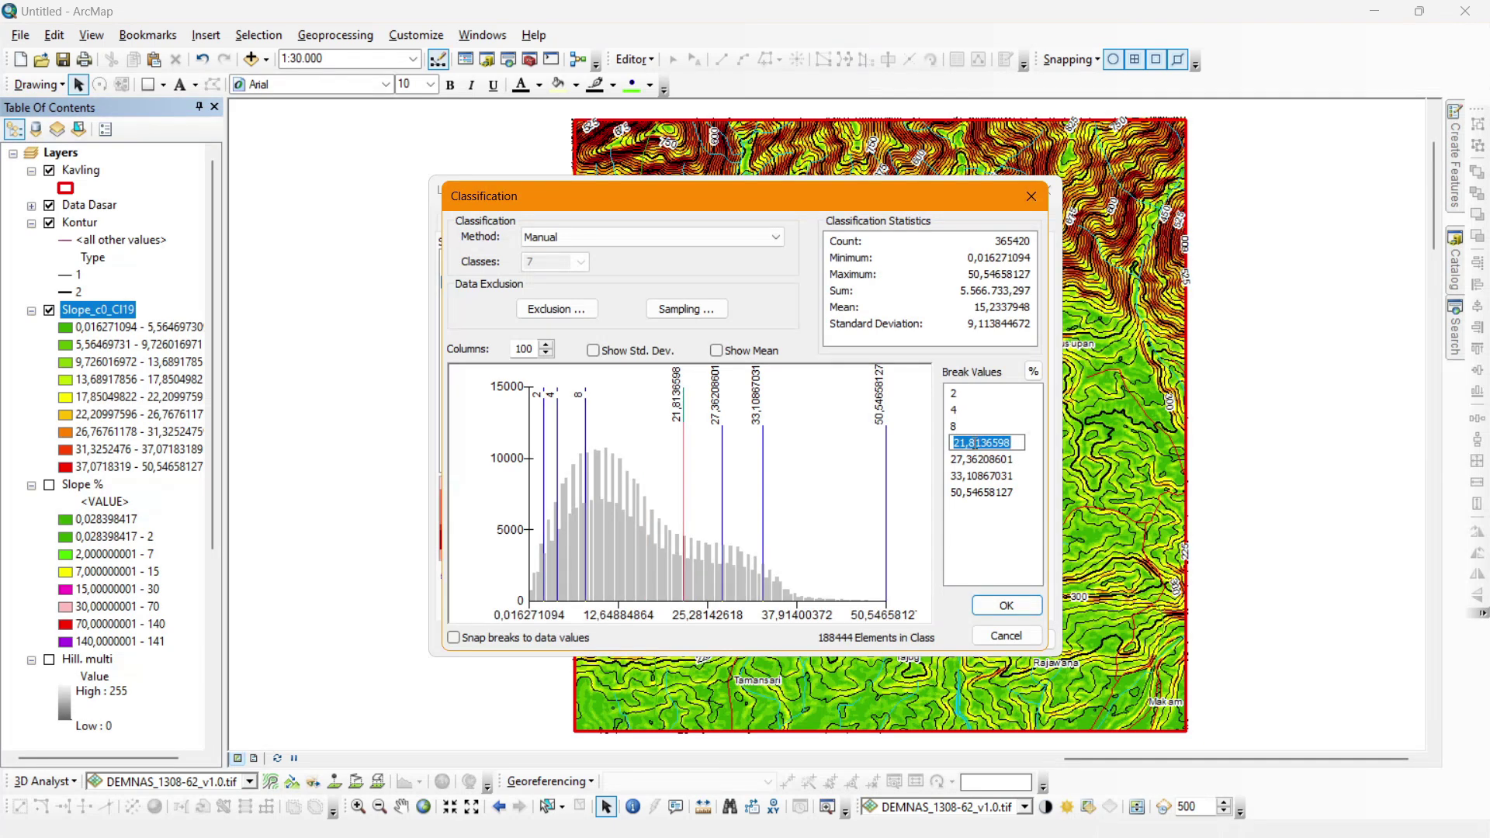
{"action": "type", "text": "16"}
{"action": "left_click", "coordinate": [987, 460]}
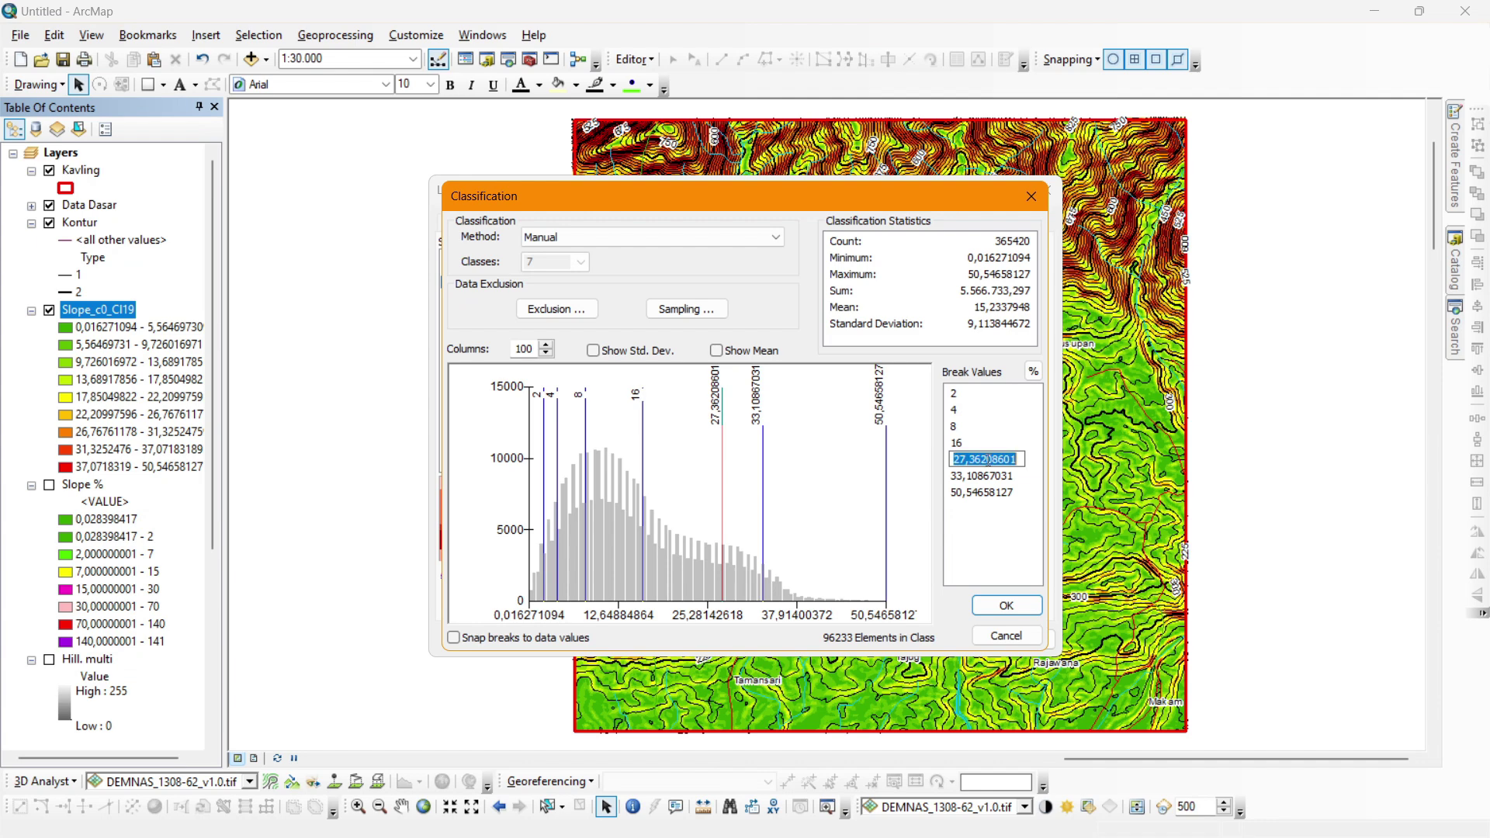
{"action": "type", "text": "35"}
{"action": "left_click", "coordinate": [984, 481]}
Replace the leftover 33,1 break with 35 and set the last breaks to 55 and 56.
{"action": "left_click", "coordinate": [987, 460]}
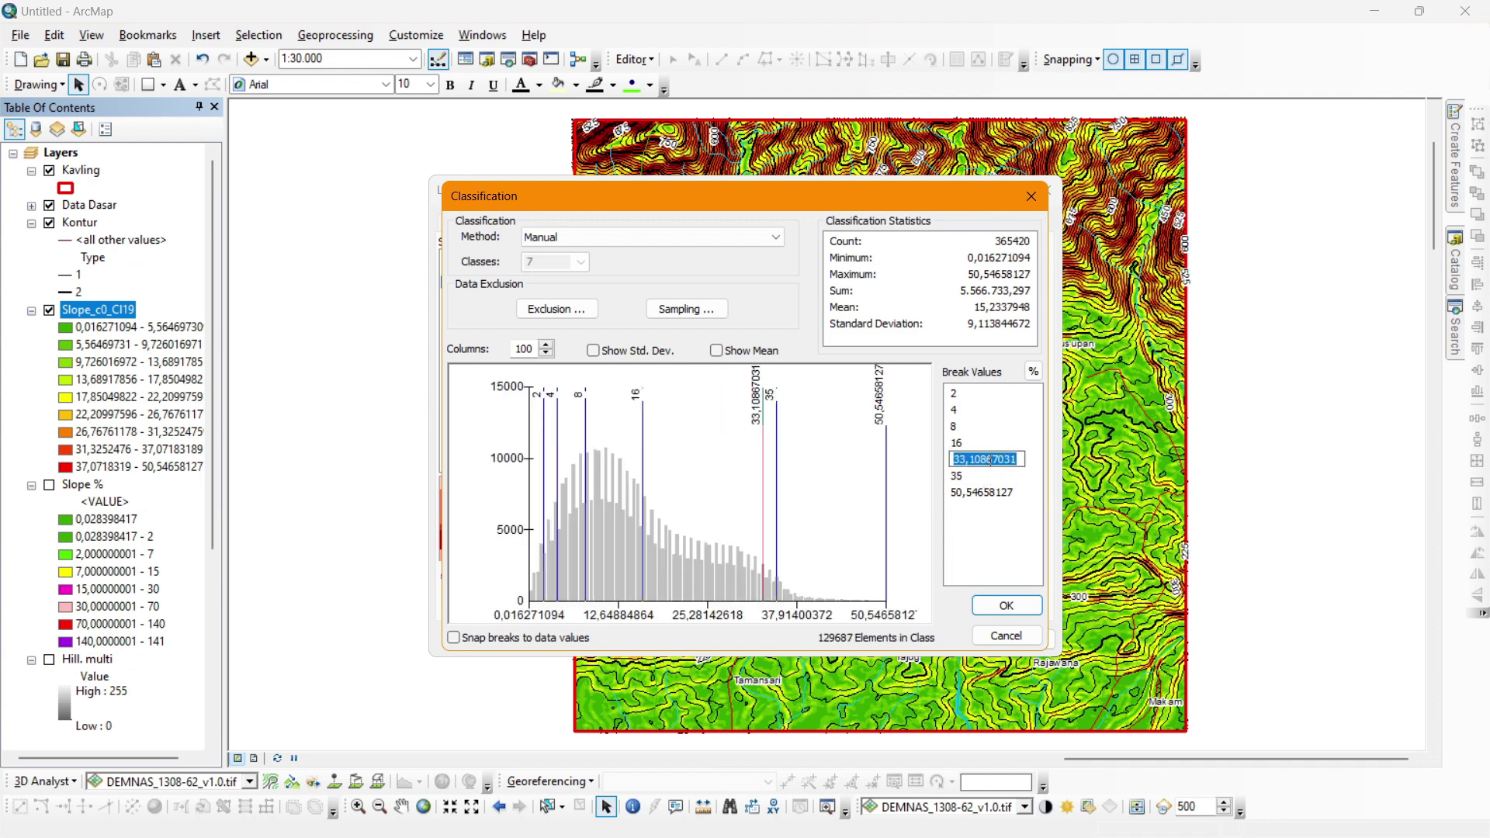
{"action": "type", "text": "35"}
{"action": "left_click", "coordinate": [982, 475]}
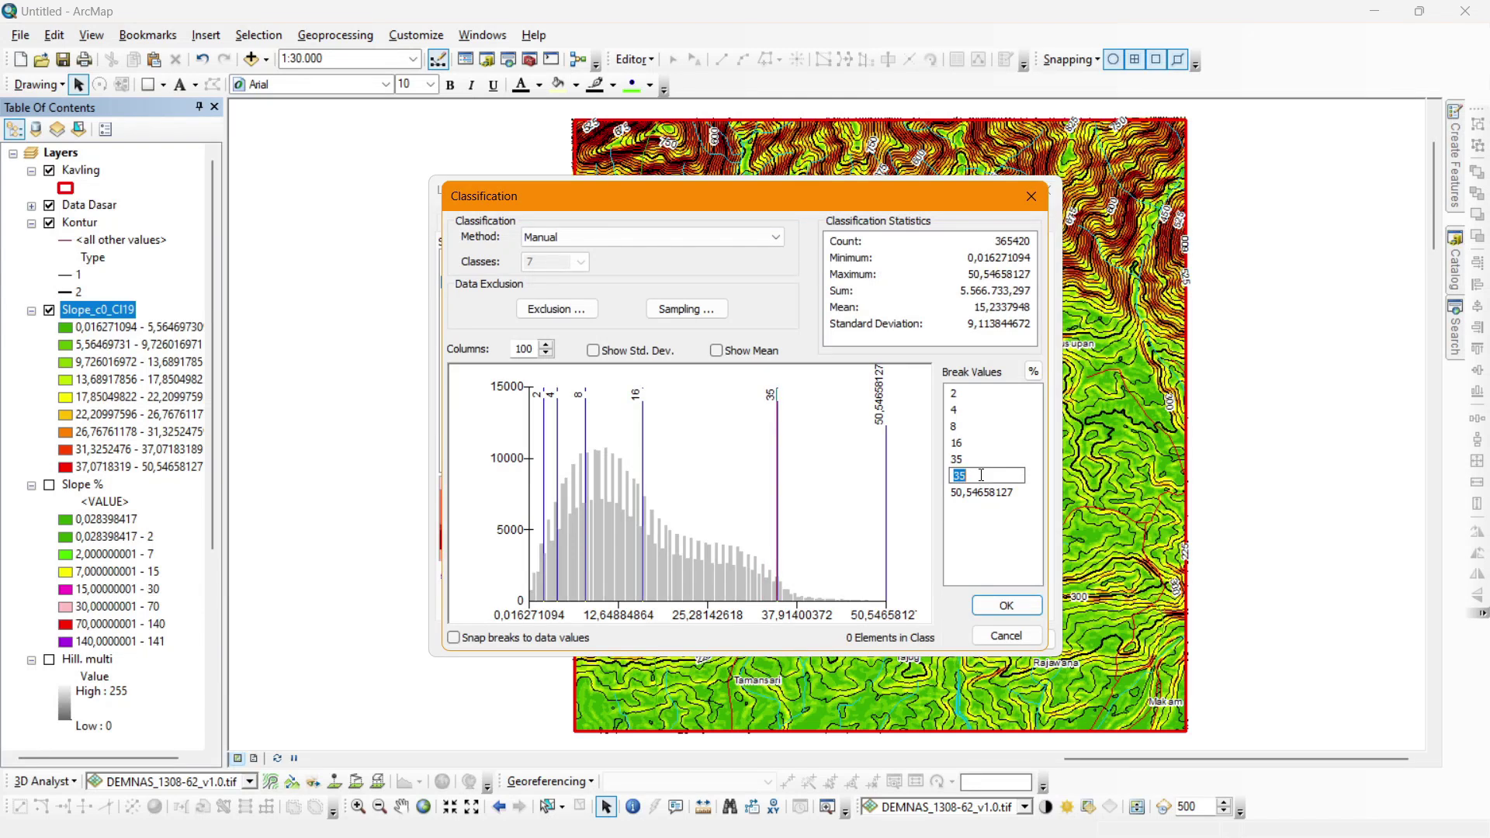
{"action": "type", "text": "55"}
{"action": "left_click", "coordinate": [981, 496]}
{"action": "type", "text": "5"}
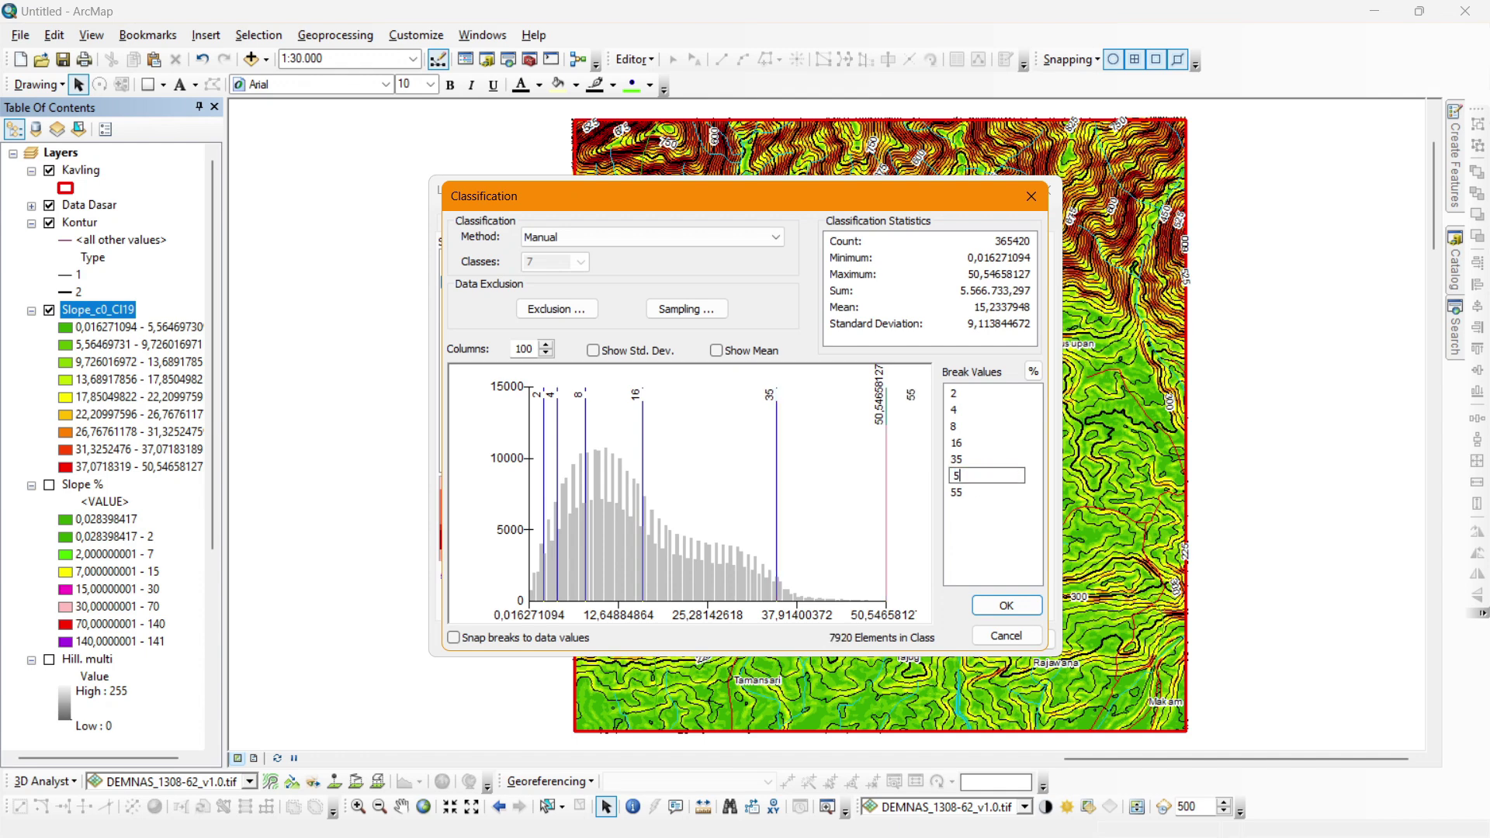
{"action": "left_click", "coordinate": [991, 497]}
{"action": "type", "text": "56"}
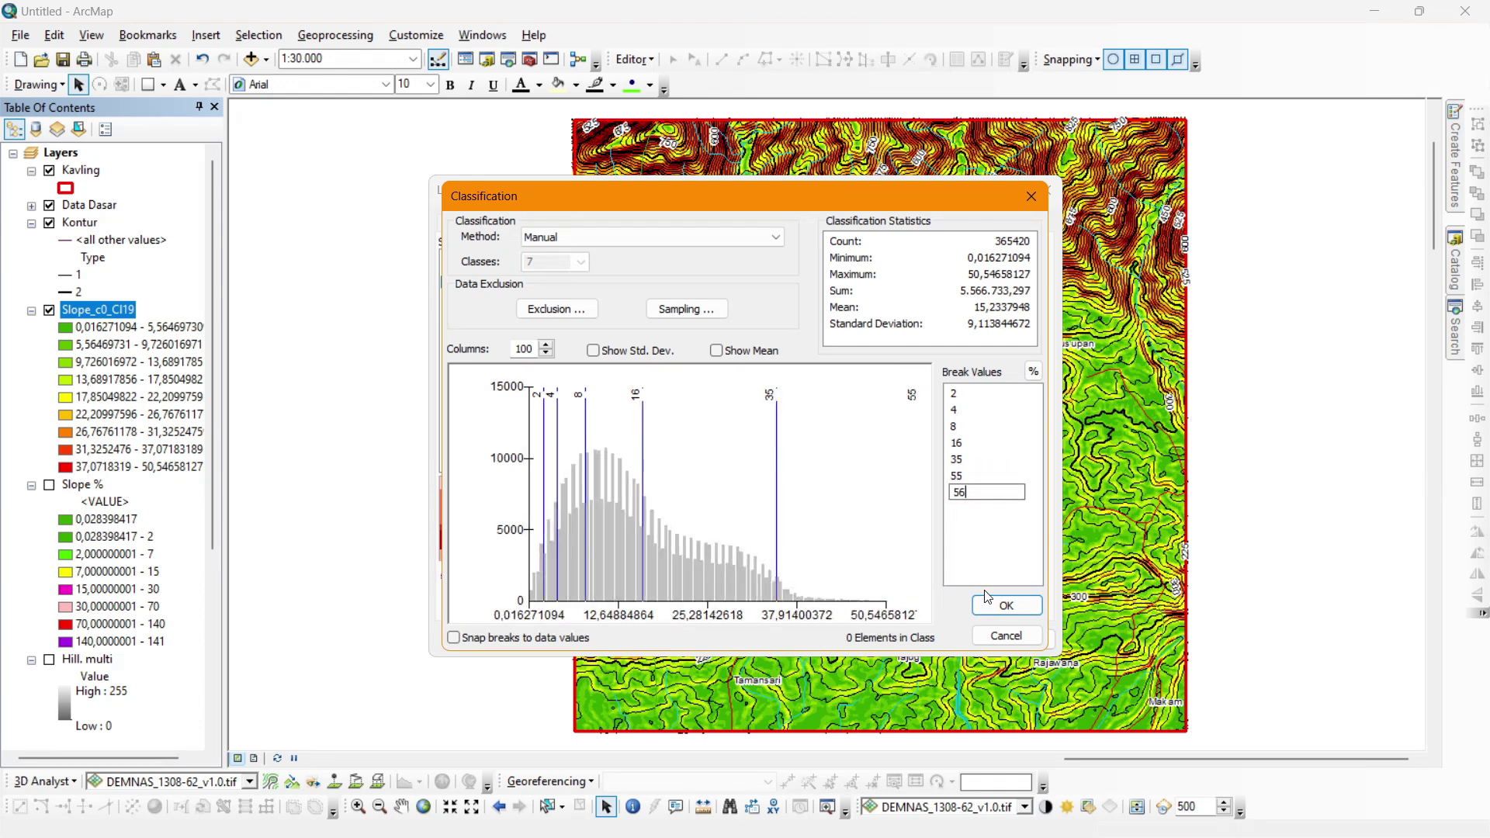
{"action": "left_click", "coordinate": [998, 609]}
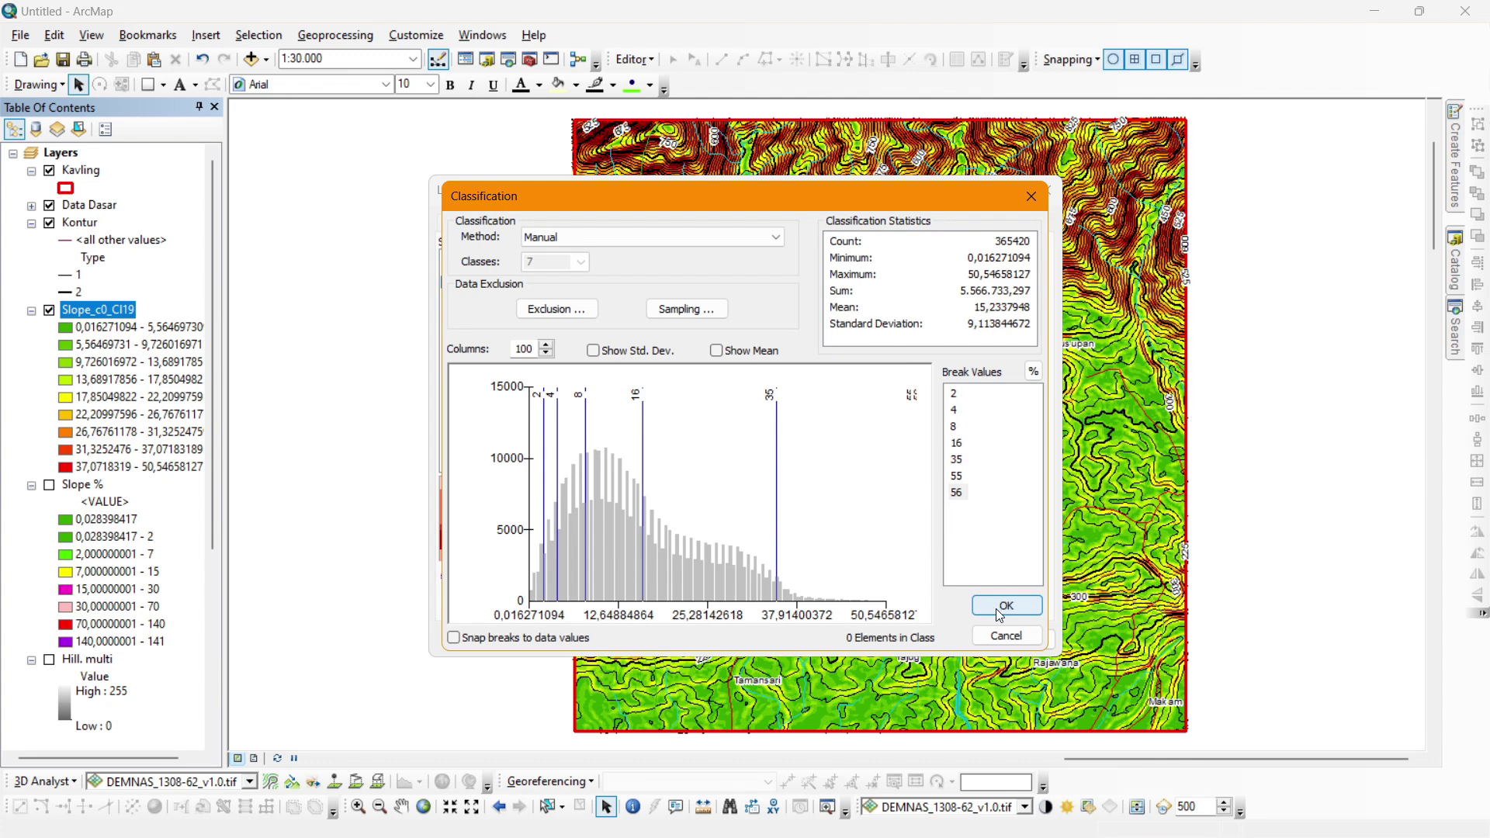
Confirm the seven class breaks and colour 0–2 green, 2–4 light green, 4–8 yellow.
{"action": "left_click", "coordinate": [1001, 606]}
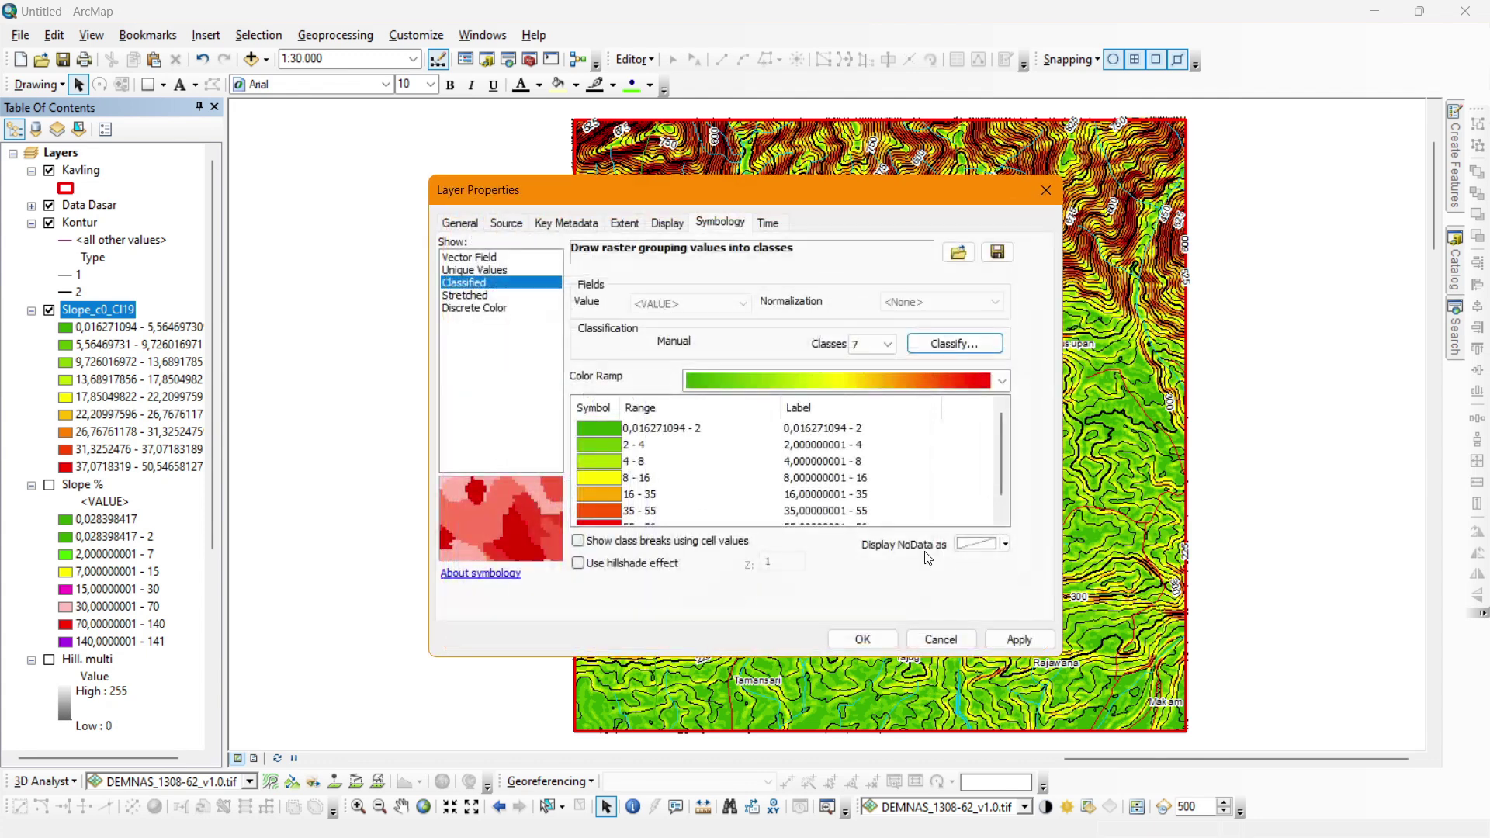
{"action": "left_click", "coordinate": [587, 429]}
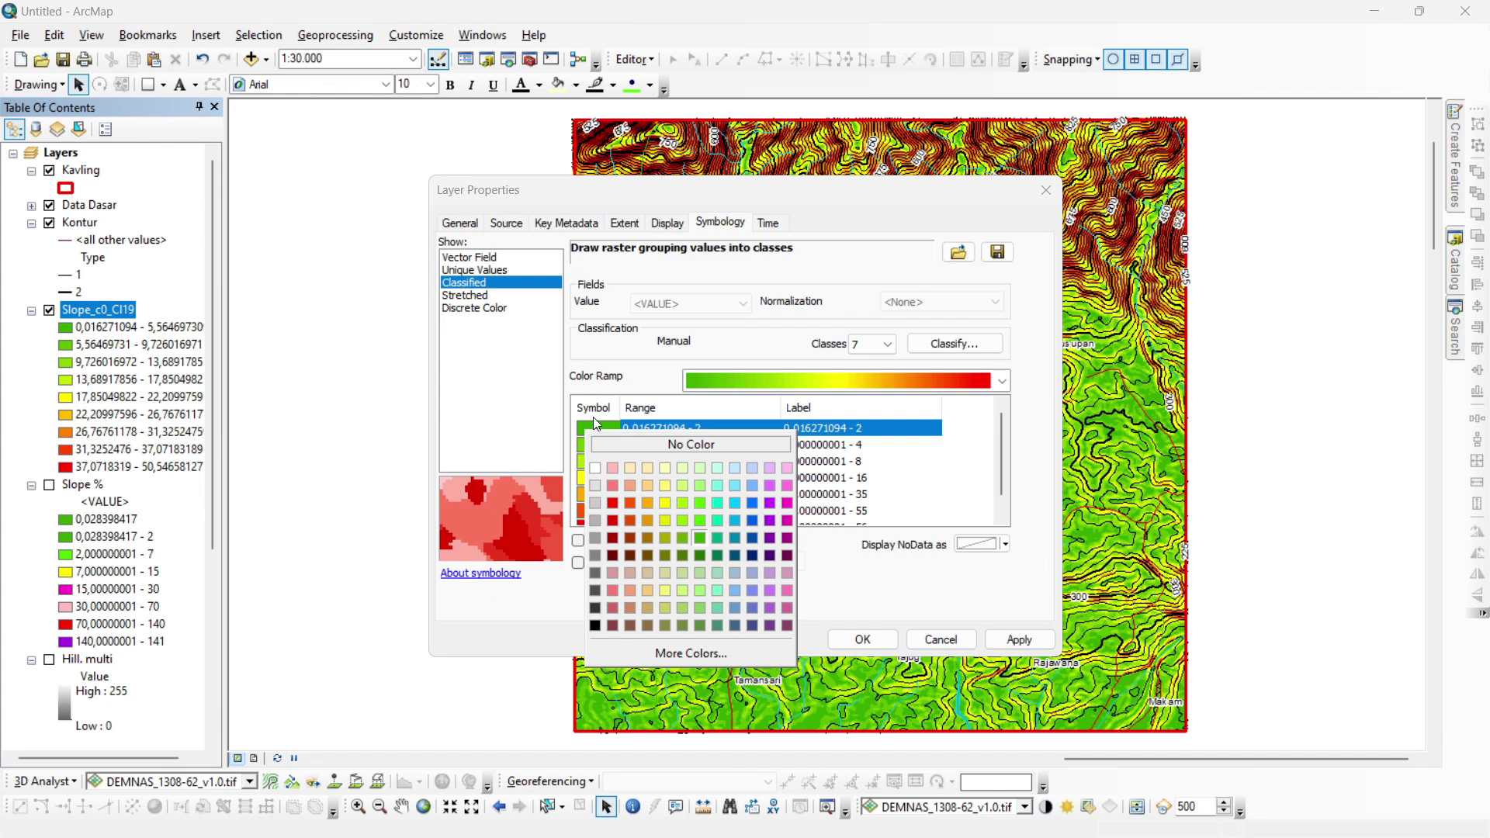
{"action": "left_click", "coordinate": [696, 542]}
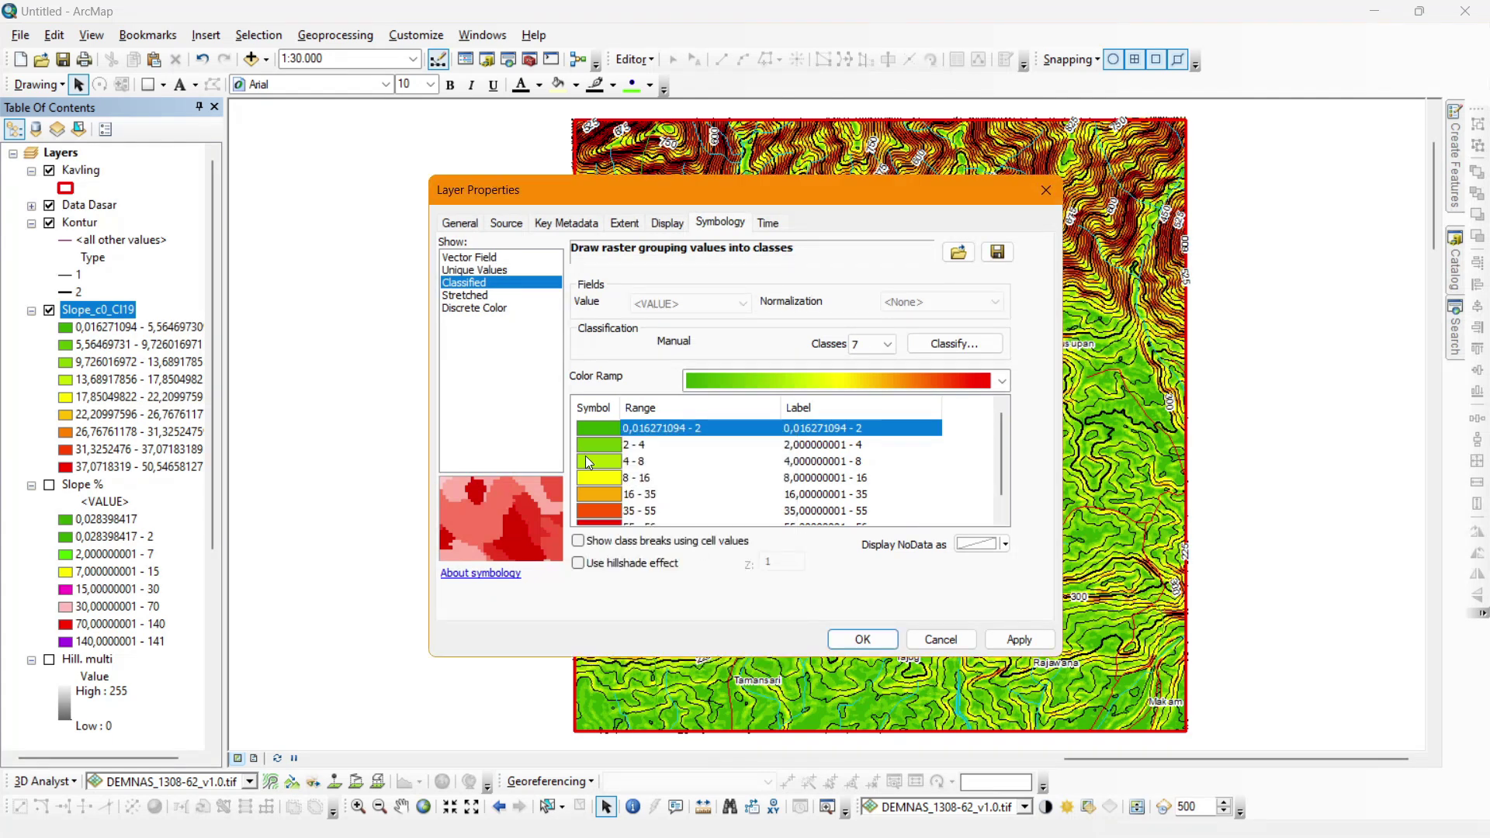
{"action": "left_click", "coordinate": [588, 447]}
{"action": "left_click", "coordinate": [705, 541]}
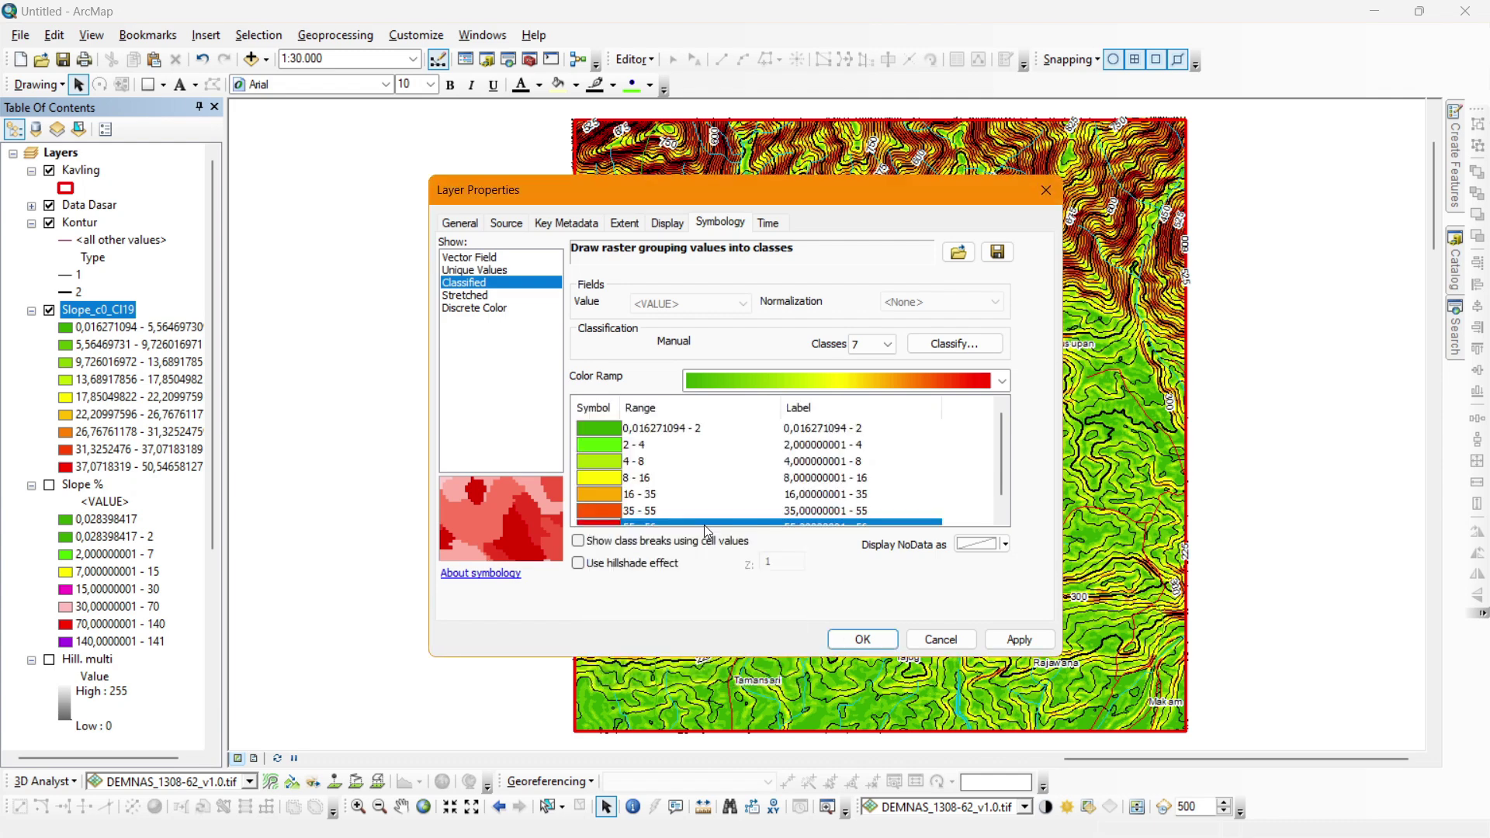
{"action": "scroll", "coordinate": [589, 455], "scroll_direction": "up", "scroll_amount": 1}
{"action": "left_click", "coordinate": [601, 461]}
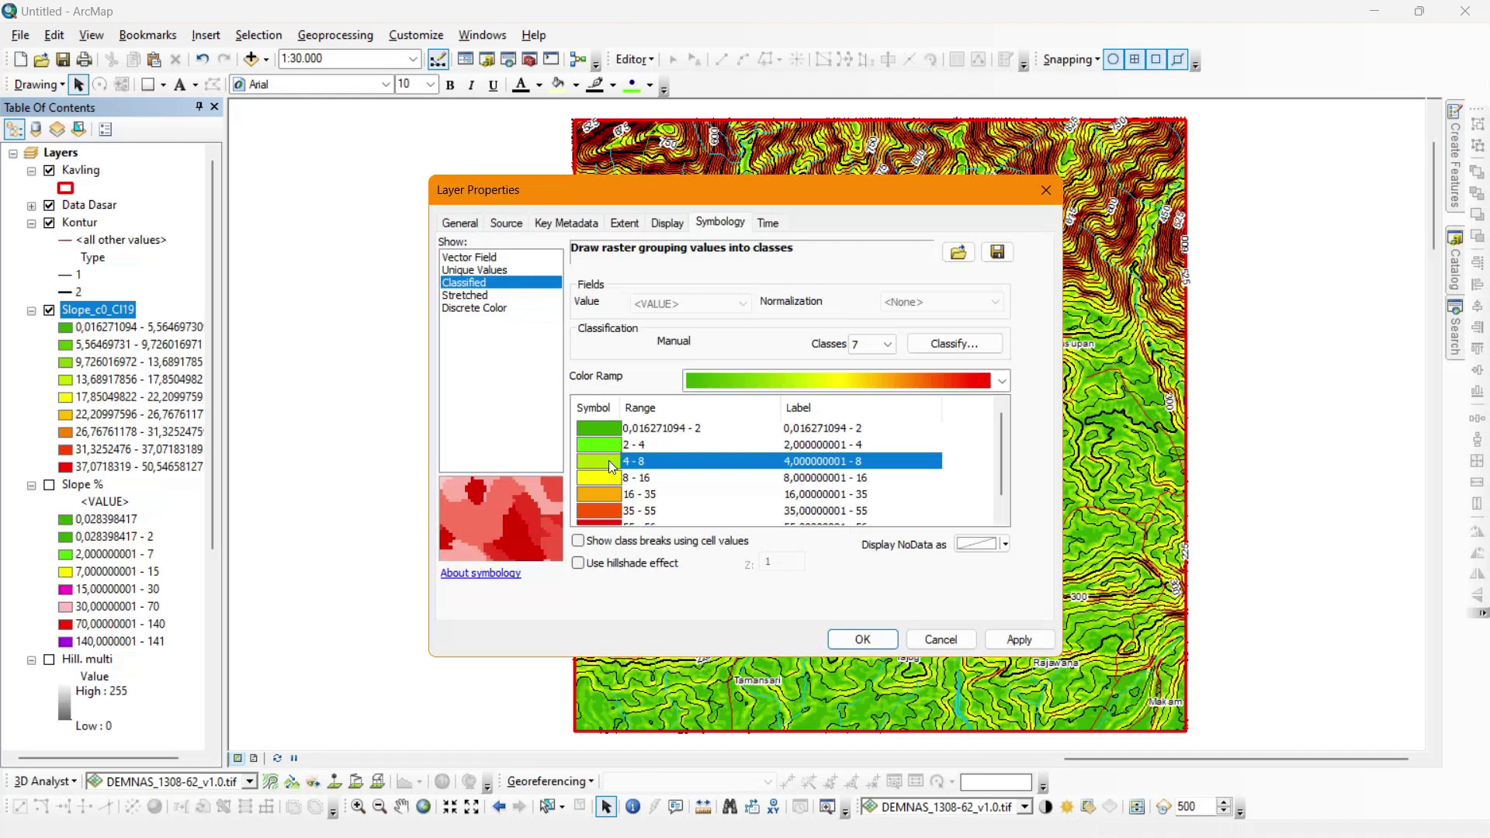
{"action": "left_click", "coordinate": [608, 460]}
{"action": "left_click", "coordinate": [689, 534]}
Colour the 8–16 class magenta, 16–35 pink and 35–55 bright red.
{"action": "left_click", "coordinate": [590, 473]}
{"action": "left_click", "coordinate": [590, 473]}
{"action": "left_click", "coordinate": [782, 538]}
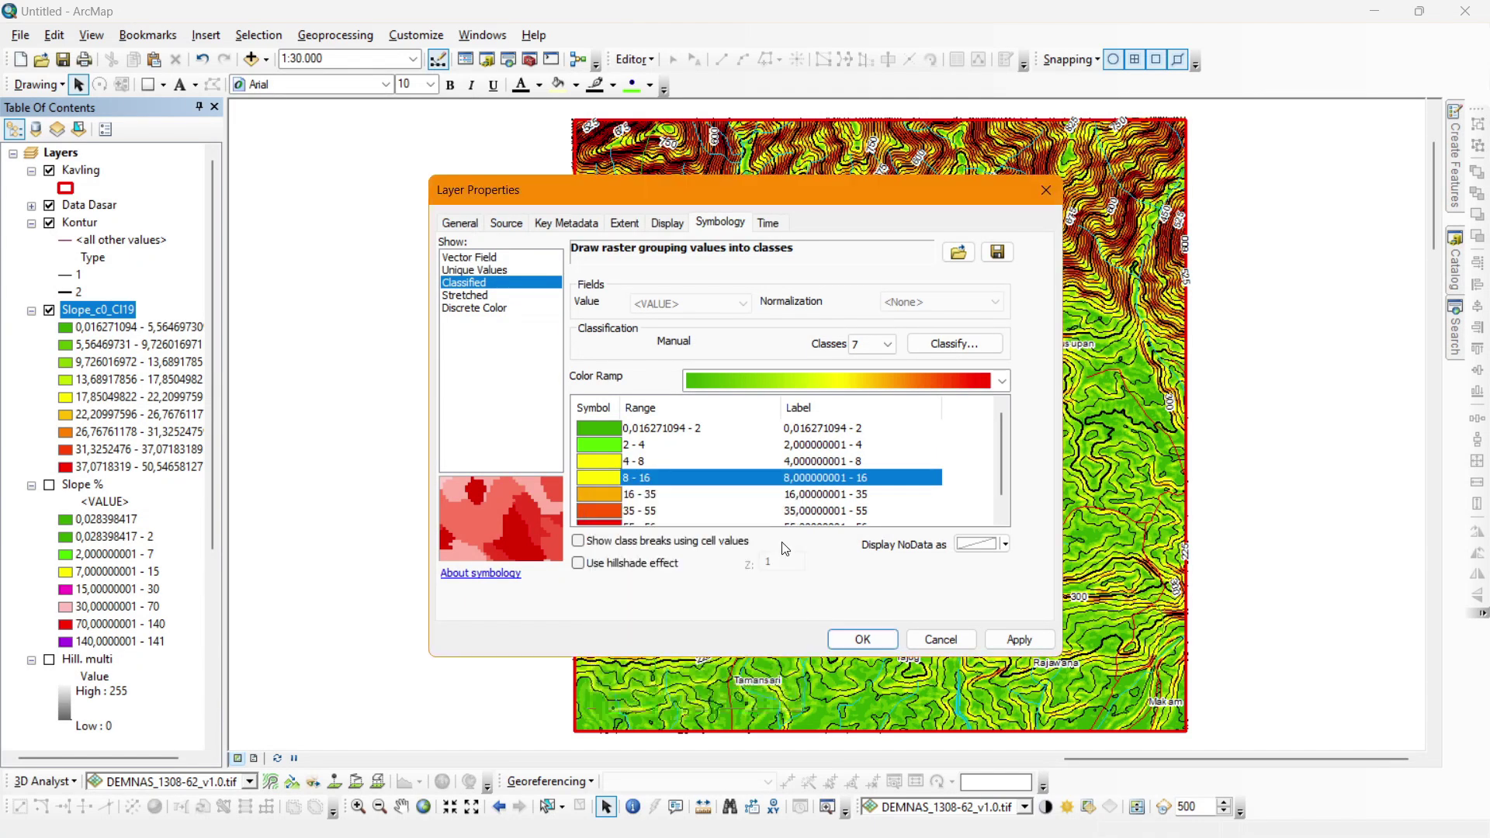
{"action": "left_click", "coordinate": [593, 495]}
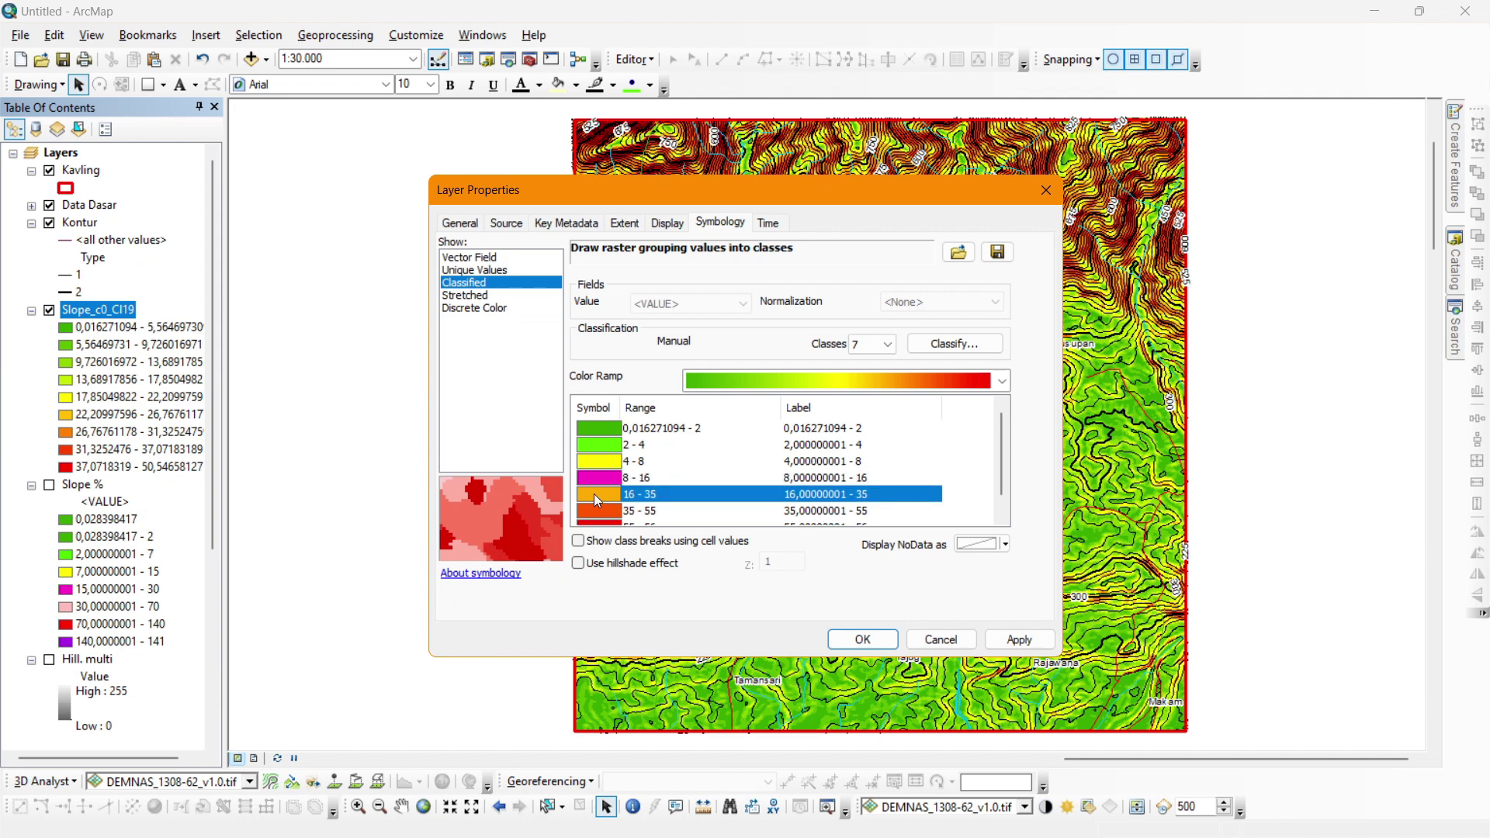
{"action": "left_click", "coordinate": [594, 493]}
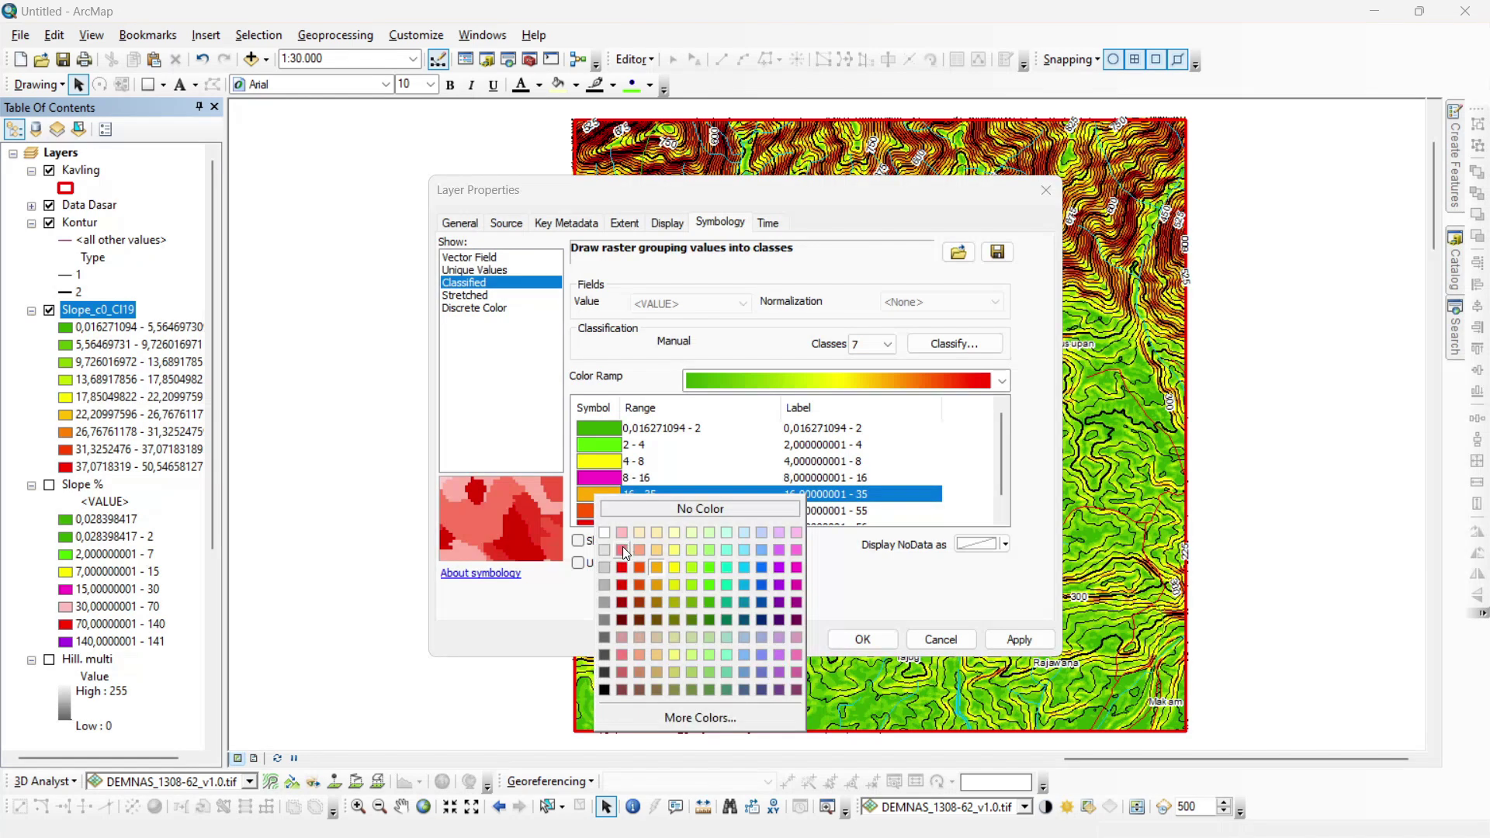
{"action": "left_click", "coordinate": [622, 546]}
{"action": "left_click", "coordinate": [608, 512]}
{"action": "left_click", "coordinate": [609, 512]}
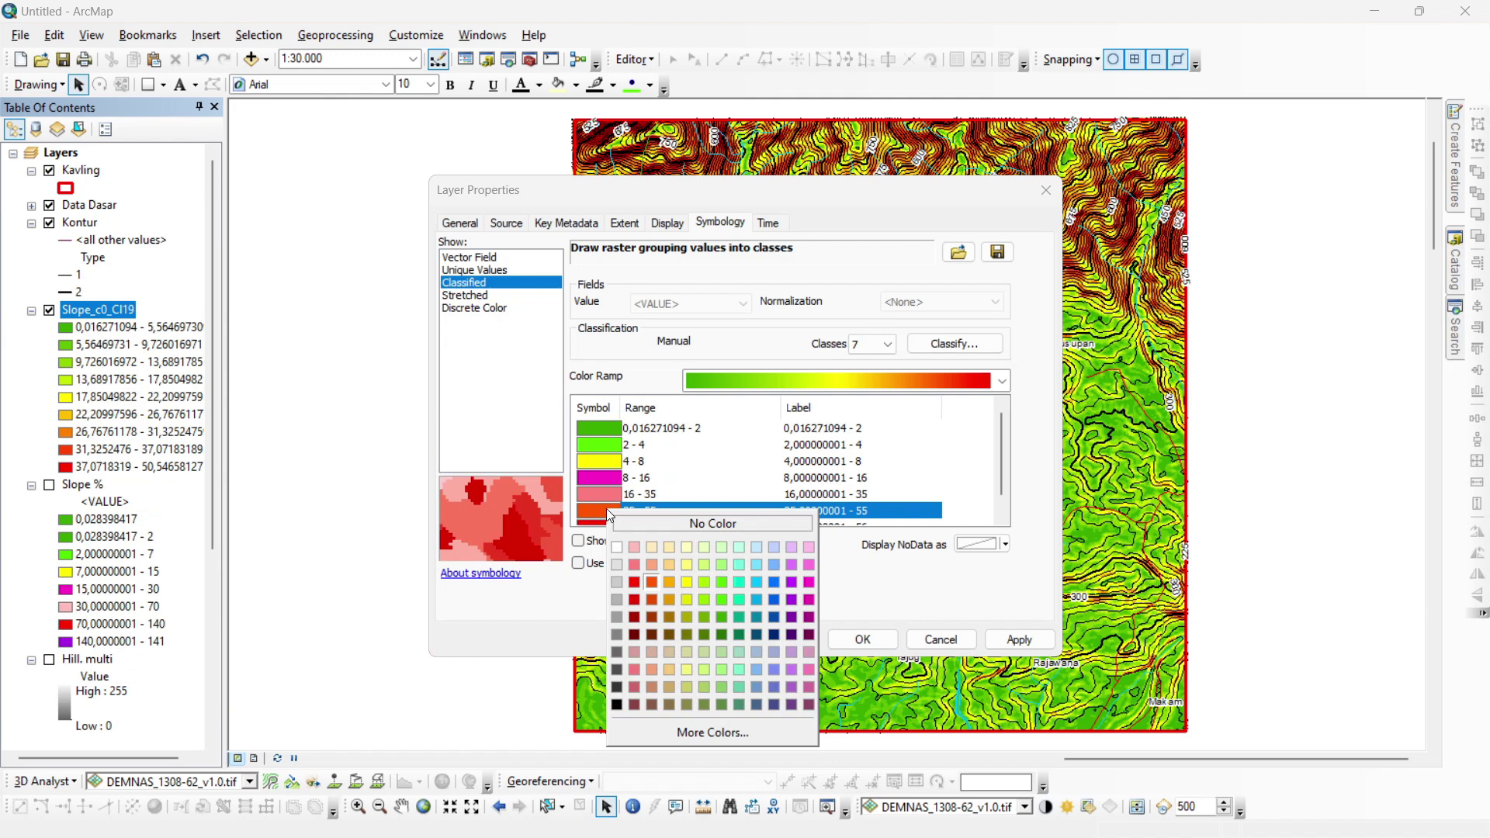
{"action": "left_click", "coordinate": [633, 582]}
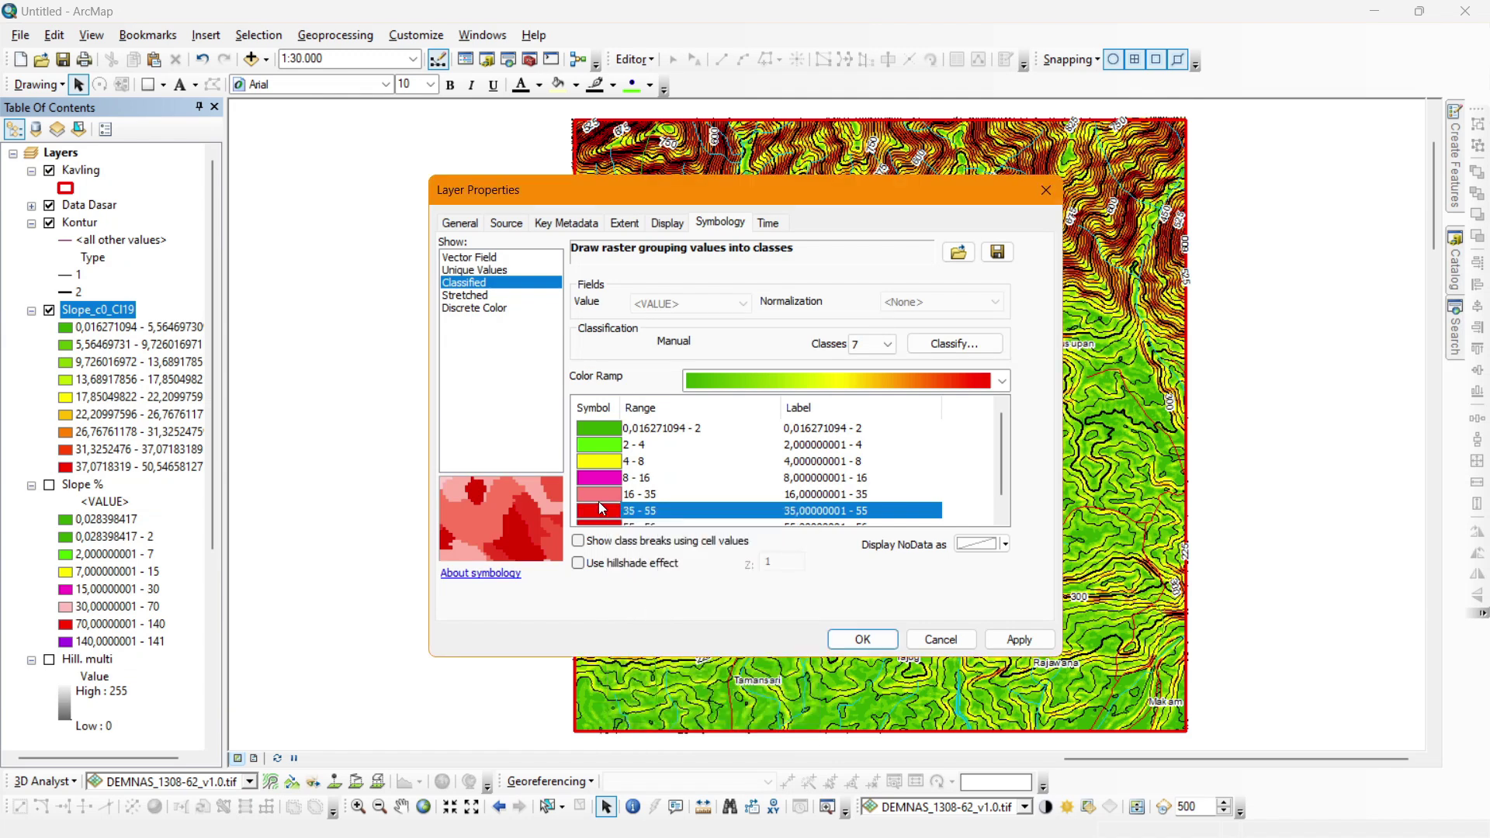
Change 16–35 to lighter pink, make 55–56 purple, and apply the colours to the map.
{"action": "left_click", "coordinate": [603, 495]}
{"action": "left_click", "coordinate": [603, 495]}
{"action": "left_click", "coordinate": [632, 551]}
{"action": "scroll", "coordinate": [591, 468], "scroll_direction": "down", "scroll_amount": 1}
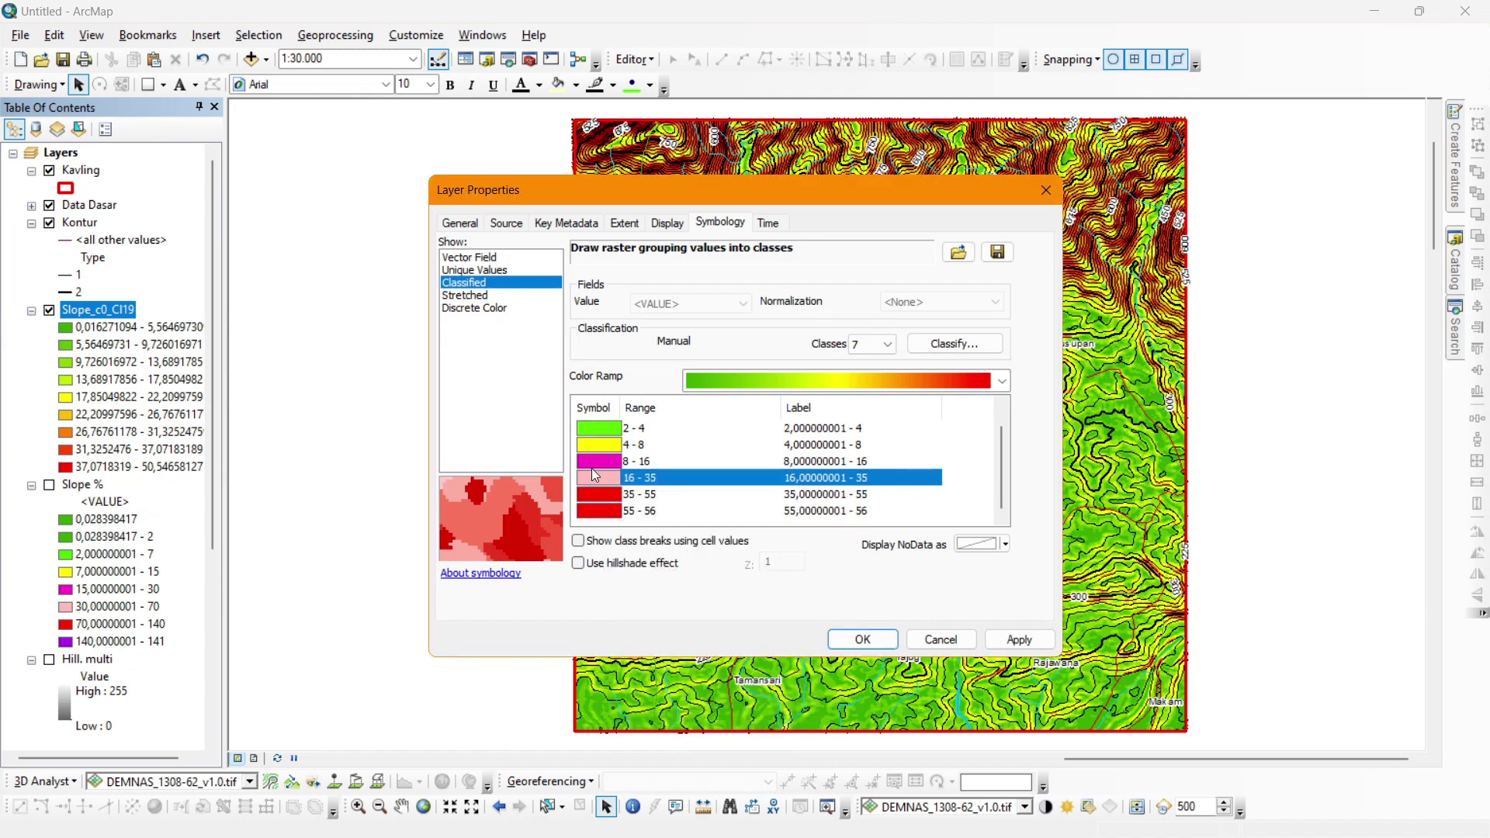
{"action": "left_click", "coordinate": [609, 511]}
{"action": "left_click", "coordinate": [608, 510]}
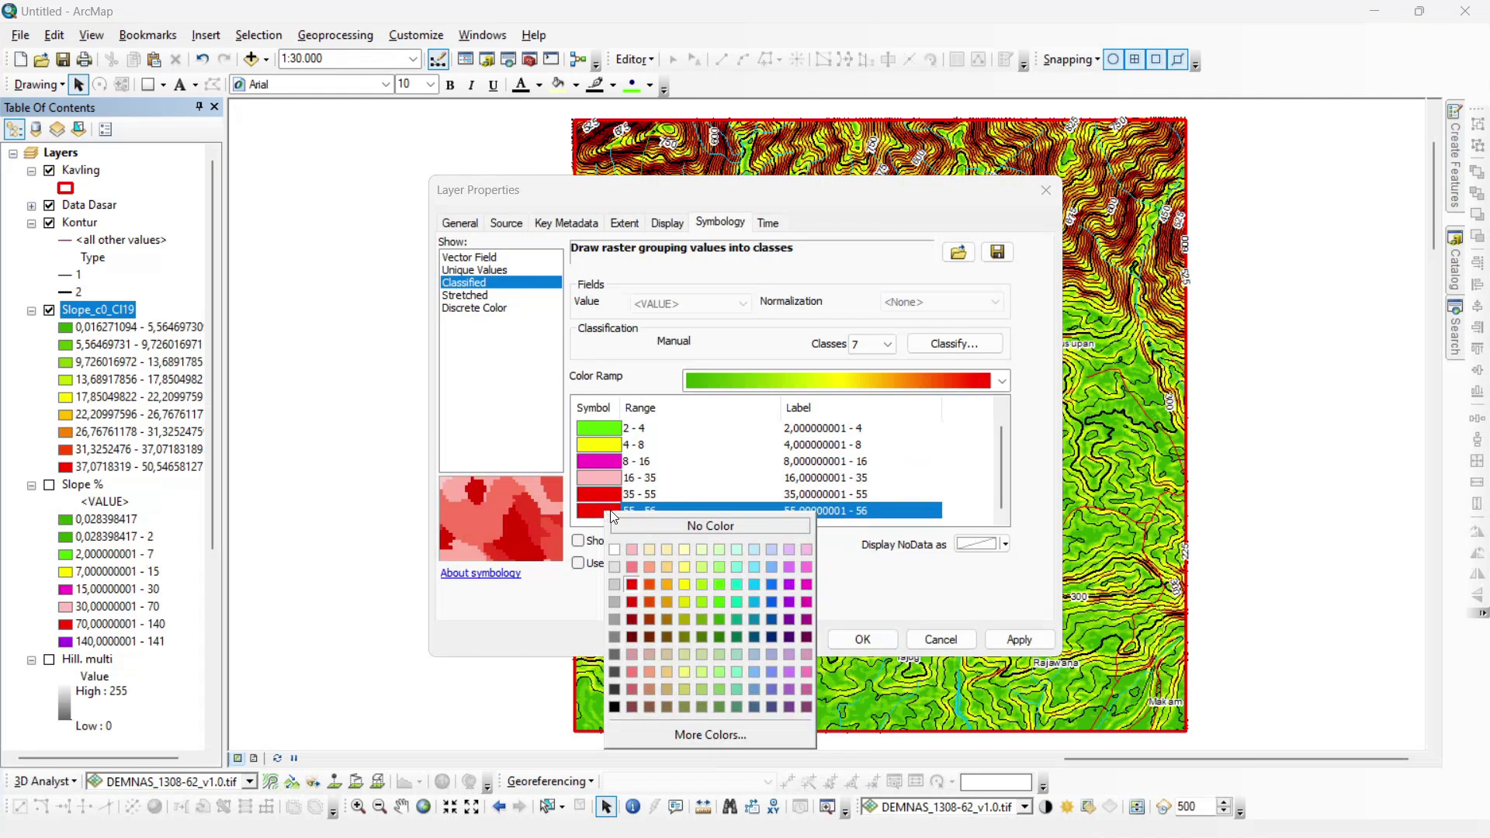
{"action": "left_click", "coordinate": [789, 585]}
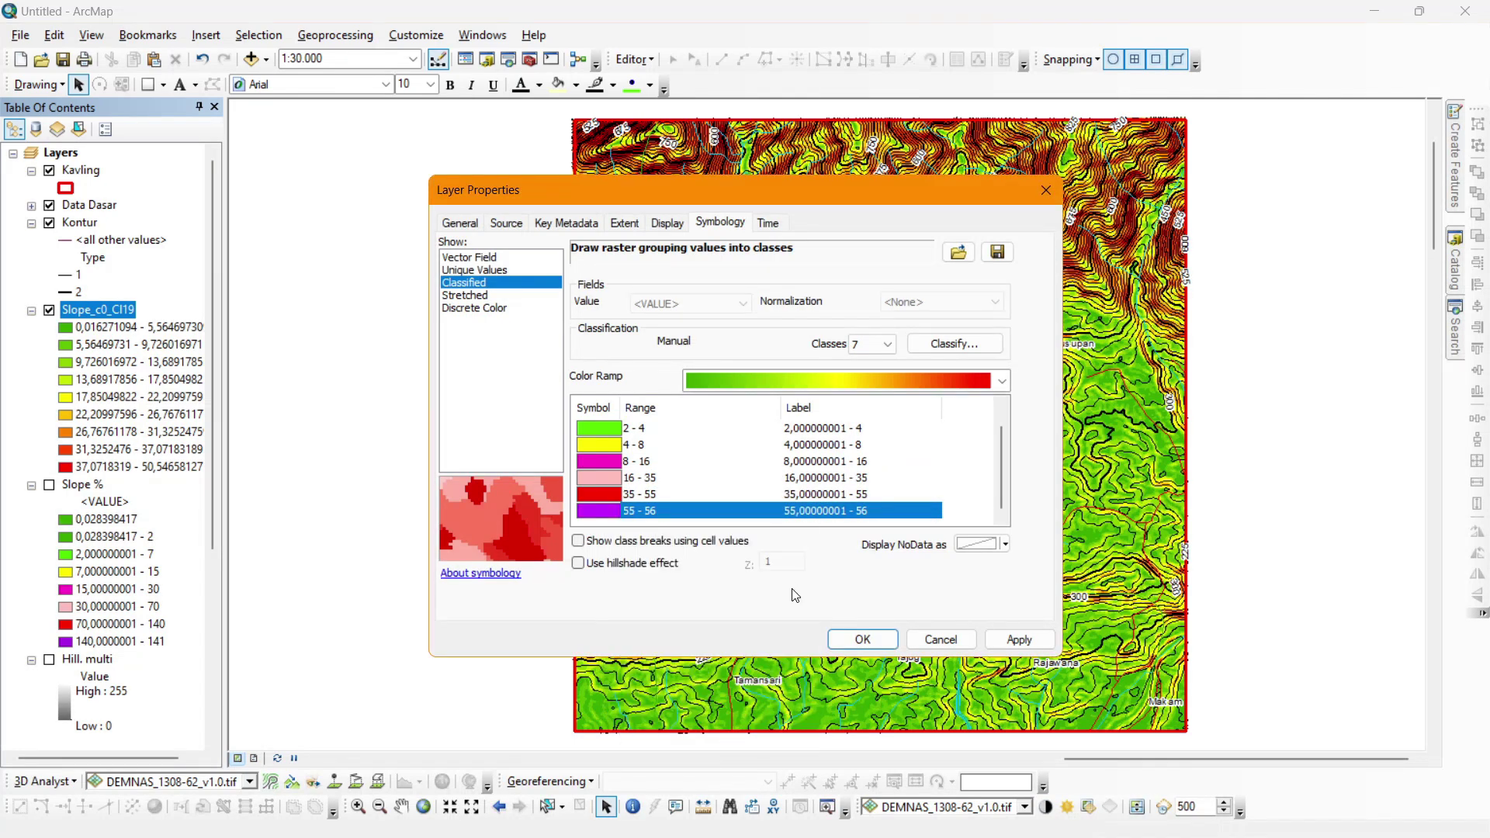
{"action": "left_click", "coordinate": [861, 639]}
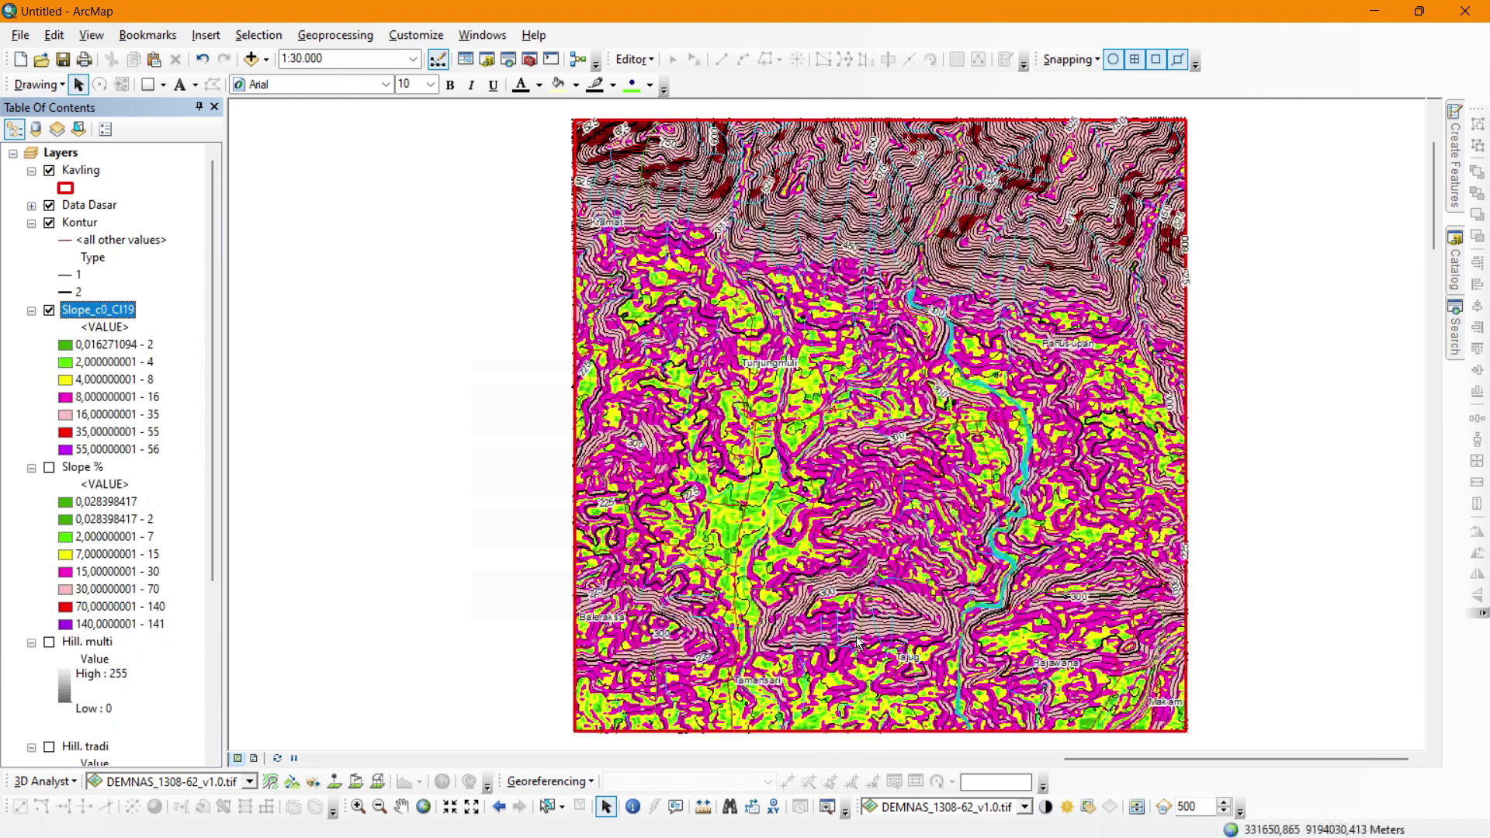
Show Slope %, compare it against Slope_c0_CI19, then leave Slope_c0_CI19 on and open its properties.
{"action": "left_click", "coordinate": [51, 467]}
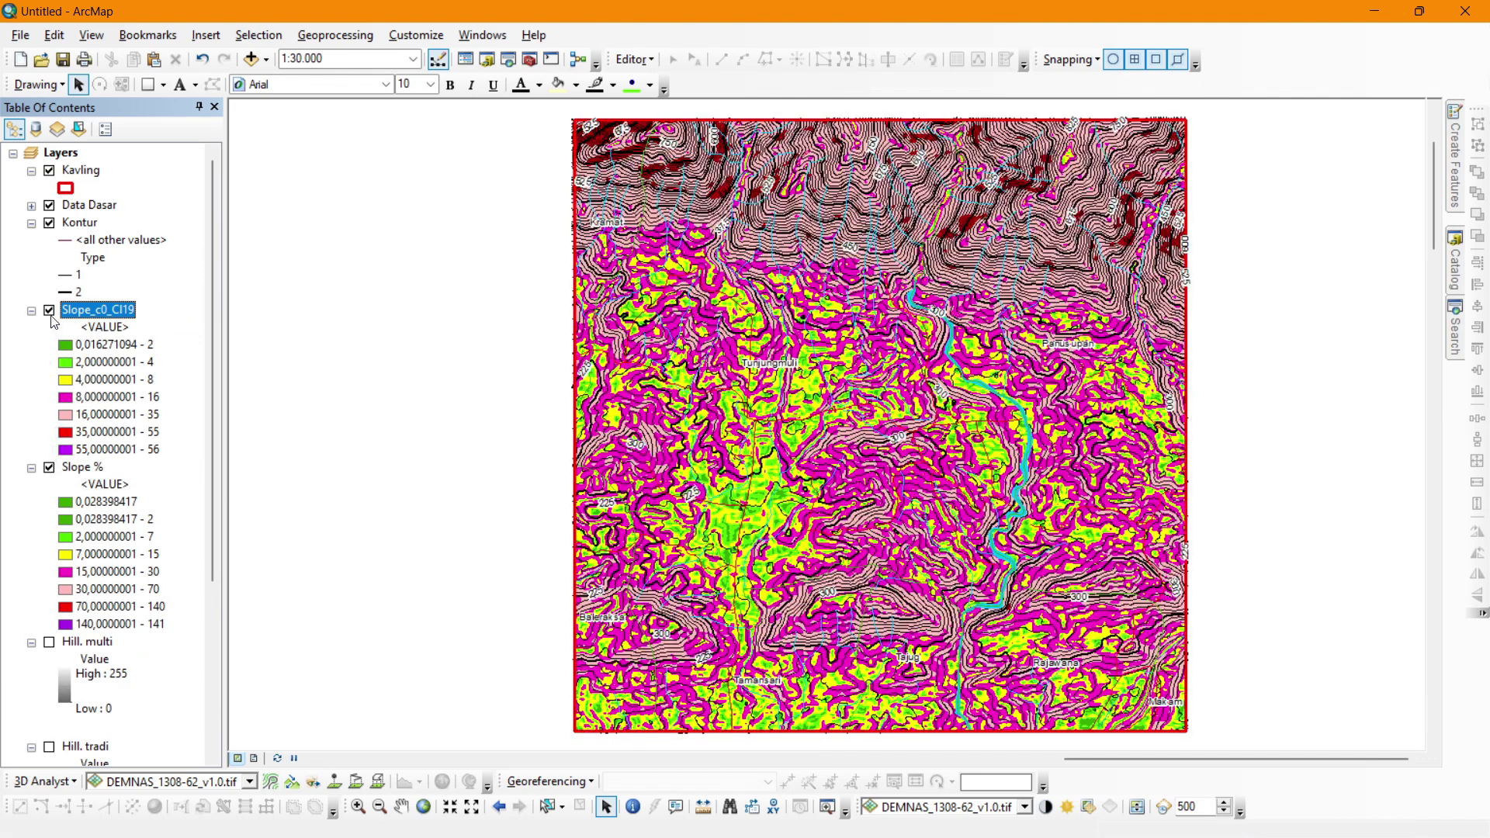
{"action": "left_click", "coordinate": [48, 311]}
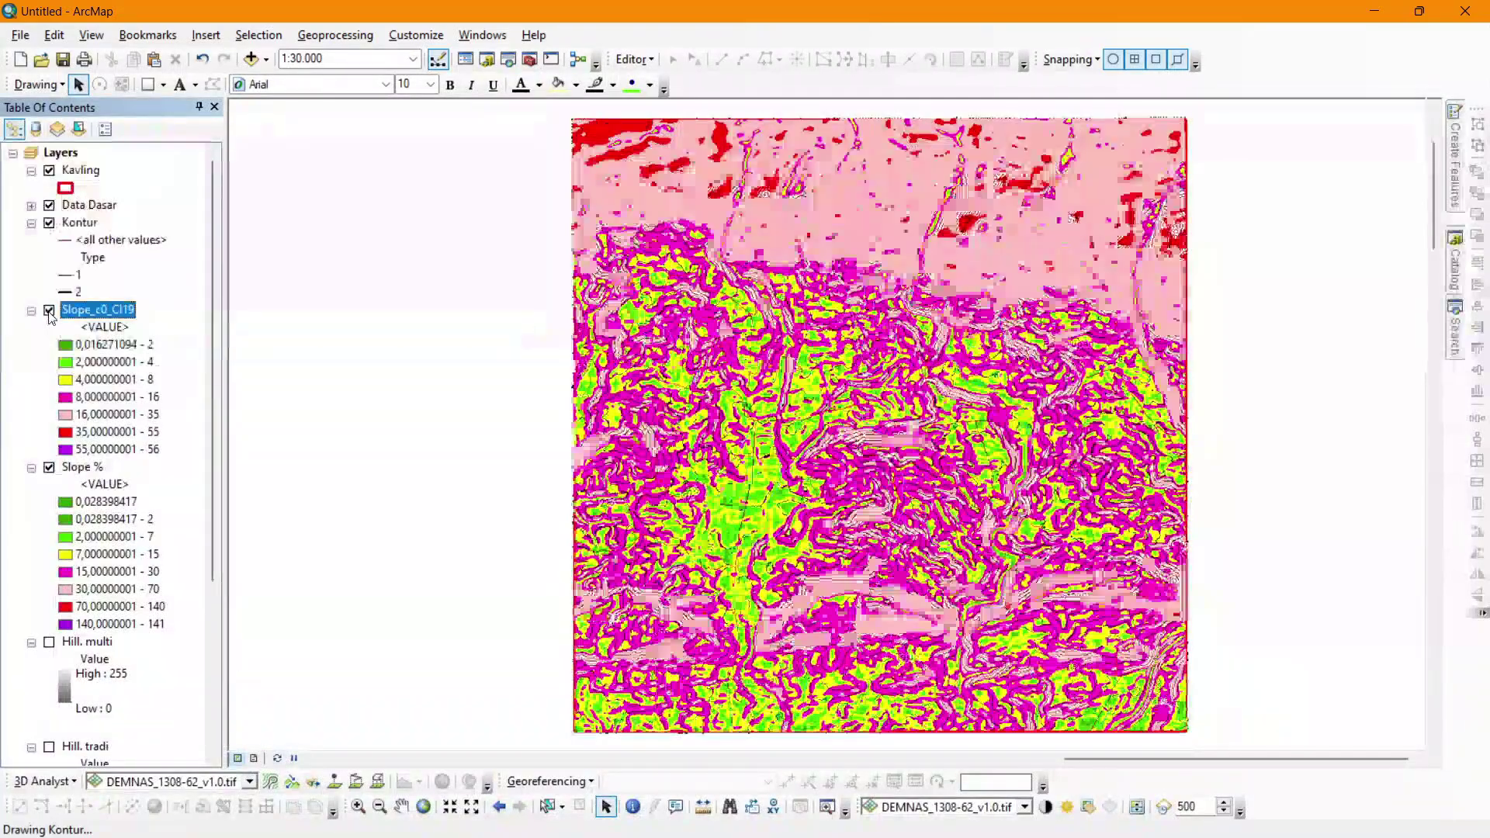
{"action": "left_click", "coordinate": [49, 311]}
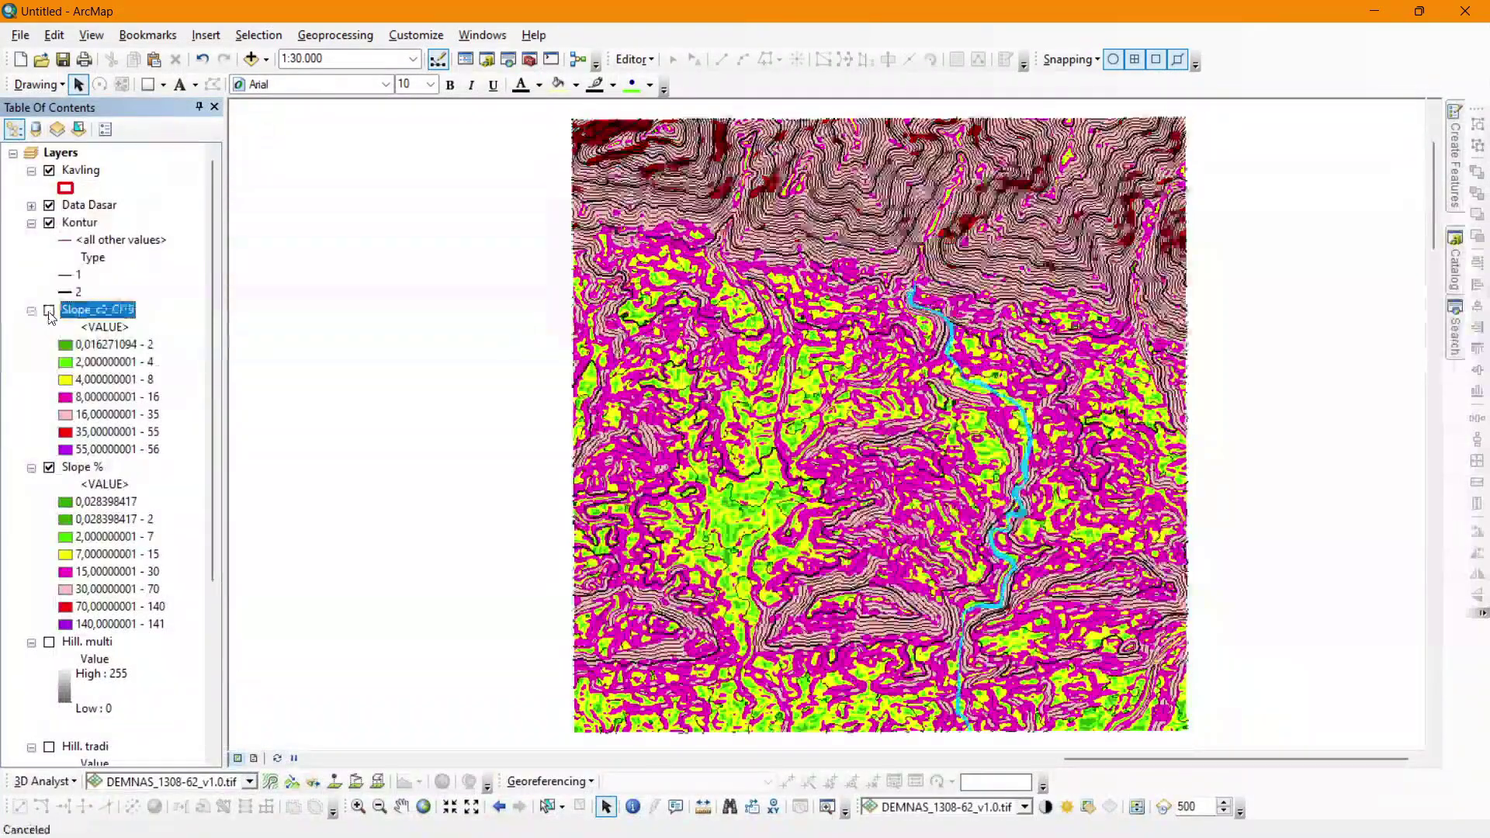
{"action": "left_click", "coordinate": [49, 311]}
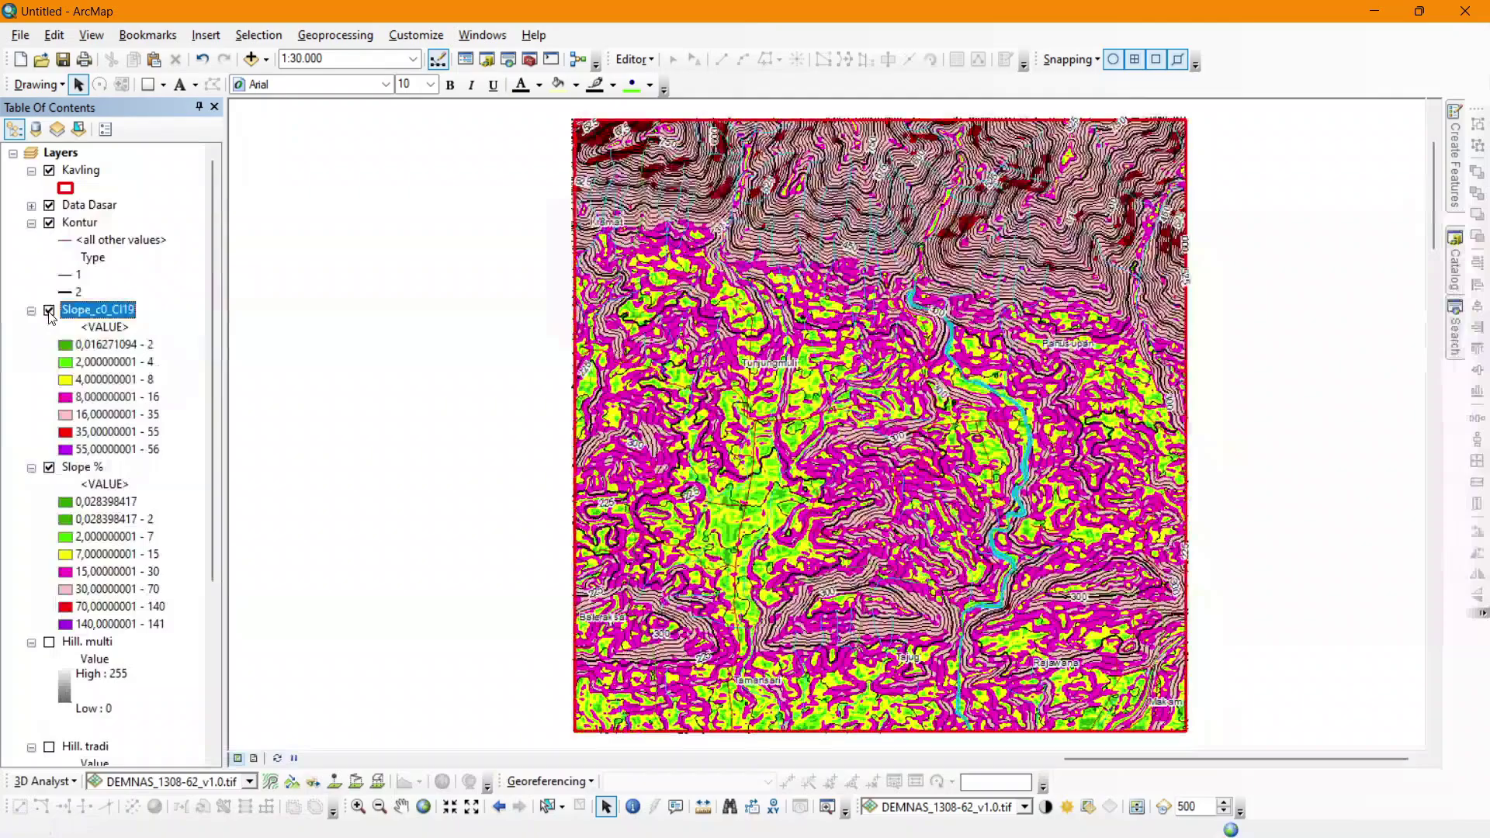
{"action": "left_click", "coordinate": [49, 311]}
{"action": "left_click", "coordinate": [49, 311]}
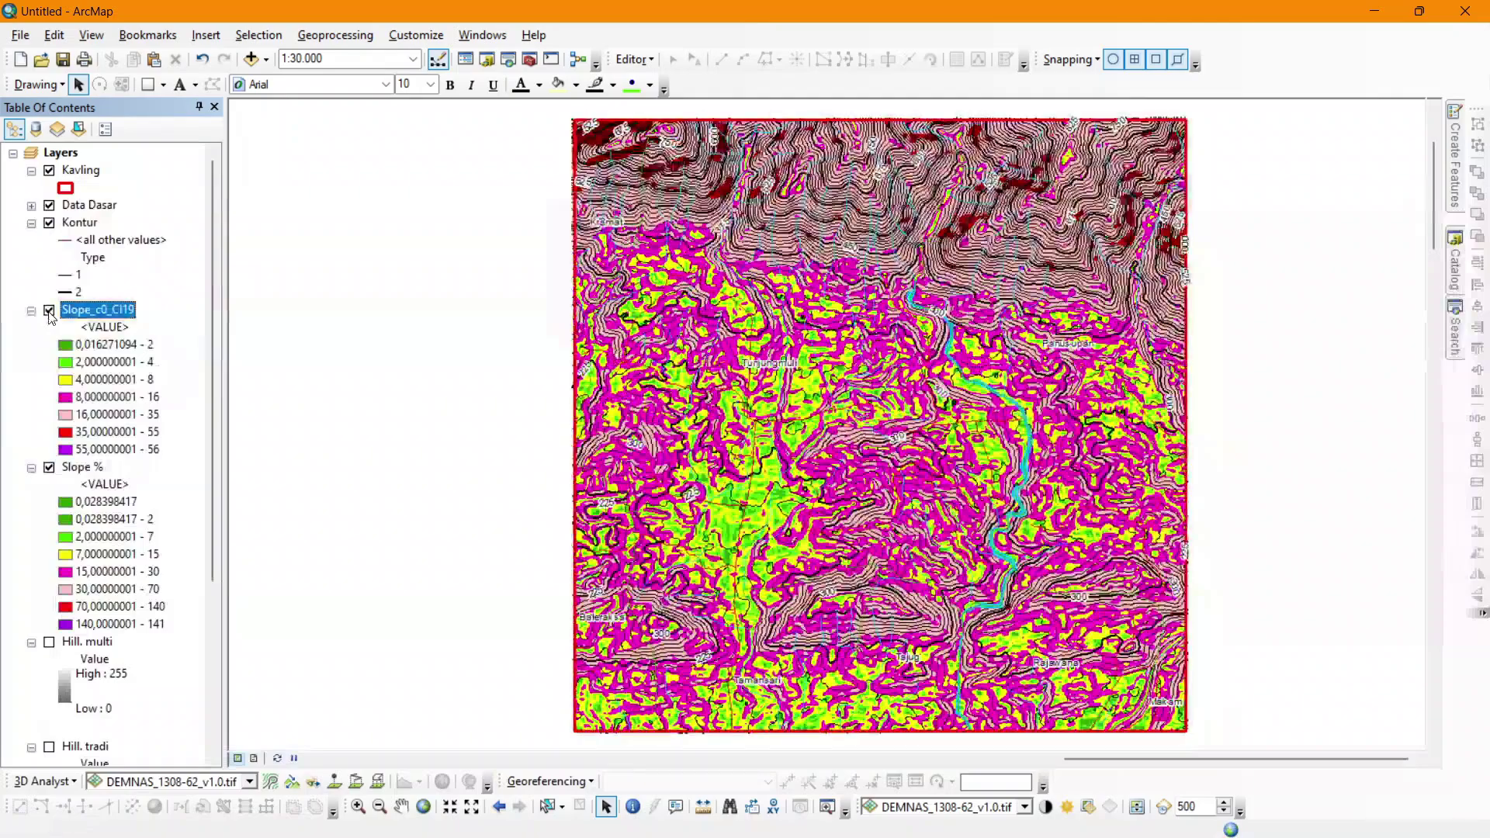
{"action": "left_click", "coordinate": [48, 311]}
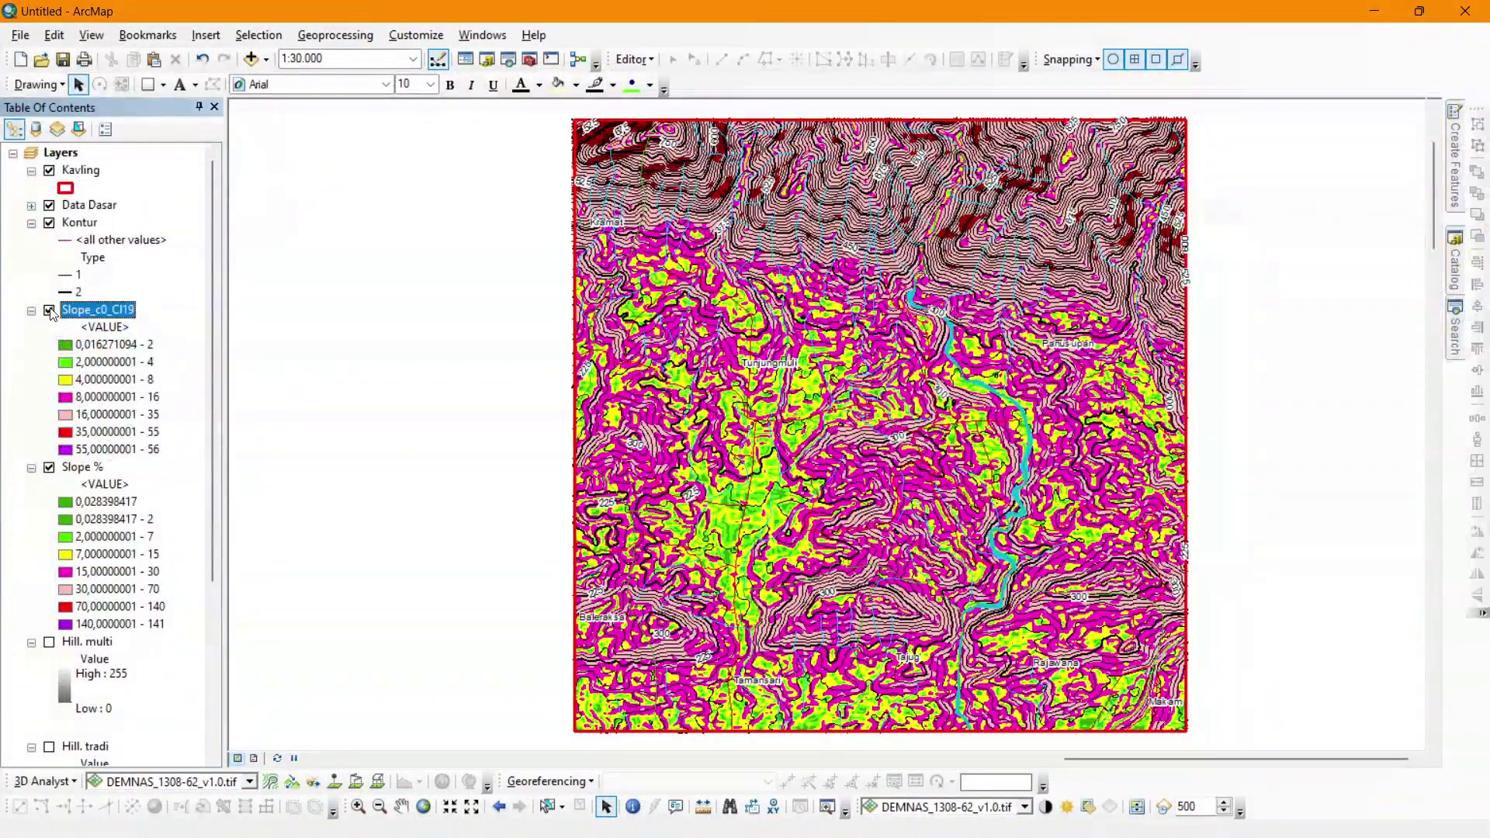
{"action": "left_click", "coordinate": [49, 311]}
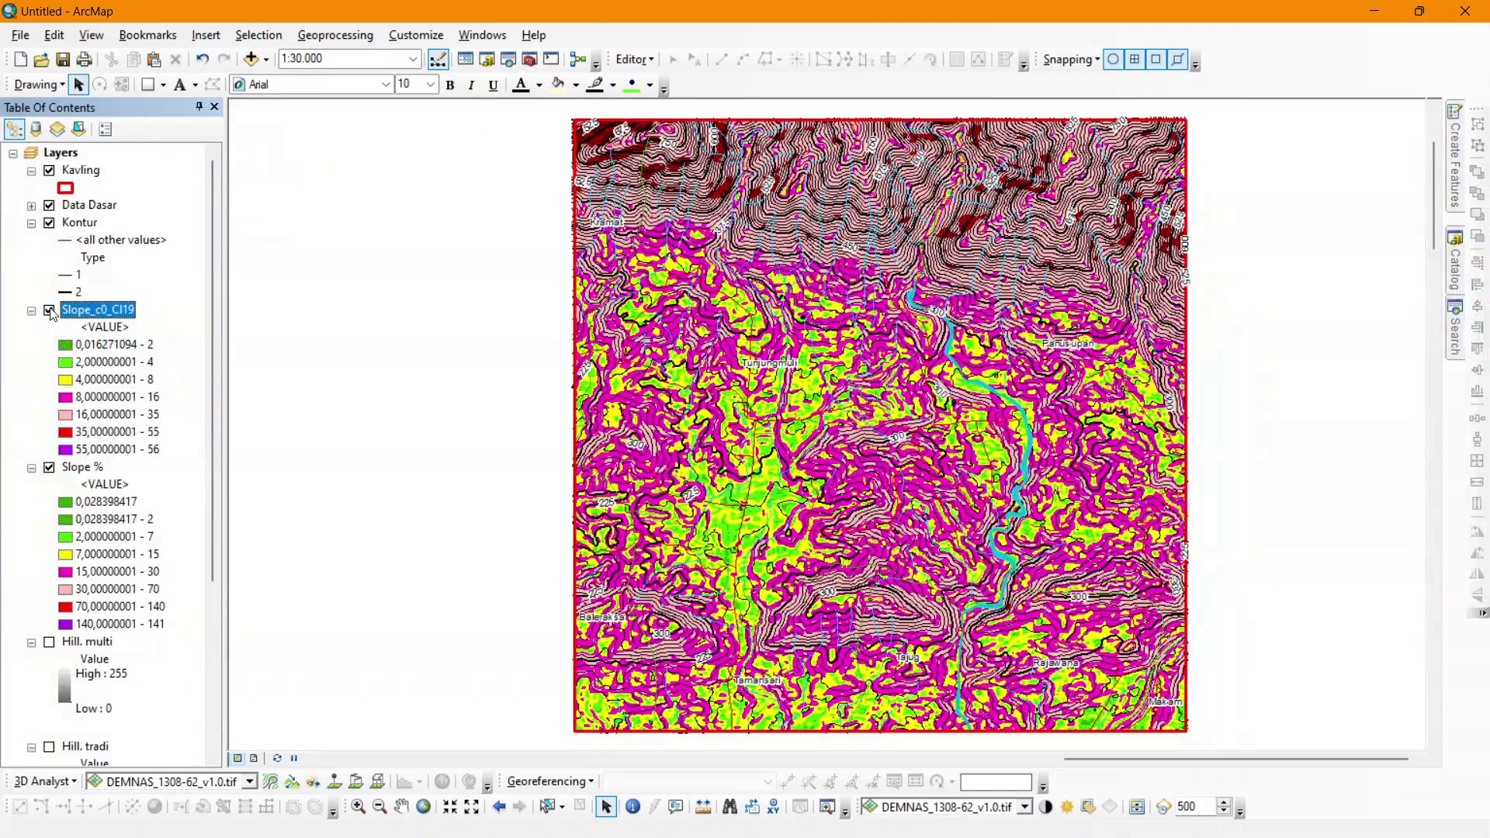
{"action": "left_click", "coordinate": [49, 311]}
{"action": "left_click", "coordinate": [90, 307]}
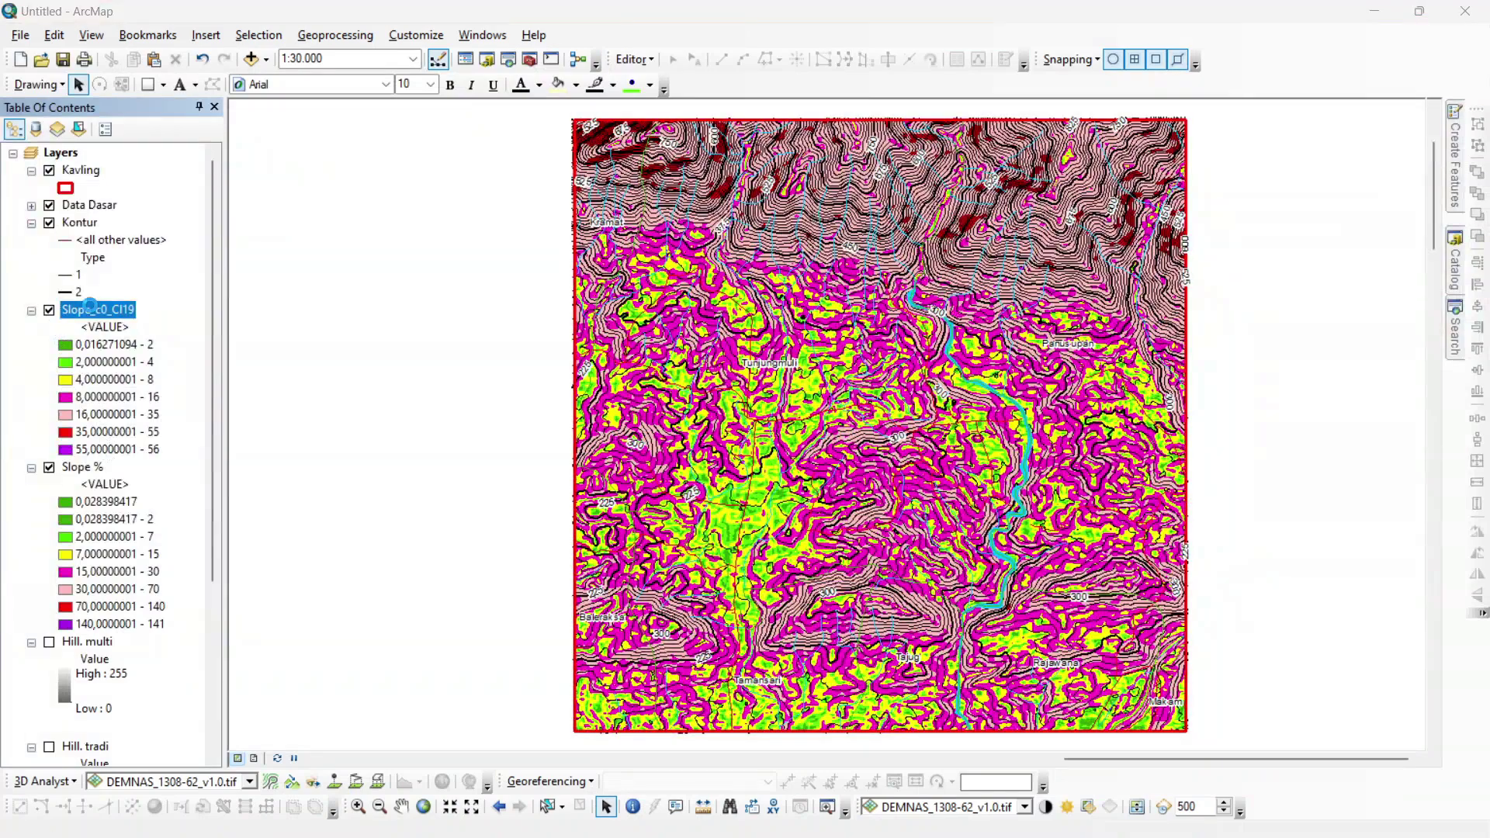
{"action": "double_click", "coordinate": [90, 307]}
Rename the Slope_c0_CI19 layer to 'Slope Degree'.
{"action": "left_click", "coordinate": [457, 223]}
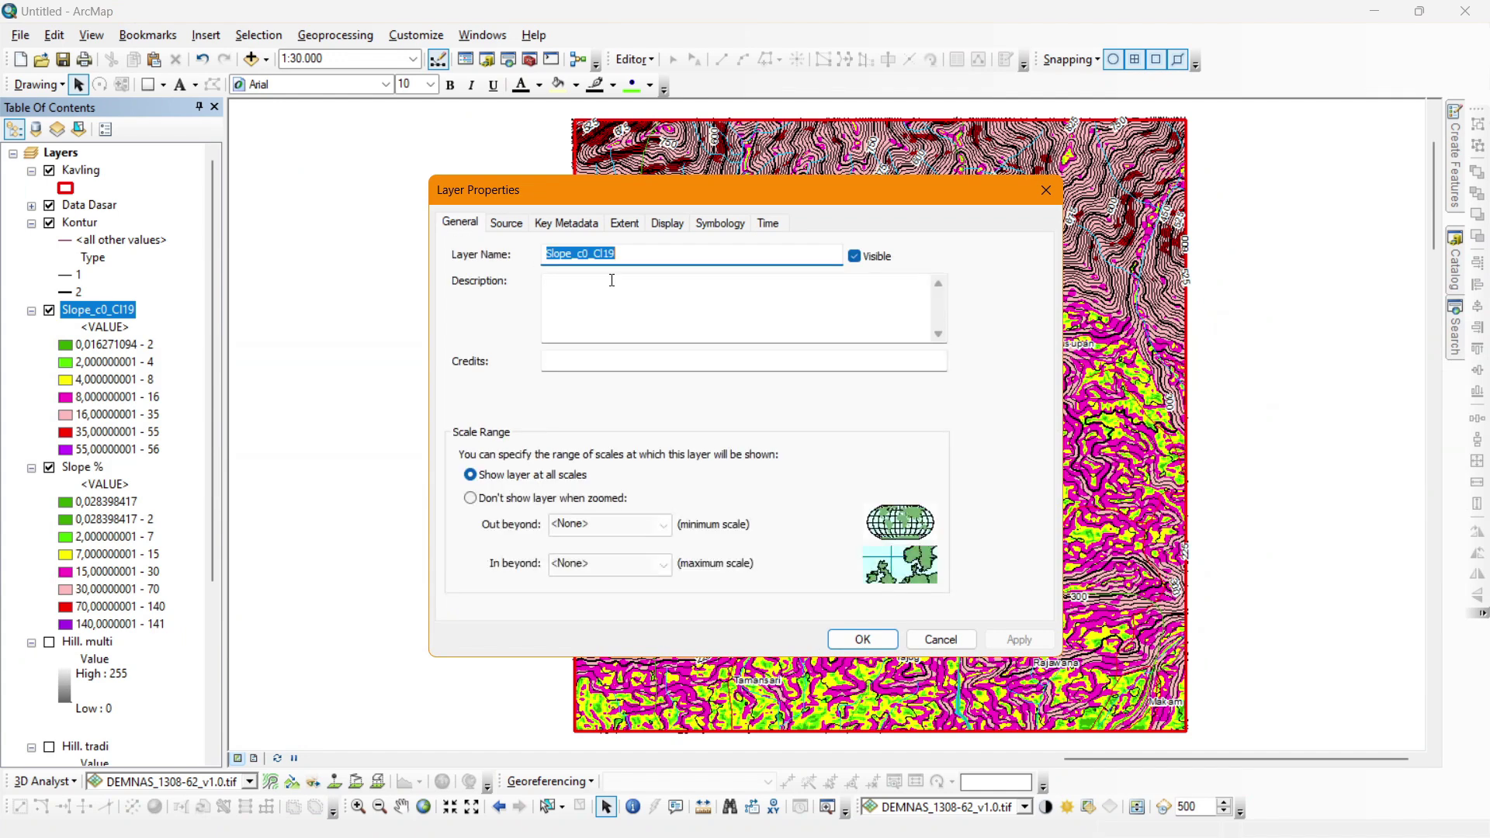
{"action": "type", "text": "Slope"}
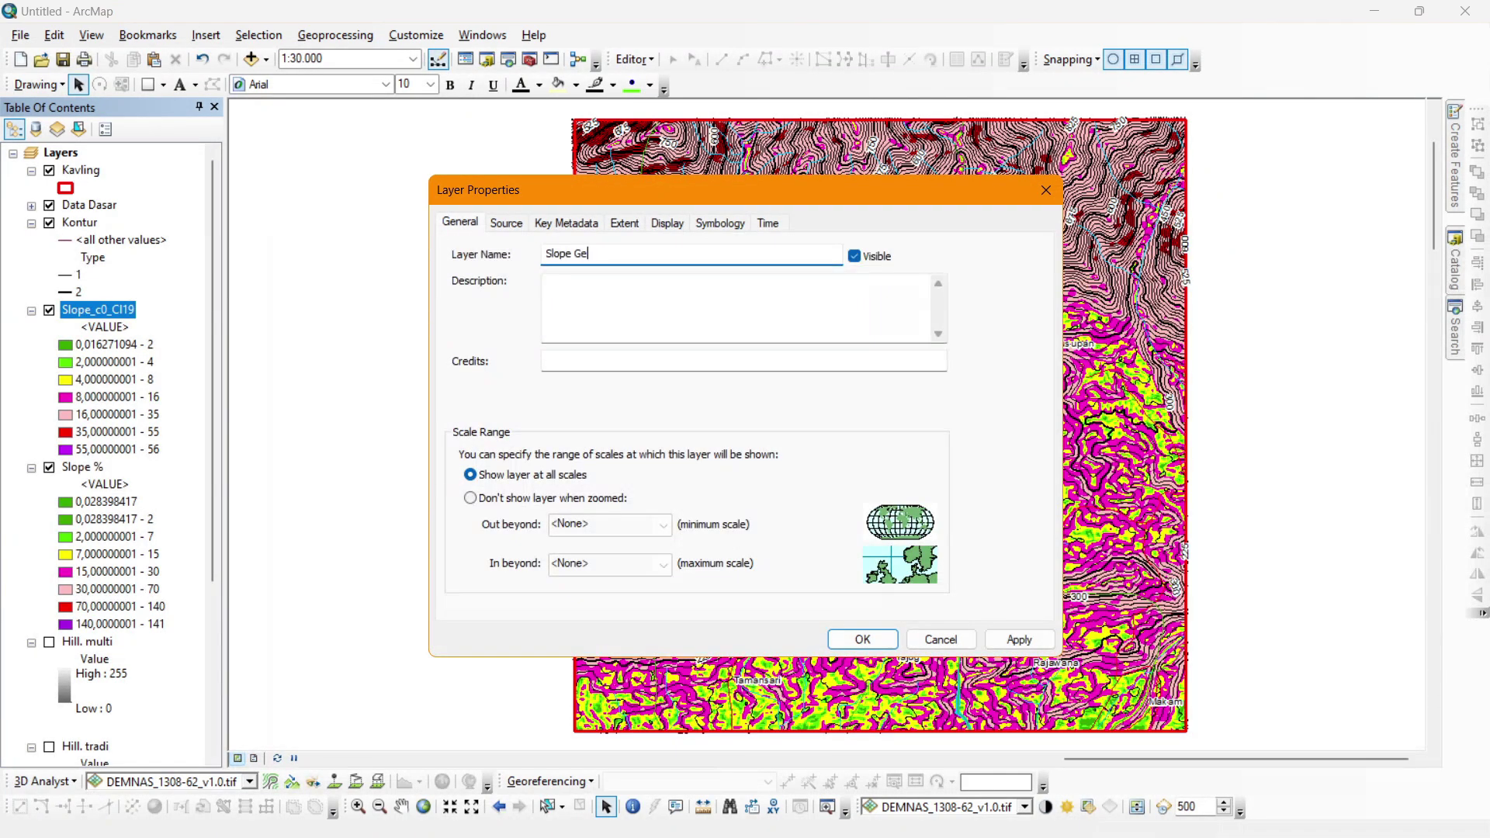
{"action": "type", "text": " Degree"}
{"action": "key", "text": "Return"}
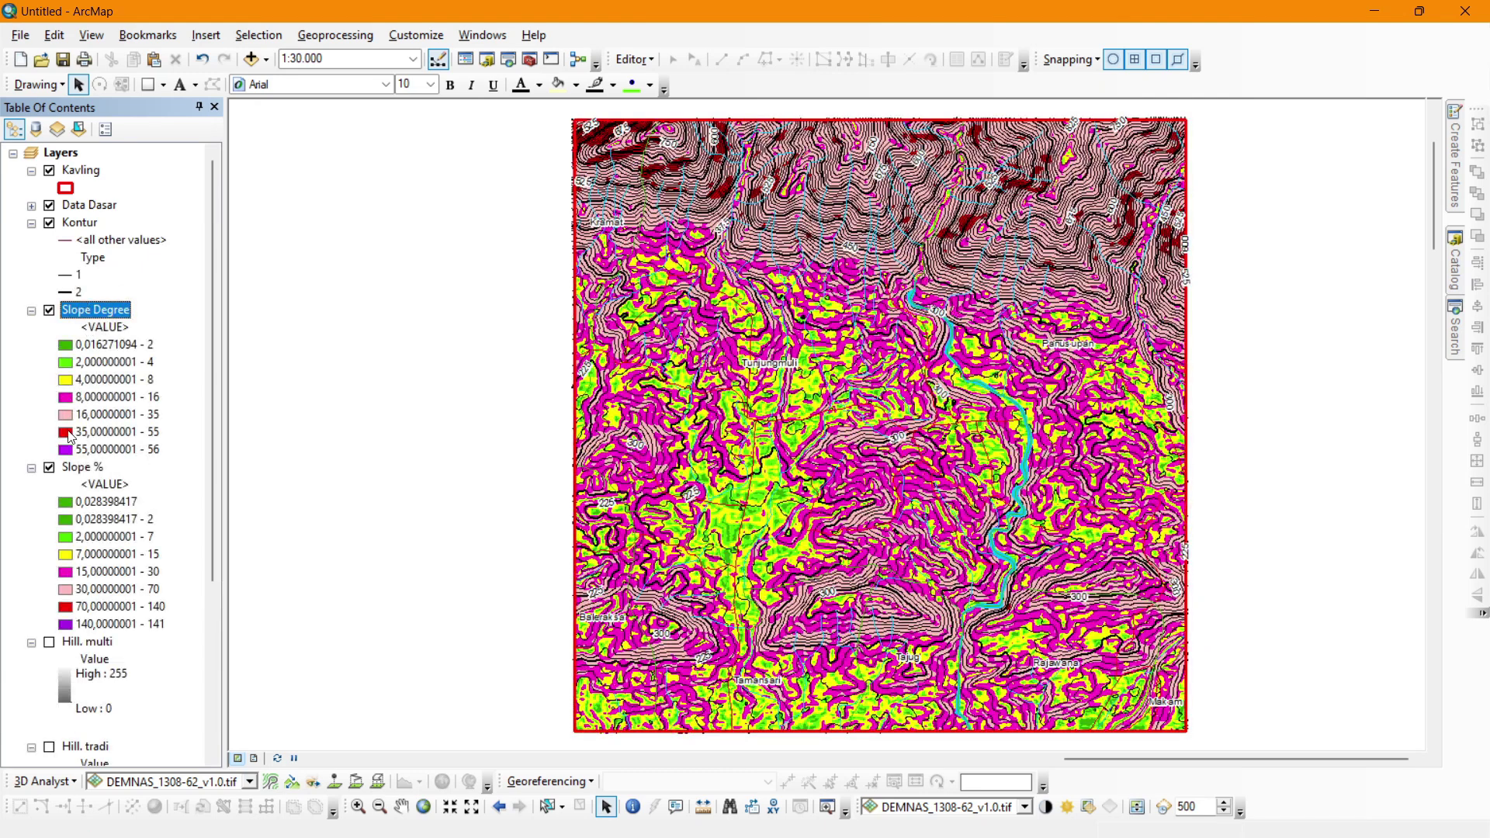
Remove the Slope % layer from the map.
{"action": "left_click", "coordinate": [72, 470]}
{"action": "right_click", "coordinate": [72, 469]}
{"action": "left_click", "coordinate": [107, 497]}
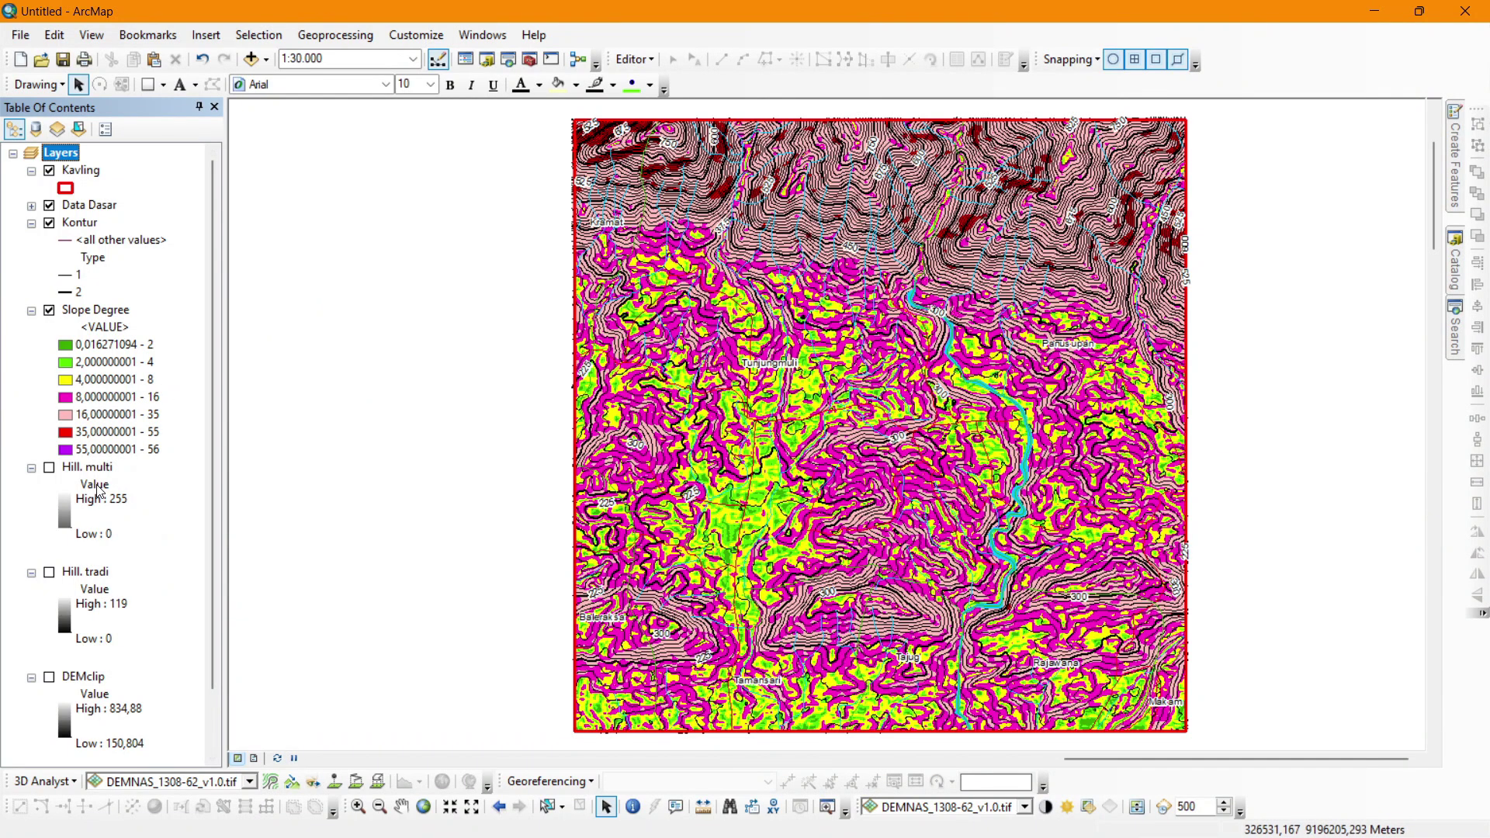
Switch on the Hill. multi hillshade and set its display transparency to 50%.
{"action": "left_click", "coordinate": [49, 467]}
{"action": "left_click", "coordinate": [87, 467]}
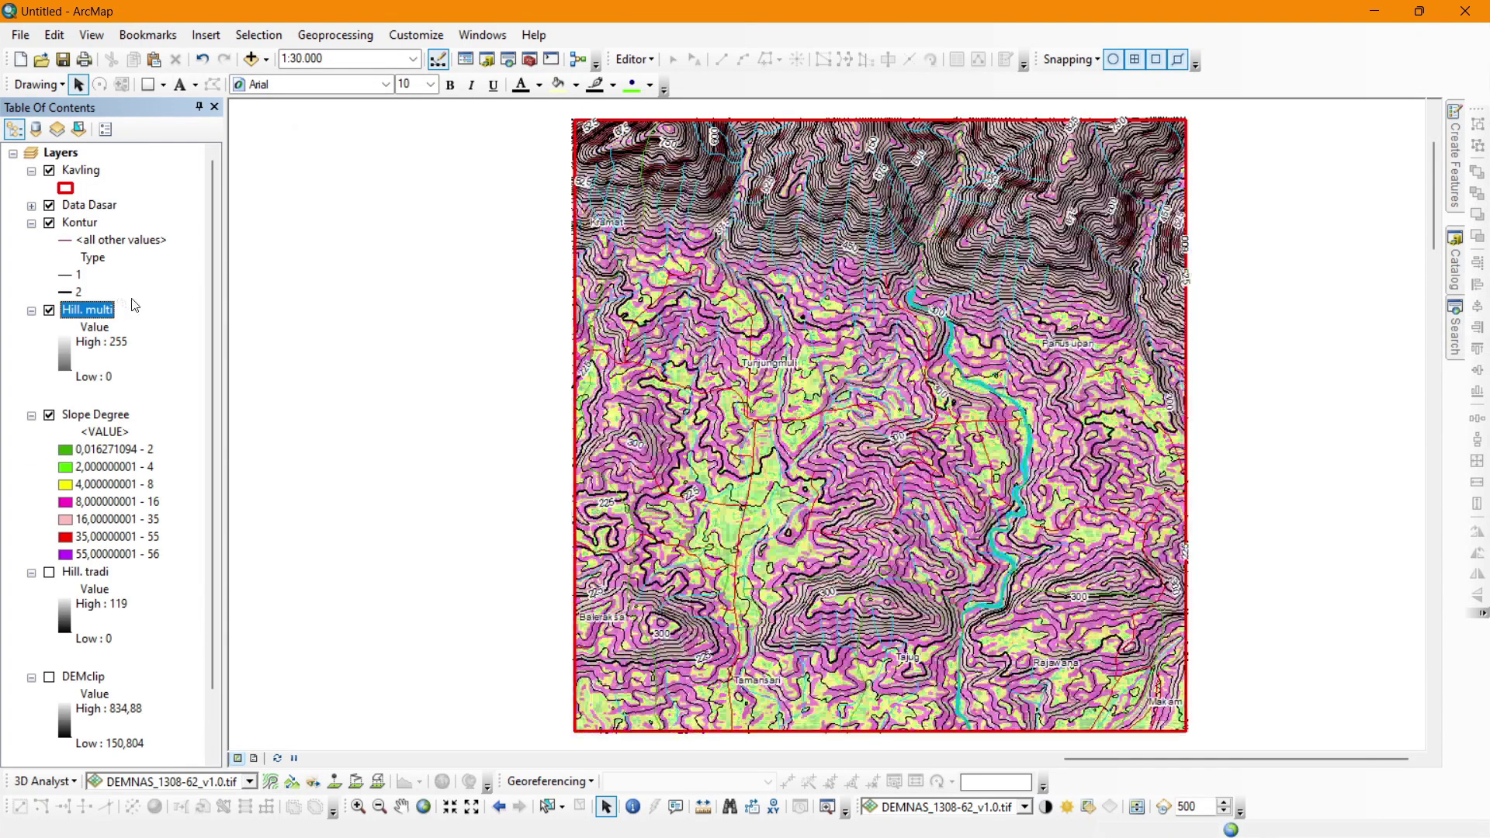
{"action": "double_click", "coordinate": [92, 310]}
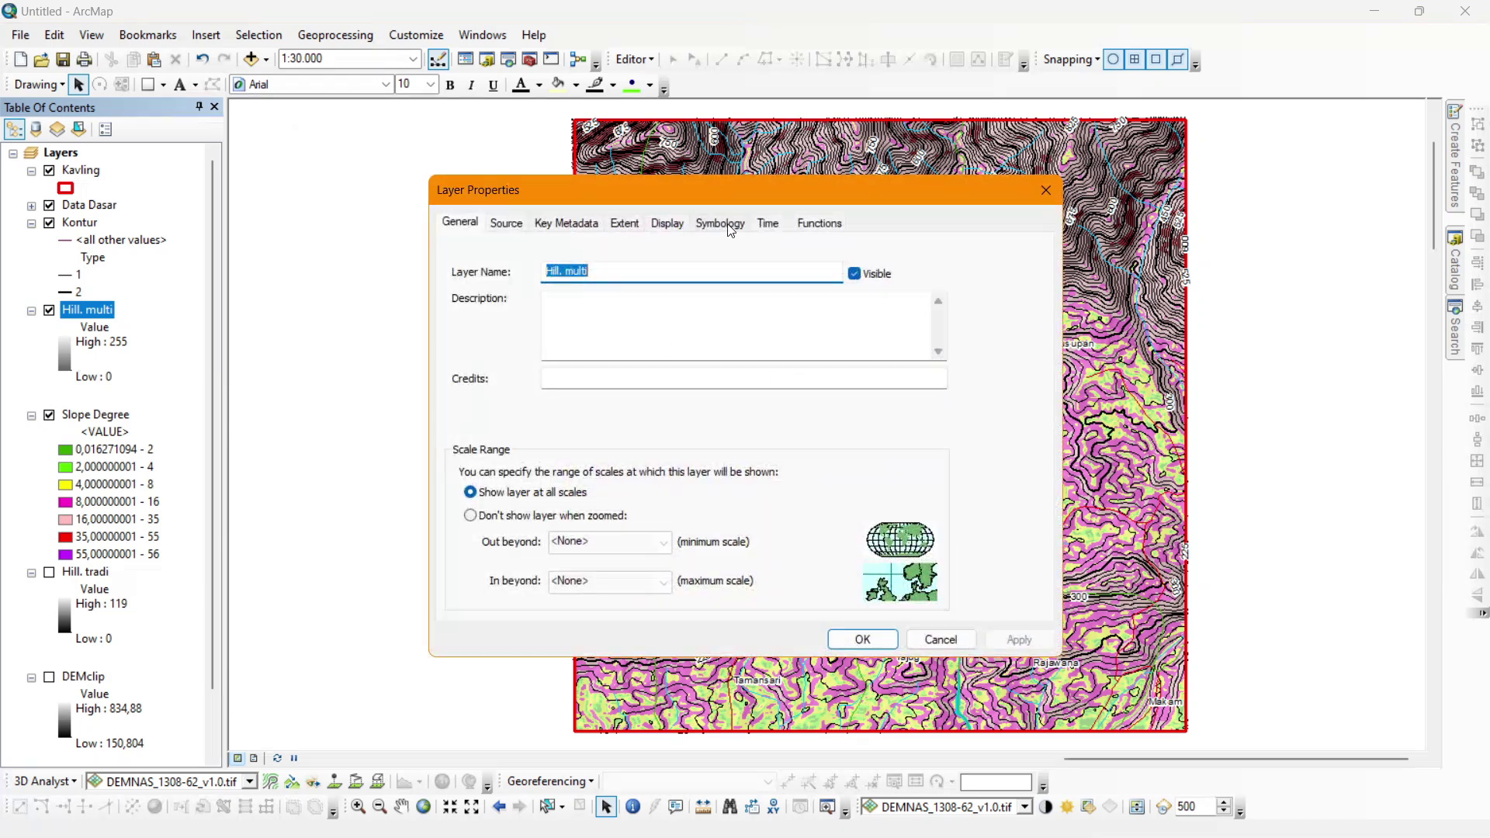
{"action": "left_click", "coordinate": [723, 223]}
{"action": "left_click", "coordinate": [668, 223]}
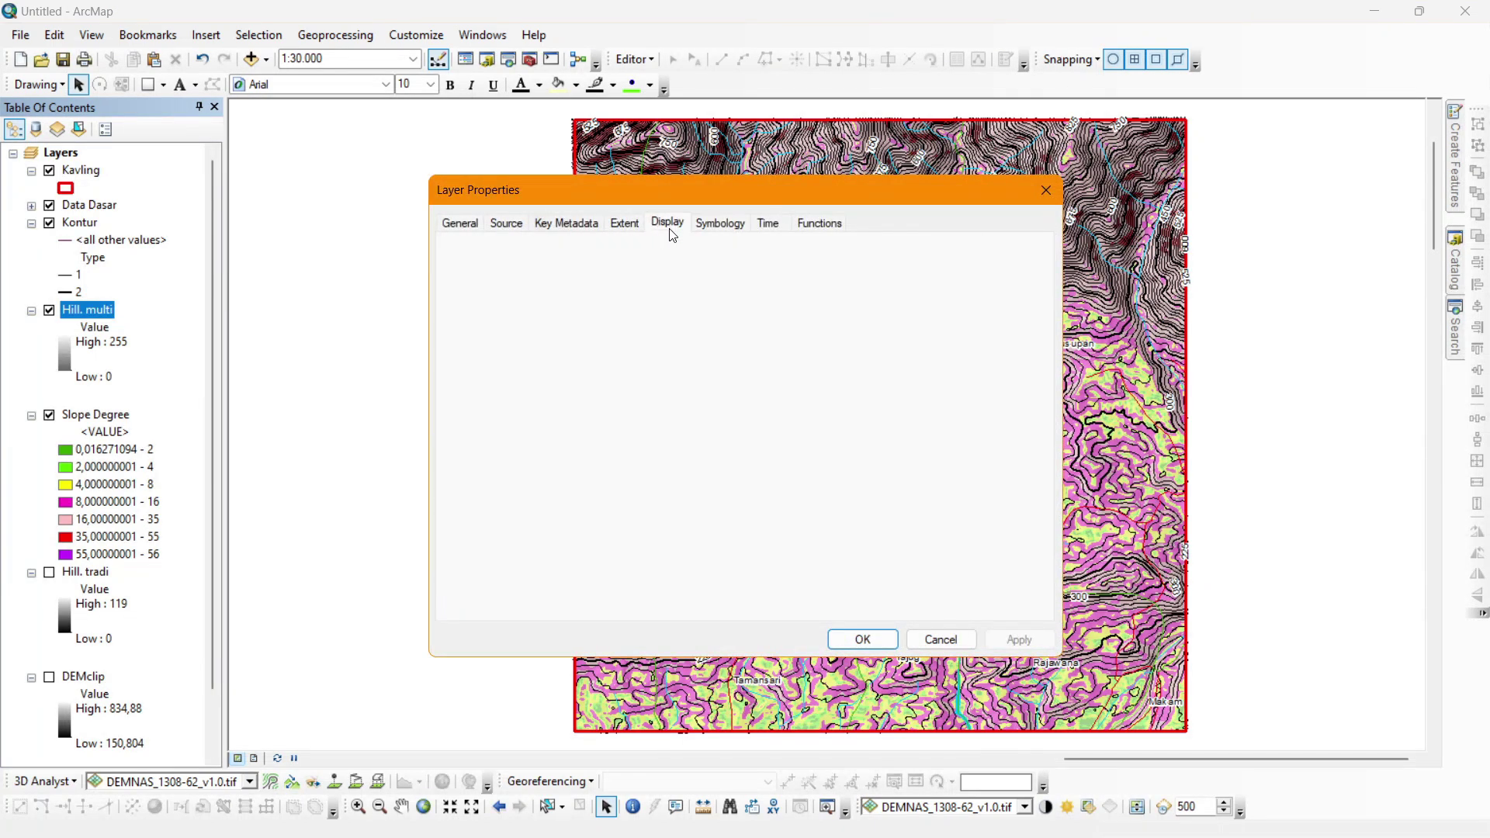
{"action": "double_click", "coordinate": [606, 433]}
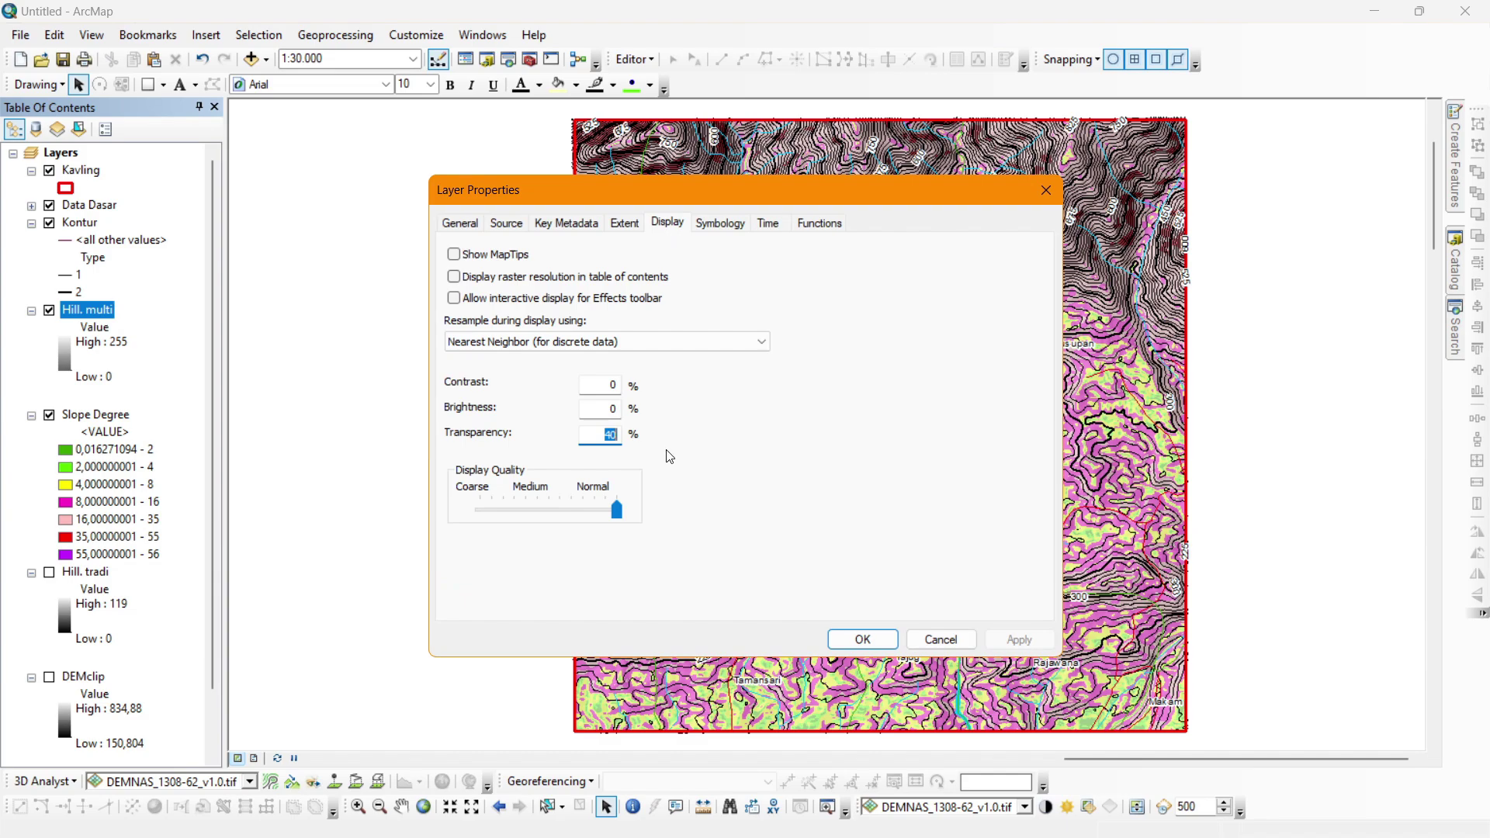
{"action": "type", "text": "50"}
{"action": "key", "text": "Return"}
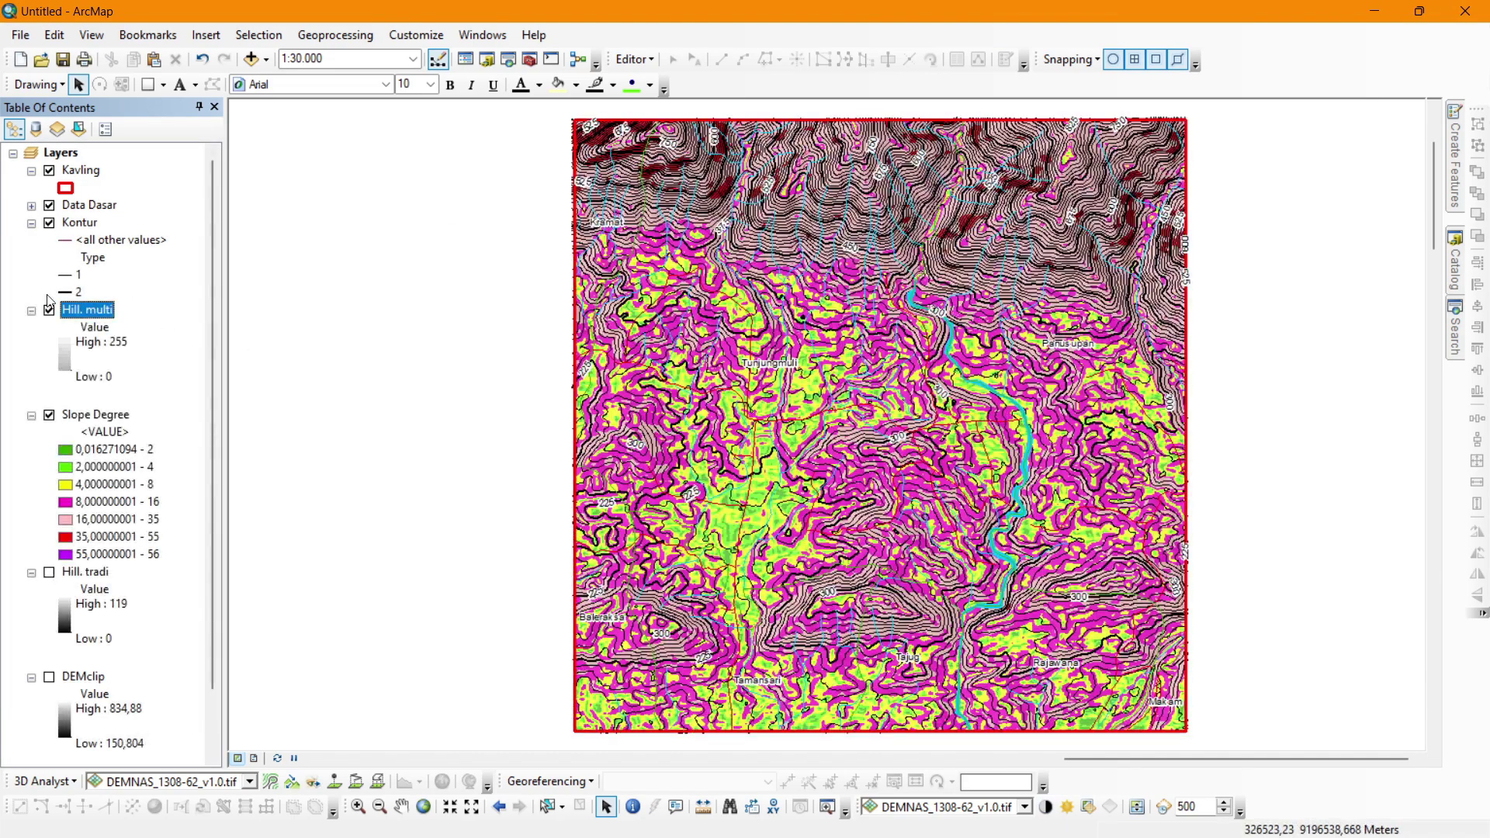
Raise the Hill. multi transparency to 80%.
{"action": "double_click", "coordinate": [79, 312]}
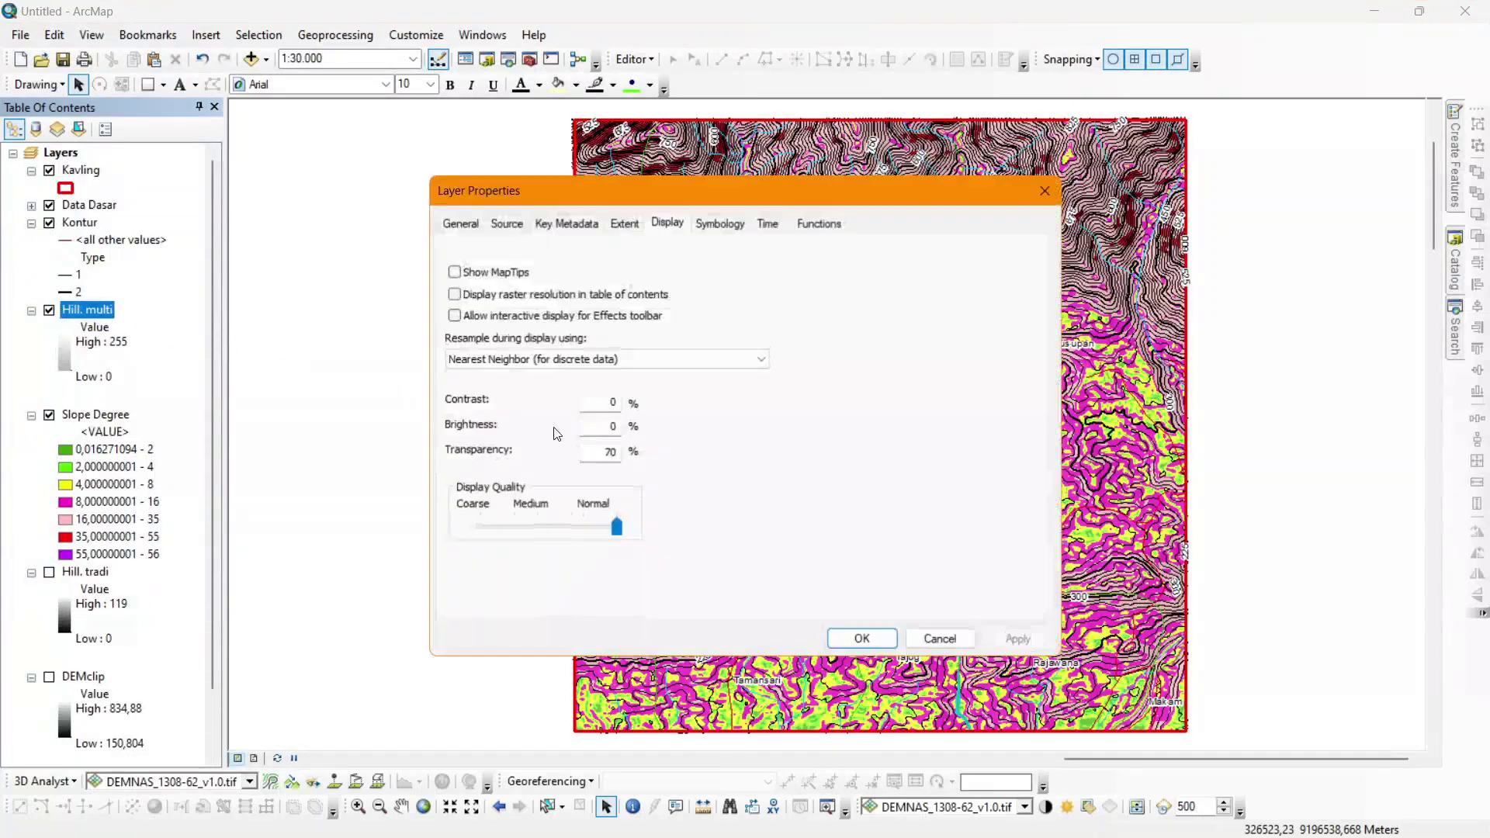
{"action": "left_click_drag", "start_coordinate": [584, 450], "coordinate": [699, 475]}
{"action": "type", "text": "80"}
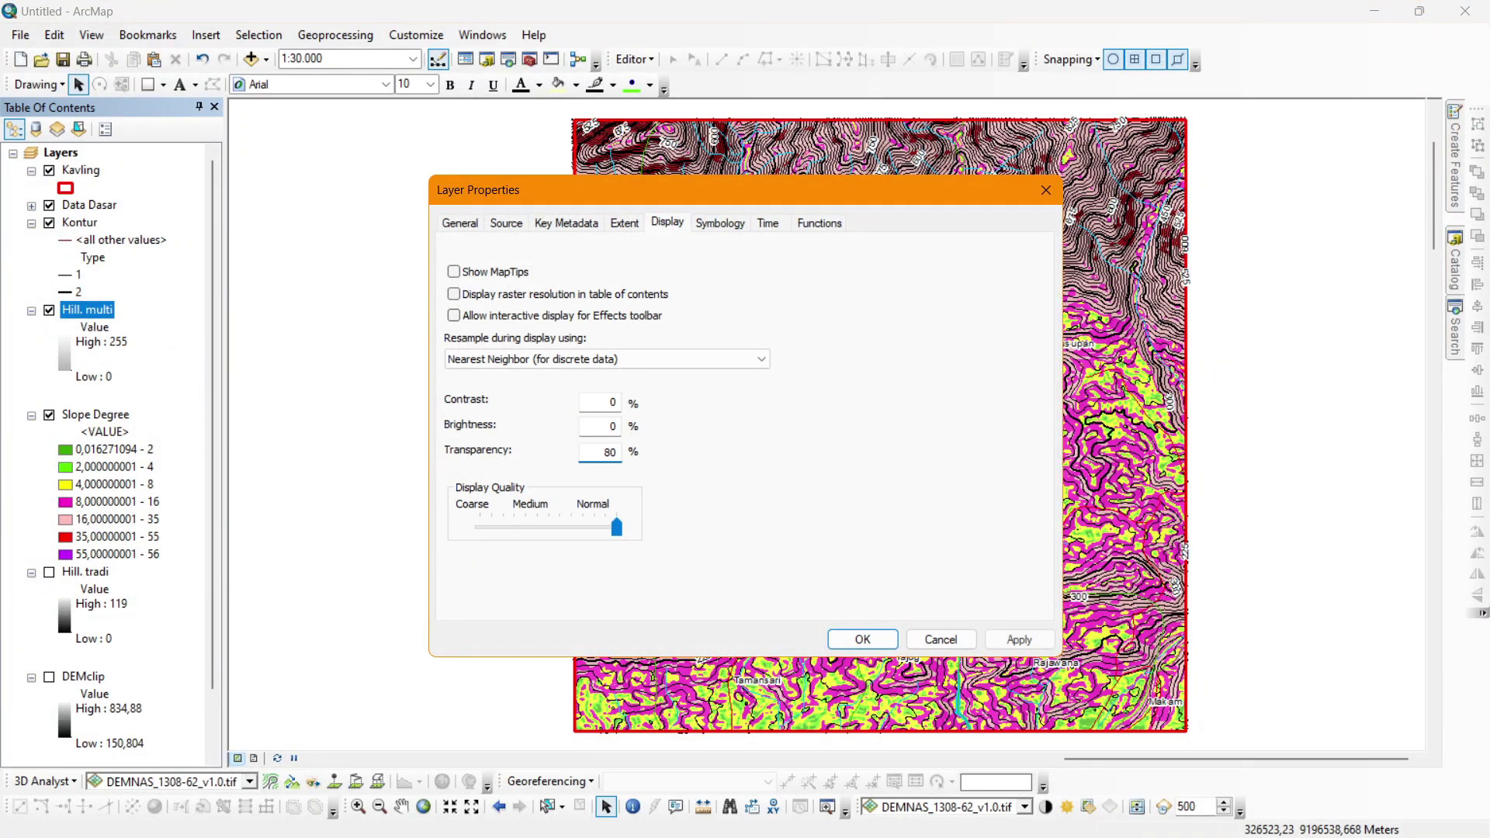
{"action": "key", "text": "Return"}
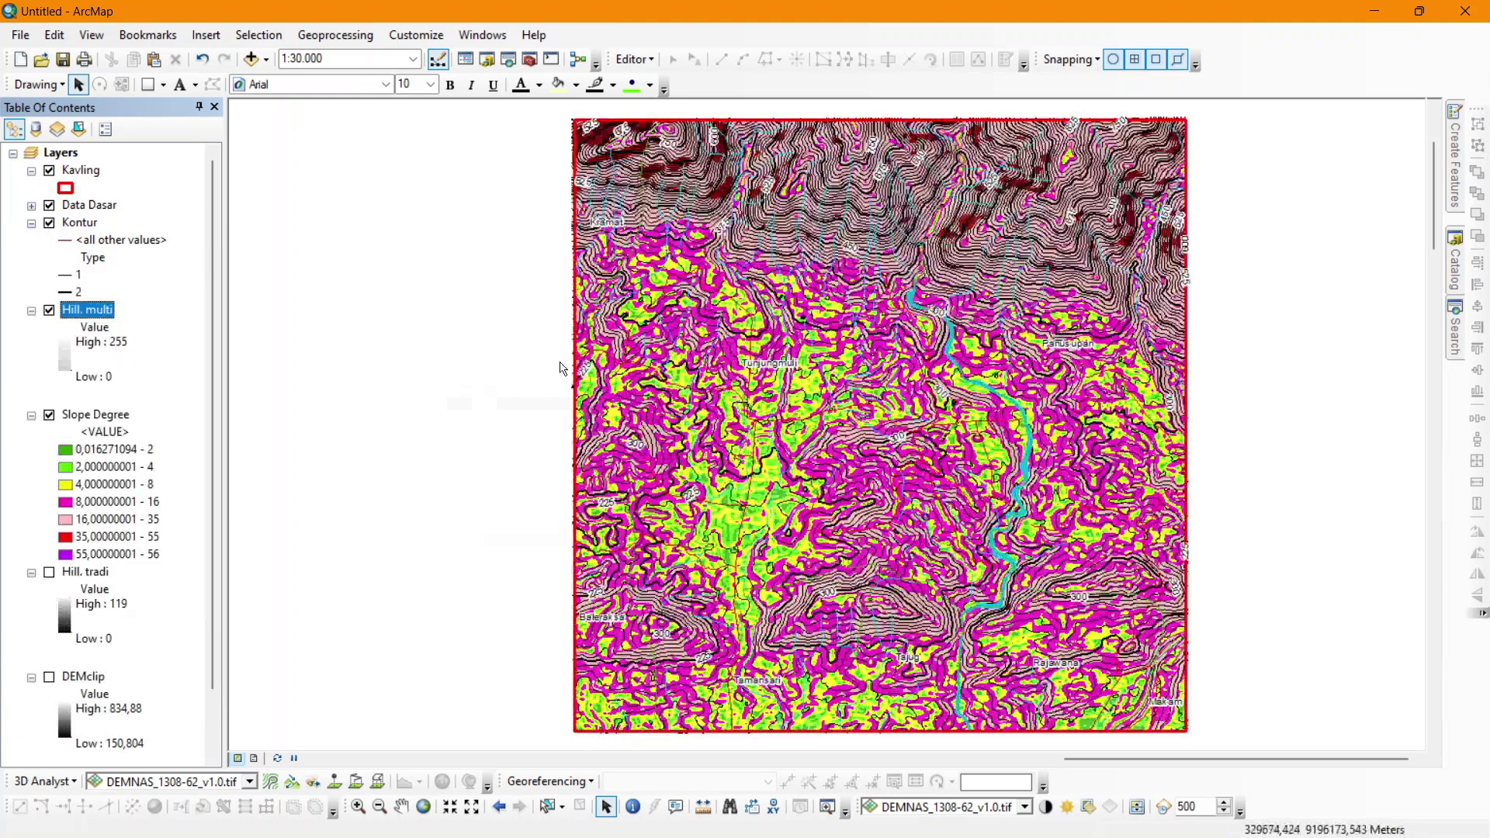
Check the Hill. multi hillshade, then hide Slope Degree so only contours over hillshade remain.
{"action": "left_click", "coordinate": [52, 312]}
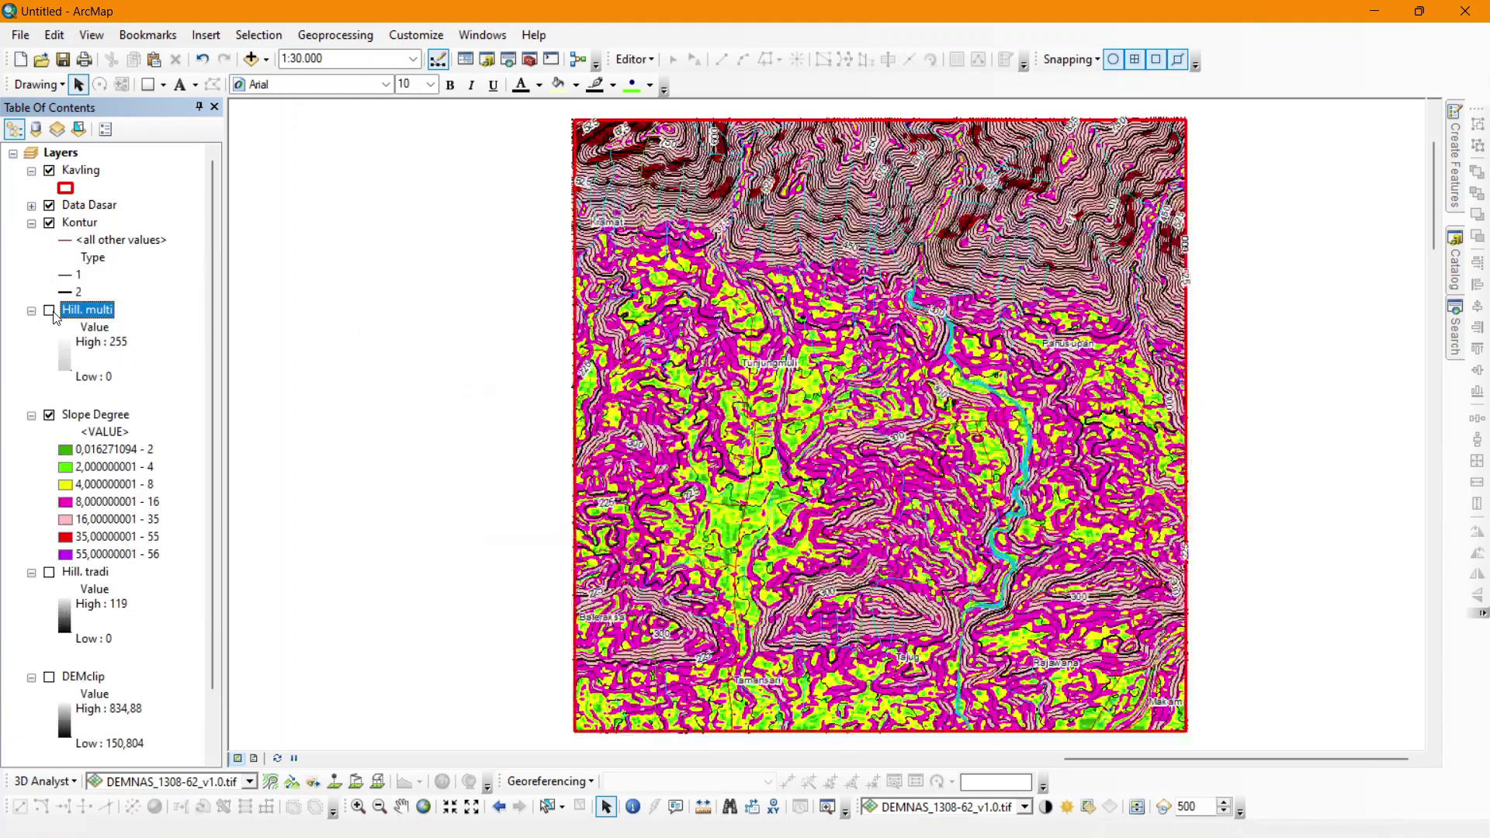
{"action": "left_click", "coordinate": [53, 311]}
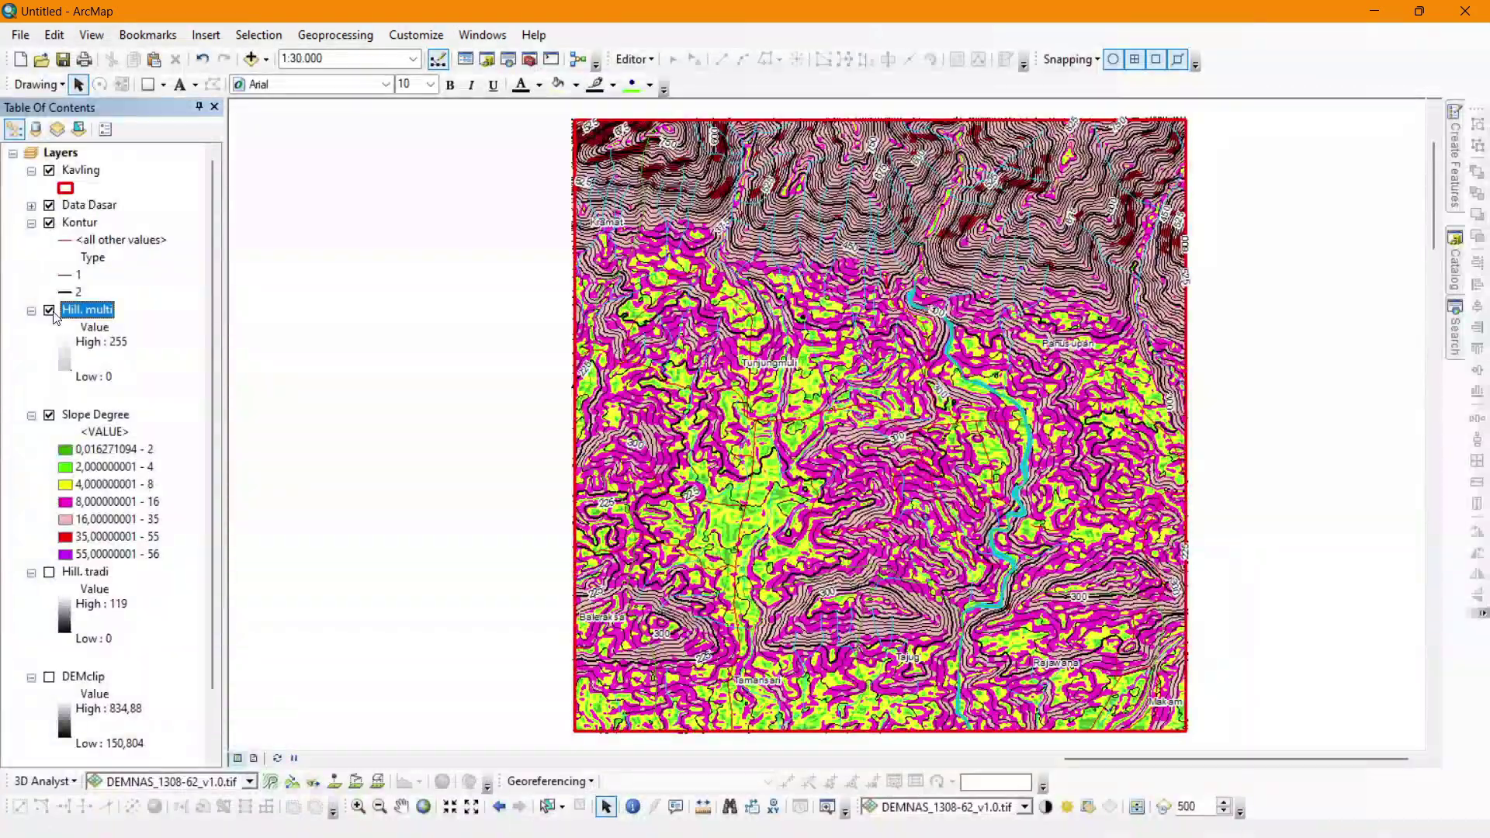
{"action": "double_click", "coordinate": [90, 311]}
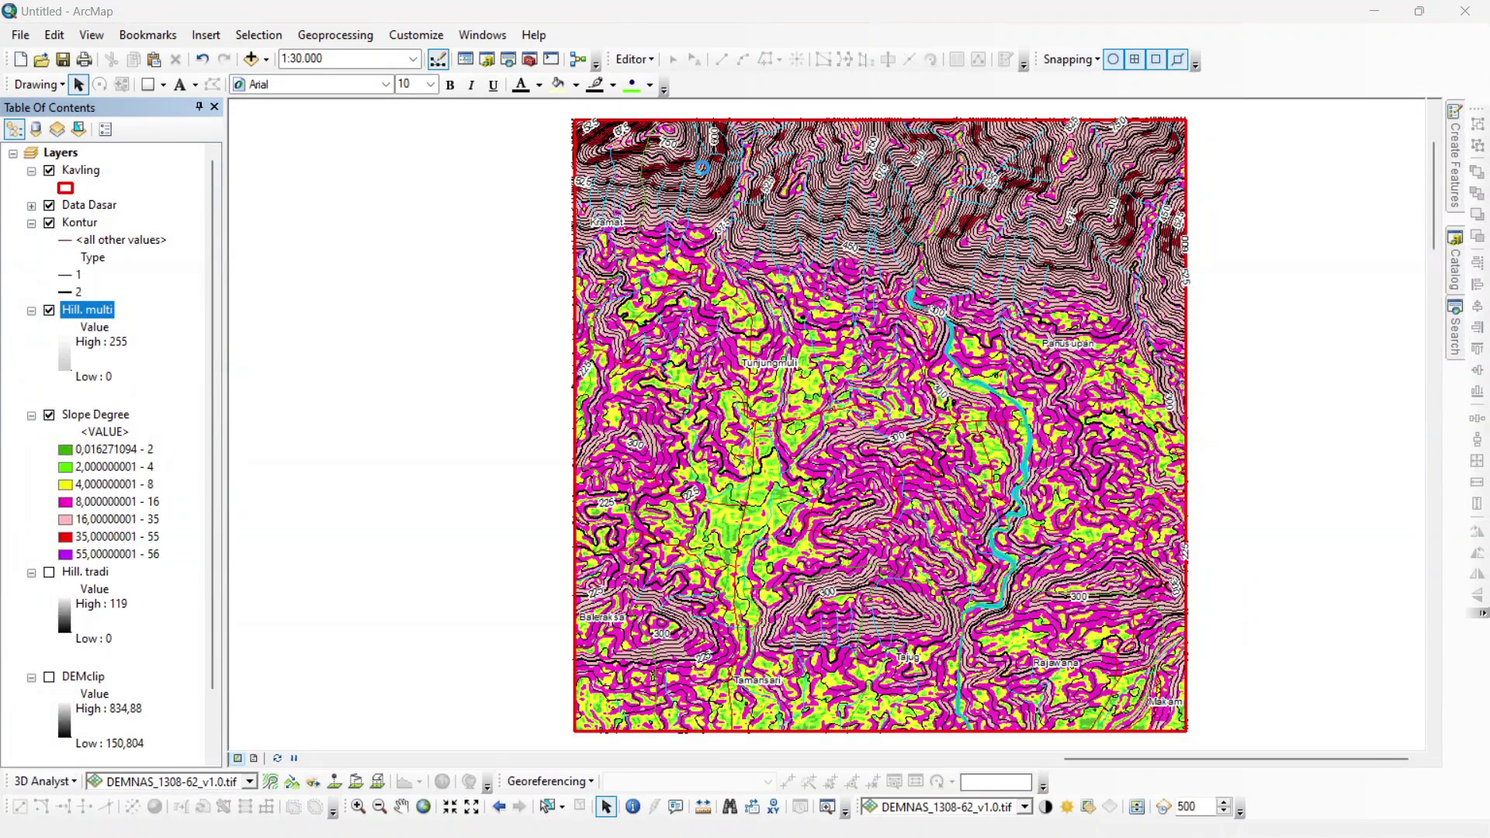
{"action": "left_click", "coordinate": [1043, 191]}
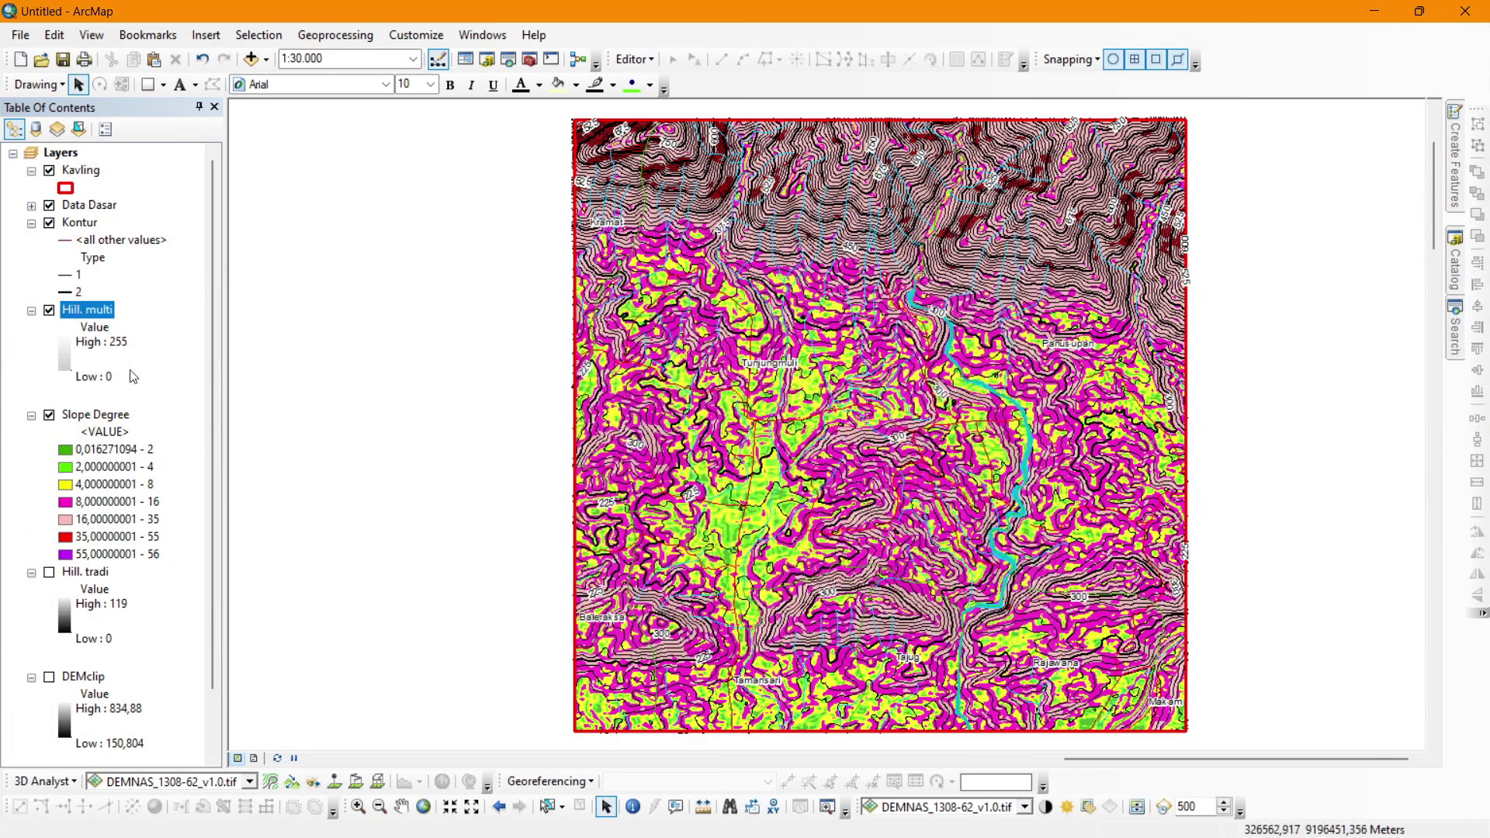
{"action": "left_click", "coordinate": [49, 415]}
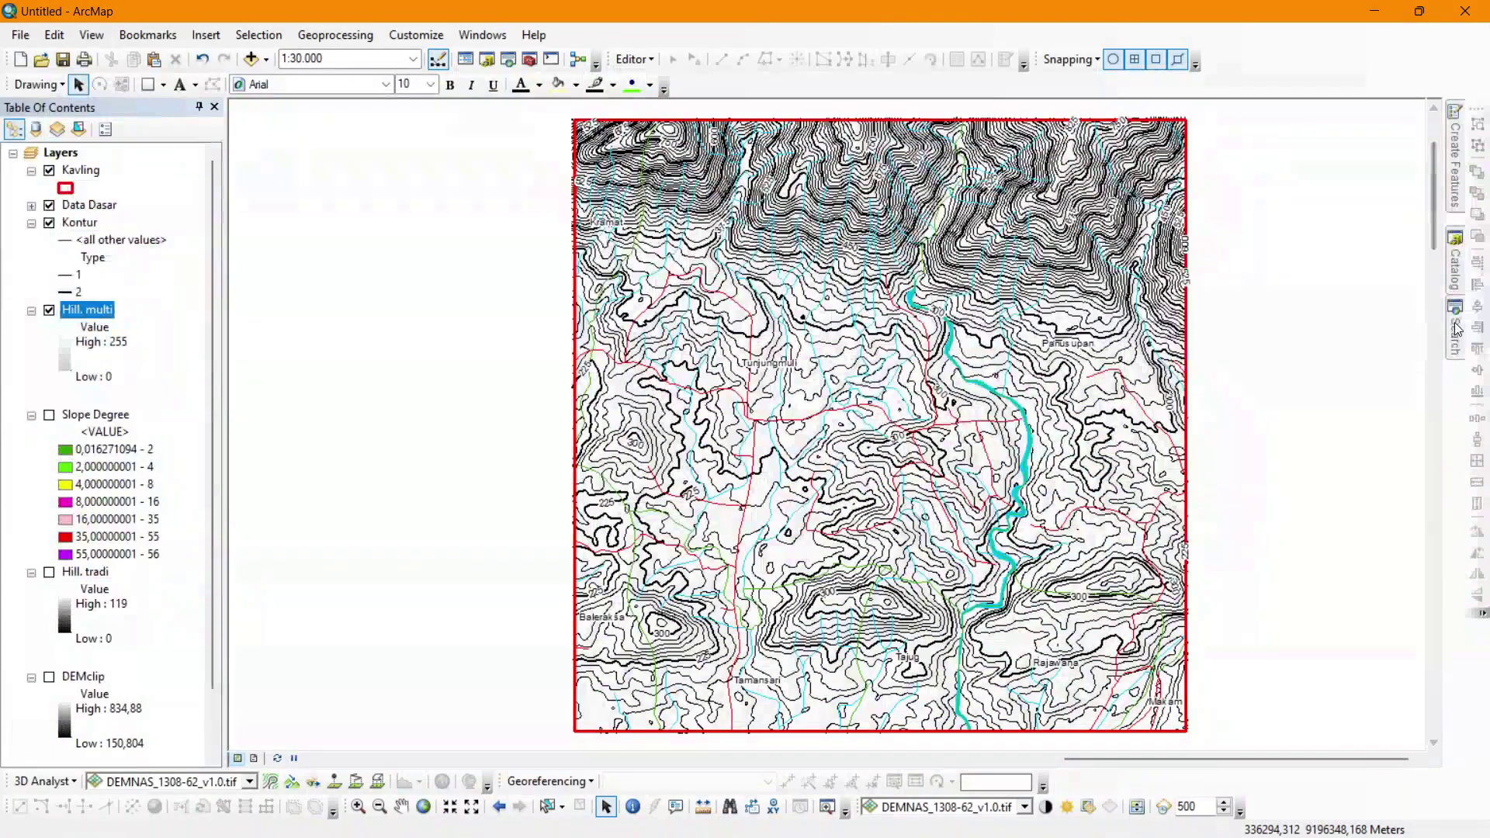
{"action": "left_click", "coordinate": [1454, 329]}
Search for 'aspect' and run Spatial Analyst Aspect on DEMclip, producing Aspect_c0_CI8.
{"action": "double_click", "coordinate": [1300, 184]}
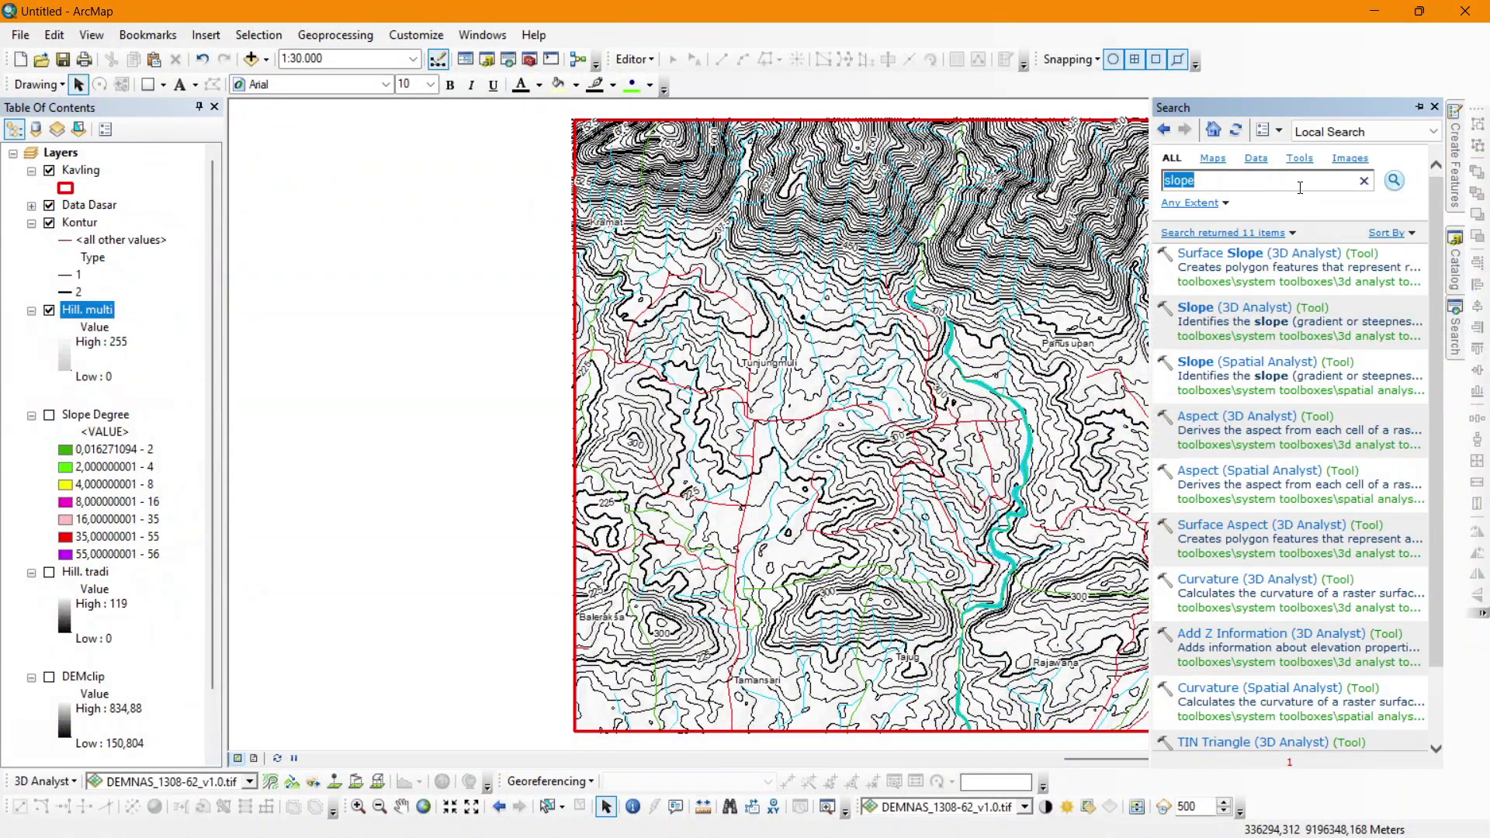
{"action": "type", "text": "aspect"}
{"action": "key", "text": "Return"}
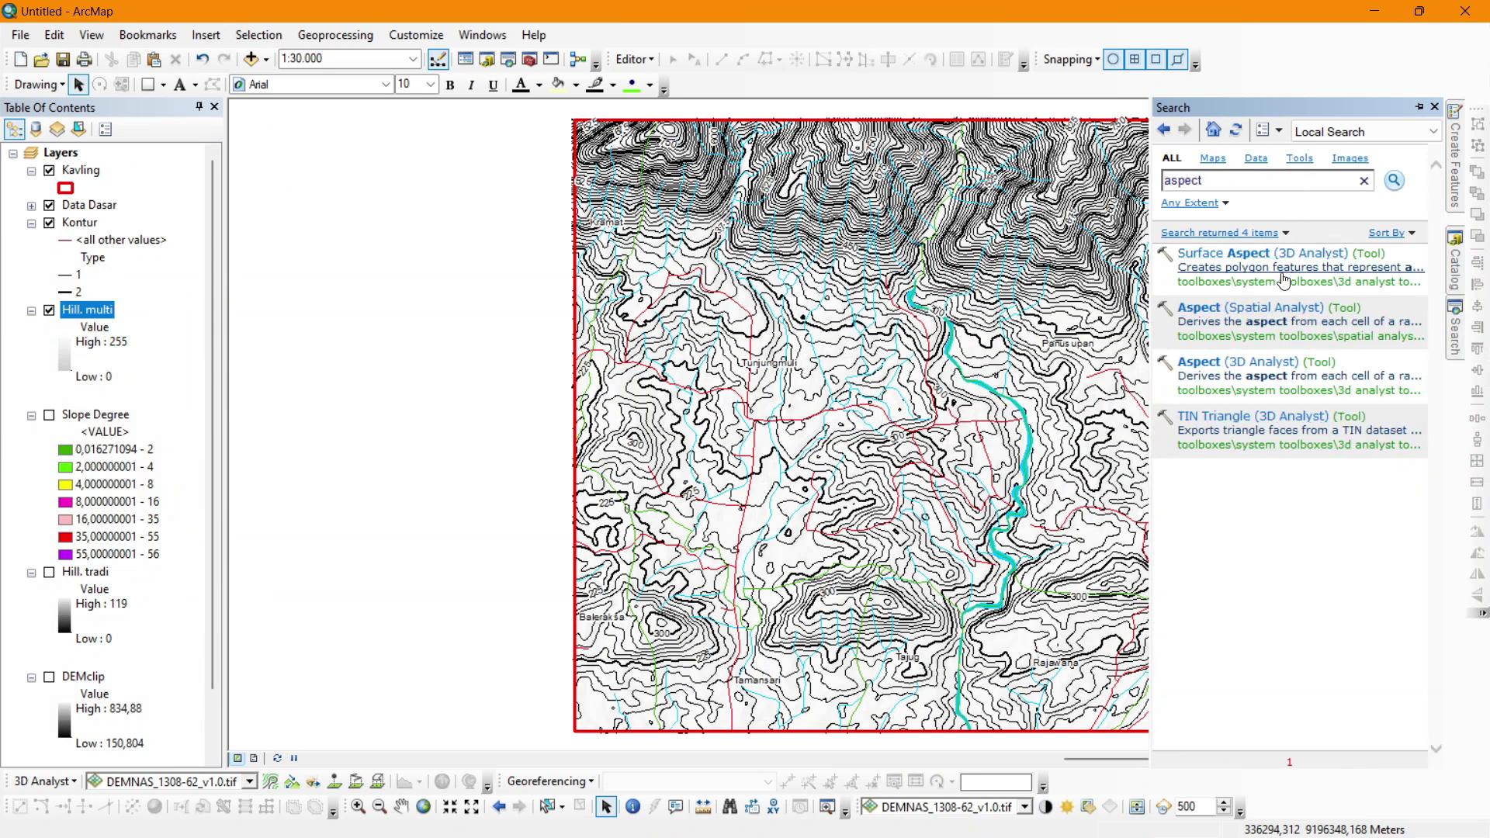
{"action": "left_click", "coordinate": [1280, 309]}
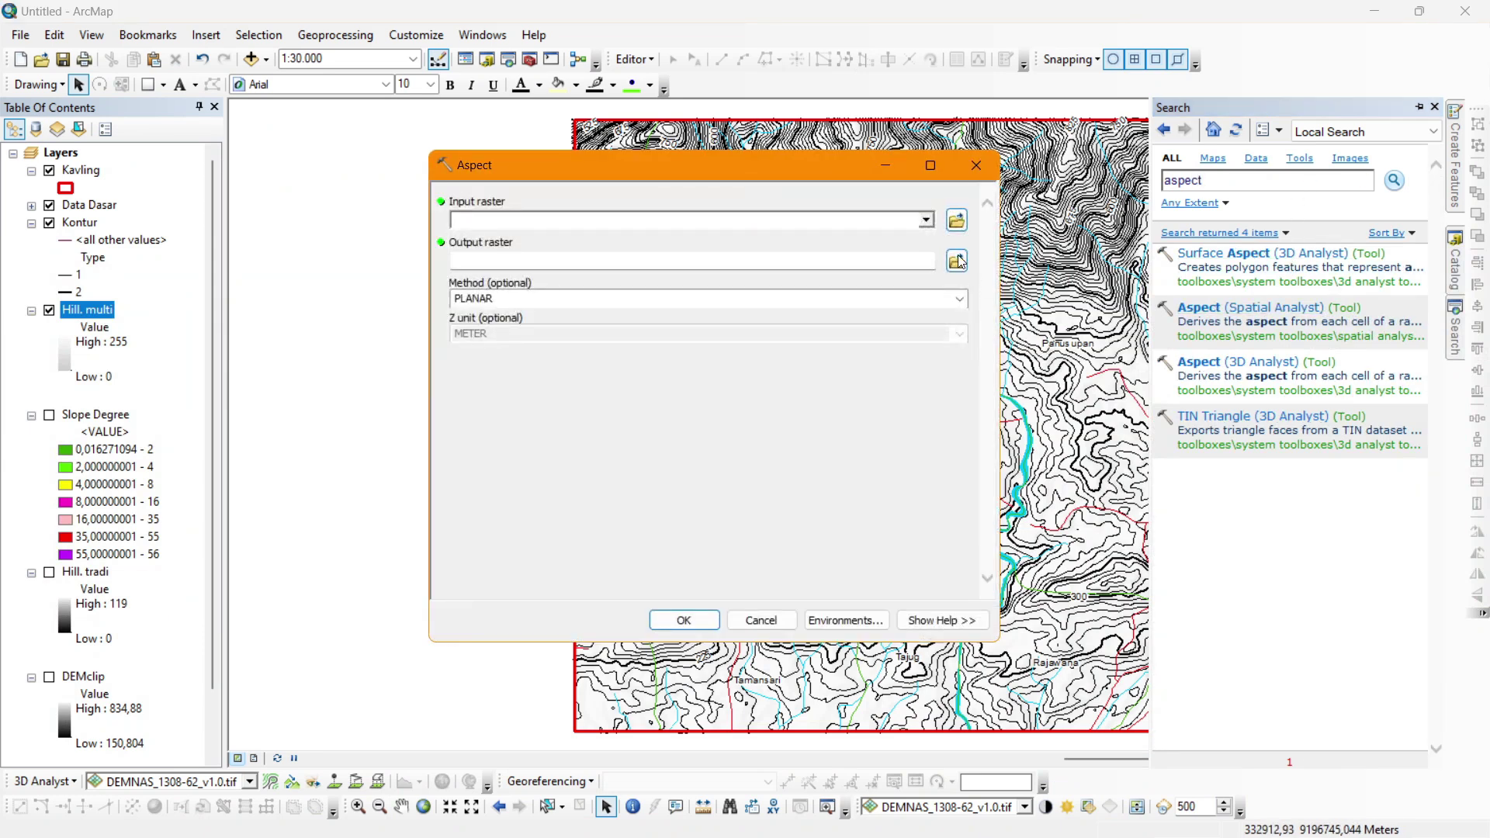
{"action": "left_click", "coordinate": [924, 223]}
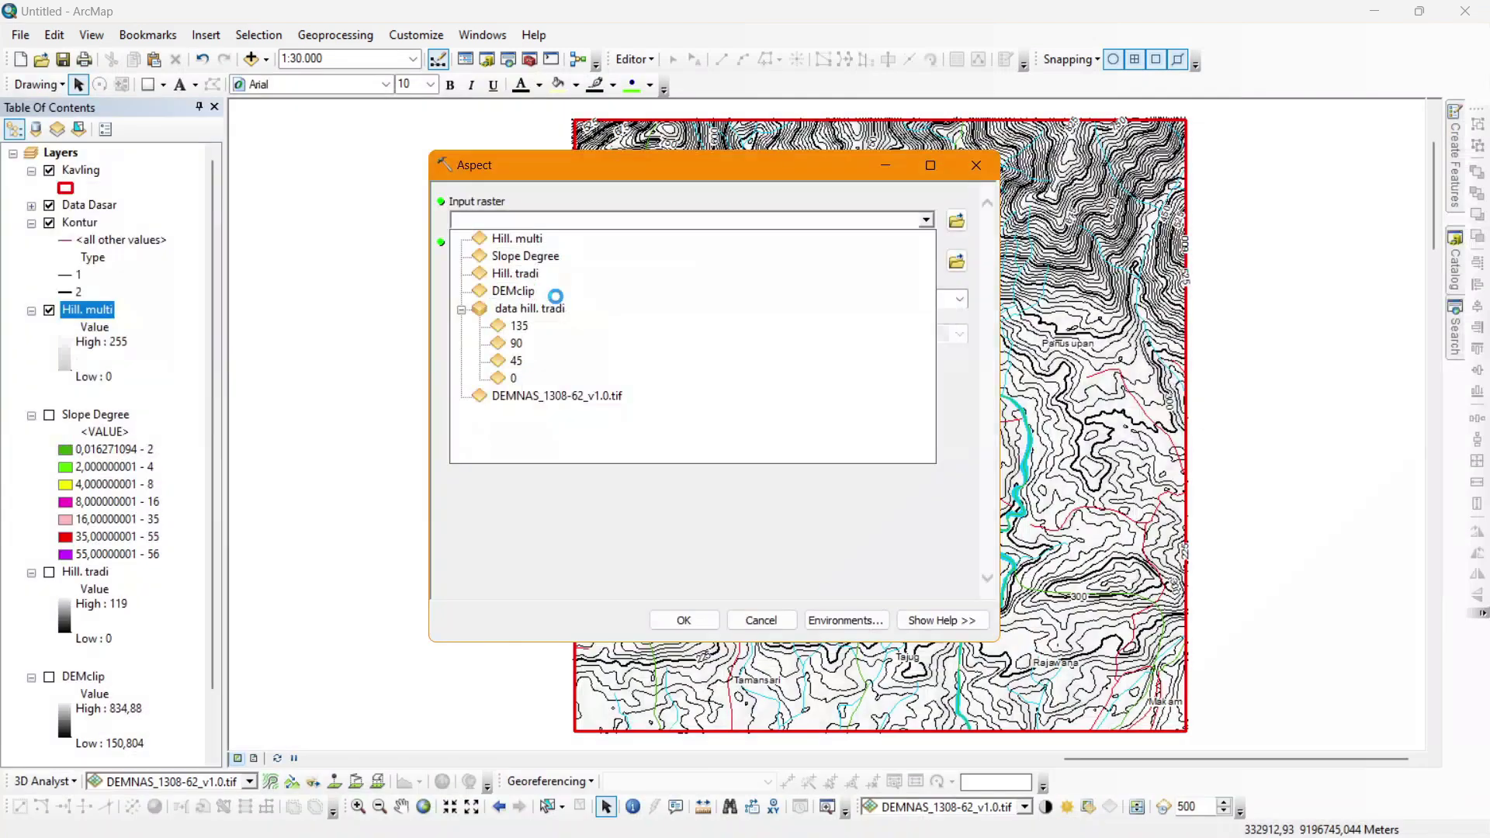
{"action": "left_click", "coordinate": [572, 295]}
{"action": "left_click", "coordinate": [685, 619]}
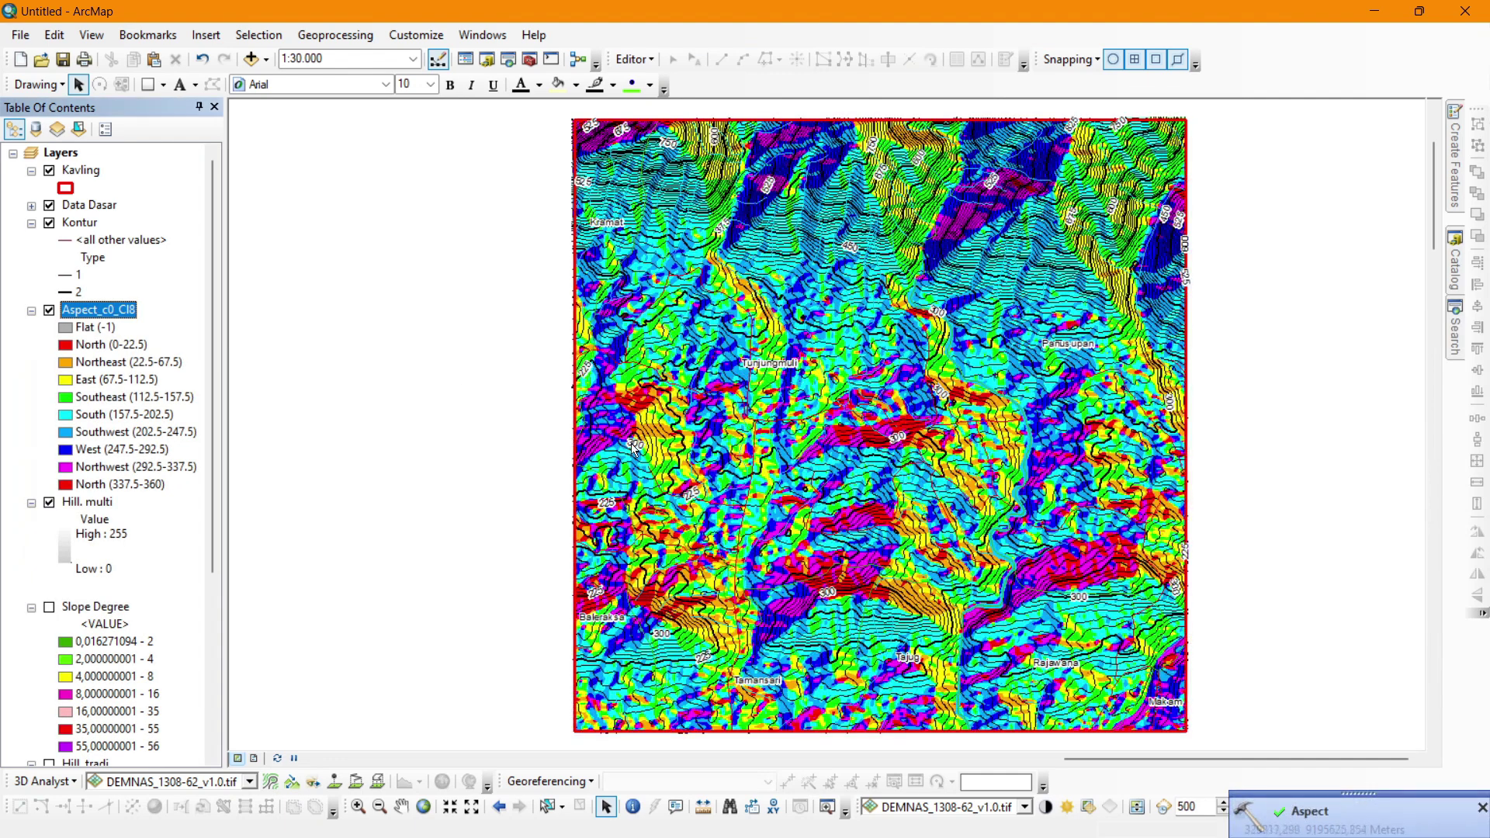
{"action": "double_click", "coordinate": [63, 312]}
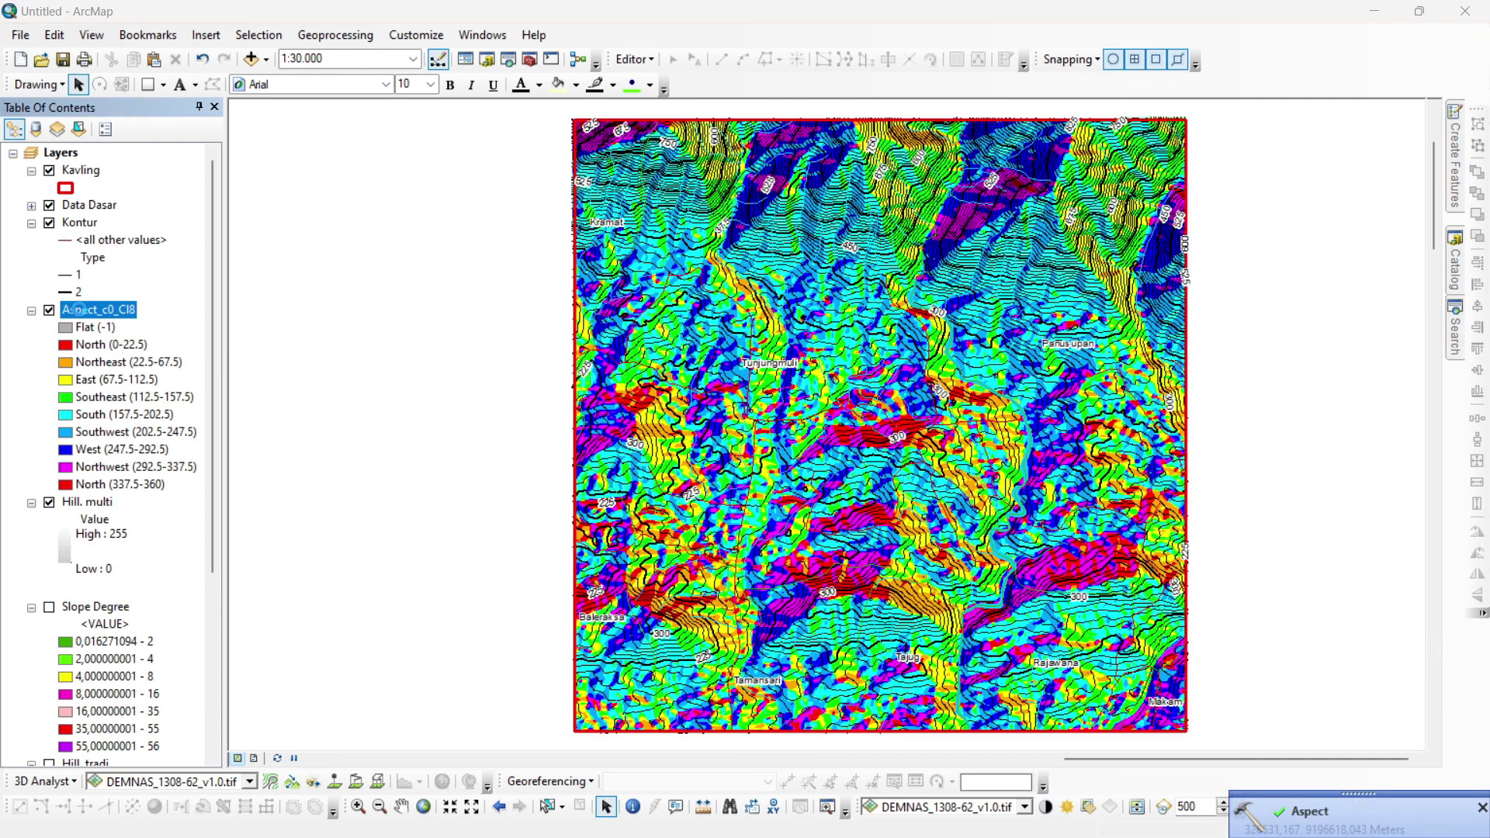
{"action": "left_click", "coordinate": [1045, 190]}
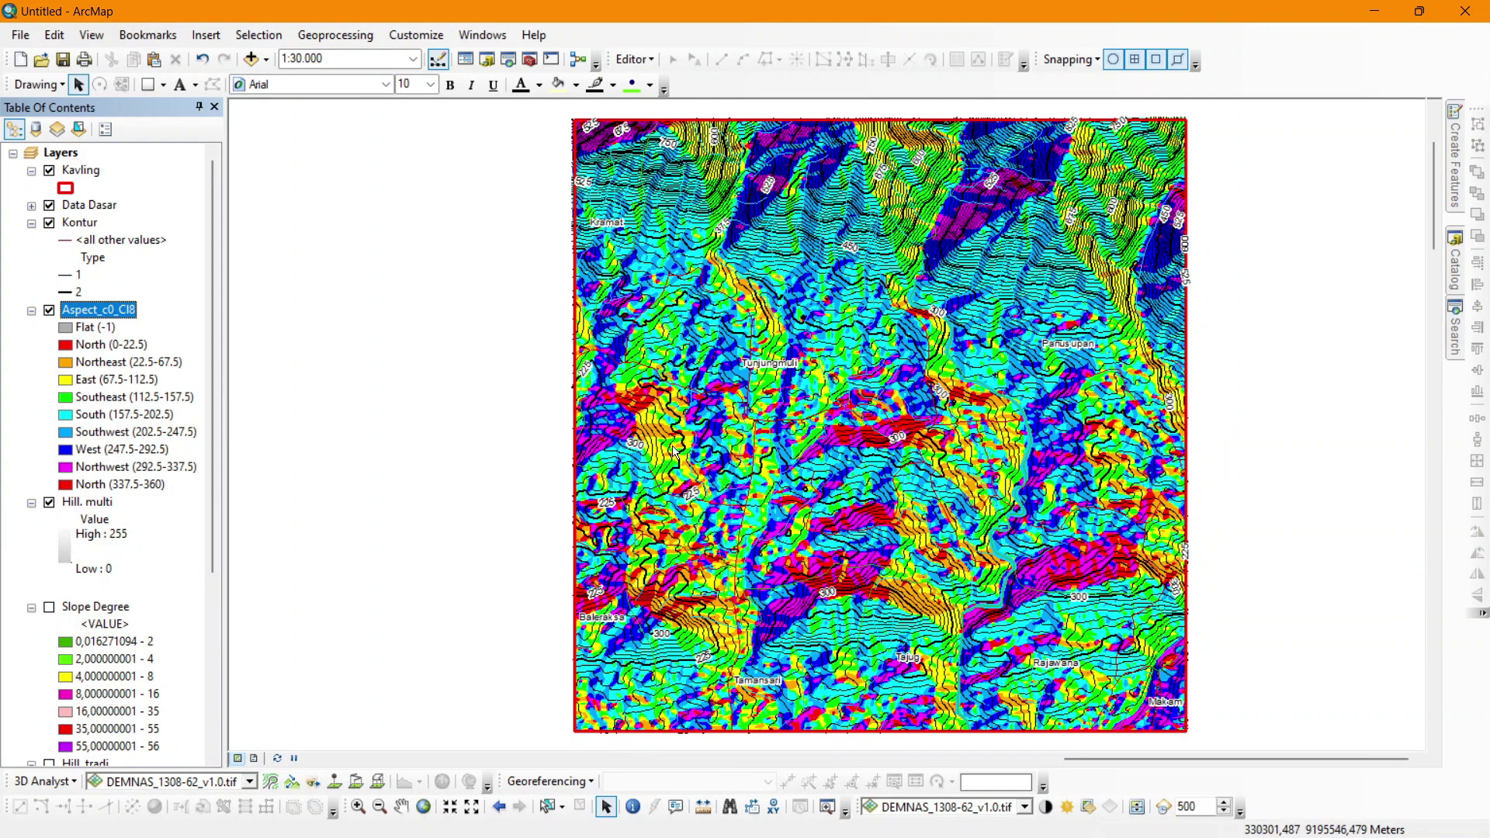
{"action": "left_click", "coordinate": [48, 313]}
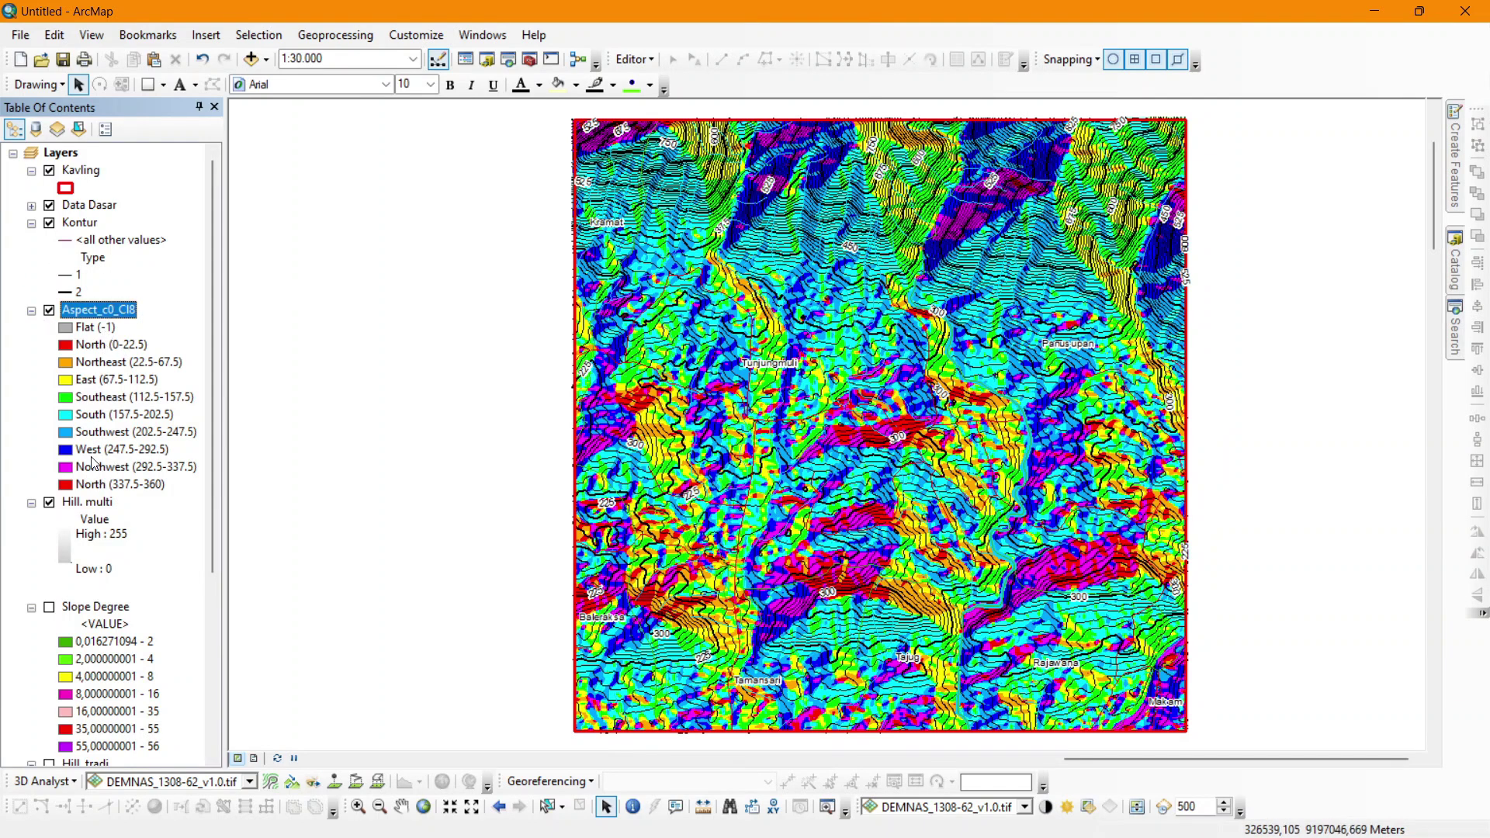
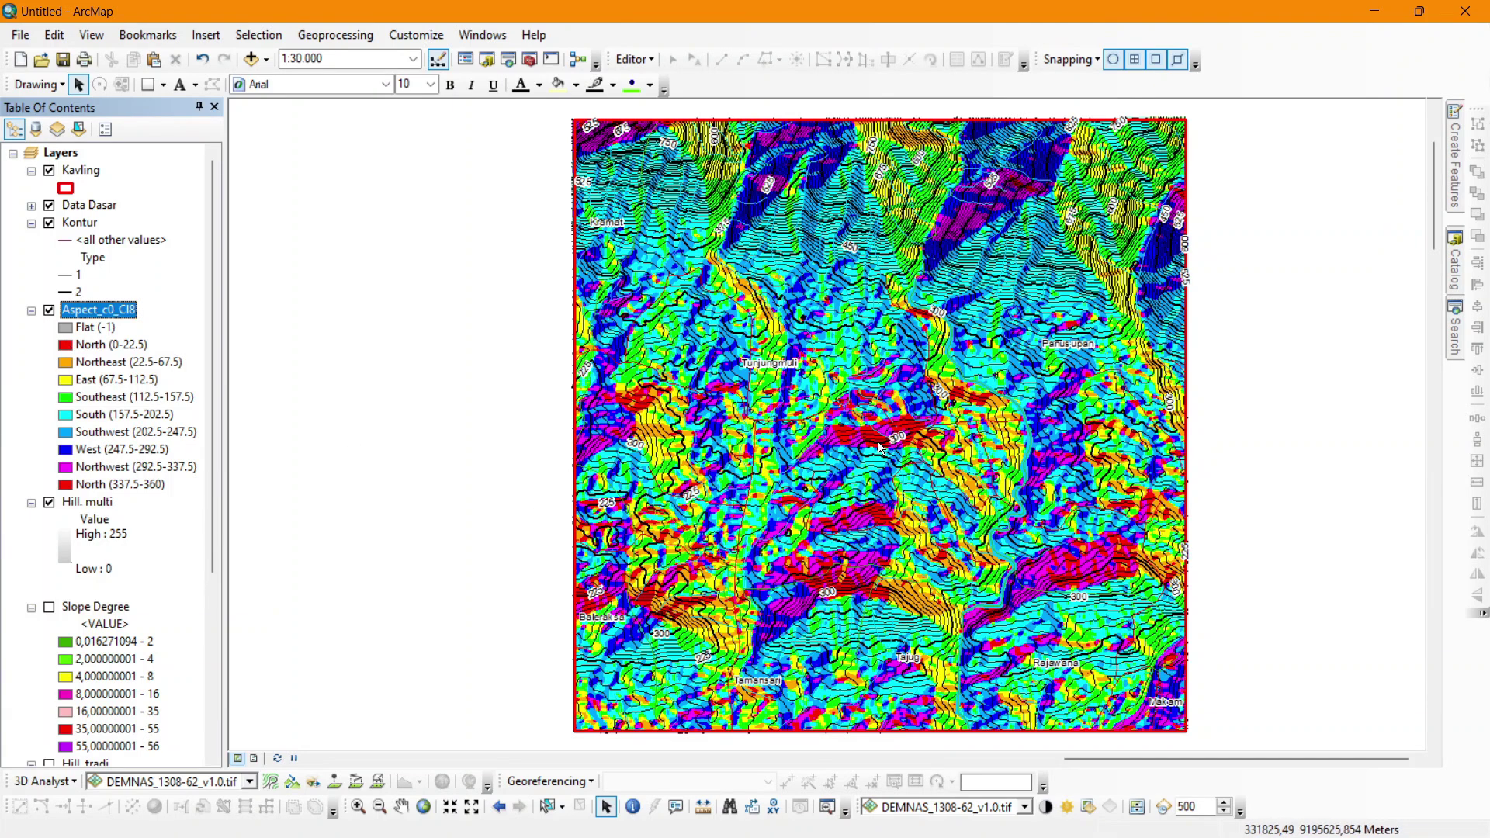
Hide the Kontur contour lines and the Data Dasar base data layer.
{"action": "scroll", "coordinate": [881, 425], "scroll_direction": "up", "scroll_amount": 1}
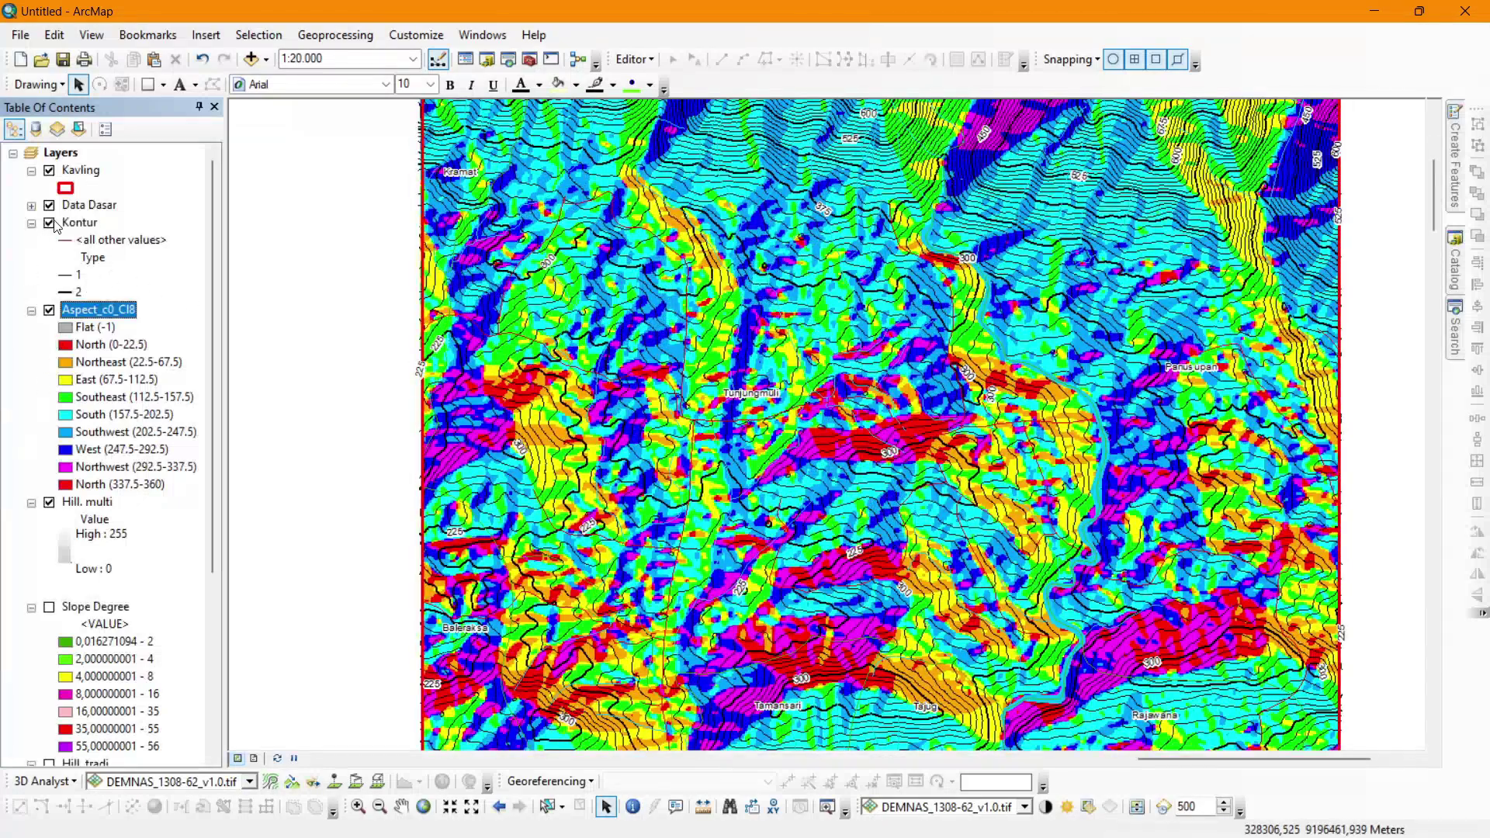
{"action": "left_click", "coordinate": [49, 222]}
{"action": "left_click", "coordinate": [48, 206]}
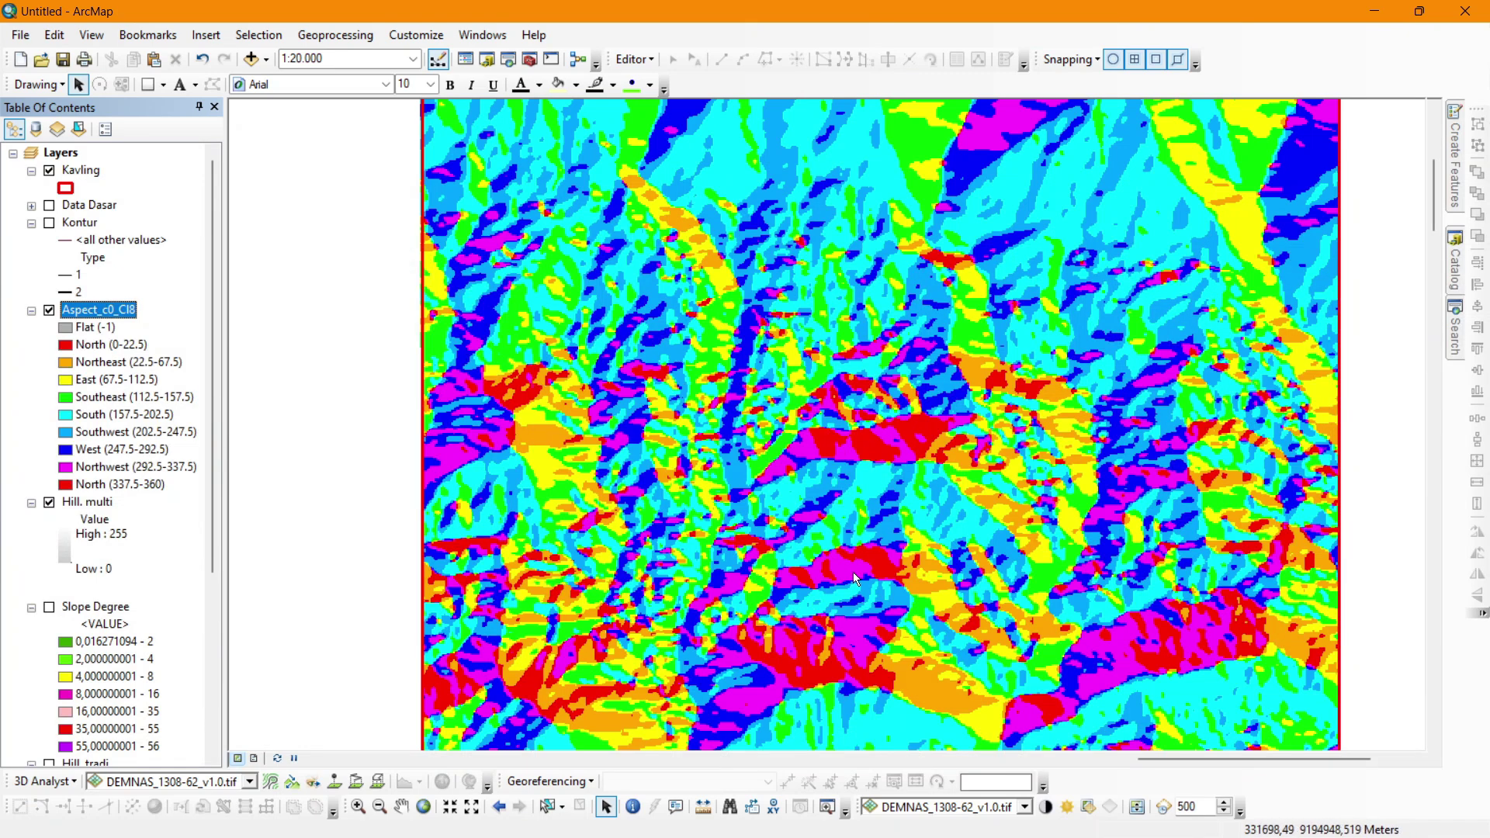
Zoom out so the coloured aspect raster shows at about 1:30,000.
{"action": "left_click_drag", "start_coordinate": [1434, 202], "coordinate": [1431, 175]}
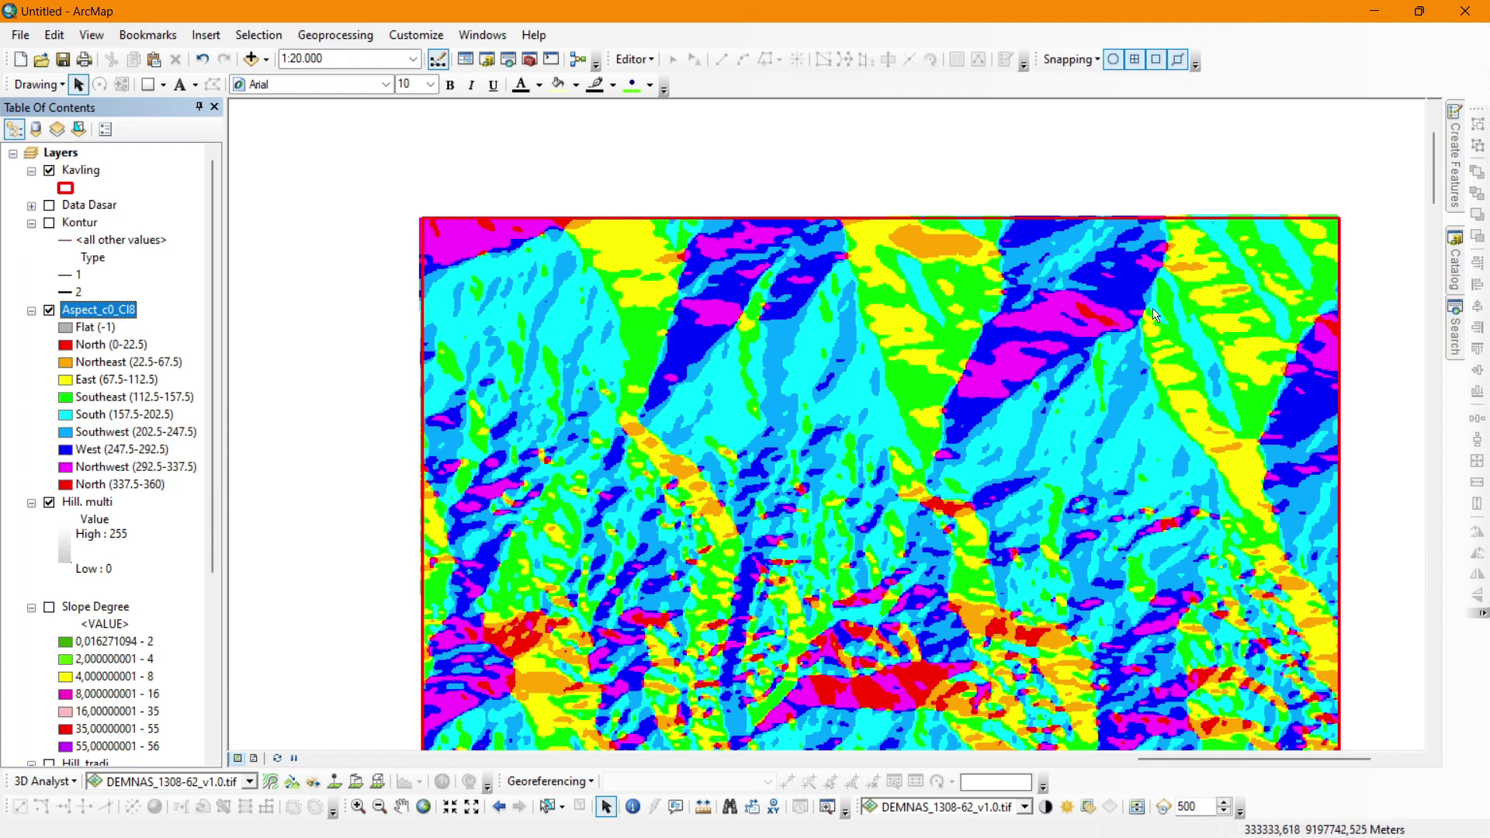
{"action": "left_click_drag", "start_coordinate": [1435, 176], "coordinate": [1431, 195]}
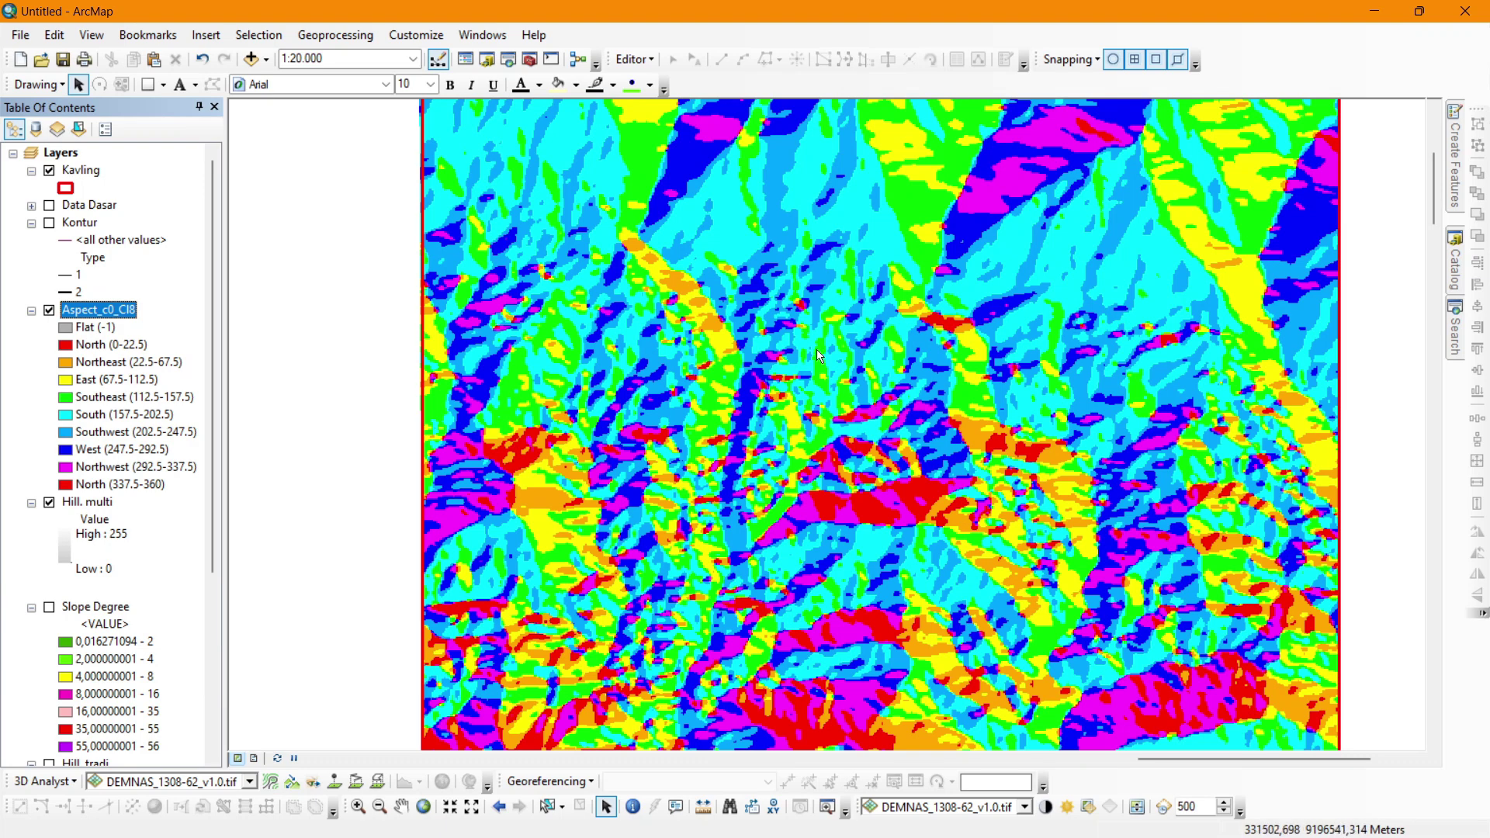
{"action": "scroll", "coordinate": [820, 355], "scroll_direction": "up", "scroll_amount": 1}
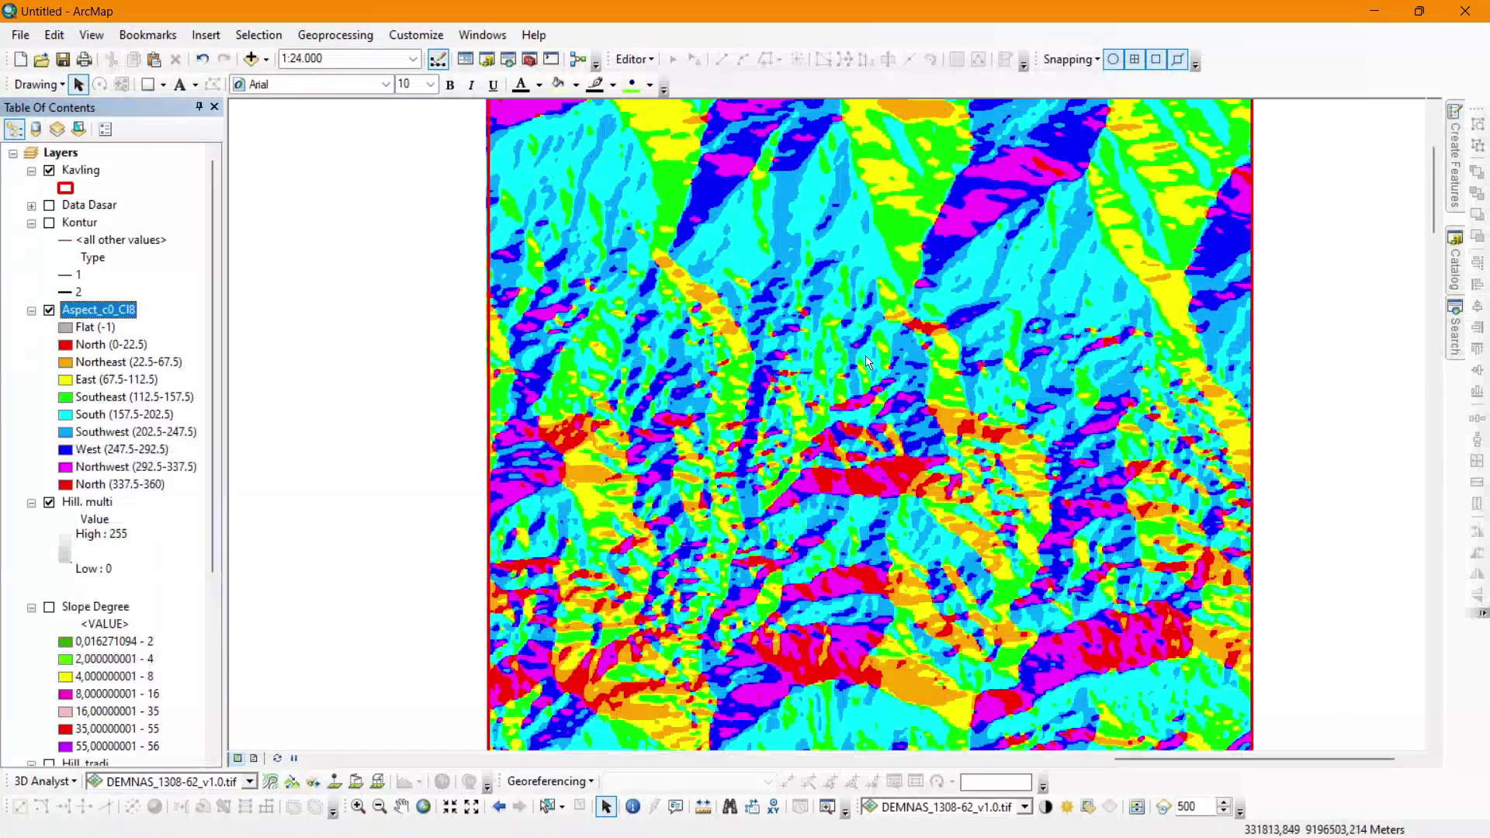
{"action": "scroll", "coordinate": [867, 362], "scroll_direction": "up", "scroll_amount": 1}
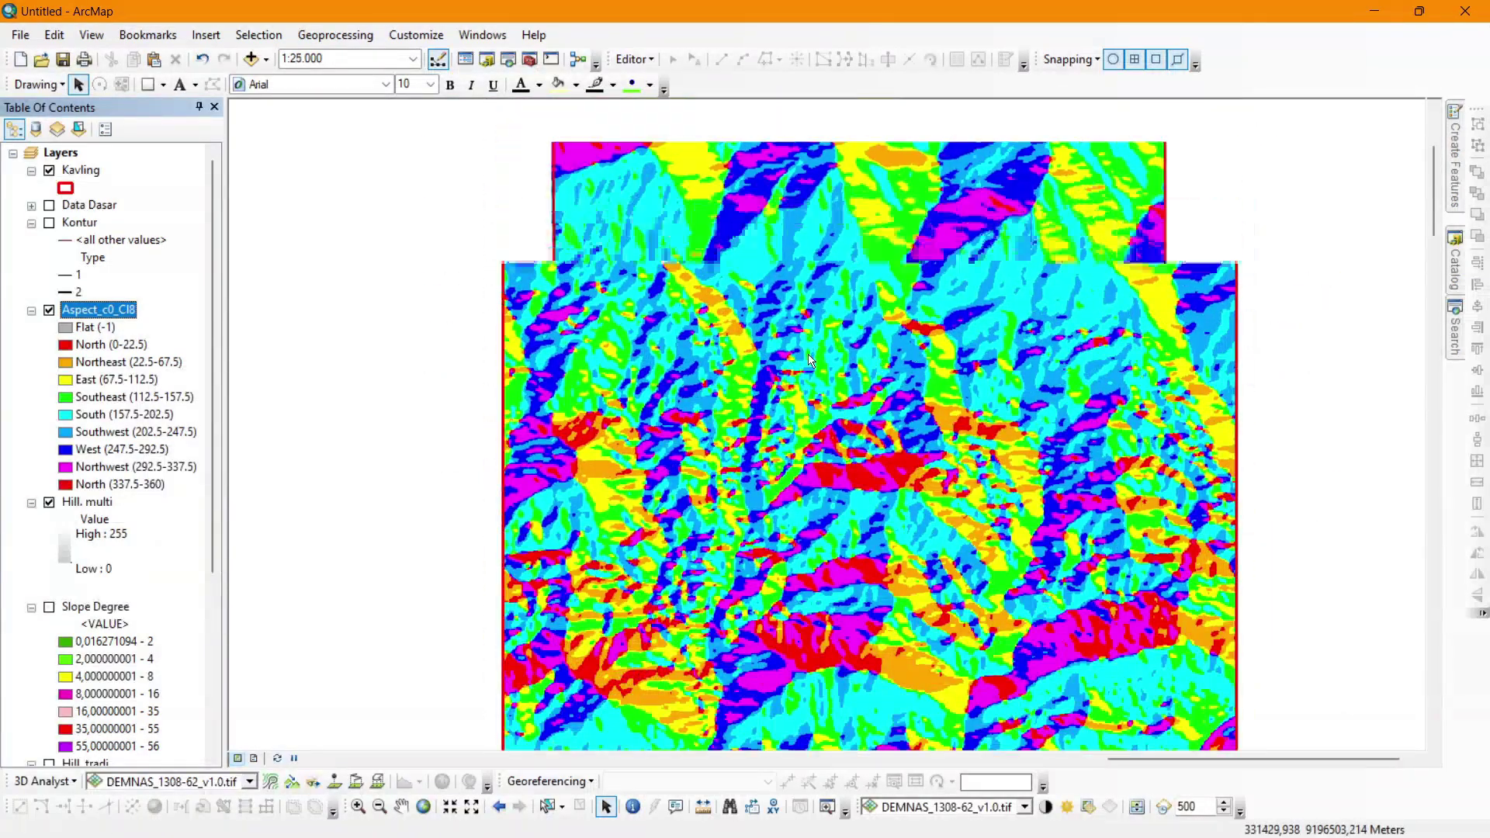
{"action": "scroll", "coordinate": [811, 361], "scroll_direction": "up", "scroll_amount": 1}
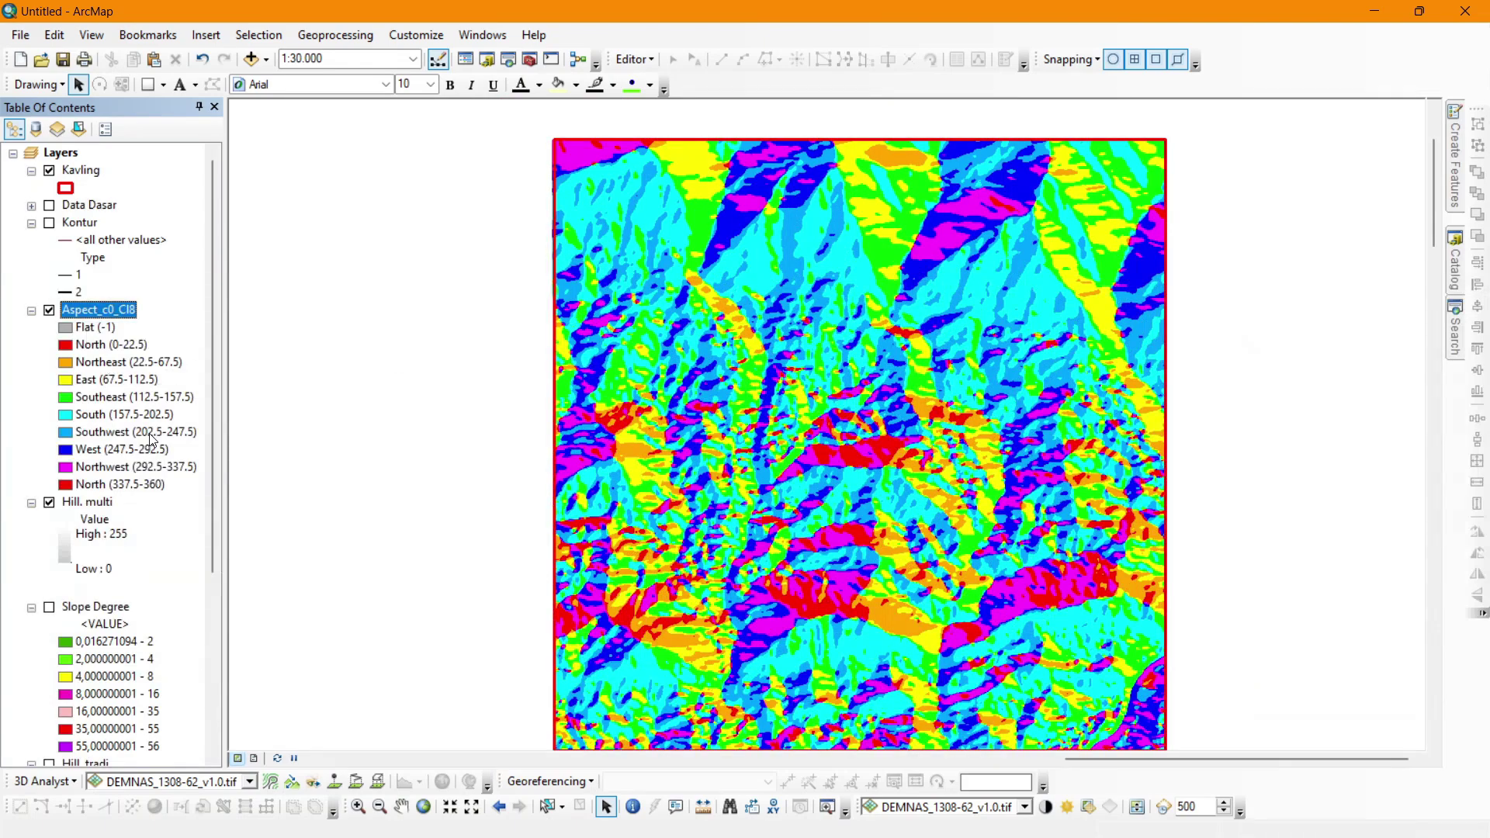
{"action": "left_click_drag", "start_coordinate": [1429, 202], "coordinate": [1430, 212]}
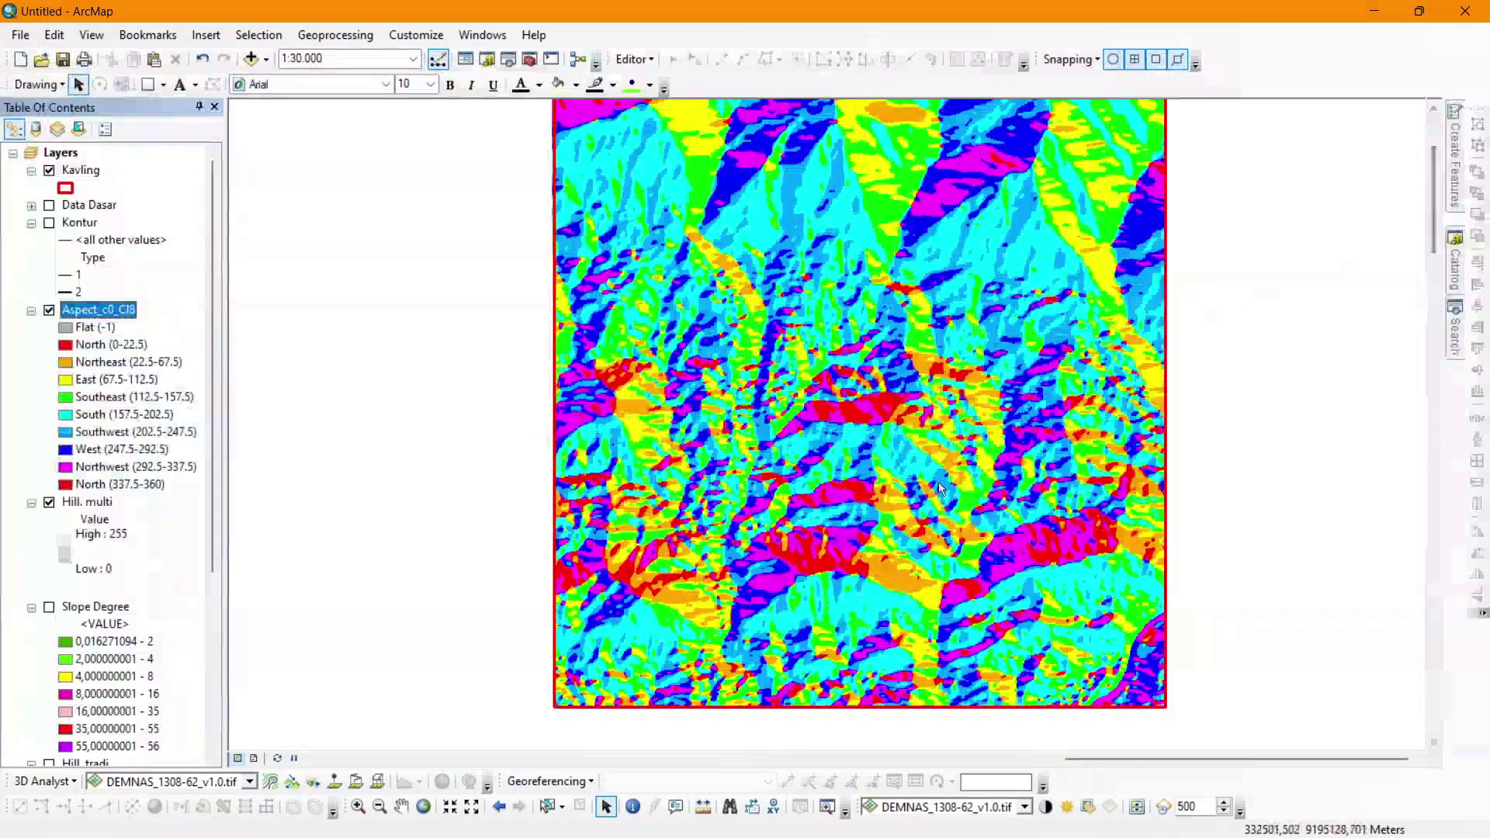
{"action": "scroll", "coordinate": [939, 487], "scroll_direction": "up", "scroll_amount": 1}
{"action": "scroll", "coordinate": [958, 489], "scroll_direction": "down", "scroll_amount": 1}
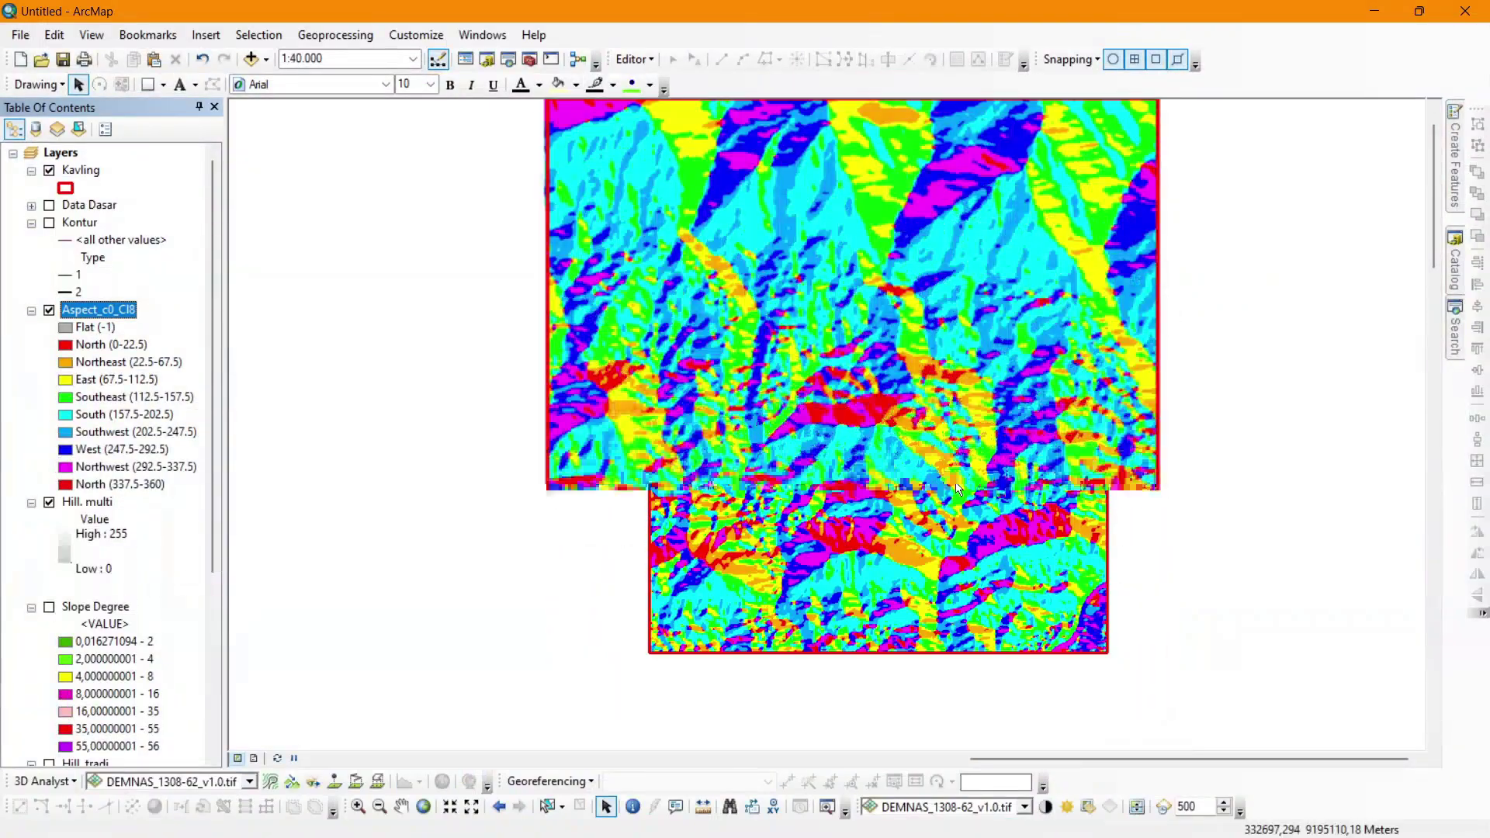
{"action": "left_click_drag", "start_coordinate": [1435, 202], "coordinate": [1435, 193]}
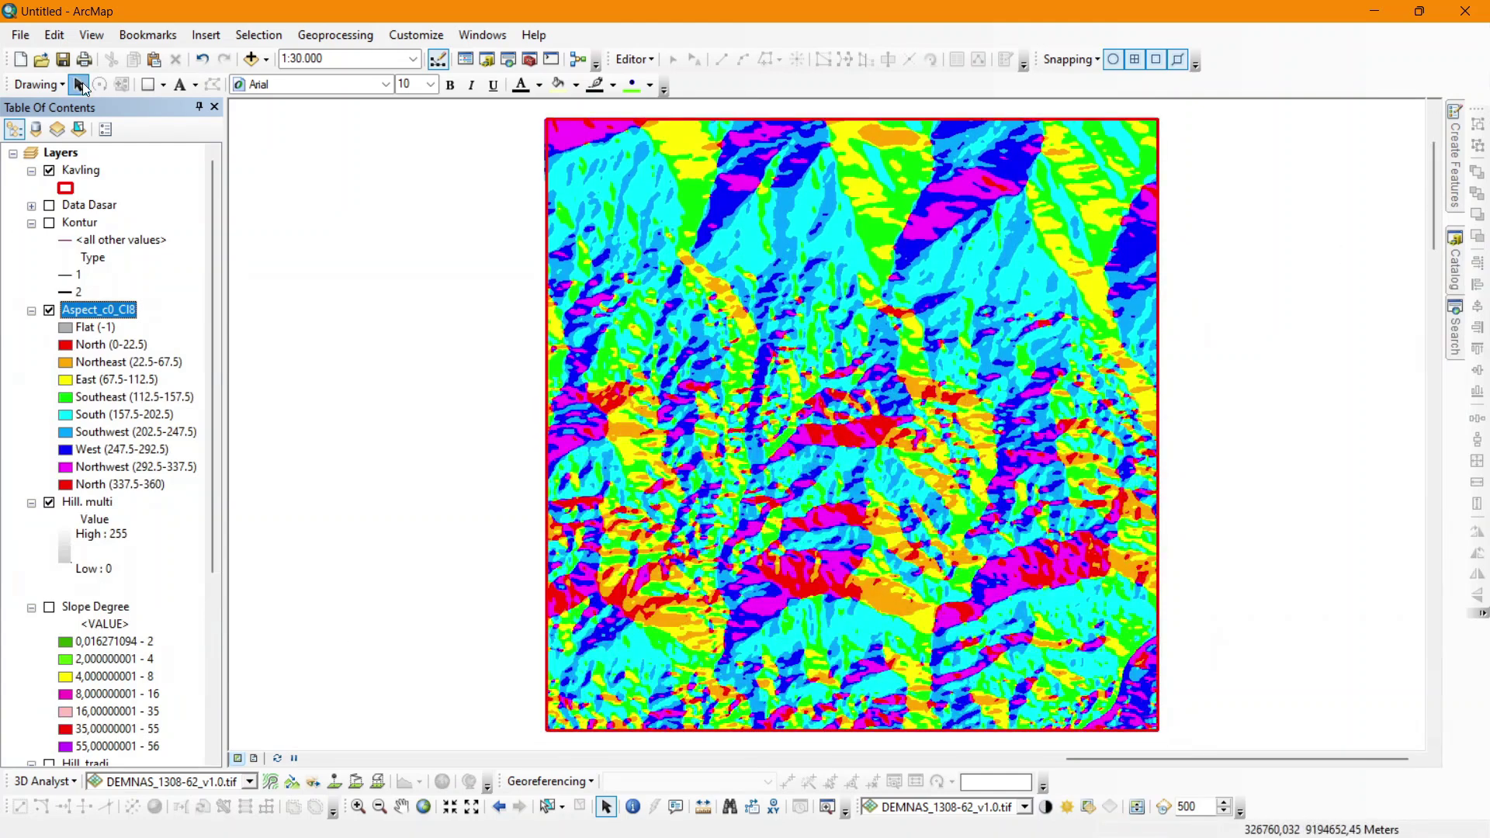
Cancel saving, switch to Layout View, and collapse the Hill. multi legend.
{"action": "left_click", "coordinate": [66, 59]}
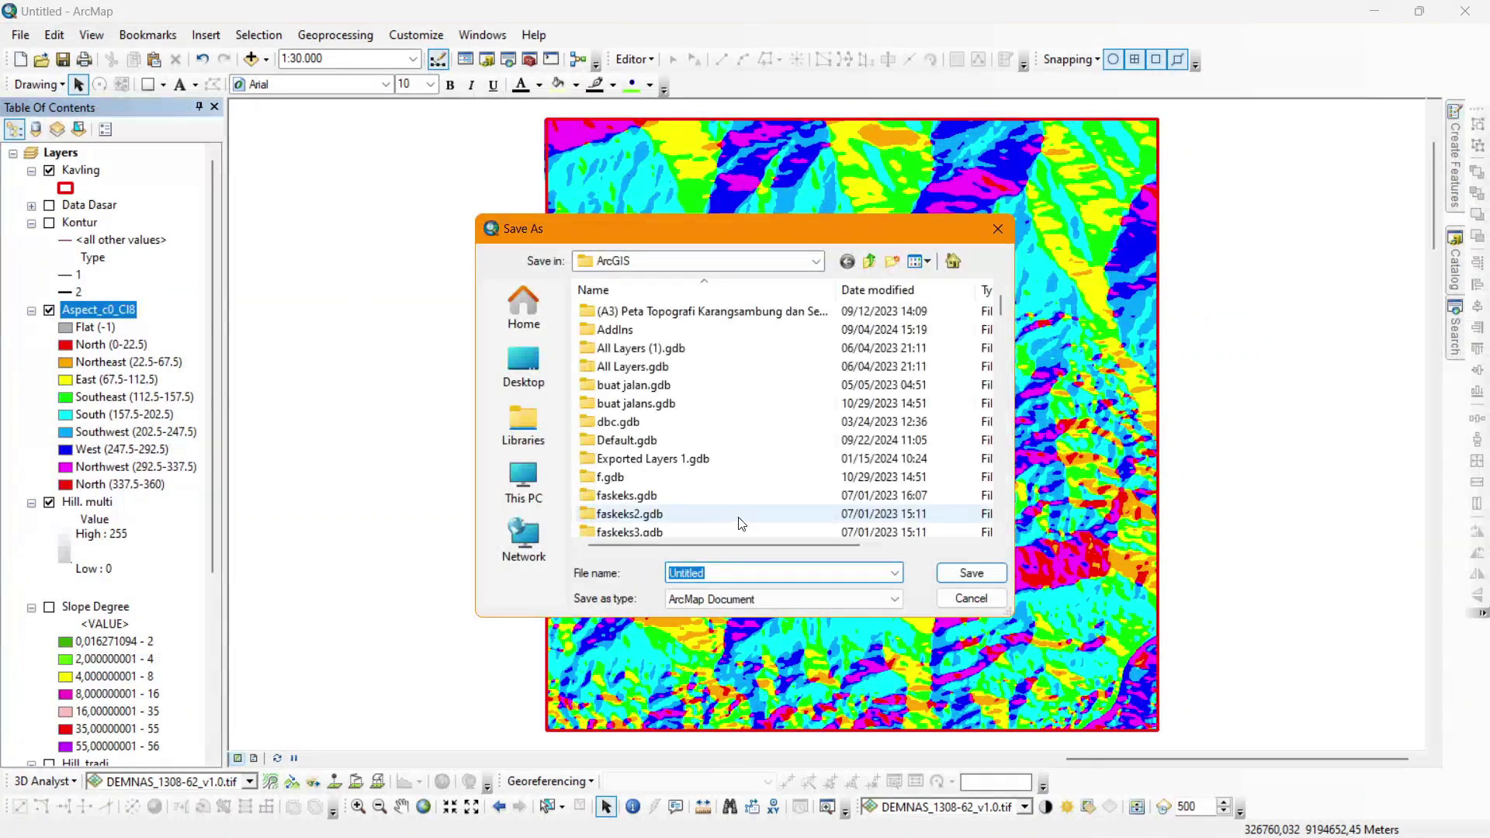
{"action": "key", "text": "Escape"}
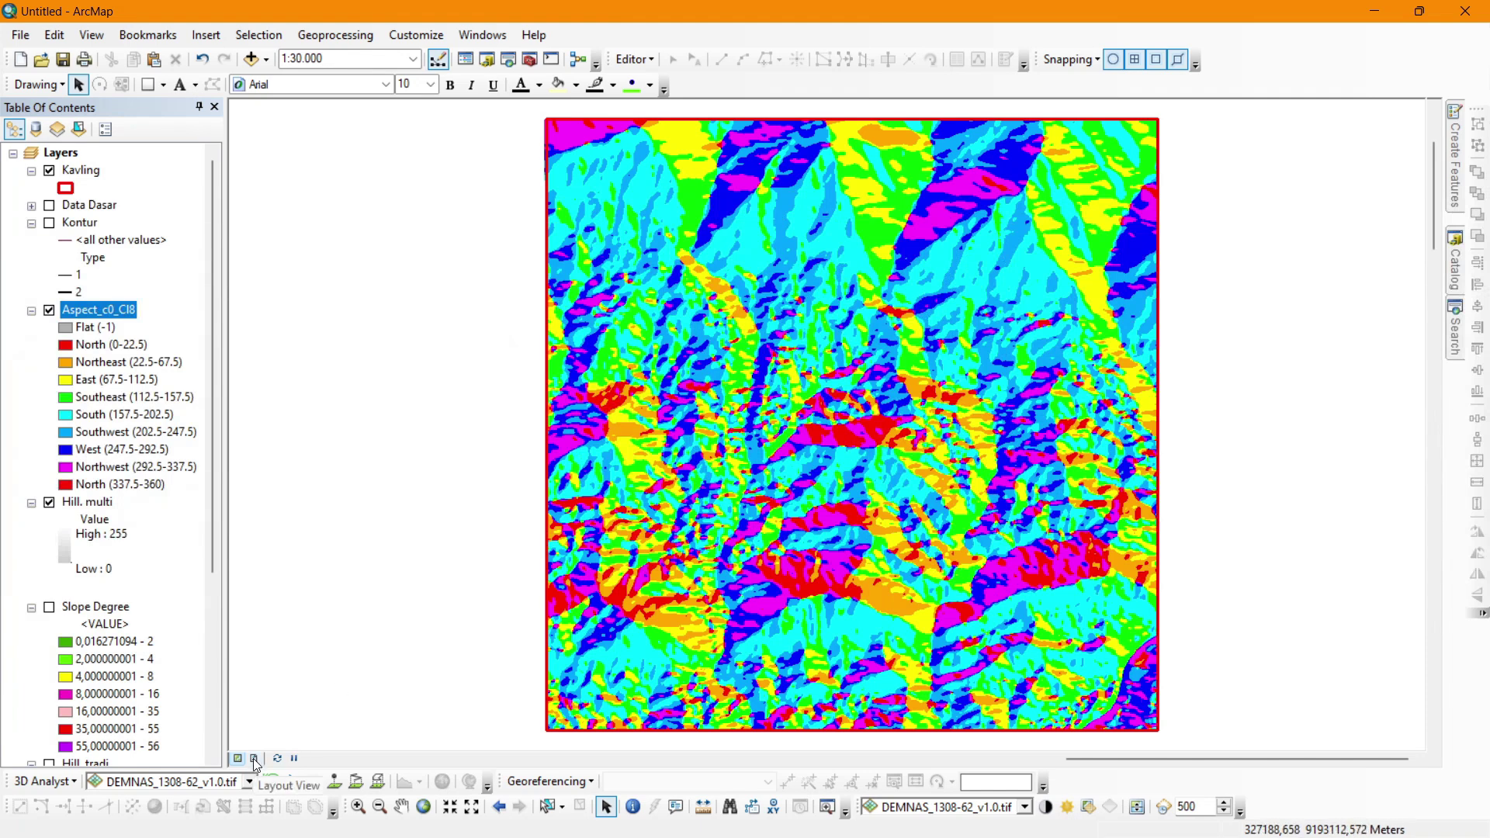
{"action": "left_click", "coordinate": [255, 760]}
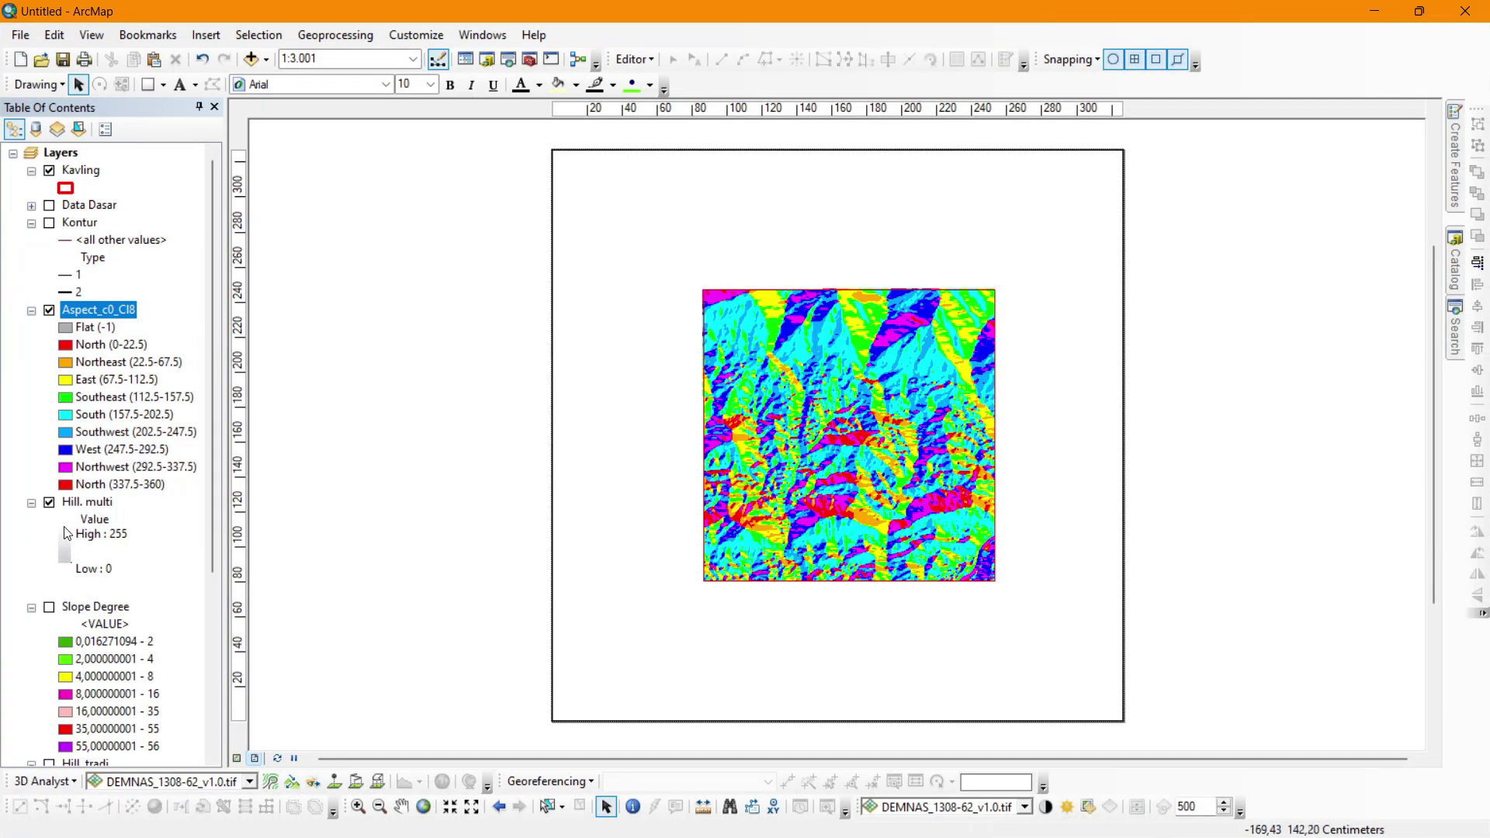
{"action": "left_click", "coordinate": [31, 502]}
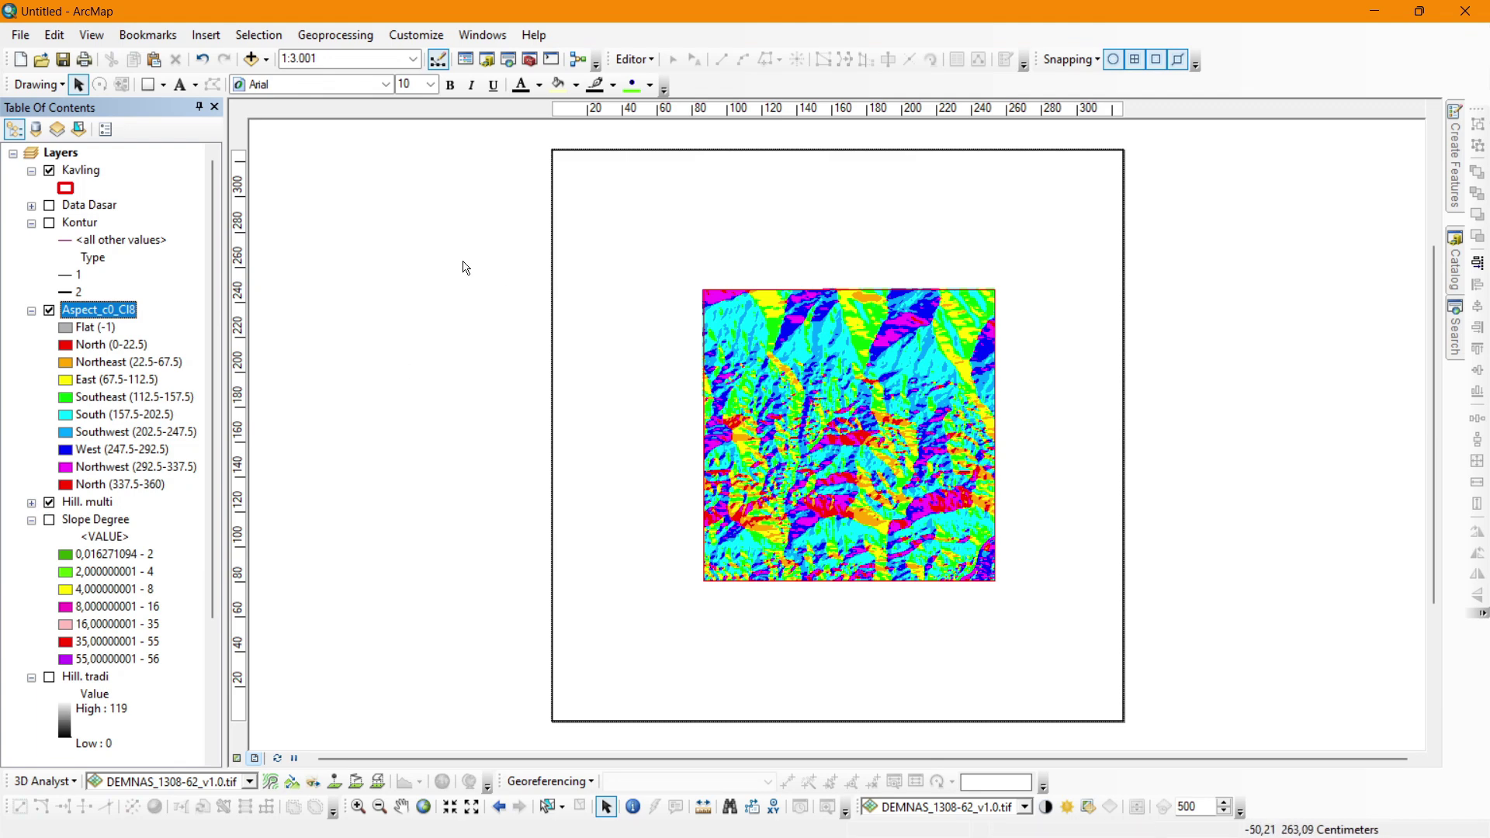
Set the layout page to A4 paper in landscape orientation via Page and Print Setup.
{"action": "right_click", "coordinate": [426, 301]}
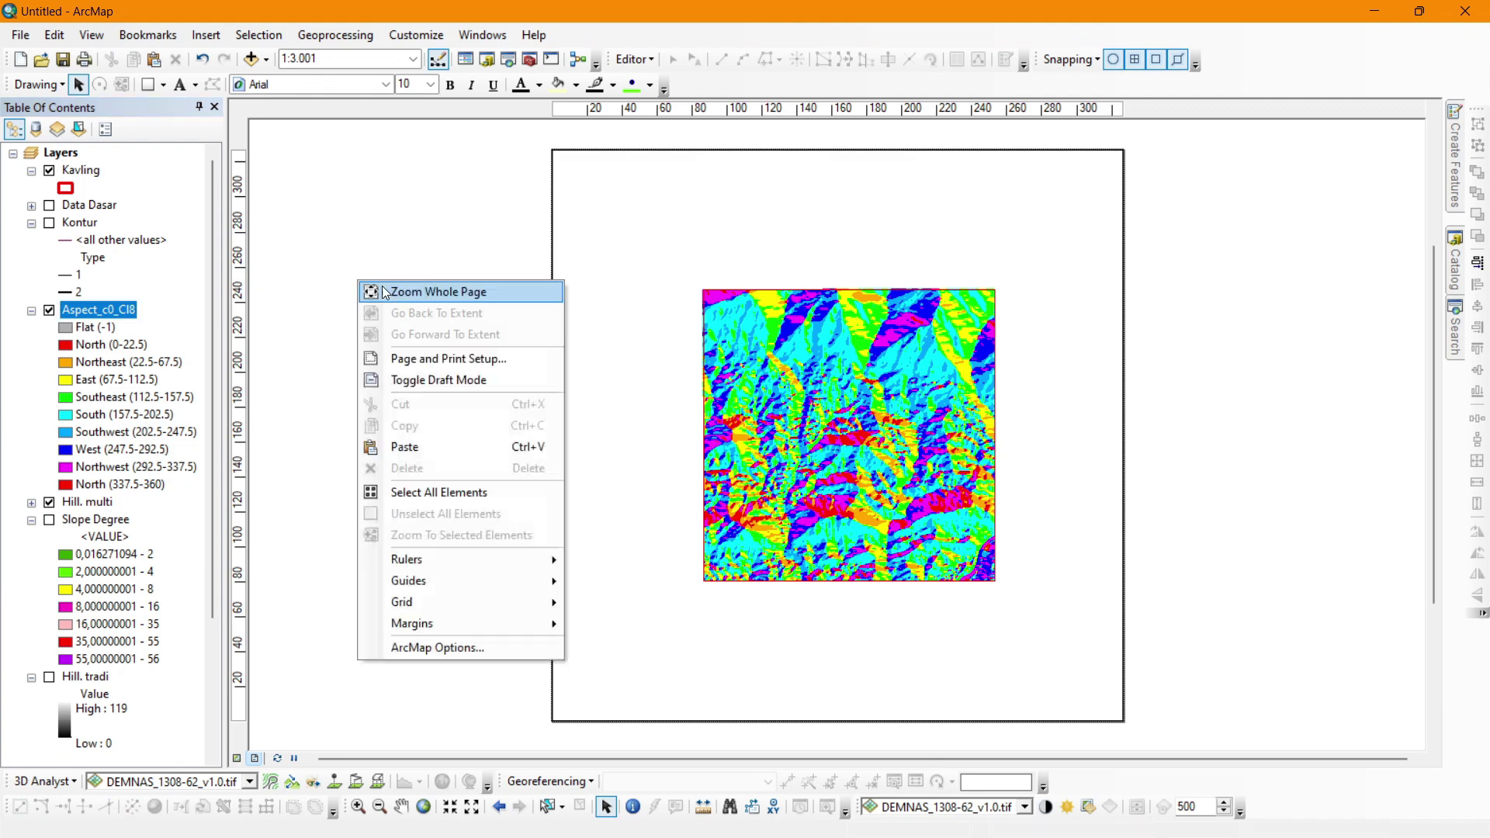
{"action": "right_click", "coordinate": [357, 280]}
{"action": "left_click", "coordinate": [449, 360]}
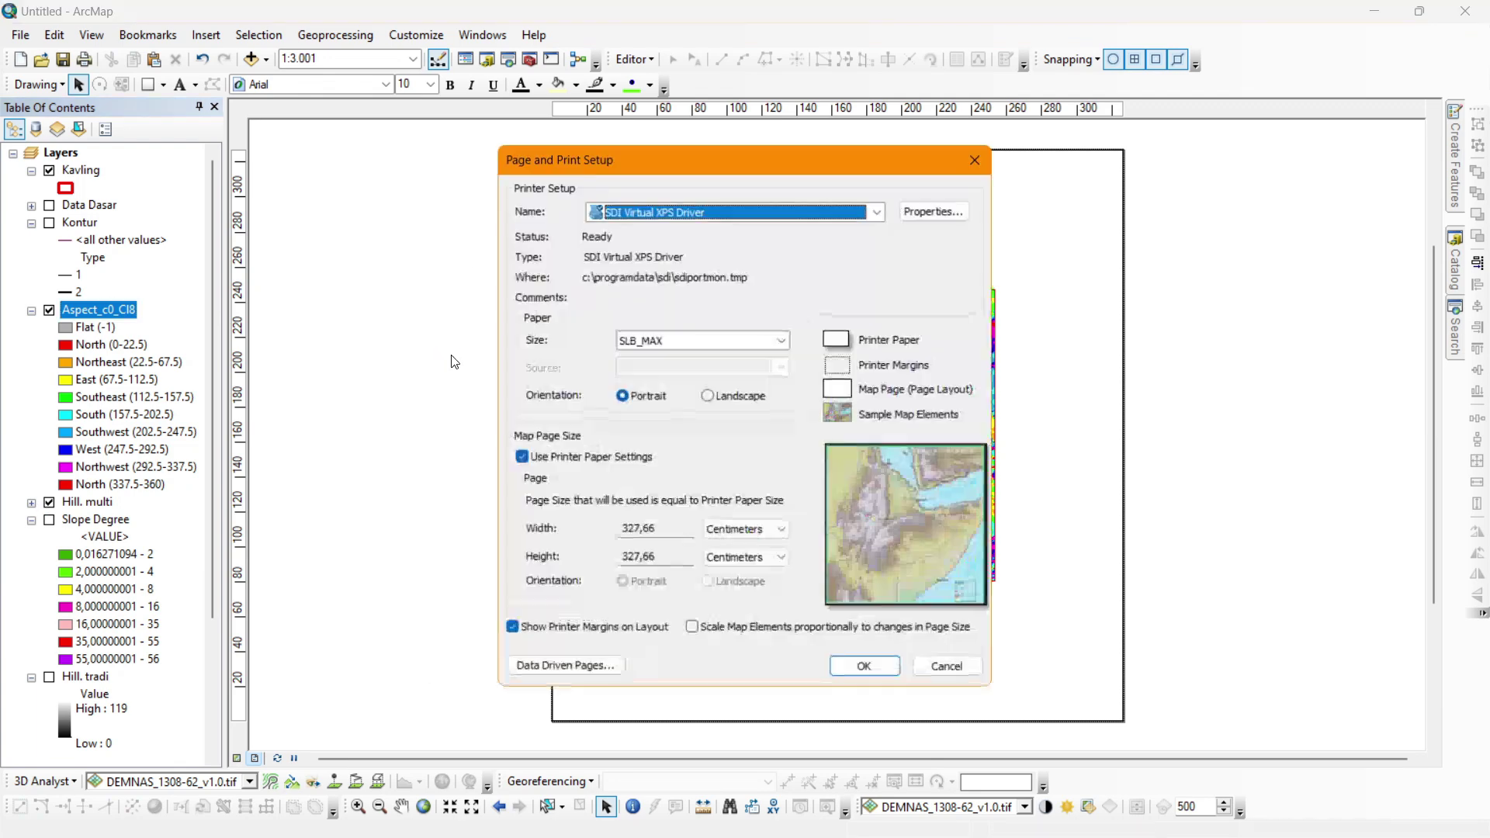
{"action": "left_click", "coordinate": [707, 340]}
{"action": "scroll", "coordinate": [683, 388], "scroll_direction": "up", "scroll_amount": 5}
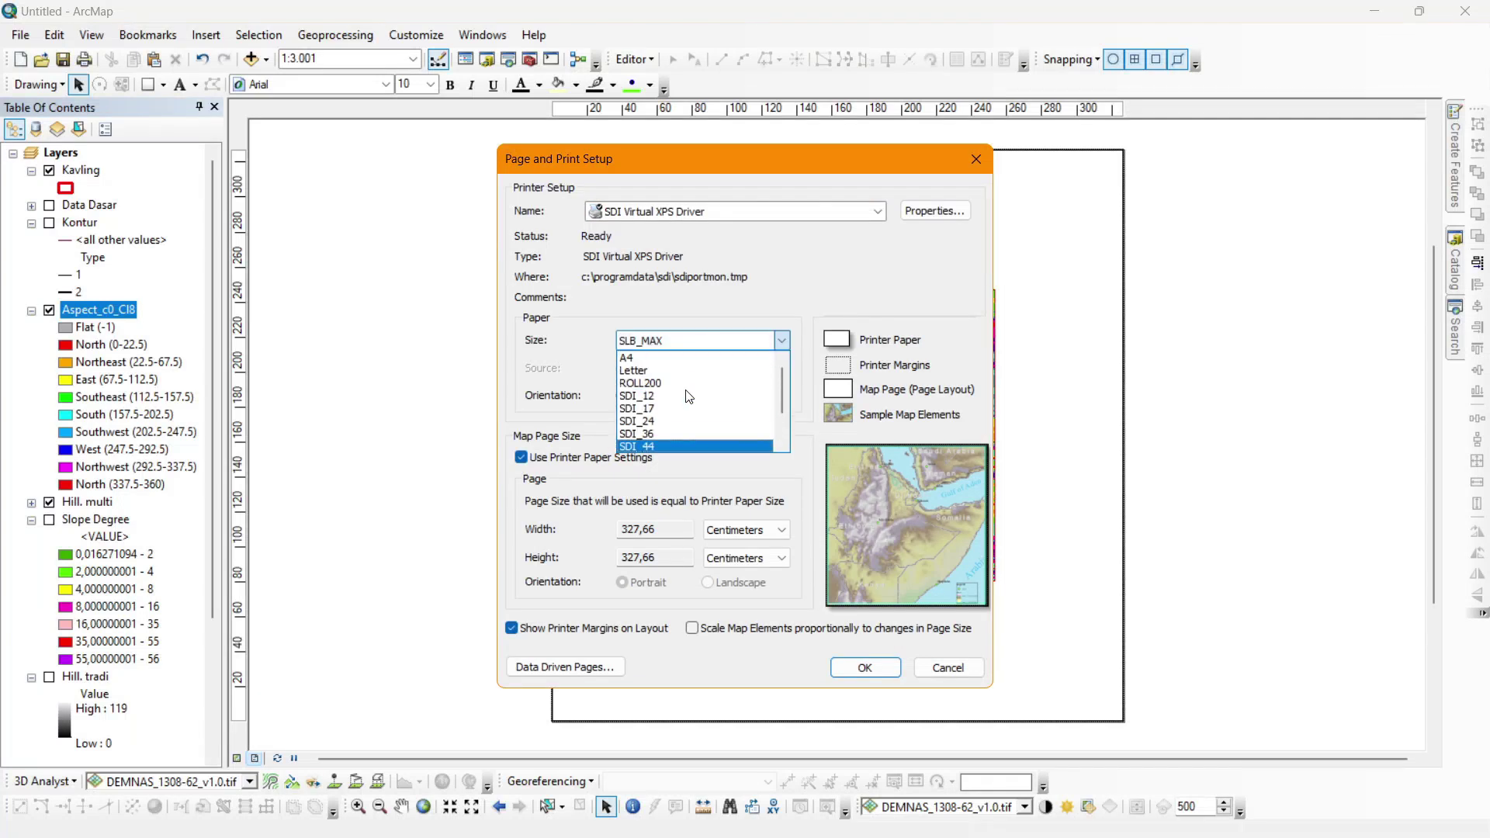
{"action": "left_click", "coordinate": [670, 359]}
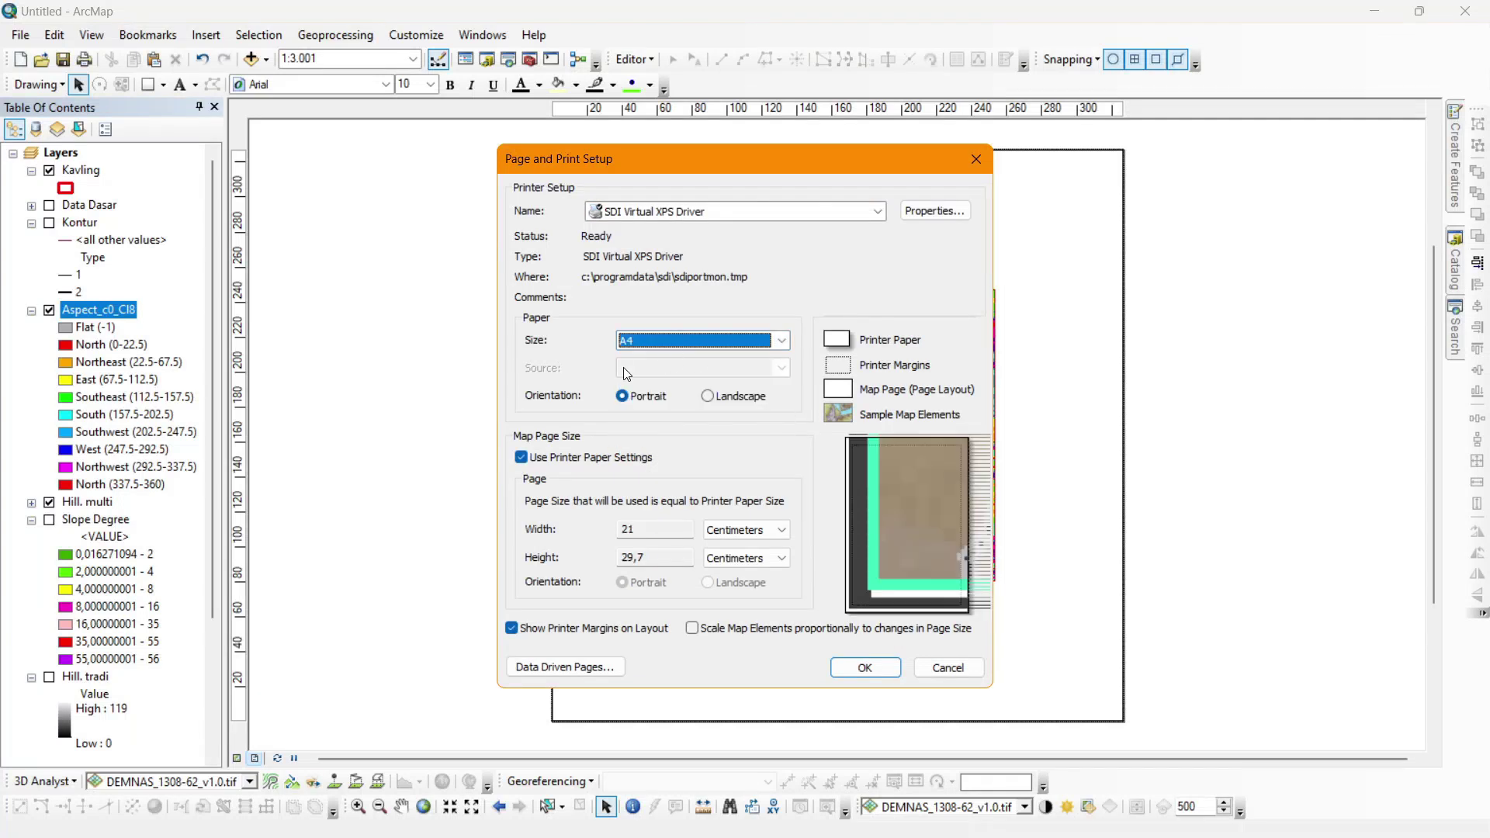
{"action": "left_click", "coordinate": [721, 397]}
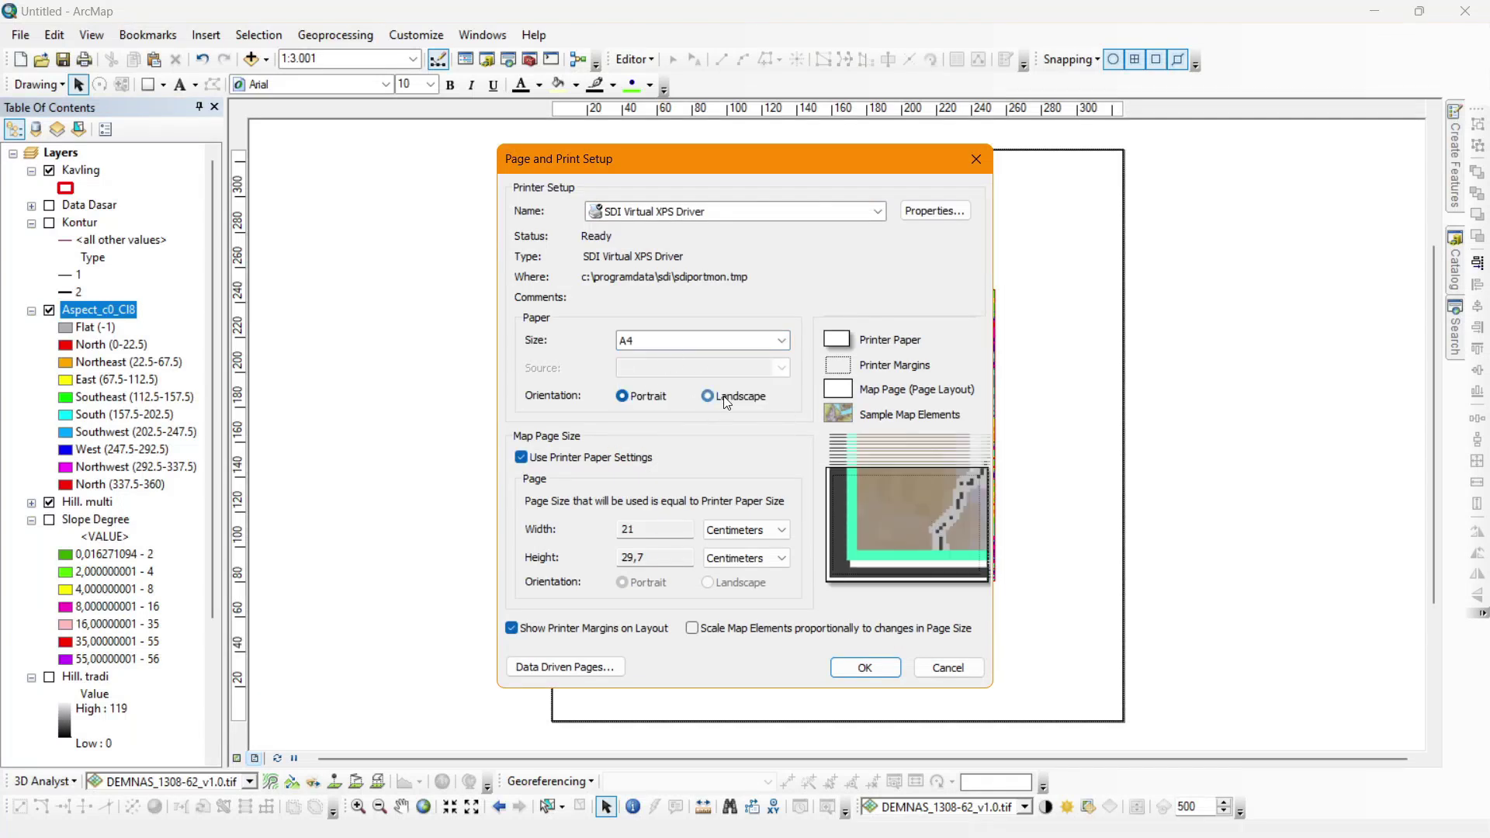
{"action": "left_click", "coordinate": [885, 672]}
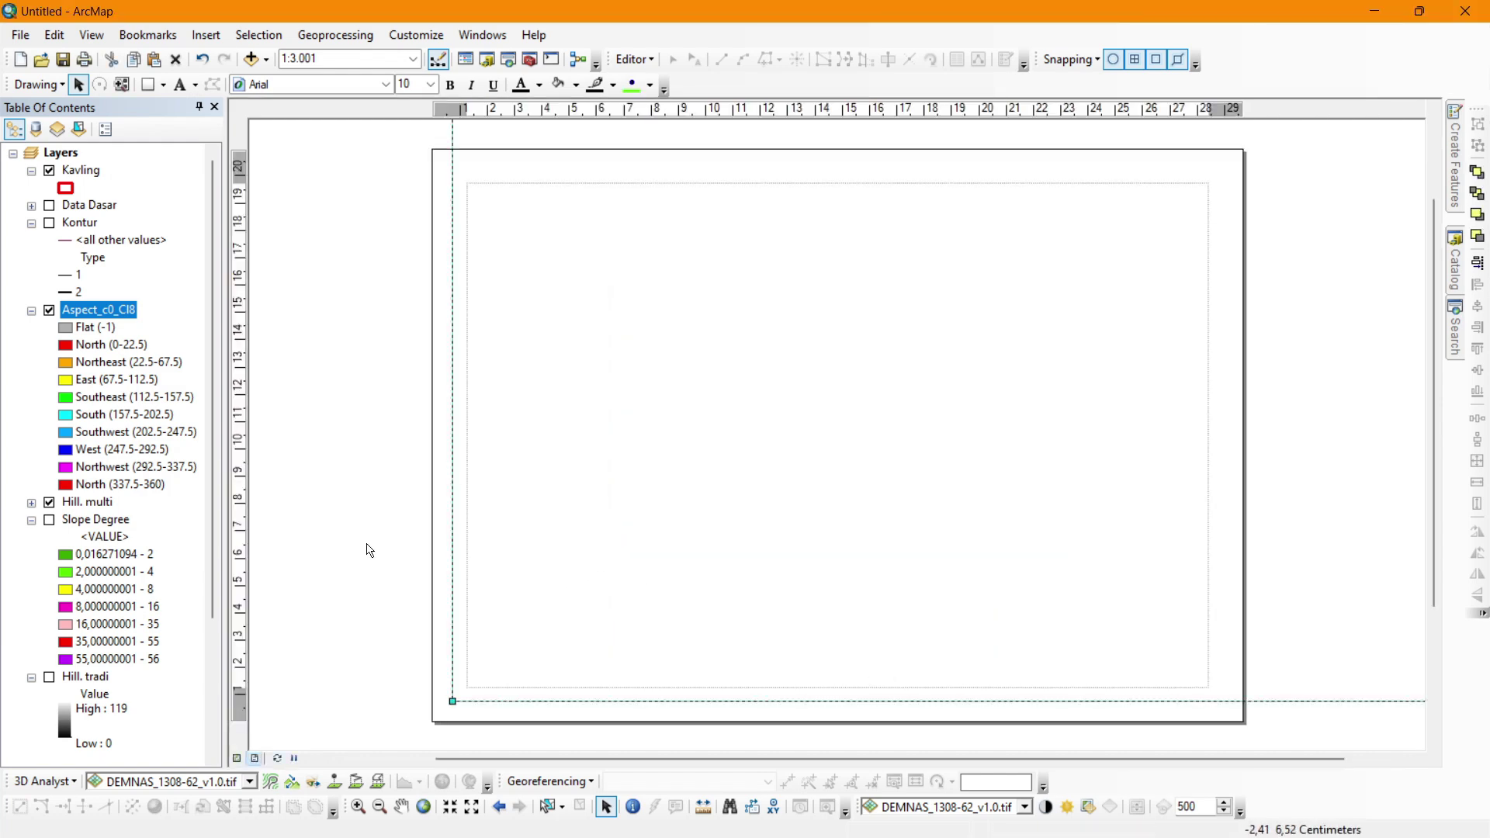
Shrink the map frame into the left part of the landscape page.
{"action": "scroll", "coordinate": [423, 558], "scroll_direction": "up", "scroll_amount": 3}
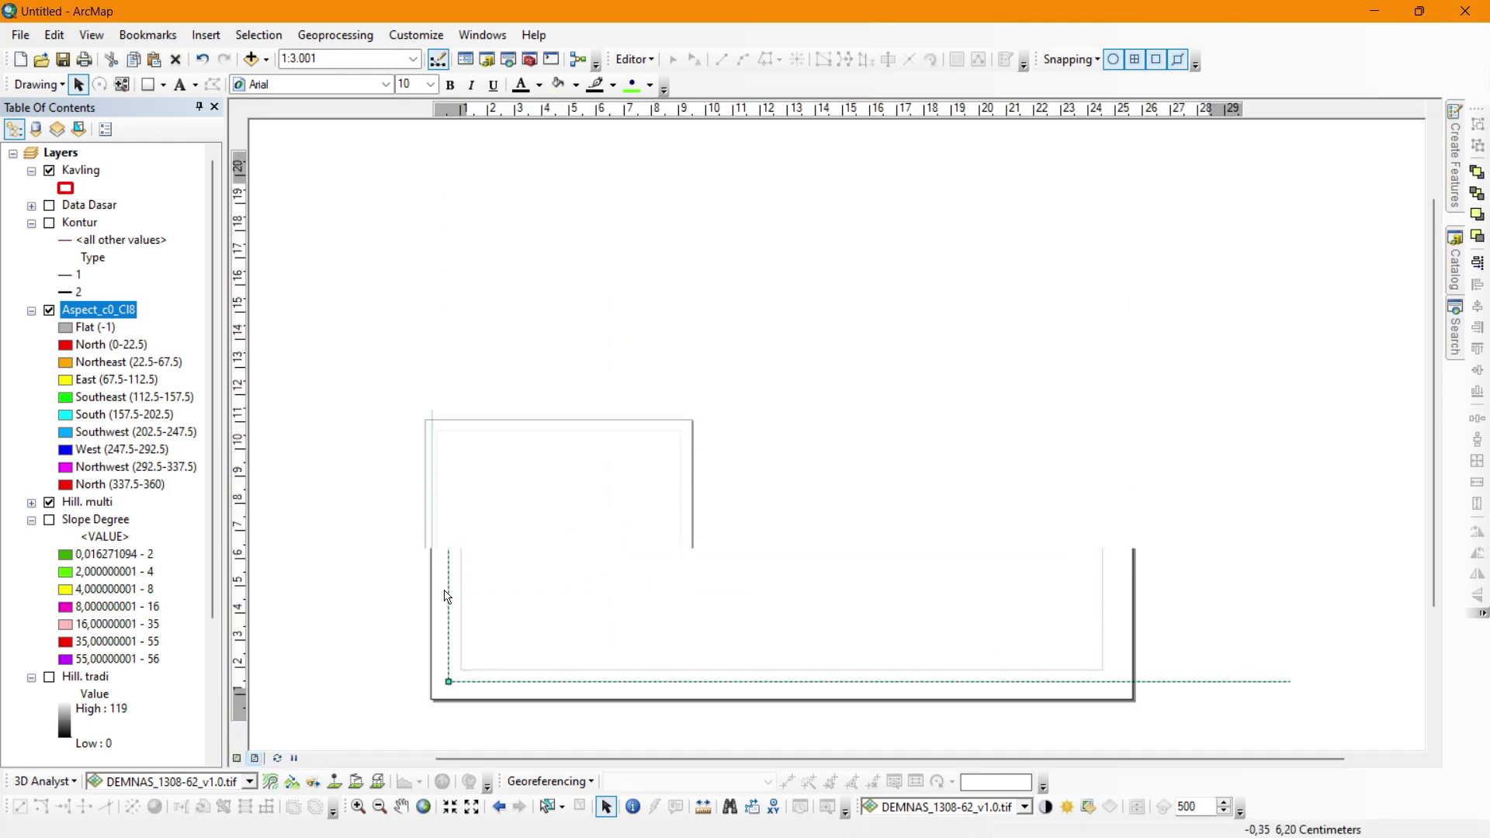
{"action": "scroll", "coordinate": [473, 638], "scroll_direction": "up", "scroll_amount": 2}
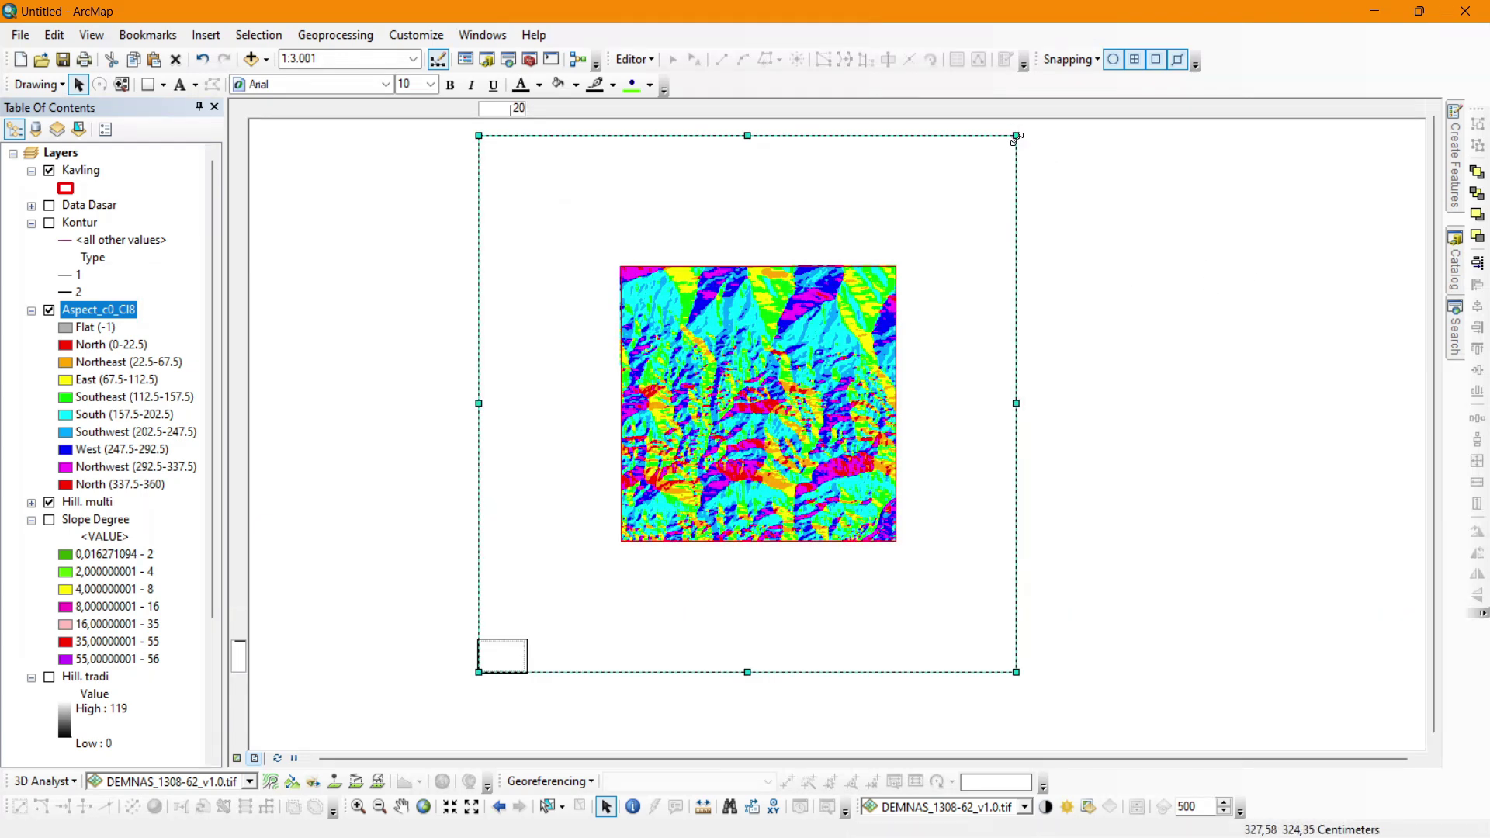
{"action": "left_click_drag", "start_coordinate": [1015, 136], "coordinate": [509, 643]}
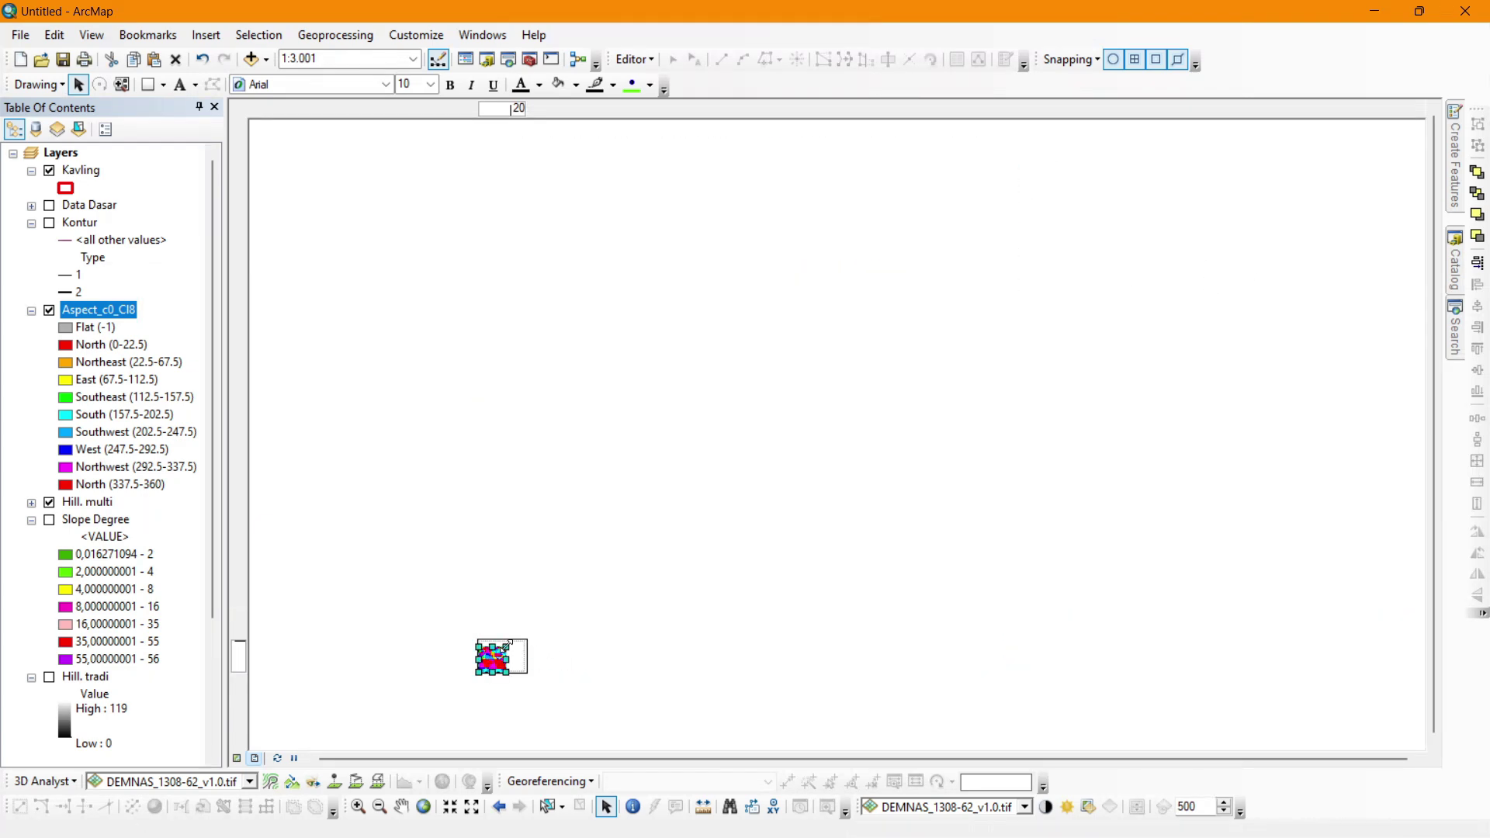
{"action": "scroll", "coordinate": [488, 684], "scroll_direction": "down", "scroll_amount": 8}
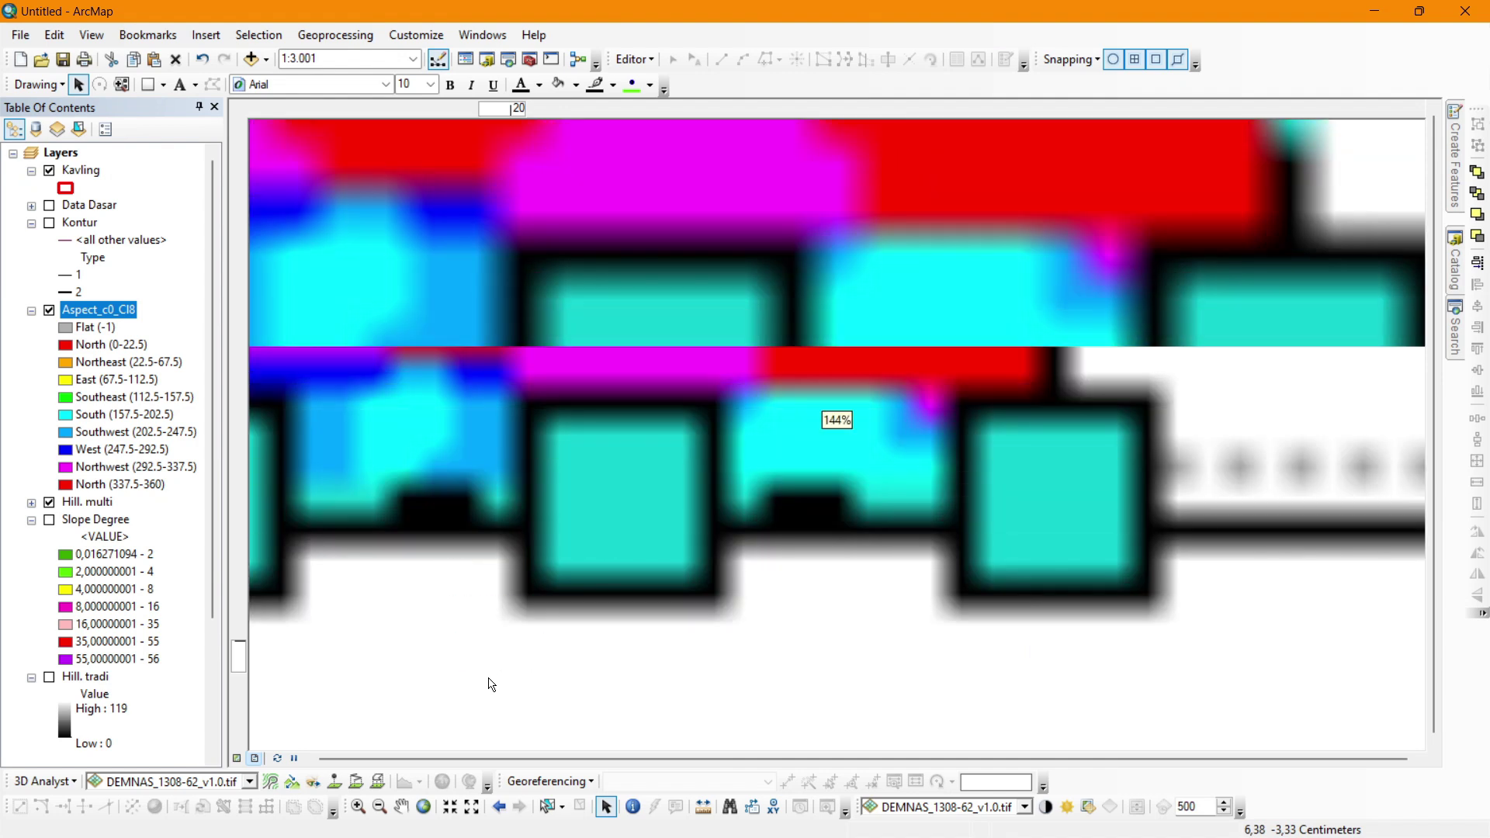
{"action": "scroll", "coordinate": [714, 626], "scroll_direction": "up", "scroll_amount": 5}
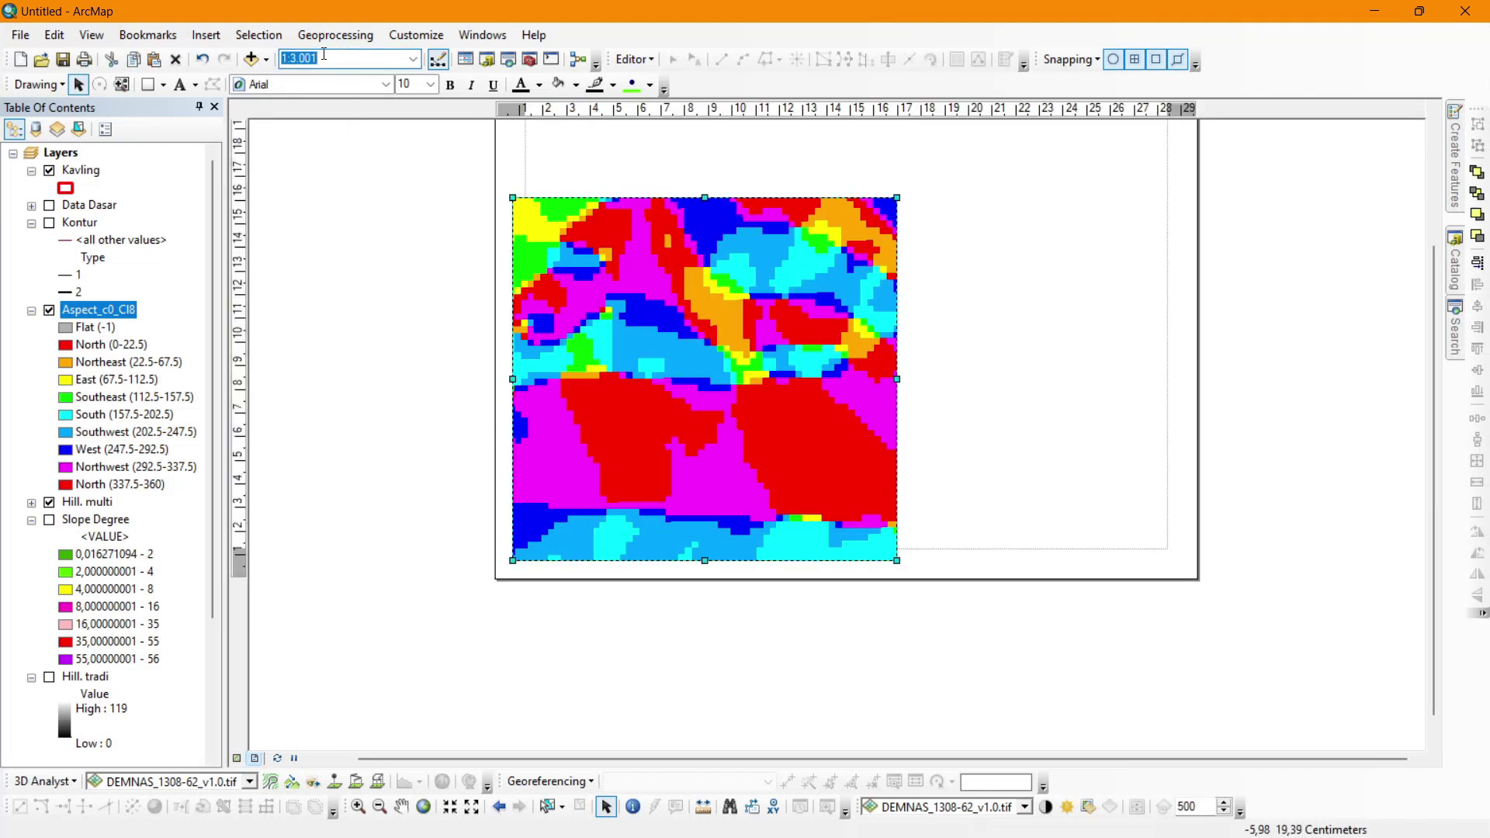
Set the map scale to 1:25,000.
{"action": "type", "text": "25000"}
{"action": "key", "text": "Return"}
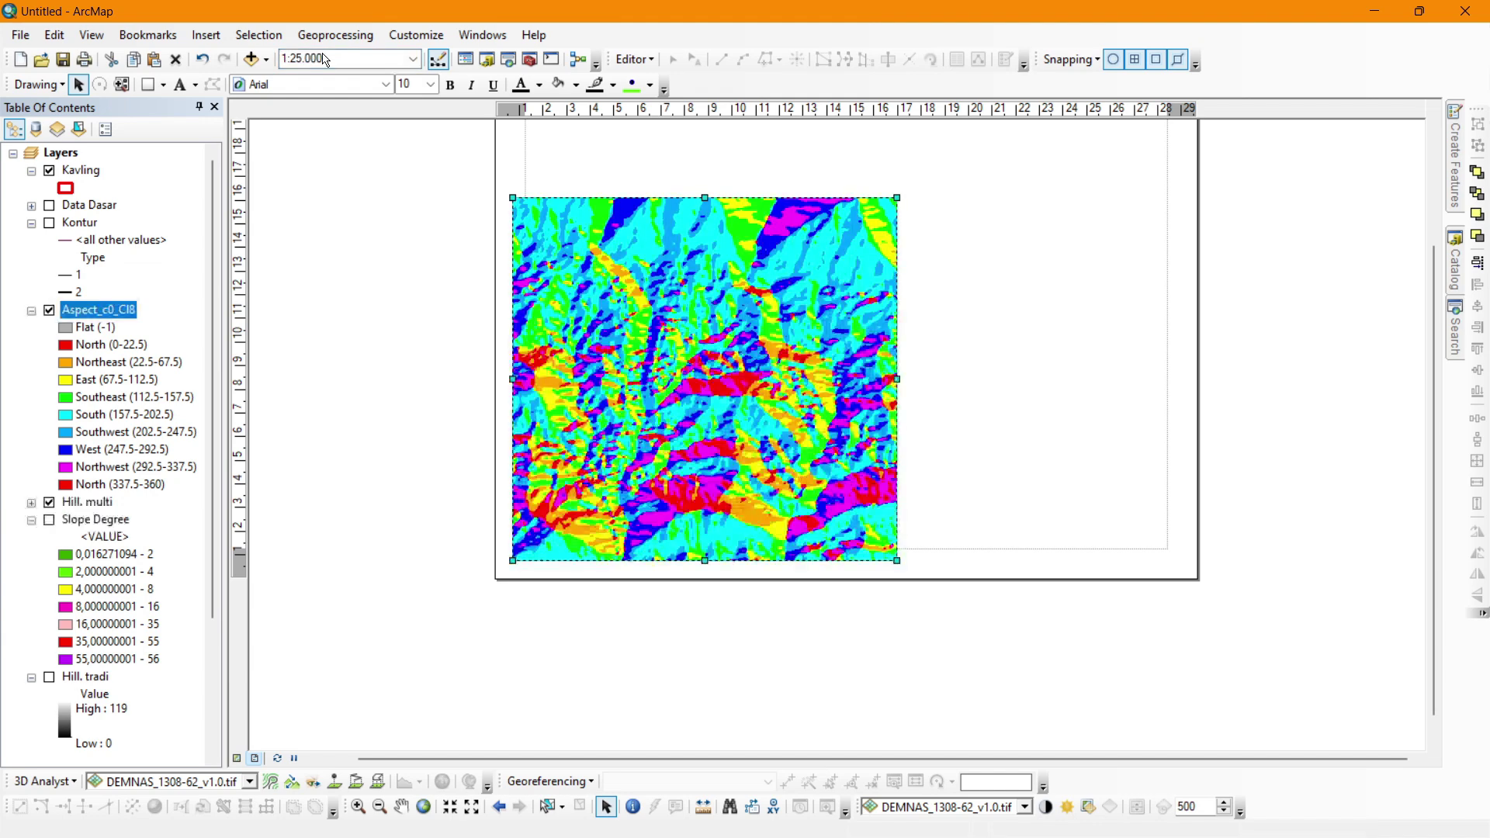
{"action": "left_click_drag", "start_coordinate": [1431, 268], "coordinate": [1428, 203]}
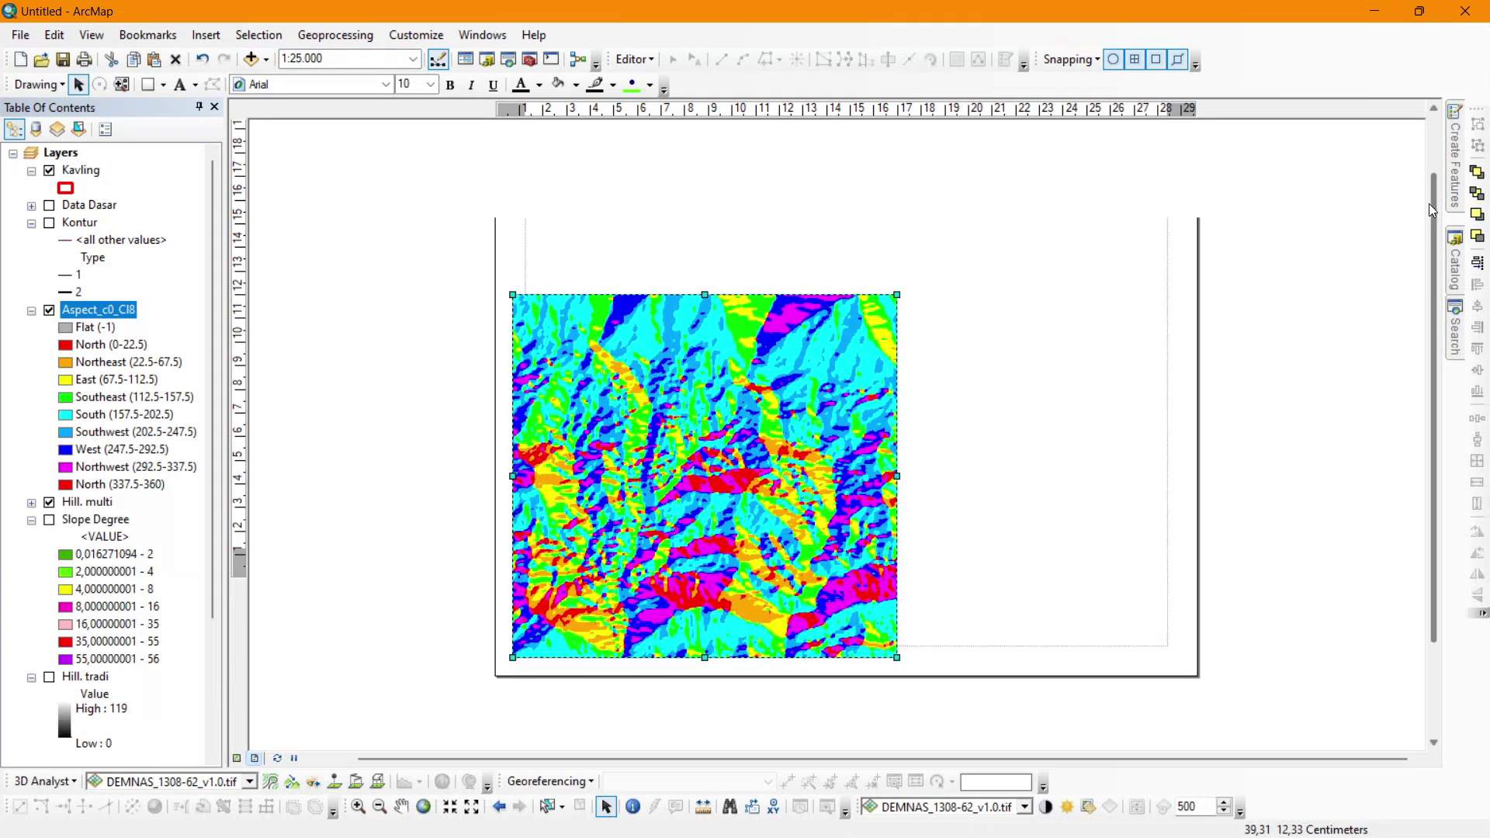
{"action": "left_click", "coordinate": [48, 309]}
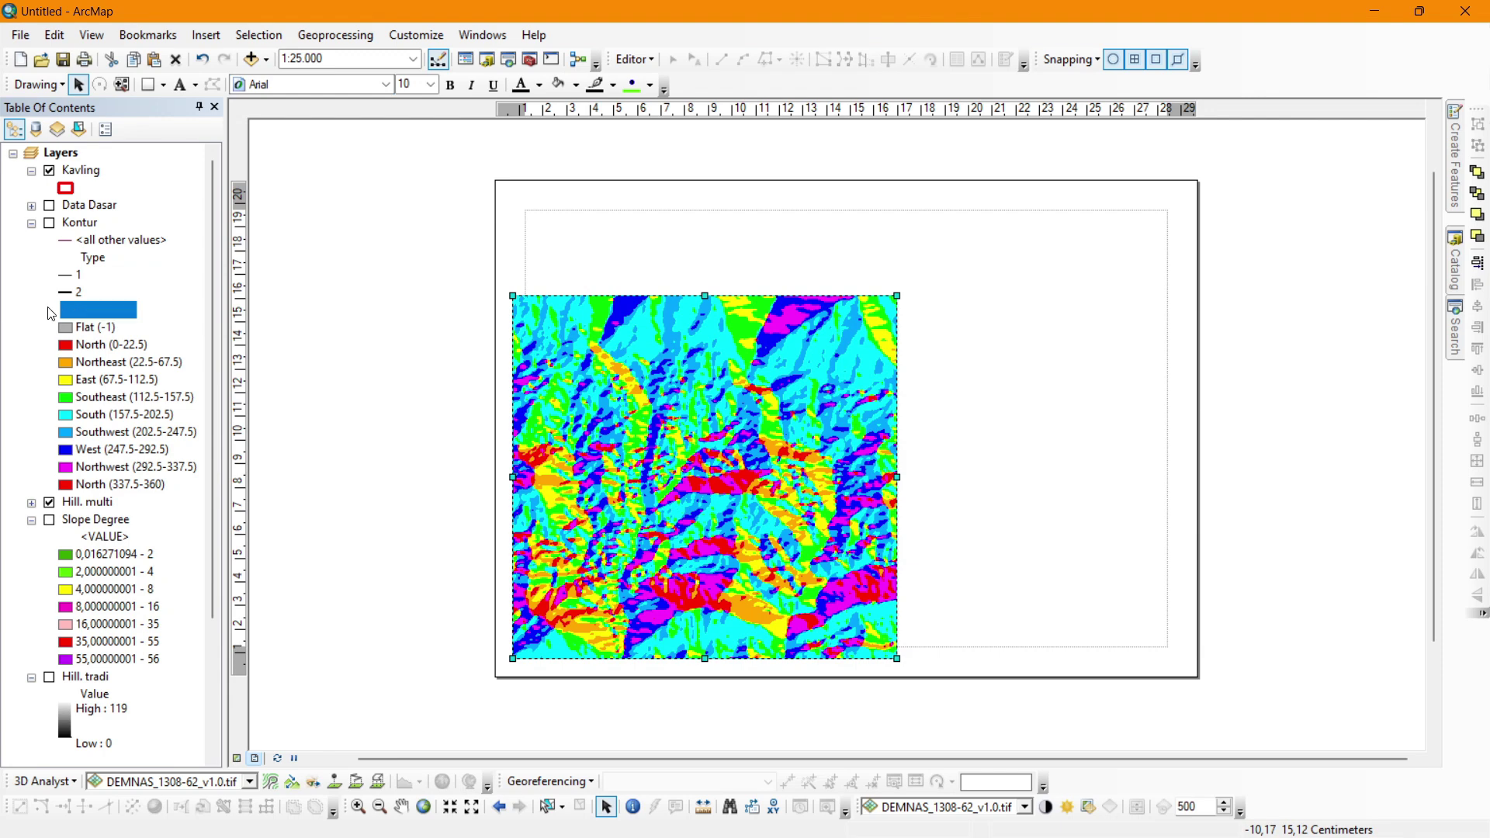
{"action": "left_click", "coordinate": [49, 205]}
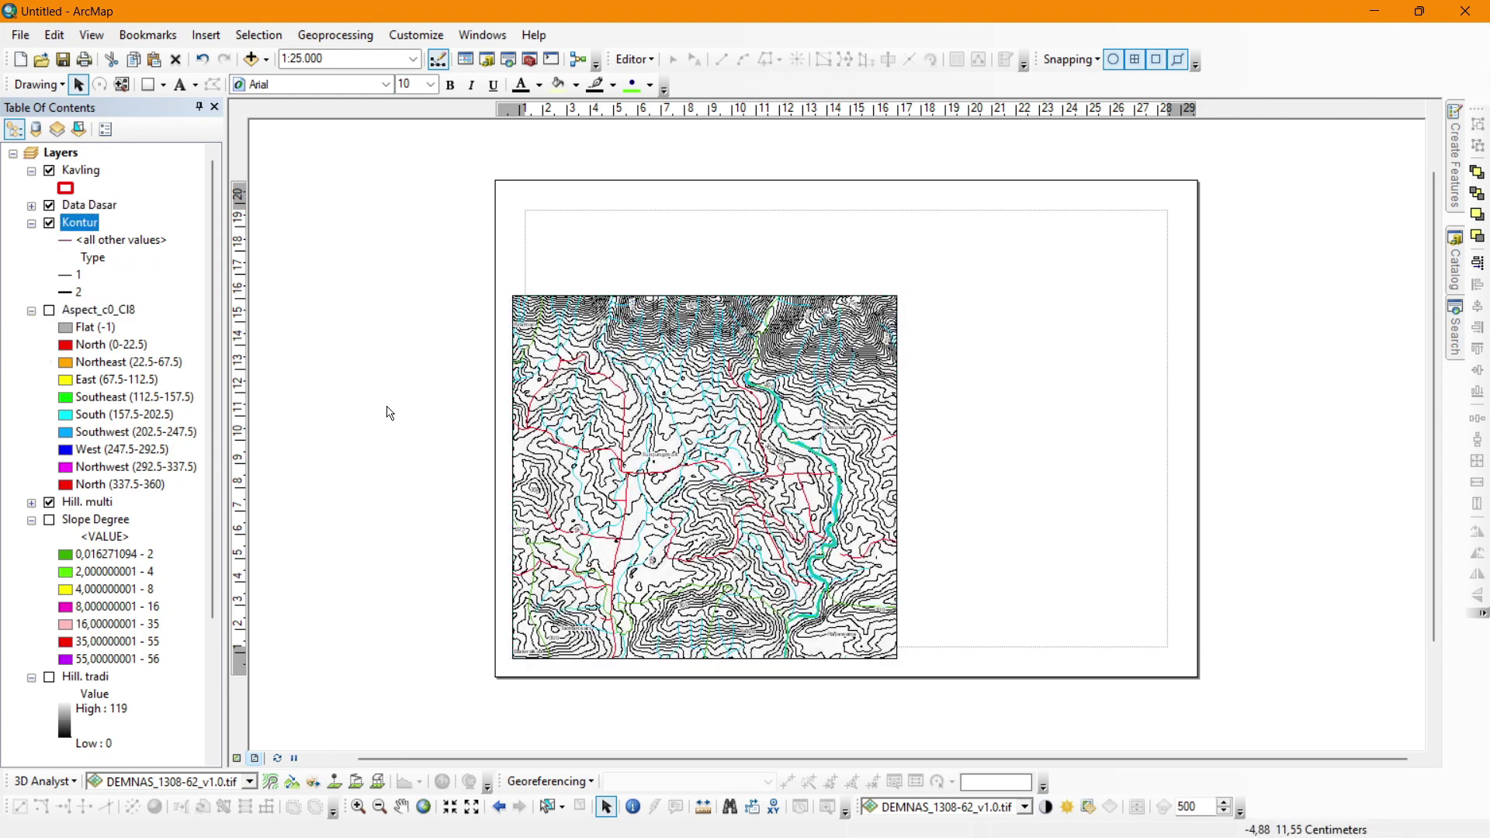
{"action": "left_click_drag", "start_coordinate": [613, 466], "coordinate": [641, 420]}
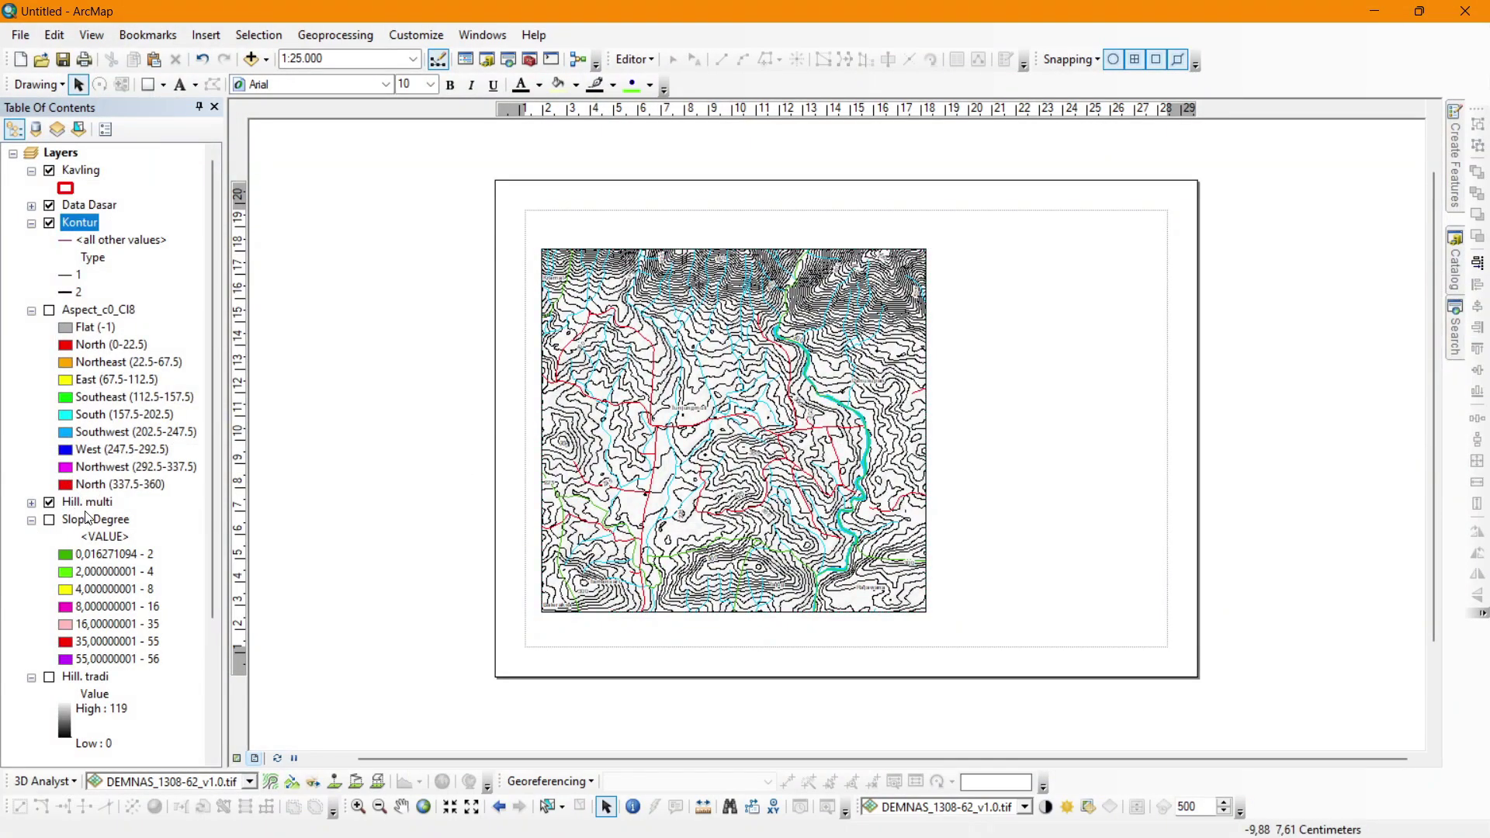
{"action": "left_click", "coordinate": [91, 503]}
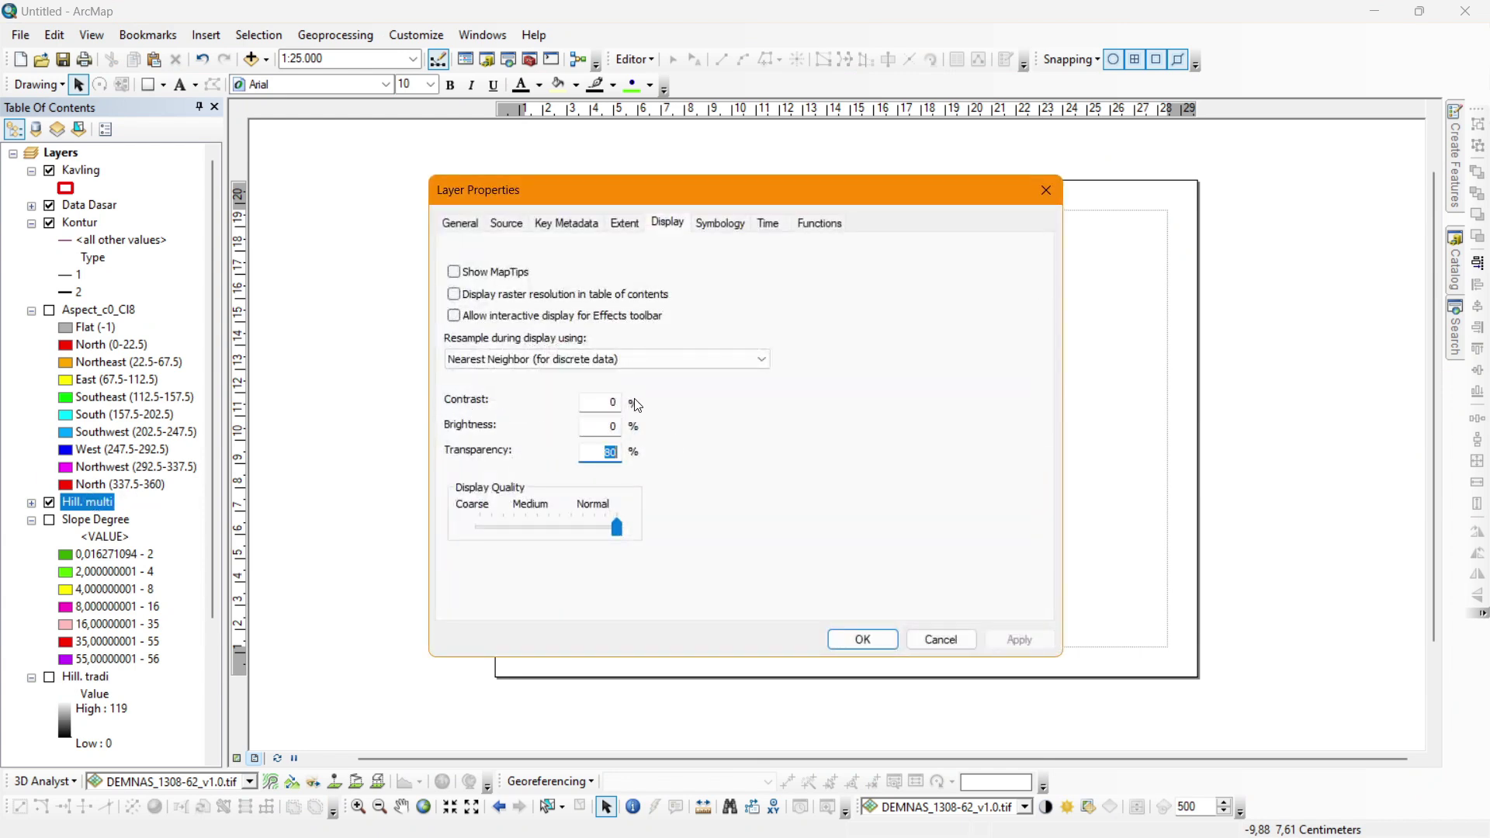
{"action": "type", "text": "5"}
{"action": "key", "text": "Return"}
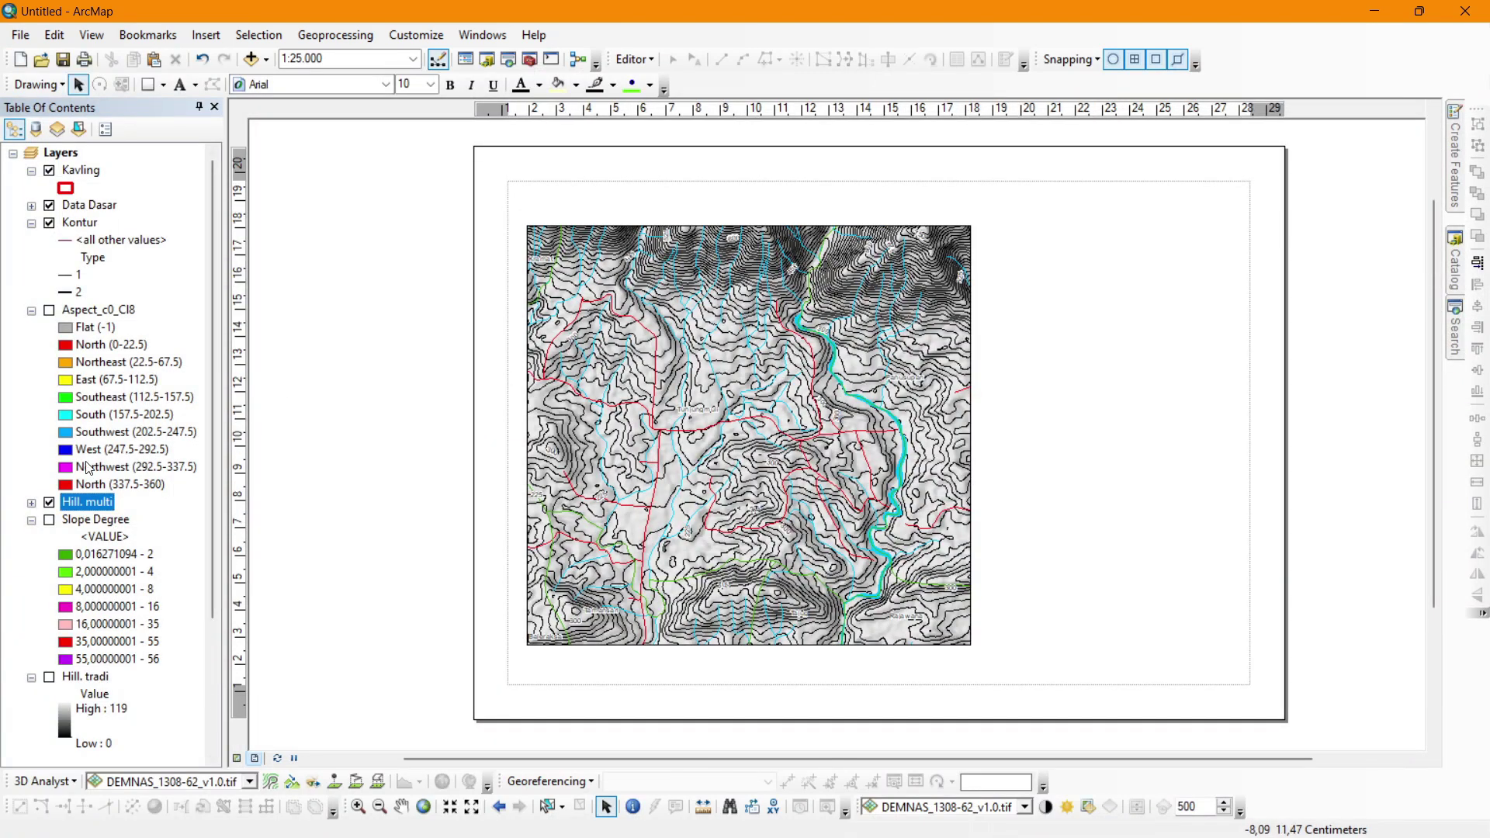
{"action": "left_click", "coordinate": [77, 223]}
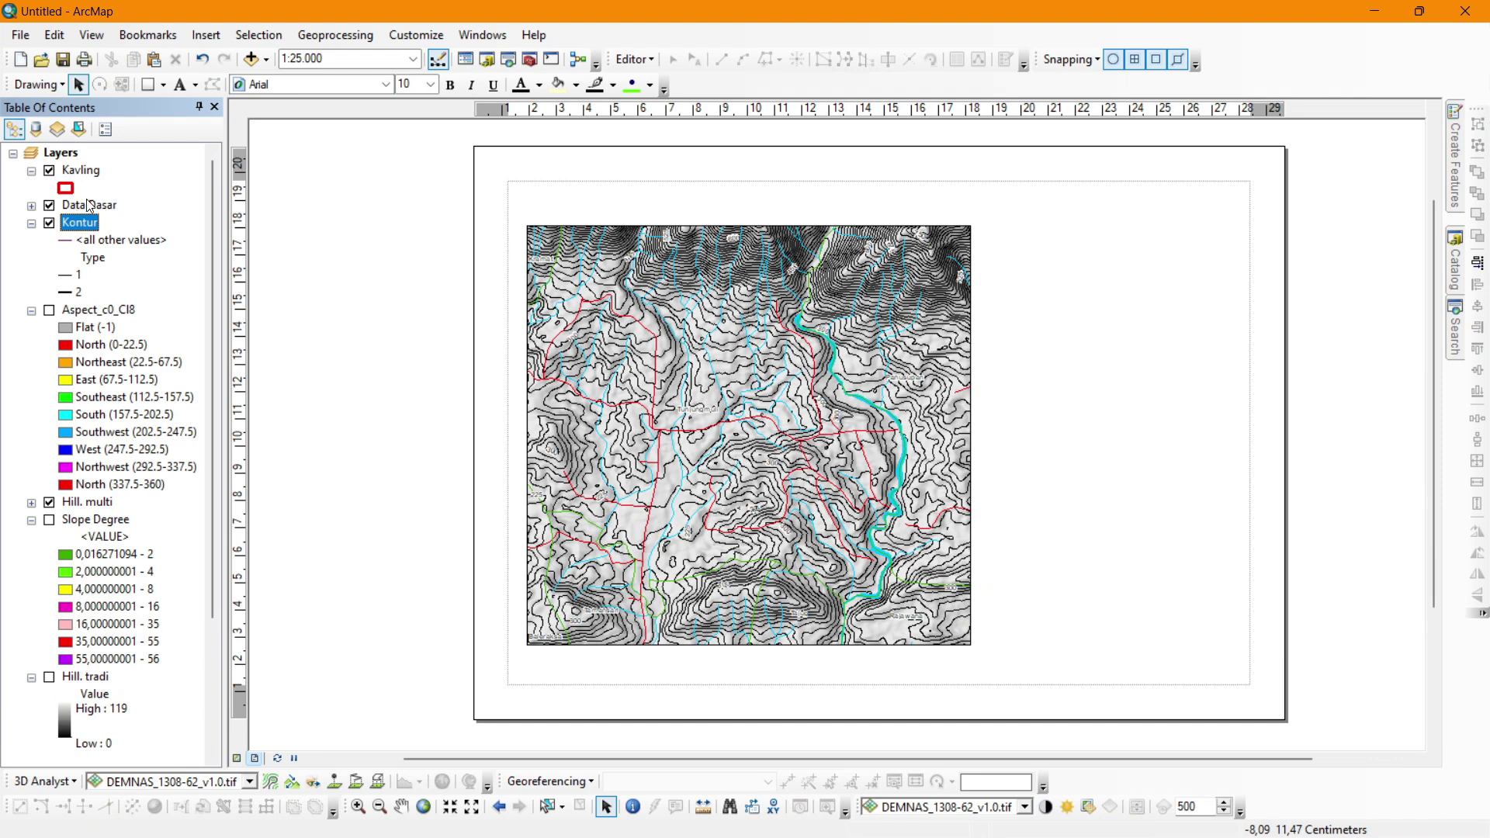
Move and resize the map frame to cover the left part of the layout page.
{"action": "left_click", "coordinate": [89, 205]}
{"action": "left_click", "coordinate": [604, 329]}
{"action": "mouse_move", "coordinate": [673, 365]}
{"action": "left_mouse_down"}
{"action": "mouse_move", "coordinate": [645, 315]}
{"action": "mouse_move", "coordinate": [701, 363]}
{"action": "mouse_move", "coordinate": [682, 346]}
{"action": "left_mouse_up"}
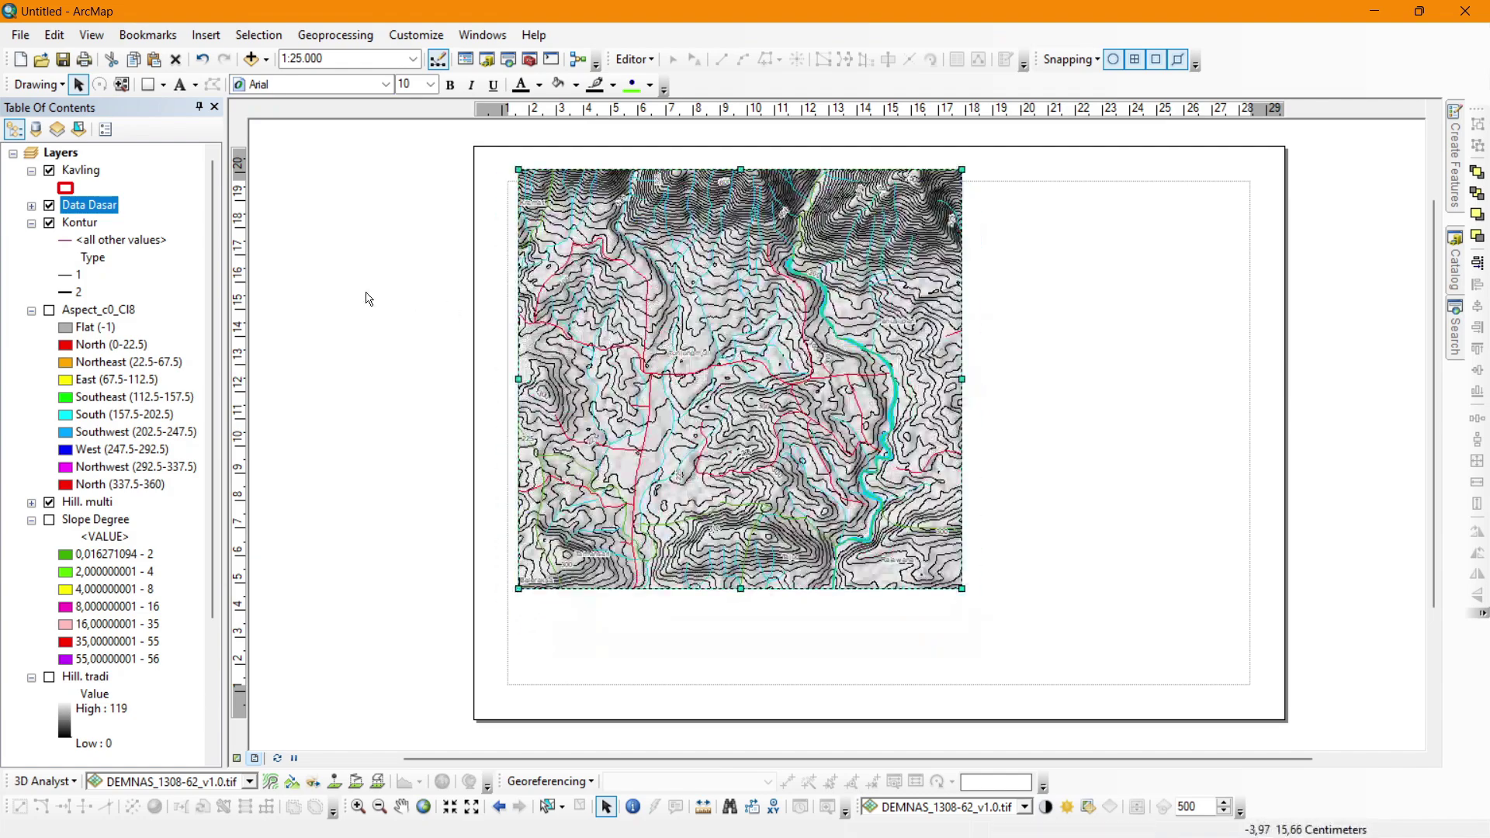
{"action": "left_click", "coordinate": [490, 298]}
{"action": "left_click", "coordinate": [580, 269]}
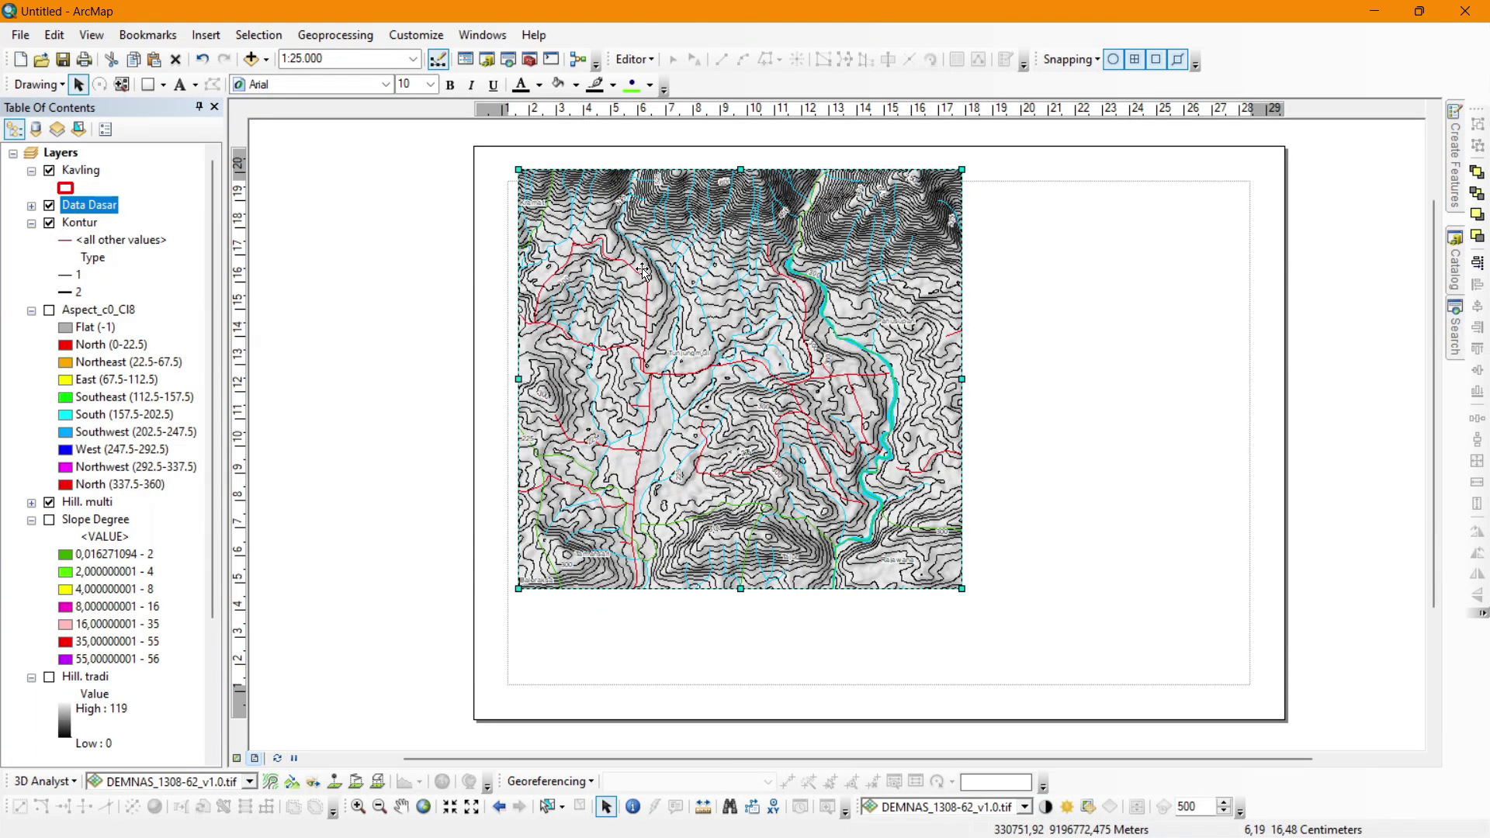
{"action": "left_click_drag", "start_coordinate": [643, 269], "coordinate": [631, 274]}
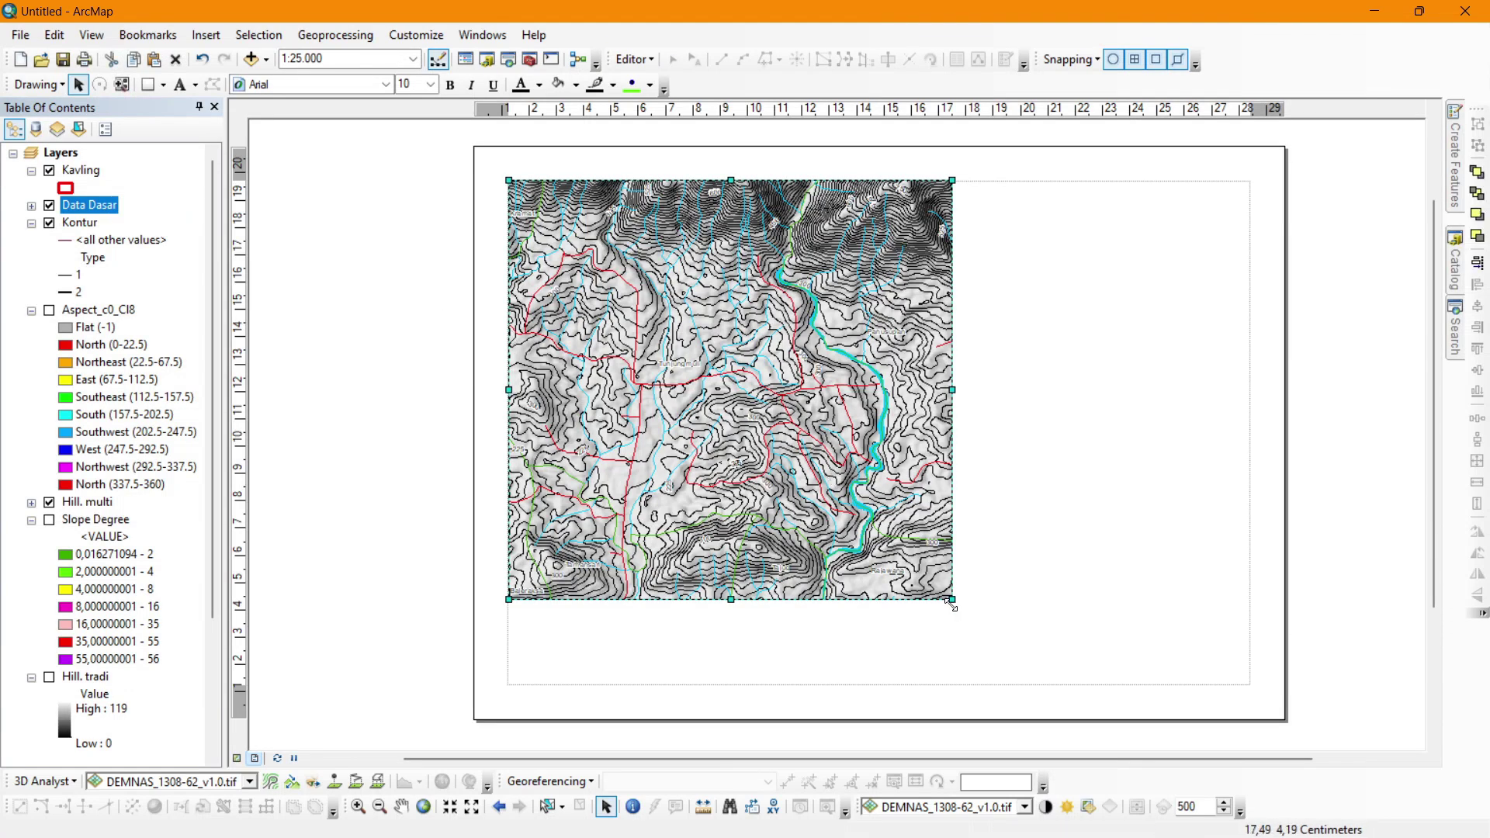
{"action": "left_click_drag", "start_coordinate": [951, 604], "coordinate": [1012, 683]}
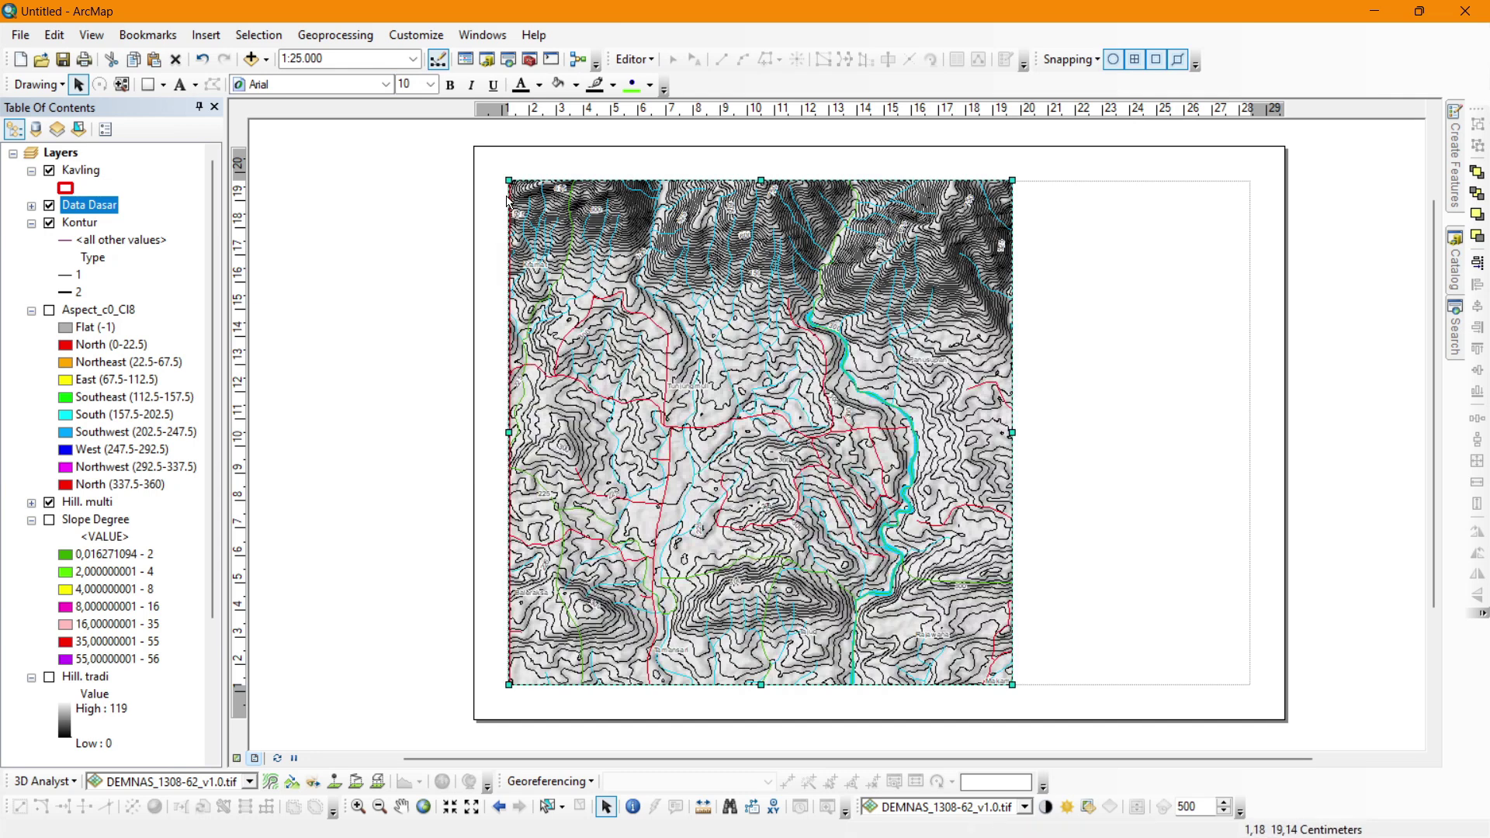
{"action": "left_click_drag", "start_coordinate": [508, 180], "coordinate": [498, 162]}
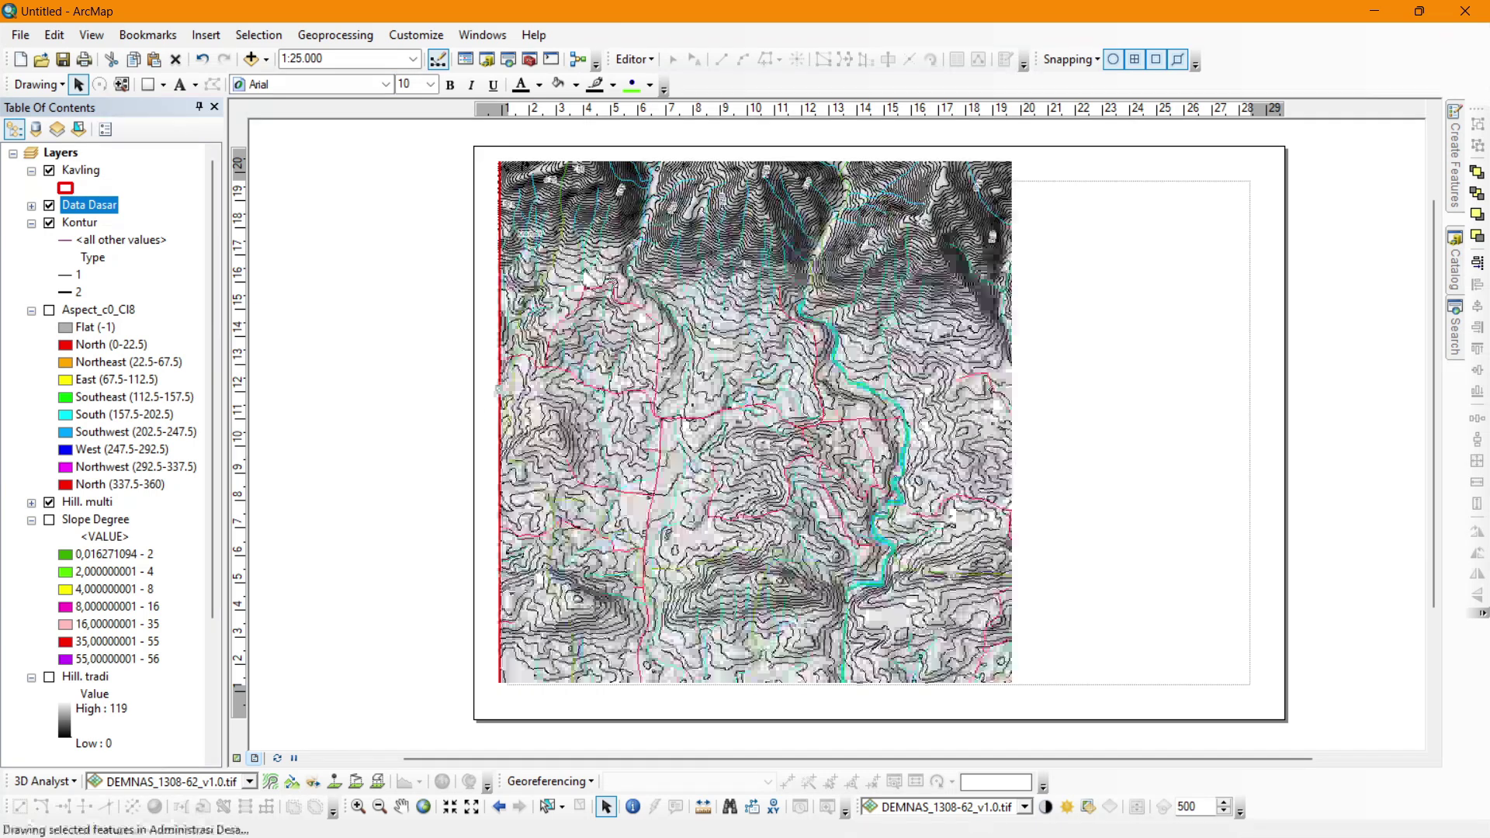
{"action": "left_click_drag", "start_coordinate": [1011, 685], "coordinate": [1045, 718]}
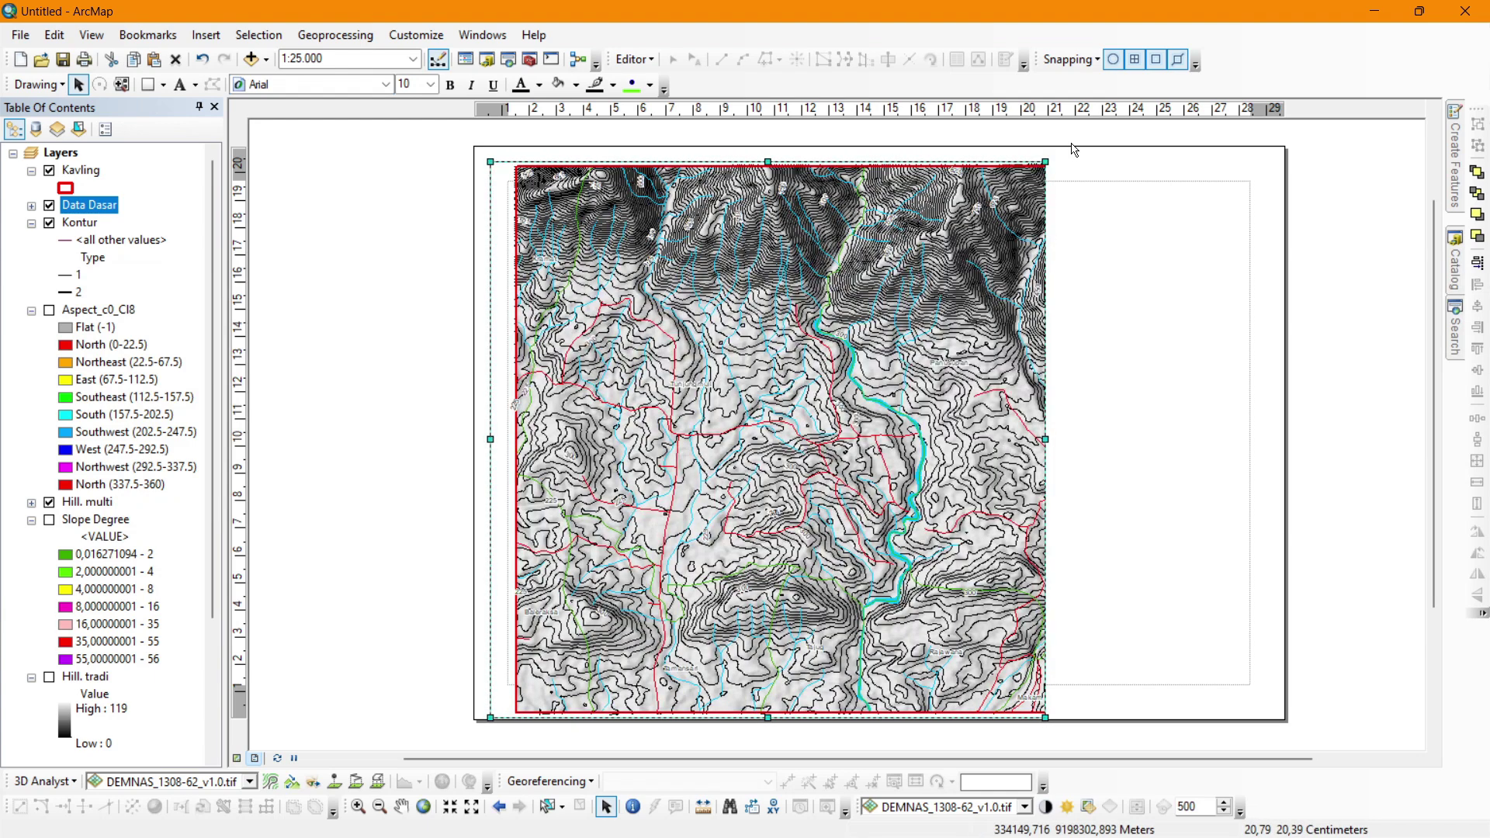
{"action": "left_click_drag", "start_coordinate": [1045, 162], "coordinate": [1165, 133]}
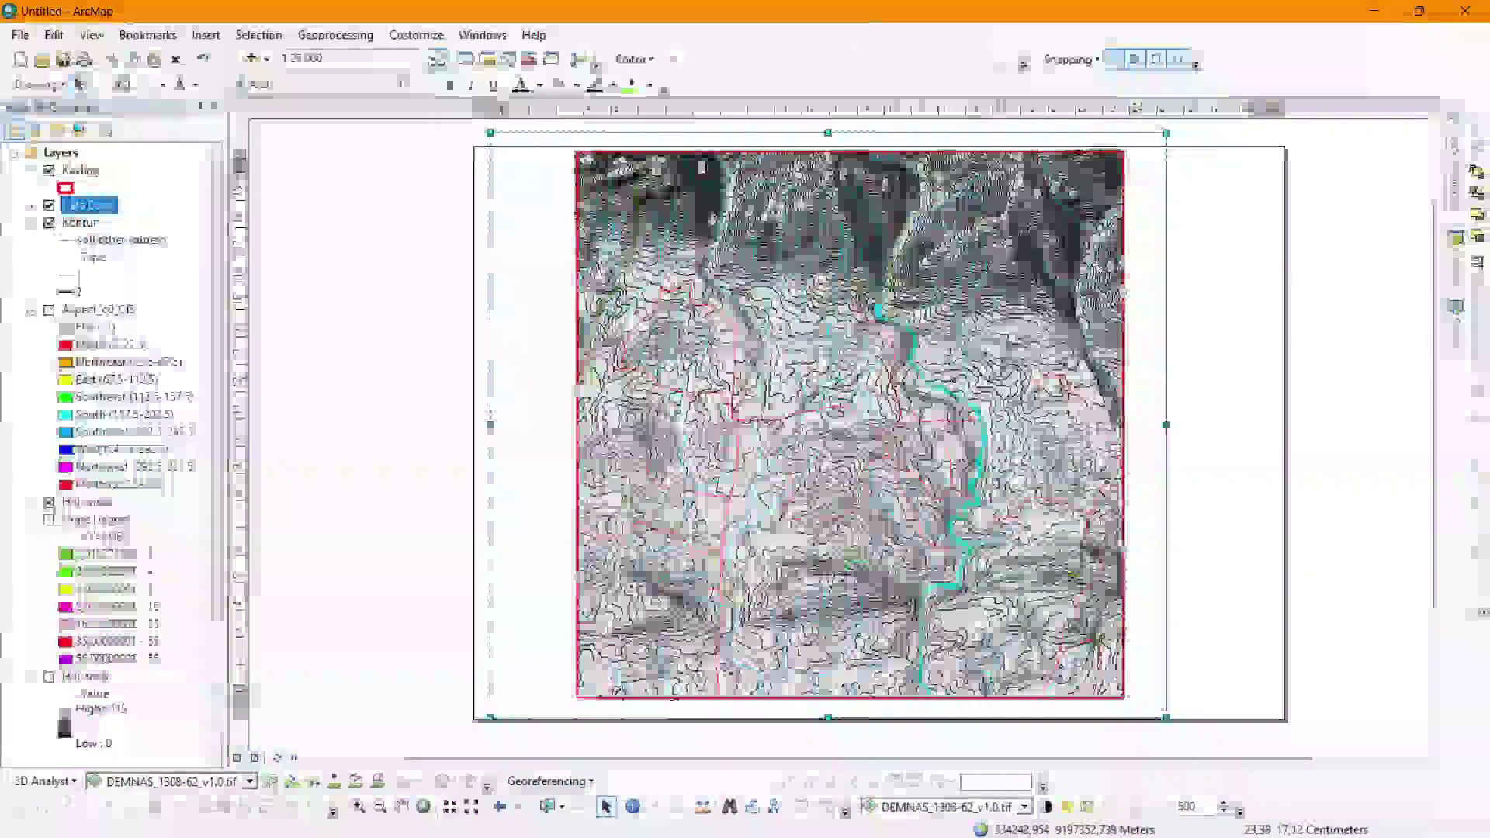
{"action": "left_click_drag", "start_coordinate": [876, 309], "coordinate": [816, 318]}
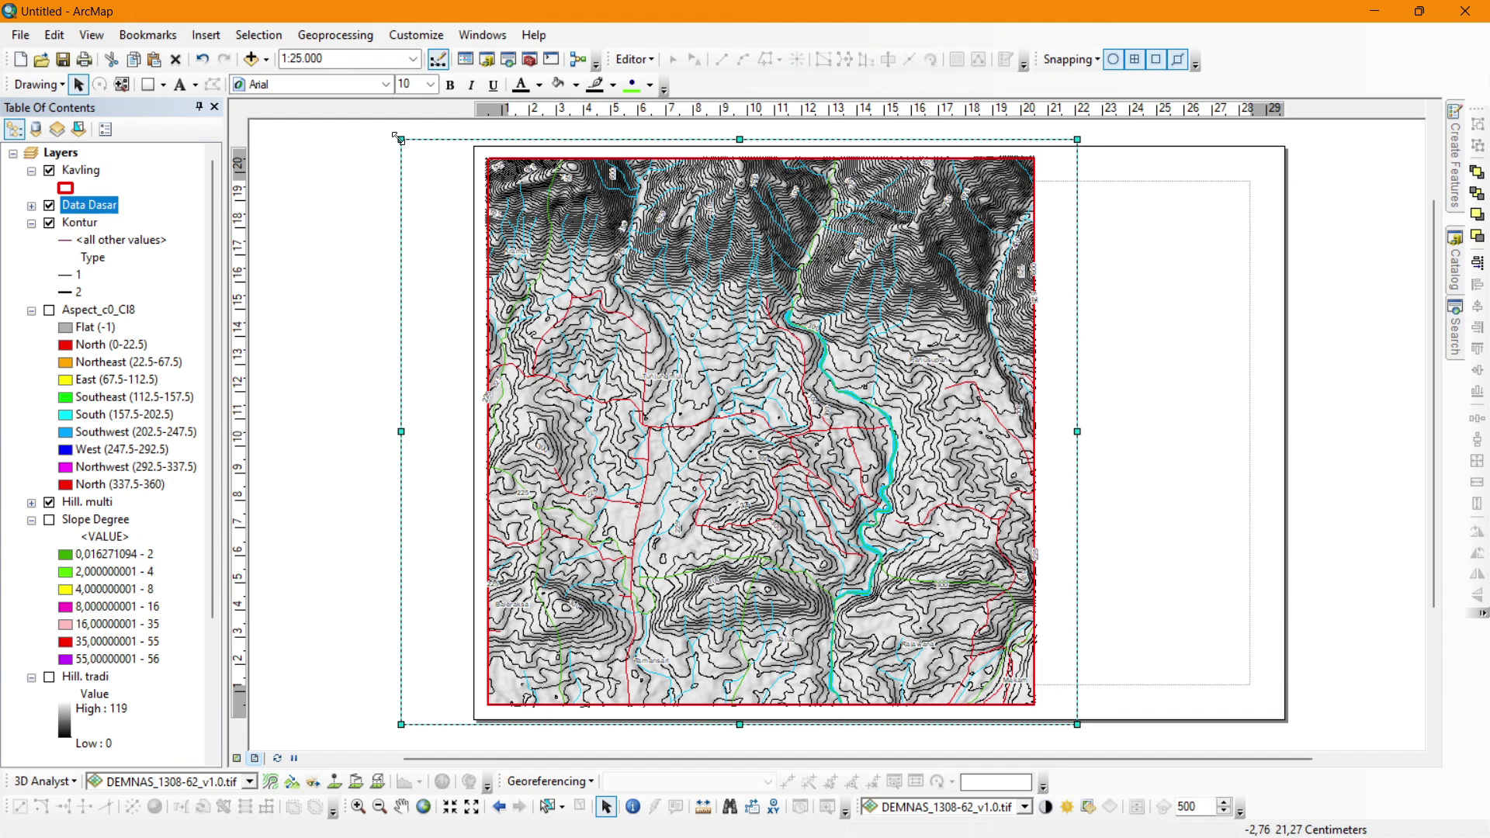
{"action": "left_click_drag", "start_coordinate": [398, 138], "coordinate": [486, 157]}
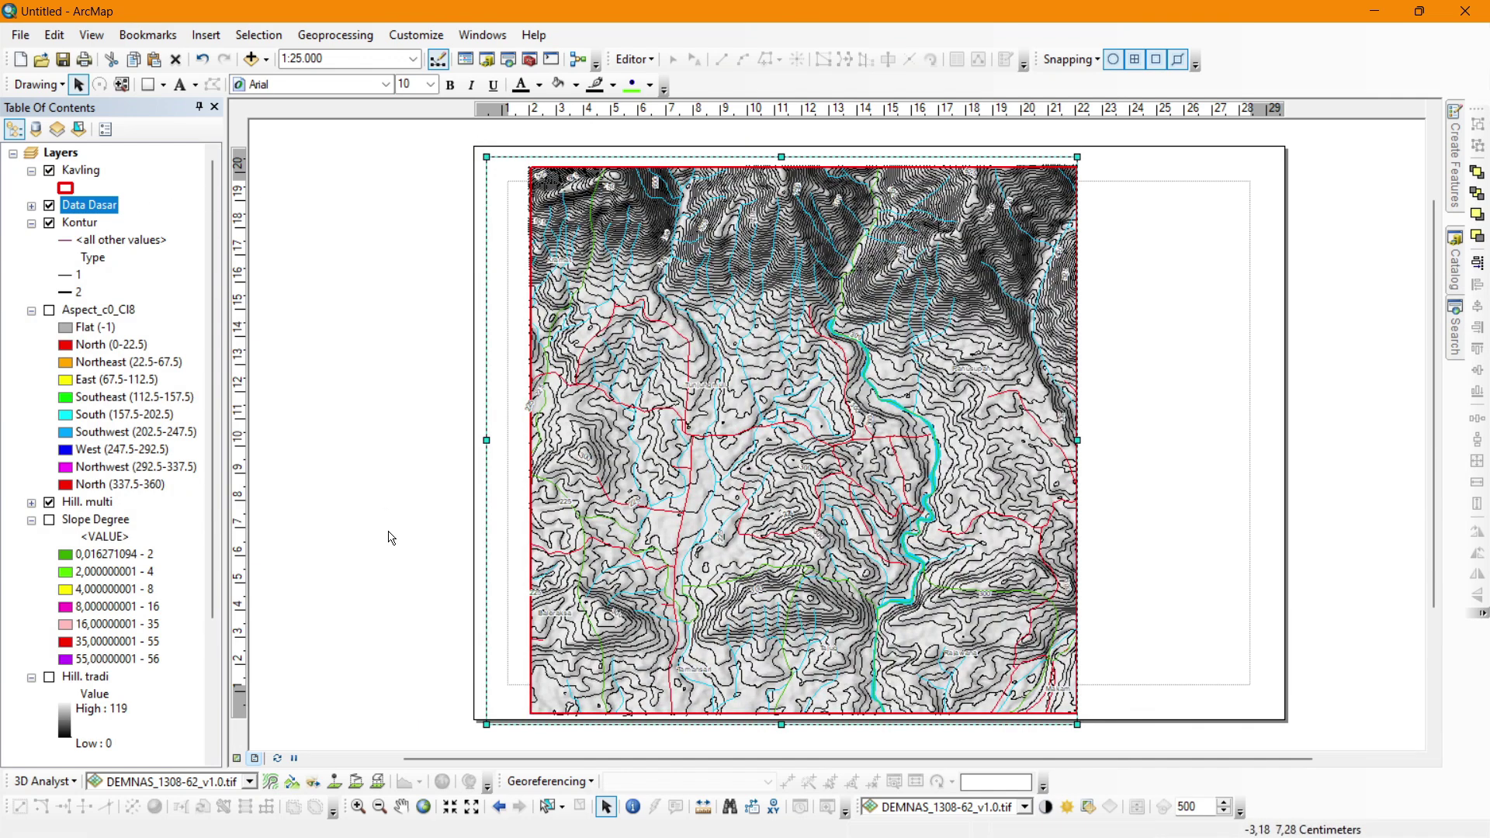
Pan the map left within the frame and hide the Kavling parcel layer.
{"action": "left_click", "coordinate": [401, 808]}
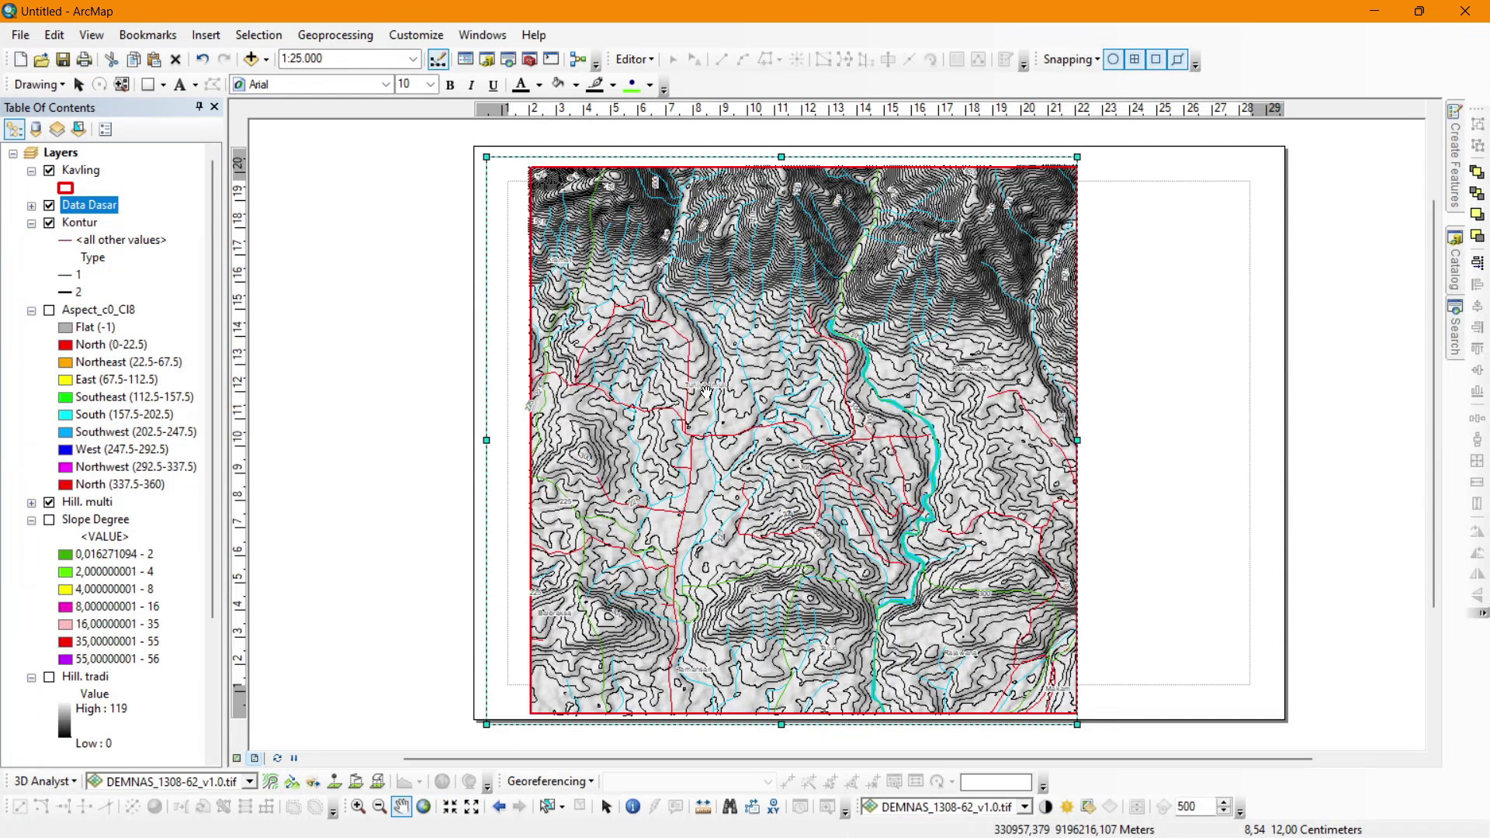
{"action": "left_click_drag", "start_coordinate": [706, 392], "coordinate": [660, 380]}
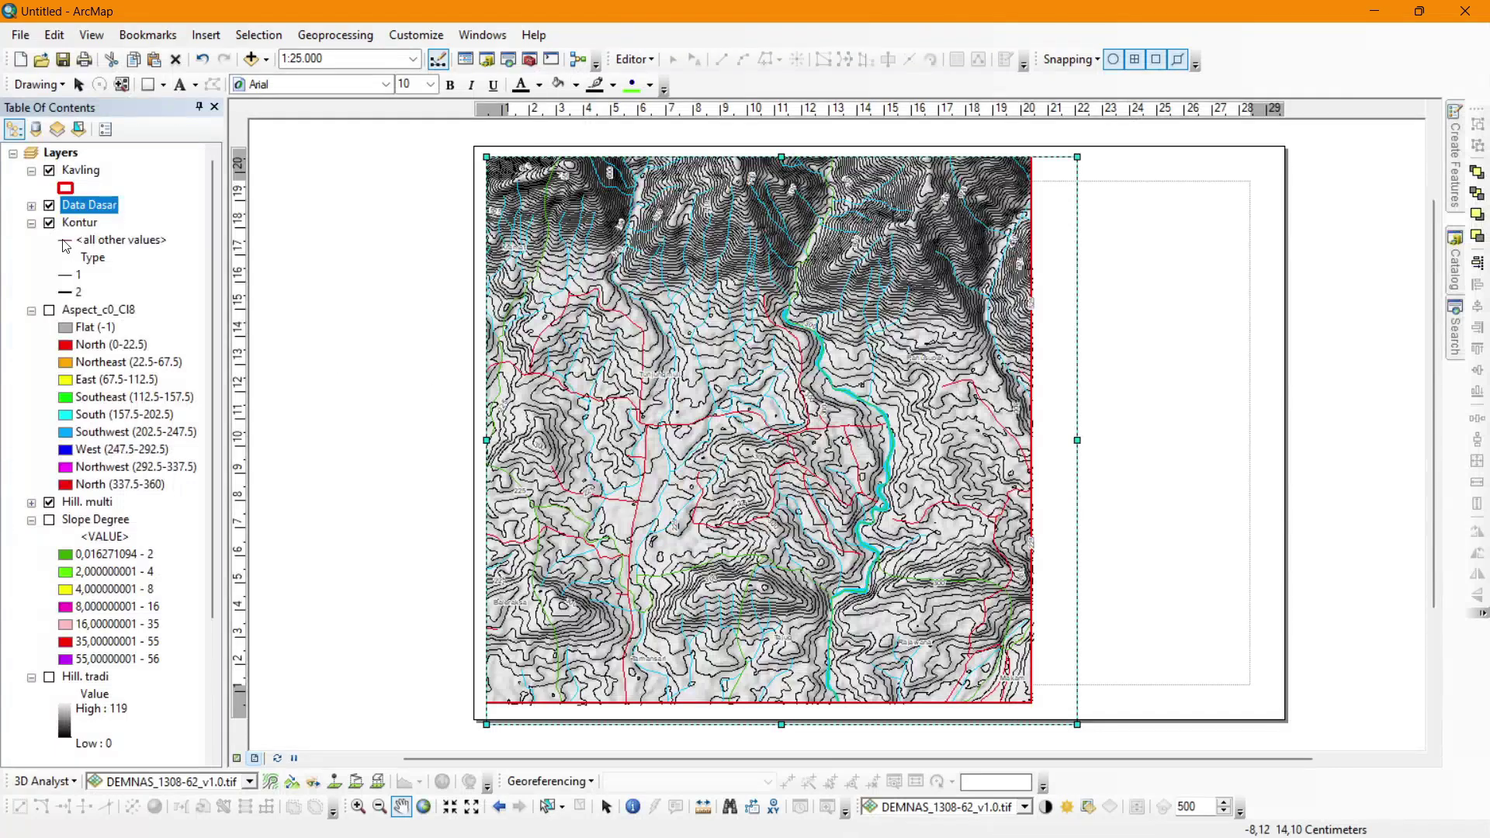
{"action": "left_click", "coordinate": [49, 171]}
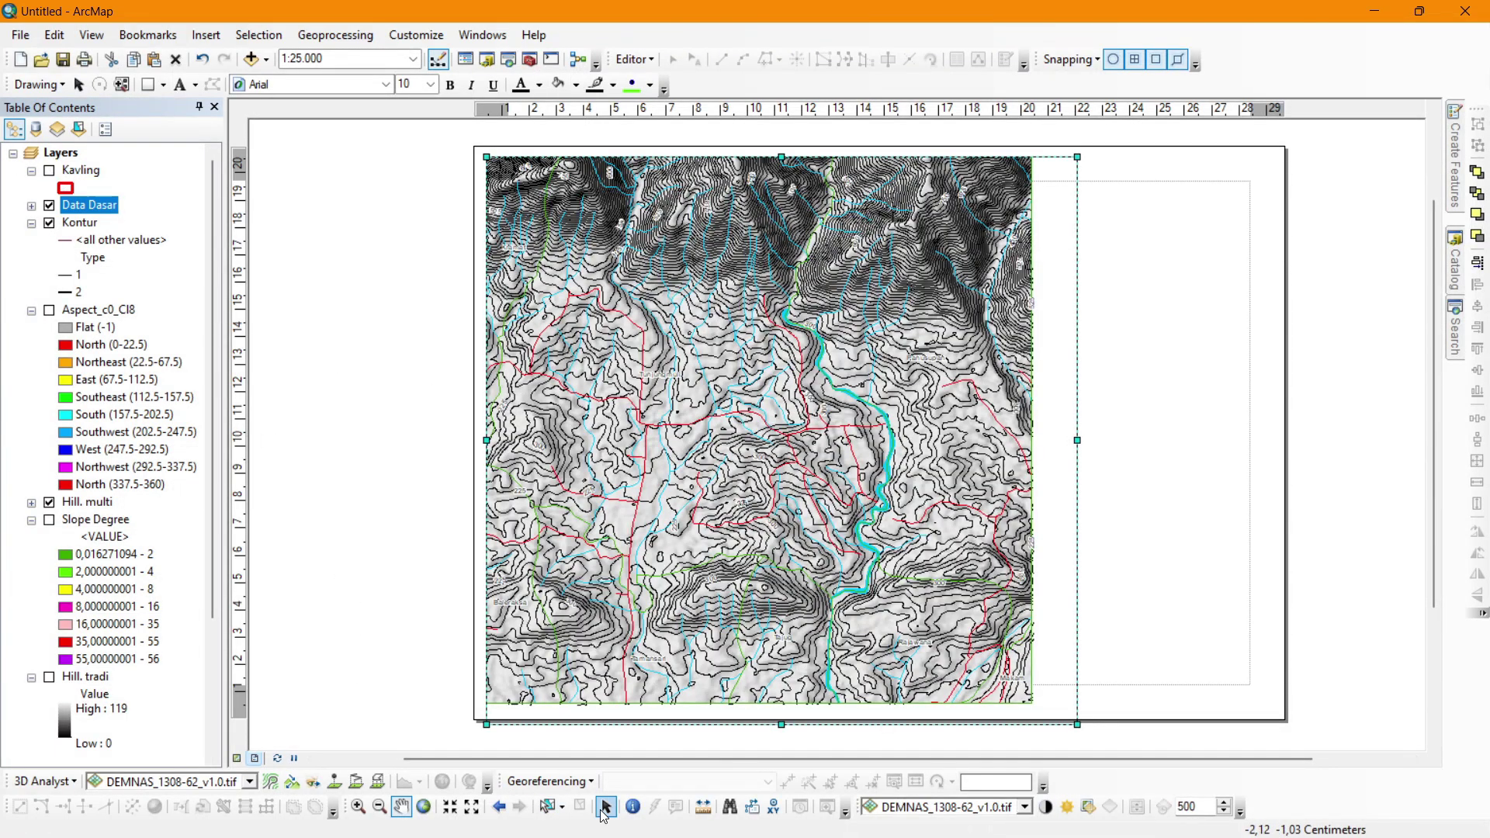
{"action": "left_click", "coordinate": [605, 809]}
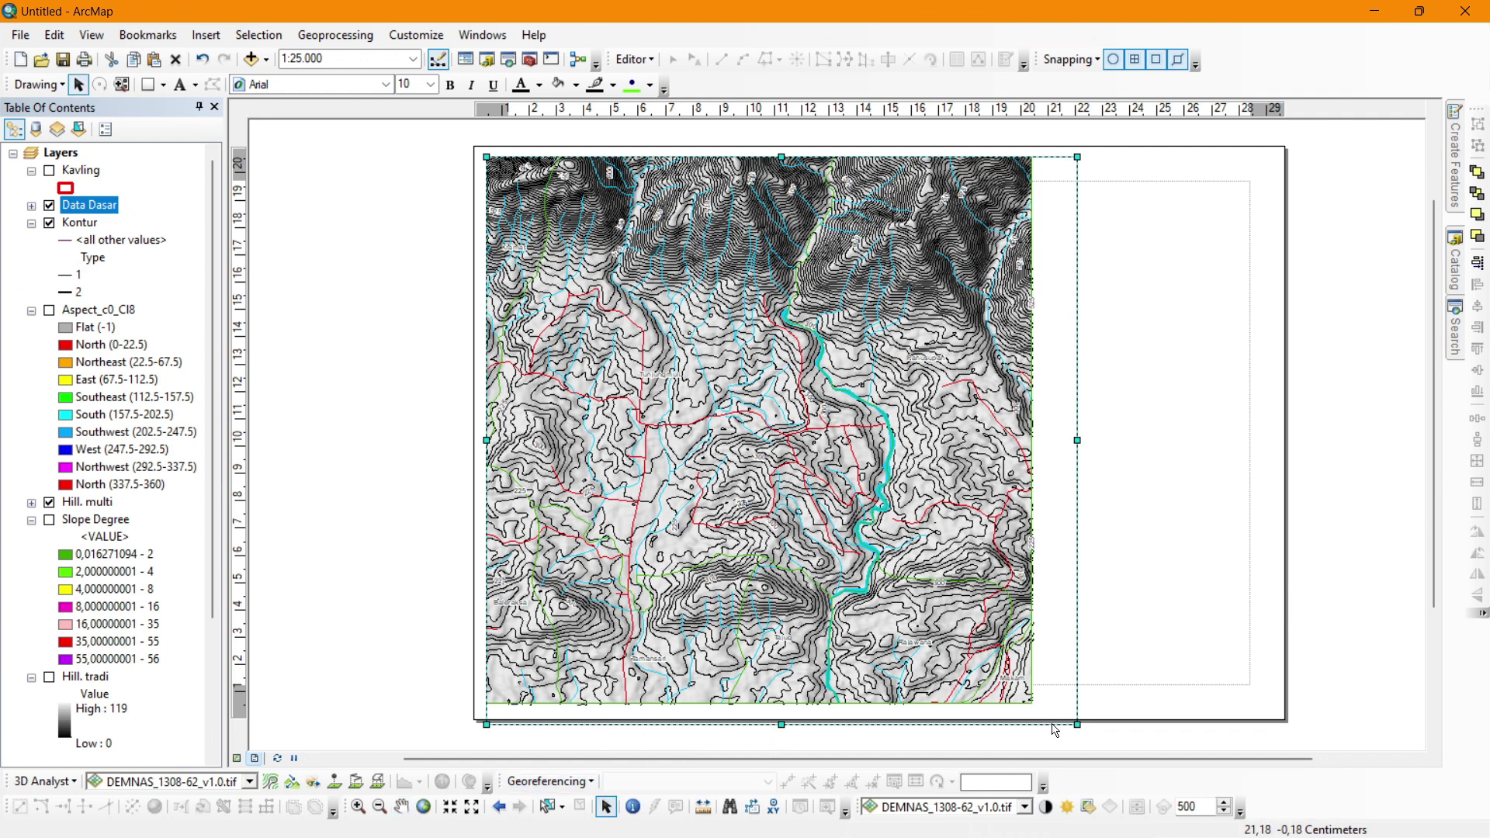
Pull the frame's lower-right corner inside the page border and pan to recentre the map.
{"action": "left_click_drag", "start_coordinate": [1077, 723], "coordinate": [1039, 708]}
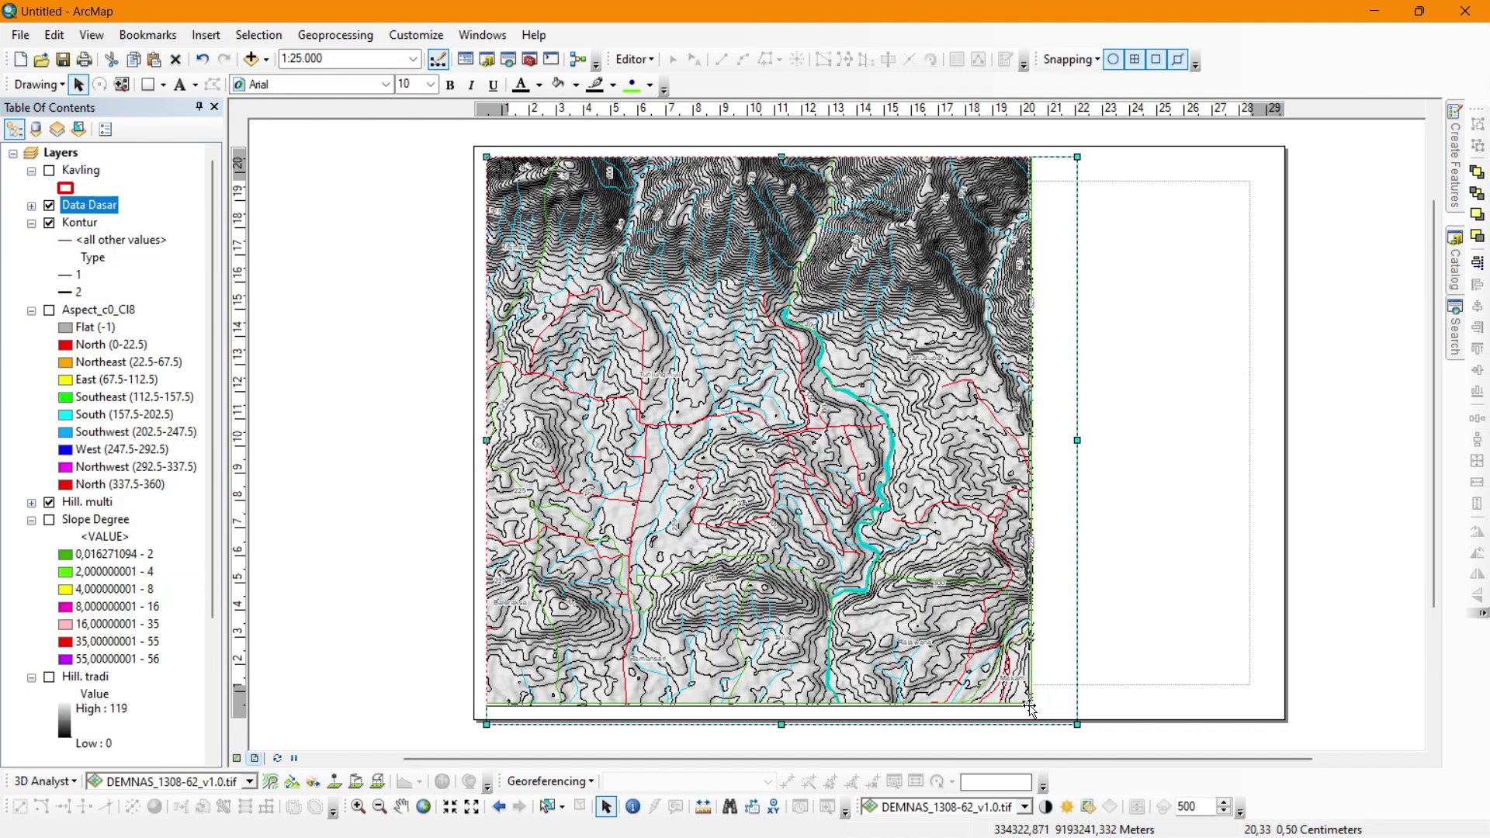
{"action": "left_click_drag", "start_coordinate": [1031, 706], "coordinate": [1032, 704]}
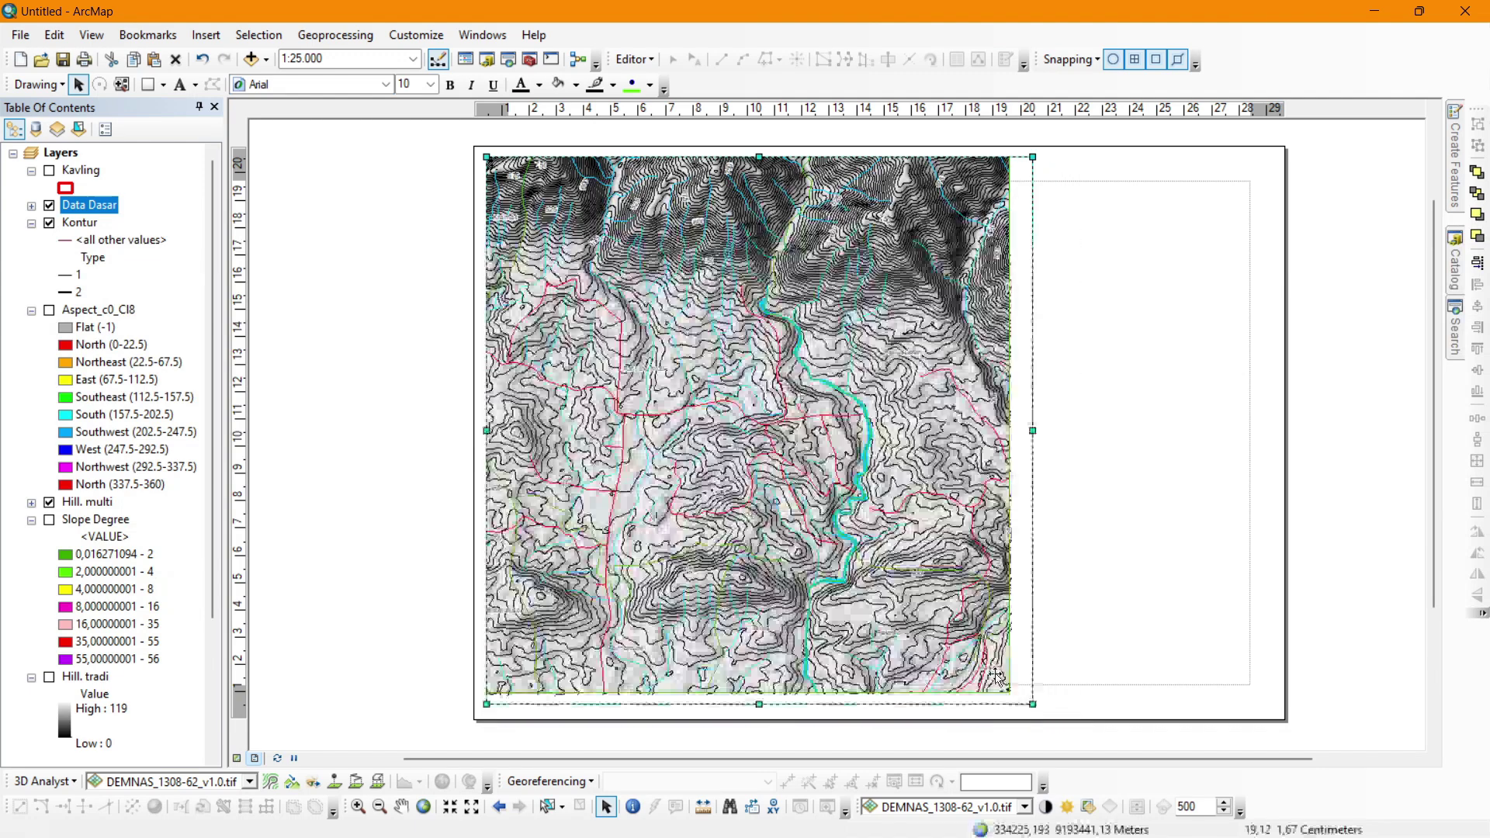
{"action": "left_click", "coordinate": [401, 807]}
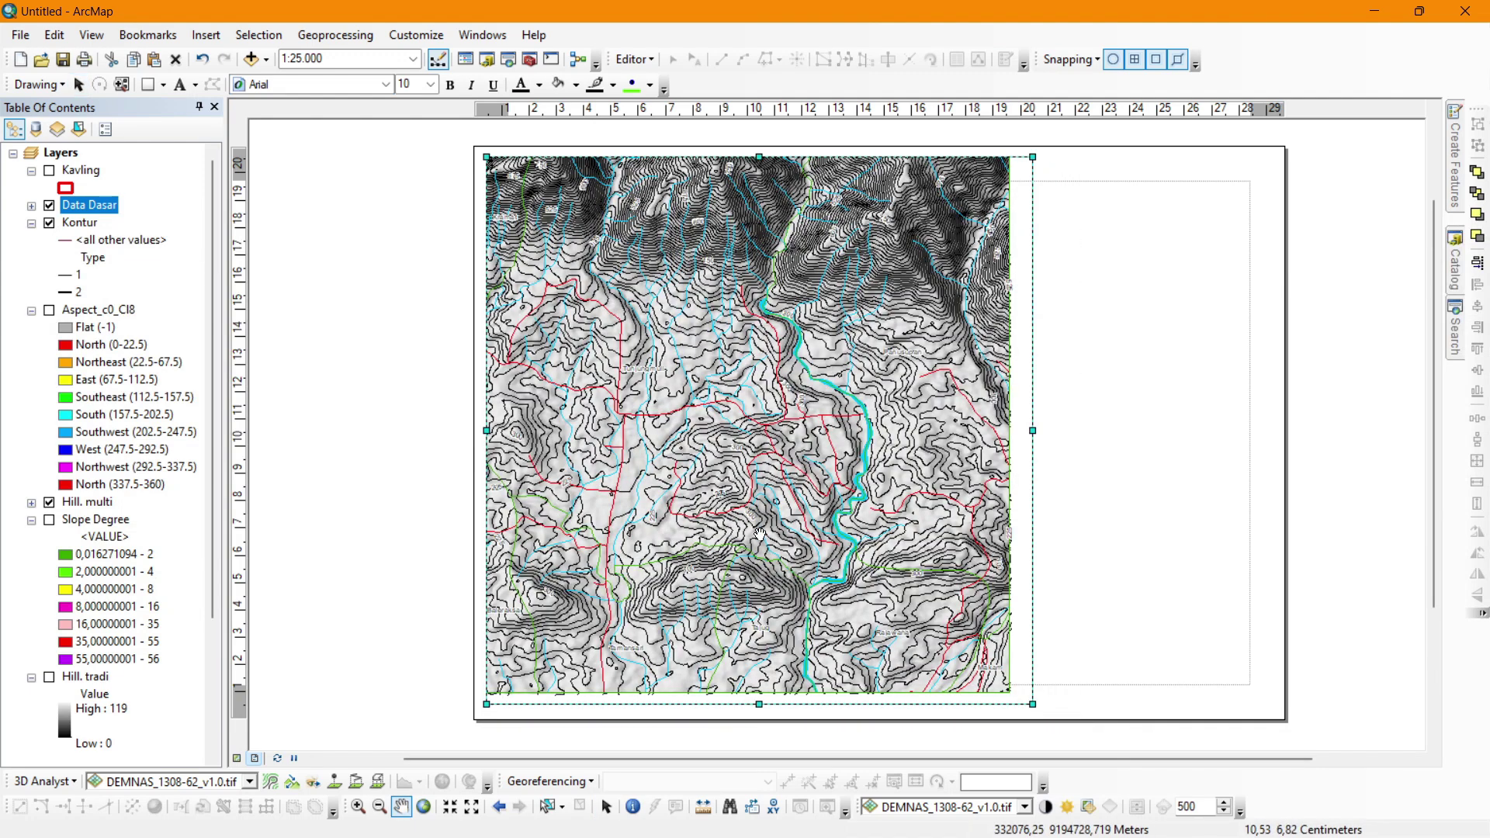
{"action": "left_click_drag", "start_coordinate": [763, 534], "coordinate": [778, 582]}
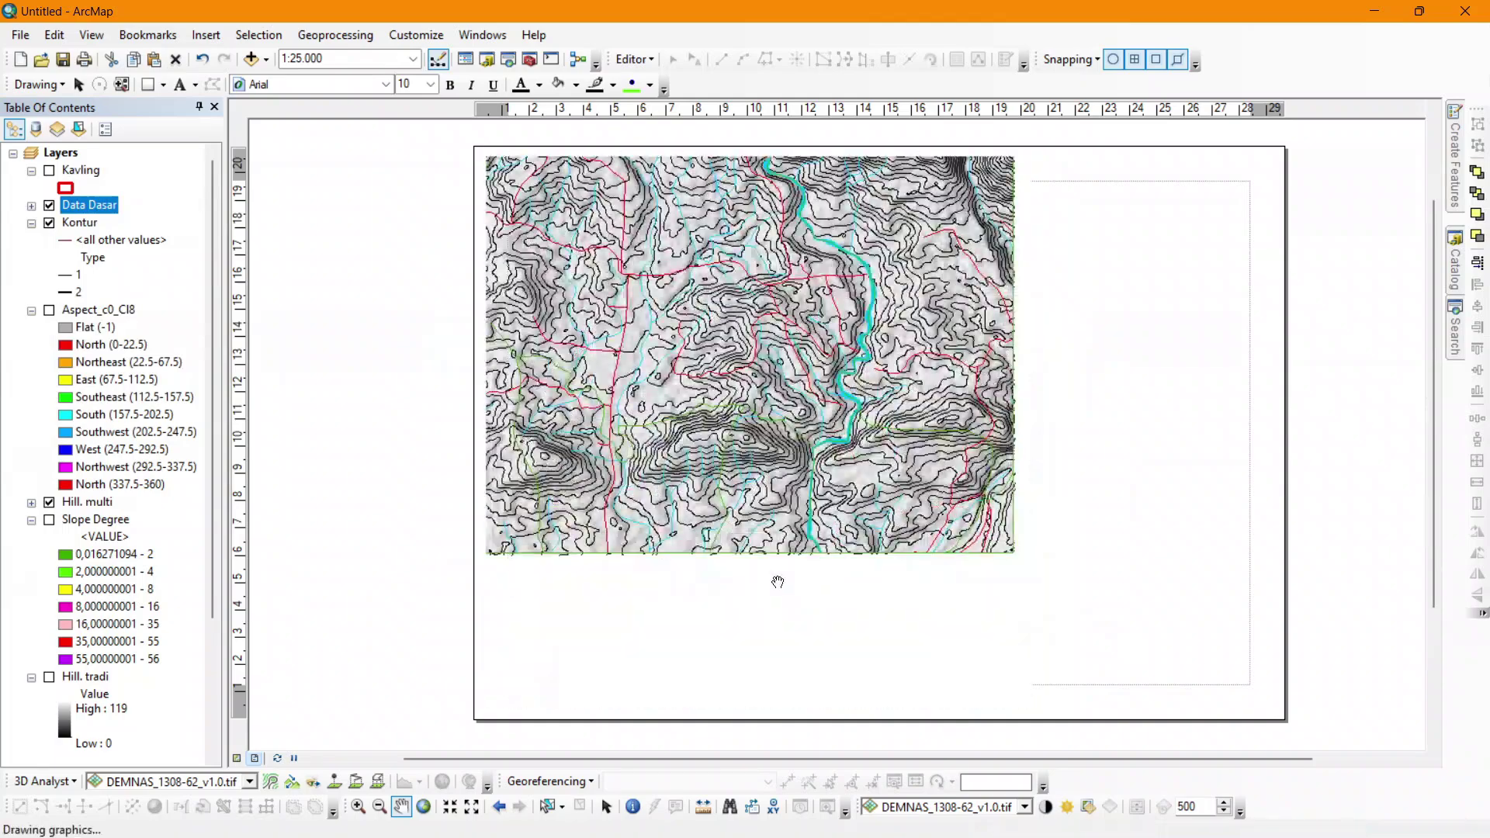
{"action": "mouse_move", "coordinate": [819, 358]}
{"action": "left_mouse_down"}
{"action": "mouse_move", "coordinate": [835, 463]}
{"action": "mouse_move", "coordinate": [855, 450]}
{"action": "left_mouse_up"}
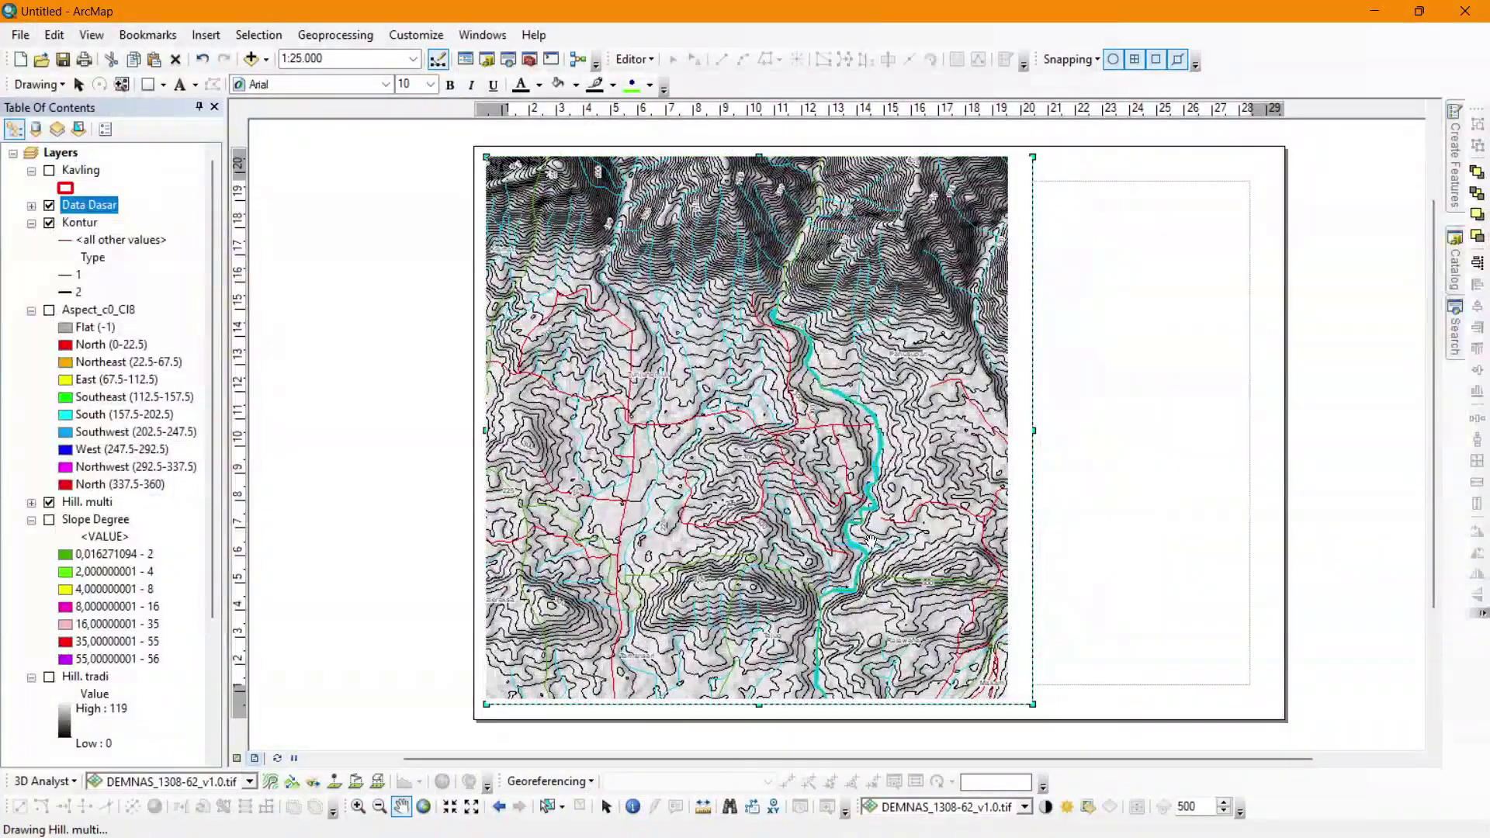
{"action": "left_click_drag", "start_coordinate": [880, 530], "coordinate": [892, 546]}
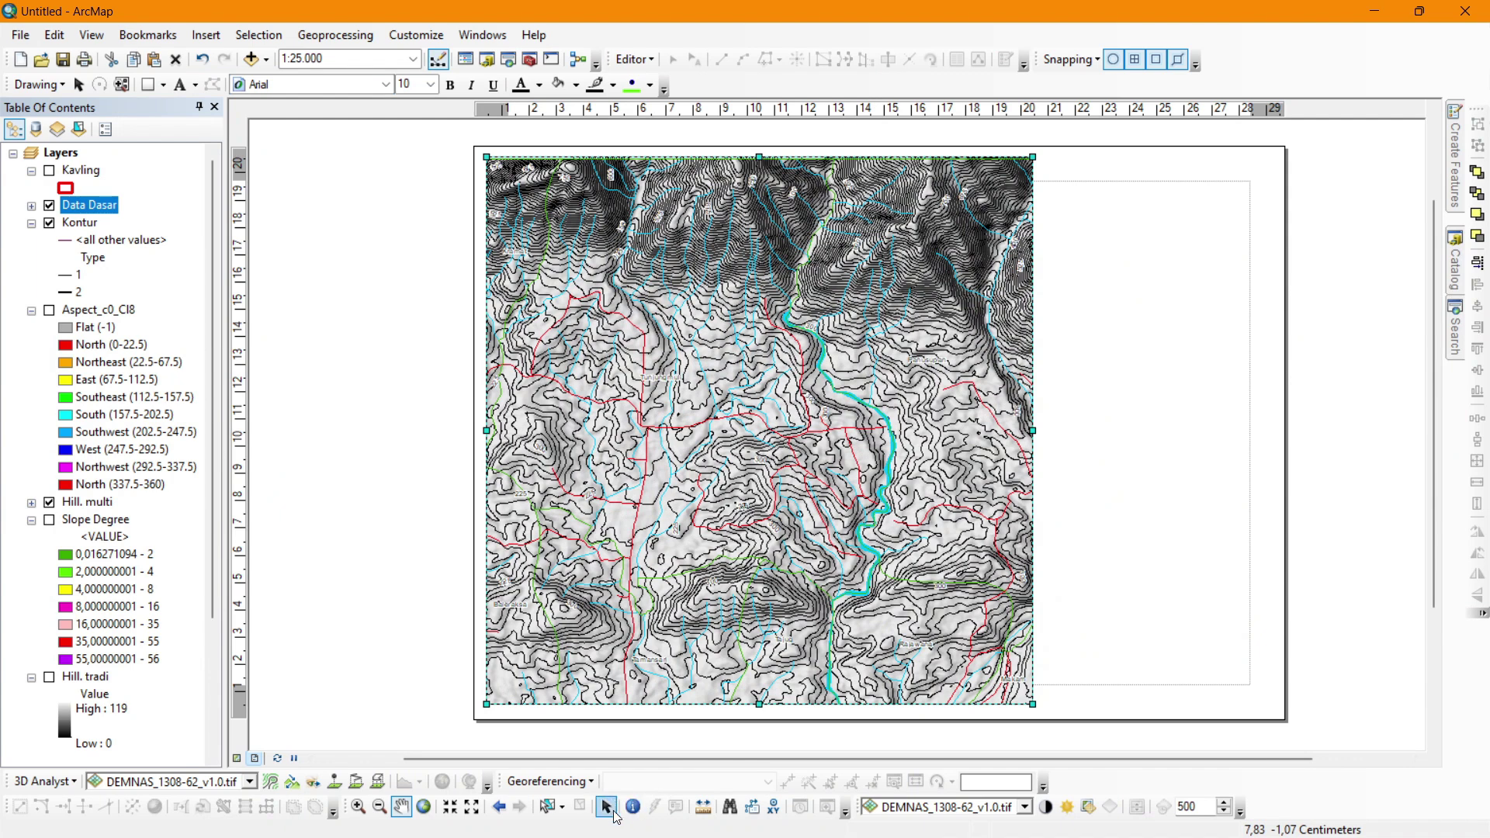
{"action": "left_click", "coordinate": [606, 806]}
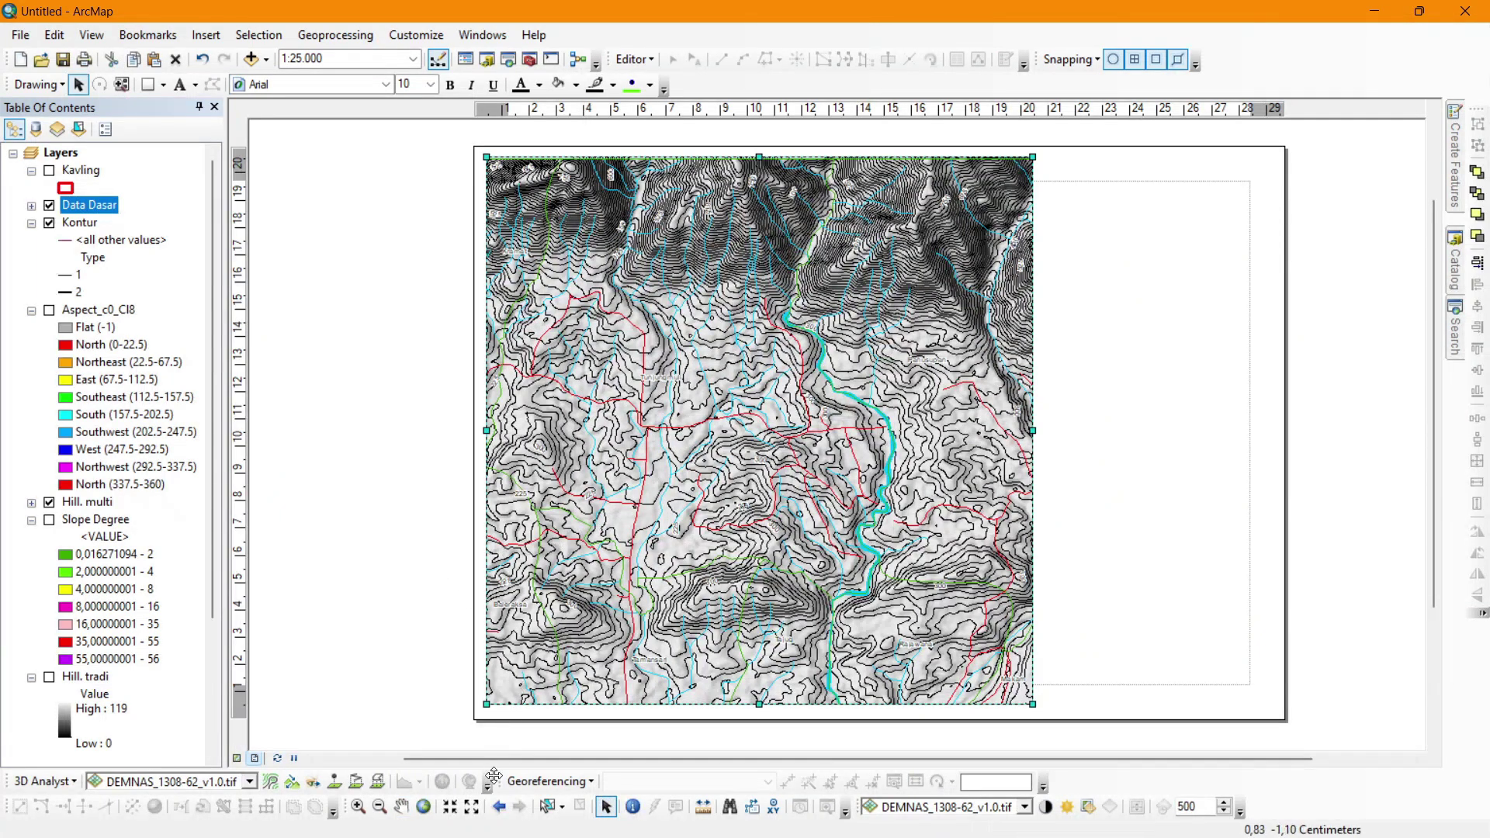
{"action": "left_click", "coordinate": [401, 806]}
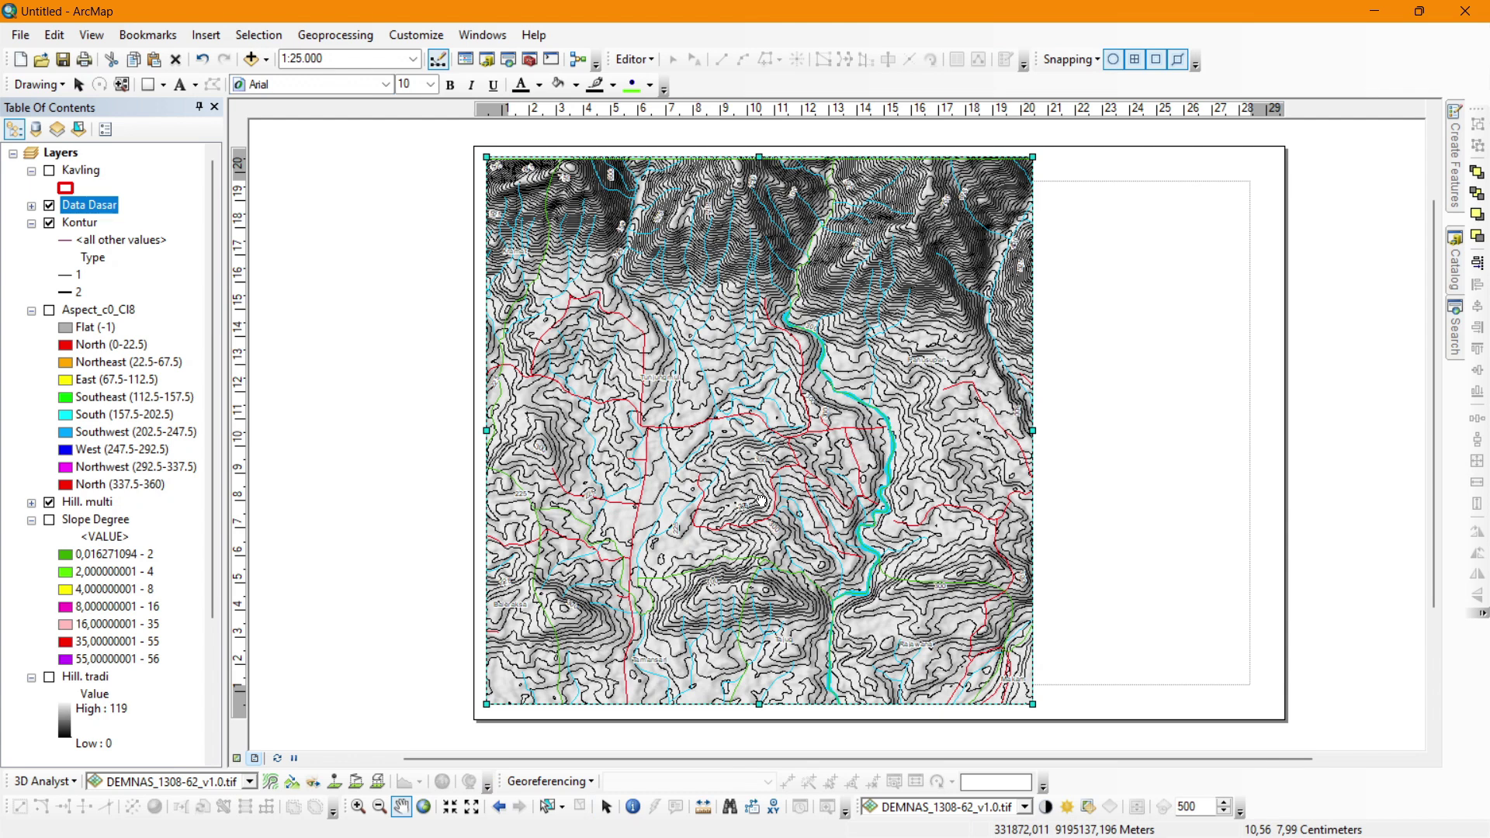
{"action": "left_click_drag", "start_coordinate": [761, 501], "coordinate": [761, 500]}
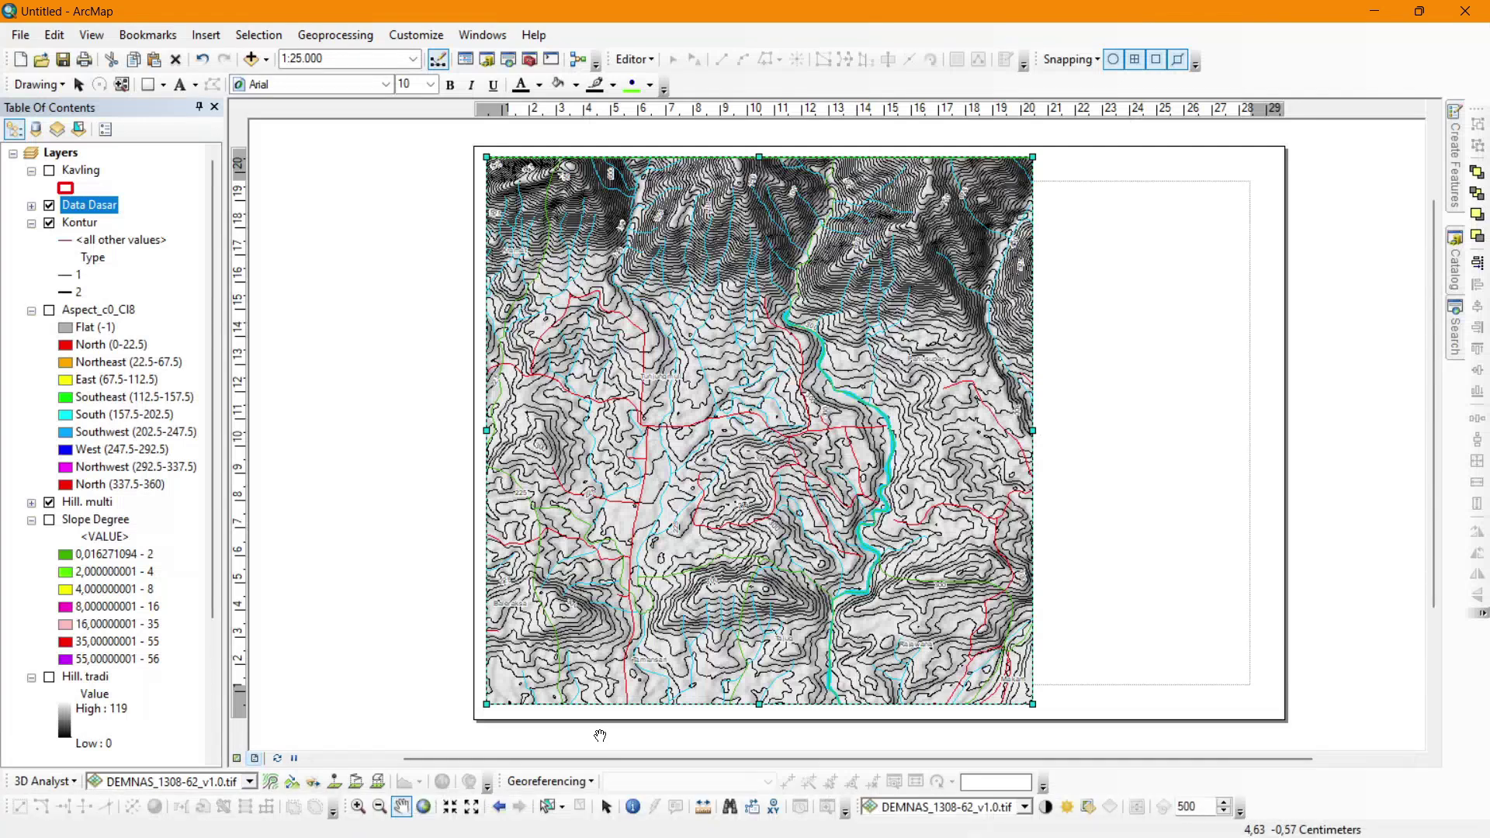
{"action": "left_click", "coordinate": [606, 806]}
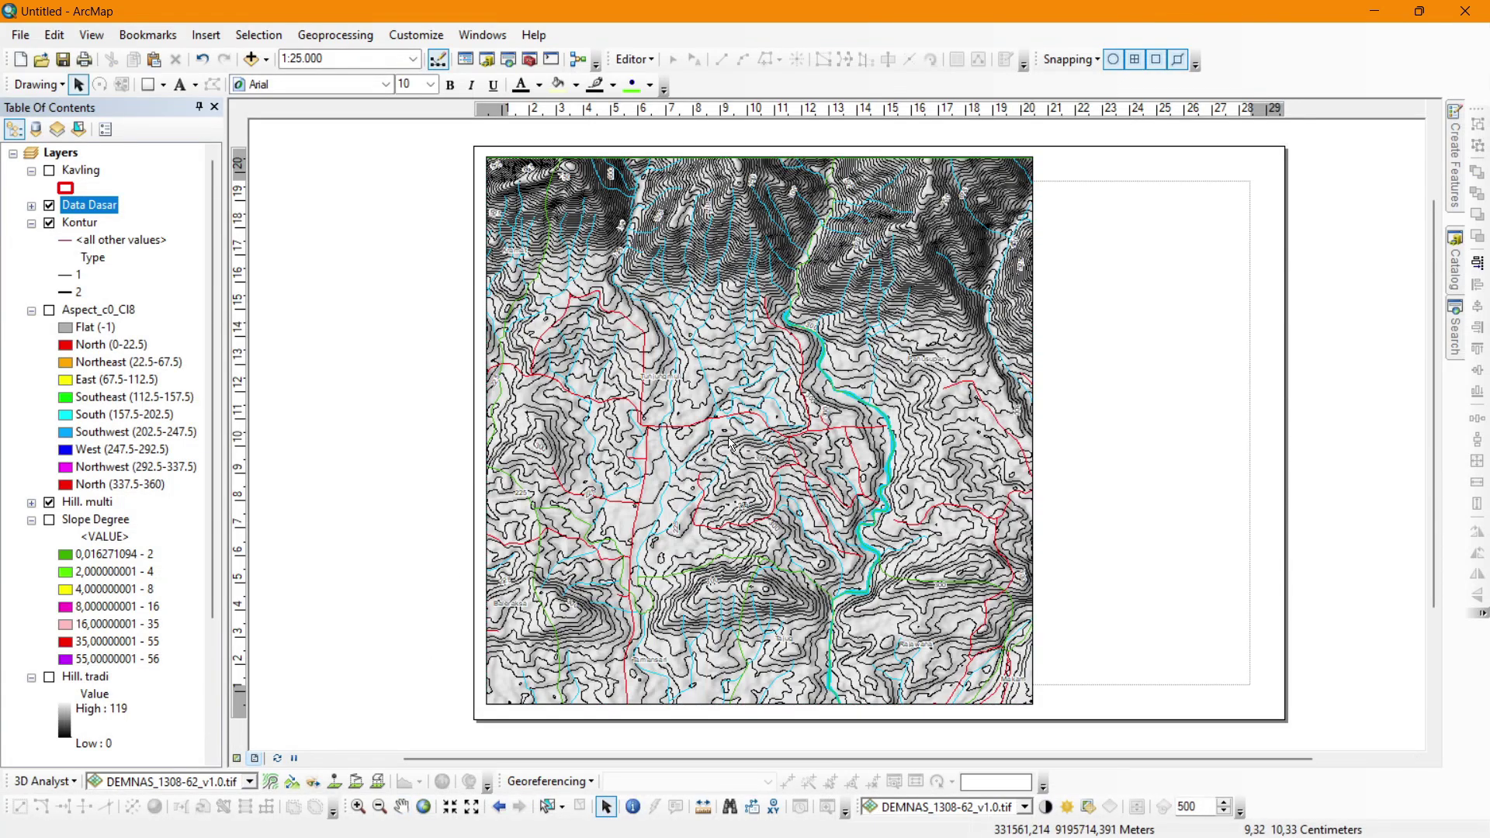
{"action": "left_click", "coordinate": [782, 423]}
Create a new Measured Grid in the data frame's Grids properties and apply it.
{"action": "right_click", "coordinate": [826, 411]}
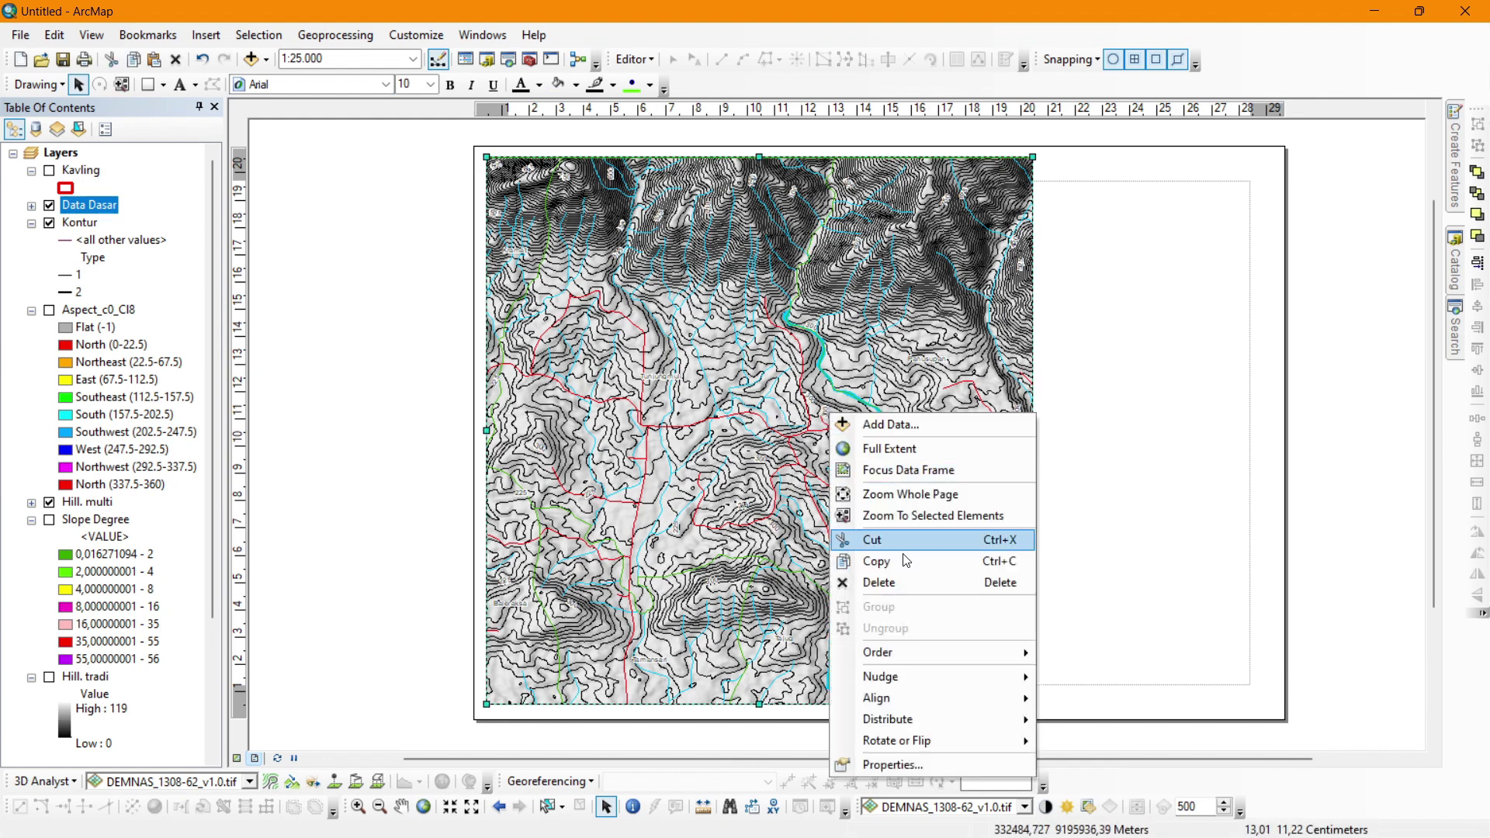
{"action": "left_click", "coordinate": [919, 766]}
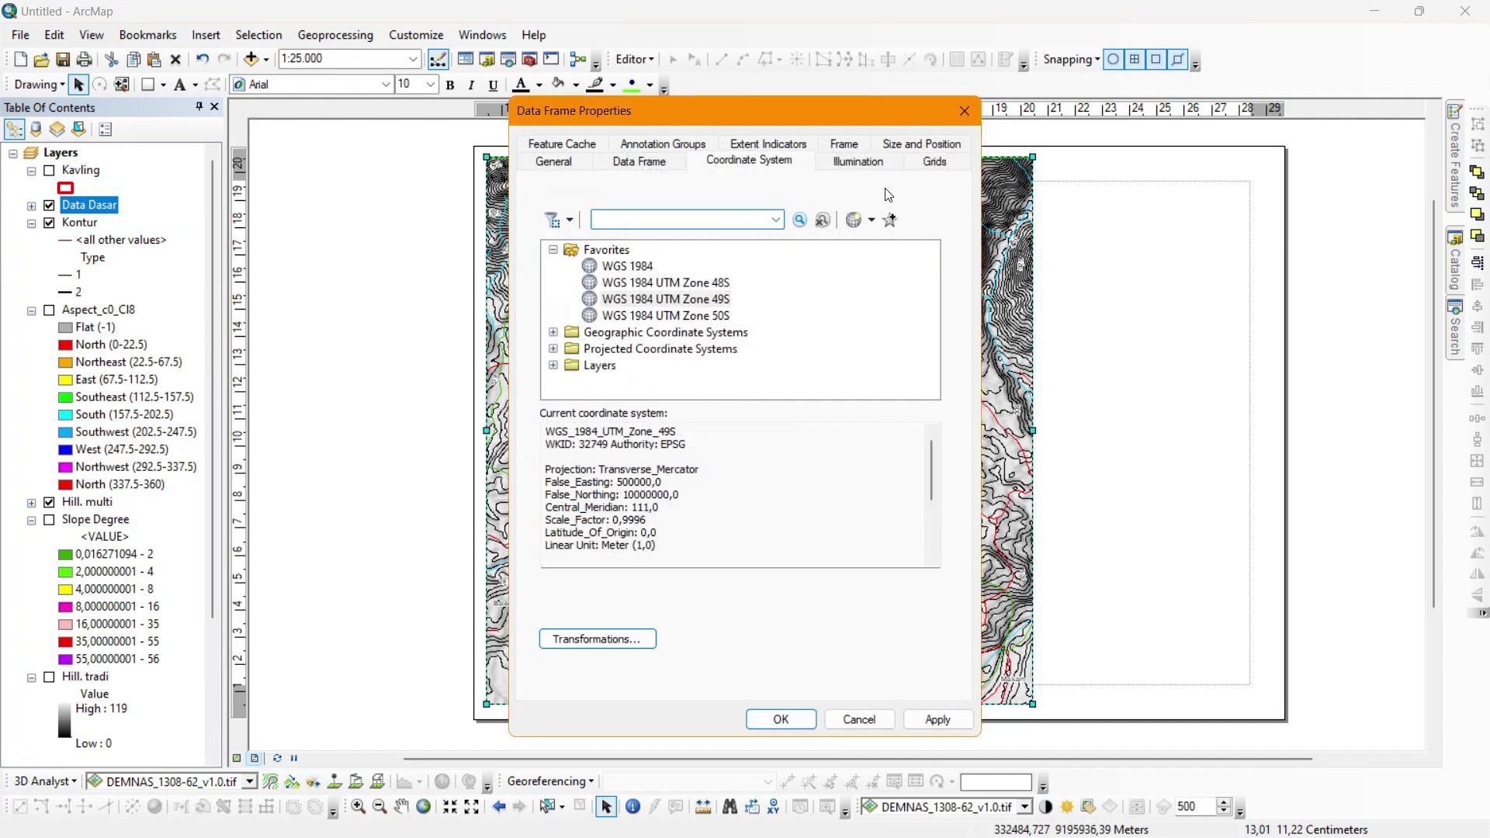
{"action": "left_click", "coordinate": [935, 162]}
{"action": "left_click", "coordinate": [862, 225]}
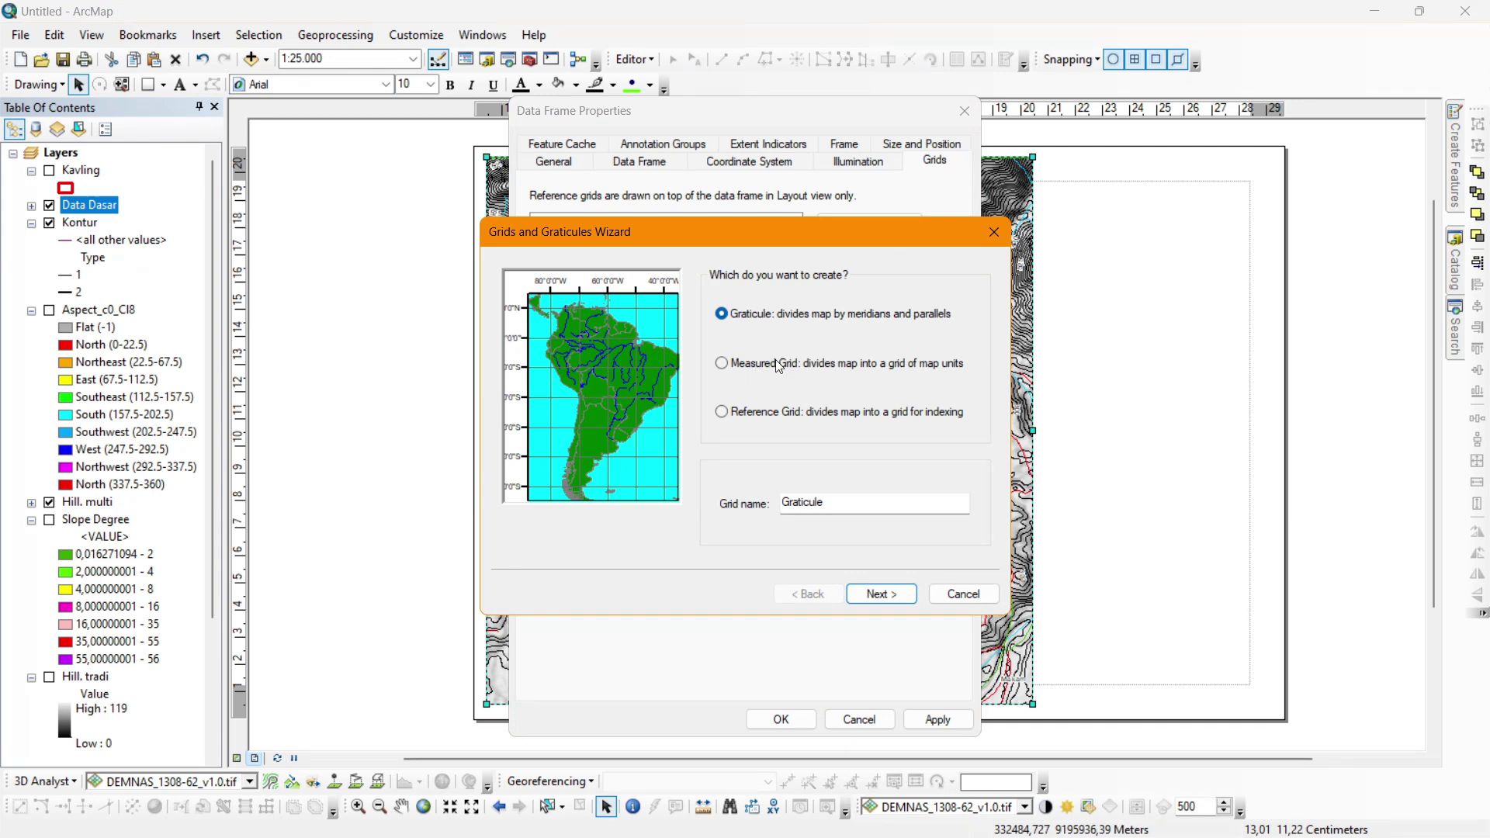
{"action": "left_click", "coordinate": [775, 361]}
{"action": "left_click", "coordinate": [883, 595]}
{"action": "left_click", "coordinate": [887, 595]}
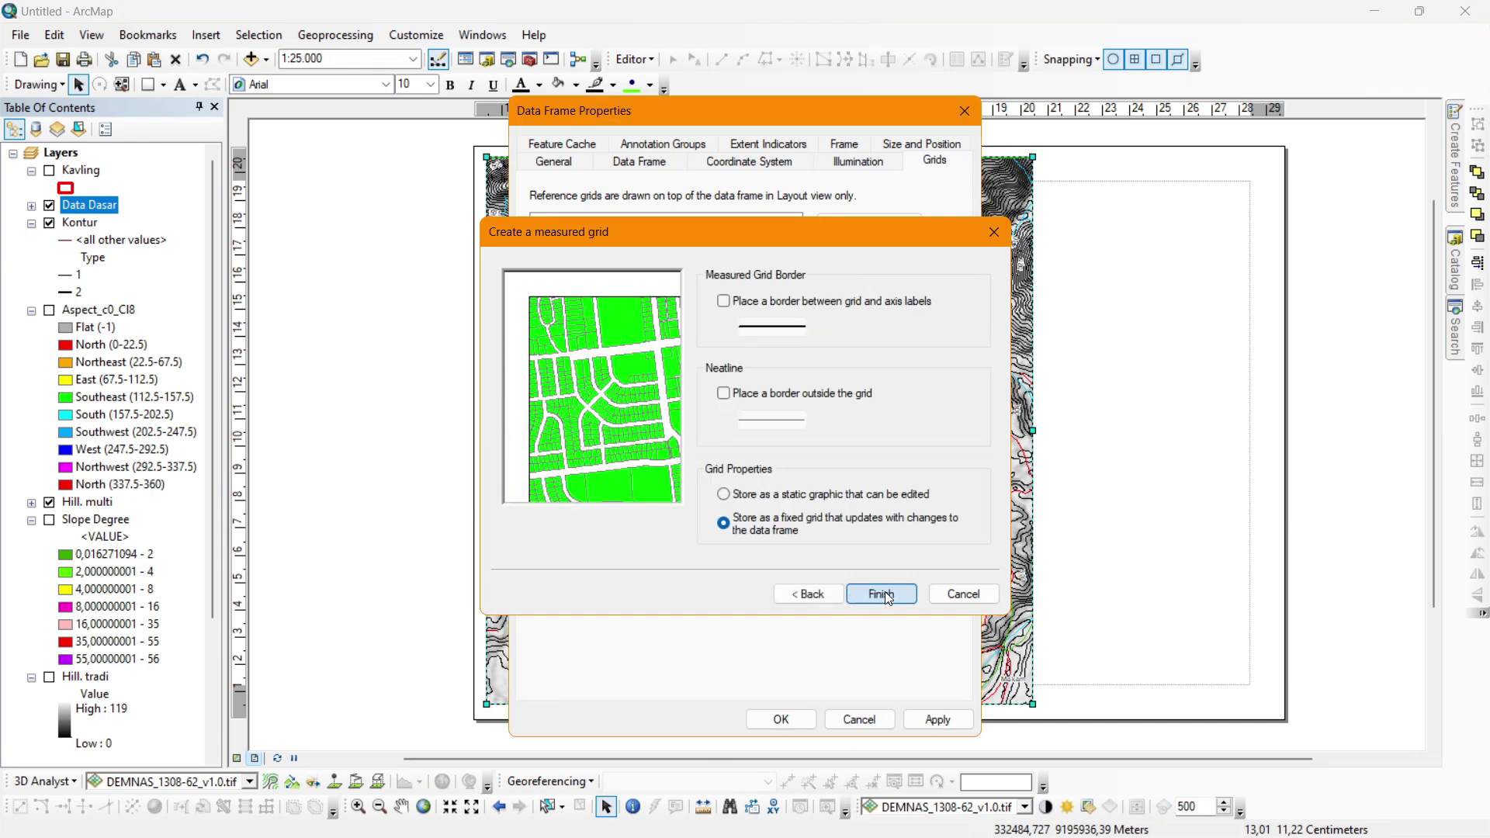
{"action": "left_click", "coordinate": [885, 595]}
{"action": "left_click", "coordinate": [923, 719]}
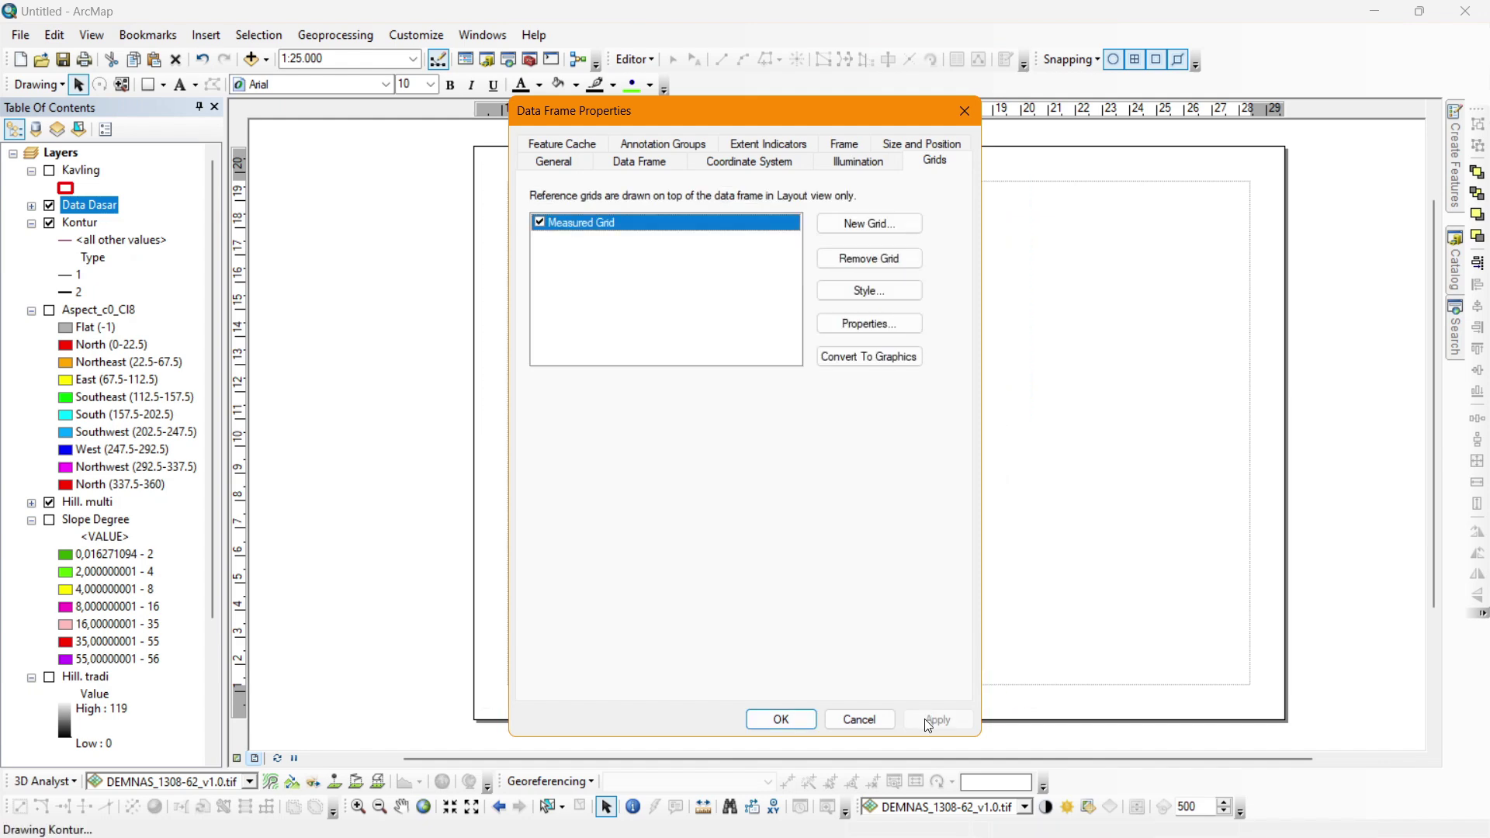
{"action": "left_click_drag", "start_coordinate": [846, 113], "coordinate": [1212, 114]}
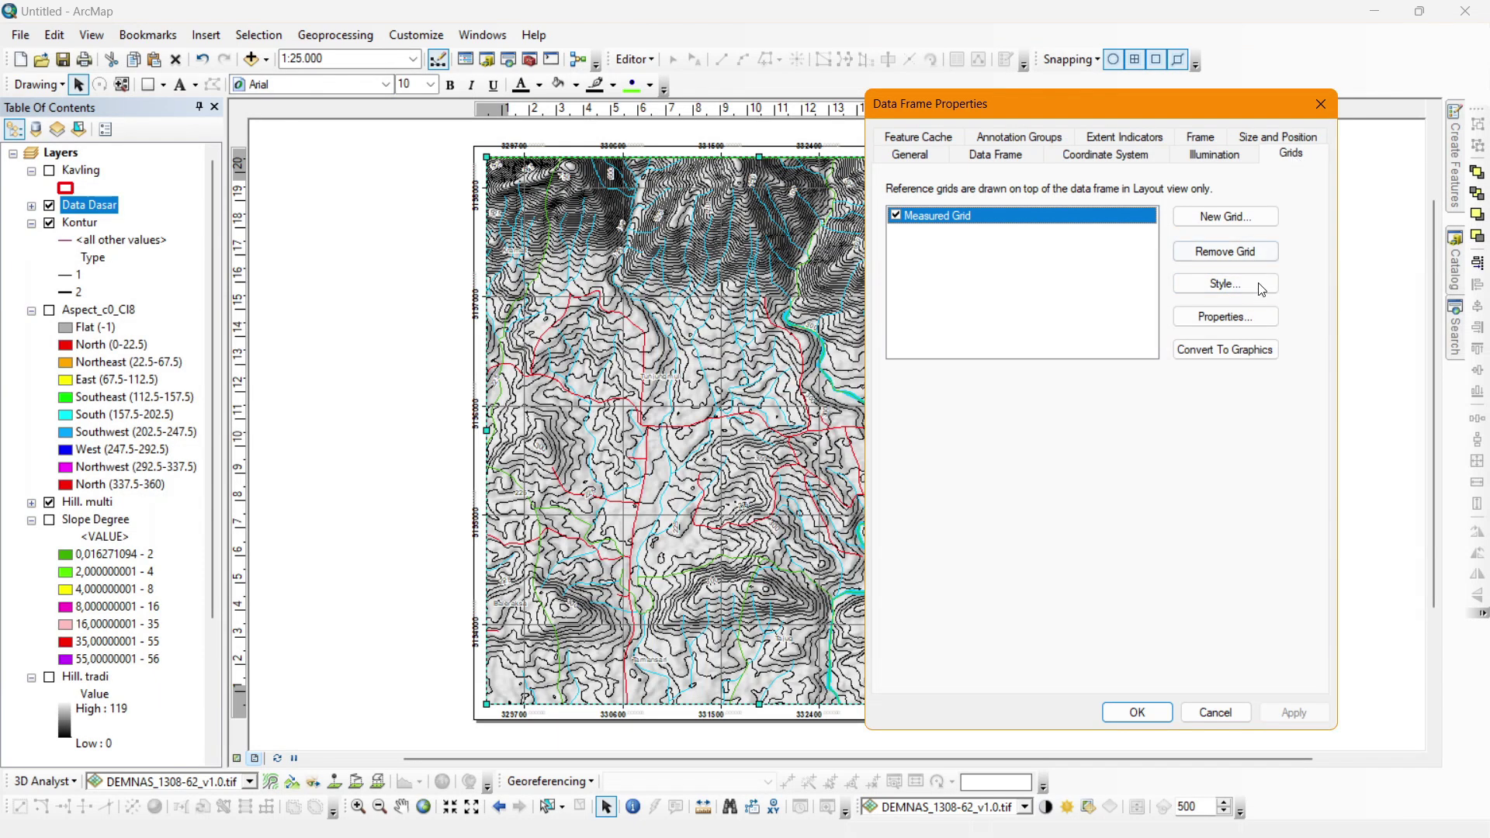
Set the measured grid's X and Y intervals to 500 m and apply.
{"action": "left_click", "coordinate": [1225, 317]}
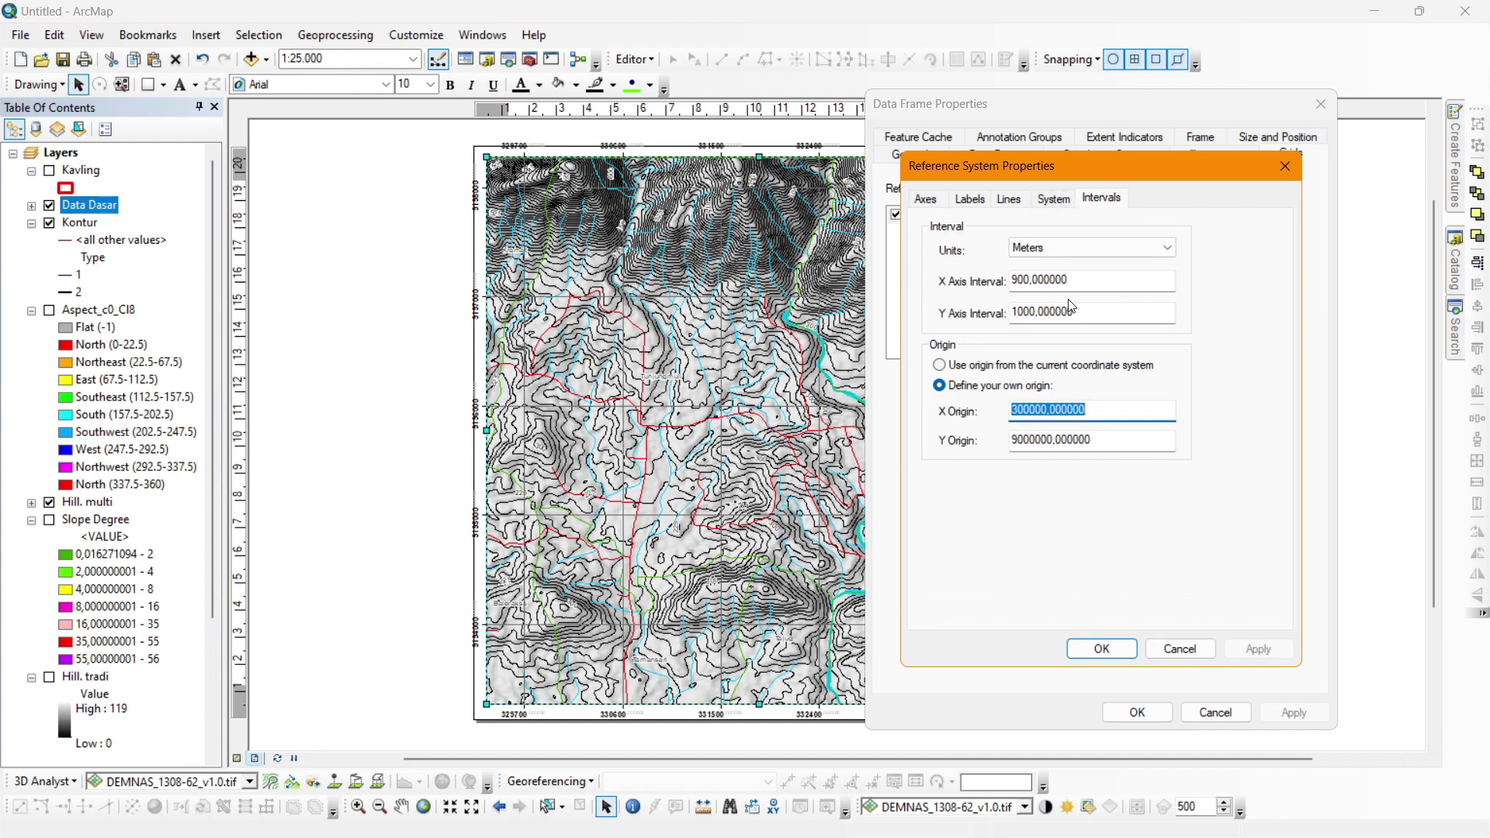
{"action": "left_click_drag", "start_coordinate": [1079, 277], "coordinate": [972, 266]}
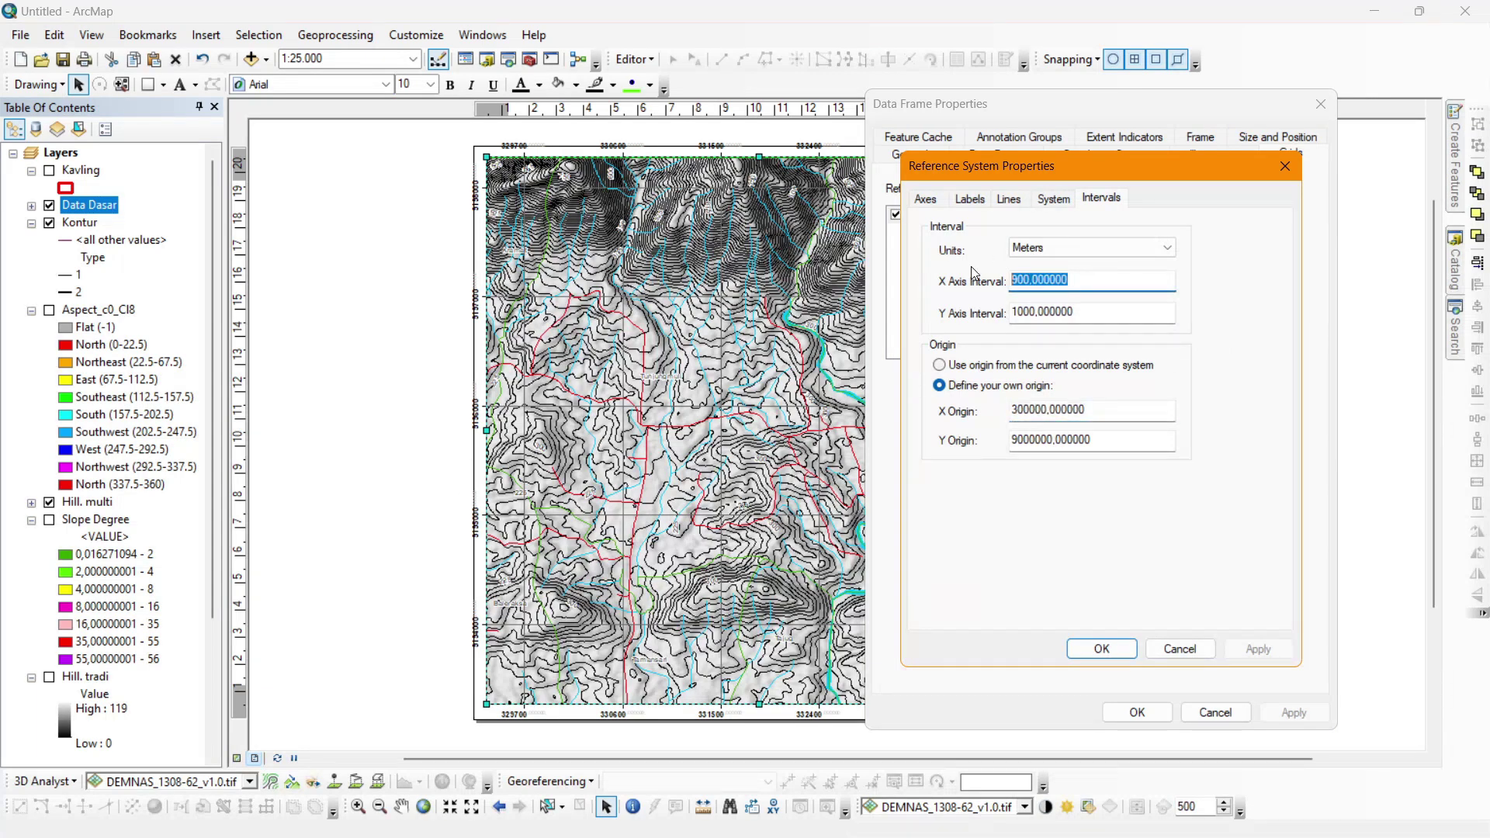
{"action": "left_click_drag", "start_coordinate": [1089, 310], "coordinate": [945, 317]}
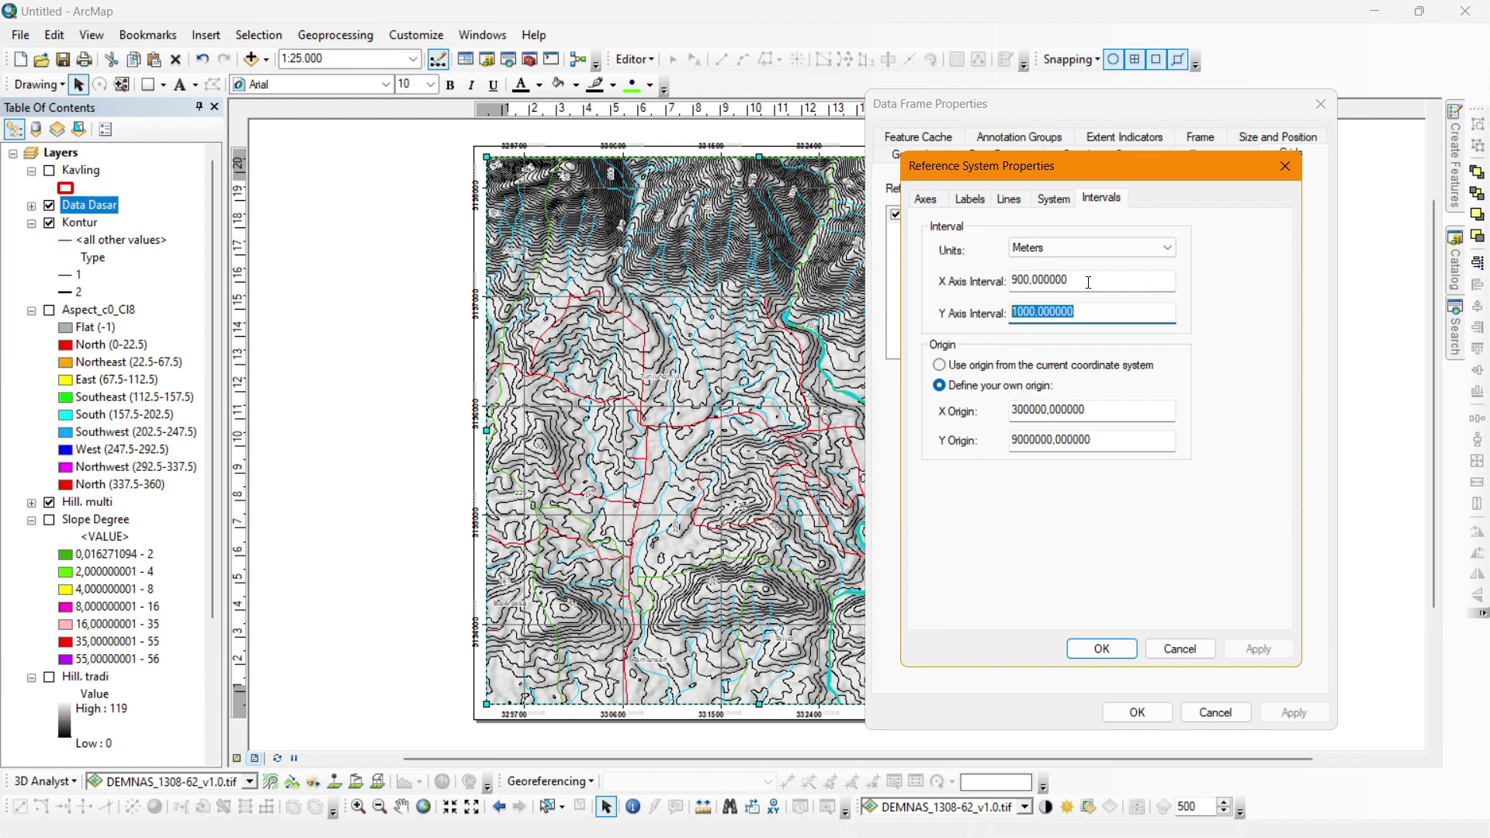
{"action": "left_click_drag", "start_coordinate": [1088, 282], "coordinate": [1025, 280]}
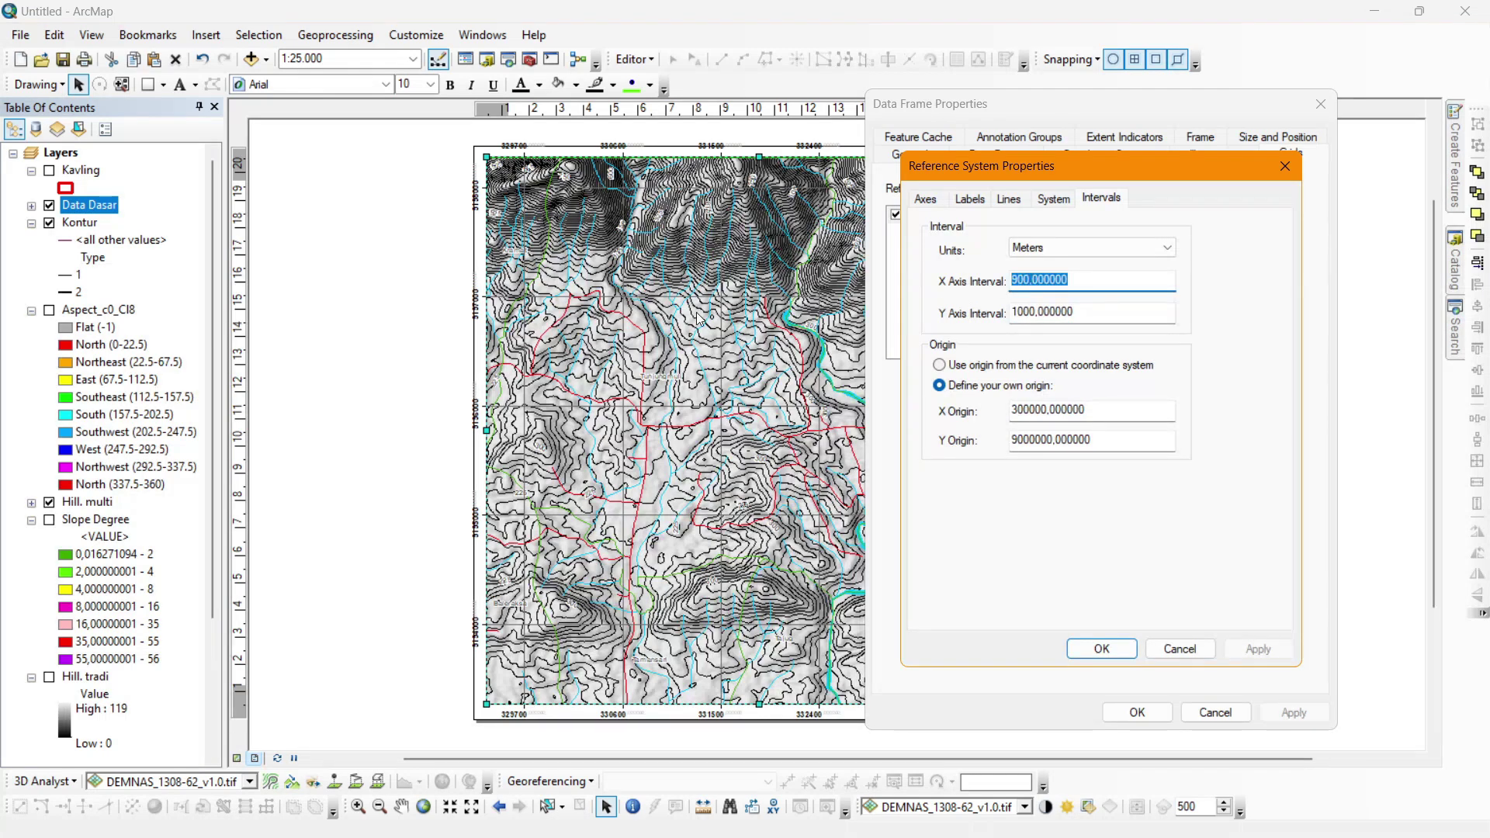
{"action": "type", "text": "5"}
{"action": "left_click_drag", "start_coordinate": [1102, 318], "coordinate": [882, 308]}
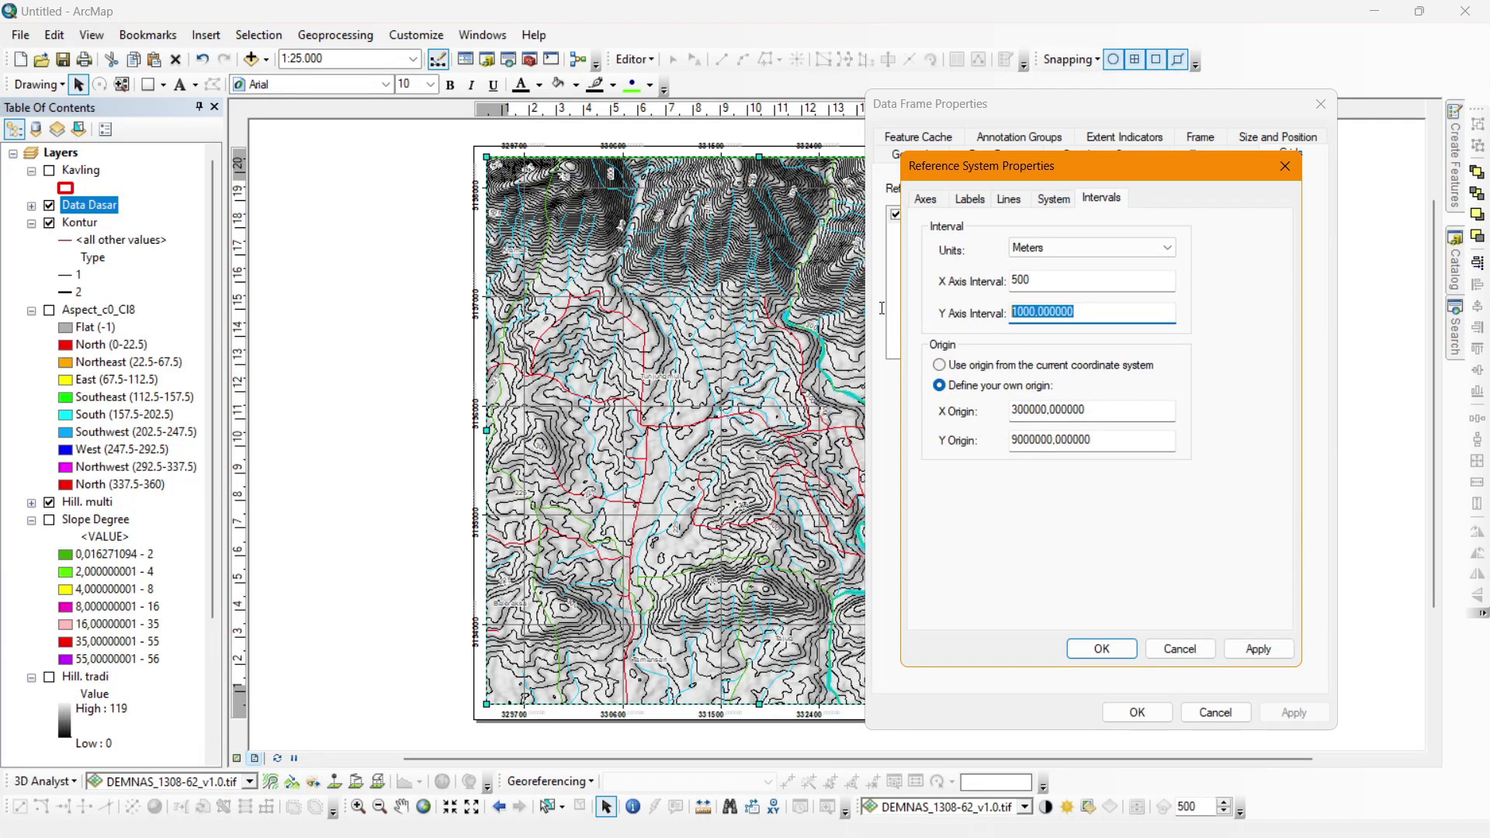
{"action": "type", "text": "5"}
{"action": "left_click", "coordinate": [1101, 649]}
{"action": "left_click", "coordinate": [1294, 713]}
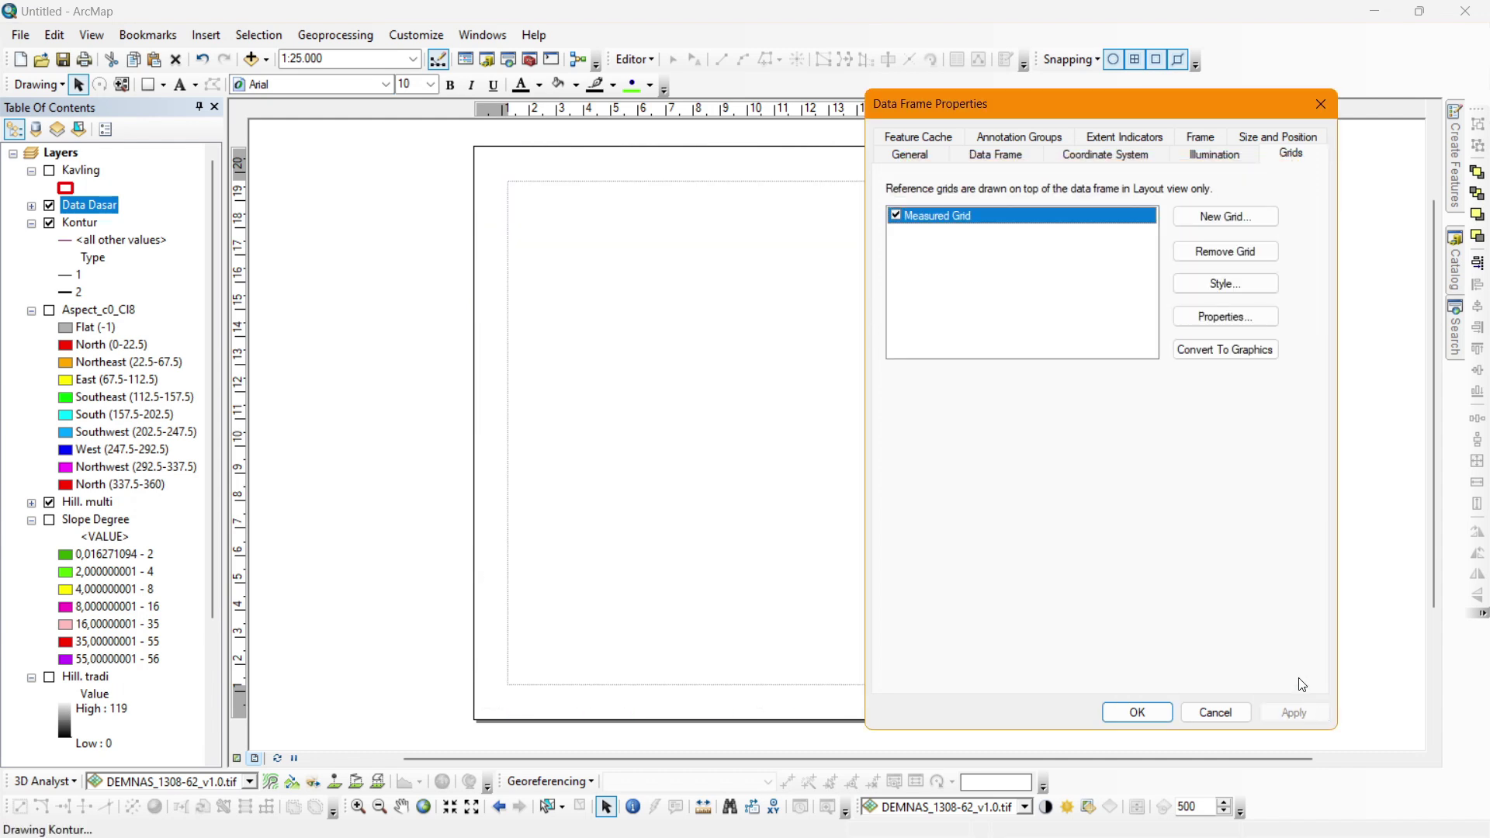
Change both grid axis intervals to 1200 m and apply.
{"action": "left_click", "coordinate": [1225, 317]}
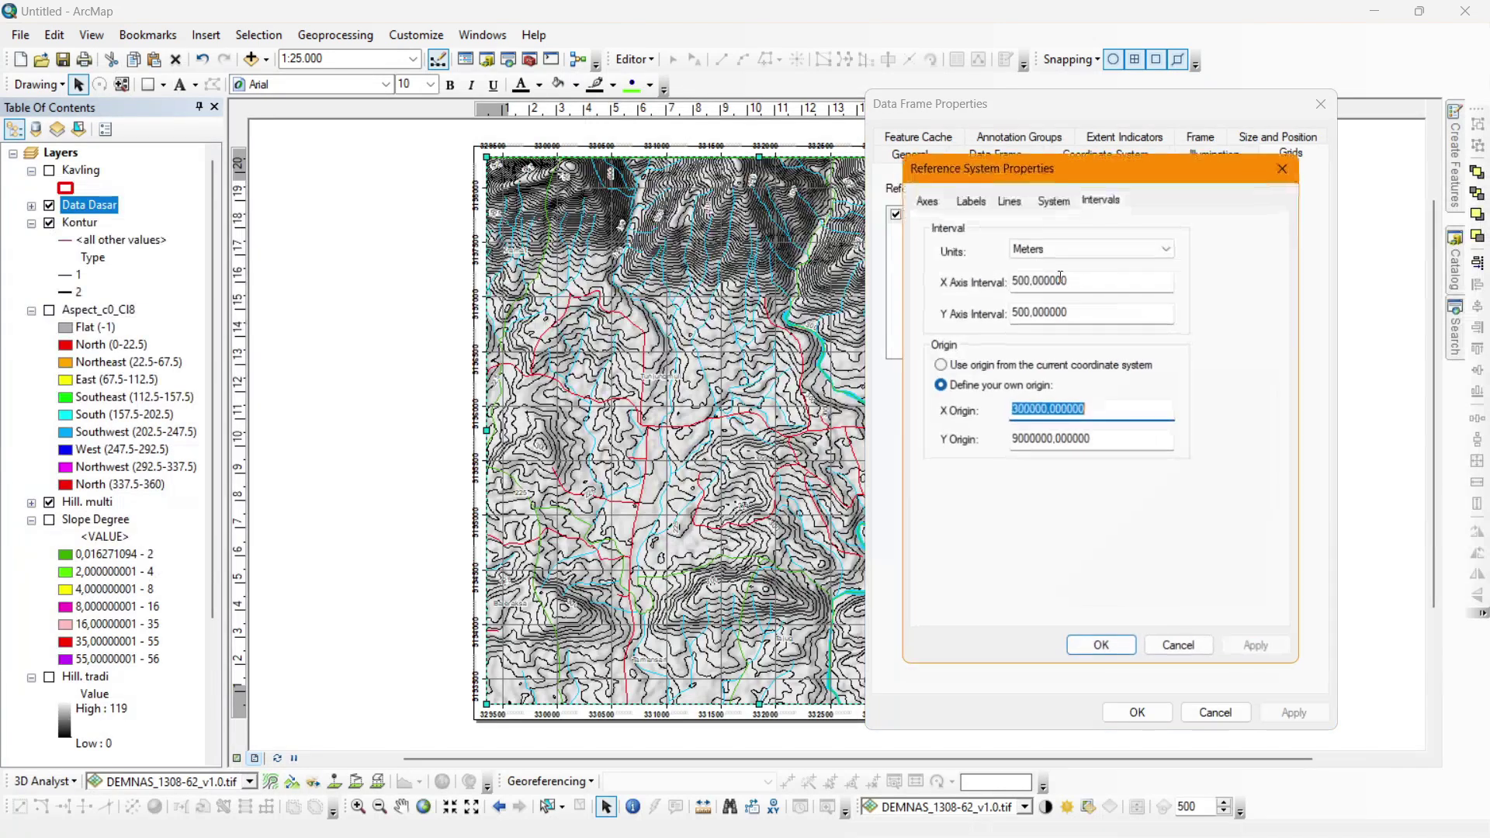
{"action": "double_click", "coordinate": [1089, 287]}
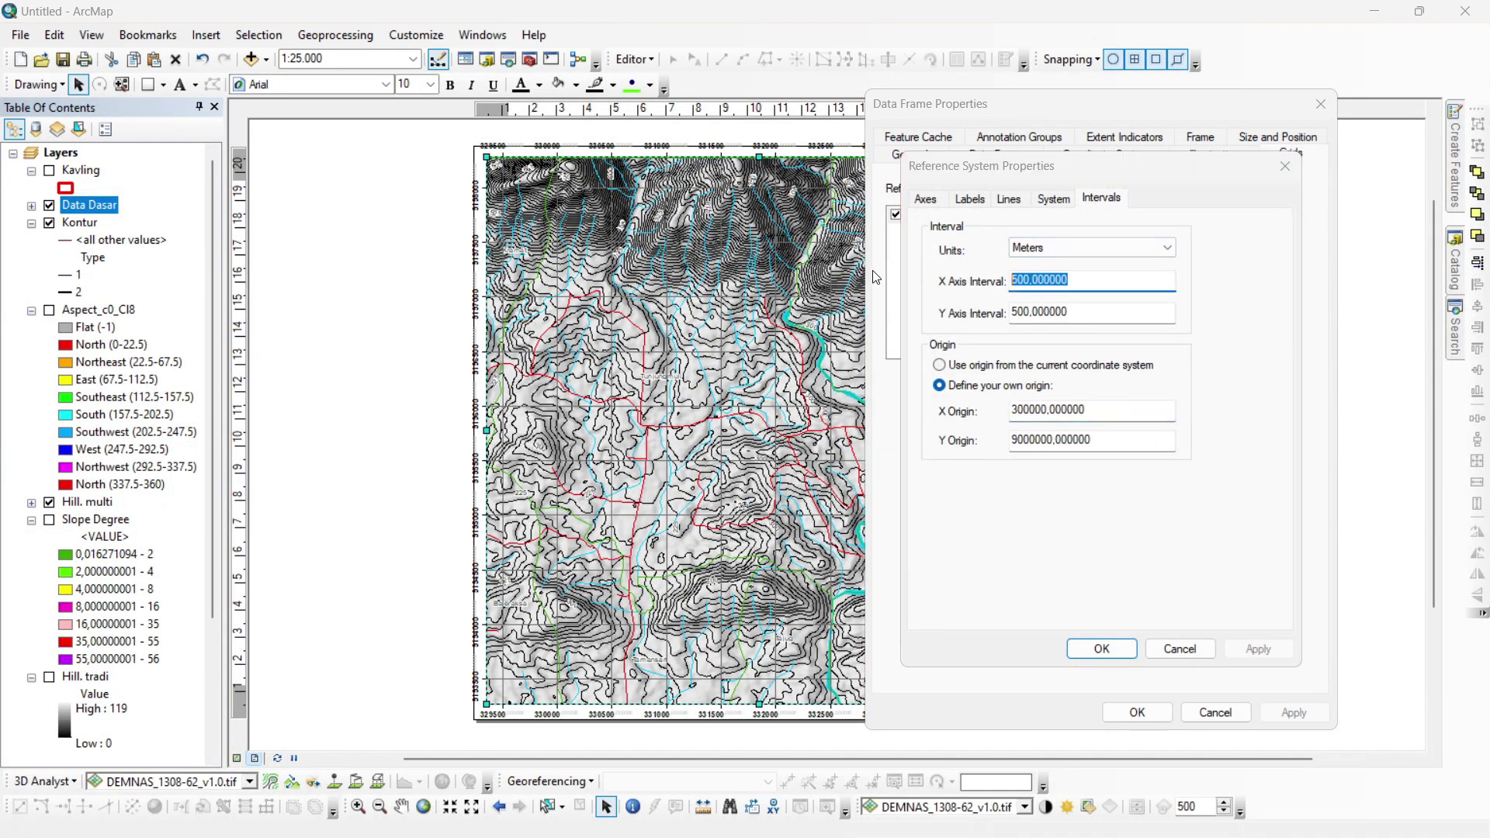
{"action": "type", "text": "1200"}
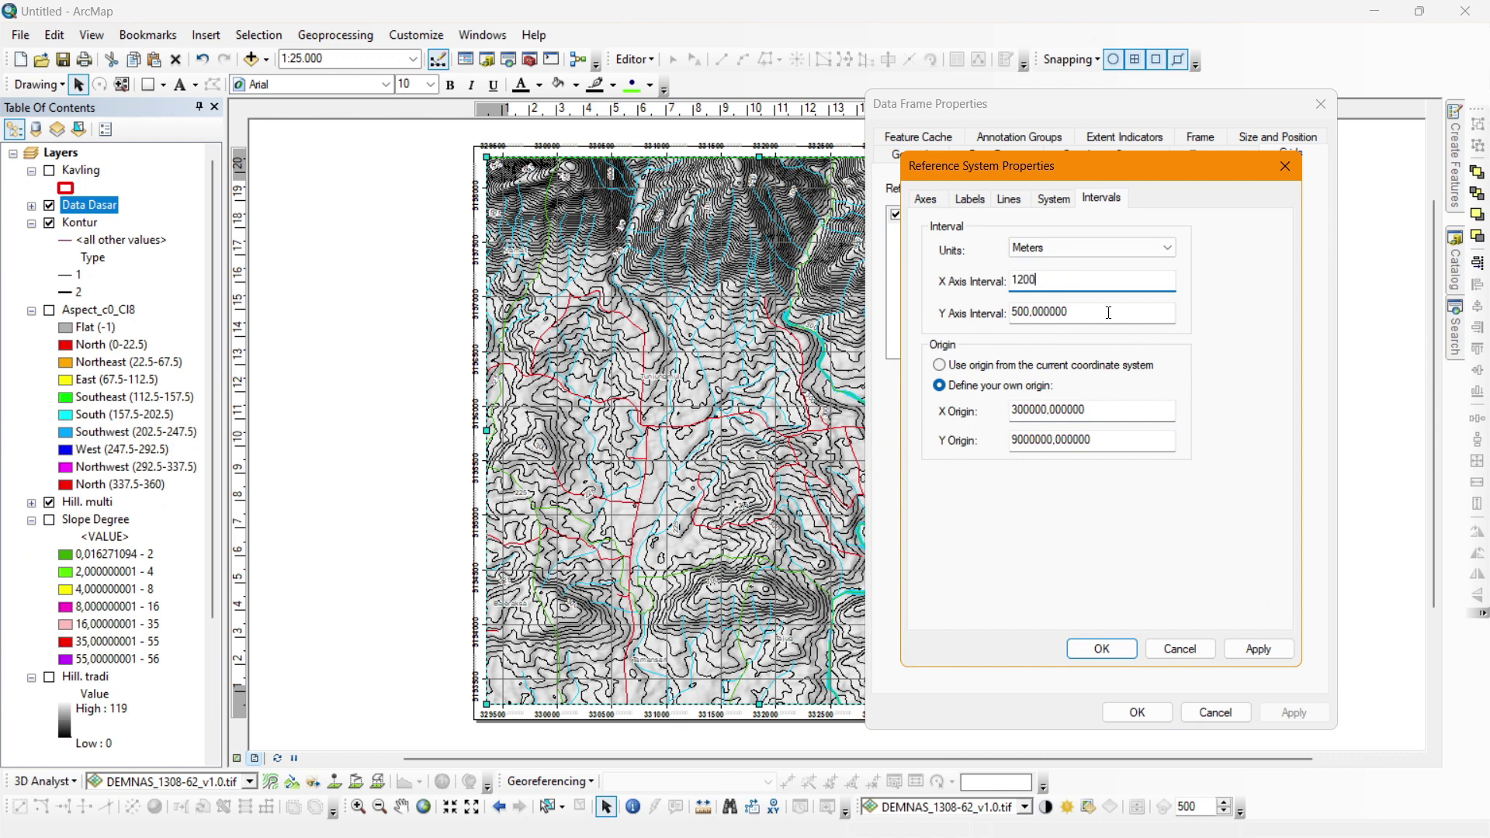
{"action": "double_click", "coordinate": [1108, 313]}
{"action": "type", "text": "12"}
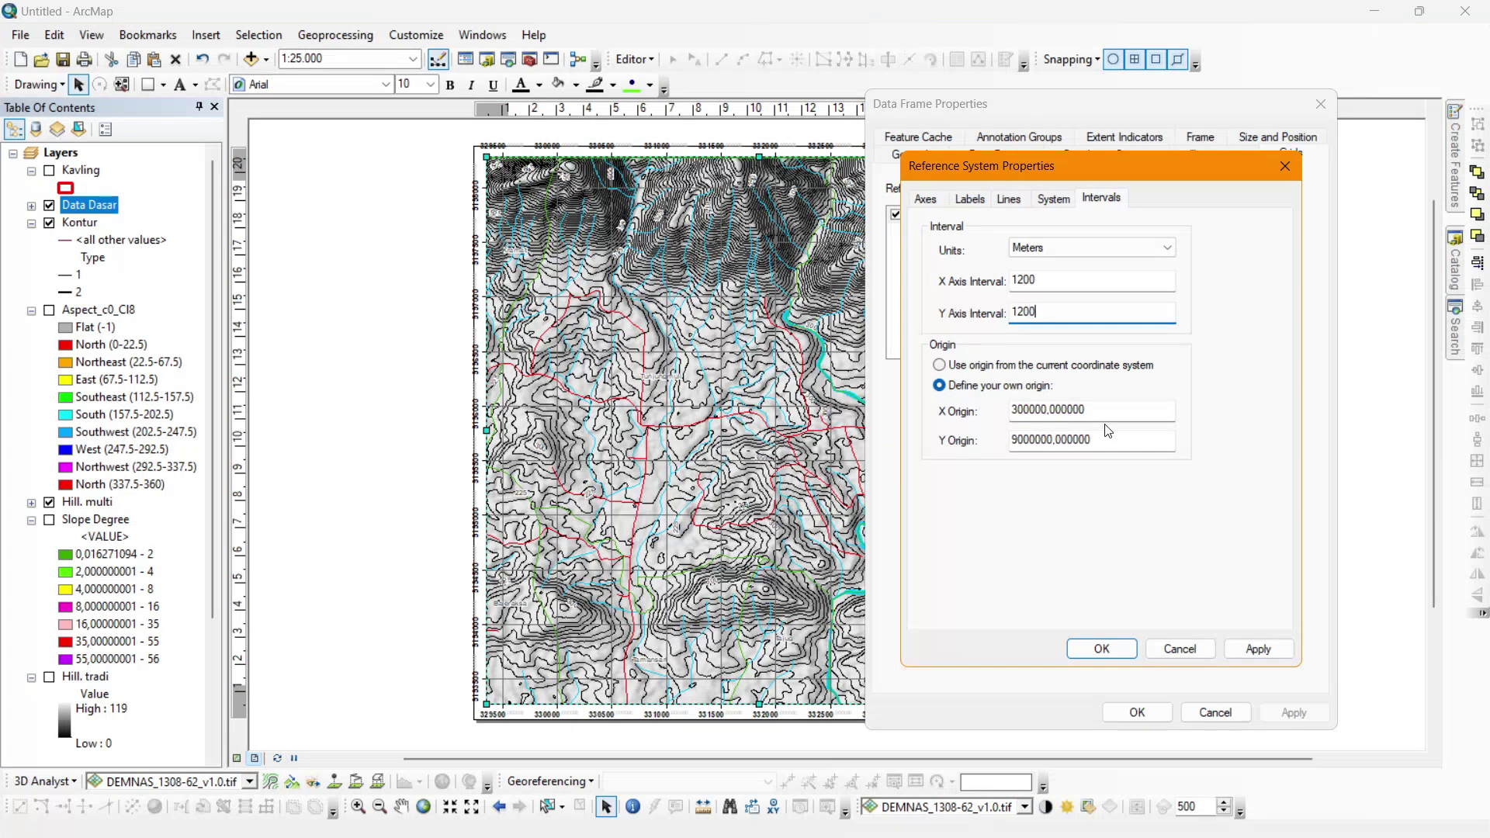
{"action": "key", "text": "Return"}
{"action": "left_click", "coordinate": [1293, 712]}
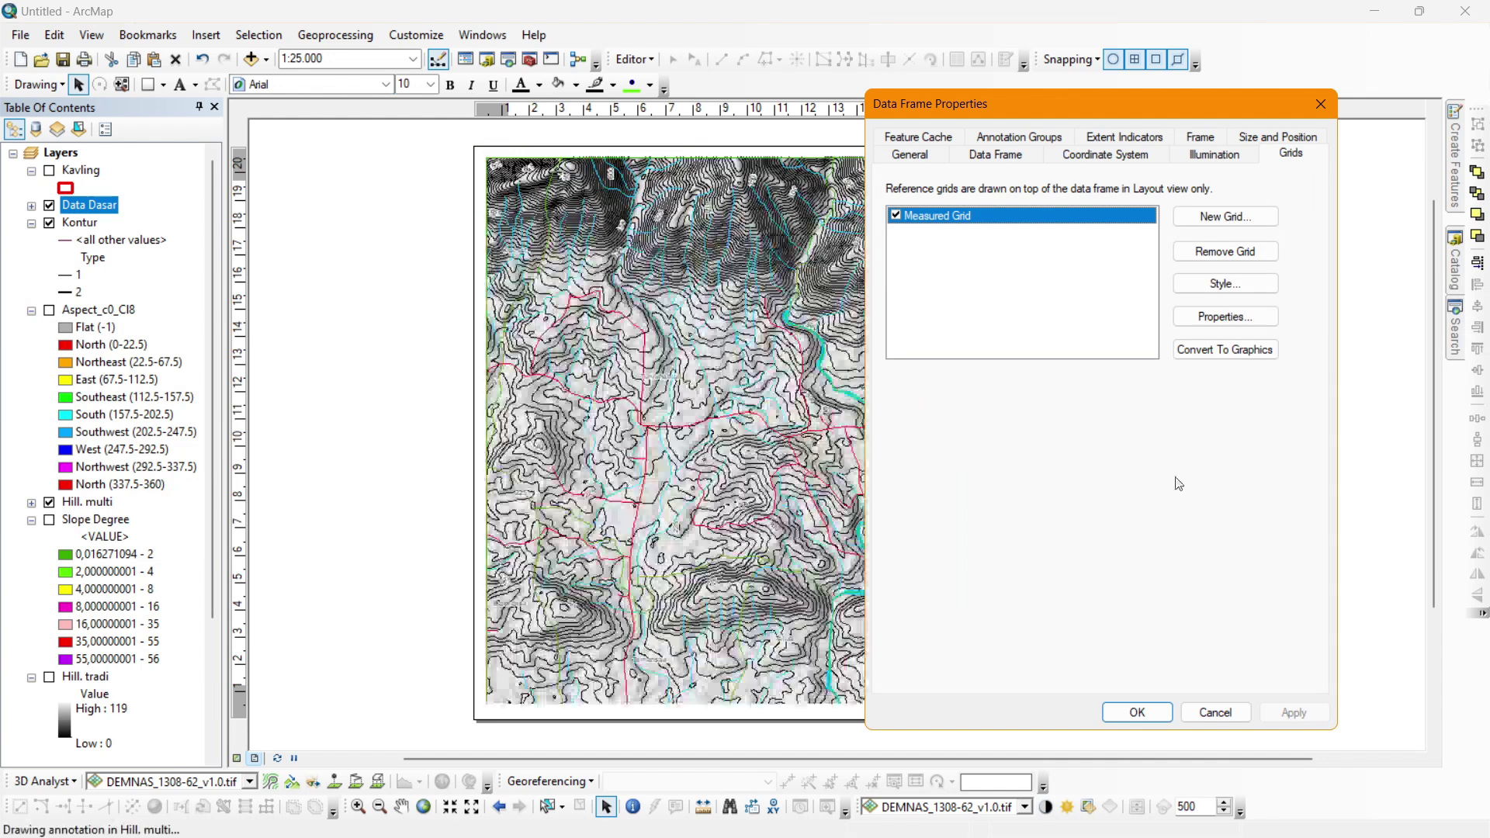
Review the grid's coordinate system, lines, labels and axes settings.
{"action": "left_click", "coordinate": [1198, 319]}
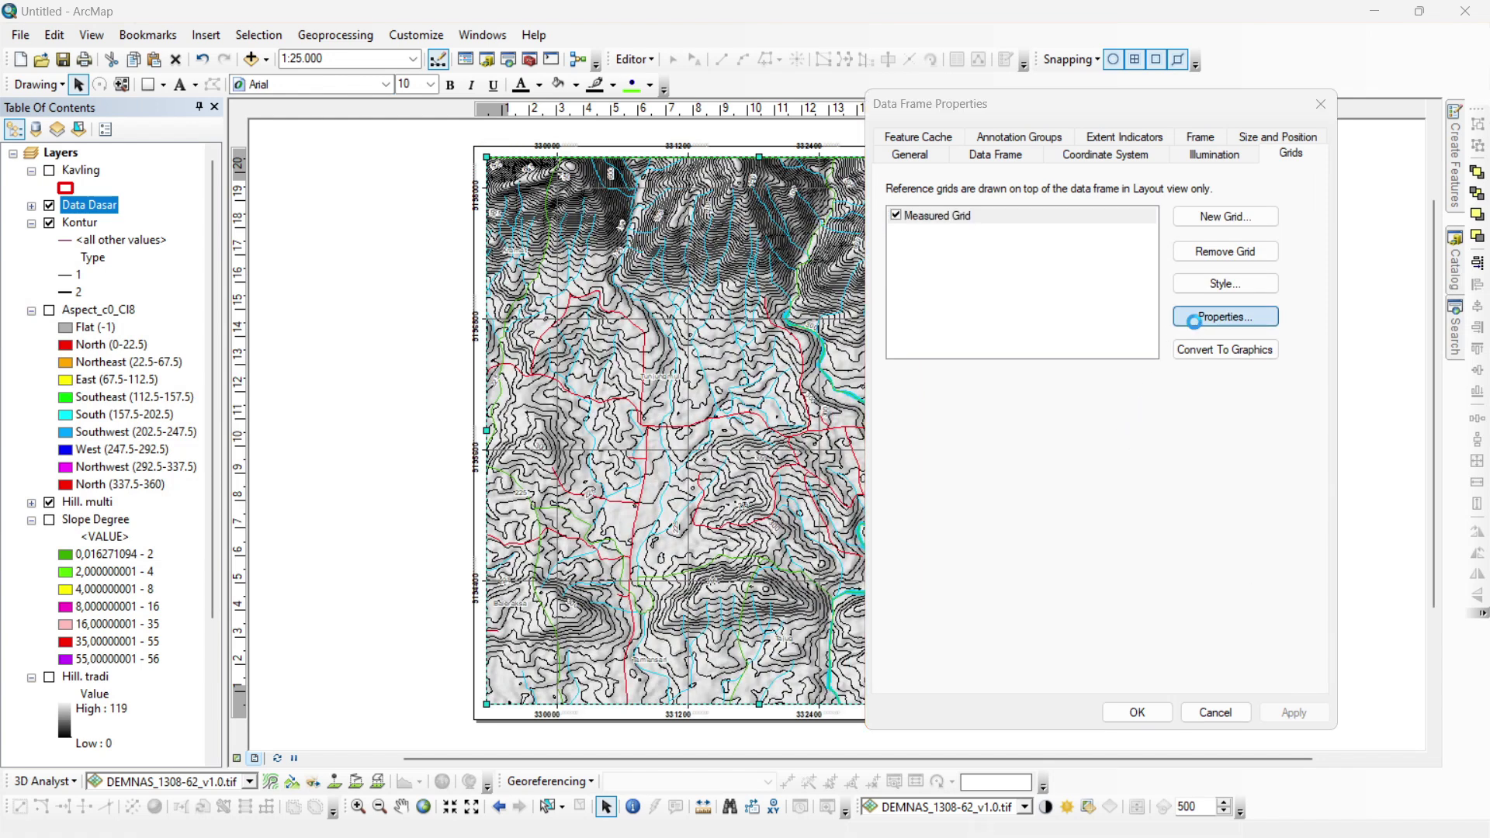
{"action": "left_click", "coordinate": [1064, 203]}
{"action": "left_click", "coordinate": [1022, 202]}
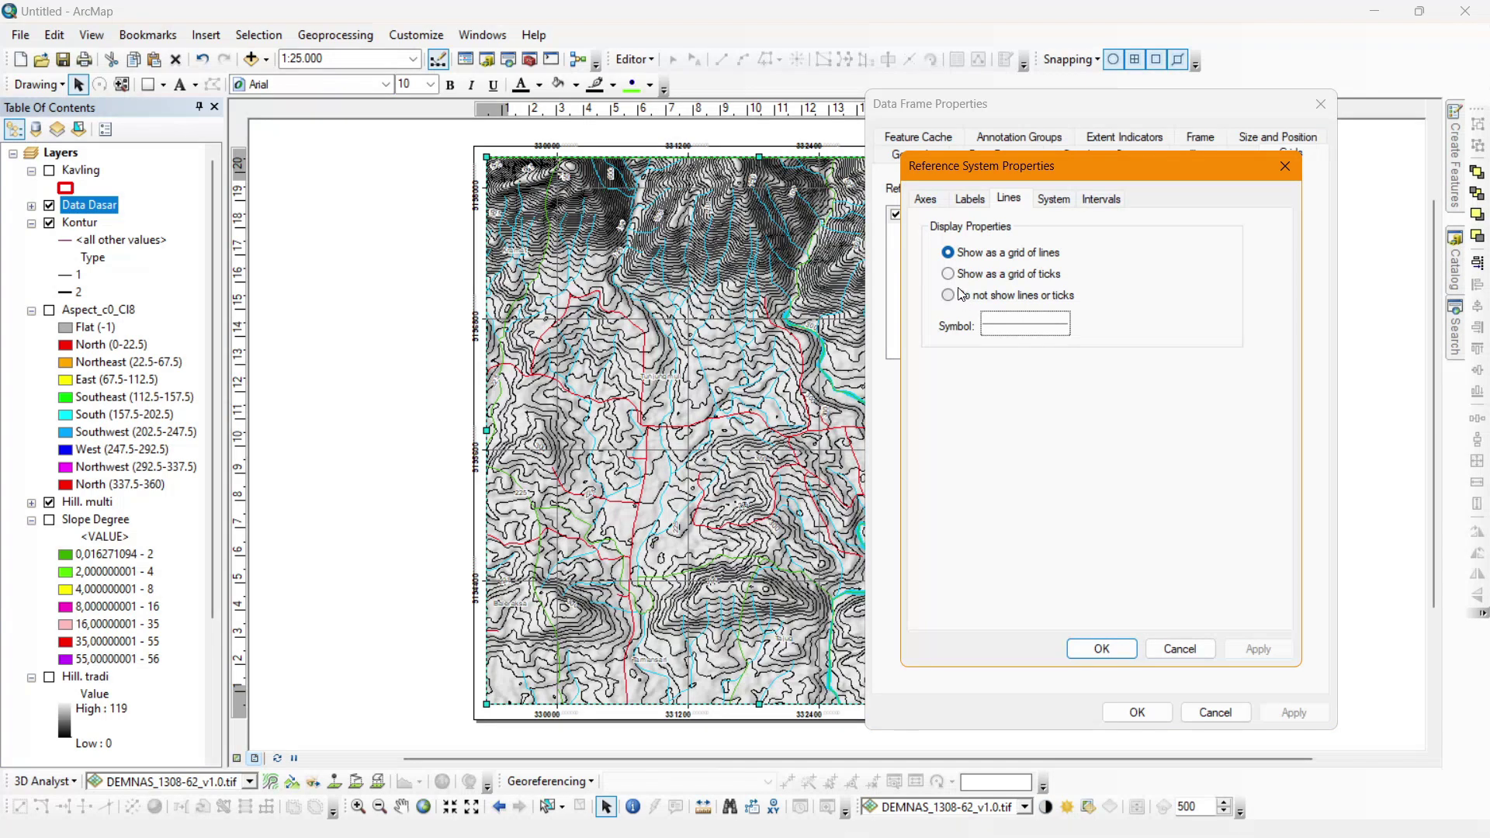
{"action": "left_click", "coordinate": [976, 205]}
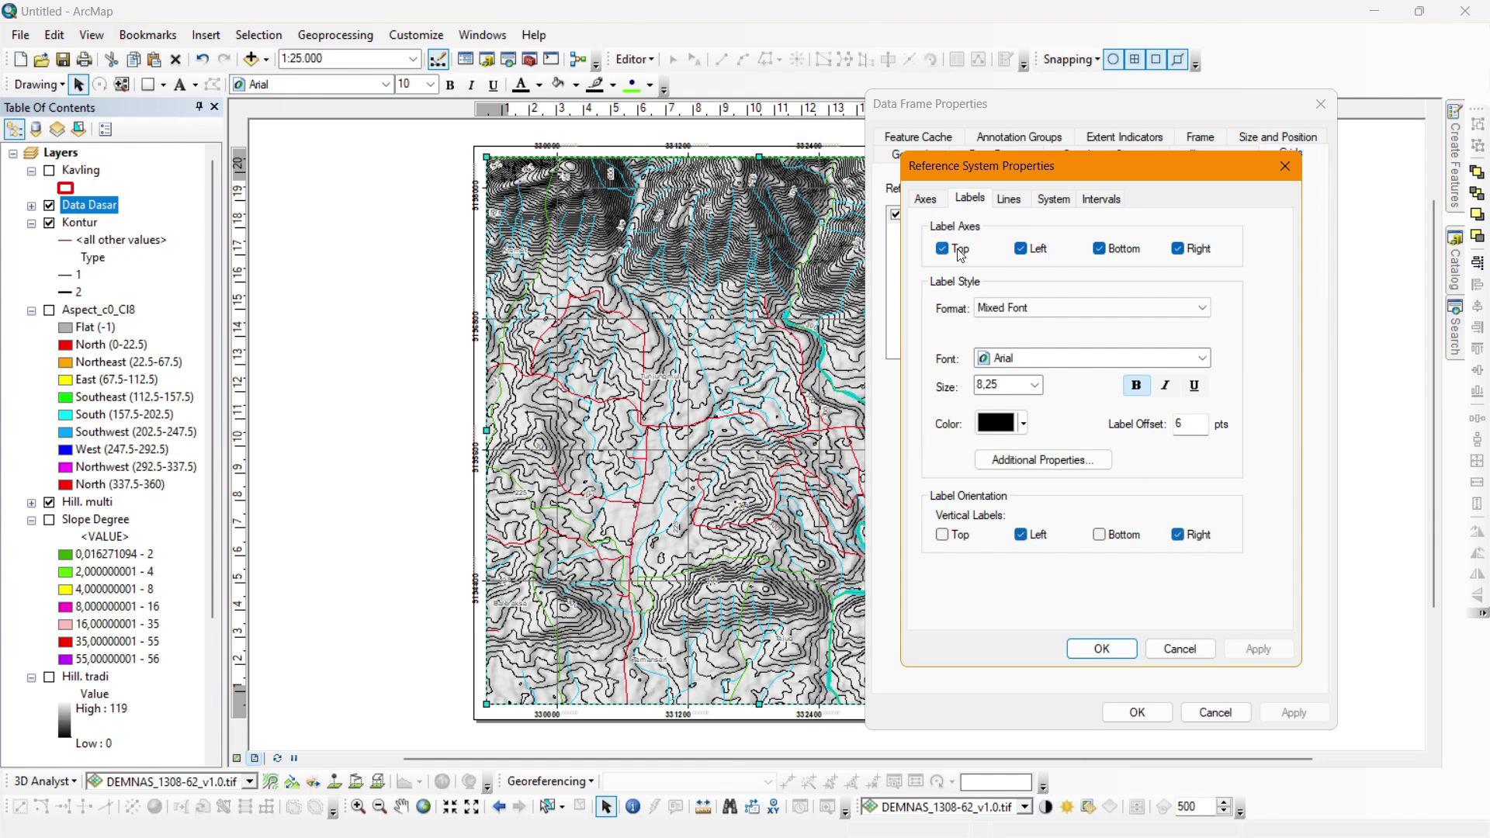
{"action": "left_click", "coordinate": [925, 200]}
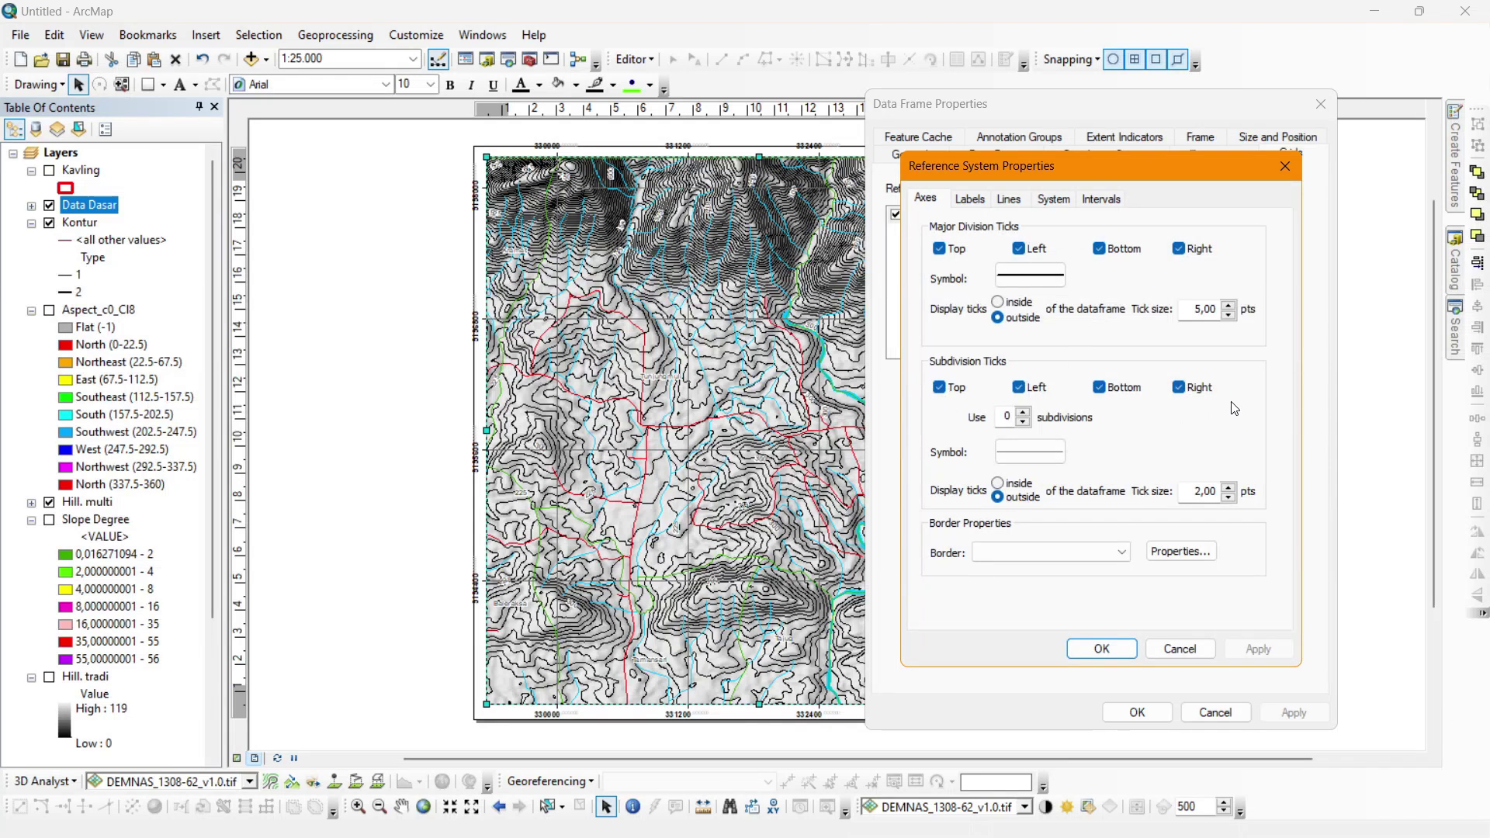
{"action": "left_click", "coordinate": [1049, 200]}
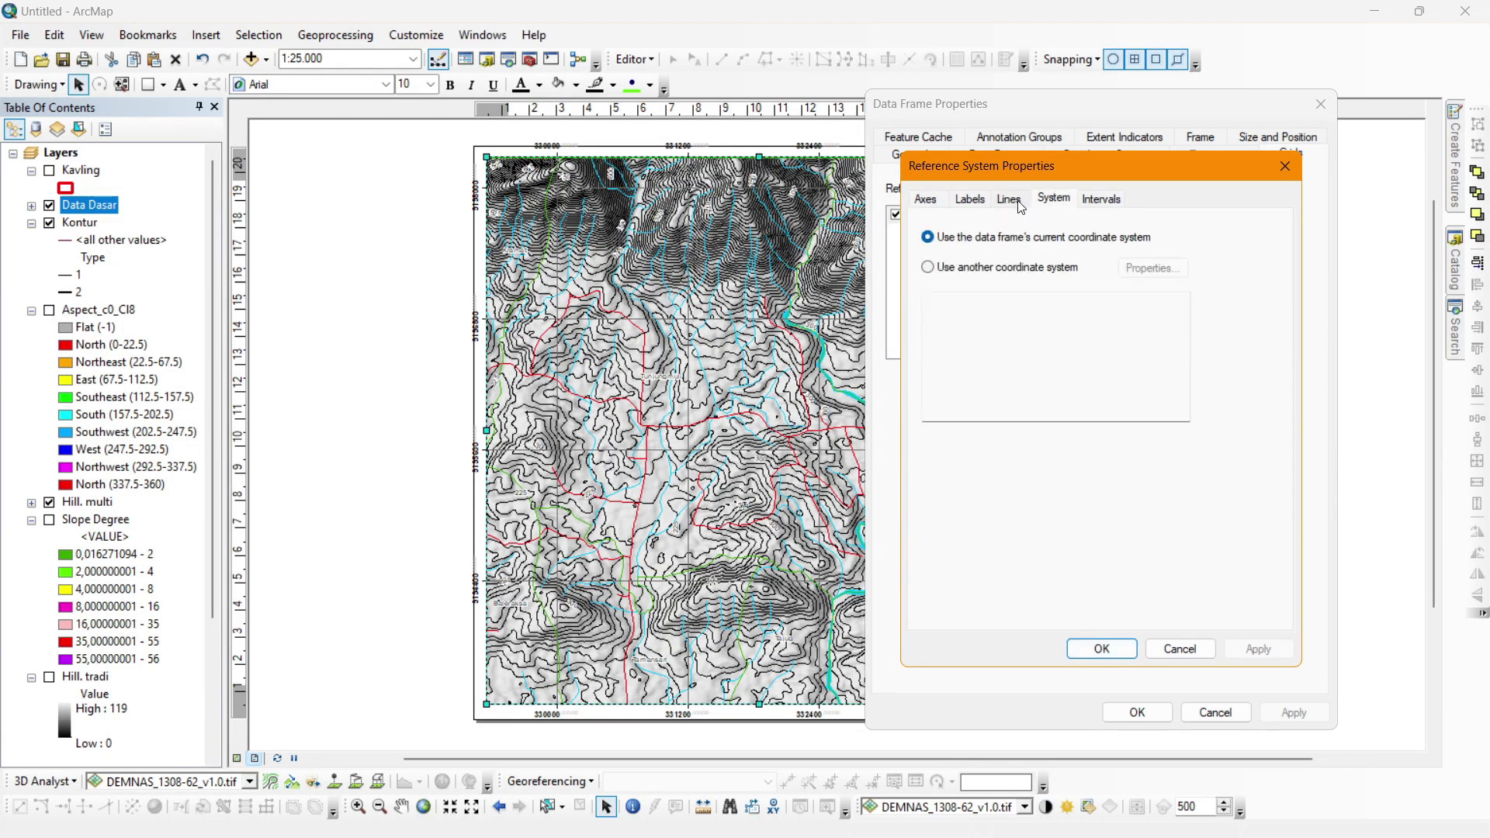
{"action": "left_click", "coordinate": [985, 202]}
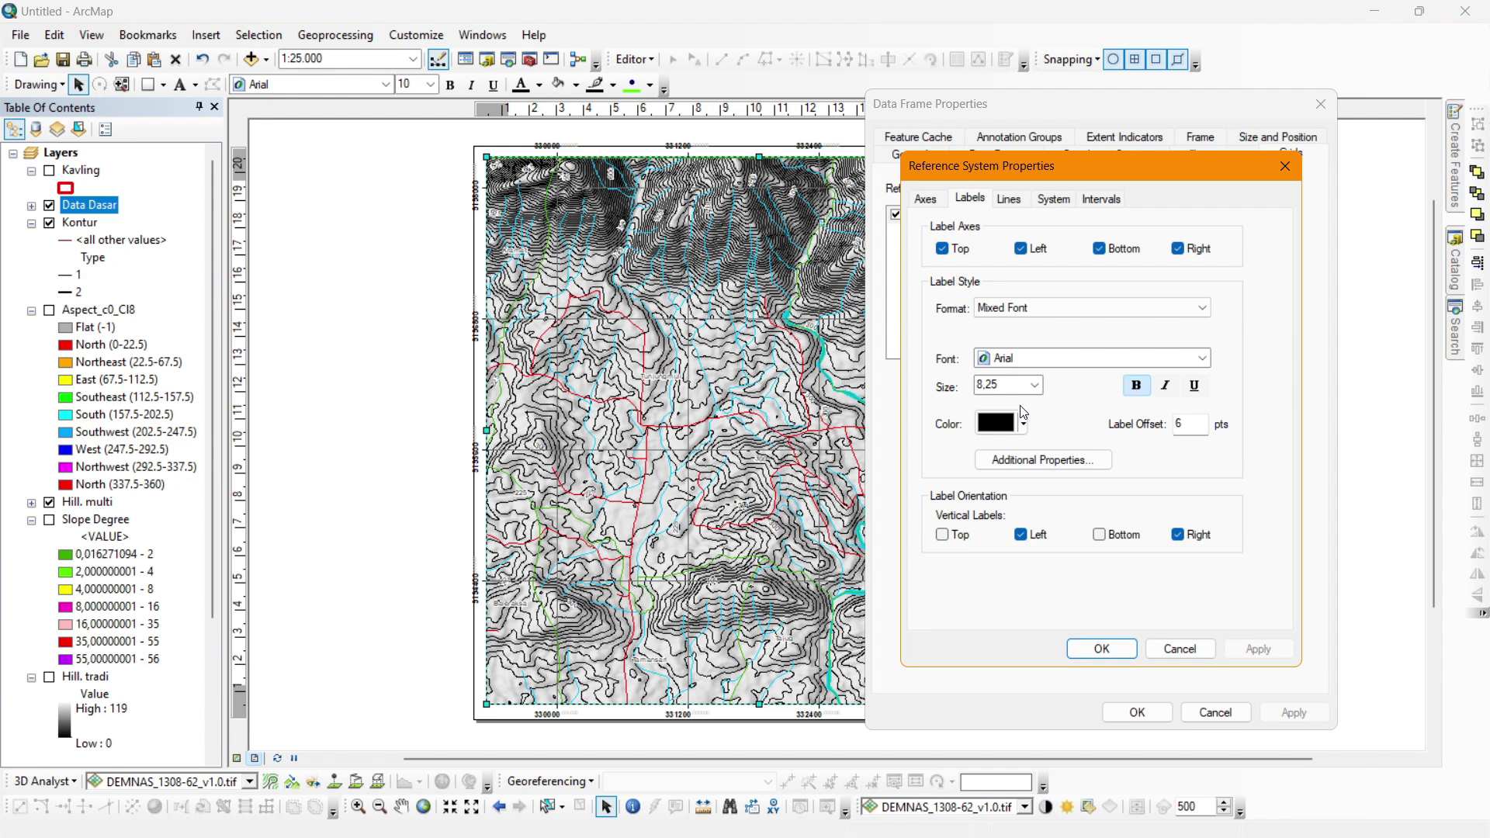
Close the grid and data frame properties, then pull the frame's top-left corner slightly inward.
{"action": "left_click", "coordinate": [1100, 648]}
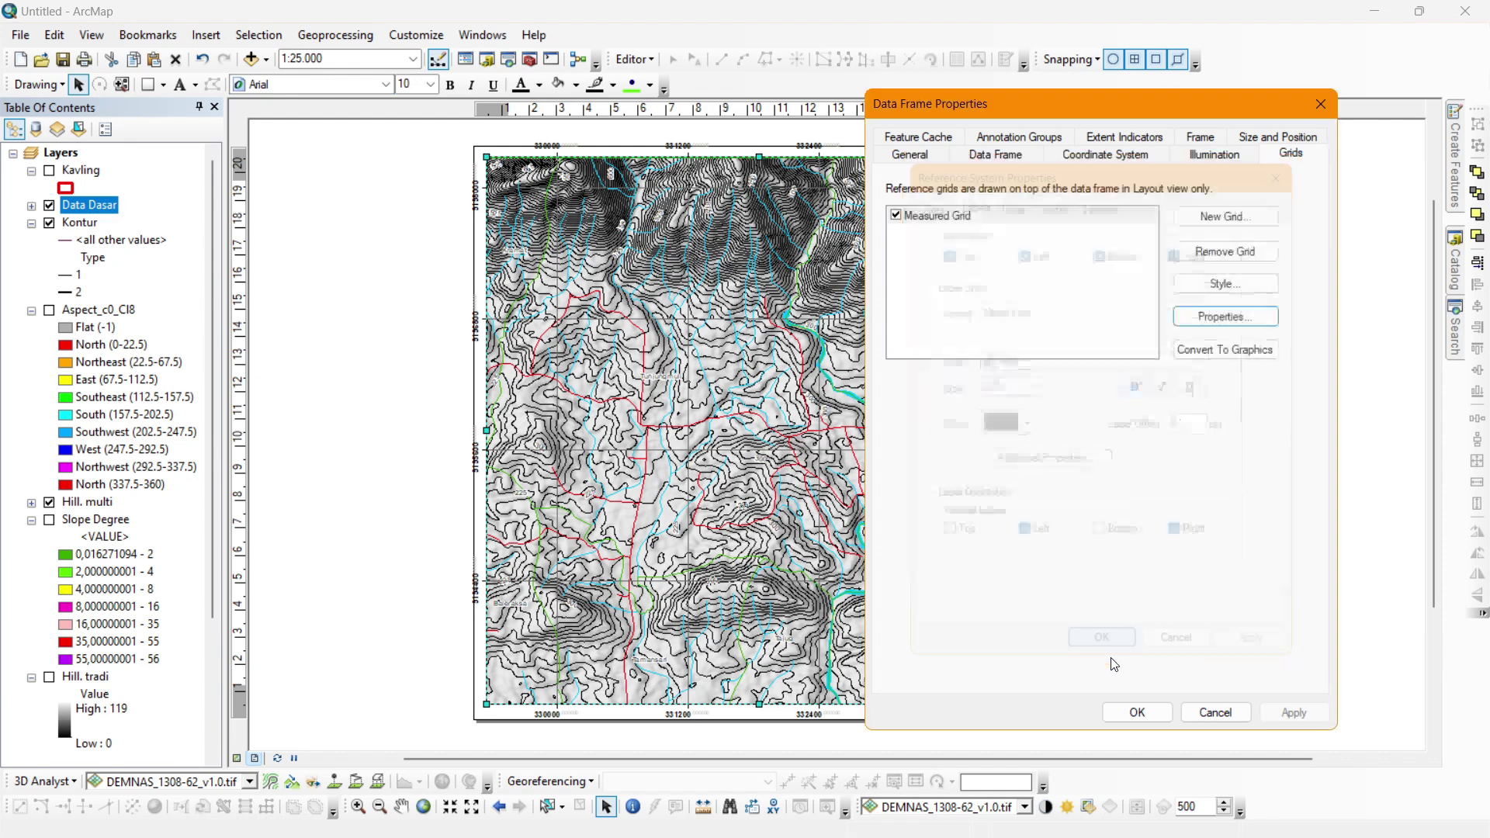
{"action": "left_click", "coordinate": [1133, 710]}
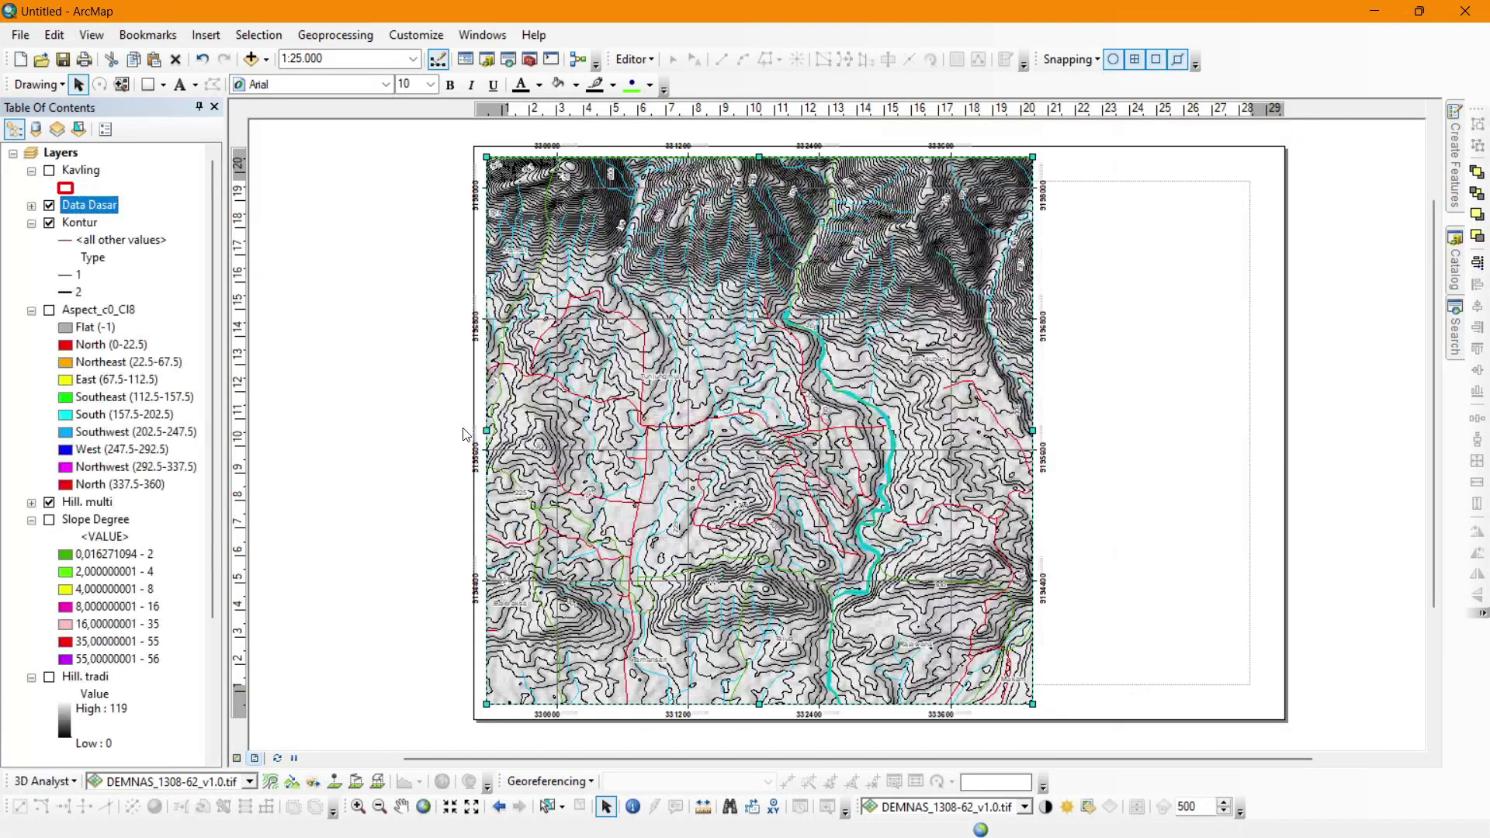
{"action": "left_click", "coordinate": [675, 422]}
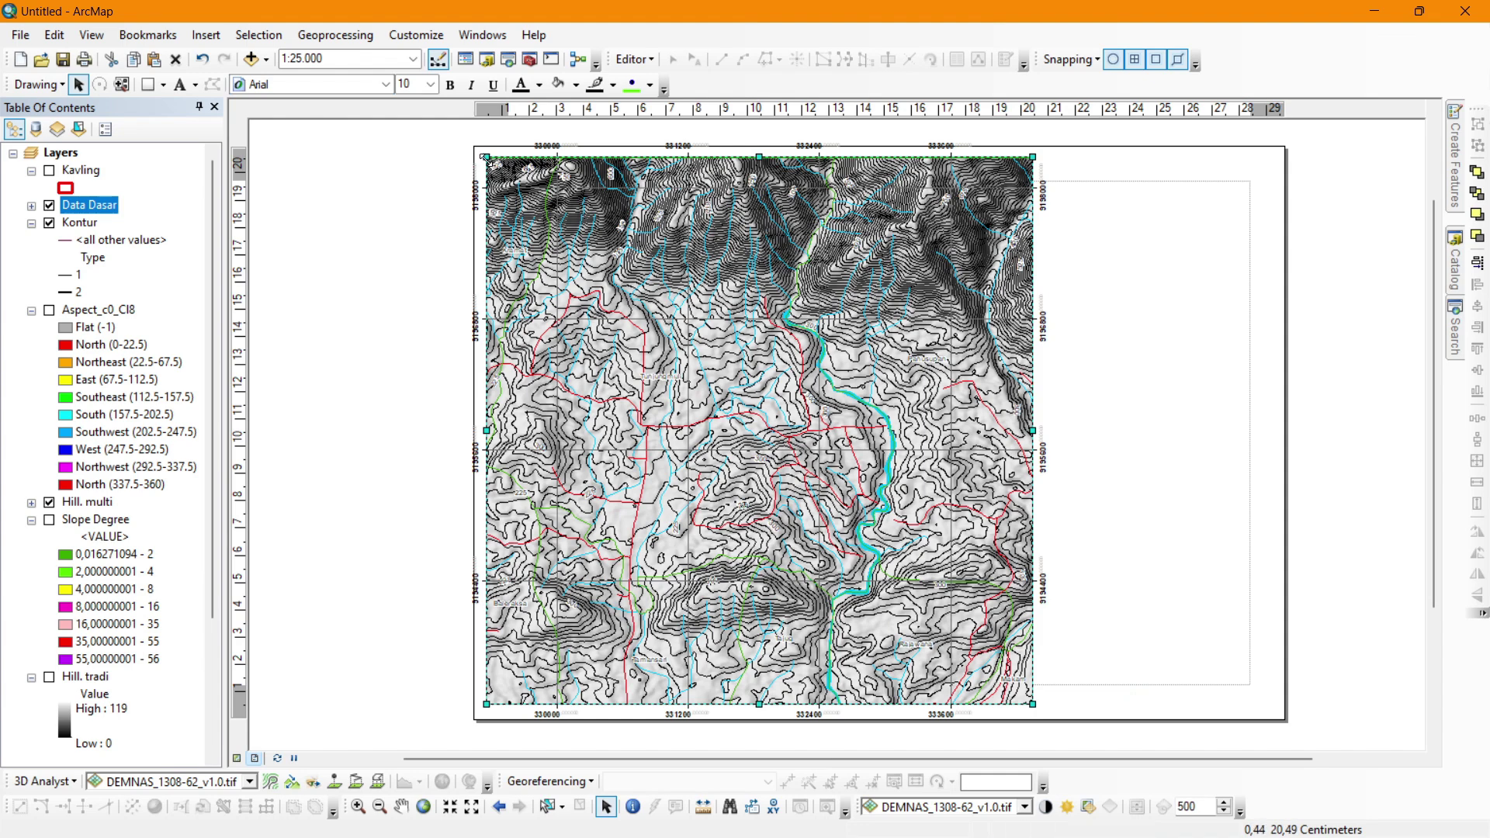
{"action": "left_click_drag", "start_coordinate": [487, 158], "coordinate": [493, 161]}
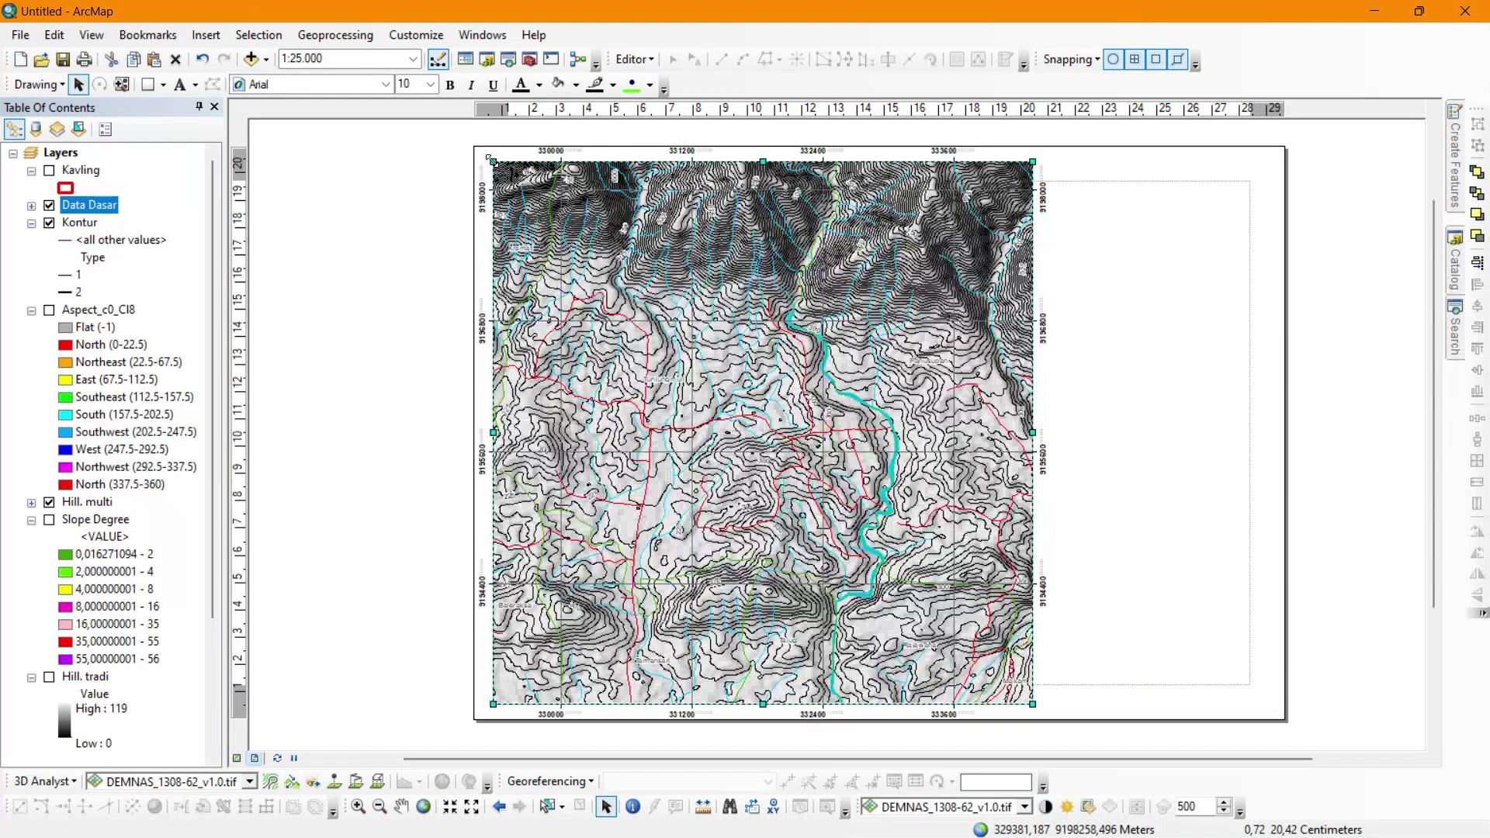
Trim the frame's top-right corner and add a vertical guide at 21 cm.
{"action": "left_click_drag", "start_coordinate": [1033, 161], "coordinate": [1032, 162]}
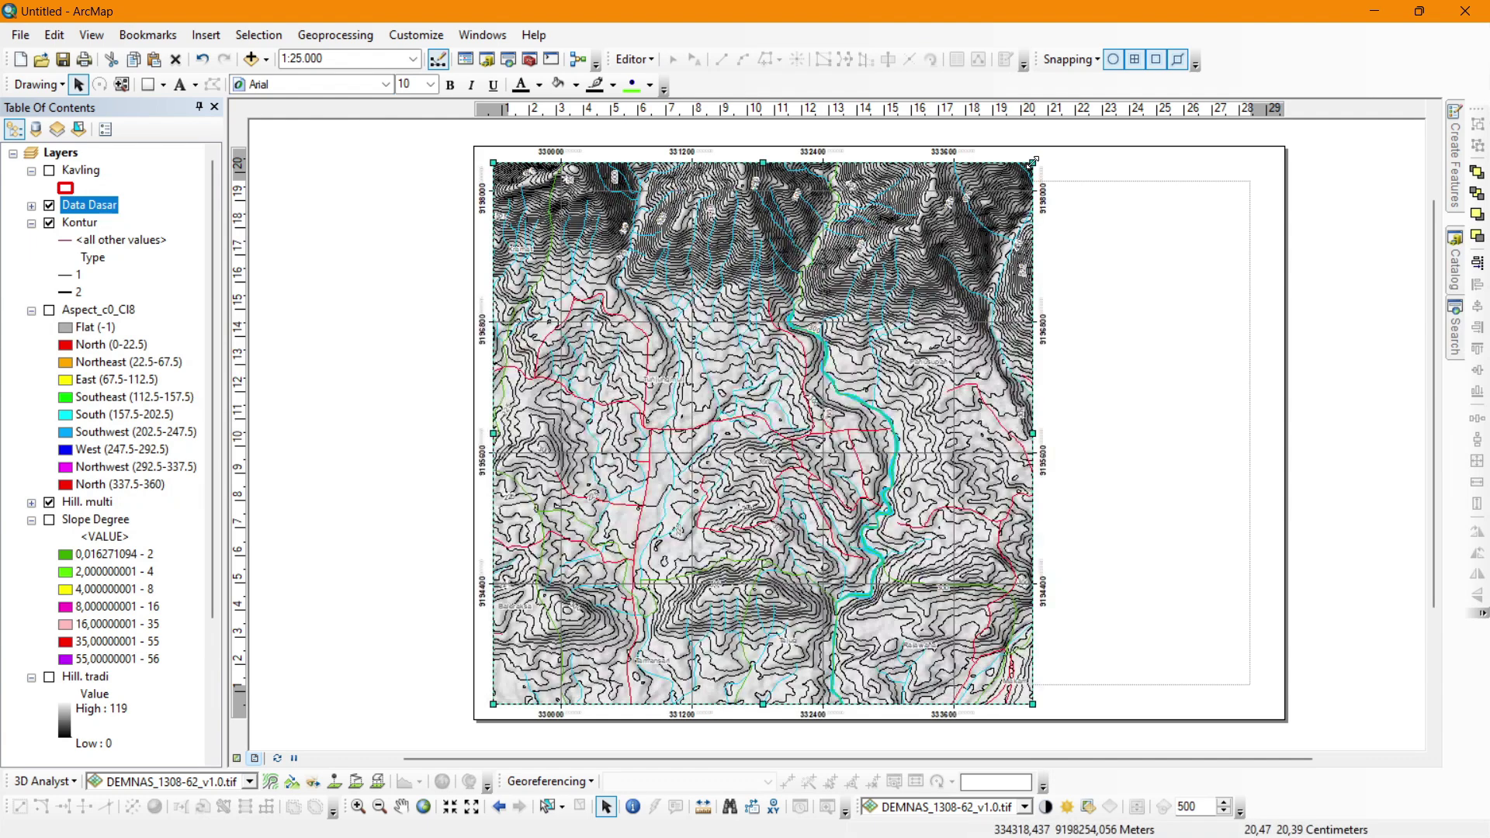
{"action": "left_click", "coordinate": [261, 400]}
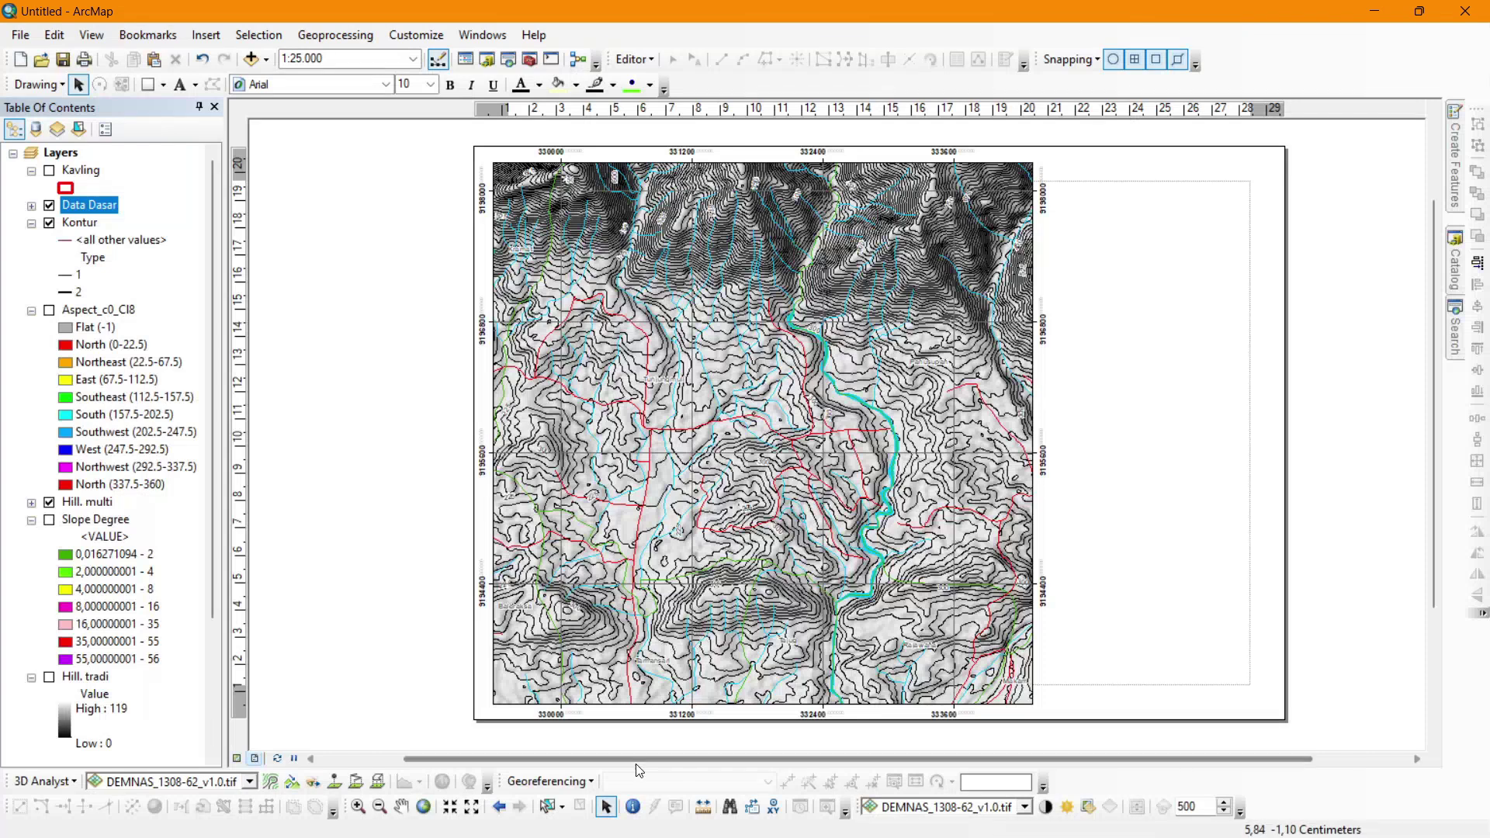
{"action": "left_click_drag", "start_coordinate": [634, 758], "coordinate": [675, 758]}
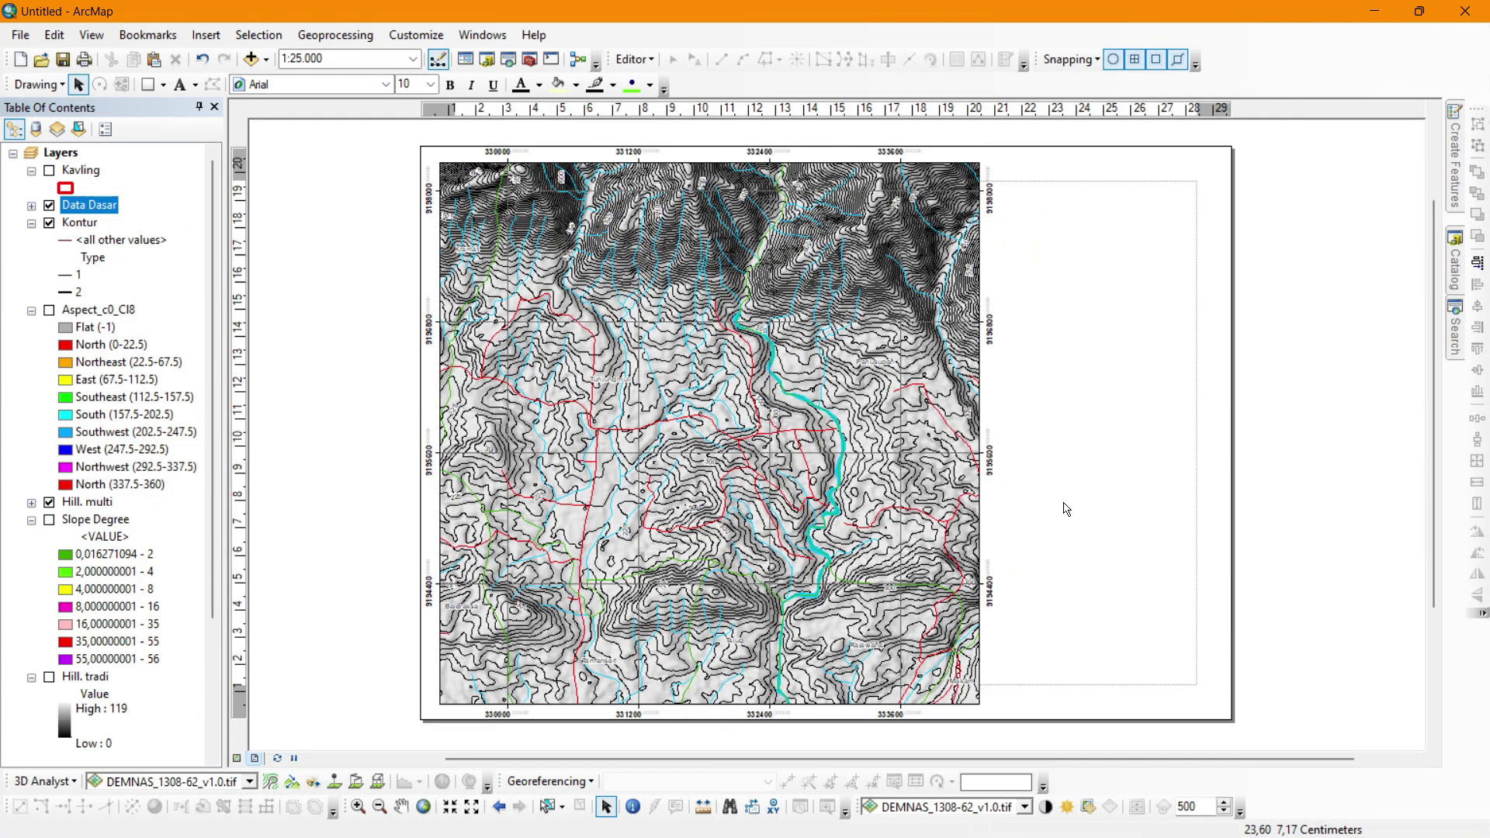
{"action": "left_click_drag", "start_coordinate": [996, 112], "coordinate": [1000, 112]}
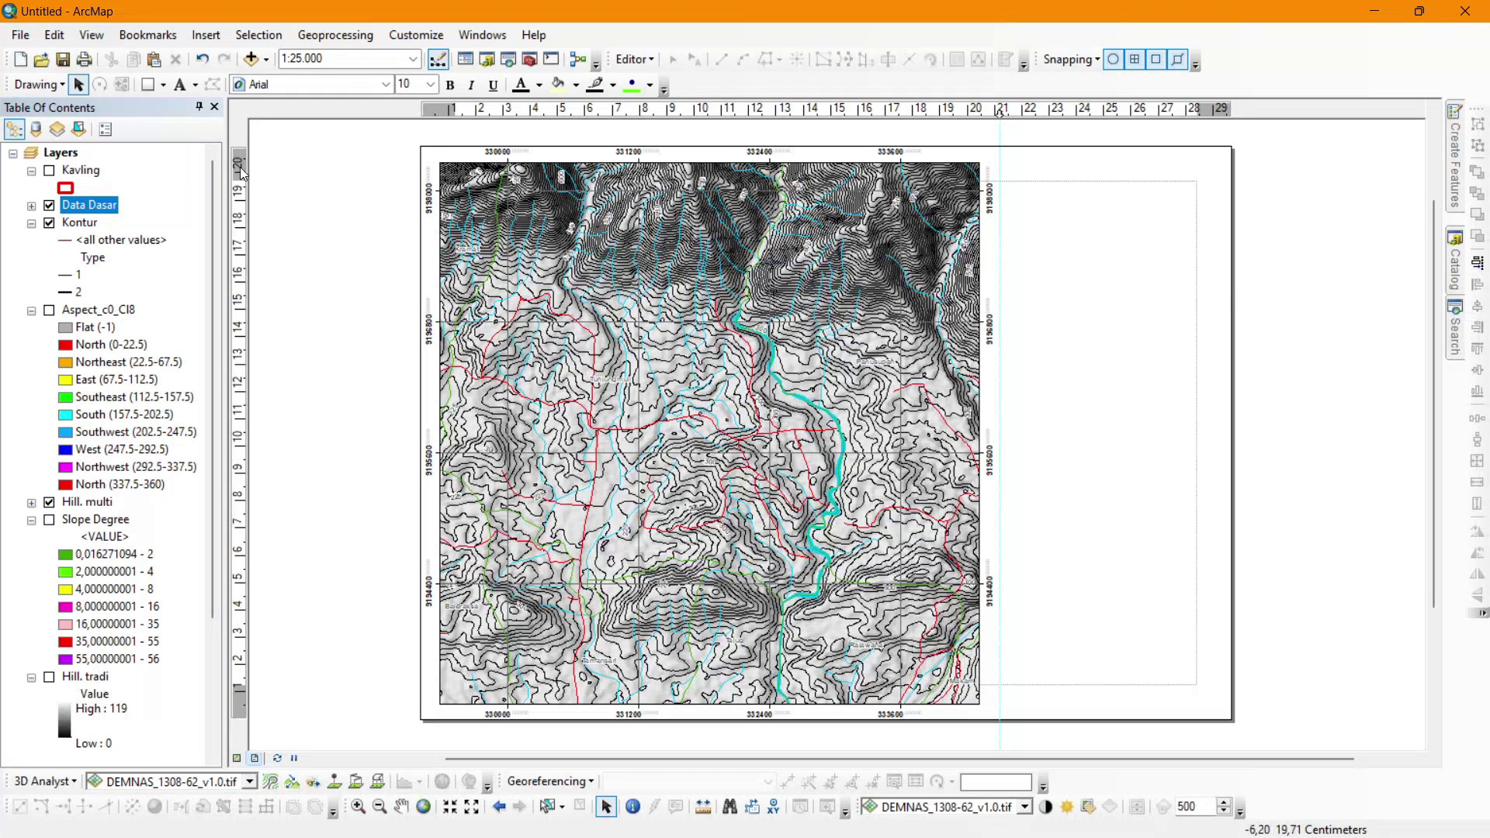
Add horizontal guides at about 20.2 cm and 0.5 cm and a vertical guide near the right page edge.
{"action": "left_click", "coordinate": [239, 221]}
{"action": "left_click_drag", "start_coordinate": [240, 219], "coordinate": [239, 163]}
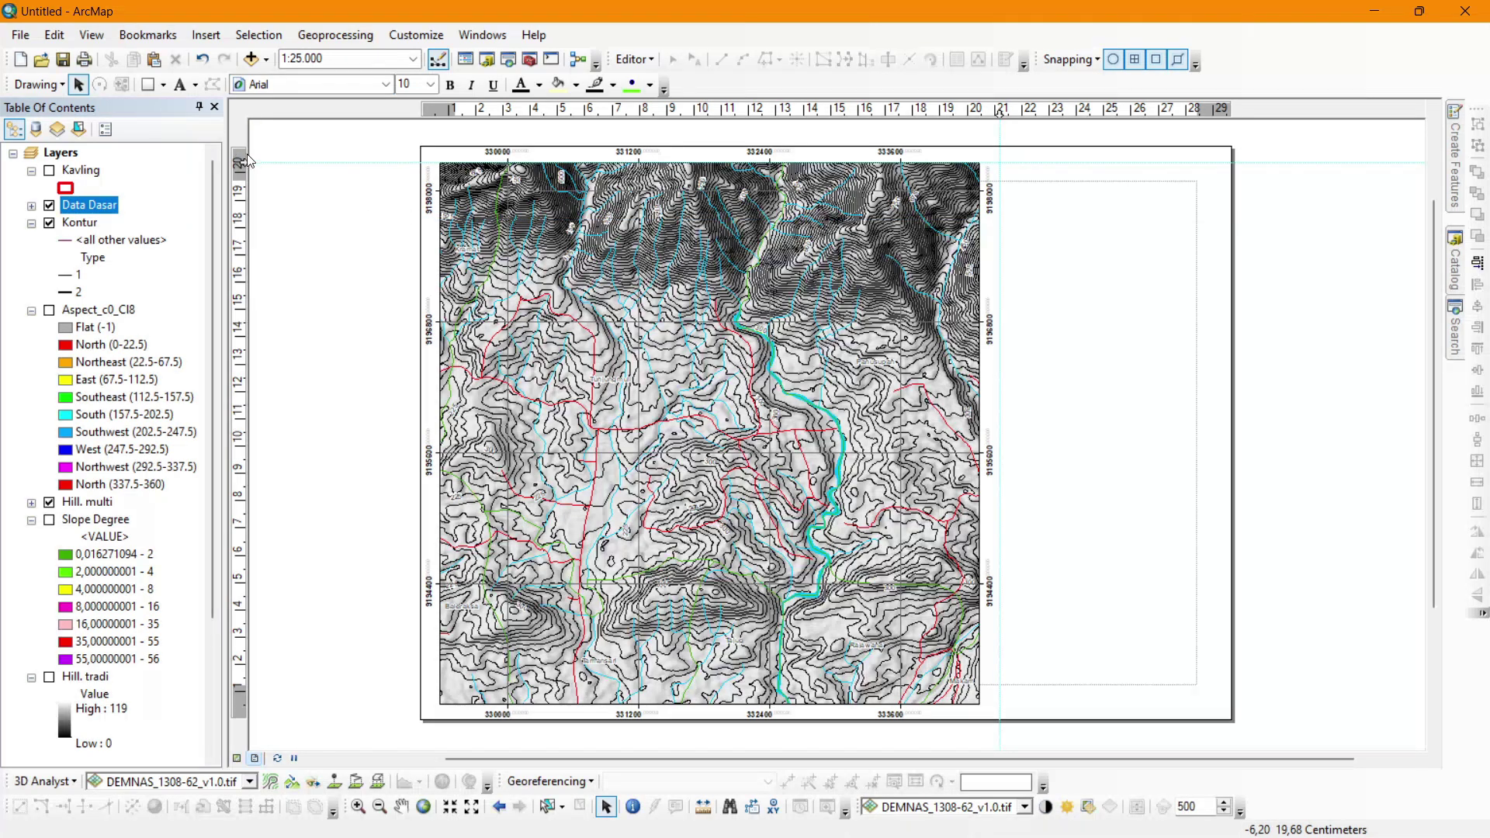
{"action": "left_click", "coordinate": [239, 683]}
{"action": "left_click_drag", "start_coordinate": [243, 682], "coordinate": [238, 706]}
{"action": "left_click", "coordinate": [1184, 115]}
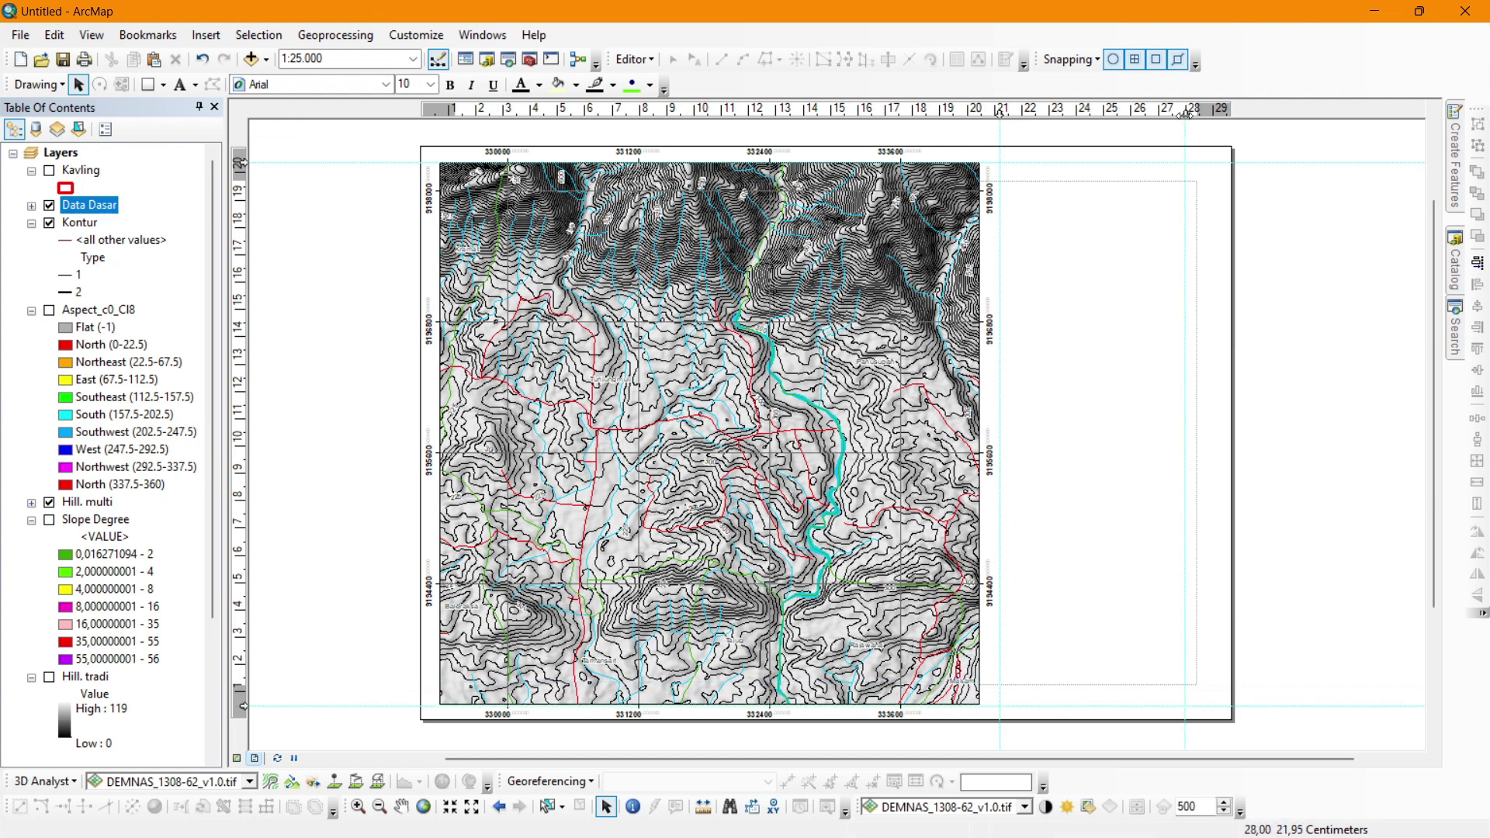
{"action": "left_click_drag", "start_coordinate": [1185, 115], "coordinate": [1221, 113]}
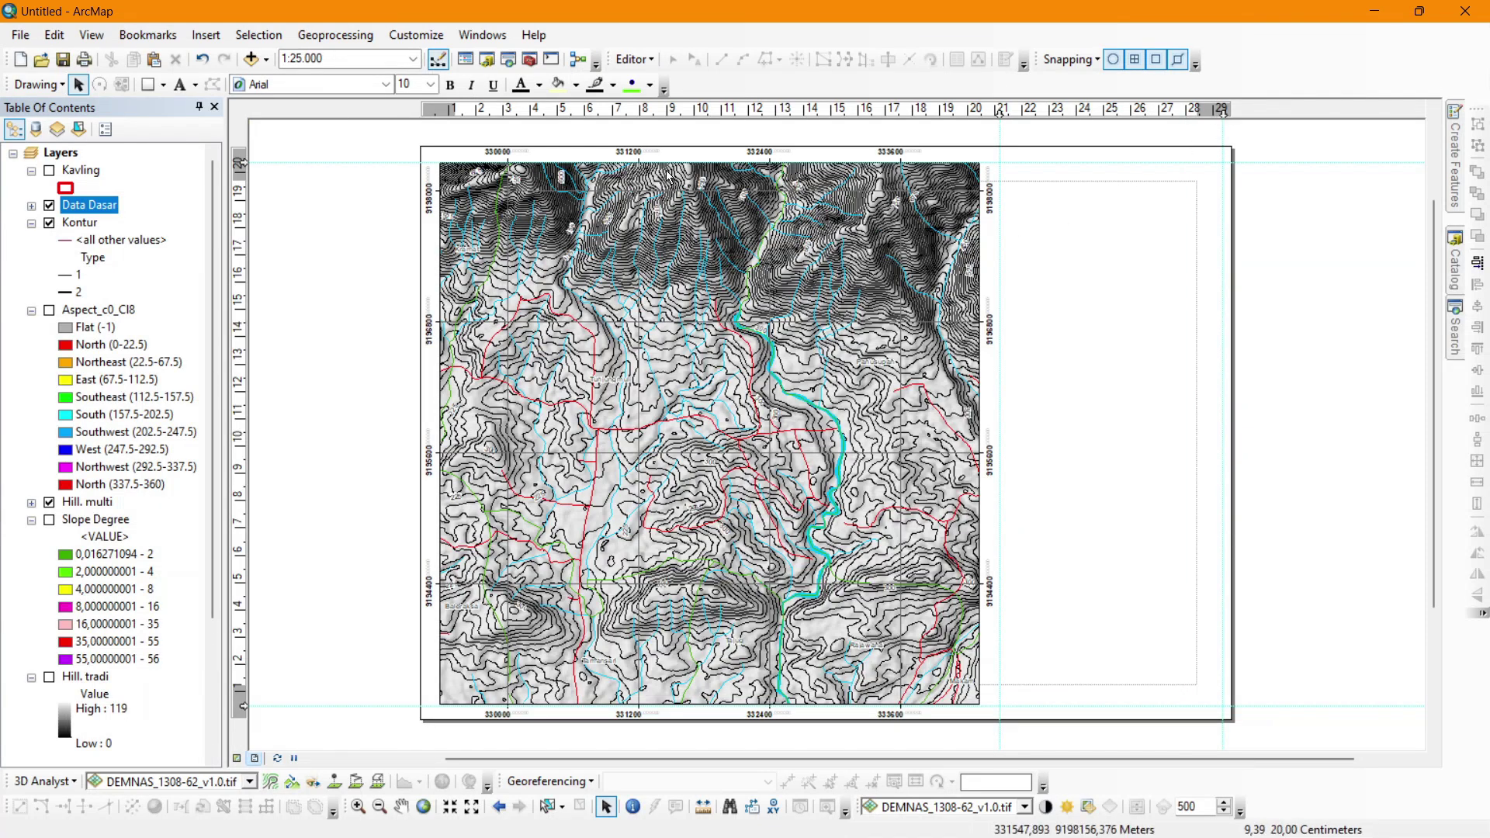
{"action": "left_click", "coordinate": [149, 86]}
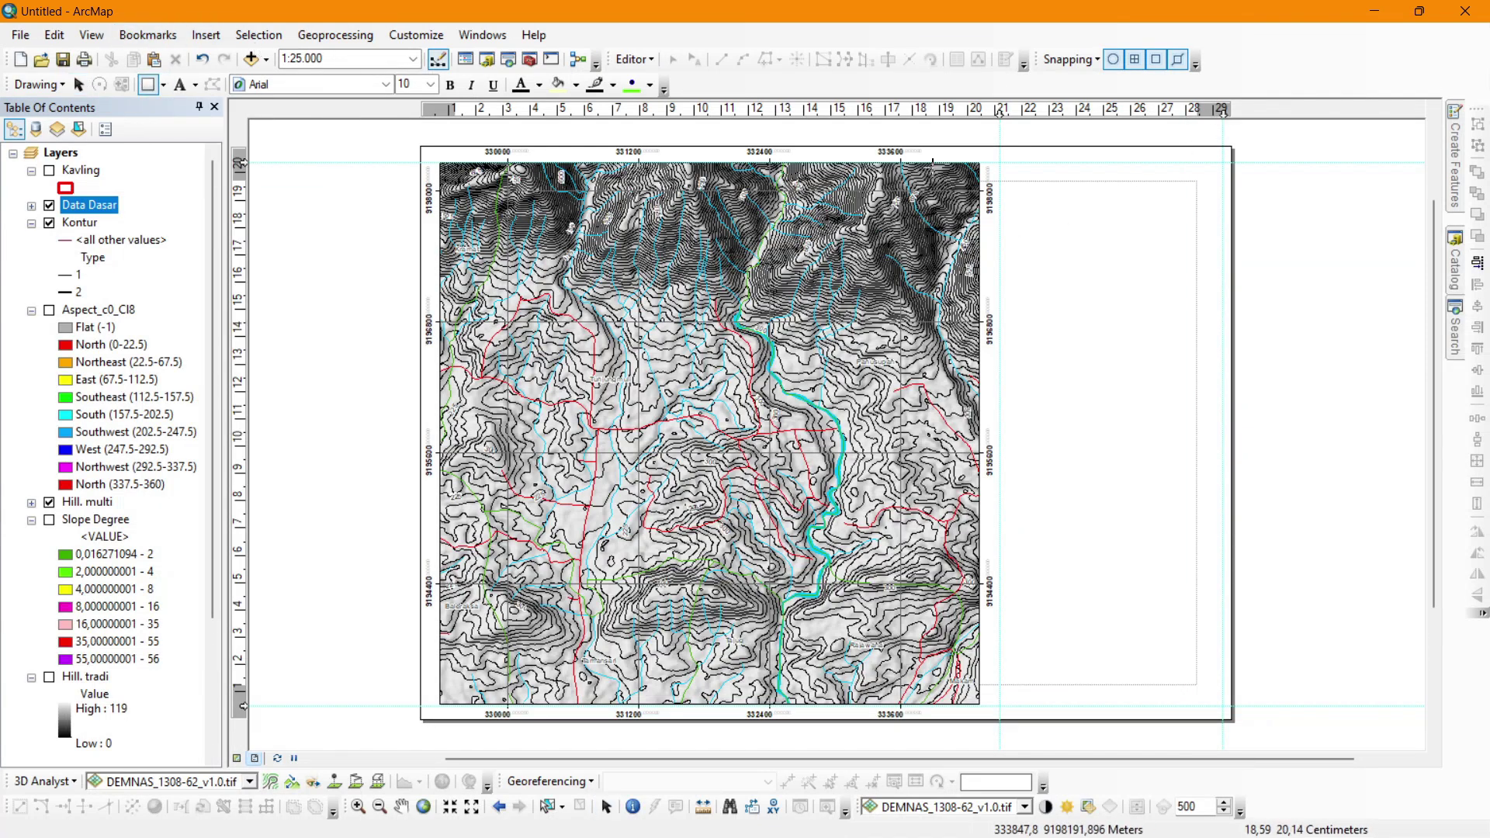
Draw a rectangle over the right panel with no fill and a black outline of width 2.
{"action": "left_click_drag", "start_coordinate": [1004, 176], "coordinate": [1223, 706]}
{"action": "right_click", "coordinate": [1132, 548]}
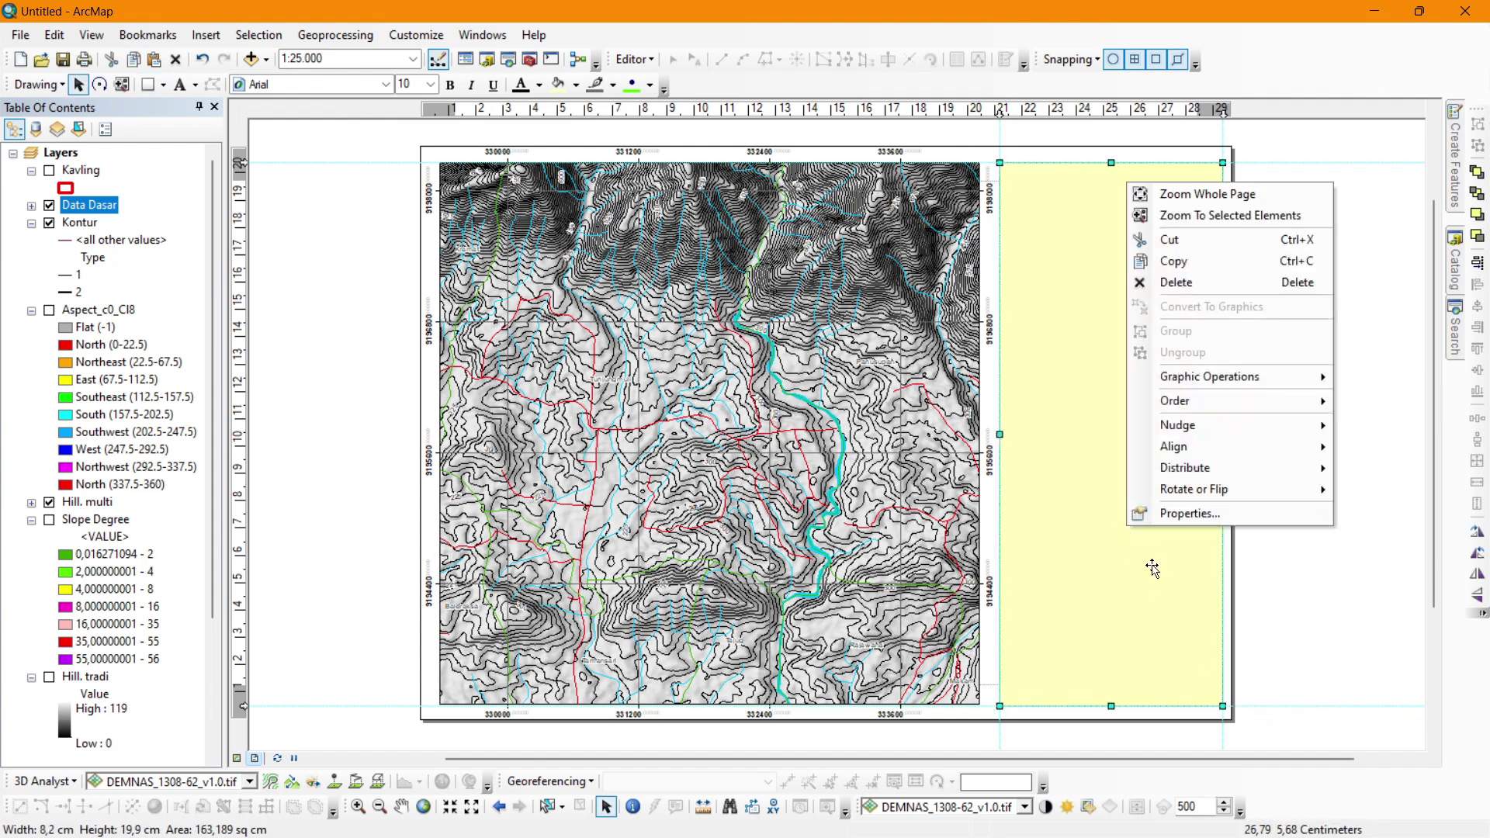
{"action": "left_click", "coordinate": [1164, 514]}
{"action": "left_click", "coordinate": [688, 342]}
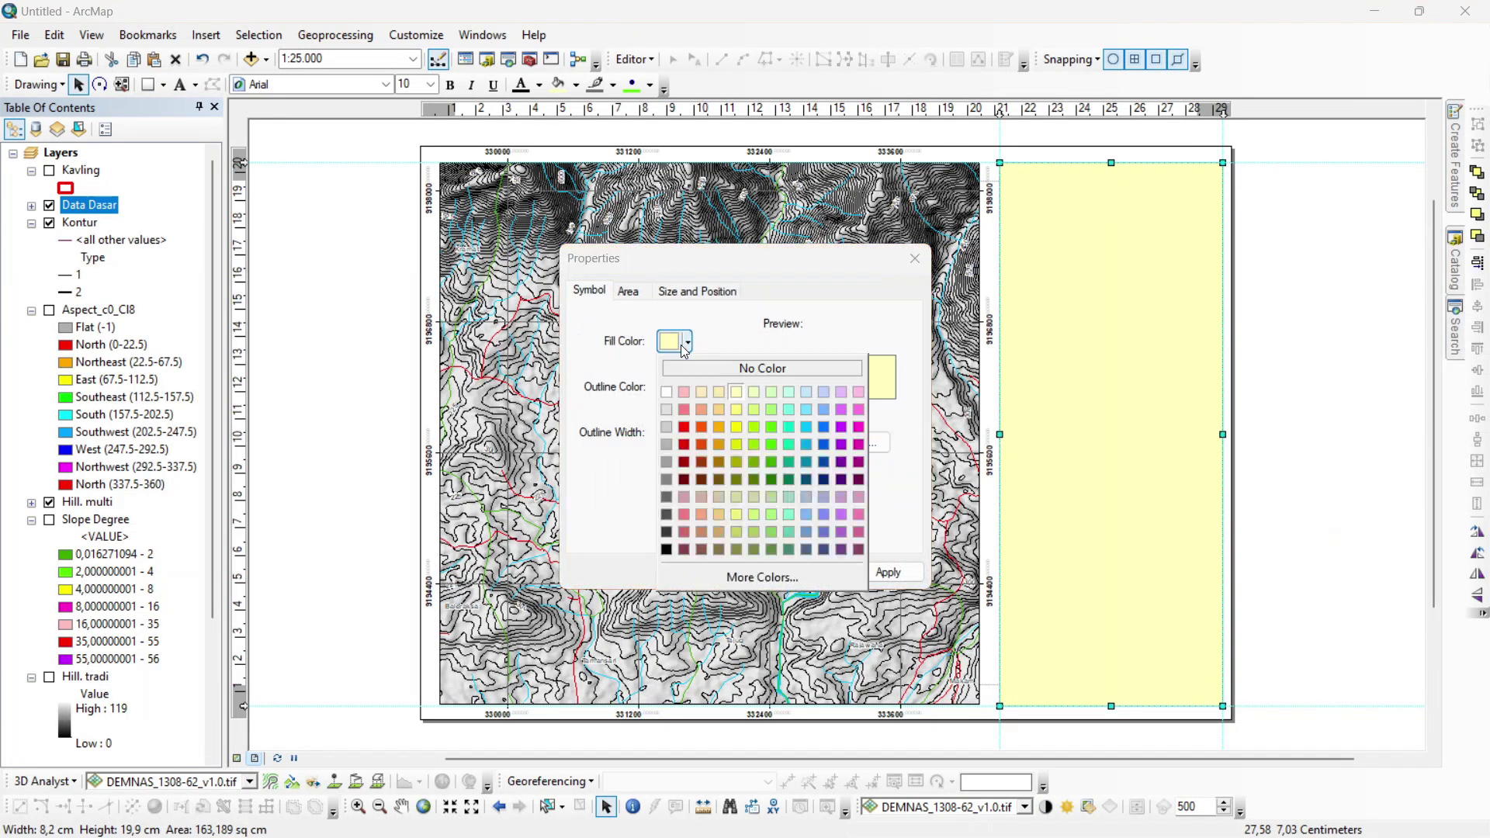
{"action": "left_click", "coordinate": [762, 368]}
{"action": "left_click", "coordinate": [687, 387]}
{"action": "left_click", "coordinate": [667, 596]}
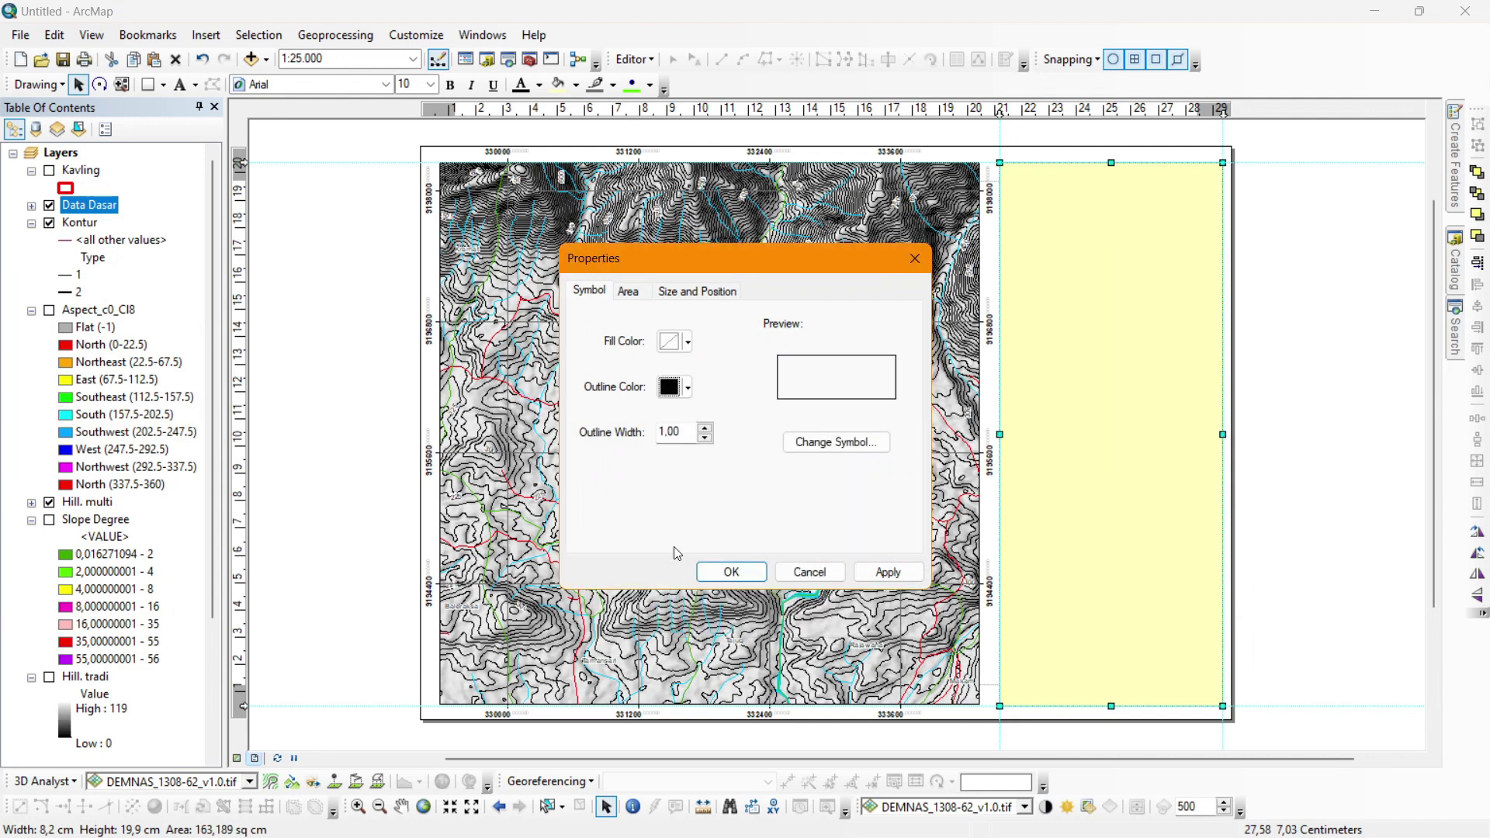
{"action": "left_click", "coordinate": [705, 428]}
{"action": "left_click", "coordinate": [731, 571]}
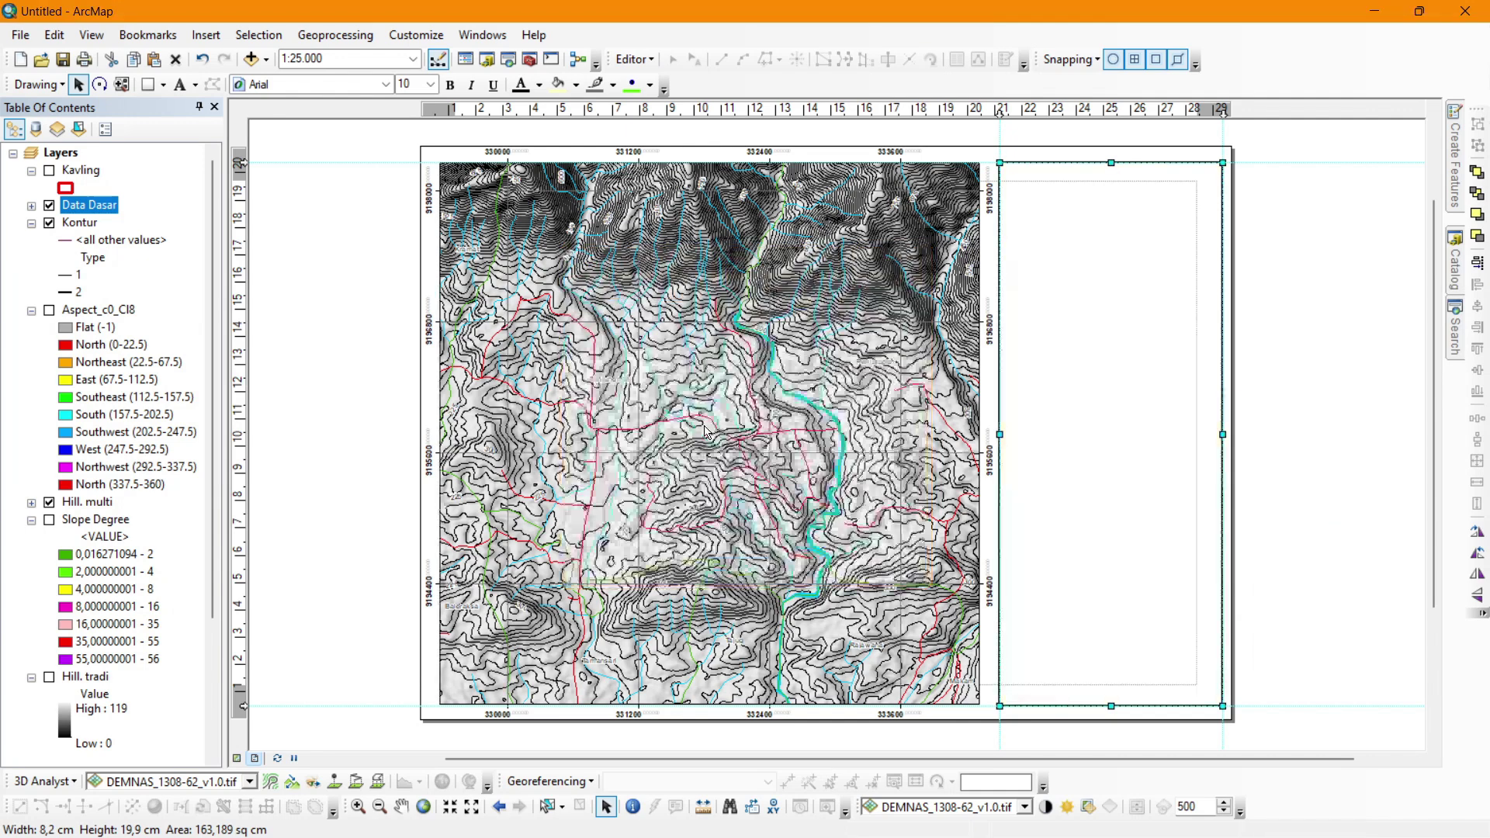
Give the map data frame a 2.0 Point border.
{"action": "left_click", "coordinate": [339, 287]}
{"action": "left_click", "coordinate": [572, 298]}
{"action": "right_click", "coordinate": [572, 299]}
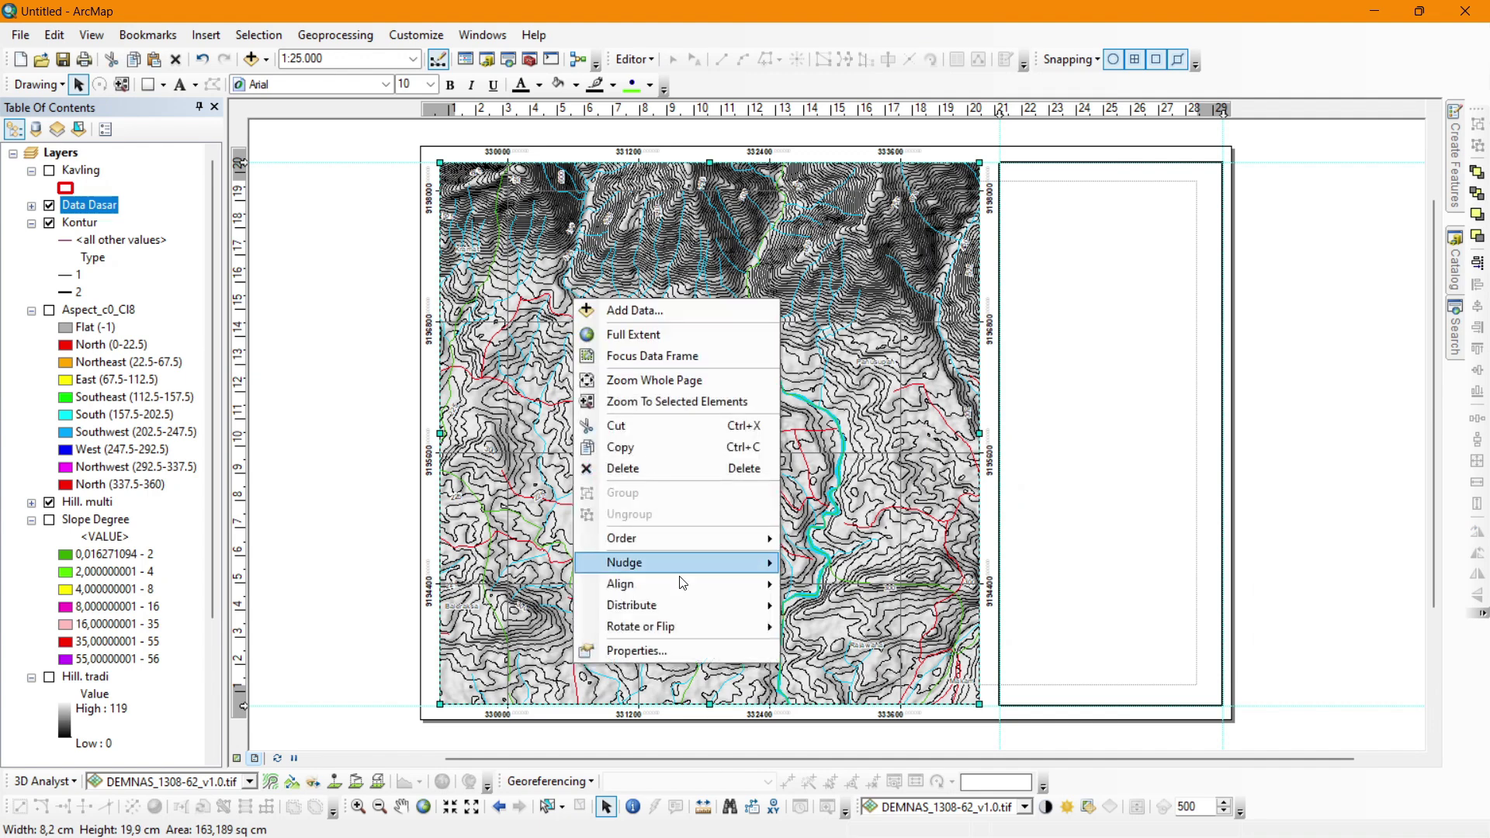
{"action": "left_click", "coordinate": [686, 646]}
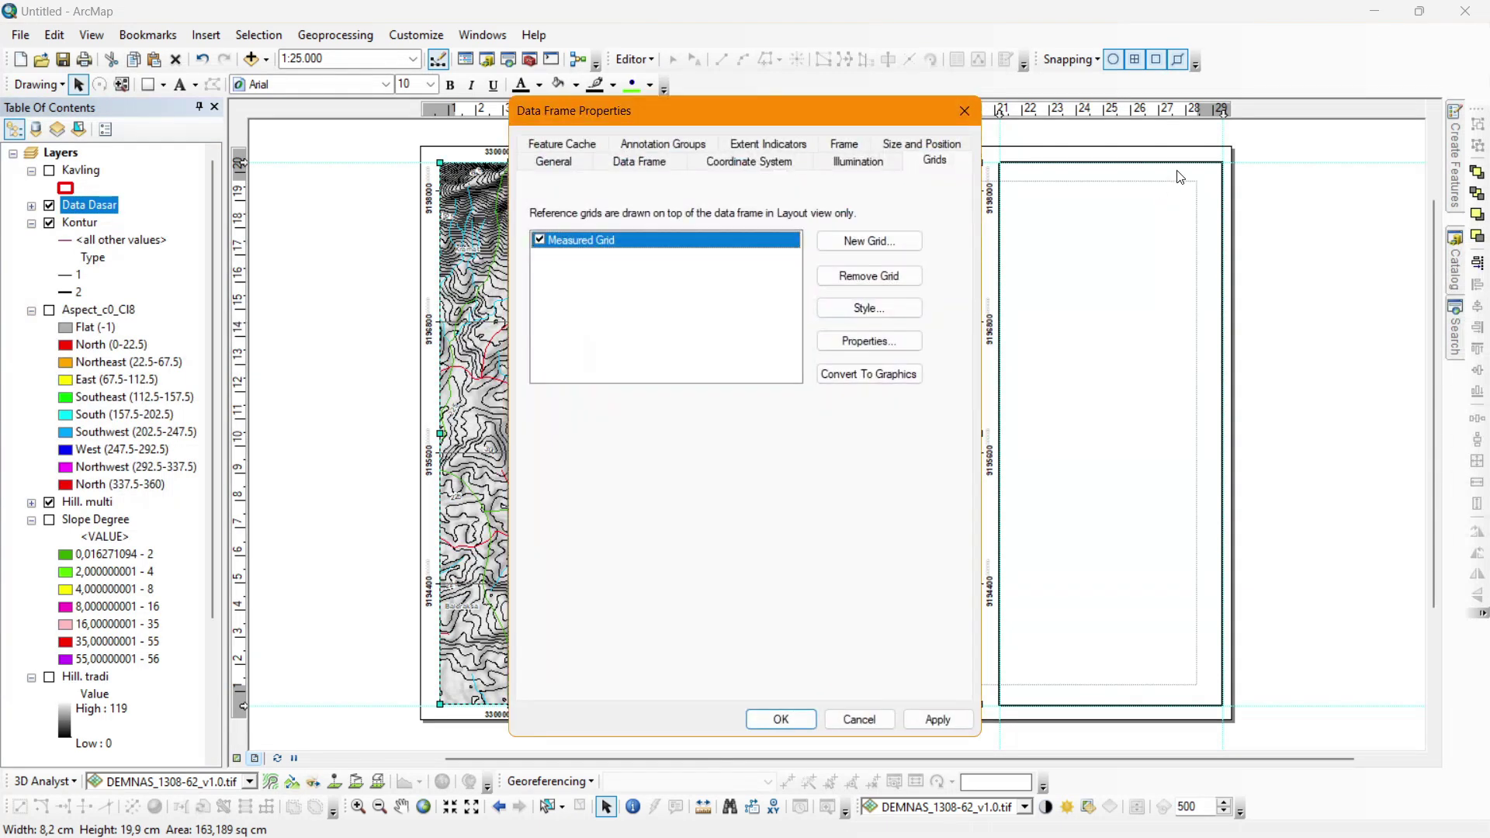
{"action": "left_click", "coordinate": [863, 147]}
{"action": "left_click", "coordinate": [702, 219]}
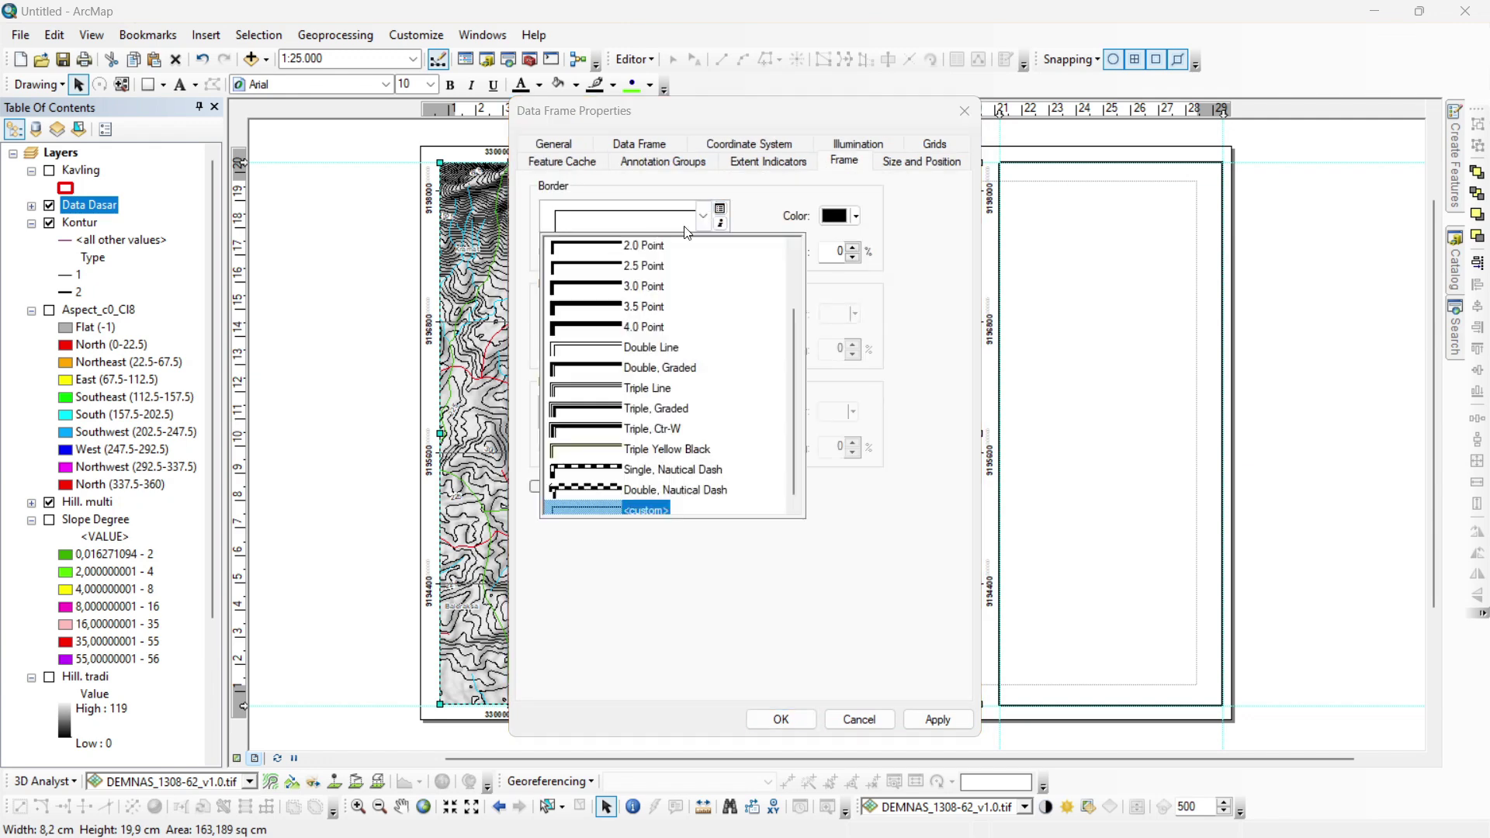
{"action": "left_click", "coordinate": [611, 255]}
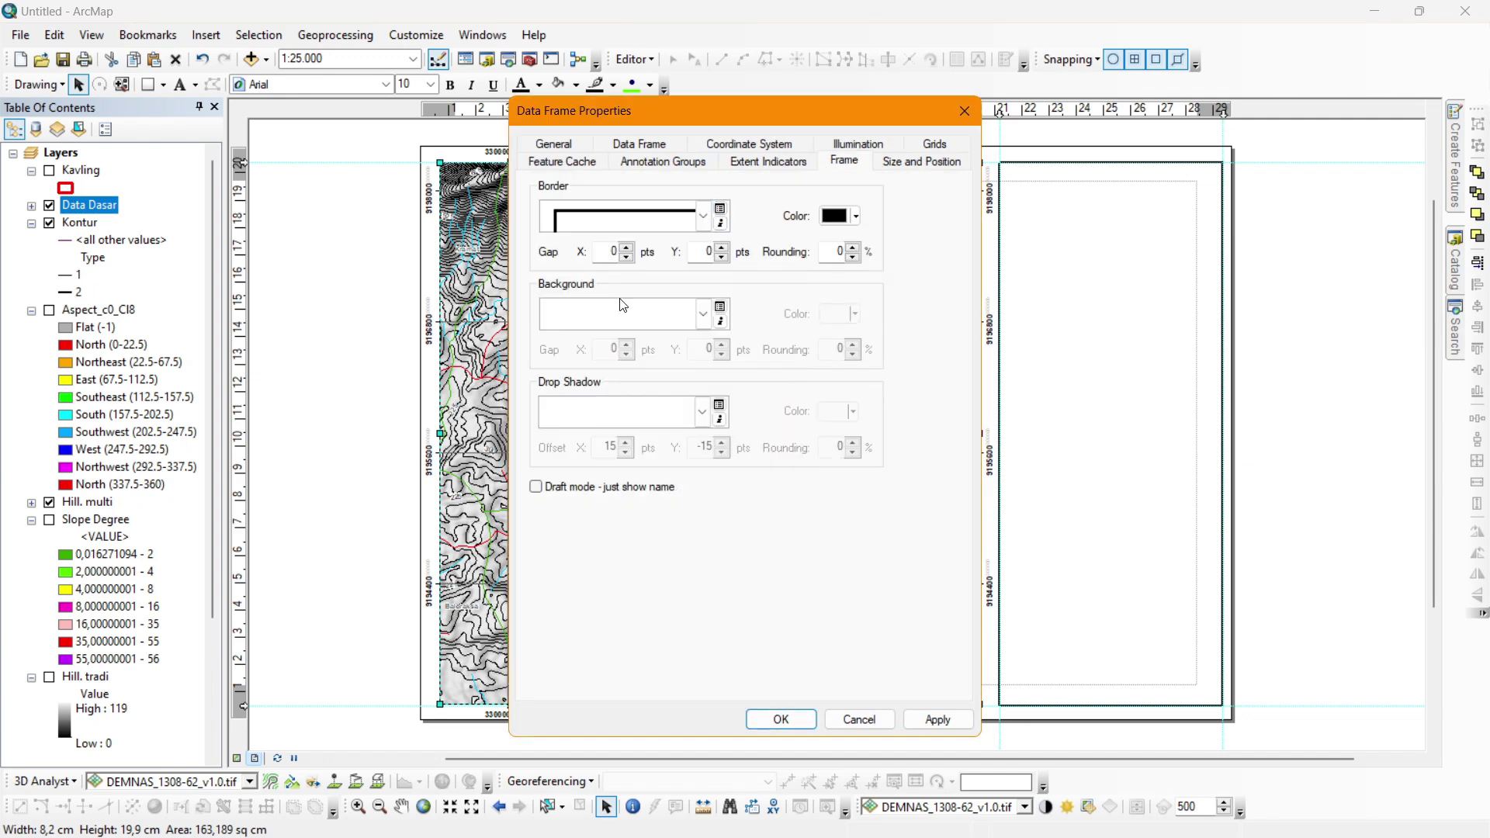
{"action": "left_click", "coordinate": [778, 720]}
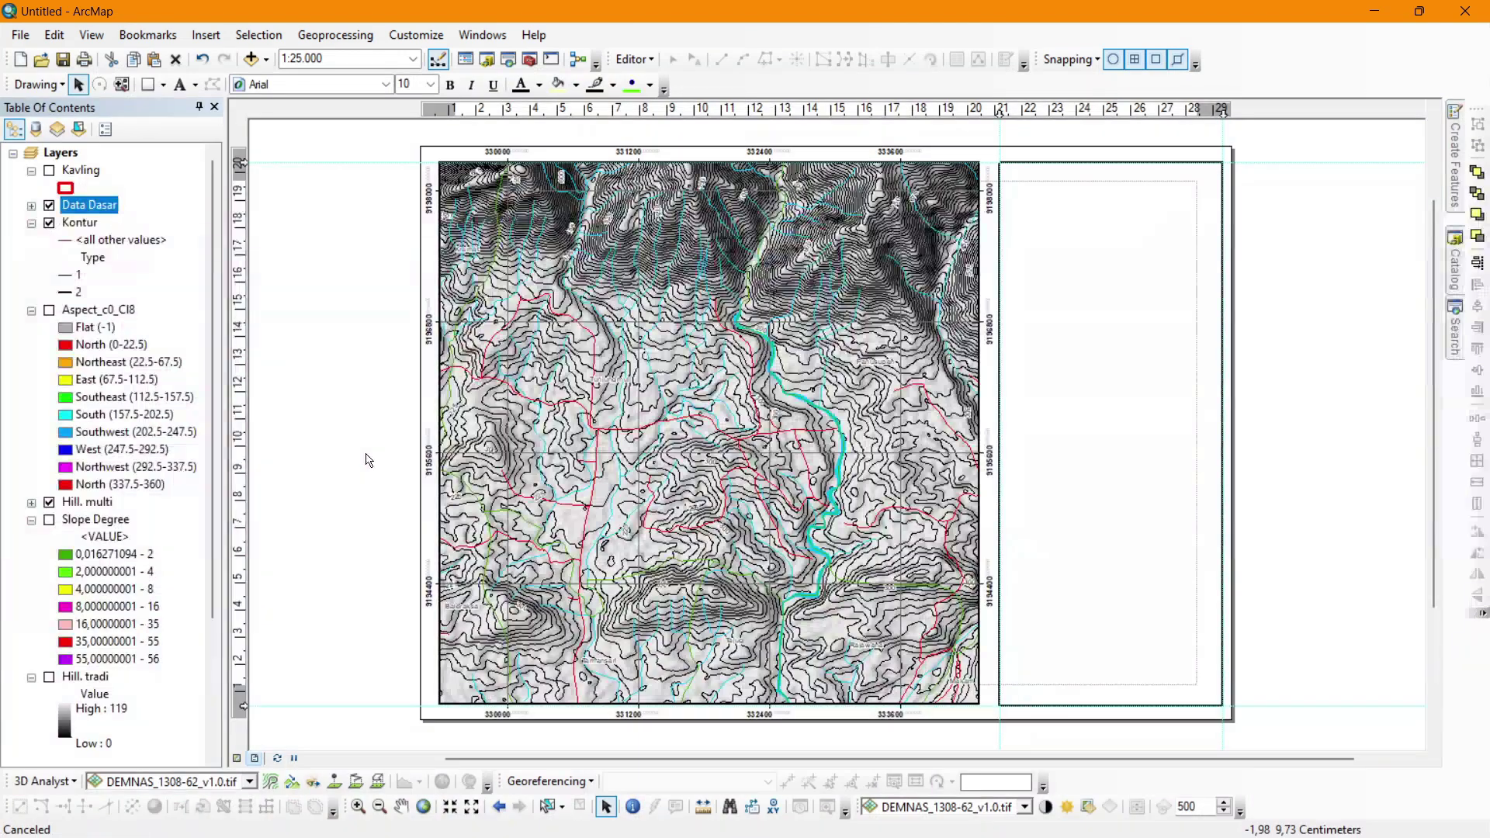
Clear all the vertical and horizontal layout guides.
{"action": "right_click", "coordinate": [627, 111]}
{"action": "left_click", "coordinate": [683, 194]}
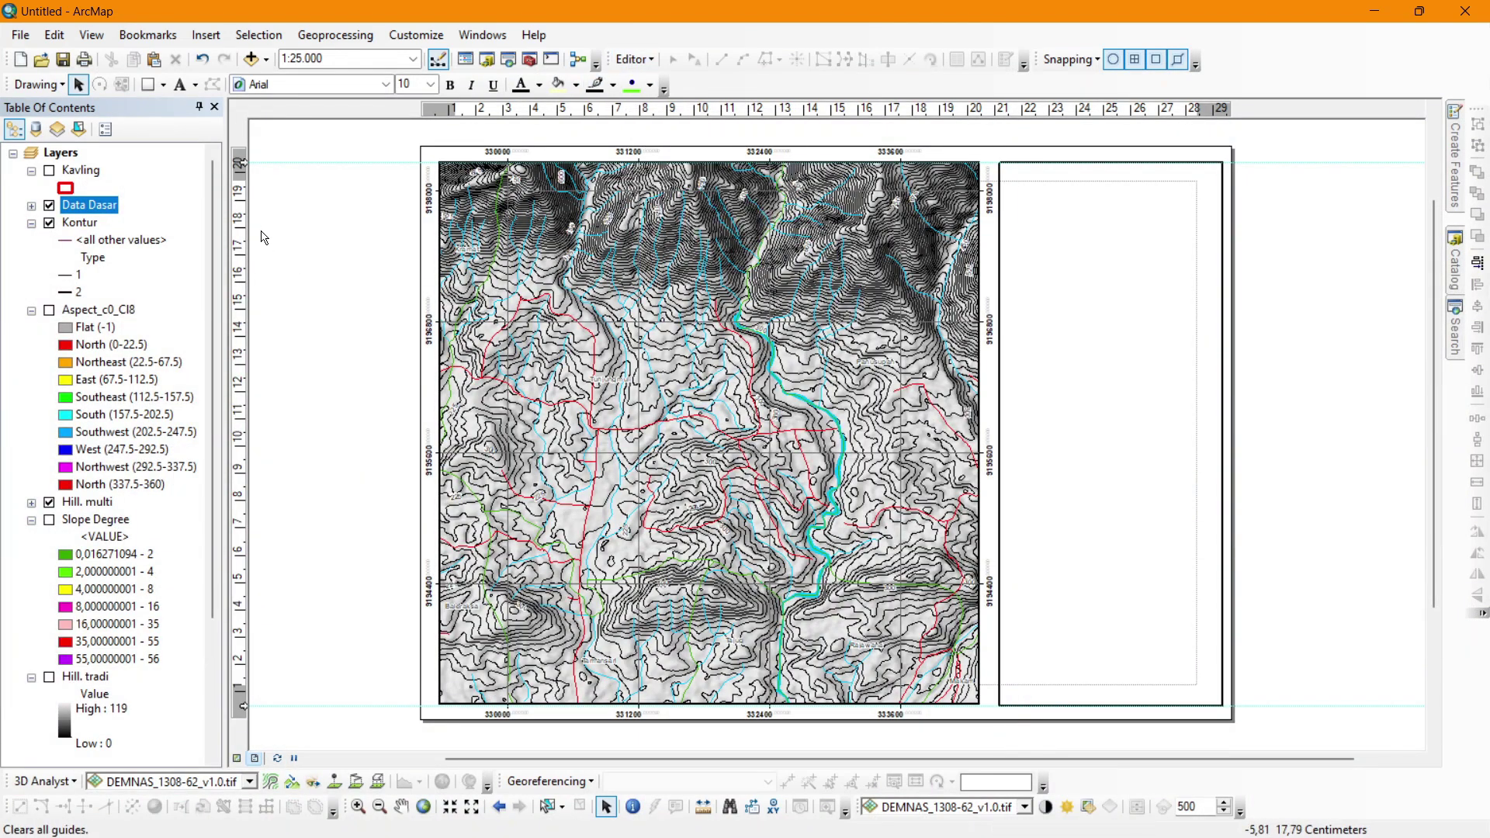
{"action": "right_click", "coordinate": [241, 221]}
{"action": "left_click", "coordinate": [289, 301]}
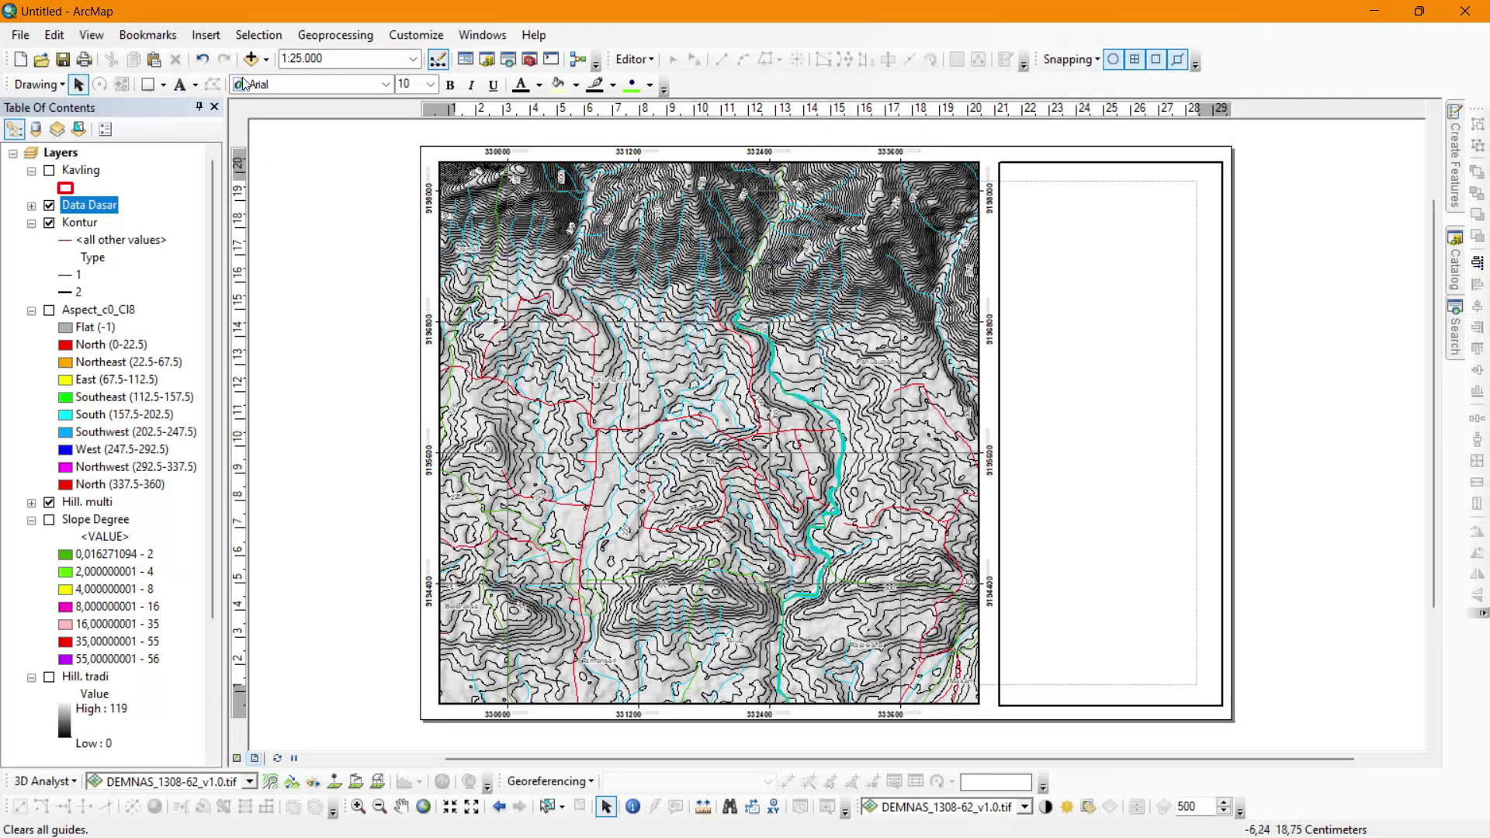
Add a text element reading 'PETA TOPOGRAFI' near the top of the right panel.
{"action": "left_click", "coordinate": [1085, 186]}
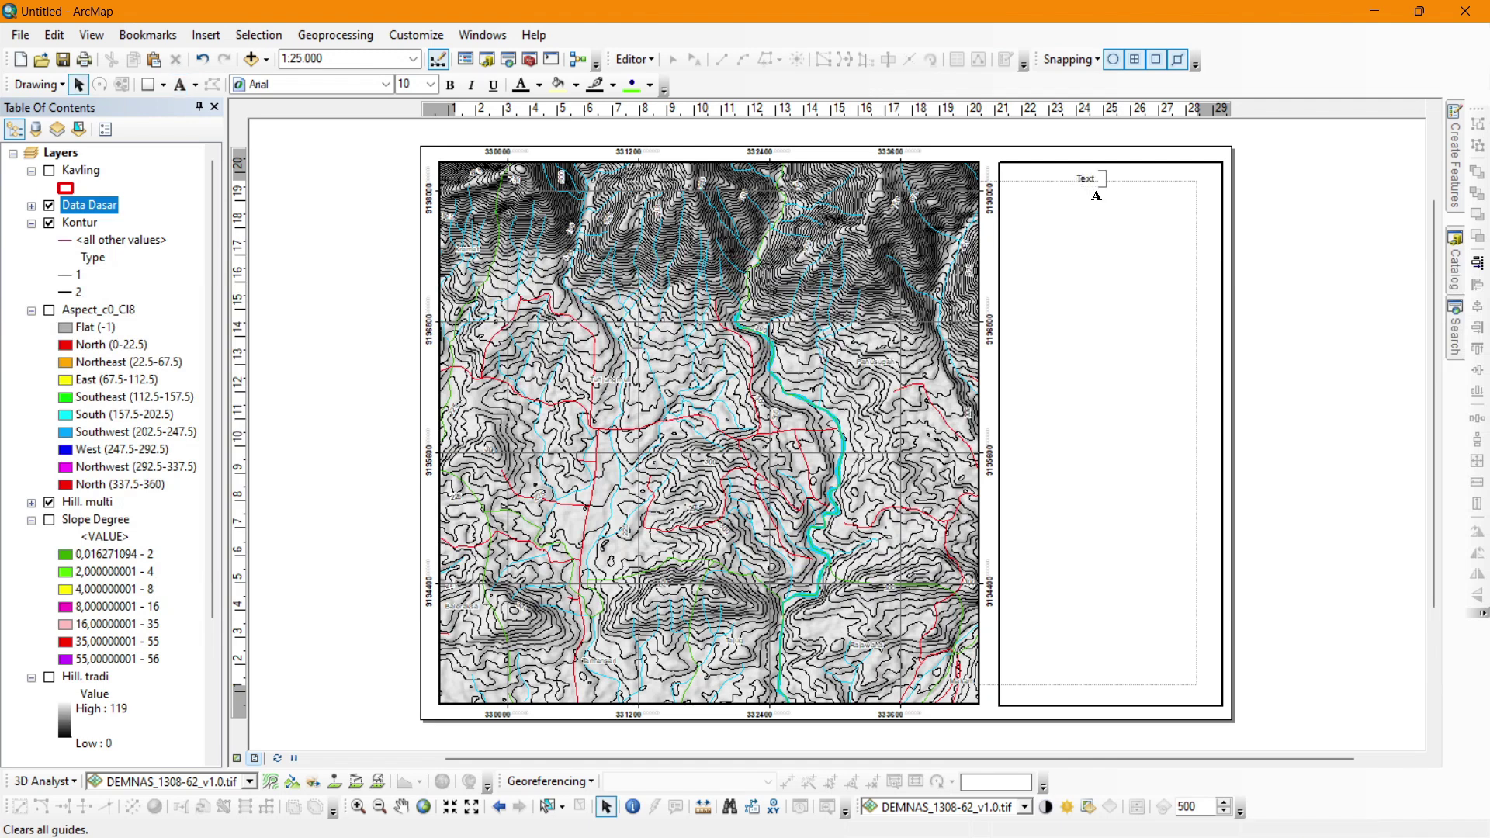
{"action": "double_click", "coordinate": [1084, 182]}
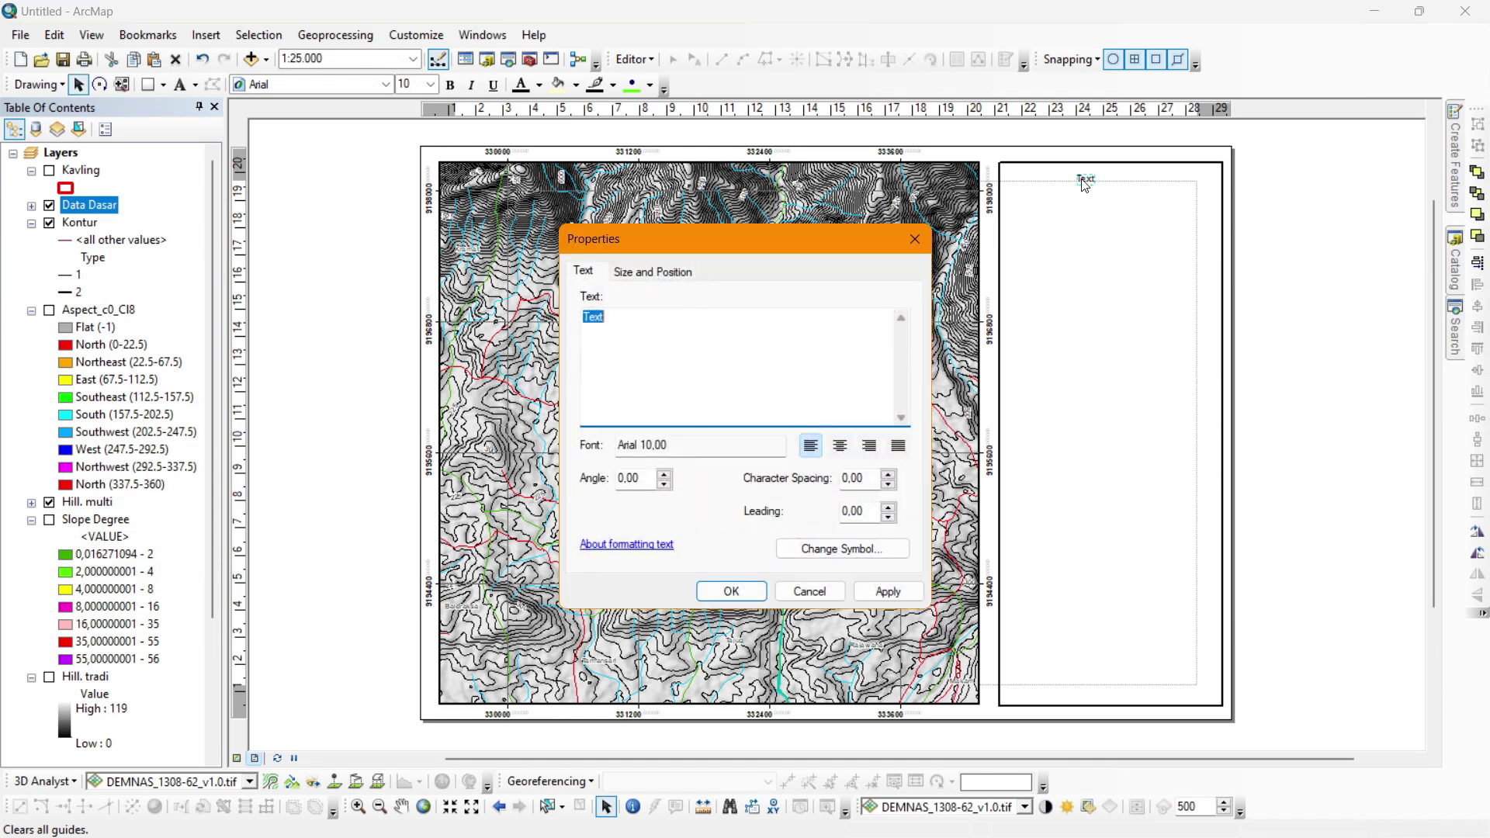
{"action": "type", "text": "PETA TOPOGRAFI"}
{"action": "left_click", "coordinate": [731, 598]}
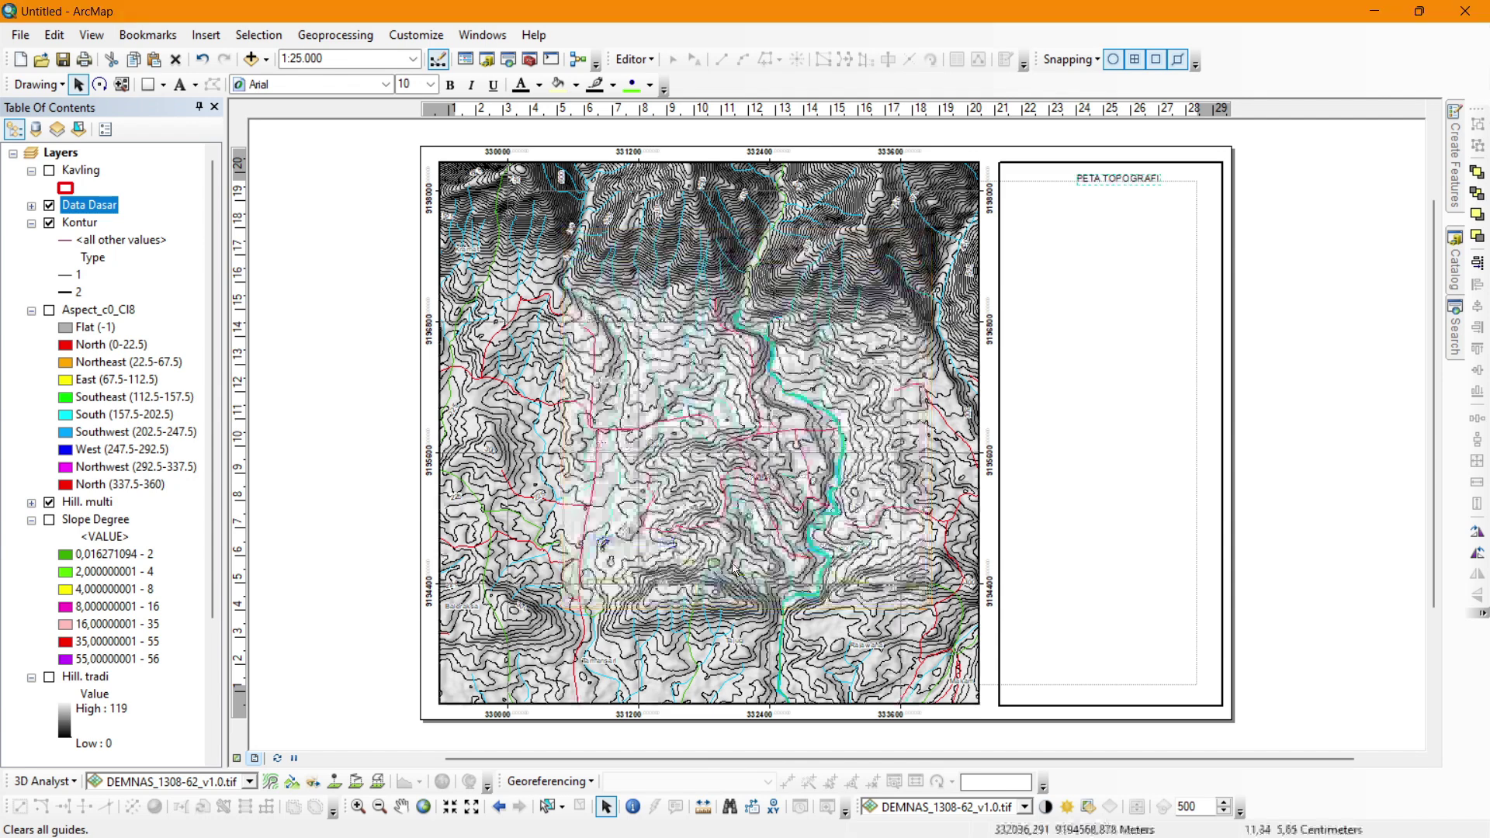
Make the title bold at font size 20 and move it into place in the panel.
{"action": "left_click", "coordinate": [430, 84]}
{"action": "left_click", "coordinate": [410, 206]}
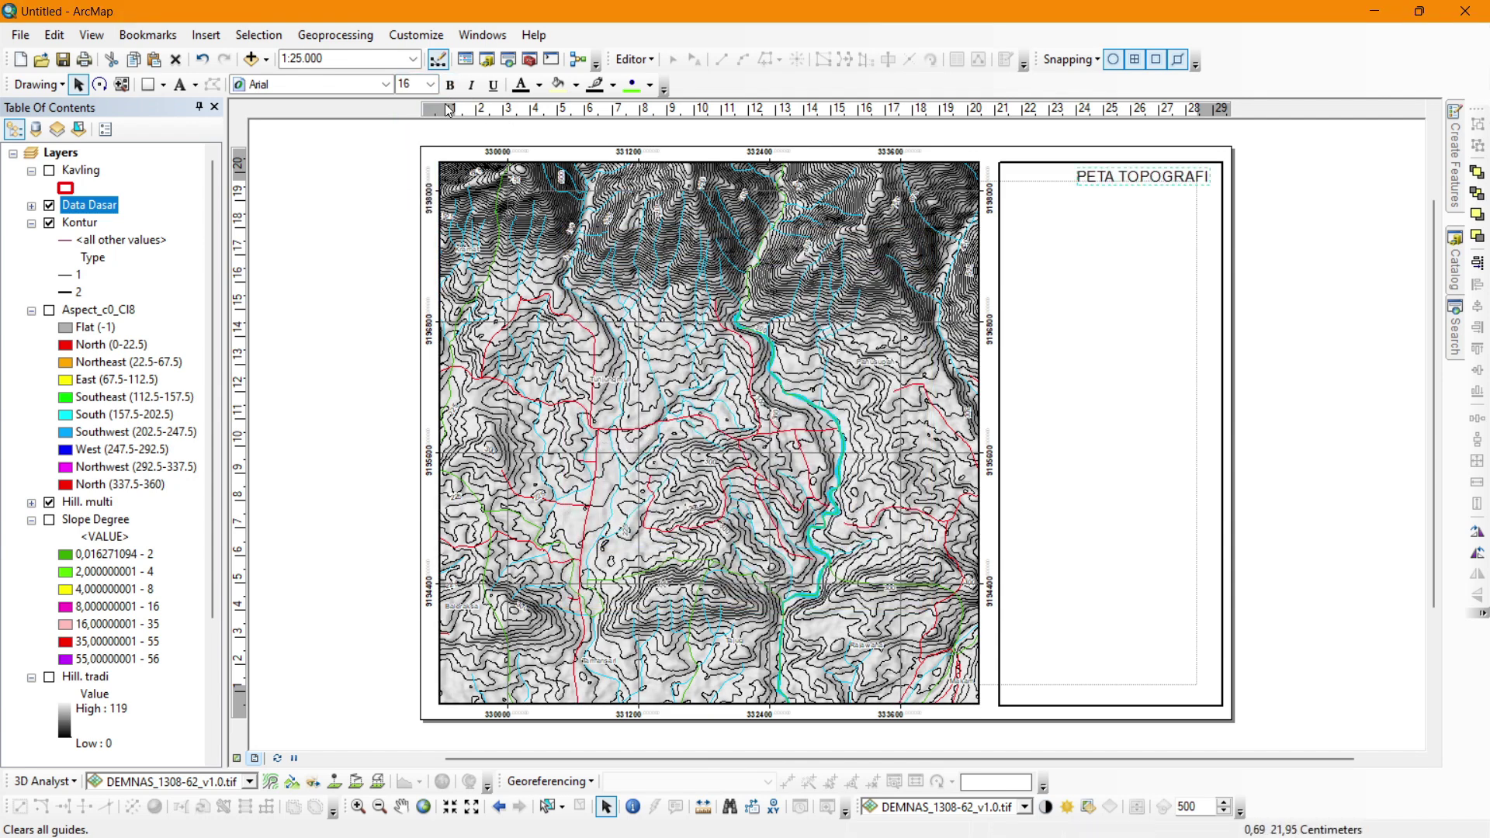
{"action": "left_click", "coordinate": [430, 82]}
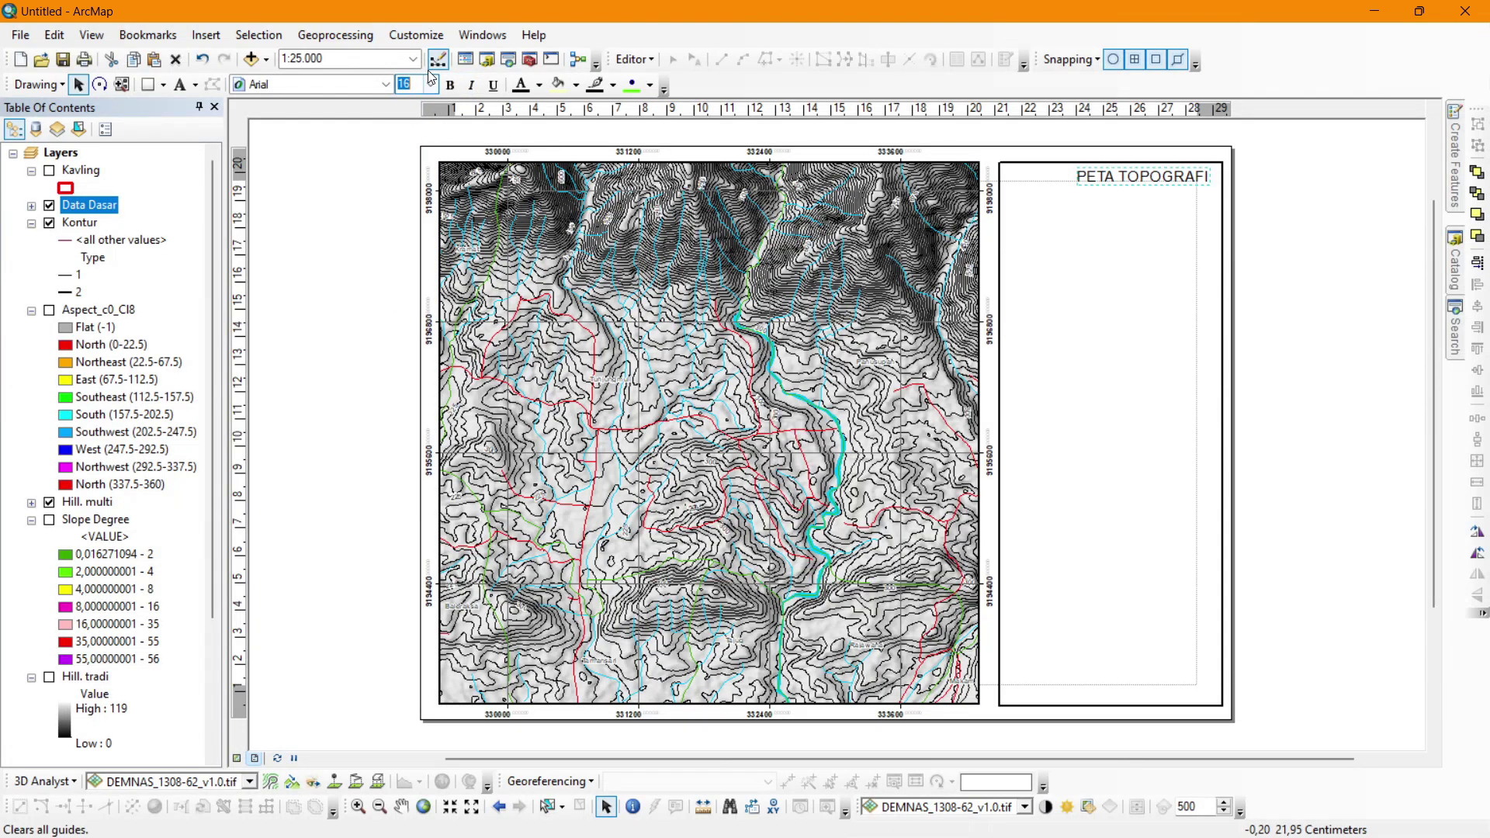
{"action": "left_click", "coordinate": [431, 84]}
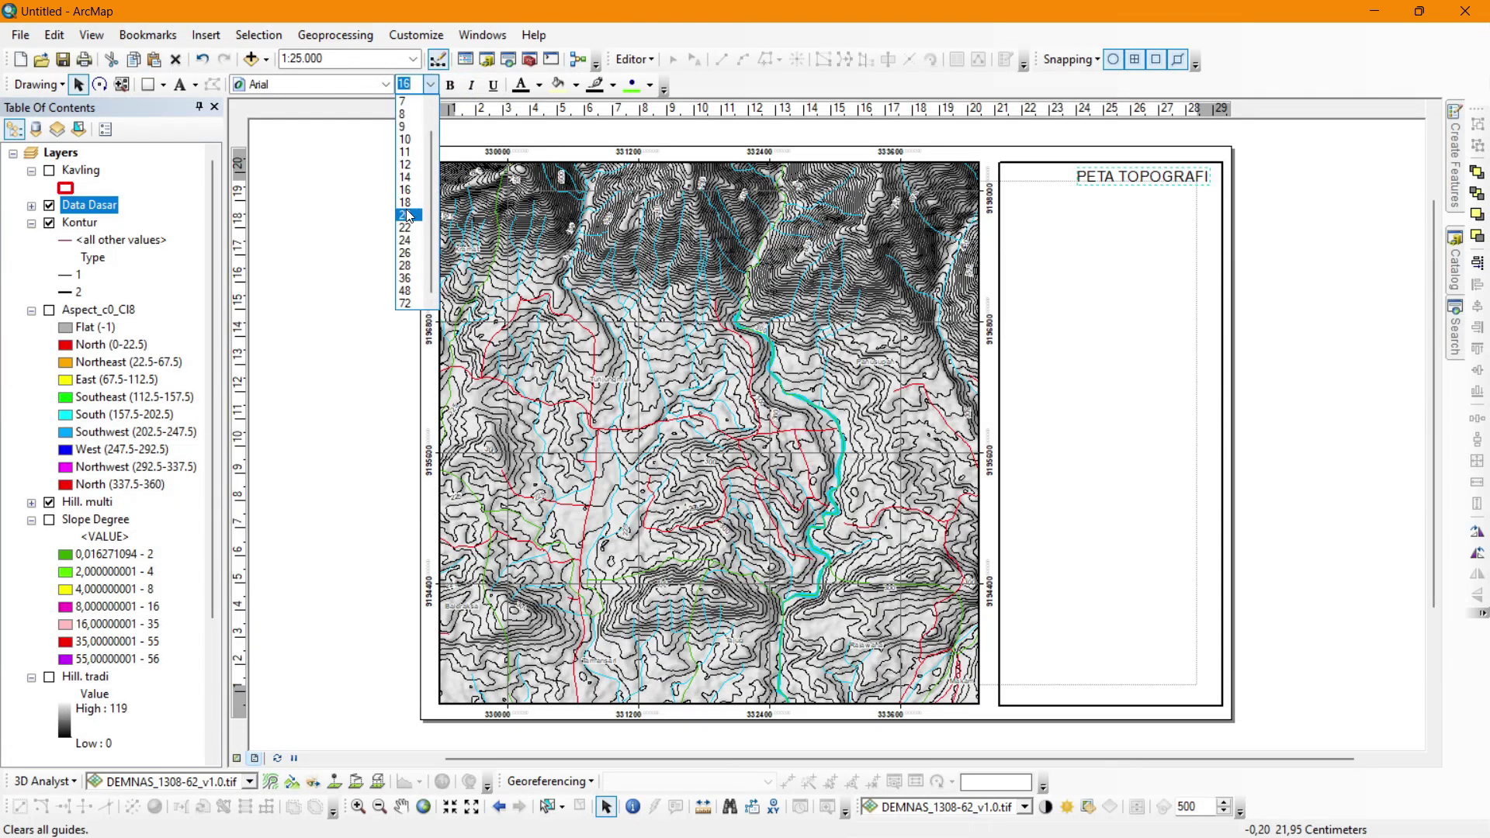
{"action": "left_click", "coordinate": [409, 220]}
{"action": "left_click", "coordinate": [450, 84]}
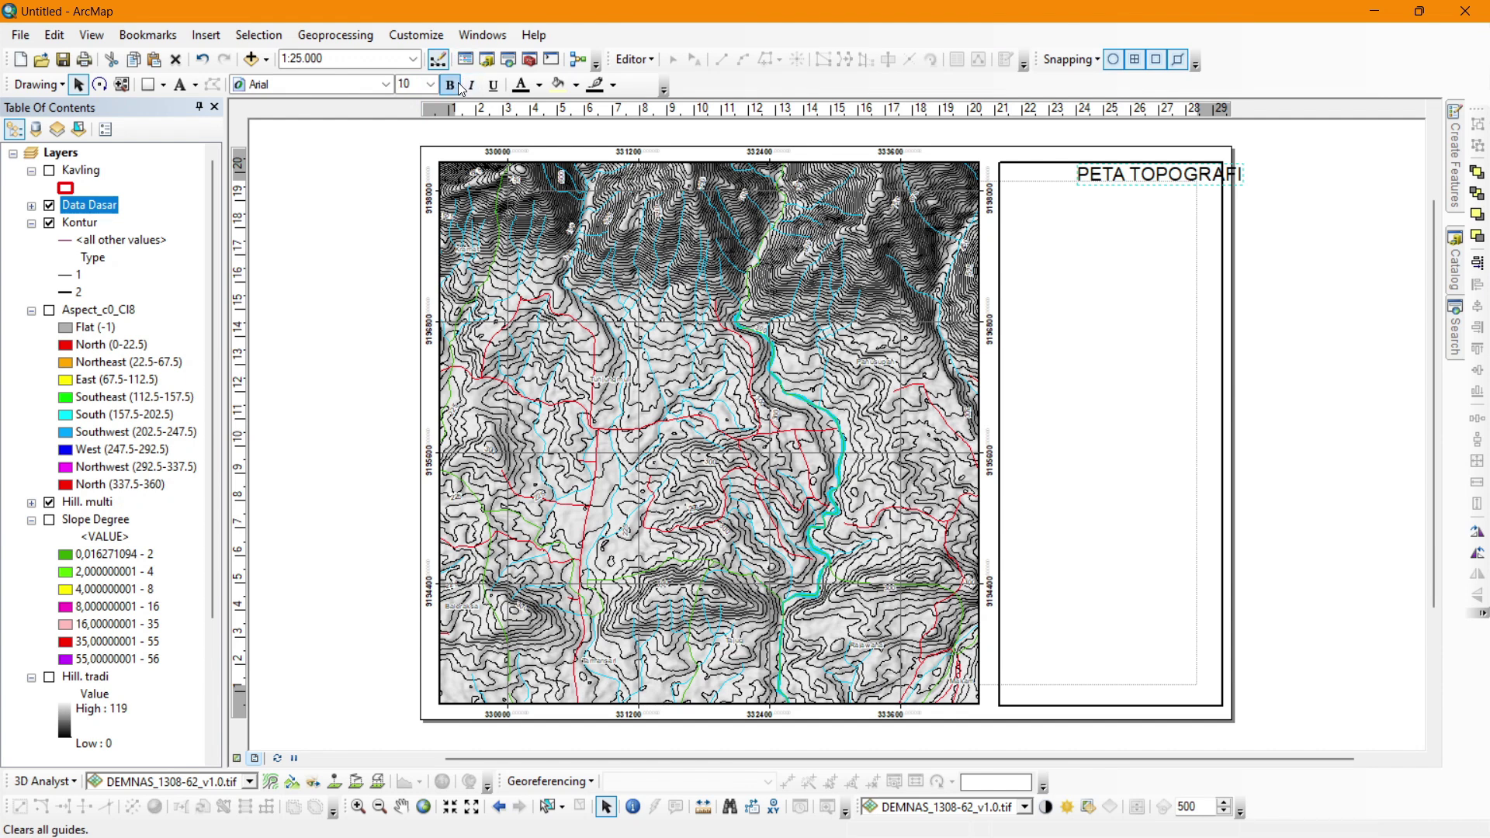
{"action": "left_click_drag", "start_coordinate": [1136, 180], "coordinate": [1085, 186]}
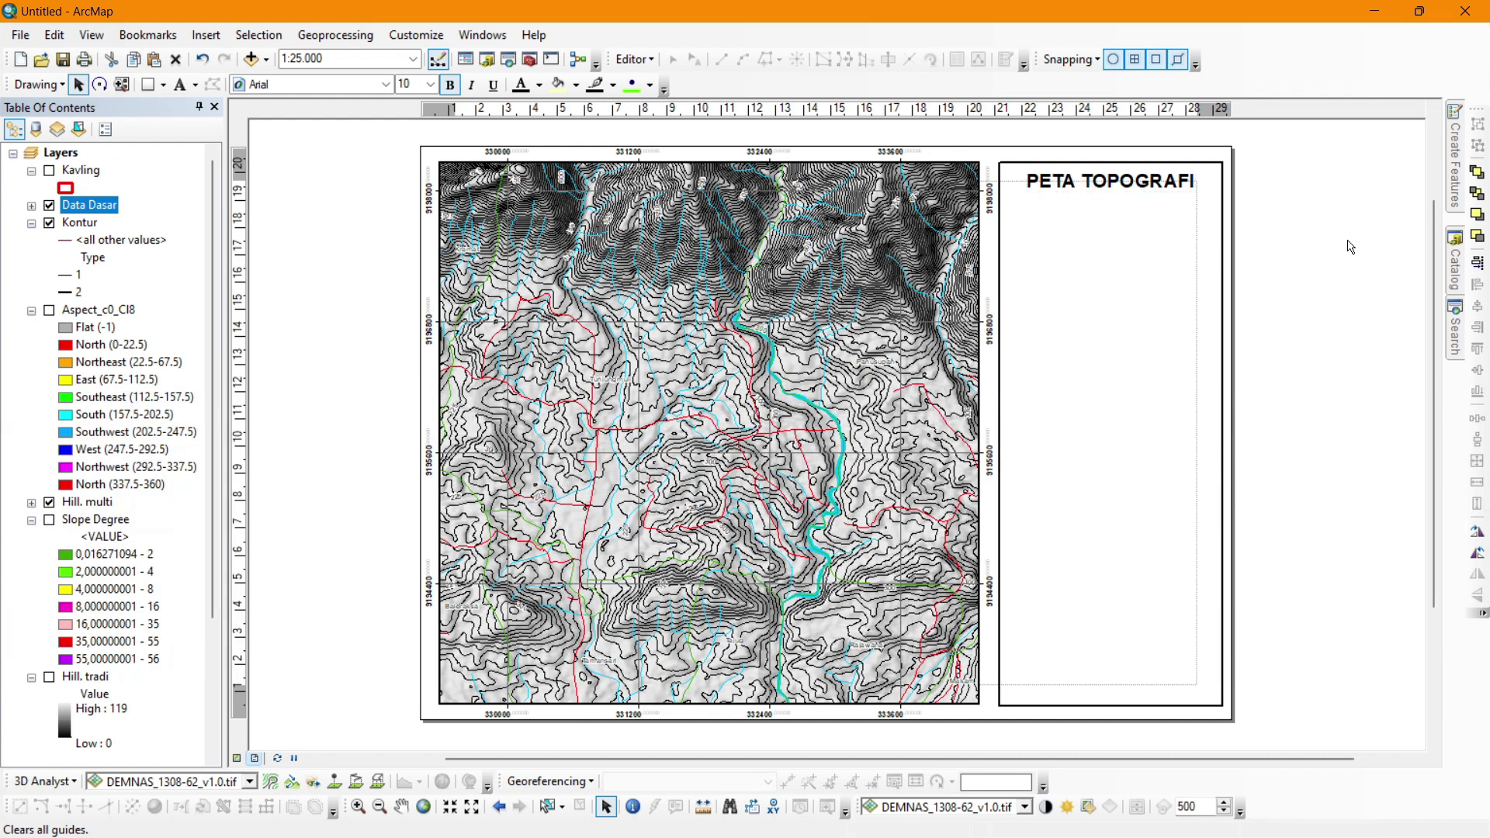
{"action": "left_click", "coordinate": [1249, 241]}
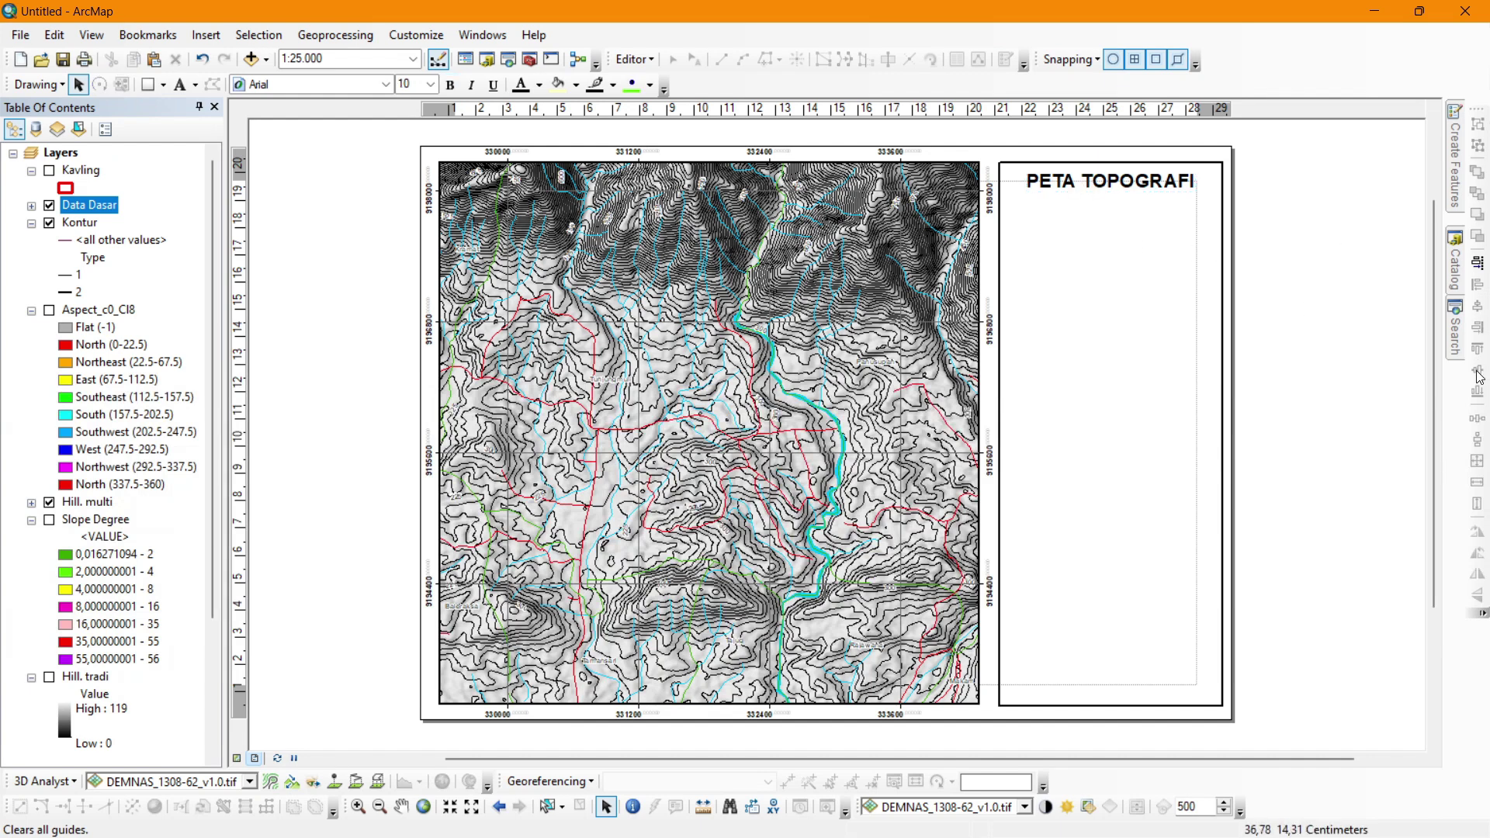
{"action": "left_click", "coordinate": [435, 36]}
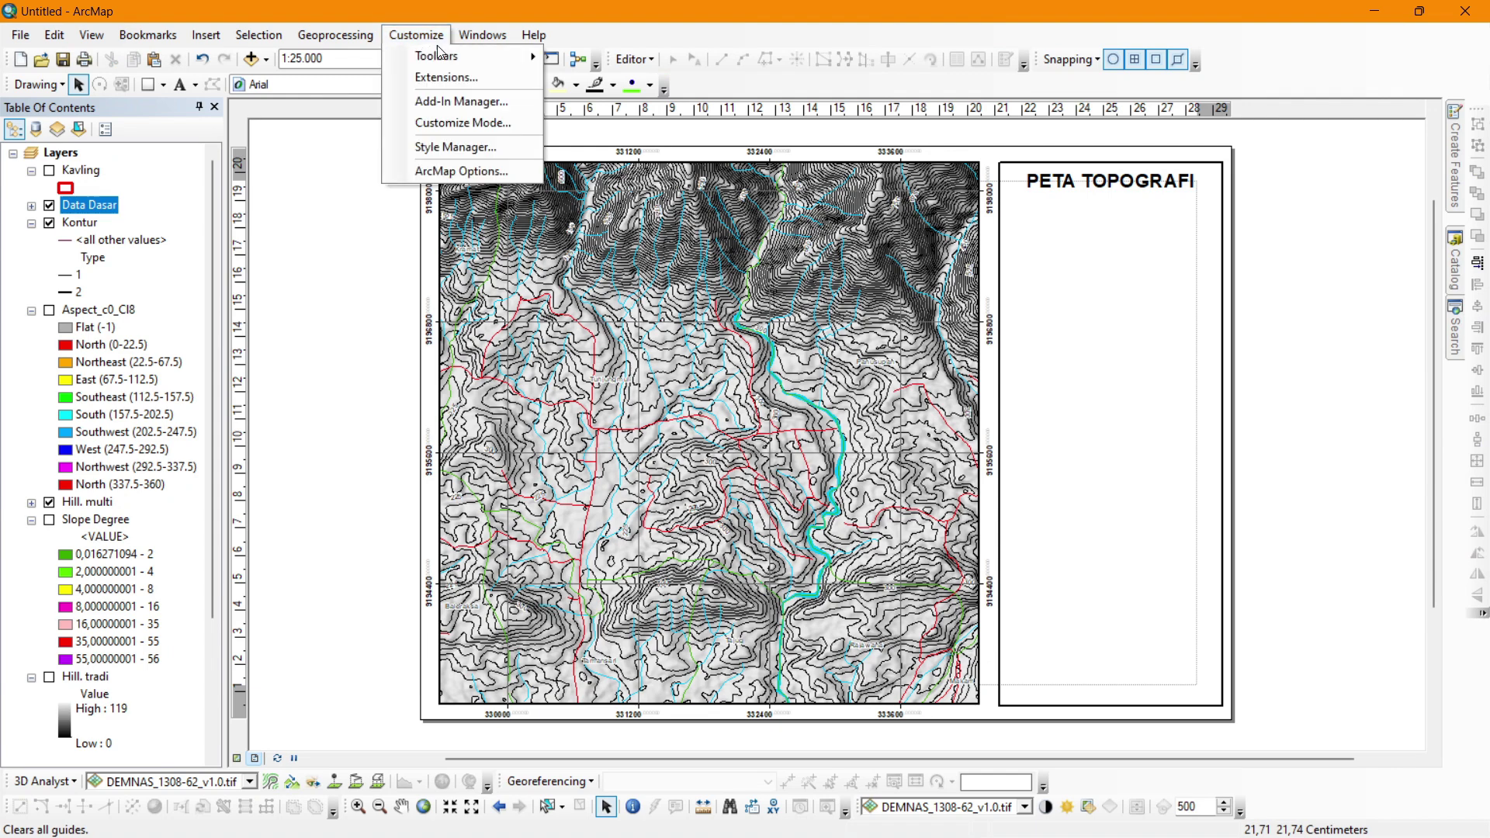
{"action": "mouse_move", "coordinate": [446, 56]}
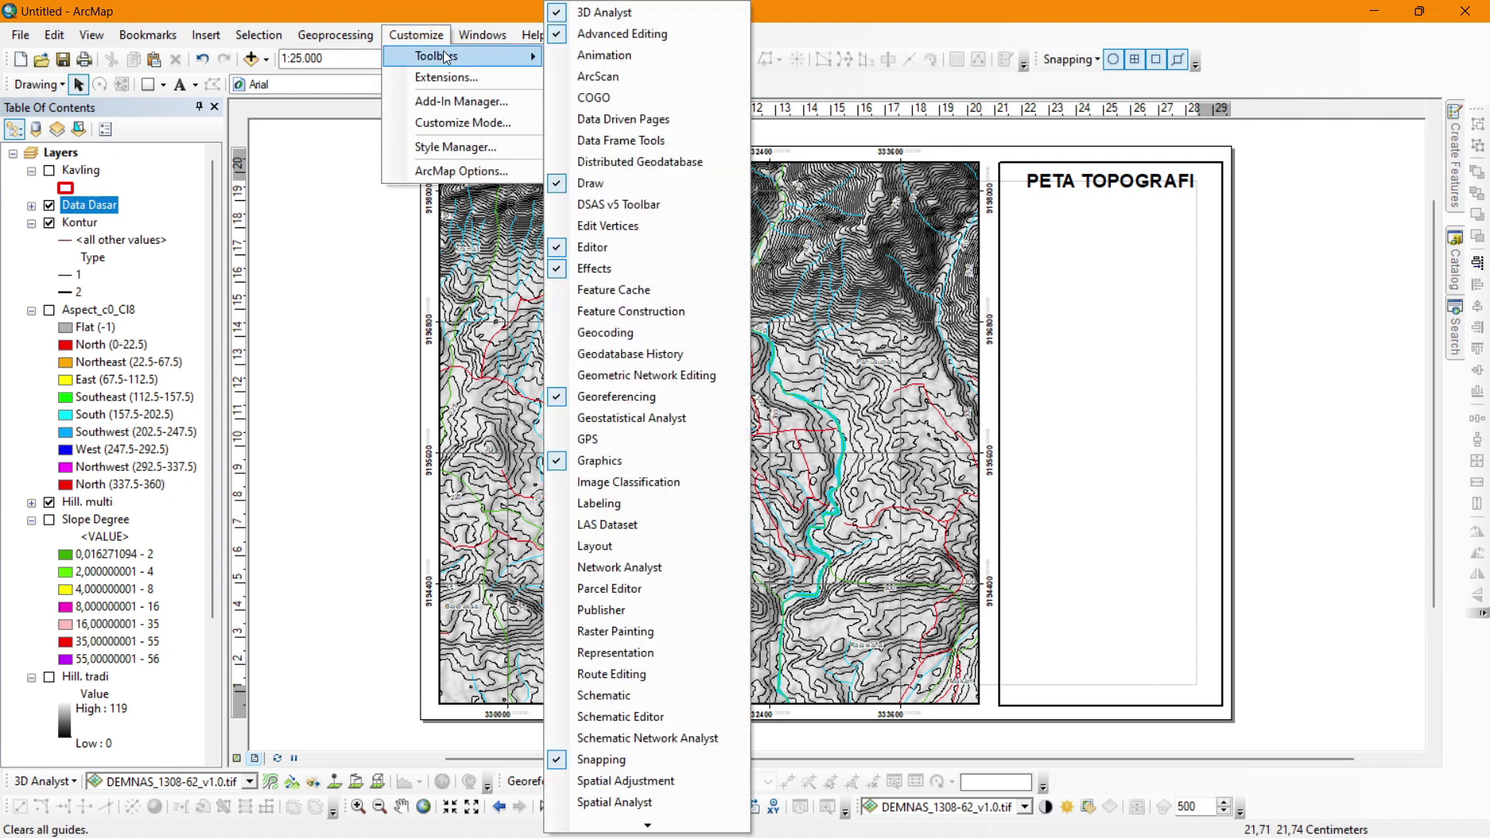
{"action": "left_click", "coordinate": [609, 464]}
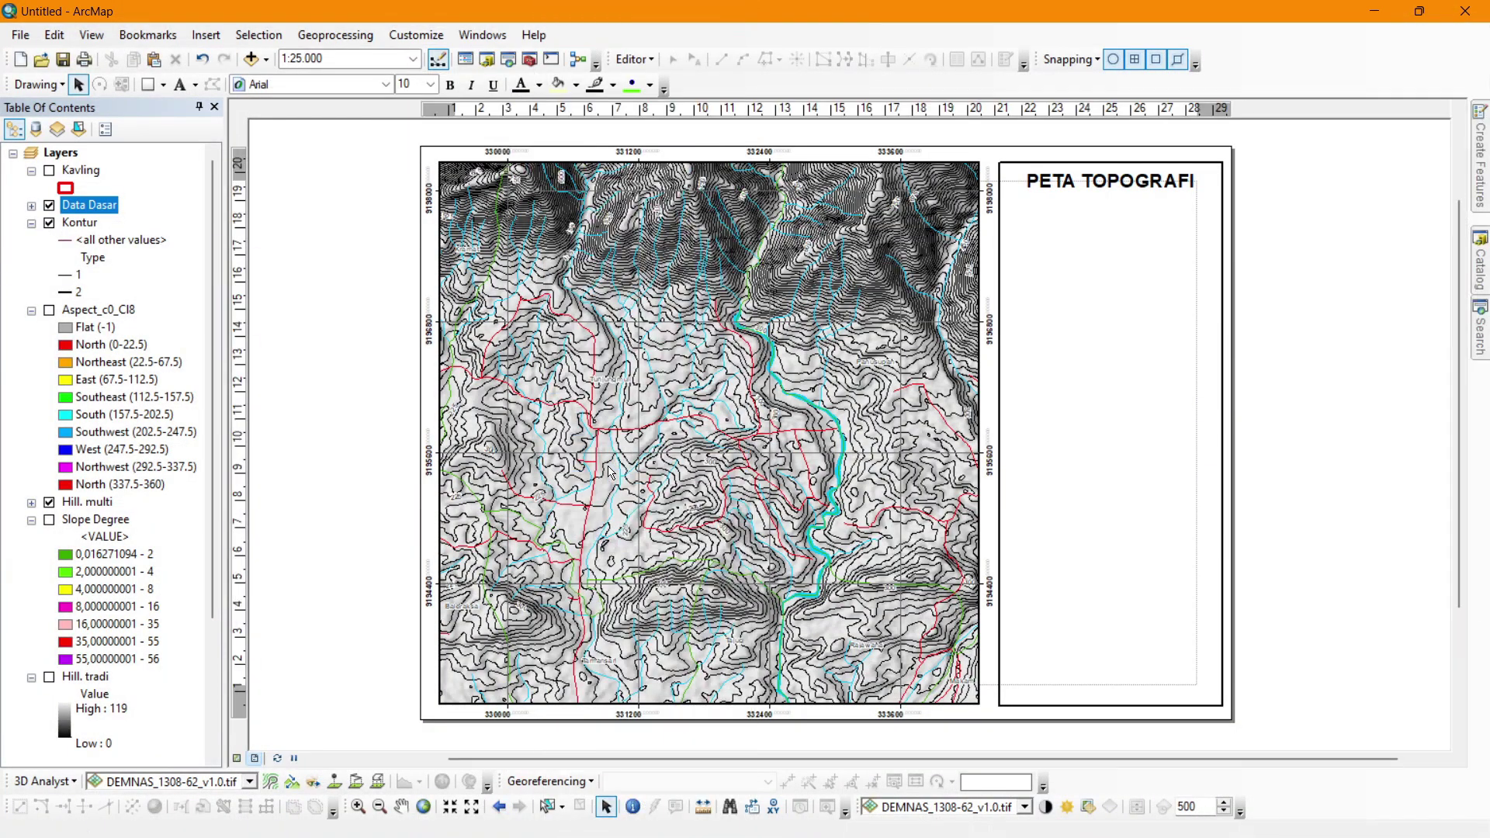
{"action": "left_click", "coordinate": [416, 35]}
{"action": "mouse_move", "coordinate": [438, 56]}
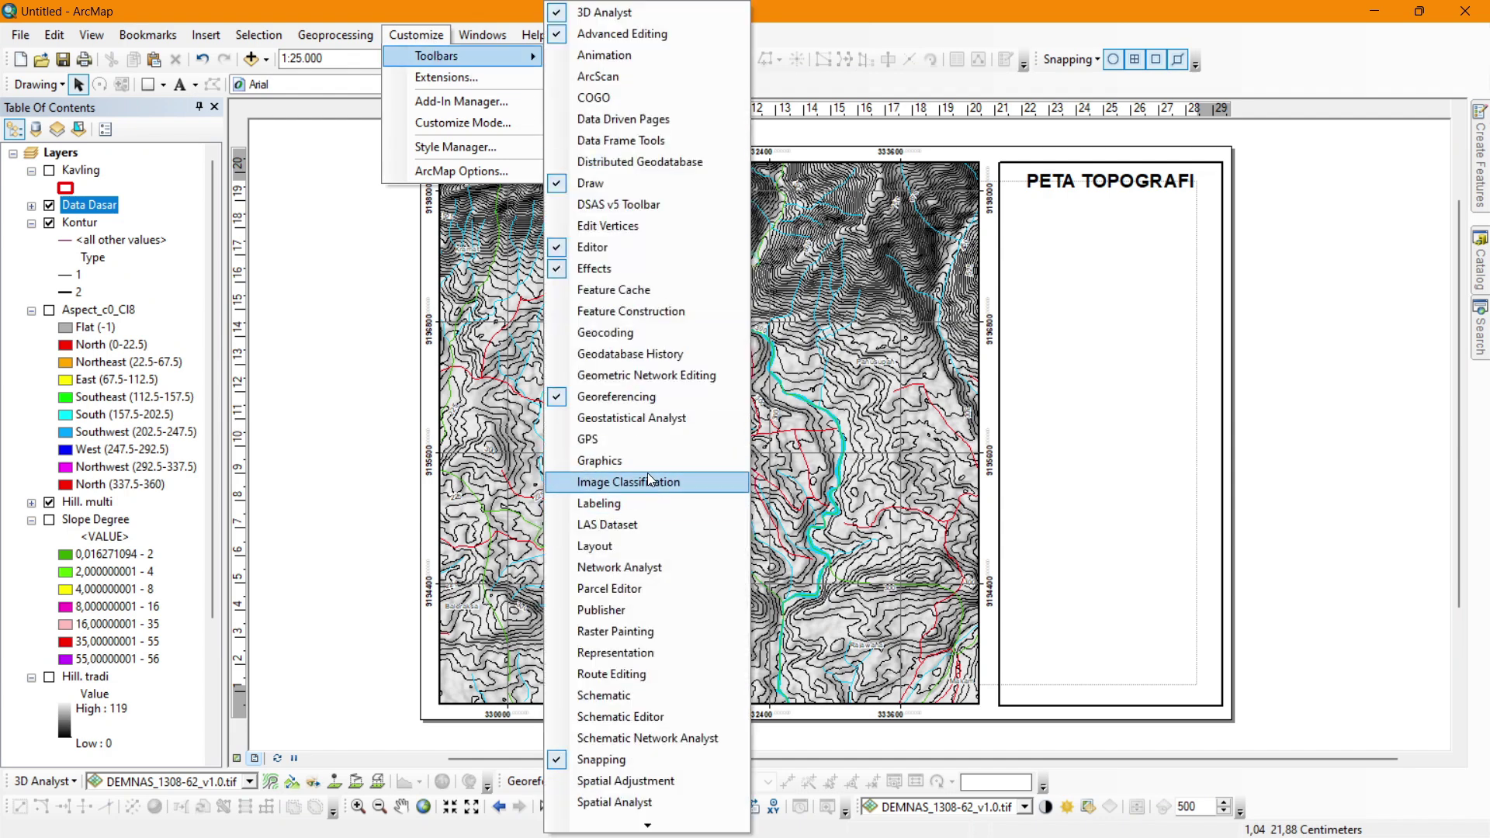
{"action": "left_click", "coordinate": [629, 482]}
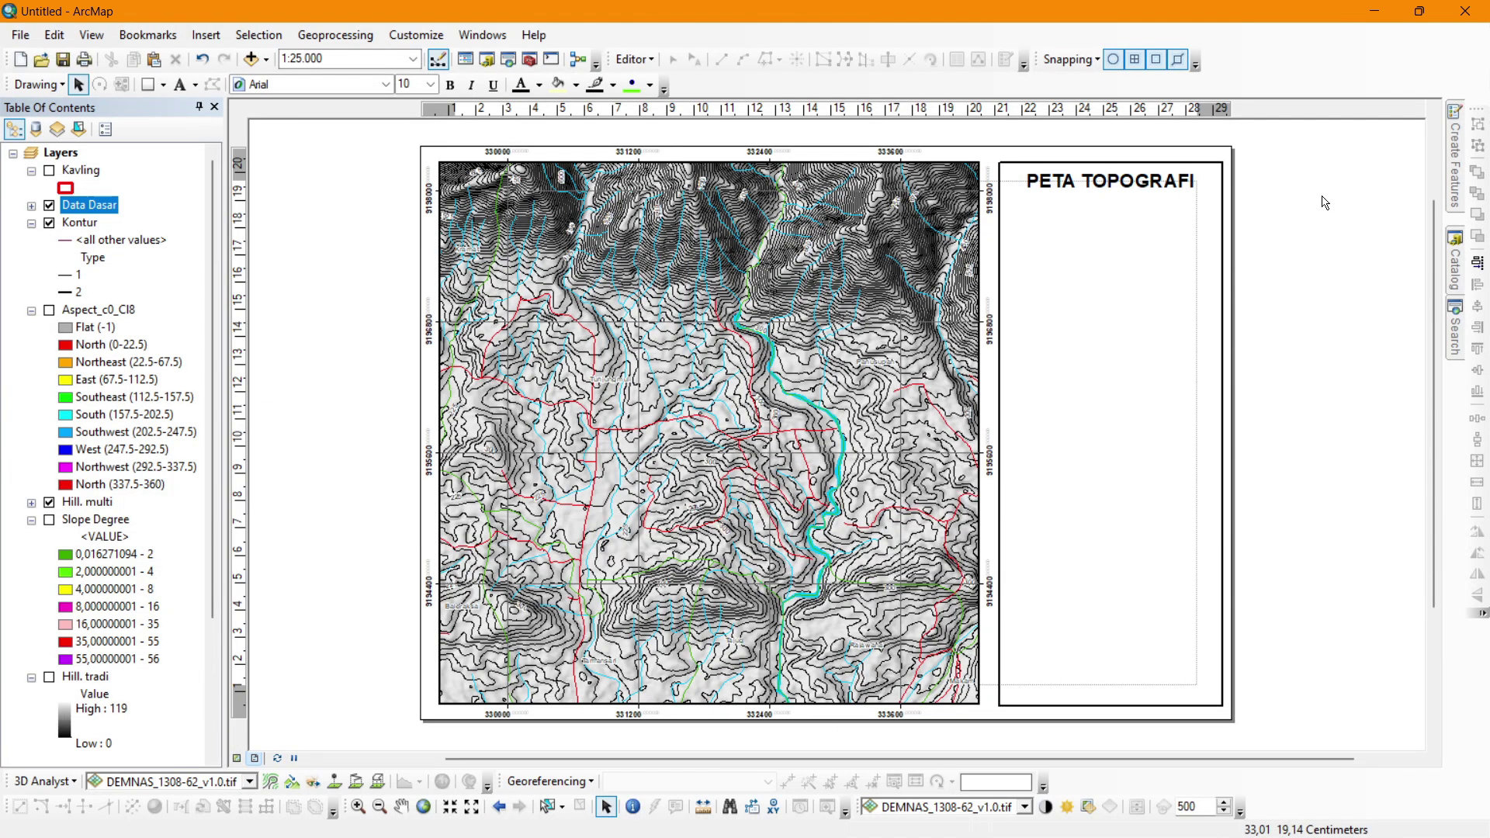
{"action": "double_click", "coordinate": [1135, 191]}
Select the title with the panel frame and try several alignments, ending centred horizontally.
{"action": "left_click", "coordinate": [914, 240]}
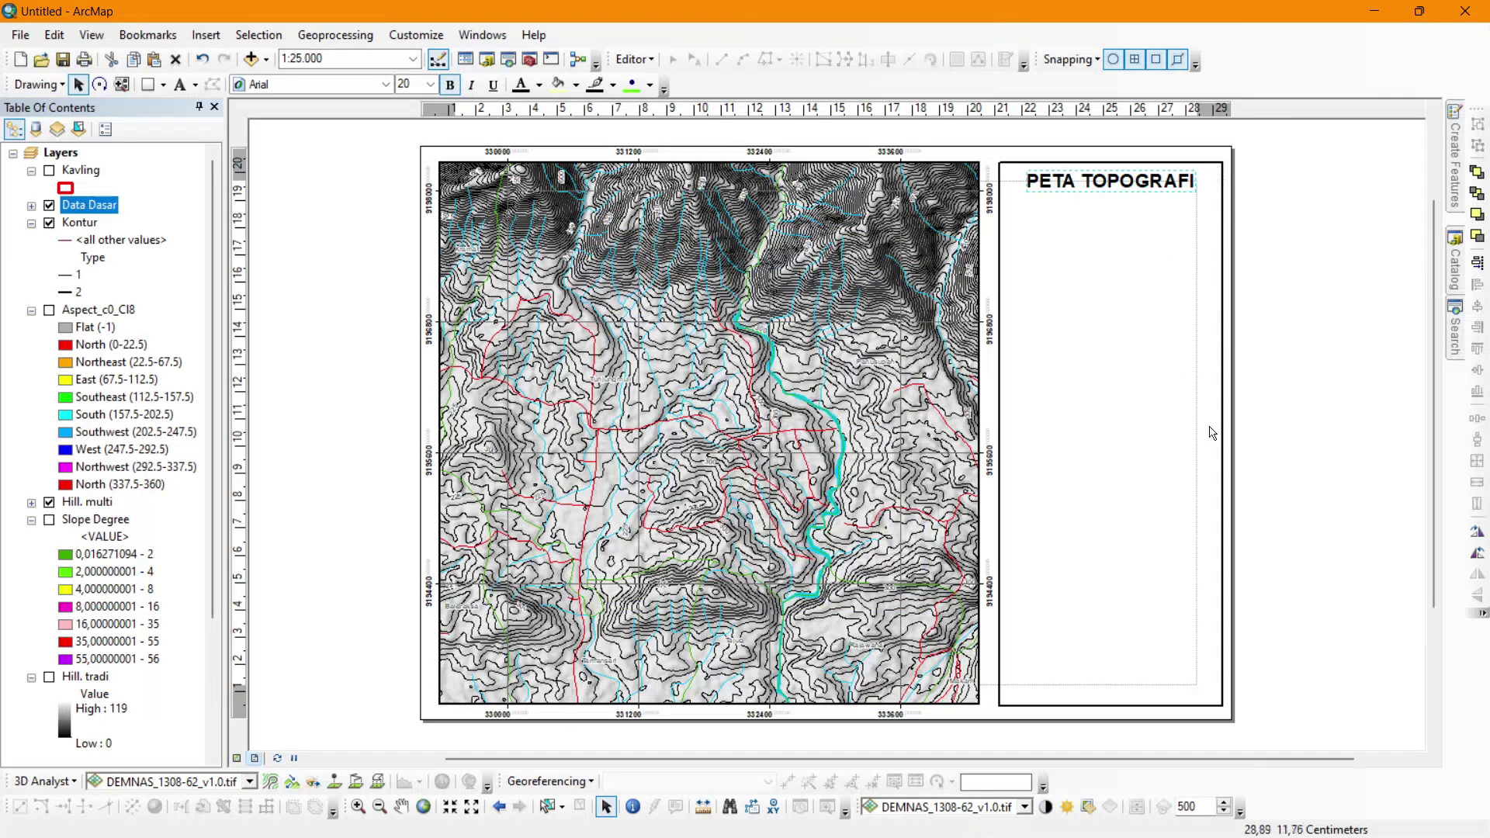
{"action": "left_click", "coordinate": [1290, 443]}
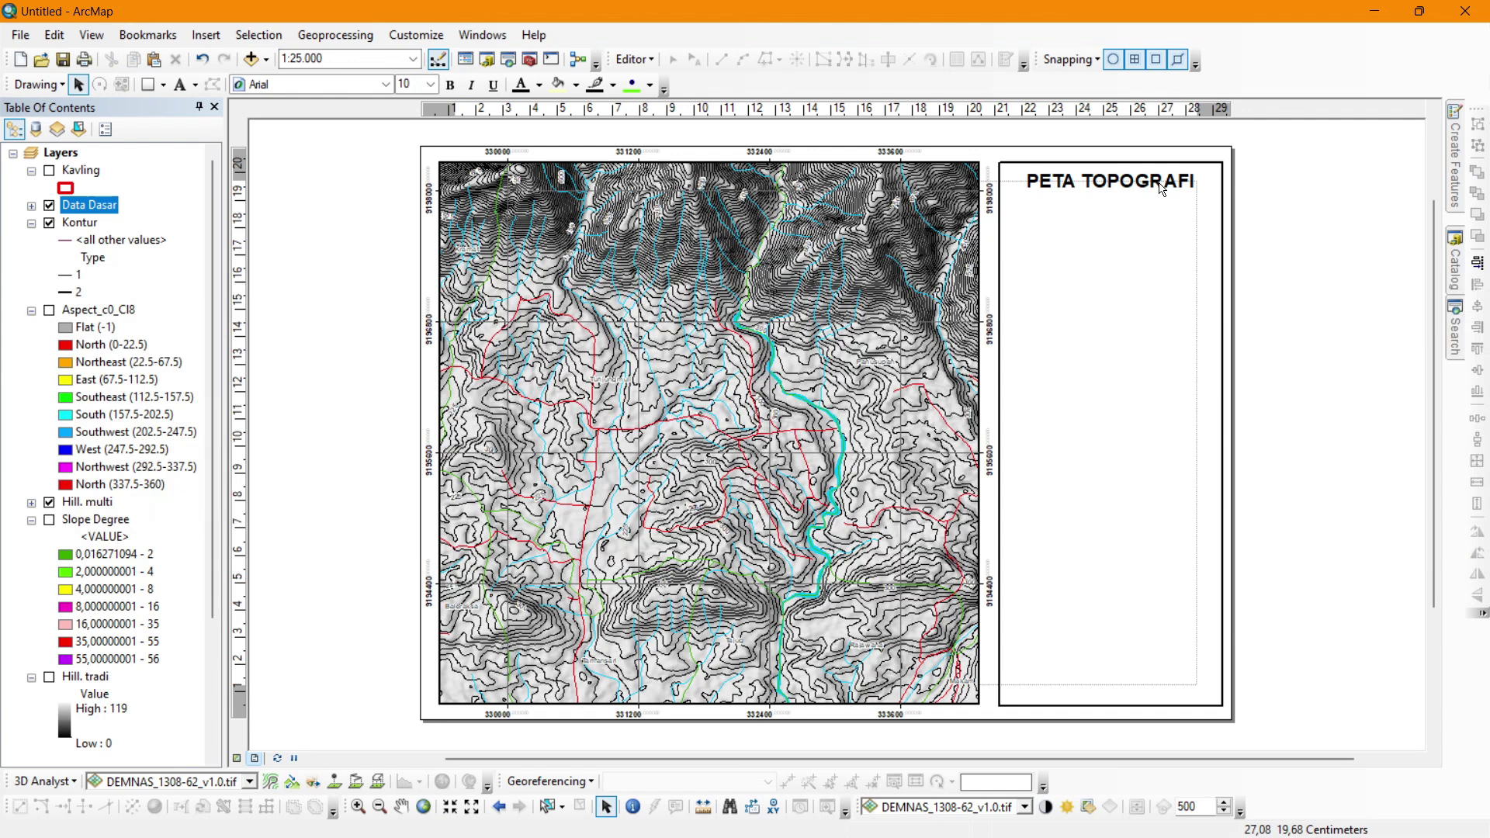
{"action": "left_click", "coordinate": [1170, 184]}
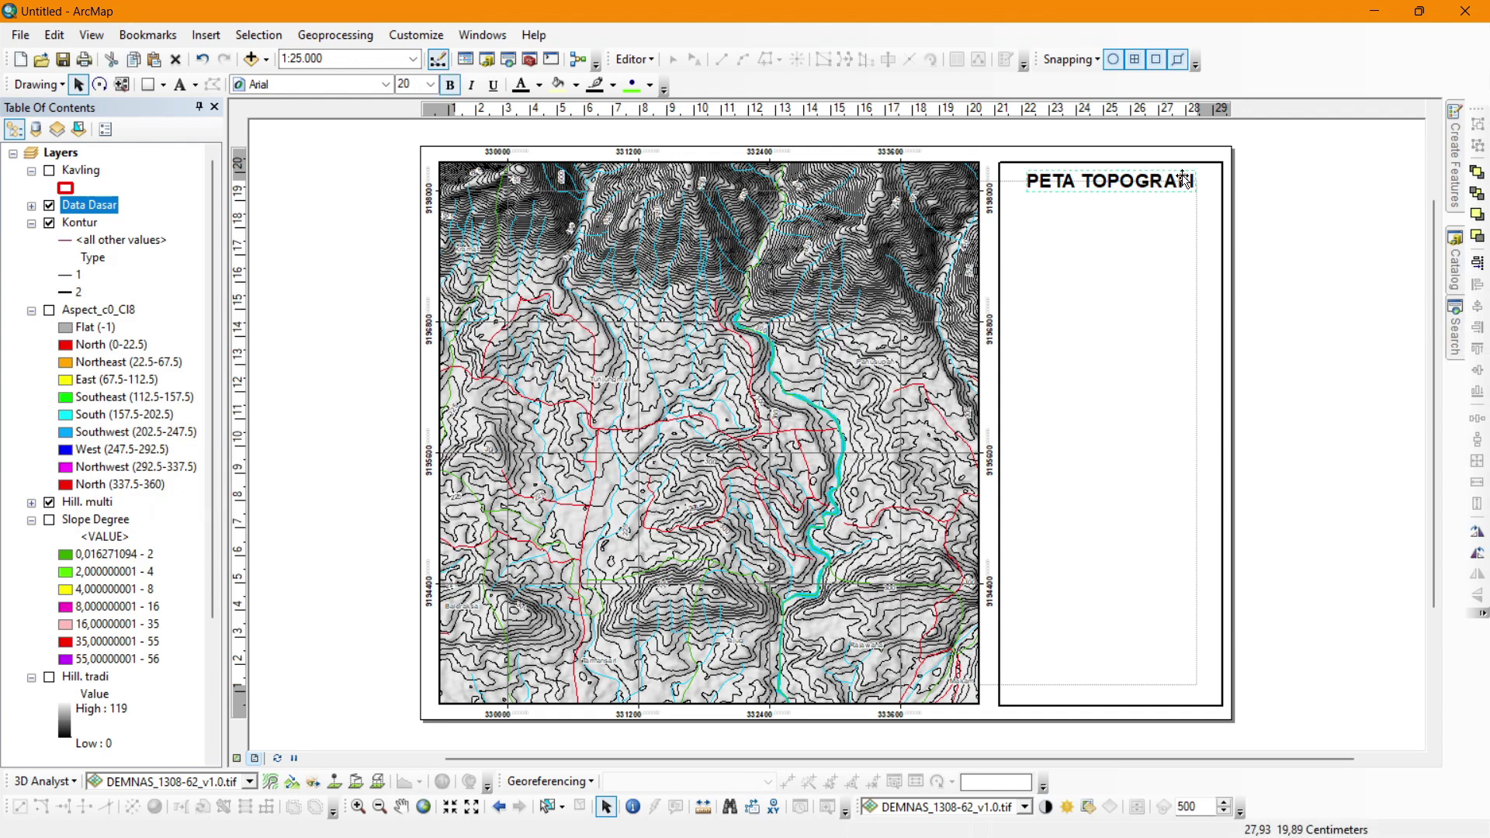
{"action": "left_click", "coordinate": [1222, 302], "text": "shift"}
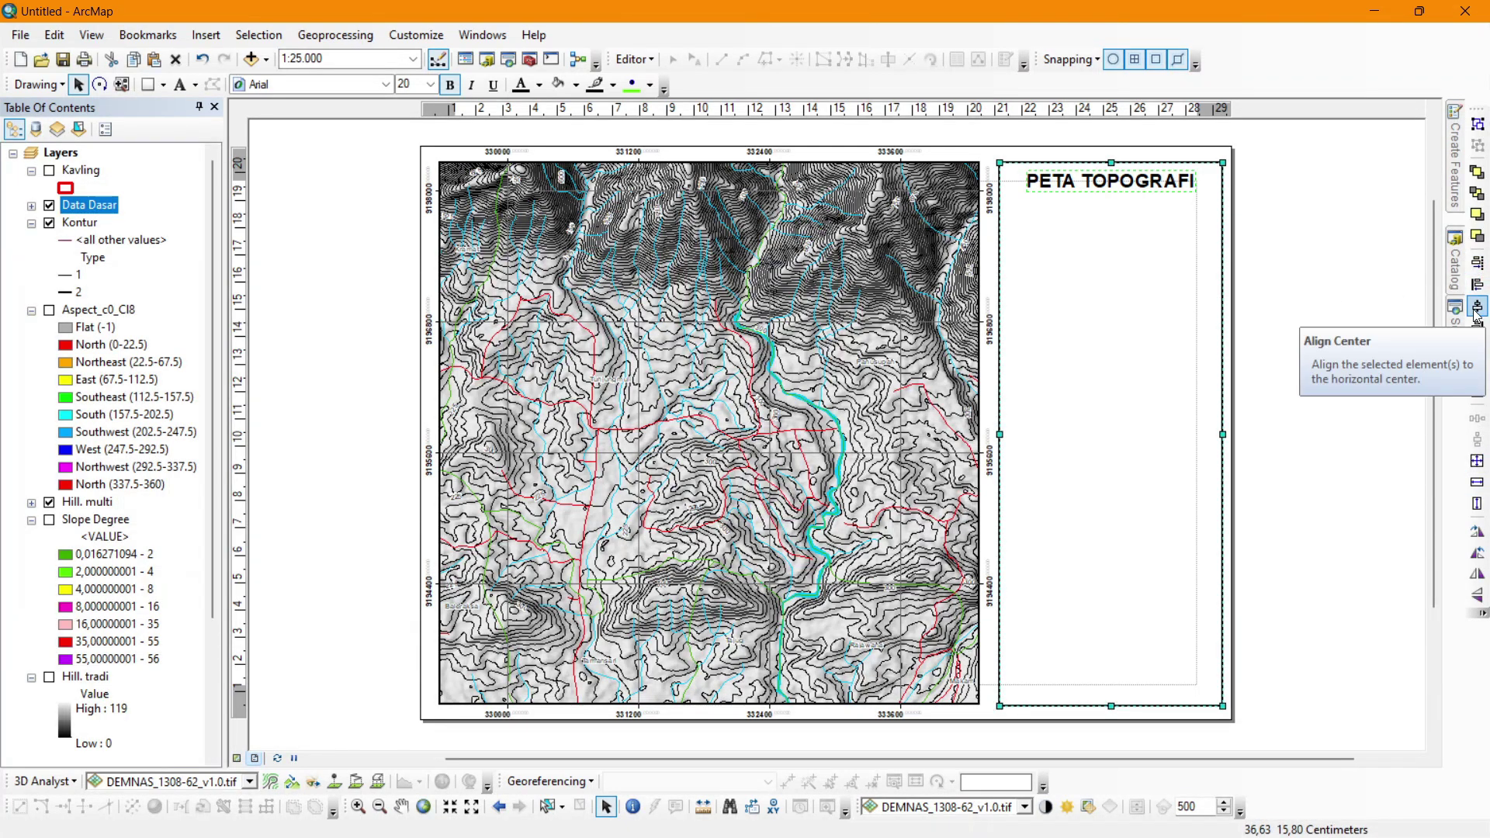
{"action": "left_click", "coordinate": [1476, 307]}
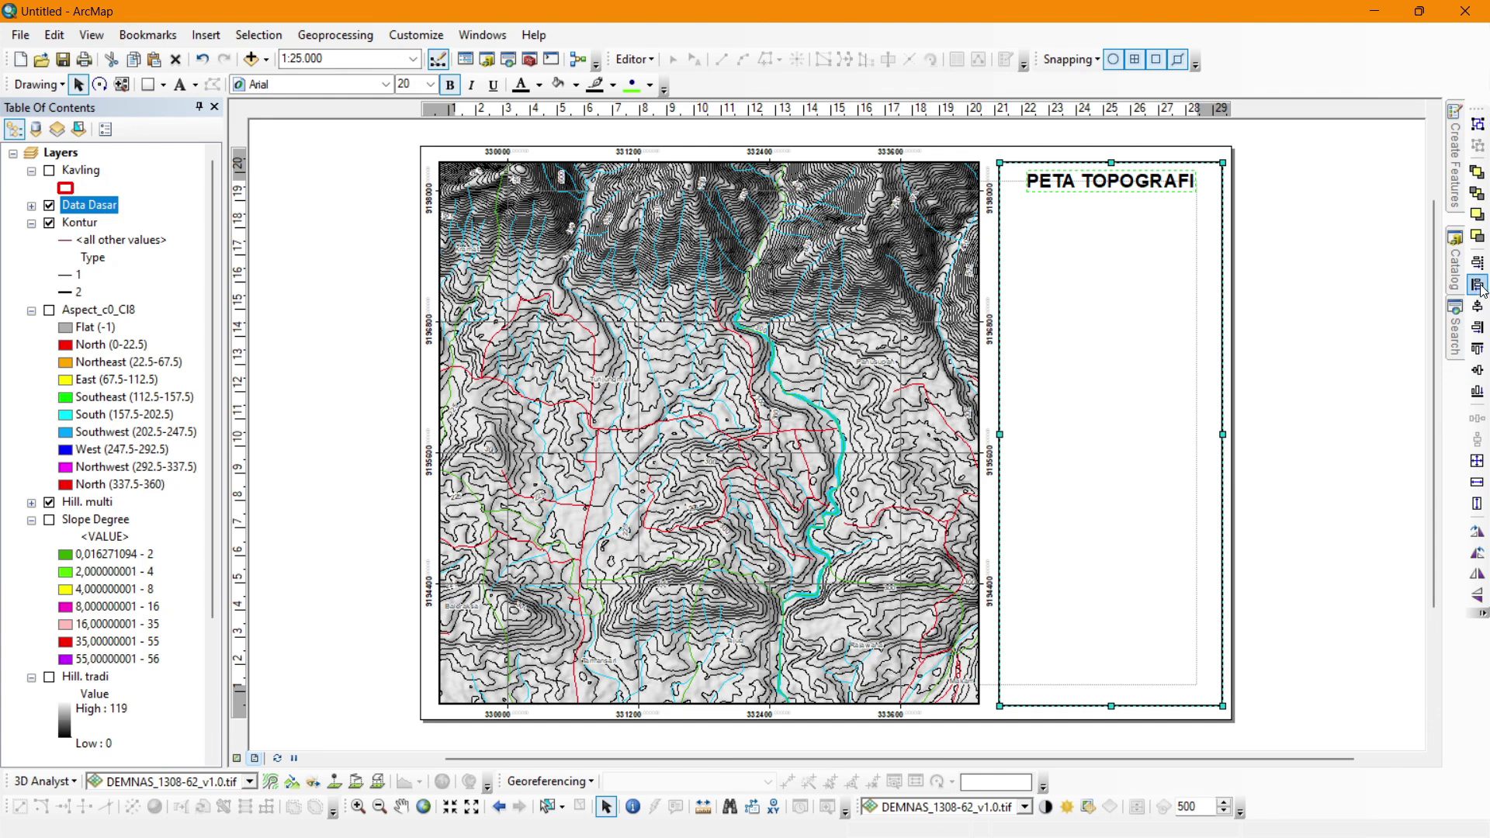
{"action": "left_click", "coordinate": [1476, 284]}
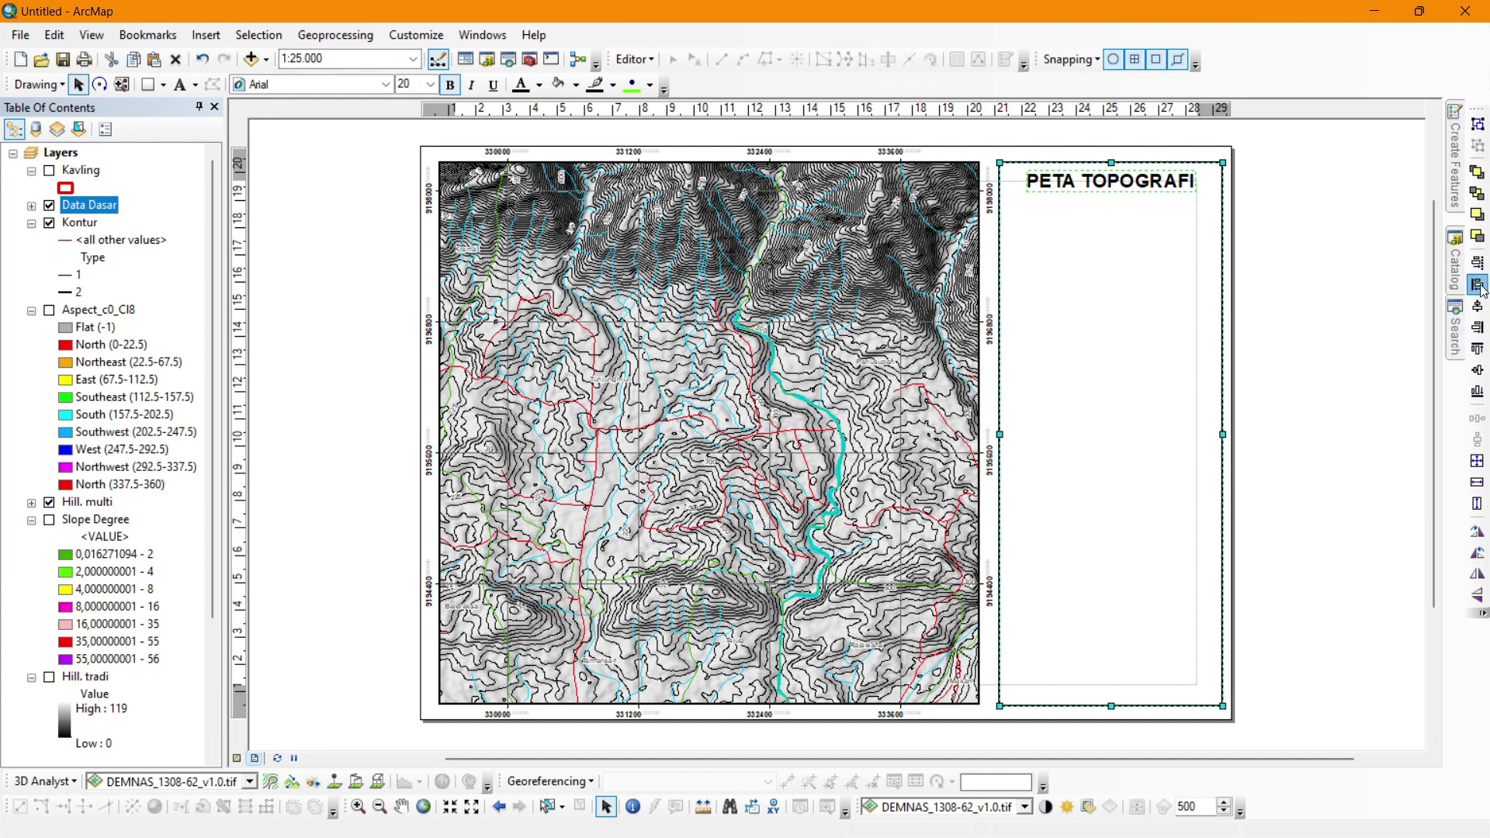
{"action": "left_click", "coordinate": [1477, 327]}
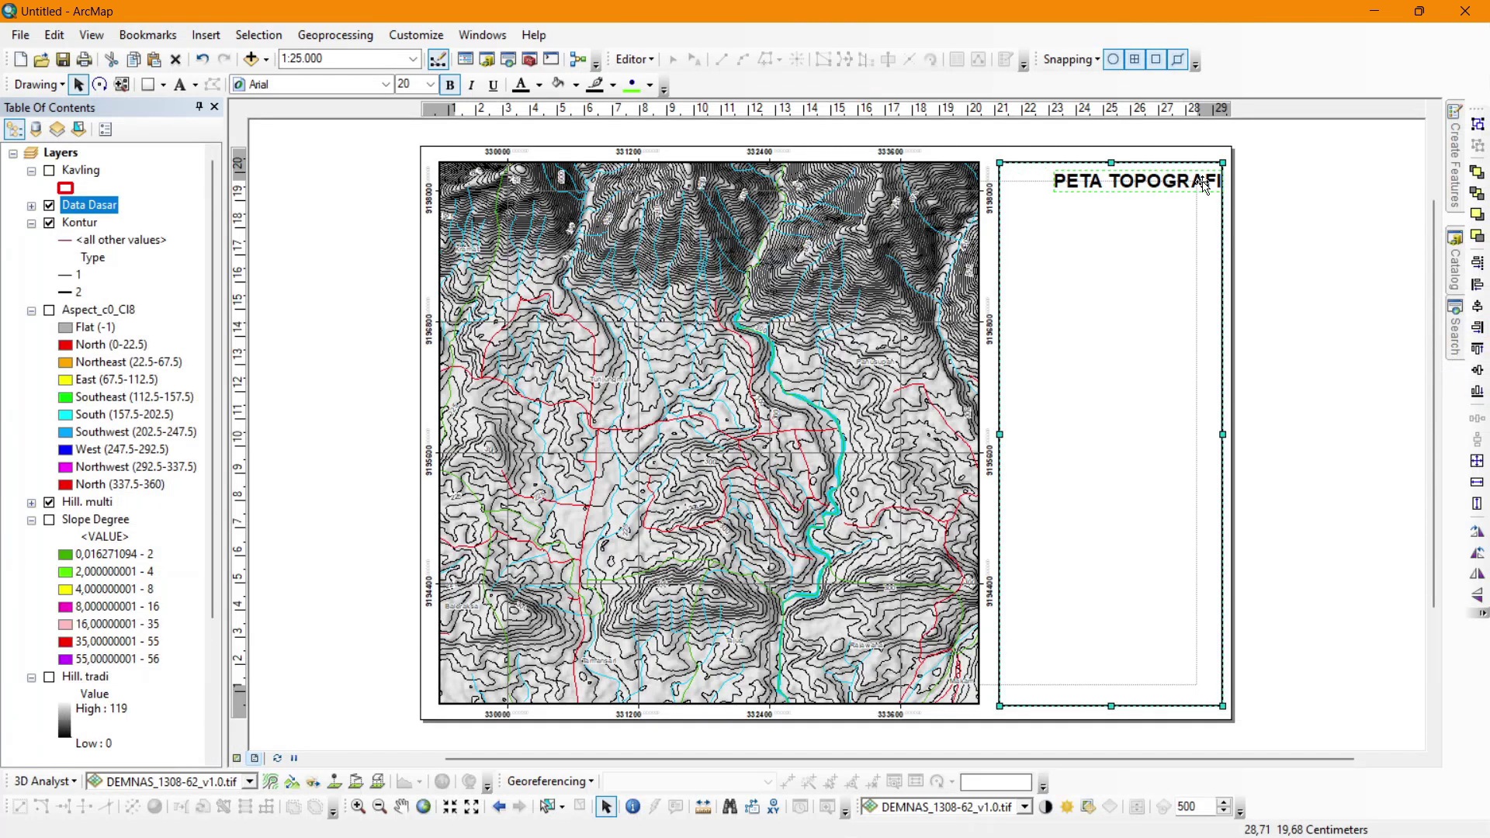
{"action": "left_click", "coordinate": [1478, 394]}
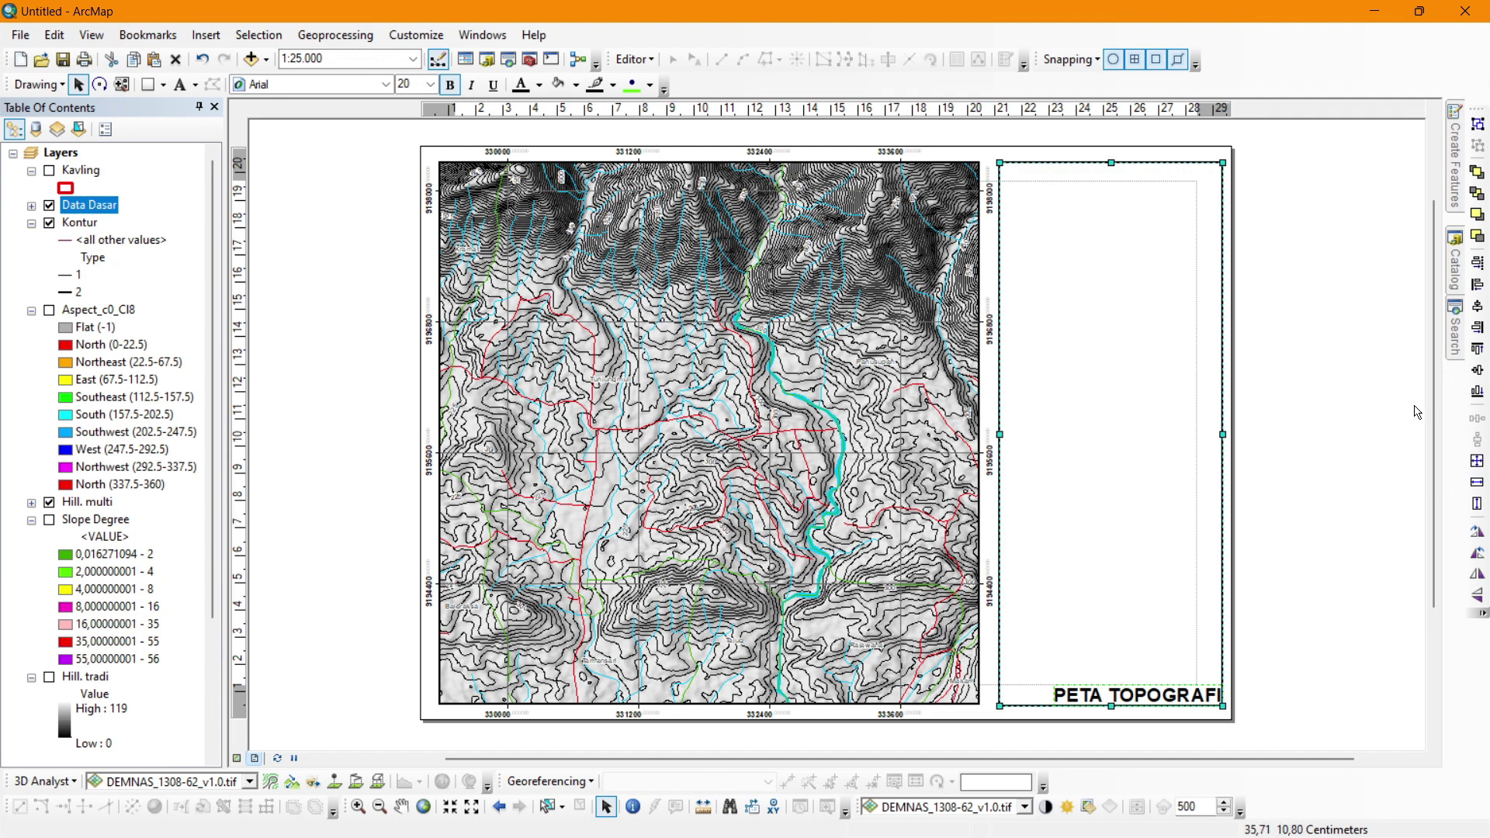
{"action": "left_click", "coordinate": [1477, 370]}
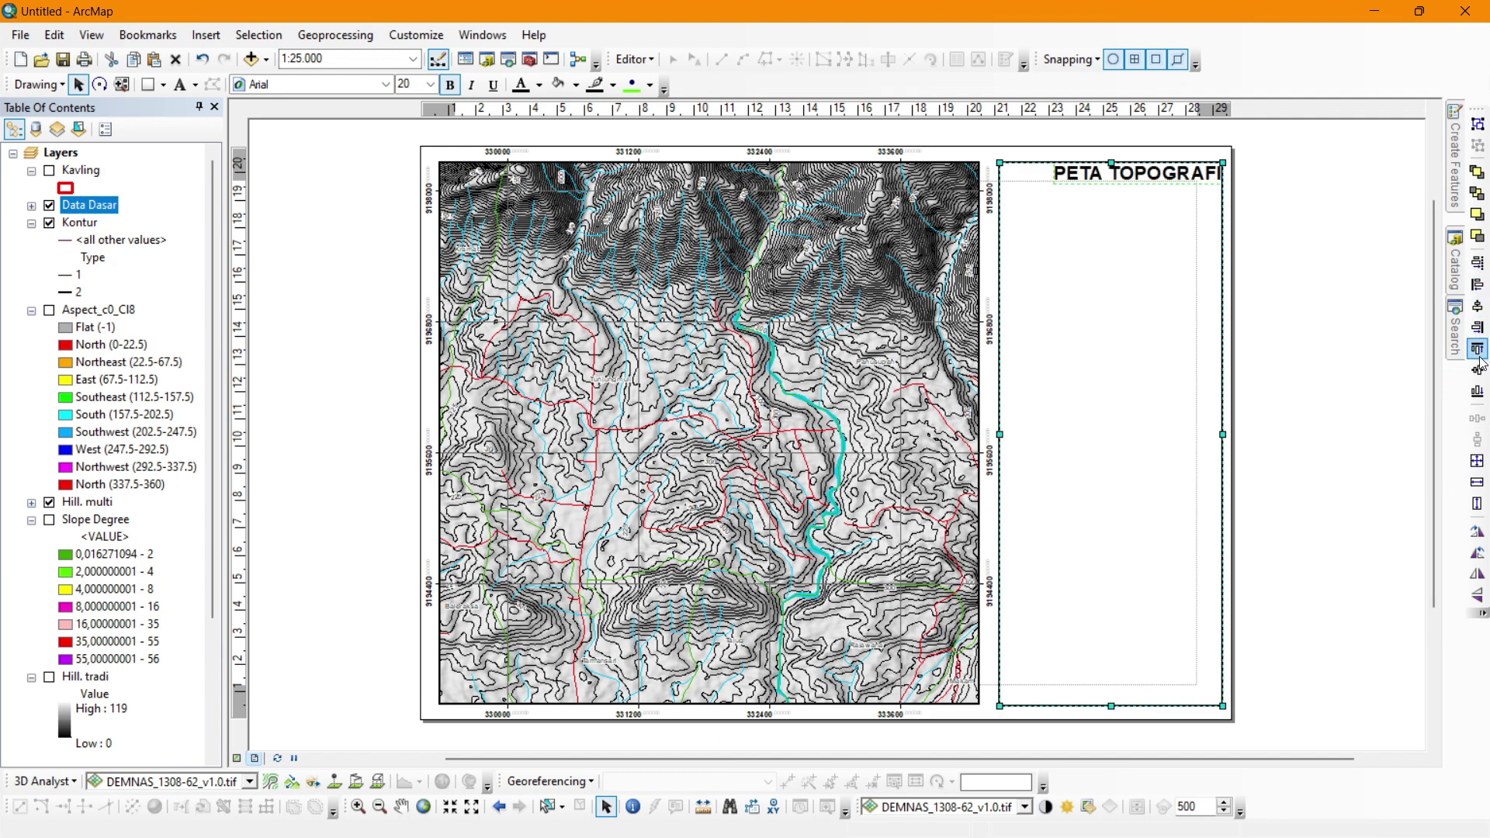
{"action": "left_click", "coordinate": [1478, 373]}
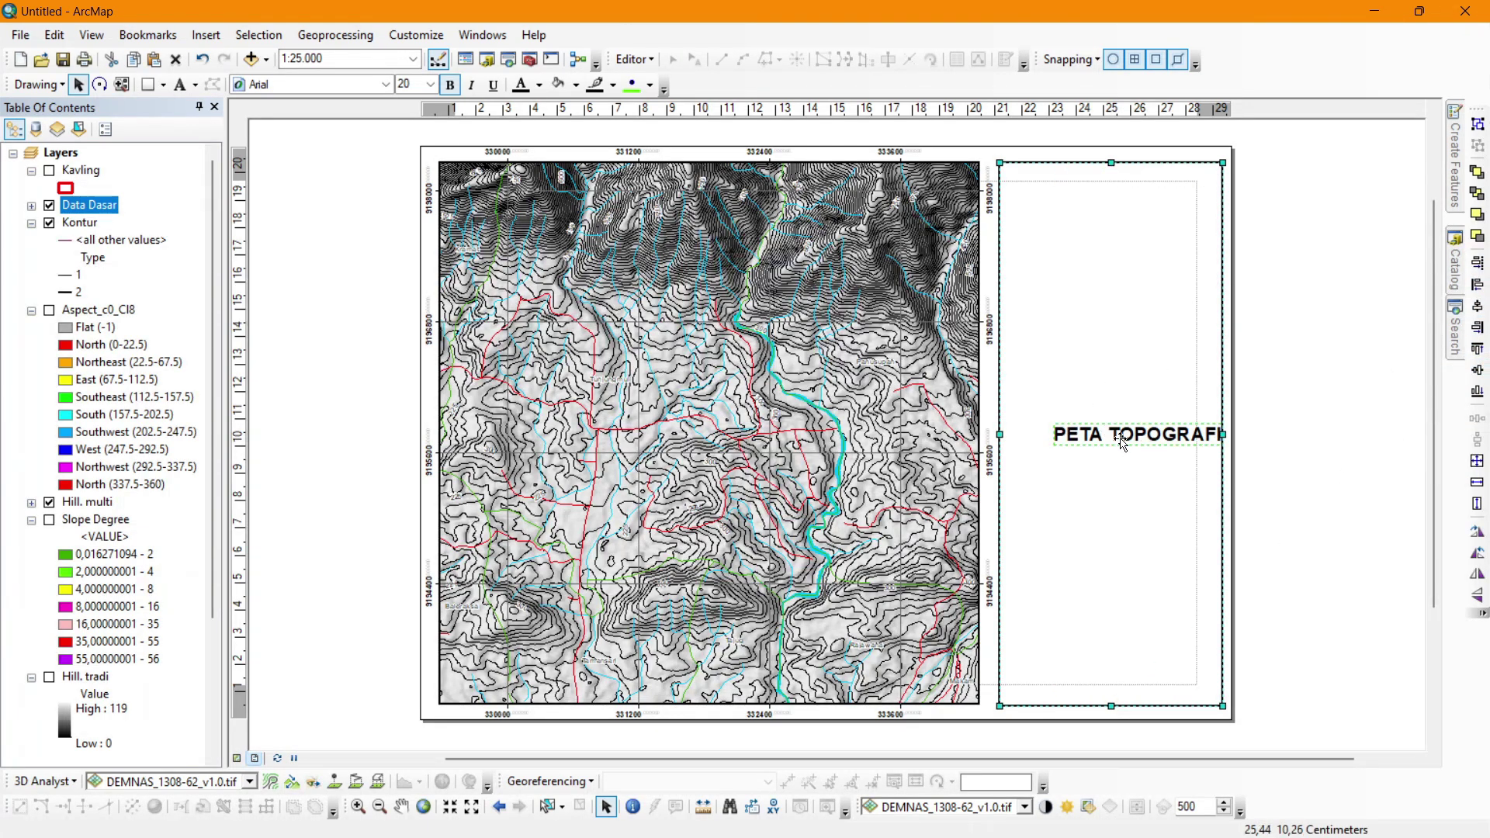
{"action": "left_click", "coordinate": [1477, 307]}
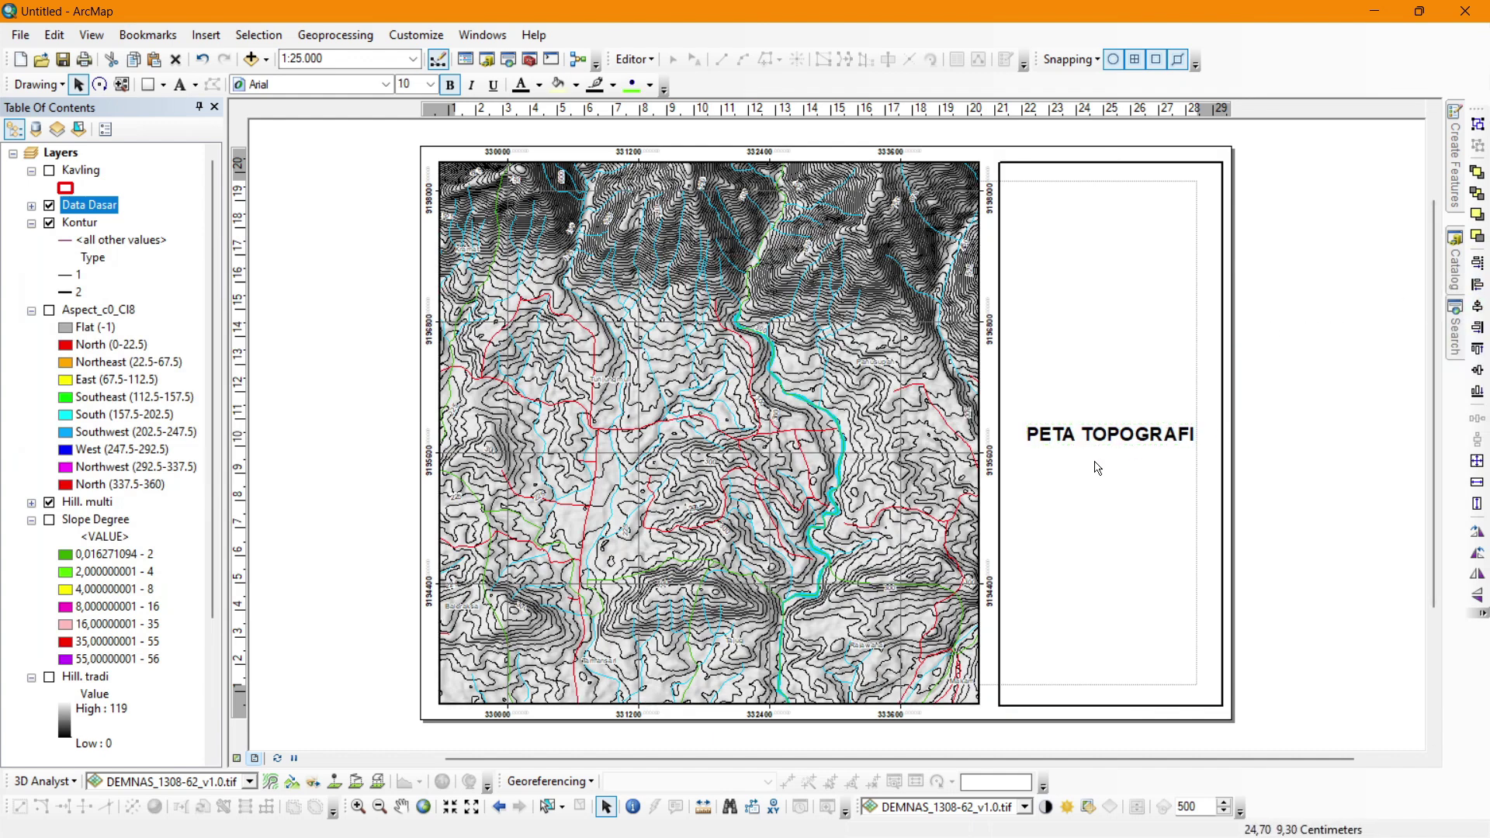
Drag the title up to the top of the panel and centre it horizontally again.
{"action": "left_click_drag", "start_coordinate": [1127, 435], "coordinate": [1137, 188]}
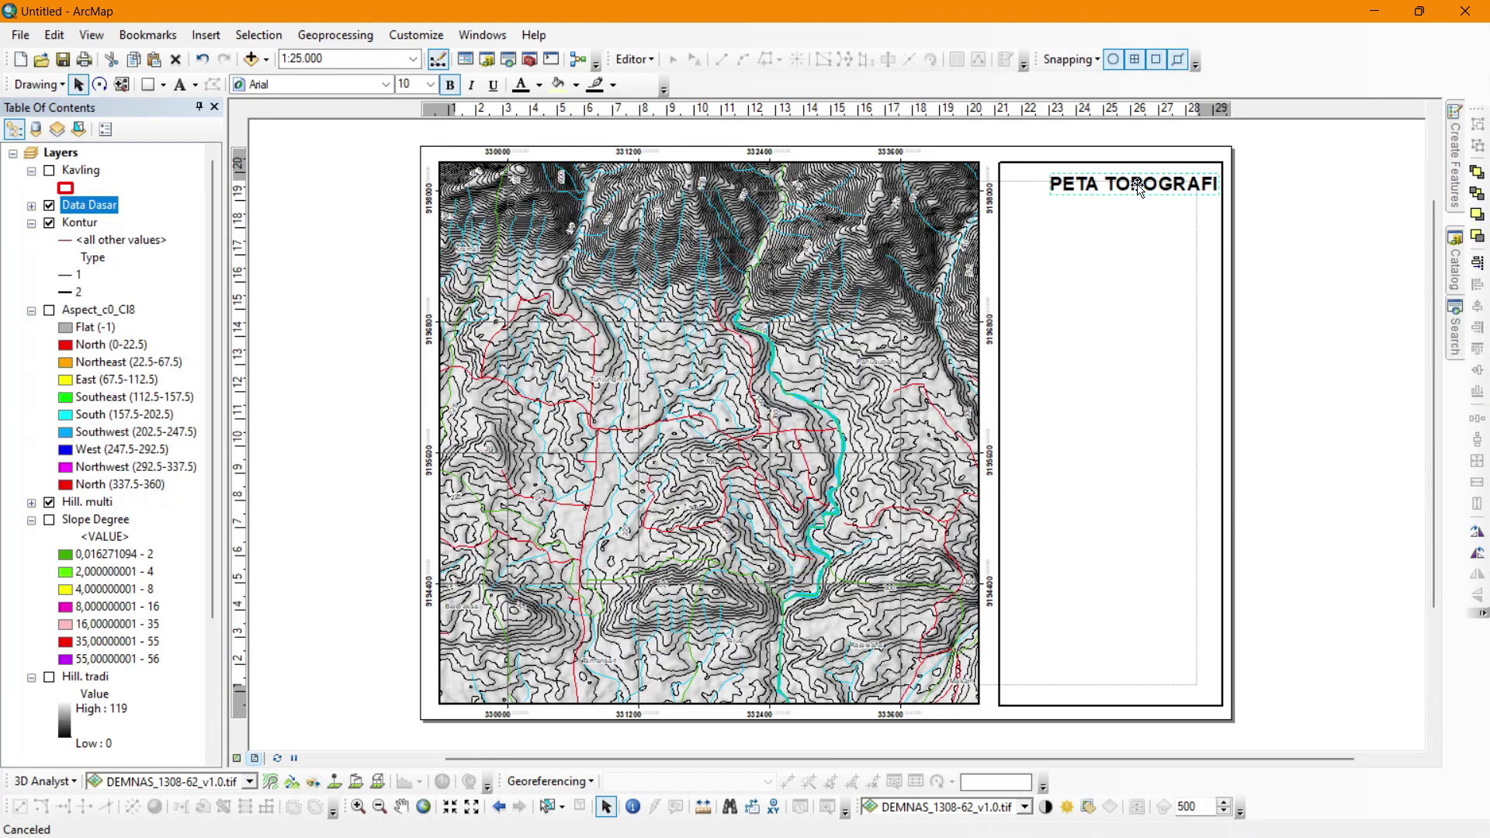
{"action": "double_click", "coordinate": [1144, 268]}
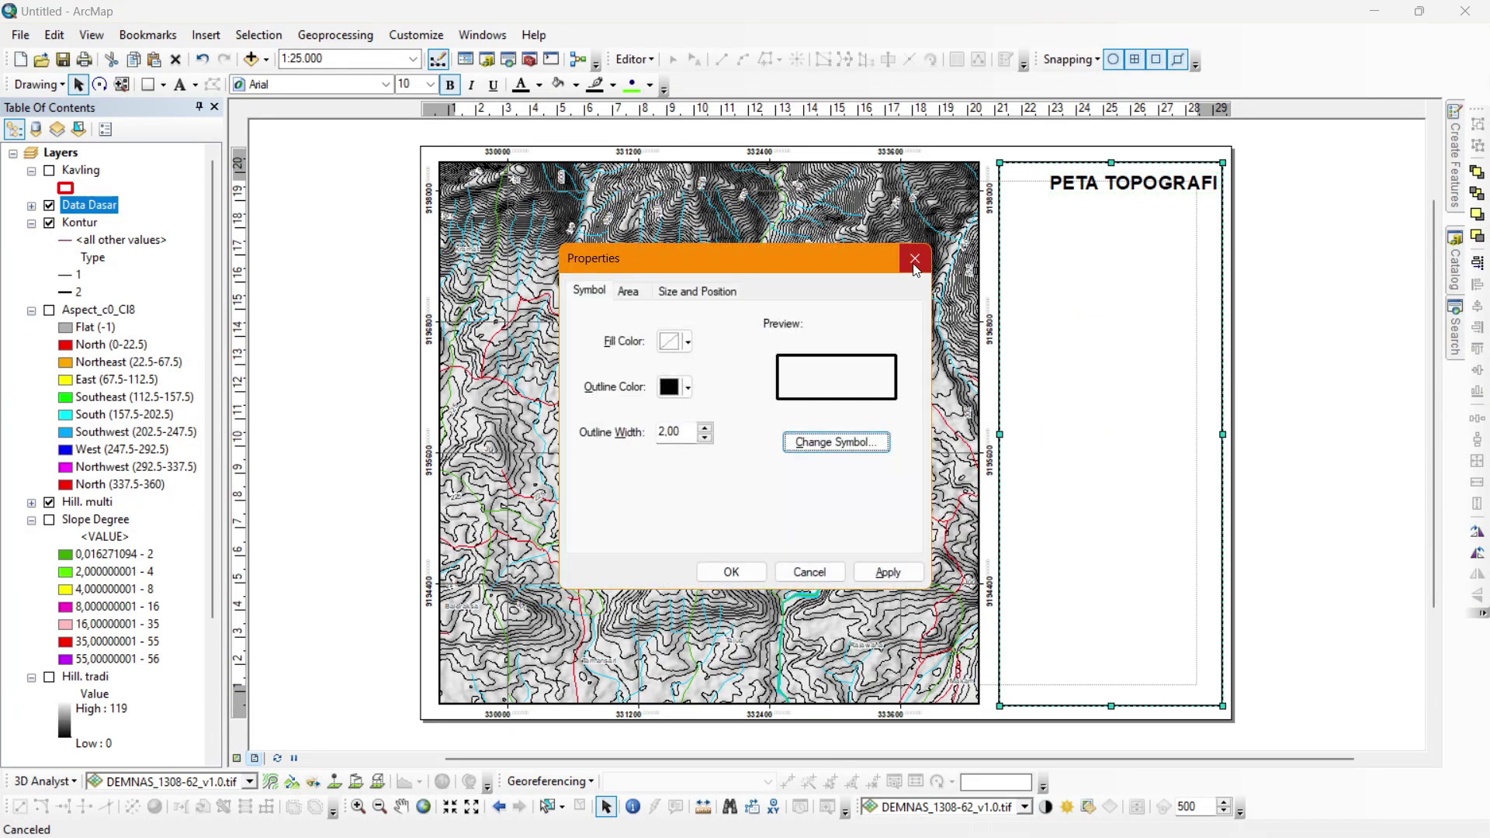
{"action": "left_click", "coordinate": [914, 257]}
{"action": "left_click", "coordinate": [1151, 184]}
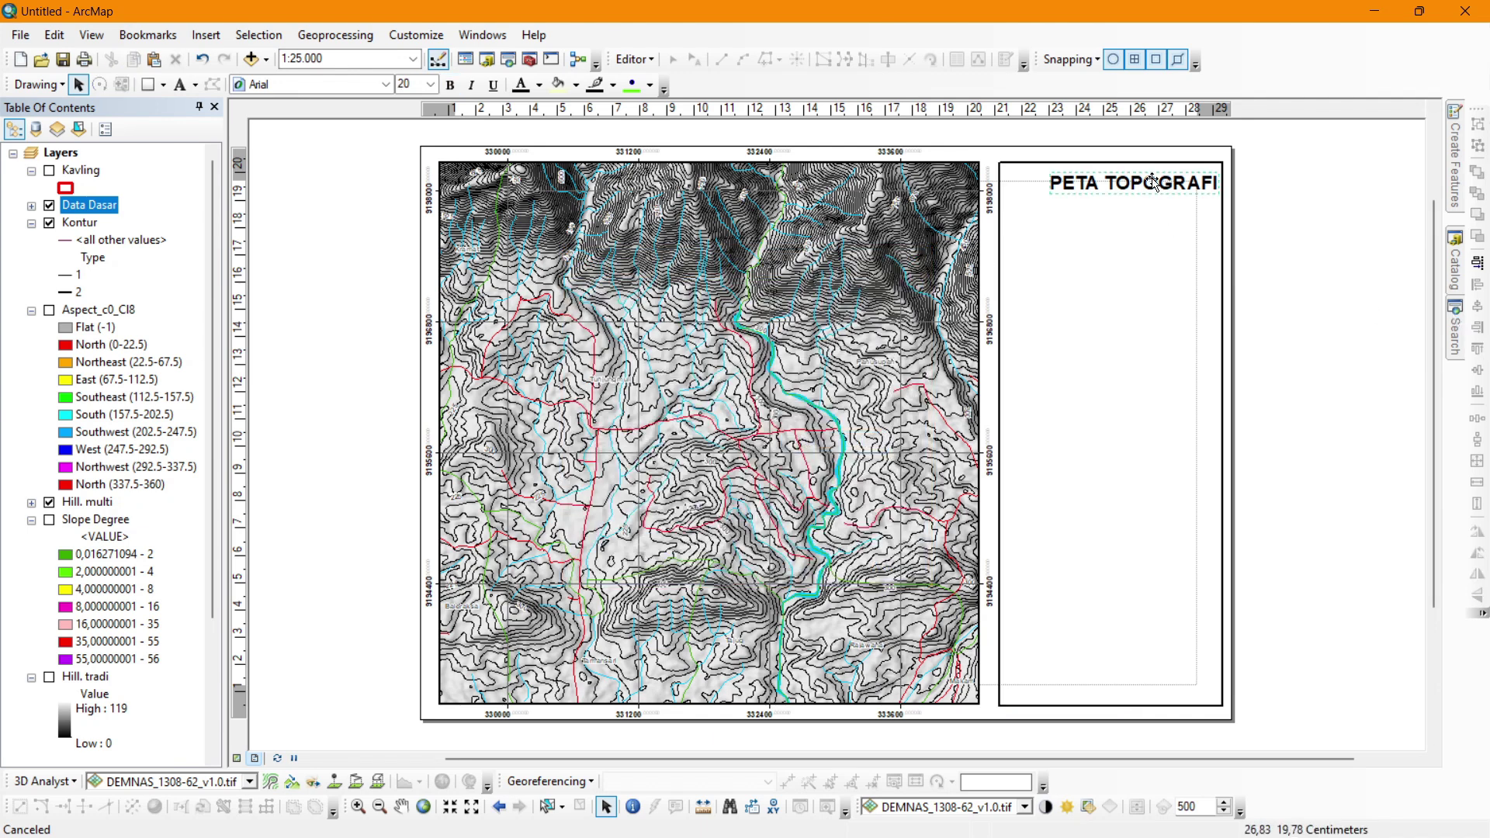
{"action": "left_click", "coordinate": [1157, 223], "text": "shift"}
{"action": "left_click", "coordinate": [1477, 326]}
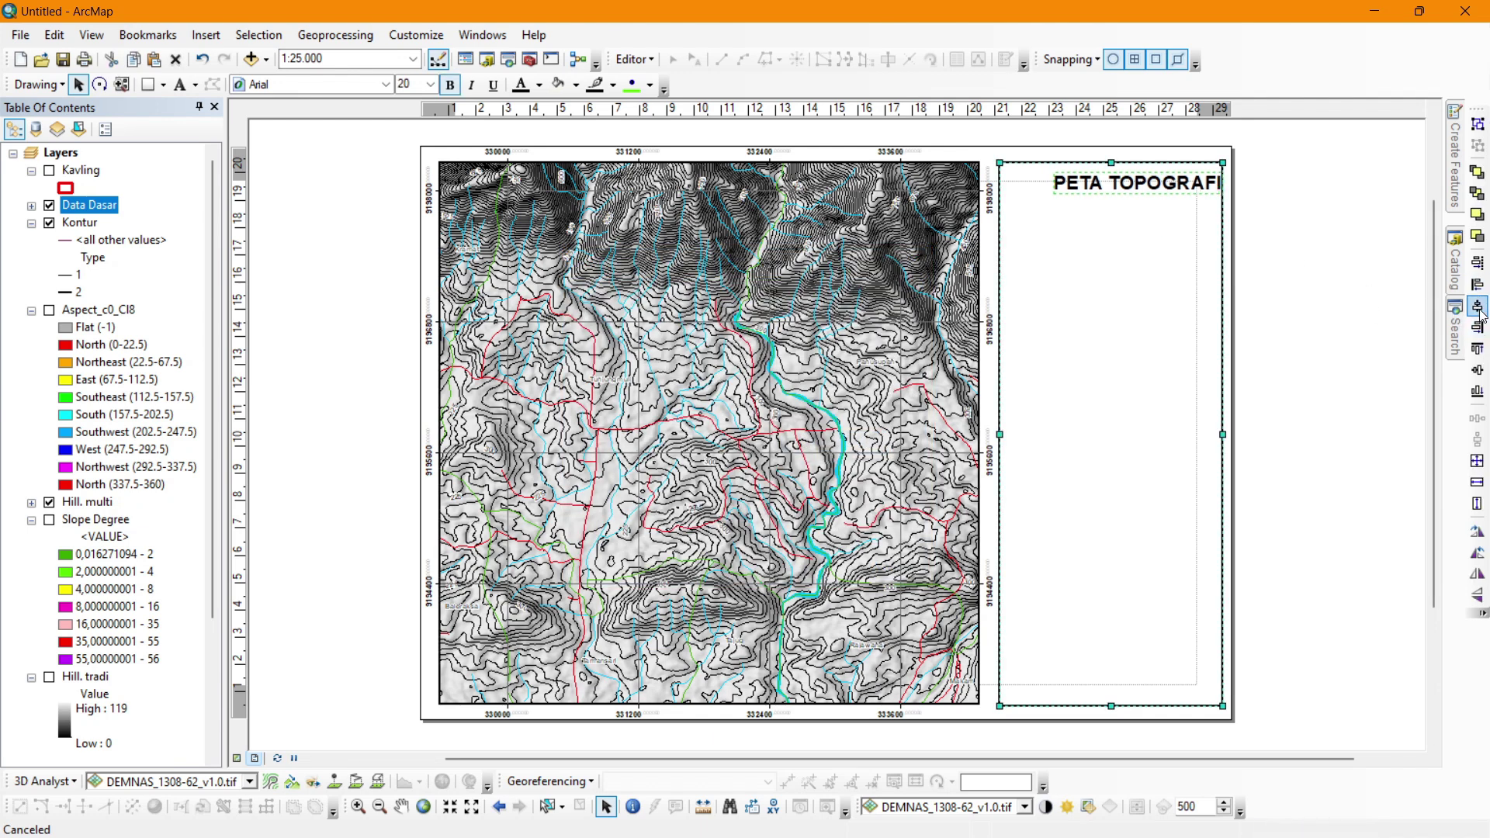
{"action": "left_click", "coordinate": [1294, 303]}
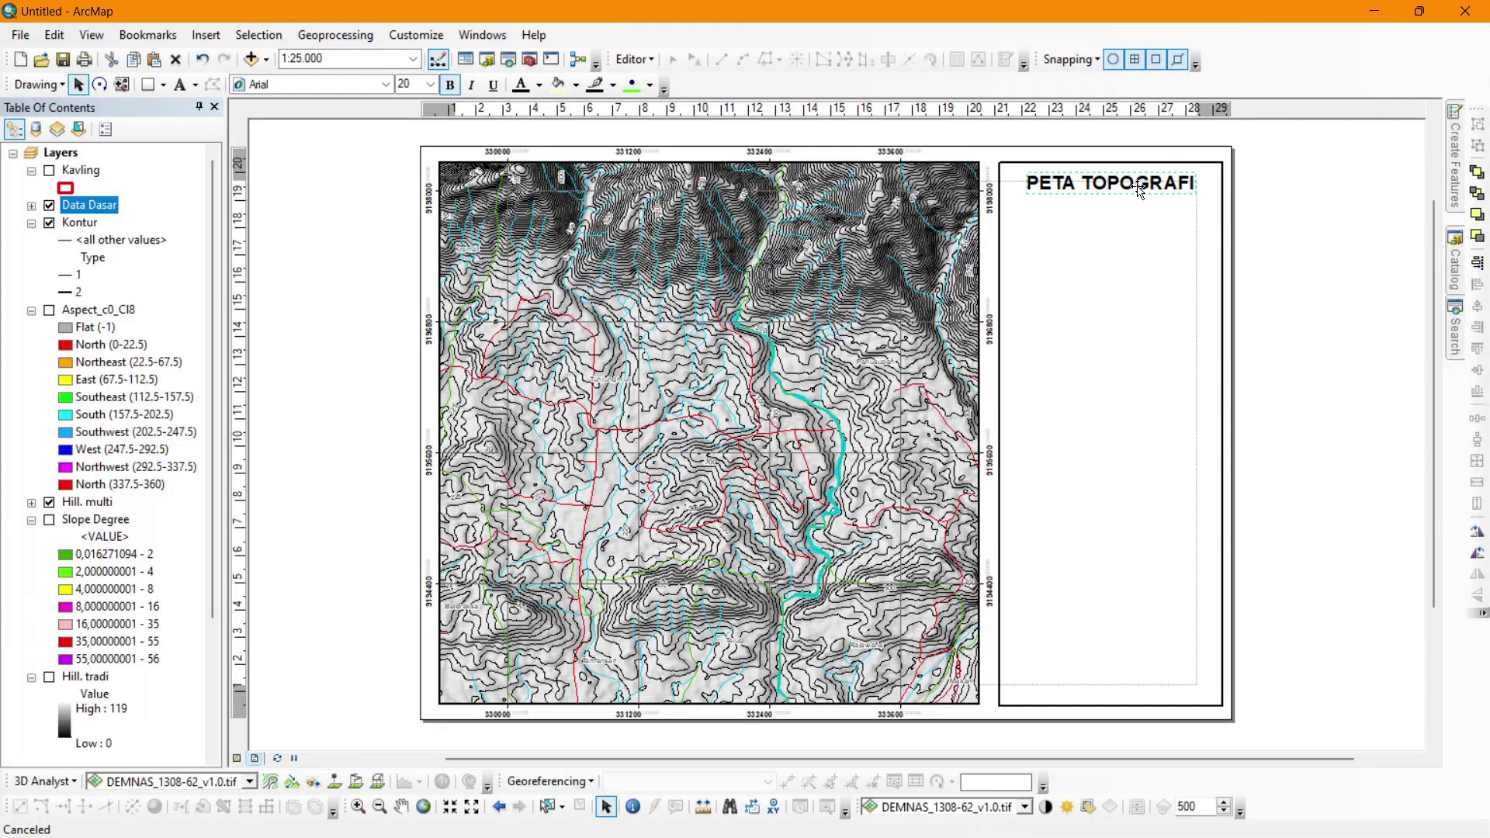
Nudge the title slightly higher and re-centre it horizontally within the panel frame.
{"action": "left_click_drag", "start_coordinate": [1139, 191], "coordinate": [1138, 189]}
{"action": "left_click", "coordinate": [1167, 247], "text": "shift"}
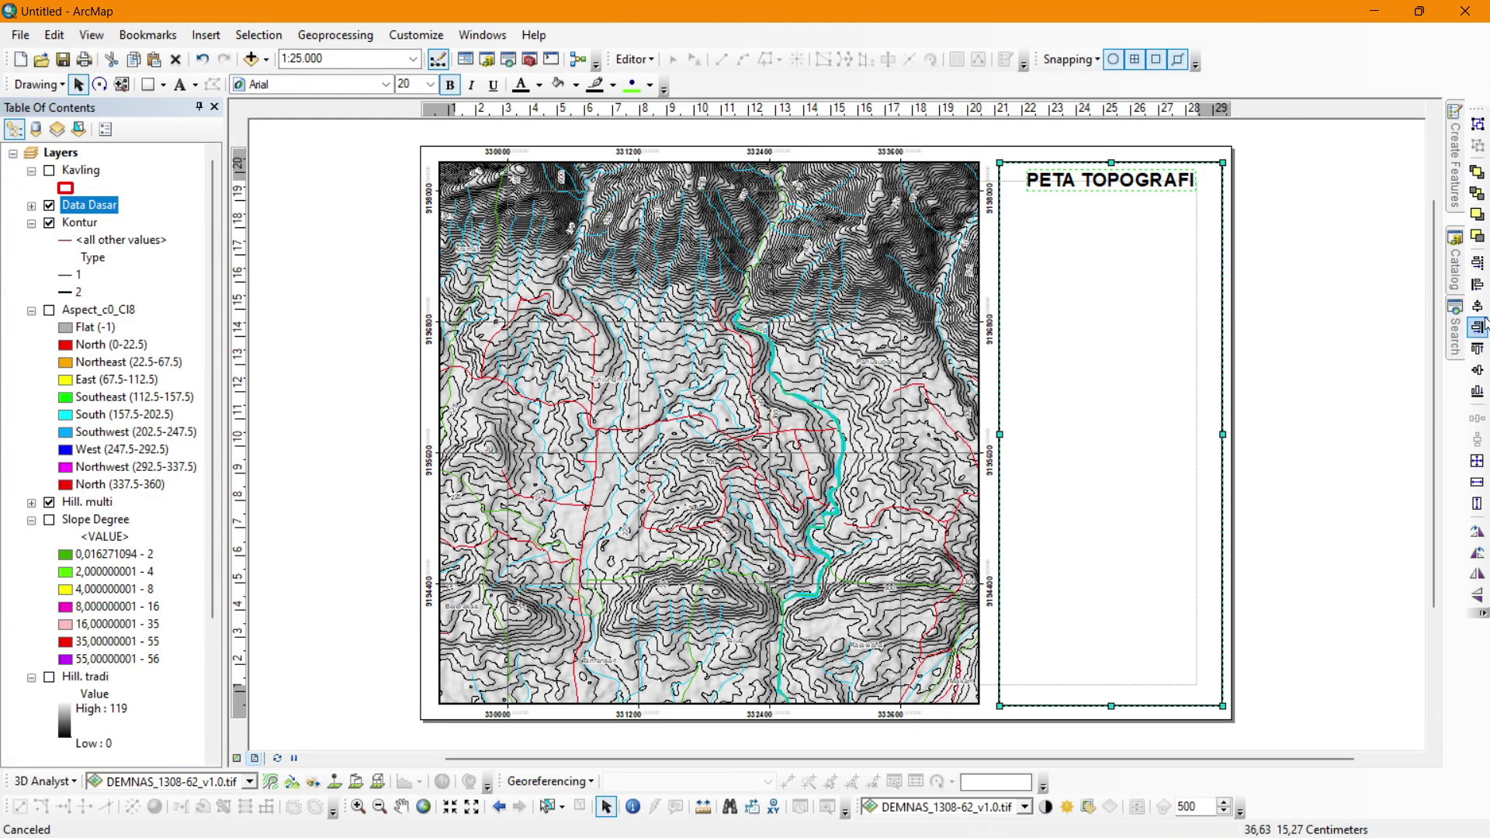
{"action": "left_click", "coordinate": [1479, 307]}
{"action": "left_click", "coordinate": [1327, 299]}
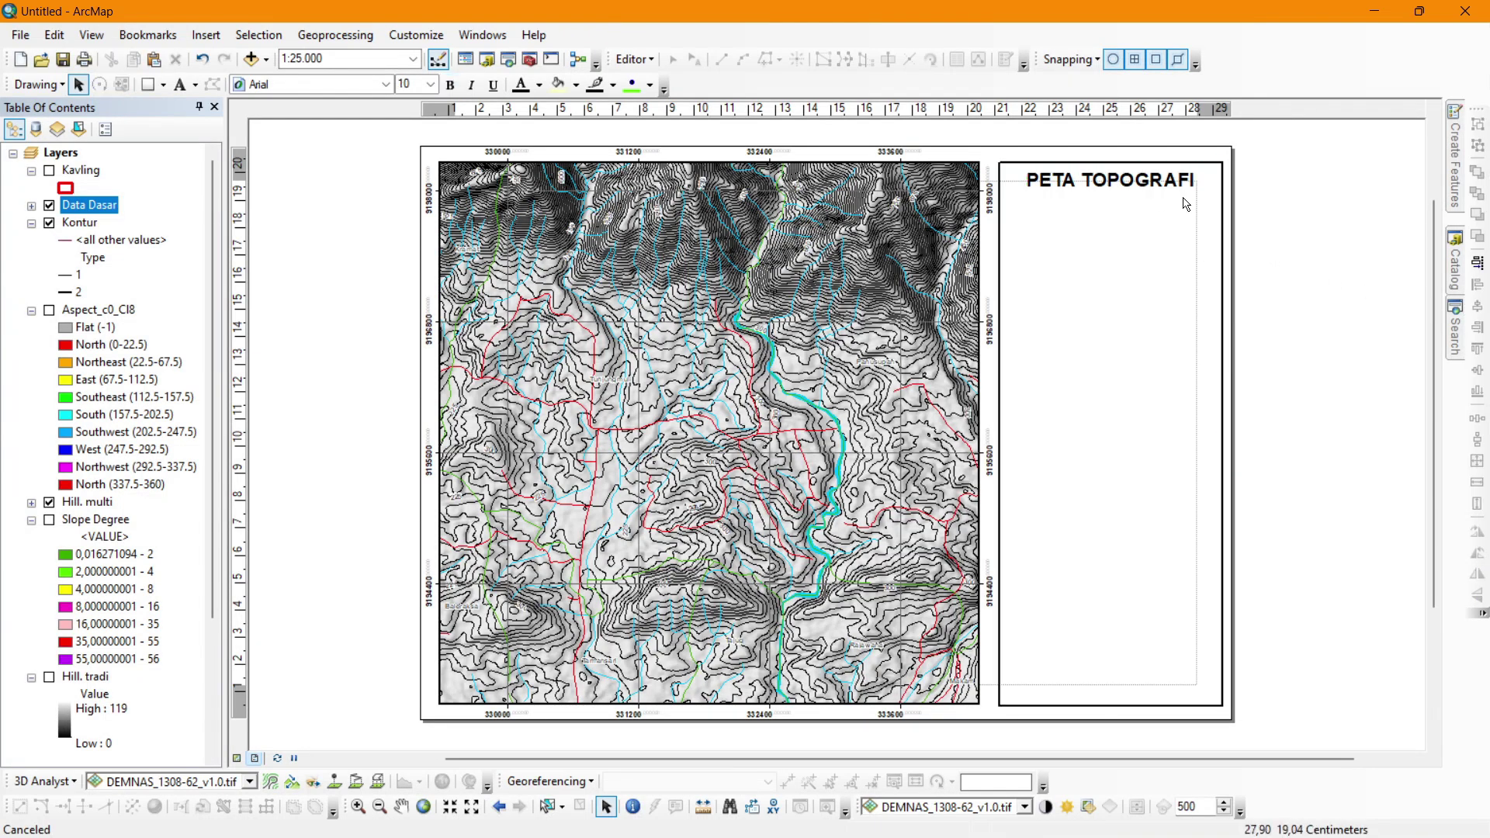
{"action": "left_click", "coordinate": [1196, 222], "text": "shift"}
{"action": "left_click", "coordinate": [1477, 306]}
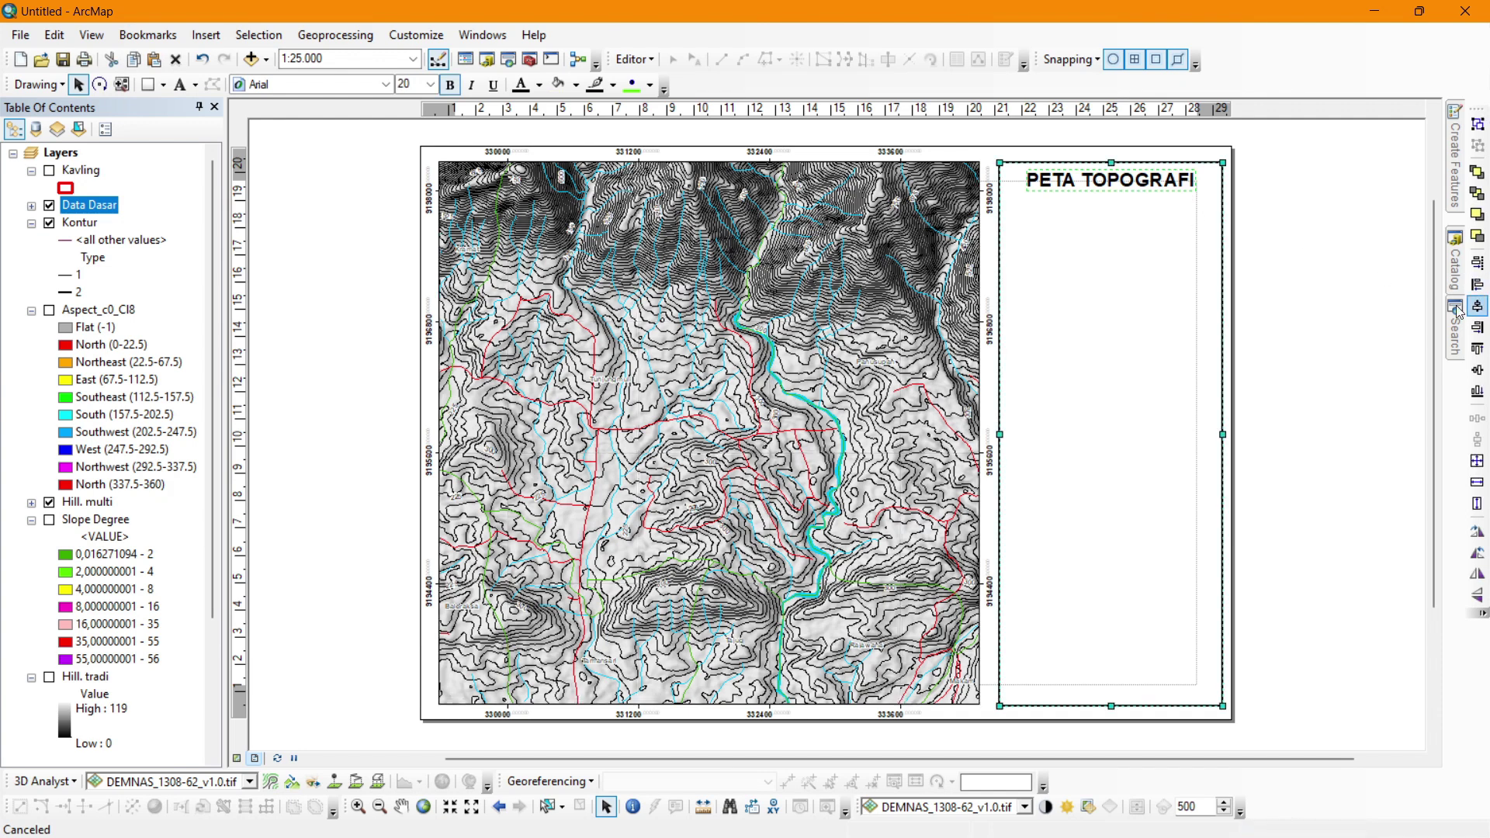
{"action": "left_click", "coordinate": [1351, 302]}
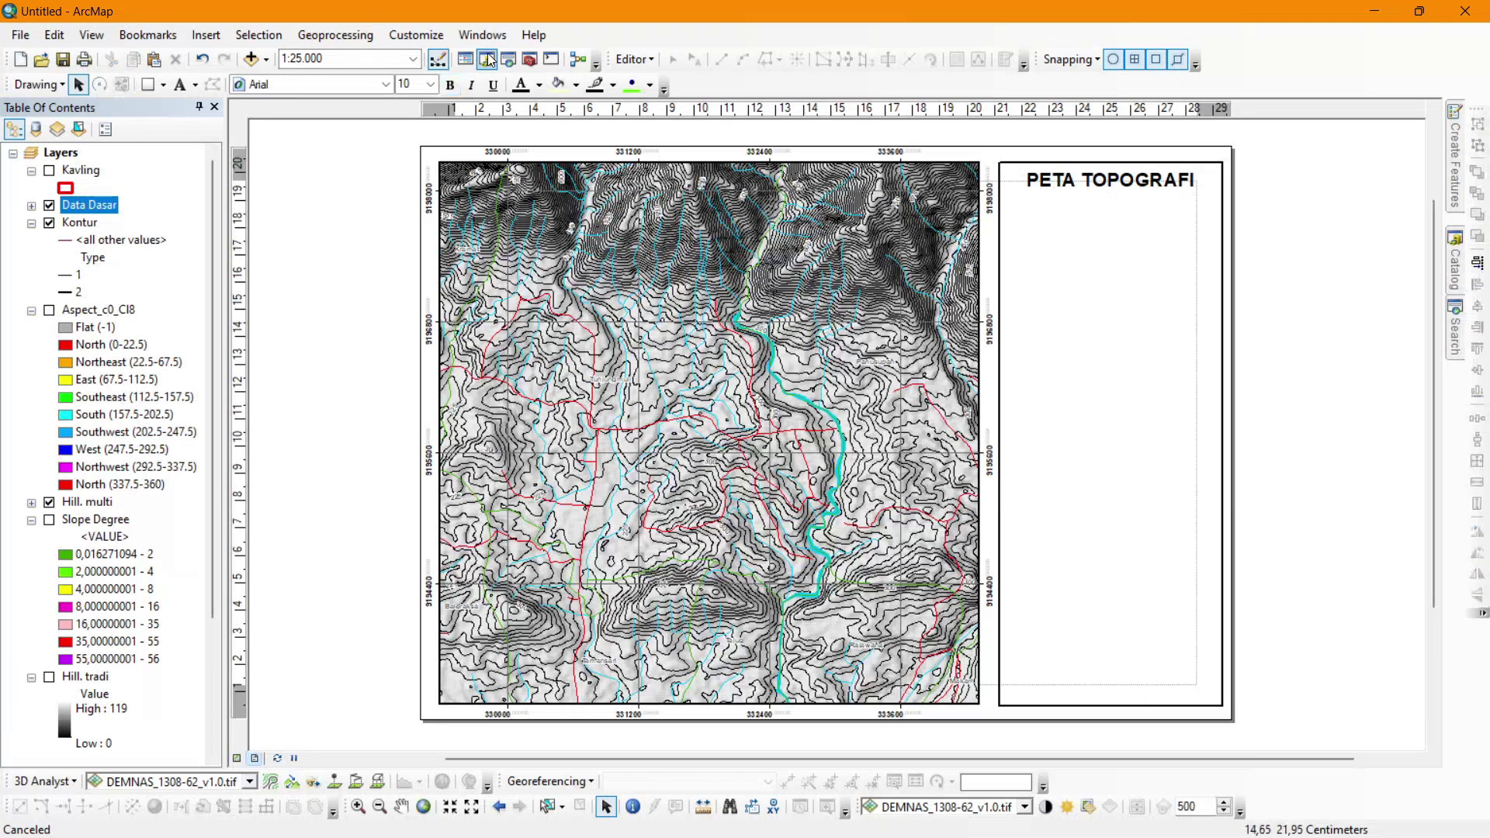
Add a centre-aligned subtitle 'Daerah Tunjungmuli dan Sekitarnya / Purbalingga, Jawa Tengah 2024' below the title.
{"action": "left_click", "coordinate": [180, 83]}
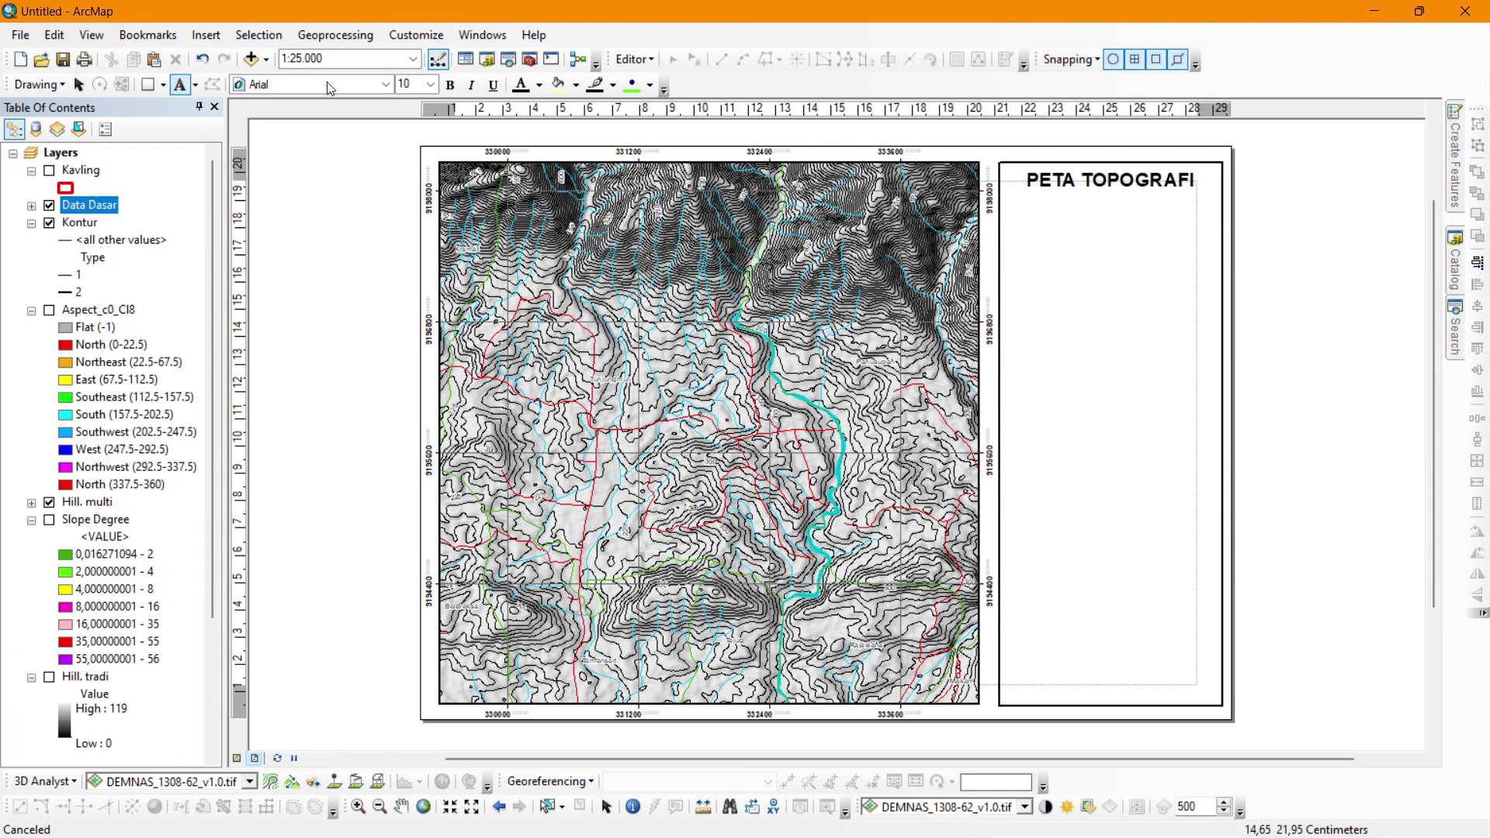
{"action": "left_click", "coordinate": [1108, 225]}
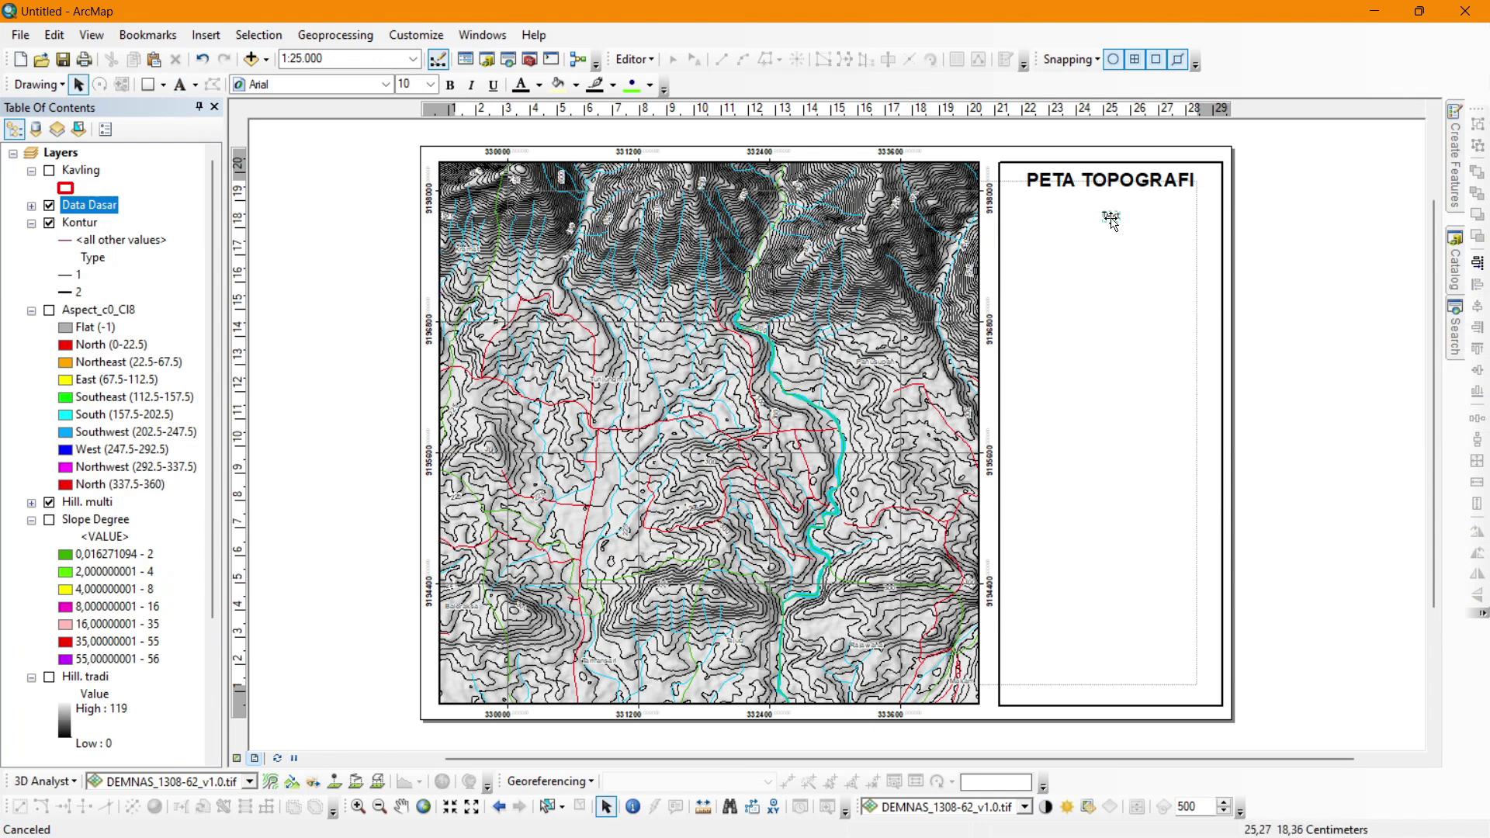
{"action": "double_click", "coordinate": [1110, 215]}
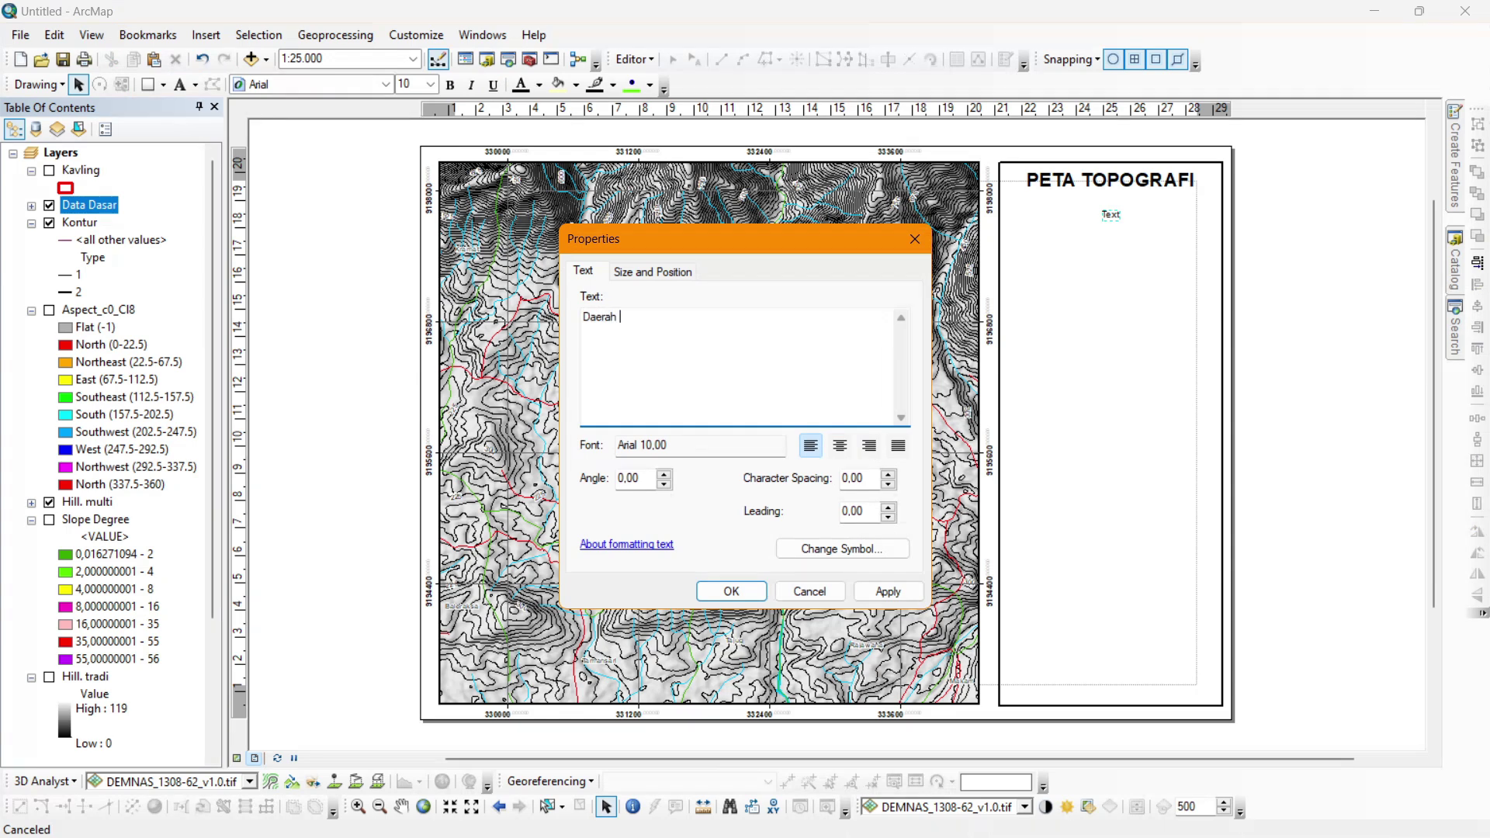
{"action": "left_click_drag", "start_coordinate": [779, 245], "coordinate": [1010, 254]}
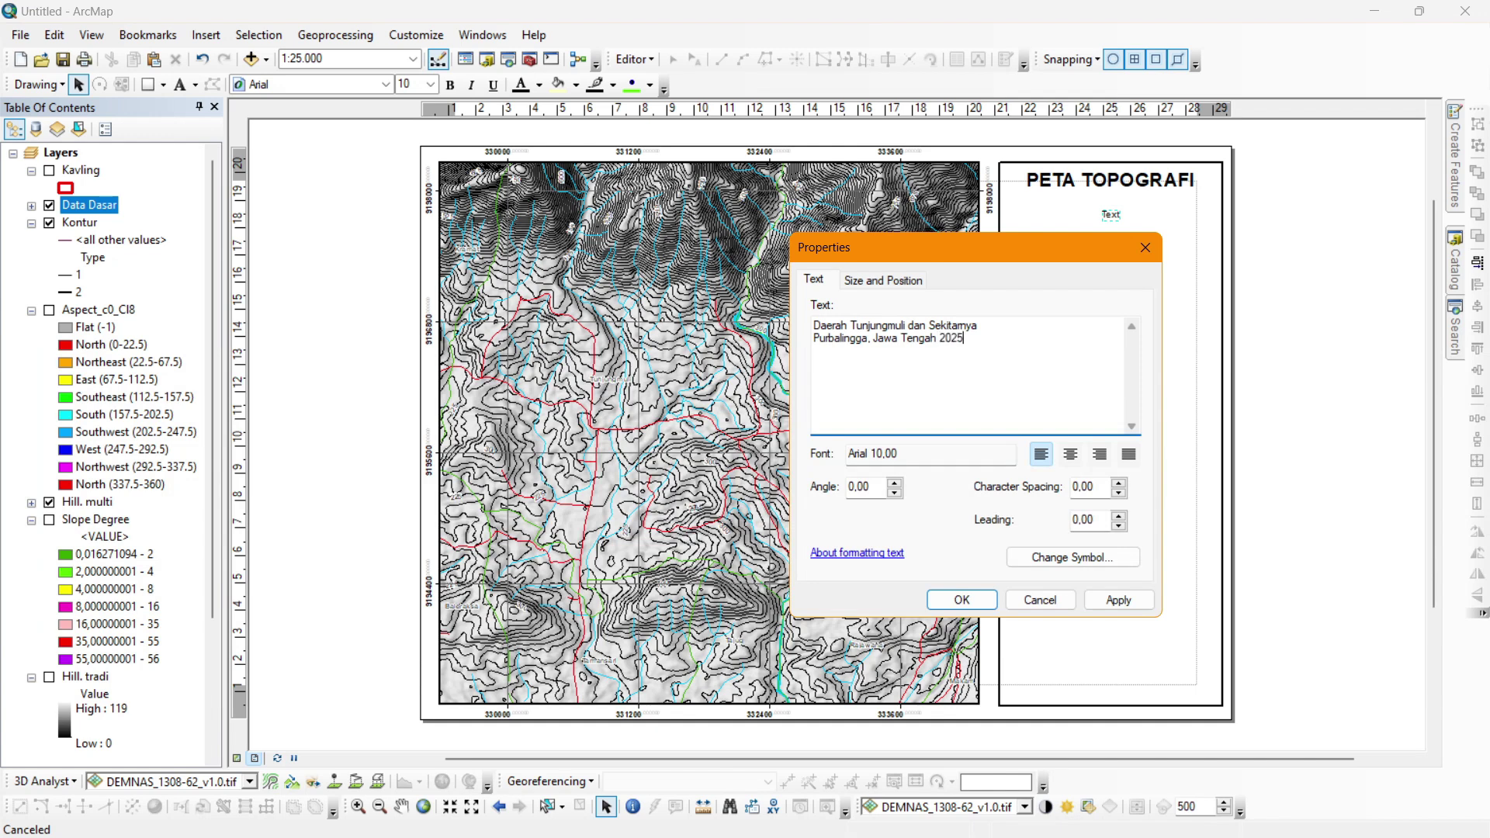
{"action": "key", "text": "ctrl+a"}
{"action": "left_click", "coordinate": [1070, 454]}
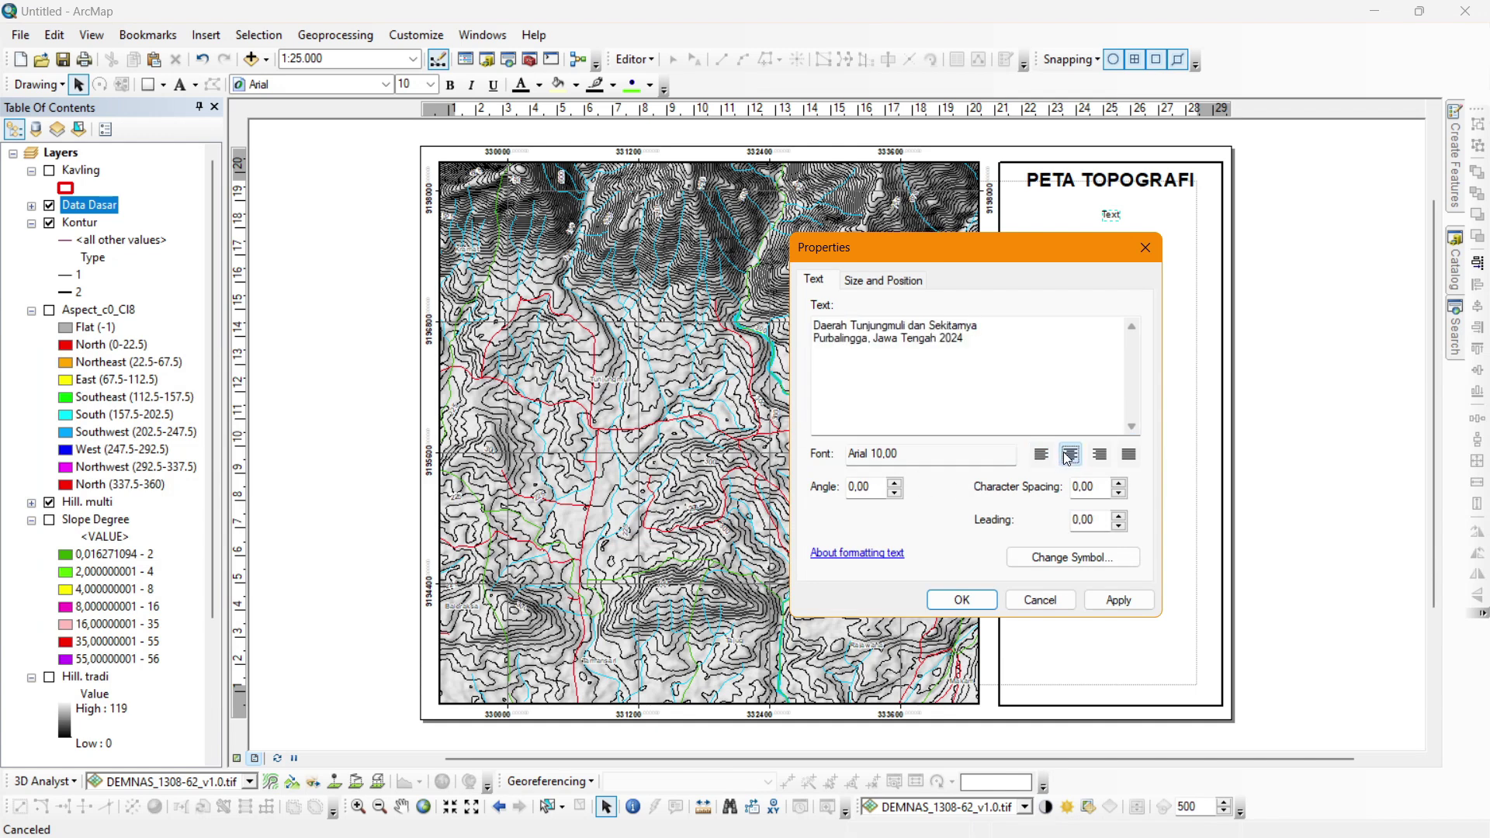
{"action": "left_click", "coordinate": [962, 600]}
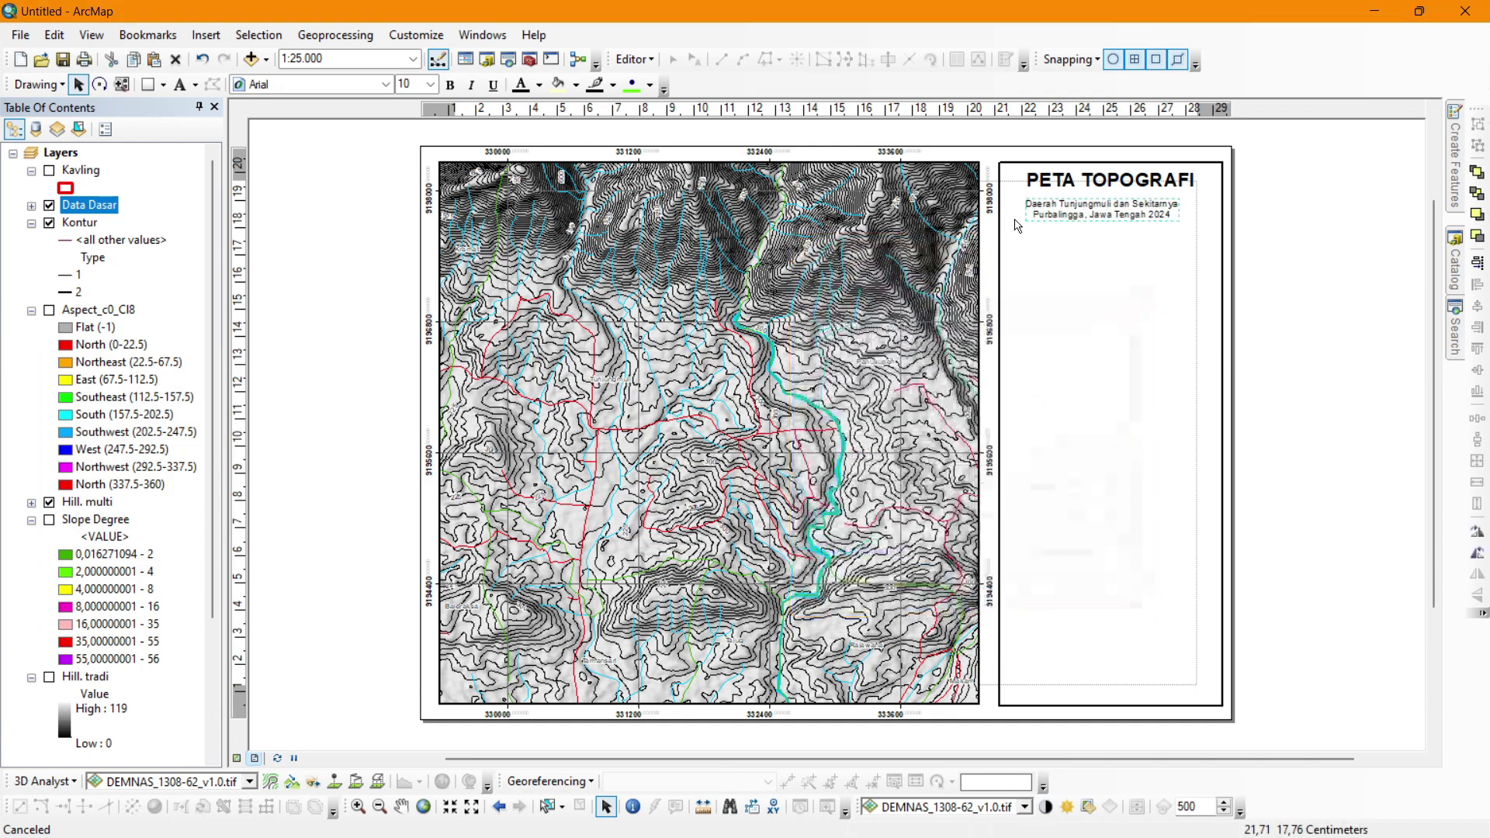
Make the subtitle bold at 12 pt.
{"action": "left_click", "coordinate": [449, 87]}
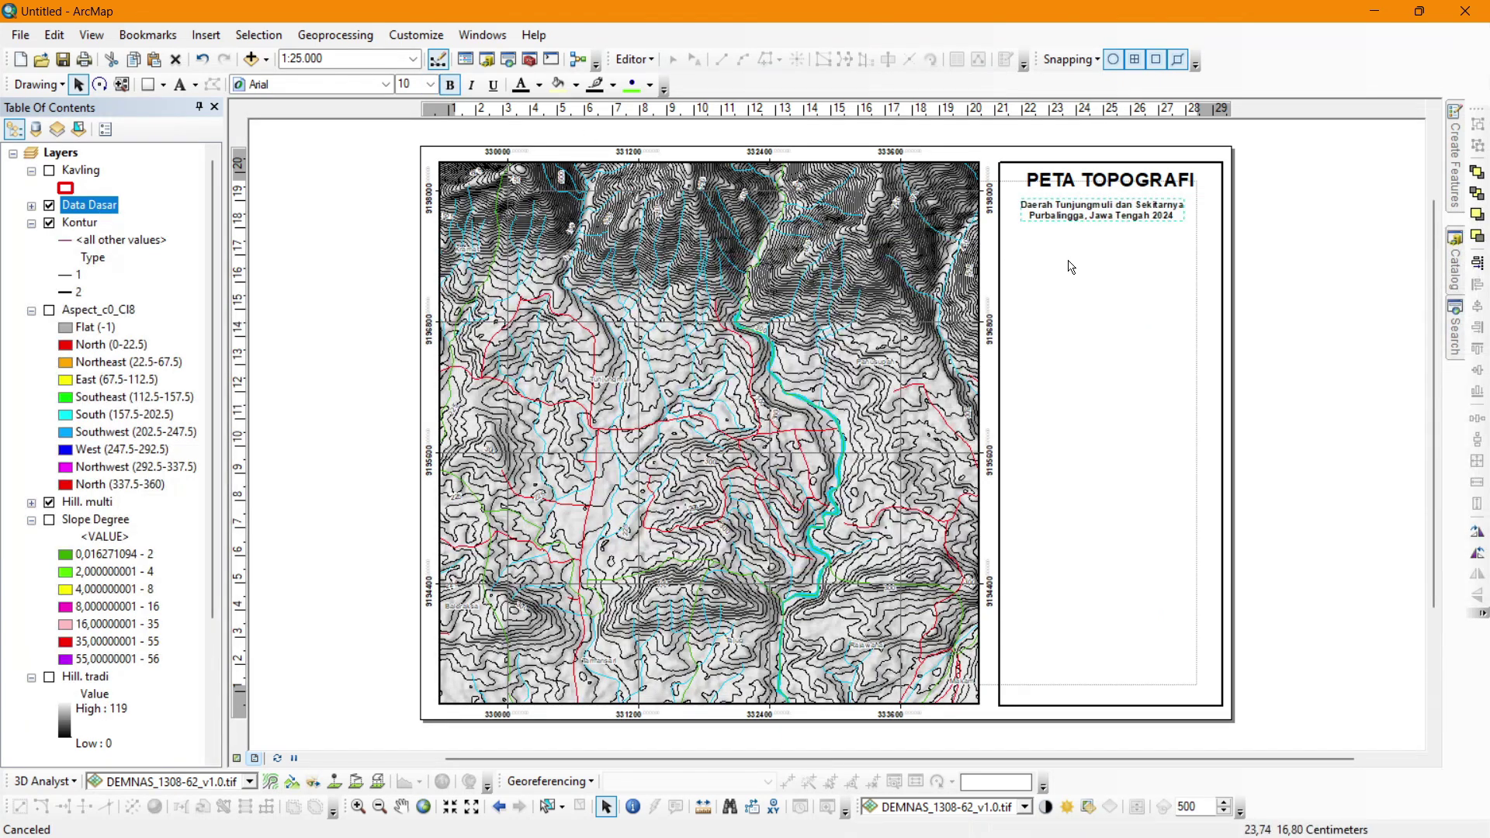
{"action": "left_click", "coordinate": [430, 84]}
{"action": "left_click", "coordinate": [405, 165]}
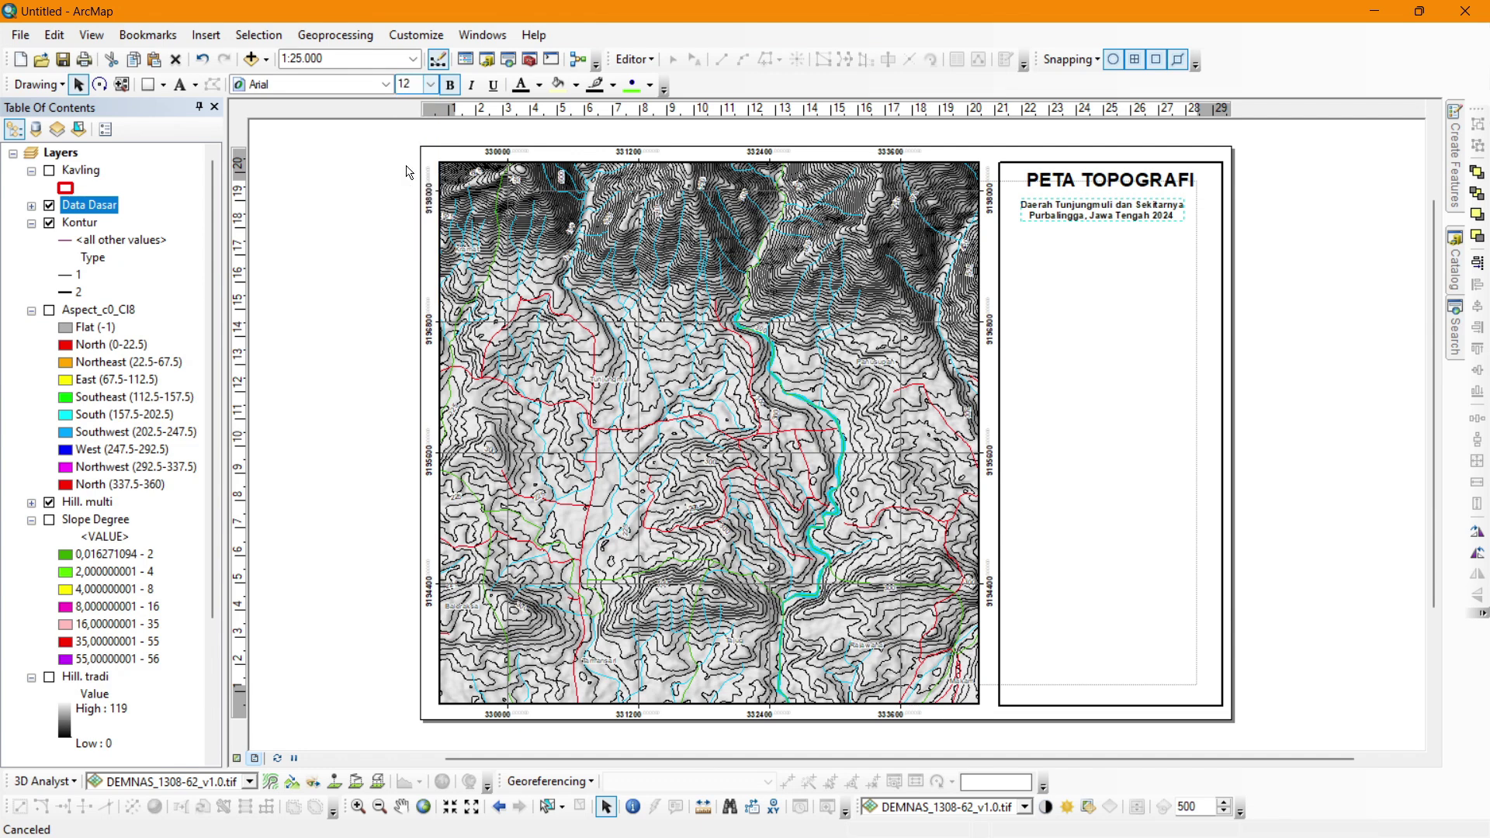
{"action": "left_click", "coordinate": [407, 164]}
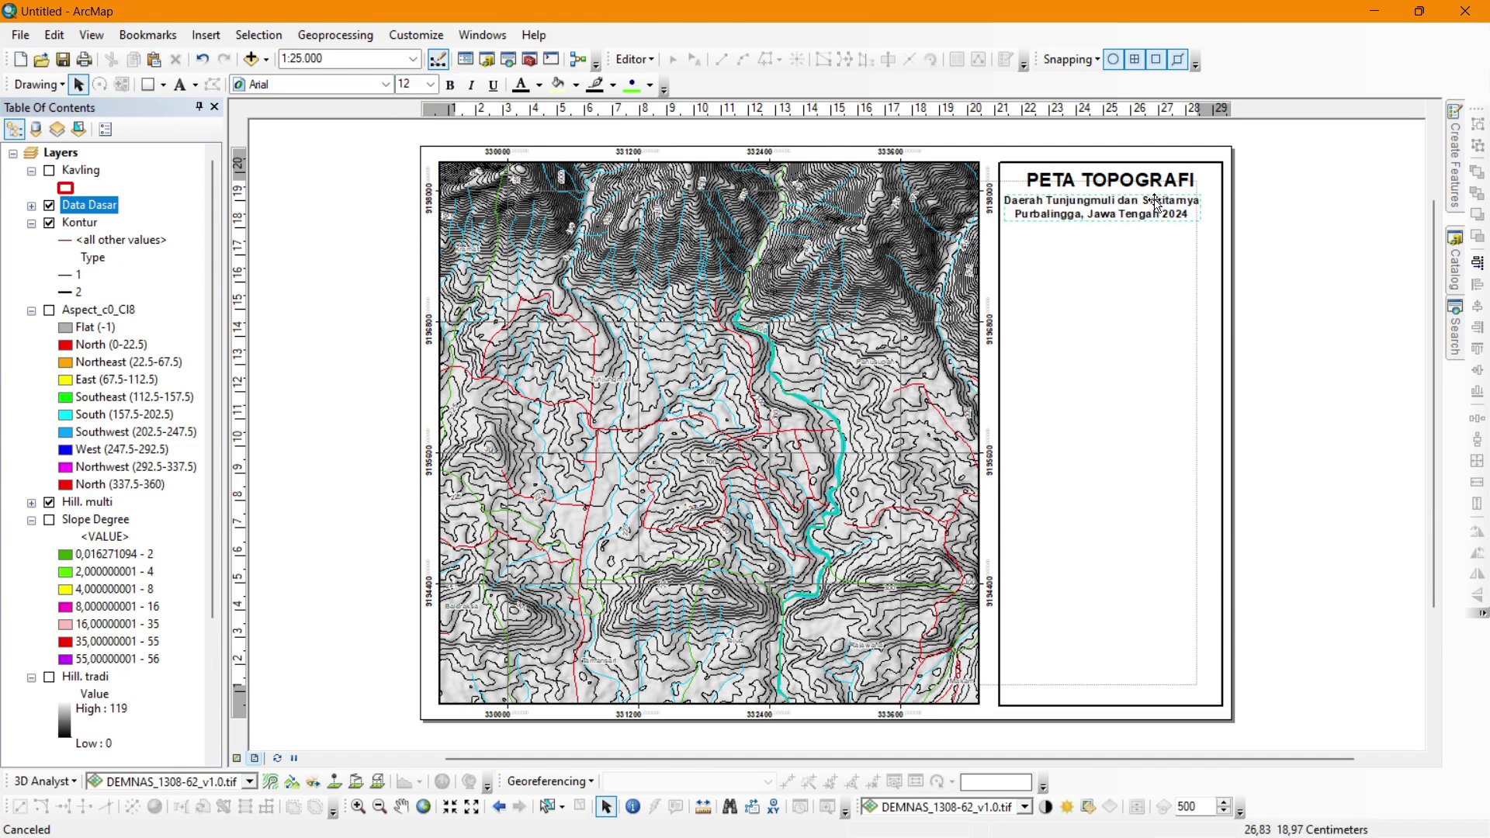
Centre the subtitle horizontally in the panel and position it just under the title.
{"action": "left_click_drag", "start_coordinate": [1156, 201], "coordinate": [1162, 201]}
{"action": "left_click", "coordinate": [1157, 245]}
{"action": "left_click", "coordinate": [1159, 260]}
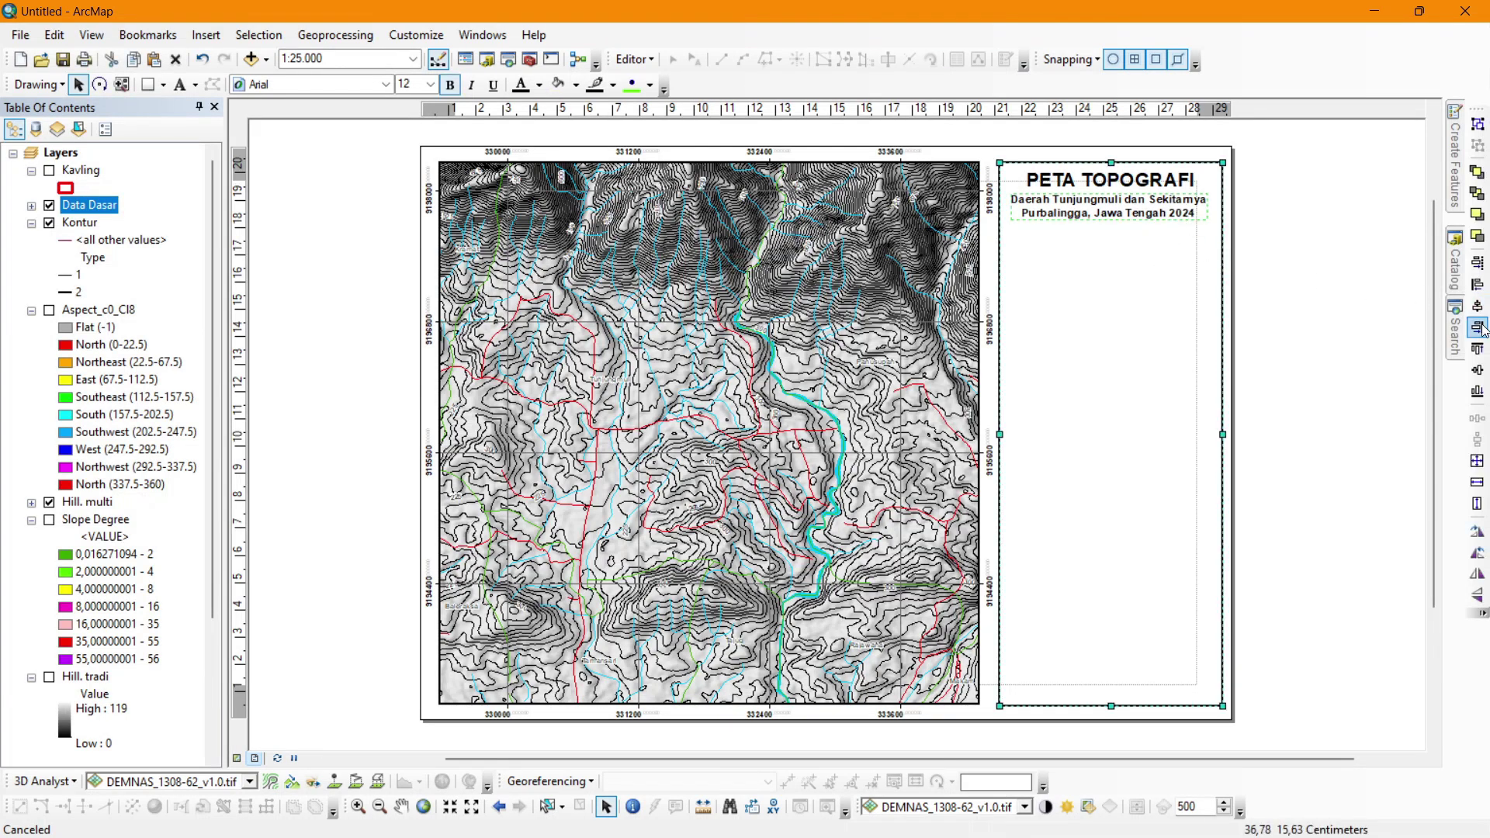
{"action": "left_click", "coordinate": [1297, 281]}
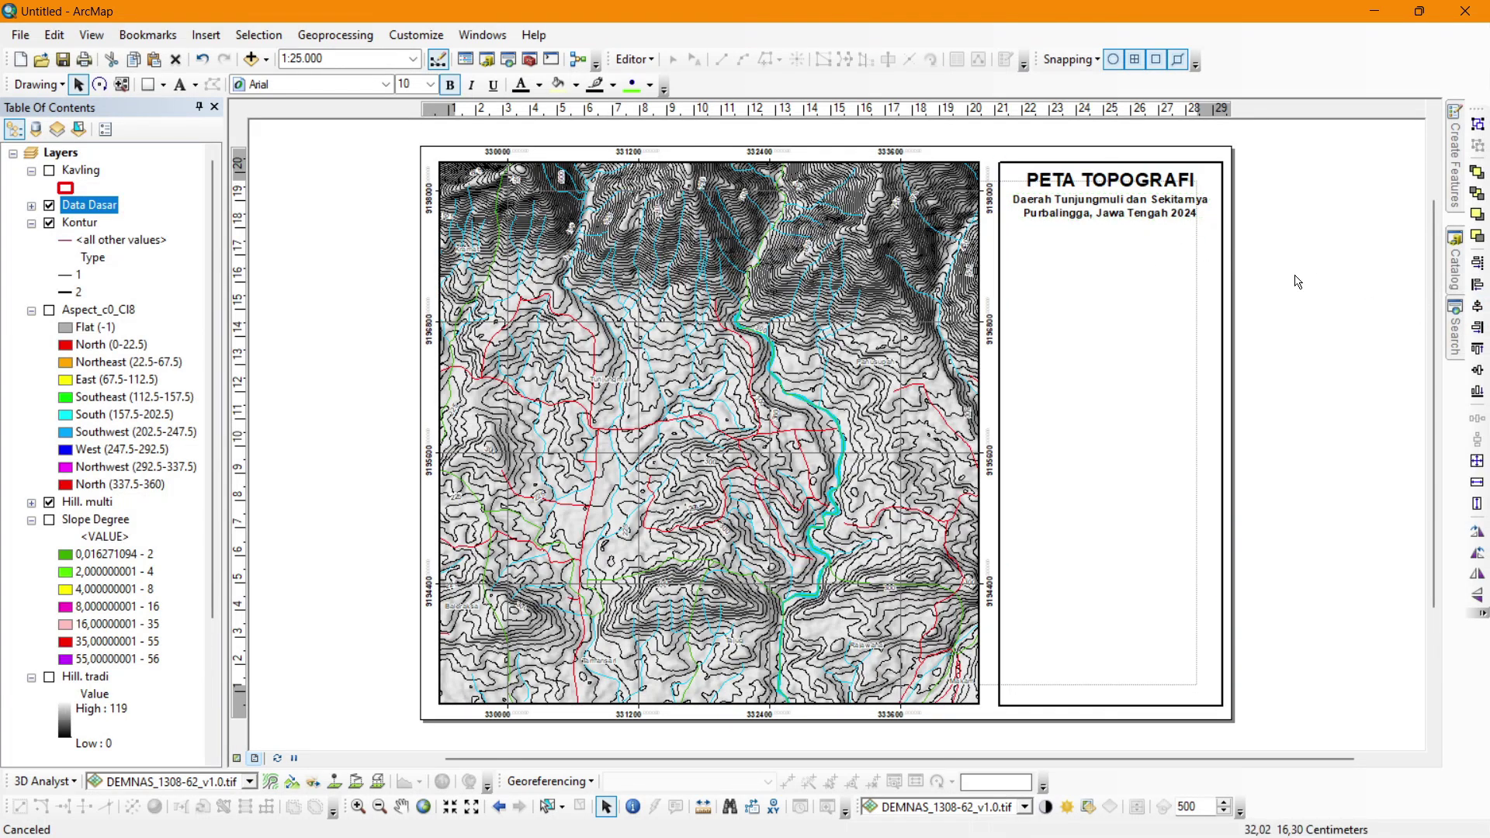
{"action": "left_click", "coordinate": [1148, 211]}
{"action": "left_click_drag", "start_coordinate": [1157, 202], "coordinate": [1175, 206]}
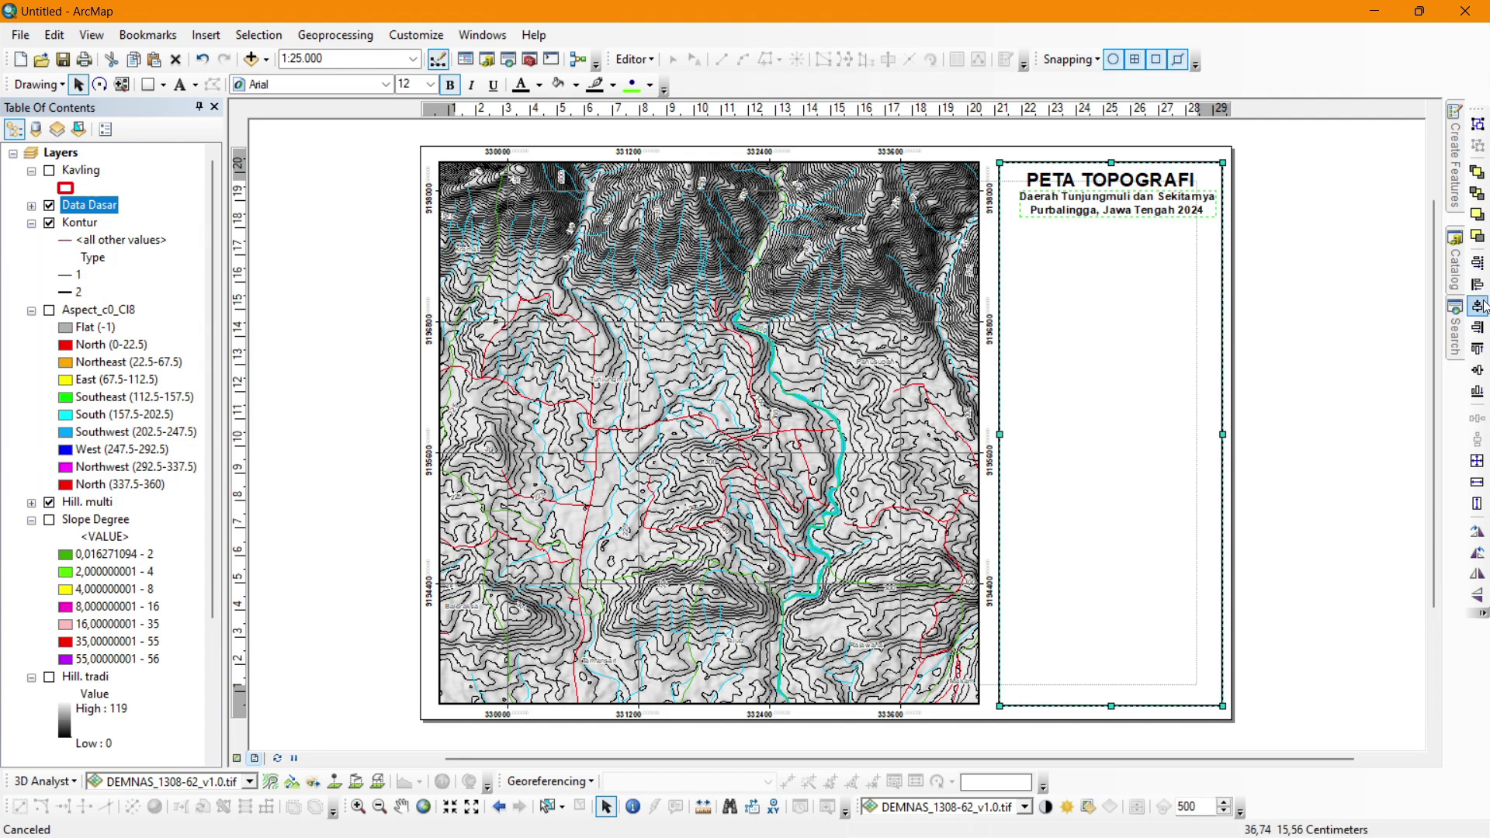
{"action": "left_click", "coordinate": [1373, 312]}
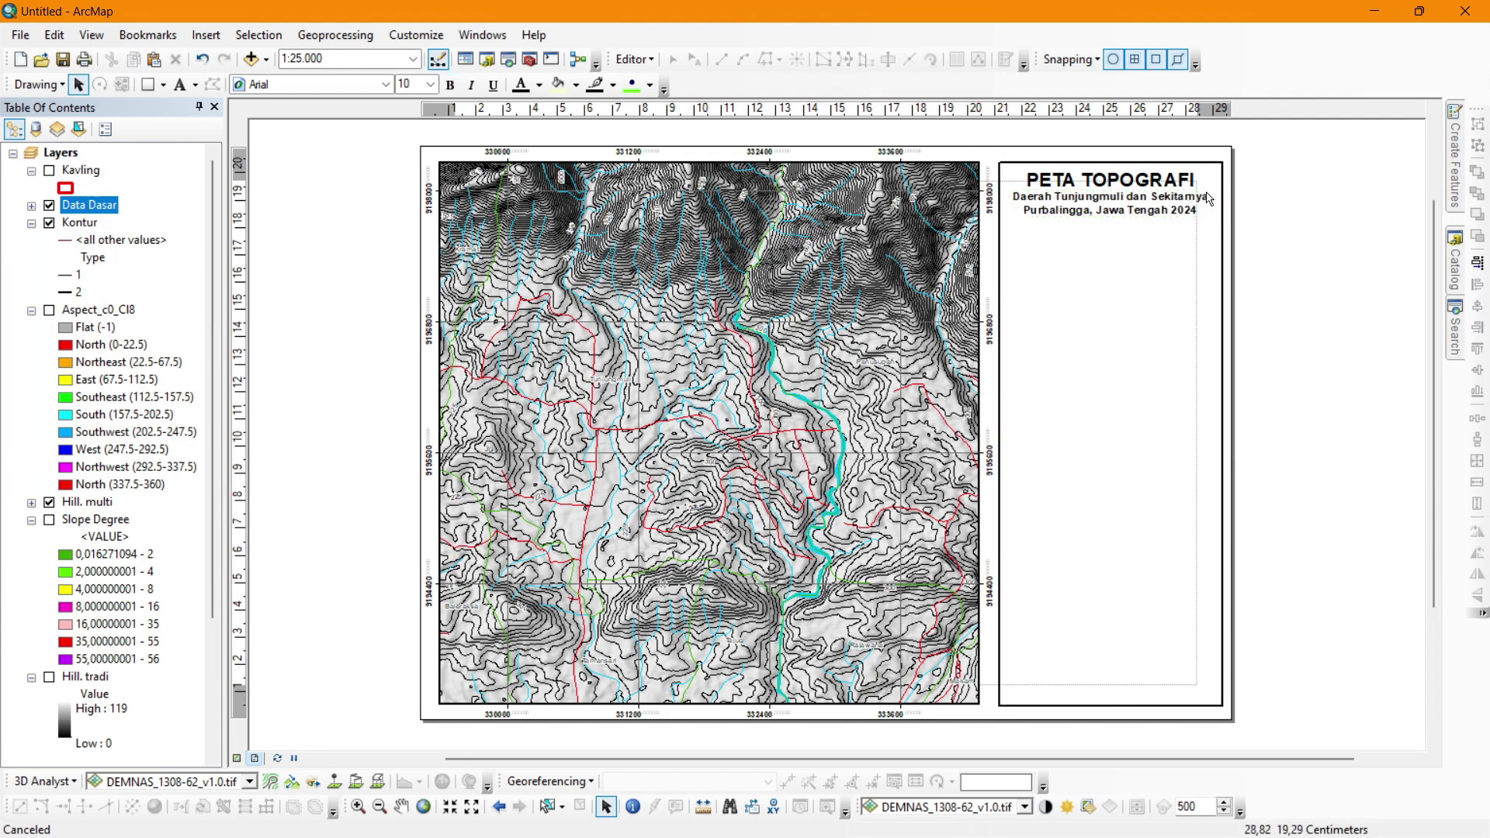
Zoom in and place a horizontal guide at about 18.2 cm, just below the subtitle.
{"action": "scroll", "coordinate": [1125, 203], "scroll_direction": "up", "scroll_amount": 4}
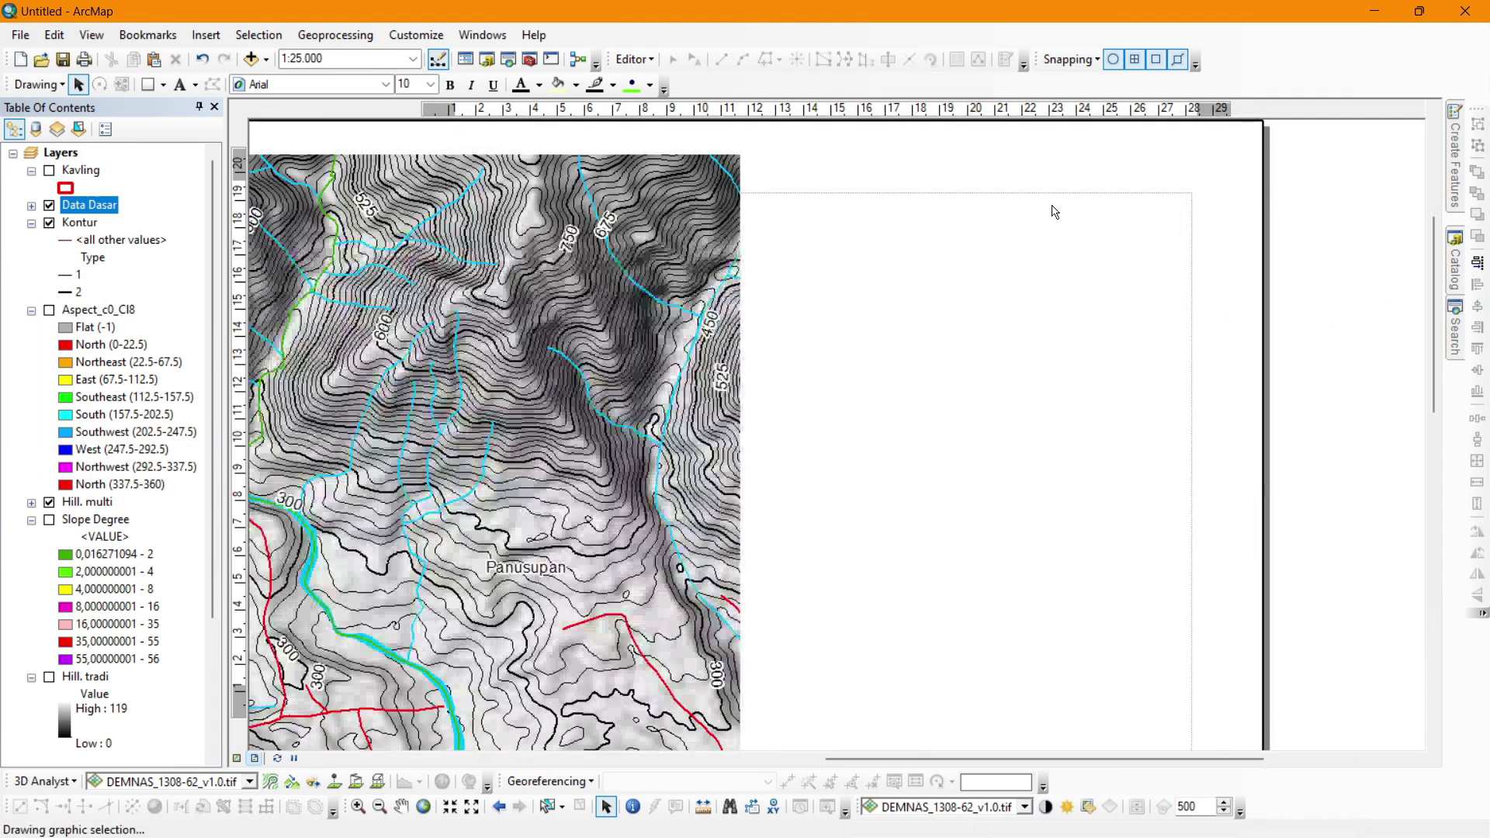
{"action": "left_click", "coordinate": [1089, 188]}
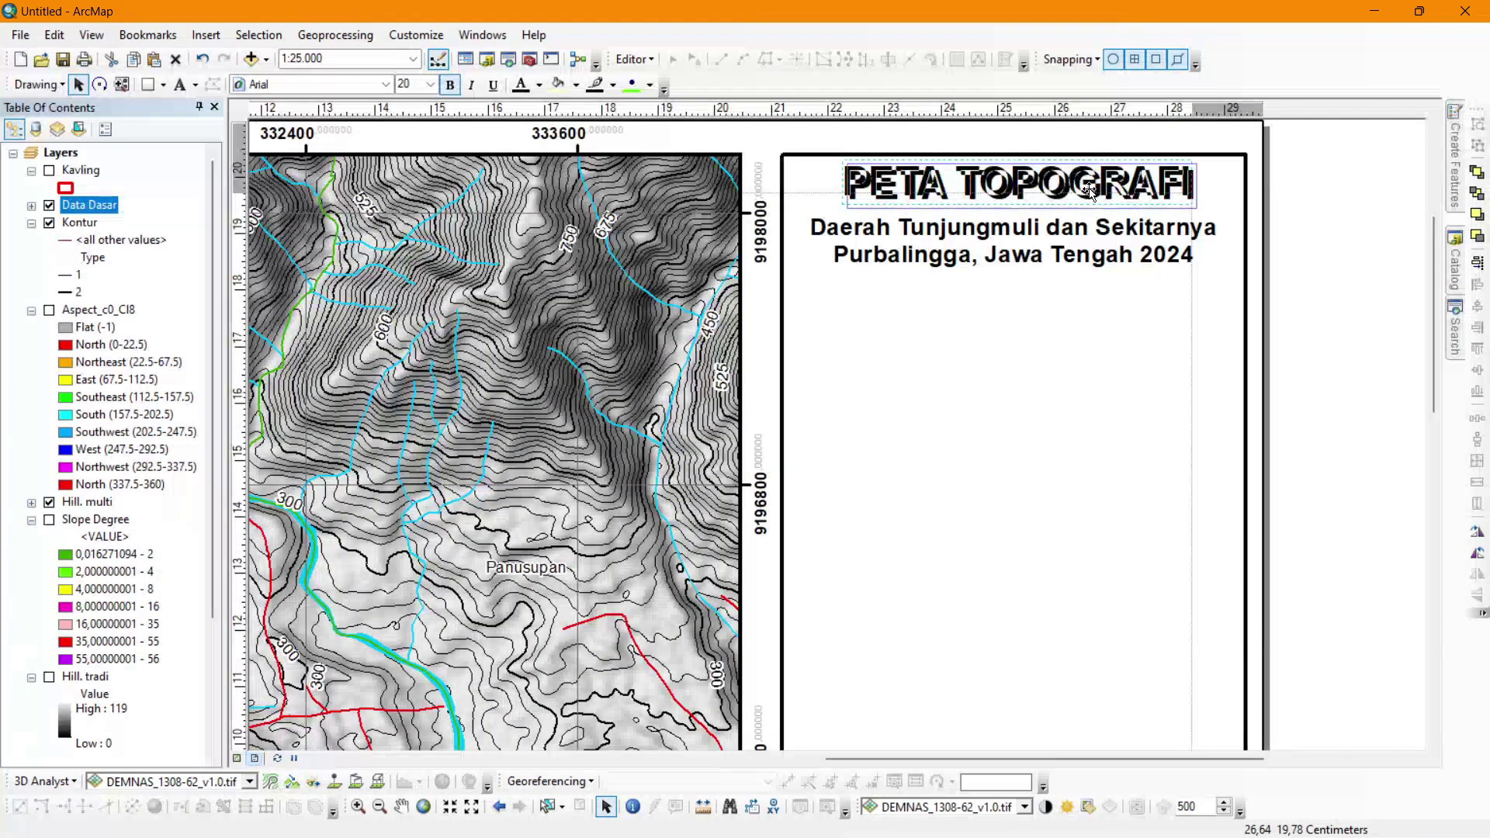
{"action": "left_click", "coordinate": [1087, 211]}
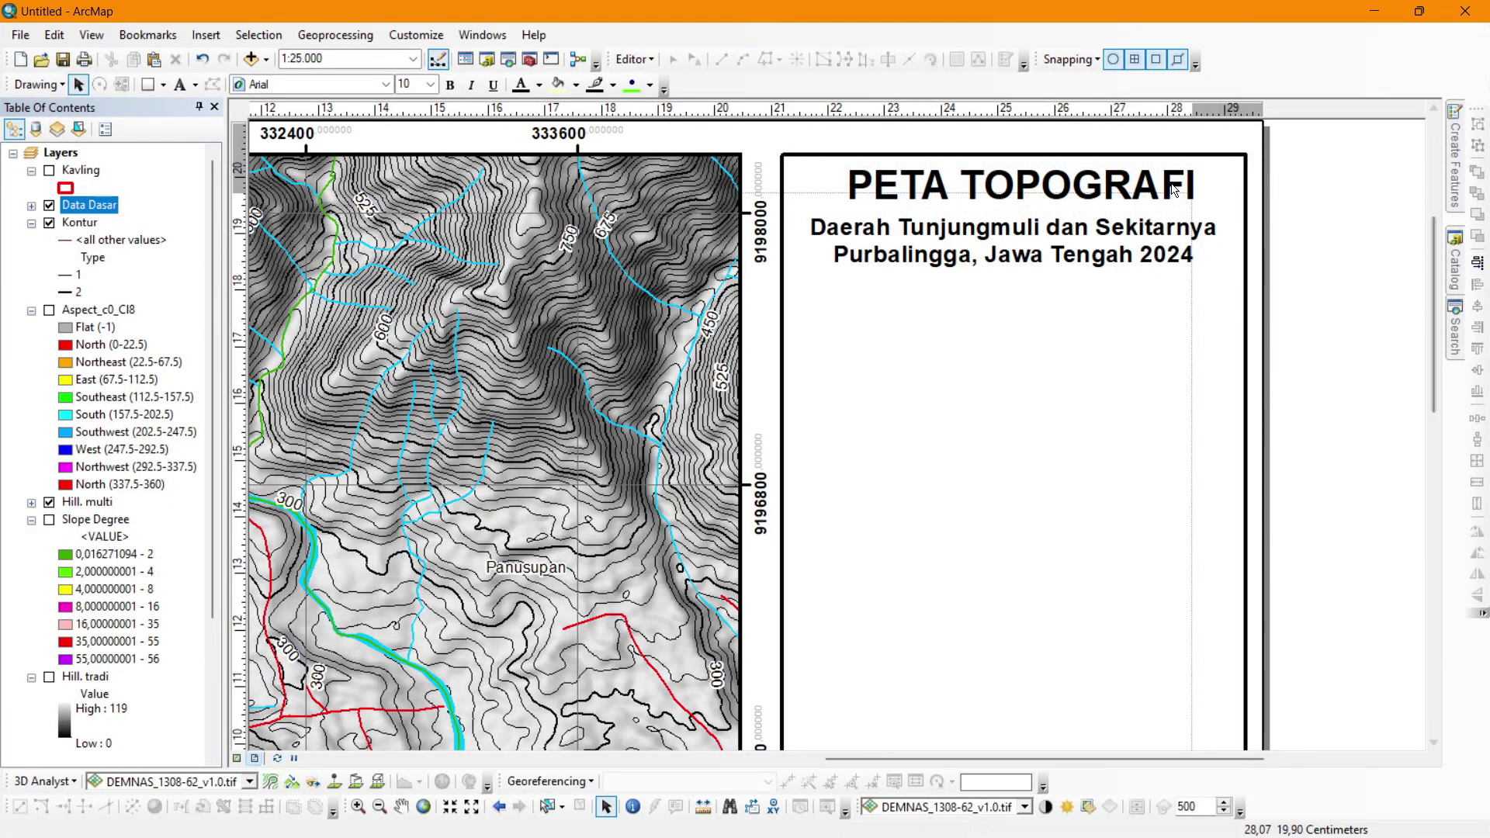
{"action": "left_click", "coordinate": [1210, 291]}
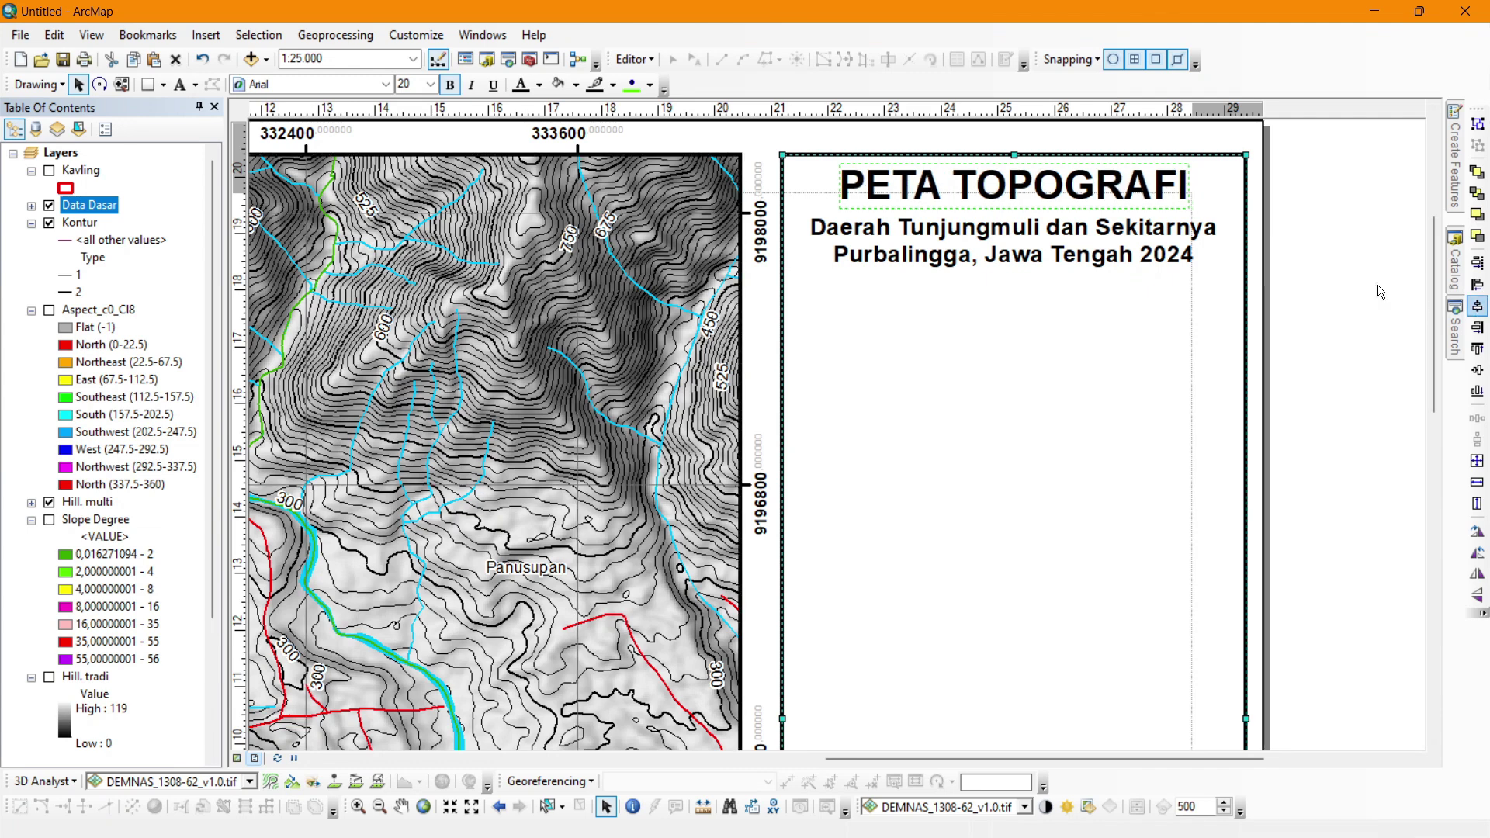
{"action": "left_click", "coordinate": [1380, 291]}
{"action": "left_click", "coordinate": [242, 248]}
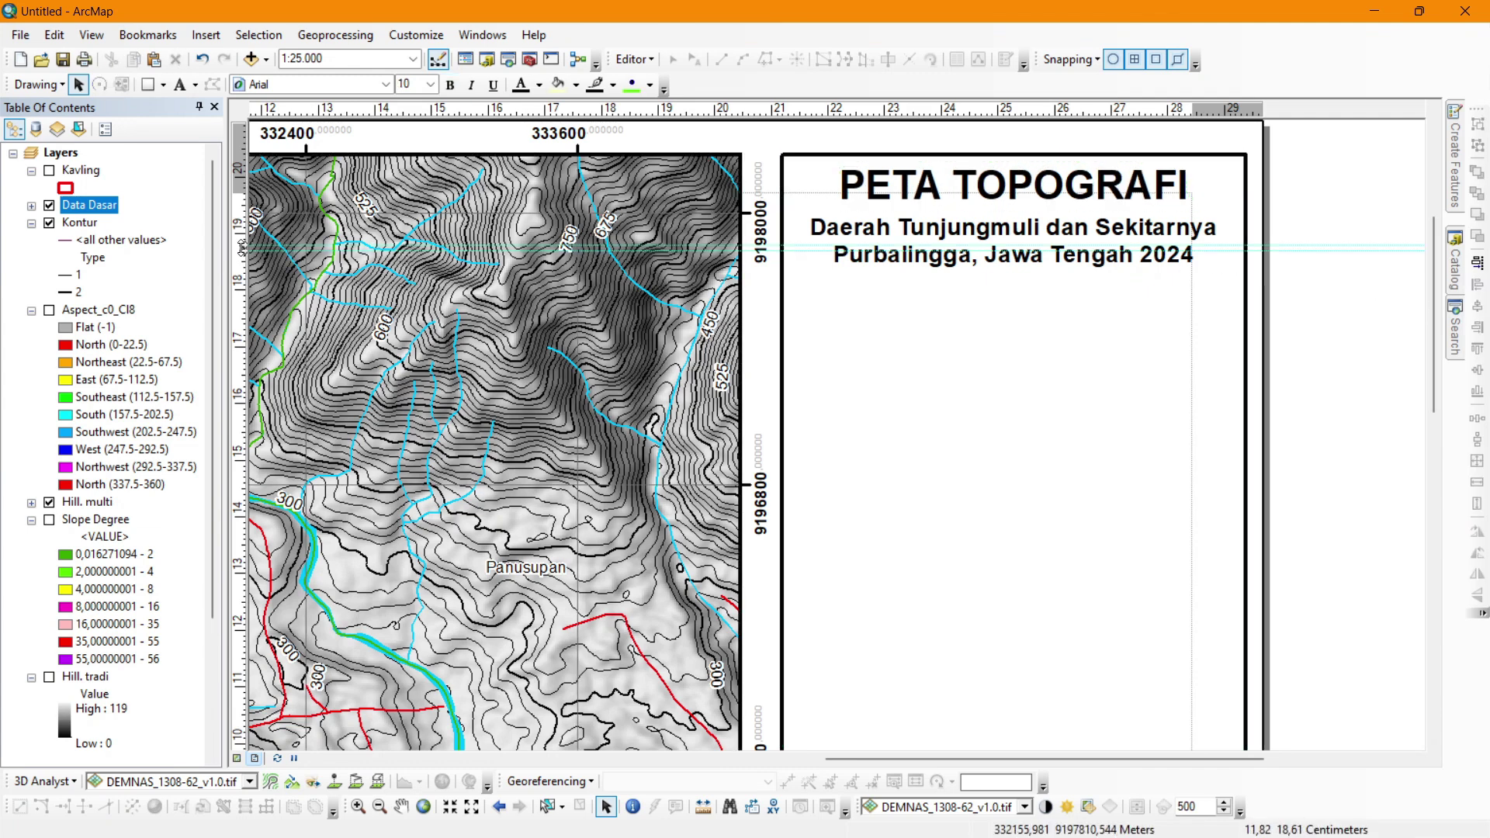
{"action": "right_click", "coordinate": [243, 248]}
{"action": "key", "text": "Escape"}
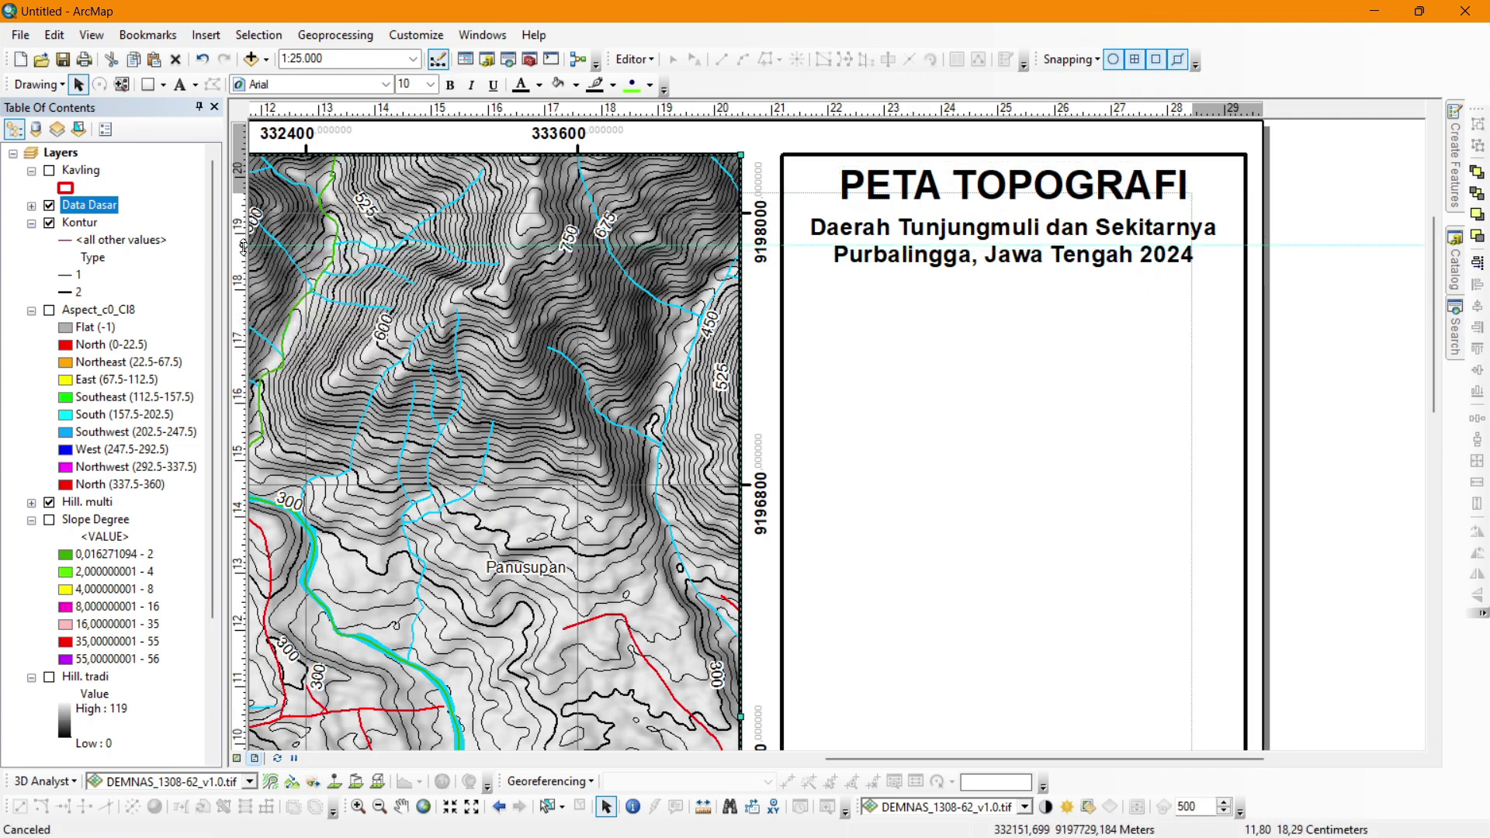
{"action": "left_click_drag", "start_coordinate": [243, 248], "coordinate": [244, 275]}
Draw a straight horizontal divider line across the right panel beneath the subtitle.
{"action": "left_click", "coordinate": [163, 85]}
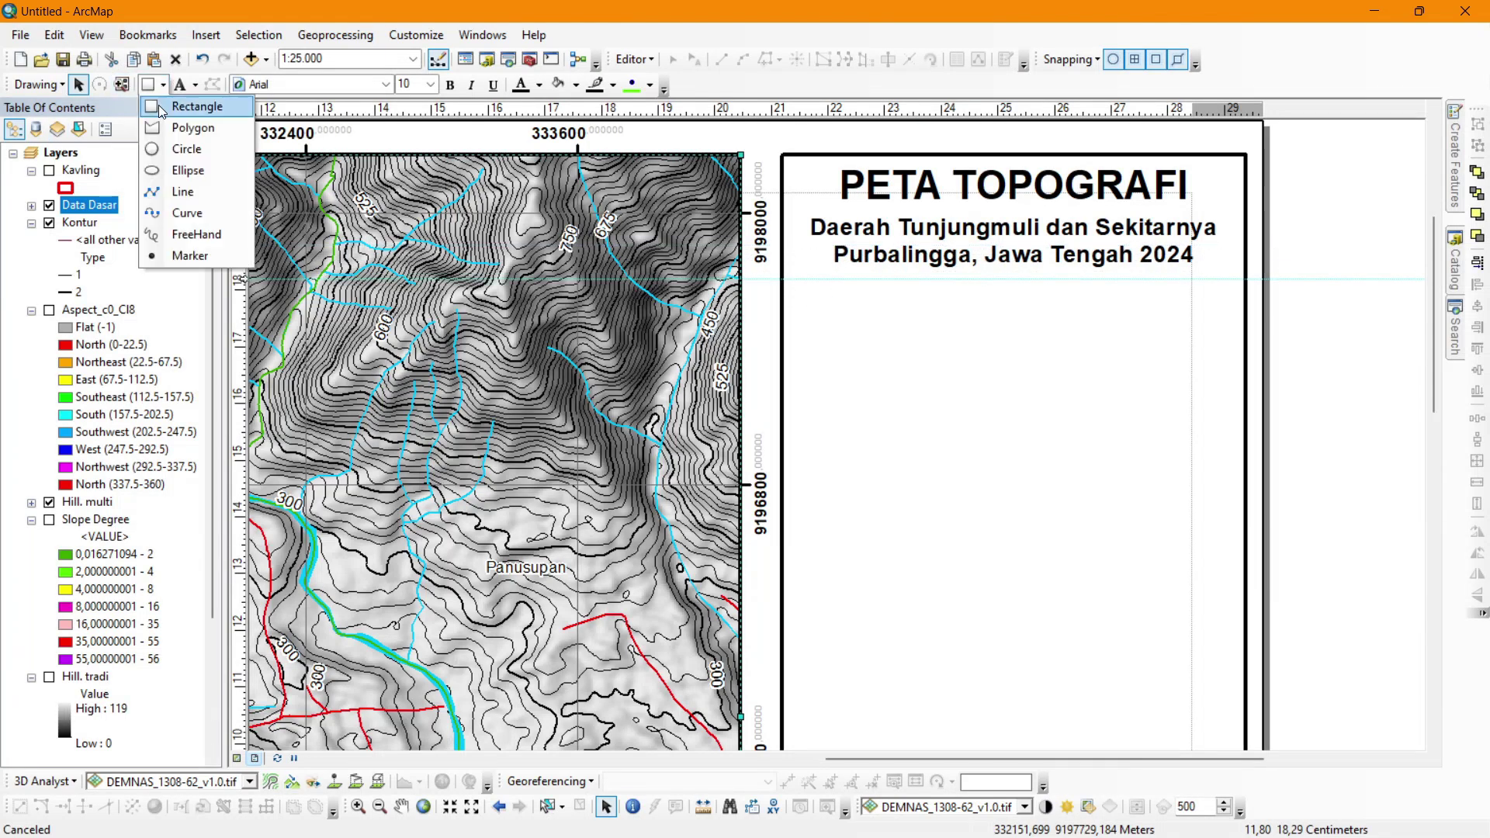
{"action": "left_click", "coordinate": [182, 194]}
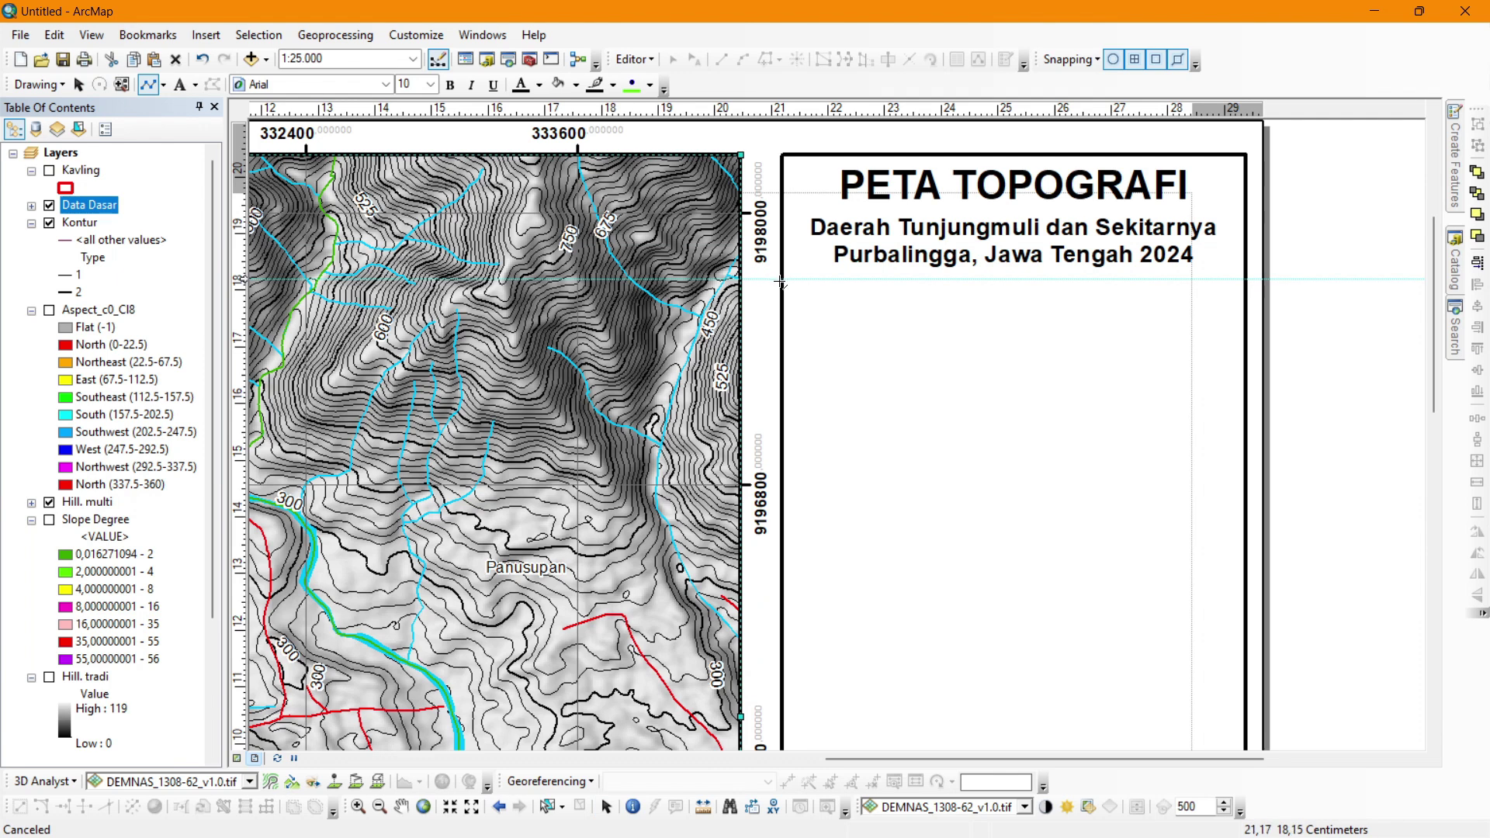
{"action": "left_click", "coordinate": [1246, 280]}
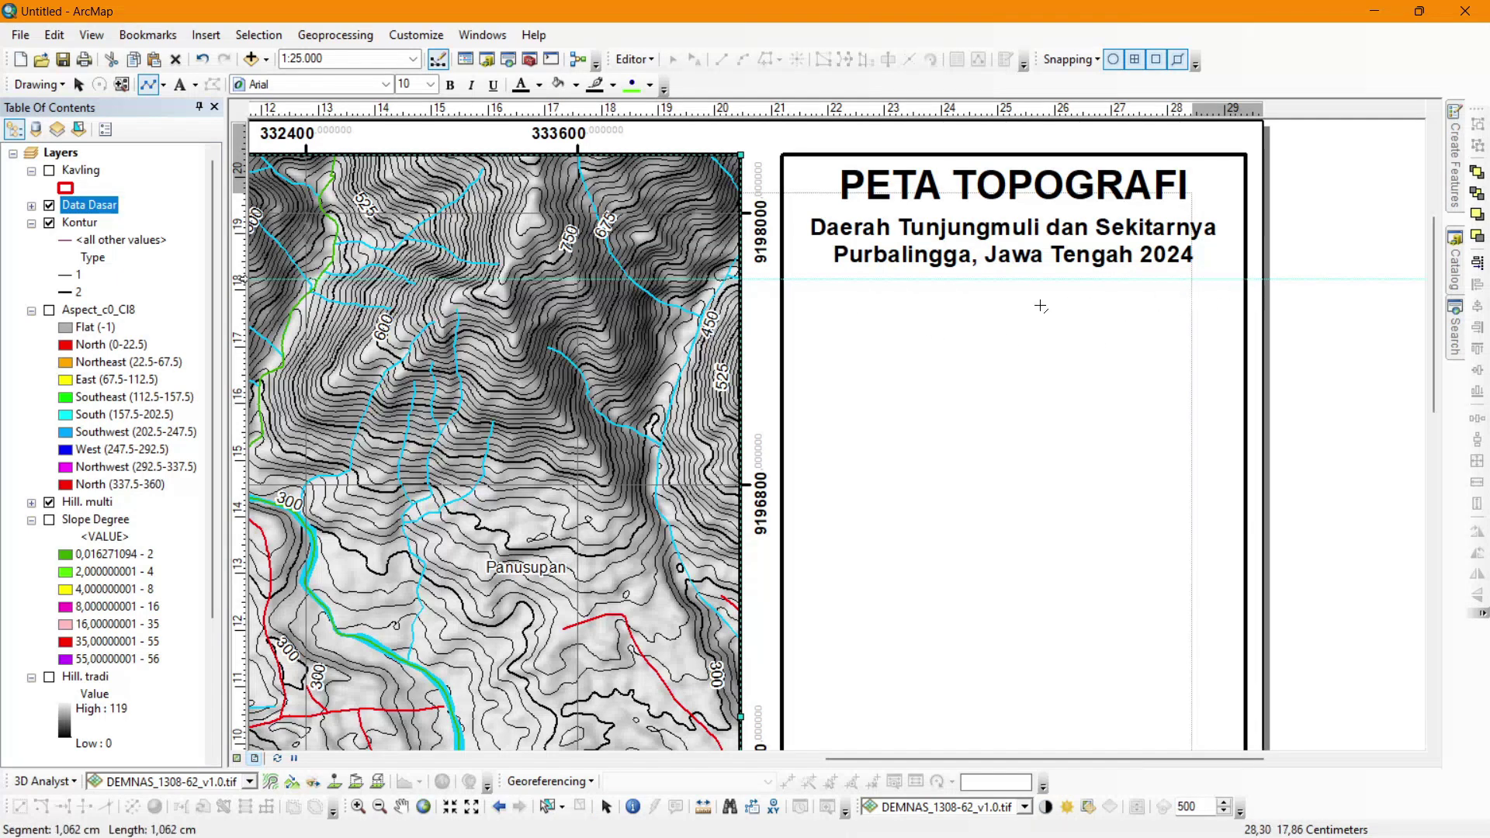
{"action": "double_click", "coordinate": [781, 280]}
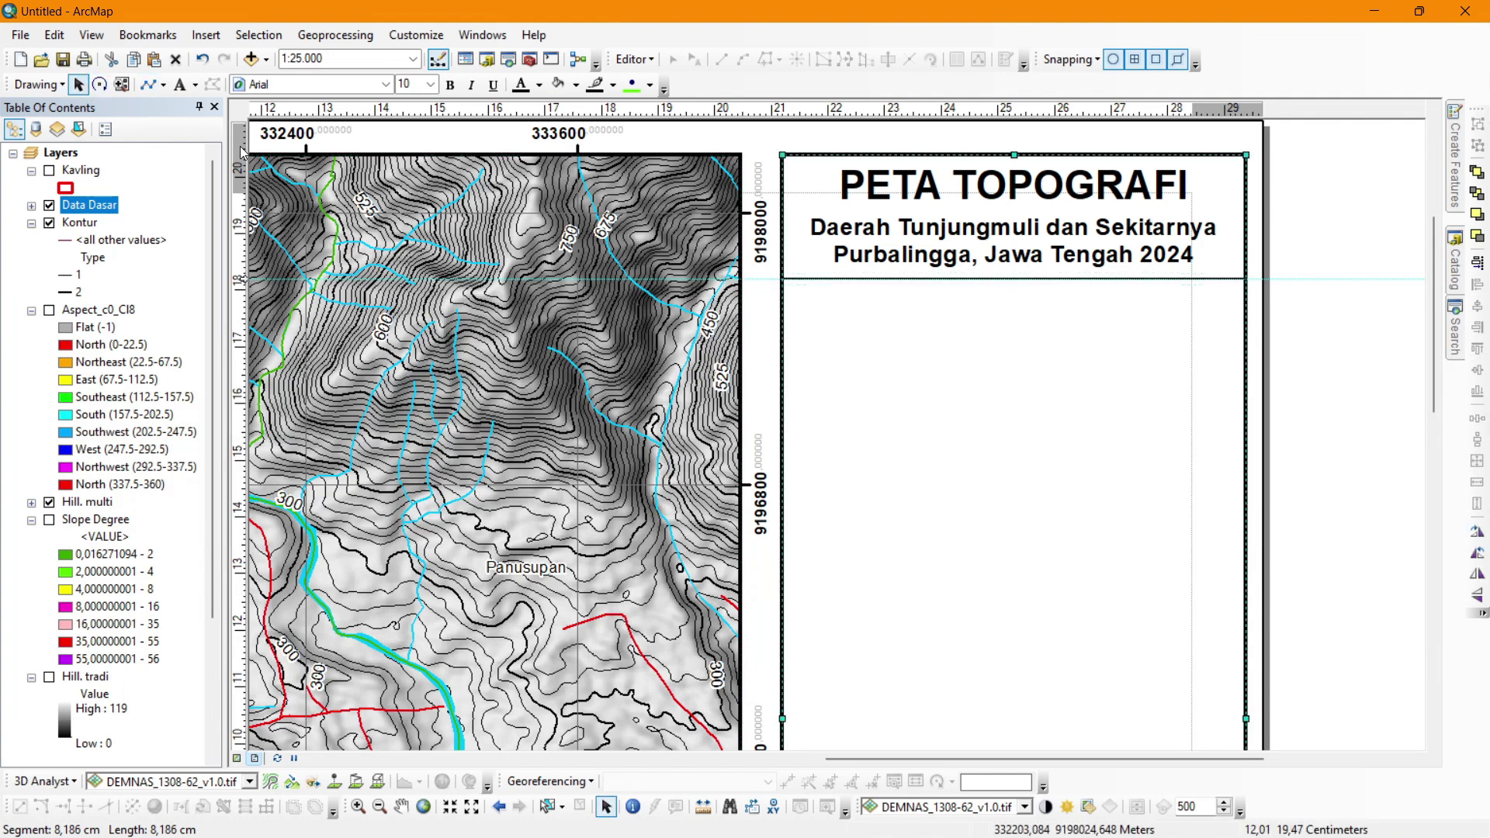
{"action": "left_click", "coordinate": [1353, 307]}
Clear all layout guides and zoom back out to view the page.
{"action": "right_click", "coordinate": [242, 304]}
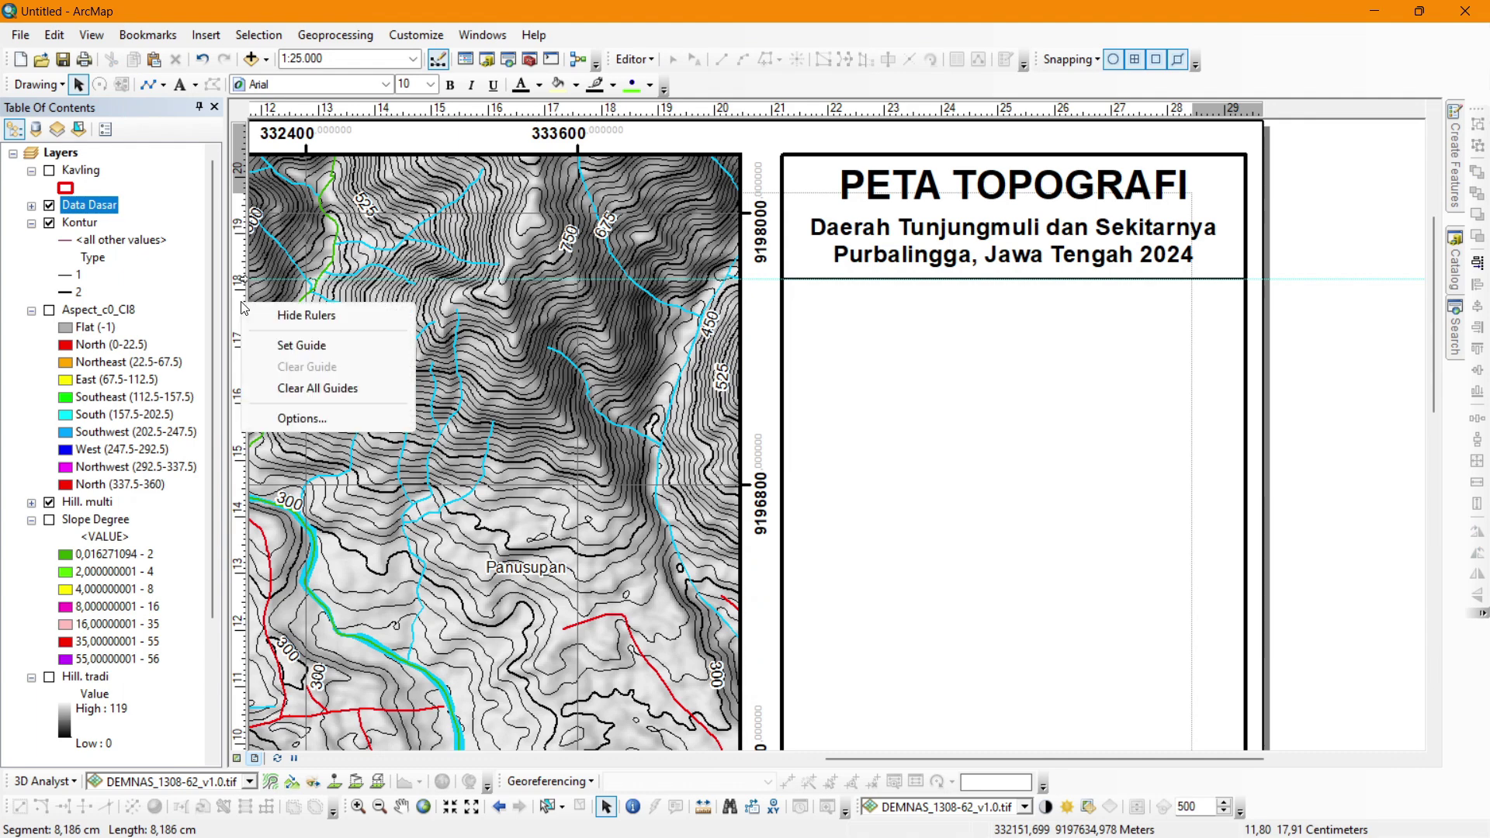
{"action": "left_click", "coordinate": [310, 387]}
{"action": "scroll", "coordinate": [752, 284], "scroll_direction": "up", "scroll_amount": 5}
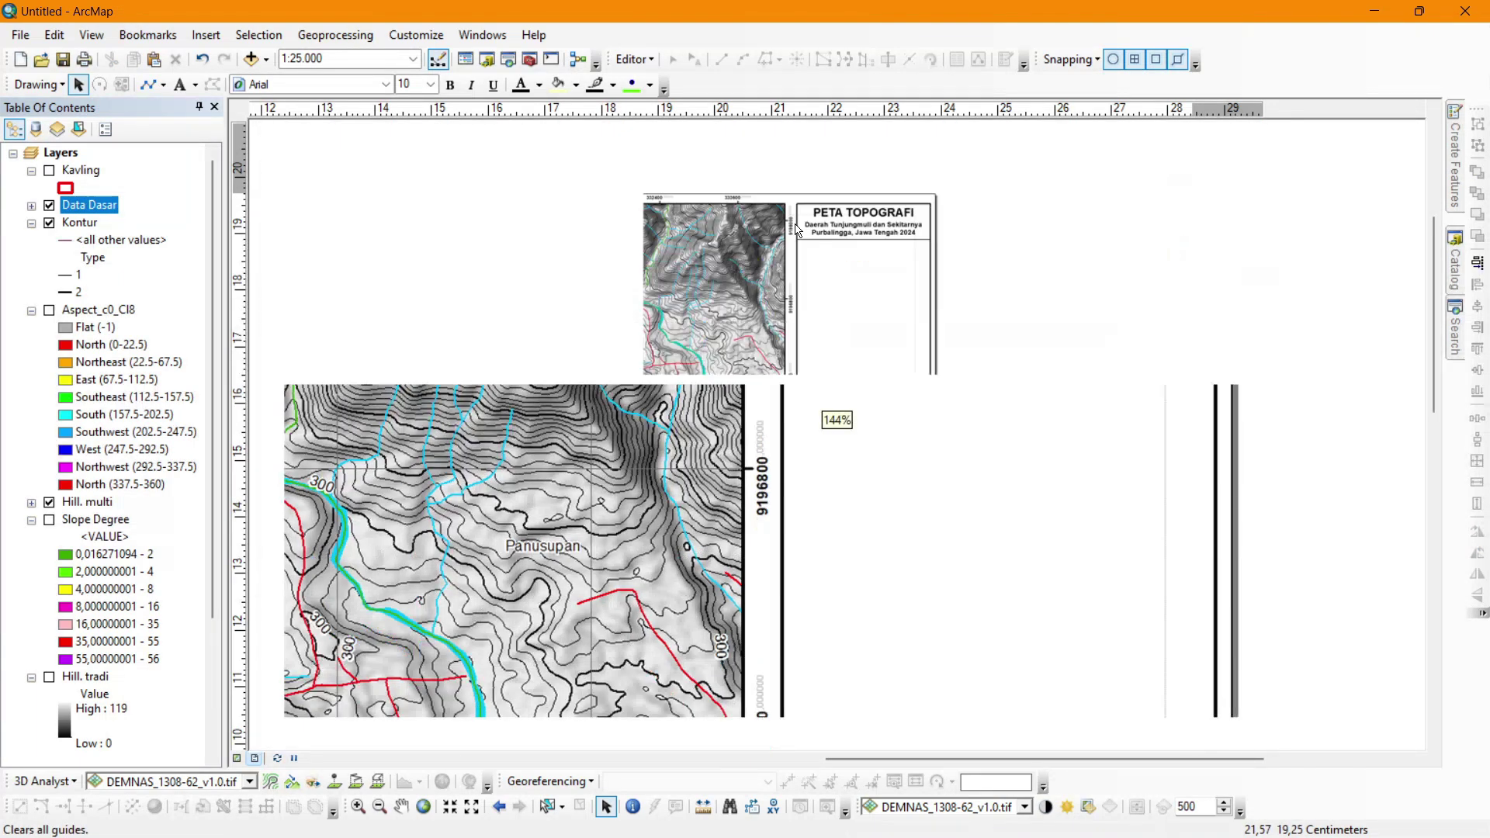
{"action": "scroll", "coordinate": [776, 261], "scroll_direction": "down", "scroll_amount": 3}
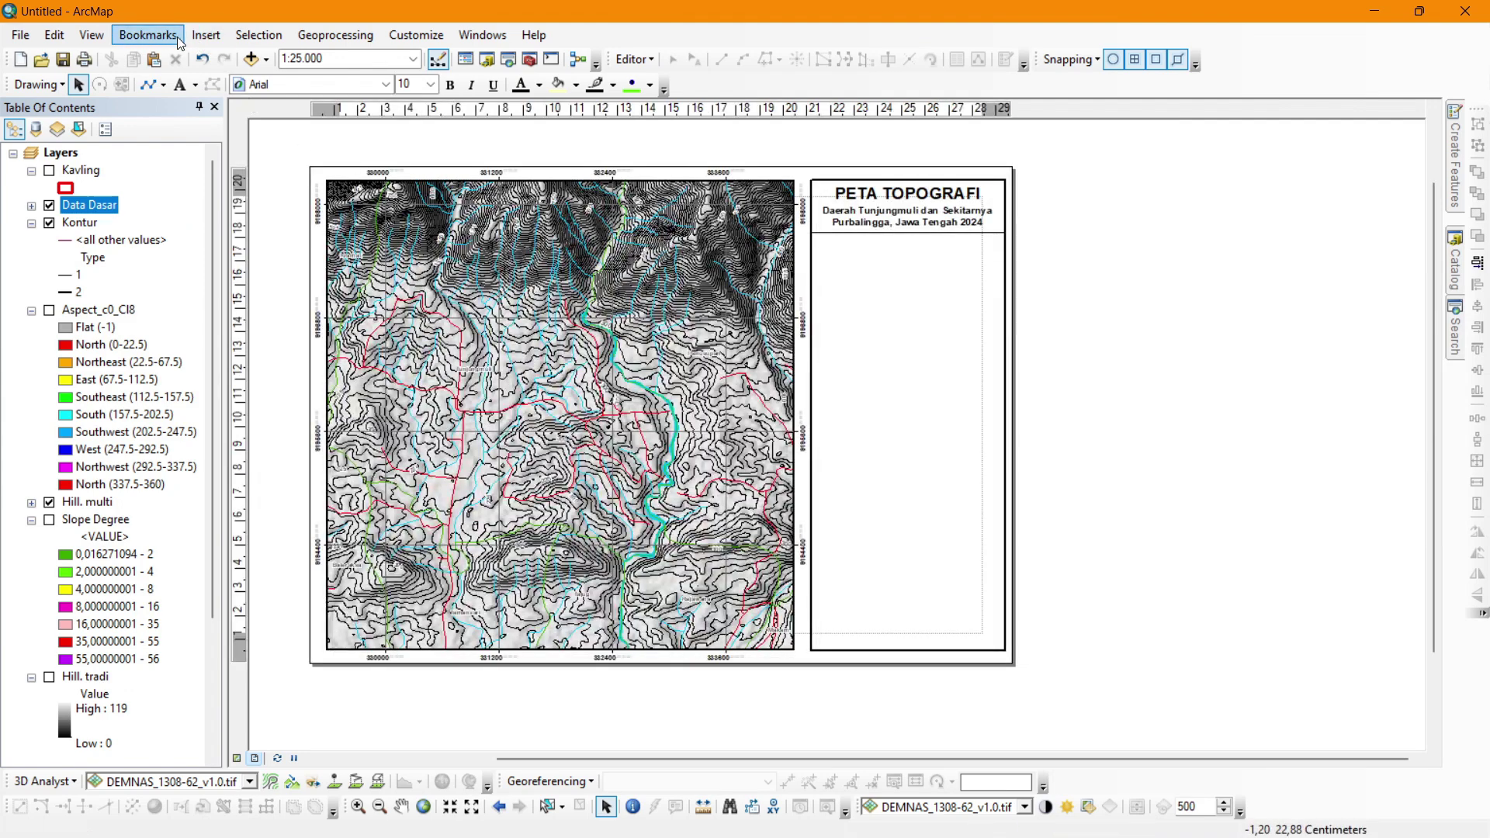
Insert an ESRI North 7 north arrow onto the layout.
{"action": "left_click", "coordinate": [205, 35]}
{"action": "left_click", "coordinate": [255, 199]}
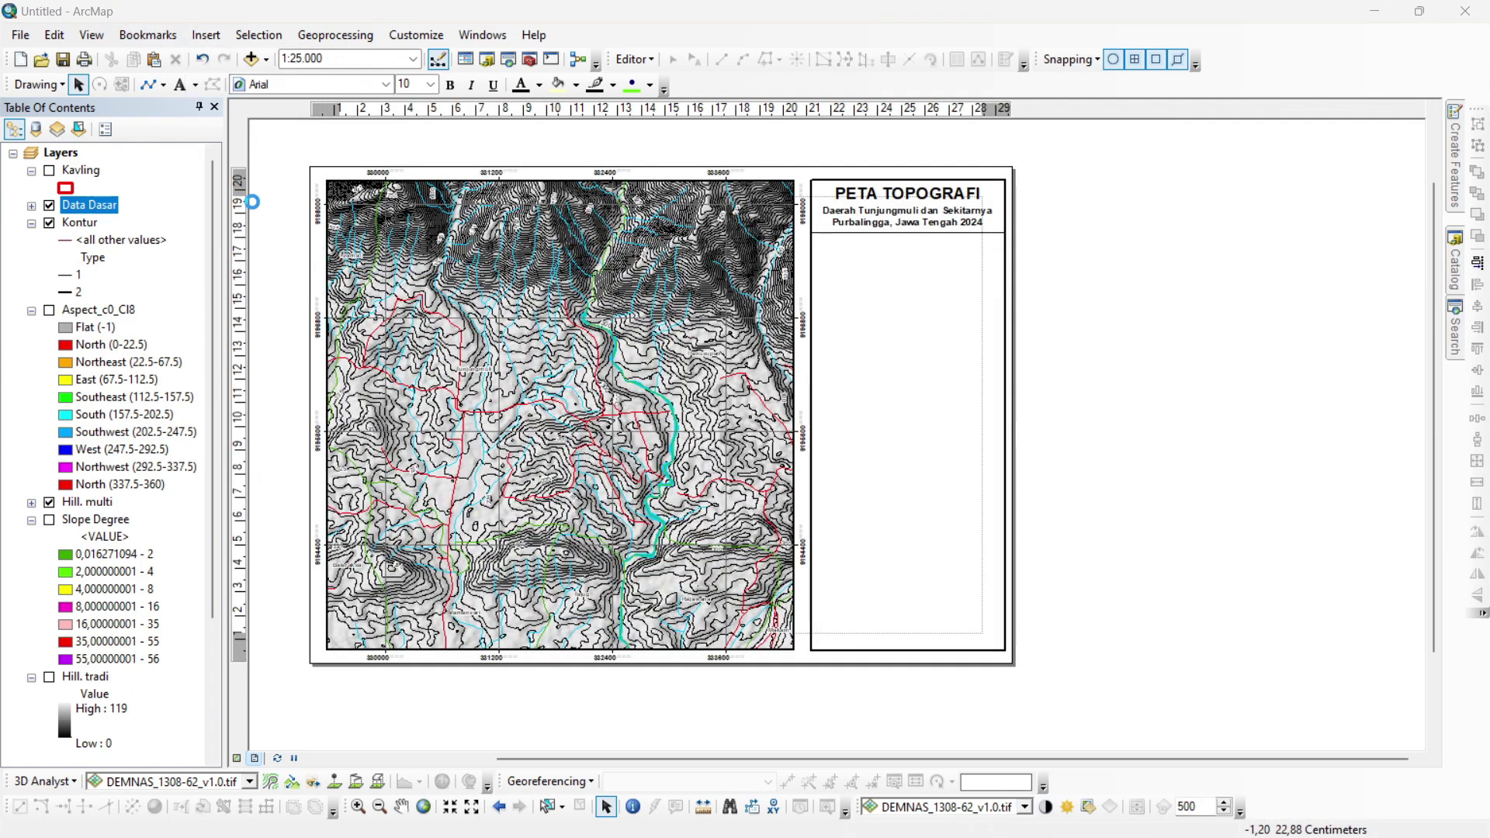
{"action": "left_click", "coordinate": [80, 345]}
{"action": "left_click", "coordinate": [361, 442]}
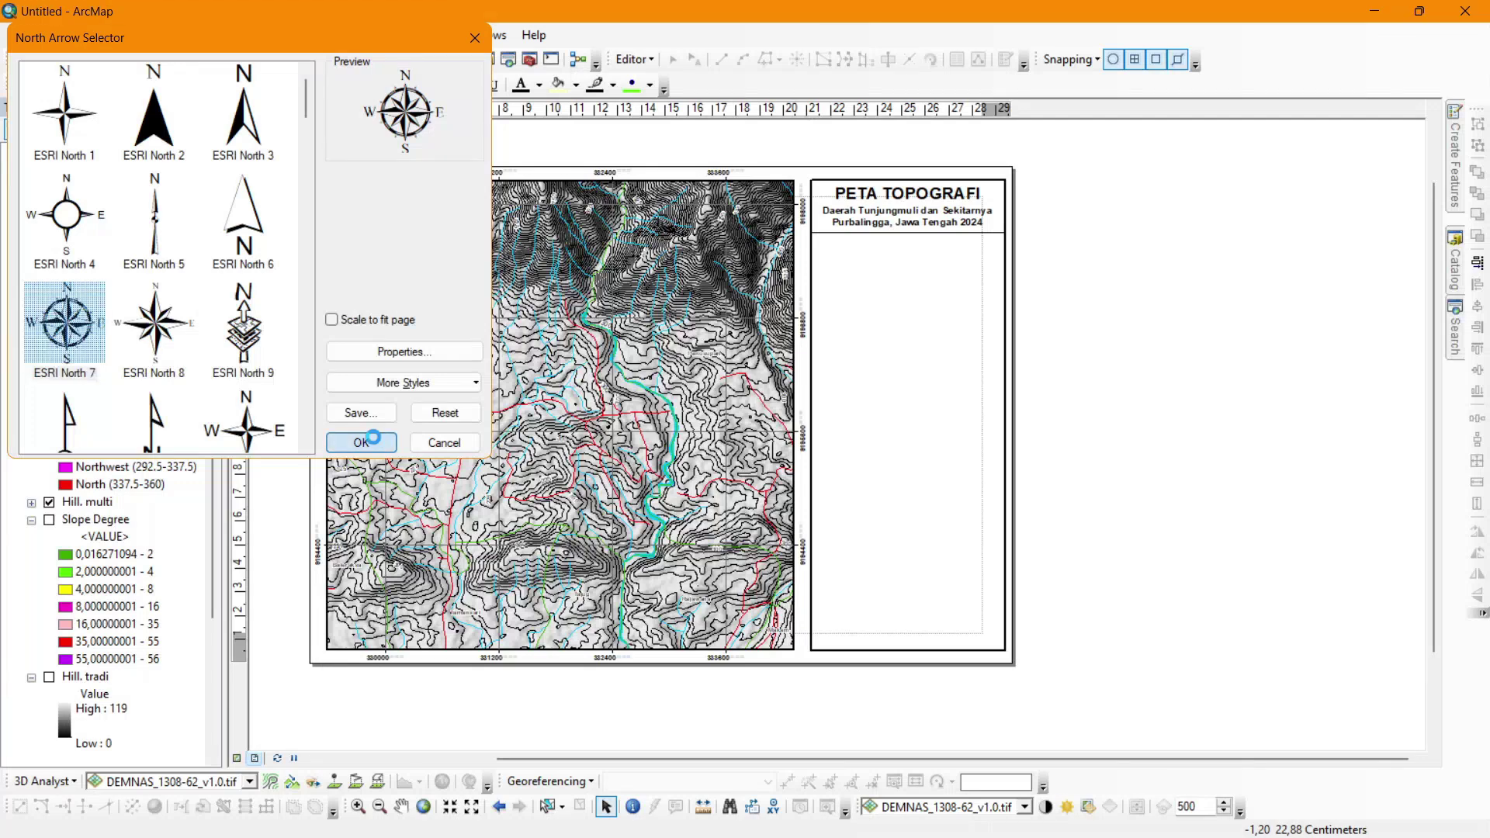
{"action": "double_click", "coordinate": [710, 506]}
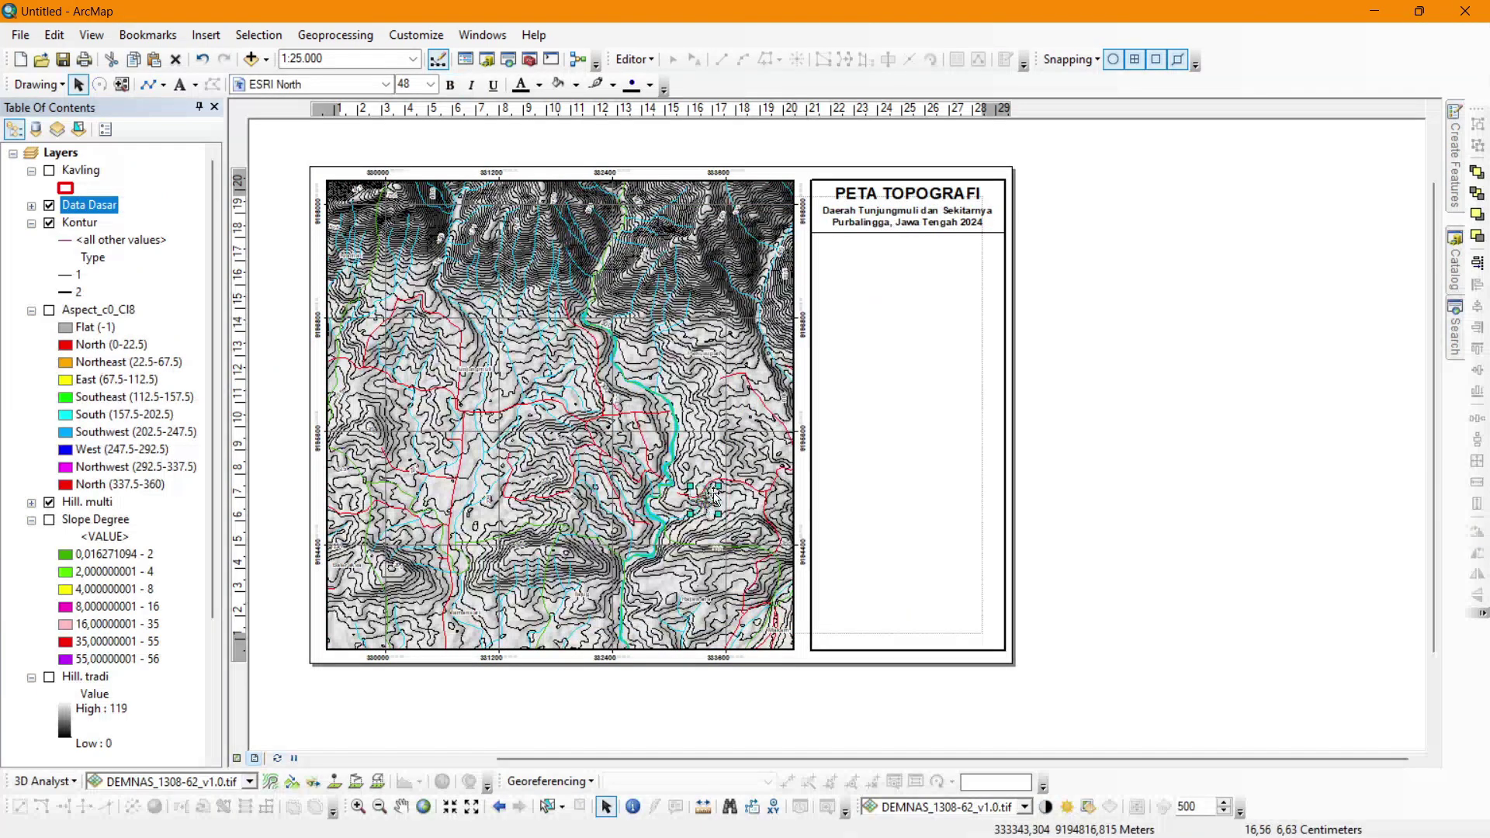
Resize the north arrow to a suitable size.
{"action": "left_click", "coordinate": [867, 346]}
{"action": "left_click", "coordinate": [993, 354]}
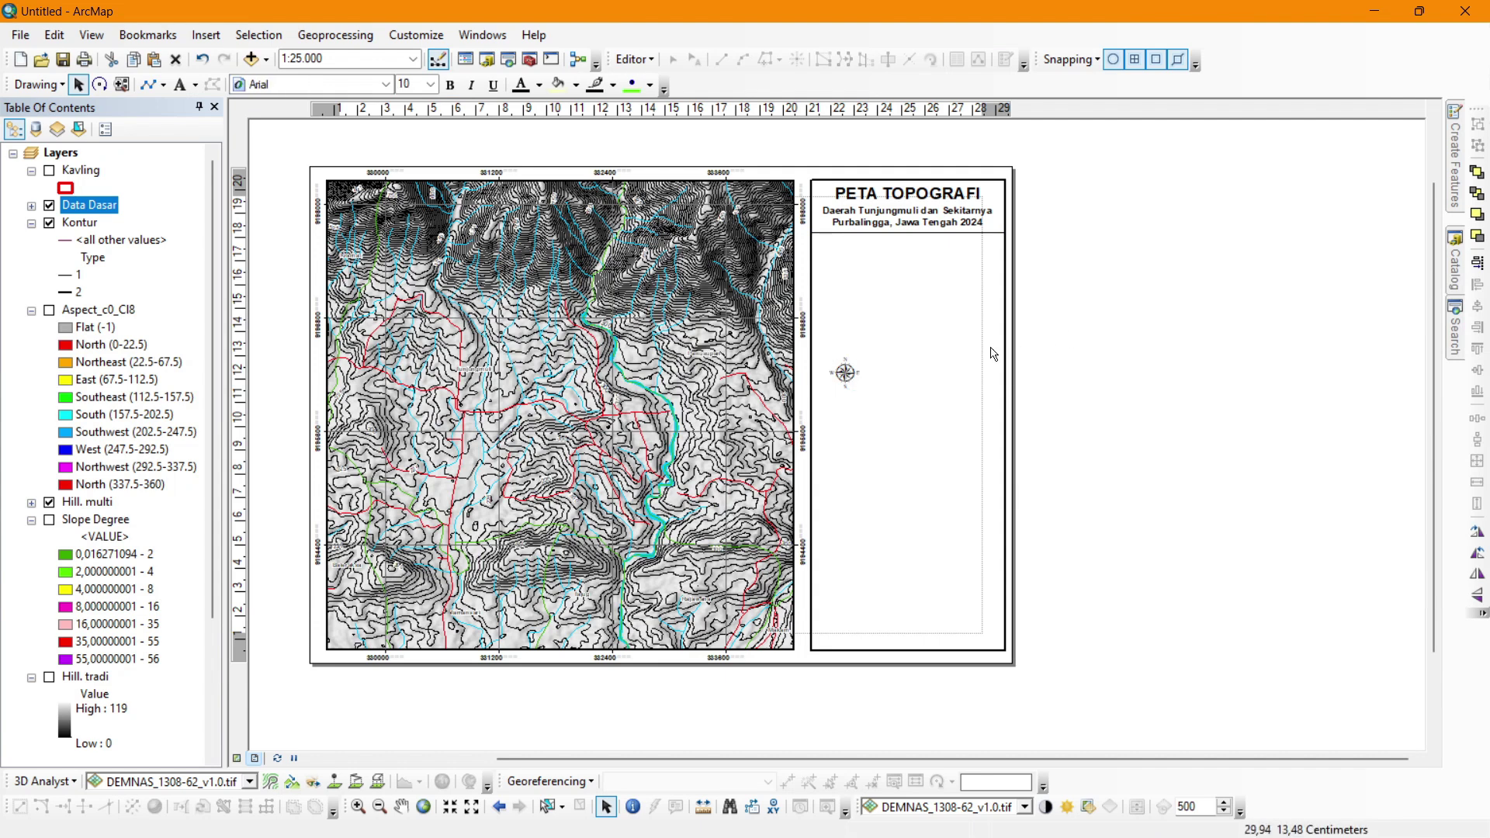
{"action": "left_click", "coordinate": [847, 374]}
{"action": "left_click_drag", "start_coordinate": [866, 355], "coordinate": [885, 333]}
{"action": "double_click", "coordinate": [886, 334]}
{"action": "left_click", "coordinate": [915, 259]}
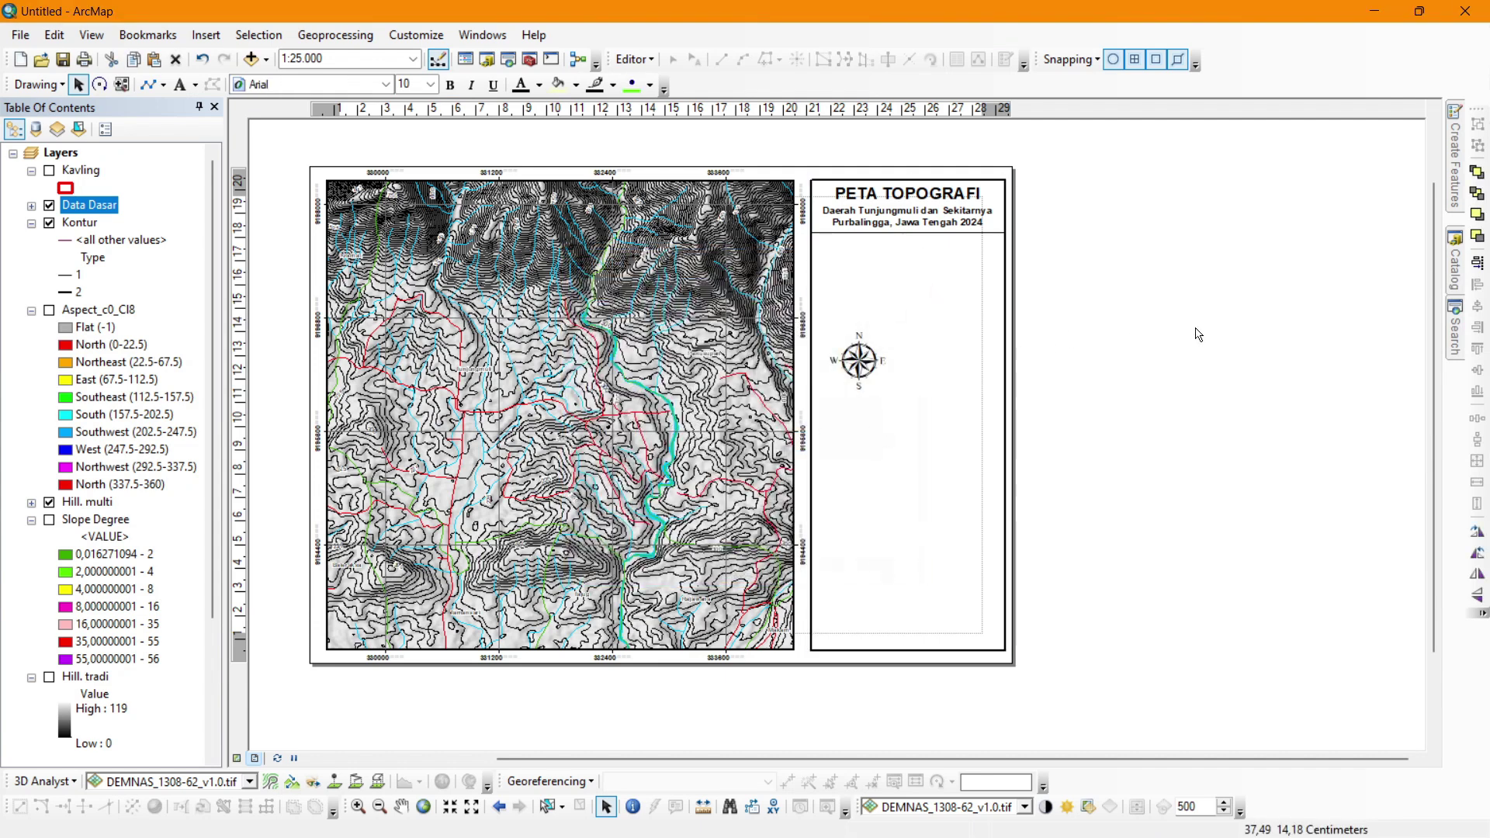
{"action": "left_click", "coordinate": [1199, 333]}
{"action": "left_click", "coordinate": [848, 353]}
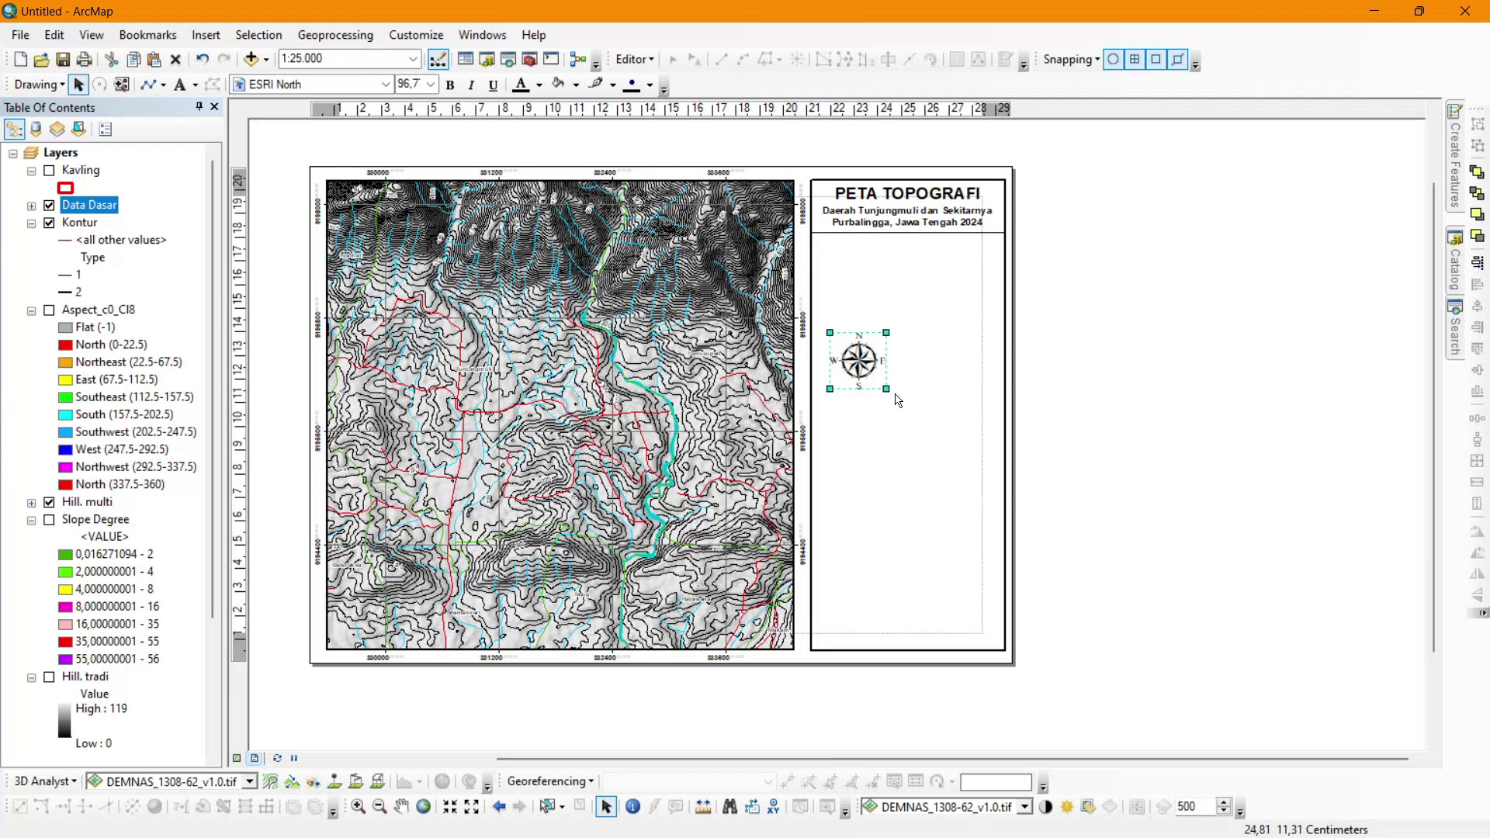
{"action": "left_click_drag", "start_coordinate": [889, 390], "coordinate": [869, 372]}
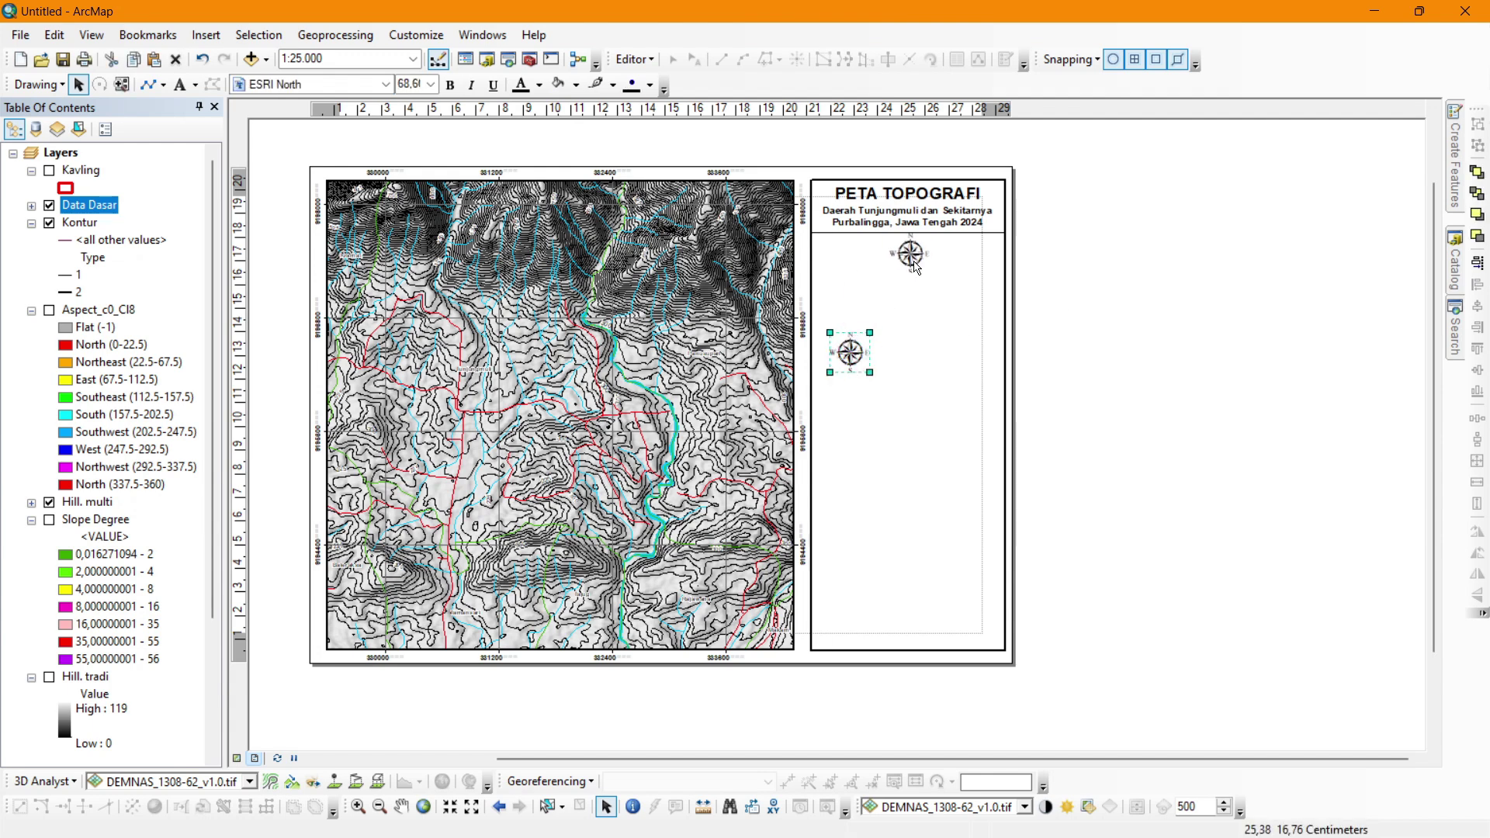
Move the north arrow below the title and centre it horizontally in the panel.
{"action": "left_click_drag", "start_coordinate": [854, 363], "coordinate": [914, 267]}
{"action": "left_click", "coordinate": [923, 311], "text": "shift"}
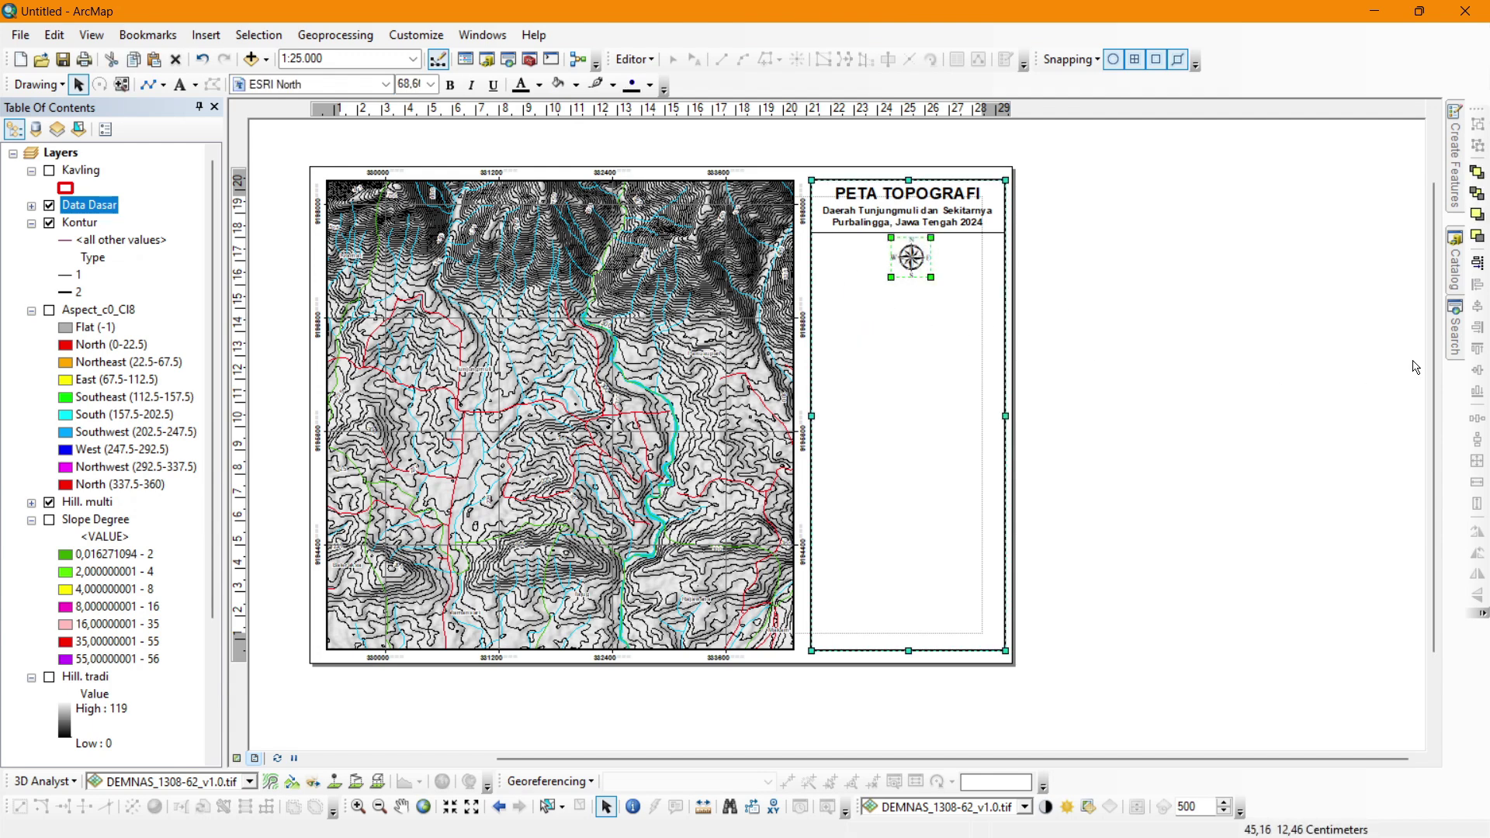
{"action": "left_click", "coordinate": [1477, 306]}
{"action": "left_click", "coordinate": [1184, 341]}
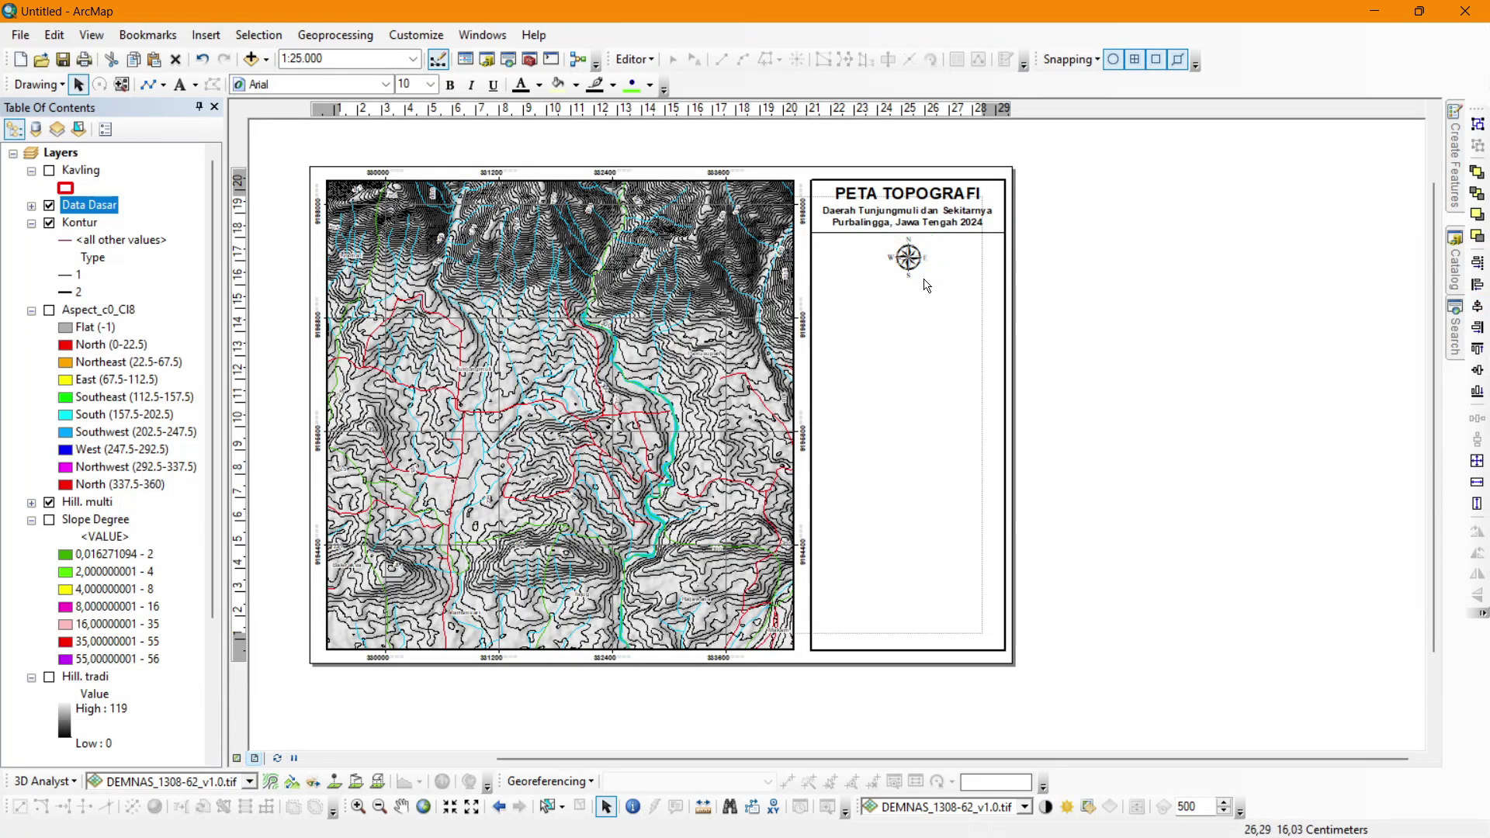
{"action": "left_click", "coordinate": [915, 264]}
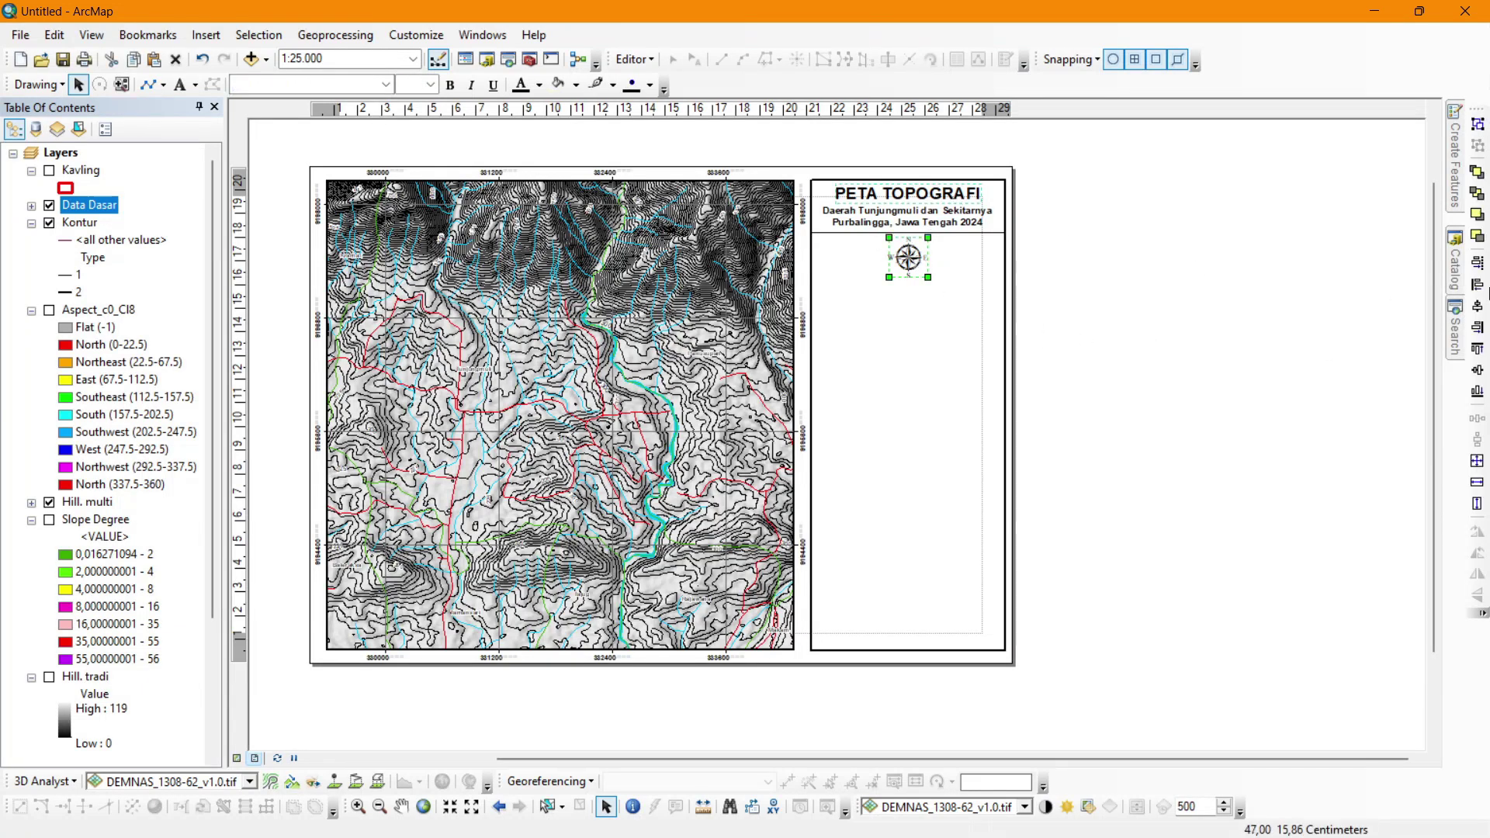
{"action": "left_click", "coordinate": [1125, 324]}
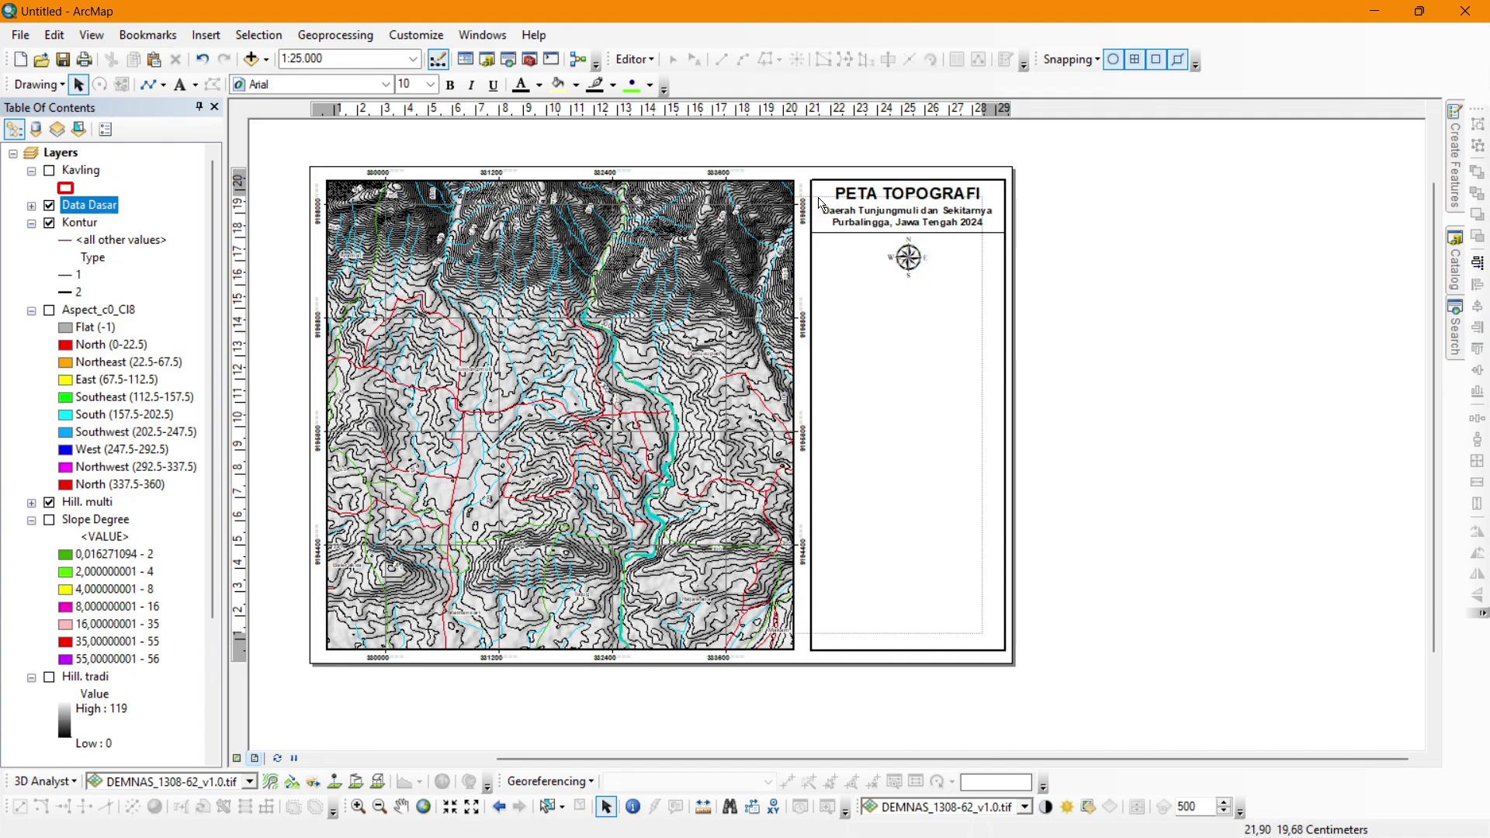
{"action": "scroll", "coordinate": [825, 207], "scroll_direction": "down", "scroll_amount": 1}
{"action": "scroll", "coordinate": [825, 207], "scroll_direction": "down", "scroll_amount": 1}
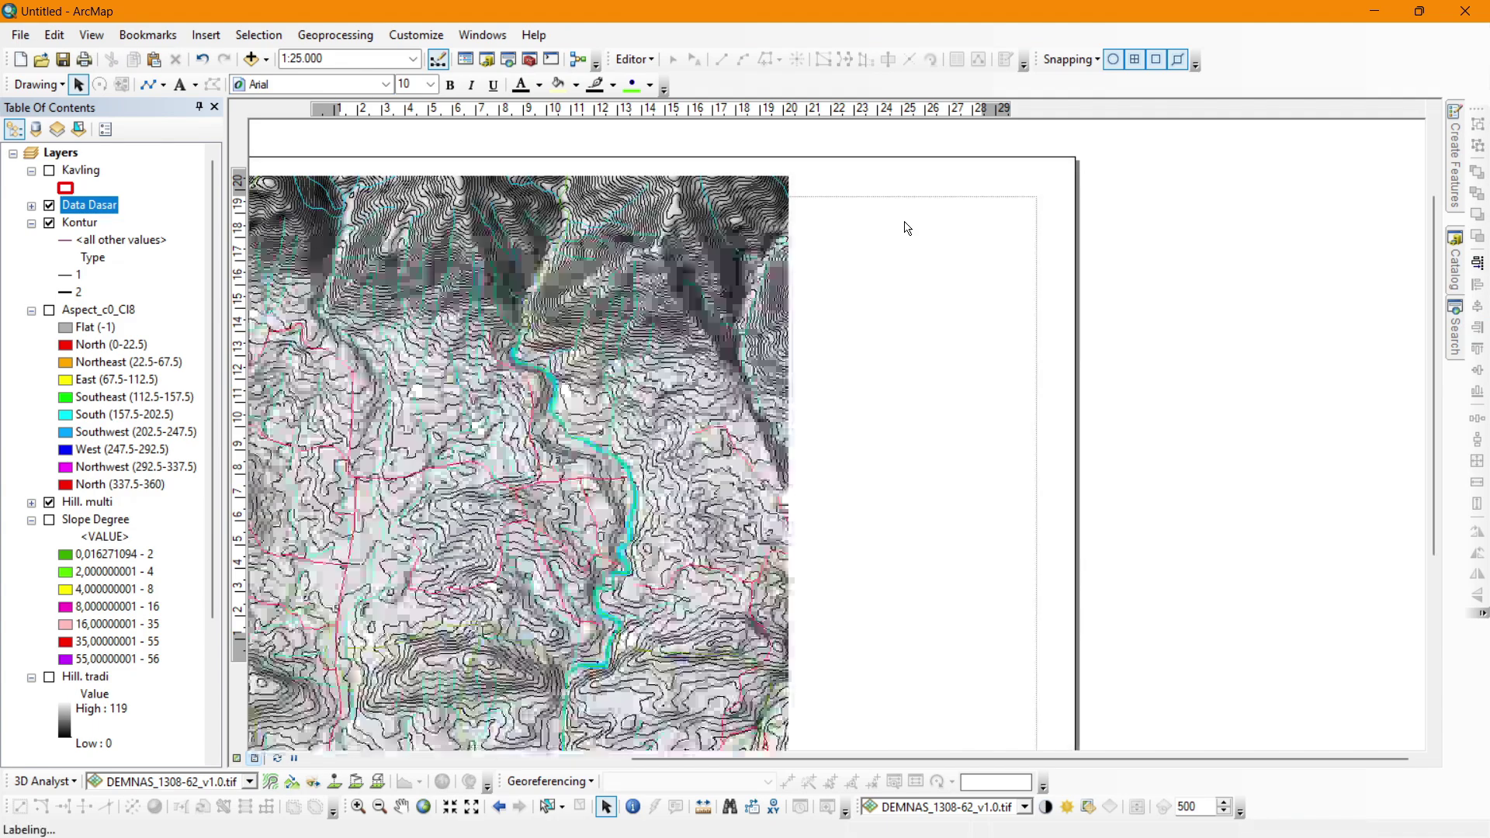
Insert an Alternating Scale Bar 1 and move it under the north arrow.
{"action": "left_click", "coordinate": [206, 35]}
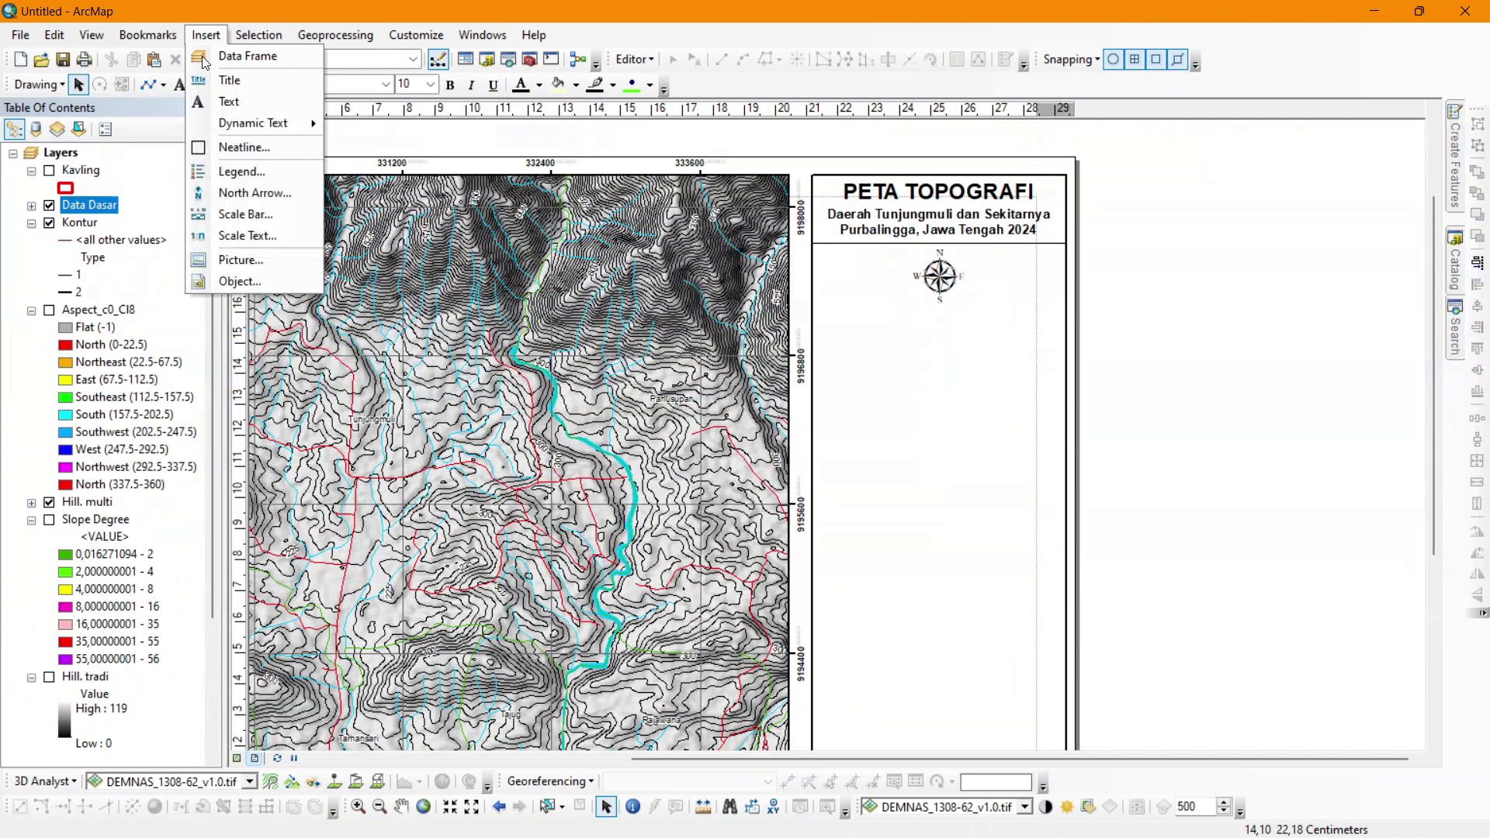
{"action": "left_click", "coordinate": [246, 214]}
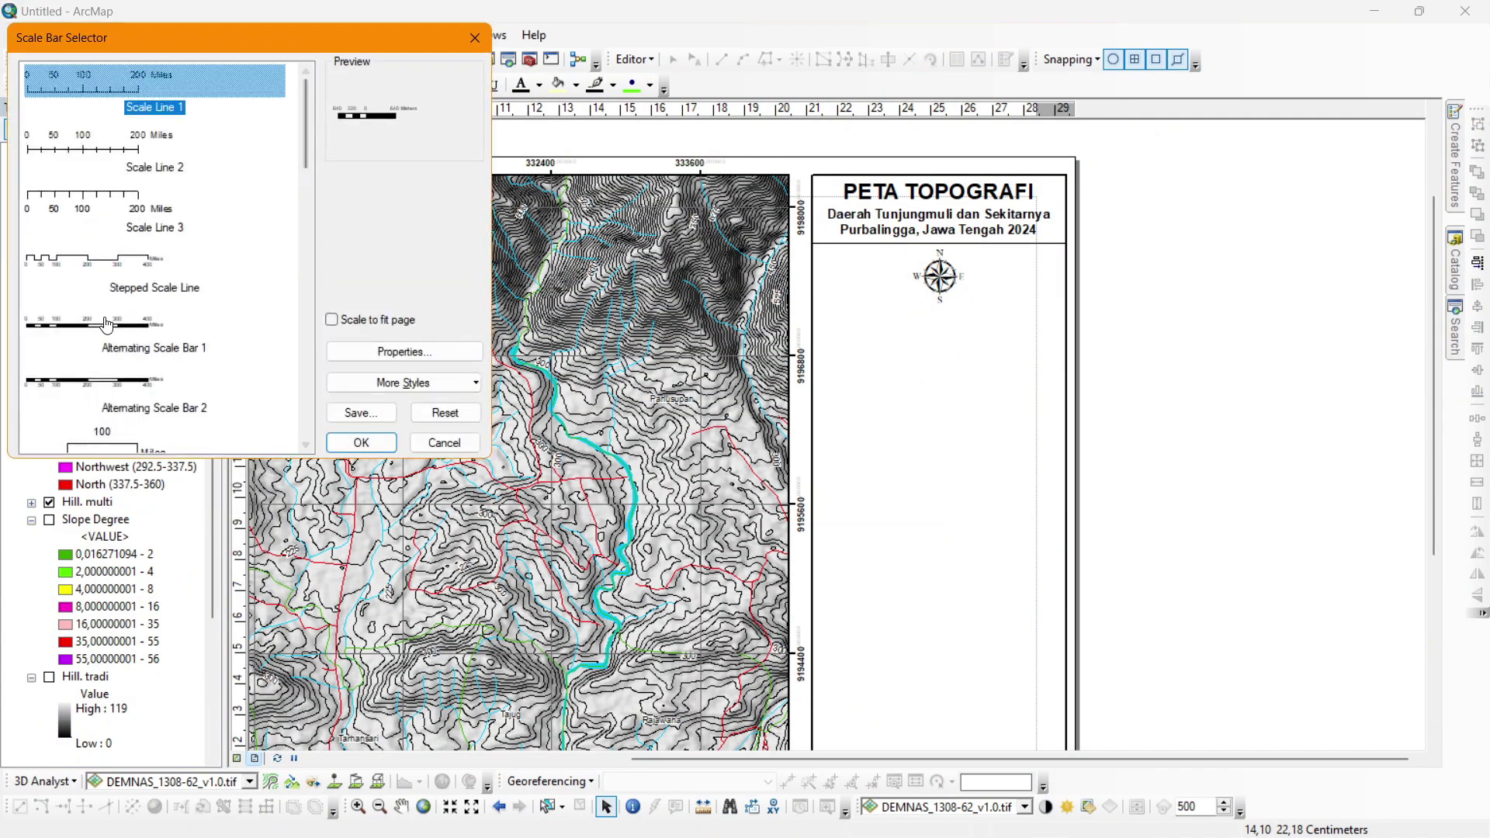
{"action": "left_click", "coordinate": [108, 335]}
{"action": "left_click", "coordinate": [361, 442]}
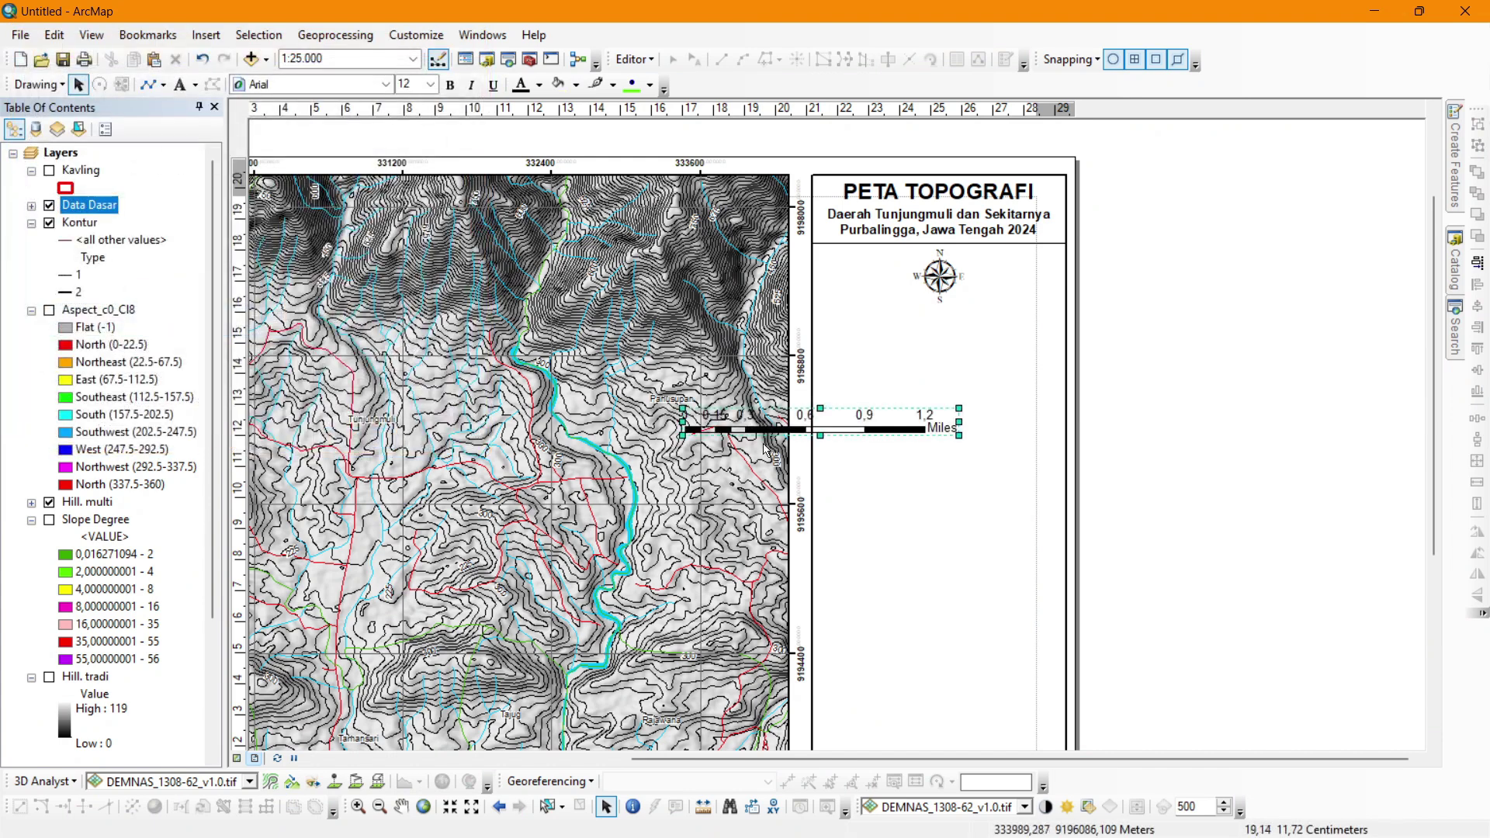
{"action": "left_click_drag", "start_coordinate": [863, 423], "coordinate": [999, 322]}
Set the scale bar's division units to Kilometers with the label below center.
{"action": "right_click", "coordinate": [996, 326]}
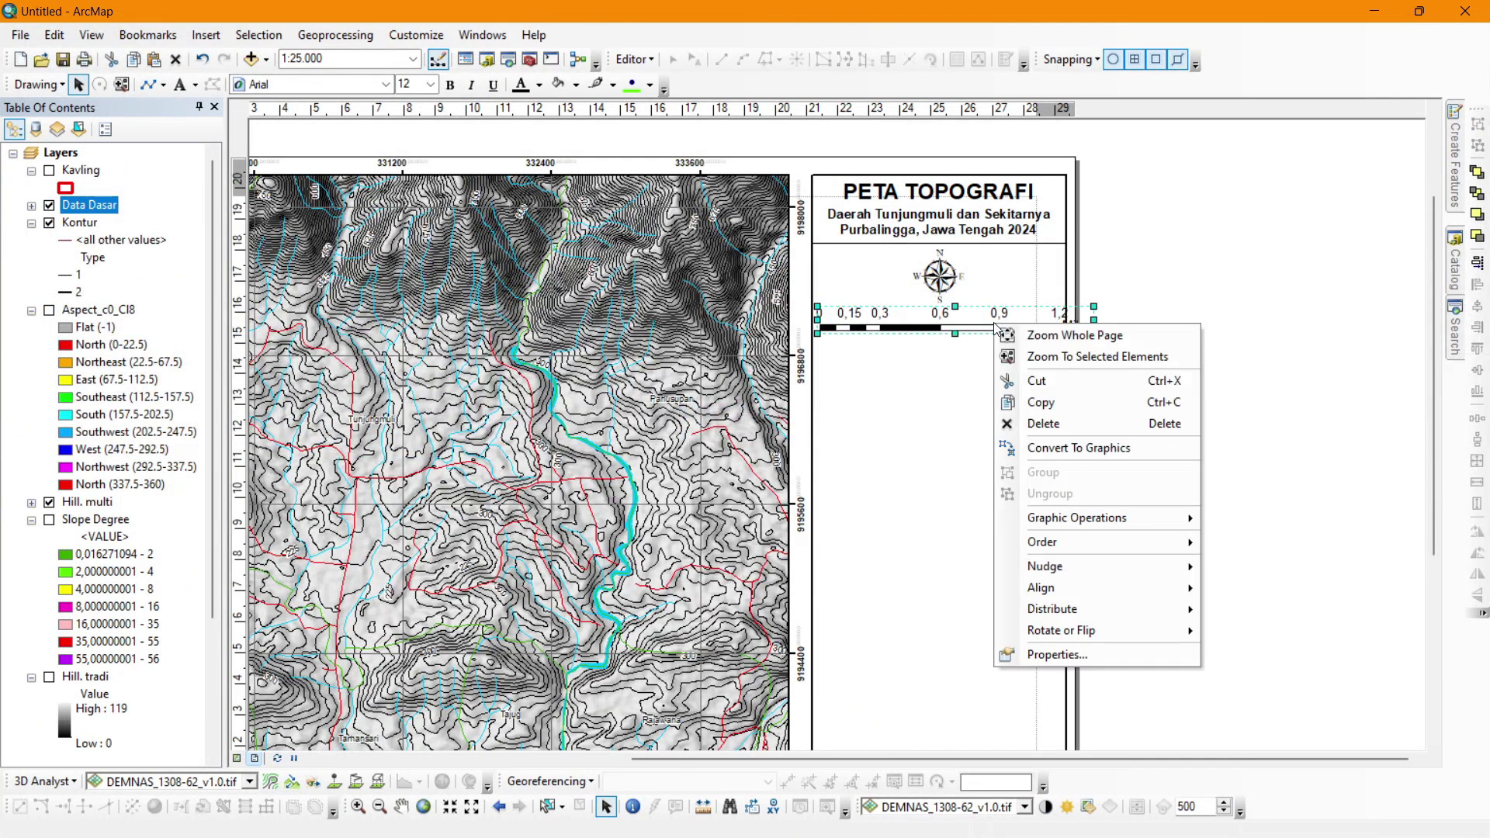
{"action": "left_click", "coordinate": [1060, 651]}
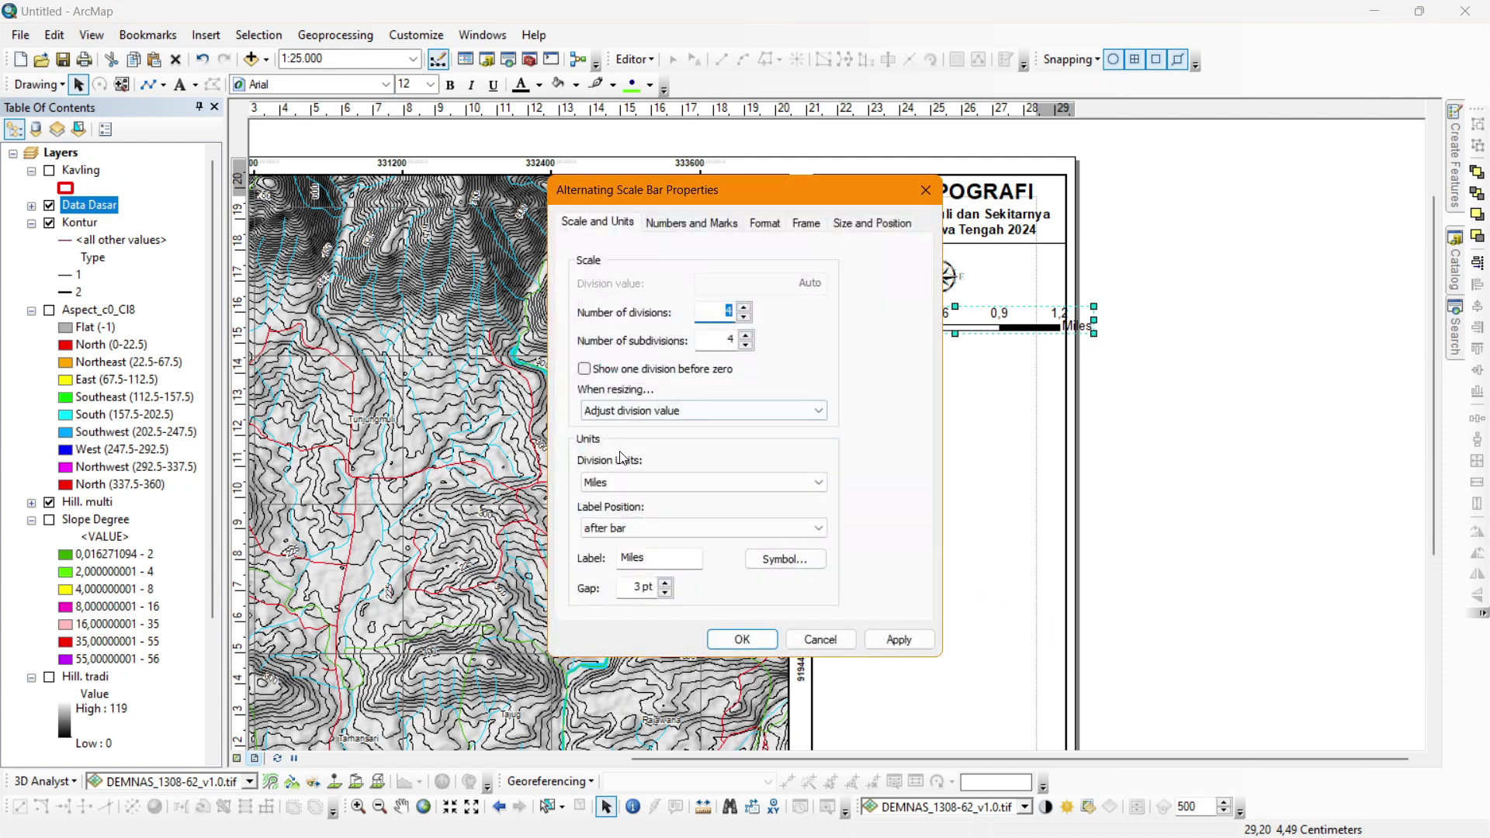
{"action": "left_click", "coordinate": [658, 482]}
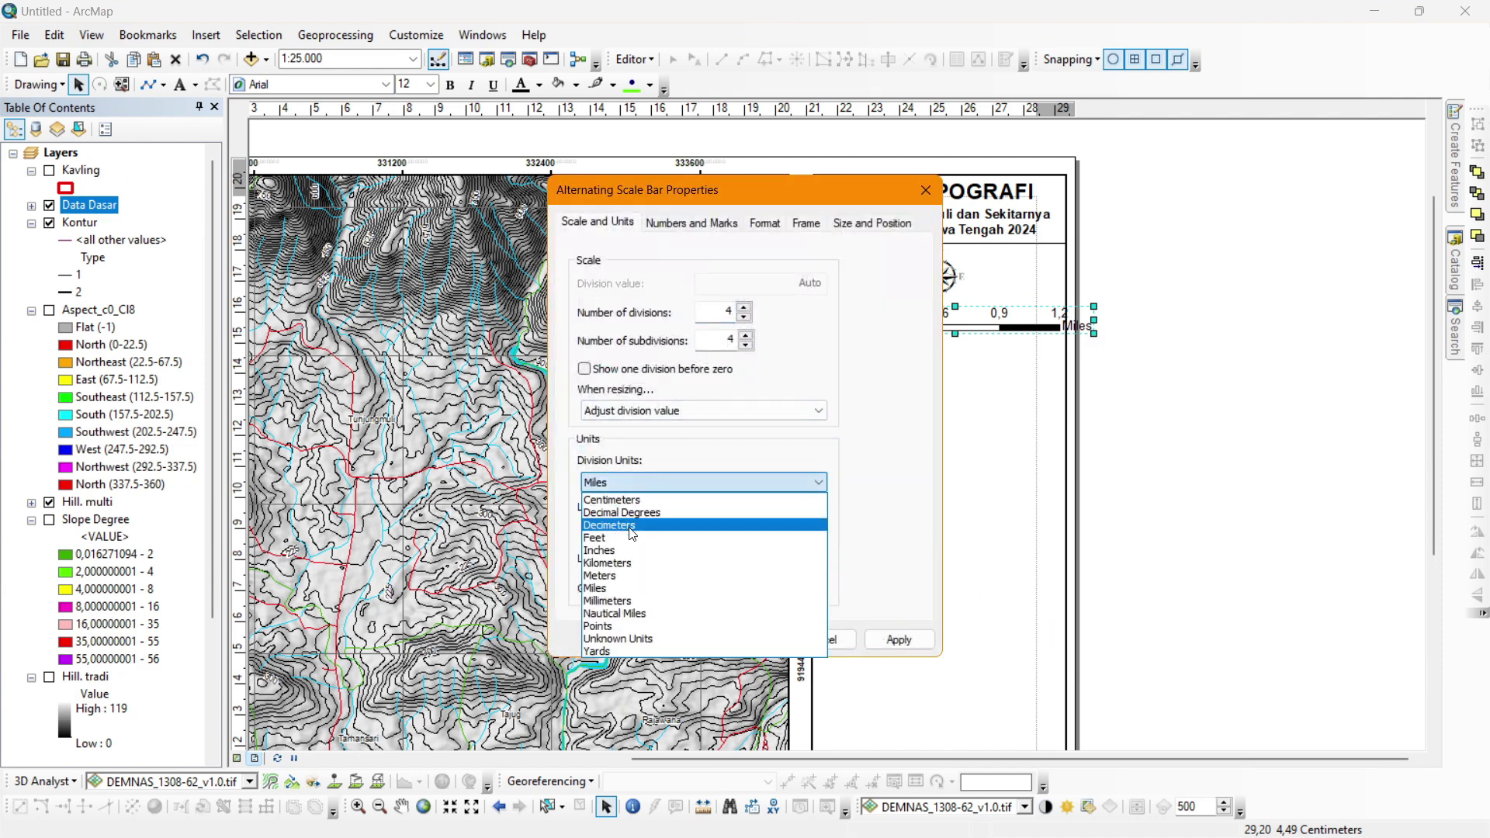
{"action": "left_click", "coordinate": [635, 563]}
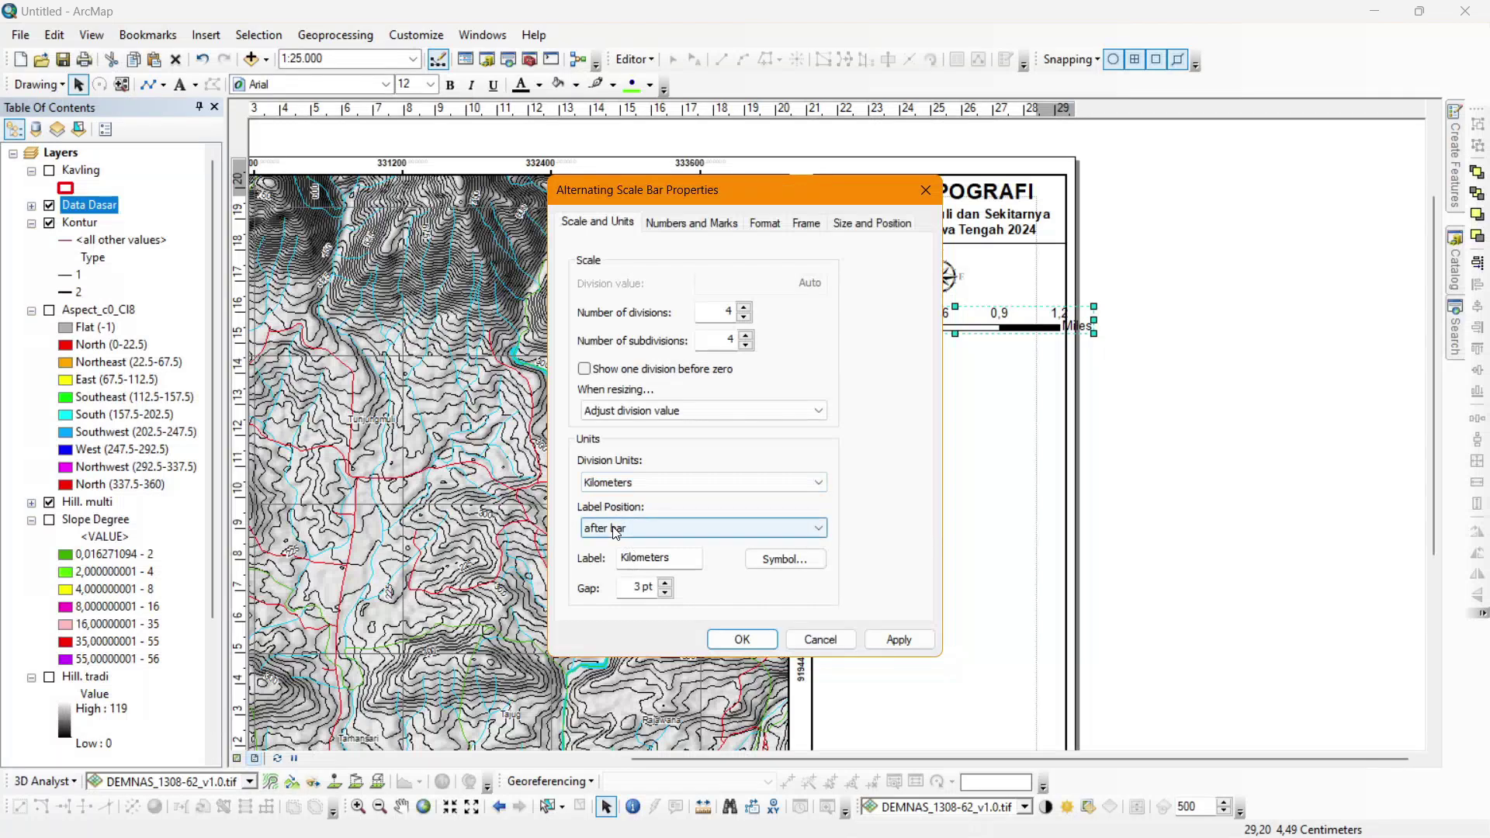
{"action": "left_click", "coordinate": [616, 529]}
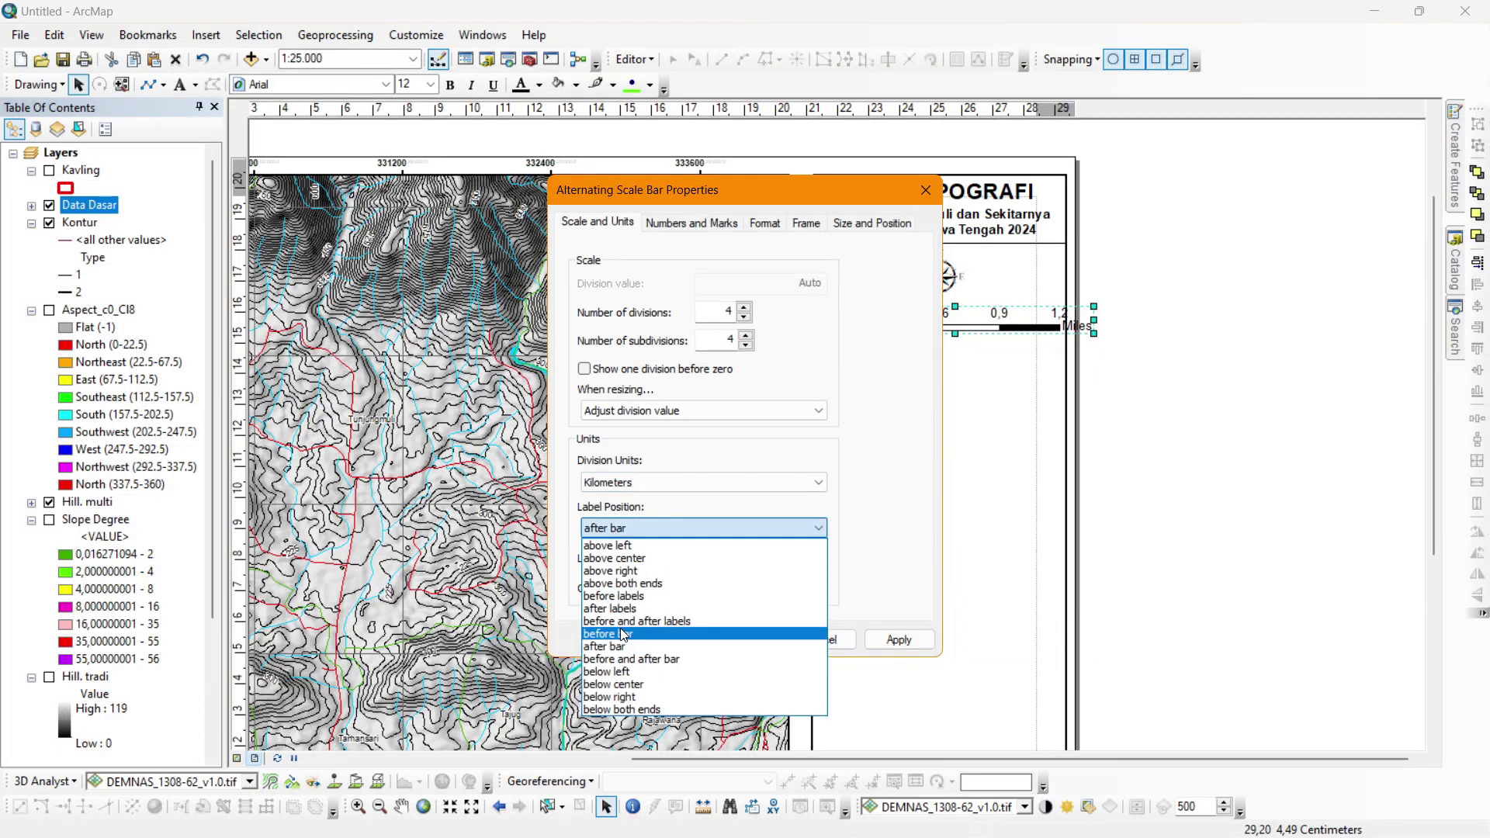
{"action": "left_click", "coordinate": [617, 684]}
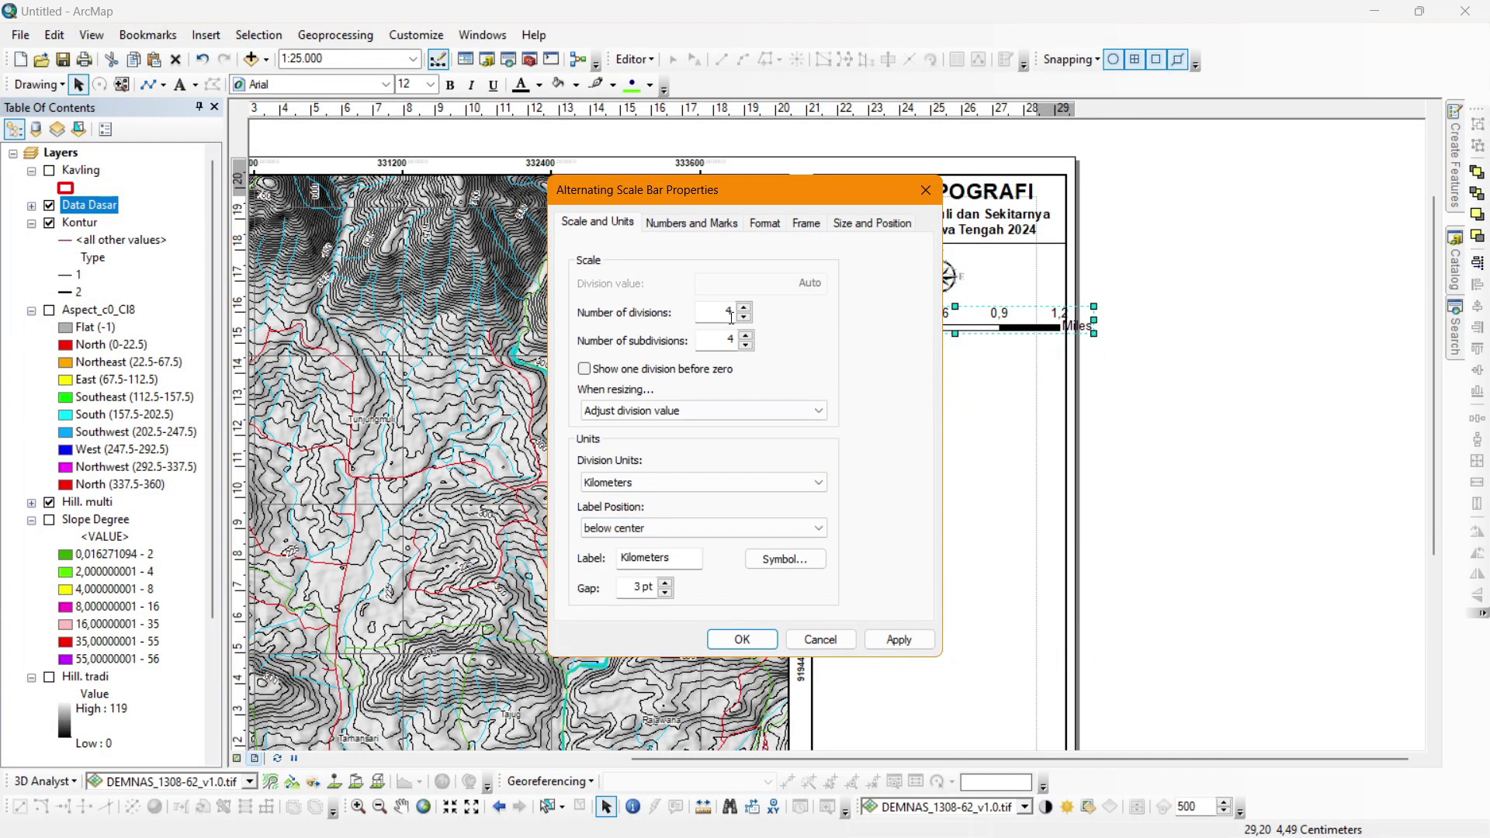
{"action": "left_click_drag", "start_coordinate": [765, 194], "coordinate": [559, 158]}
{"action": "left_click", "coordinate": [692, 603]}
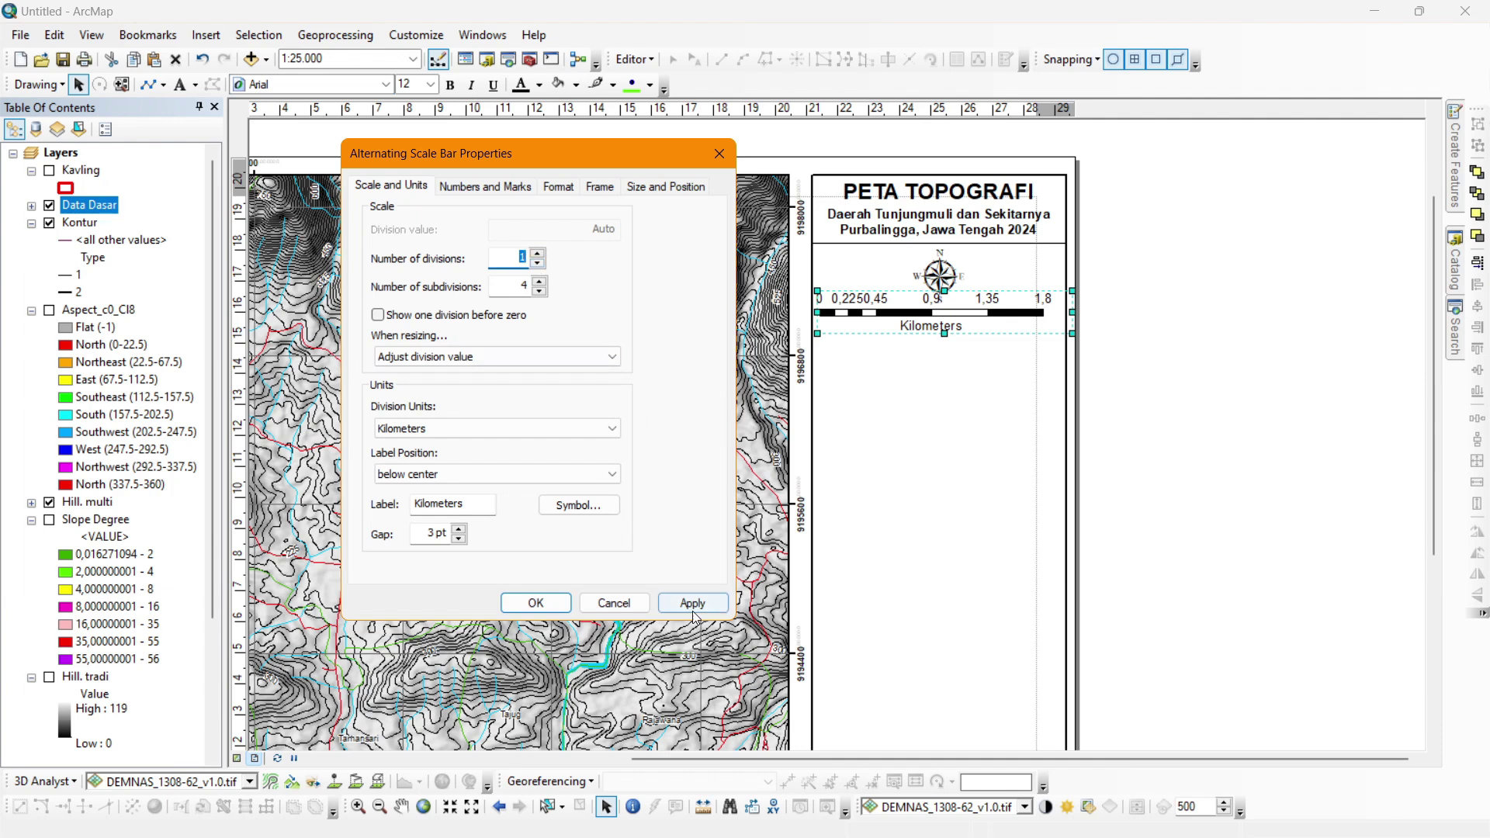
Adjust the scale bar's divisions so it reads 0, 0.75, 1.5.
{"action": "left_click", "coordinate": [688, 605]}
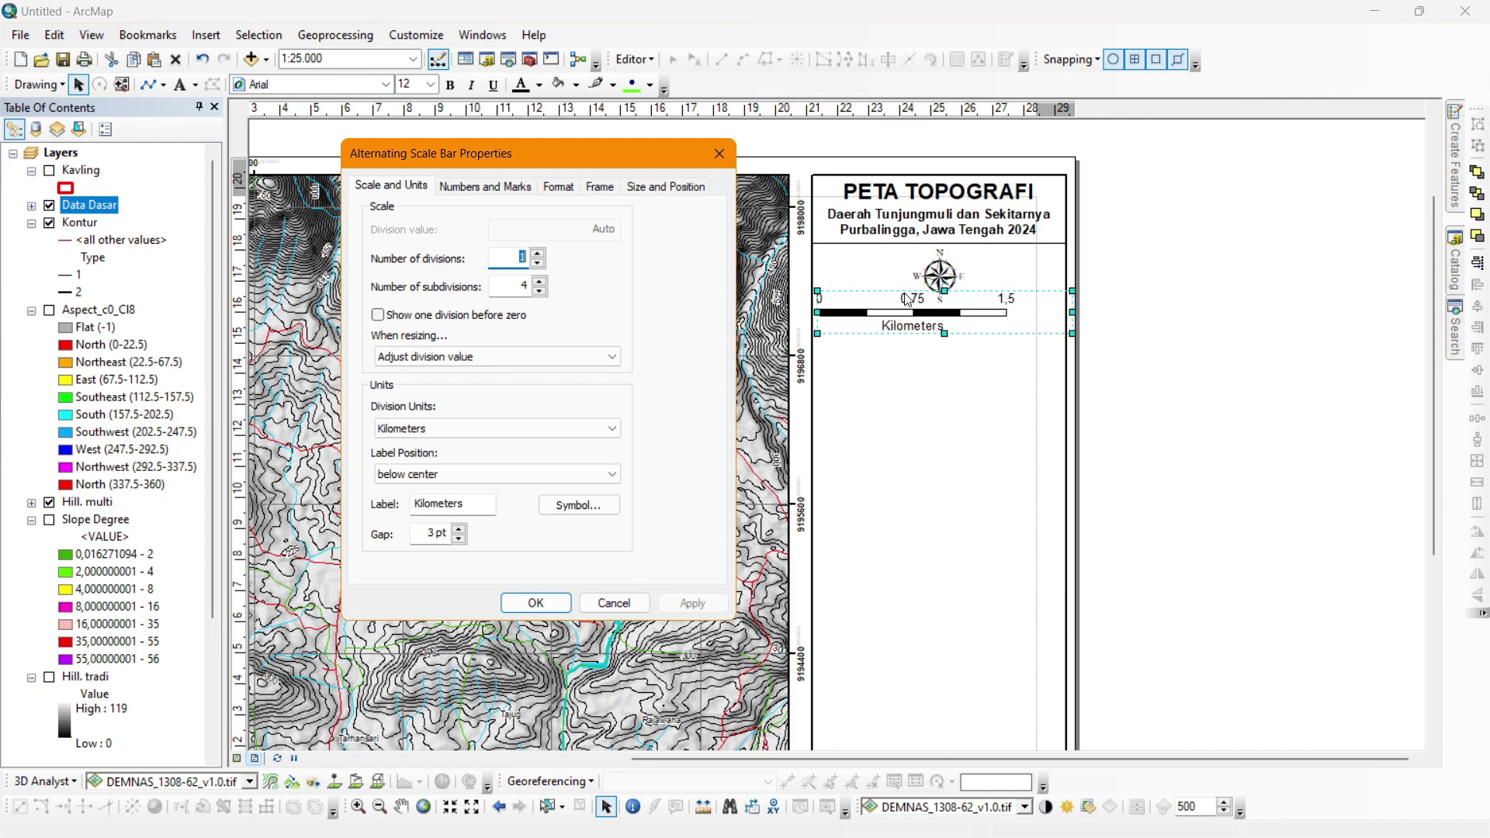
{"action": "left_click", "coordinate": [540, 293]}
{"action": "left_click", "coordinate": [540, 292]}
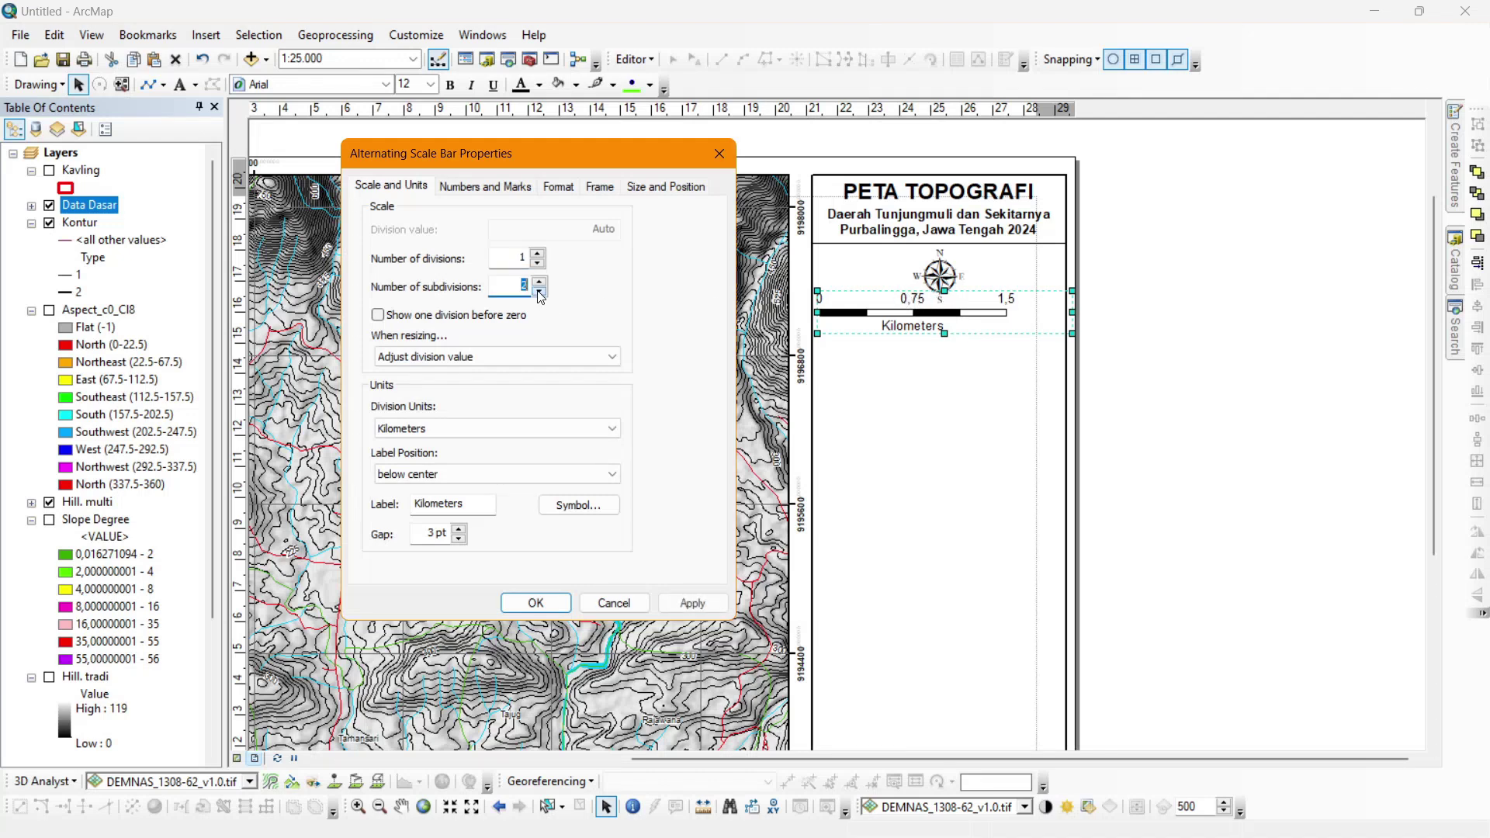
{"action": "left_click", "coordinate": [693, 603]}
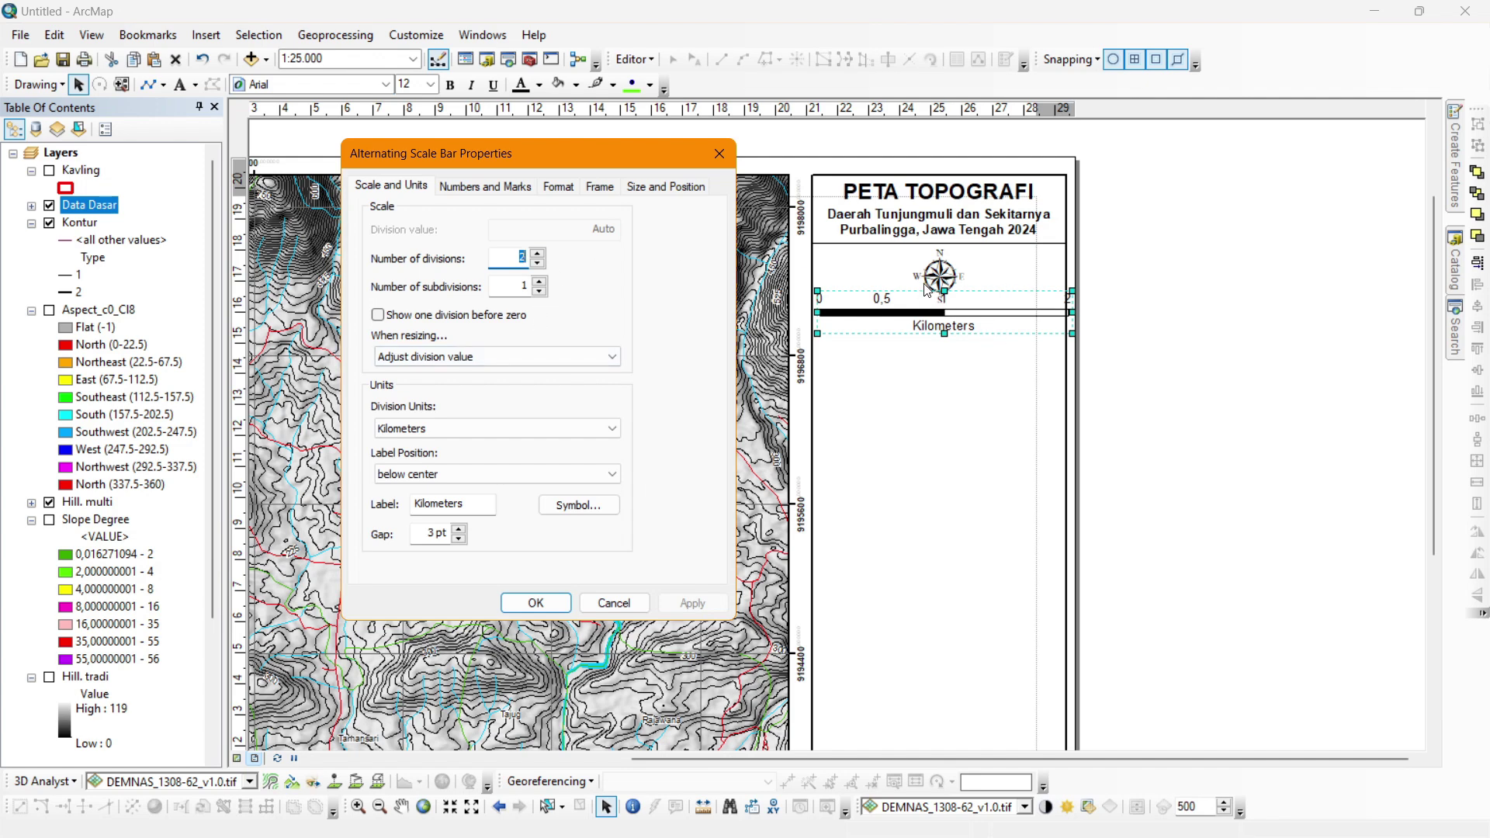
{"action": "left_click", "coordinate": [540, 282]}
{"action": "left_click", "coordinate": [540, 282]}
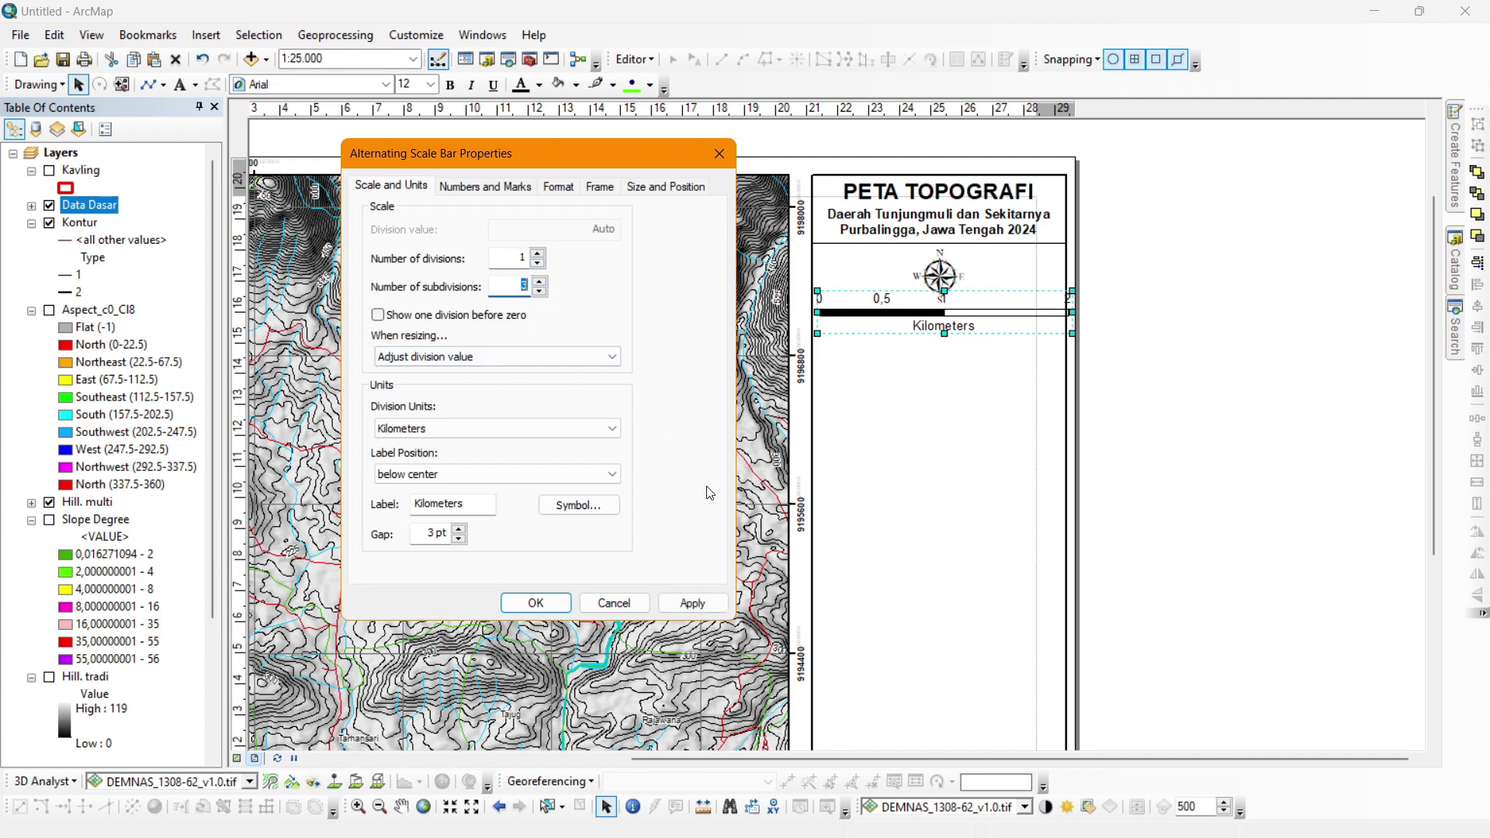
{"action": "double_click", "coordinate": [524, 286]}
{"action": "left_click", "coordinate": [691, 603]}
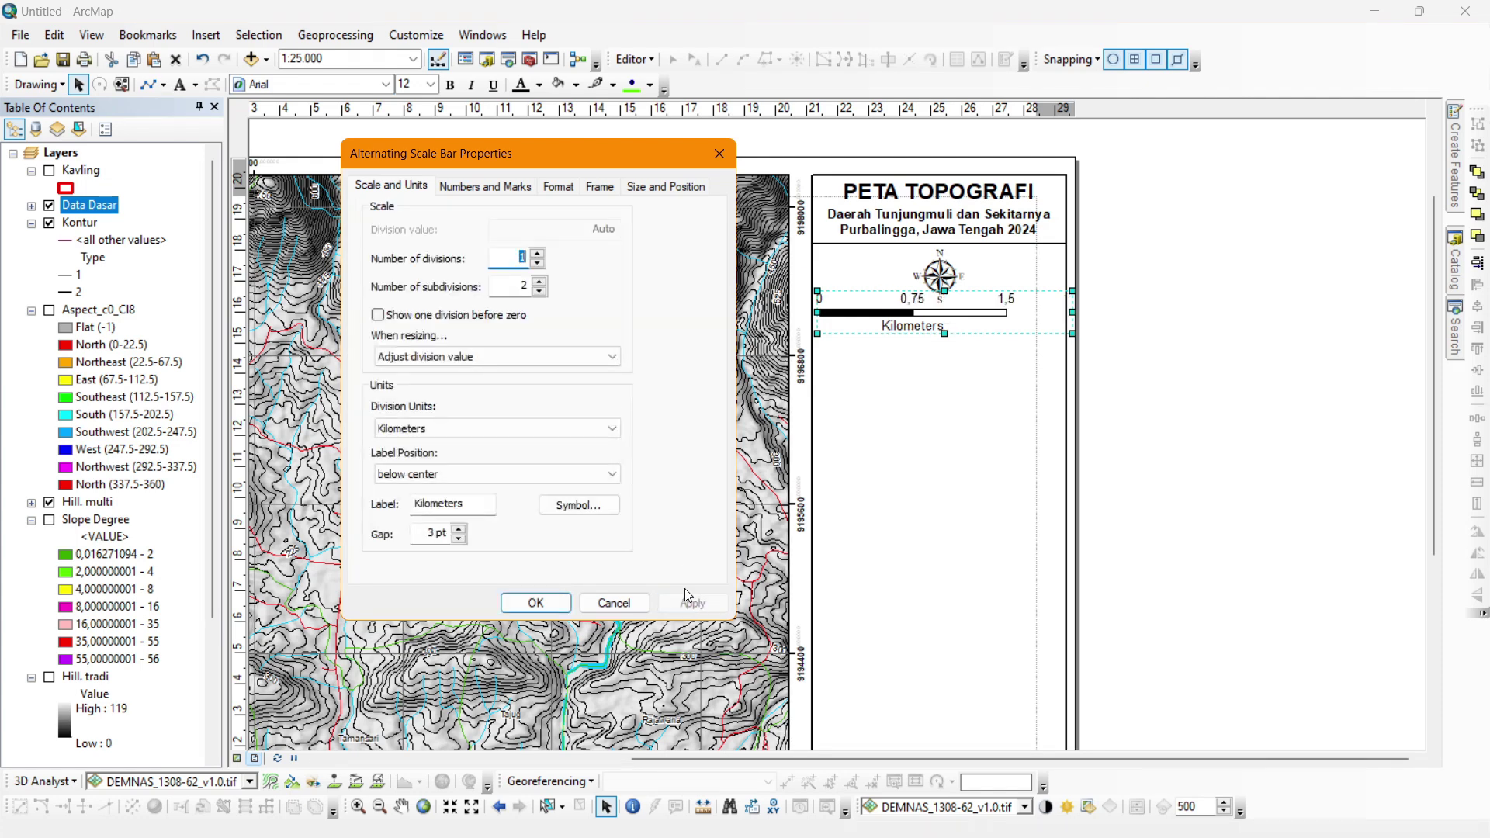
{"action": "left_click", "coordinate": [535, 603]}
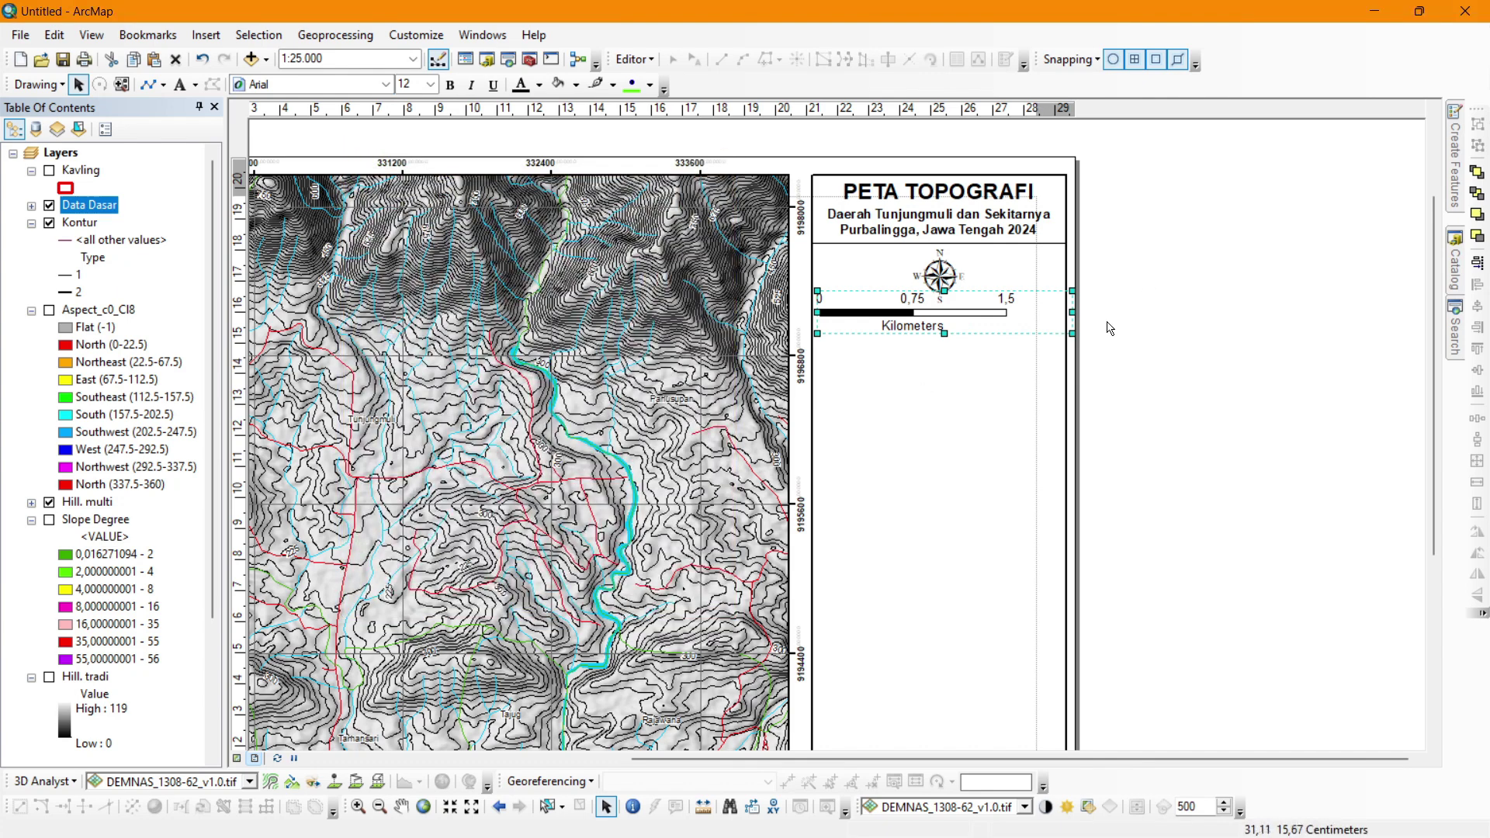
Narrow and shorten the scale bar, then centre it under the north arrow.
{"action": "left_click_drag", "start_coordinate": [1068, 313], "coordinate": [1011, 327]}
{"action": "left_click", "coordinate": [1175, 315]}
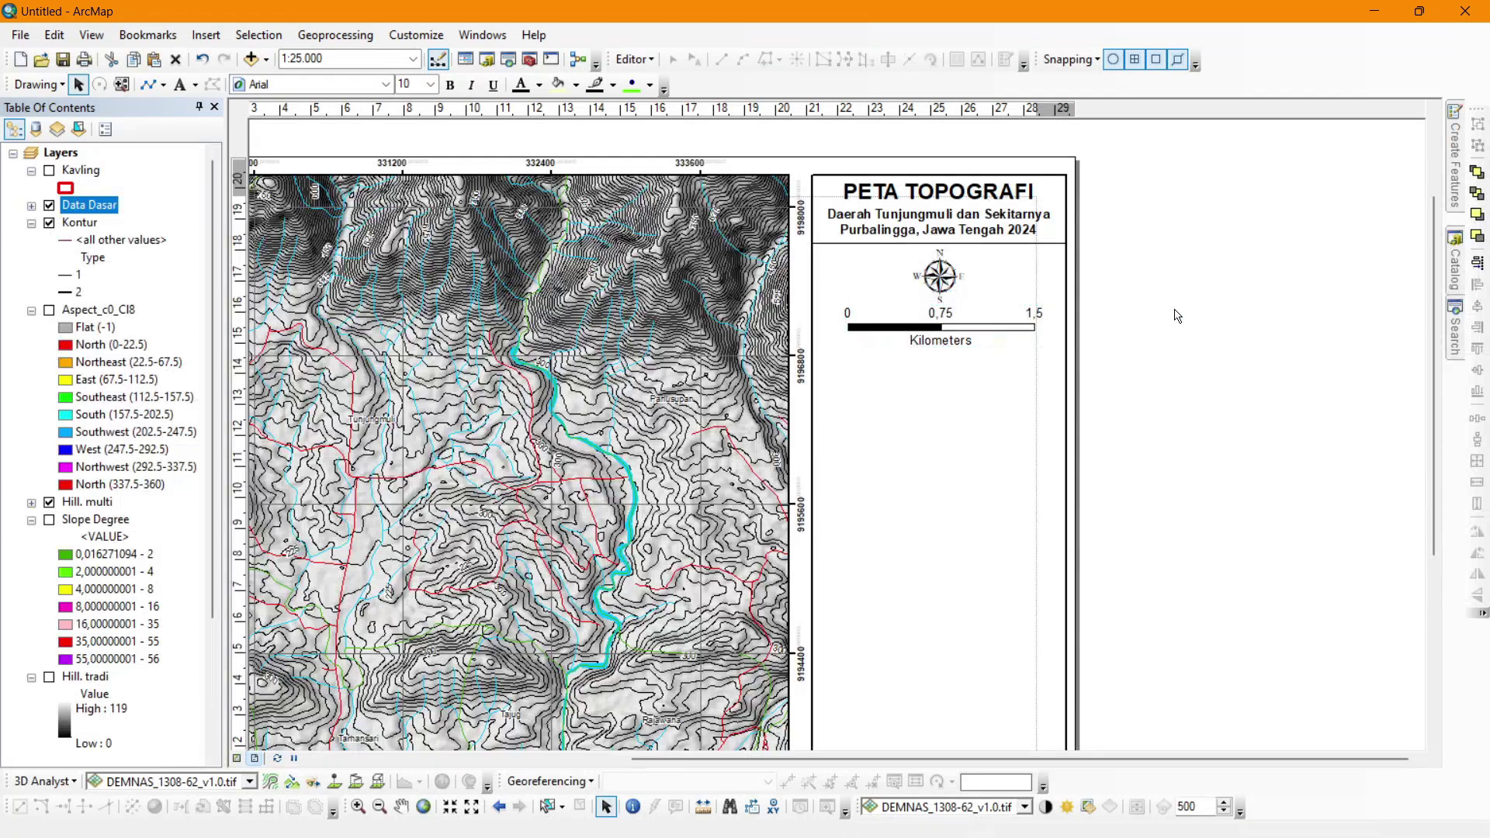
{"action": "left_click", "coordinate": [1036, 329]}
{"action": "left_click_drag", "start_coordinate": [945, 348], "coordinate": [944, 339]}
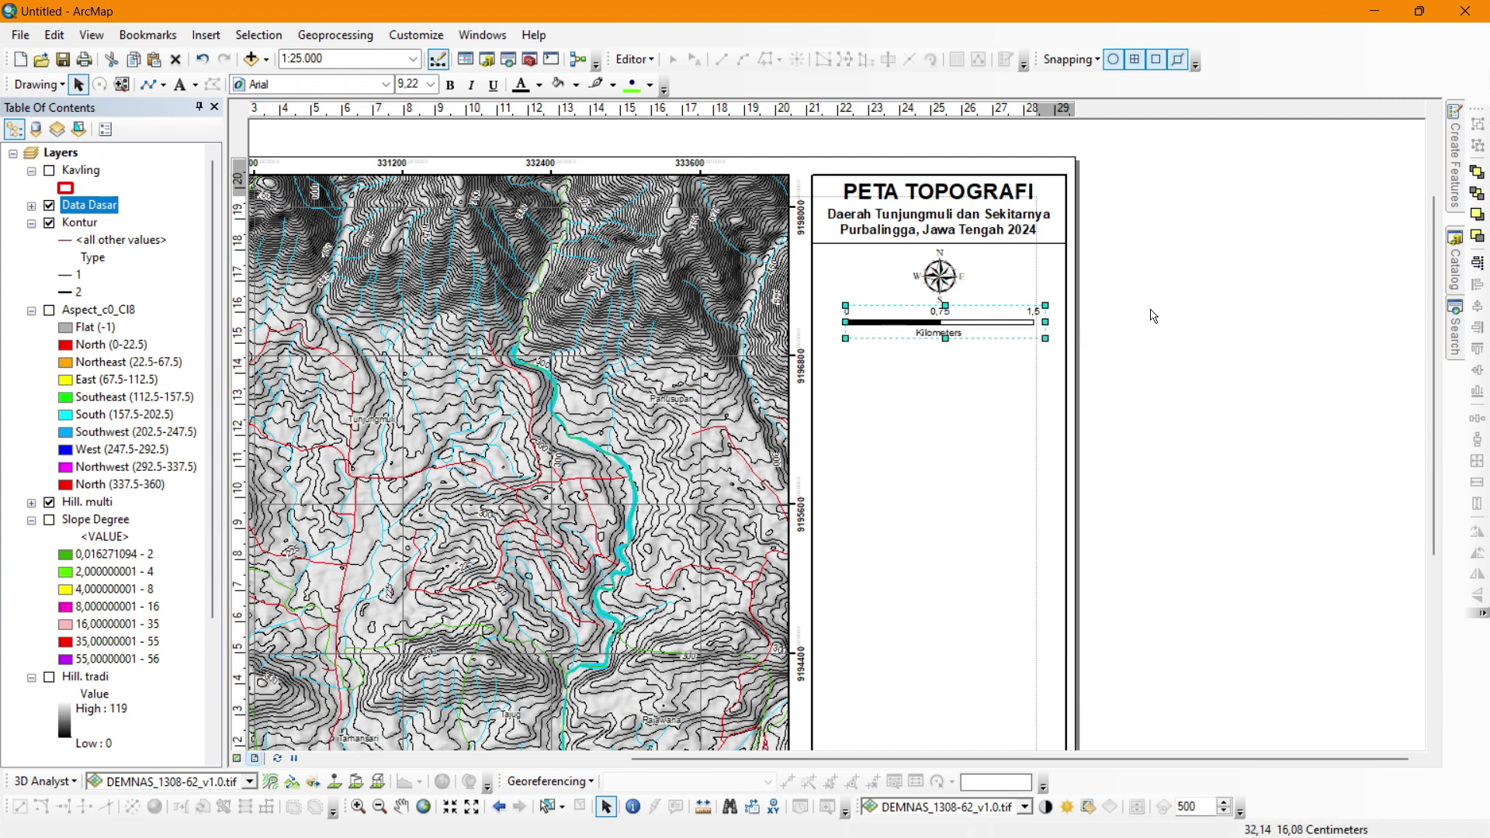
{"action": "left_click", "coordinate": [939, 275], "text": "shift"}
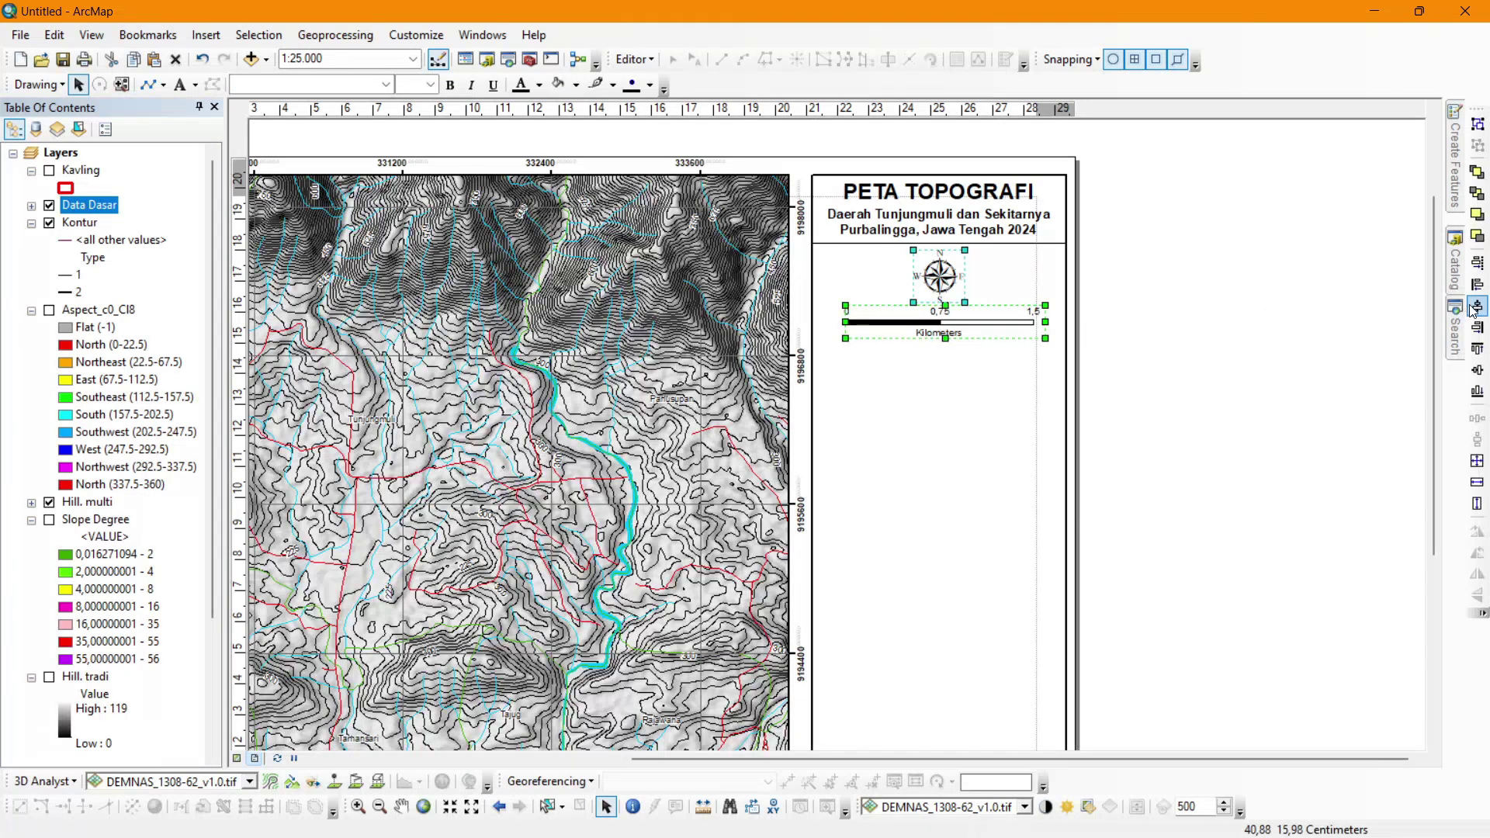
{"action": "left_click", "coordinate": [1472, 308]}
{"action": "left_click", "coordinate": [1233, 321]}
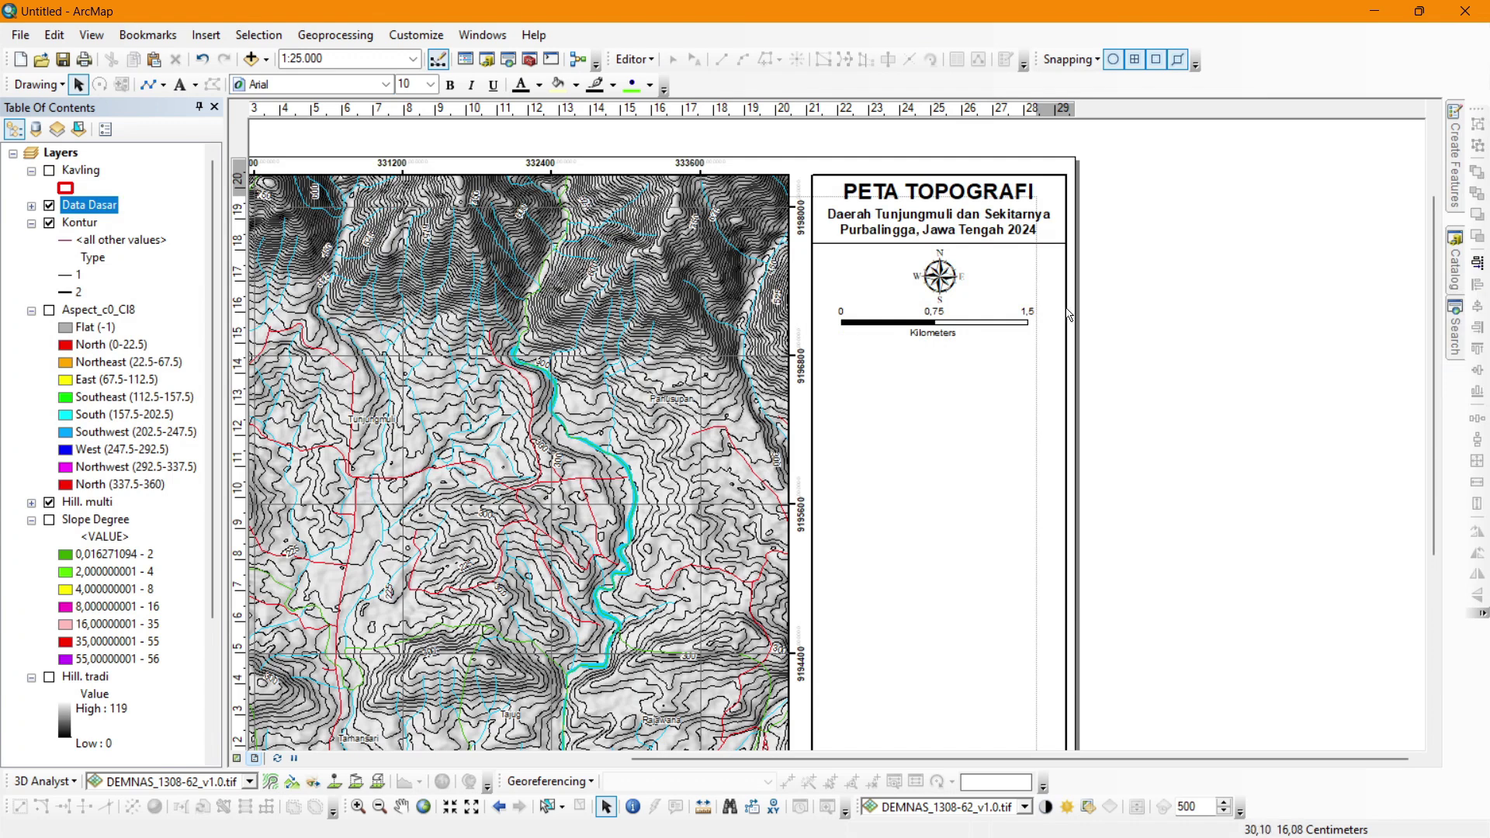
Widen and enlarge the scale bar slightly, then move it a little lower in the panel.
{"action": "left_click", "coordinate": [965, 320]}
{"action": "left_click_drag", "start_coordinate": [1040, 325], "coordinate": [1052, 323]}
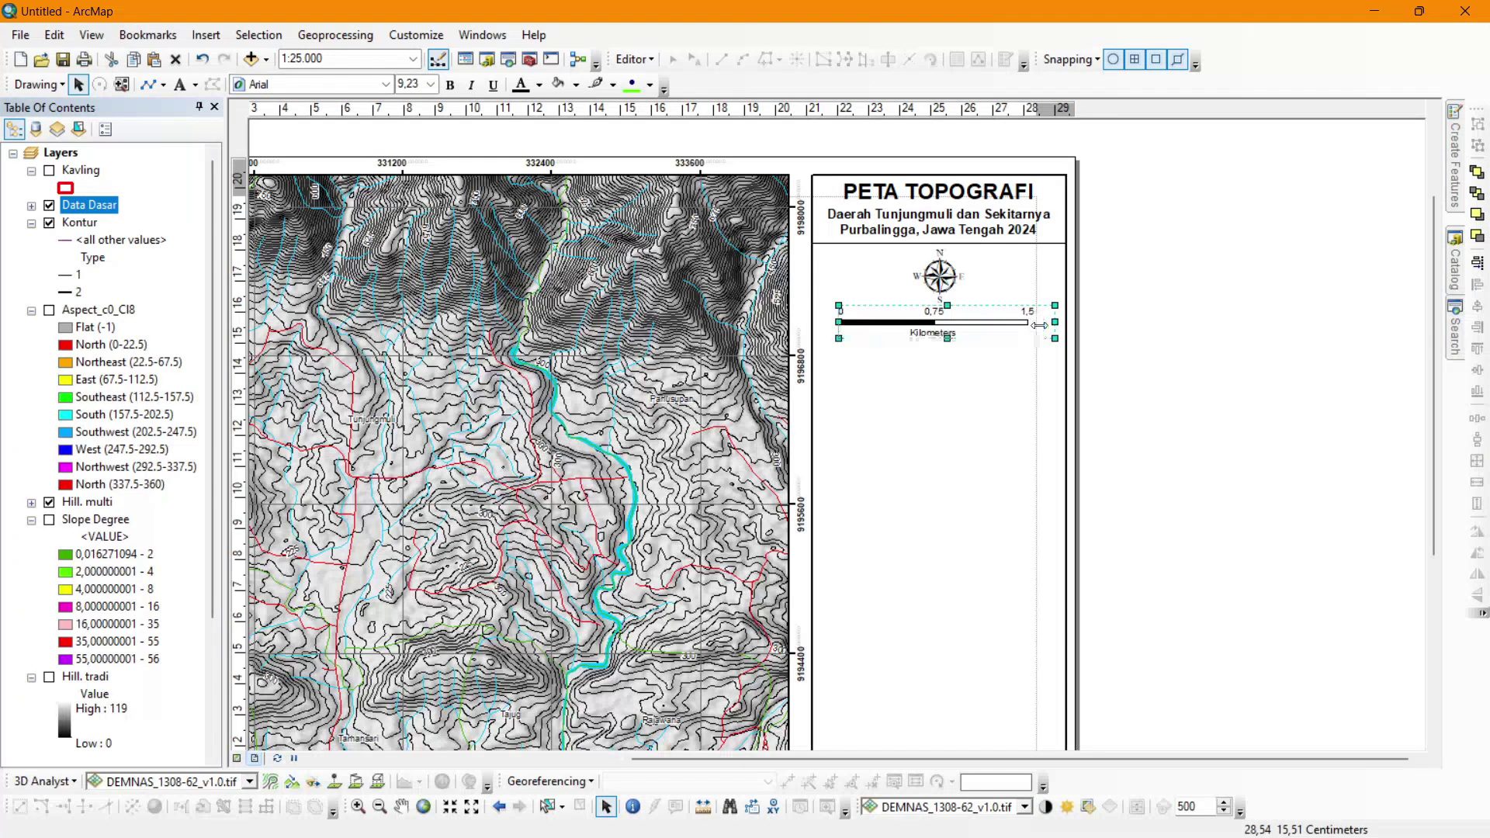
{"action": "left_click_drag", "start_coordinate": [940, 339], "coordinate": [942, 348]}
{"action": "left_click", "coordinate": [949, 368], "text": "shift"}
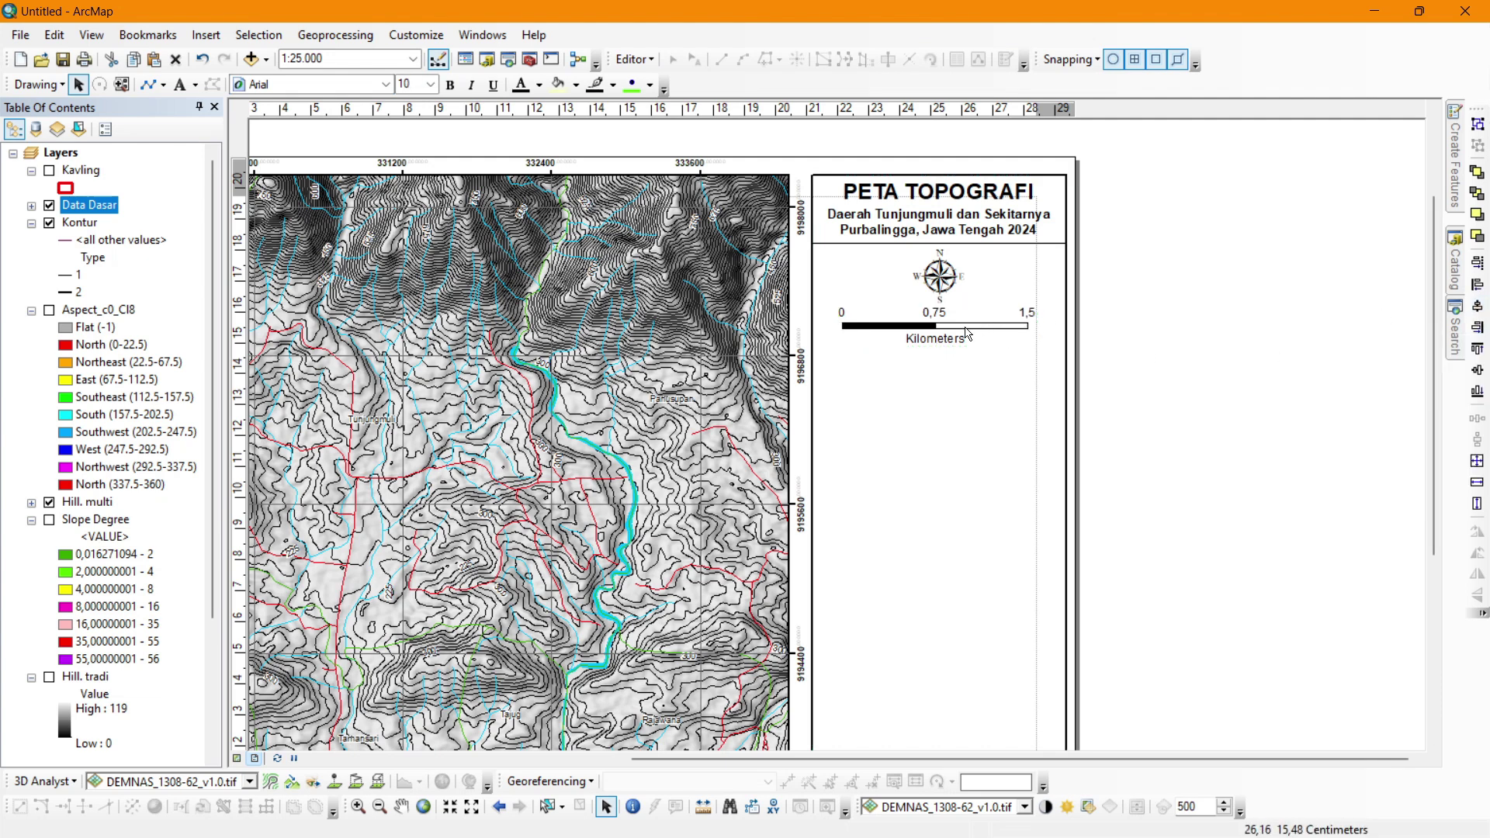
{"action": "left_click_drag", "start_coordinate": [958, 340], "coordinate": [959, 369]}
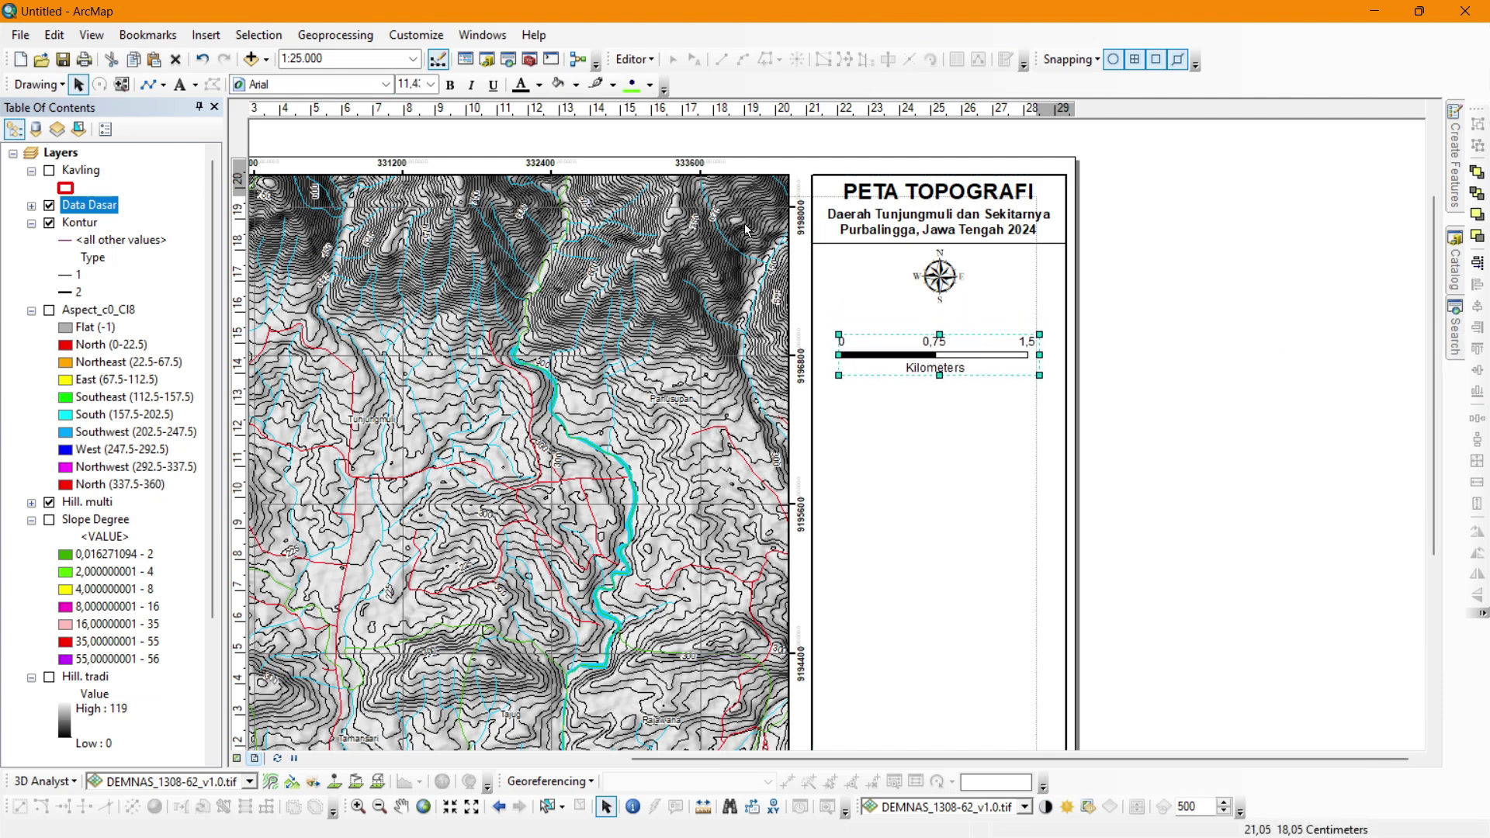
Insert a scale text in Absolute 1:25.000 style and place it under the north arrow.
{"action": "left_click", "coordinate": [205, 35]}
{"action": "left_click", "coordinate": [248, 236]}
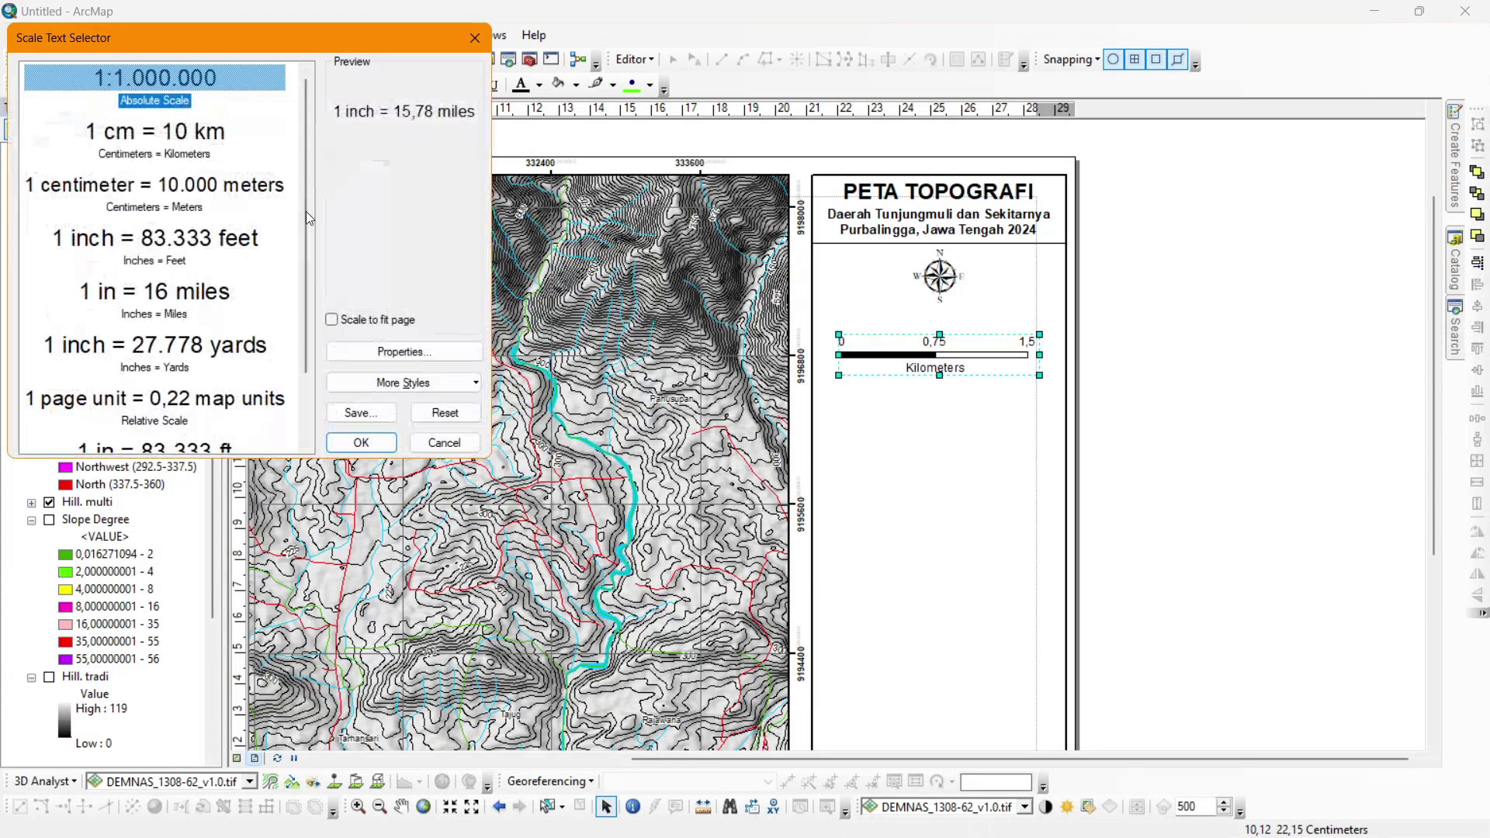
{"action": "left_click", "coordinate": [382, 444]}
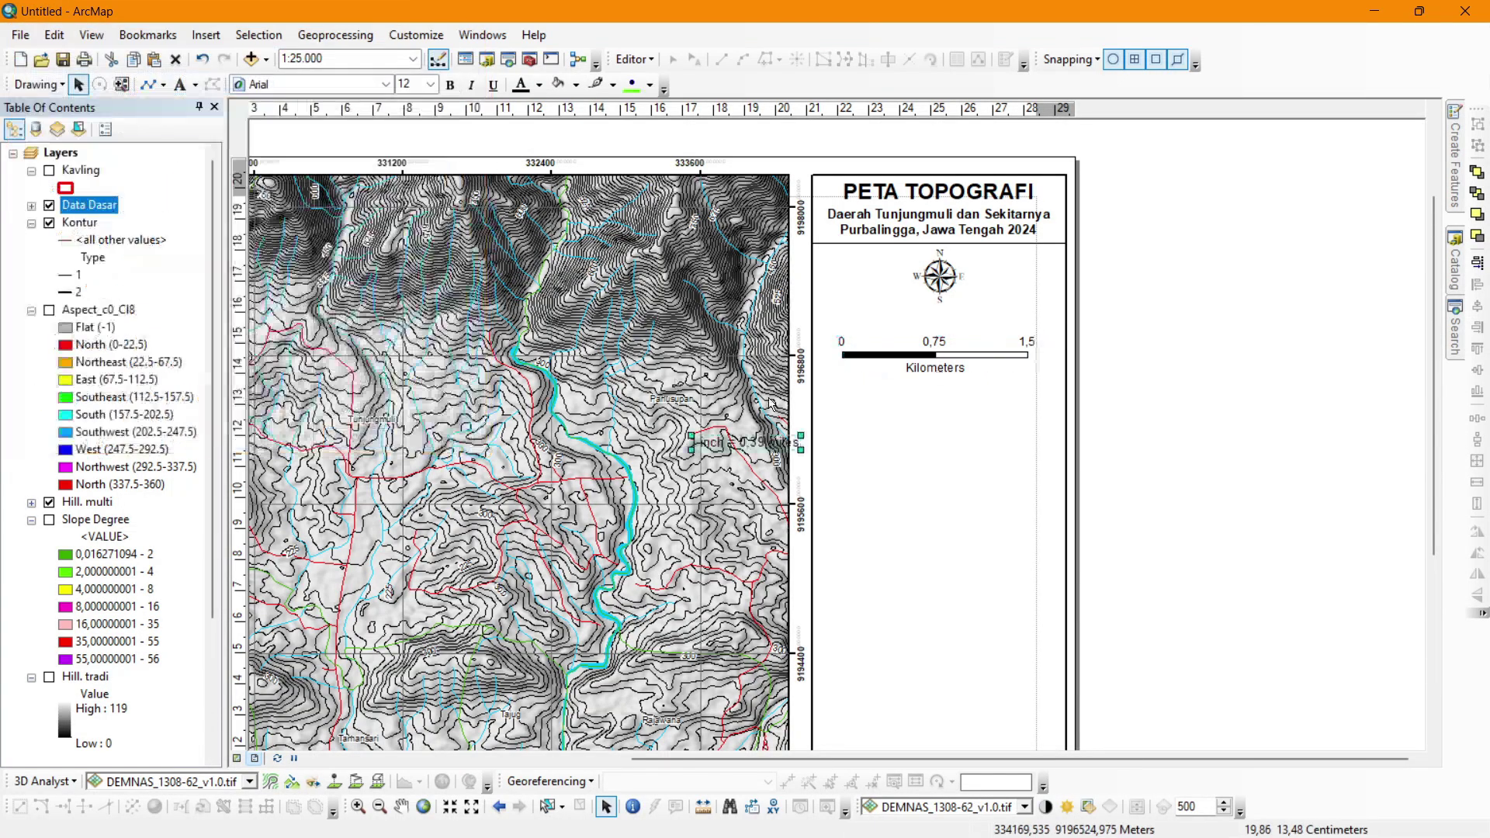
{"action": "left_click_drag", "start_coordinate": [767, 442], "coordinate": [950, 319]}
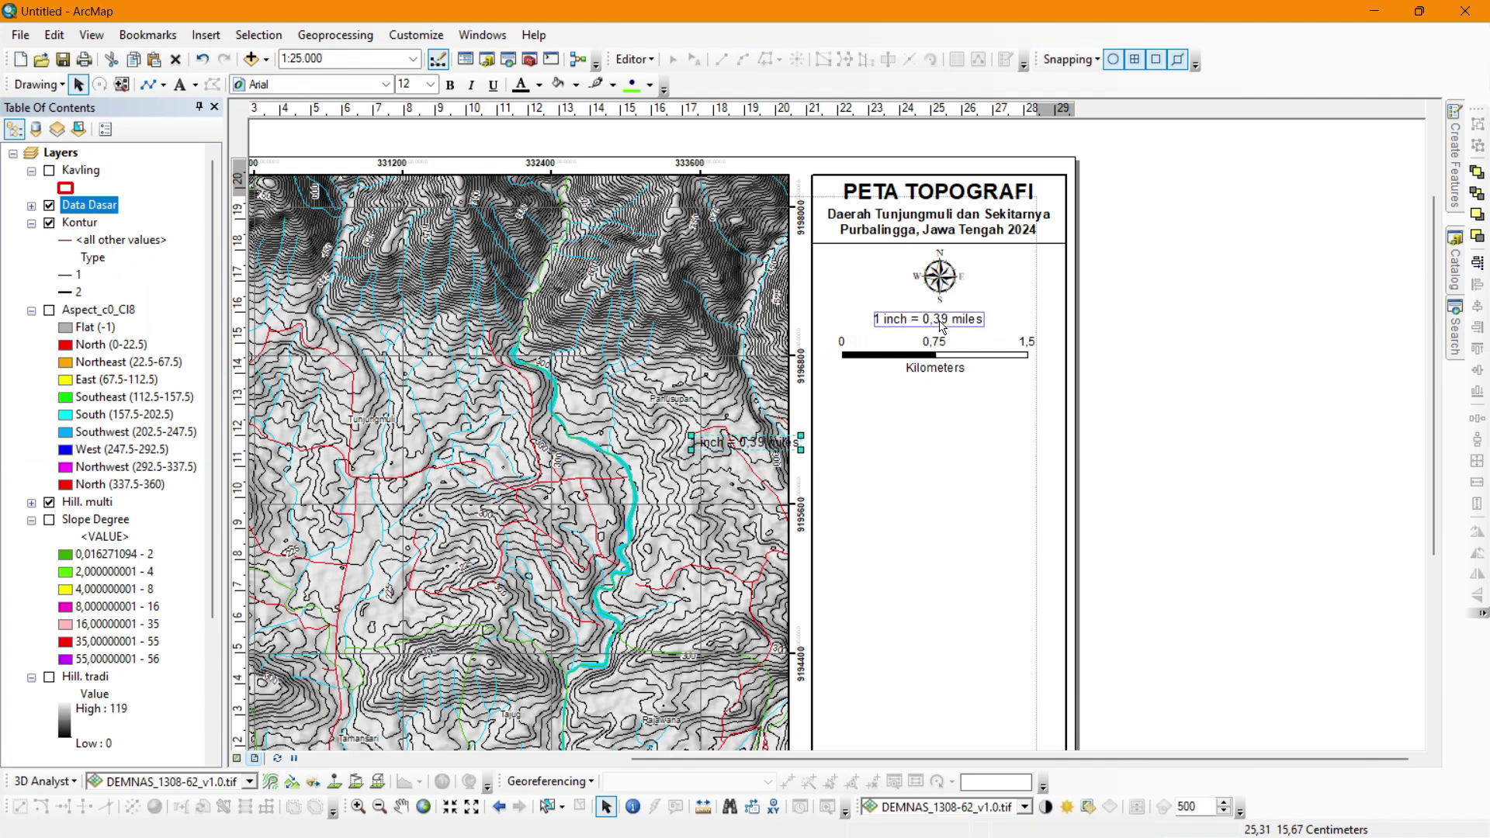
{"action": "right_click", "coordinate": [942, 317]}
{"action": "left_click", "coordinate": [1024, 660]}
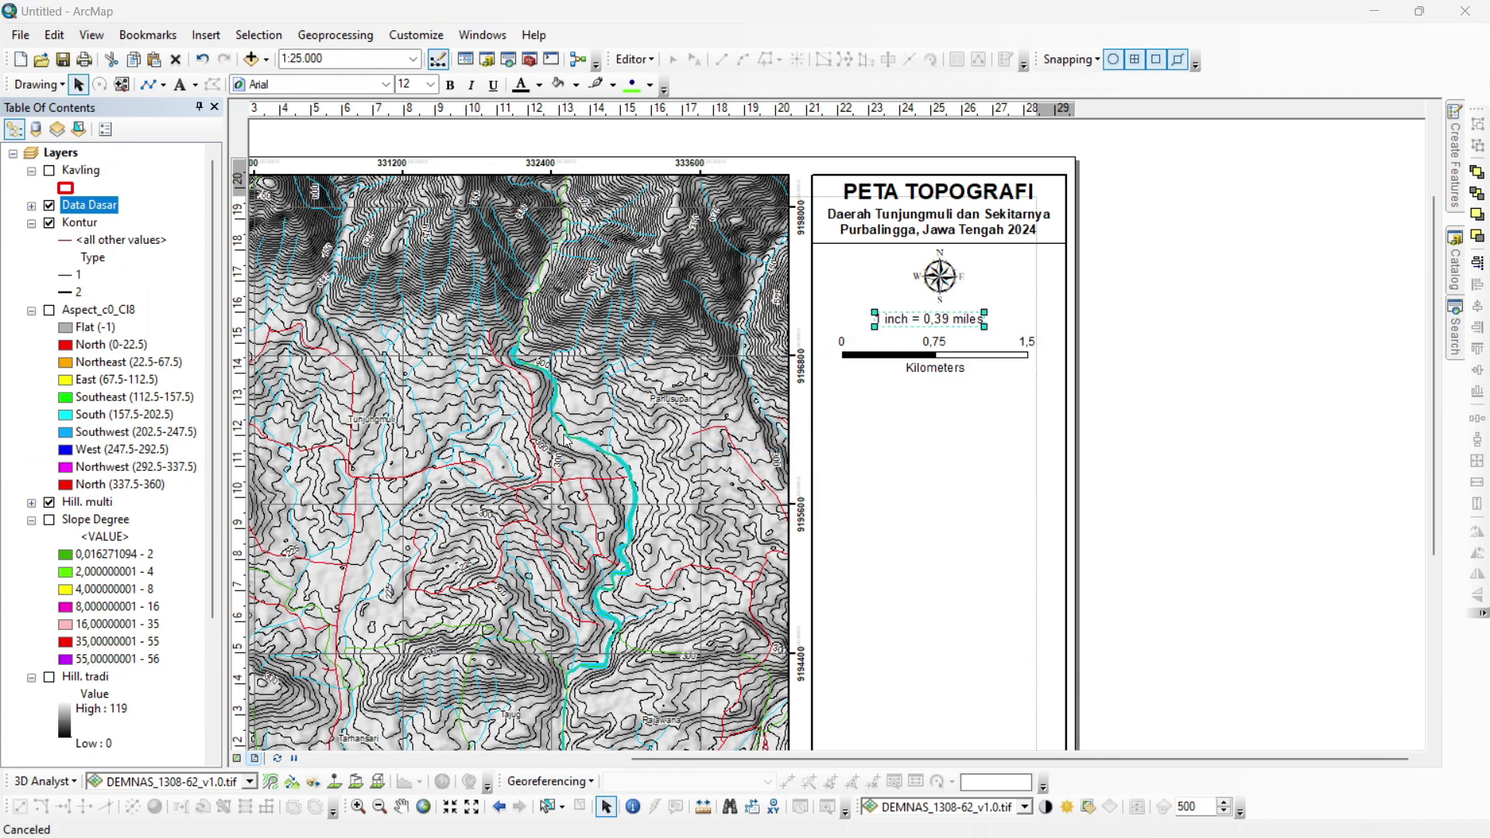
{"action": "left_click", "coordinate": [624, 312]}
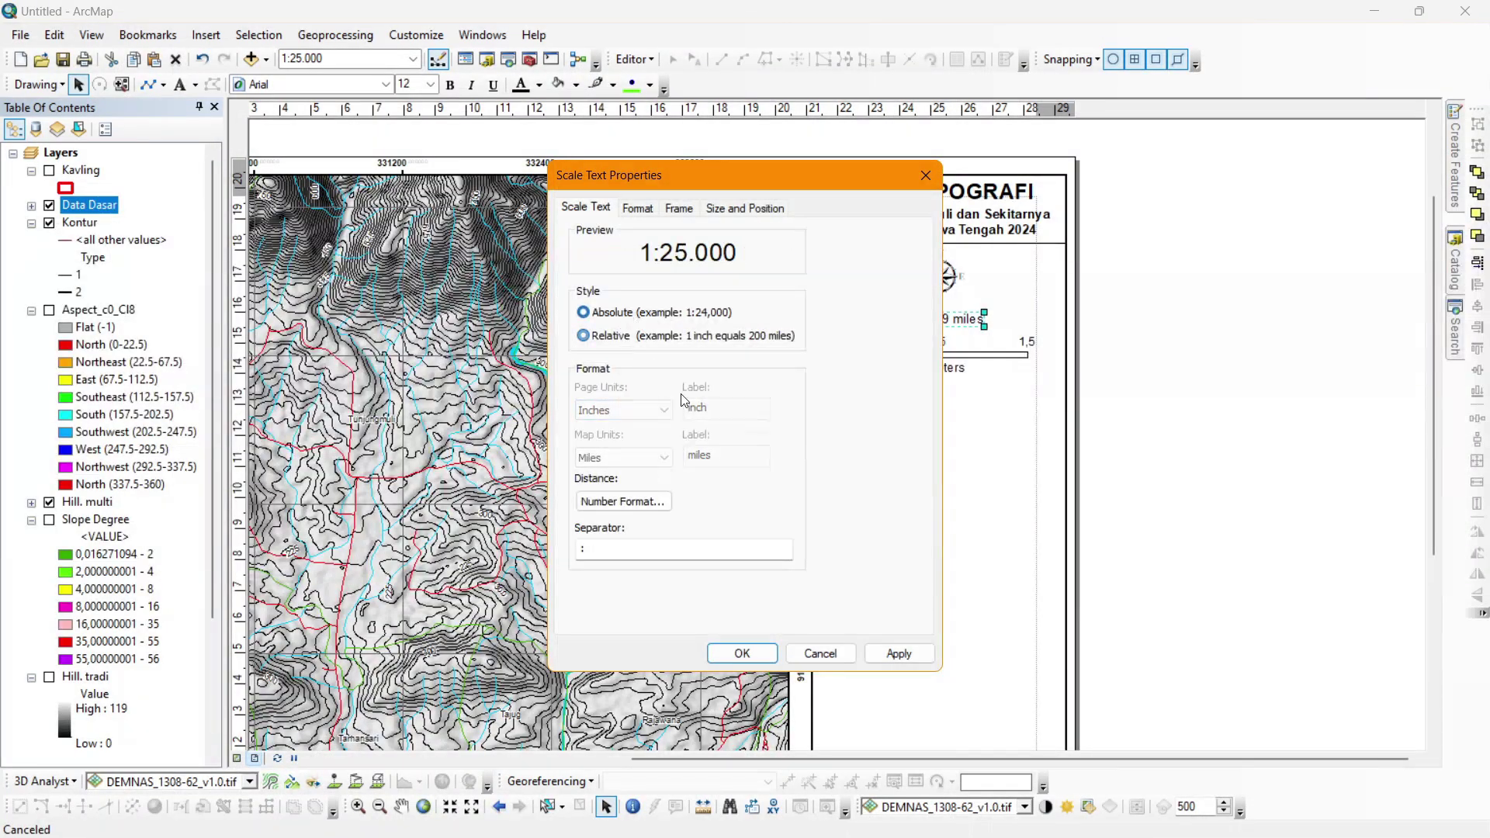
{"action": "left_click", "coordinate": [742, 652]}
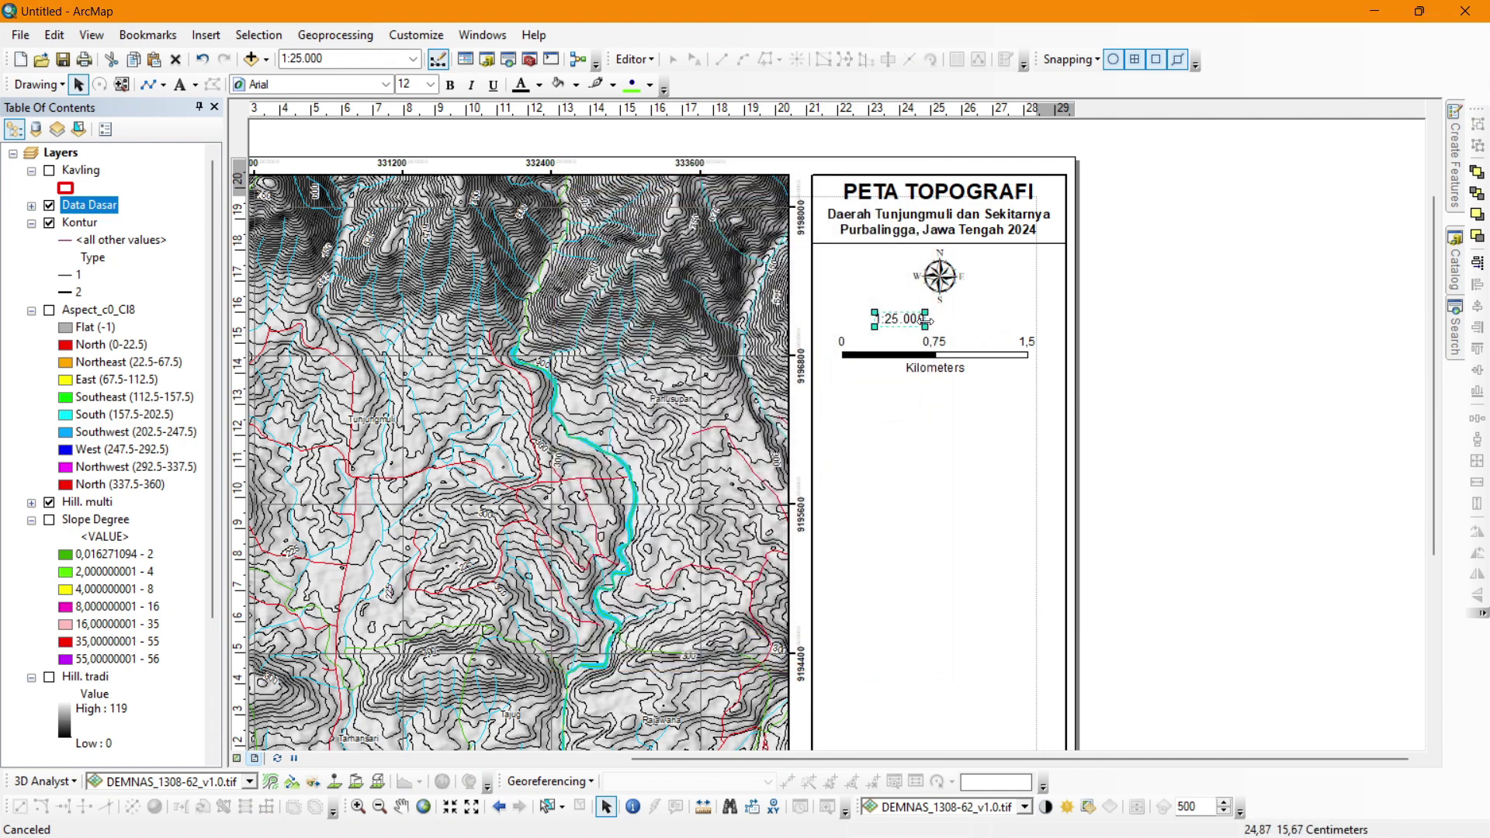
Centre the 1:25.000 scale text in the panel, unbolded and nudged slightly upward.
{"action": "left_click", "coordinate": [450, 84]}
{"action": "left_click", "coordinate": [1001, 437], "text": "shift"}
{"action": "left_click", "coordinate": [1477, 306]}
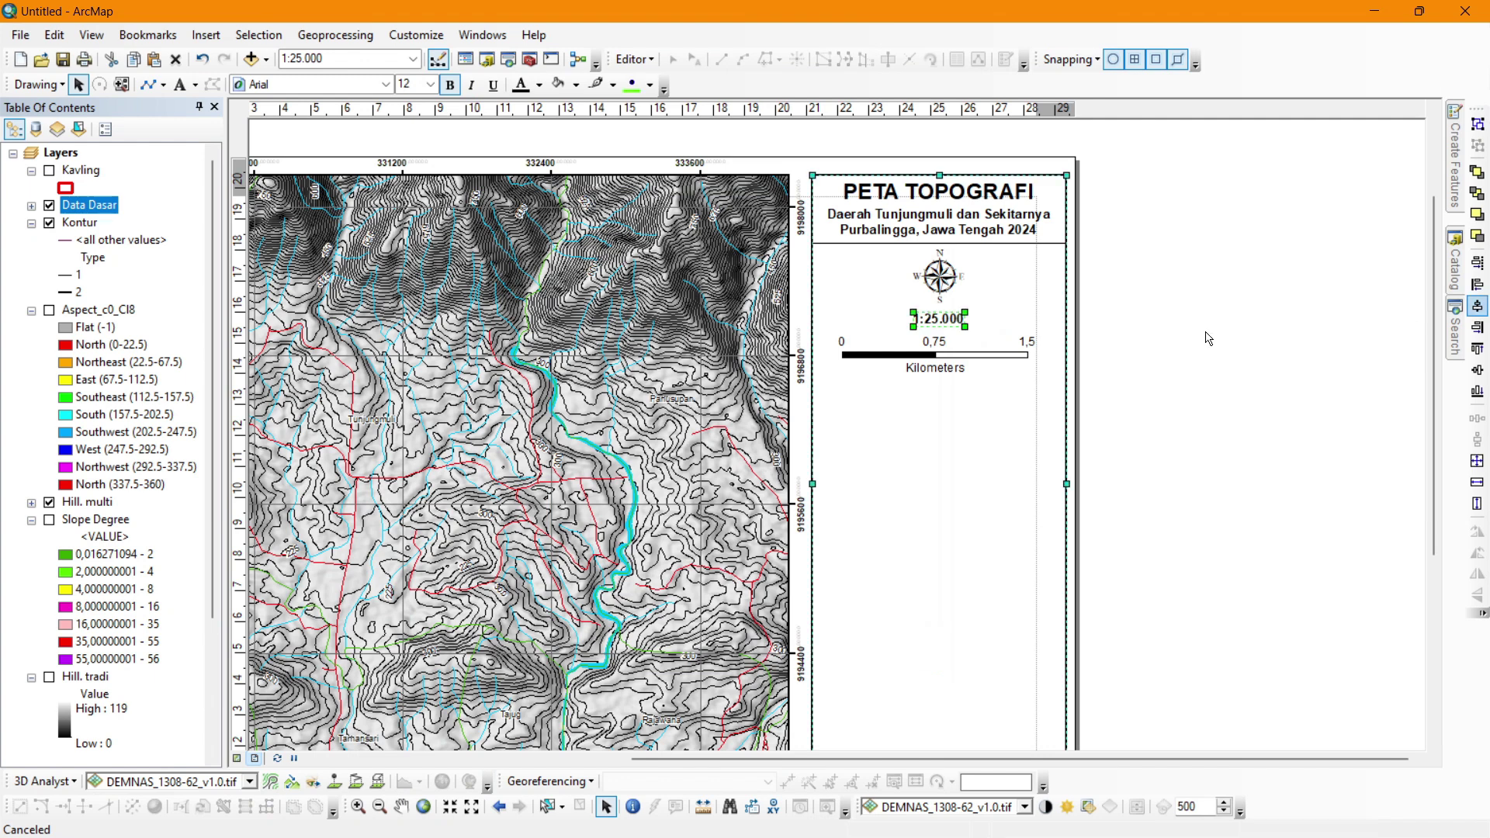
{"action": "left_click", "coordinate": [1144, 349]}
{"action": "left_click", "coordinate": [939, 318]}
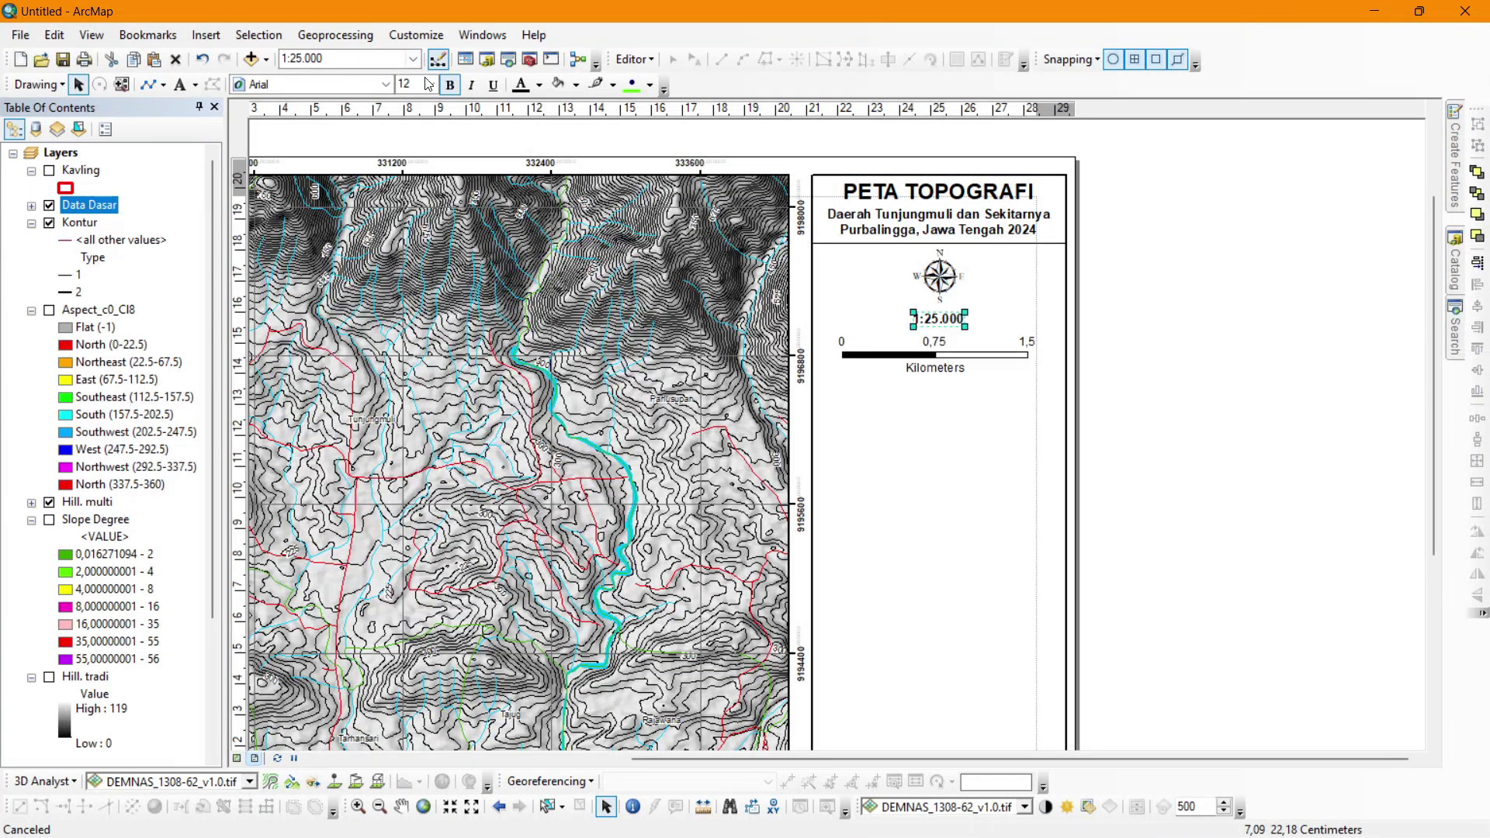
{"action": "left_click", "coordinate": [450, 89]}
{"action": "left_click", "coordinate": [1153, 289]}
{"action": "left_click", "coordinate": [929, 318]}
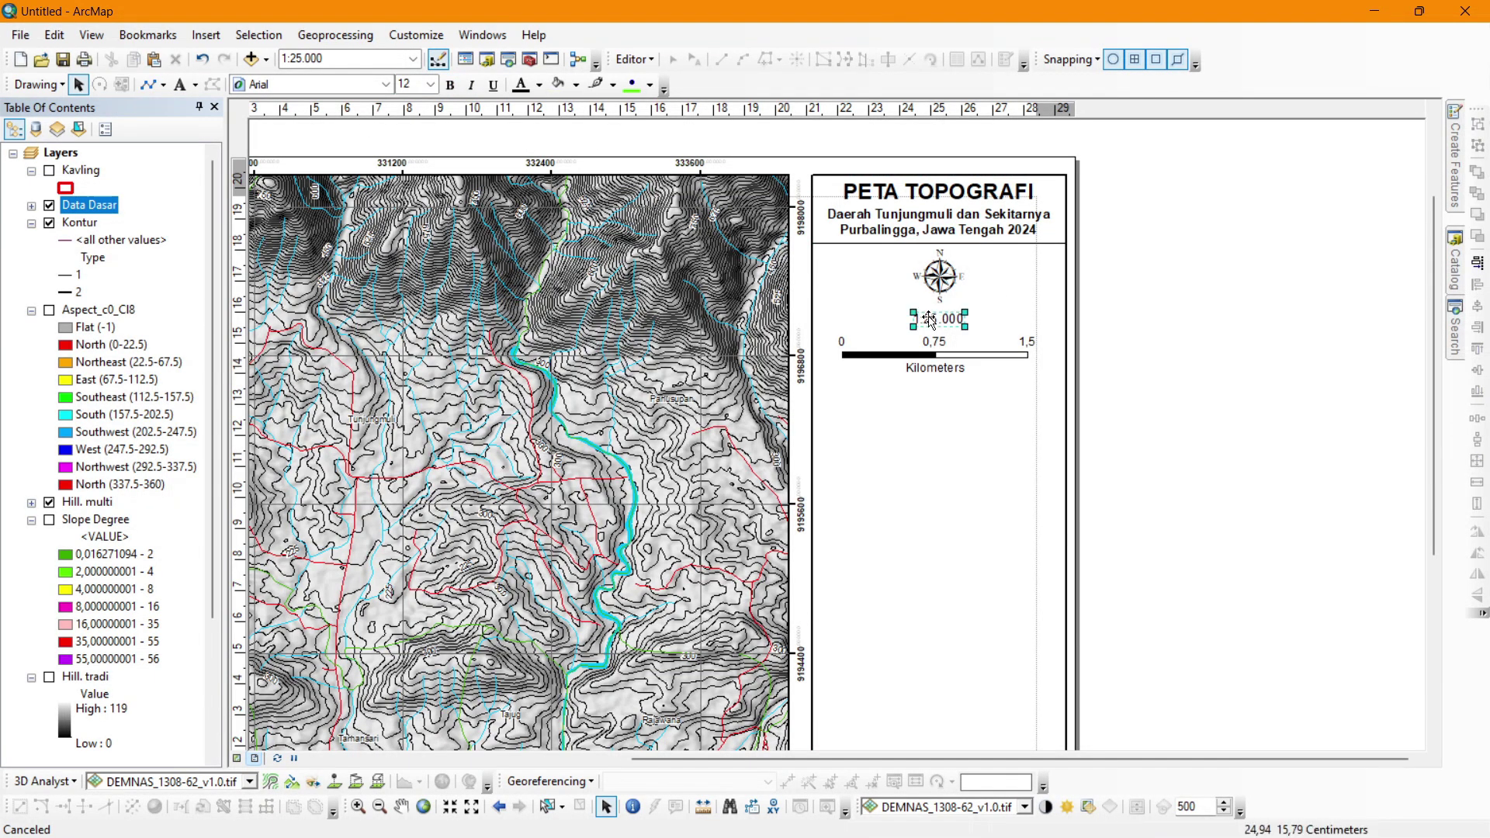
{"action": "left_click_drag", "start_coordinate": [931, 320], "coordinate": [939, 314]}
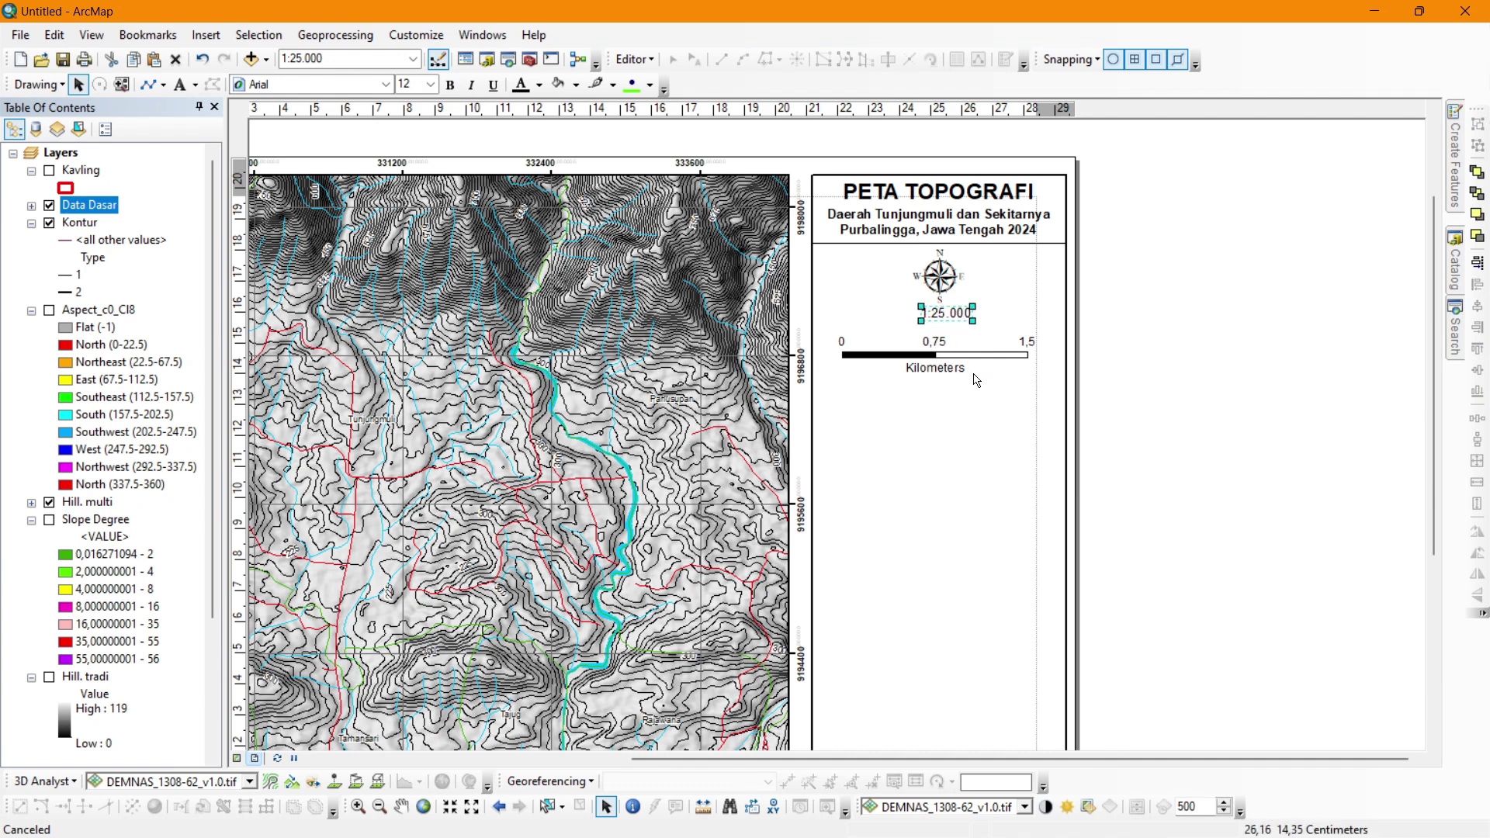
Move the scale bar up beneath the scale text and re-centre it in the panel.
{"action": "left_click", "coordinate": [976, 378], "text": "shift"}
{"action": "left_click", "coordinate": [922, 357]}
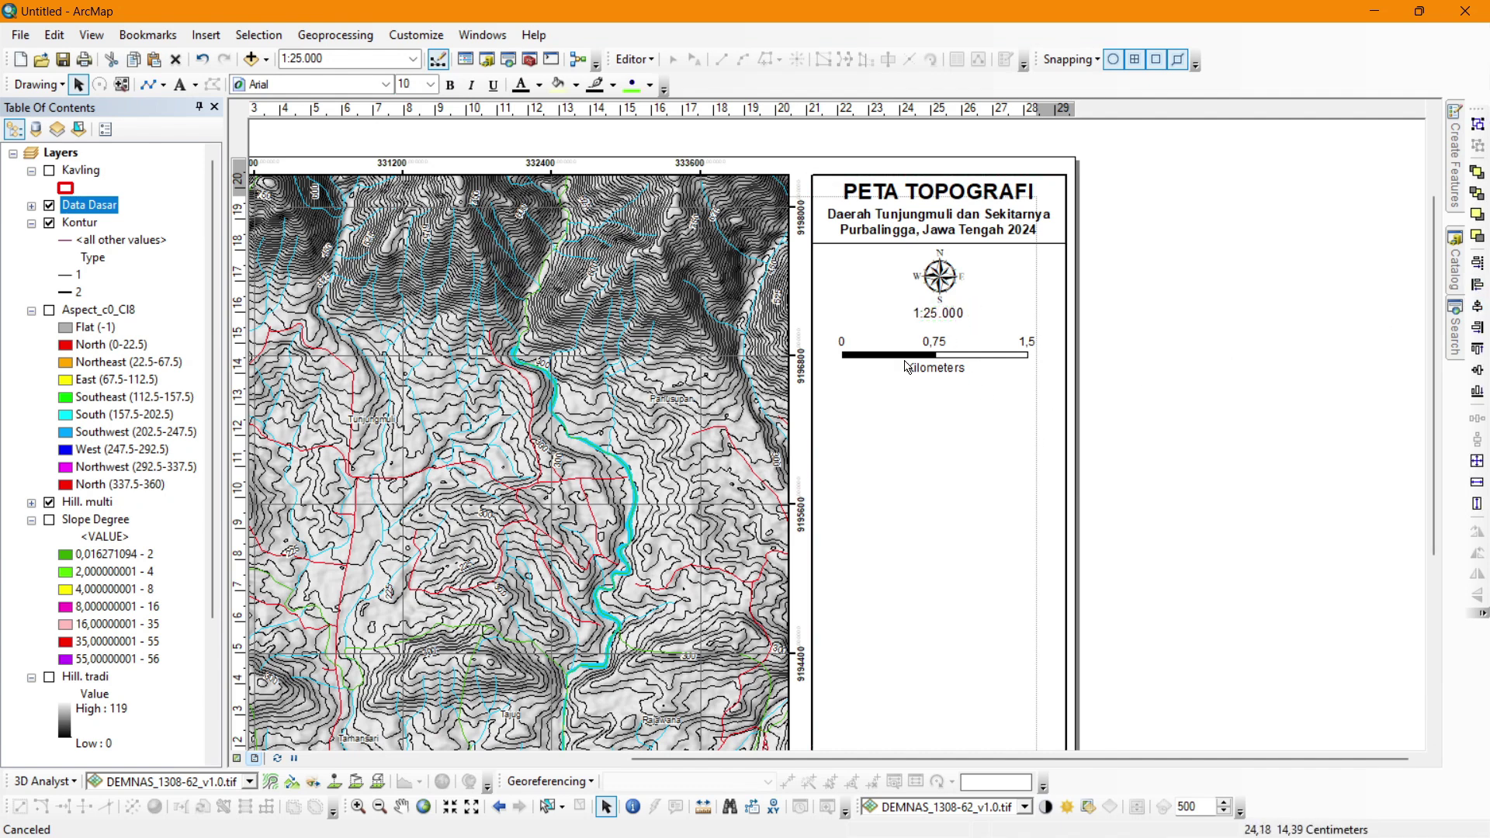
{"action": "left_click_drag", "start_coordinate": [923, 357], "coordinate": [918, 345]}
{"action": "left_click", "coordinate": [951, 420], "text": "shift"}
{"action": "left_click", "coordinate": [1477, 306]}
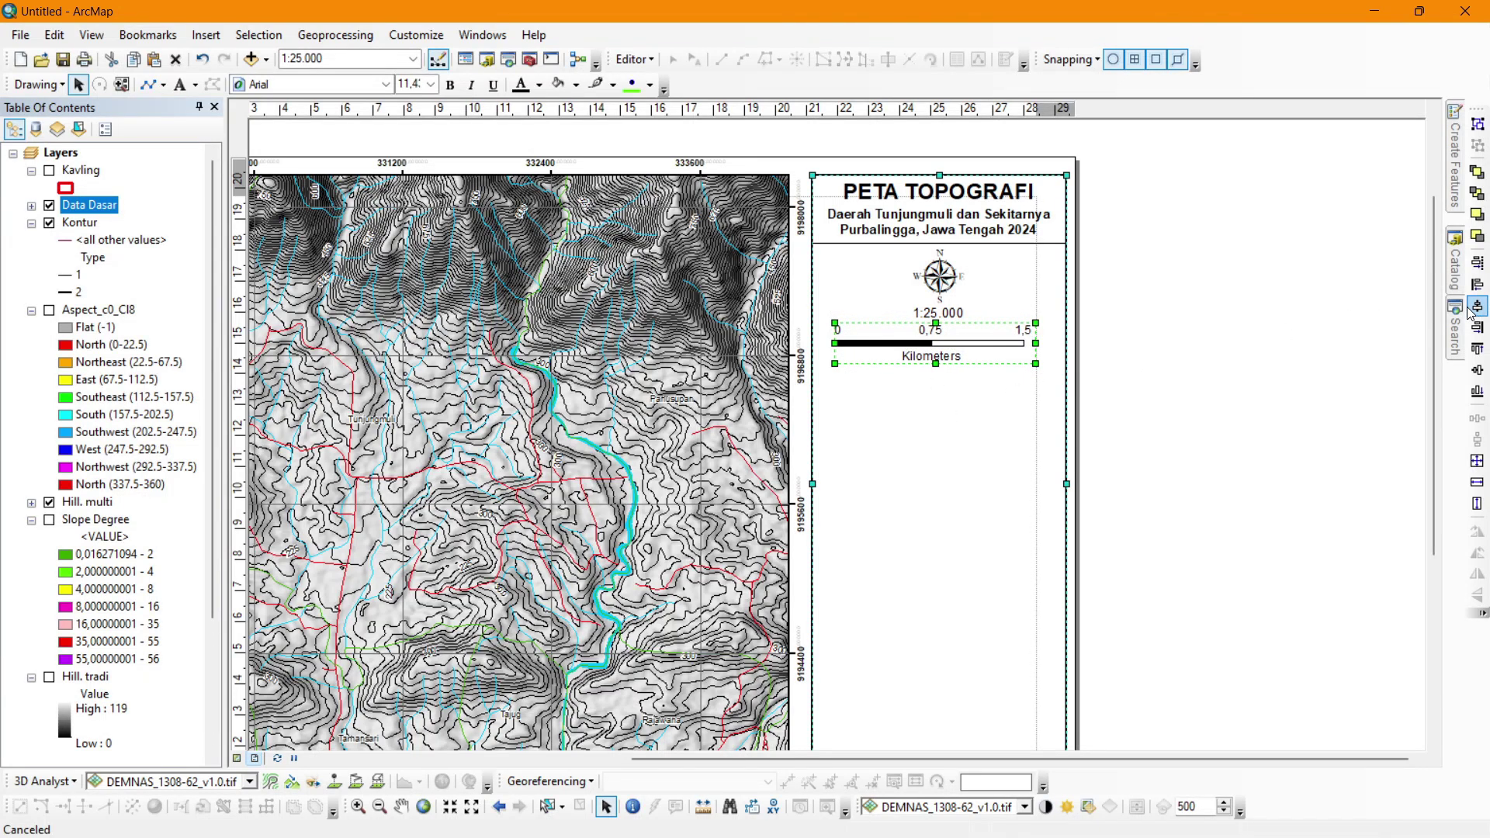
{"action": "left_click", "coordinate": [1255, 370]}
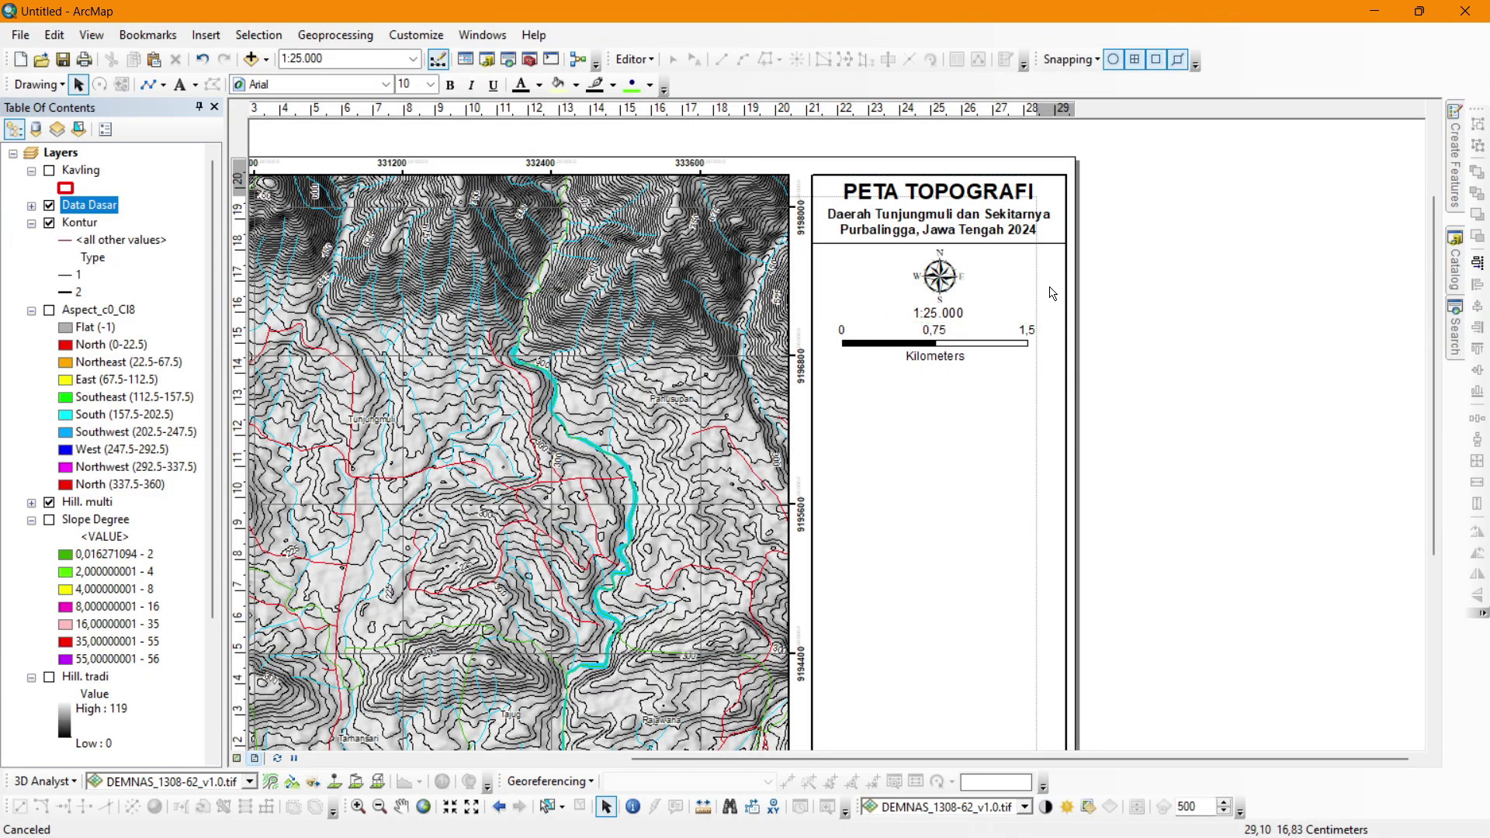
Insert the Coordinate System dynamic text and convert it to editable graphic text.
{"action": "left_click", "coordinate": [206, 35]}
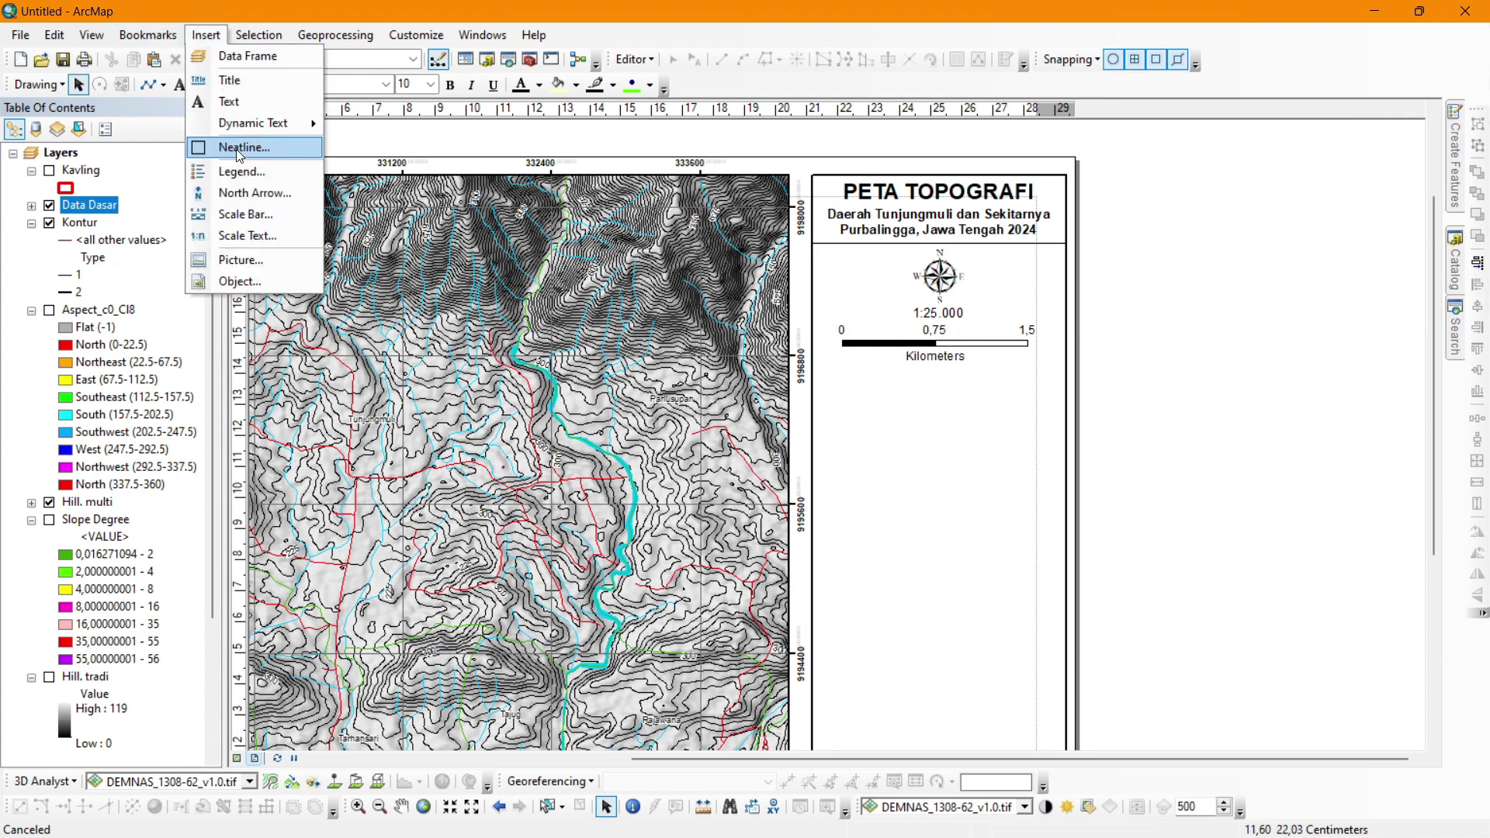
{"action": "mouse_move", "coordinate": [250, 127]}
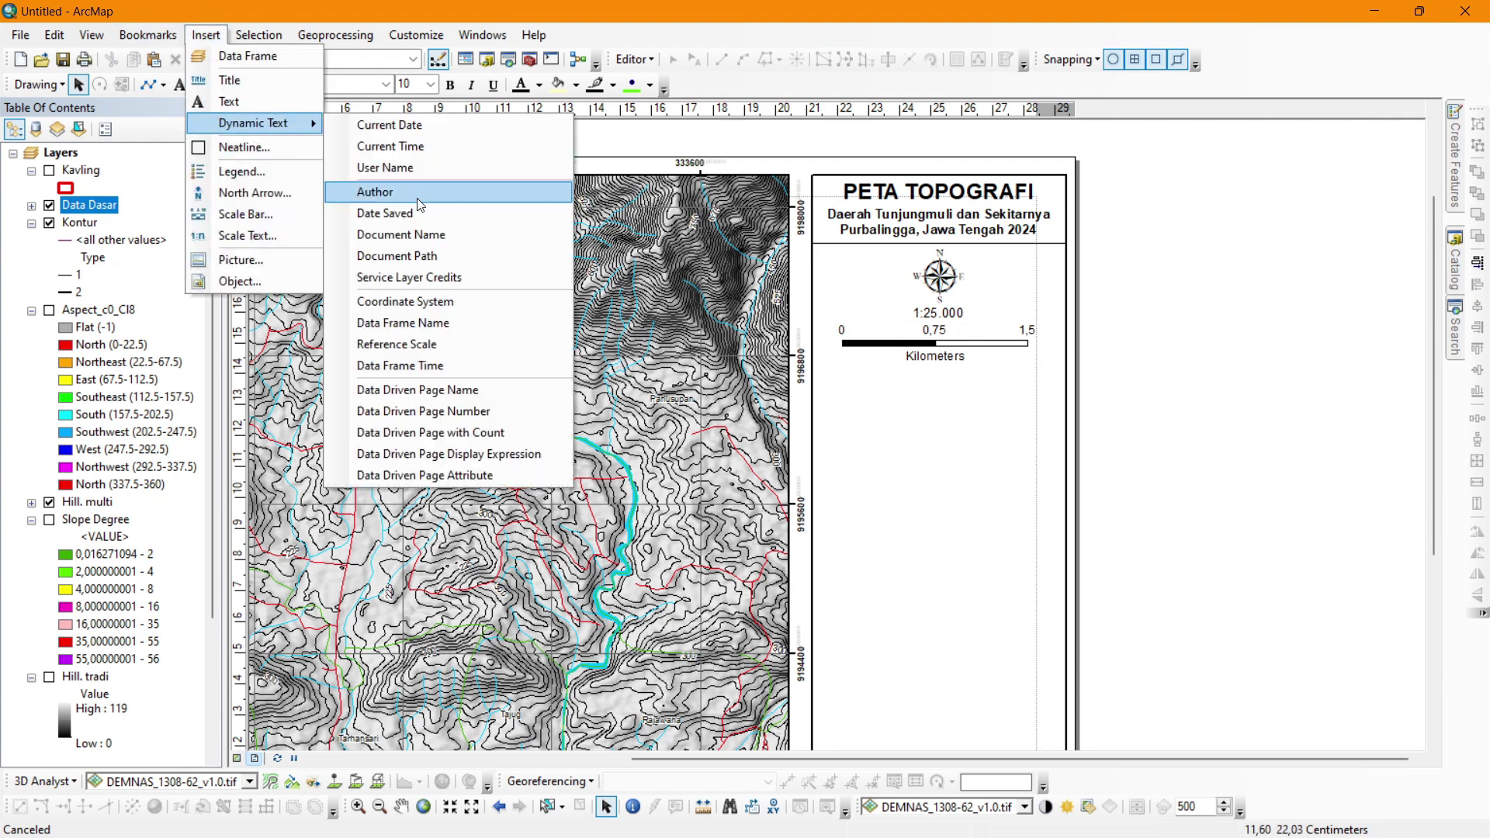
{"action": "left_click", "coordinate": [444, 302]}
{"action": "right_click", "coordinate": [906, 495]}
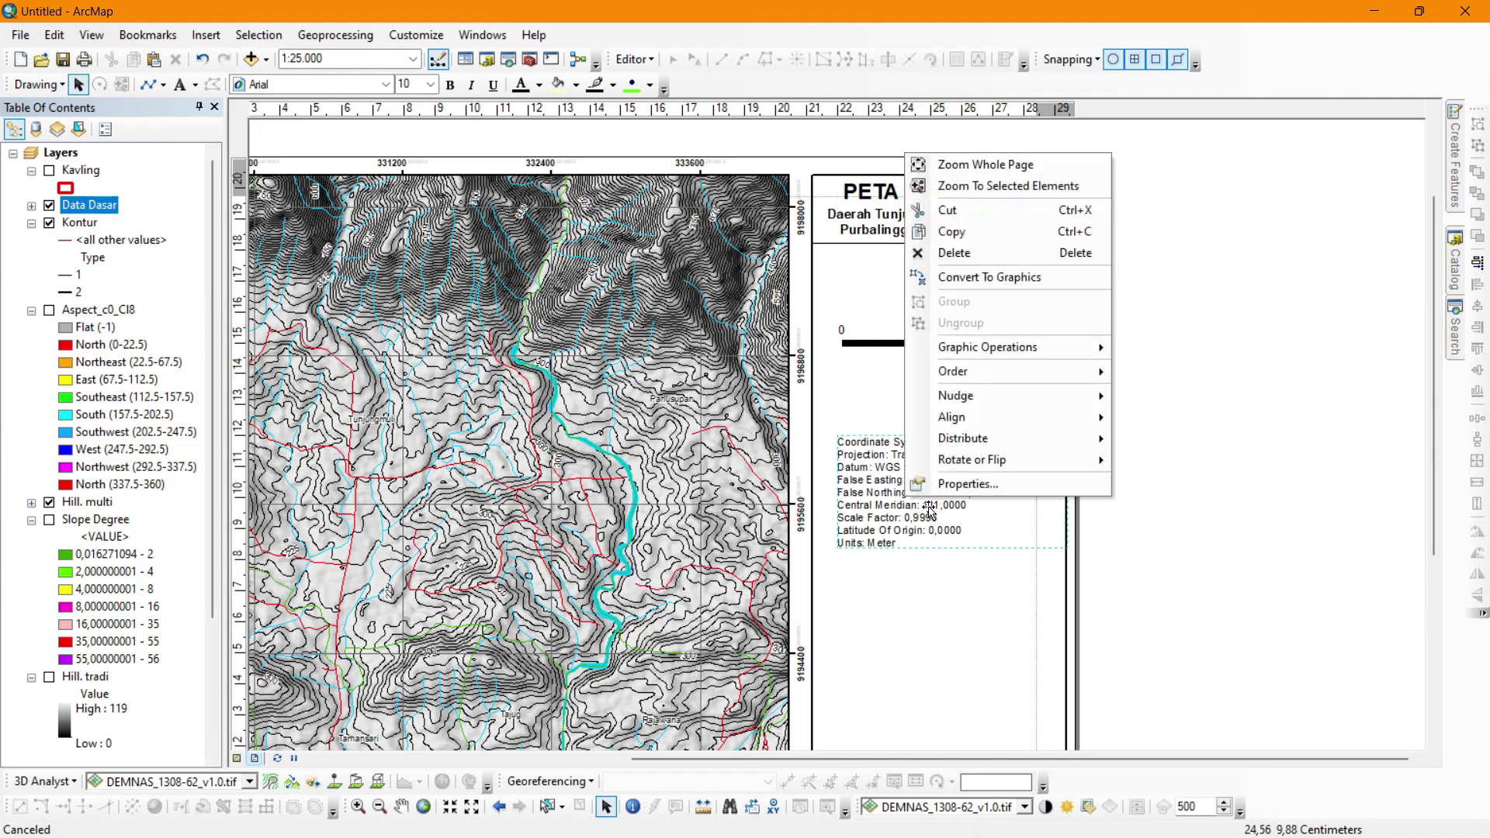
{"action": "left_click", "coordinate": [985, 277]}
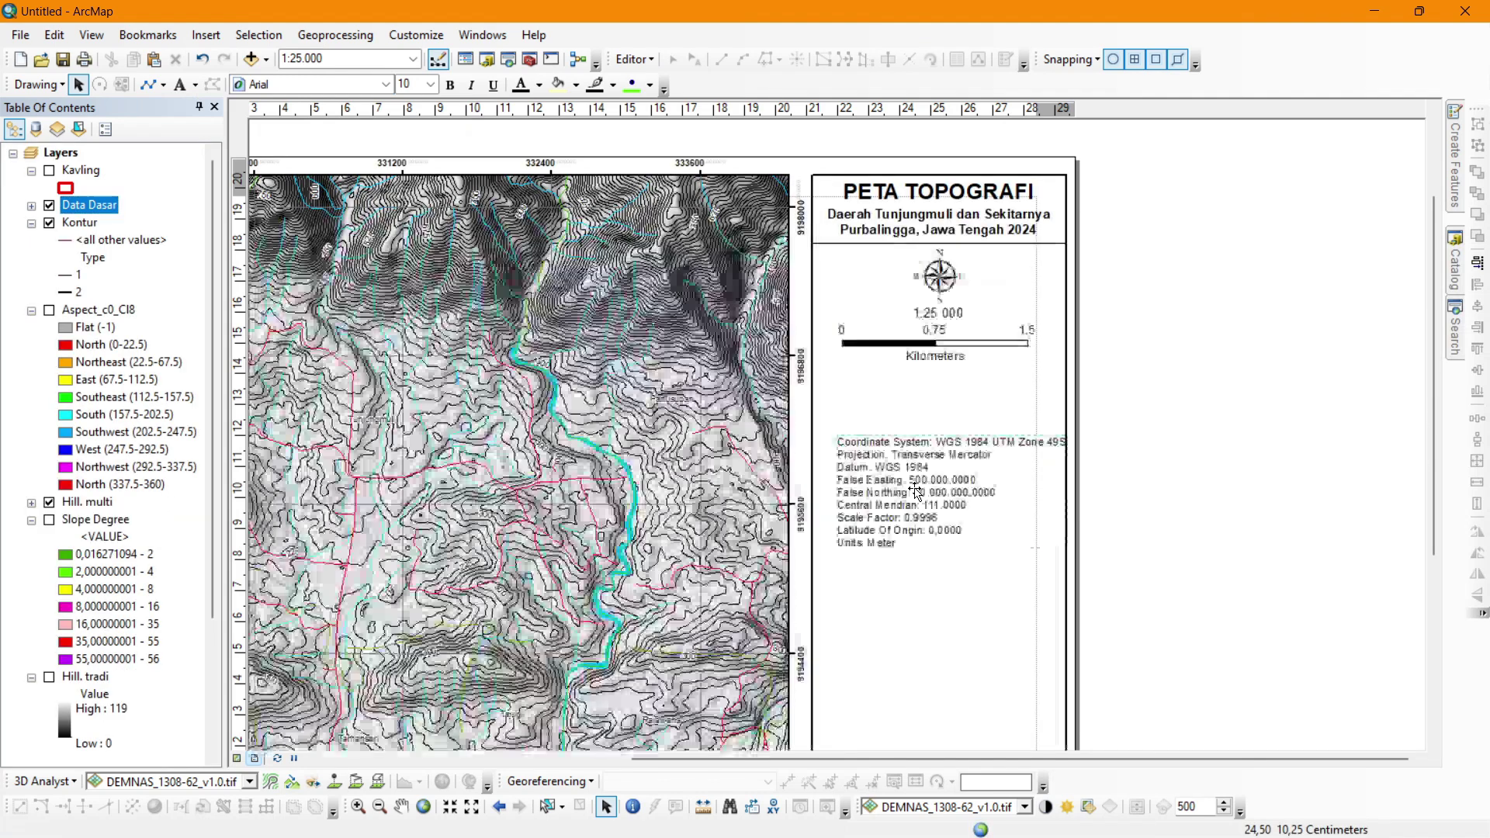
{"action": "right_click", "coordinate": [916, 490]}
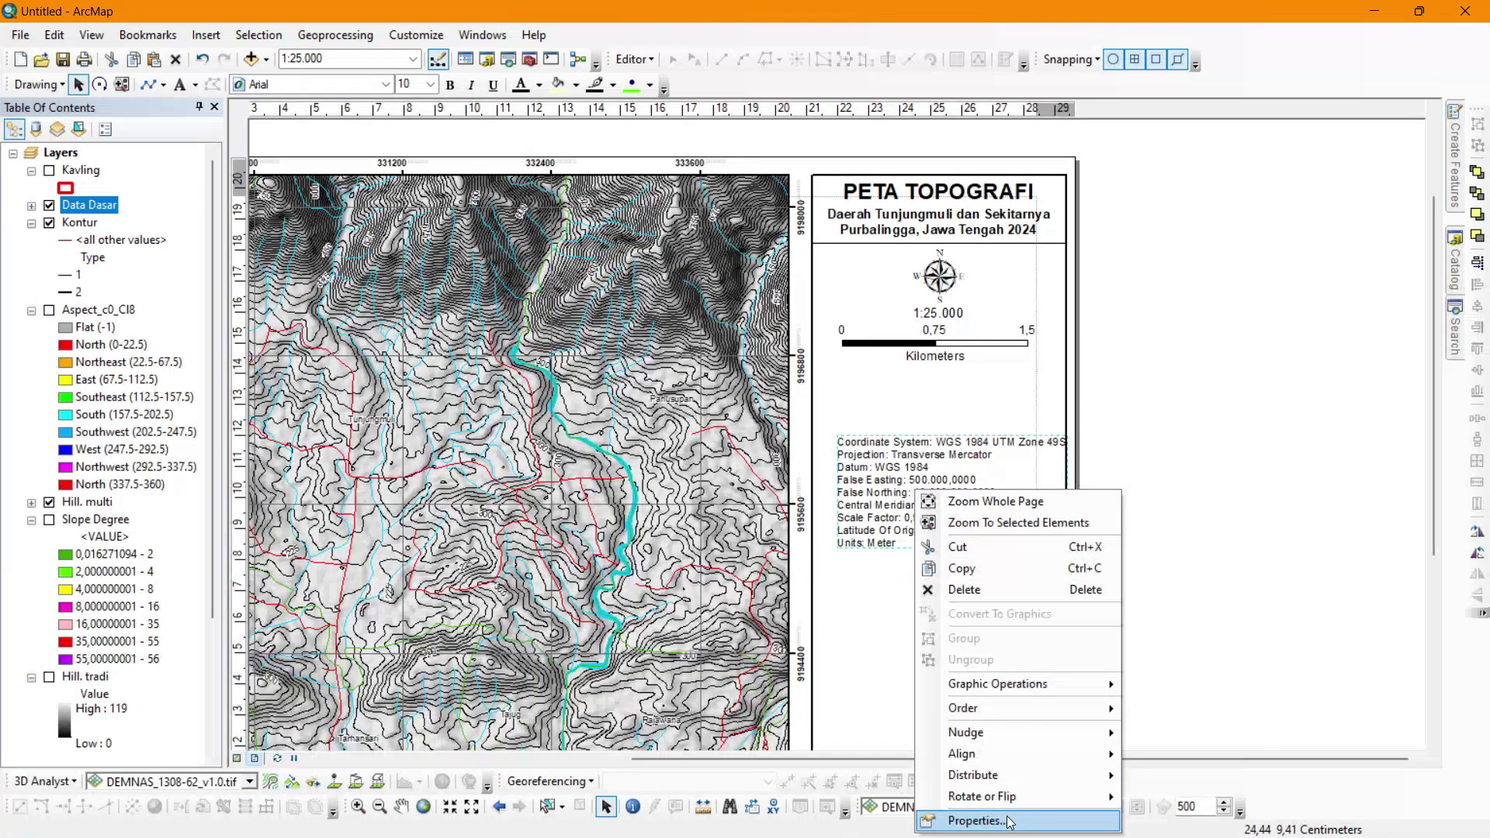
{"action": "left_click", "coordinate": [979, 820]}
Trim the coordinate text to the lines up to Datum and centre-align them.
{"action": "left_click_drag", "start_coordinate": [641, 418], "coordinate": [582, 342]}
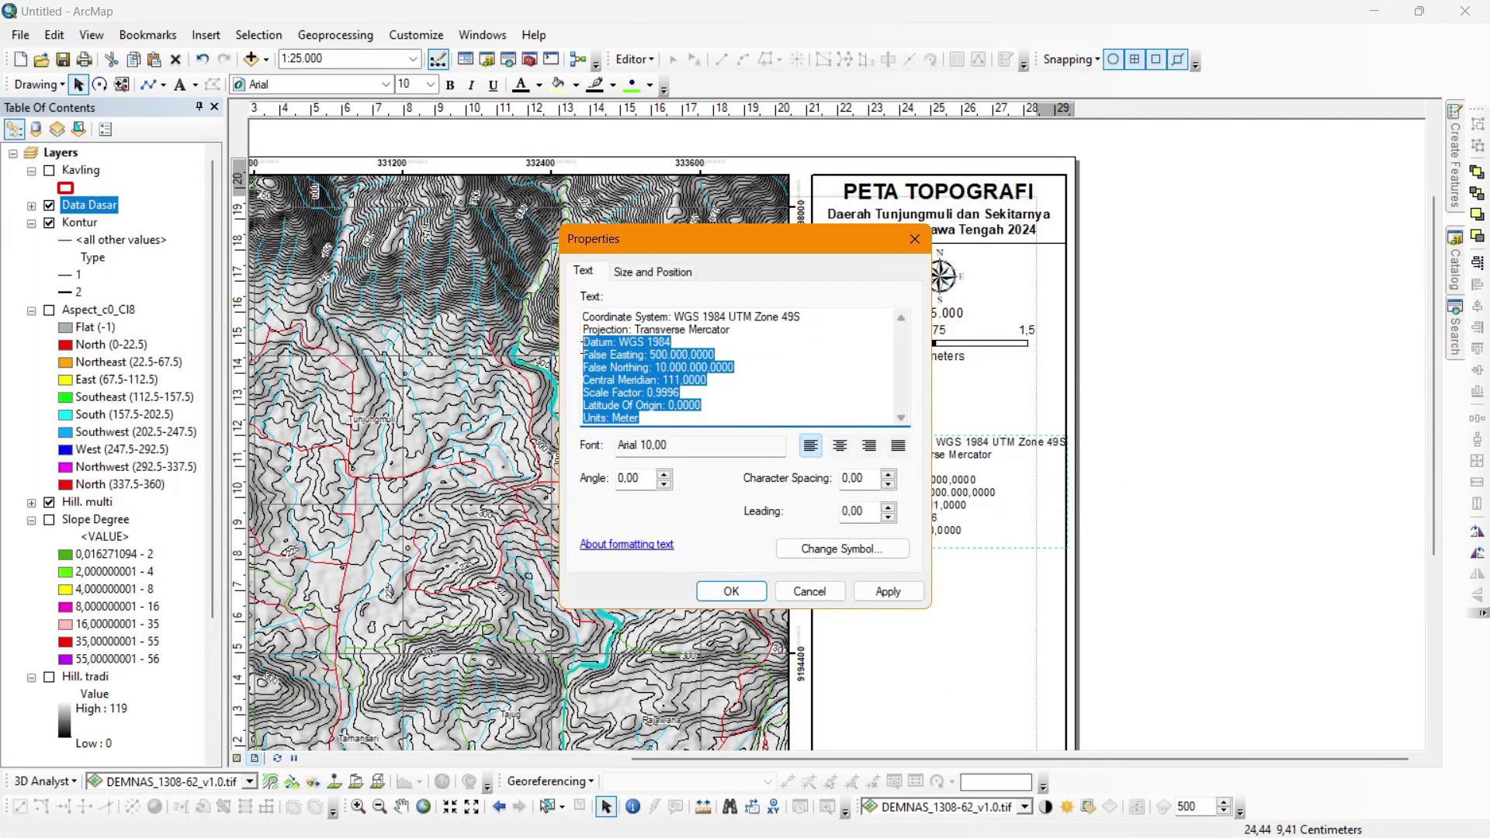
{"action": "key", "text": "Delete"}
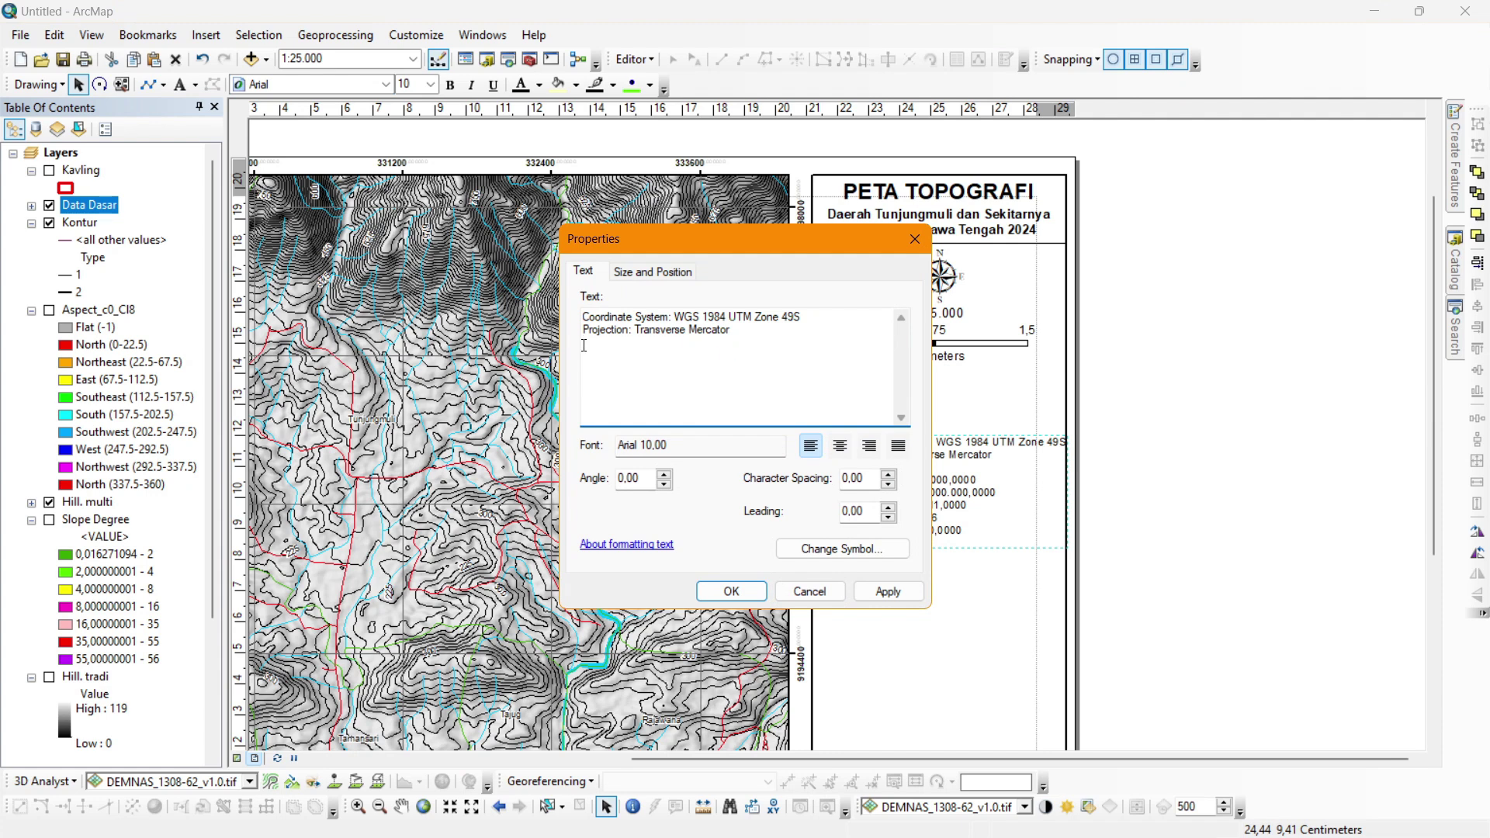
{"action": "key", "text": "ctrl+z"}
{"action": "left_click", "coordinate": [583, 346]}
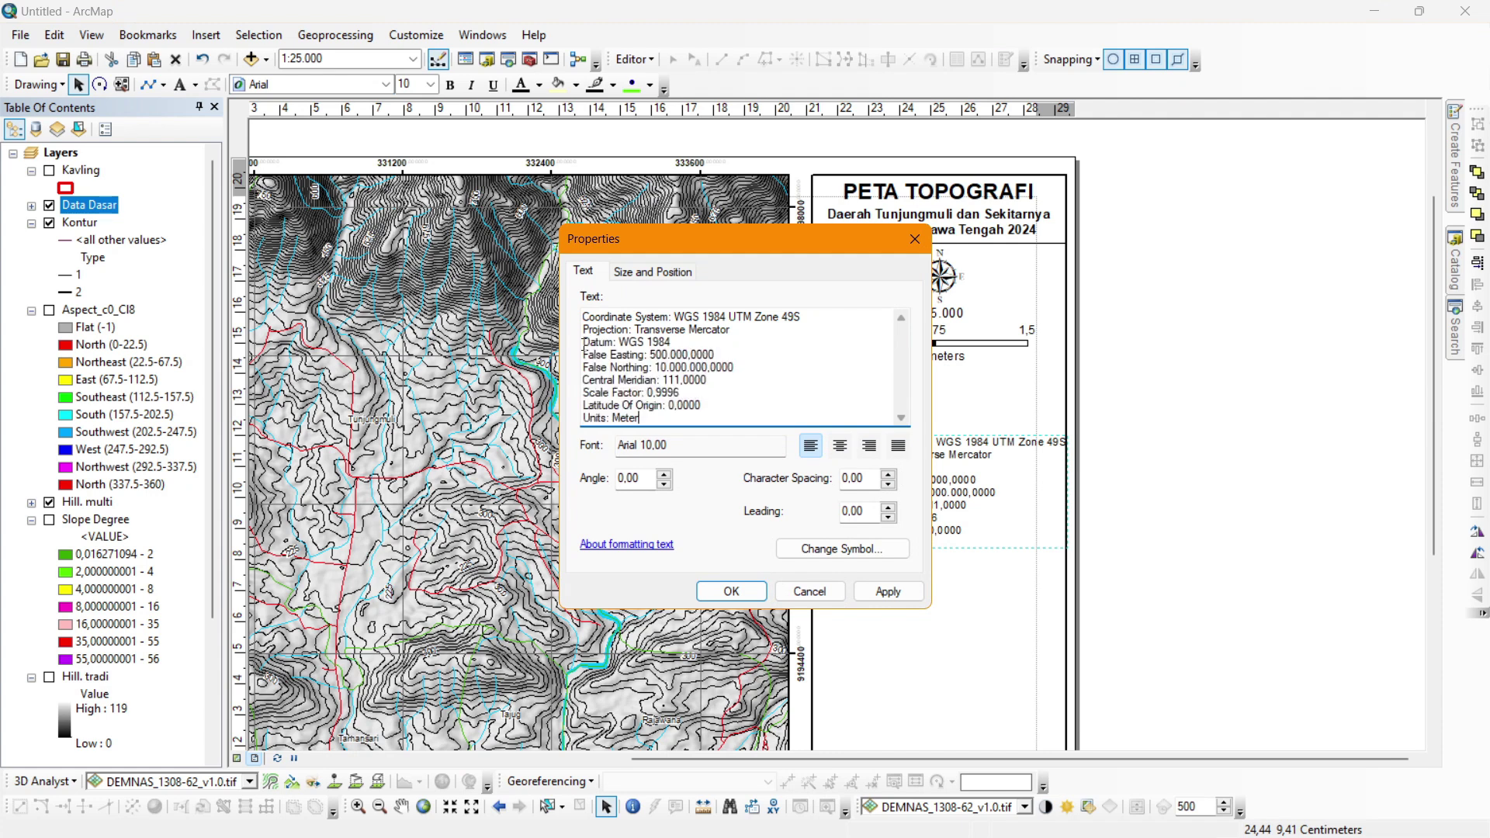
{"action": "left_click_drag", "start_coordinate": [585, 351], "coordinate": [724, 483]}
{"action": "key", "text": "Delete"}
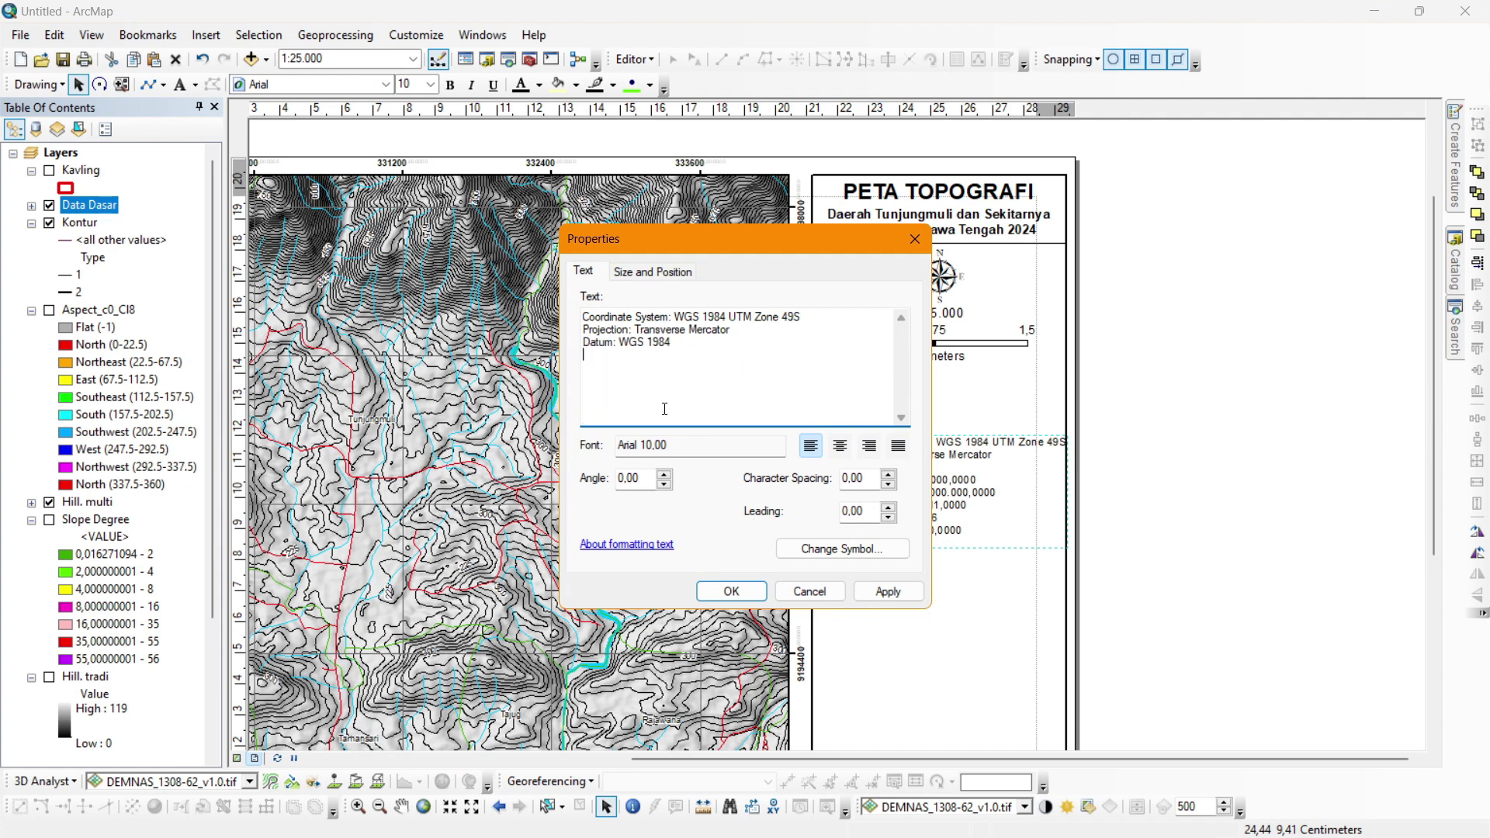
{"action": "key", "text": "ctrl+a"}
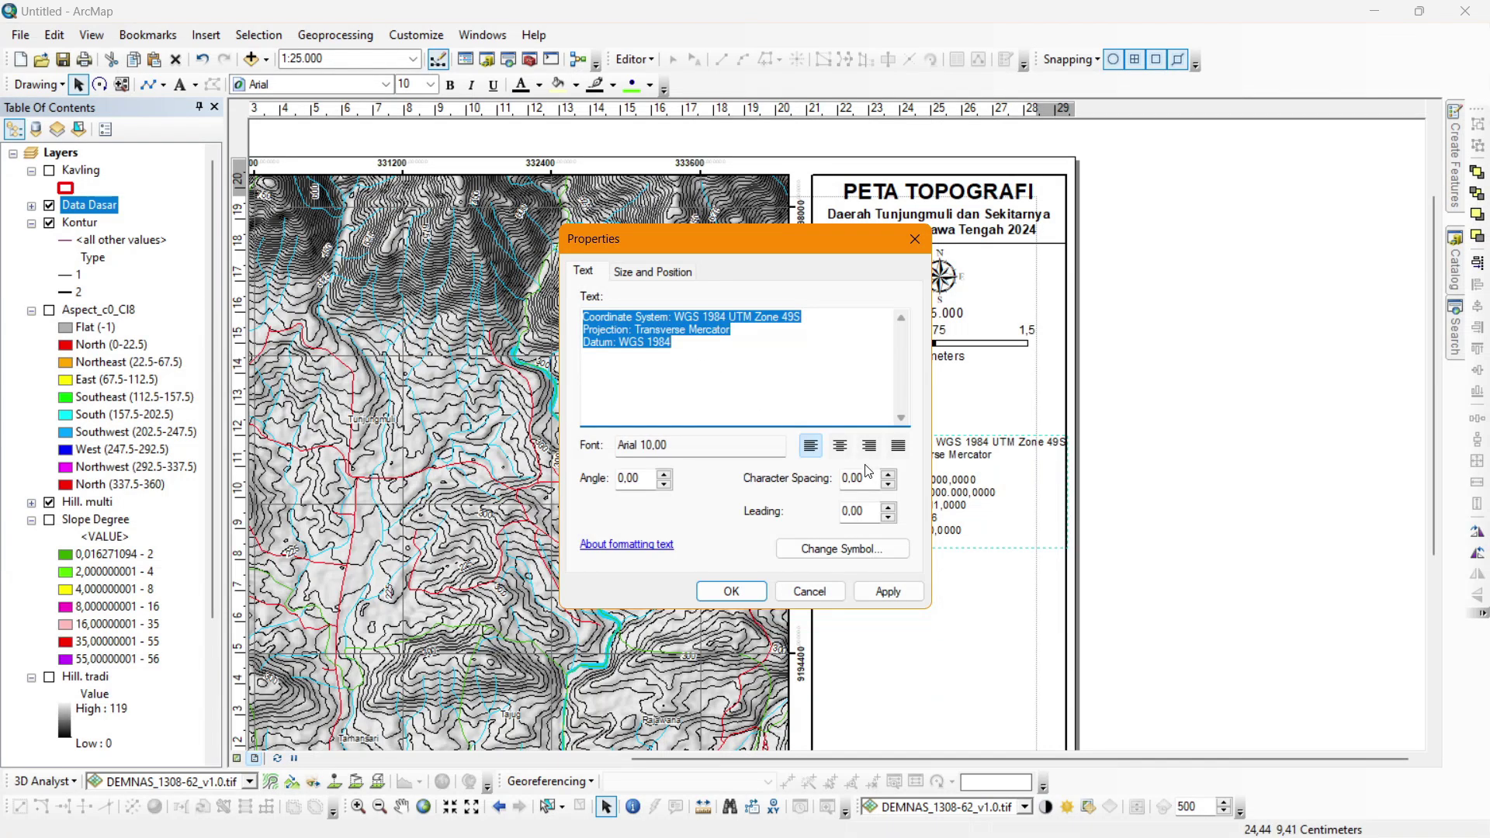
{"action": "left_click", "coordinate": [839, 447]}
{"action": "left_click", "coordinate": [717, 592]}
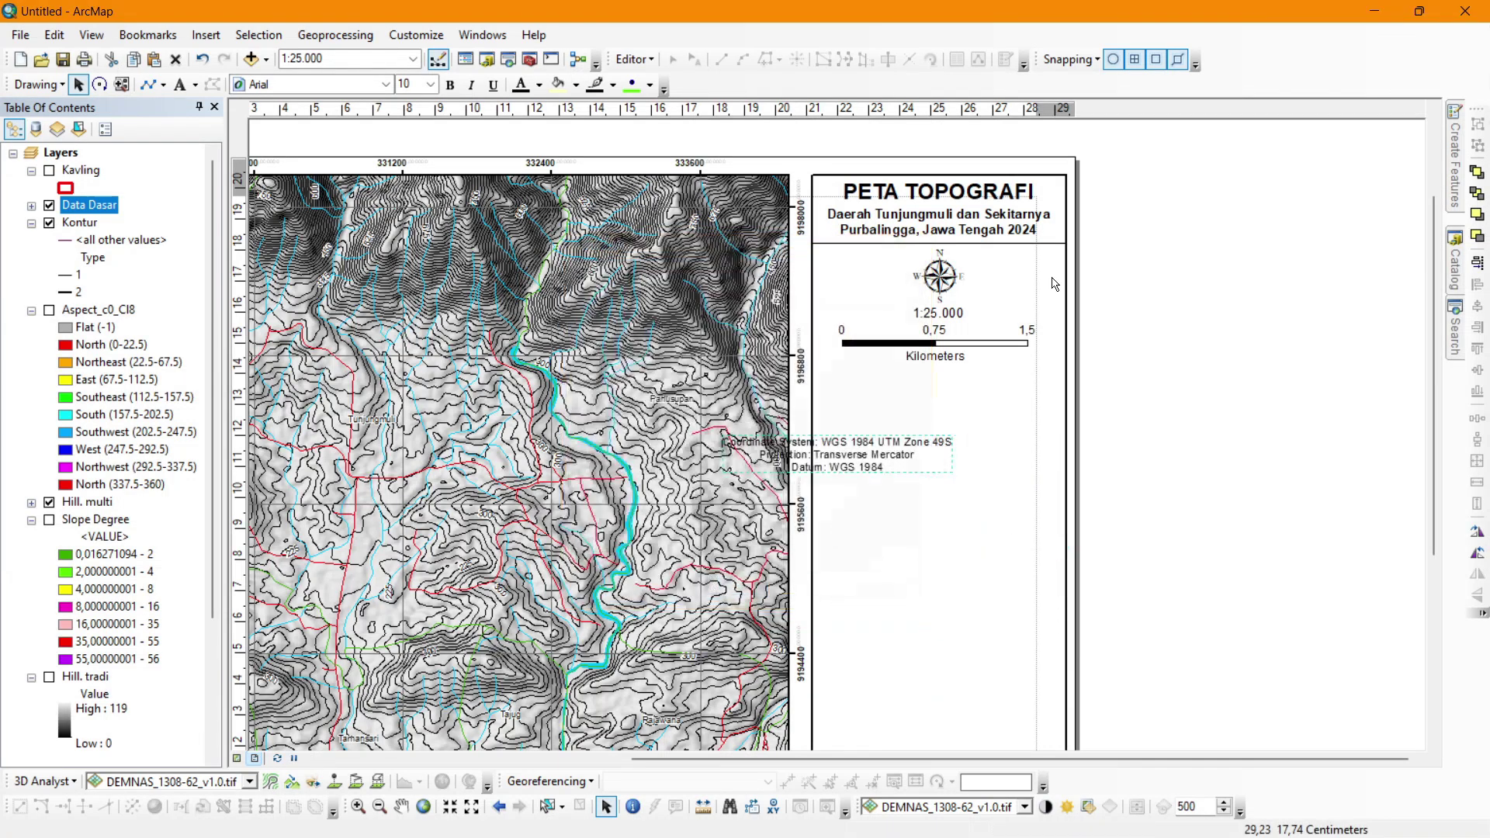
Place the coordinate text below the scale bar, centred in the panel.
{"action": "left_click_drag", "start_coordinate": [888, 446], "coordinate": [982, 383]}
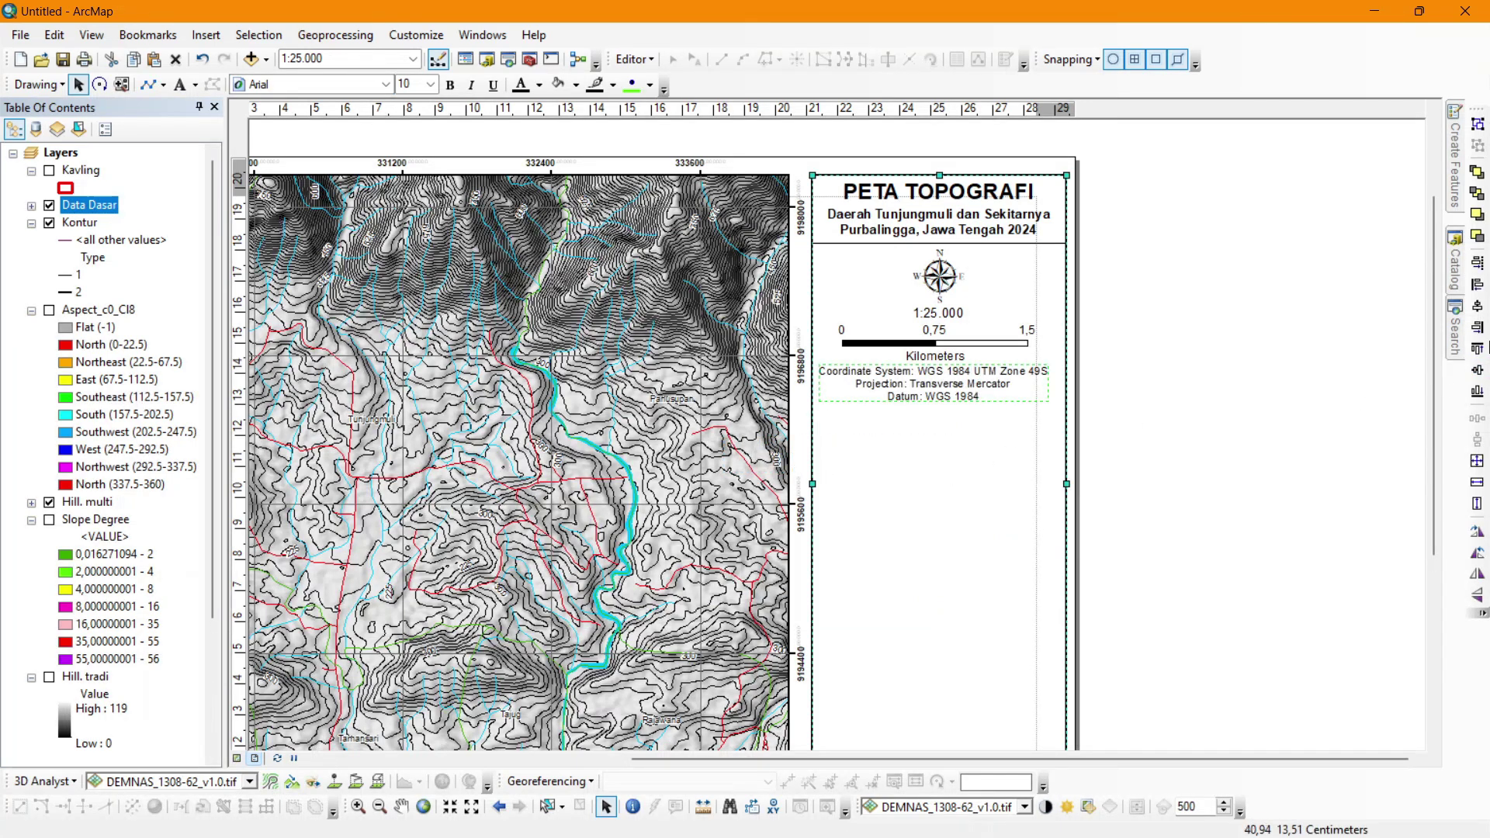
{"action": "left_click", "coordinate": [1477, 308]}
{"action": "left_click", "coordinate": [1206, 354]}
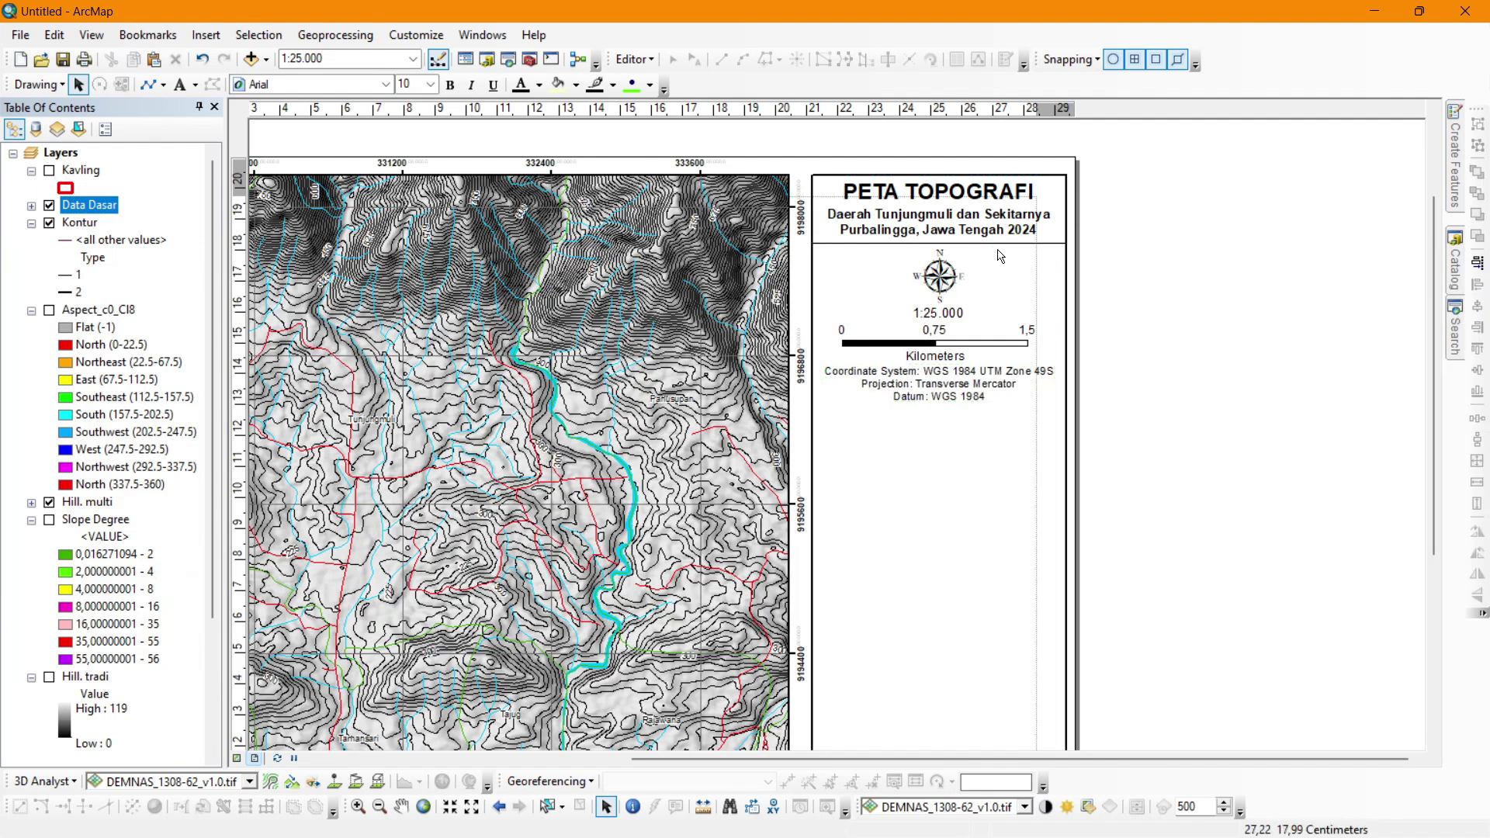
Move the divider line from under the title to below the Datum text.
{"action": "left_click", "coordinate": [1003, 246]}
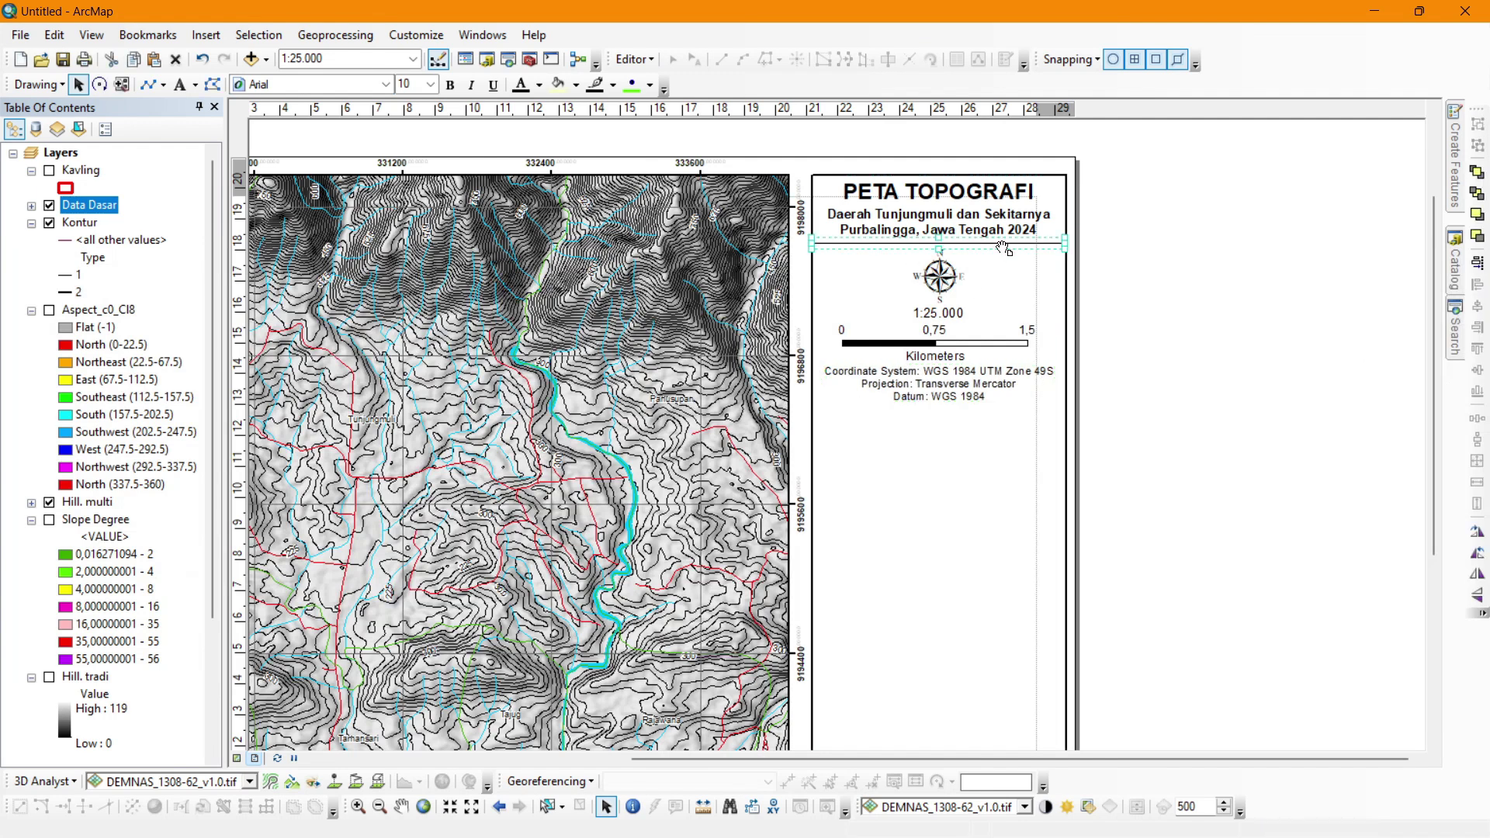
{"action": "left_click_drag", "start_coordinate": [1004, 247], "coordinate": [998, 409]}
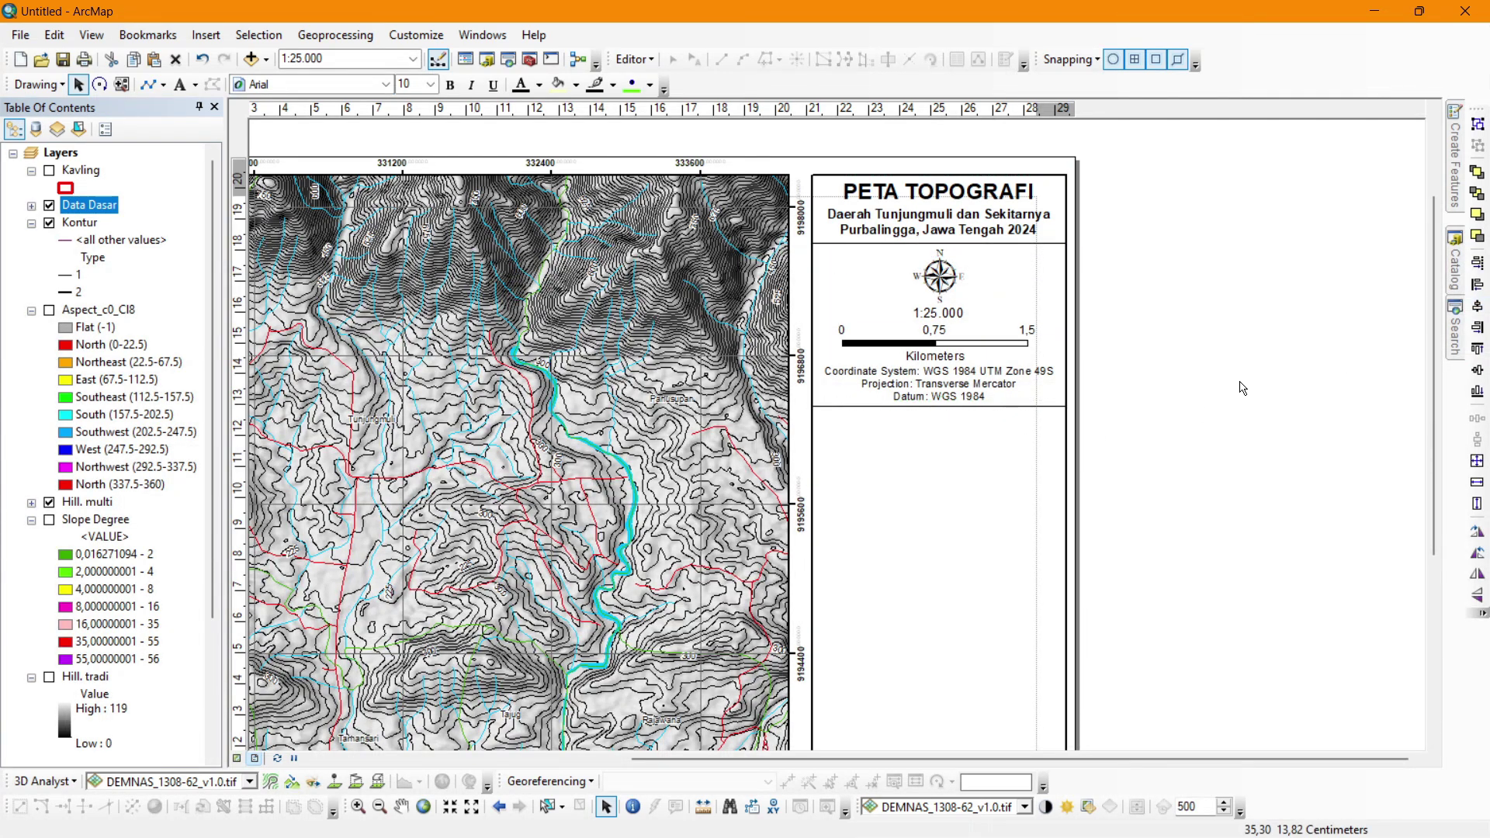
{"action": "left_click", "coordinate": [1083, 399]}
{"action": "left_click_drag", "start_coordinate": [1434, 333], "coordinate": [1432, 416]}
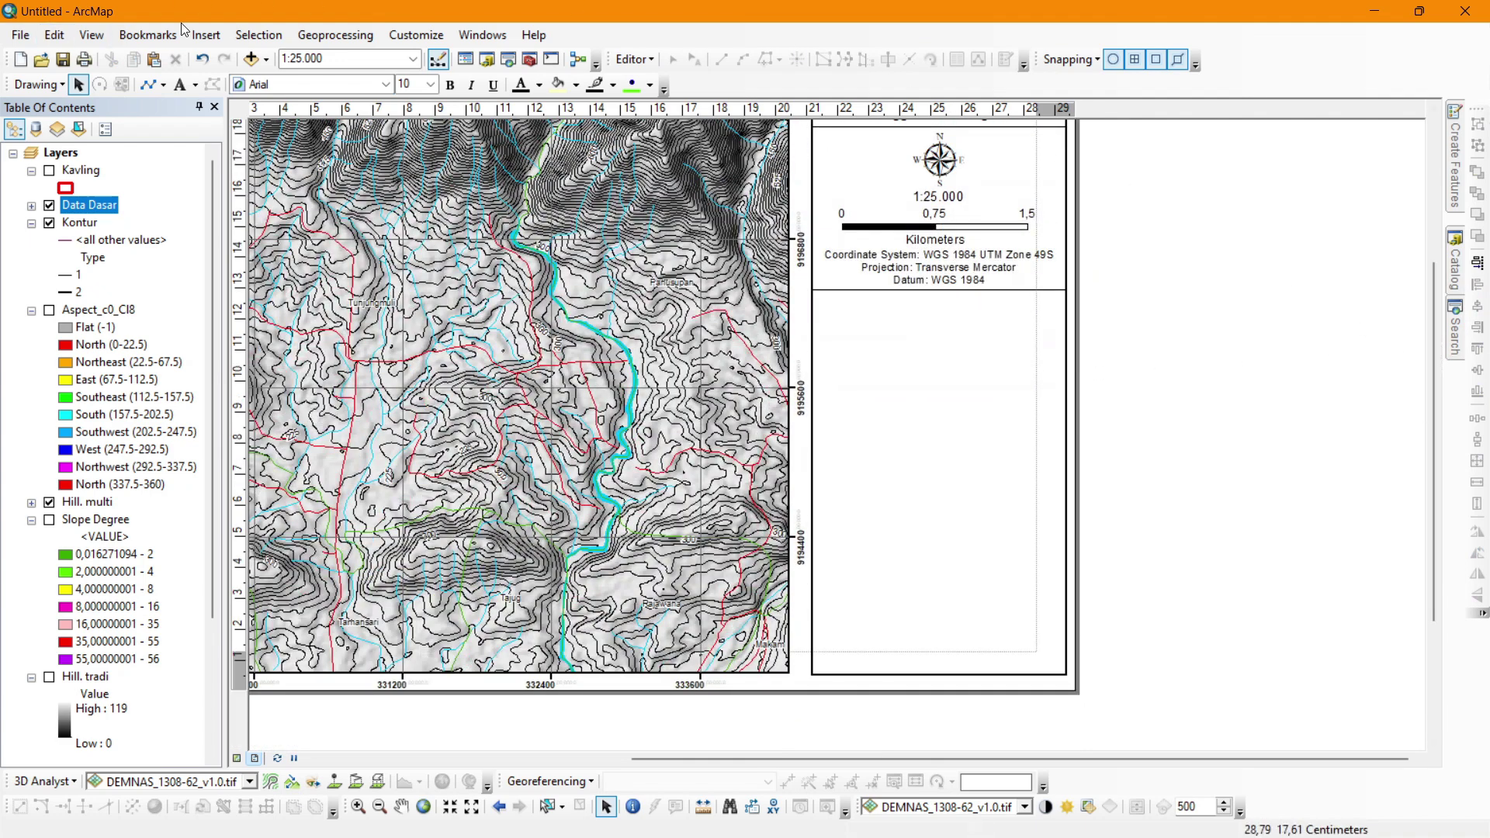
Insert a legend without the duplicate Sungai and Hill. multi, accepting the remaining wizard defaults.
{"action": "left_click", "coordinate": [206, 35]}
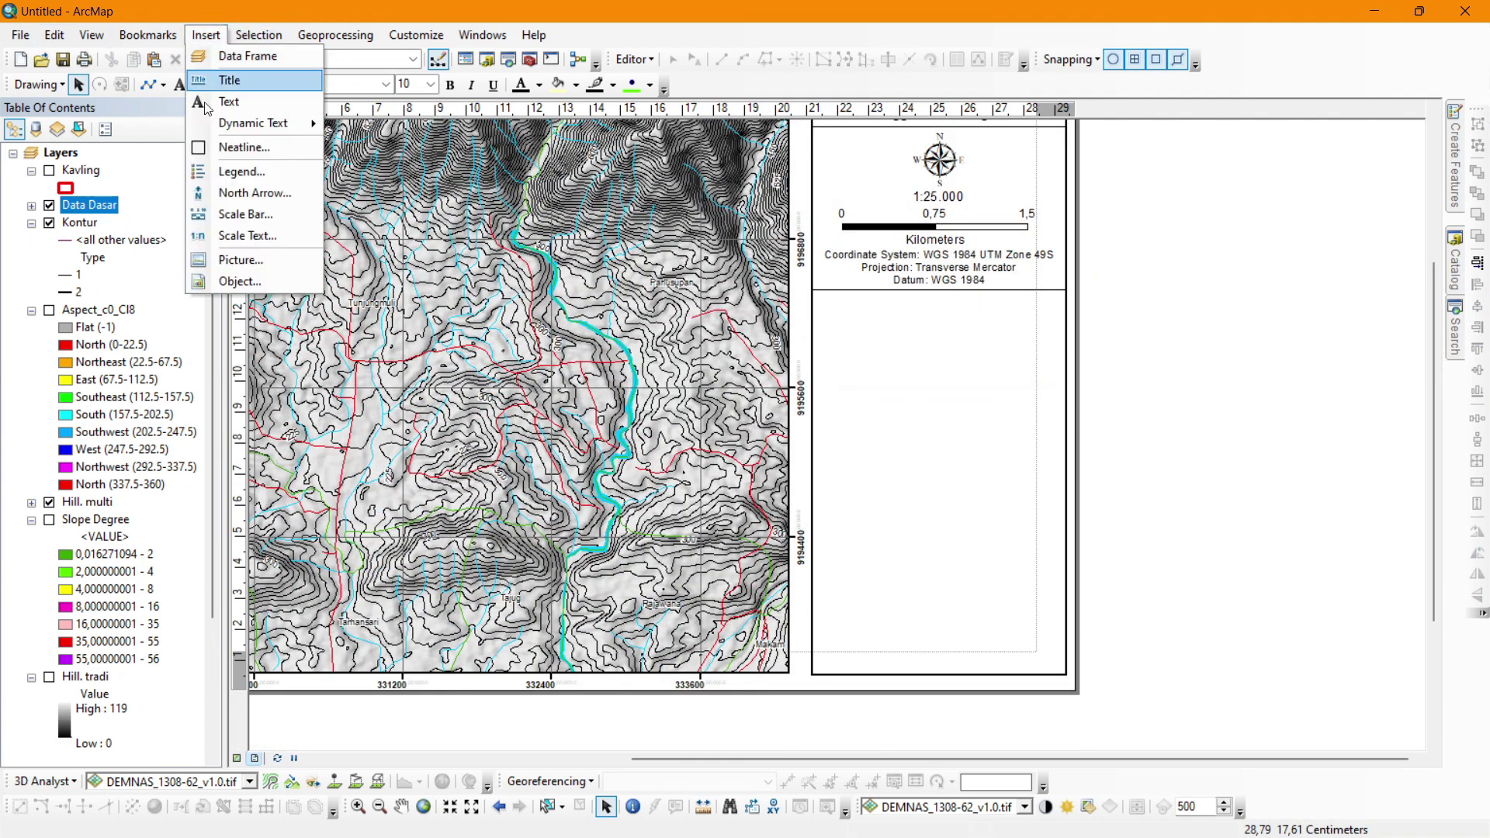
{"action": "left_click", "coordinate": [230, 172]}
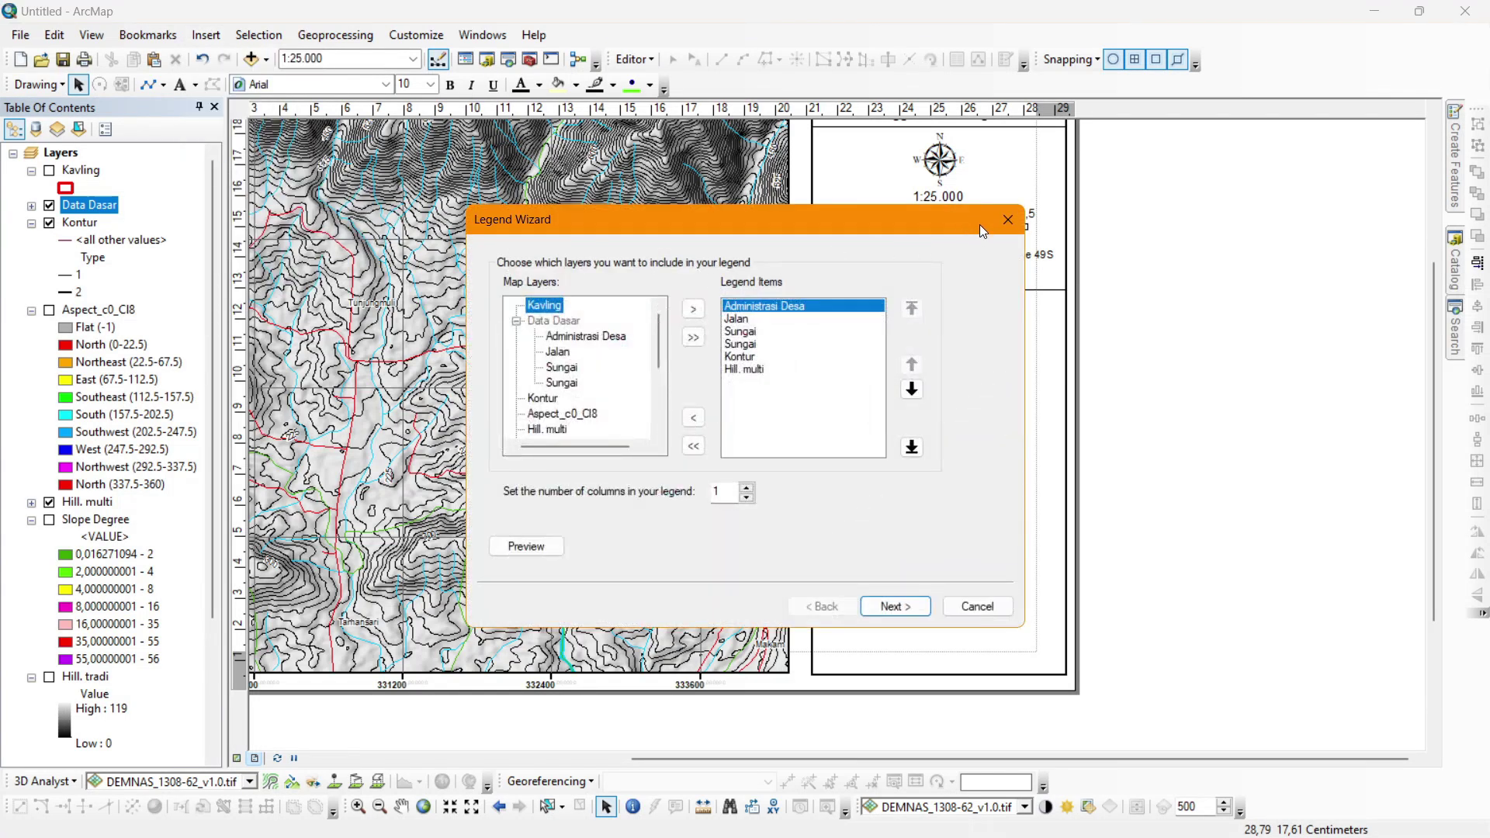
{"action": "left_click", "coordinate": [748, 346]}
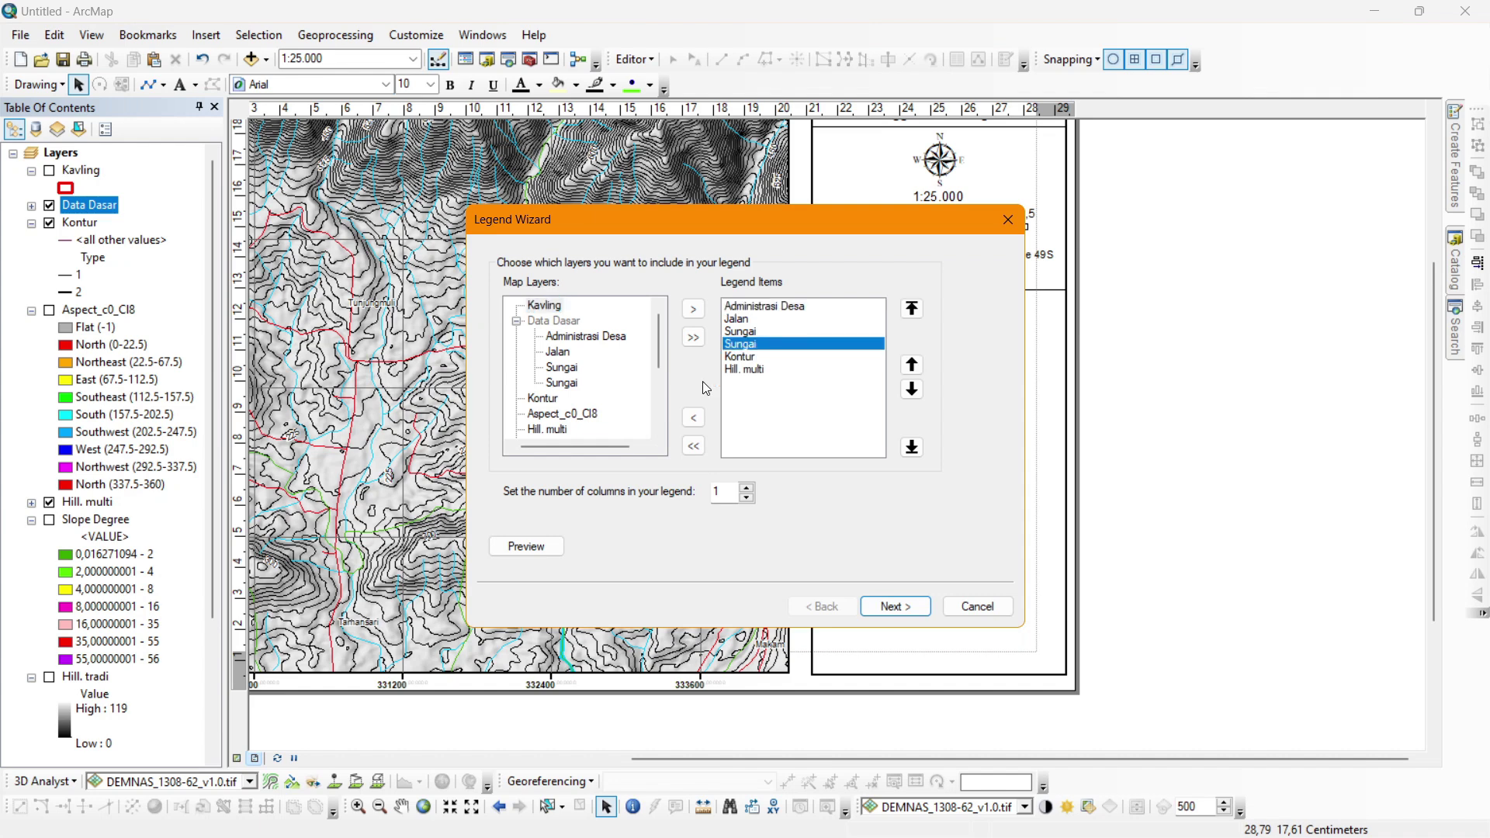
{"action": "left_click", "coordinate": [692, 420]}
{"action": "left_click", "coordinate": [748, 357]}
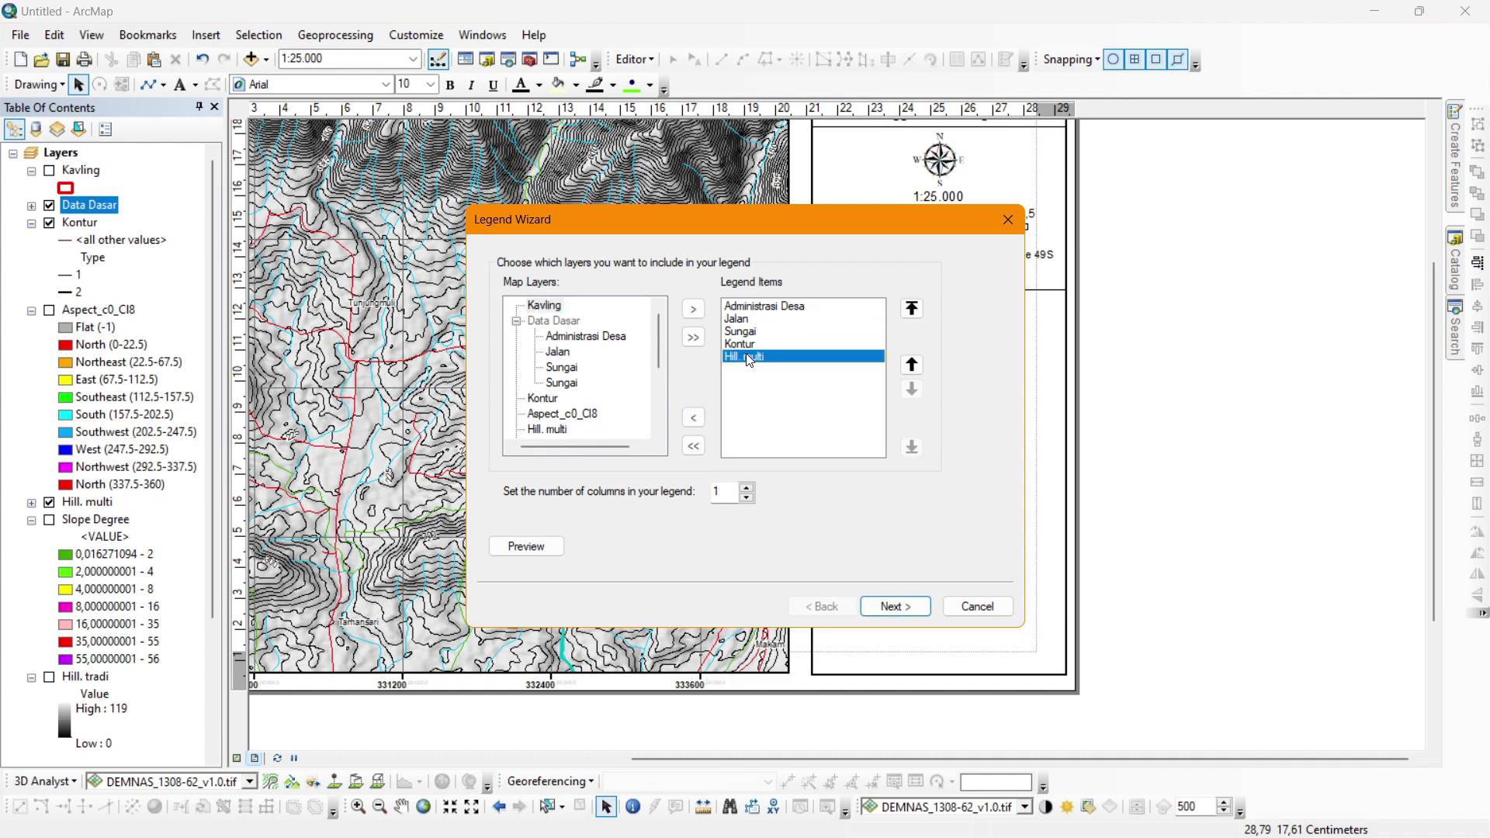
{"action": "left_click", "coordinate": [694, 418]}
{"action": "left_click", "coordinate": [889, 599]}
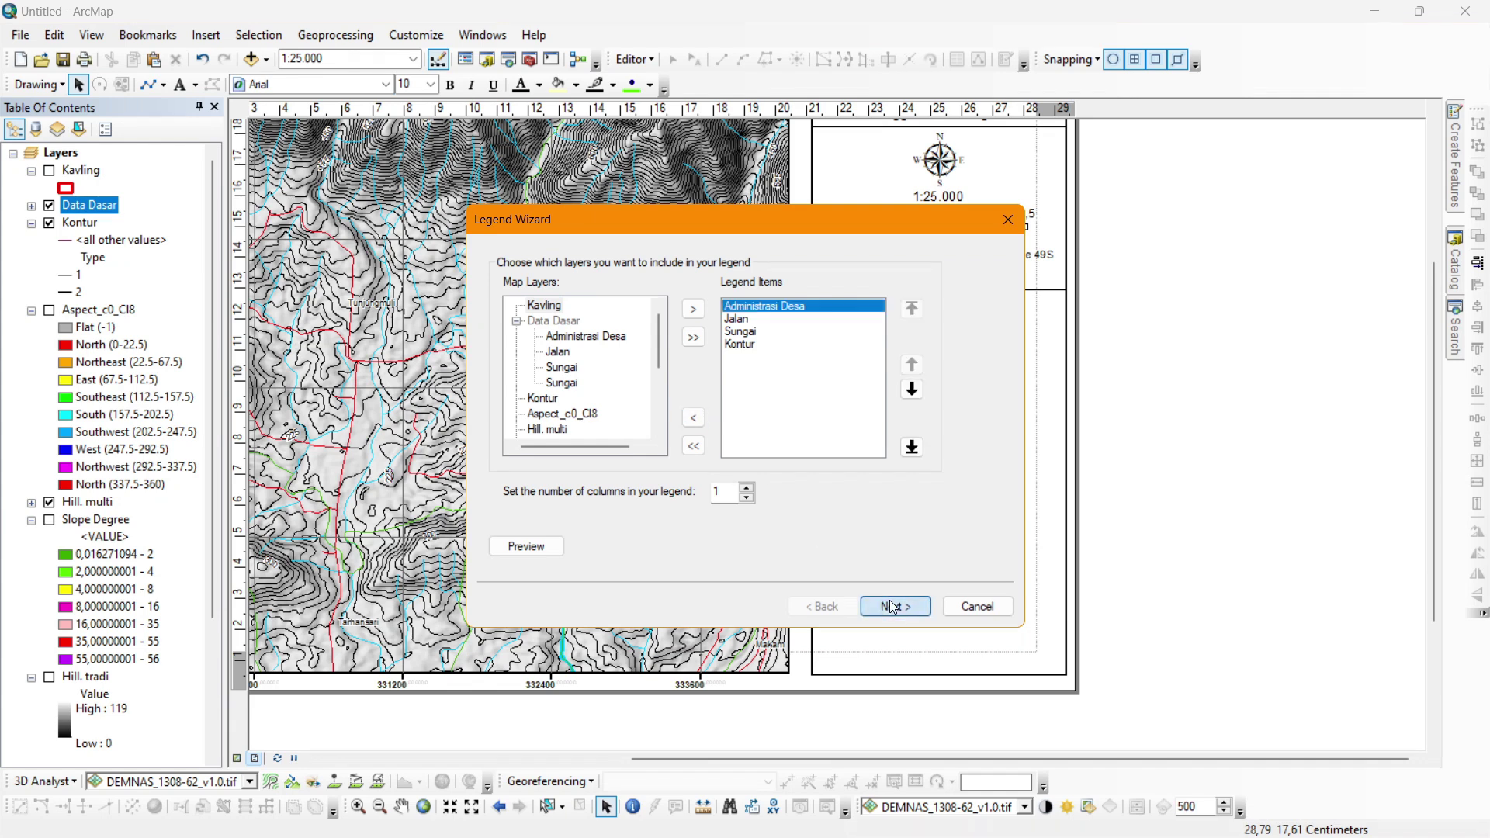
{"action": "left_click", "coordinate": [889, 599]}
{"action": "left_click", "coordinate": [889, 599]}
{"action": "left_click", "coordinate": [890, 599]}
{"action": "left_click", "coordinate": [889, 599]}
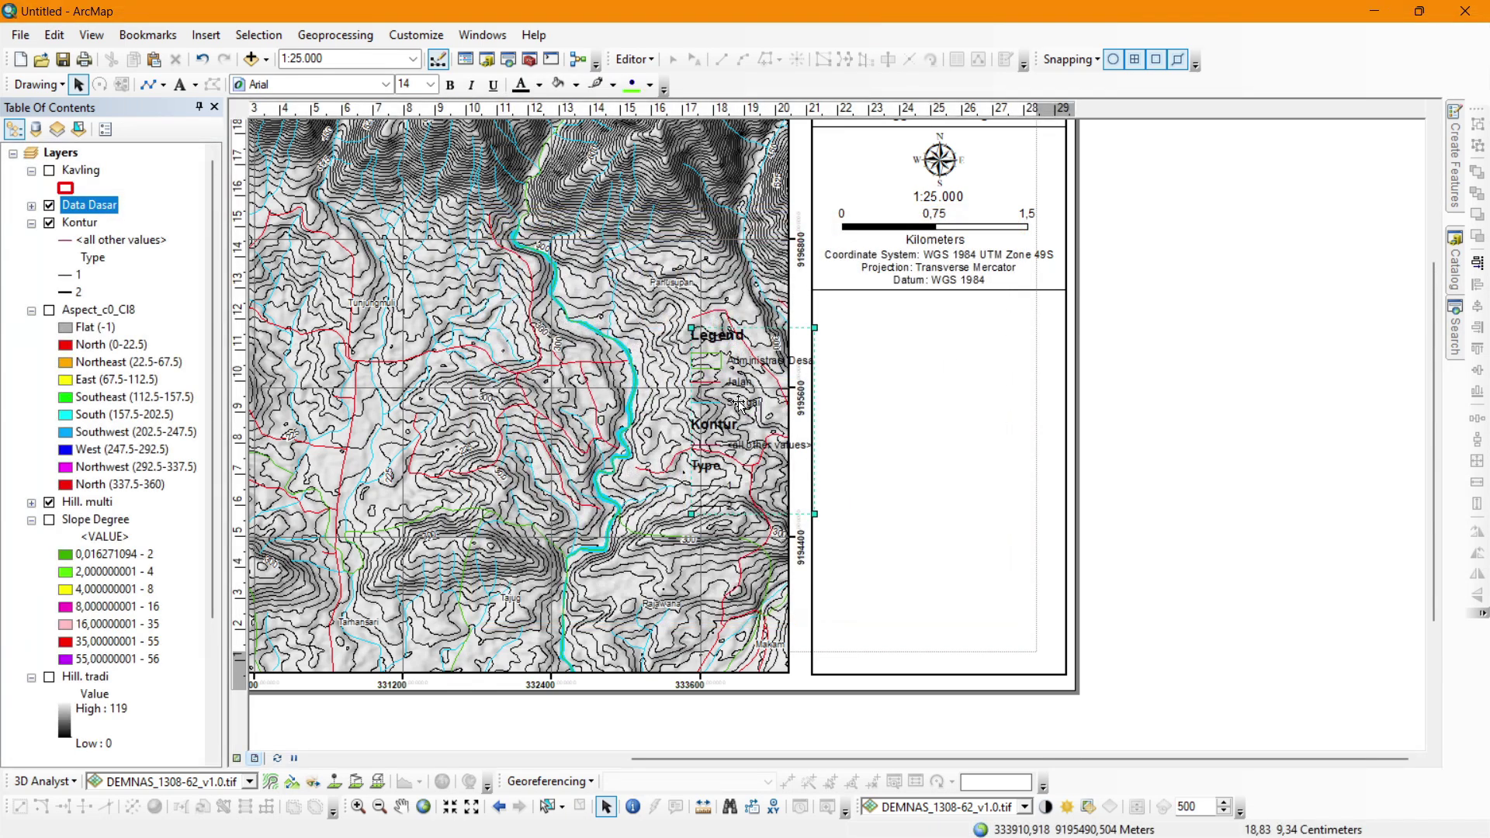
{"action": "right_click", "coordinate": [1149, 354]}
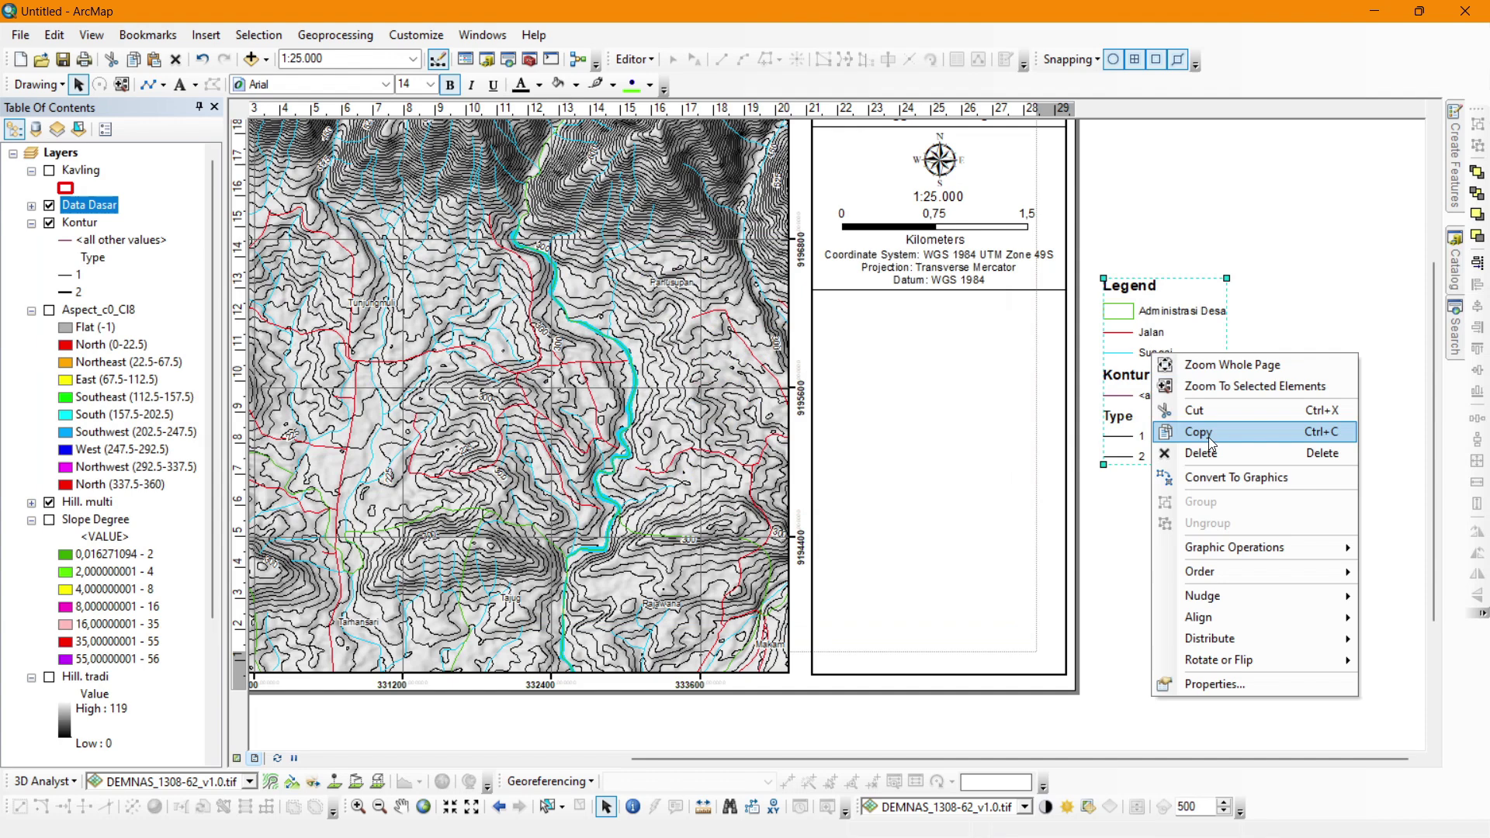
Convert the legend to graphics and move it into the empty right-panel box.
{"action": "left_click", "coordinate": [1234, 478]}
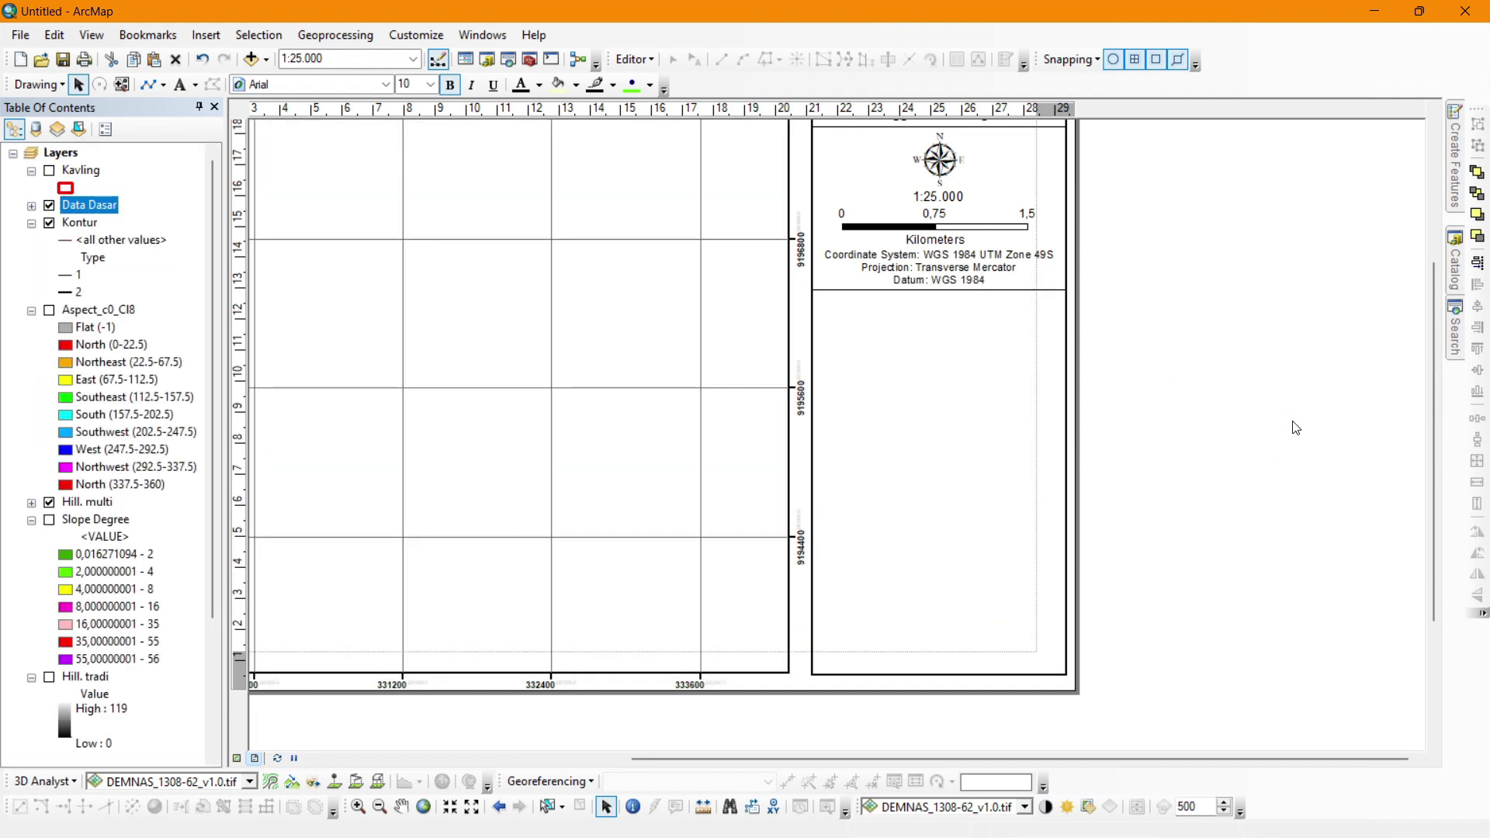
{"action": "left_click", "coordinate": [1121, 328]}
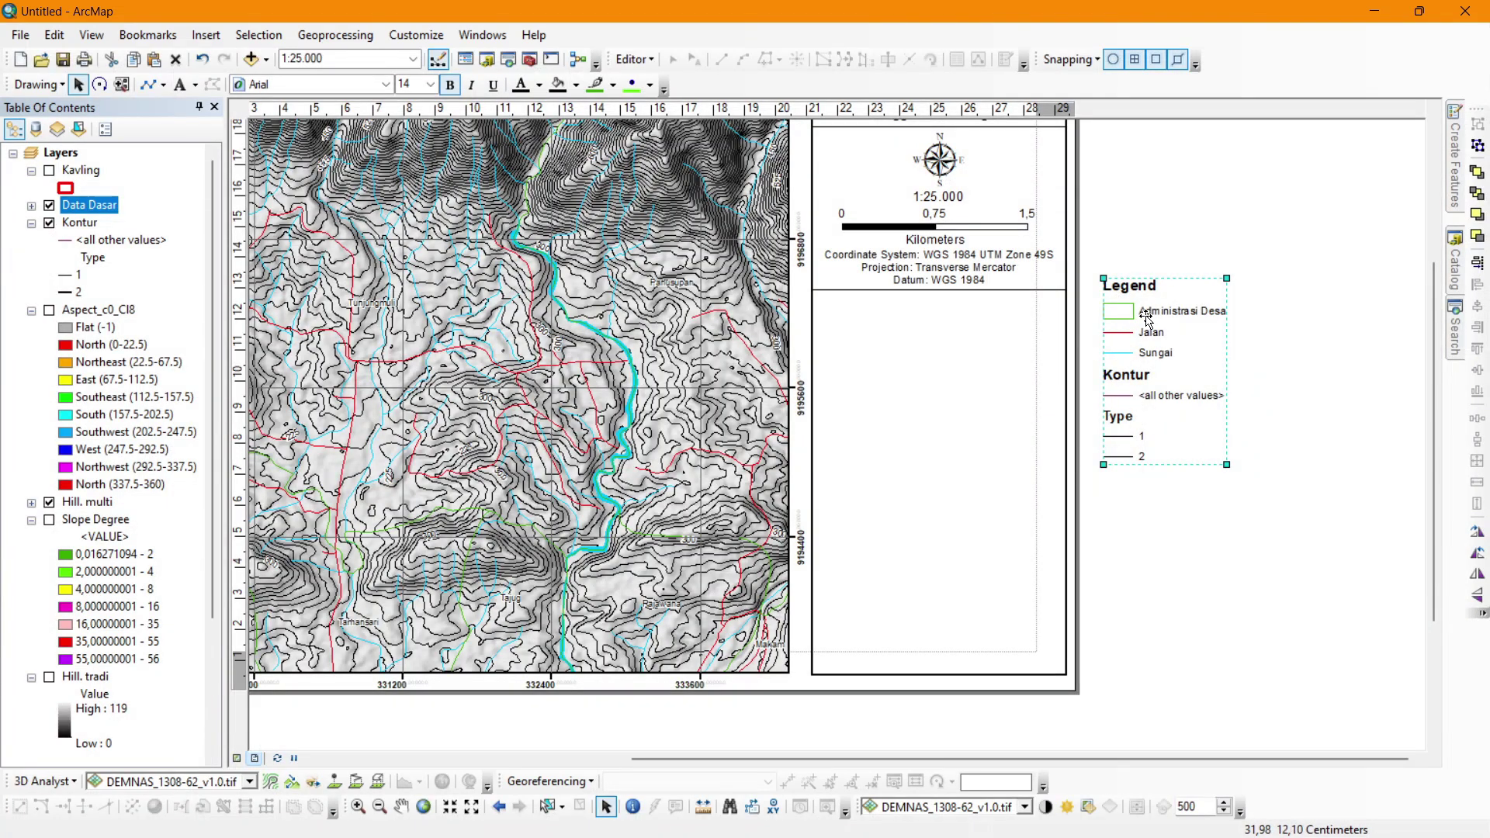
{"action": "right_click", "coordinate": [1145, 314]}
{"action": "left_click", "coordinate": [1154, 235]}
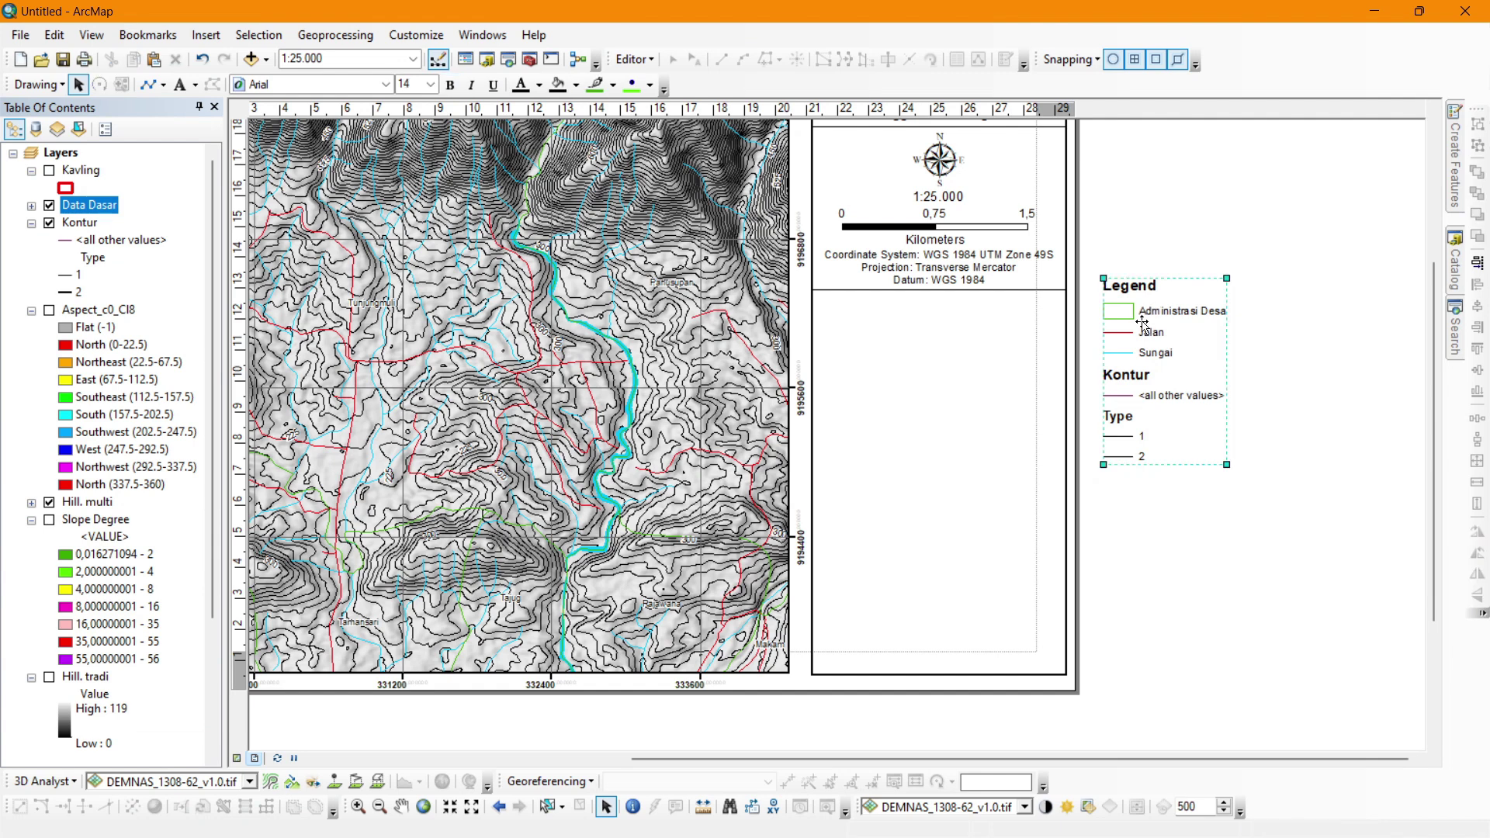
{"action": "left_click_drag", "start_coordinate": [1146, 308], "coordinate": [865, 329]}
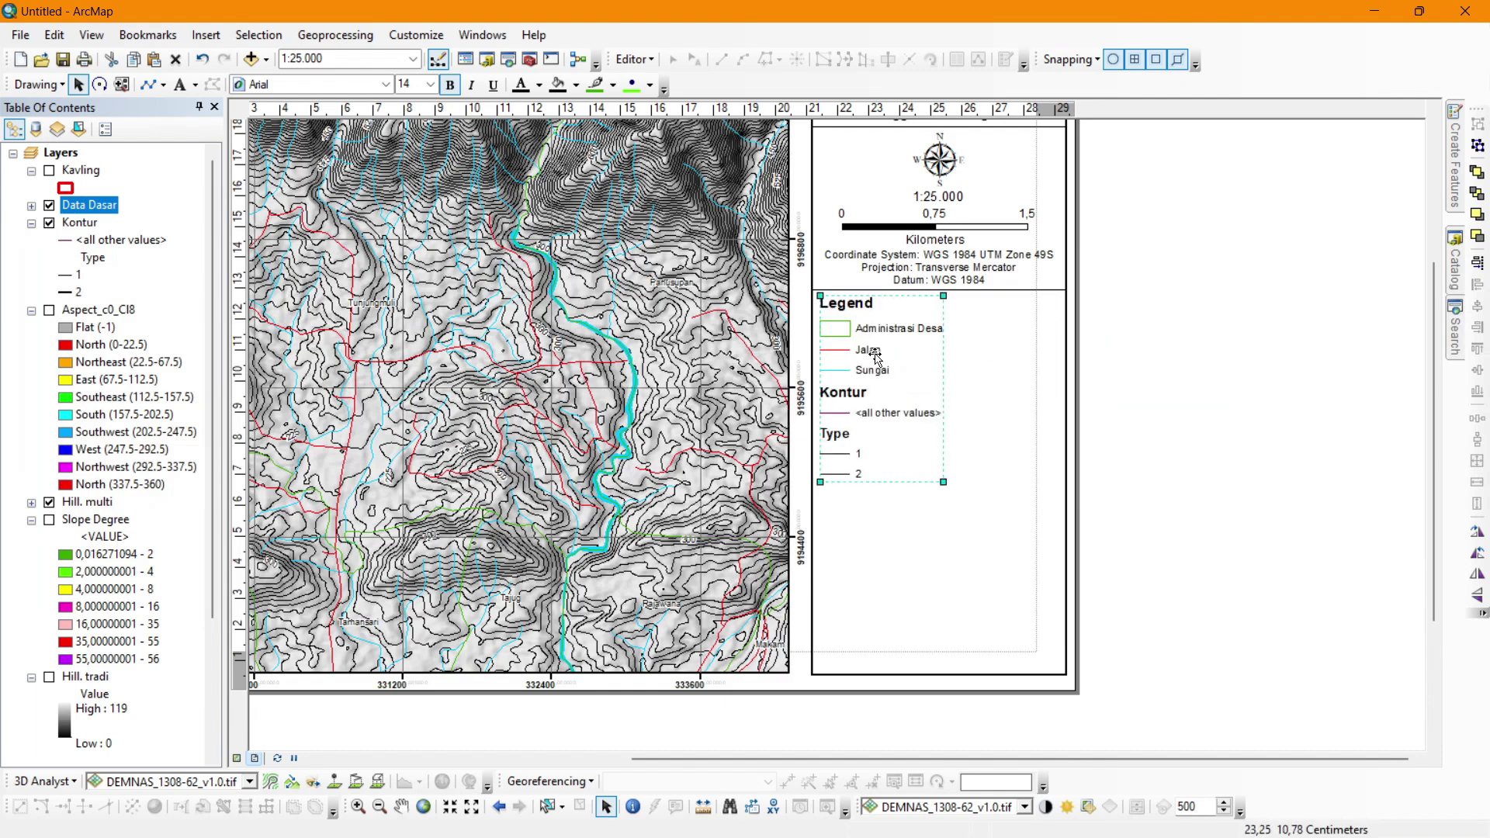
Ungroup the legend and rename its title to Legenda.
{"action": "right_click", "coordinate": [871, 348]}
{"action": "left_click", "coordinate": [930, 516]}
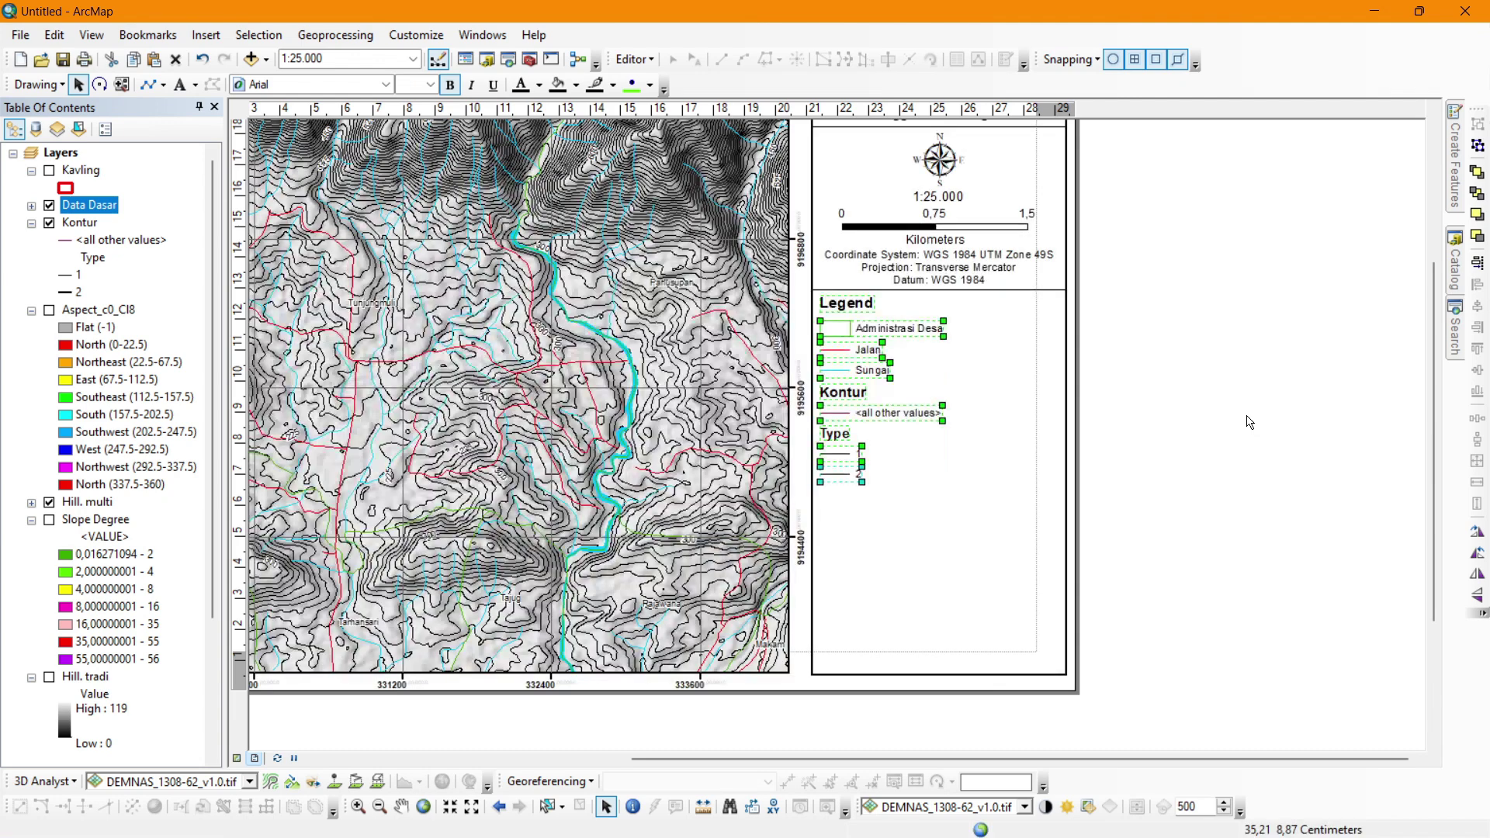
{"action": "left_click", "coordinate": [1248, 422]}
{"action": "double_click", "coordinate": [860, 306]}
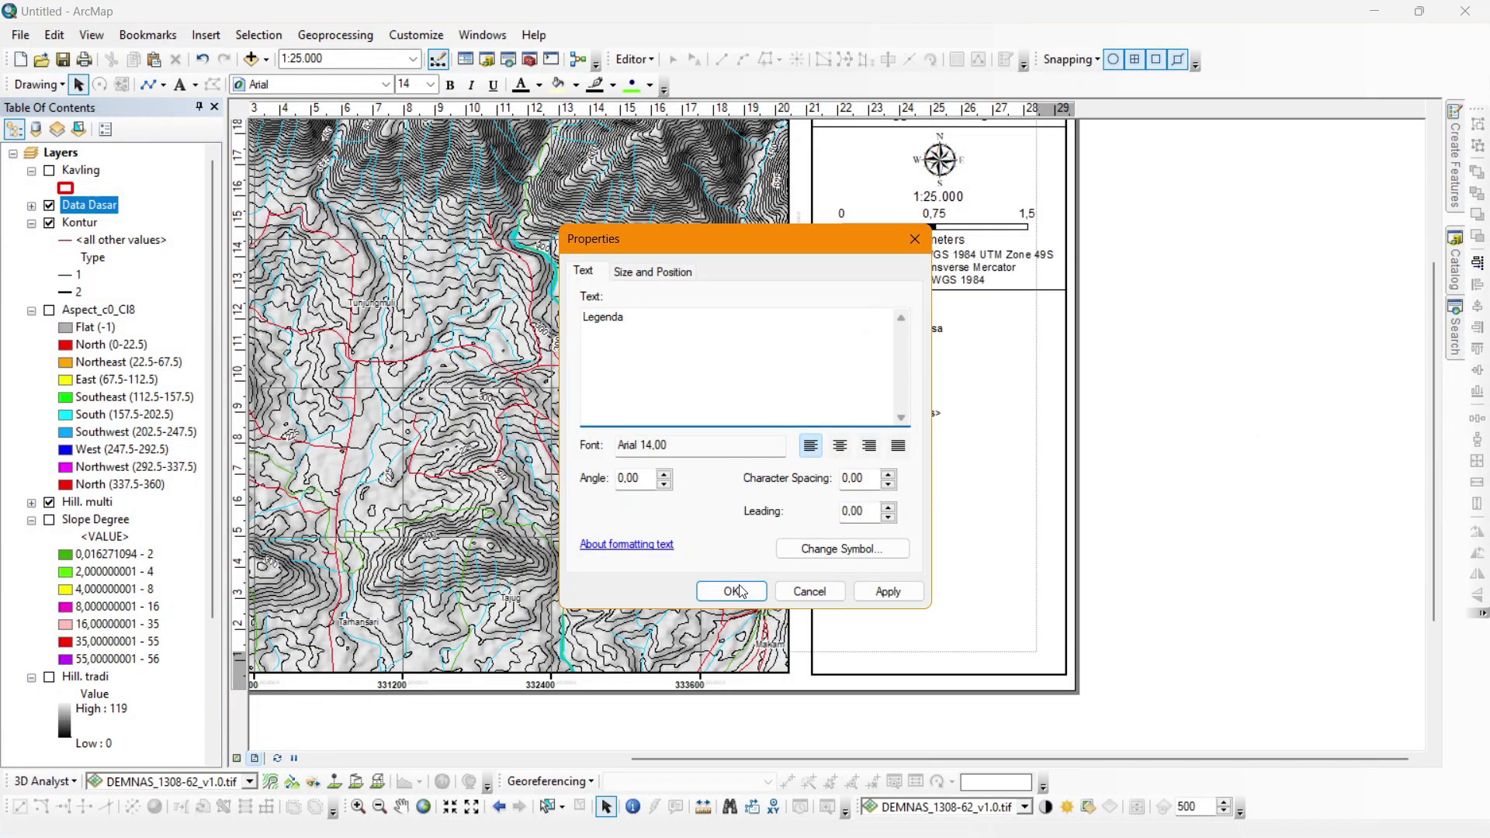
{"action": "left_click", "coordinate": [740, 592]}
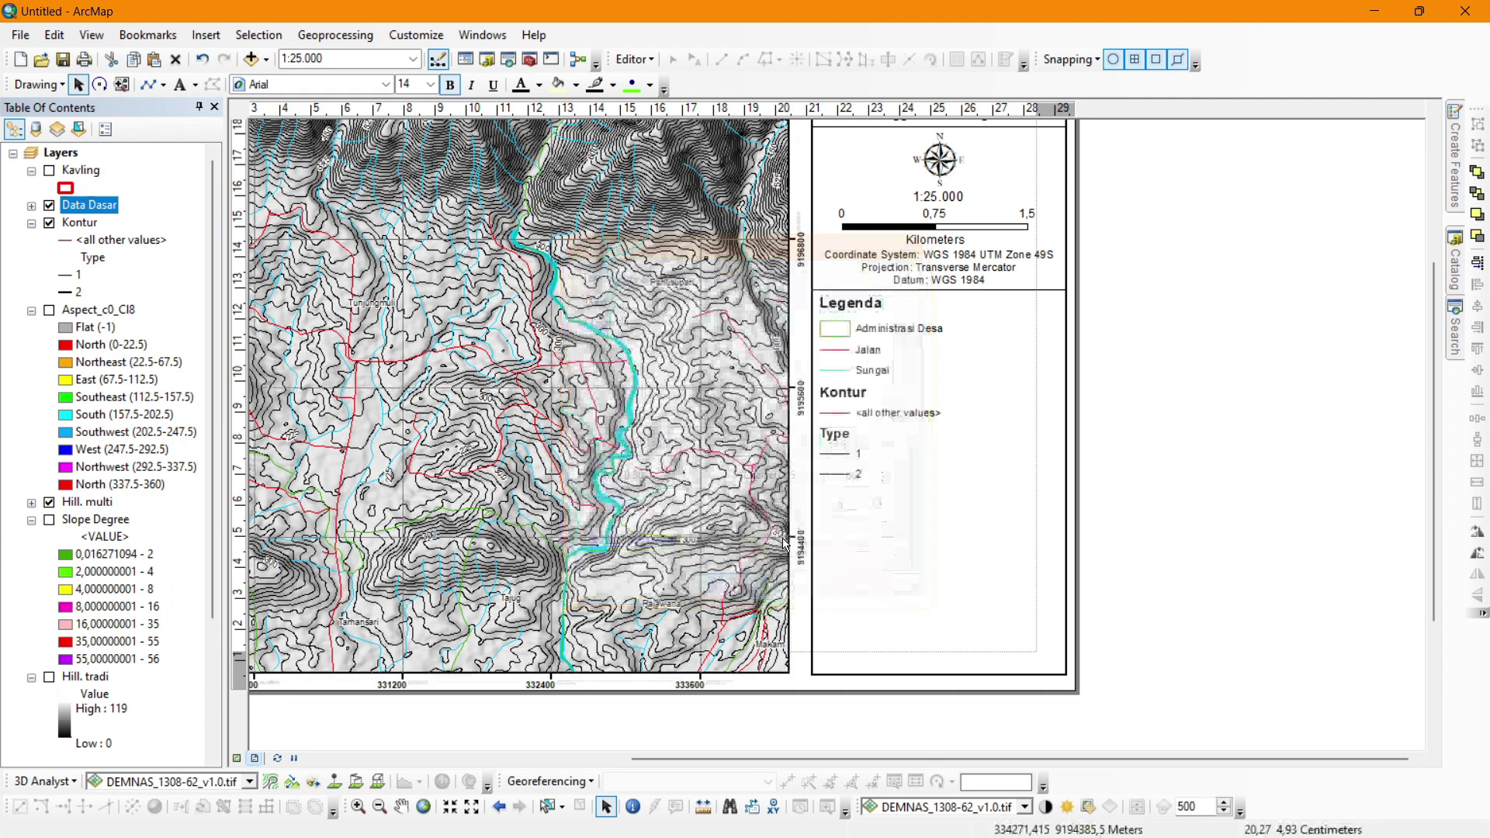
Delete the Kontur heading, the <all other values> entry and the Type heading.
{"action": "double_click", "coordinate": [834, 398]}
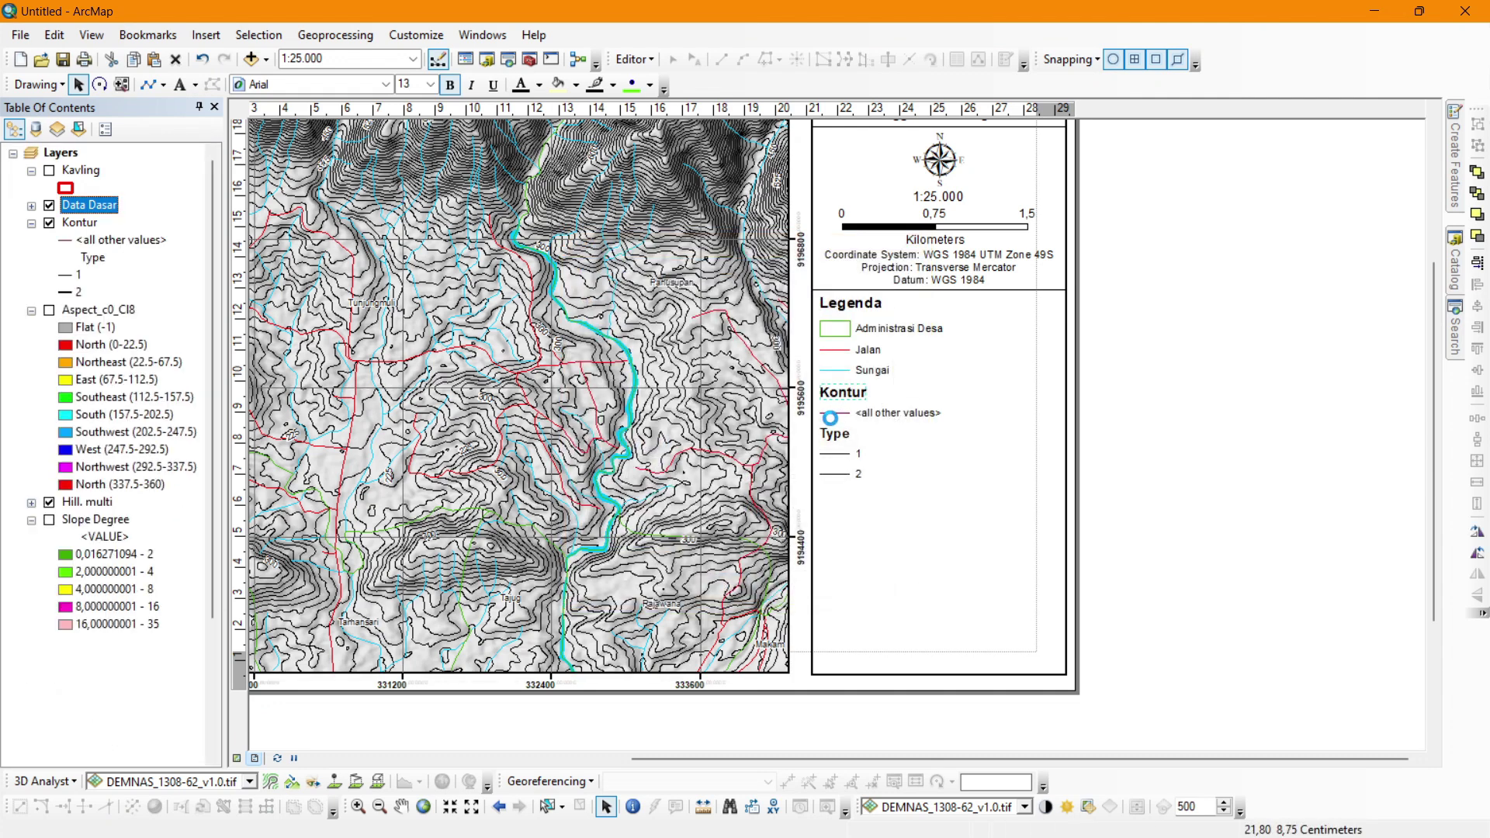
{"action": "key", "text": "Delete"}
{"action": "left_click", "coordinate": [834, 417]}
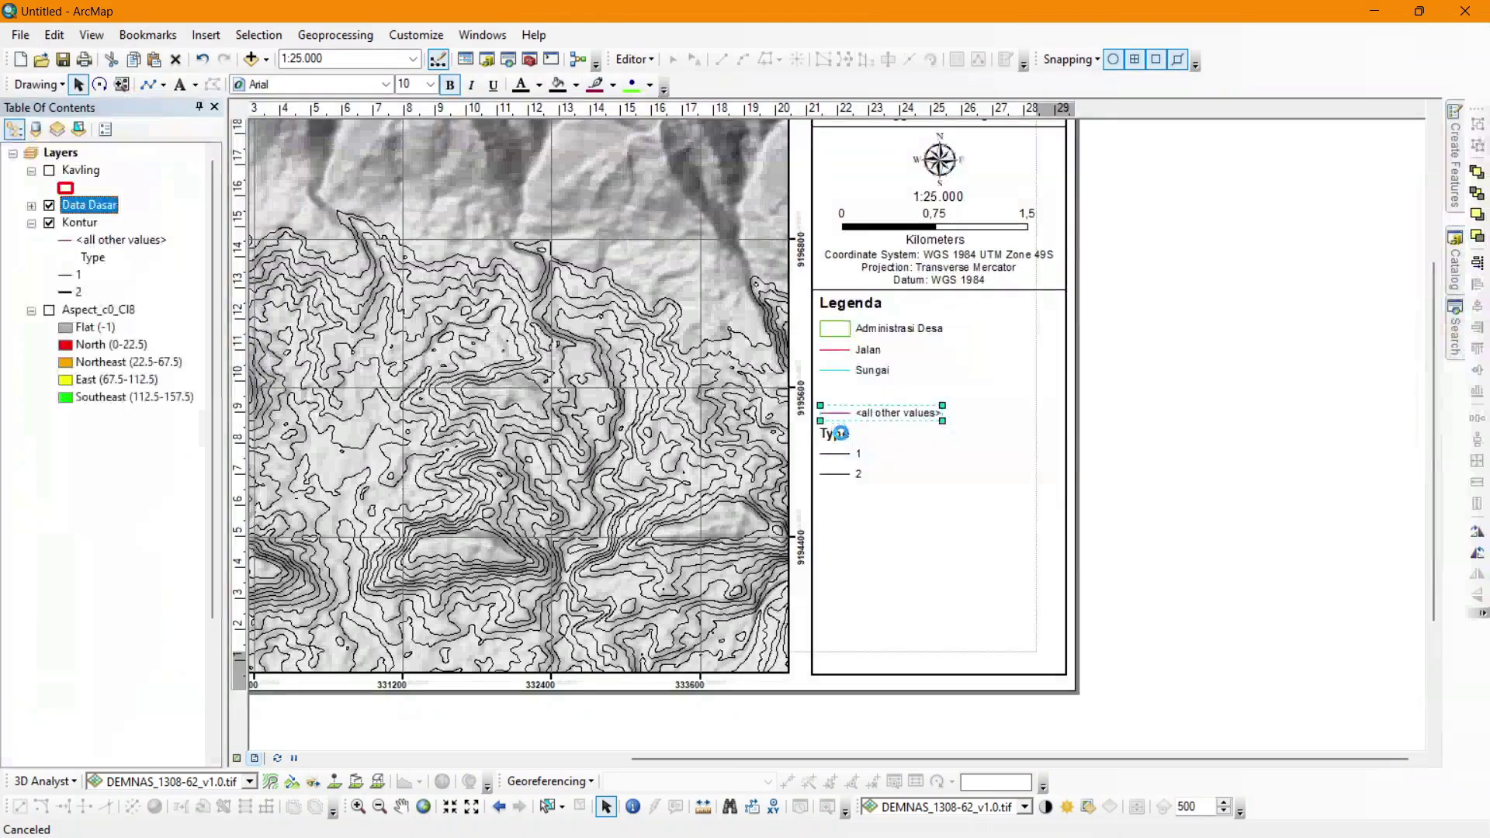
{"action": "key", "text": "Delete"}
{"action": "left_click", "coordinate": [837, 434]}
{"action": "key", "text": "Delete"}
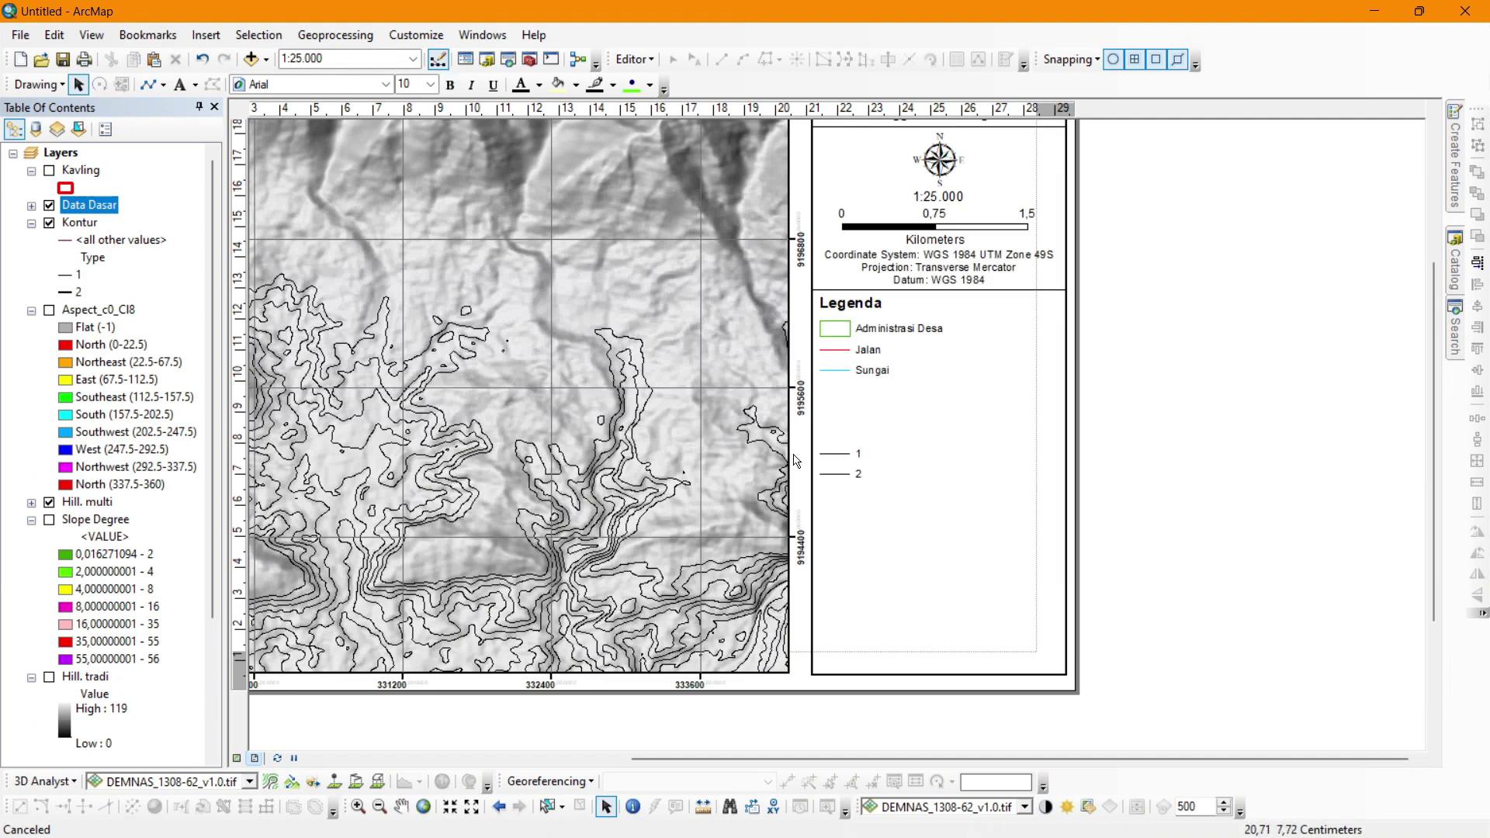
Ungroup contour entries 1 and 2 and begin editing label 1's text.
{"action": "scroll", "coordinate": [943, 502], "scroll_direction": "up", "scroll_amount": 2}
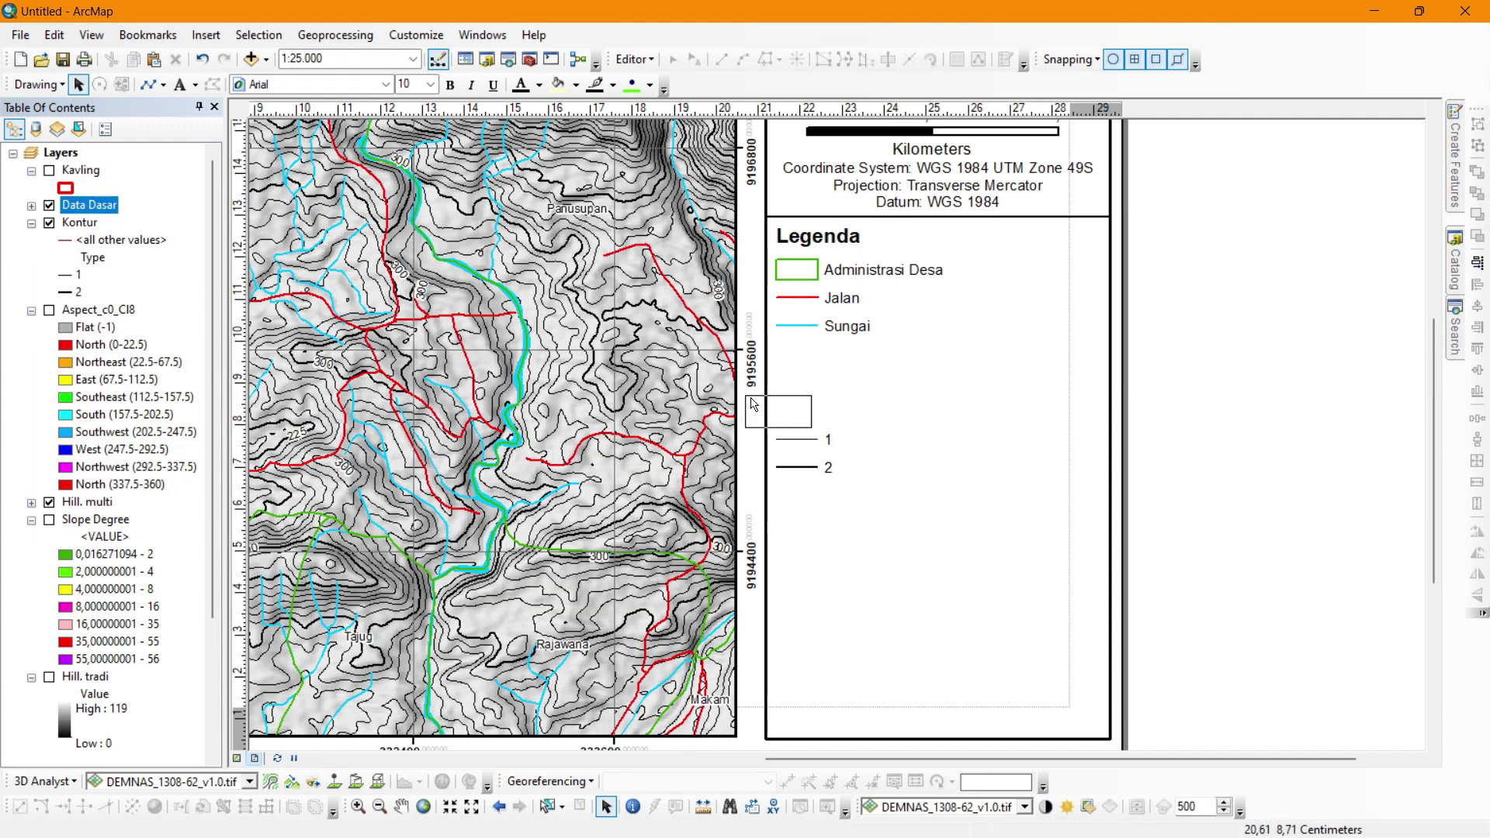
{"action": "left_click_drag", "start_coordinate": [1166, 543], "coordinate": [758, 421]}
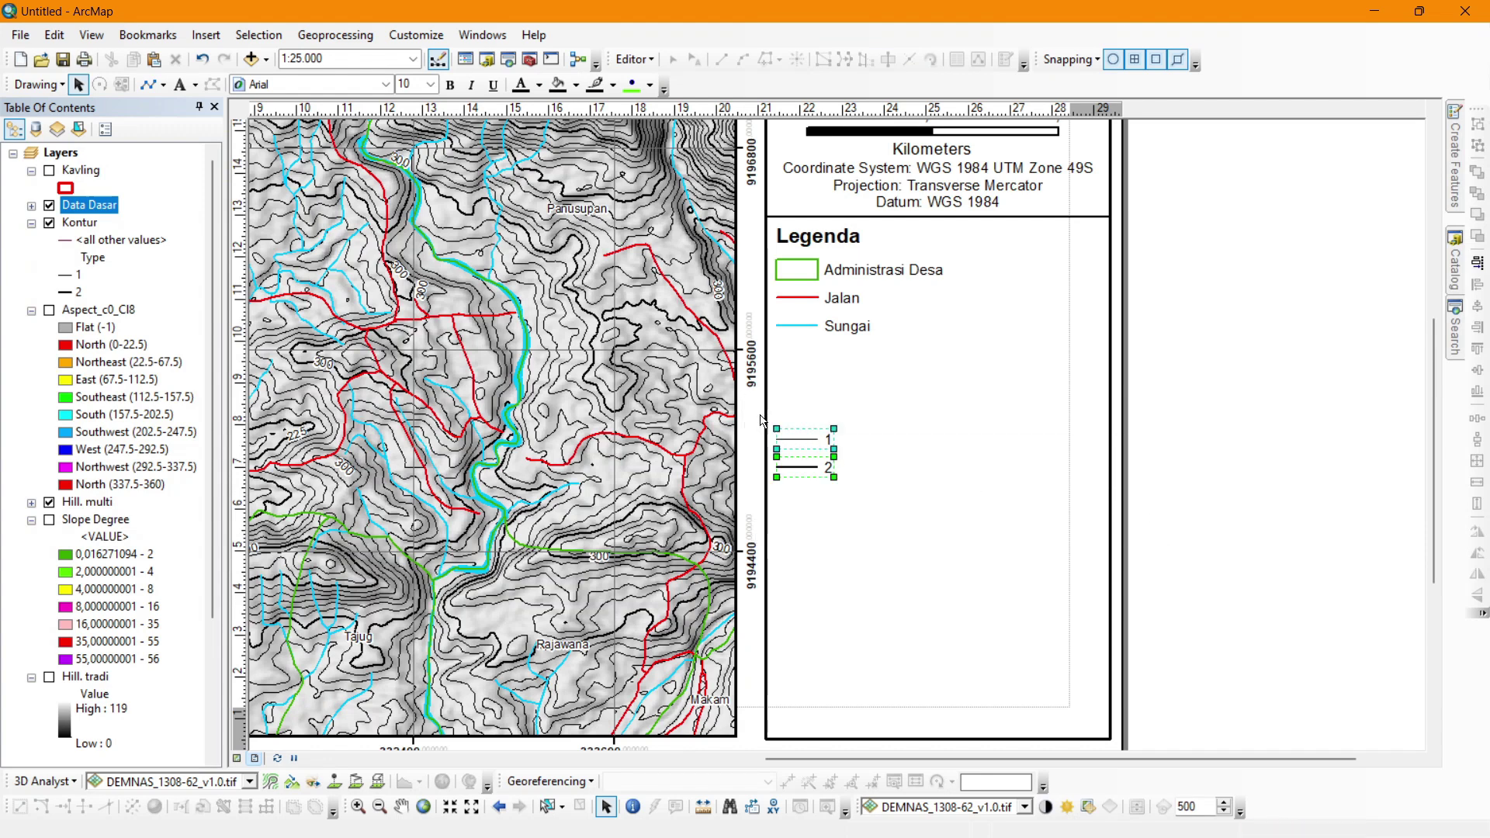
{"action": "key", "text": "Up"}
{"action": "key", "text": "Up"}
{"action": "key", "text": "Up"}
{"action": "key", "text": "Up"}
{"action": "key", "text": "Up"}
{"action": "key", "text": "Up"}
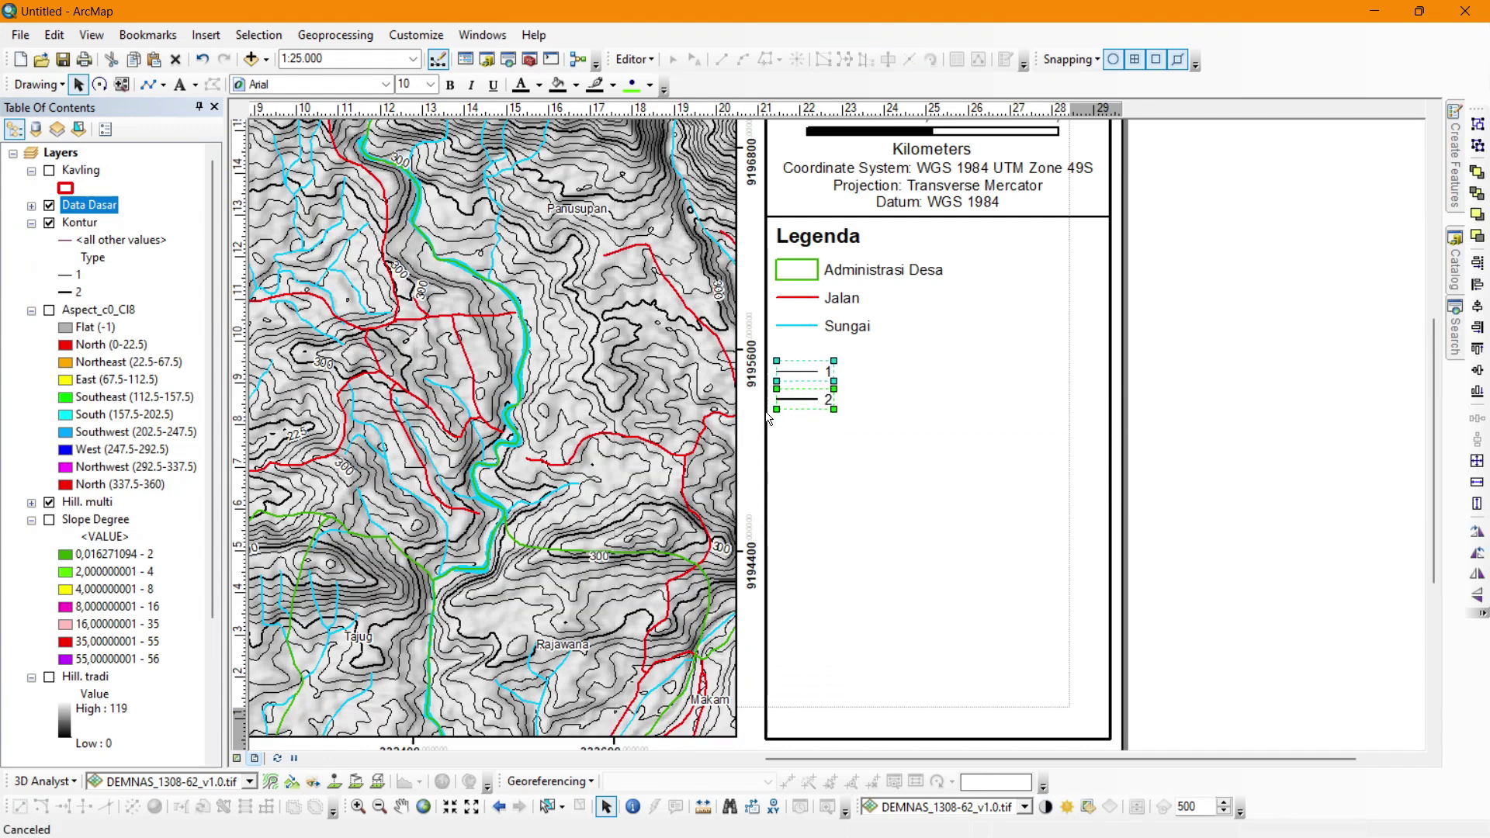
{"action": "key", "text": "Down"}
{"action": "key", "text": "Down"}
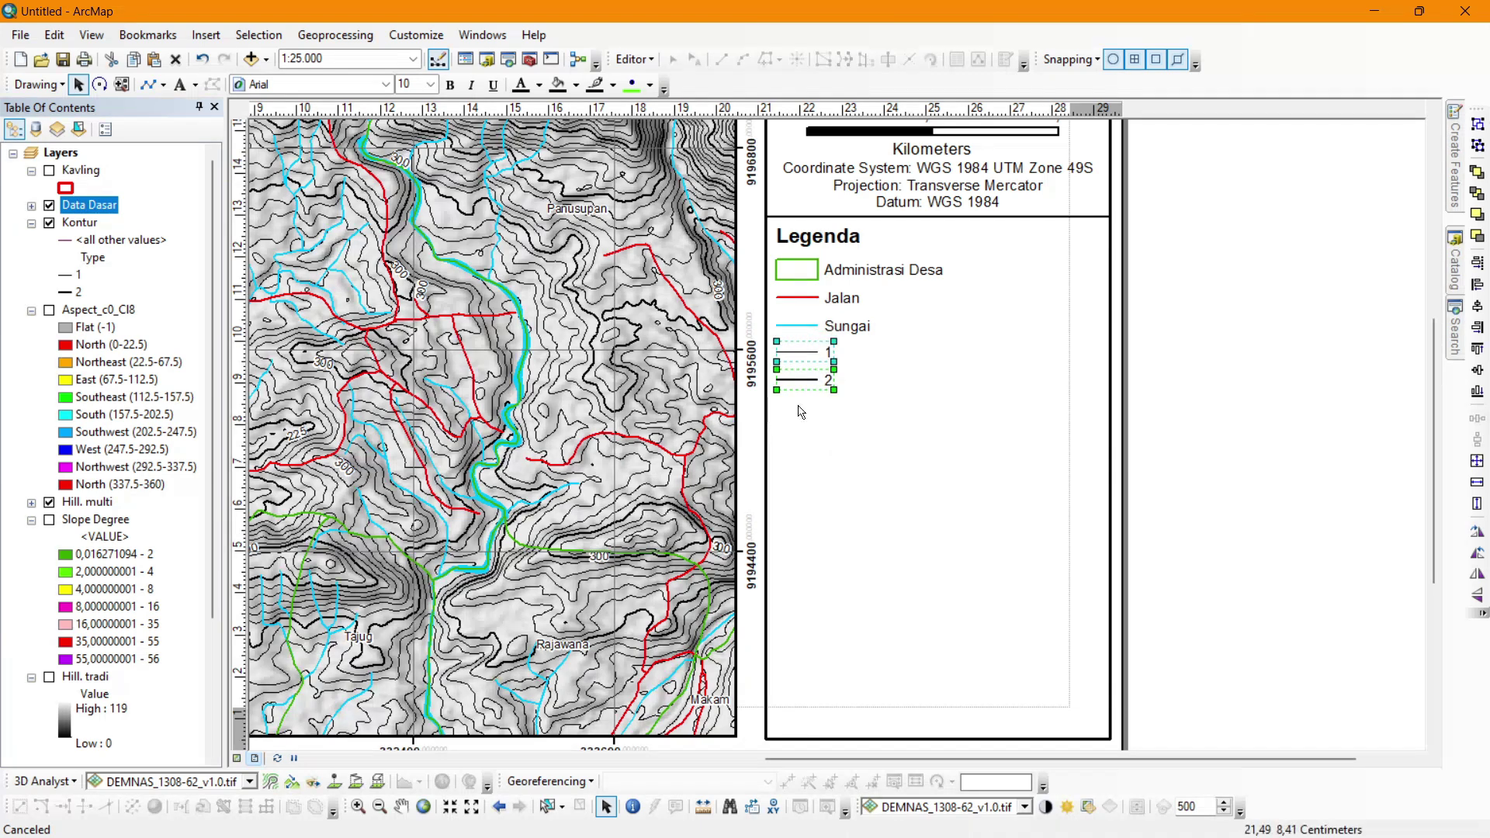
{"action": "left_click", "coordinate": [807, 380], "text": "shift"}
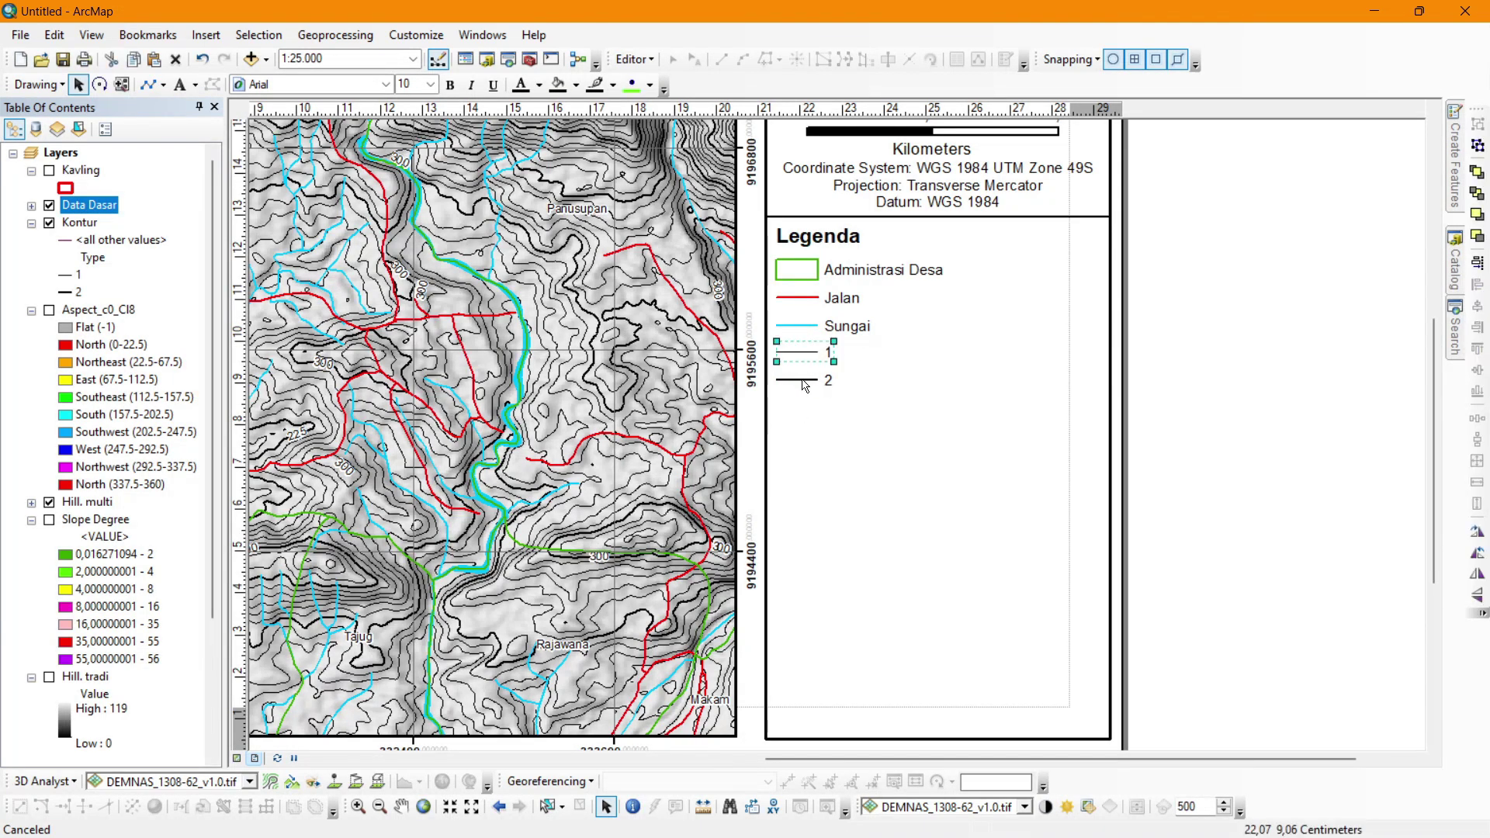
{"action": "right_click", "coordinate": [803, 381]}
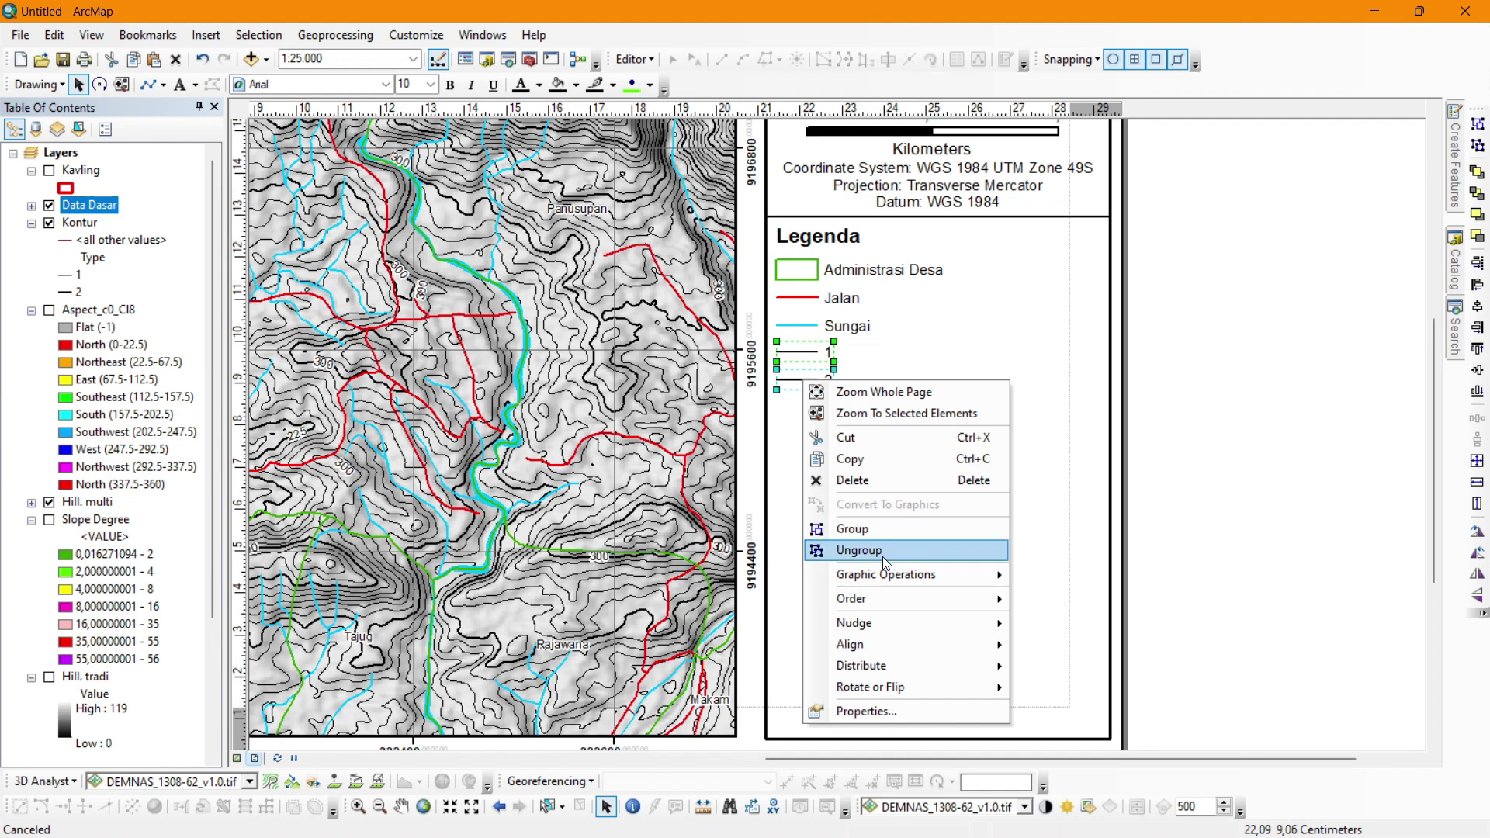
{"action": "left_click", "coordinate": [883, 556]}
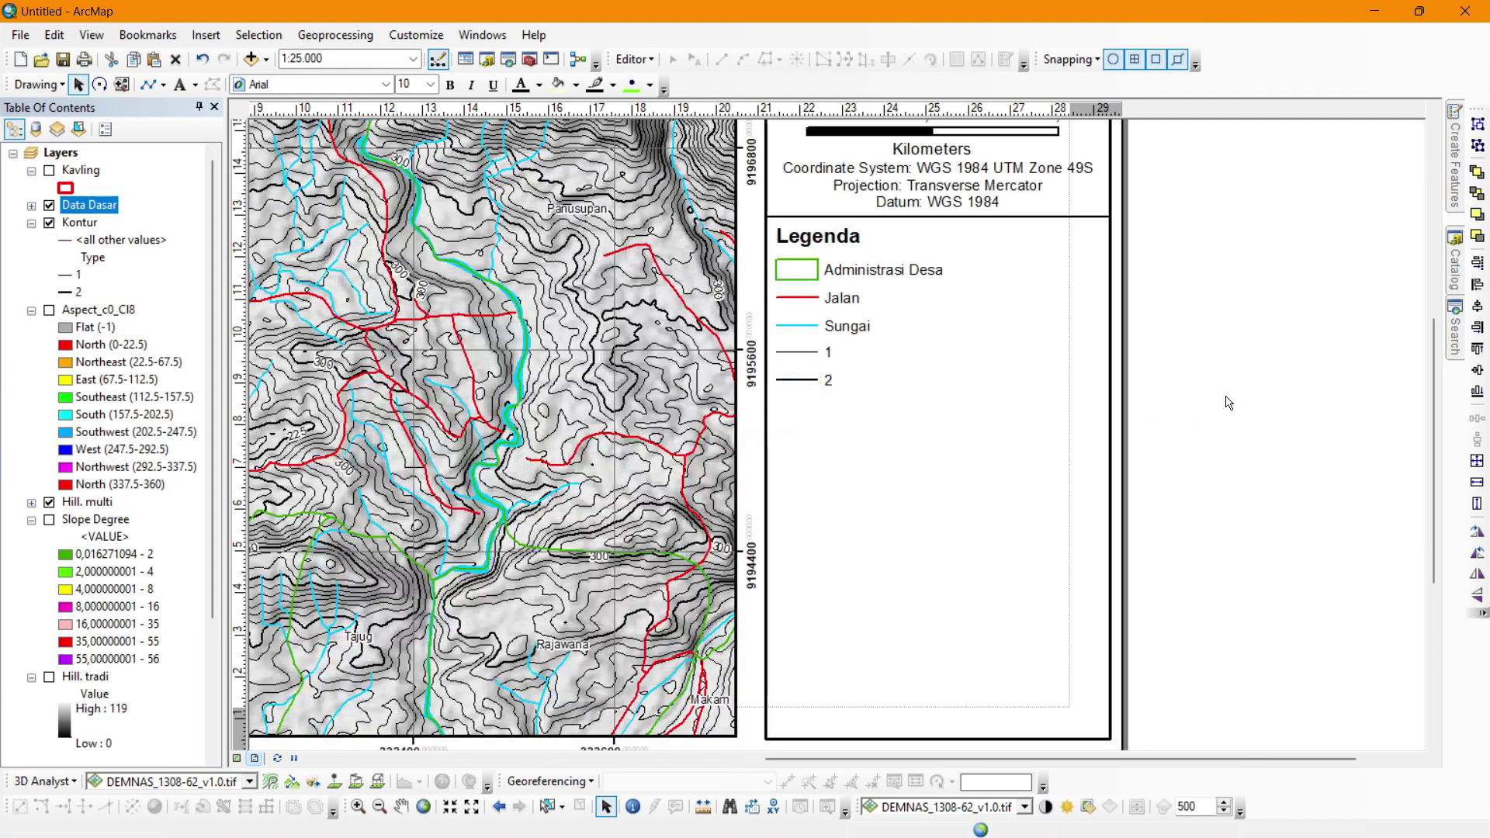
{"action": "double_click", "coordinate": [829, 351]}
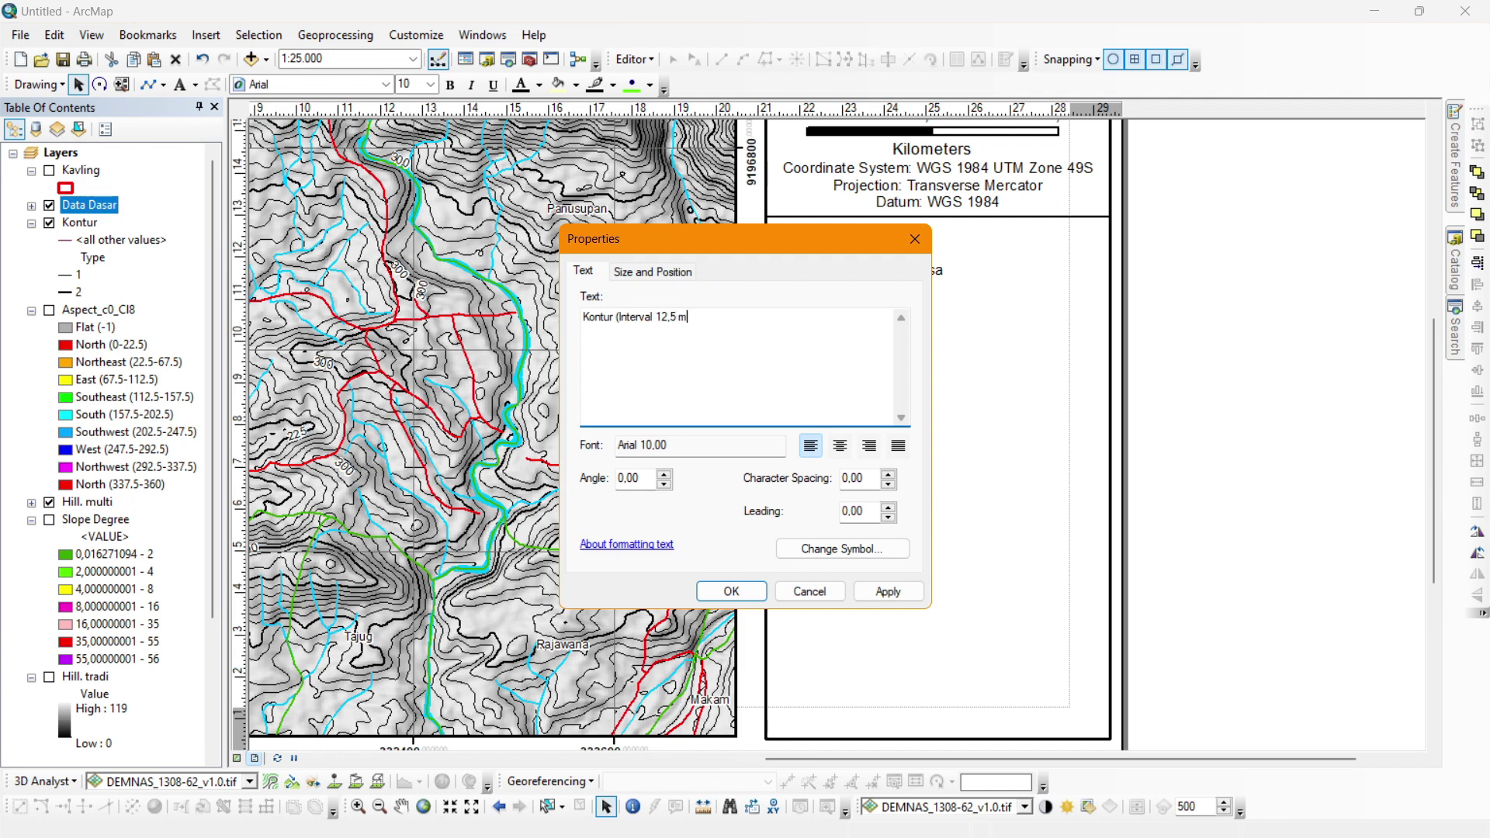
Paste the copied contour label text over legend label '2' and edit it to 'Kontur Indeks (Interval 75 m)'.
{"action": "left_click", "coordinate": [744, 593]}
{"action": "key", "text": "ctrl+c"}
{"action": "left_click", "coordinate": [731, 592]}
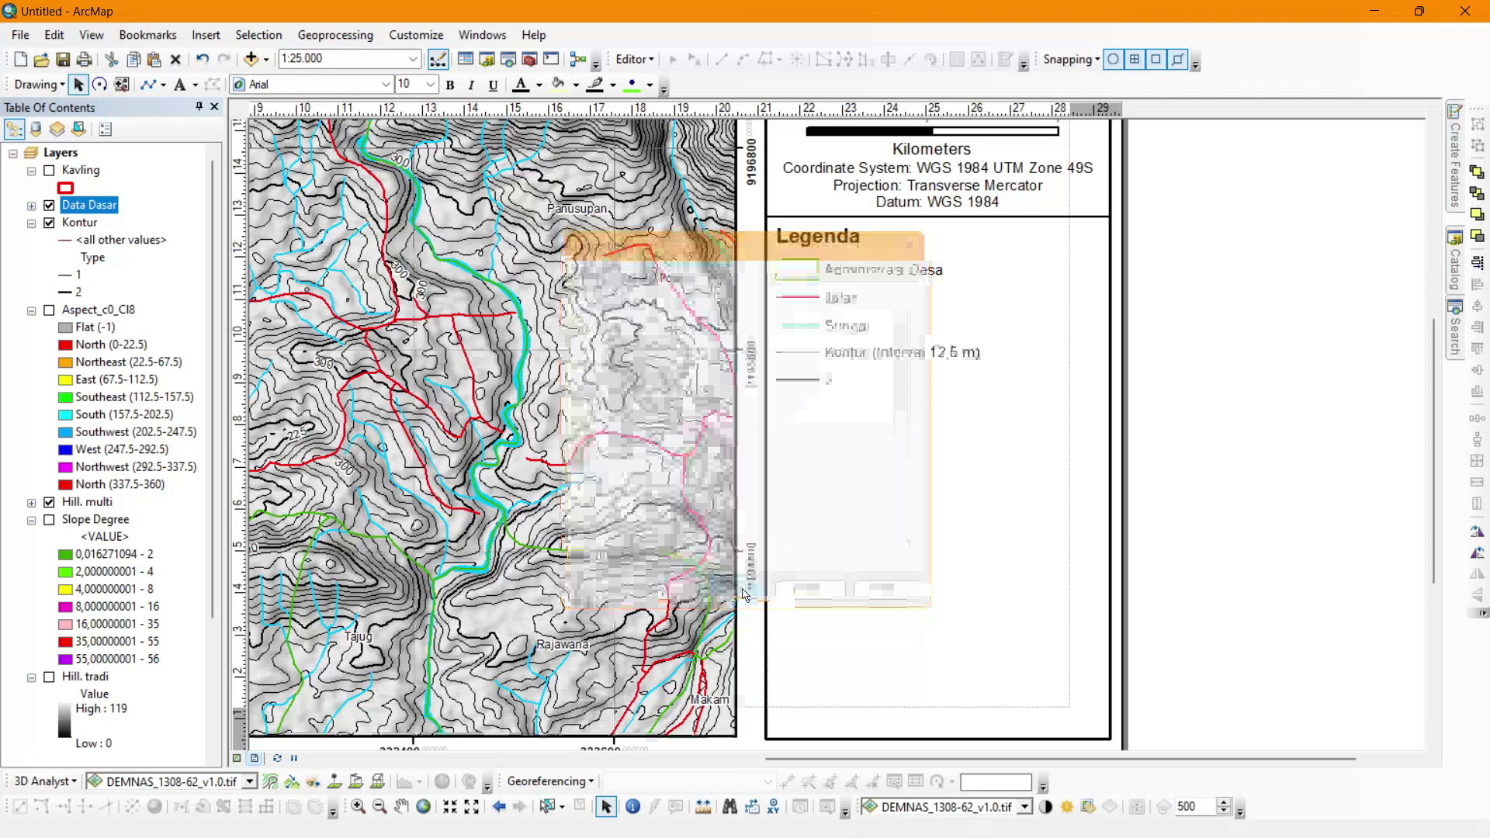
{"action": "double_click", "coordinate": [827, 384]}
{"action": "key", "text": "ctrl+v"}
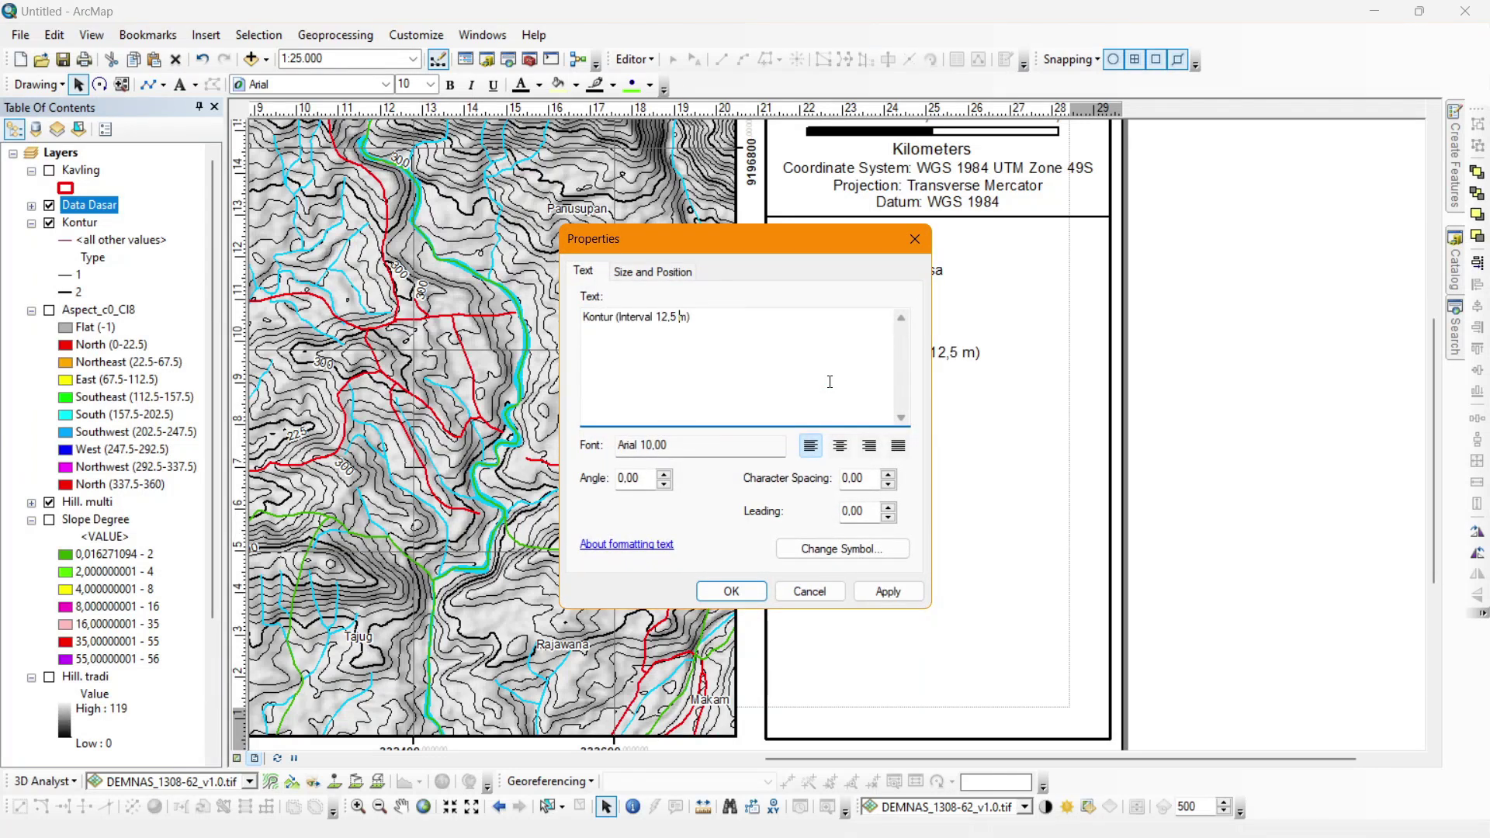
{"action": "type", "text": "Indeks"}
{"action": "key", "text": "ctrl+Right"}
{"action": "left_click", "coordinate": [722, 590]}
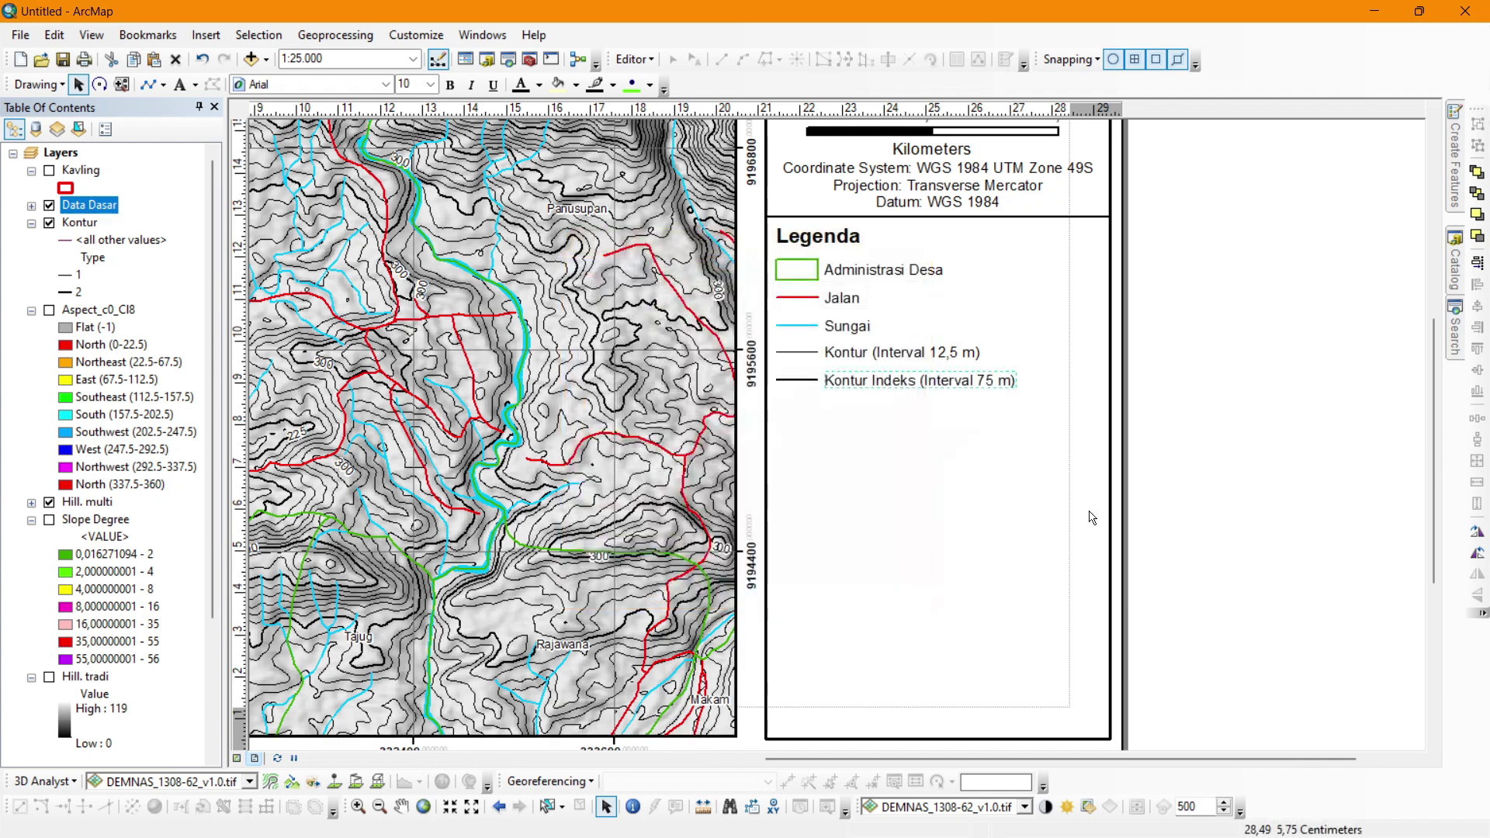
Duplicate the divider line, place it below the legend entries and centre it on the panel frame.
{"action": "left_click", "coordinate": [1051, 218]}
{"action": "key", "text": "ctrl+c"}
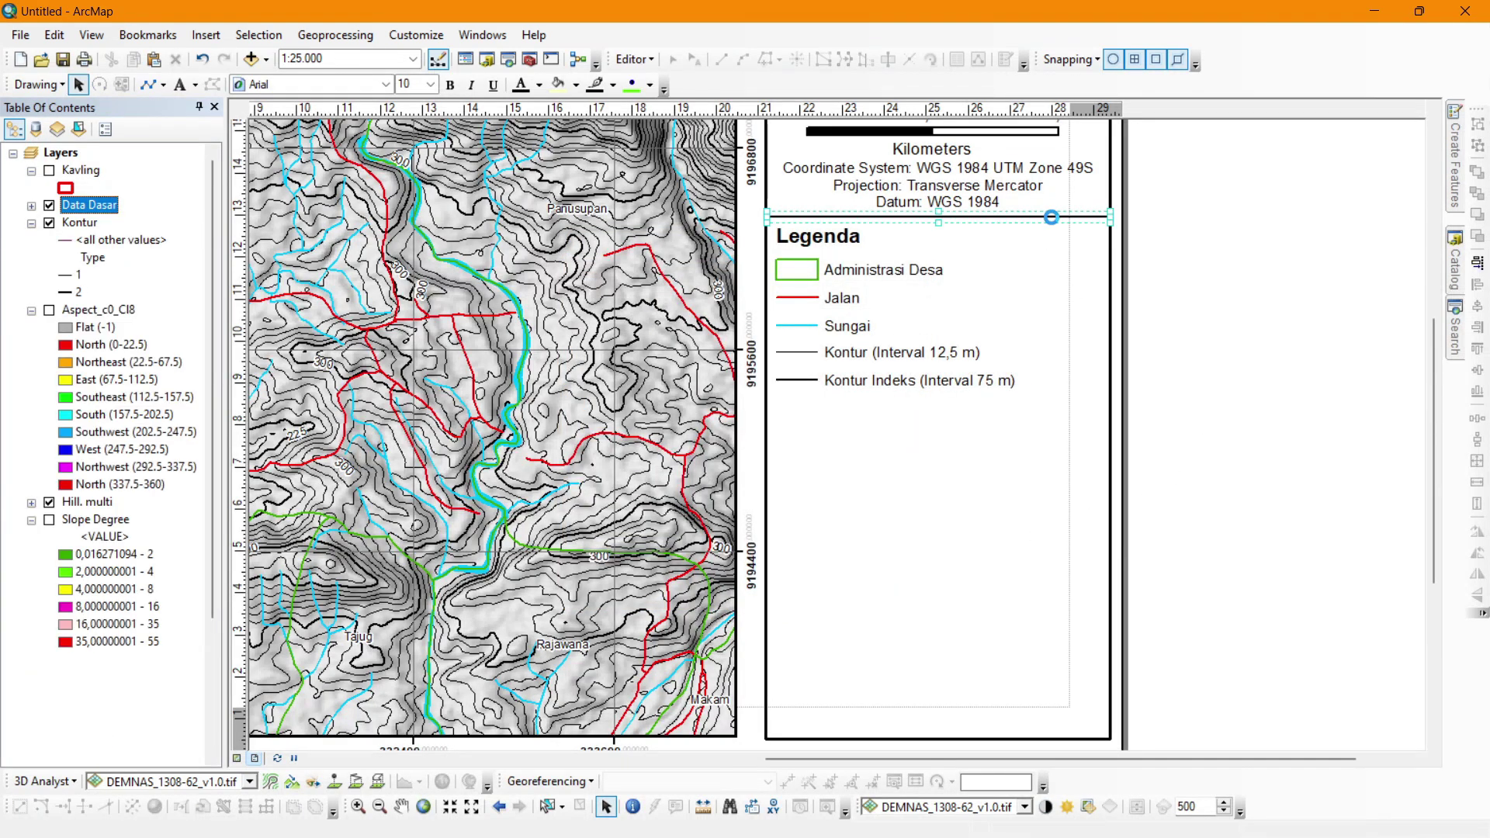
{"action": "key", "text": "ctrl+v"}
{"action": "left_click_drag", "start_coordinate": [1043, 247], "coordinate": [1034, 407]}
{"action": "left_click", "coordinate": [1006, 464], "text": "shift"}
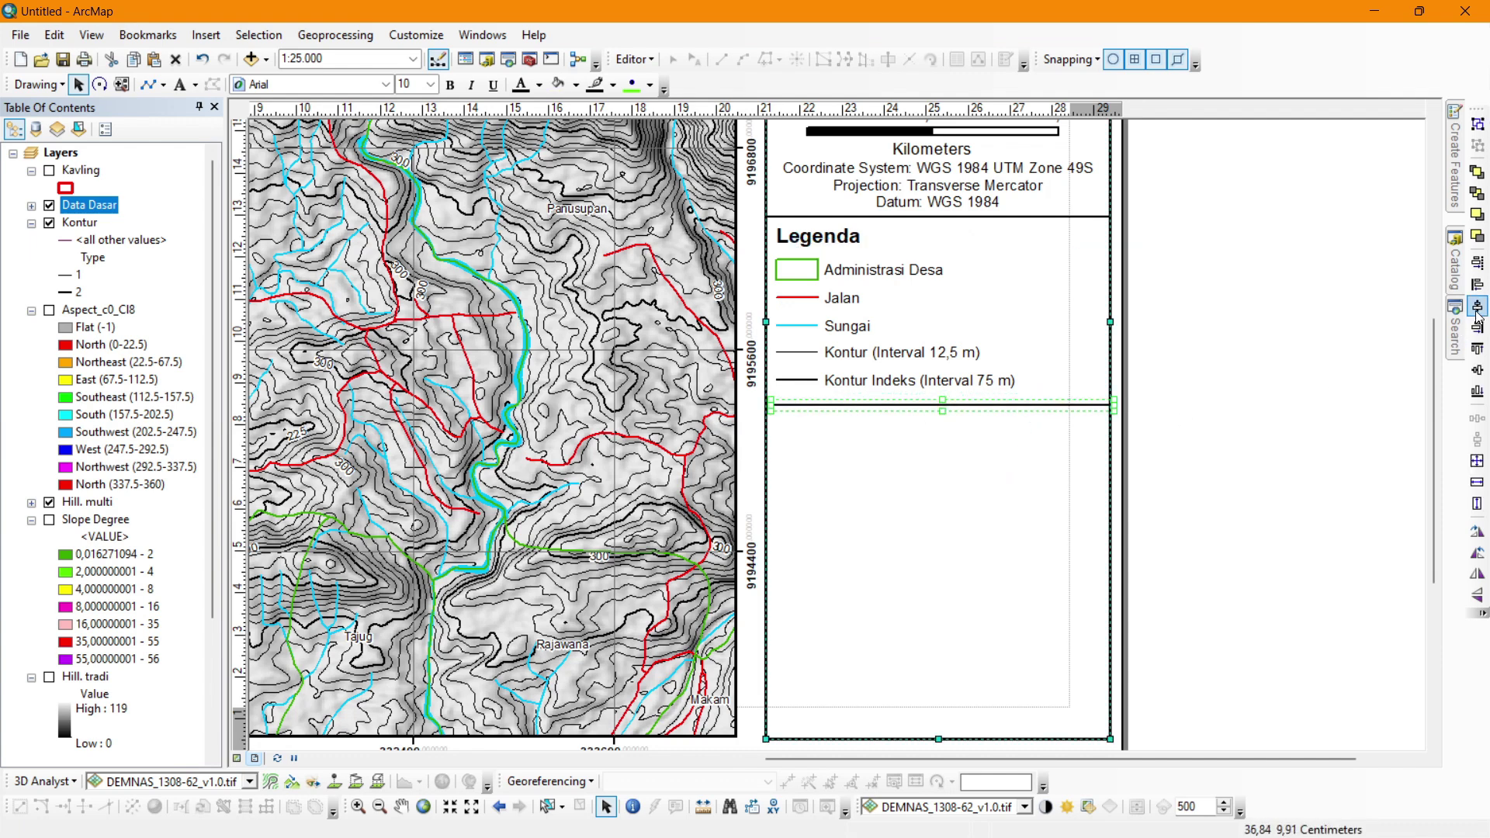
{"action": "left_click", "coordinate": [1477, 305]}
{"action": "left_click", "coordinate": [1322, 391]}
{"action": "scroll", "coordinate": [1112, 246], "scroll_direction": "down", "scroll_amount": 1}
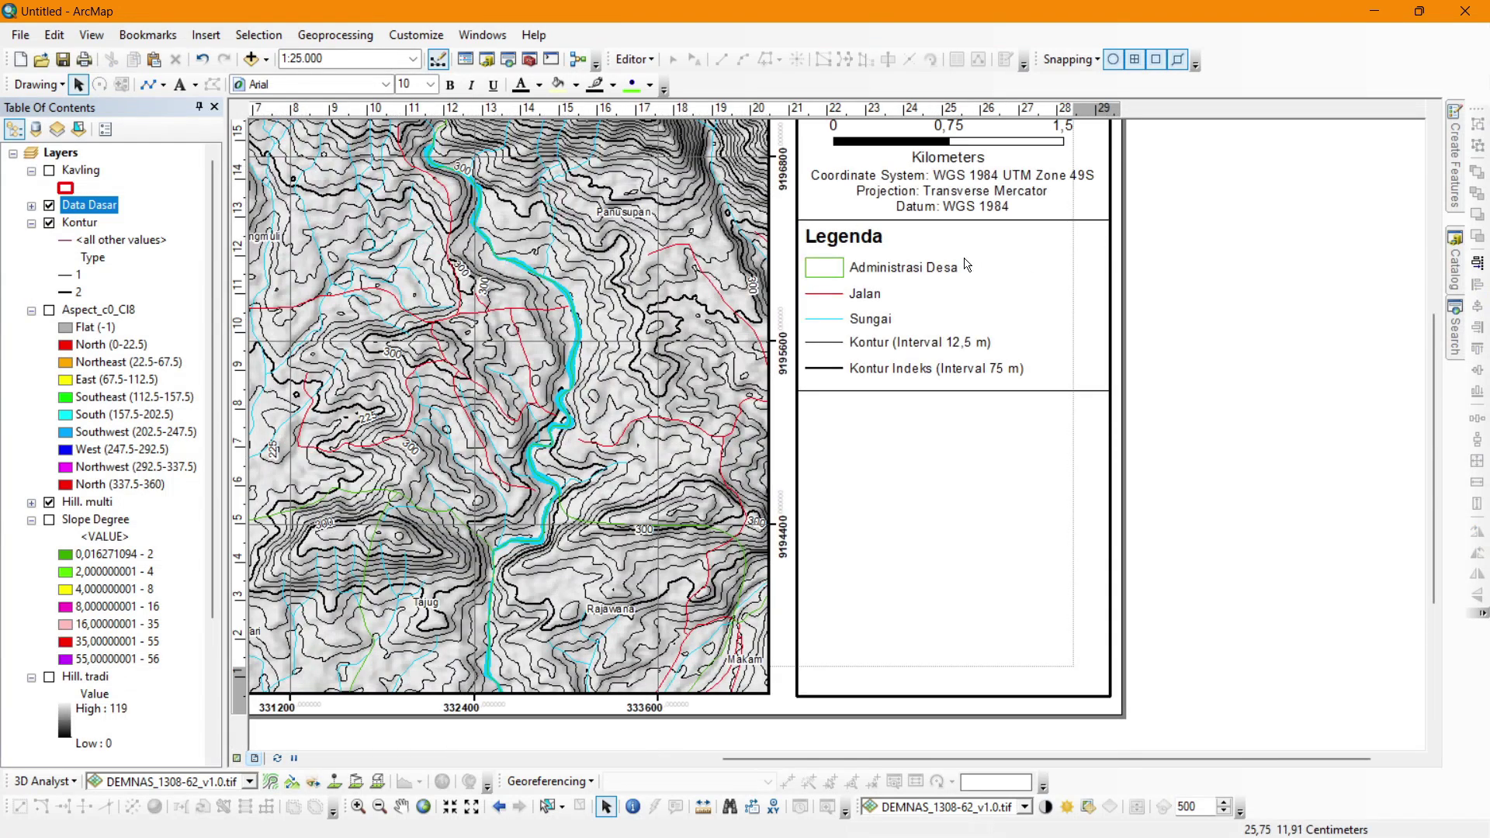
Copy the Legenda heading below the new line, left-align it, and rename it 'Peta Indeks'.
{"action": "left_click", "coordinate": [852, 246]}
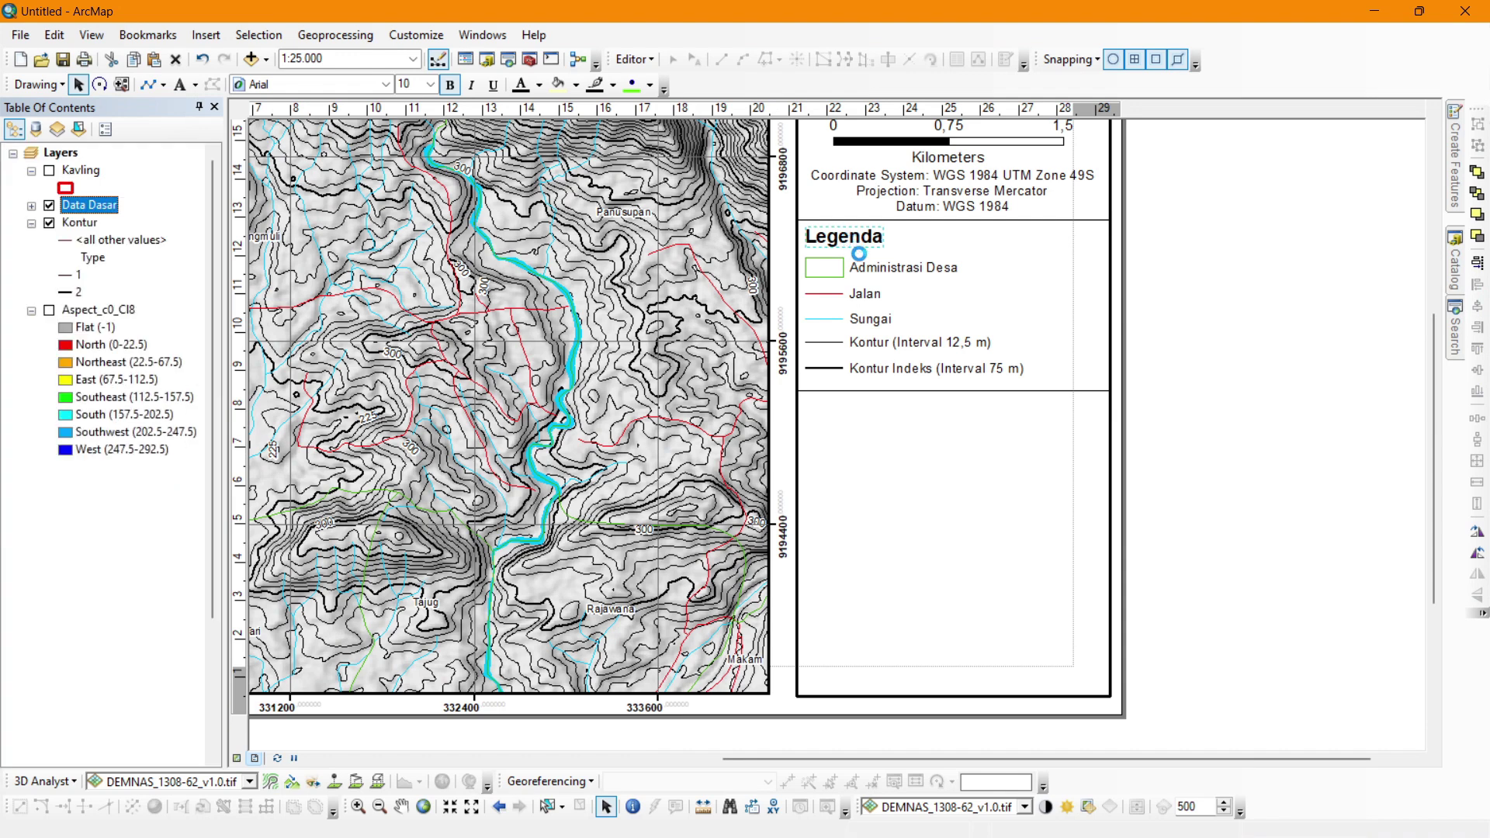
{"action": "left_click_drag", "start_coordinate": [852, 246], "coordinate": [870, 414]}
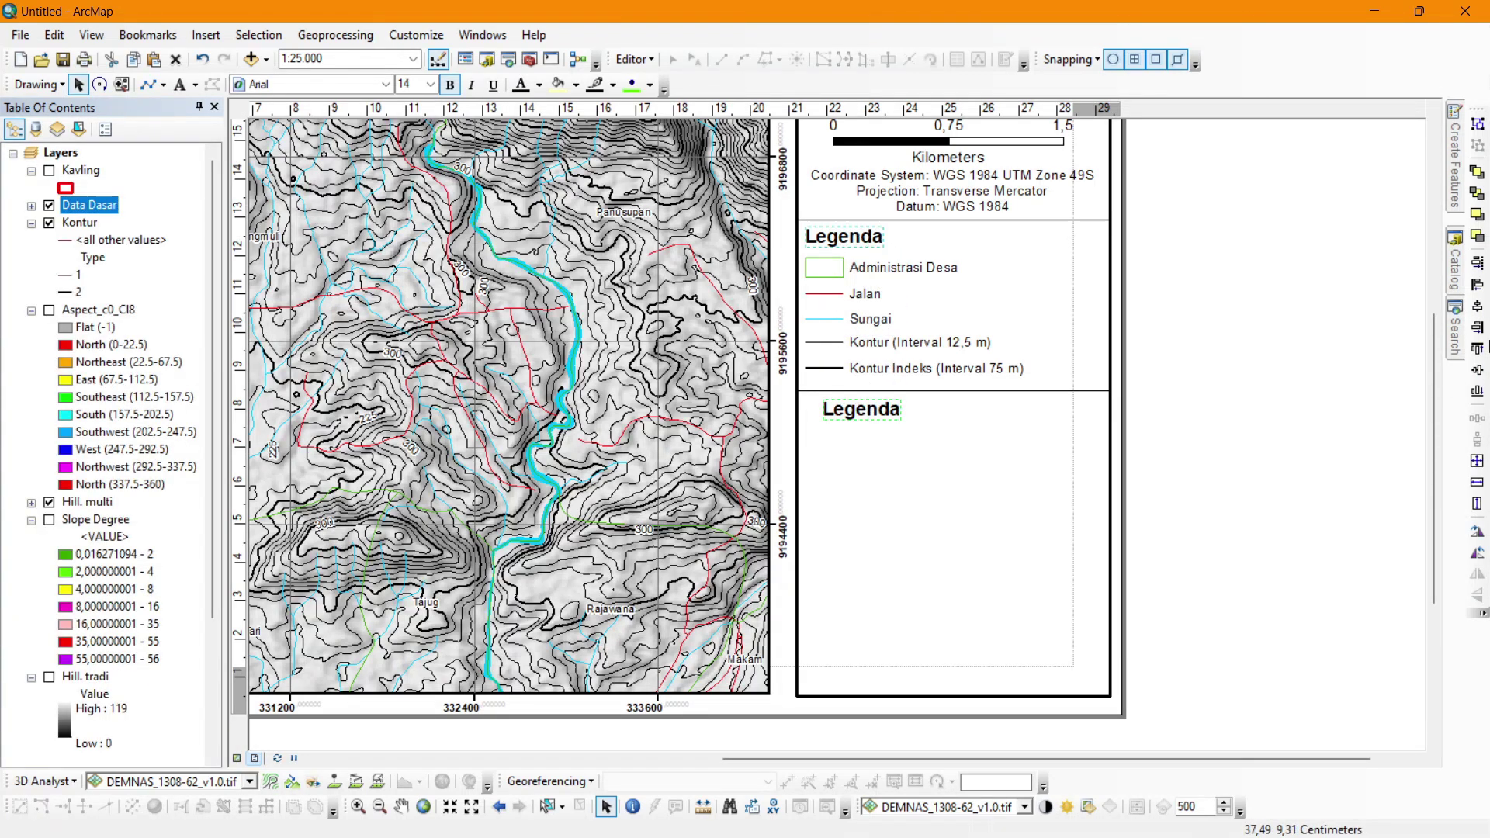
{"action": "left_click", "coordinate": [1477, 285]}
{"action": "left_click", "coordinate": [1283, 348]}
{"action": "double_click", "coordinate": [861, 410]}
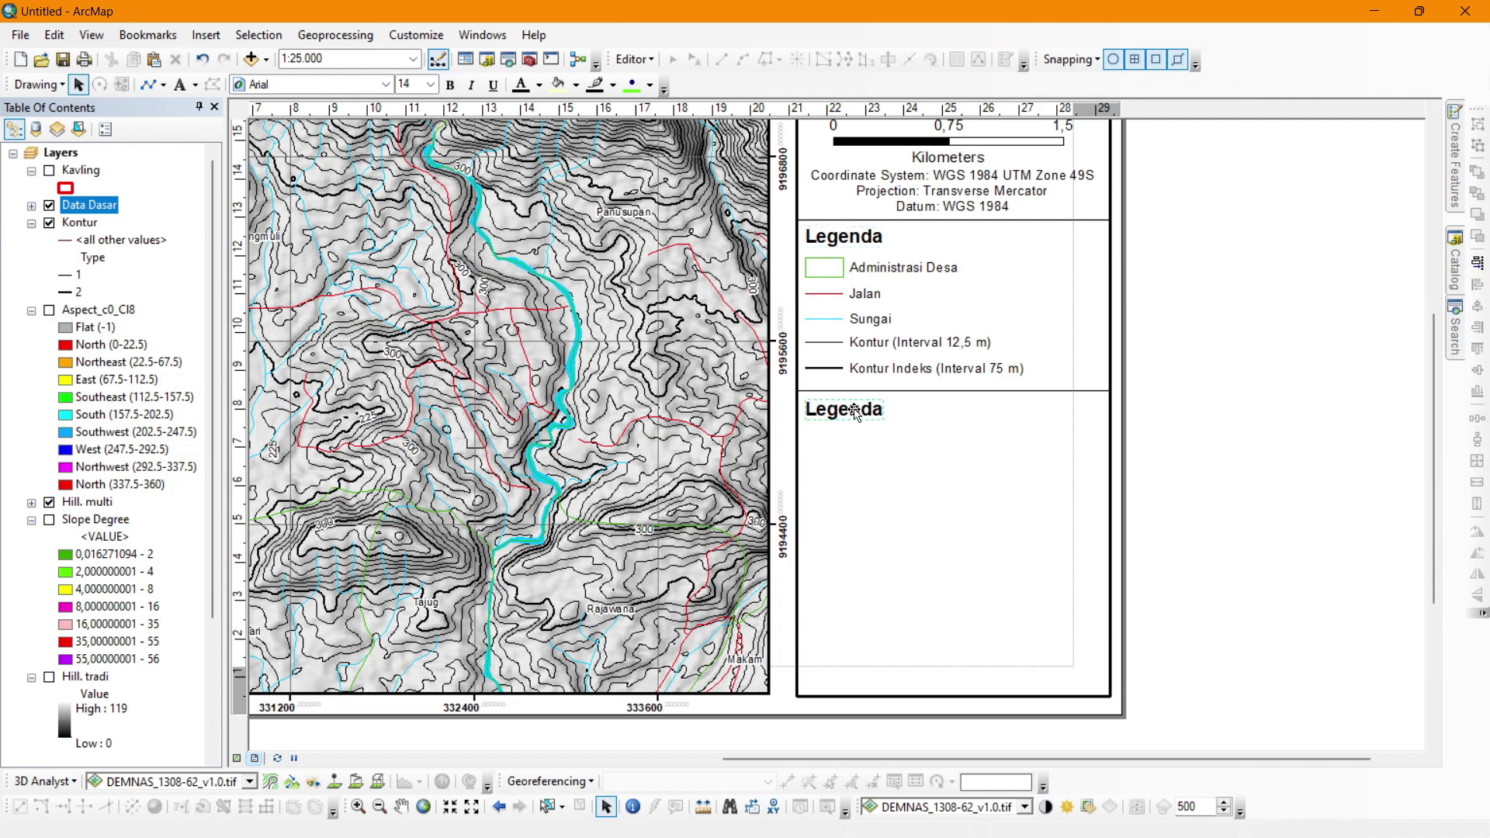
{"action": "type", "text": "Peta Indeks"}
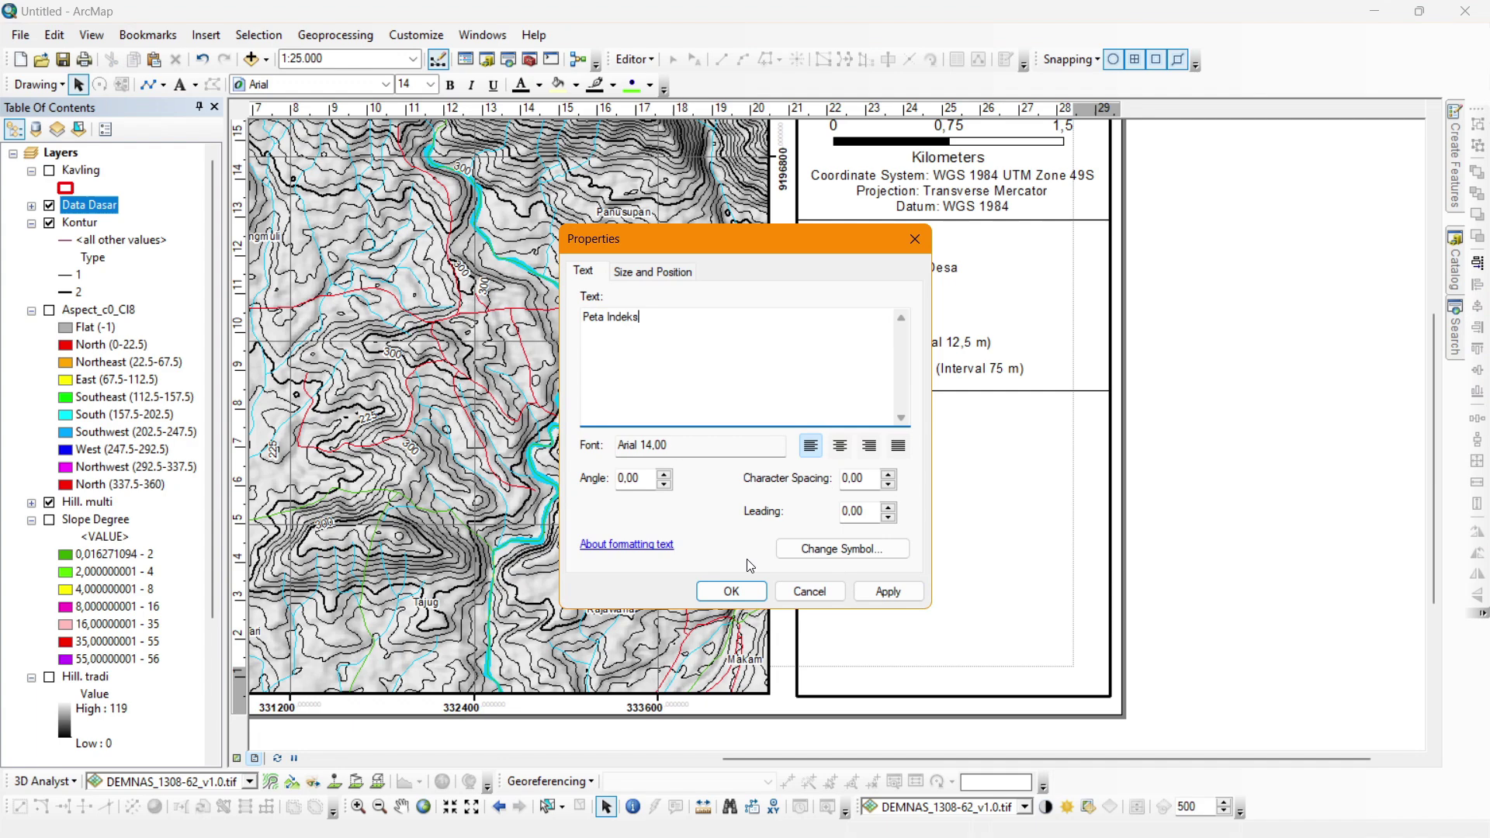
{"action": "left_click", "coordinate": [731, 591]}
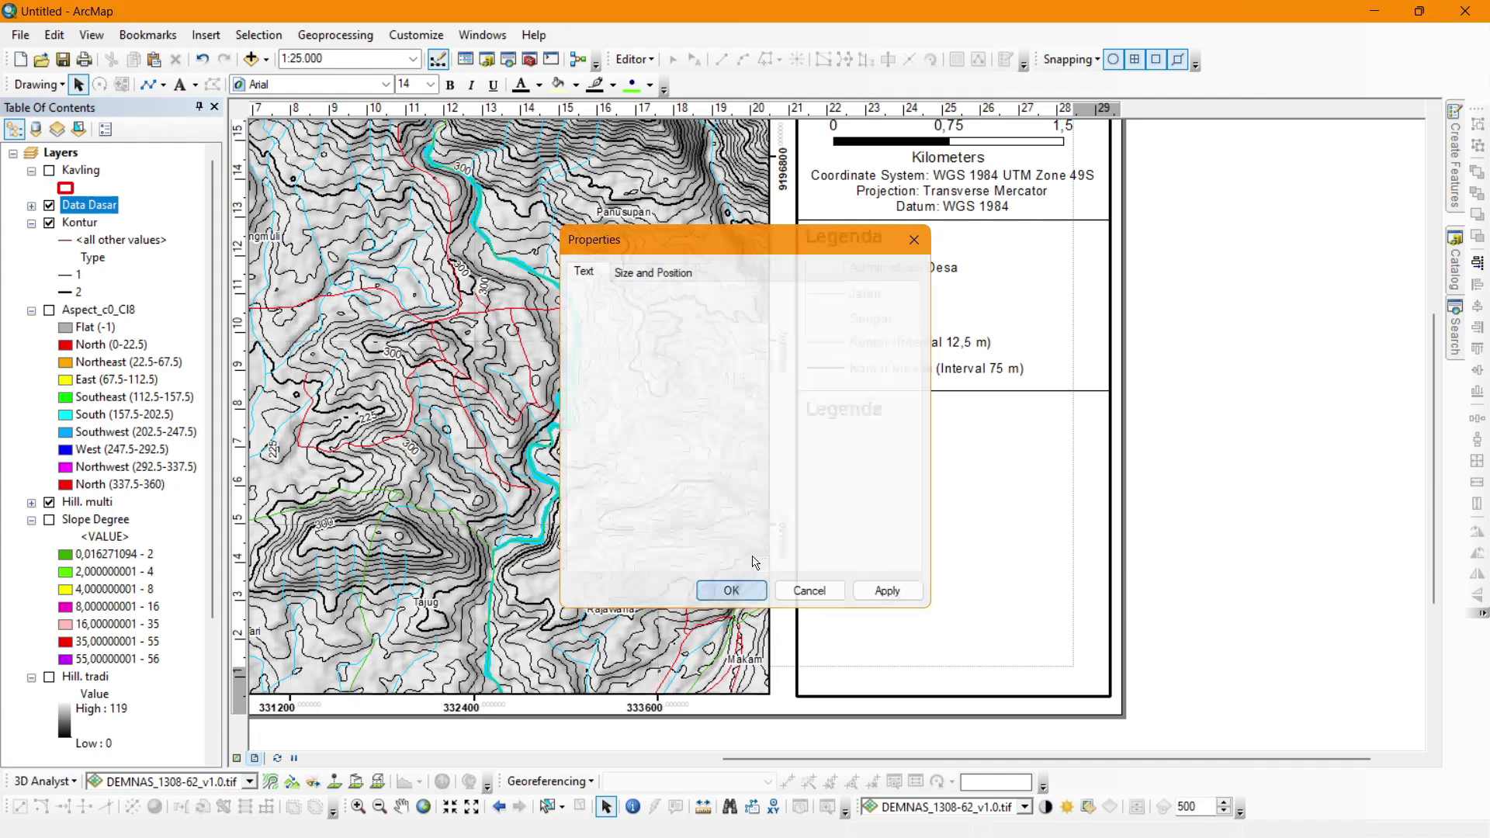
{"action": "left_click", "coordinate": [219, 33]}
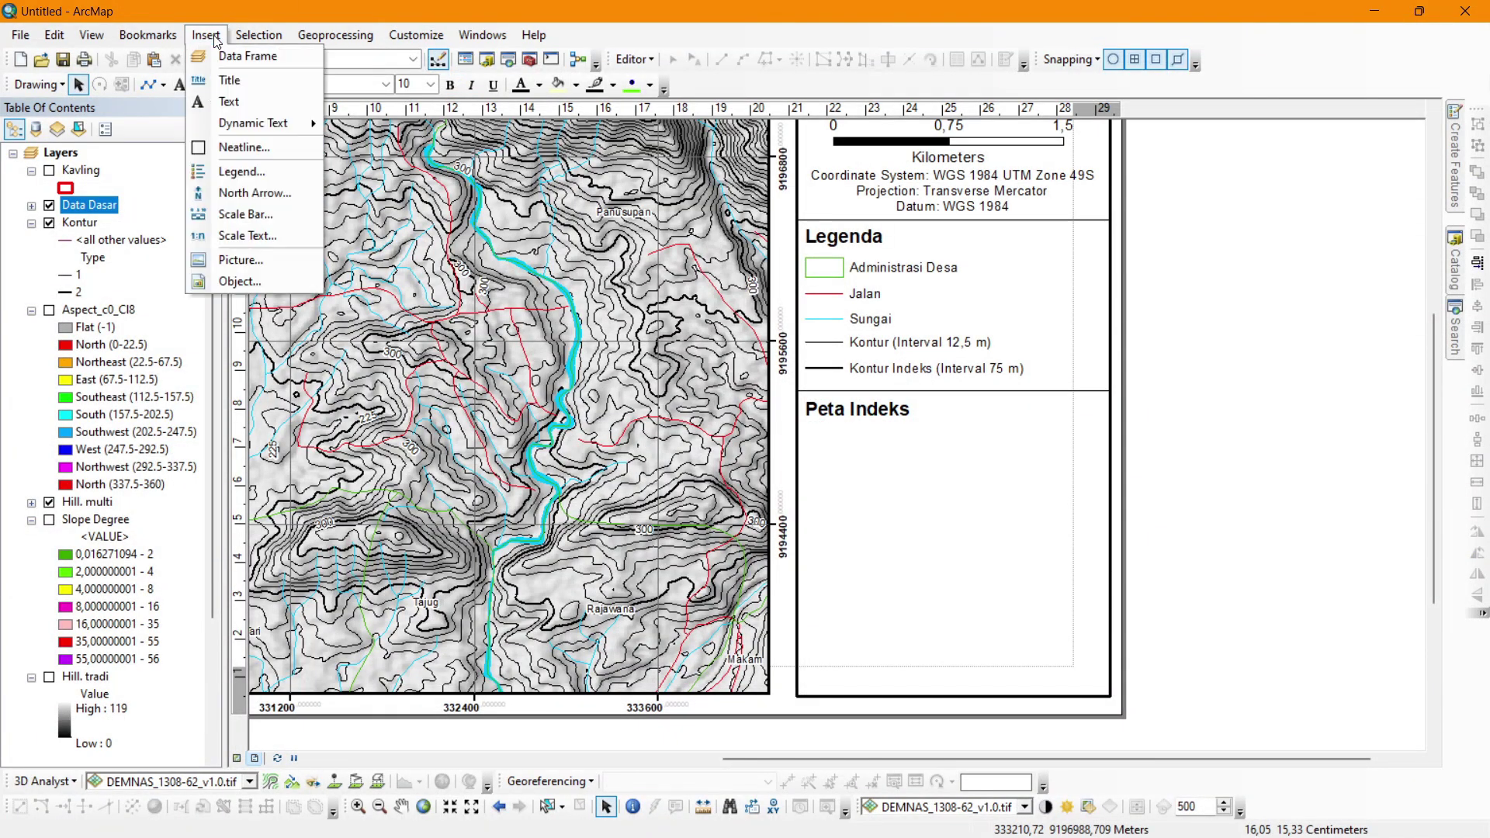
Insert a new data frame and set its coordinate system to WGS 1984 UTM Zone 49S.
{"action": "left_click", "coordinate": [219, 55]}
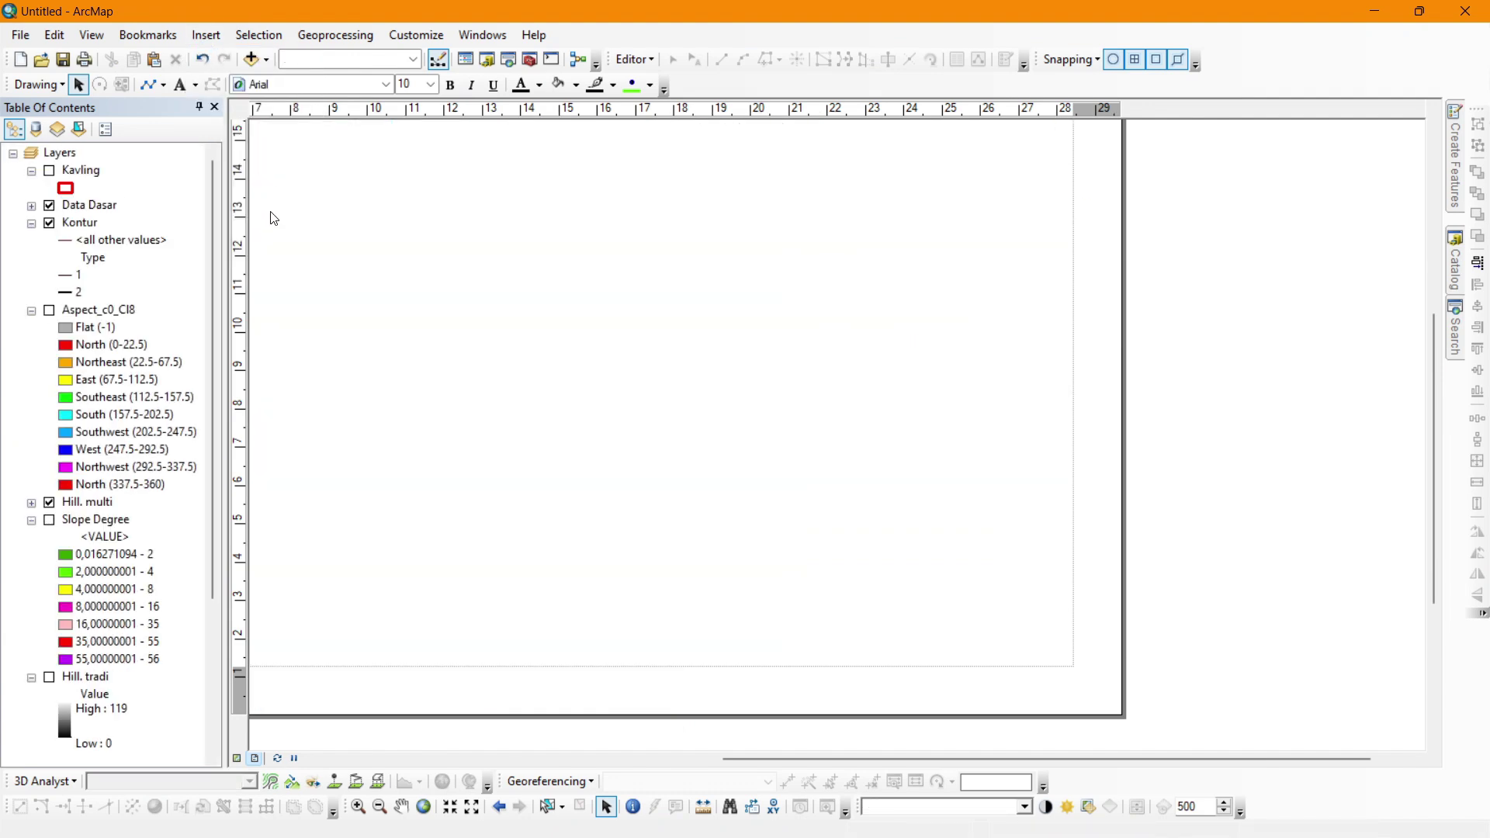
{"action": "scroll", "coordinate": [120, 322], "scroll_direction": "down", "scroll_amount": 4}
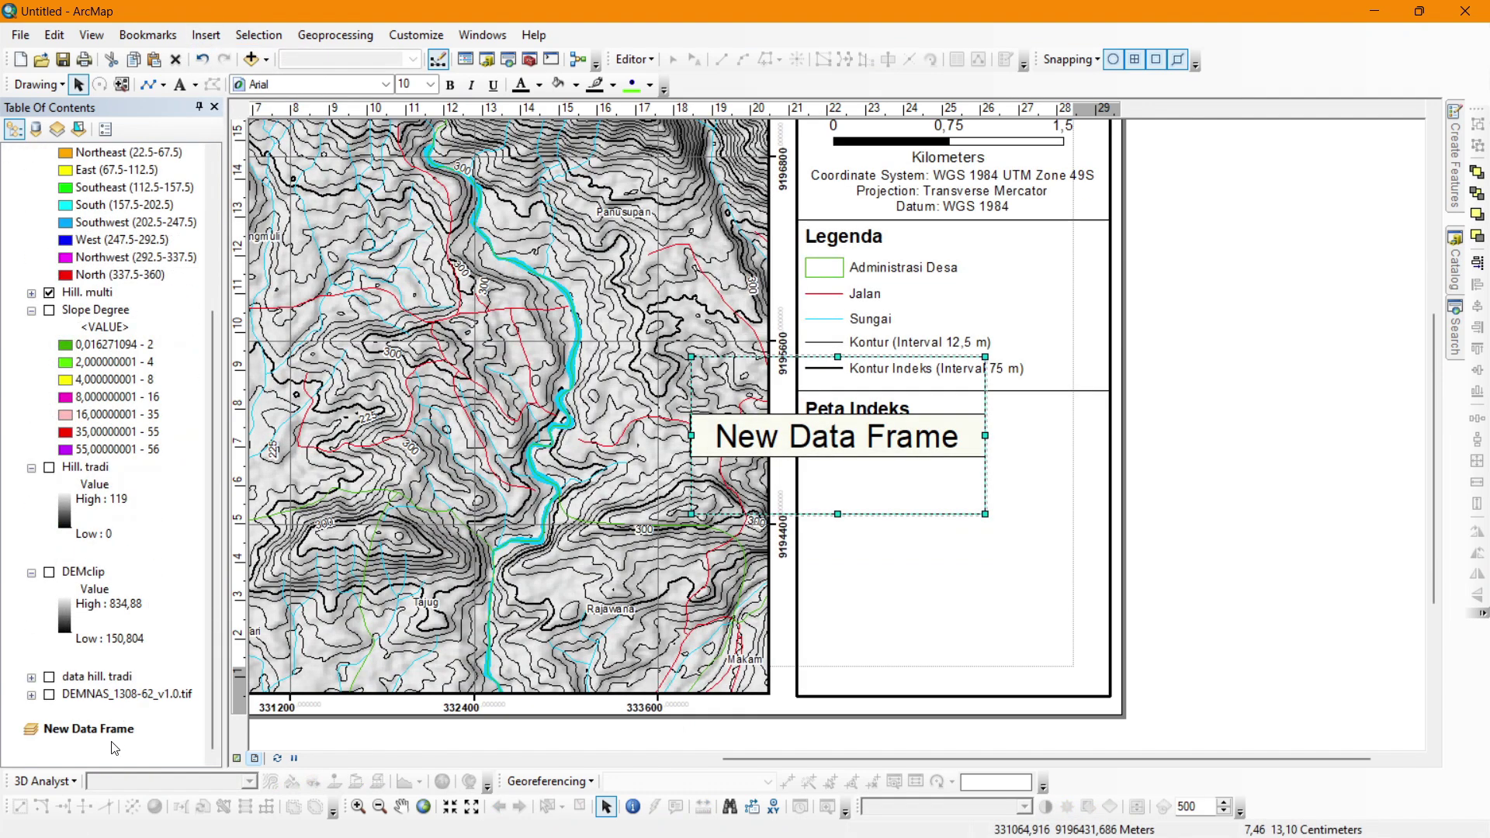
{"action": "left_click", "coordinate": [88, 729]}
{"action": "left_click", "coordinate": [109, 730]}
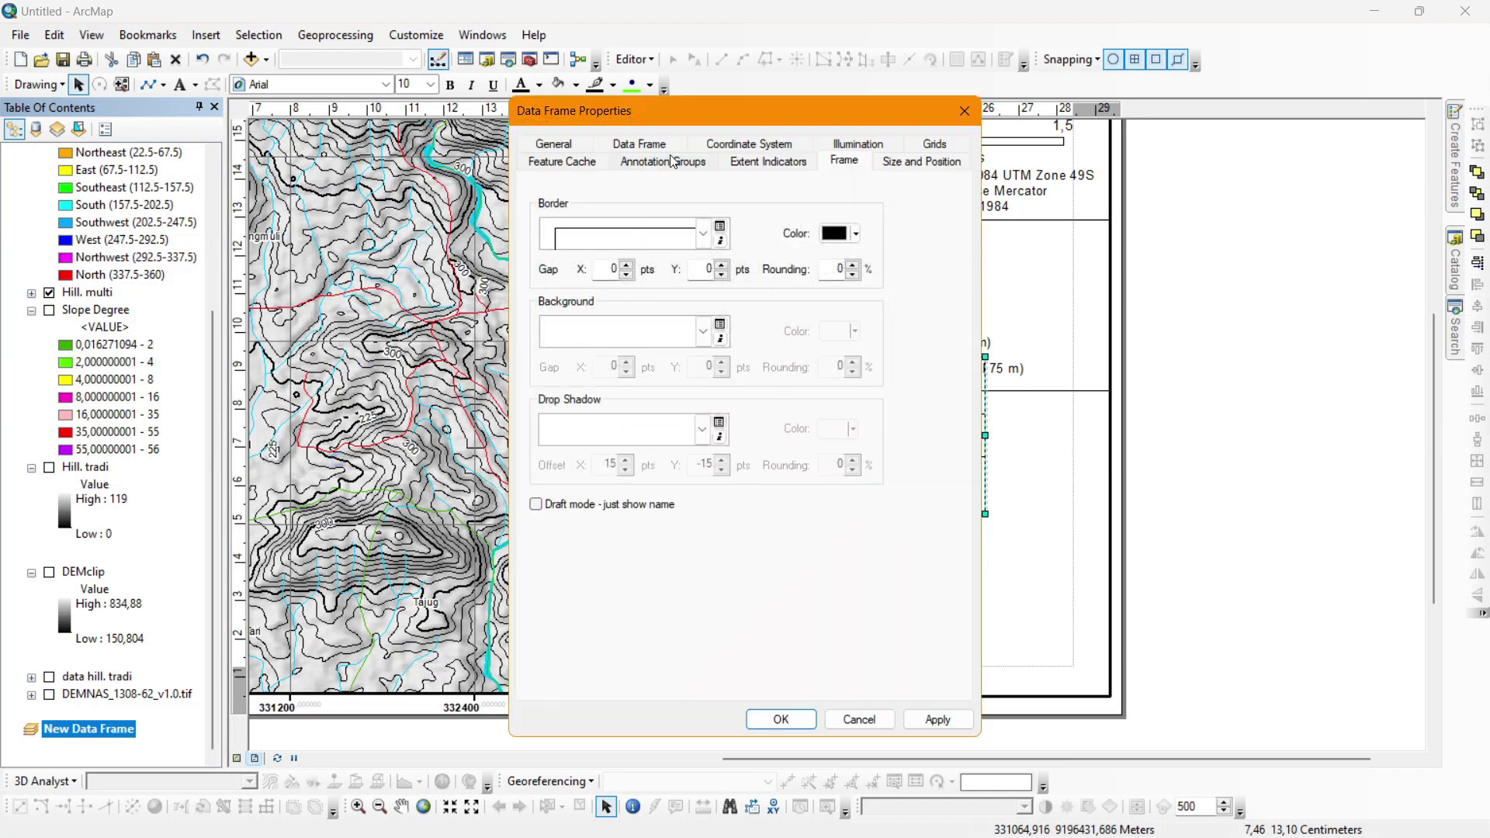
{"action": "left_click", "coordinate": [759, 144]}
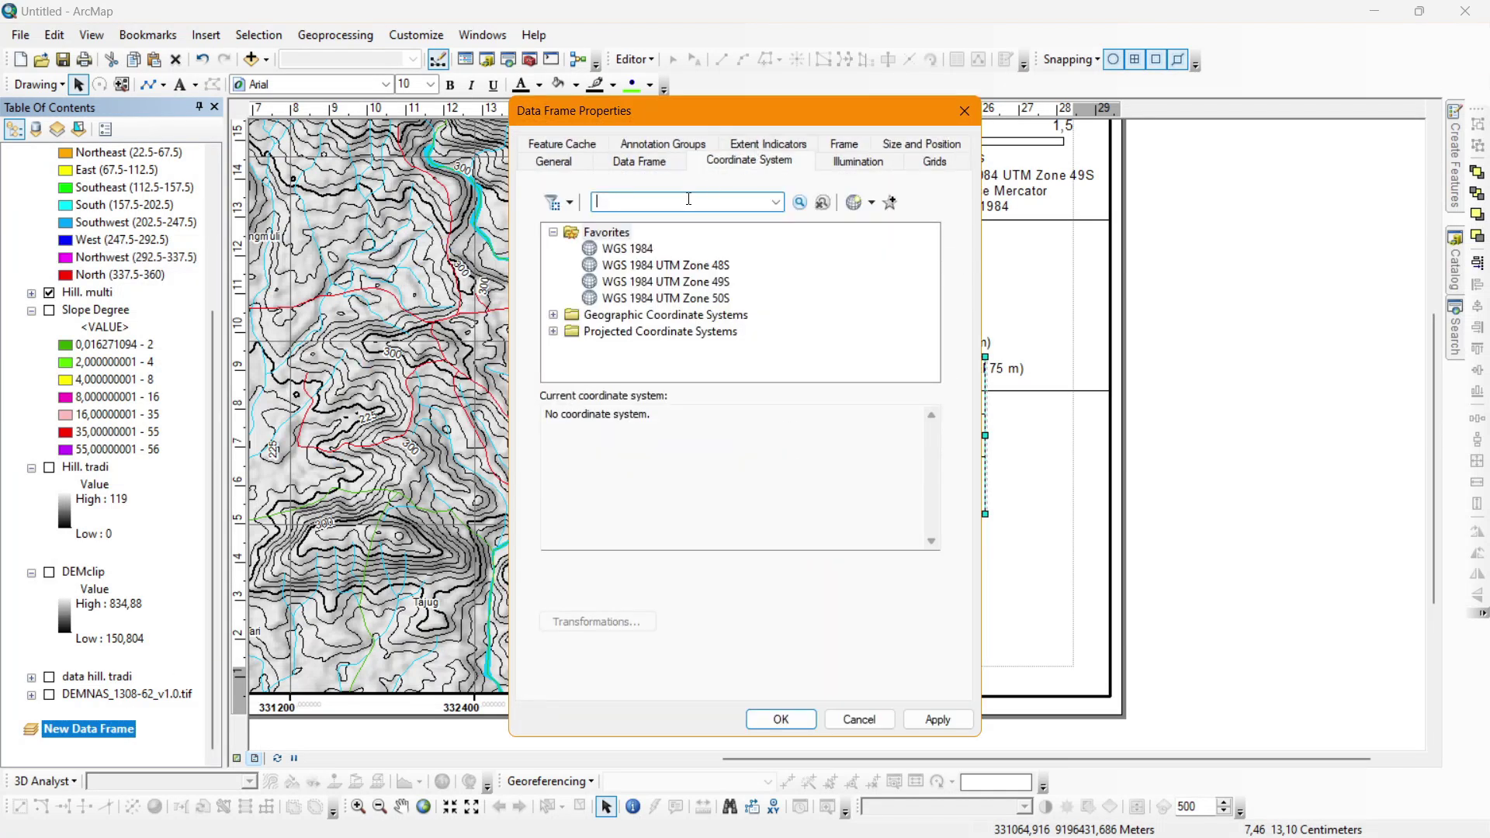
{"action": "left_click", "coordinate": [665, 281]}
{"action": "left_click", "coordinate": [799, 718]}
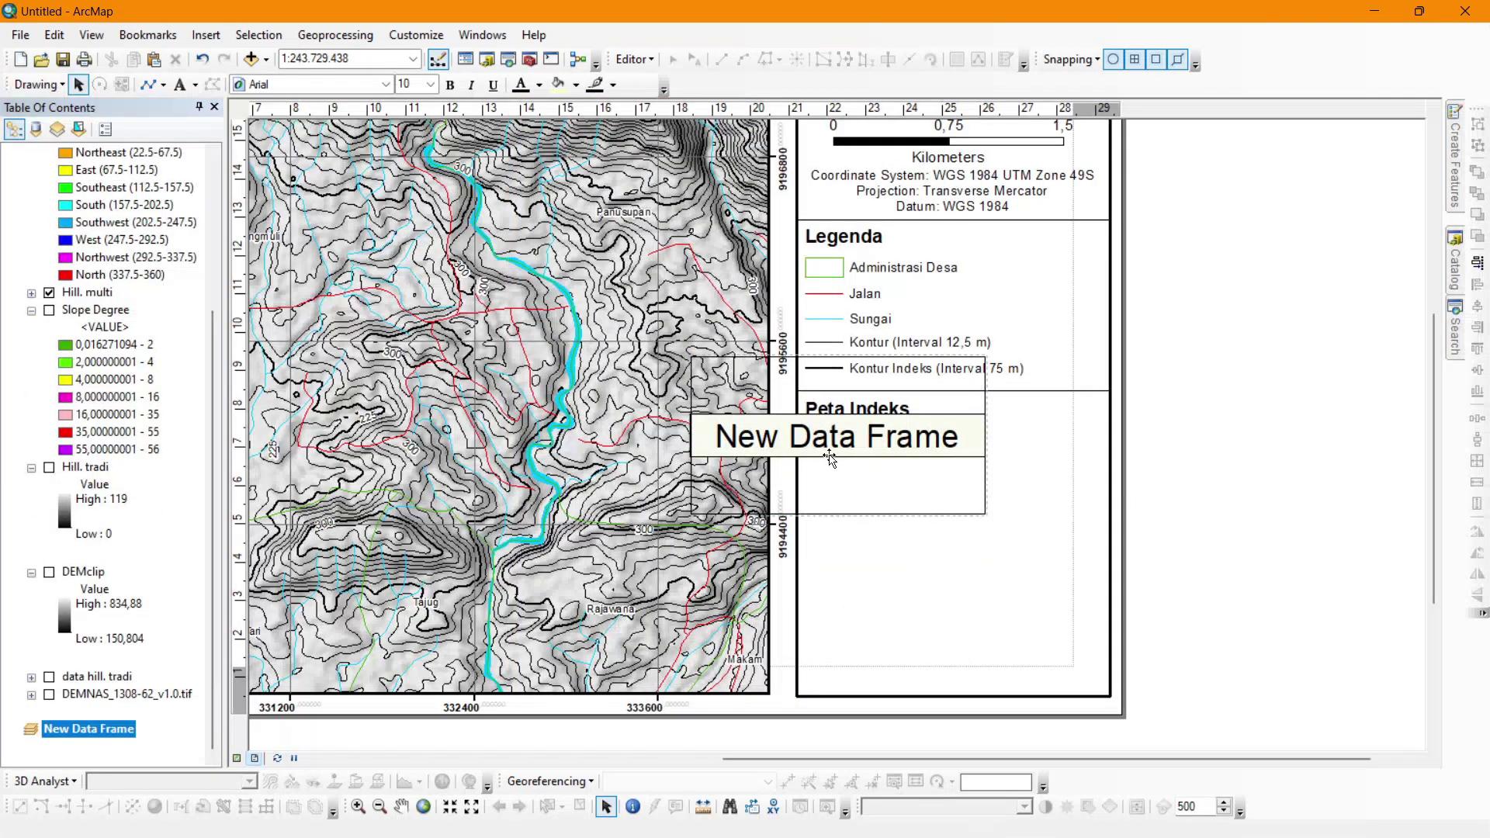
Move and resize the new data frame to fit inside the Peta Indeks box.
{"action": "left_click_drag", "start_coordinate": [829, 458], "coordinate": [928, 523]}
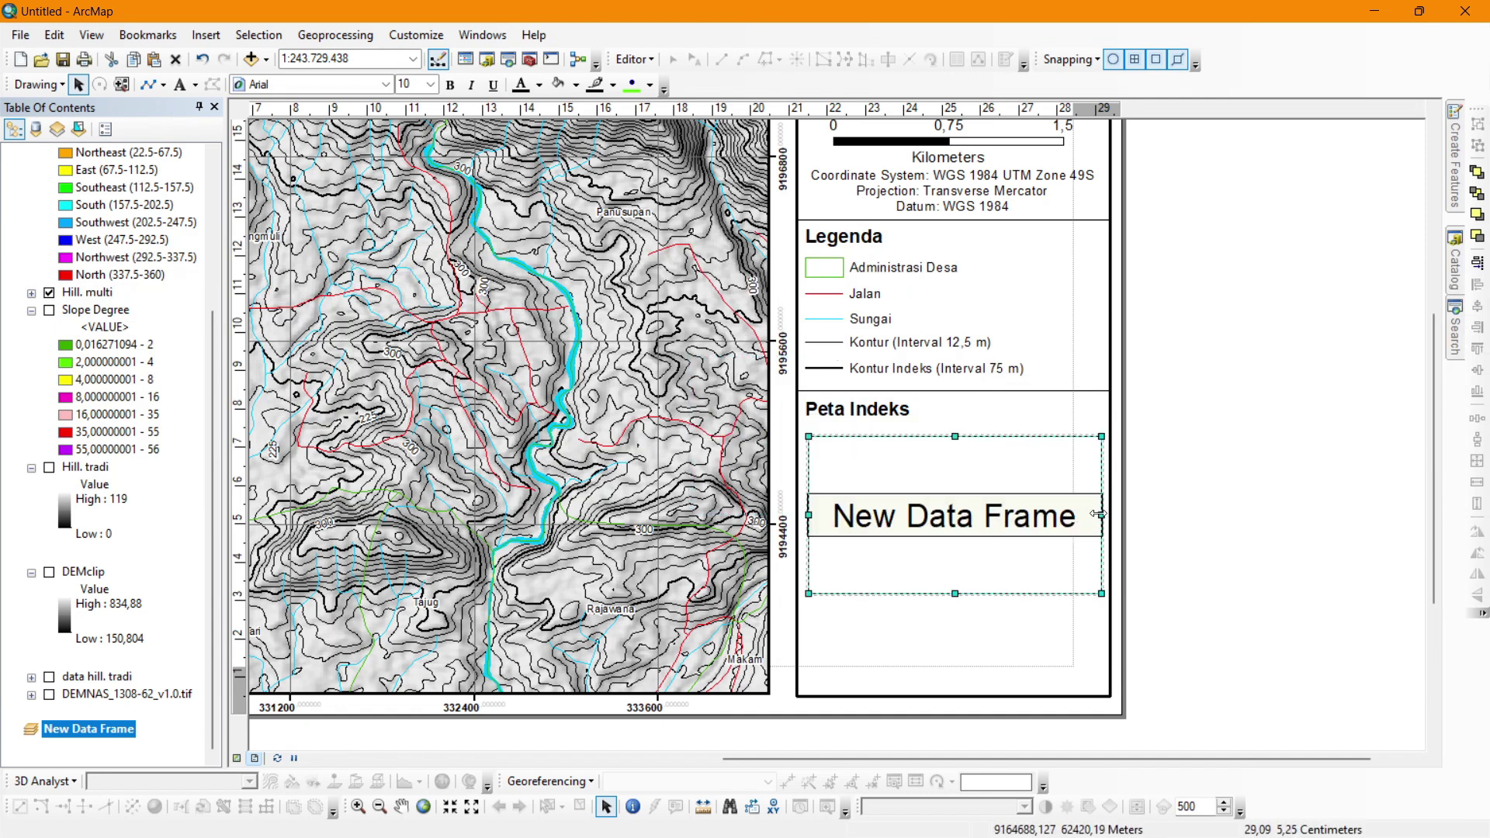
{"action": "left_click_drag", "start_coordinate": [1100, 516], "coordinate": [1099, 515]}
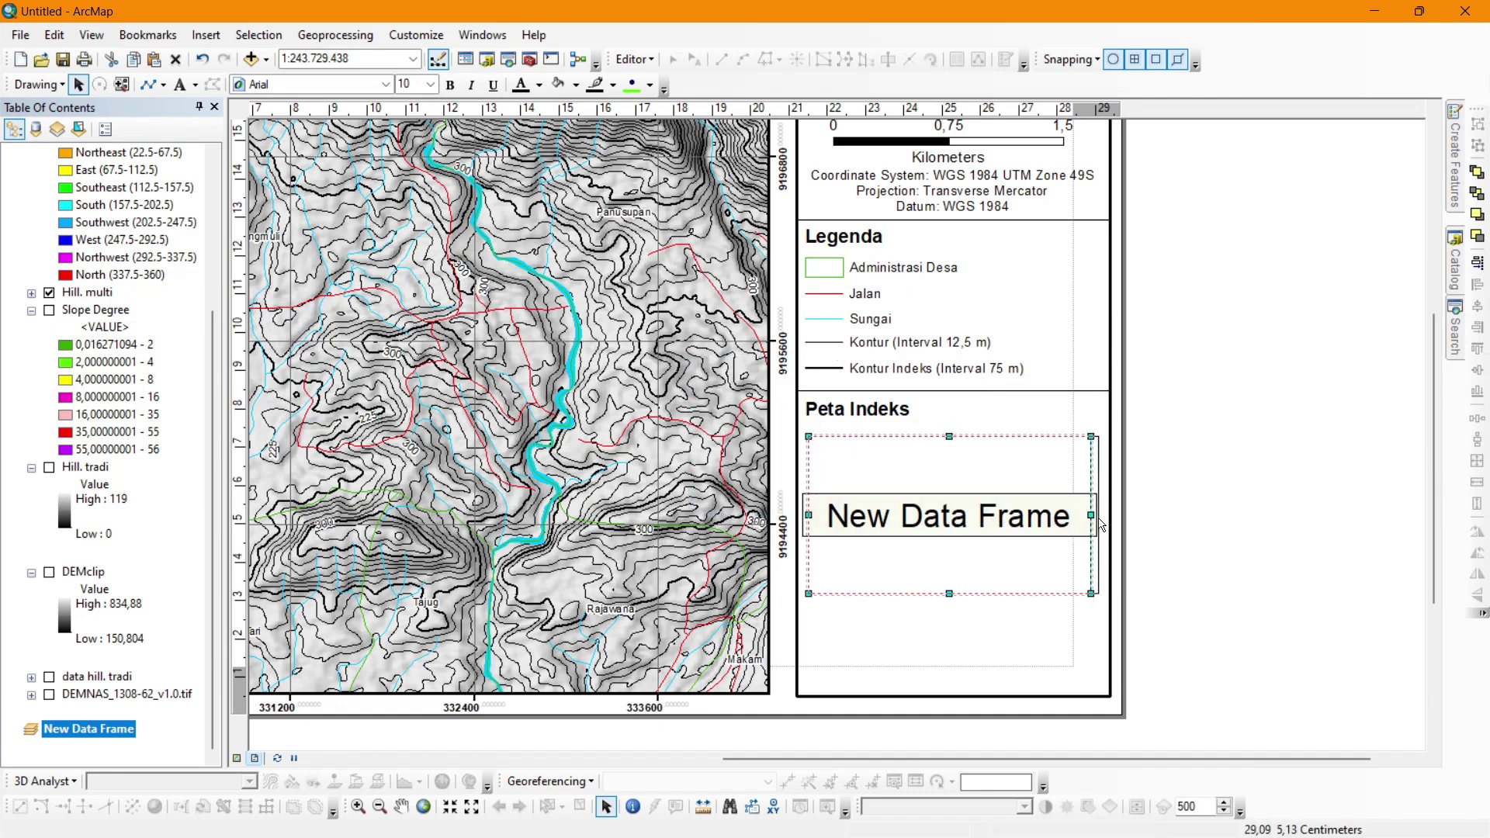
{"action": "left_click", "coordinate": [1171, 499]}
{"action": "left_click", "coordinate": [1007, 523]}
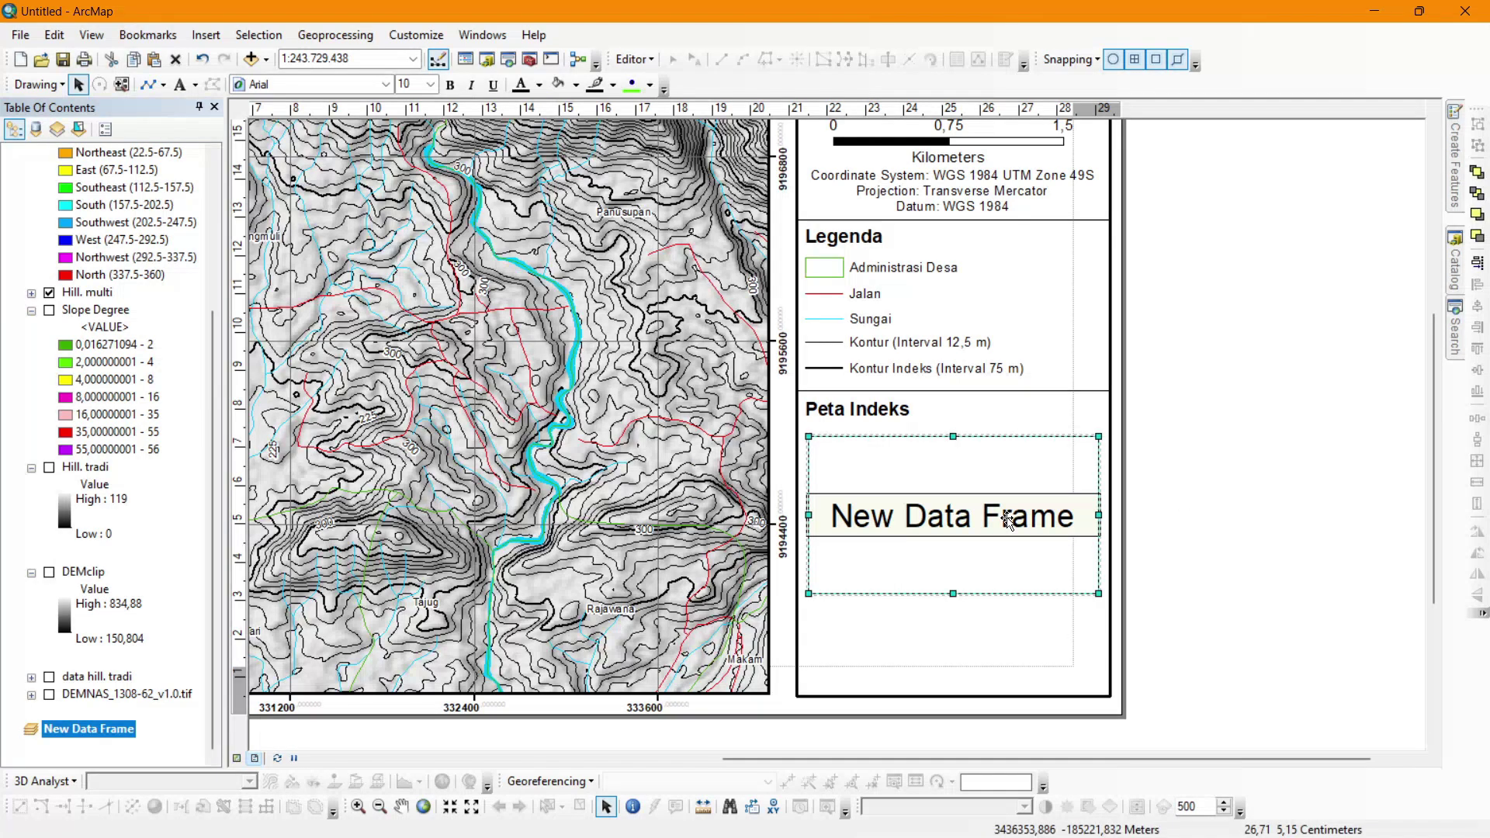
{"action": "left_click", "coordinate": [1250, 493]}
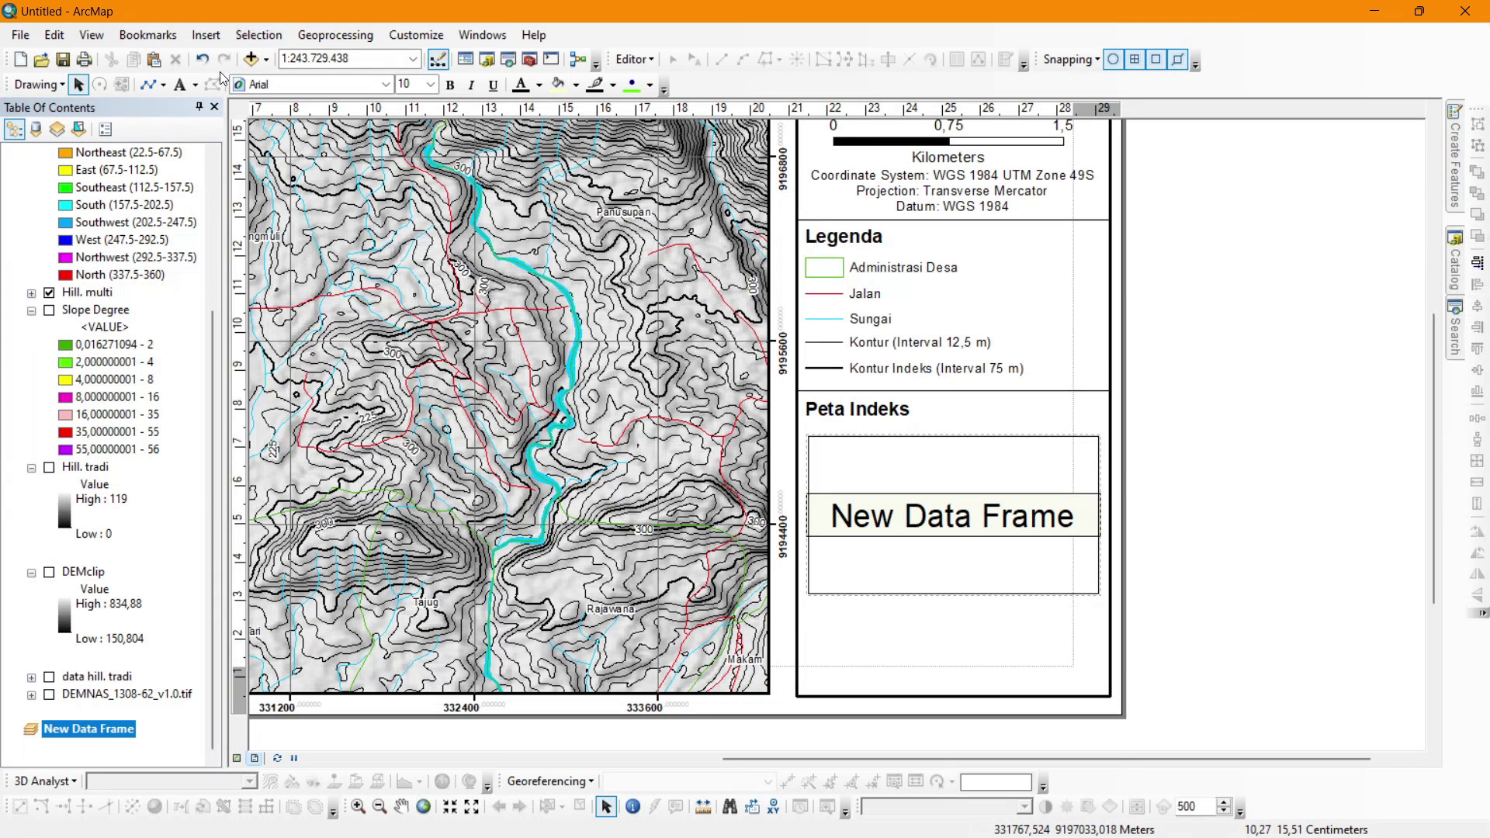
{"action": "left_click", "coordinate": [268, 60]}
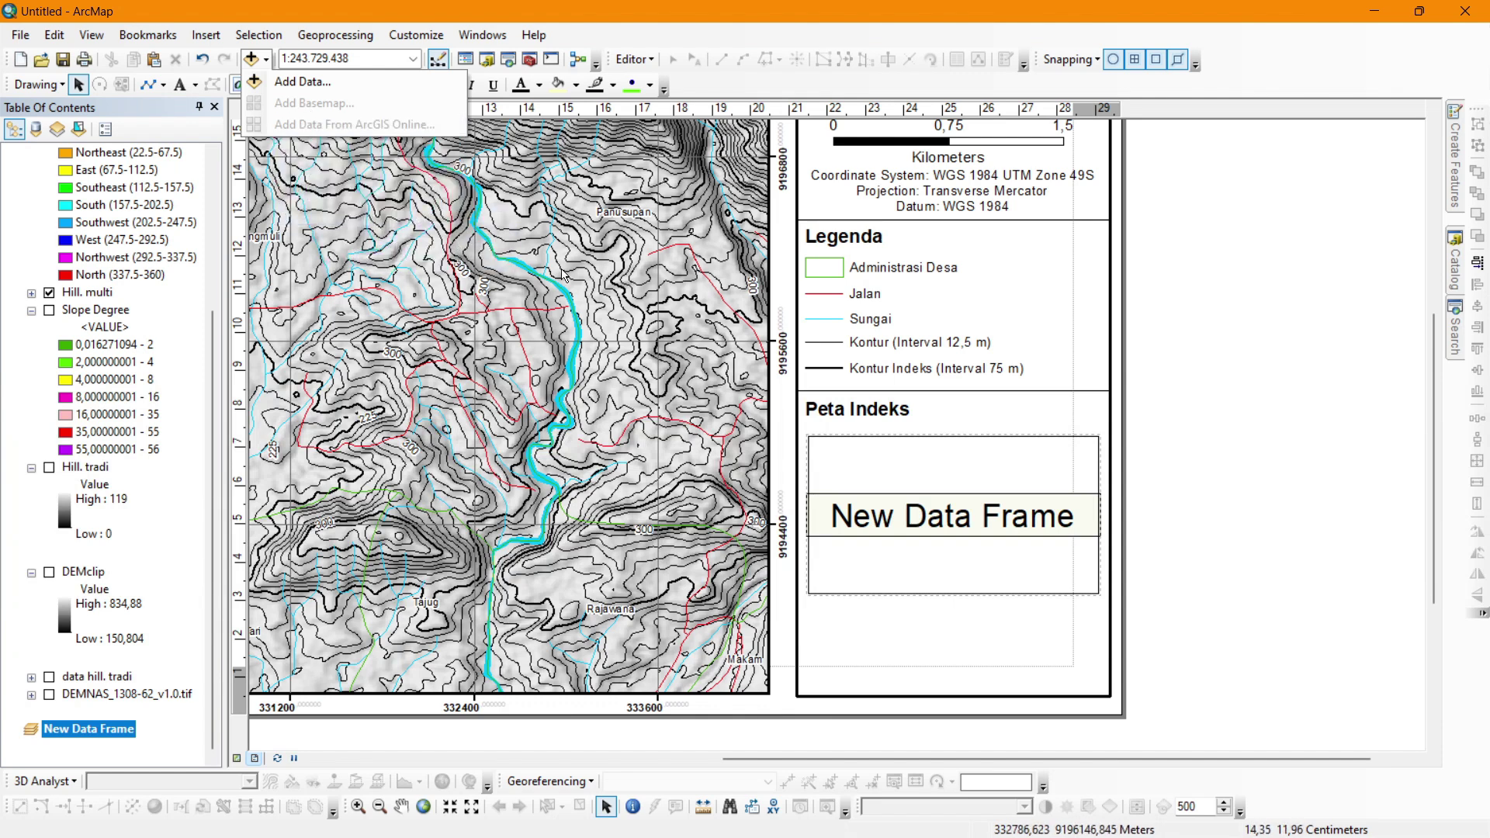
{"action": "left_click", "coordinate": [1207, 500]}
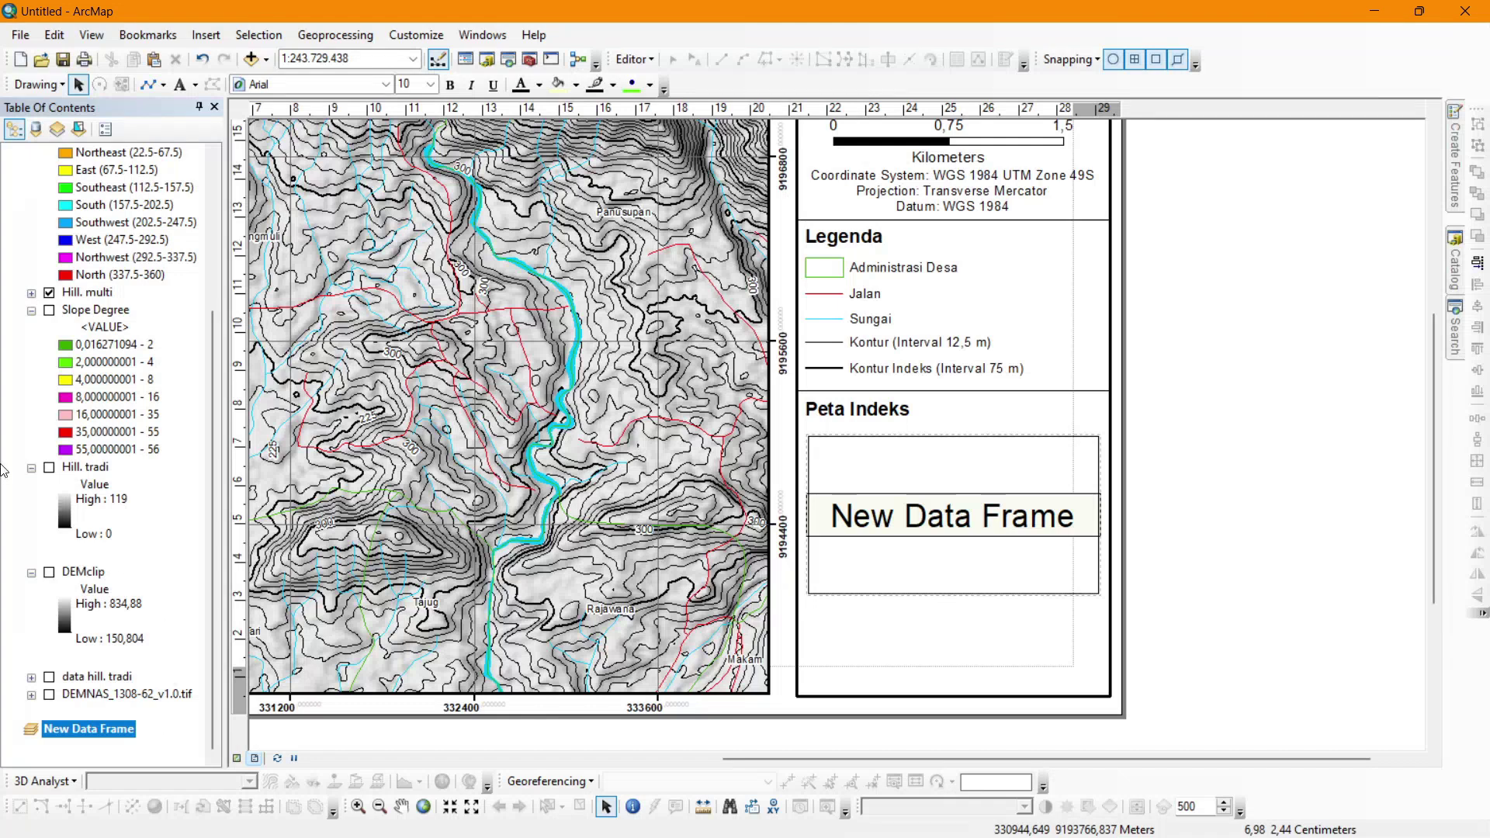
Add ADM_KOTAKAB_2021.shp from GIS Database > _ADM_KOTAKAB_2021 to the new data frame.
{"action": "left_click", "coordinate": [250, 59]}
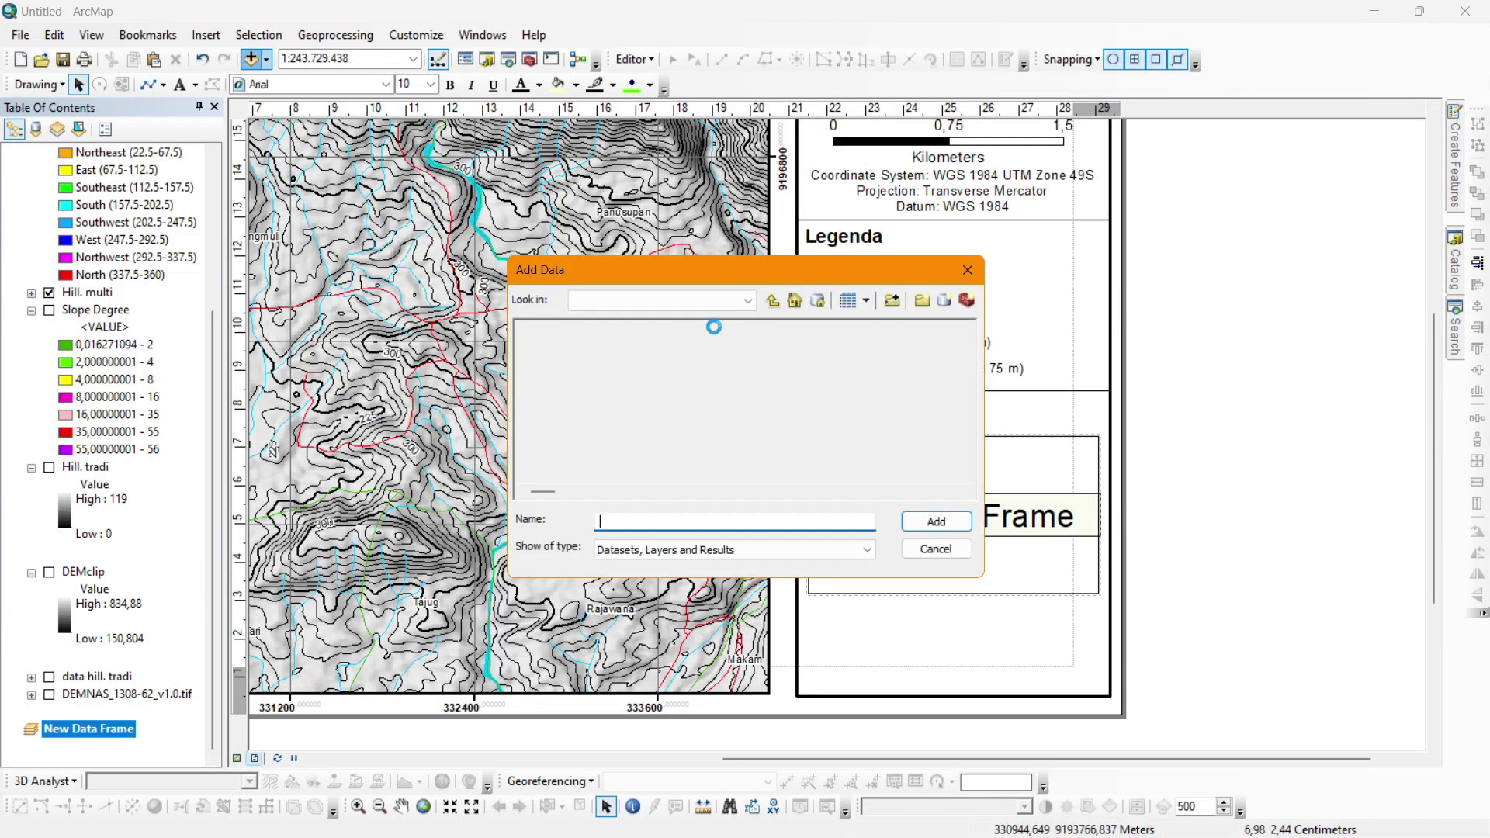
{"action": "left_click", "coordinate": [777, 305]}
{"action": "left_click", "coordinate": [777, 305]}
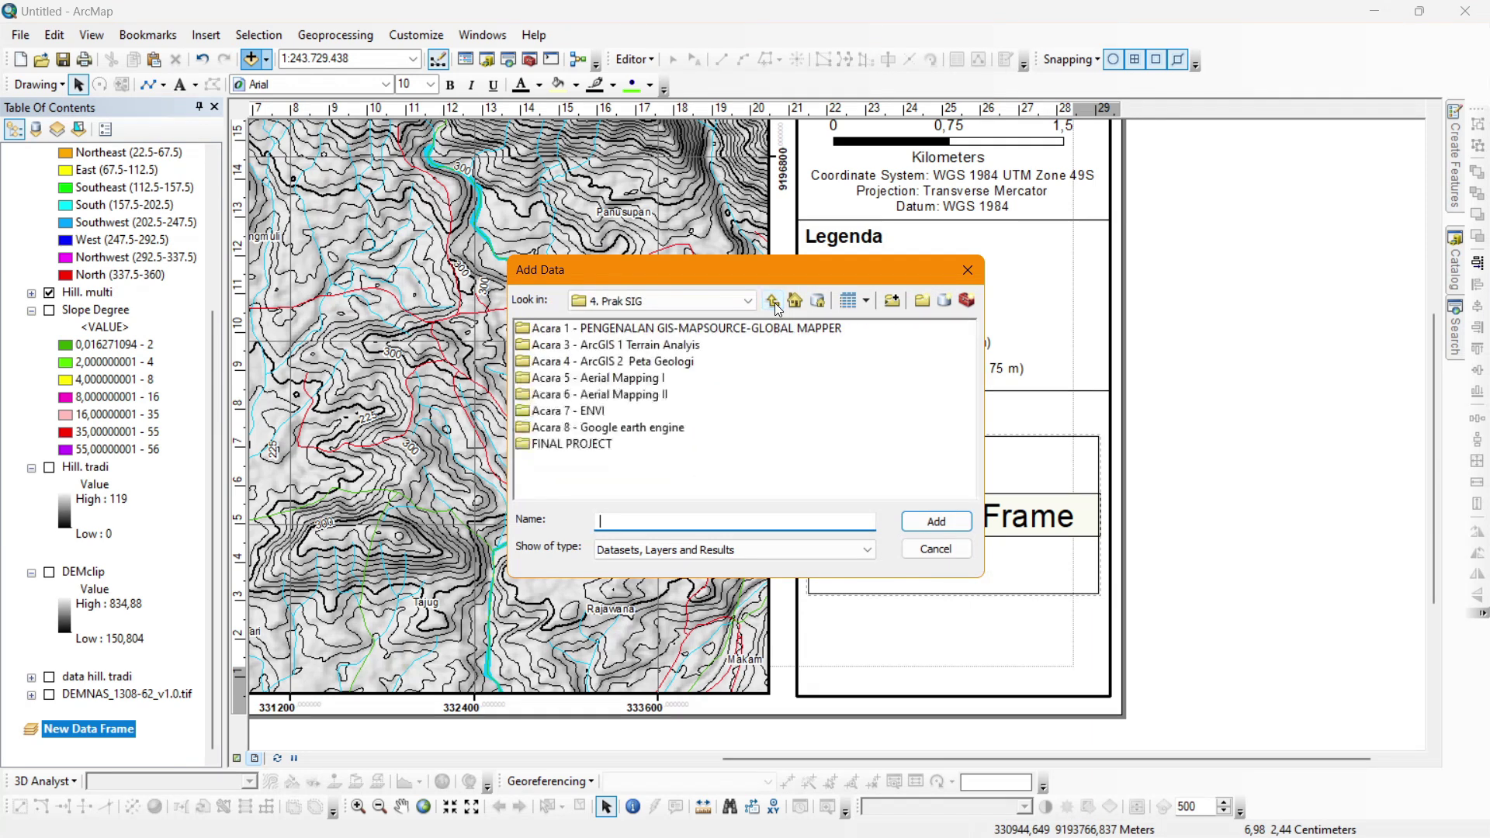
{"action": "left_click", "coordinate": [777, 305]}
{"action": "left_click", "coordinate": [773, 301]}
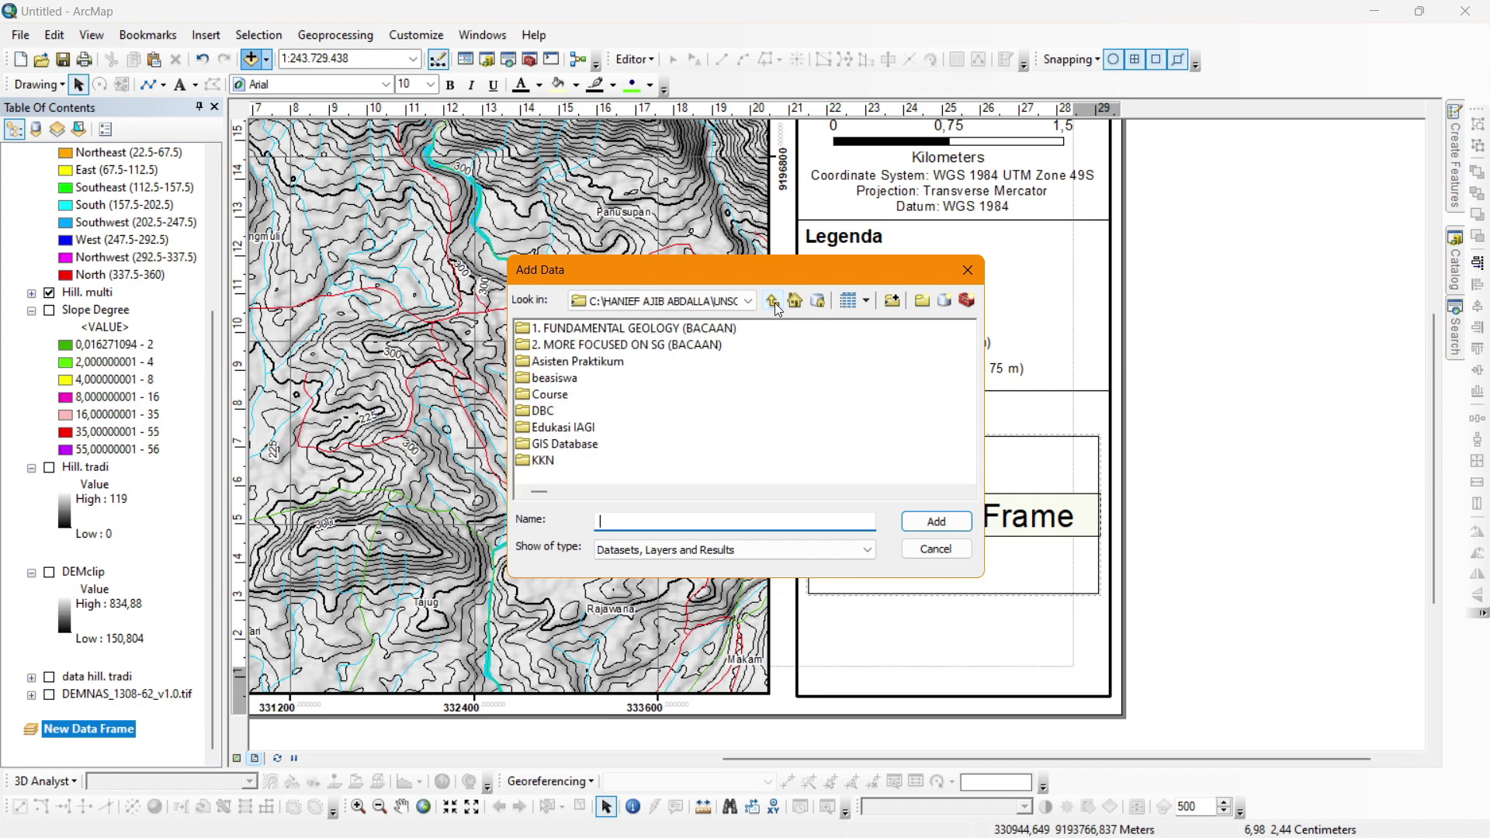
{"action": "double_click", "coordinate": [565, 444]}
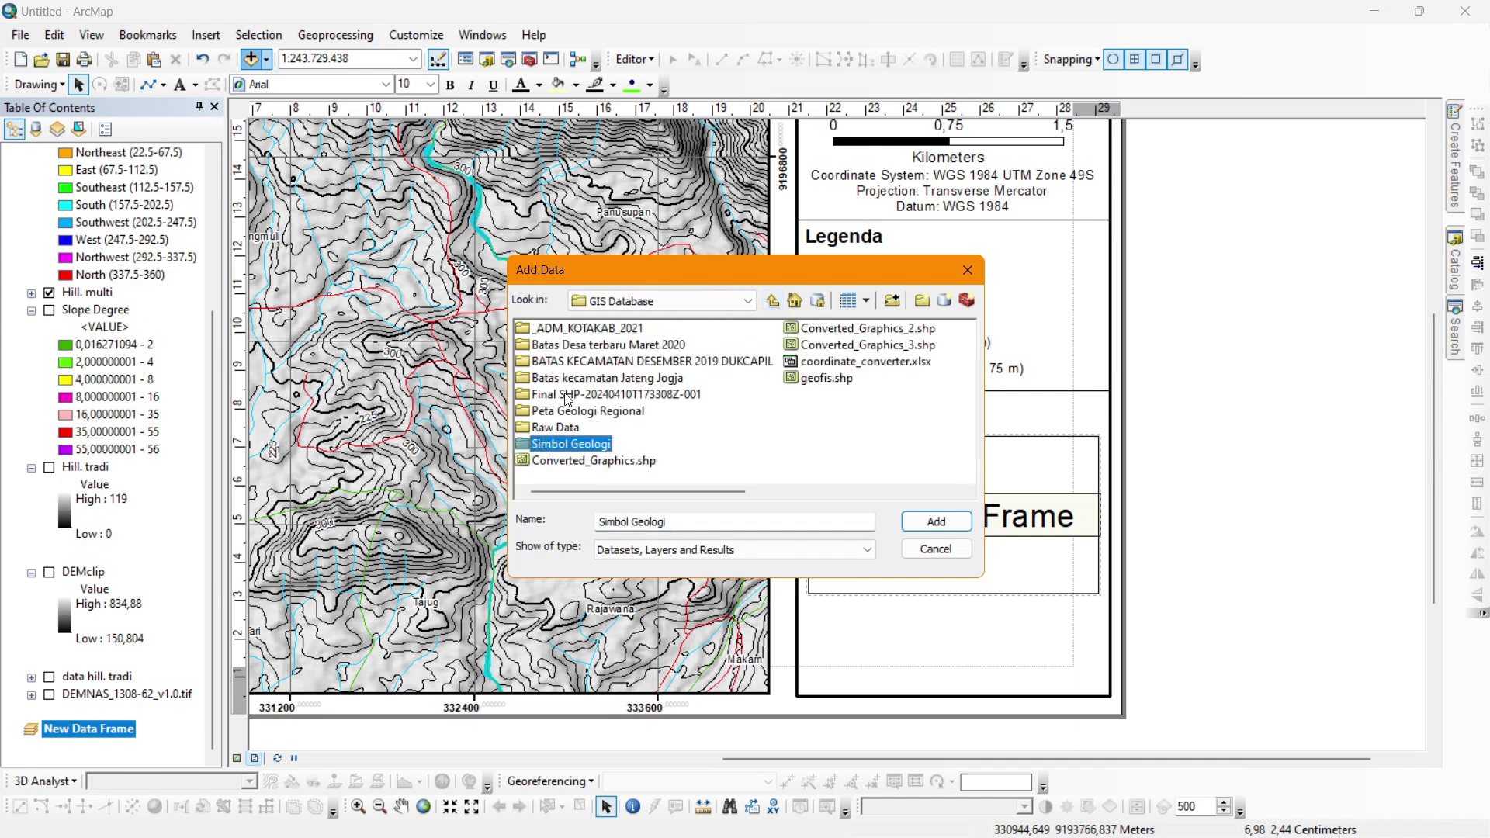
{"action": "double_click", "coordinate": [583, 329]}
{"action": "left_click", "coordinate": [589, 330]}
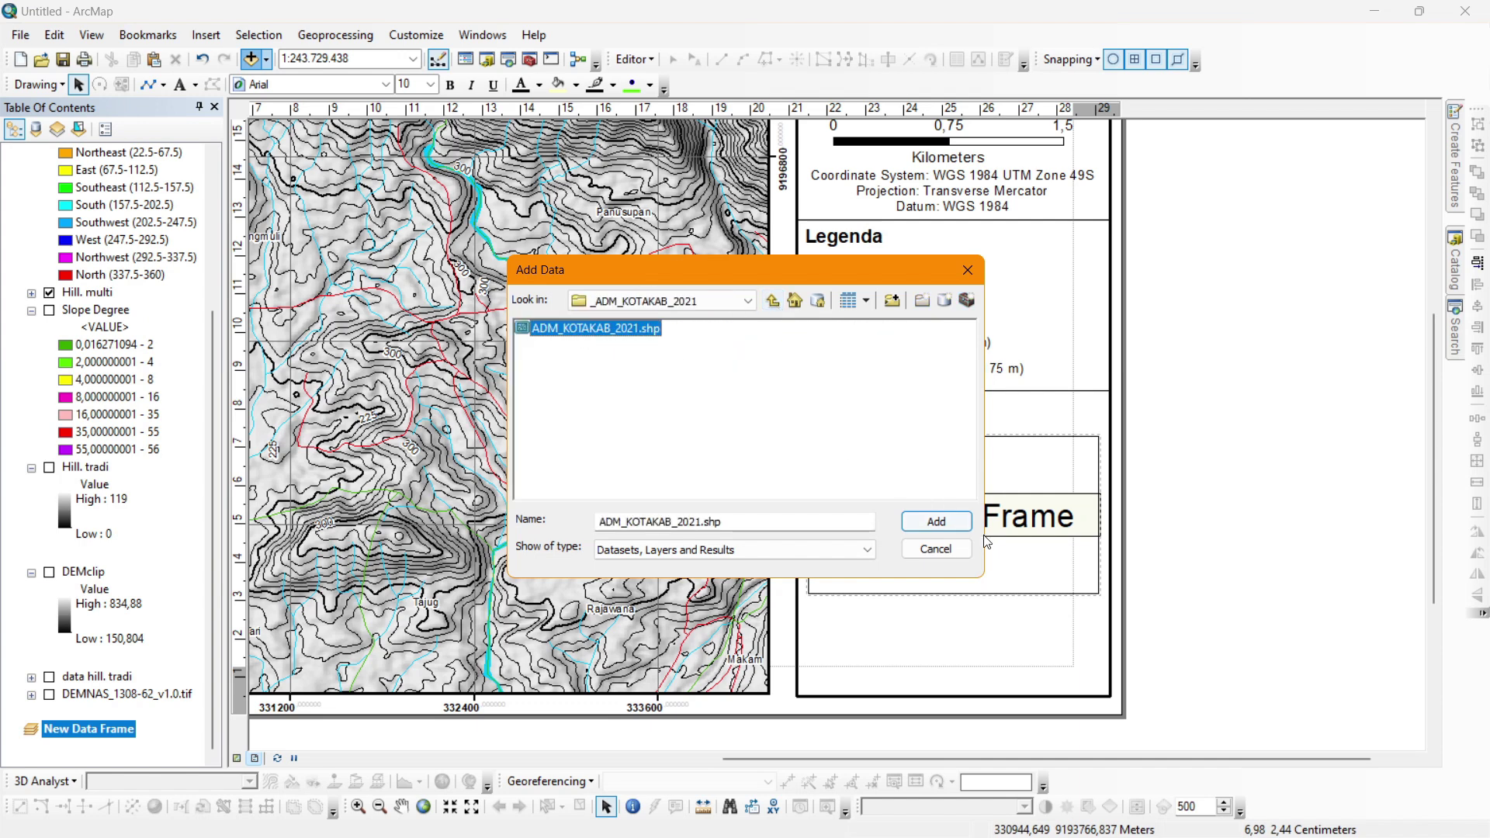
{"action": "left_click", "coordinate": [962, 526]}
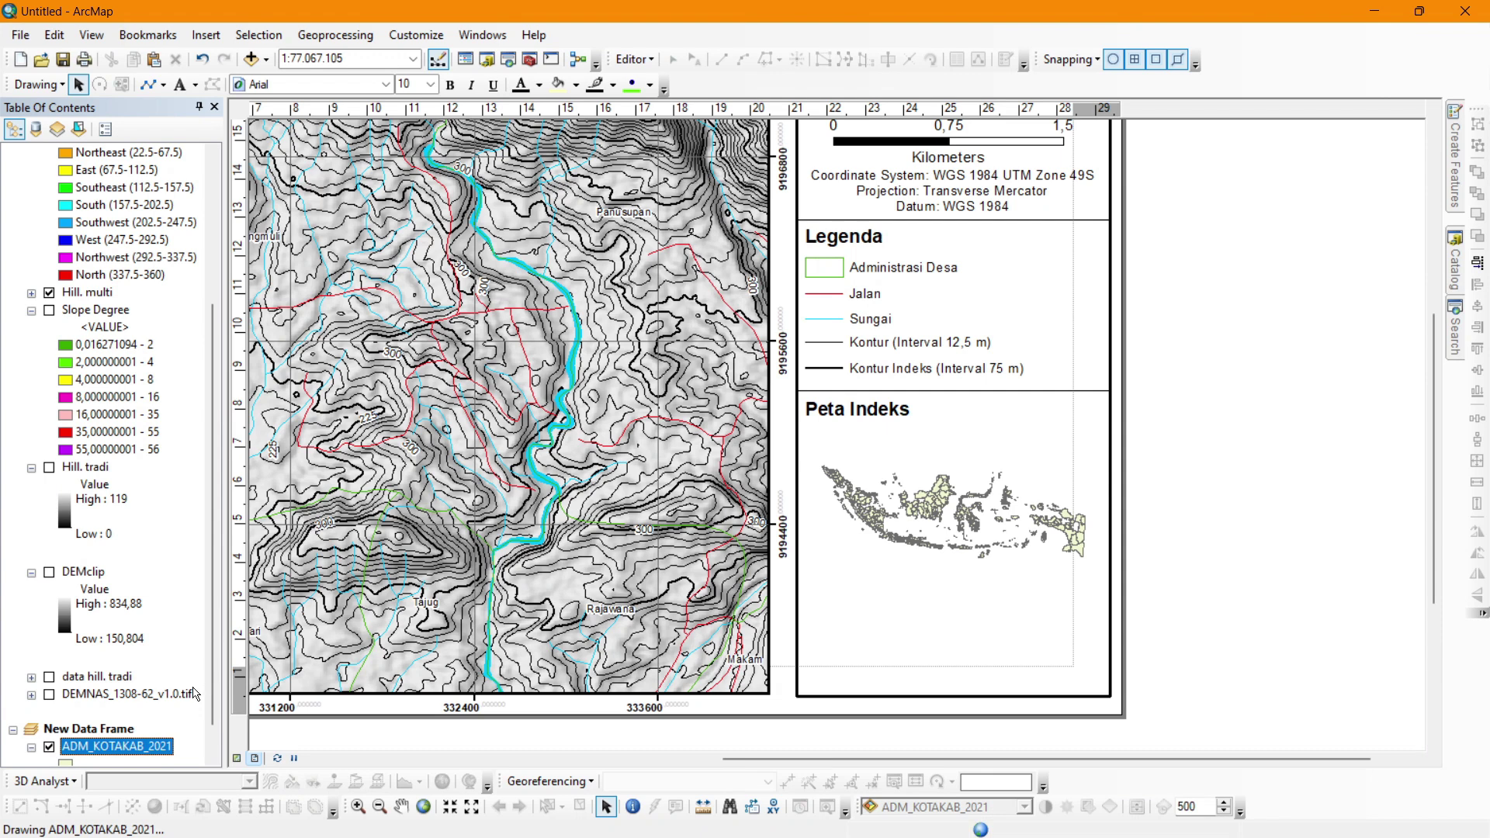
Copy the Kavling layer into the index map frame and zoom to its extent.
{"action": "scroll", "coordinate": [47, 308], "scroll_direction": "up", "scroll_amount": 3}
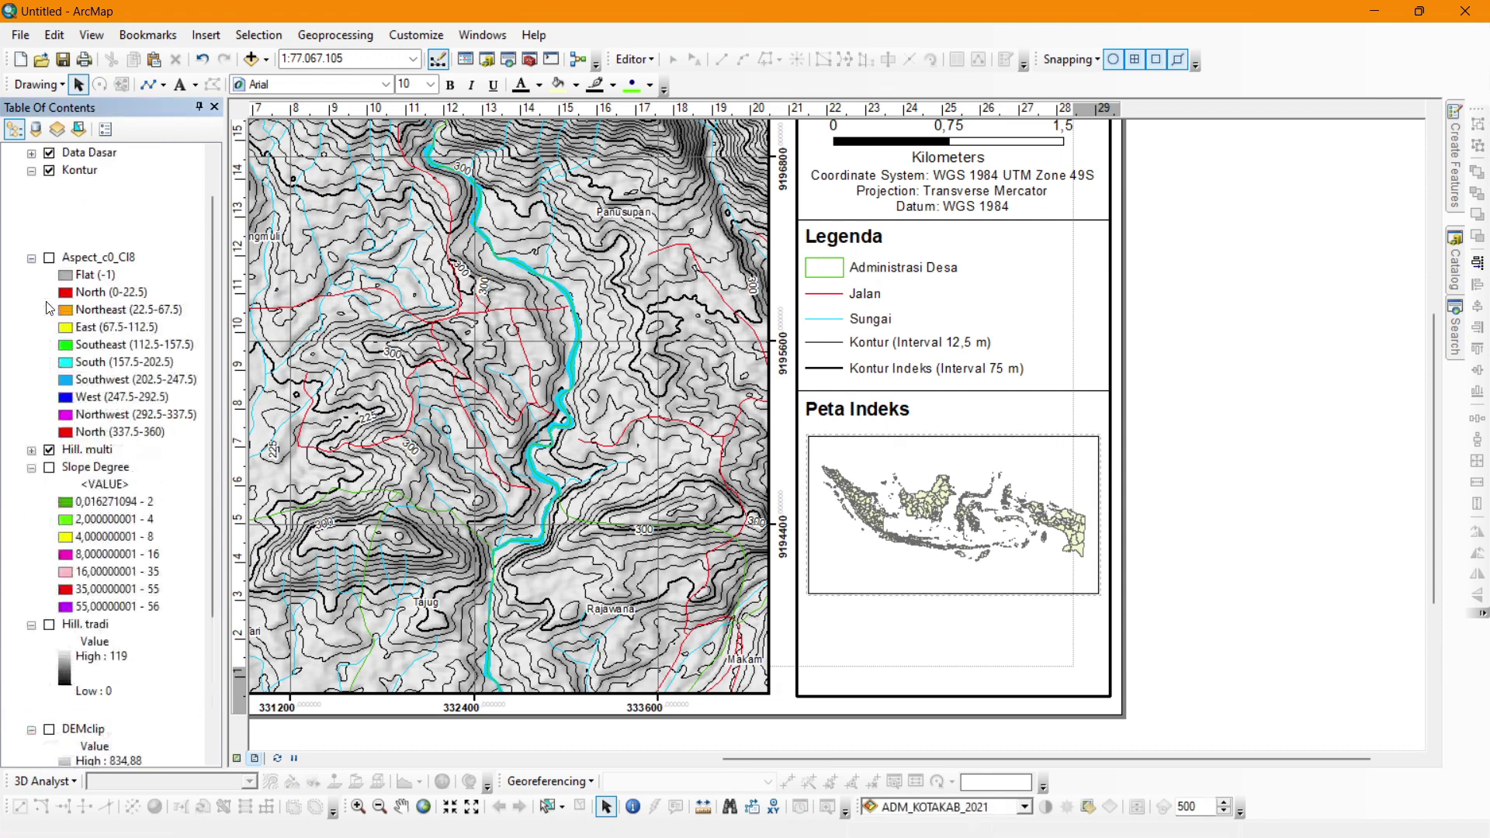
{"action": "scroll", "coordinate": [47, 307], "scroll_direction": "up", "scroll_amount": 1}
{"action": "right_click", "coordinate": [76, 172]}
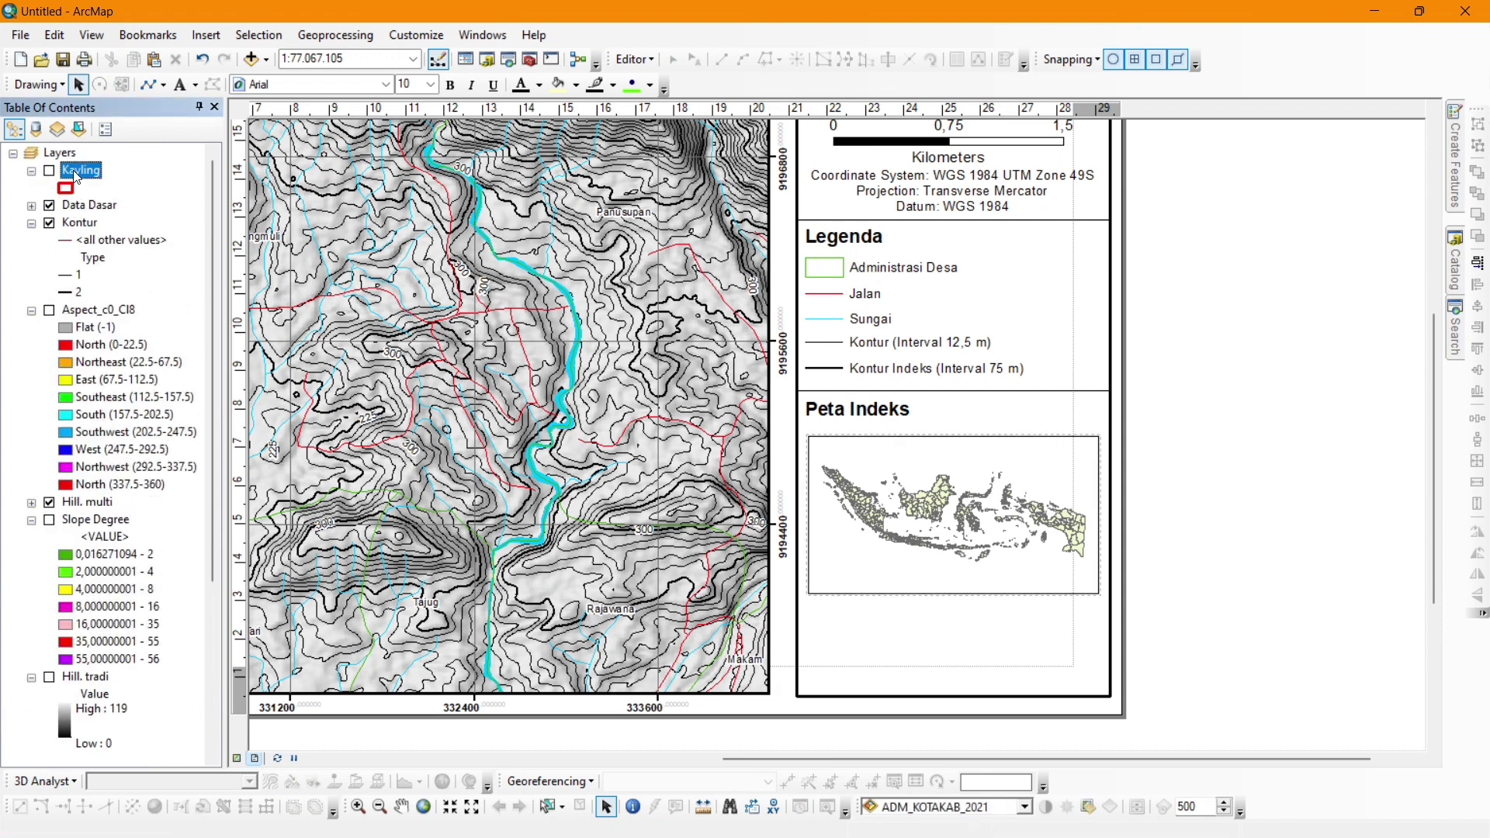
{"action": "left_click", "coordinate": [95, 183]}
{"action": "scroll", "coordinate": [101, 652], "scroll_direction": "down", "scroll_amount": 5}
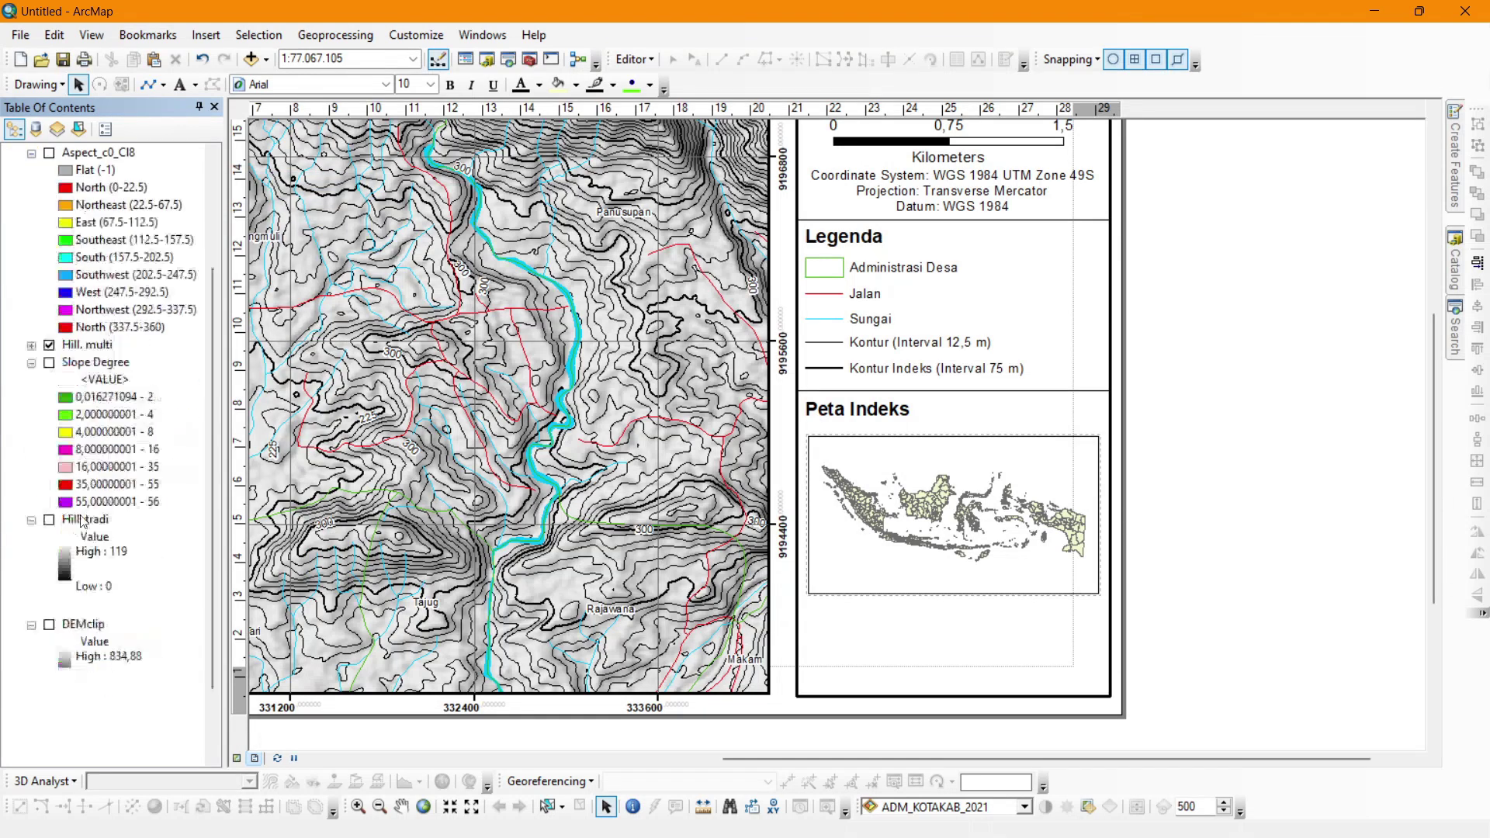
{"action": "right_click", "coordinate": [105, 698]}
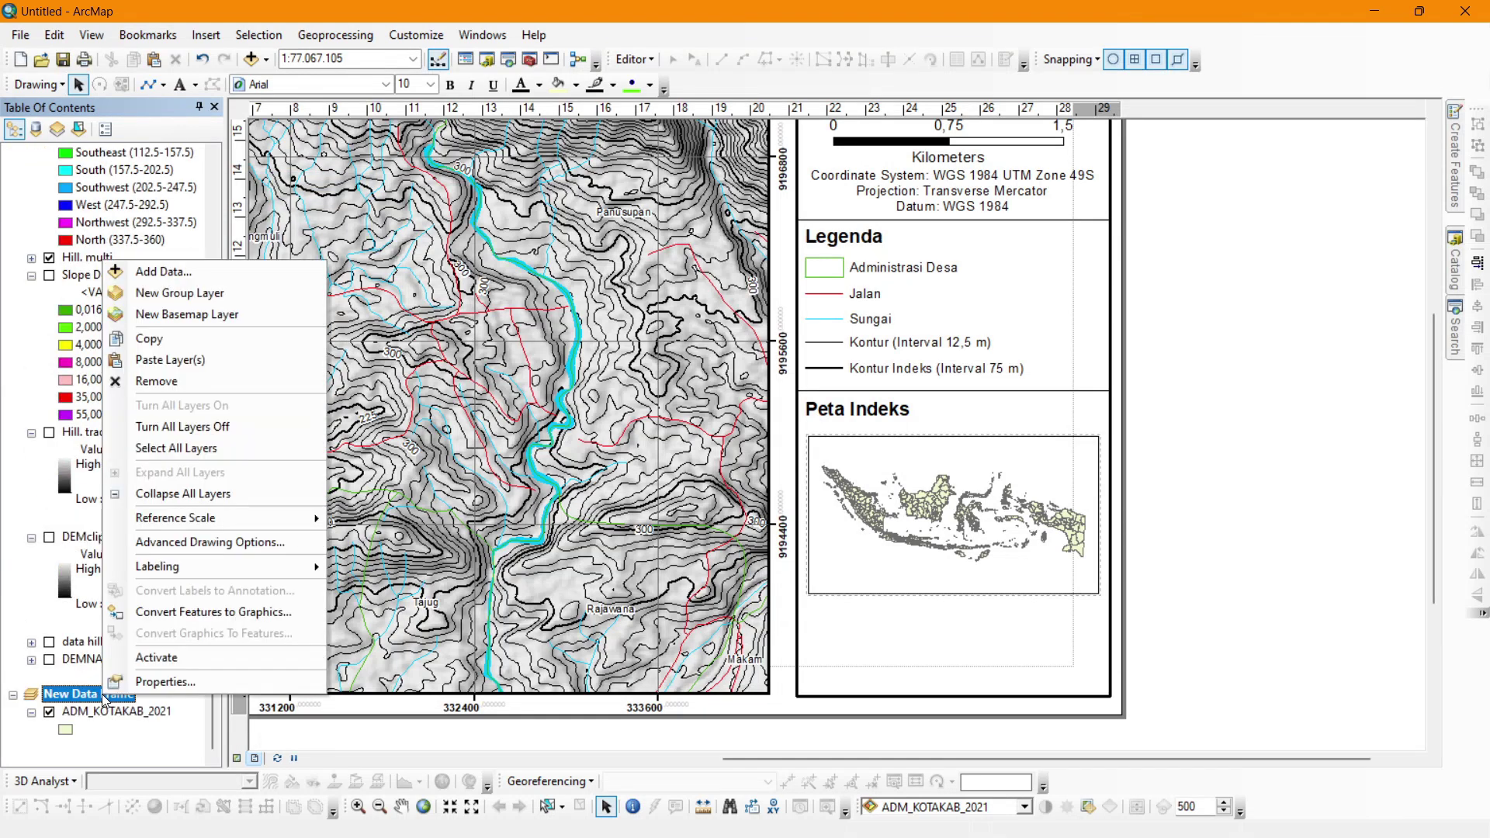
{"action": "left_click", "coordinate": [155, 354]}
{"action": "scroll", "coordinate": [155, 351], "scroll_direction": "down", "scroll_amount": 6}
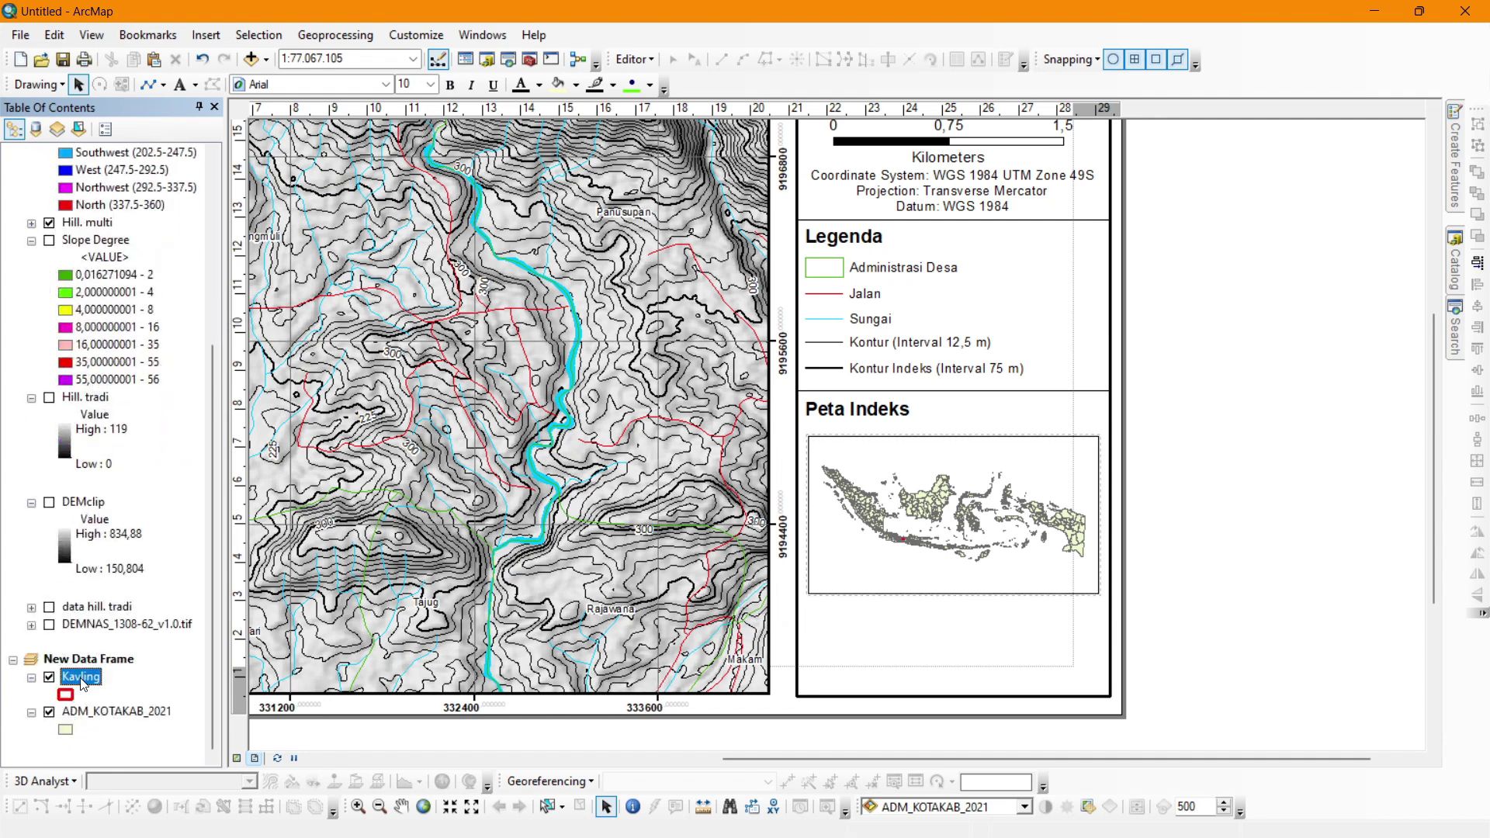
{"action": "right_click", "coordinate": [83, 684]}
{"action": "left_click", "coordinate": [167, 361]}
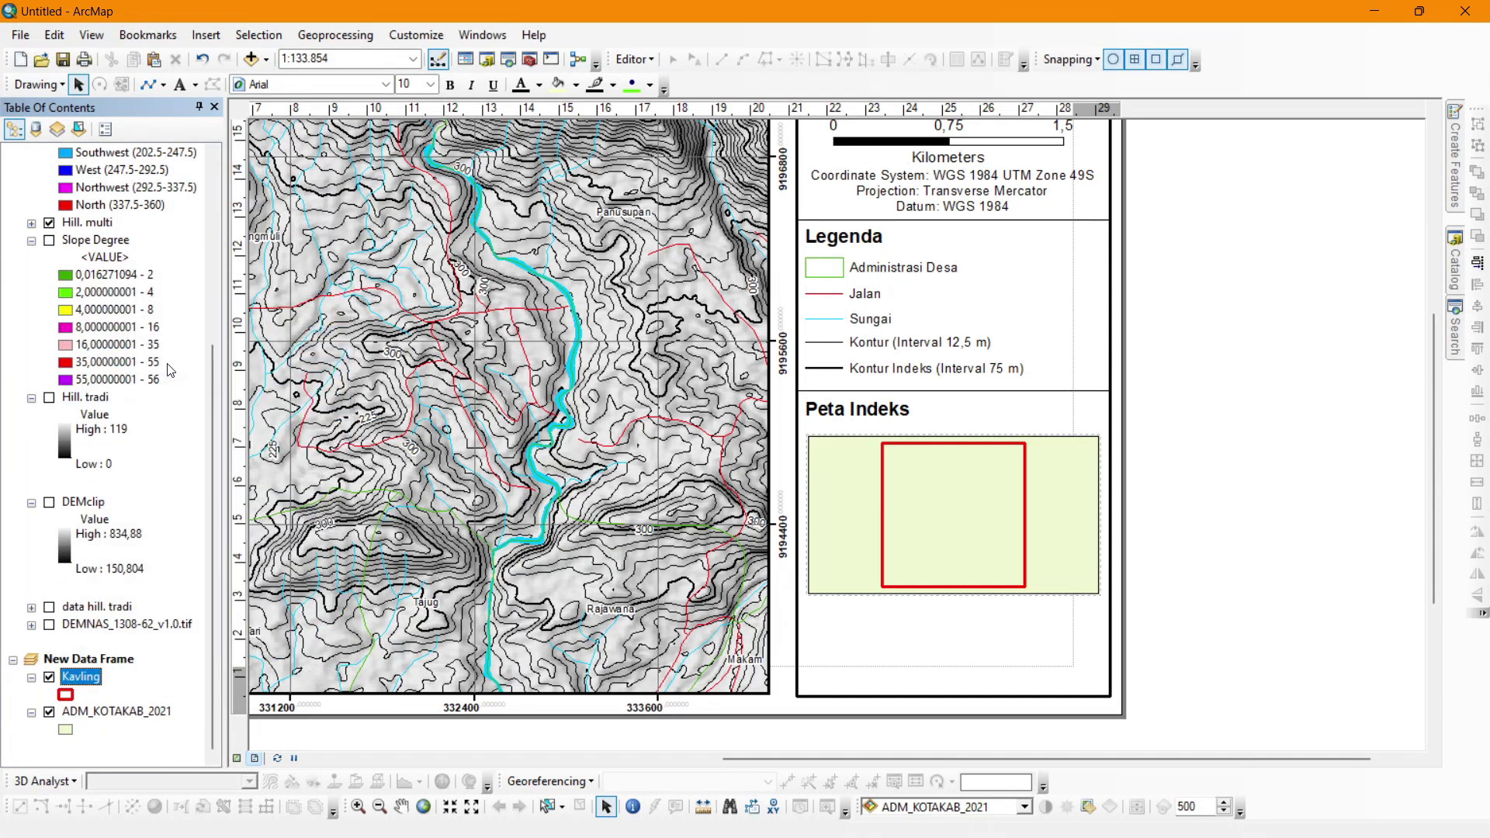
Give the ADM_KOTAKAB_2021 regency polygons a green fill and a new outline colour.
{"action": "left_click", "coordinate": [67, 730]}
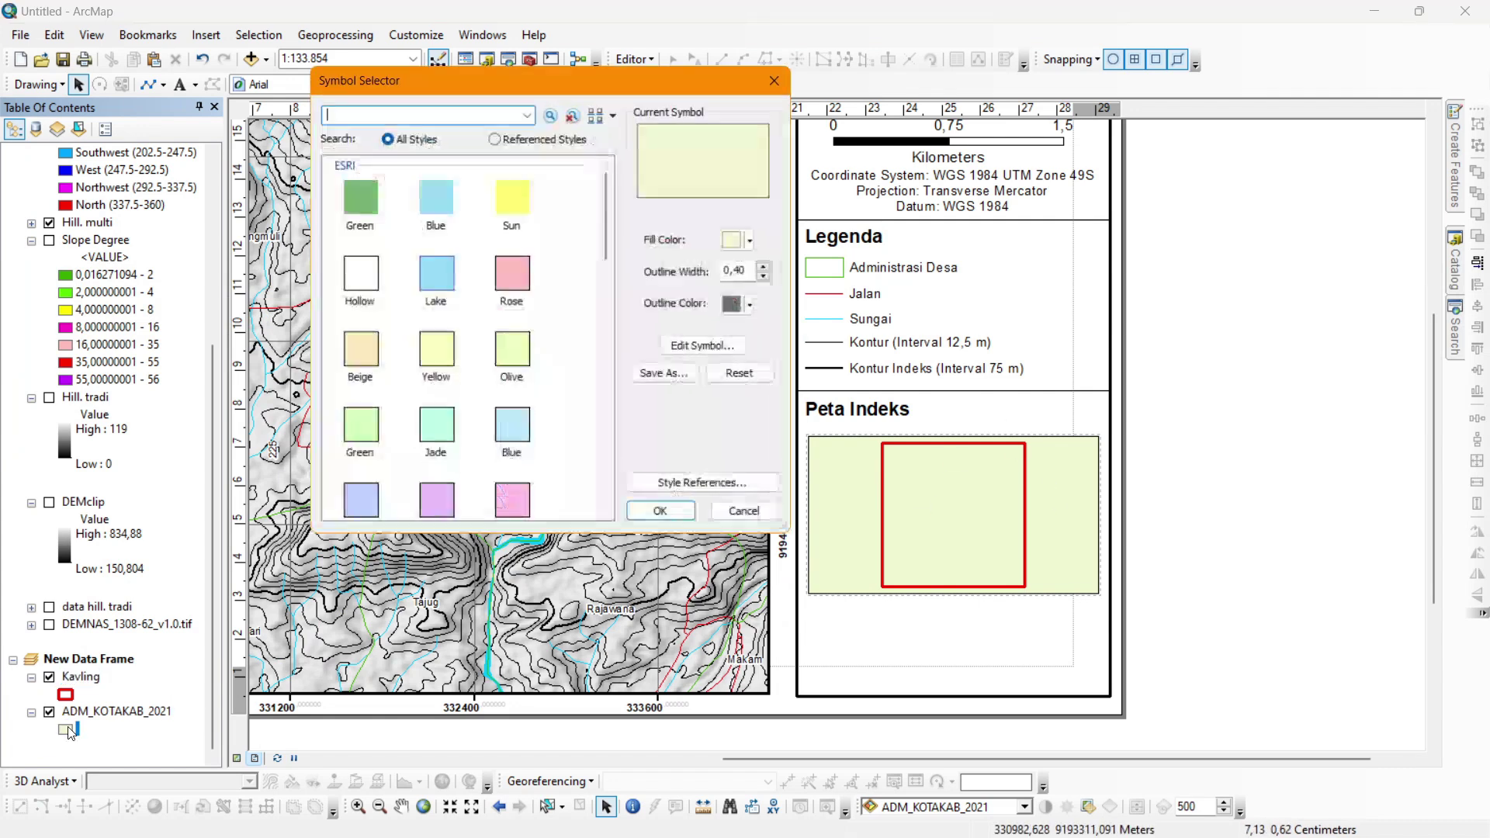
{"action": "left_click", "coordinate": [756, 240]}
{"action": "left_click", "coordinate": [841, 352]}
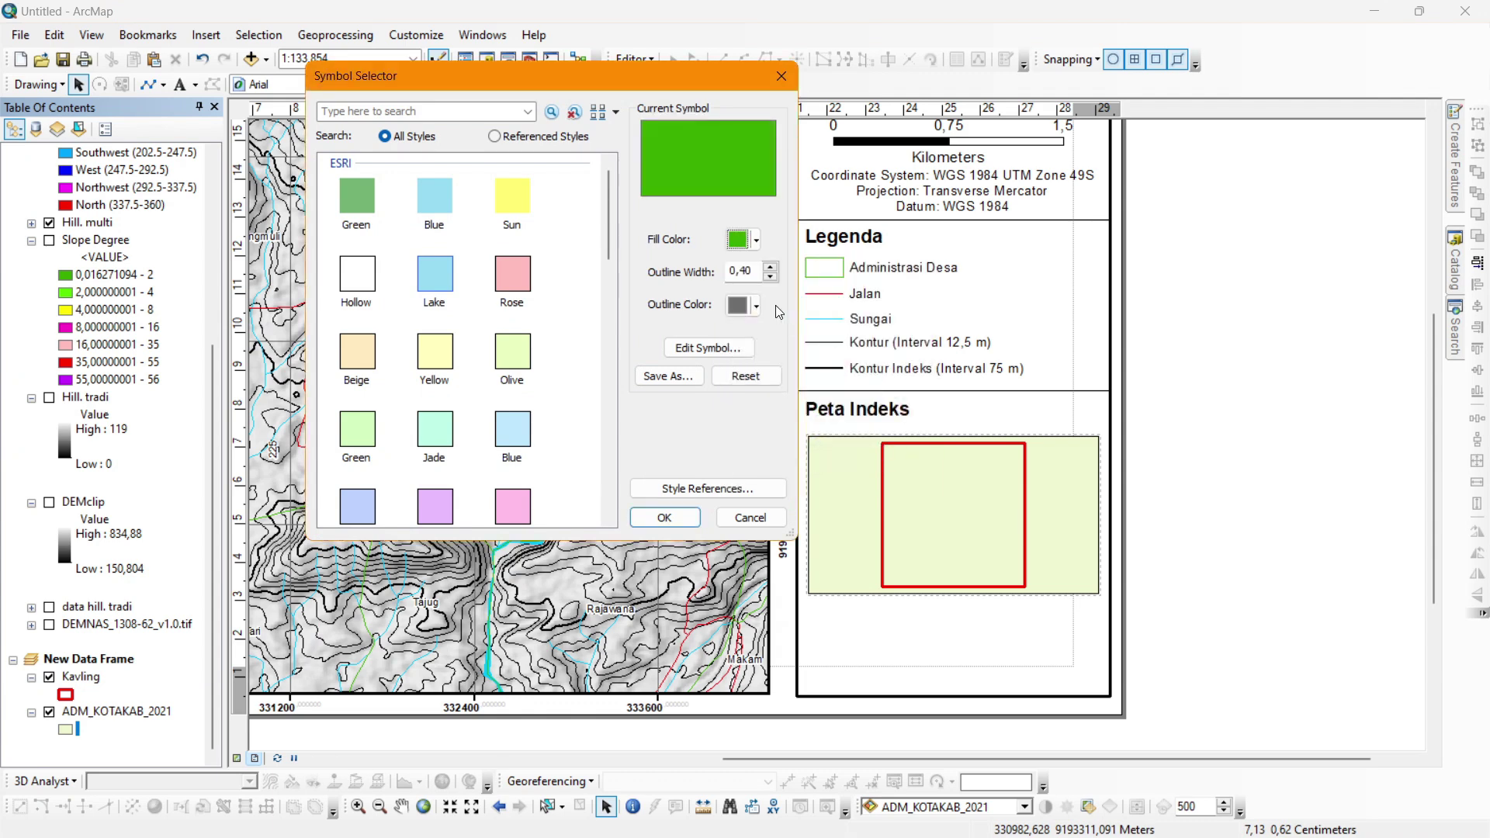
{"action": "left_click", "coordinate": [756, 304]}
{"action": "left_click", "coordinate": [821, 419]}
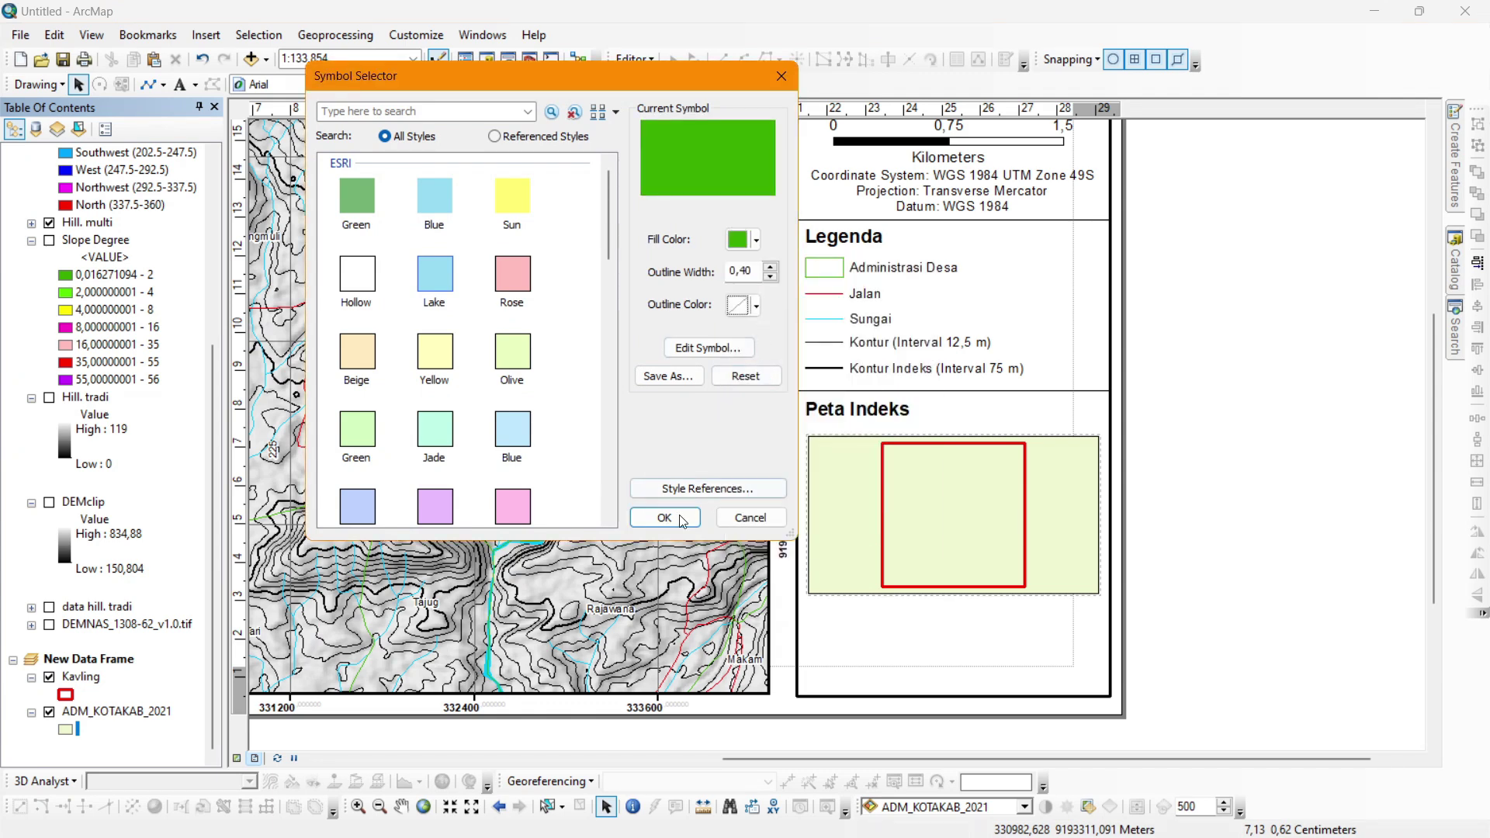
{"action": "left_click", "coordinate": [664, 518]}
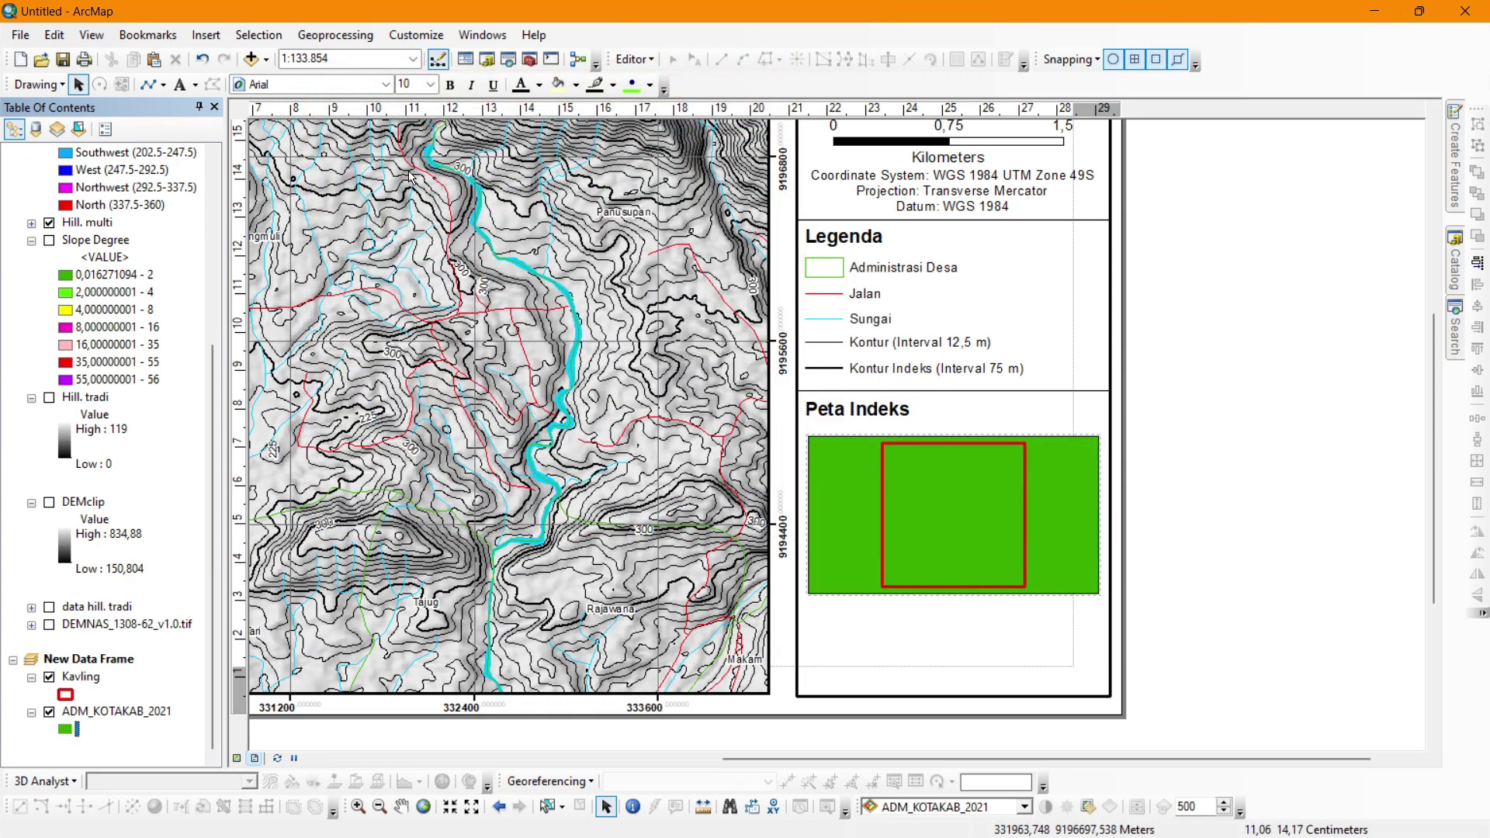
{"action": "left_click", "coordinate": [370, 61]}
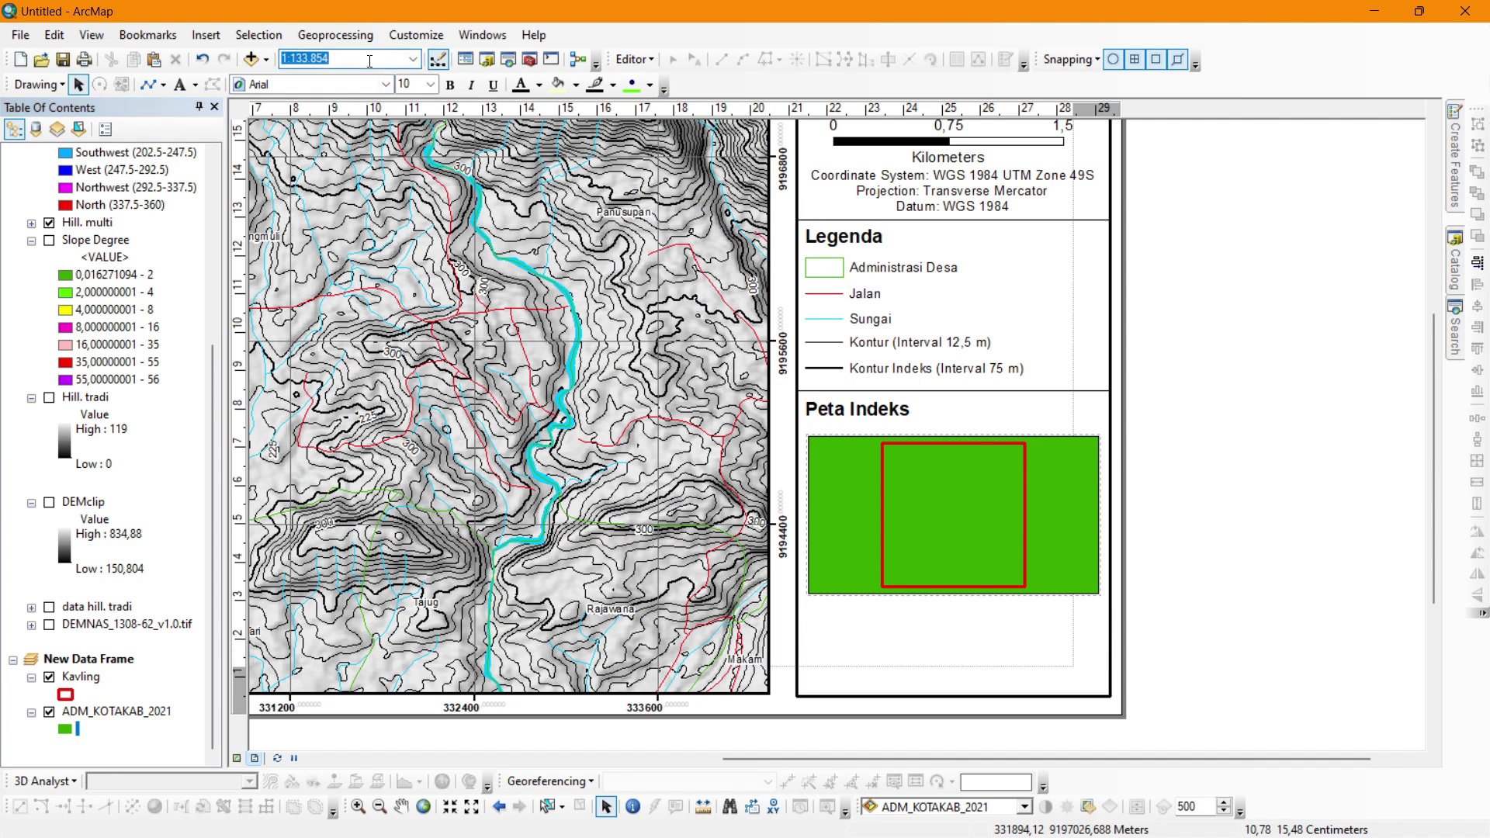
Set the index map scale to 1:1.000.000 and label the regencies by the WADMKK field.
{"action": "type", "text": "1."}
{"action": "type", "text": "000.000"}
{"action": "key", "text": "Return"}
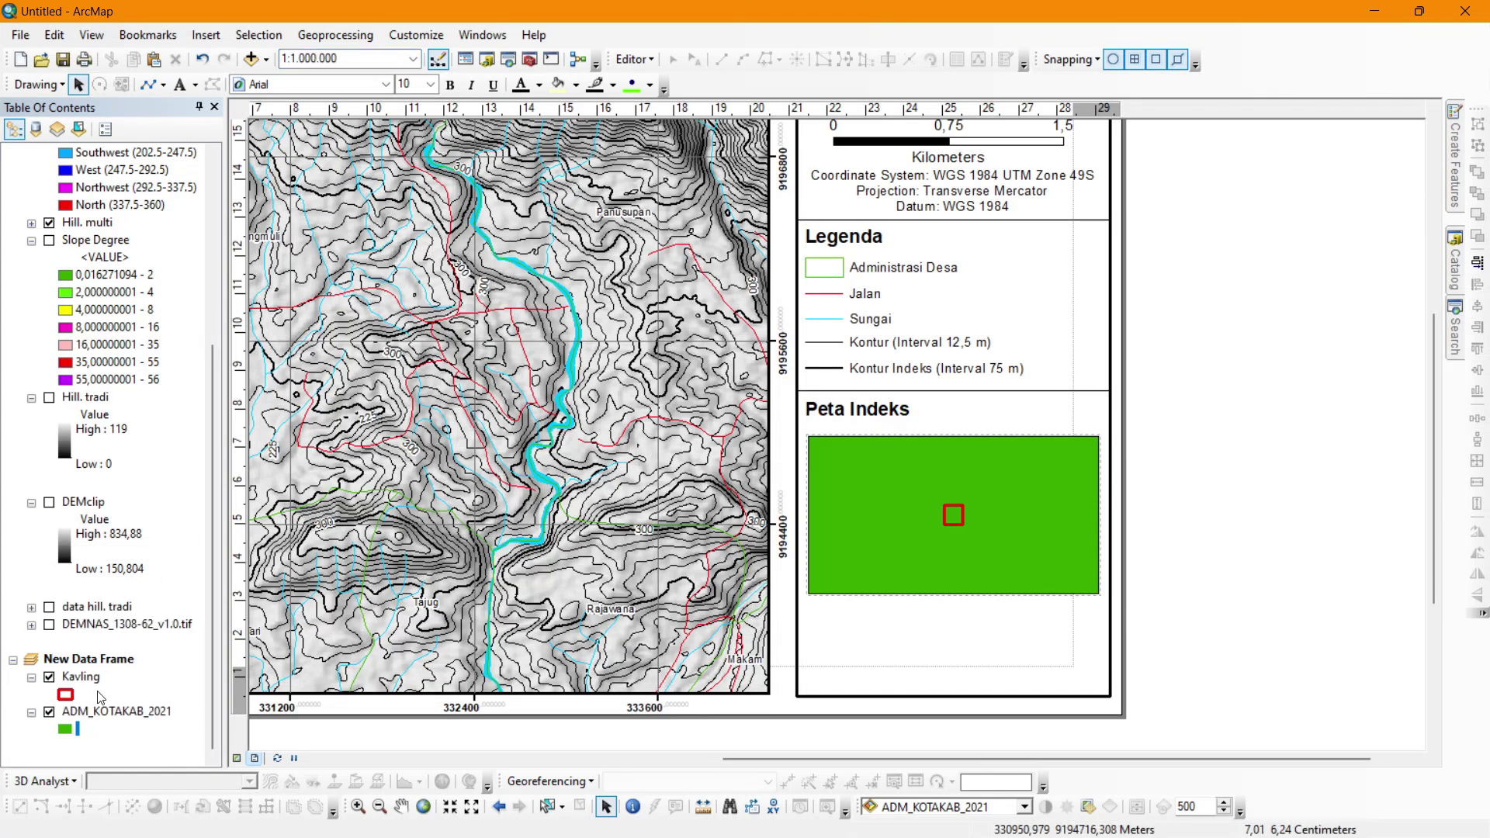
{"action": "double_click", "coordinate": [102, 710]}
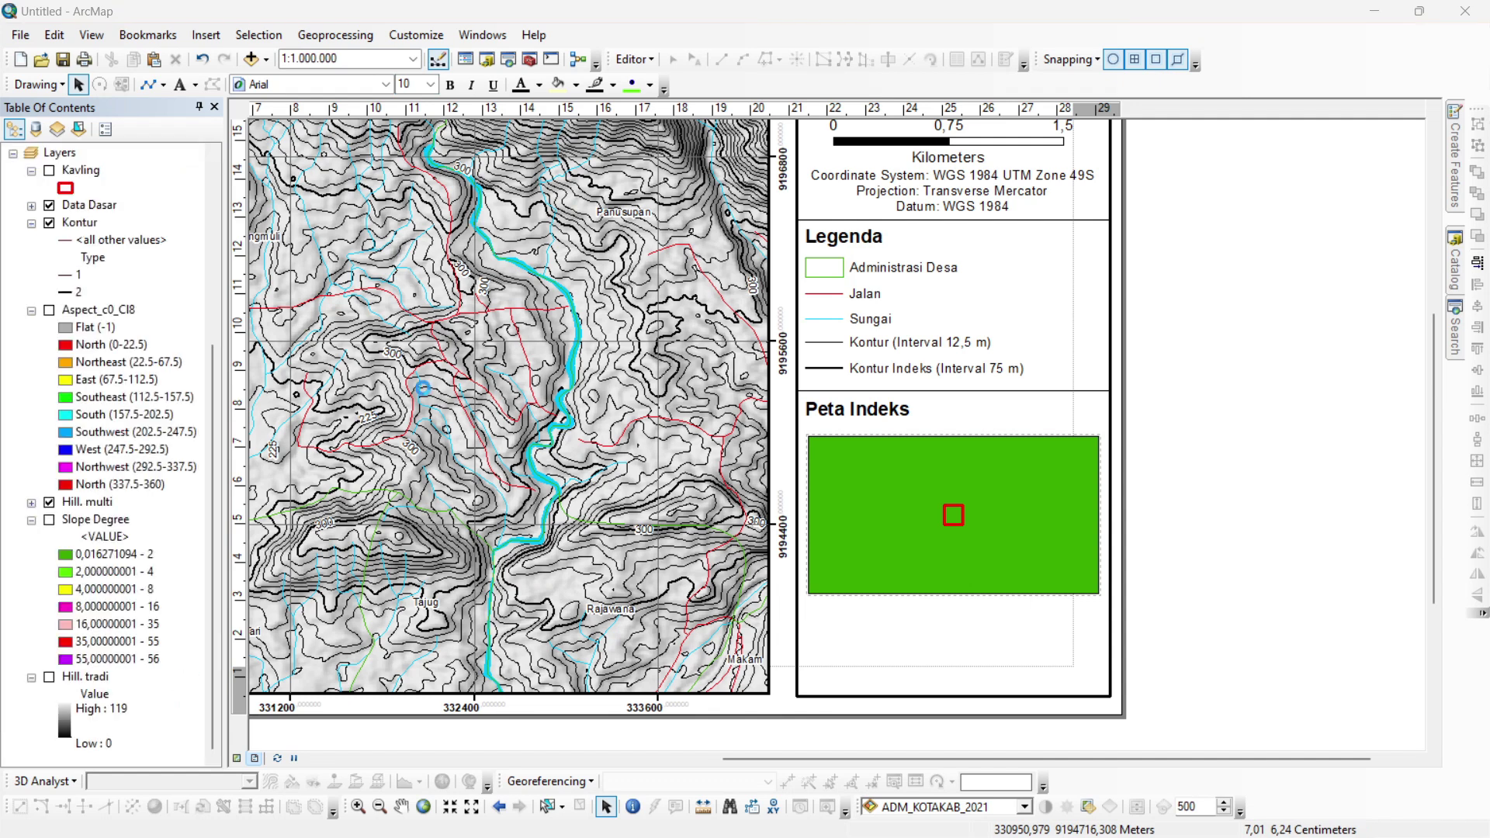
{"action": "left_click", "coordinate": [826, 192]}
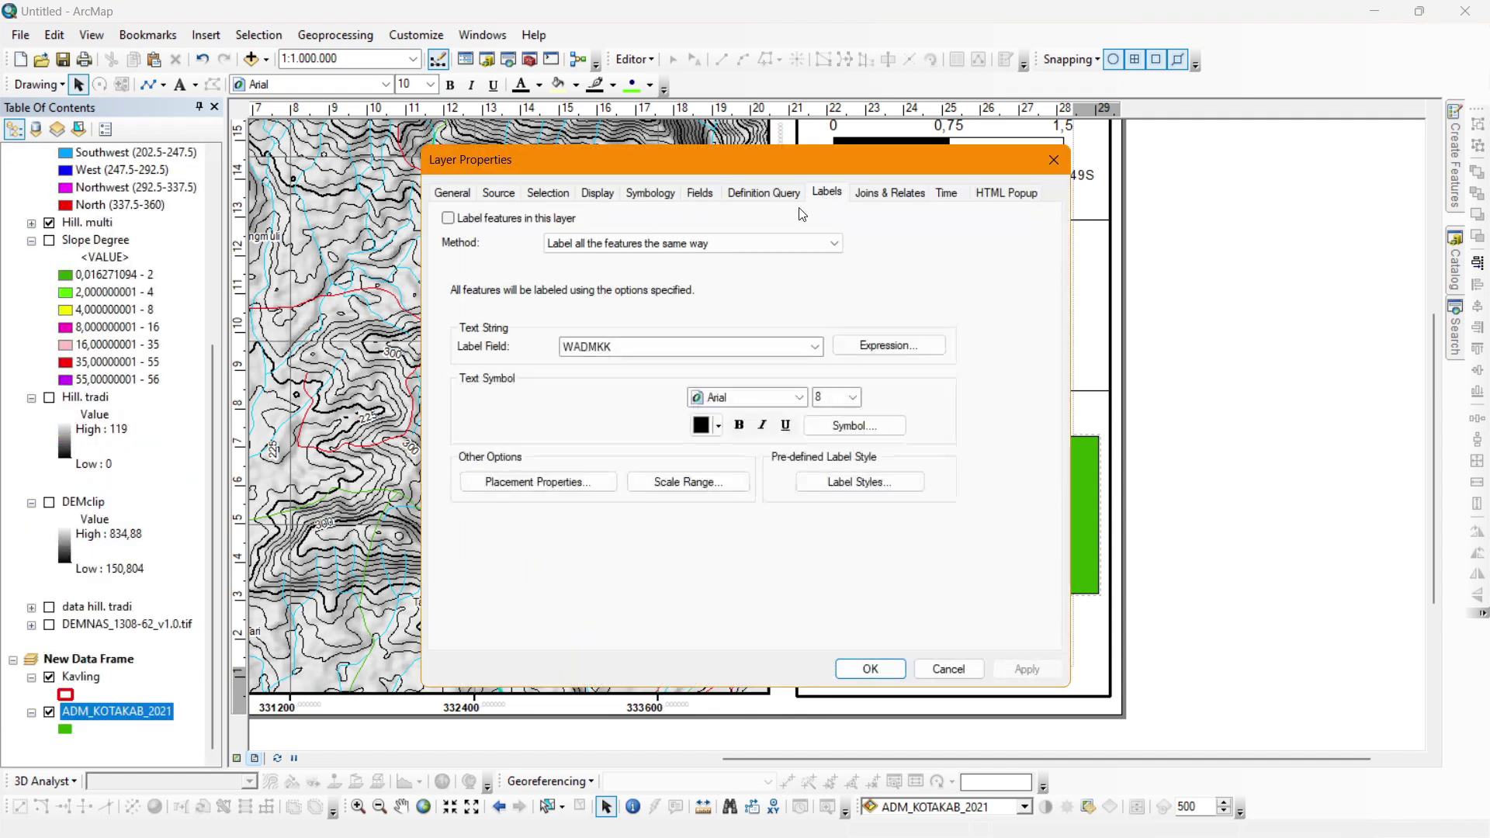
{"action": "left_click", "coordinate": [520, 221]}
{"action": "left_click", "coordinate": [634, 347]}
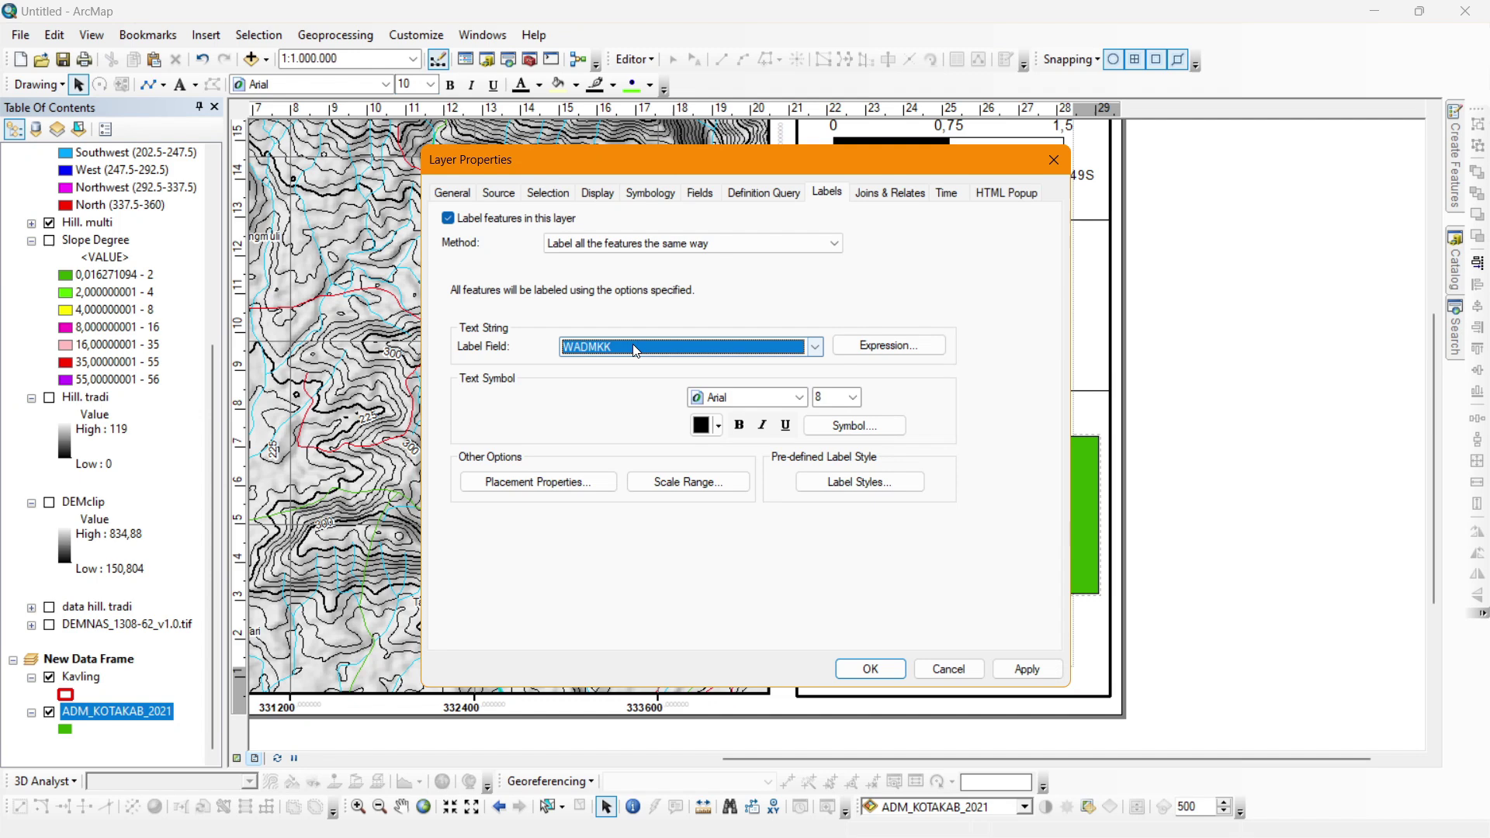
{"action": "left_click", "coordinate": [851, 675]}
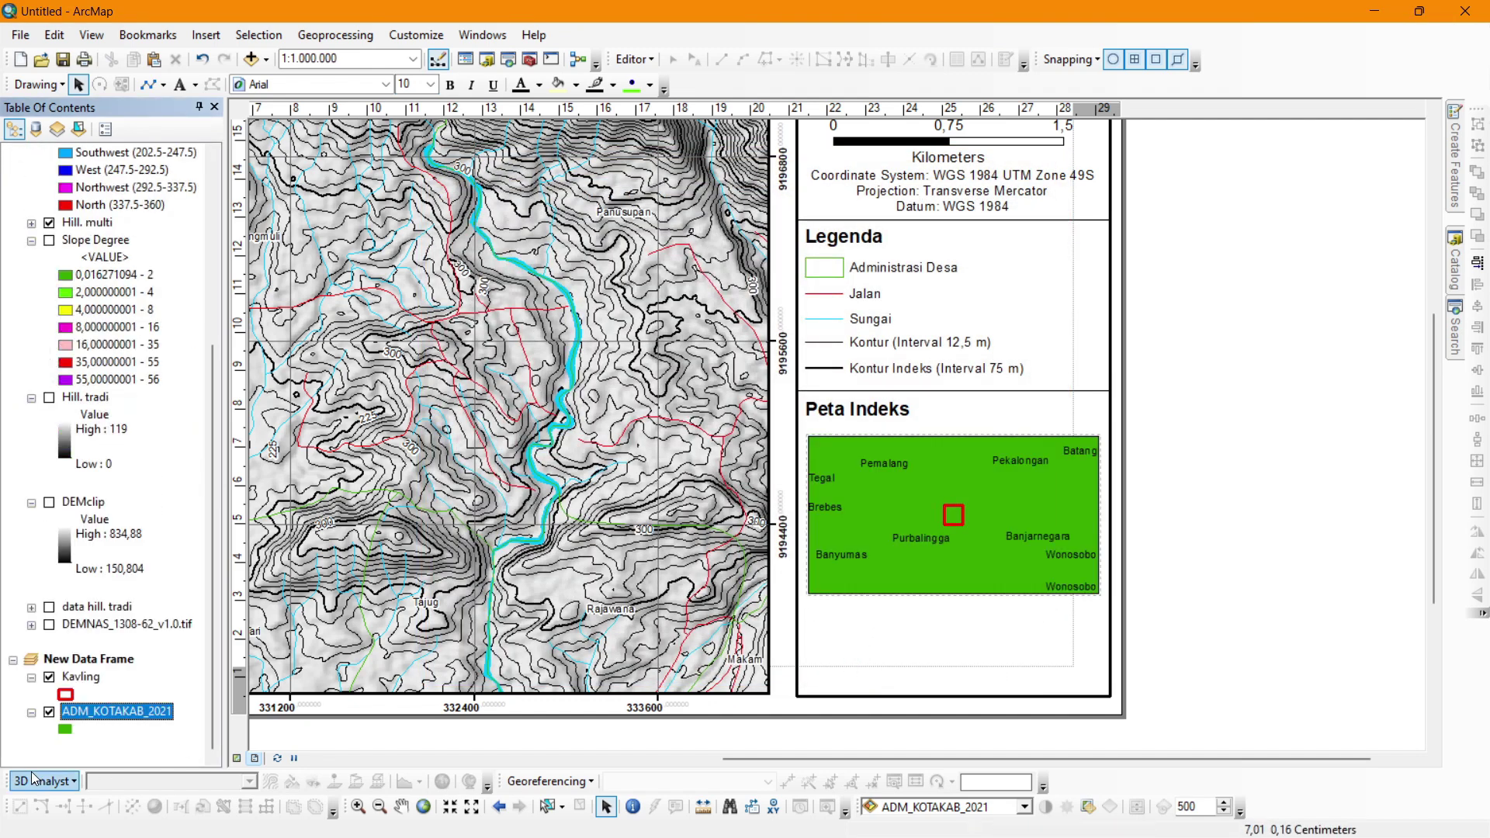
Give the regency polygons red outlines with width 2.
{"action": "left_click", "coordinate": [65, 729]}
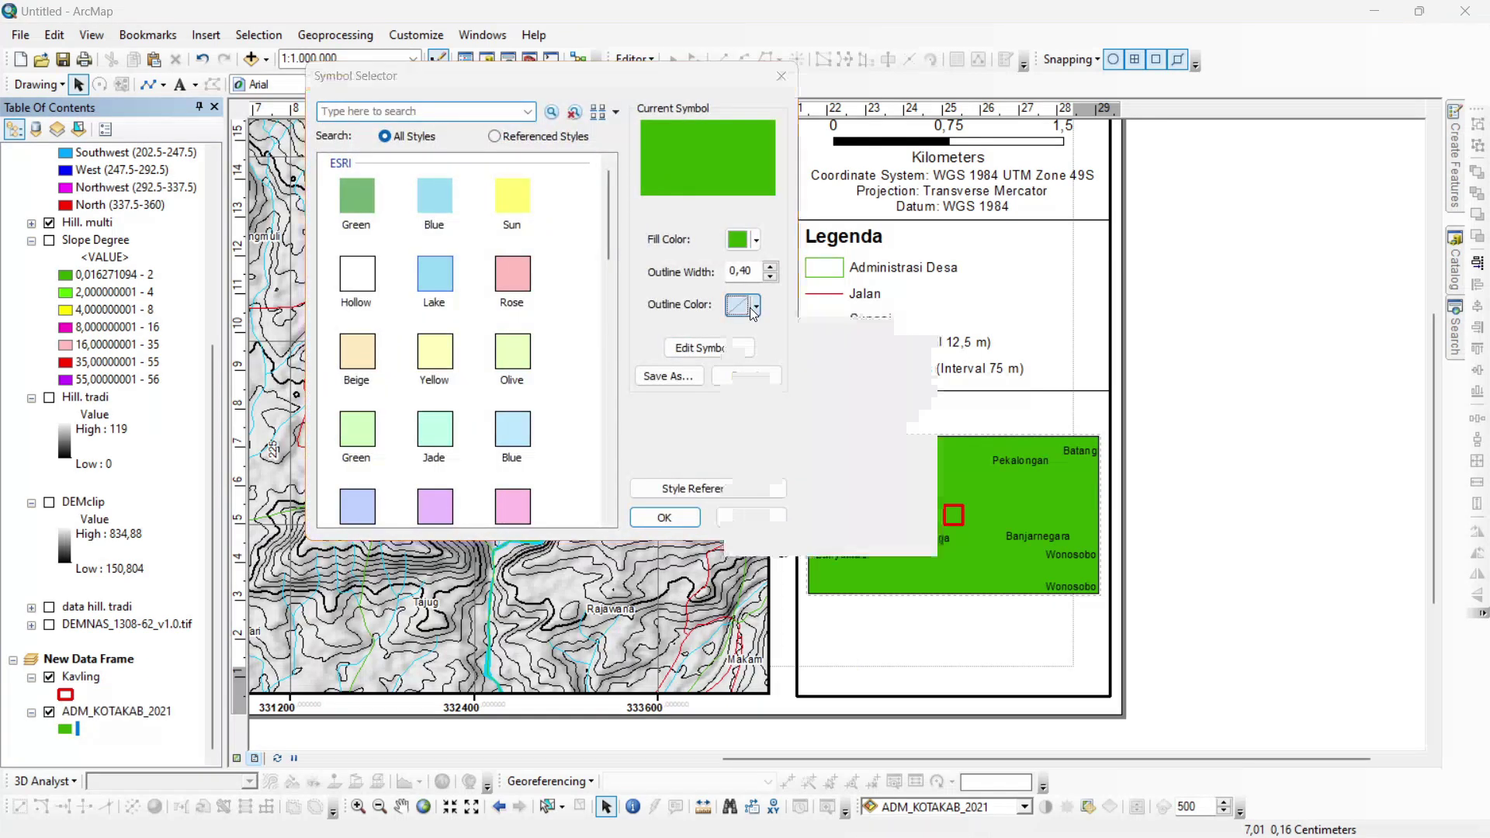
{"action": "left_click", "coordinate": [751, 311]}
{"action": "left_click", "coordinate": [750, 387]}
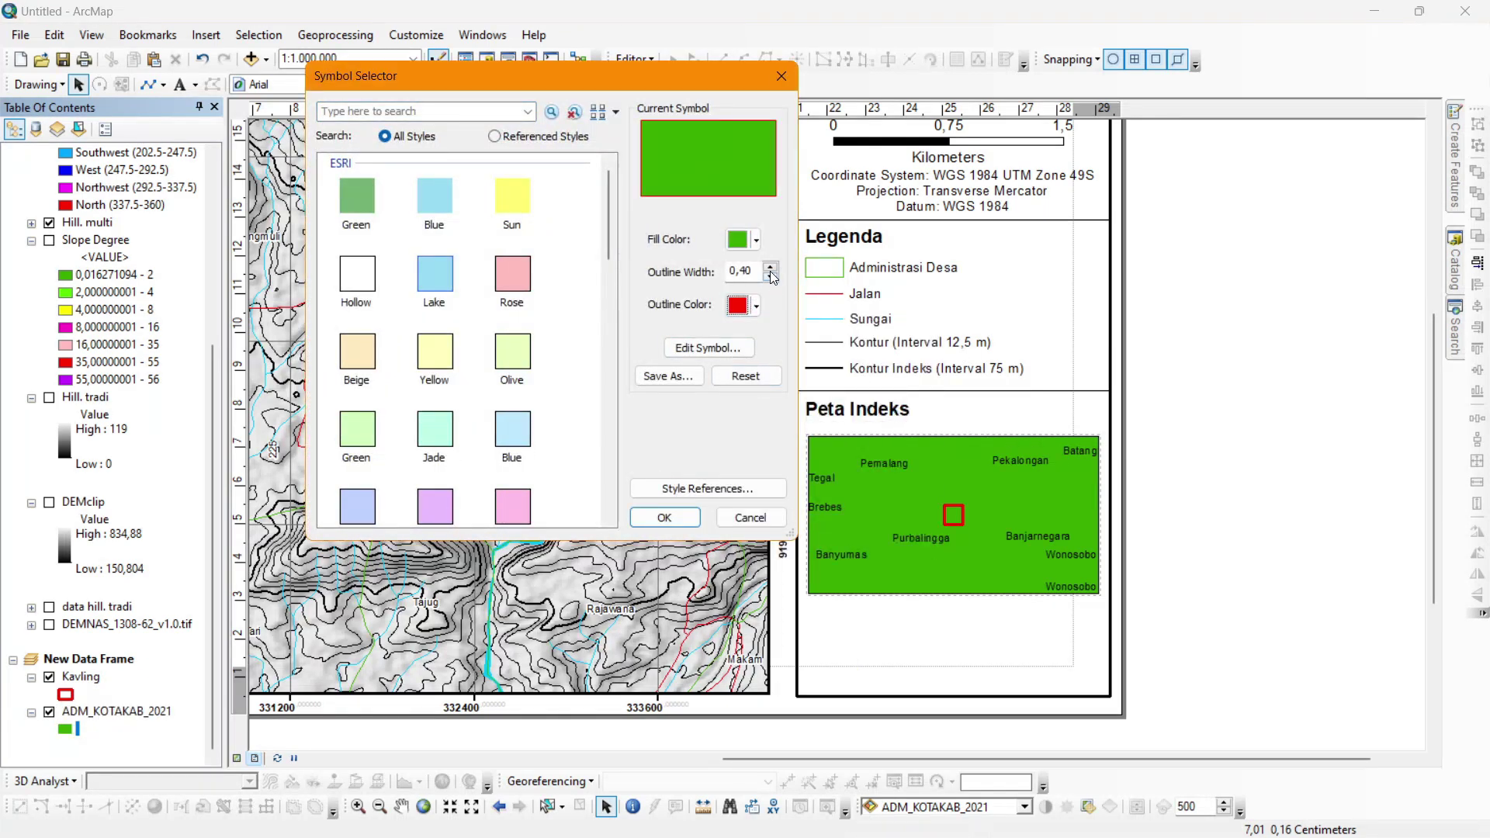
{"action": "double_click", "coordinate": [770, 268]}
{"action": "key", "text": "Return"}
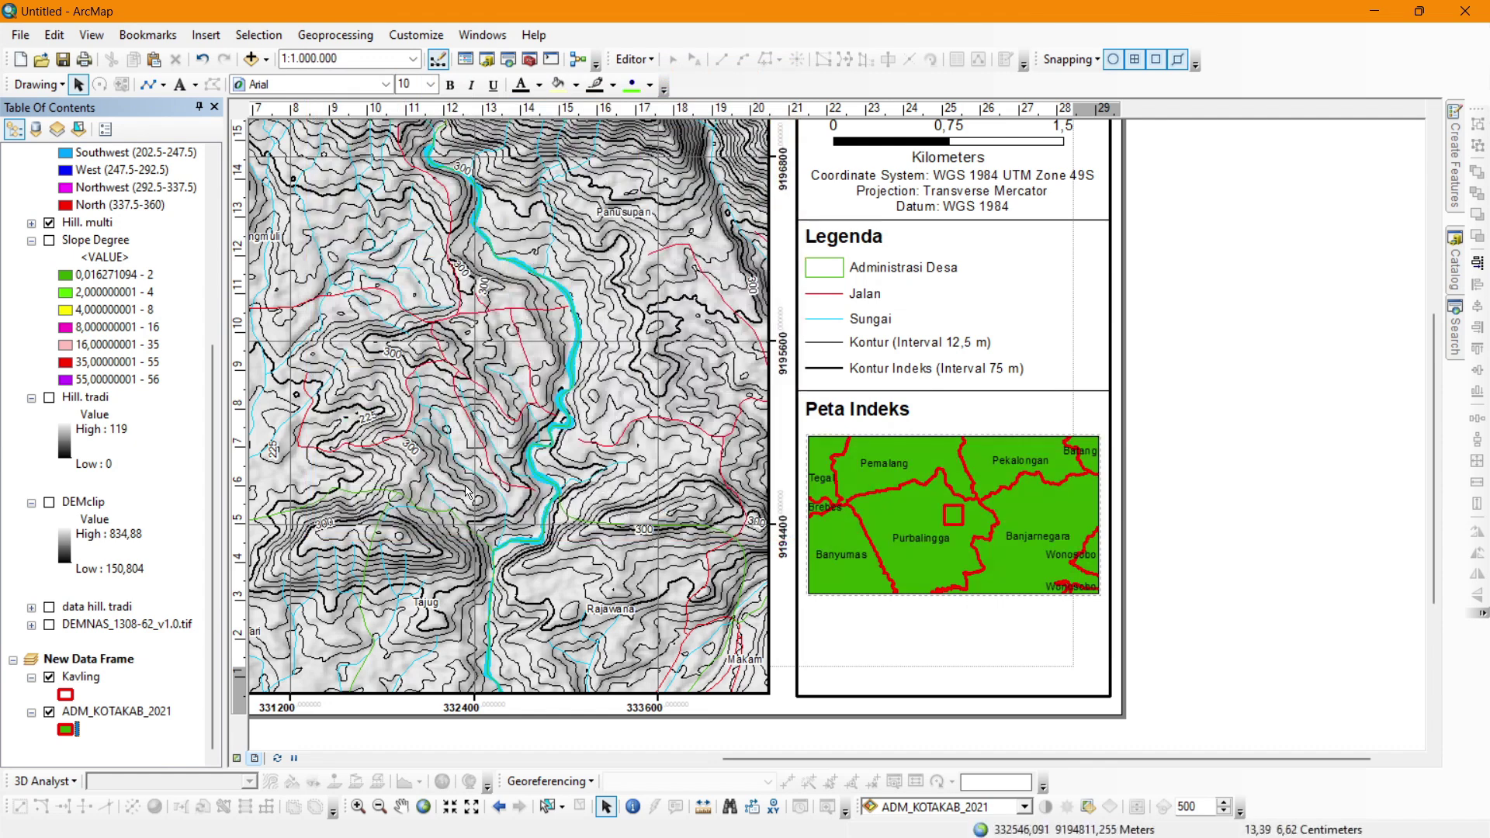
Change the regency outlines to white with width 1.
{"action": "left_click", "coordinate": [68, 730]}
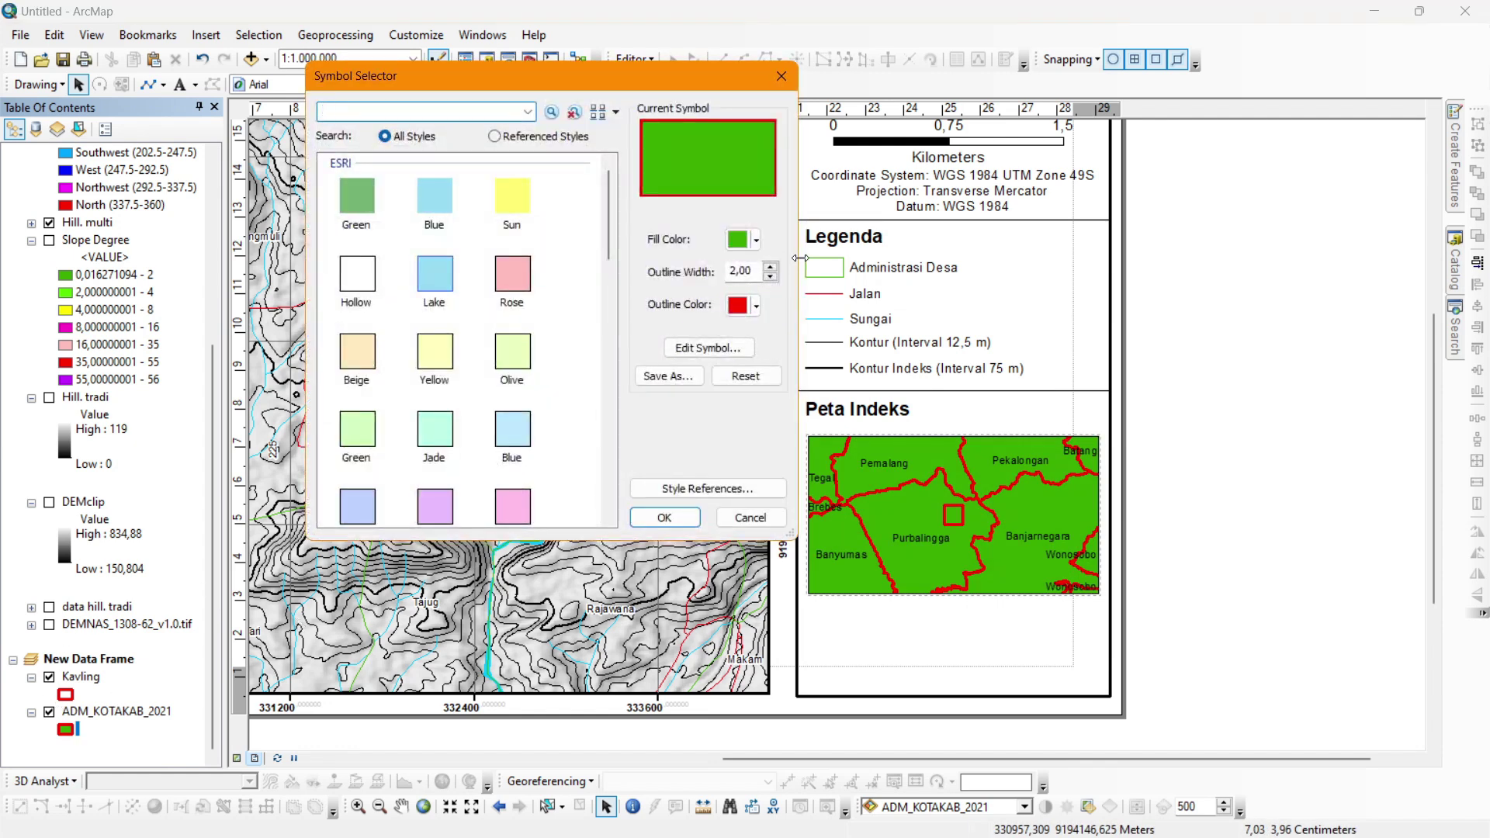
{"action": "left_click", "coordinate": [770, 276]}
{"action": "left_click", "coordinate": [756, 305]}
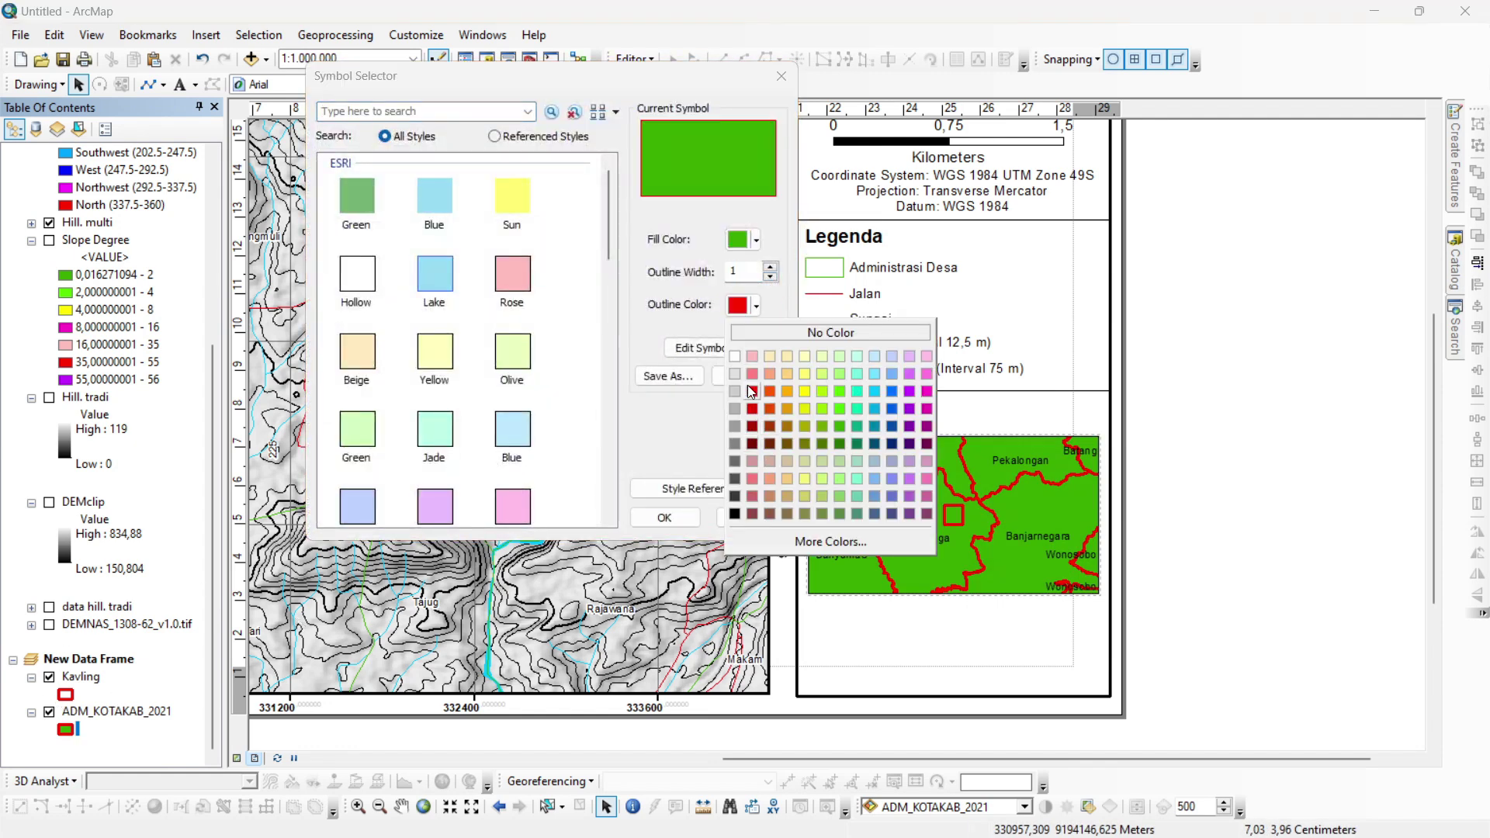
{"action": "left_click", "coordinate": [733, 357]}
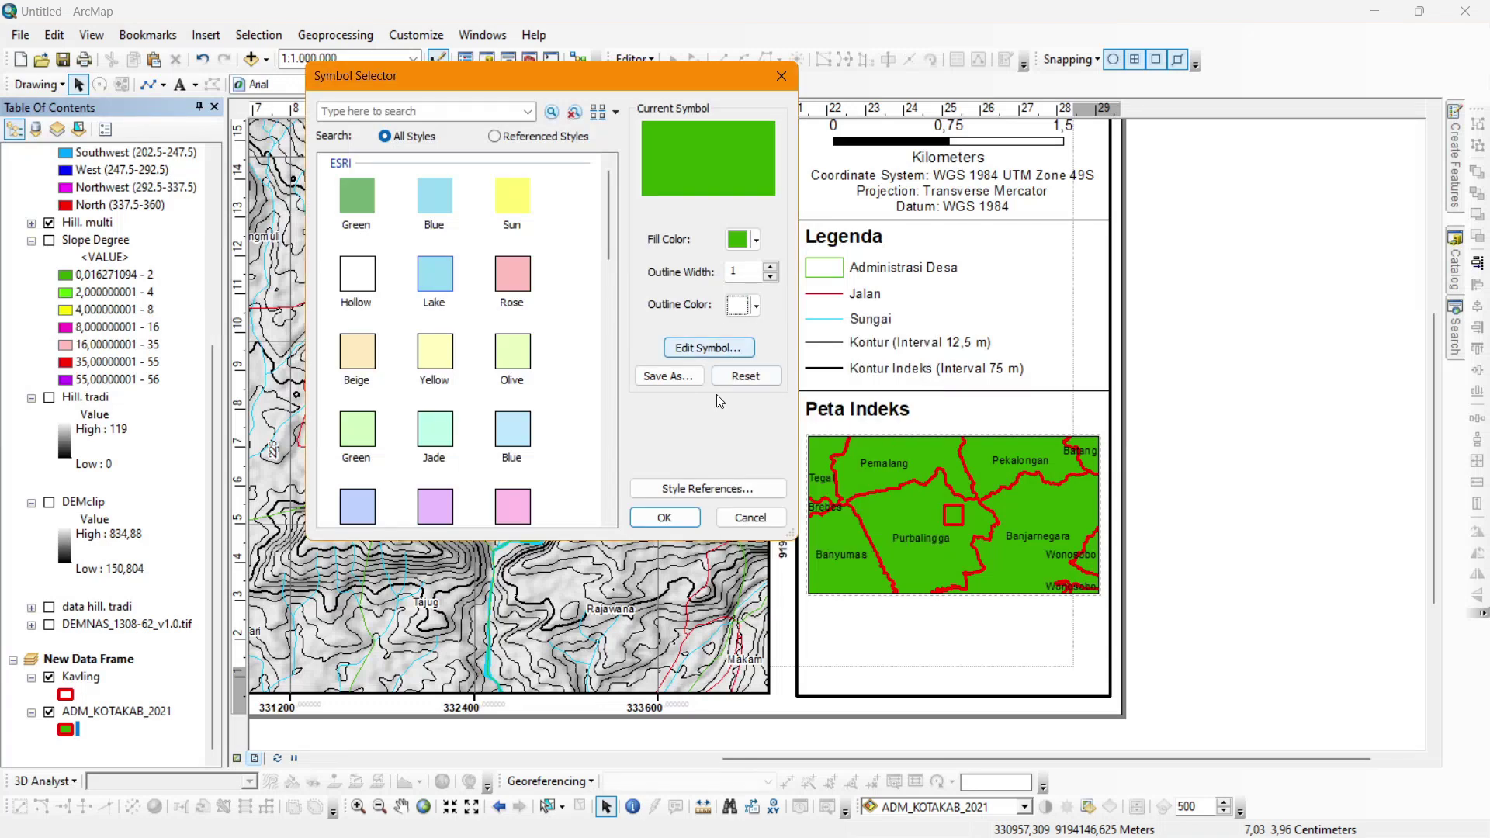
{"action": "left_click", "coordinate": [655, 519]}
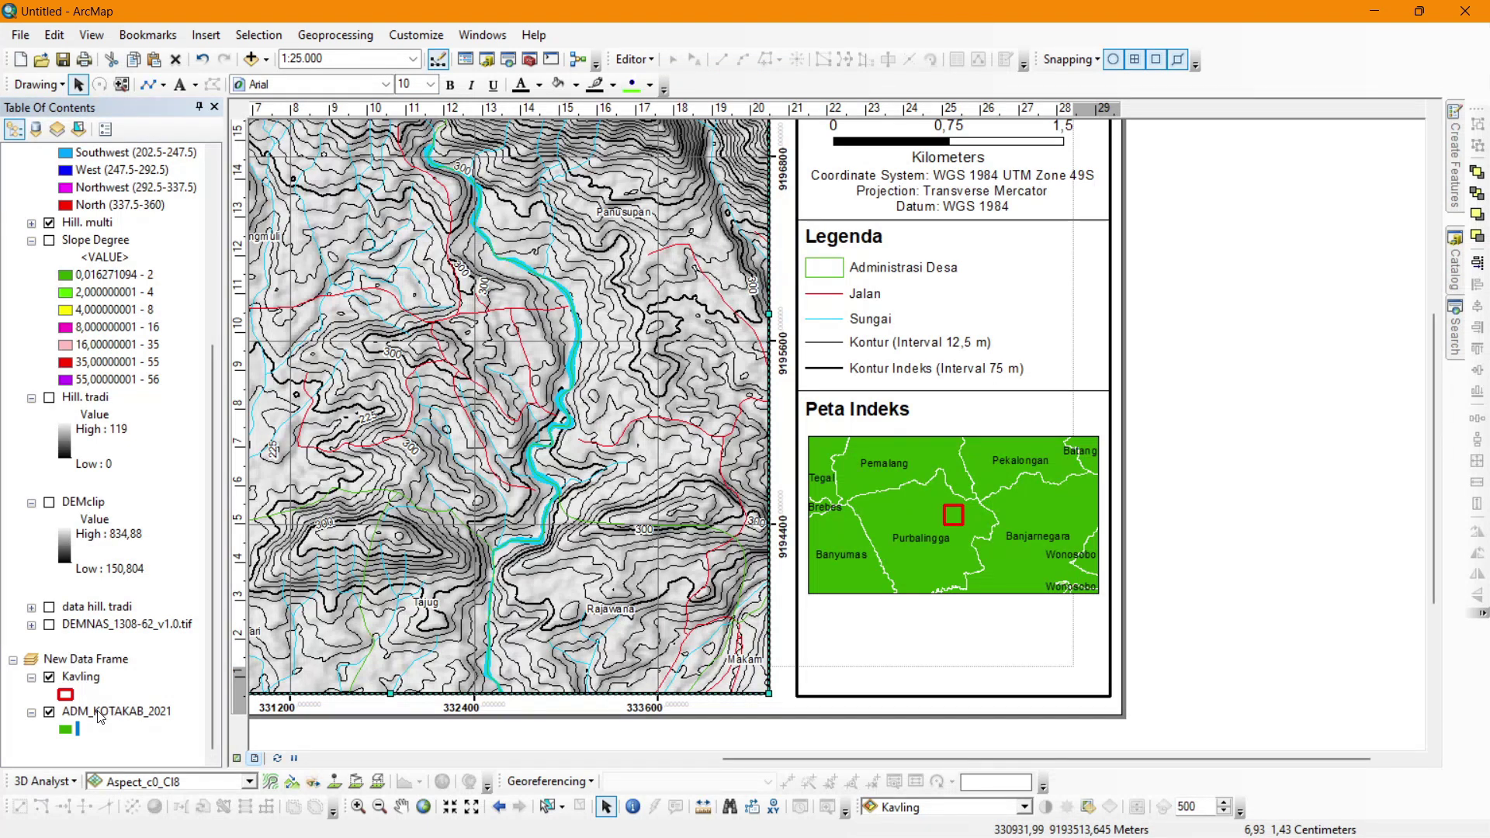
Make the ADM_KOTAKAB_2021 regency label text white.
{"action": "left_click", "coordinate": [100, 712]}
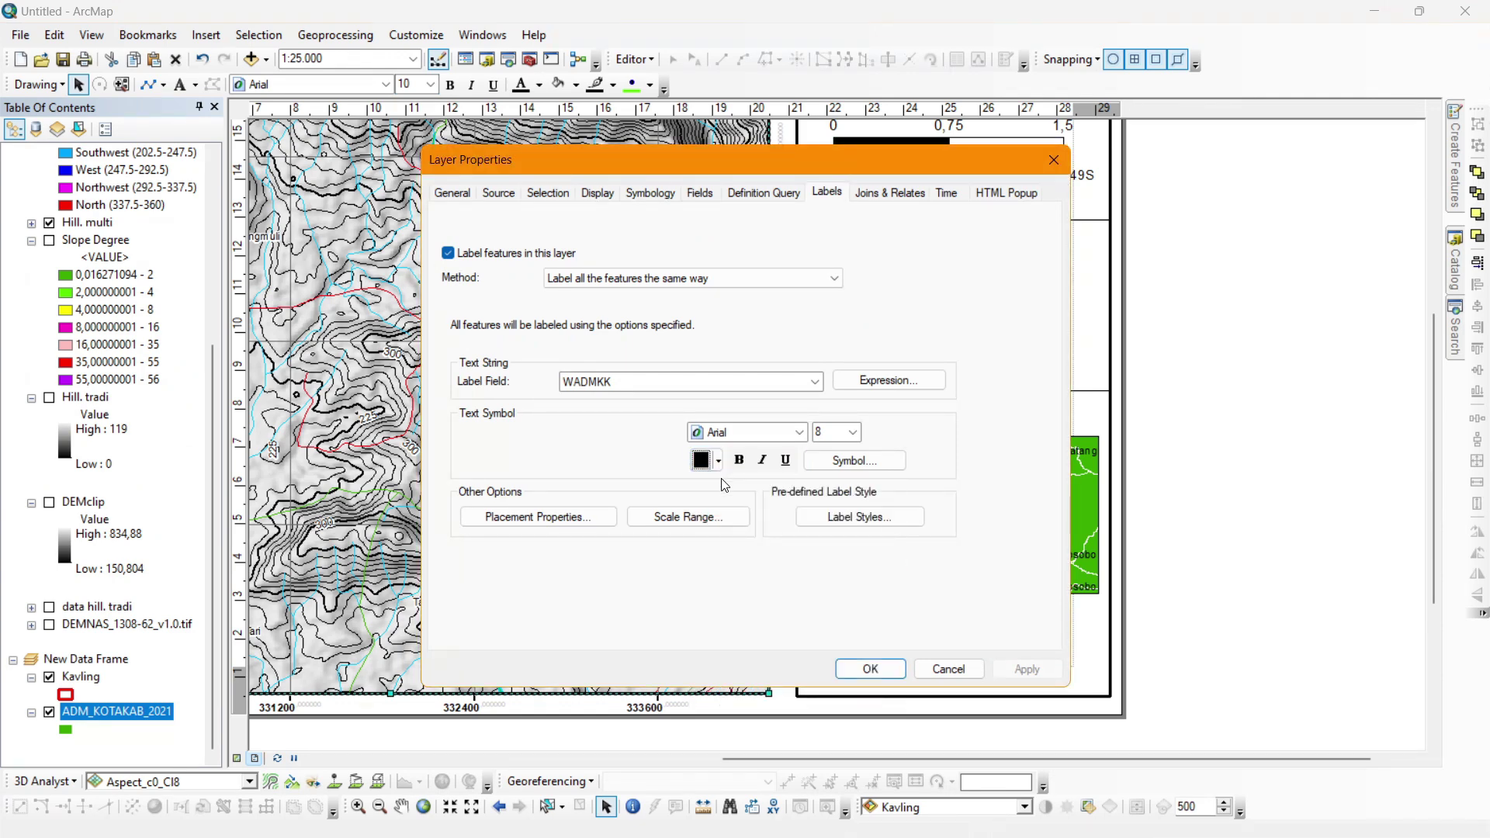
{"action": "left_click", "coordinate": [720, 463]}
{"action": "double_click", "coordinate": [700, 513]}
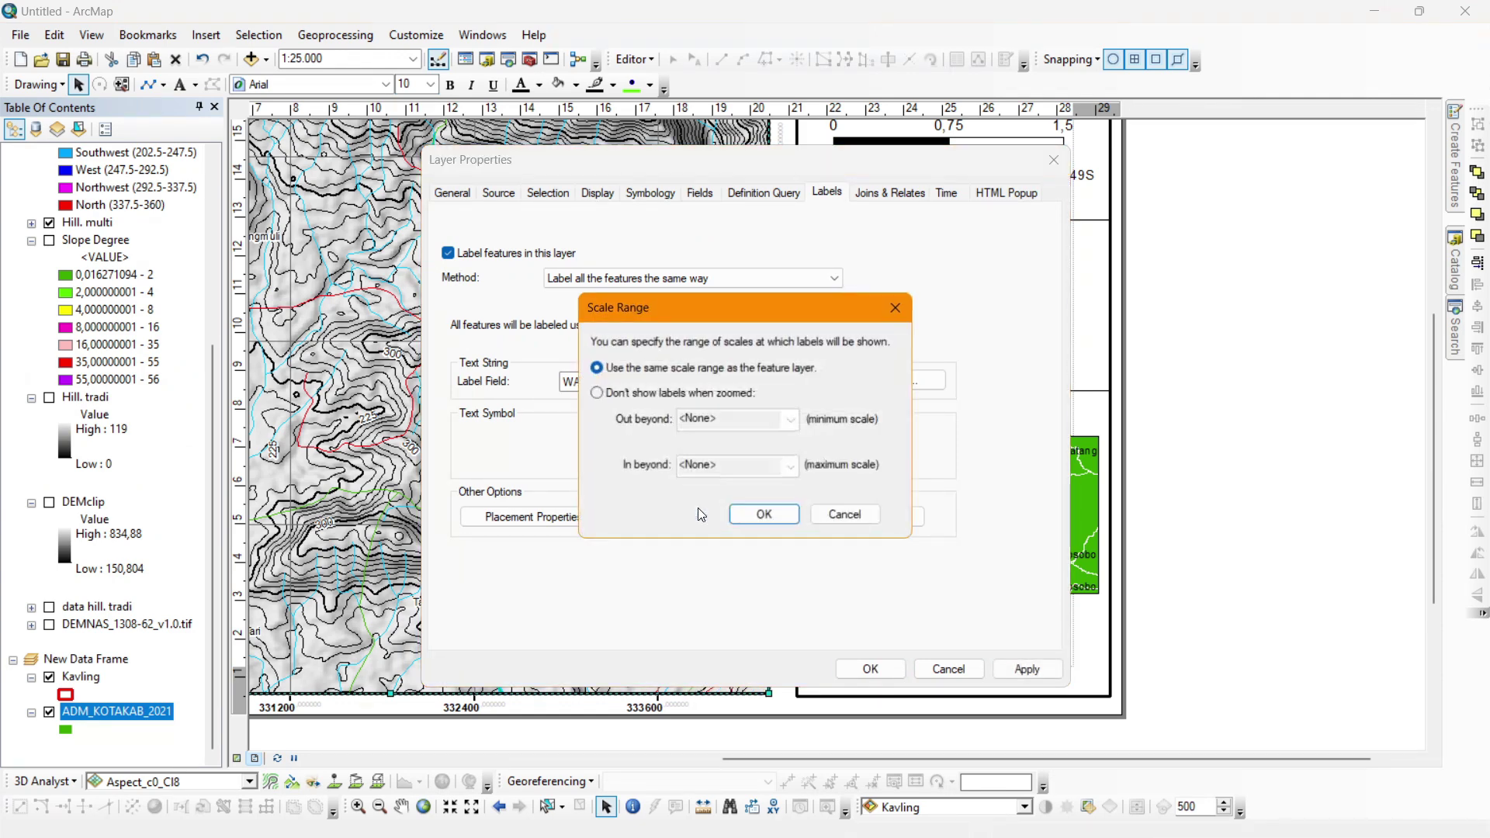
{"action": "key", "text": "Escape"}
{"action": "left_click", "coordinate": [888, 672]}
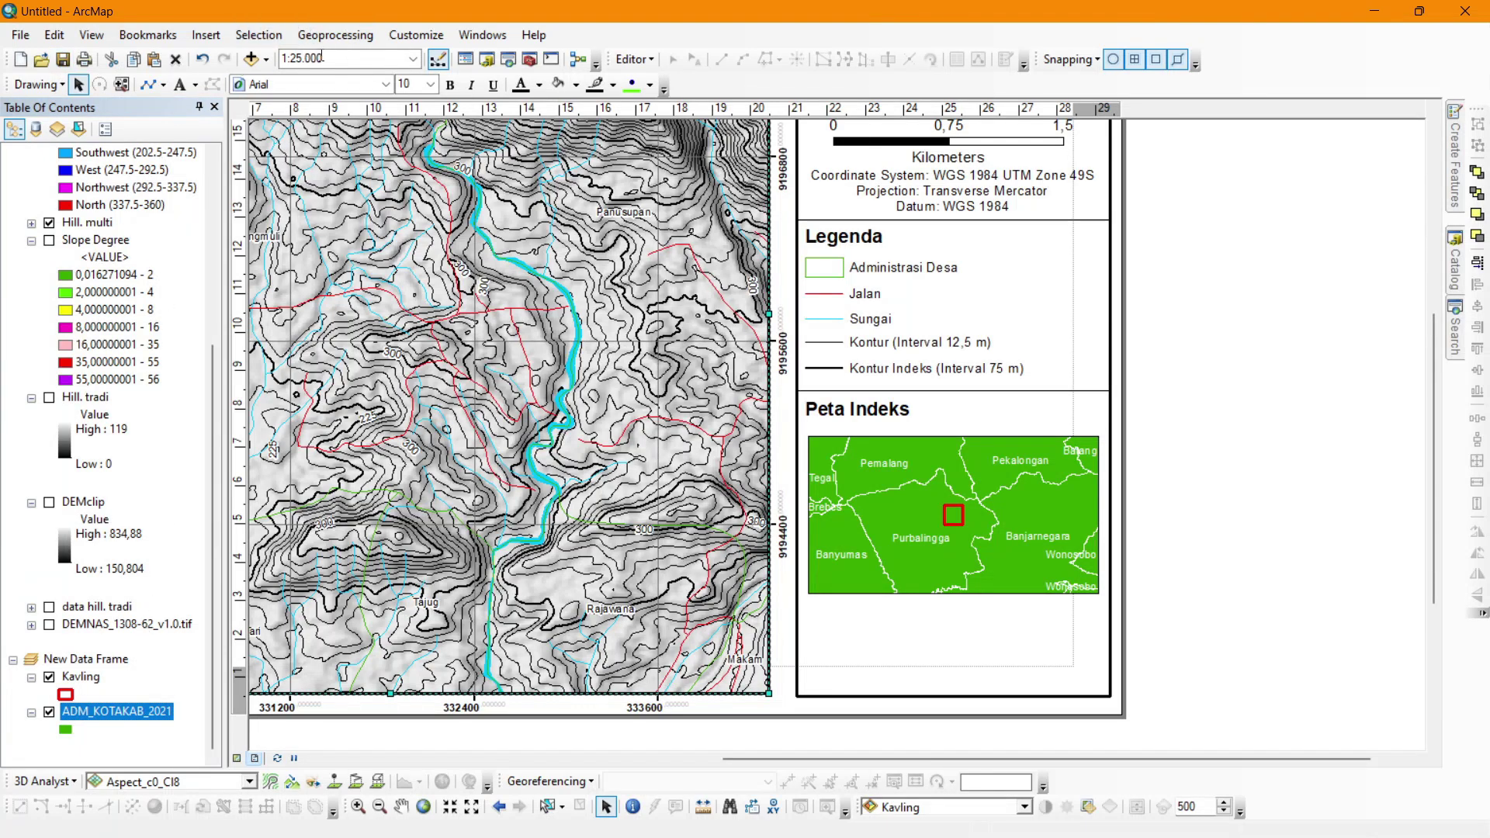
Set the index map scale to 1:1.500.000 after first trying 1:2.000.000.
{"action": "left_click", "coordinate": [349, 59]}
{"action": "left_click", "coordinate": [959, 517]}
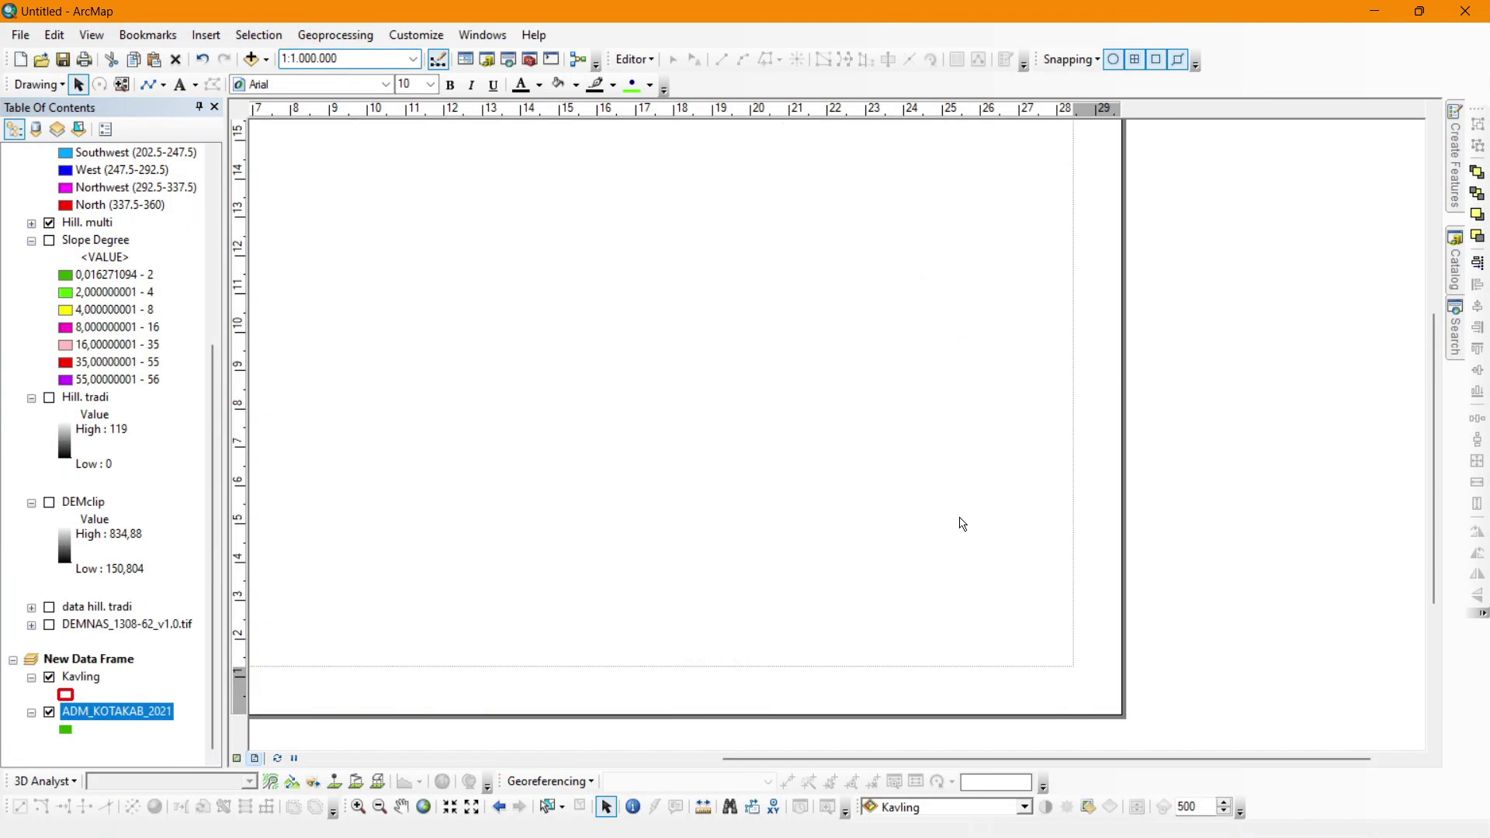
{"action": "left_click", "coordinate": [326, 54]}
{"action": "type", "text": "2."}
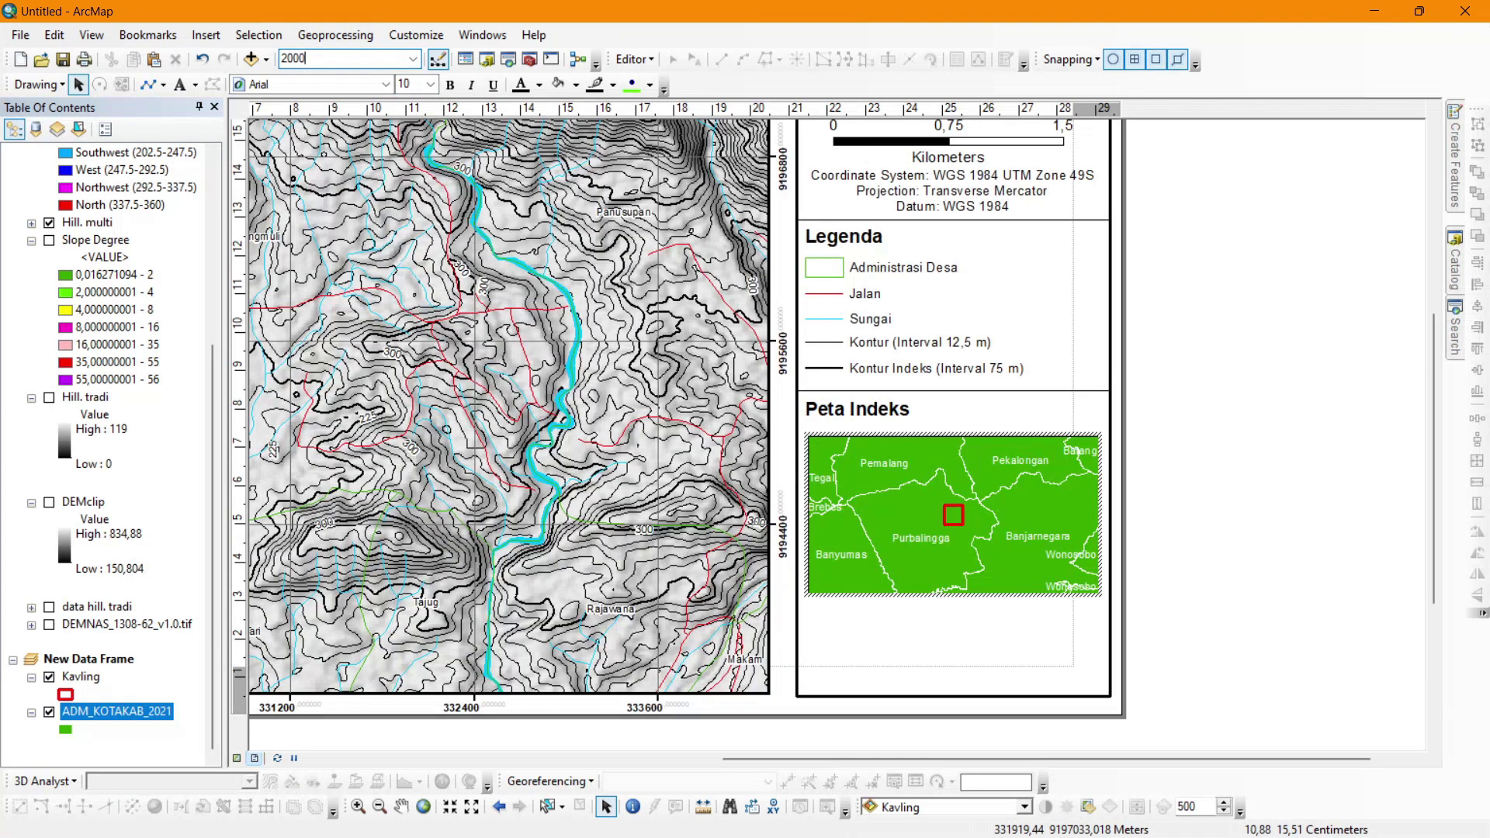
{"action": "type", "text": "000.000"}
{"action": "key", "text": "Return"}
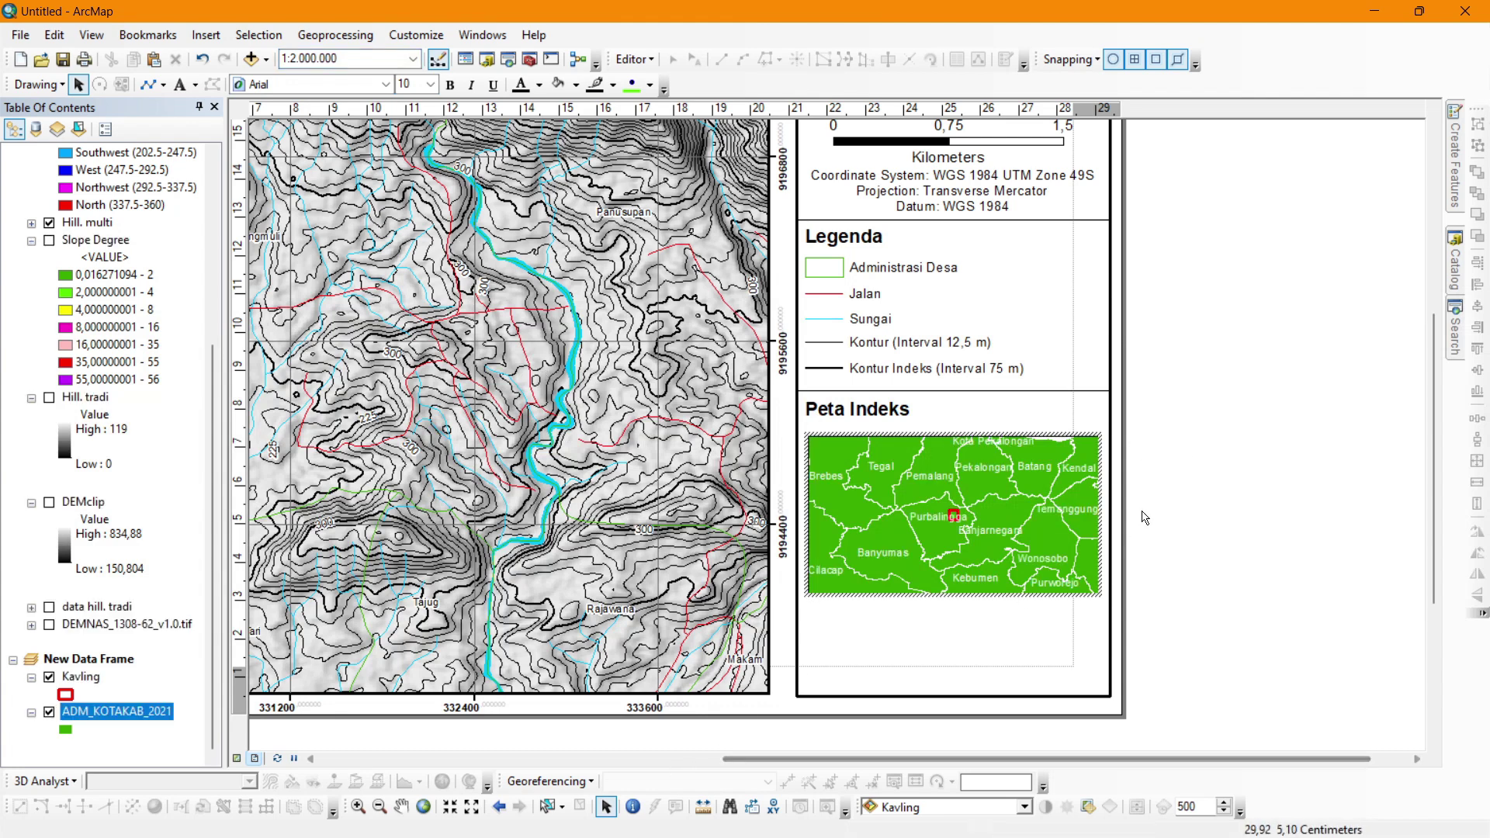
{"action": "left_click", "coordinate": [1184, 496]}
{"action": "left_click", "coordinate": [326, 58]}
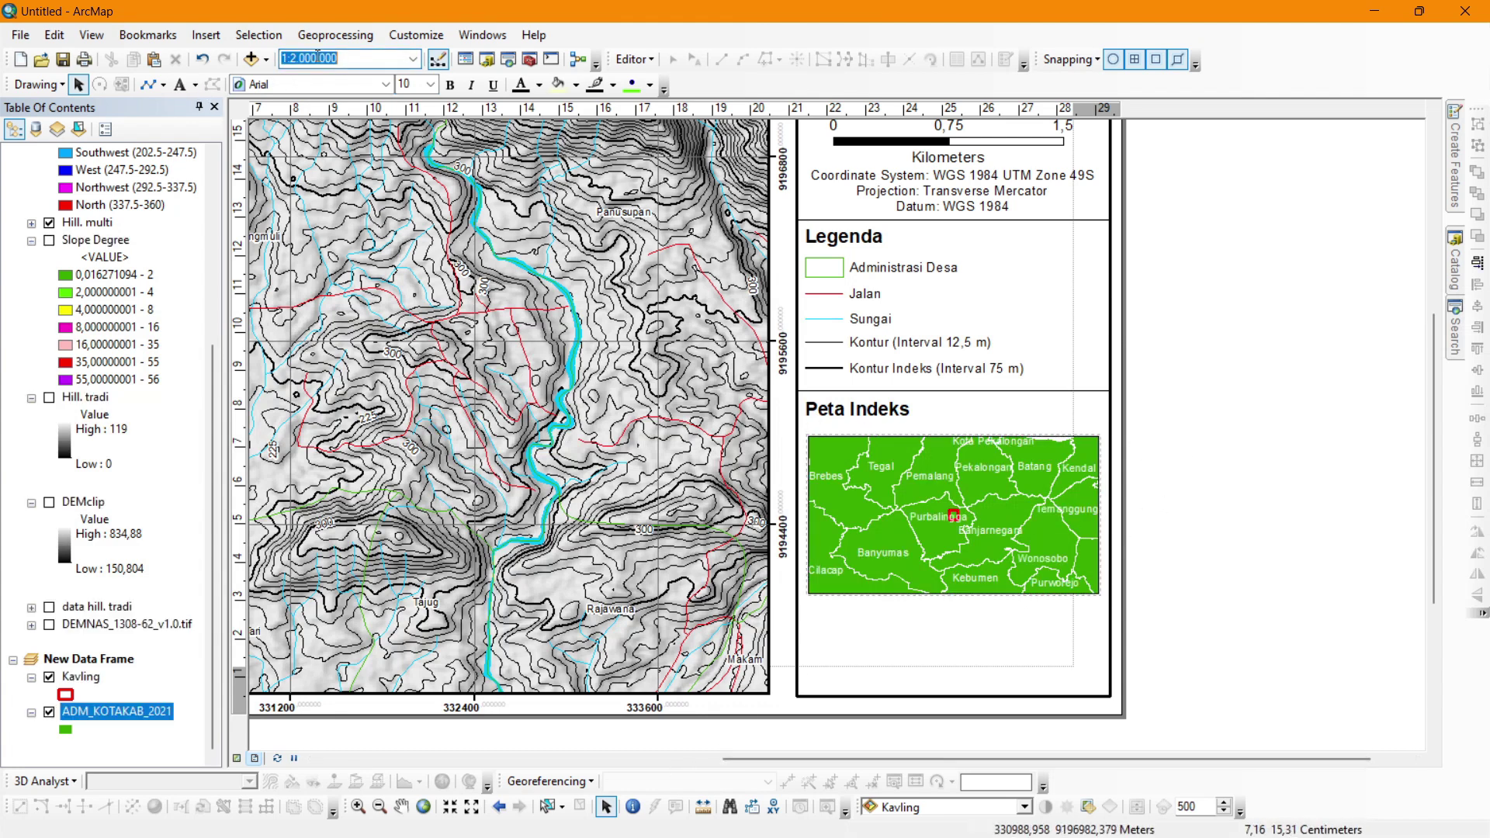
{"action": "type", "text": "1.500.000"}
{"action": "key", "text": "Return"}
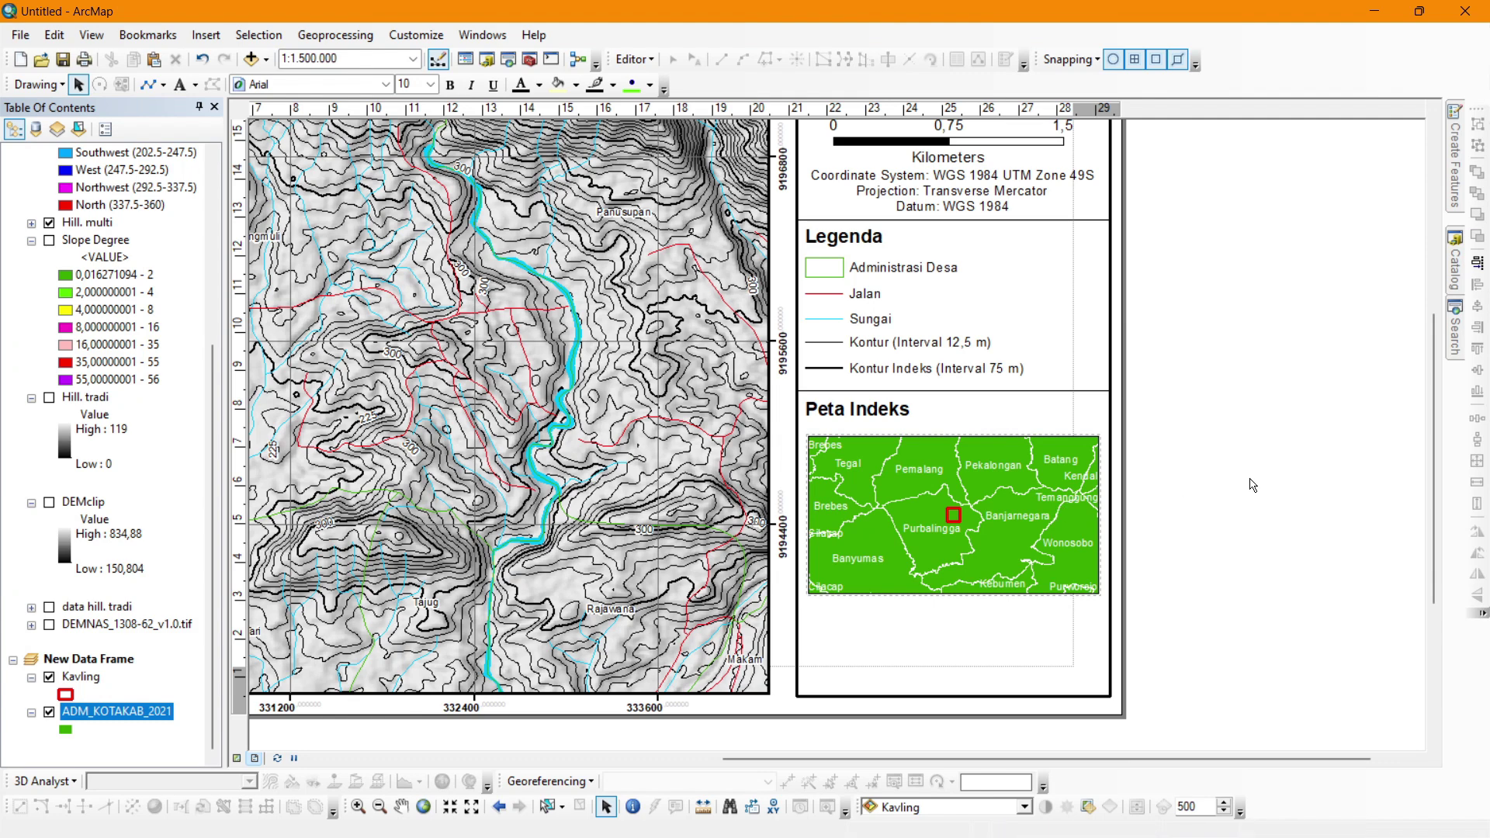
{"action": "scroll", "coordinate": [1327, 459], "scroll_direction": "down", "scroll_amount": 2}
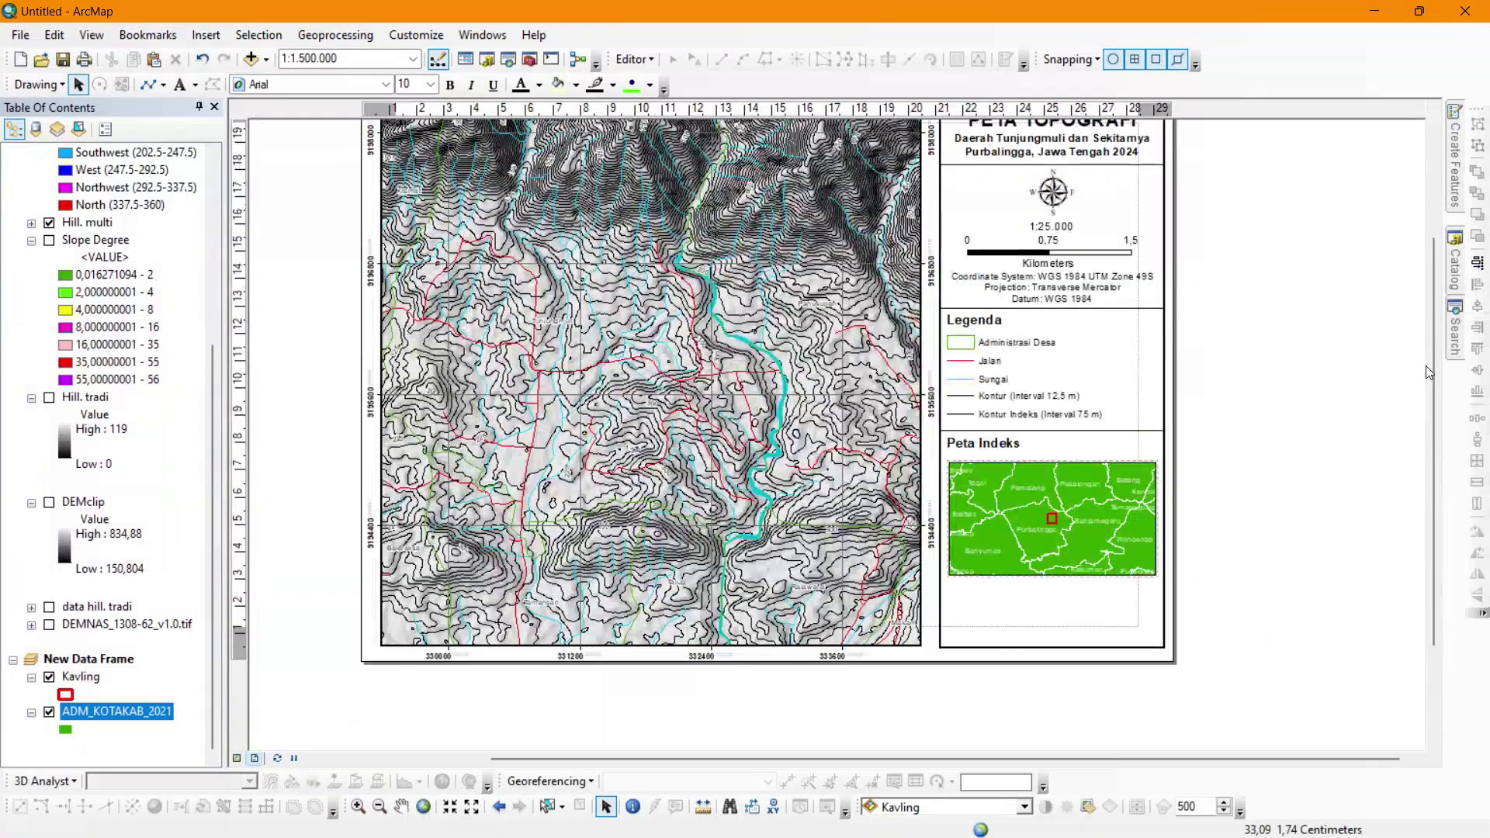
Copy the divider line below the index map and align it with the panel.
{"action": "scroll", "coordinate": [1429, 365], "scroll_direction": "up", "scroll_amount": 1}
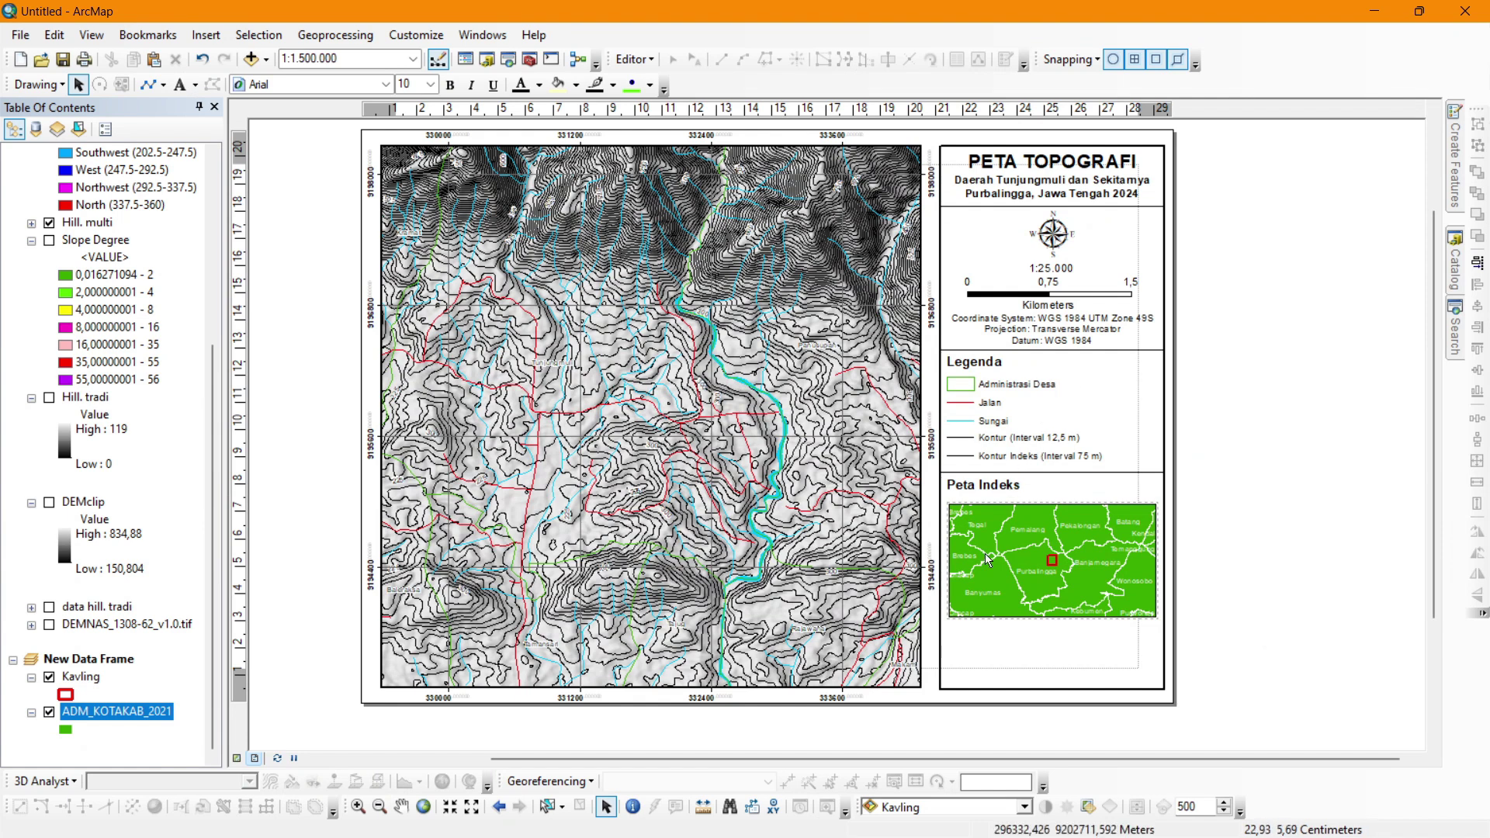
{"action": "left_click", "coordinate": [1069, 473]}
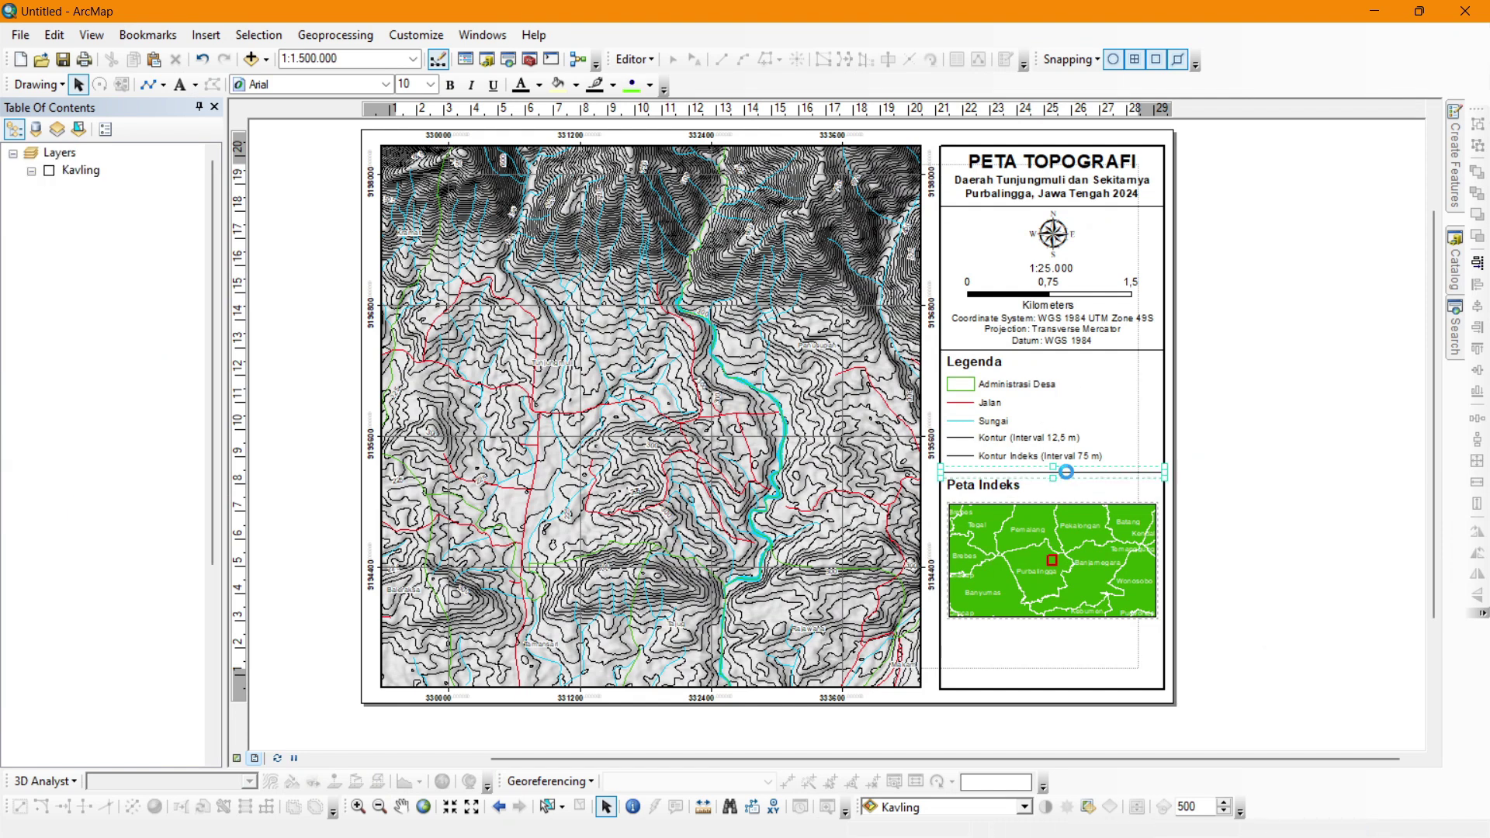
{"action": "left_click_drag", "start_coordinate": [1073, 480], "coordinate": [1081, 632]}
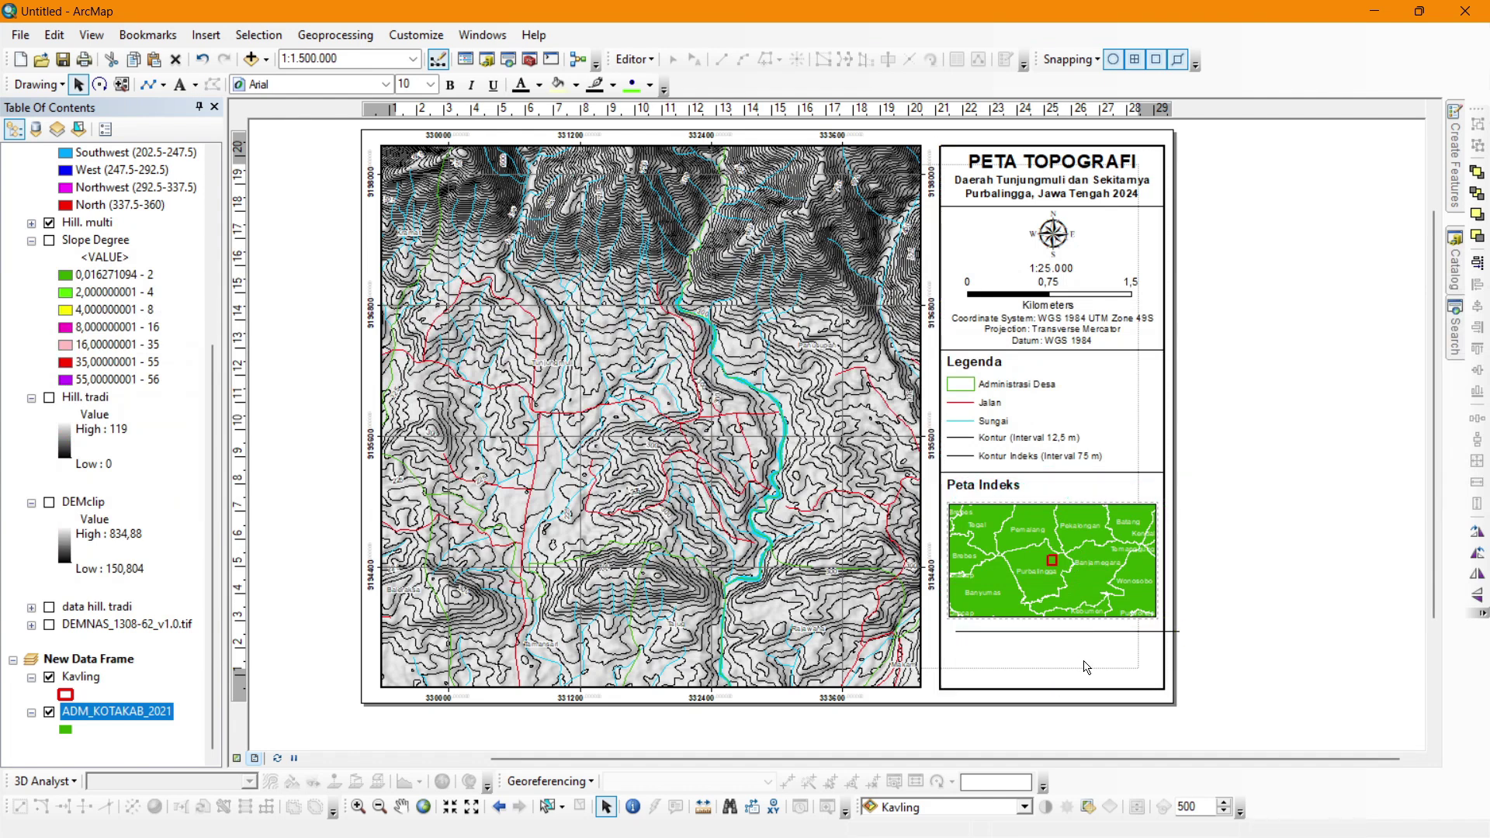
{"action": "left_click", "coordinate": [1162, 642]}
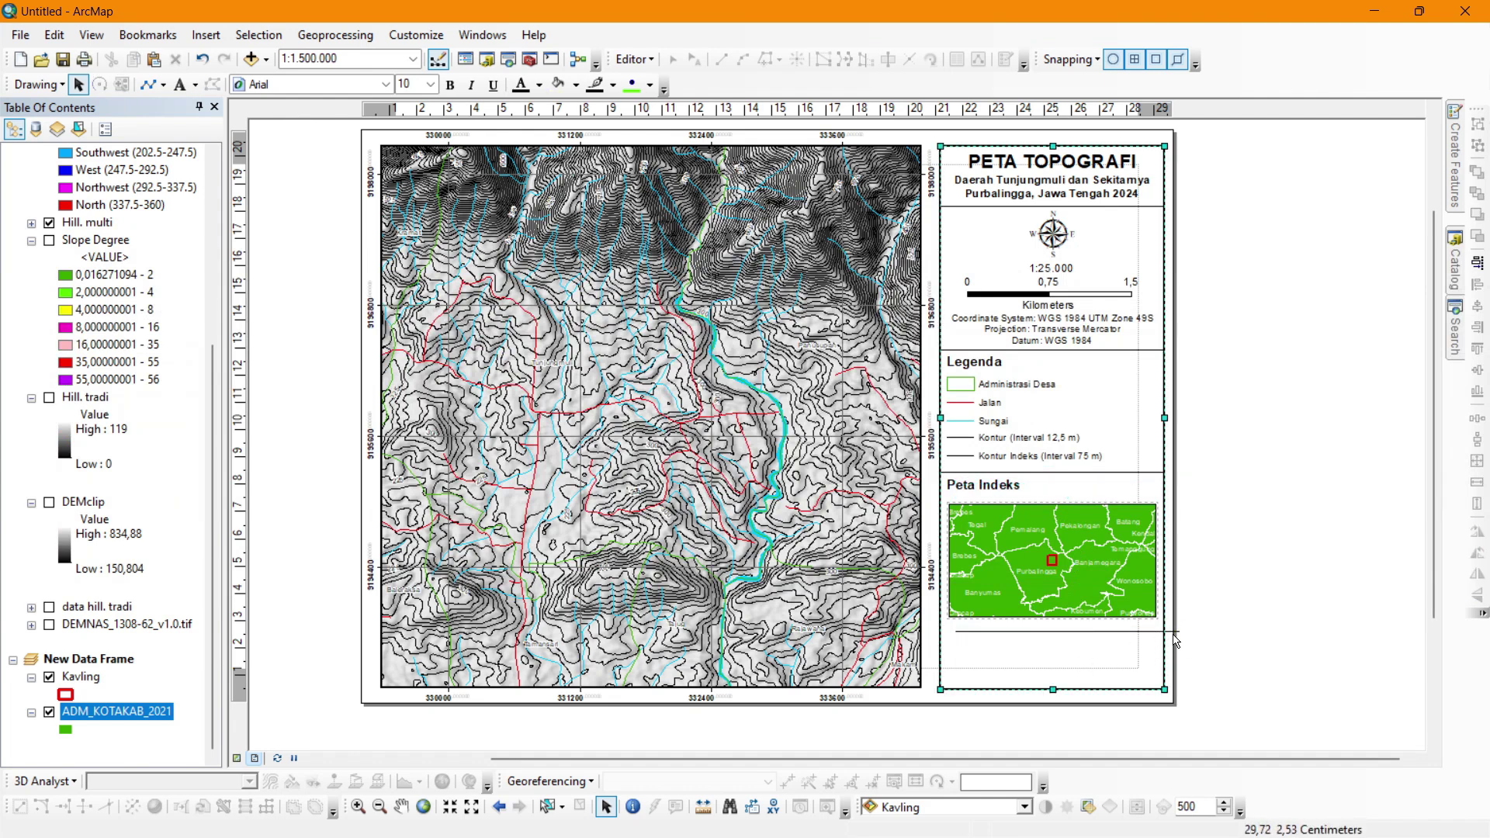
{"action": "left_click", "coordinate": [1168, 632]}
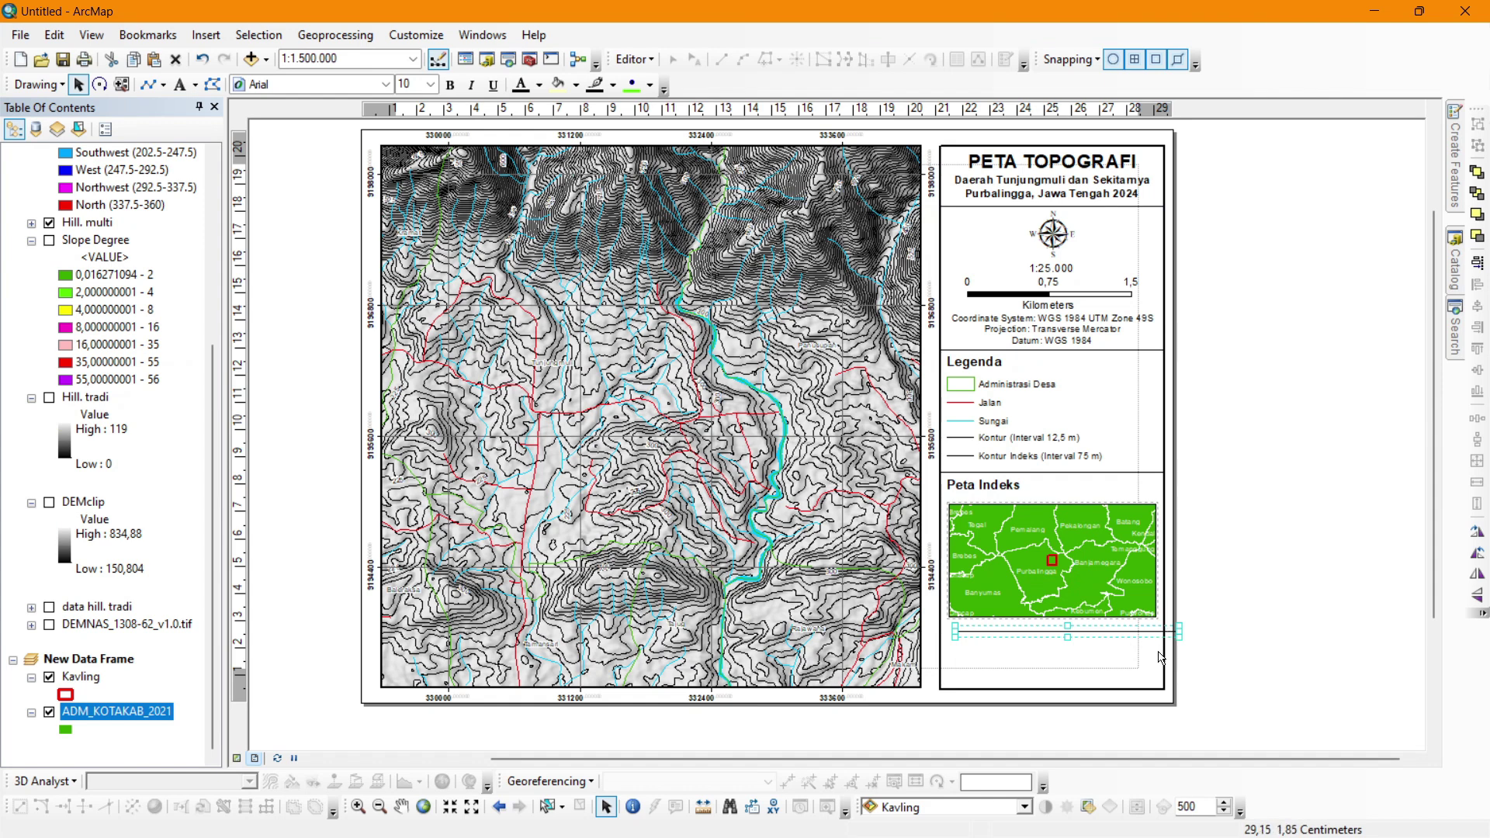
{"action": "left_click", "coordinate": [1162, 658], "text": "shift"}
{"action": "left_click", "coordinate": [1476, 306]}
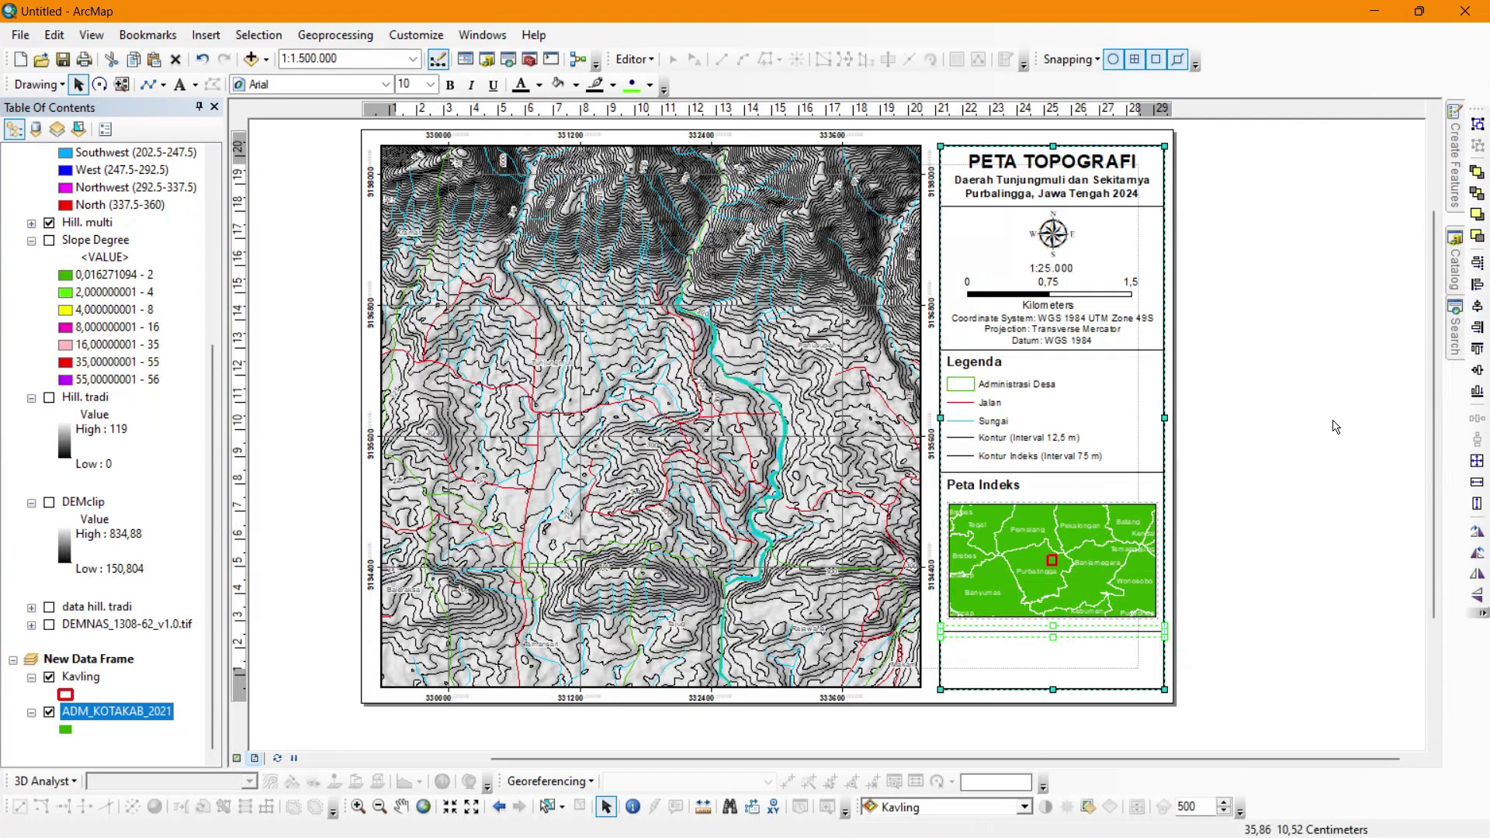
{"action": "left_click", "coordinate": [1212, 449]}
Place a copy of the Peta Indeks heading in the bottom box, centred on the panel.
{"action": "left_click", "coordinate": [1005, 488]}
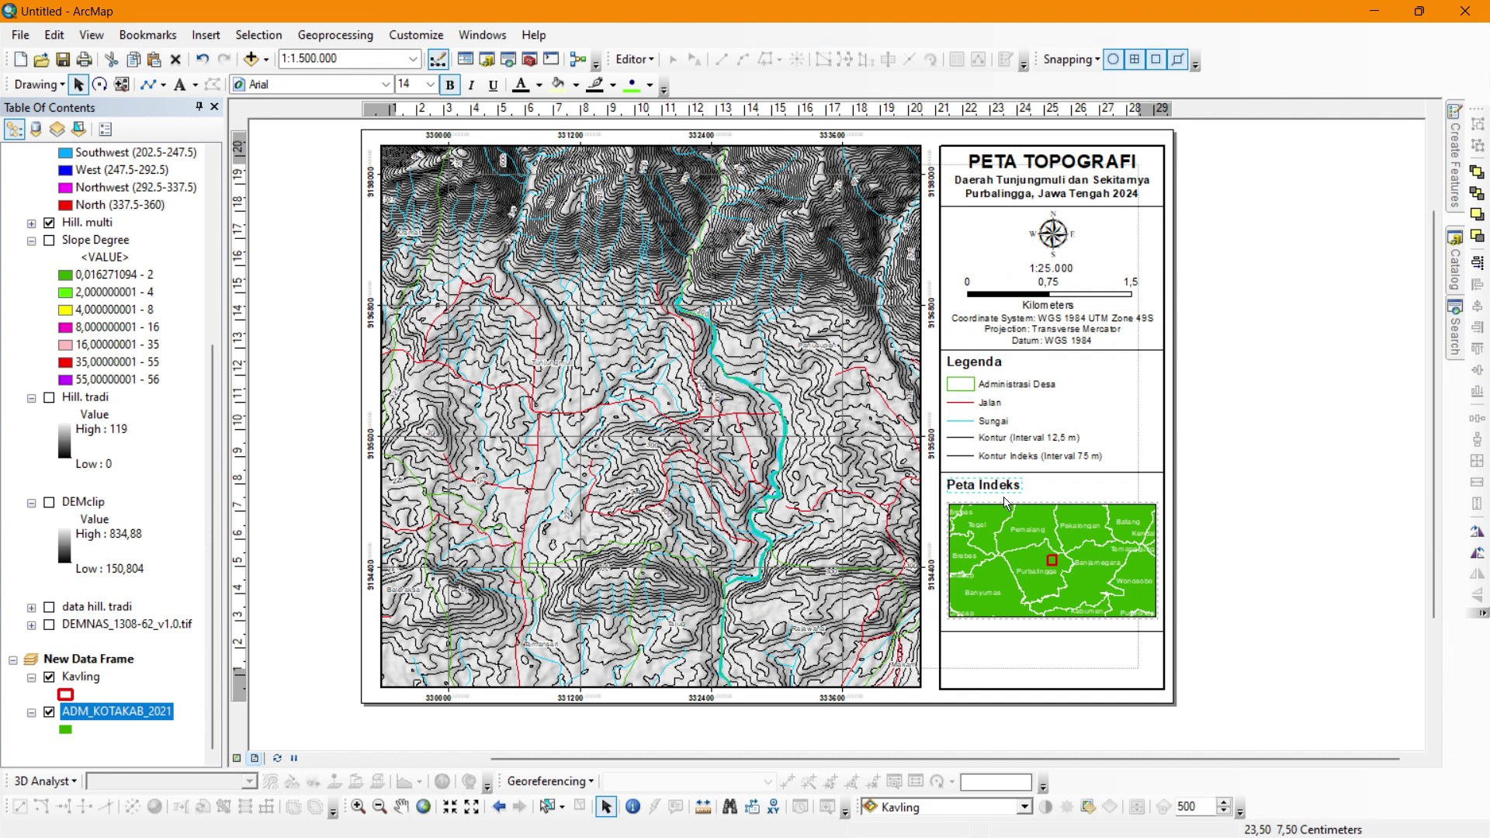
{"action": "left_click_drag", "start_coordinate": [1004, 498], "coordinate": [1030, 656]}
{"action": "left_click", "coordinate": [1113, 656], "text": "shift"}
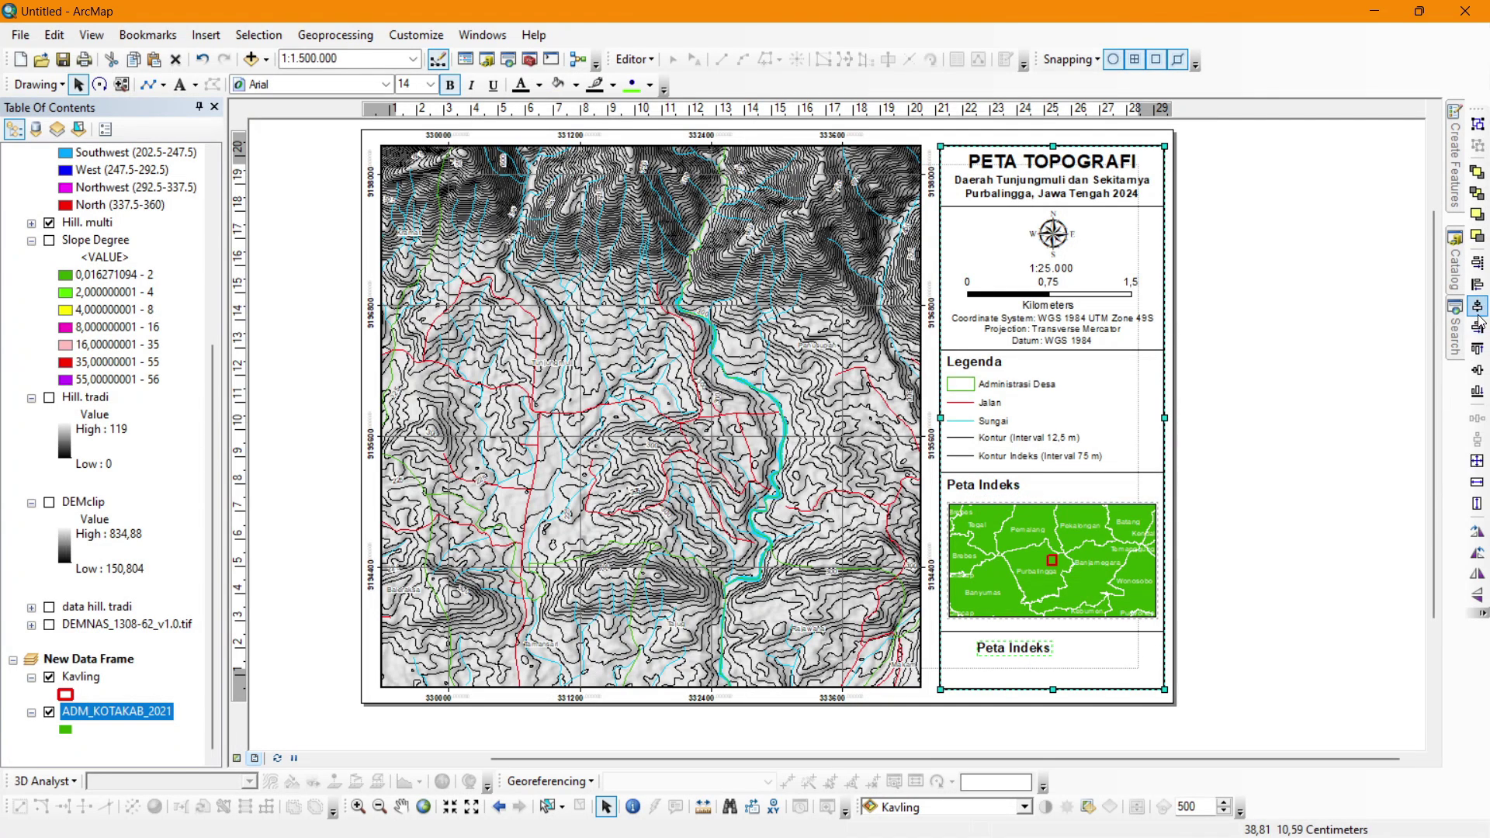
{"action": "left_click", "coordinate": [1477, 307]}
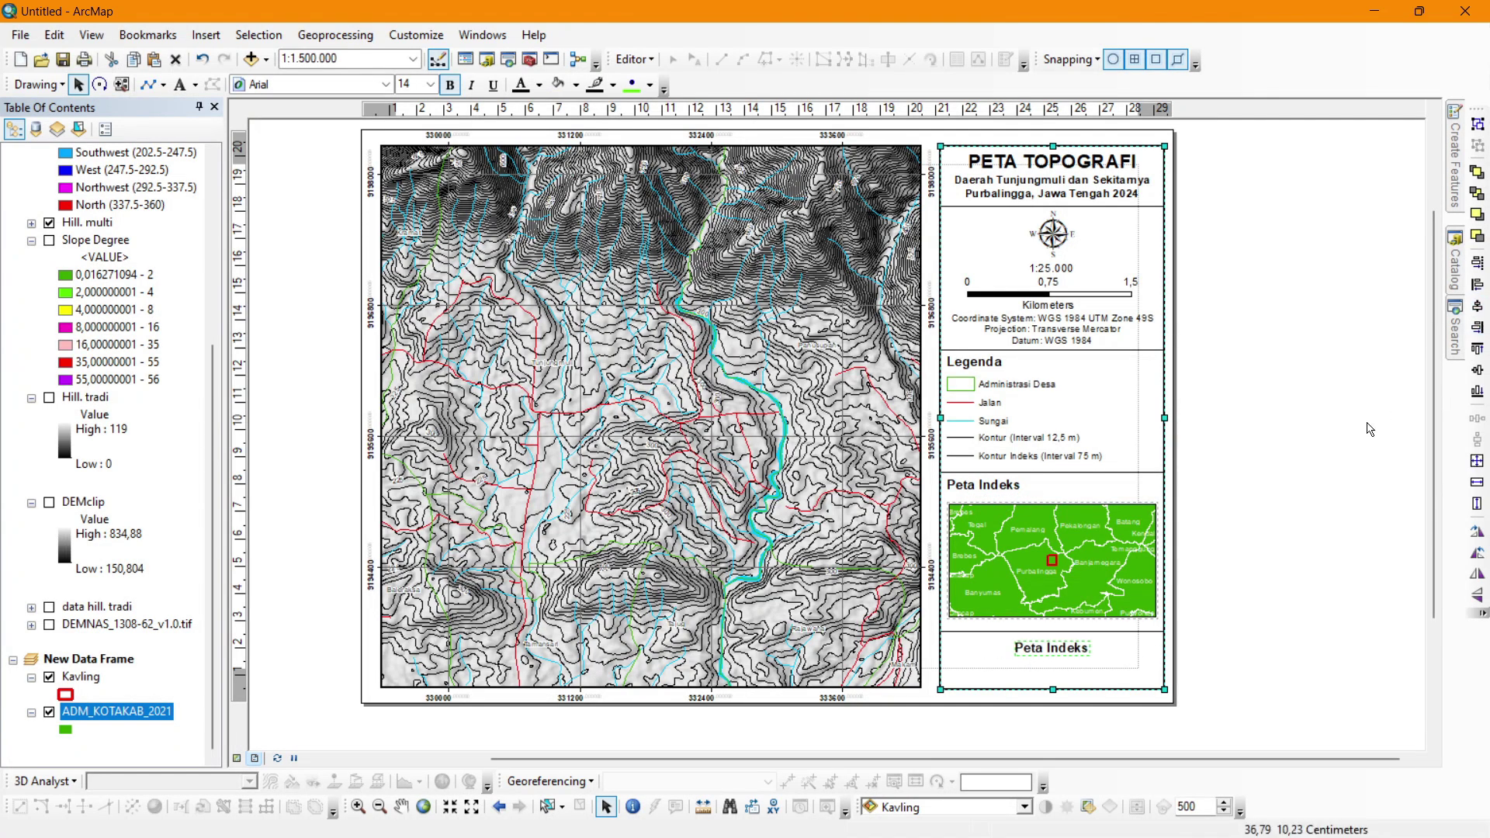
Change the copied text to 'Dibuat Oleh:' with the creator's name below, centre-aligned.
{"action": "double_click", "coordinate": [1072, 654]}
{"action": "type", "text": "Dibuat Oleh"}
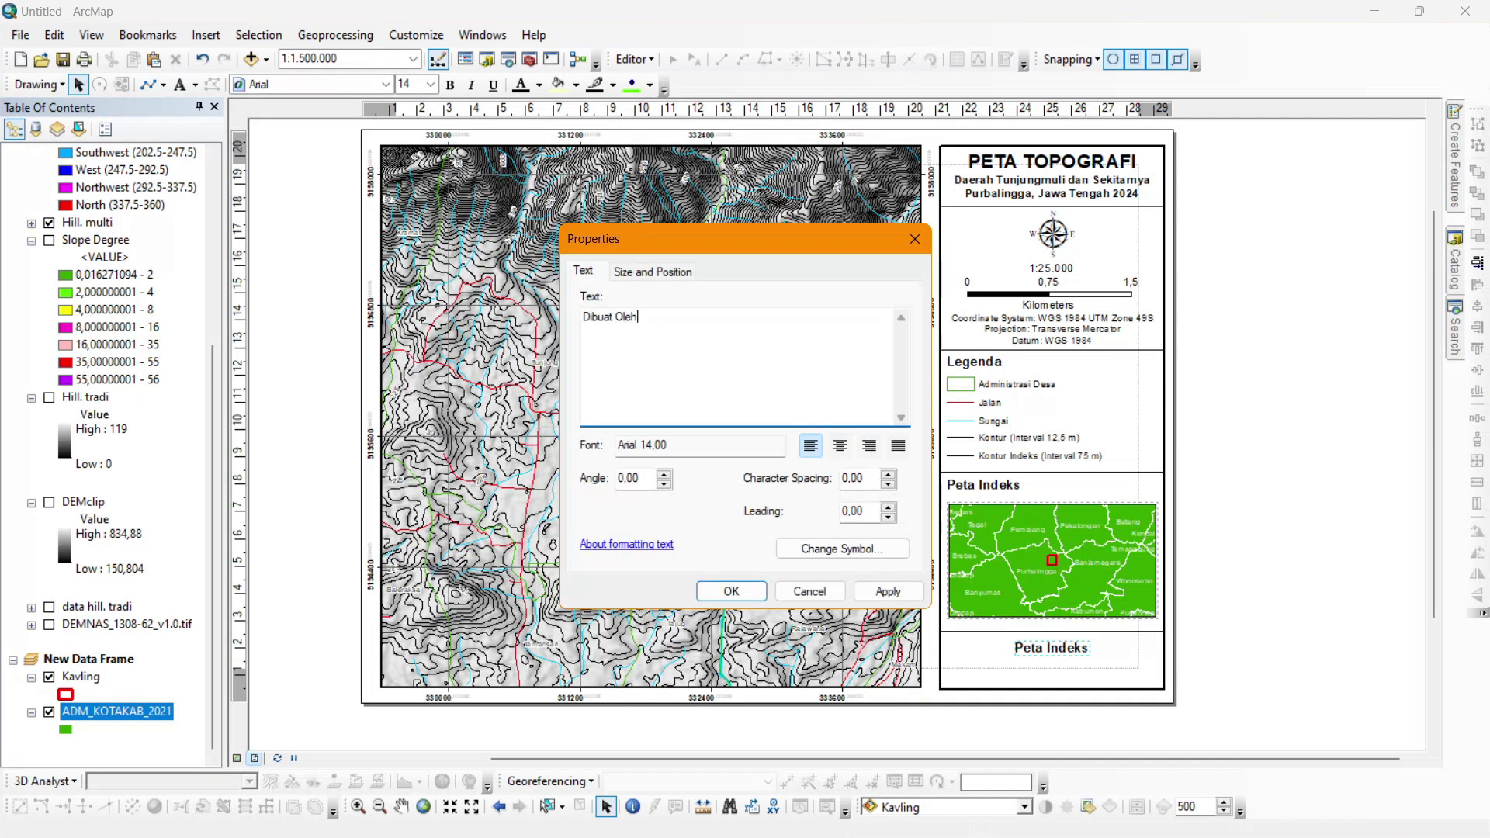
{"action": "type", "text": ":"}
{"action": "key", "text": "Return"}
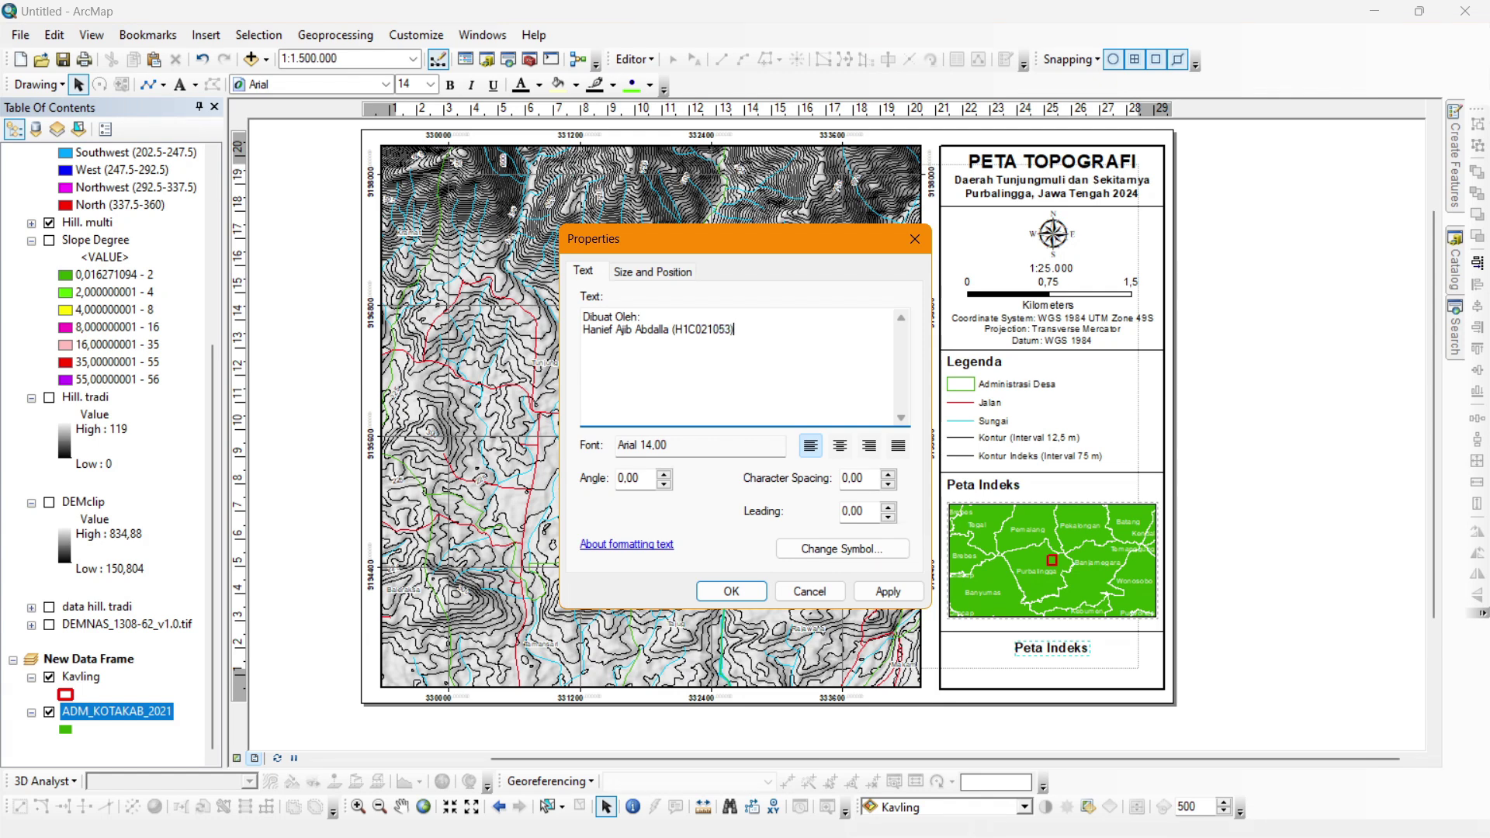
{"action": "key", "text": "ctrl+a"}
{"action": "left_click", "coordinate": [844, 449]}
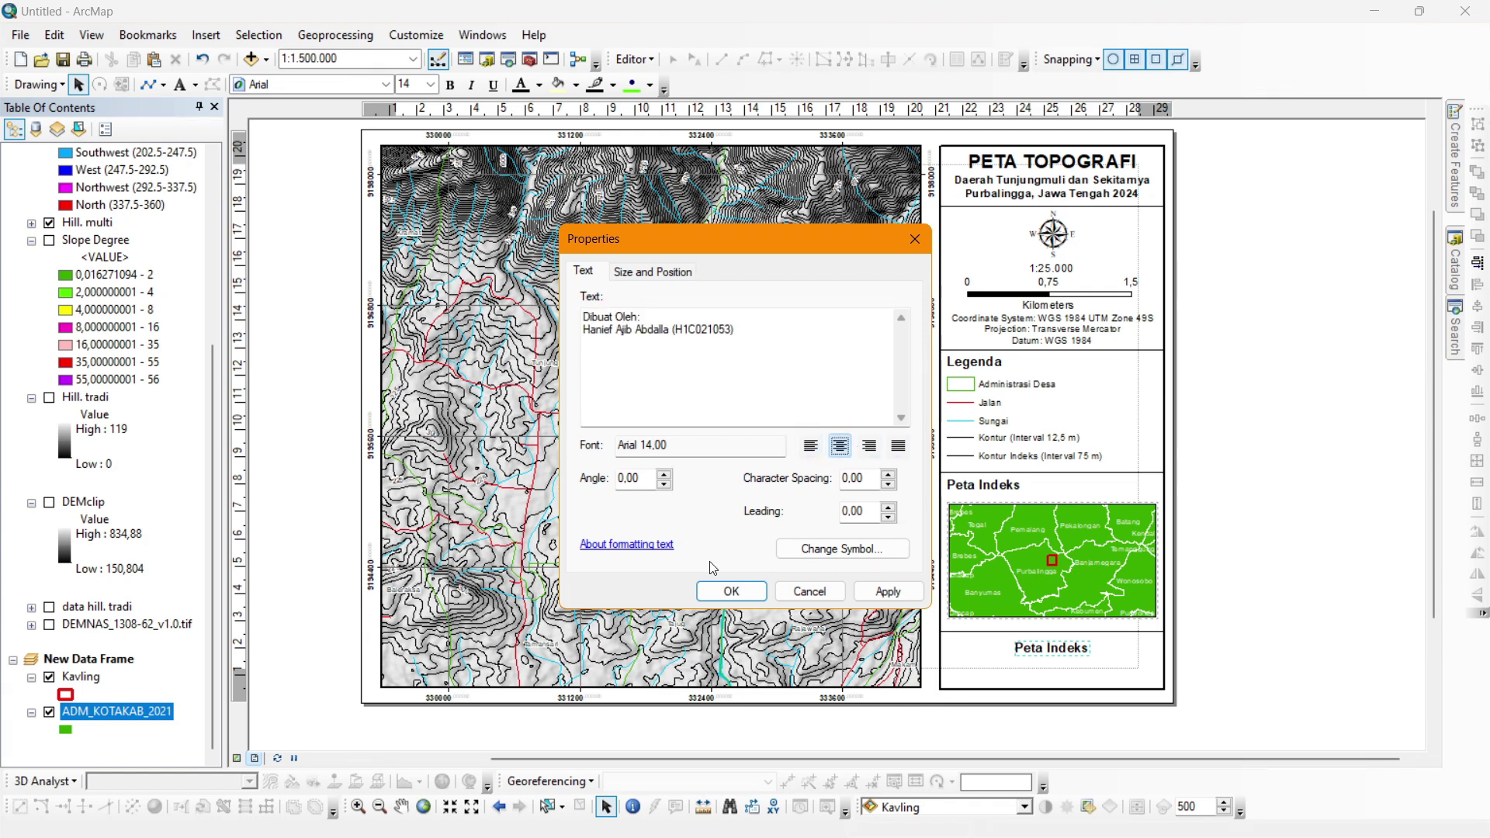
{"action": "left_click", "coordinate": [731, 591]}
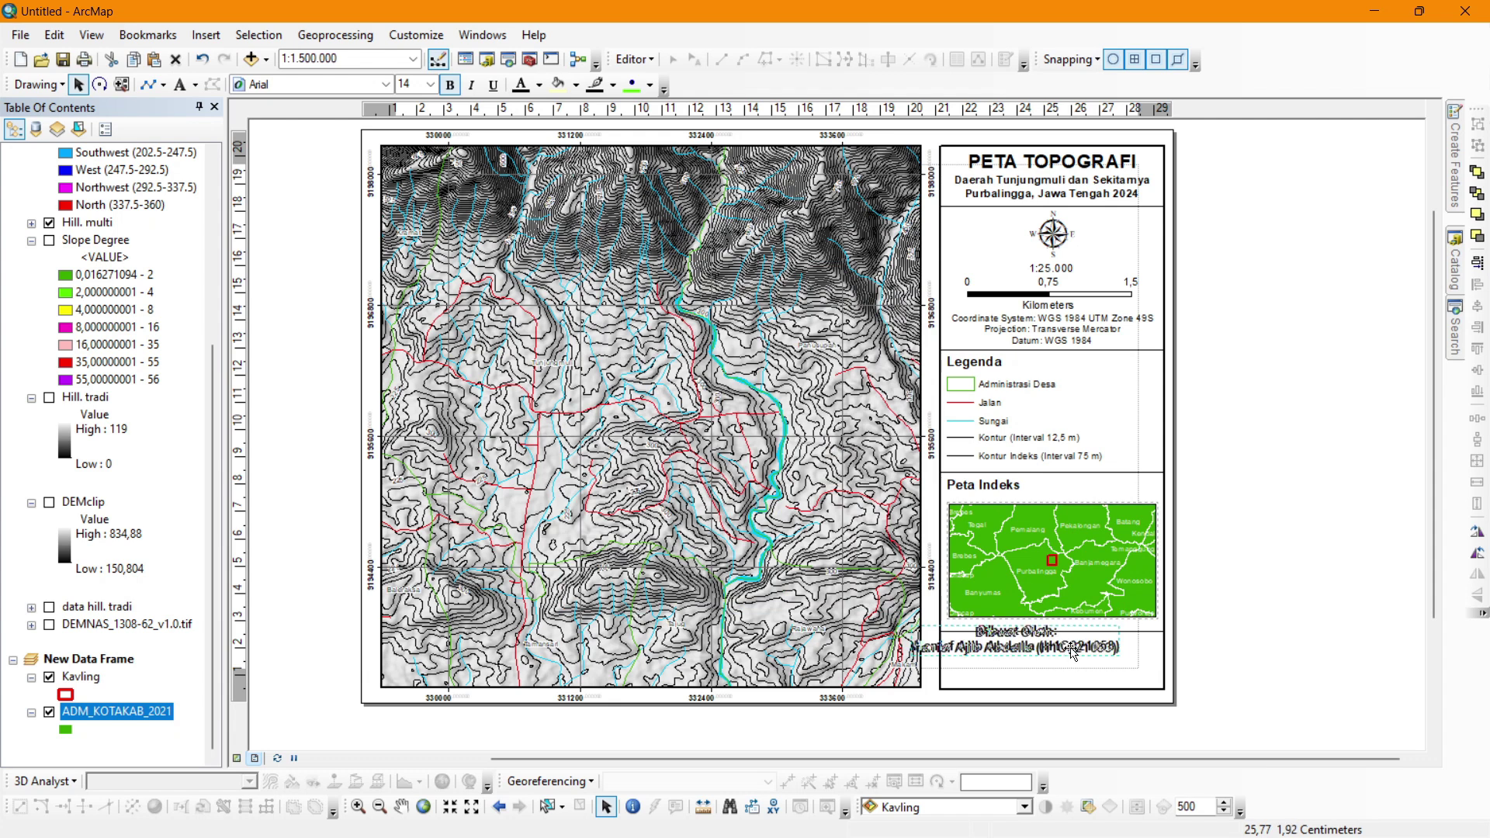
{"action": "left_click_drag", "start_coordinate": [1067, 648], "coordinate": [1104, 664]}
{"action": "left_click", "coordinate": [1119, 461]}
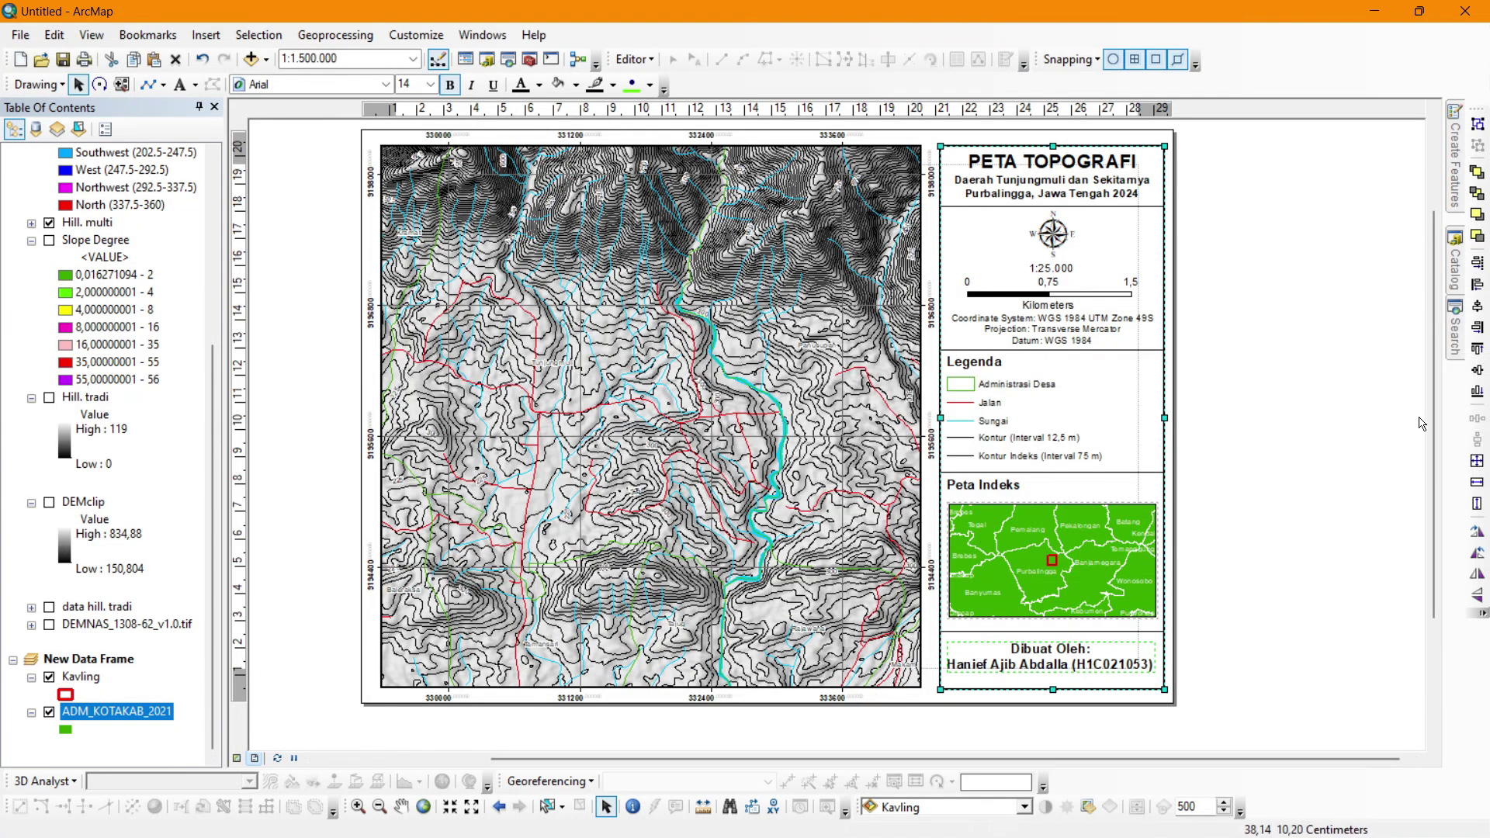
Turn on the Slope Degree layer and set the Hill. multi hillshade transparency to 70%.
{"action": "left_click", "coordinate": [1233, 504]}
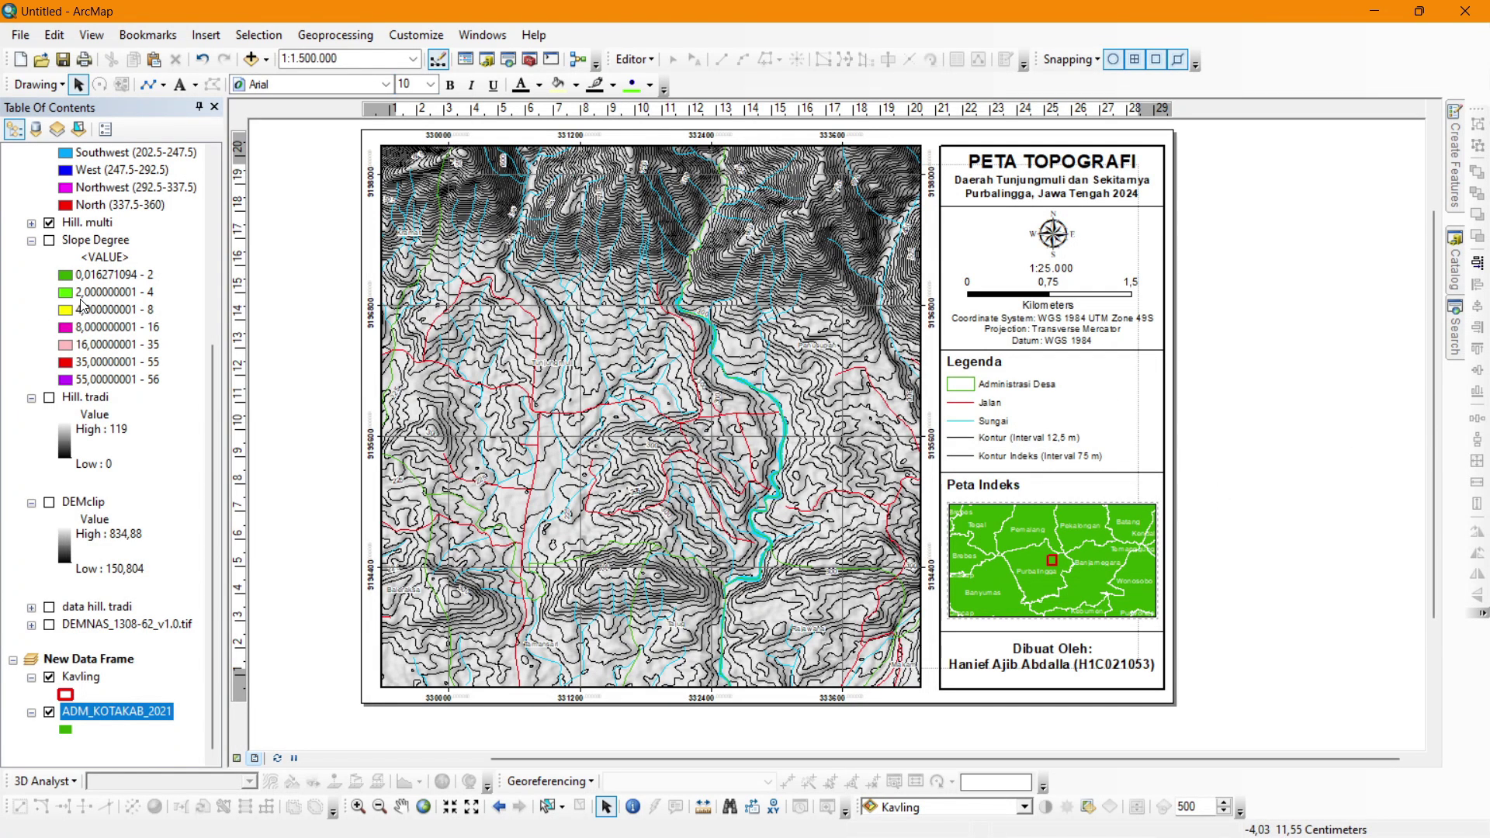
{"action": "scroll", "coordinate": [83, 305], "scroll_direction": "up", "scroll_amount": 5}
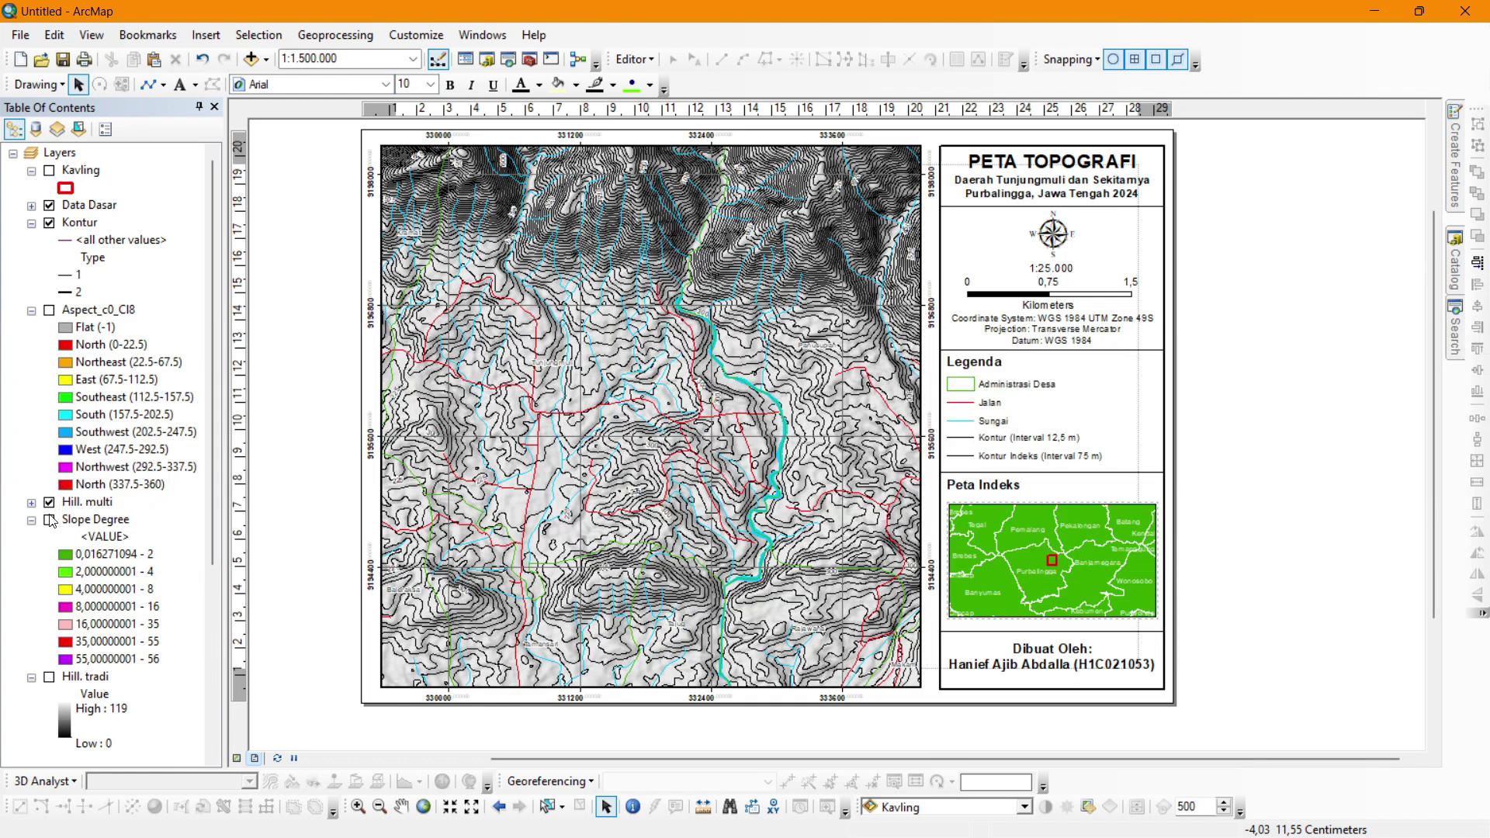
{"action": "left_click", "coordinate": [48, 520]}
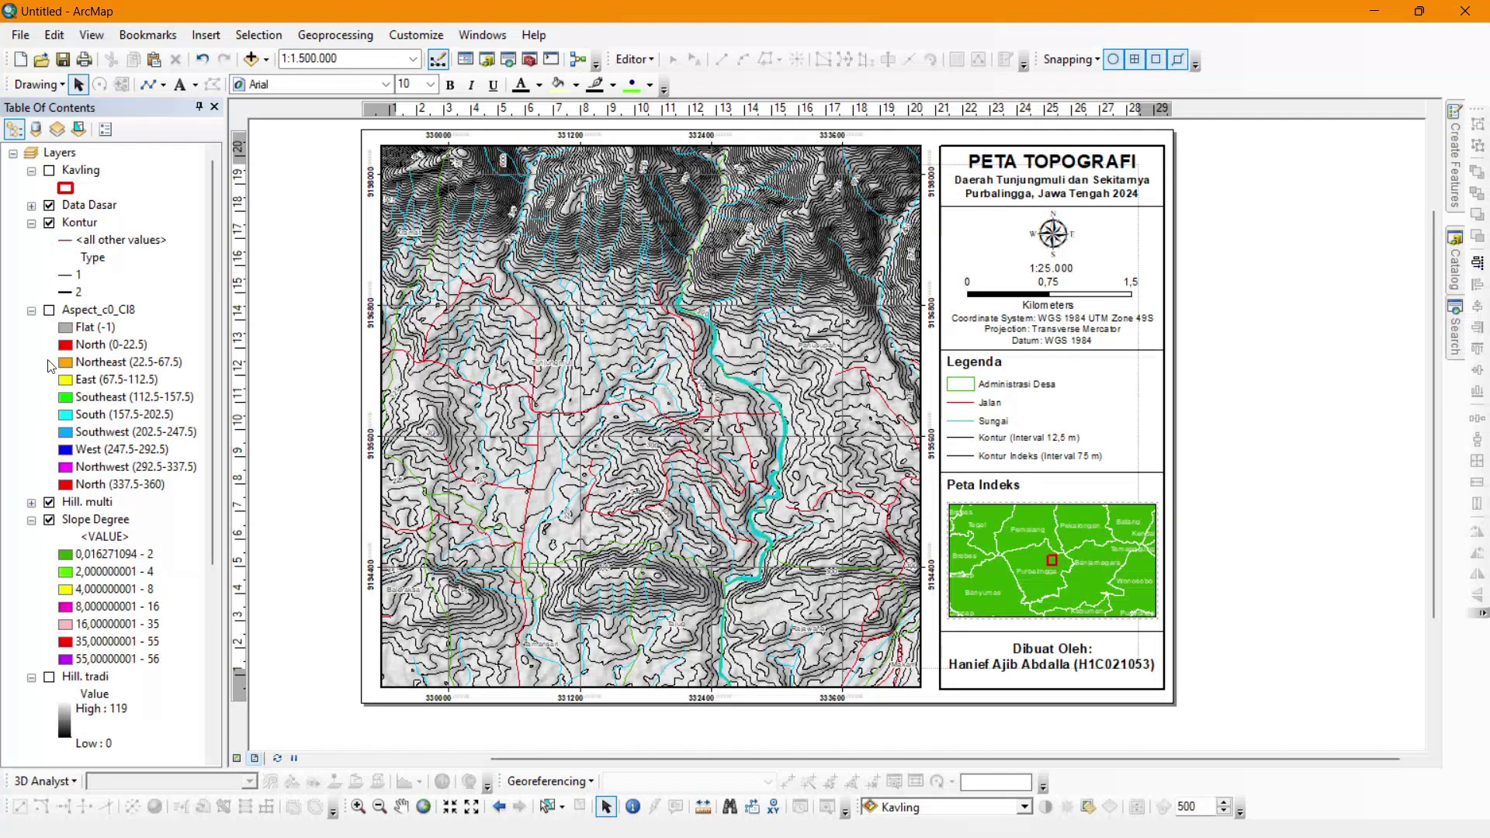
{"action": "scroll", "coordinate": [41, 605], "scroll_direction": "down", "scroll_amount": 2}
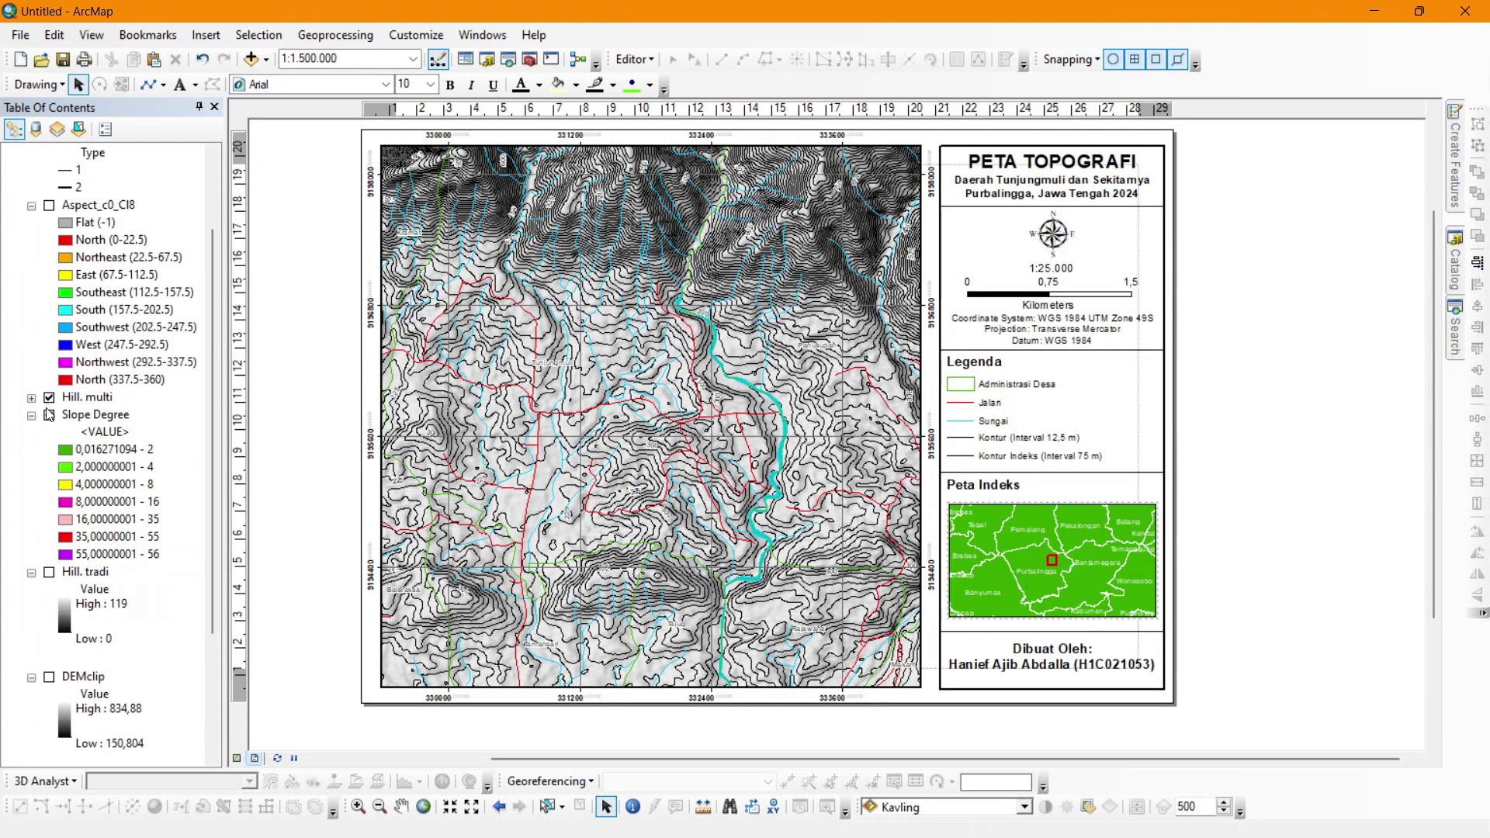
{"action": "left_click", "coordinate": [74, 399]}
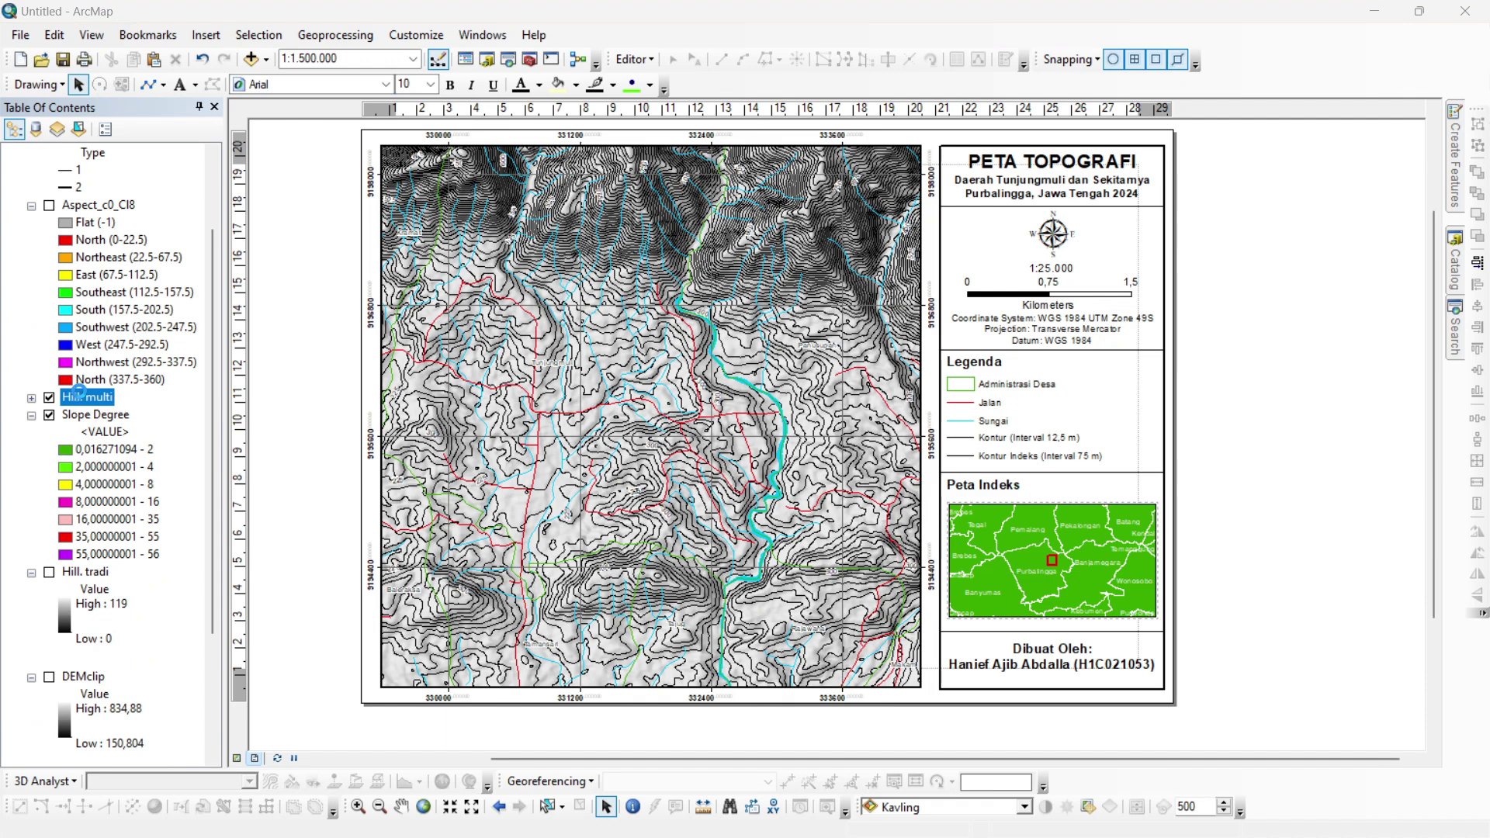
{"action": "left_click", "coordinate": [667, 222]}
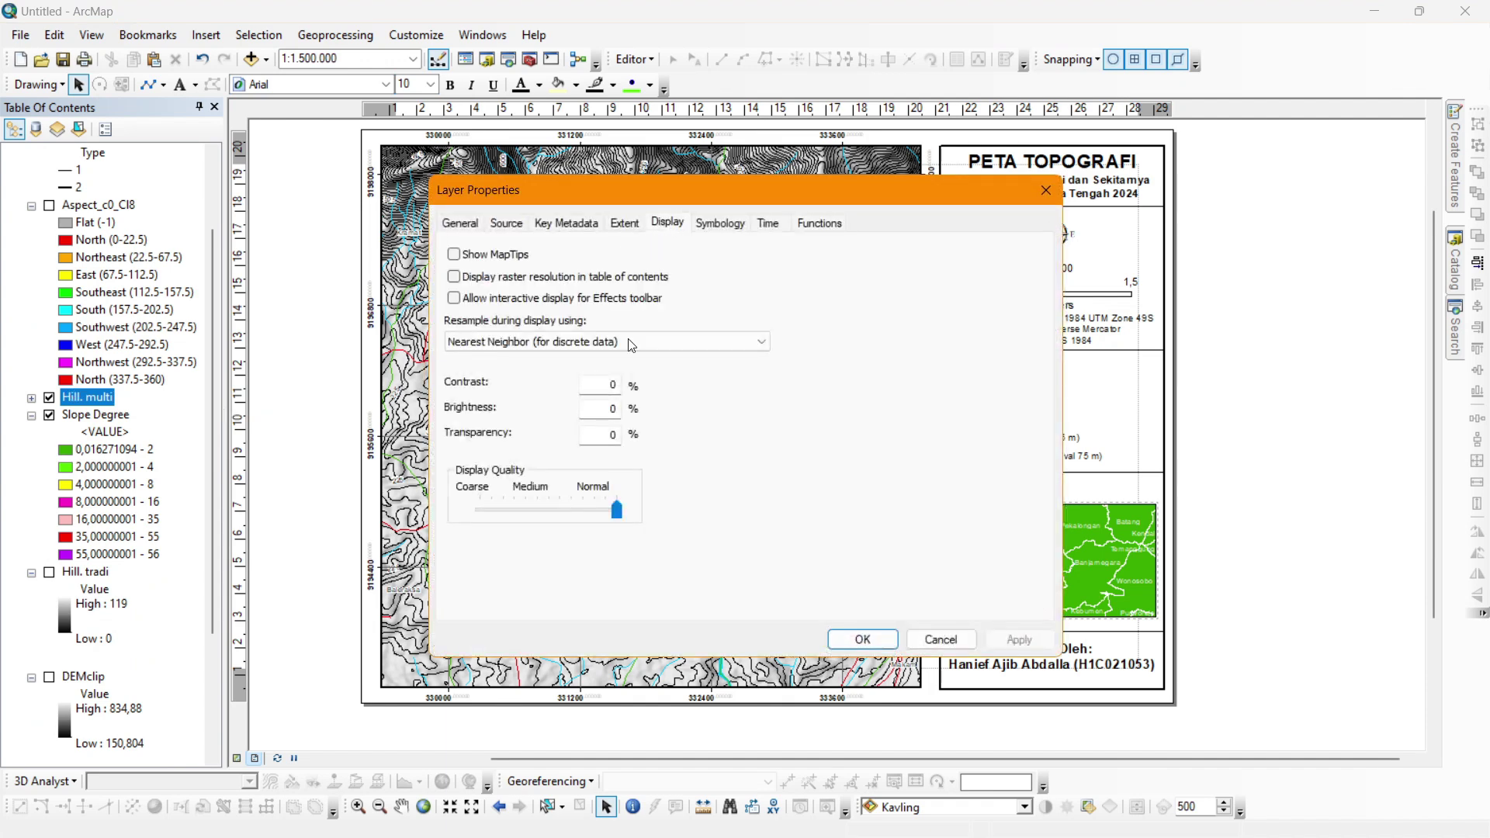
{"action": "key", "text": "Return"}
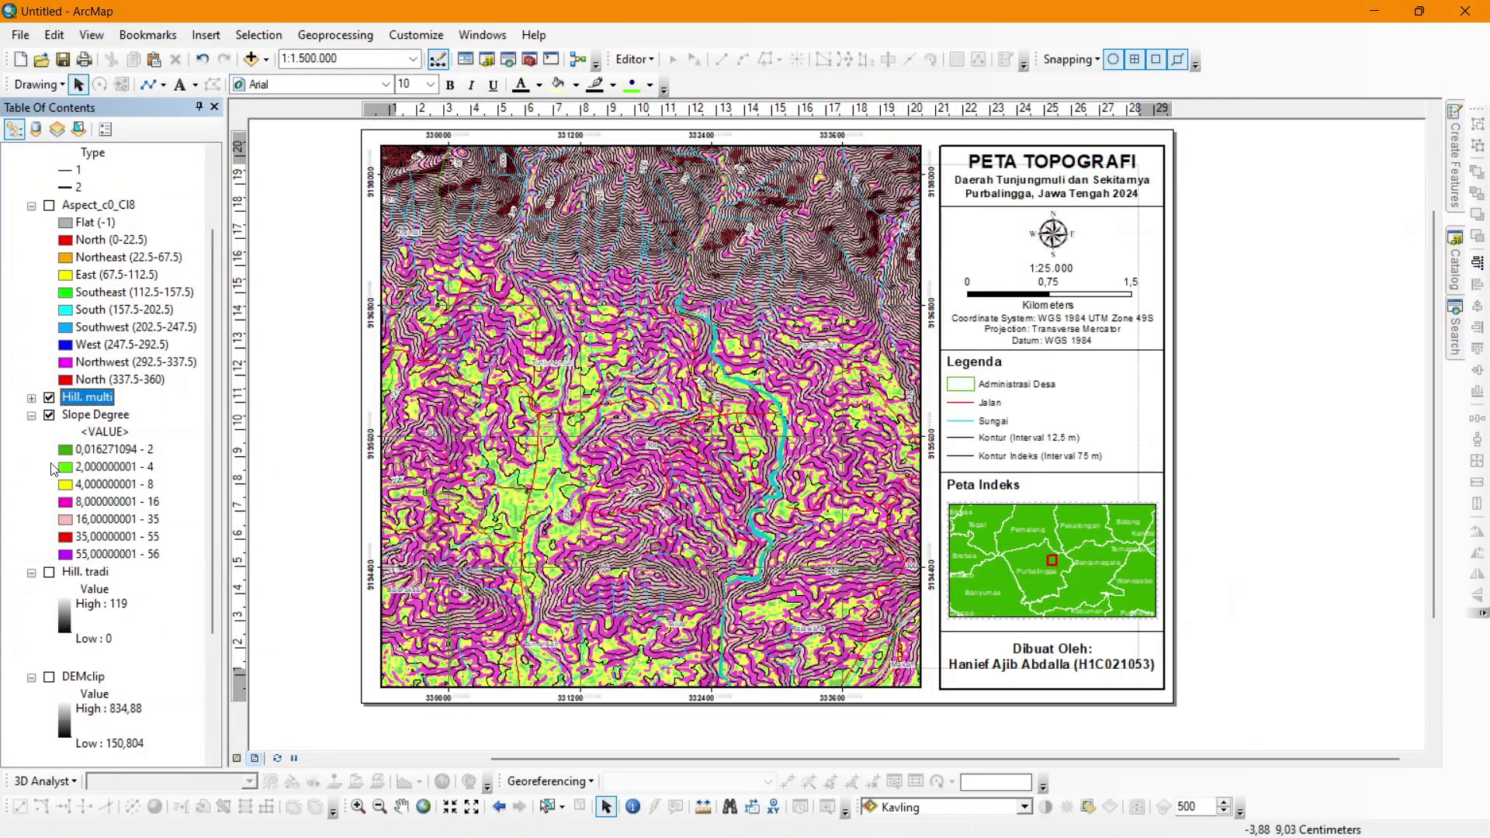
{"action": "scroll", "coordinate": [52, 468], "scroll_direction": "up", "scroll_amount": 1}
{"action": "double_click", "coordinate": [88, 450]}
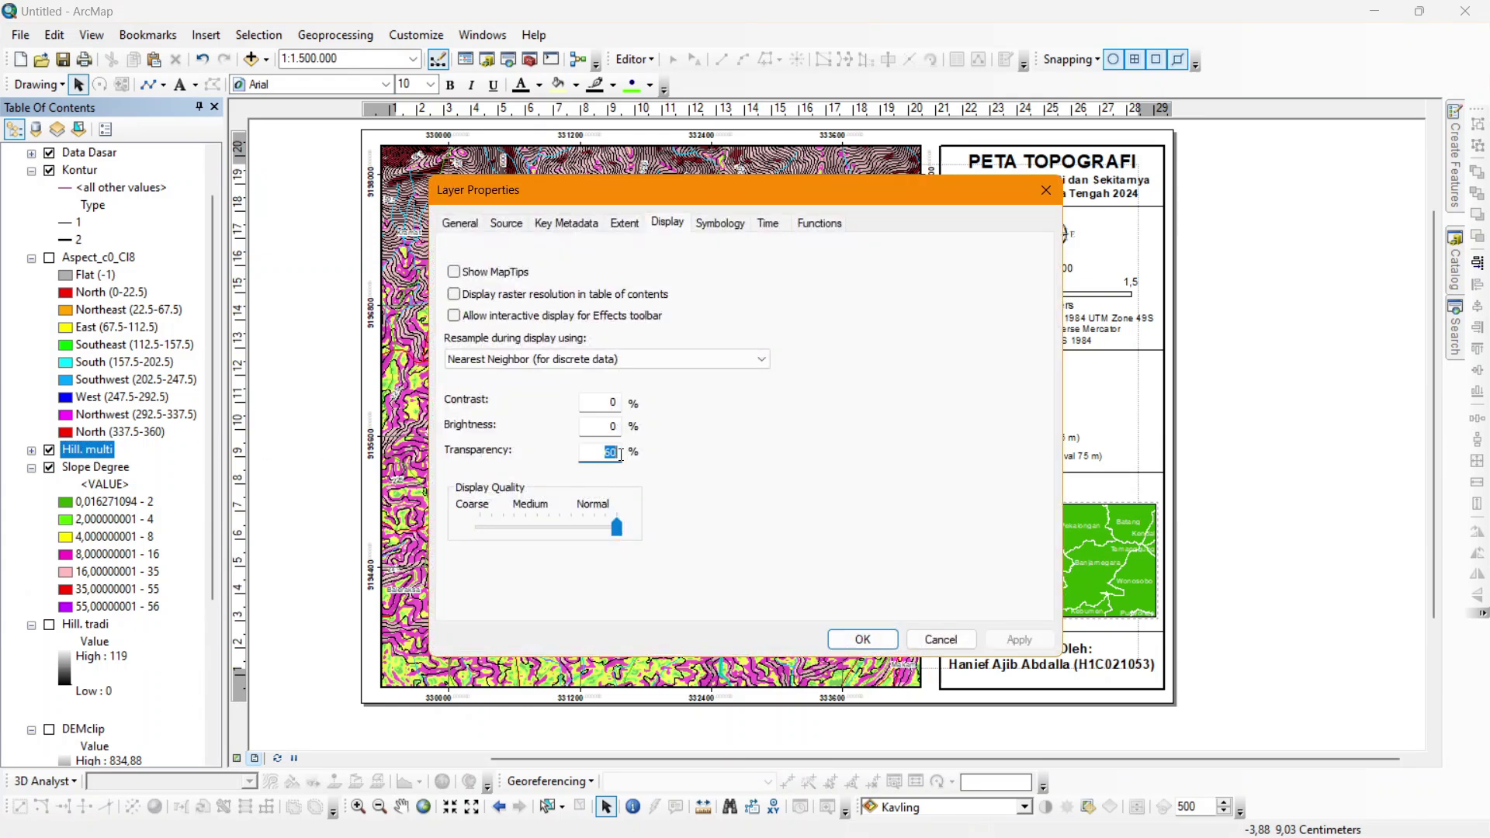
{"action": "type", "text": "70"}
{"action": "key", "text": "Return"}
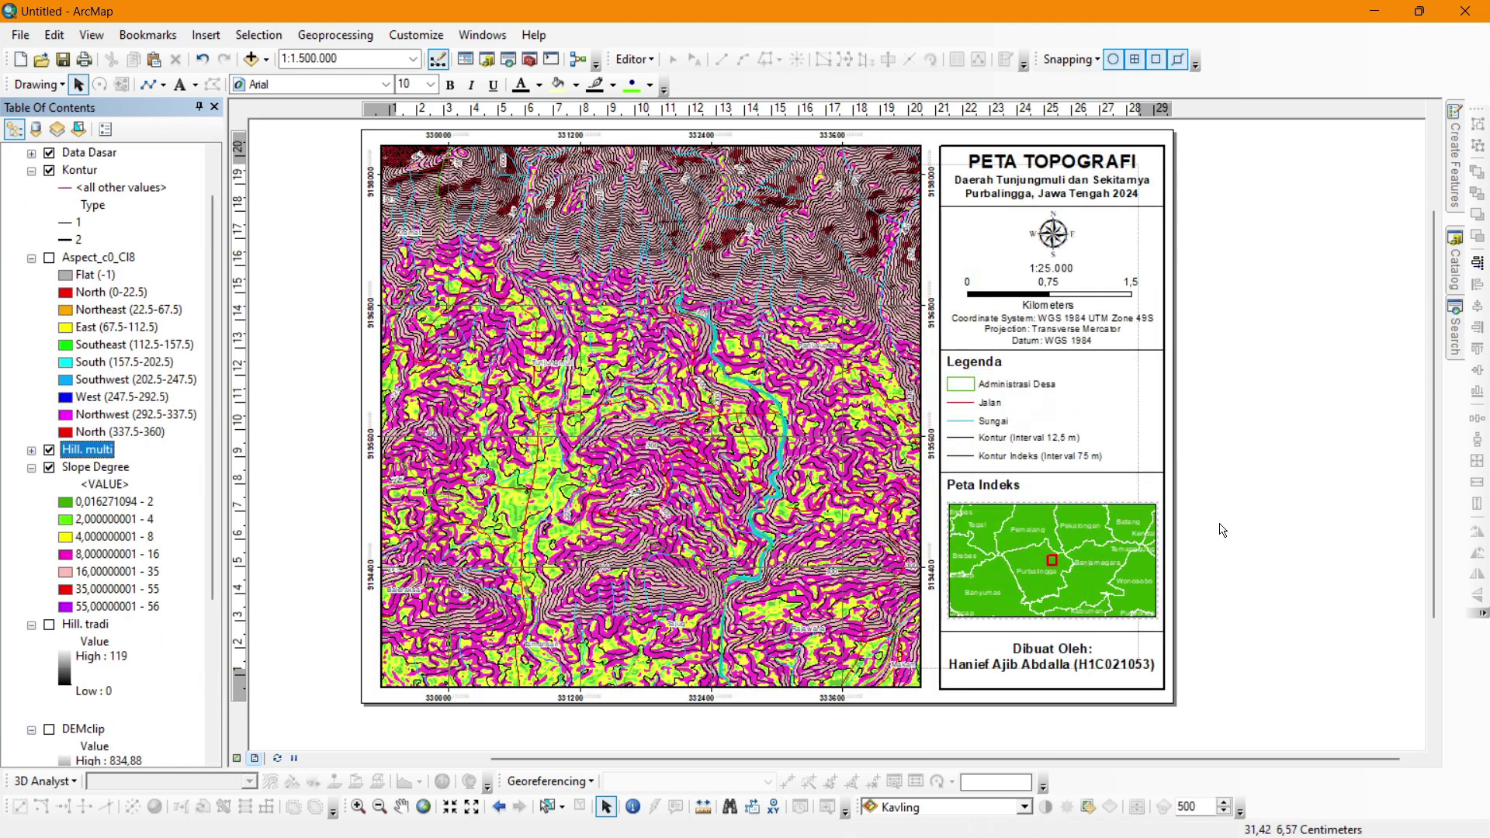
Cancel a new legend insertion and make the main Layers data frame active.
{"action": "left_click", "coordinate": [1061, 652]}
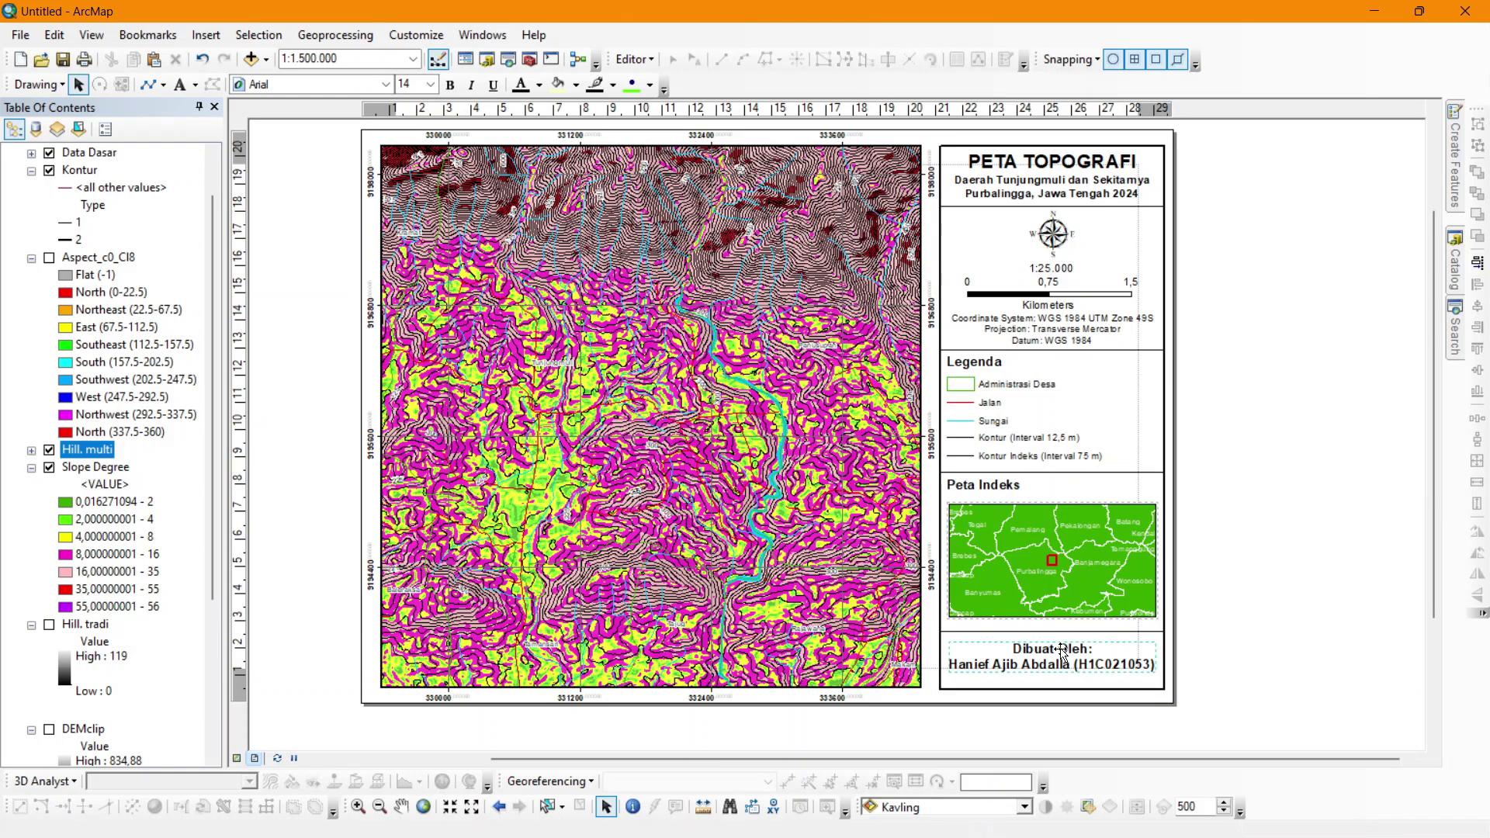
{"action": "left_click", "coordinate": [513, 123]}
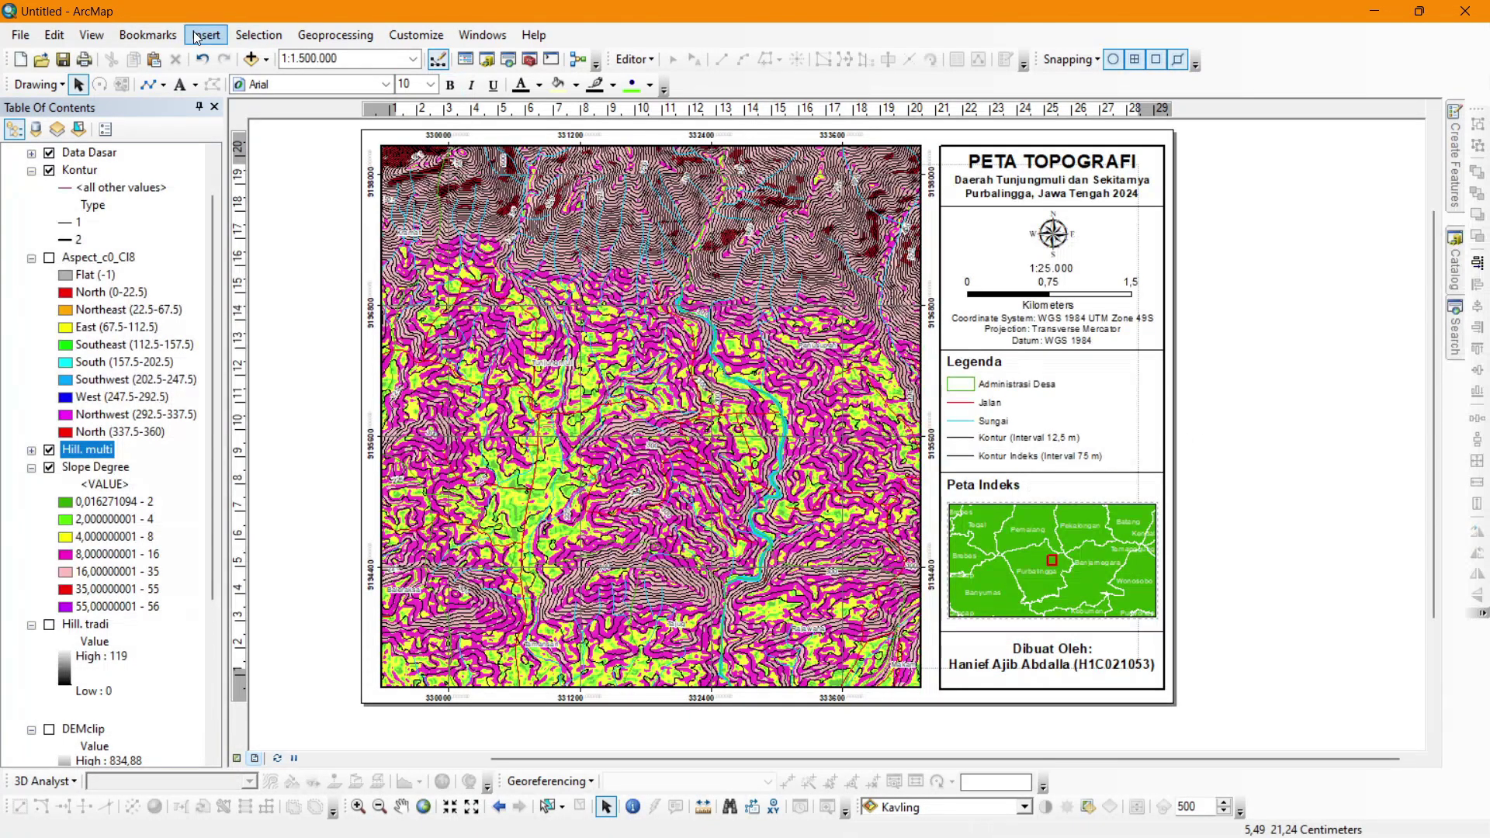
{"action": "left_click", "coordinate": [195, 37]}
{"action": "left_click", "coordinate": [244, 176]}
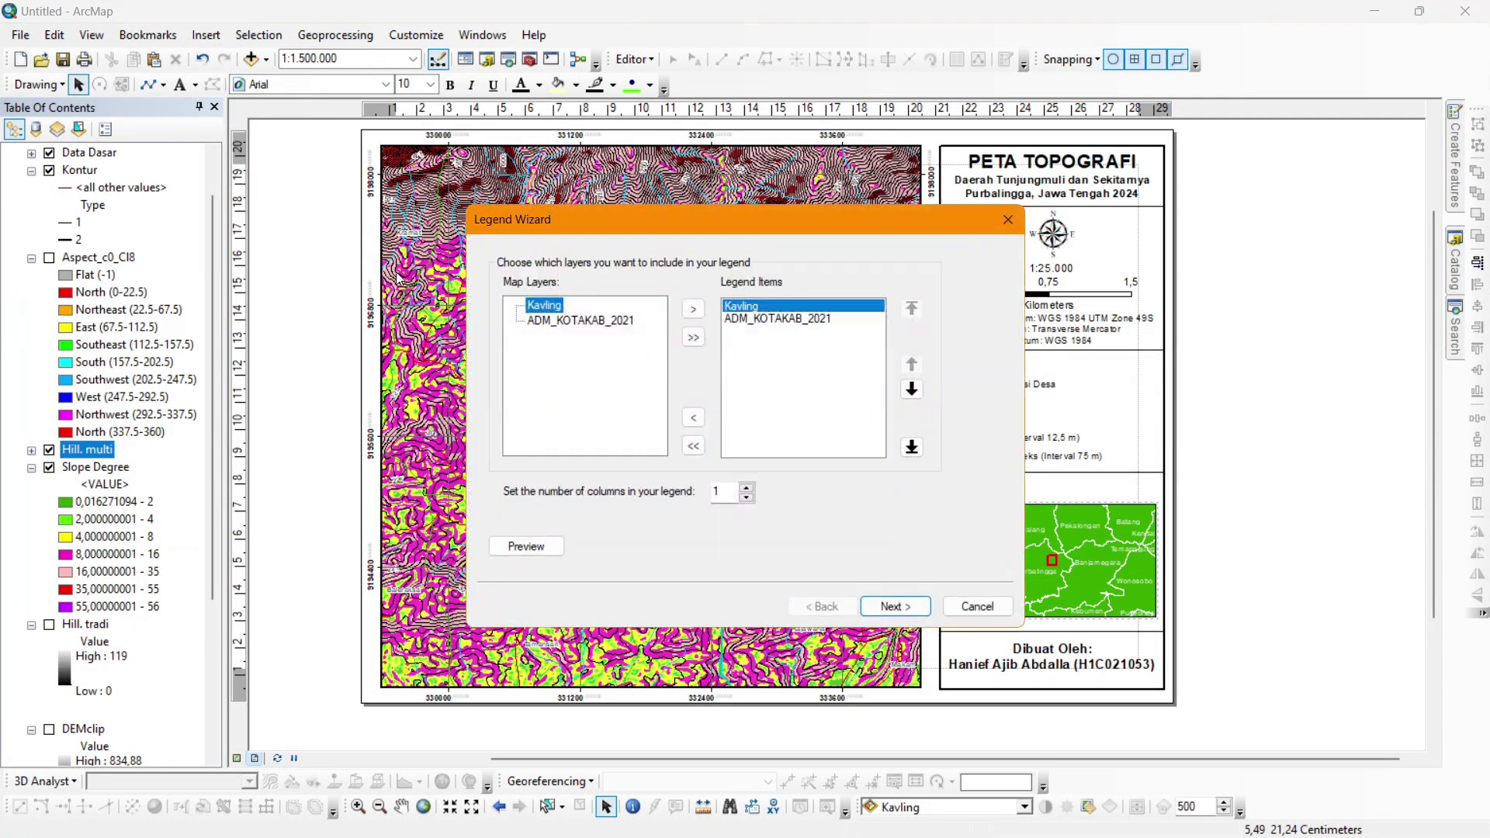
{"action": "left_click", "coordinate": [1007, 219]}
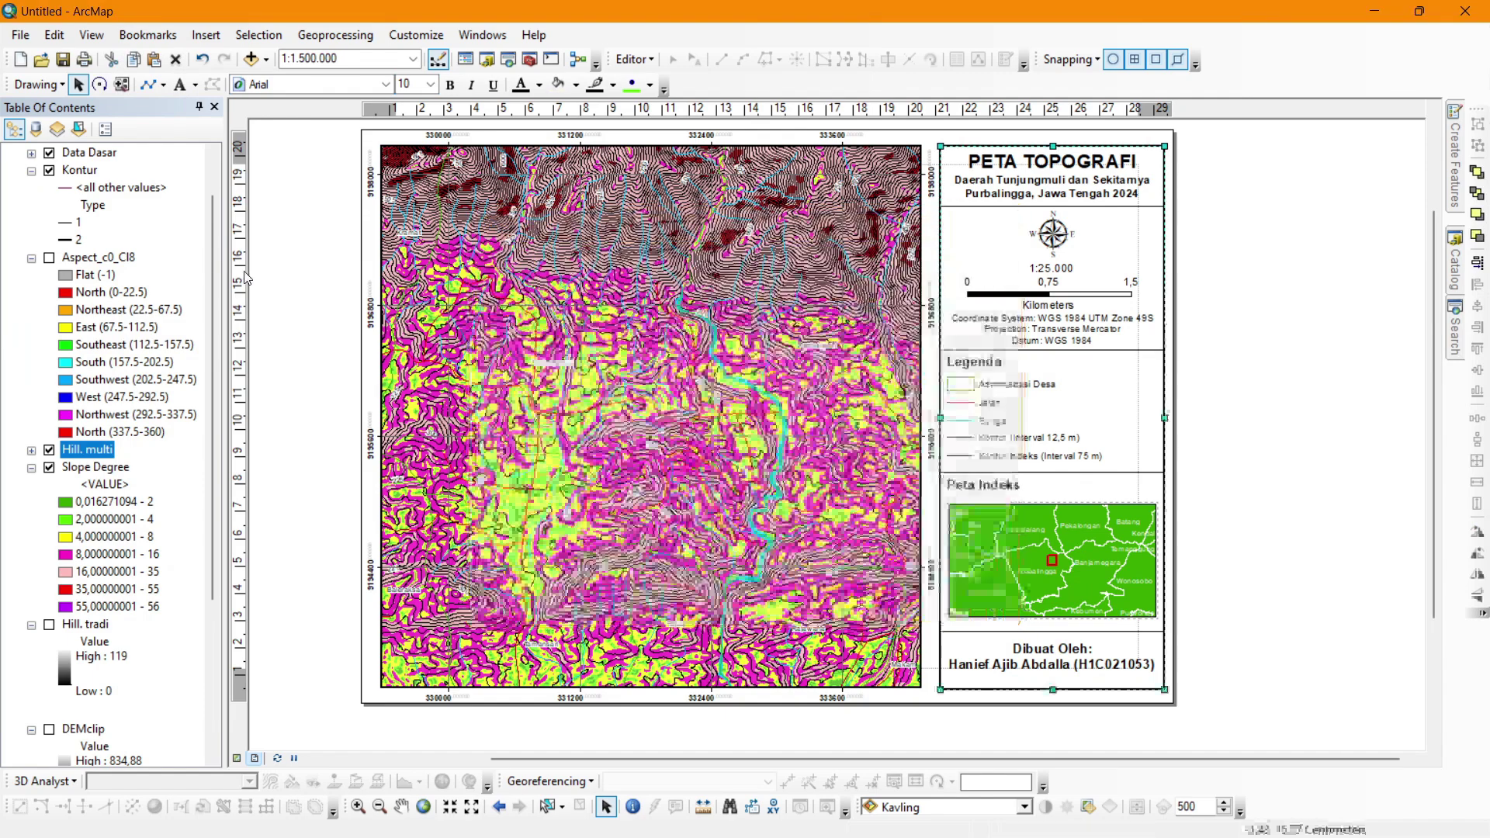
{"action": "right_click", "coordinate": [62, 155]}
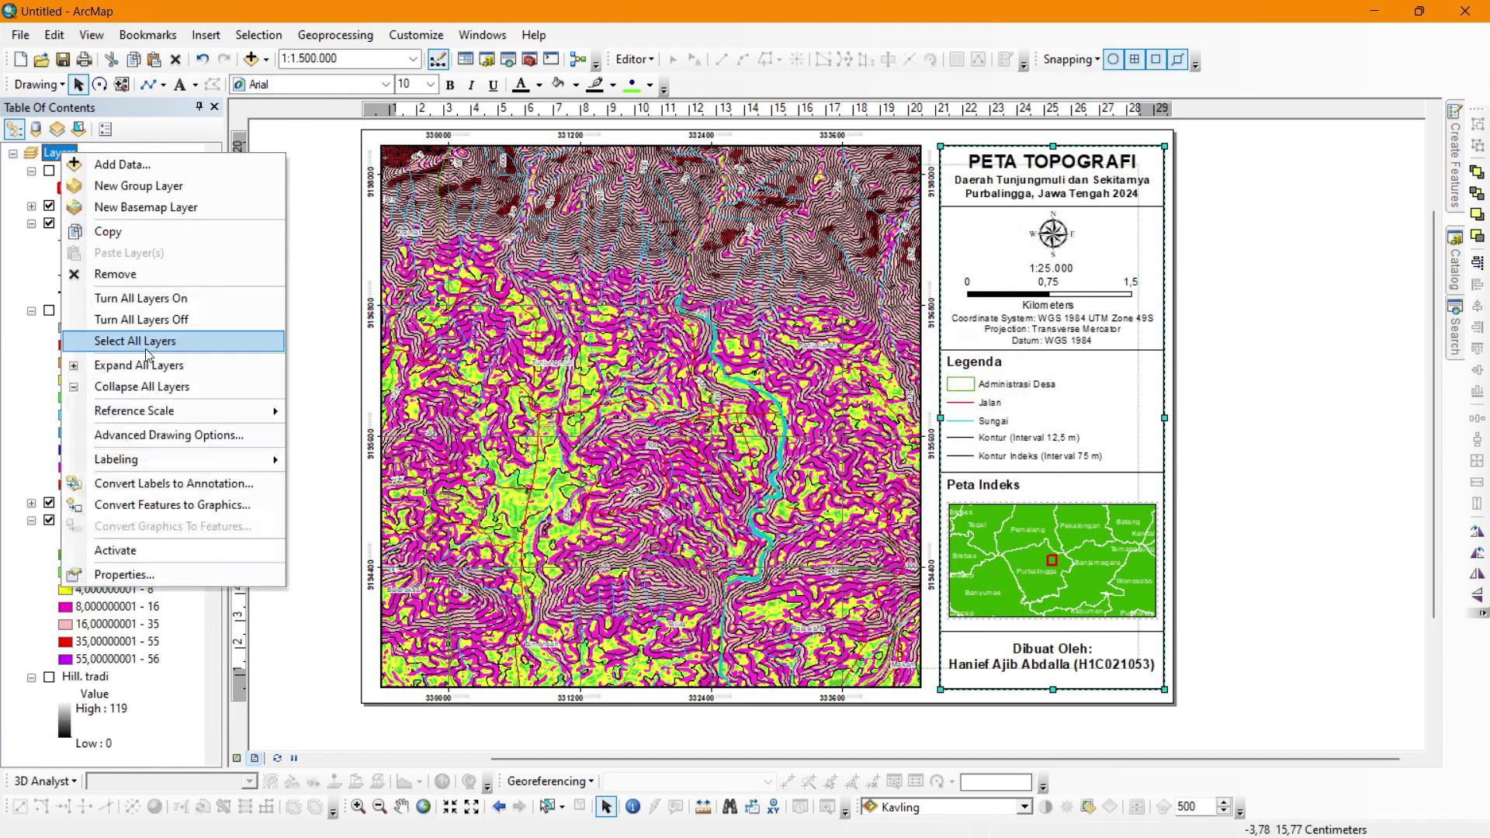
{"action": "left_click", "coordinate": [159, 553]}
Insert a new legend that lists only the Slope Degree layer.
{"action": "left_click", "coordinate": [205, 35]}
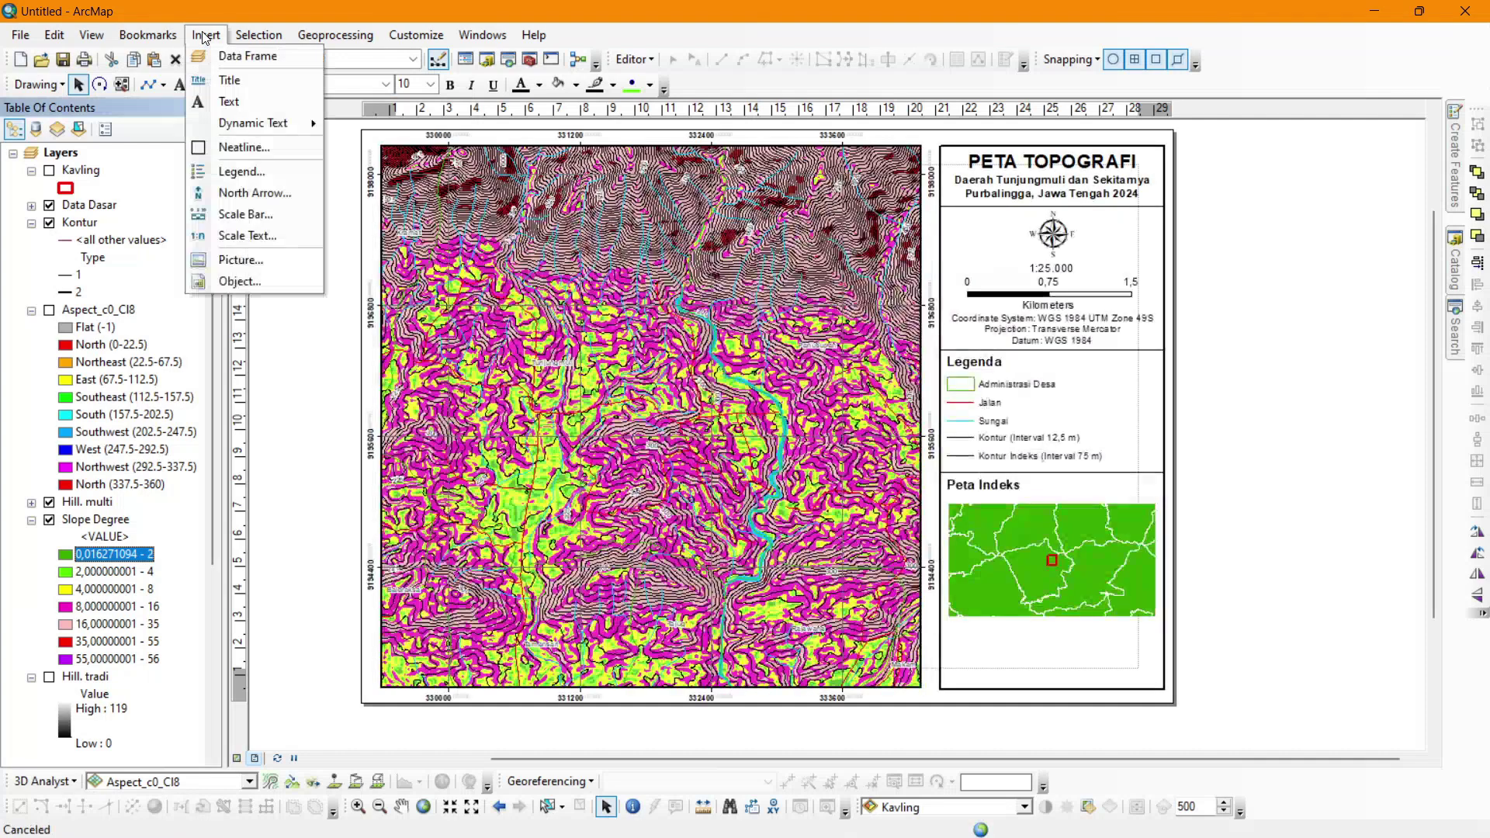
{"action": "left_click", "coordinate": [246, 164]}
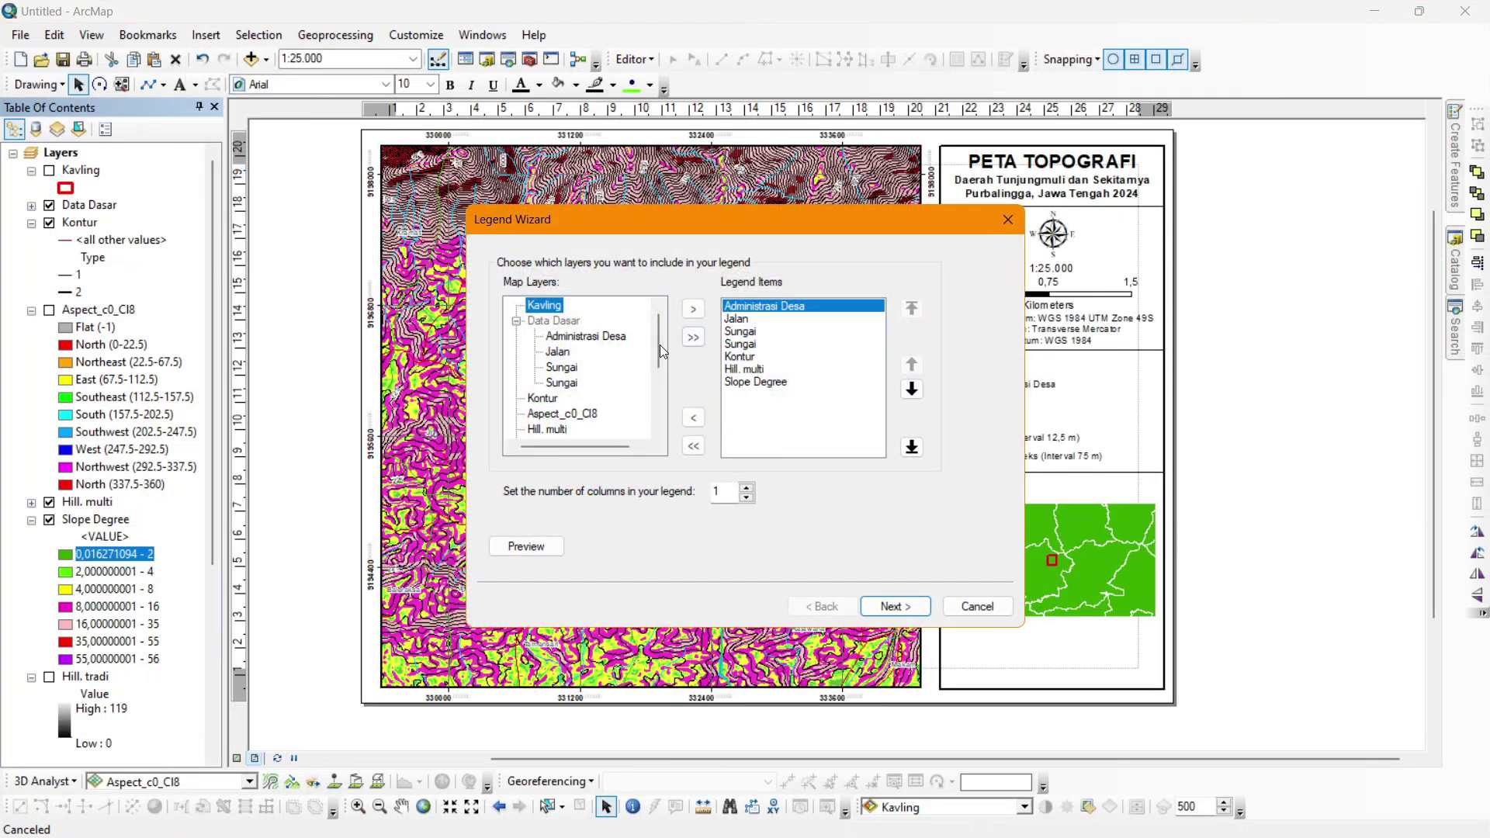
{"action": "left_click", "coordinate": [744, 369]}
{"action": "left_click", "coordinate": [752, 307], "text": "shift"}
{"action": "left_click", "coordinate": [693, 418]}
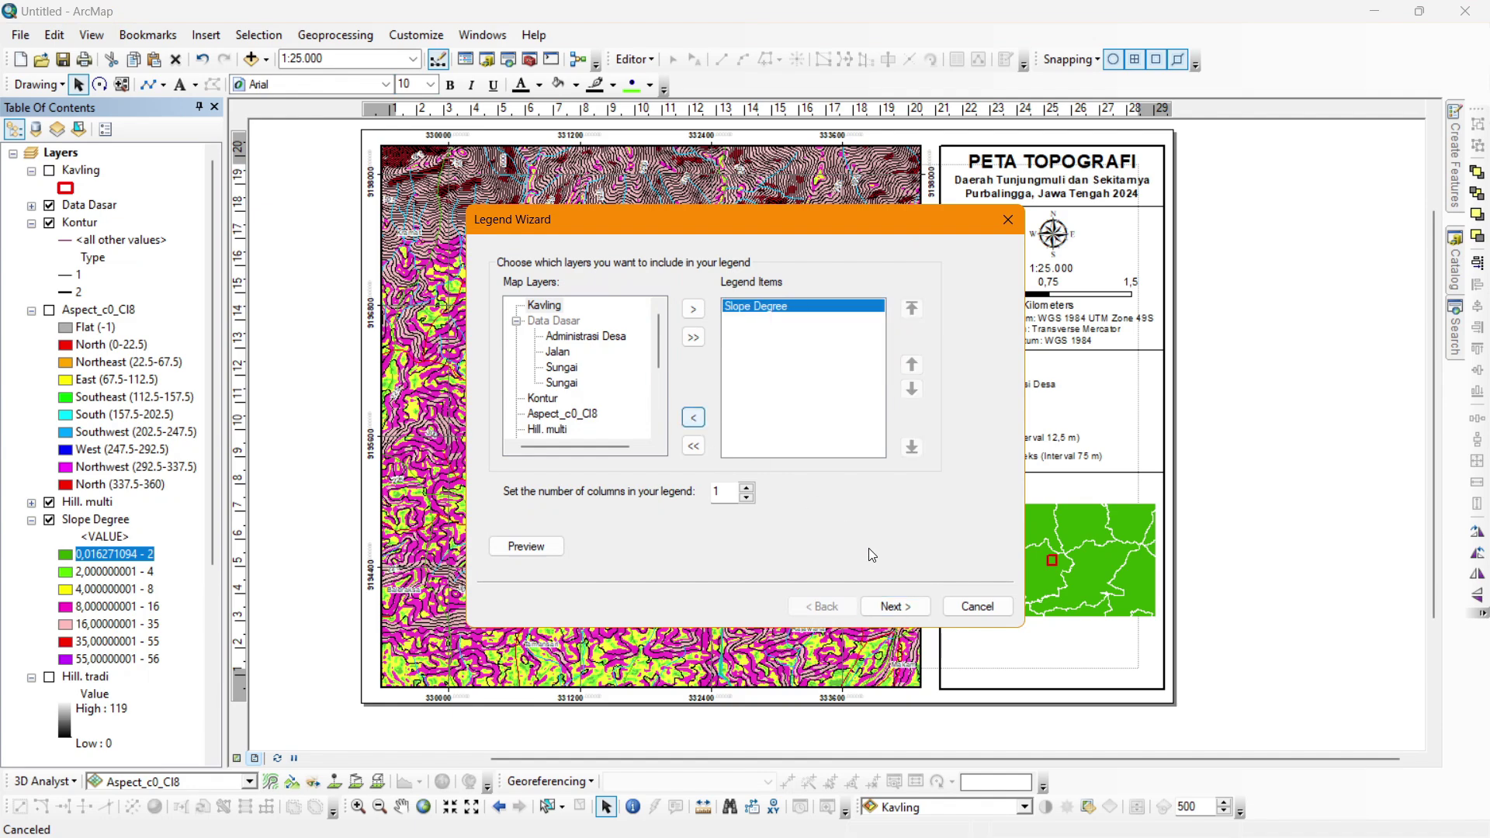
{"action": "left_click", "coordinate": [894, 606]}
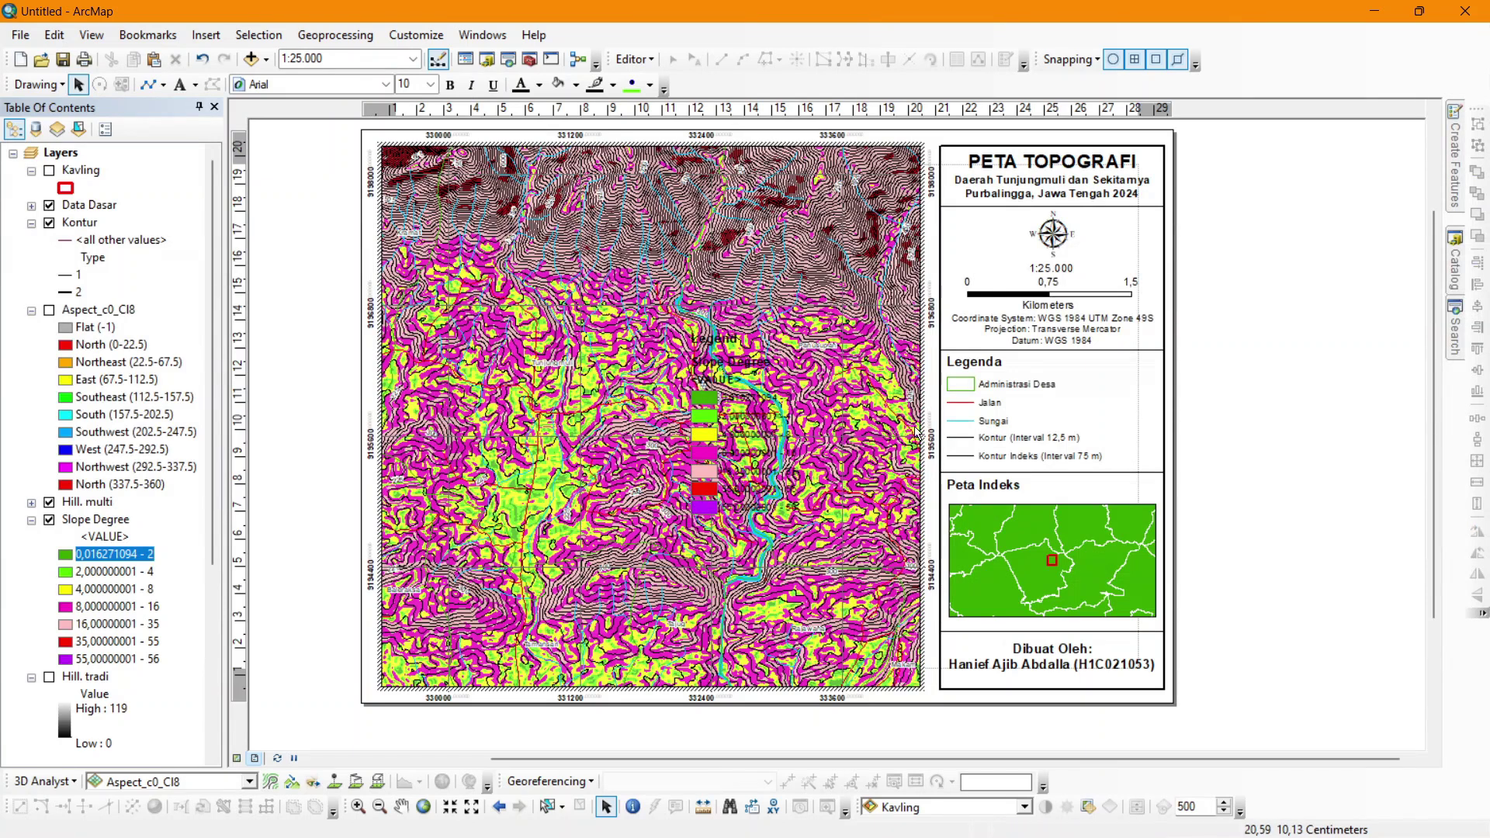
Move the new legend into the blank area right of the layout page.
{"action": "left_click", "coordinate": [1245, 432]}
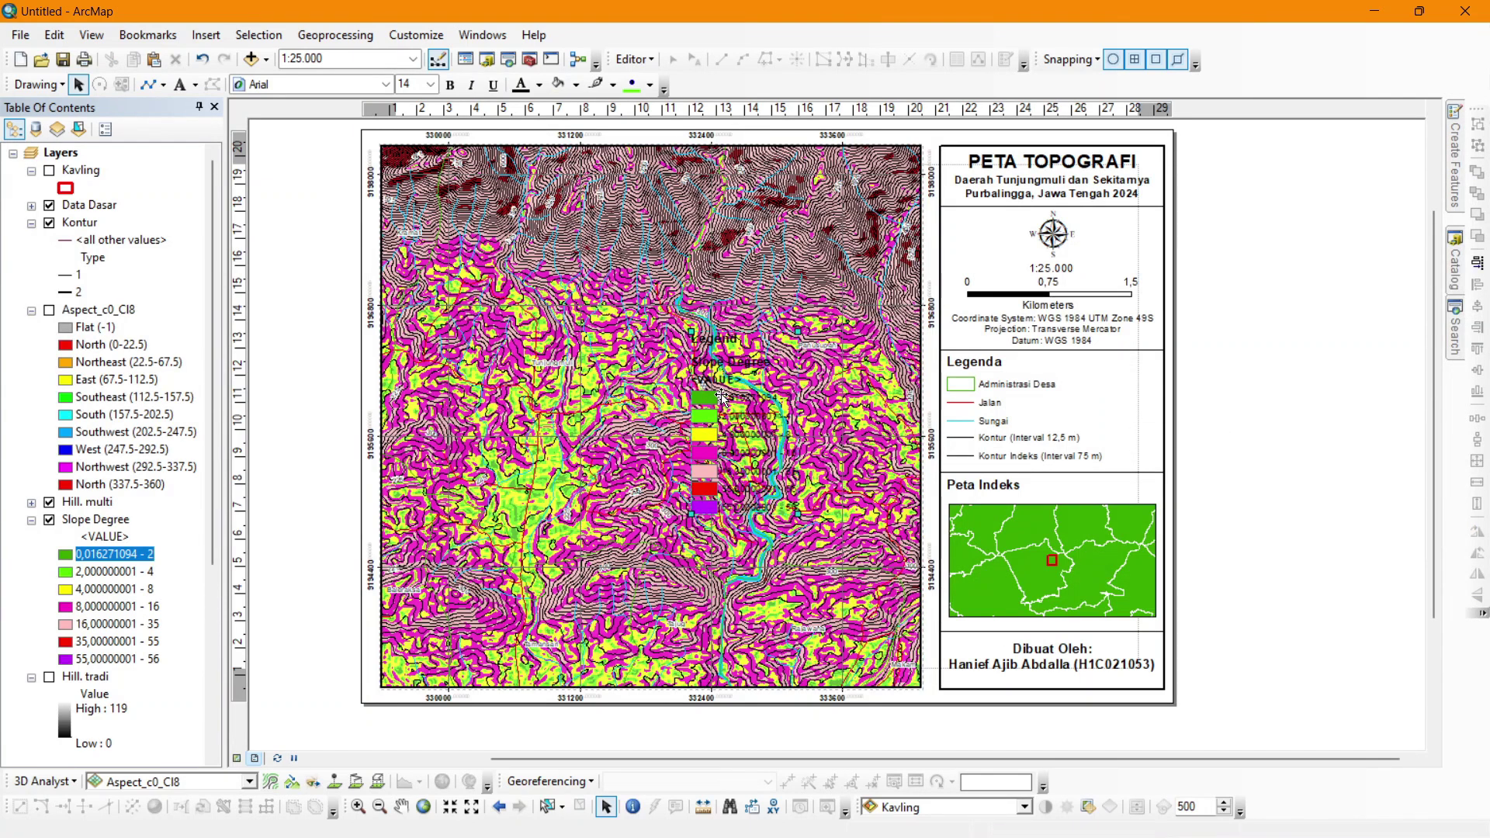
{"action": "left_click_drag", "start_coordinate": [739, 401], "coordinate": [1309, 437]}
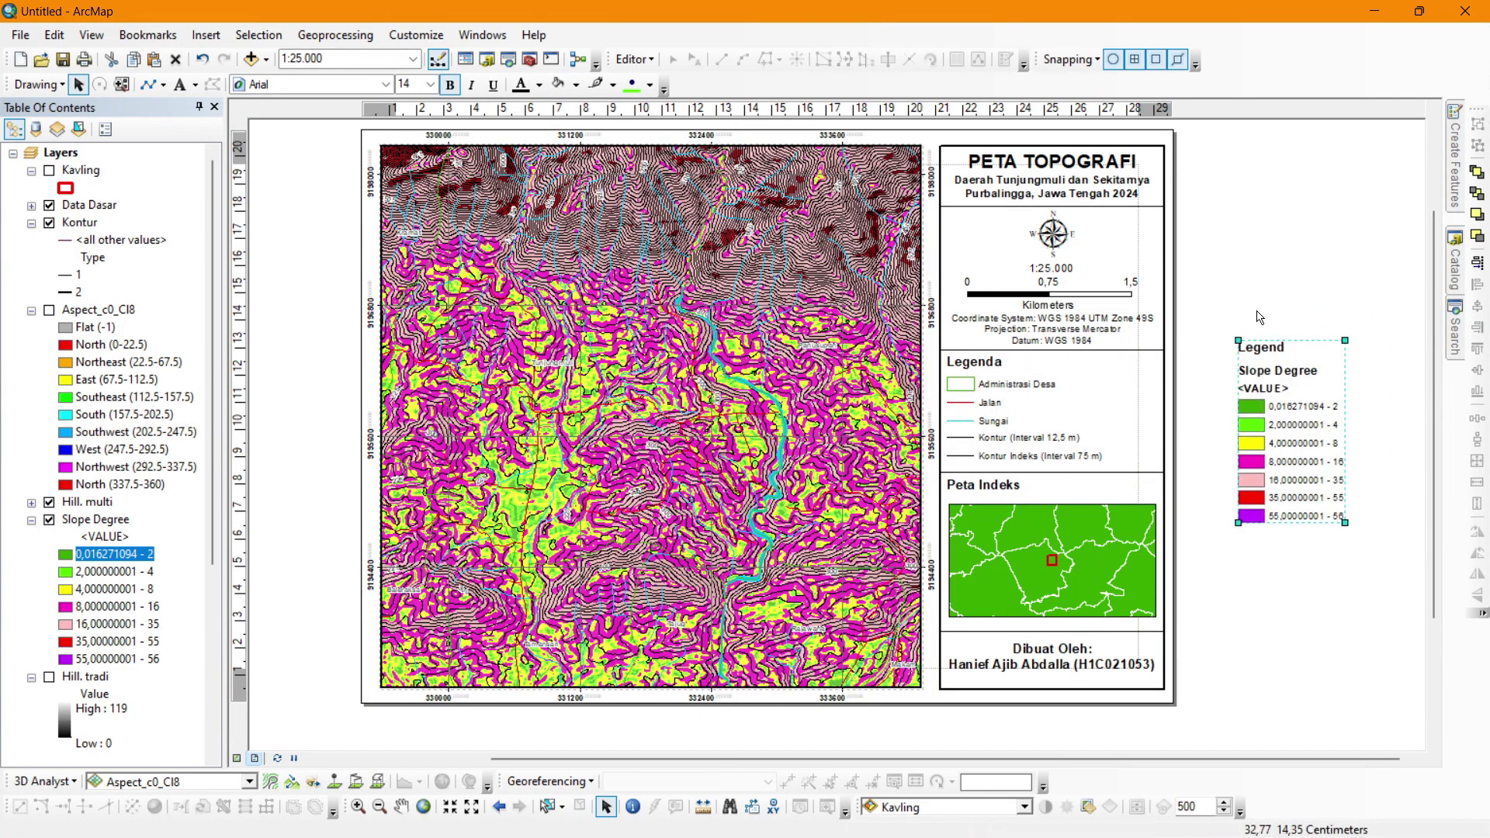
{"action": "left_click", "coordinate": [1257, 315]}
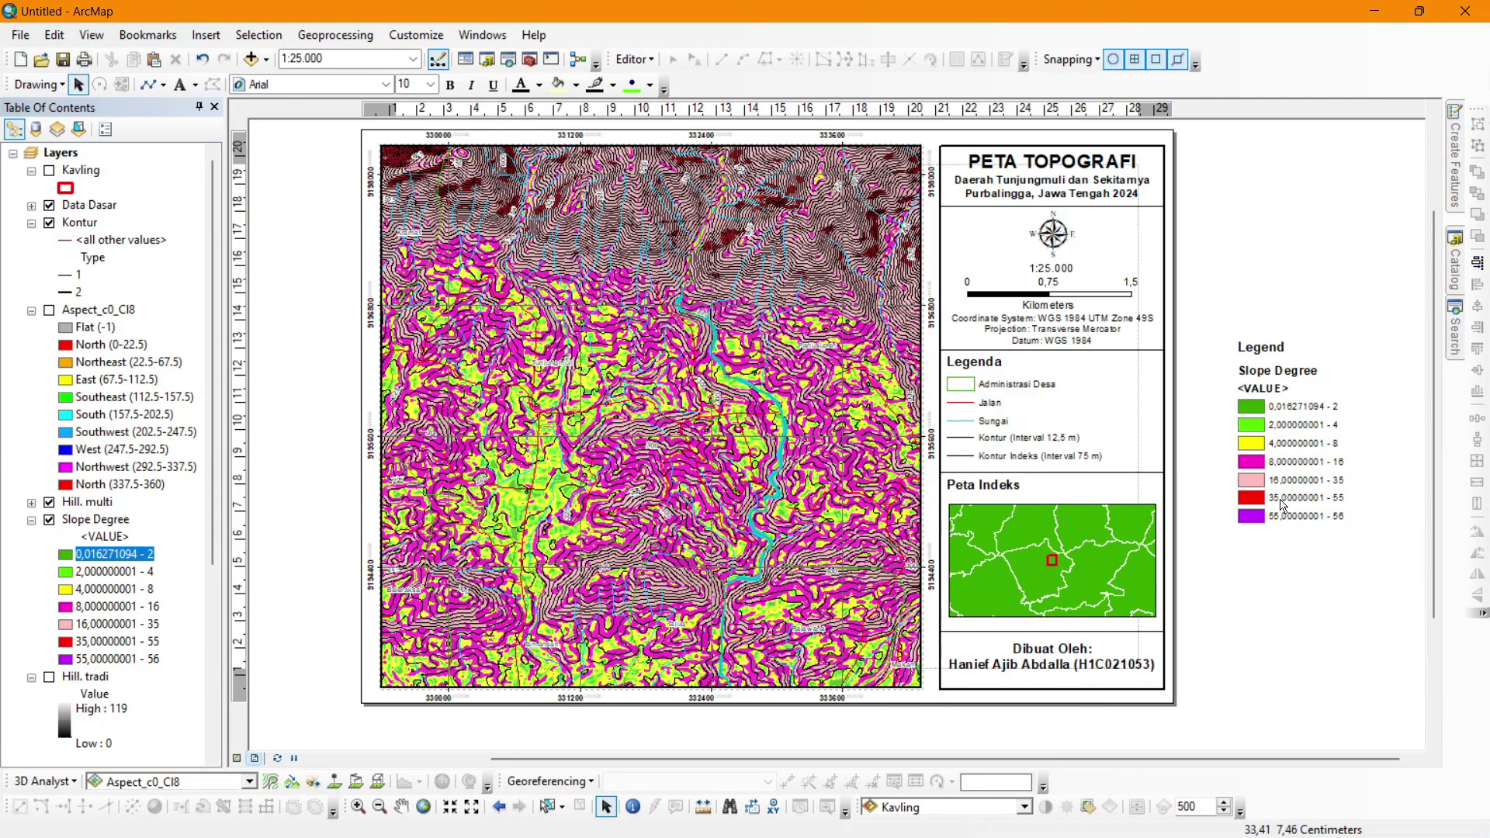
{"action": "double_click", "coordinate": [1261, 518]}
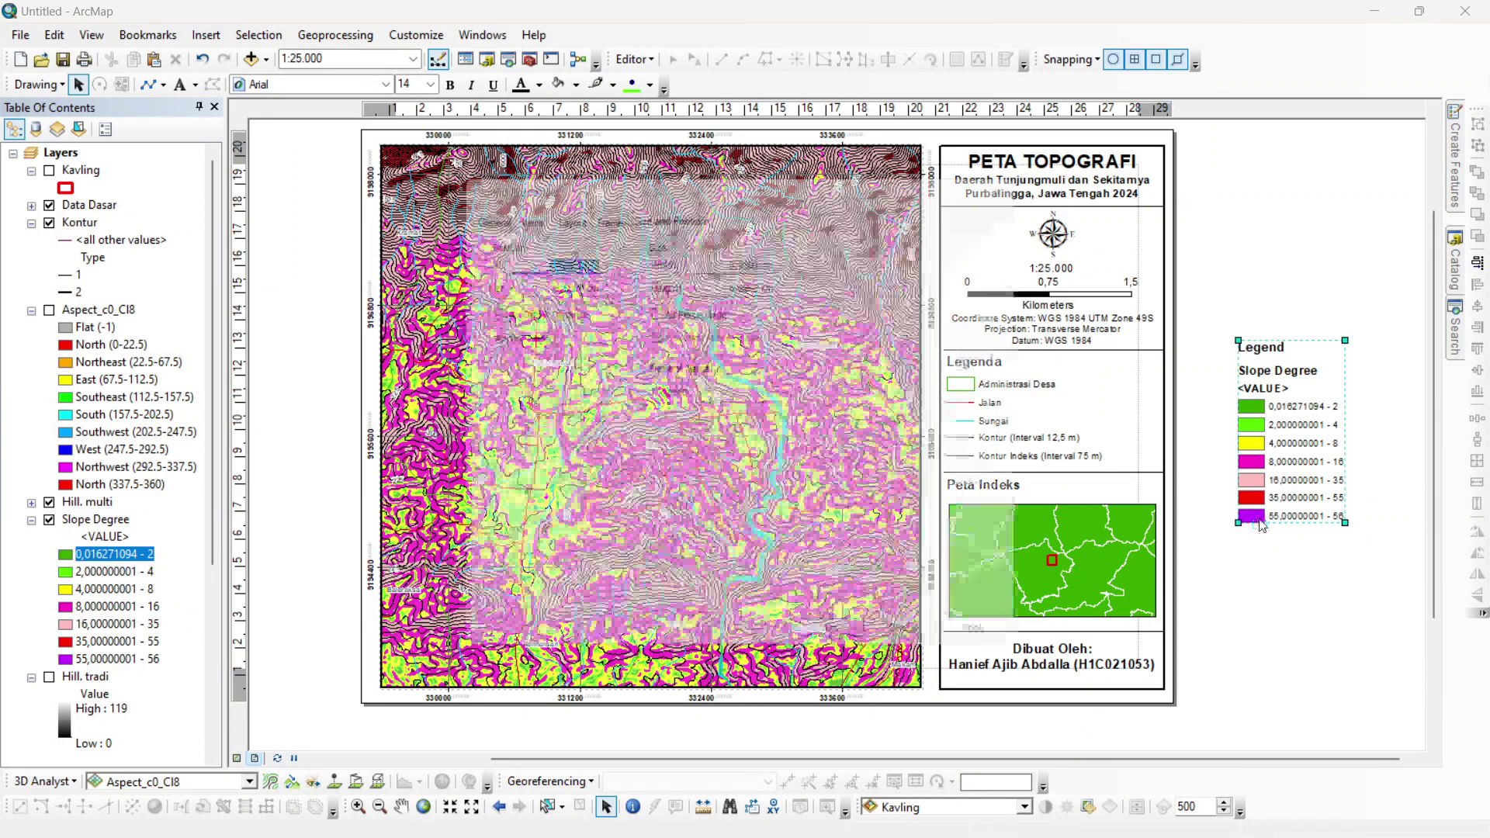
{"action": "left_click", "coordinate": [1029, 176]}
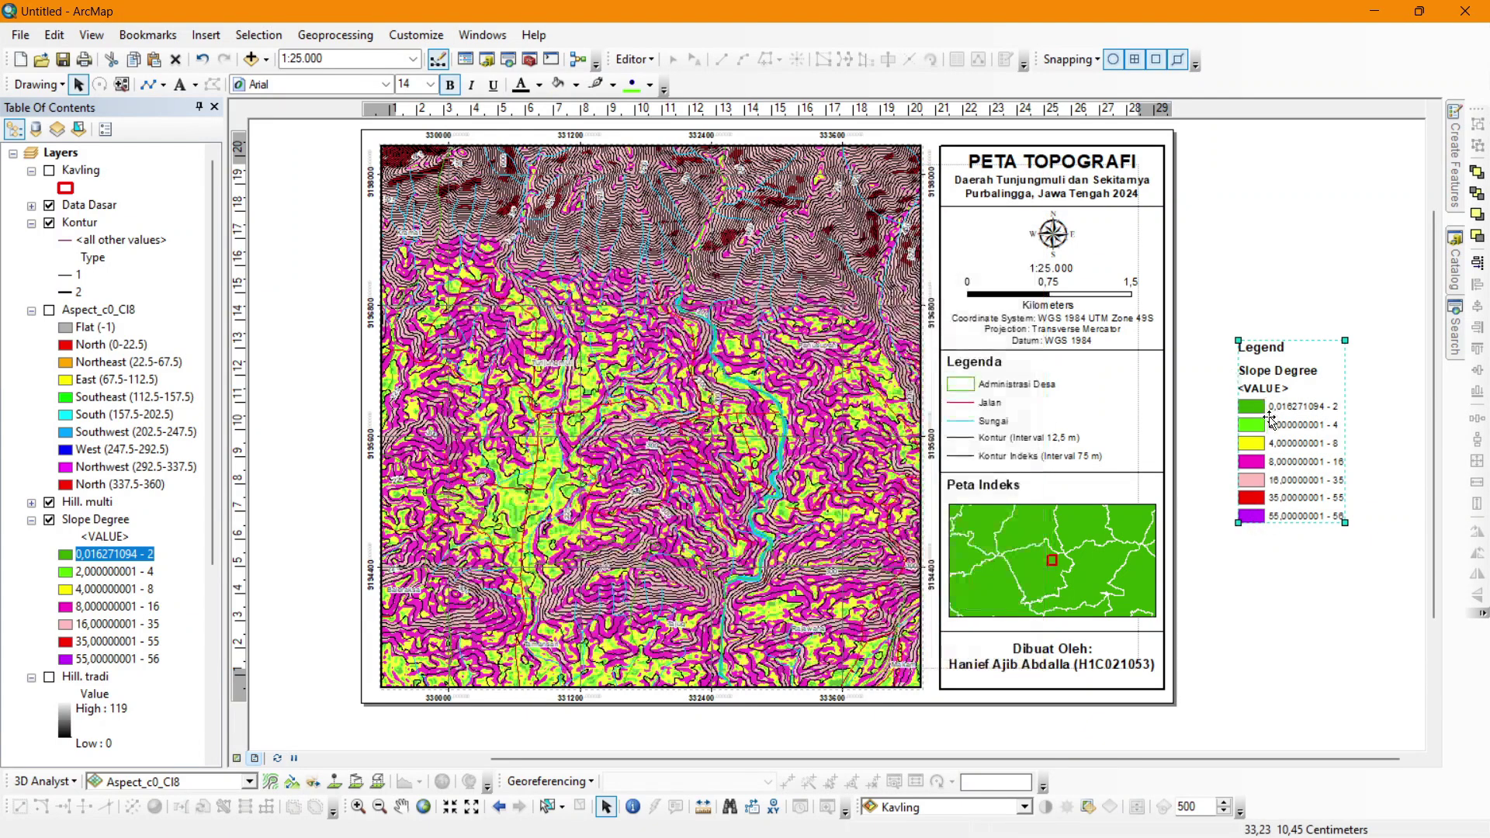
Convert the legend to graphics, ungroup it, and delete the 55–56 class entry.
{"action": "right_click", "coordinate": [1270, 412]}
{"action": "left_click", "coordinate": [1323, 545]}
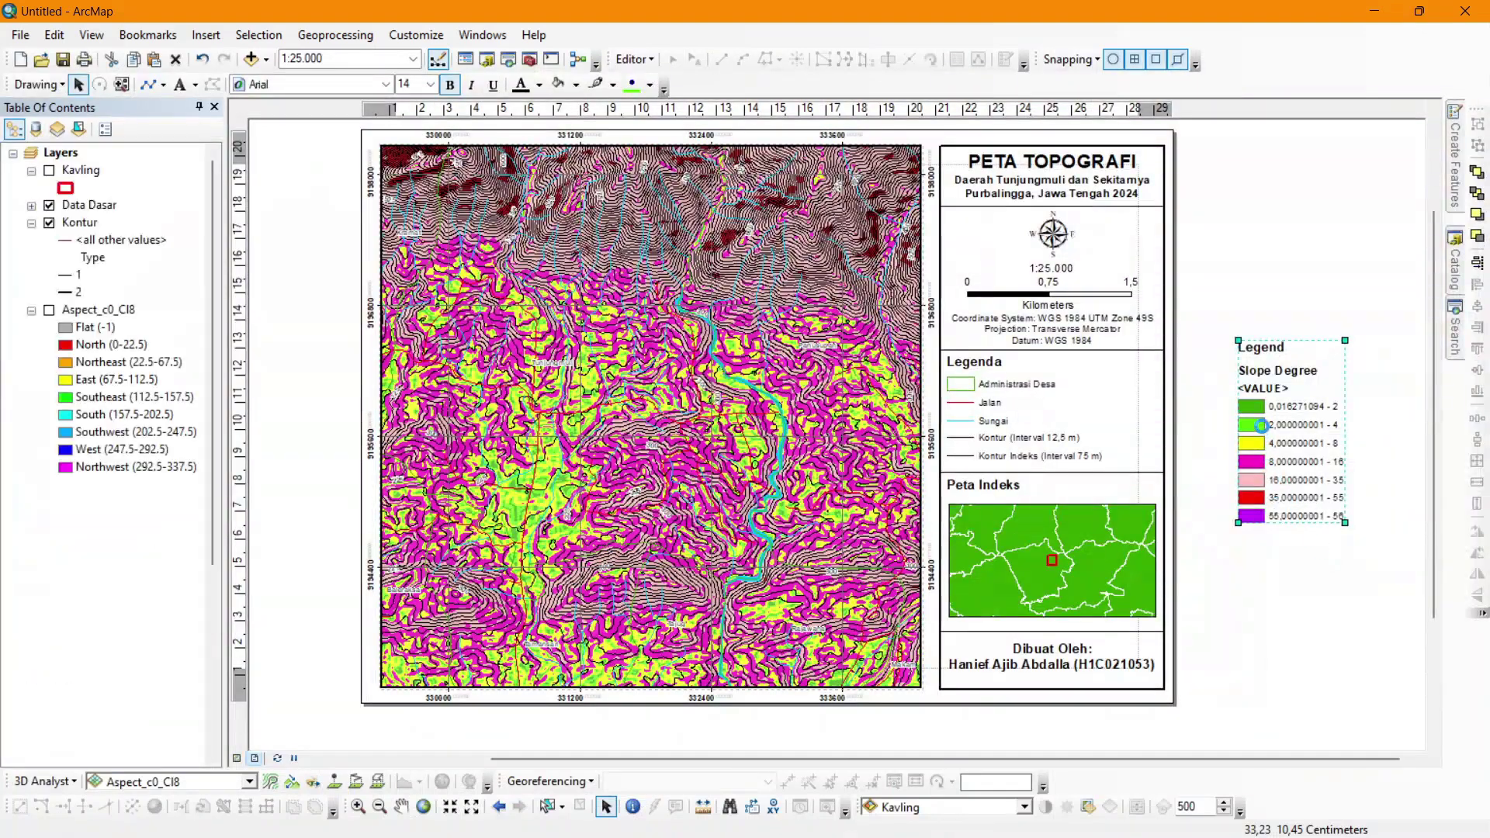
{"action": "left_click", "coordinate": [1258, 348]}
{"action": "right_click", "coordinate": [1260, 351]}
{"action": "left_click", "coordinate": [1288, 516]}
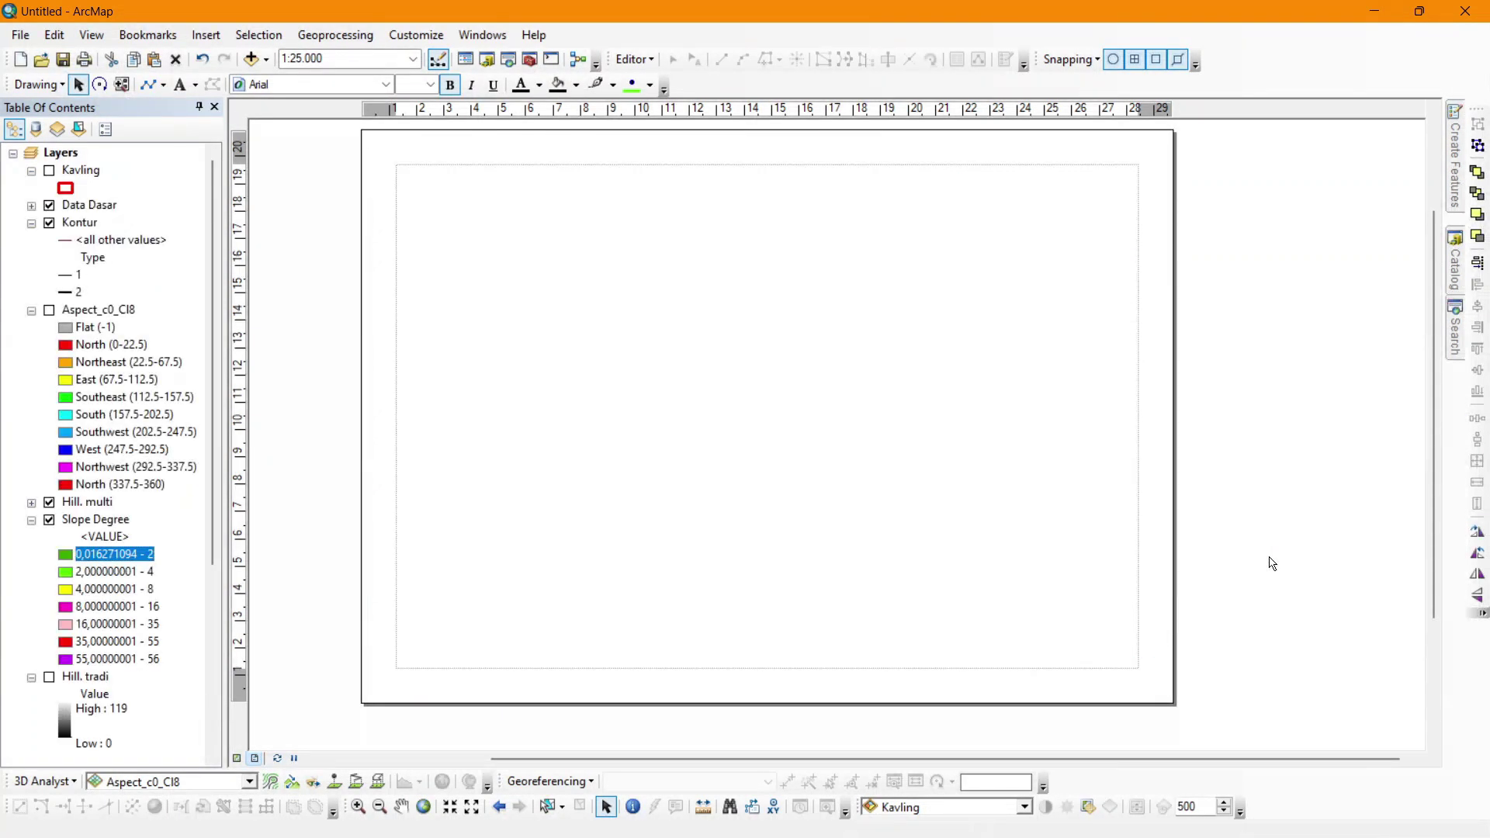
{"action": "double_click", "coordinate": [1254, 517]}
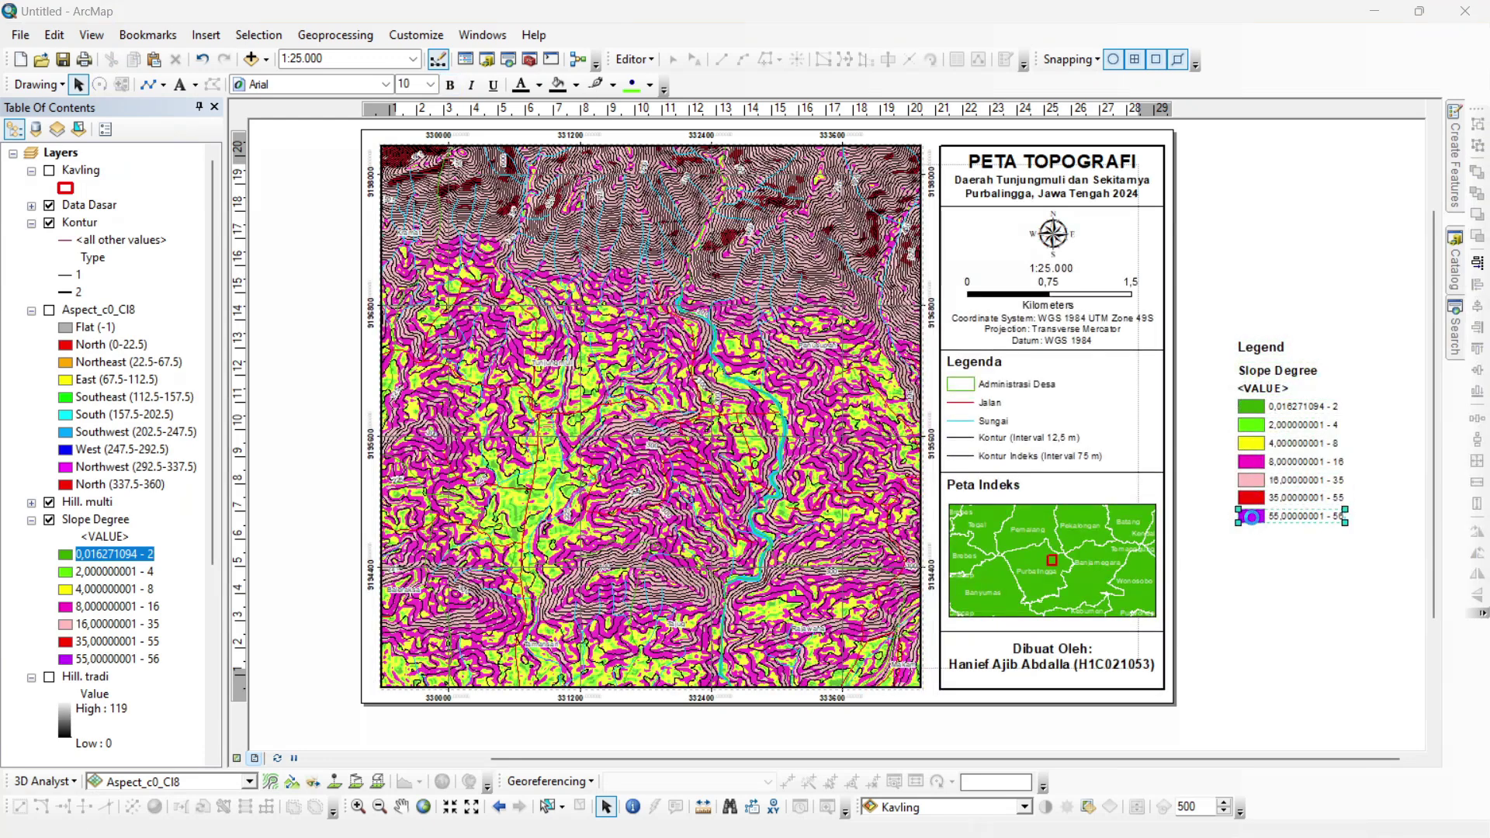
{"action": "left_click", "coordinate": [926, 217]}
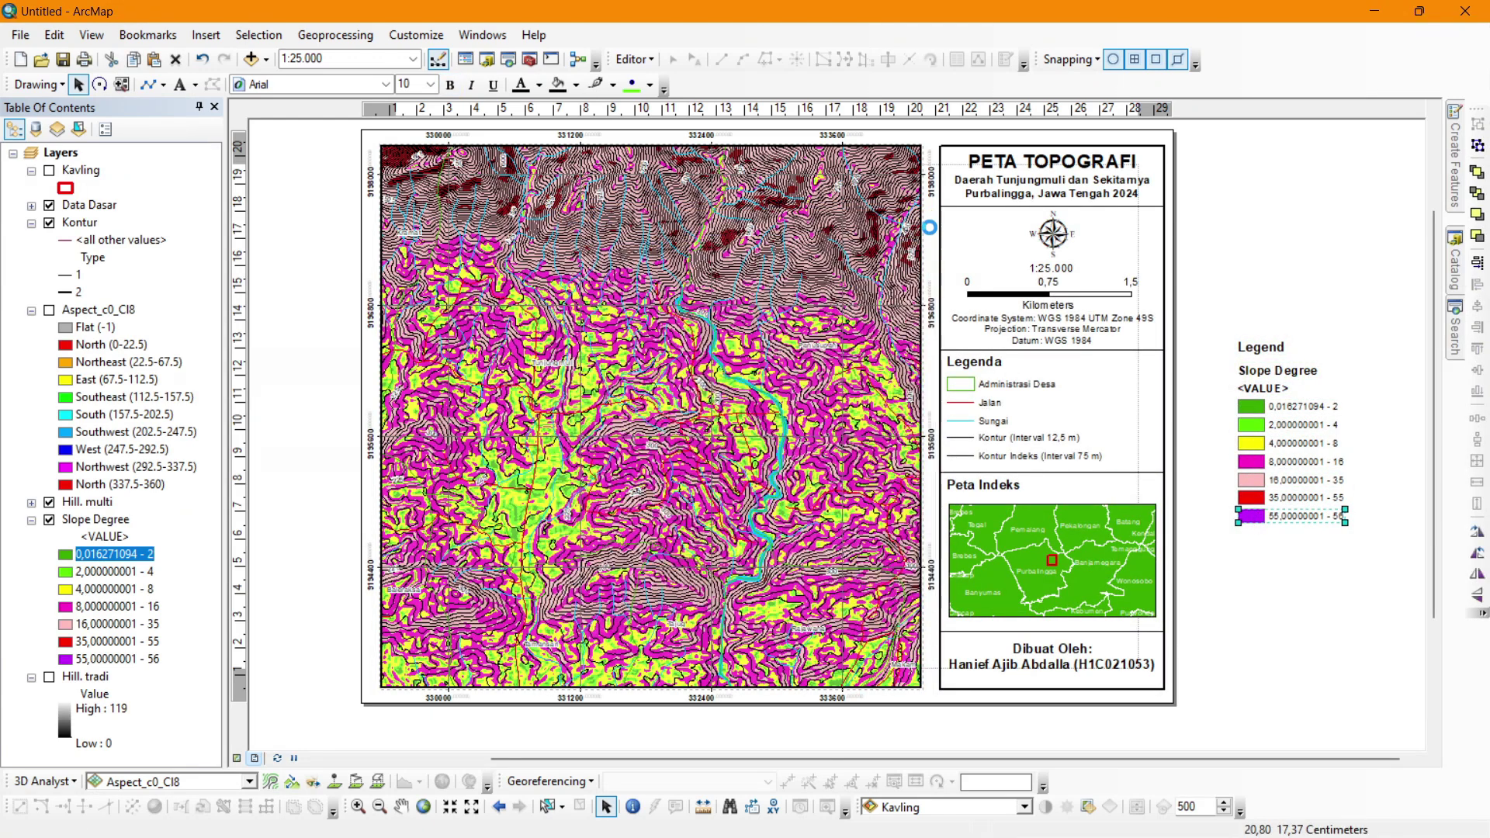
{"action": "key", "text": "Delete"}
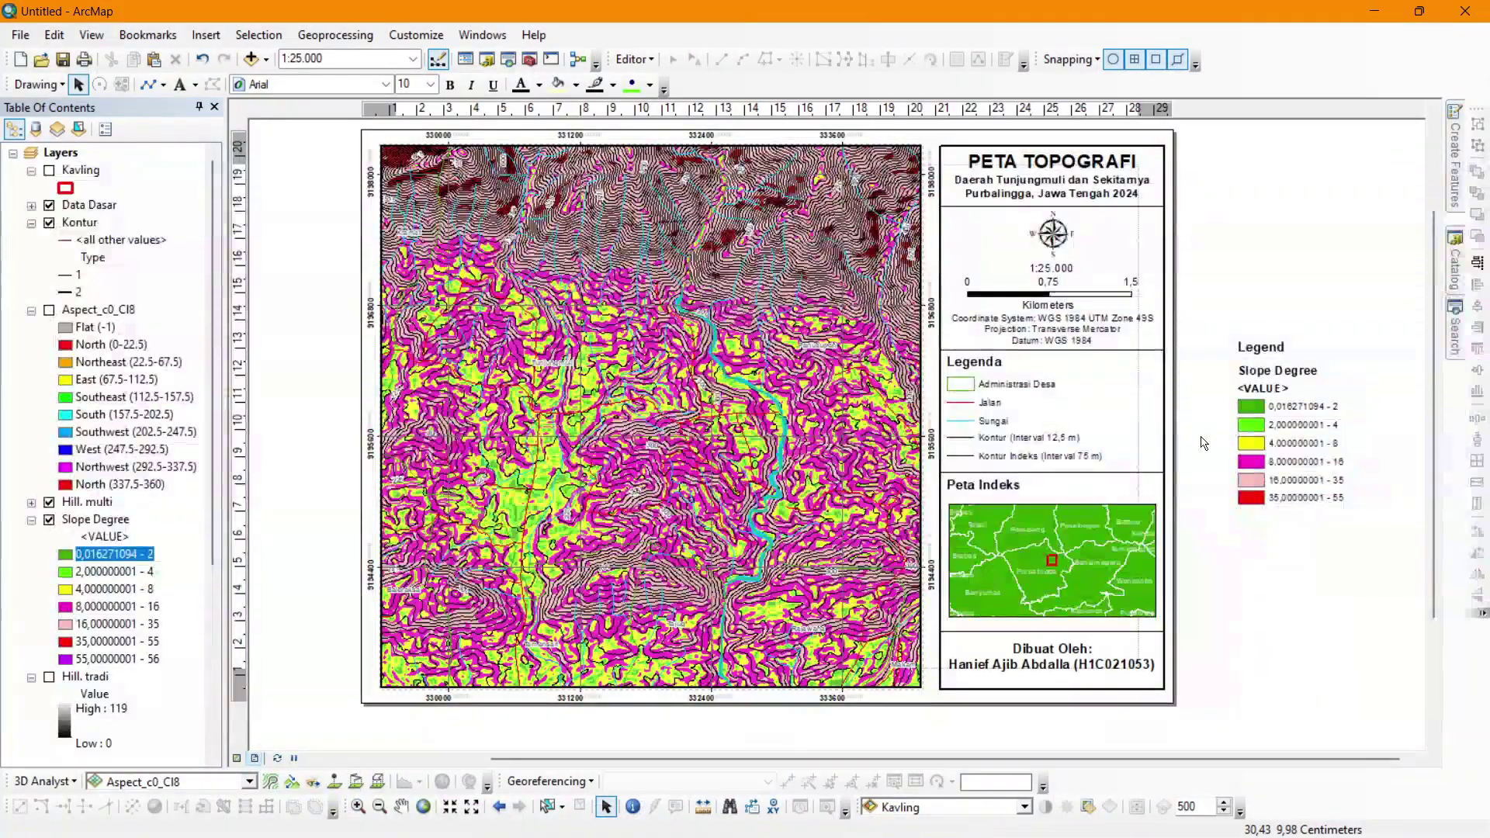
{"action": "left_click", "coordinate": [1082, 543]}
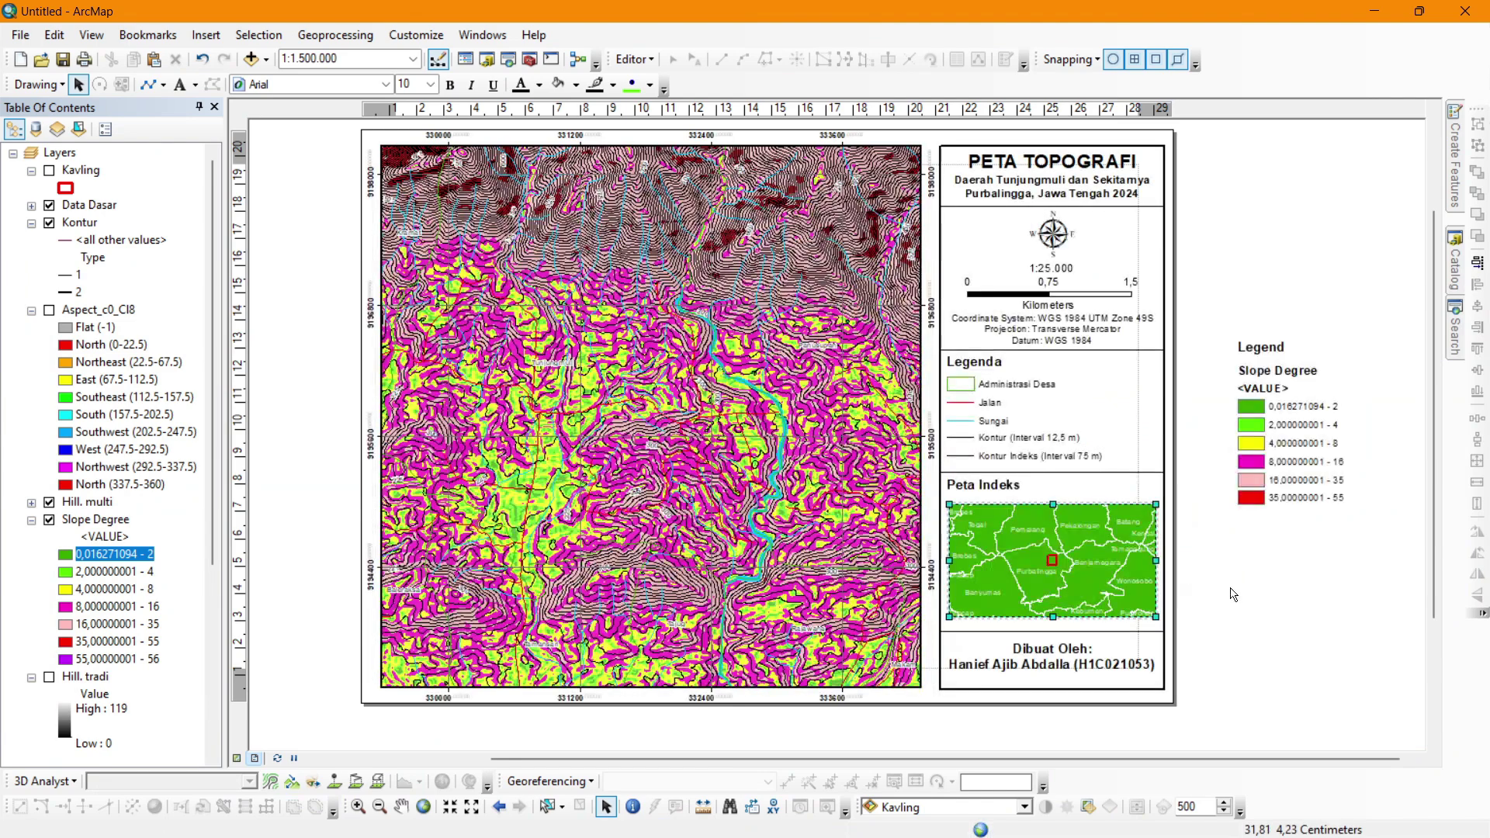
Set the Dibuat Oleh credit text to font size 8 and nudge it down.
{"action": "left_click", "coordinate": [1071, 671]}
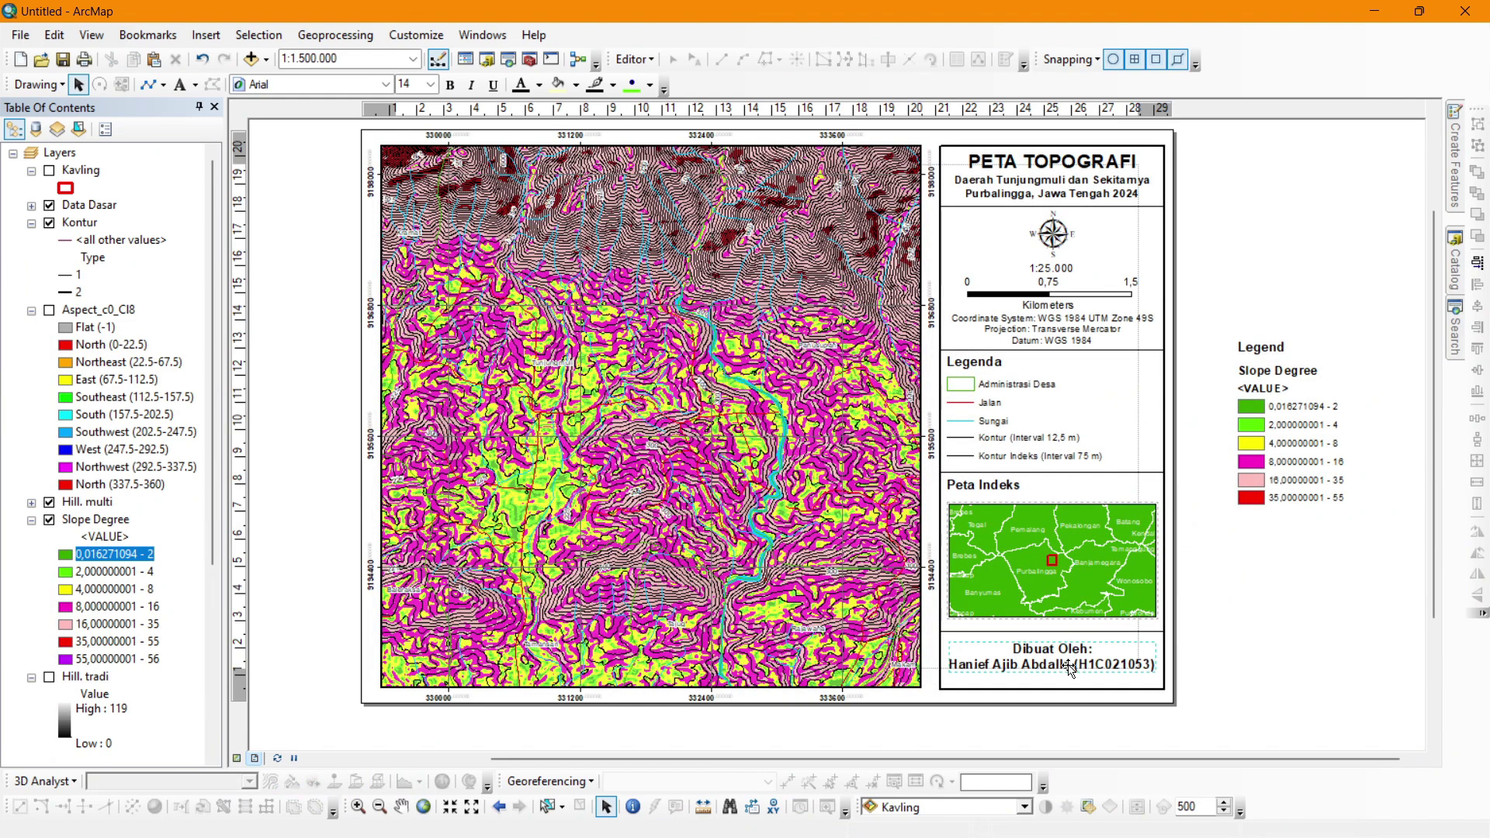
{"action": "left_click", "coordinate": [430, 83]}
{"action": "scroll", "coordinate": [419, 124], "scroll_direction": "up", "scroll_amount": 3}
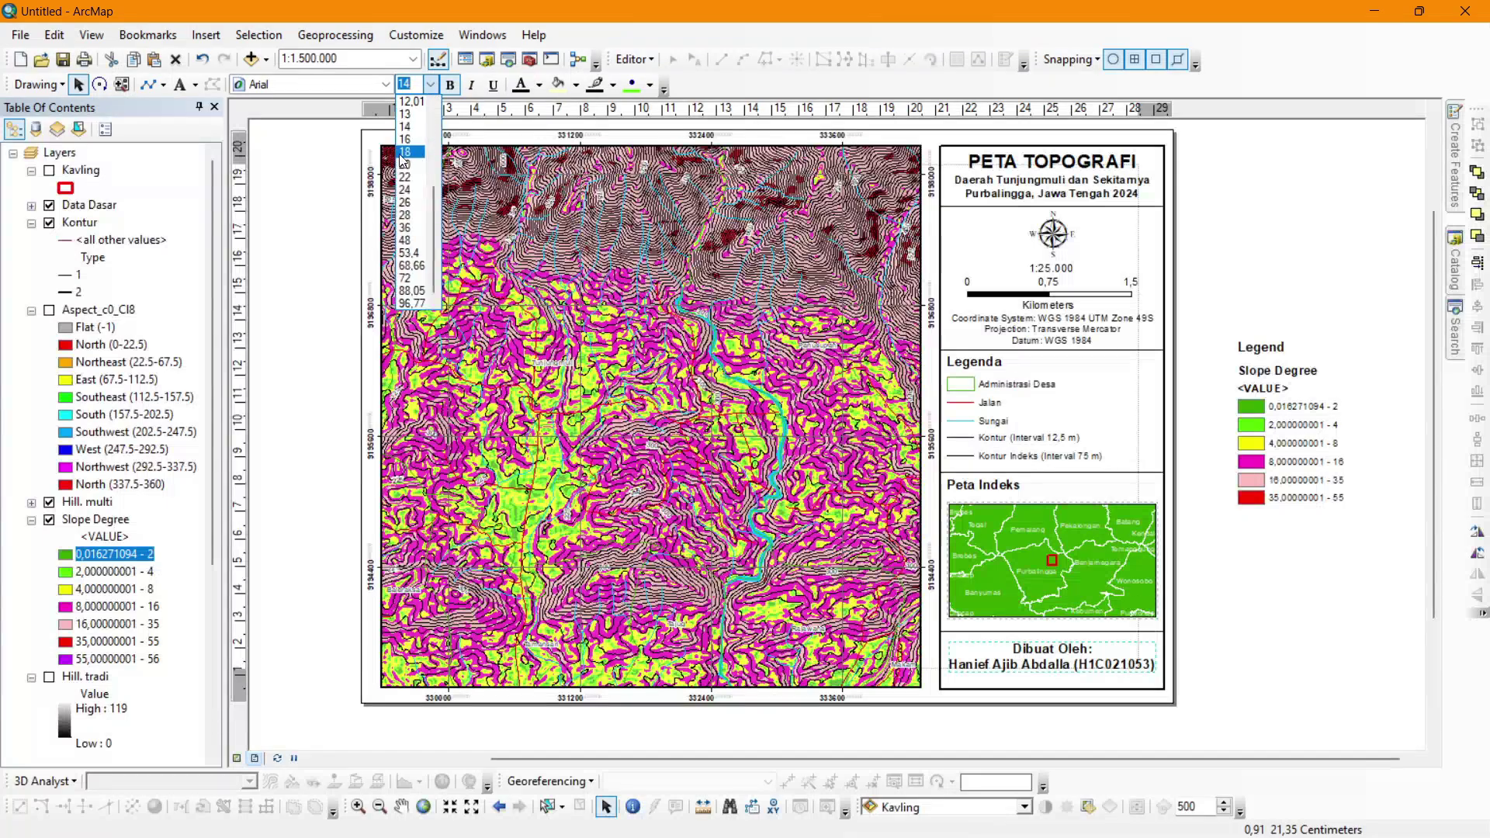
{"action": "left_click", "coordinate": [403, 103]}
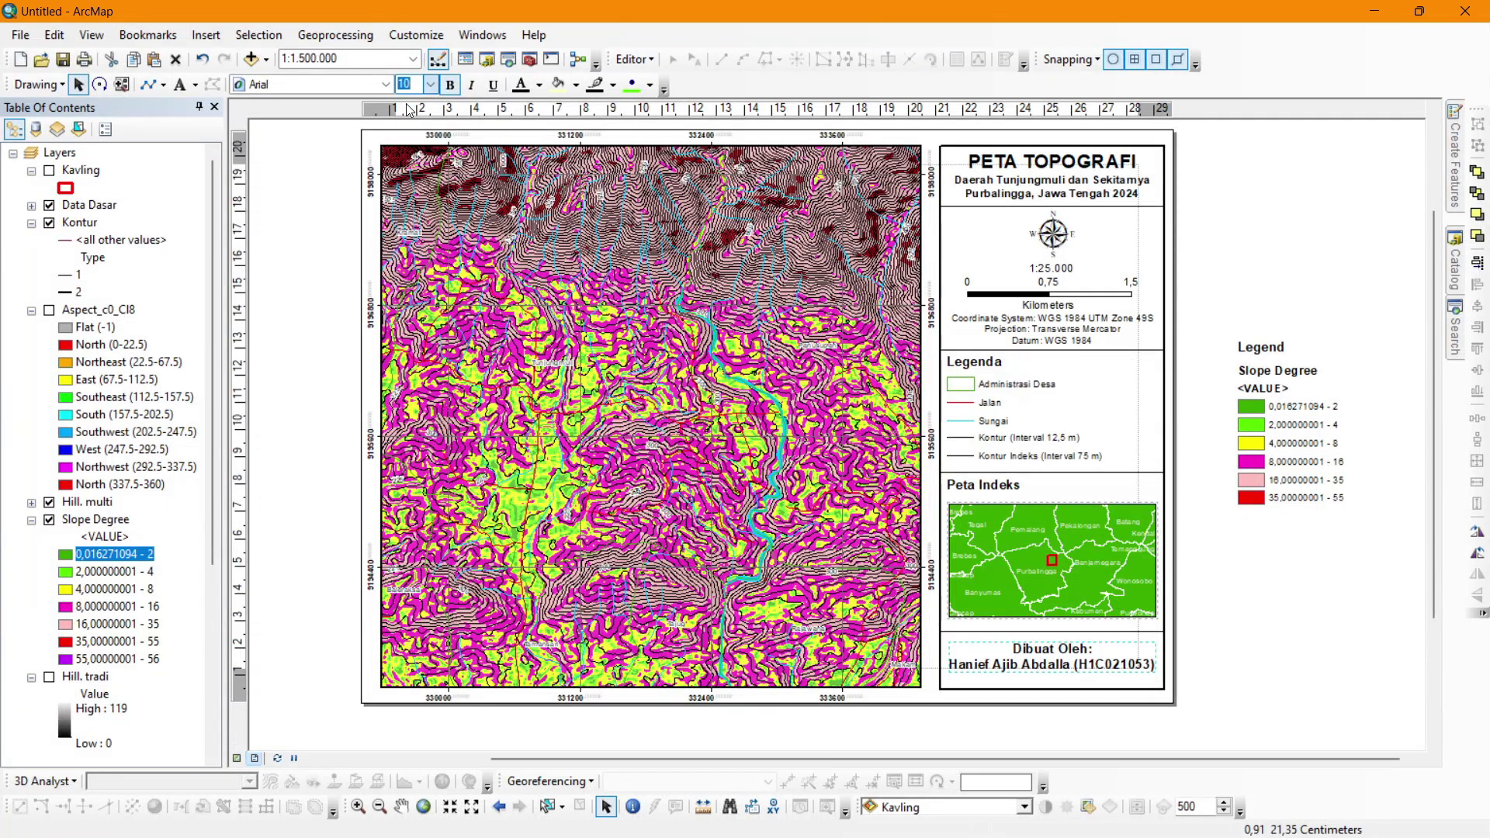
{"action": "key", "text": "Down"}
{"action": "key", "text": "Down"}
{"action": "key", "text": "Down"}
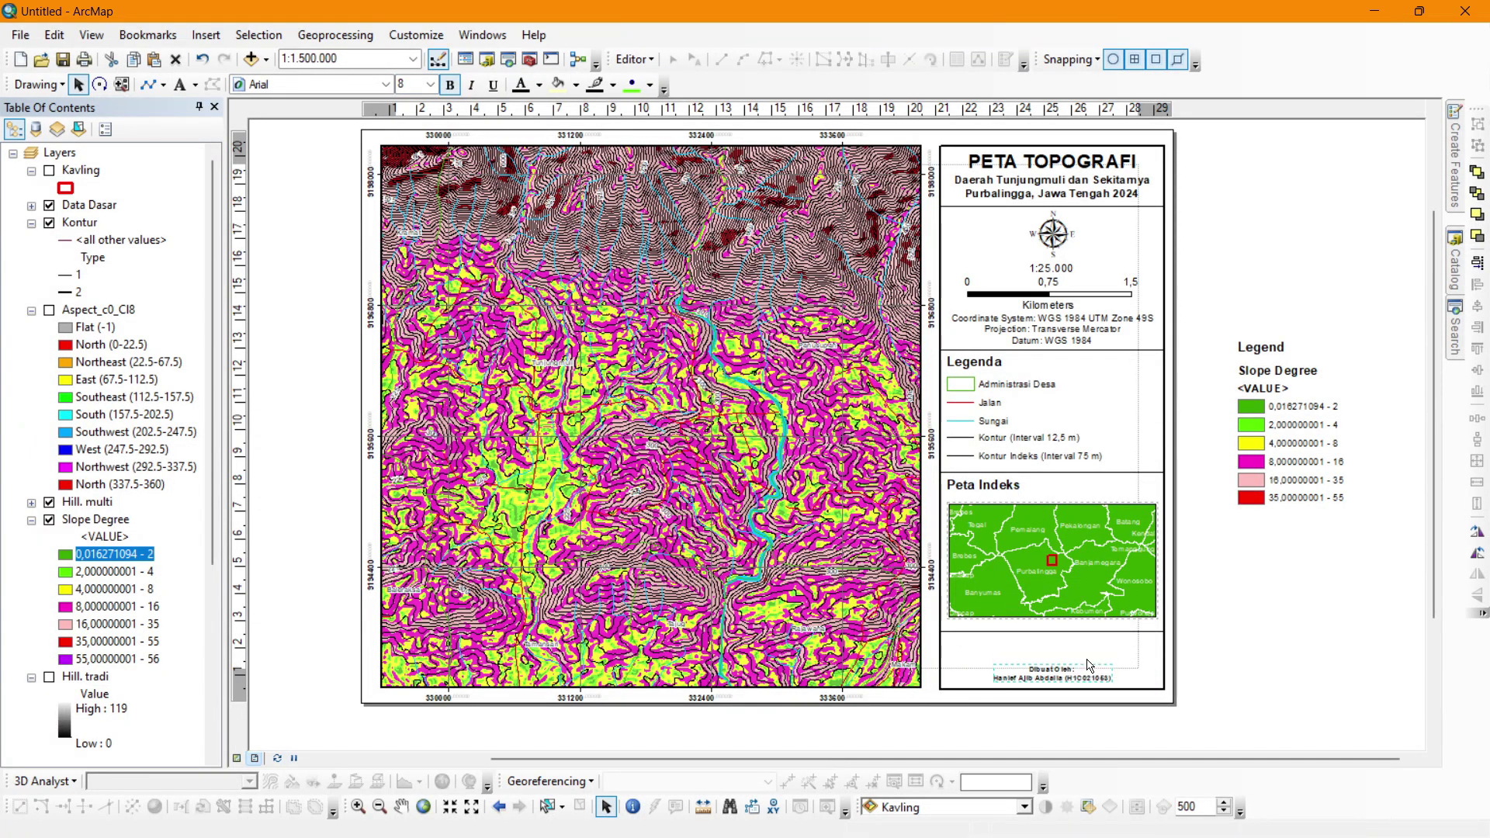
{"action": "left_click", "coordinate": [1267, 591]}
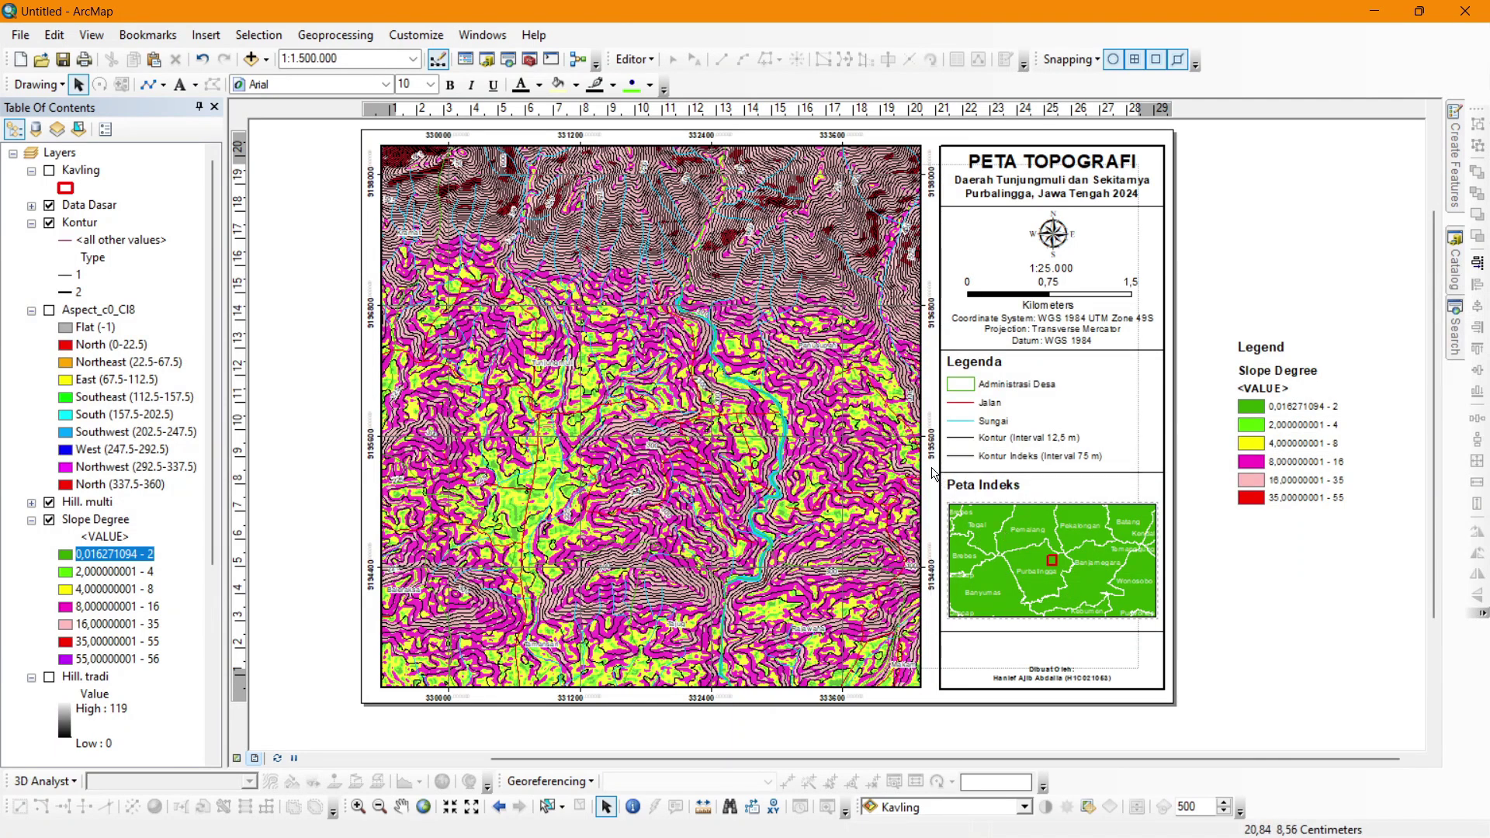
Nudge the Peta Indeks title and inset map lower in the panel.
{"action": "mouse_move", "coordinate": [931, 467]}
{"action": "left_mouse_down"}
{"action": "mouse_move", "coordinate": [1187, 645]}
{"action": "mouse_move", "coordinate": [912, 486]}
{"action": "mouse_move", "coordinate": [937, 463]}
{"action": "left_mouse_up"}
{"action": "left_click", "coordinate": [1187, 646]}
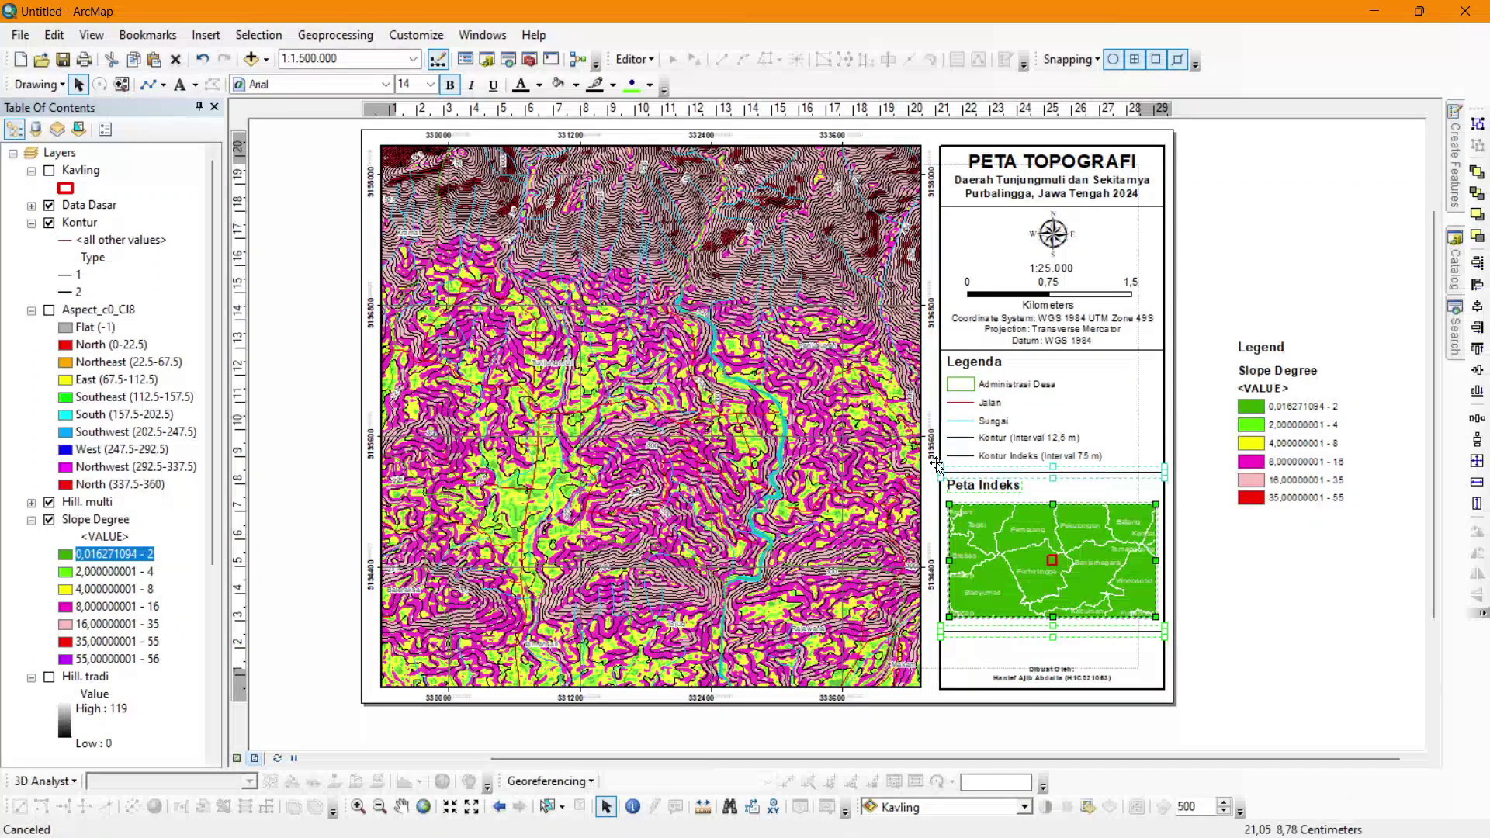
{"action": "key", "text": "Down"}
{"action": "key", "text": "Down"}
{"action": "key", "text": "Down"}
{"action": "key", "text": "Down"}
{"action": "key", "text": "Down"}
{"action": "key", "text": "Down"}
{"action": "key", "text": "Down"}
{"action": "key", "text": "Down"}
{"action": "key", "text": "Down"}
{"action": "key", "text": "Down"}
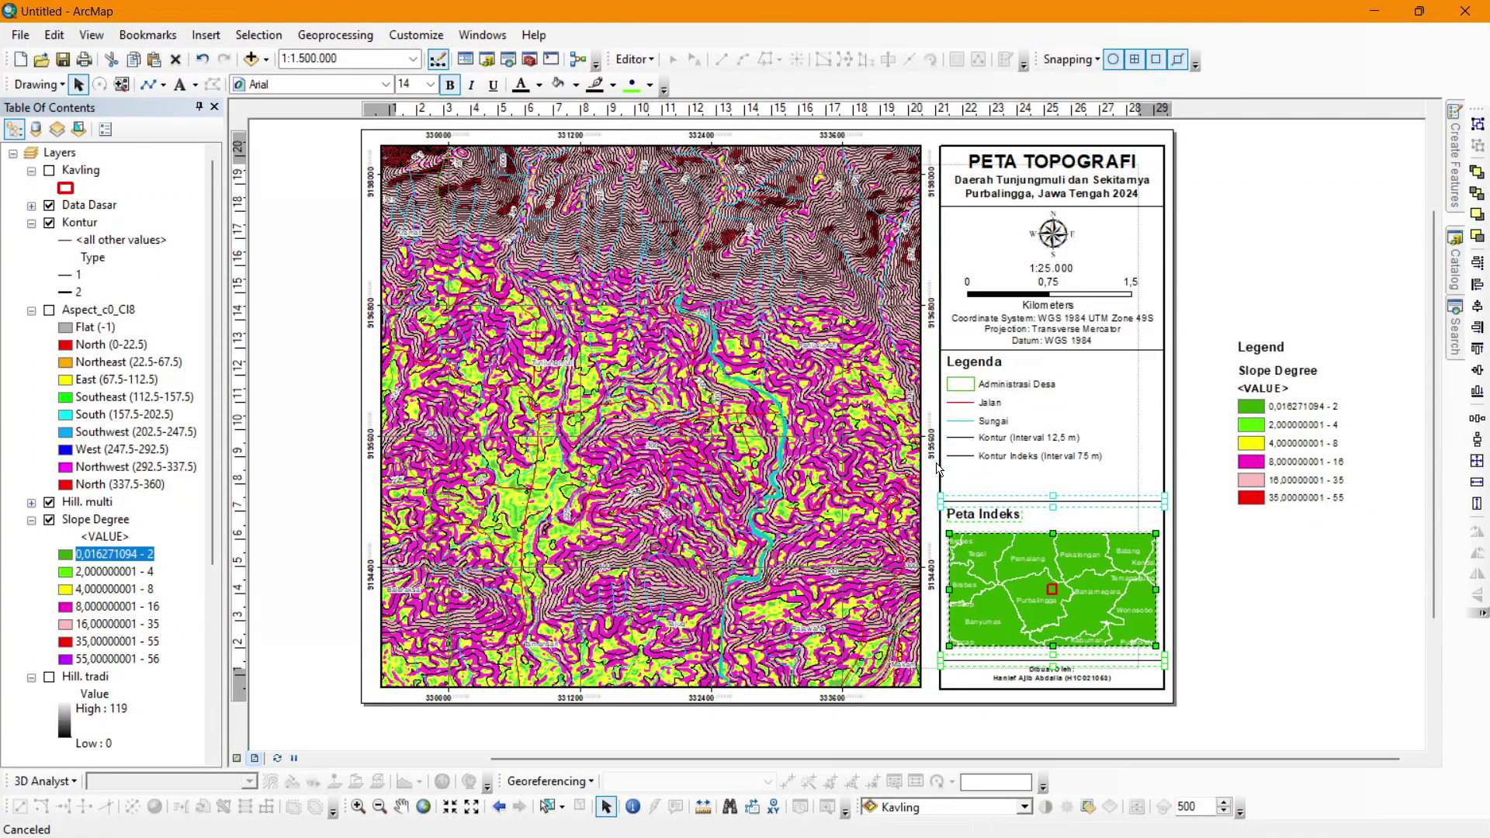
{"action": "left_click", "coordinate": [1280, 605]}
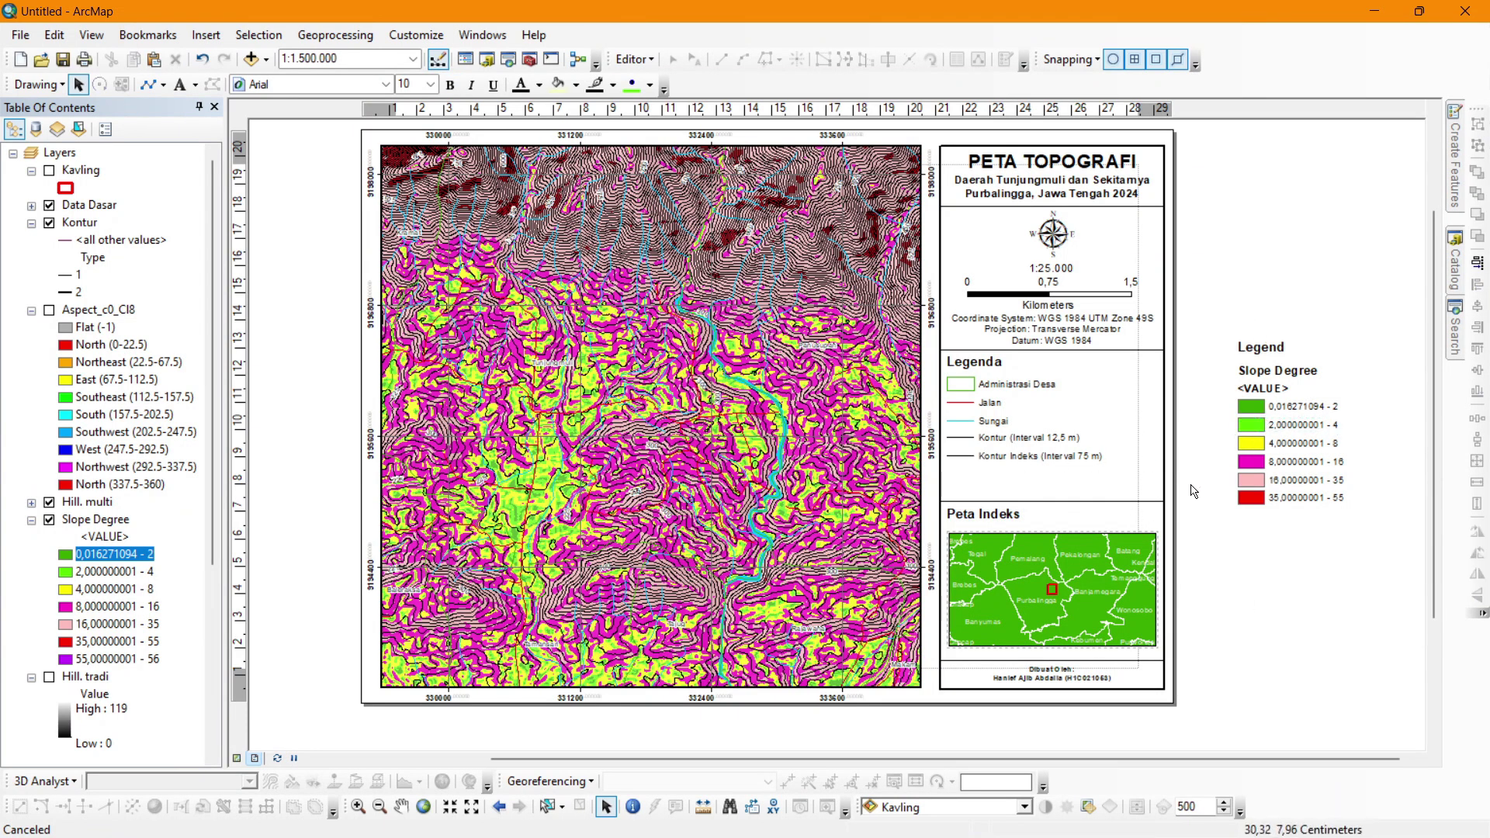
Delete the extra Legend and <VALUE> headings and shift the Slope Degree title up.
{"action": "left_click_drag", "start_coordinate": [938, 378], "coordinate": [1218, 475]}
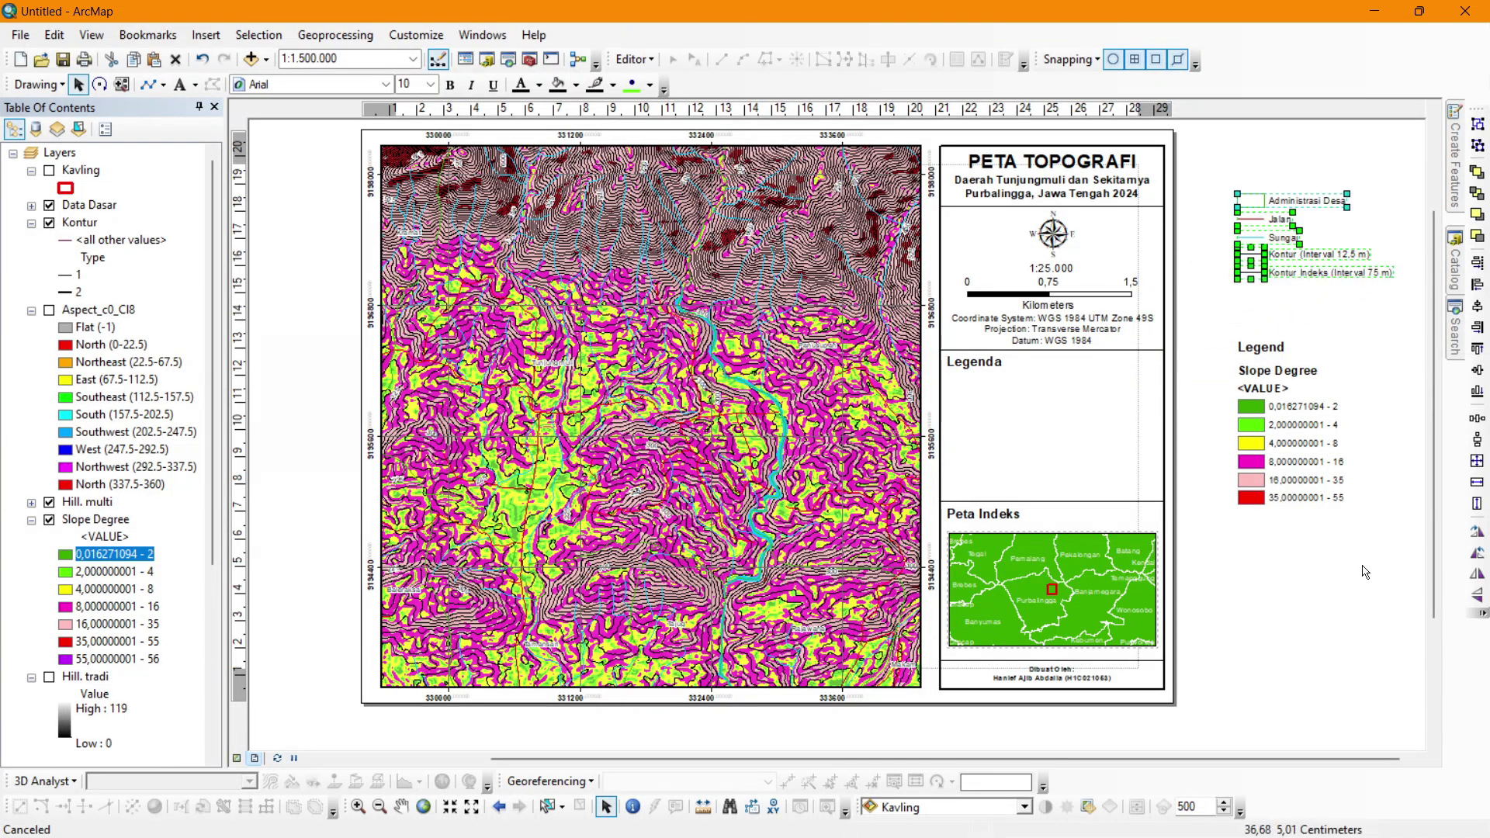
{"action": "left_click", "coordinate": [1269, 346]}
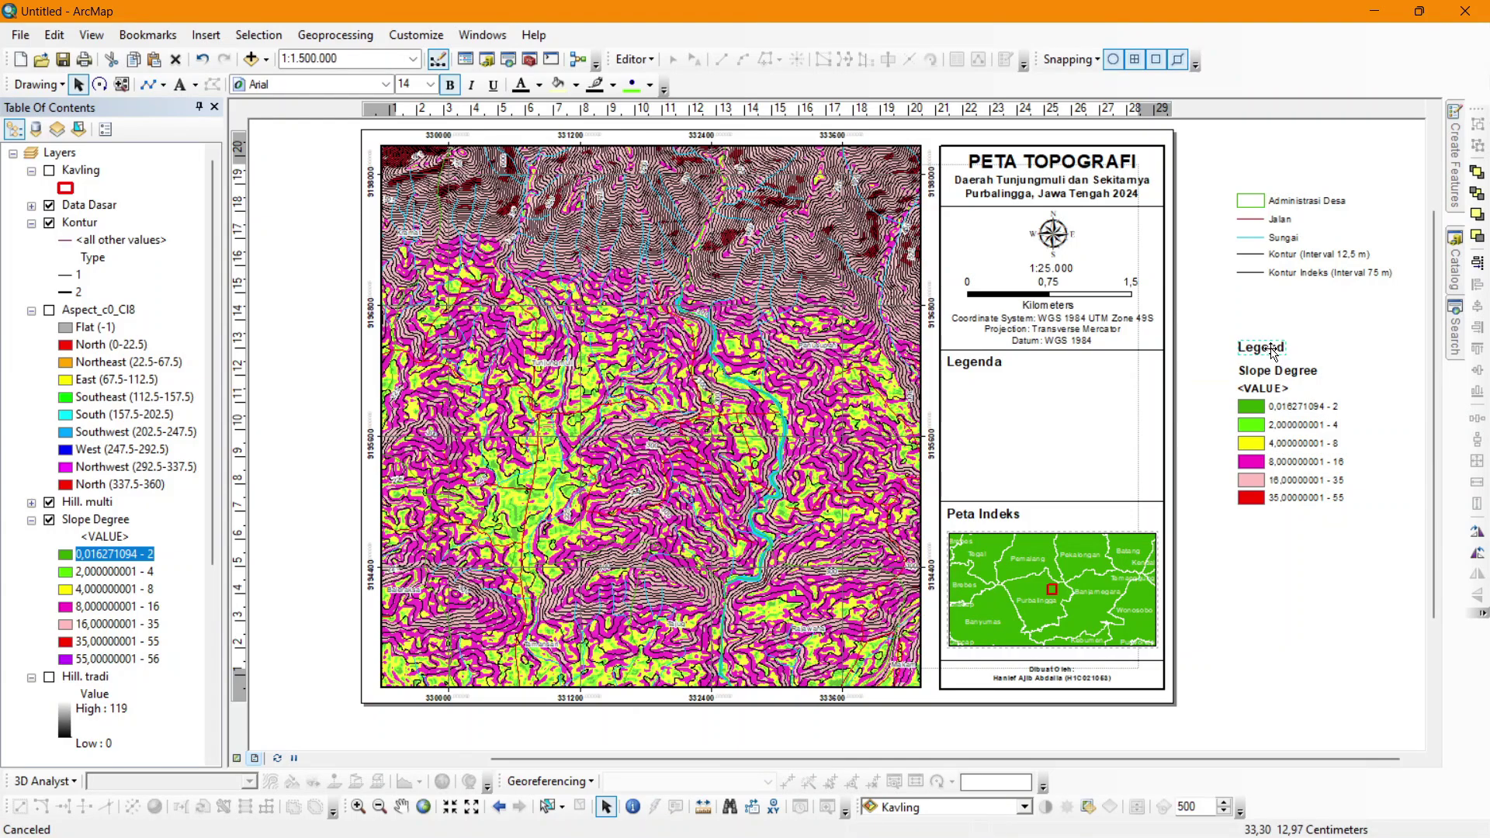
{"action": "left_click", "coordinate": [1268, 371], "text": "shift"}
{"action": "left_click", "coordinate": [1271, 388], "text": "shift"}
{"action": "key", "text": "Delete"}
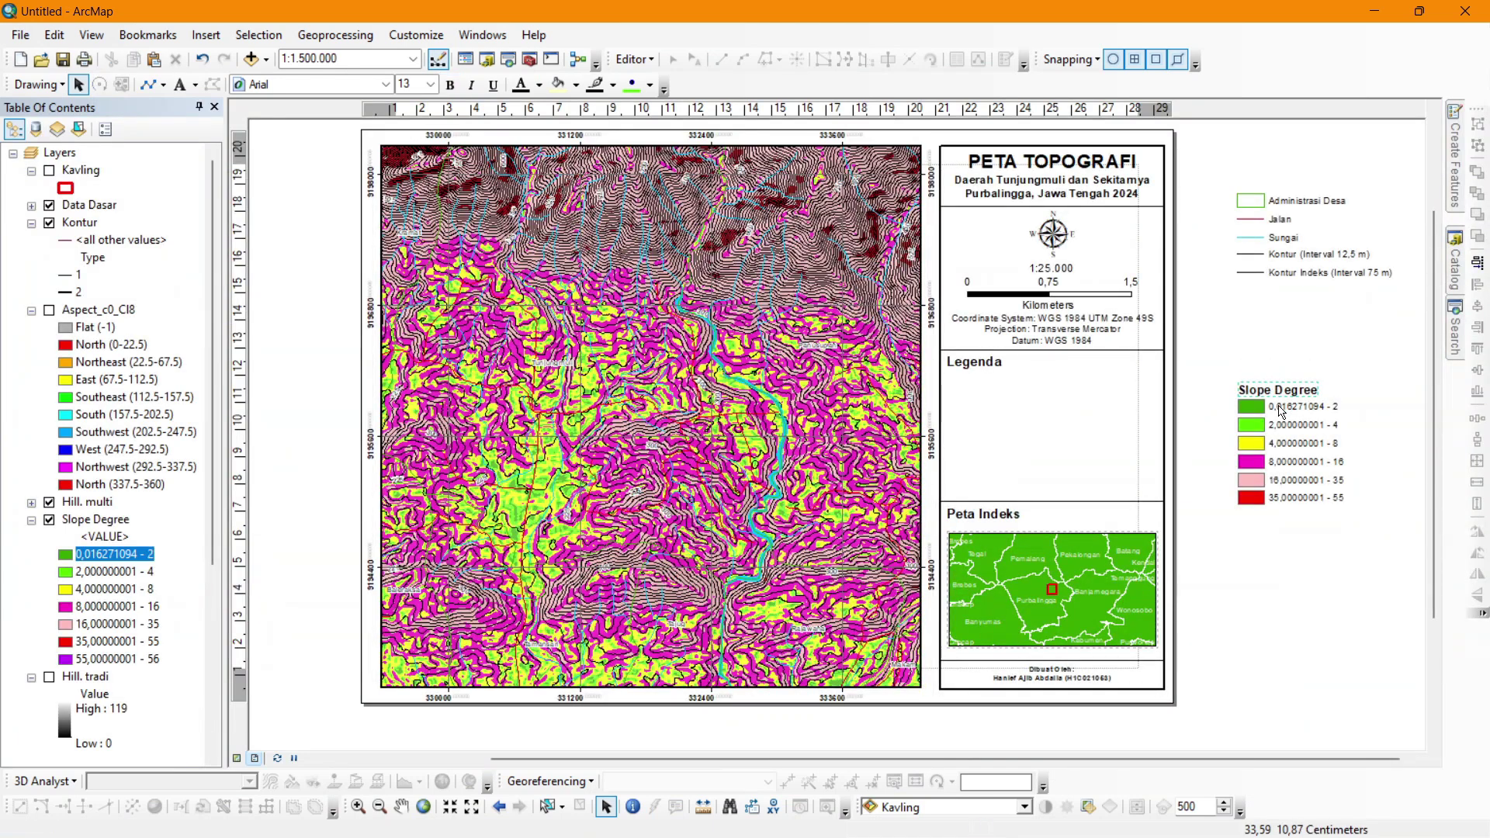
{"action": "left_click_drag", "start_coordinate": [1280, 389], "coordinate": [1277, 378]}
{"action": "scroll", "coordinate": [1341, 438], "scroll_direction": "up", "scroll_amount": 2}
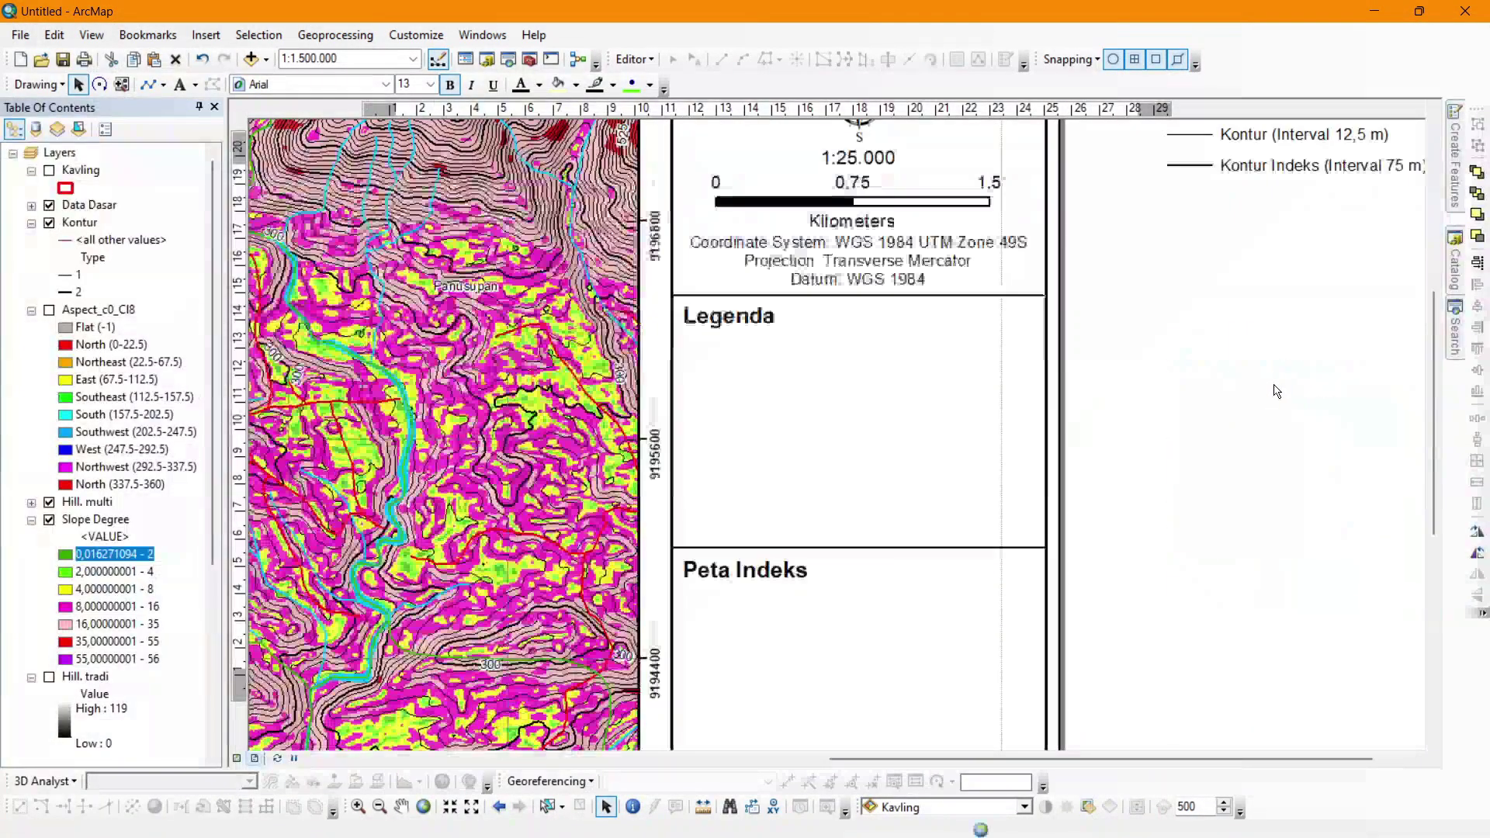
Retitle the legend 'Kemiringan Lereng (Van Zuidam, 1985)' at 10-point size.
{"action": "right_click", "coordinate": [1229, 357]}
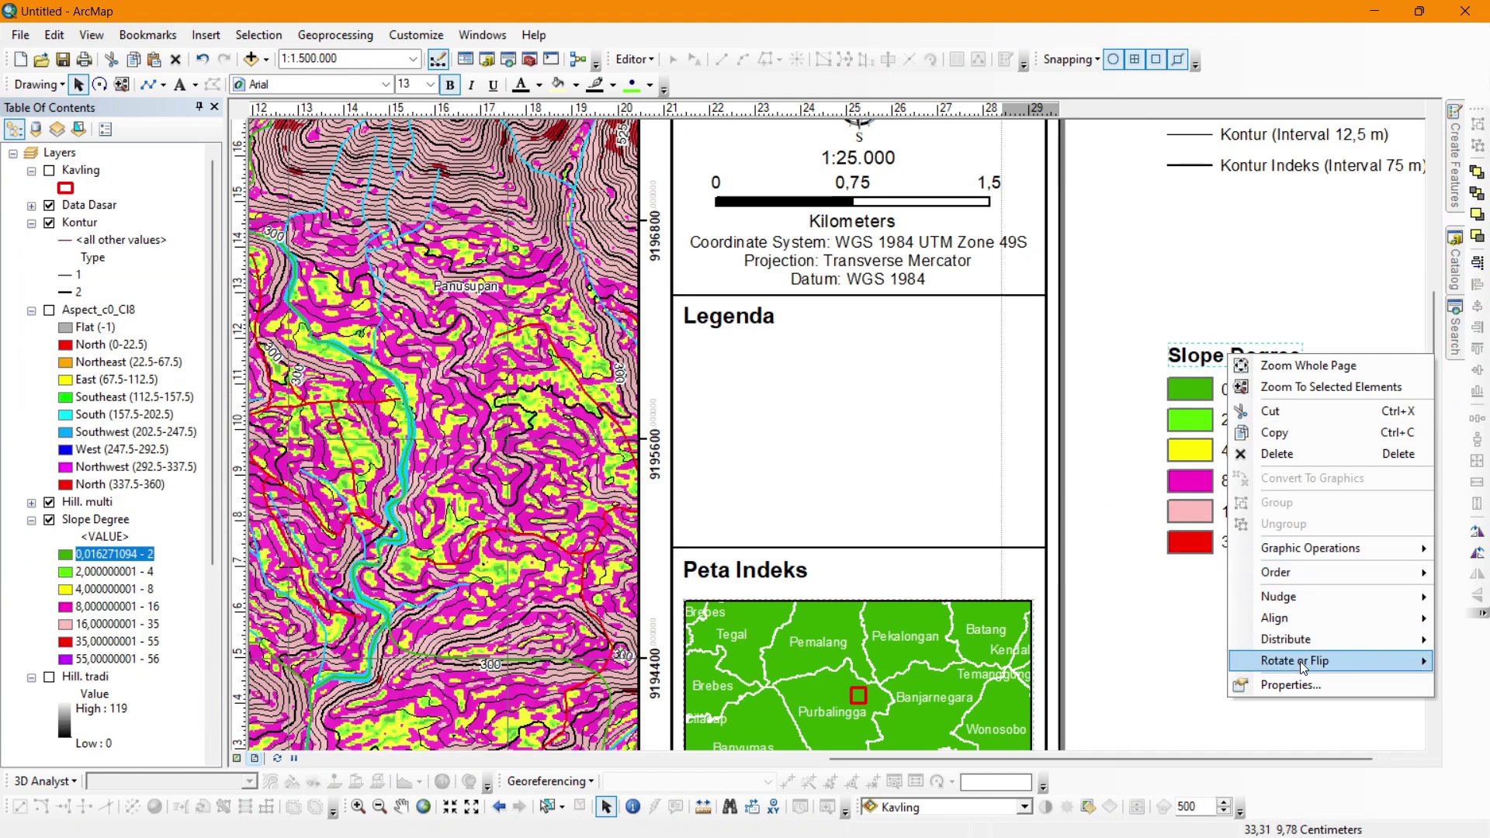
{"action": "left_click", "coordinate": [1306, 685]}
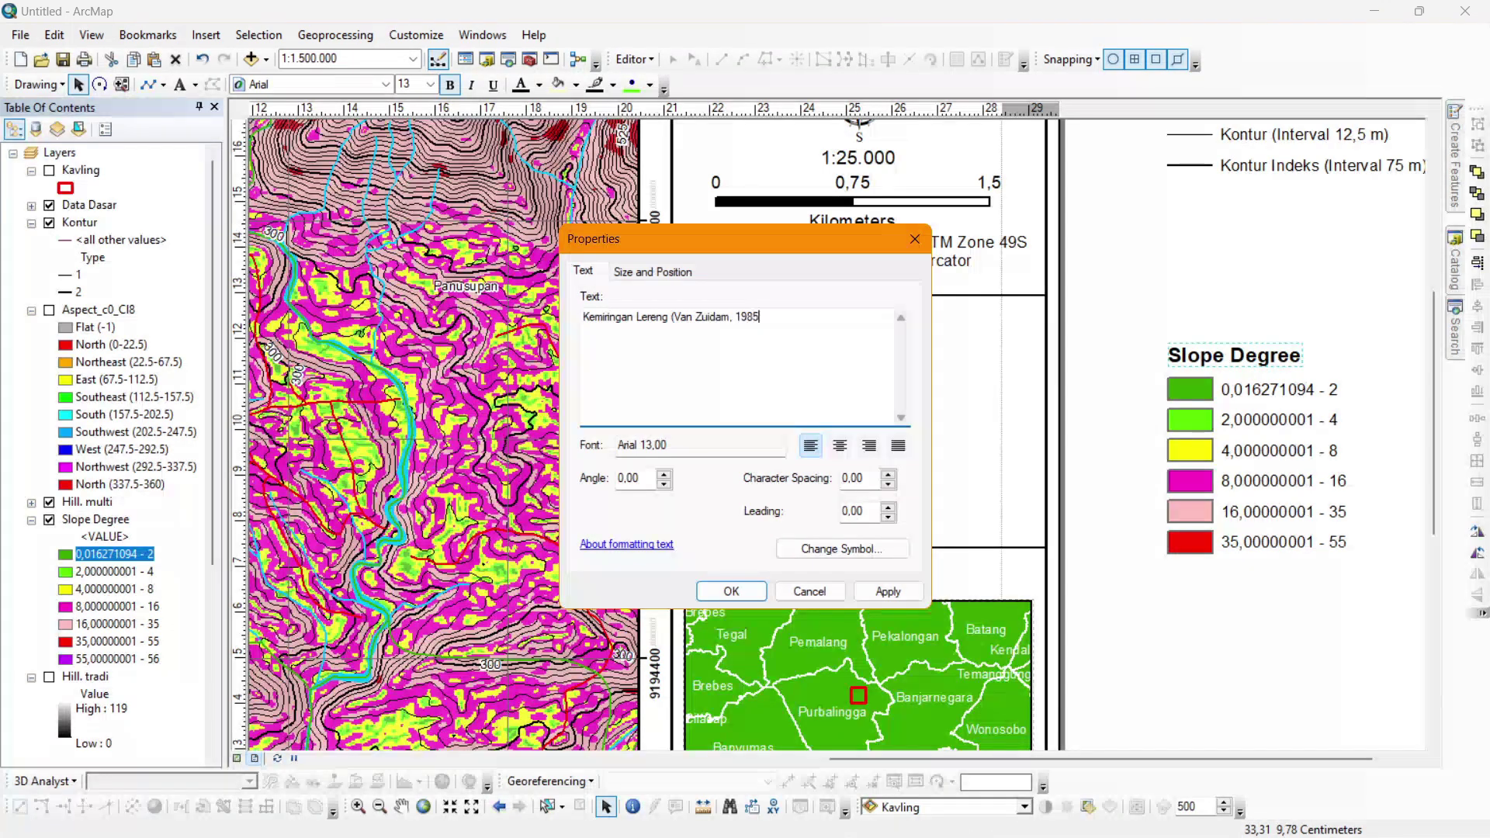
{"action": "left_click", "coordinate": [732, 592]}
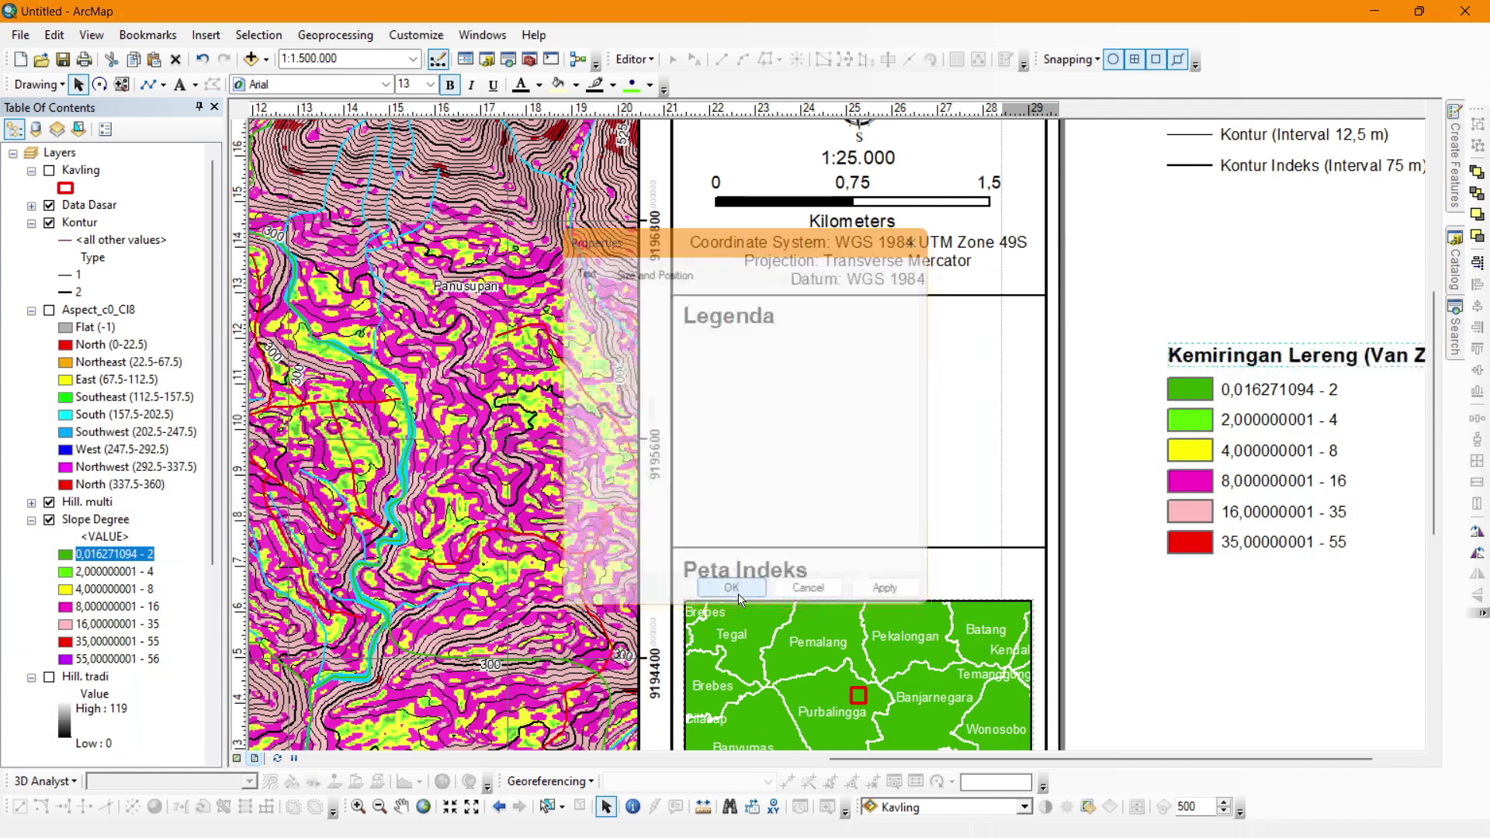
{"action": "left_click", "coordinate": [431, 84]}
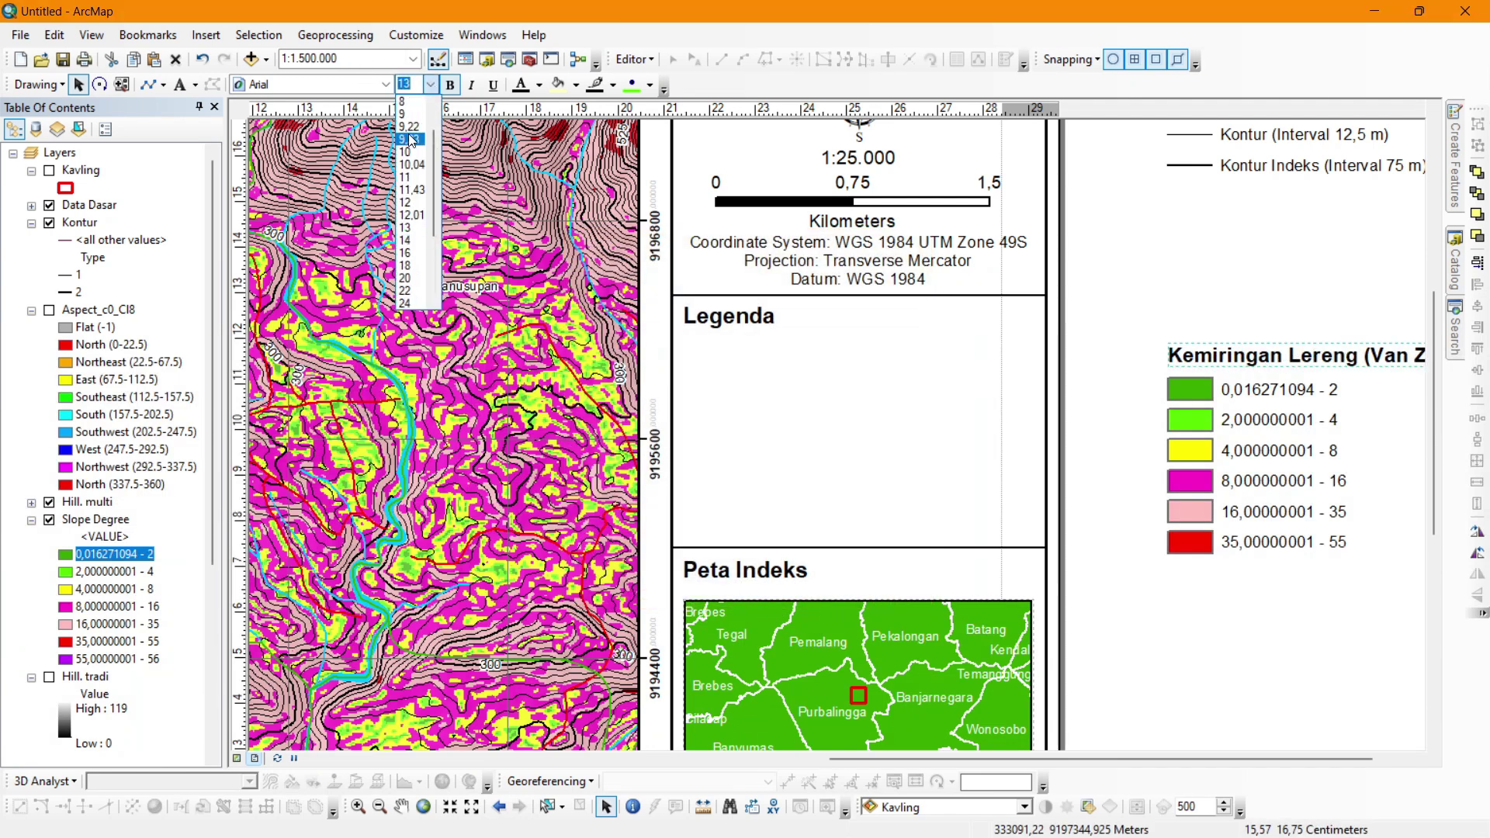
{"action": "left_click", "coordinate": [408, 153]}
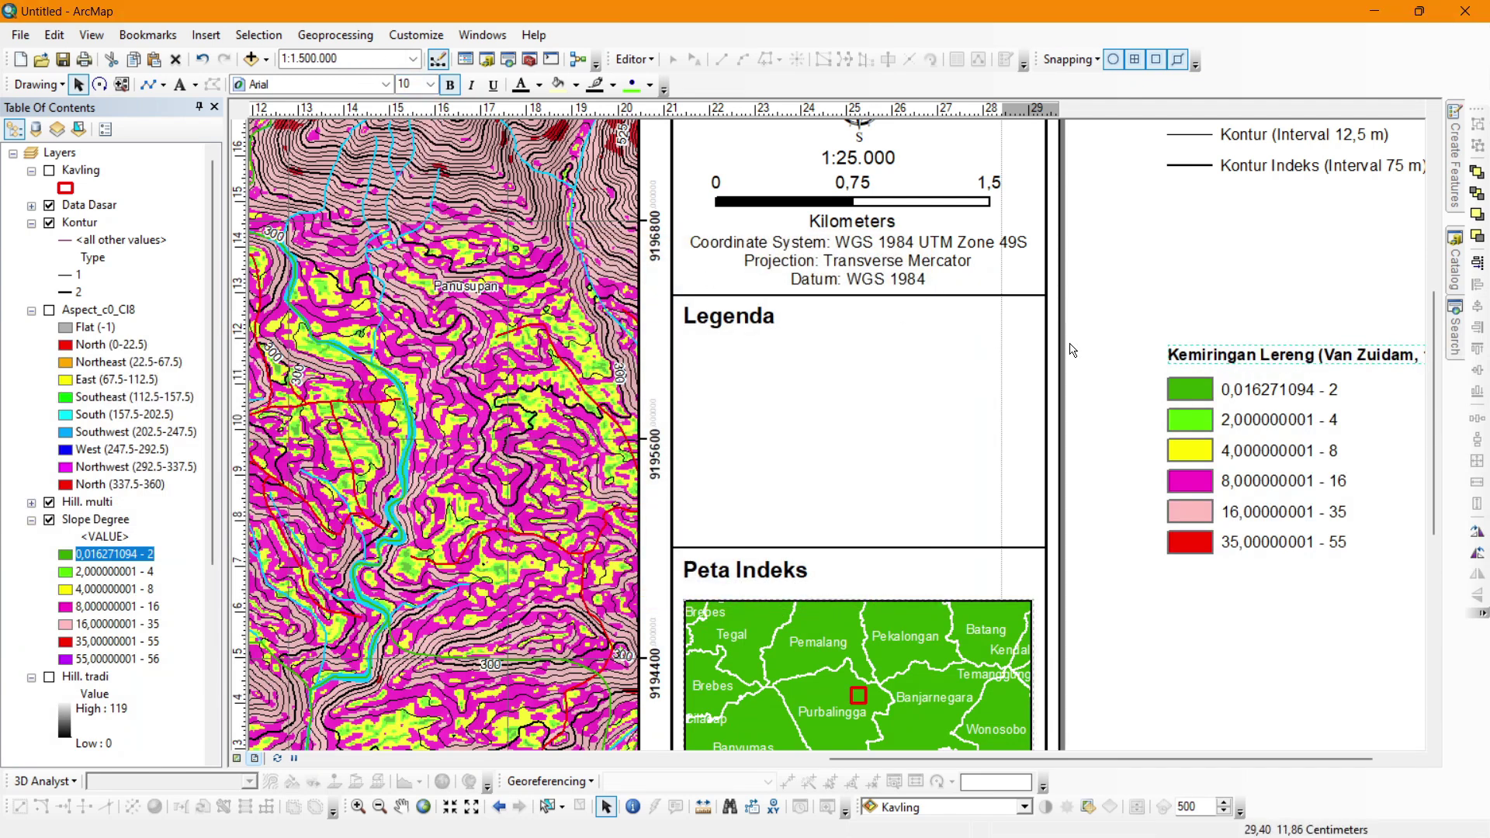
{"action": "scroll", "coordinate": [907, 511], "scroll_direction": "down", "scroll_amount": 1}
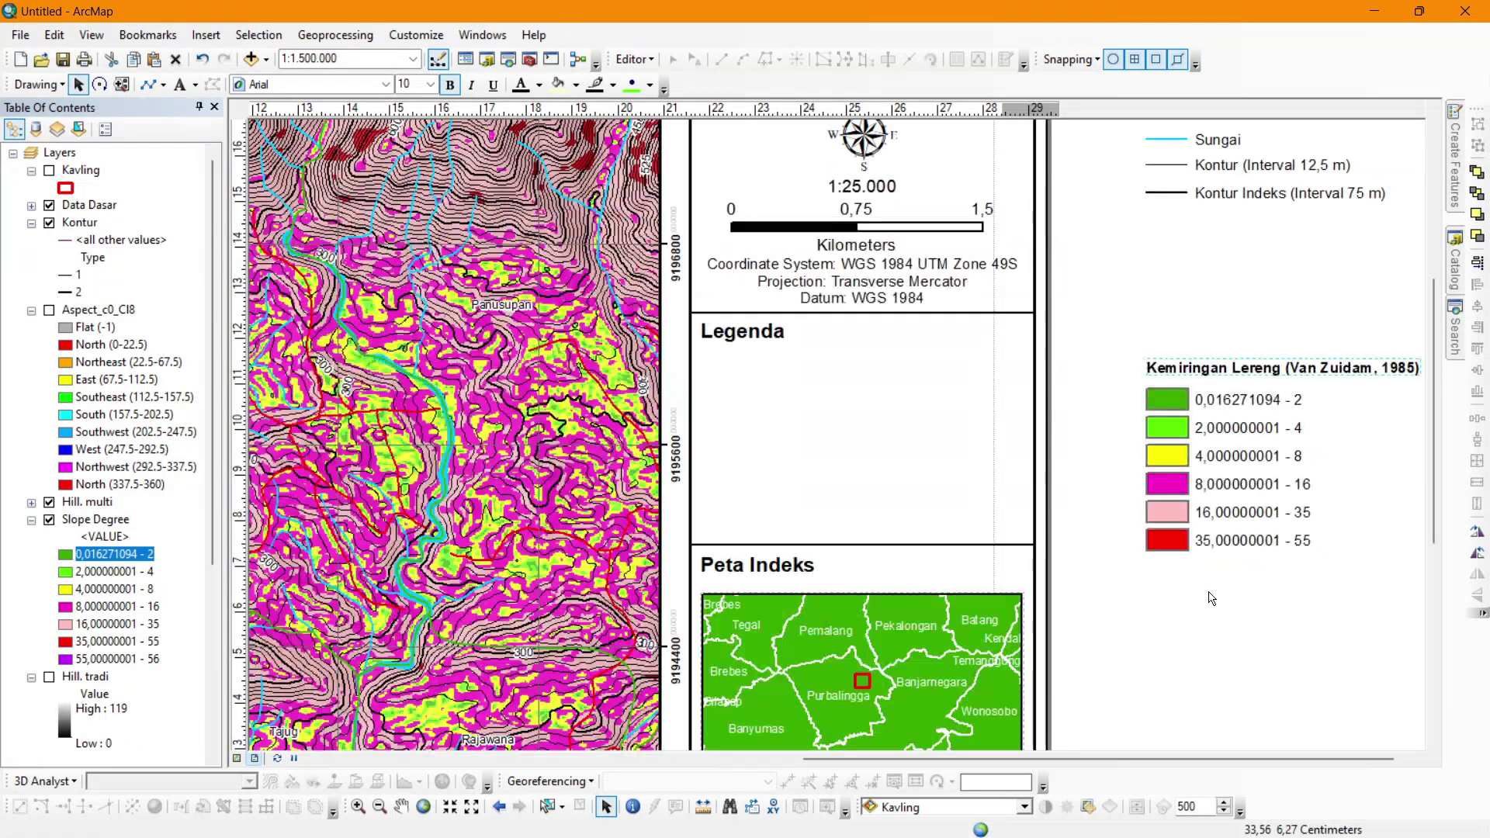
Ungroup the slope legend into separately editable patches and labels.
{"action": "double_click", "coordinate": [1229, 401]}
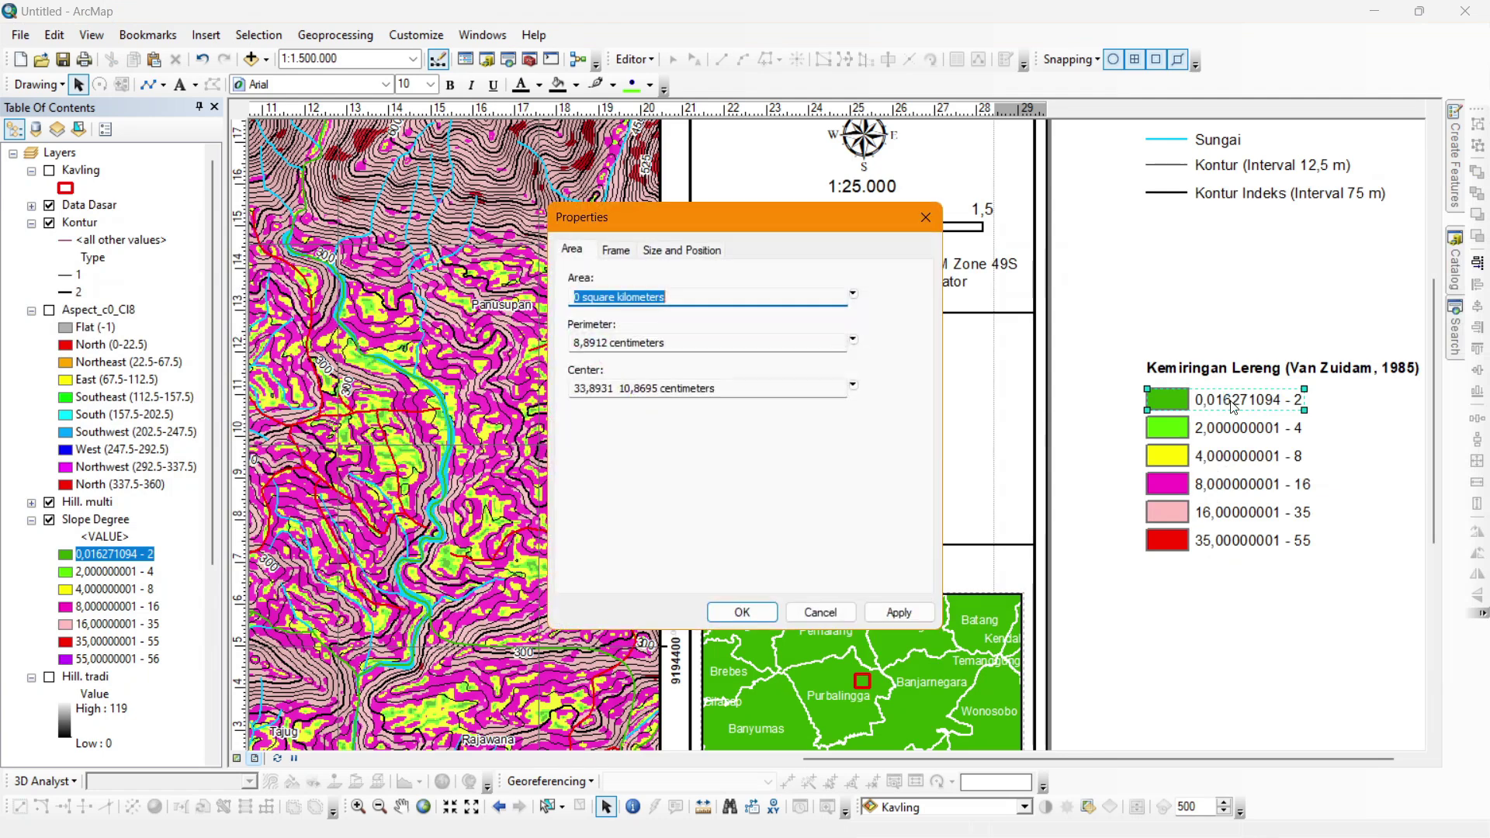
{"action": "left_click", "coordinate": [923, 218]}
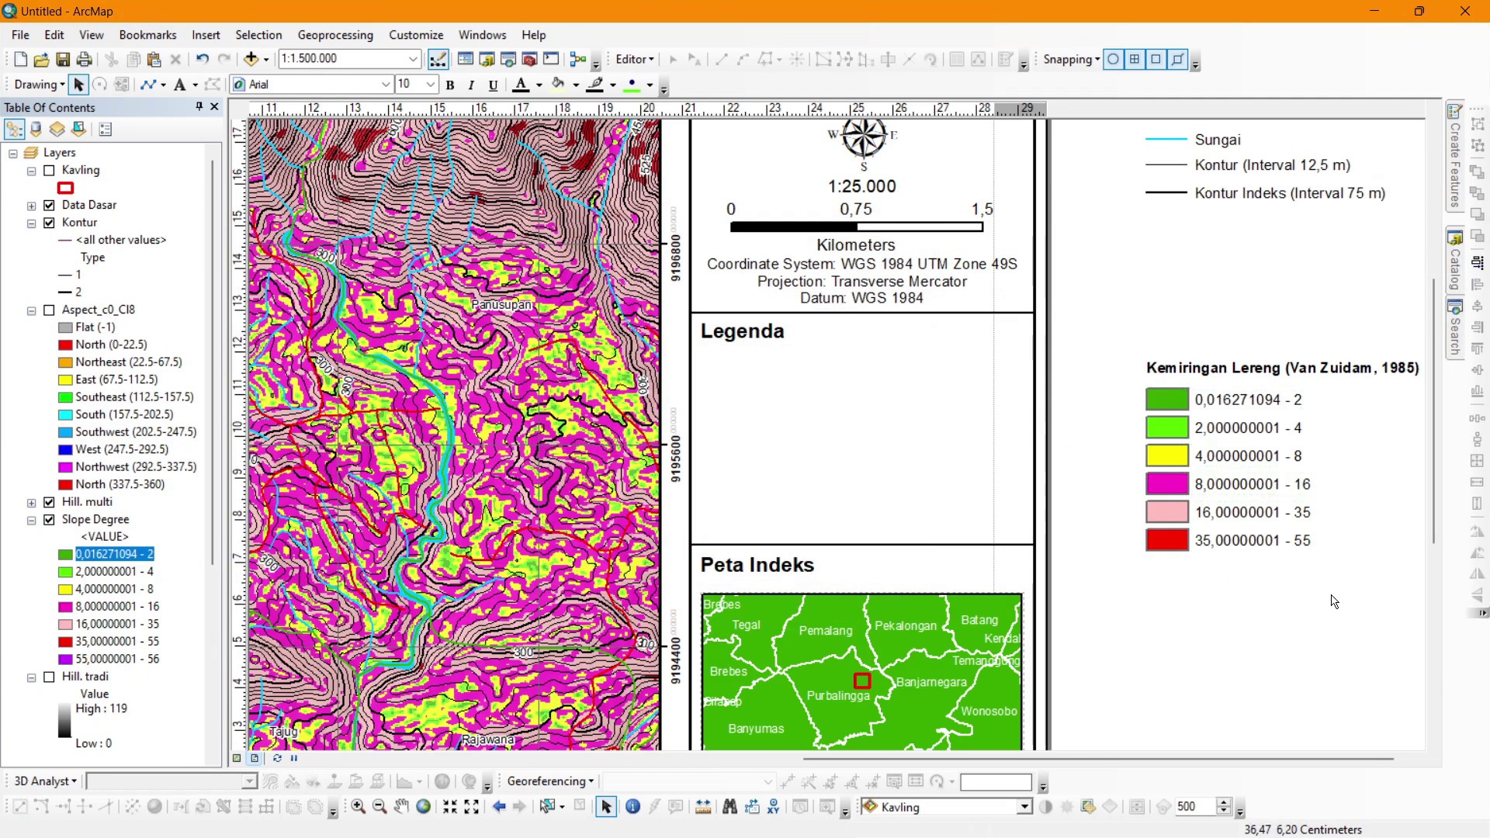
{"action": "left_click_drag", "start_coordinate": [1334, 602], "coordinate": [1108, 390]}
{"action": "right_click", "coordinate": [1192, 400]}
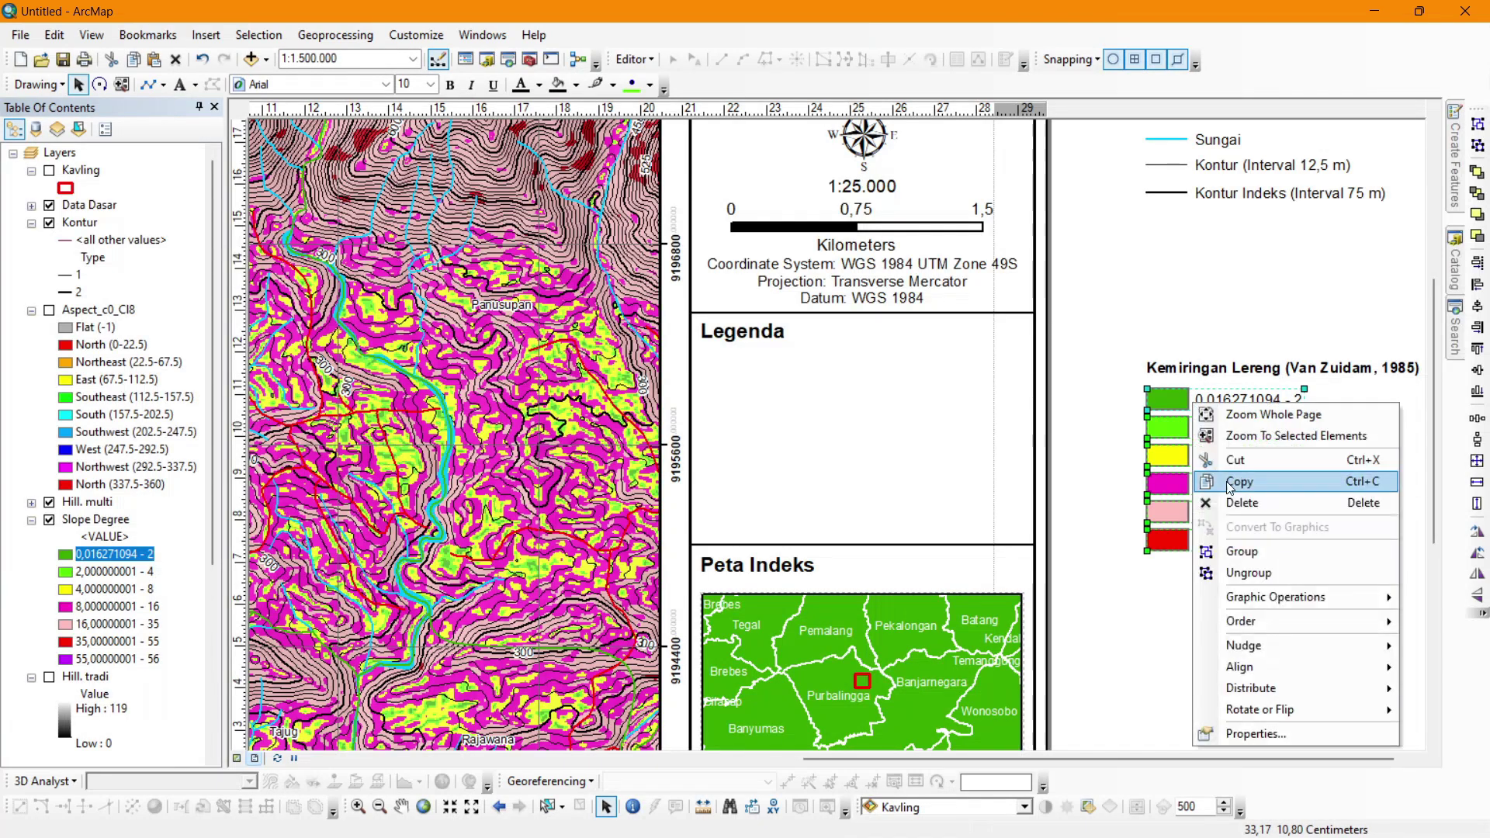
{"action": "left_click", "coordinate": [1235, 573]}
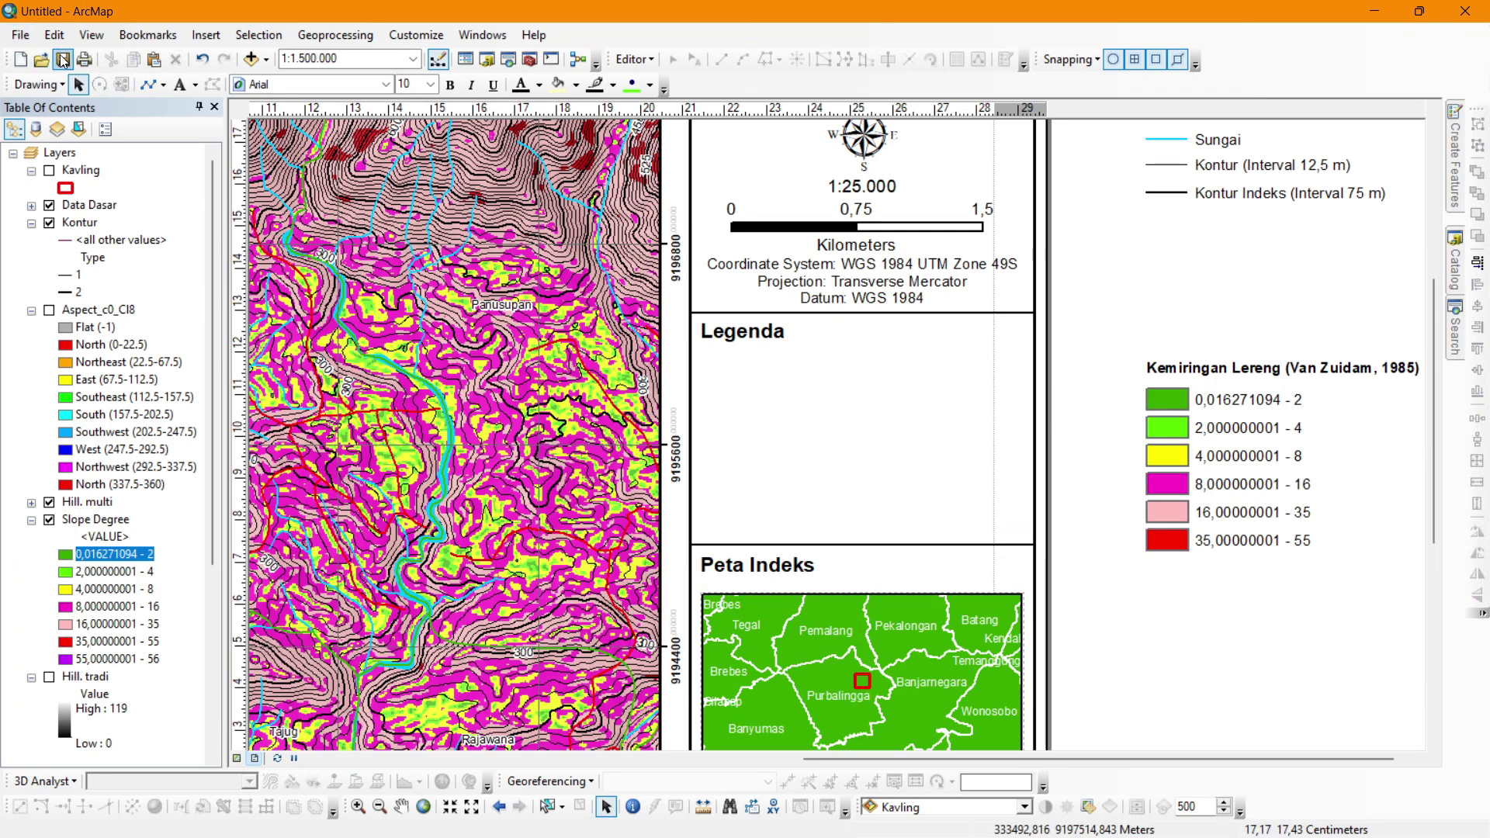
Relabel the first three classes as 0 - 2, 2 - 4 and 4 - 8.
{"action": "double_click", "coordinate": [1215, 404]}
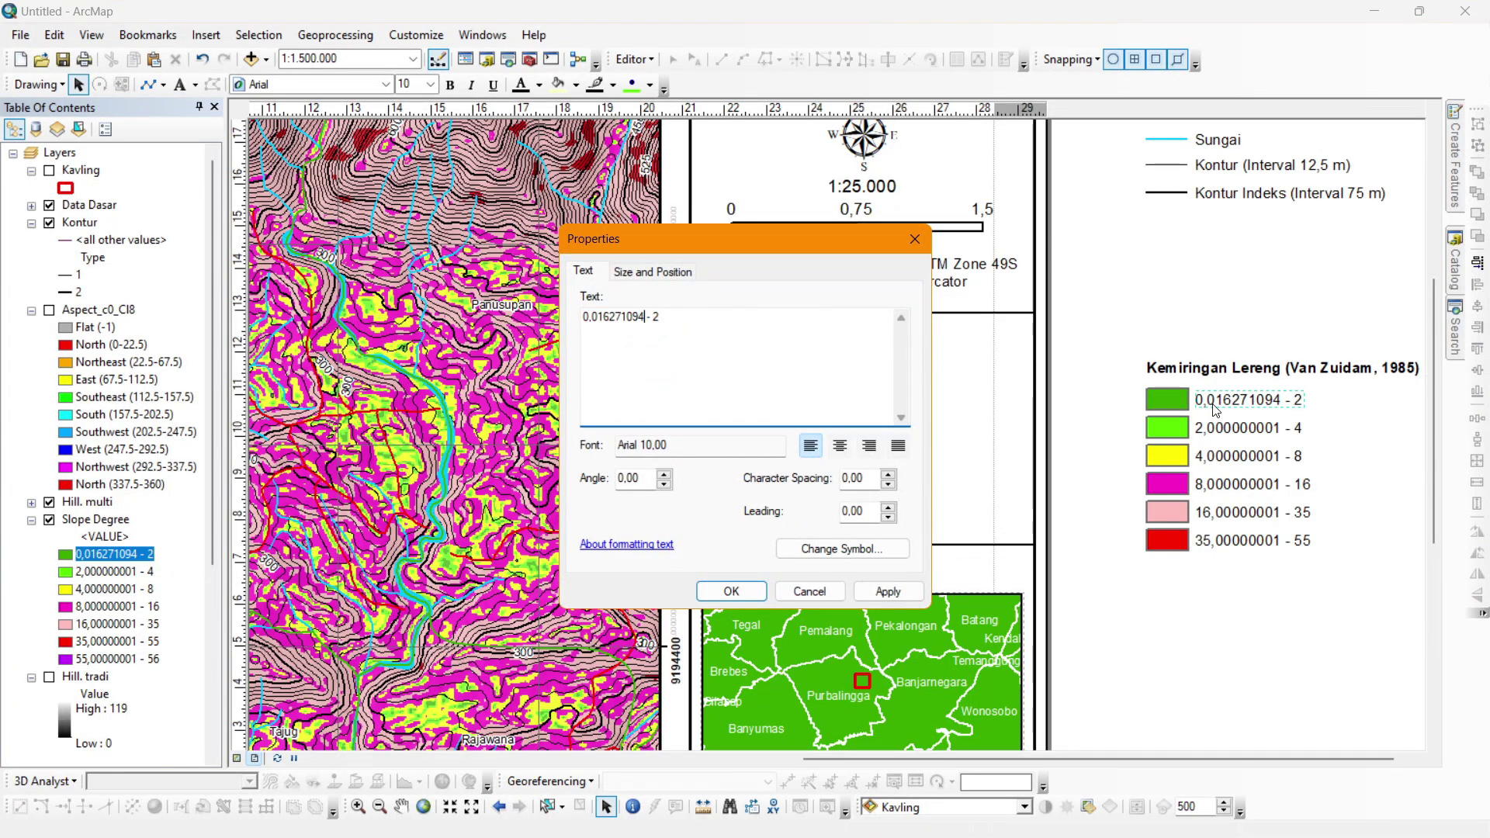
{"action": "key", "text": "shift+Home"}
{"action": "type", "text": "0"}
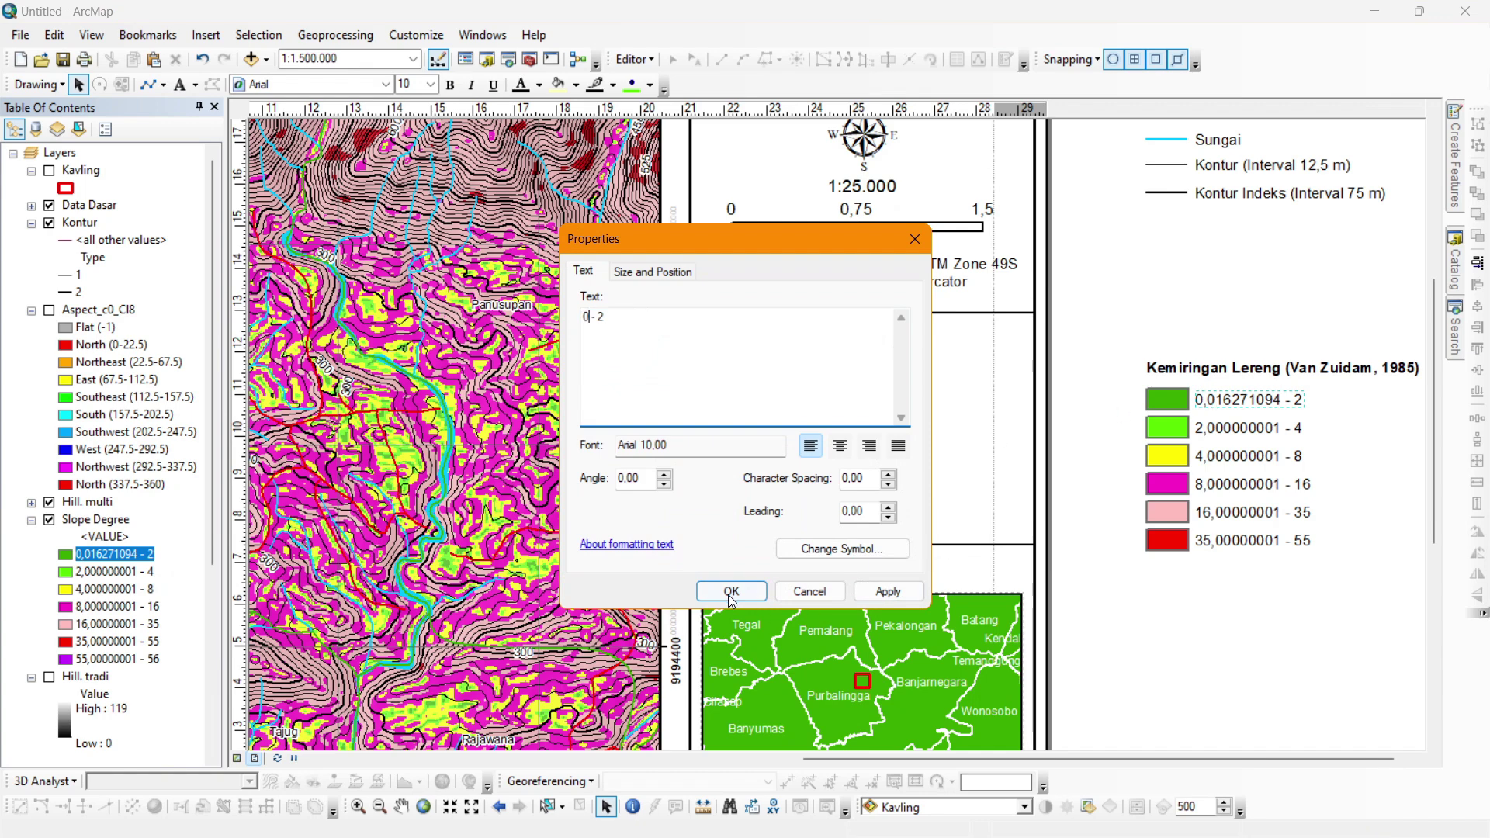
{"action": "left_click", "coordinate": [730, 592]}
{"action": "double_click", "coordinate": [1231, 431]}
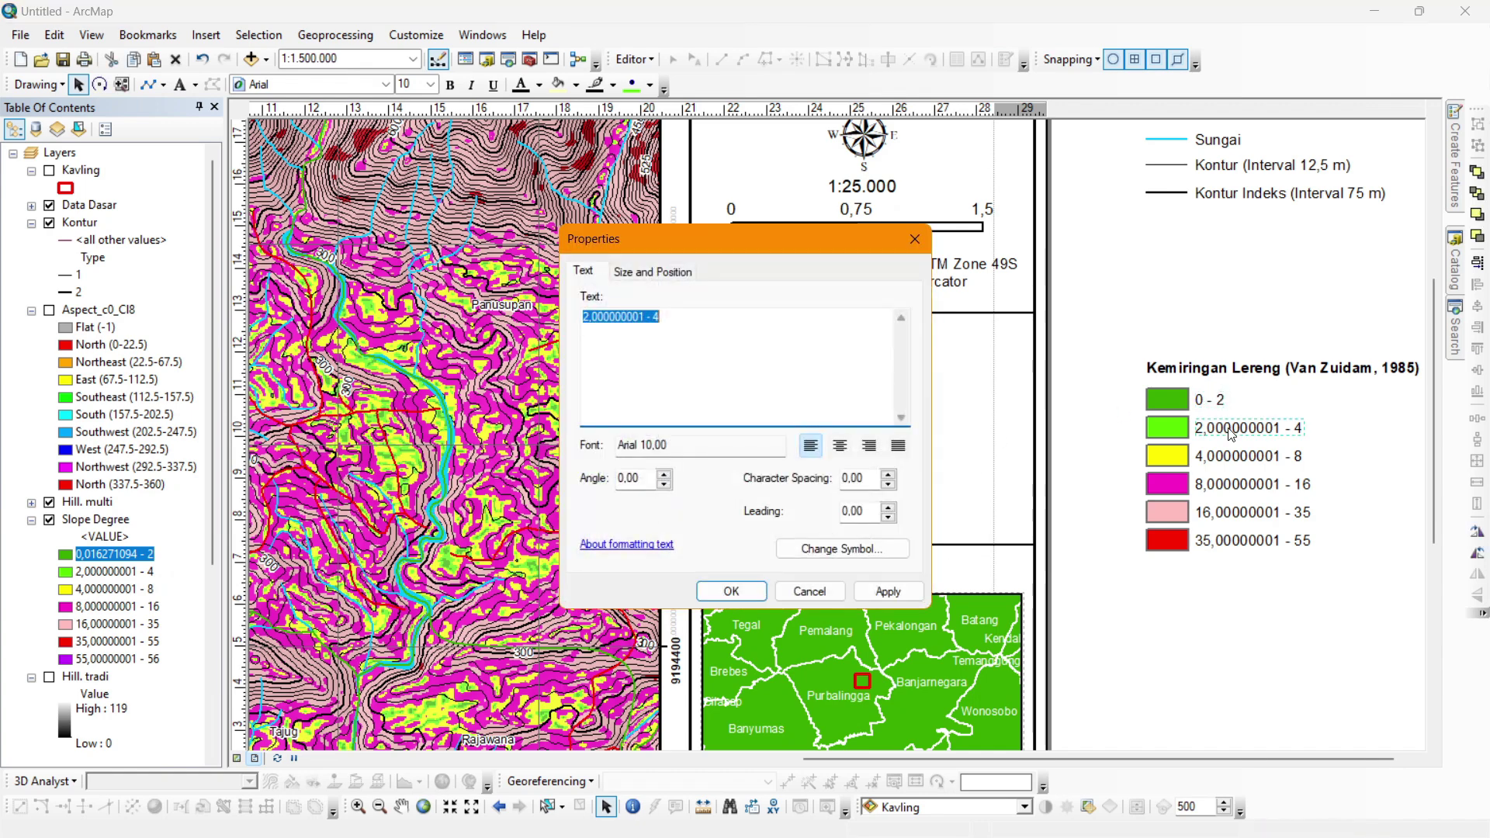
{"action": "key", "text": "Home"}
{"action": "key", "text": "Home"}
{"action": "key", "text": "ctrl+shift+Right"}
{"action": "type", "text": "2"}
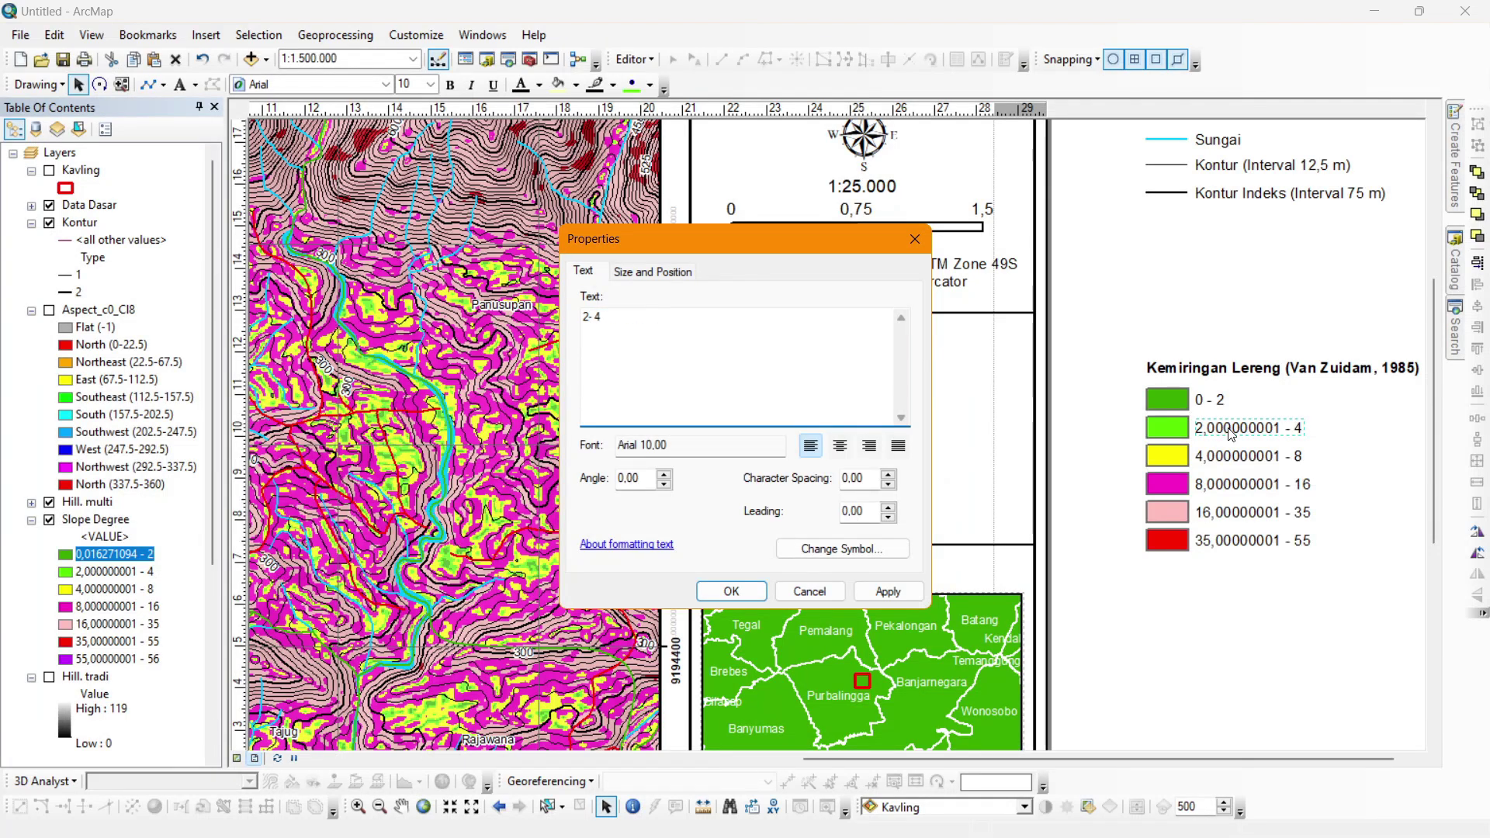
{"action": "left_click", "coordinate": [749, 593]}
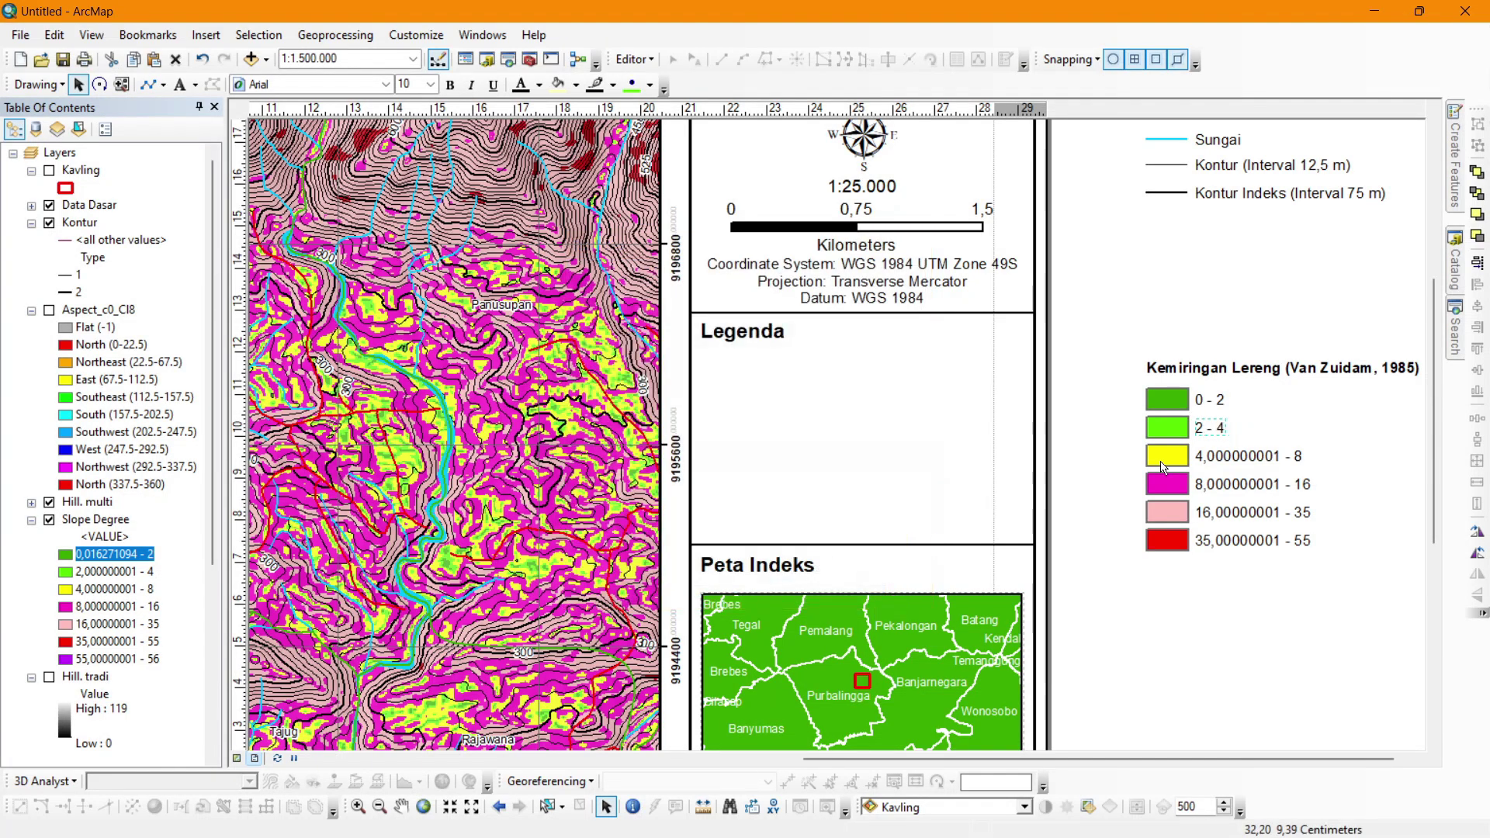
{"action": "double_click", "coordinate": [1221, 467]}
{"action": "key", "text": "Home"}
{"action": "key", "text": "Right"}
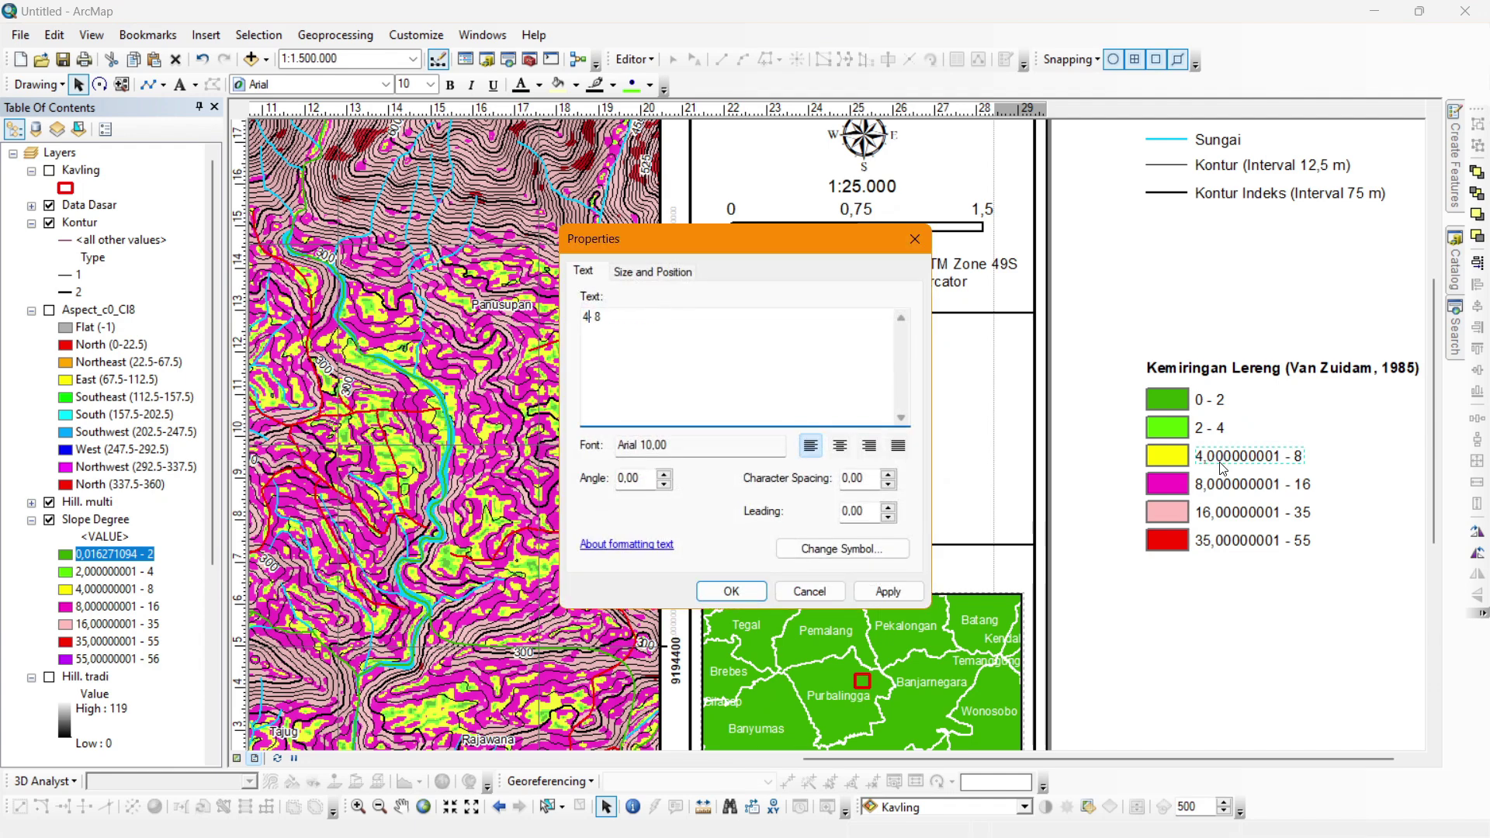
{"action": "left_click", "coordinate": [733, 591]}
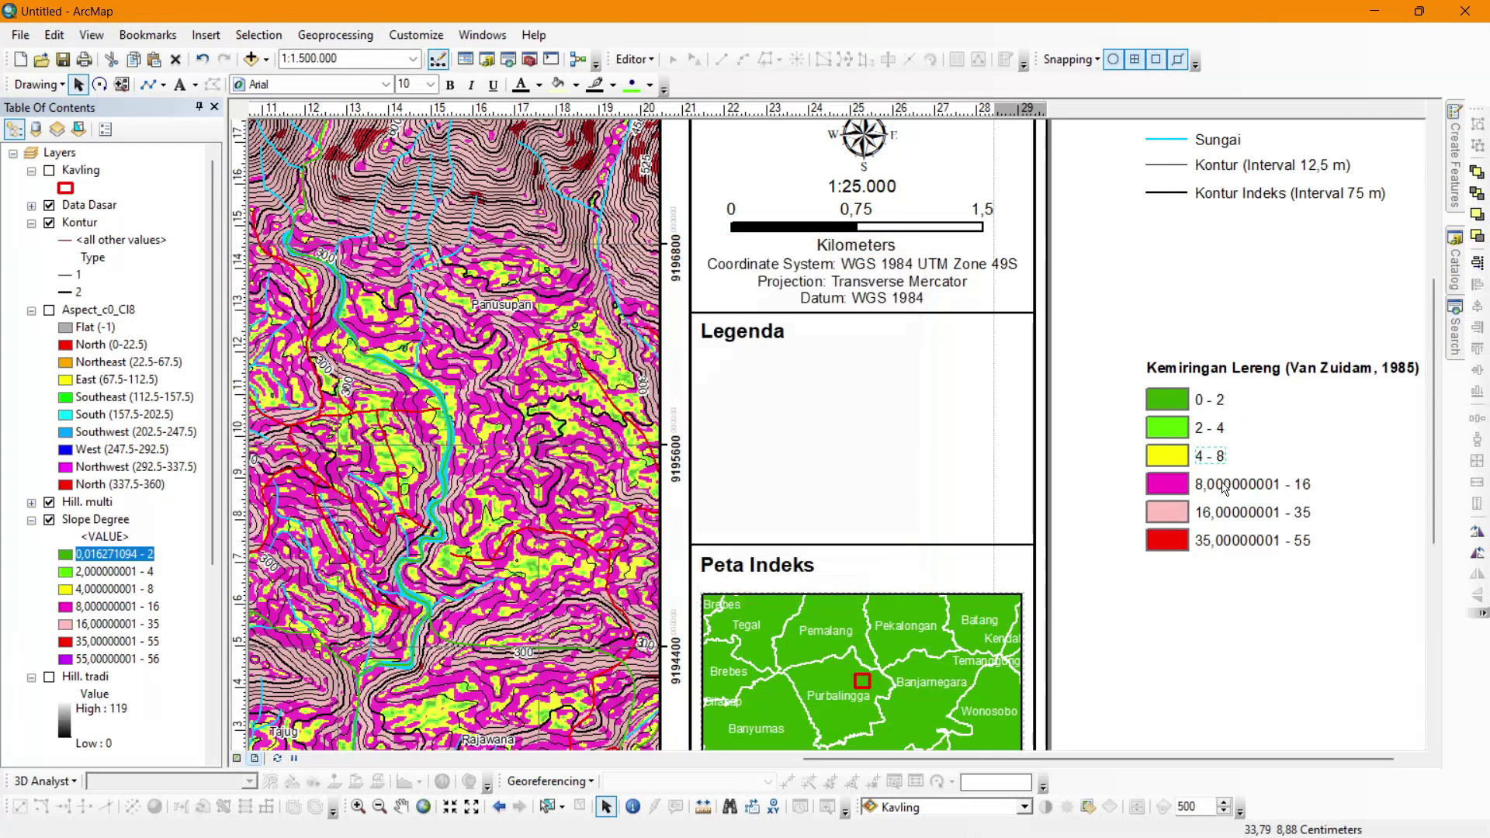
Relabel the remaining classes as 8 - 16, 16 - 35 and 35 - 55.
{"action": "double_click", "coordinate": [1226, 484]}
{"action": "key", "text": "Home"}
{"action": "key", "text": "BackSpace"}
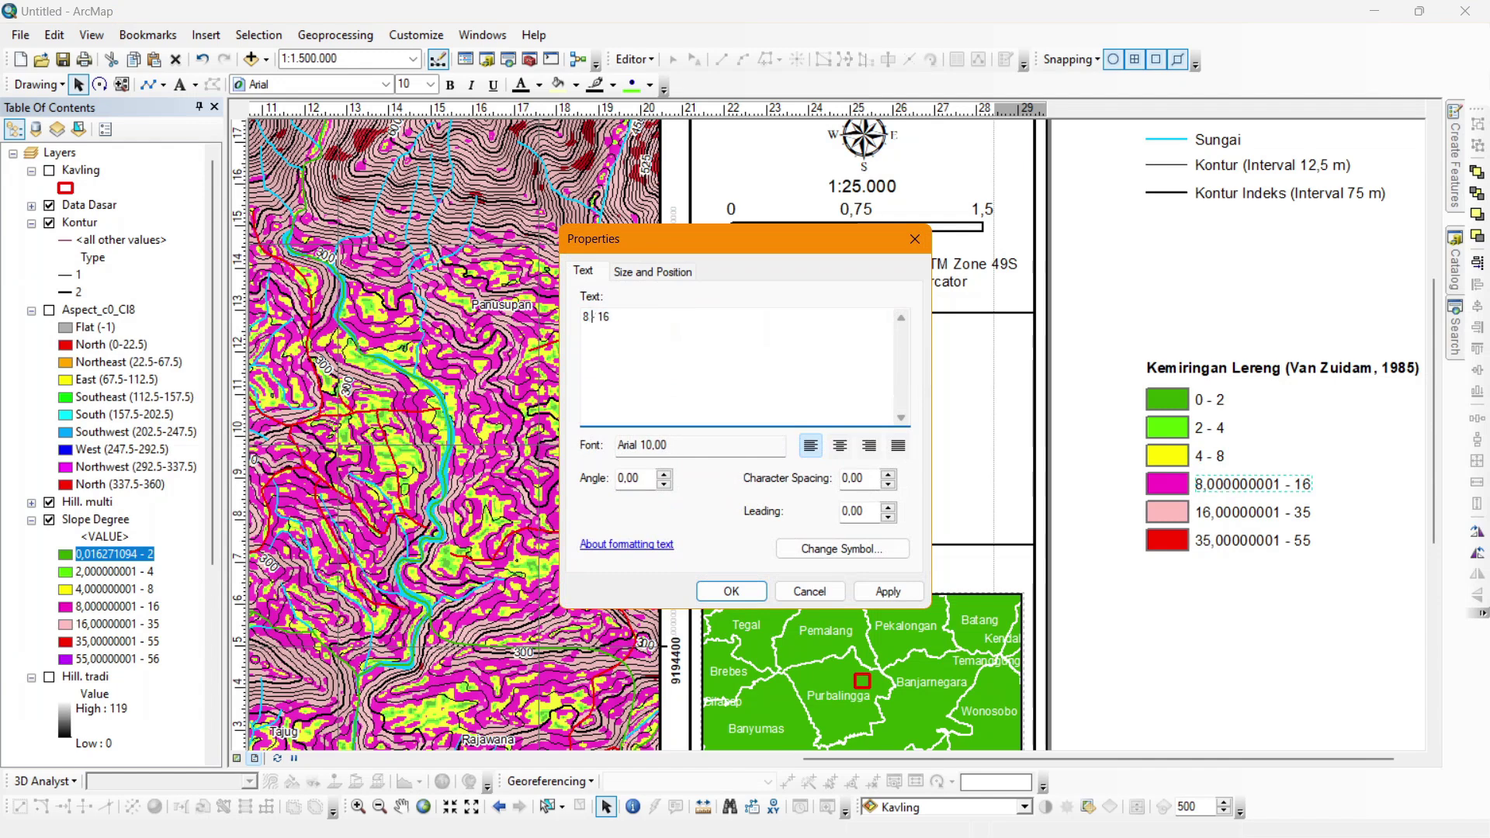
{"action": "left_click", "coordinate": [731, 591]}
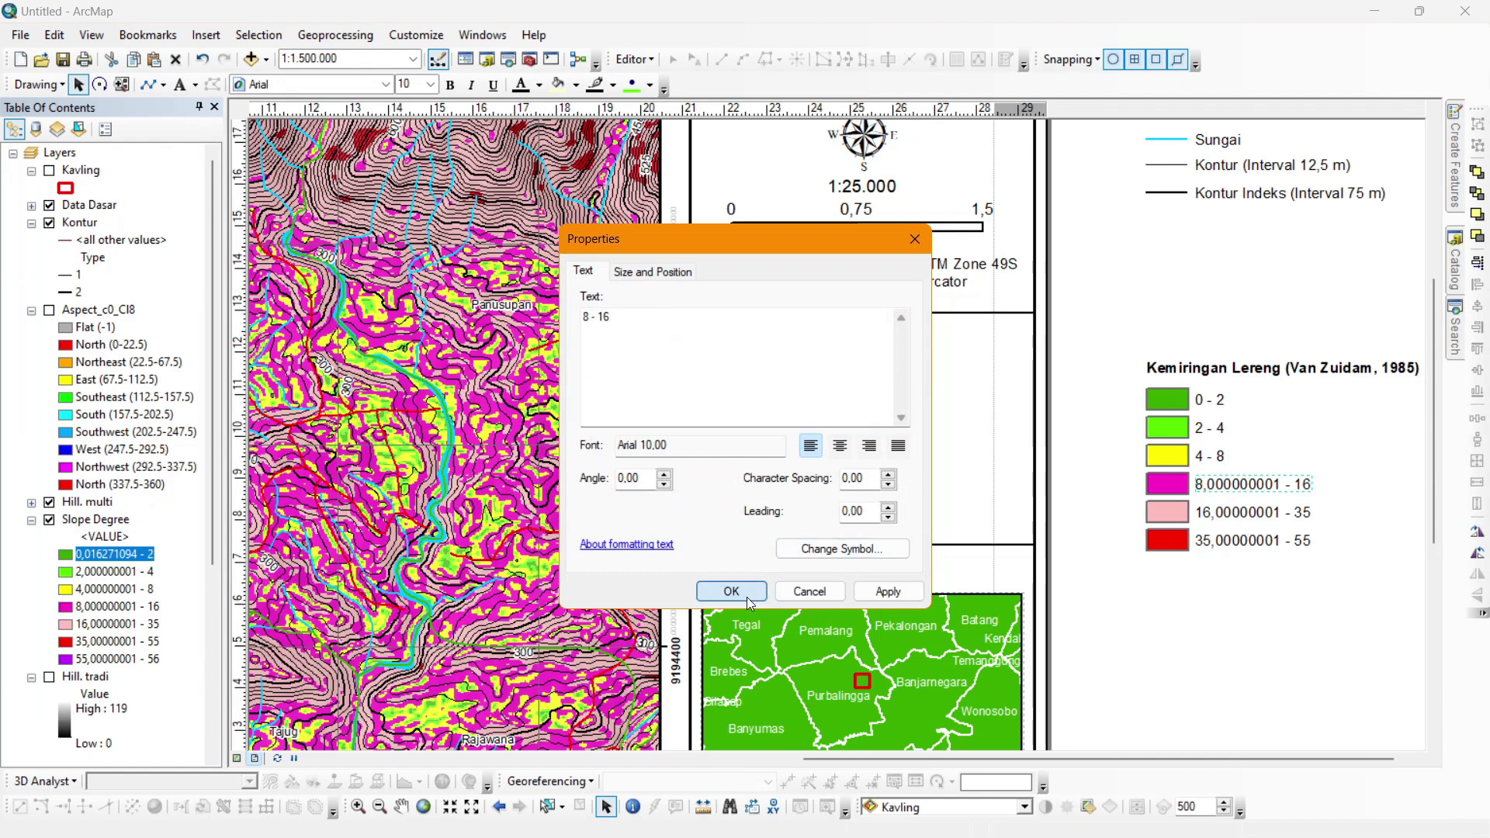
{"action": "double_click", "coordinate": [1215, 513]}
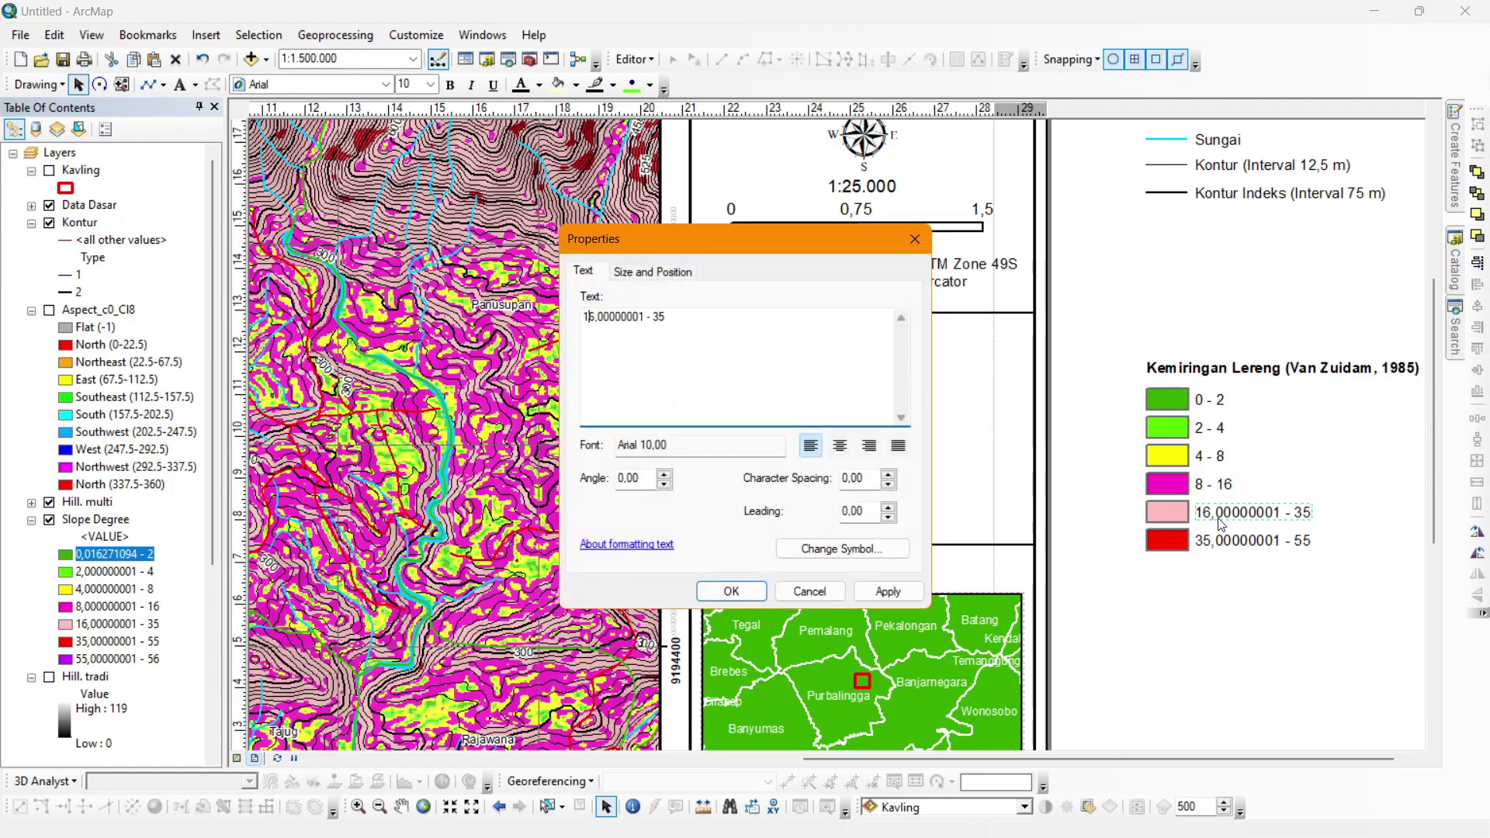
{"action": "left_click_drag", "start_coordinate": [594, 317], "coordinate": [650, 317]}
{"action": "key", "text": "BackSpace"}
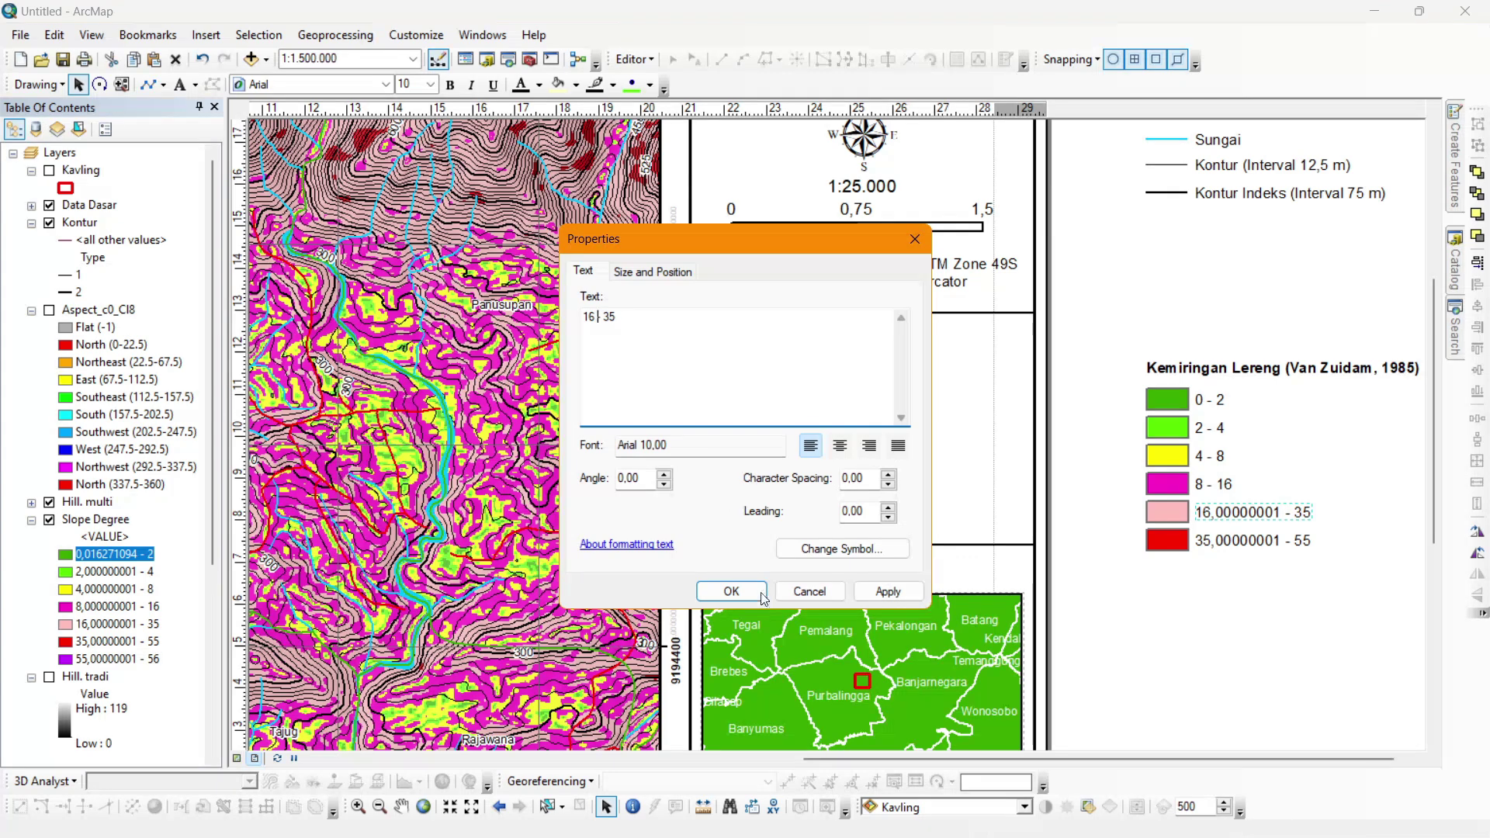
{"action": "left_click", "coordinate": [730, 591]}
{"action": "double_click", "coordinate": [1213, 541]}
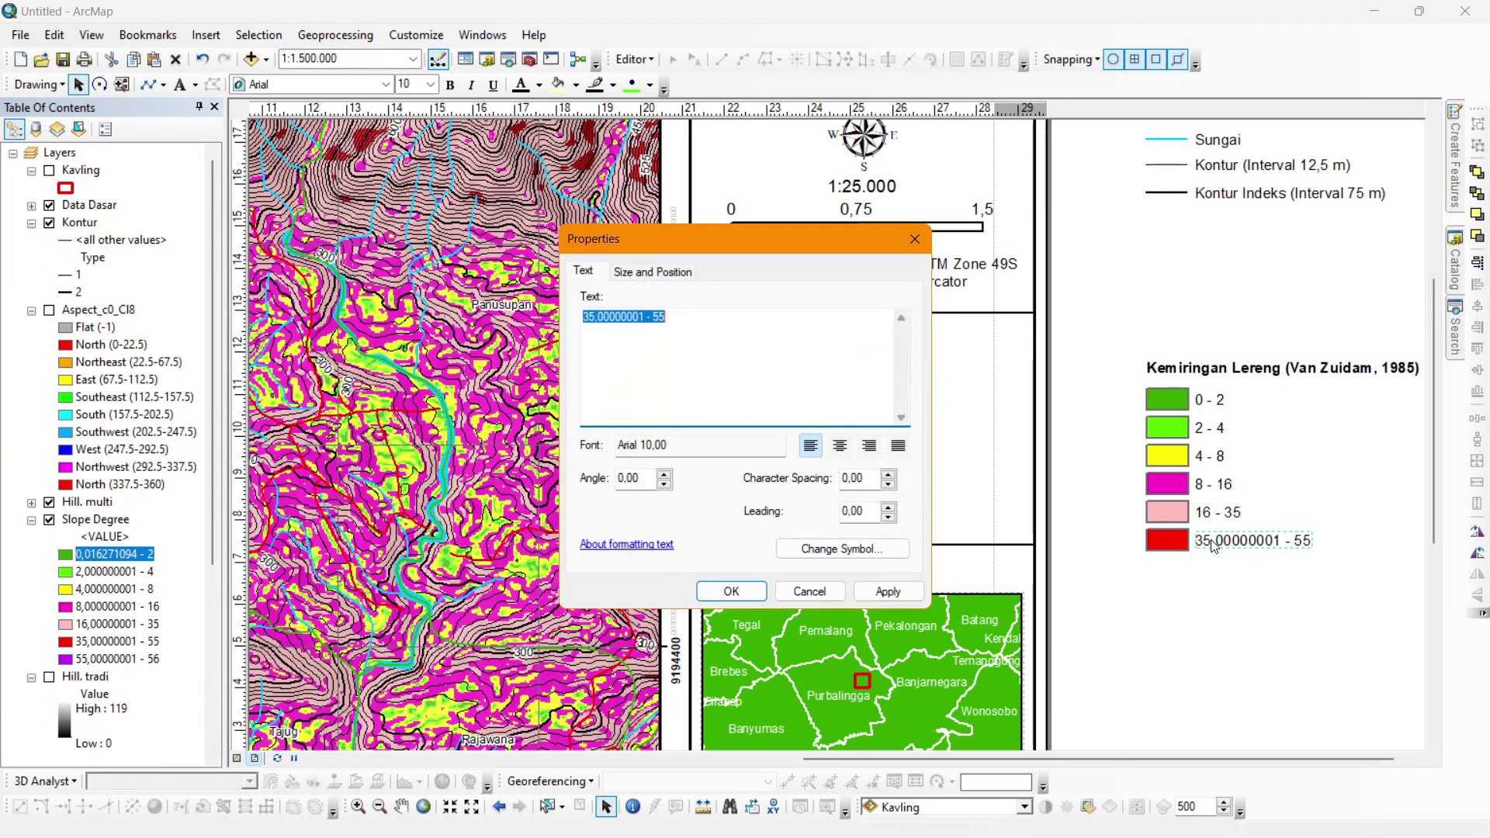
{"action": "left_click_drag", "start_coordinate": [594, 316], "coordinate": [649, 316]}
{"action": "key", "text": "BackSpace"}
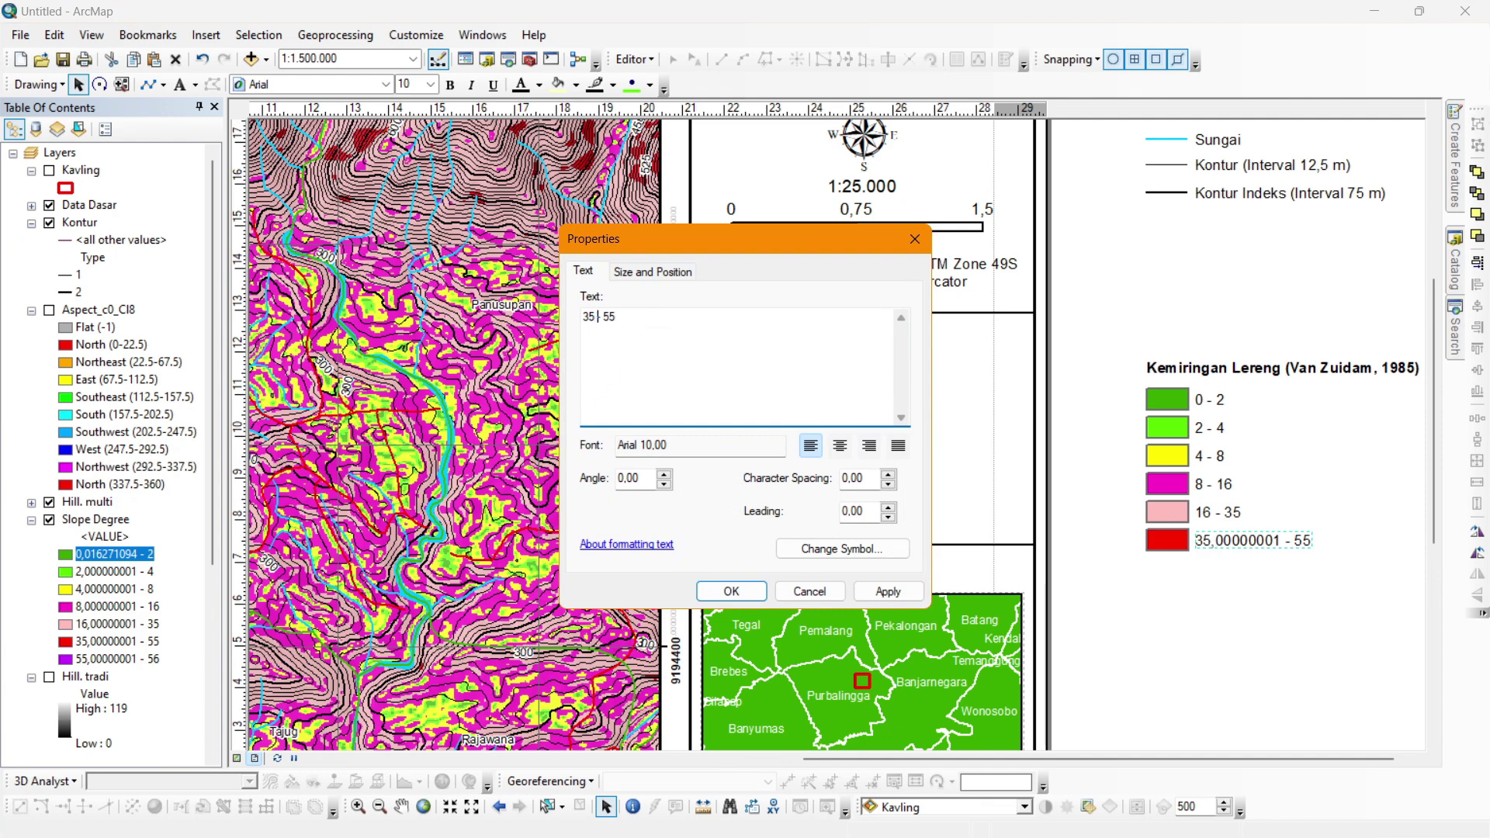
{"action": "left_click", "coordinate": [737, 592]}
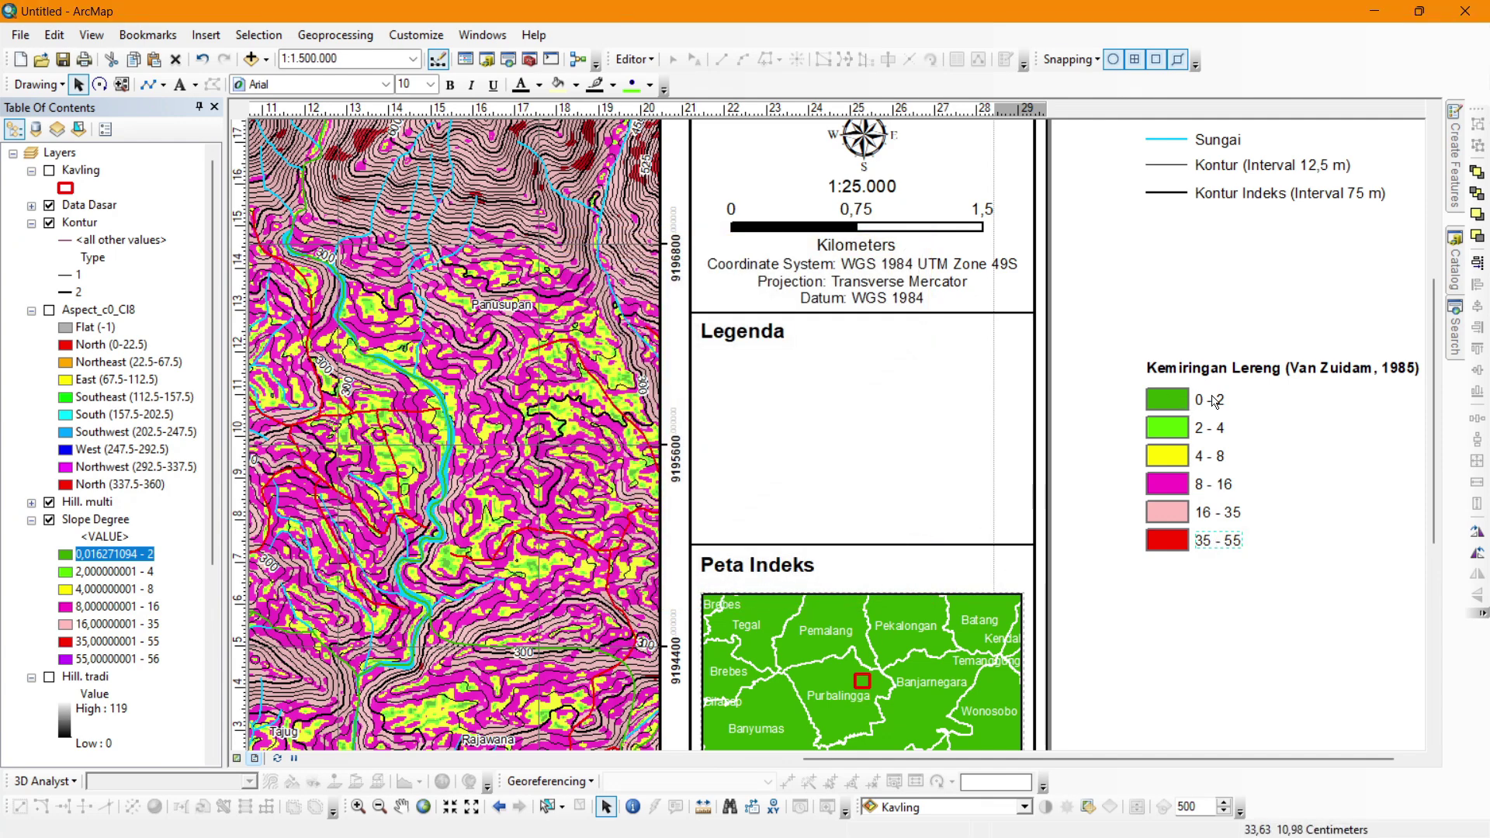
Insert a % sign after Lereng in the legend title.
{"action": "double_click", "coordinate": [1248, 379]}
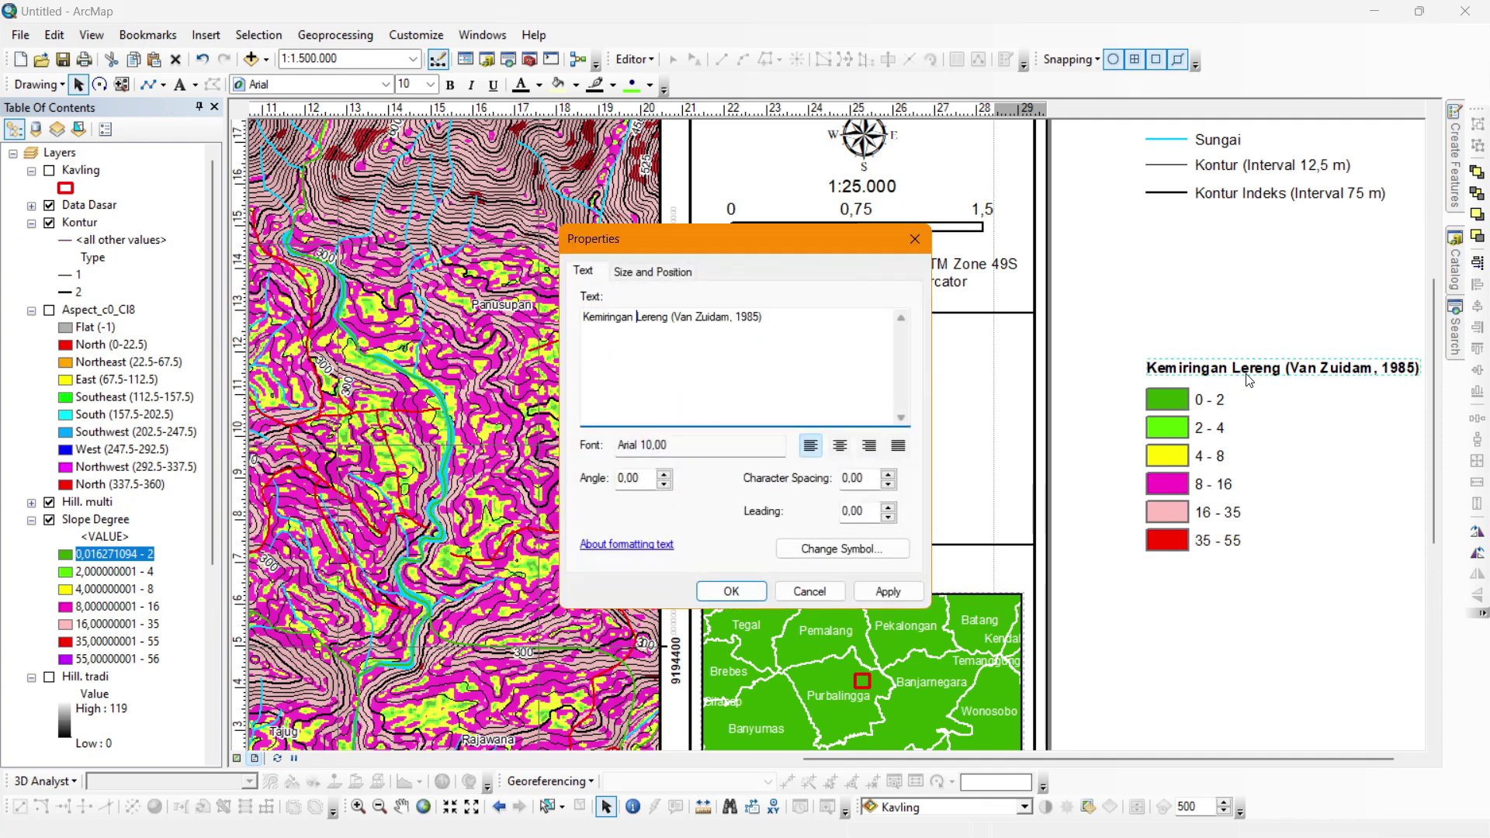
{"action": "left_click", "coordinate": [672, 316]}
{"action": "type", "text": "%"}
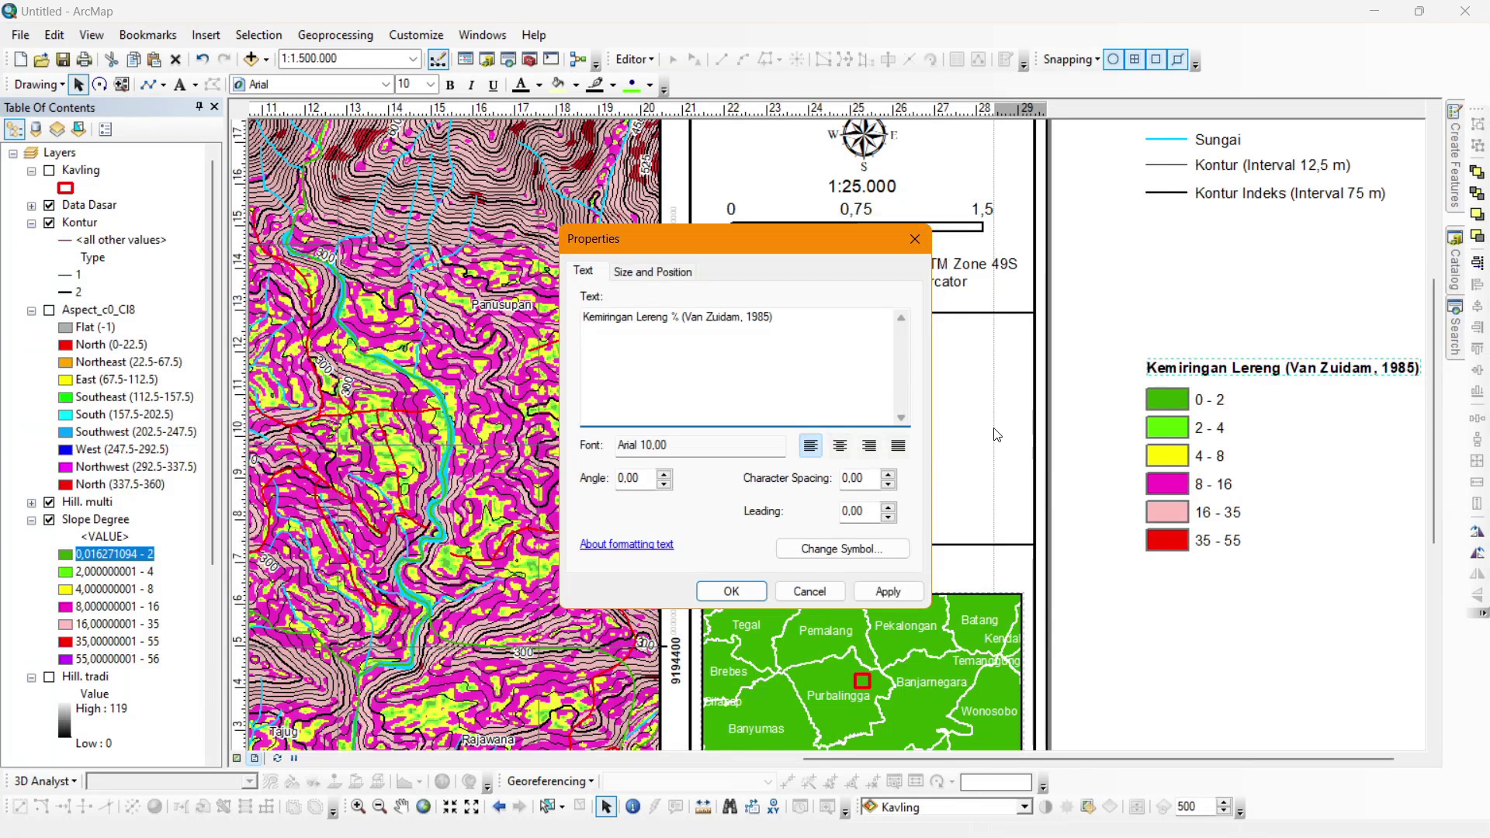
{"action": "left_click", "coordinate": [731, 591]}
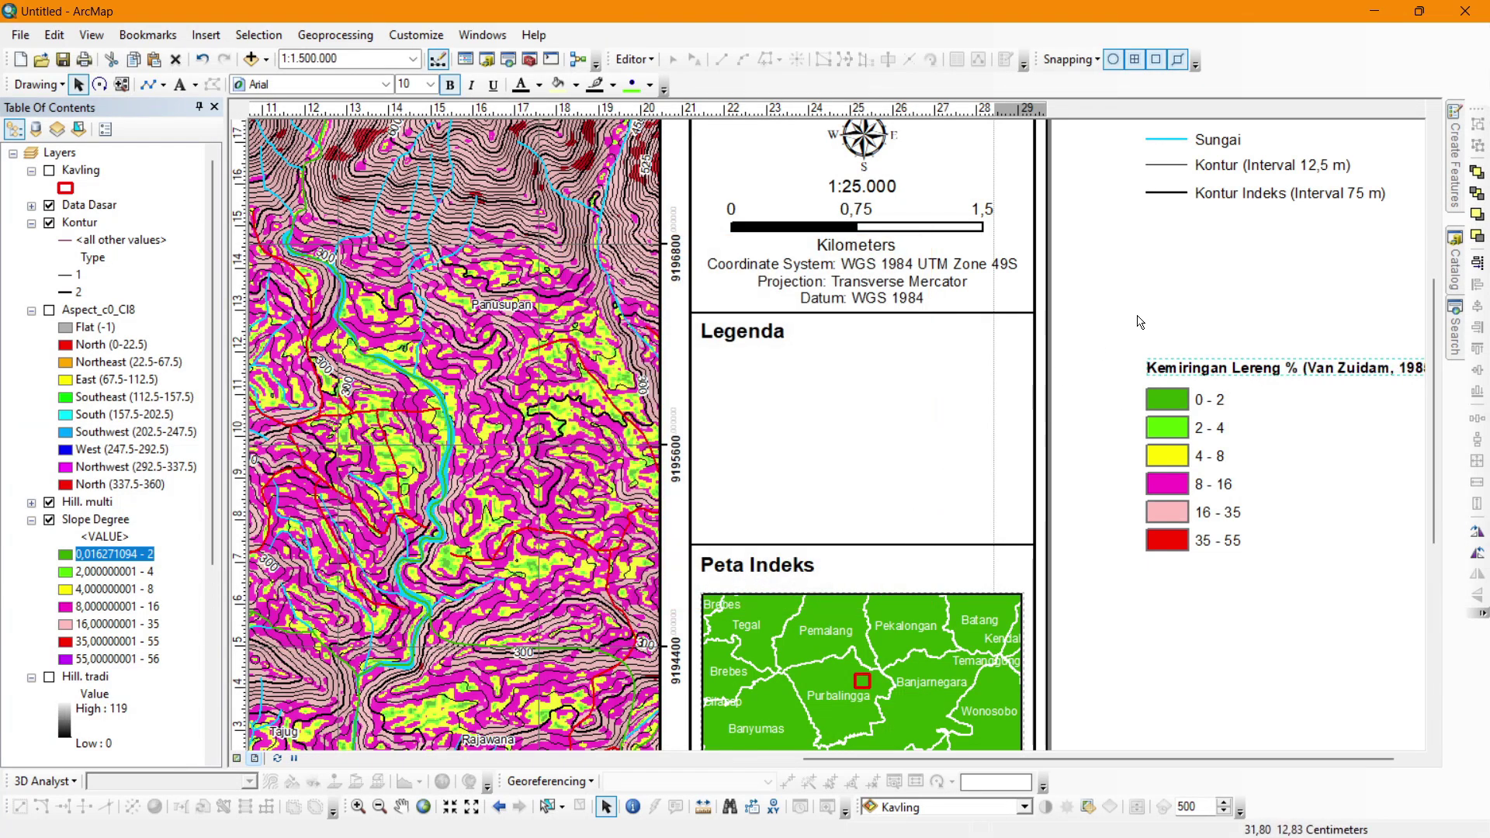
Group the Kemiringan Lereng legend pieces and move them under the Legenda heading.
{"action": "left_click_drag", "start_coordinate": [1111, 332], "coordinate": [1238, 442]}
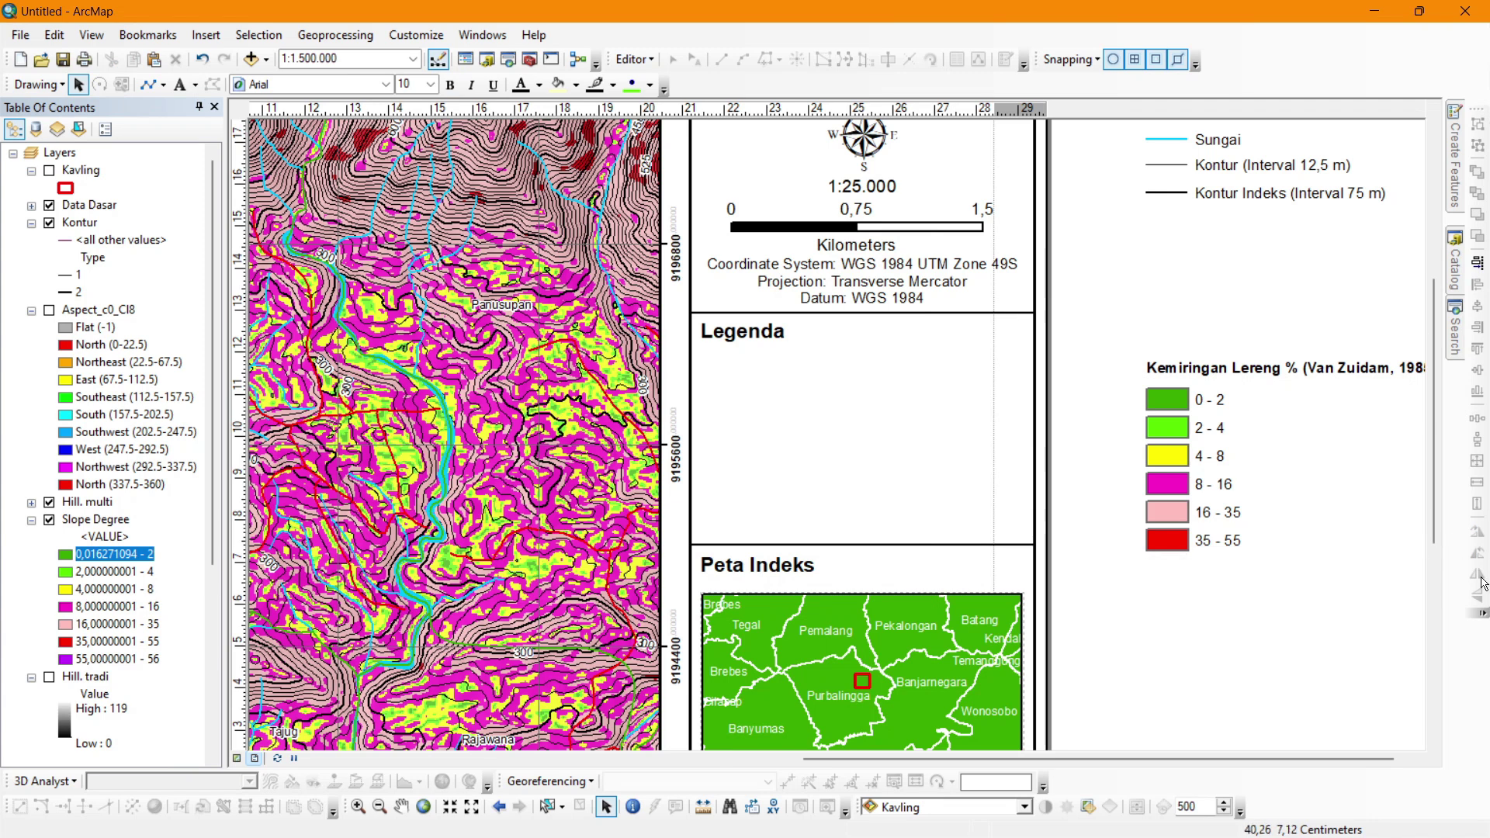
{"action": "left_click_drag", "start_coordinate": [1427, 605], "coordinate": [1110, 332]}
{"action": "right_click", "coordinate": [1197, 371]}
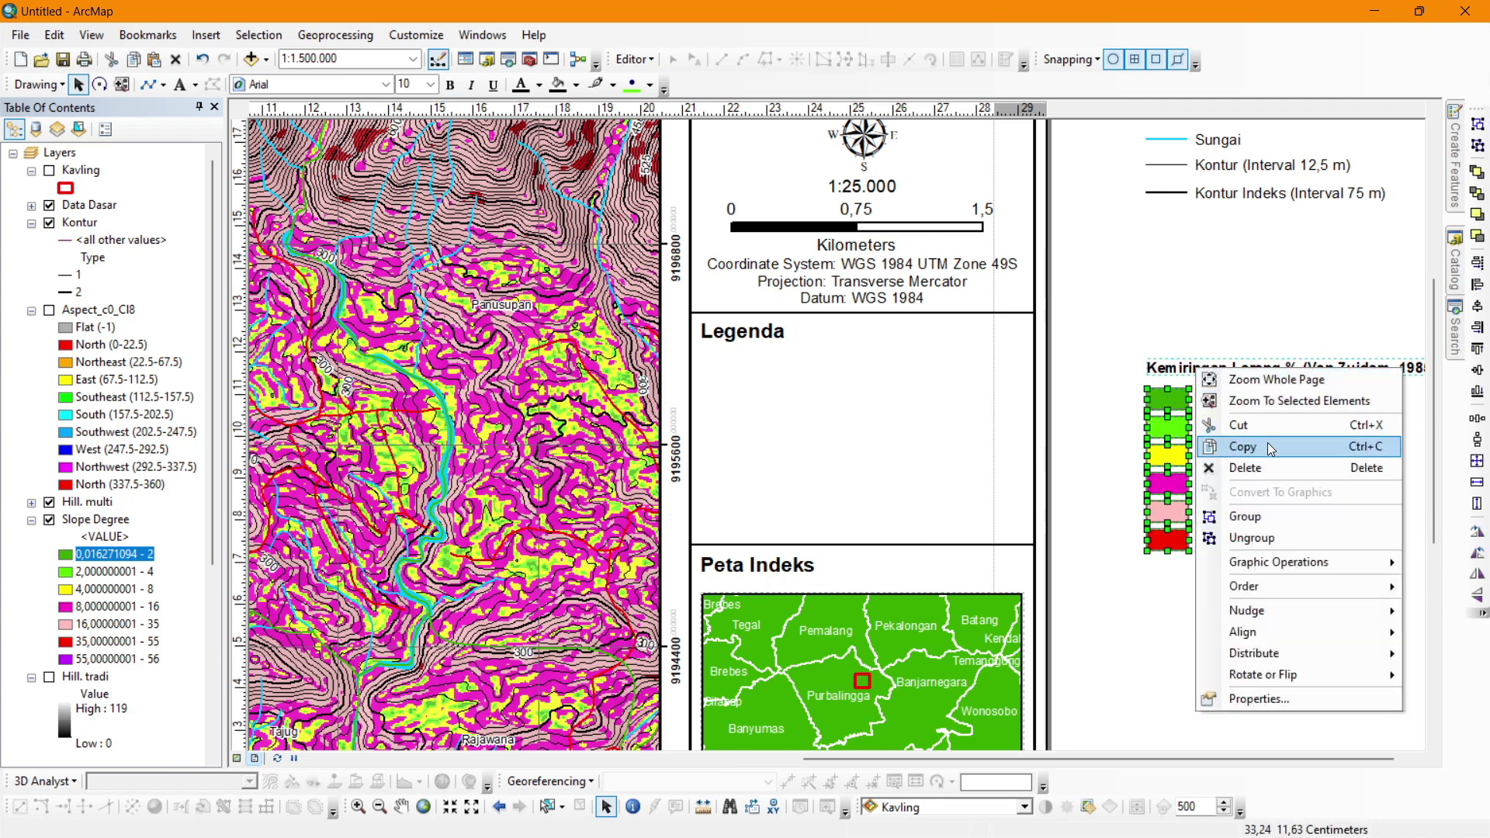
{"action": "left_click", "coordinate": [1245, 516]}
{"action": "left_click", "coordinate": [1226, 383]}
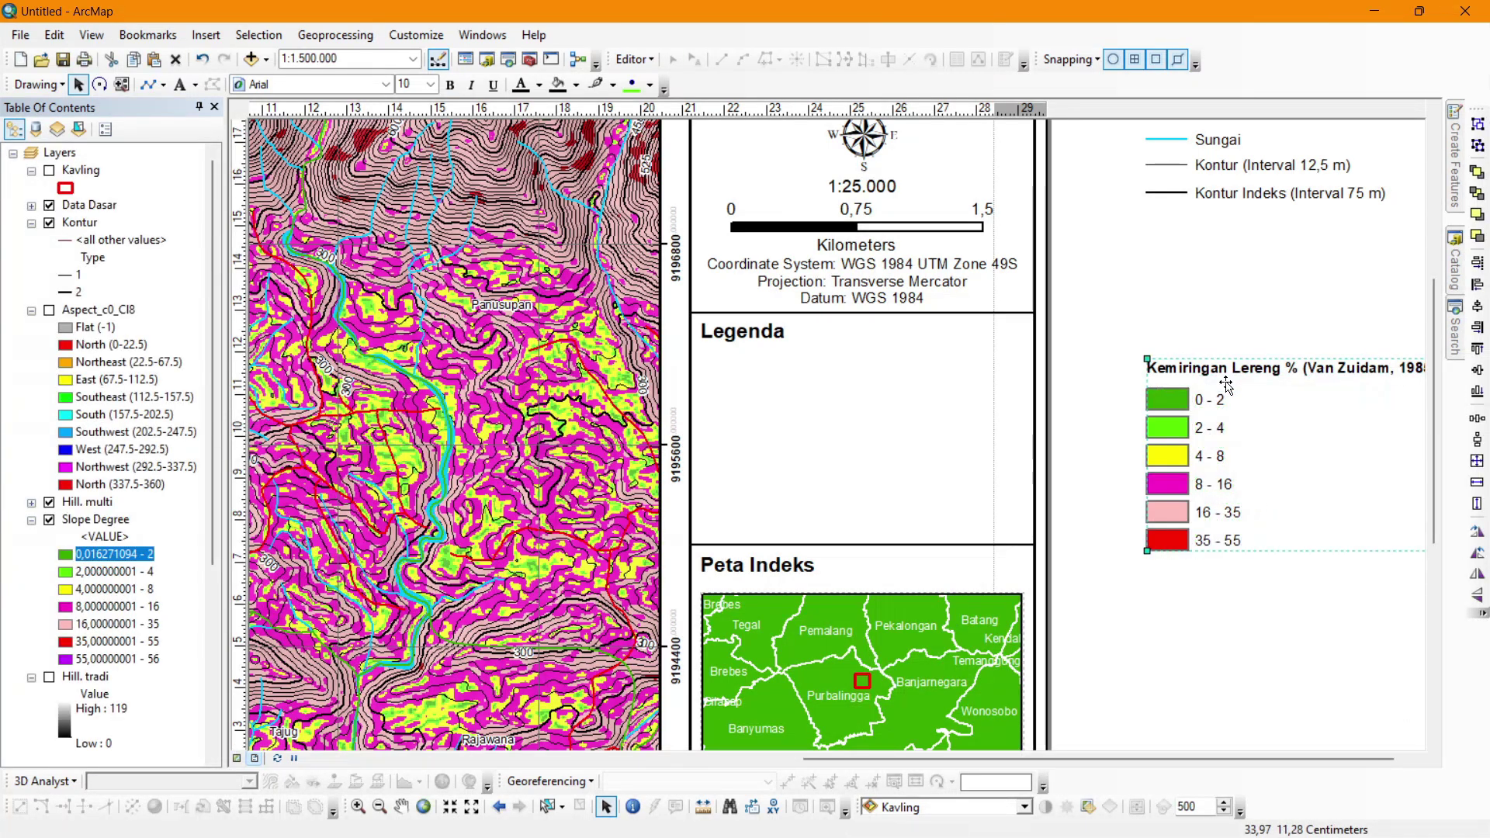
{"action": "left_click_drag", "start_coordinate": [1226, 383], "coordinate": [791, 361]}
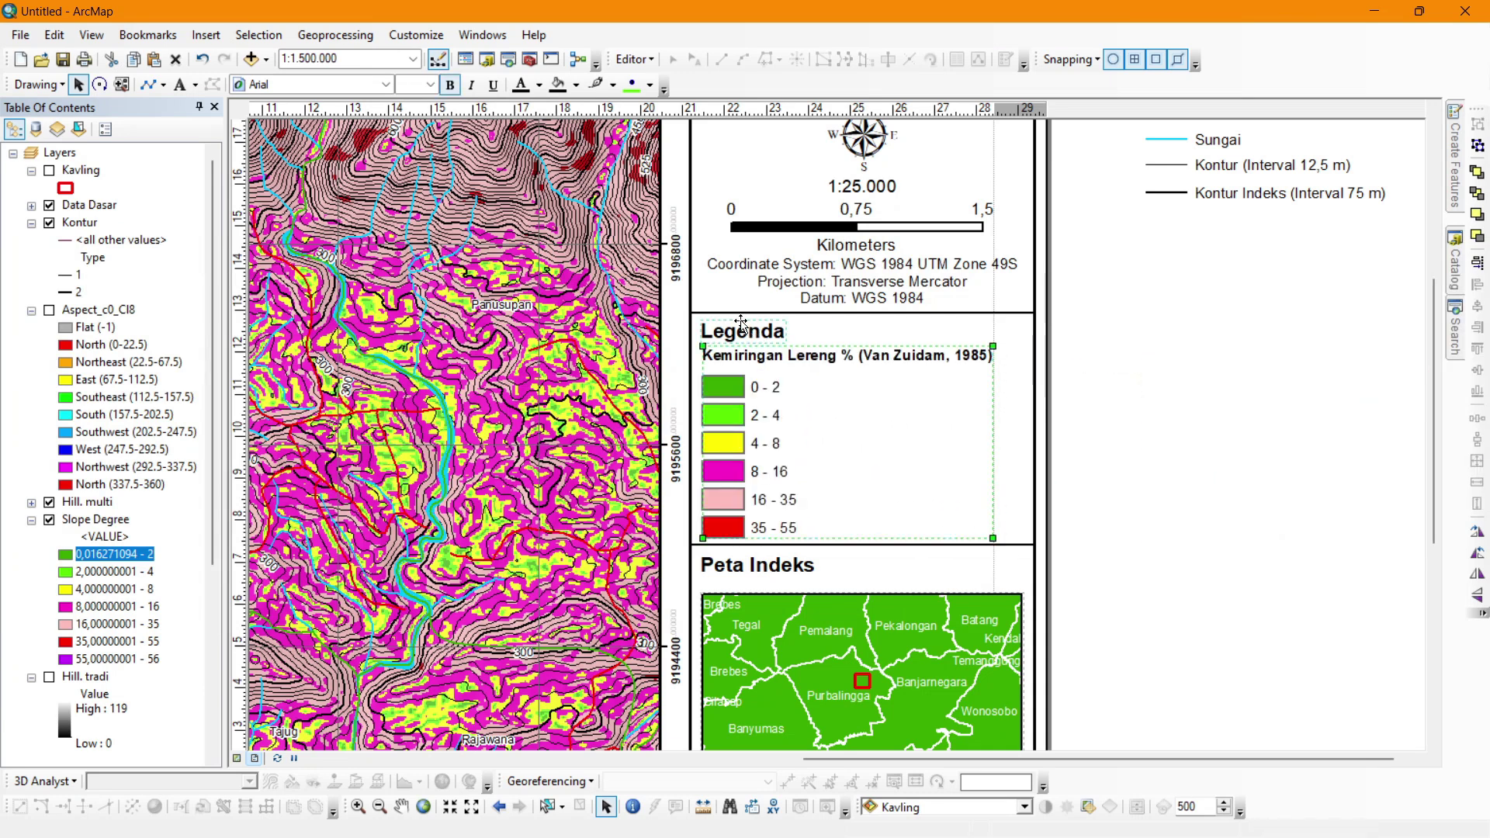
{"action": "left_click", "coordinate": [1288, 371]}
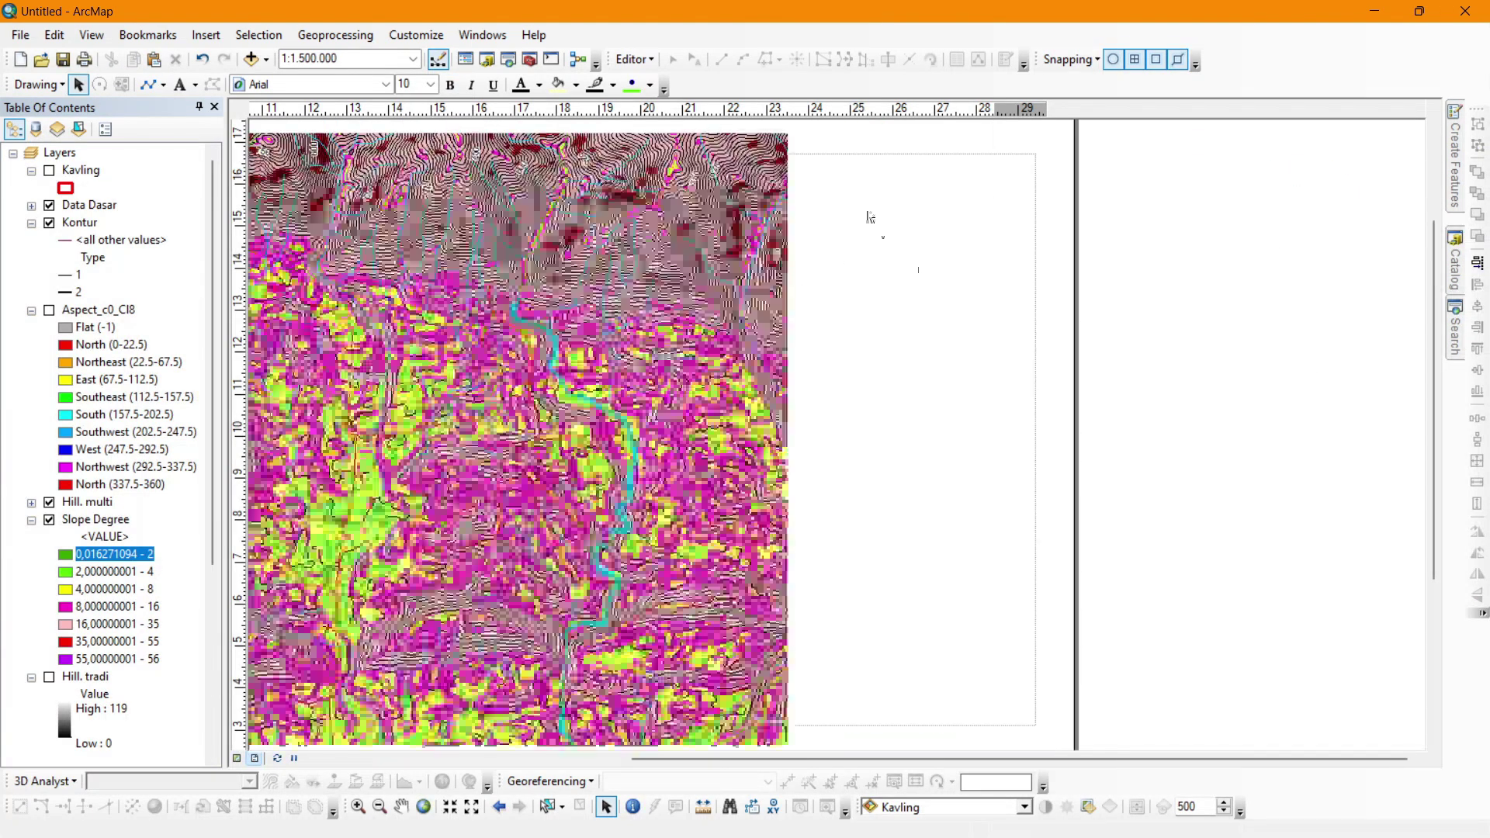
Change the map title from PETA TOPOGRAFI to PETA SLOPE.
{"action": "double_click", "coordinate": [911, 155]}
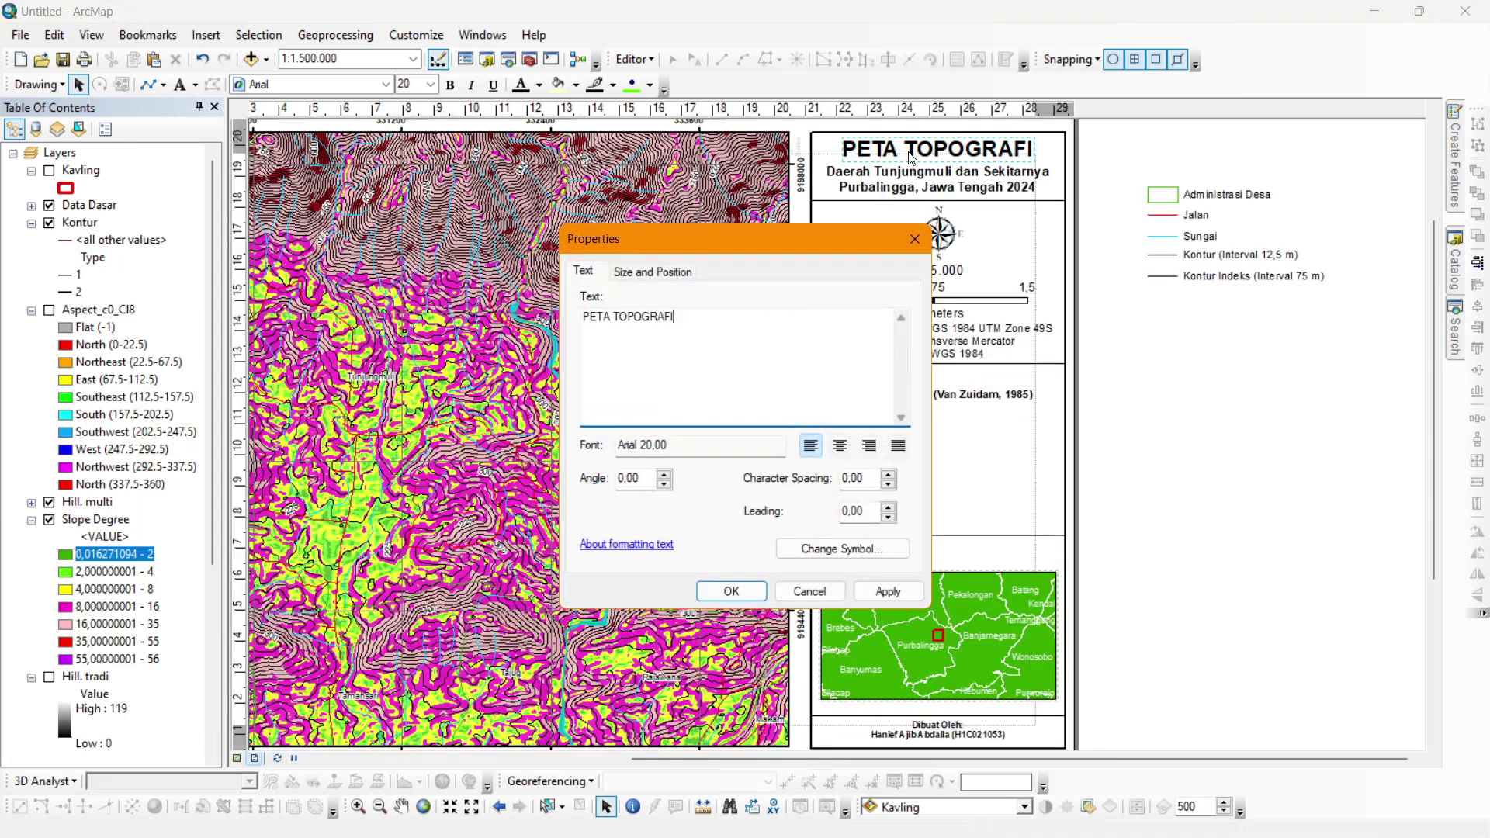
{"action": "key", "text": "ctrl+shift+Left"}
{"action": "type", "text": "SLOPE"}
{"action": "left_click", "coordinate": [731, 590]}
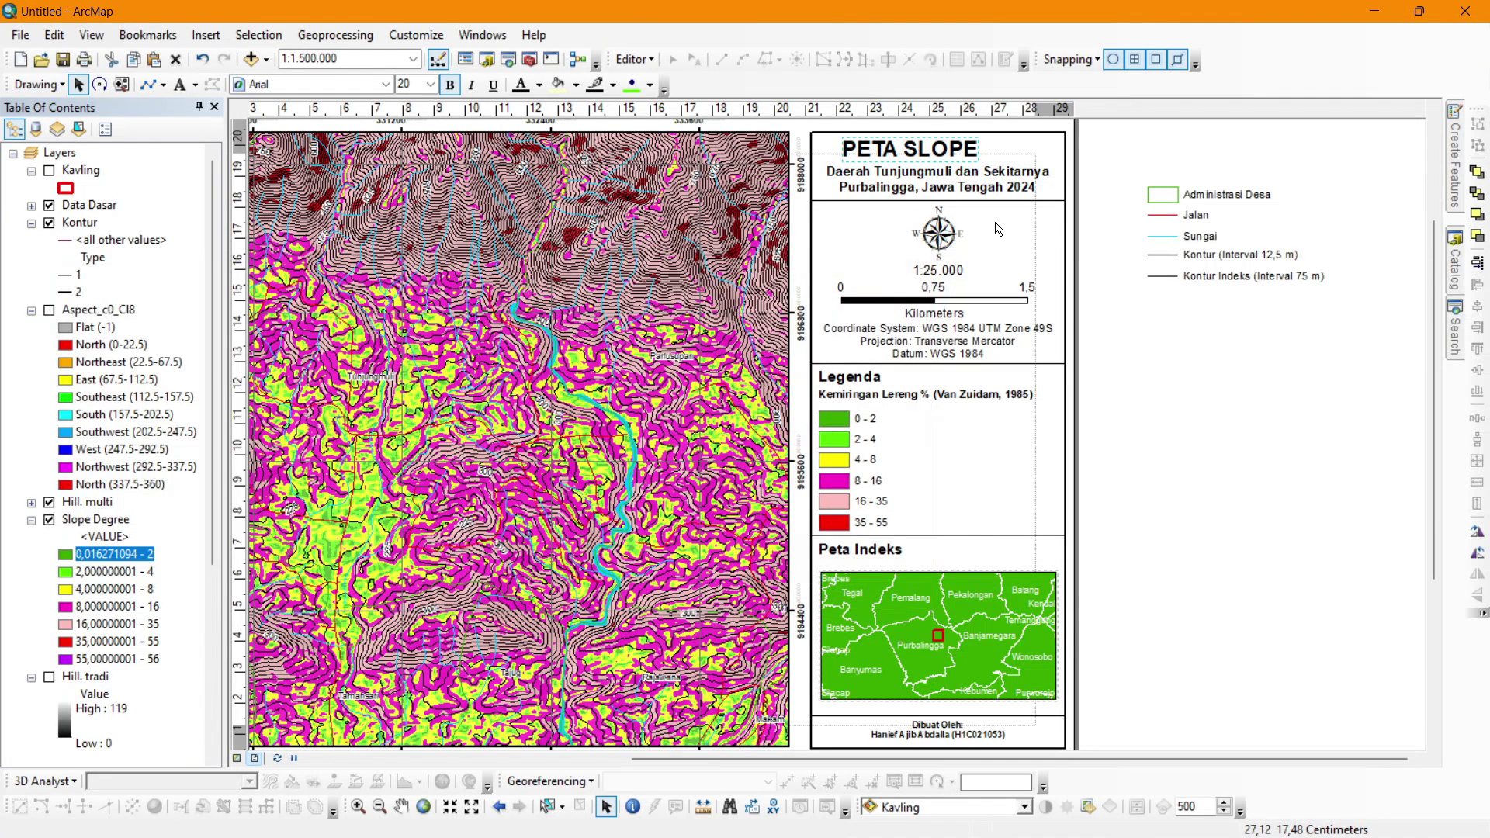
{"action": "left_click", "coordinate": [1123, 164]}
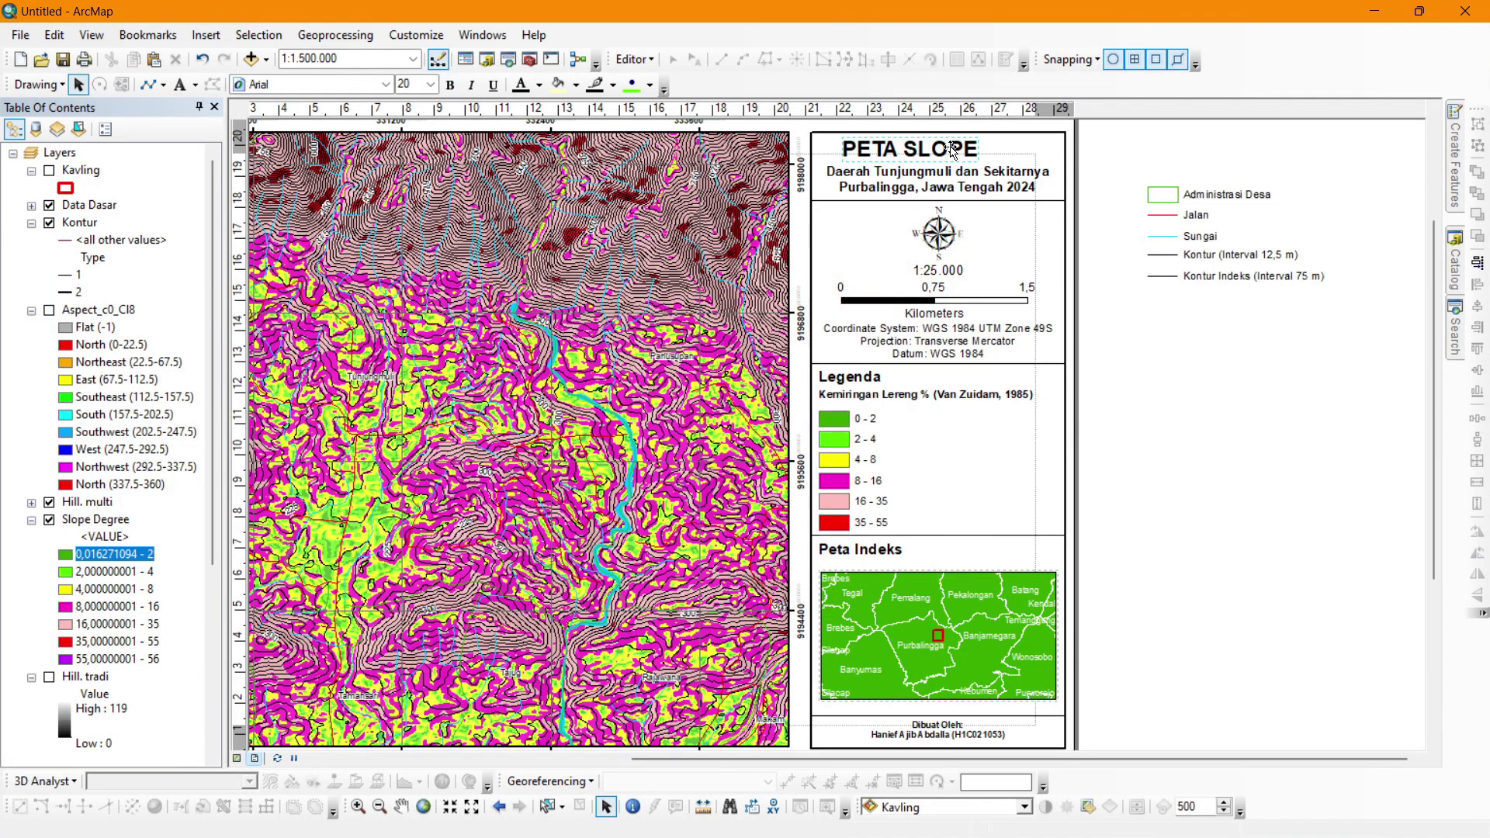
Replace SLOPE with KEMIRINGAN LERENG in the title and set it to size 14.
{"action": "double_click", "coordinate": [953, 152]}
{"action": "double_click", "coordinate": [630, 317]}
{"action": "type", "text": "kE"}
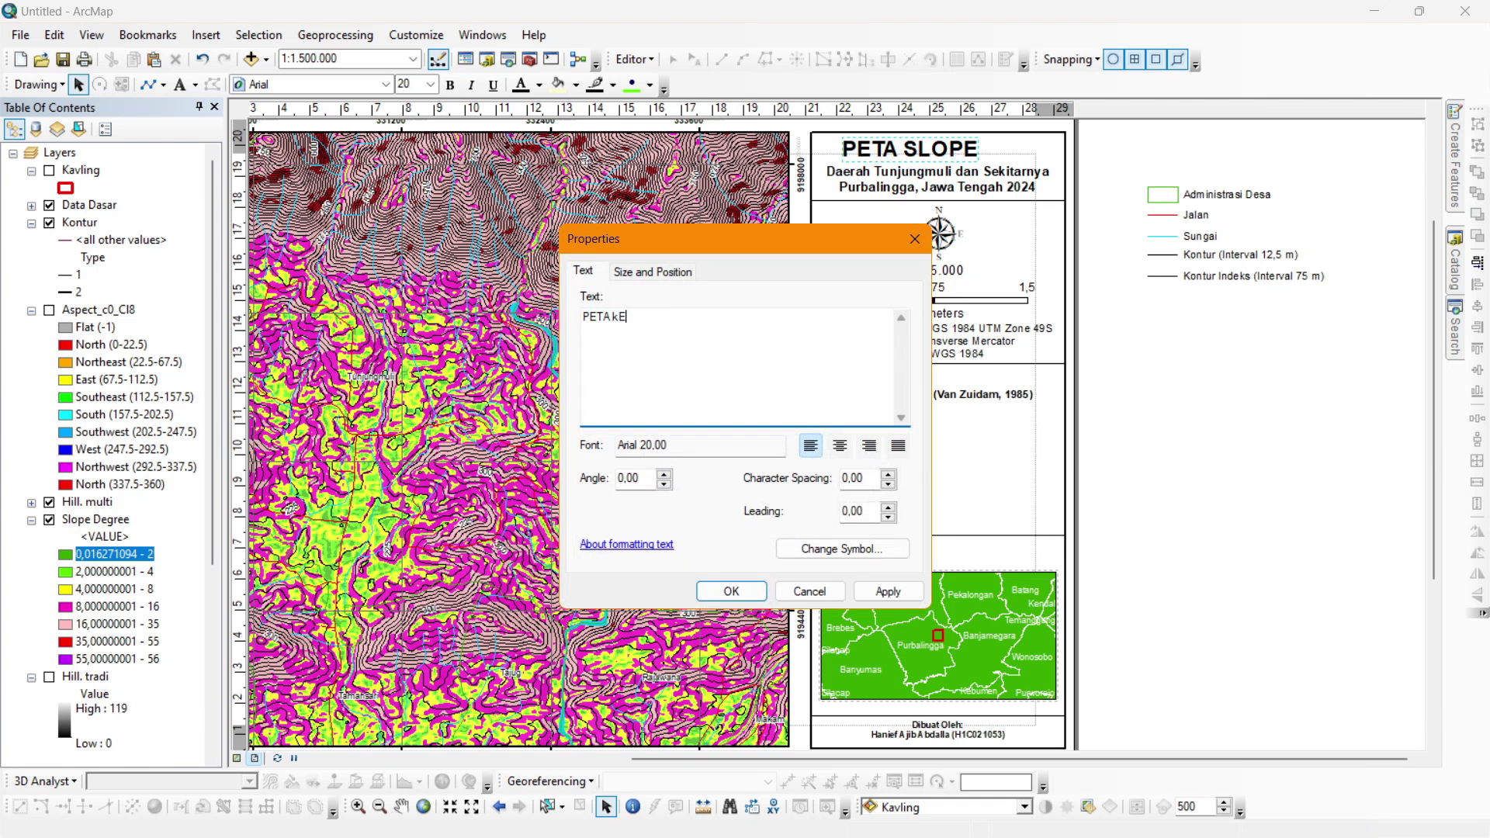
{"action": "type", "text": "MIRINGAN LERENG"}
{"action": "left_click", "coordinate": [726, 592]}
{"action": "left_click", "coordinate": [431, 84]}
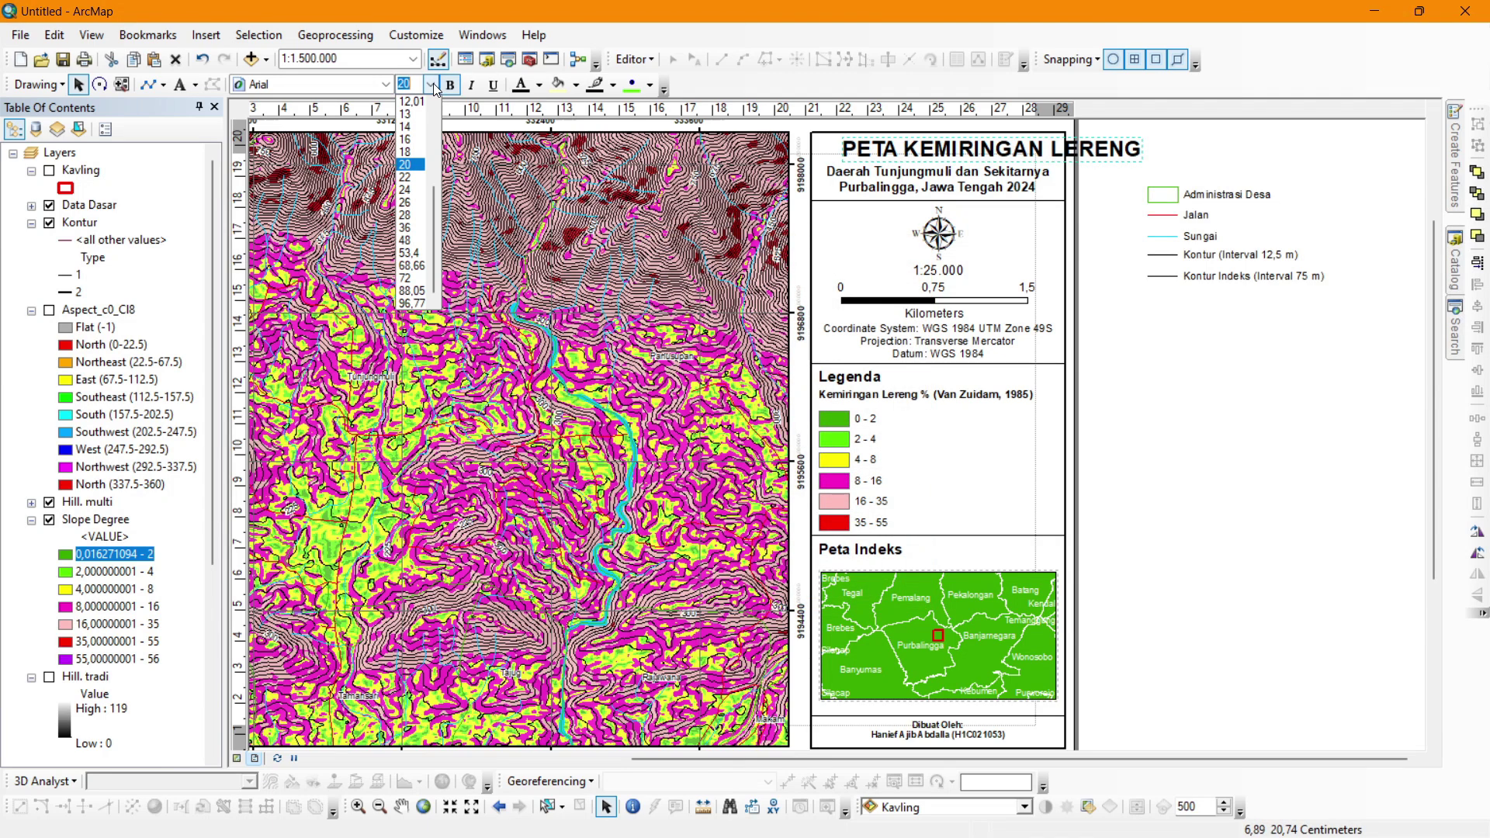
{"action": "left_click", "coordinate": [417, 126]}
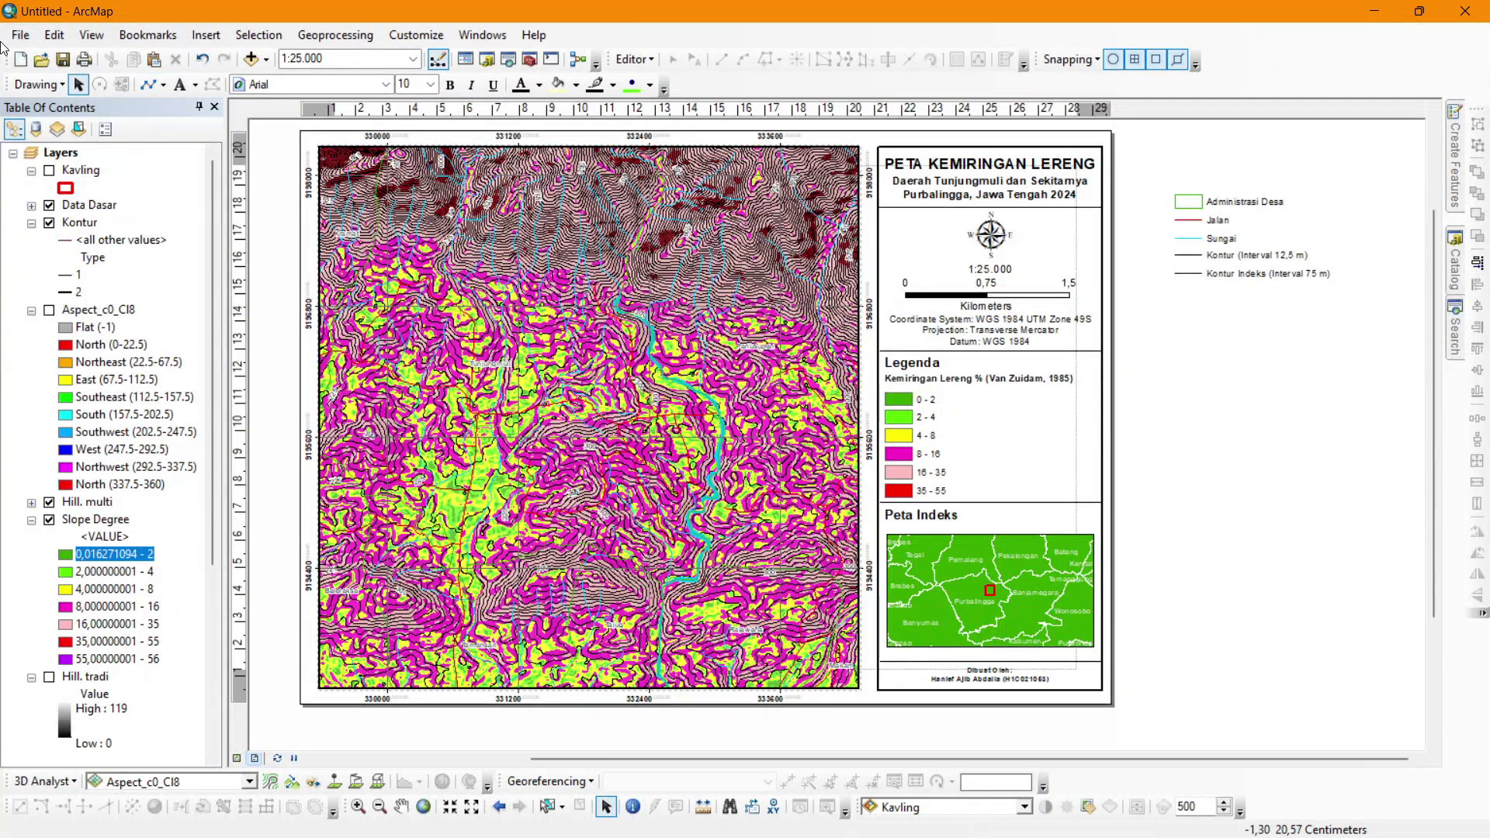
Start a map export and set the file type to JPEG.
{"action": "left_click", "coordinate": [20, 35]}
{"action": "left_click", "coordinate": [90, 335]}
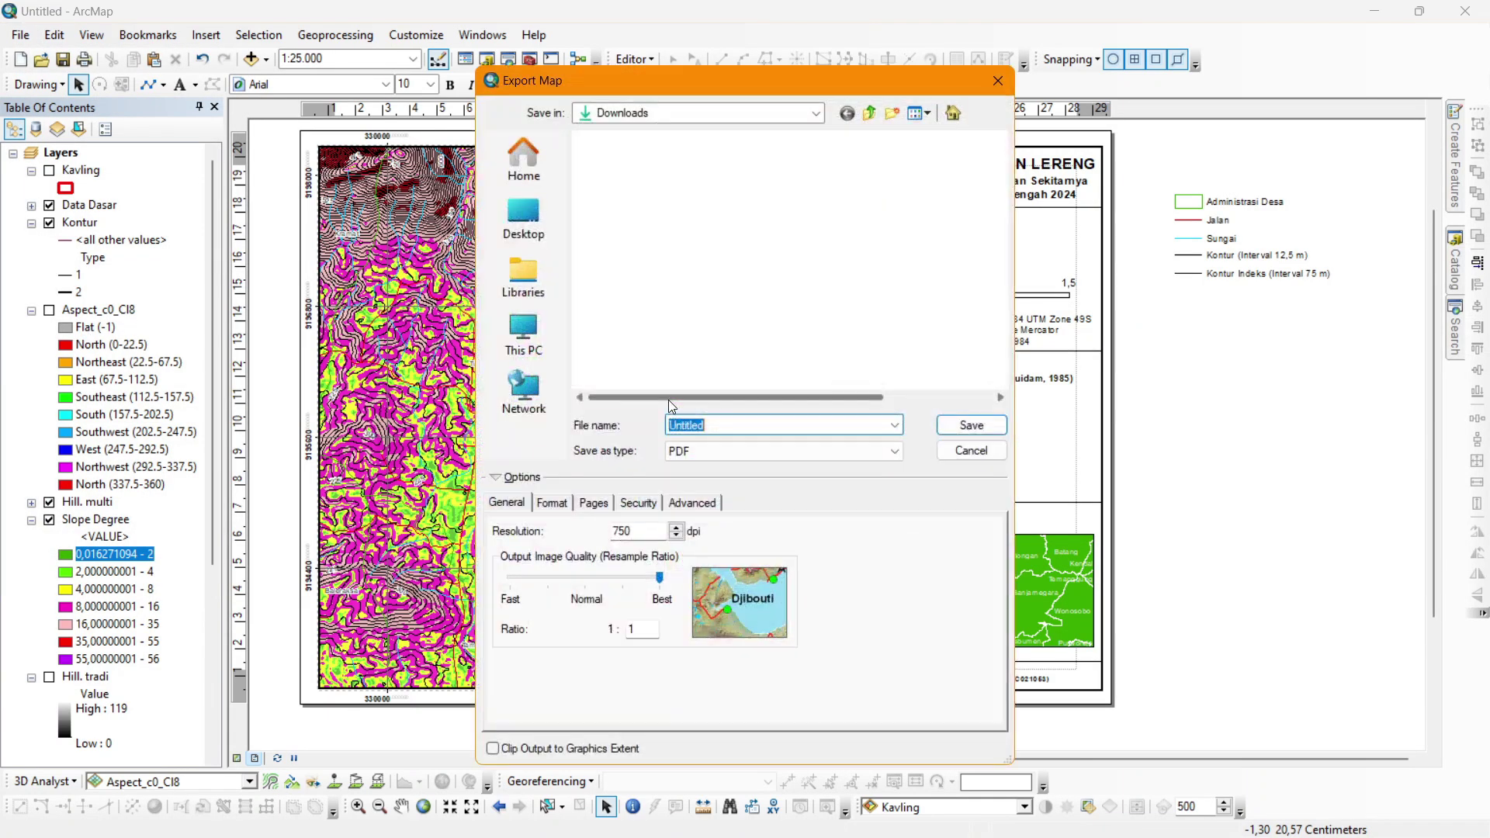
{"action": "left_click", "coordinate": [738, 448]}
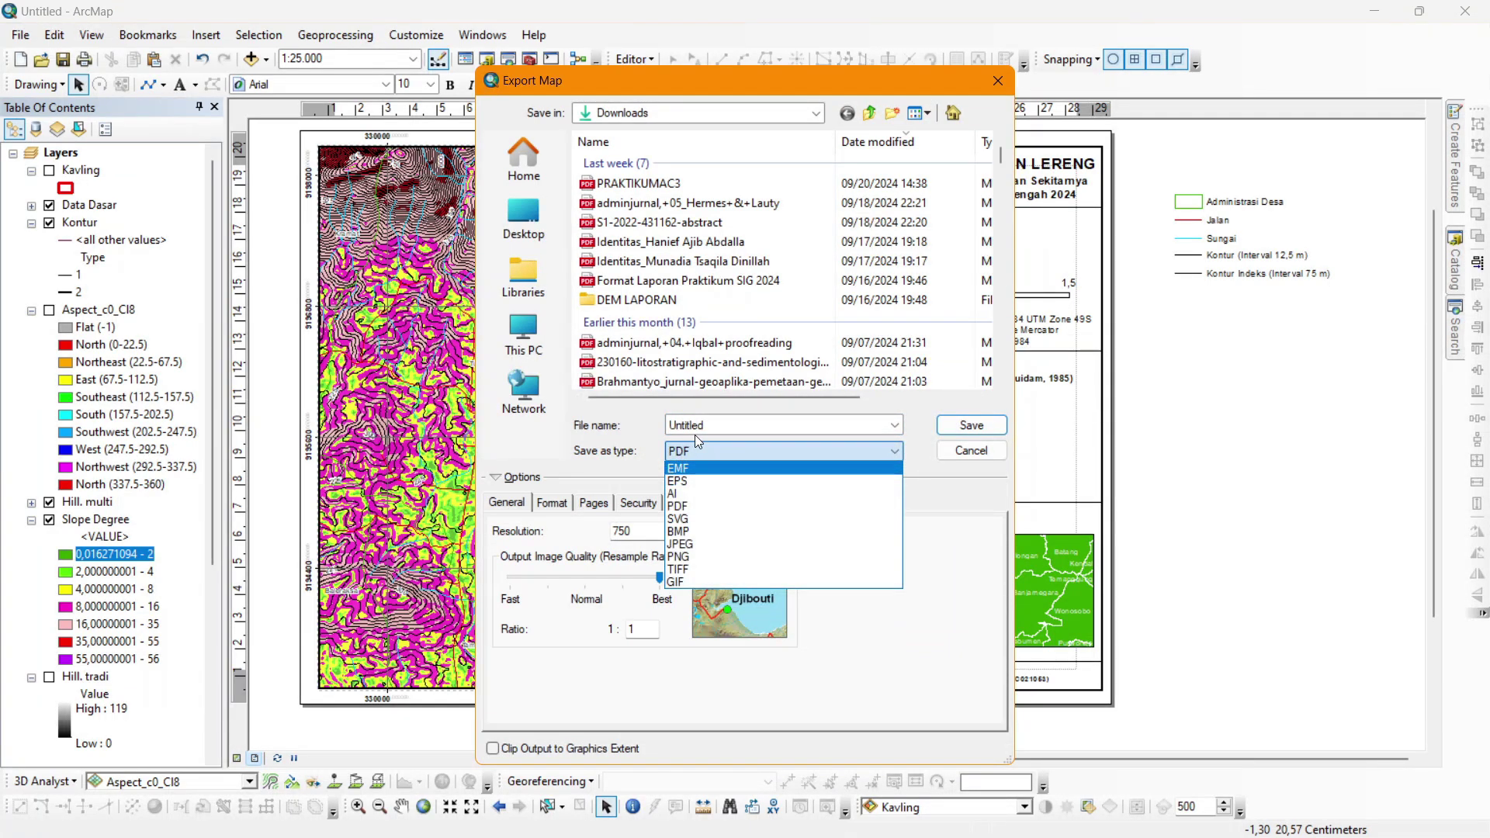
{"action": "left_click", "coordinate": [695, 443]}
{"action": "left_click", "coordinate": [708, 451]}
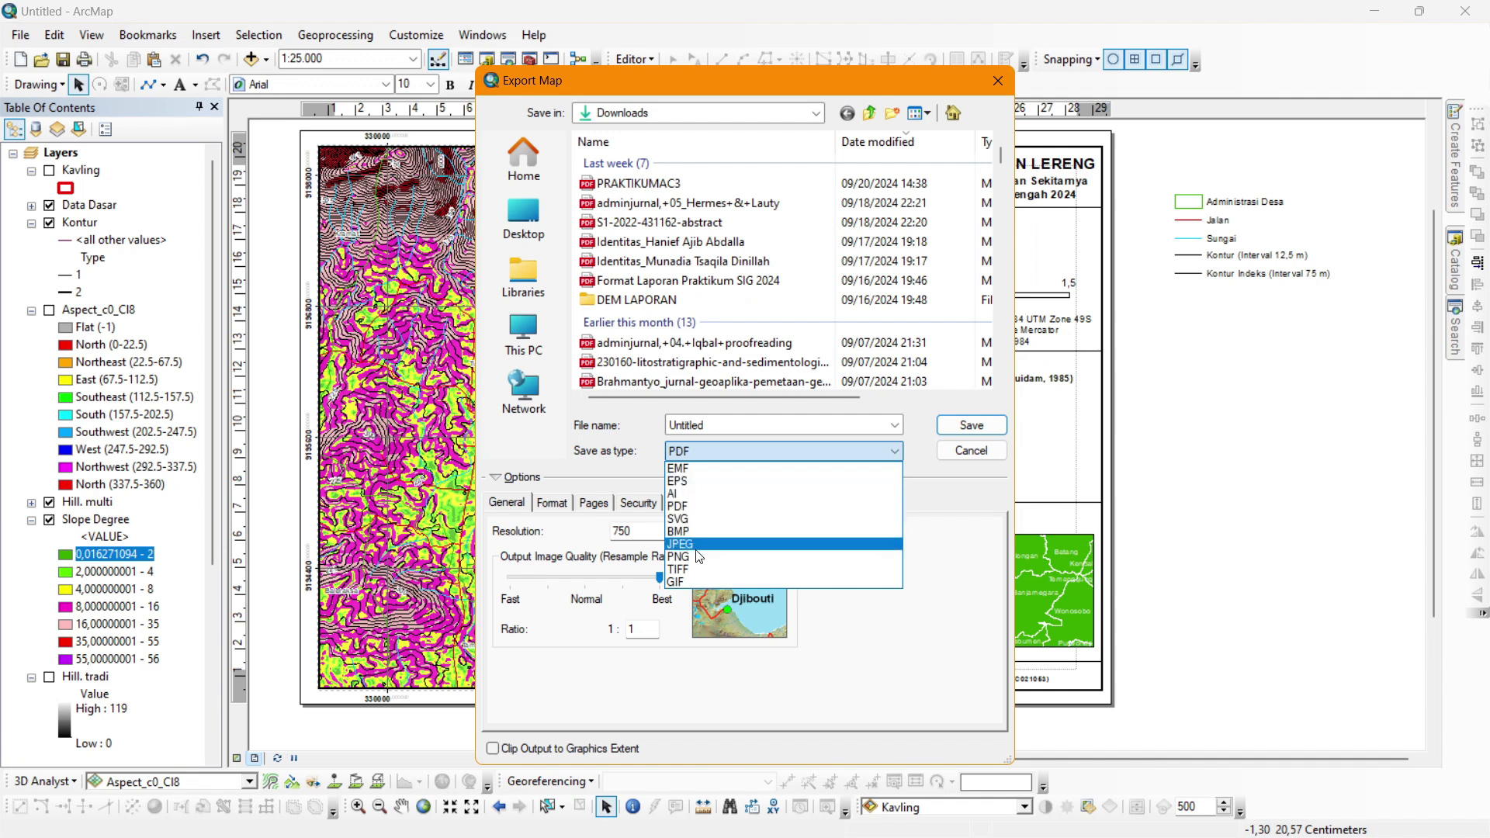
{"action": "left_click", "coordinate": [700, 545]}
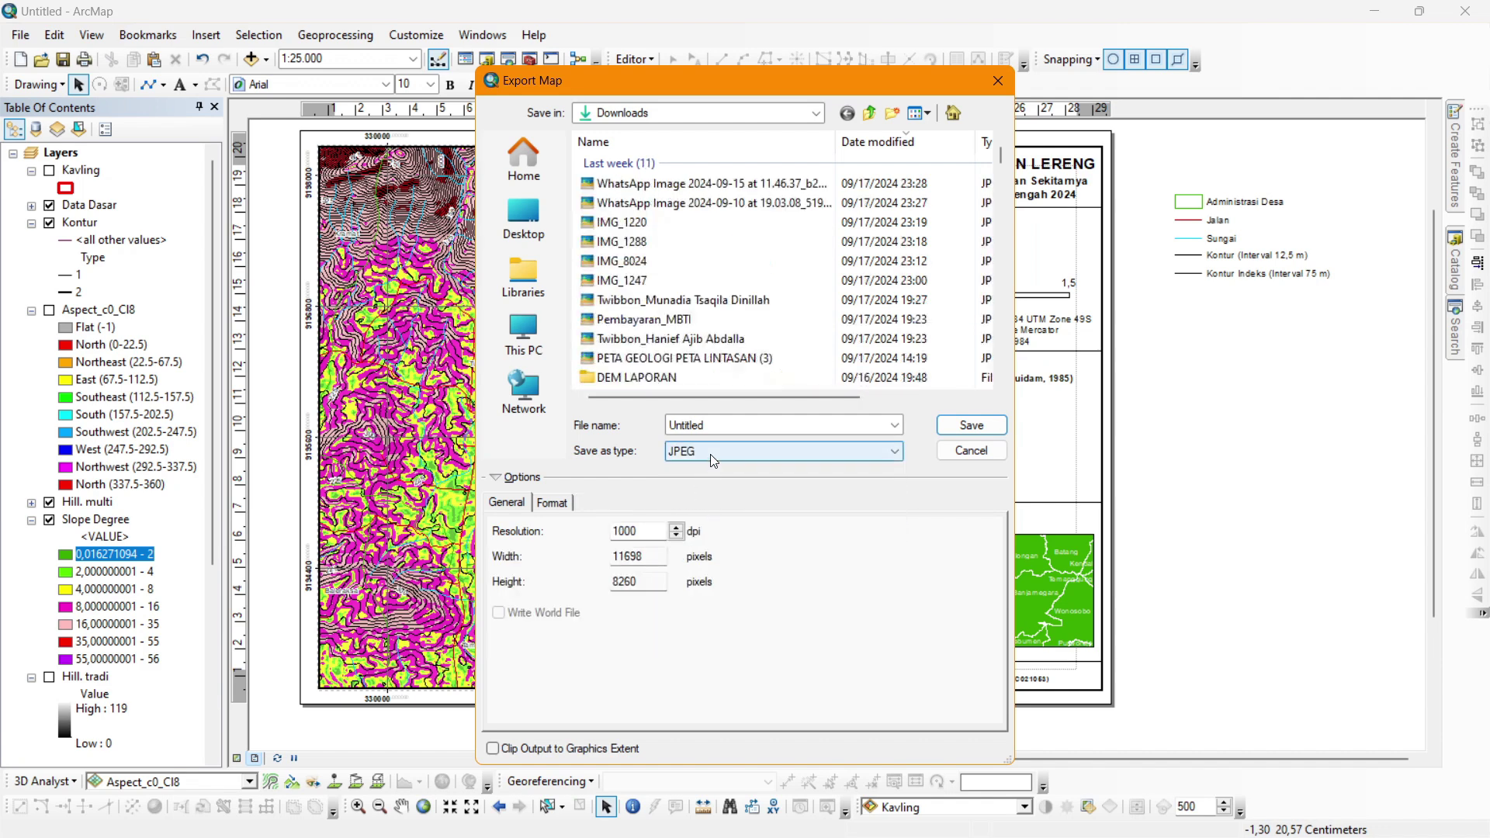
{"action": "left_click", "coordinate": [714, 451]}
{"action": "left_click", "coordinate": [711, 554]}
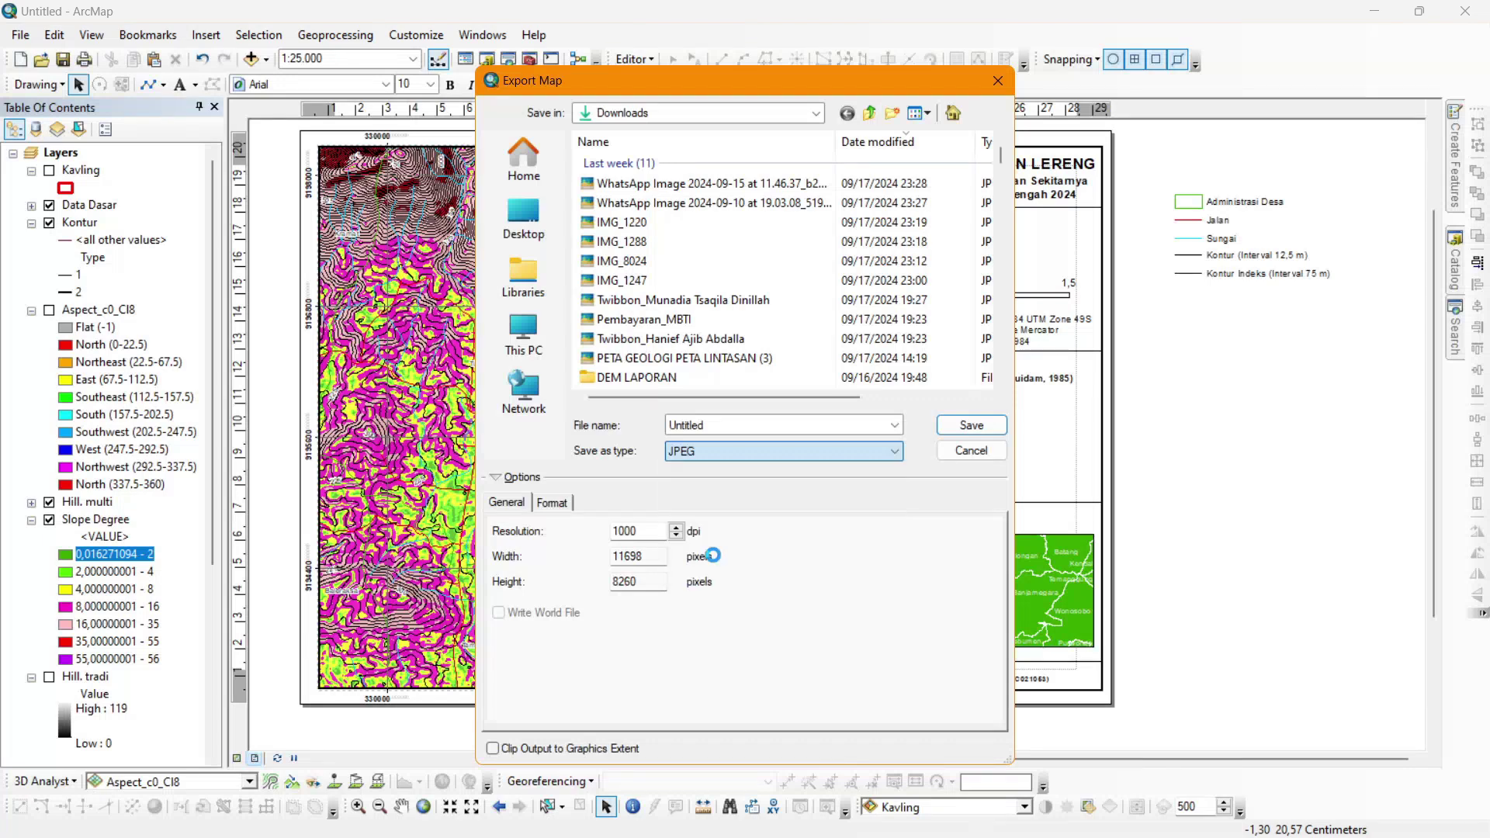
{"action": "left_click", "coordinate": [735, 449]}
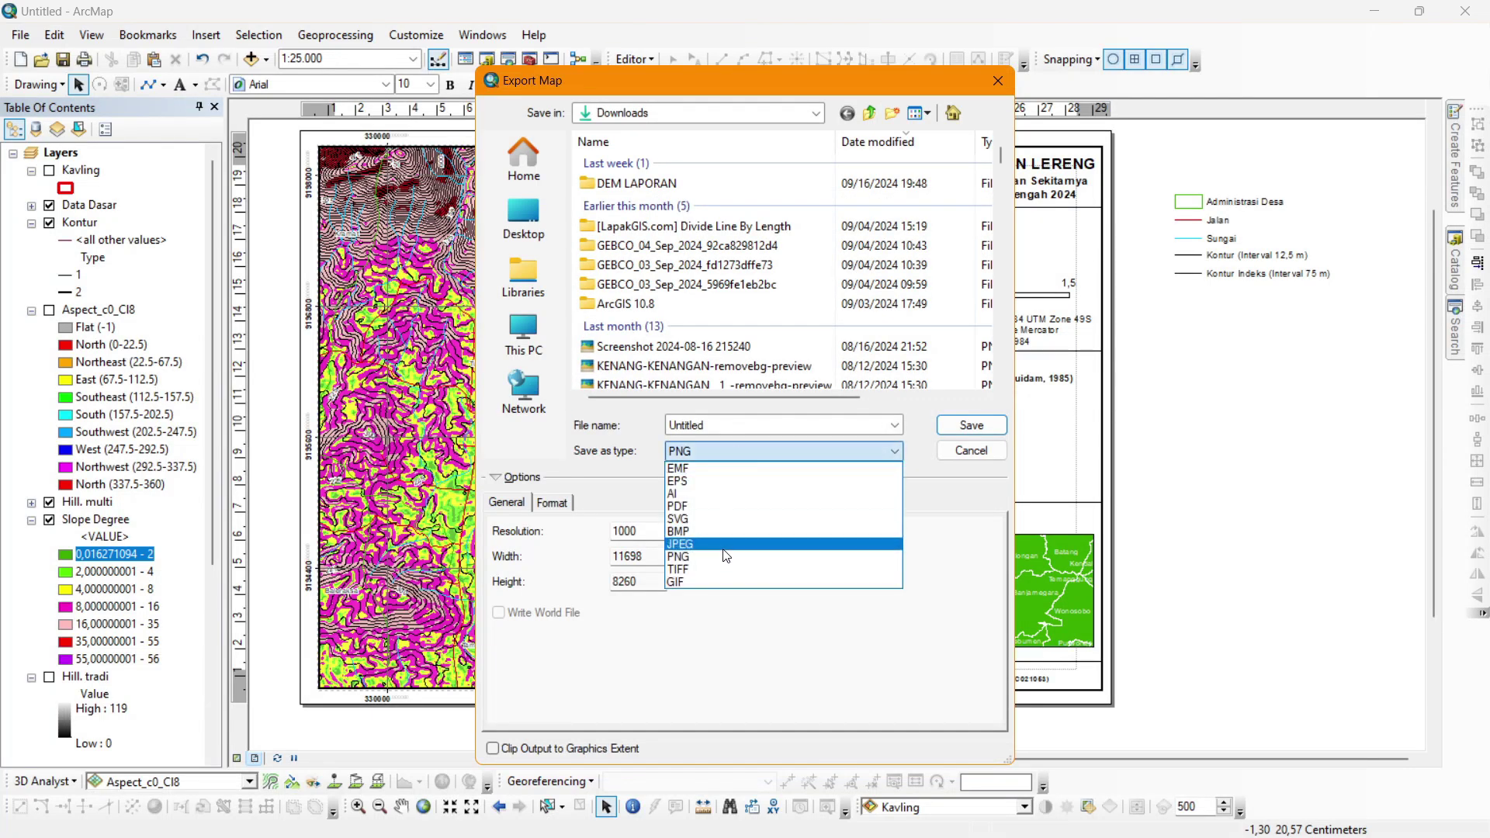
{"action": "left_click", "coordinate": [725, 544]}
Name the export PETA SLOPE, keep 1000 dpi, and save it to Downloads.
{"action": "double_click", "coordinate": [742, 426]}
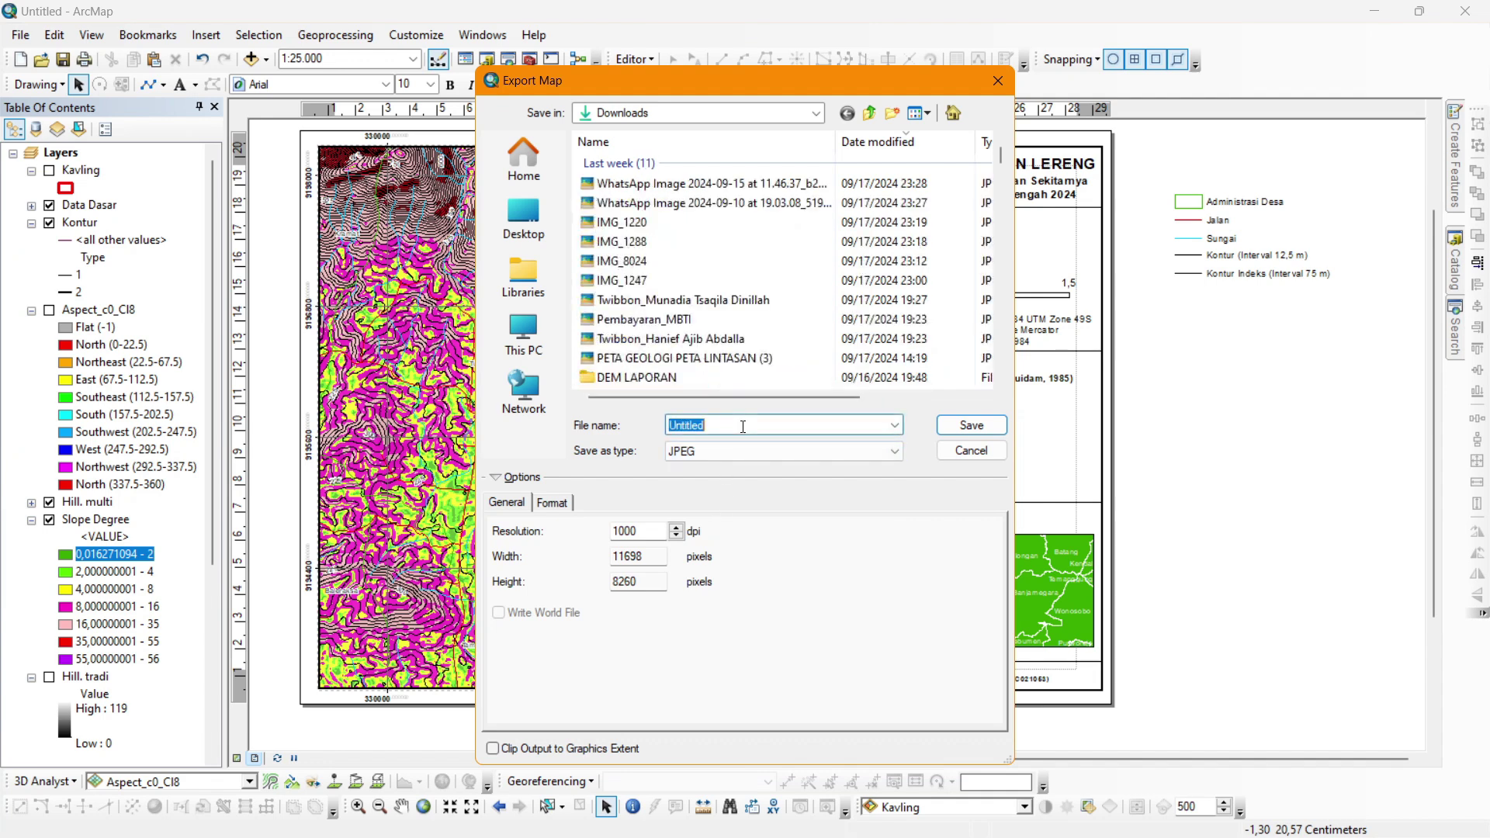
{"action": "type", "text": "PETA SLOPE"}
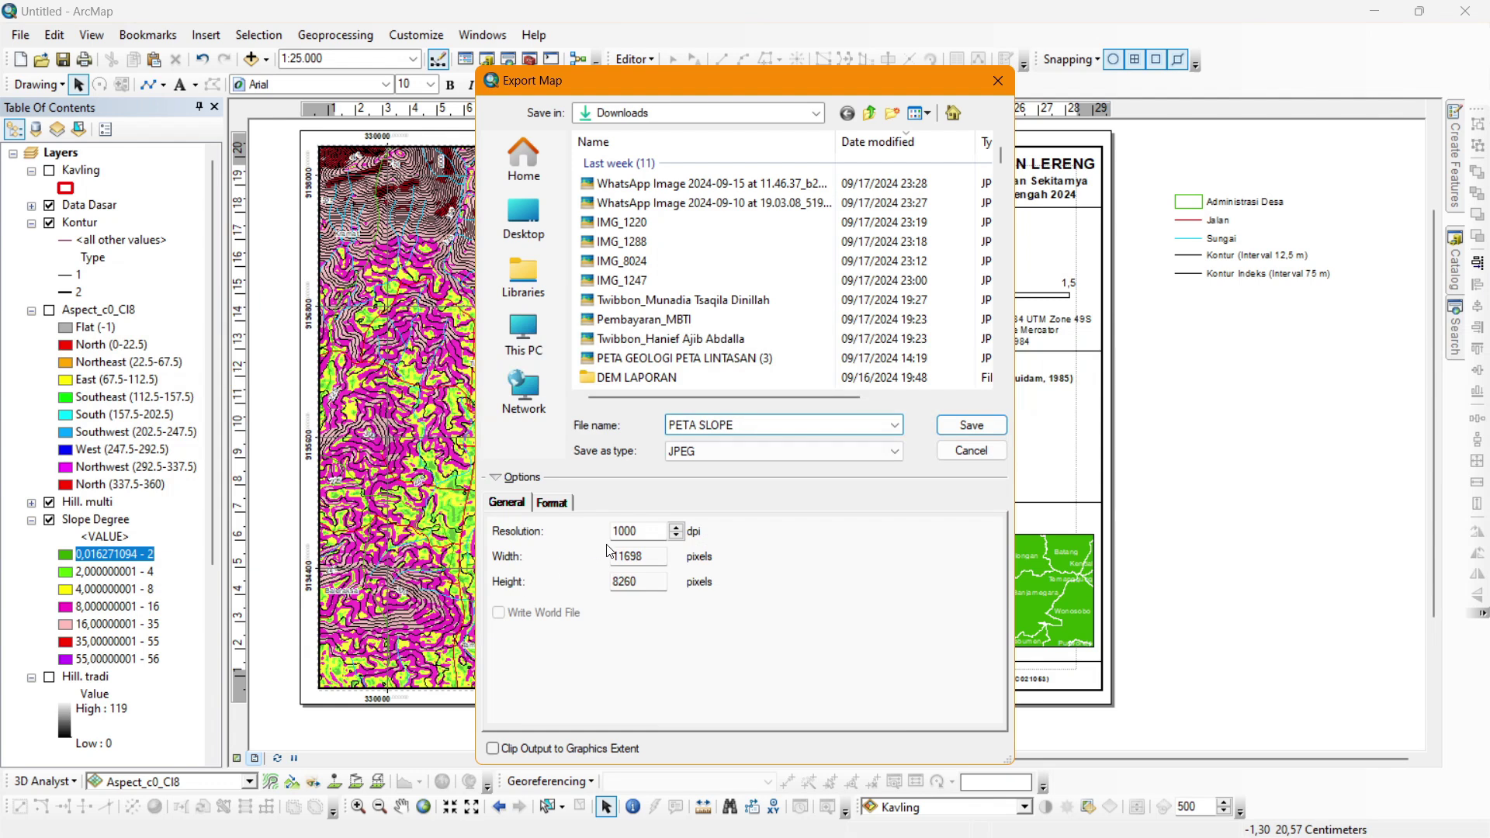
{"action": "left_click_drag", "start_coordinate": [666, 531], "coordinate": [548, 520]}
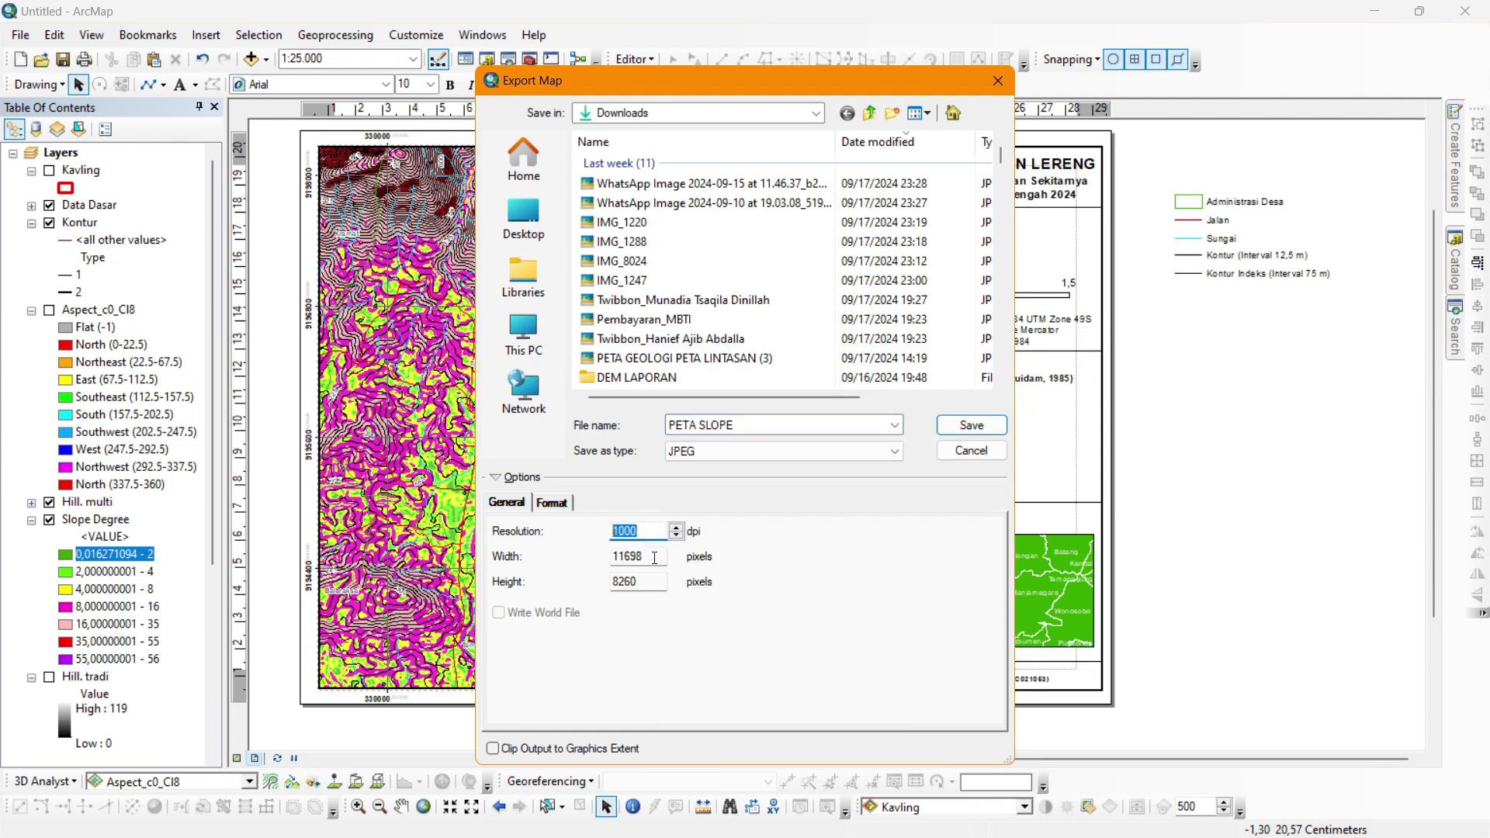
{"action": "left_click", "coordinate": [656, 529]}
{"action": "left_click_drag", "start_coordinate": [642, 533], "coordinate": [581, 531]}
{"action": "left_click", "coordinate": [970, 425]}
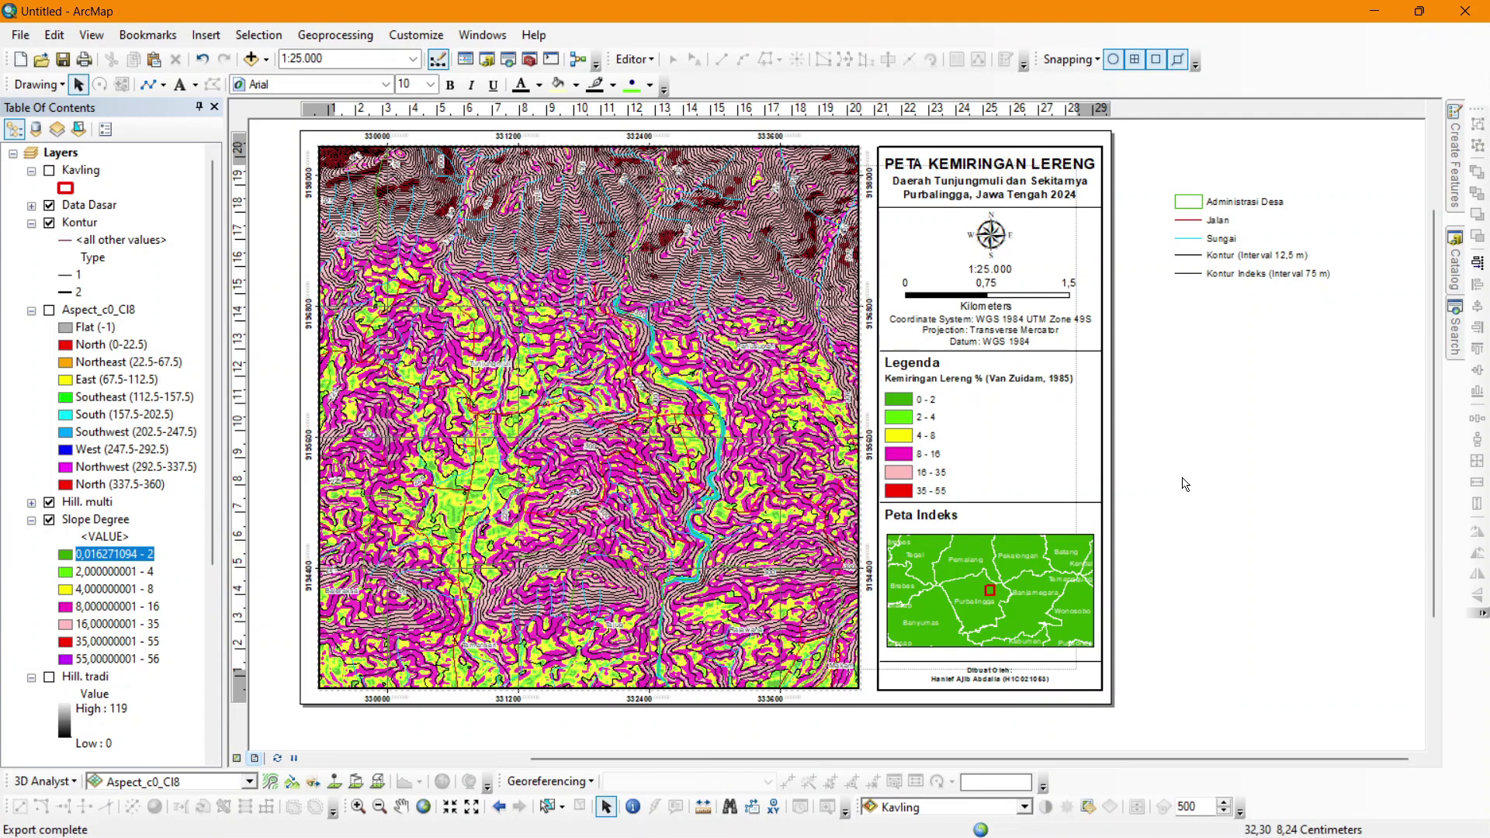
{"action": "key", "text": "alt+Tab"}
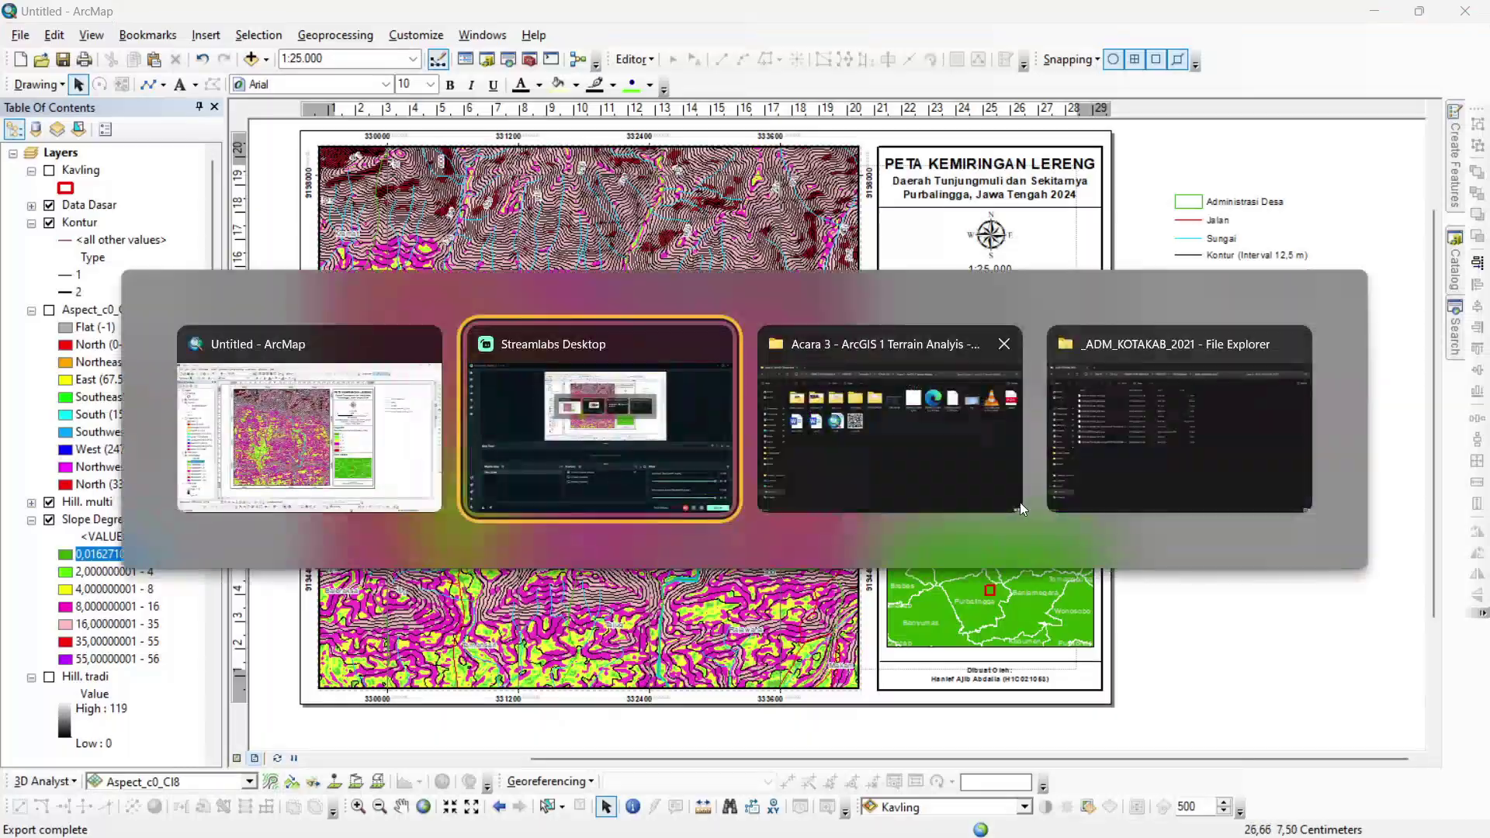
{"action": "left_click", "coordinate": [1019, 505]}
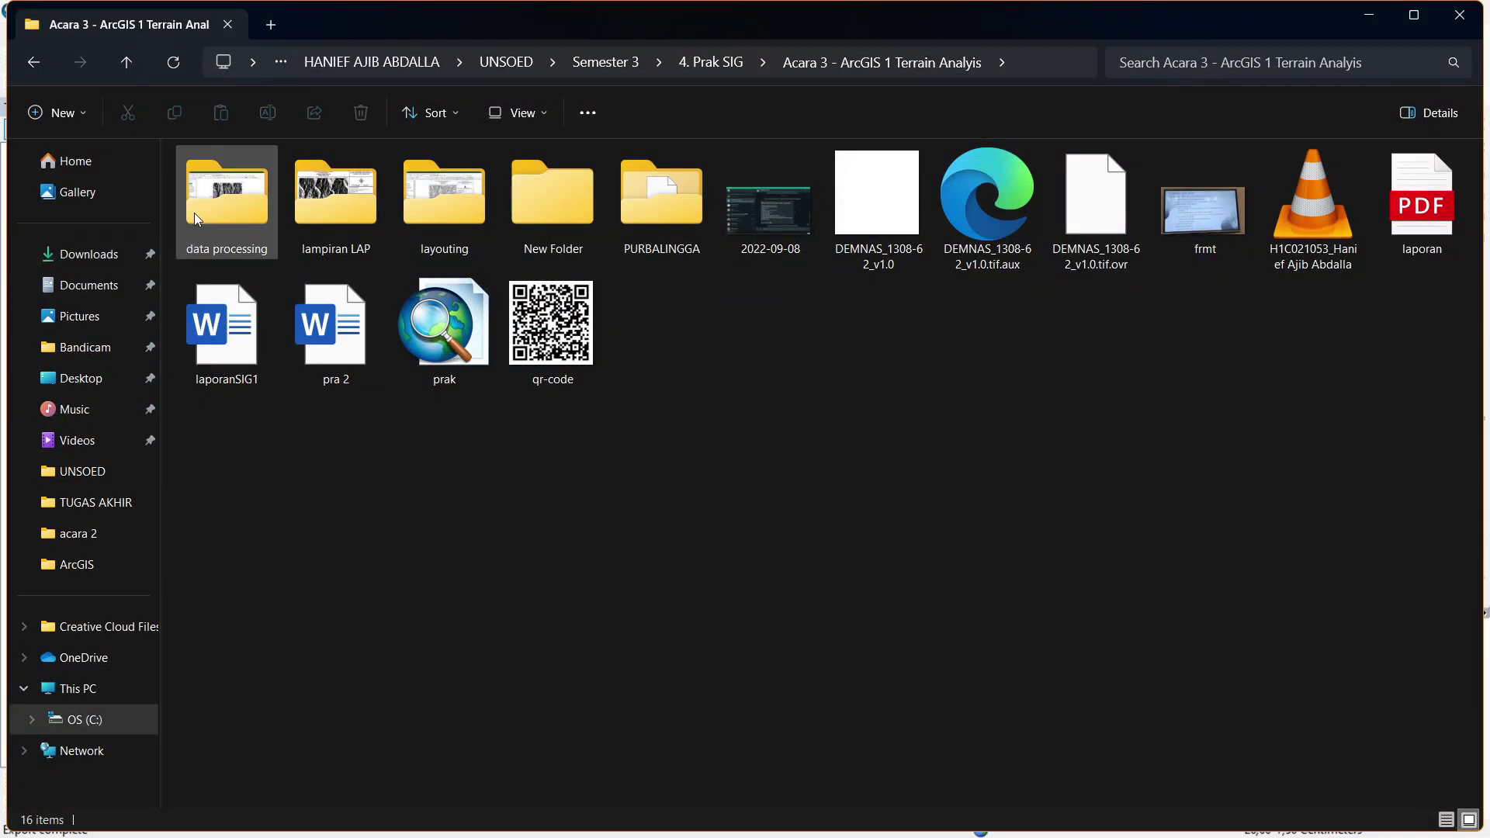
{"action": "left_click", "coordinate": [101, 257]}
{"action": "left_click", "coordinate": [202, 243]}
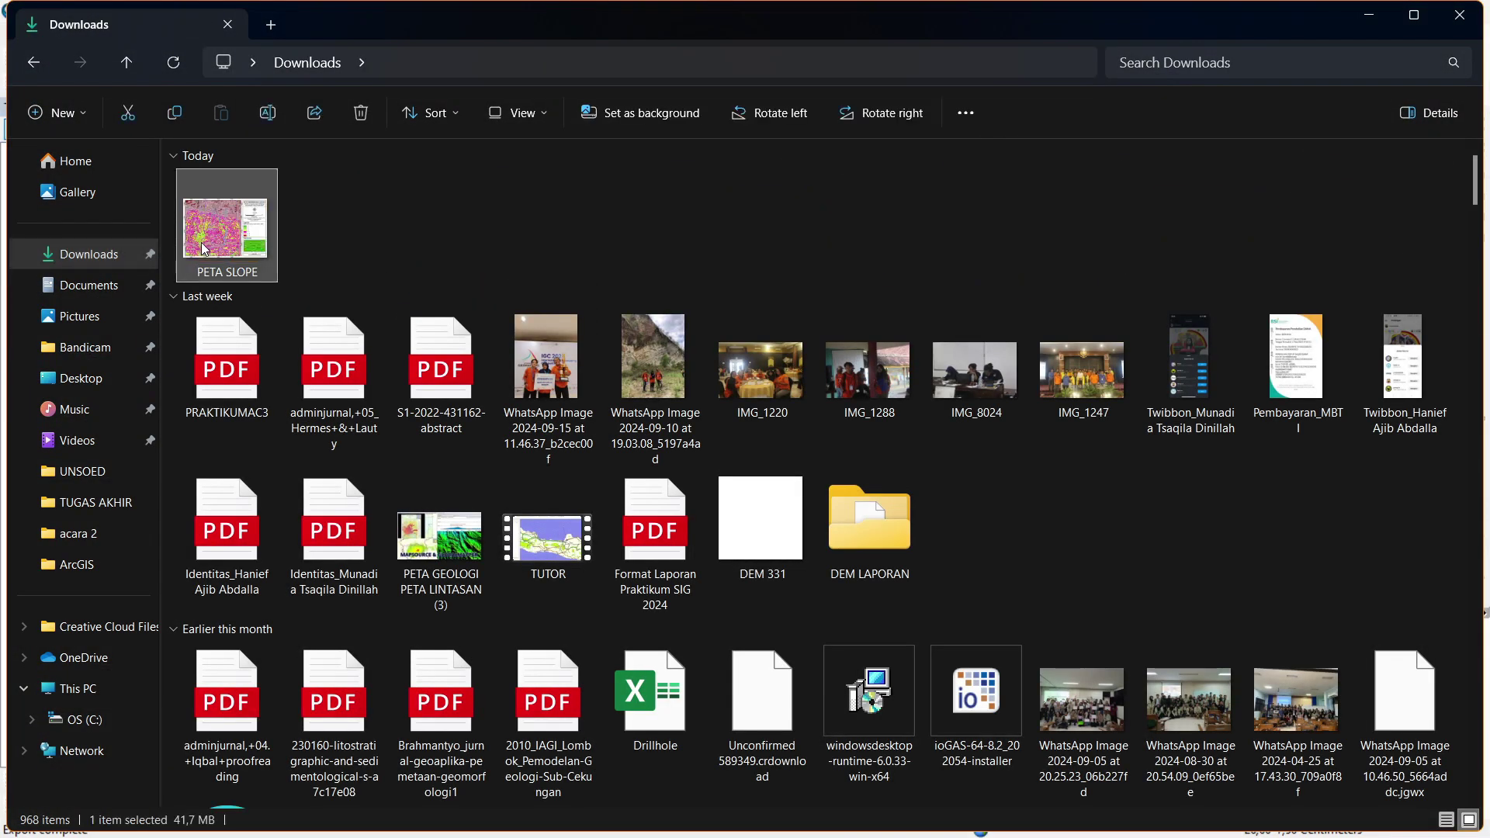
{"action": "double_click", "coordinate": [204, 246]}
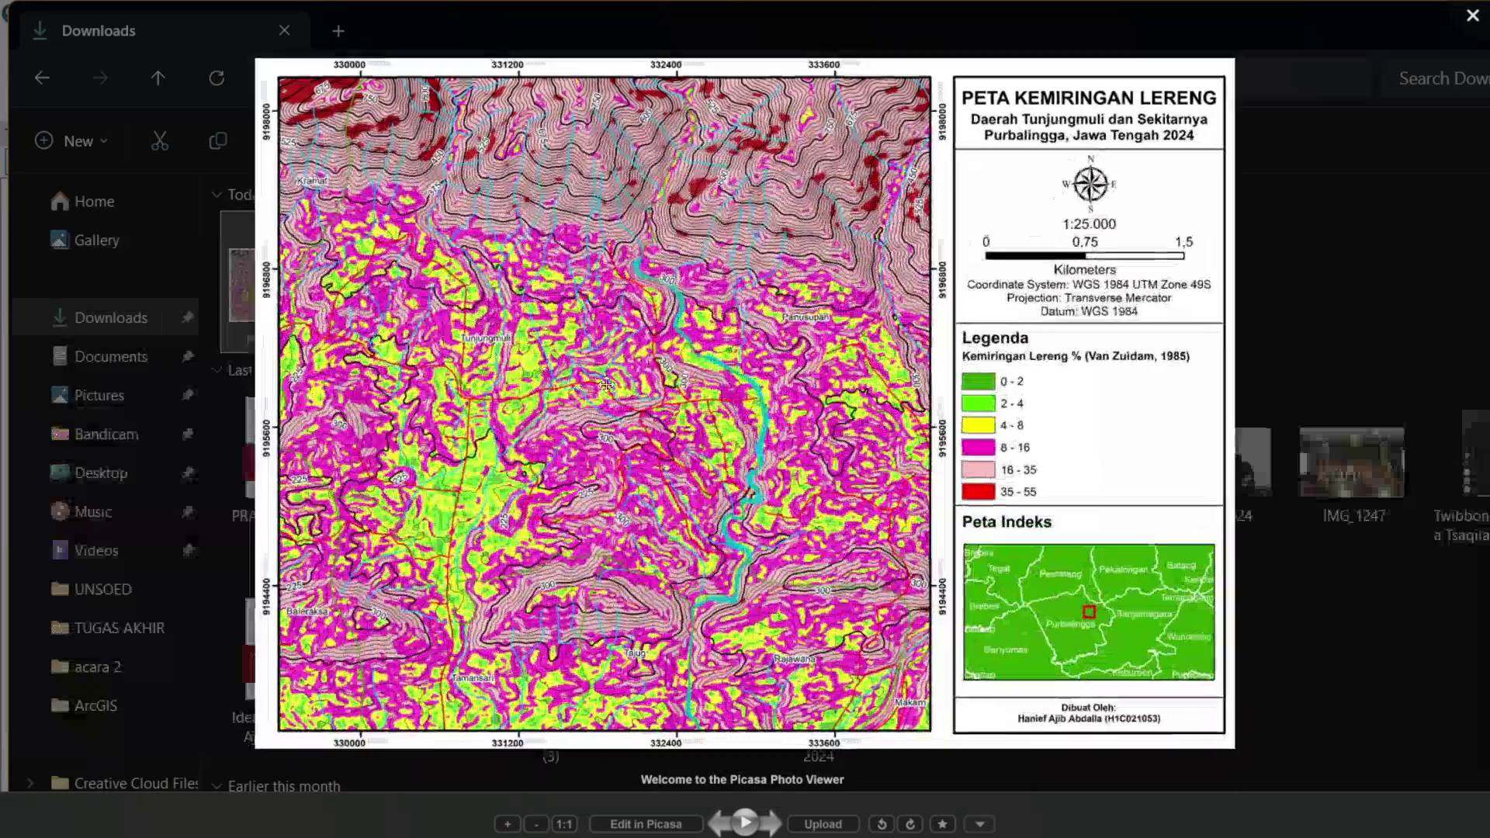
{"action": "scroll", "coordinate": [721, 288], "scroll_direction": "up", "scroll_amount": 1}
{"action": "scroll", "coordinate": [720, 288], "scroll_direction": "up", "scroll_amount": 8}
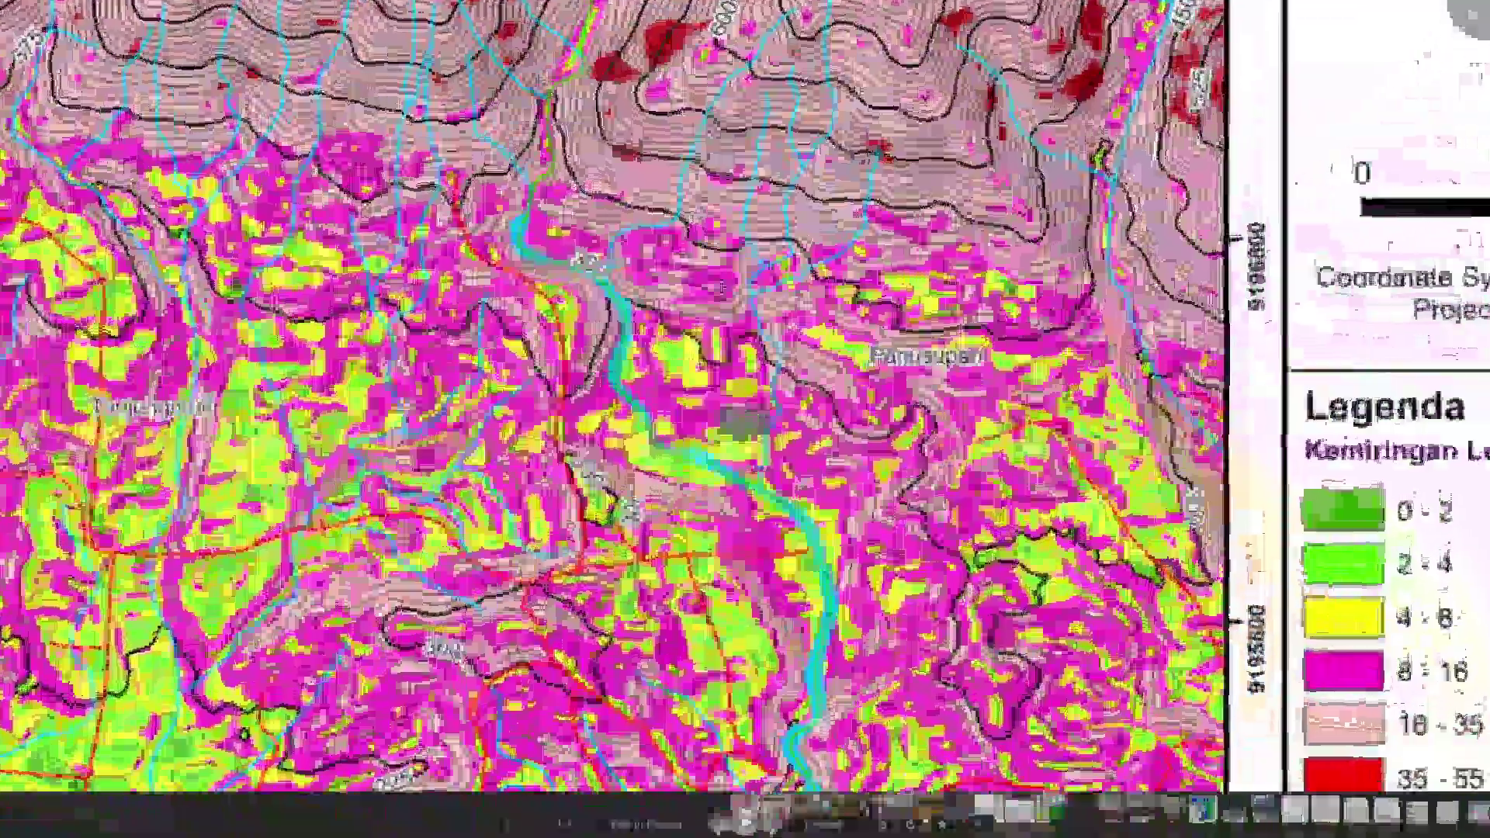
{"action": "scroll", "coordinate": [768, 221], "scroll_direction": "down", "scroll_amount": 5}
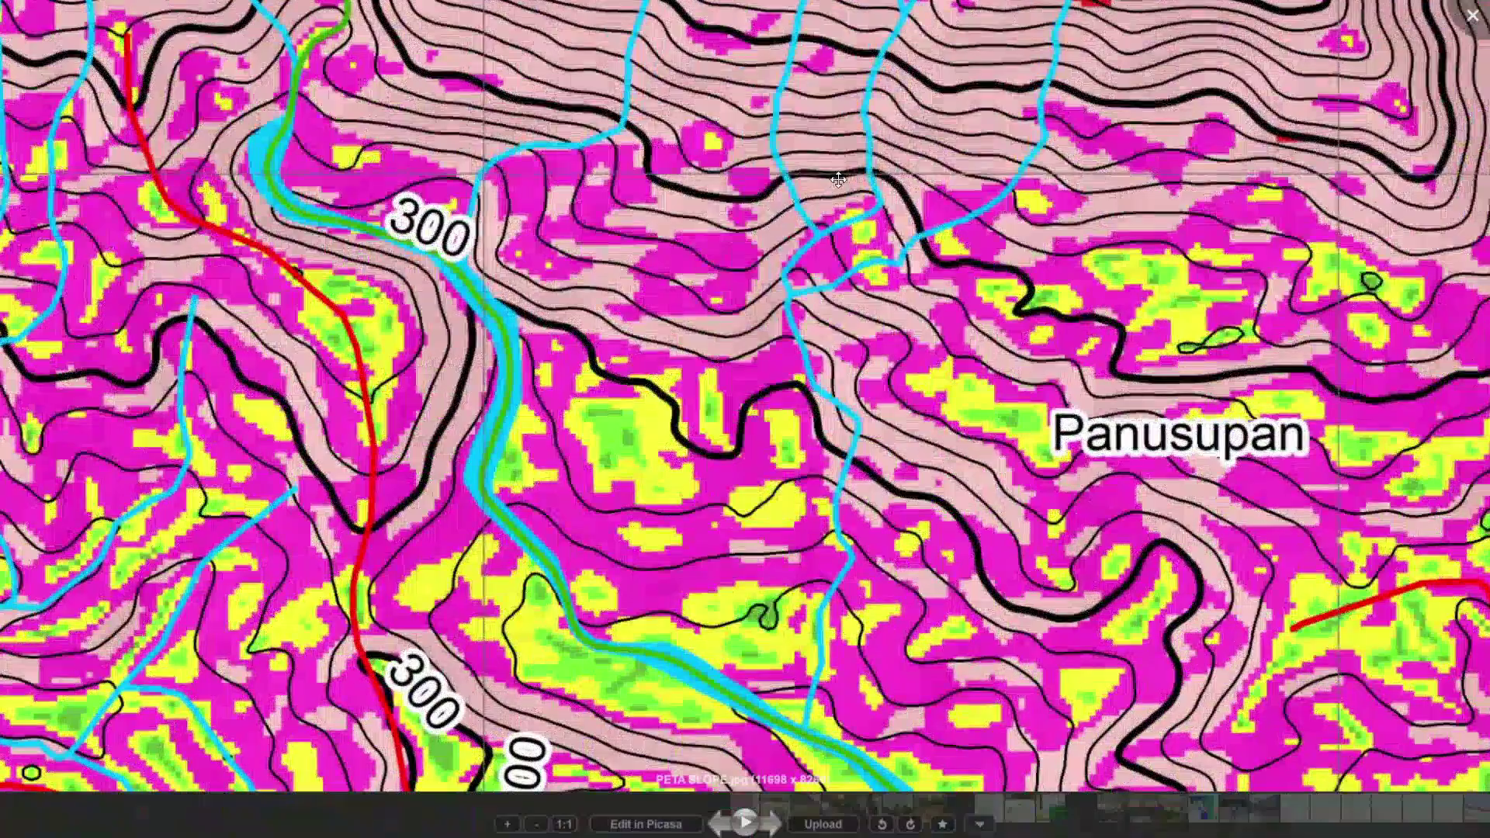
{"action": "scroll", "coordinate": [710, 382], "scroll_direction": "down", "scroll_amount": 6}
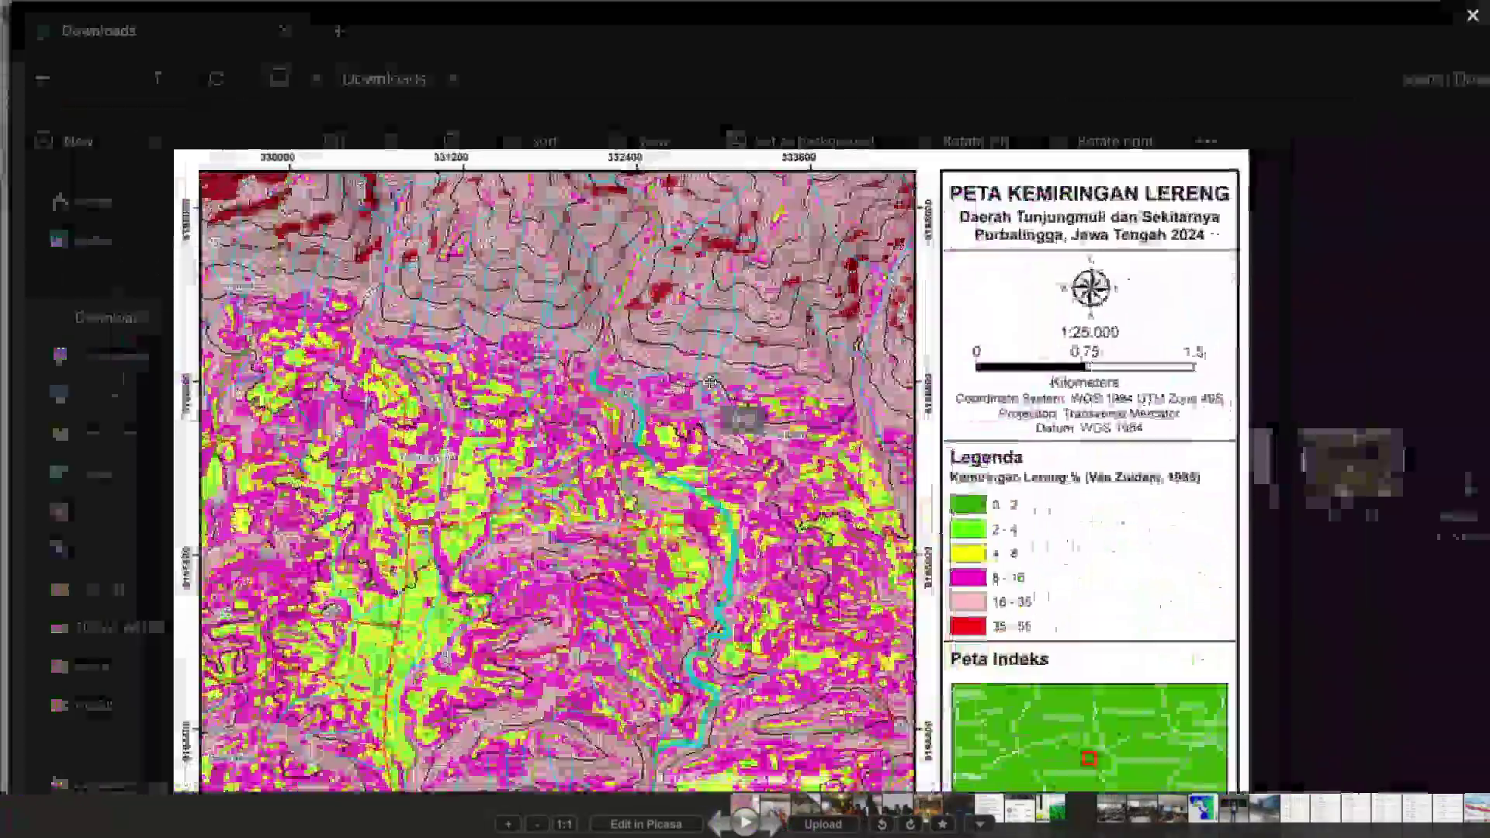
{"action": "key", "text": "Escape"}
{"action": "key", "text": "alt+Tab"}
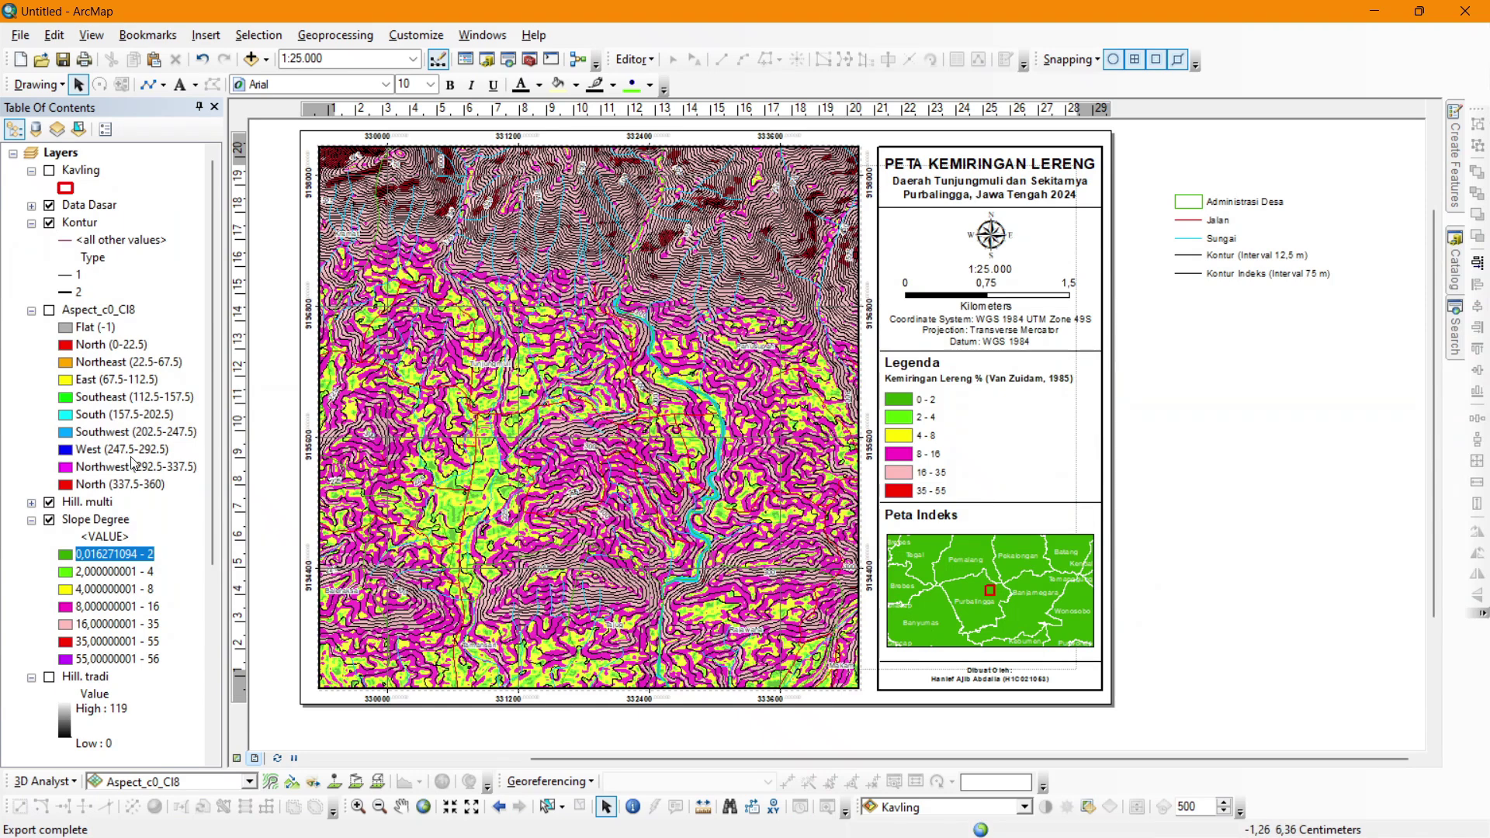
Launch ArcScene 10.8 from a Start menu search for ARC.
{"action": "key", "text": "super"}
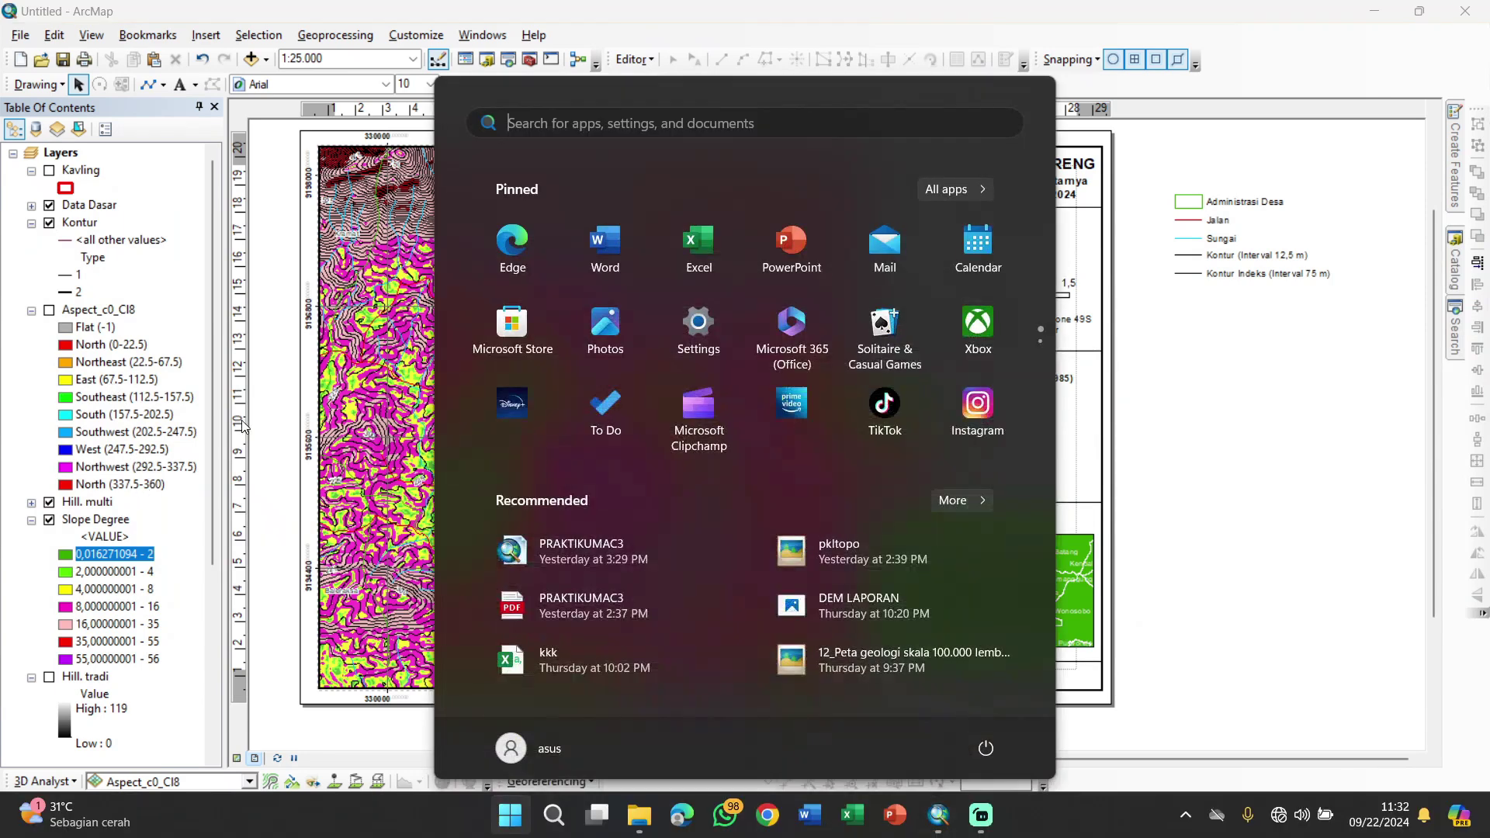
{"action": "type", "text": "ARC"}
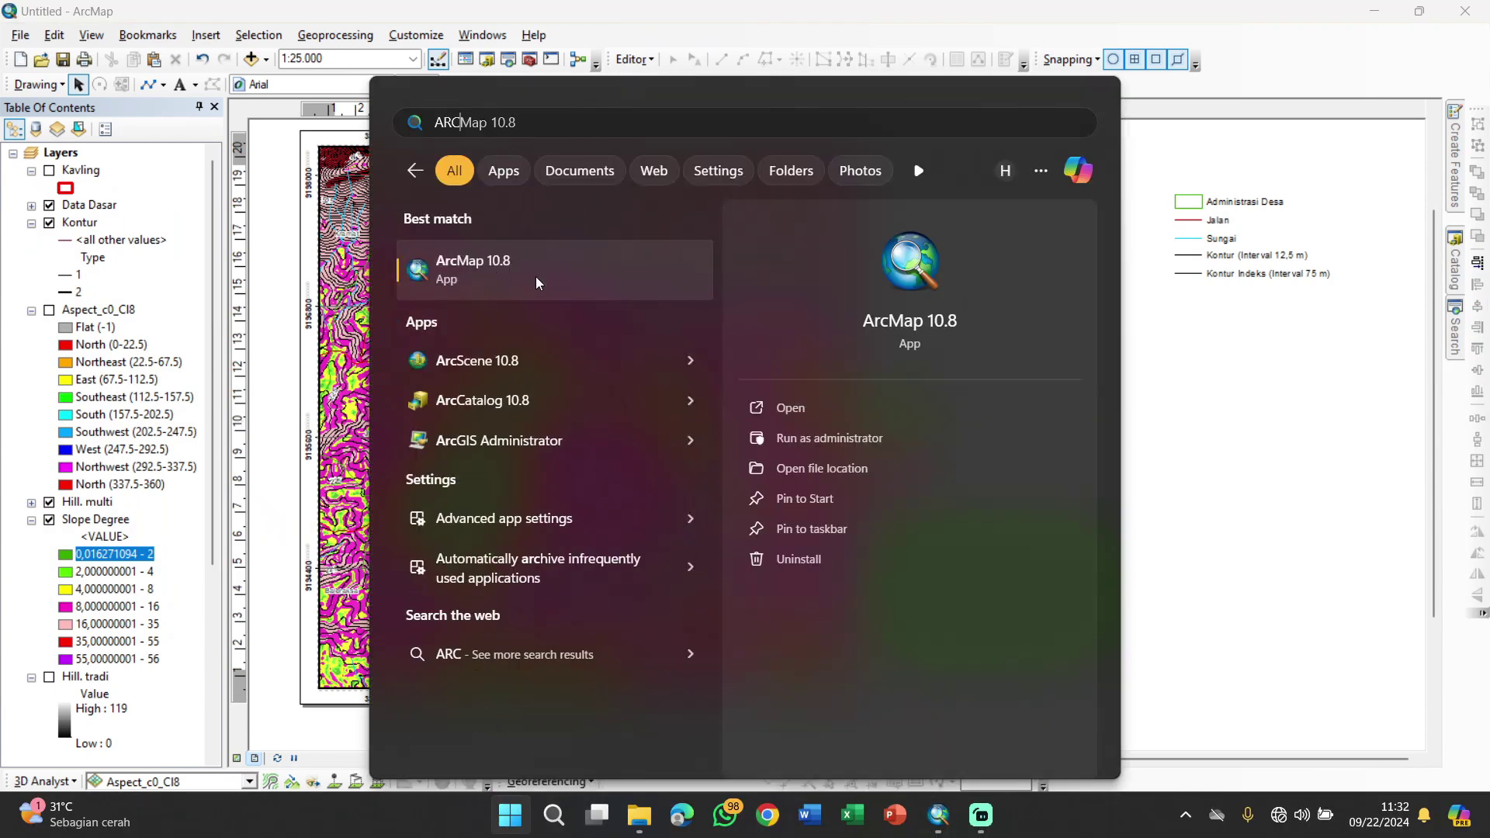
{"action": "left_click", "coordinate": [540, 365]}
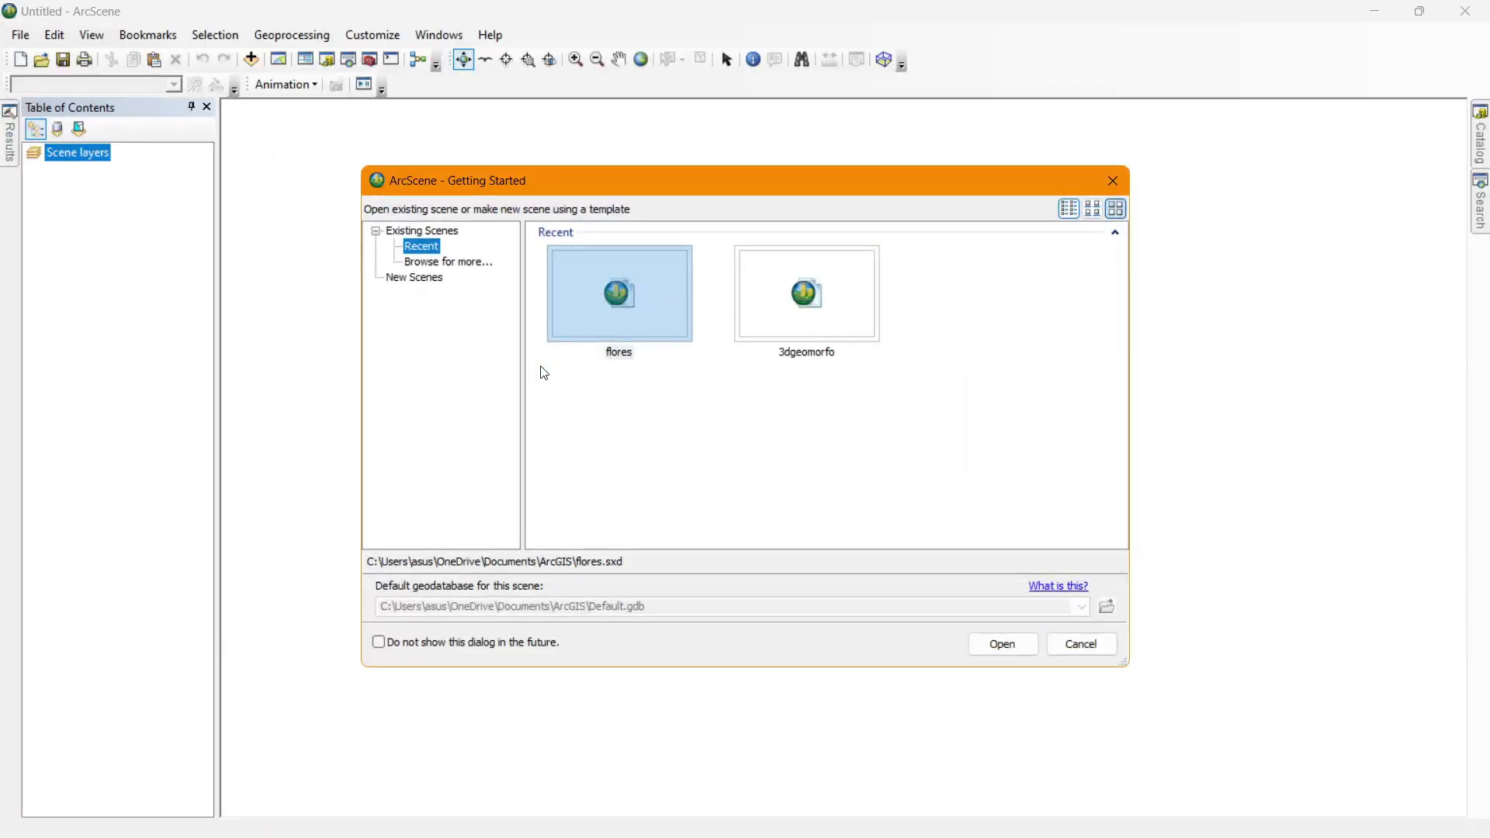
Skip Getting Started and set the scene to WGS 1984 UTM Zone 49S.
{"action": "left_click", "coordinate": [1122, 180]}
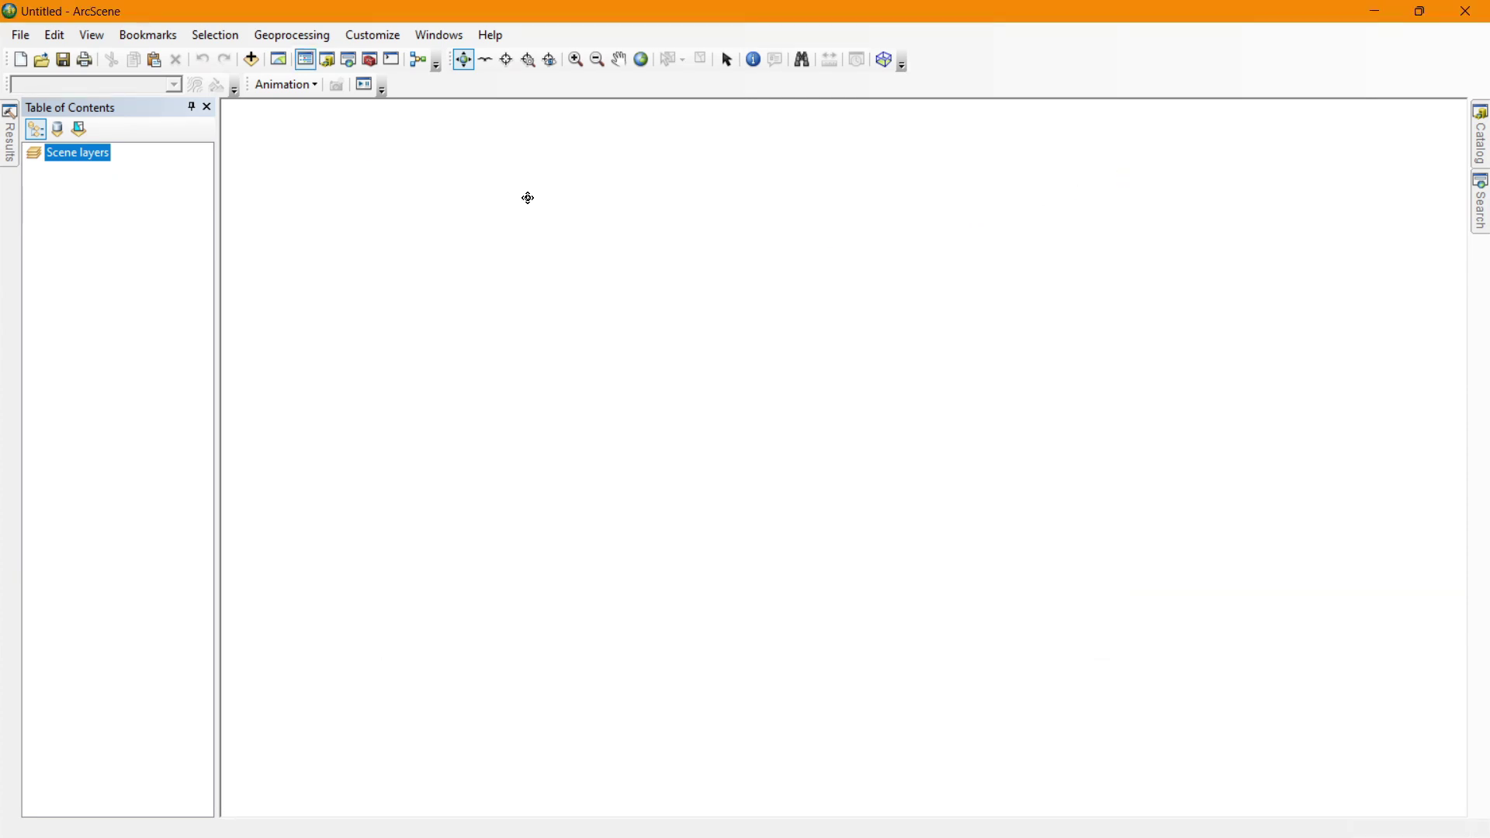
{"action": "double_click", "coordinate": [75, 159]}
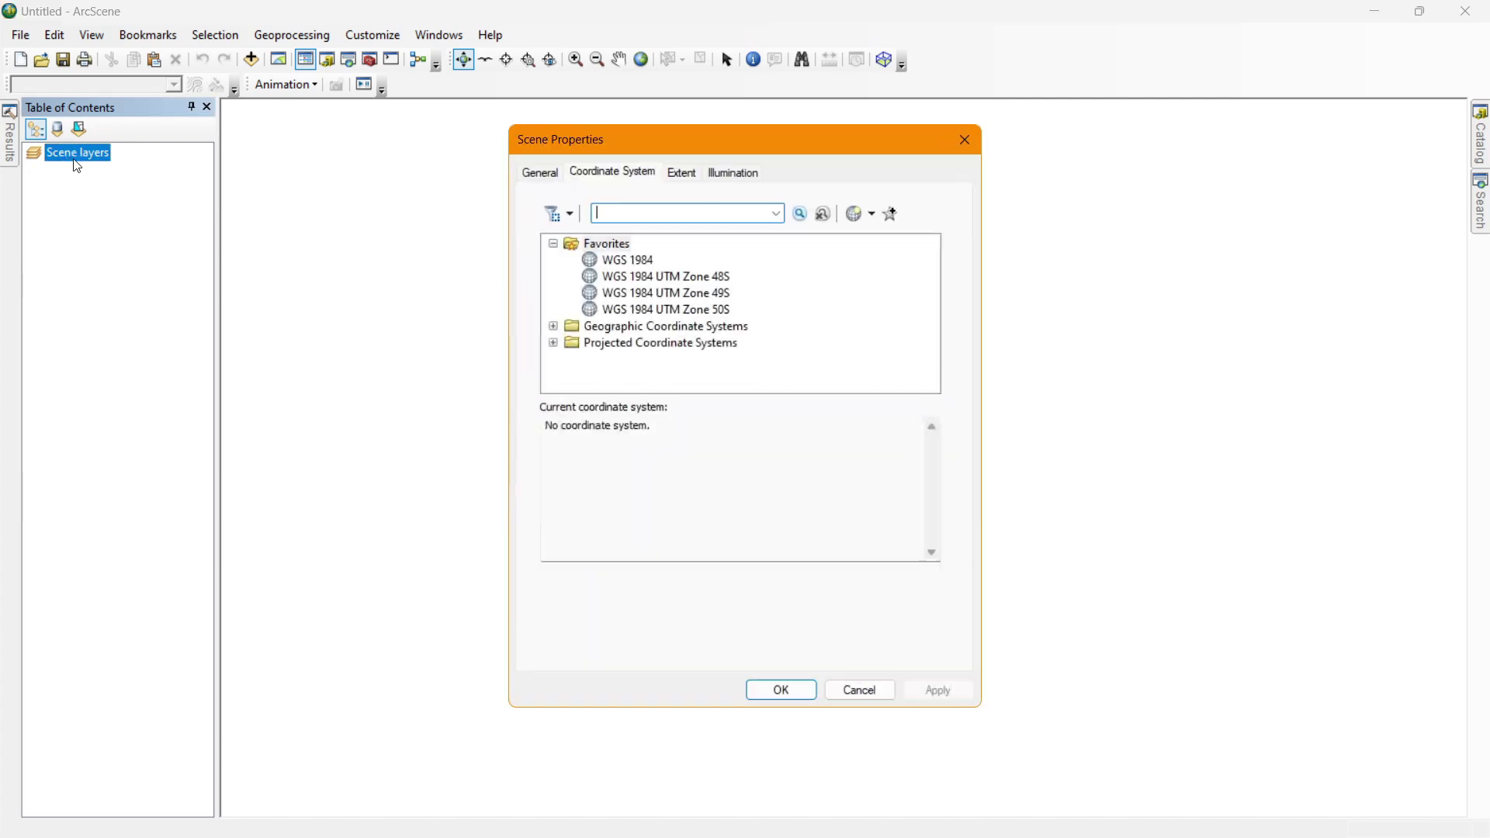
{"action": "left_click", "coordinate": [656, 296]}
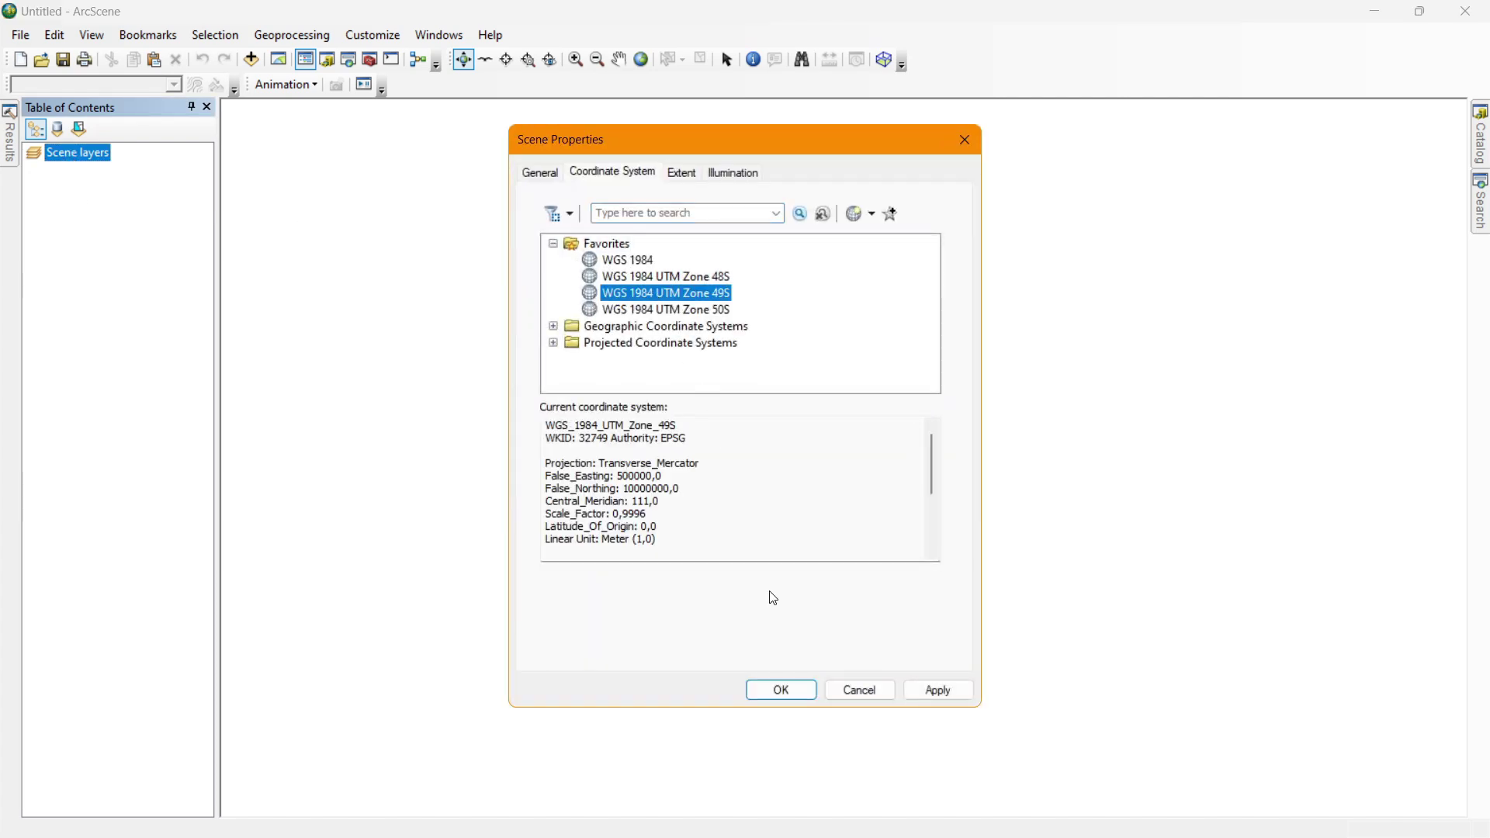
{"action": "left_click", "coordinate": [806, 696]}
In ArcMap, start exporting the DEMclip raster and connect the Downloads folder as a location.
{"action": "key", "text": "alt+Tab"}
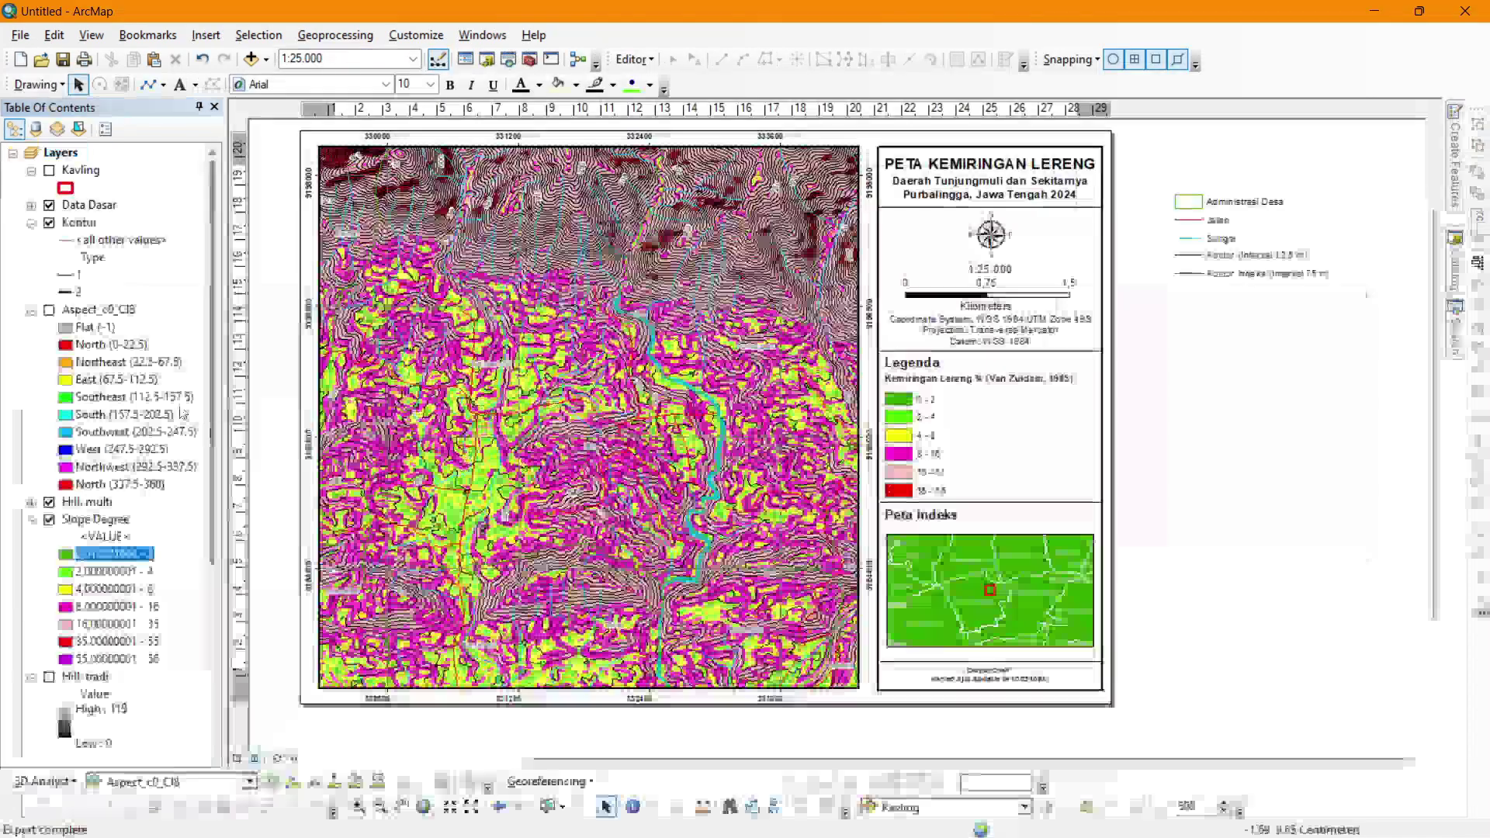
{"action": "scroll", "coordinate": [111, 533], "scroll_direction": "down", "scroll_amount": 3}
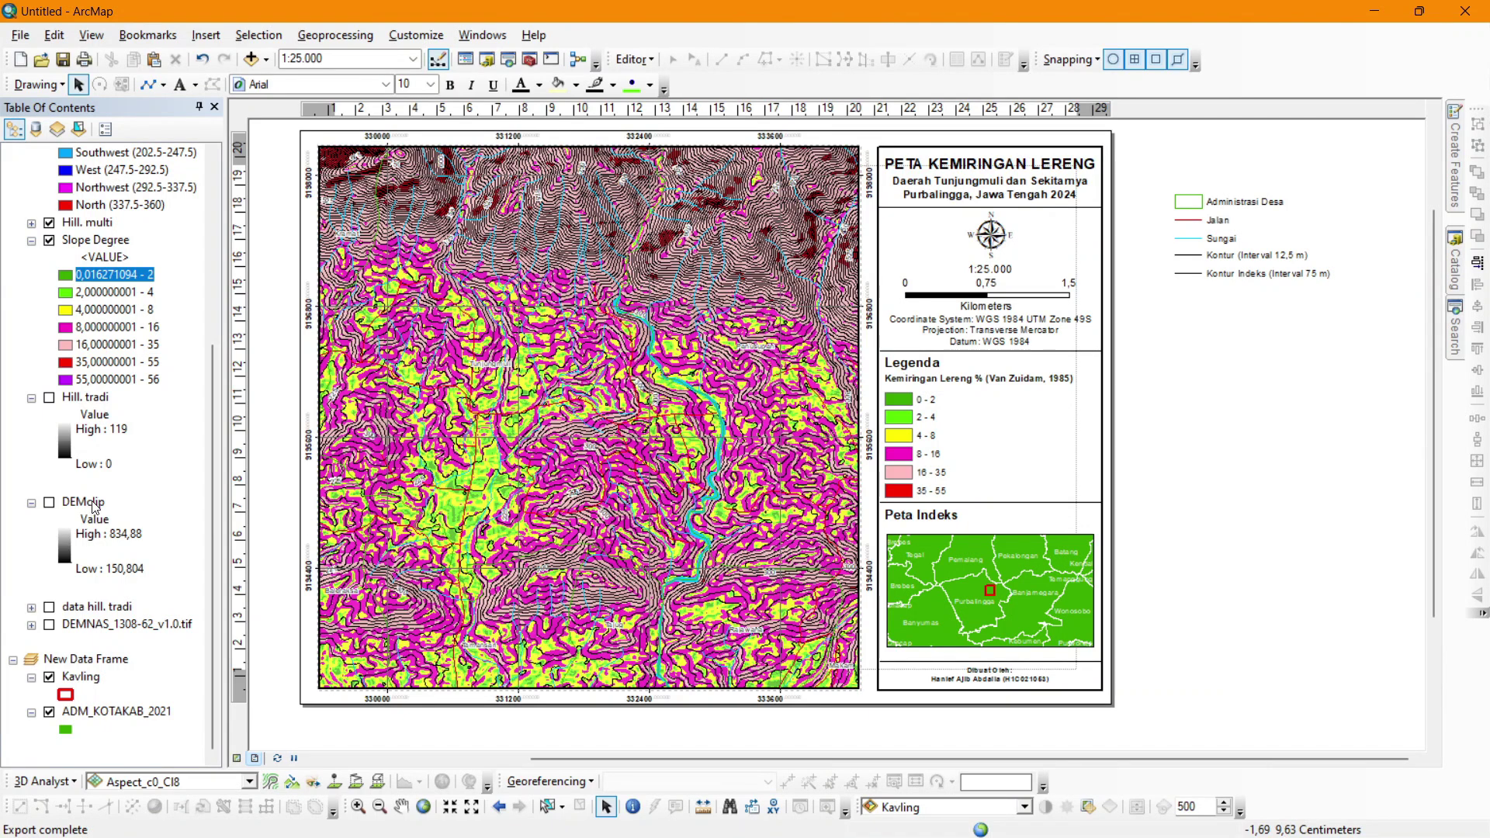
{"action": "left_click", "coordinate": [85, 504]}
{"action": "right_click", "coordinate": [83, 504]}
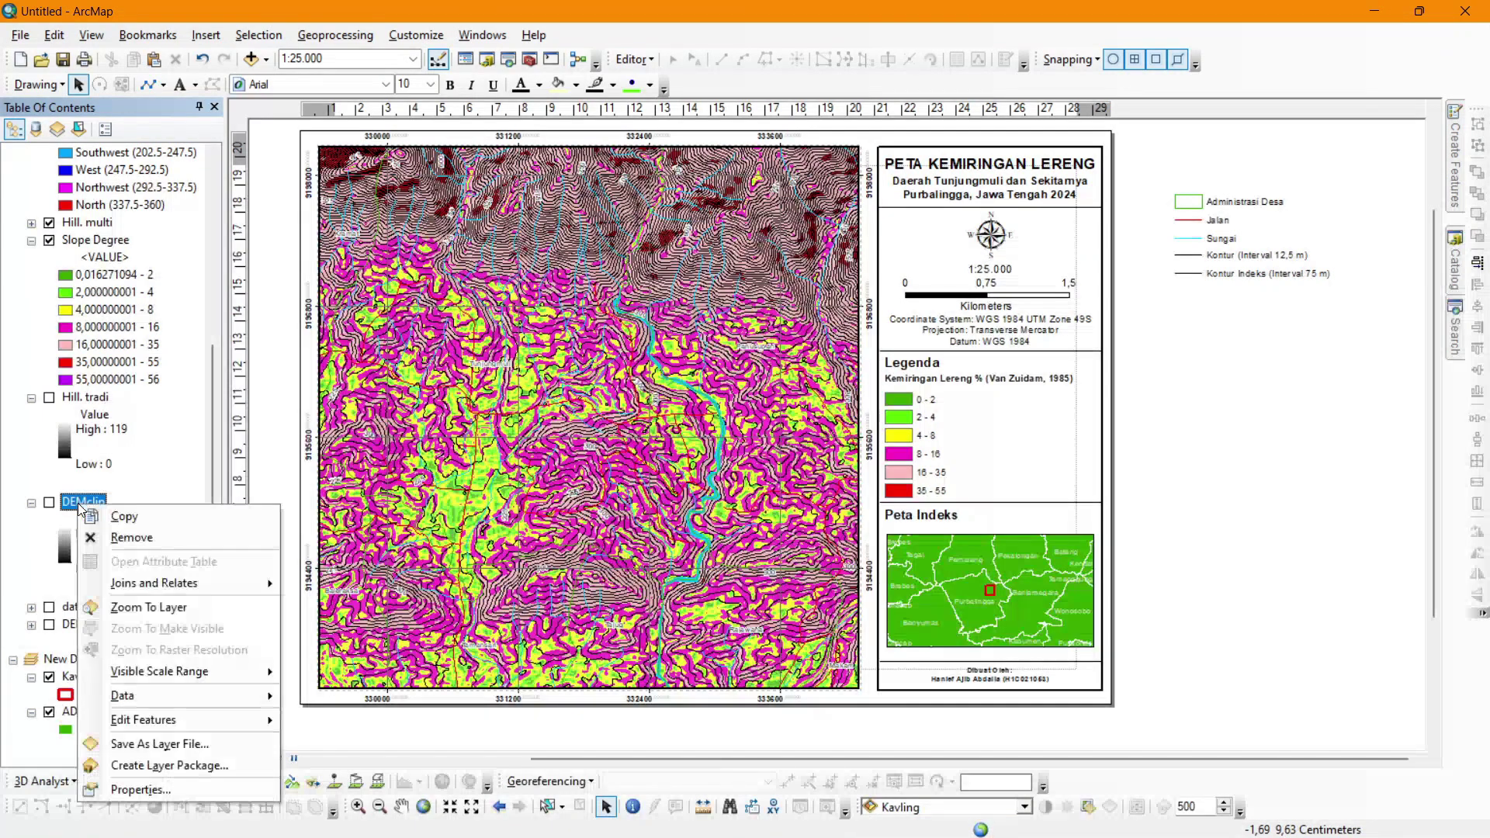
{"action": "mouse_move", "coordinate": [177, 695]}
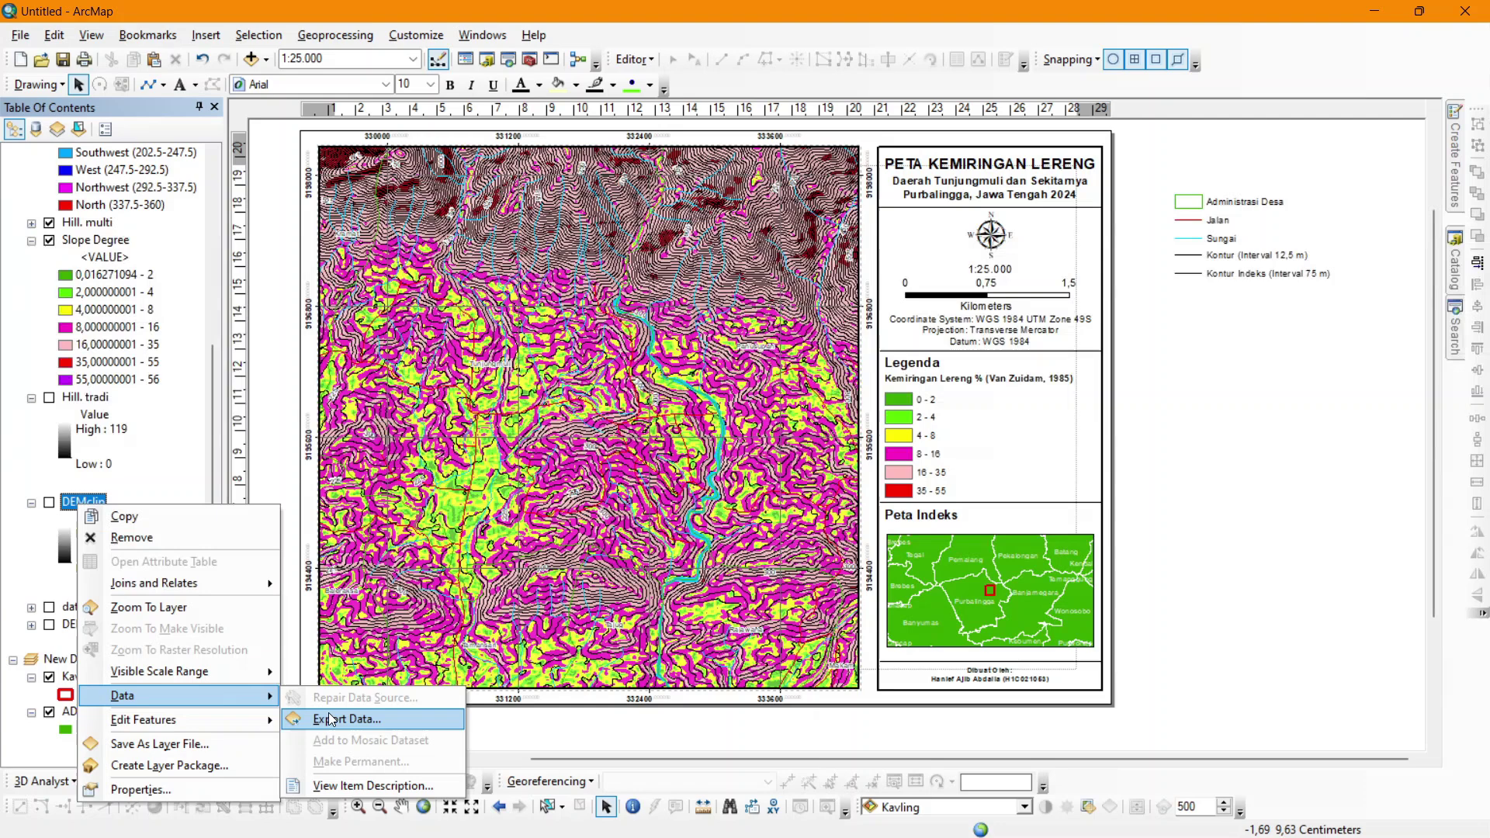
{"action": "left_click", "coordinate": [380, 729]}
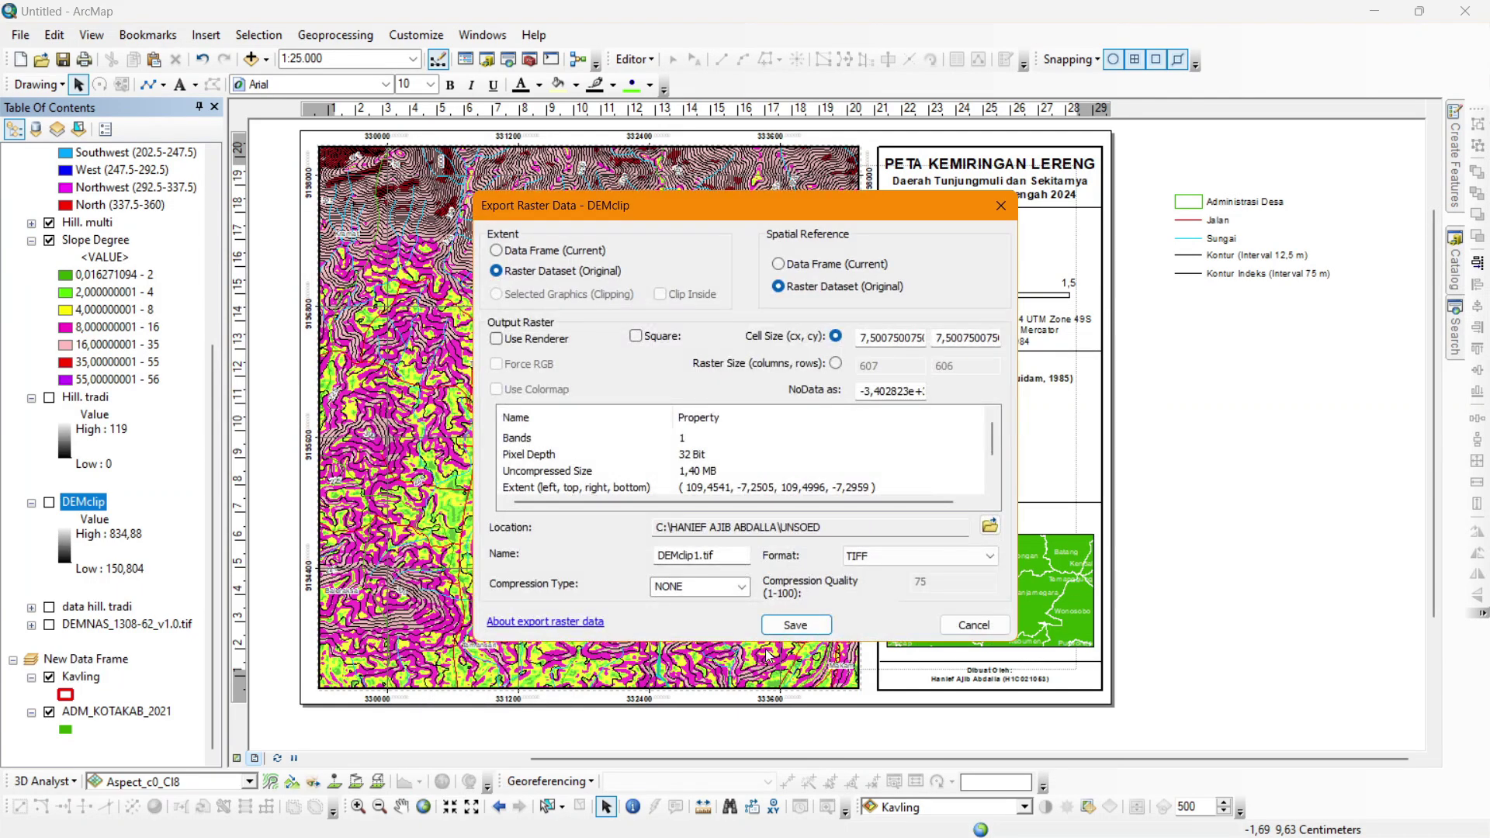
{"action": "left_click", "coordinate": [990, 525]}
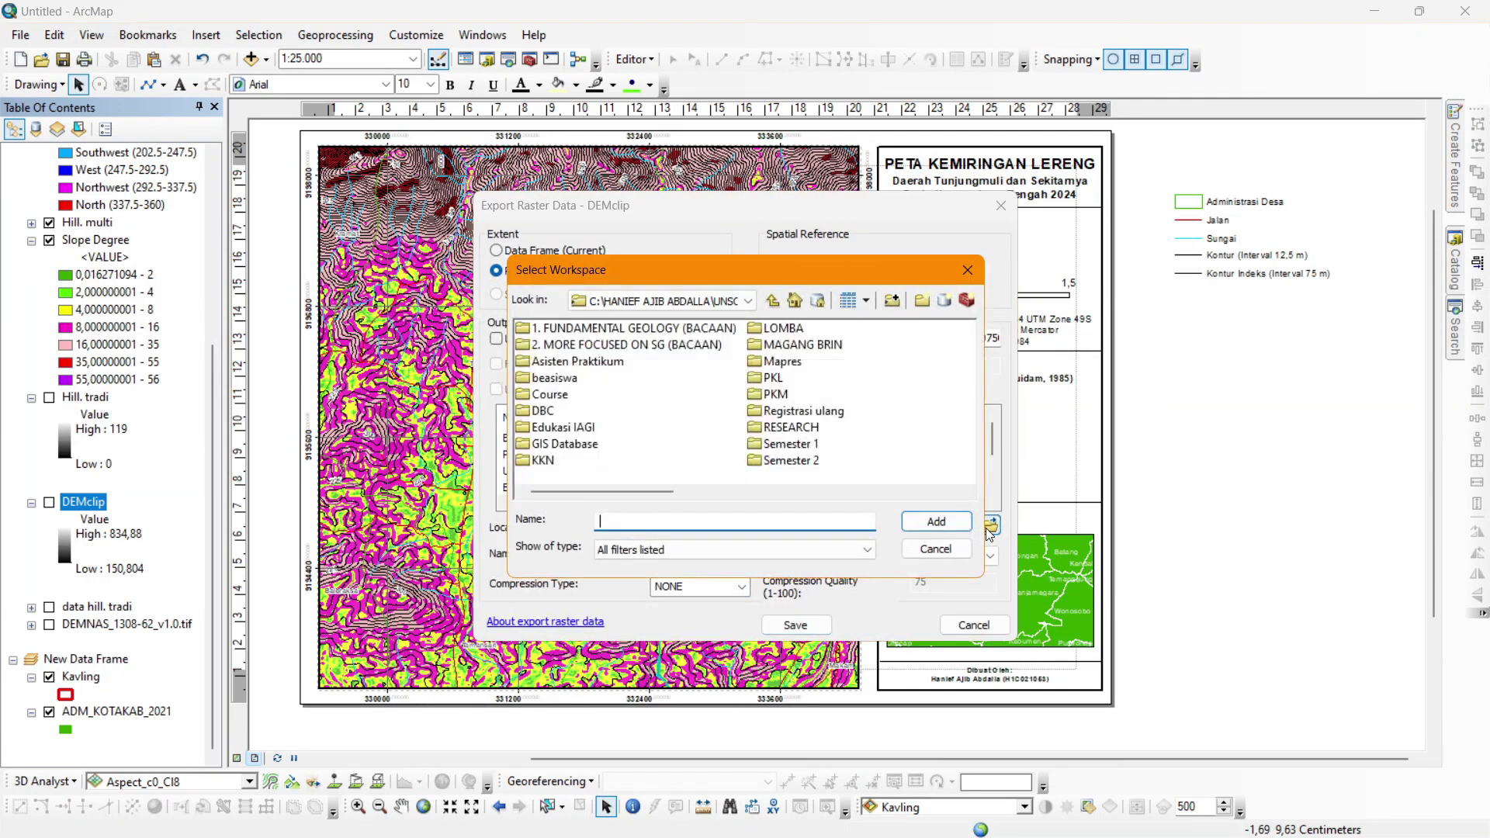
{"action": "left_click", "coordinate": [775, 301]}
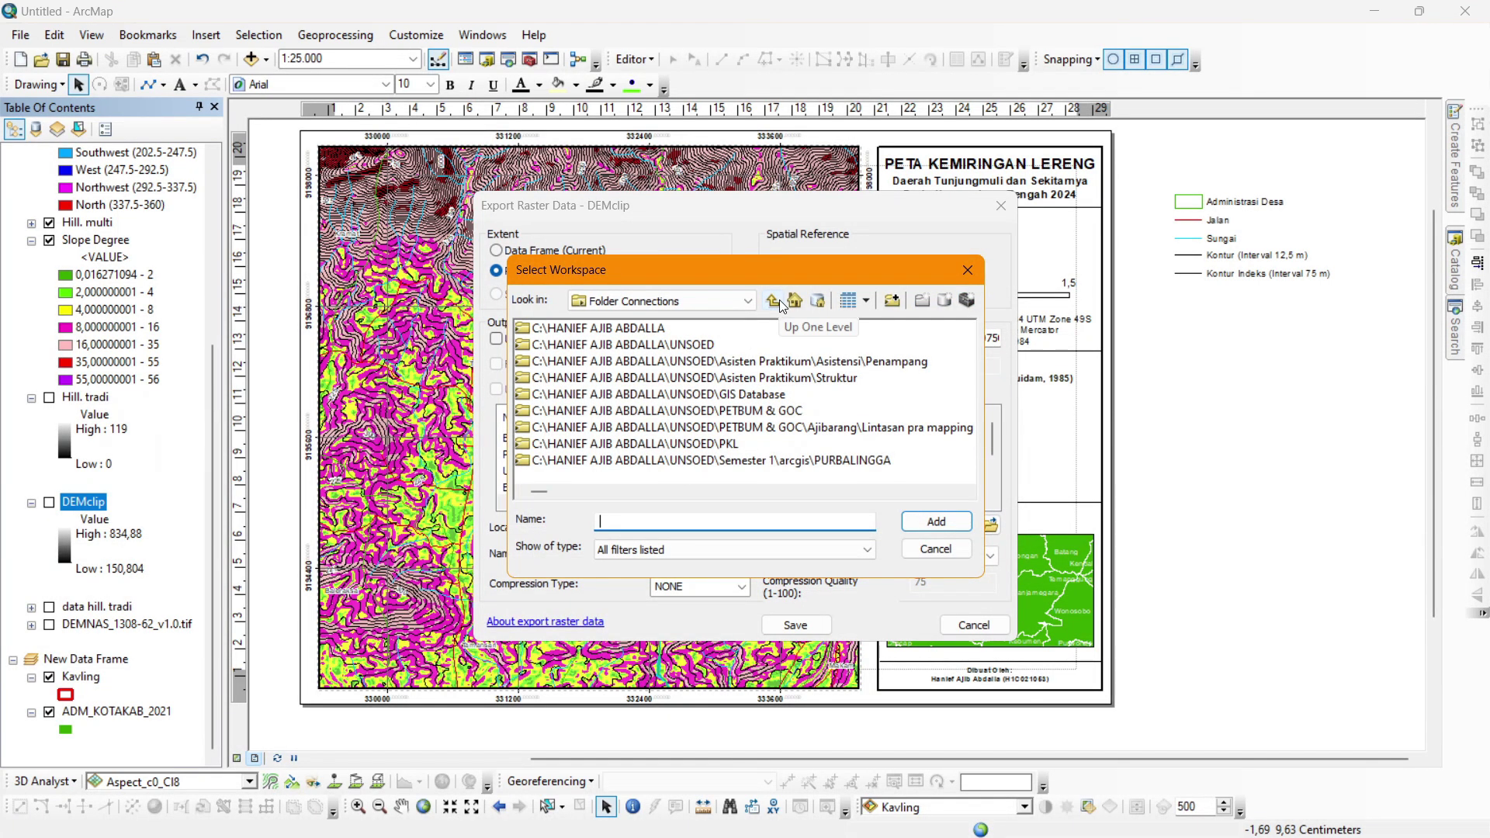
{"action": "left_click", "coordinate": [748, 301]}
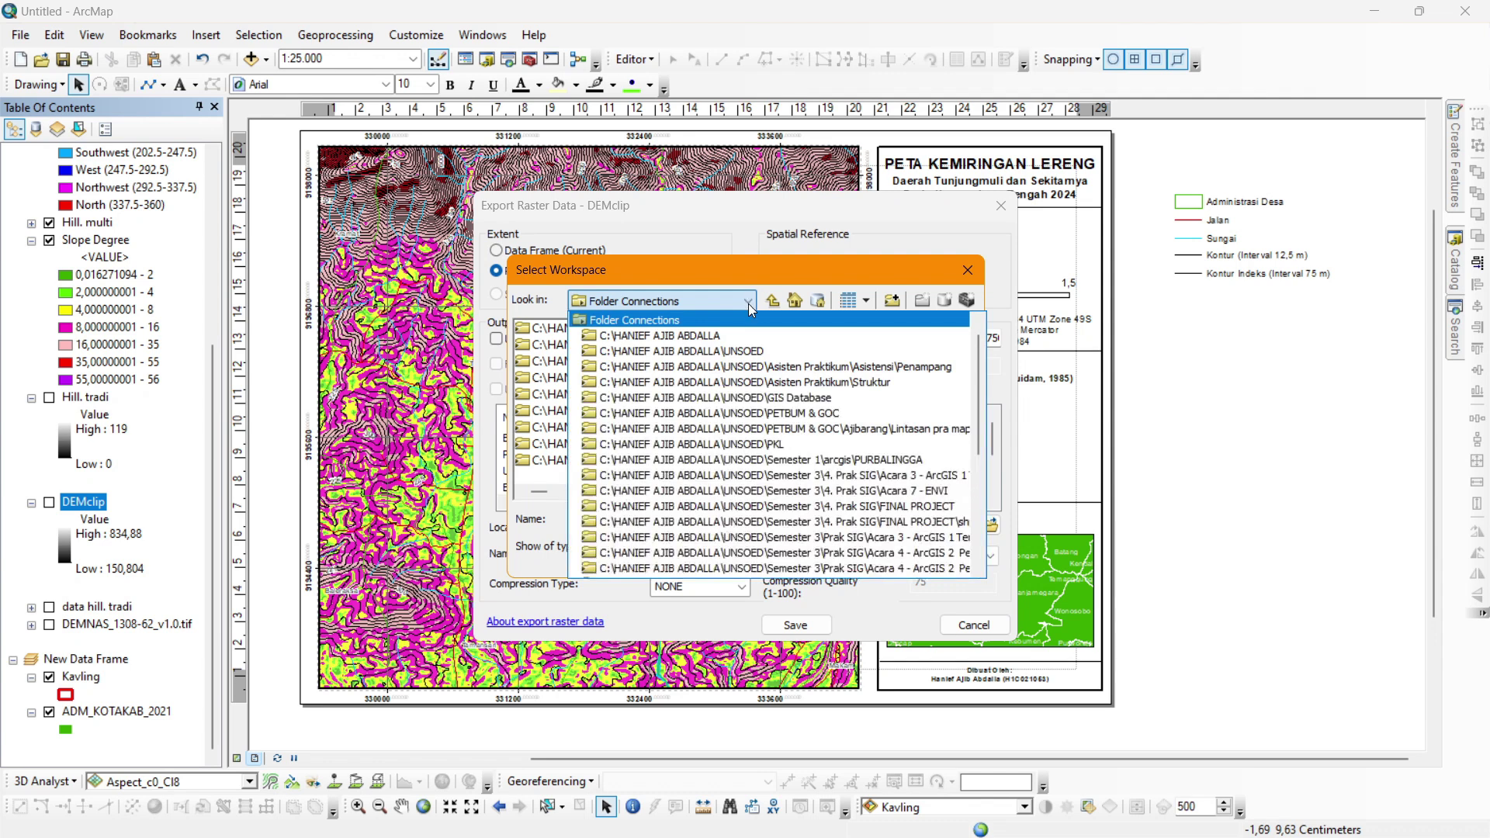
{"action": "left_click", "coordinate": [748, 300]}
{"action": "left_click", "coordinate": [894, 301]}
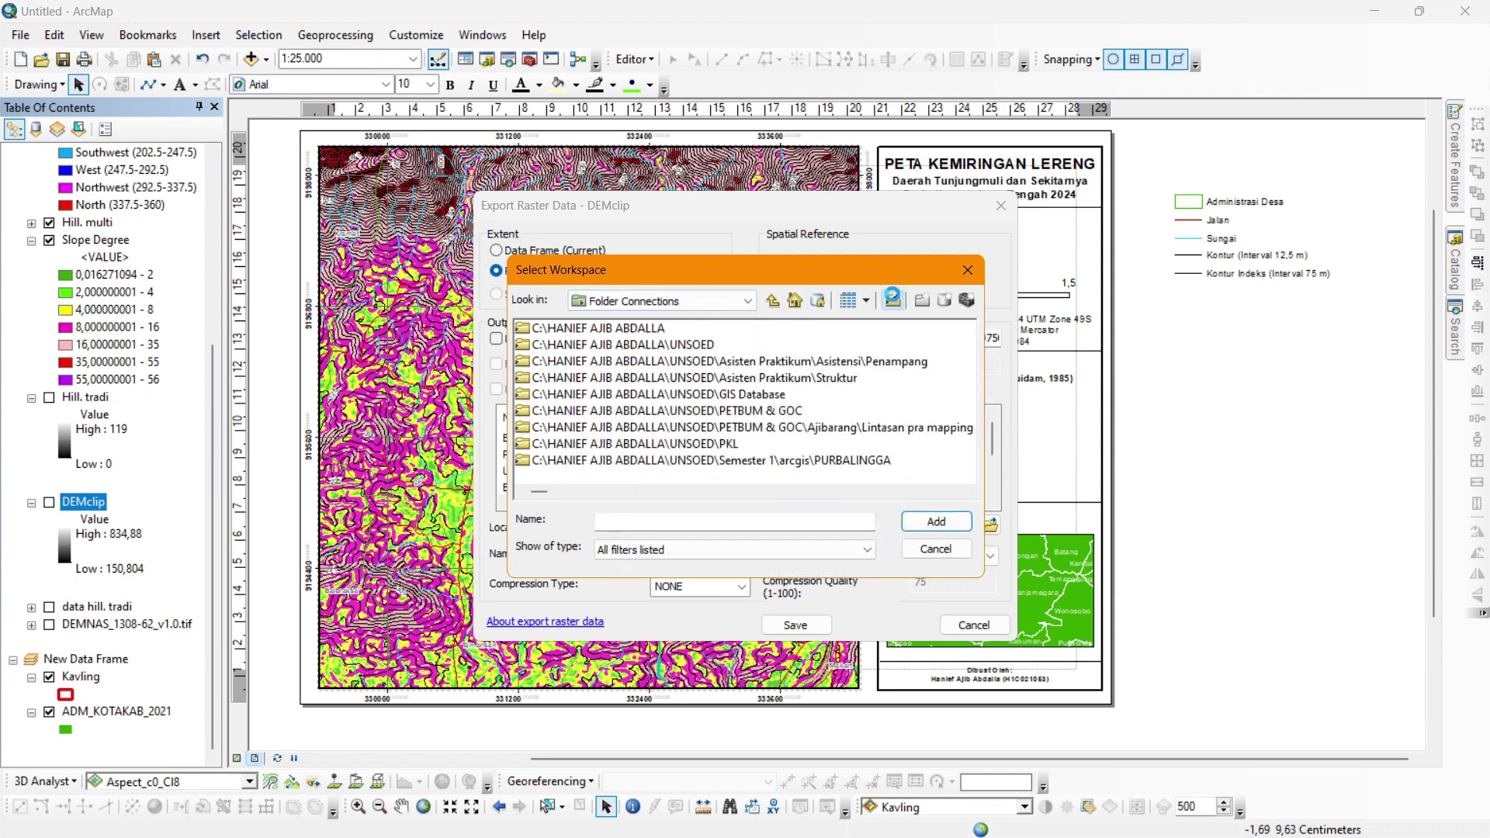
{"action": "double_click", "coordinate": [673, 453]}
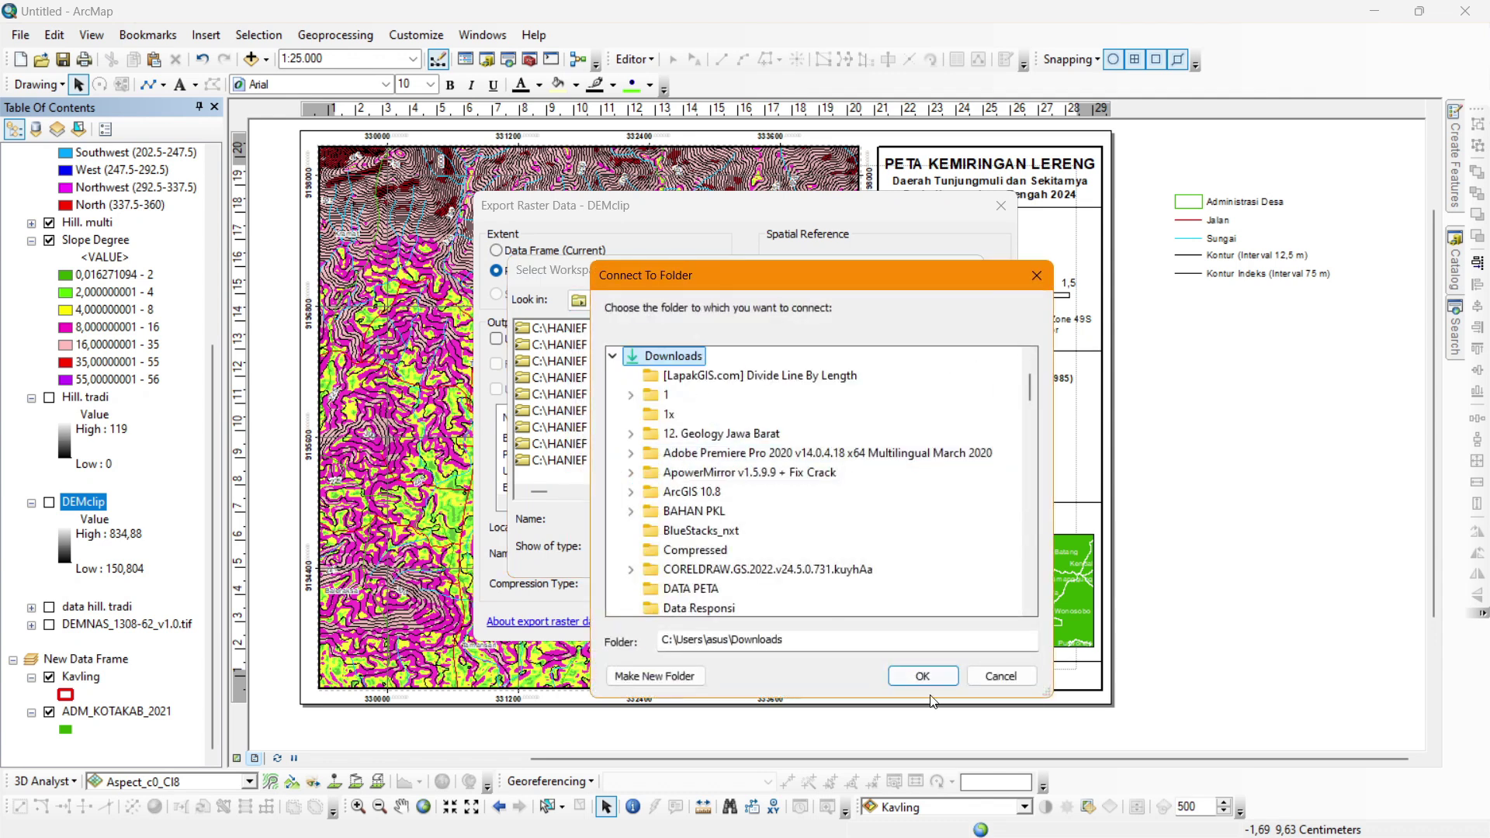
{"action": "left_click", "coordinate": [919, 681]}
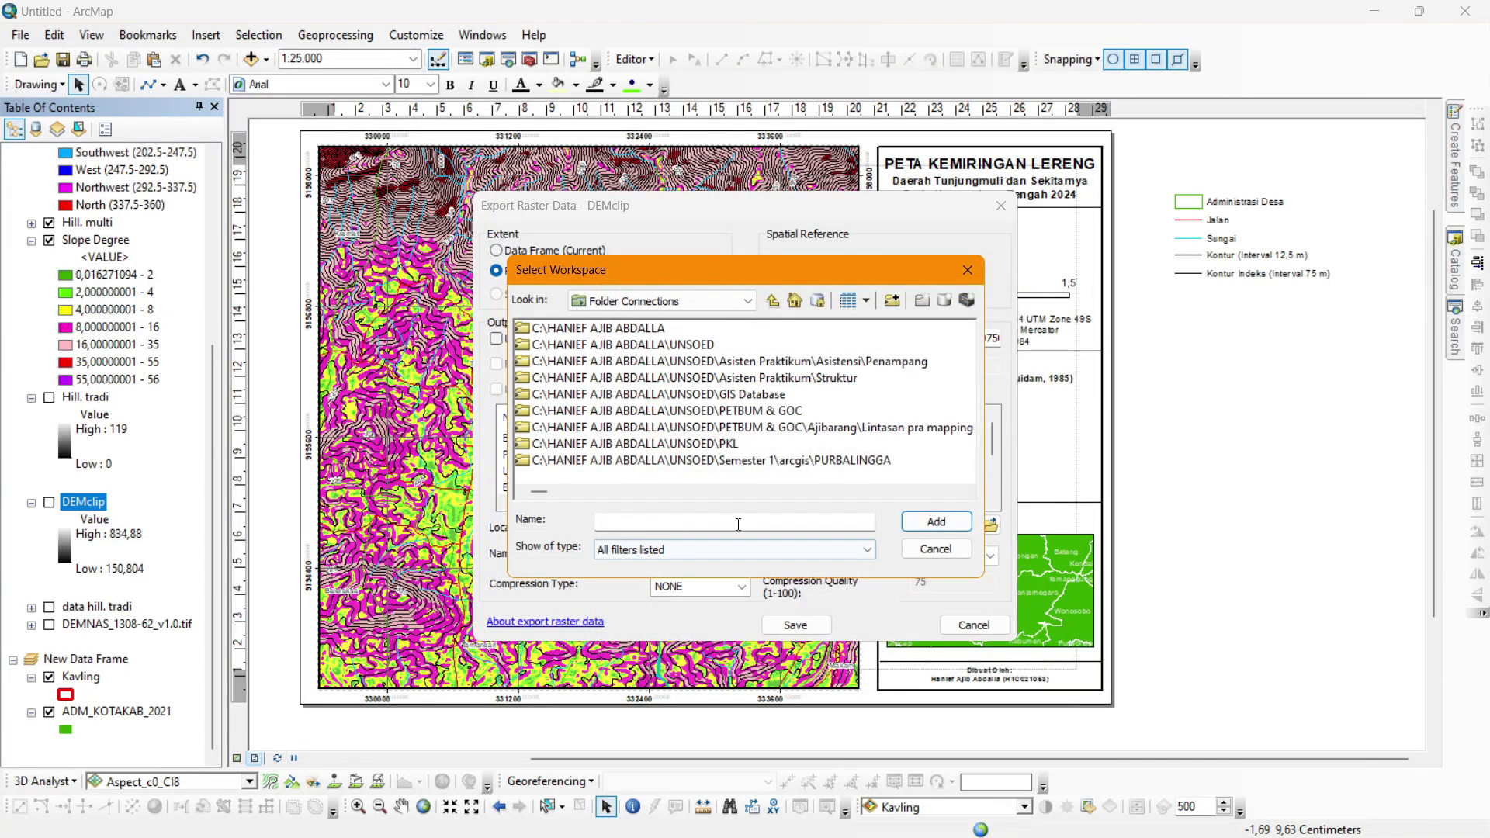
Save the export to Downloads as DEMclip1.tif, declining to add it to the map.
{"action": "scroll", "coordinate": [714, 398], "scroll_direction": "down", "scroll_amount": 5}
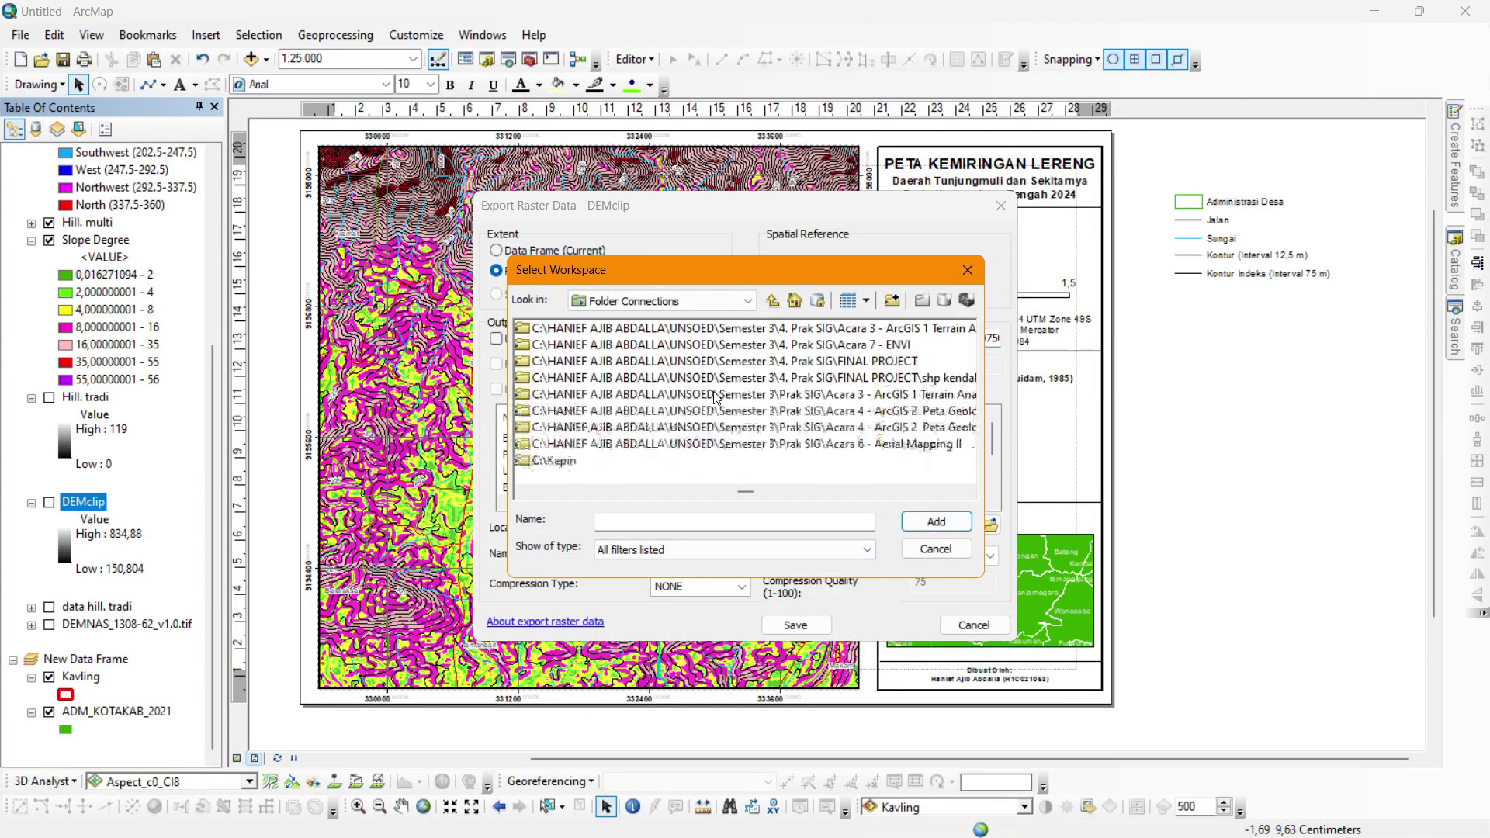
{"action": "left_click", "coordinate": [742, 303]}
{"action": "scroll", "coordinate": [710, 453], "scroll_direction": "down", "scroll_amount": 3}
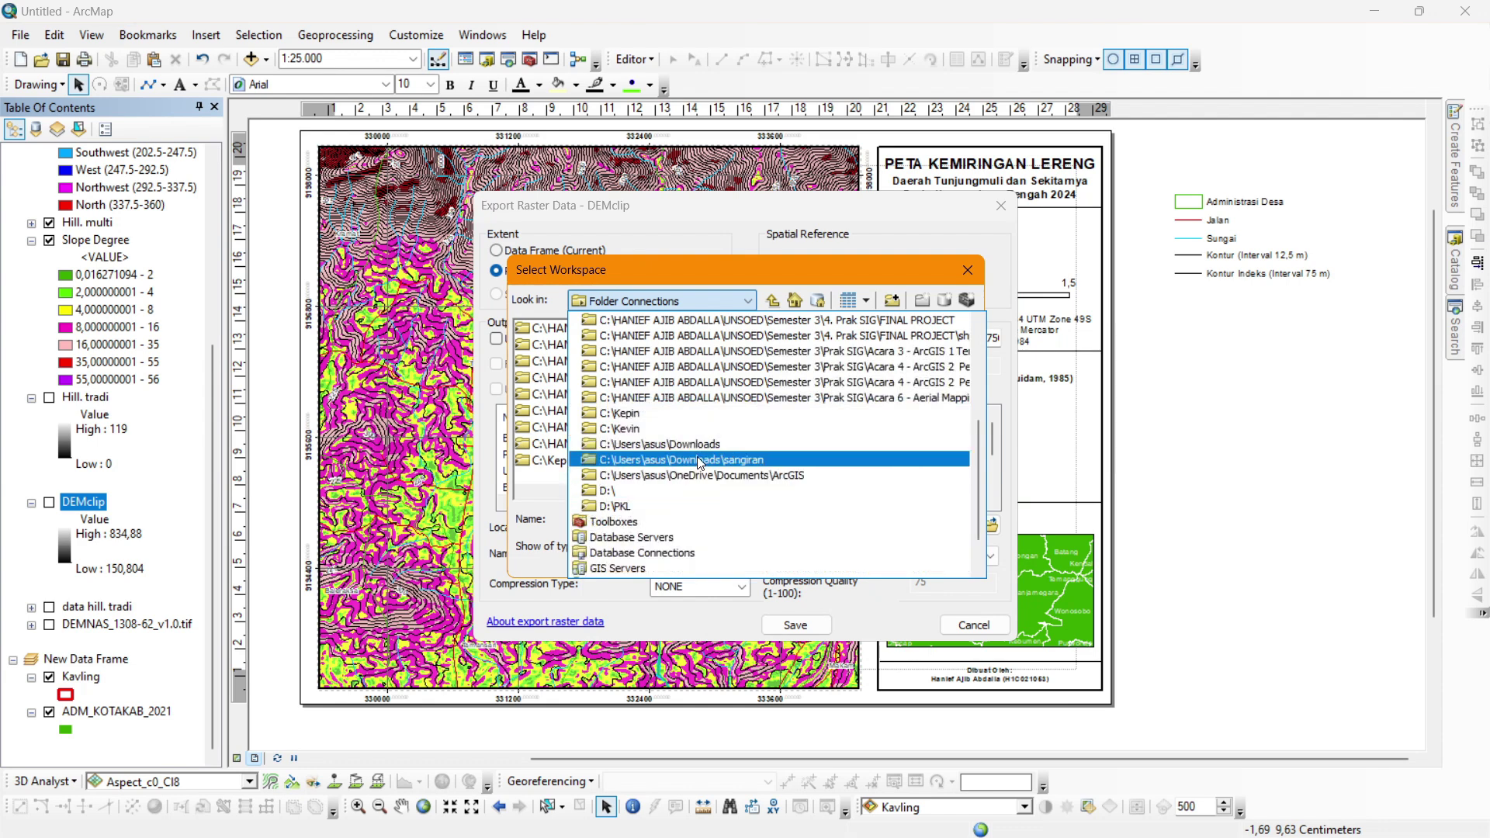
{"action": "left_click", "coordinate": [668, 445]}
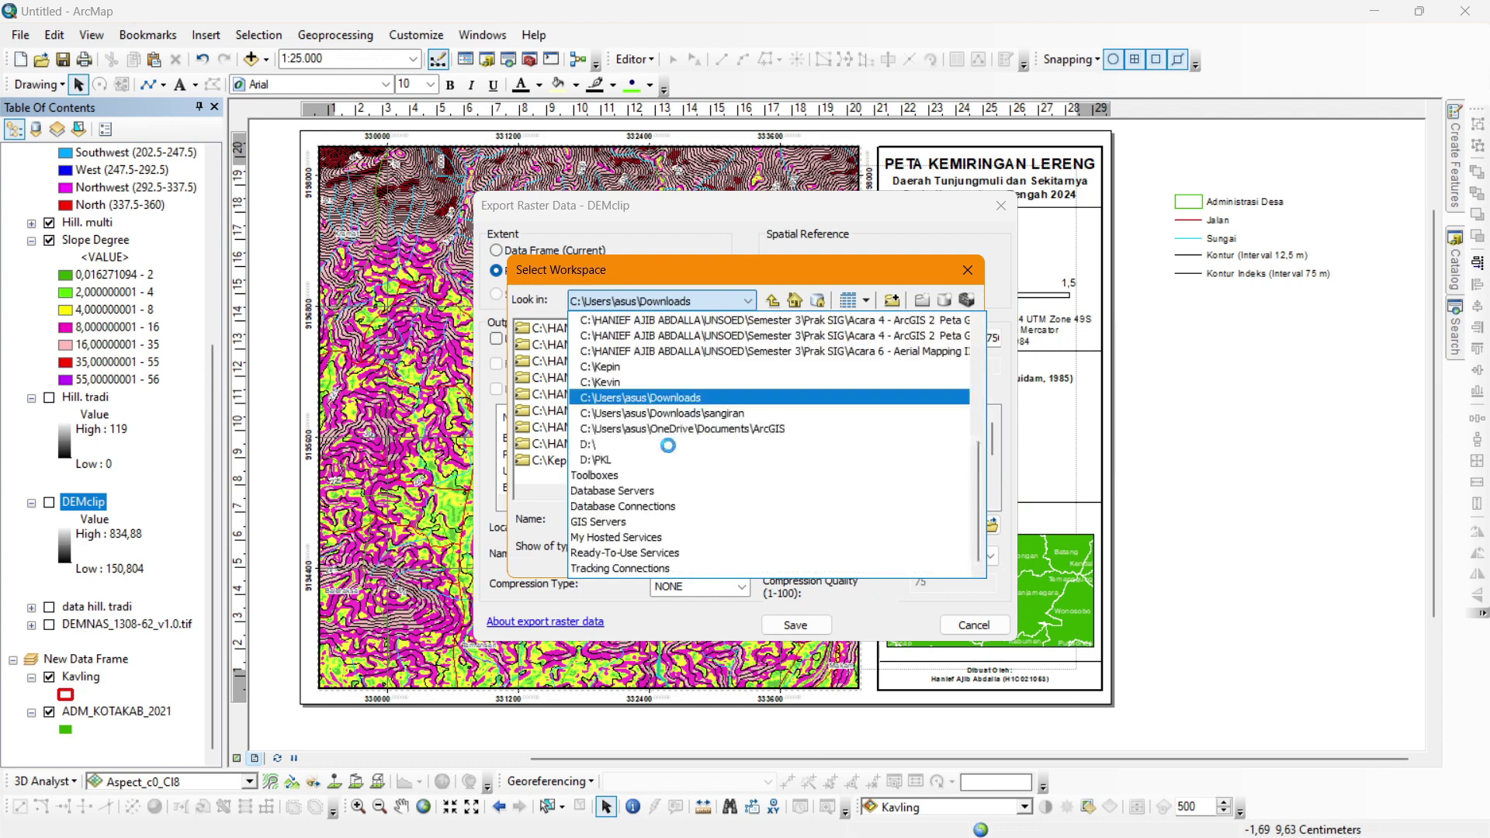
{"action": "left_click", "coordinate": [678, 522]}
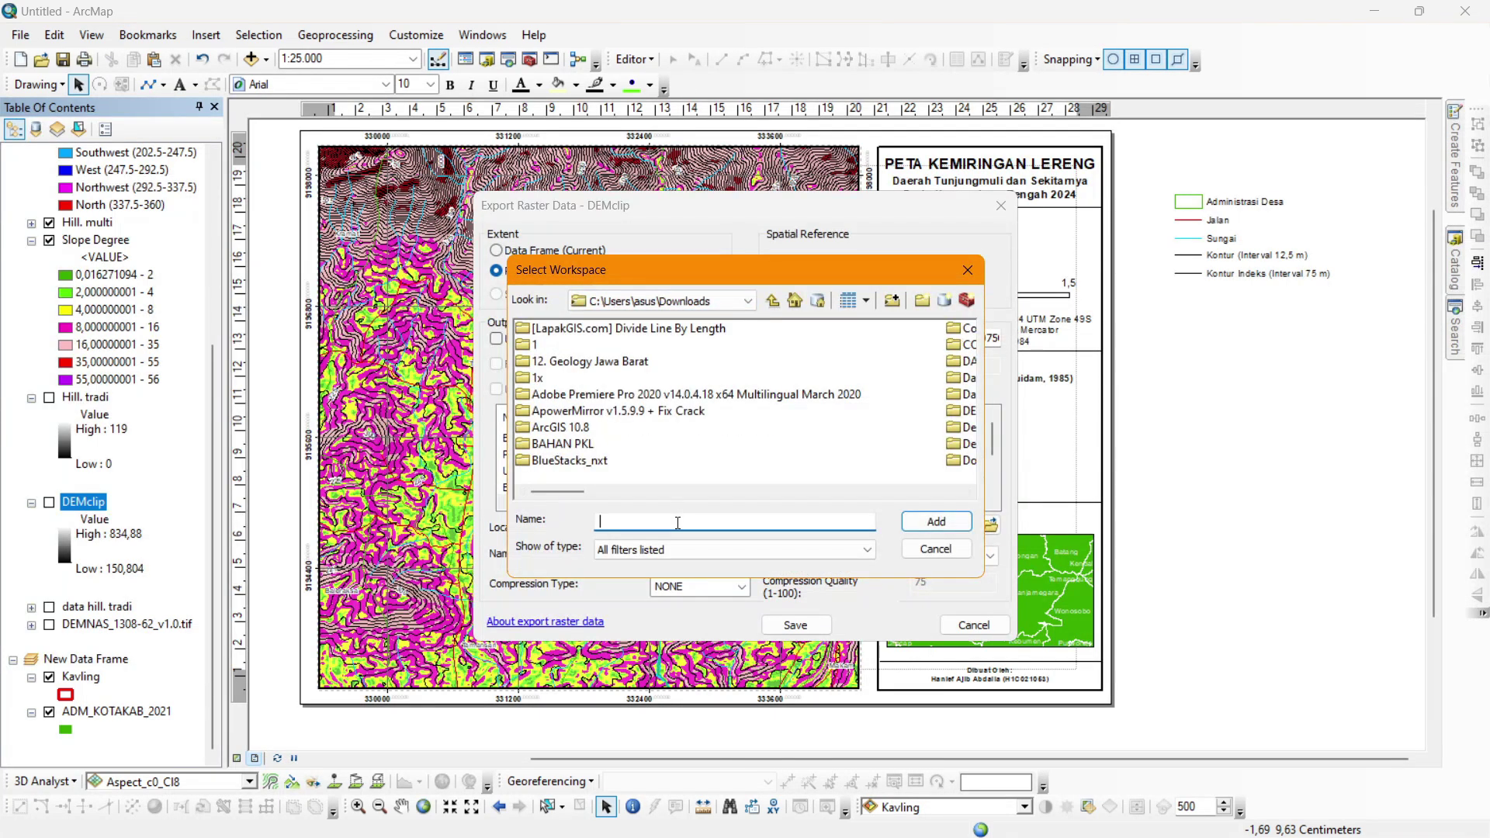
{"action": "left_click", "coordinate": [774, 299]}
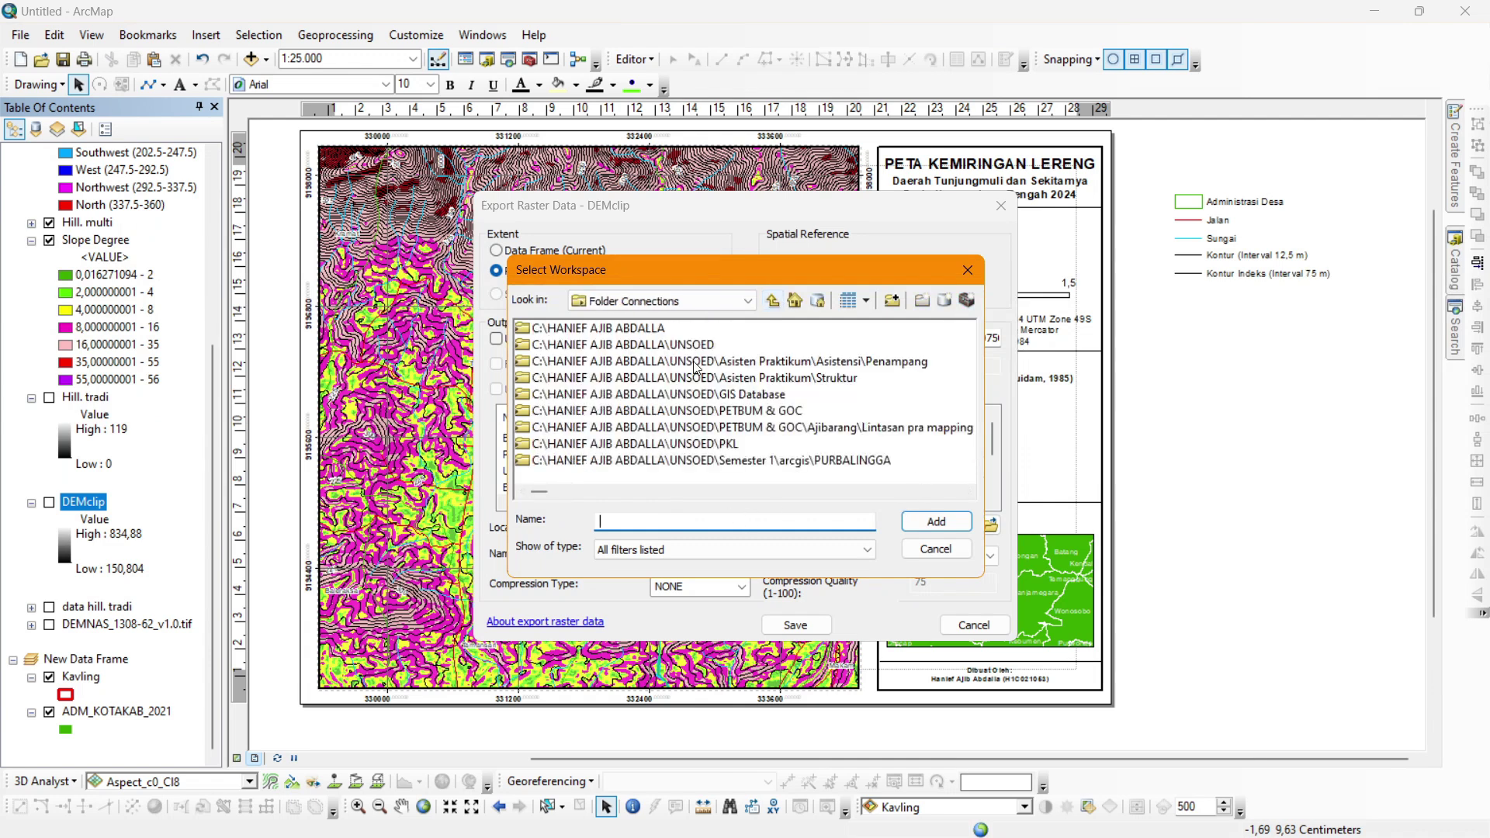
{"action": "scroll", "coordinate": [663, 441], "scroll_direction": "down", "scroll_amount": 5}
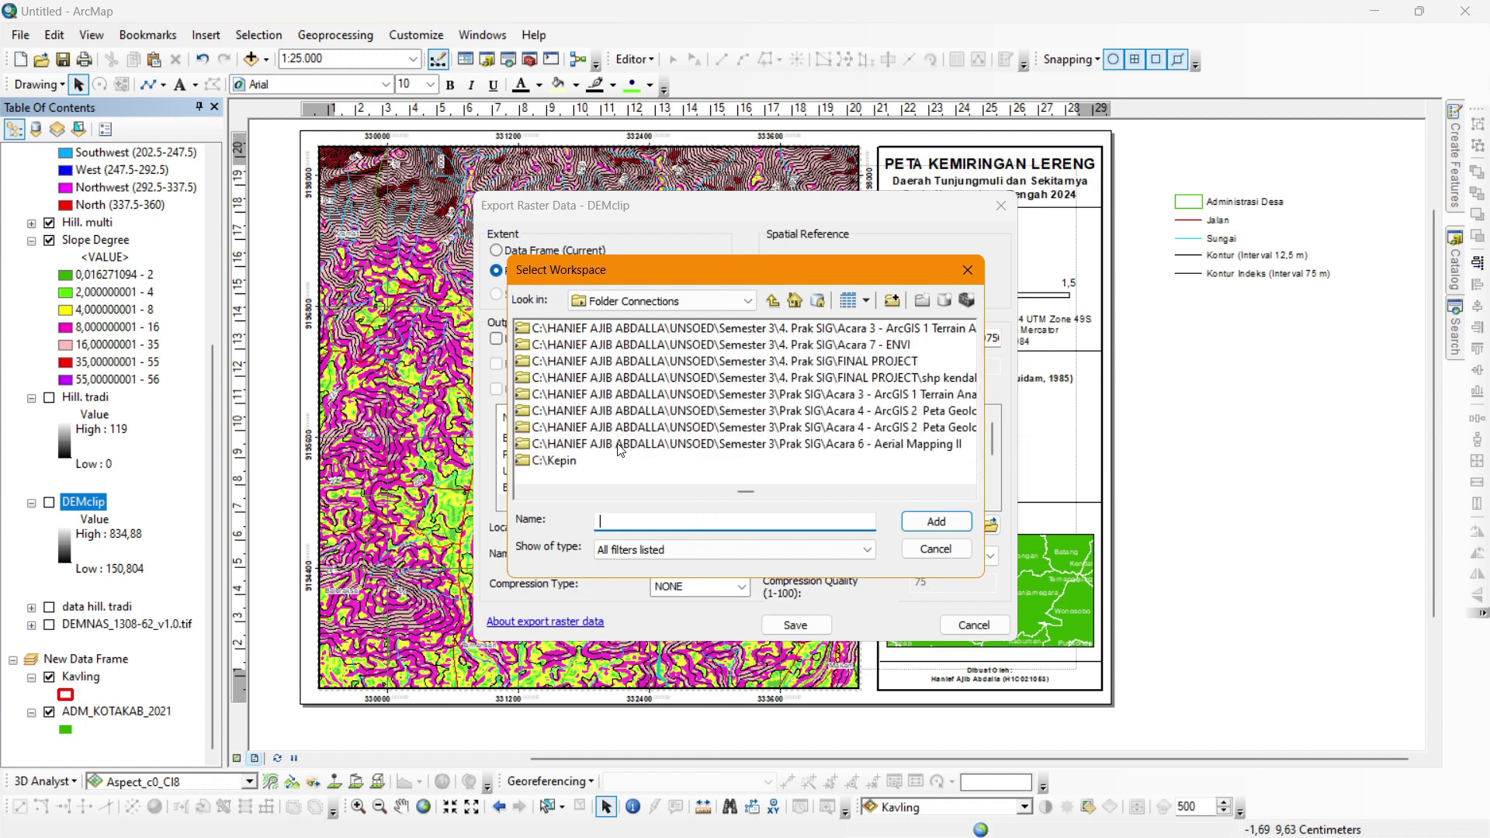
{"action": "left_click", "coordinate": [600, 346]}
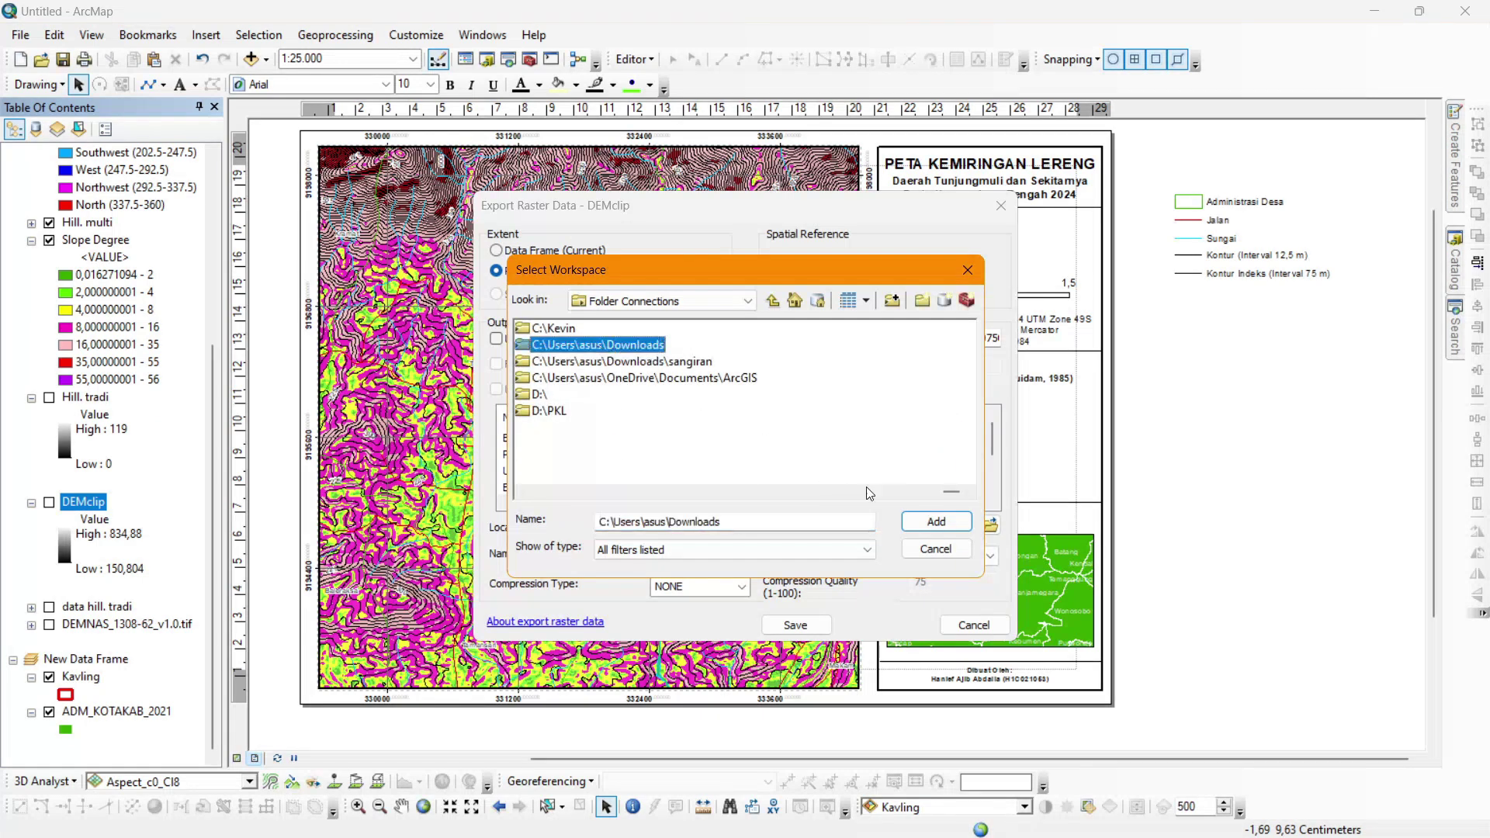
{"action": "left_click", "coordinate": [915, 518]}
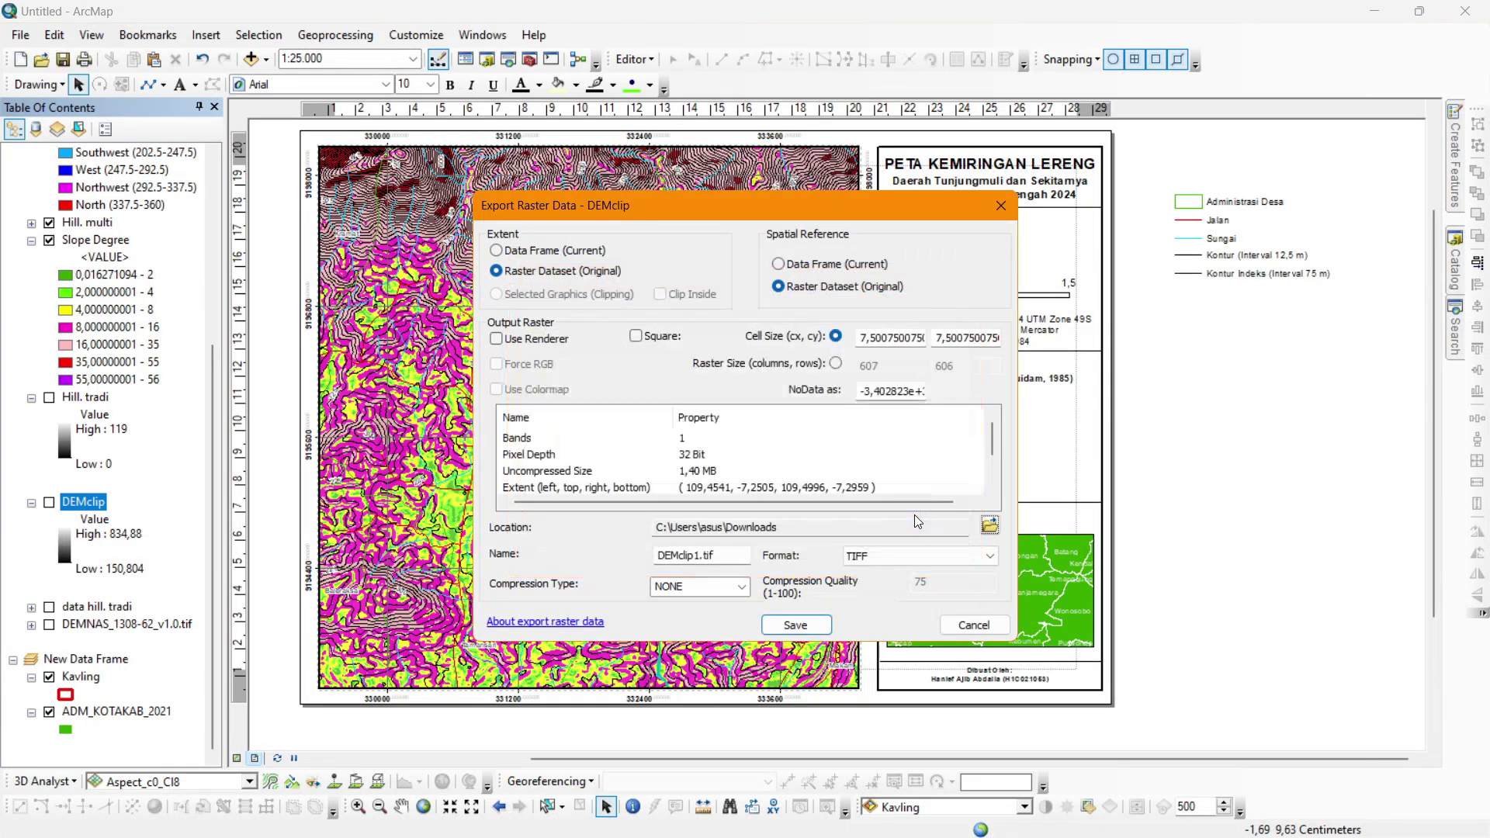
{"action": "left_click", "coordinate": [795, 624]}
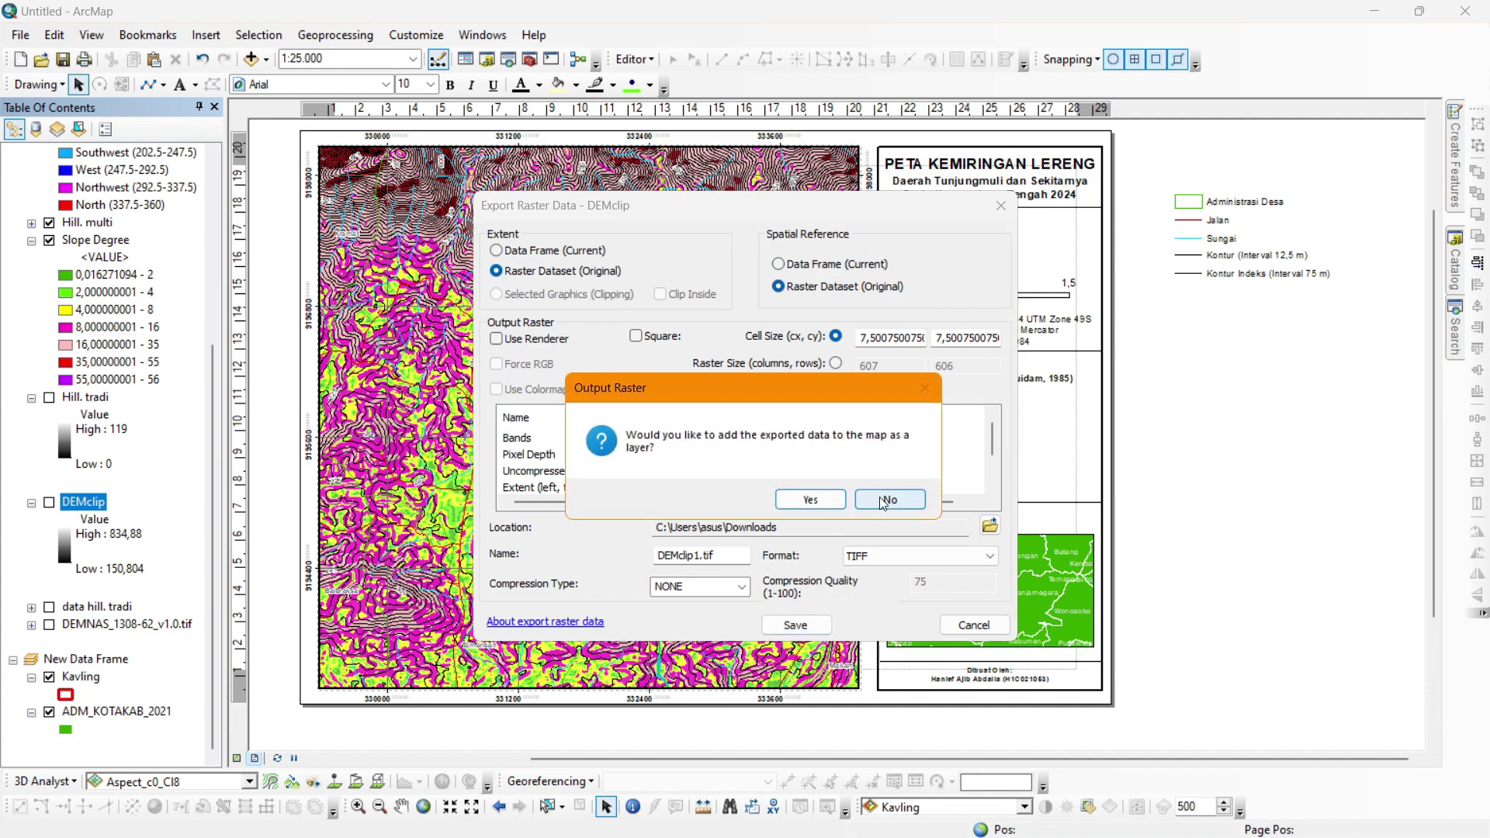
{"action": "left_click", "coordinate": [879, 497]}
Check the Downloads folder for the exported raster, then head back toward ArcMap.
{"action": "key", "text": "alt+Tab"}
{"action": "key", "text": "alt+Tab"}
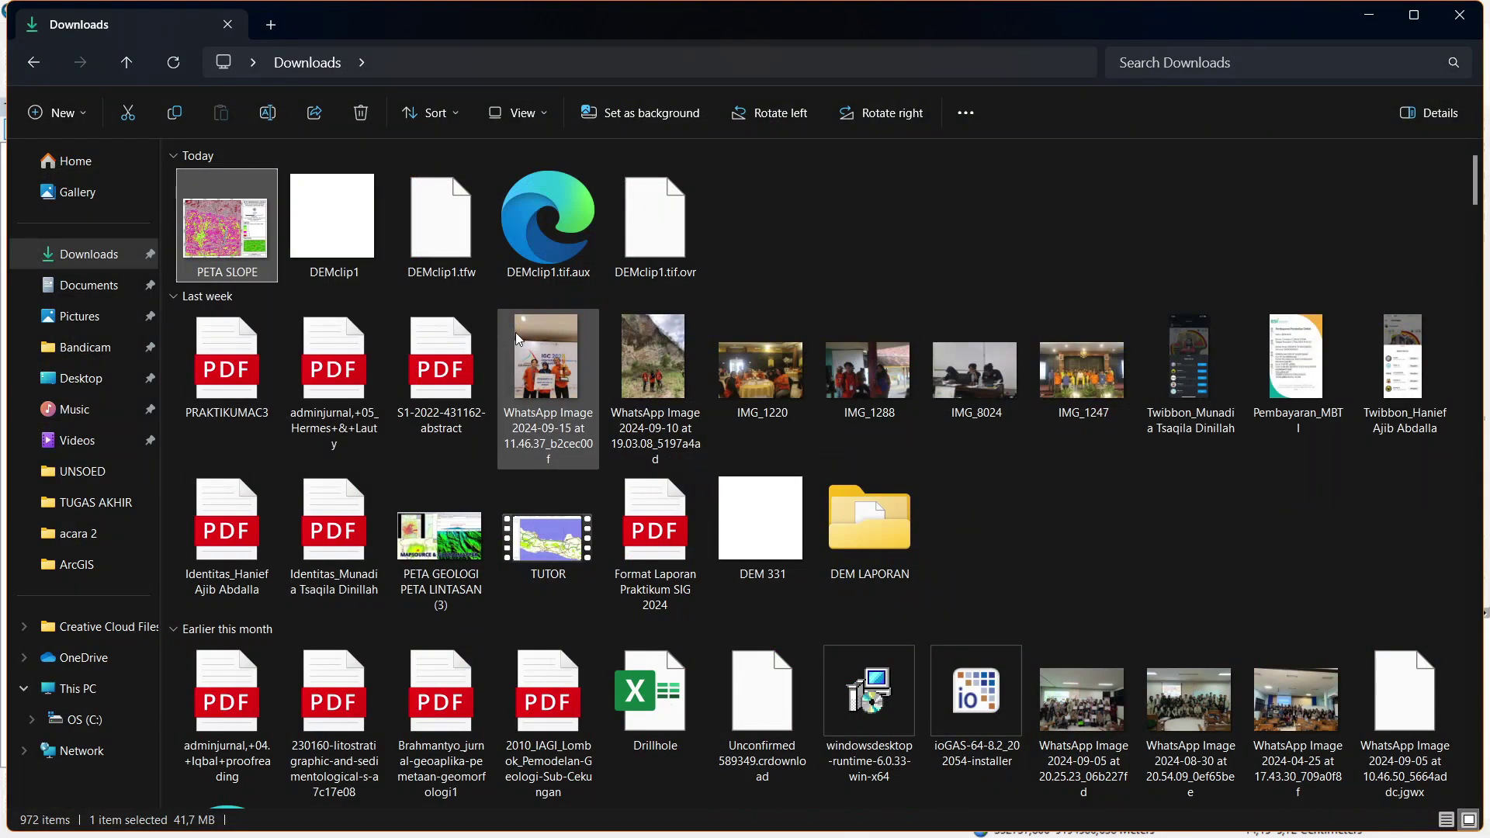
{"action": "left_click", "coordinate": [802, 225]}
{"action": "key", "text": "alt+Tab"}
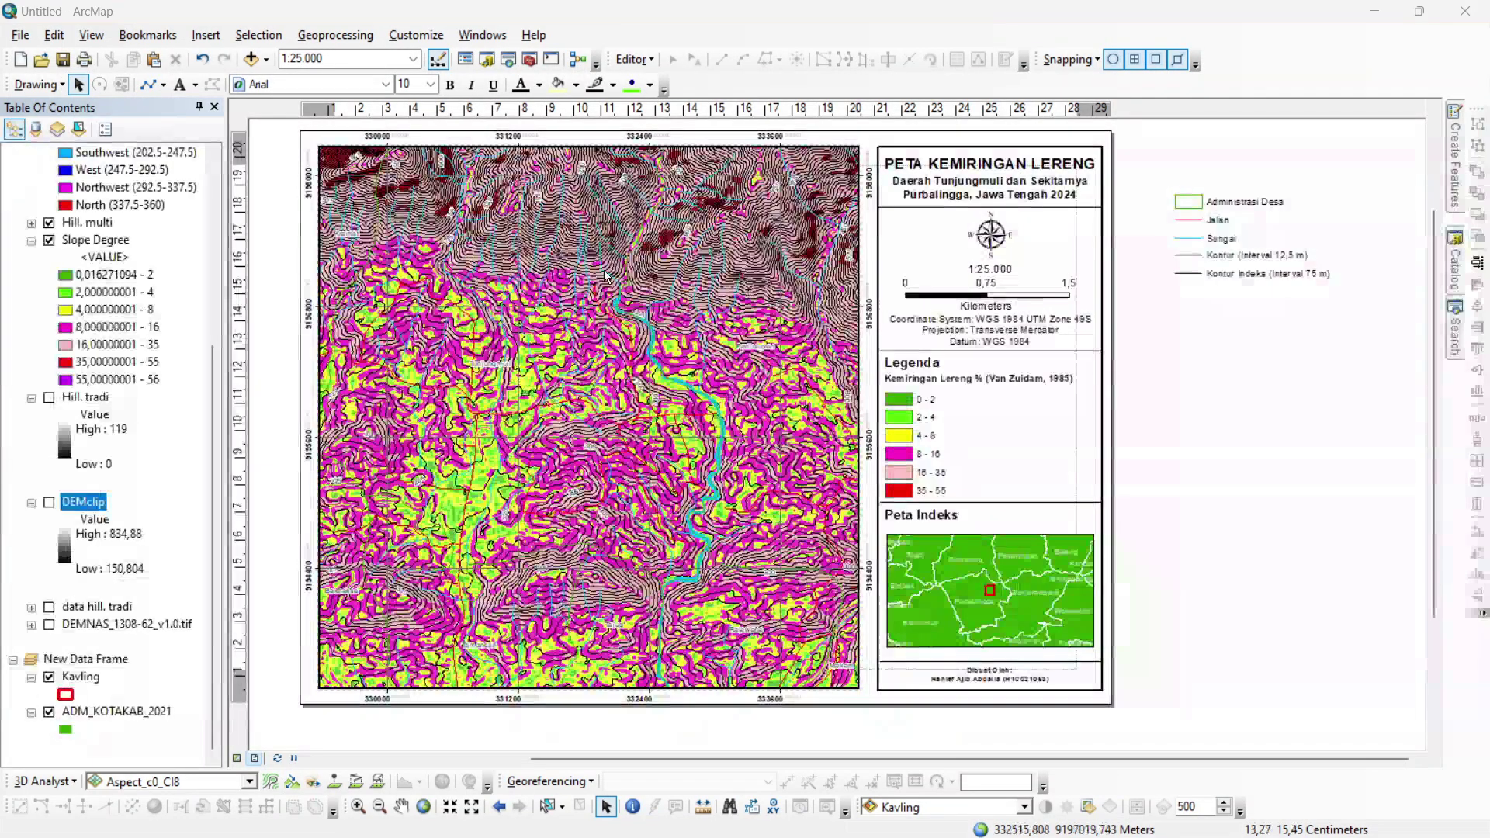
Export the Kontur contour layer to Downloads as Export_Output.shp without adding it, then switch windows.
{"action": "key", "text": "alt+Tab"}
{"action": "key", "text": "alt+Tab"}
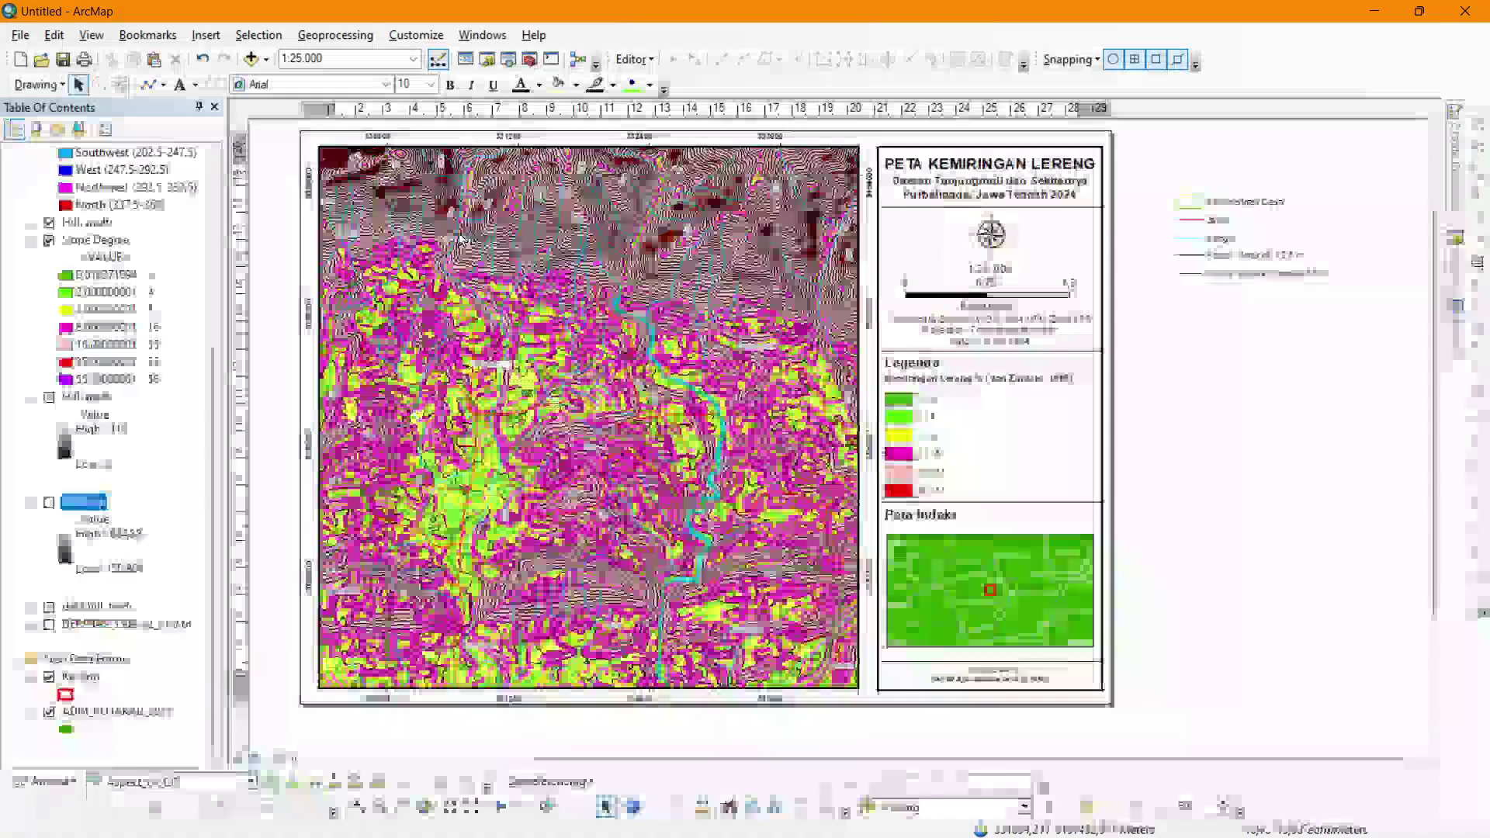
{"action": "scroll", "coordinate": [68, 520], "scroll_direction": "up", "scroll_amount": 5}
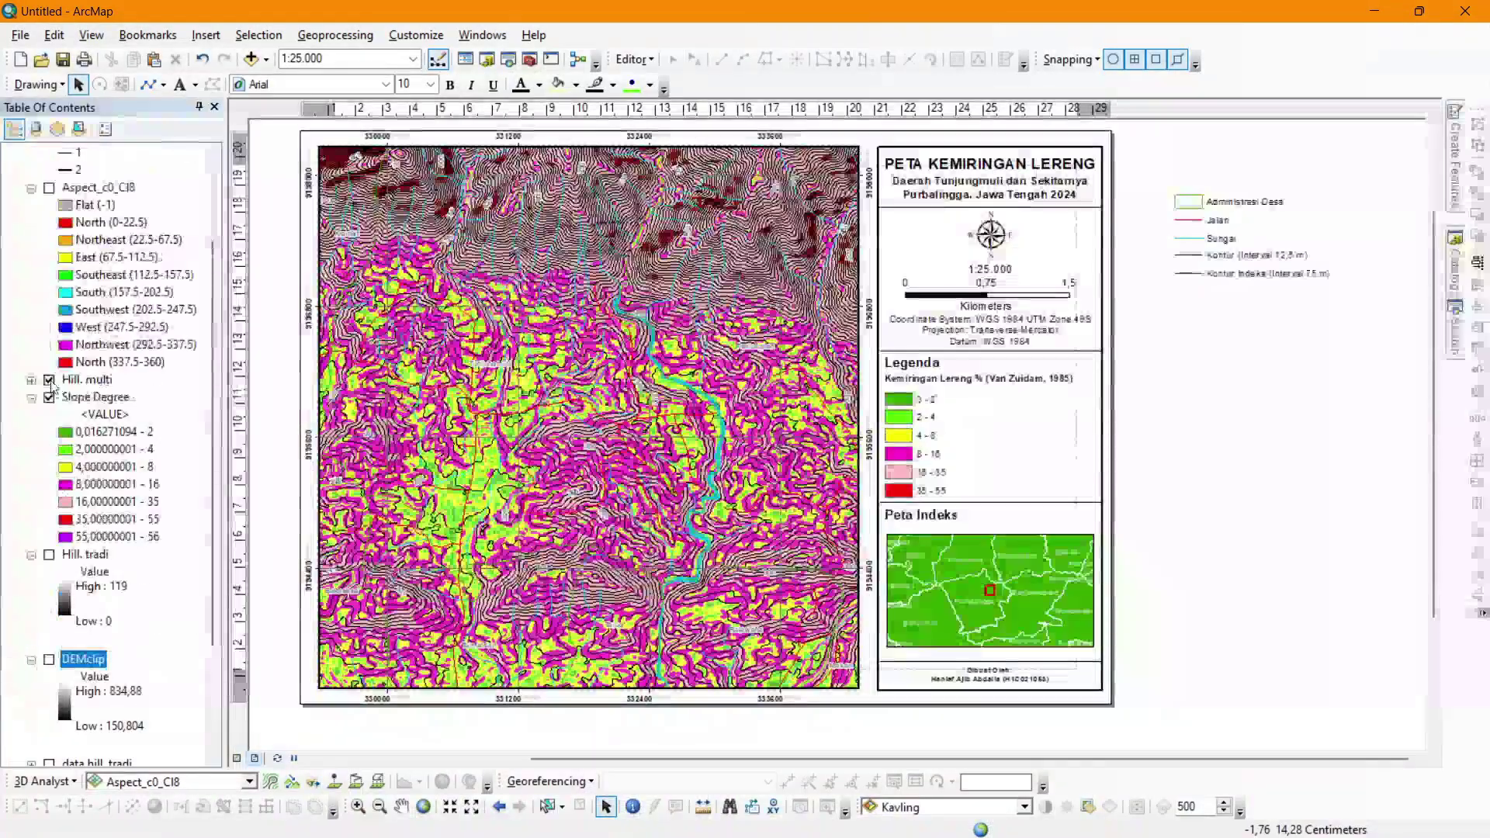
{"action": "right_click", "coordinate": [78, 223]}
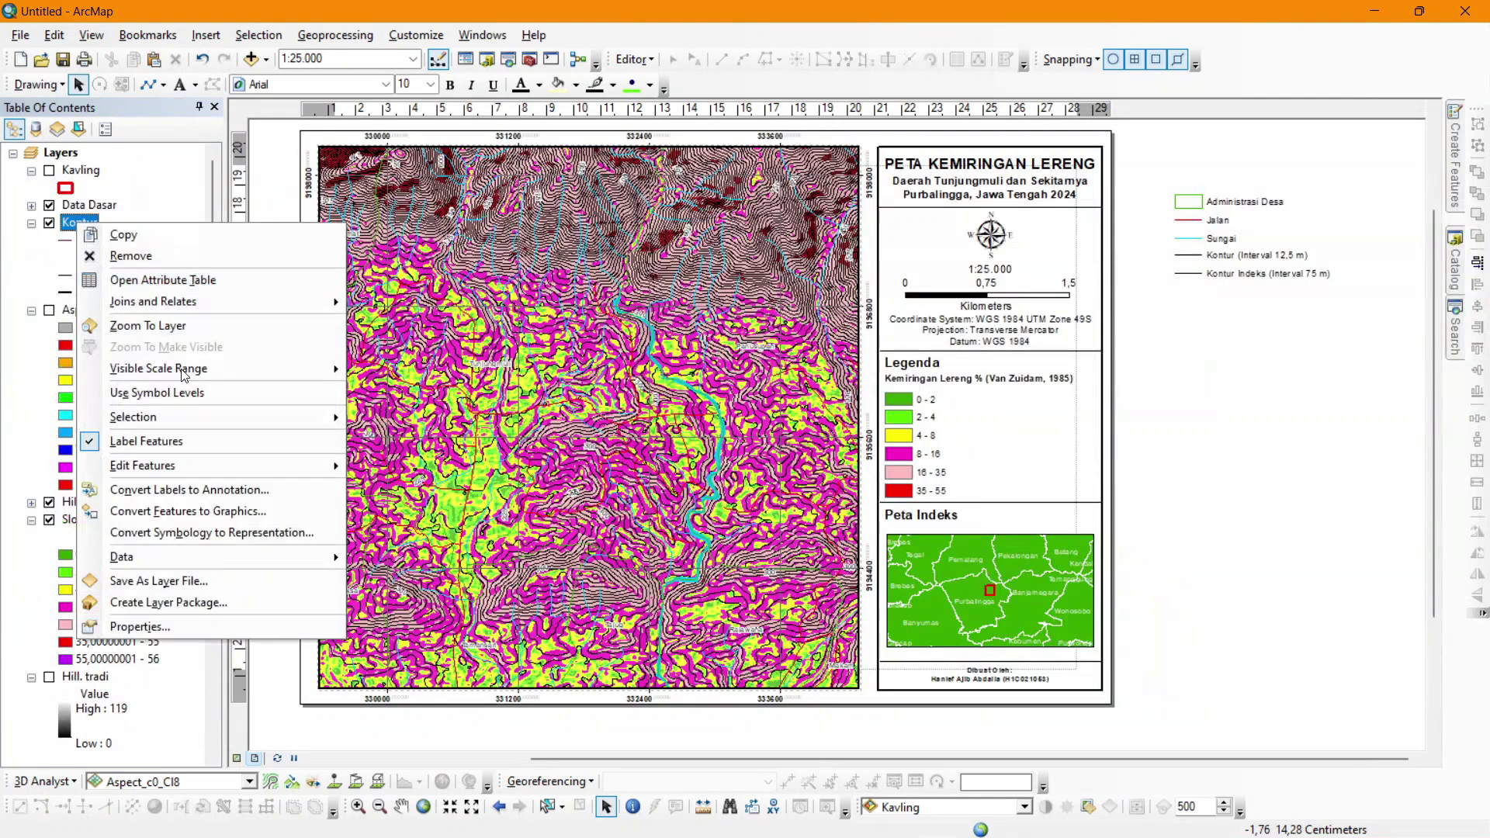
{"action": "mouse_move", "coordinate": [239, 559]}
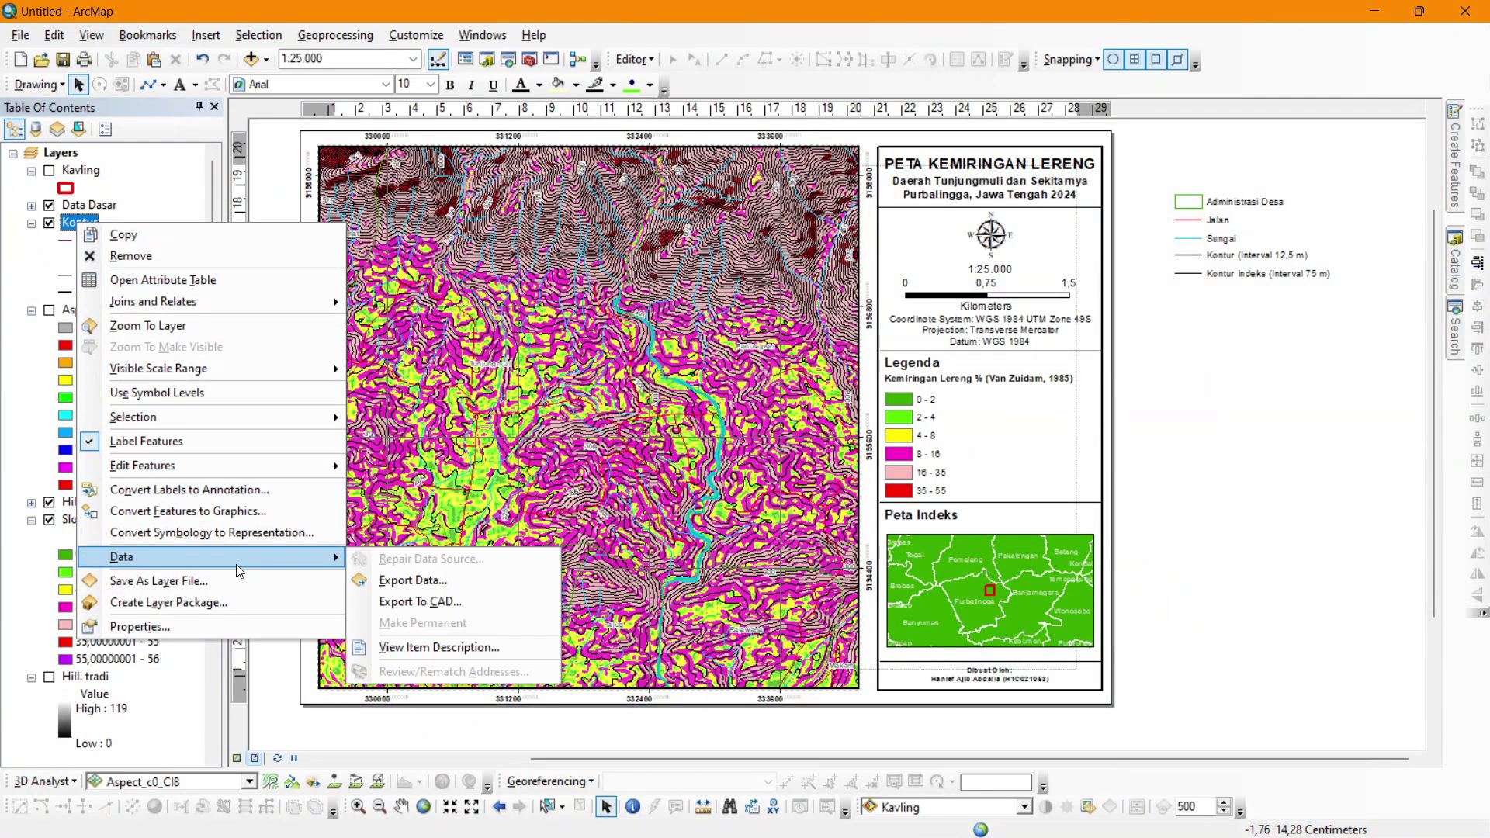
{"action": "left_click", "coordinate": [427, 581]}
{"action": "left_click", "coordinate": [910, 464]}
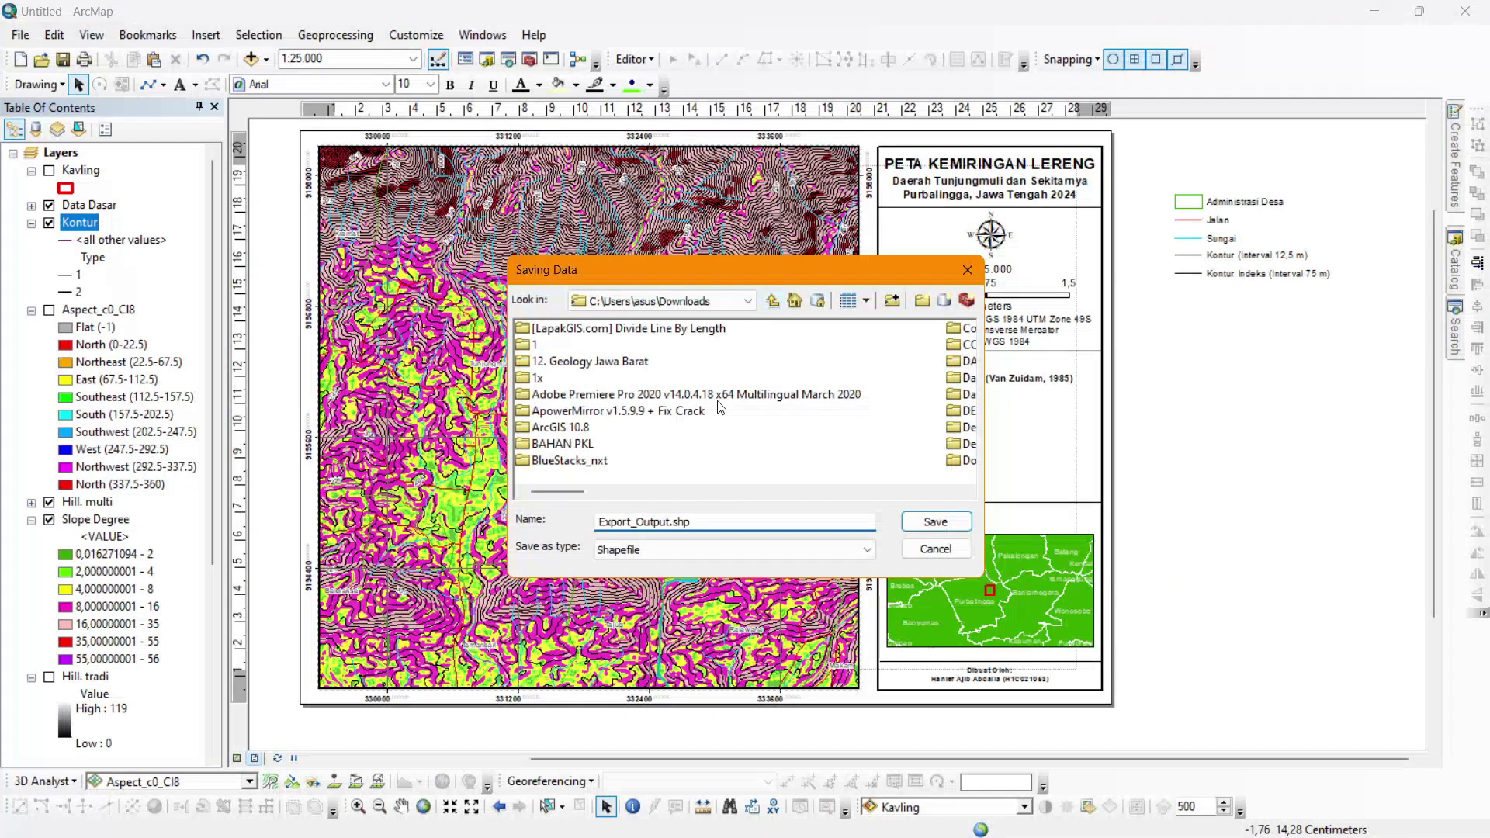
{"action": "left_click", "coordinate": [962, 271]}
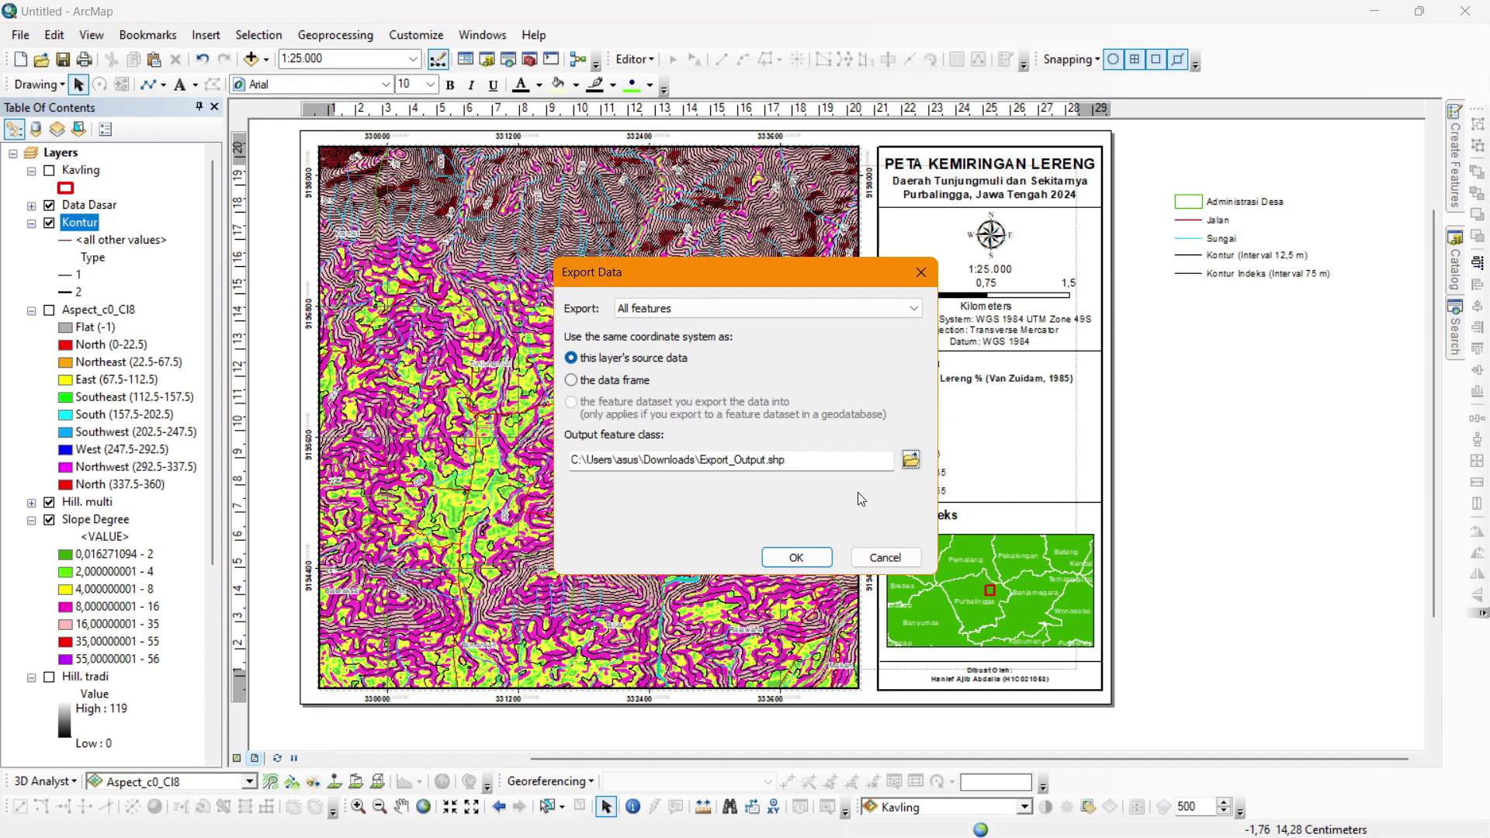
{"action": "left_click", "coordinate": [823, 552]}
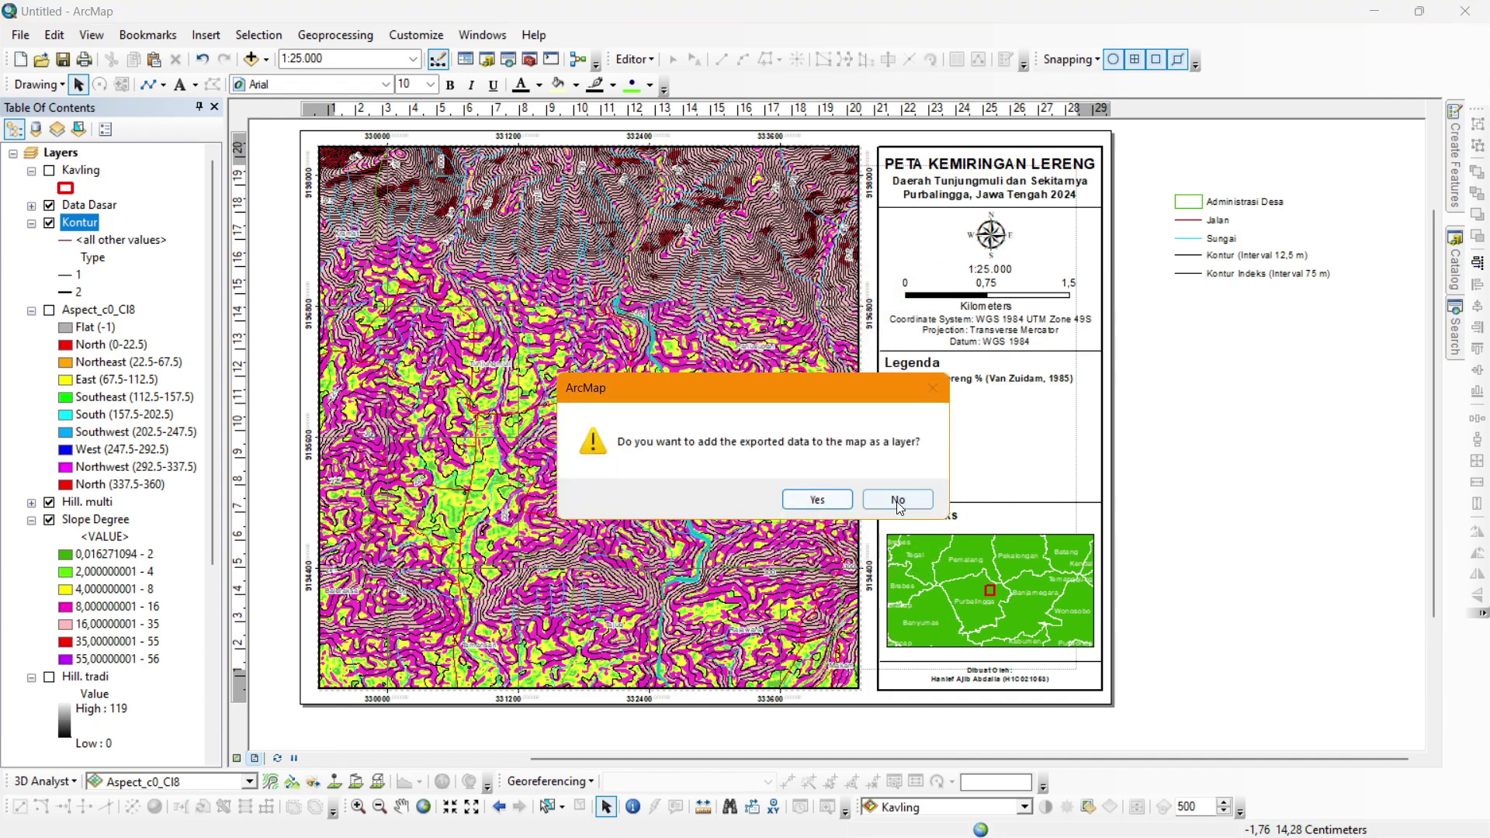
{"action": "left_click", "coordinate": [830, 497]}
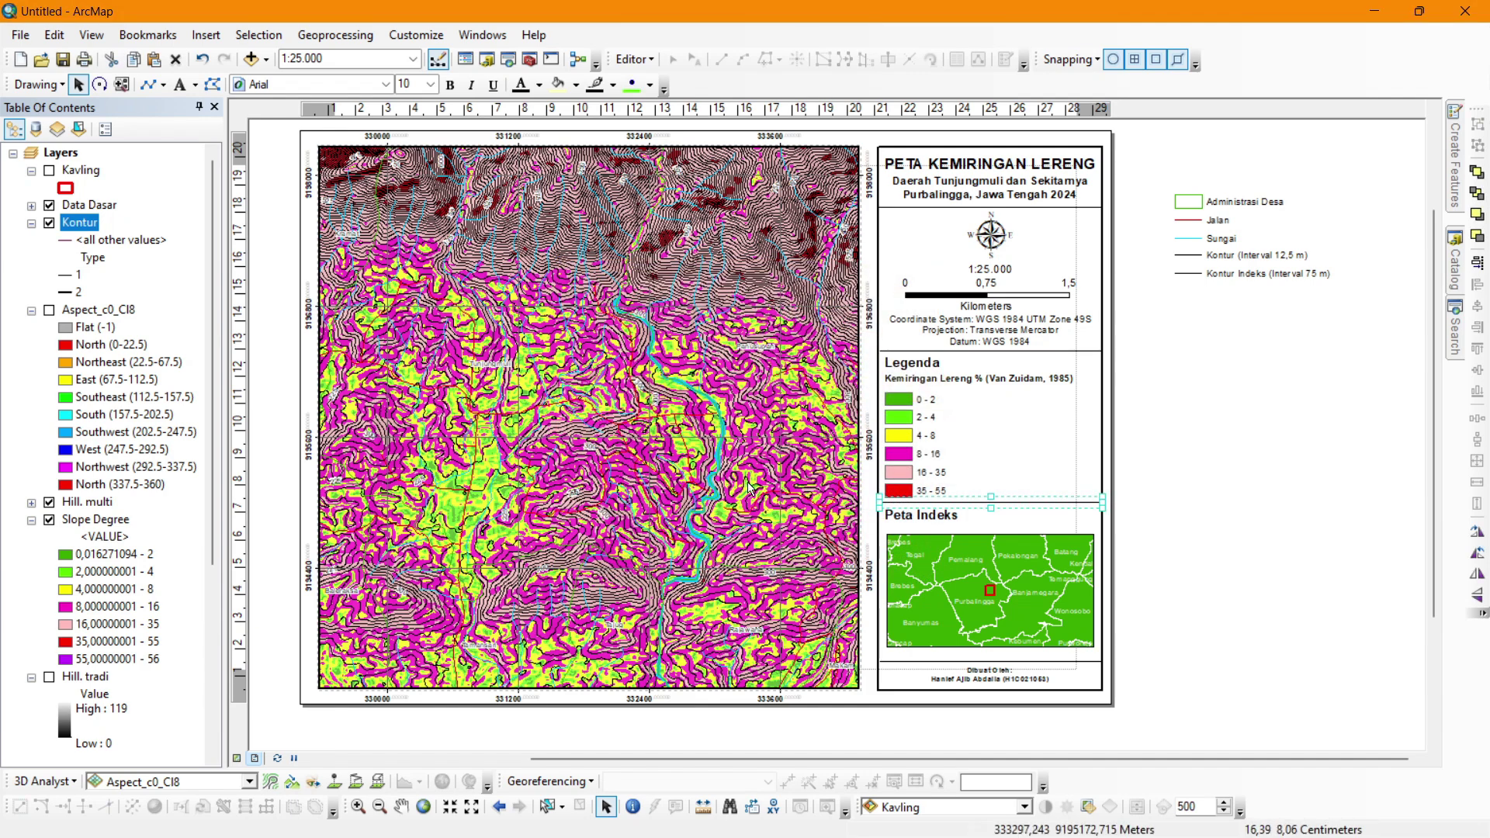
{"action": "key", "text": "alt+Tab"}
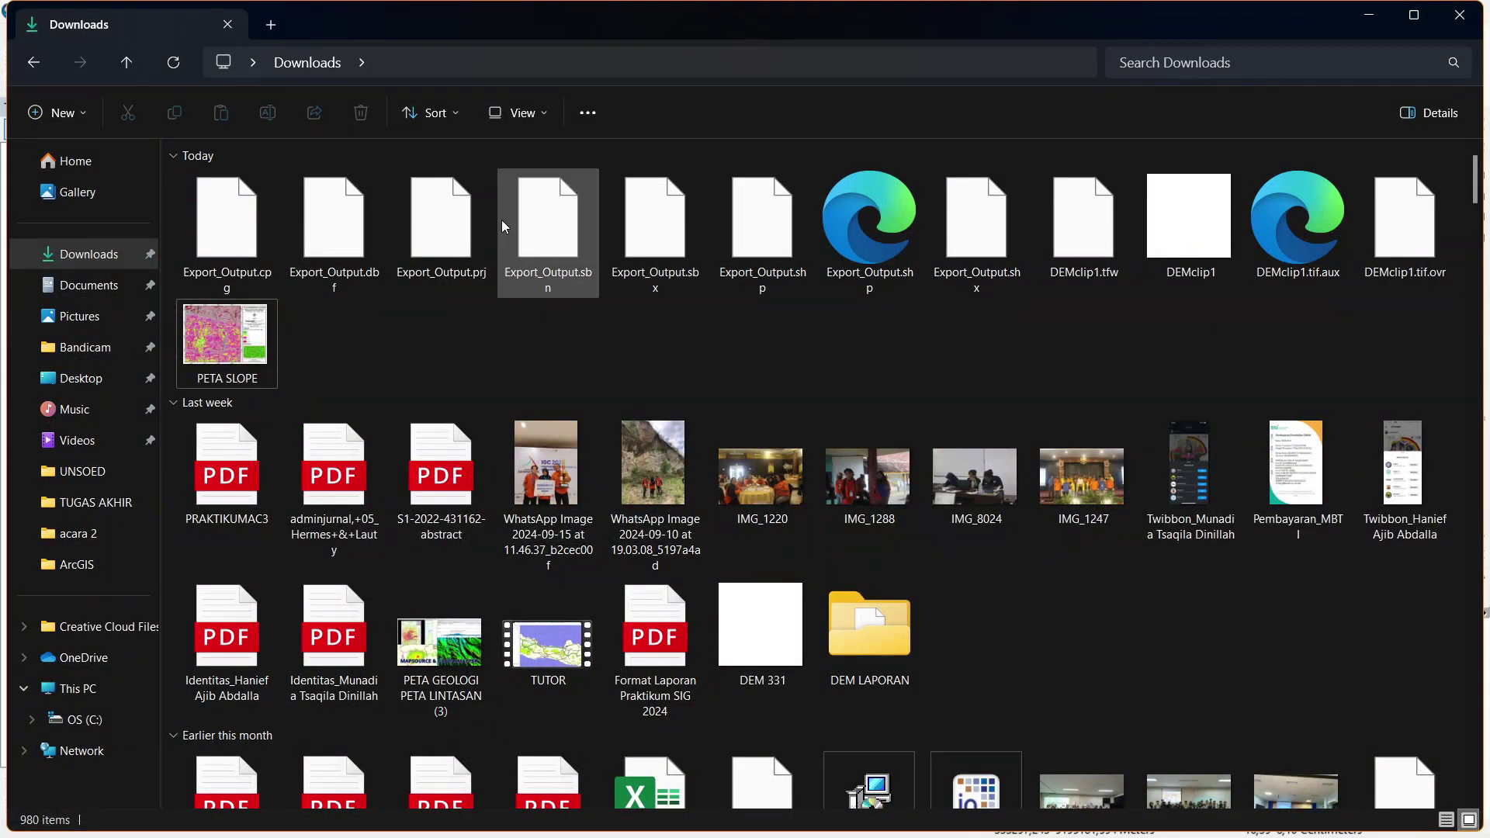
{"action": "key", "text": "alt+Tab"}
{"action": "key", "text": "alt+Tab"}
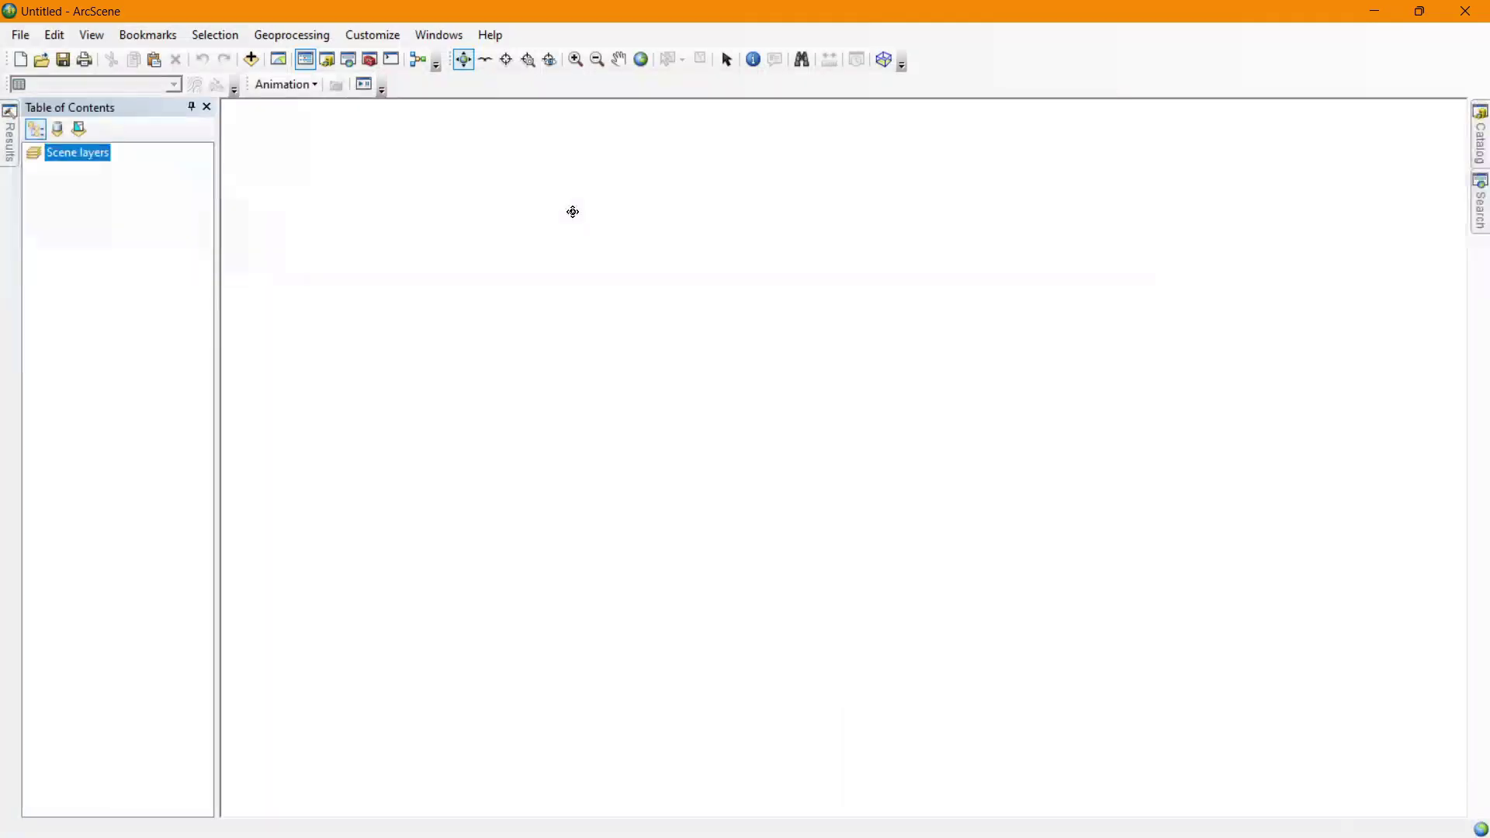
Browse to the Downloads folder with Add Data and add the DEMclip1.tif raster.
{"action": "left_click", "coordinate": [254, 64]}
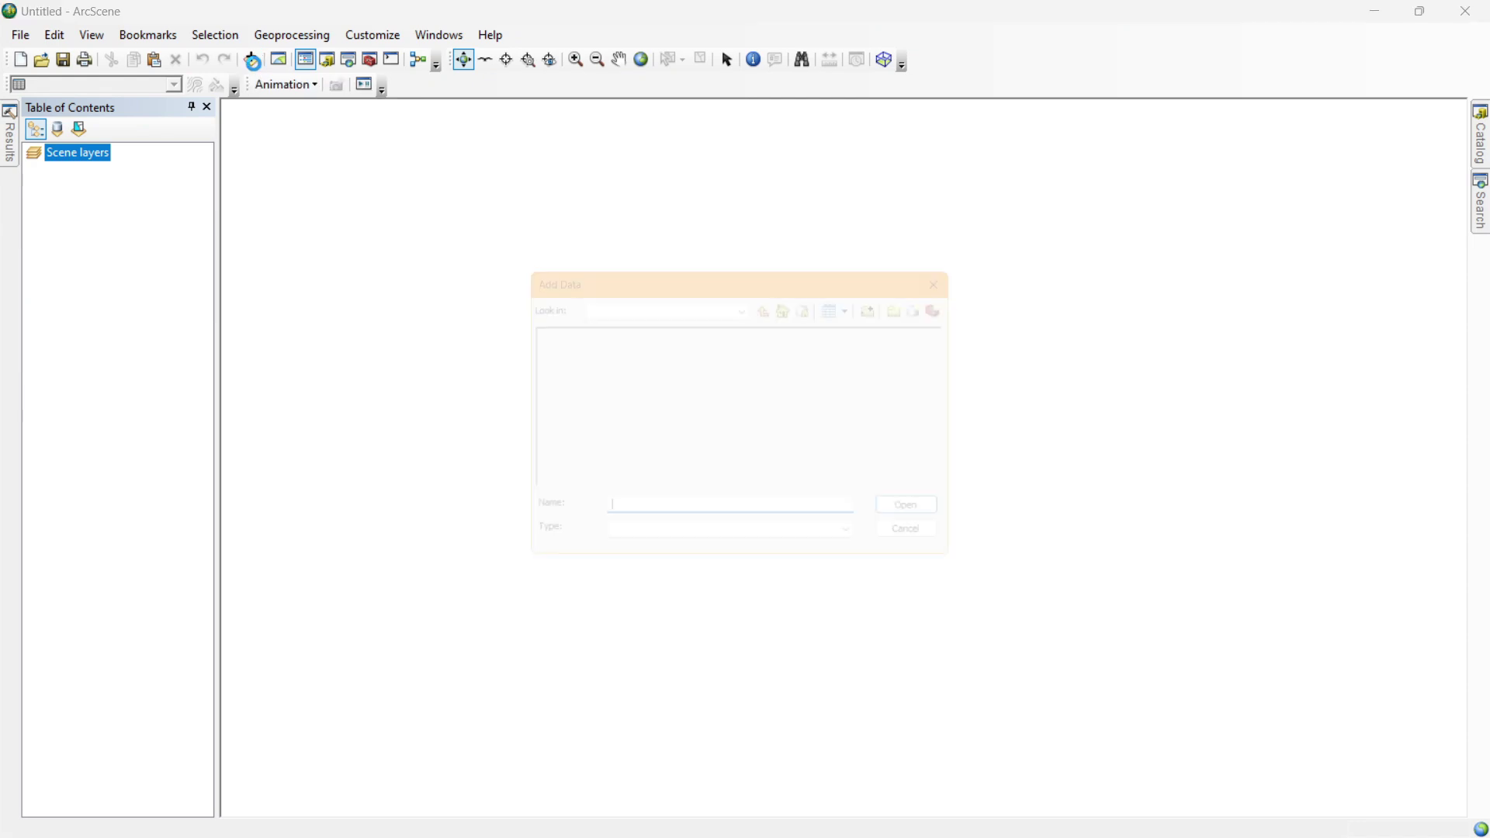
{"action": "left_click", "coordinate": [759, 302]}
{"action": "scroll", "coordinate": [701, 469], "scroll_direction": "down", "scroll_amount": 1}
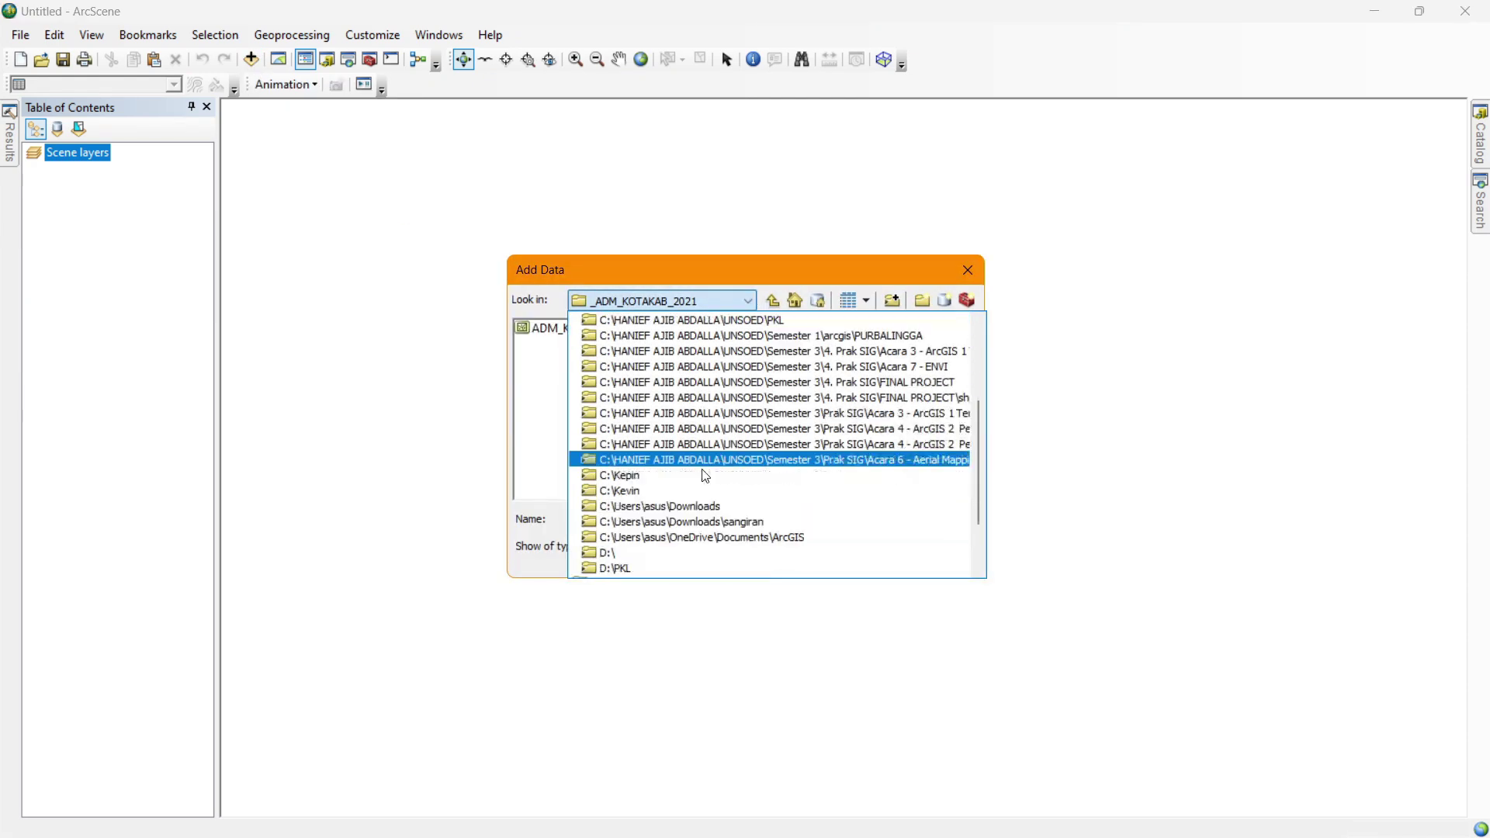
{"action": "left_click", "coordinate": [666, 512]}
{"action": "scroll", "coordinate": [613, 386], "scroll_direction": "down", "scroll_amount": 3}
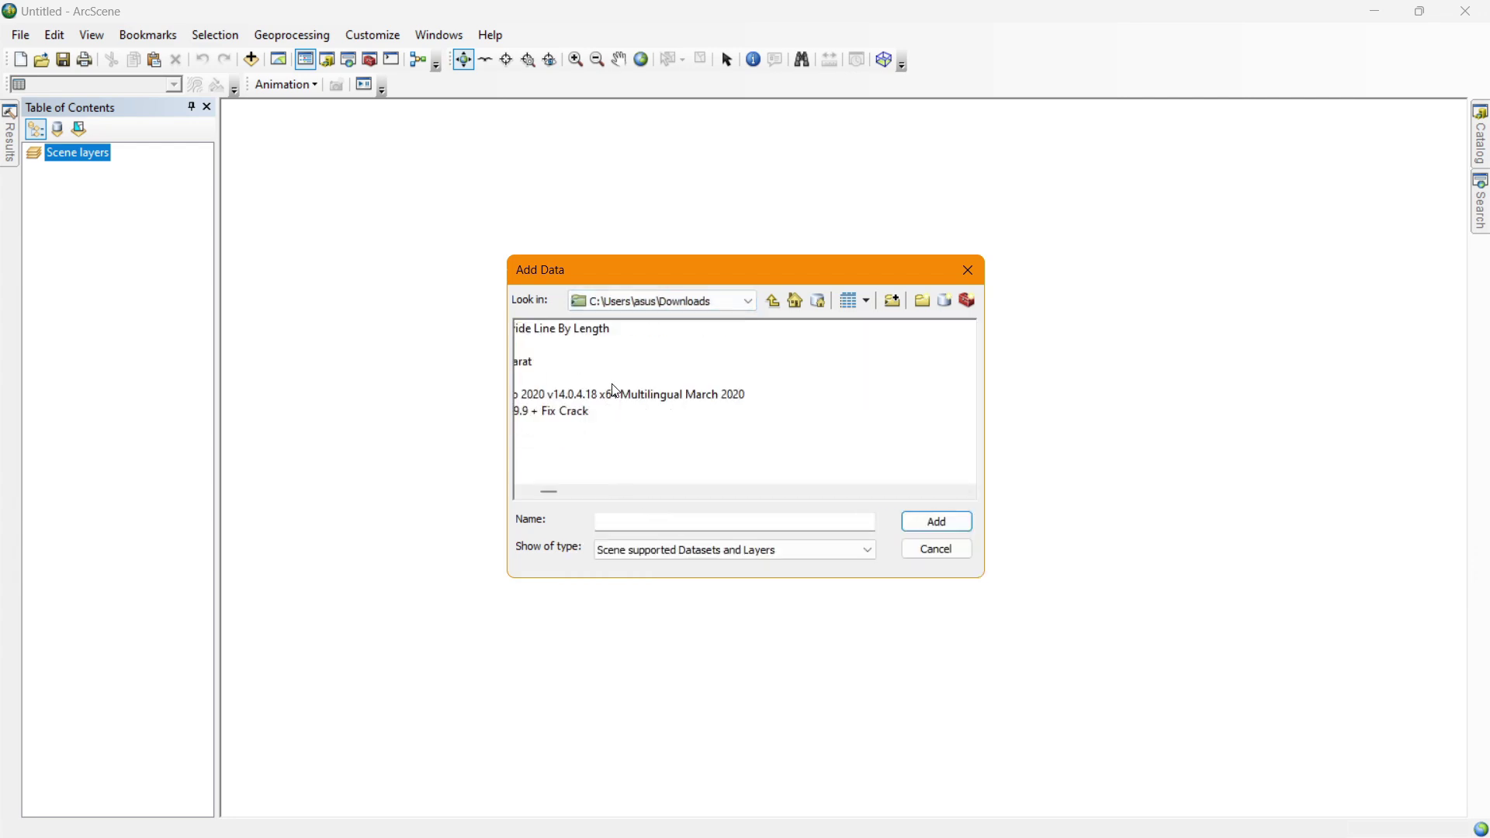
{"action": "scroll", "coordinate": [616, 392], "scroll_direction": "down", "scroll_amount": 5}
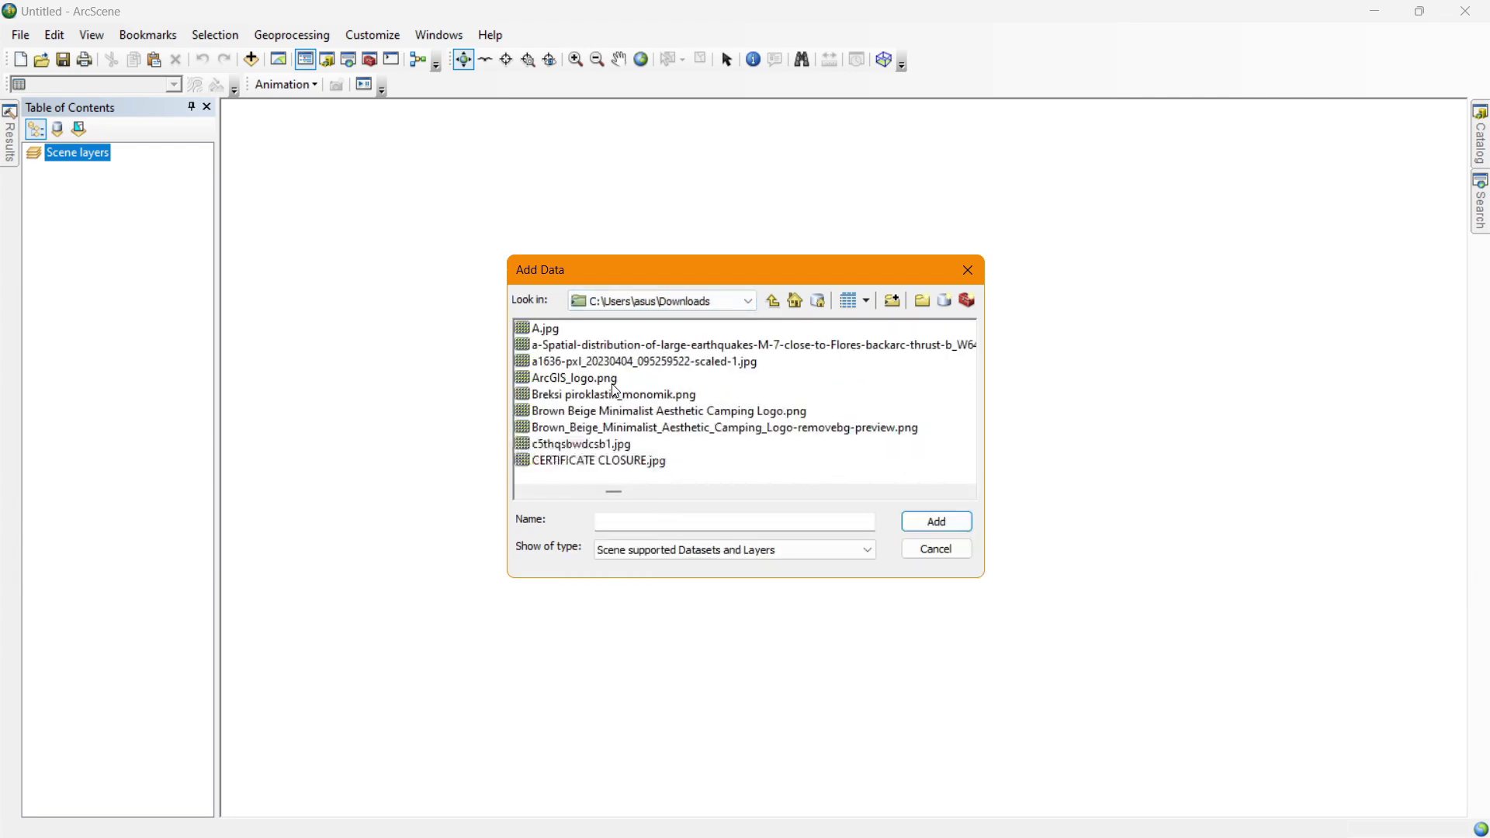
{"action": "scroll", "coordinate": [617, 392], "scroll_direction": "up", "scroll_amount": 1}
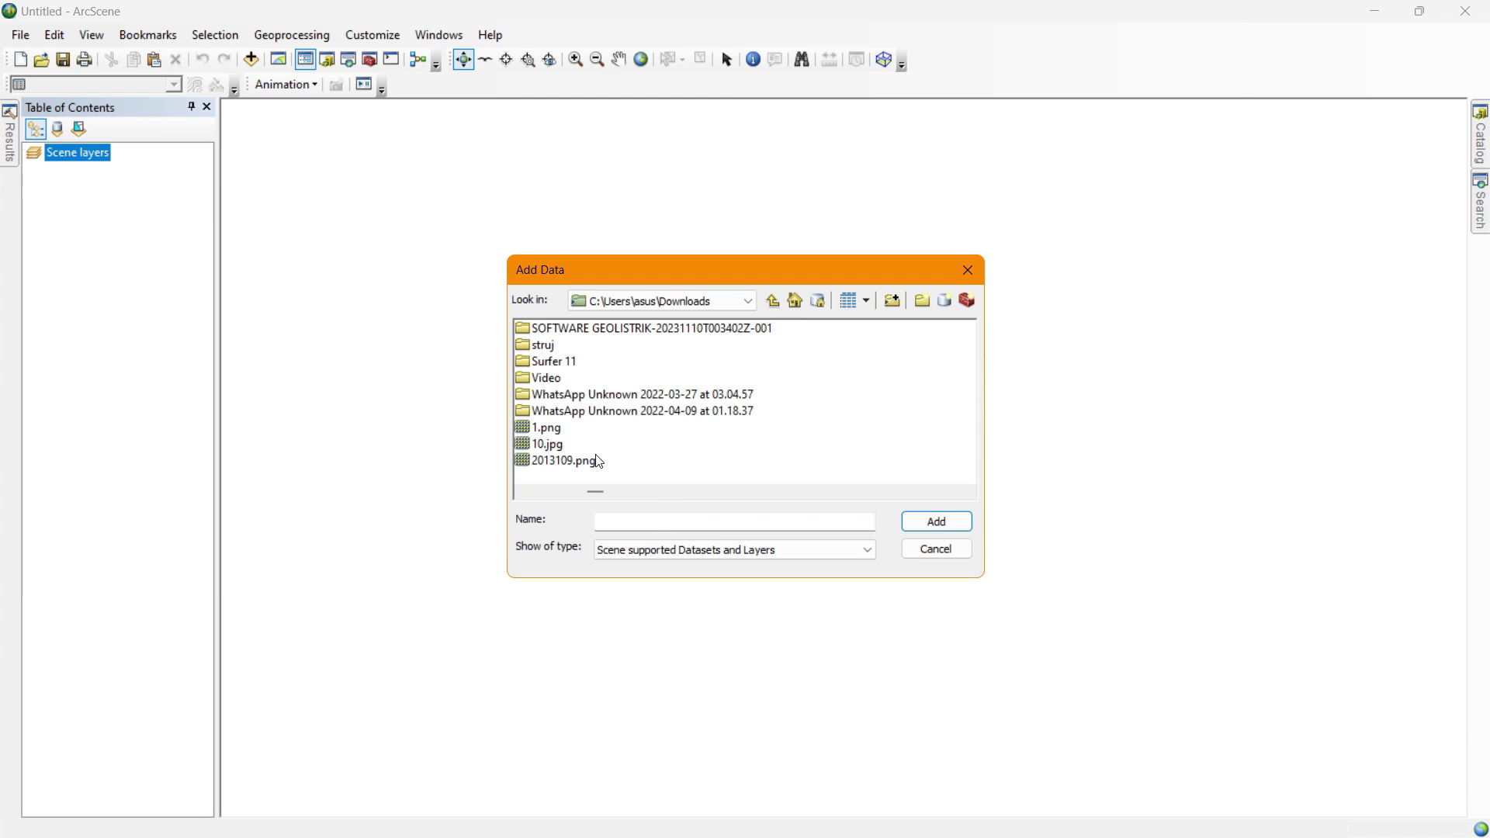
{"action": "scroll", "coordinate": [600, 462], "scroll_direction": "down", "scroll_amount": 2}
{"action": "scroll", "coordinate": [591, 392], "scroll_direction": "down", "scroll_amount": 2}
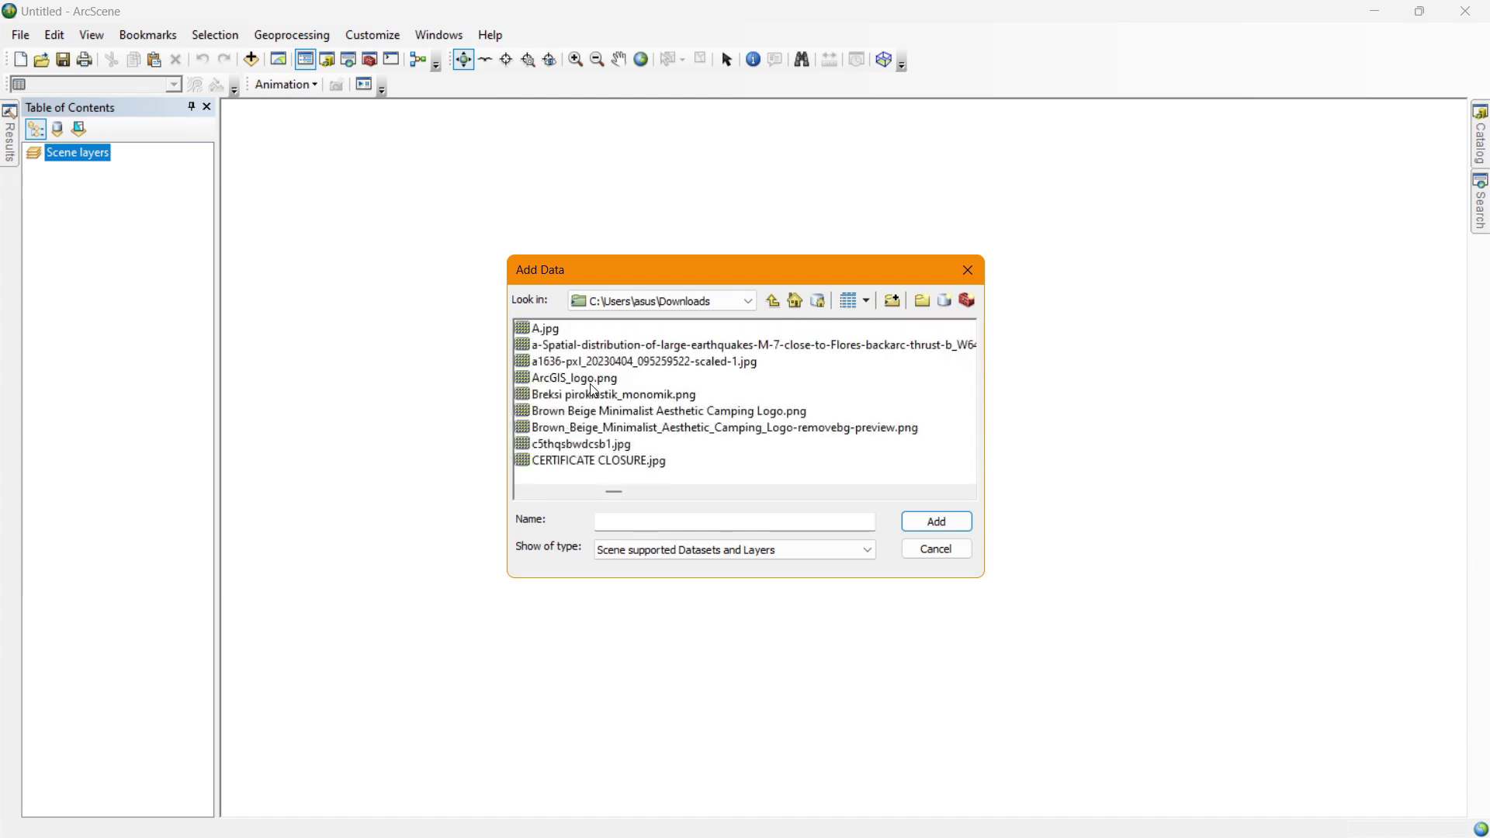
{"action": "scroll", "coordinate": [594, 390], "scroll_direction": "down", "scroll_amount": 2}
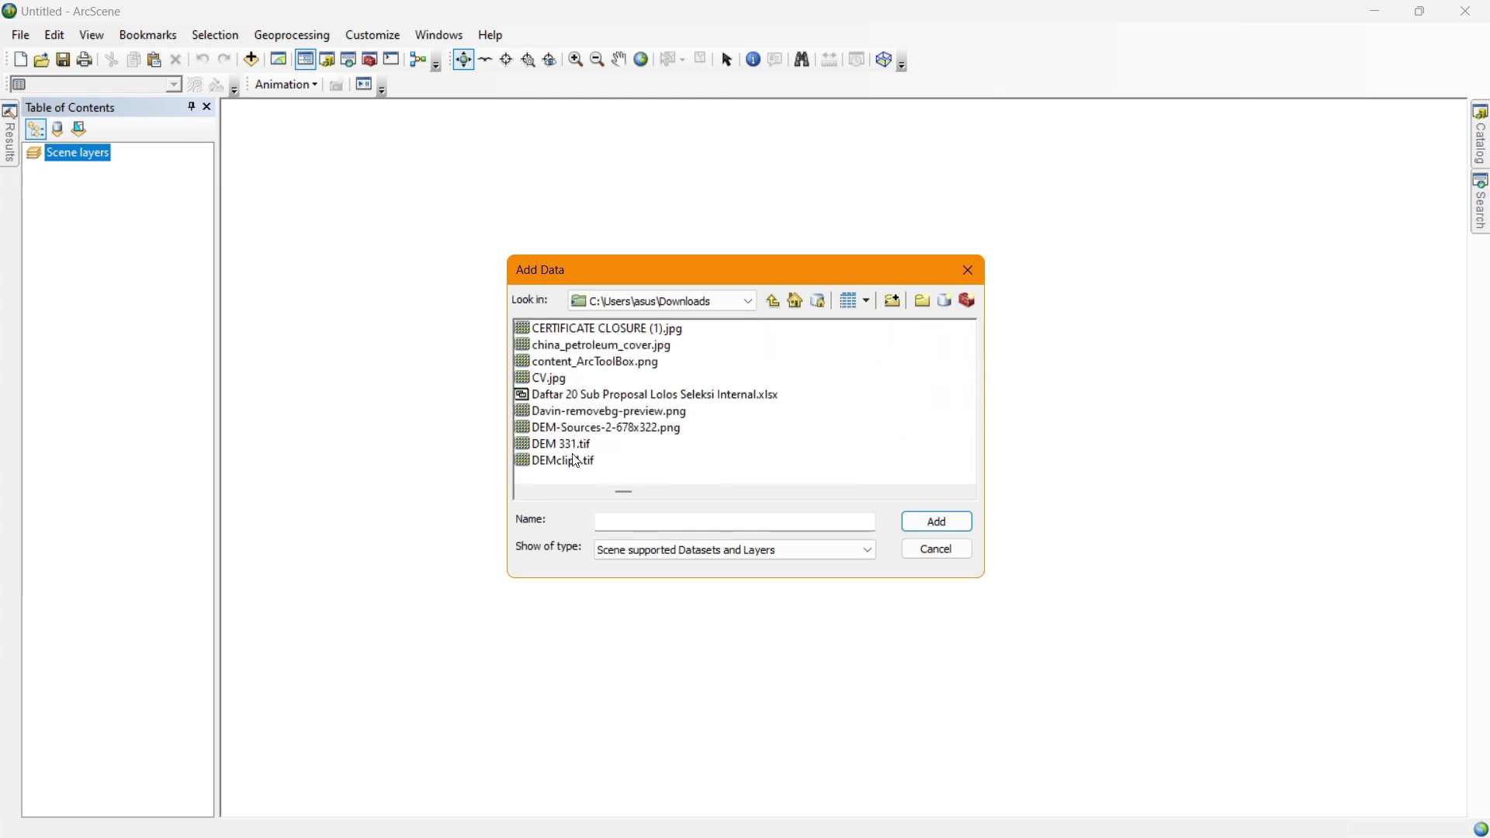
{"action": "left_click", "coordinate": [577, 460]}
{"action": "left_click", "coordinate": [932, 531]}
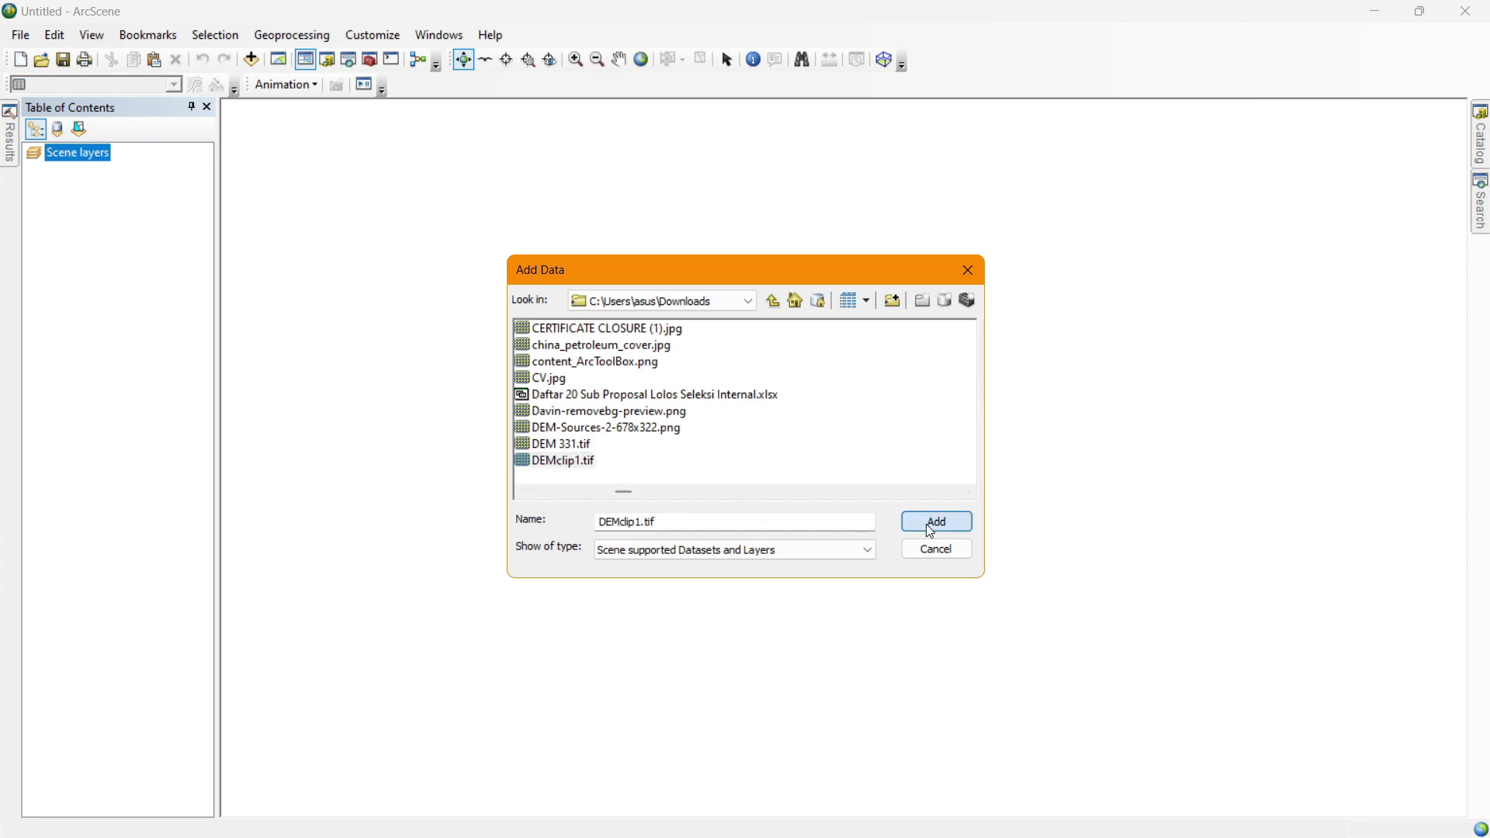
Add the Export_Output.shp contours to the scene and tilt the view to a lower angle.
{"action": "left_click", "coordinate": [252, 60]}
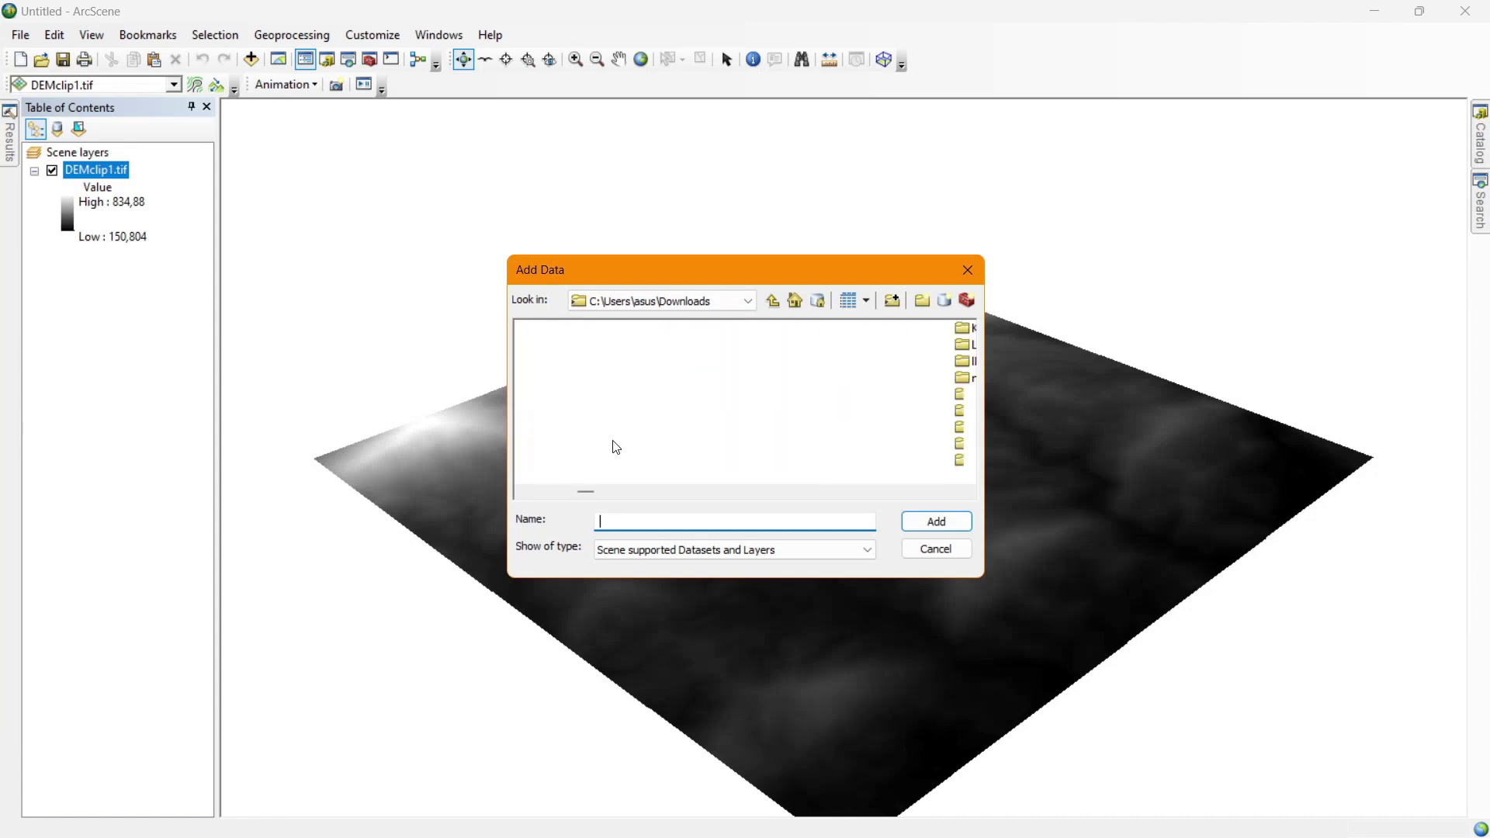
{"action": "scroll", "coordinate": [614, 447], "scroll_direction": "down", "scroll_amount": 5}
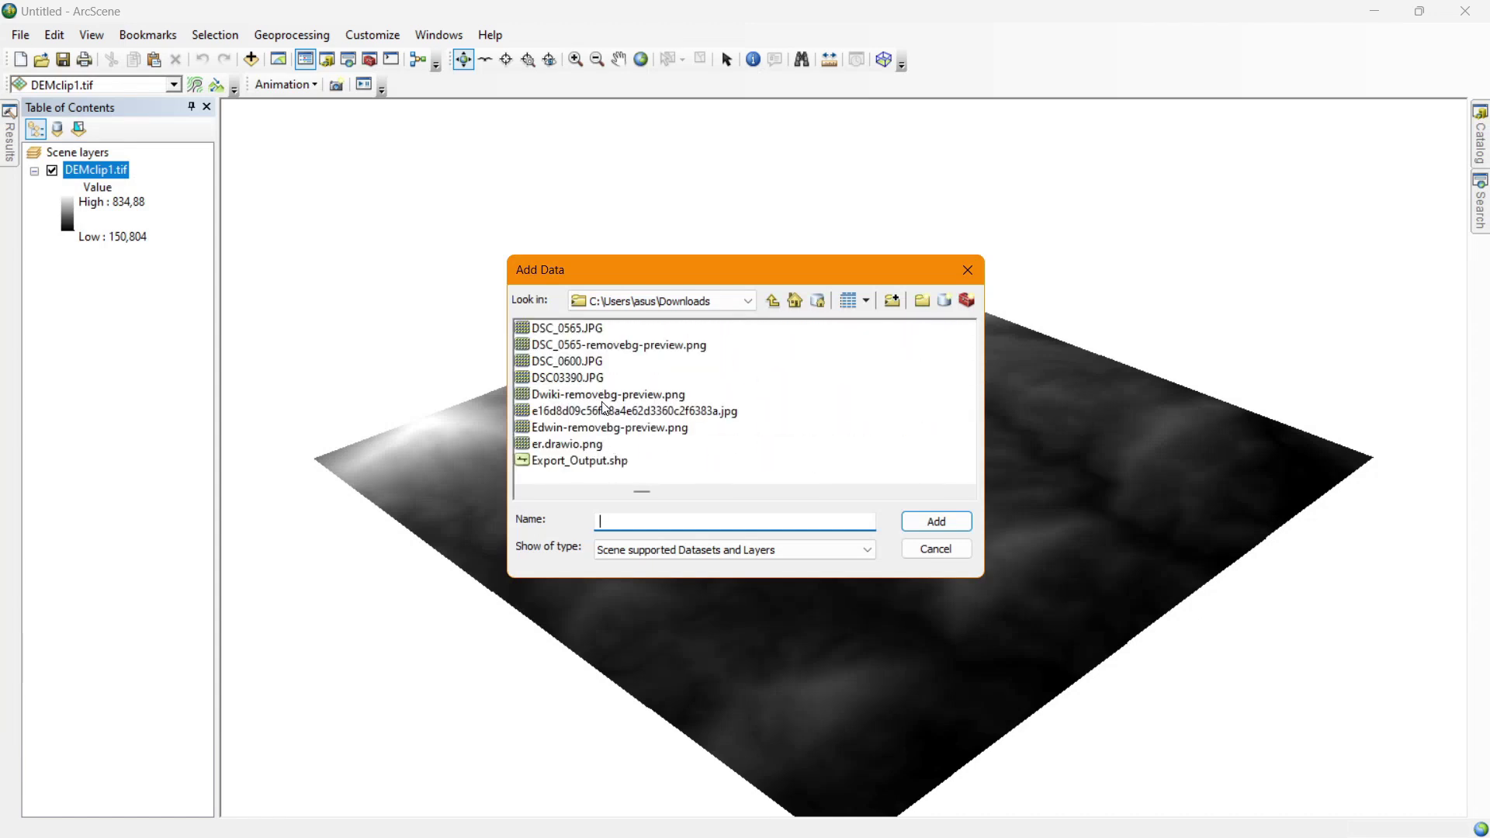
{"action": "left_click", "coordinate": [573, 465]}
{"action": "left_click", "coordinate": [937, 521]}
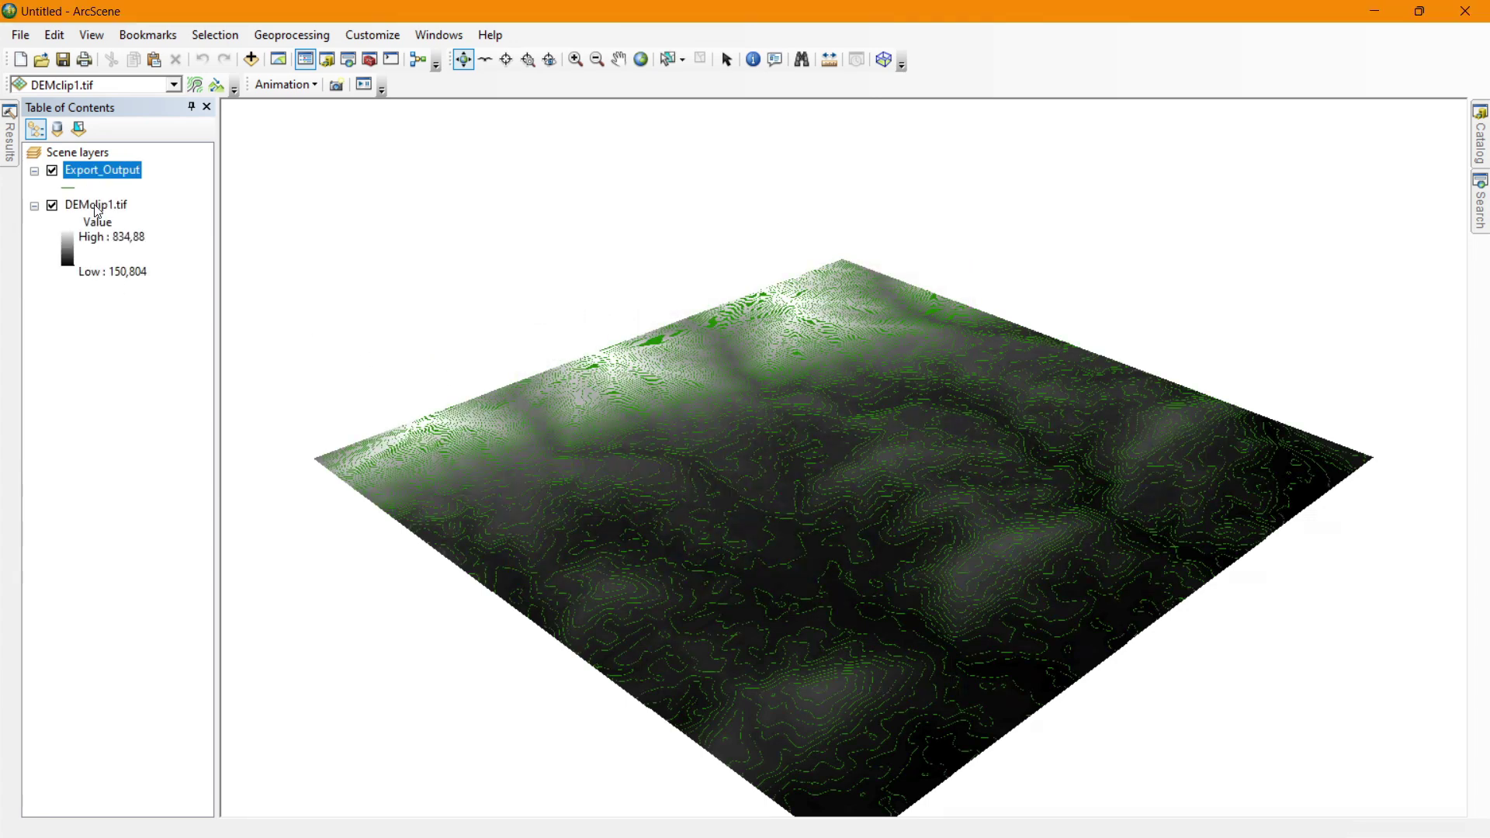
{"action": "left_click_drag", "start_coordinate": [751, 492], "coordinate": [750, 443]}
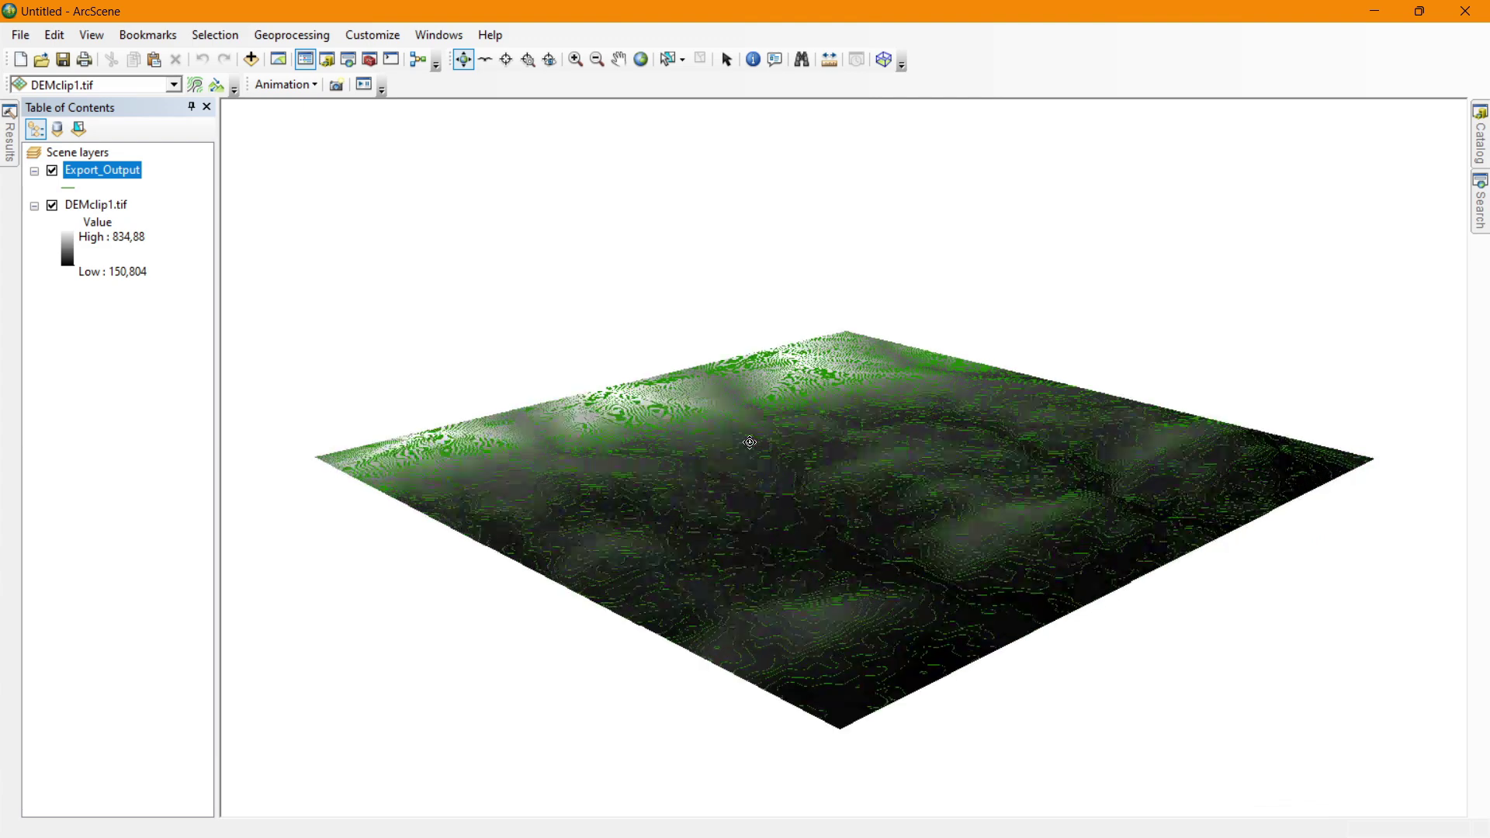
{"action": "left_click", "coordinate": [122, 207]}
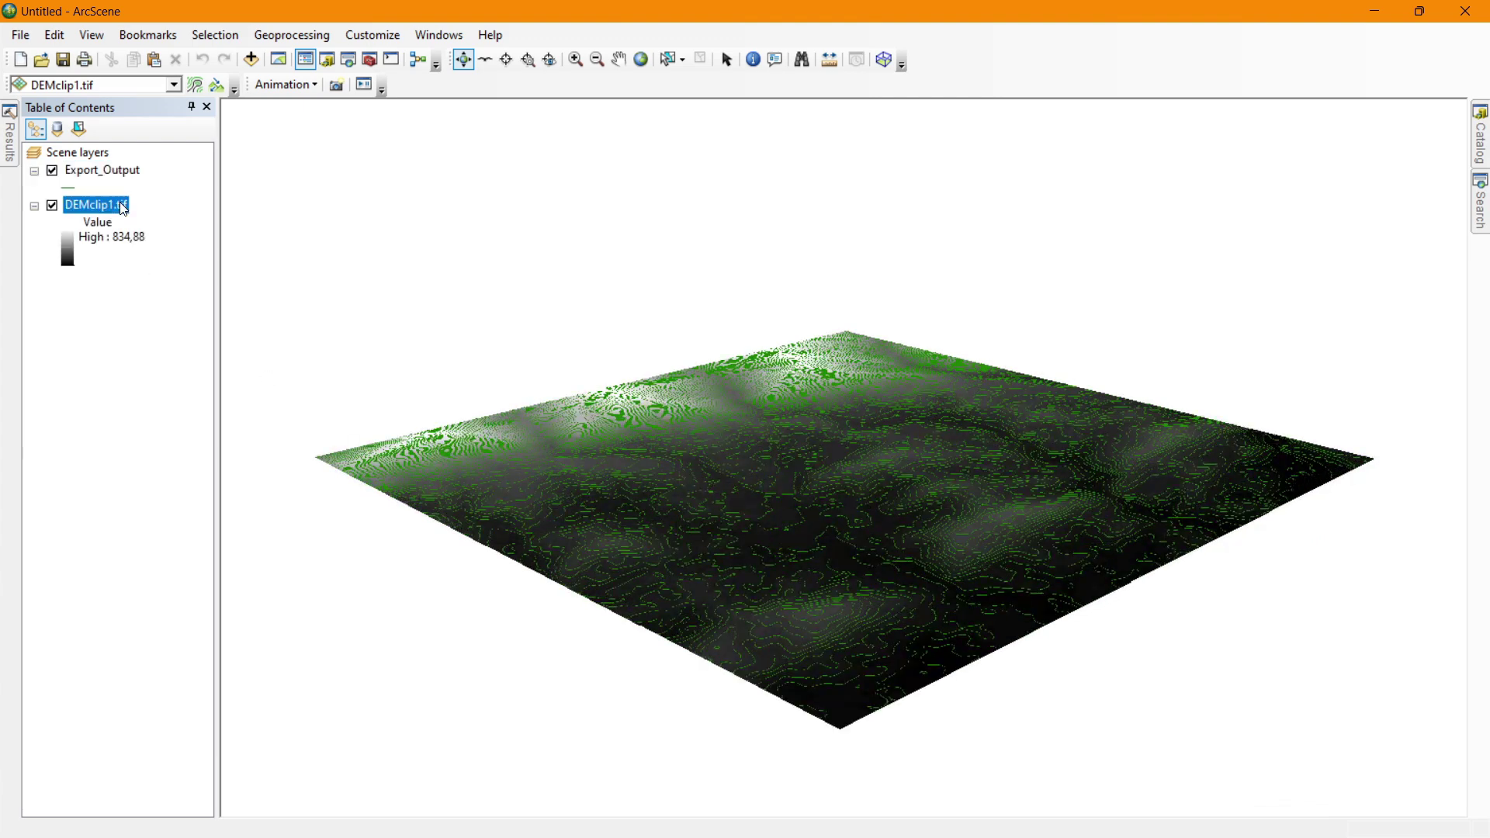
{"action": "right_click", "coordinate": [121, 203]}
Set DEMclip1.tif base heights to float on its own DEMclip1.tif surface and apply.
{"action": "left_click", "coordinate": [180, 422]}
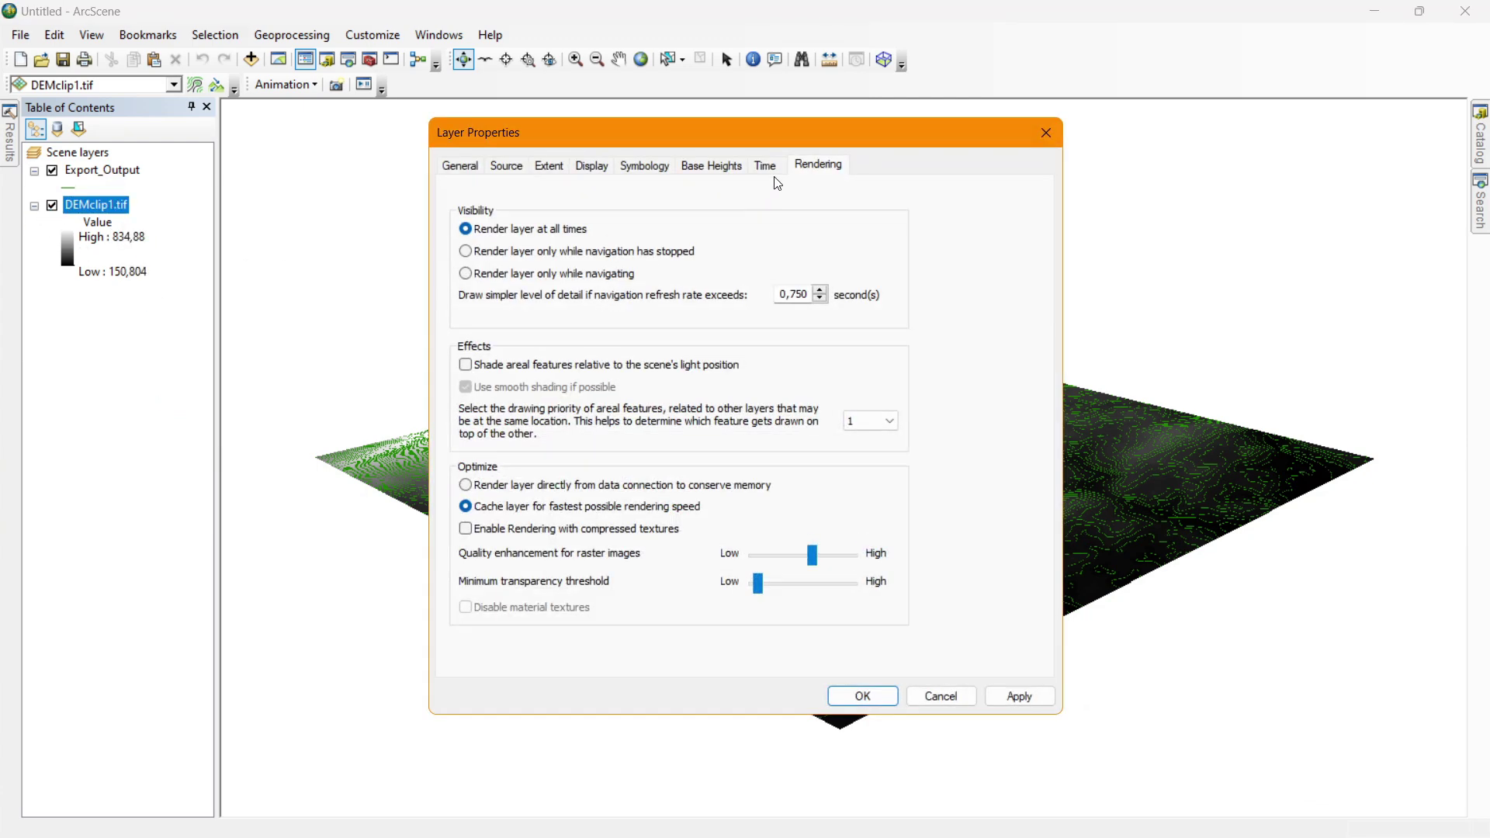
{"action": "left_click", "coordinate": [709, 171]}
{"action": "left_click_drag", "start_coordinate": [747, 133], "coordinate": [1126, 88]}
{"action": "left_click", "coordinate": [894, 193]}
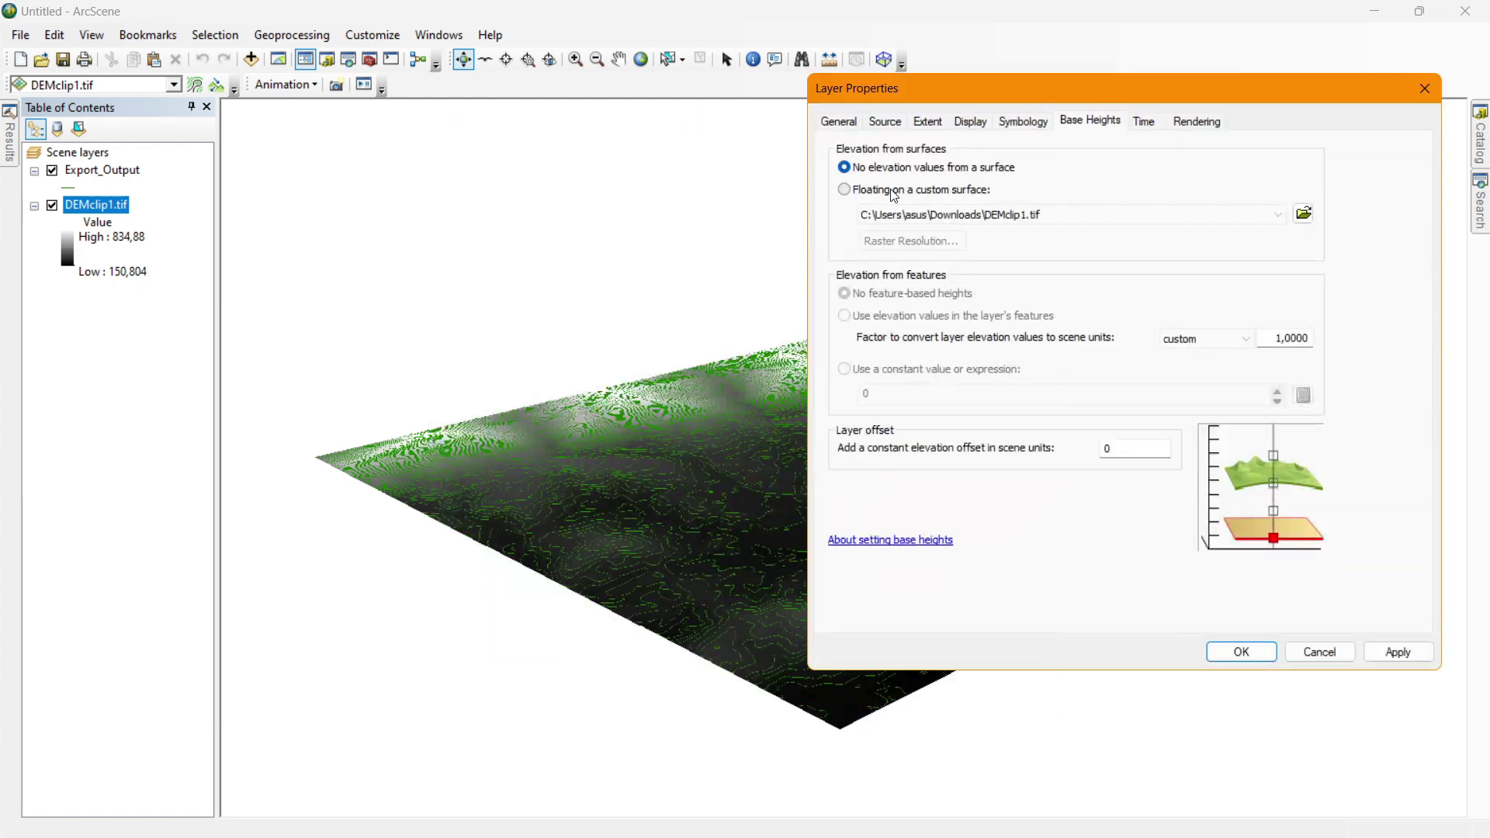
{"action": "left_click_drag", "start_coordinate": [1269, 338], "coordinate": [1367, 343]}
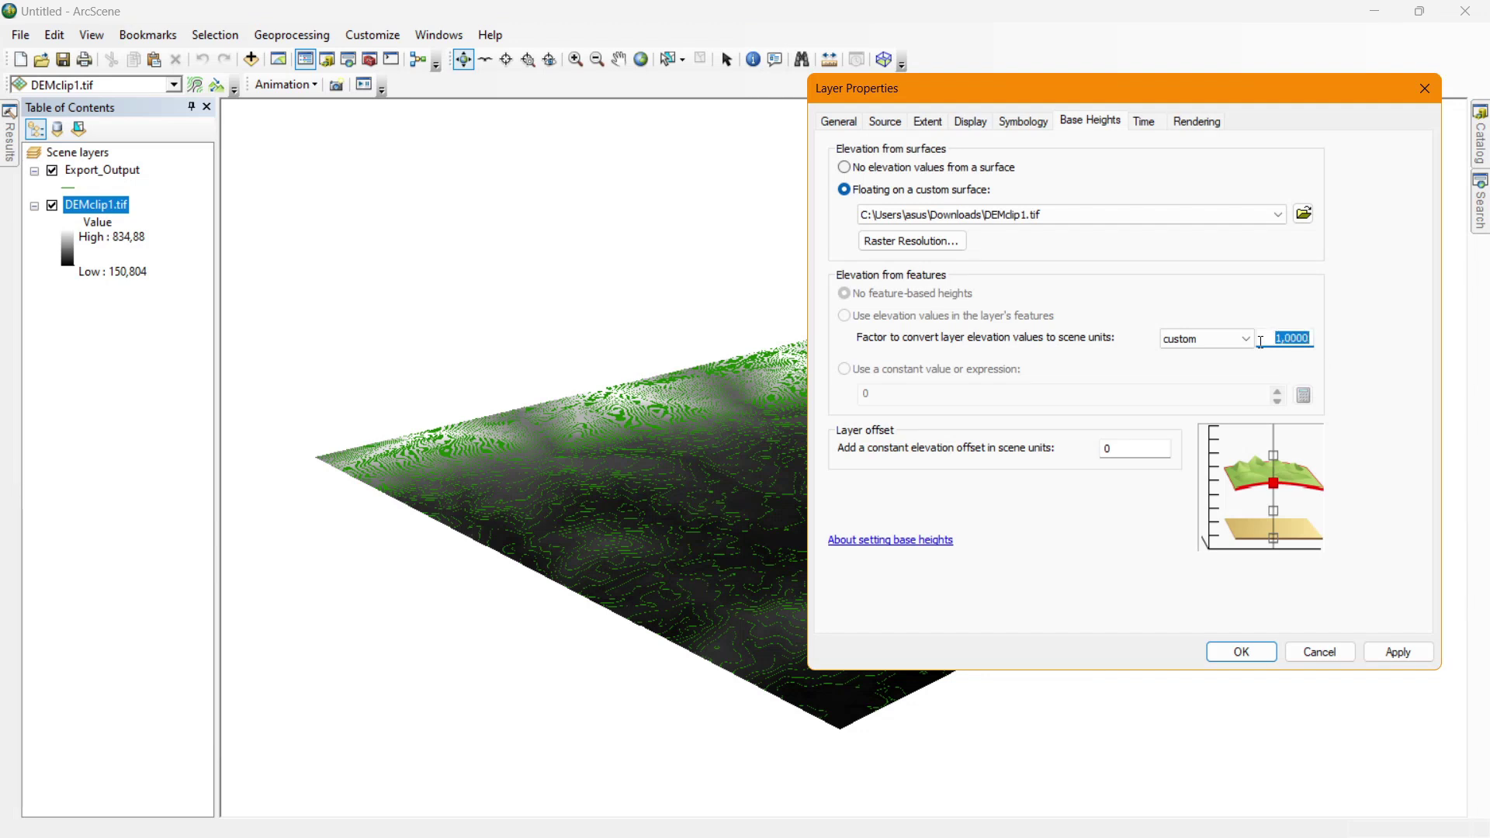
{"action": "left_click", "coordinate": [1397, 651]}
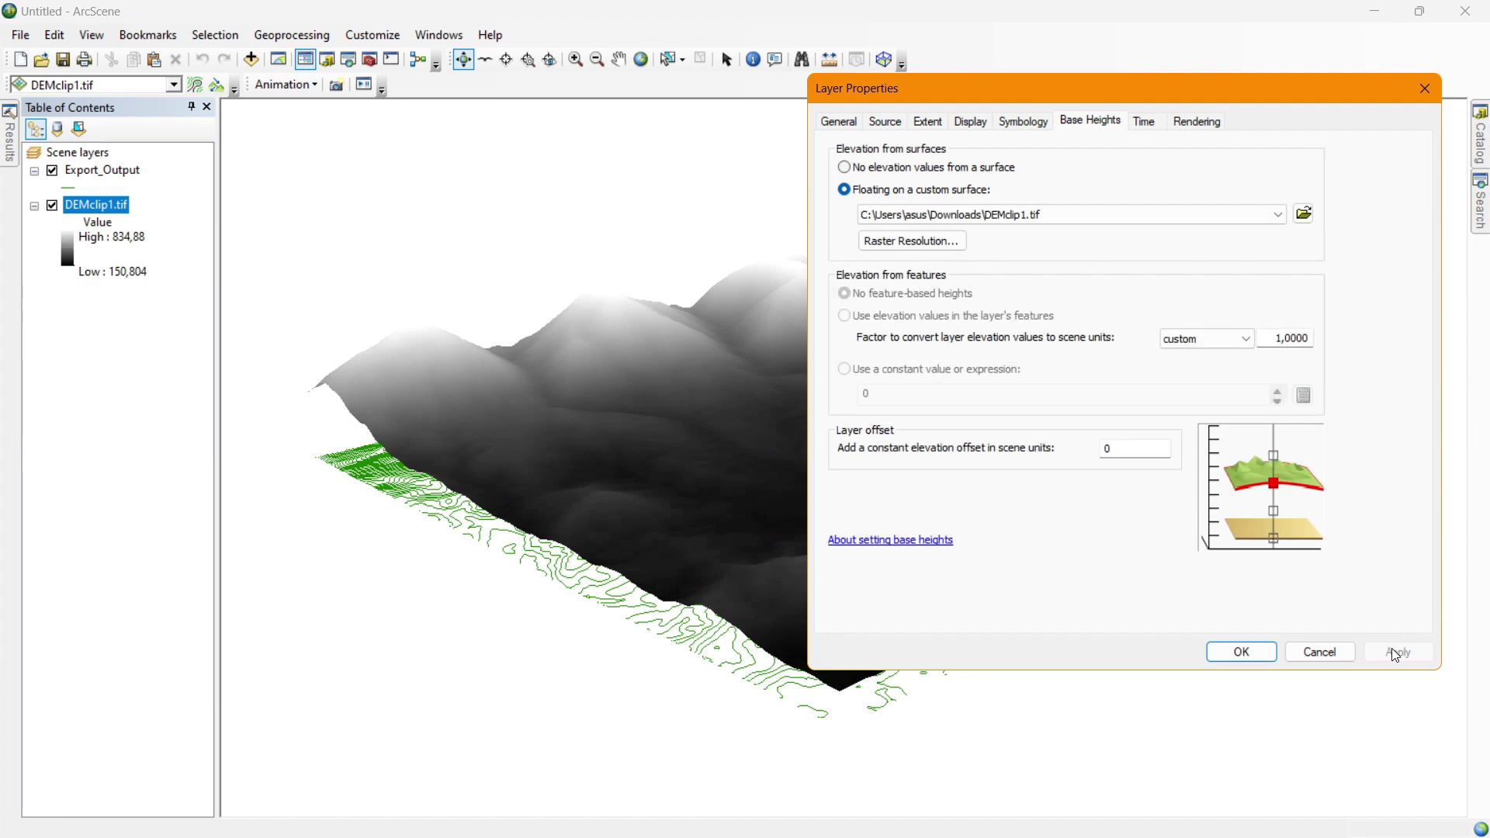
{"action": "left_click_drag", "start_coordinate": [1003, 87], "coordinate": [1169, 253]}
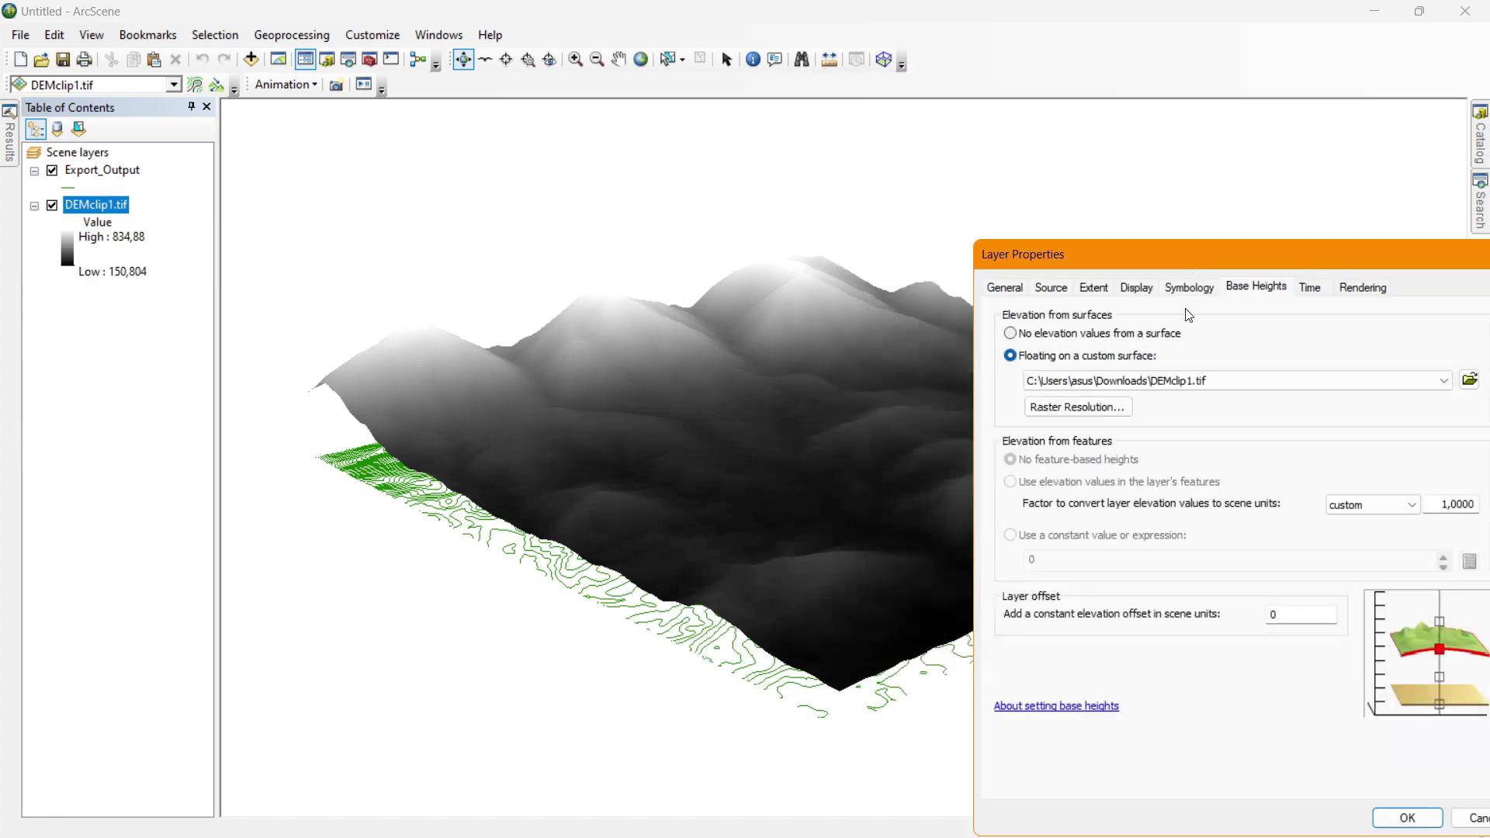
{"action": "left_click_drag", "start_coordinate": [1075, 252], "coordinate": [867, 76]}
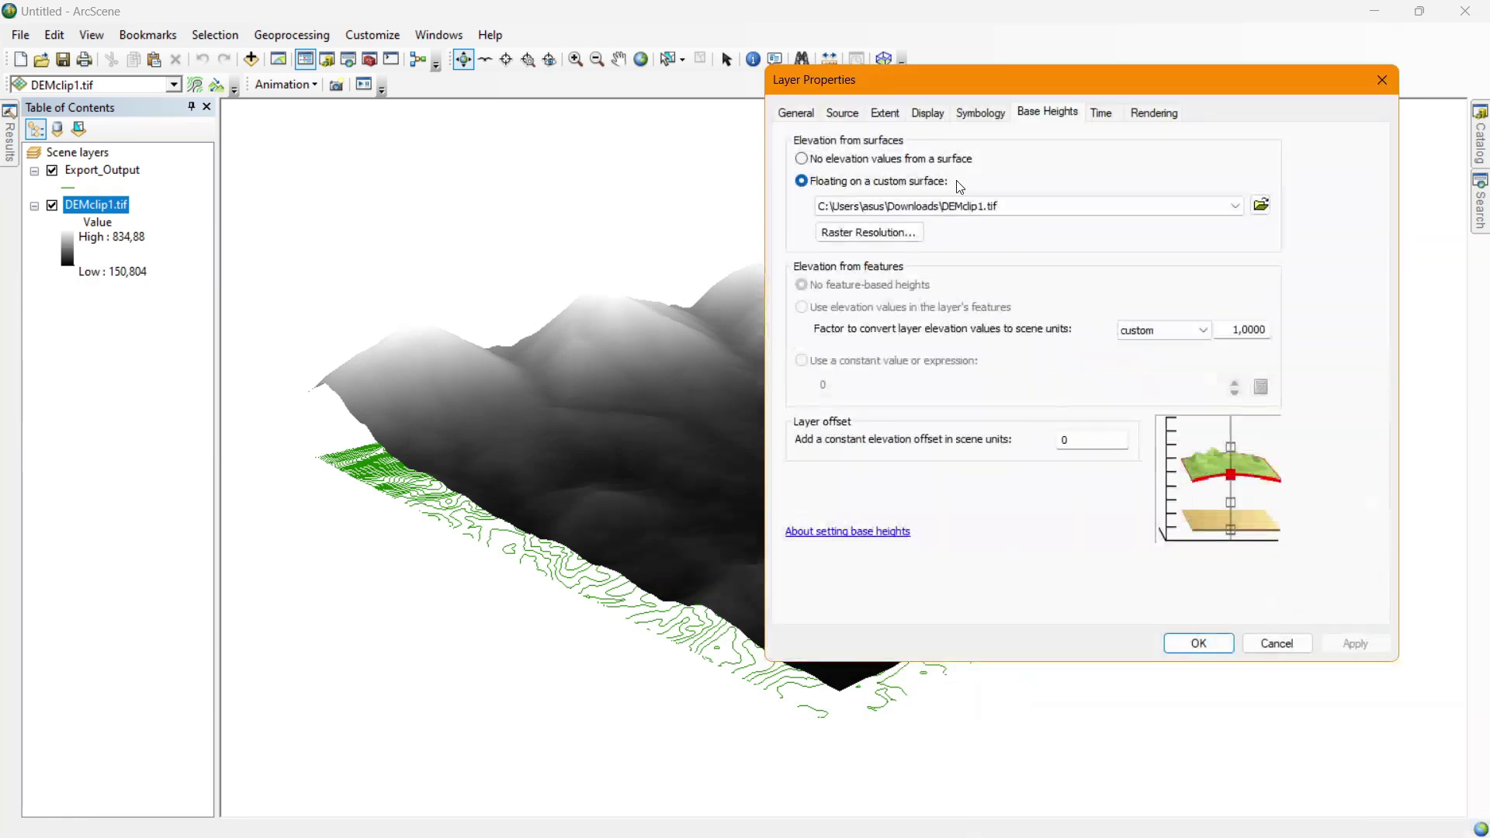
Try an elevation conversion factor of 2, then reset it to 1.
{"action": "double_click", "coordinate": [1226, 332]}
{"action": "type", "text": "2"}
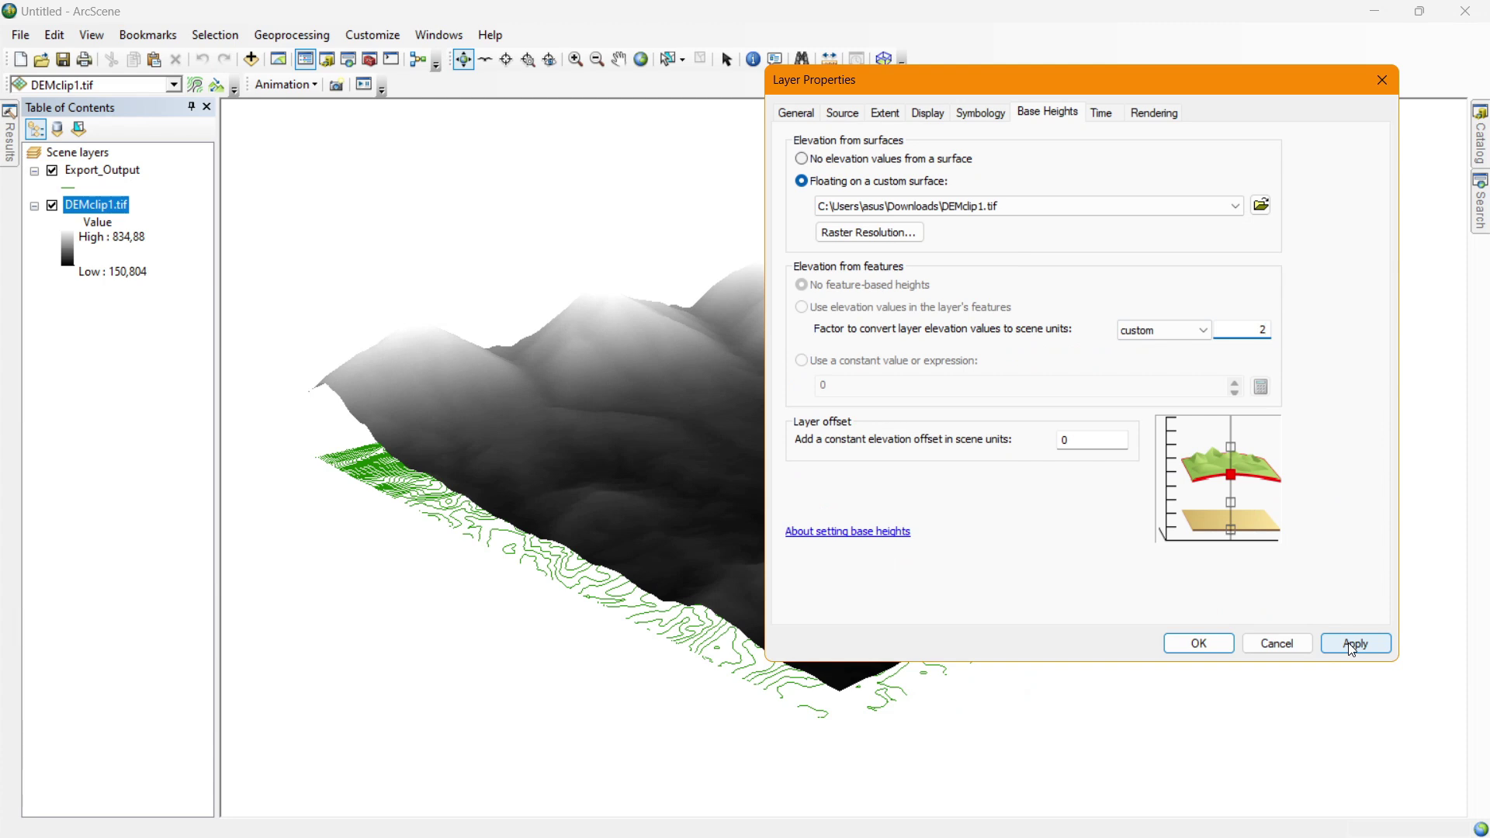
{"action": "left_click", "coordinate": [1348, 643]}
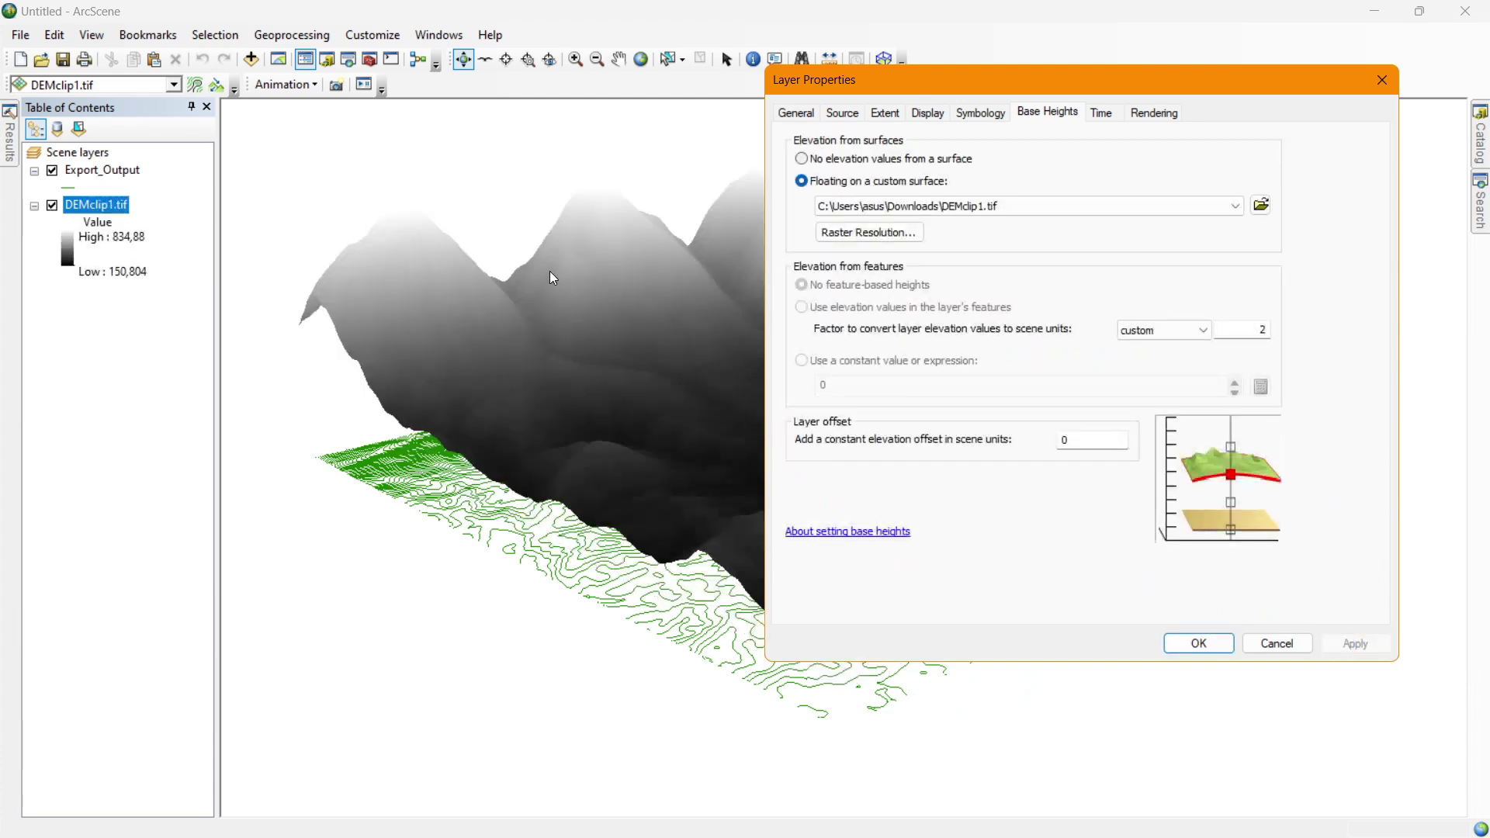
{"action": "double_click", "coordinate": [1260, 332]}
{"action": "type", "text": "1"}
{"action": "key", "text": "Return"}
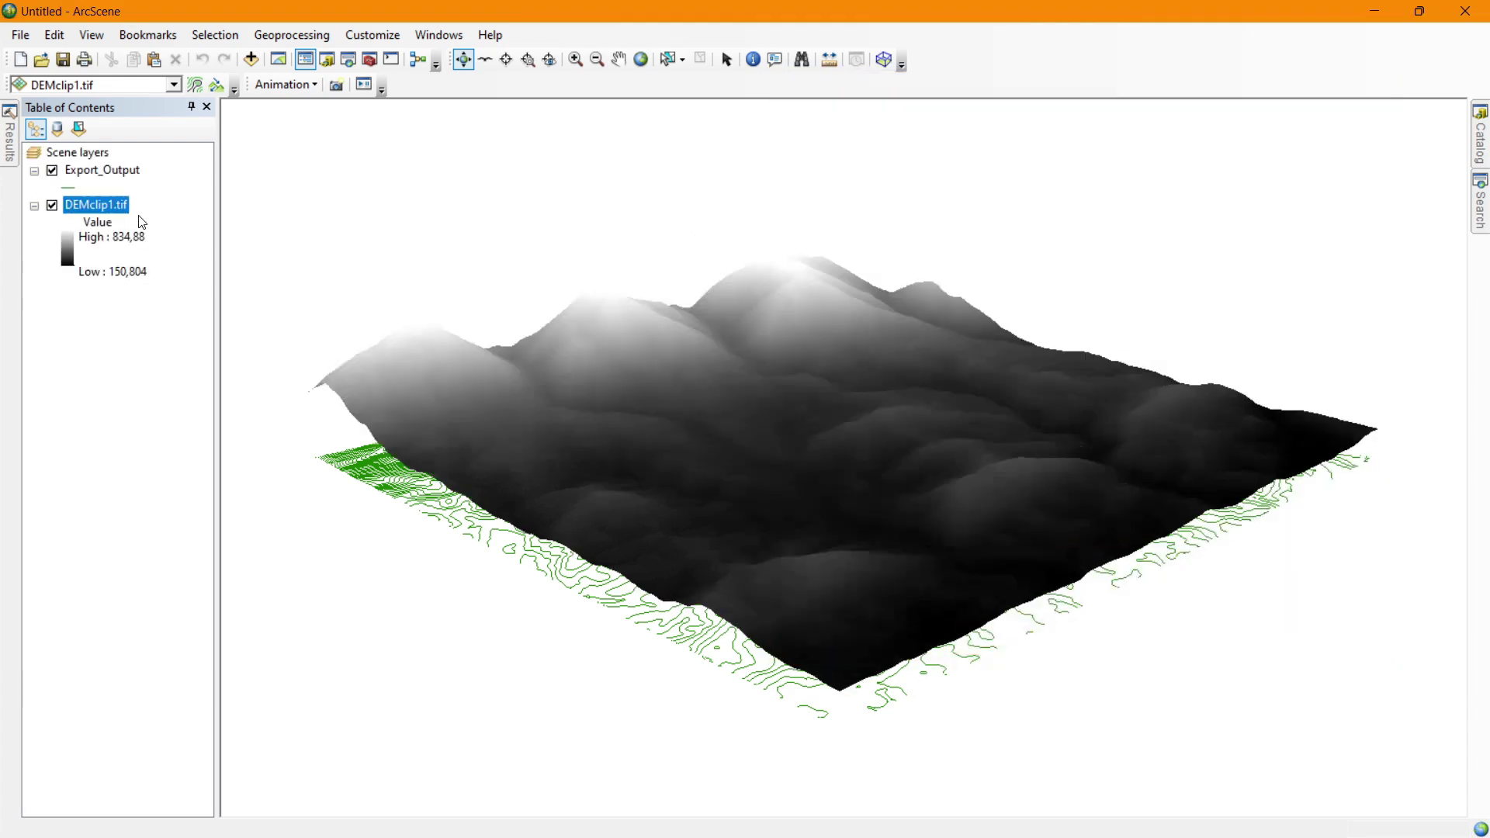
{"action": "double_click", "coordinate": [77, 172]}
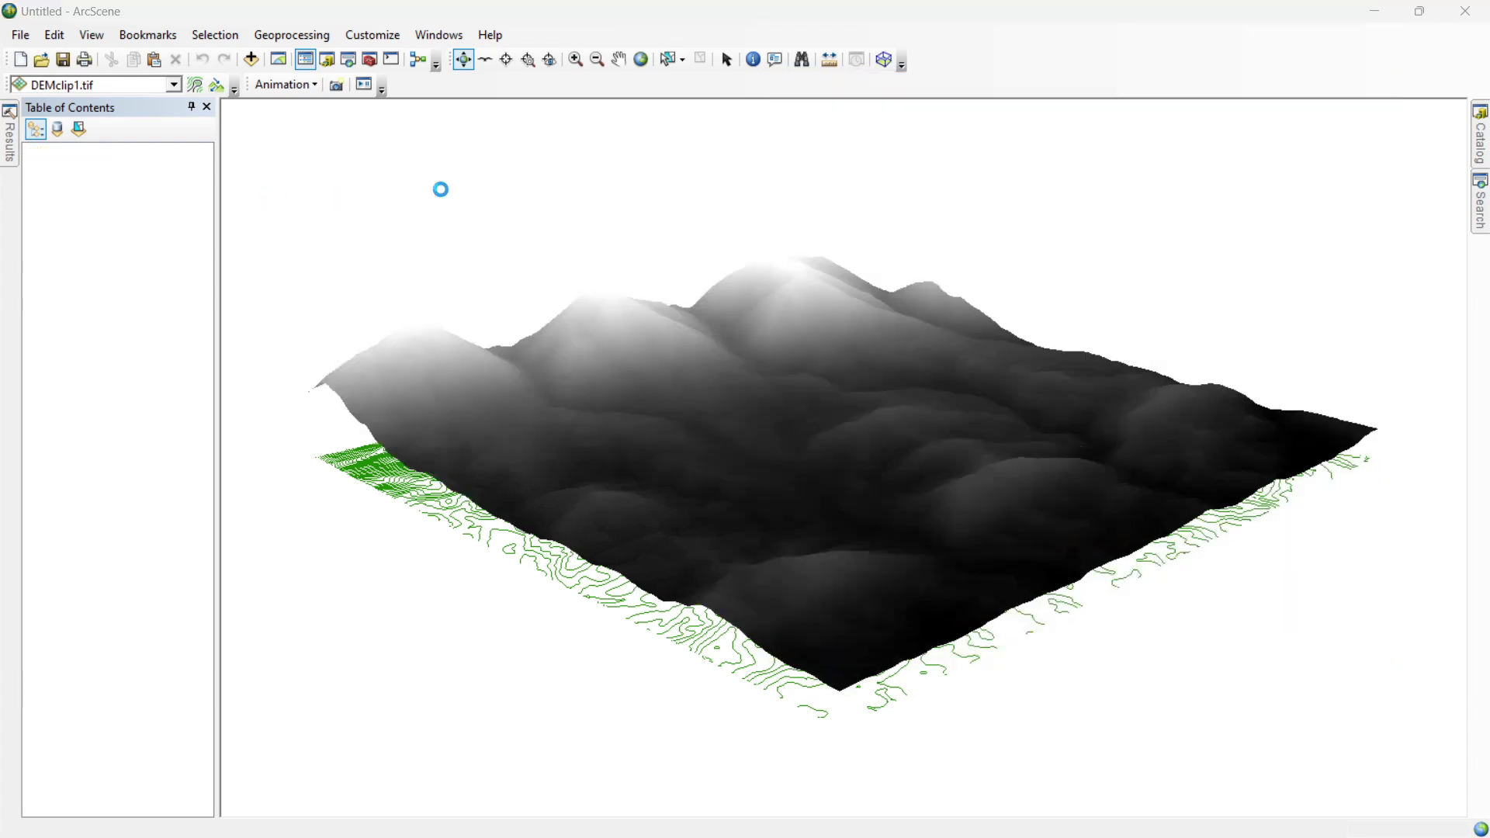
Drape the Export_Output contours on the DEMclip1.tif surface and tilt the view.
{"action": "left_click", "coordinate": [1009, 175]}
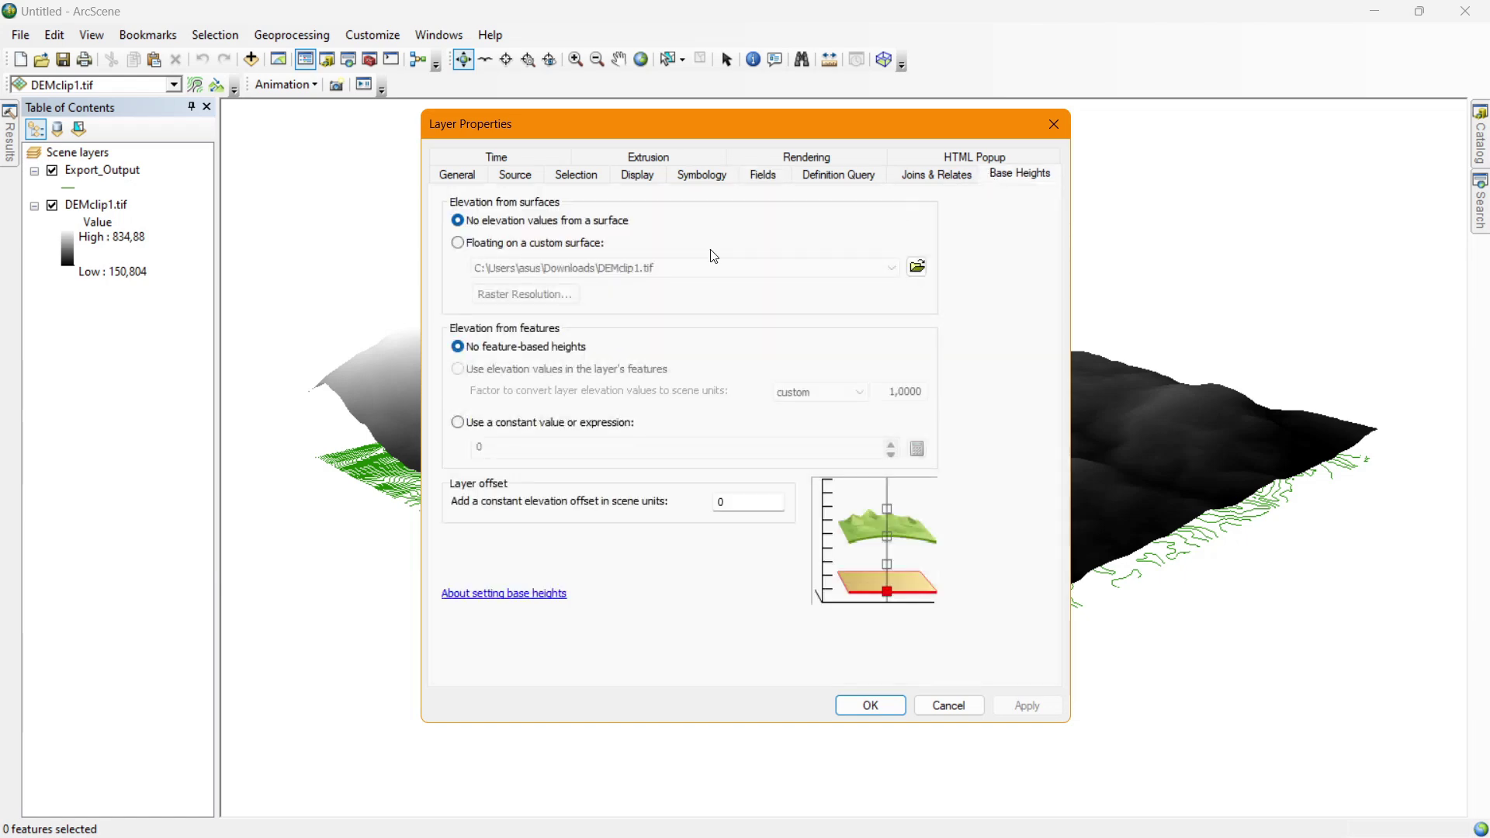
{"action": "left_click", "coordinate": [559, 246]}
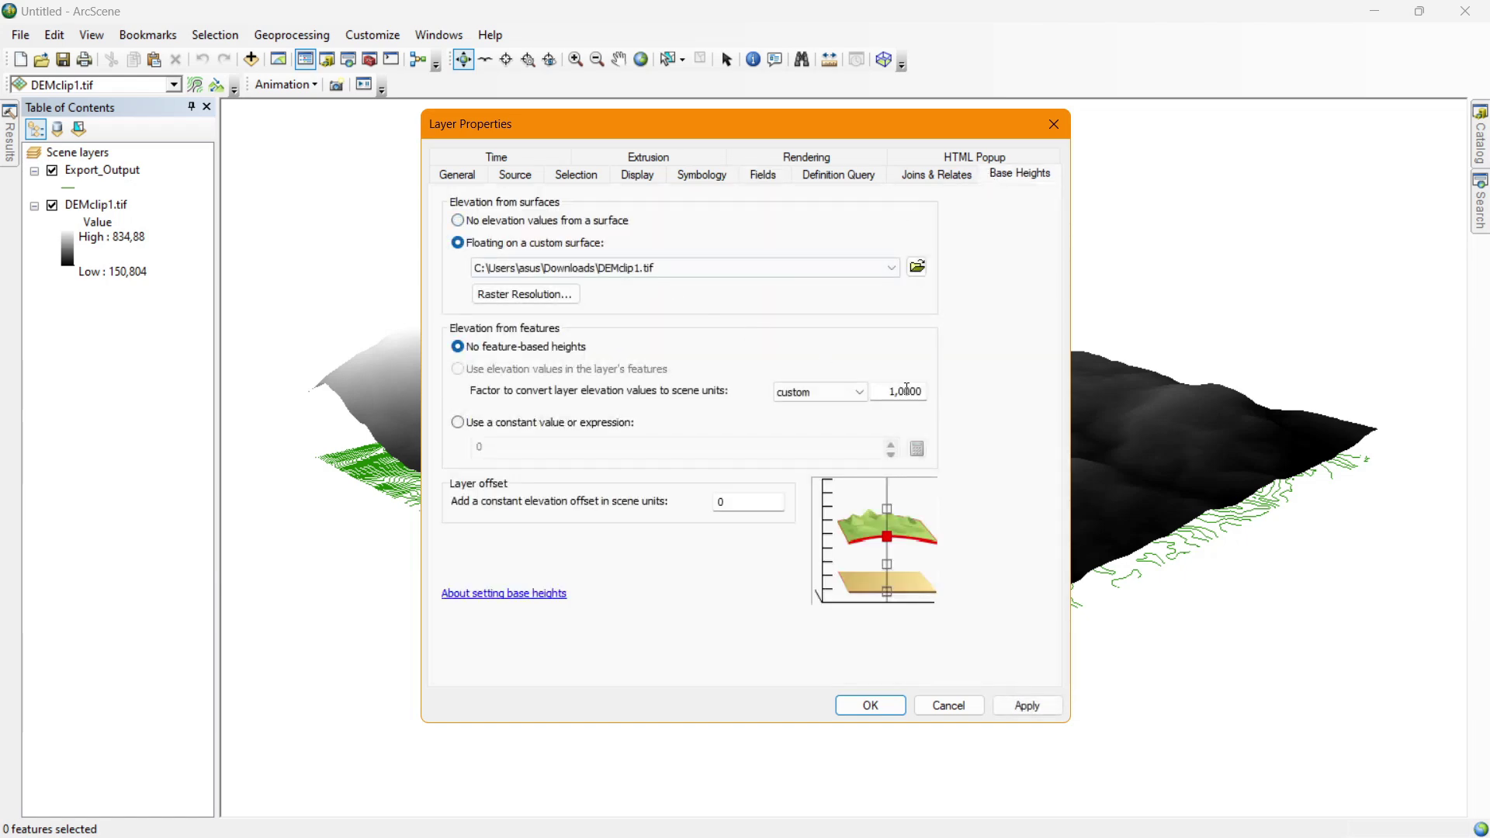
{"action": "left_click", "coordinate": [872, 704]}
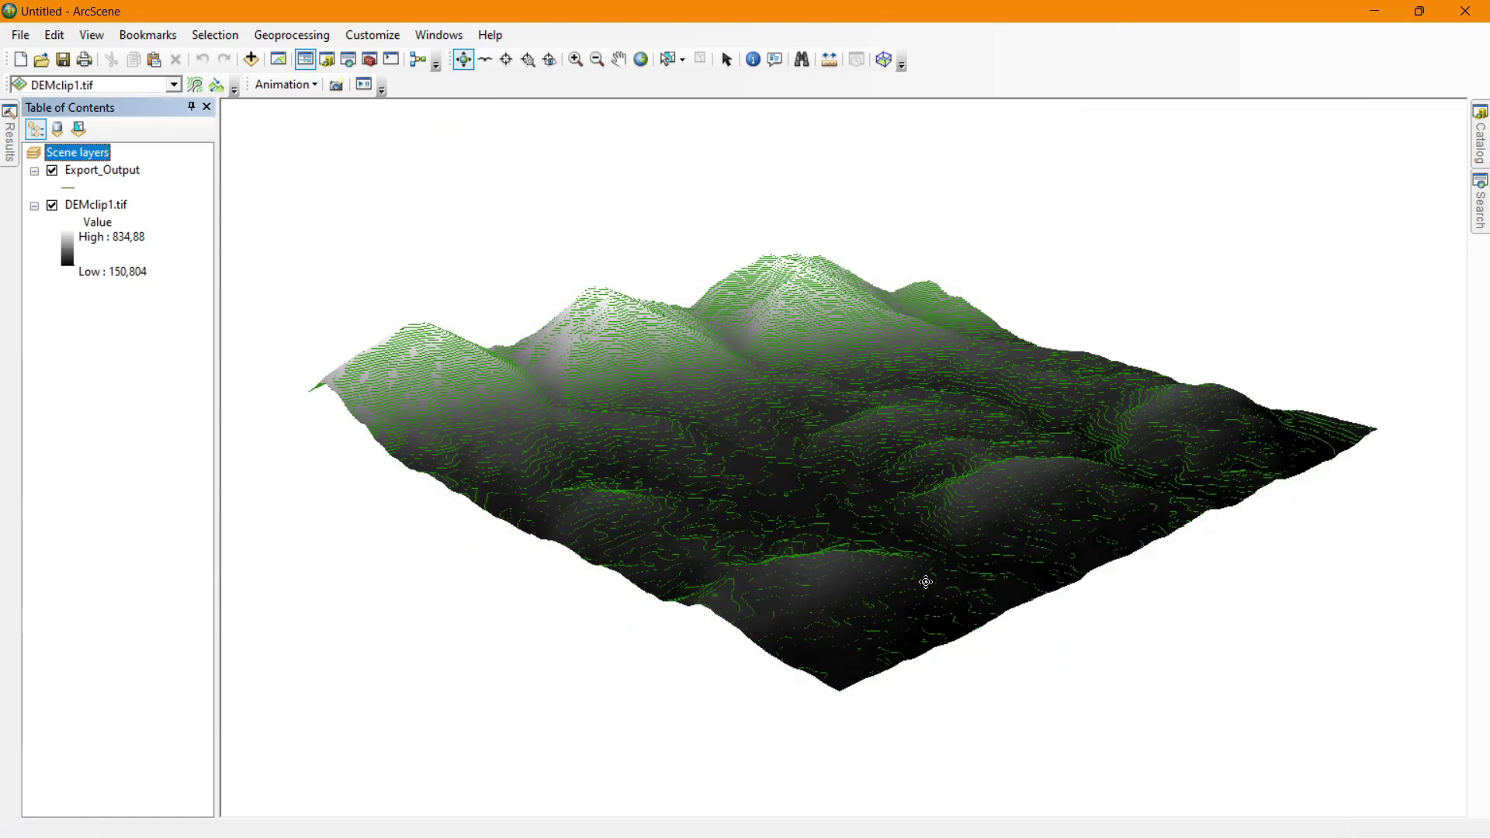
{"action": "left_click_drag", "start_coordinate": [926, 582], "coordinate": [481, 341]}
Change DEMclip1.tif's elevation conversion factor to 2.
{"action": "double_click", "coordinate": [113, 203]}
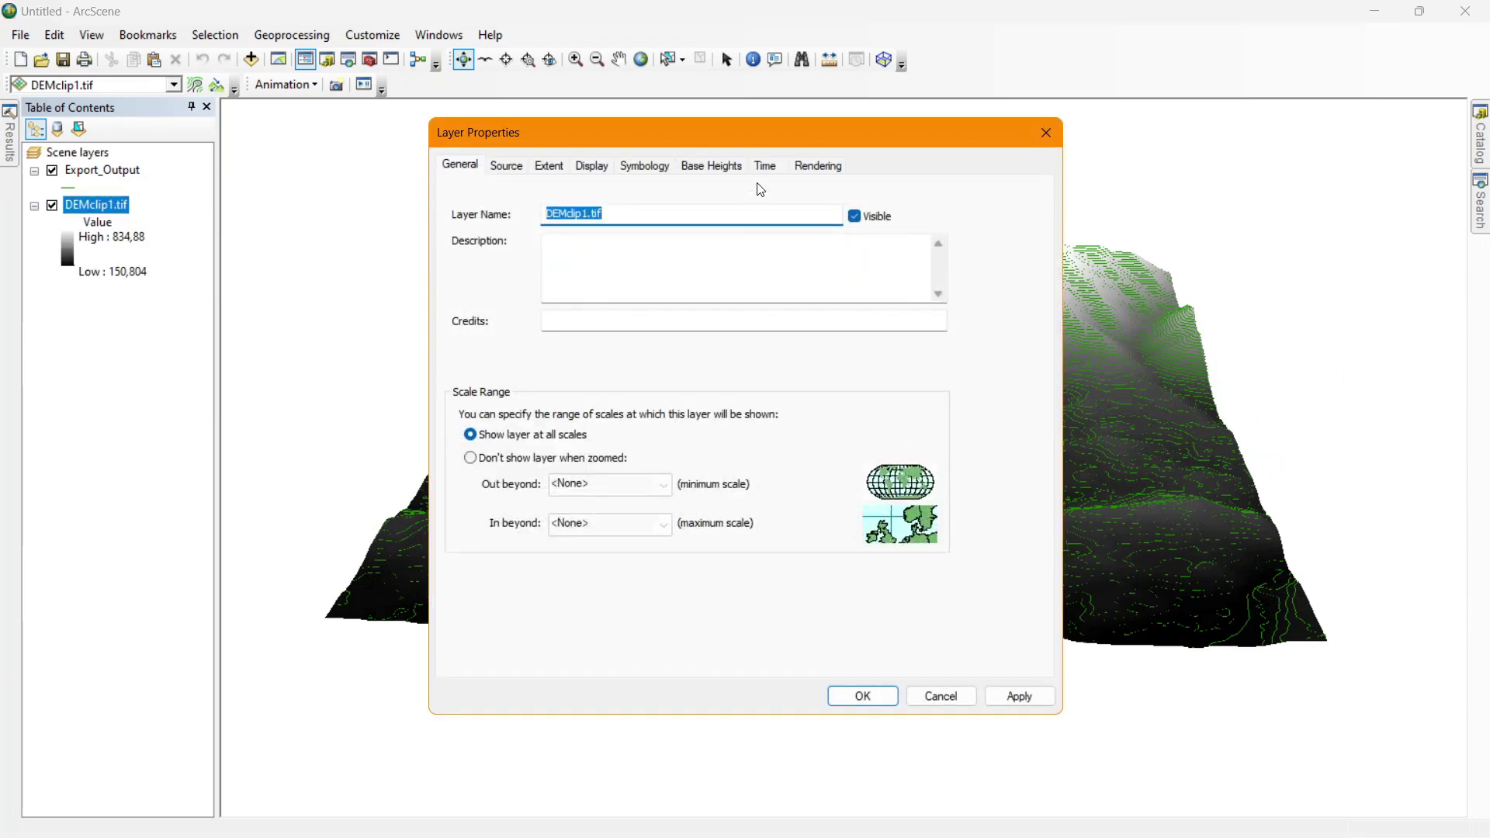
{"action": "left_click", "coordinate": [710, 165]}
{"action": "left_click_drag", "start_coordinate": [895, 385], "coordinate": [976, 383]}
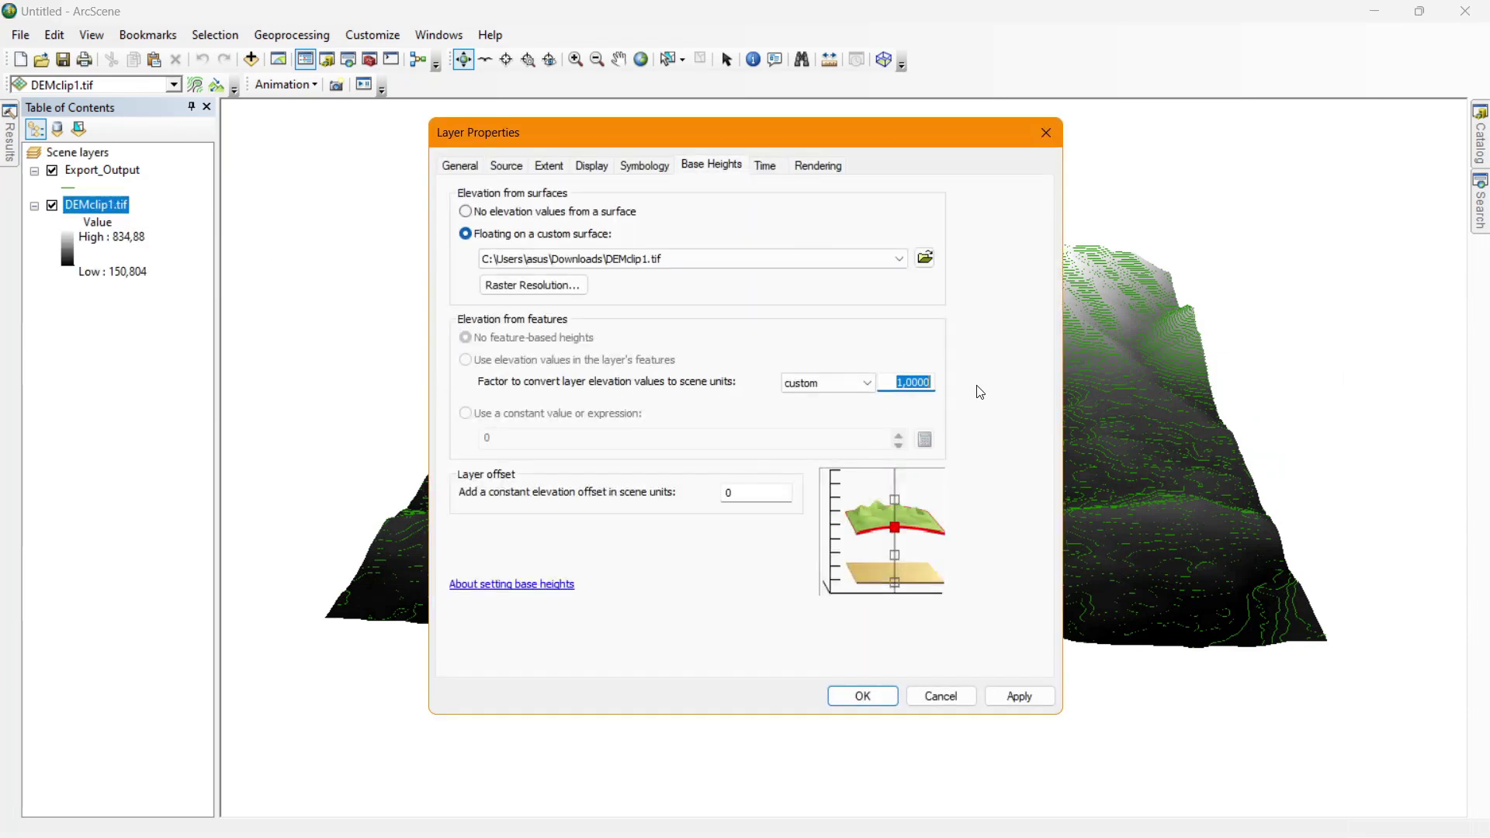
{"action": "type", "text": "2"}
{"action": "key", "text": "Return"}
Set Export_Output's elevation factor to 2, then rotate and zoom the scene to inspect it.
{"action": "double_click", "coordinate": [78, 172]}
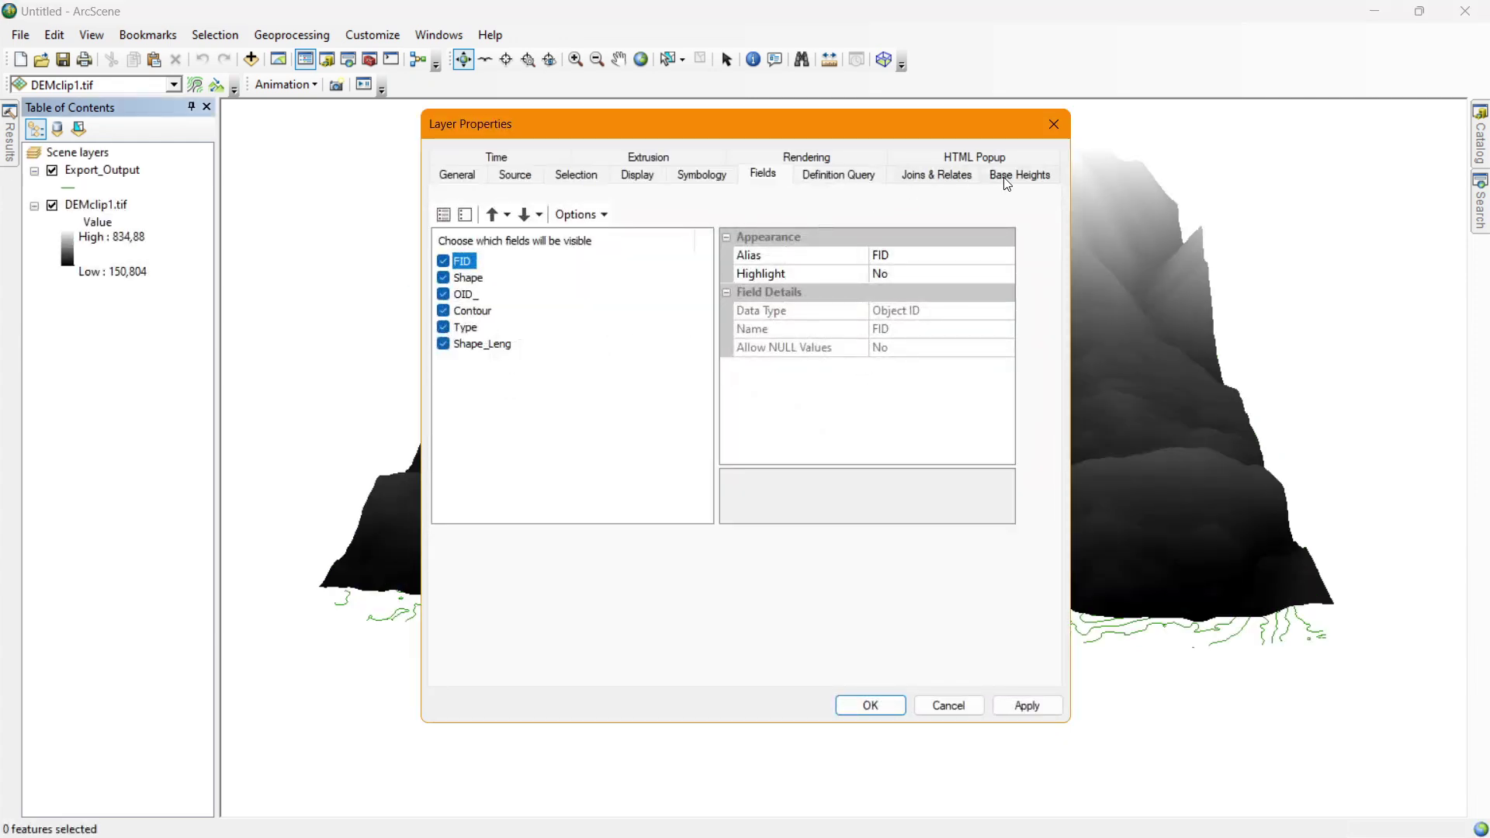
{"action": "left_click", "coordinate": [1013, 180]}
{"action": "left_click_drag", "start_coordinate": [872, 392], "coordinate": [1066, 409]}
{"action": "type", "text": "2"}
{"action": "key", "text": "Return"}
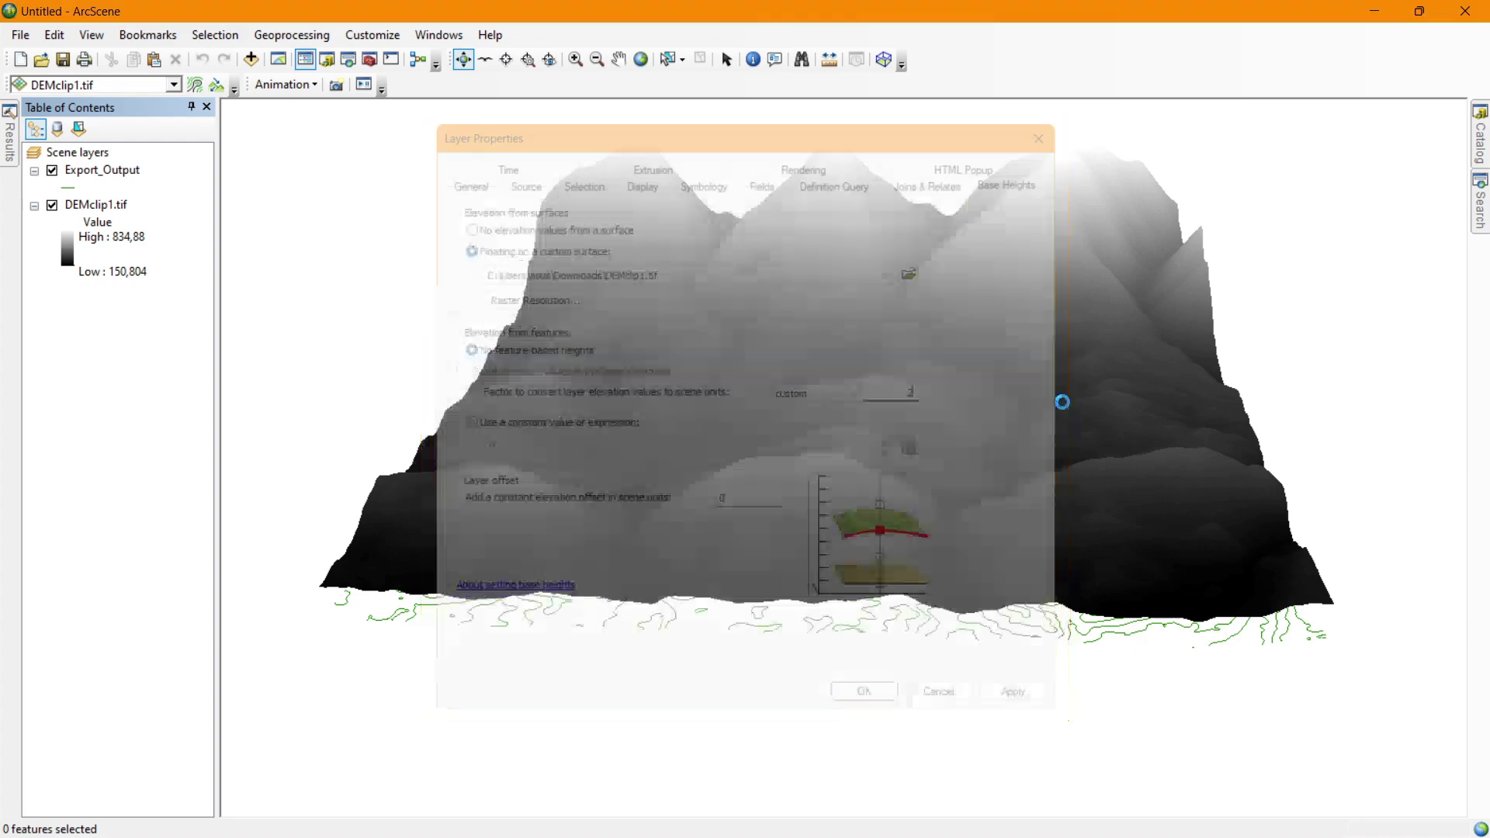
{"action": "left_click_drag", "start_coordinate": [967, 388], "coordinate": [489, 431]}
{"action": "scroll", "coordinate": [975, 304], "scroll_direction": "up", "scroll_amount": 4}
{"action": "scroll", "coordinate": [974, 305], "scroll_direction": "down", "scroll_amount": 5}
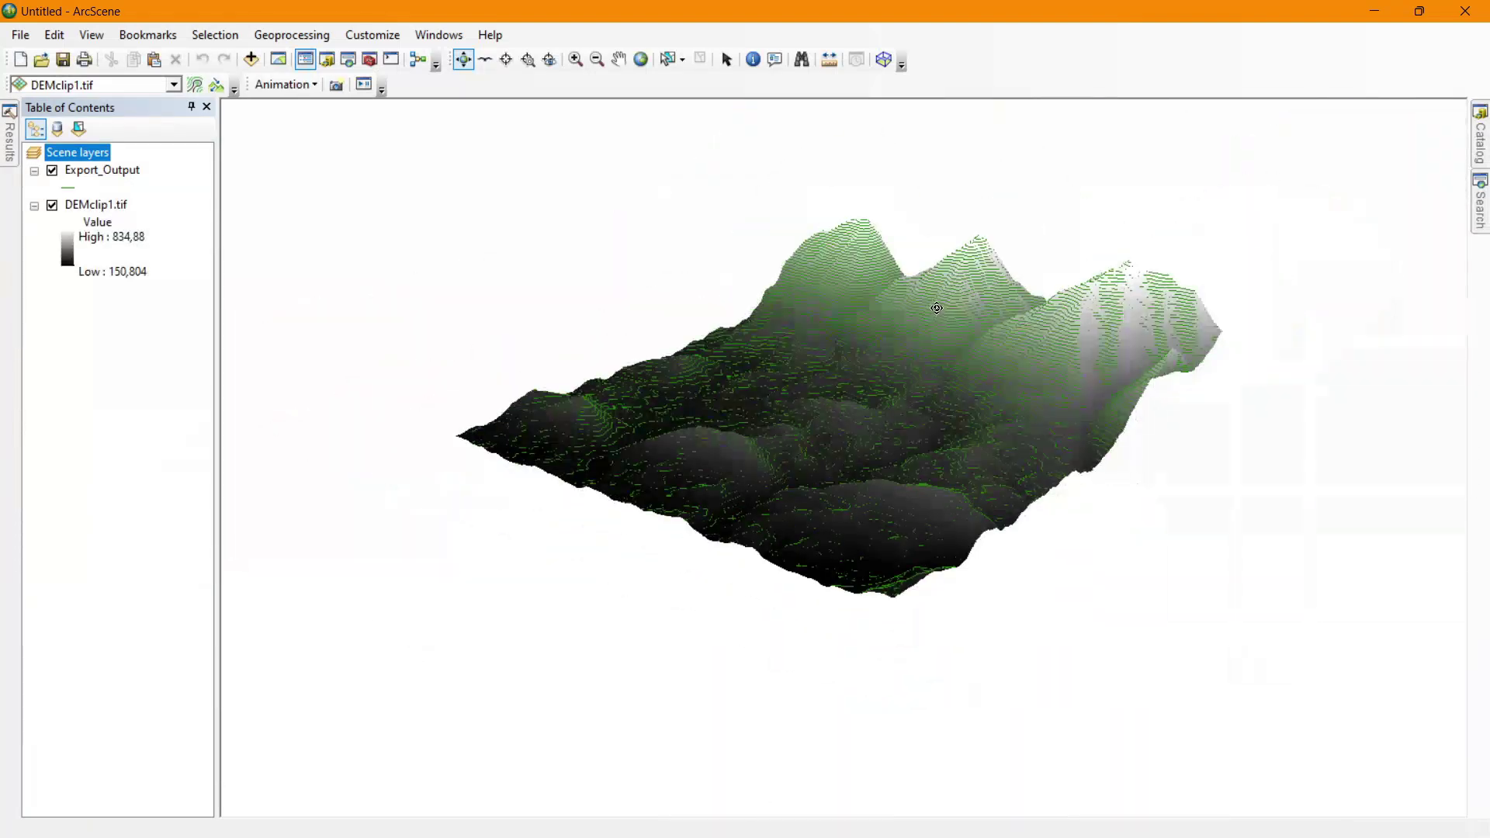
{"action": "scroll", "coordinate": [937, 308], "scroll_direction": "up", "scroll_amount": 1}
{"action": "scroll", "coordinate": [954, 298], "scroll_direction": "down", "scroll_amount": 1}
{"action": "scroll", "coordinate": [956, 295], "scroll_direction": "up", "scroll_amount": 2}
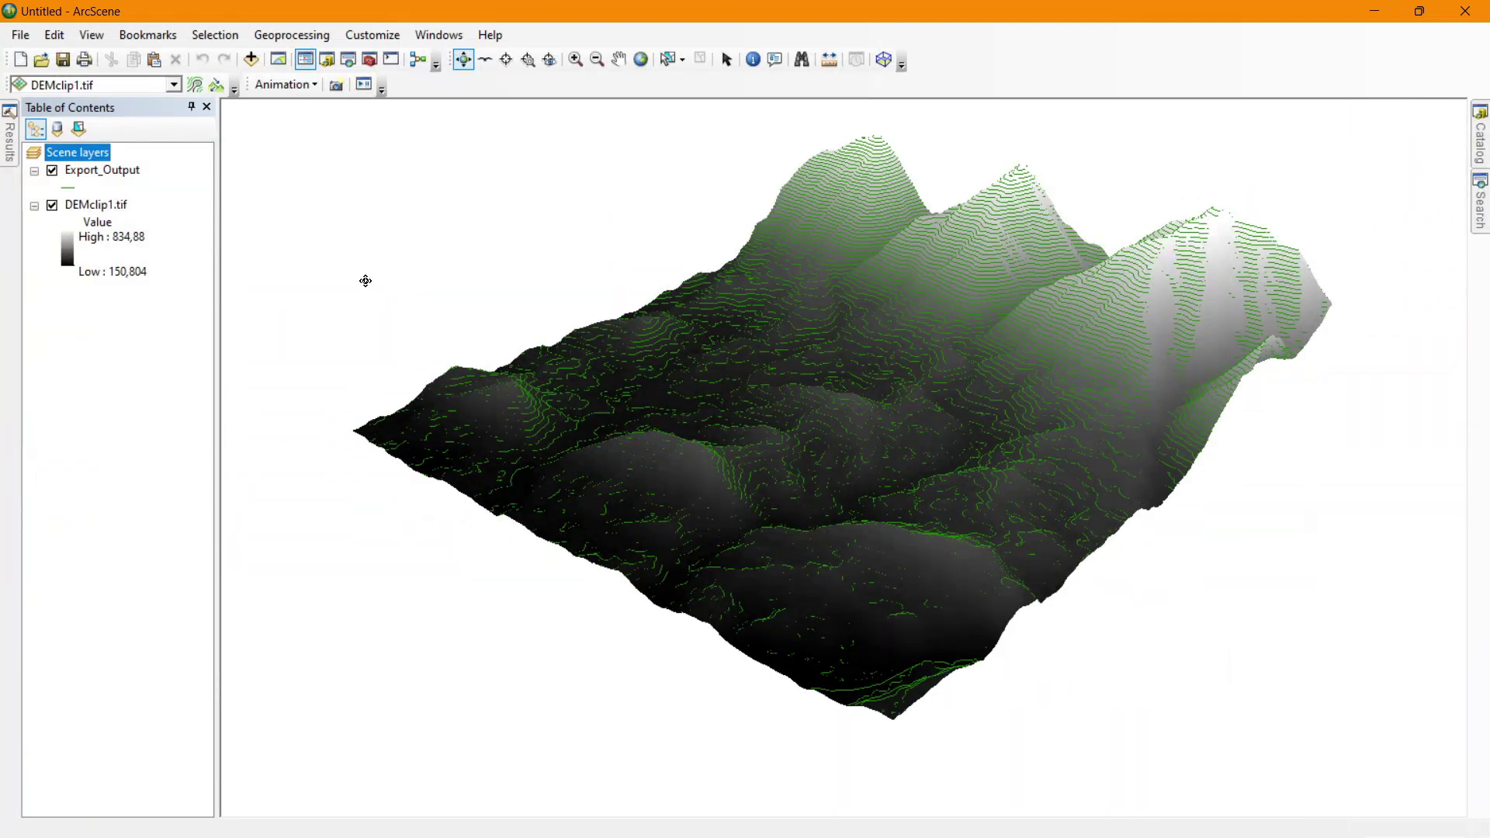
{"action": "double_click", "coordinate": [132, 170]}
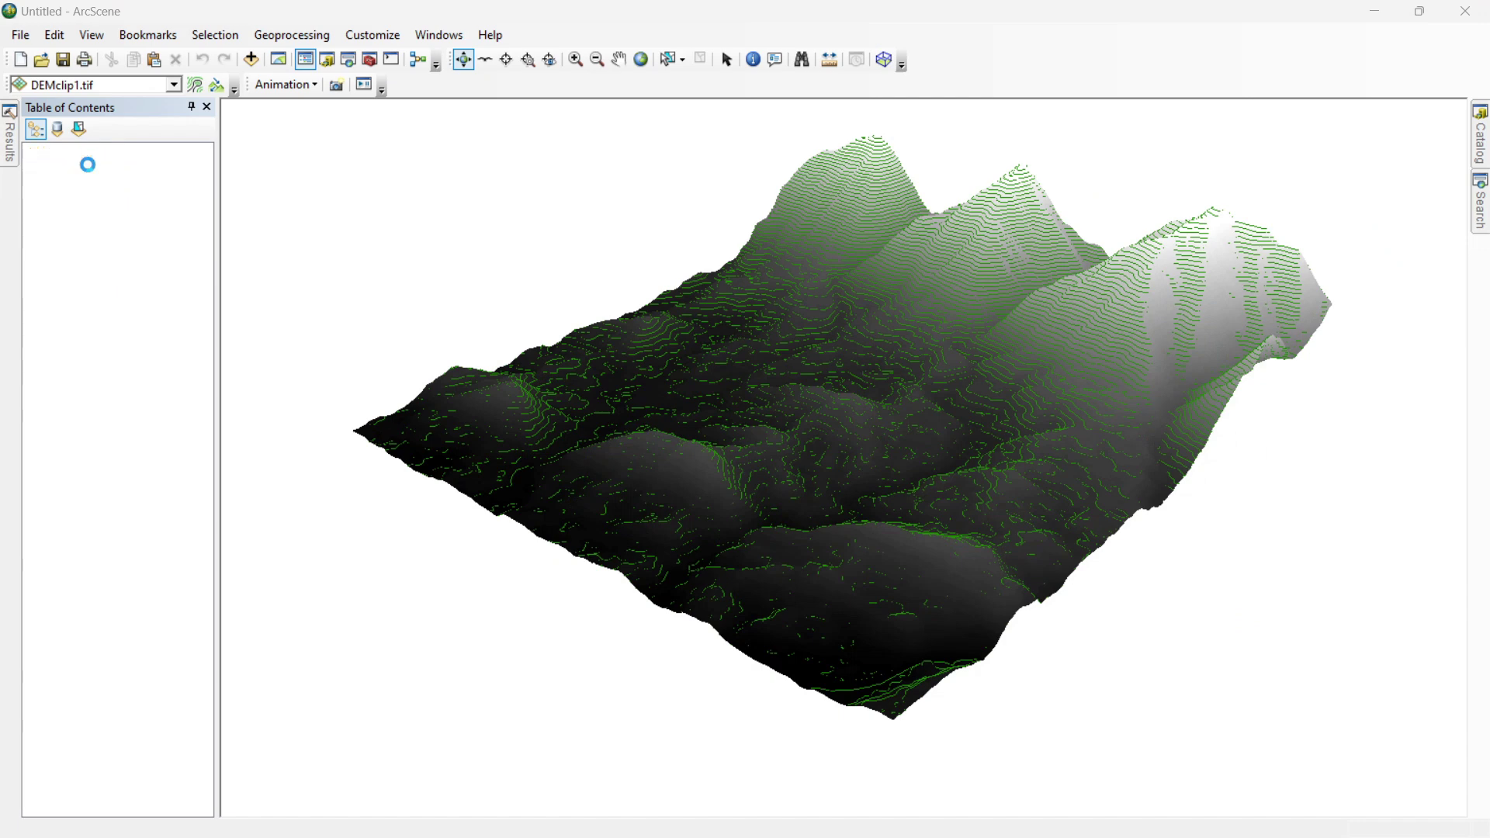
Symbolise Export_Output by unique values of the Type field, listing all values.
{"action": "left_click", "coordinate": [720, 180]}
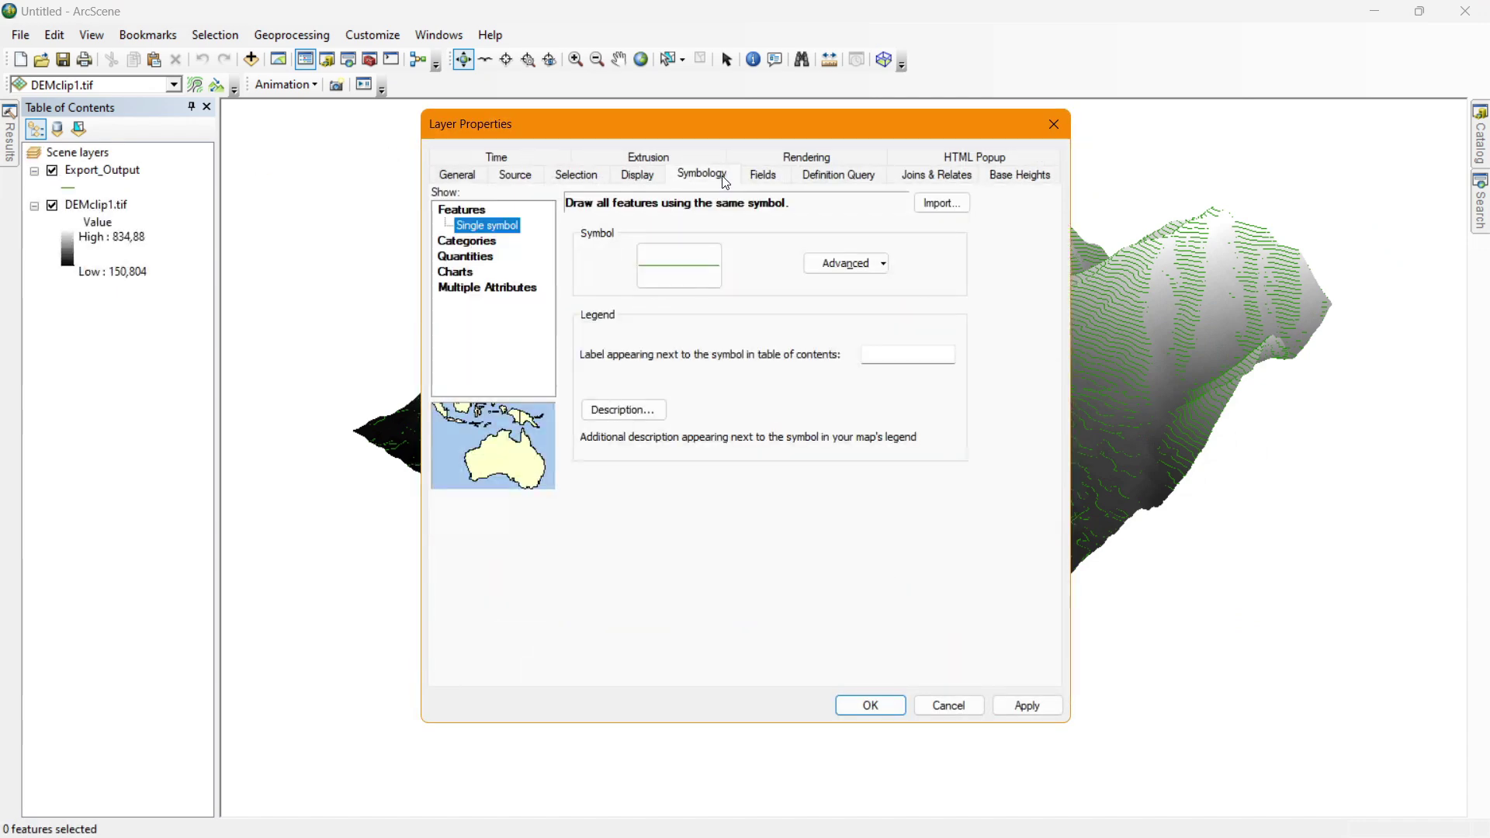
{"action": "left_click", "coordinate": [466, 241]}
{"action": "left_click", "coordinate": [749, 243]}
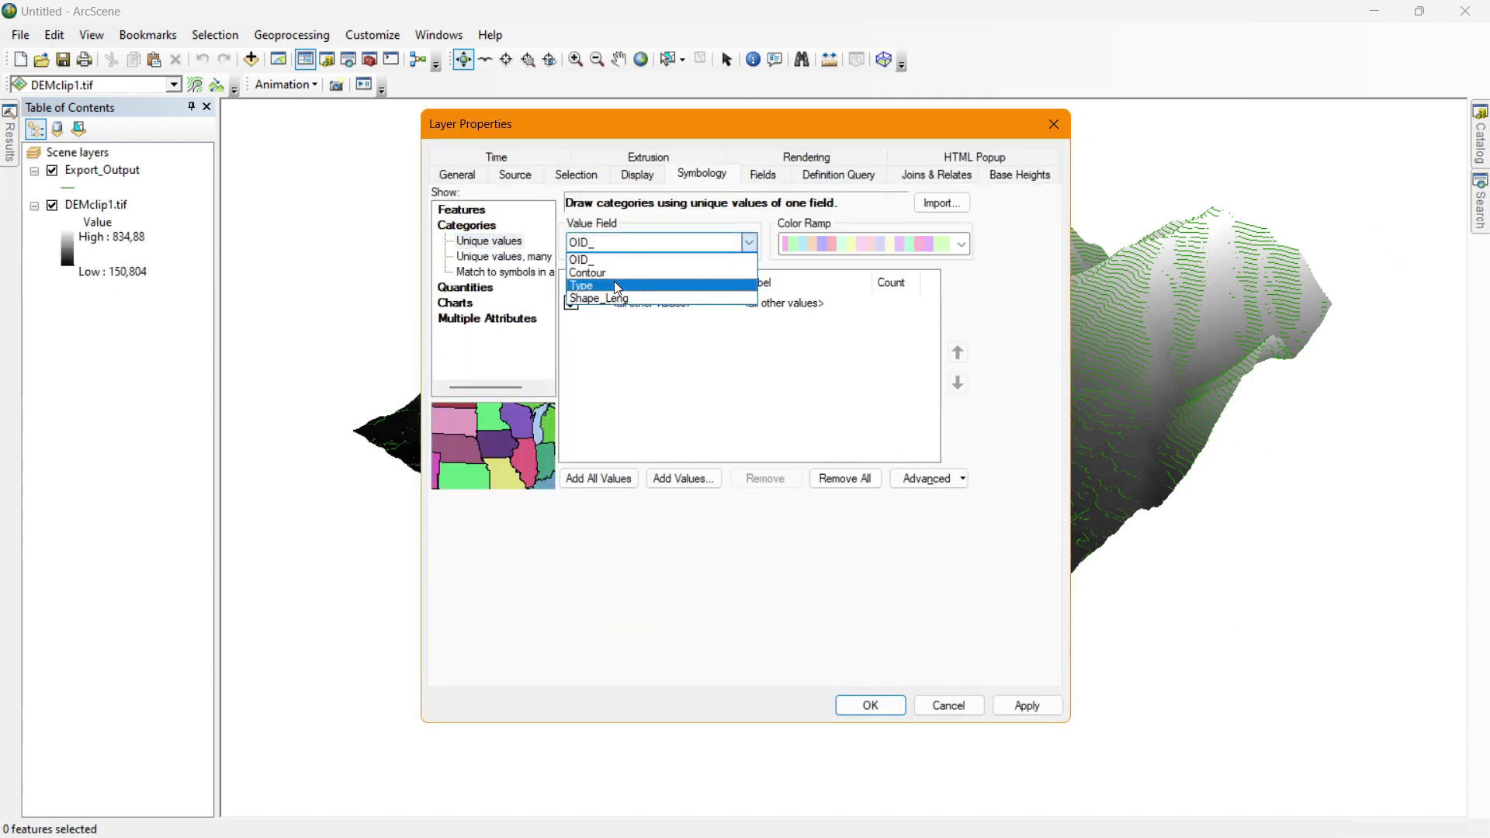
{"action": "left_click", "coordinate": [621, 293]}
{"action": "left_click", "coordinate": [599, 477]}
Give type 1 the Contour Bathymetric Primary style and type 2 the Index Primary style.
{"action": "double_click", "coordinate": [588, 335]}
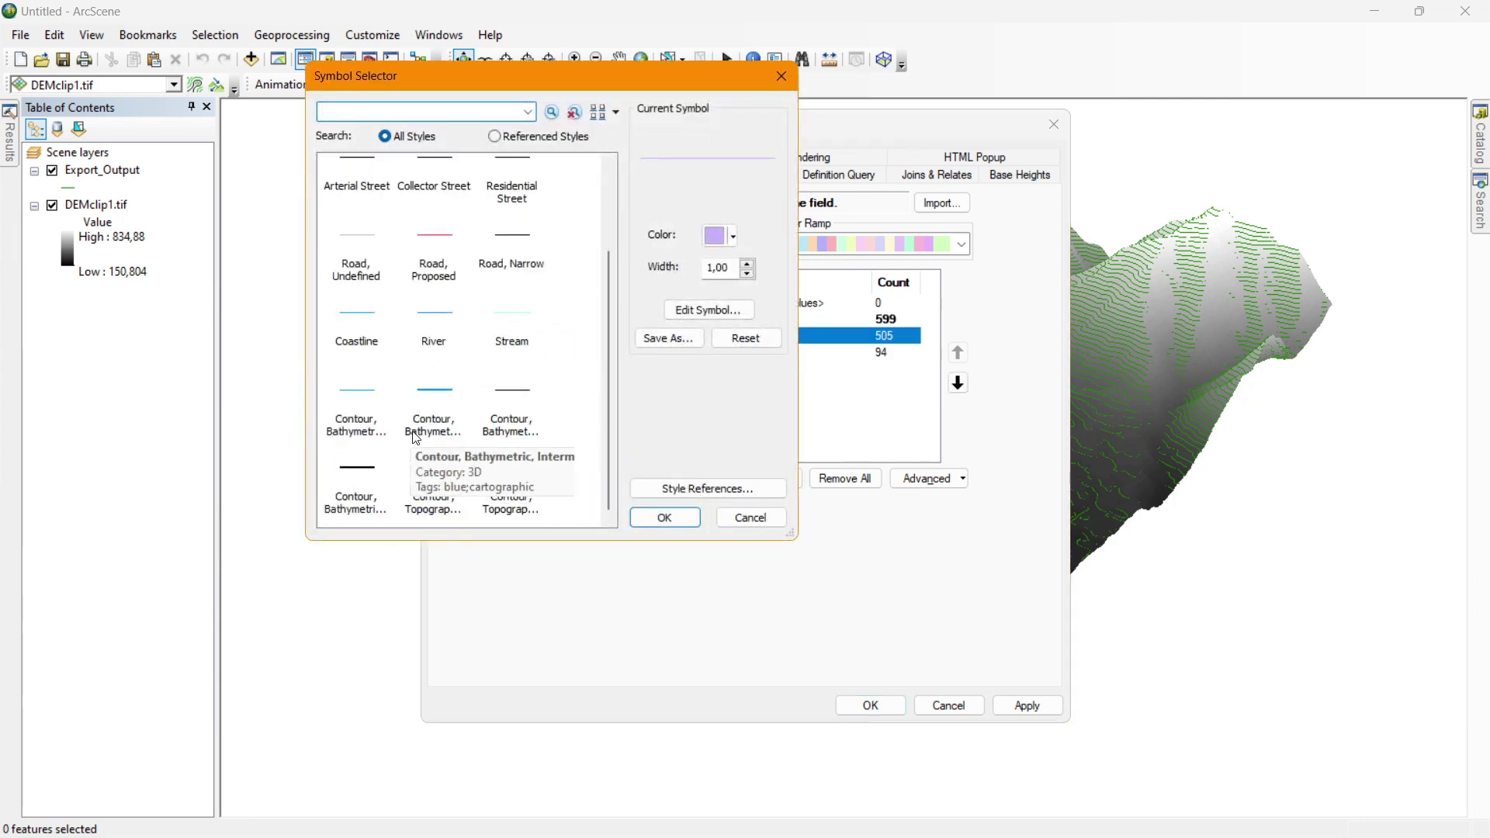
{"action": "left_click", "coordinate": [519, 396]}
{"action": "double_click", "coordinate": [518, 391]}
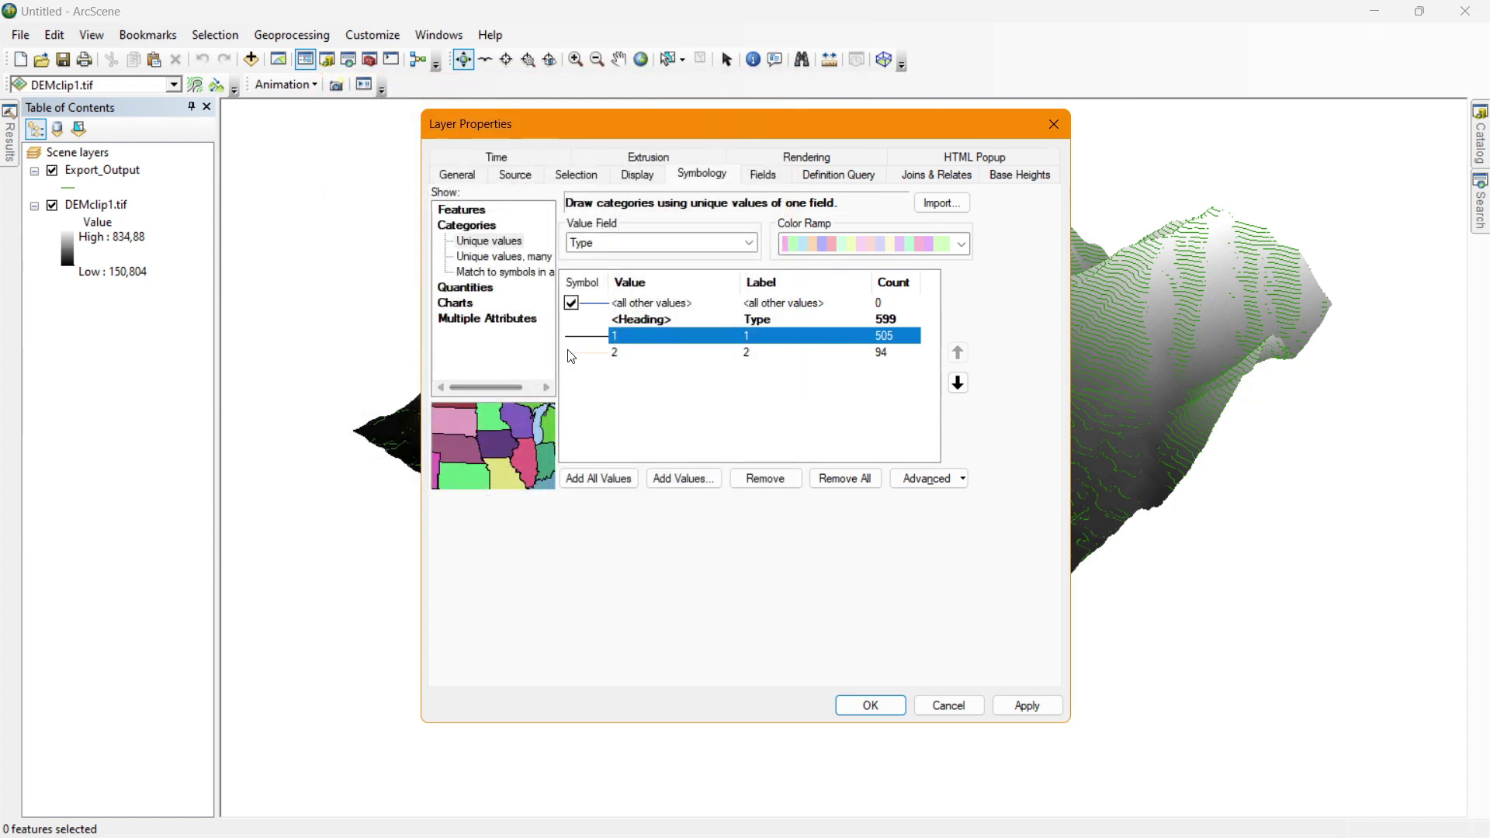
{"action": "double_click", "coordinate": [588, 352]}
{"action": "left_click", "coordinate": [365, 468]}
{"action": "double_click", "coordinate": [365, 469]}
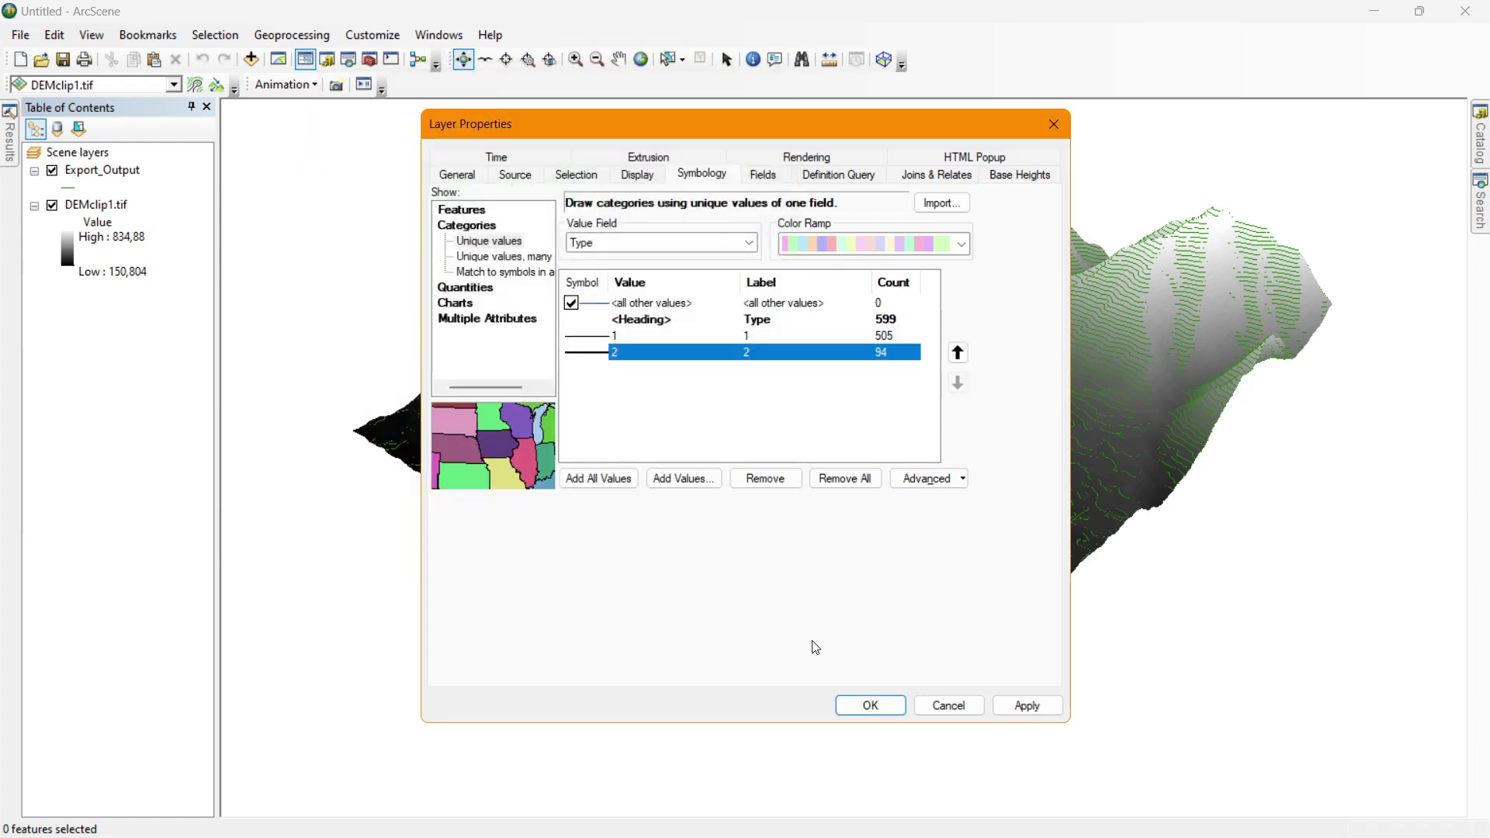
{"action": "left_click", "coordinate": [852, 702]}
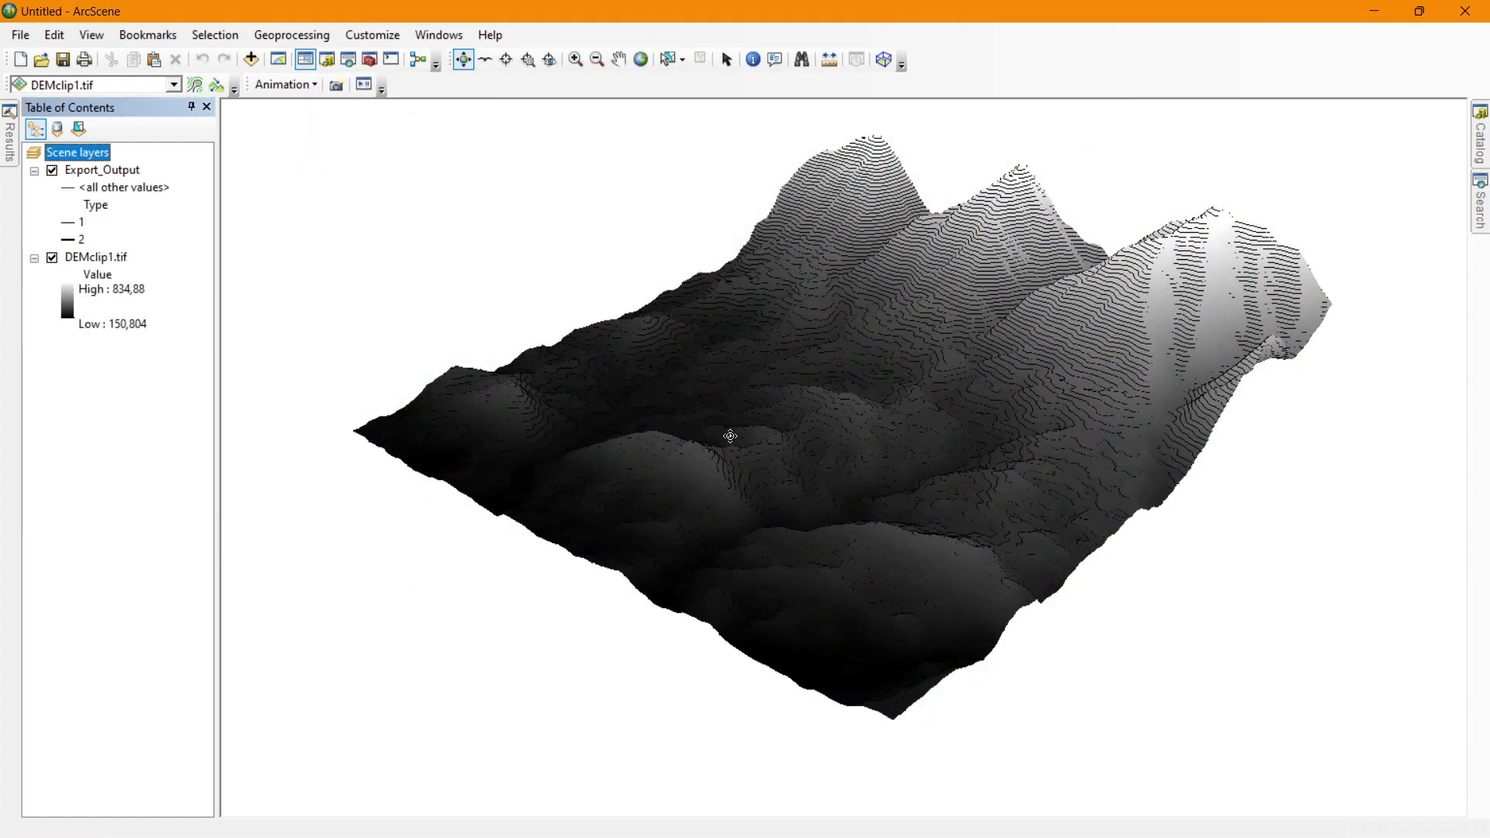
{"action": "left_click", "coordinate": [71, 304]}
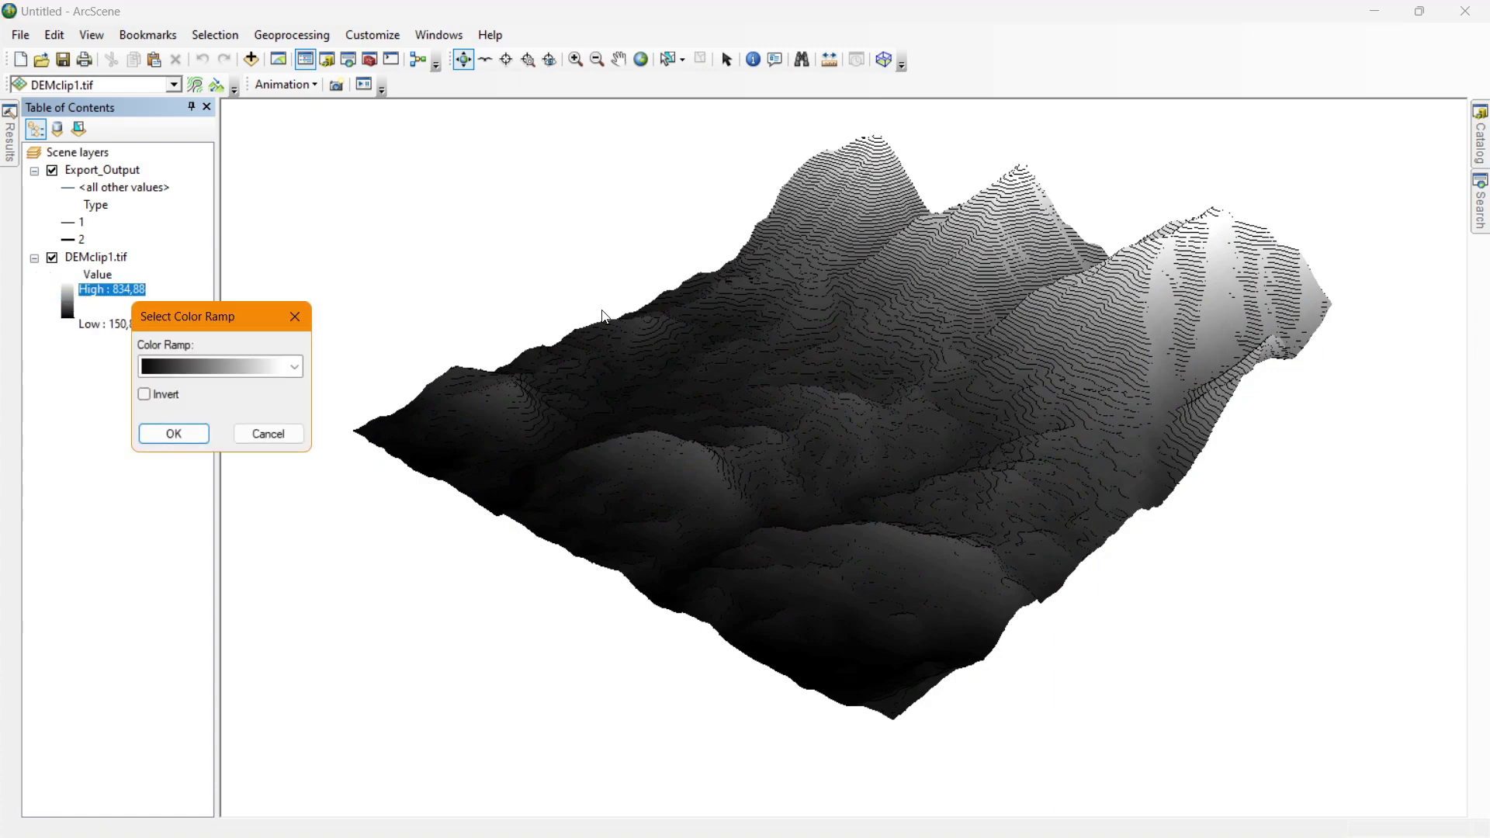
Hide DEMclip1.tif to view the contours alone, then show the surface again.
{"action": "left_click", "coordinate": [295, 312]}
{"action": "left_click", "coordinate": [52, 256]}
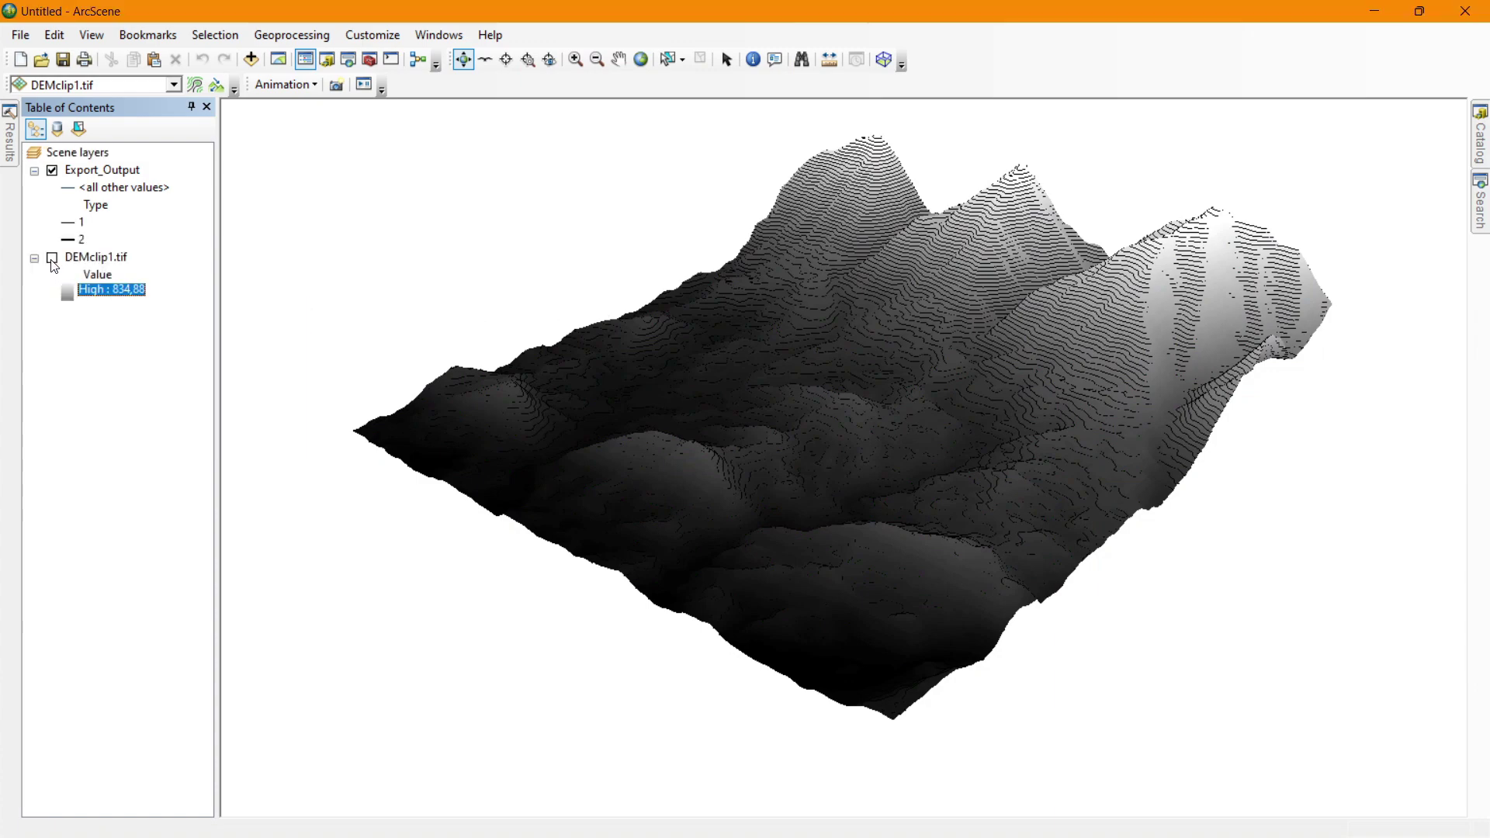
{"action": "mouse_move", "coordinate": [319, 287]}
{"action": "left_mouse_down"}
{"action": "mouse_move", "coordinate": [642, 289]}
{"action": "mouse_move", "coordinate": [905, 206]}
{"action": "mouse_move", "coordinate": [365, 303]}
{"action": "mouse_move", "coordinate": [346, 282]}
{"action": "left_mouse_up"}
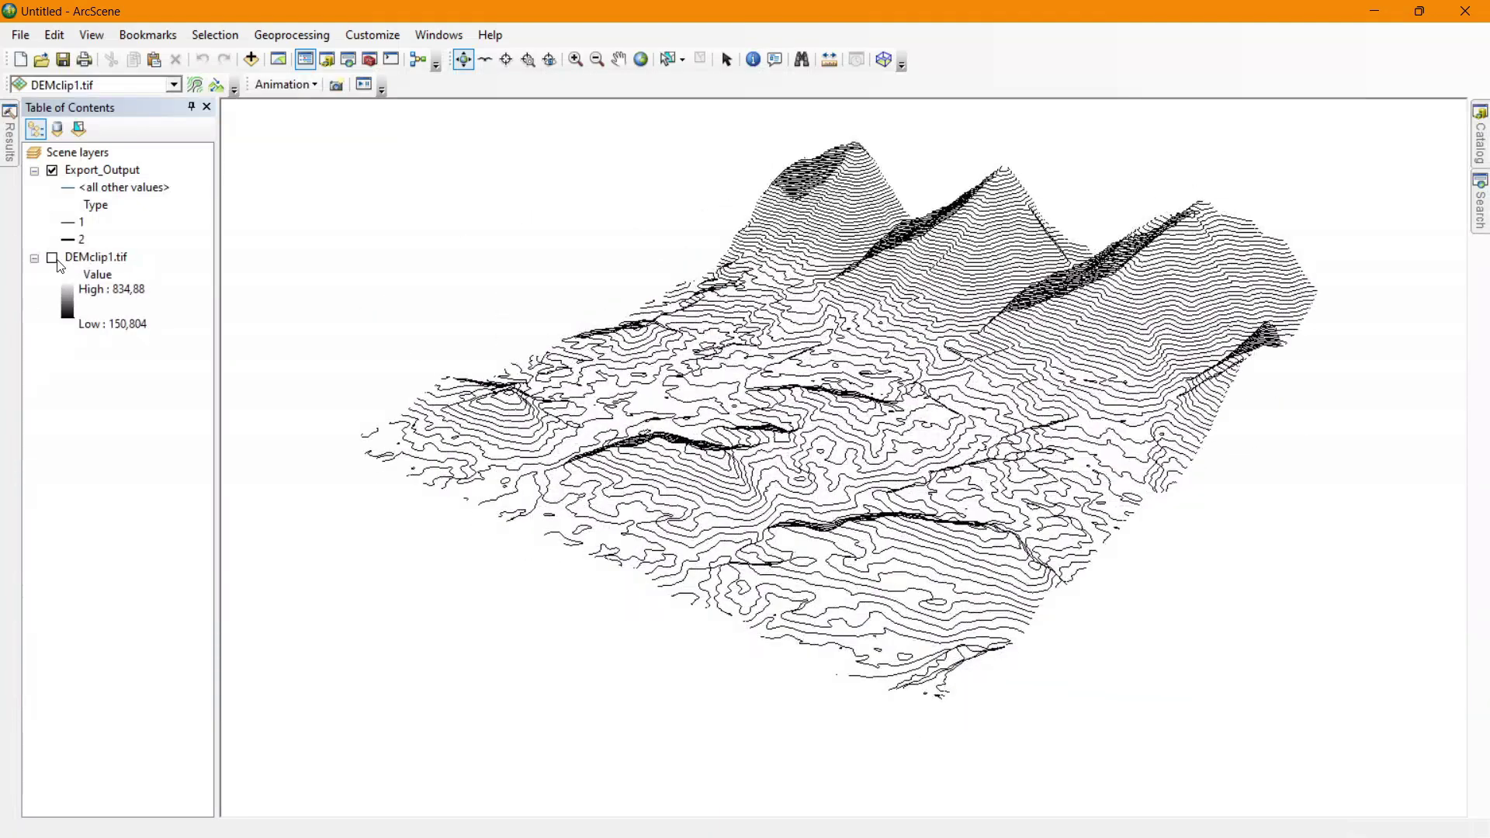
{"action": "left_click", "coordinate": [54, 257]}
Apply the yellow-to-red colour ramp to DEMclip1.tif from its legend.
{"action": "left_click", "coordinate": [62, 291]}
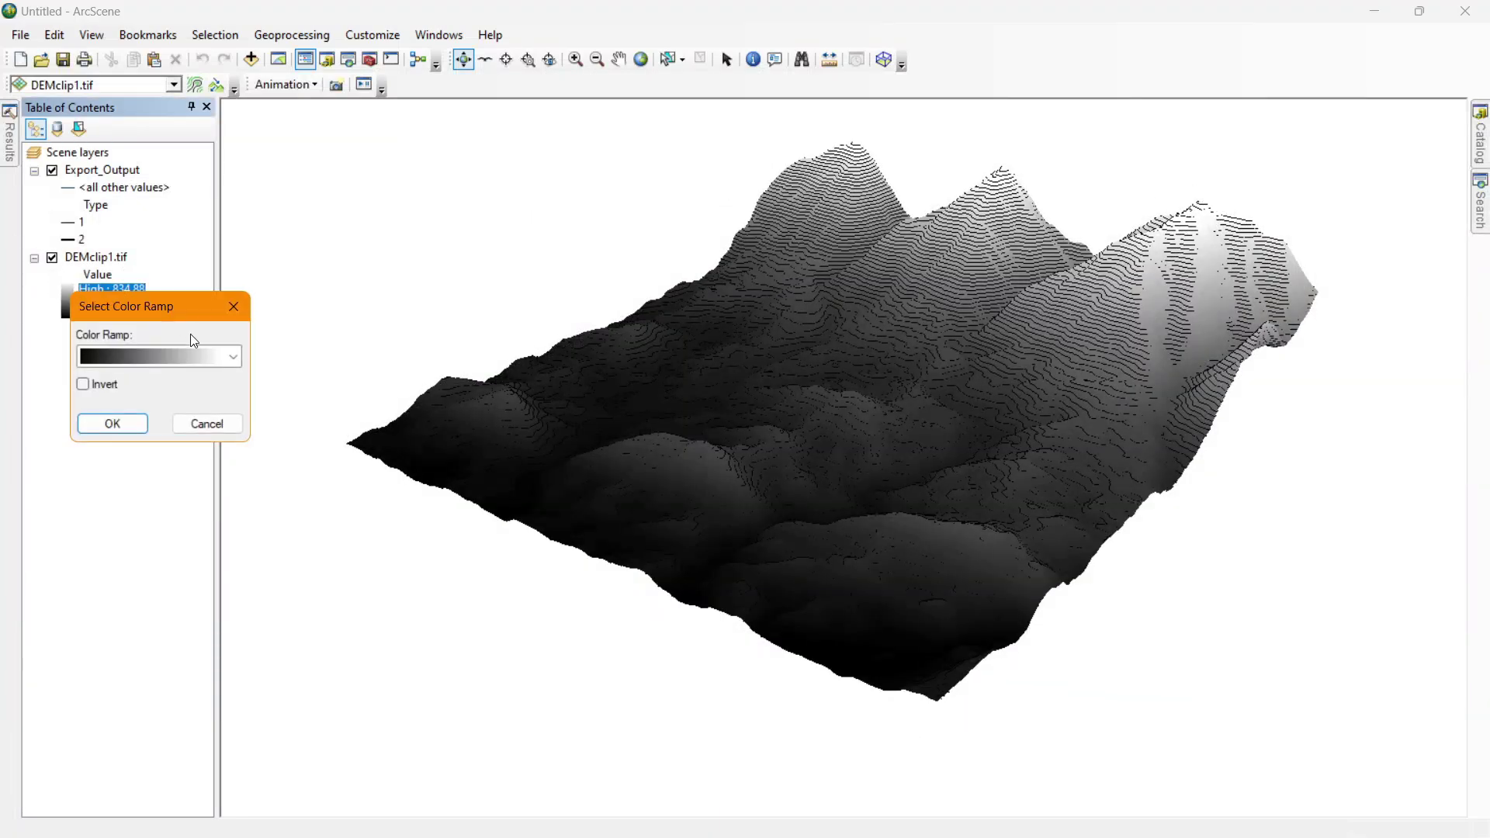
{"action": "left_click", "coordinate": [163, 357]}
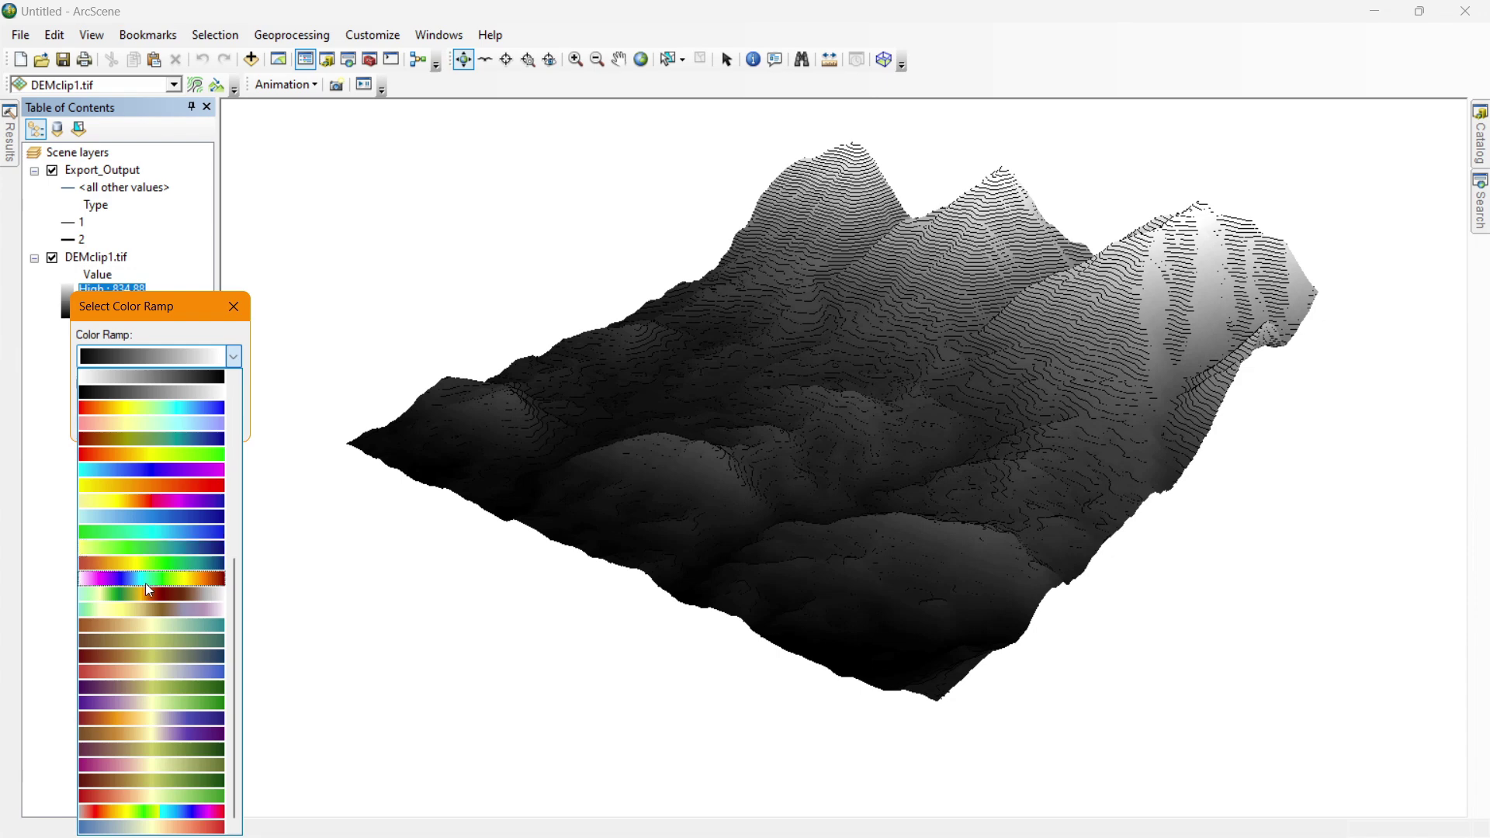
{"action": "left_click", "coordinate": [174, 486]}
{"action": "left_click", "coordinate": [113, 423]}
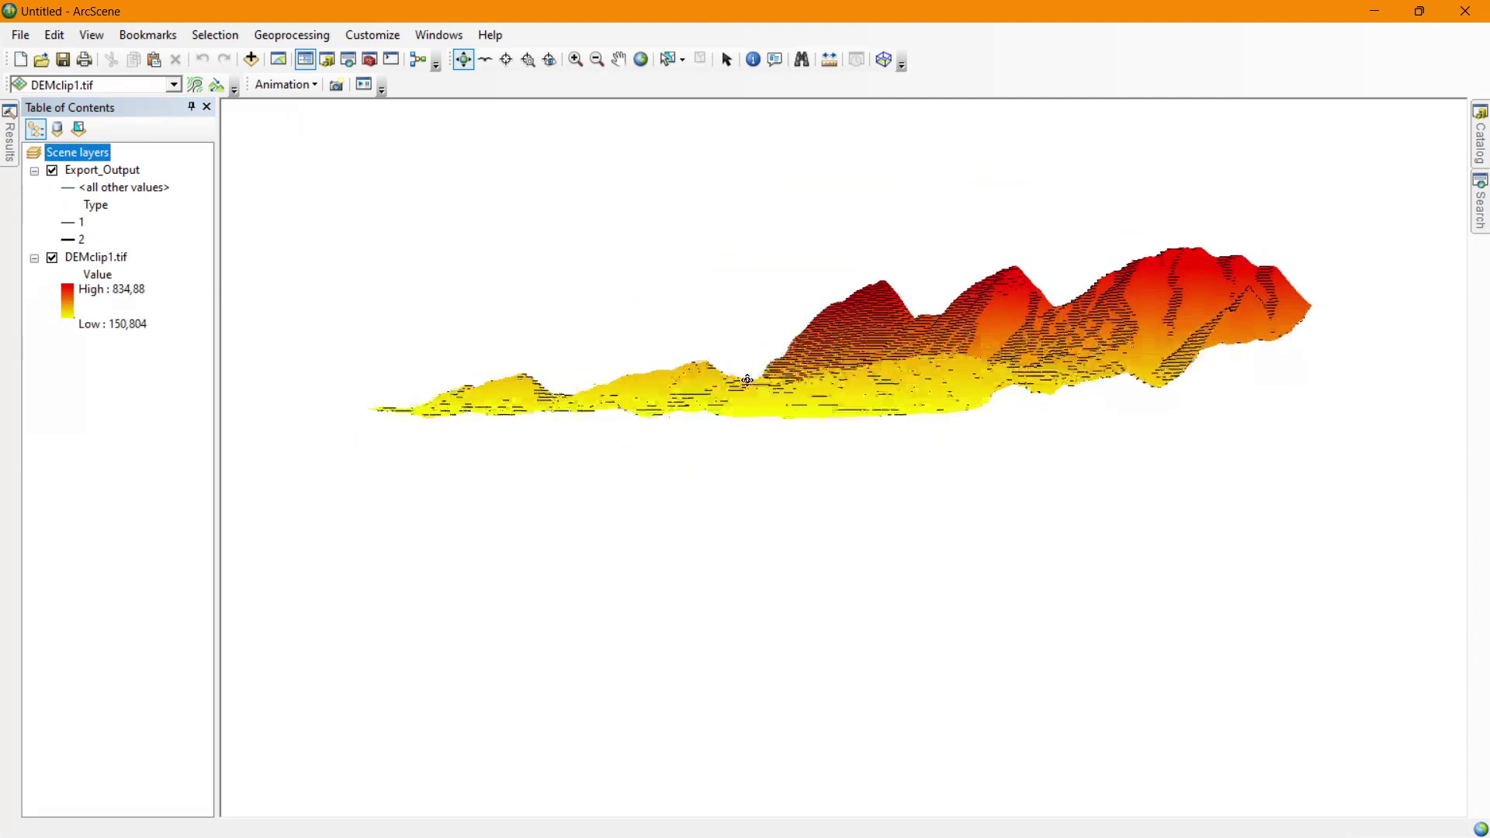
{"action": "left_click", "coordinate": [87, 258]}
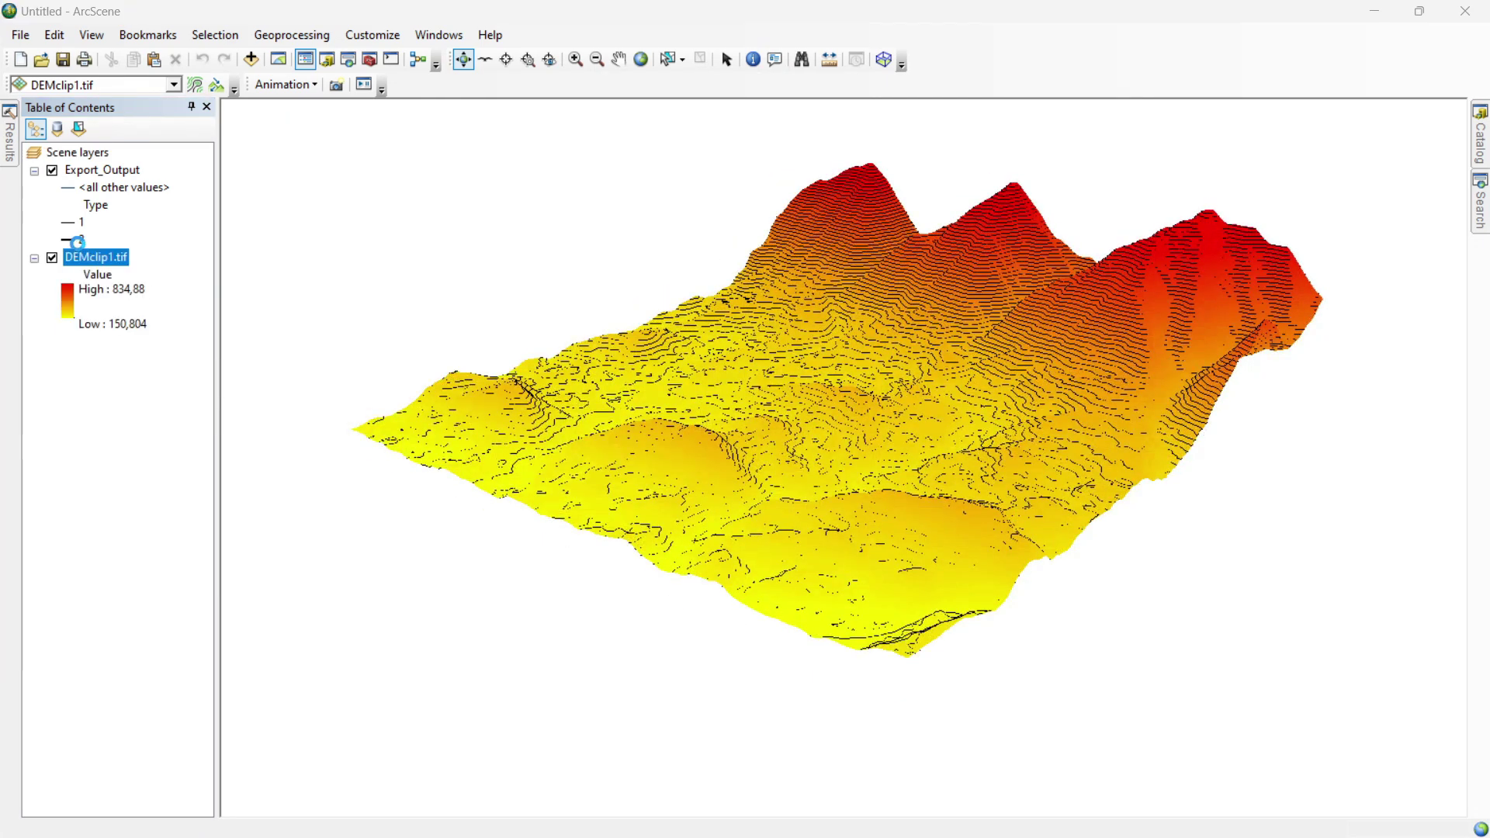
Switch DEMclip1.tif to Classified with the green-yellow-red ramp, trying hillshade then turning it off.
{"action": "left_click", "coordinate": [464, 244]}
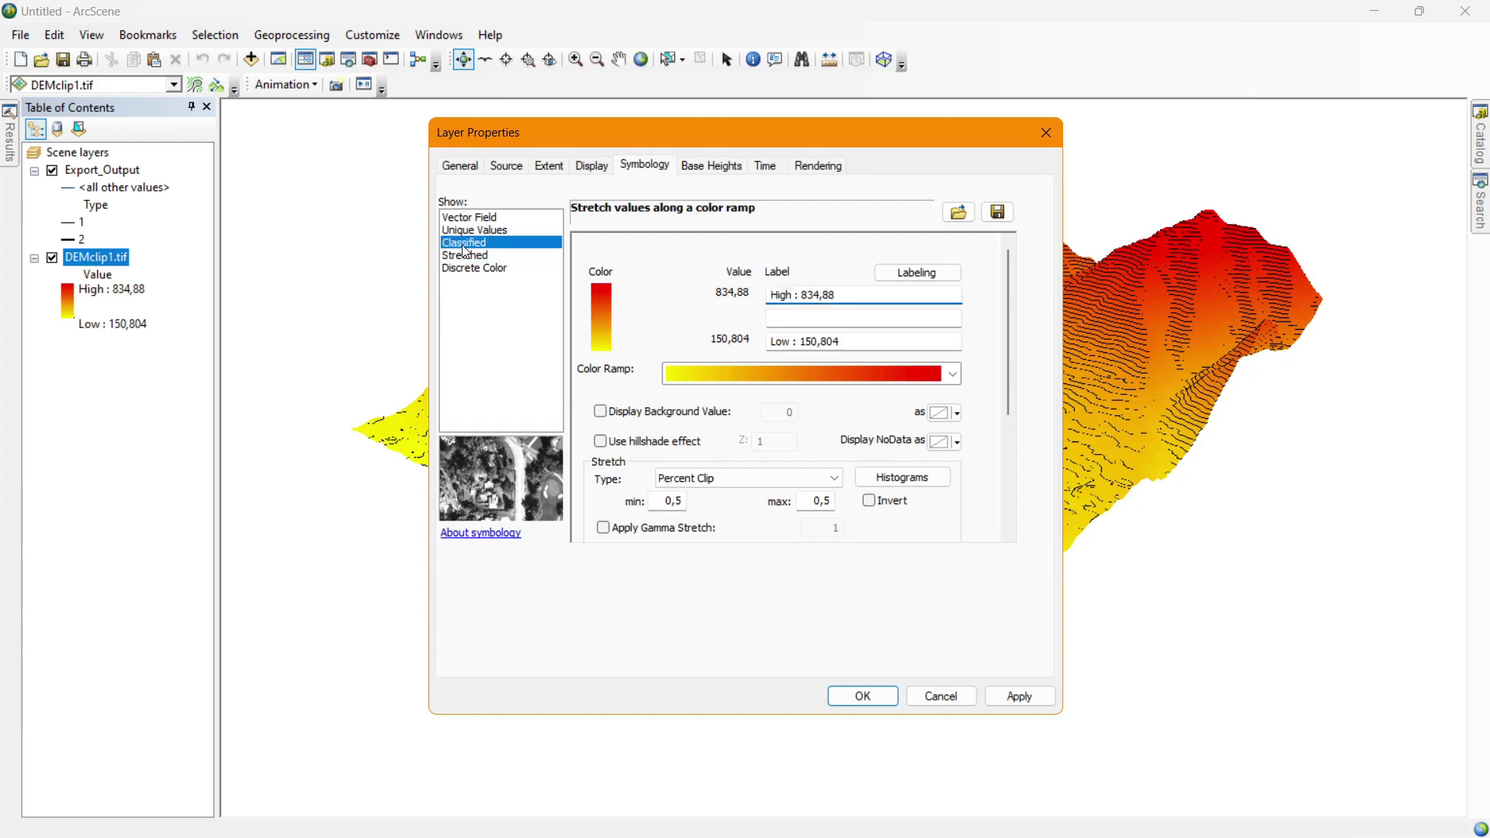
{"action": "left_click_drag", "start_coordinate": [612, 141], "coordinate": [259, 72]}
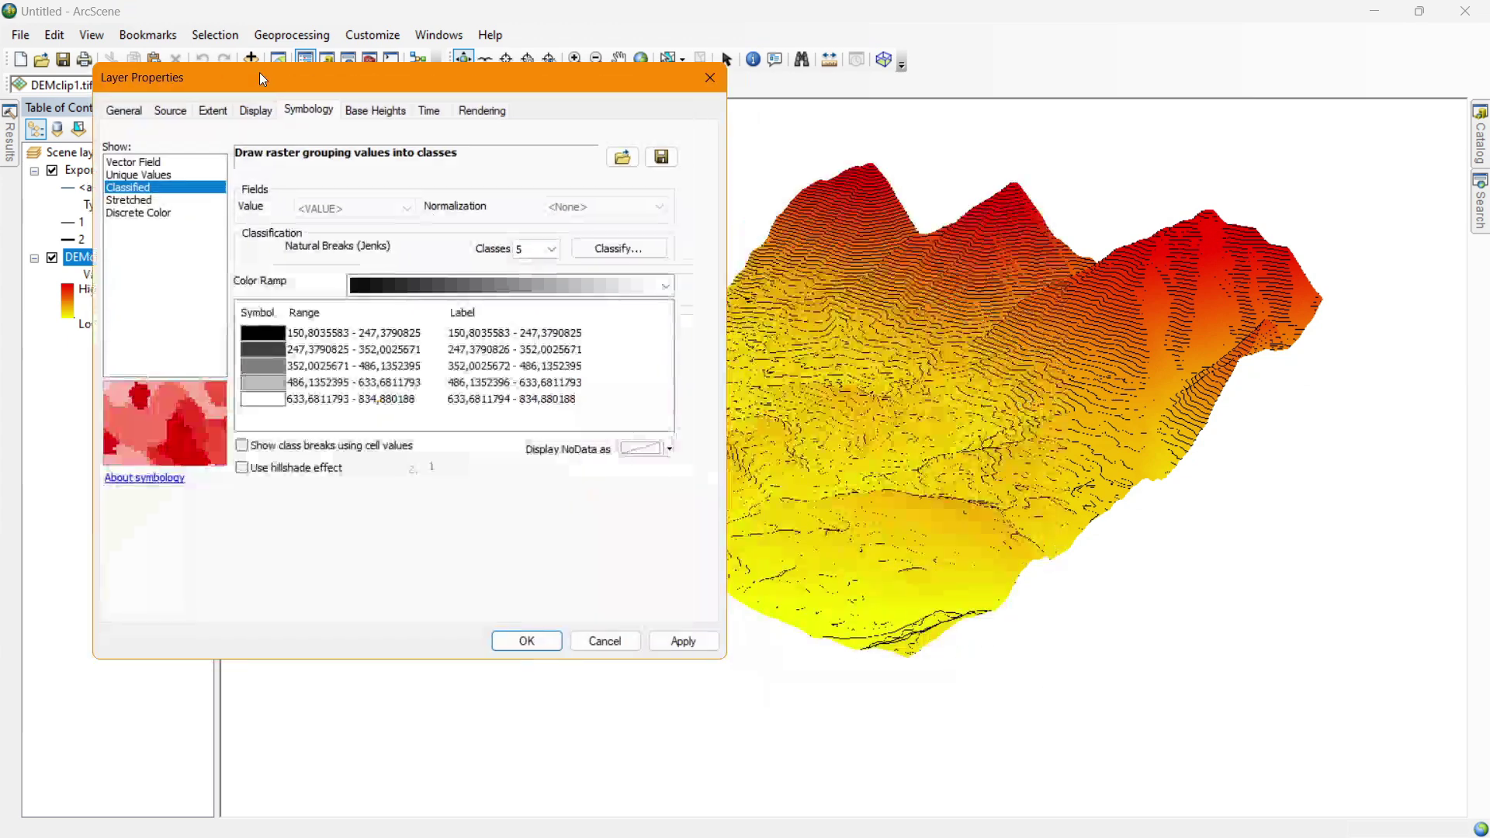
{"action": "left_click", "coordinate": [524, 287]}
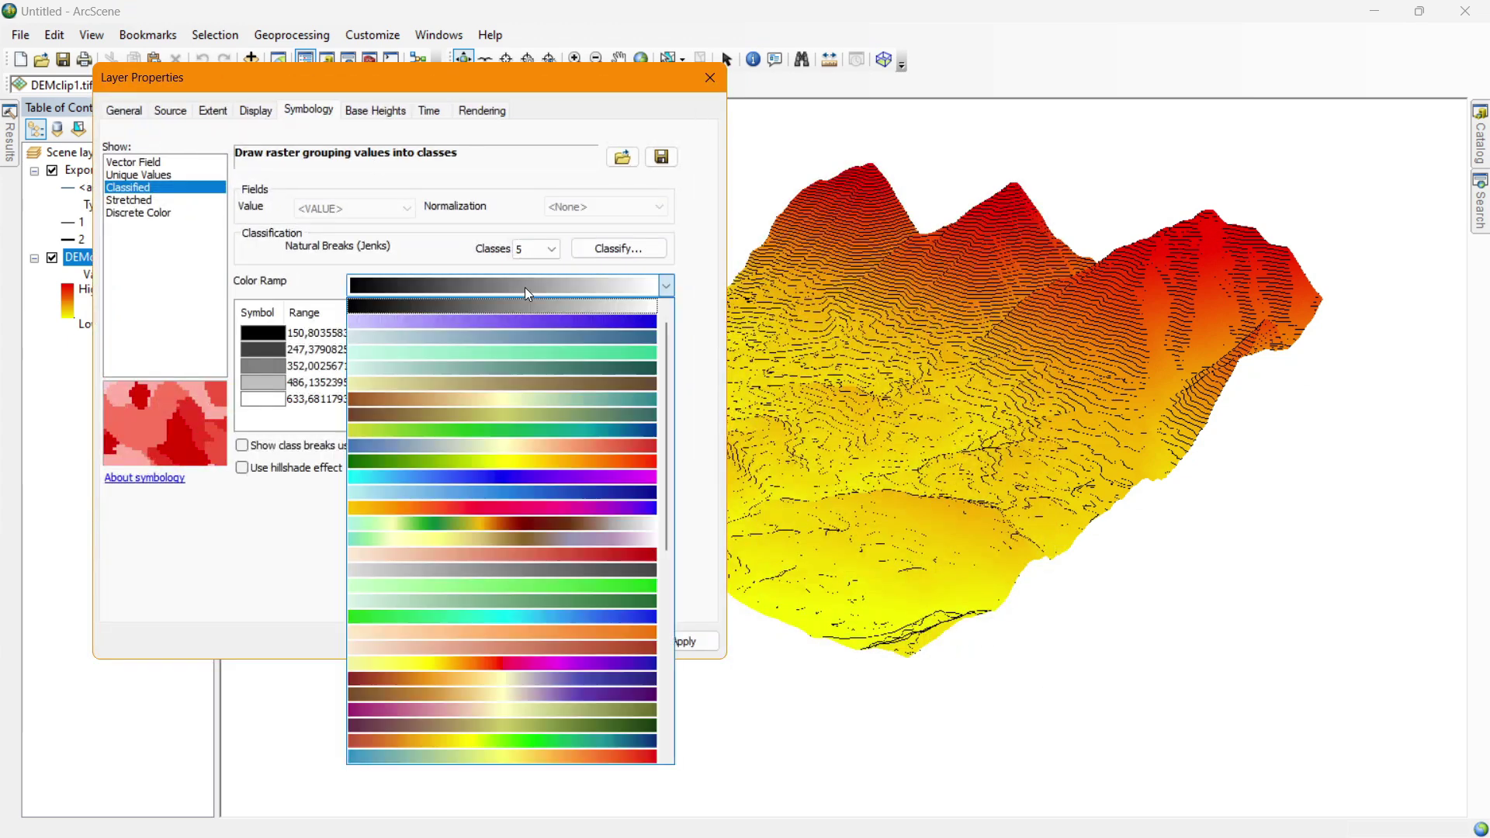
{"action": "left_click", "coordinate": [492, 463]}
{"action": "left_click", "coordinate": [683, 641]}
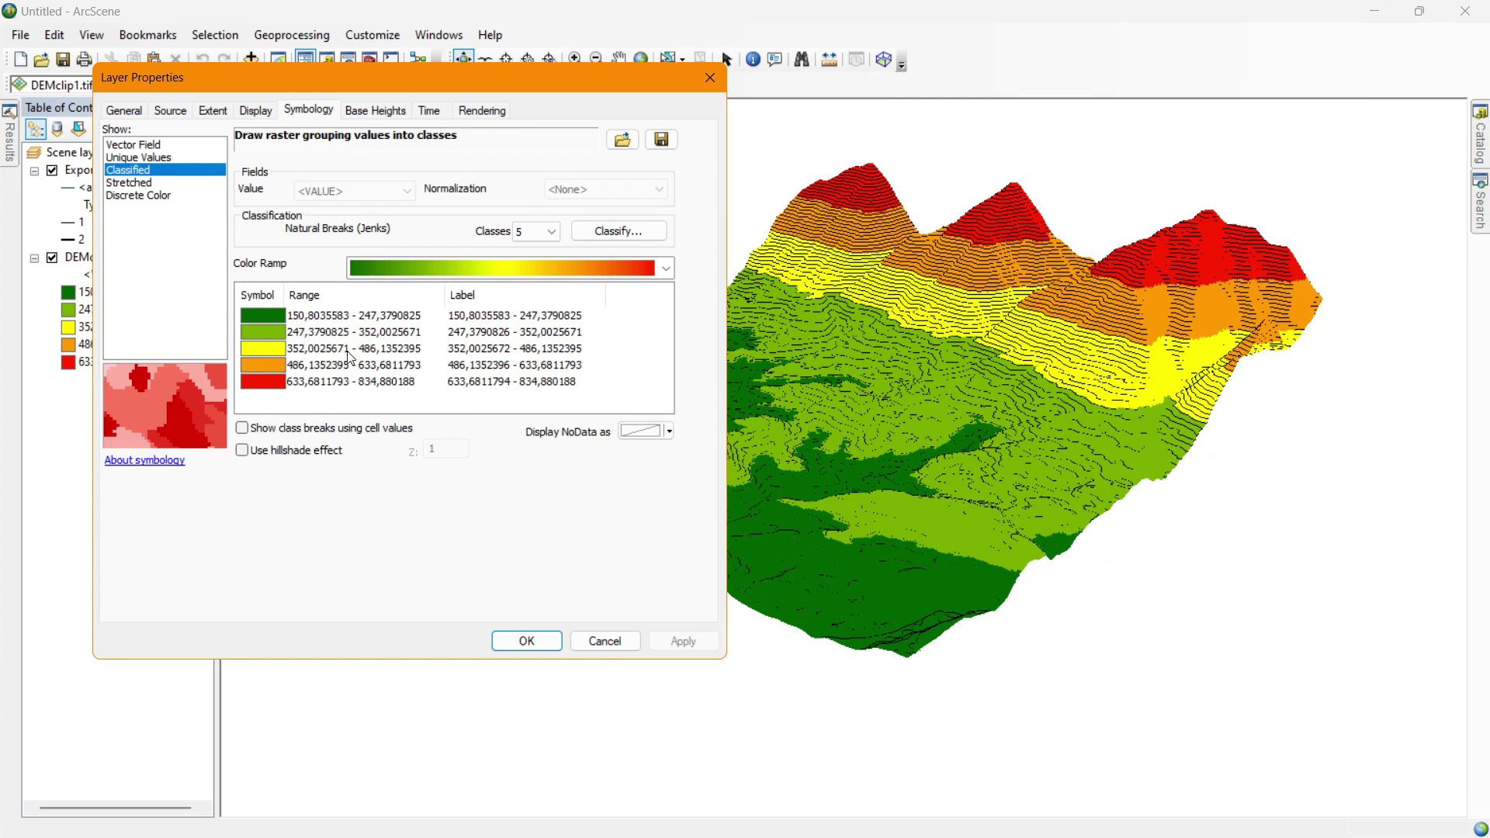
{"action": "left_click", "coordinate": [290, 453]}
{"action": "left_click", "coordinate": [682, 643]}
{"action": "left_click", "coordinate": [327, 457]}
Review the Natural Breaks class values and histogram, then apply the classification.
{"action": "left_click", "coordinate": [614, 231]}
{"action": "left_click", "coordinate": [696, 140]}
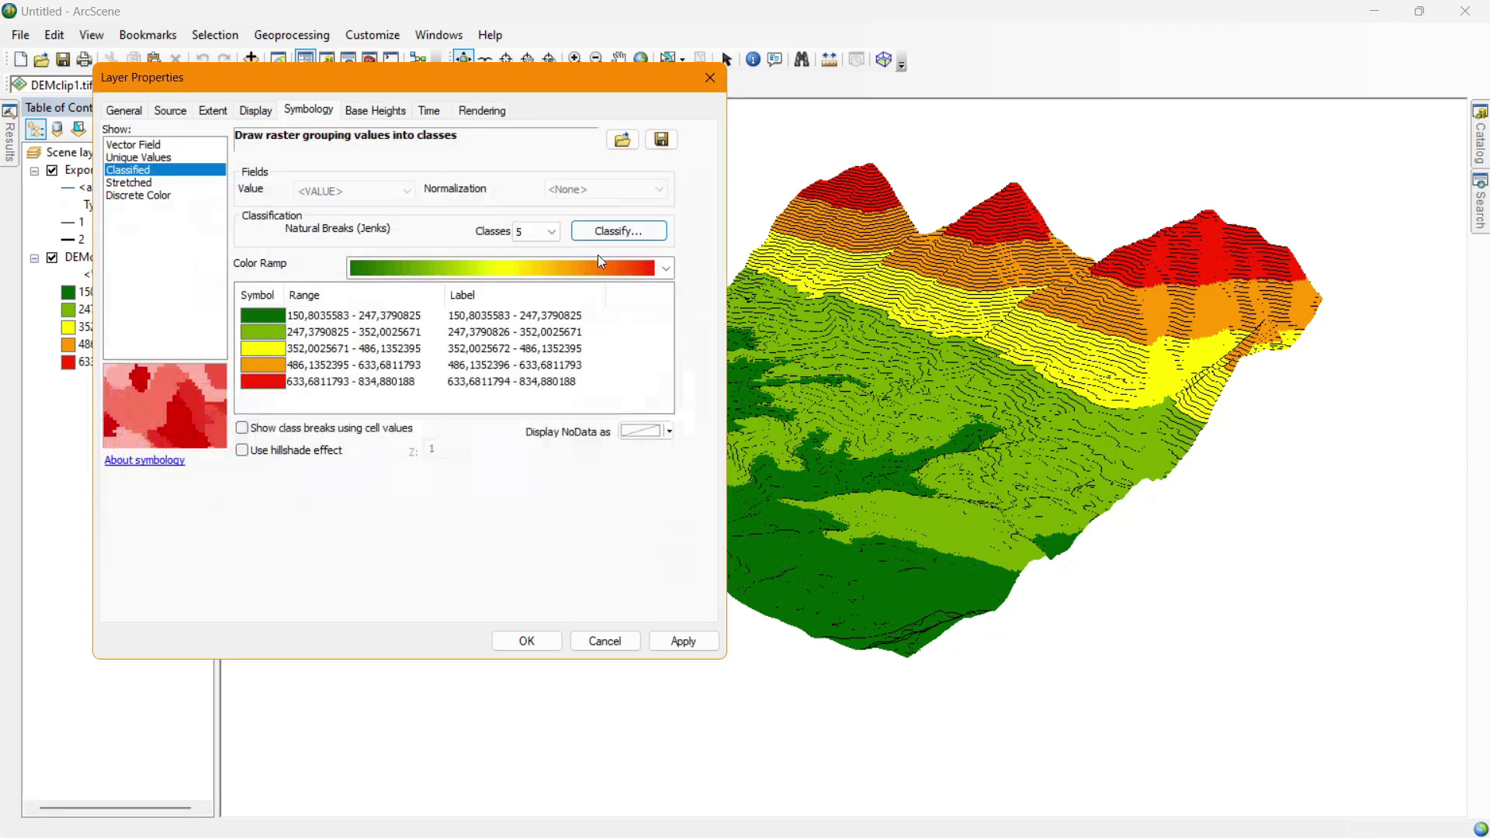
{"action": "left_click", "coordinate": [620, 232]}
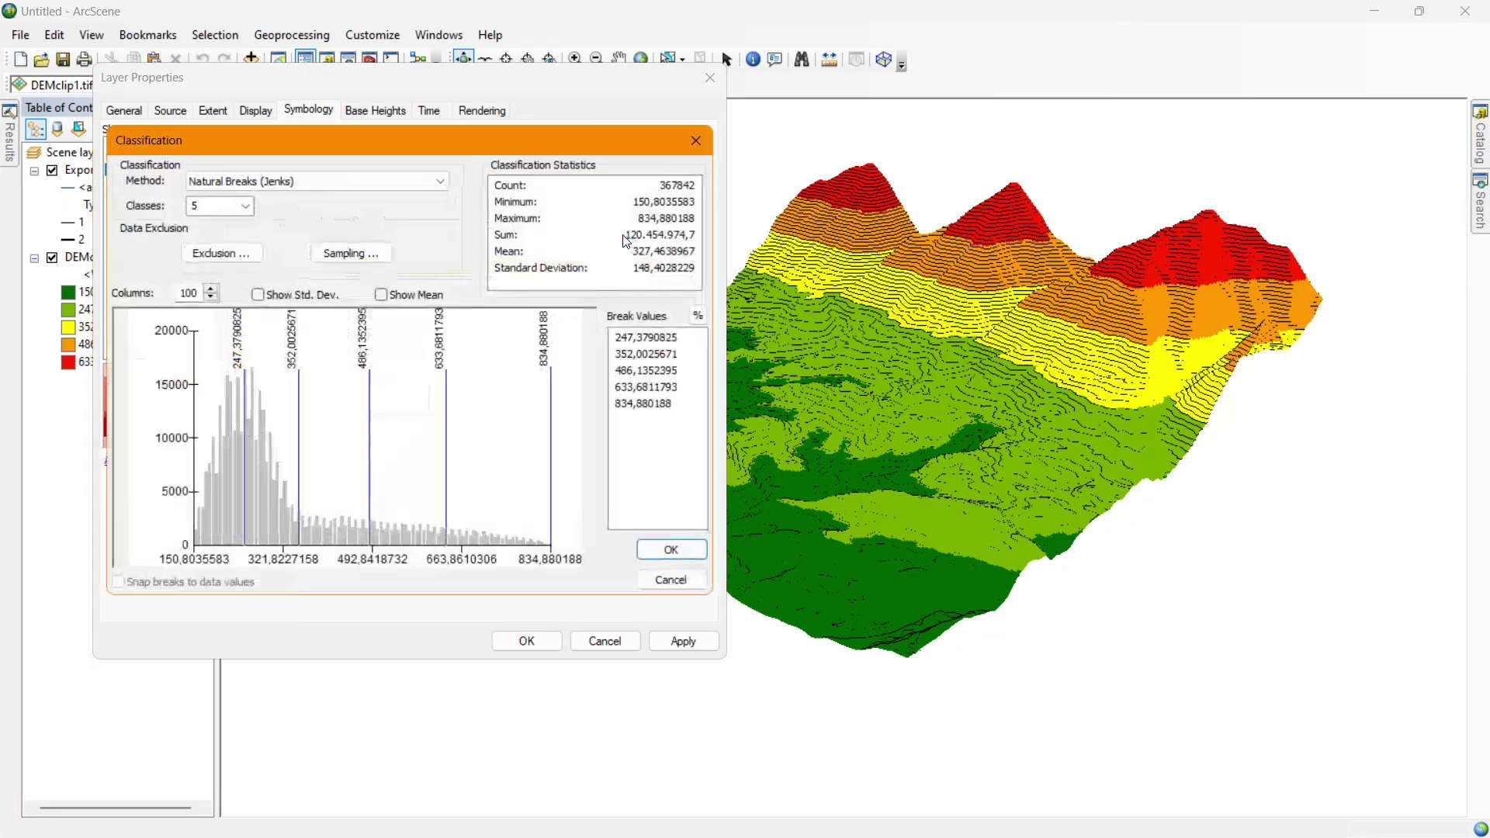
{"action": "left_click", "coordinate": [652, 346]}
{"action": "left_click", "coordinate": [650, 371]}
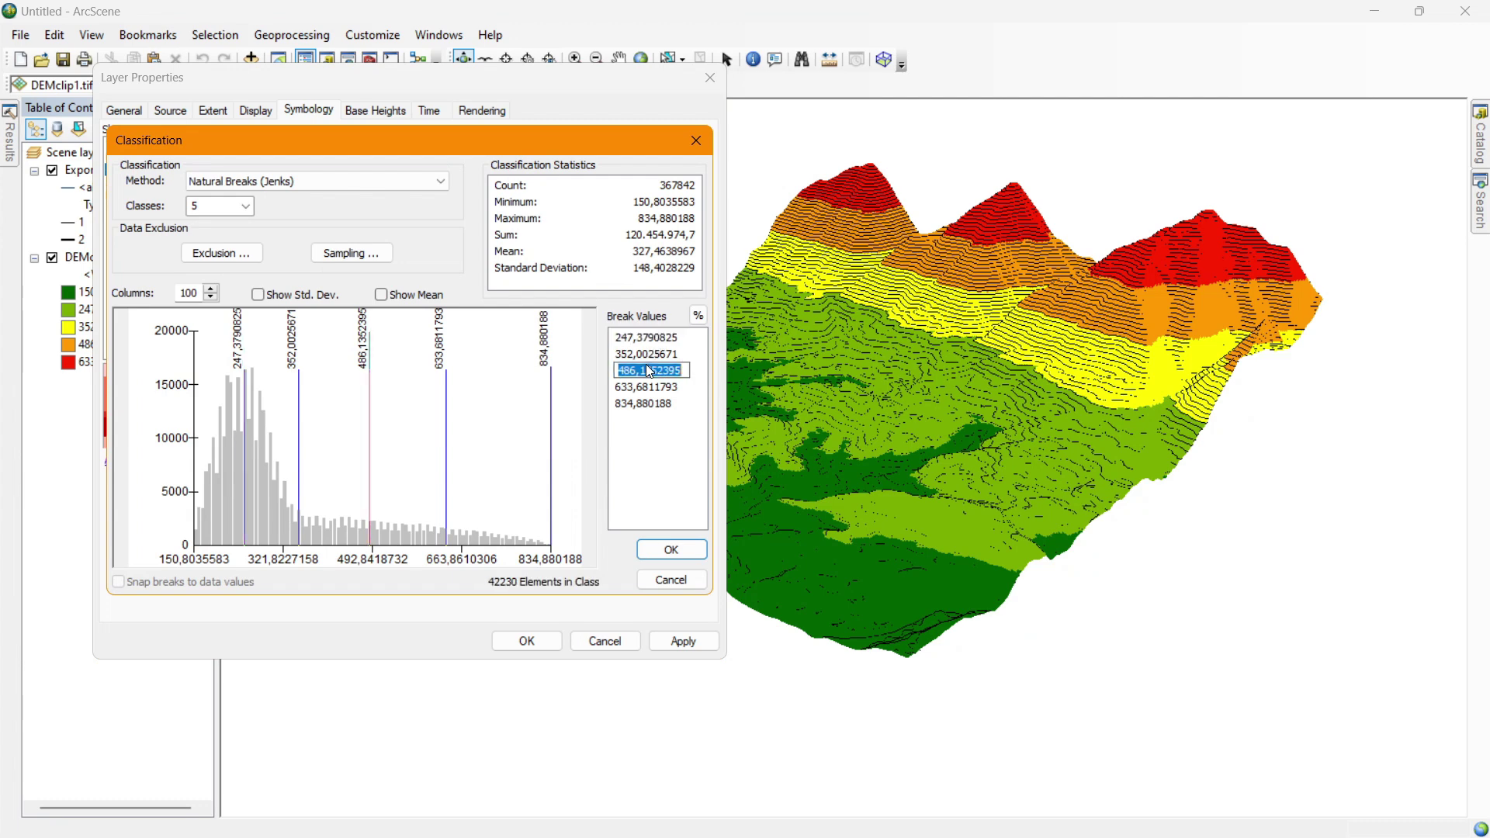
{"action": "left_click", "coordinate": [696, 141]}
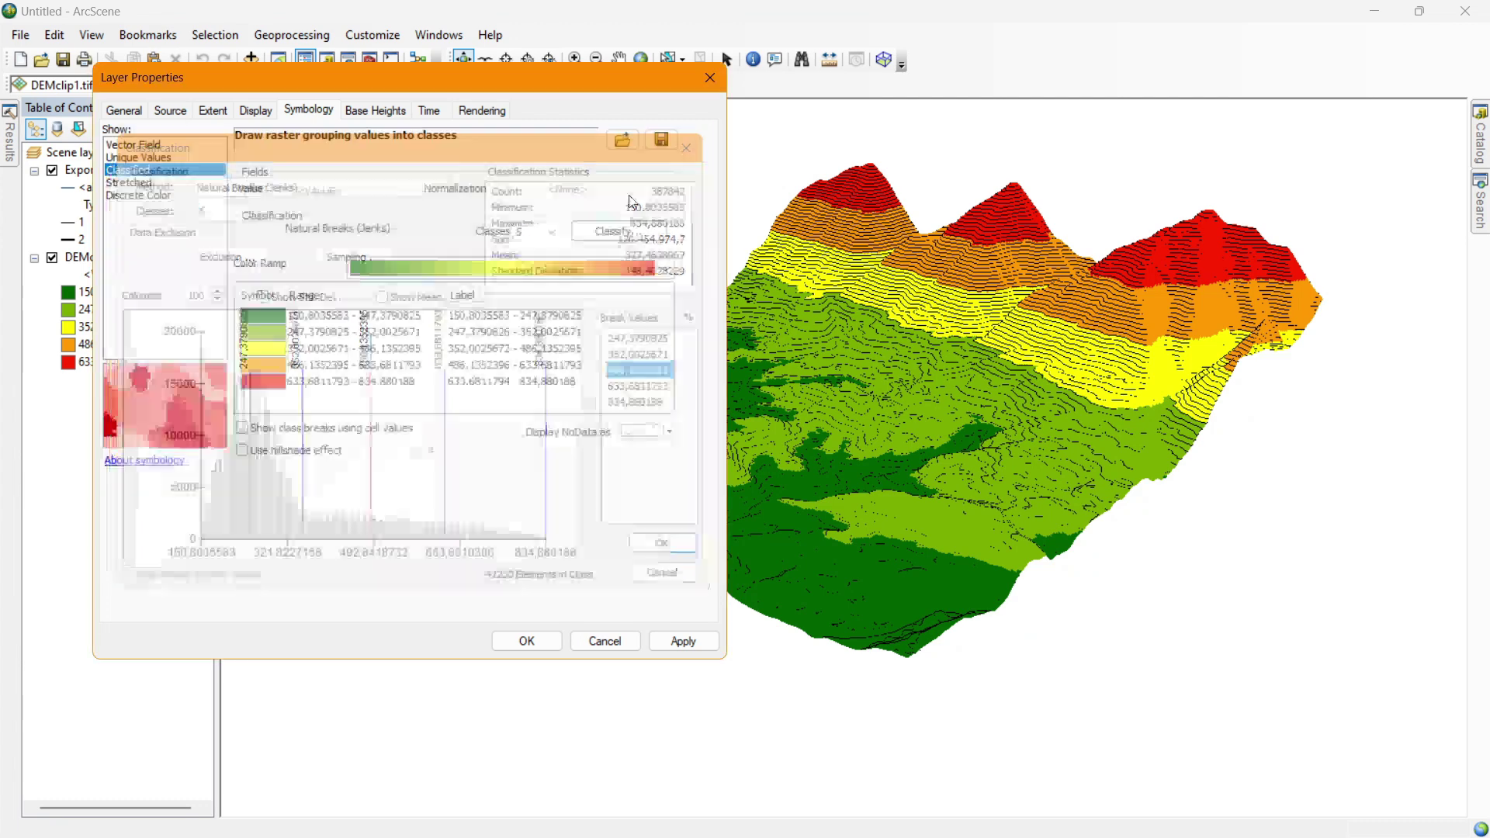
{"action": "mouse_move", "coordinate": [447, 87]}
{"action": "left_mouse_down"}
{"action": "mouse_move", "coordinate": [694, 165]}
{"action": "mouse_move", "coordinate": [457, 86]}
{"action": "left_mouse_up"}
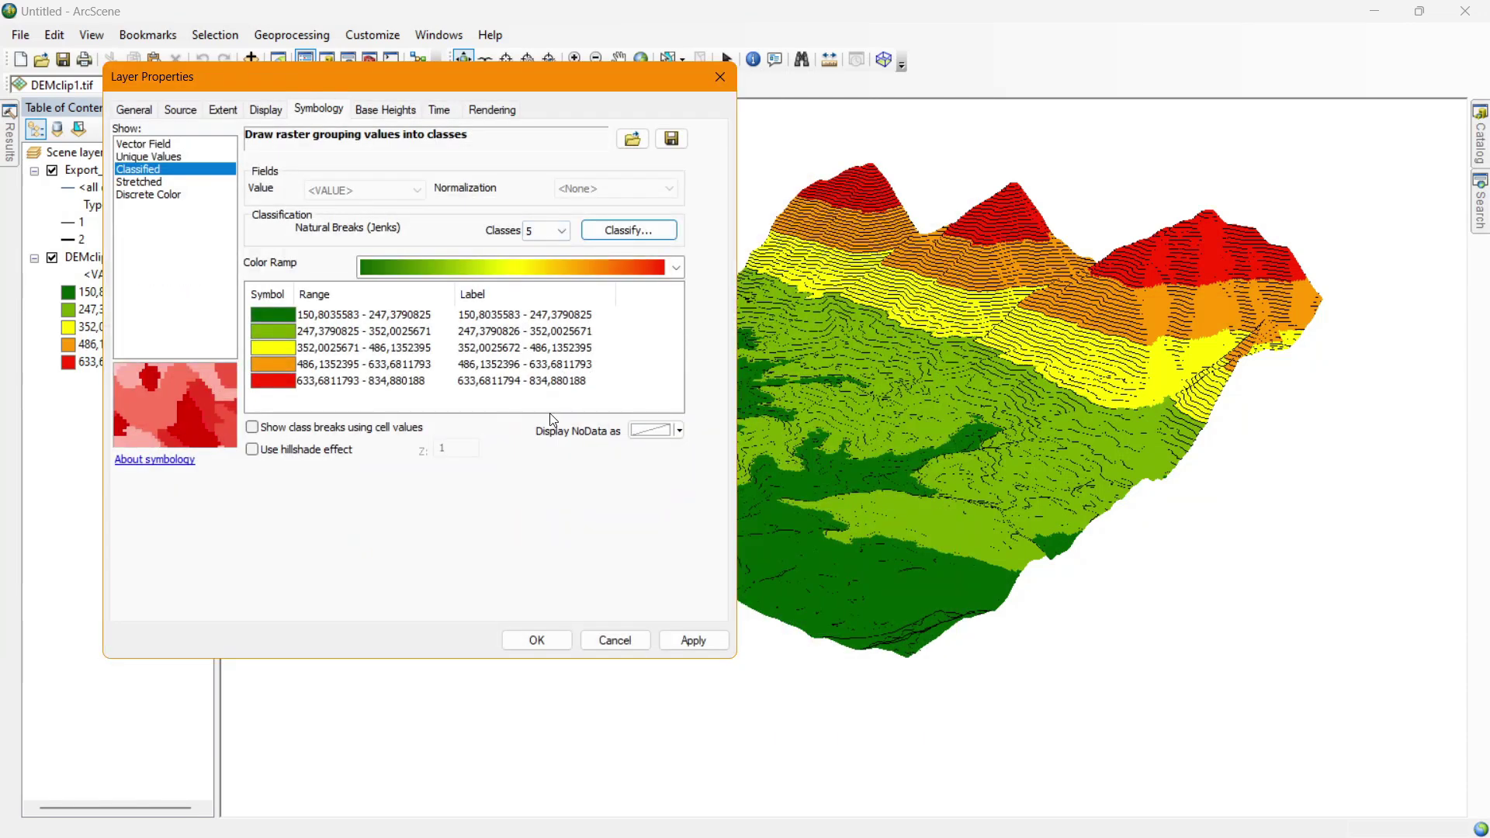
{"action": "left_click", "coordinate": [534, 642]}
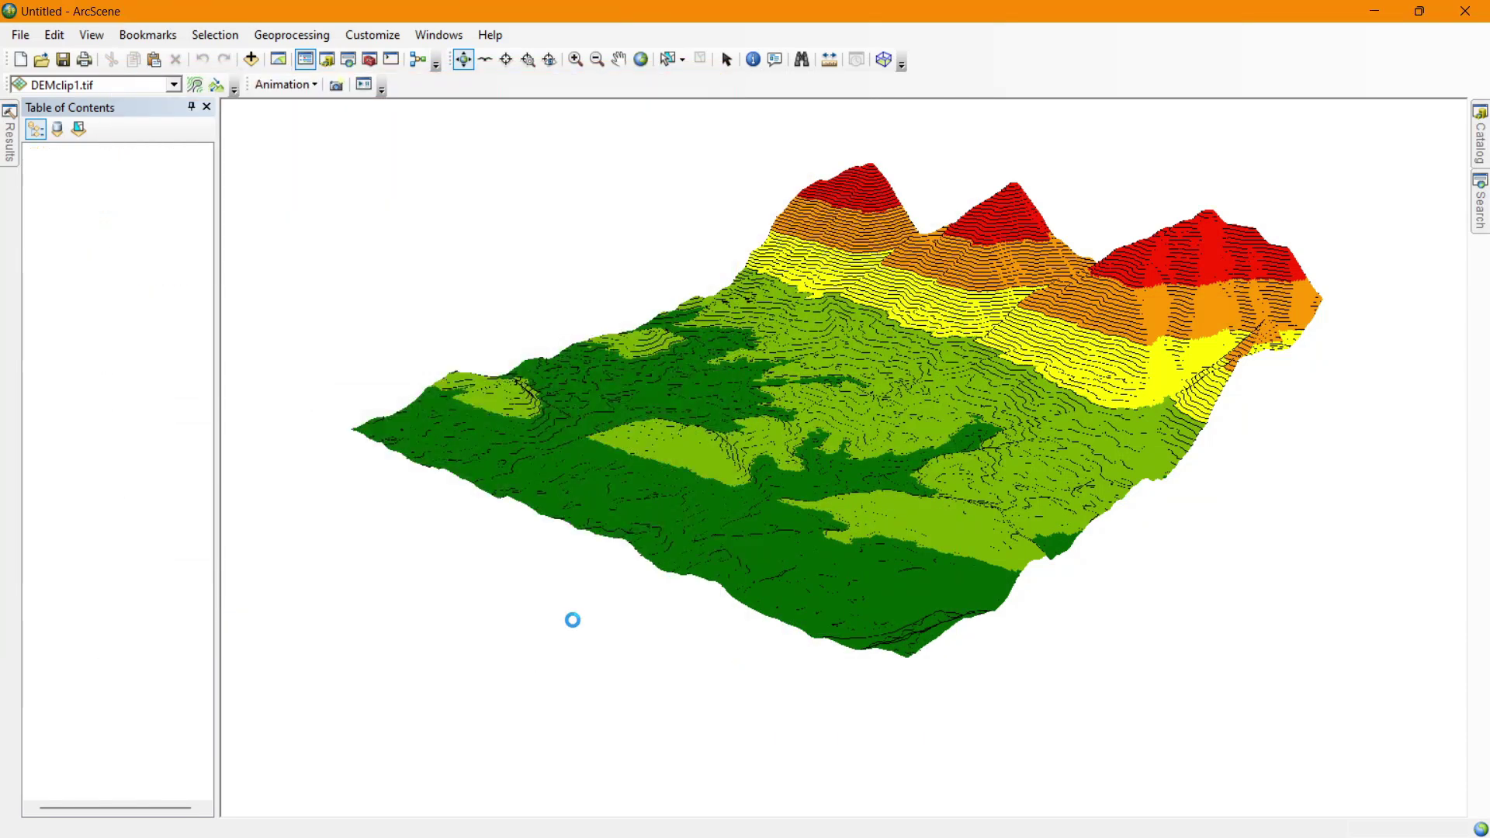
Rotate the green-to-red classified terrain to new viewpoints, then bring up the window switcher.
{"action": "left_click_drag", "start_coordinate": [1054, 397], "coordinate": [875, 388]}
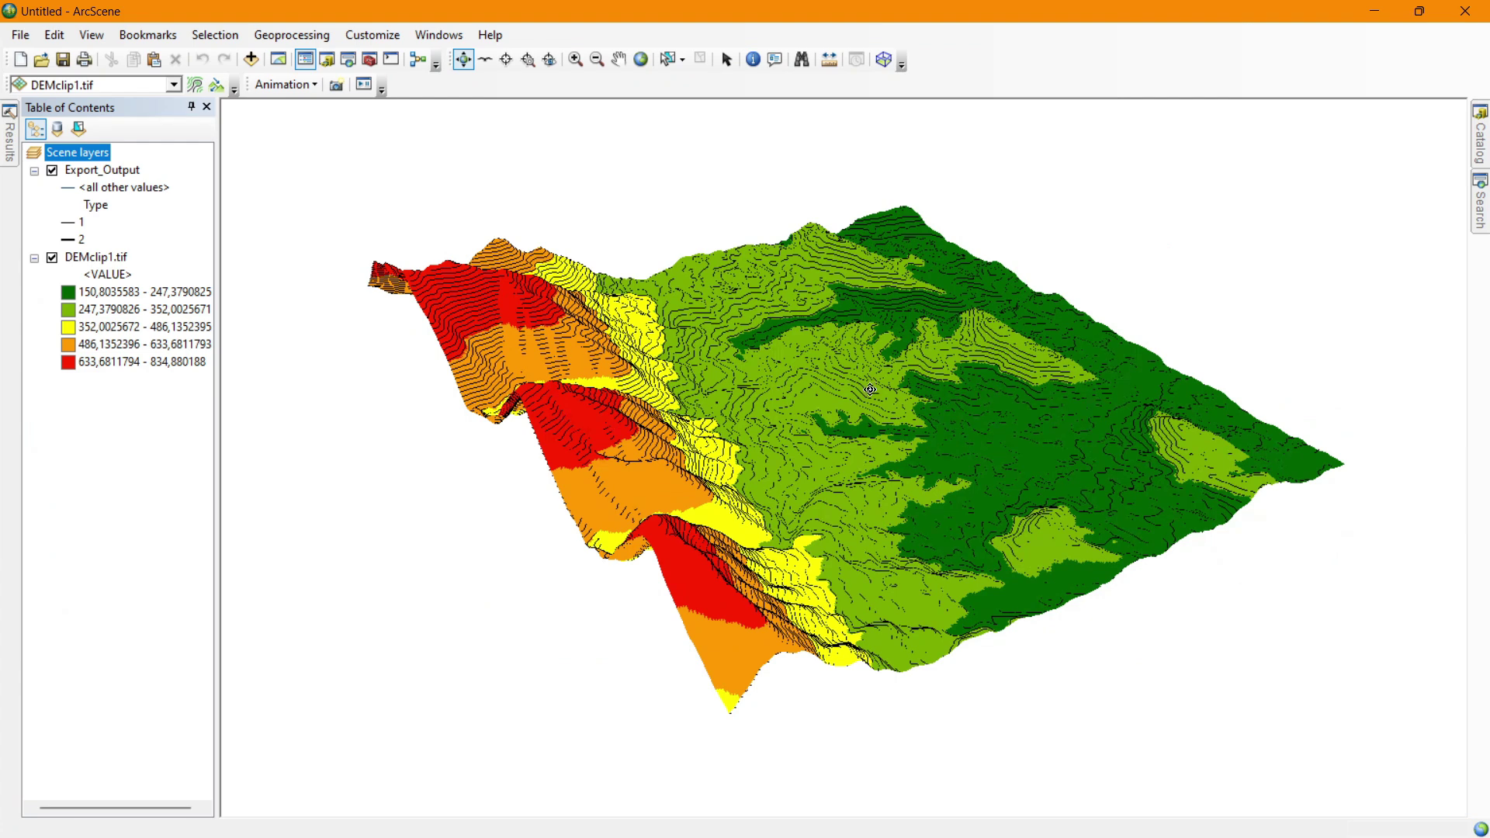
{"action": "left_click_drag", "start_coordinate": [870, 390], "coordinate": [840, 432]}
{"action": "key", "text": "alt+Tab"}
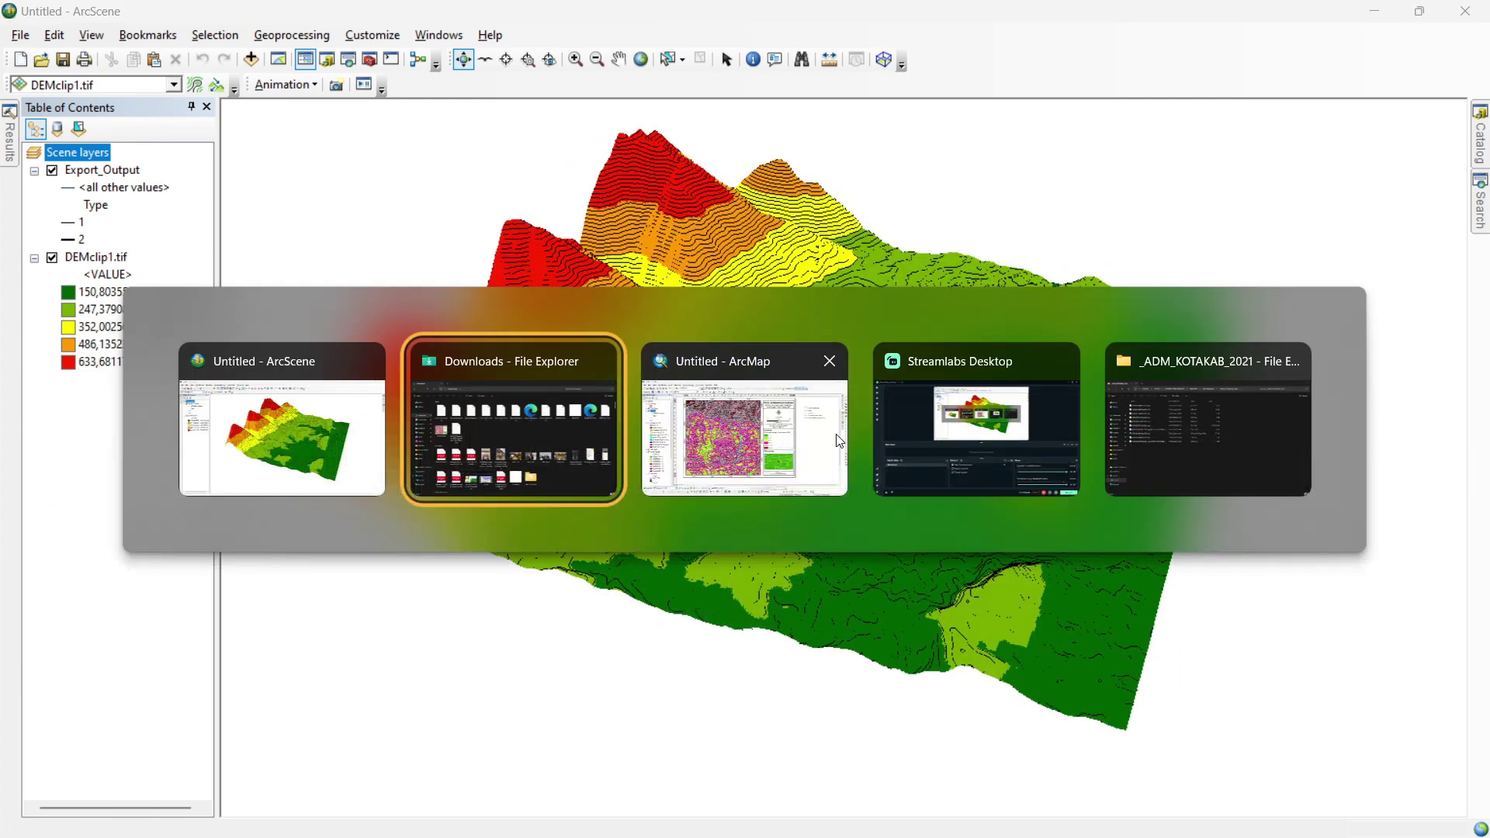